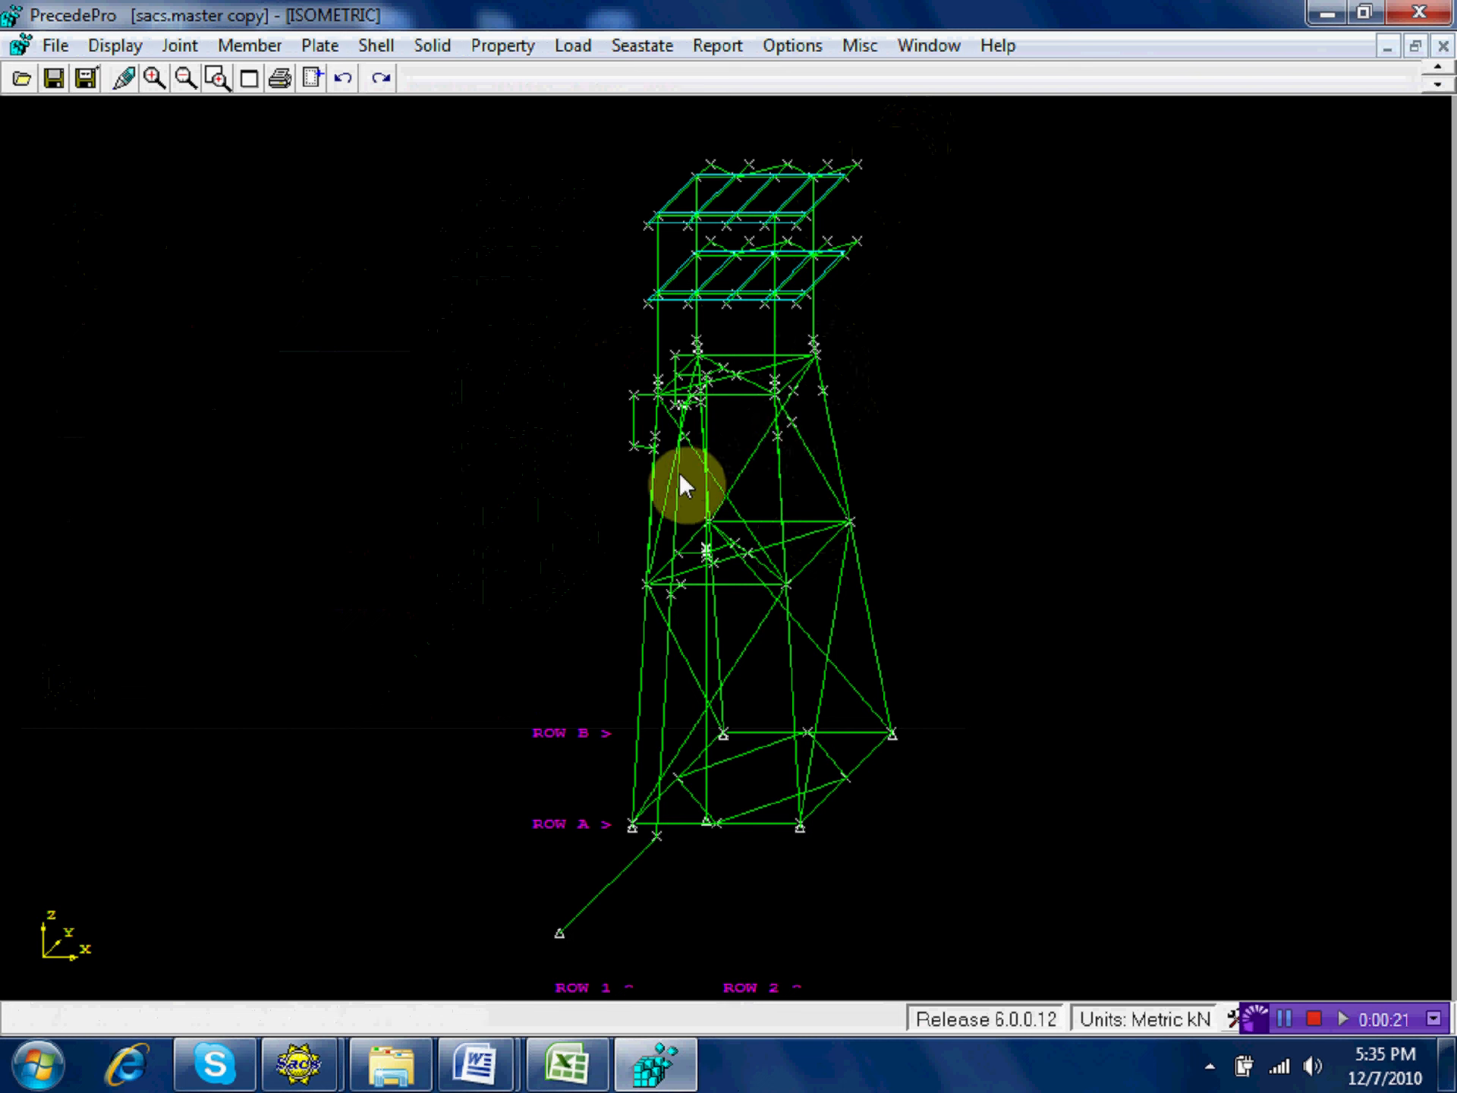
Examine the framing around the central vertical member at the jacket's mid-height and upper horizontal levels.
left_click(217, 79)
left_click(744, 602)
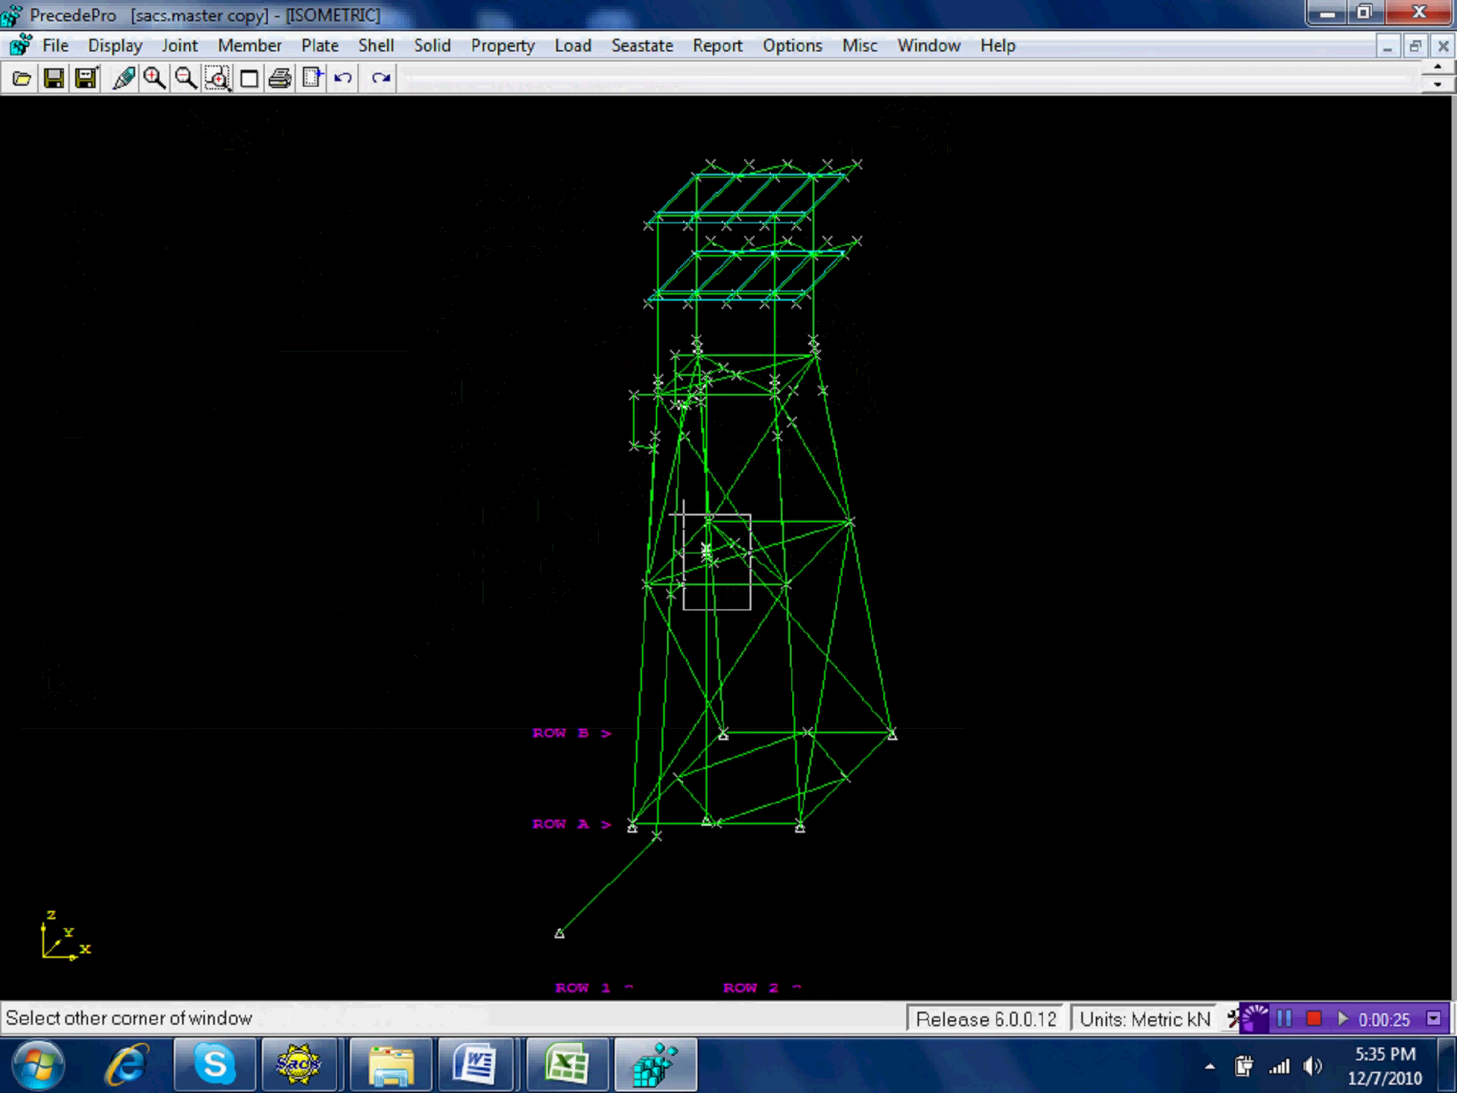
left_click(678, 516)
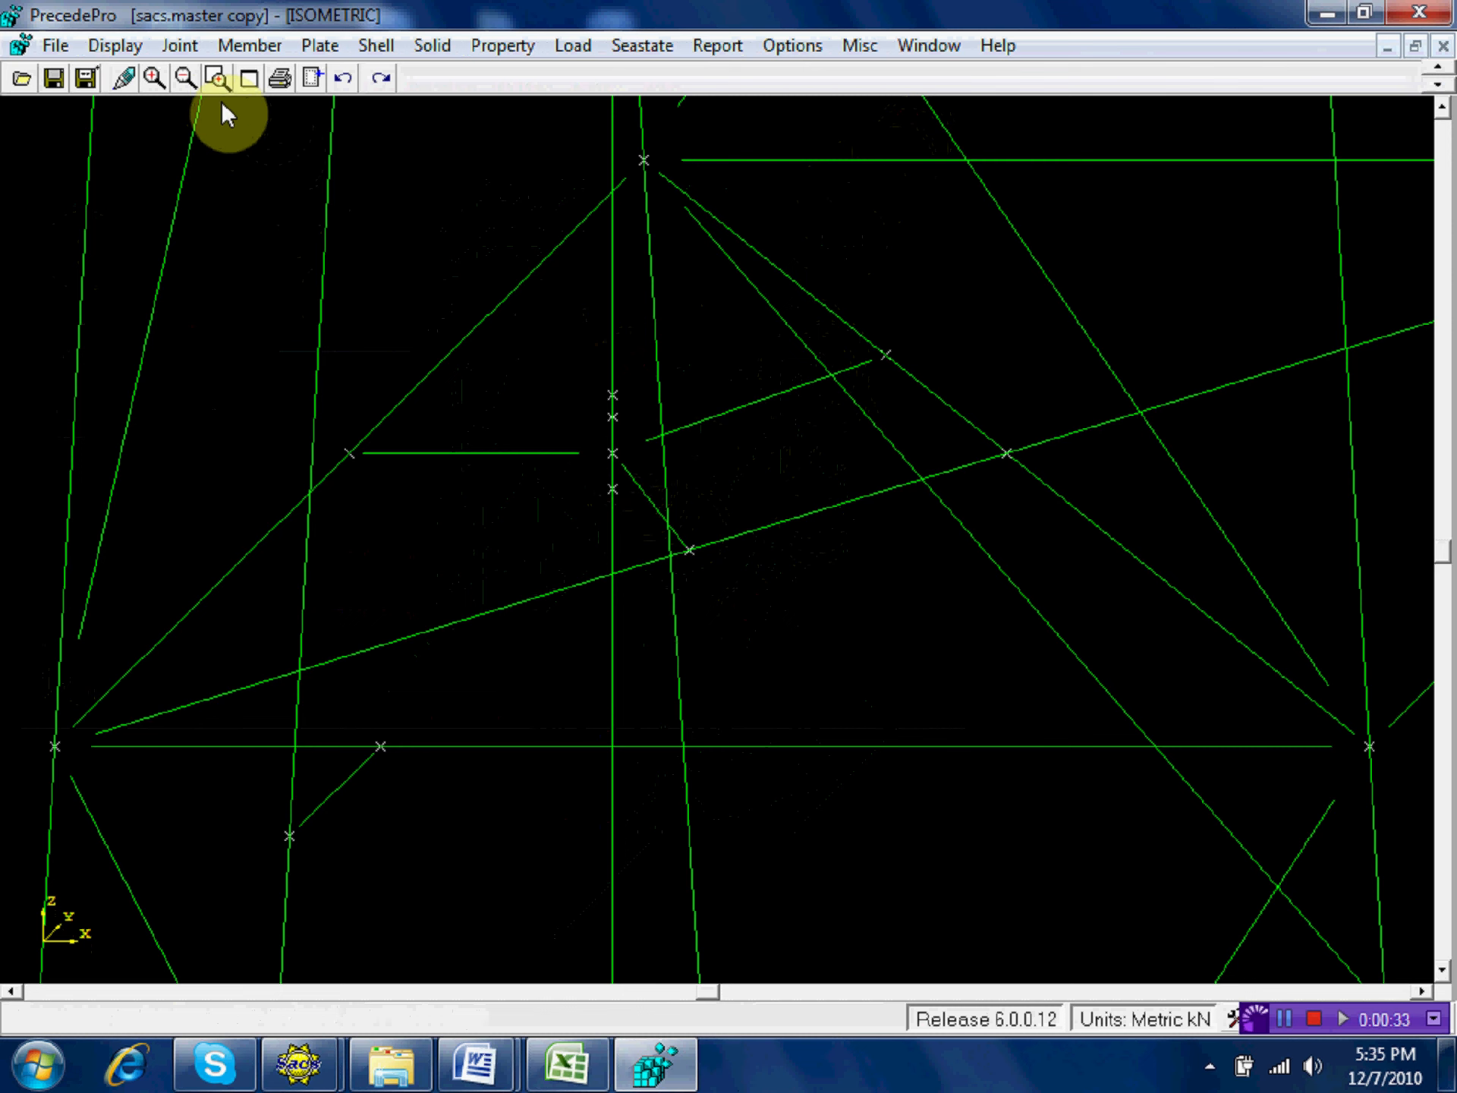
left_click(184, 76)
left_click(185, 76)
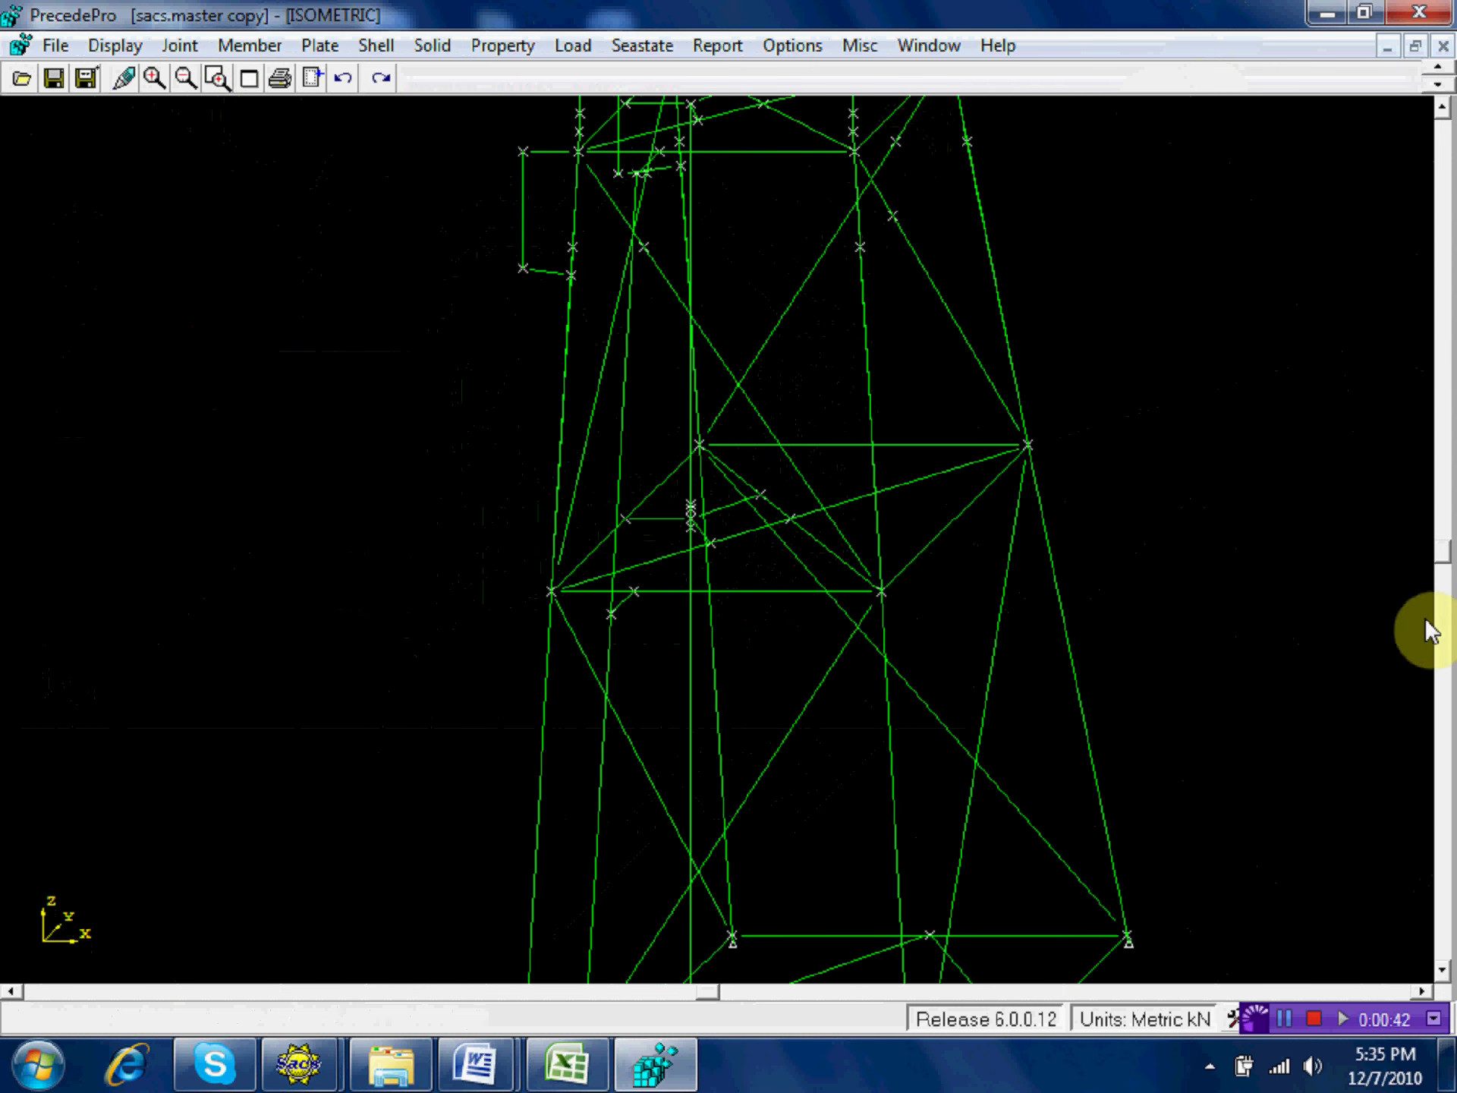
left_click_drag(1441, 561, 1441, 504)
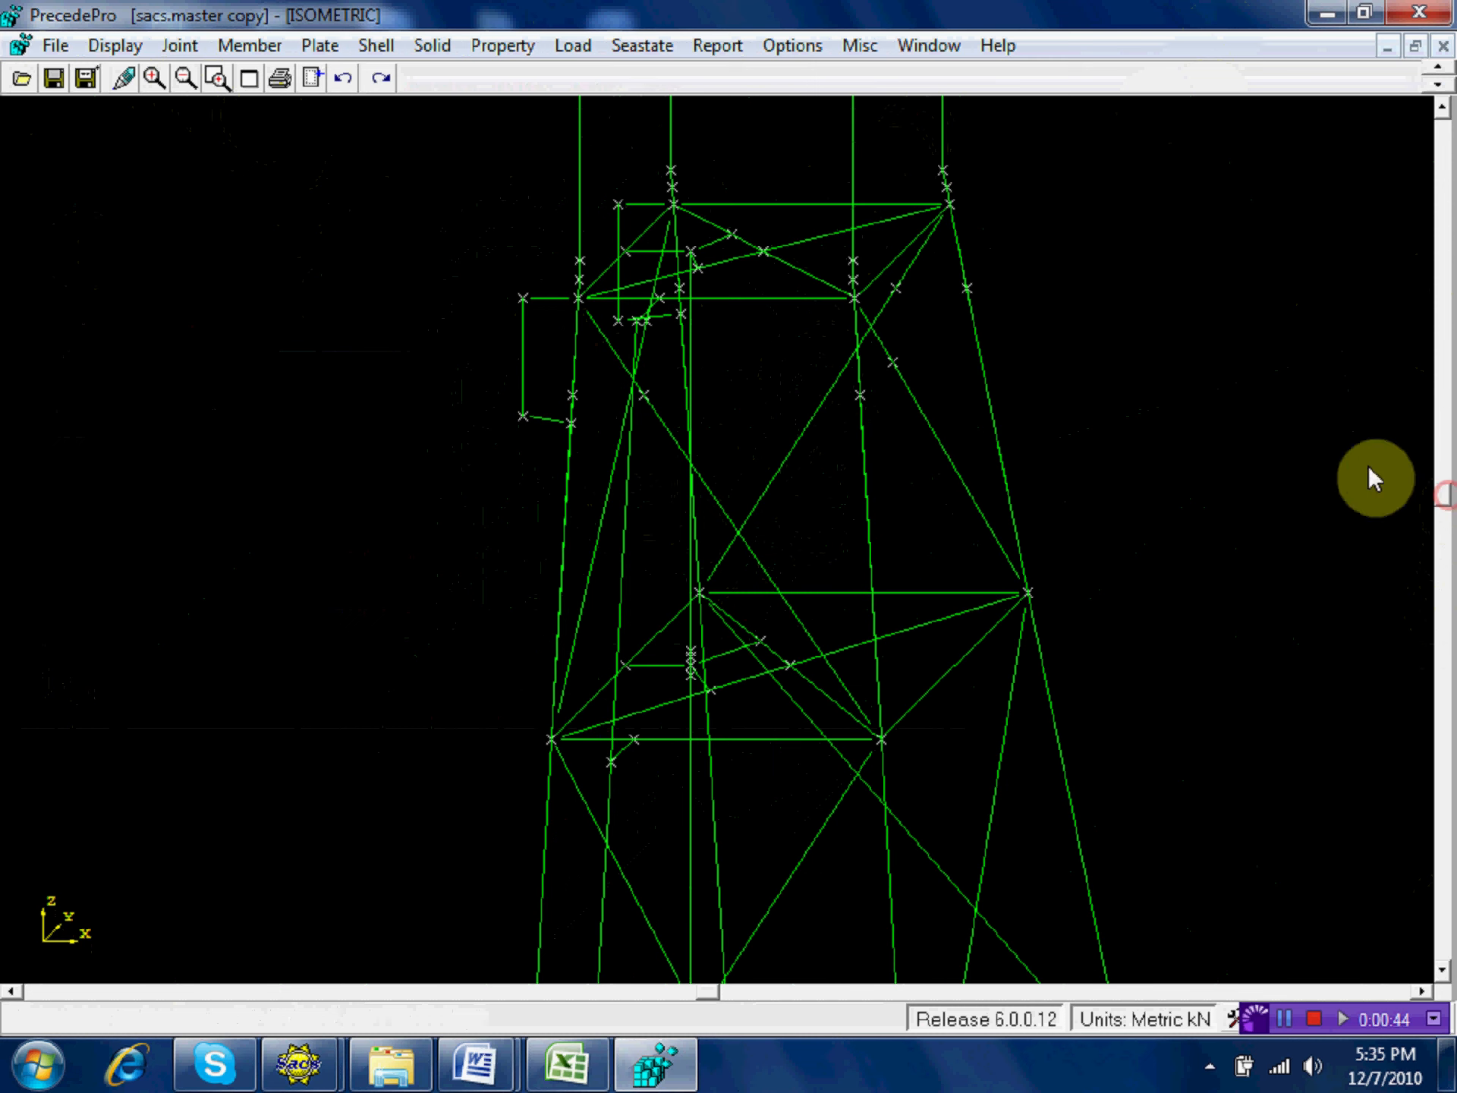
left_click(218, 78)
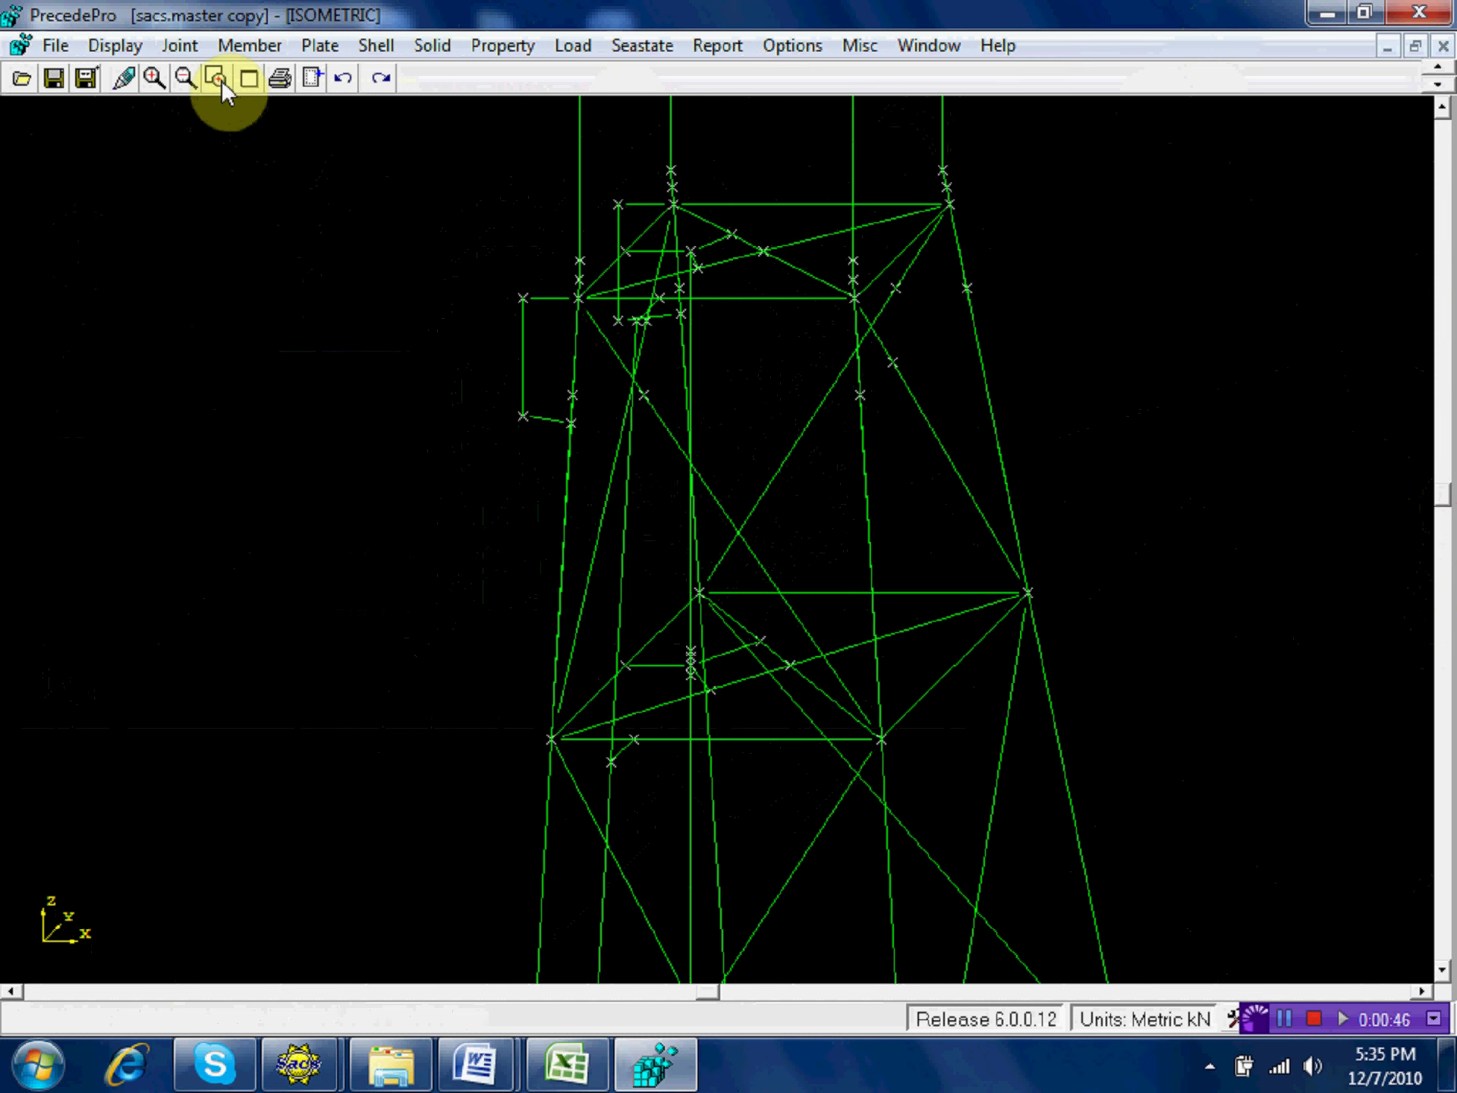
left_click(780, 364)
left_click(640, 192)
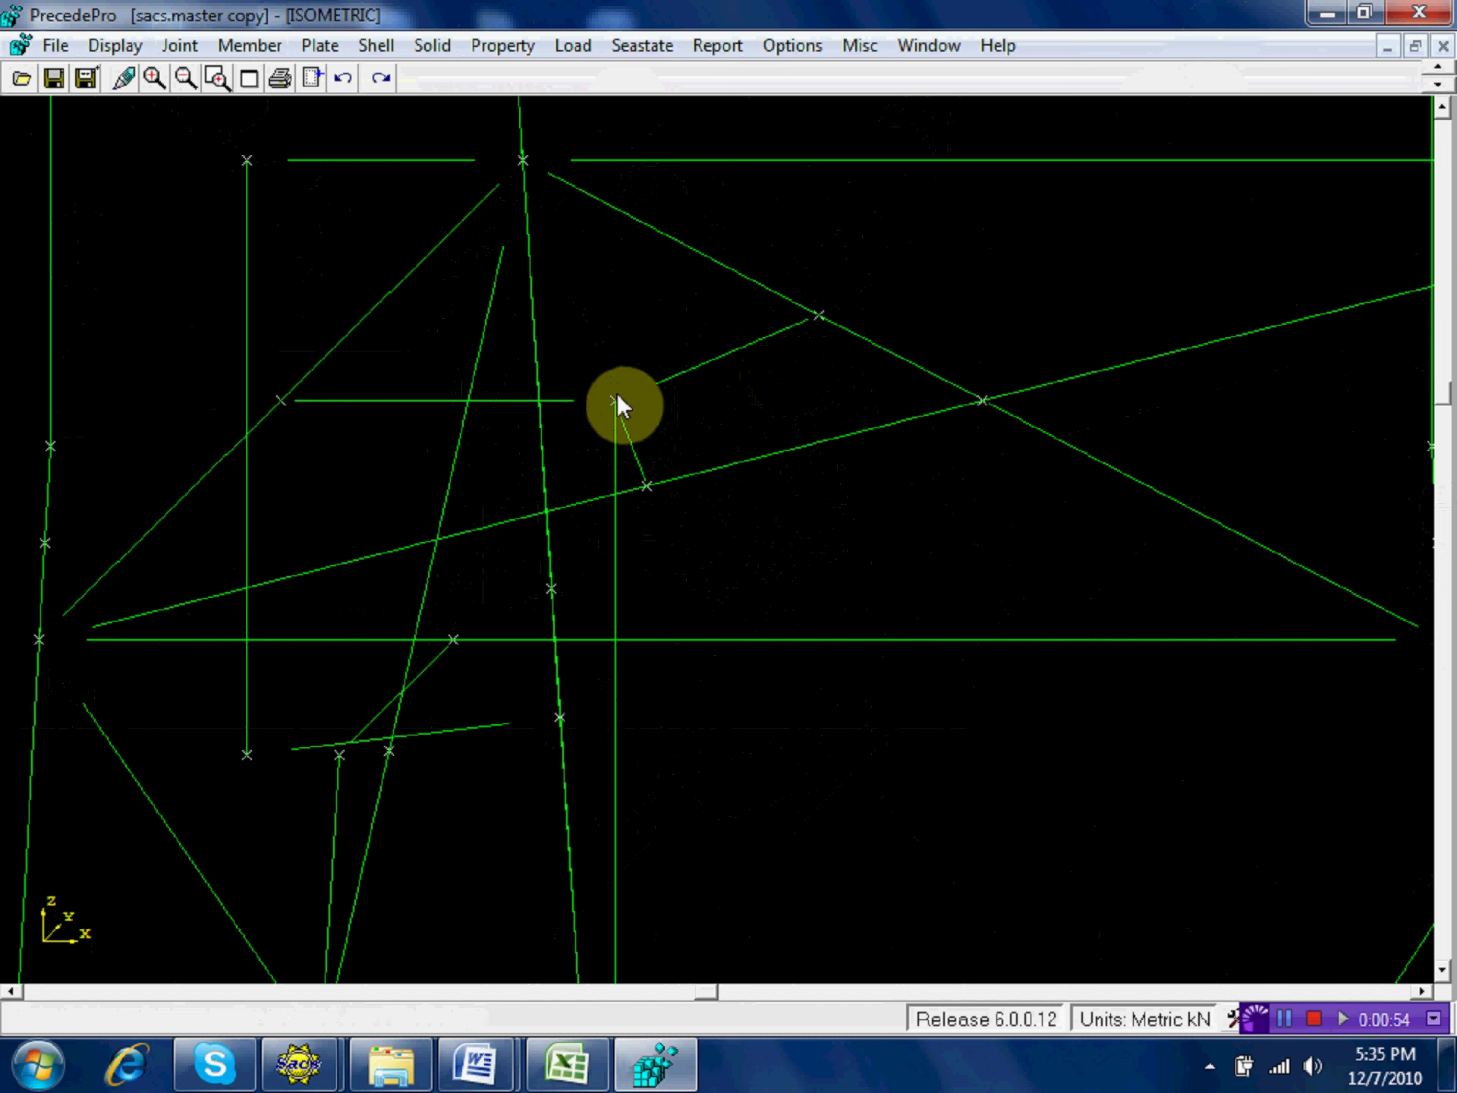
Turn on the joint name labels for the model view.
left_click(121, 47)
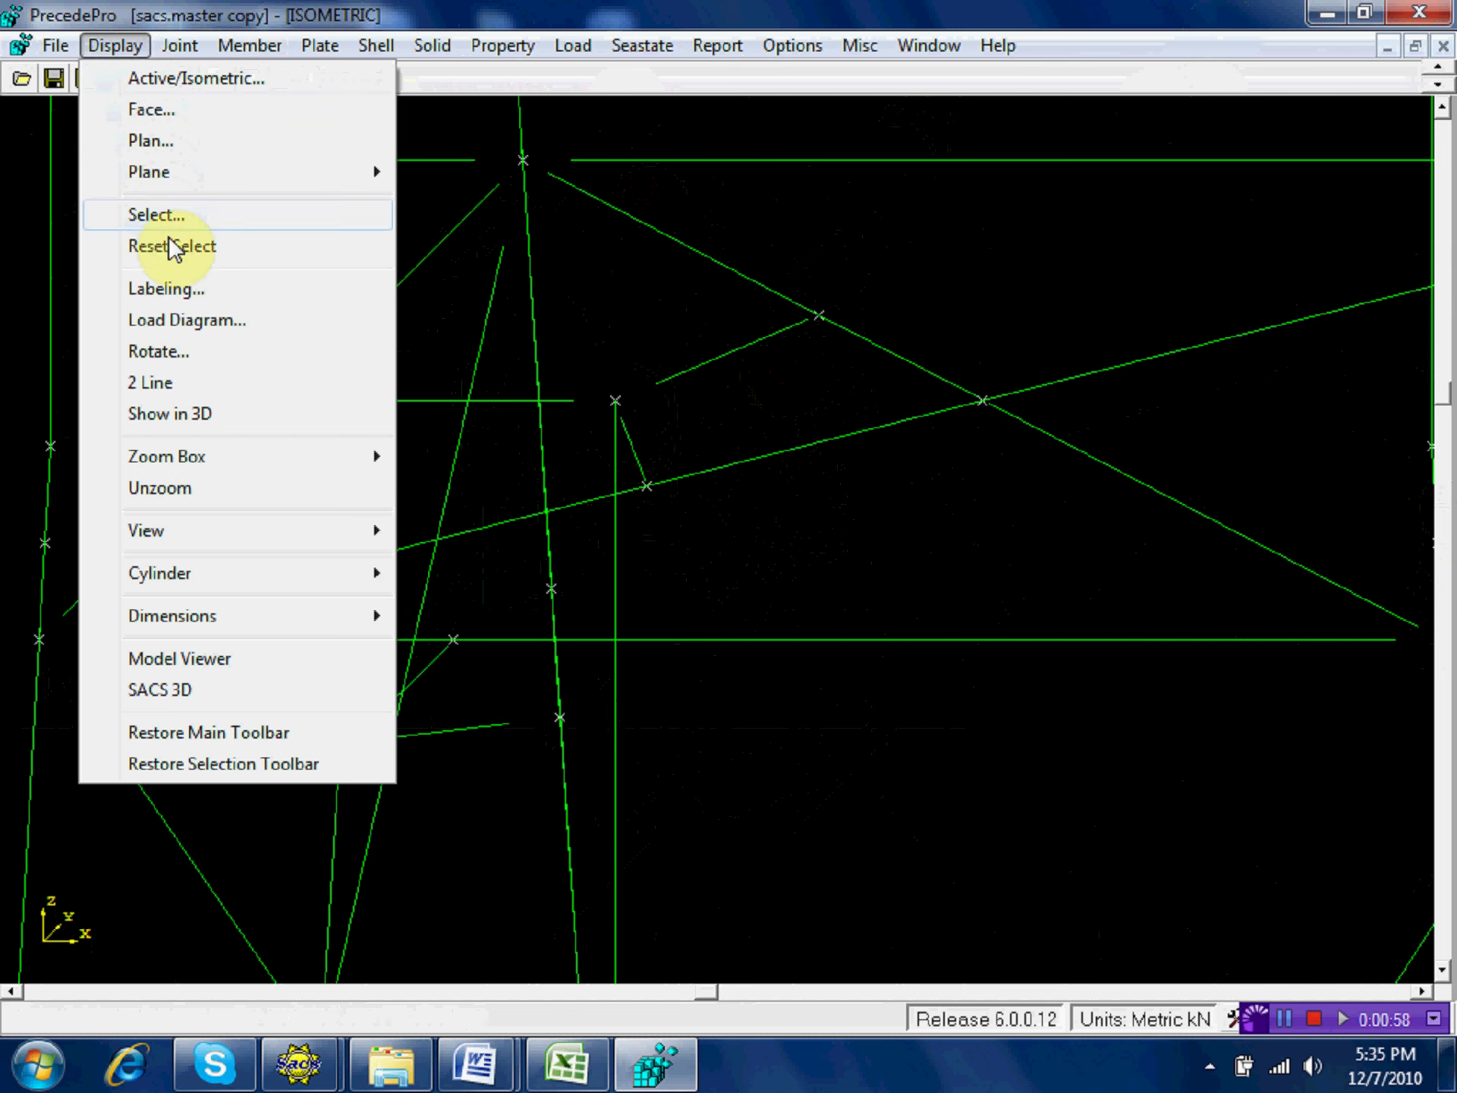
left_click(180, 302)
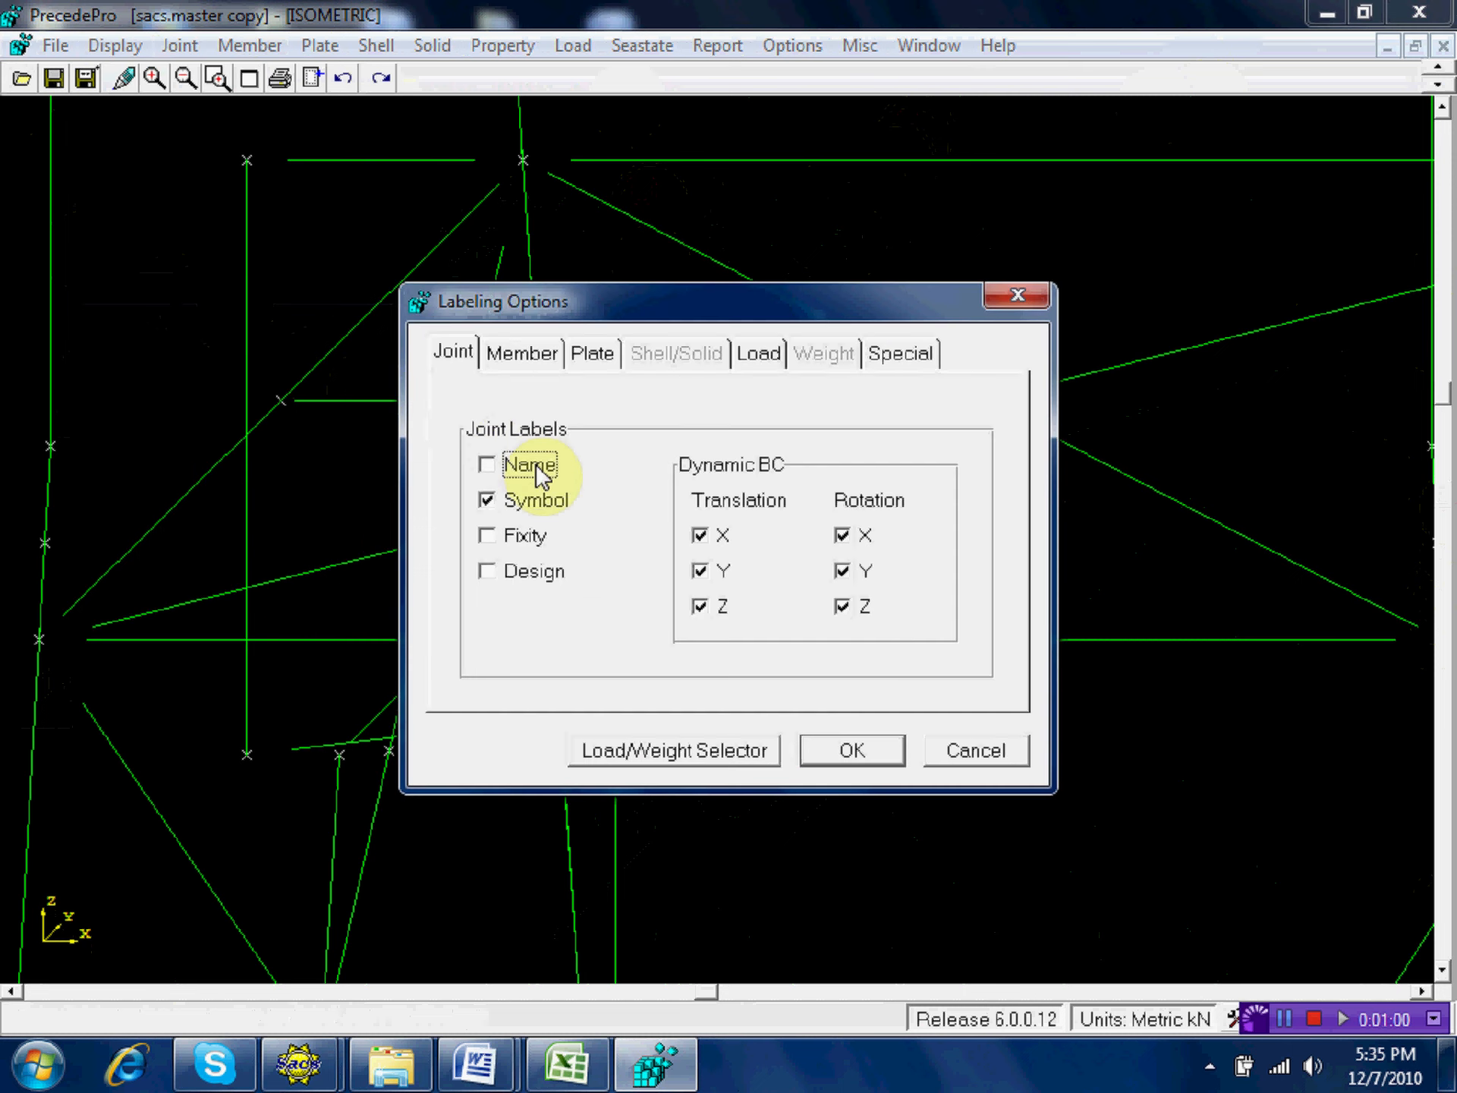
left_click(527, 464)
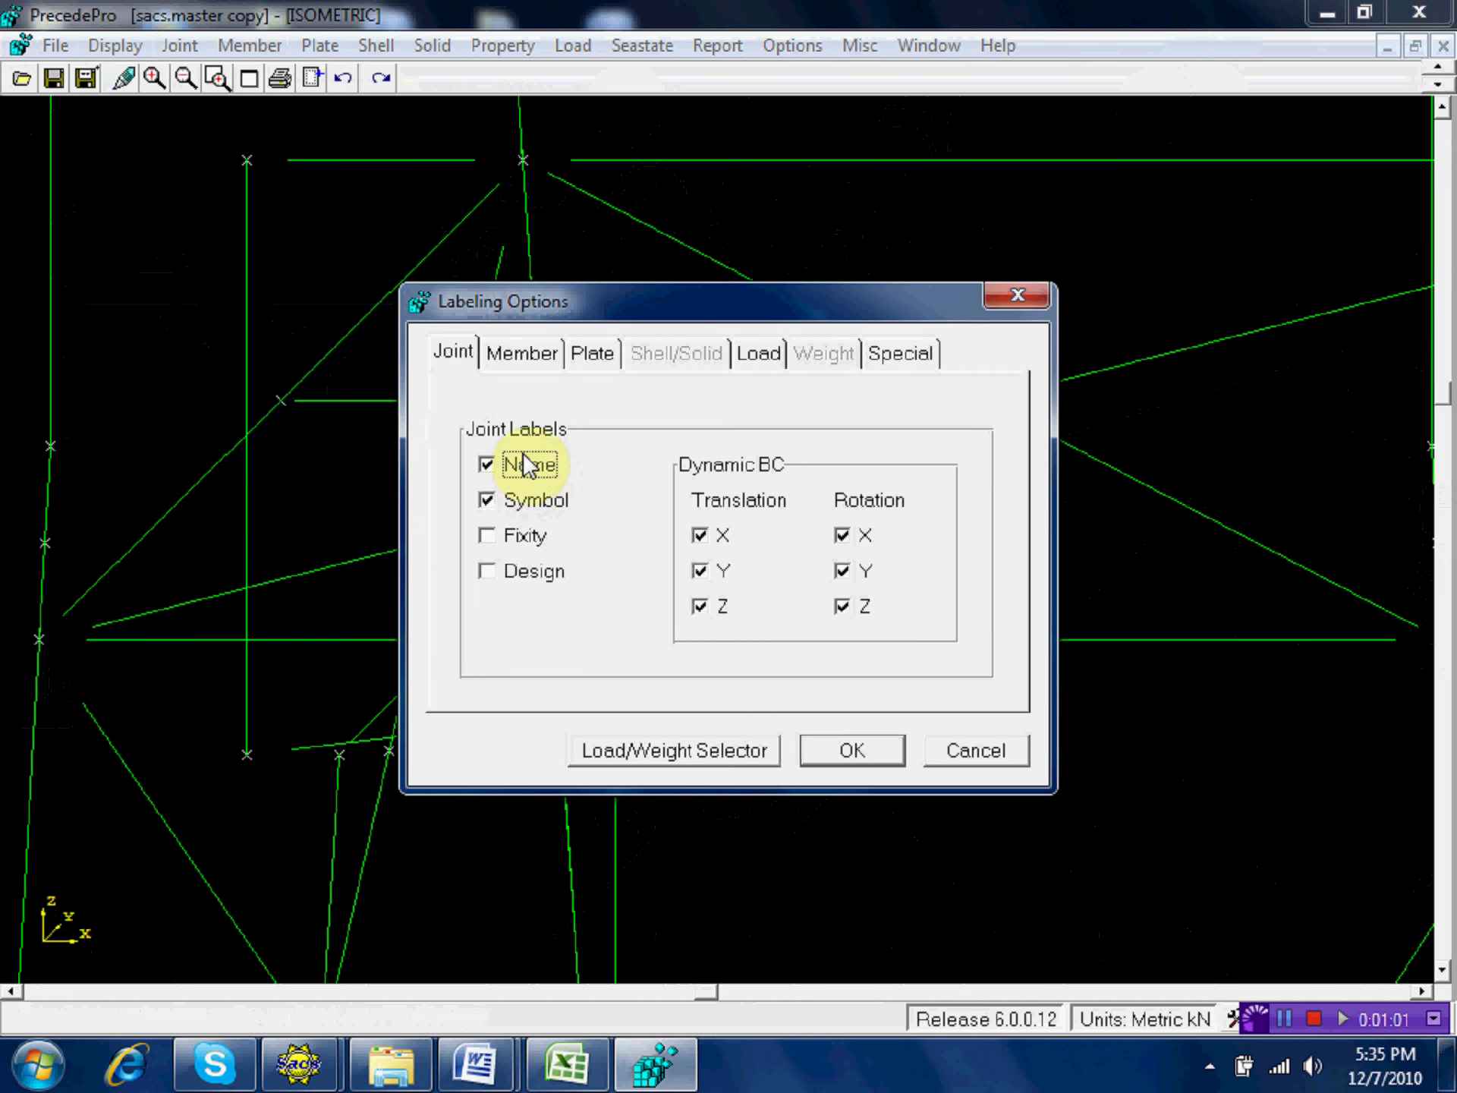
left_click(861, 759)
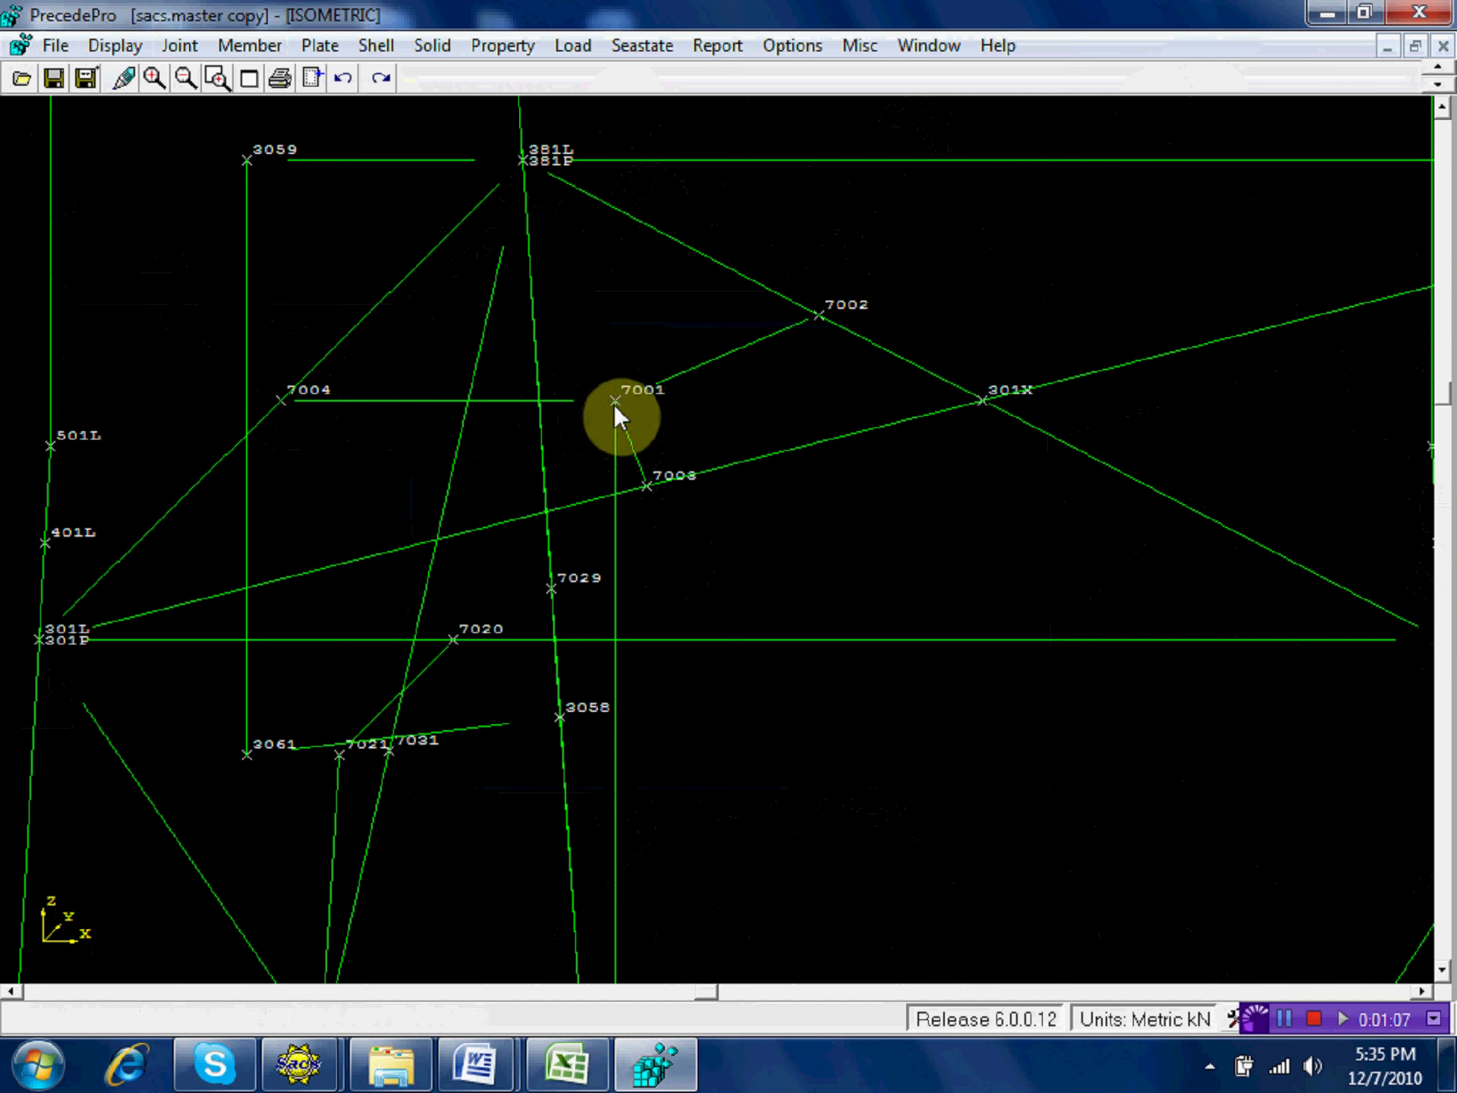
Measure the distance between joints 7004 and 7001.
left_click(182, 45)
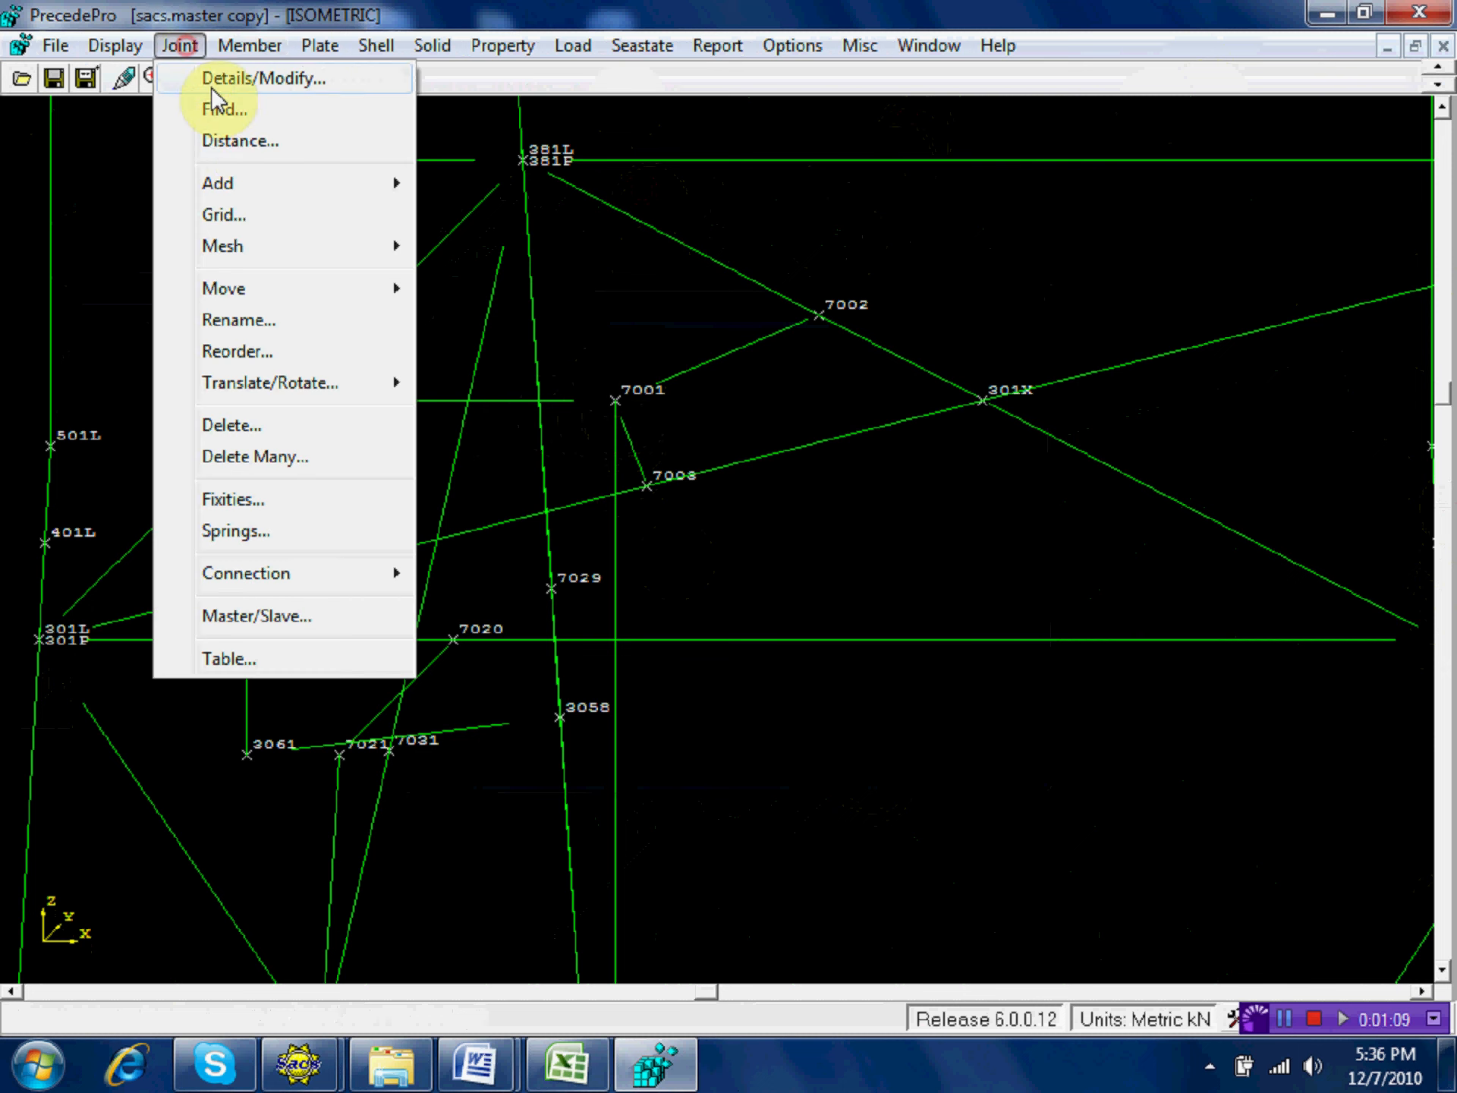
left_click(250, 145)
left_click(282, 400)
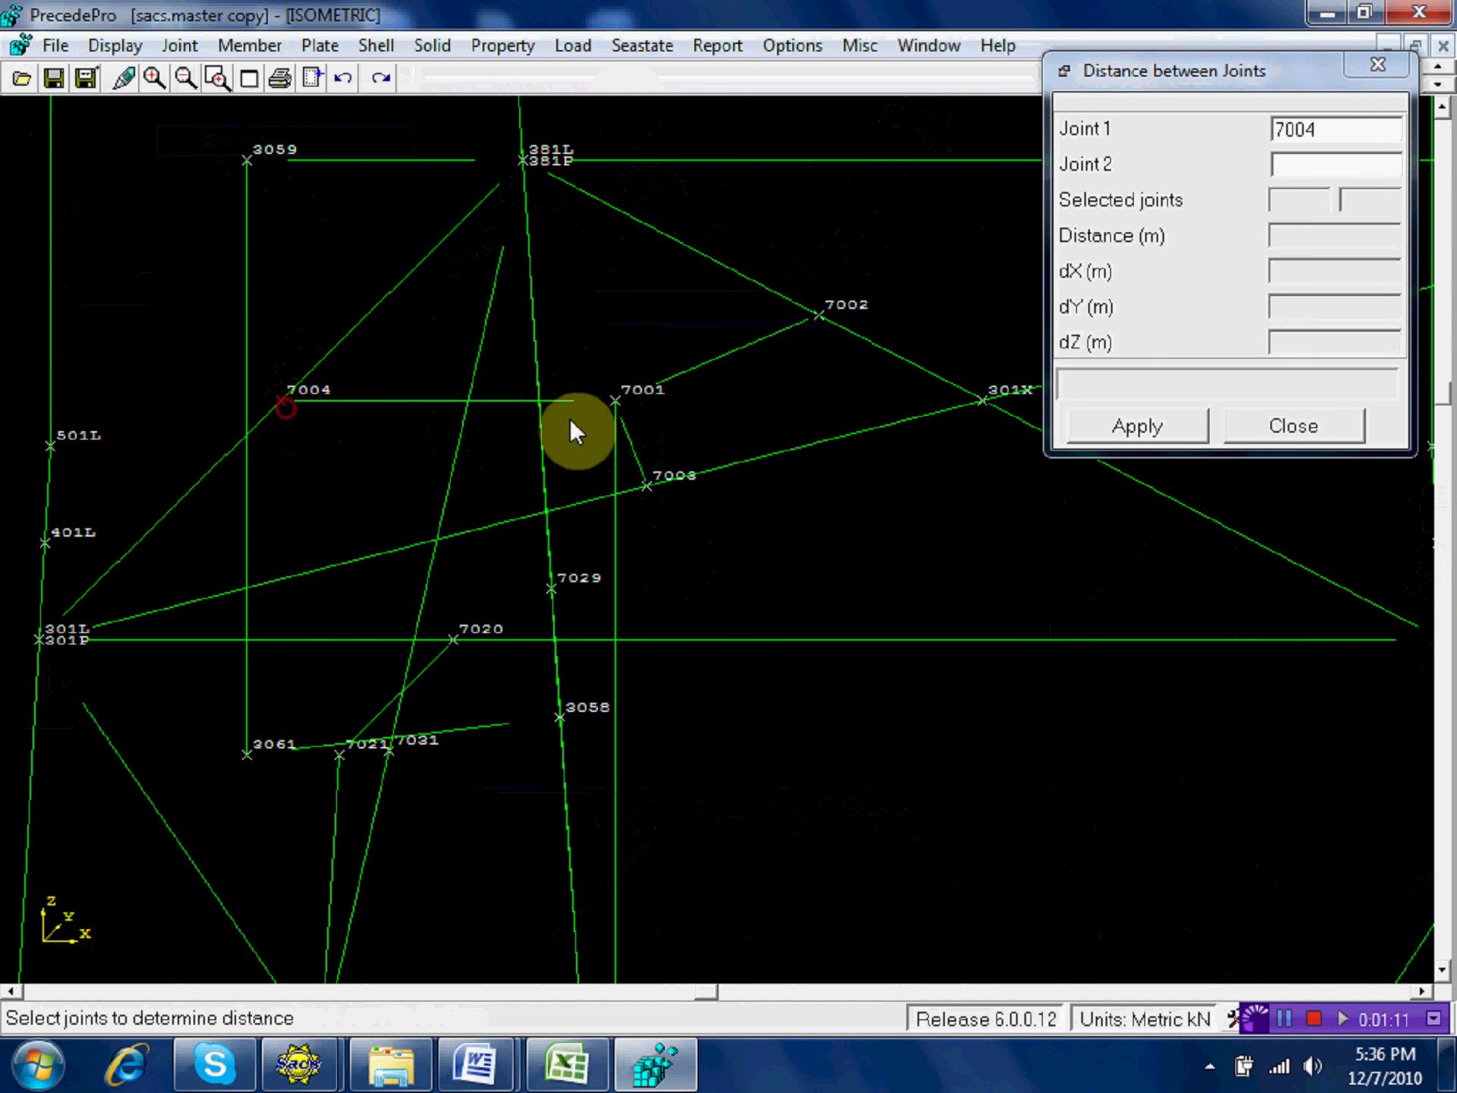
left_click(631, 401)
left_click(1138, 425)
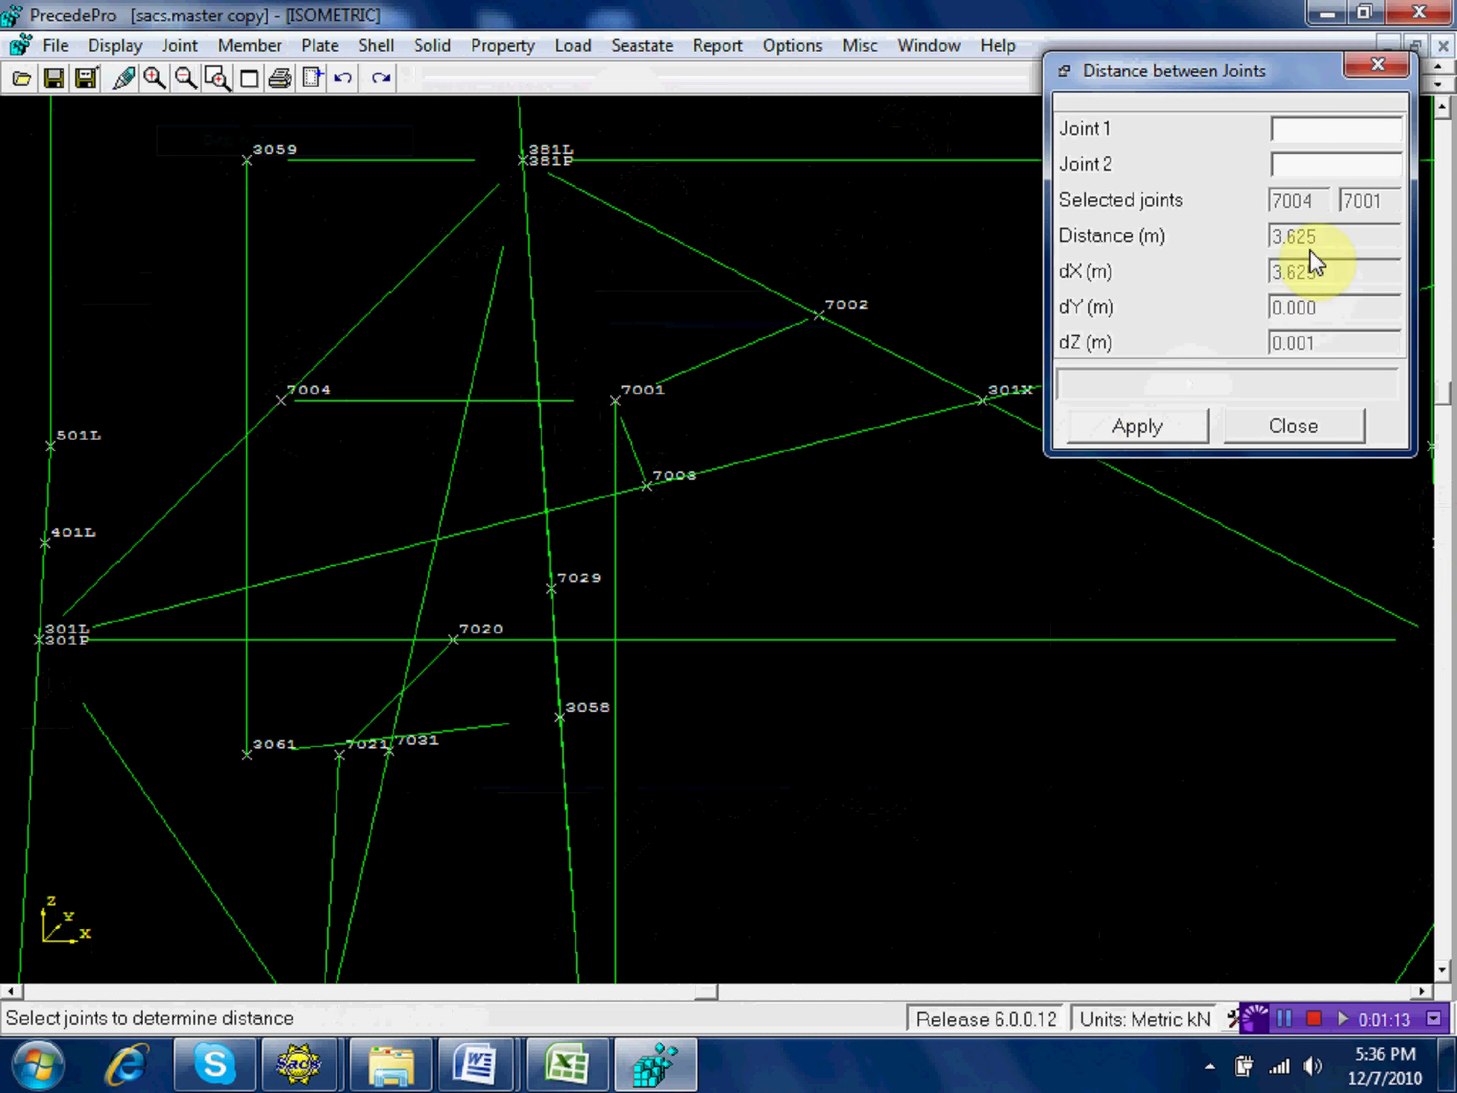
left_click(1315, 426)
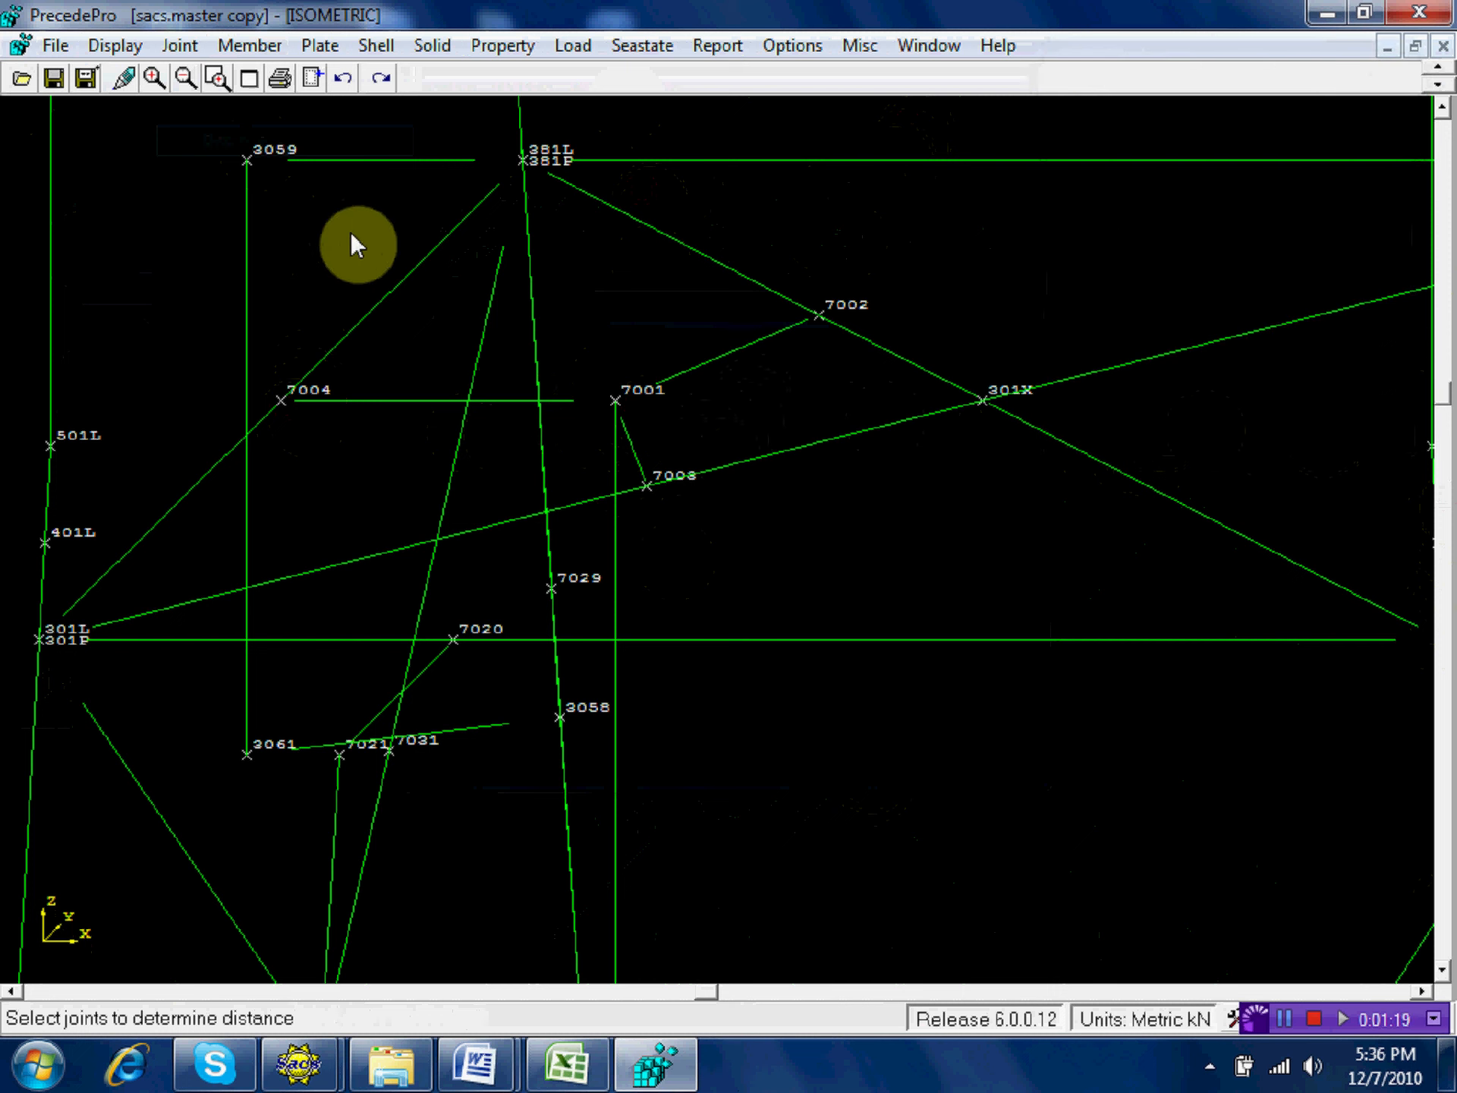
Add joint 707C relative to reference joint 7004 with an X offset of 3.625 m.
left_click(182, 47)
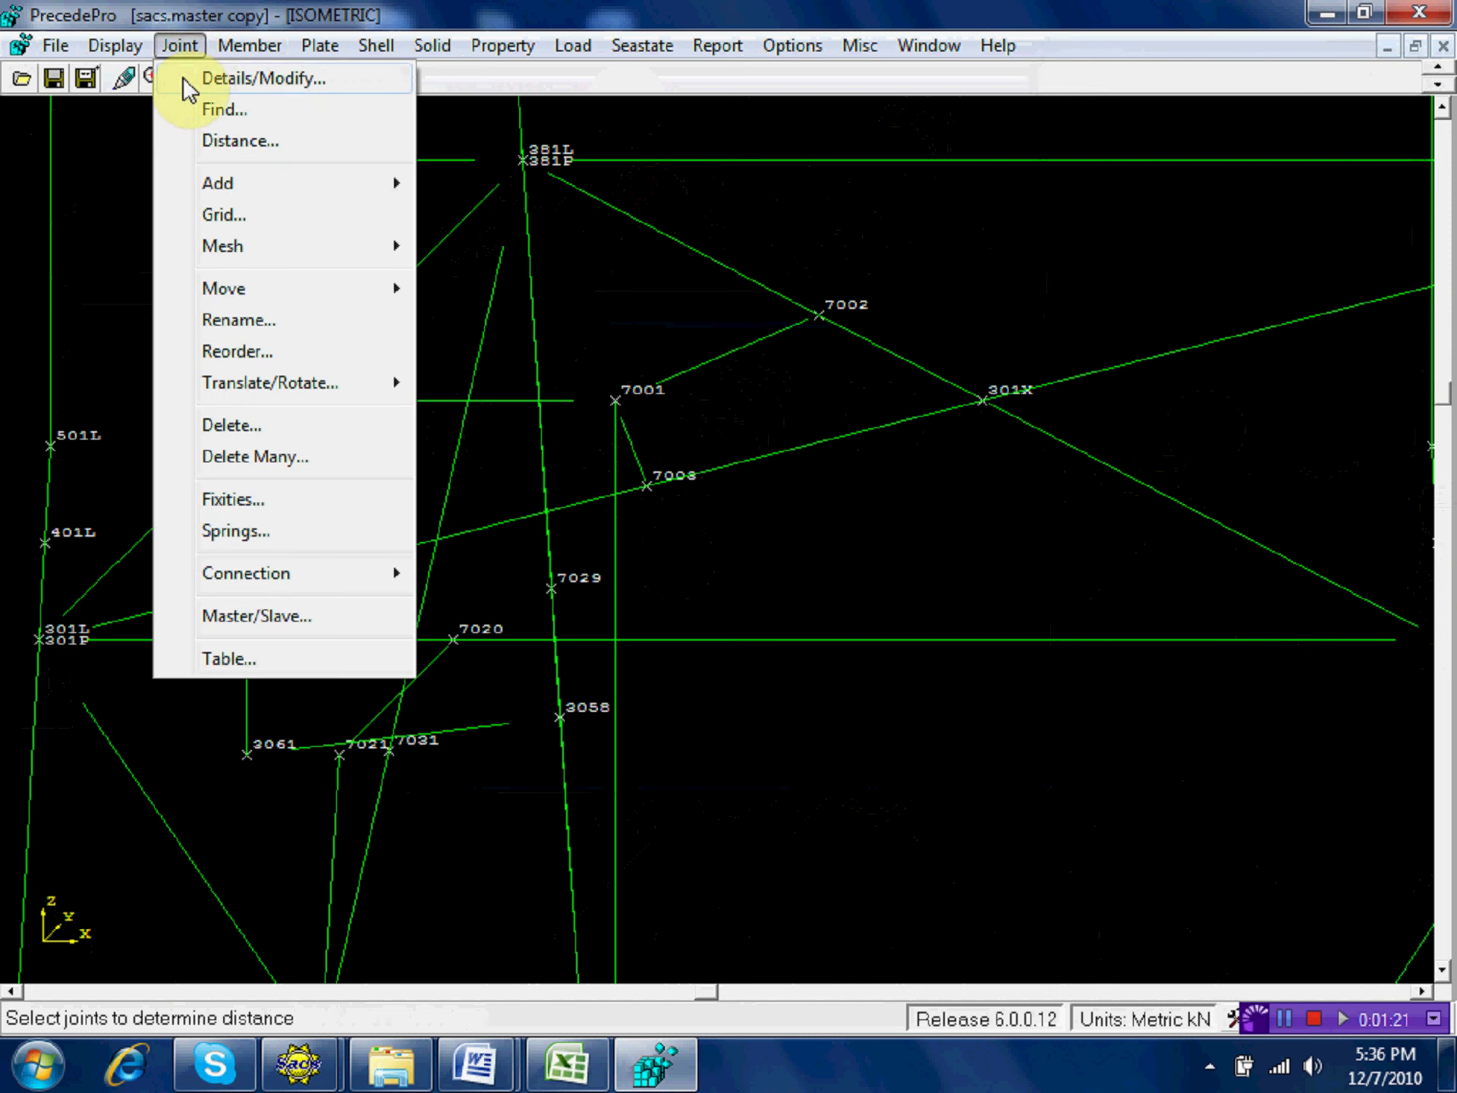
mouse_move(233, 194)
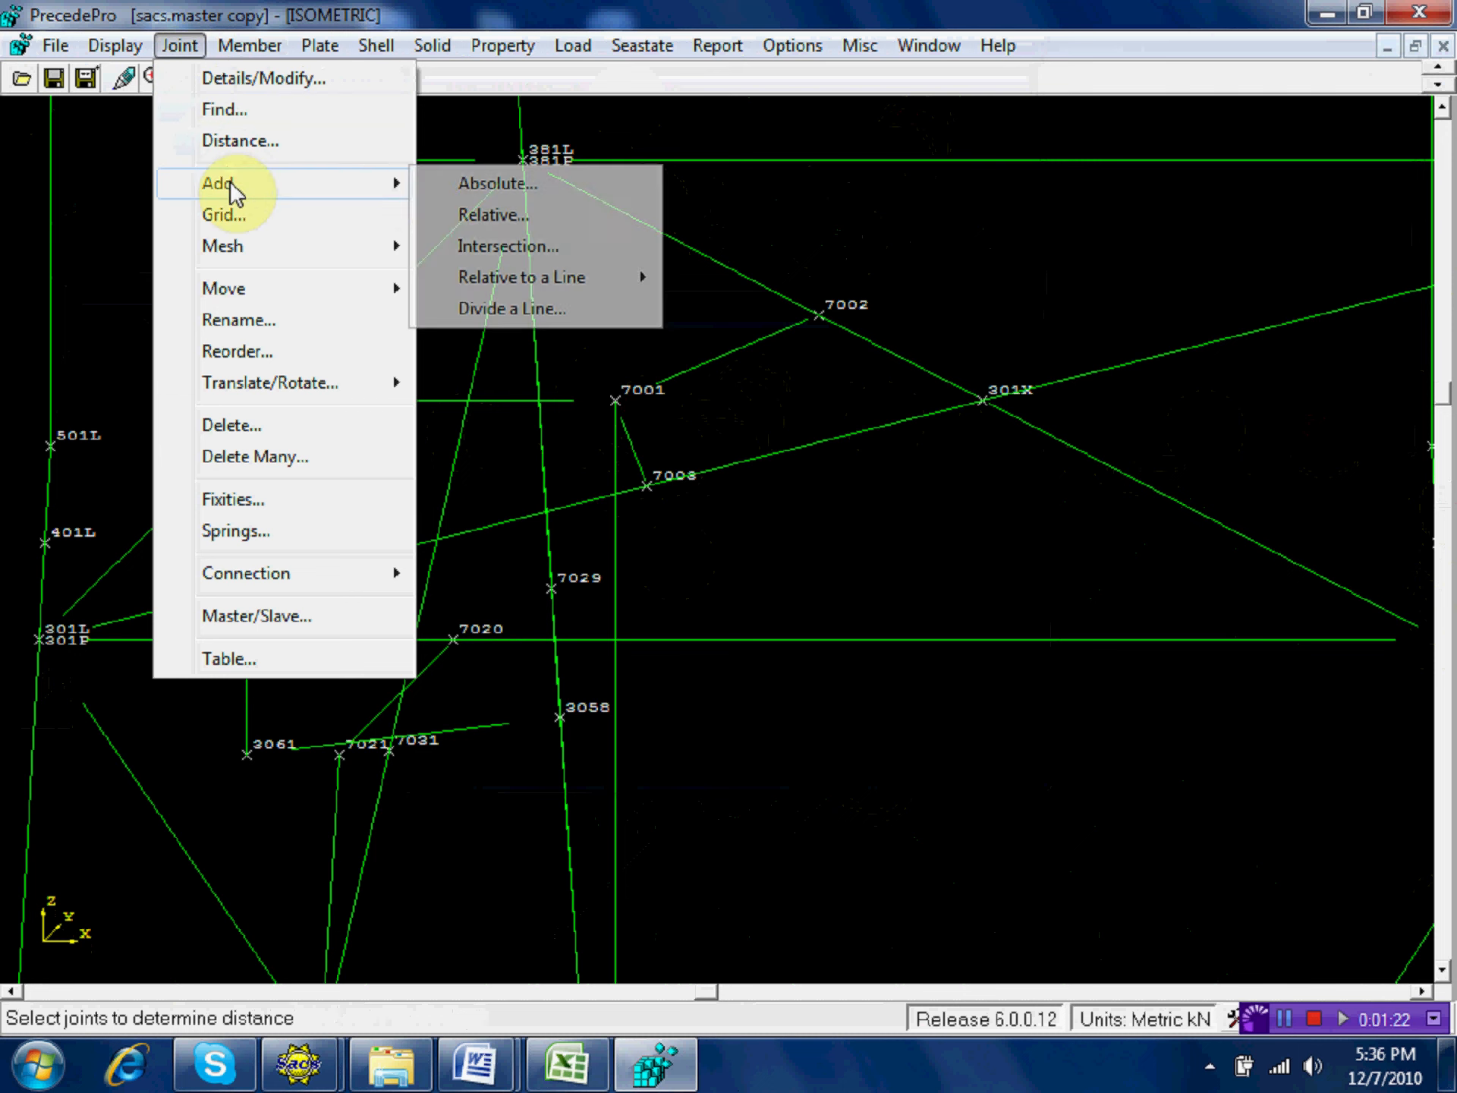
left_click(489, 220)
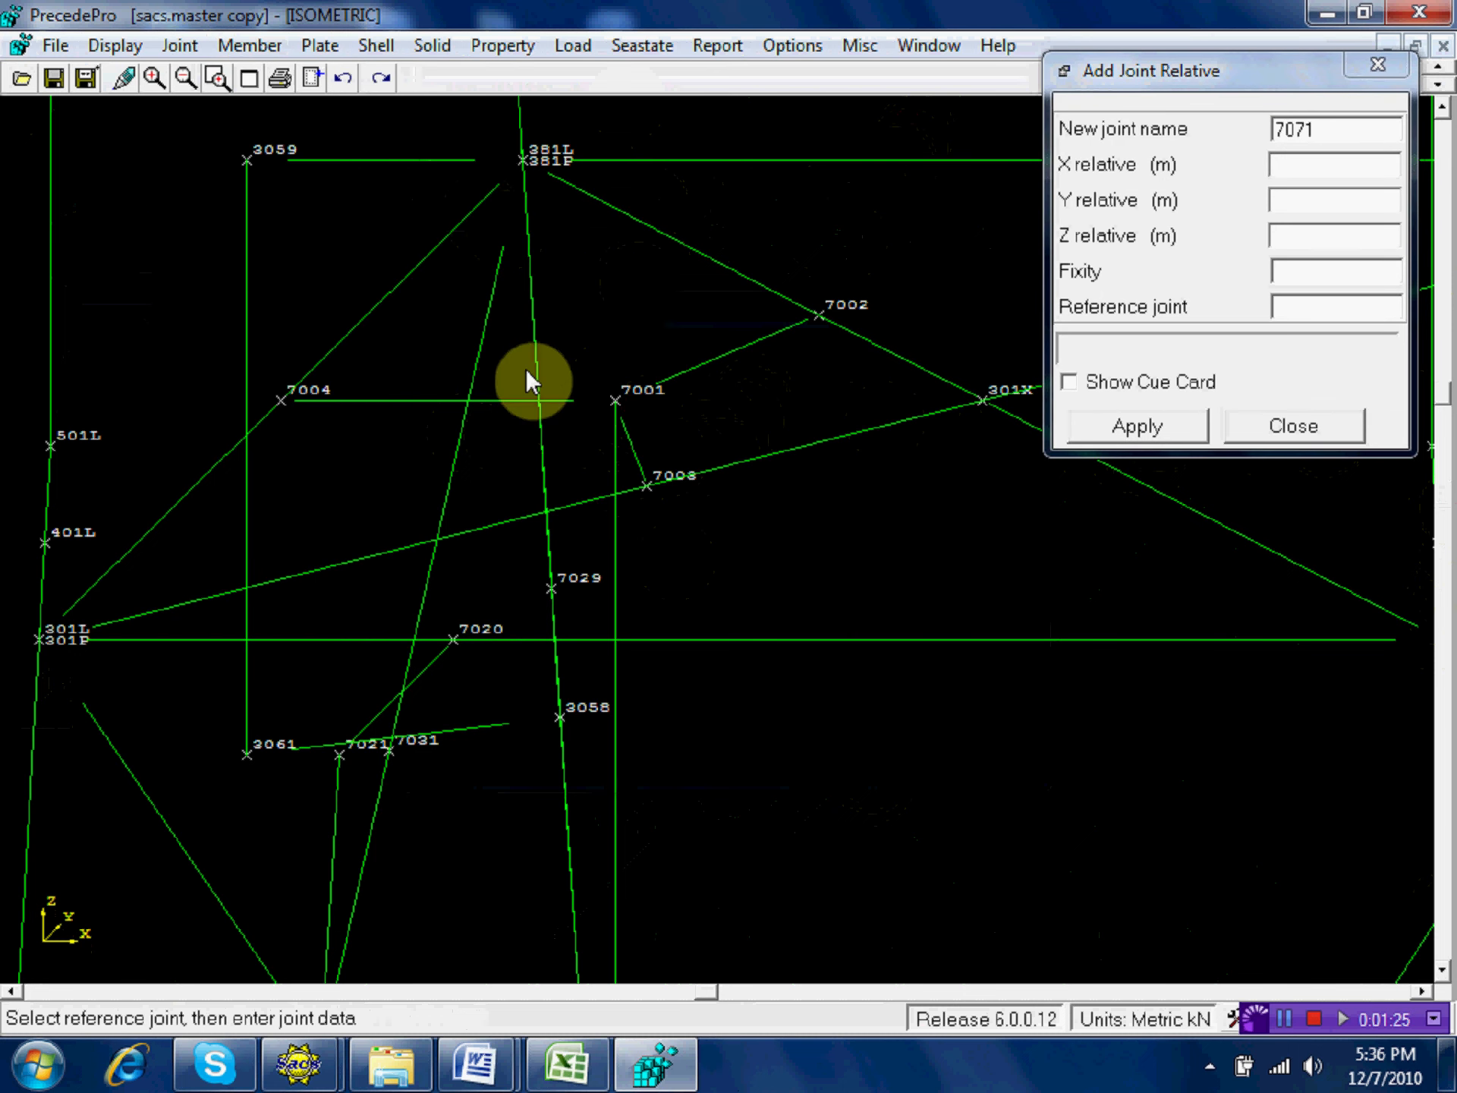
left_click(285, 412)
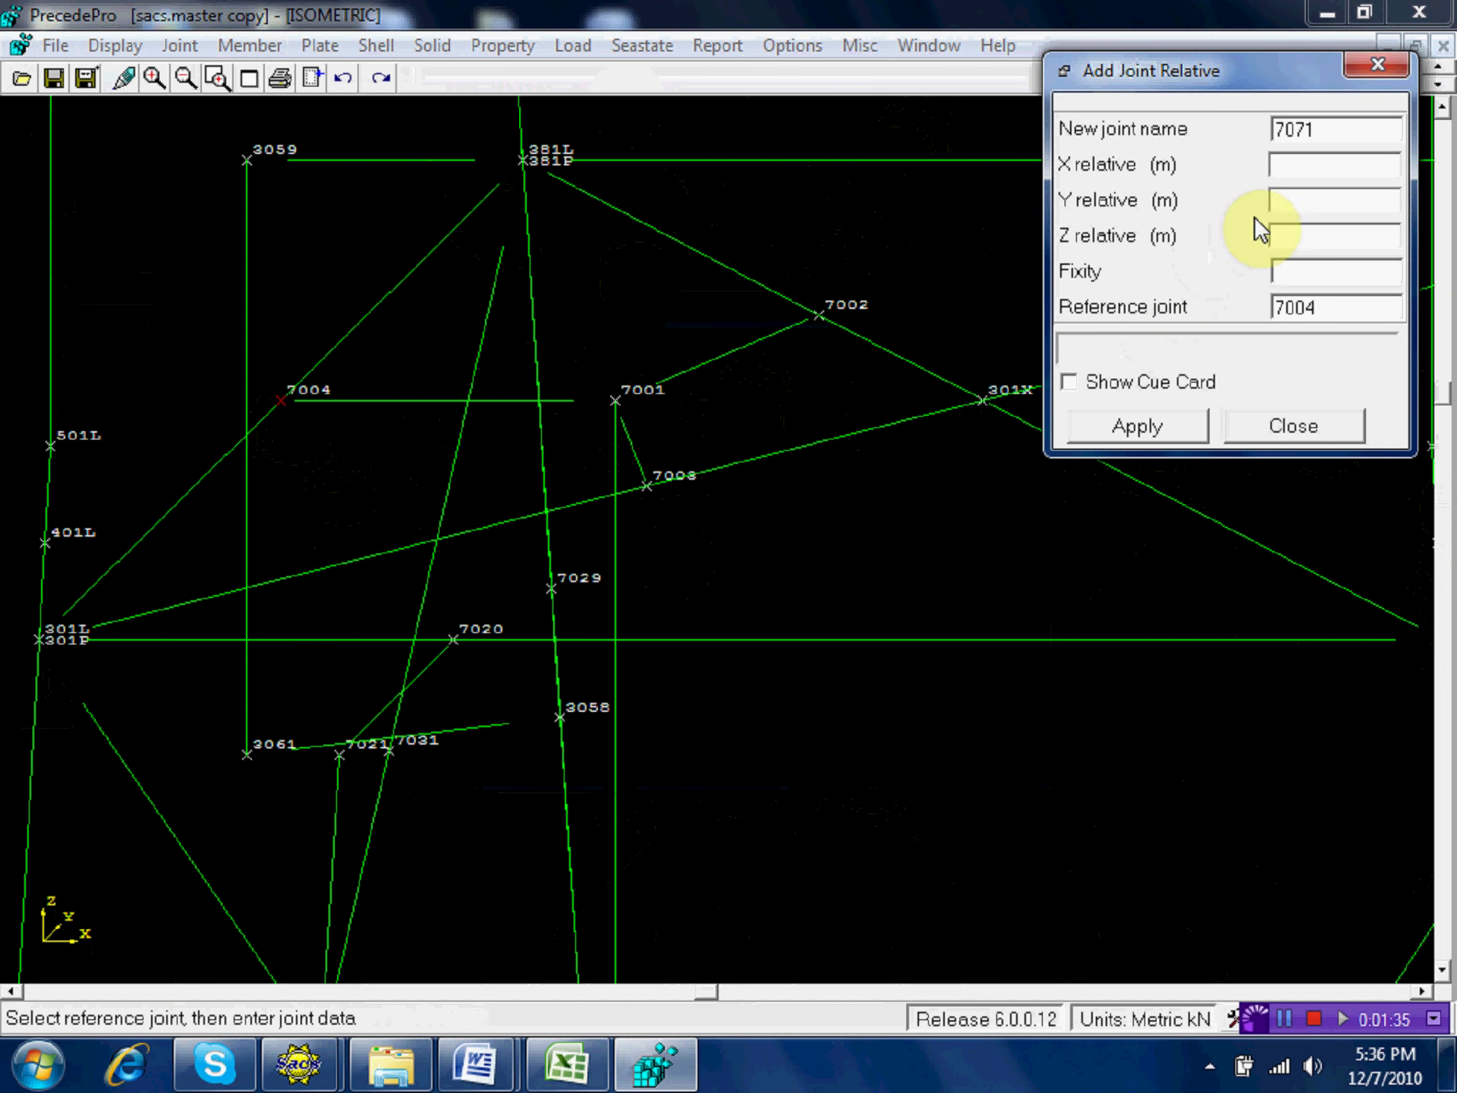
left_click(1322, 131)
left_click_drag(1322, 132, 1302, 139)
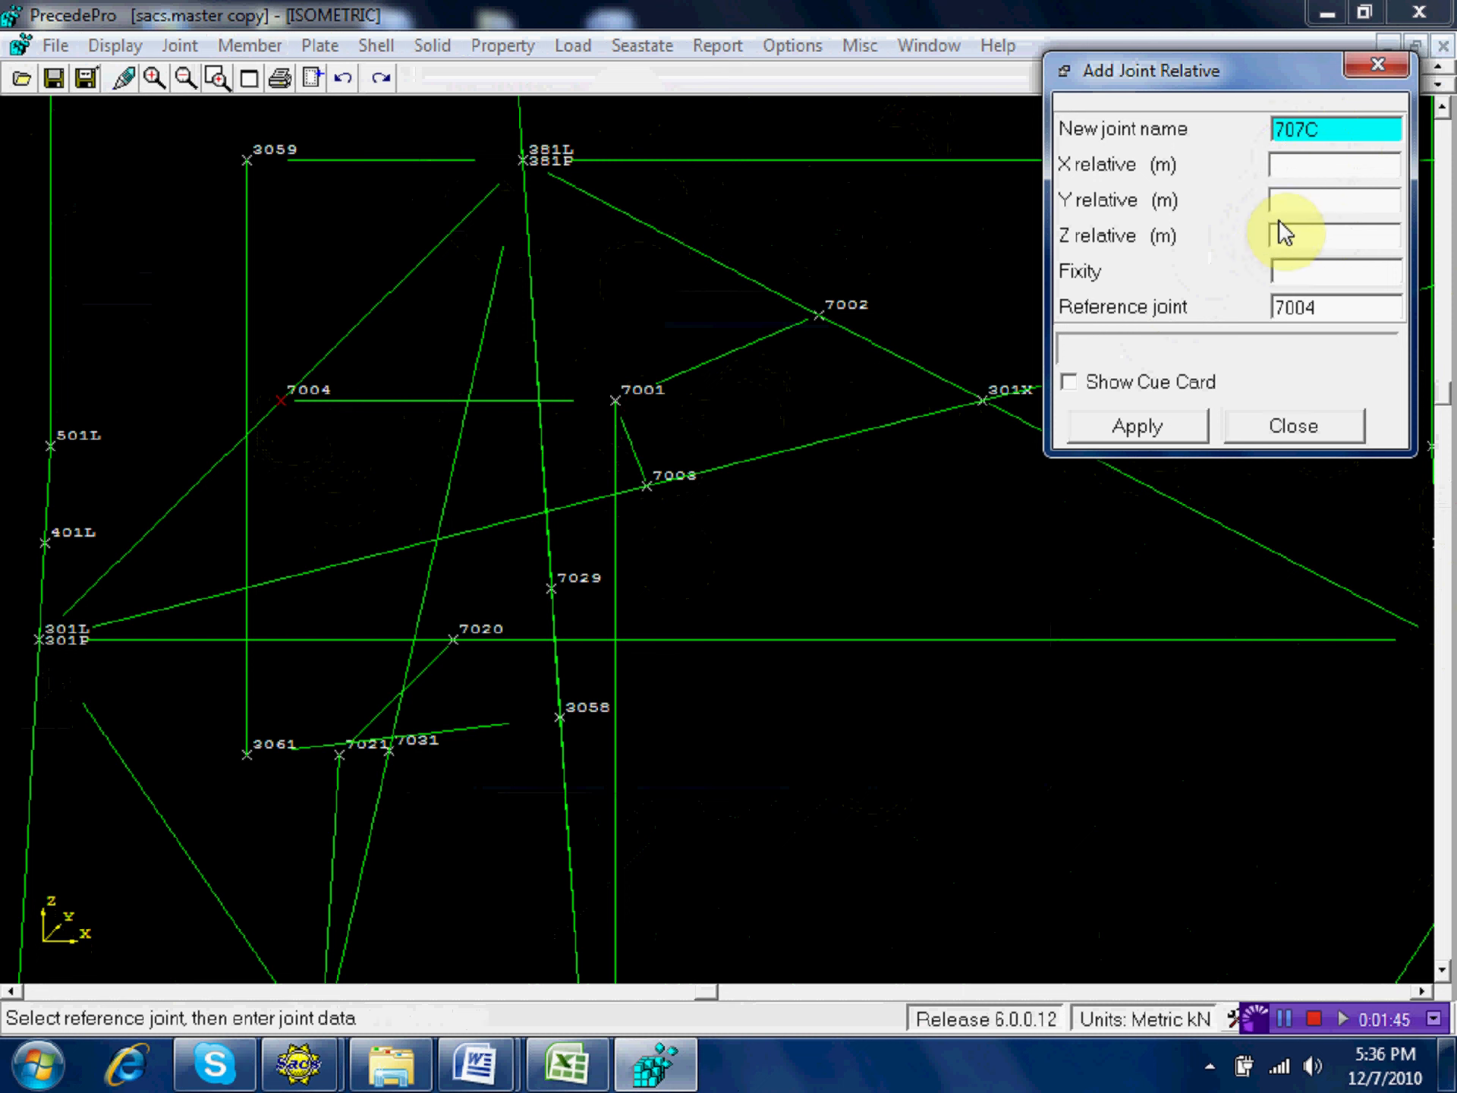
left_click(1291, 167)
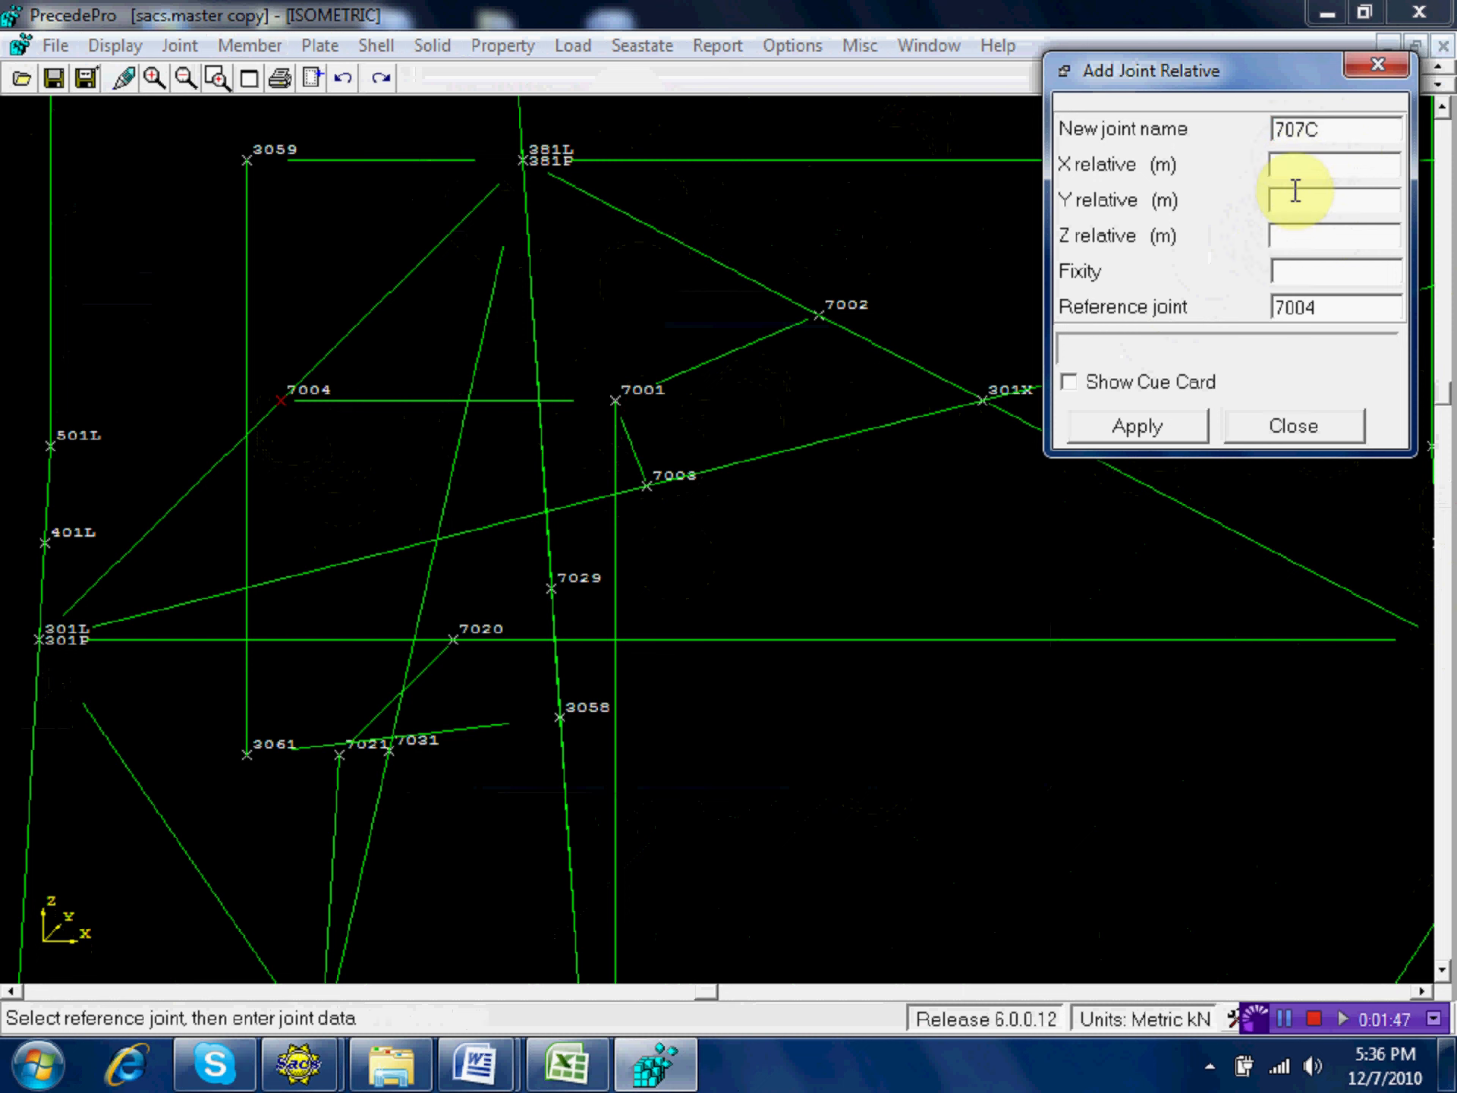
type("3.625")
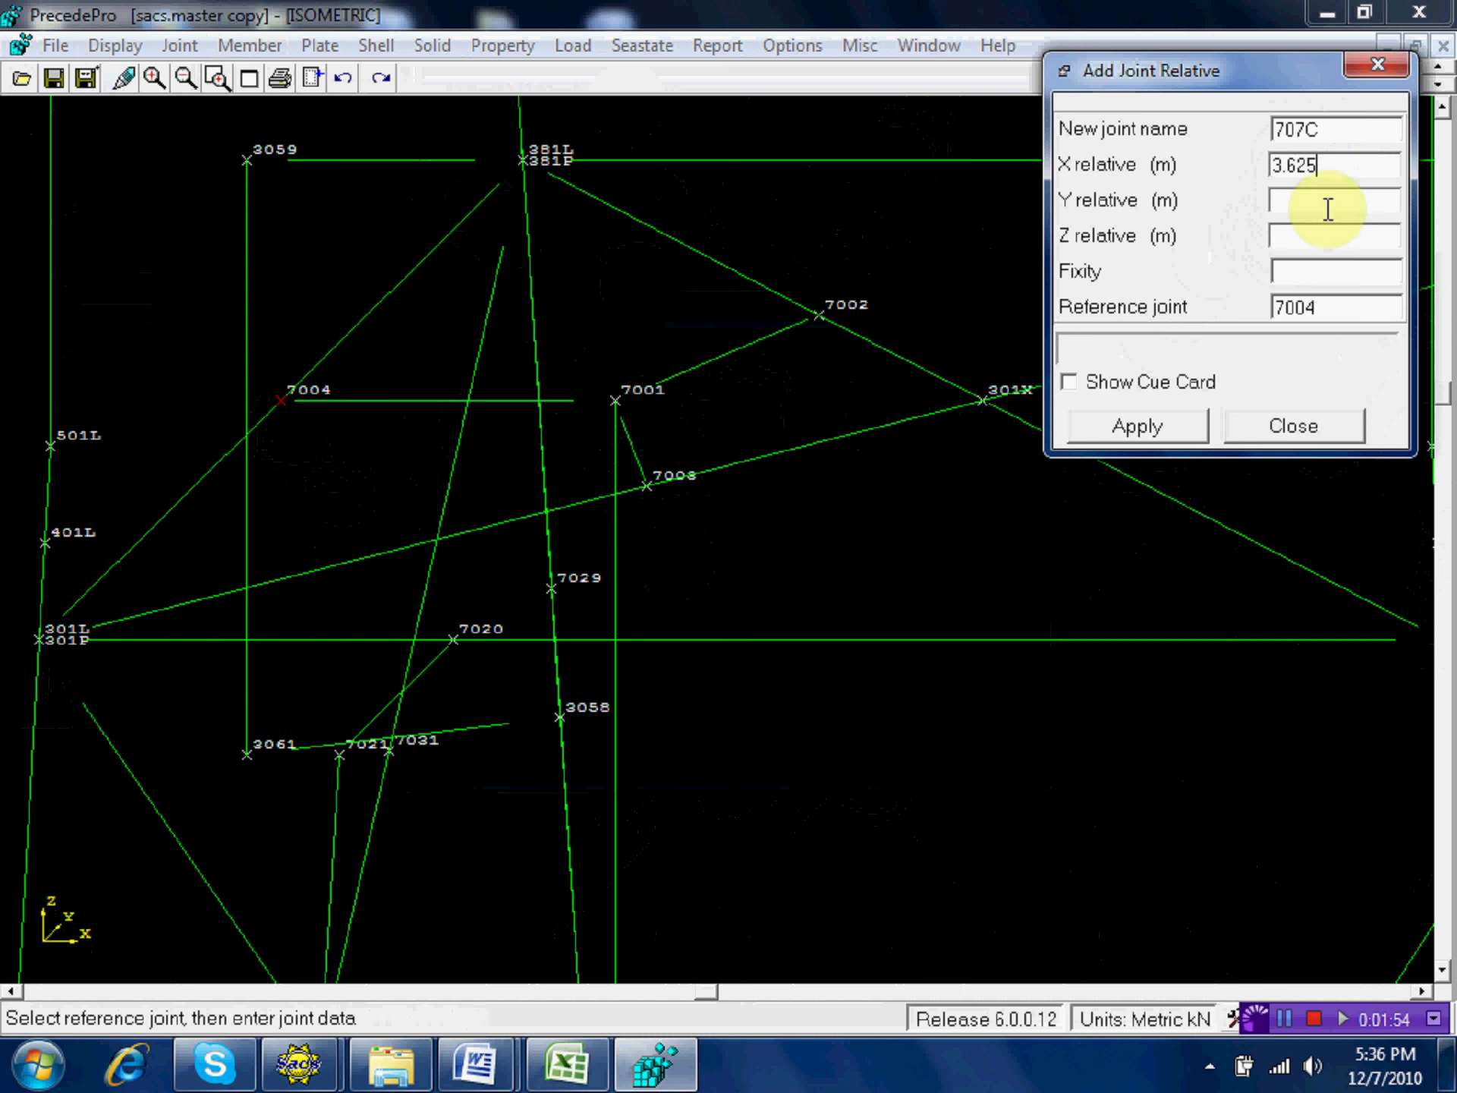
left_click(1147, 427)
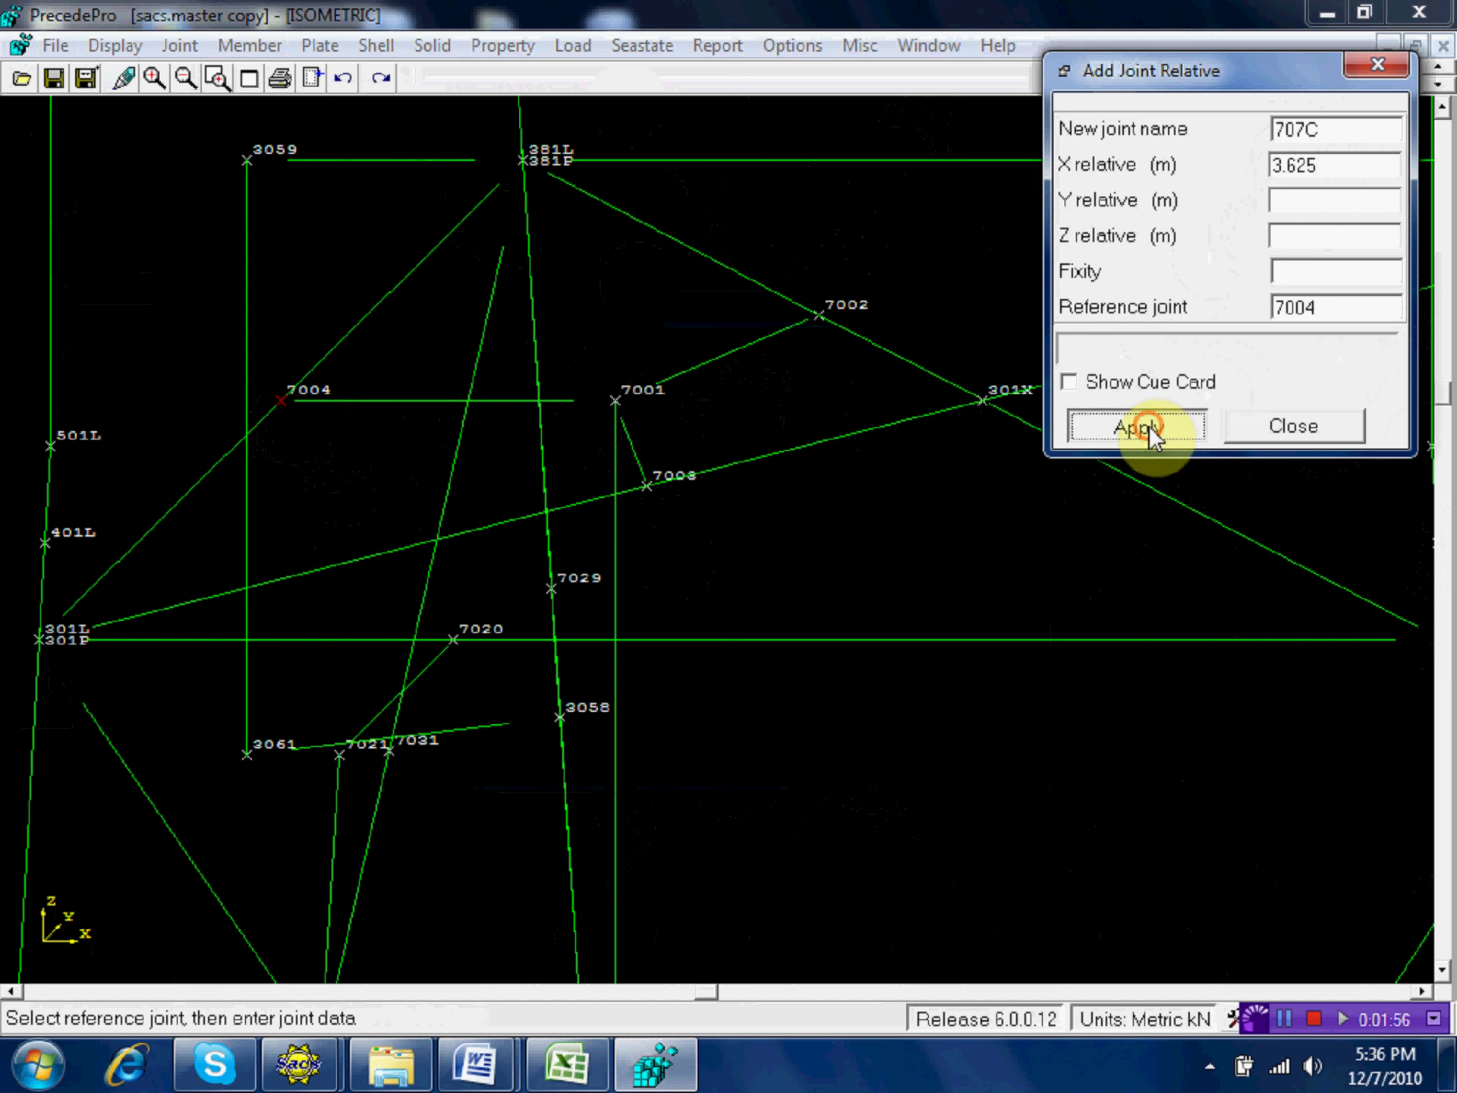
left_click(1293, 426)
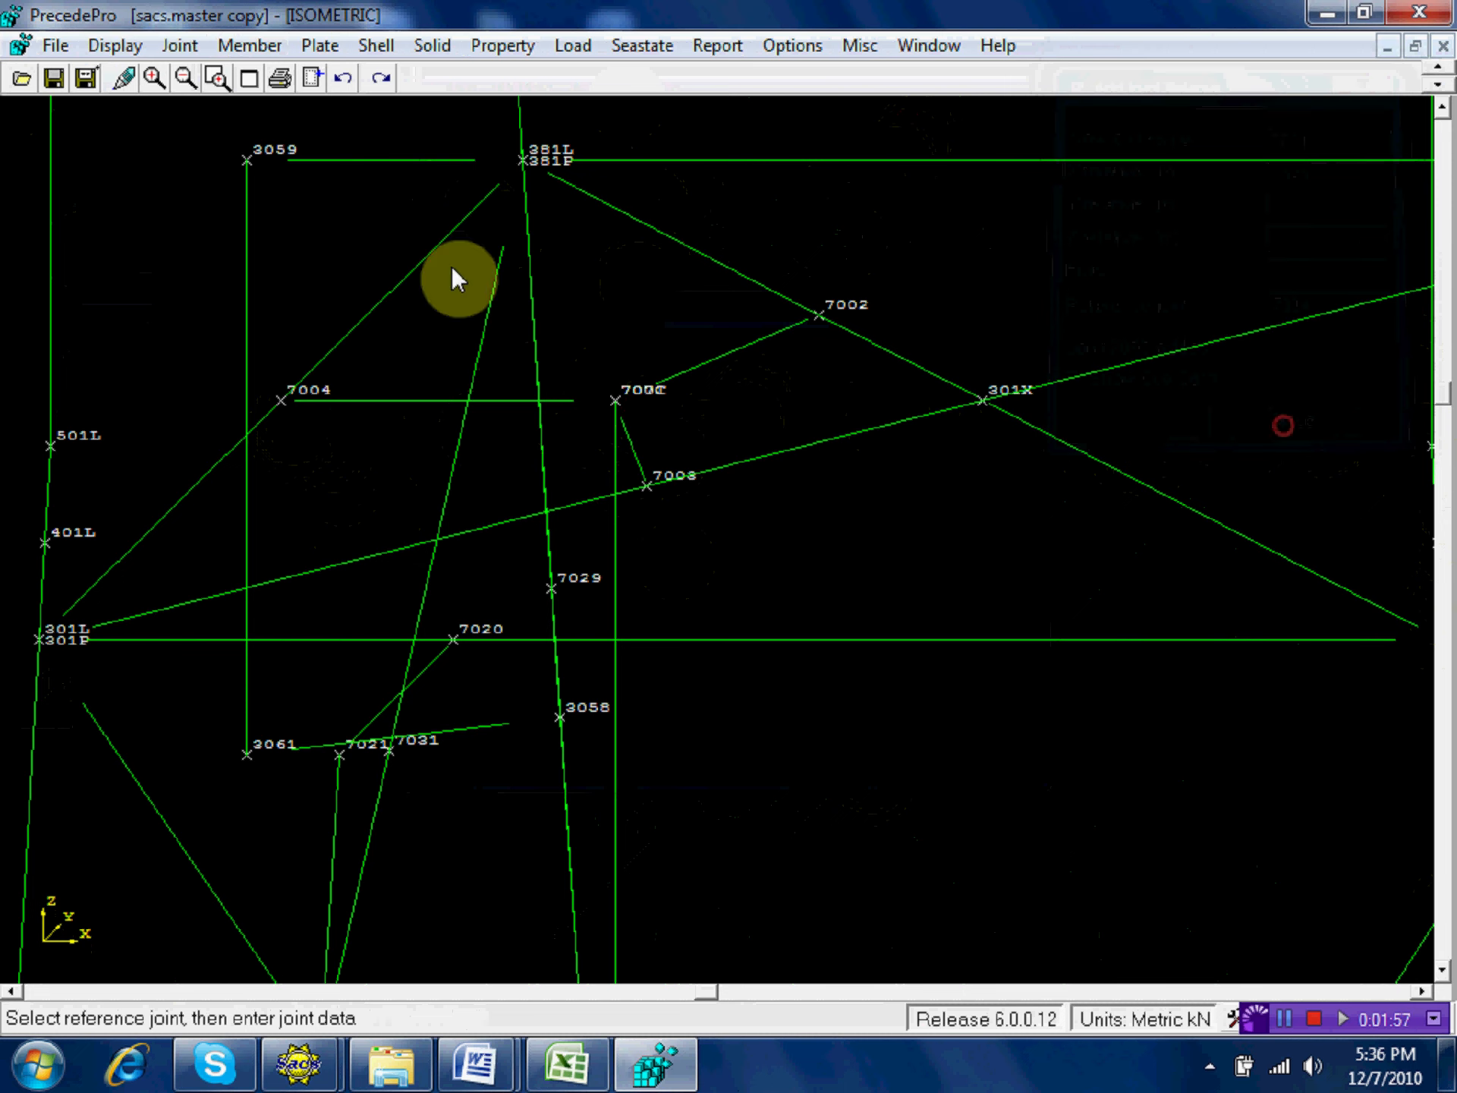
Check the coordinates of joint 707C in its joint details.
left_click(179, 47)
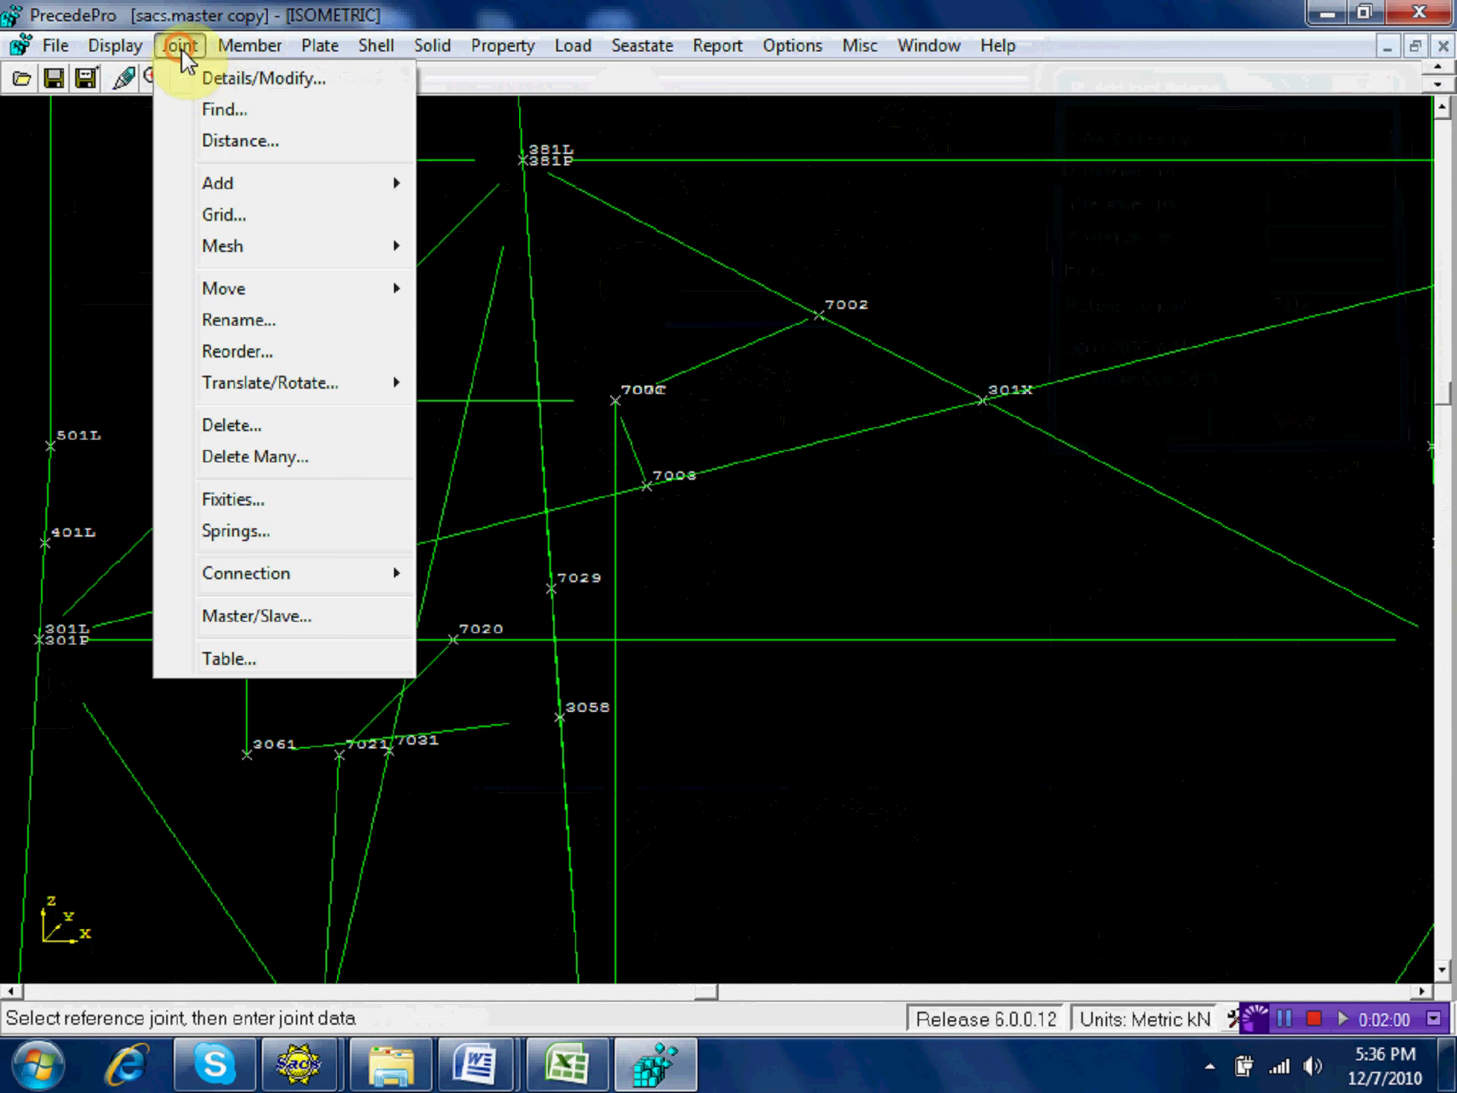
left_click(224, 75)
left_click(630, 394)
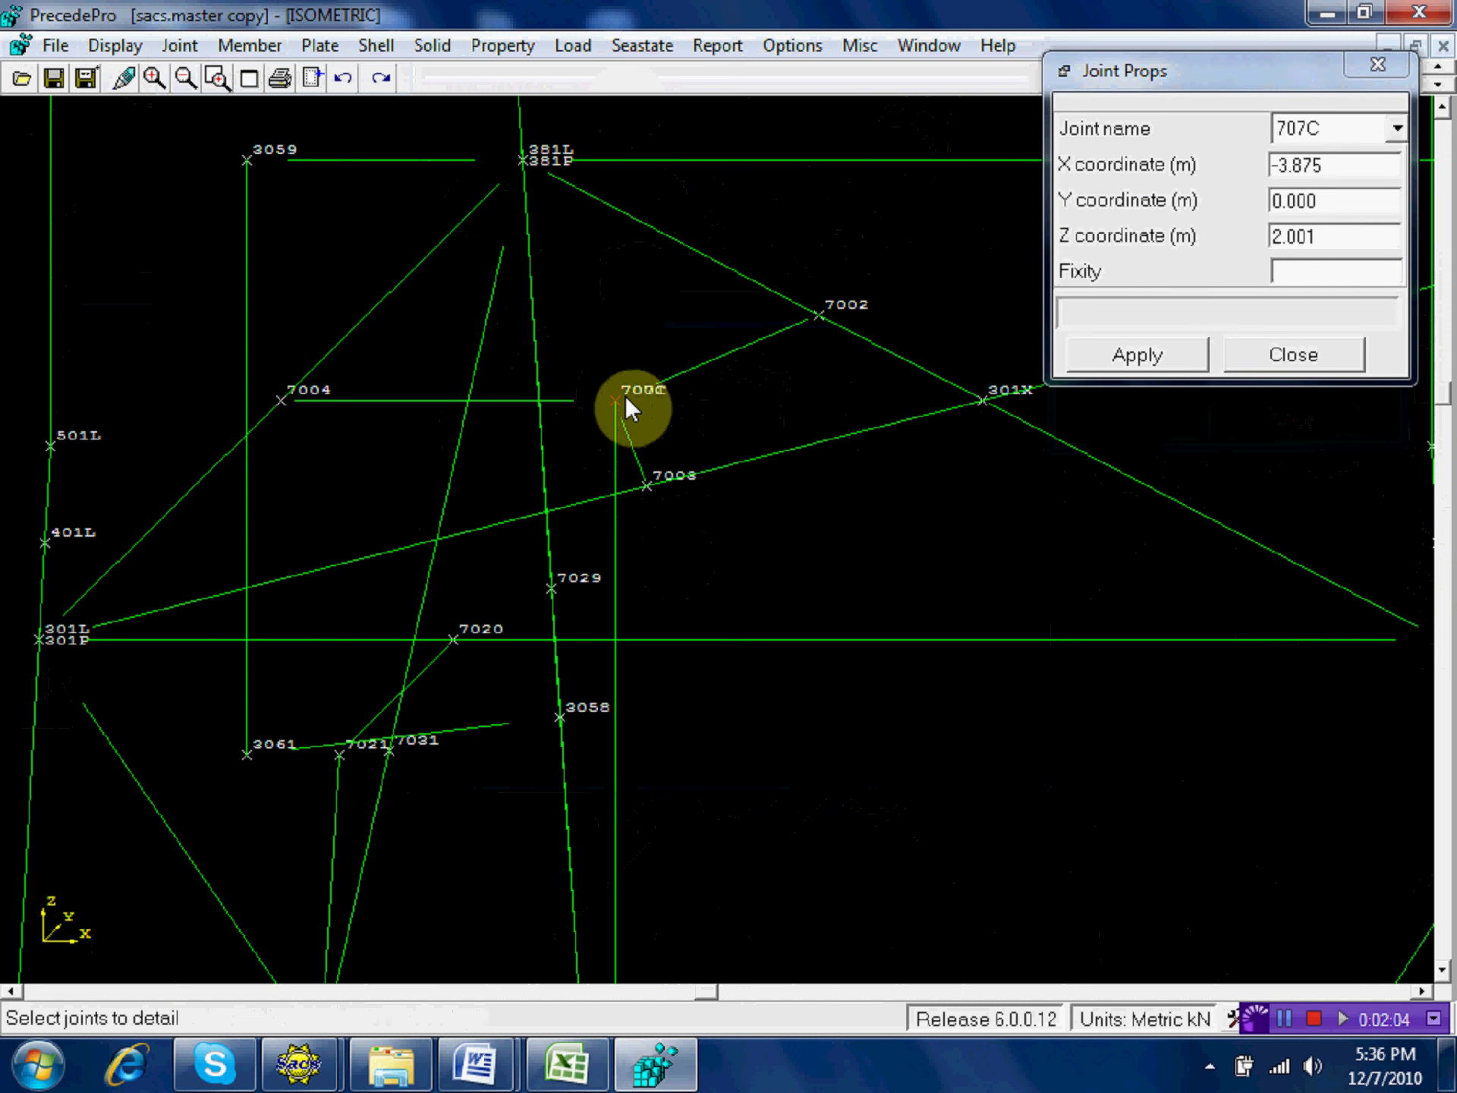
left_click(627, 393)
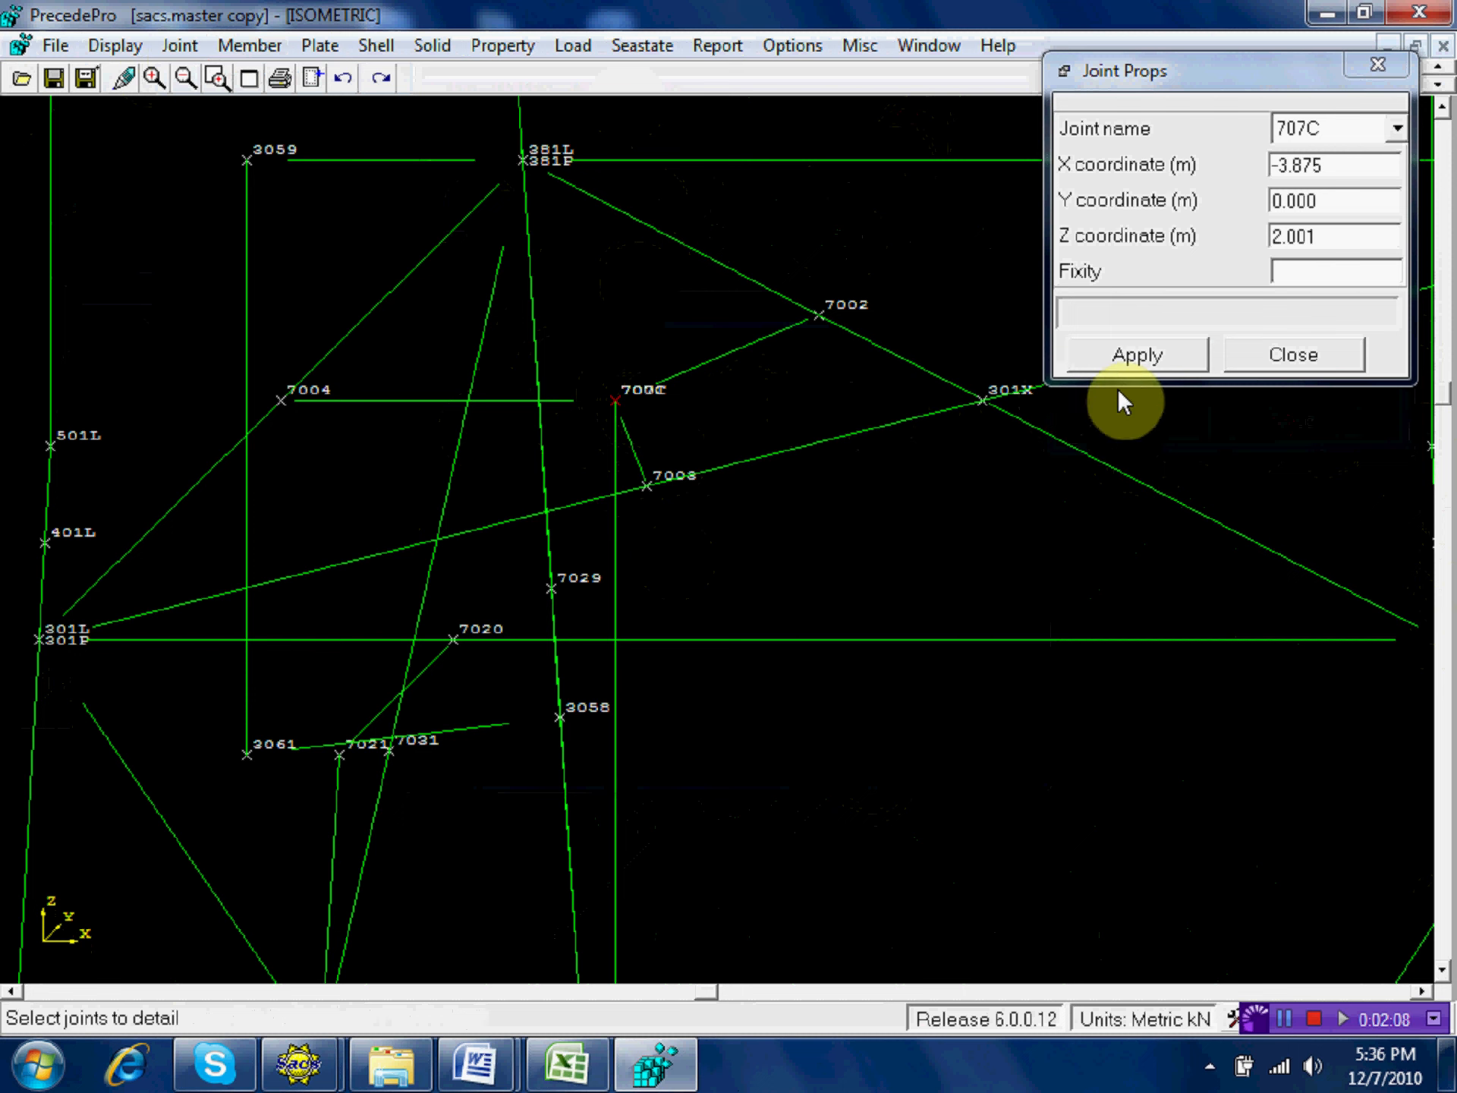
left_click(1246, 358)
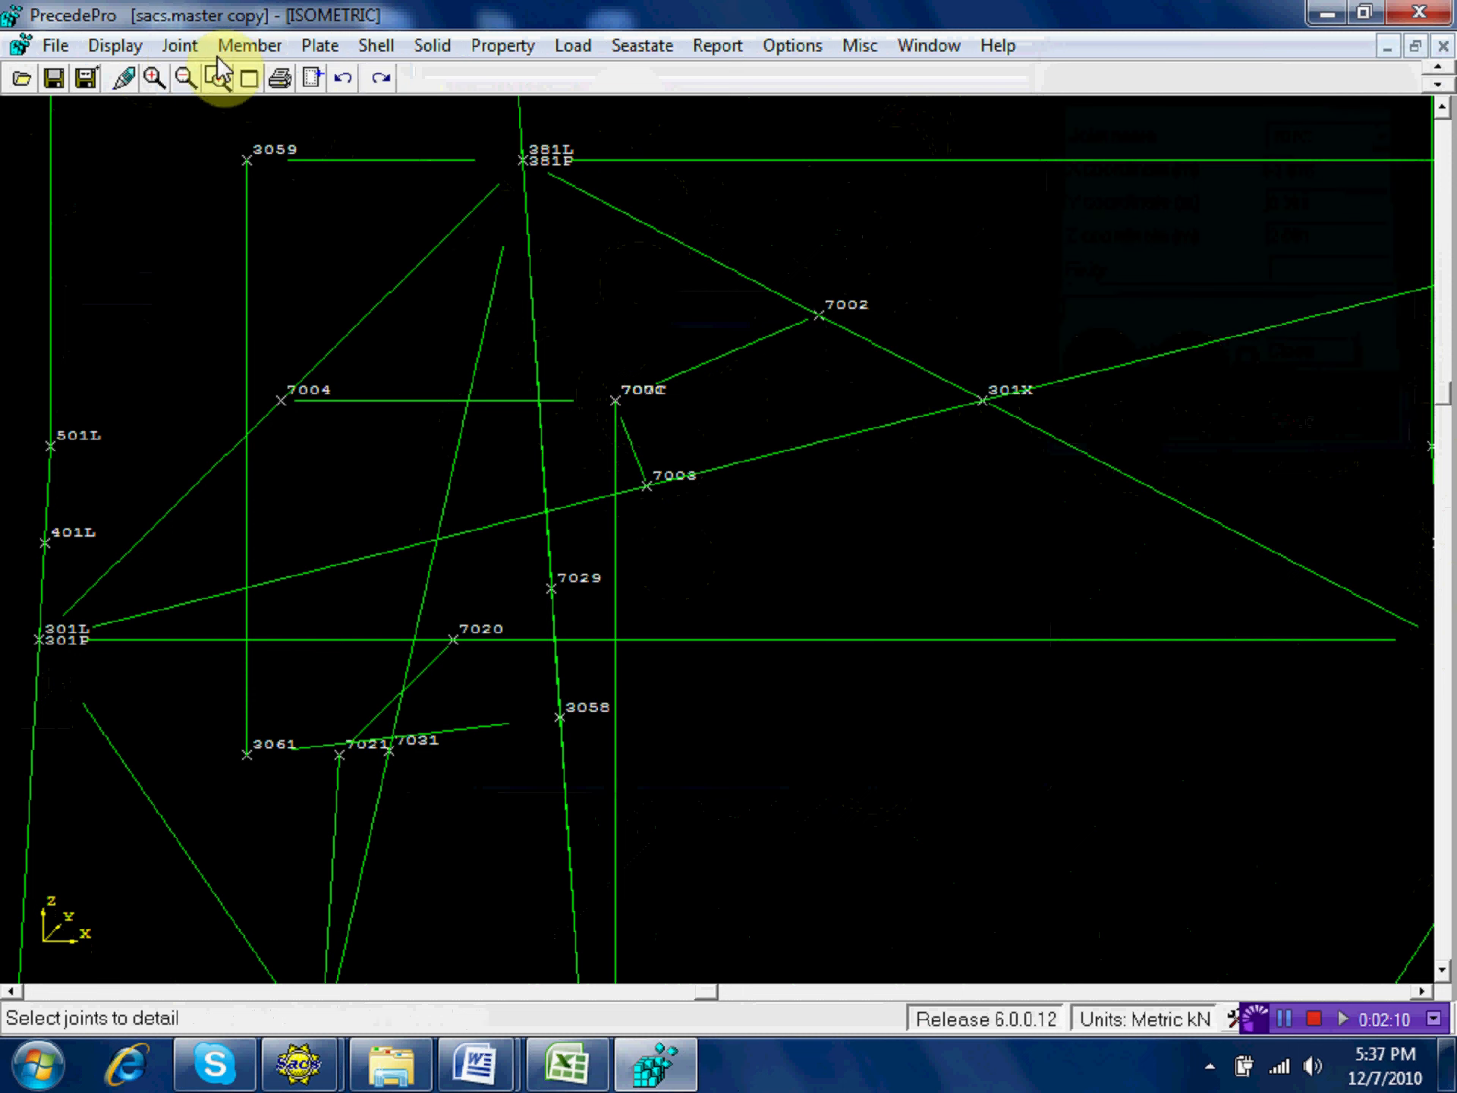
Add joint 708C relative to reference joint 7001 with a Z offset of 0.50 m.
left_click(182, 47)
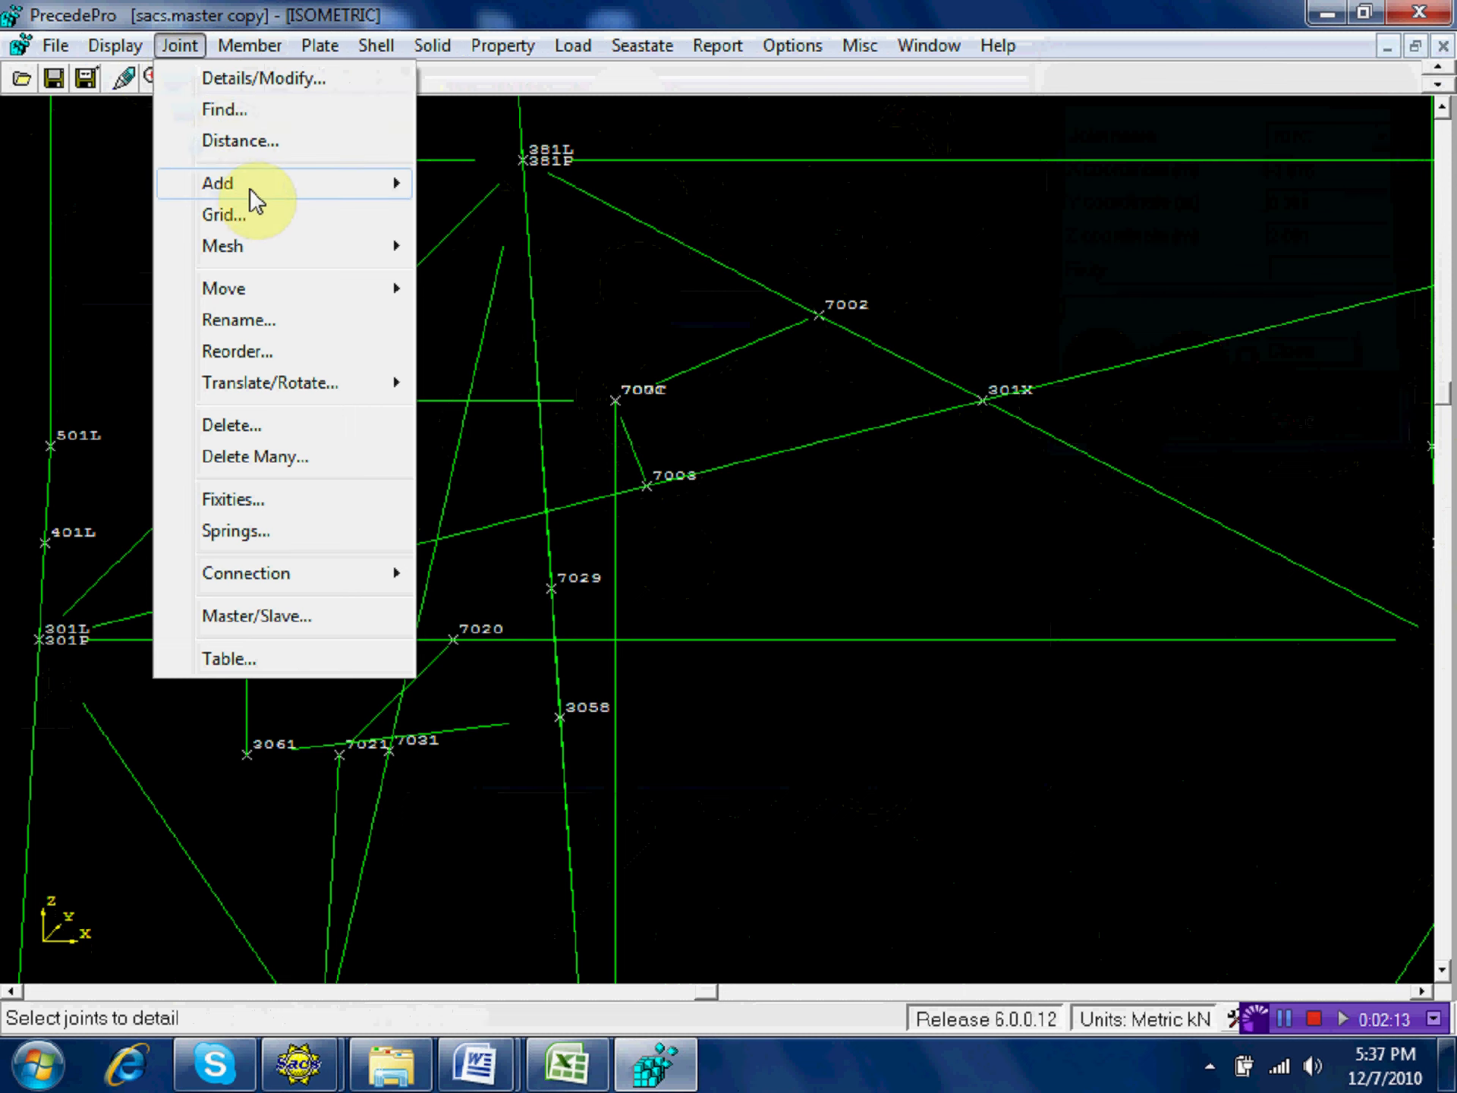
mouse_move(300, 189)
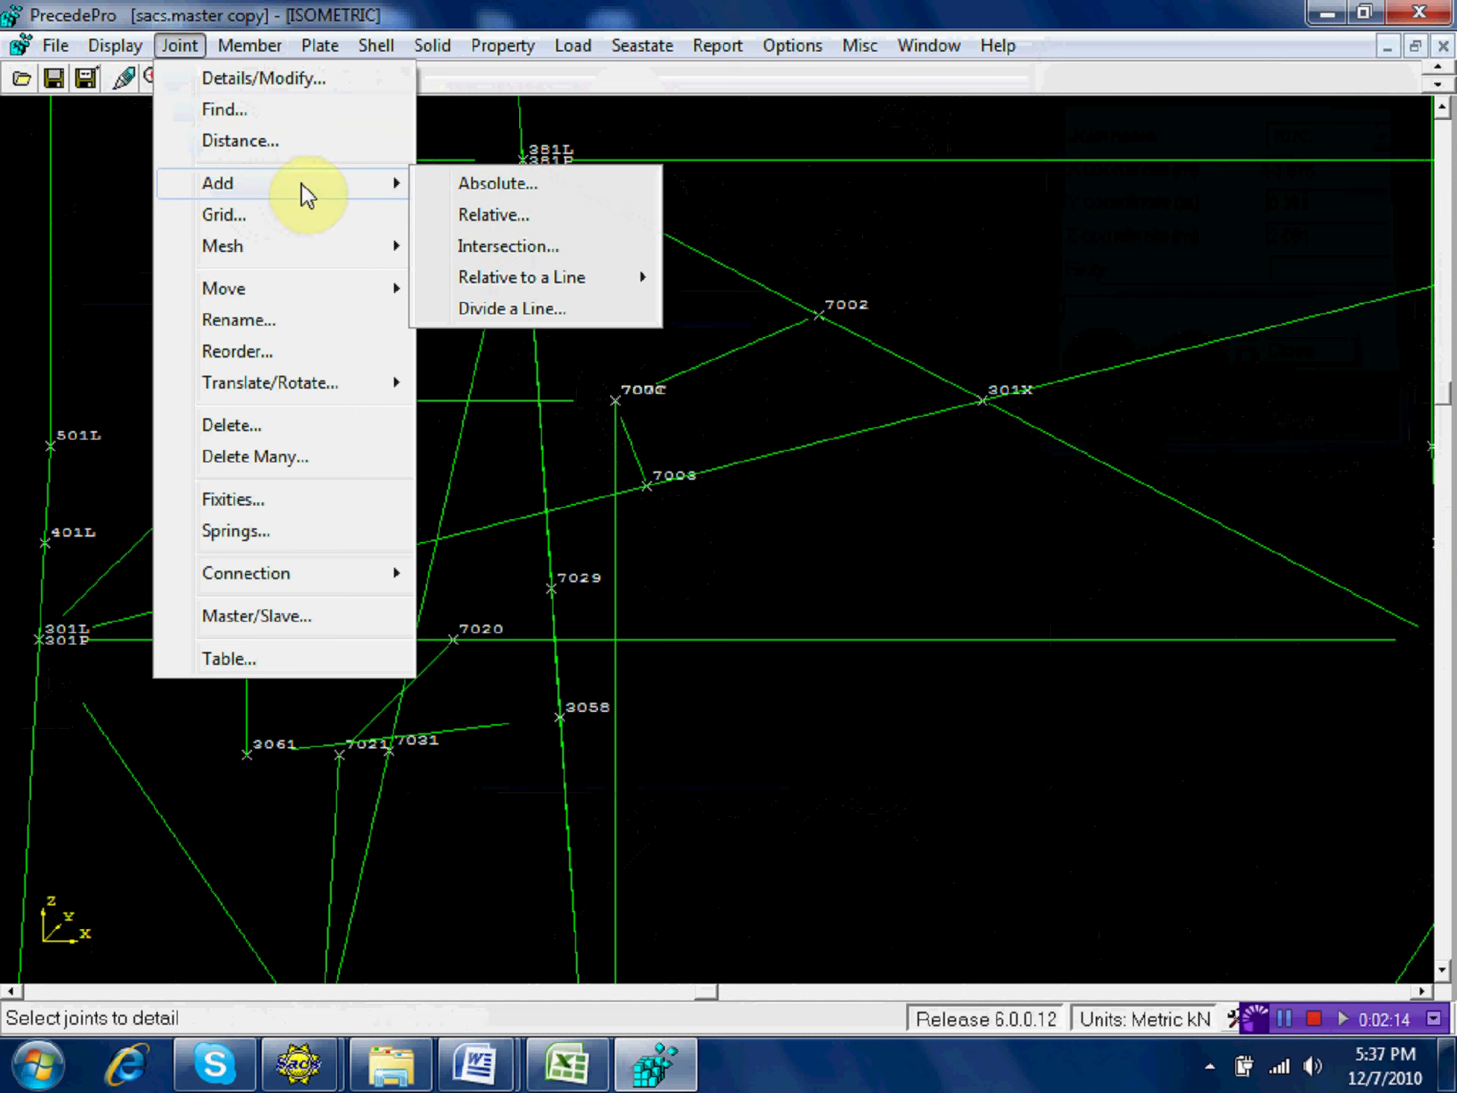
left_click(486, 214)
left_click(630, 401)
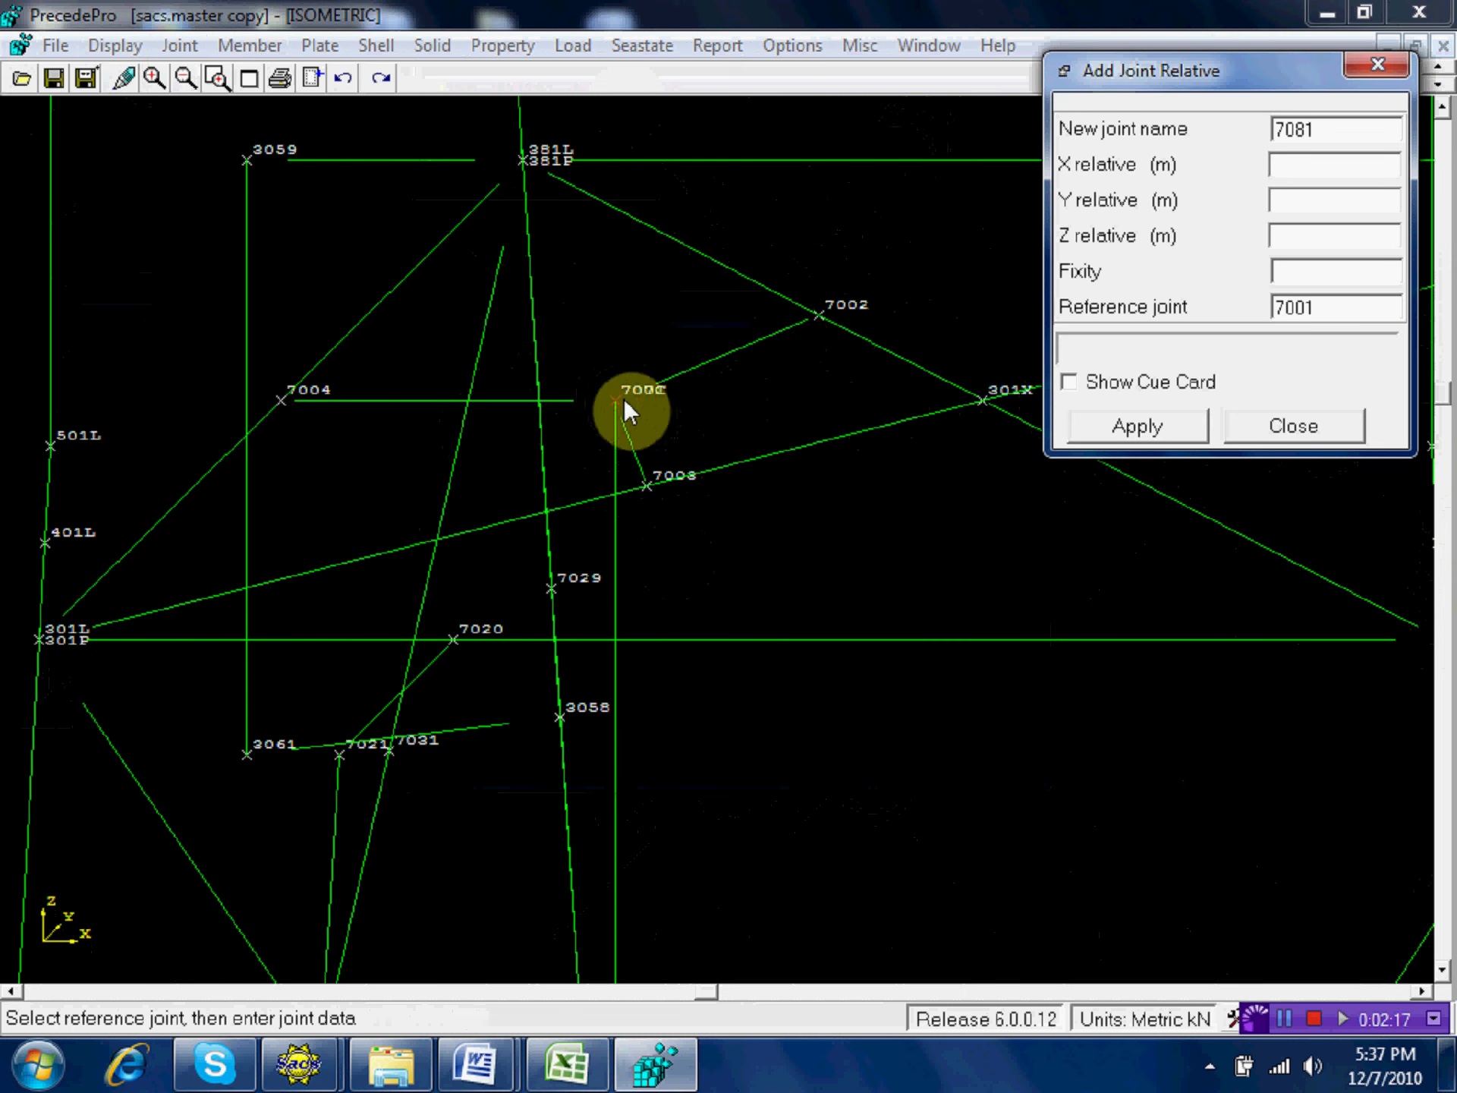
left_click(1312, 129)
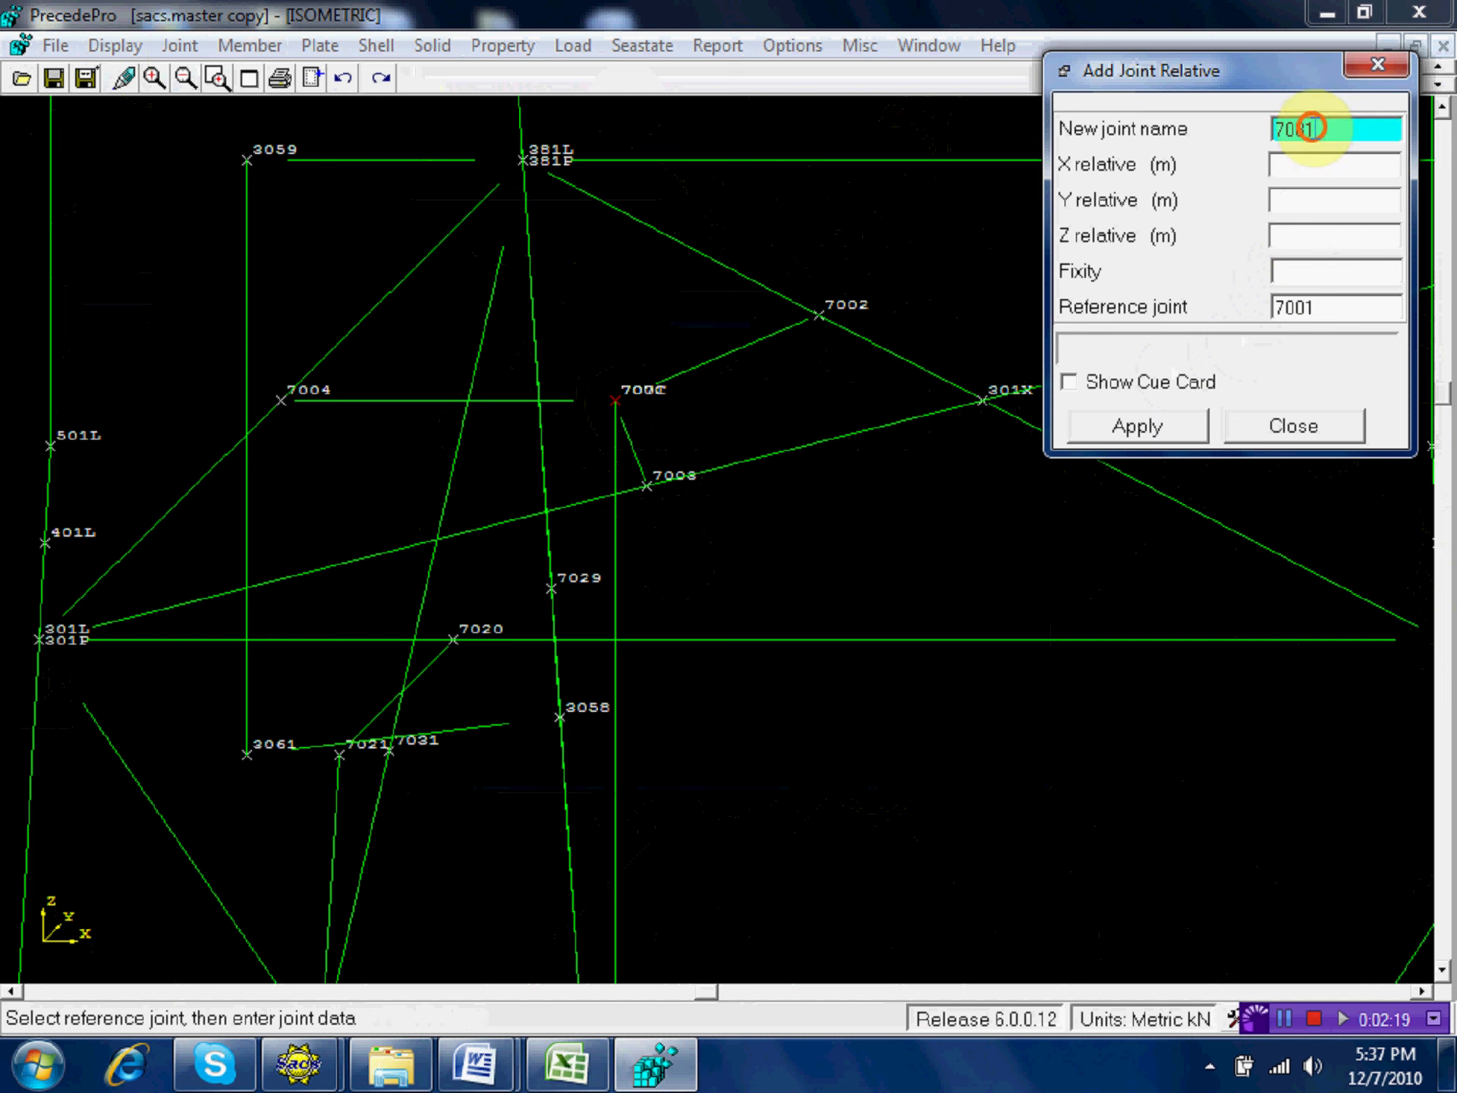
key("BackSpace")
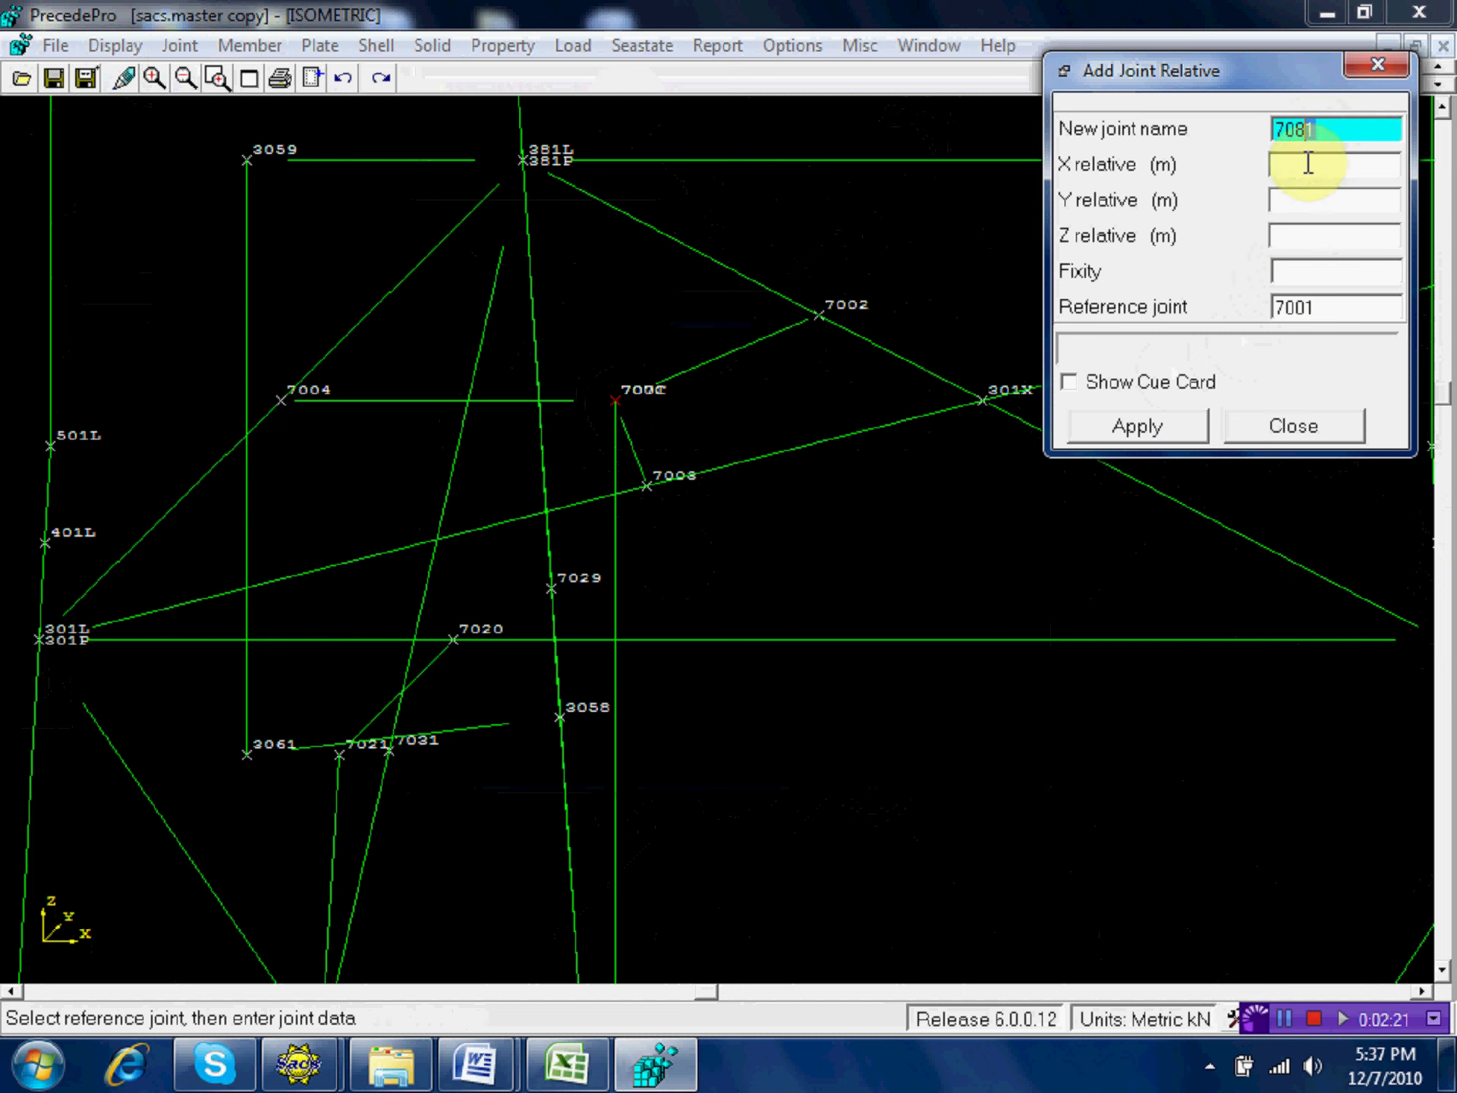
type("c")
left_click(1276, 230)
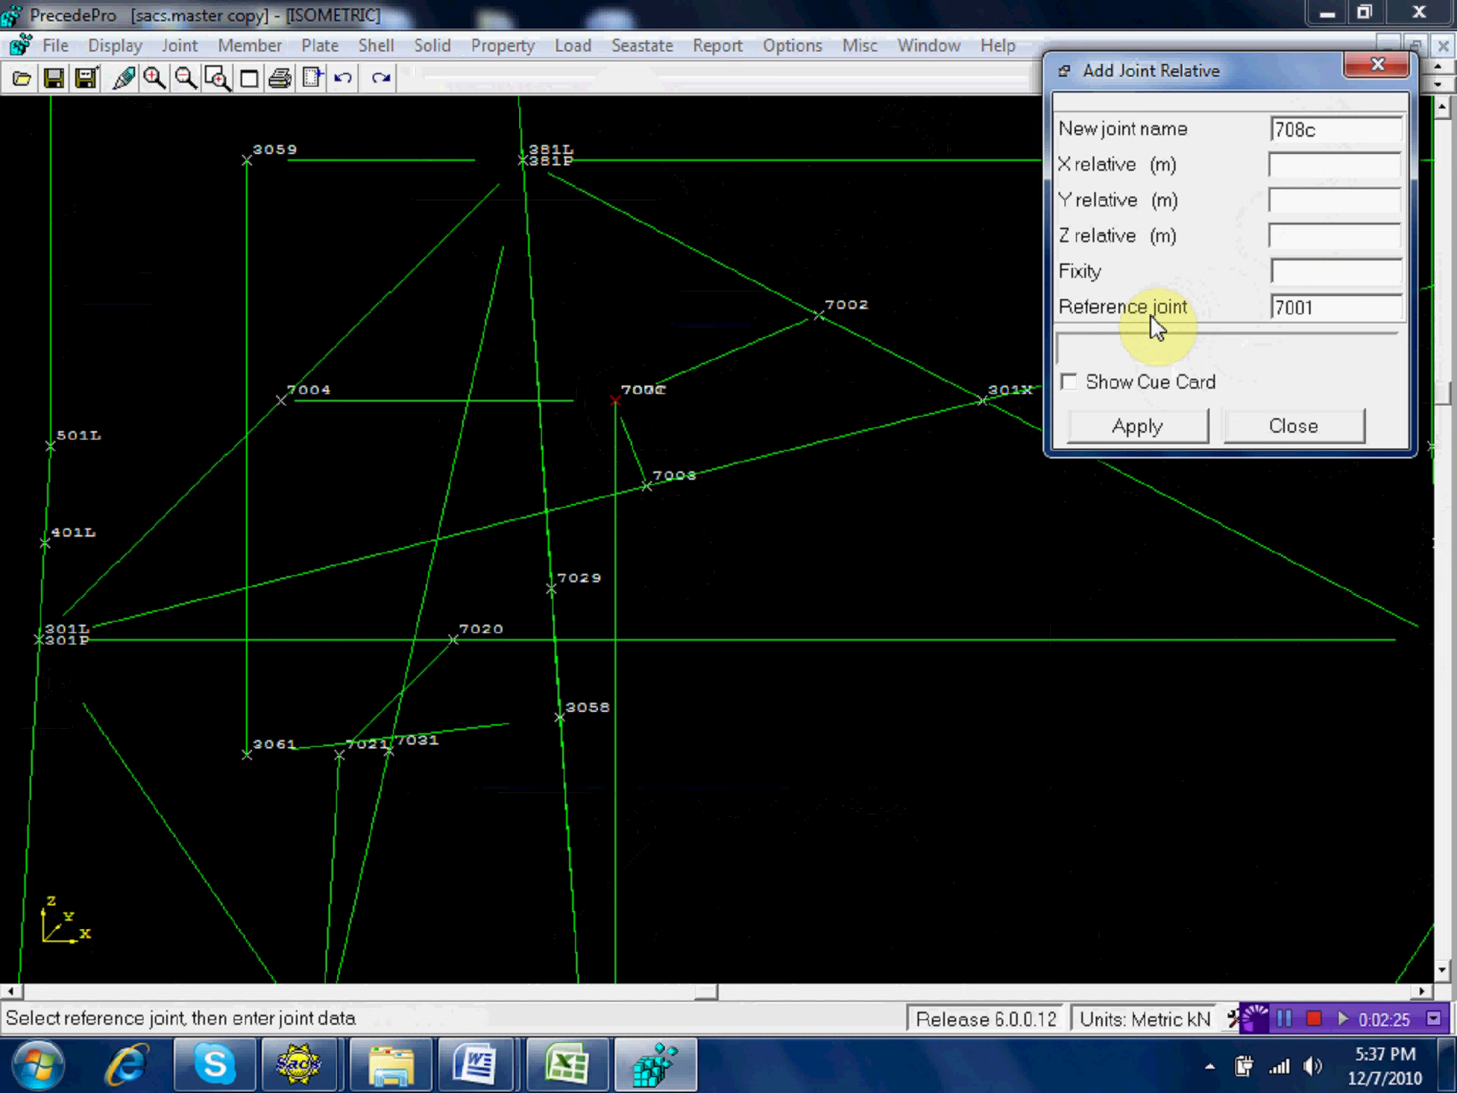
type("0.50")
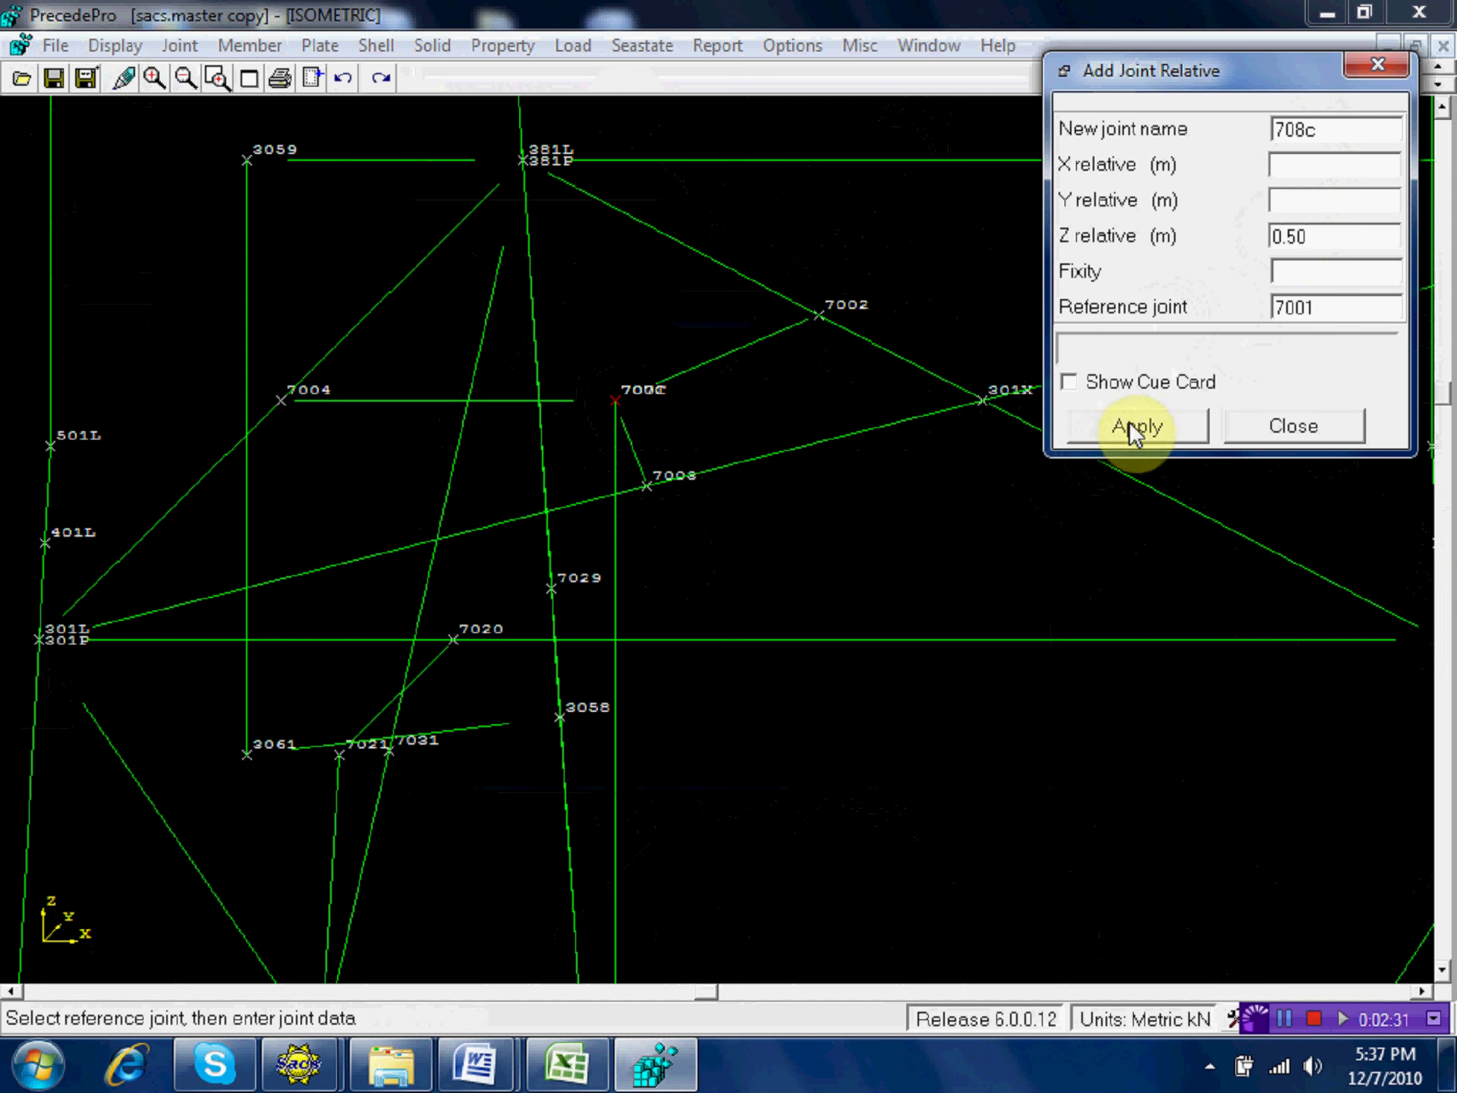
left_click(1153, 431)
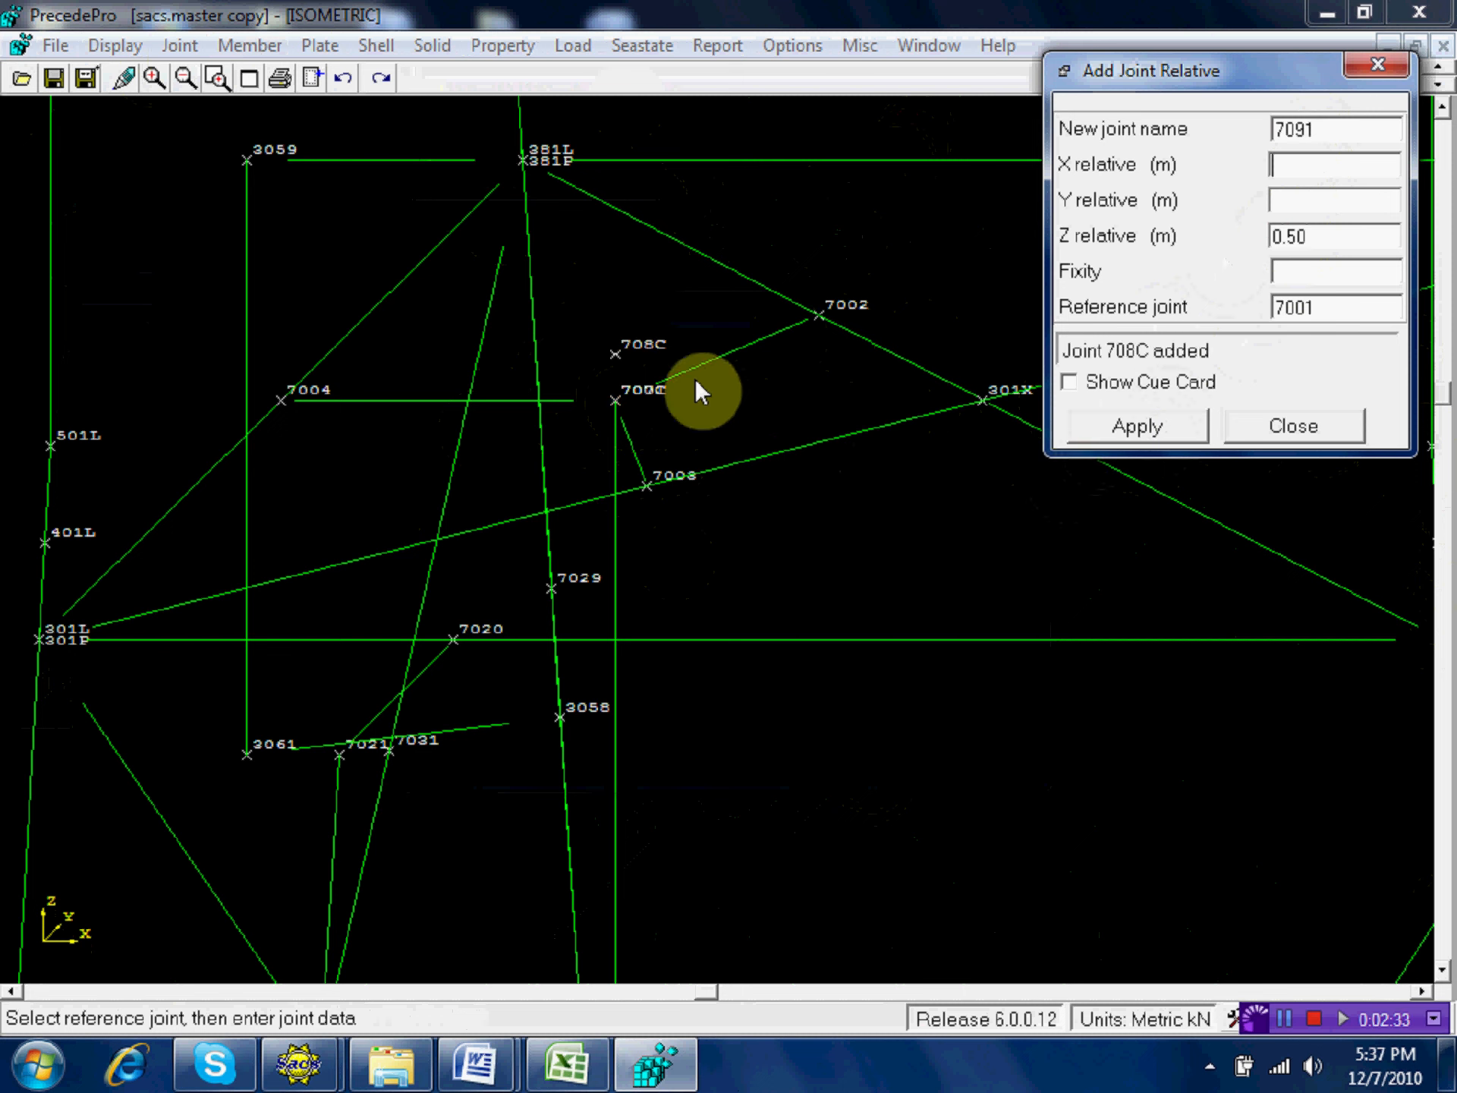
Add joint 709C relative to reference joint 7001 with a Z offset of -0.50 m.
left_click(635, 404)
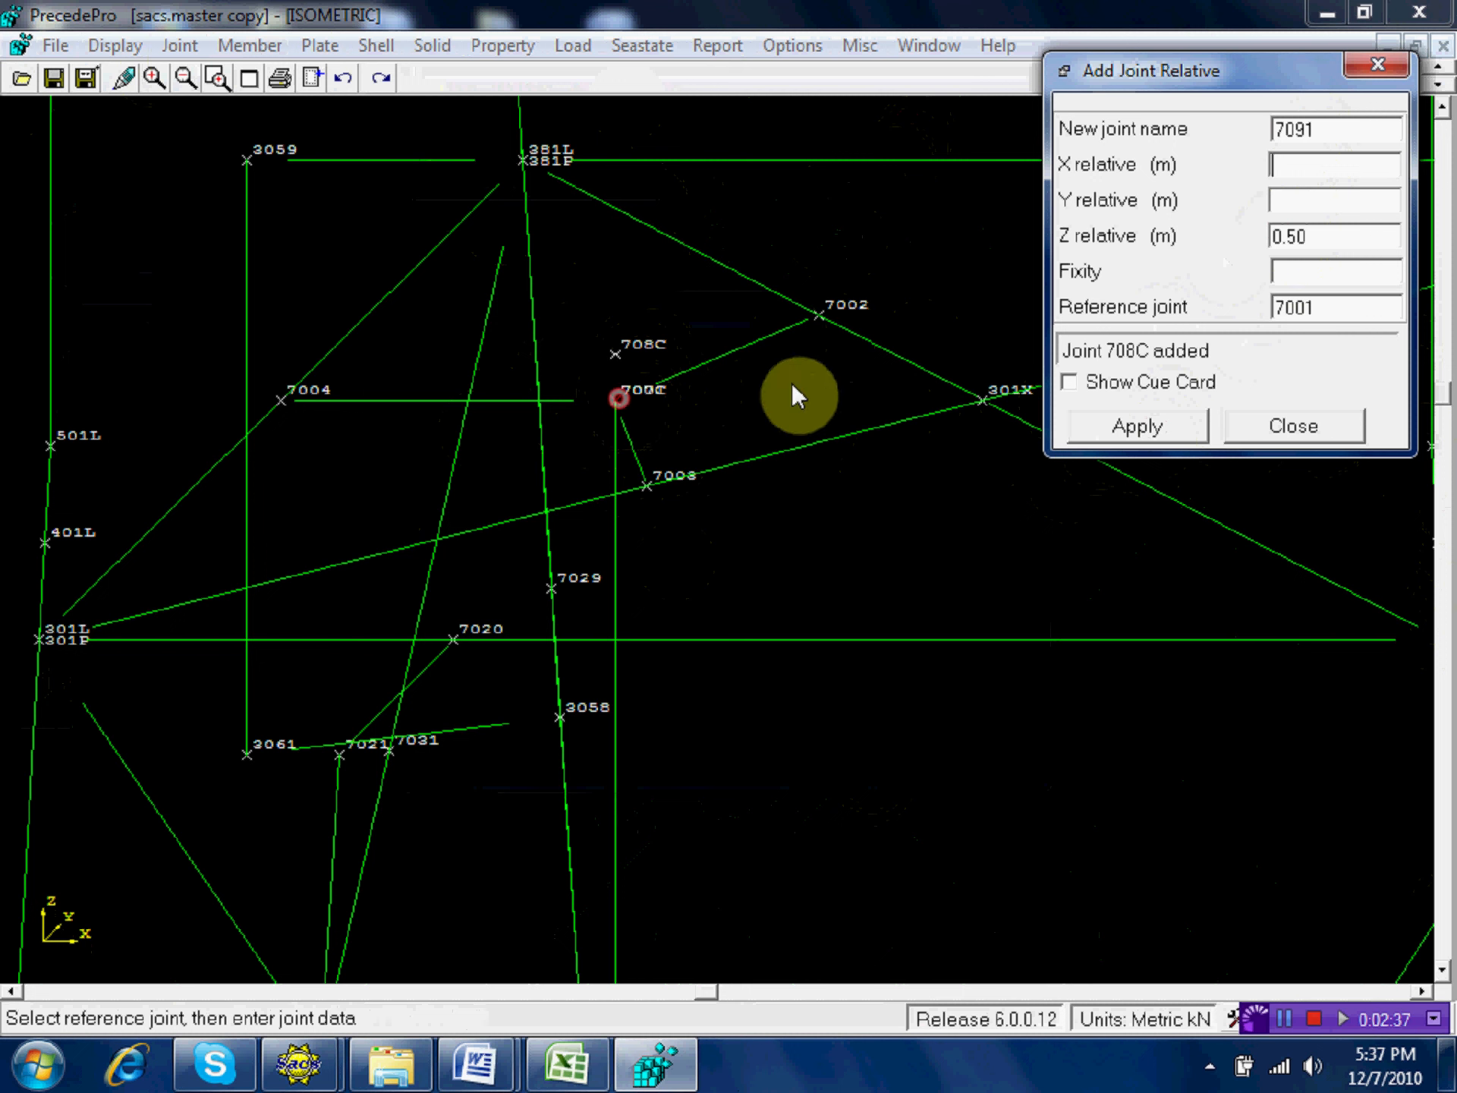
left_click(1275, 236)
type("-")
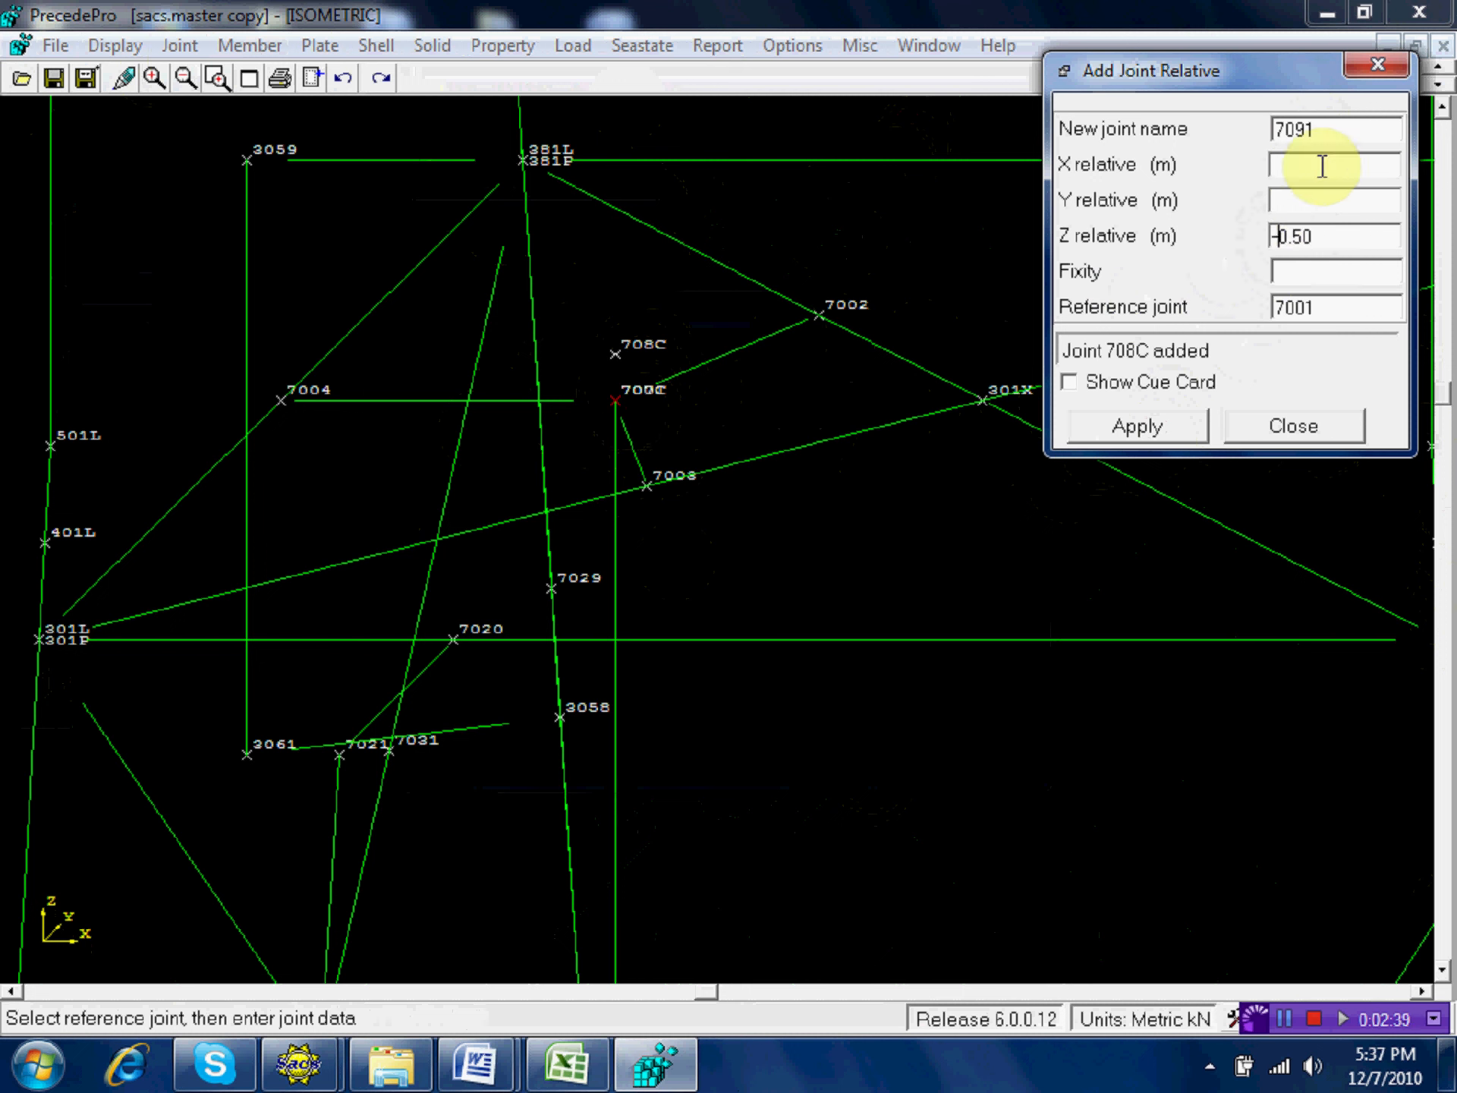
double_click(1330, 127)
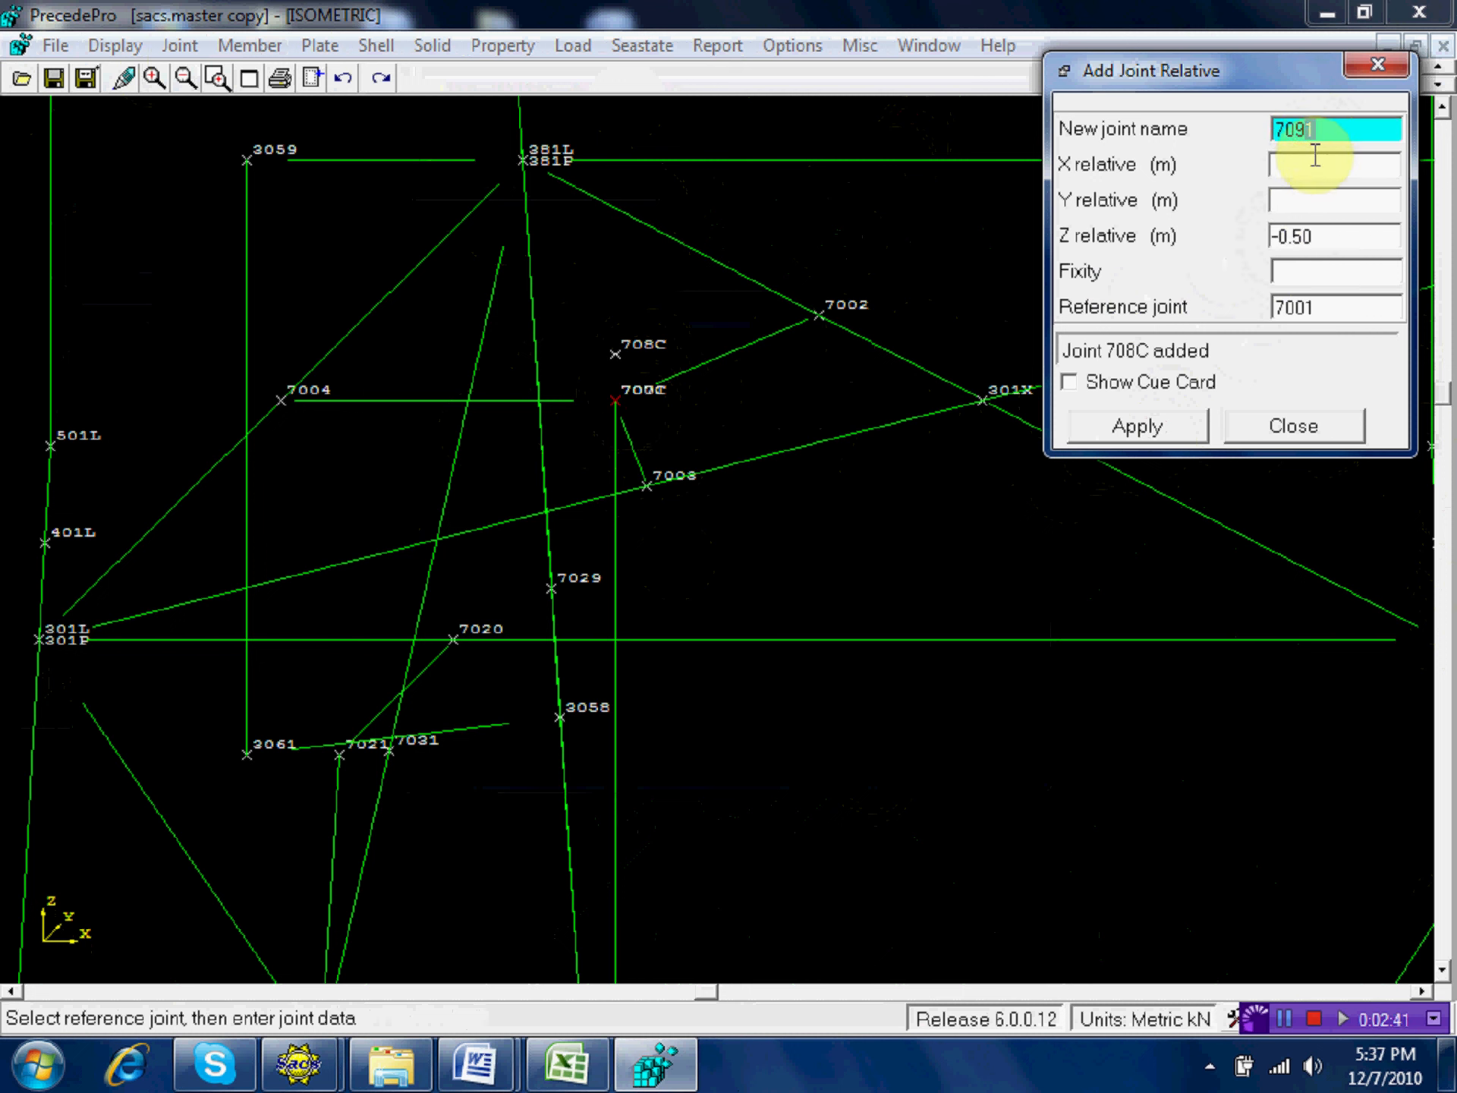
type("c")
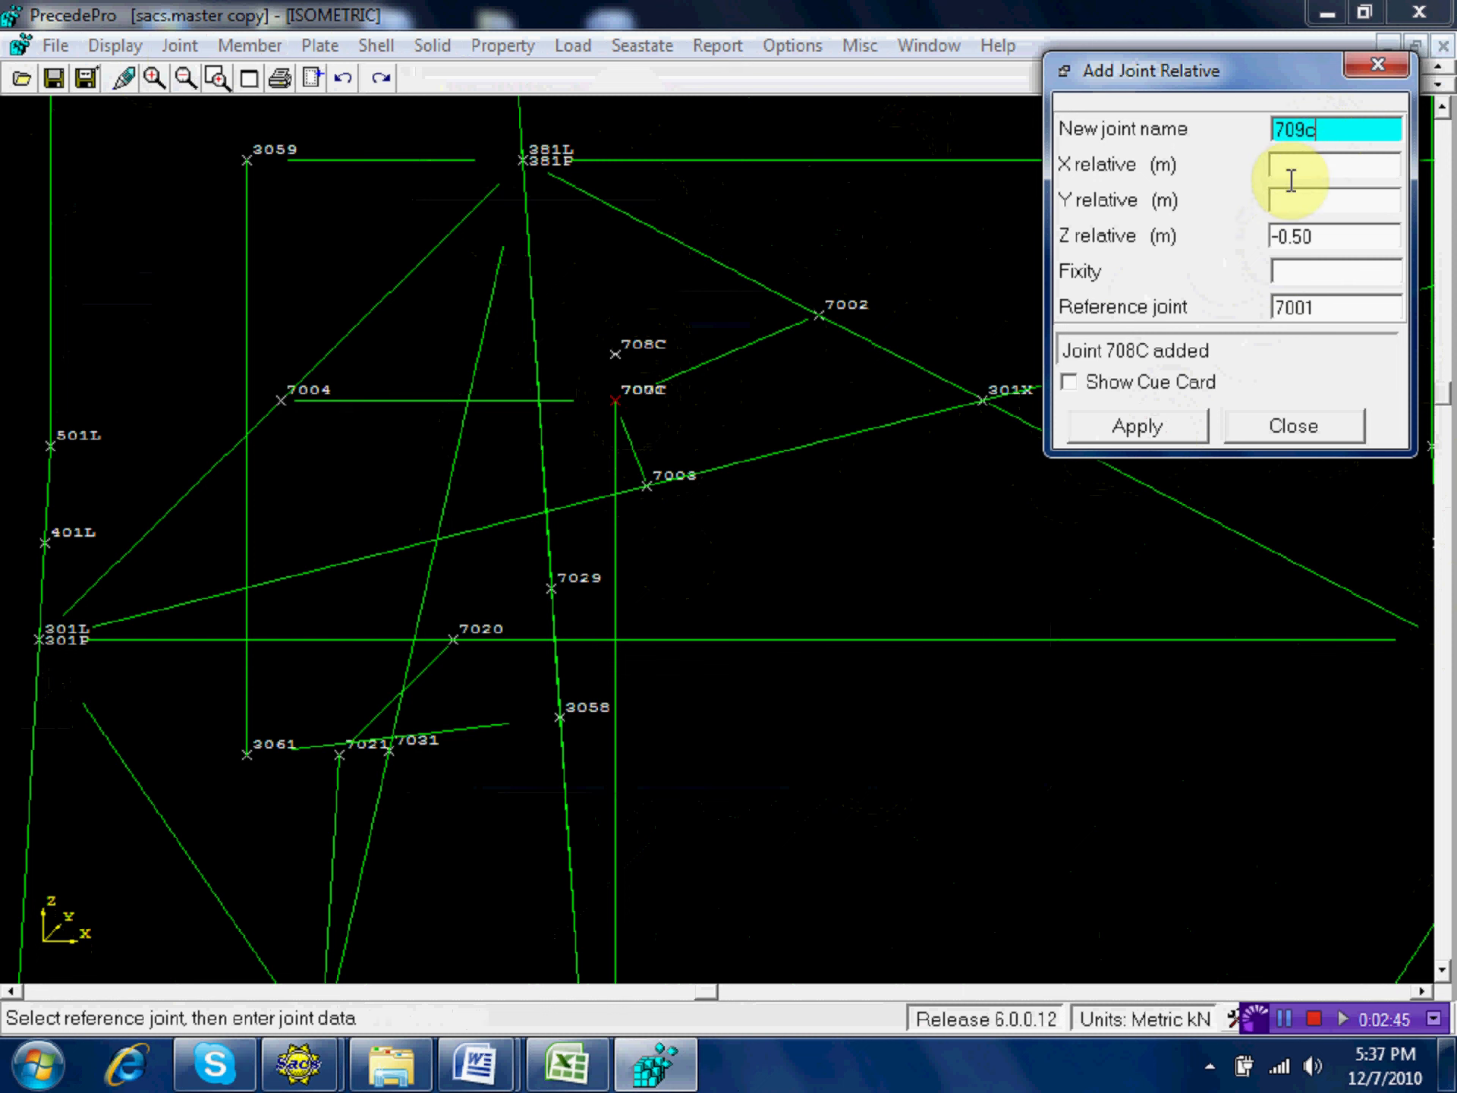
left_click(1169, 428)
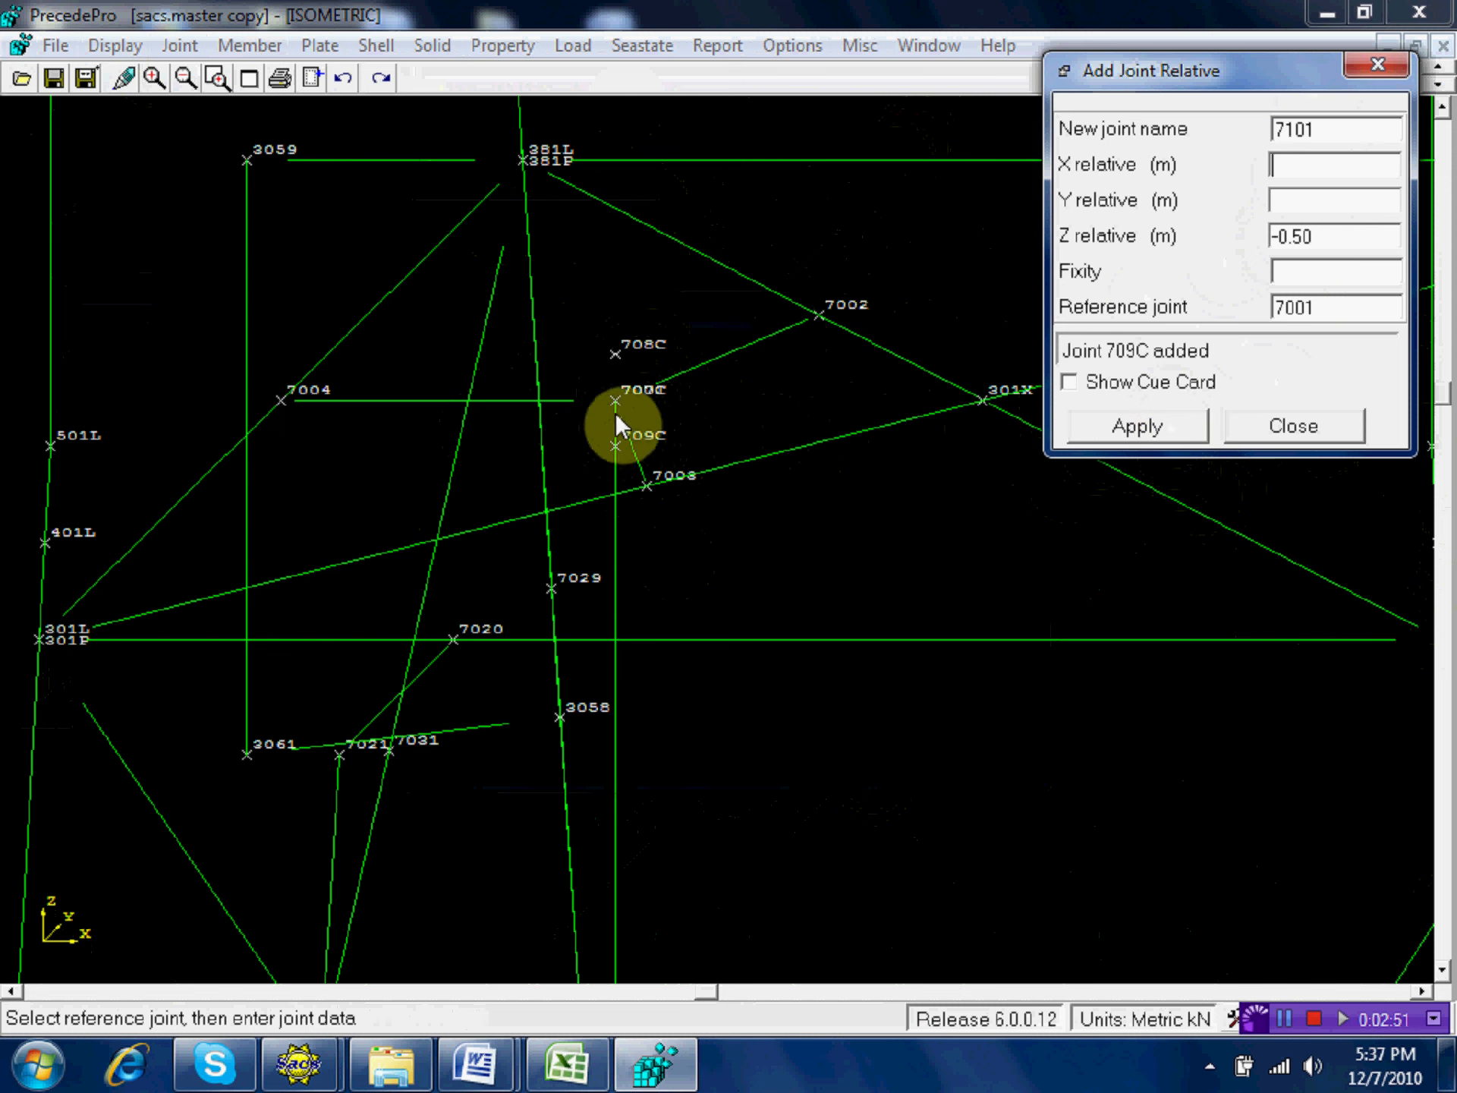
Add joint 710C relative to reference joint 708C with a Z offset of 0.30 m.
left_click(617, 352)
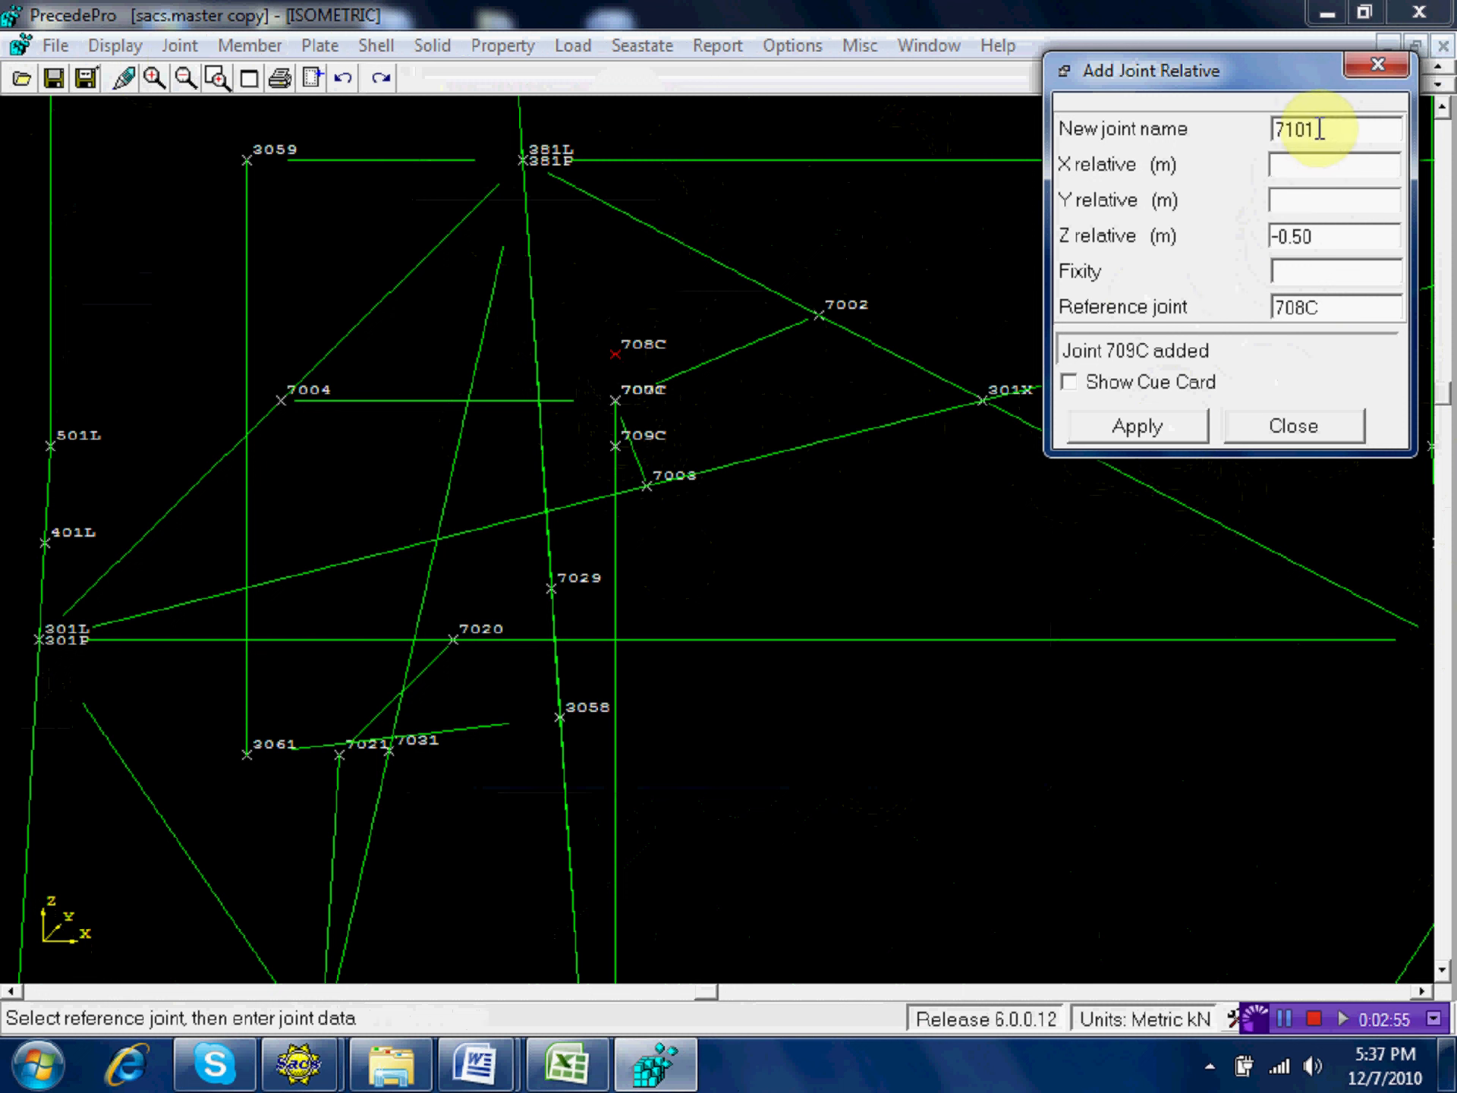
left_click_drag(1319, 129, 1301, 129)
type("c")
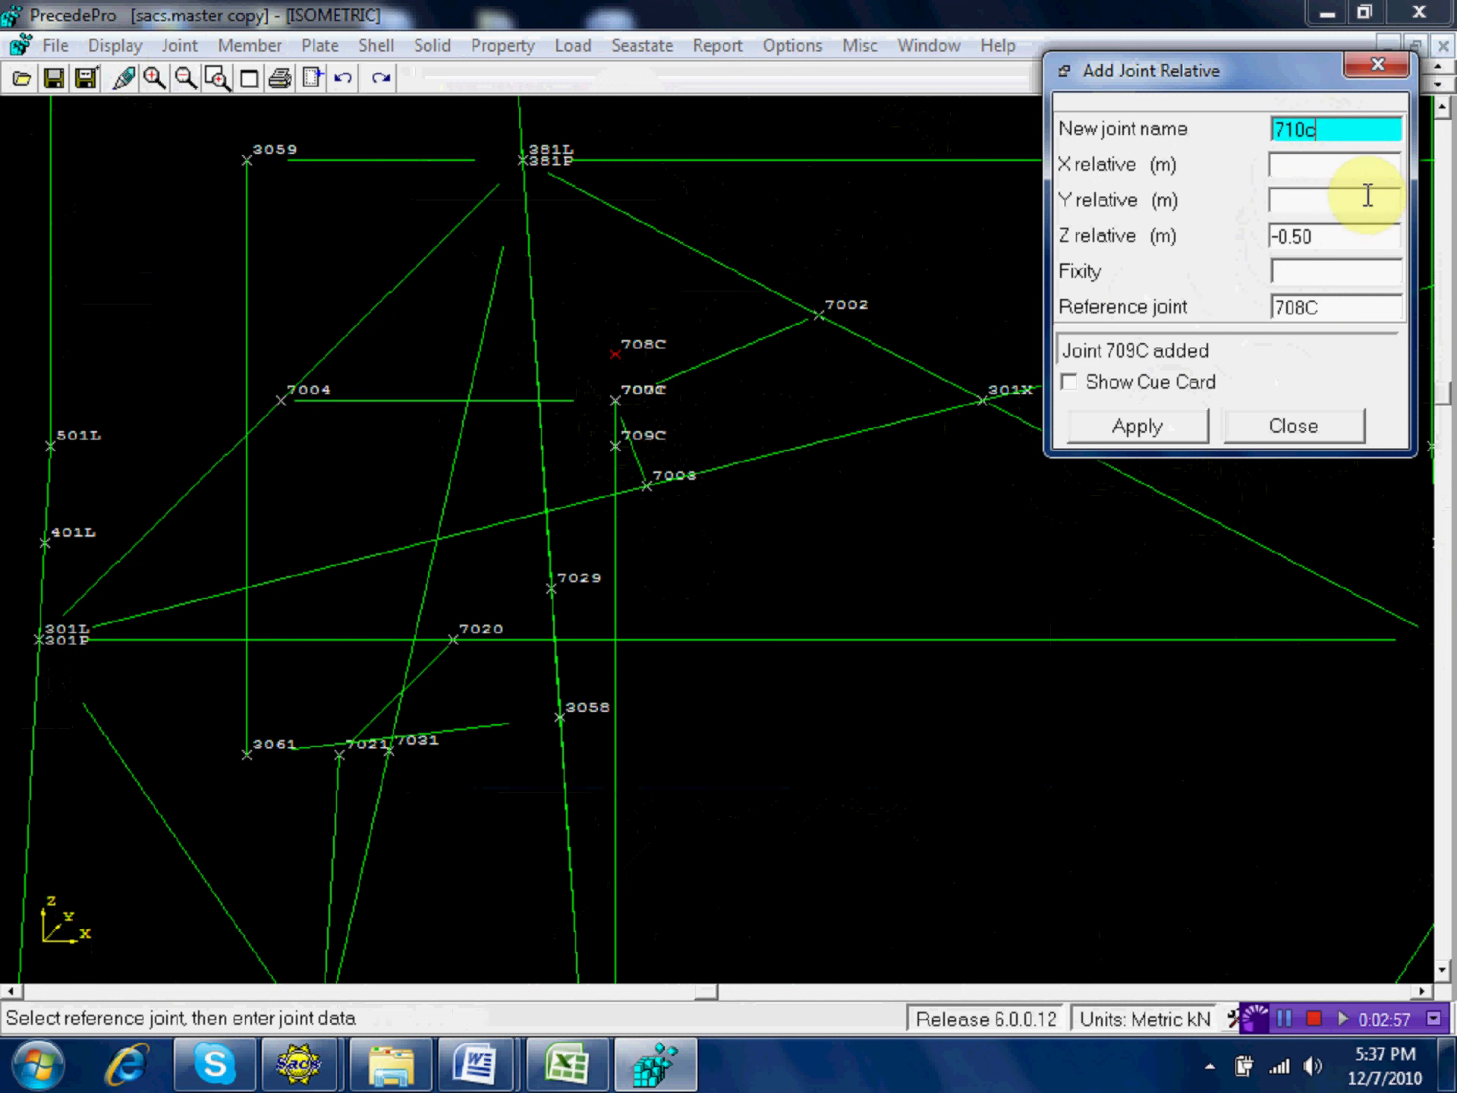
left_click_drag(1313, 236, 1257, 238)
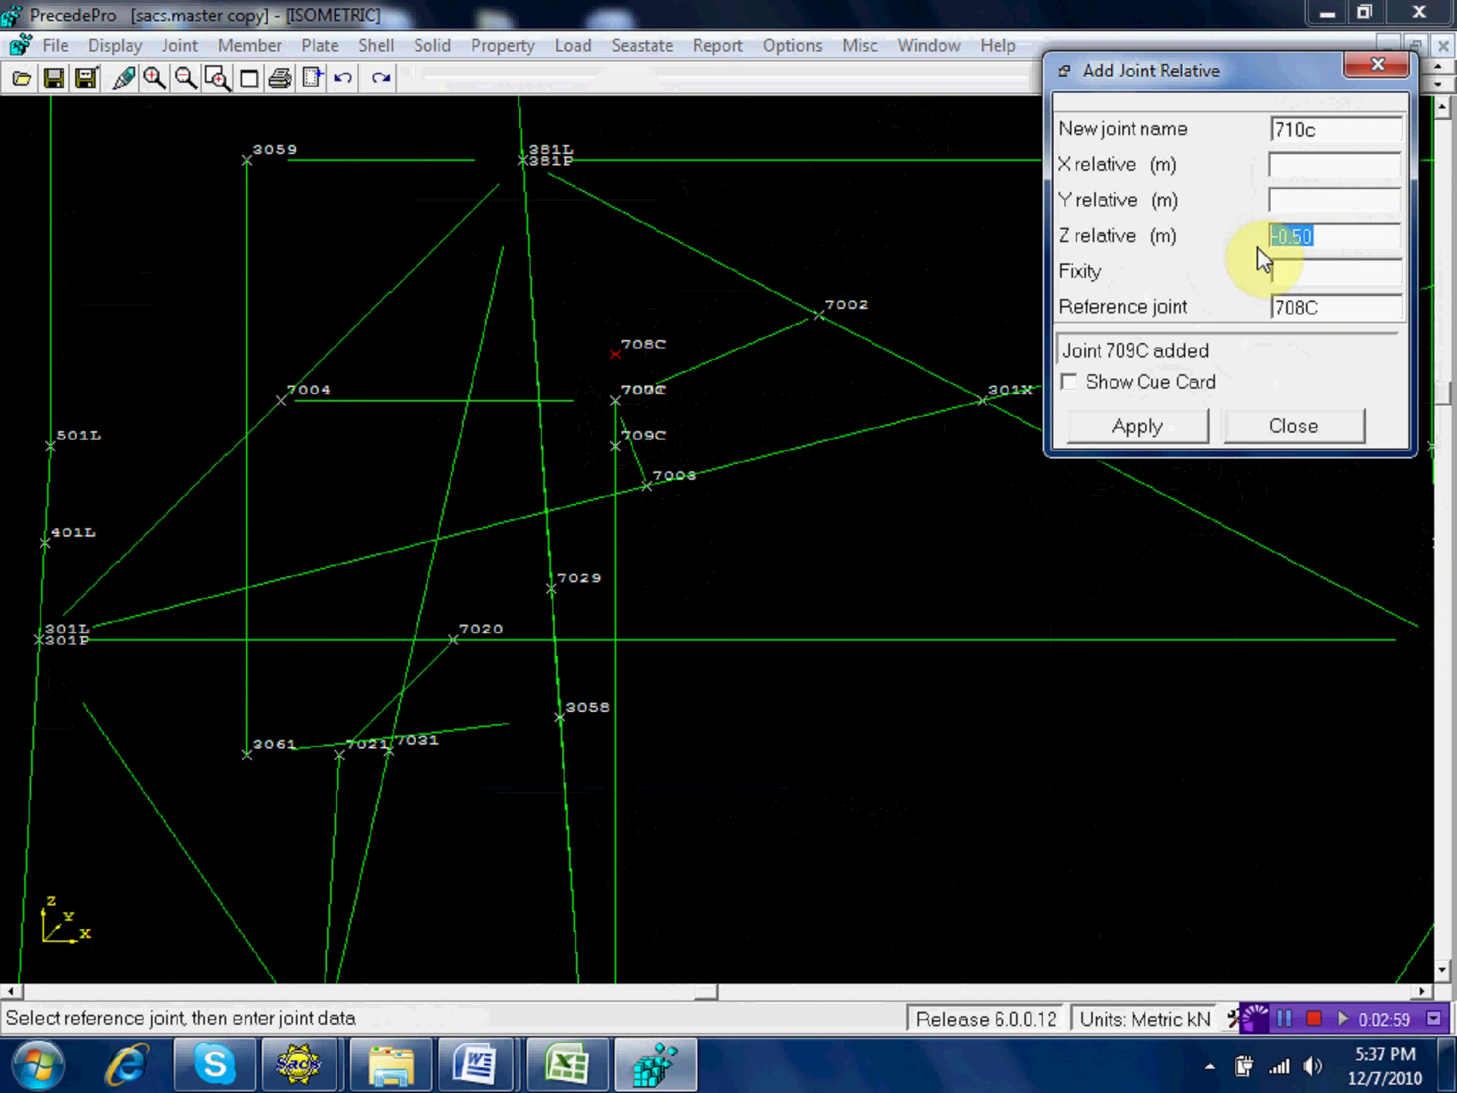
type("0.")
left_click(1118, 428)
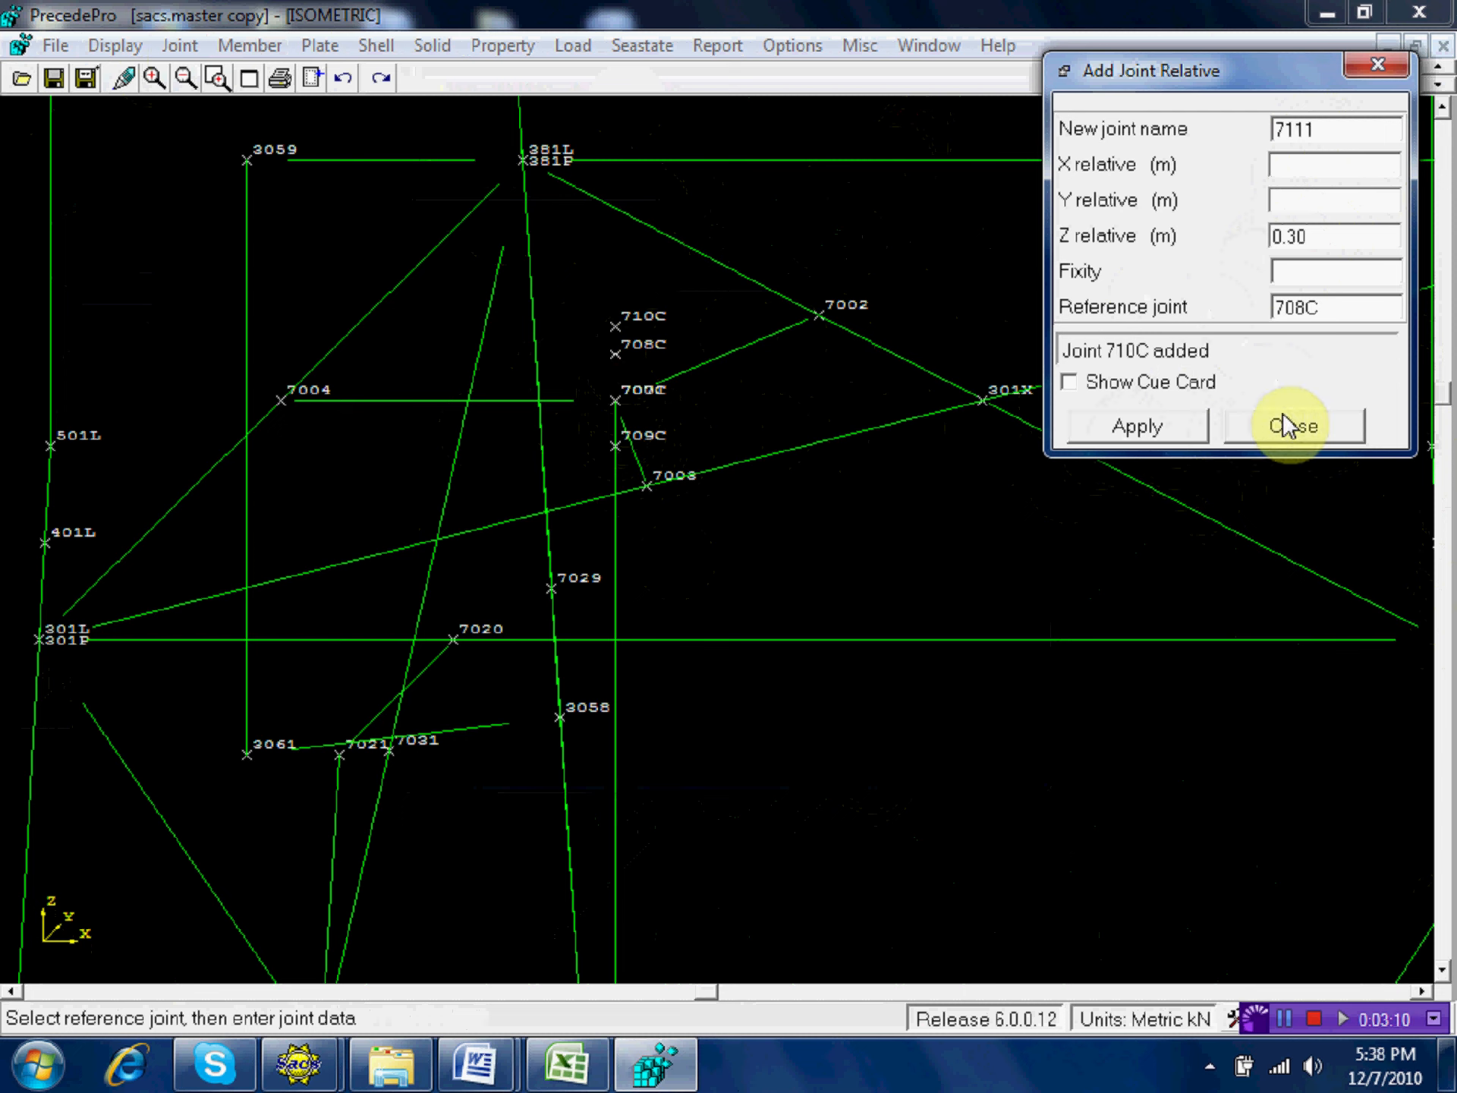
left_click(1266, 416)
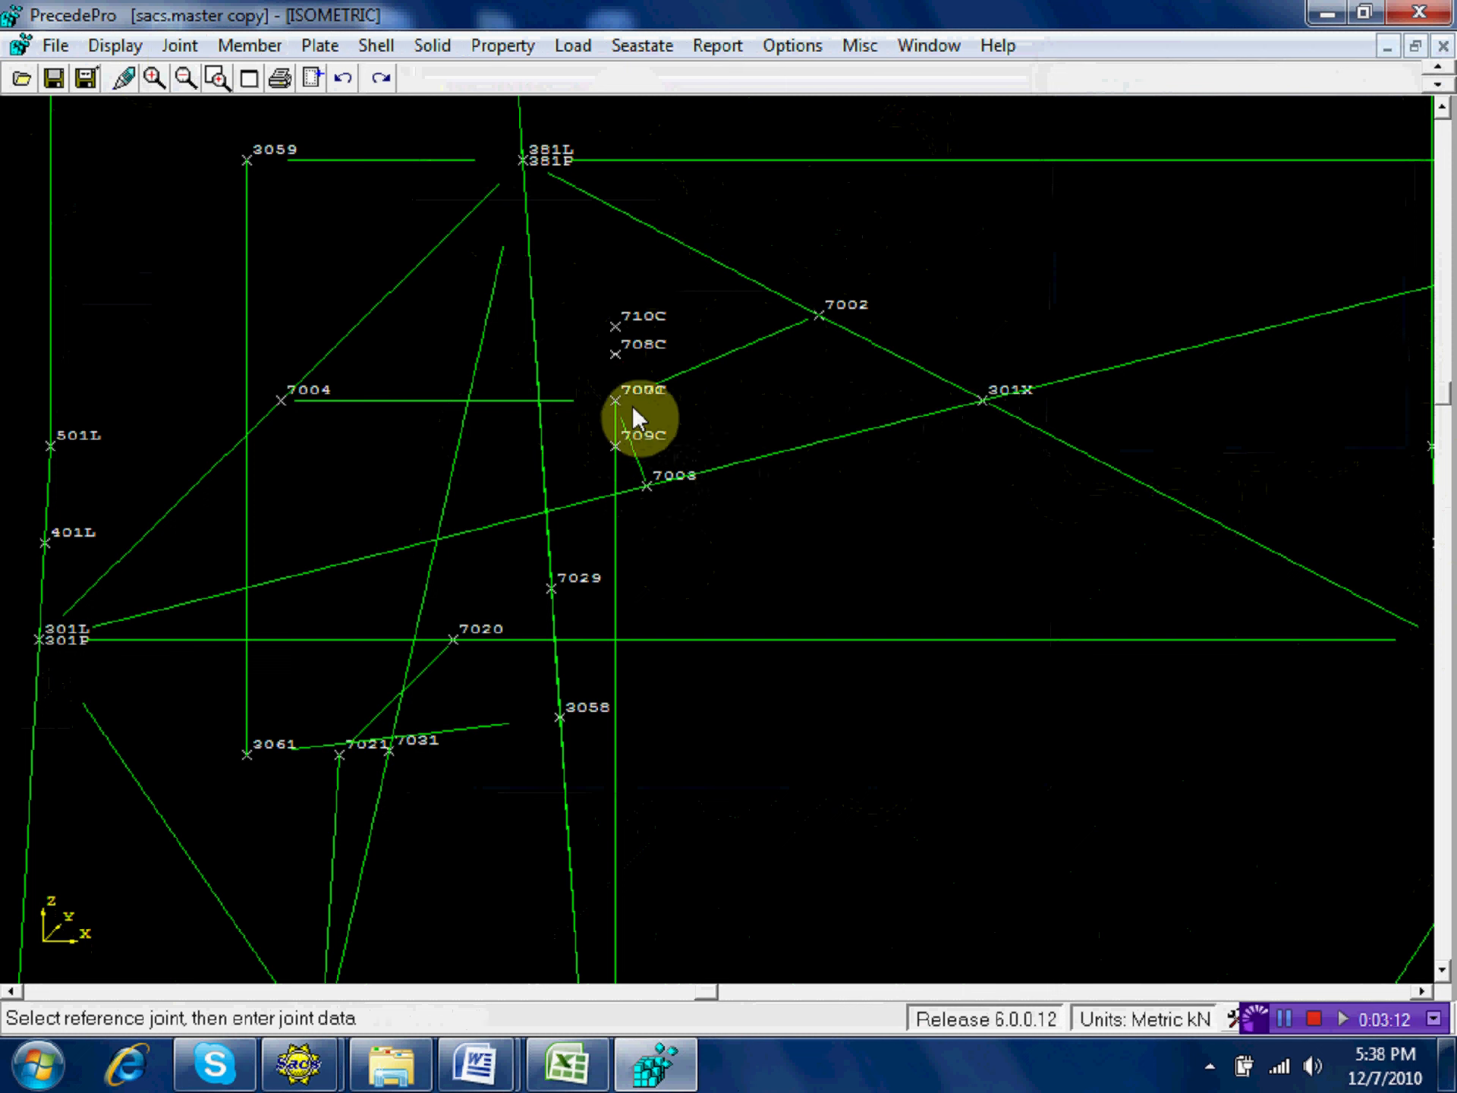
Add a member from joint 709C to joint 707C with group label CNG.
left_click(255, 47)
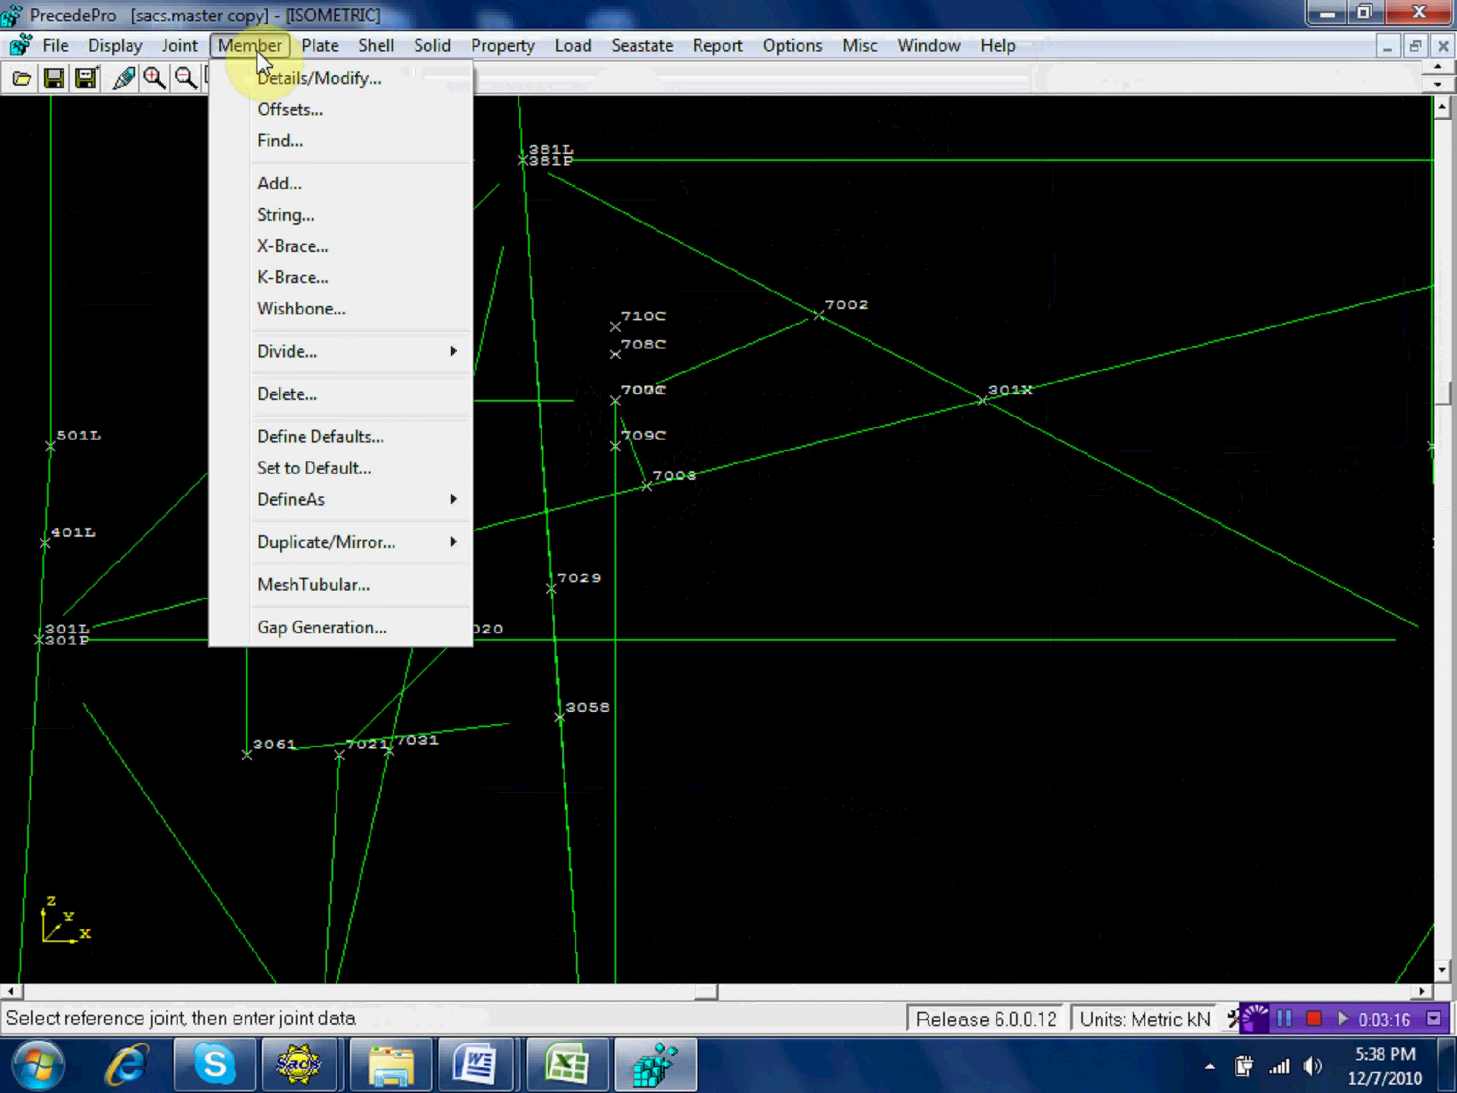
left_click(294, 184)
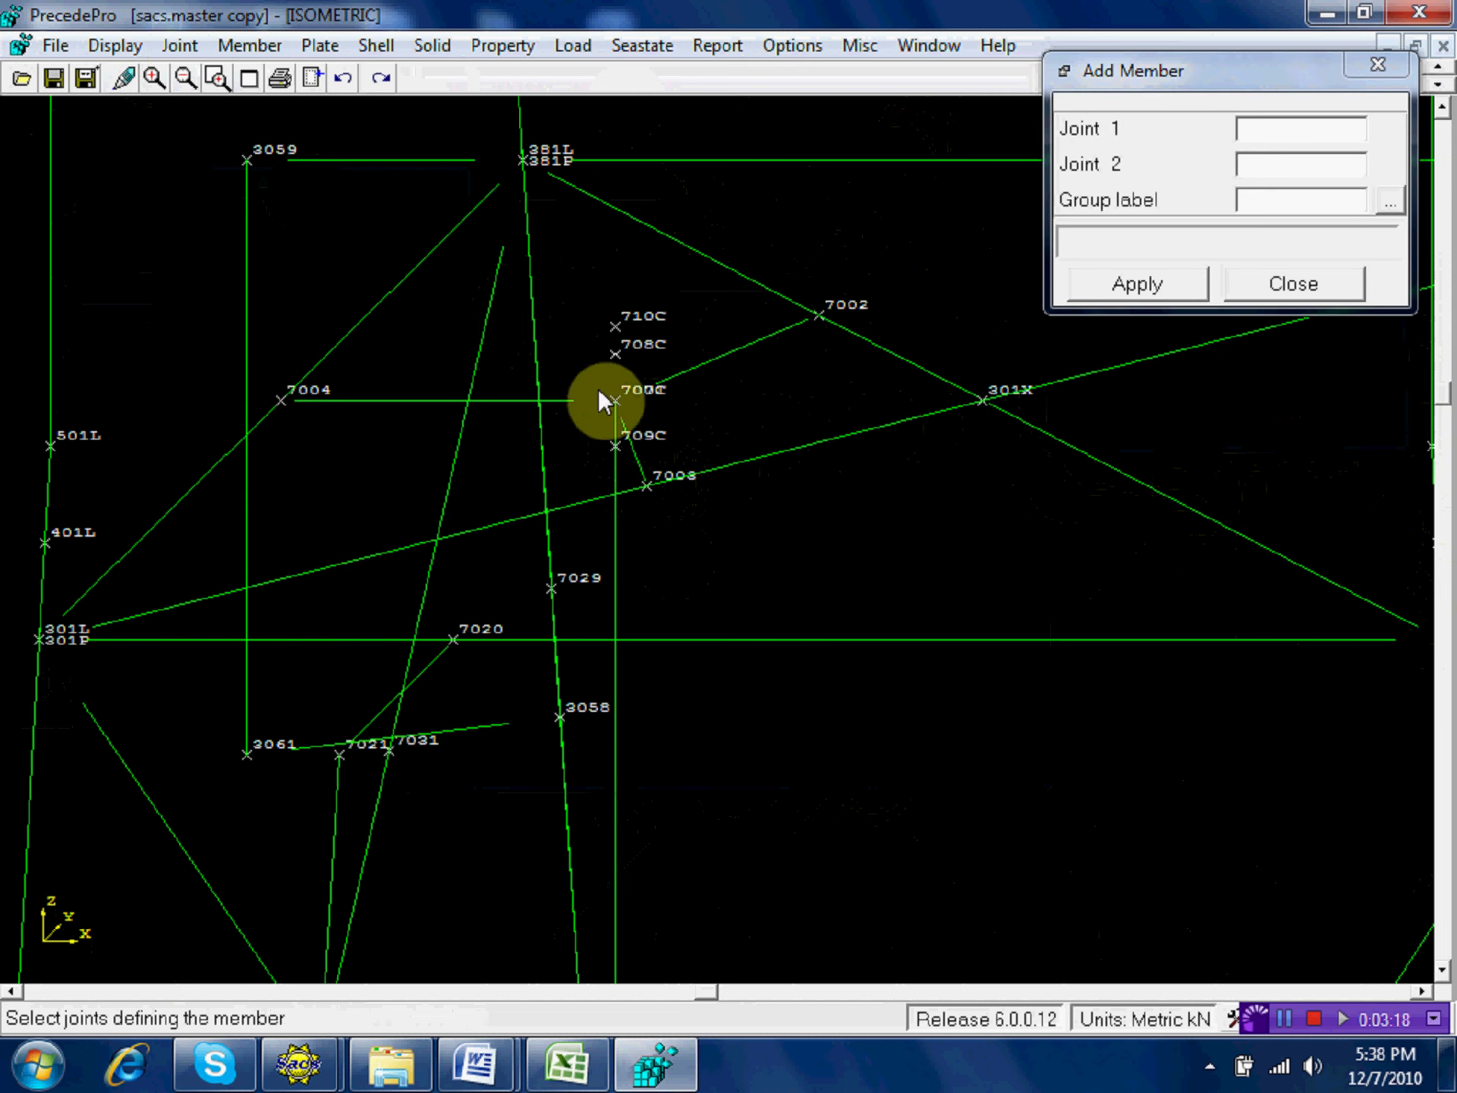
left_click(616, 447)
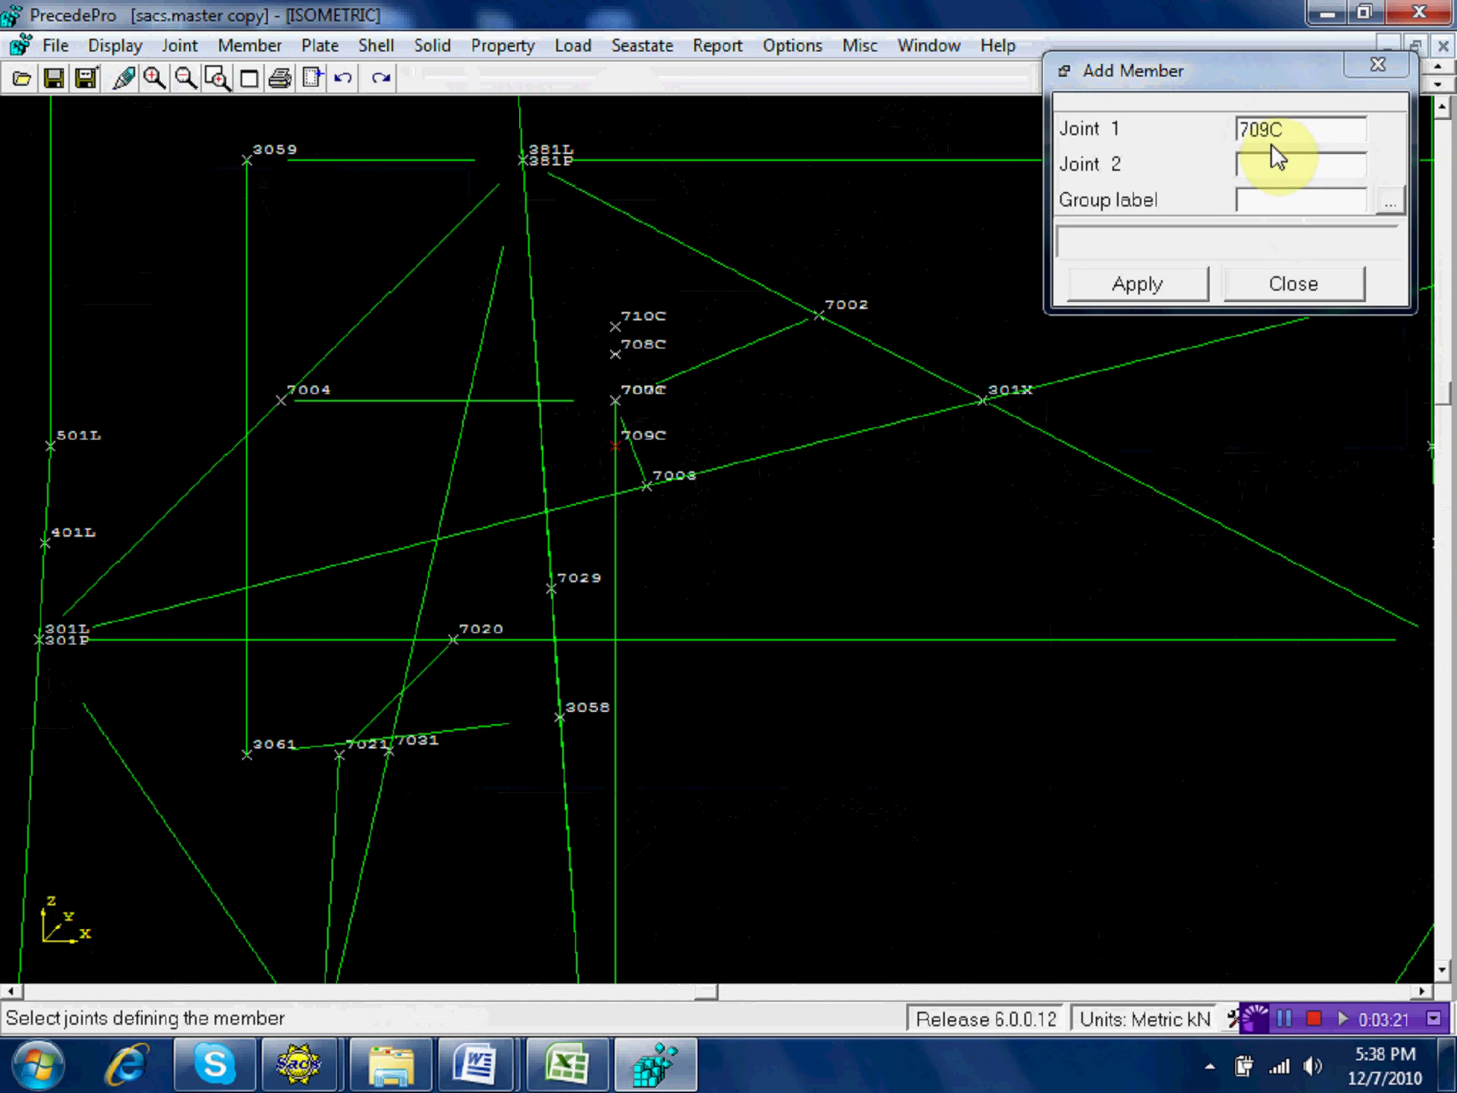
left_click(617, 400)
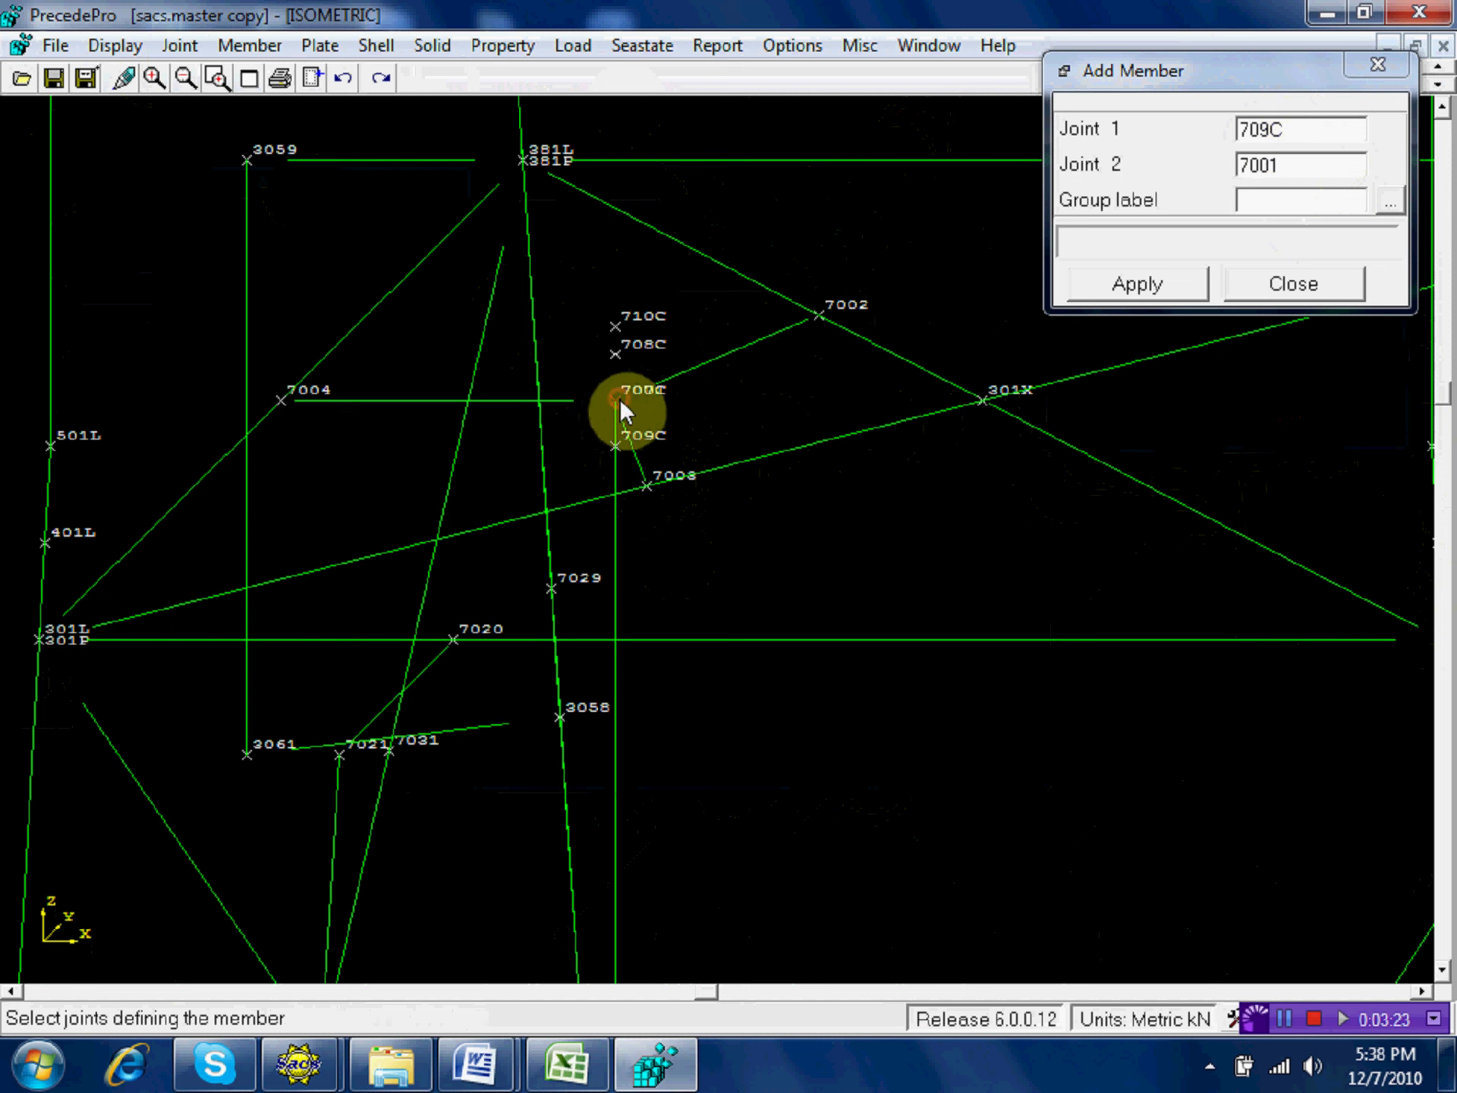
left_click(619, 399)
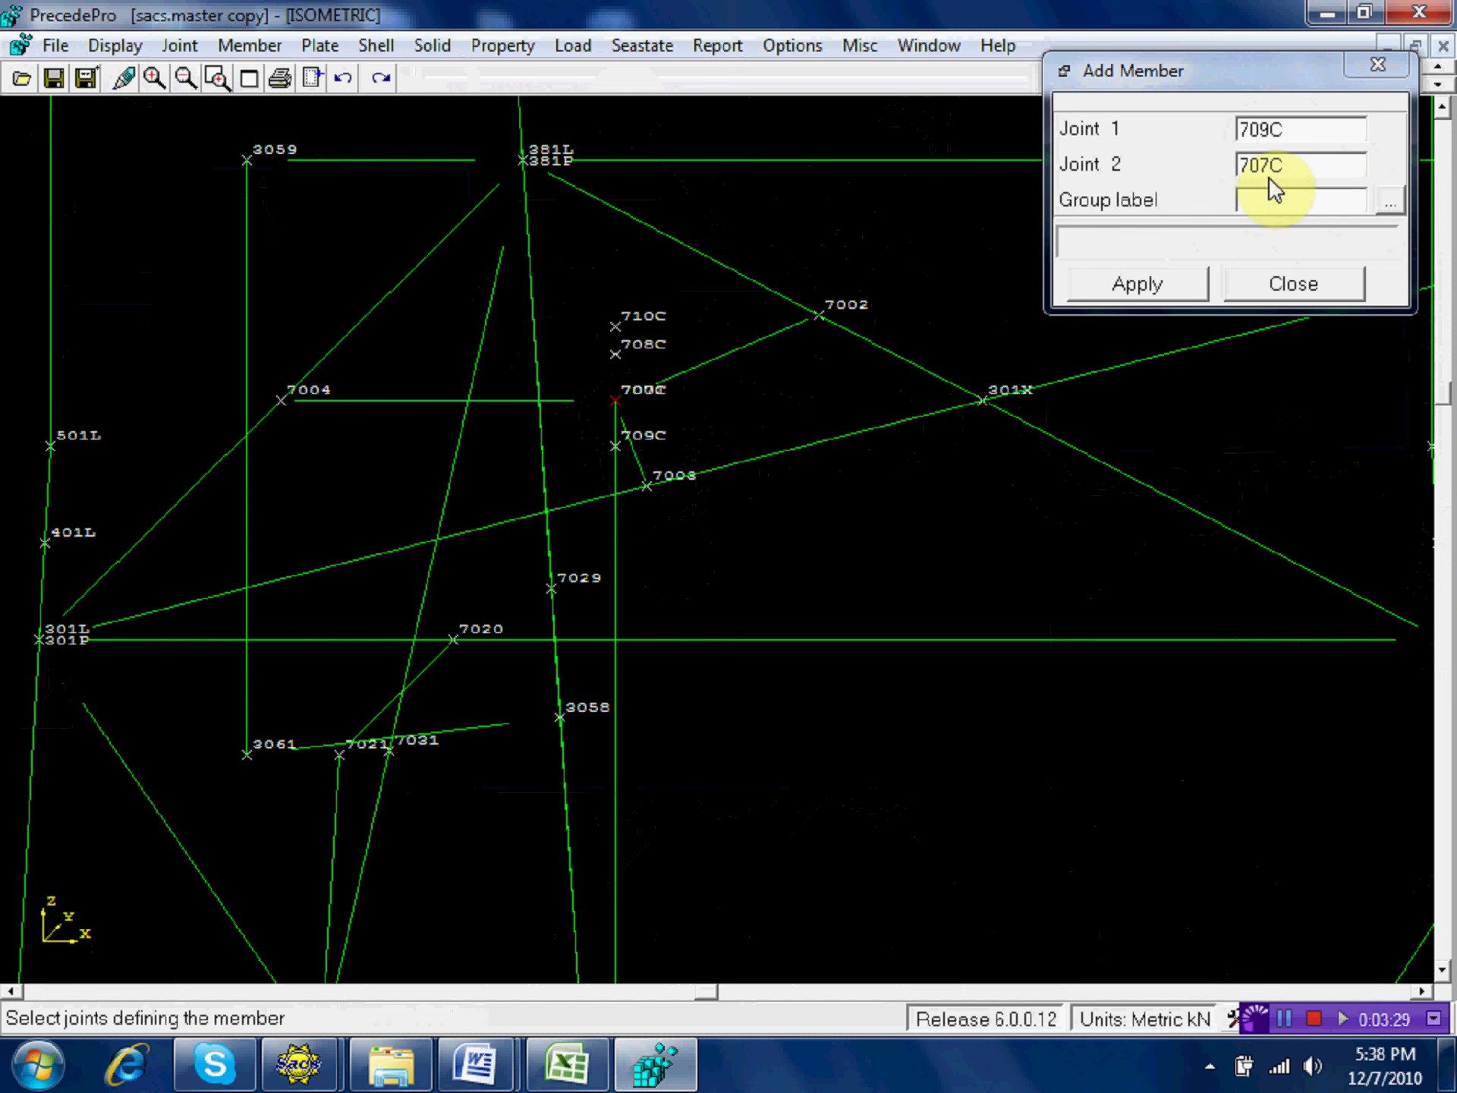
left_click(1391, 200)
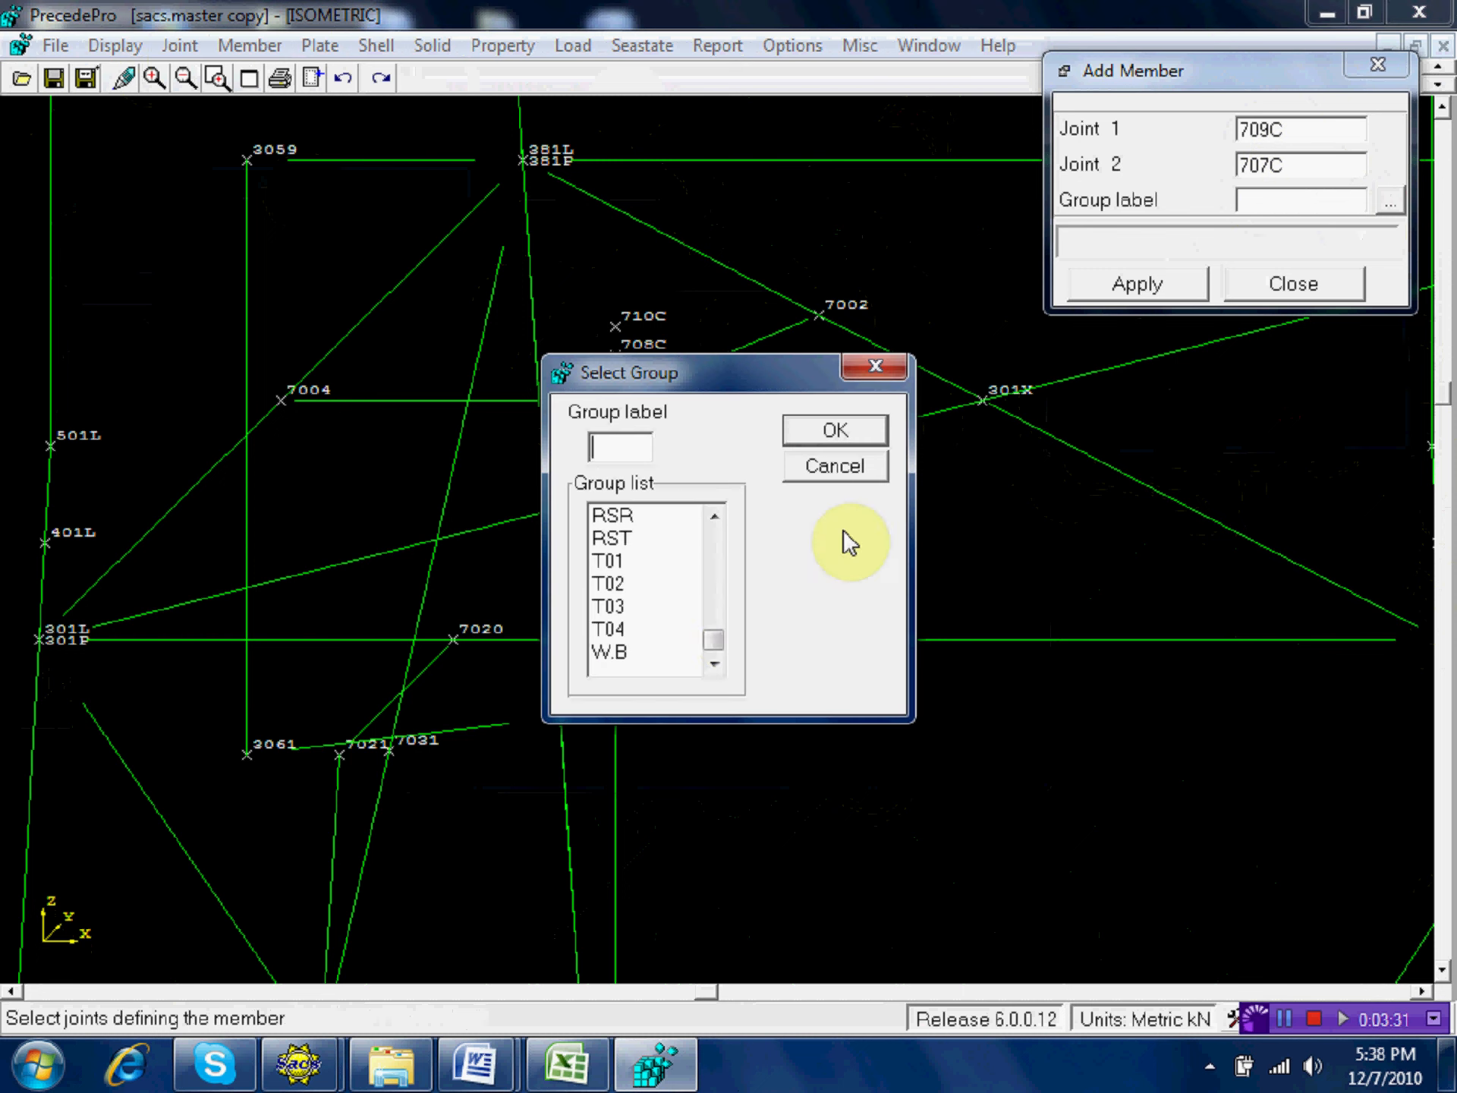
left_click(717, 628)
left_click_drag(727, 611, 744, 540)
left_click(649, 607)
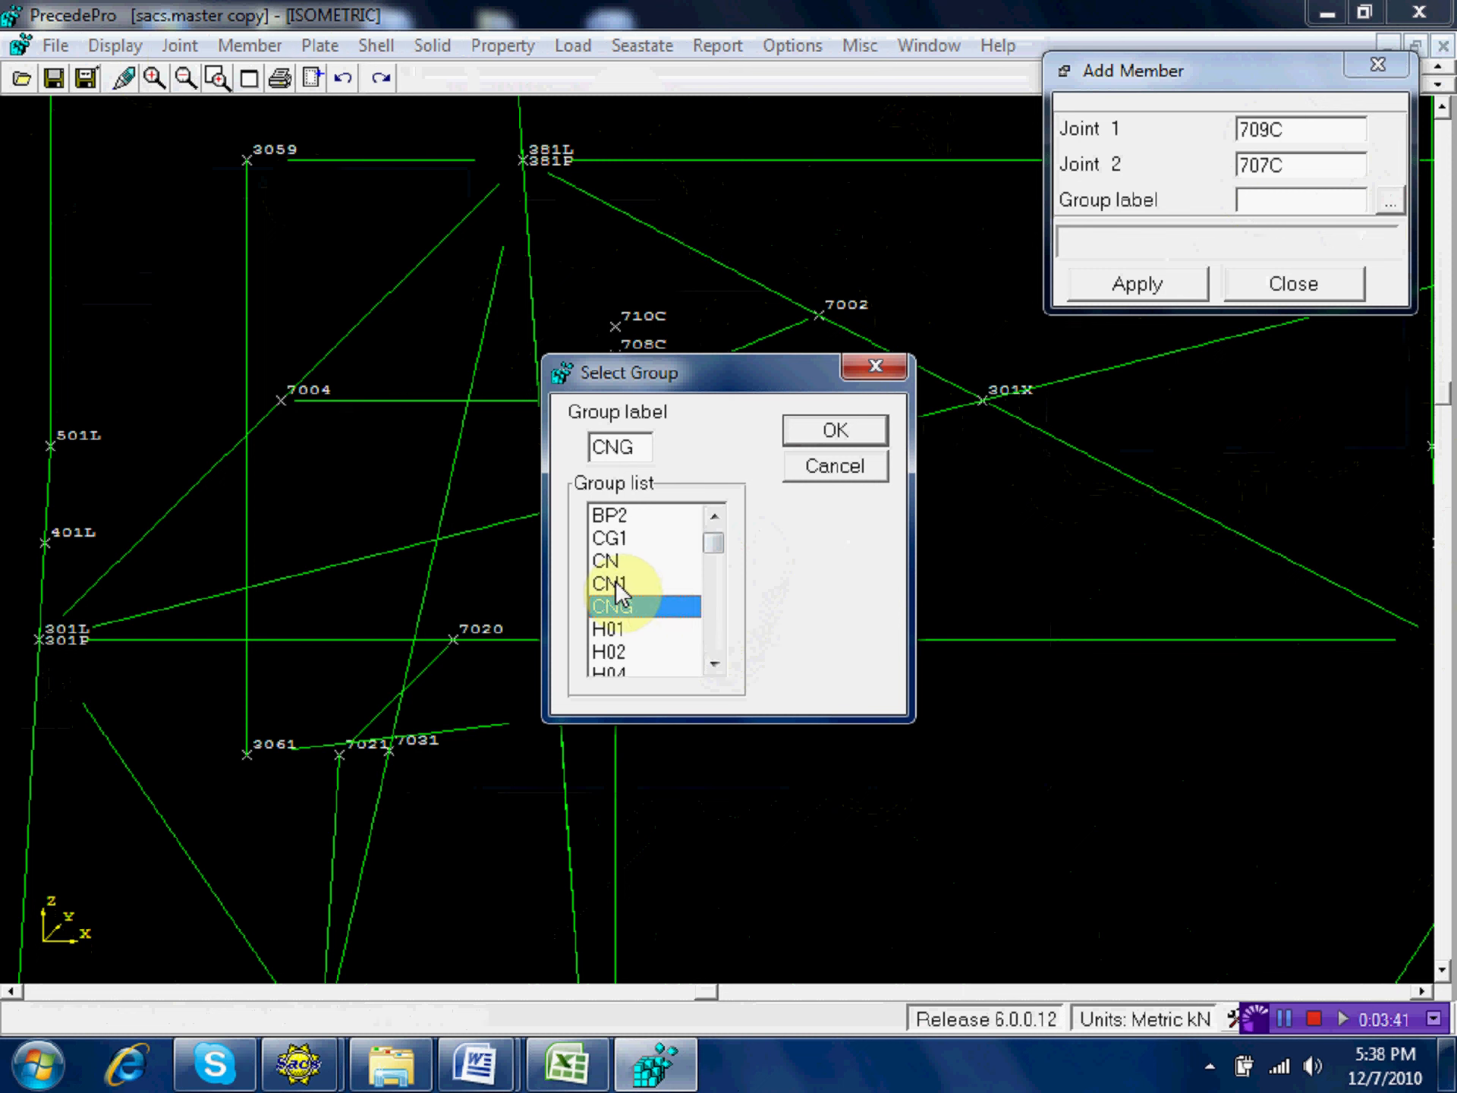
left_click(868, 428)
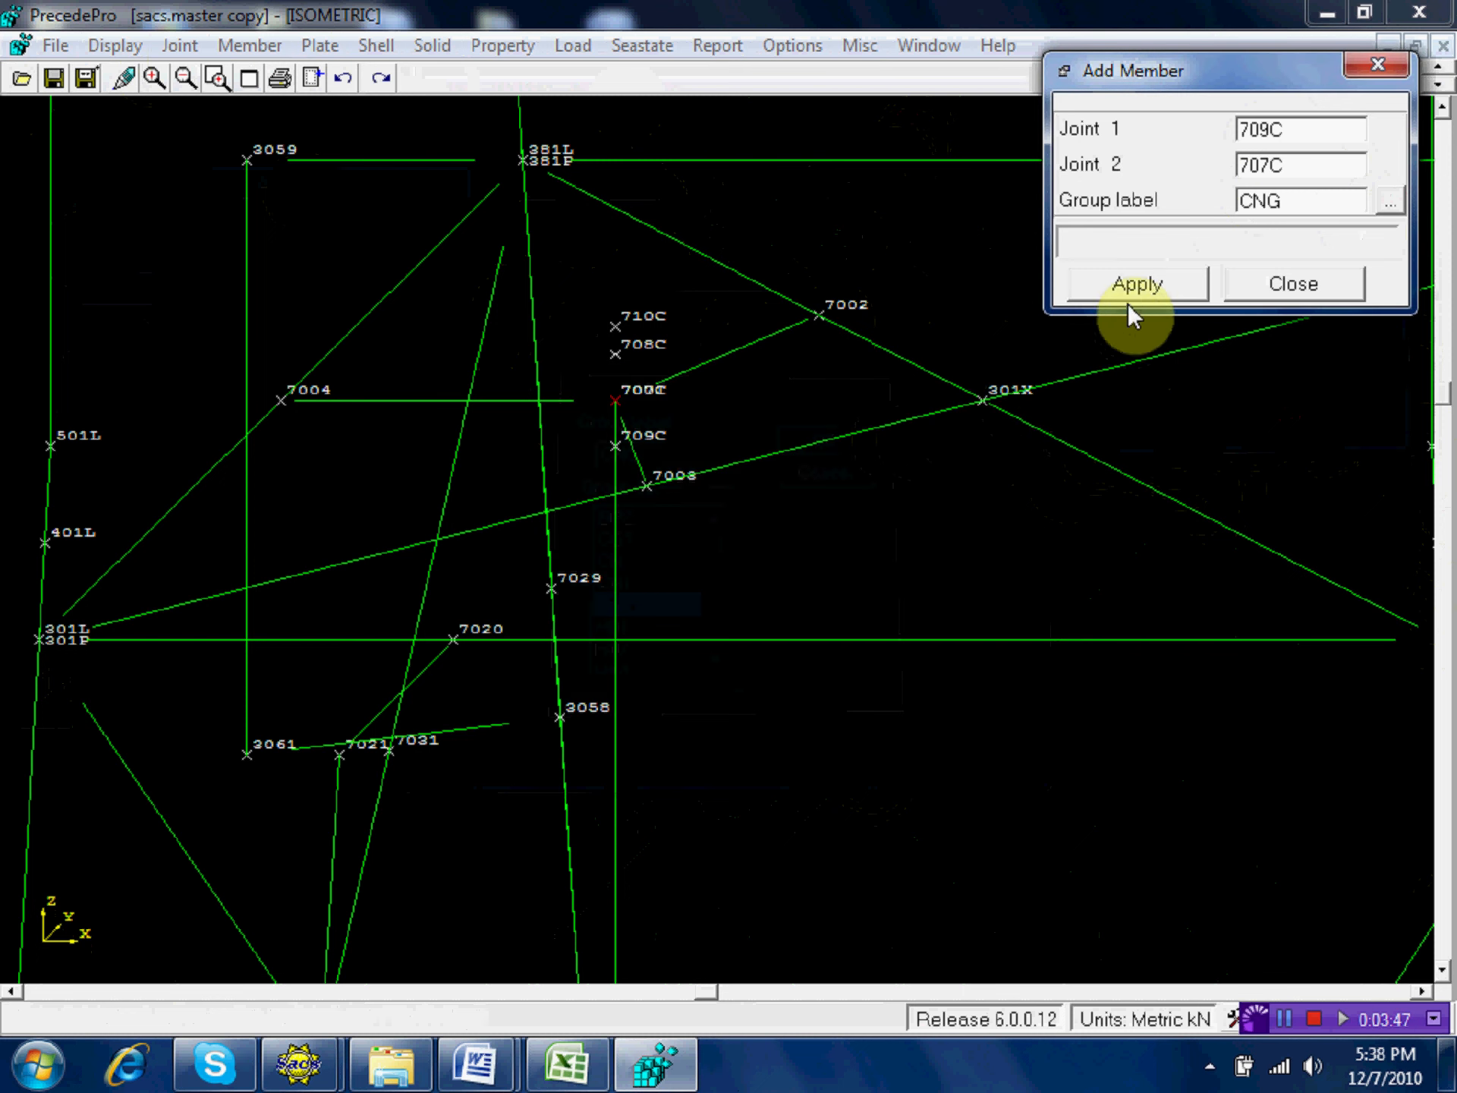
left_click(1133, 285)
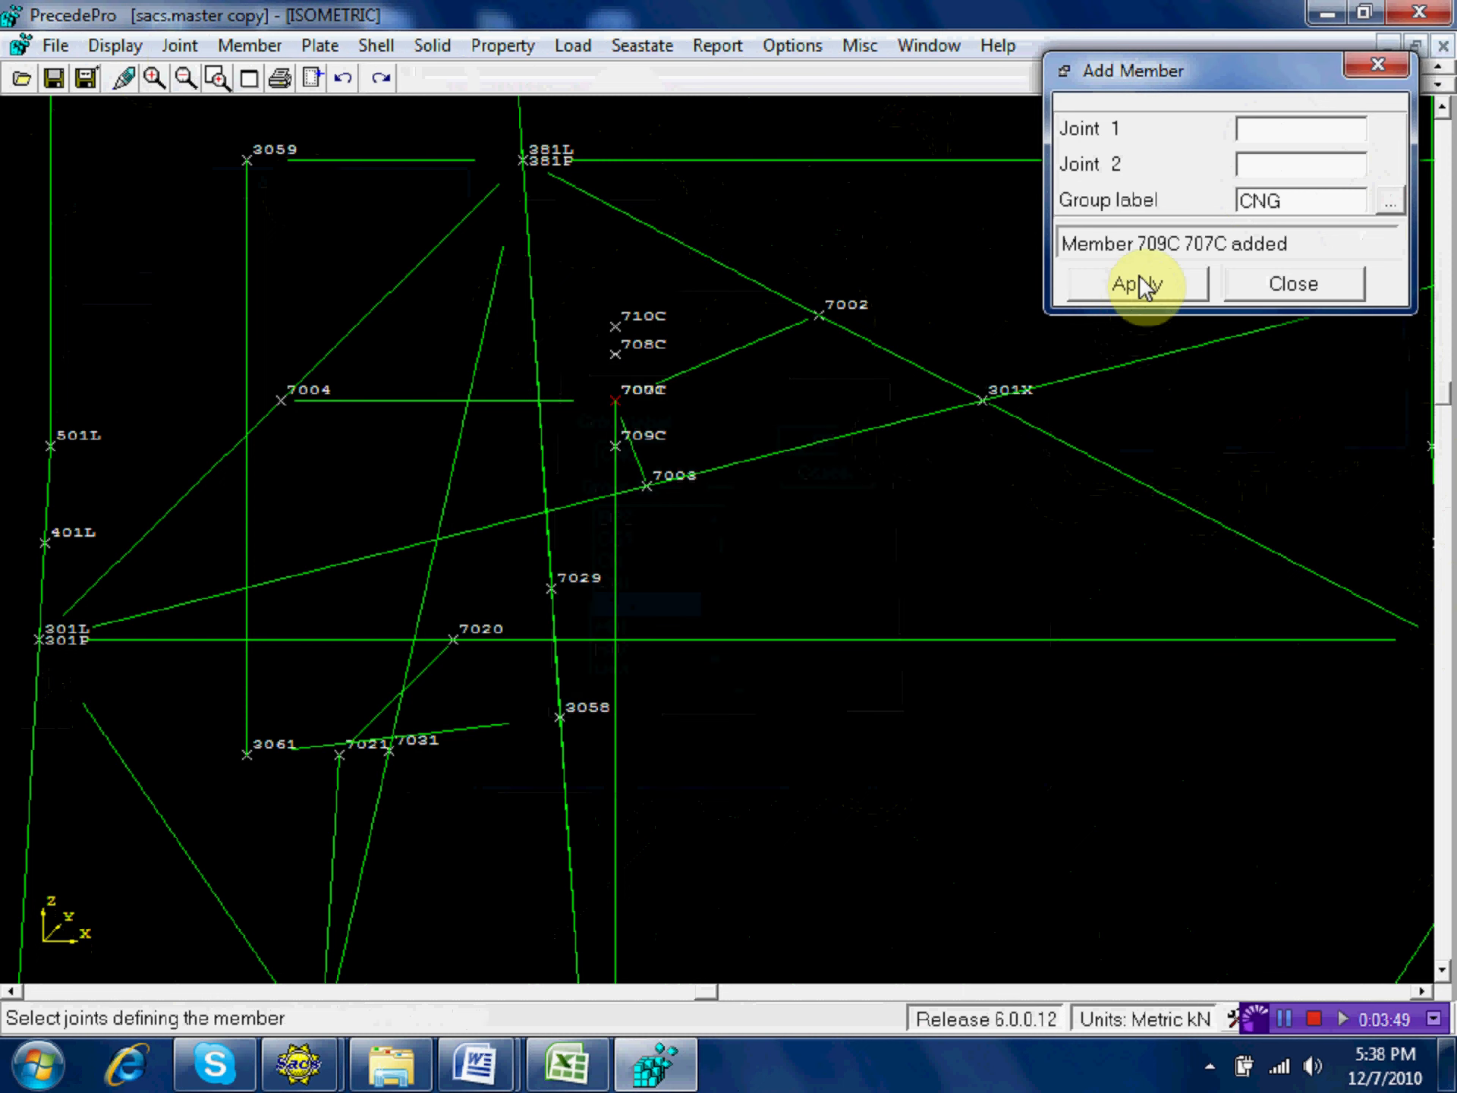
Add a member from joint 708C to joint 707C, keeping group label CNG.
left_click(618, 401)
left_click(619, 401)
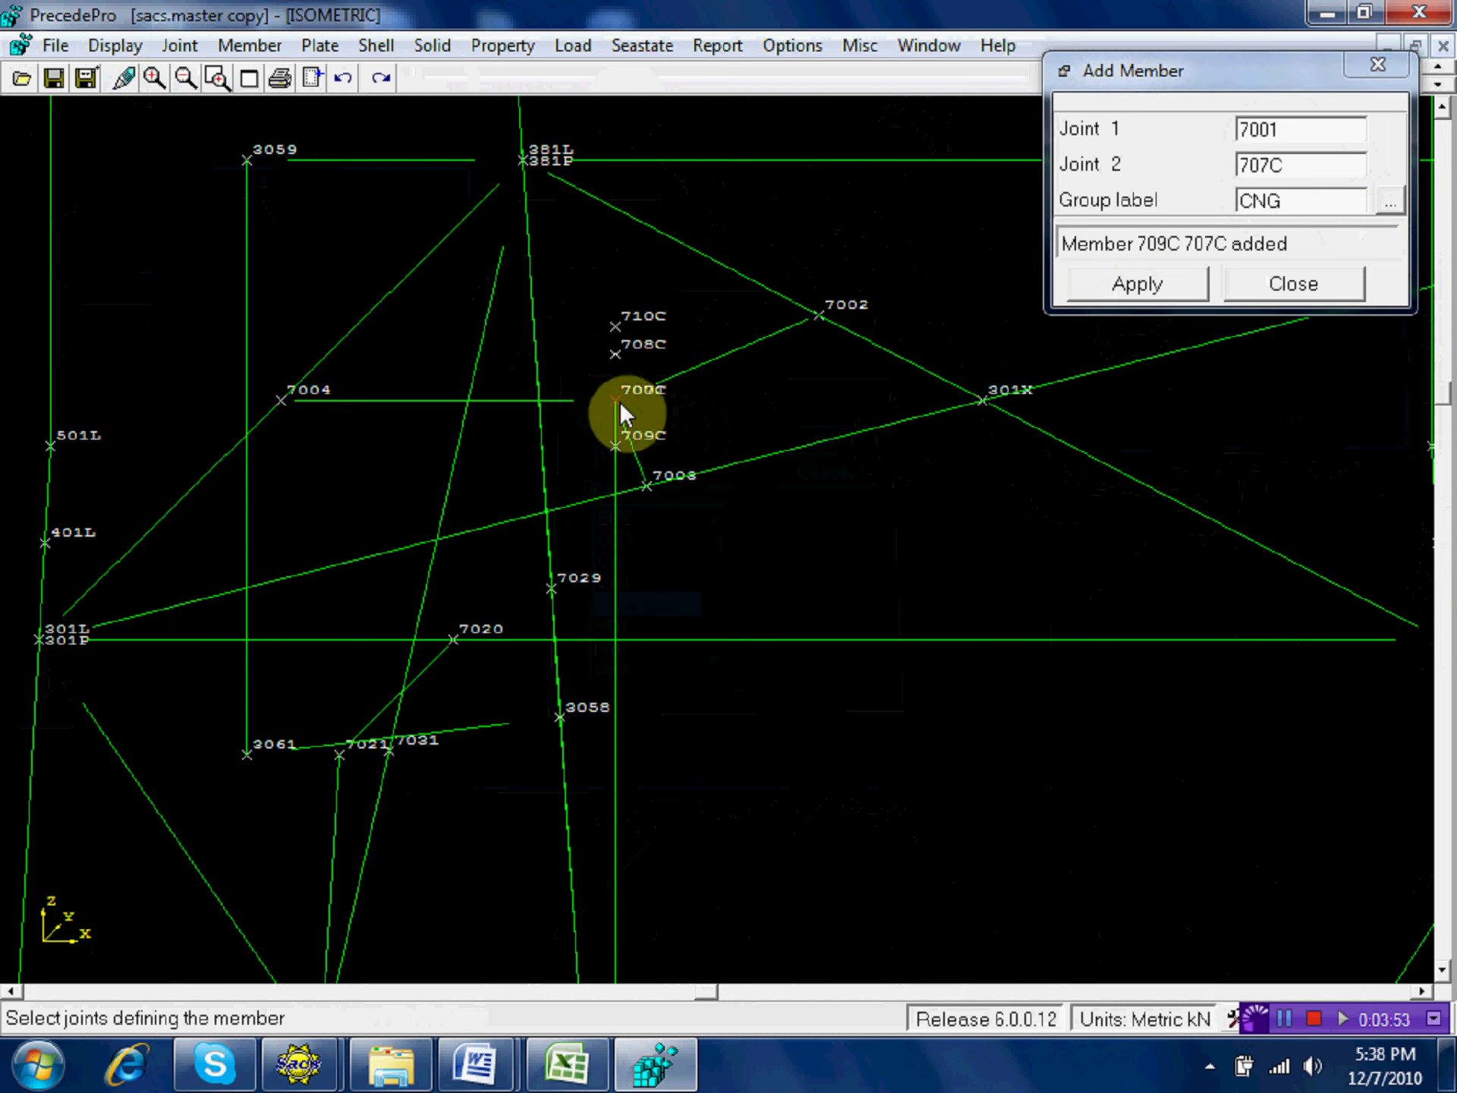
left_click(619, 401)
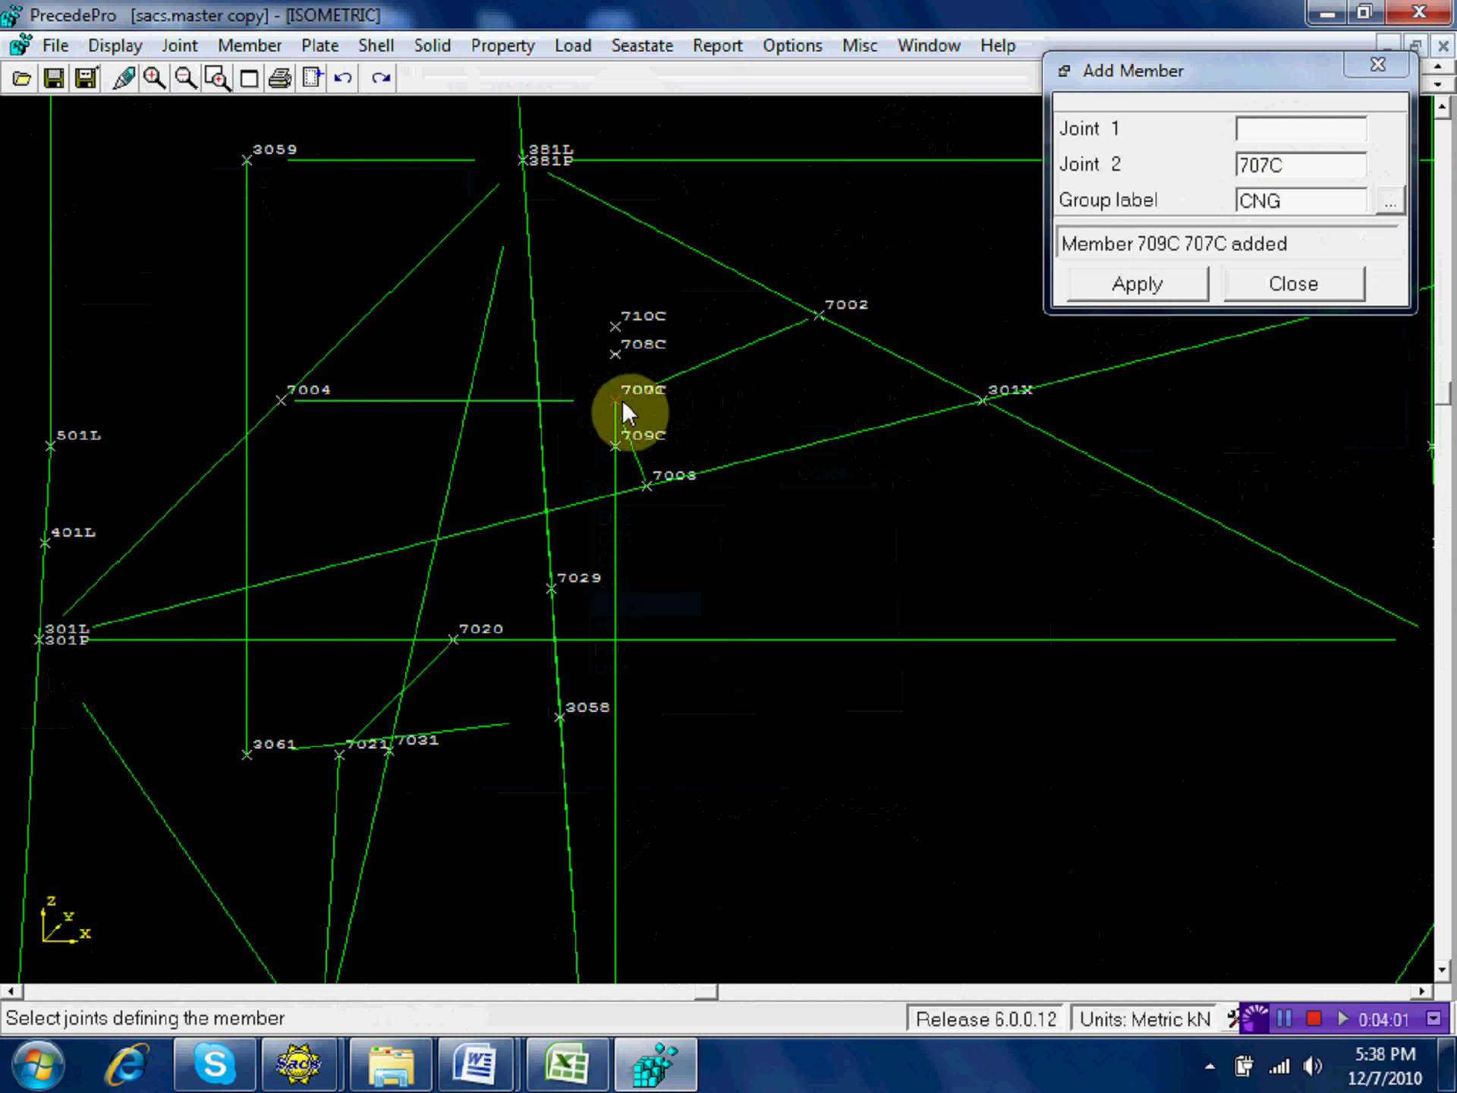
left_click(621, 355)
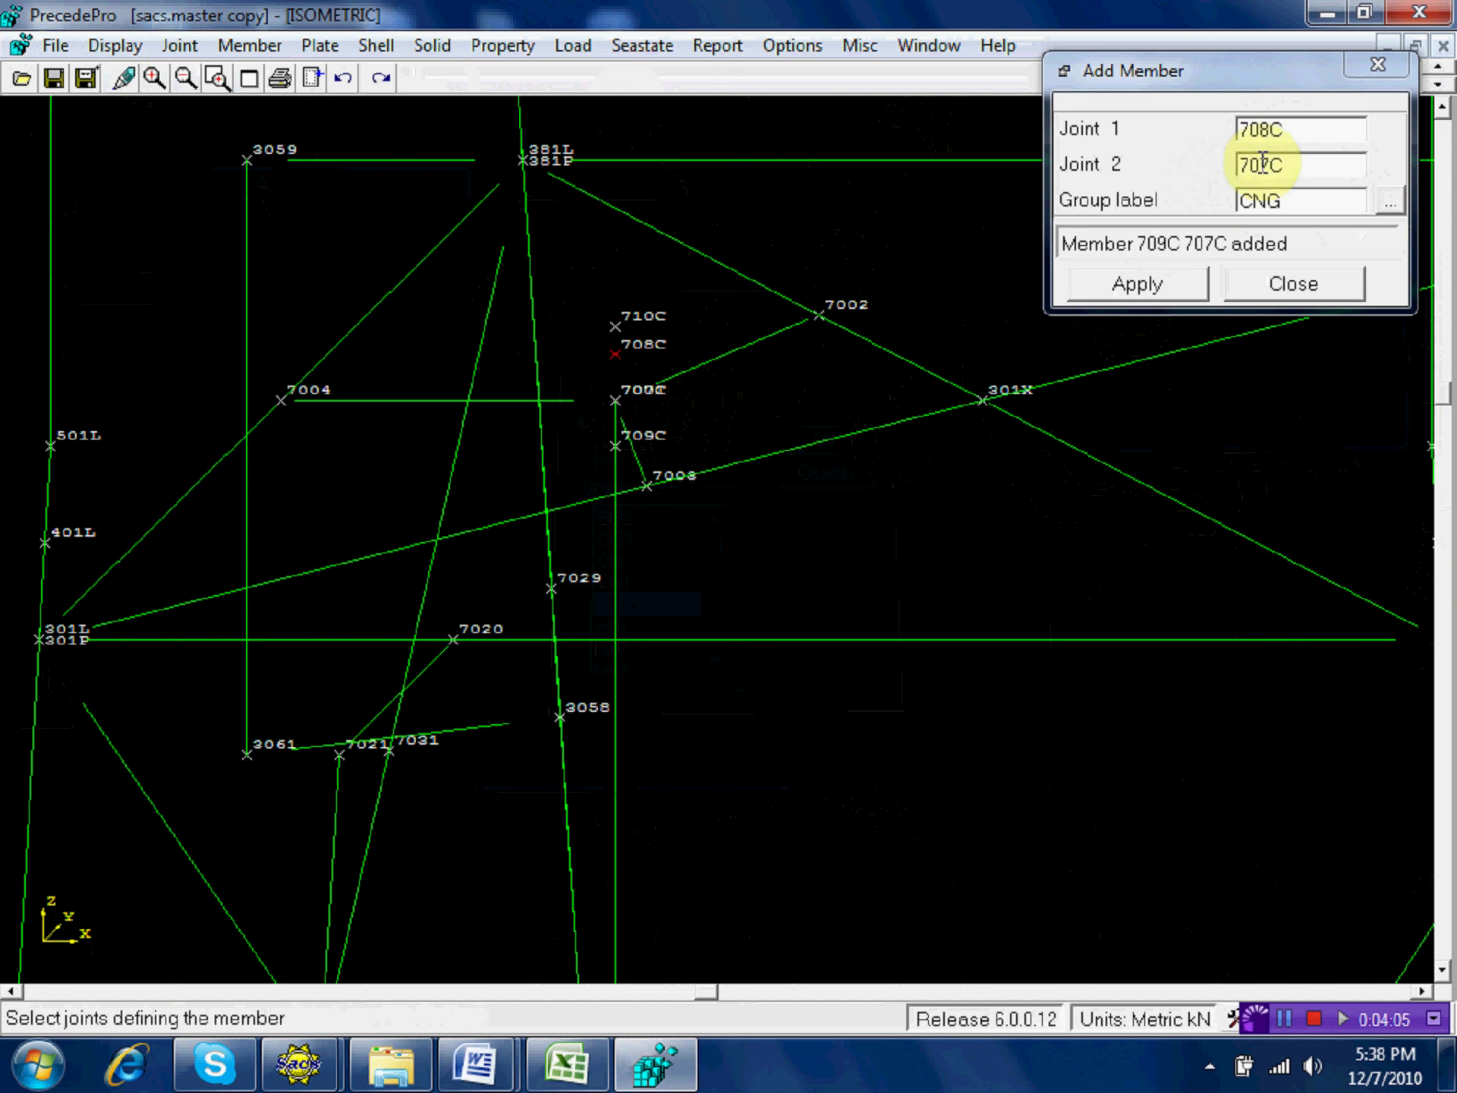
left_click(1159, 288)
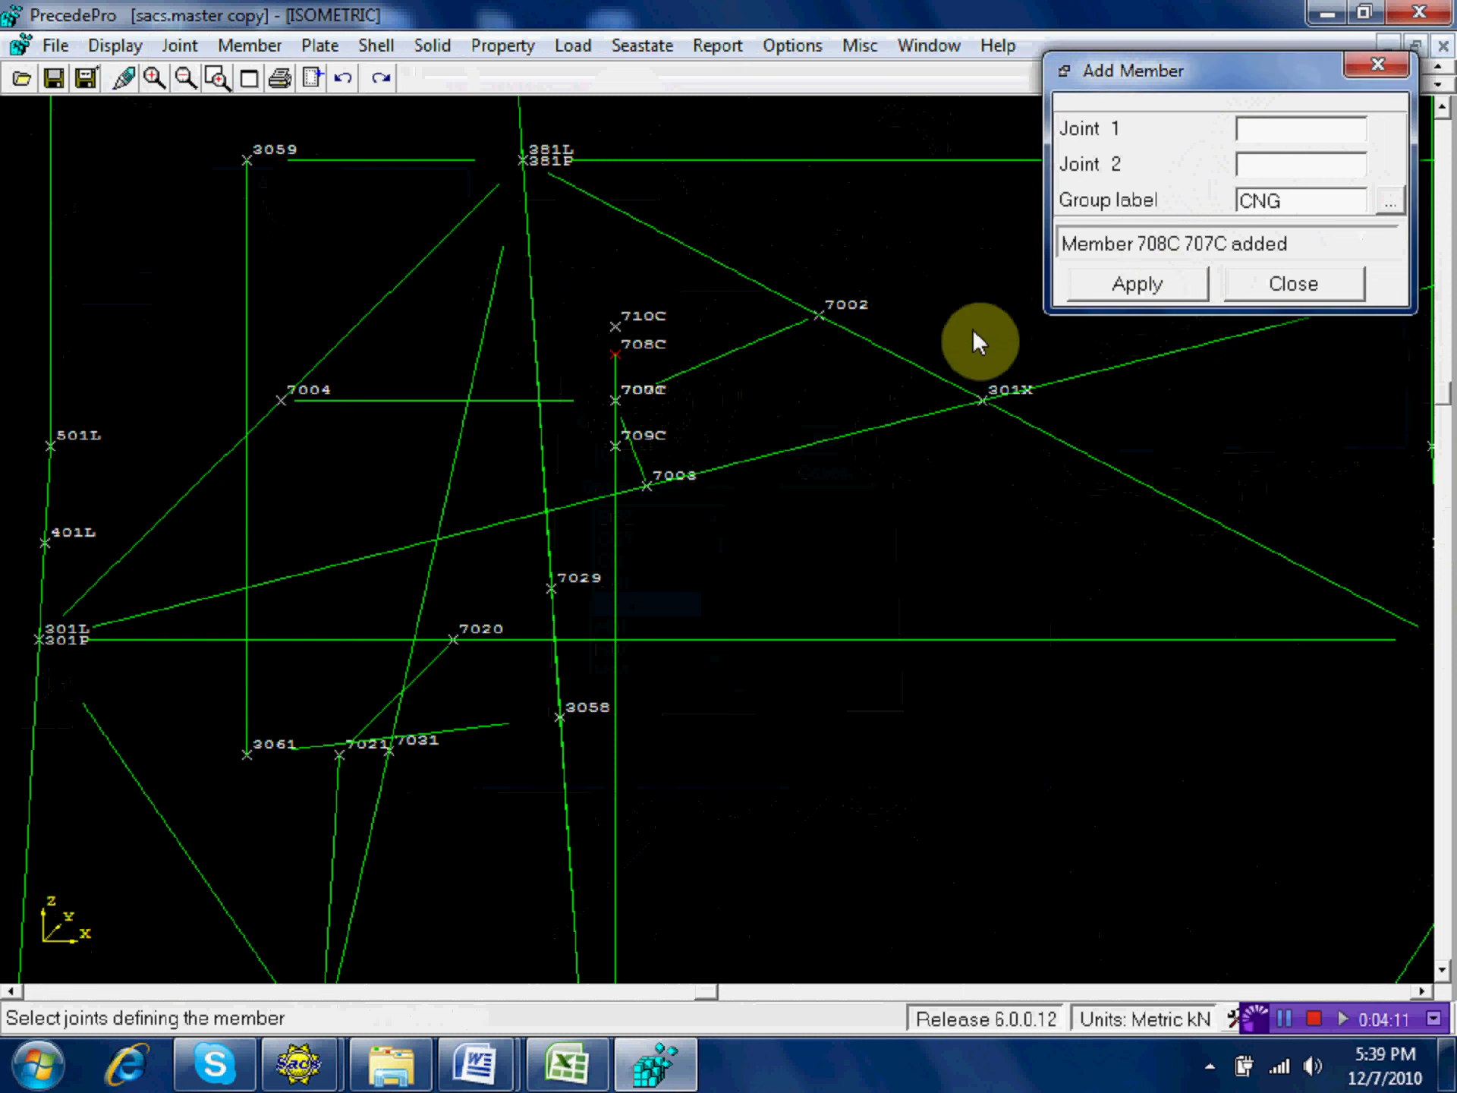
Add a member from joint 708C to joint 710C with group label CN1.
left_click(617, 352)
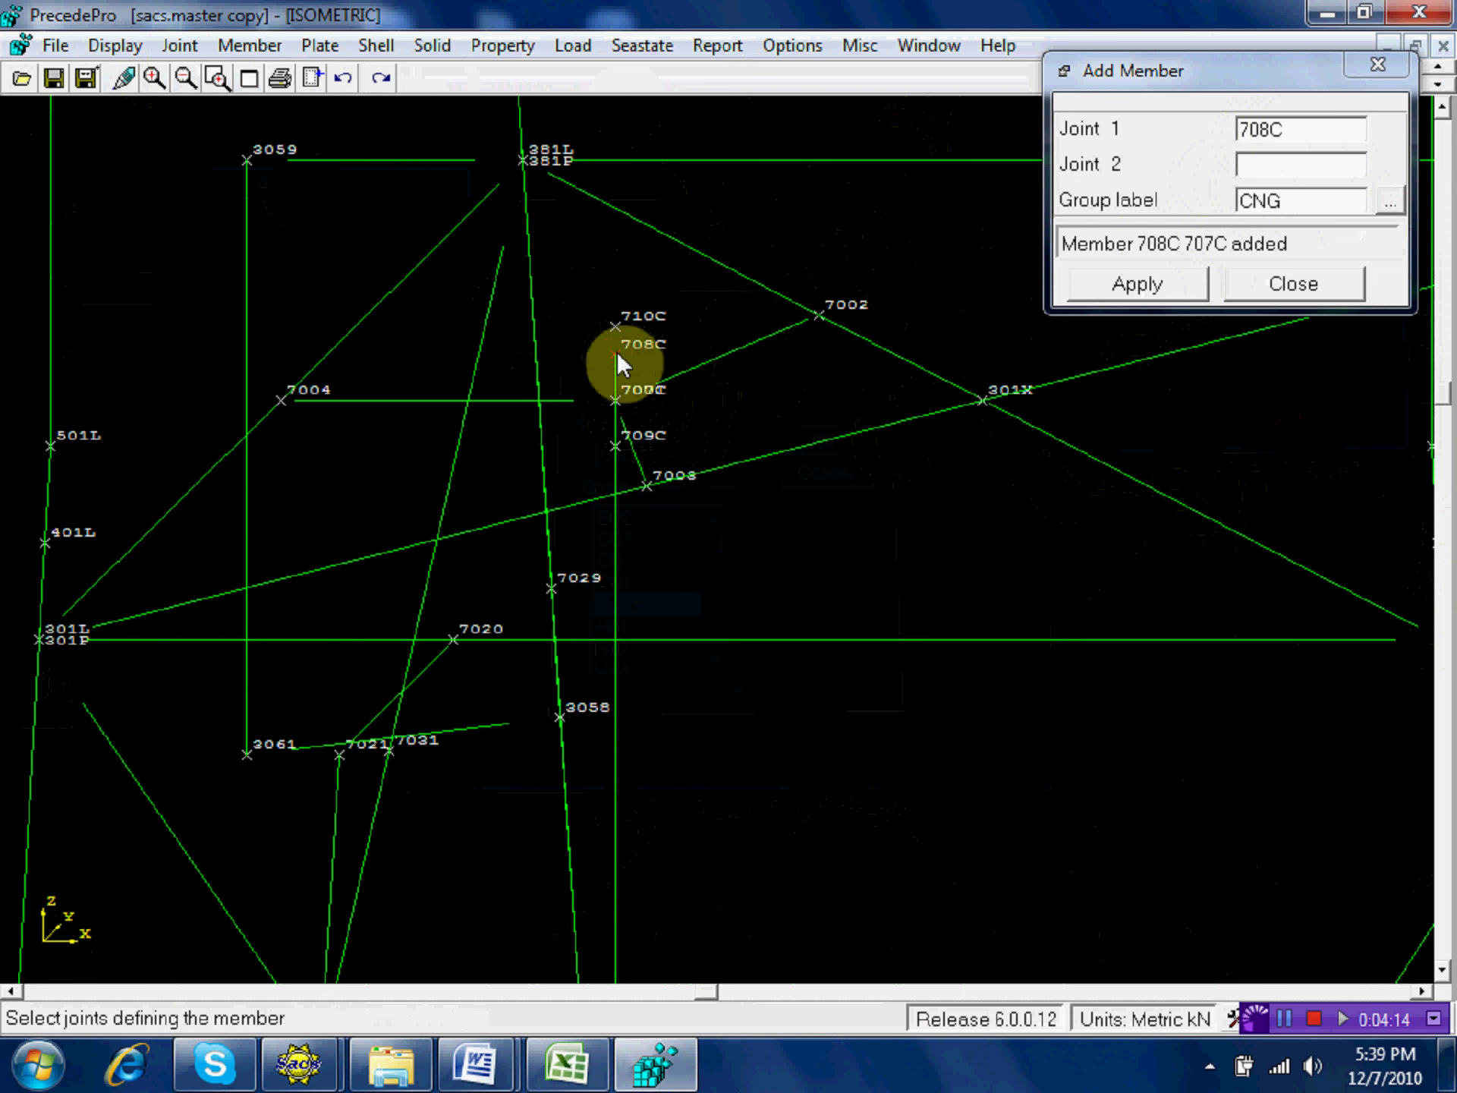
left_click(616, 325)
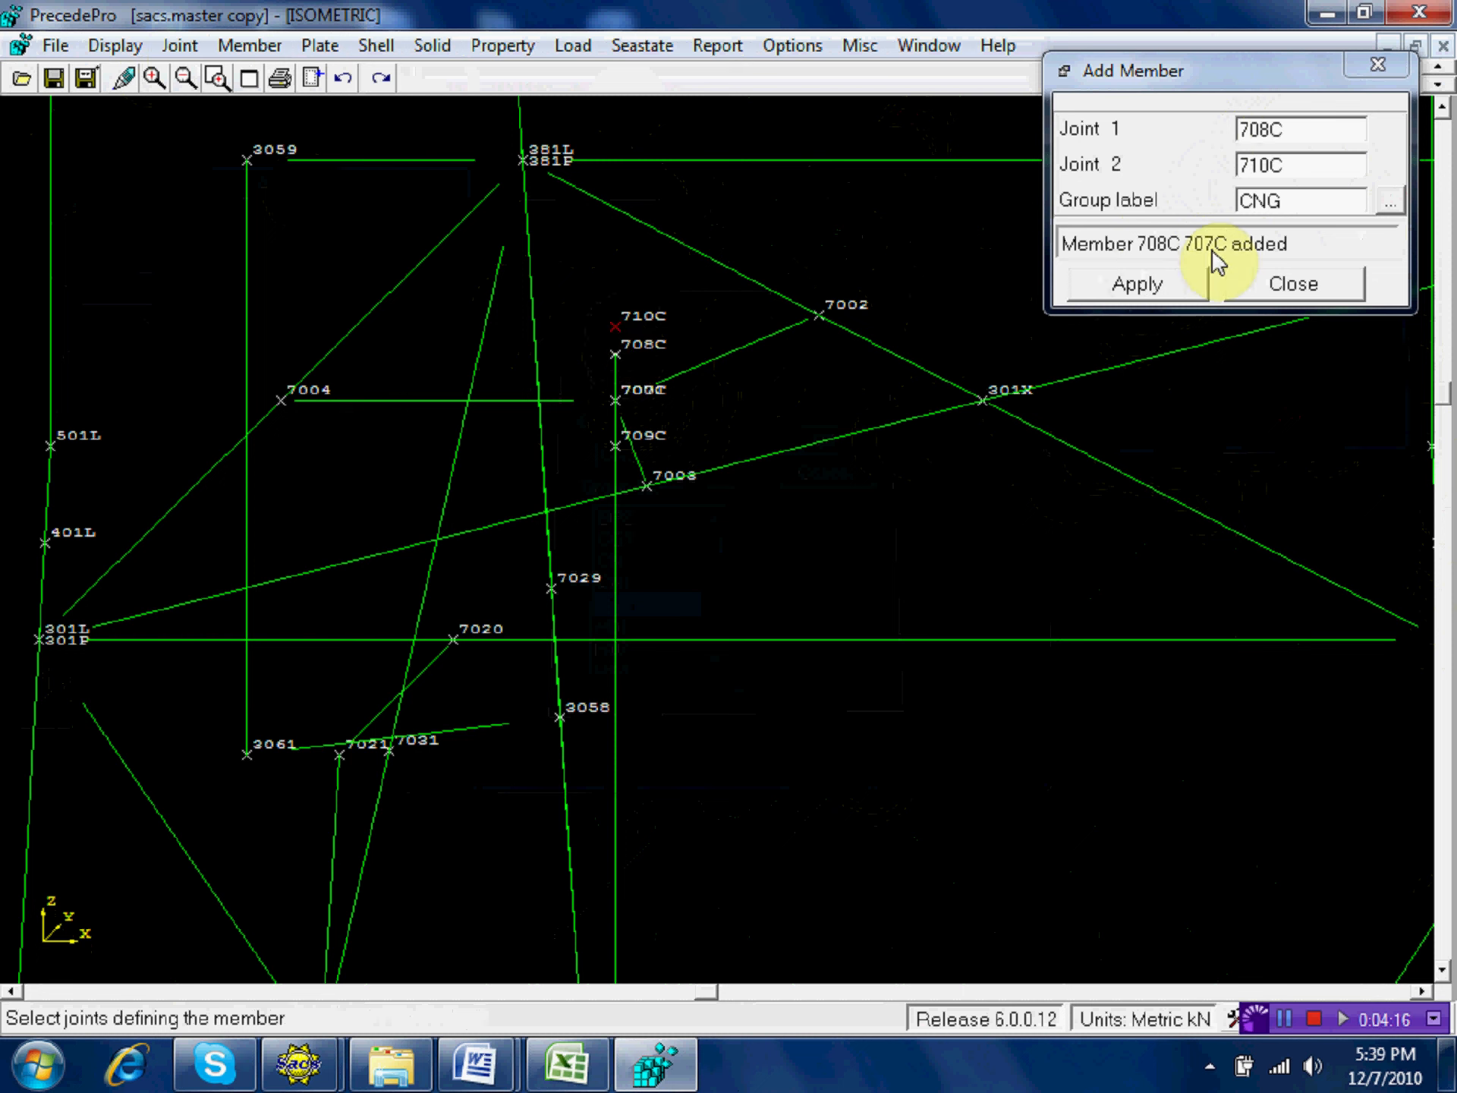
left_click(1390, 200)
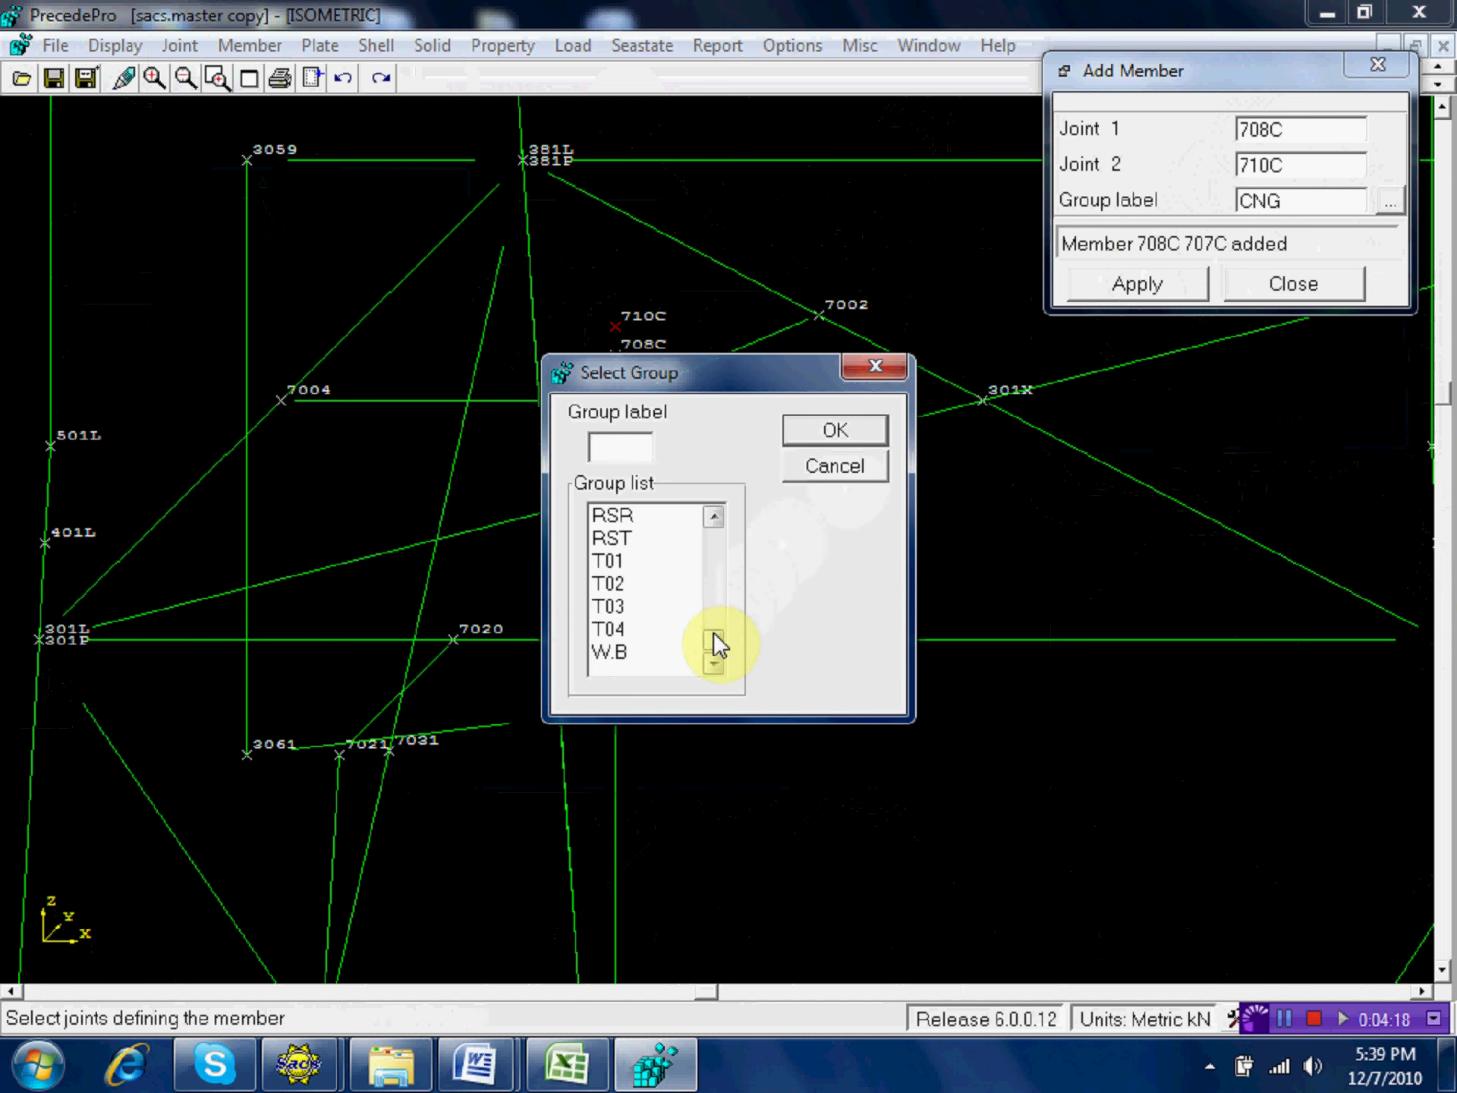
left_click_drag(722, 631, 718, 543)
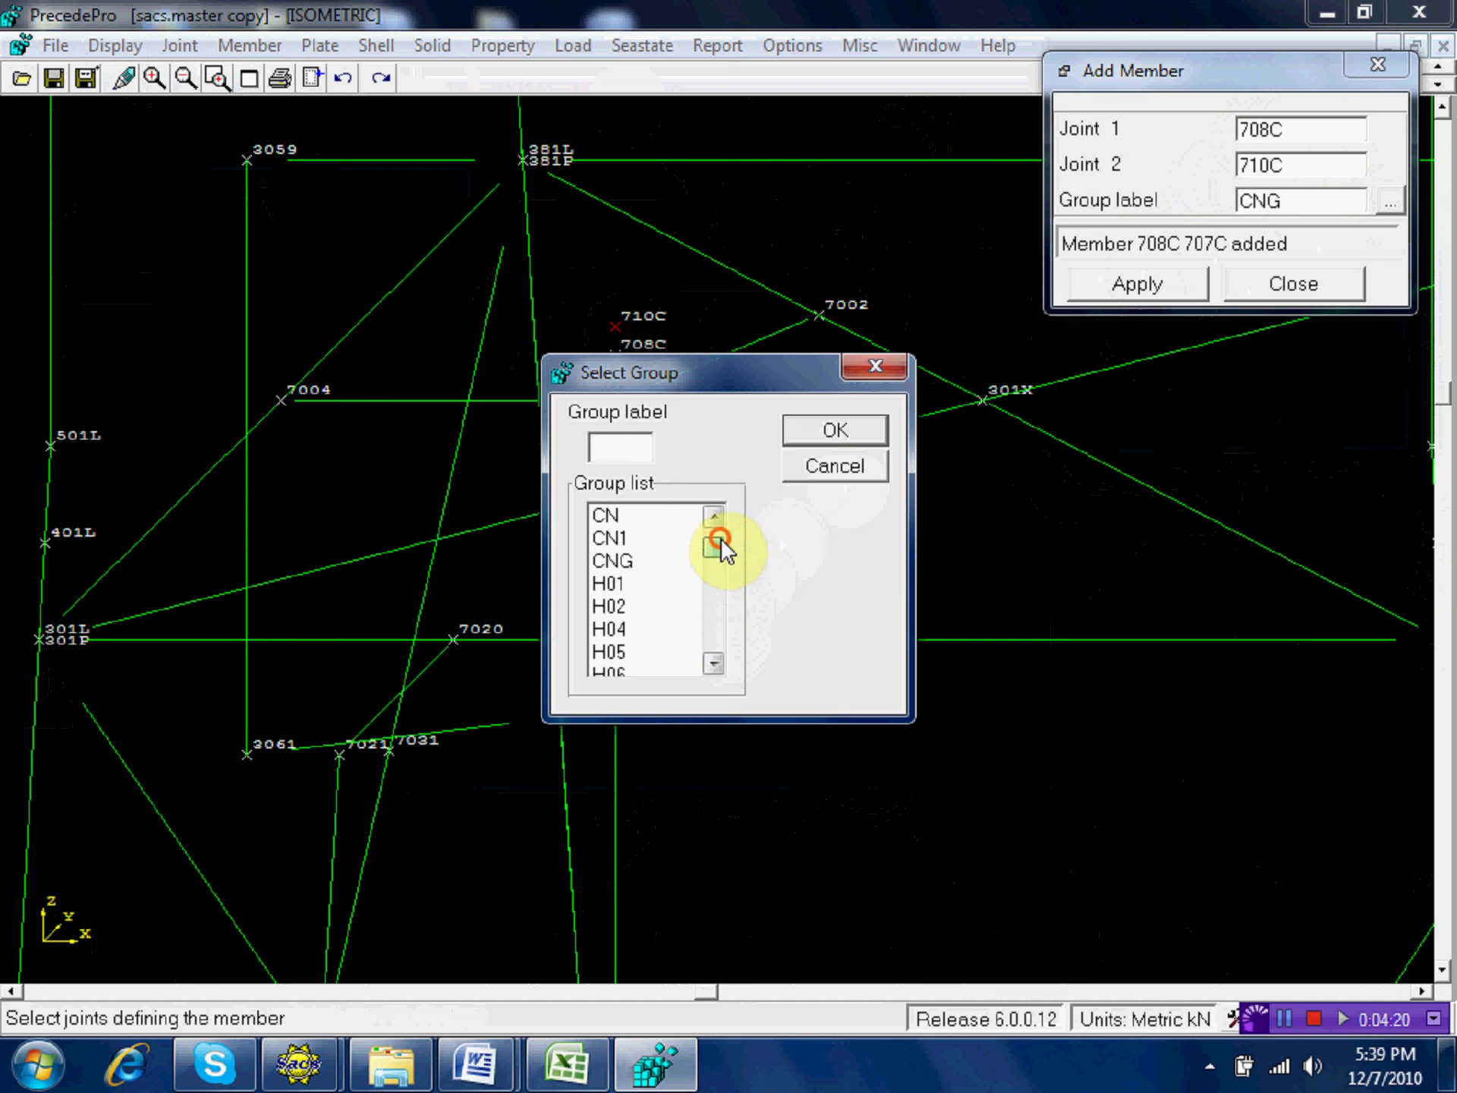
left_click(658, 537)
left_click(835, 430)
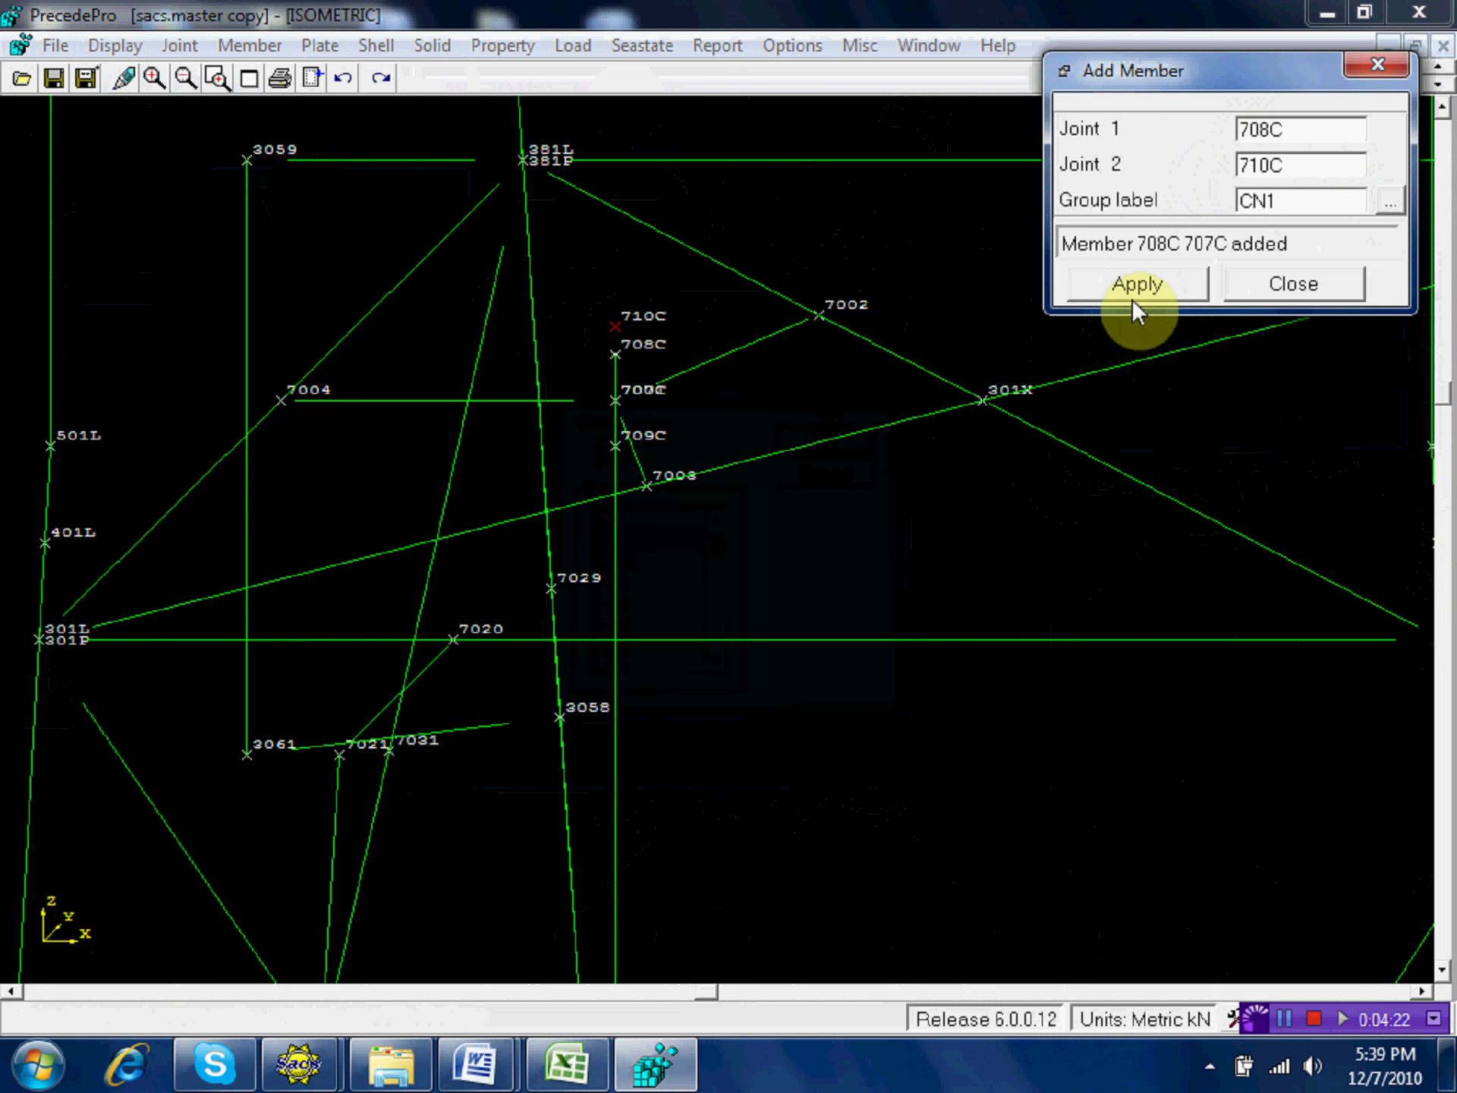
left_click(1150, 287)
left_click(1290, 284)
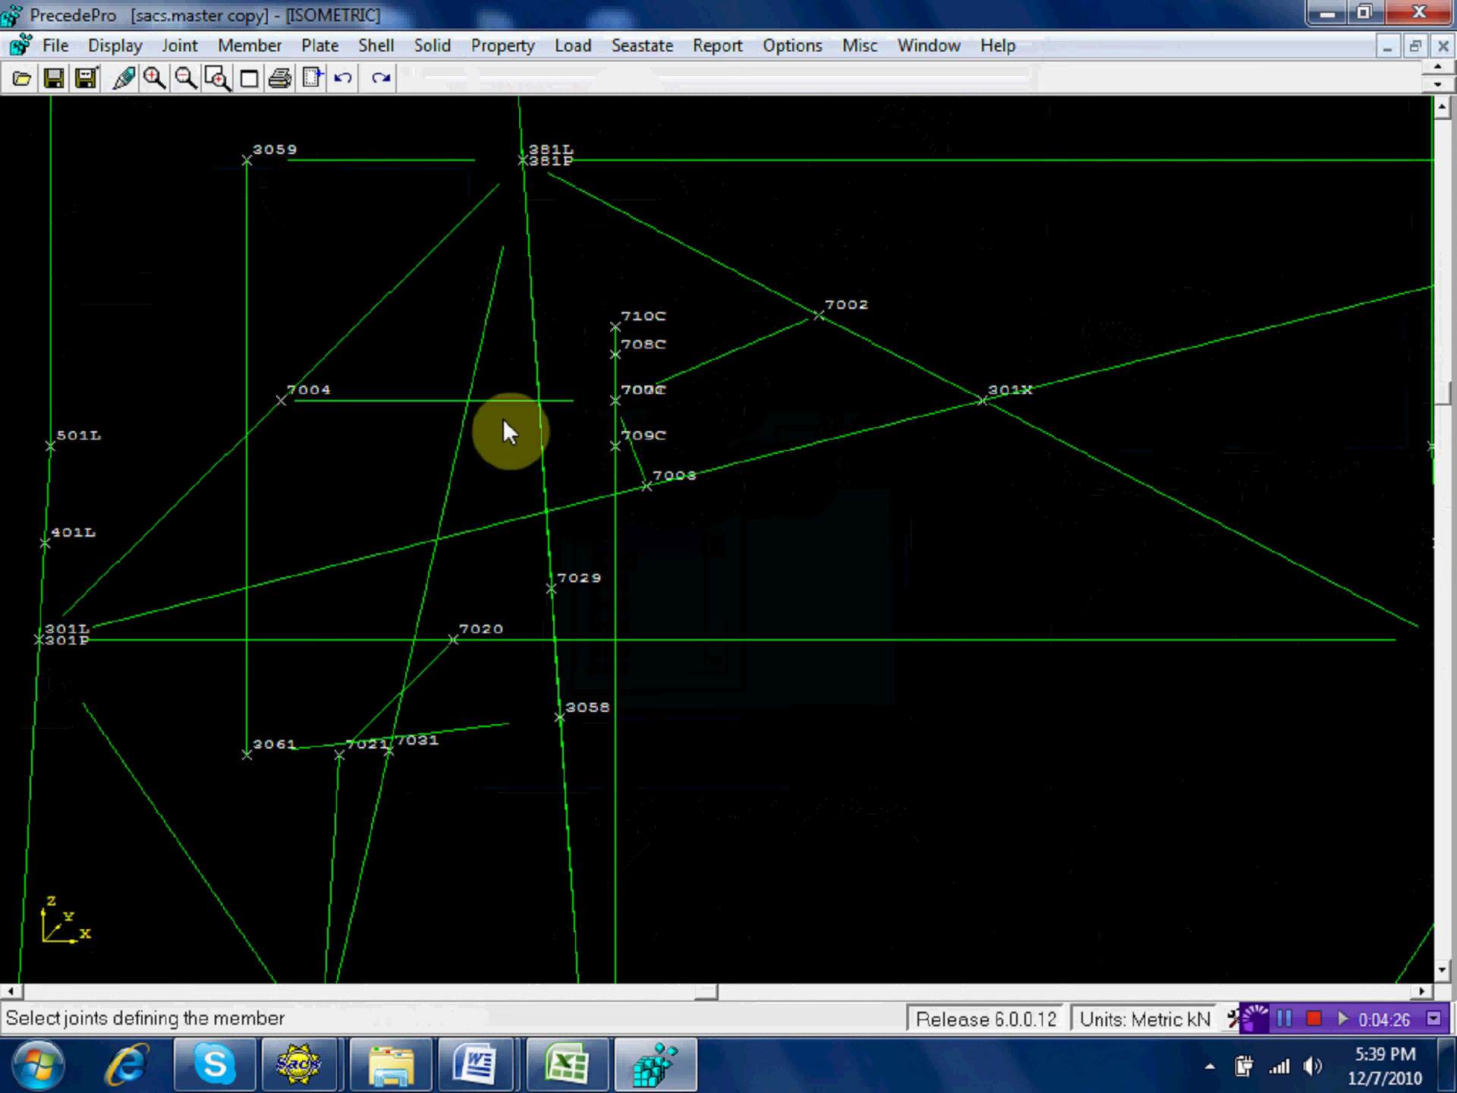
Examine the new members' tubular shapes in the 2 Line display and return to the single-line view.
left_click(110, 50)
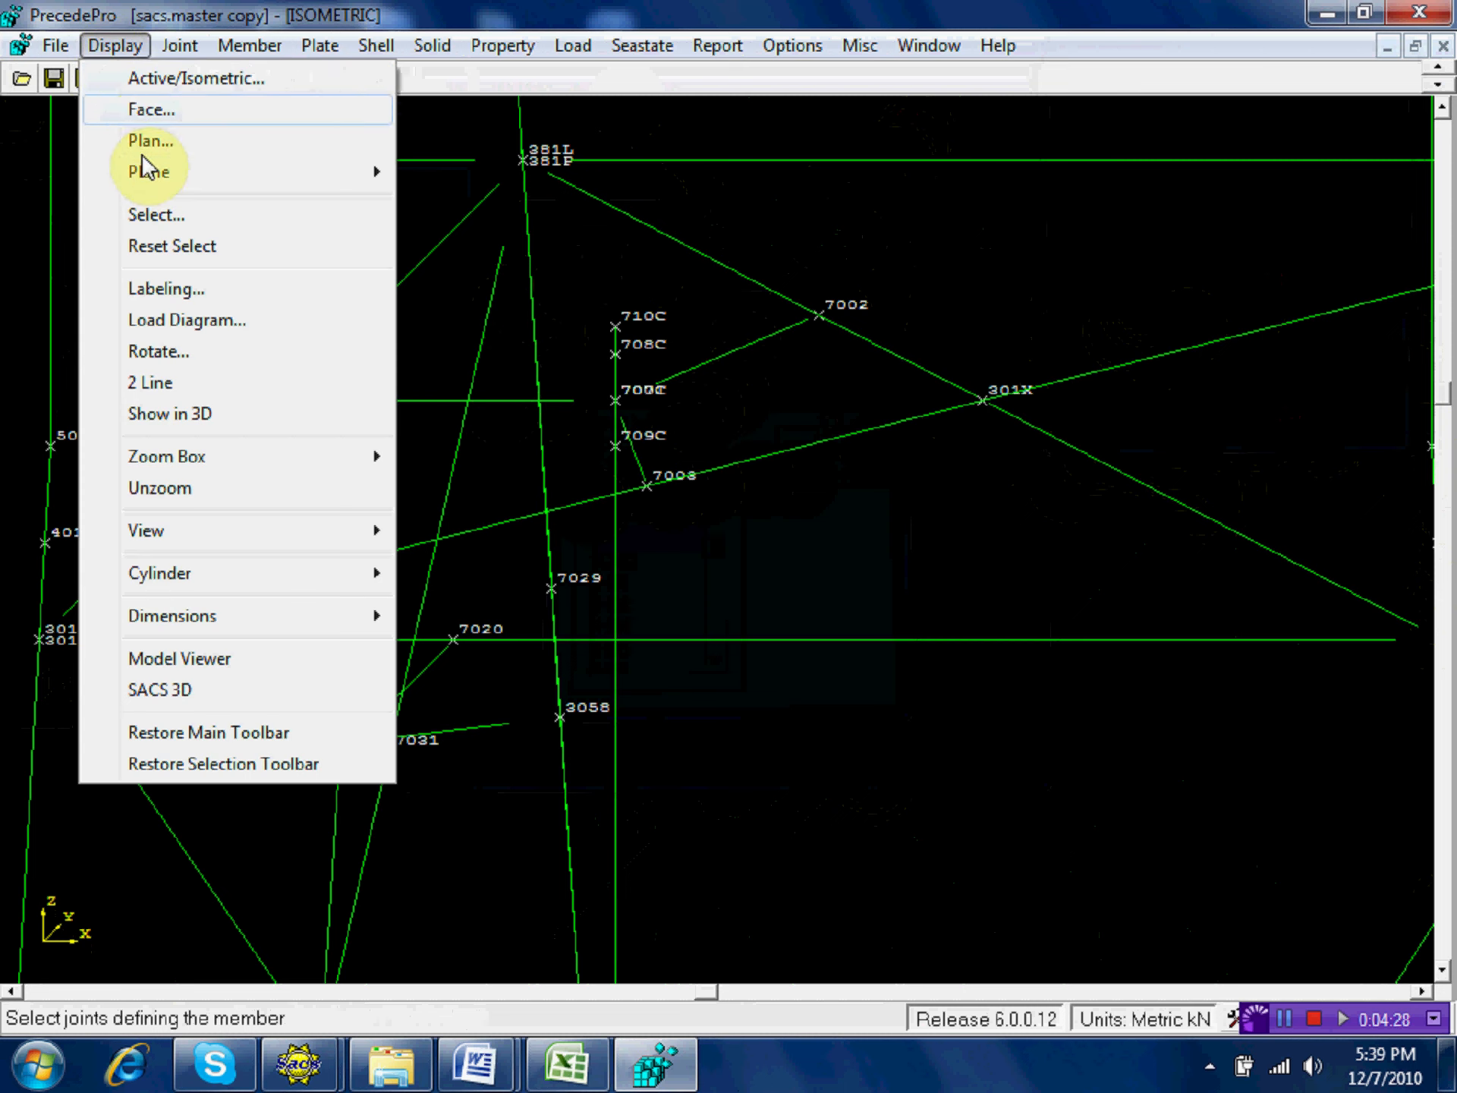
left_click(215, 394)
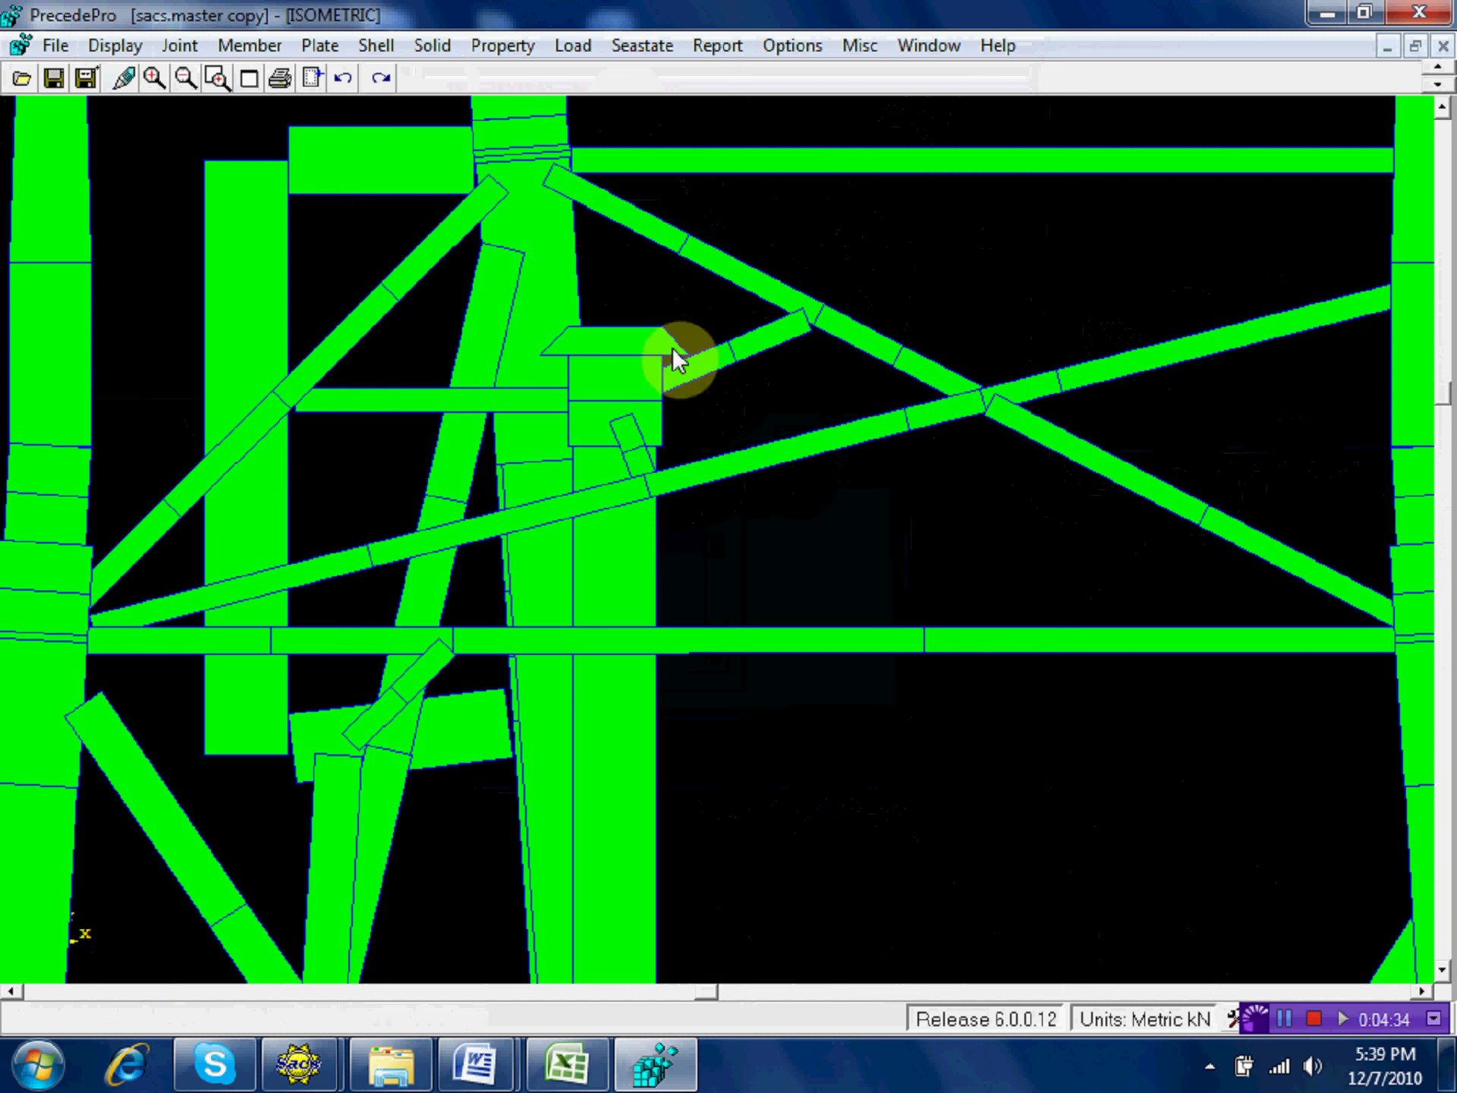
left_click(125, 48)
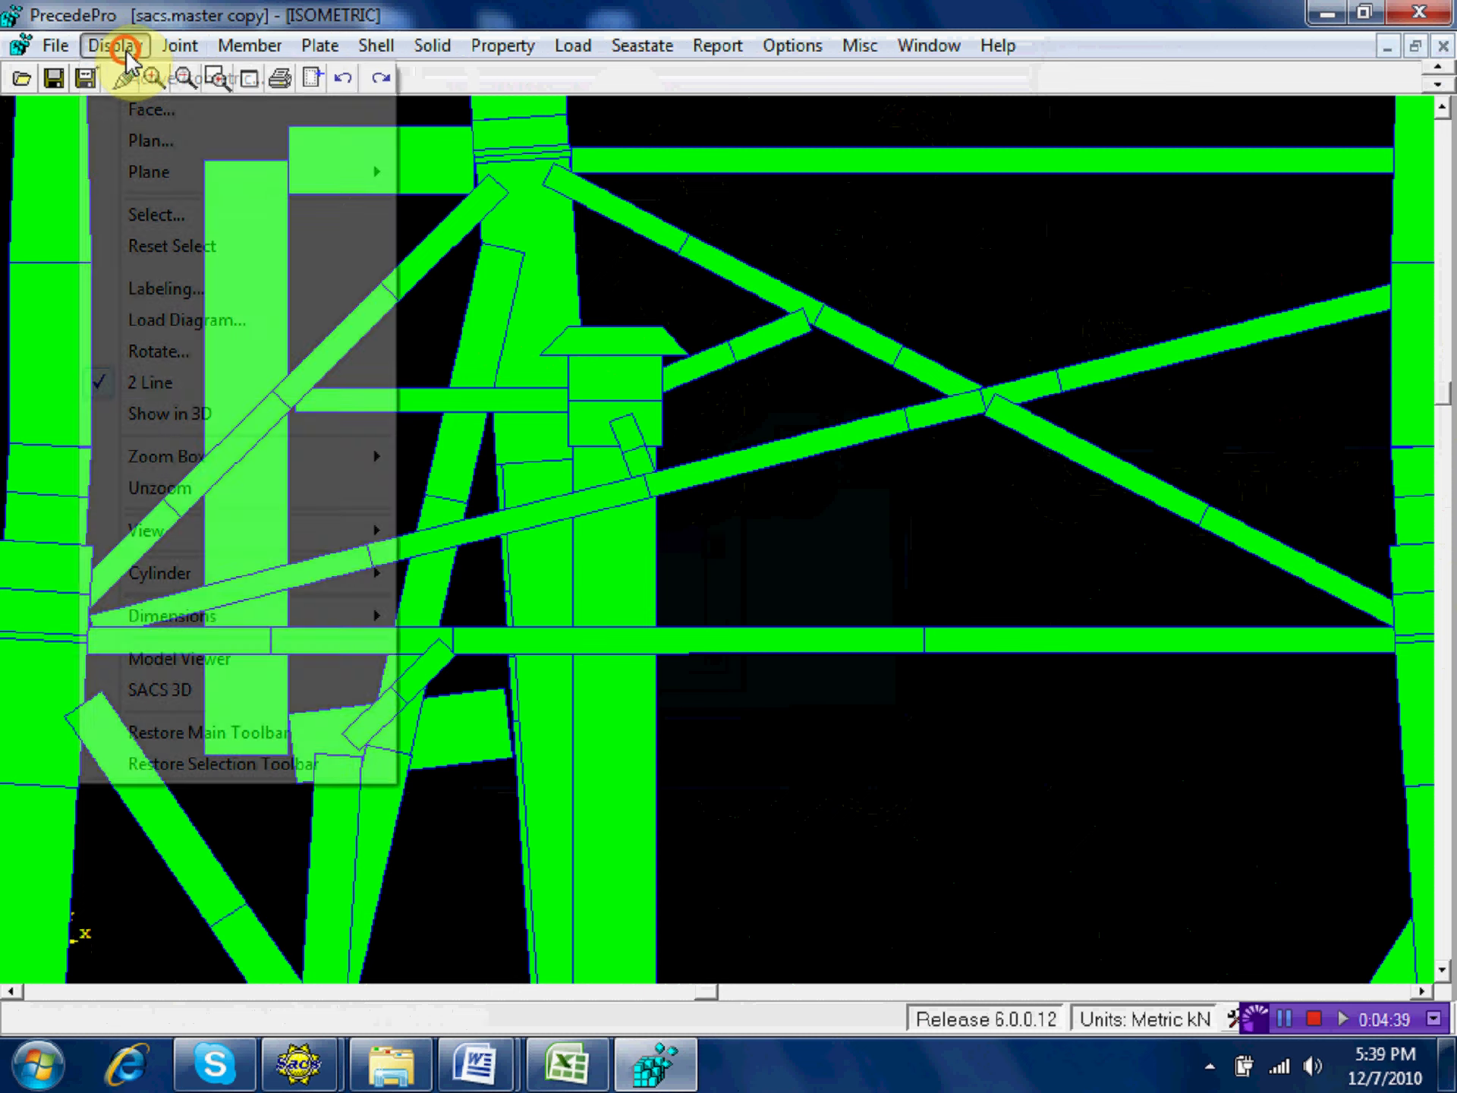
left_click(174, 383)
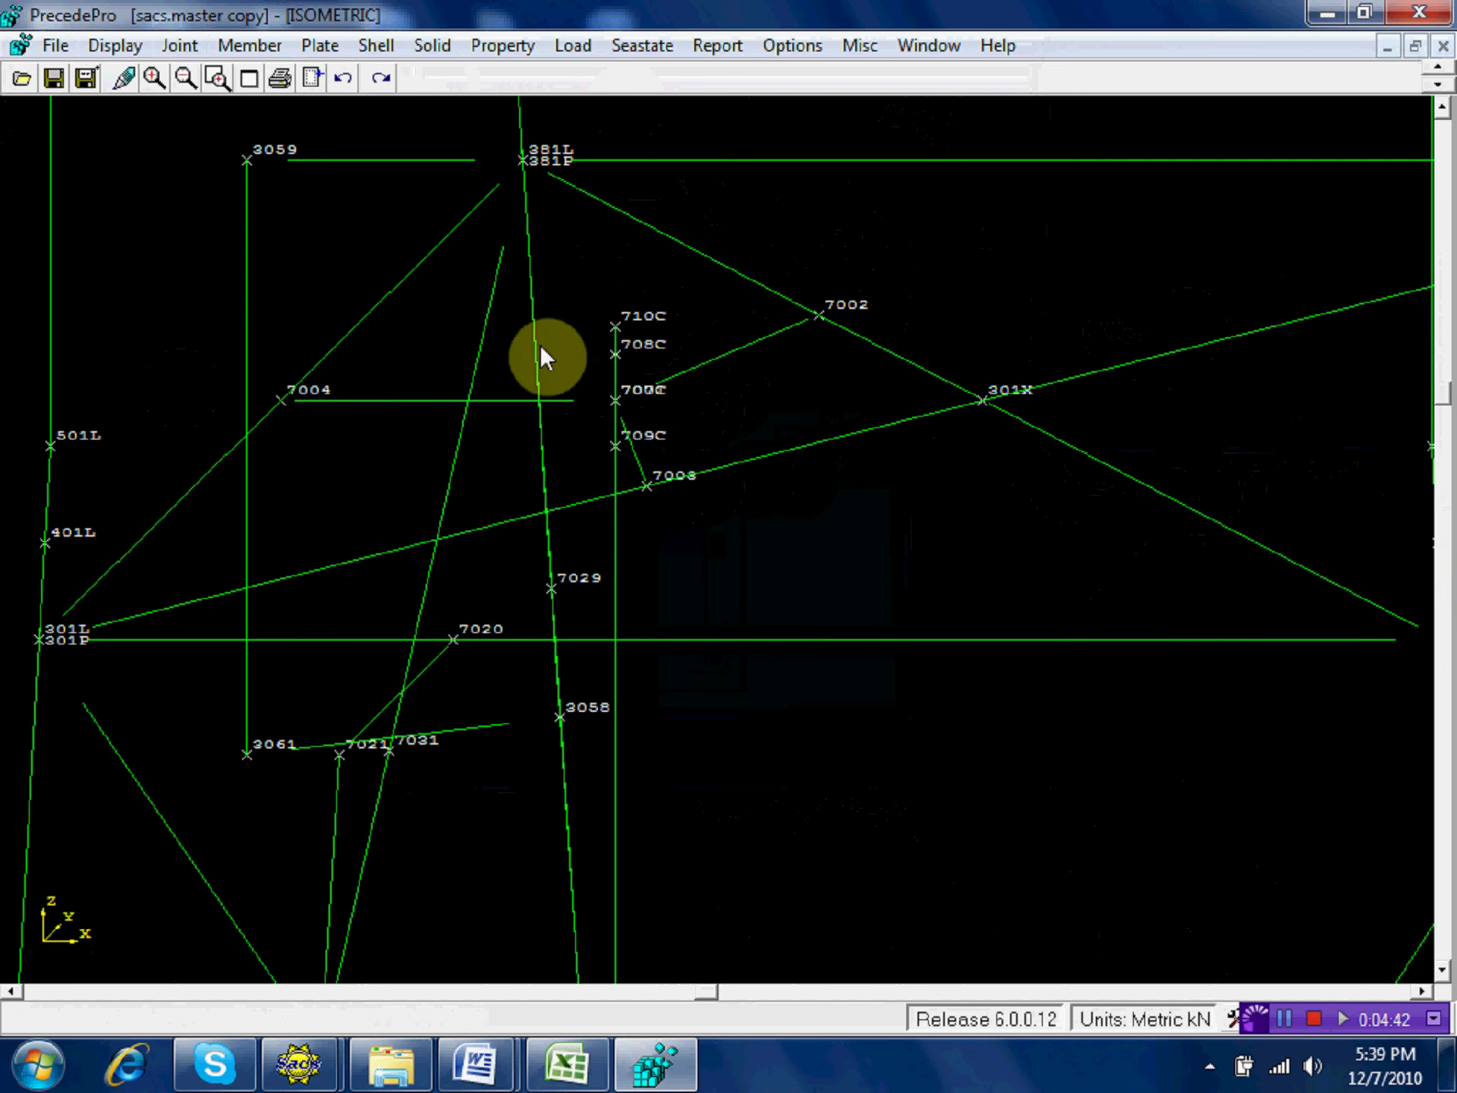
Reverse the joints of member 708C-710C so the cone's end order is swapped.
left_click(266, 53)
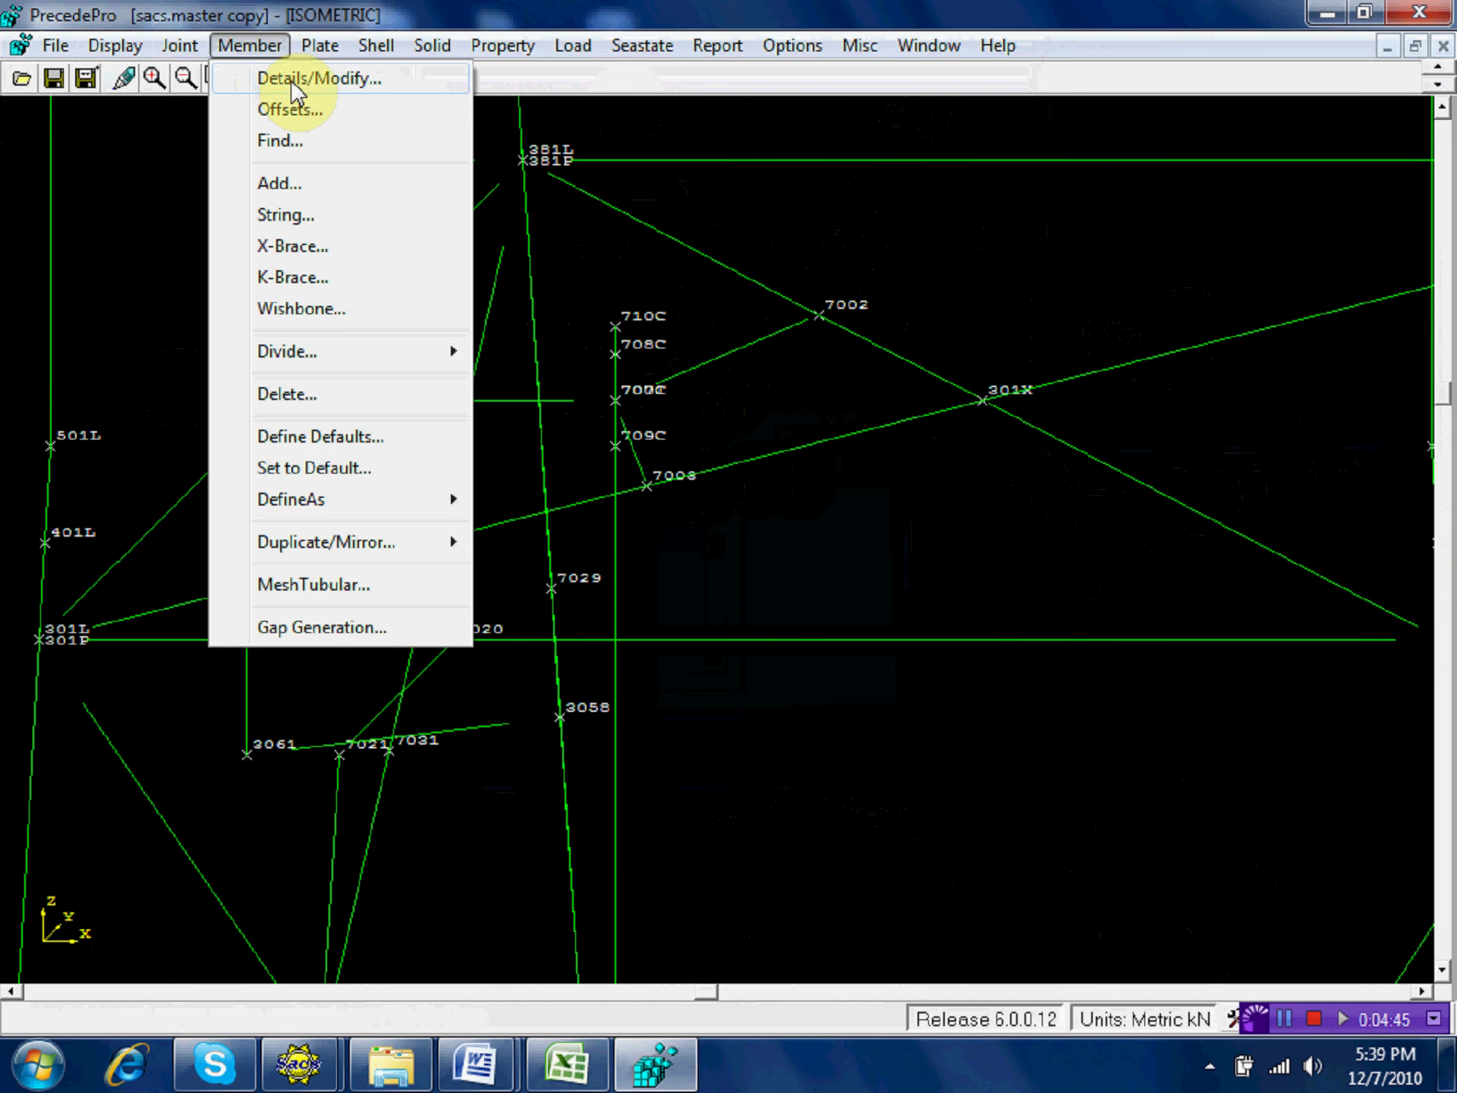
left_click(292, 84)
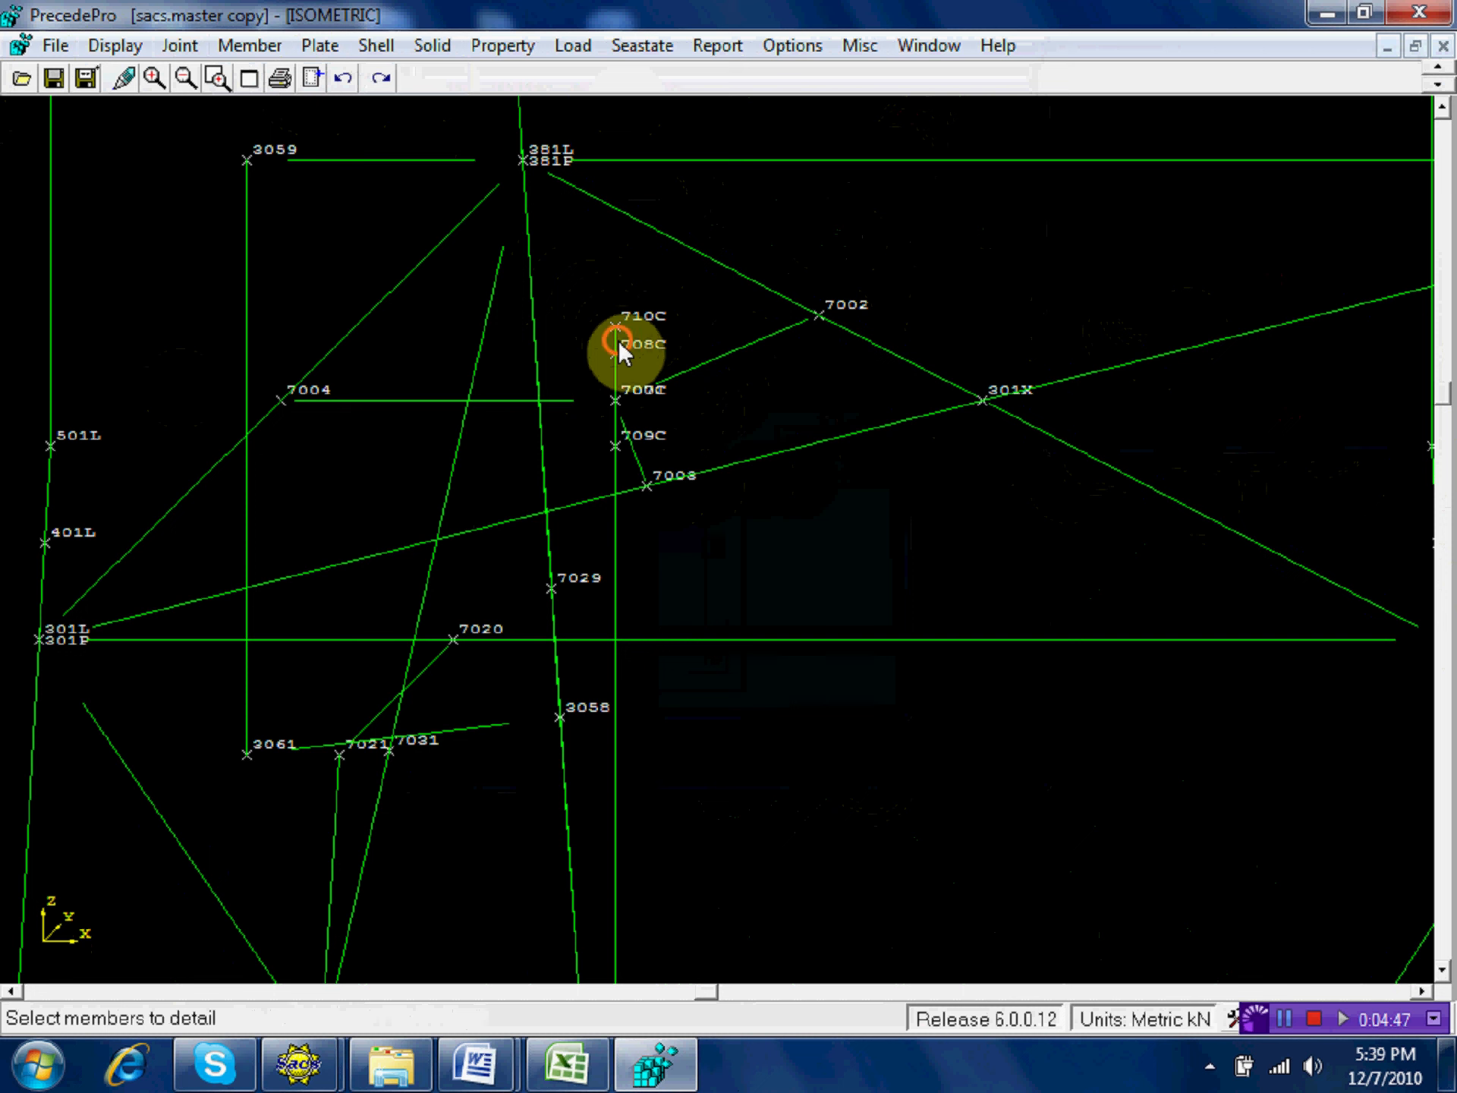
left_click(616, 340)
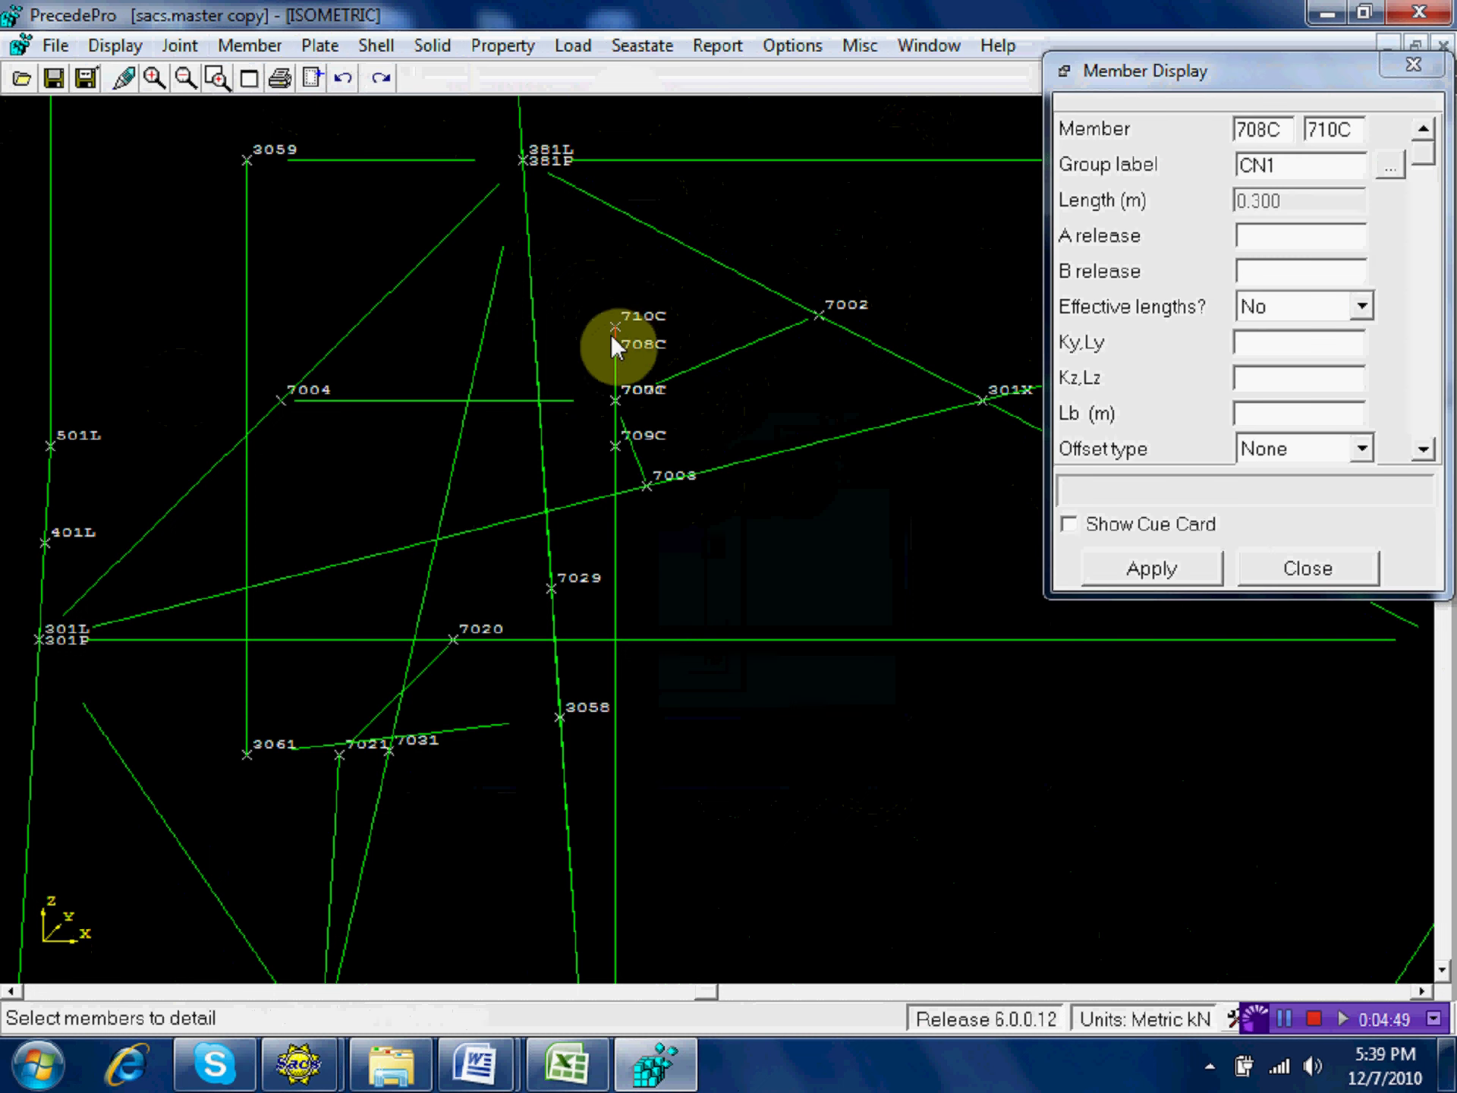
left_click_drag(1425, 155, 1421, 449)
left_click(1241, 450)
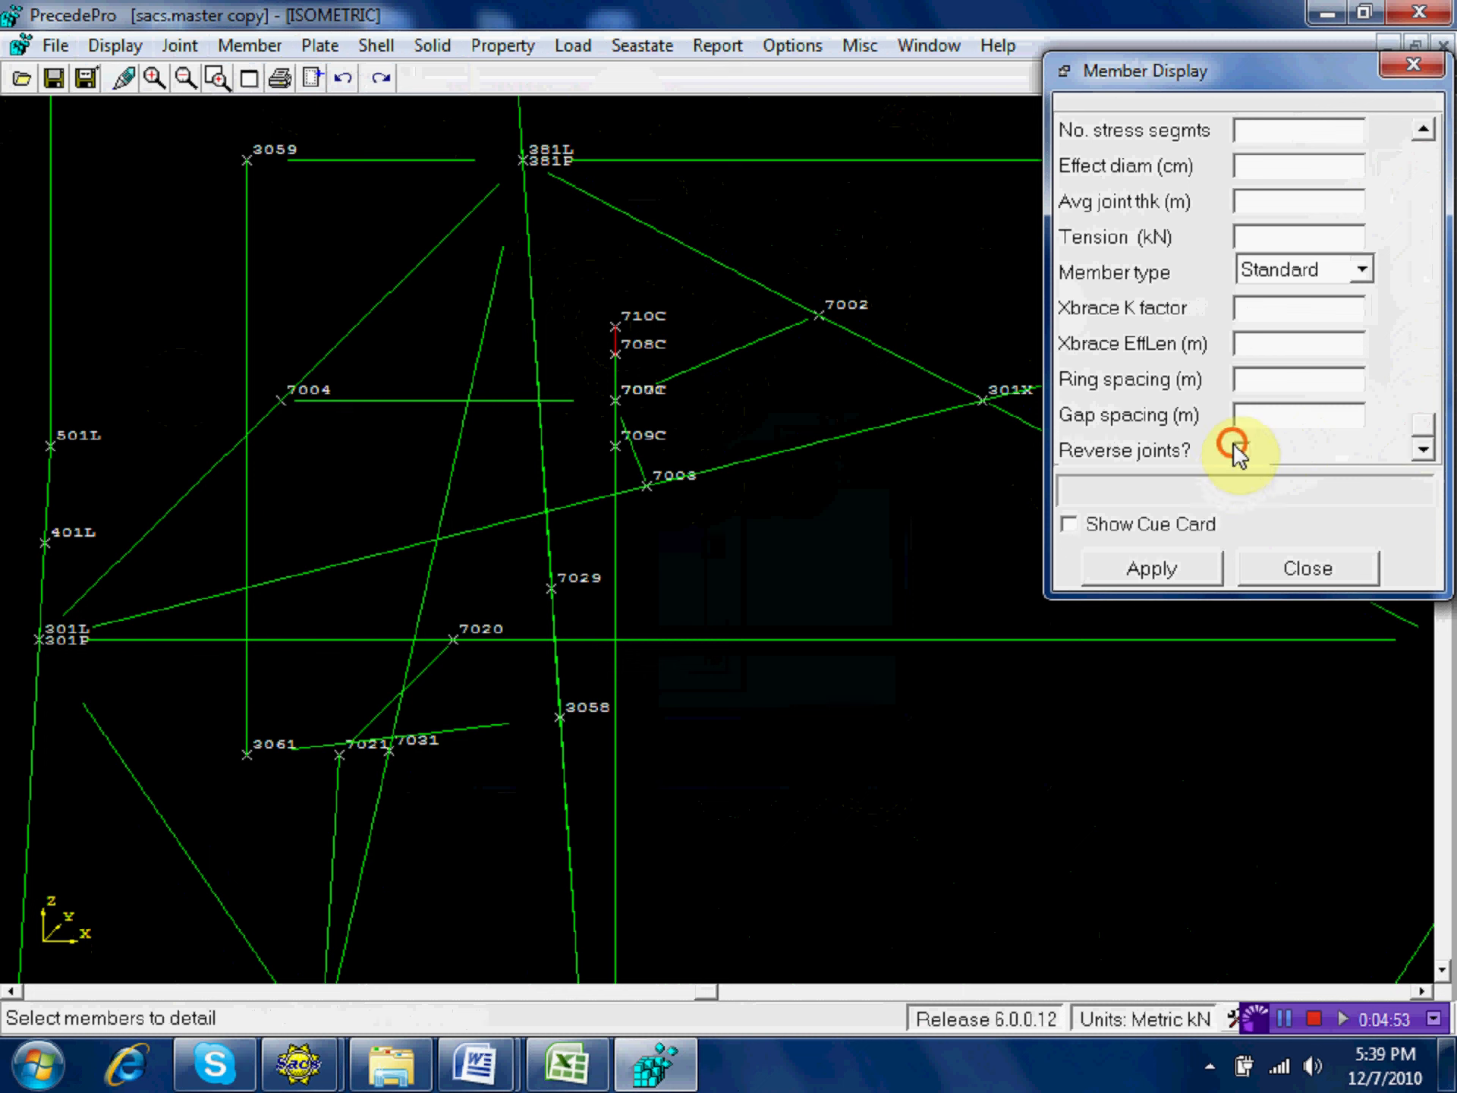
left_click(1180, 566)
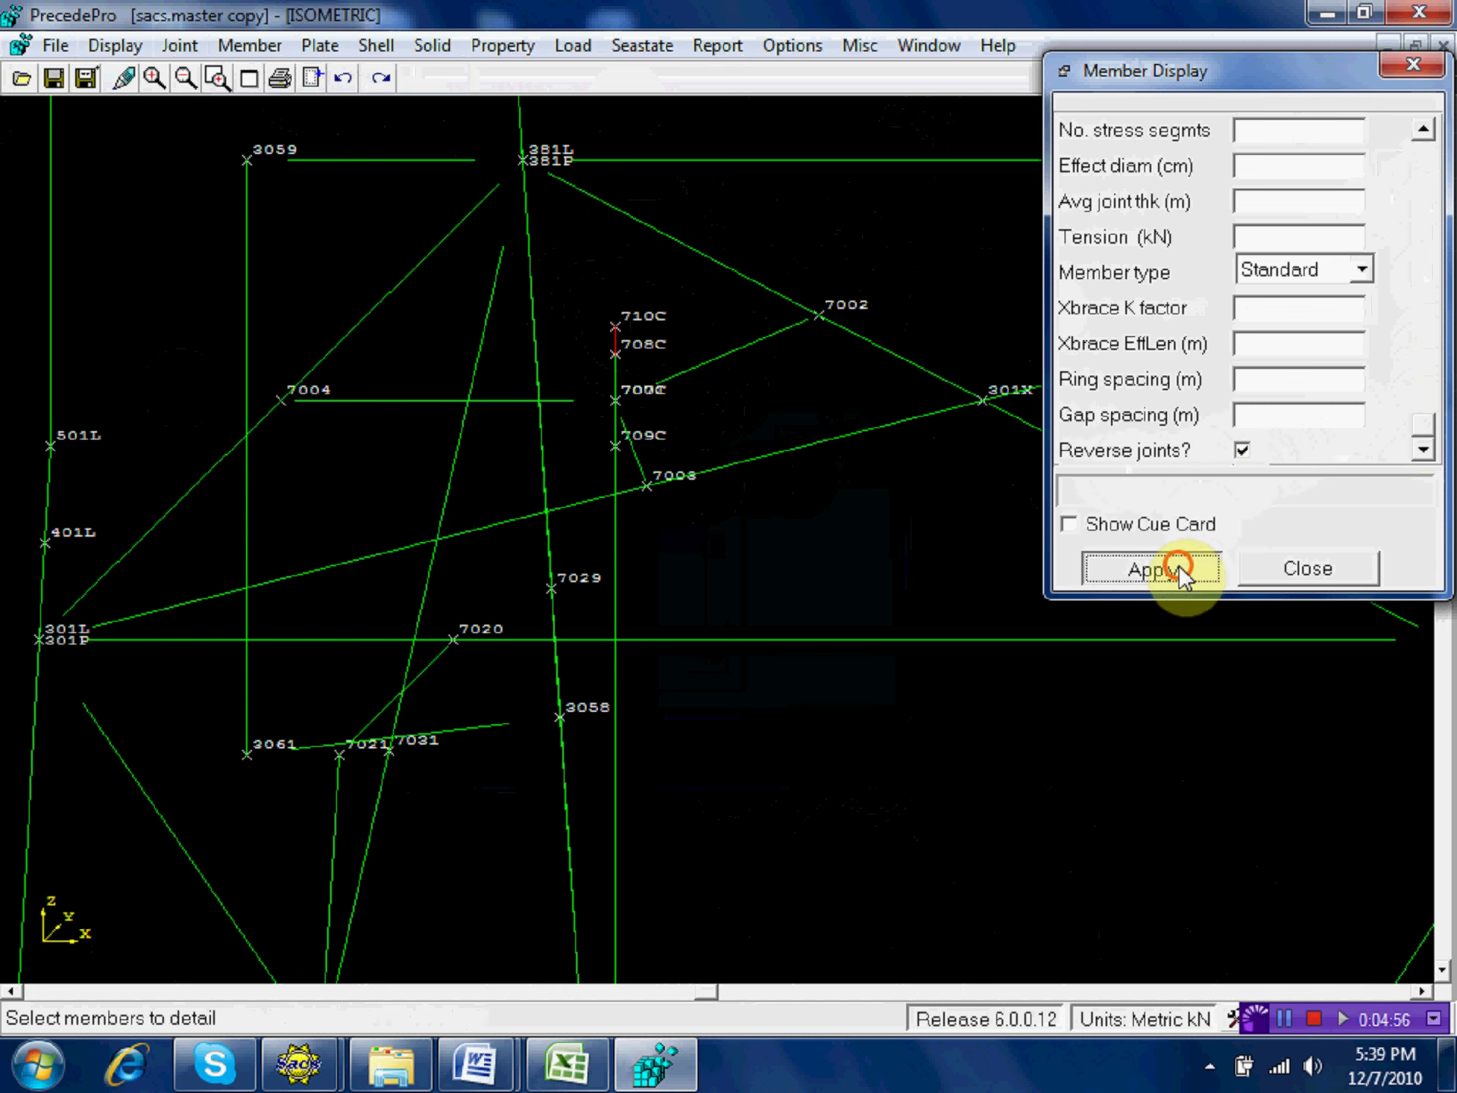
left_click(1298, 569)
Inspect the reversed cone's shape in the 2 Line display and return to the single-line view.
left_click(114, 47)
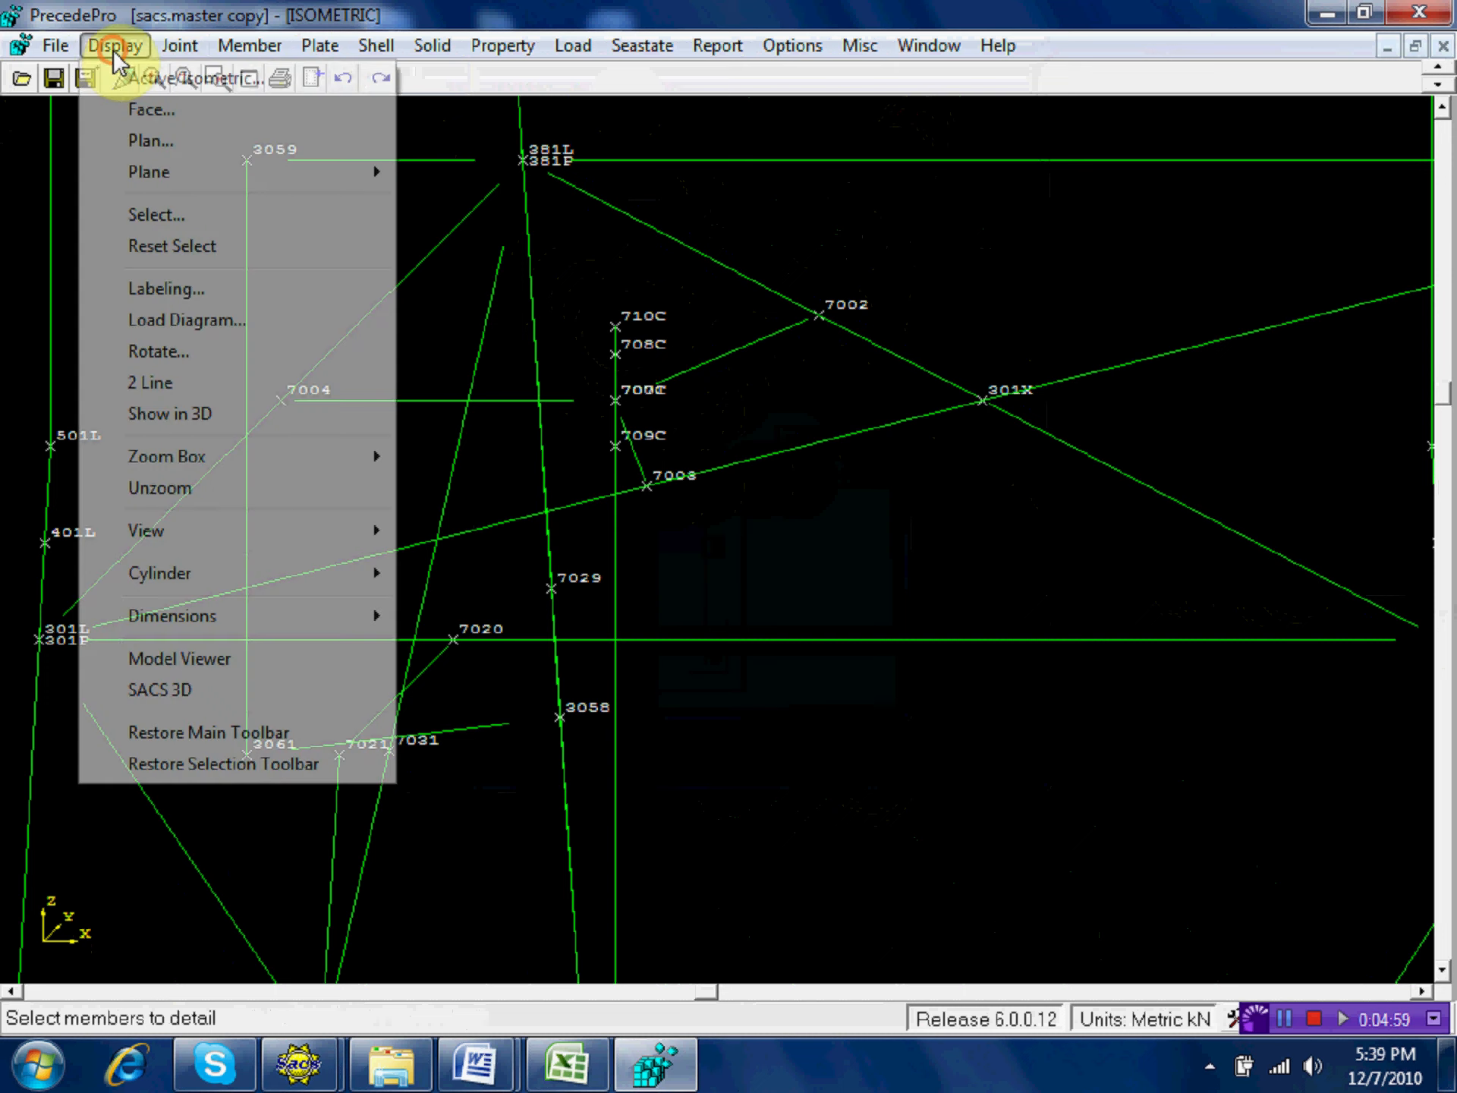
left_click(182, 383)
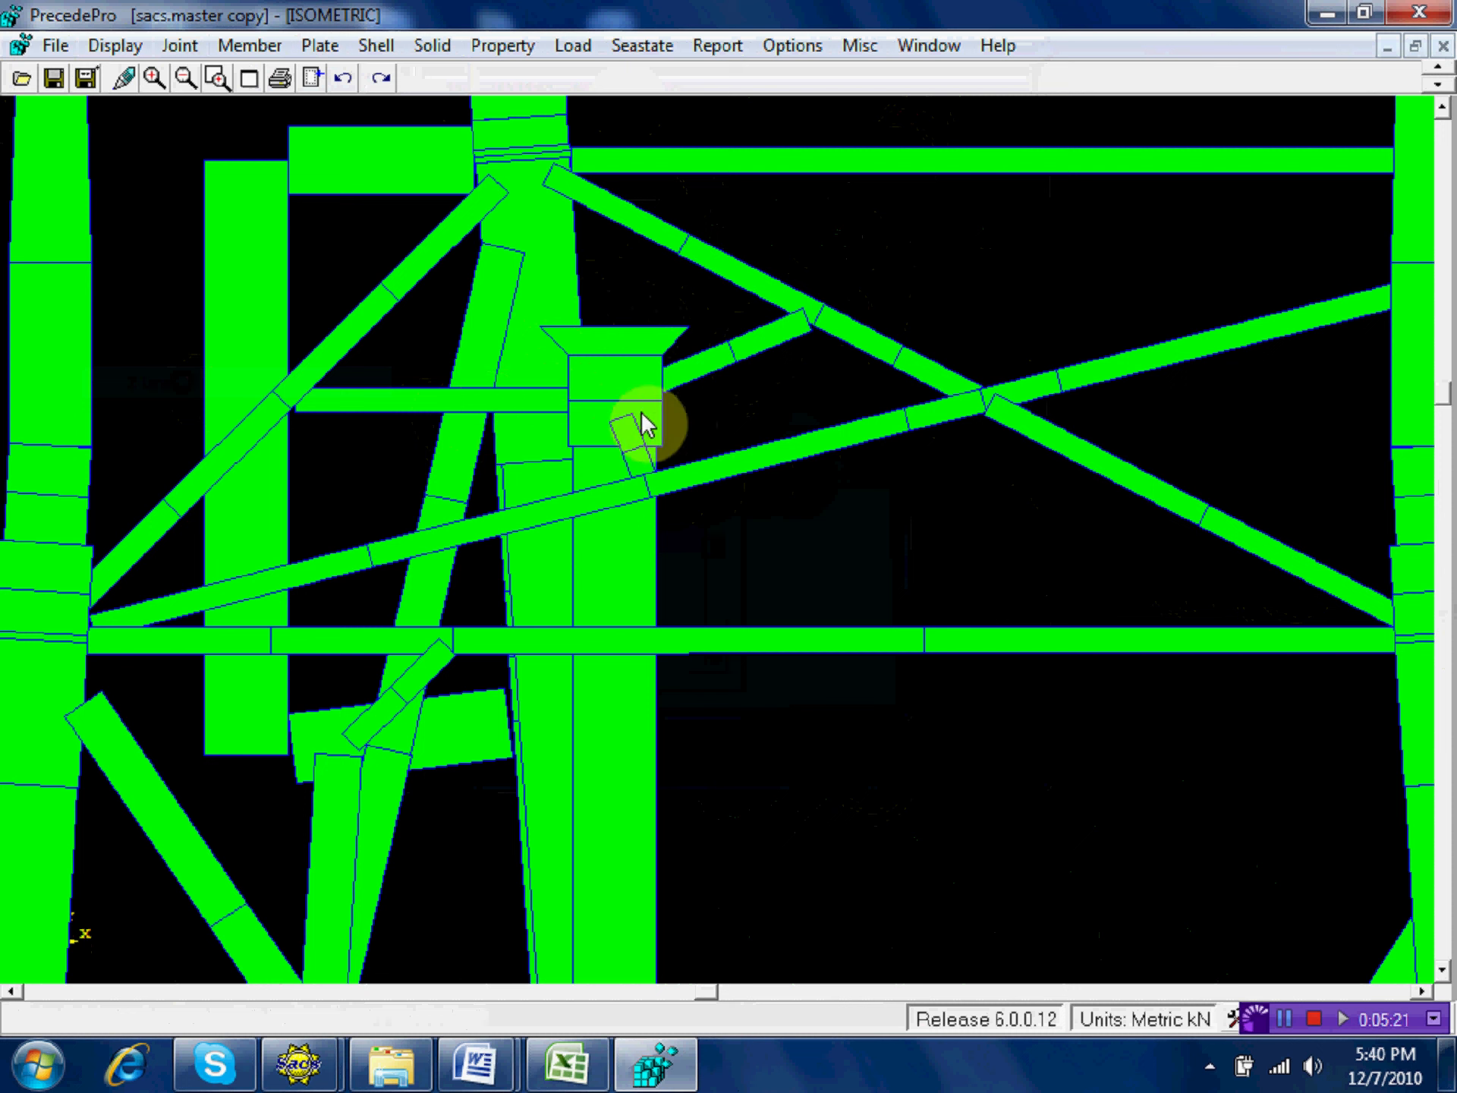
left_click(114, 45)
left_click(173, 384)
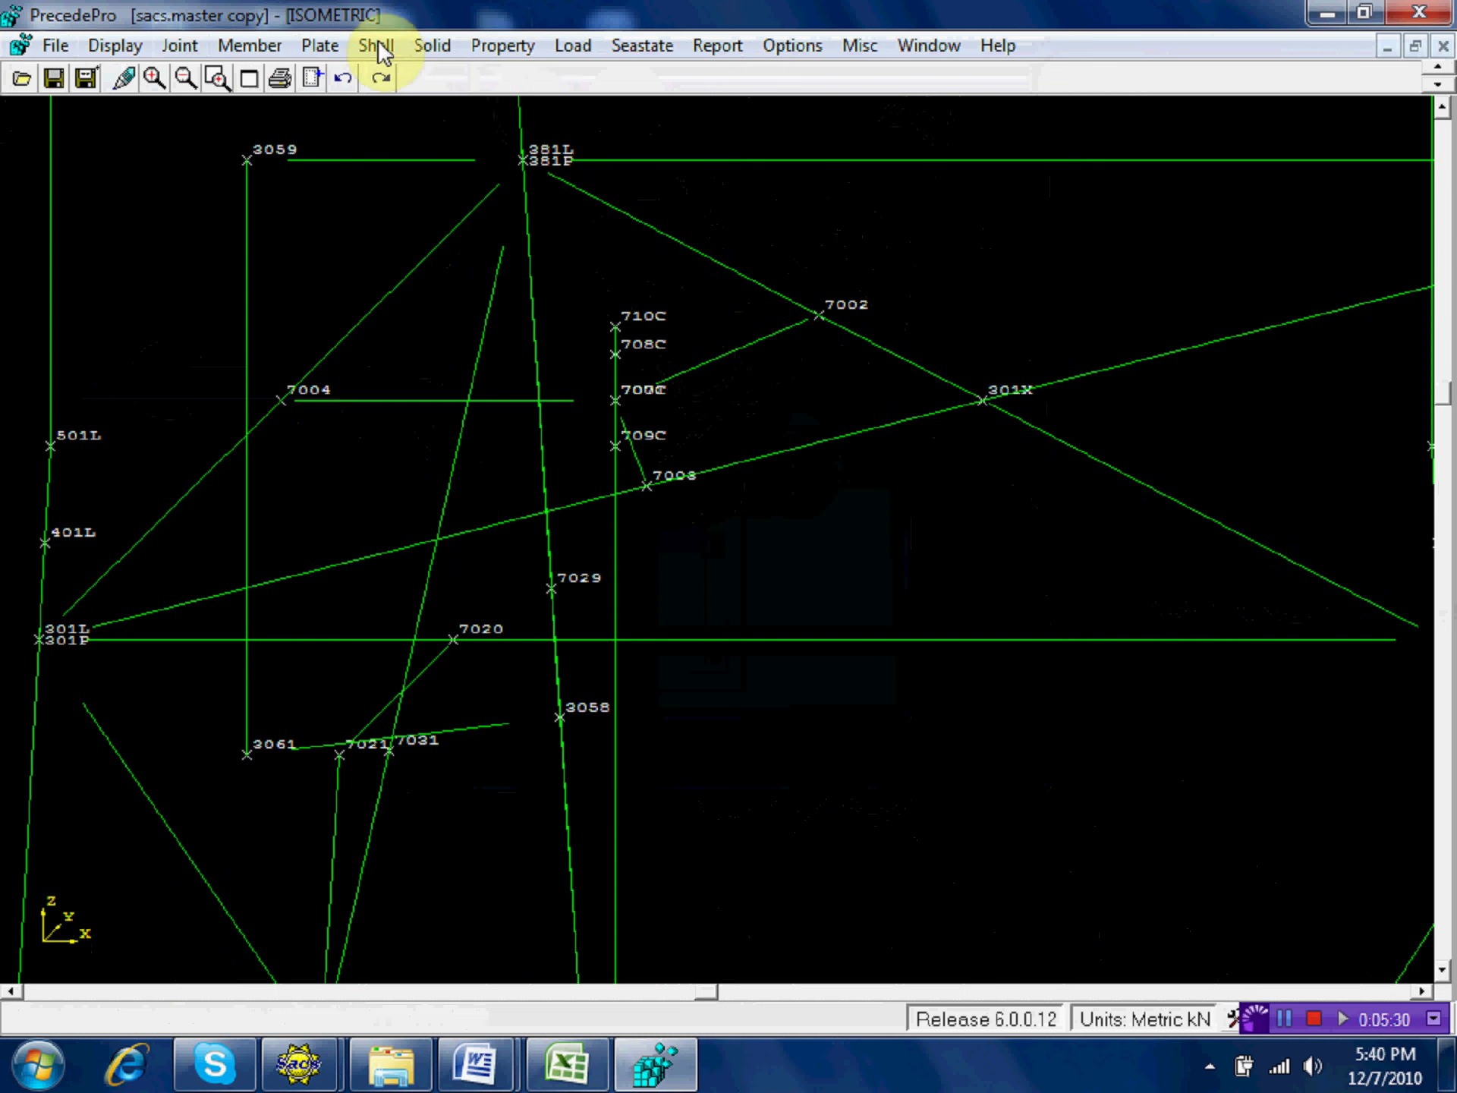
left_click(261, 52)
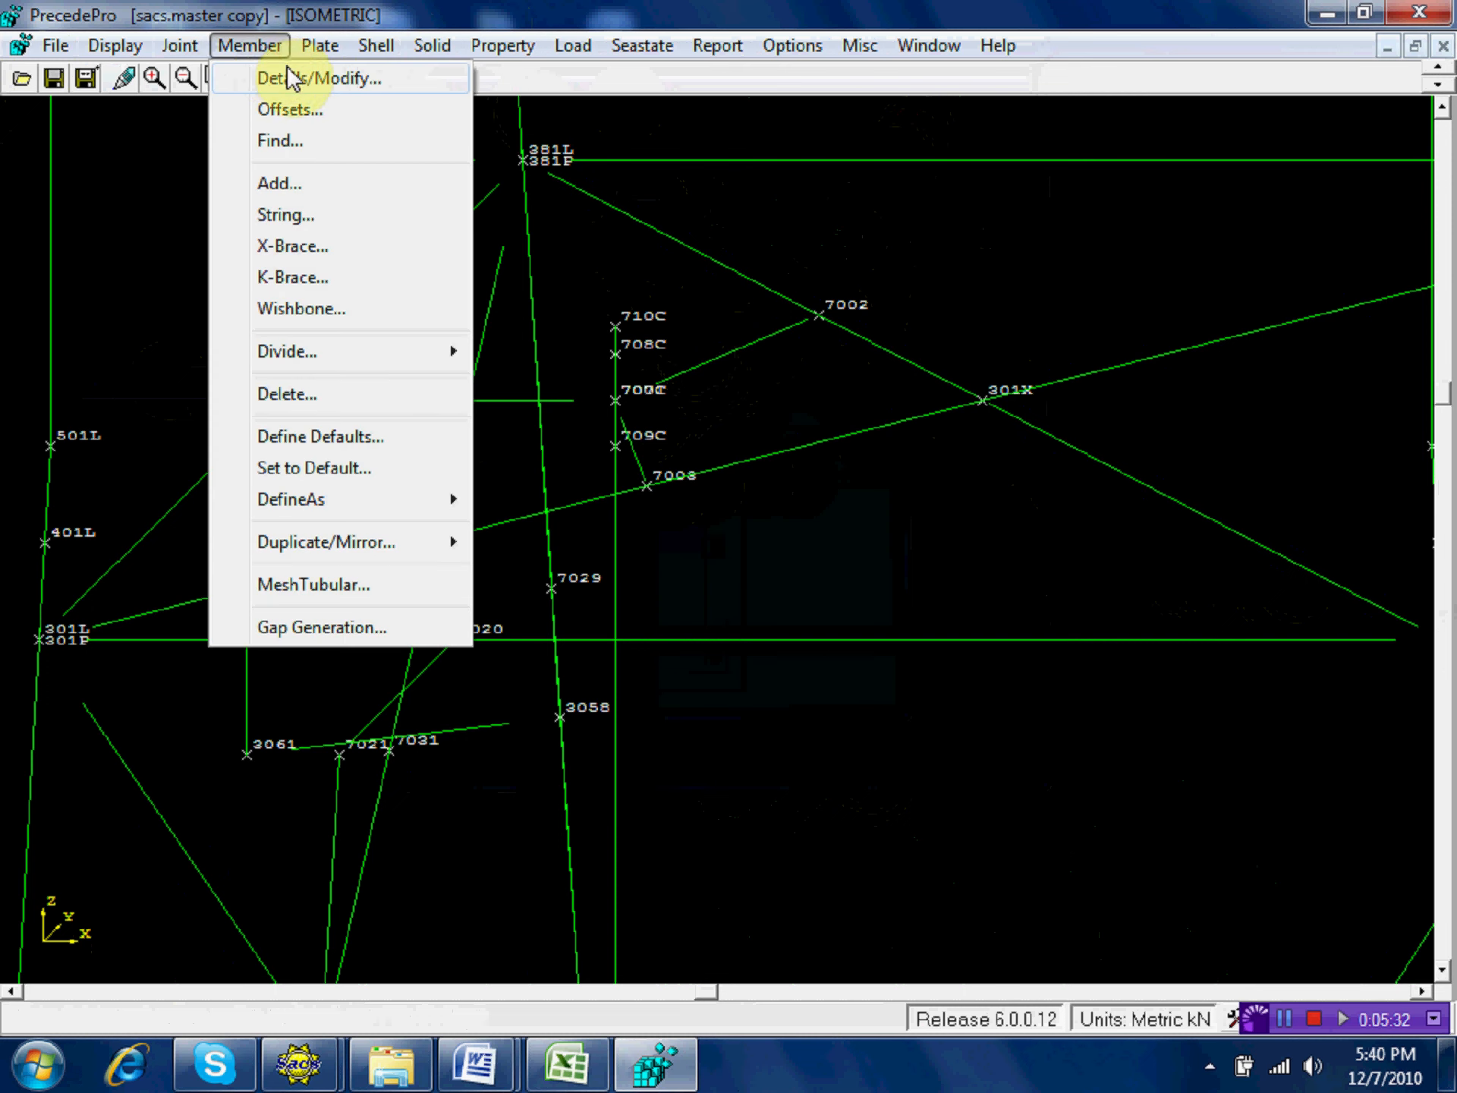
left_click(290, 80)
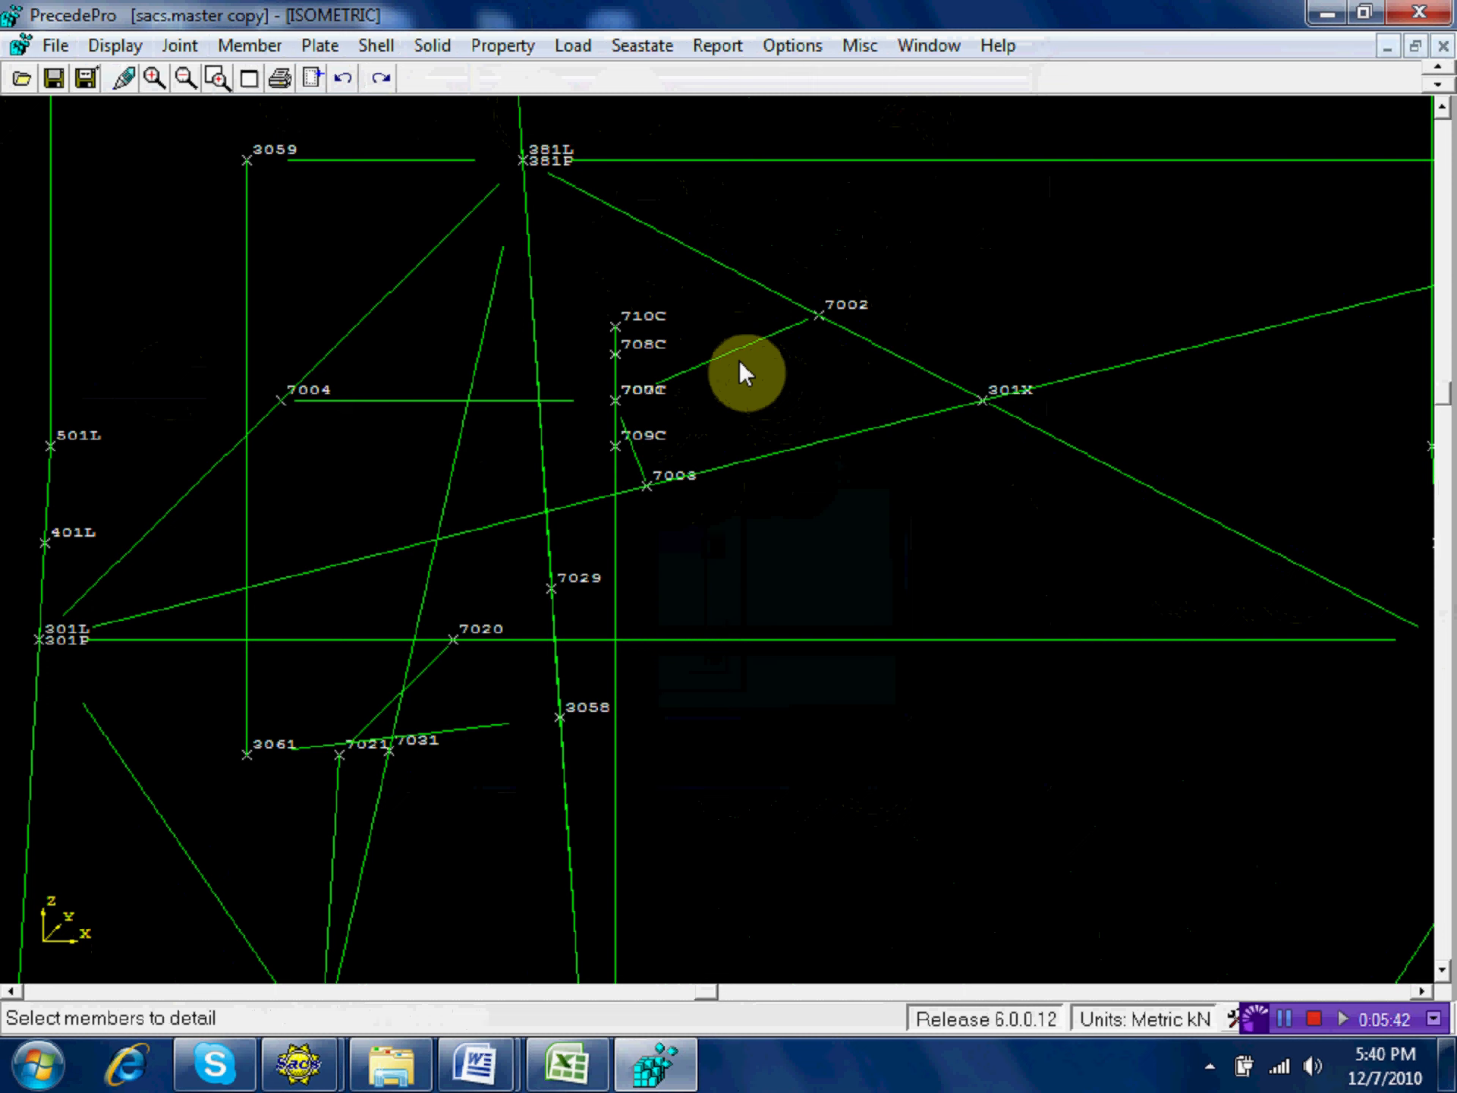
left_click(753, 345)
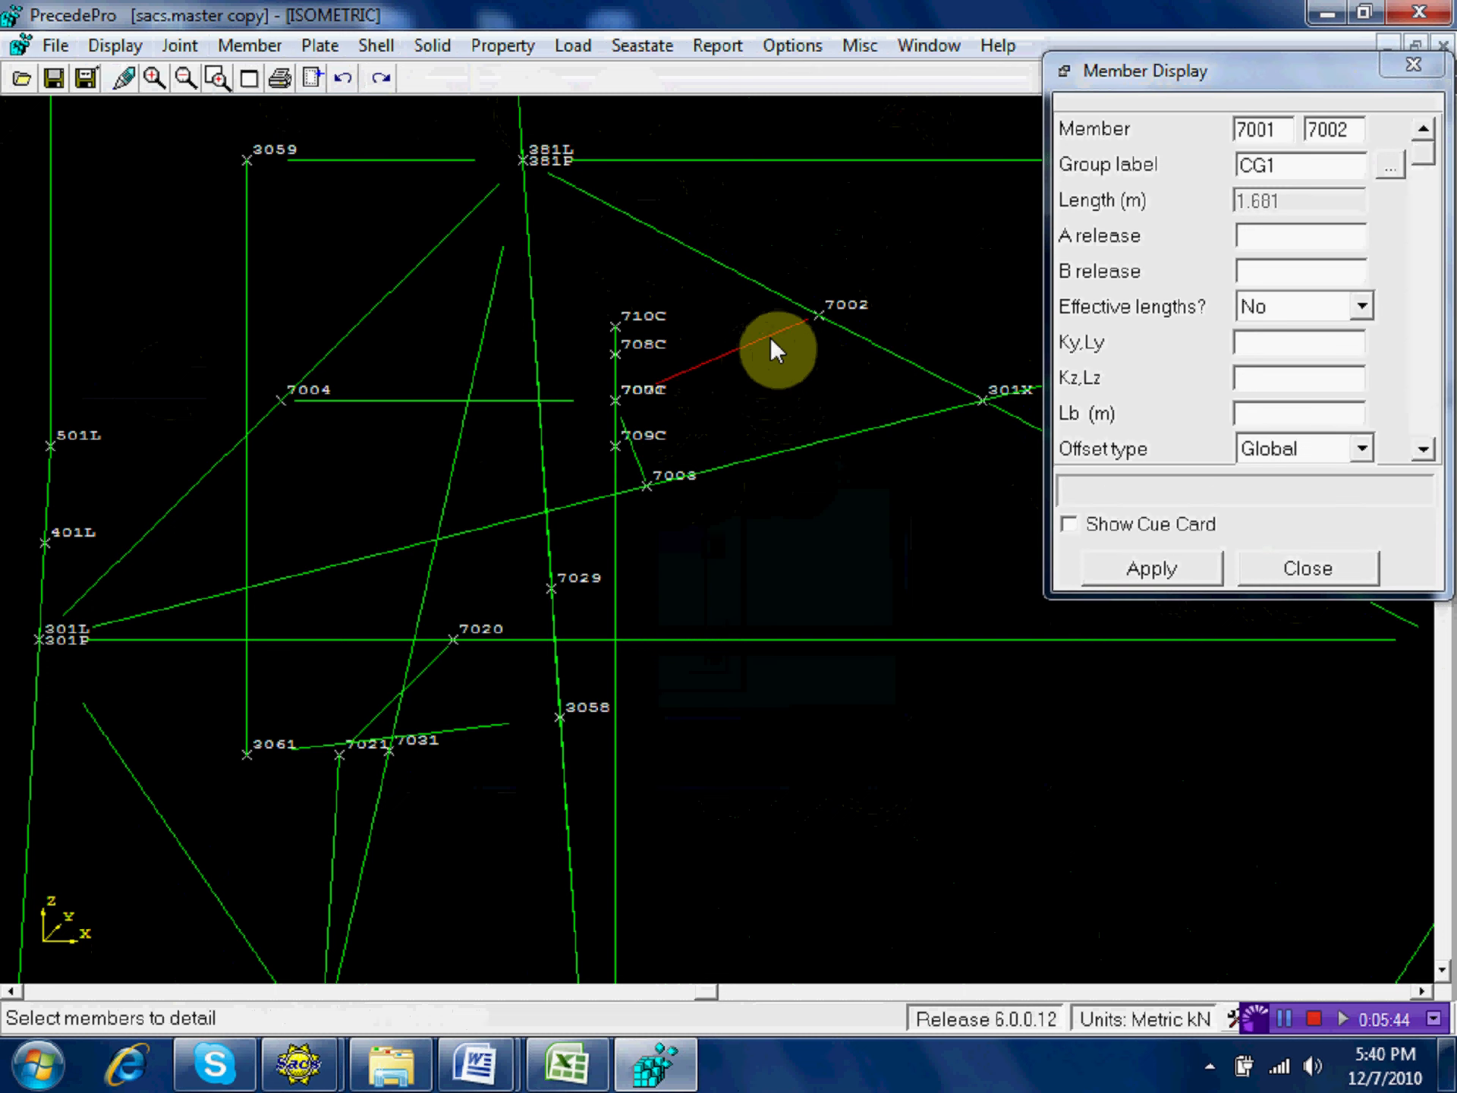
left_click(642, 451)
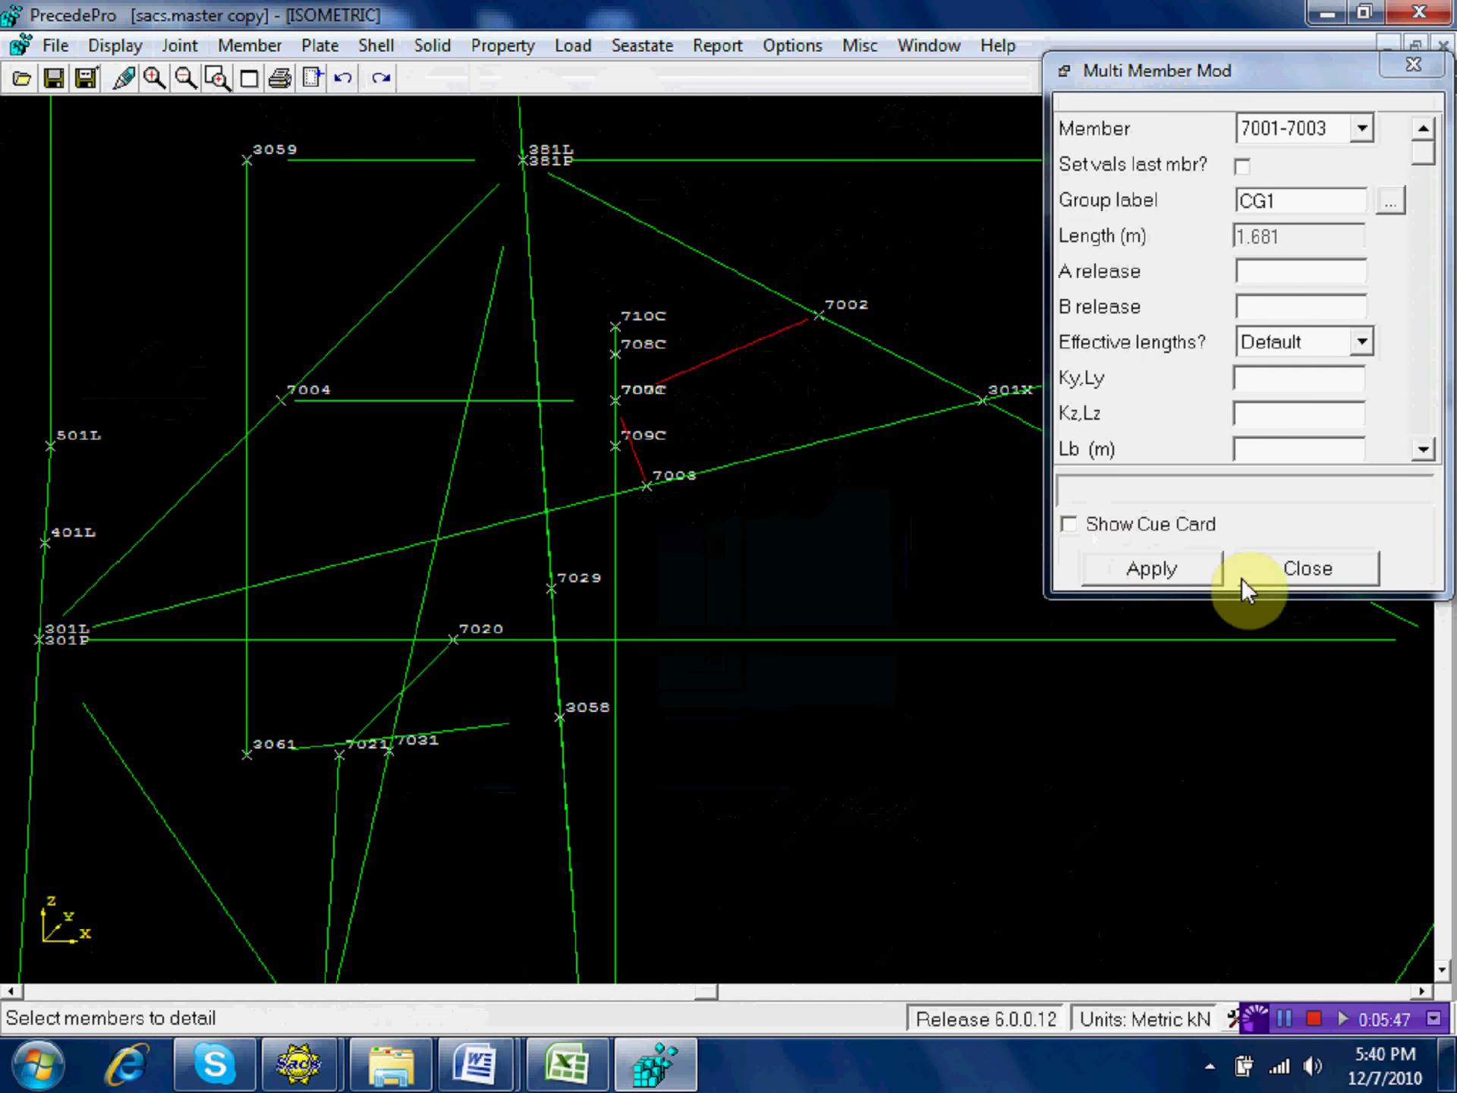
left_click(1324, 569)
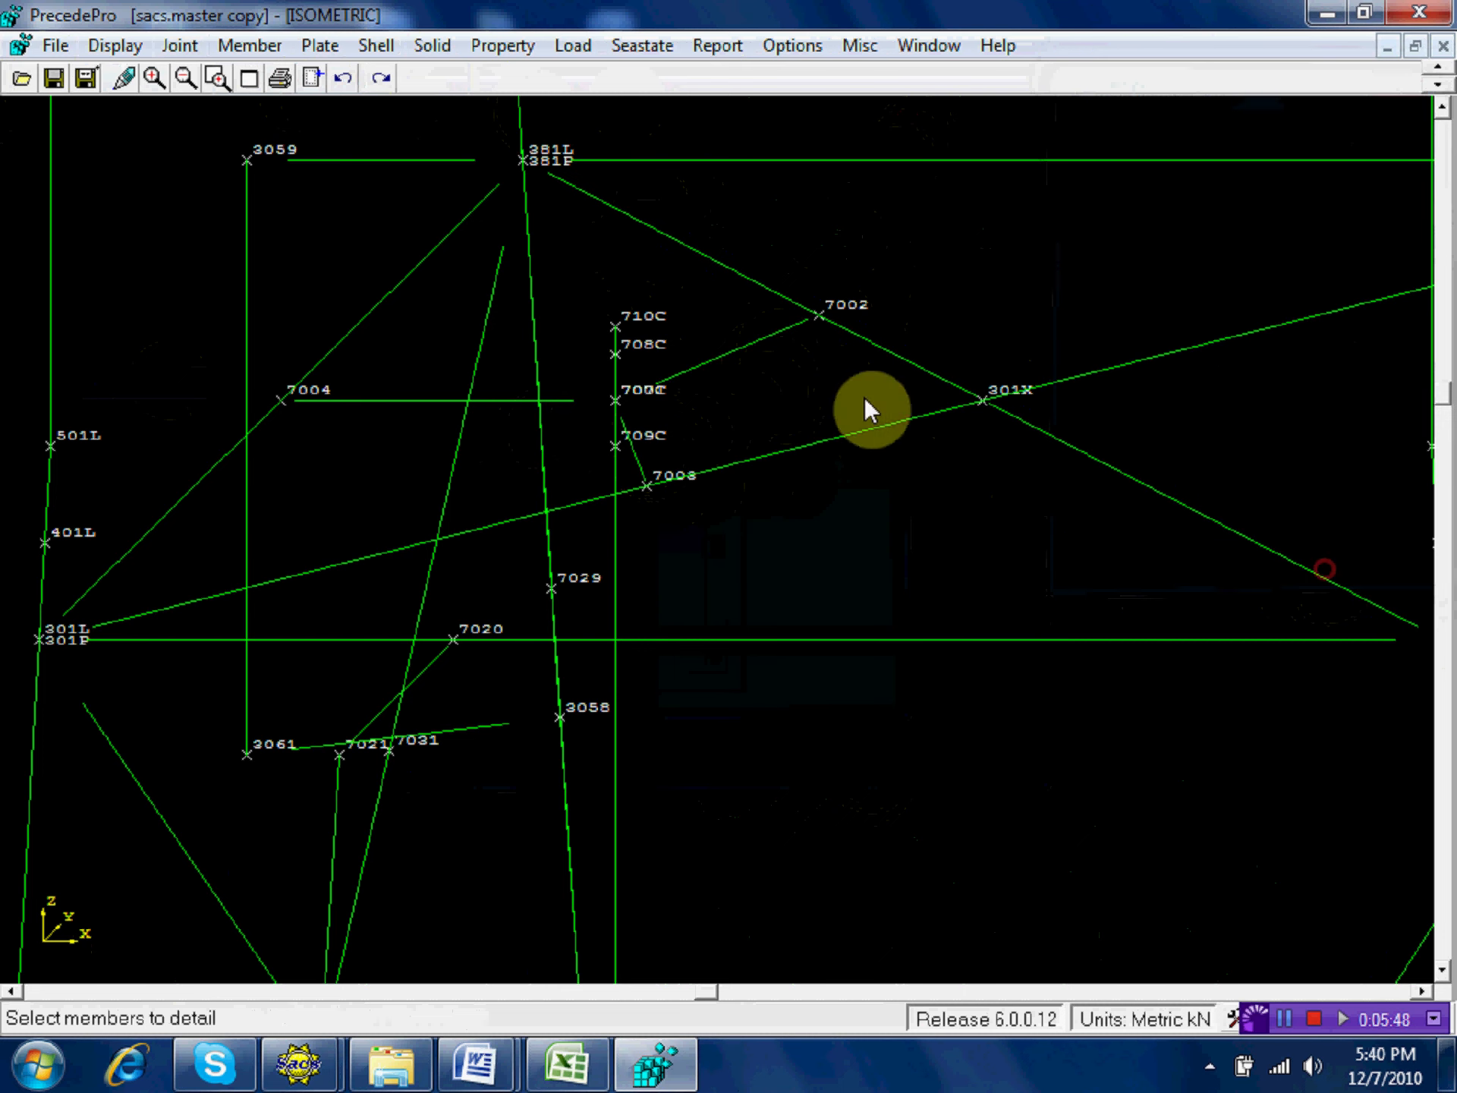
Reconnect member 7001-7002 to the new can by changing its first joint to 707C.
left_click(258, 47)
left_click(282, 76)
left_click(712, 348)
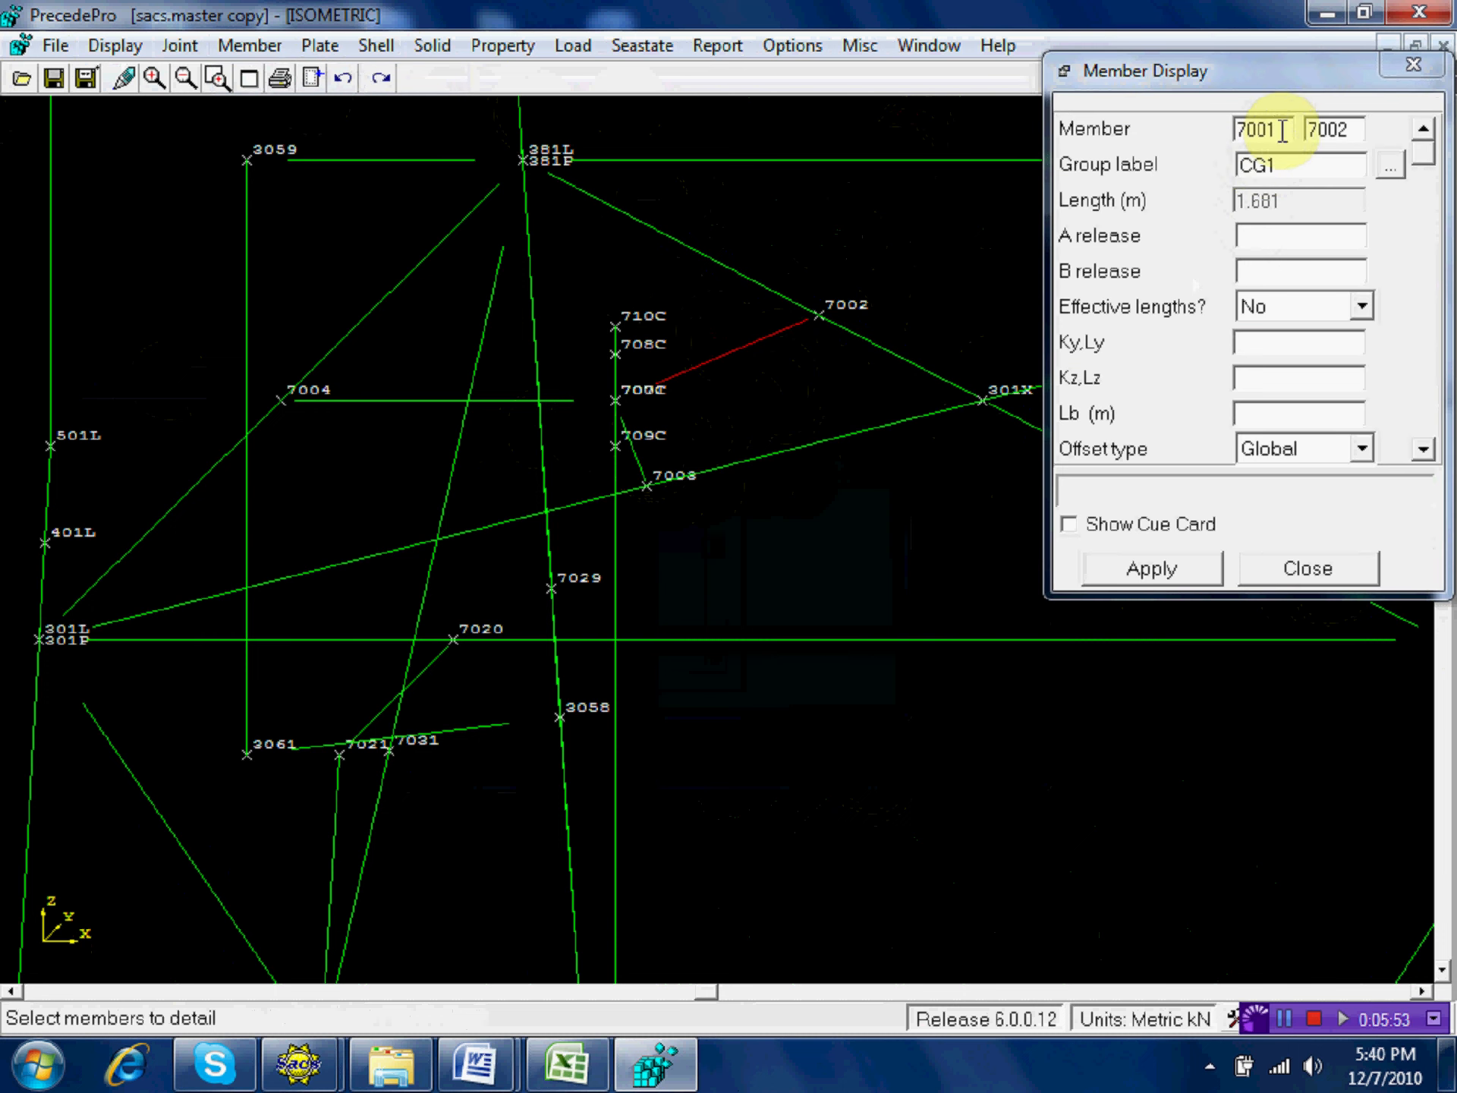
left_click_drag(1282, 130, 1252, 130)
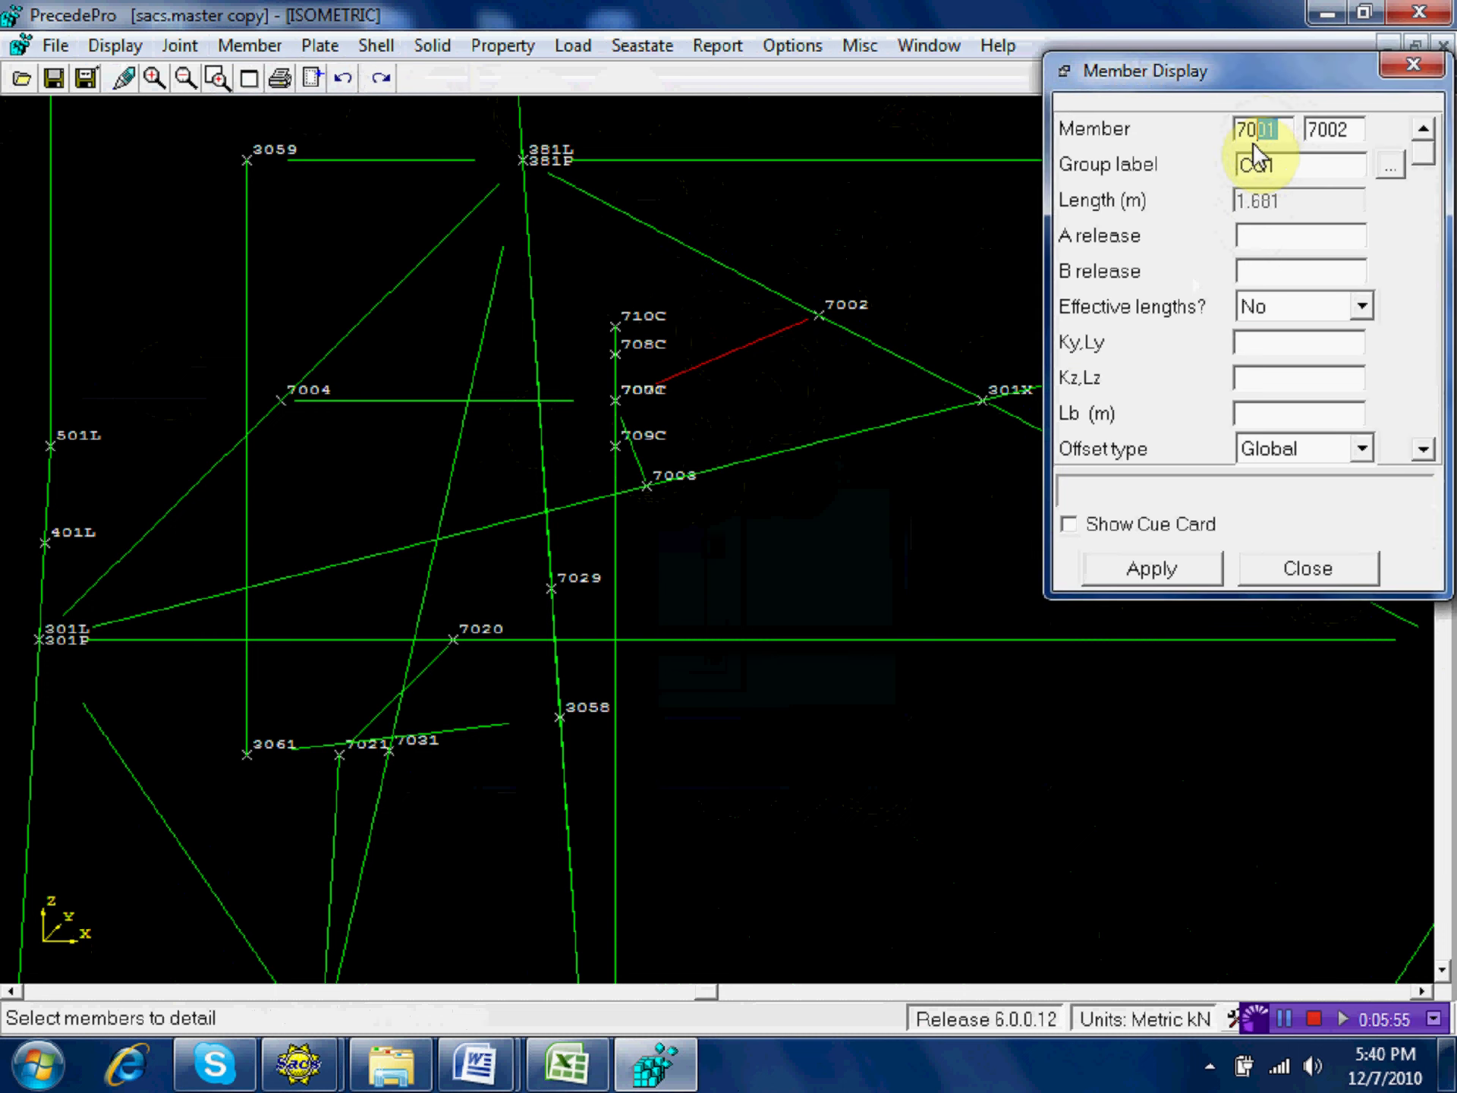
type("7")
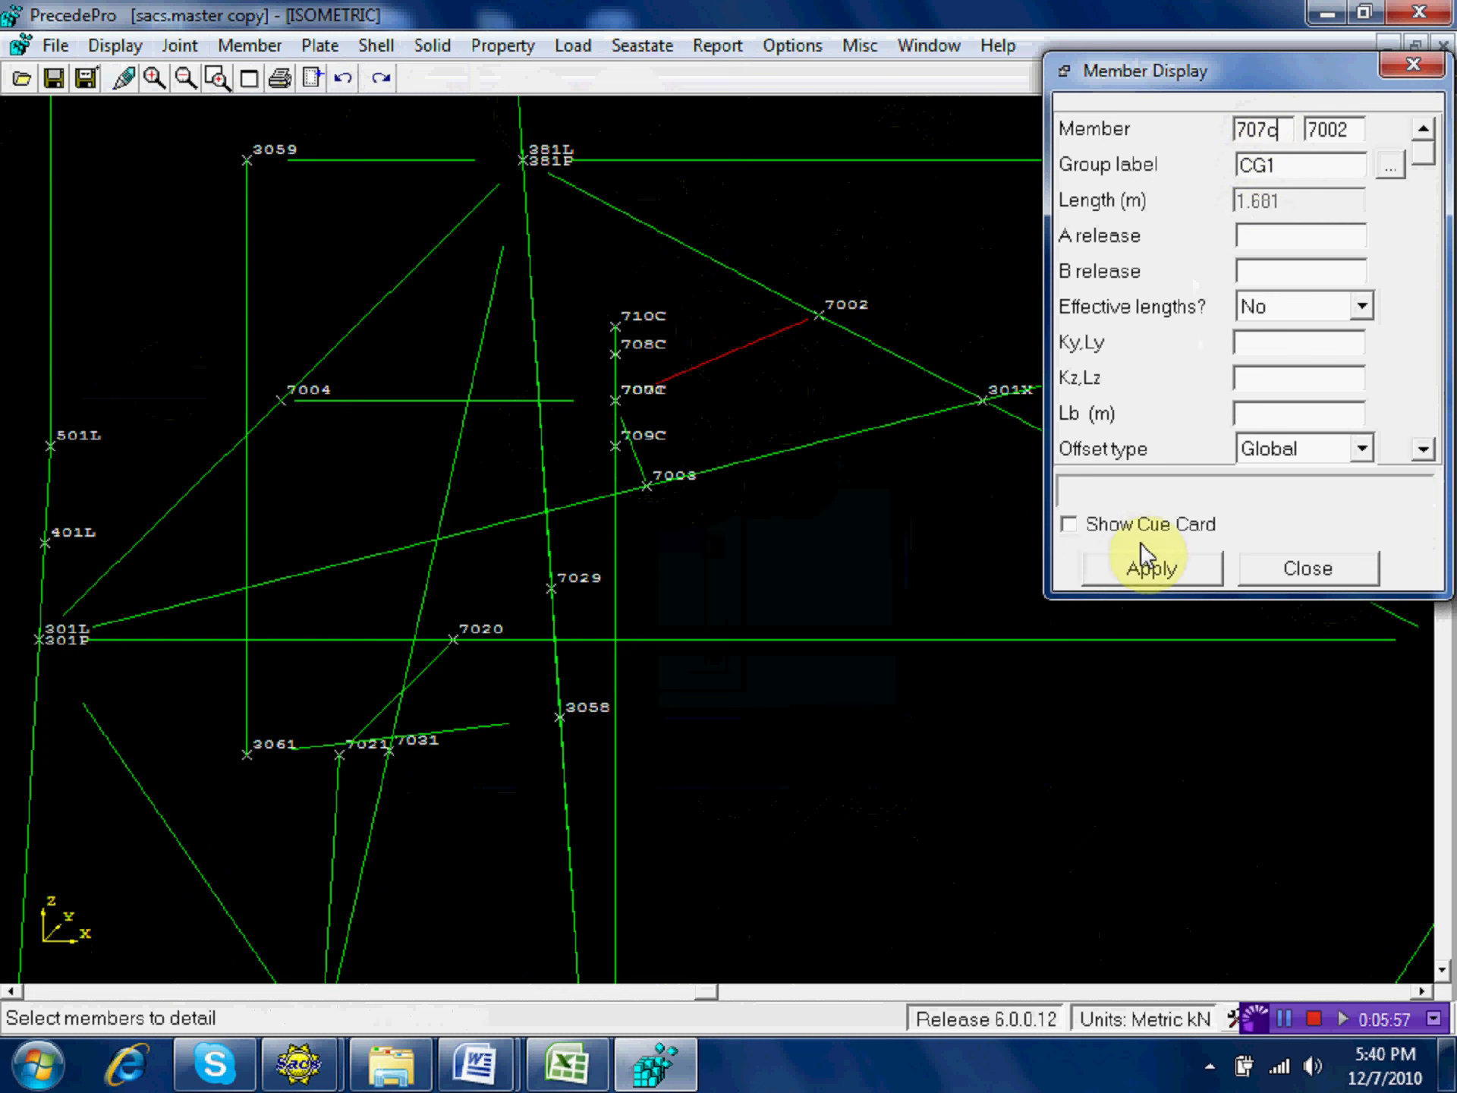
left_click(1167, 574)
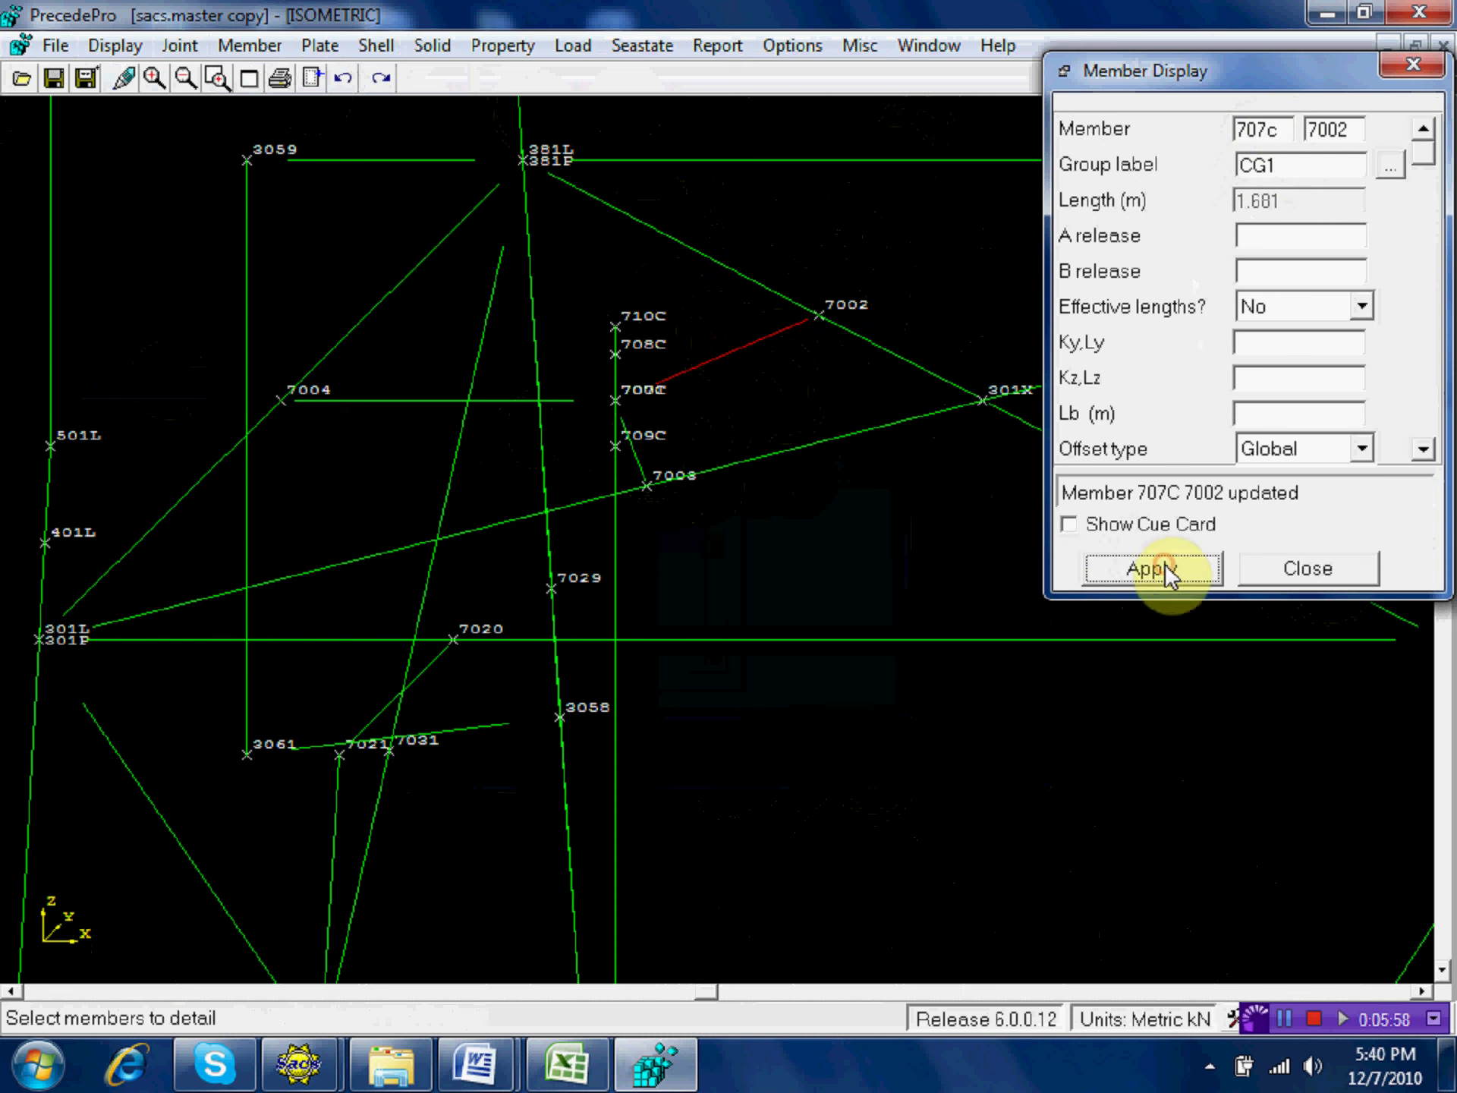
Change the first joint of member 7001-7003 to 707C.
left_click(639, 440)
left_click(1281, 128)
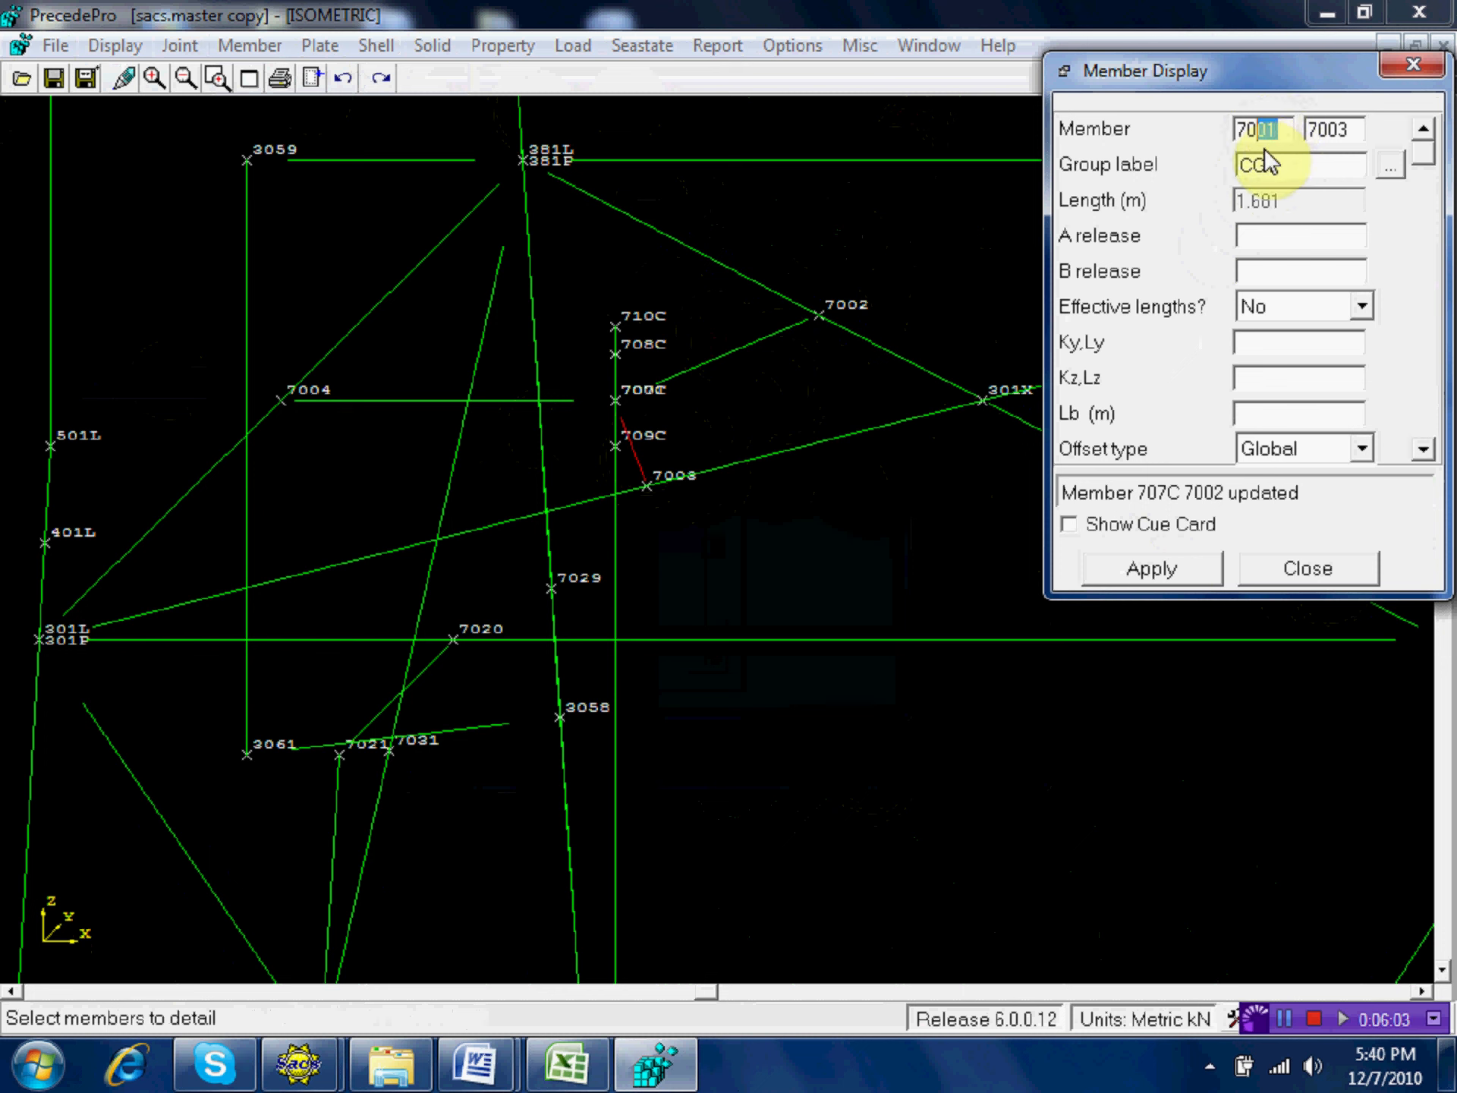
type("7c")
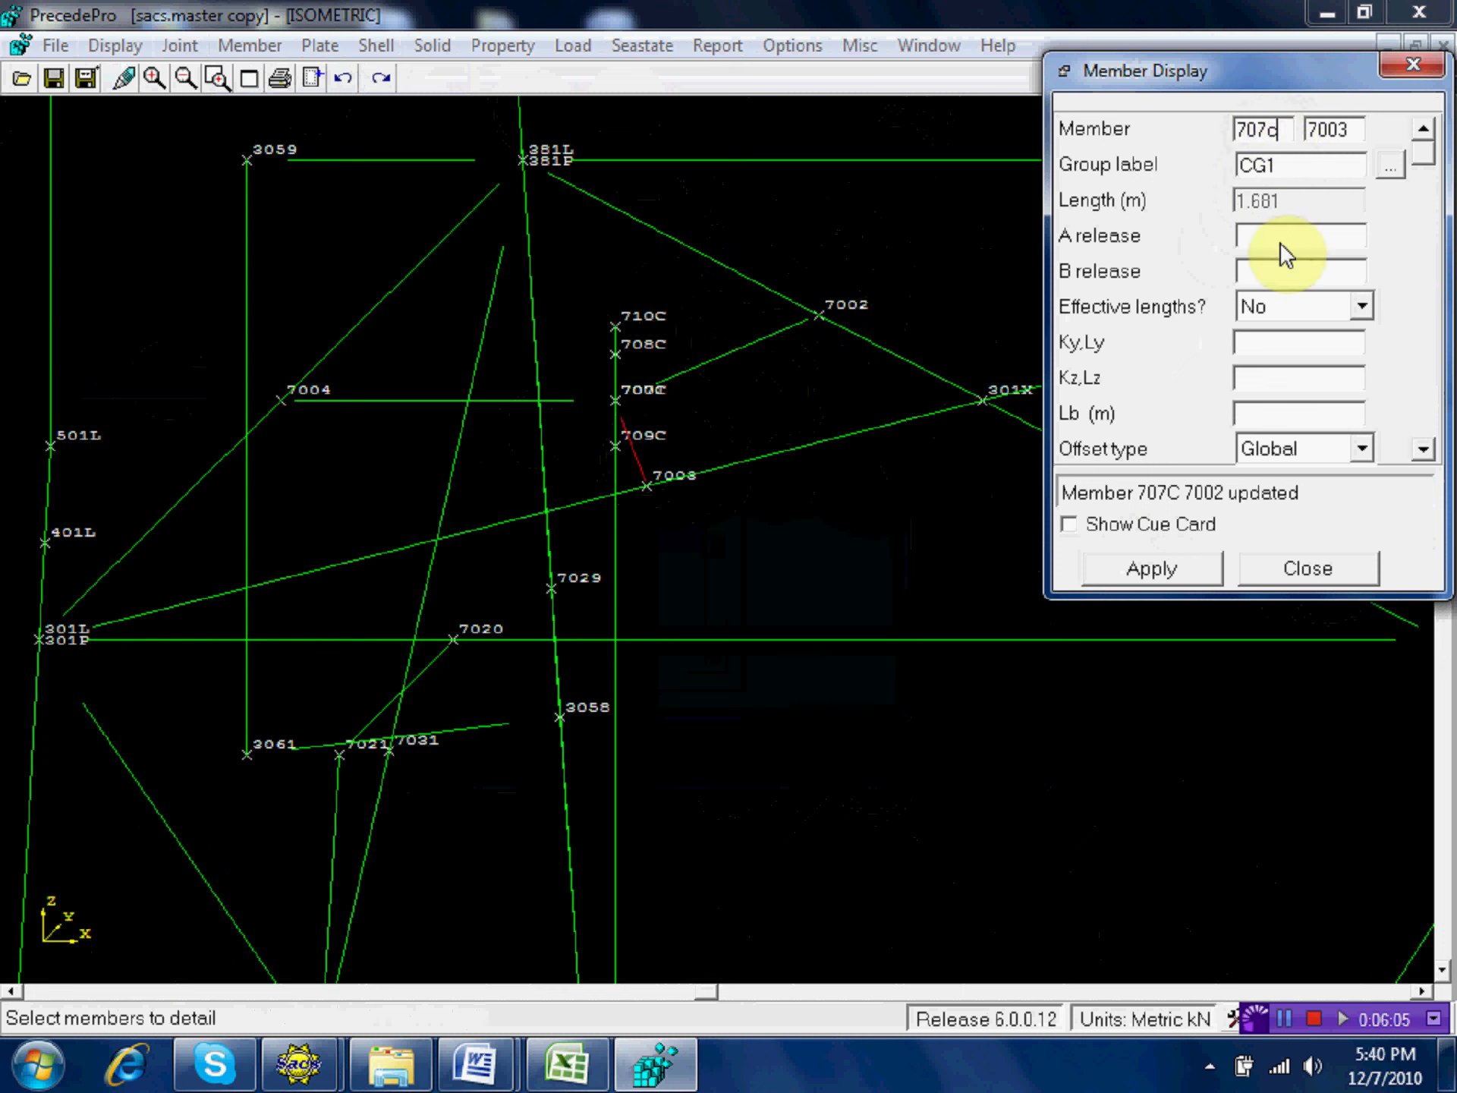
left_click(1151, 571)
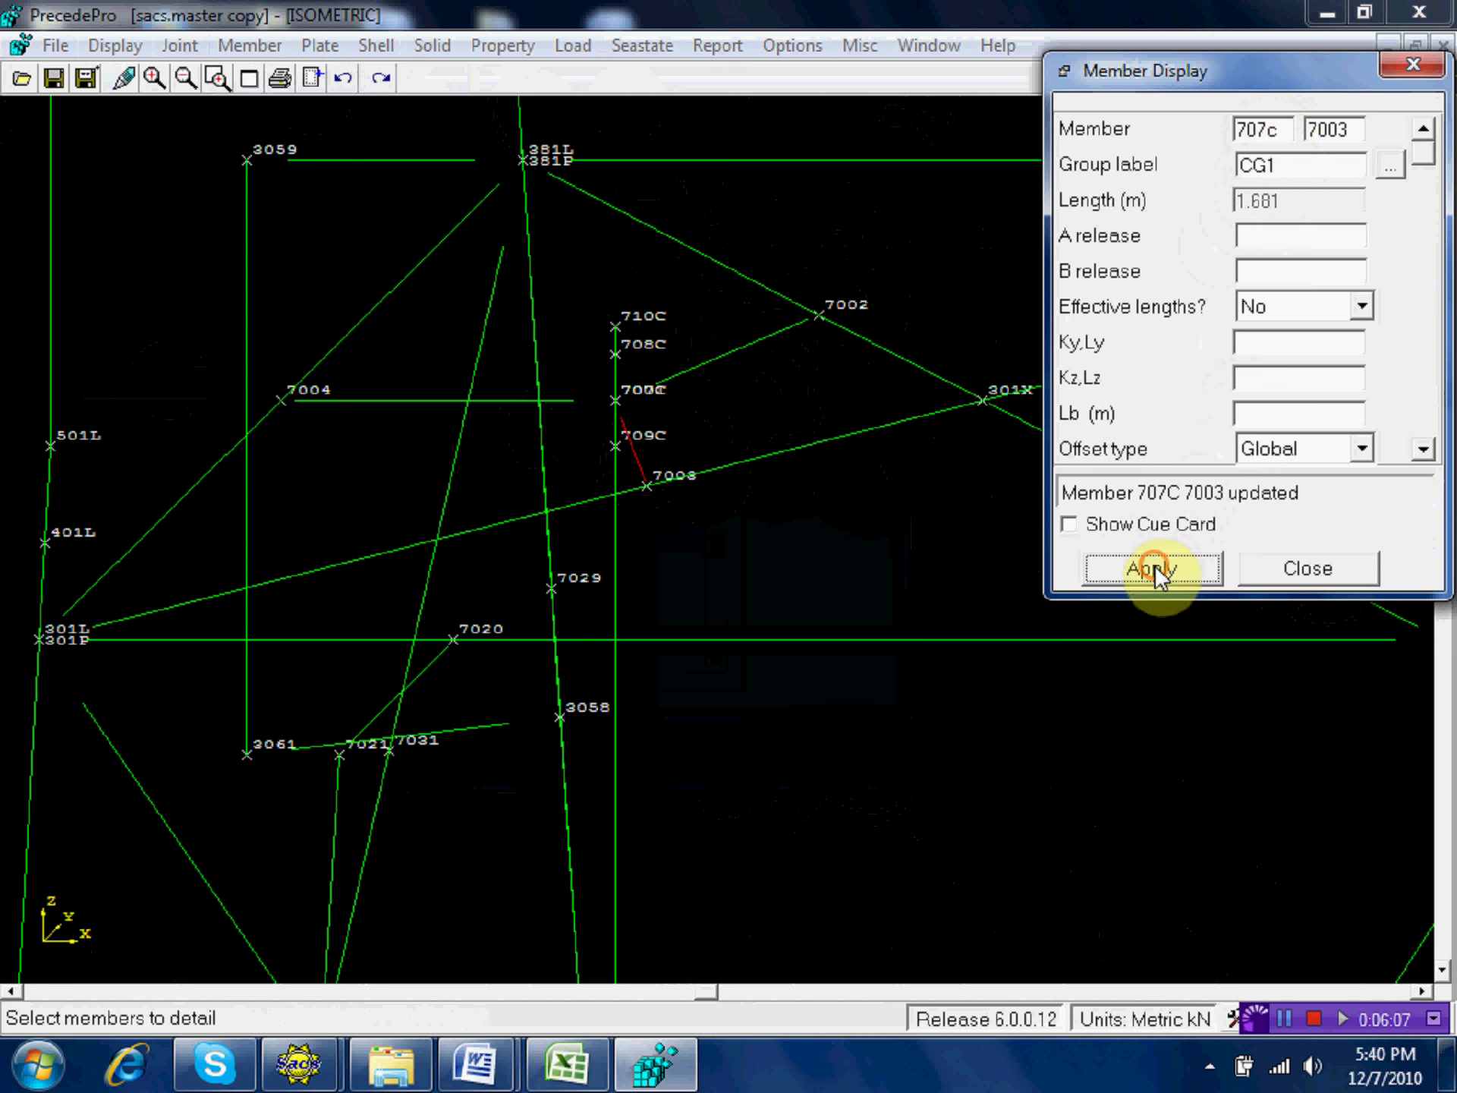
Change the first joint of member 7001-7004 to 707C and save the model.
left_click(563, 398)
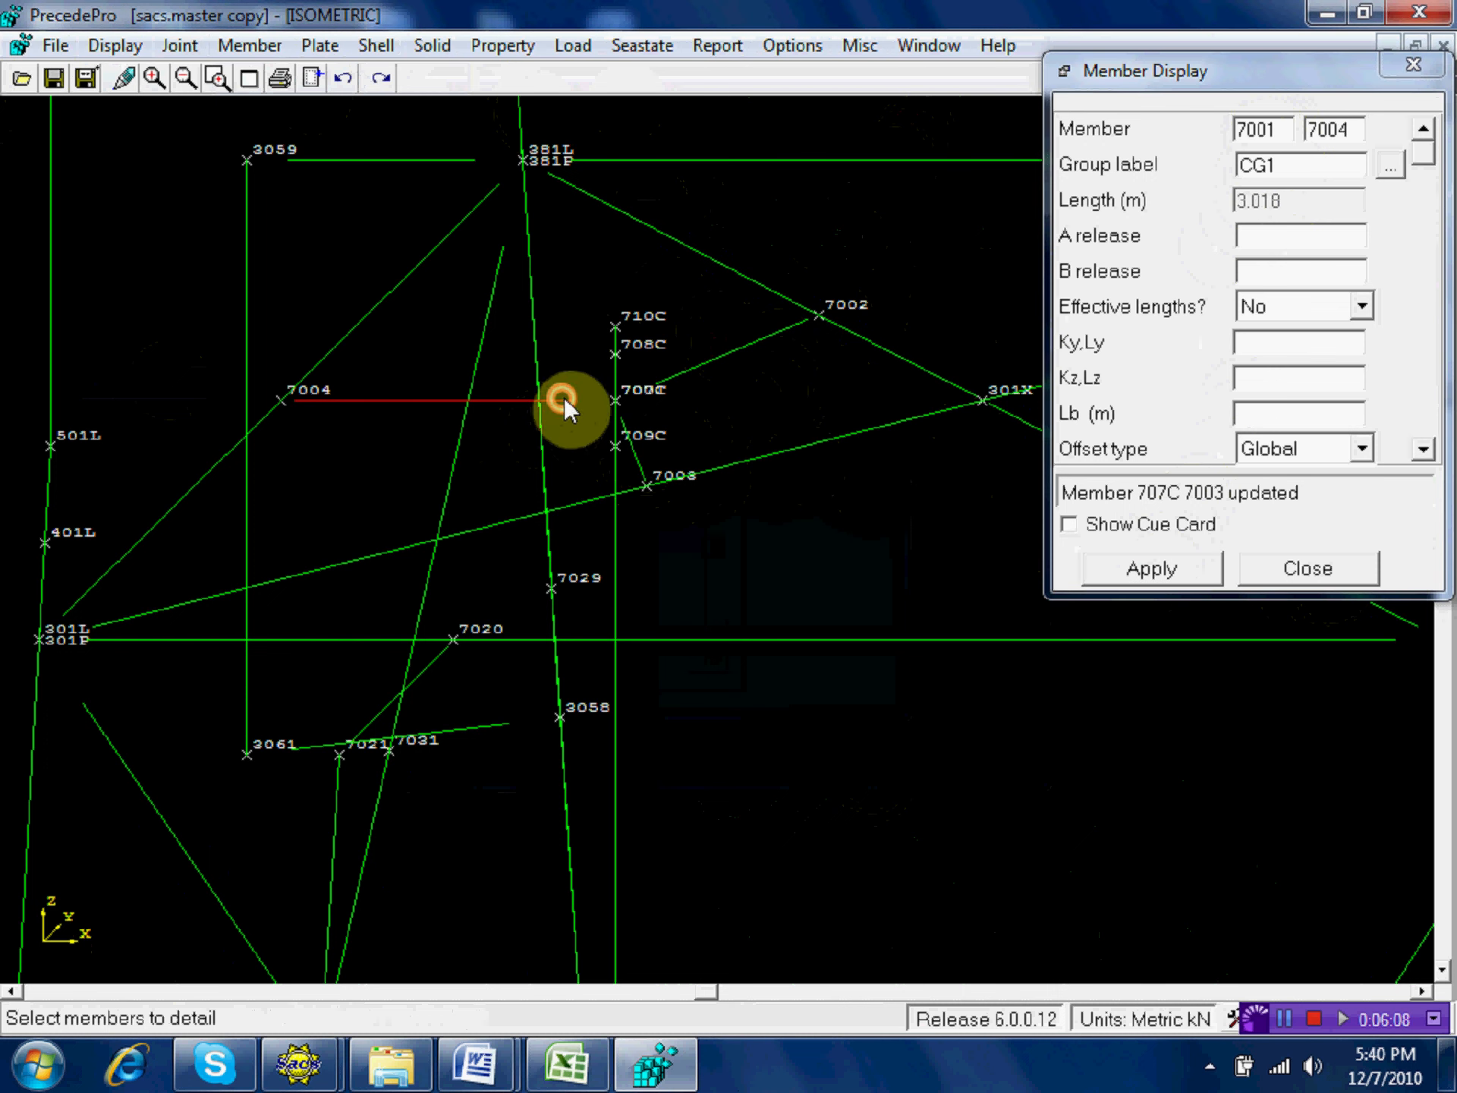
left_click(1272, 130)
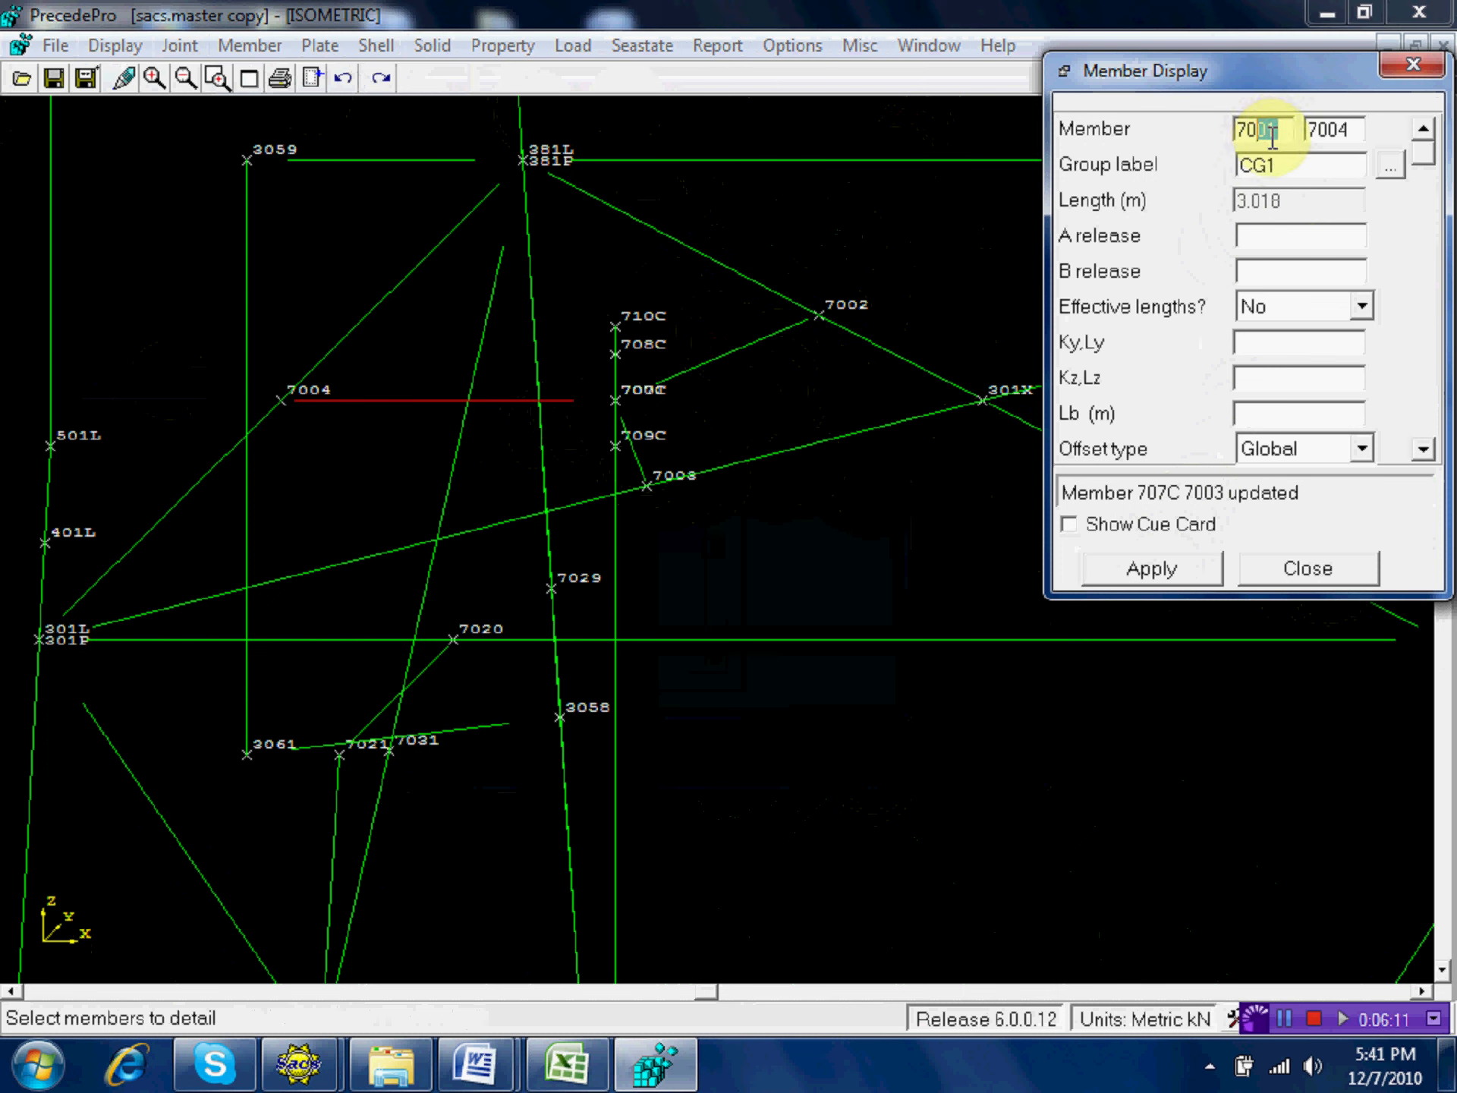
type("7c")
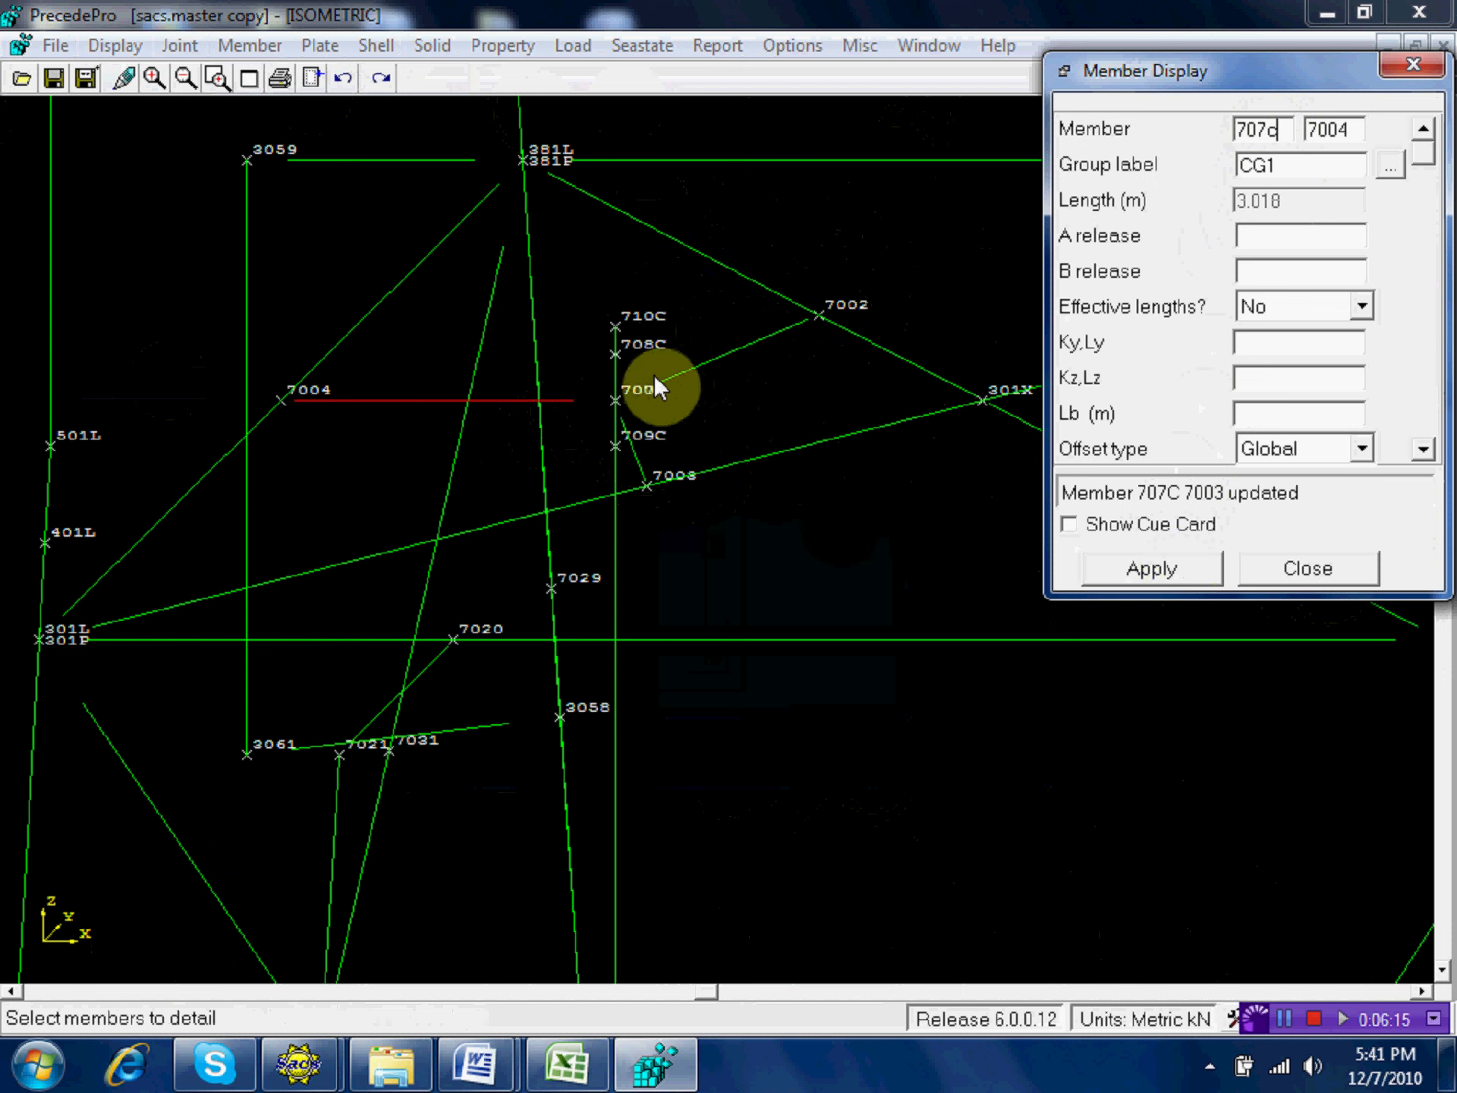
left_click(1146, 569)
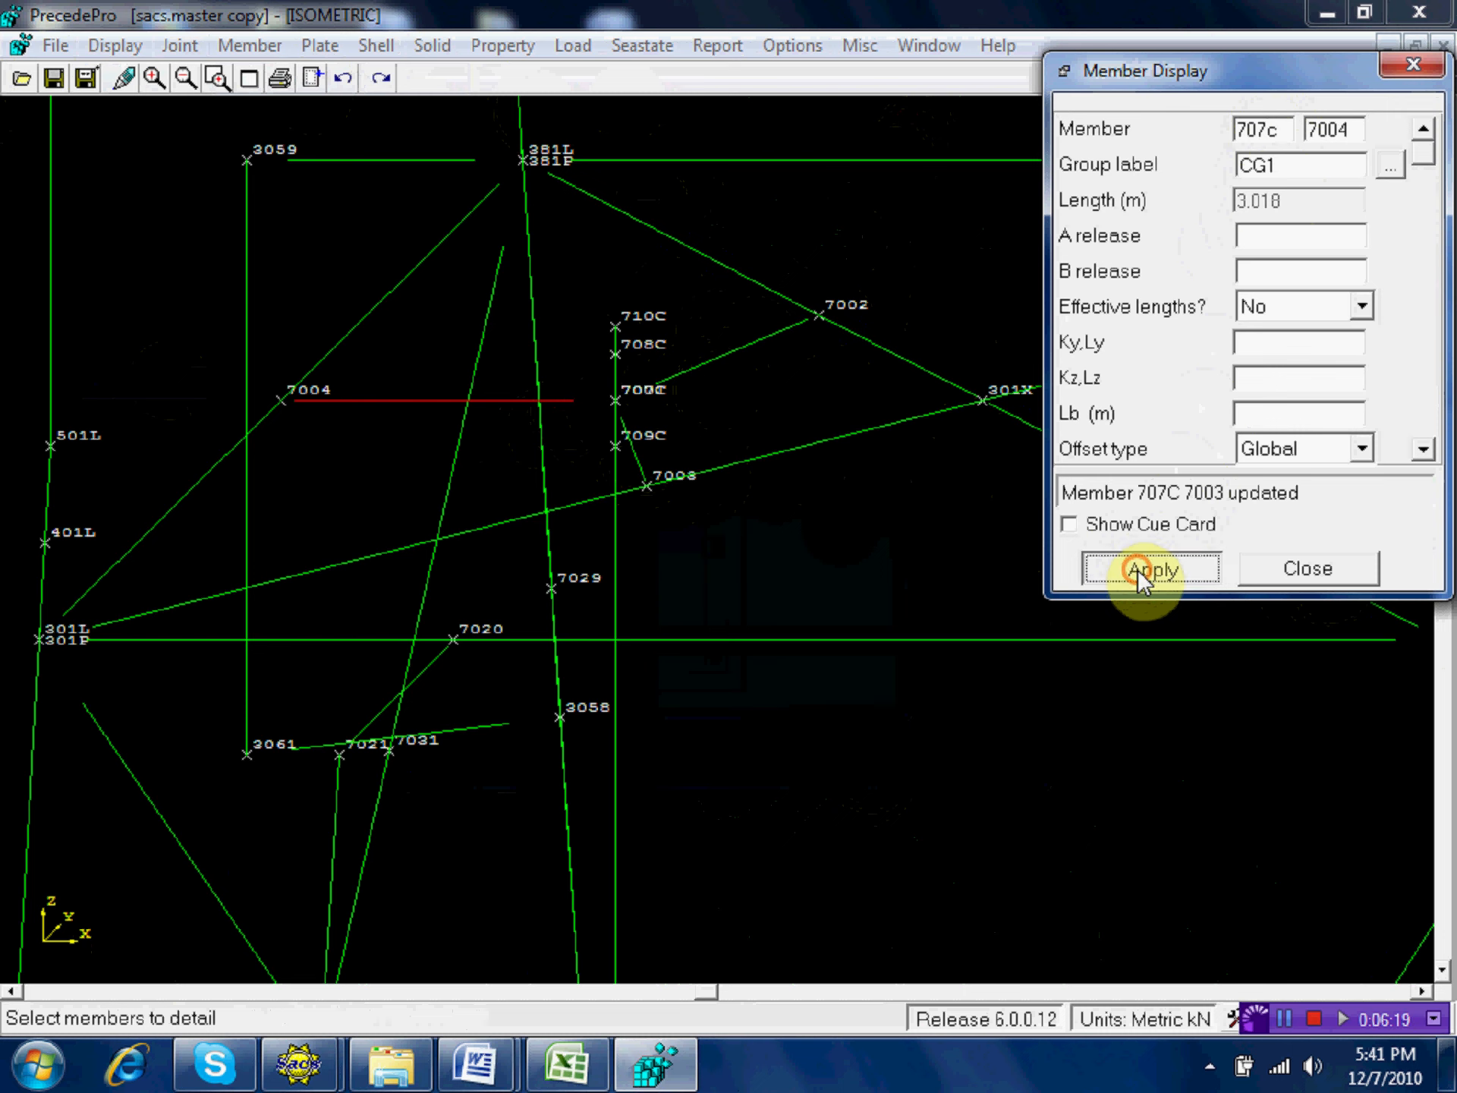
left_click(1305, 569)
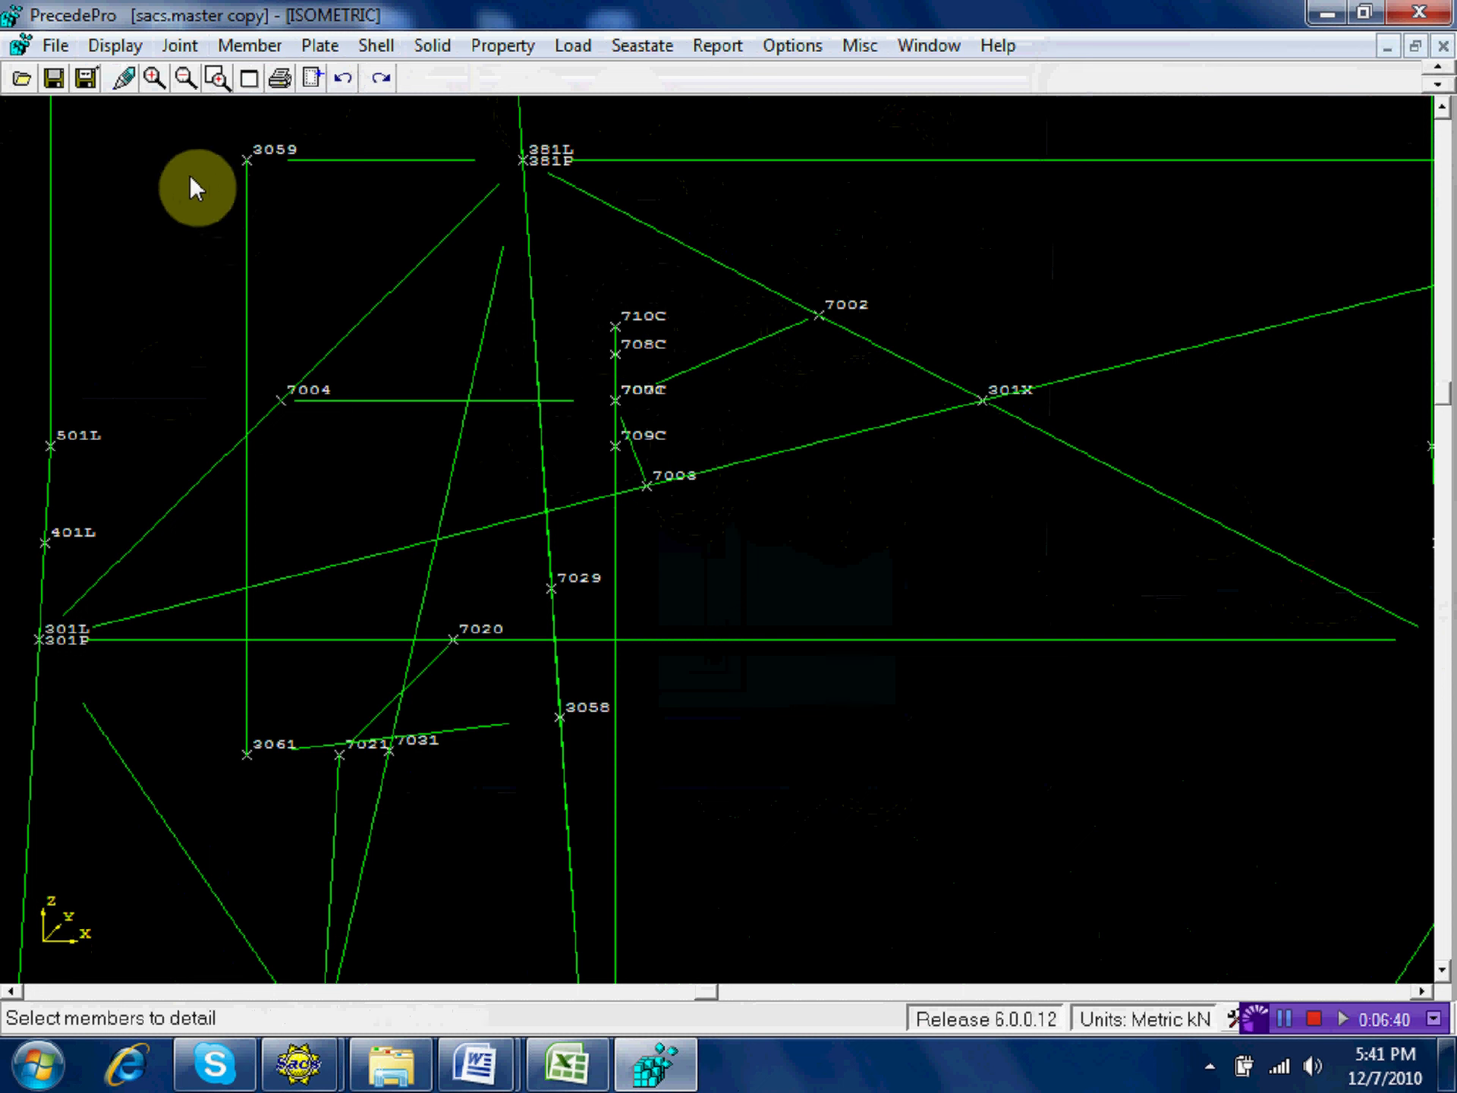
left_click(54, 79)
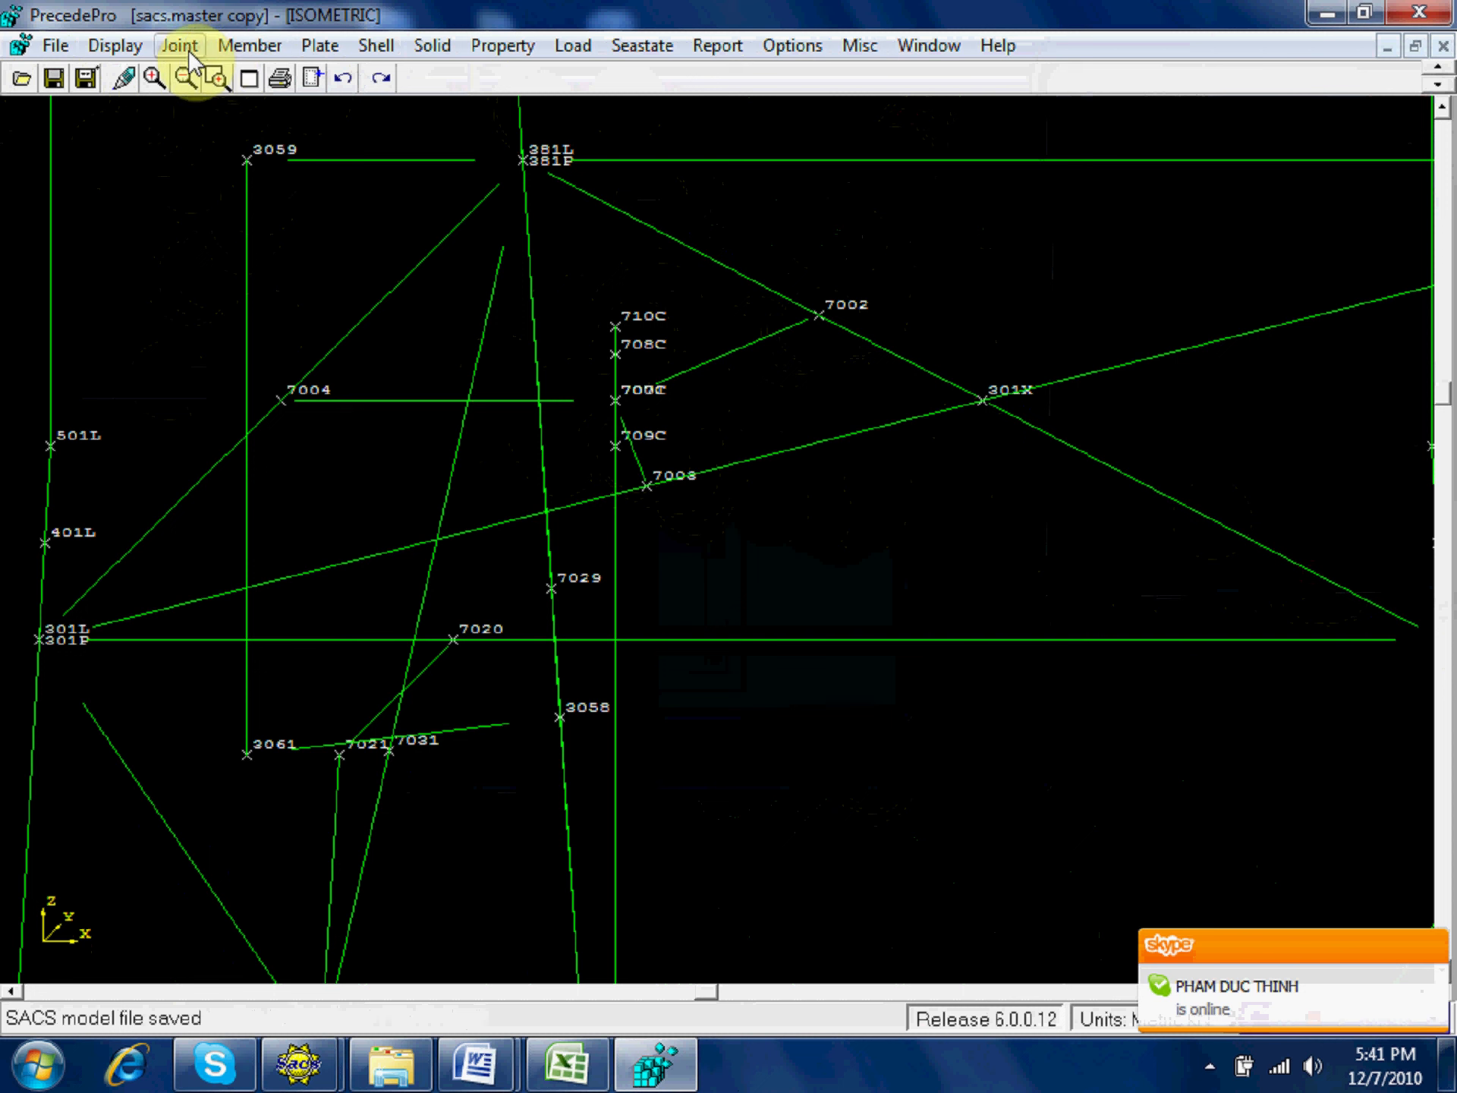
Add a wishbone at joint 707C with coincident joint 7001, reference joints 709C and 710C and group W.B, and save the model.
left_click(259, 47)
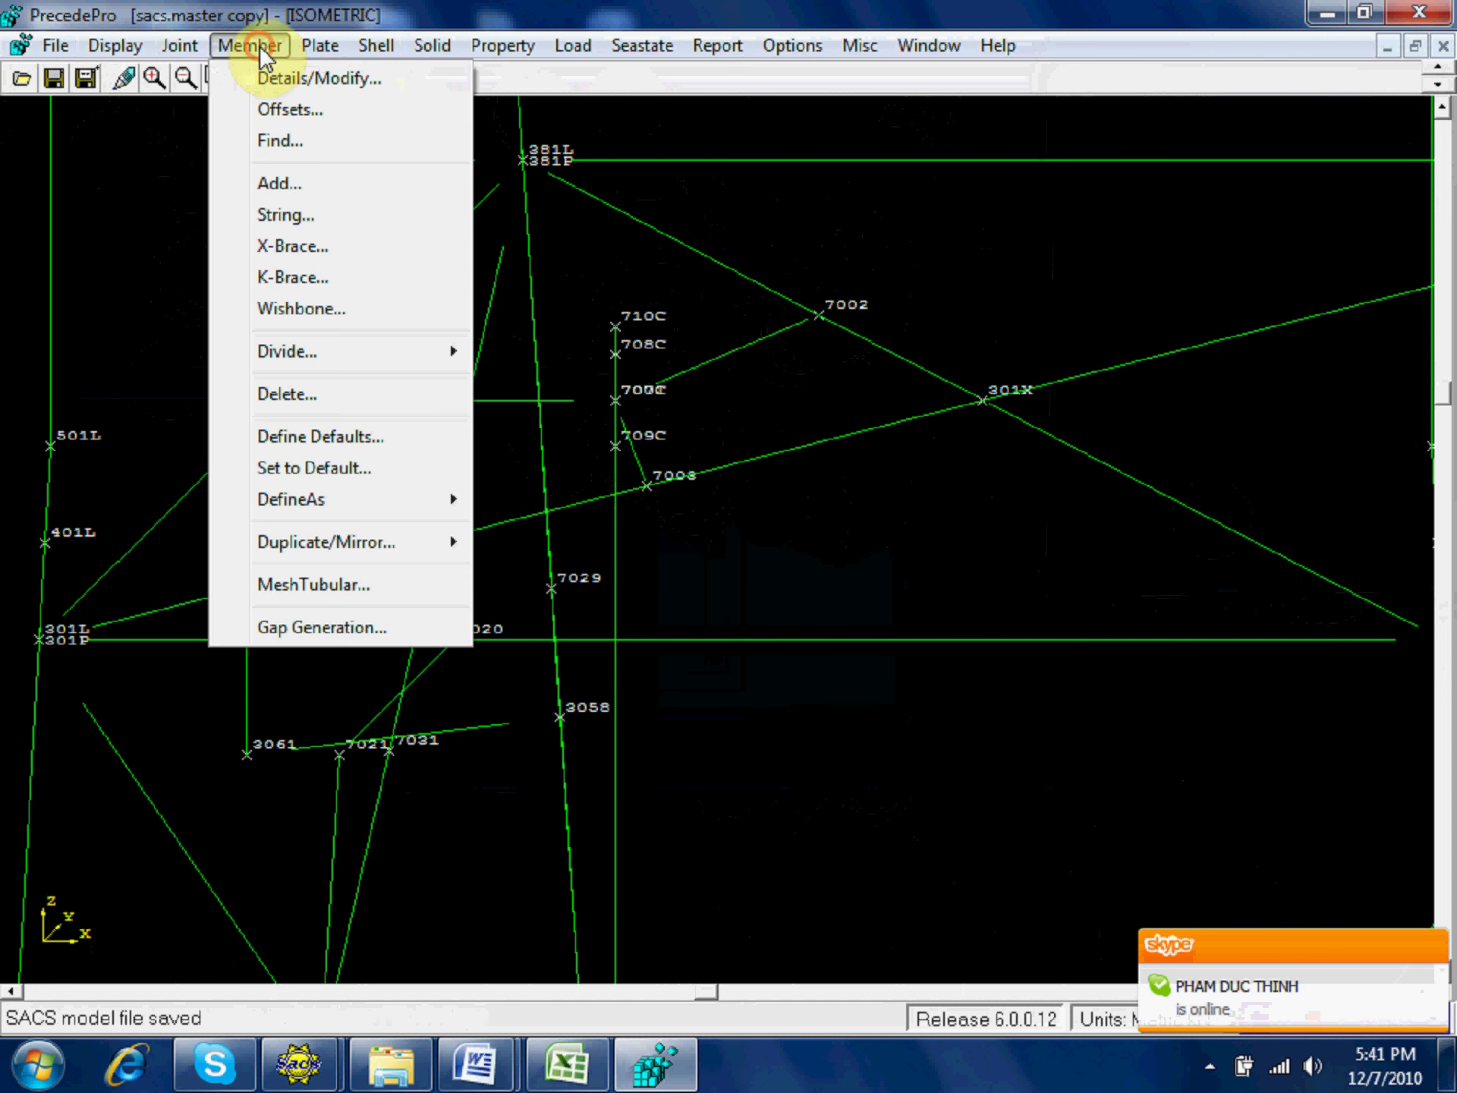
left_click(303, 319)
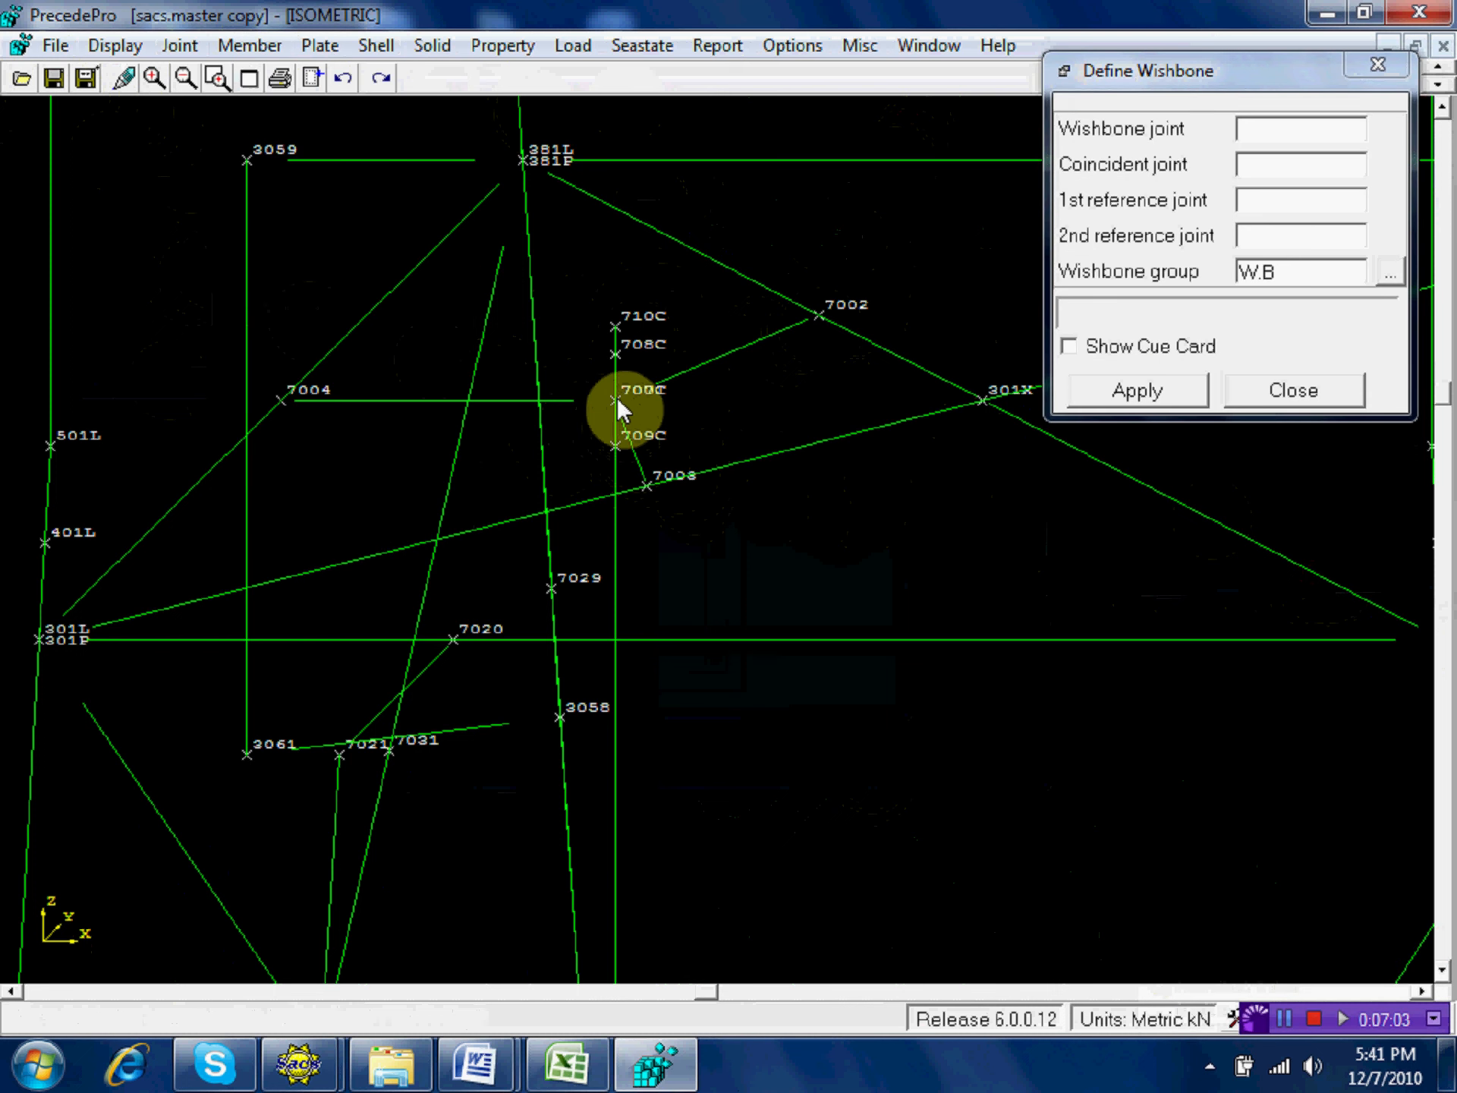
left_click(616, 400)
left_click(618, 398)
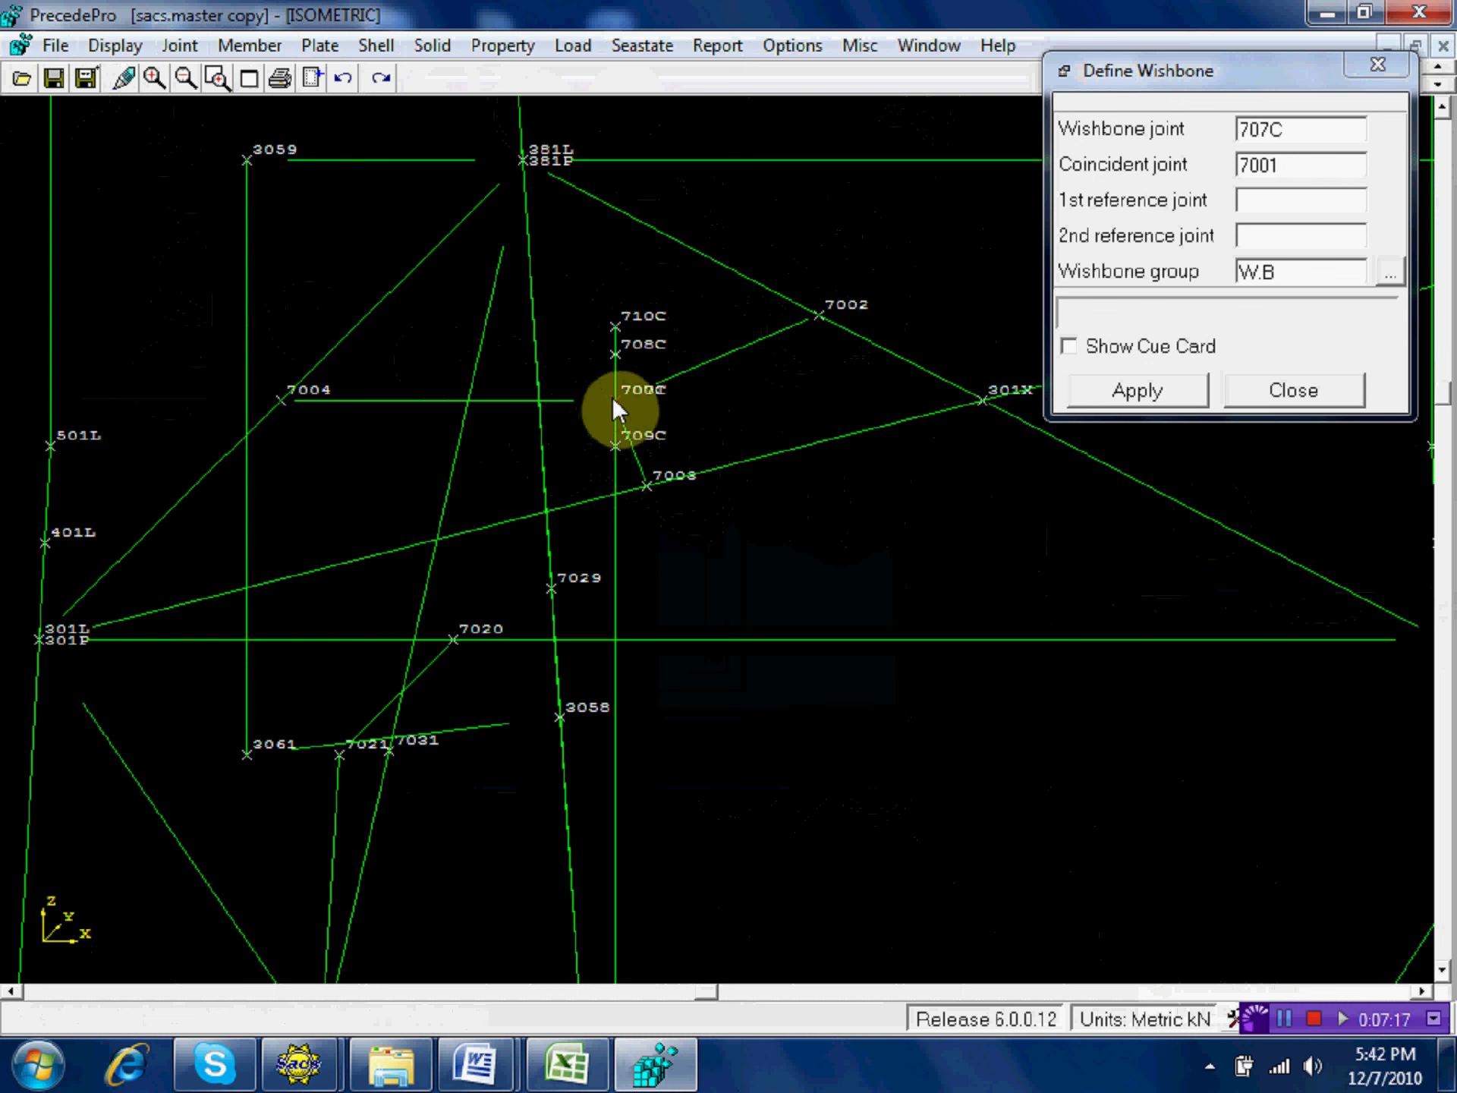
left_click(615, 440)
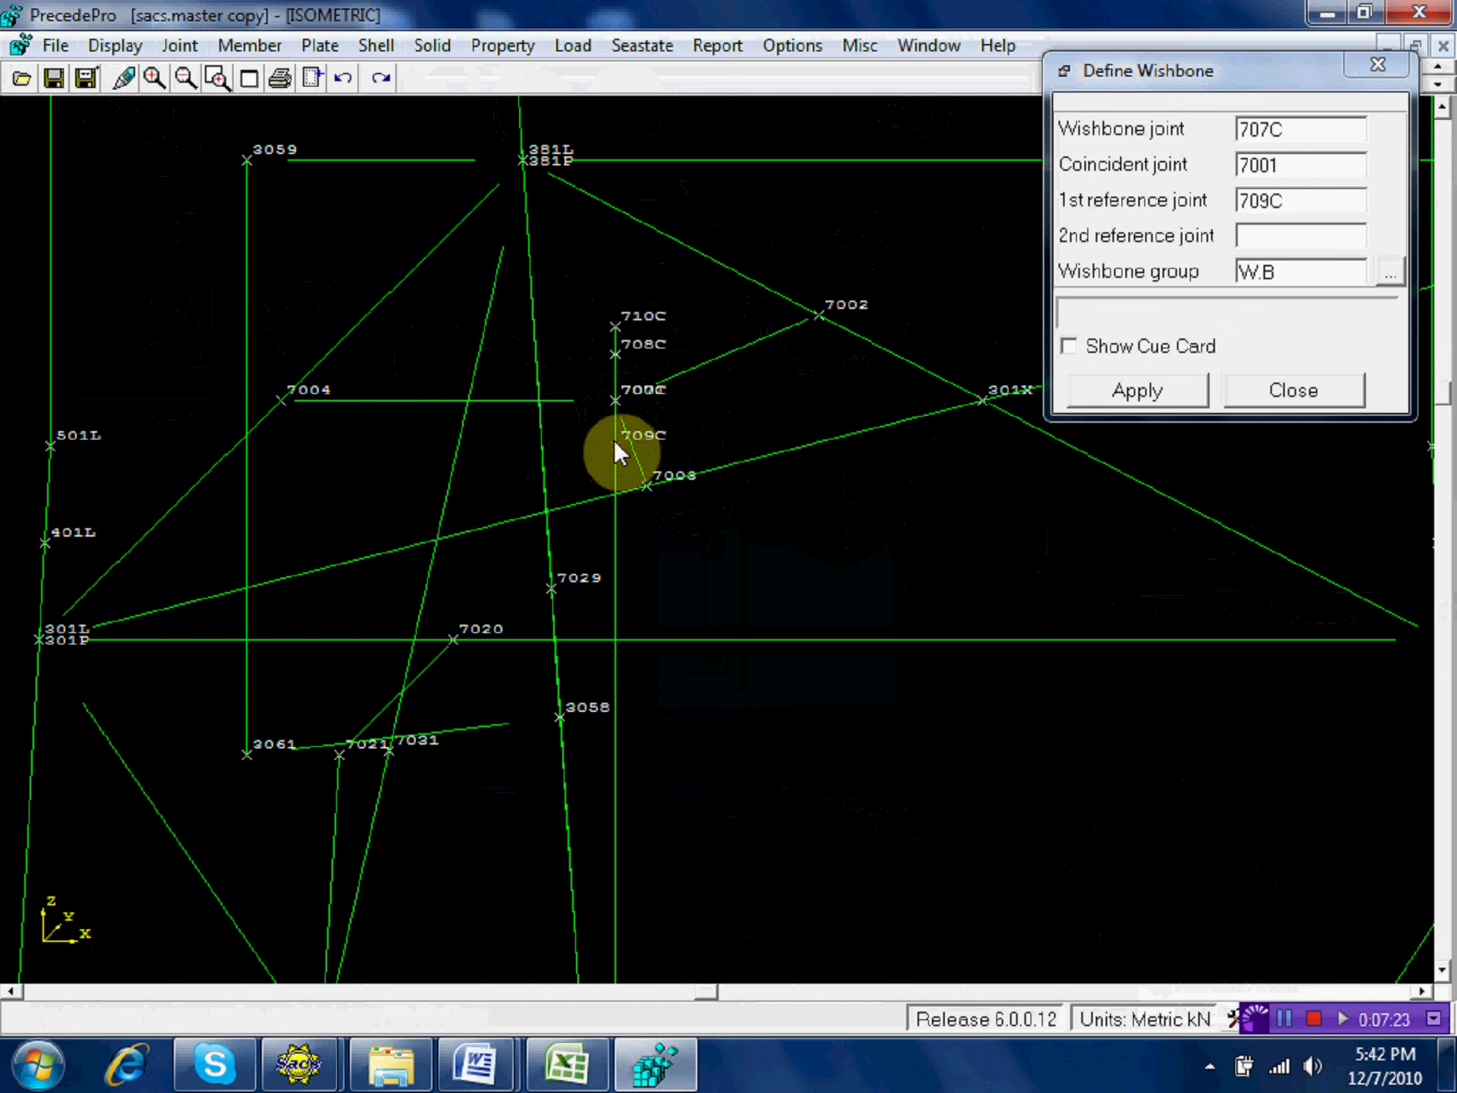
left_click(620, 321)
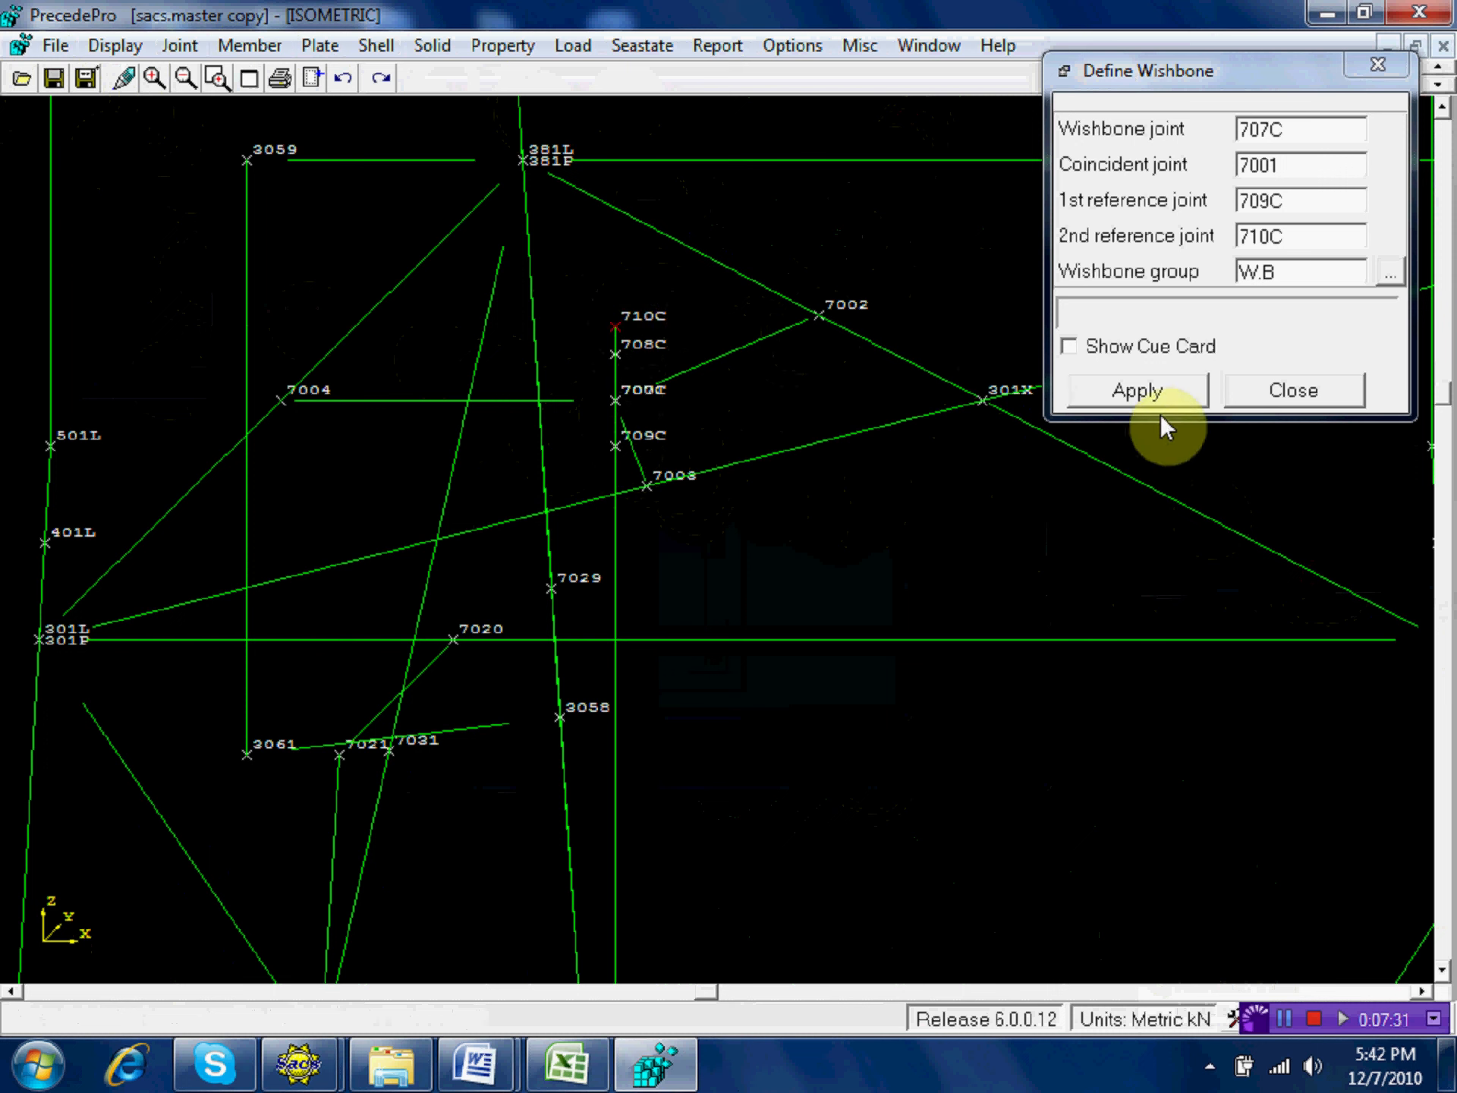
left_click(1138, 391)
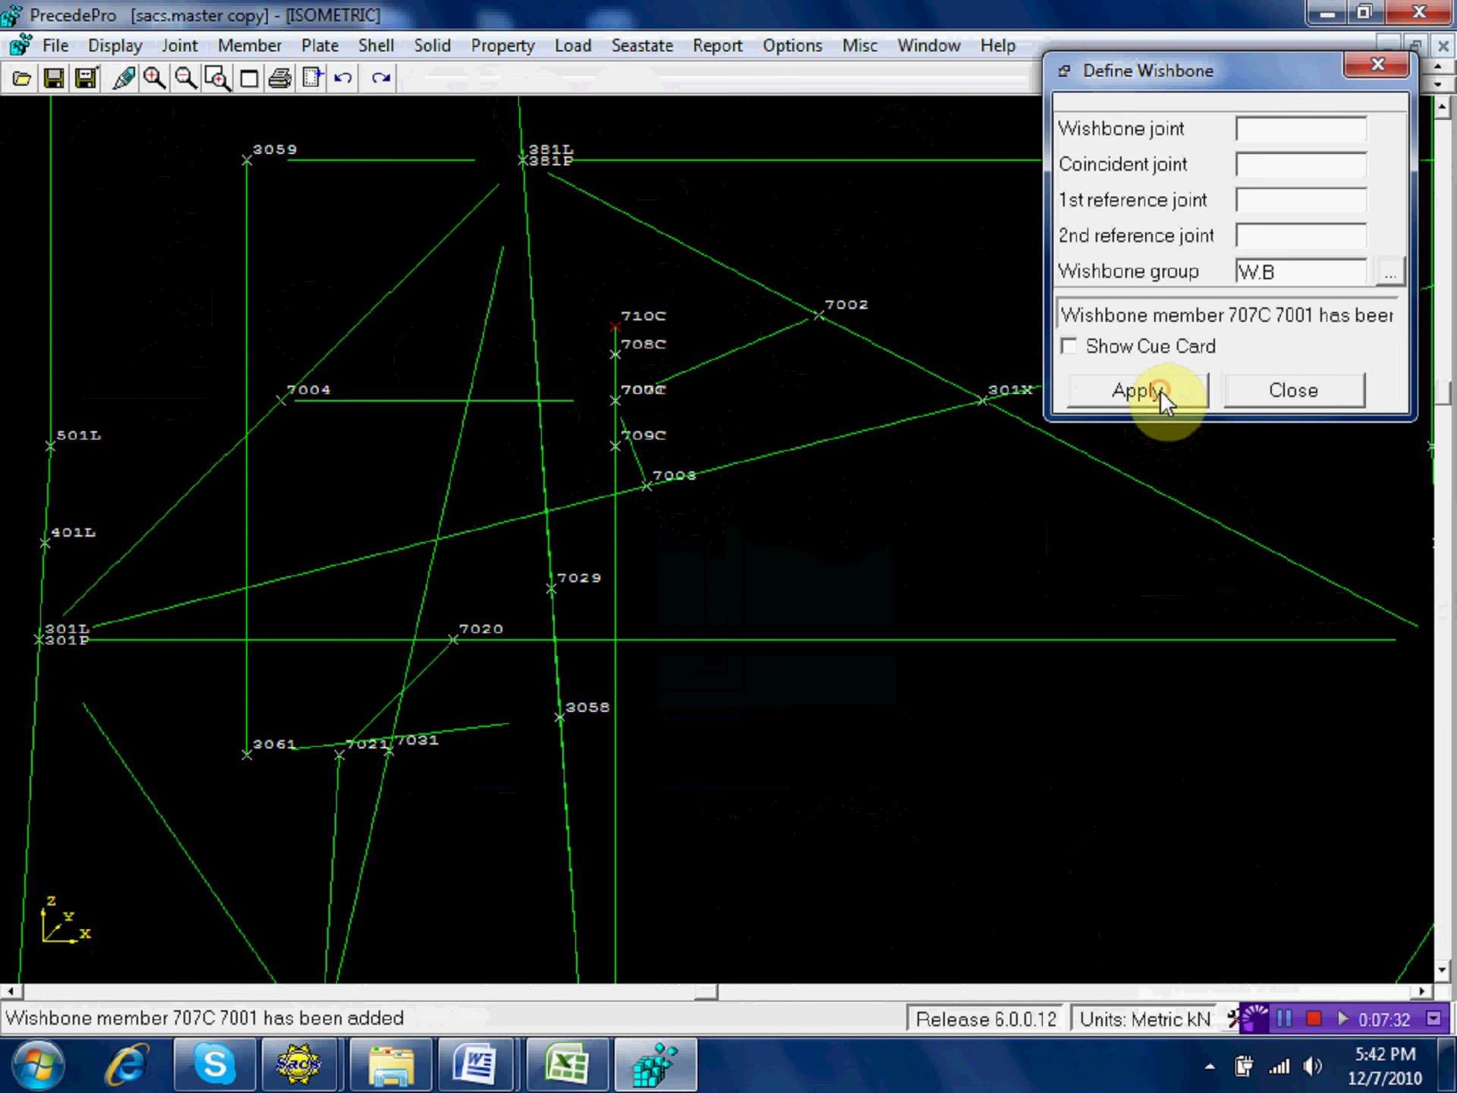
left_click(1305, 392)
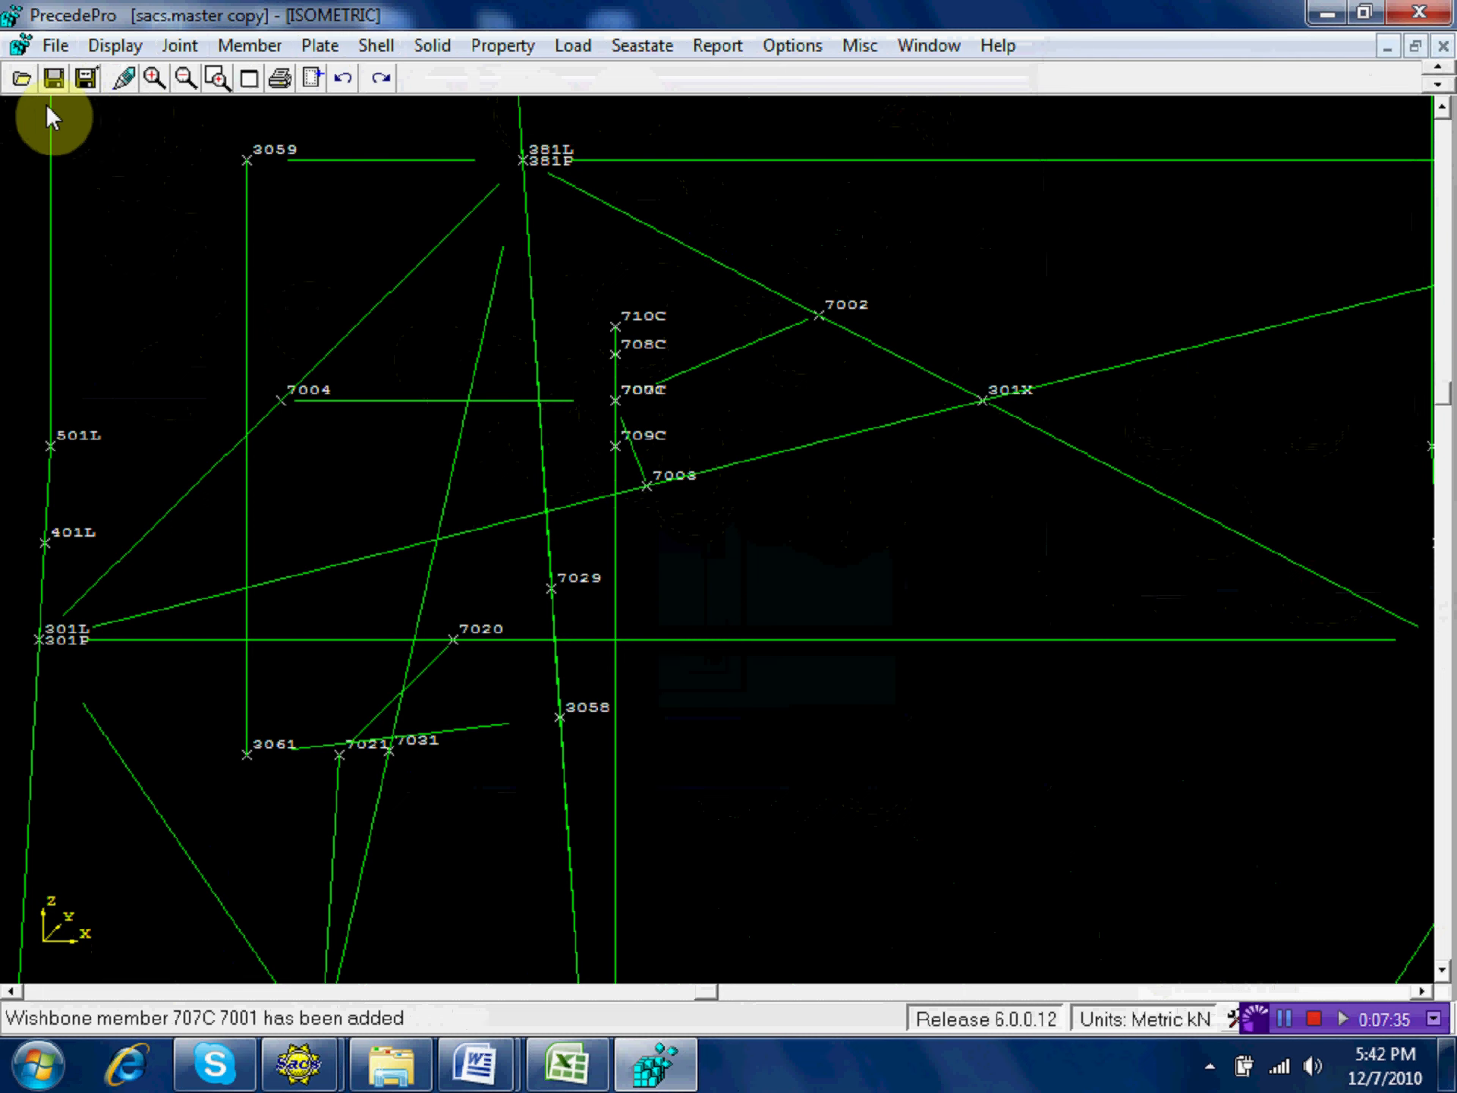
left_click(52, 77)
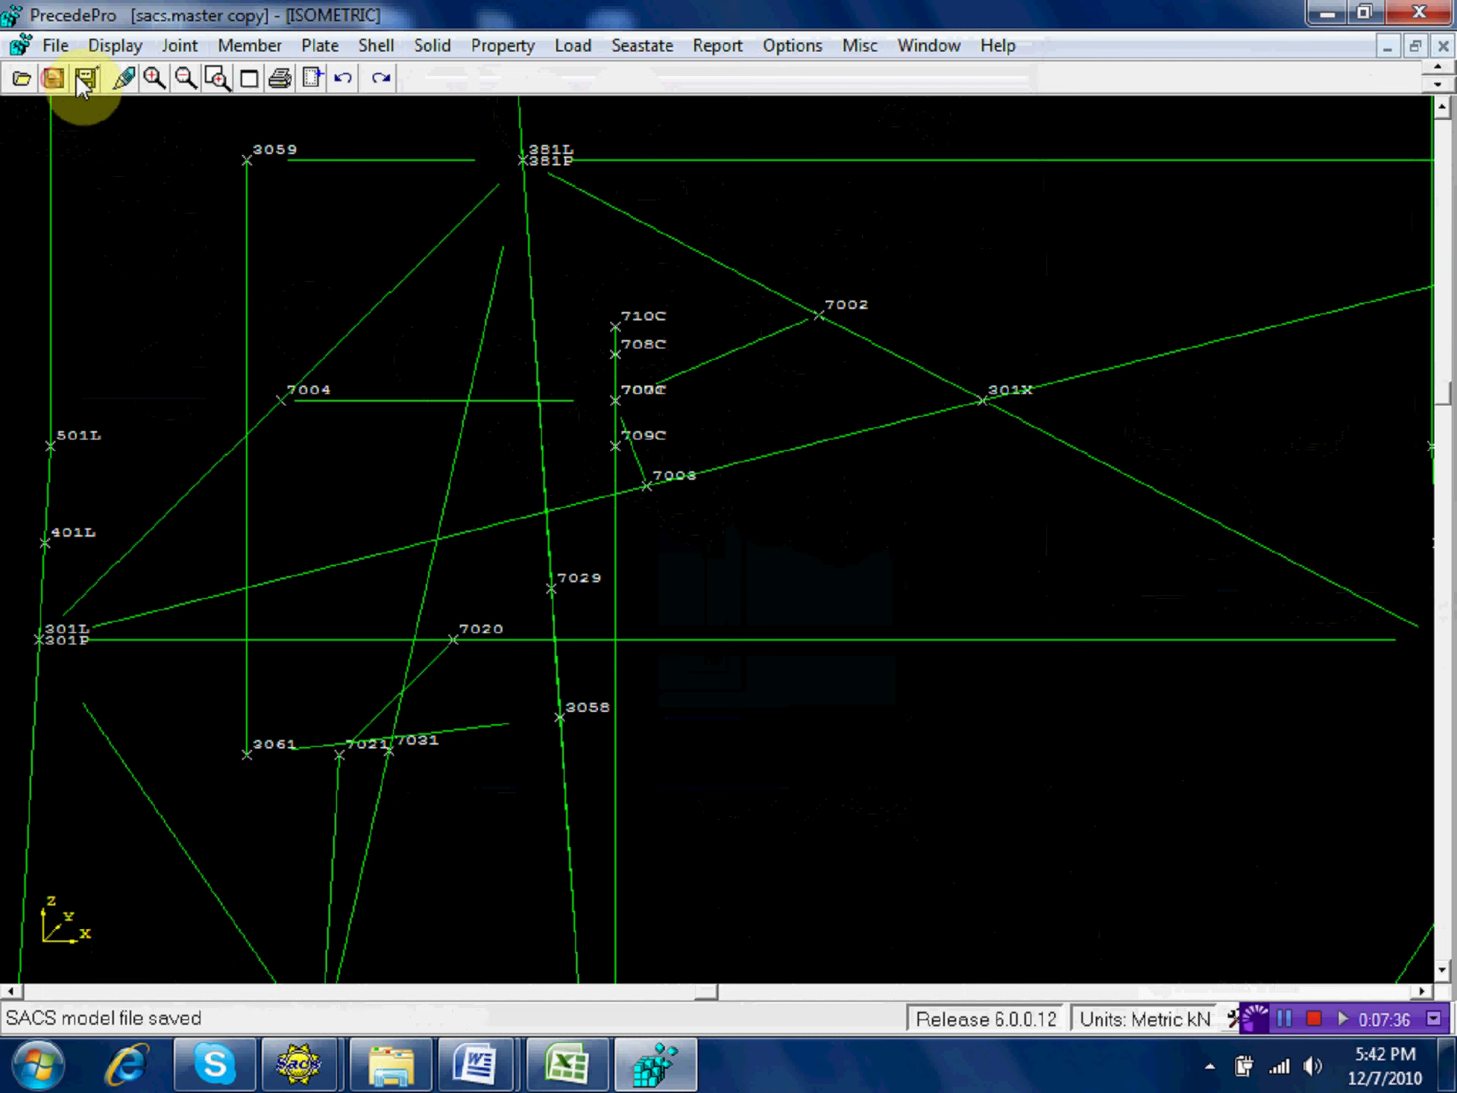
Inspect the can, cone and connected braces in the two-line member display, then return to the single-line display.
left_click(115, 45)
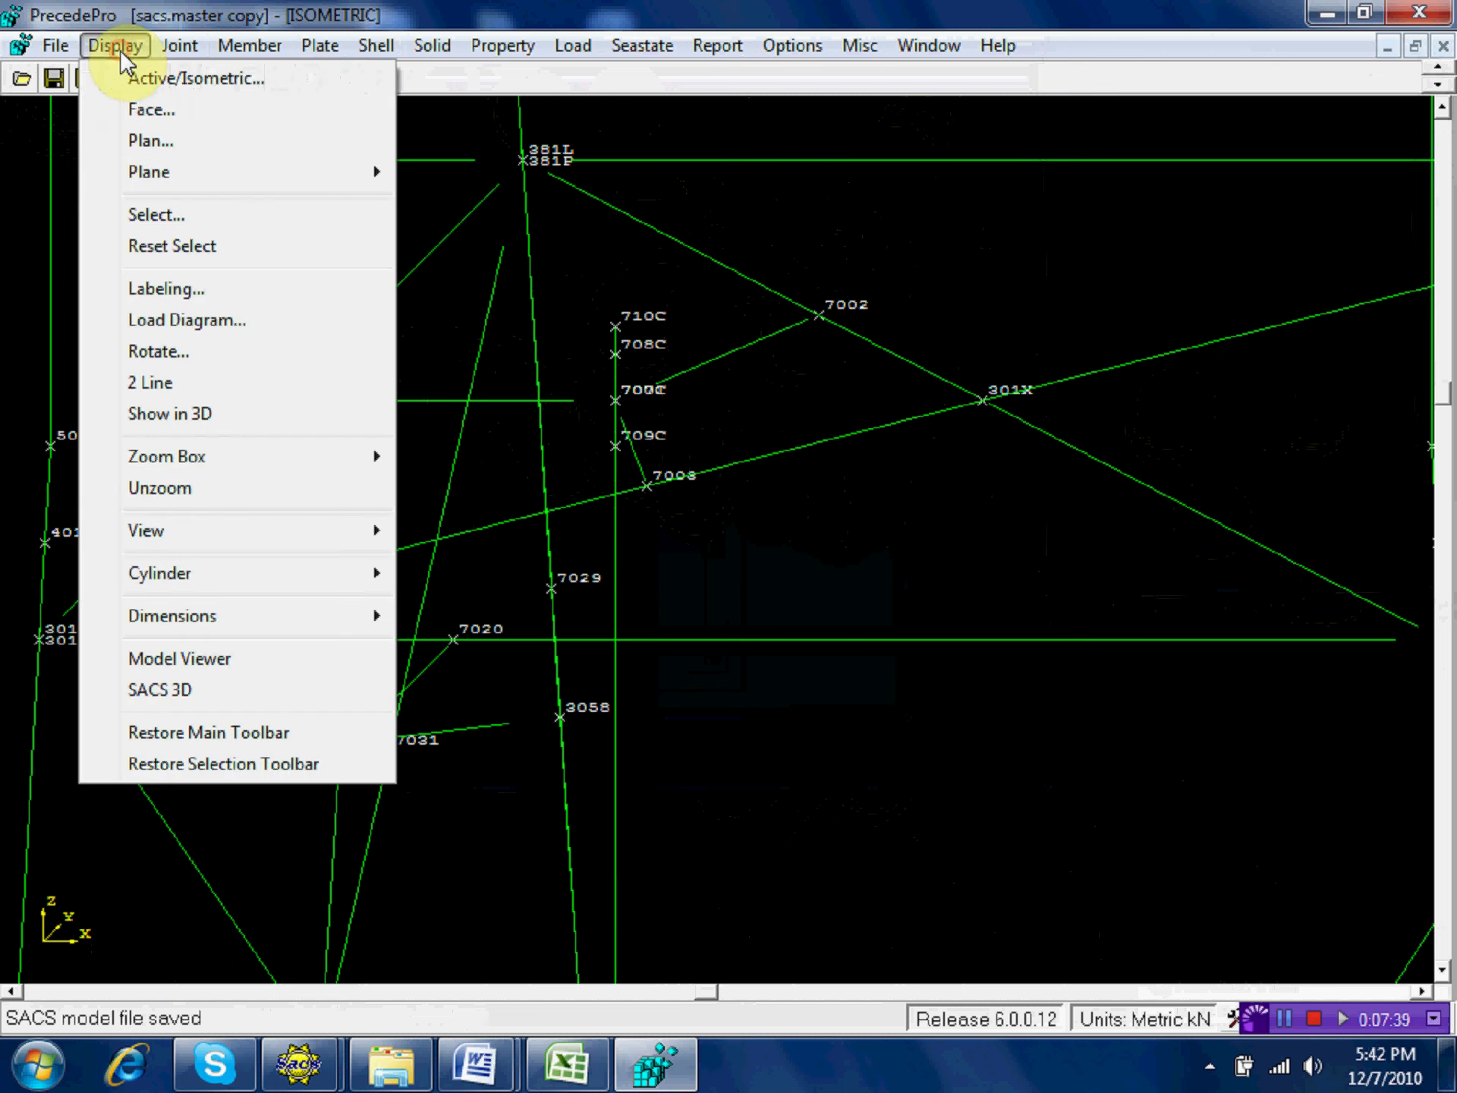
left_click(199, 382)
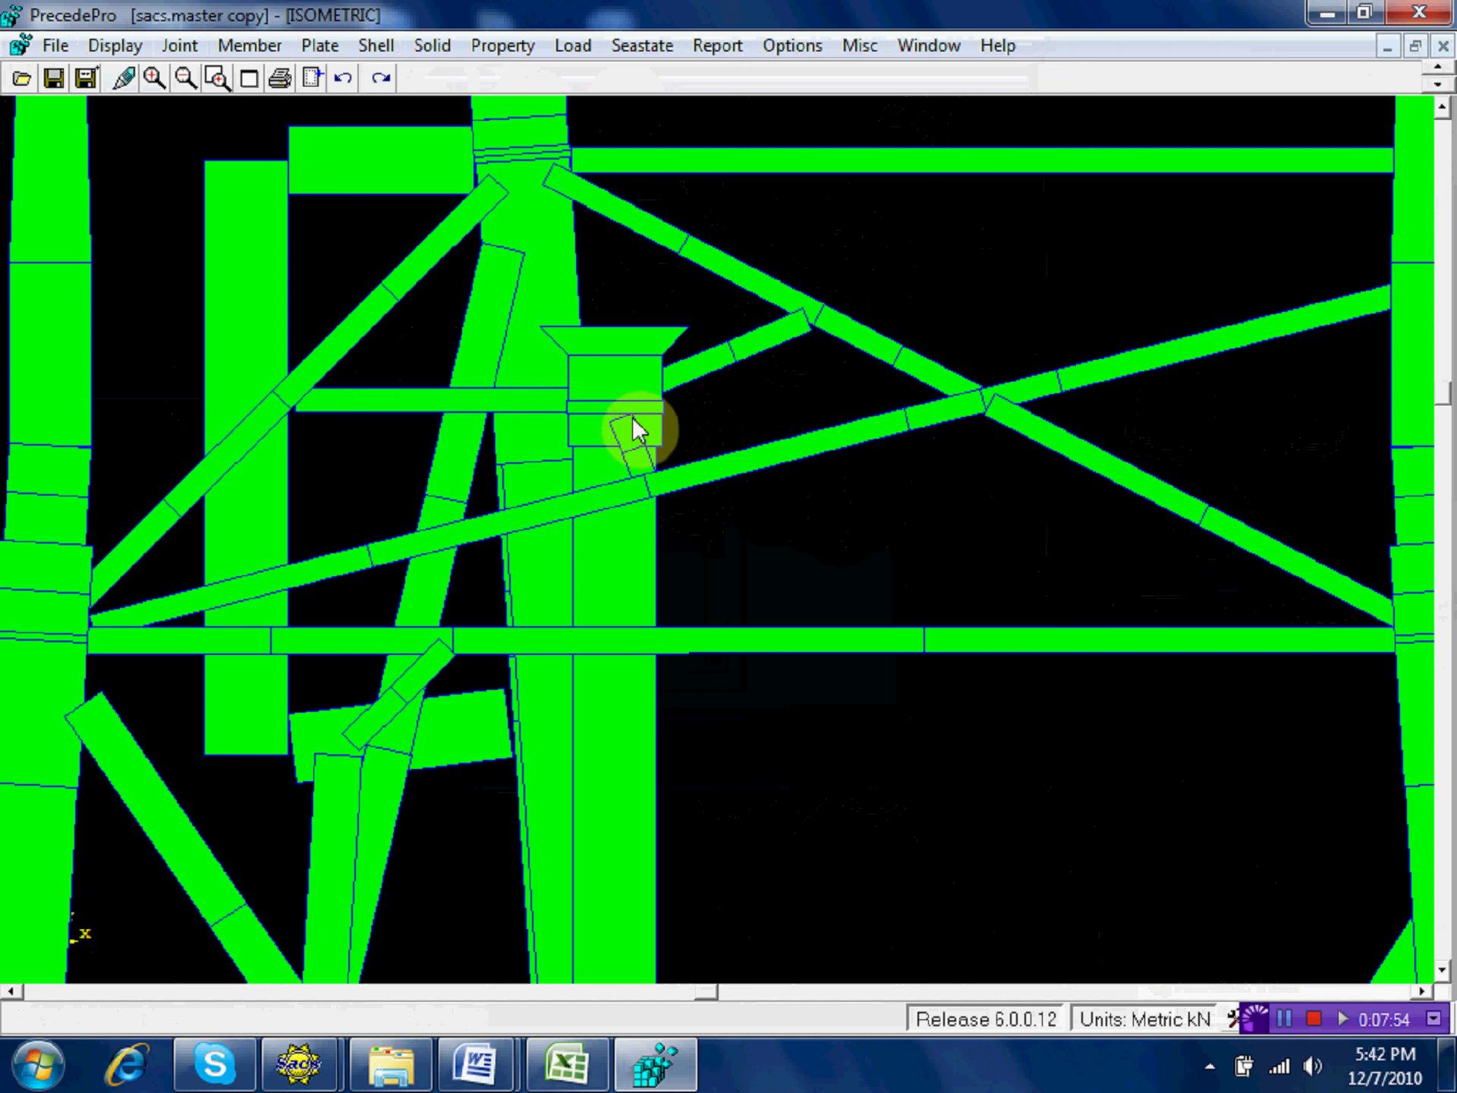
left_click(114, 46)
left_click(151, 382)
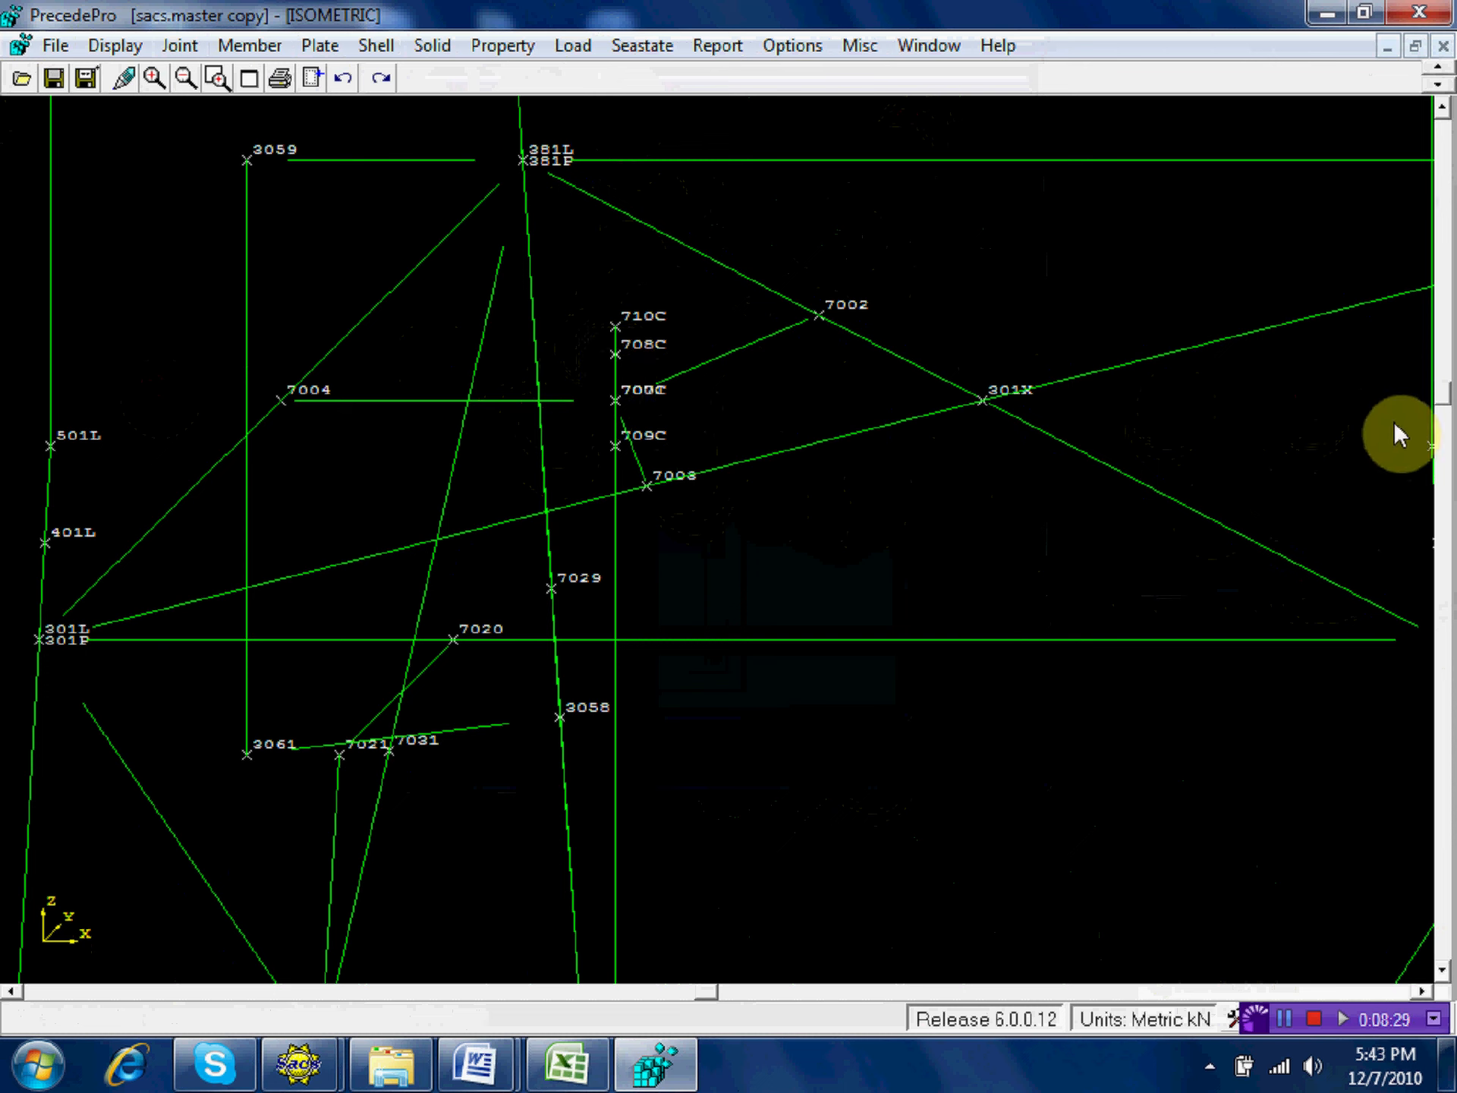
left_click(1441, 390)
left_click_drag(1441, 390, 1441, 377)
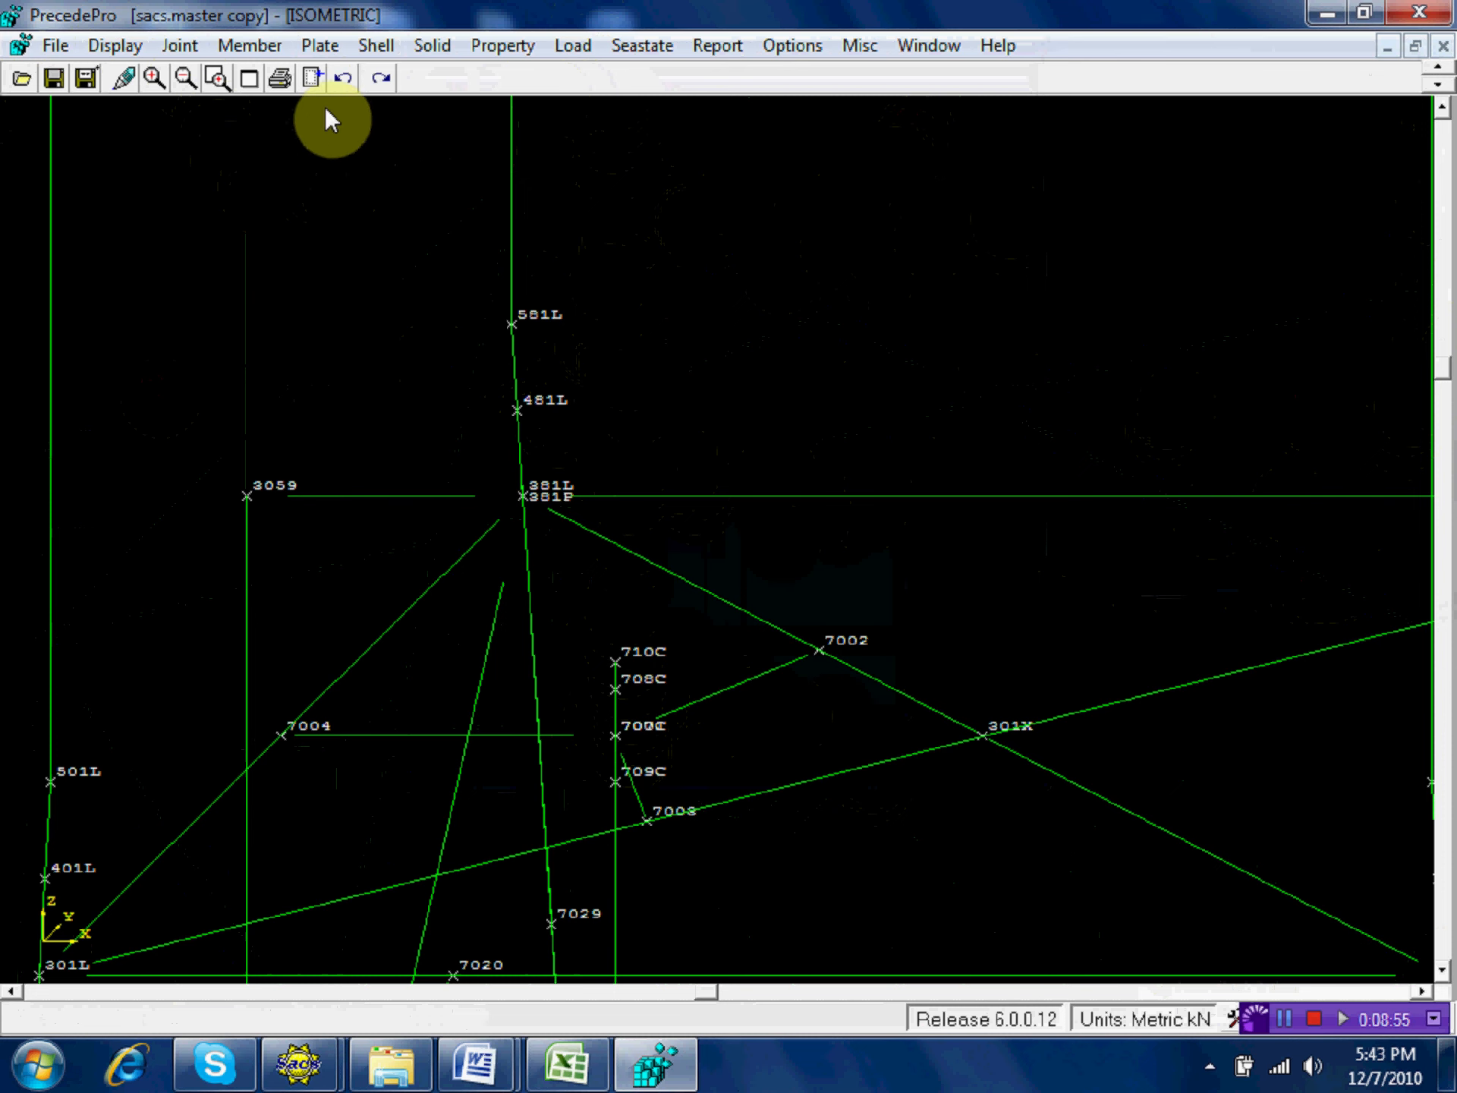
left_click(311, 77)
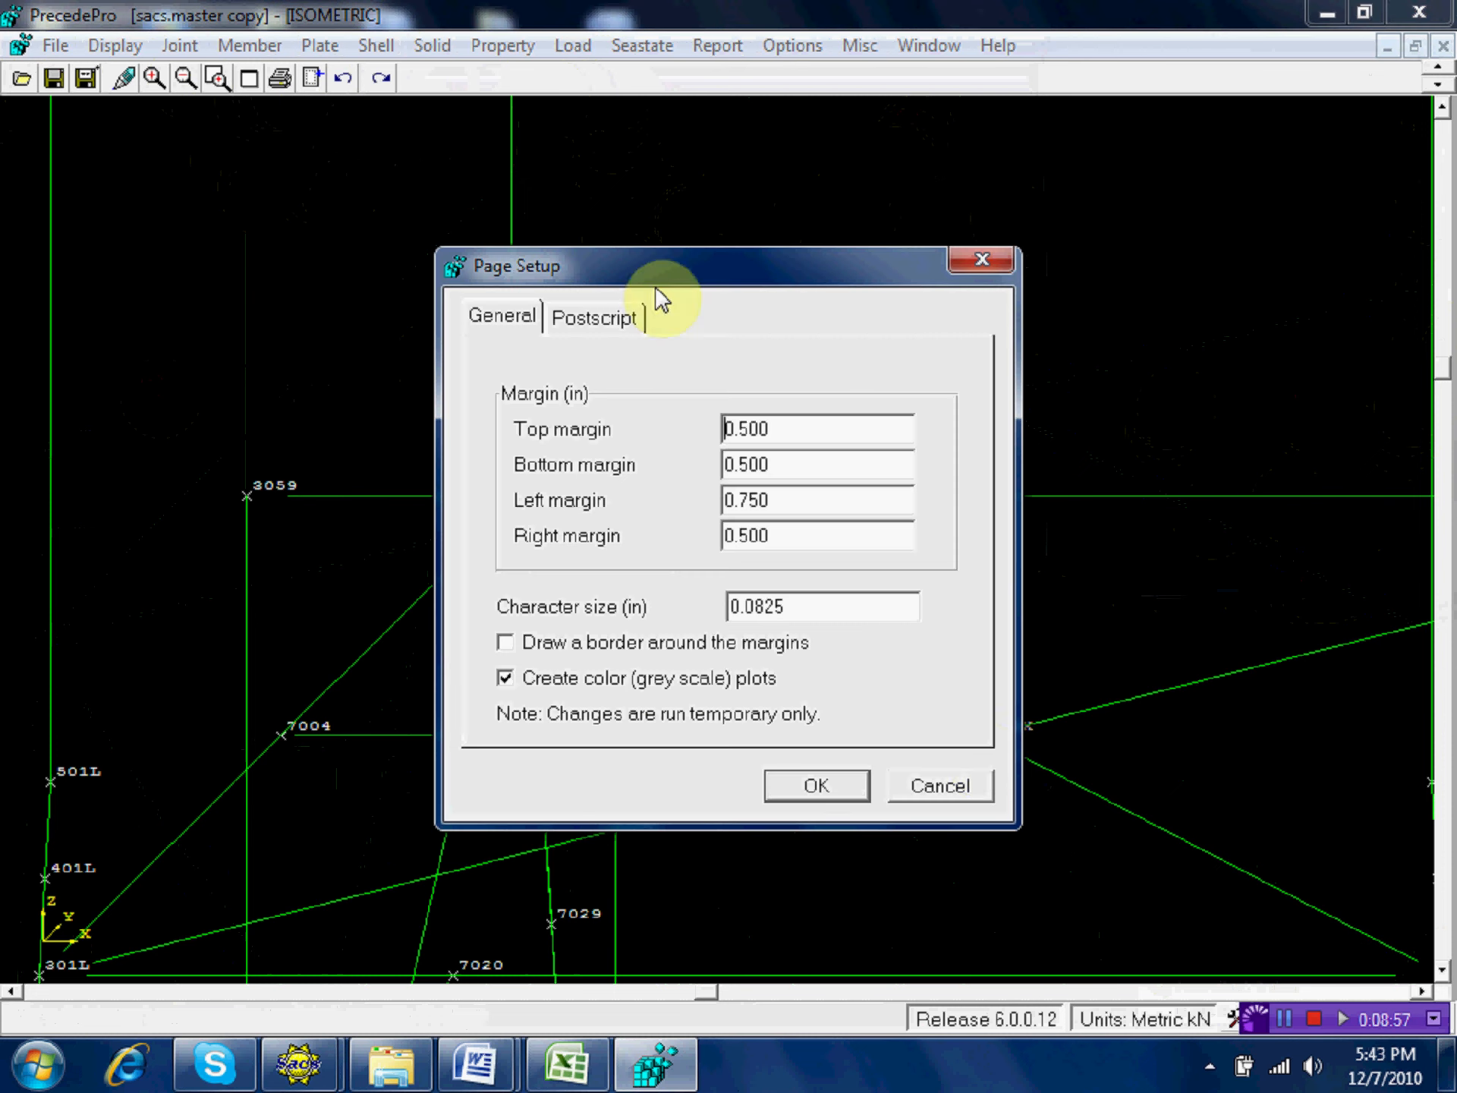
left_click(966, 788)
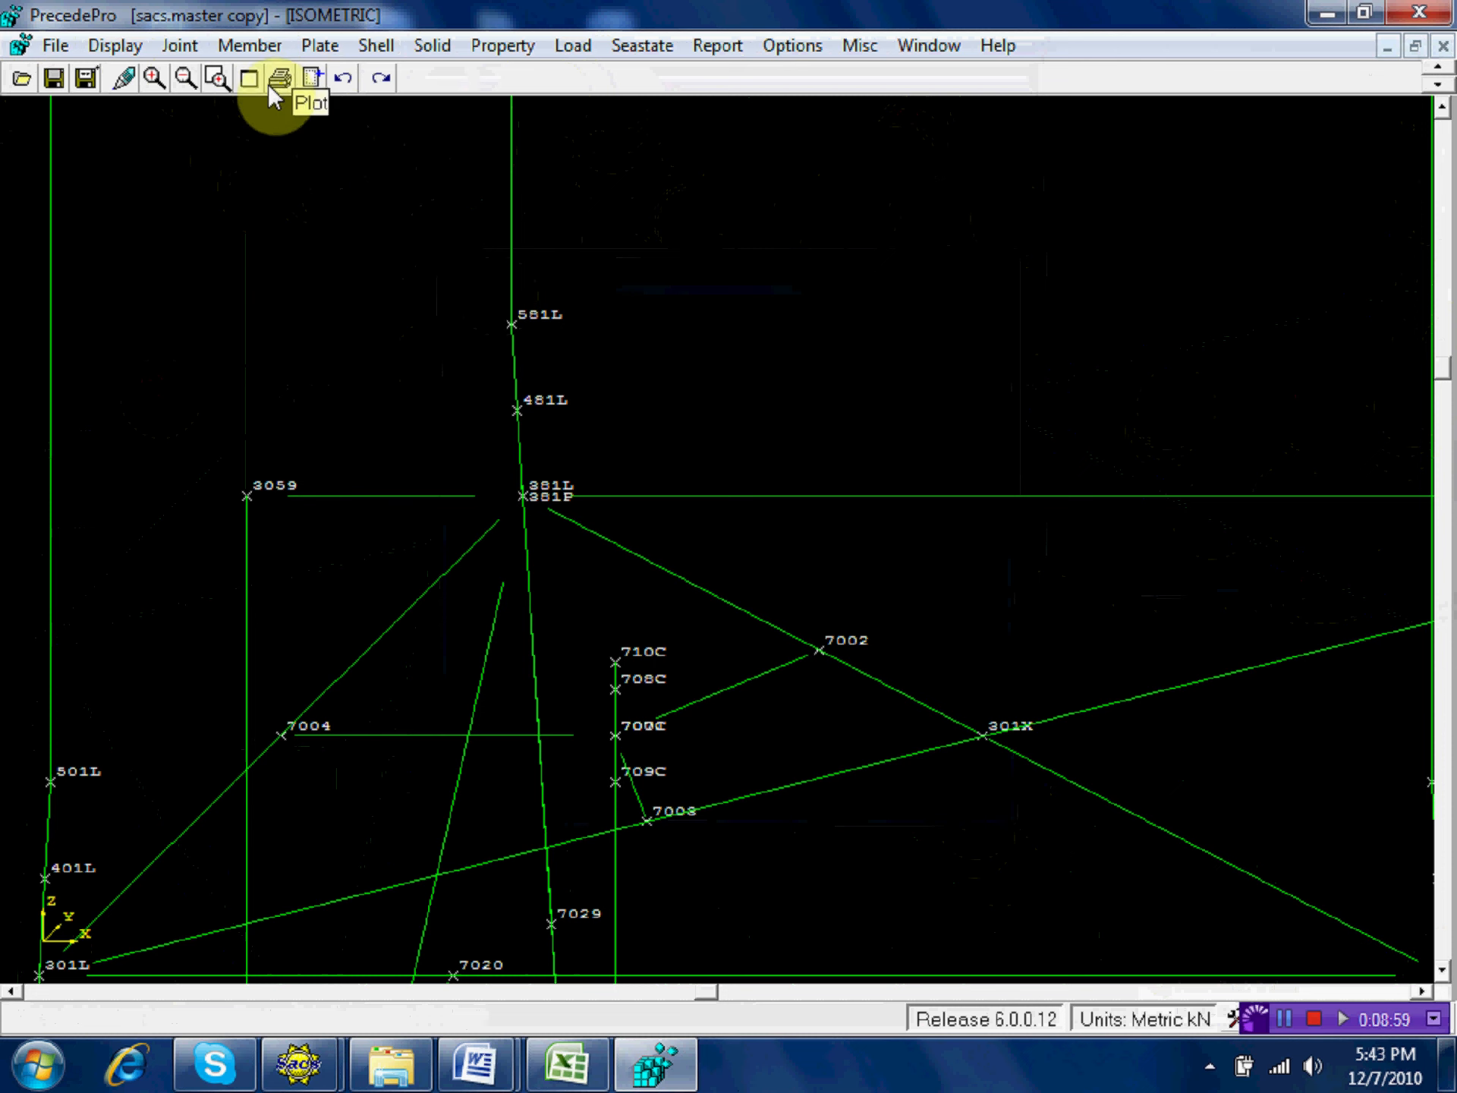
Add joint 7111 relative to reference joint 7001 with a Z offset of 10.0 m.
left_click(249, 78)
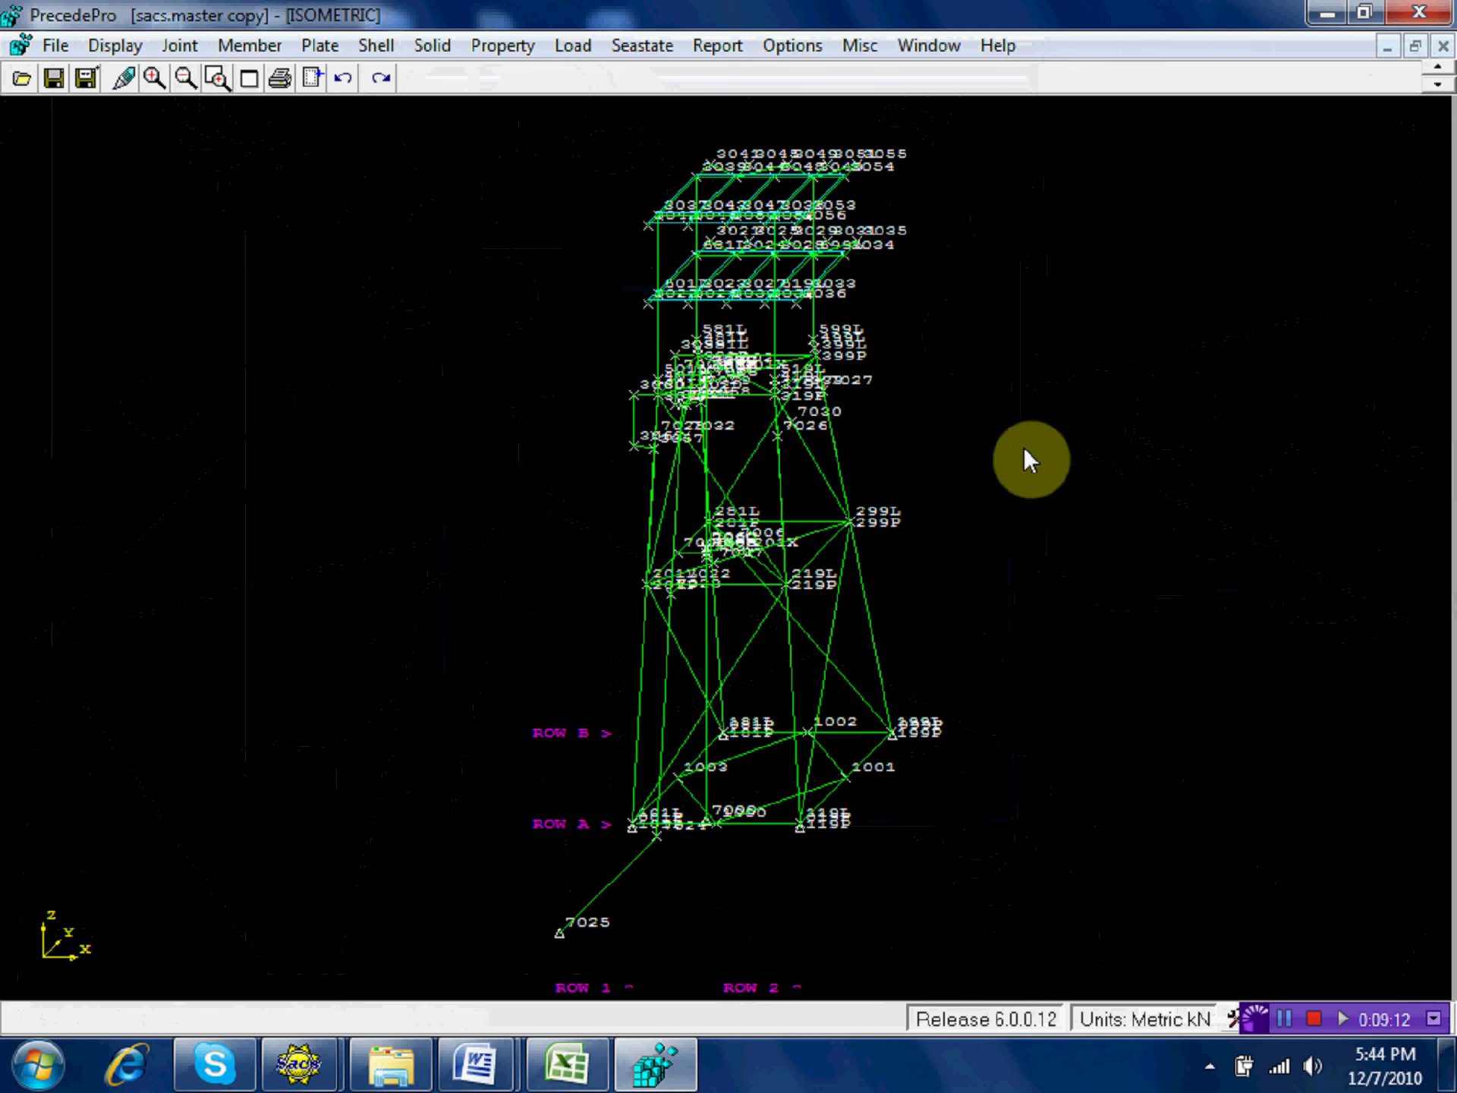
left_click(219, 78)
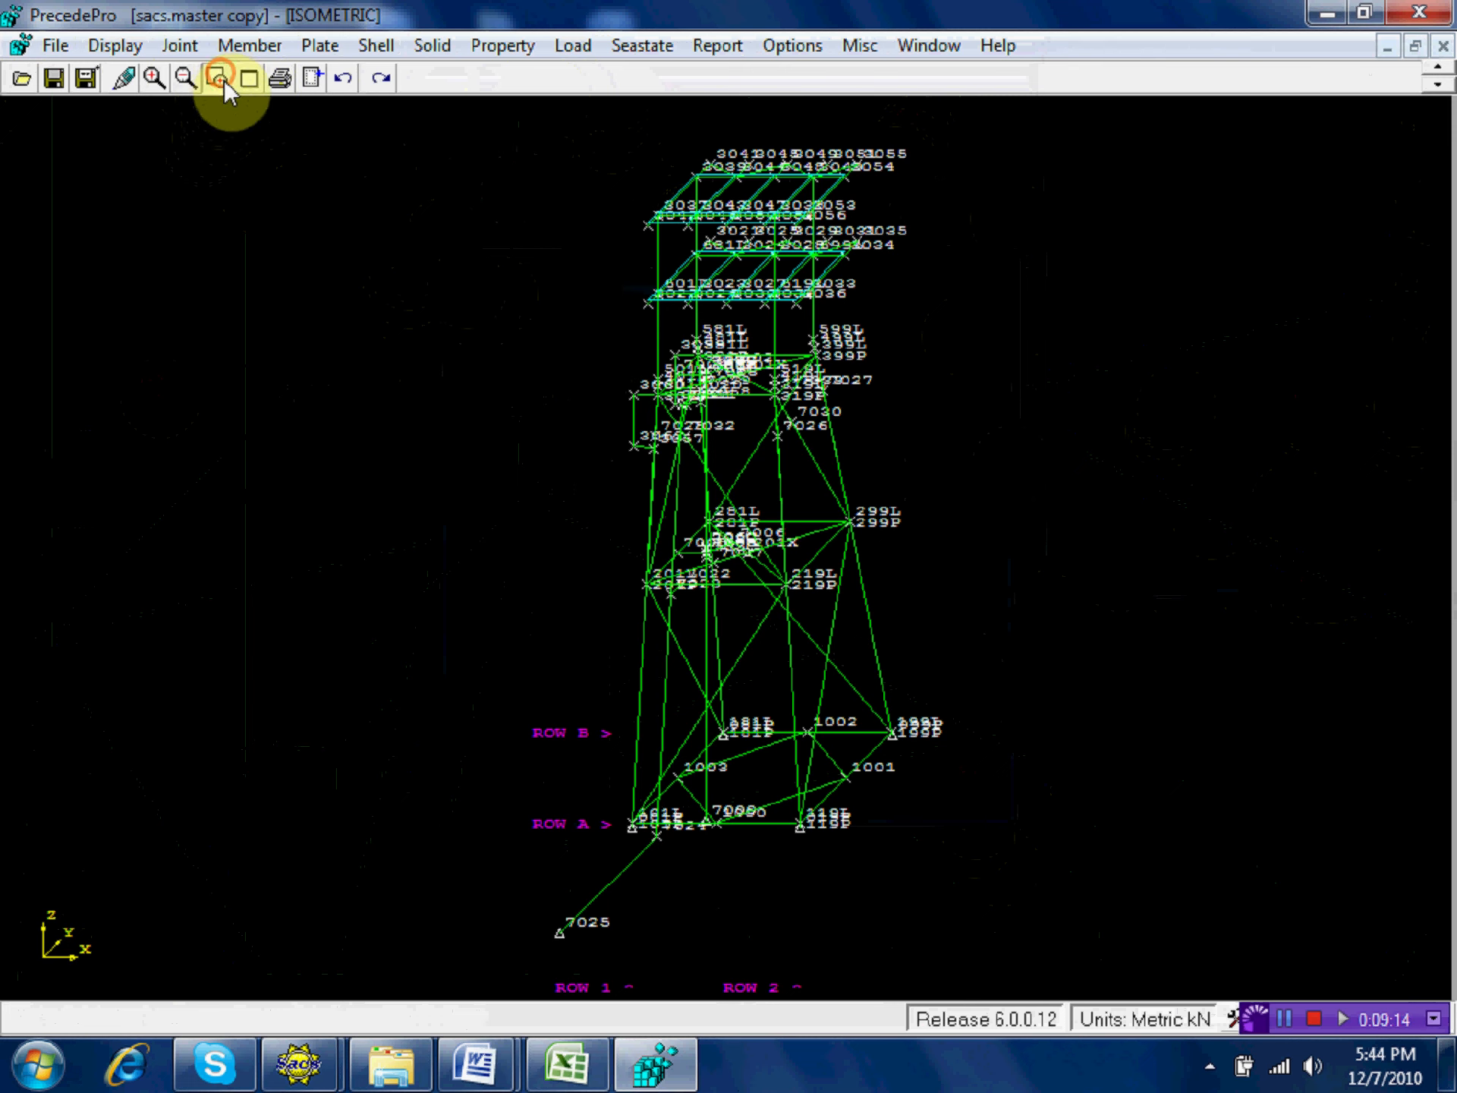
left_click(926, 471)
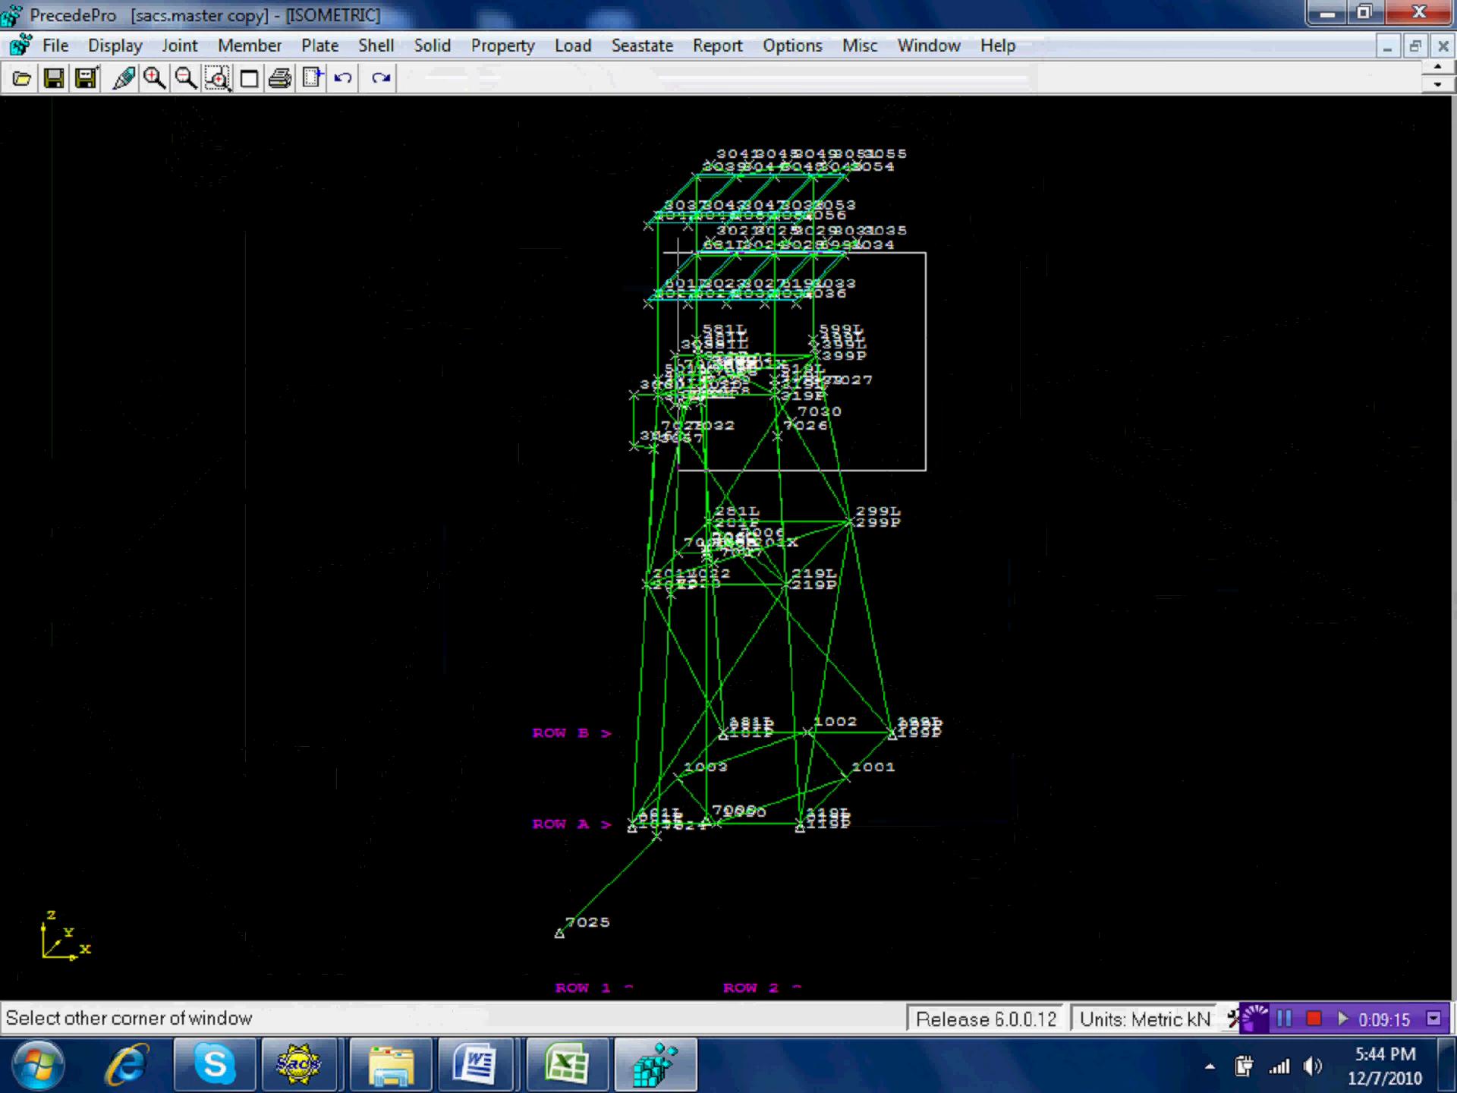
left_click(609, 185)
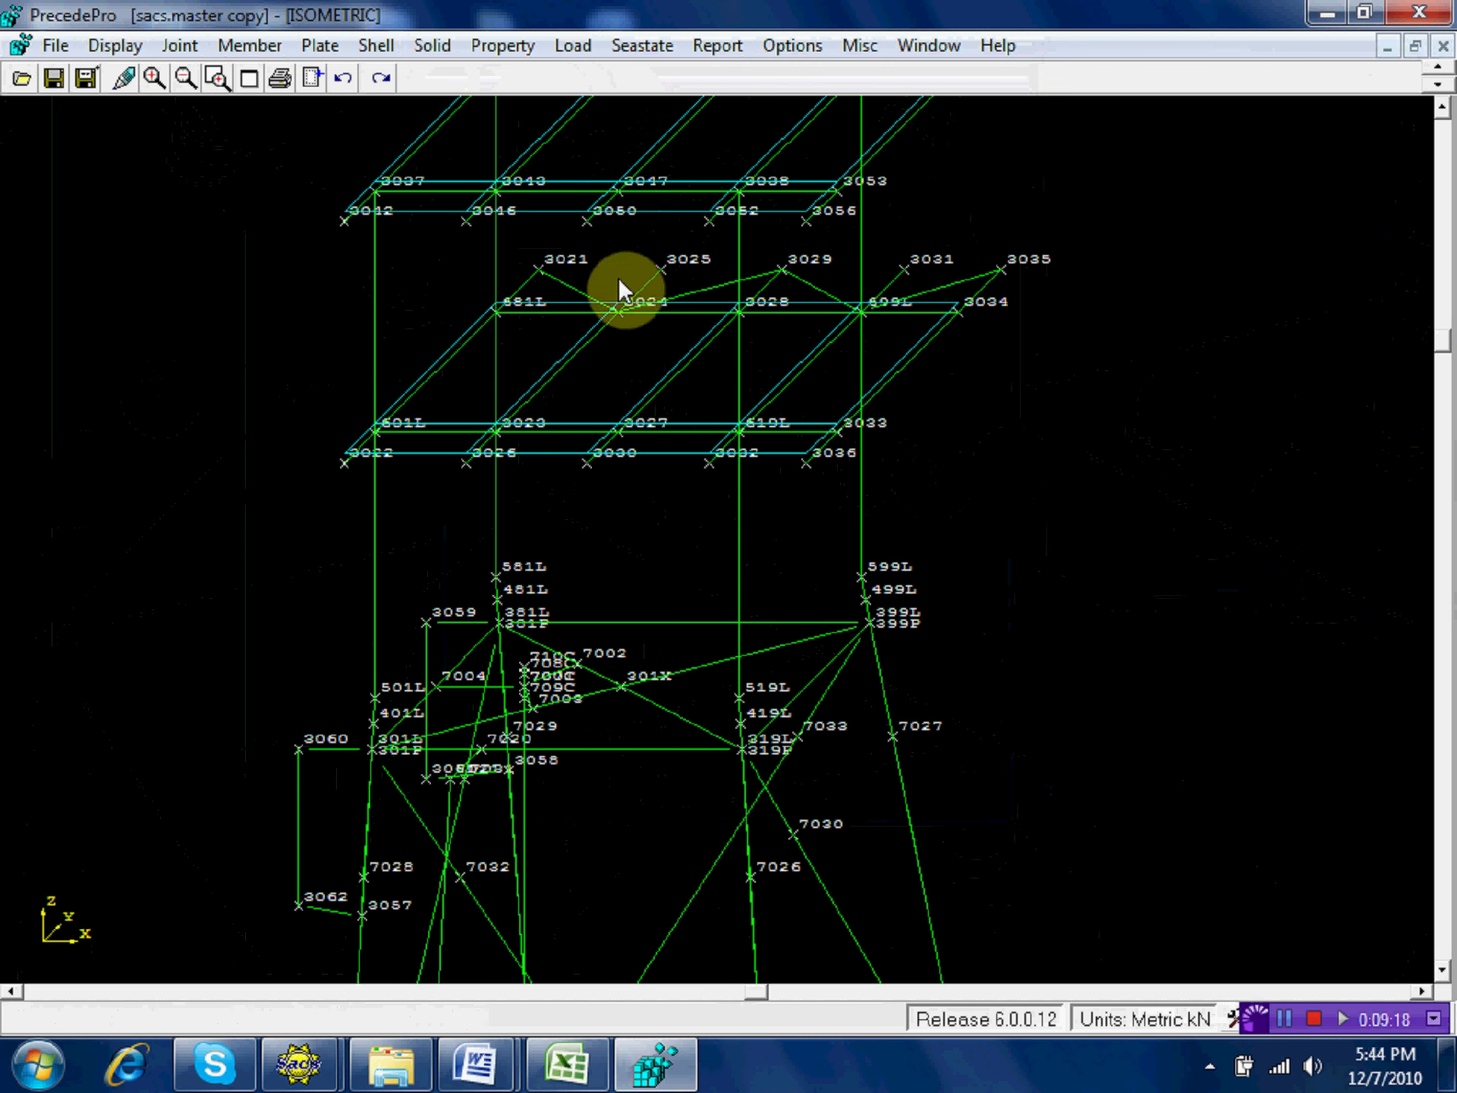
left_click(978, 856)
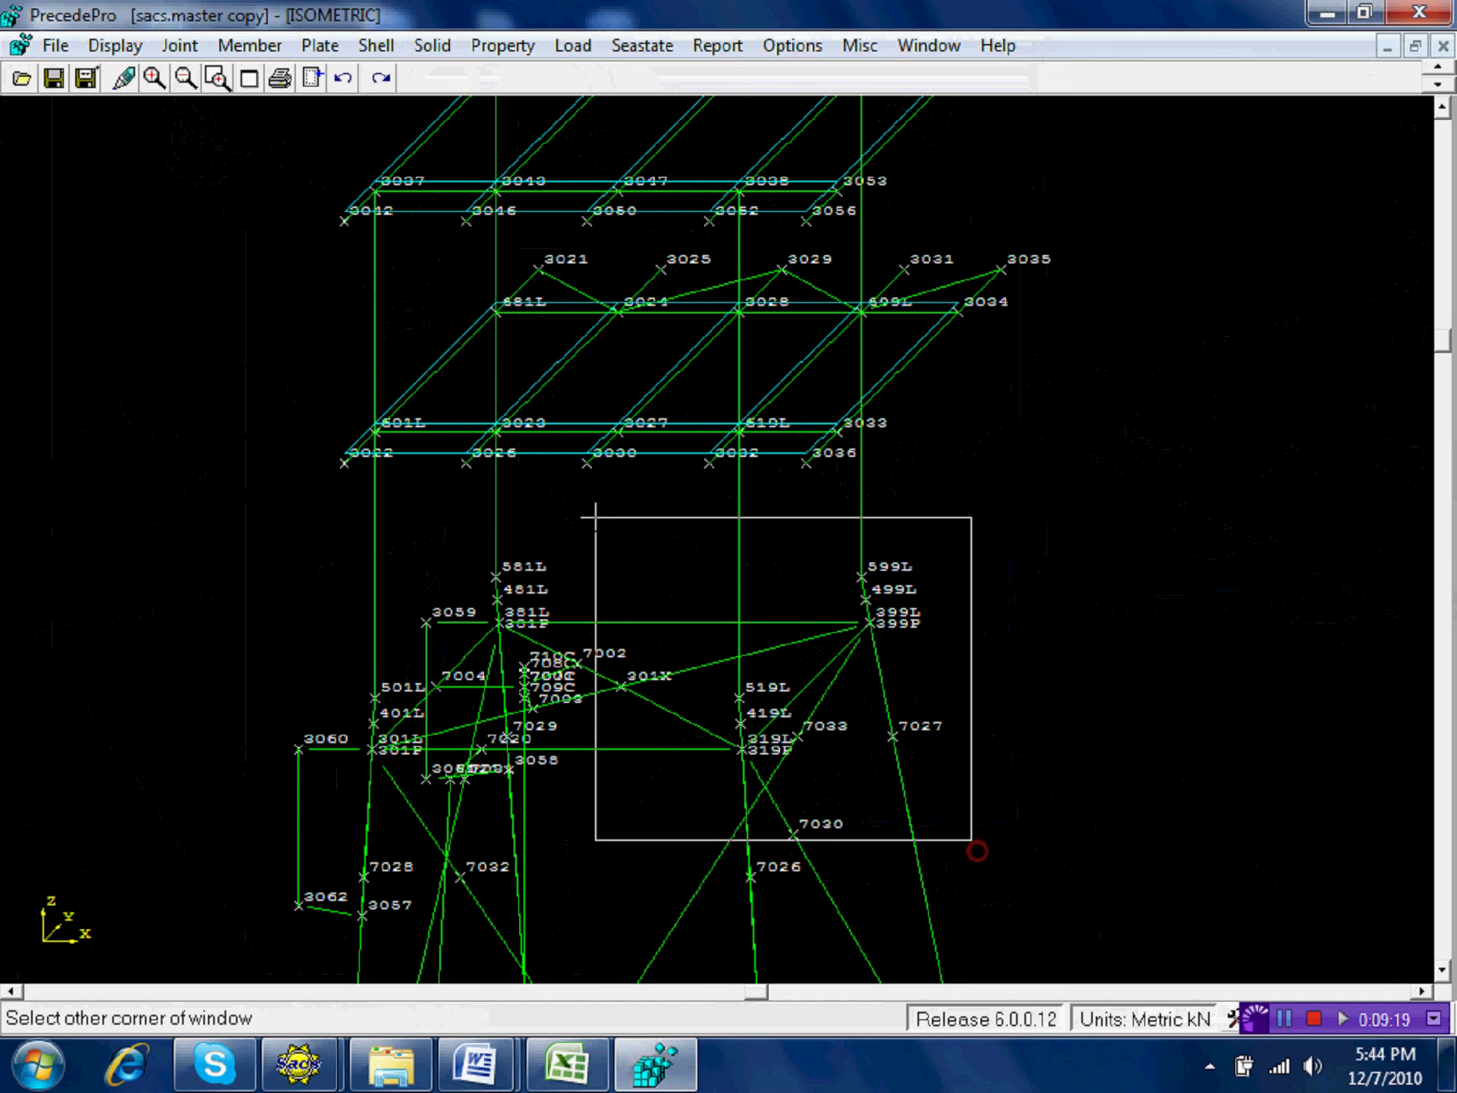
left_click(305, 261)
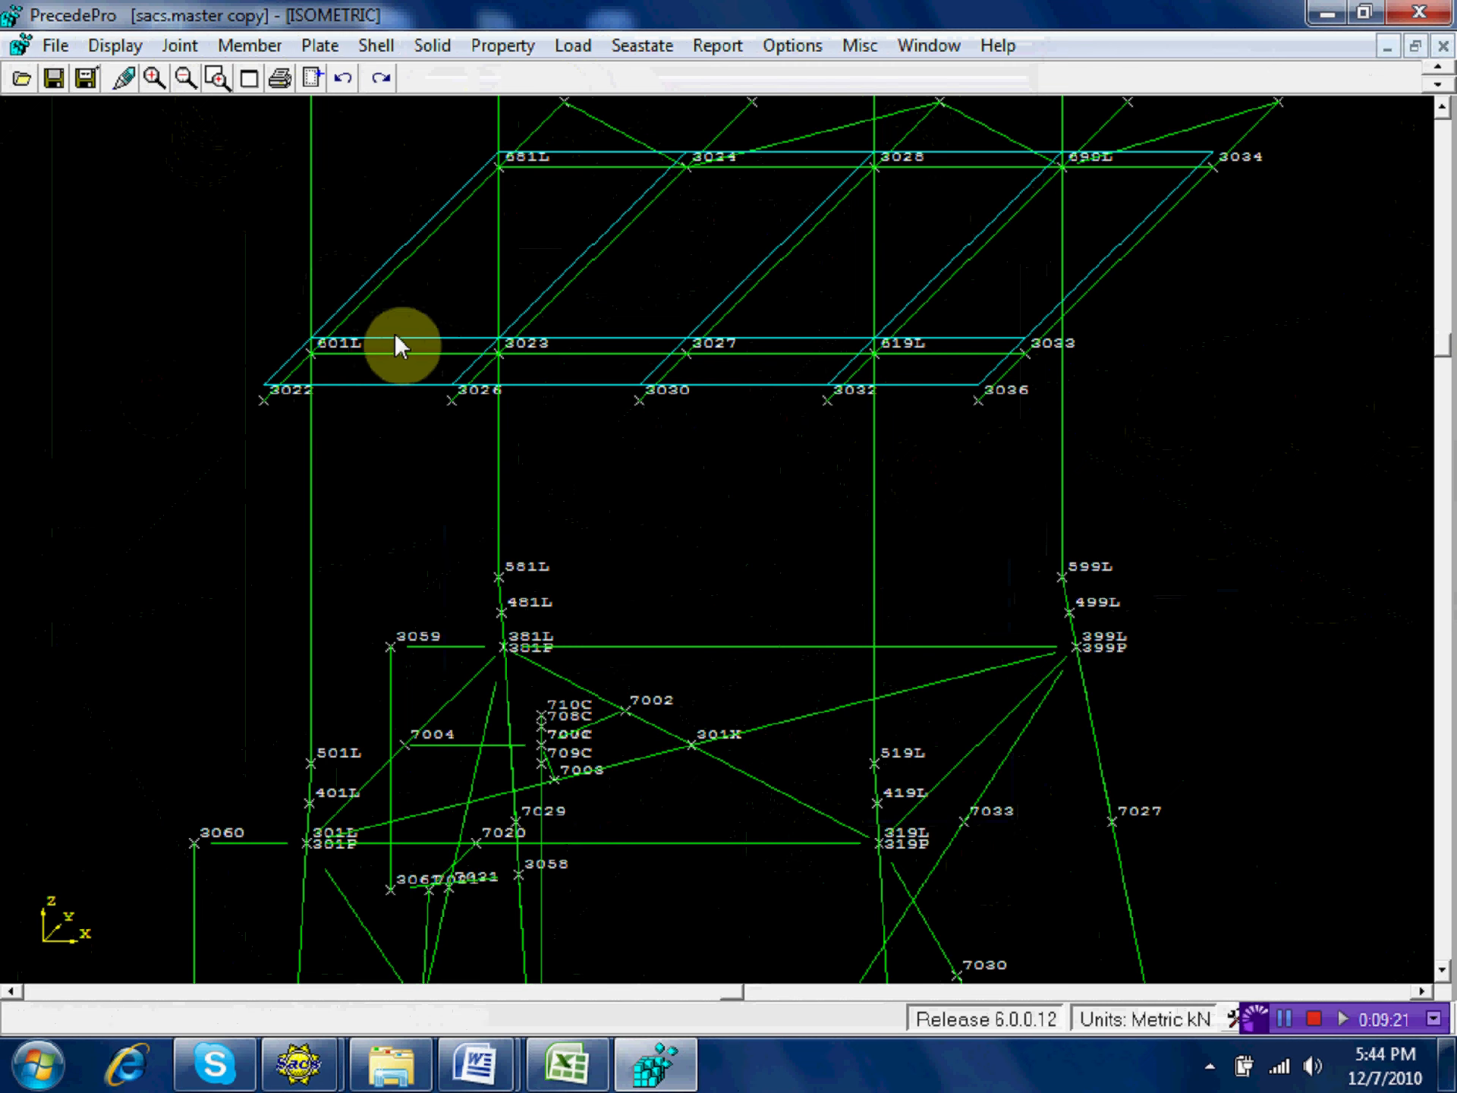
left_click(179, 45)
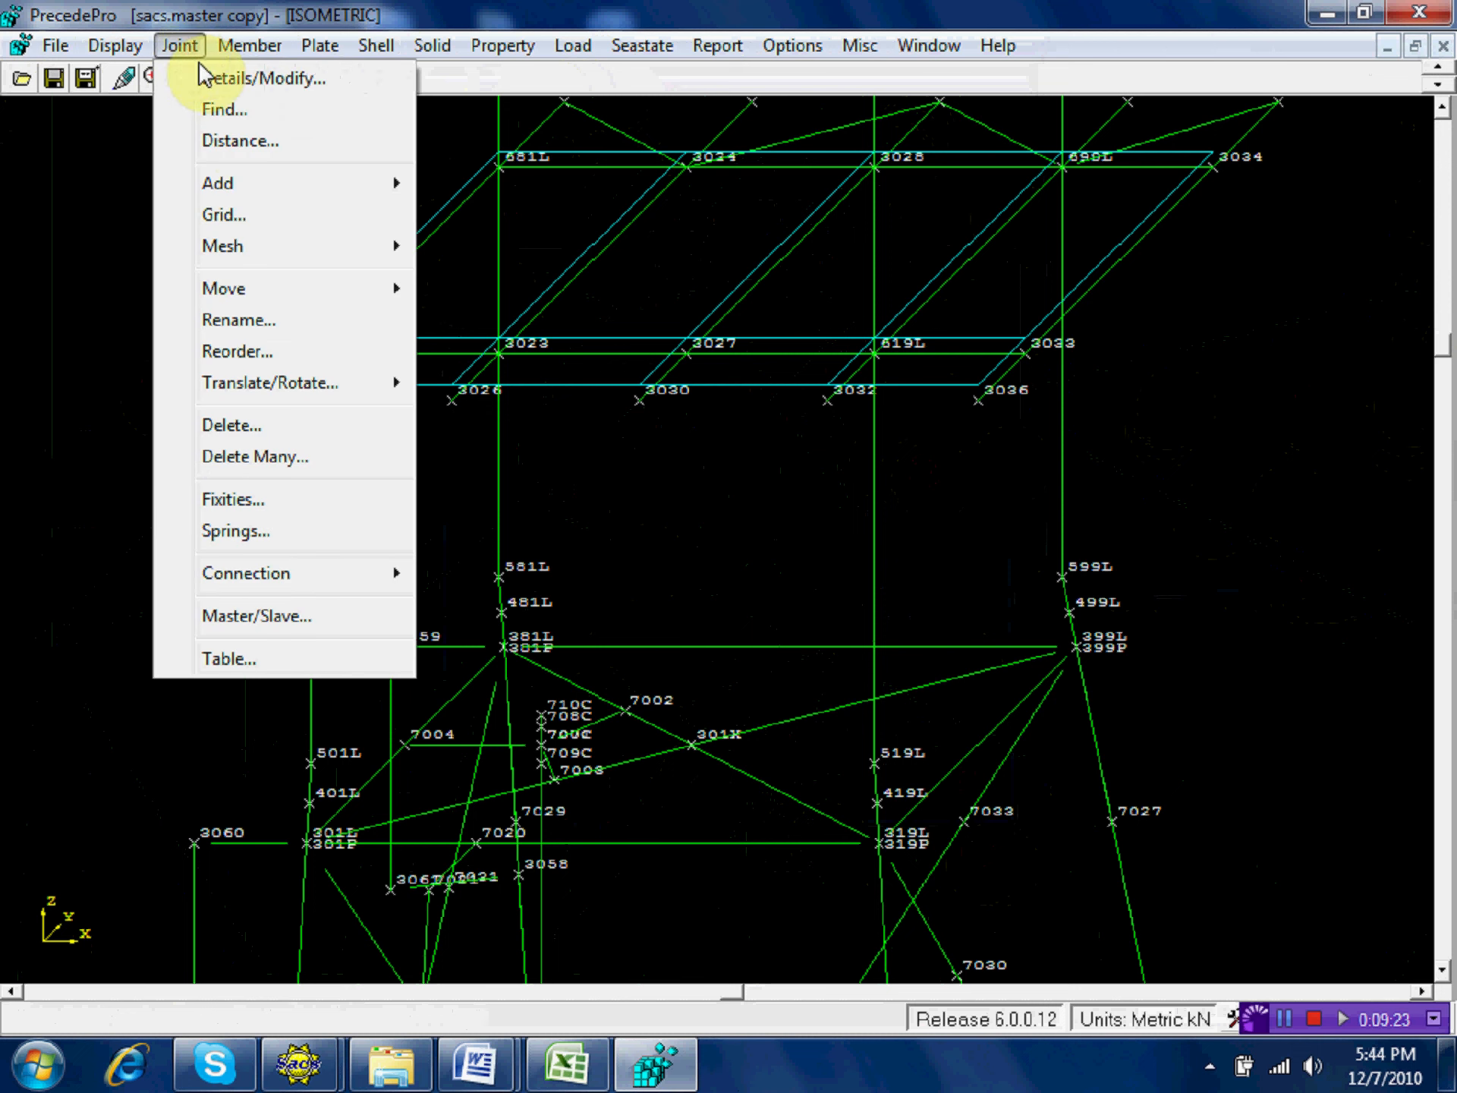
mouse_move(287, 188)
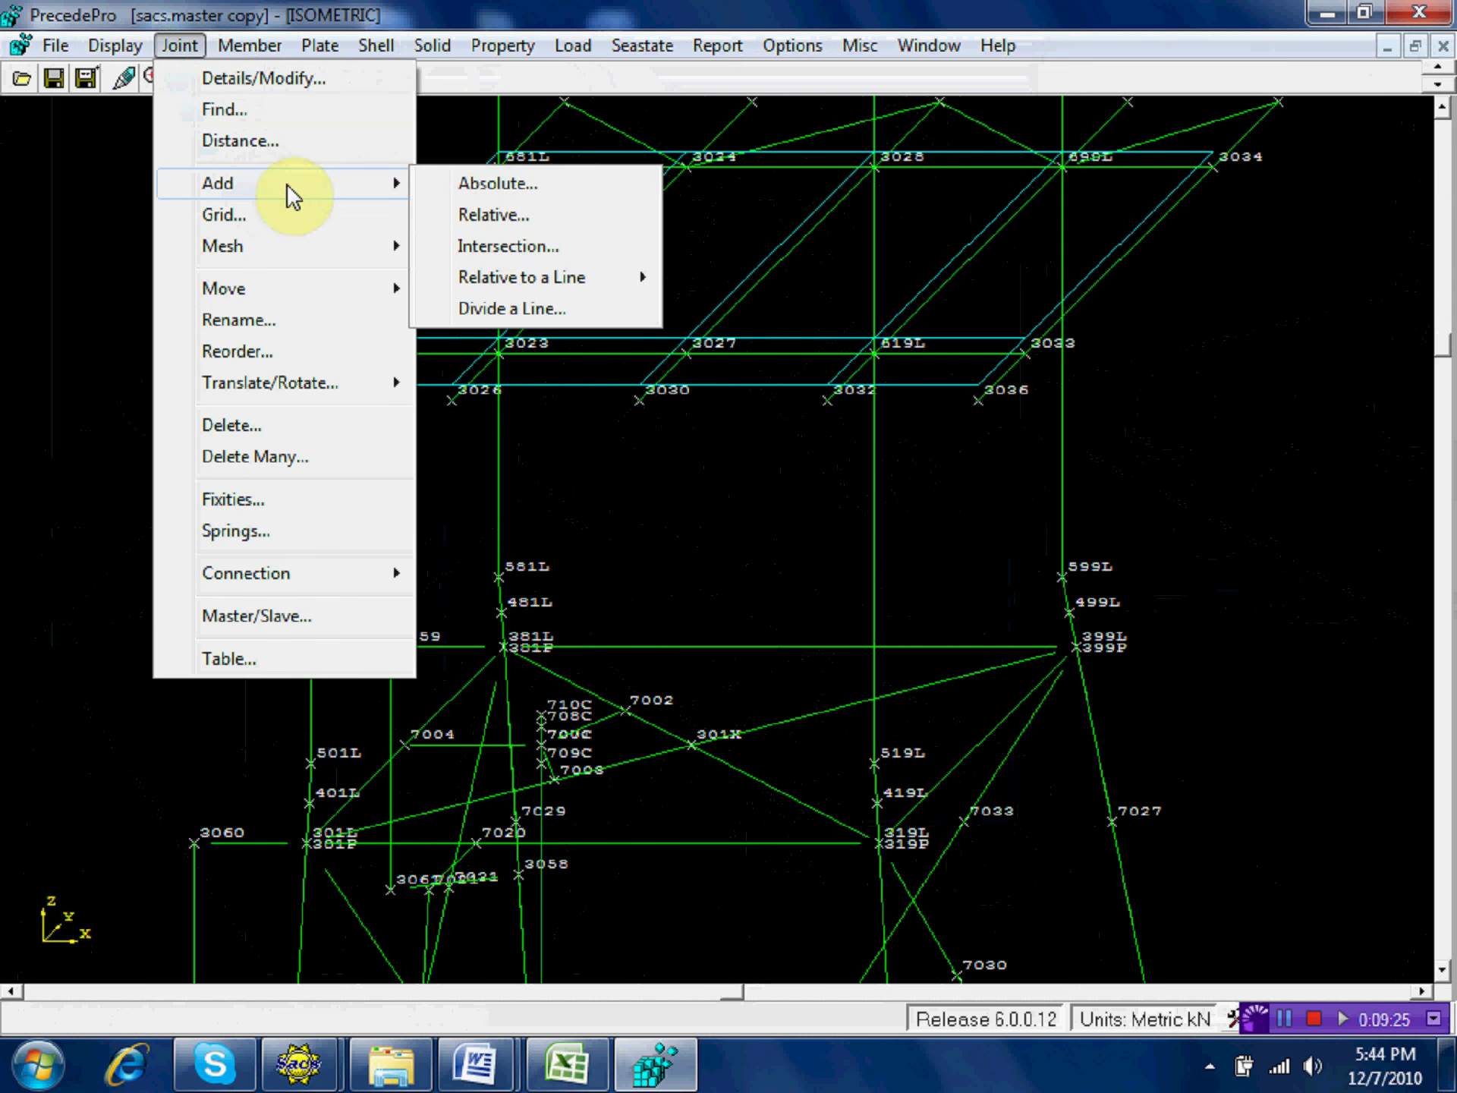
left_click(498, 216)
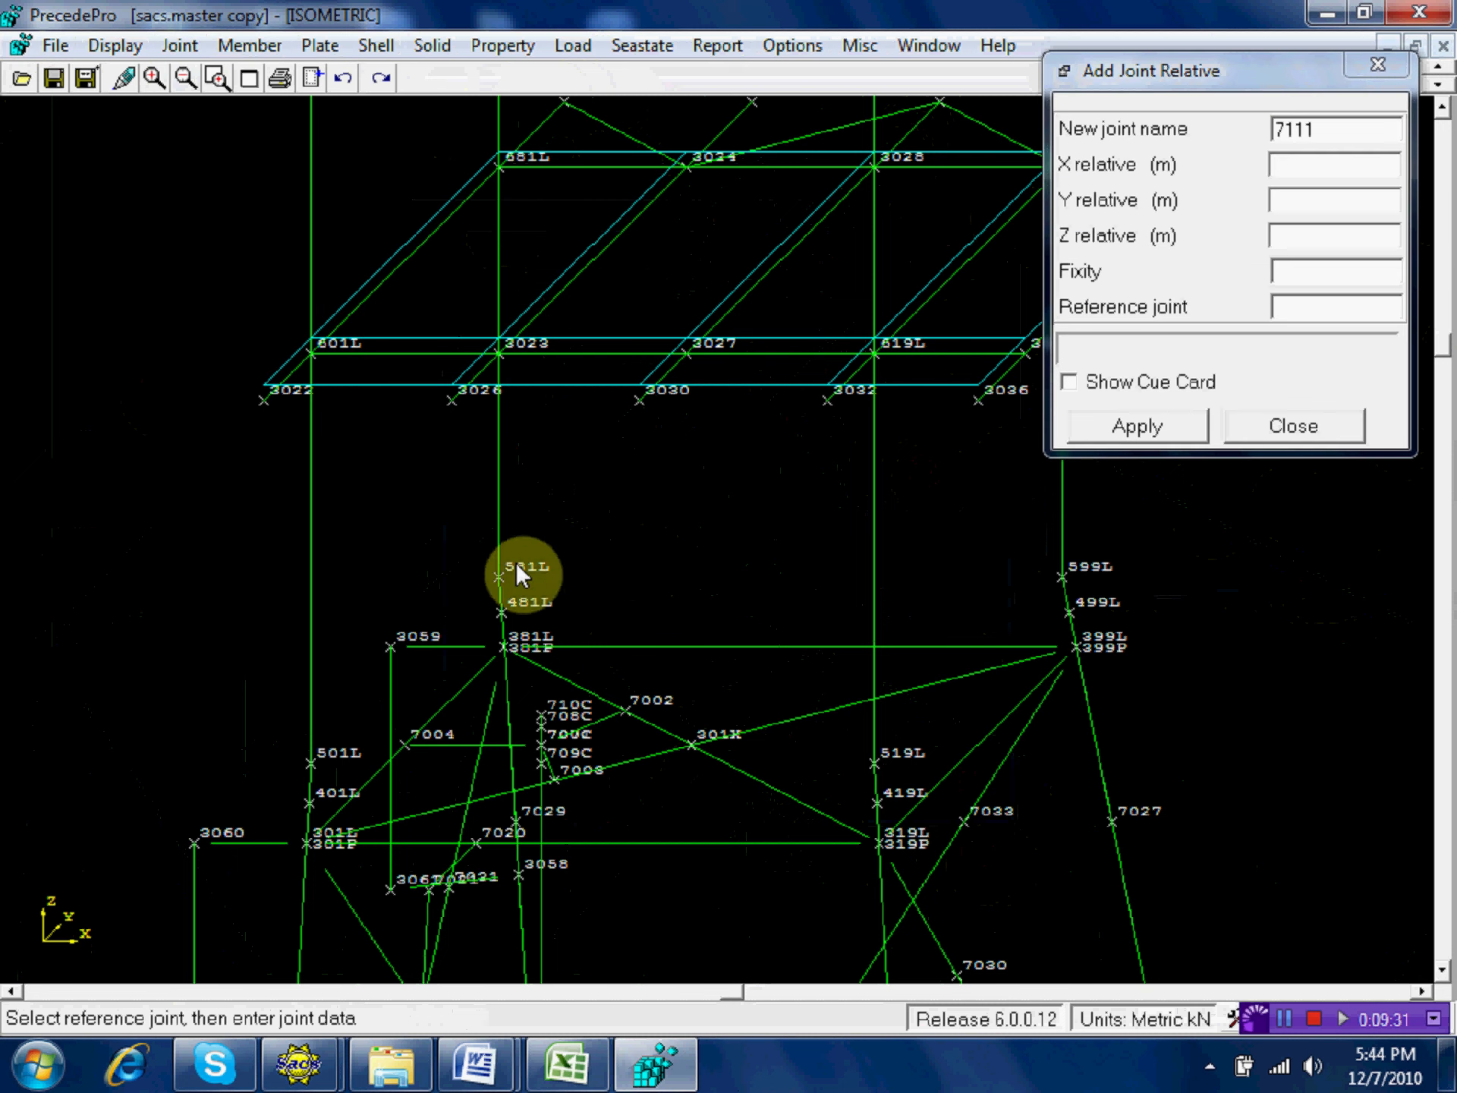
left_click(550, 745)
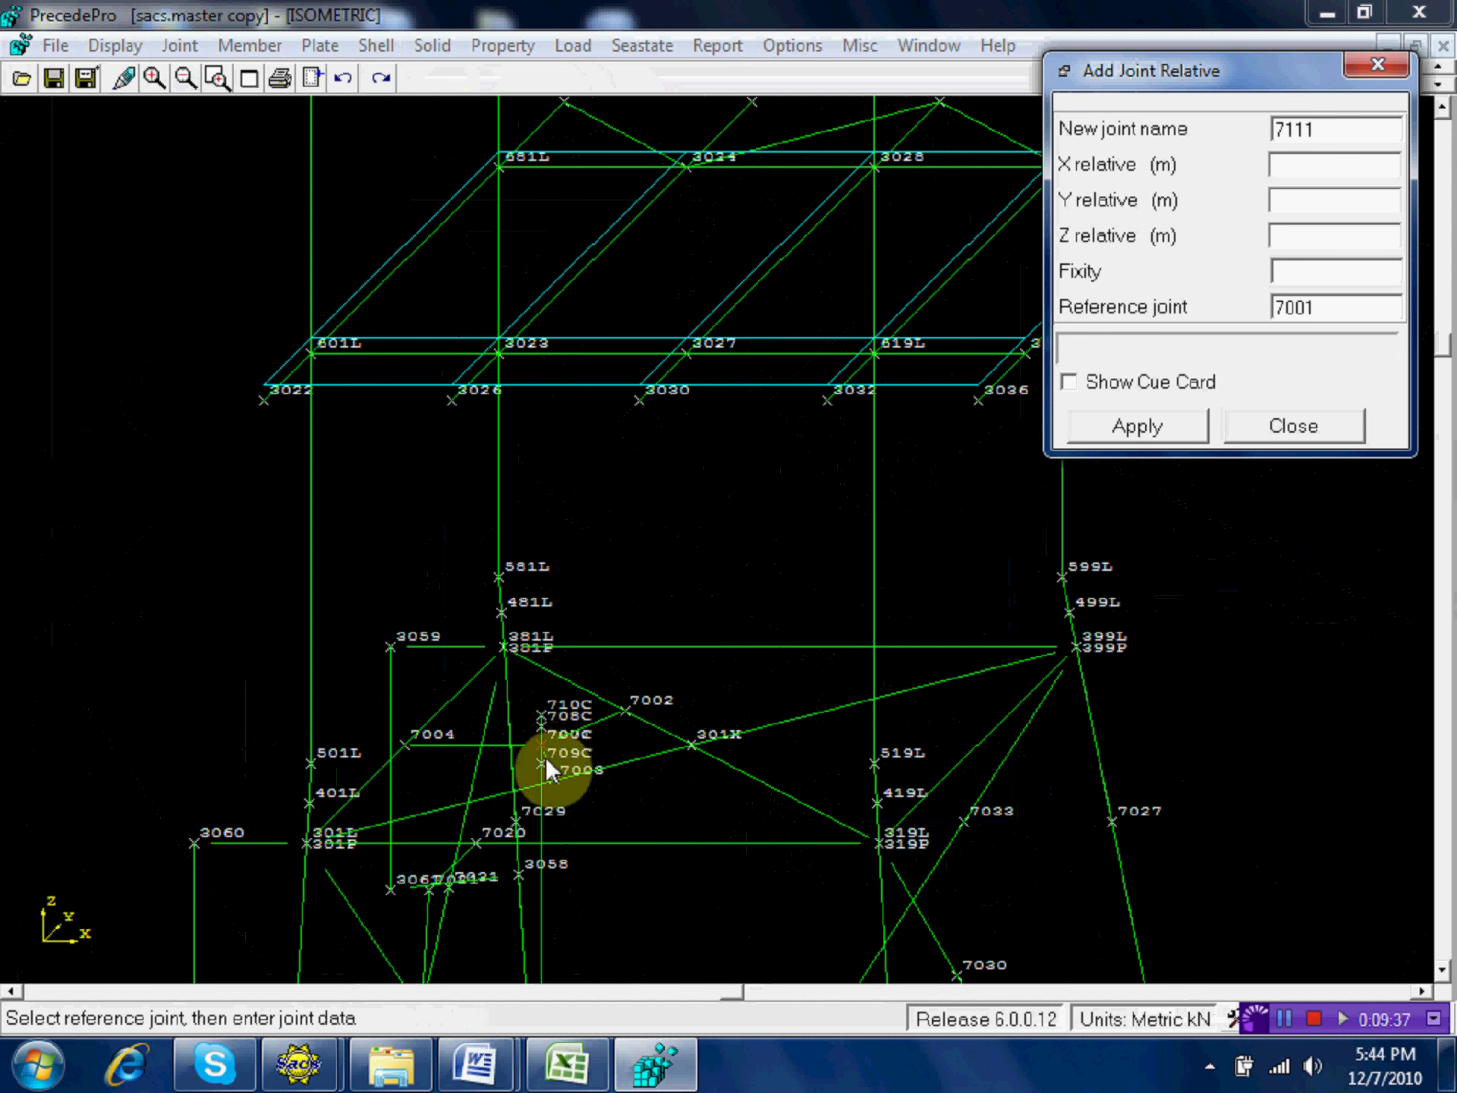
left_click(1296, 237)
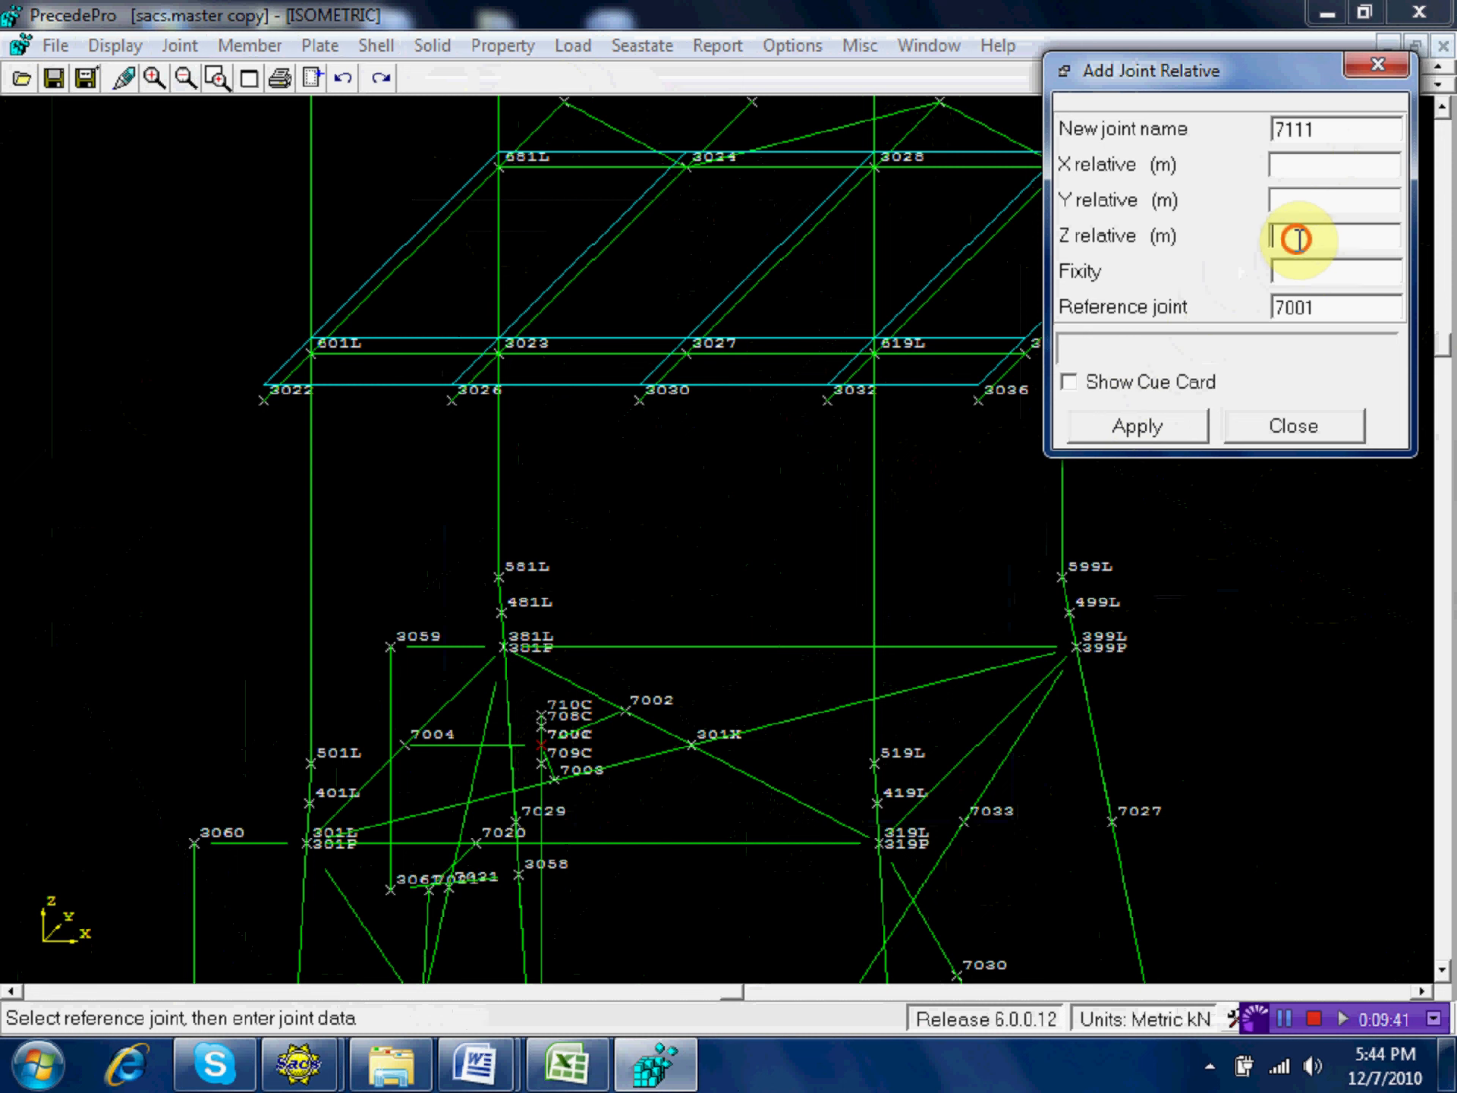
type("10.")
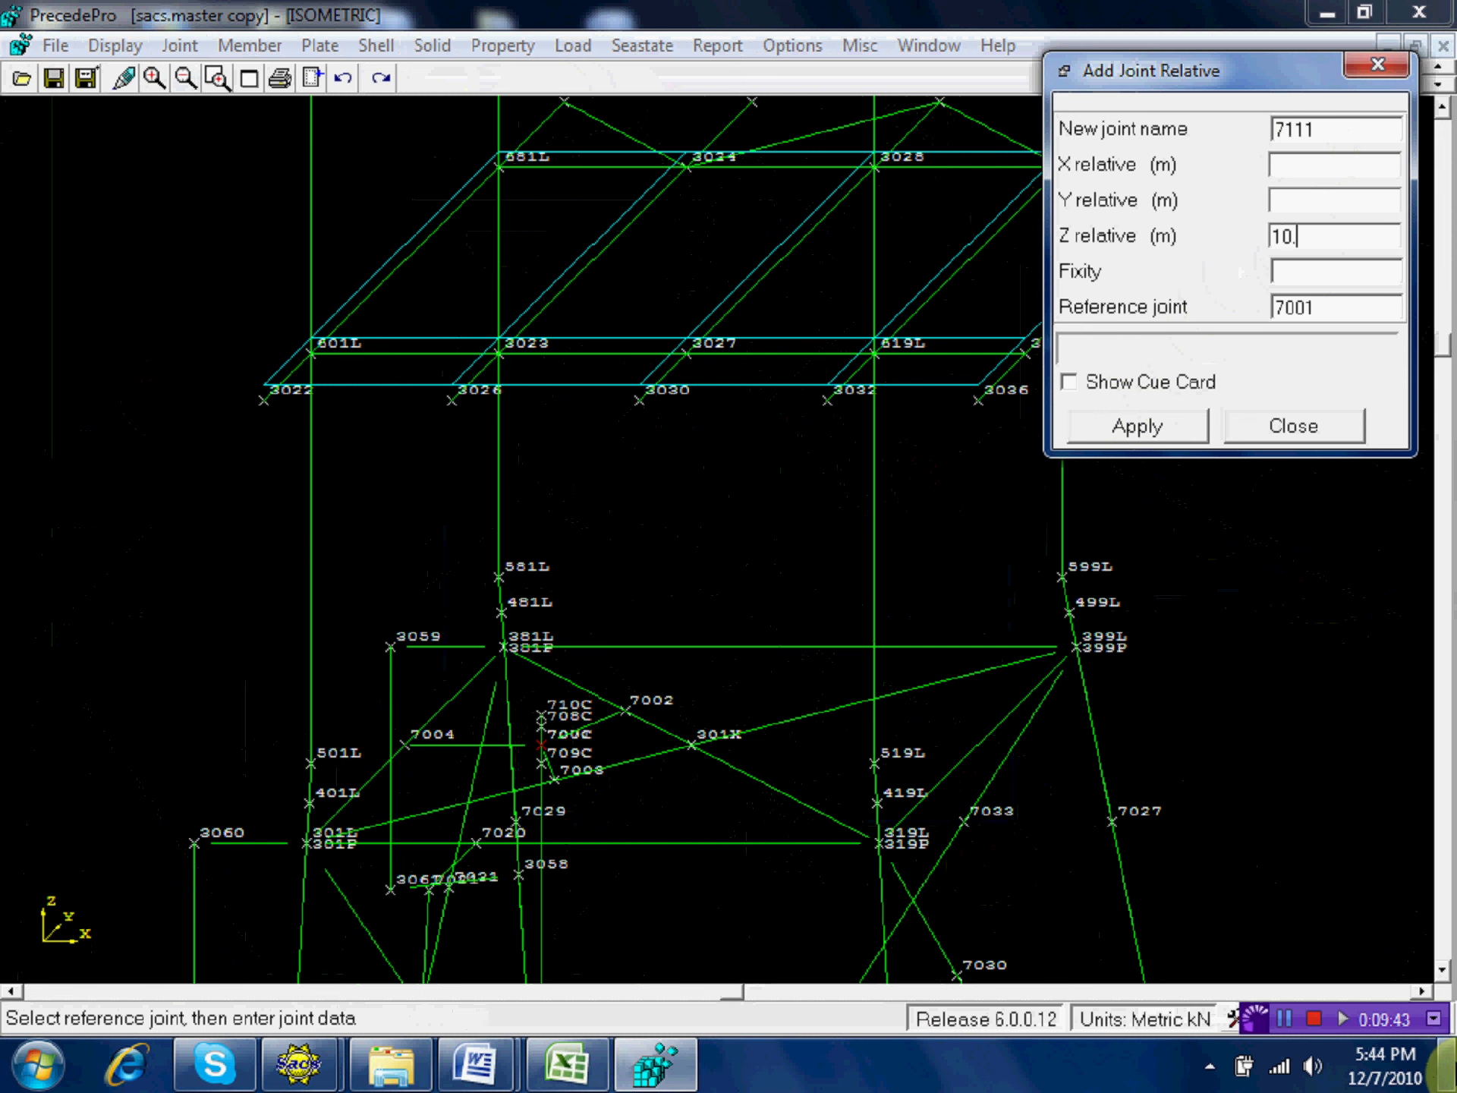
mouse_move(1446, 1066)
type(".0")
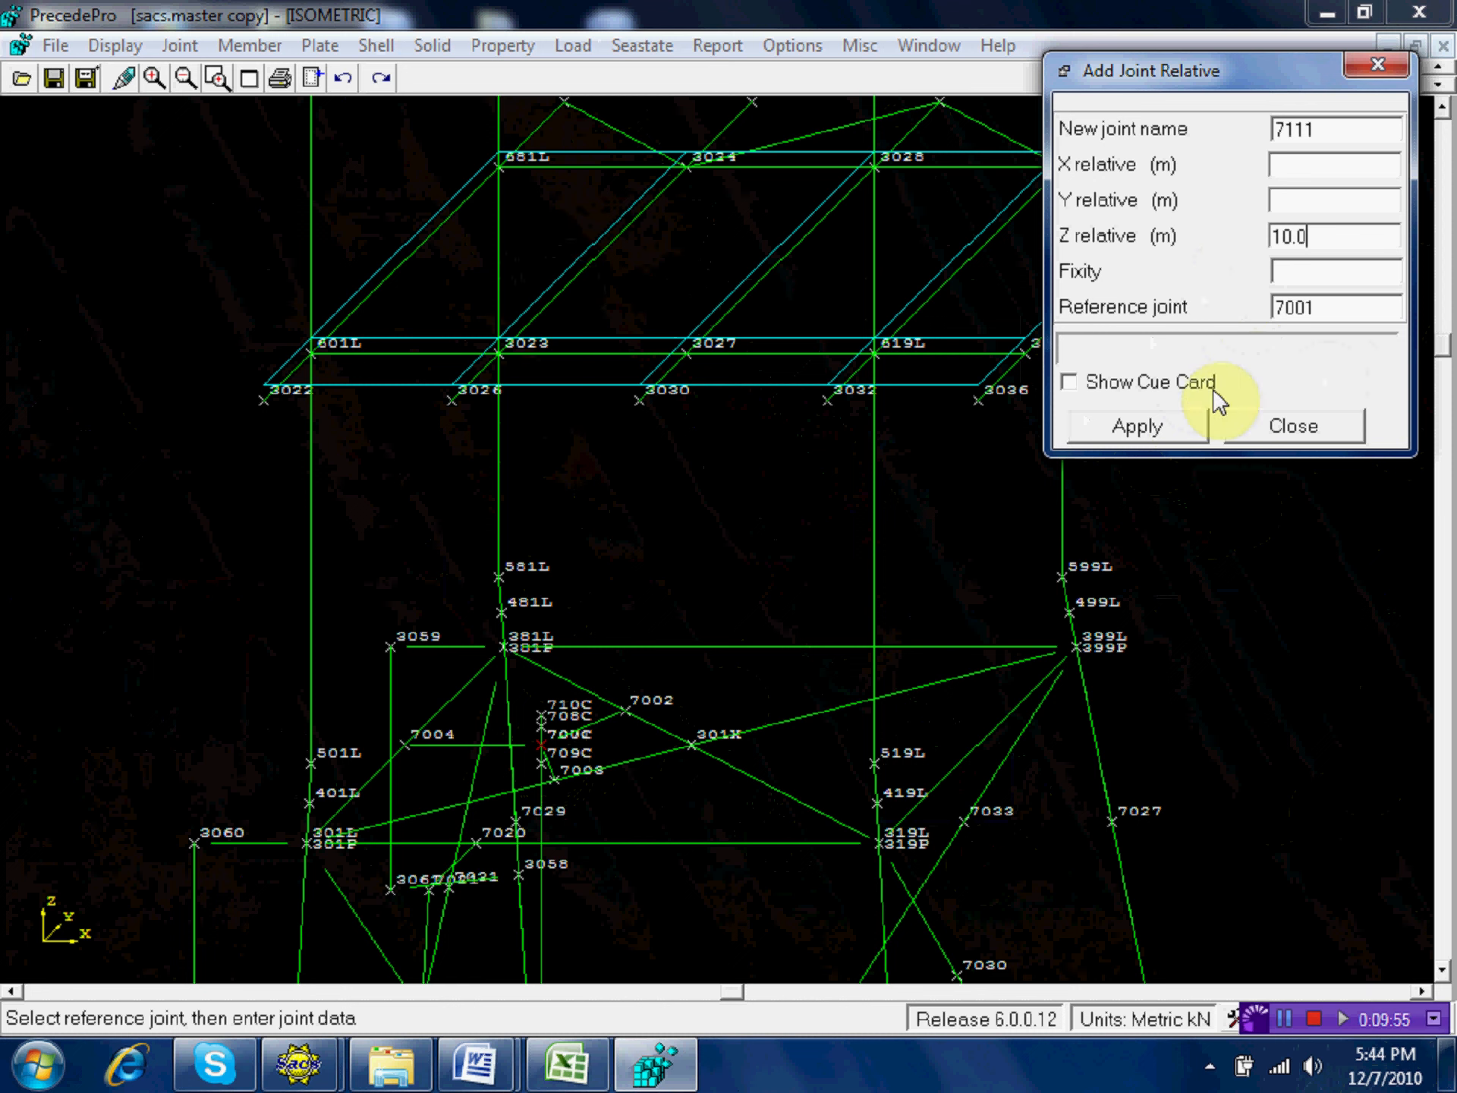
left_click(1172, 431)
left_click(1272, 429)
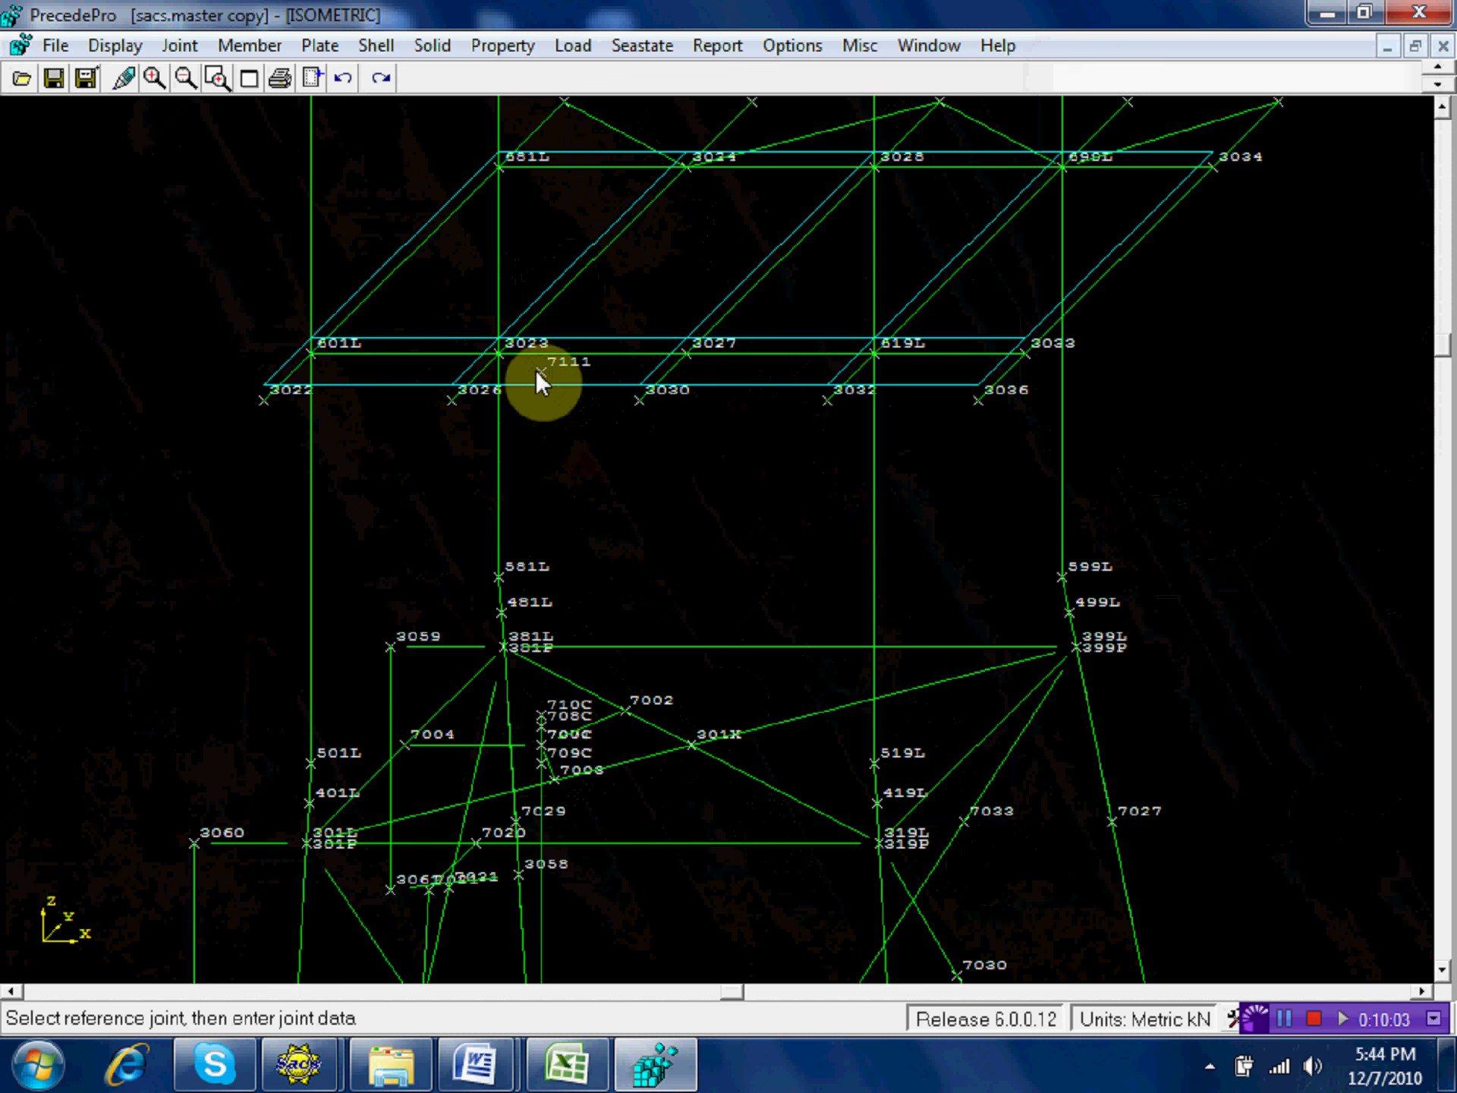
Set the Z coordinate of joint 7111 to 15.000 m.
left_click(196, 48)
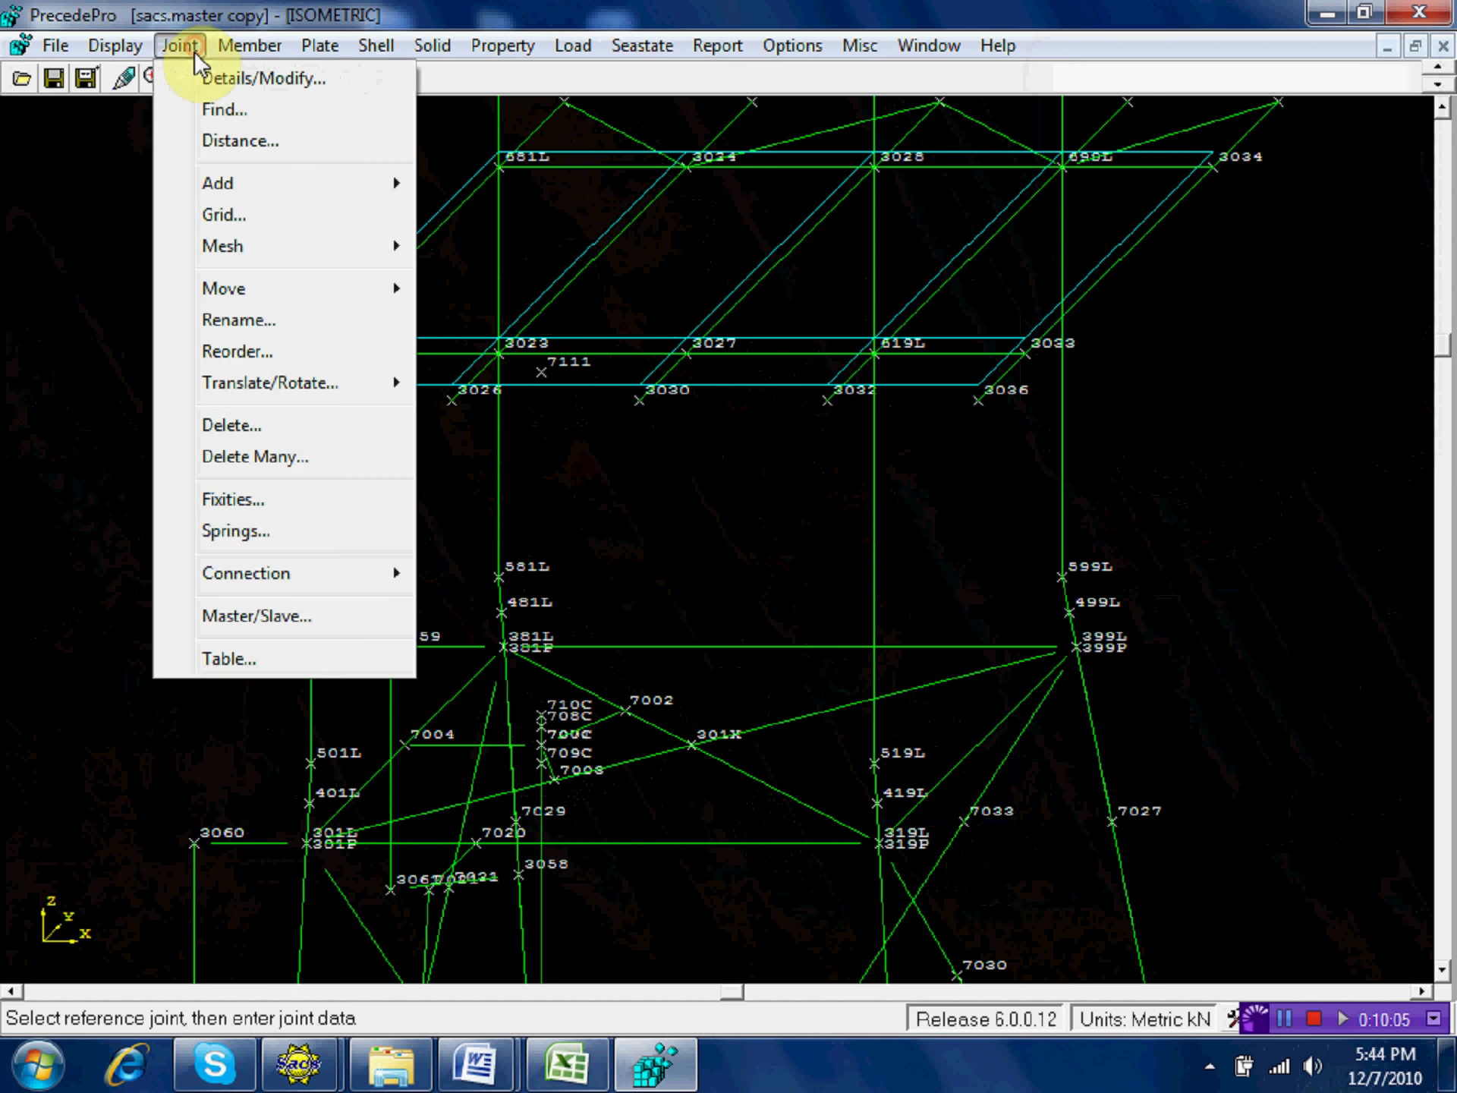
left_click(216, 79)
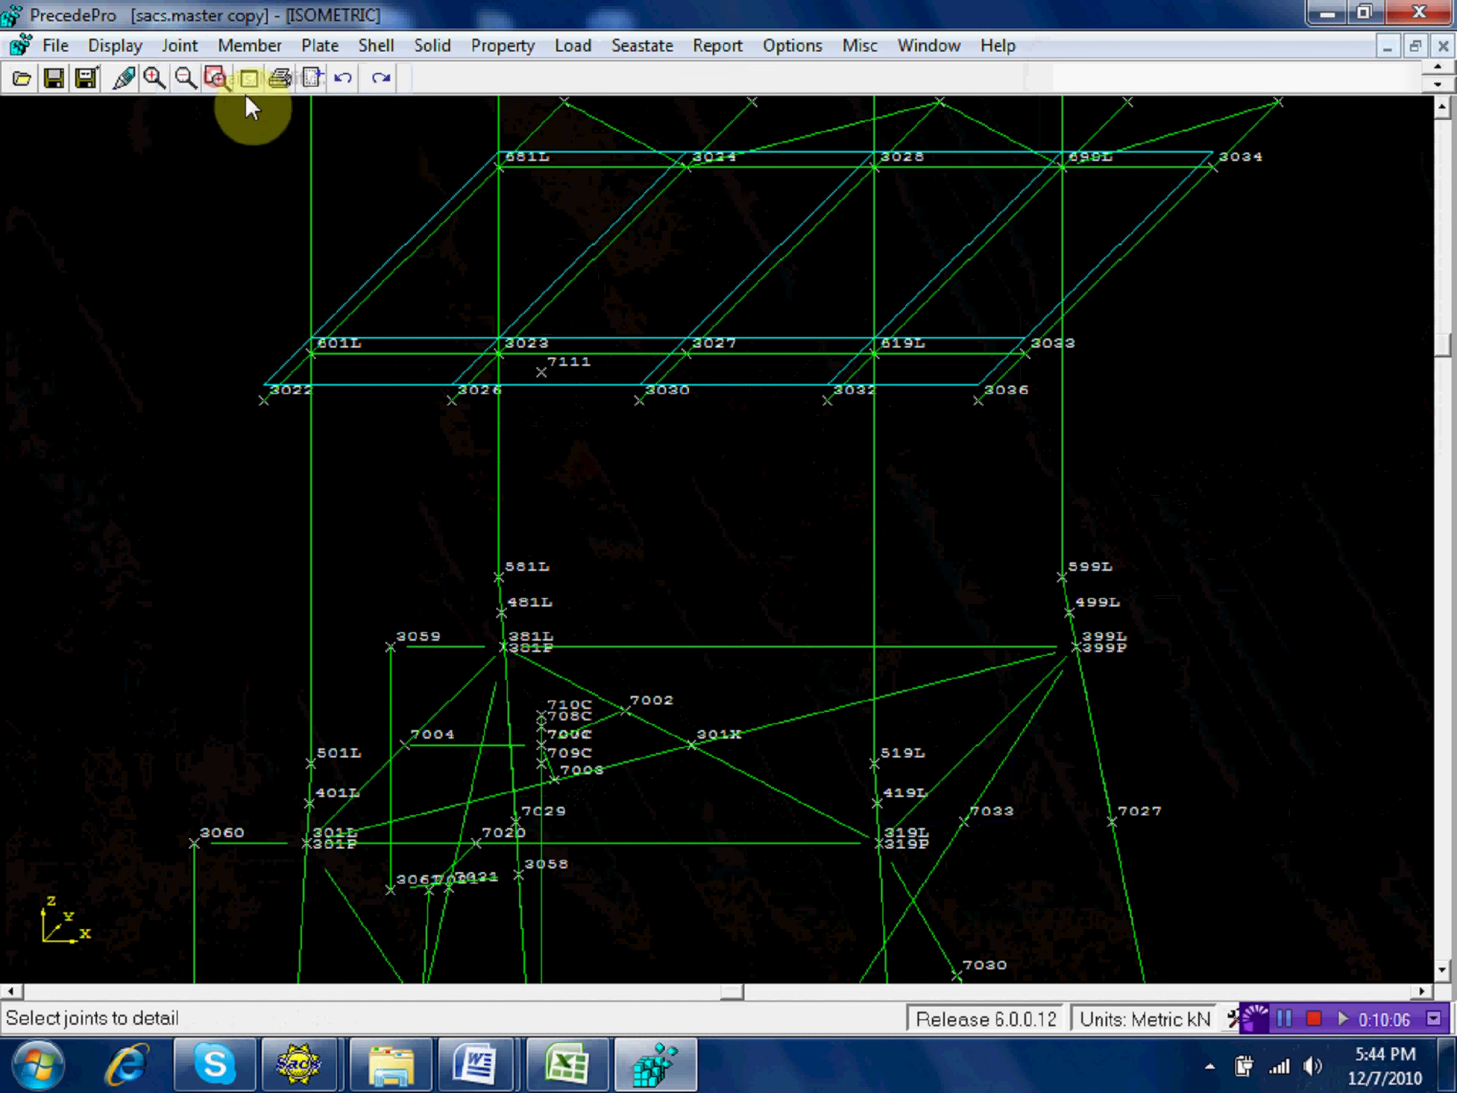
left_click(499, 352)
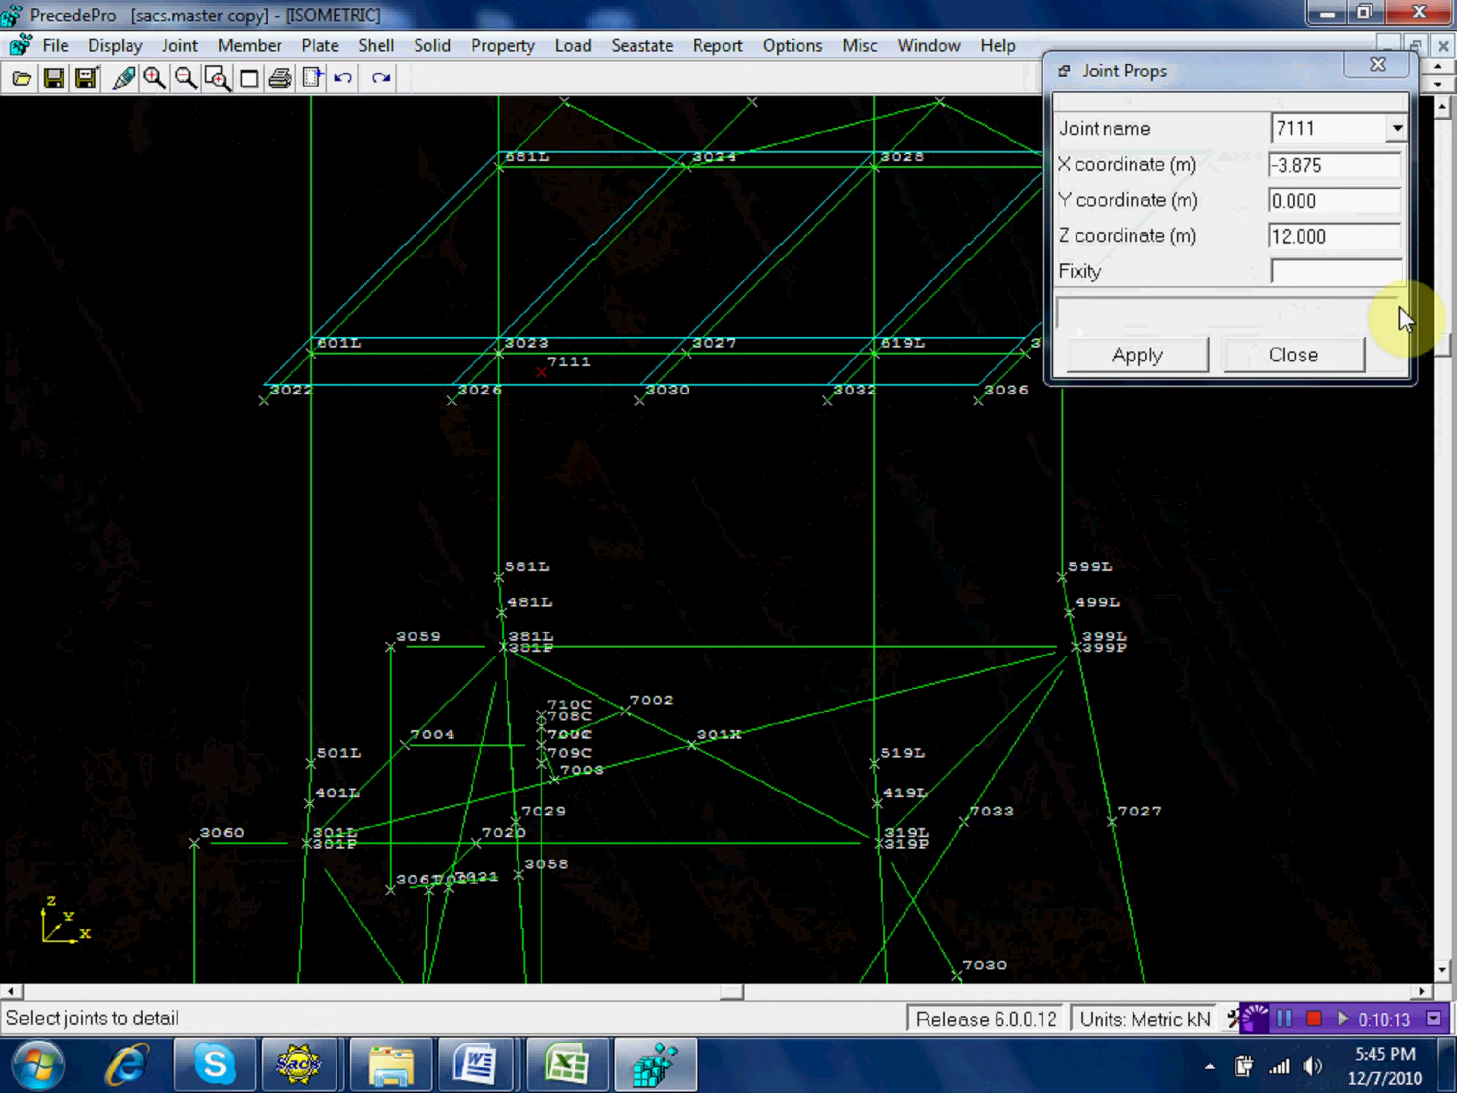
left_click(1297, 238)
left_click(1294, 240)
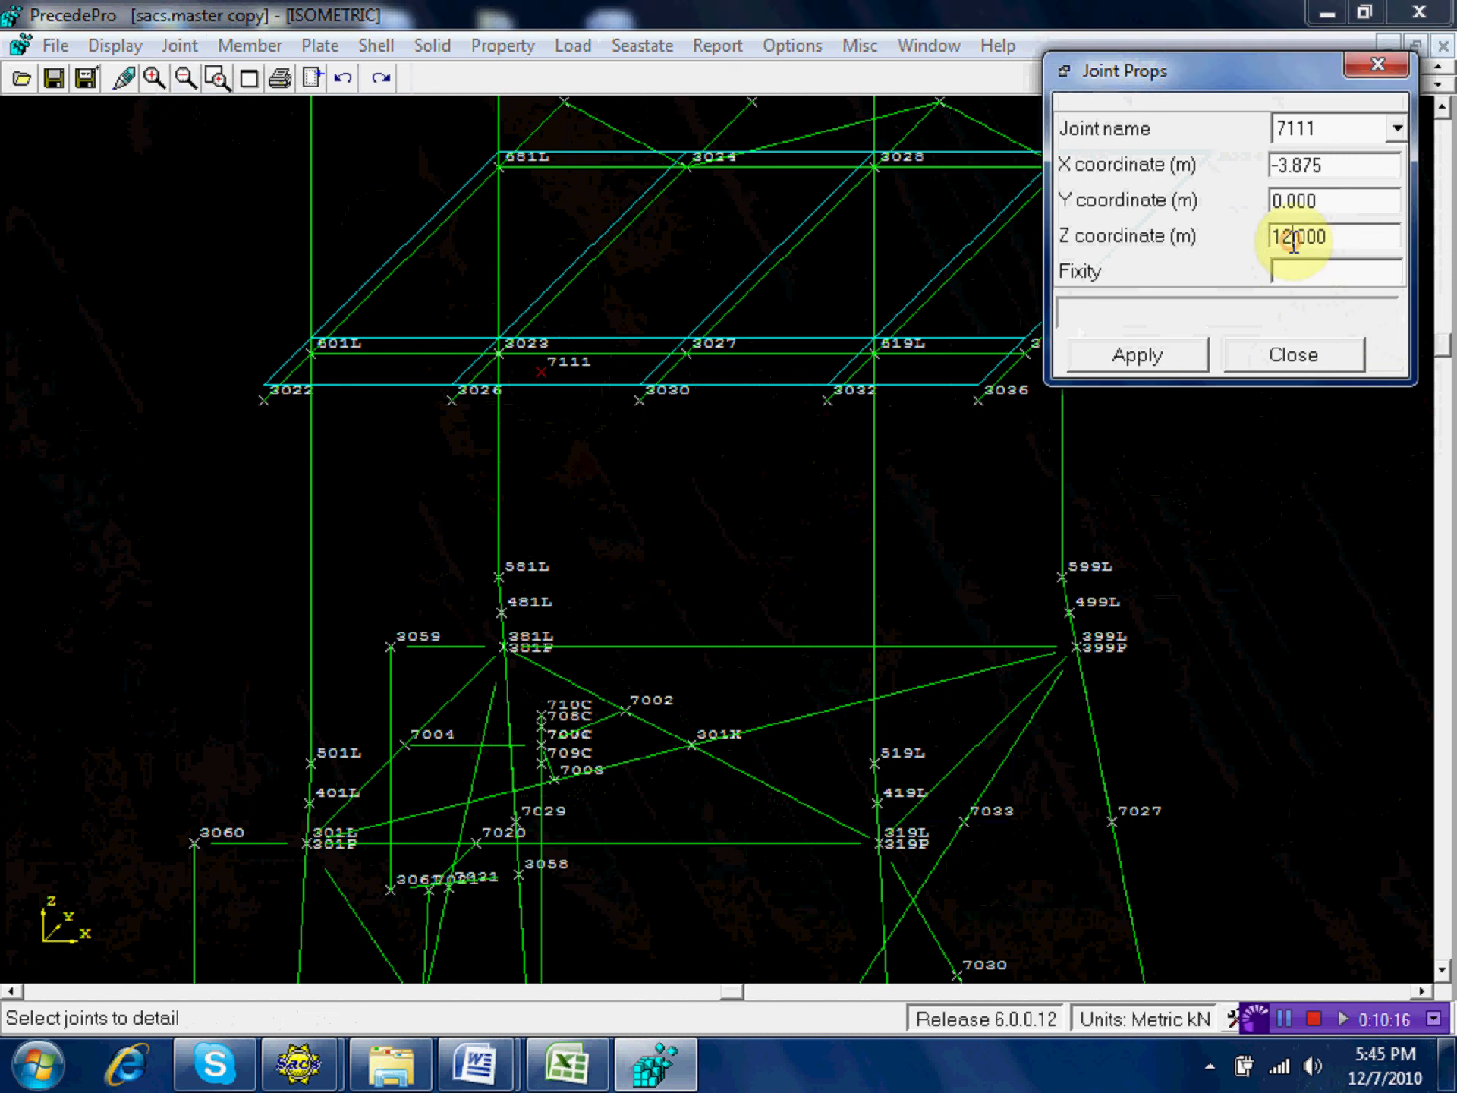
left_click_drag(1291, 240, 1279, 237)
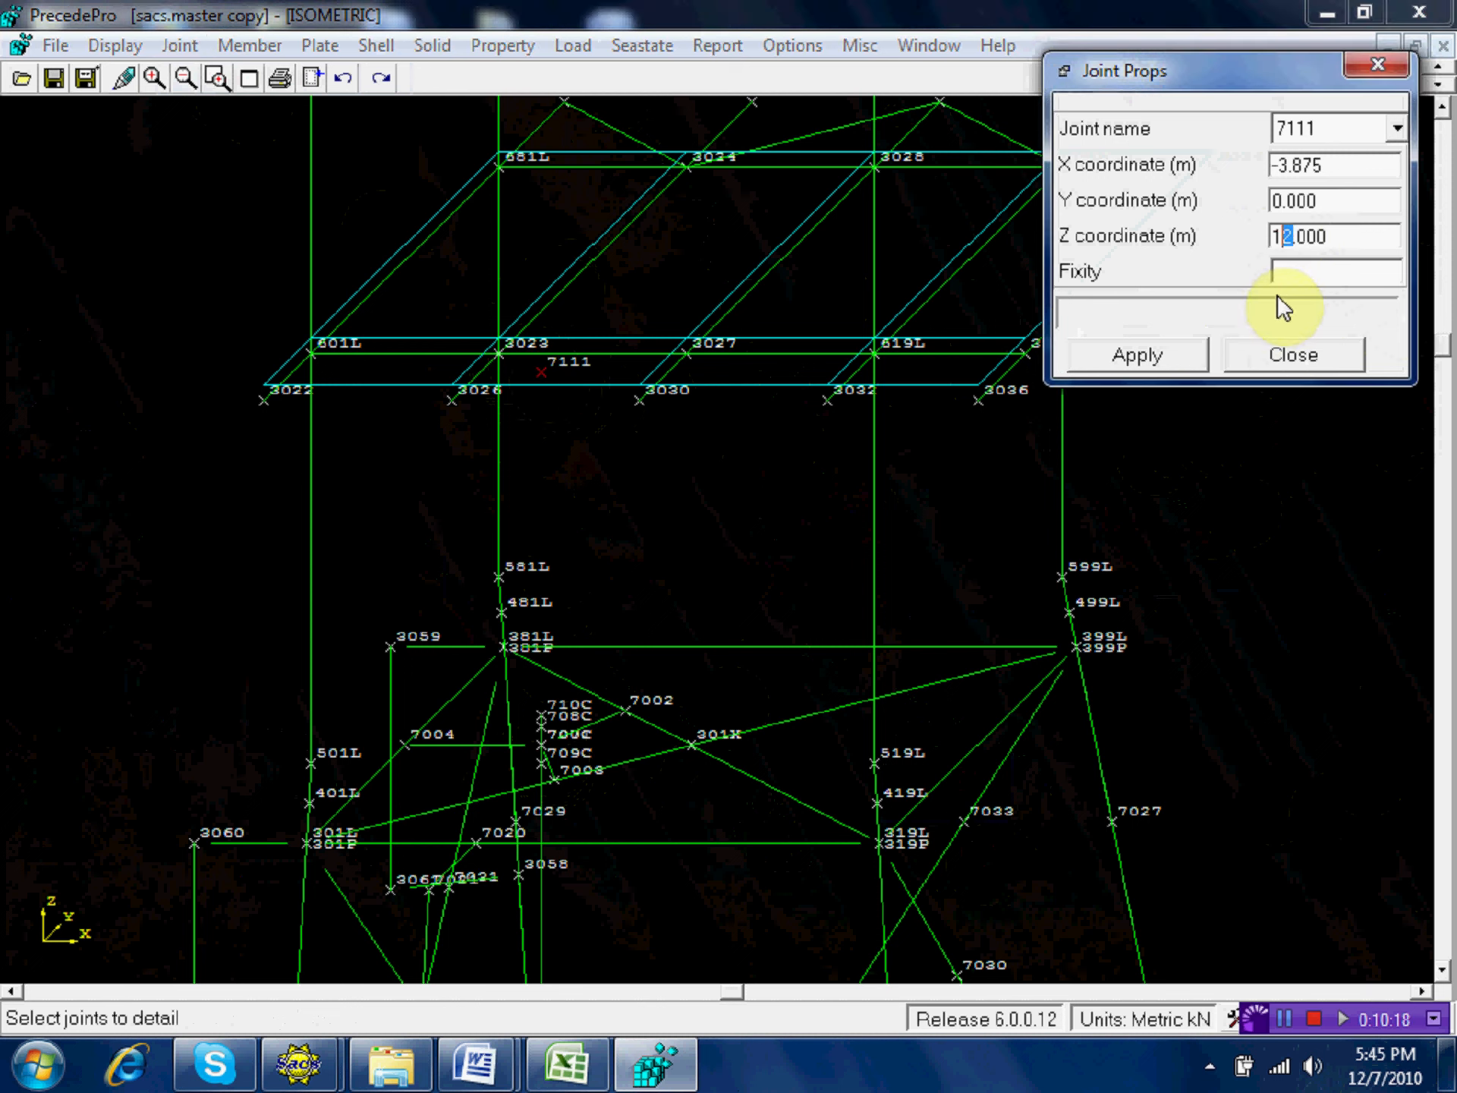
type("5")
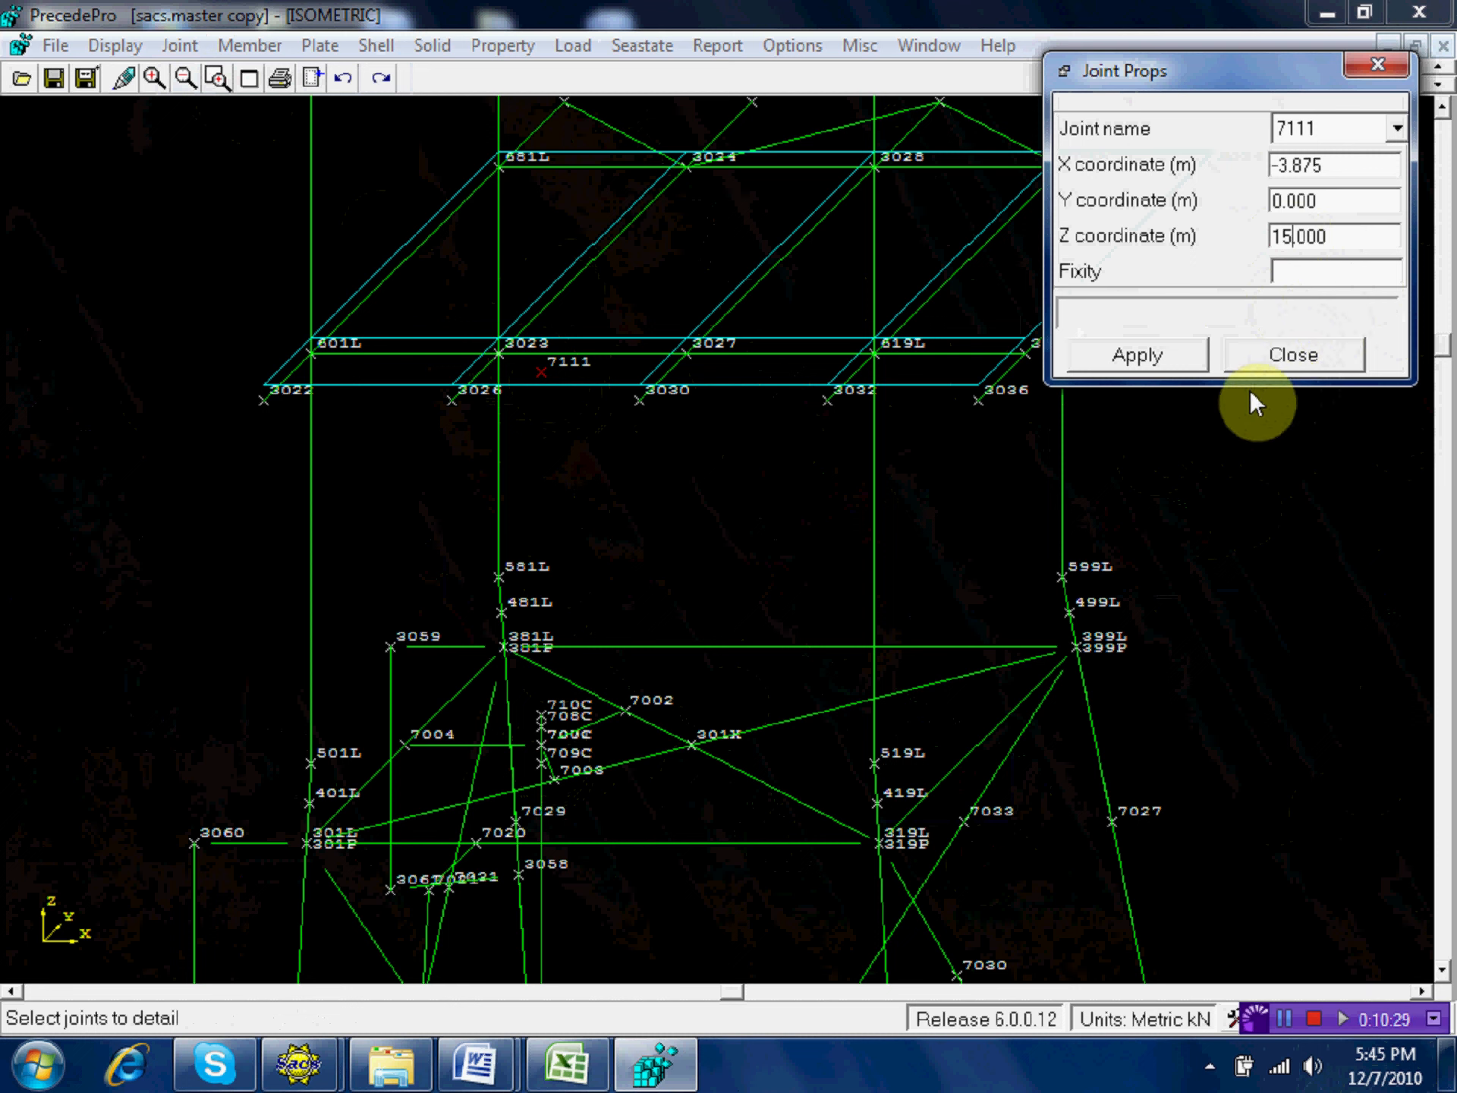
left_click(1146, 355)
left_click(1279, 365)
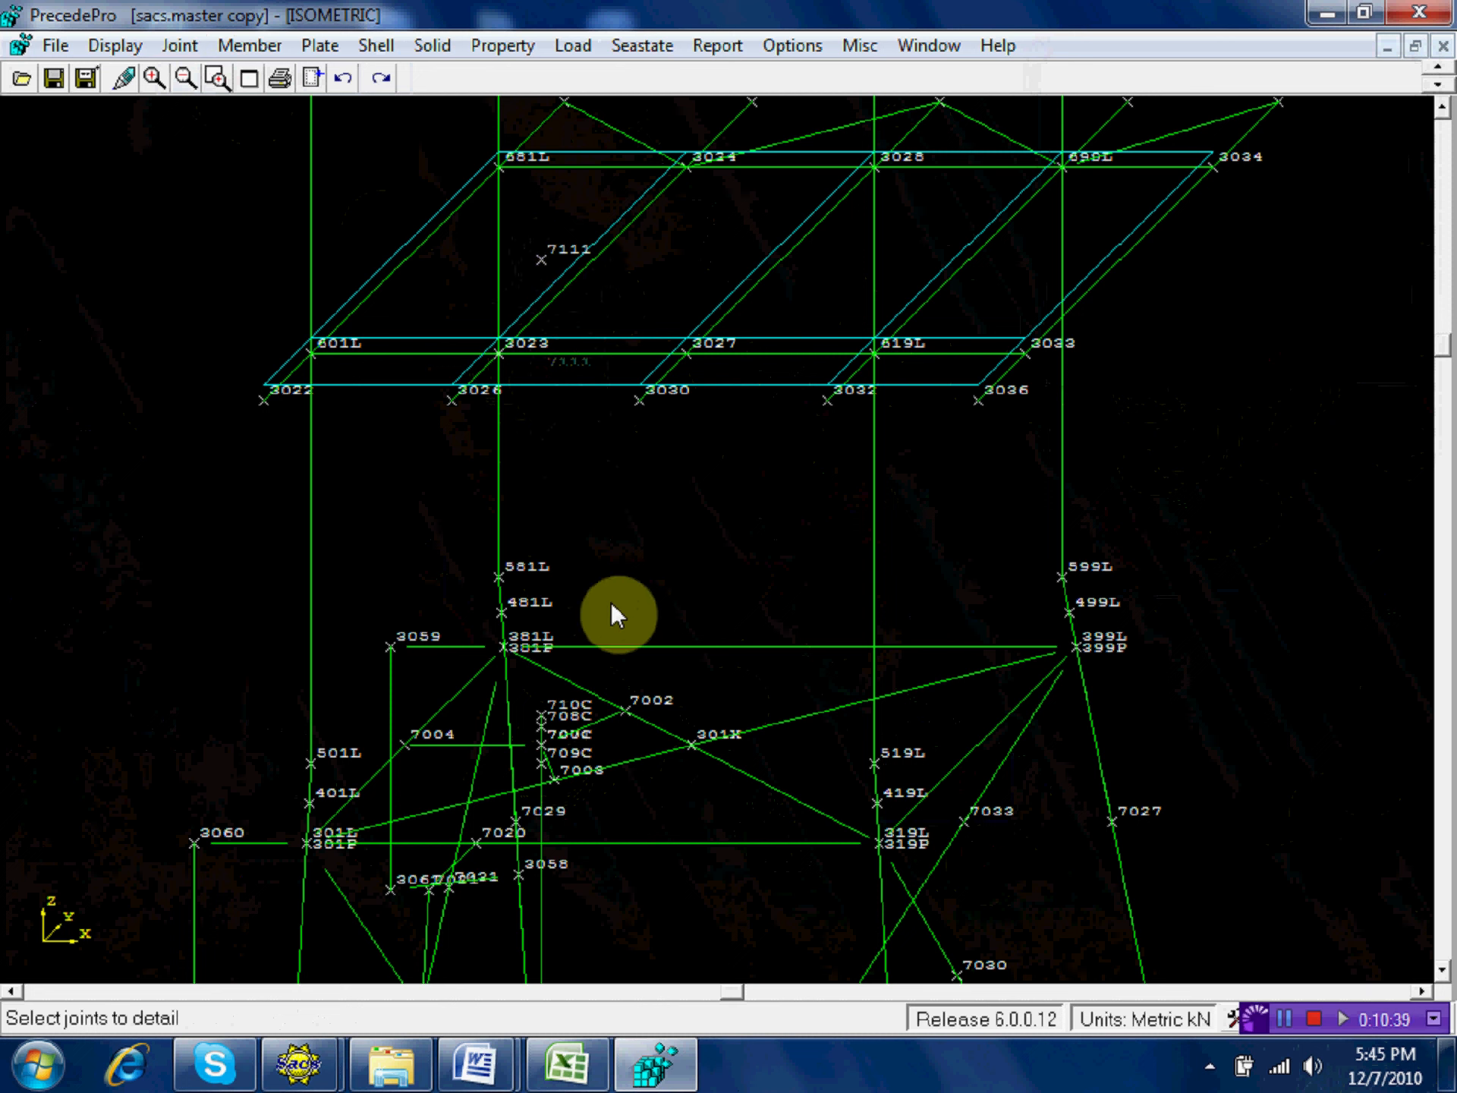
Check the group label of the central vertical member 7001-7005.
left_click(219, 52)
left_click(257, 75)
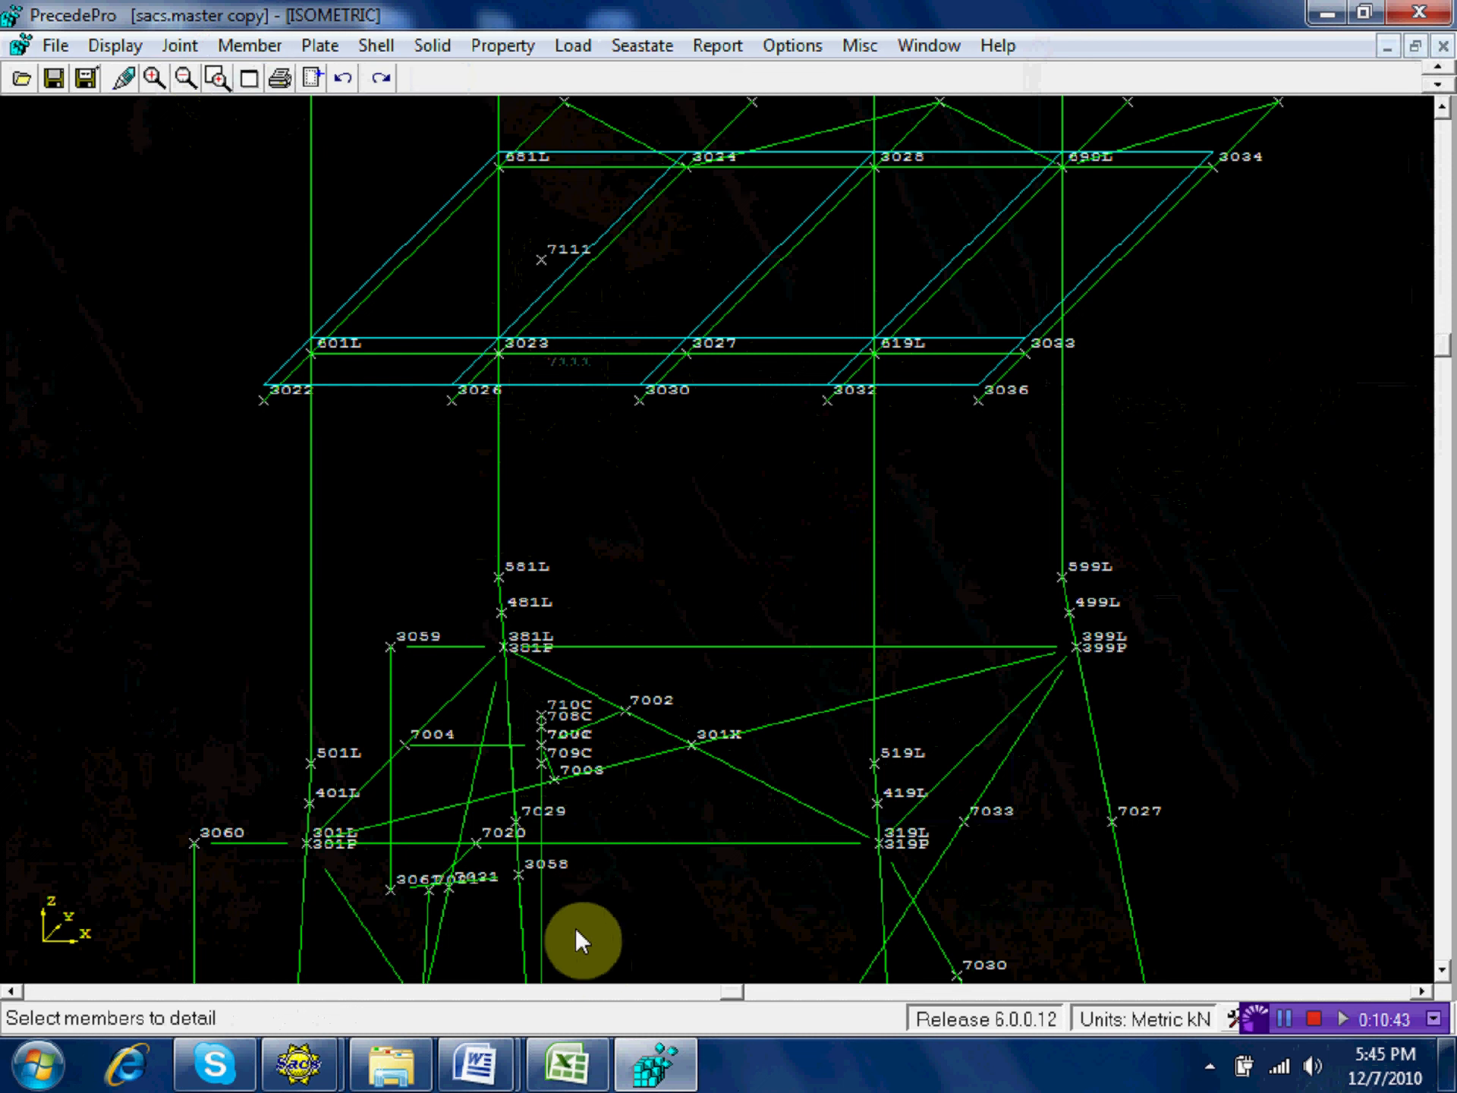
left_click(561, 909)
left_click(1252, 164)
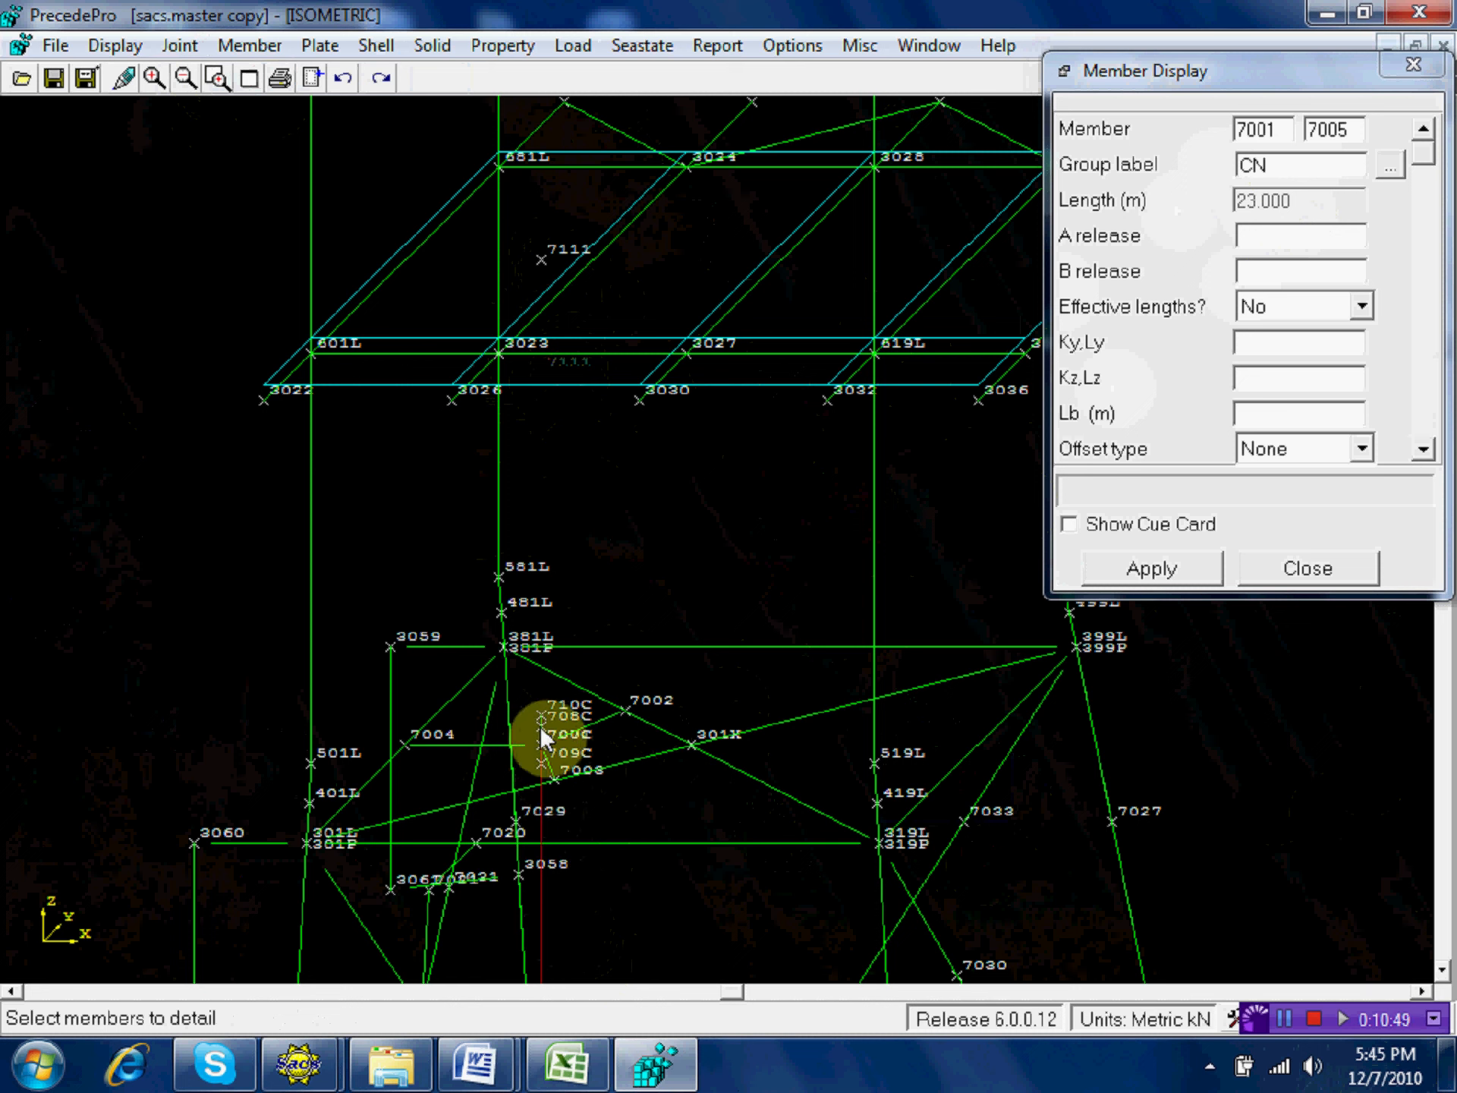
left_click(1290, 568)
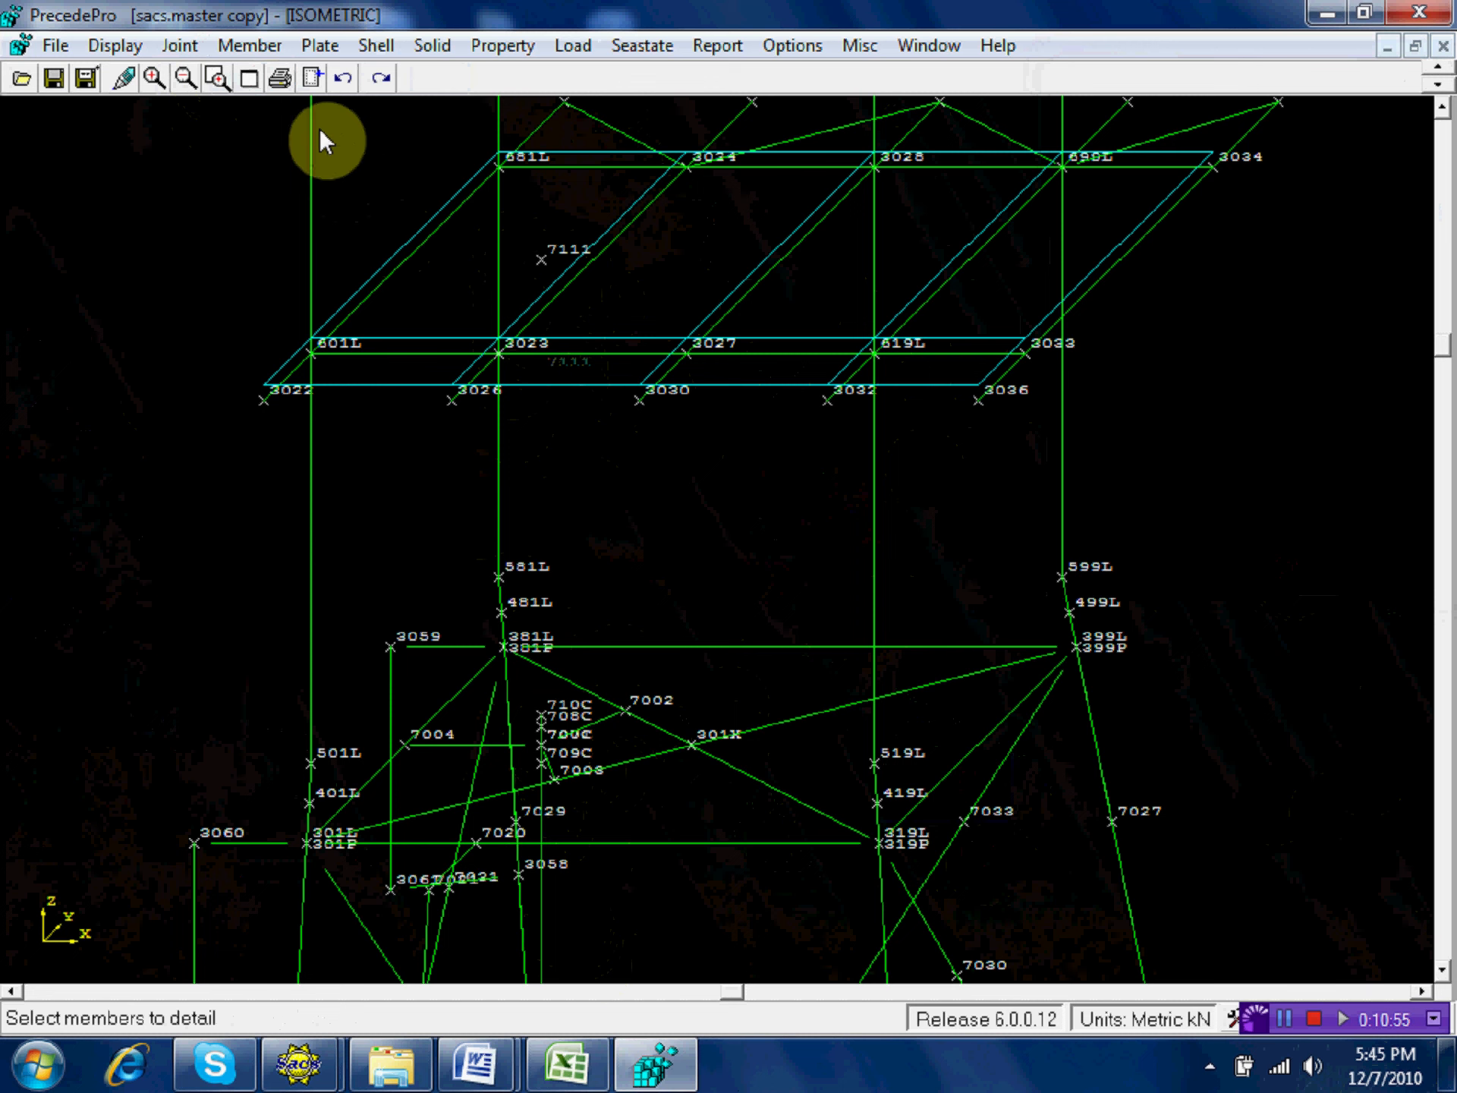
Add a member from joint 7001 to joint 7111 with group label CN.
left_click(249, 76)
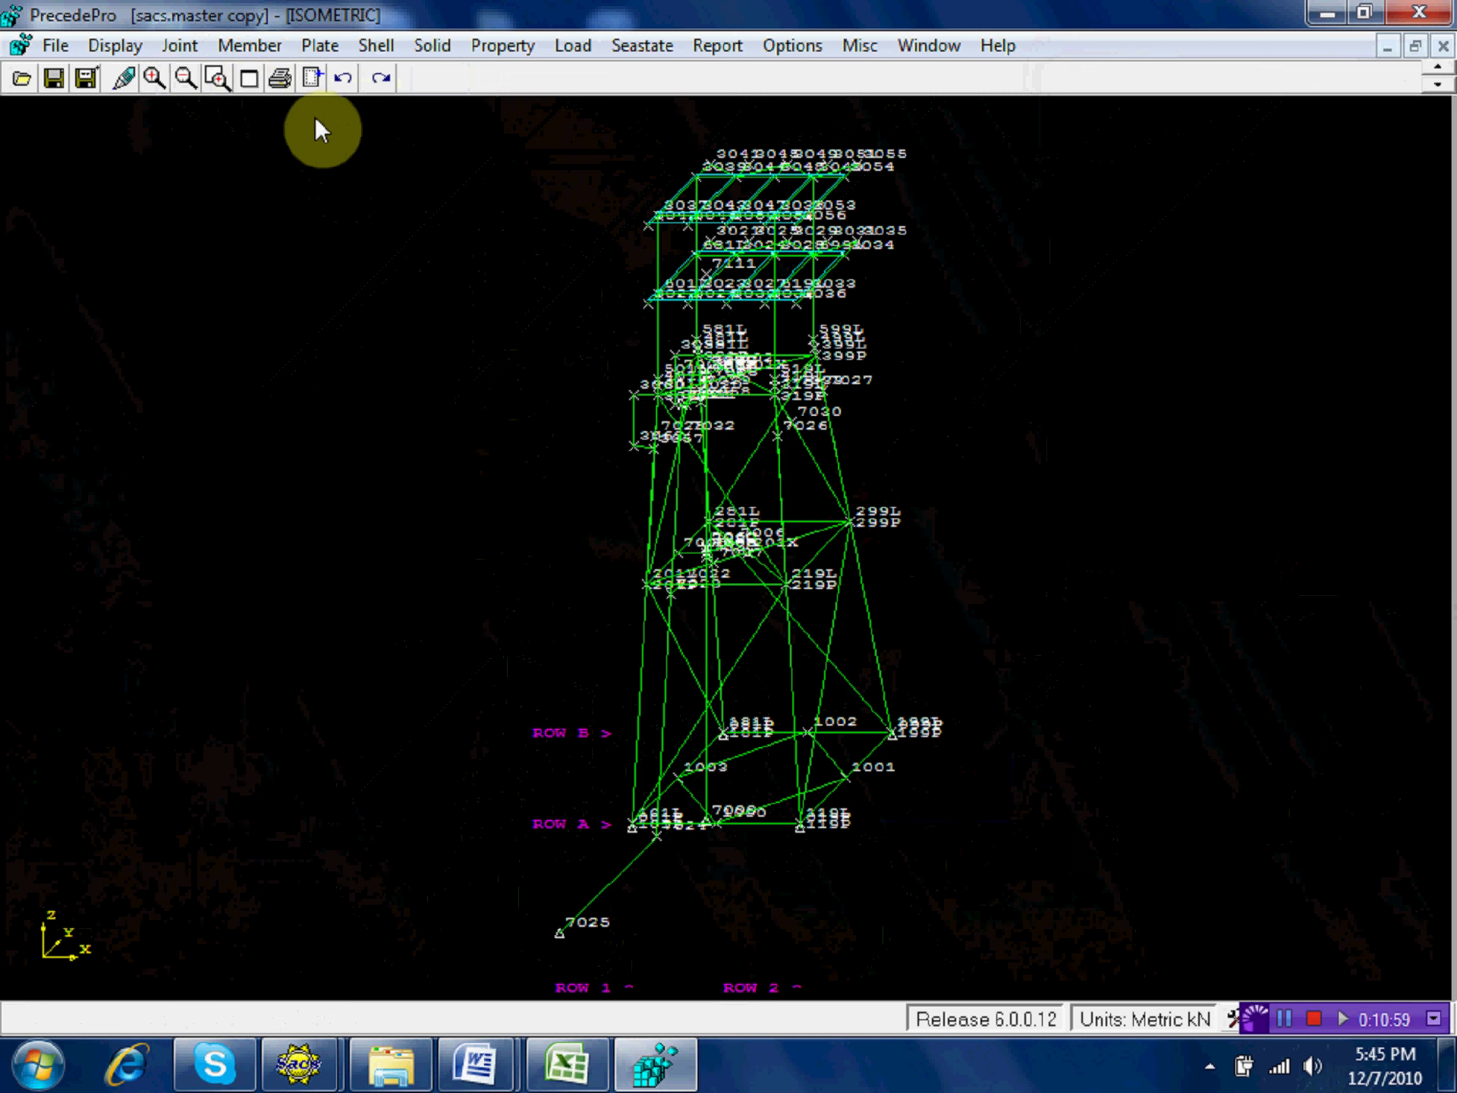
left_click(220, 76)
left_click(899, 497)
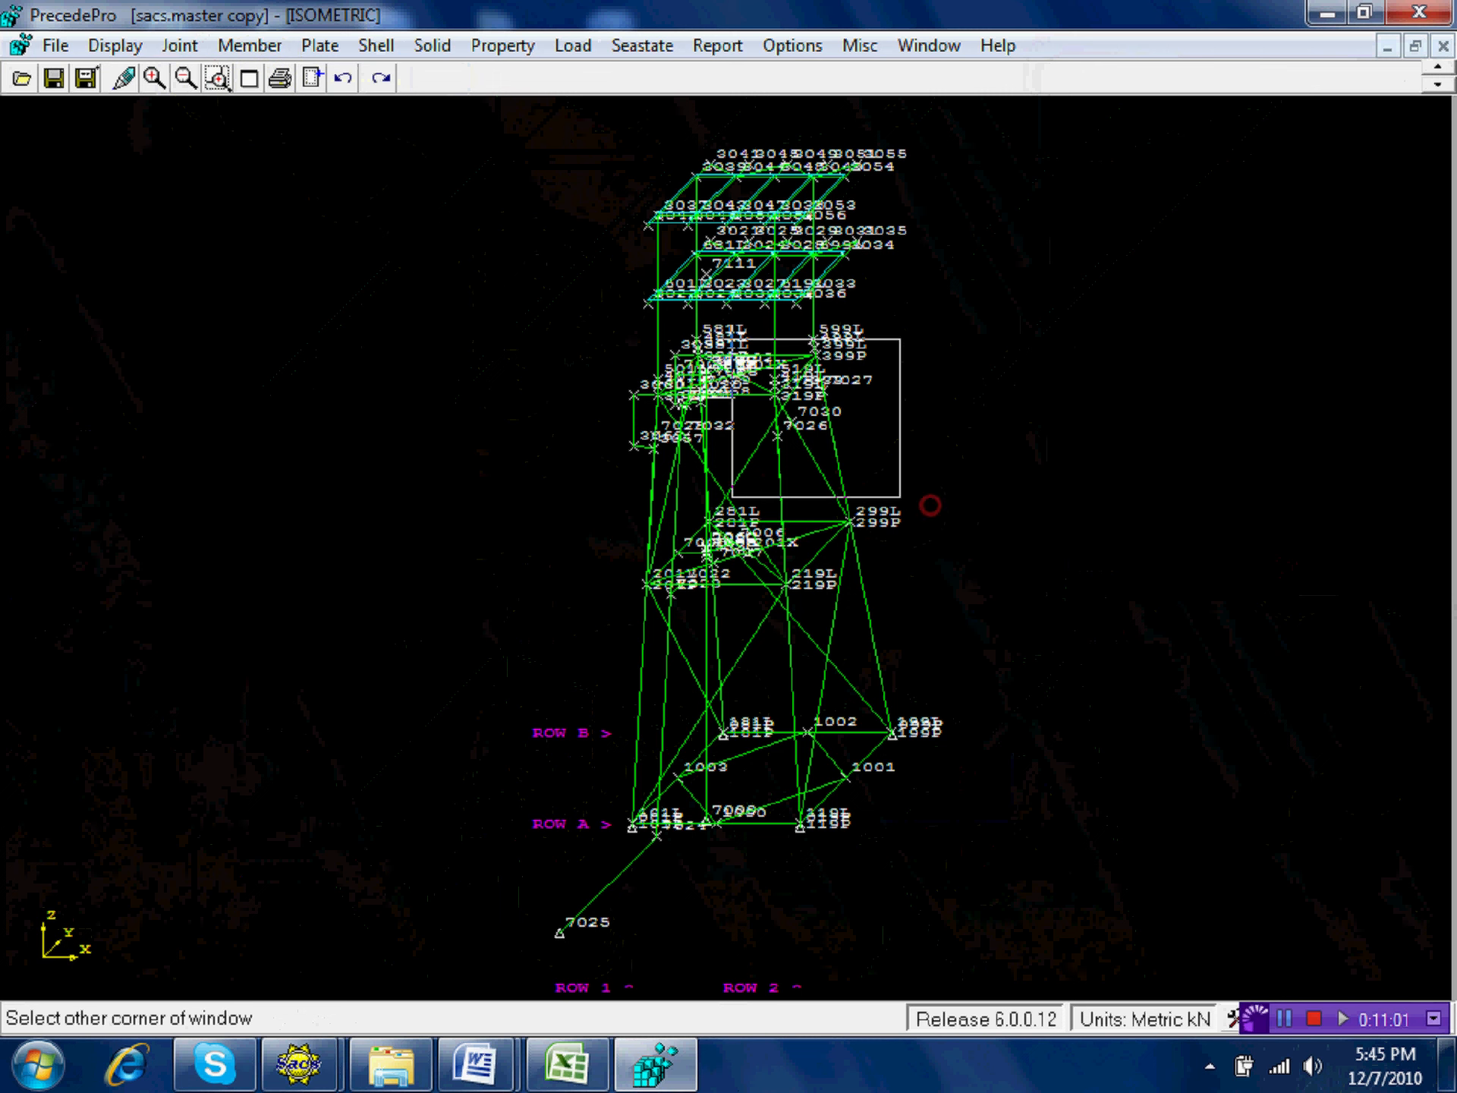
left_click(585, 161)
left_click(1078, 831)
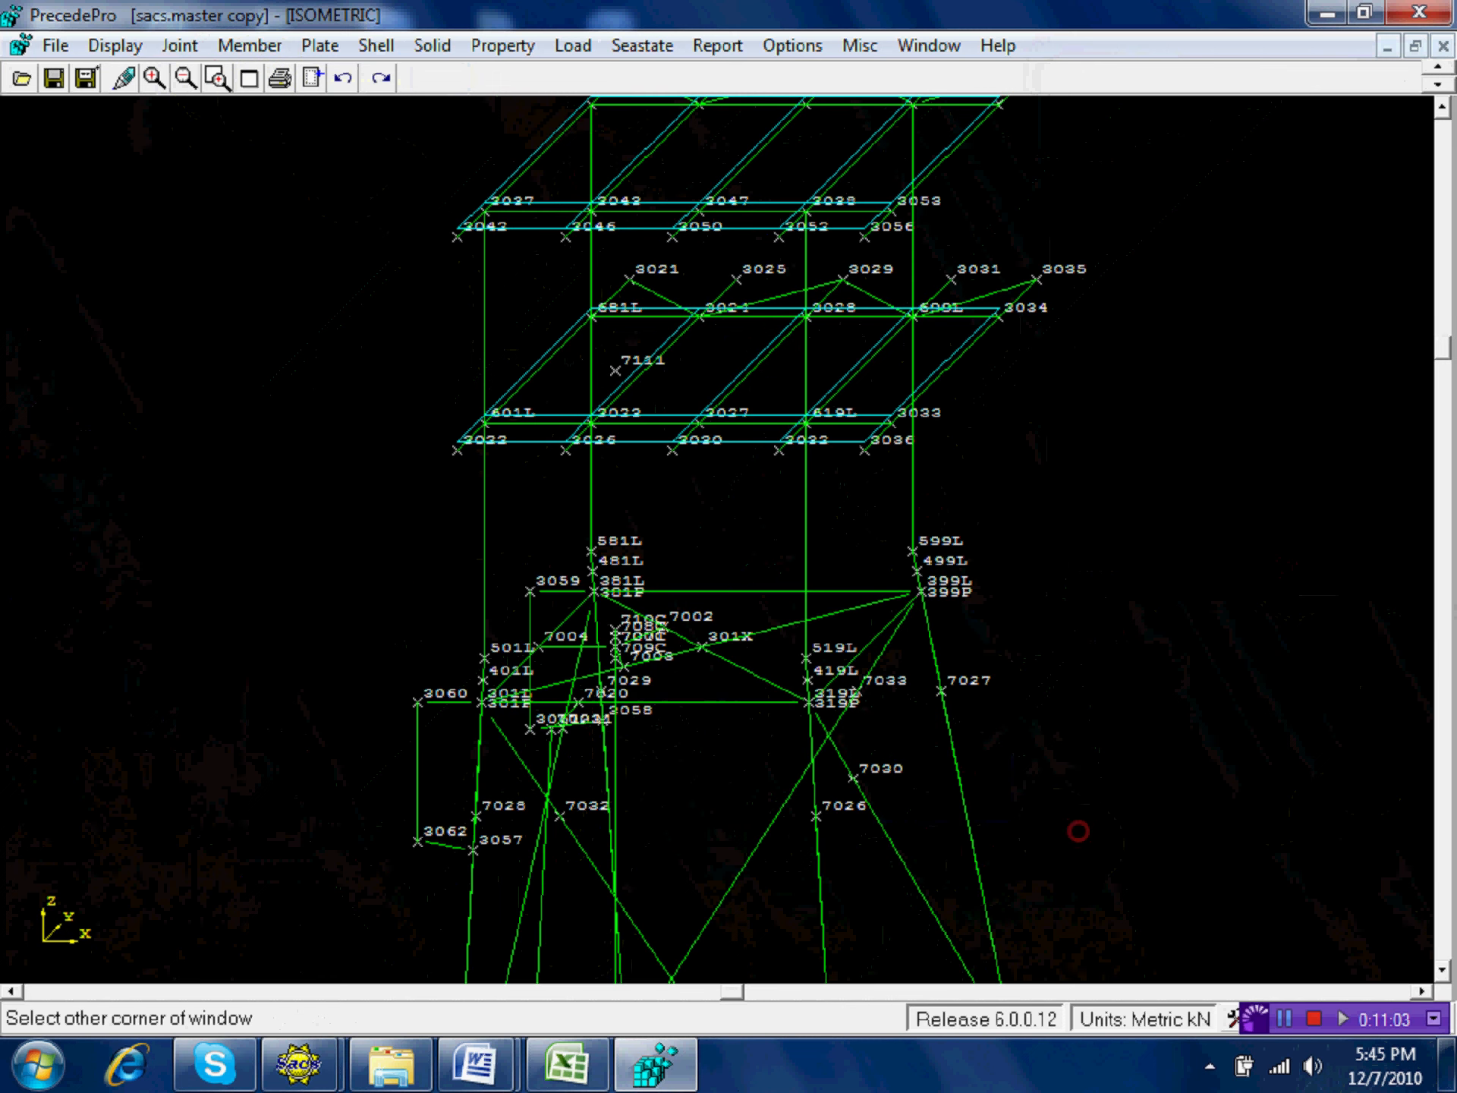
left_click(419, 269)
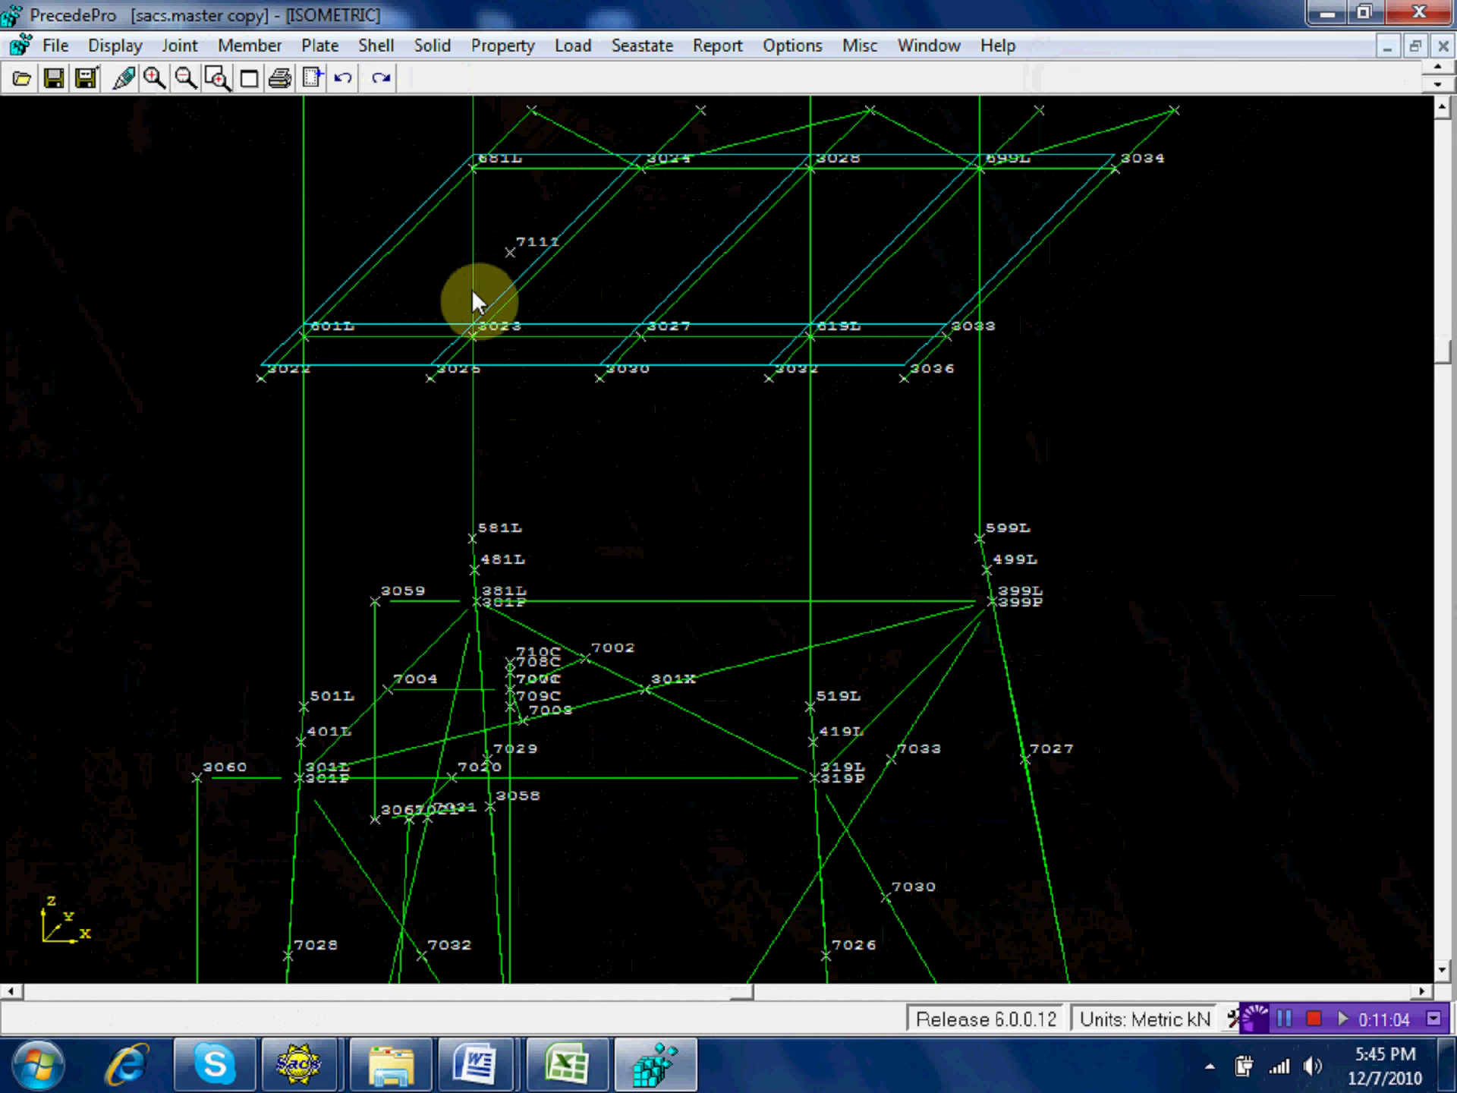
left_click(254, 47)
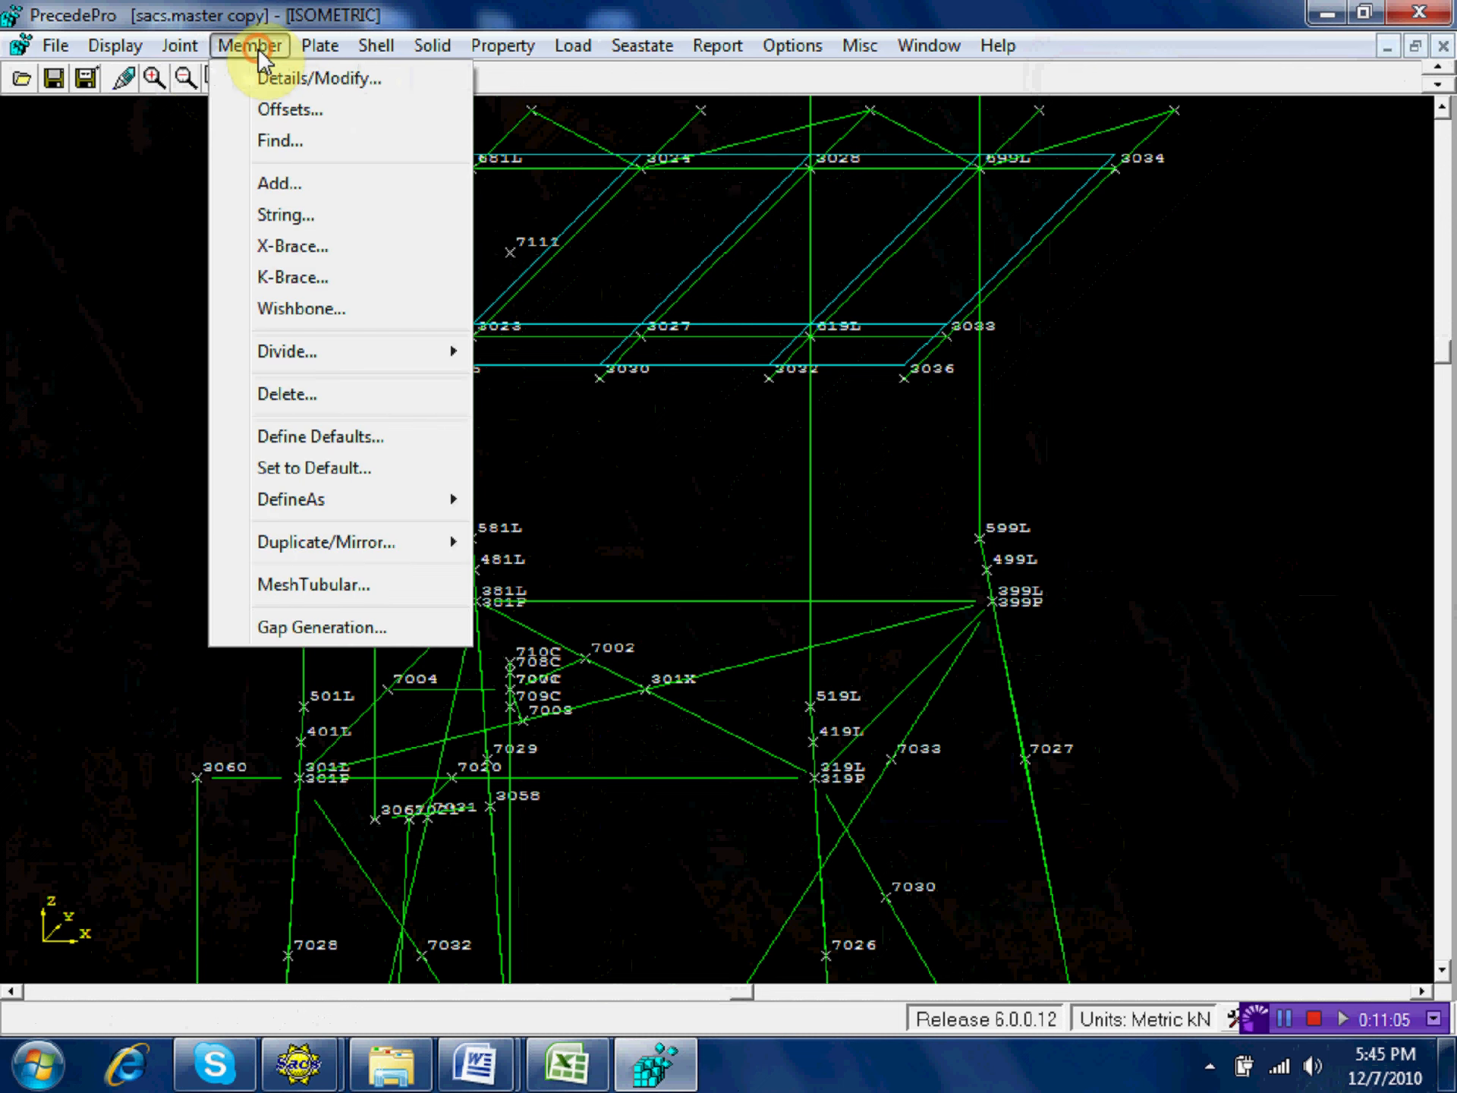
left_click(294, 184)
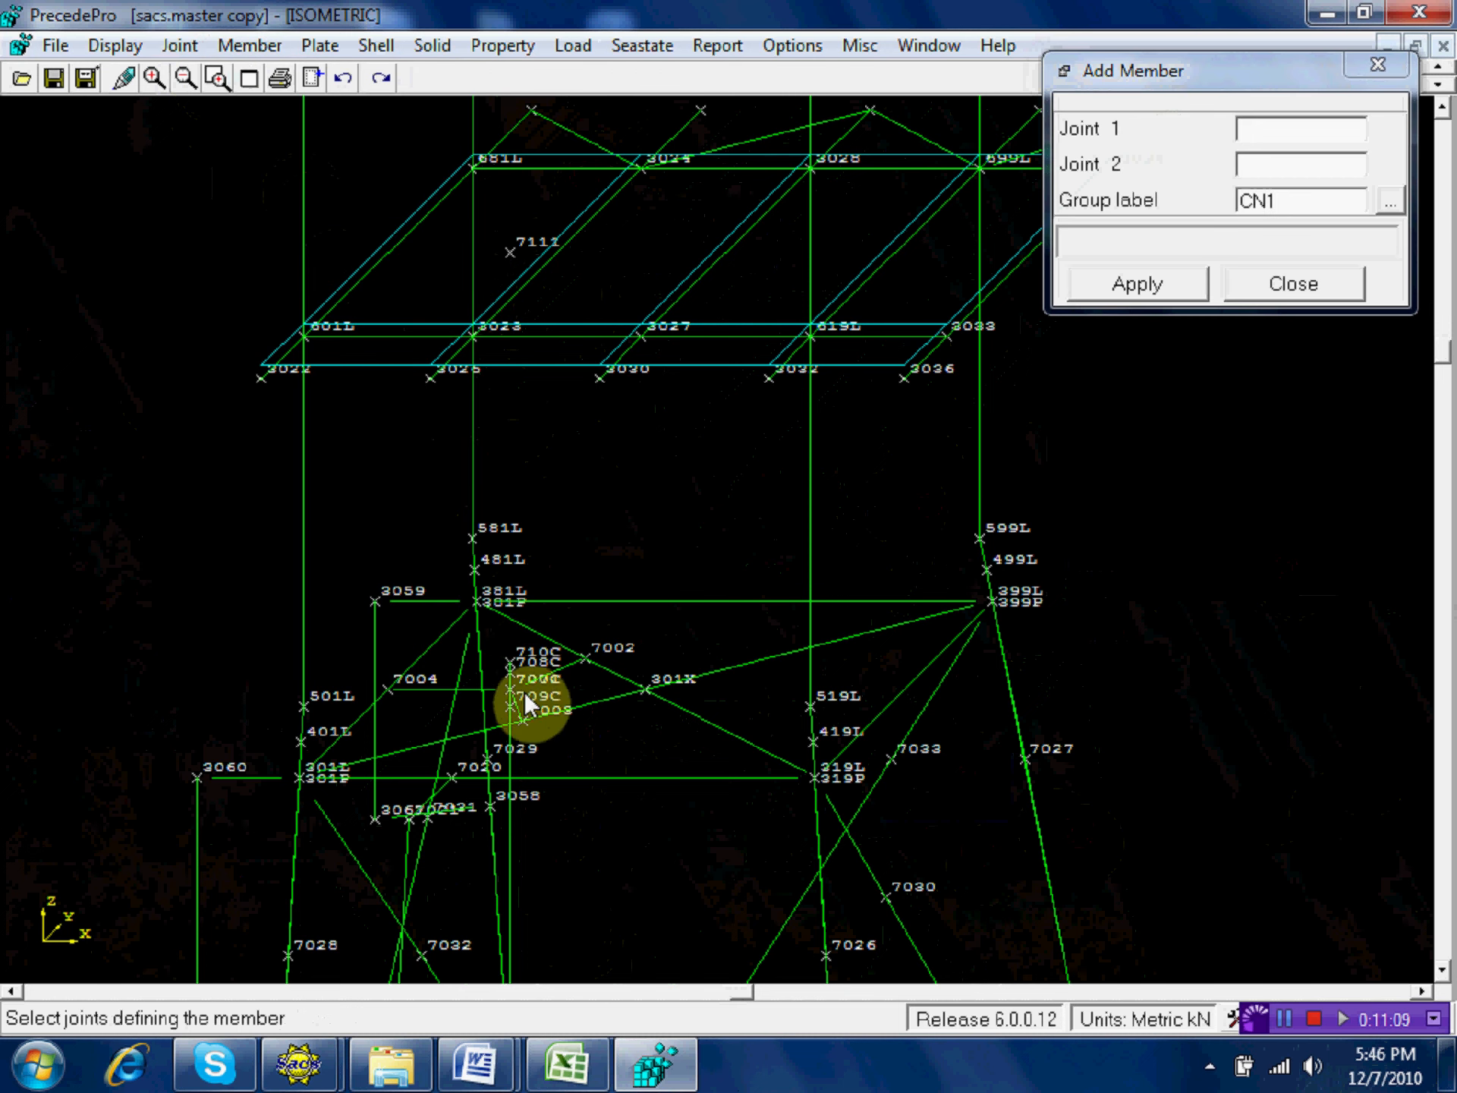
left_click(510, 689)
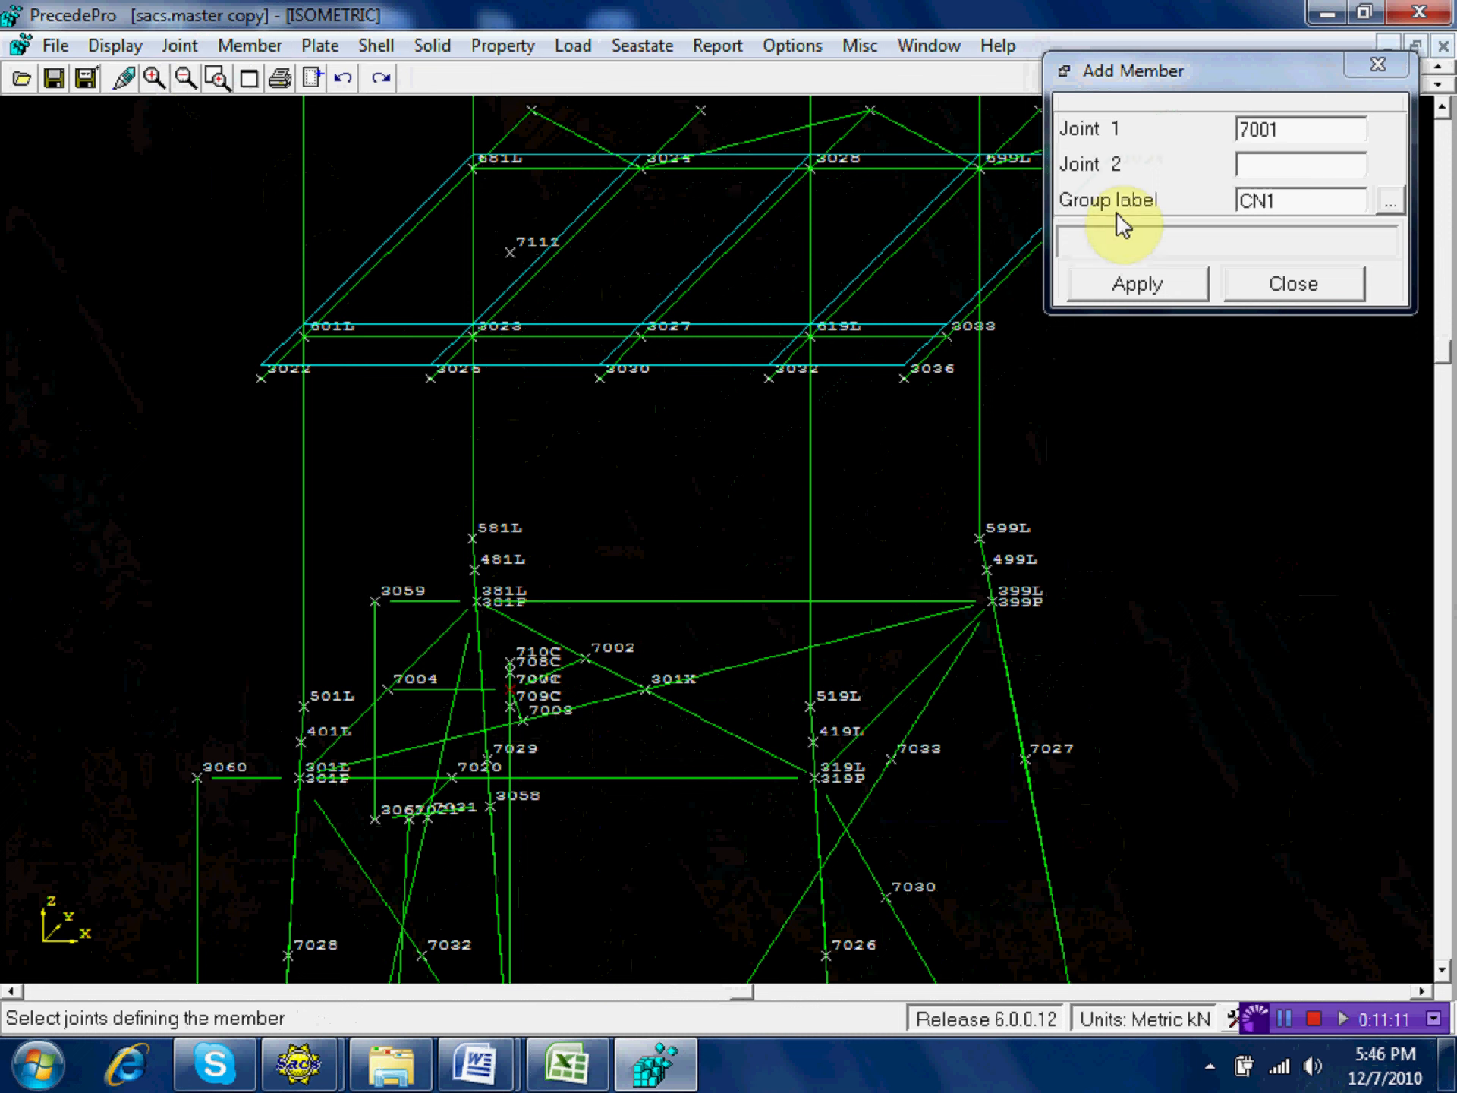
left_click(1272, 133)
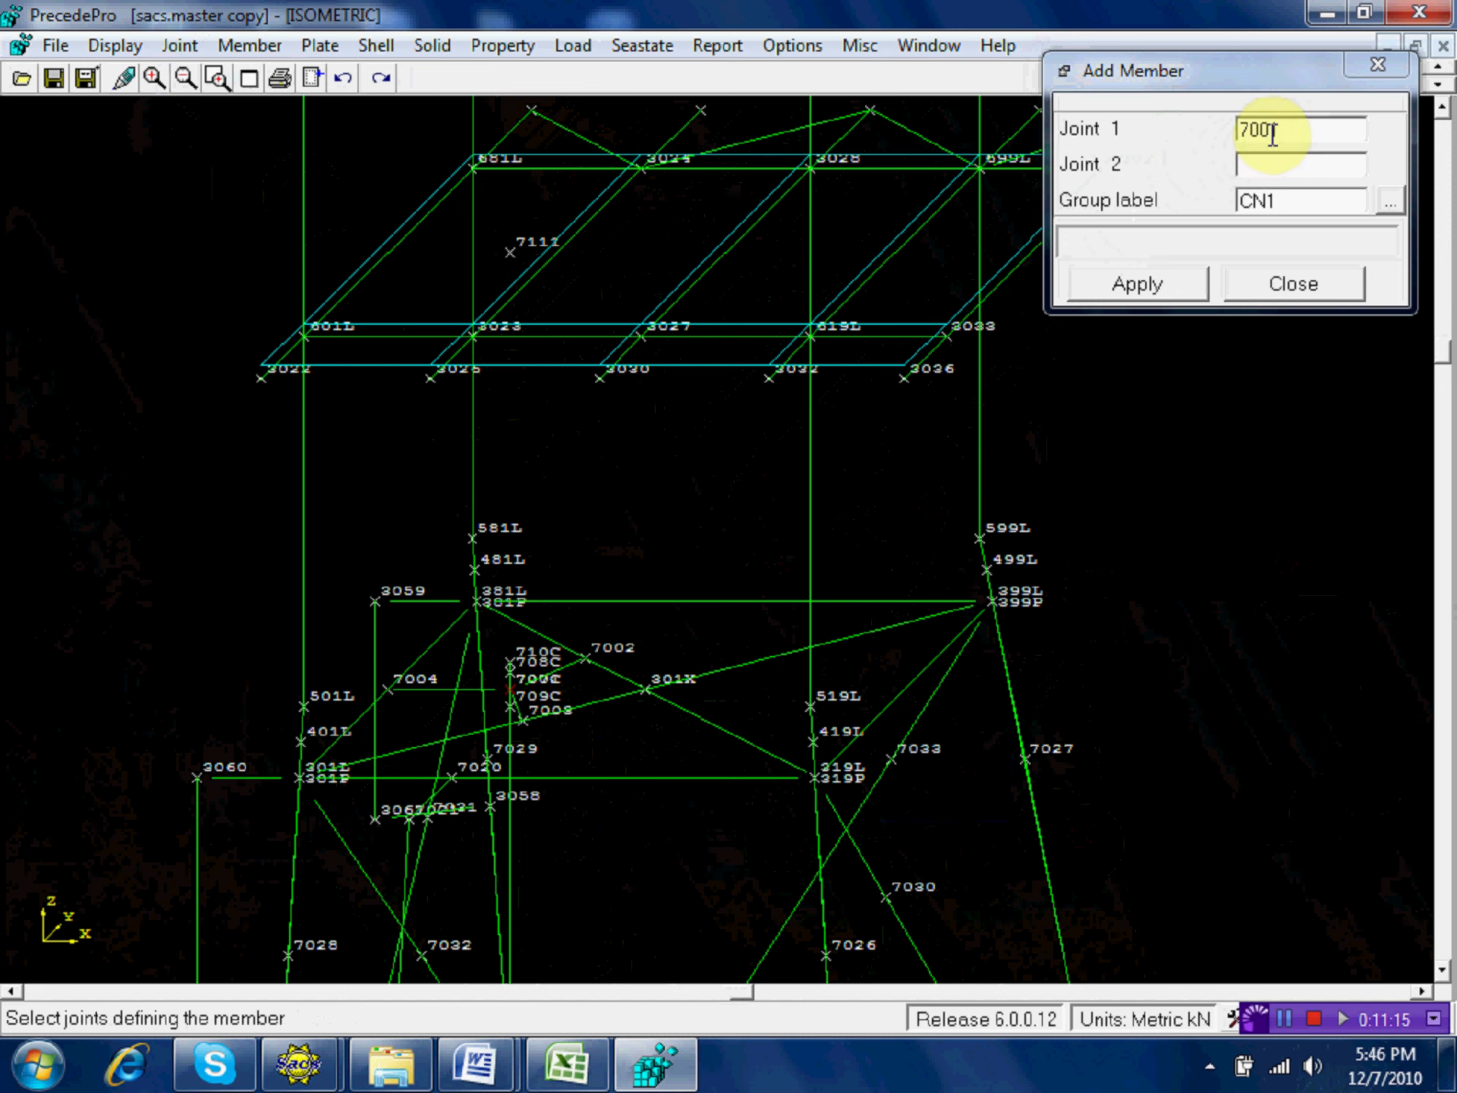
left_click(510, 248)
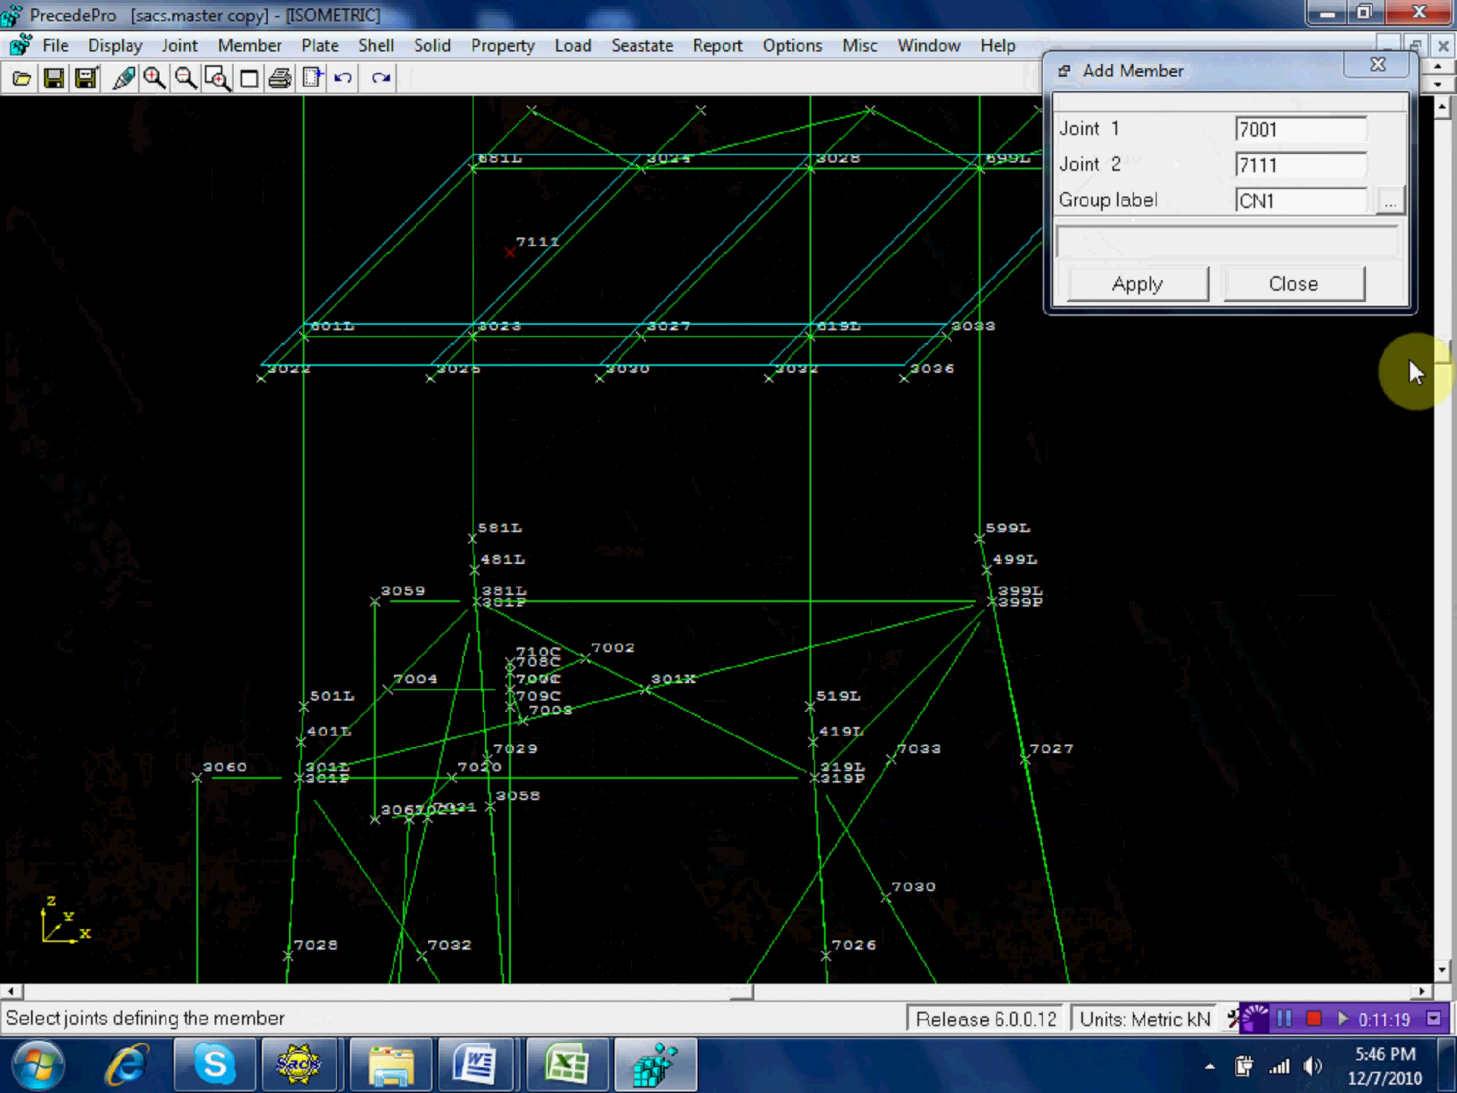
double_click(1274, 202)
left_click(1266, 203)
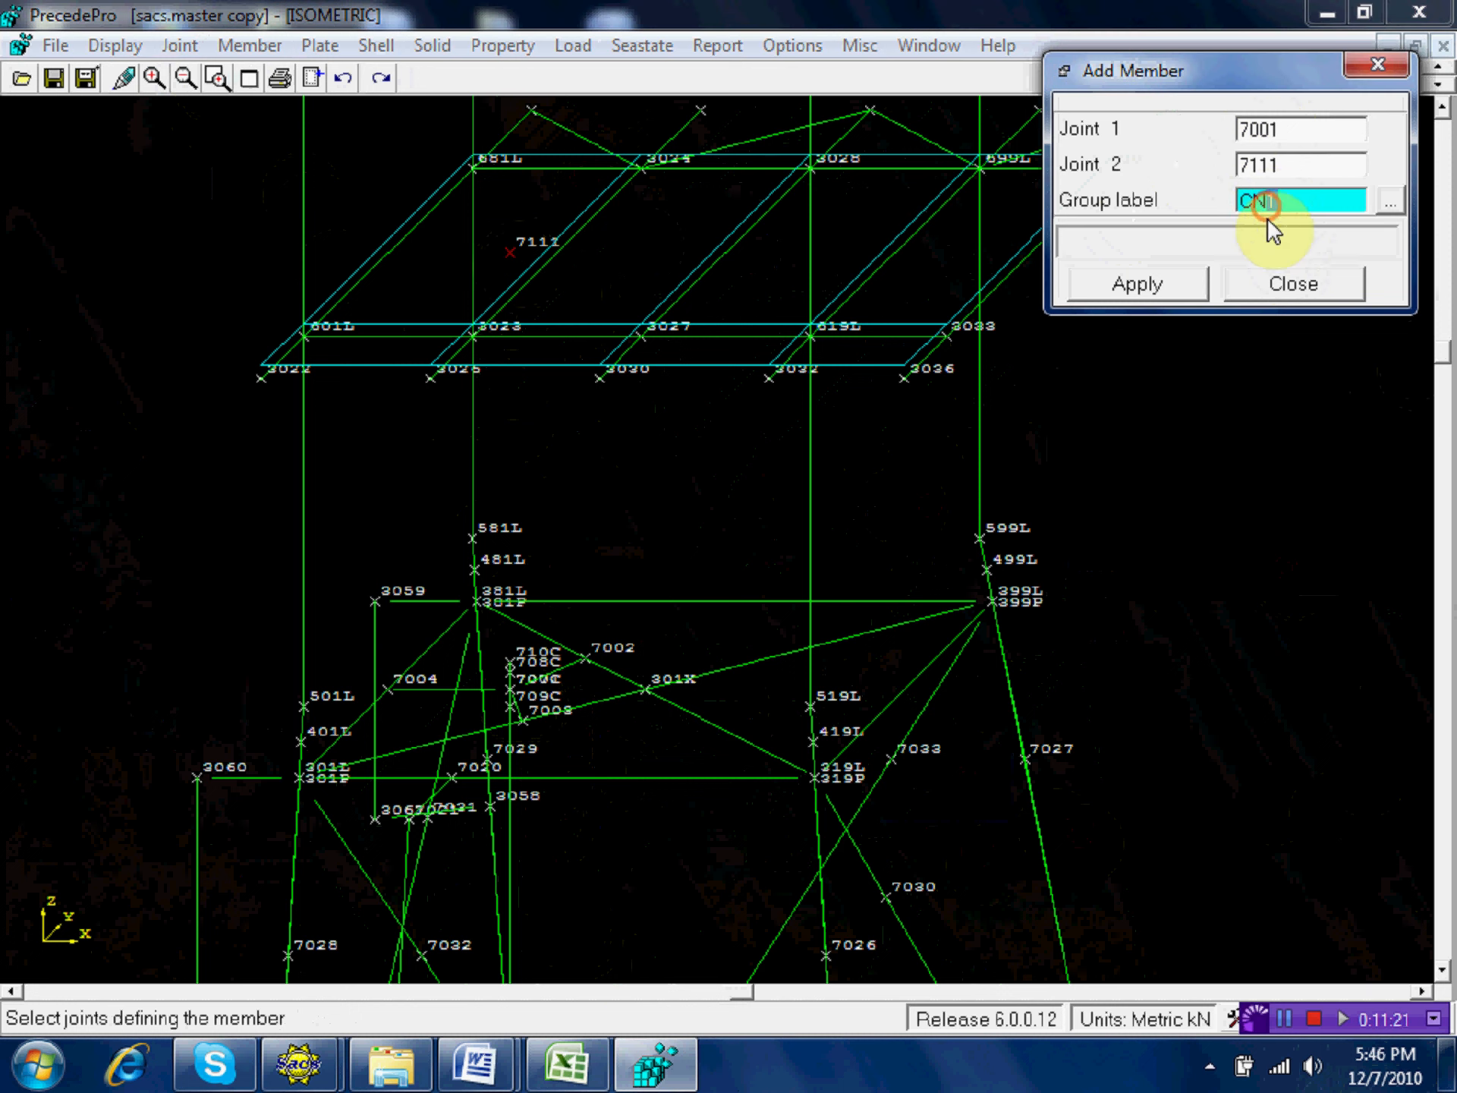
key("BackSpace")
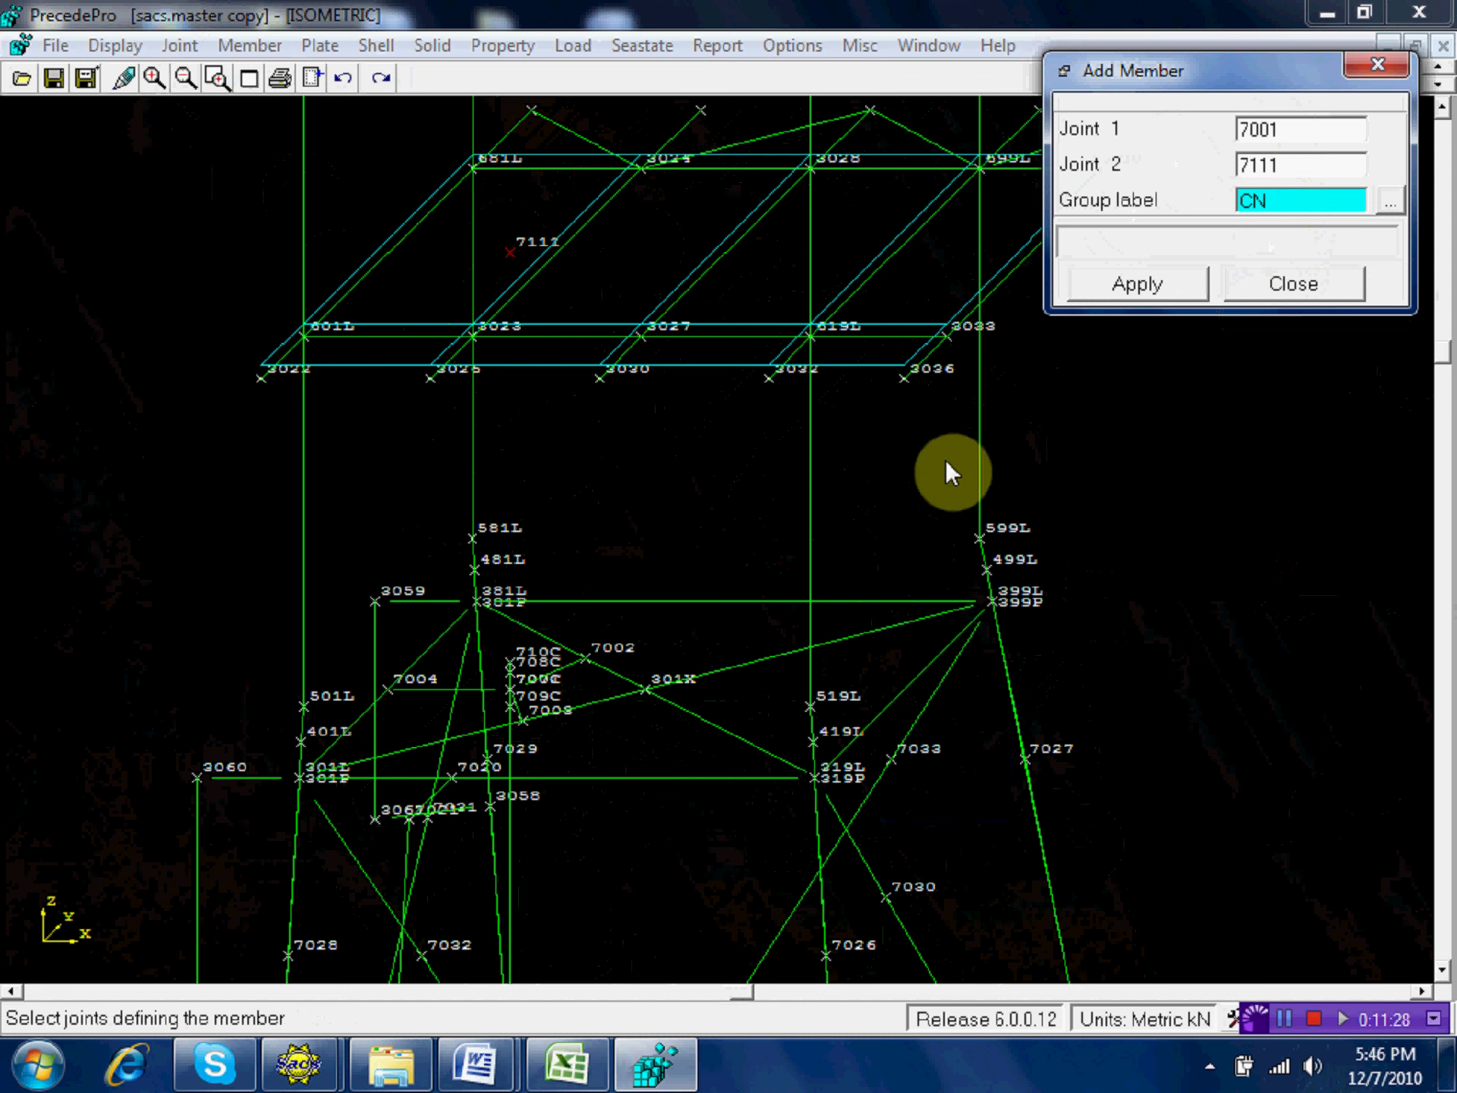
left_click(1123, 287)
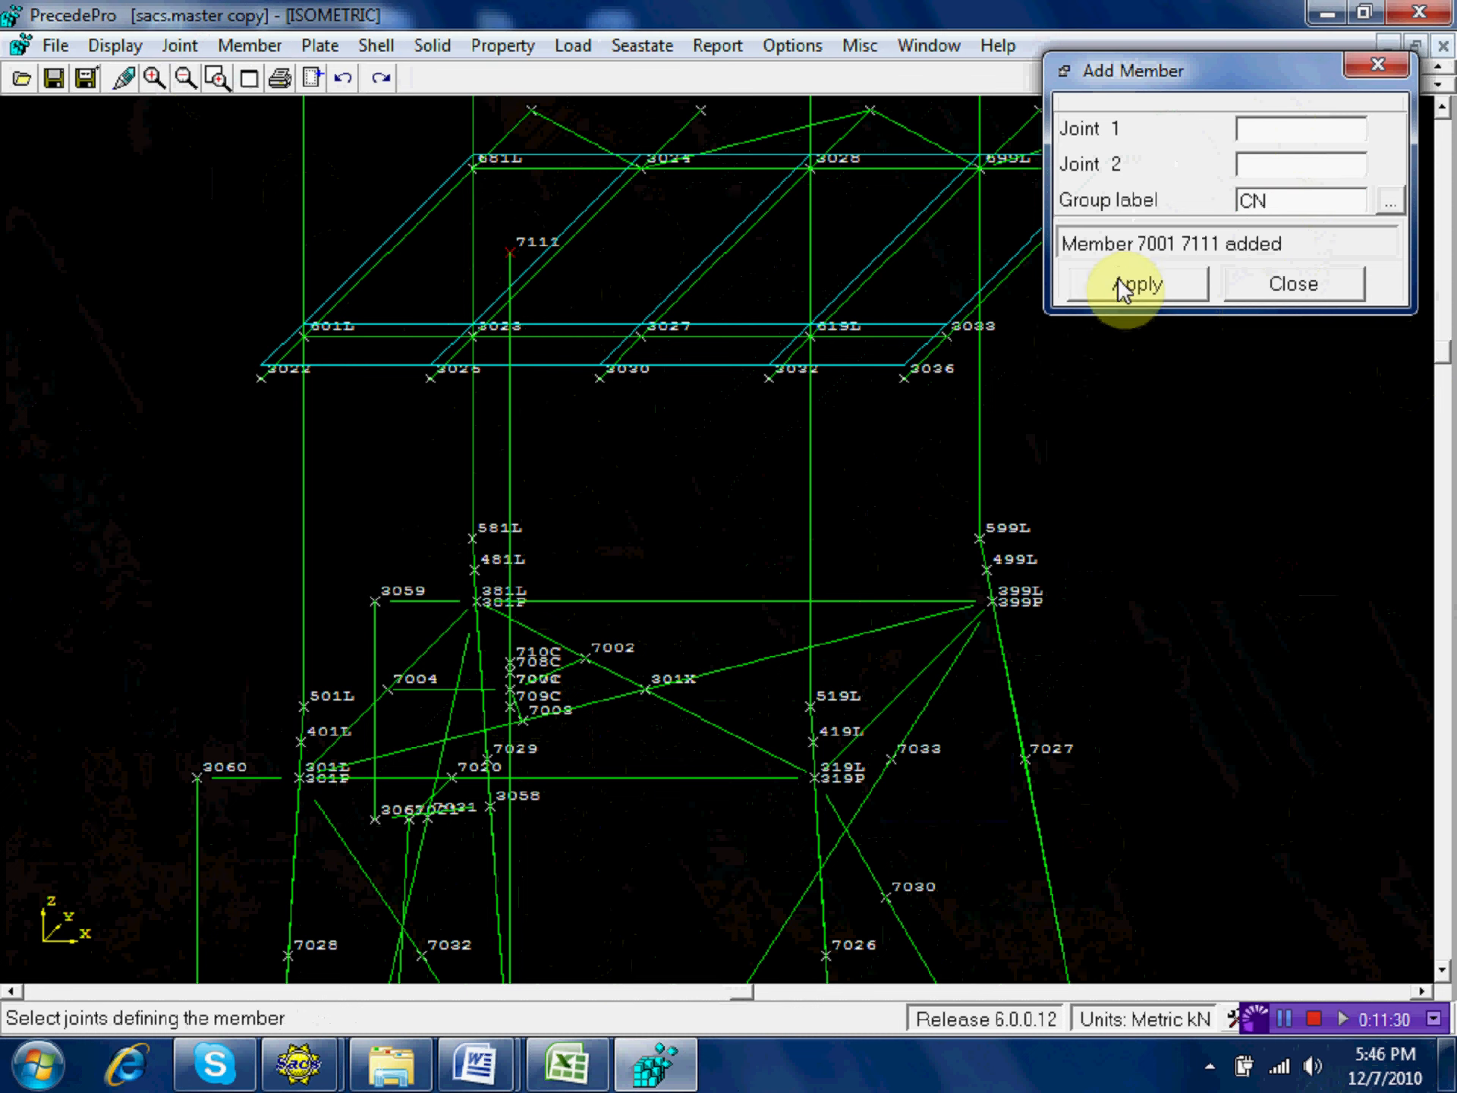
left_click(1290, 284)
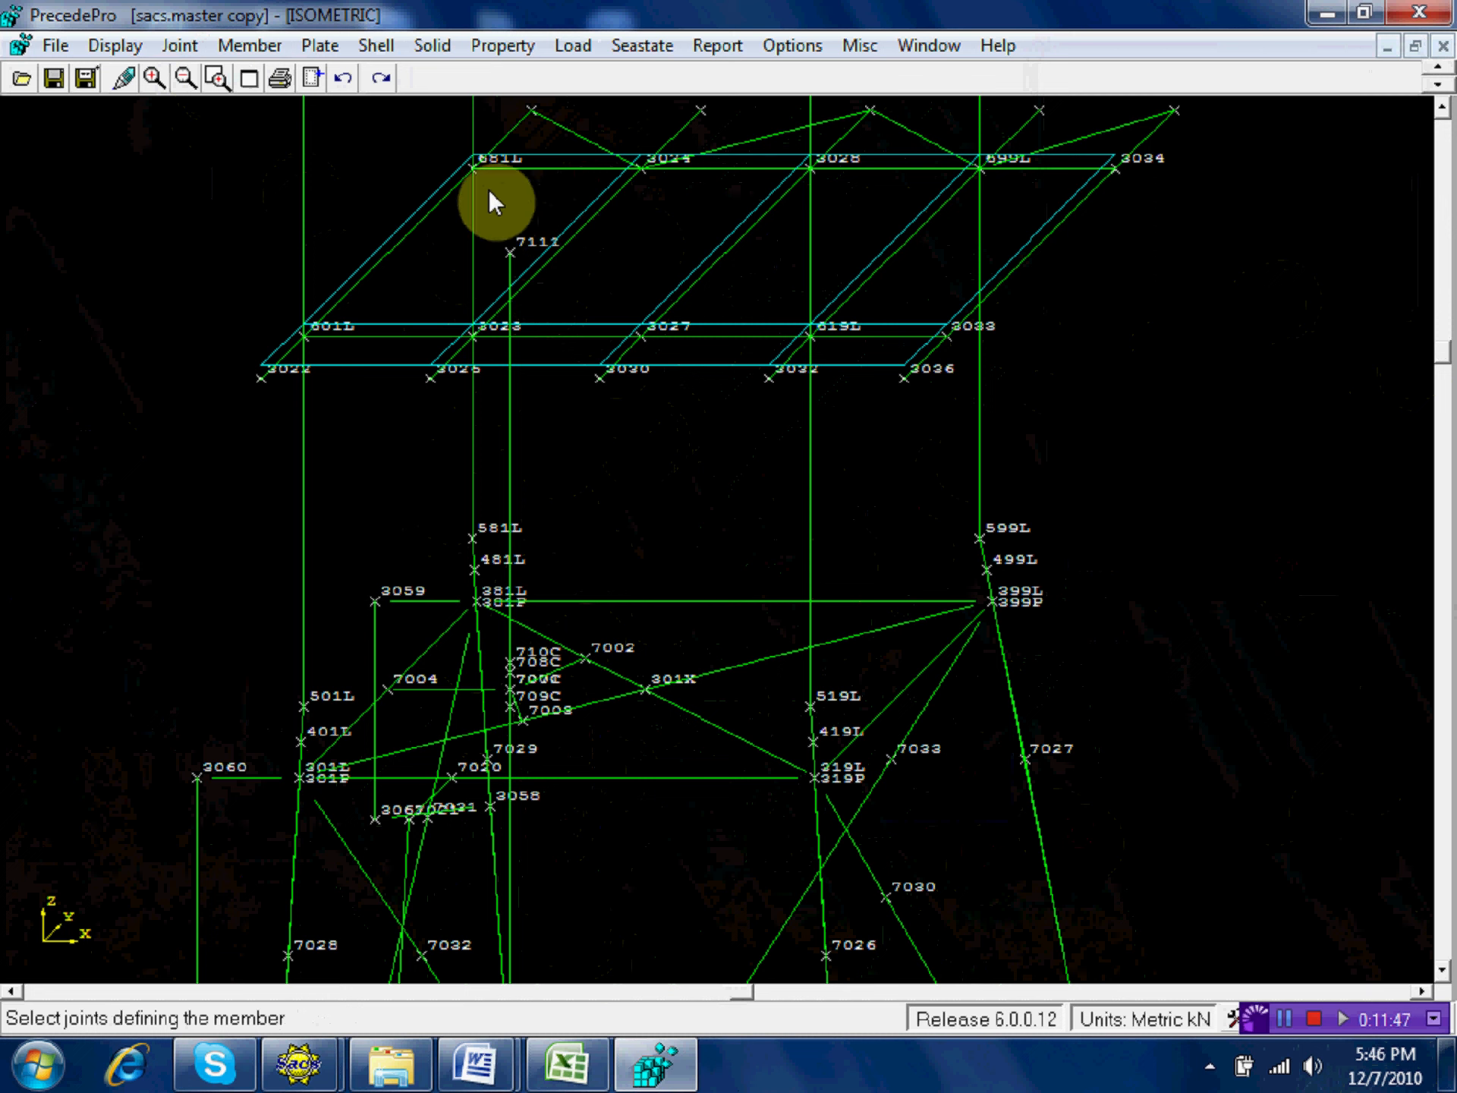
Display the plan view at elevation 15.00.
left_click(123, 47)
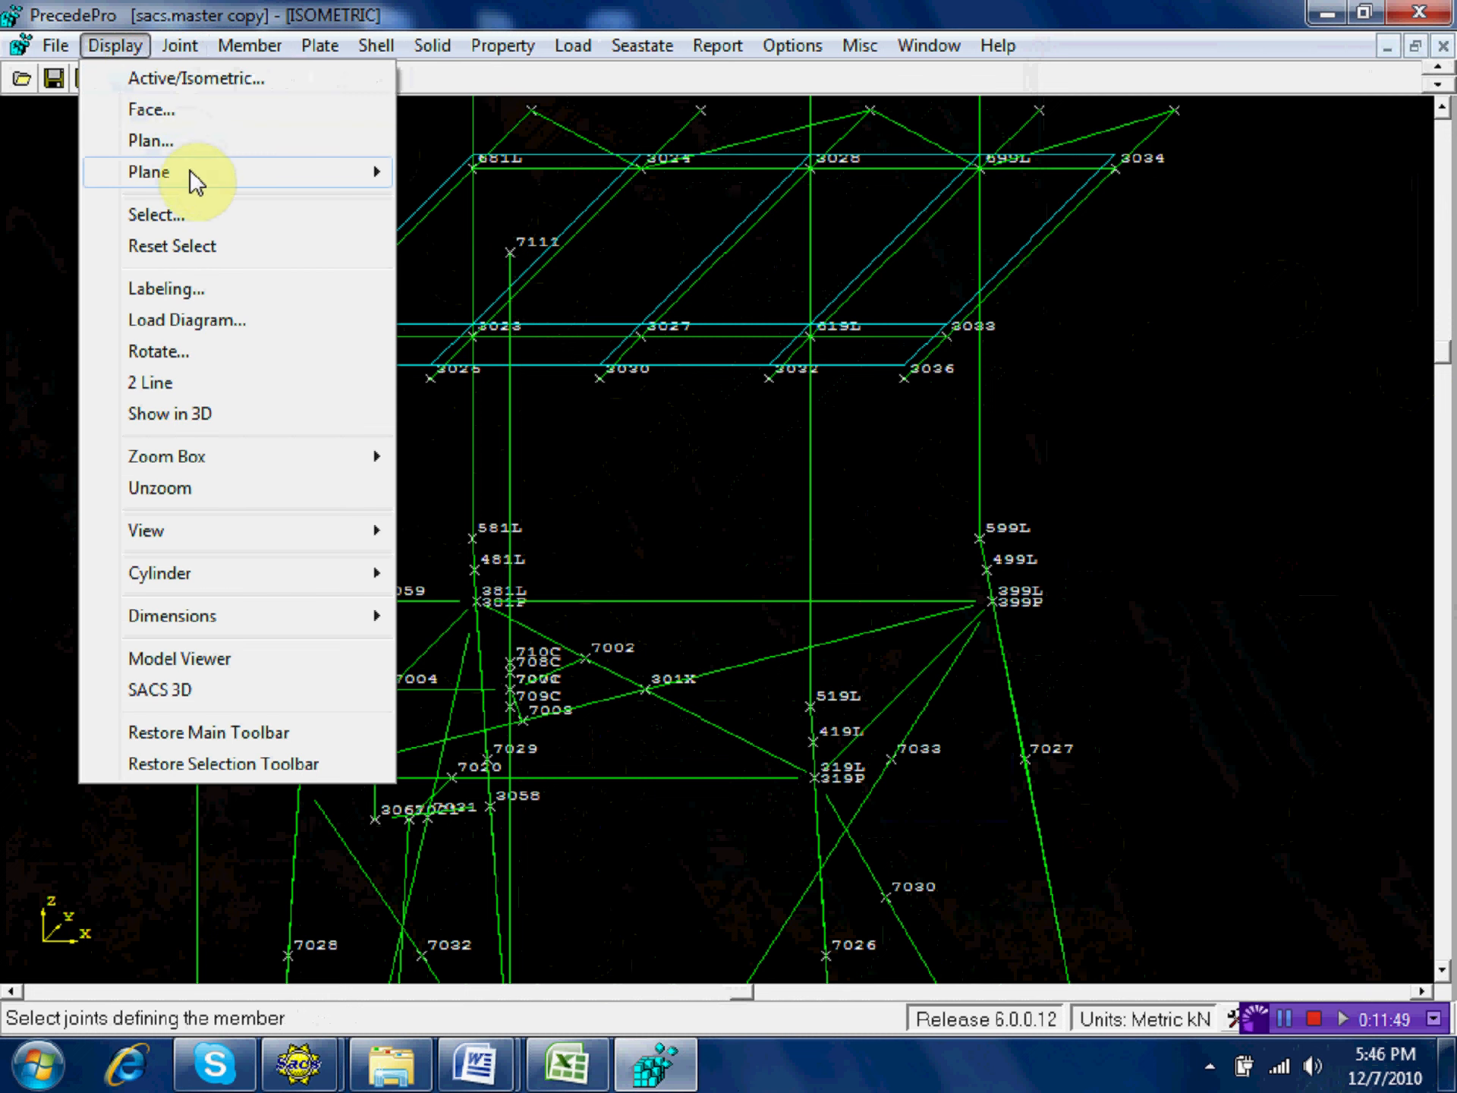
mouse_move(227, 181)
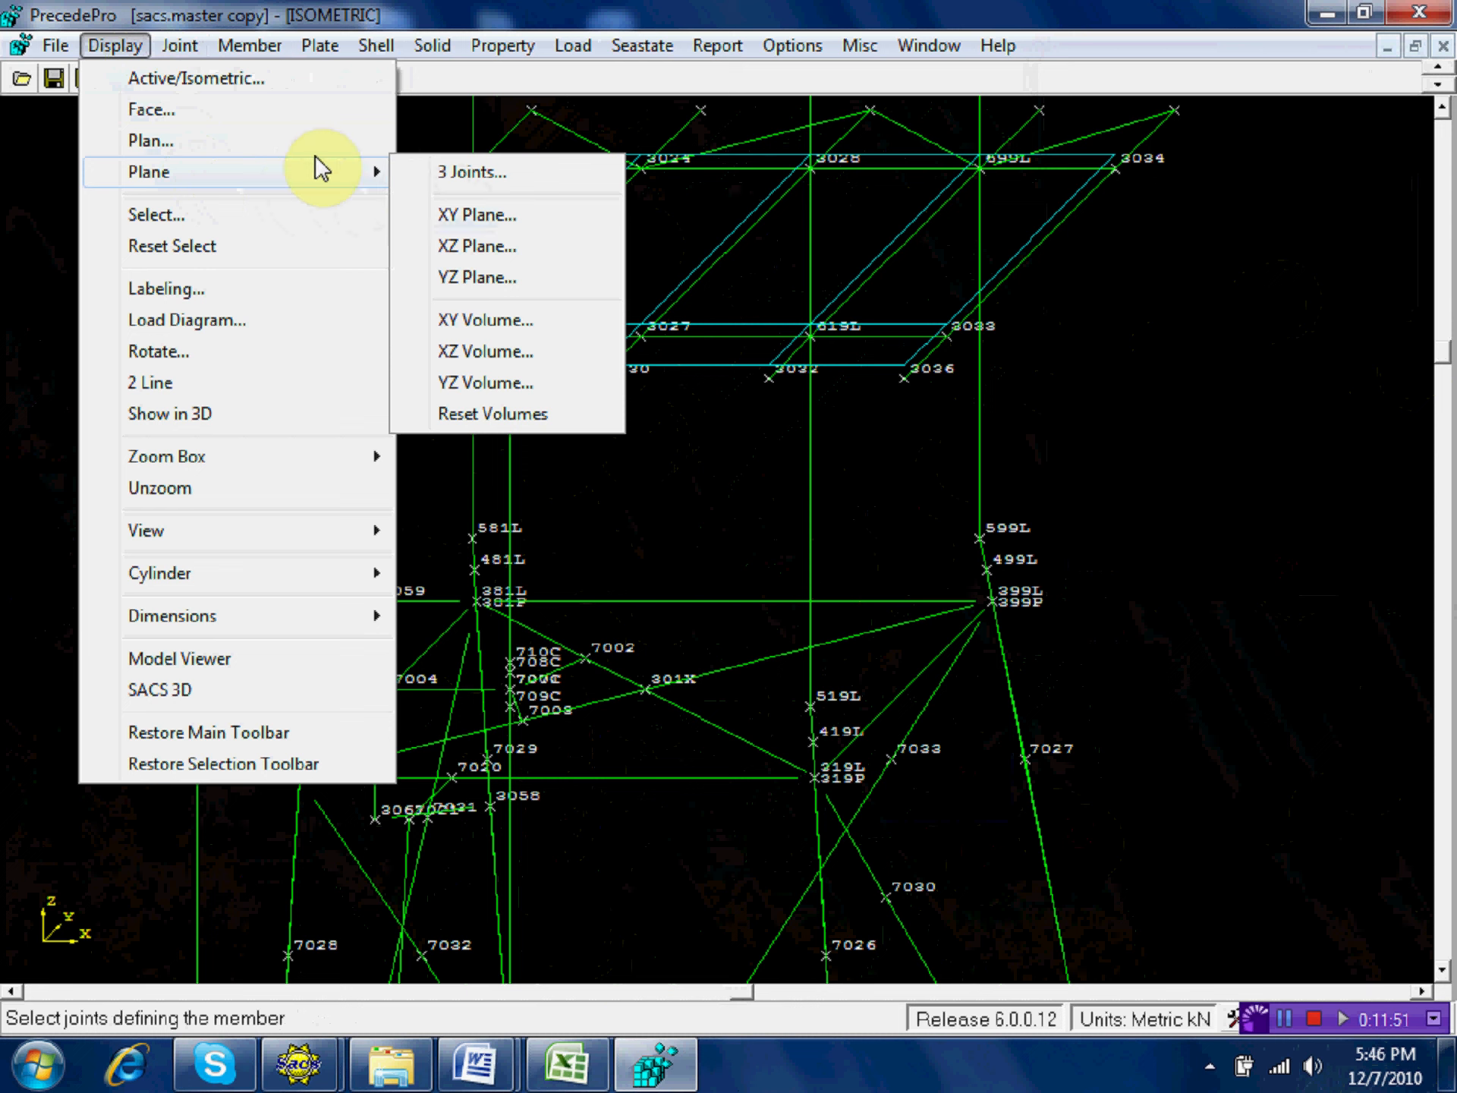
left_click(286, 141)
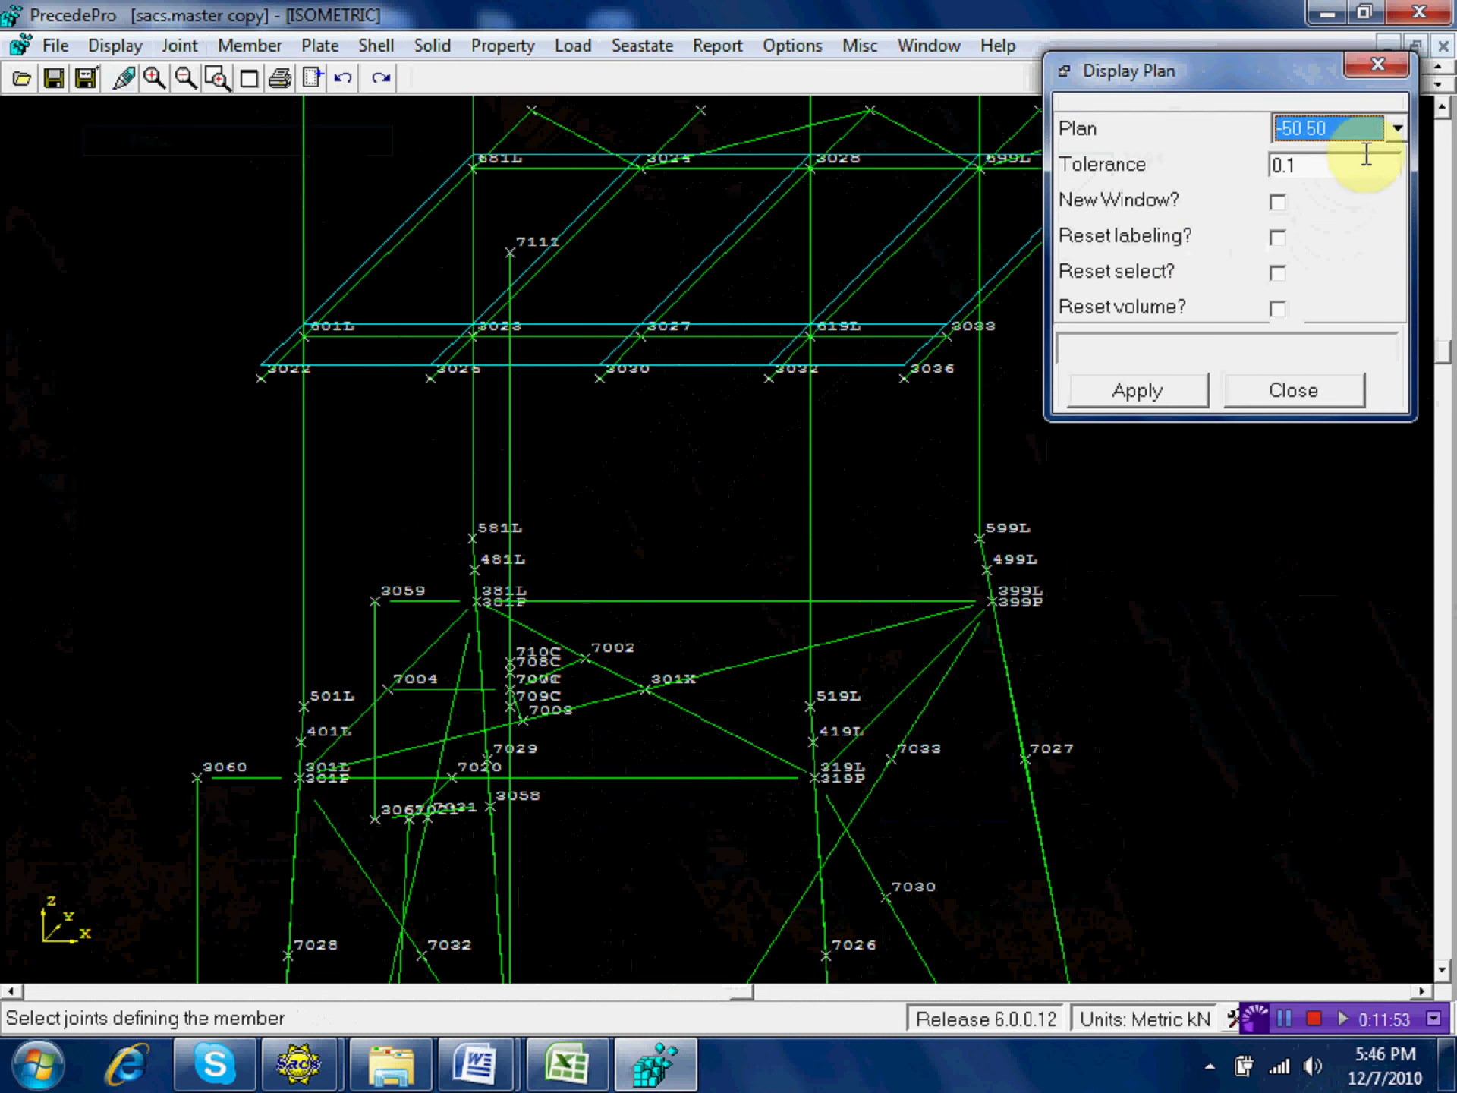
left_click(1397, 129)
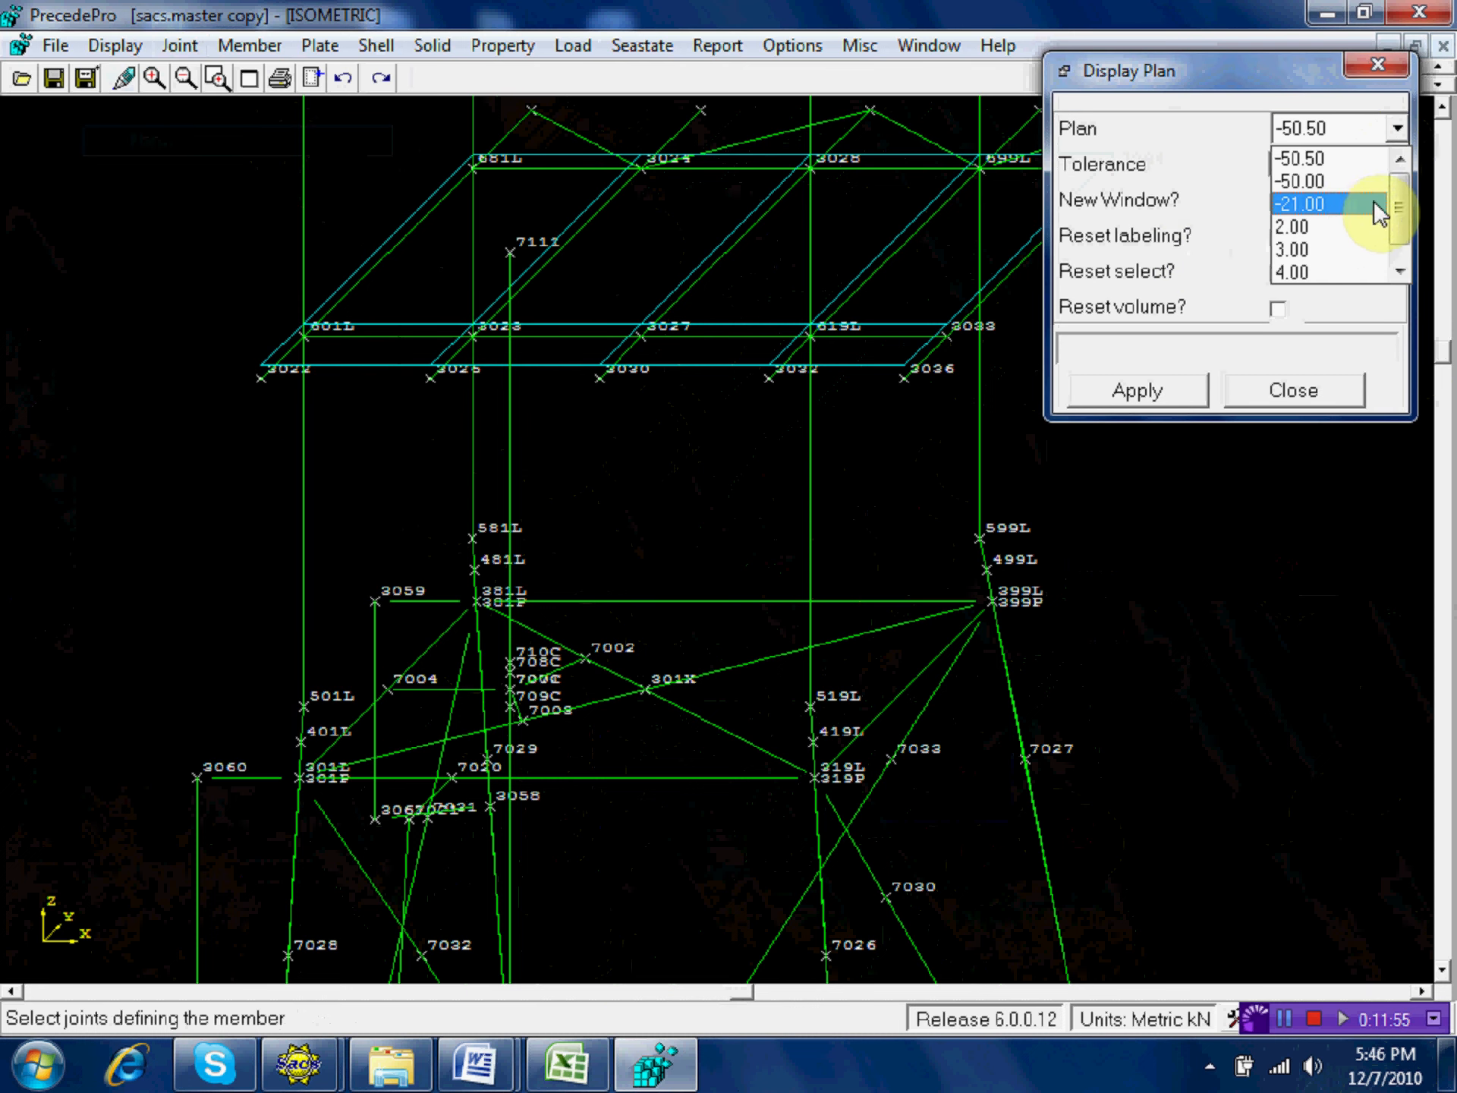
left_click_drag(1396, 188, 1391, 253)
left_click(1309, 275)
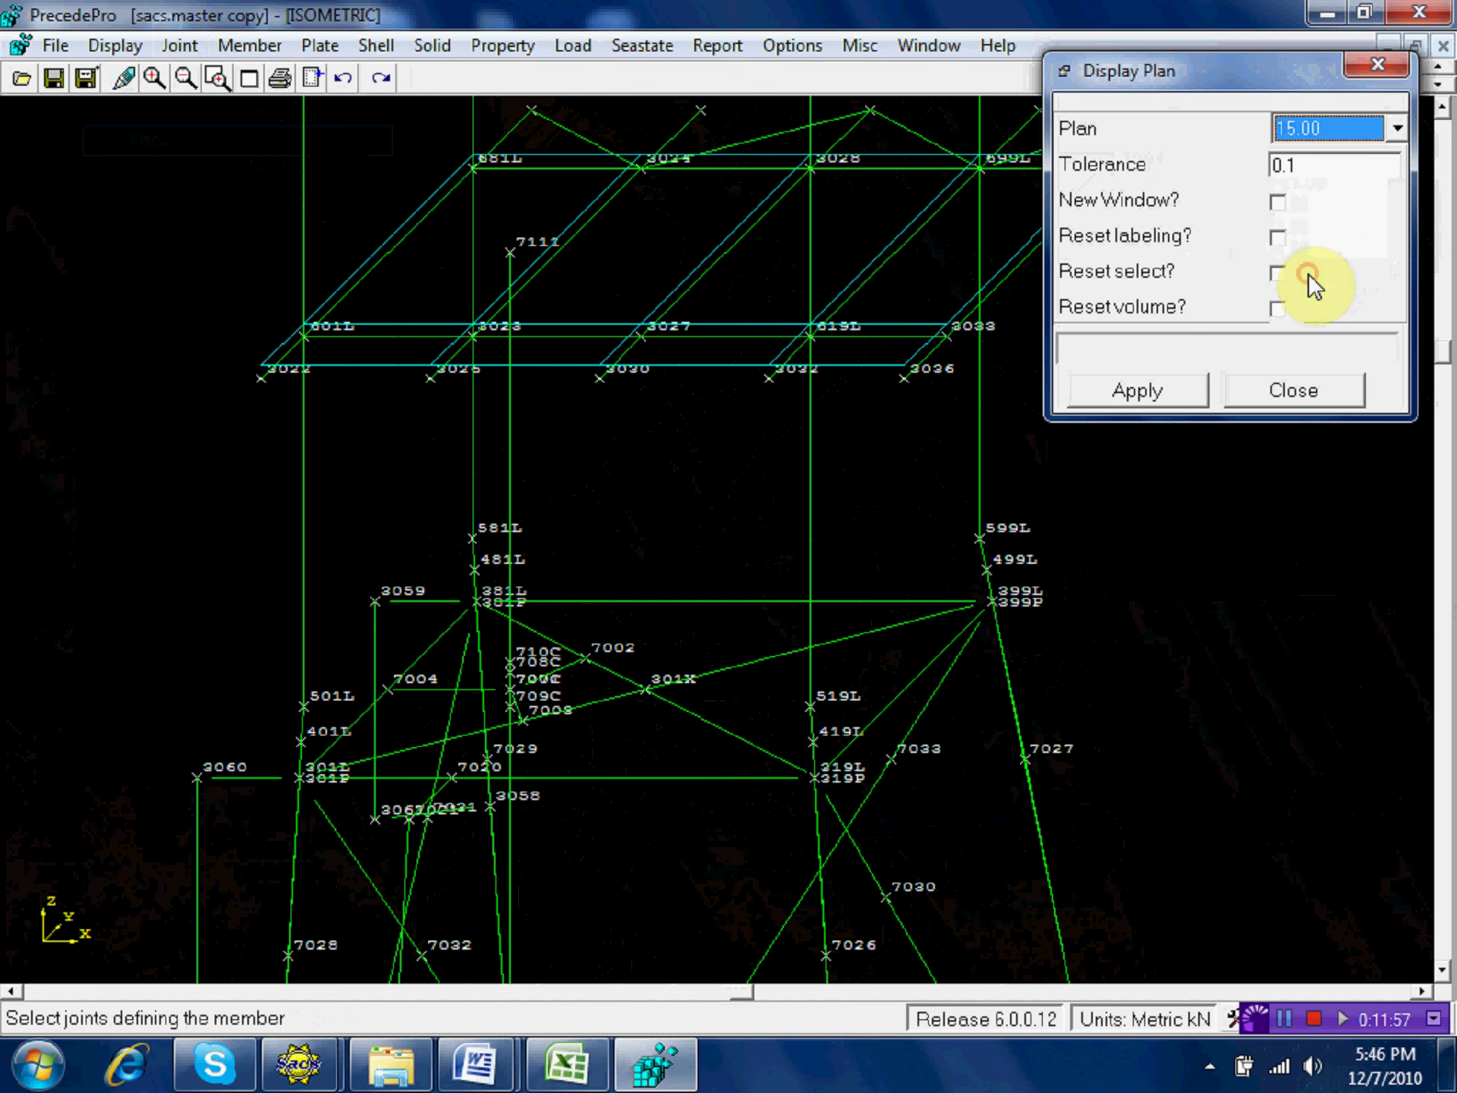
left_click(1138, 390)
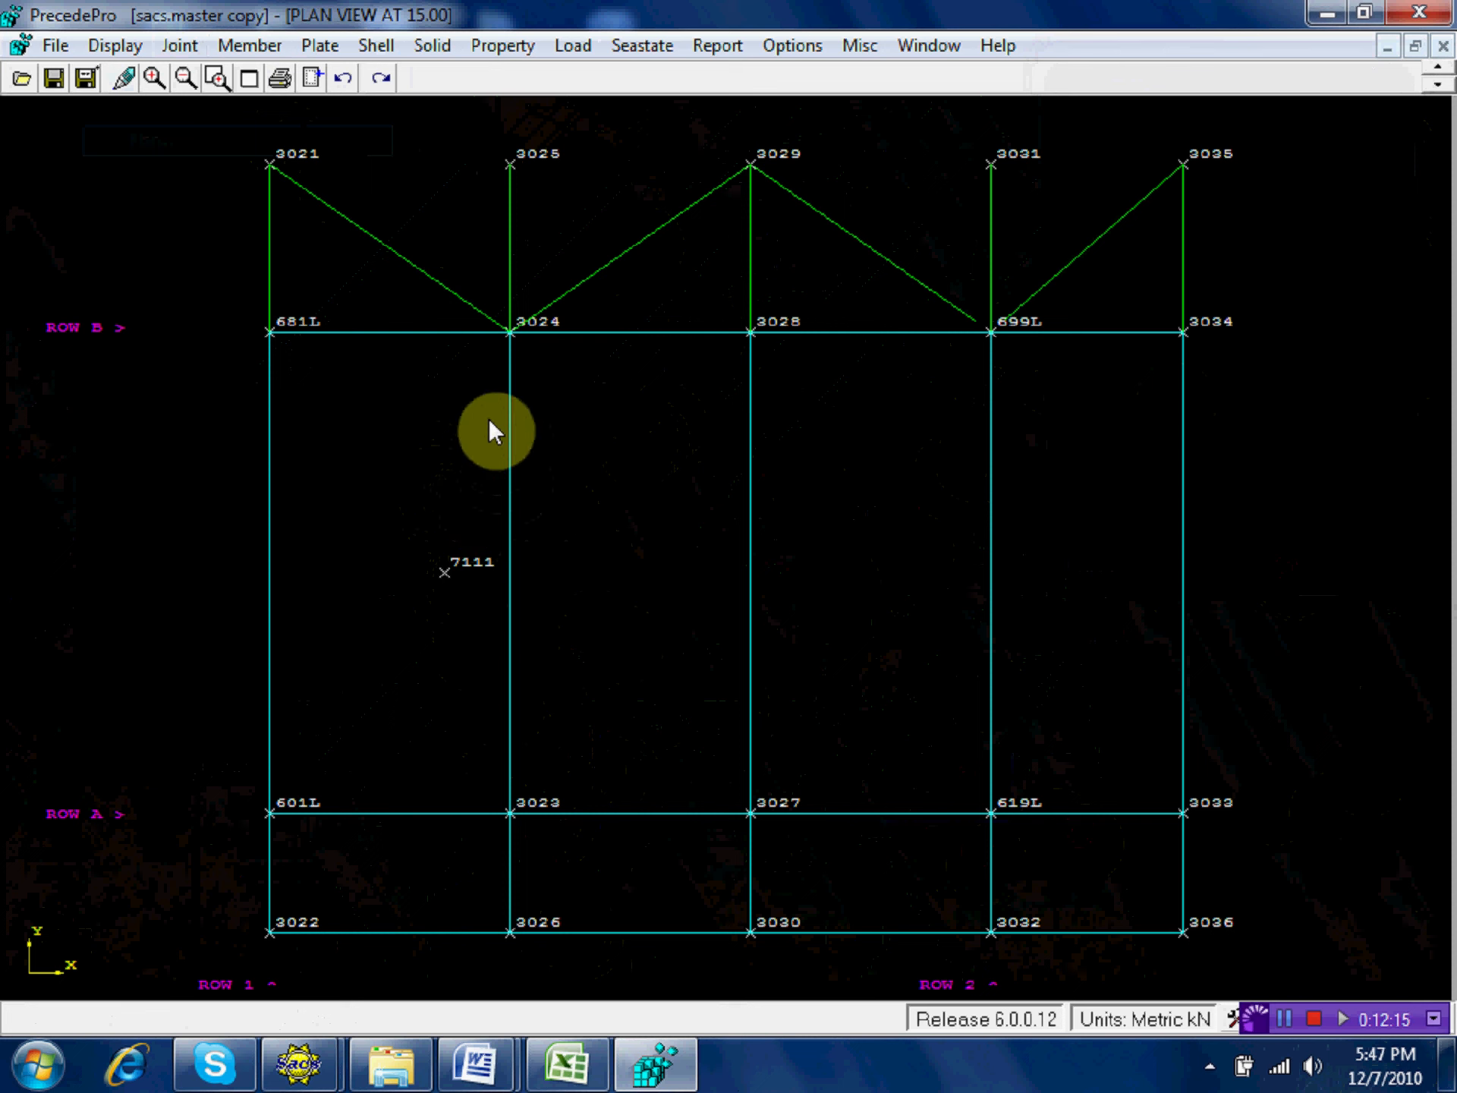
Add a member from joint 7111 to joint 681L with group label DUM.
left_click(254, 47)
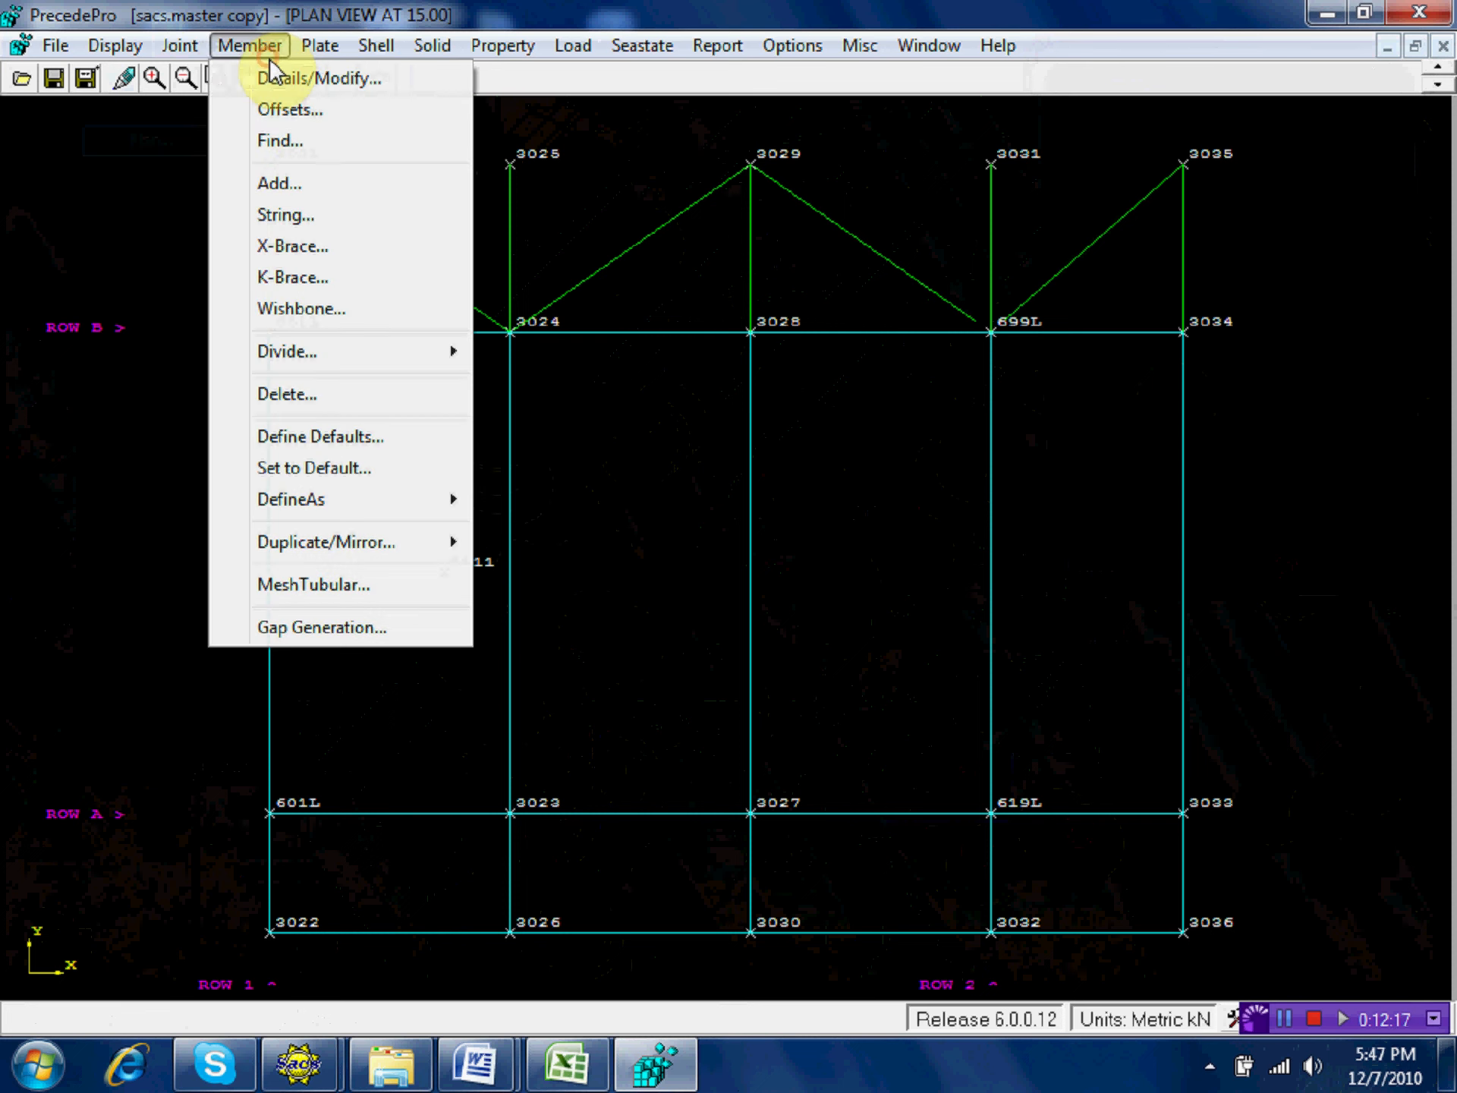
left_click(305, 189)
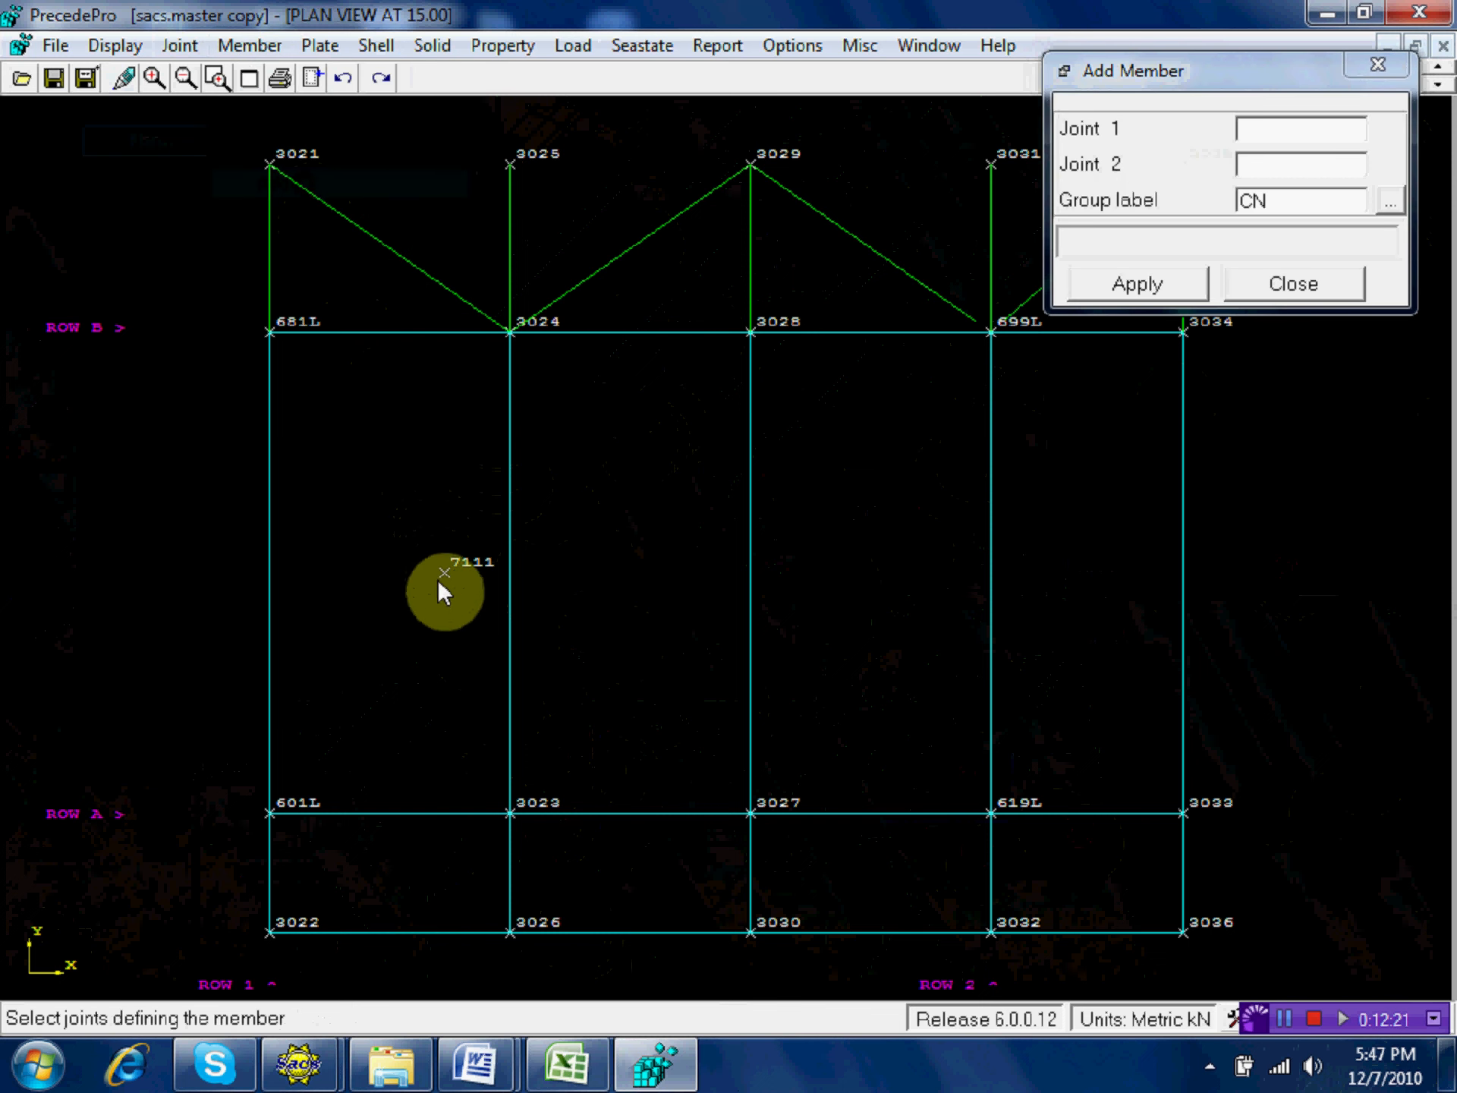
left_click(437, 572)
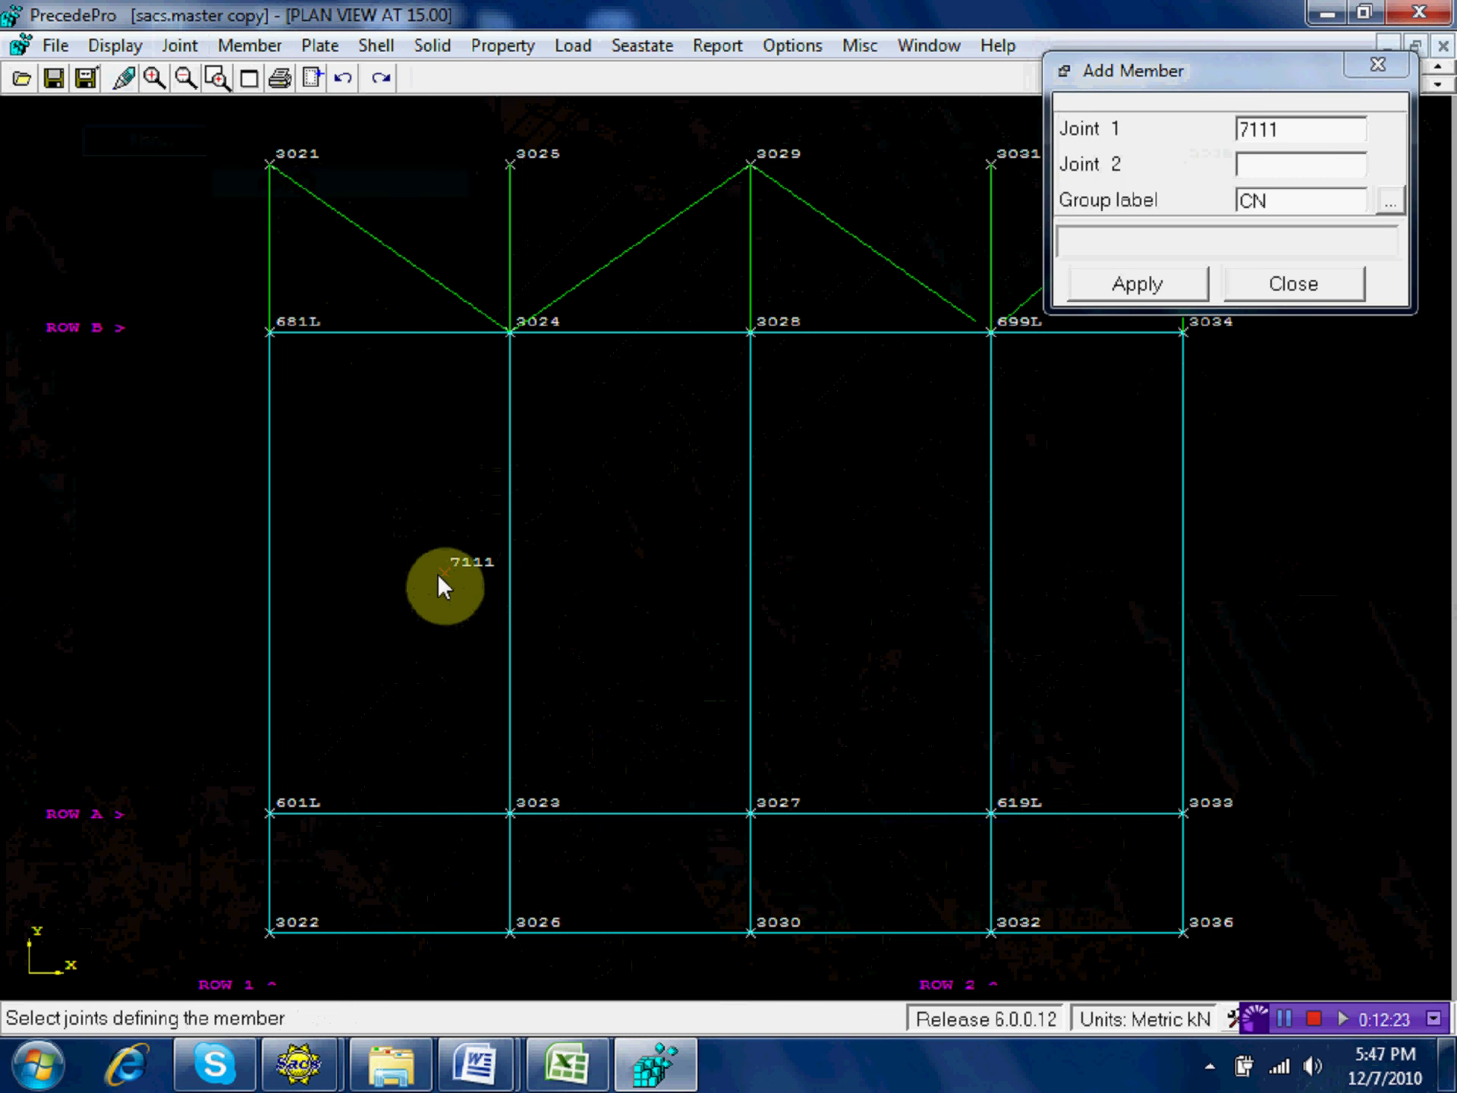
left_click(277, 343)
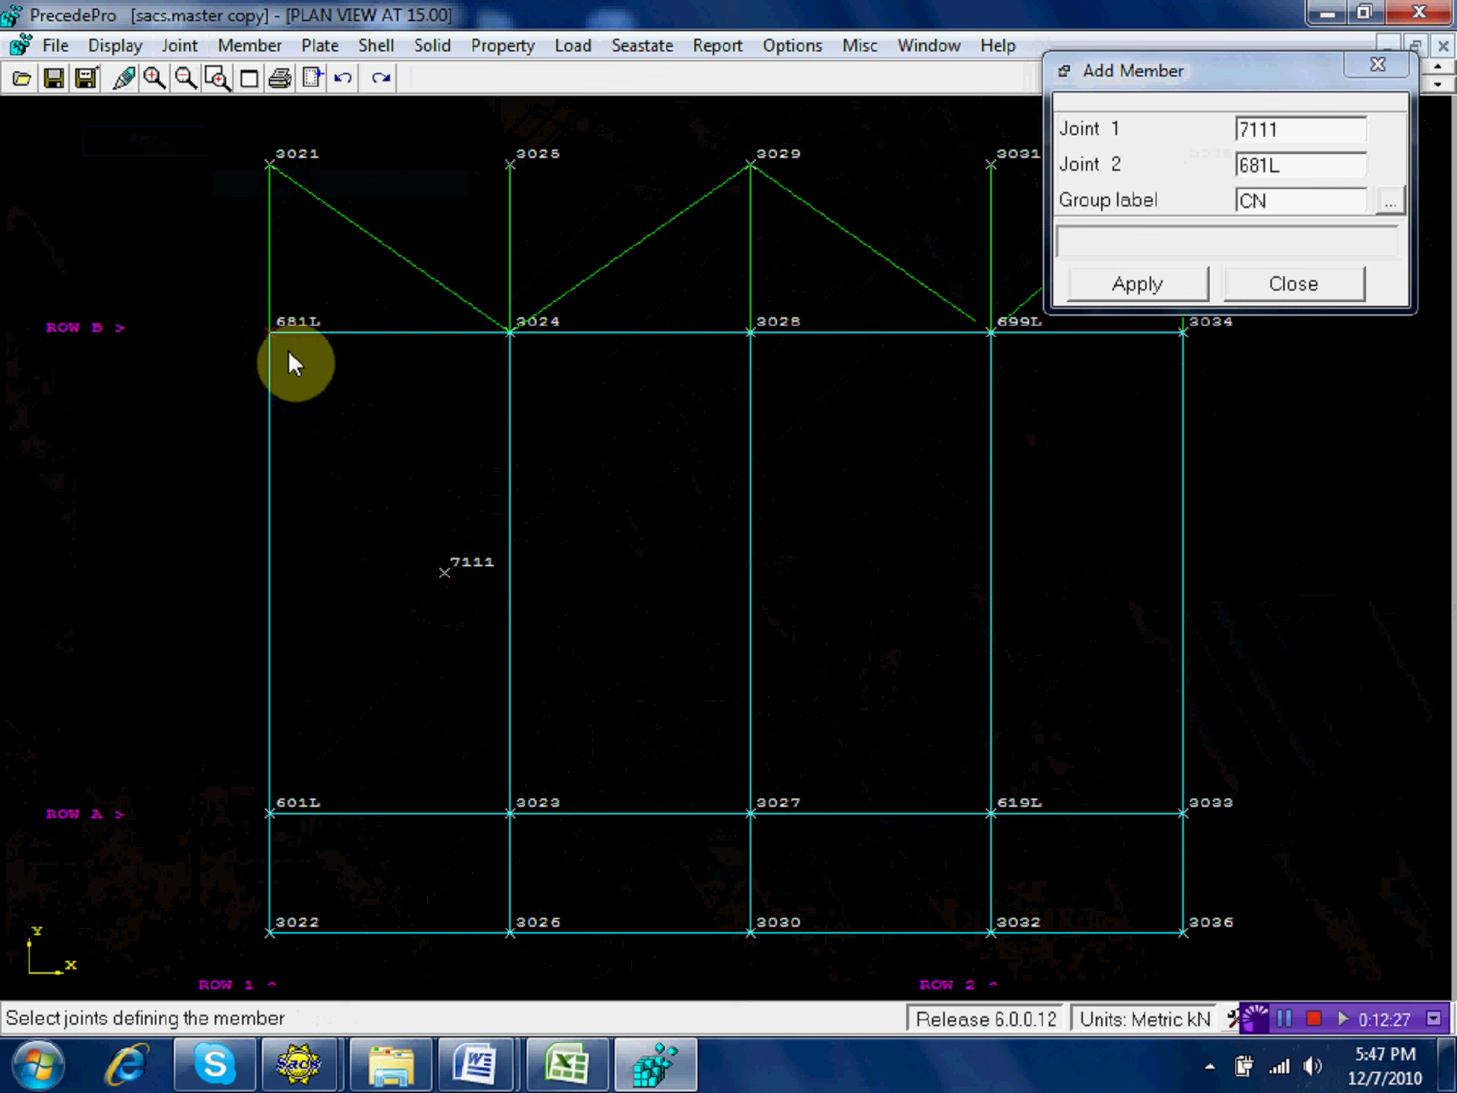
double_click(1269, 199)
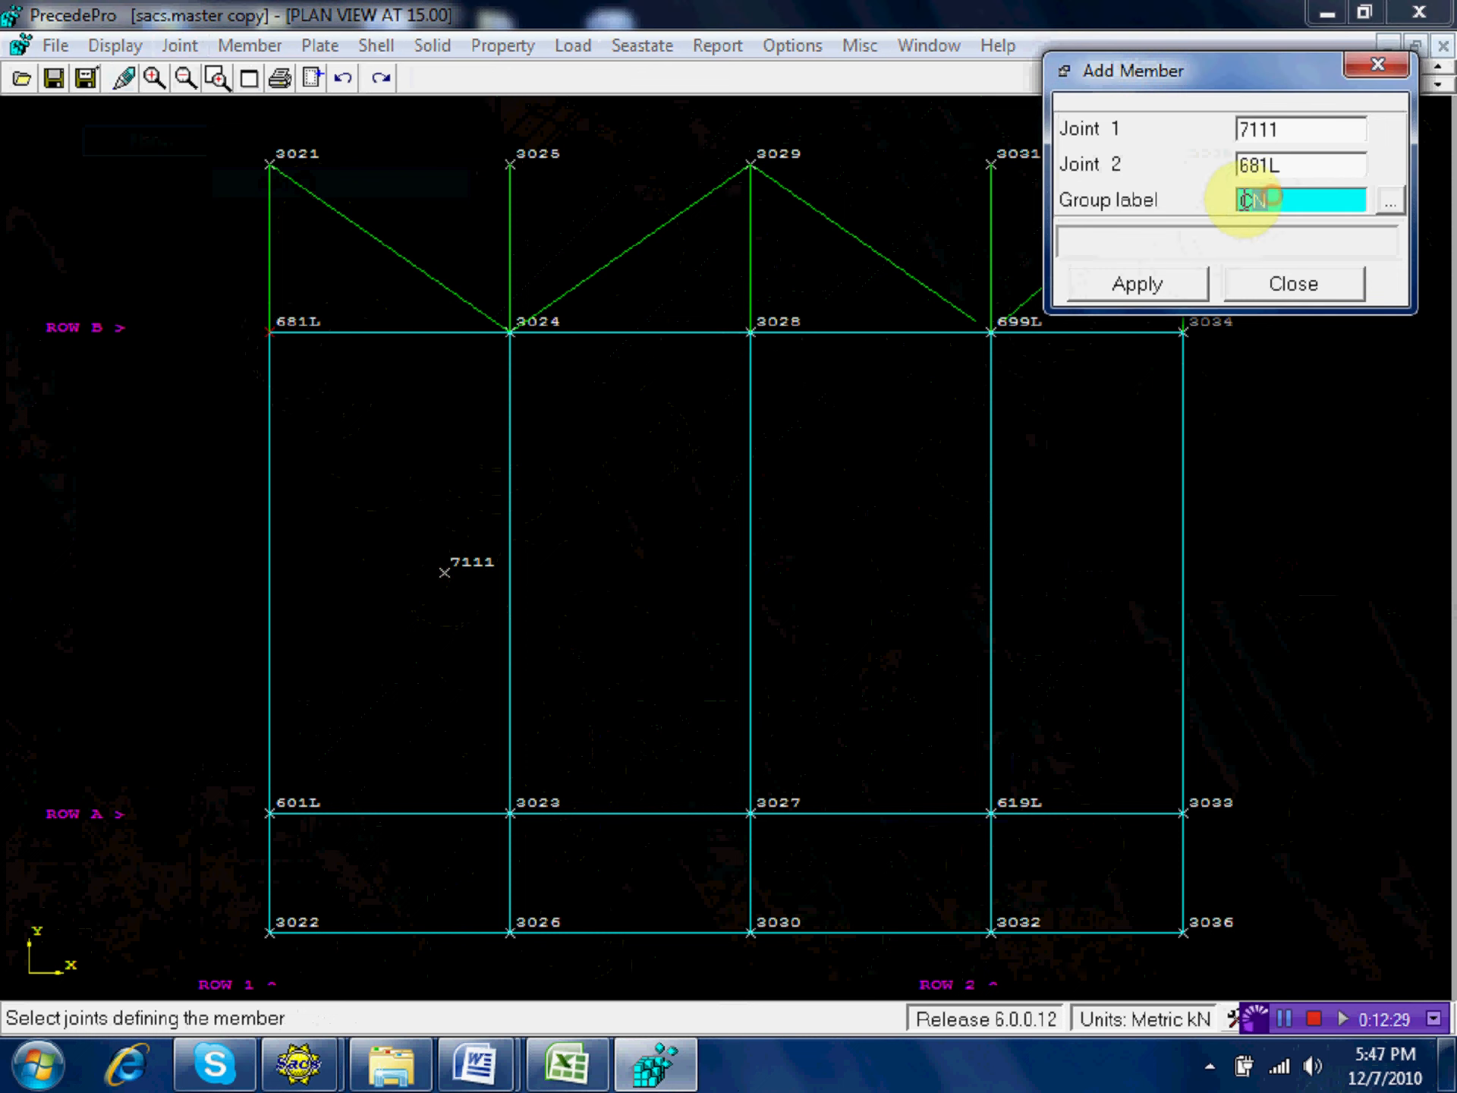
type("dum")
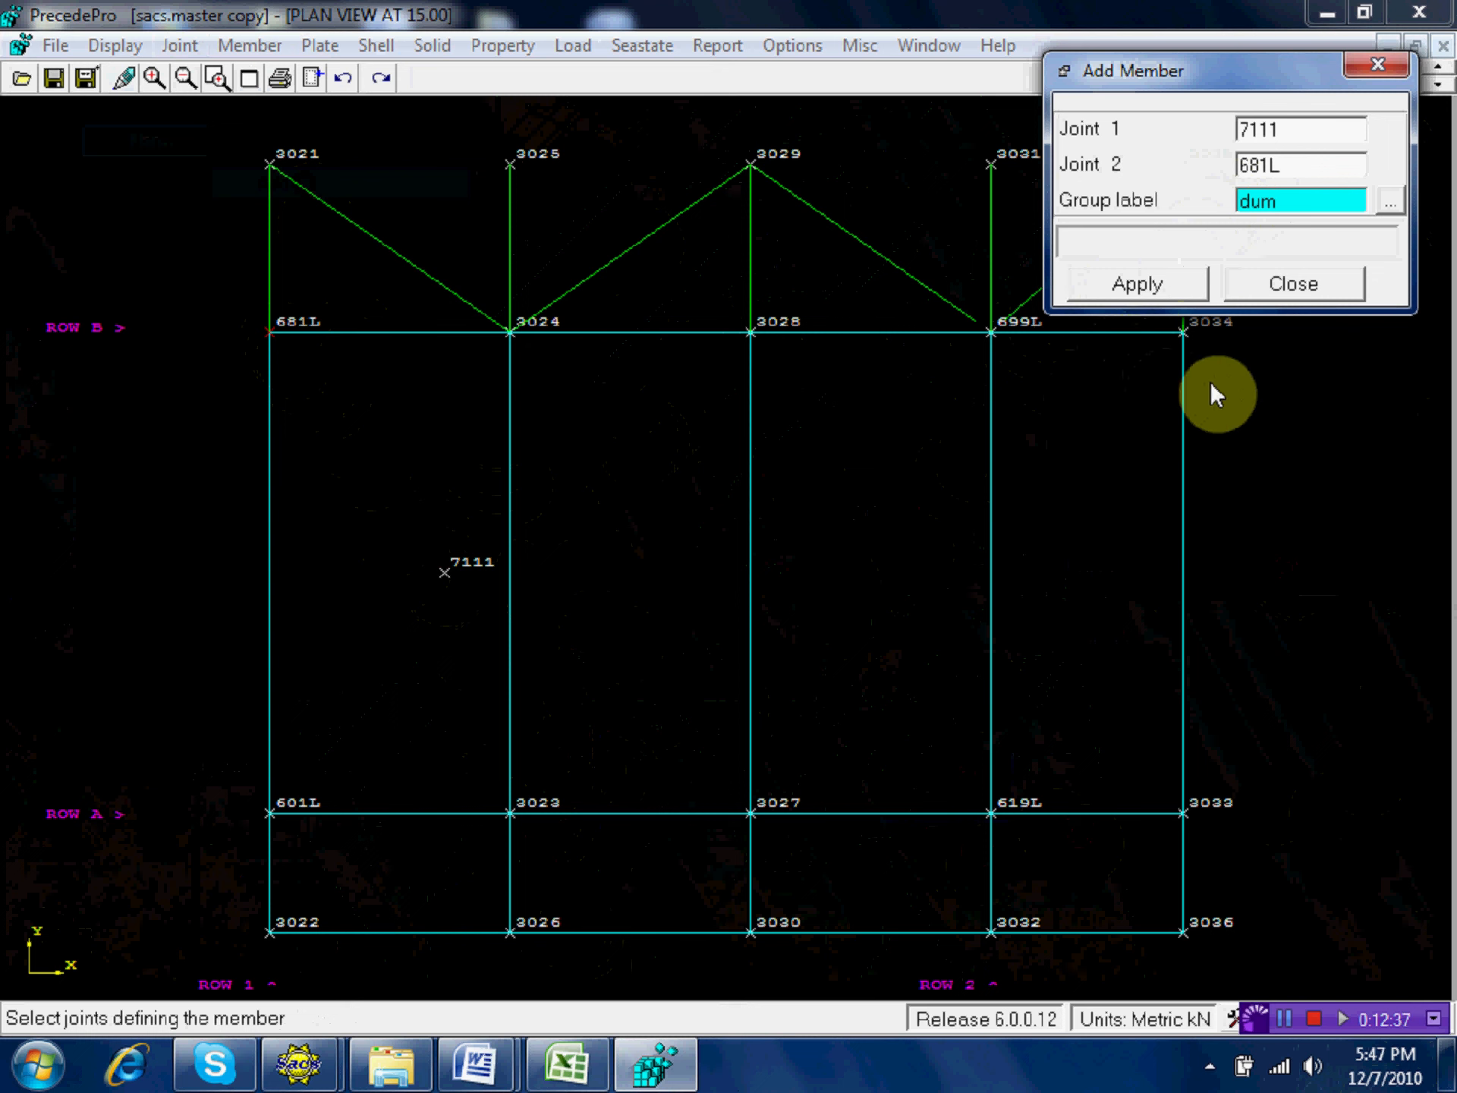
left_click(1136, 285)
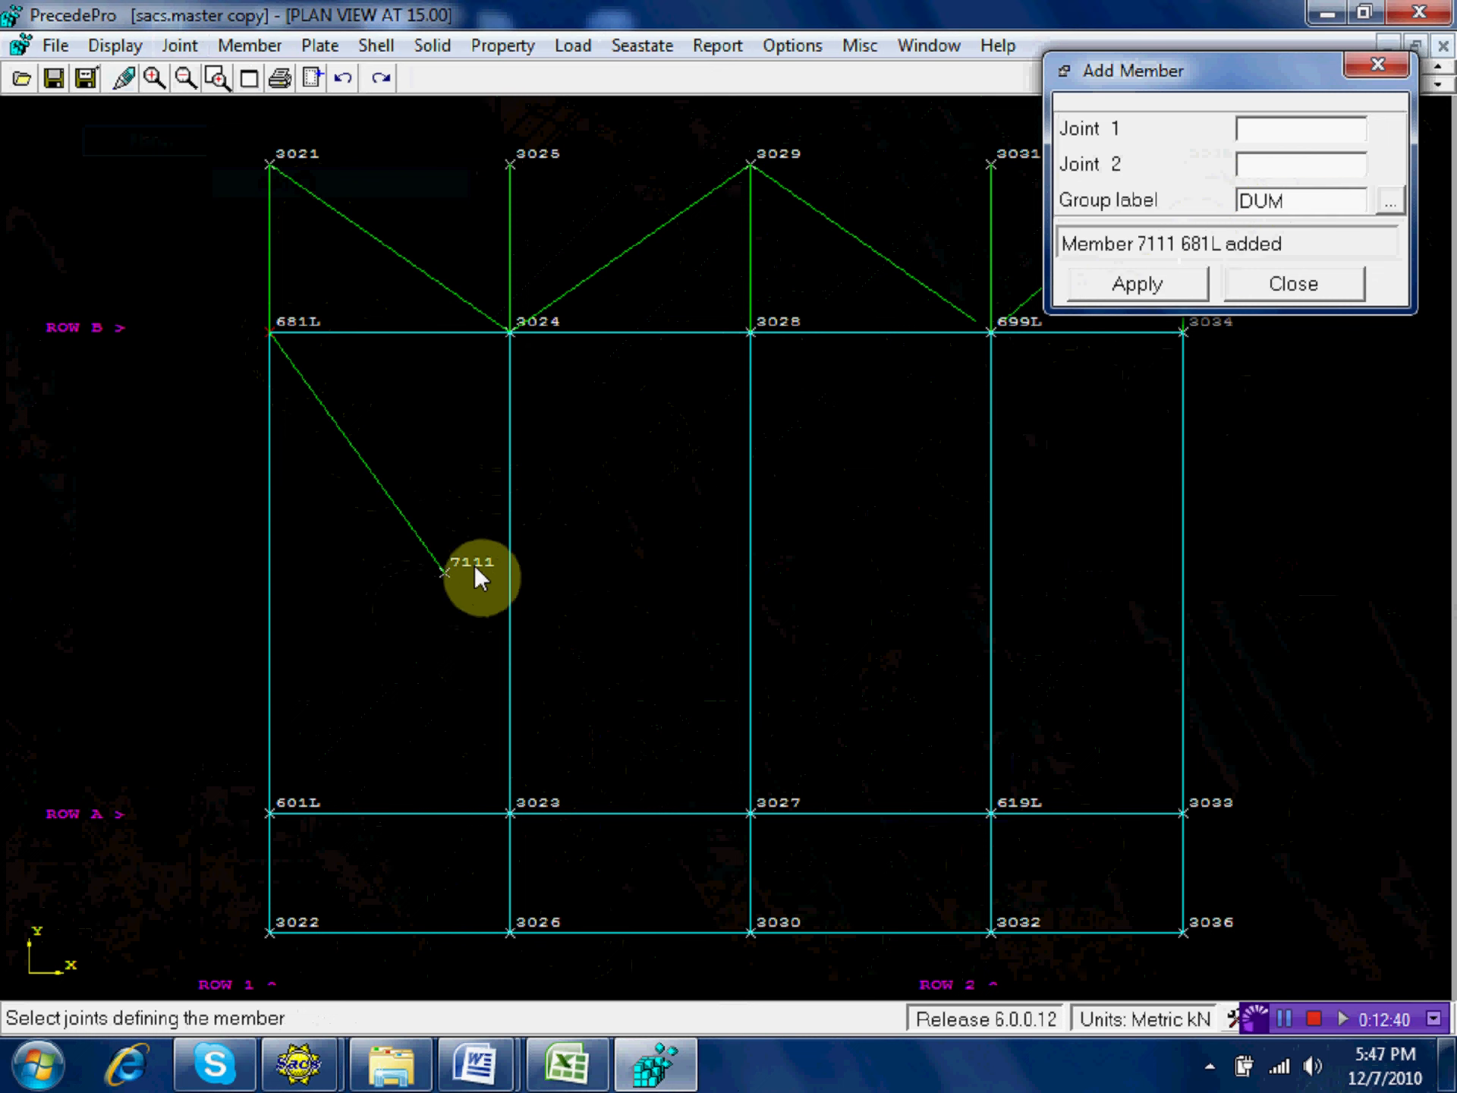
Add DUM group members from joint 7111 to joints 3024, 3023 and 601L.
left_click(445, 573)
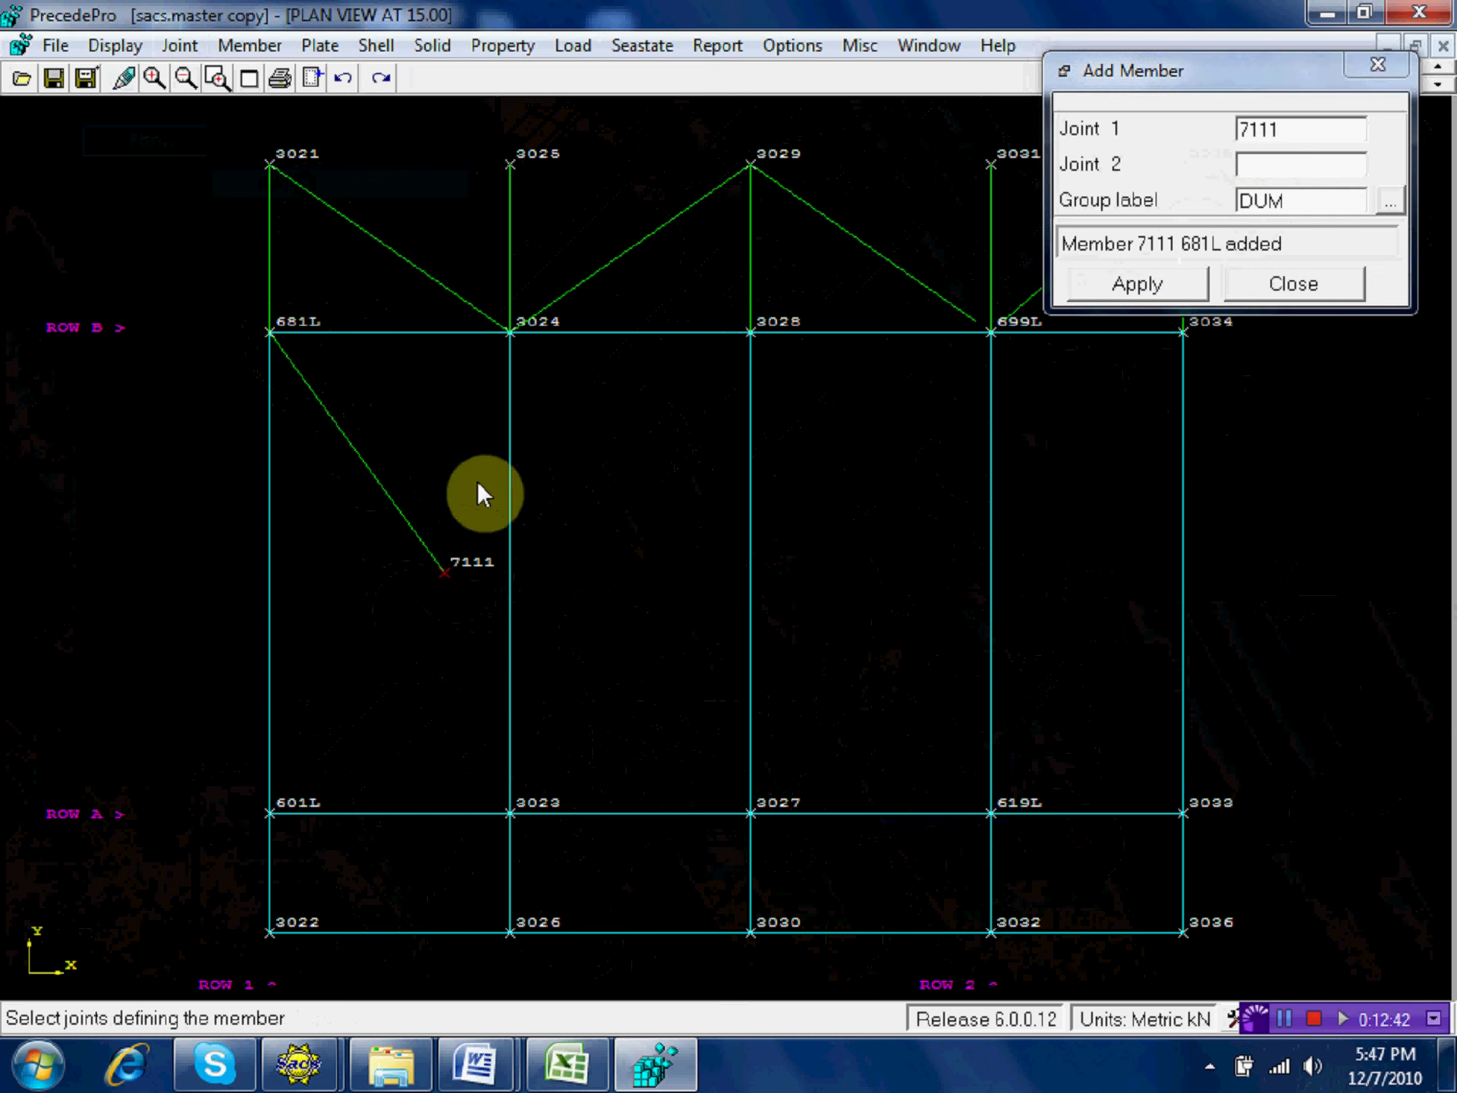
left_click(505, 333)
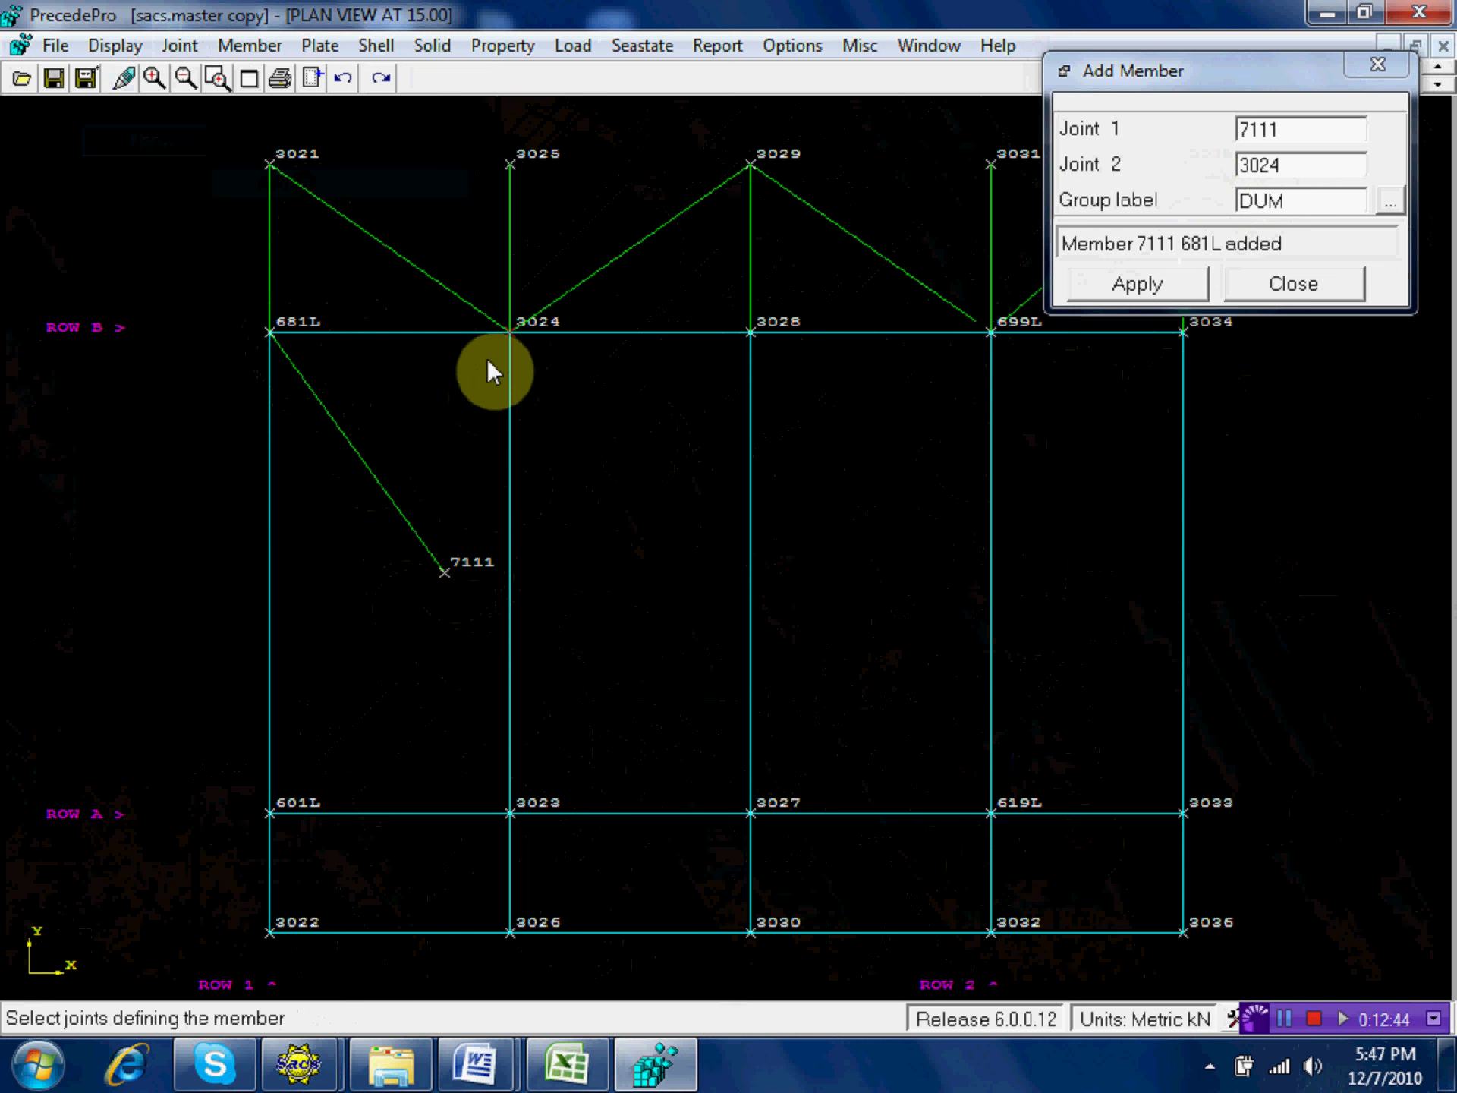
left_click(1135, 284)
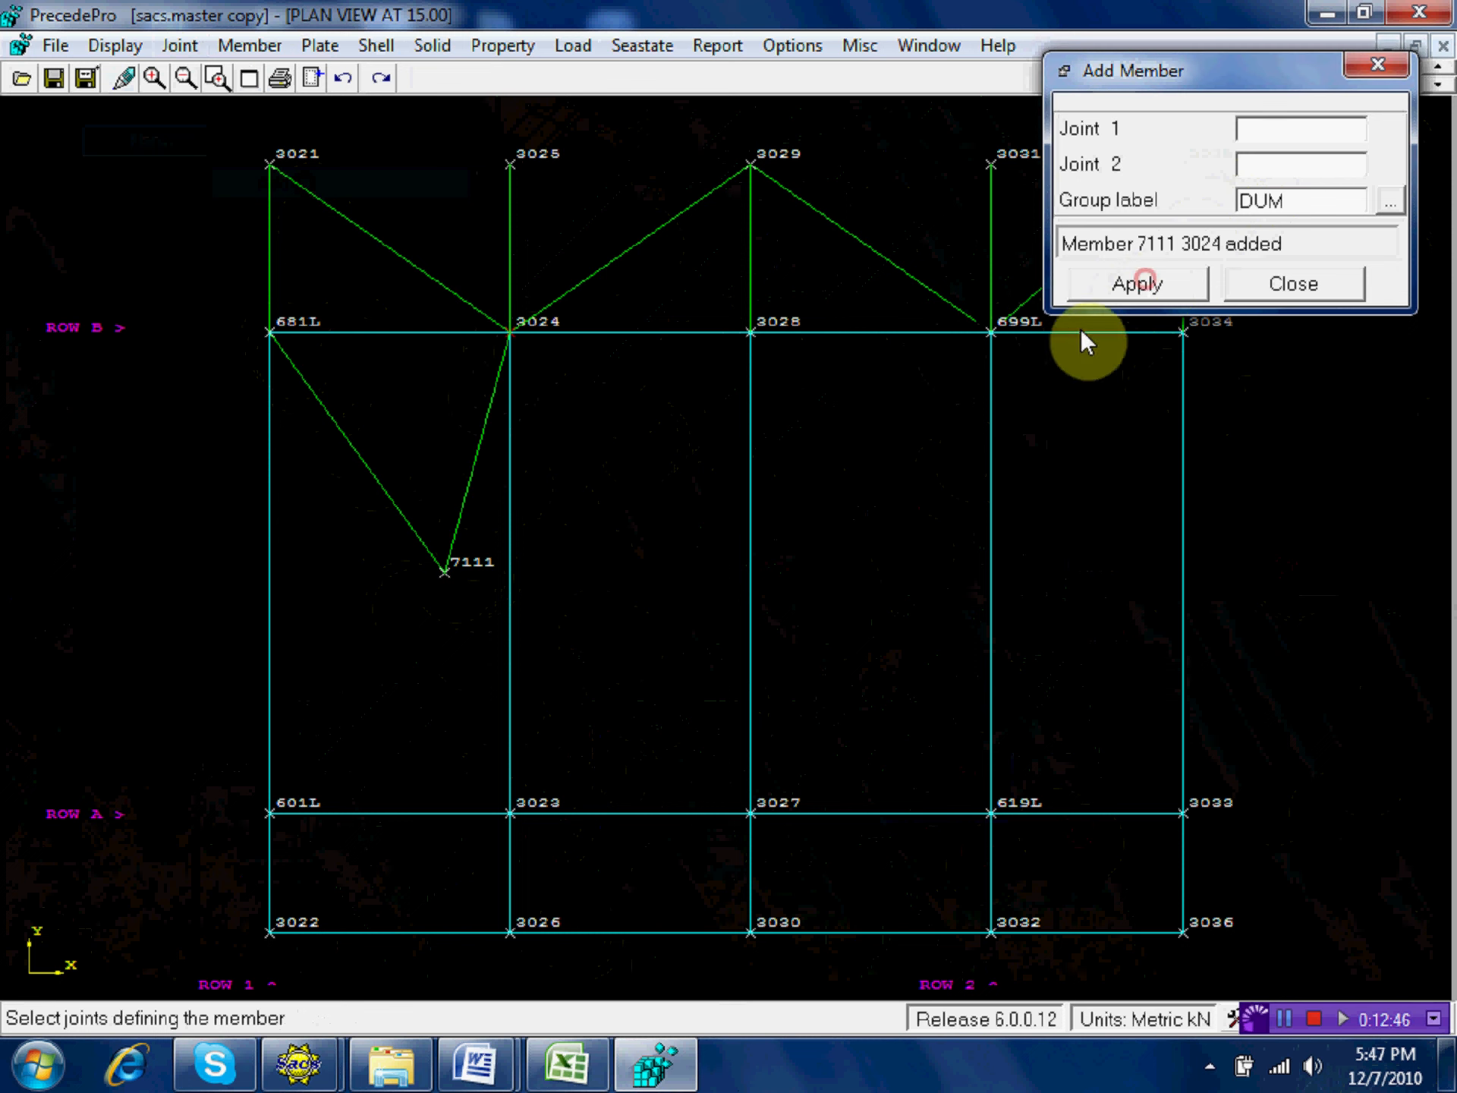
left_click(449, 572)
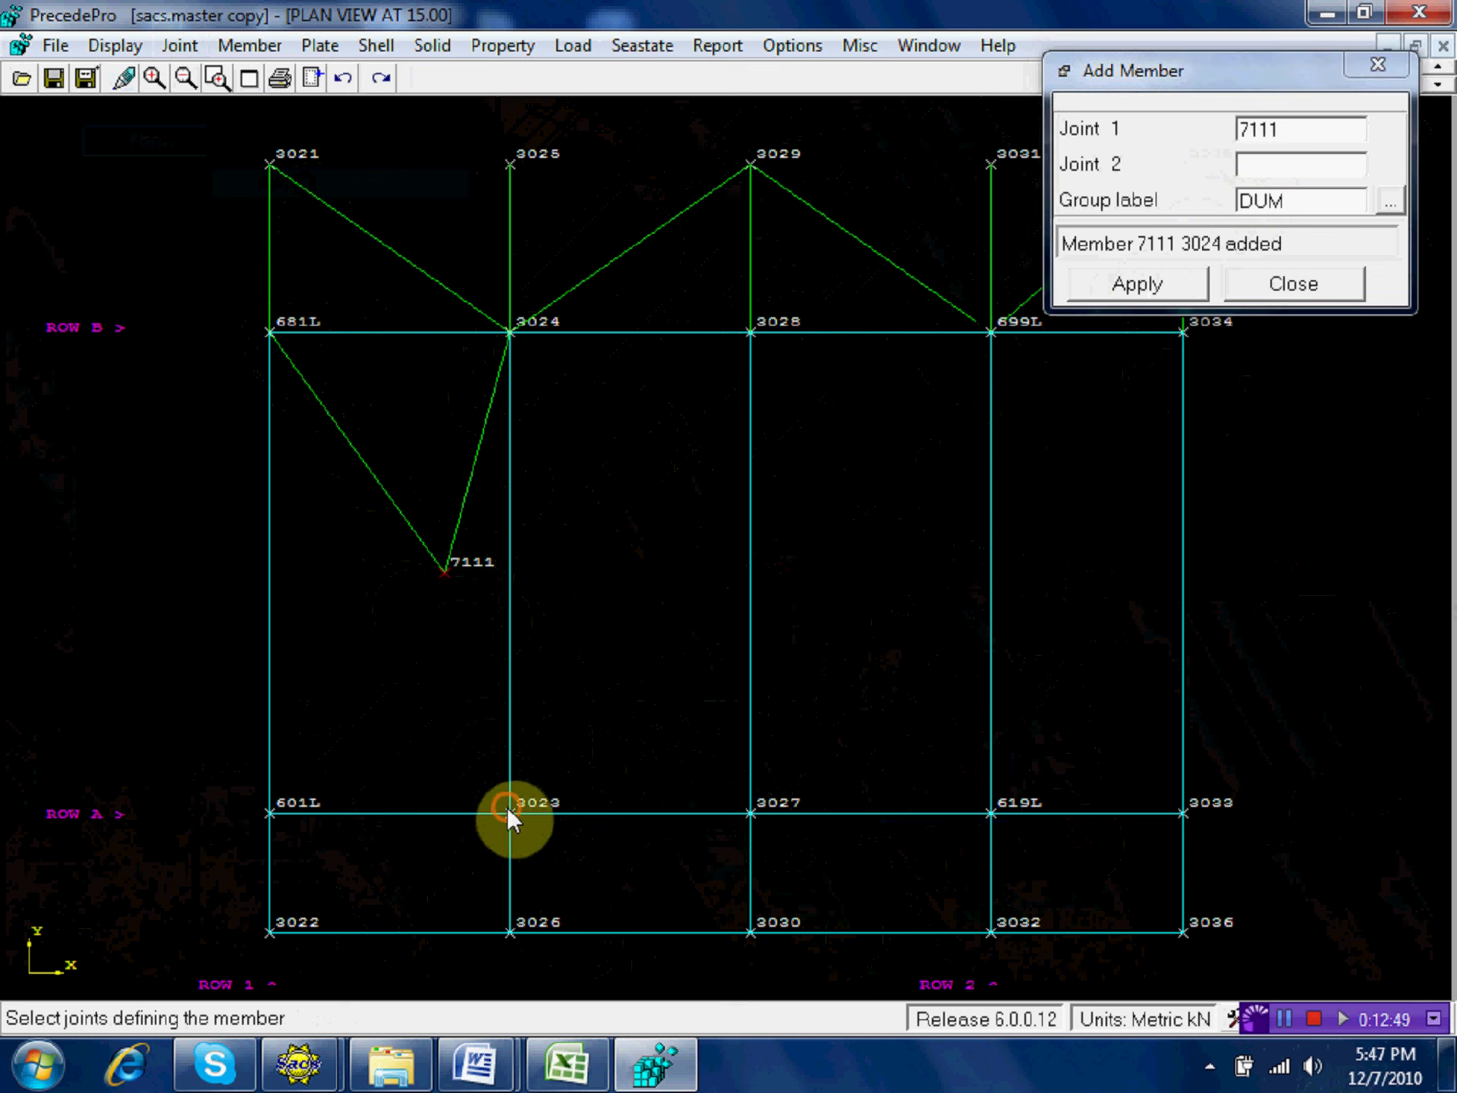
left_click(507, 808)
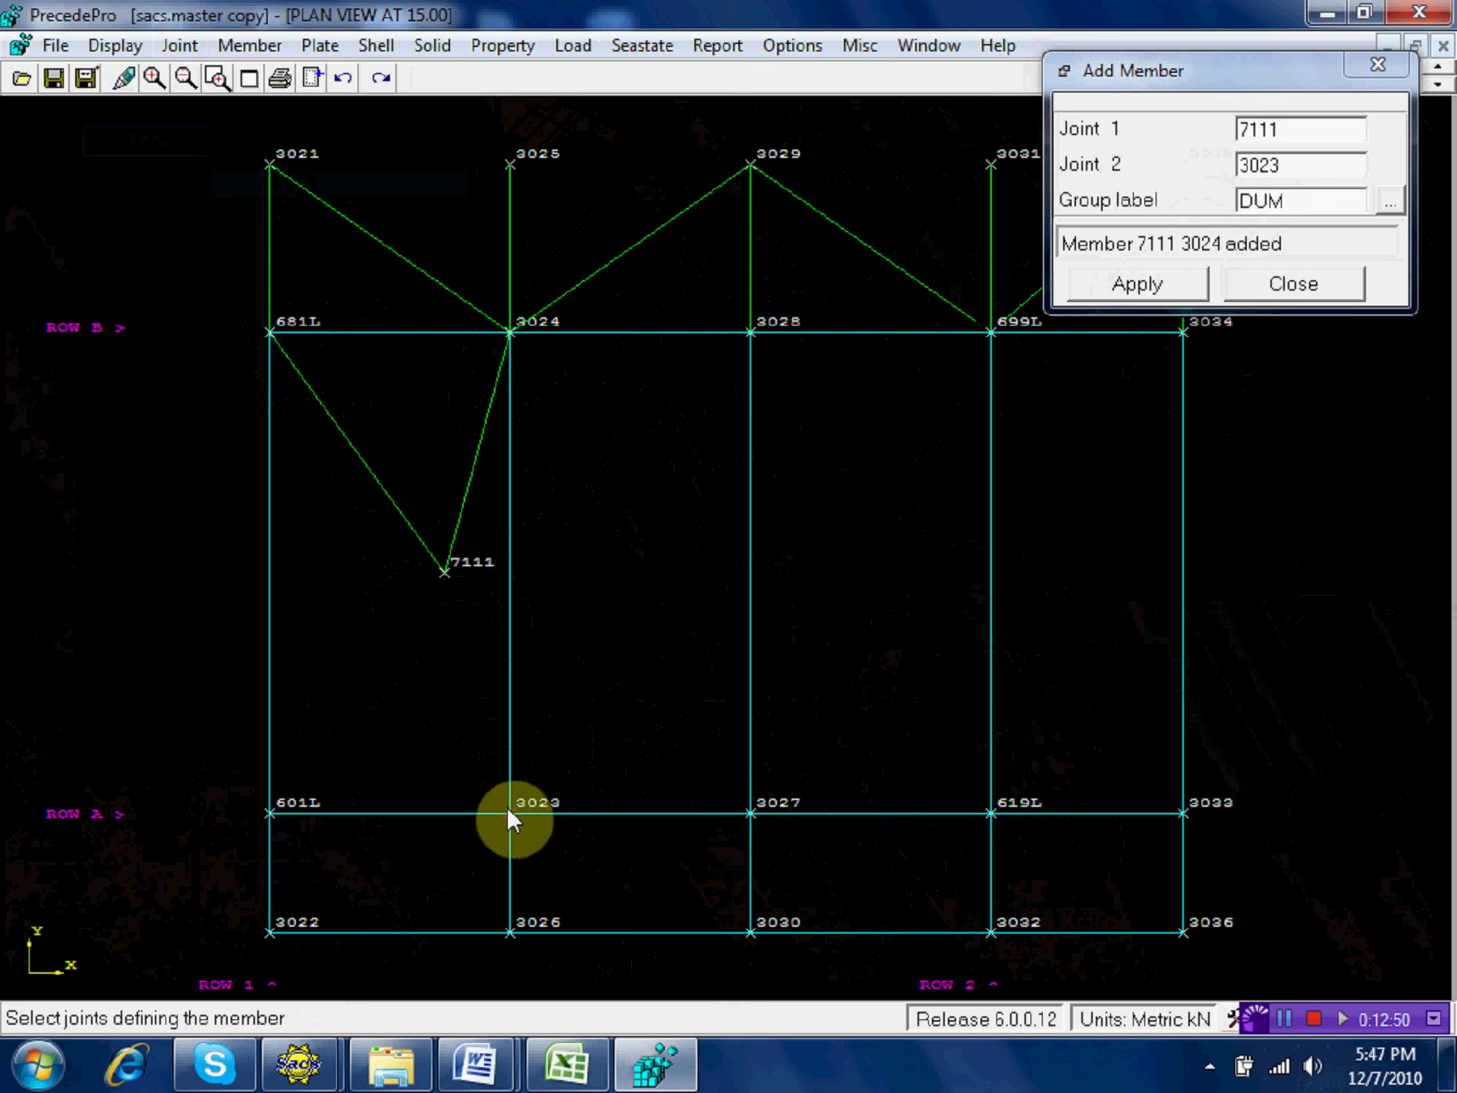
left_click(1153, 293)
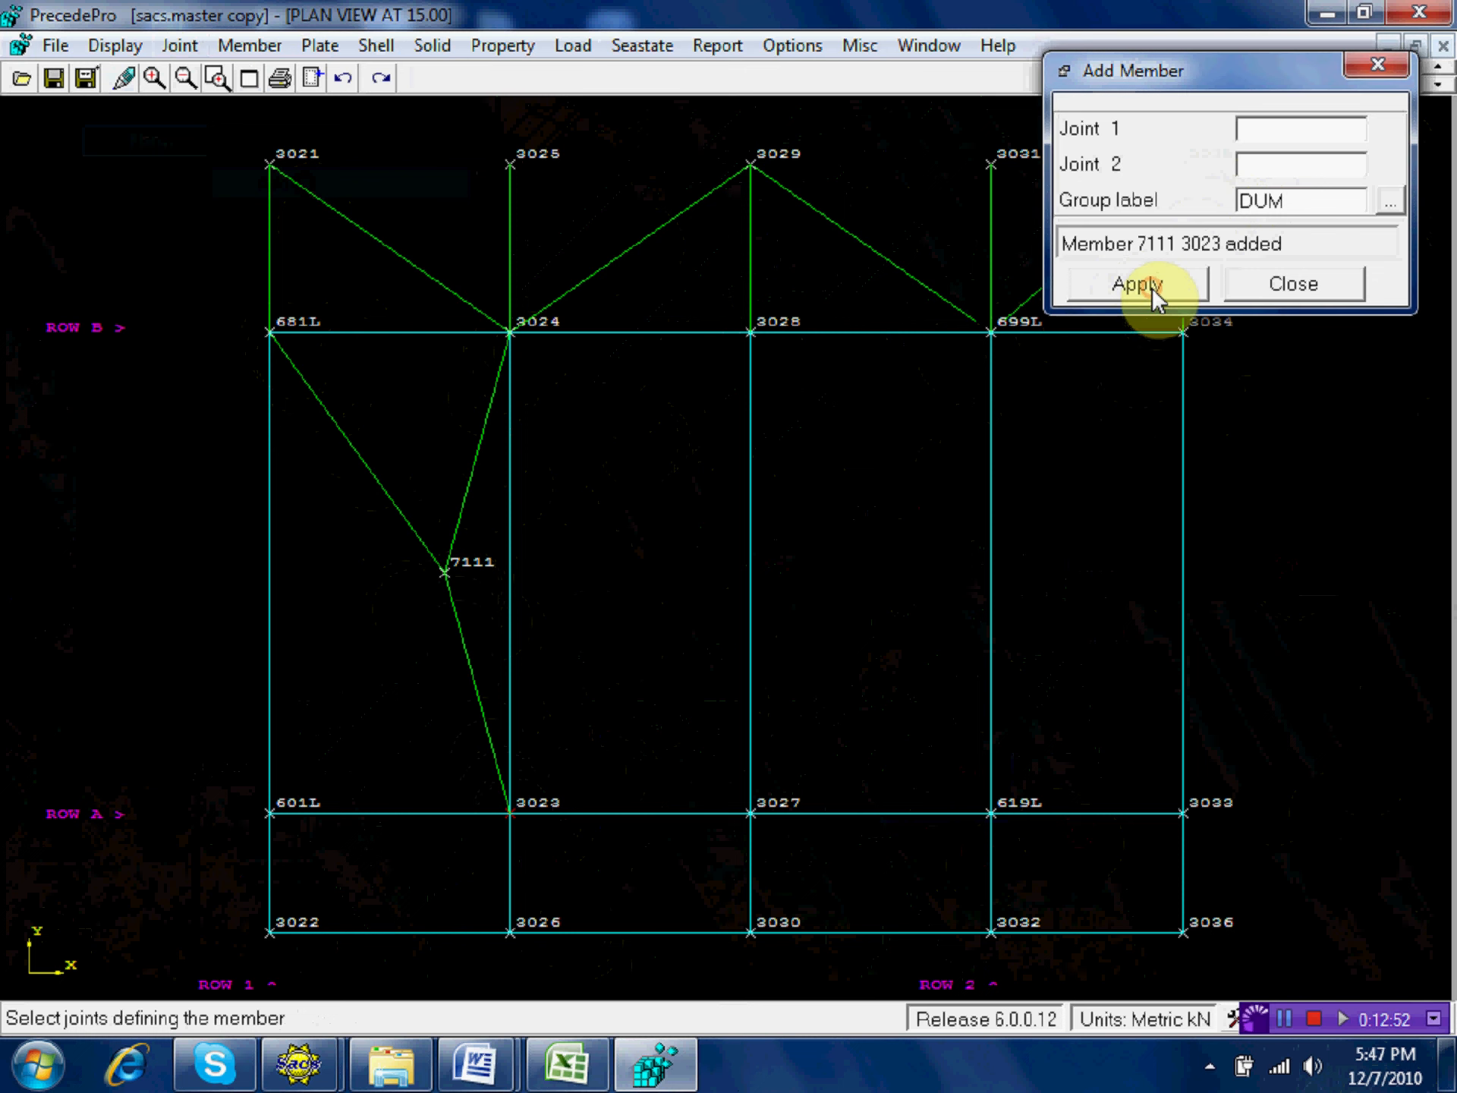
left_click(444, 574)
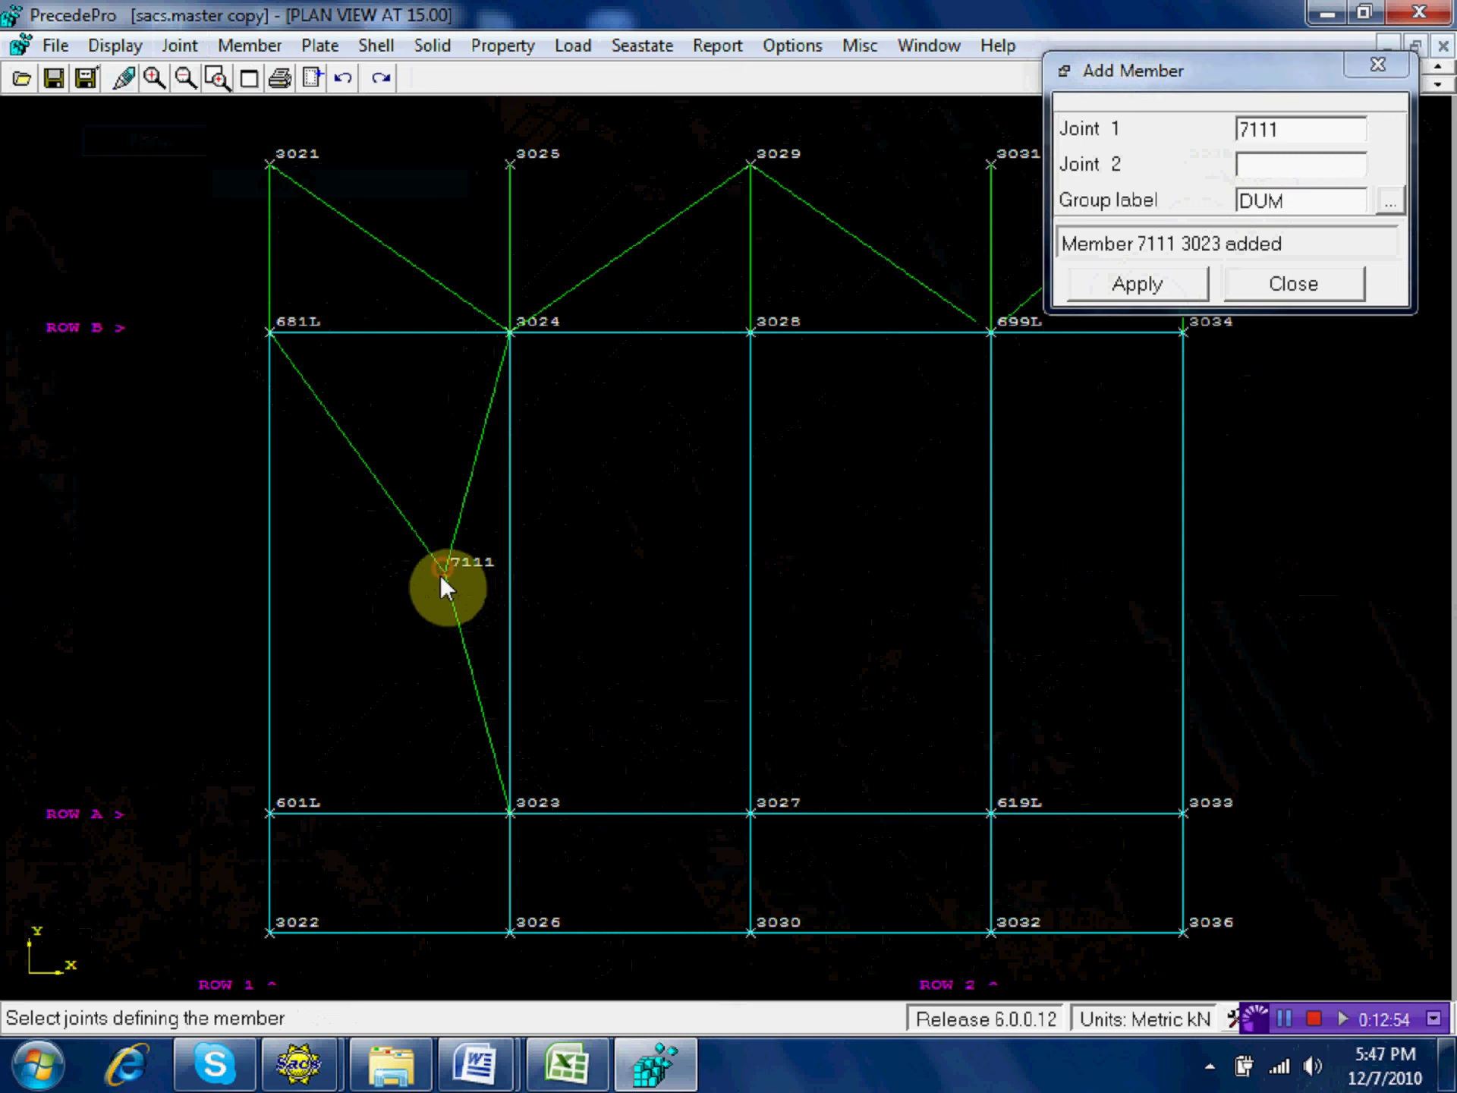
left_click(286, 806)
left_click(1142, 289)
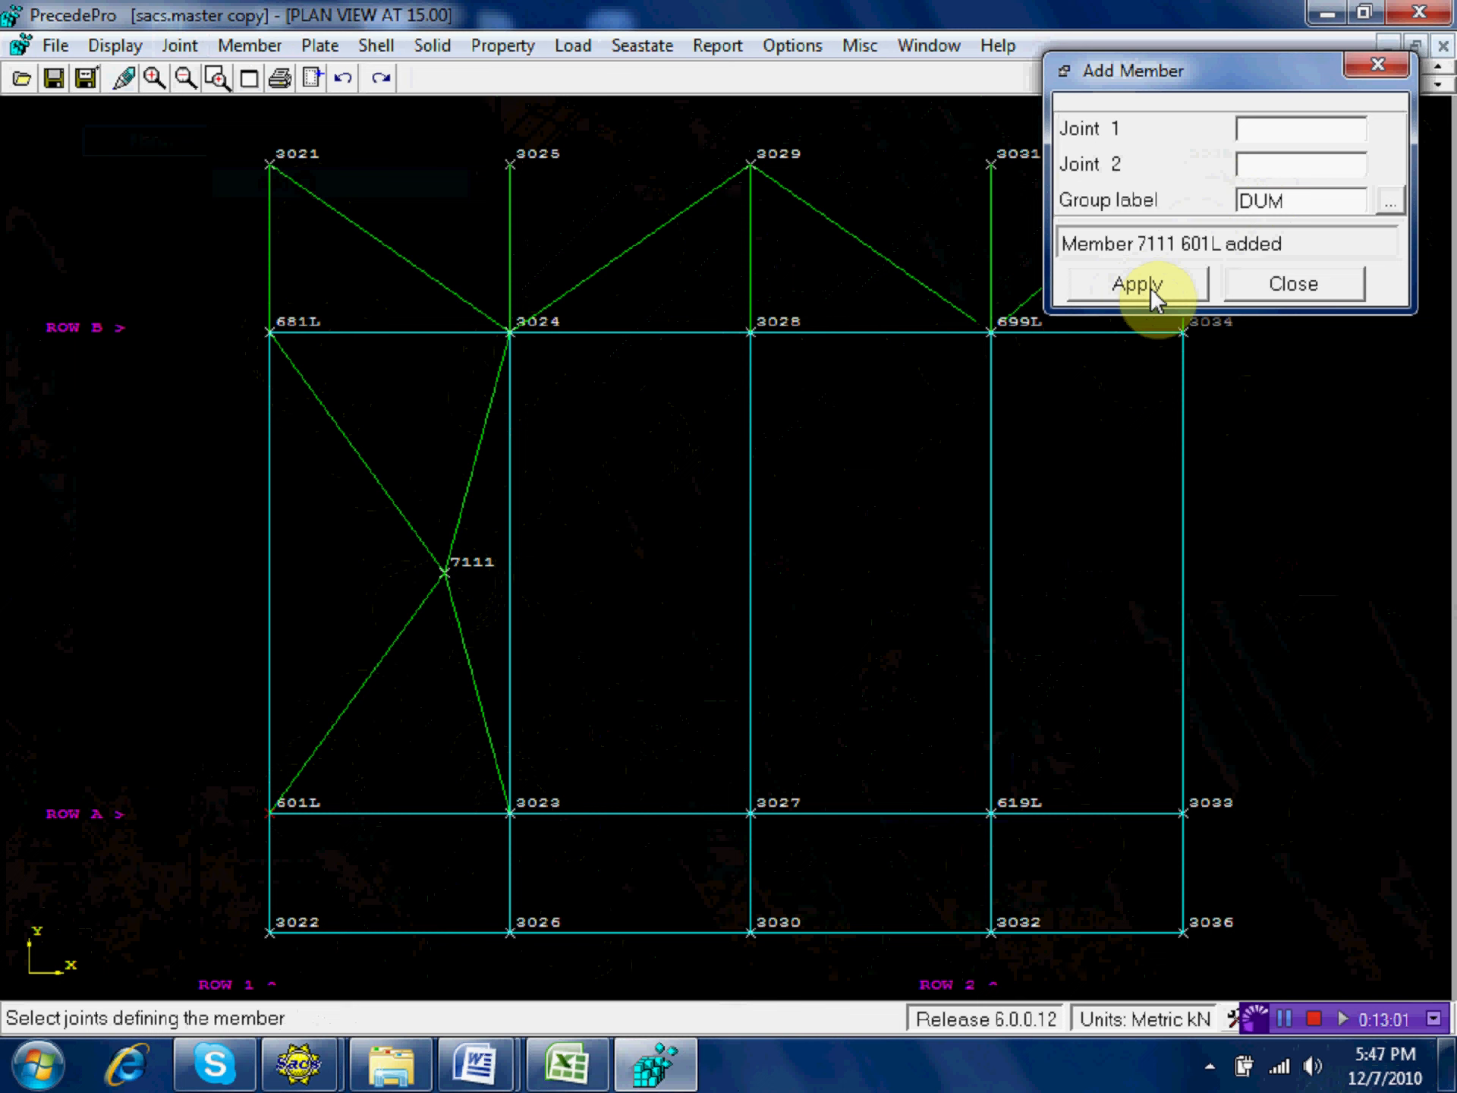
left_click(1318, 291)
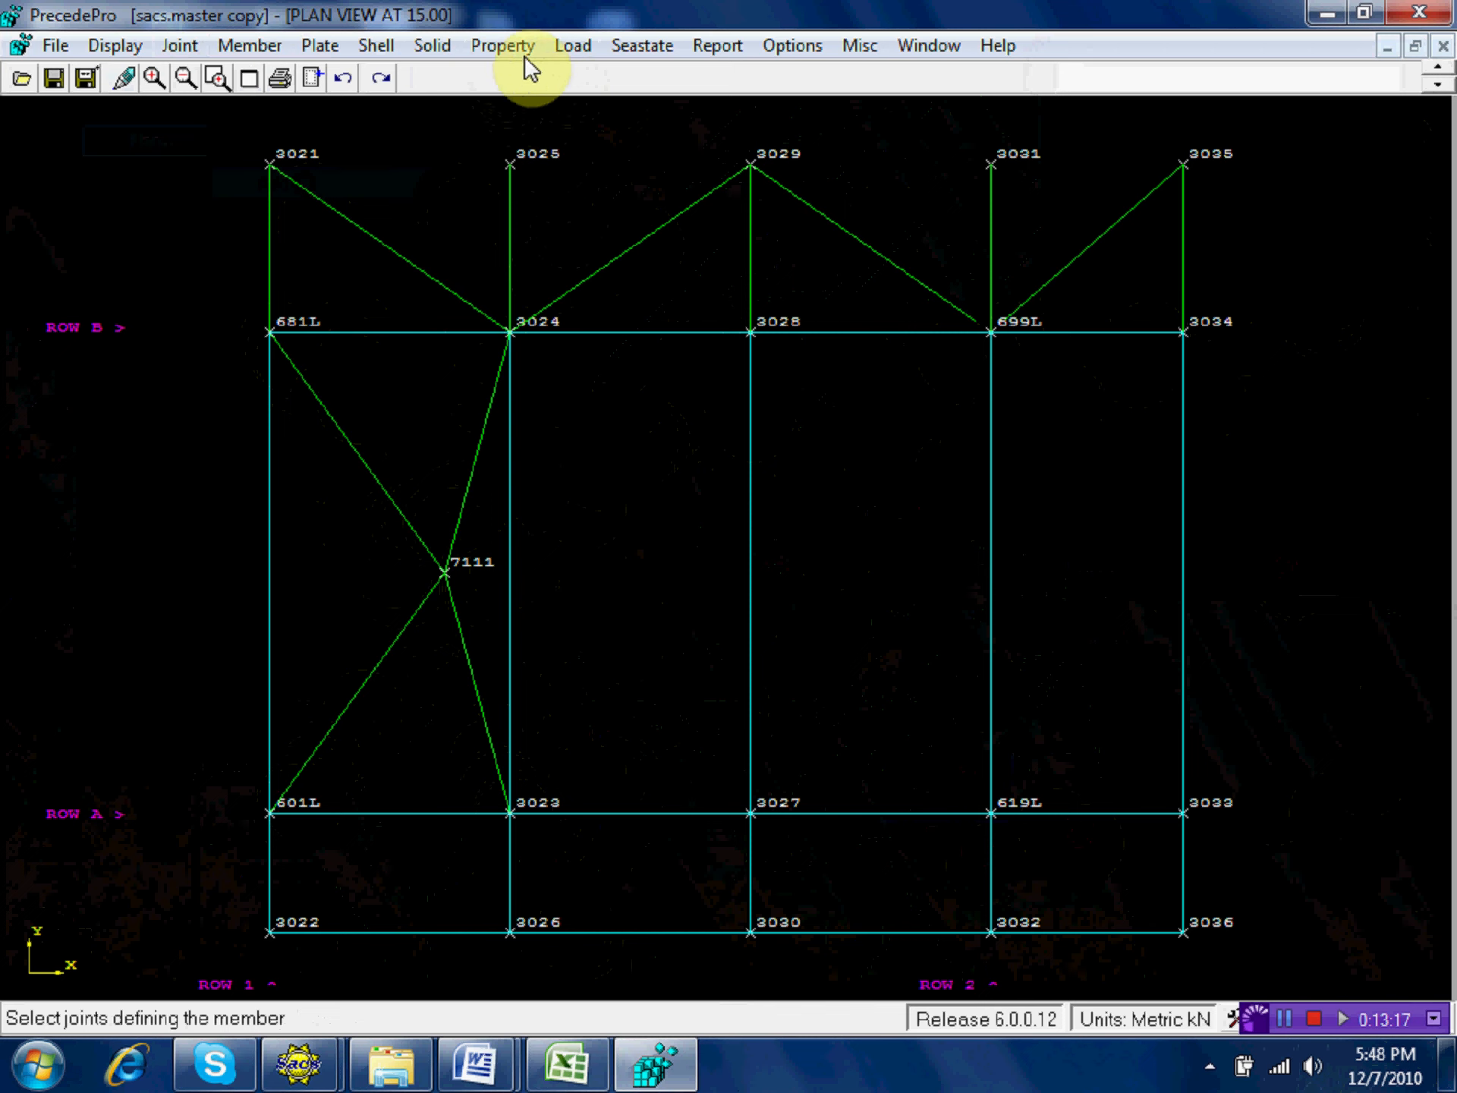
Define the member group DUM as Tubular with an outside diameter of 30.0 cm and a wall thickness of 2.54 cm.
left_click(504, 54)
left_click(535, 78)
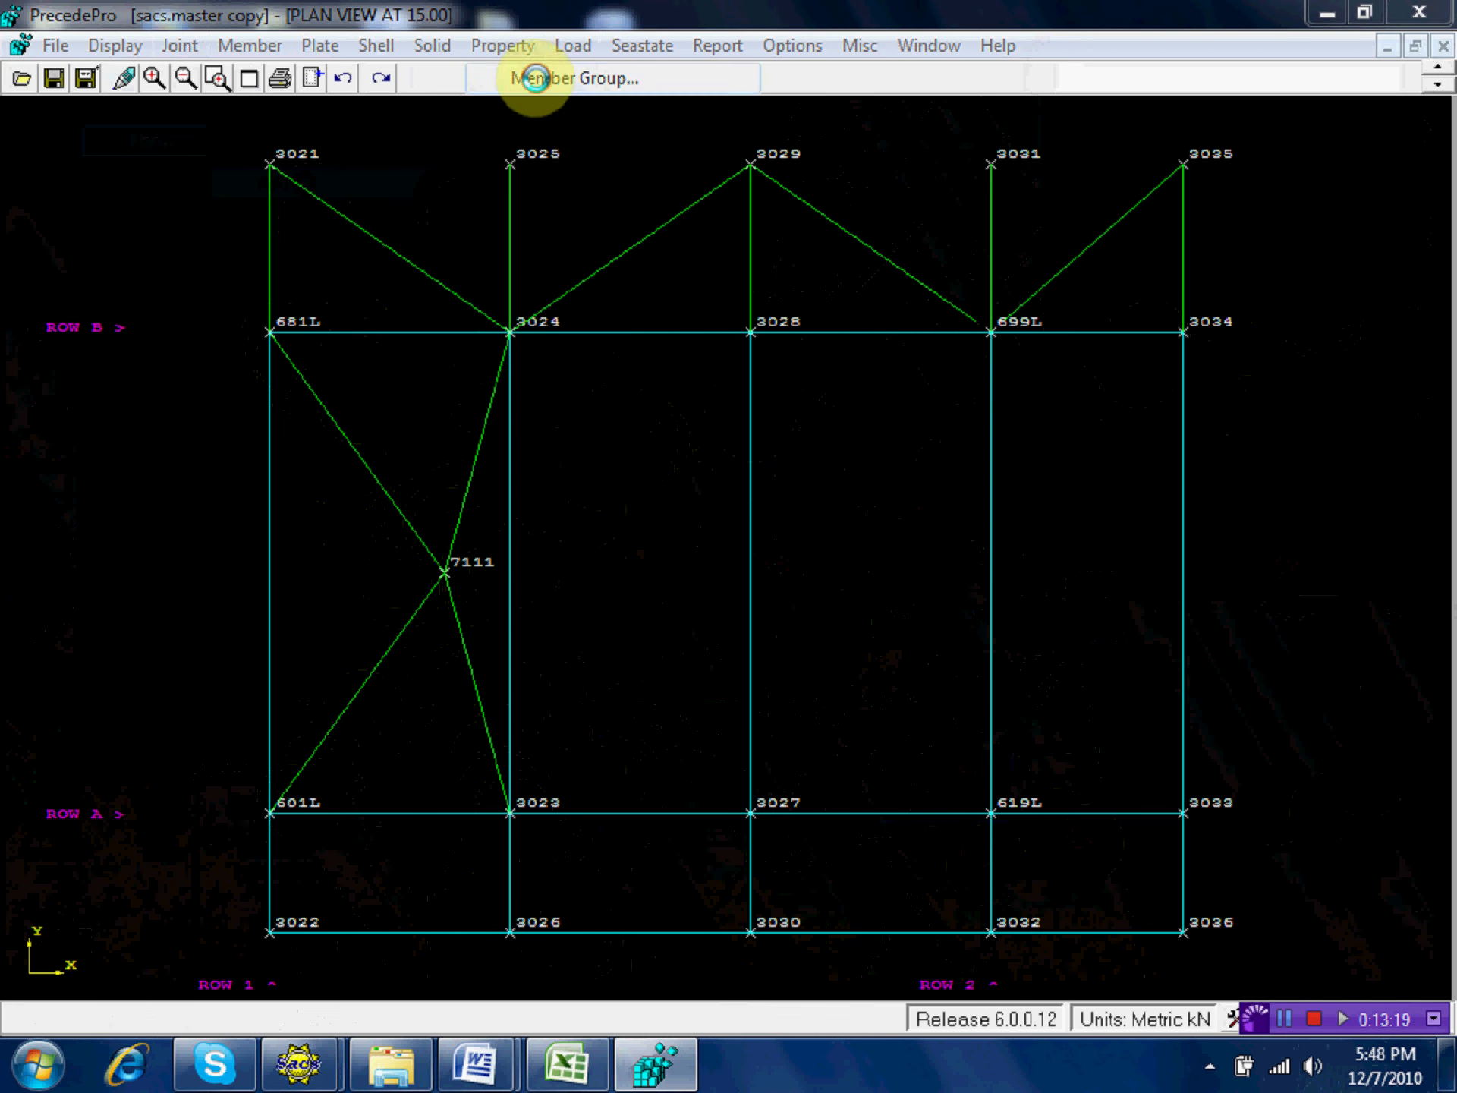
left_click(479, 534)
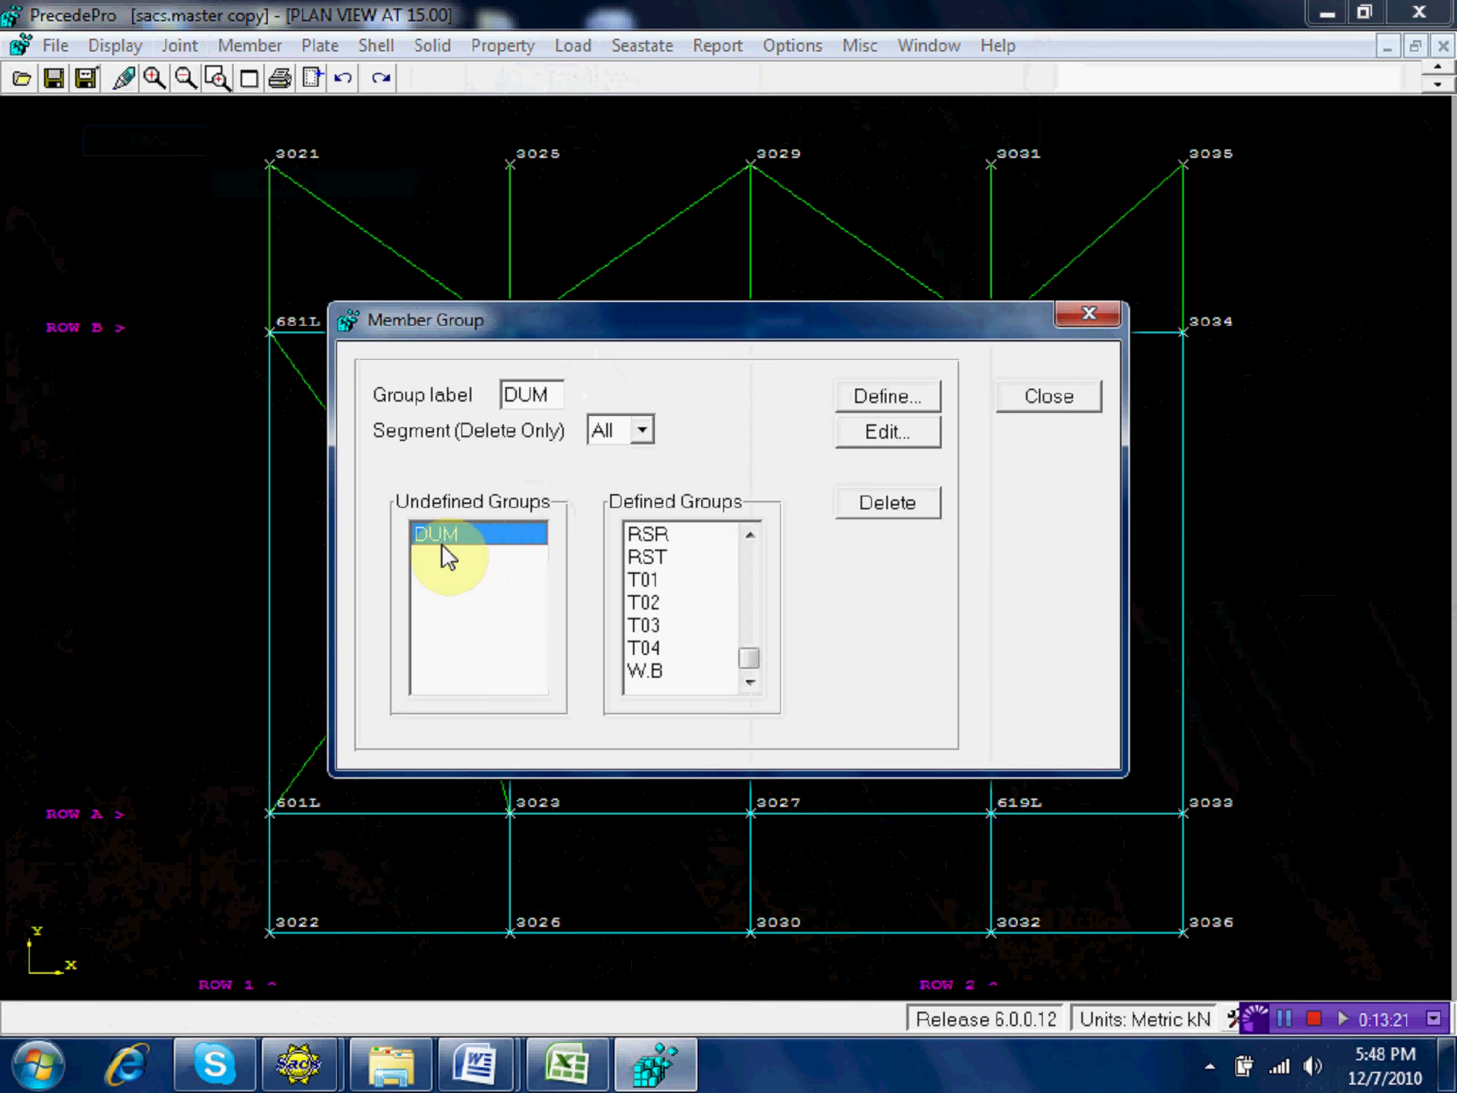
left_click(915, 396)
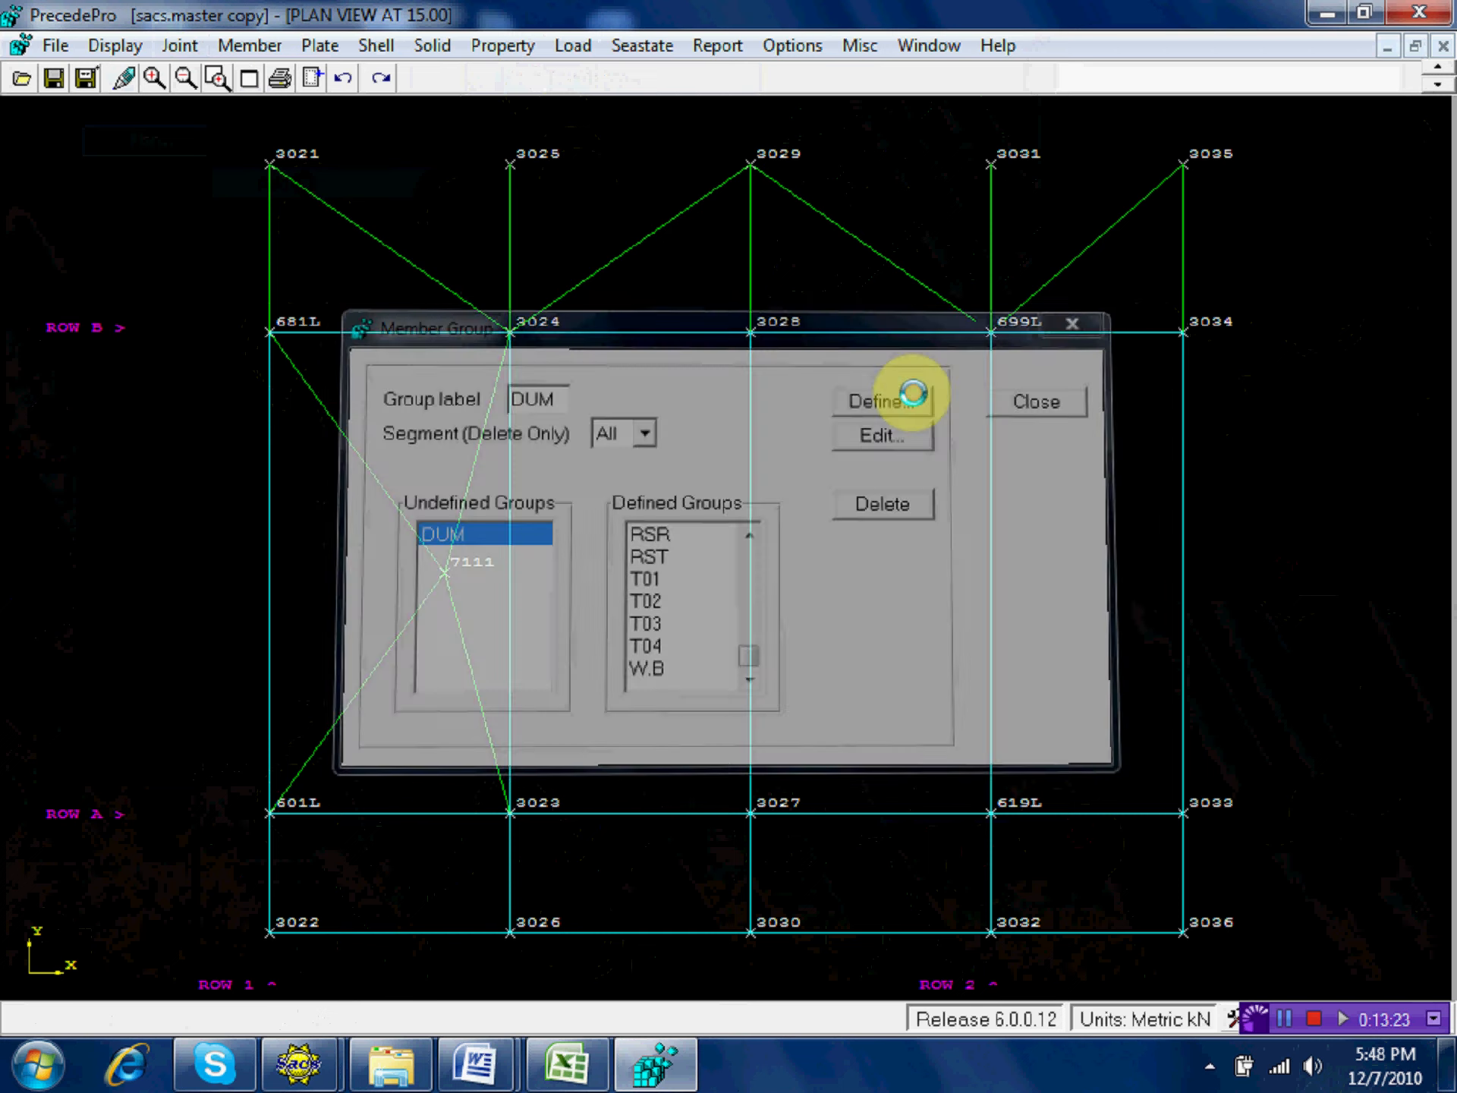
left_click(896, 357)
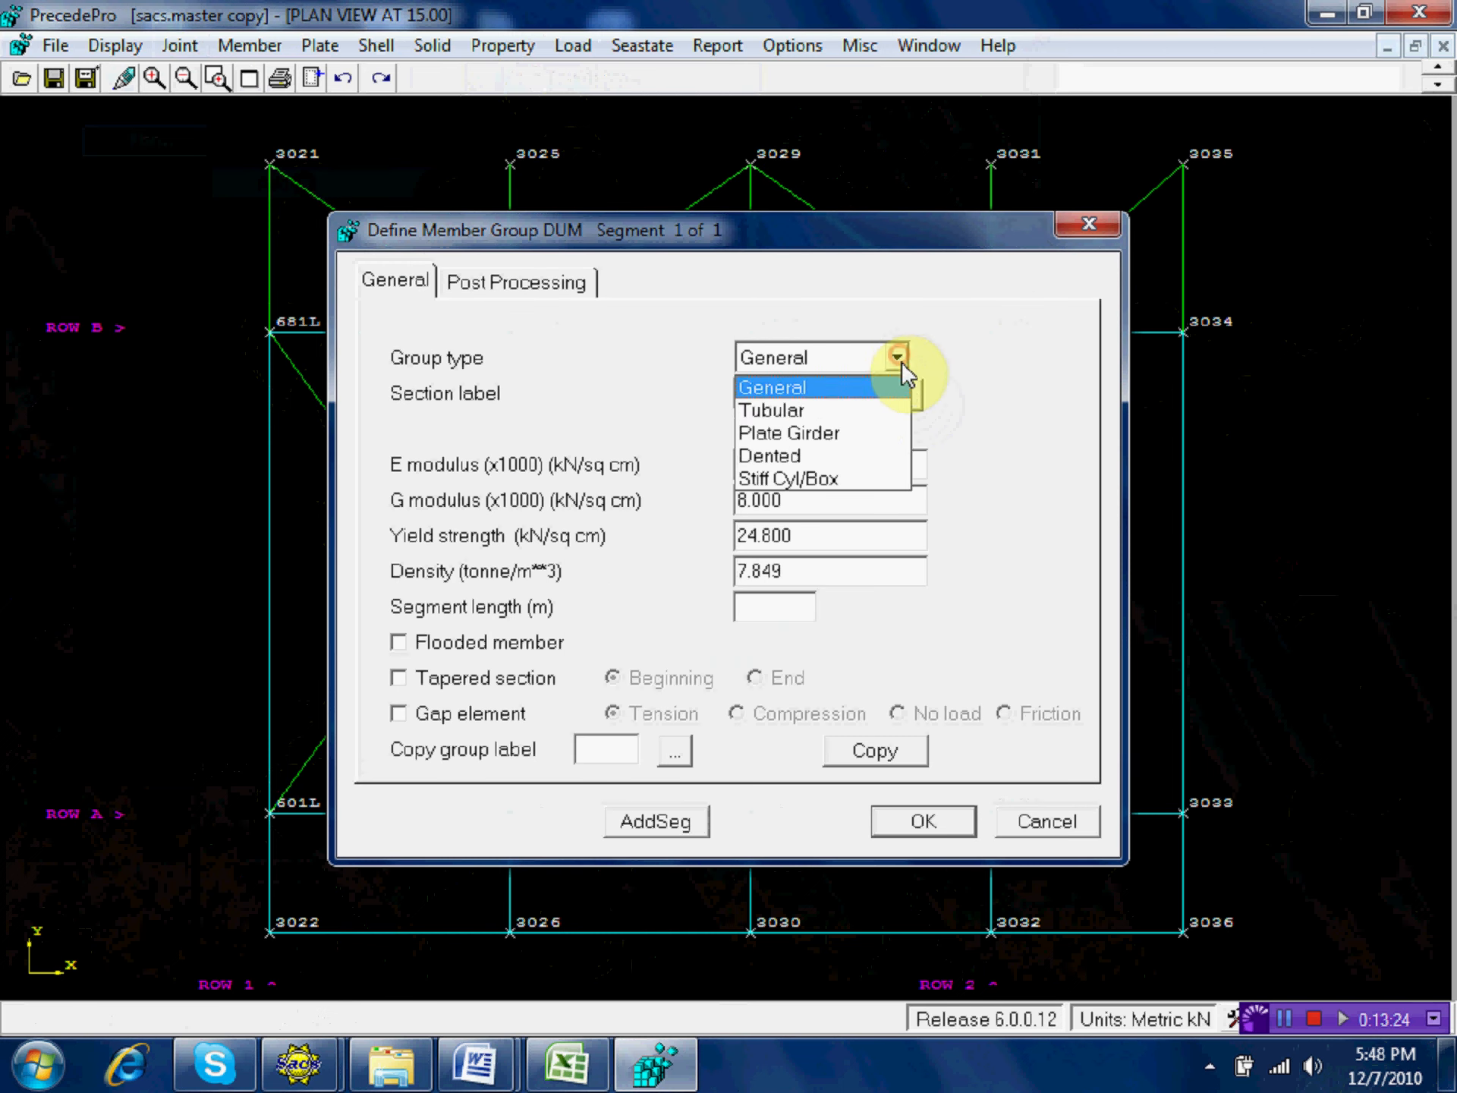
left_click(861, 413)
left_click(814, 401)
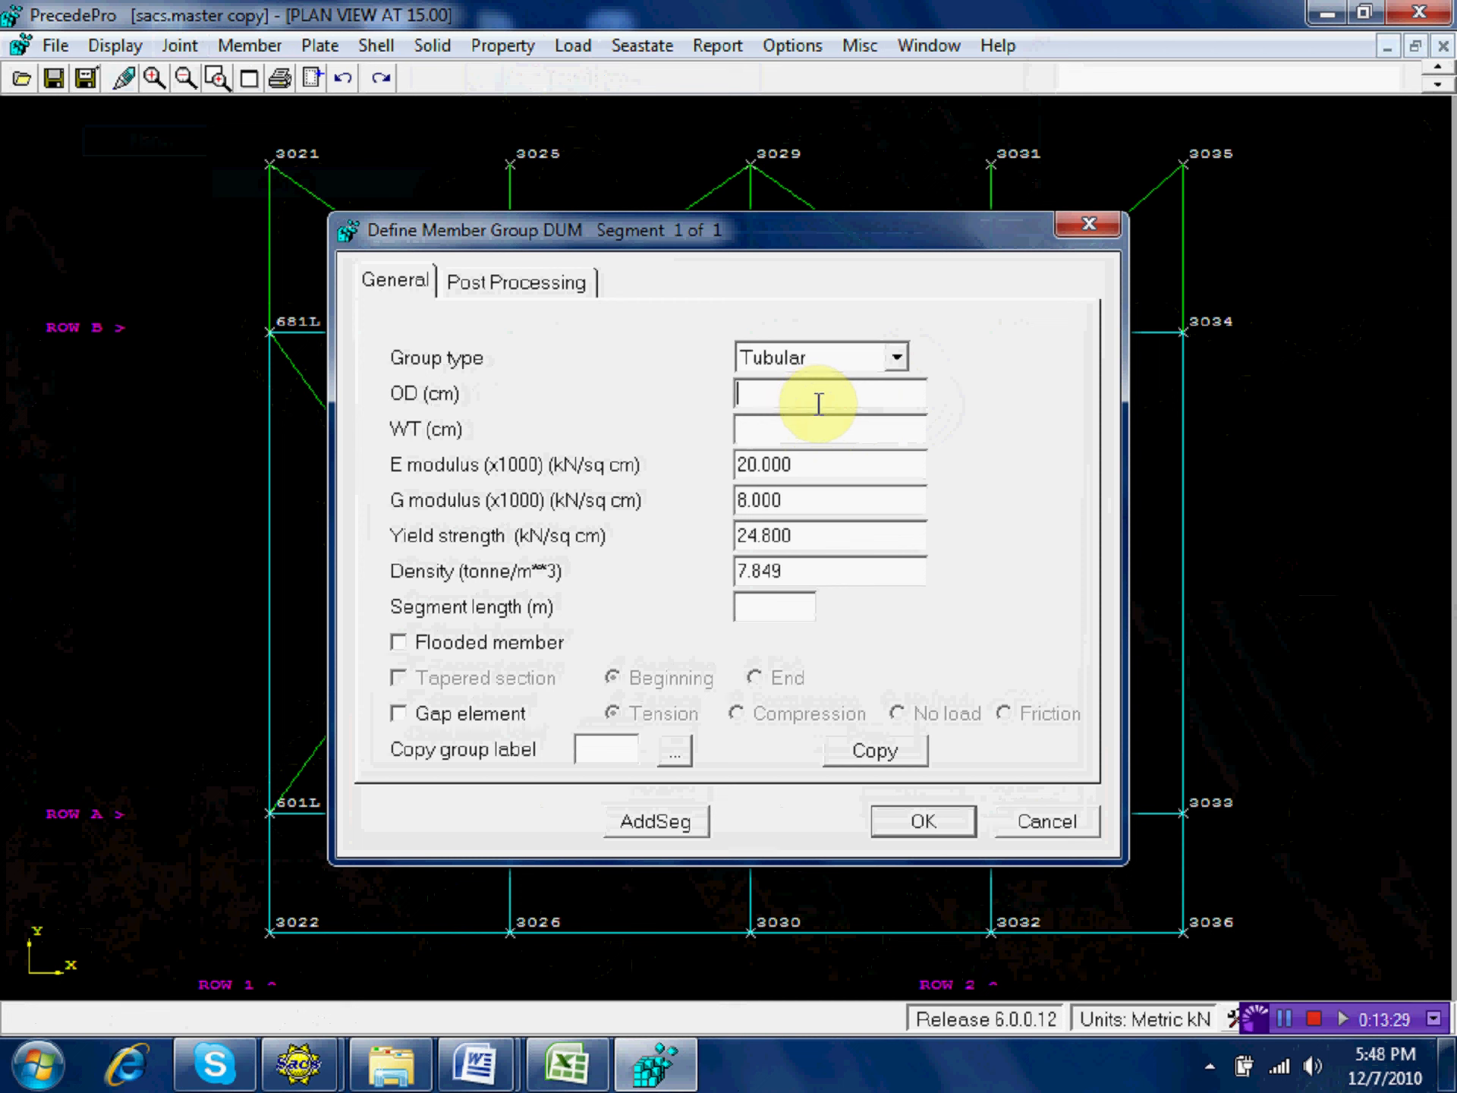
type("30.")
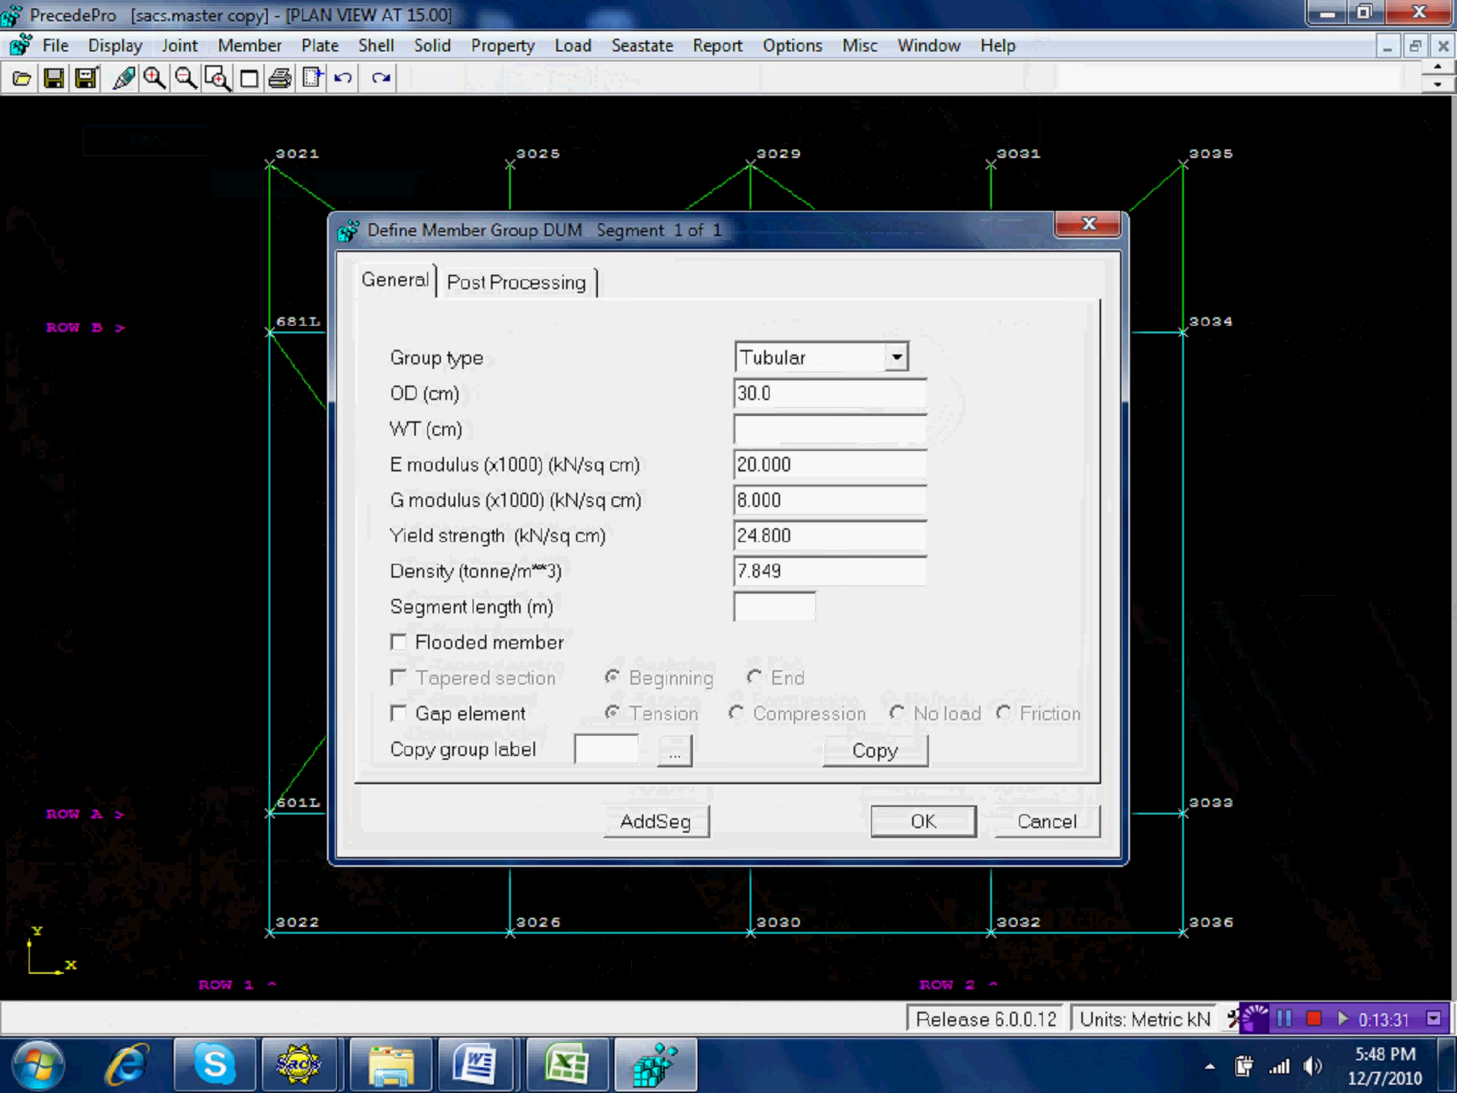
left_click(829, 426)
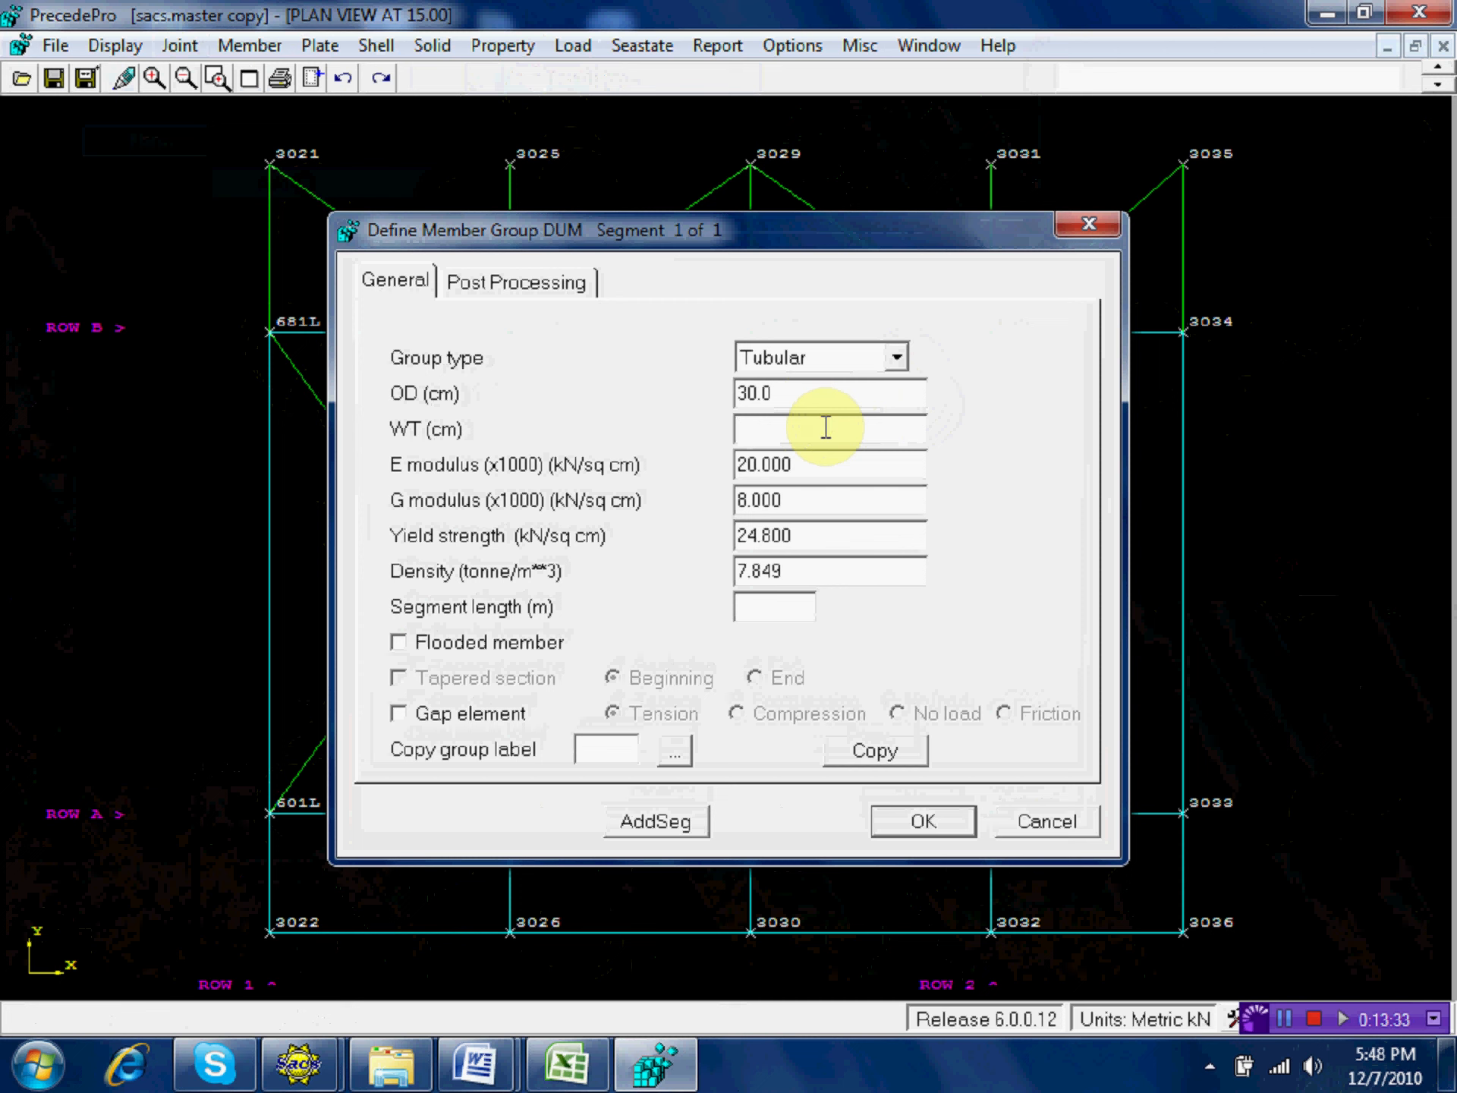
type("2")
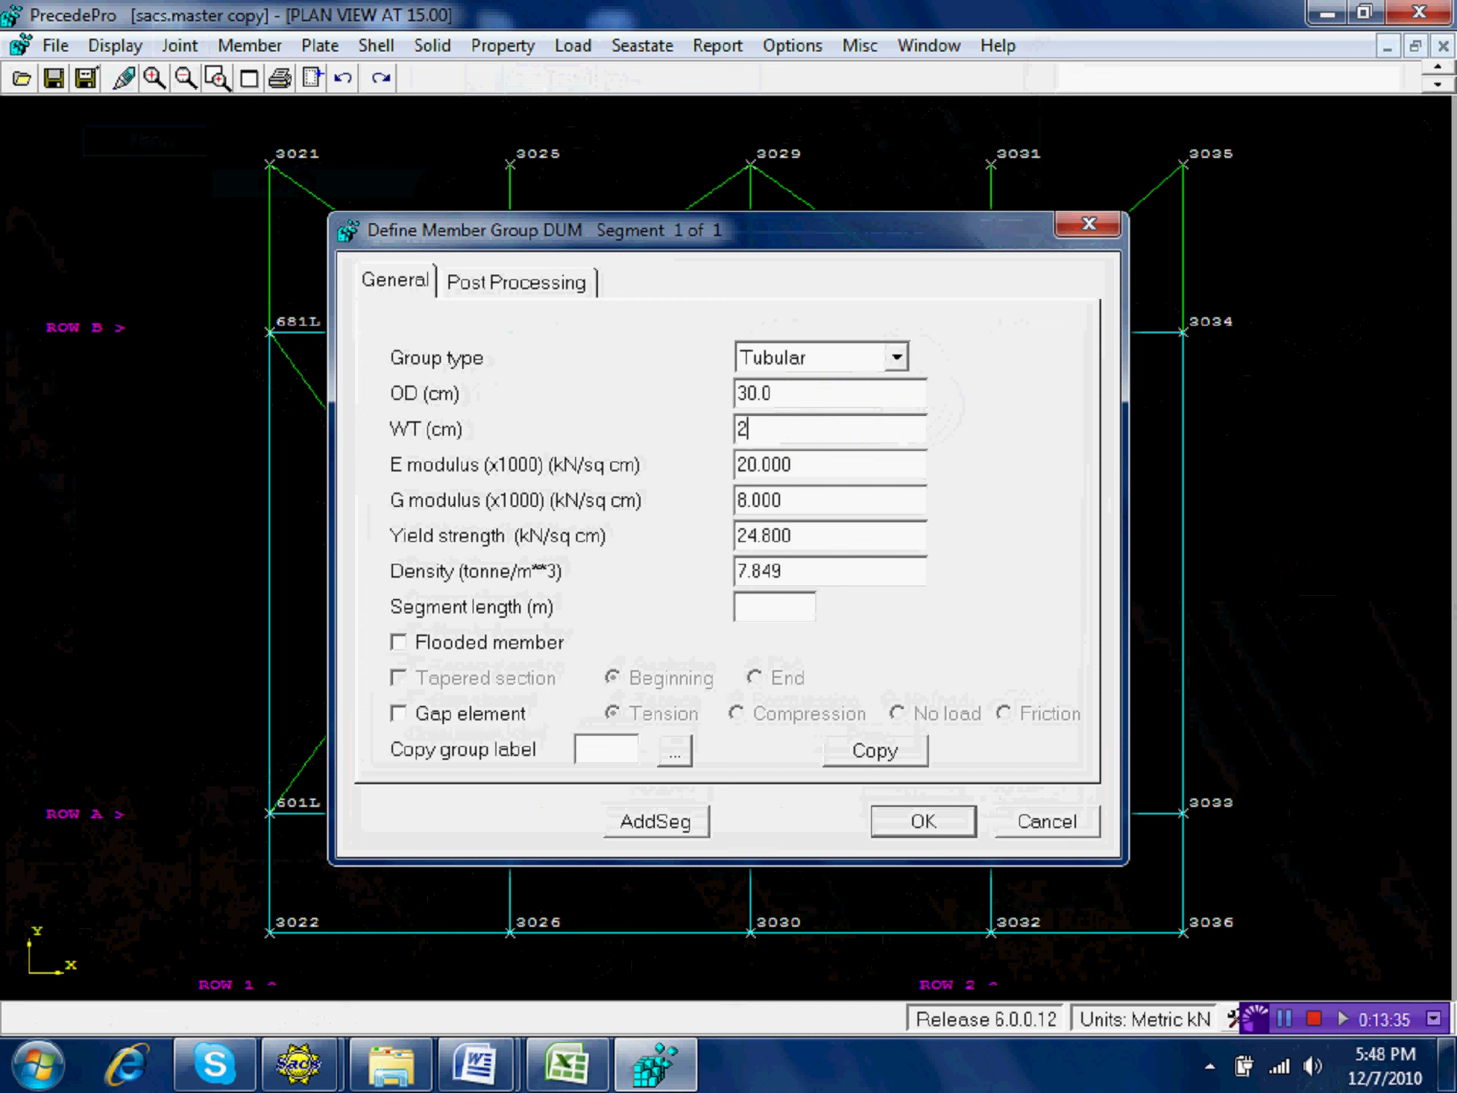
type(".54")
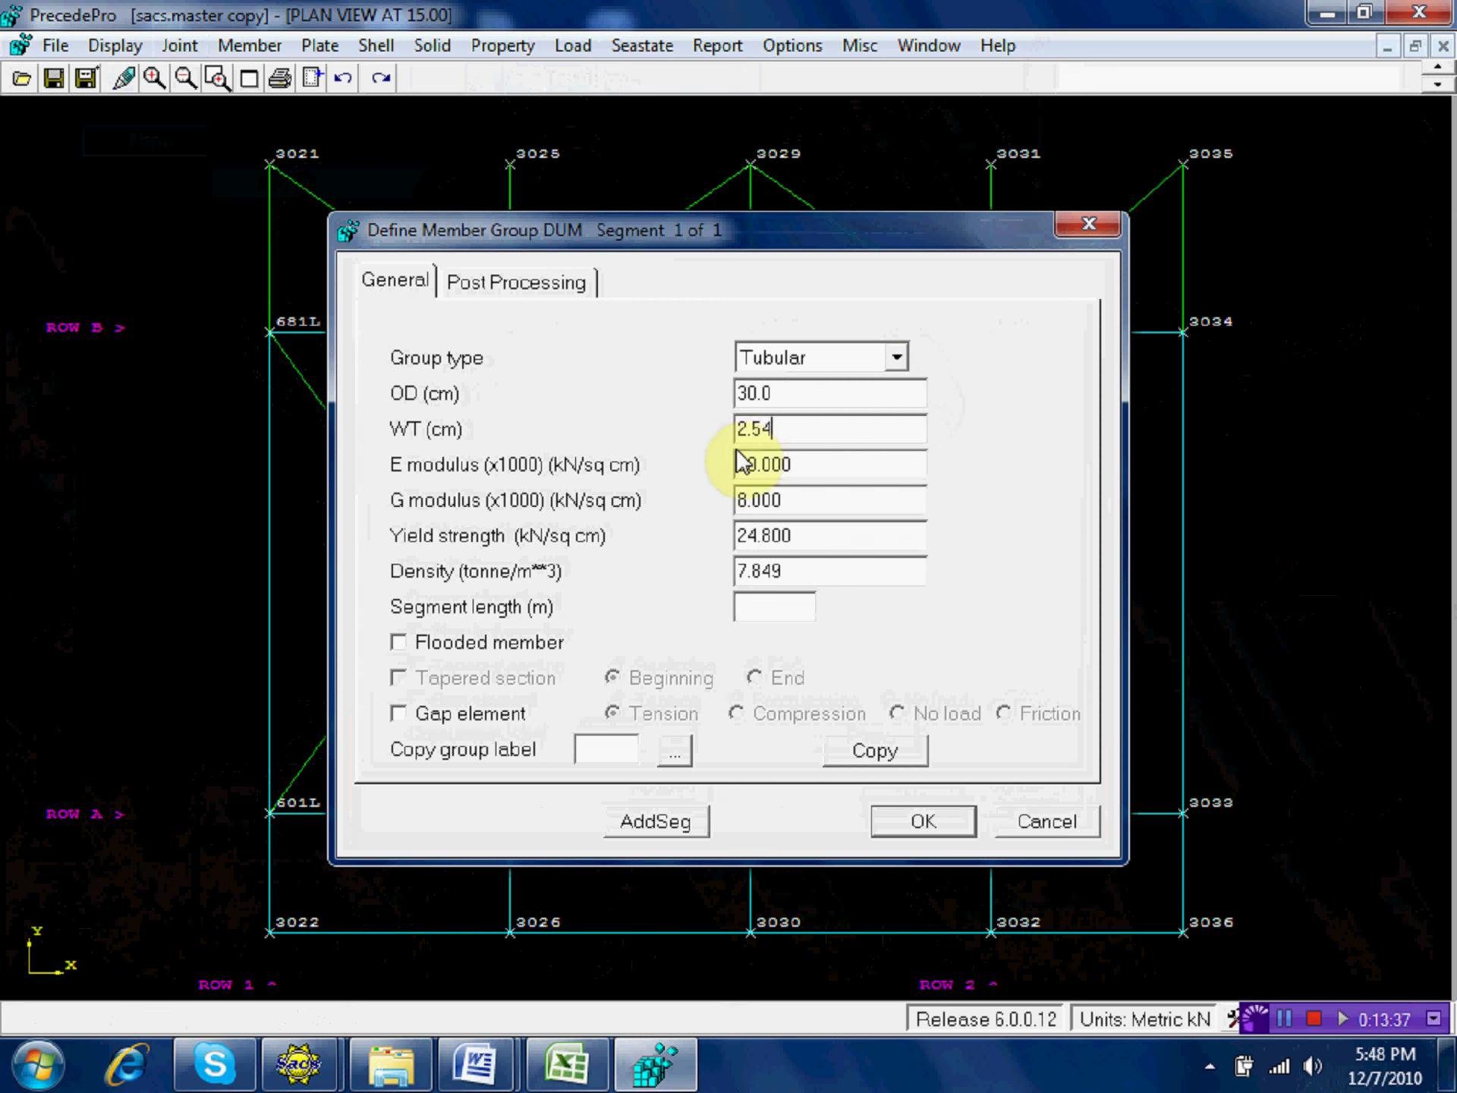
Set the DUM group's yield strength to 34.5 kN/sq cm and density to 0.001 tonne/m**3, and finish the group definition.
left_click_drag(830, 539, 733, 539)
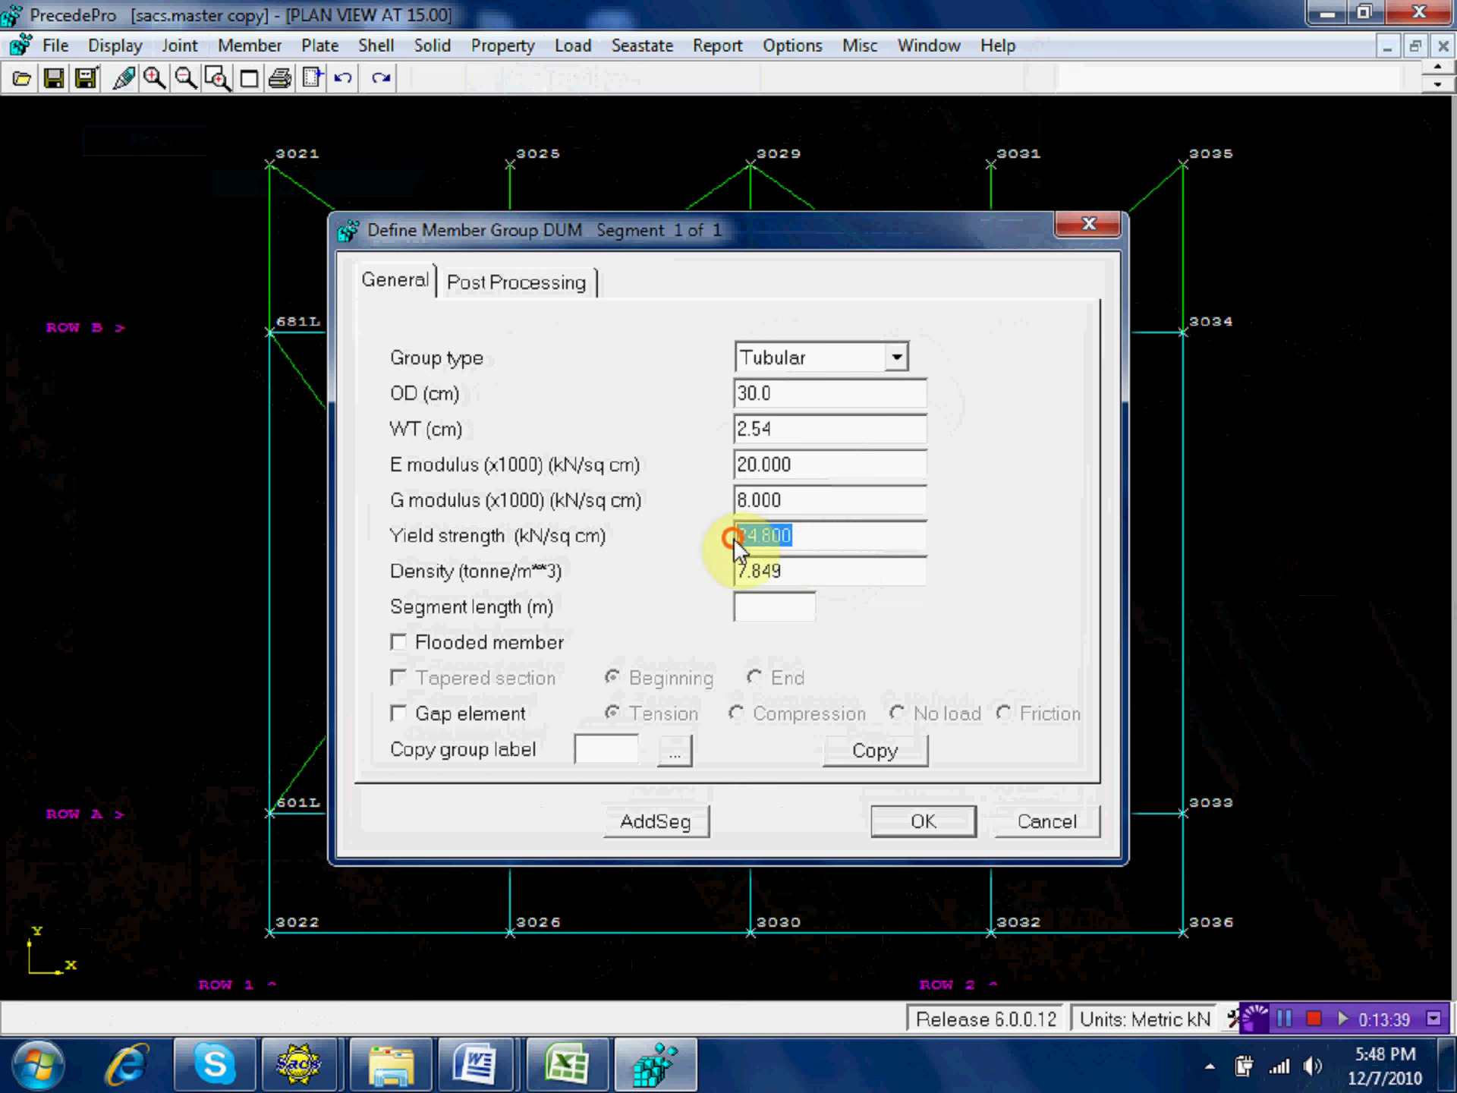
type("34")
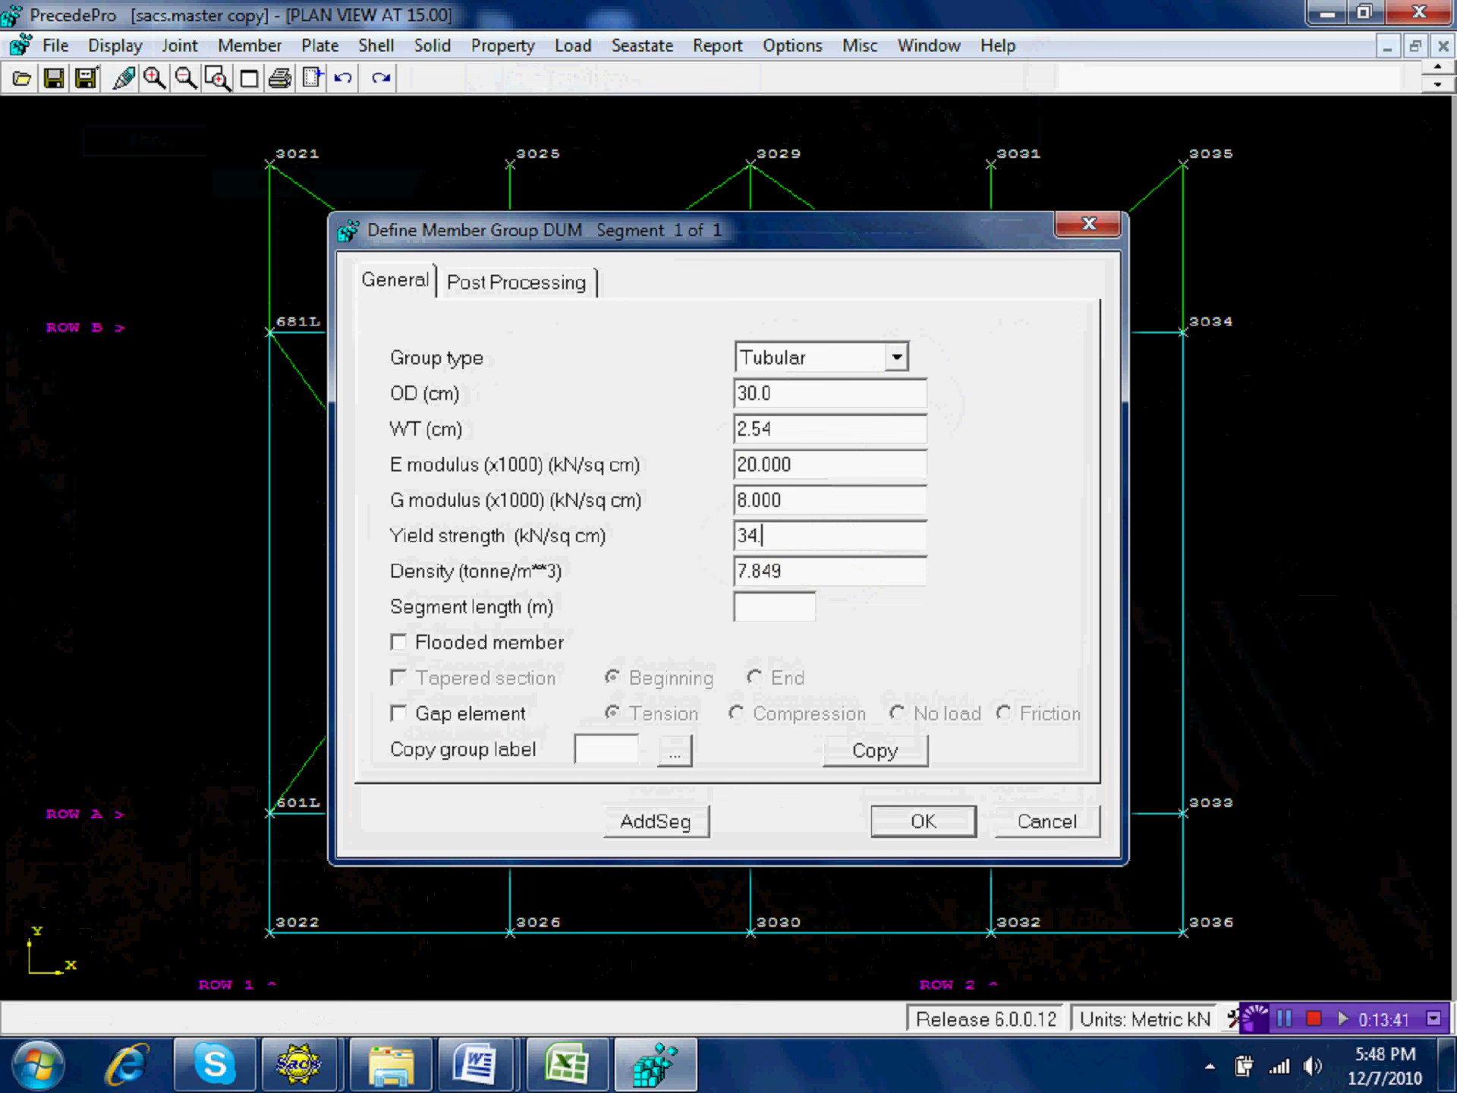
type(".5")
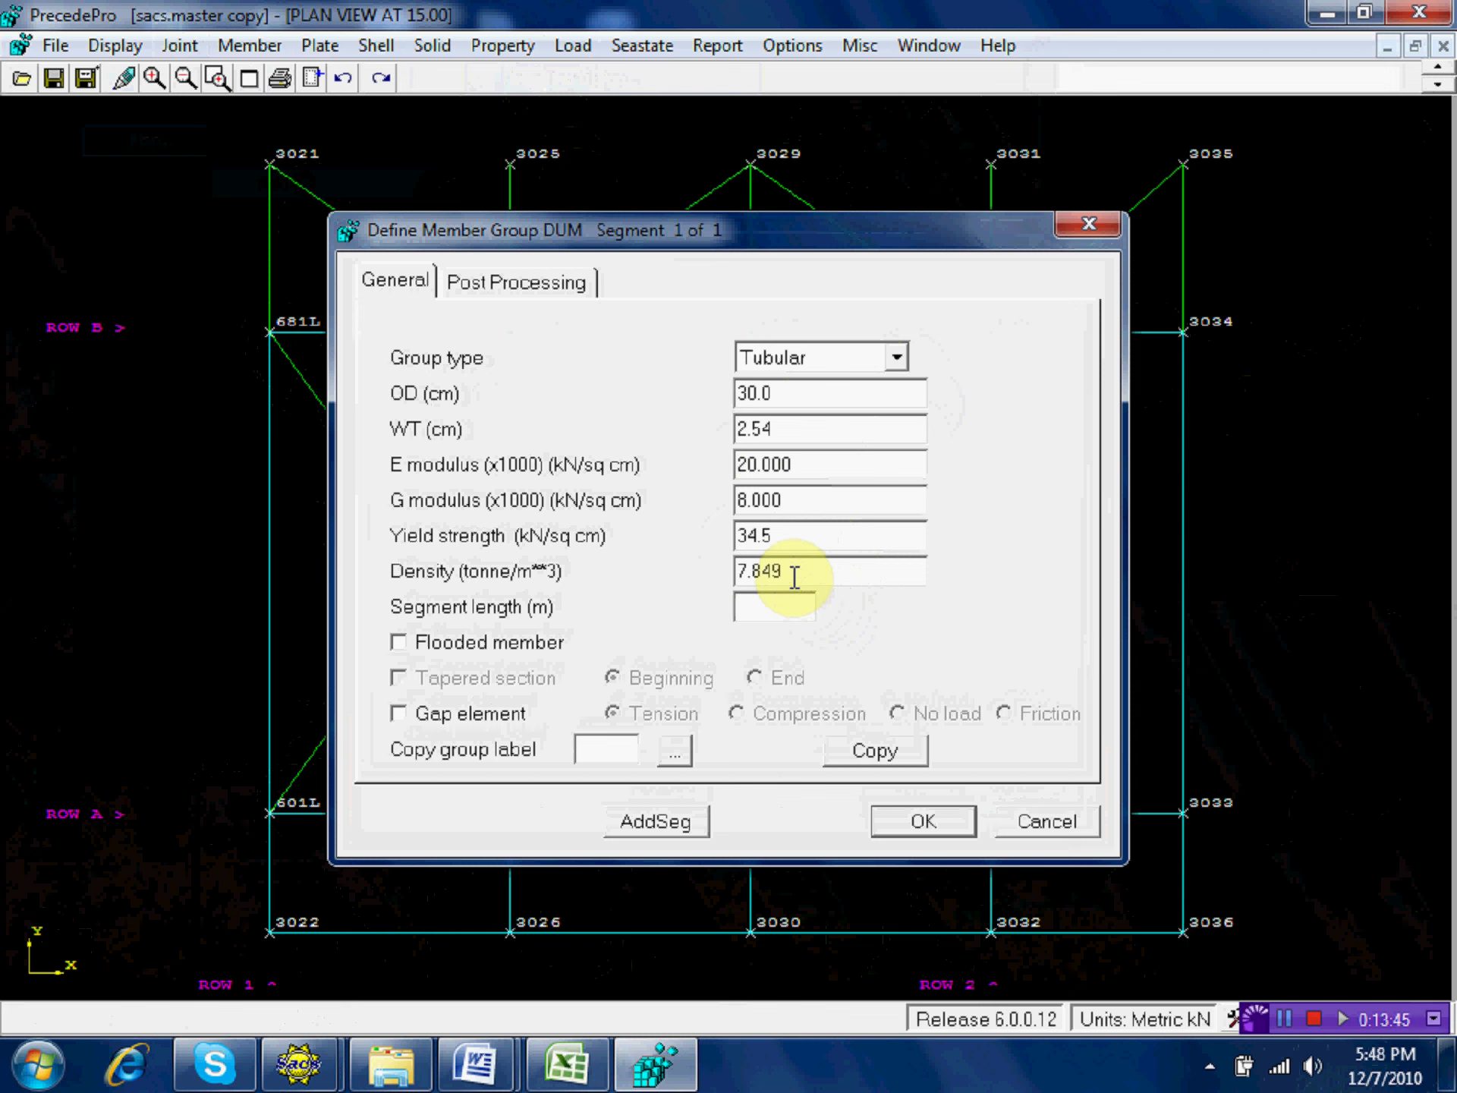
left_click_drag(790, 573, 722, 575)
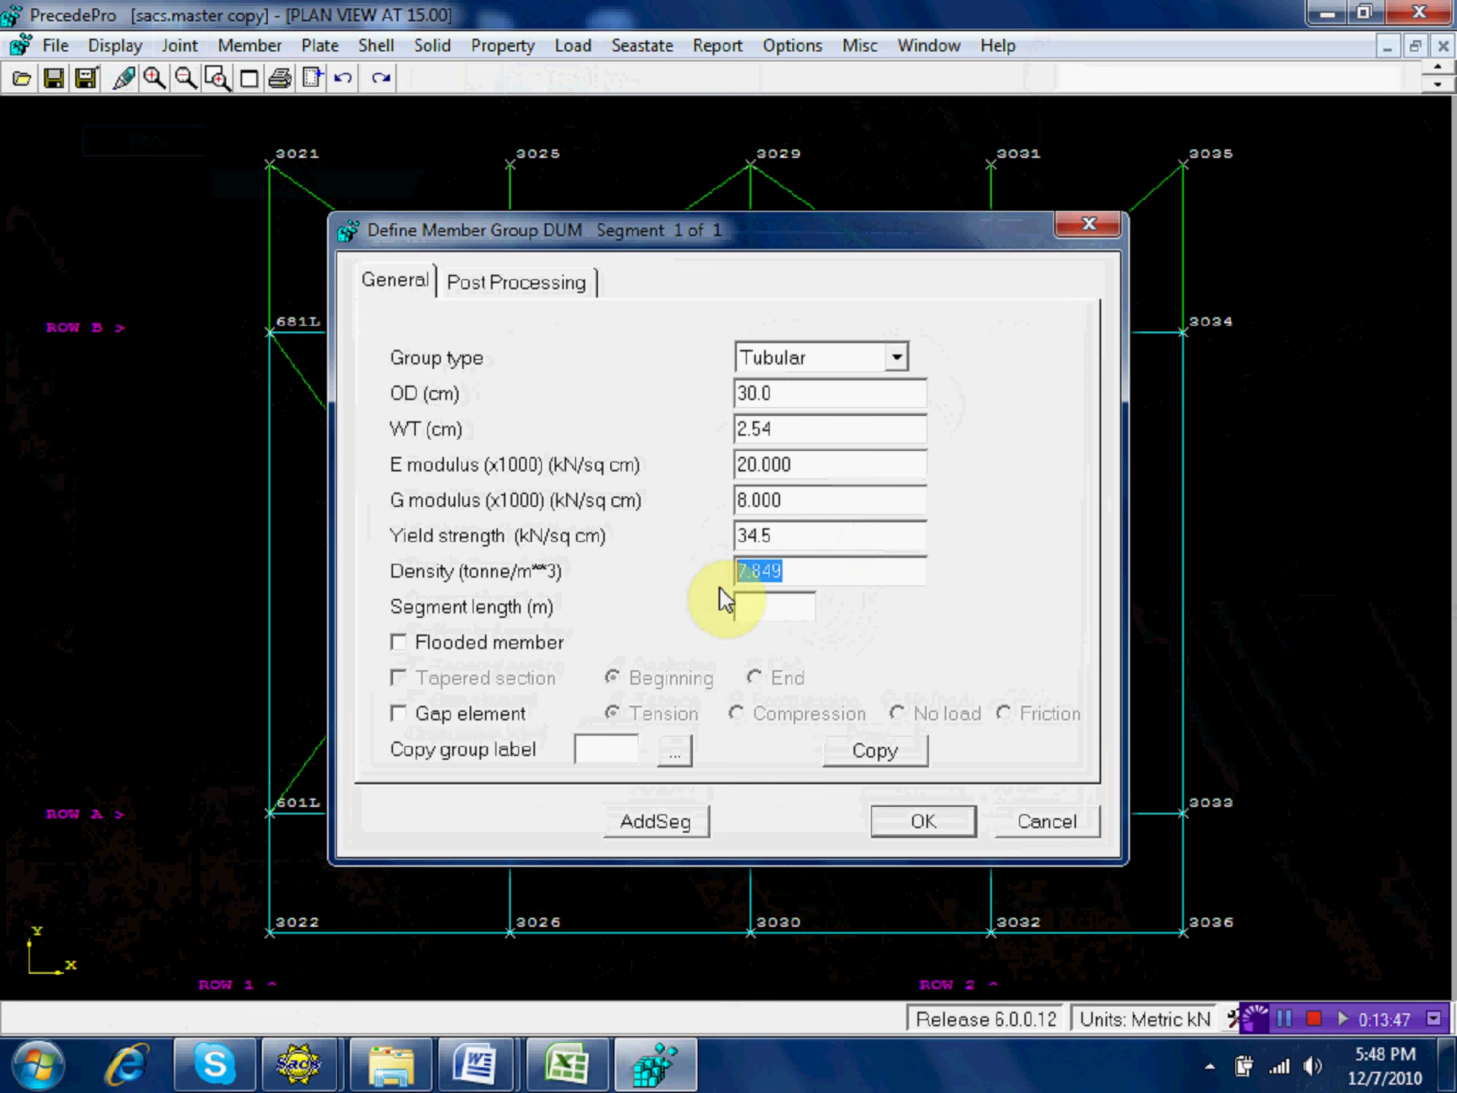
type("0.001")
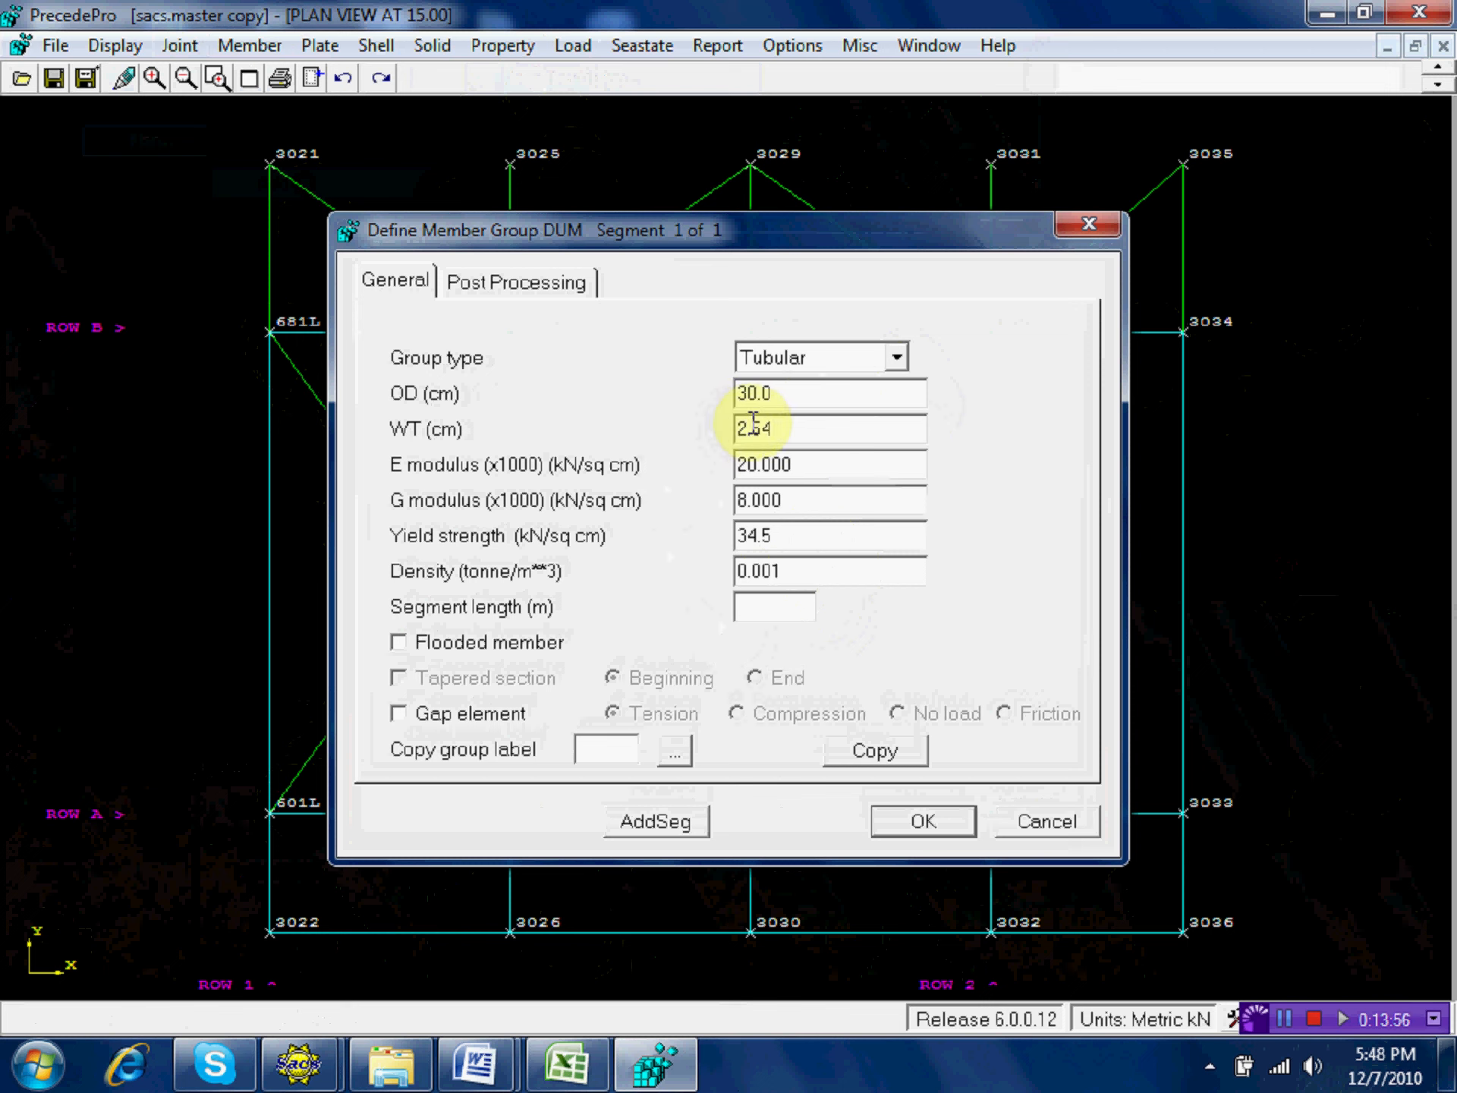
left_click(932, 817)
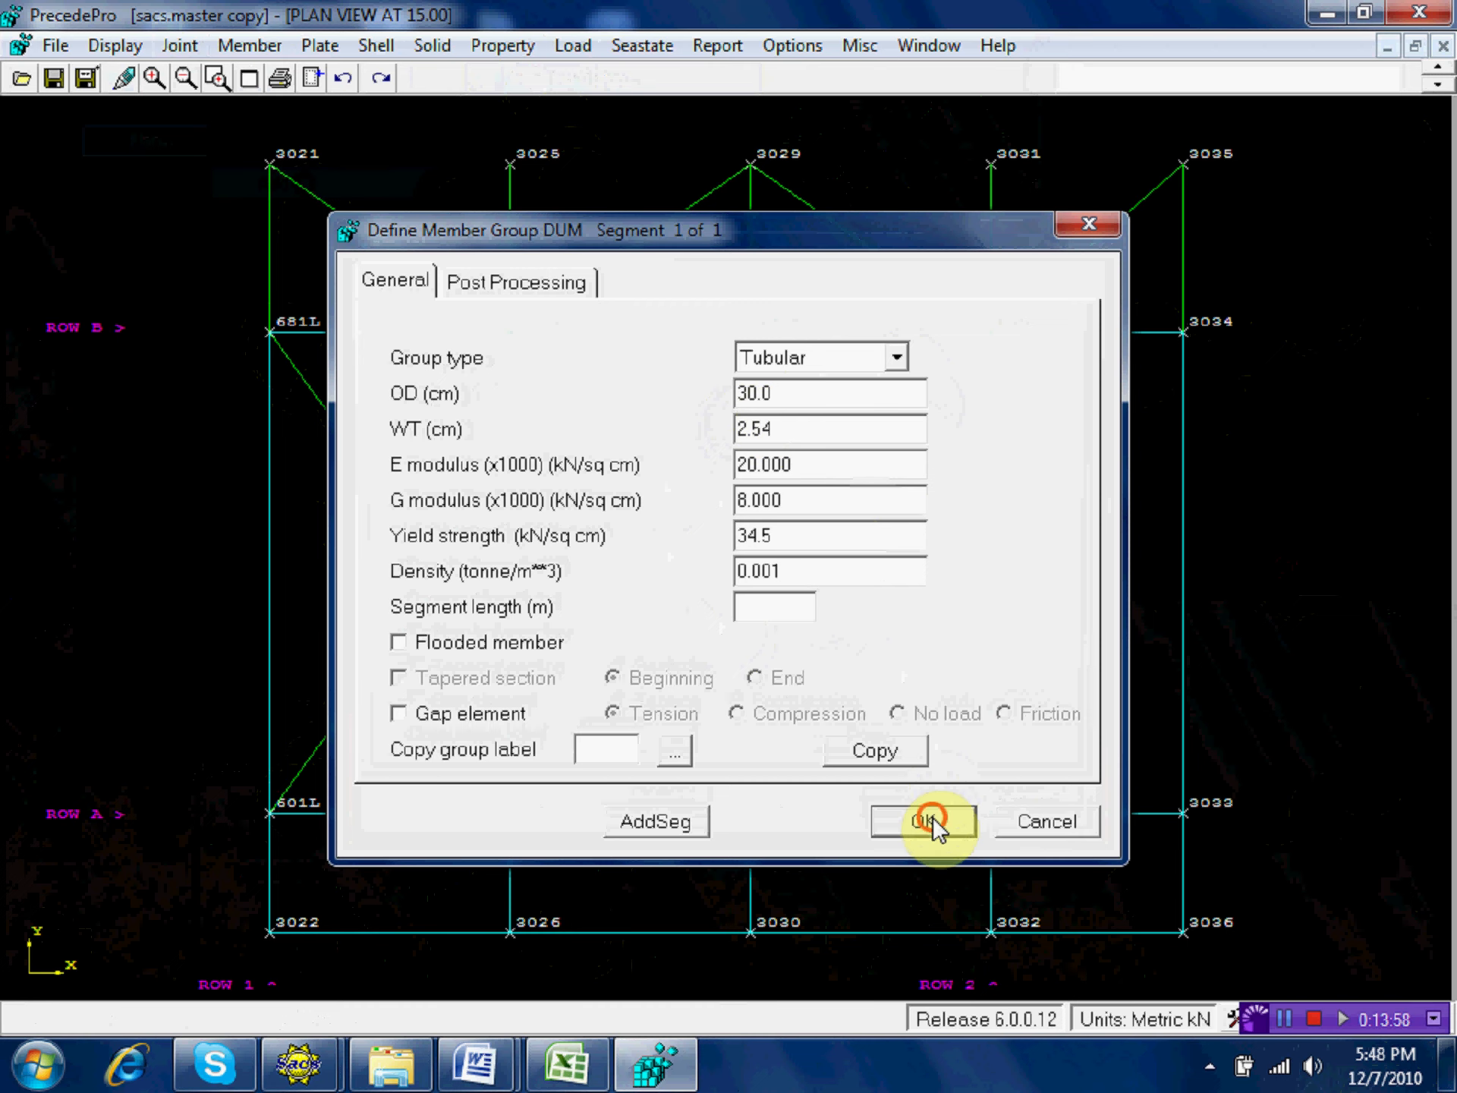
left_click(1070, 395)
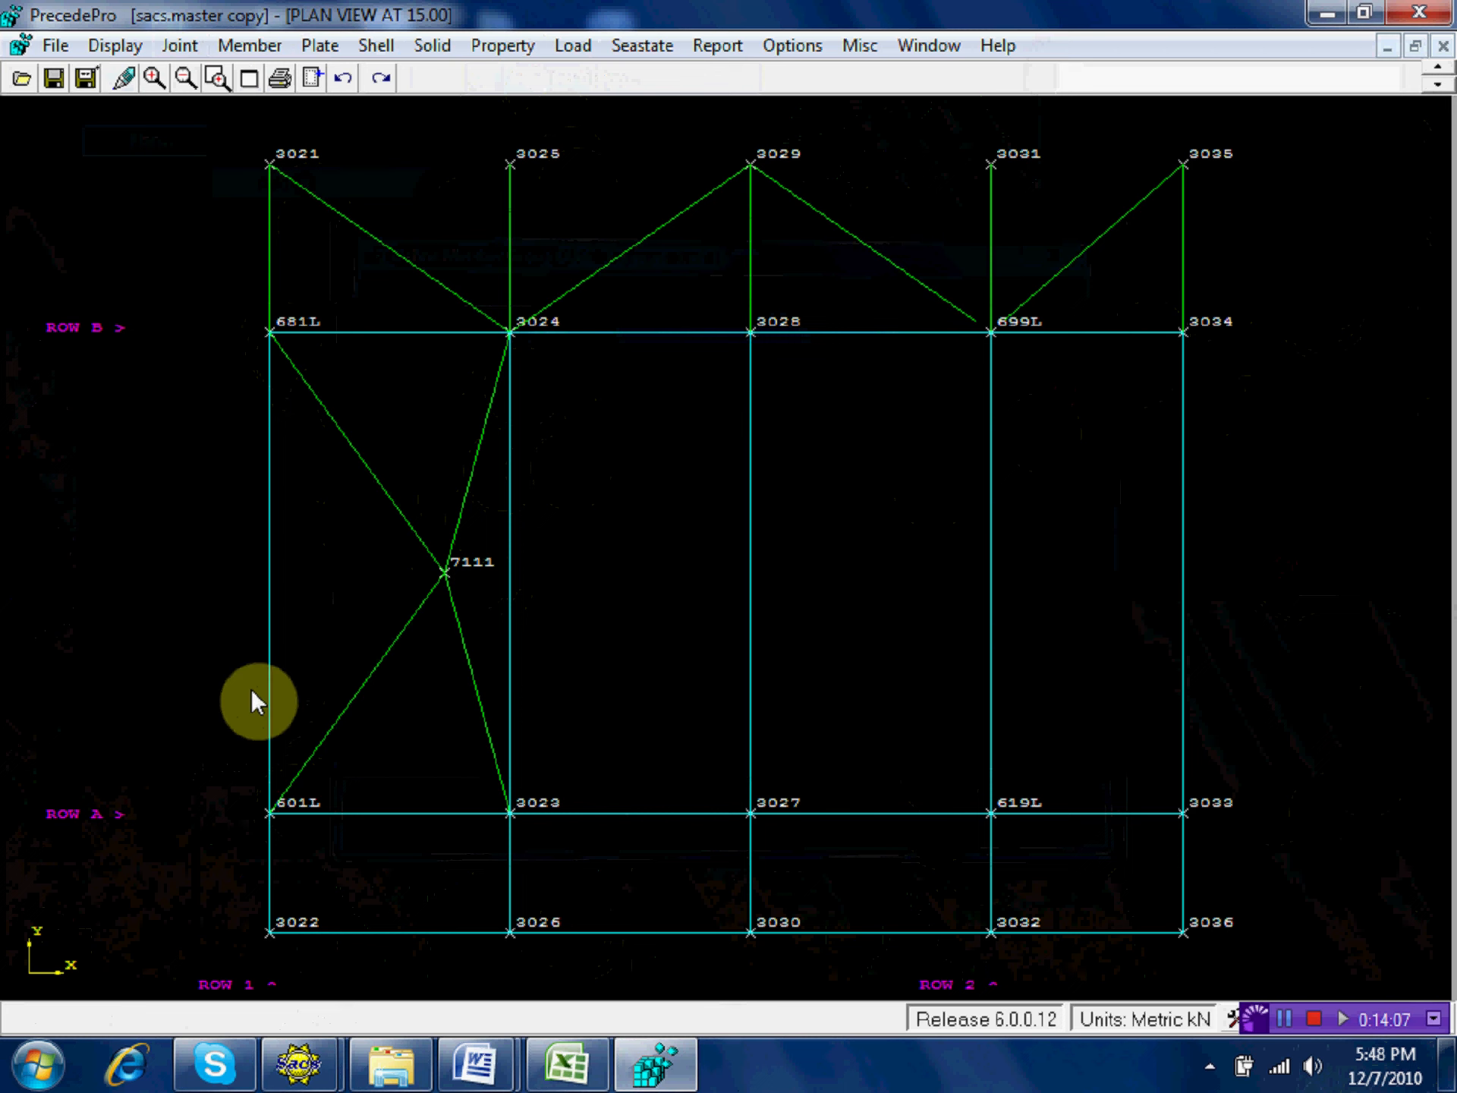
Label the members in the plan view with their local coordinate systems (Local CS).
left_click(132, 53)
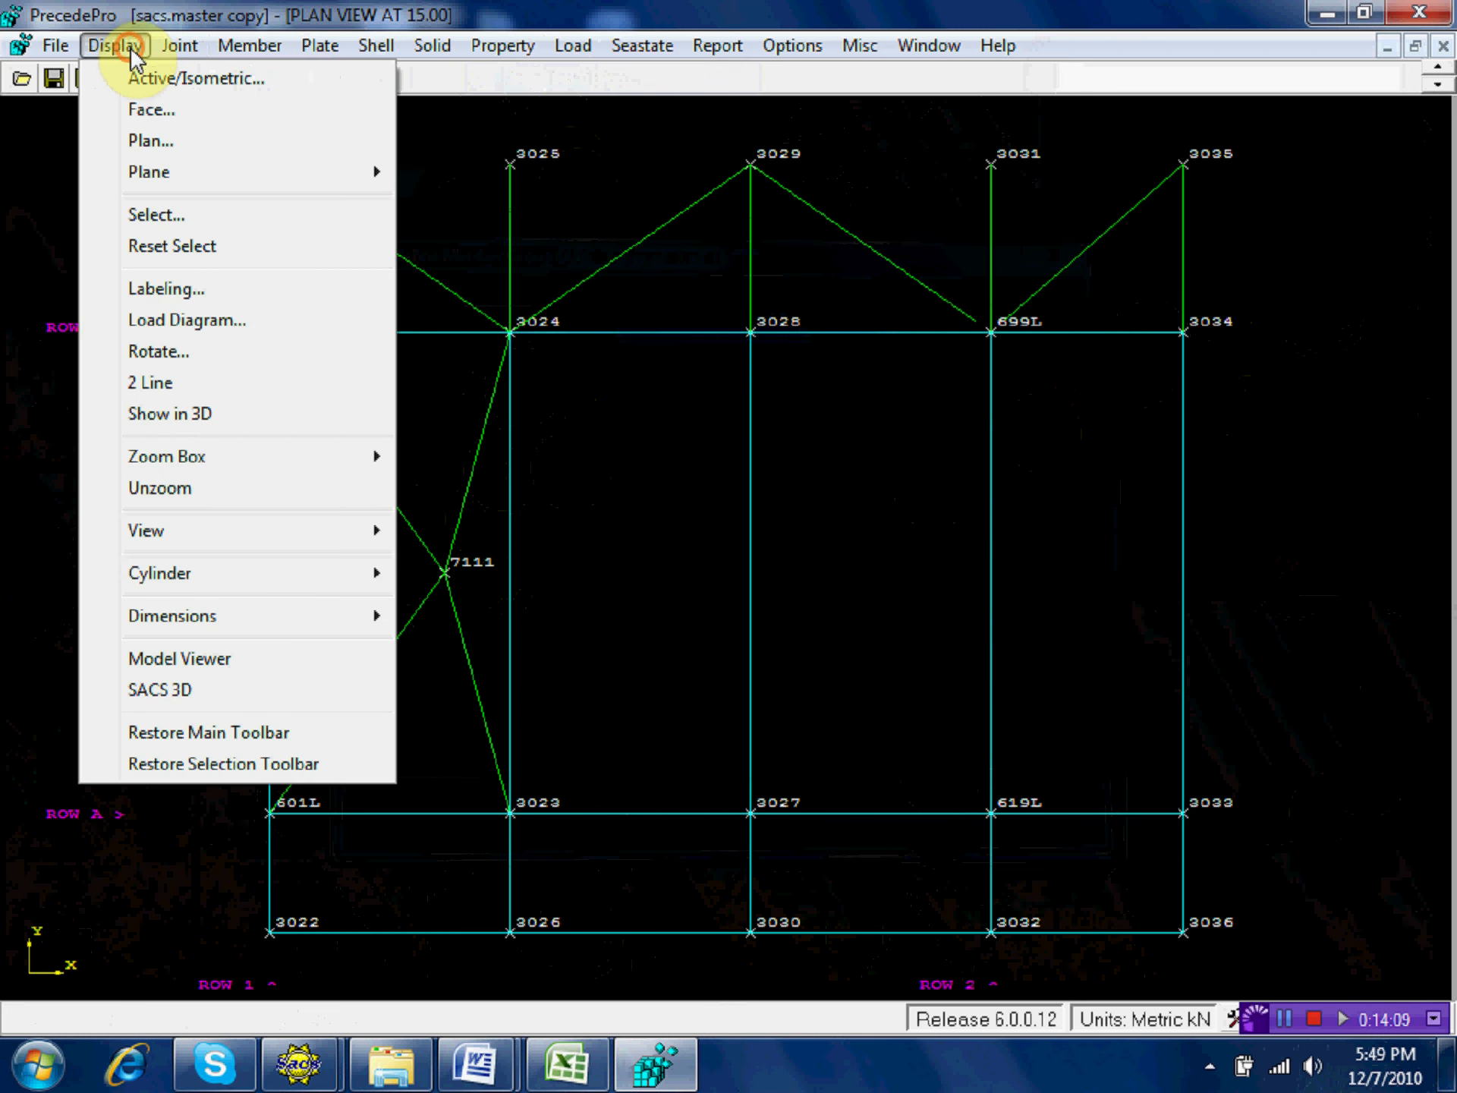
left_click(133, 289)
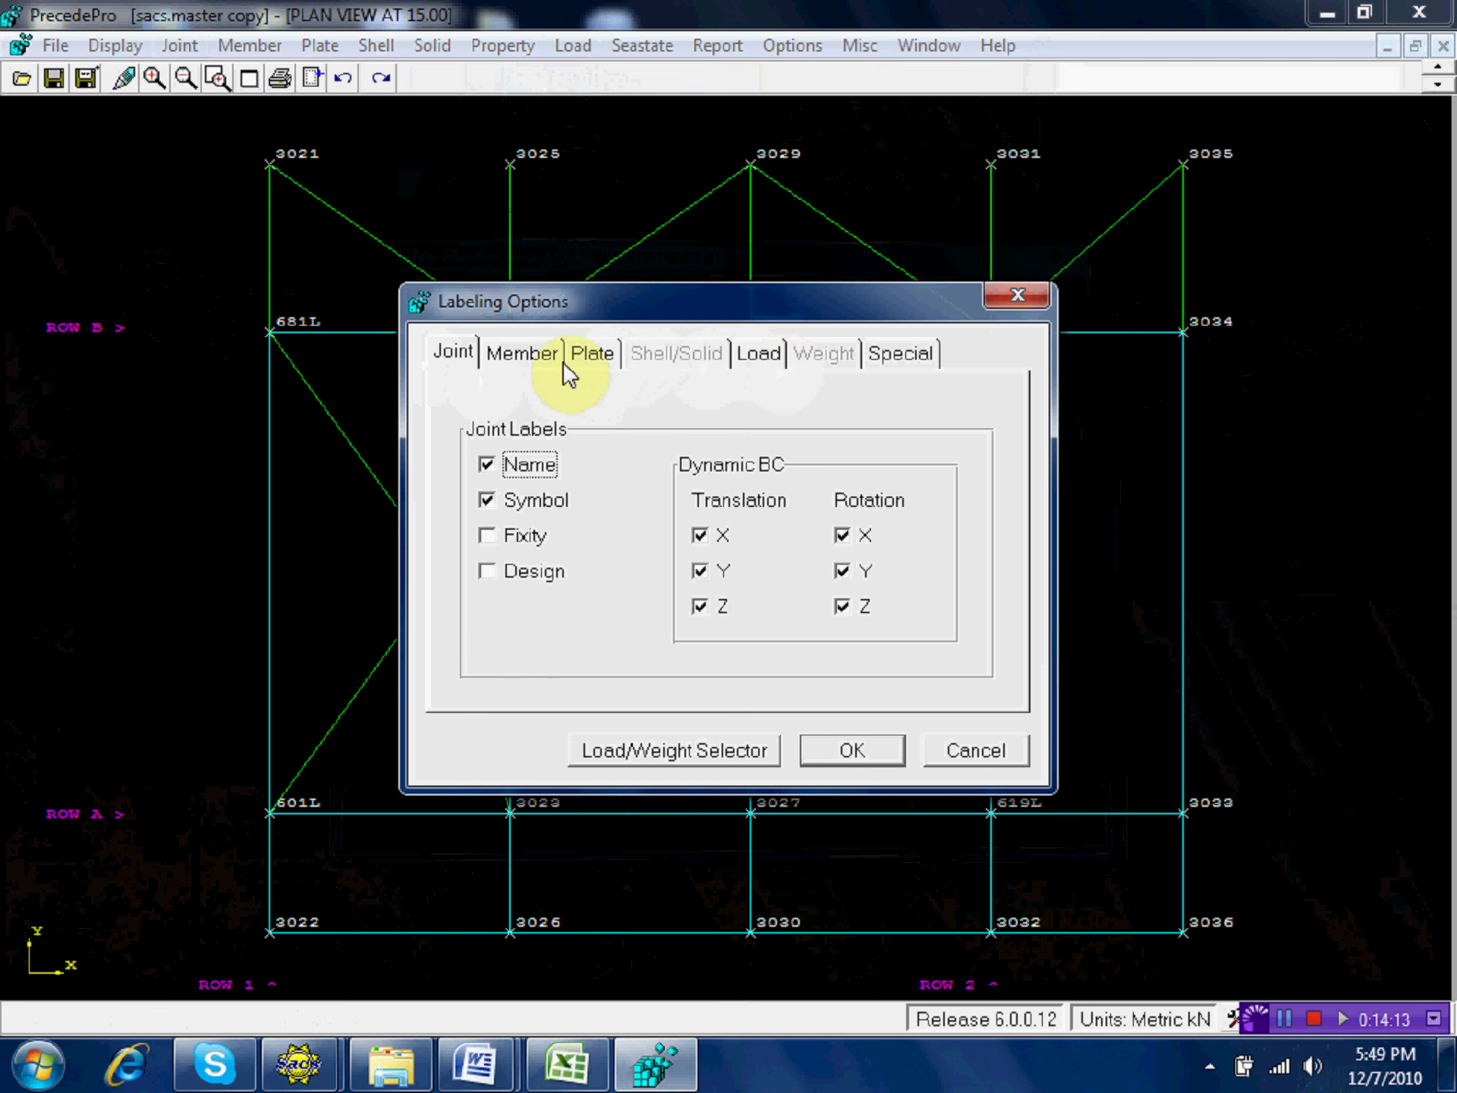
left_click(538, 360)
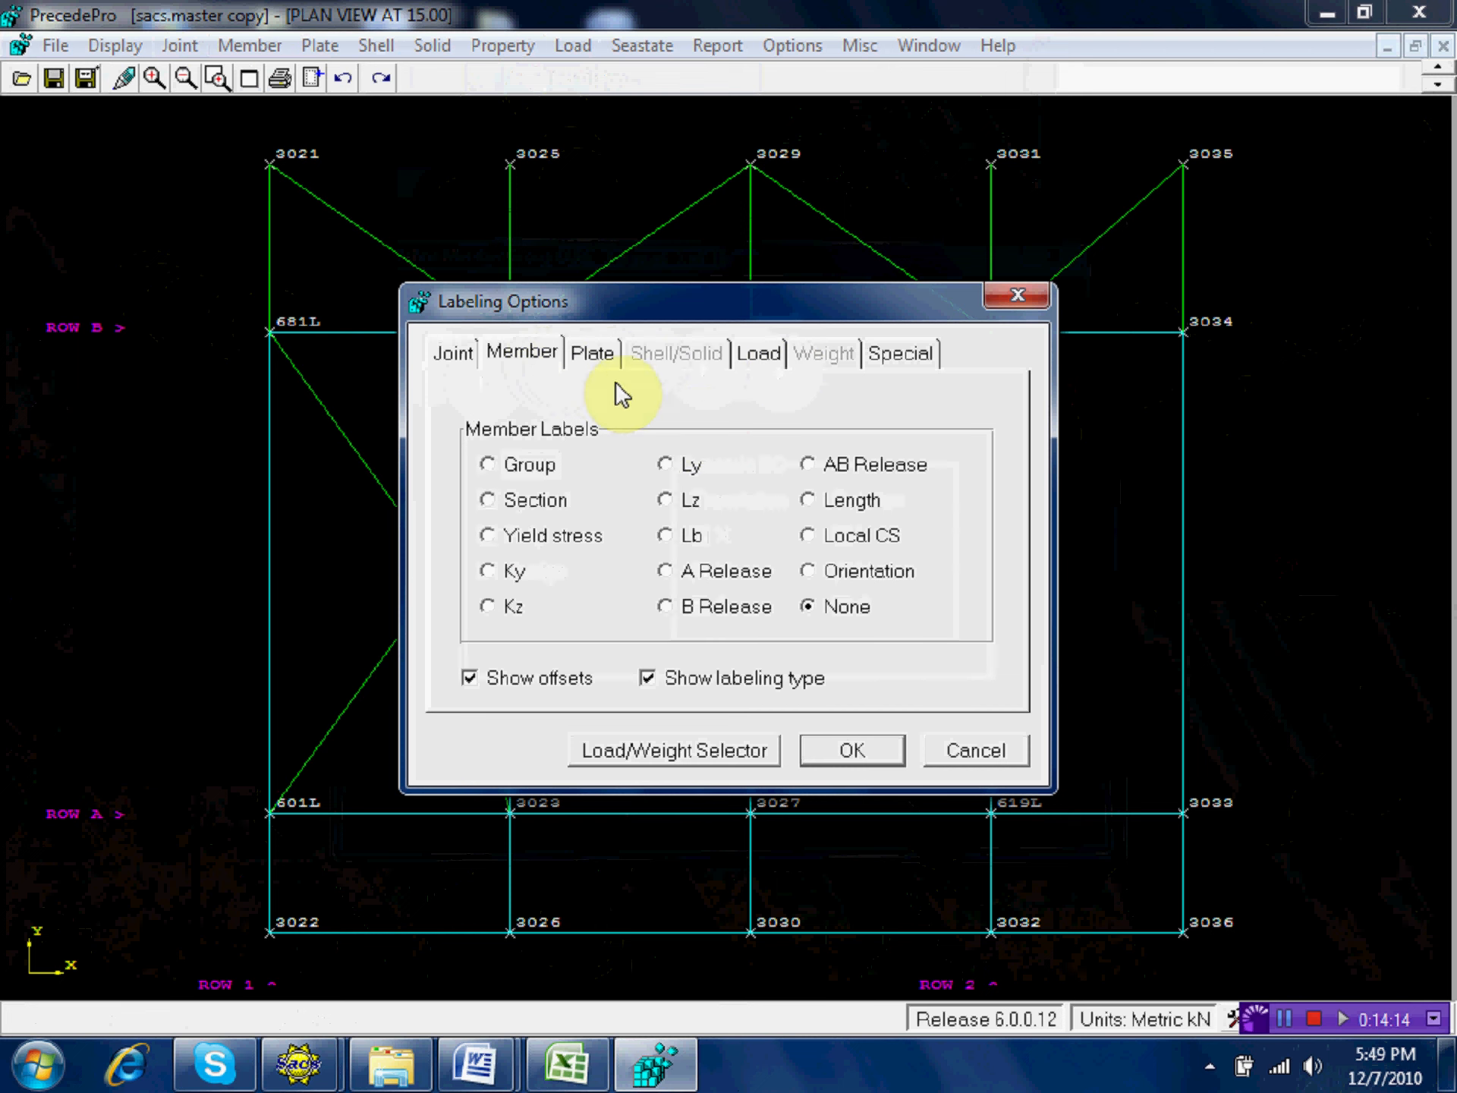
left_click(838, 466)
left_click(839, 537)
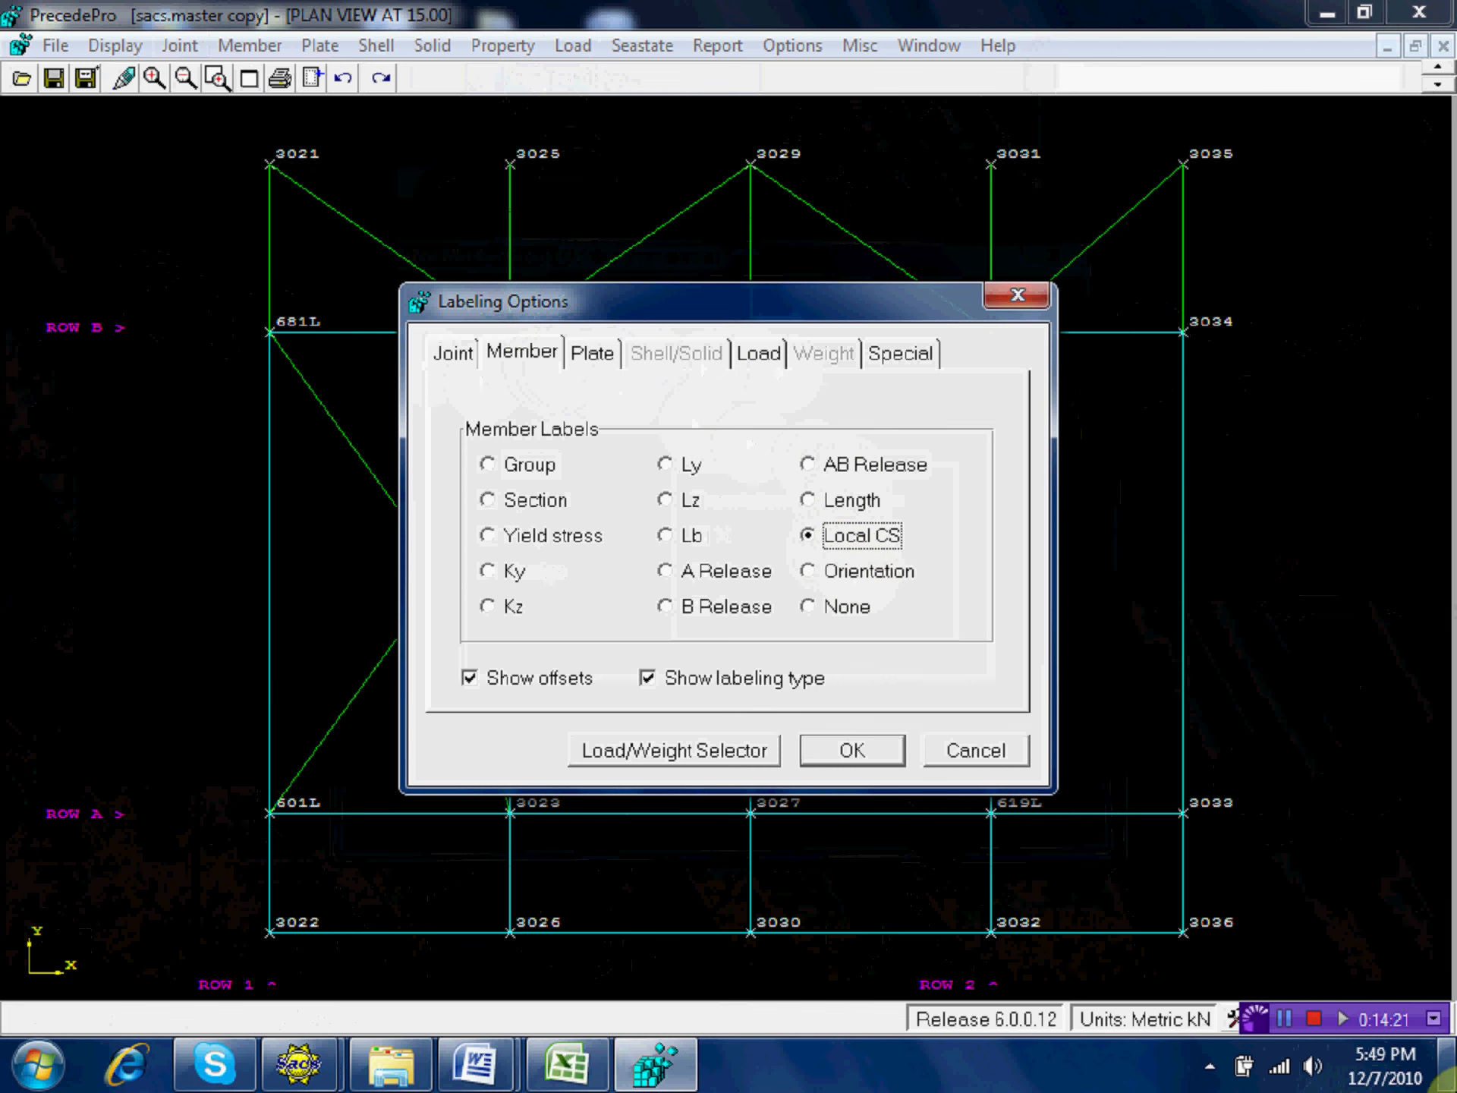
mouse_move(1446, 1066)
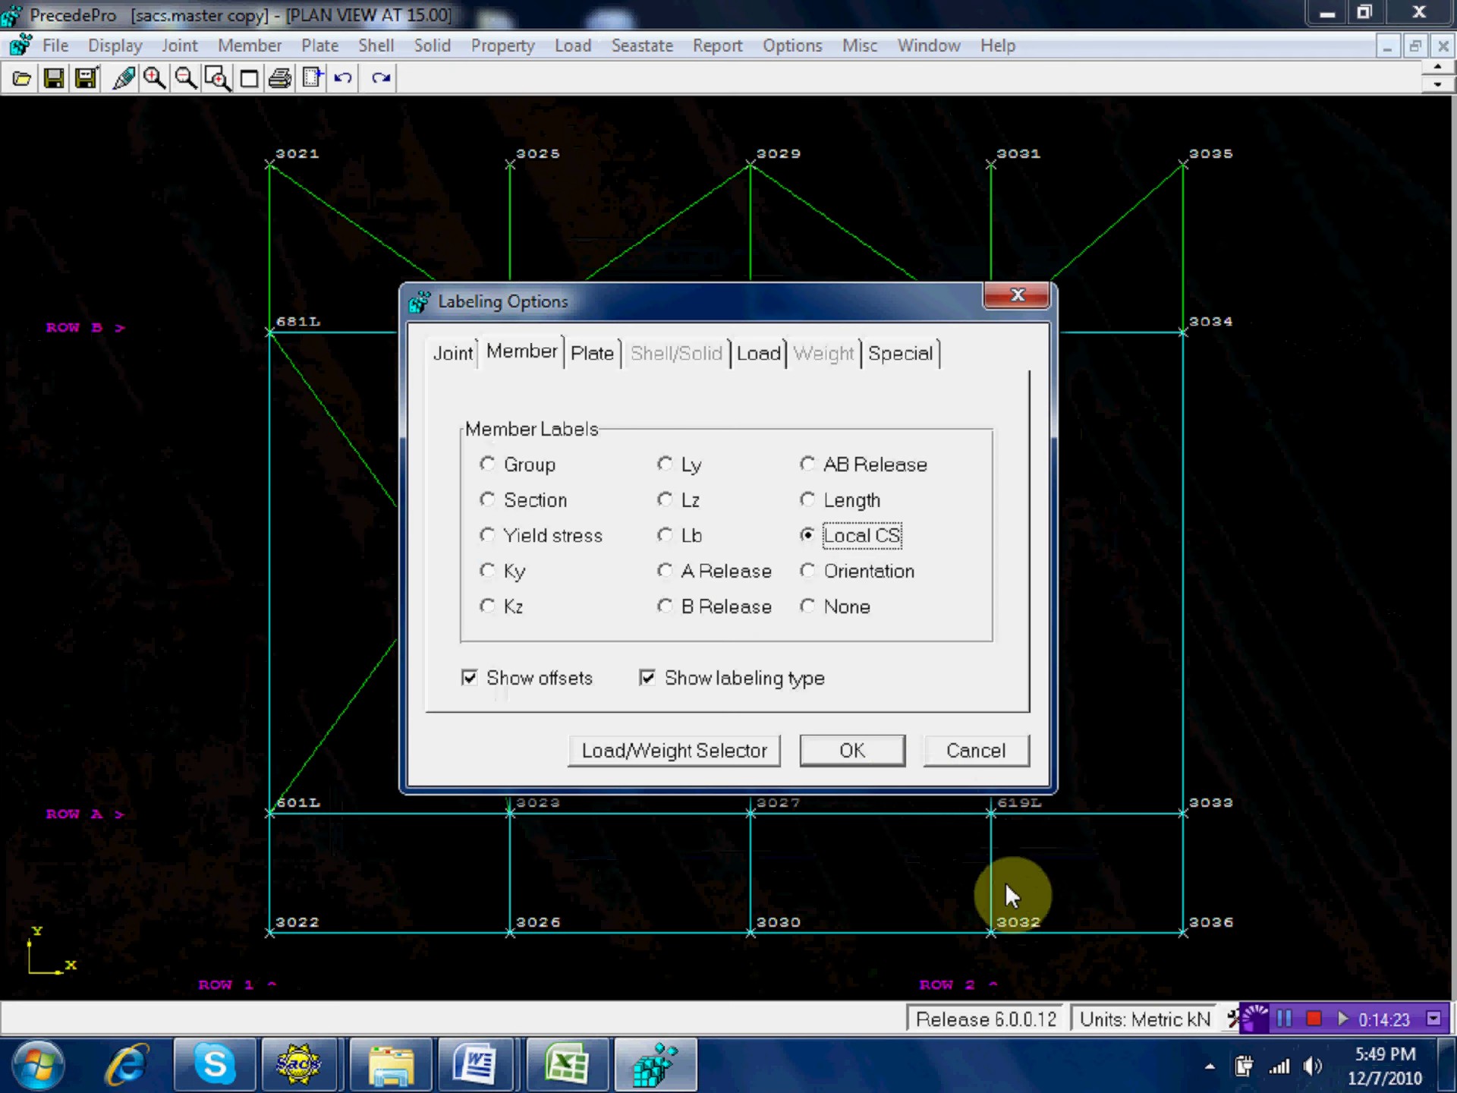
left_click(857, 747)
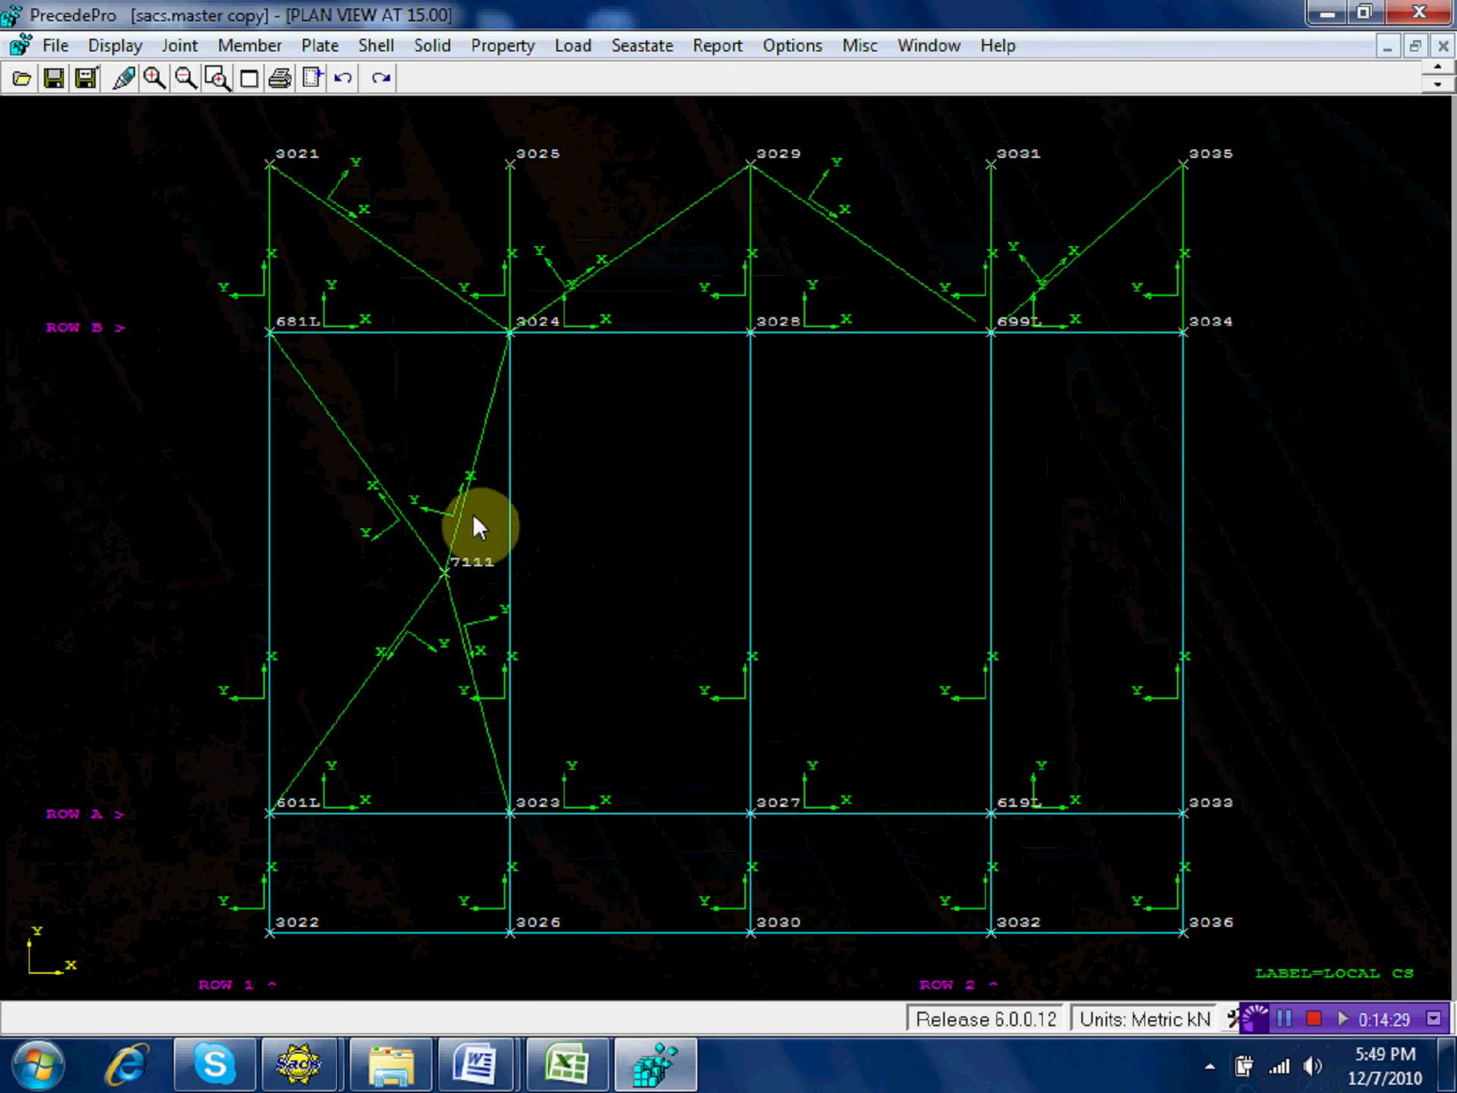
Select the four dummy members from joint 7111 to 3024, 3023, 601L and 681L for modification and set their A release to 001111.
left_click(258, 47)
left_click(289, 76)
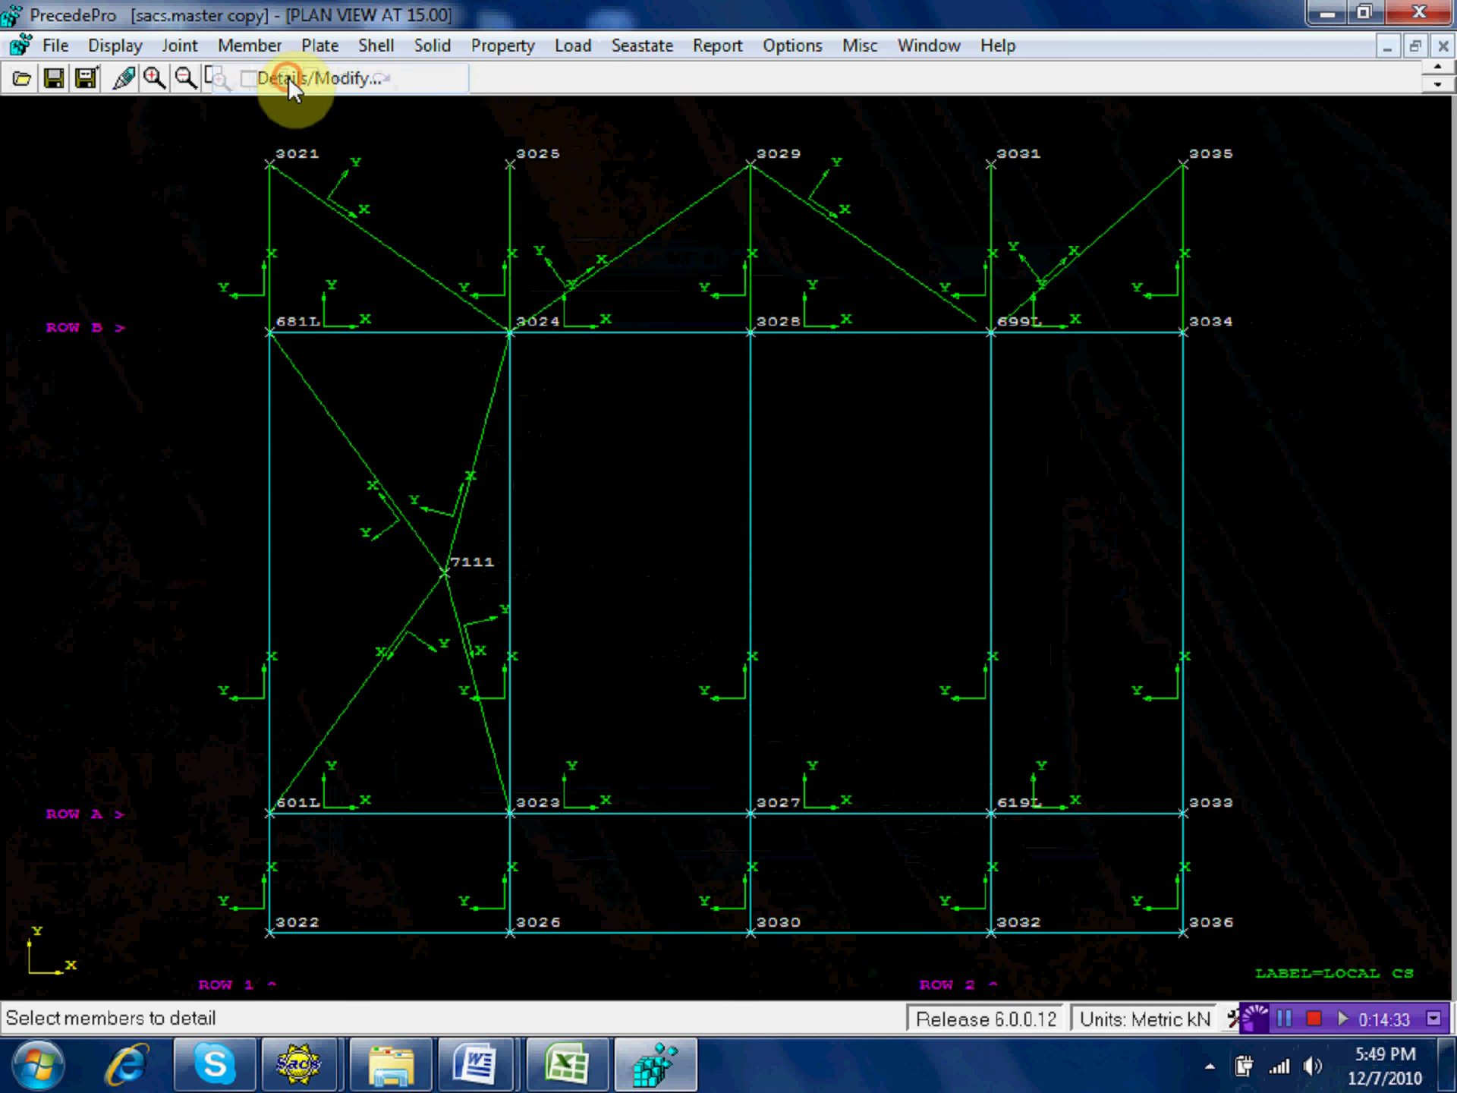
left_click(483, 429)
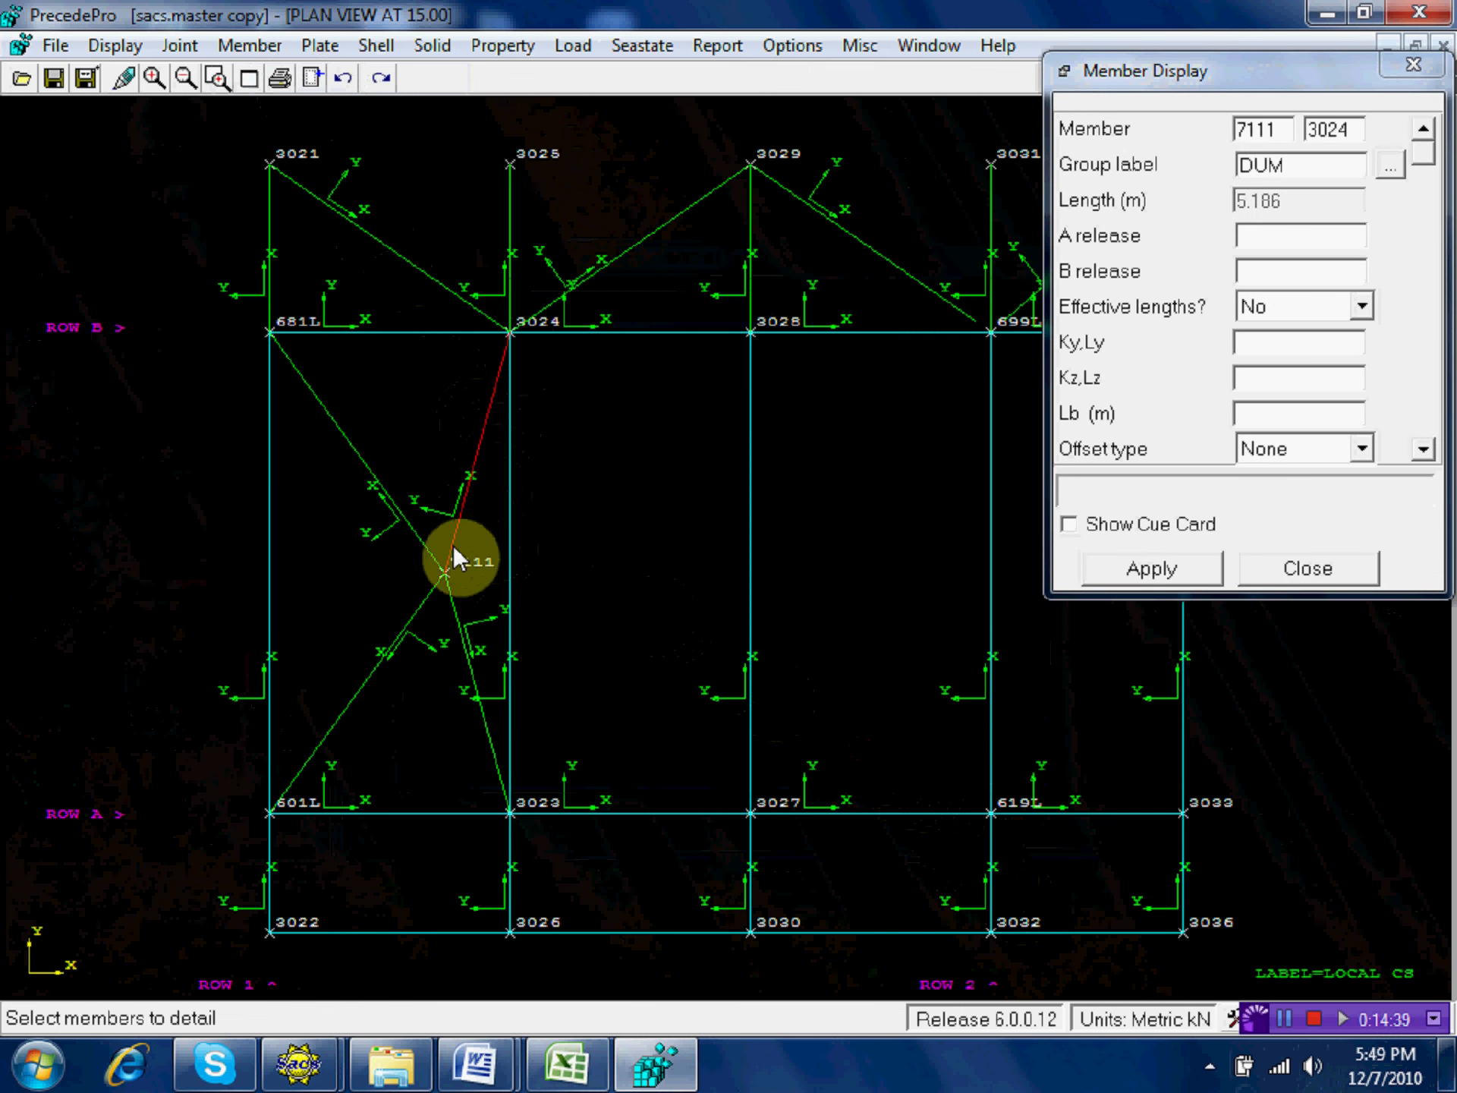
left_click(470, 639)
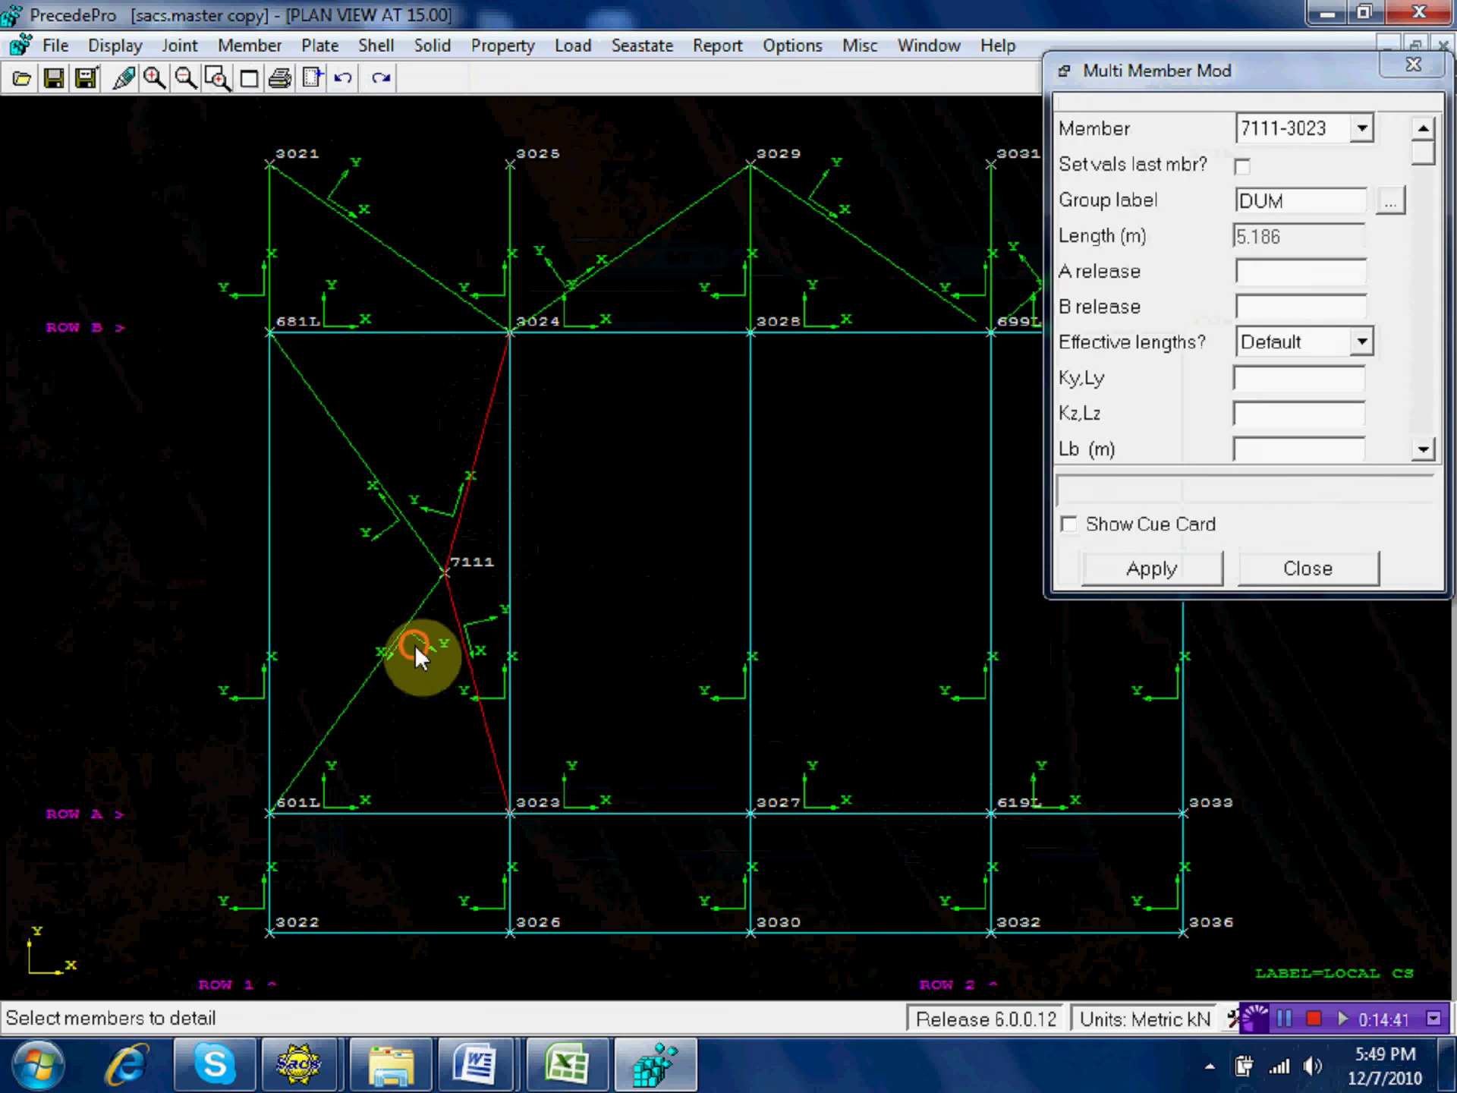
left_click(414, 645)
left_click(412, 512)
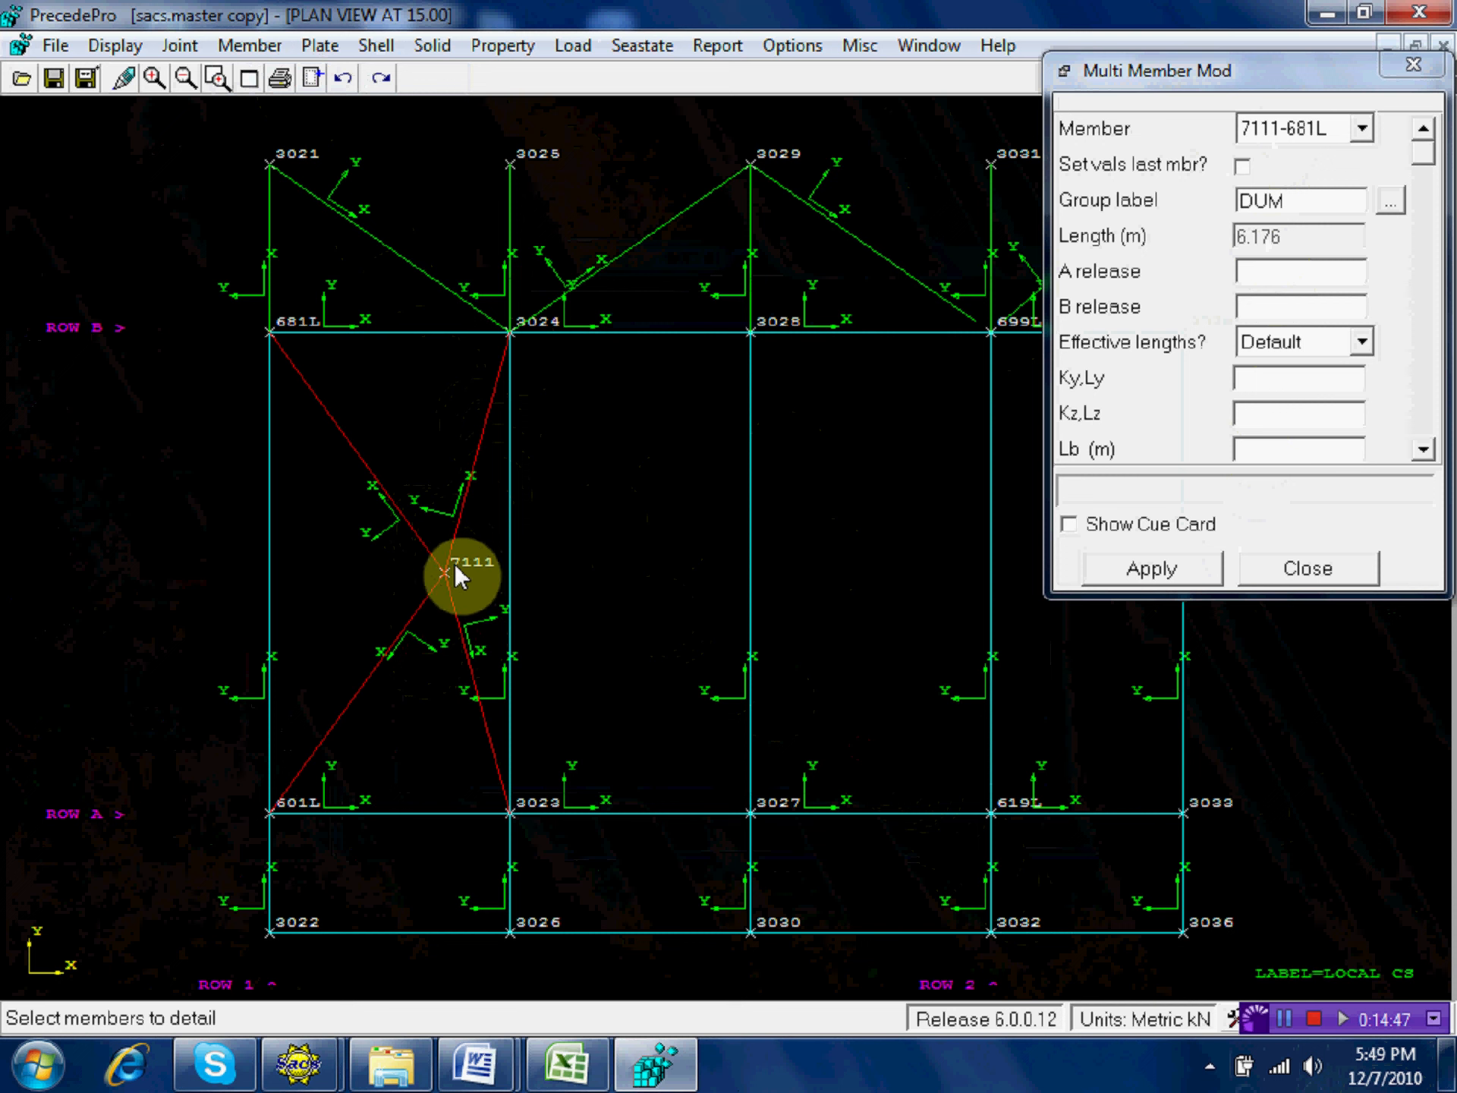
left_click(1256, 273)
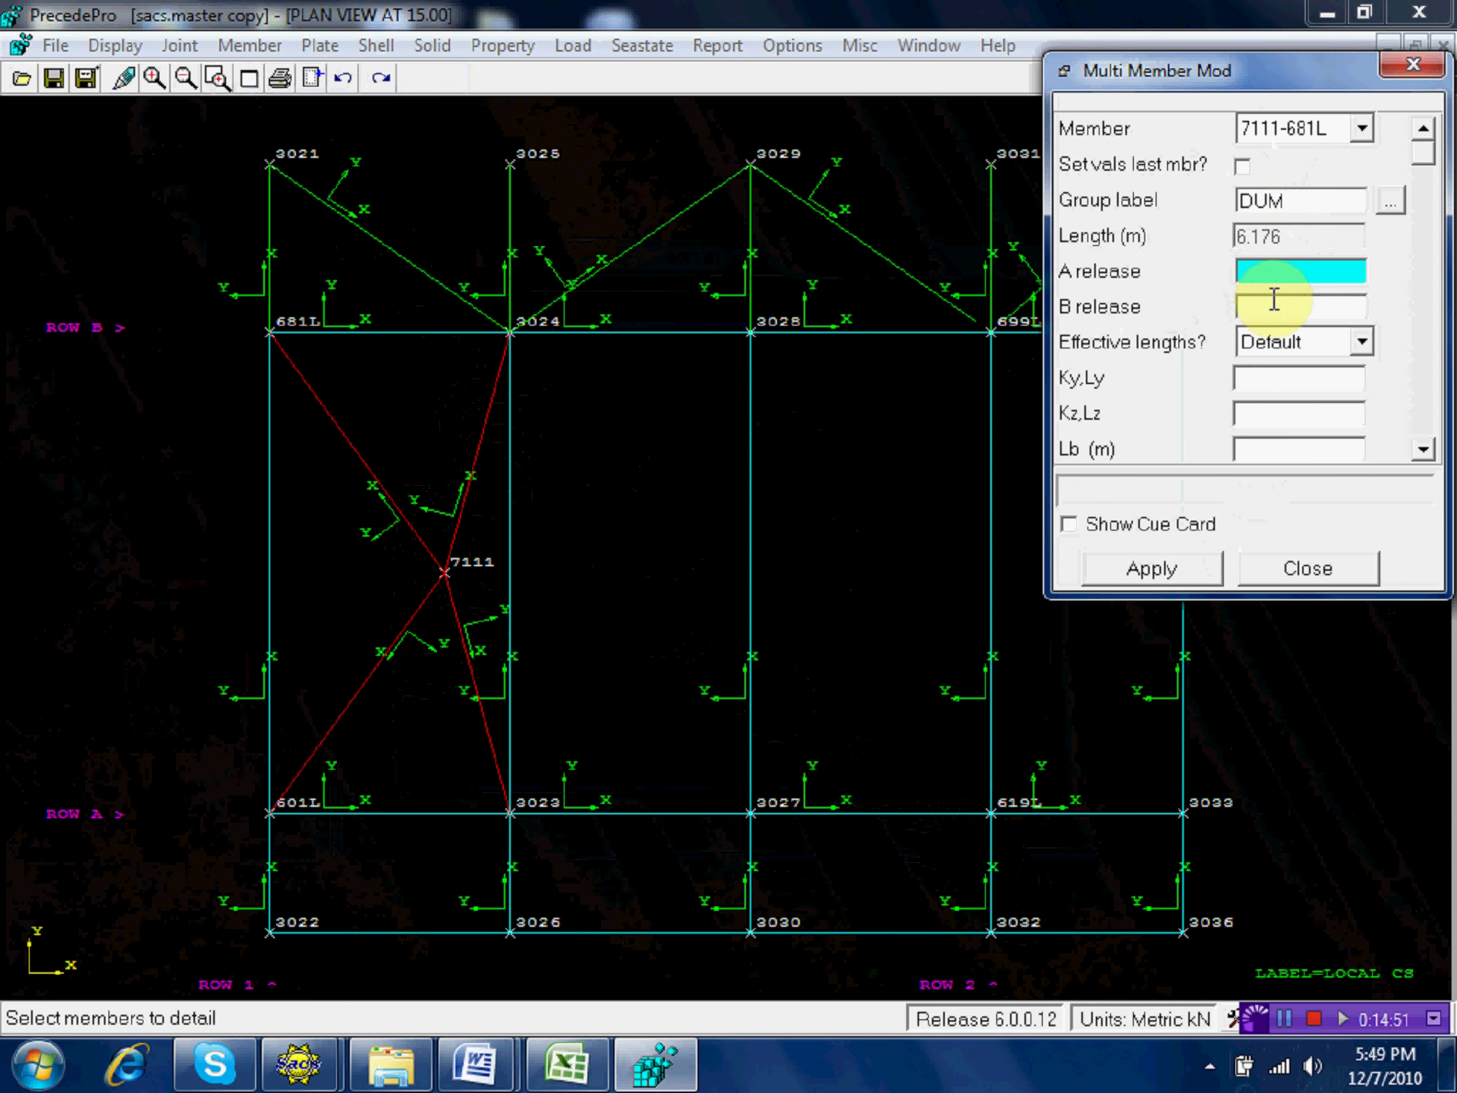
type("0")
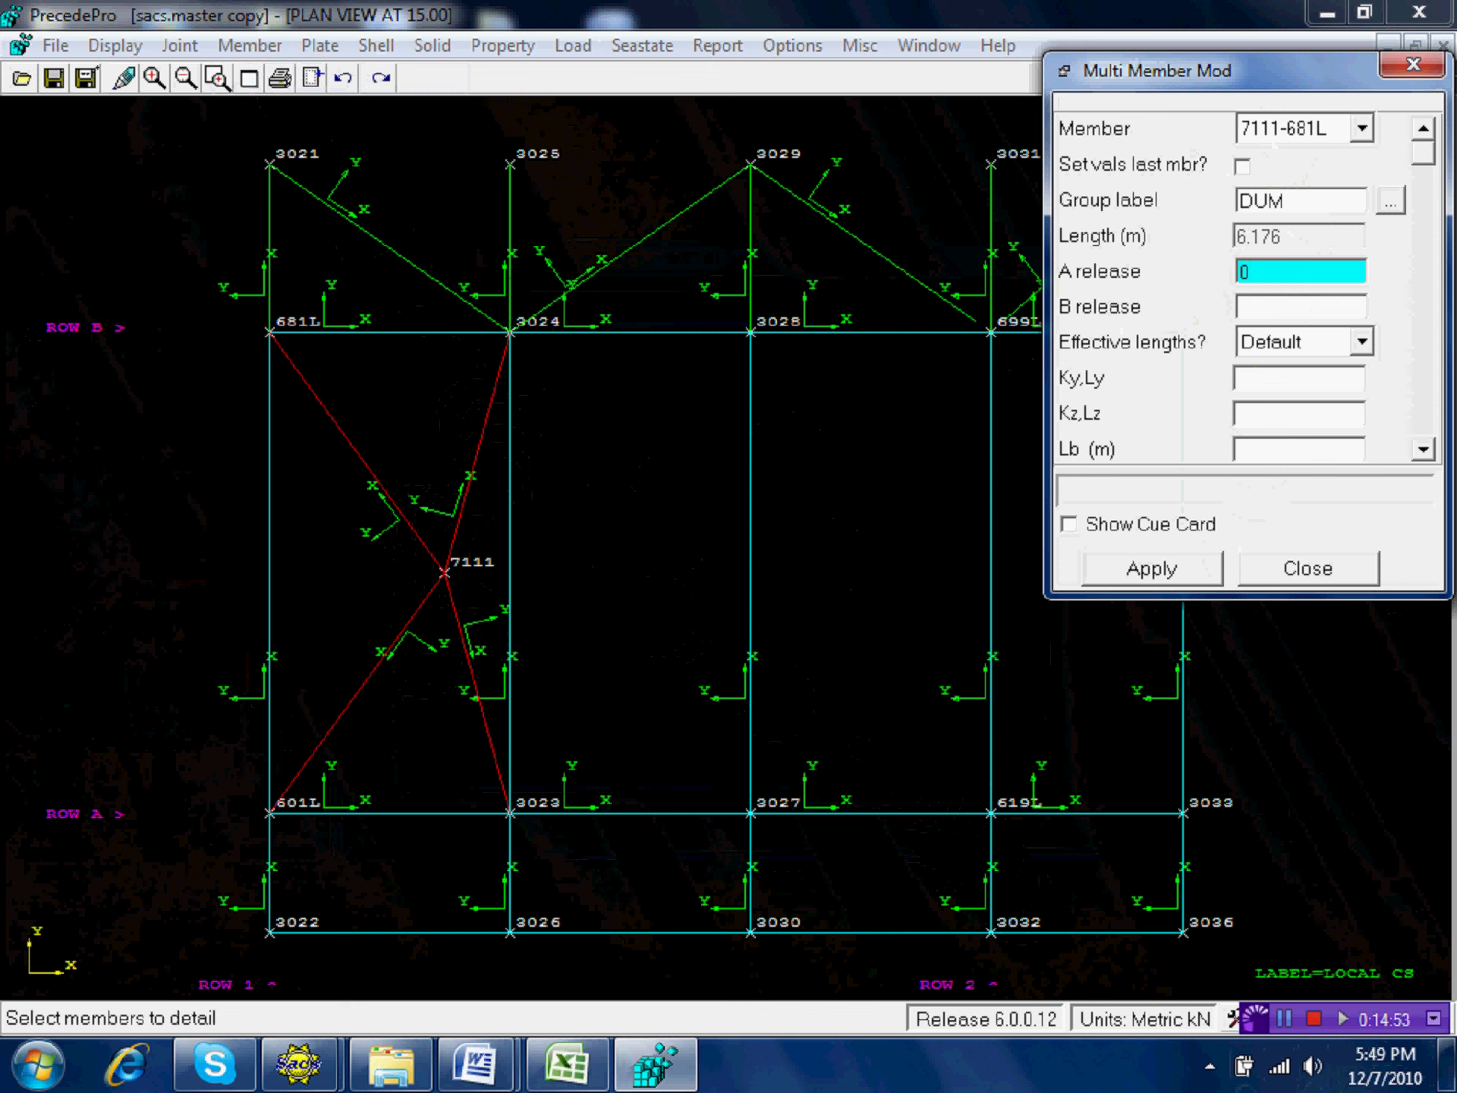
type("0")
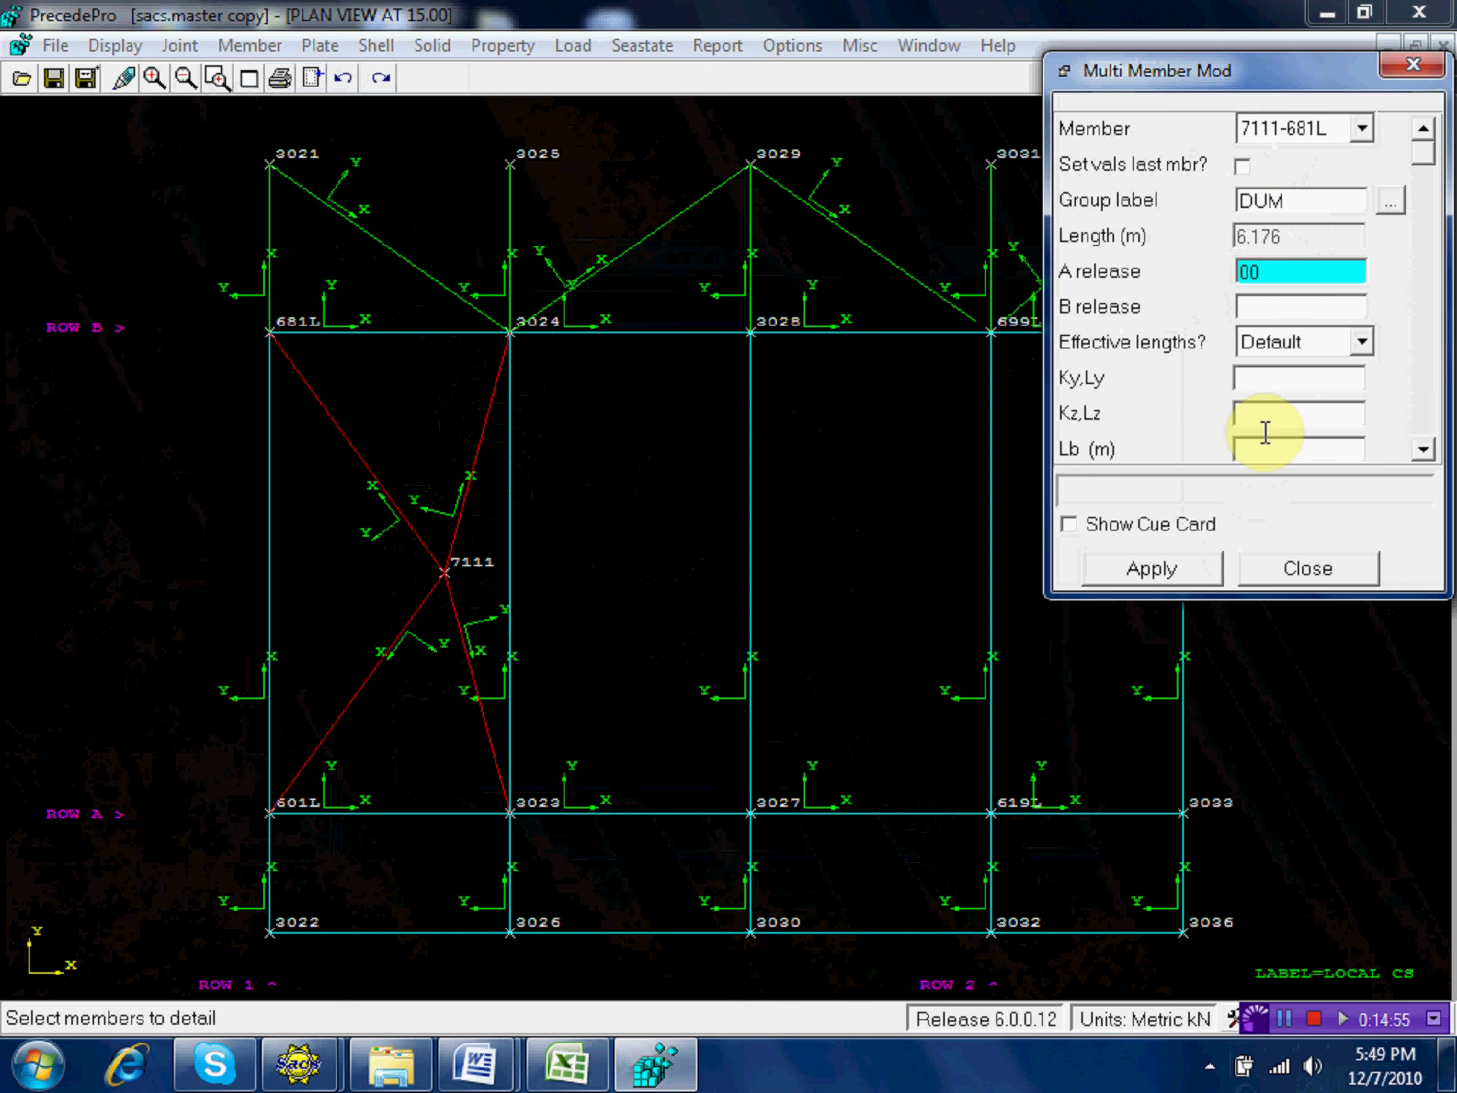
type("1")
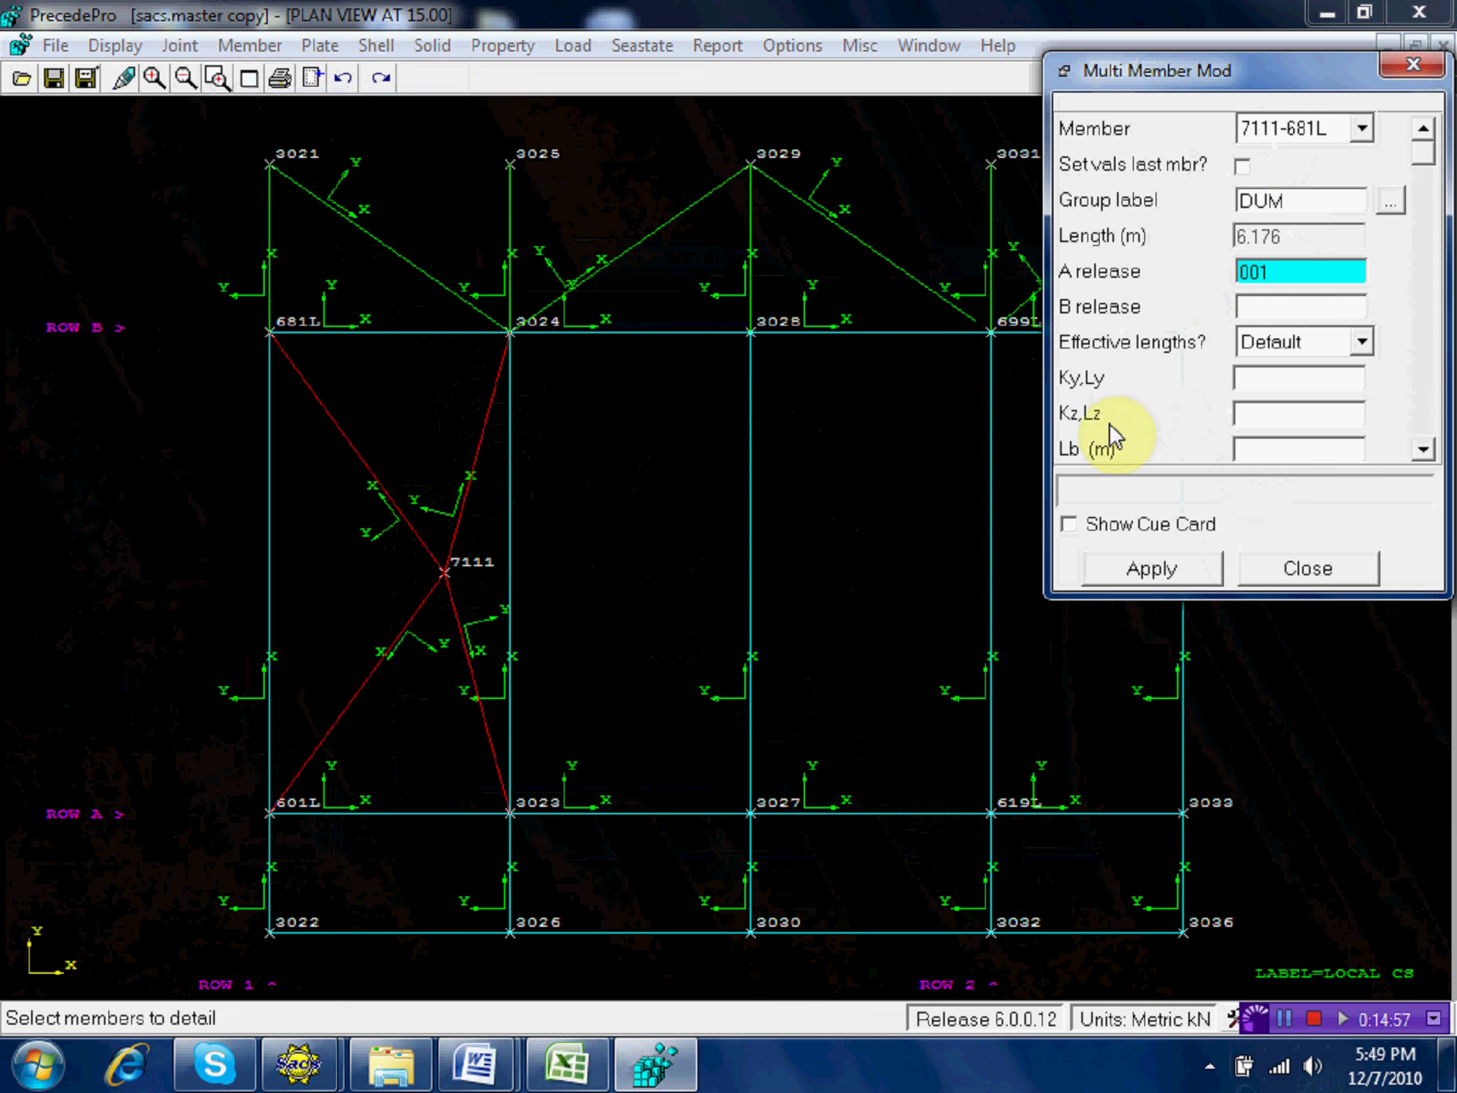
type("111")
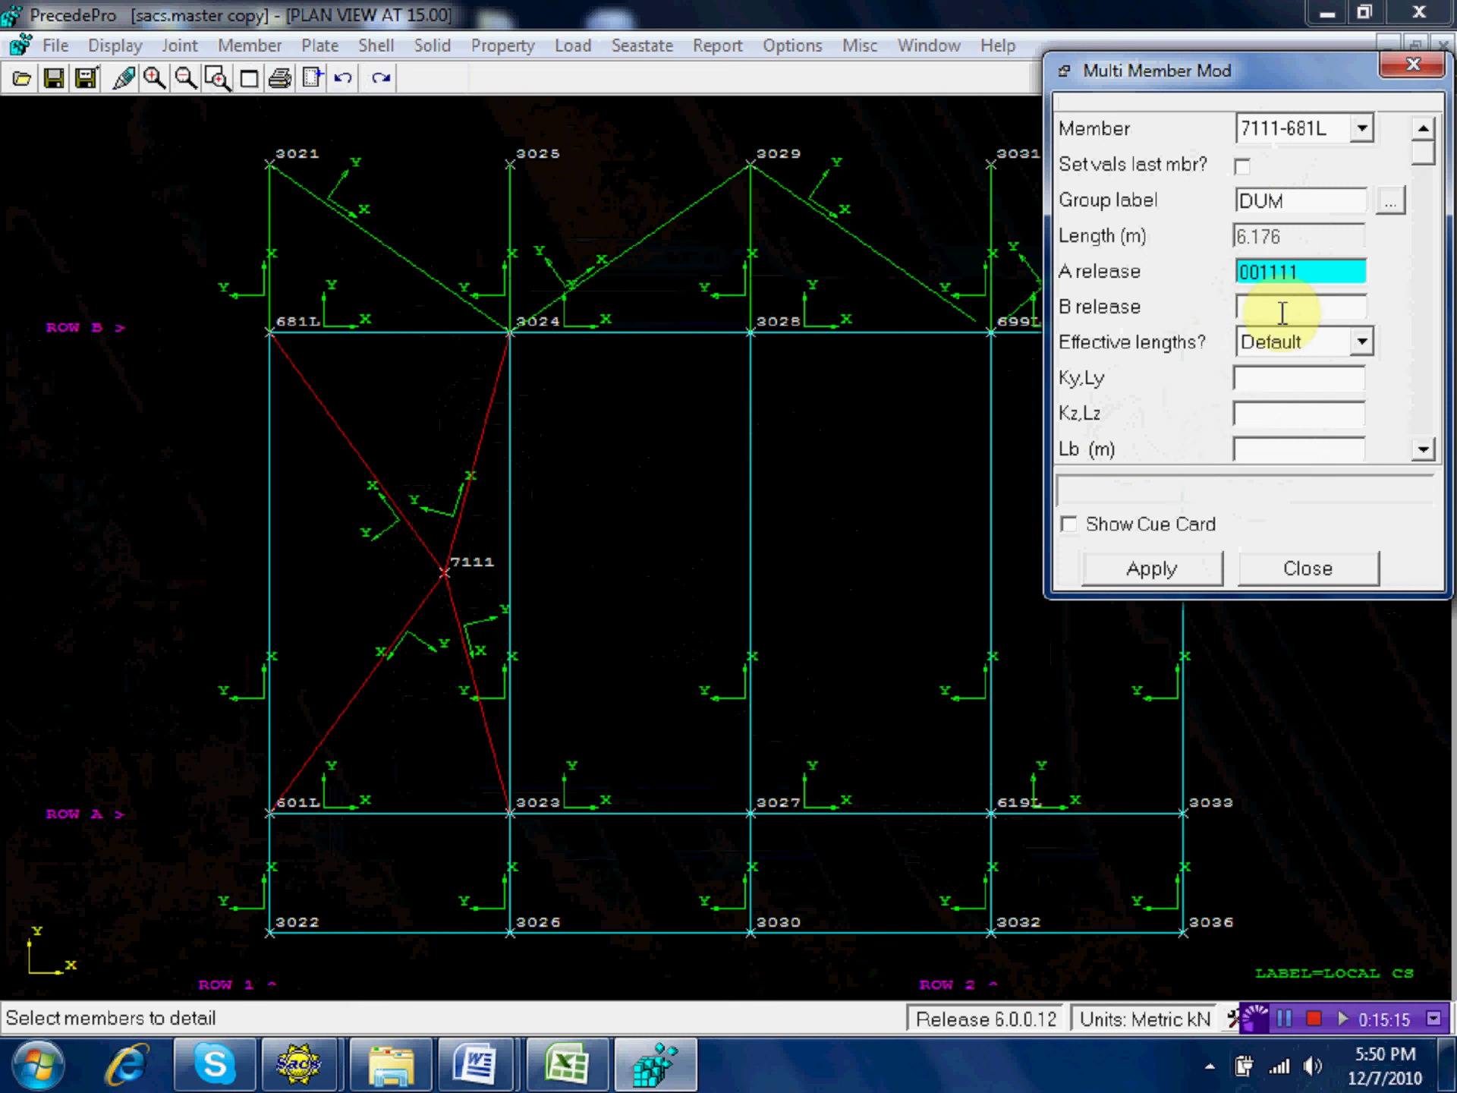
Set the B release of the four selected dummy members to 000000 and apply the member changes.
left_click(1281, 307)
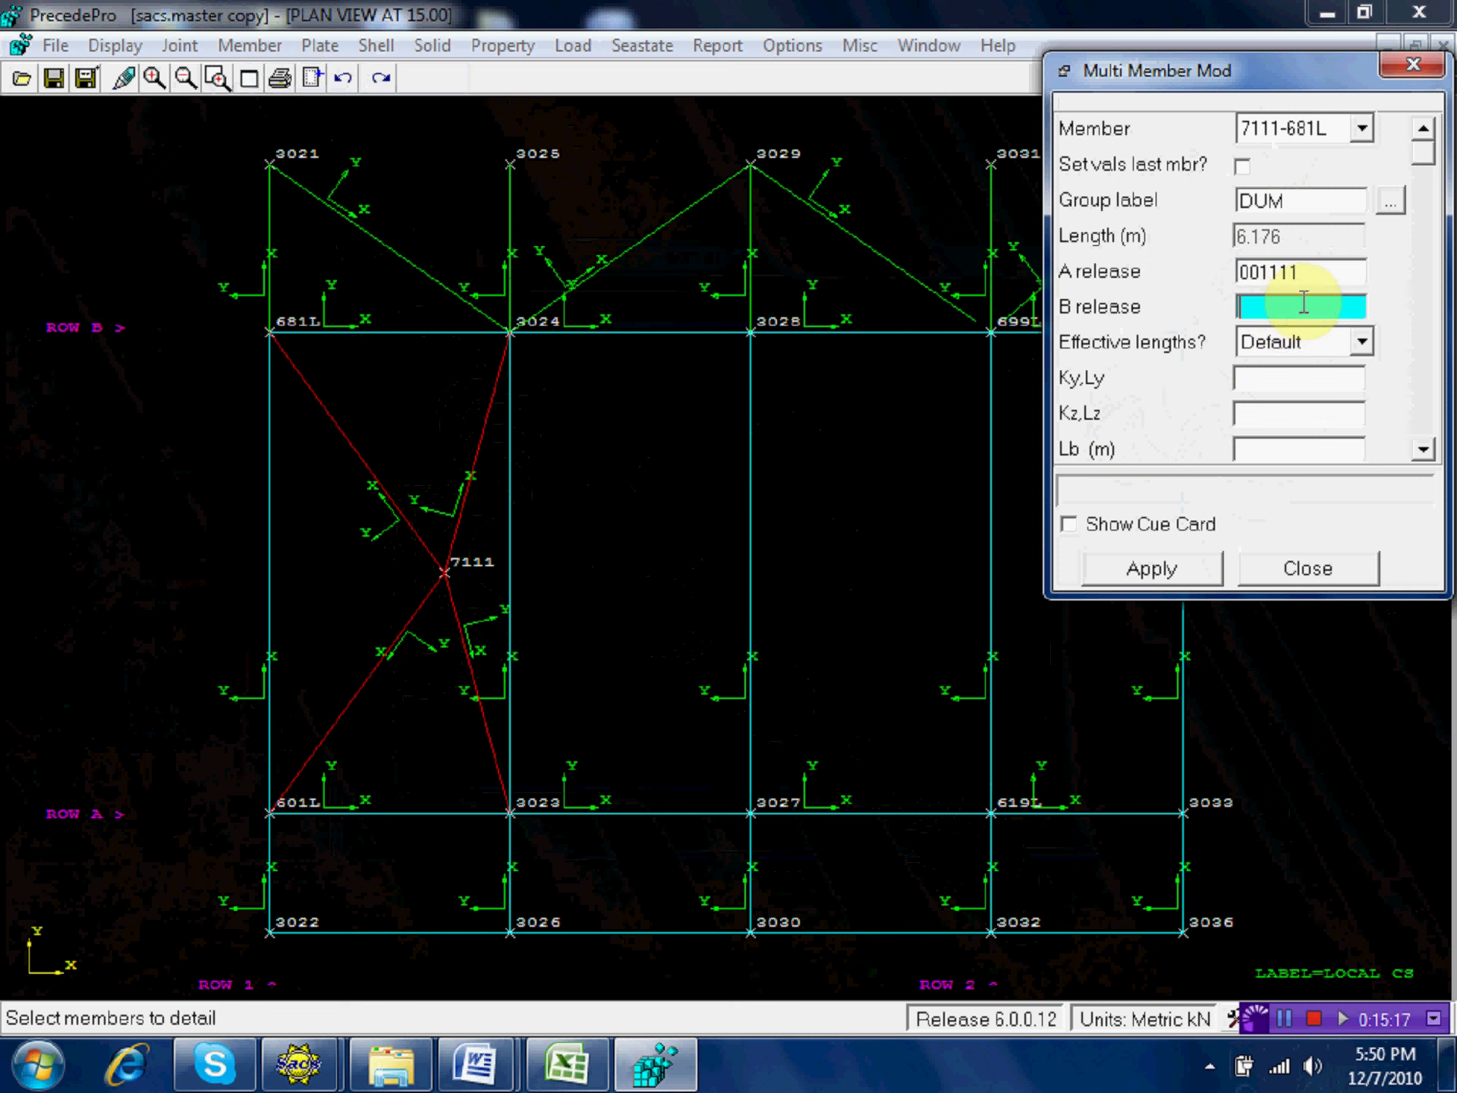
type("000000")
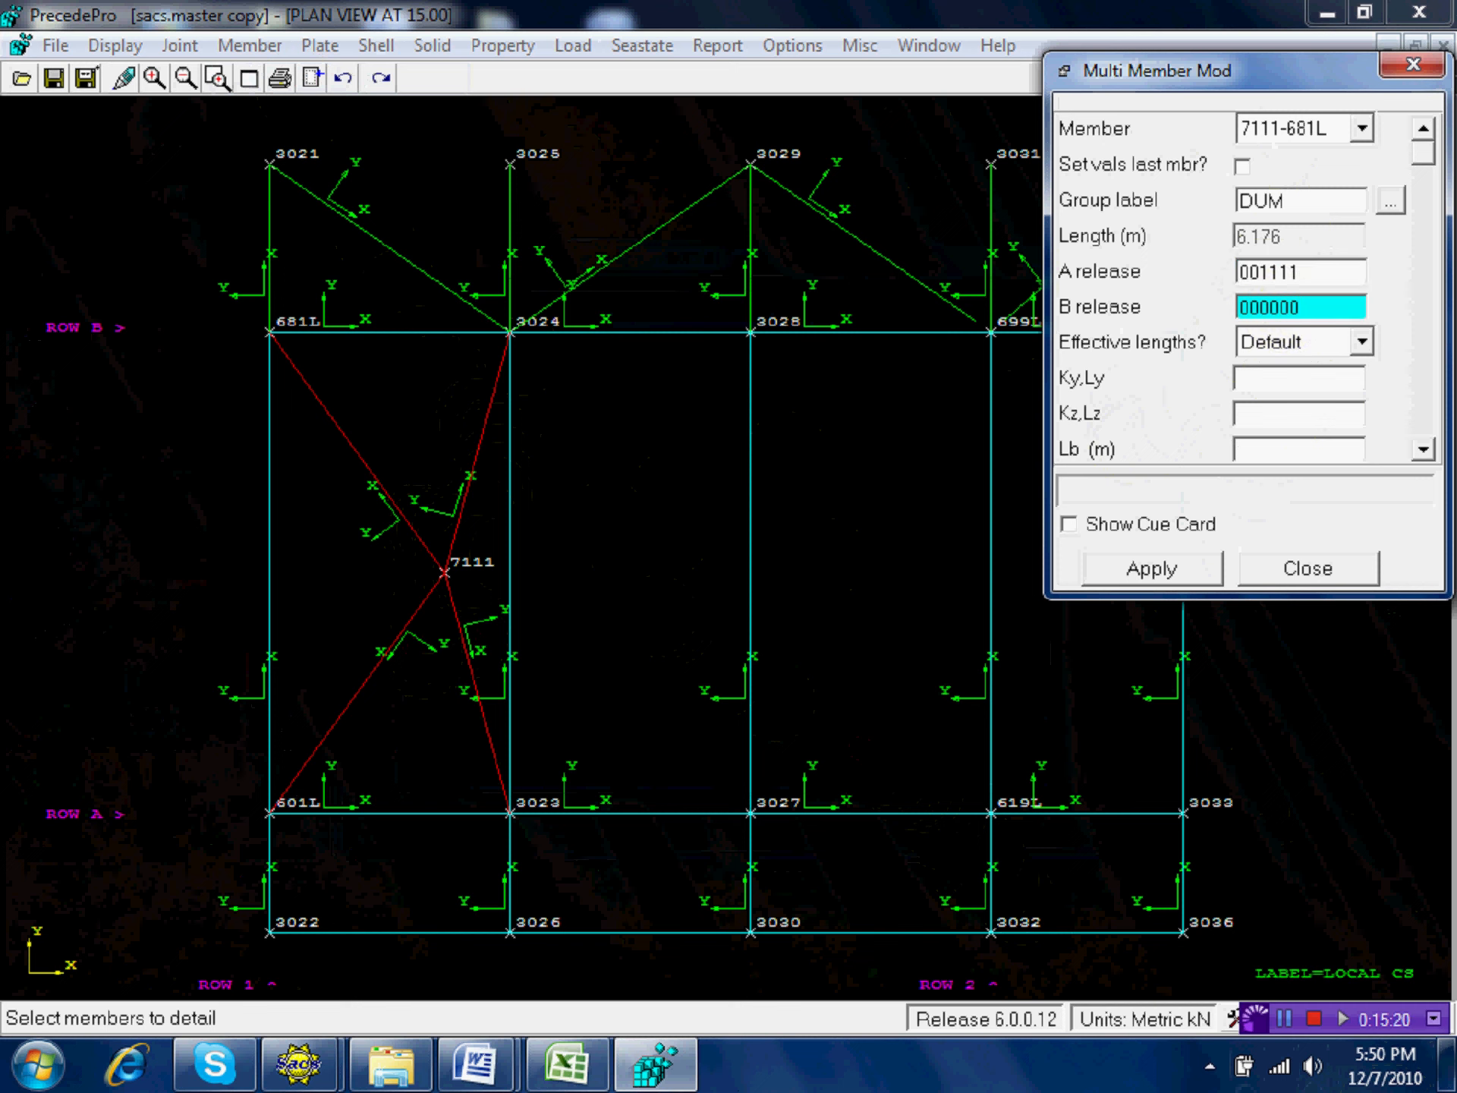
left_click(1304, 304)
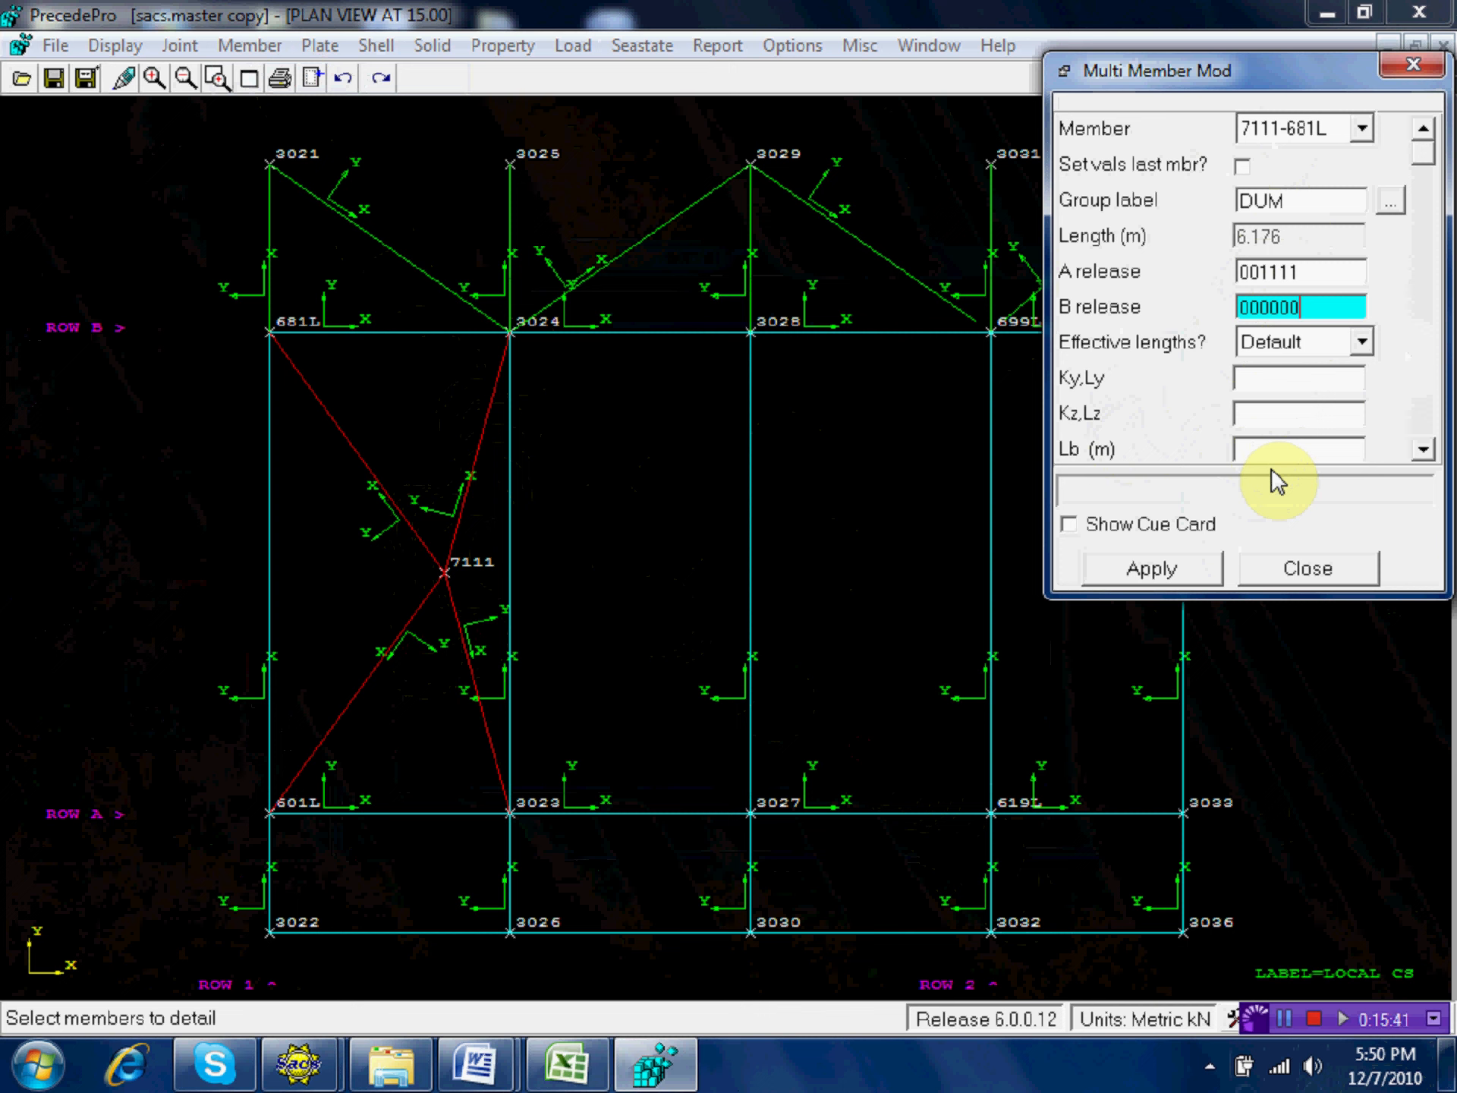
left_click(1158, 571)
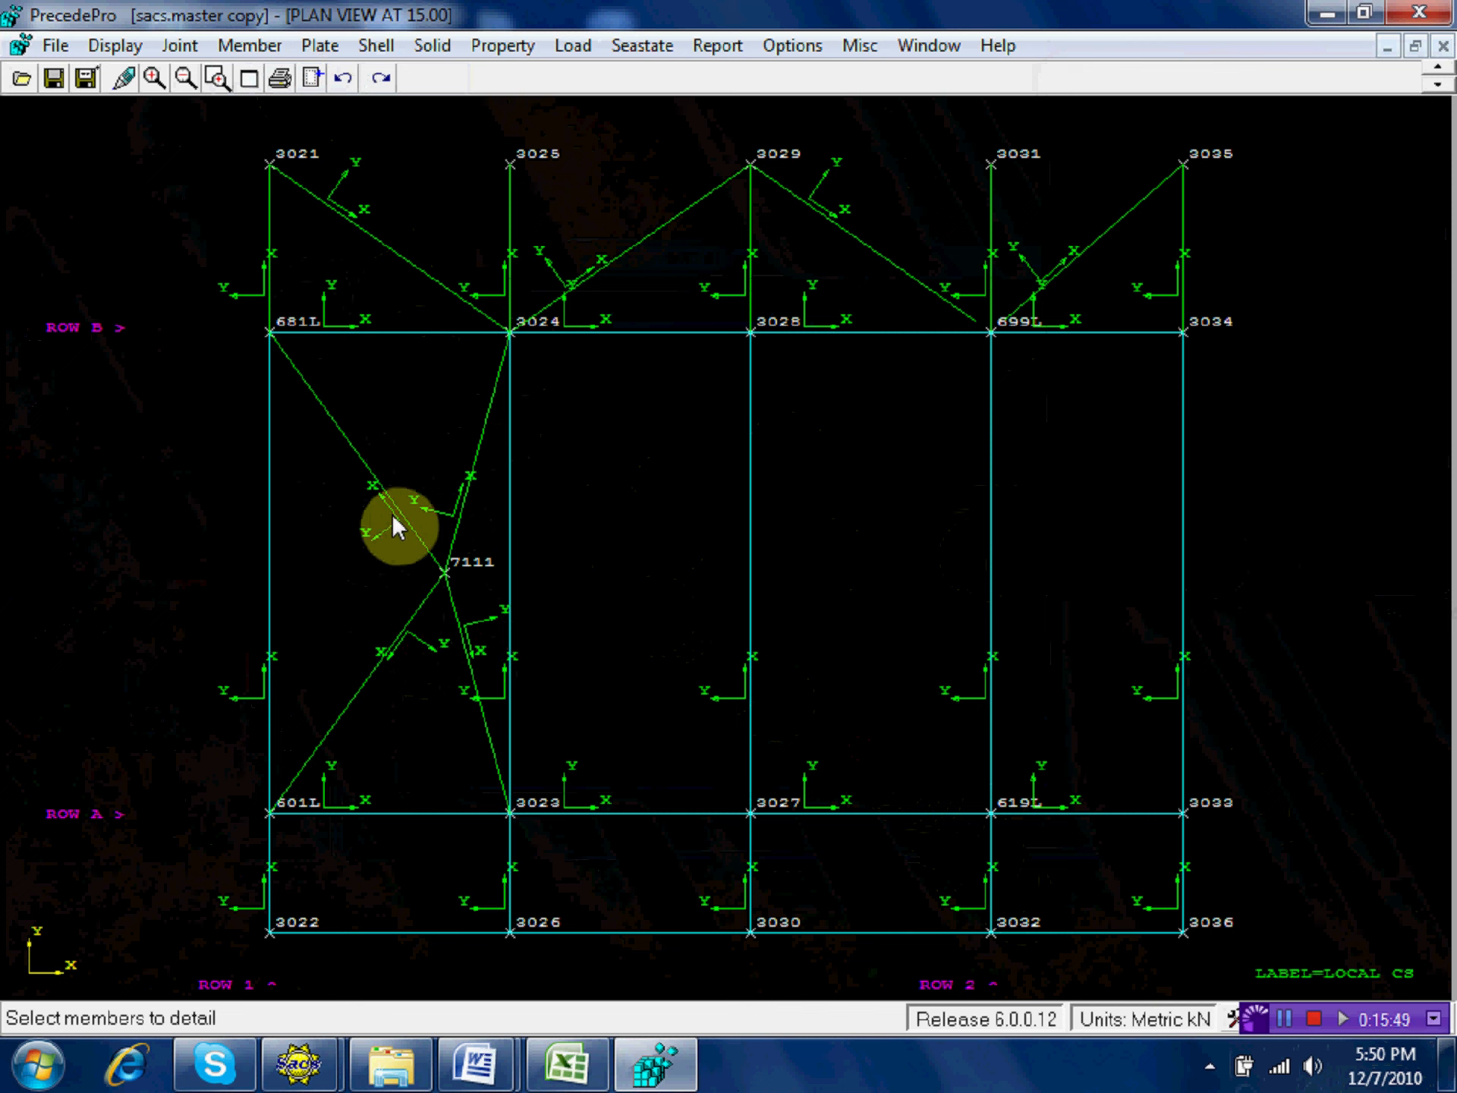
Turn off the joint names and the member local coordinate system labels in the plan view.
left_click(118, 47)
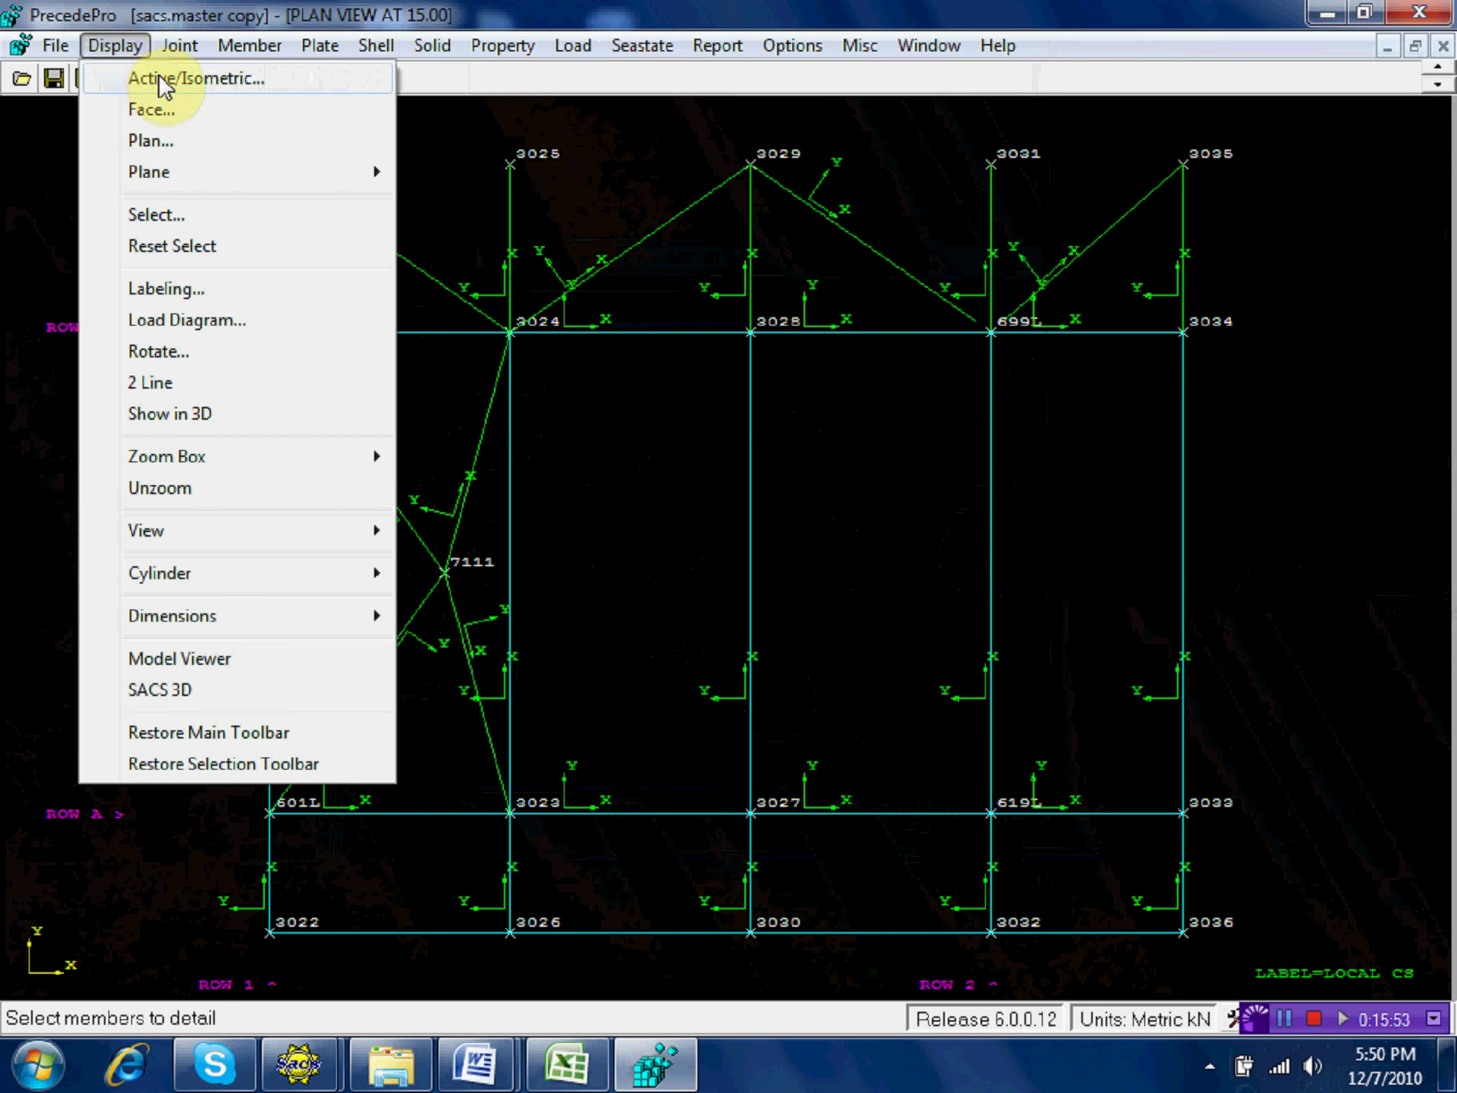
left_click(162, 289)
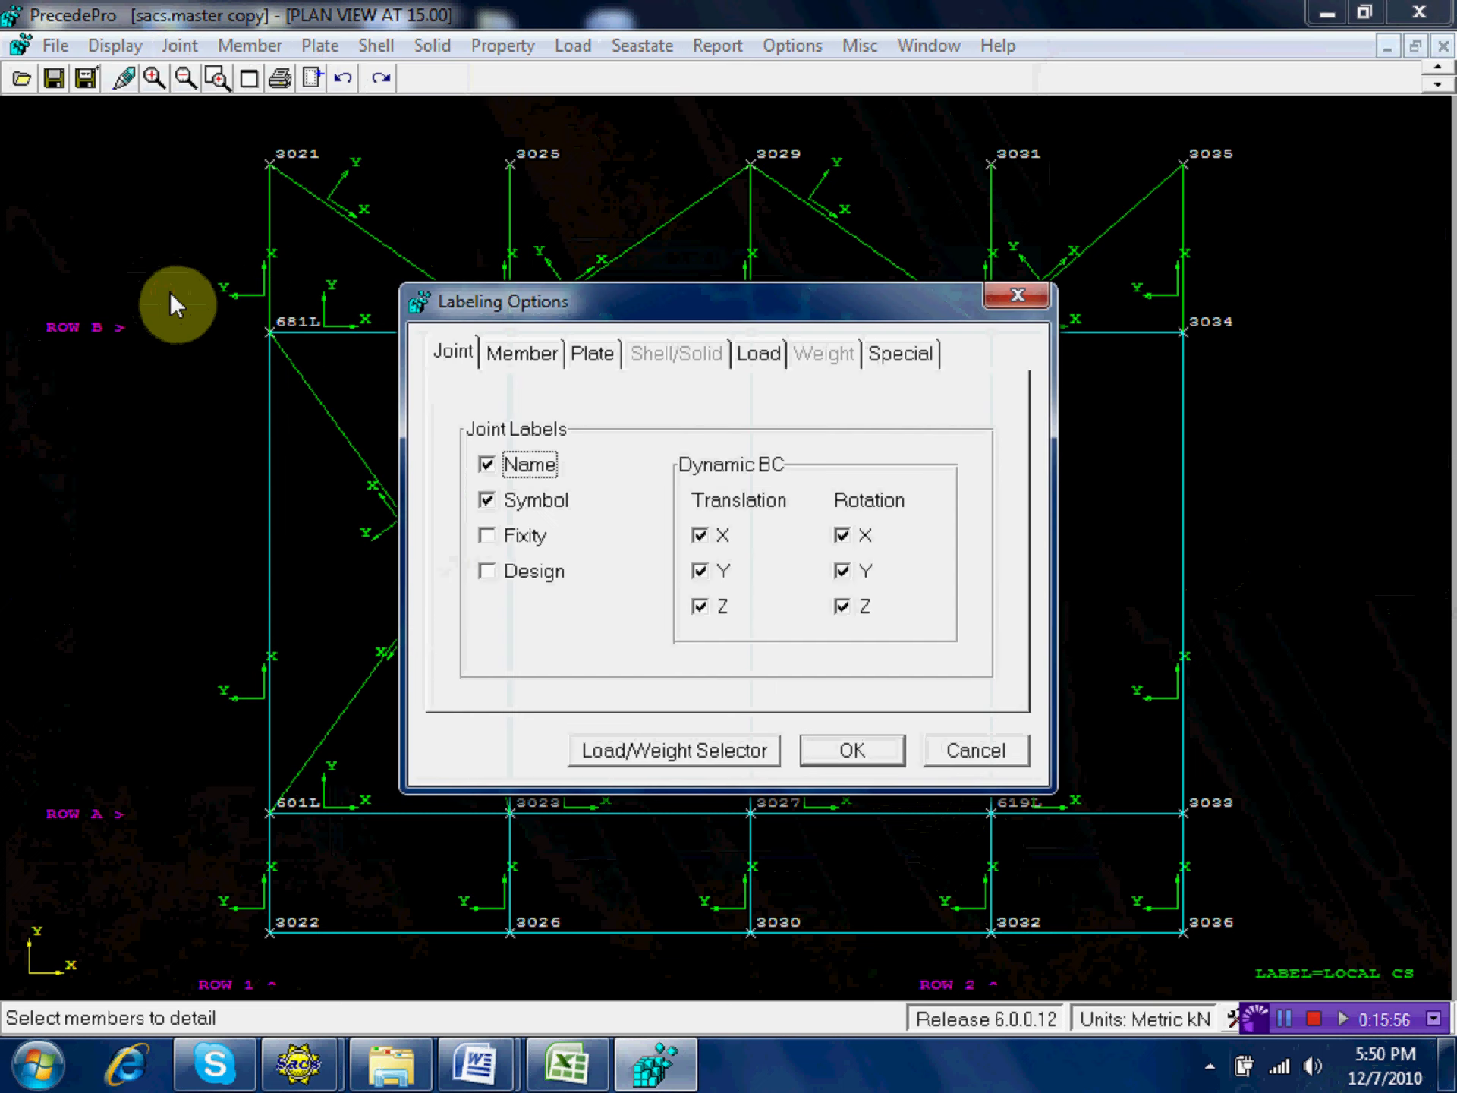
left_click(505, 463)
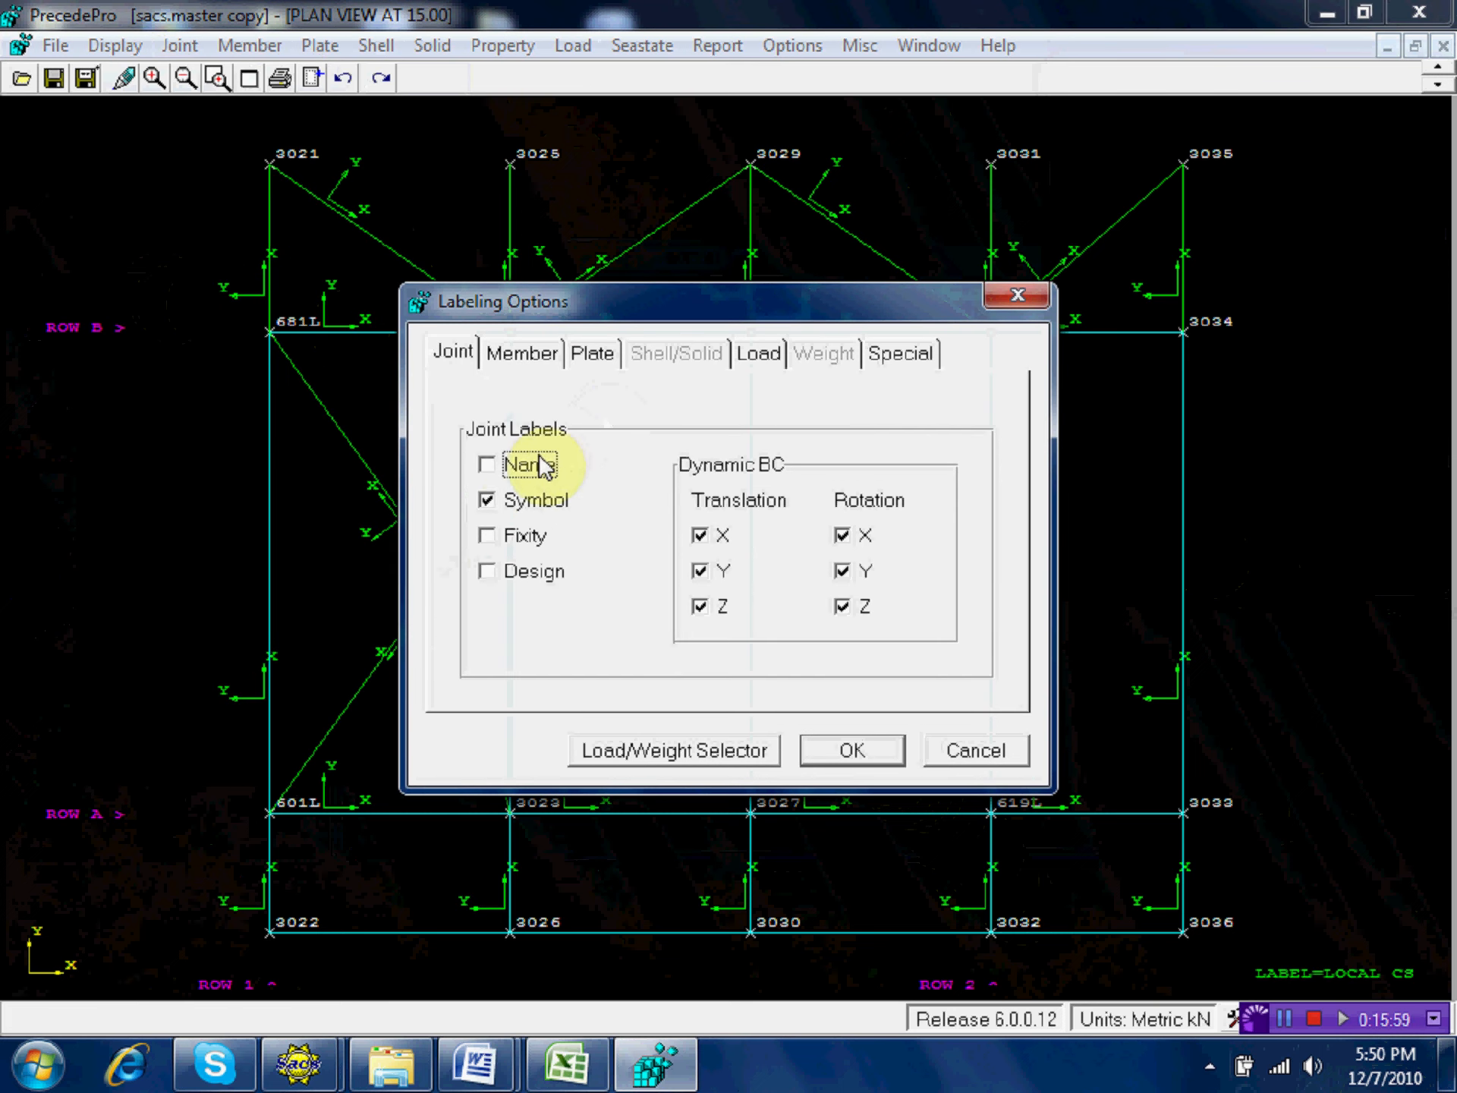
left_click(525, 353)
left_click(813, 608)
left_click(852, 750)
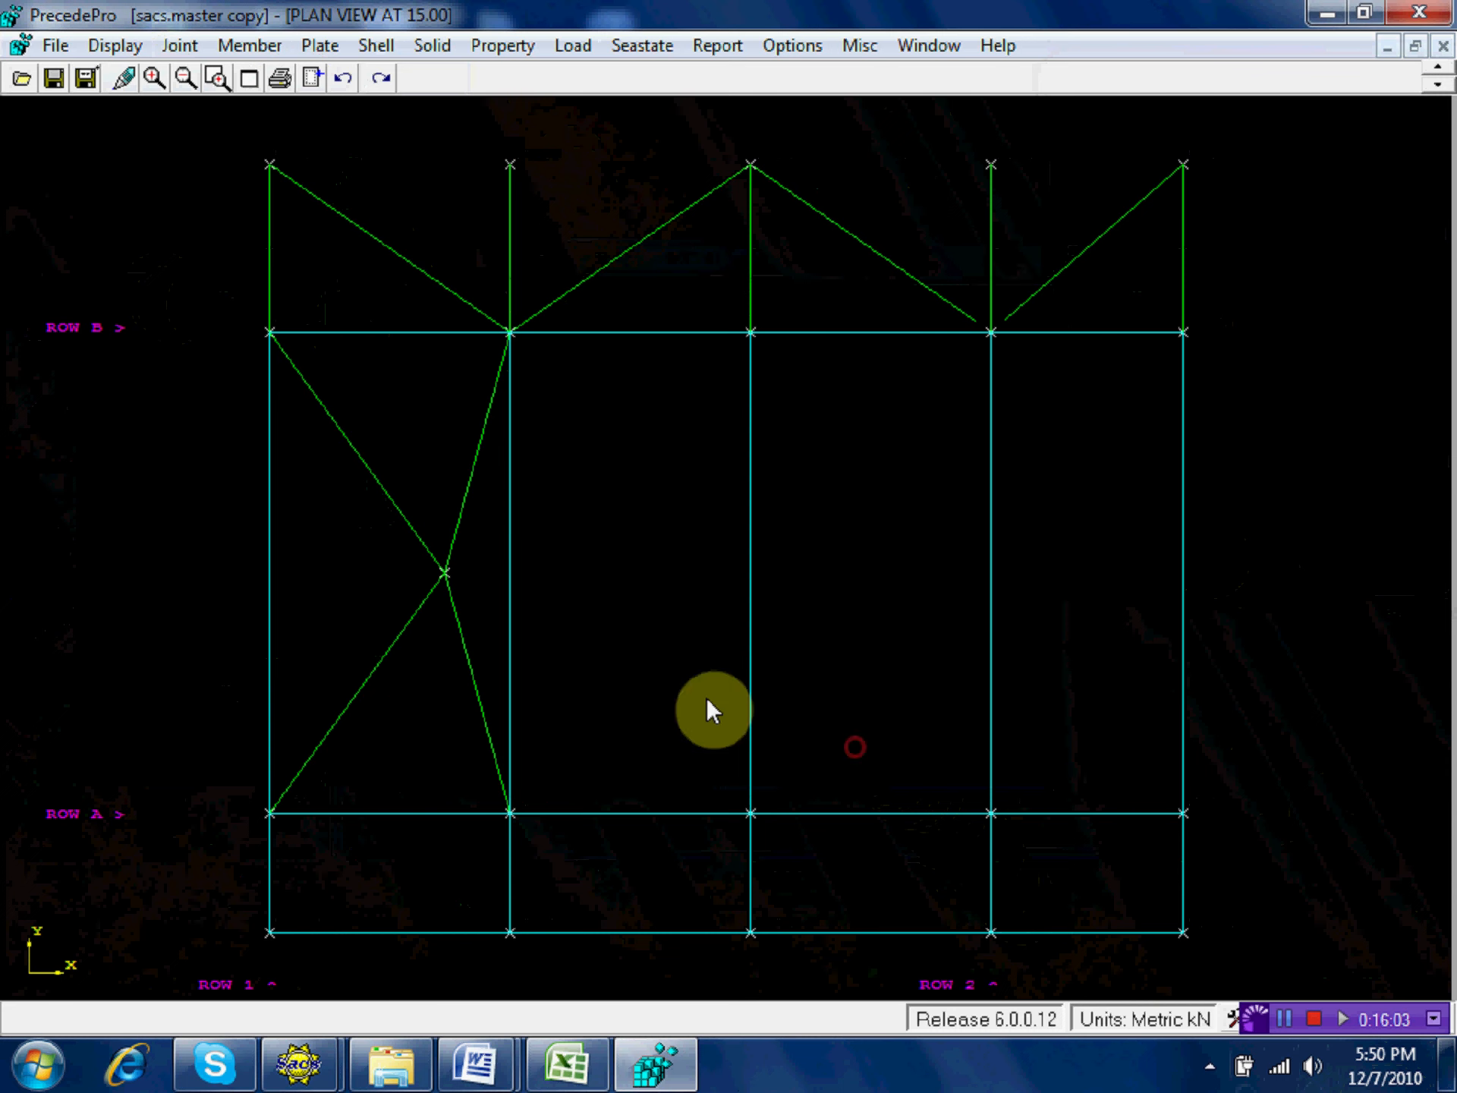
Display the whole model in isometric view with the selection and volume reset, keeping the current labeling.
left_click(130, 45)
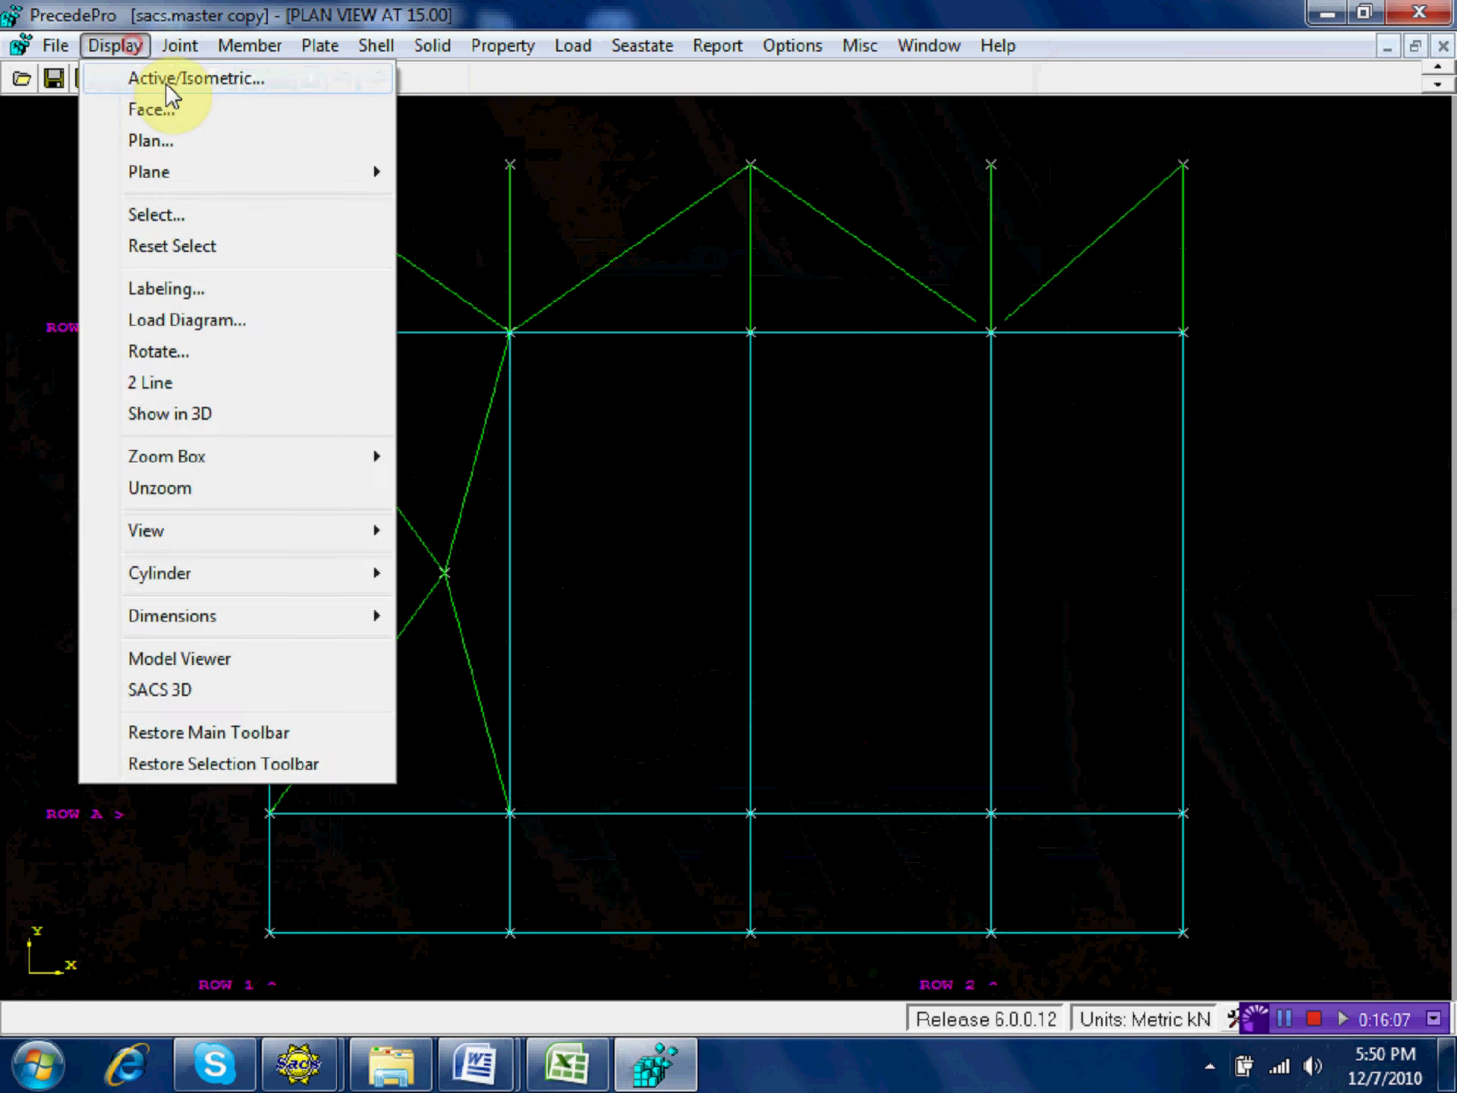
left_click(168, 79)
left_click(1277, 203)
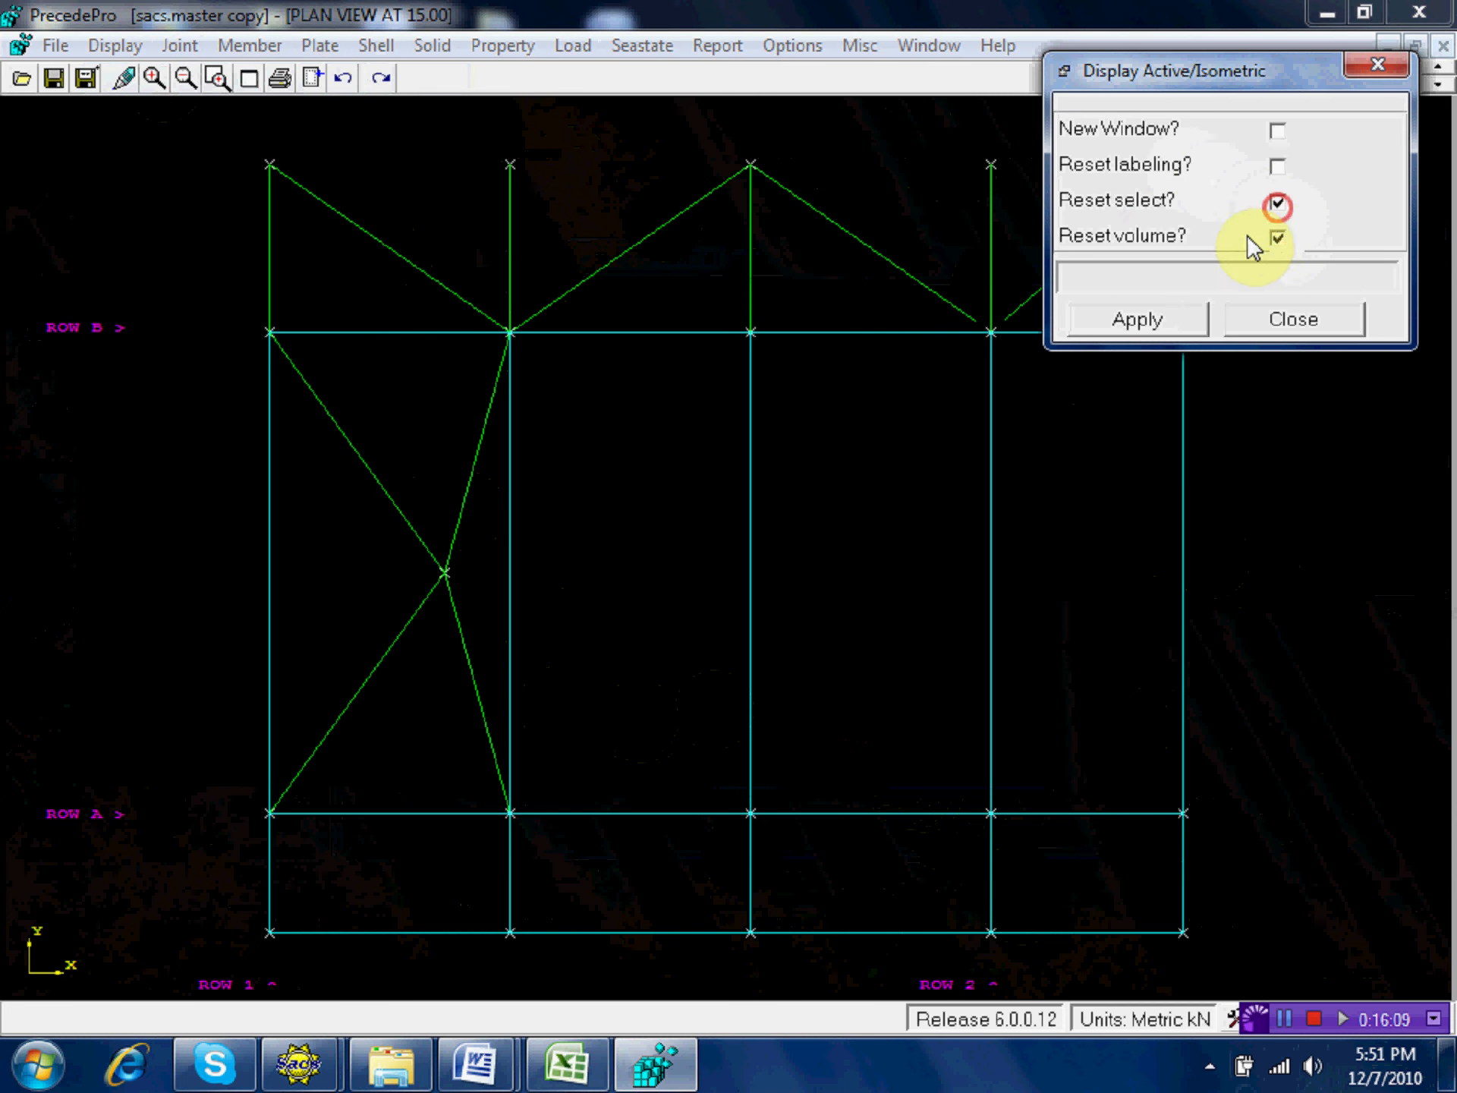
left_click(1170, 316)
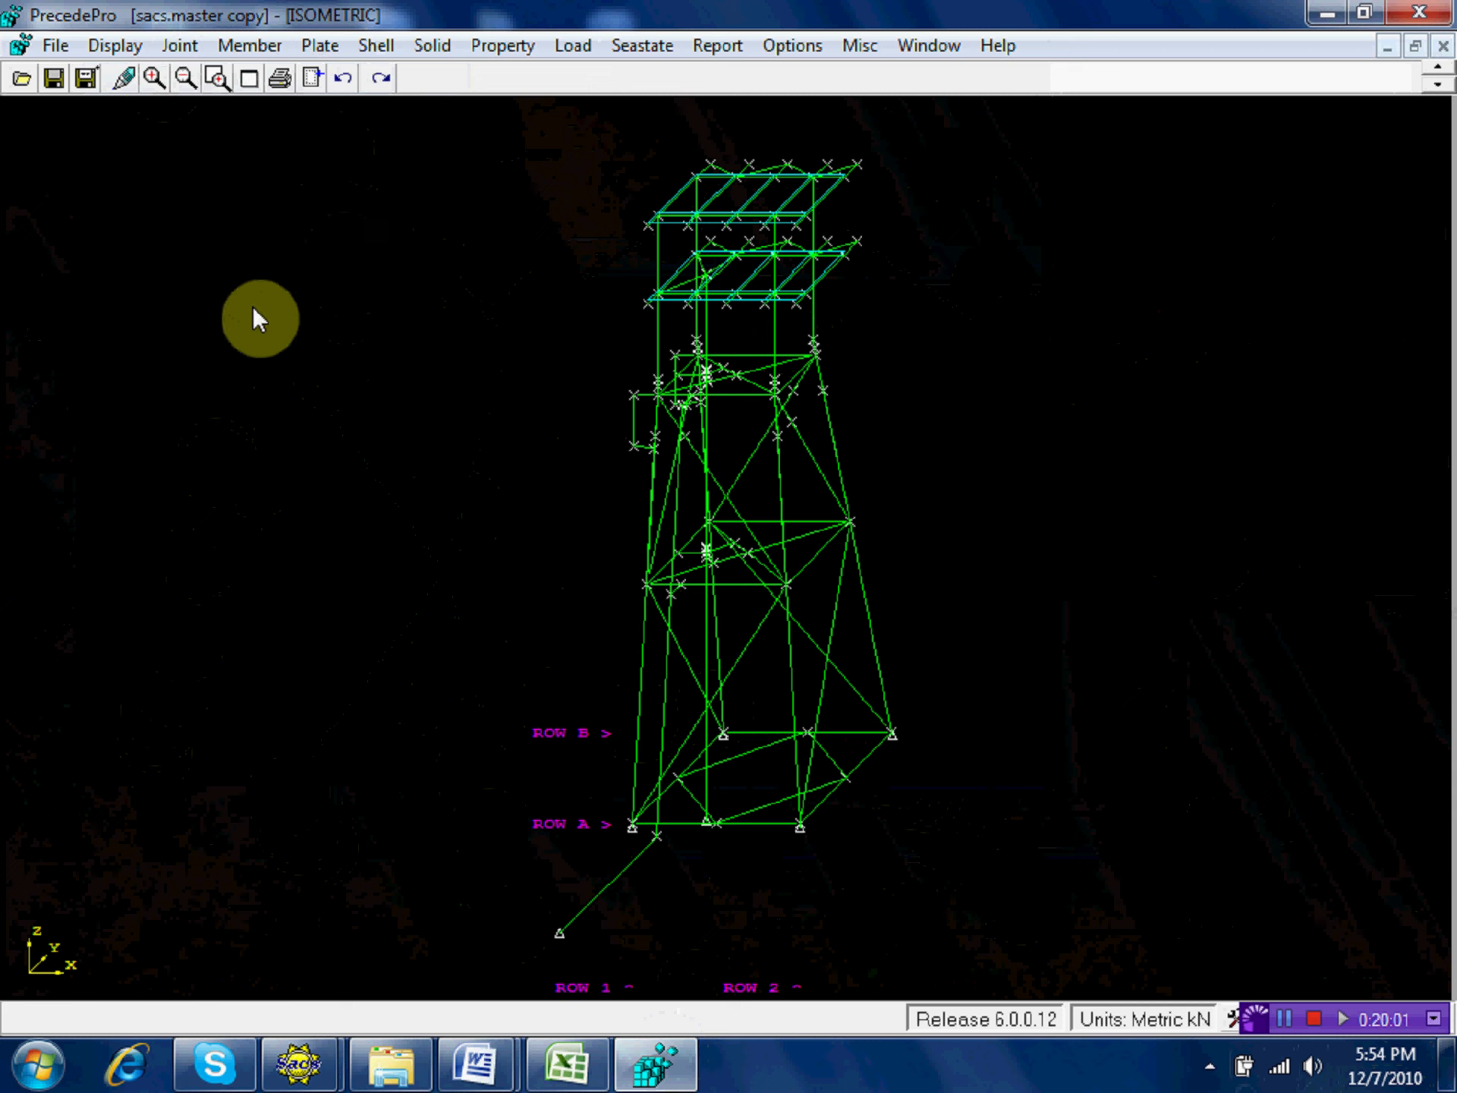
Check the group labels of the horizontal stub 381L-3059 and the vertical member 3059-3061 beside the upper jacket leg.
left_click(220, 79)
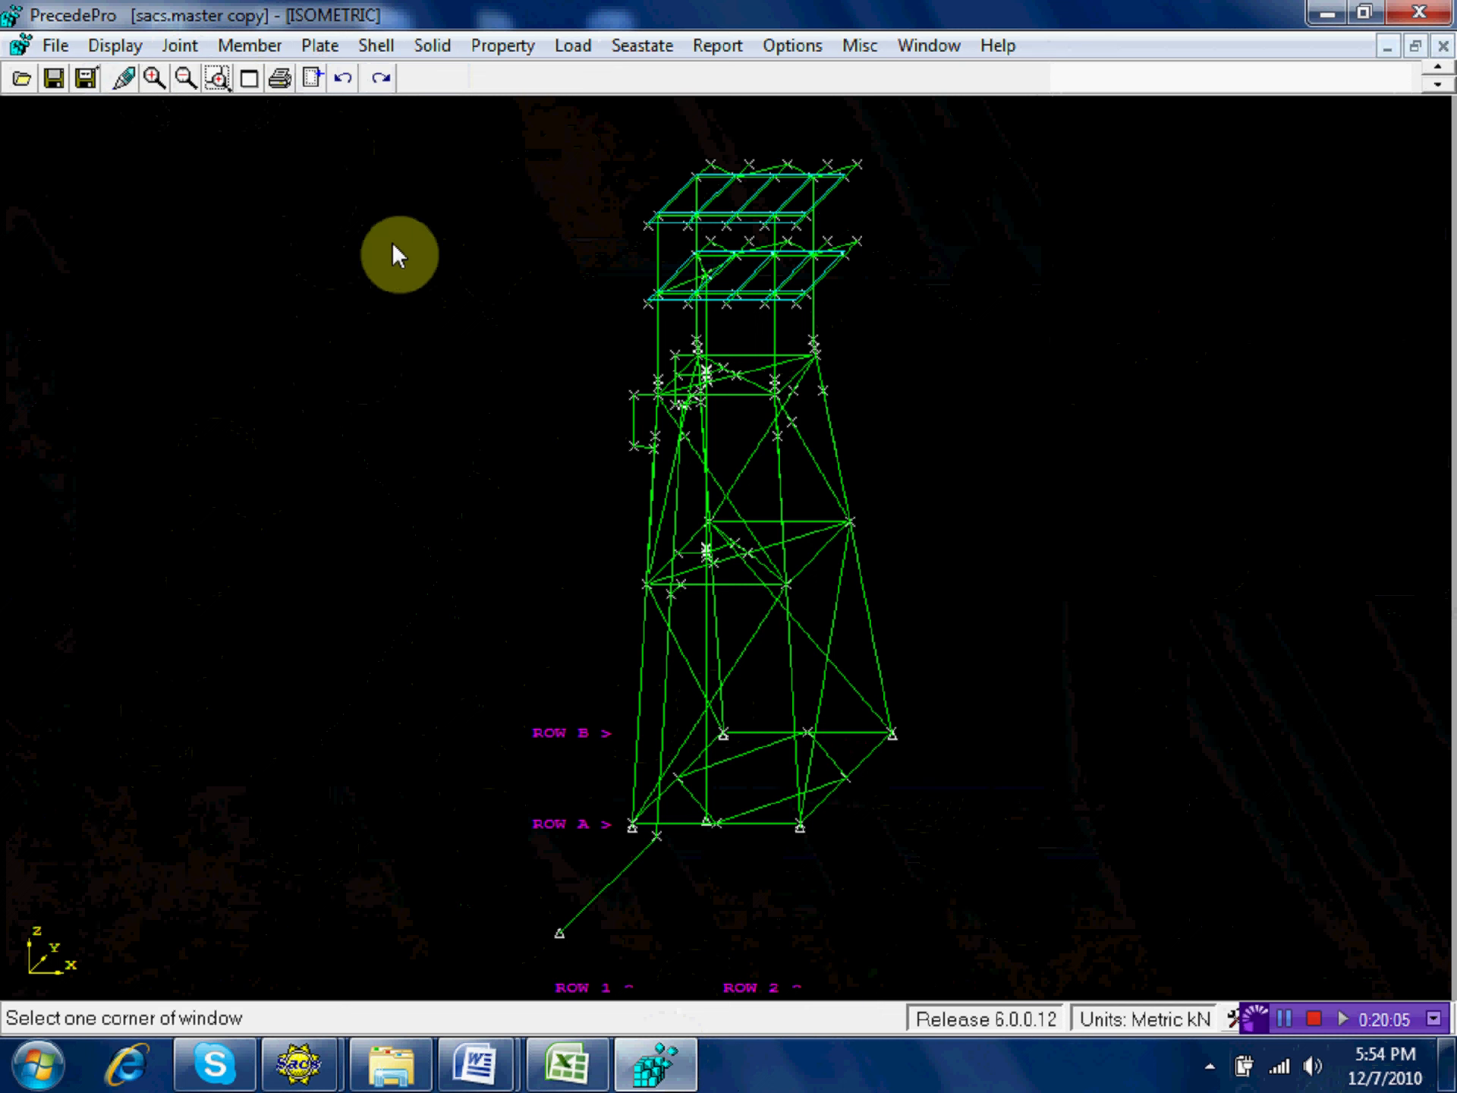
left_click(786, 508)
left_click(575, 299)
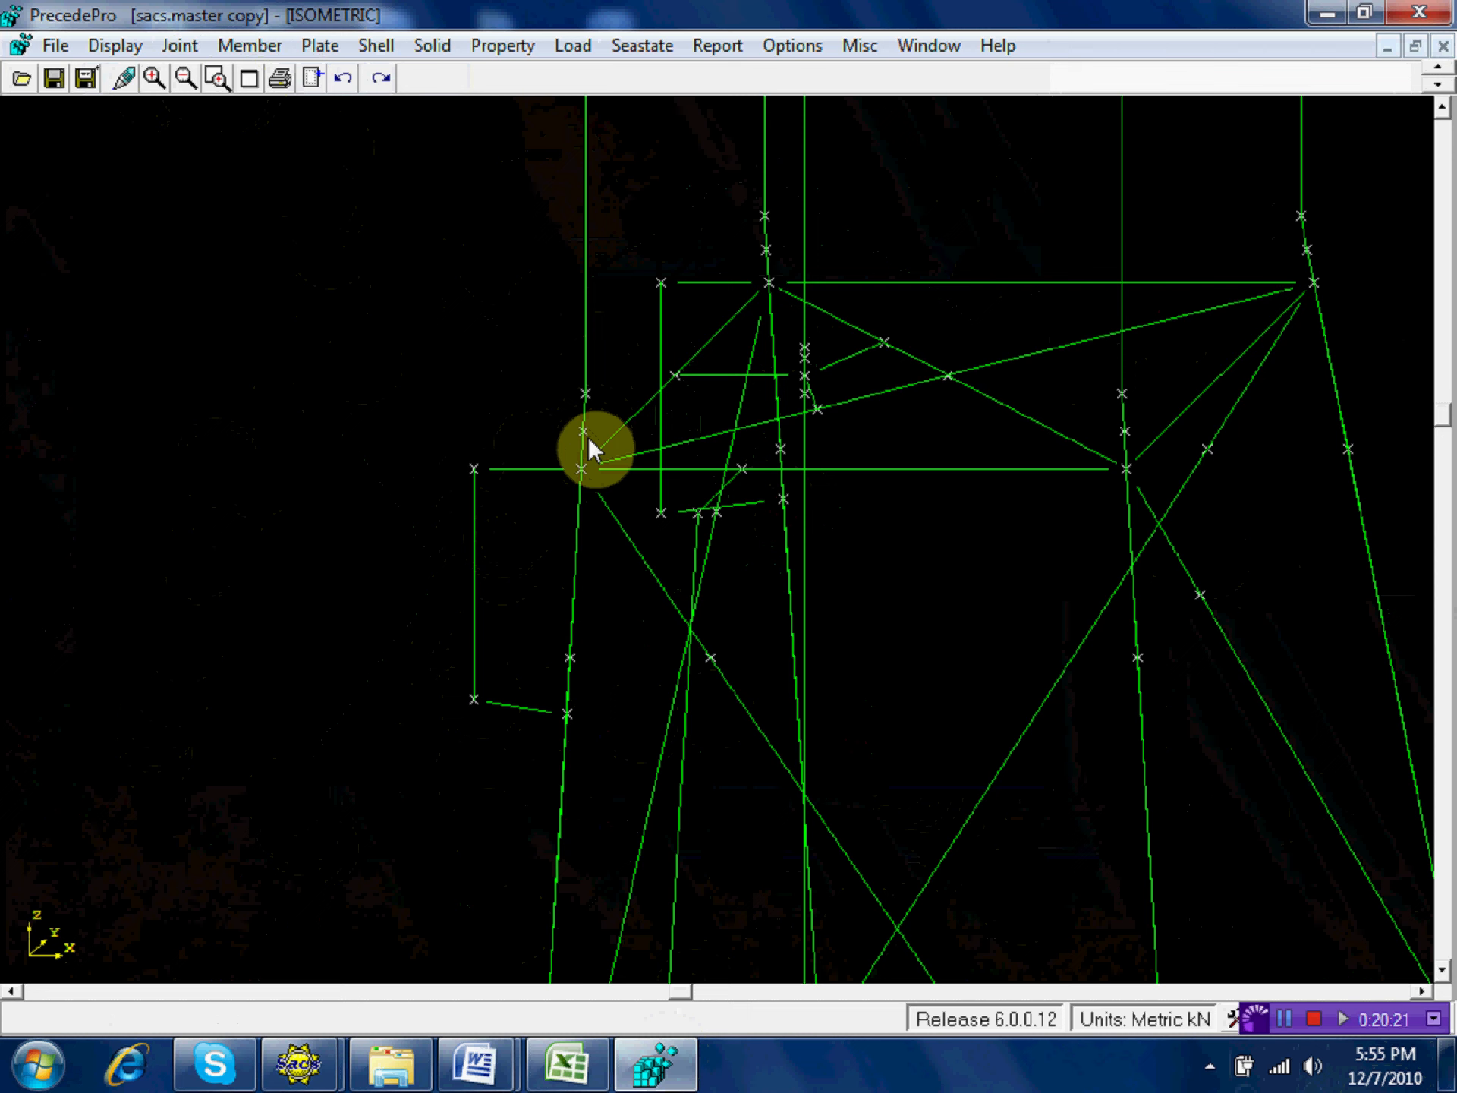
left_click(249, 47)
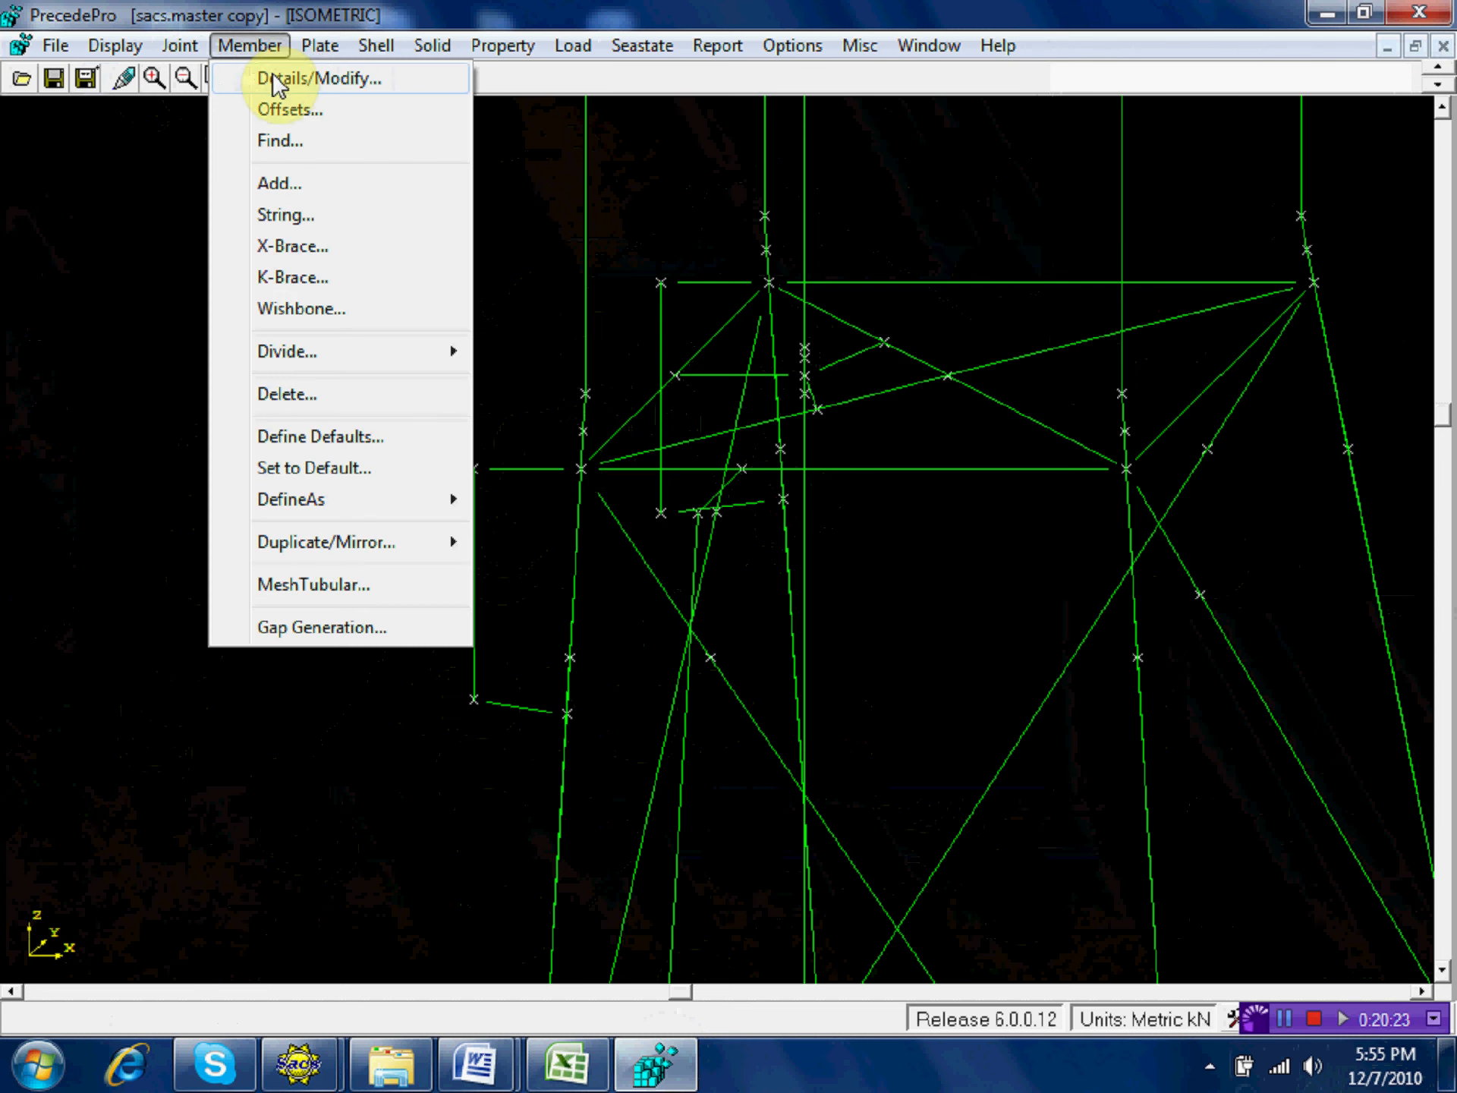
left_click(278, 79)
left_click(697, 282)
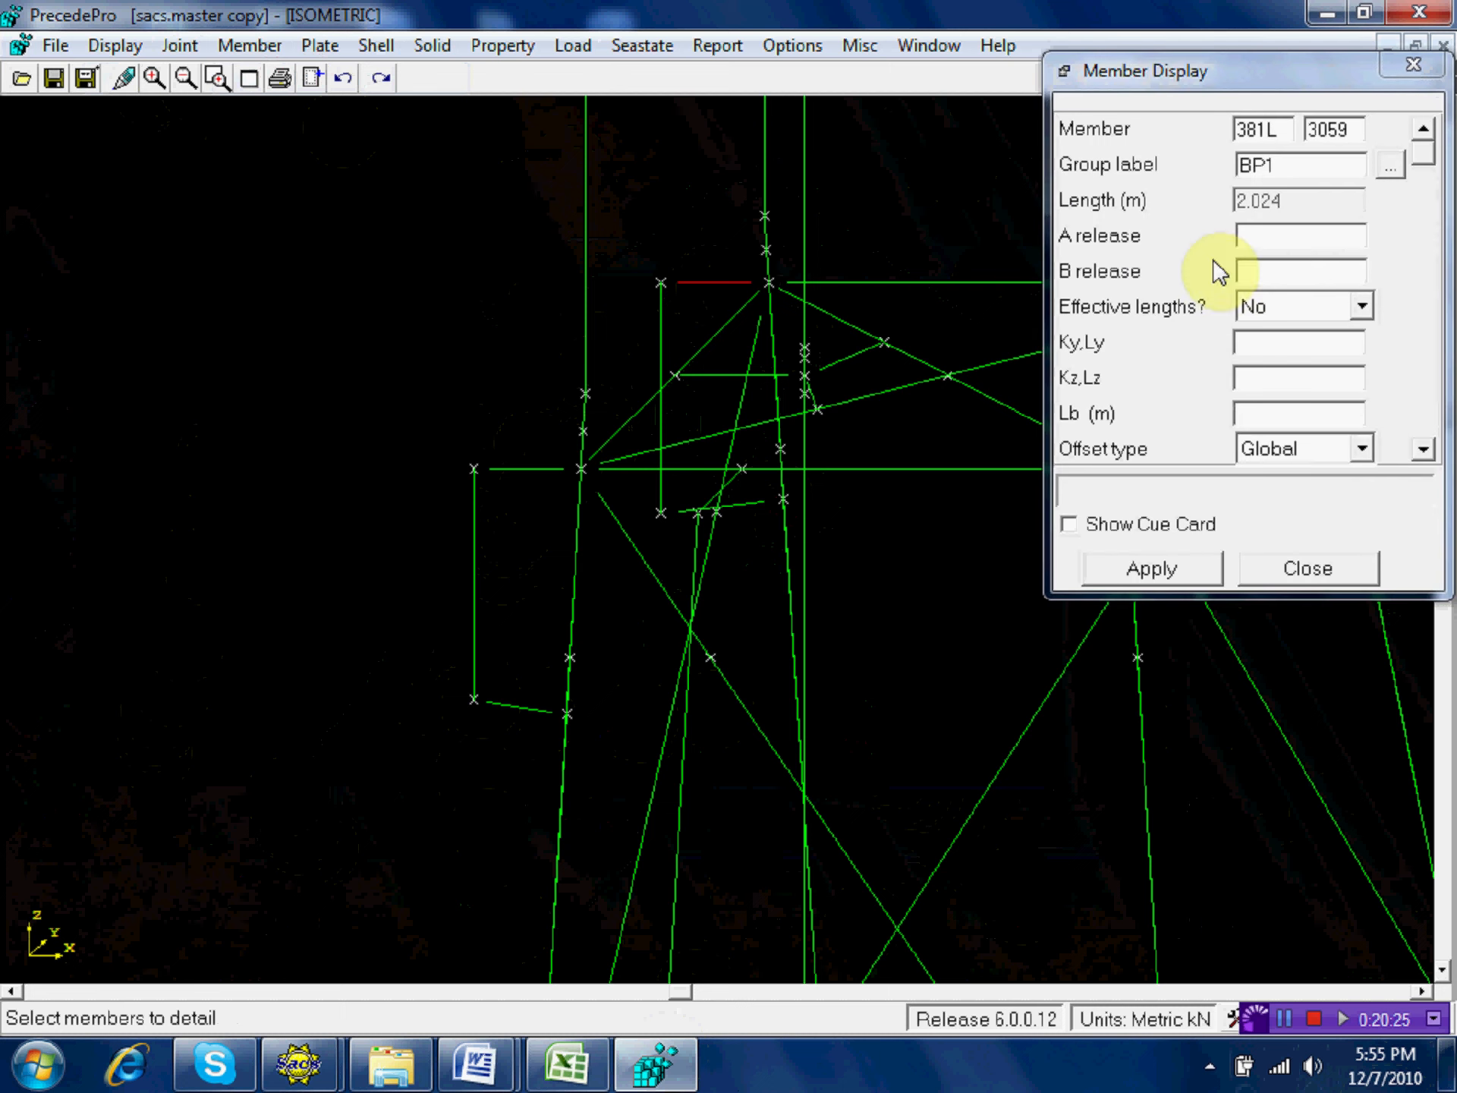
left_click(665, 339)
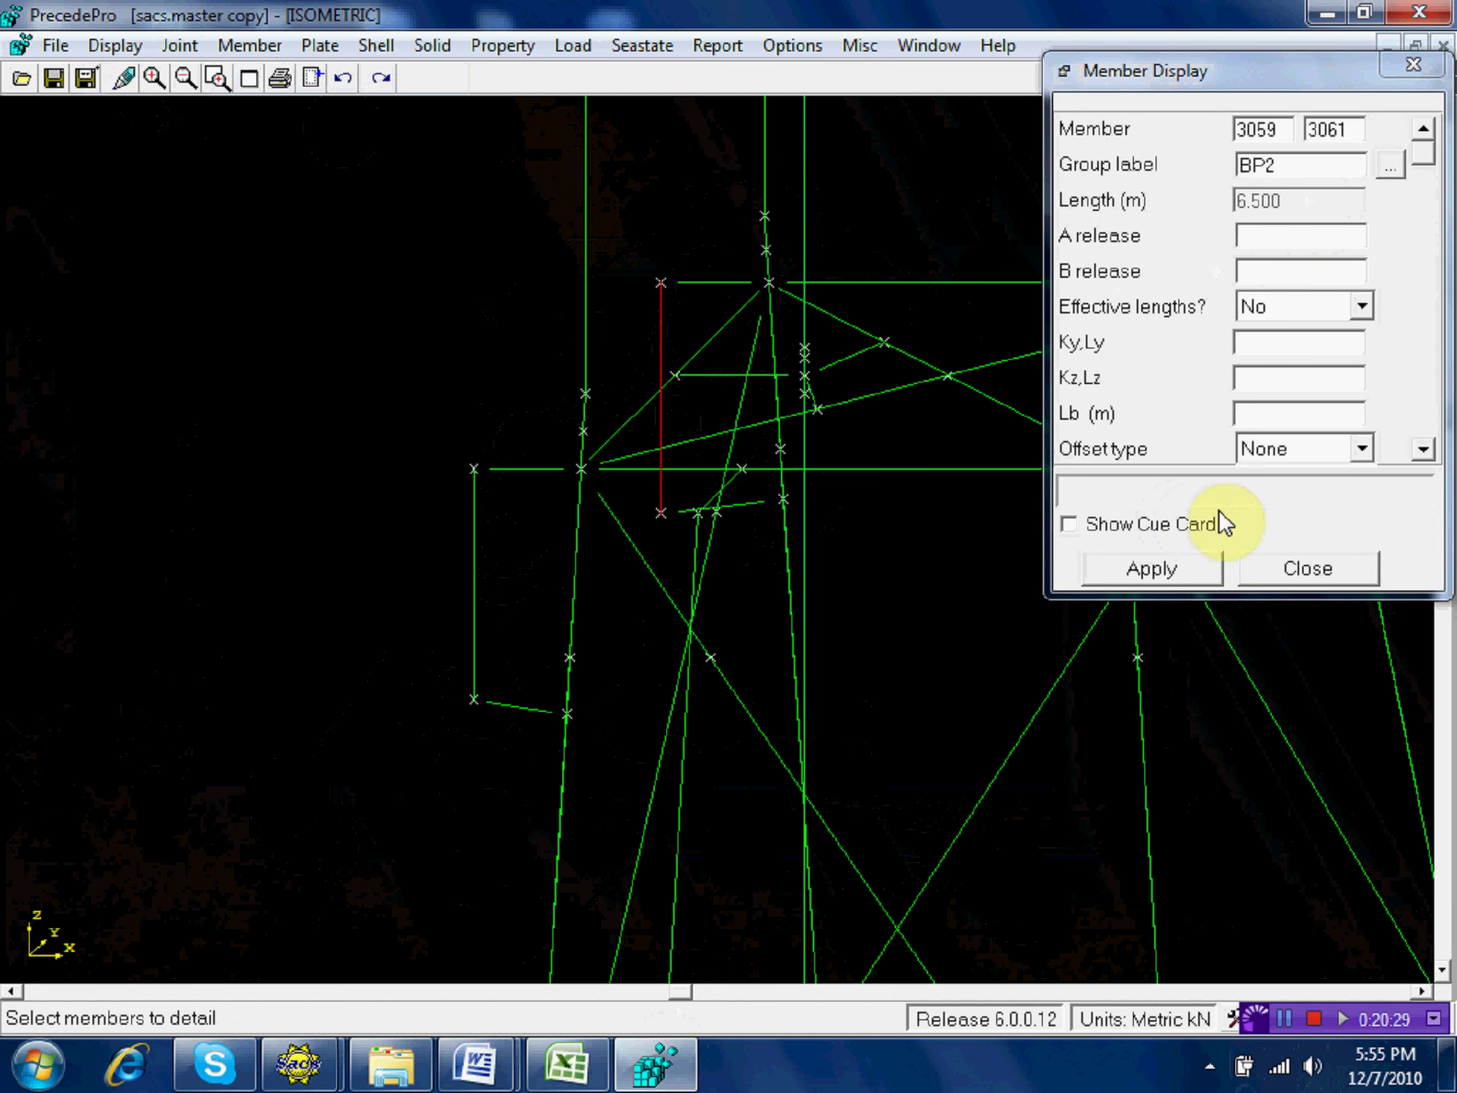
left_click(1290, 568)
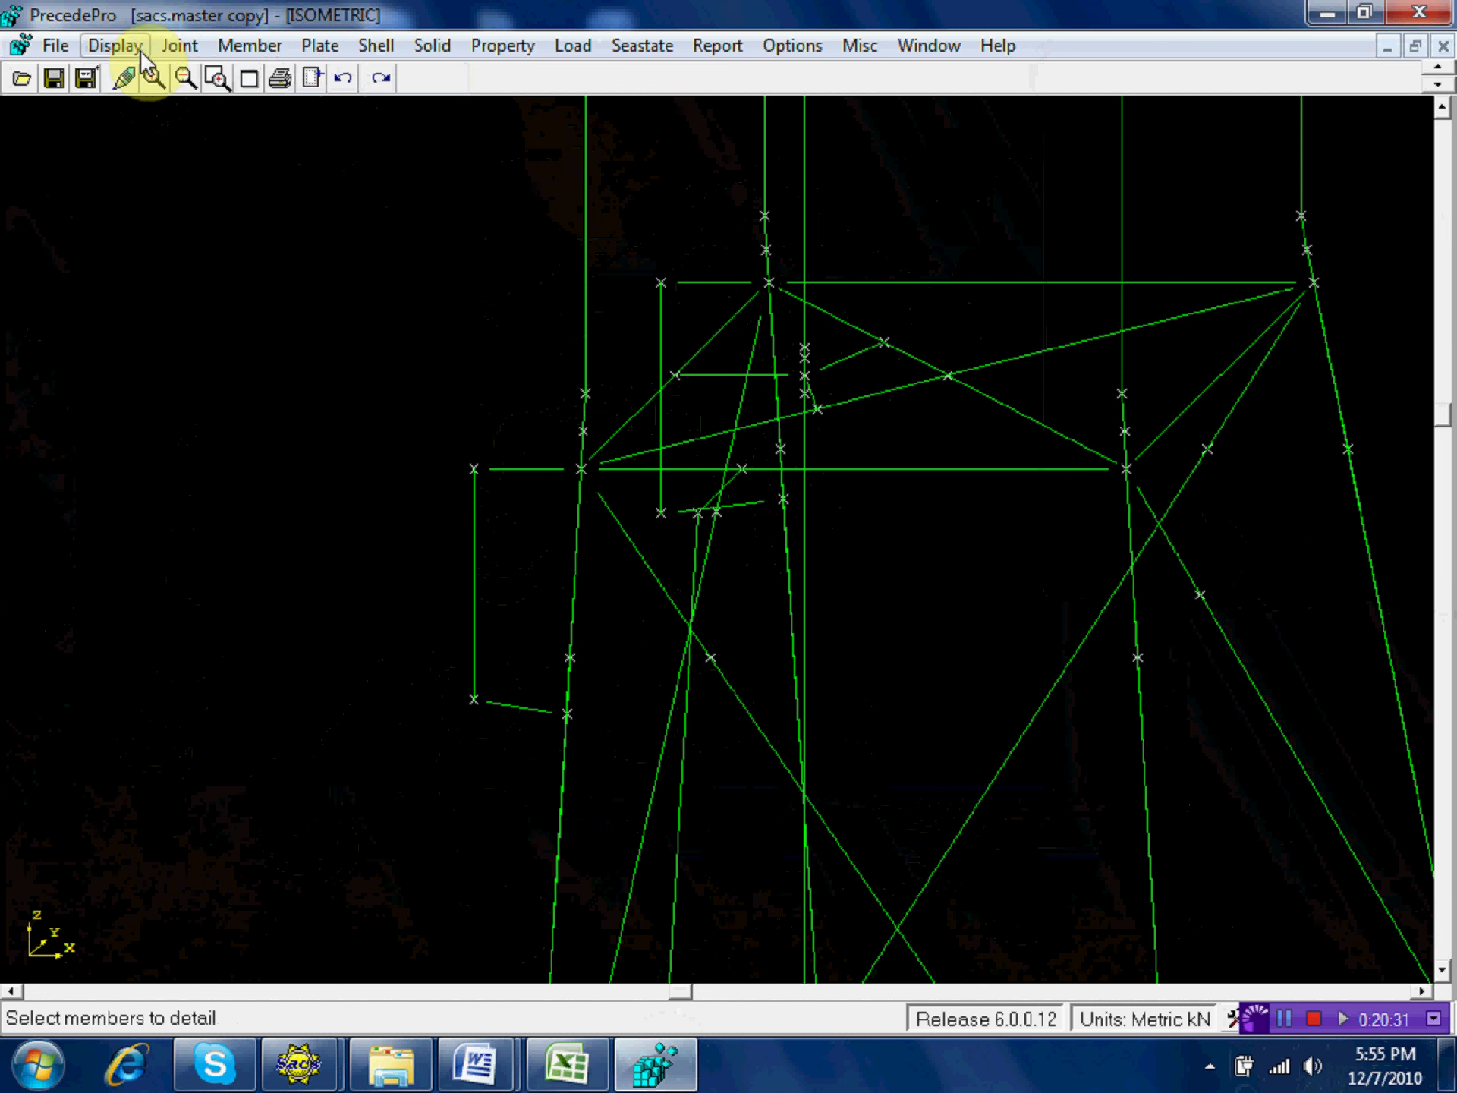
Restrict the display to member groups matching BP*, with disconnected joints and plates turned off.
left_click(135, 51)
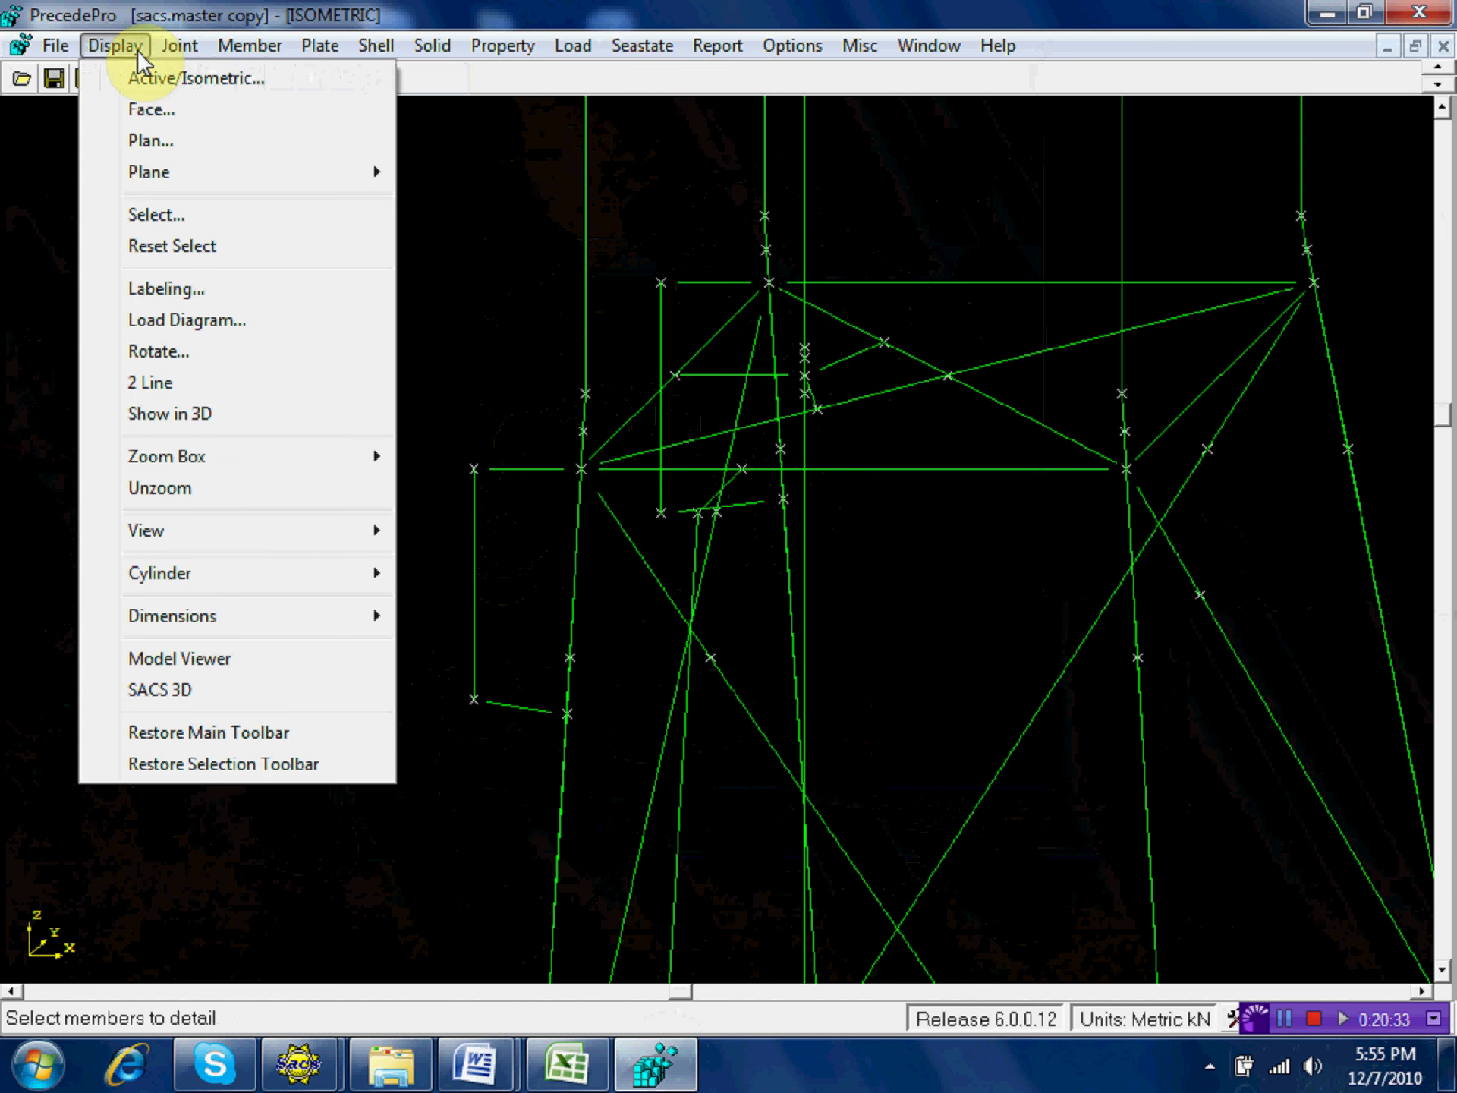
left_click(157, 217)
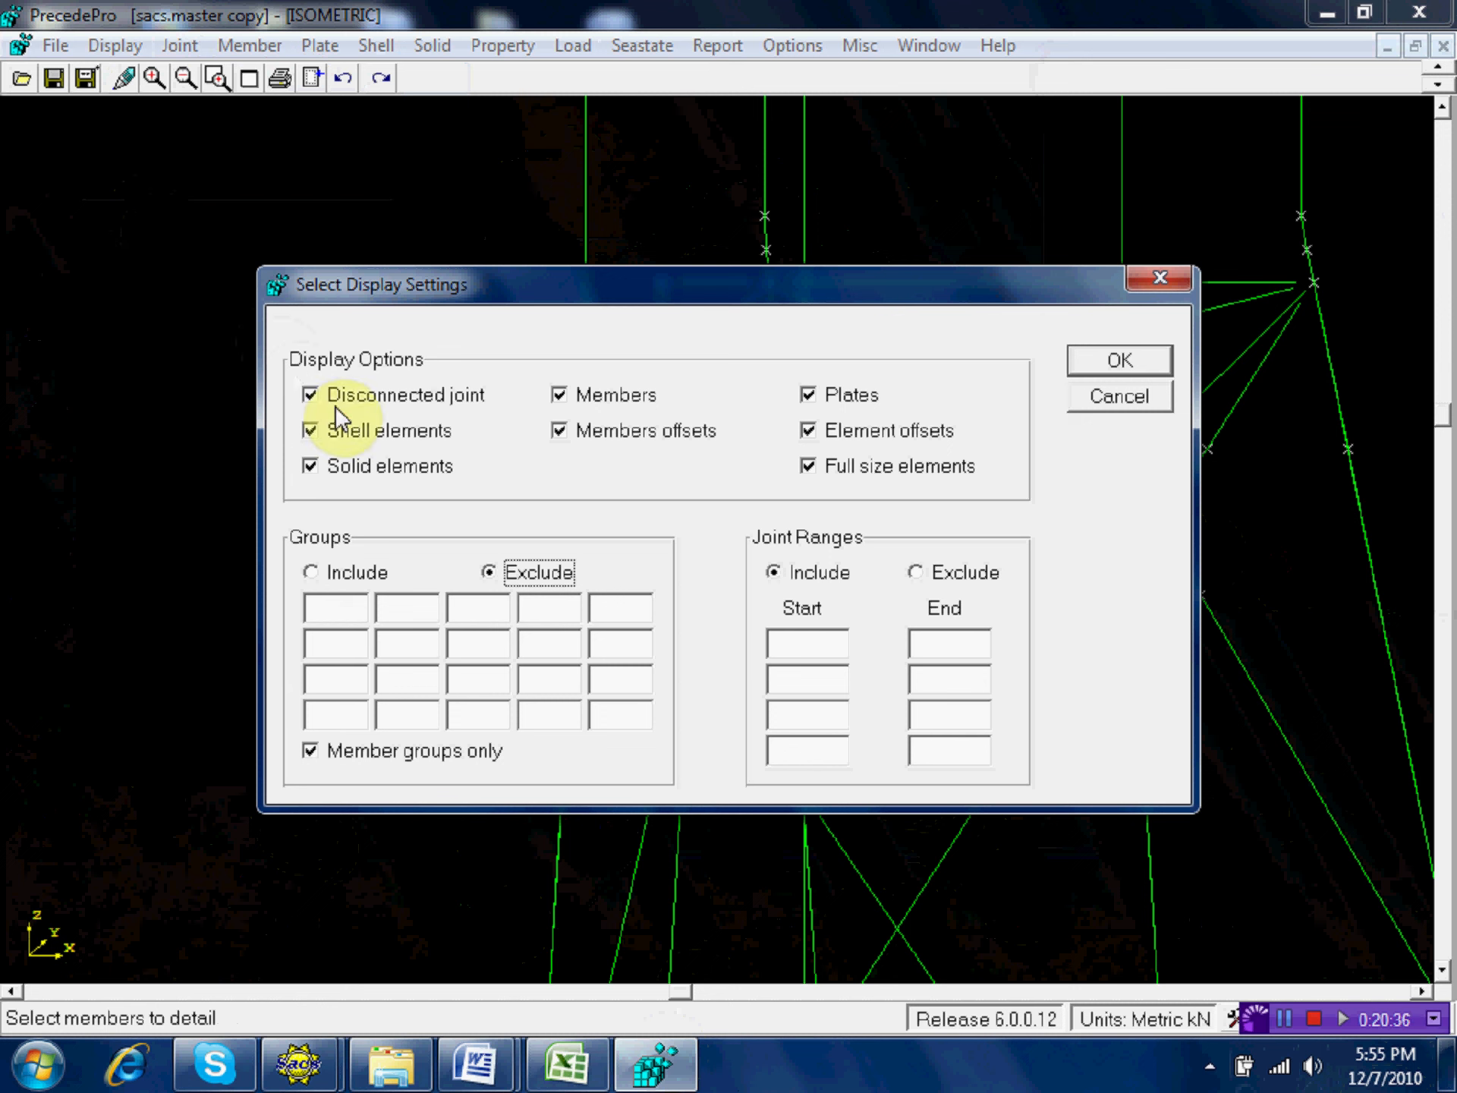
left_click(323, 400)
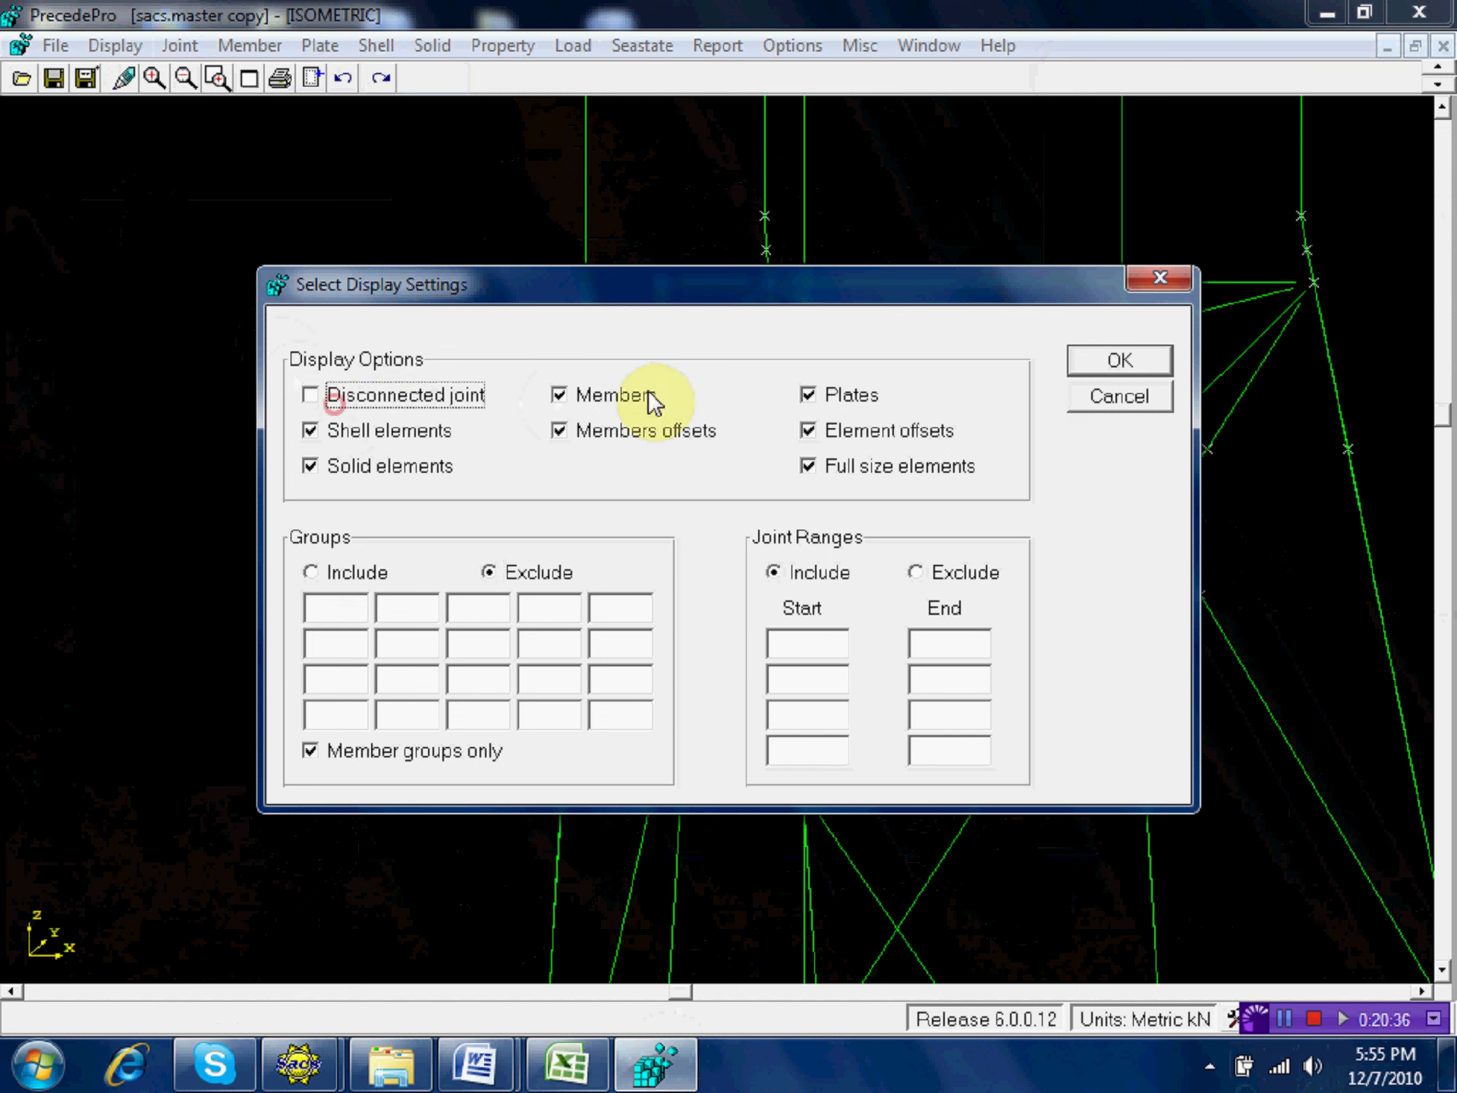
left_click(818, 397)
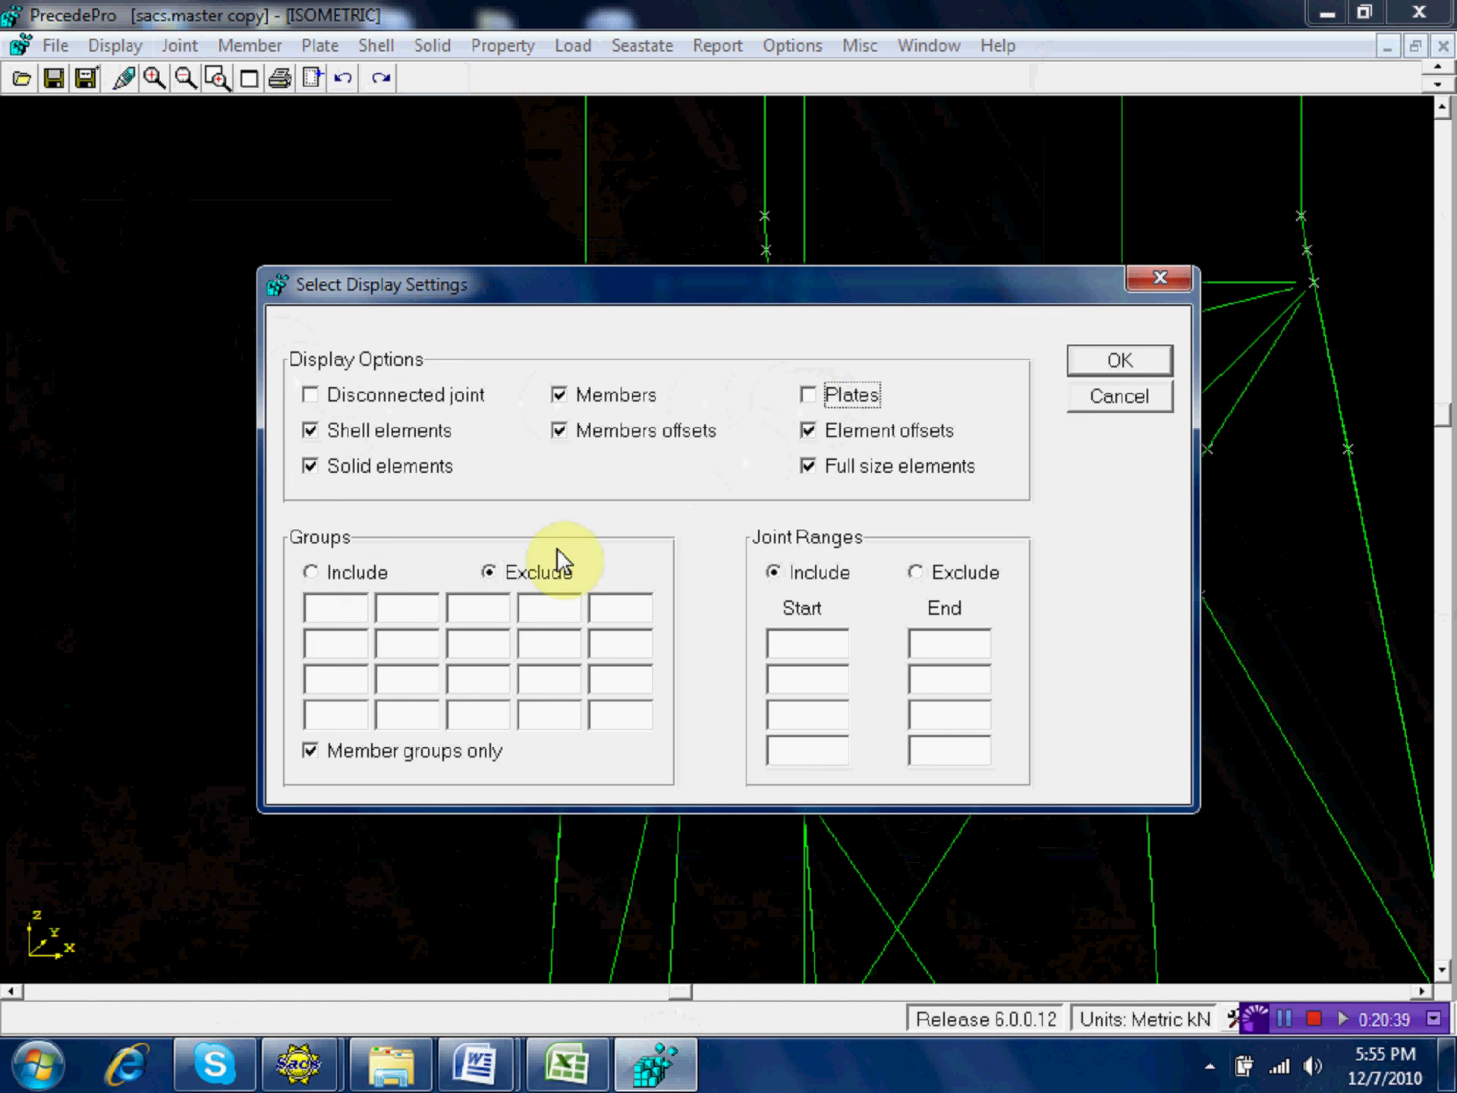
left_click(340, 571)
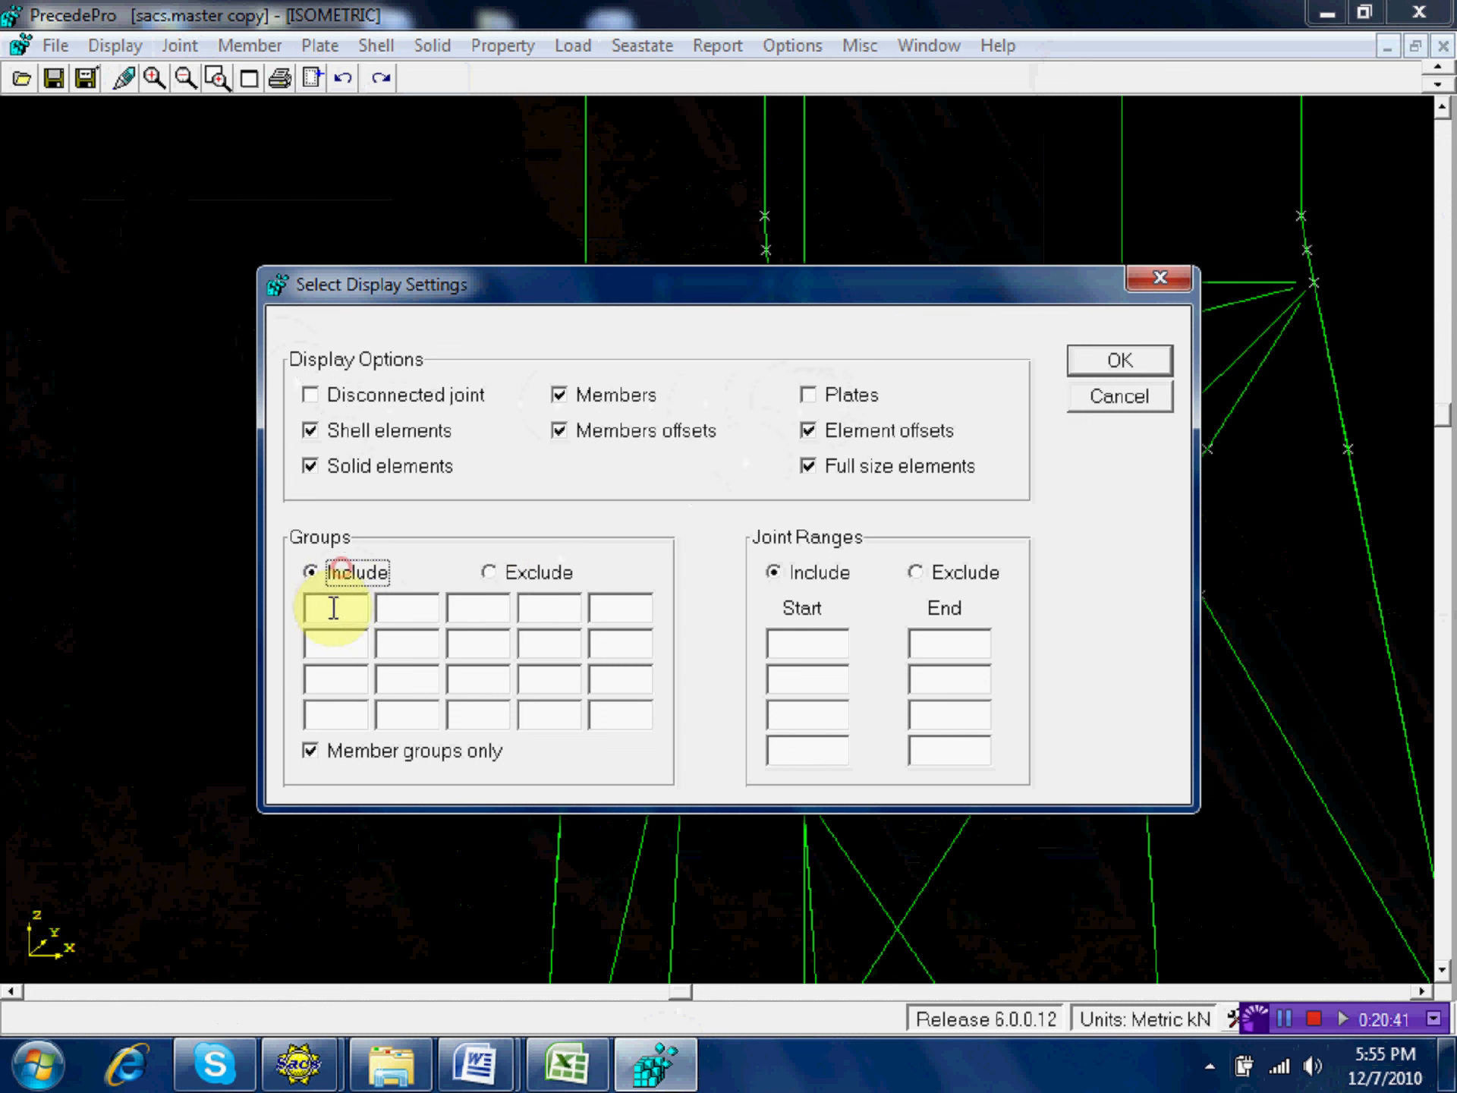
left_click(333, 607)
type("b")
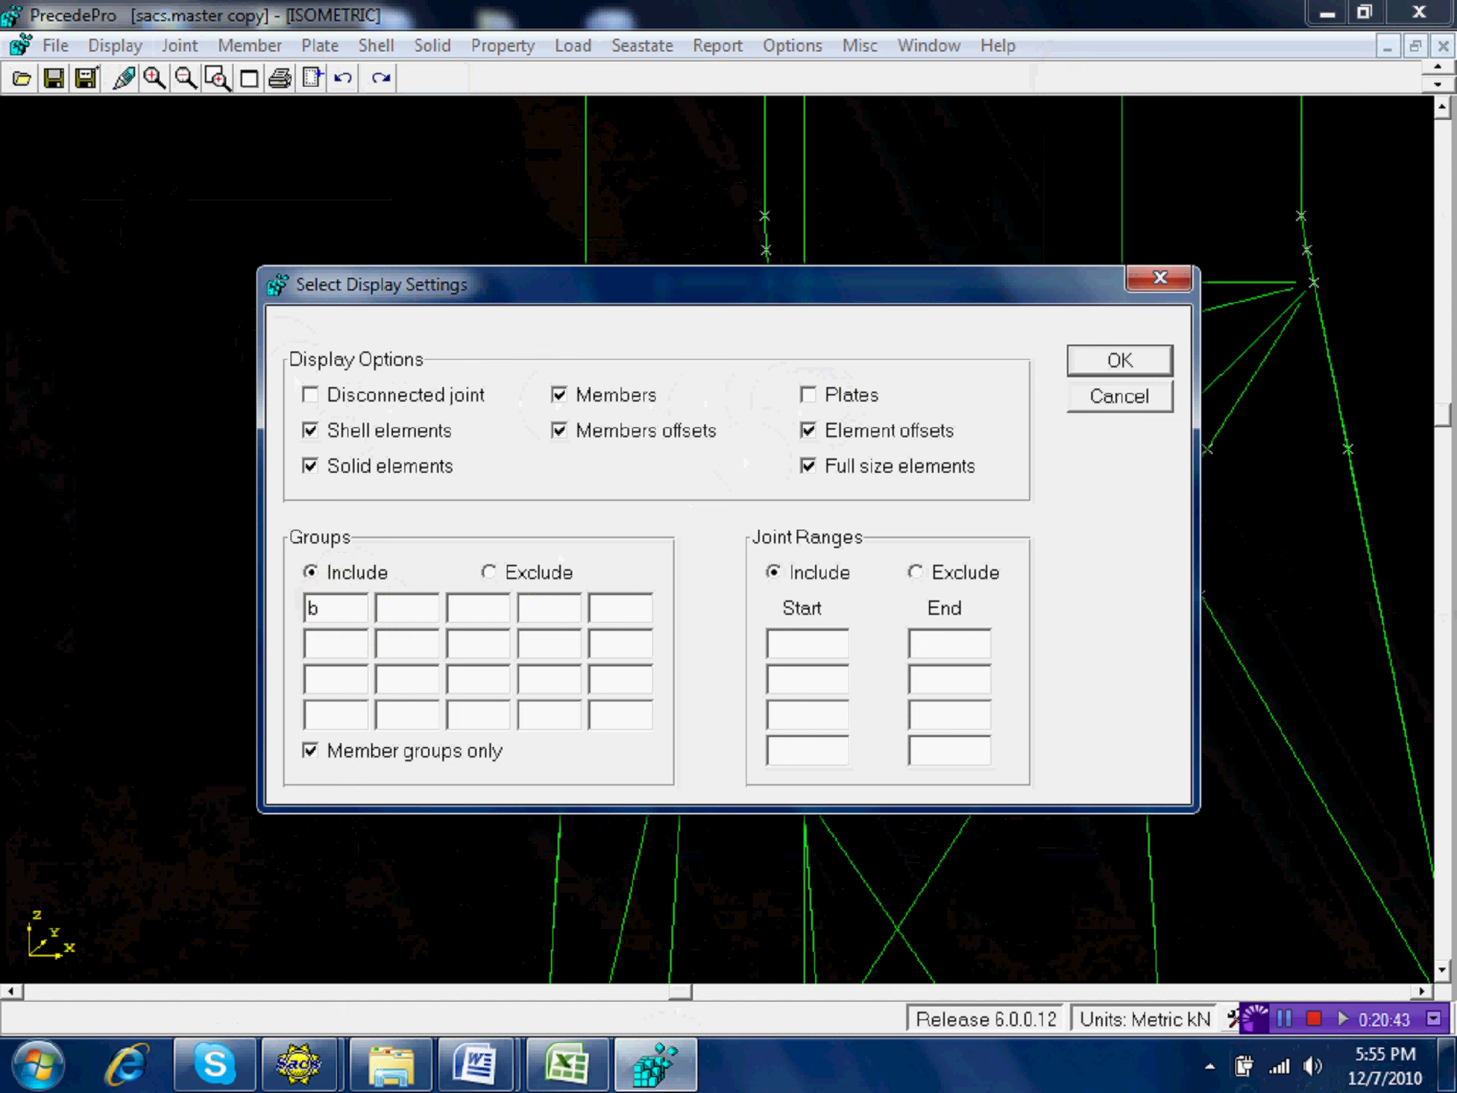
type("p*")
left_click(1117, 365)
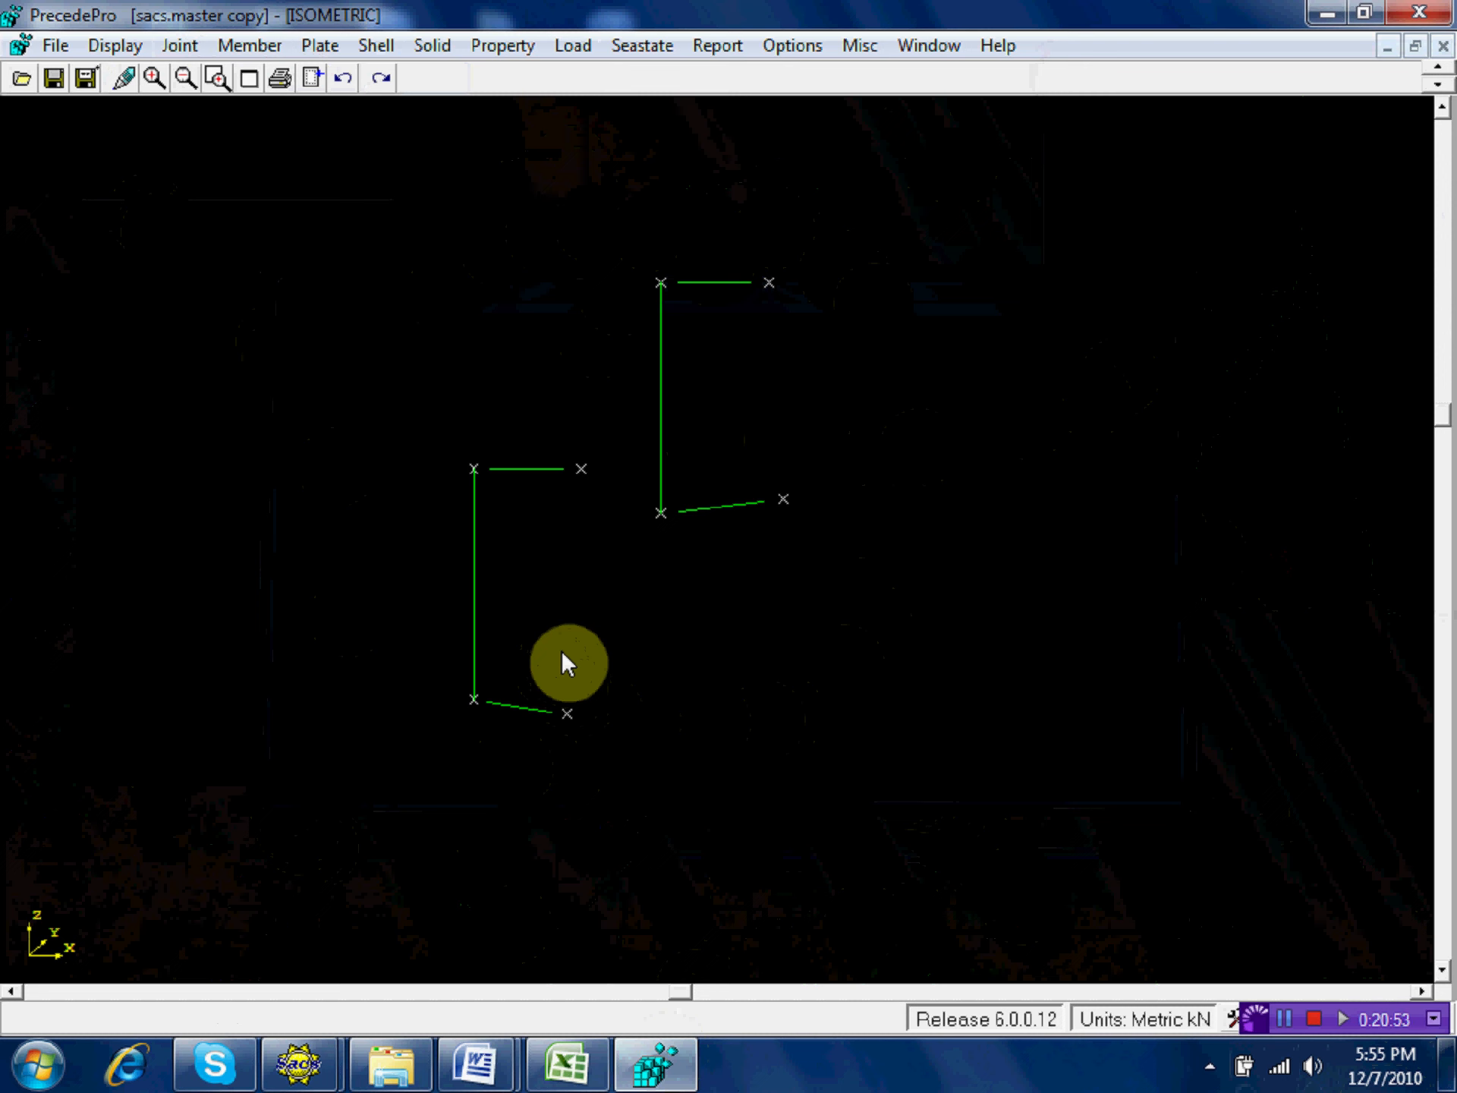
Show the joint names on the displayed BP members and leave the display selection settings as they are.
left_click(115, 47)
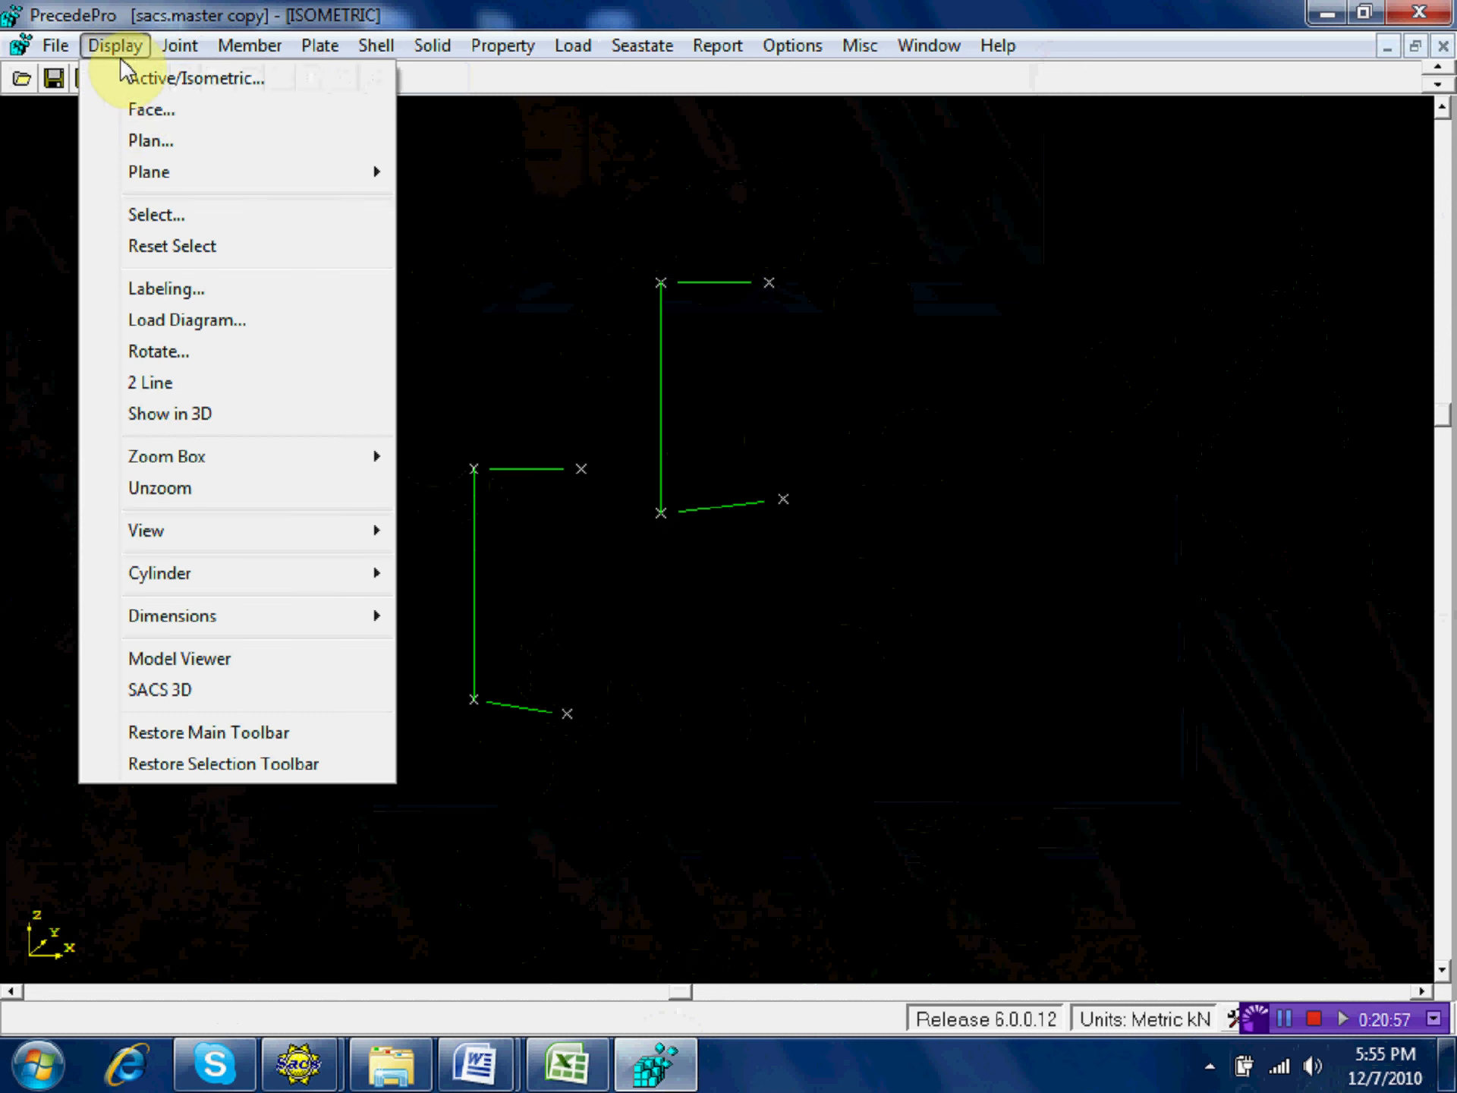
left_click(169, 291)
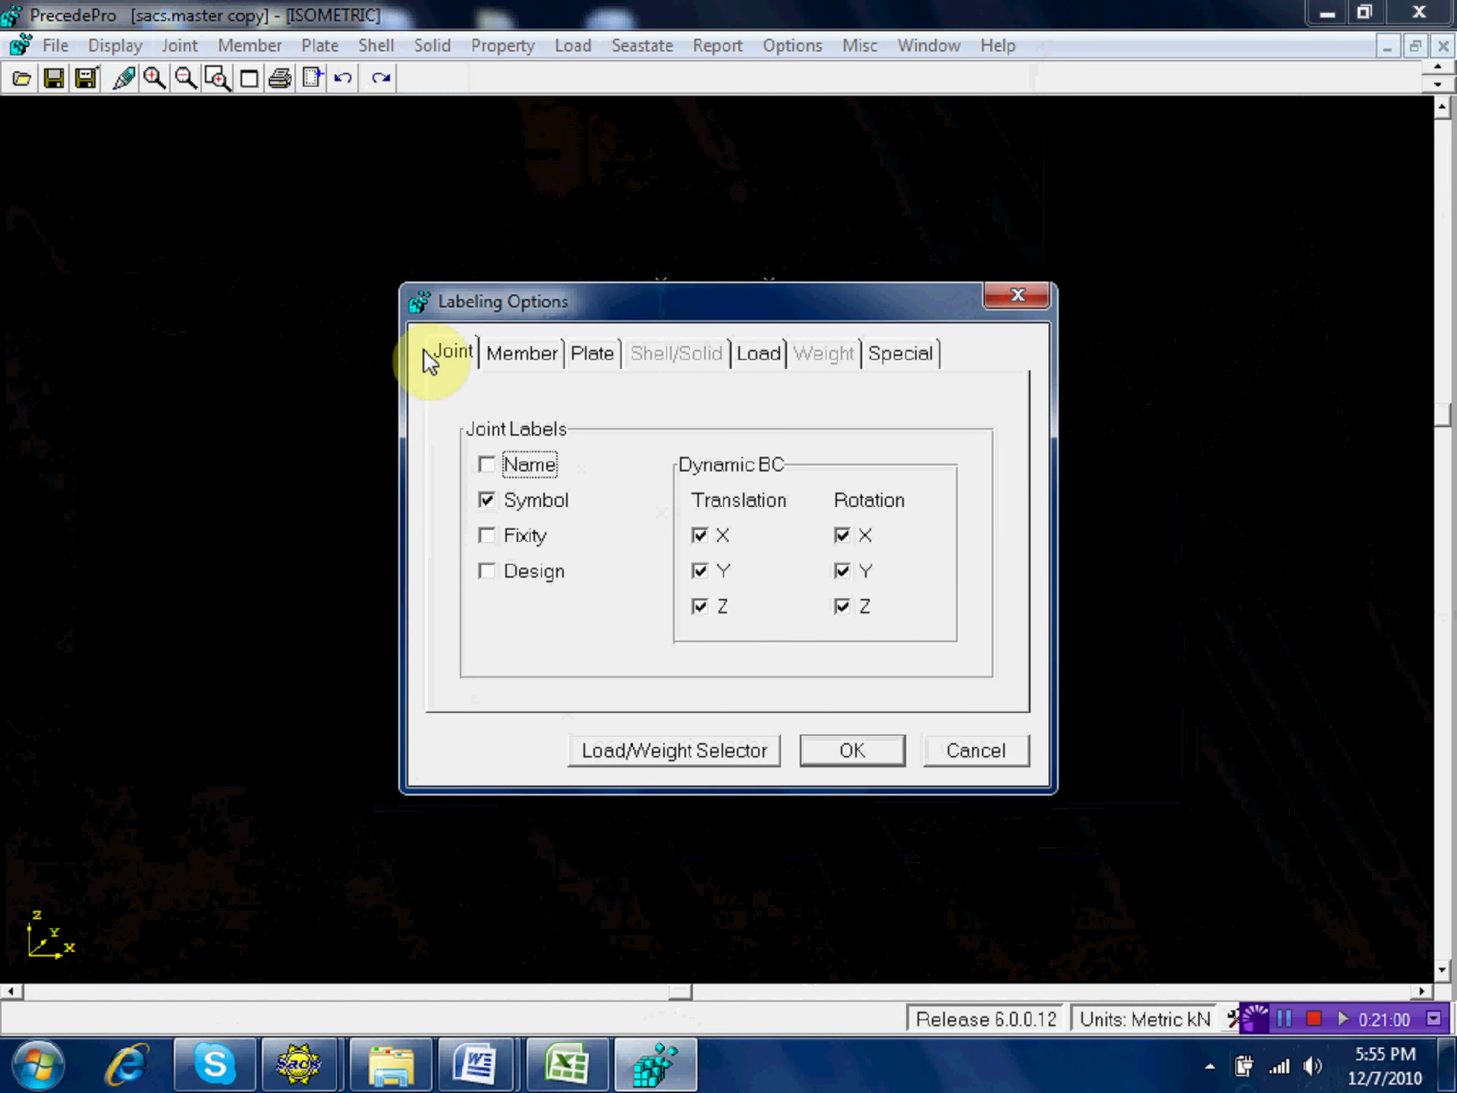
left_click(491, 463)
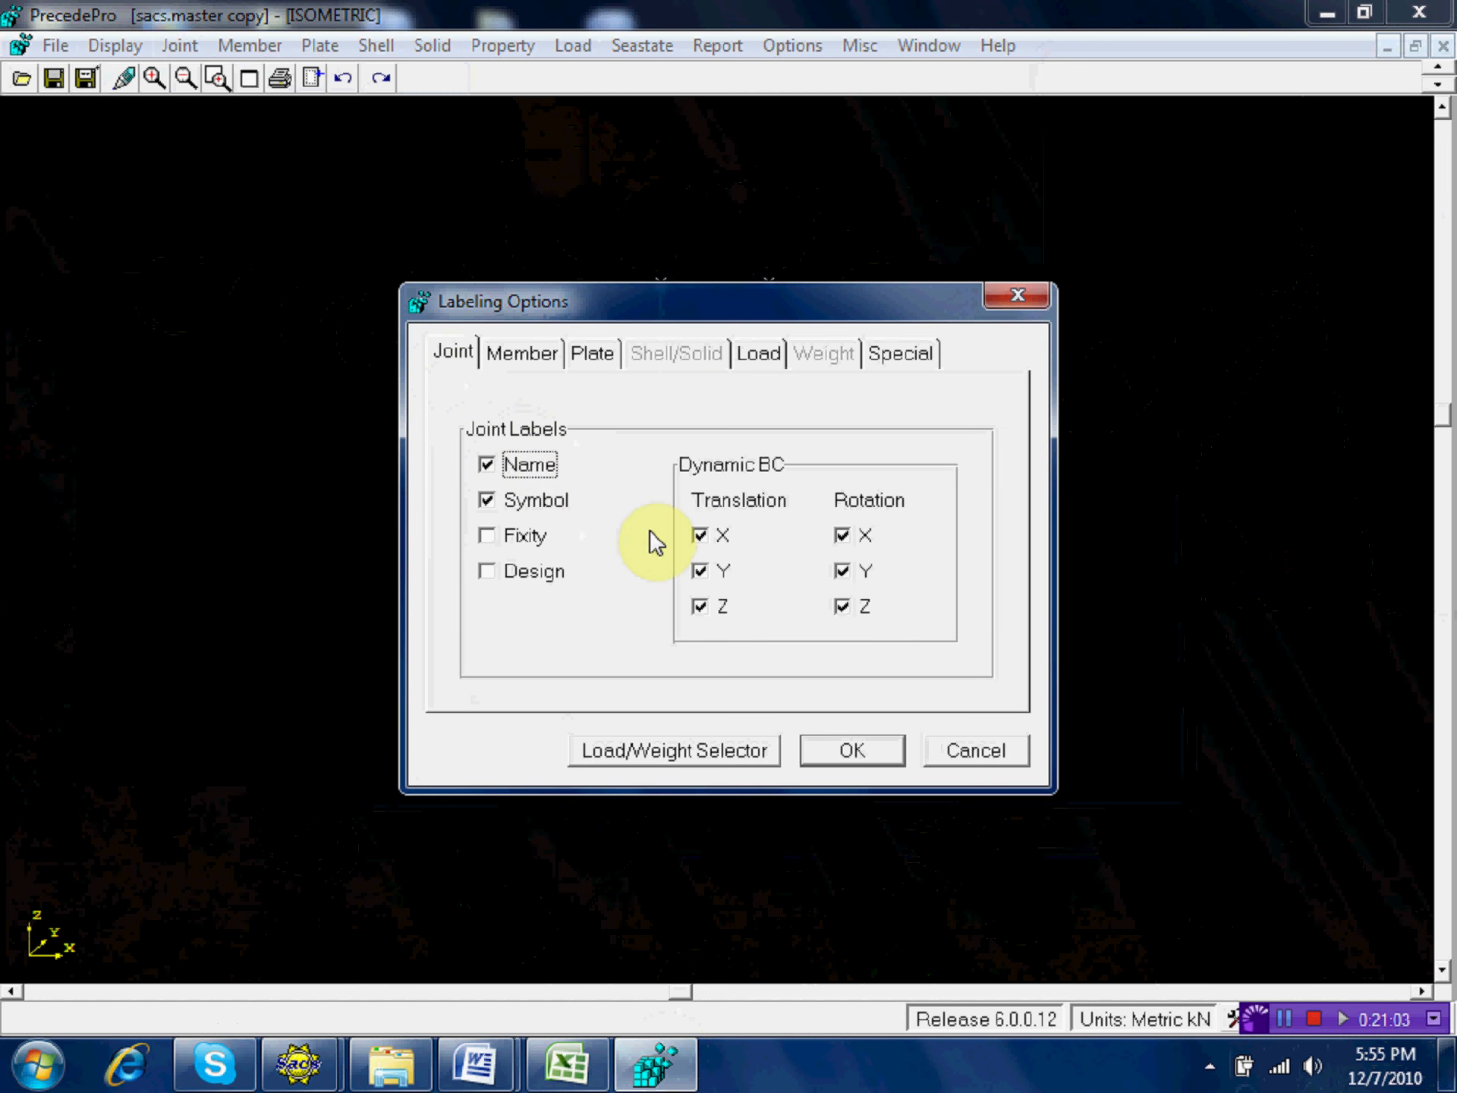
left_click(860, 751)
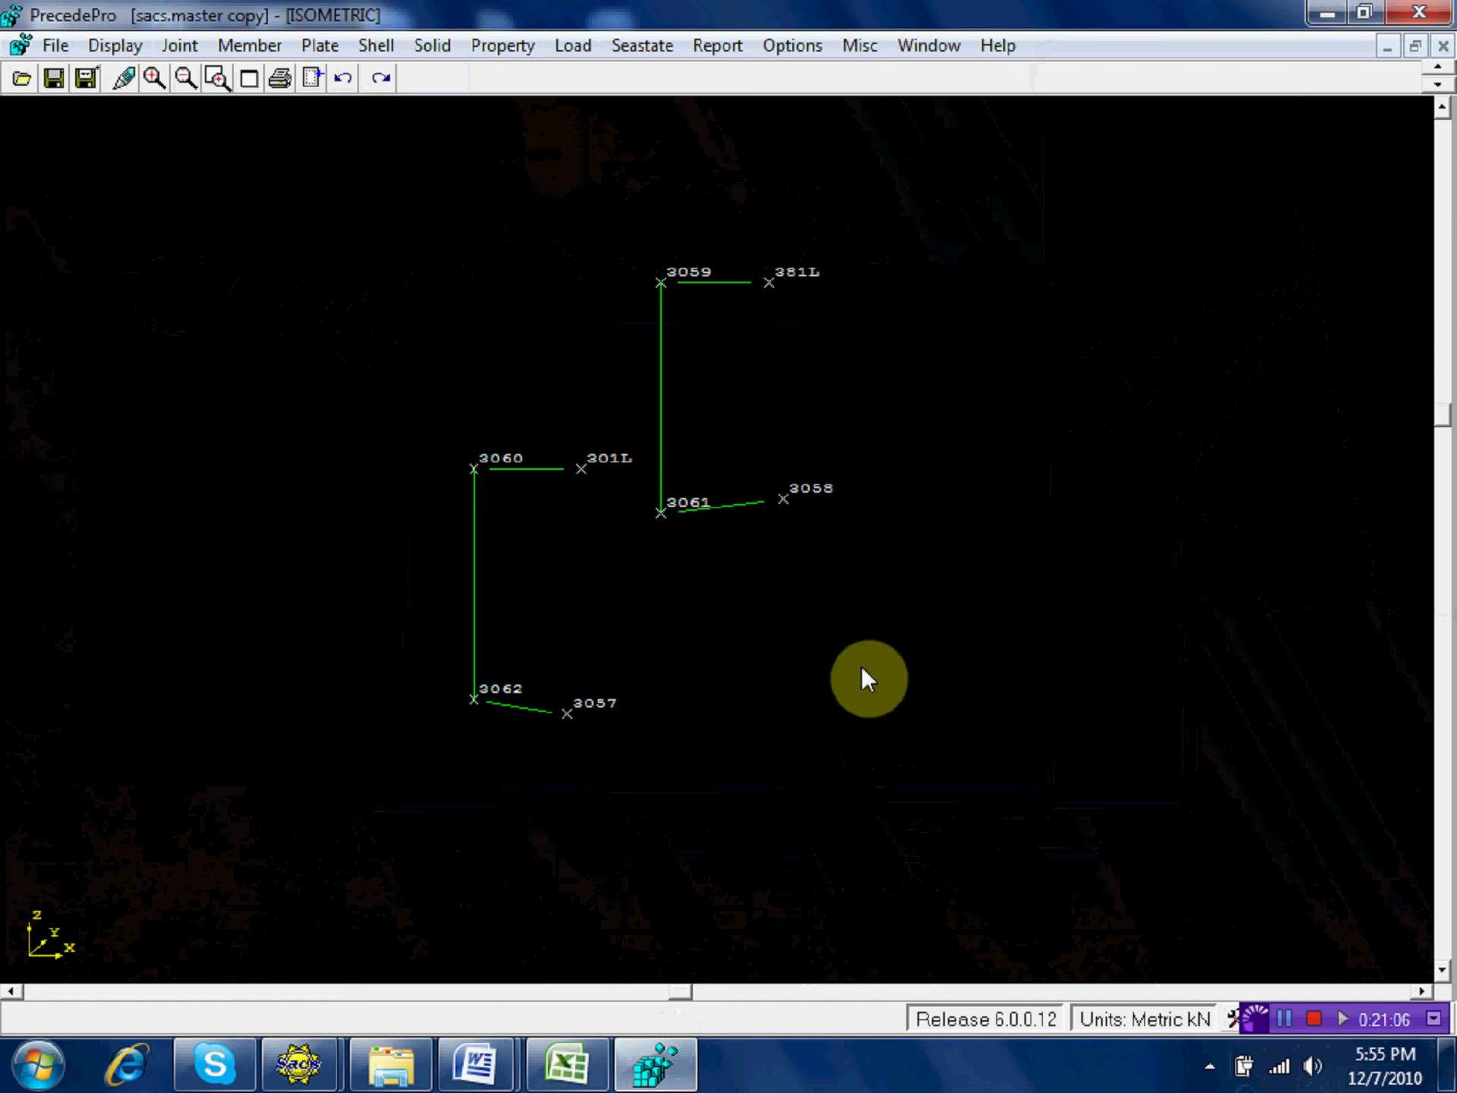
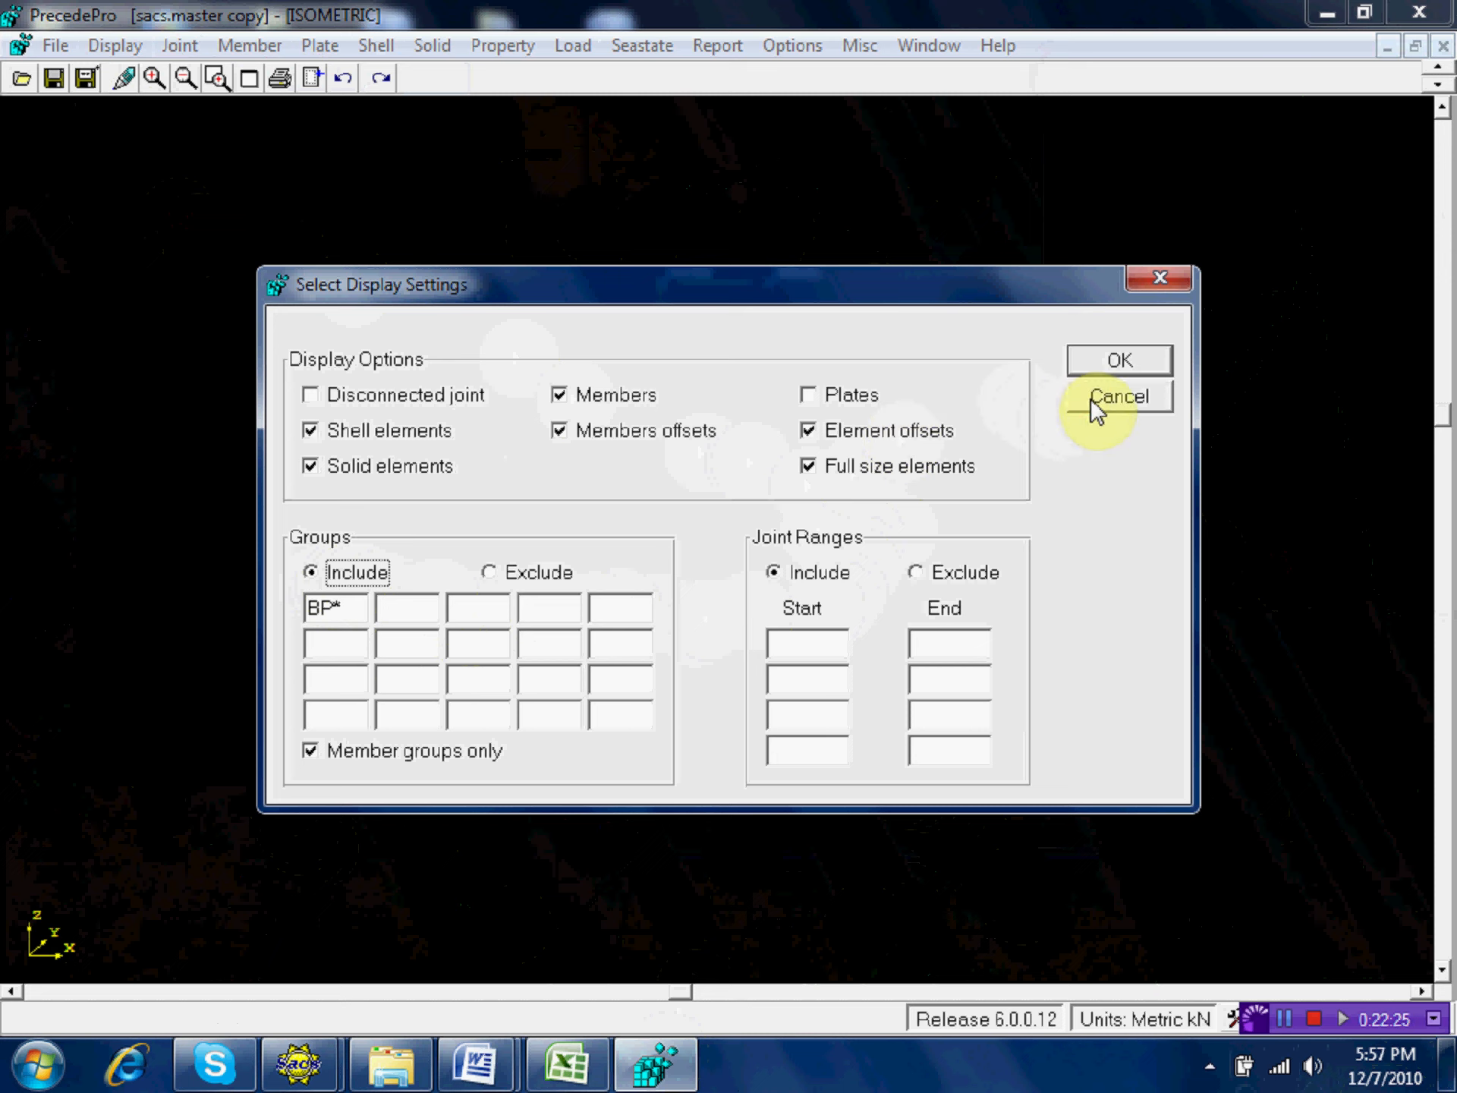
left_click(1102, 402)
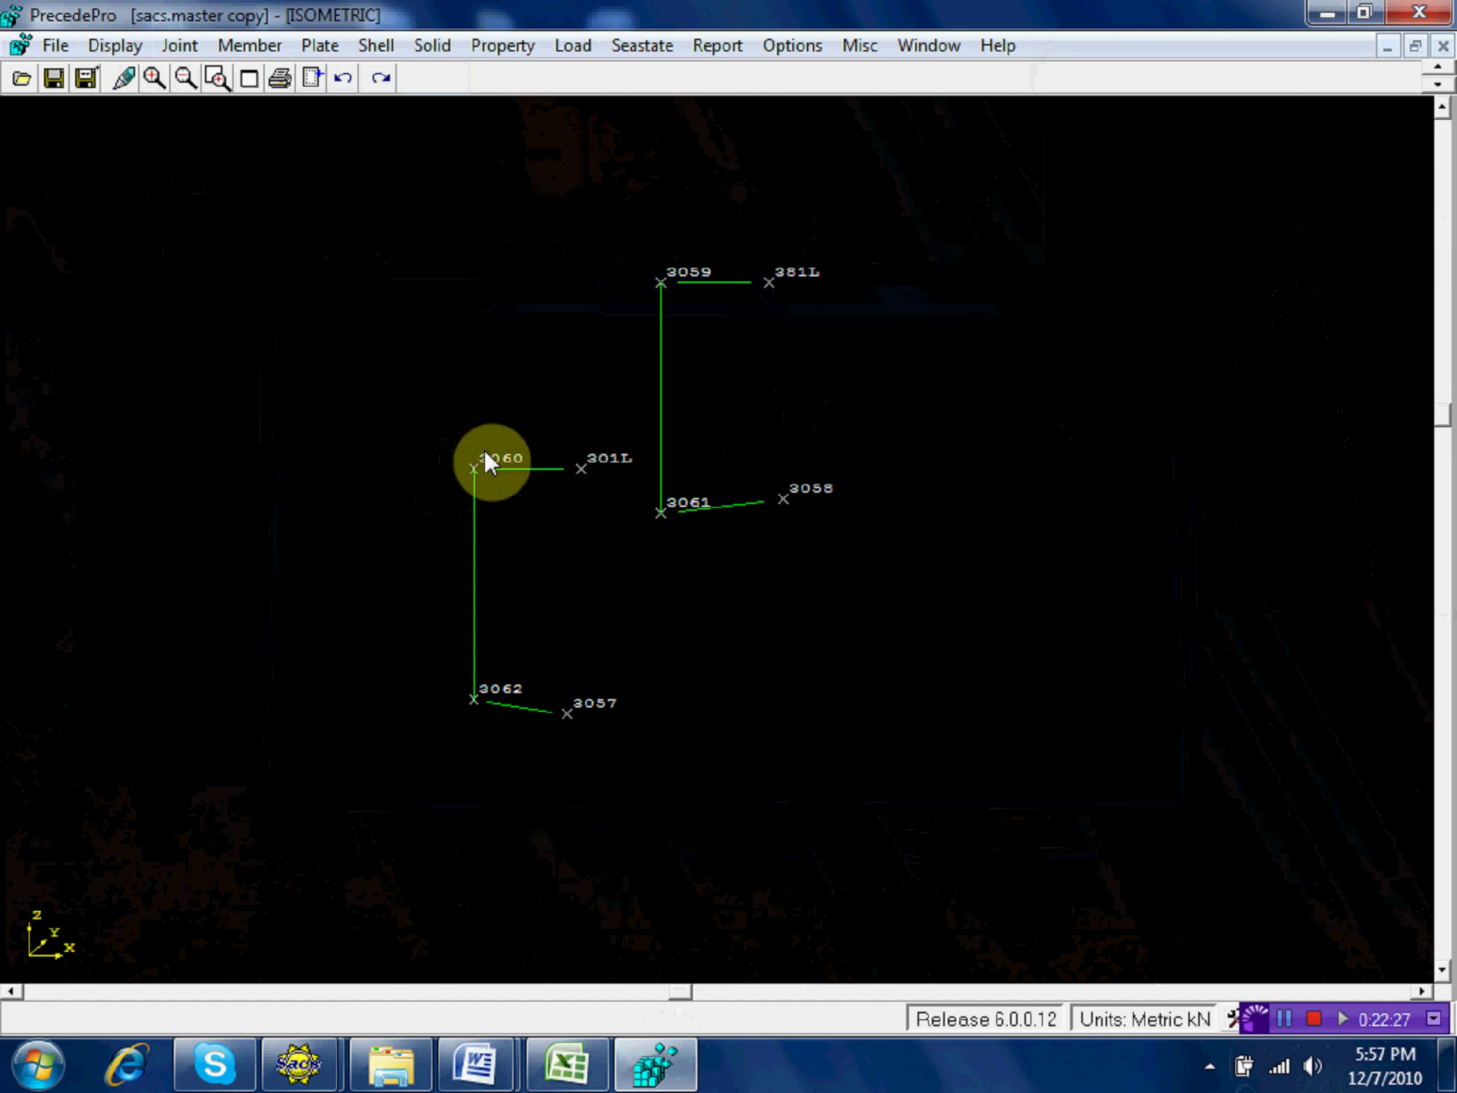
Add a member from joint 3060 to joint 3059 with group label BP3.
left_click(258, 49)
left_click(290, 188)
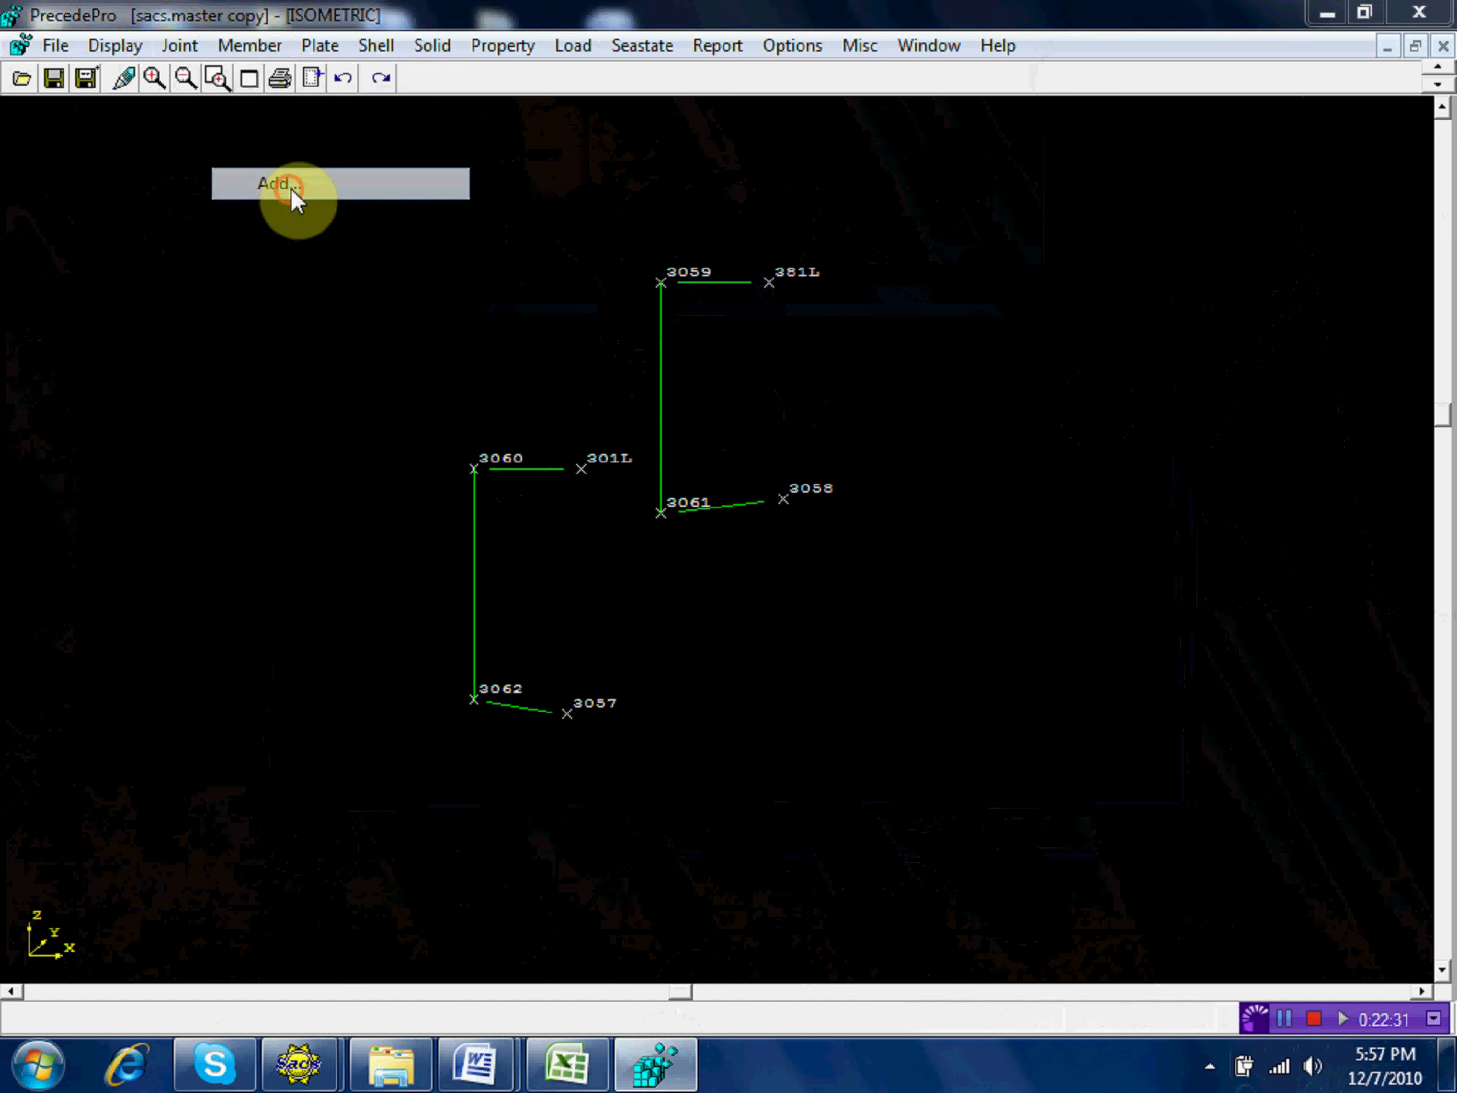
left_click(472, 466)
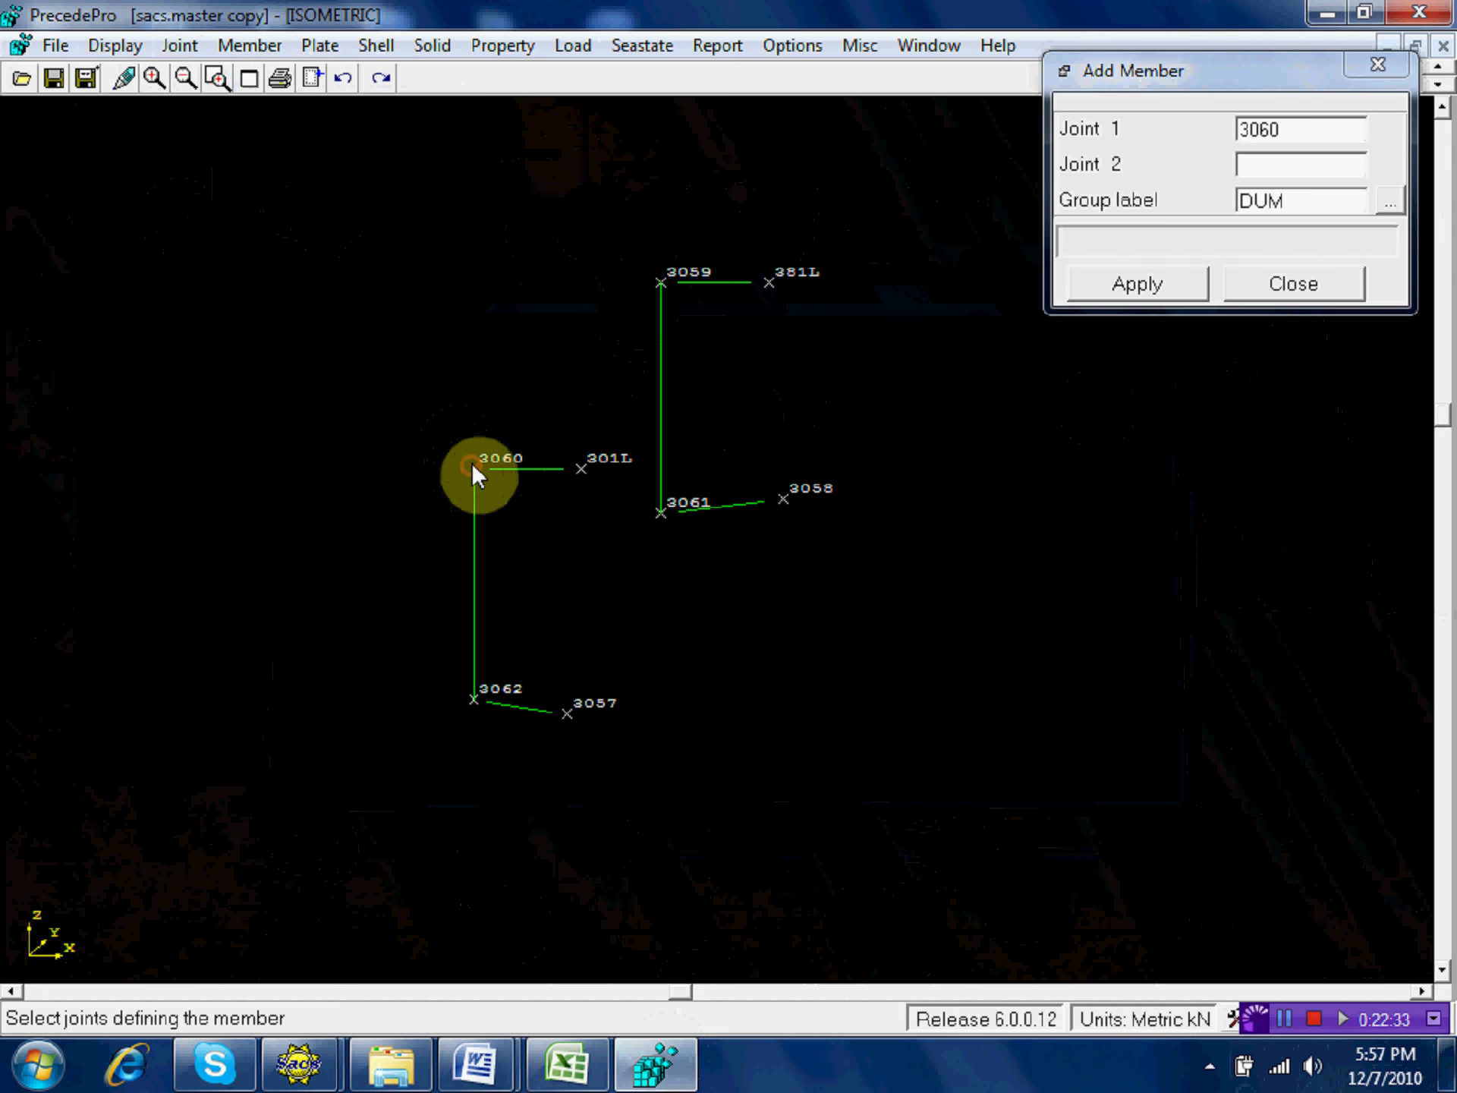
left_click(654, 284)
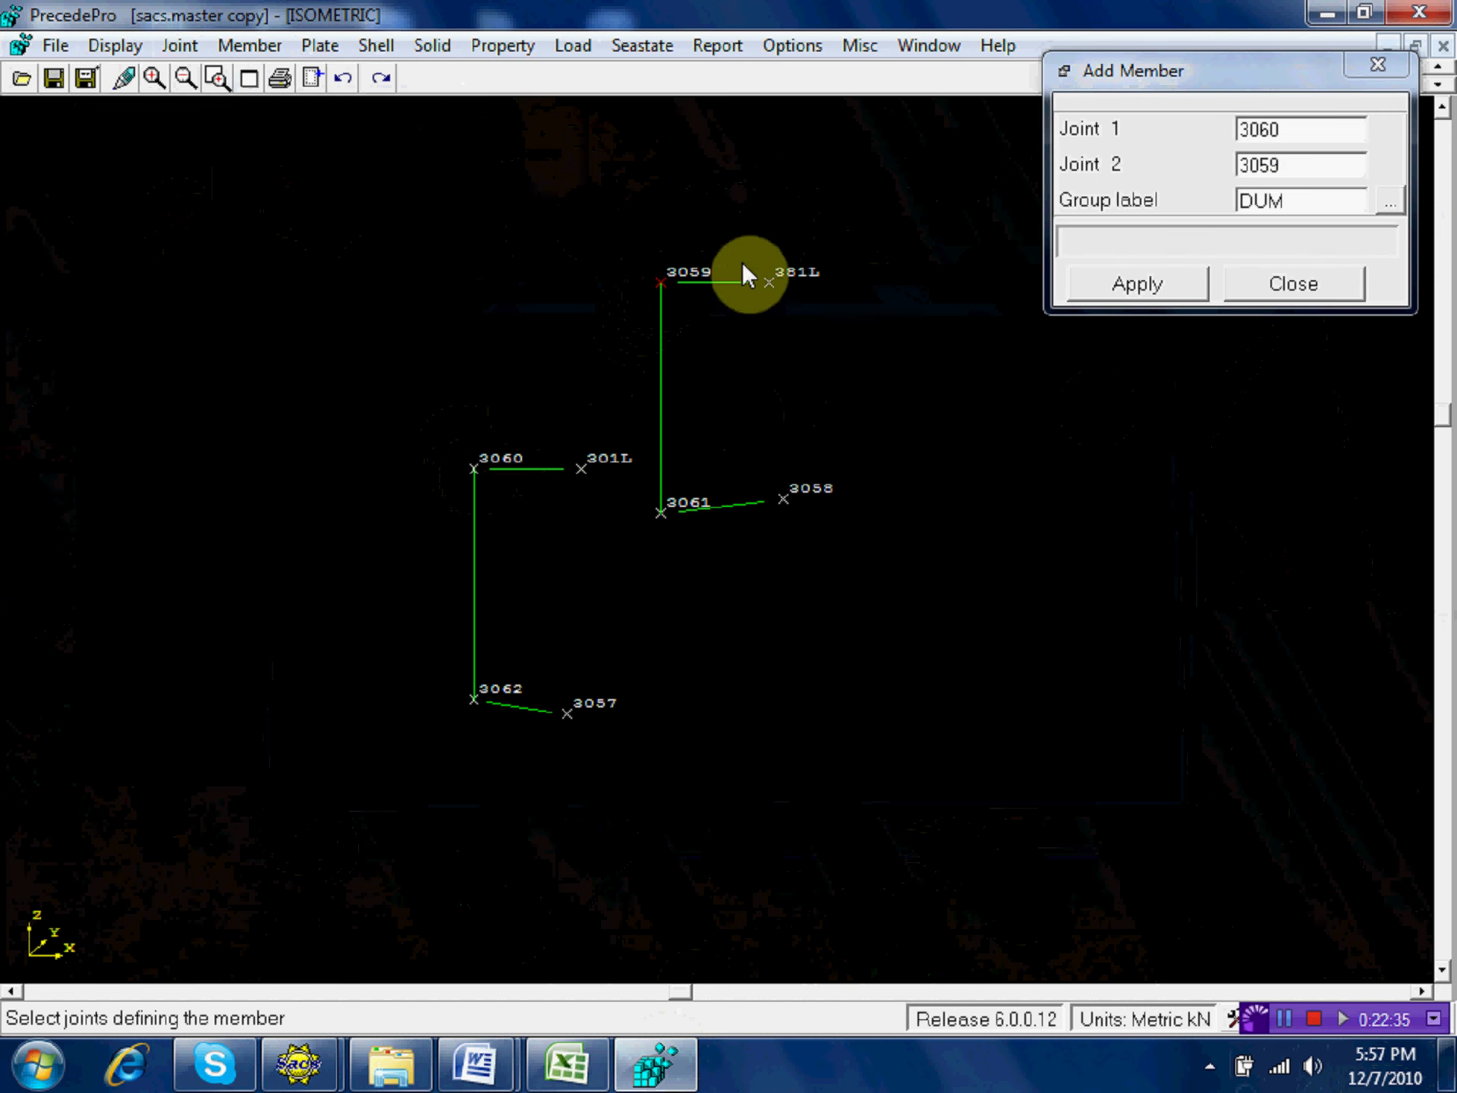
left_click_drag(1294, 202, 1197, 202)
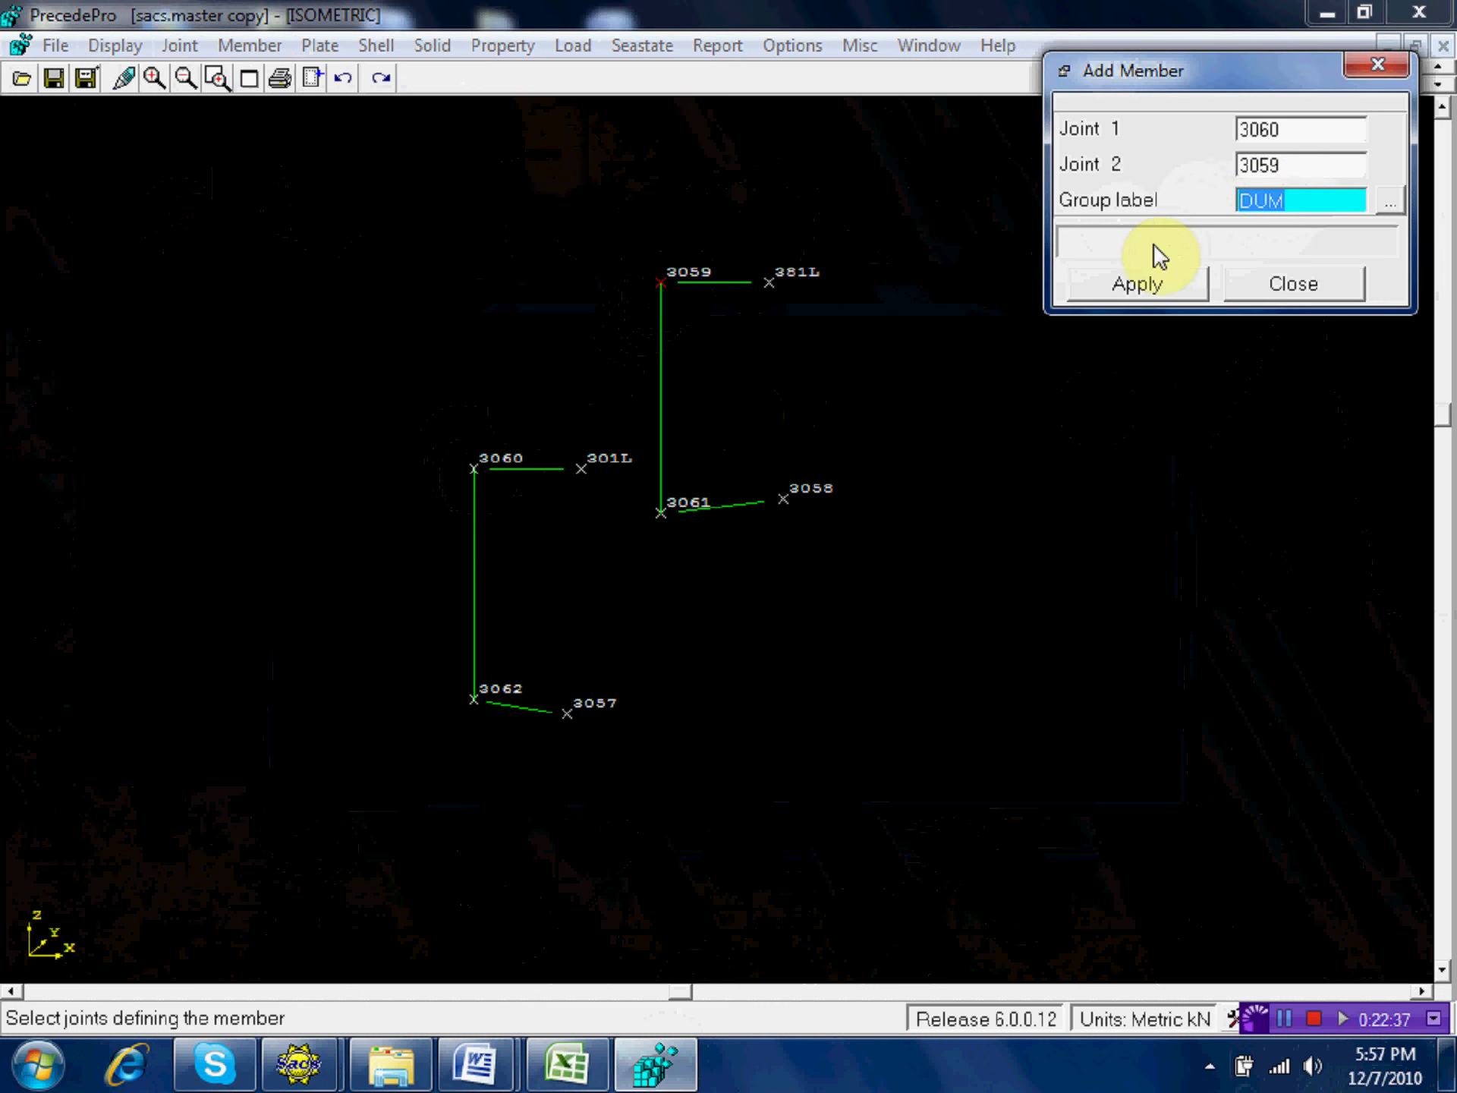
type("bp3")
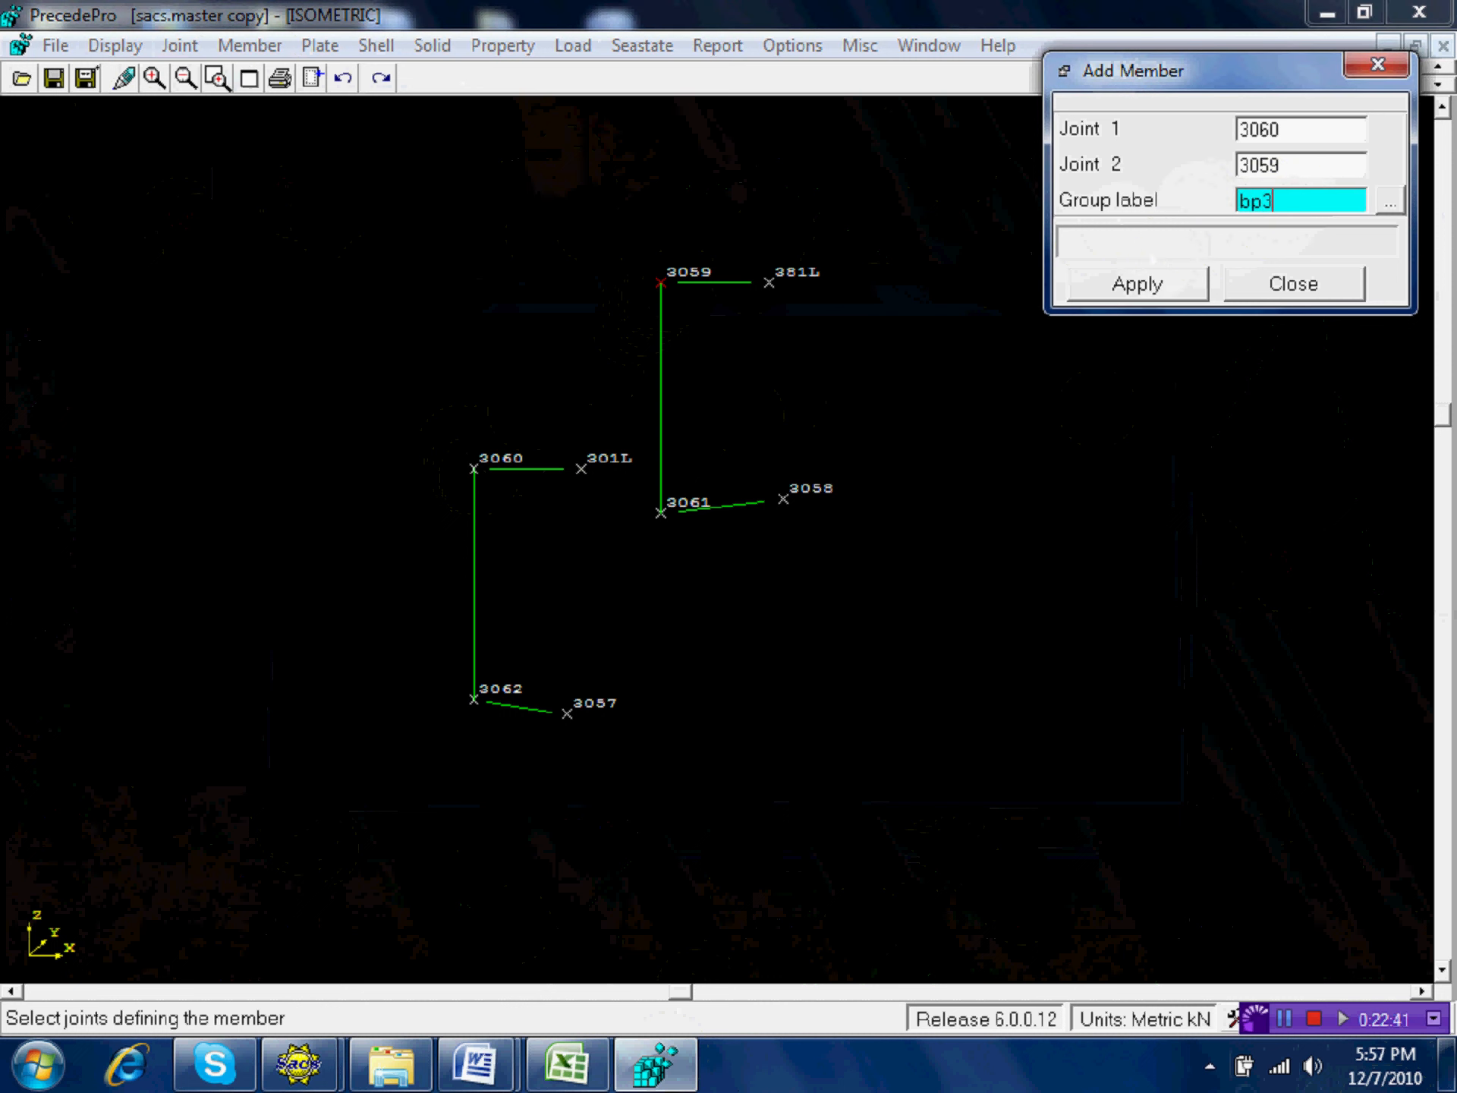
left_click(1121, 283)
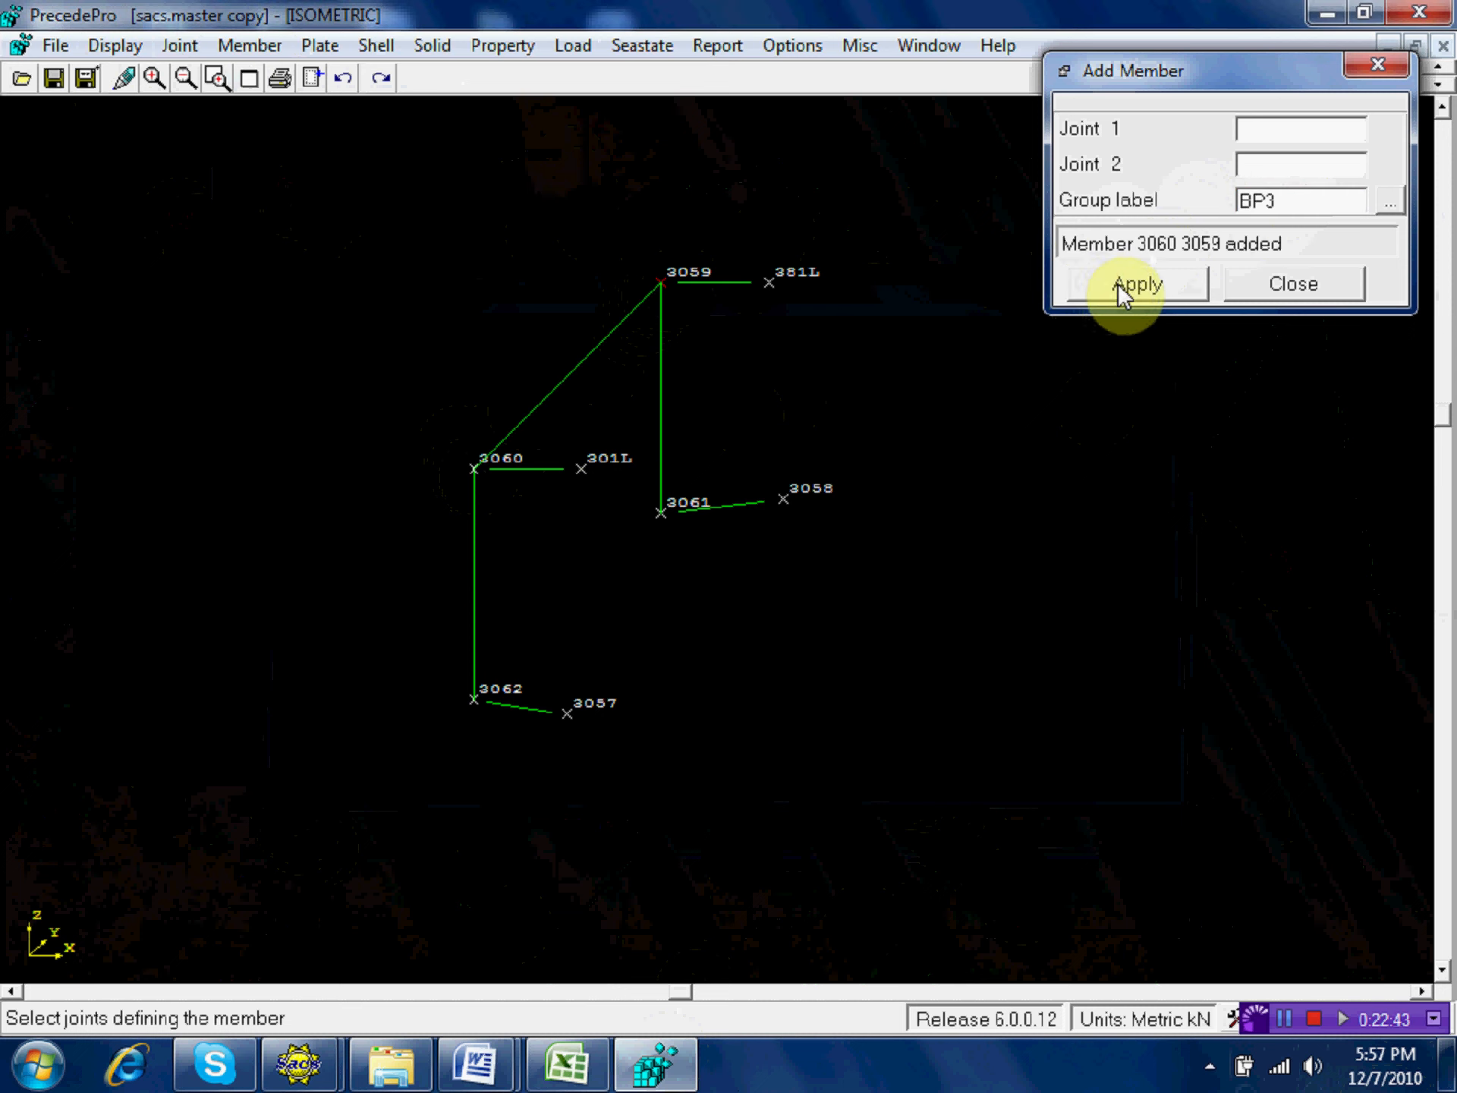
Add a second BP3 member from joint 3062 to joint 3061.
left_click(481, 690)
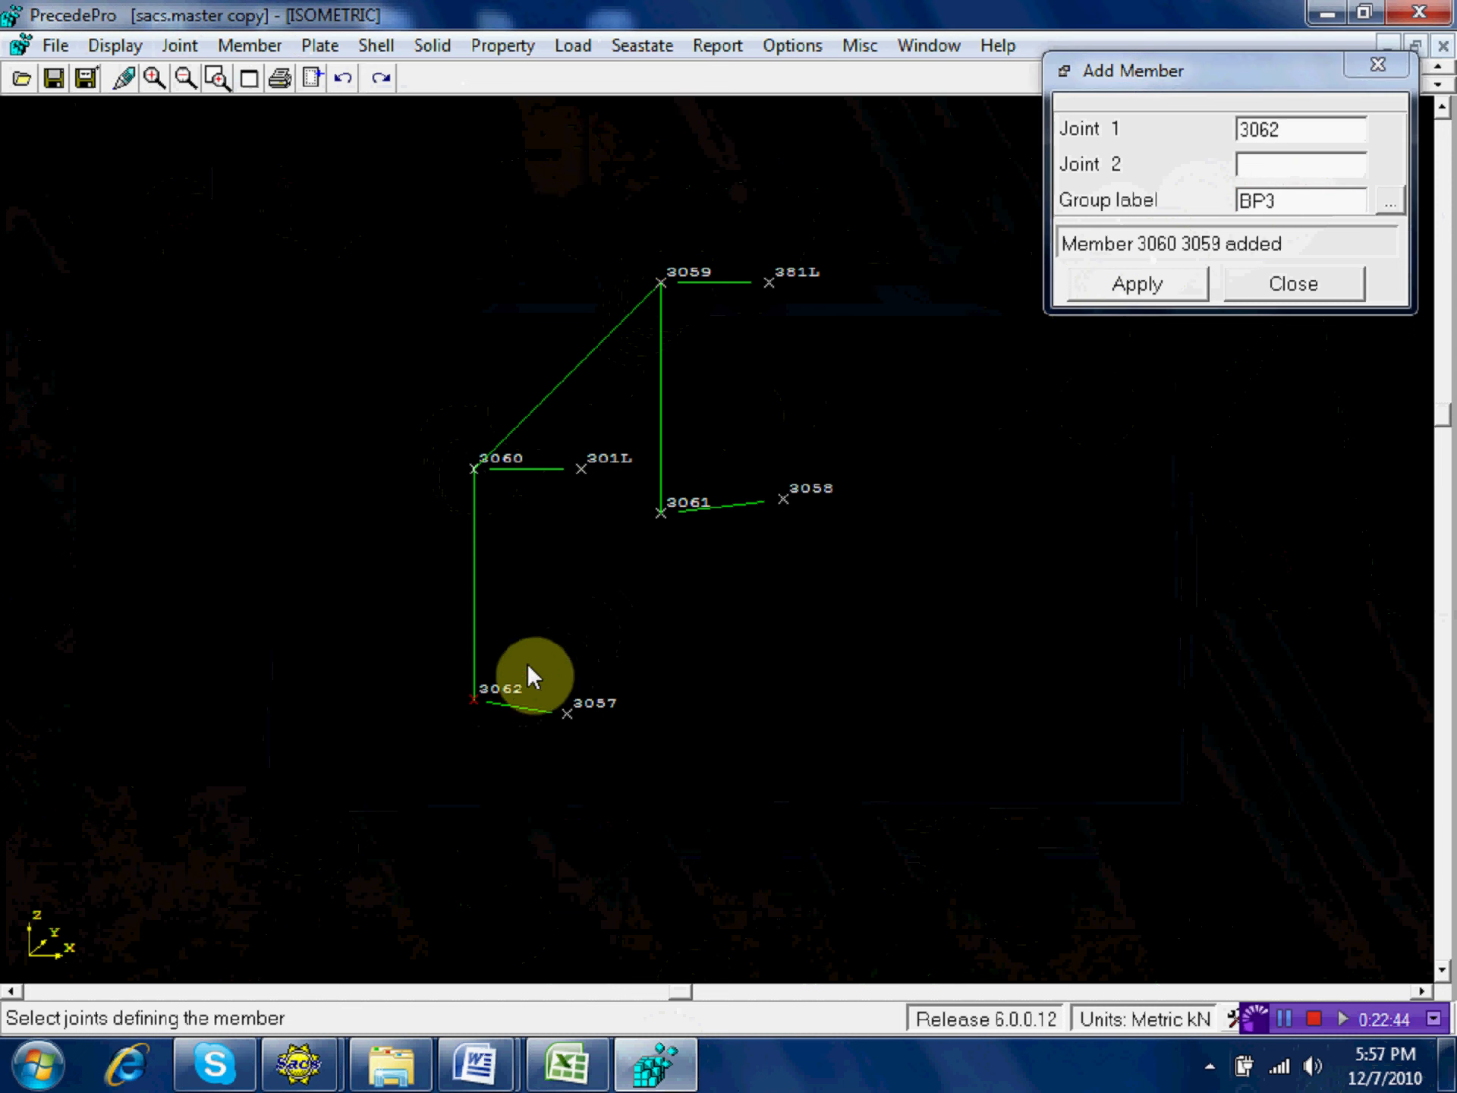
left_click(659, 524)
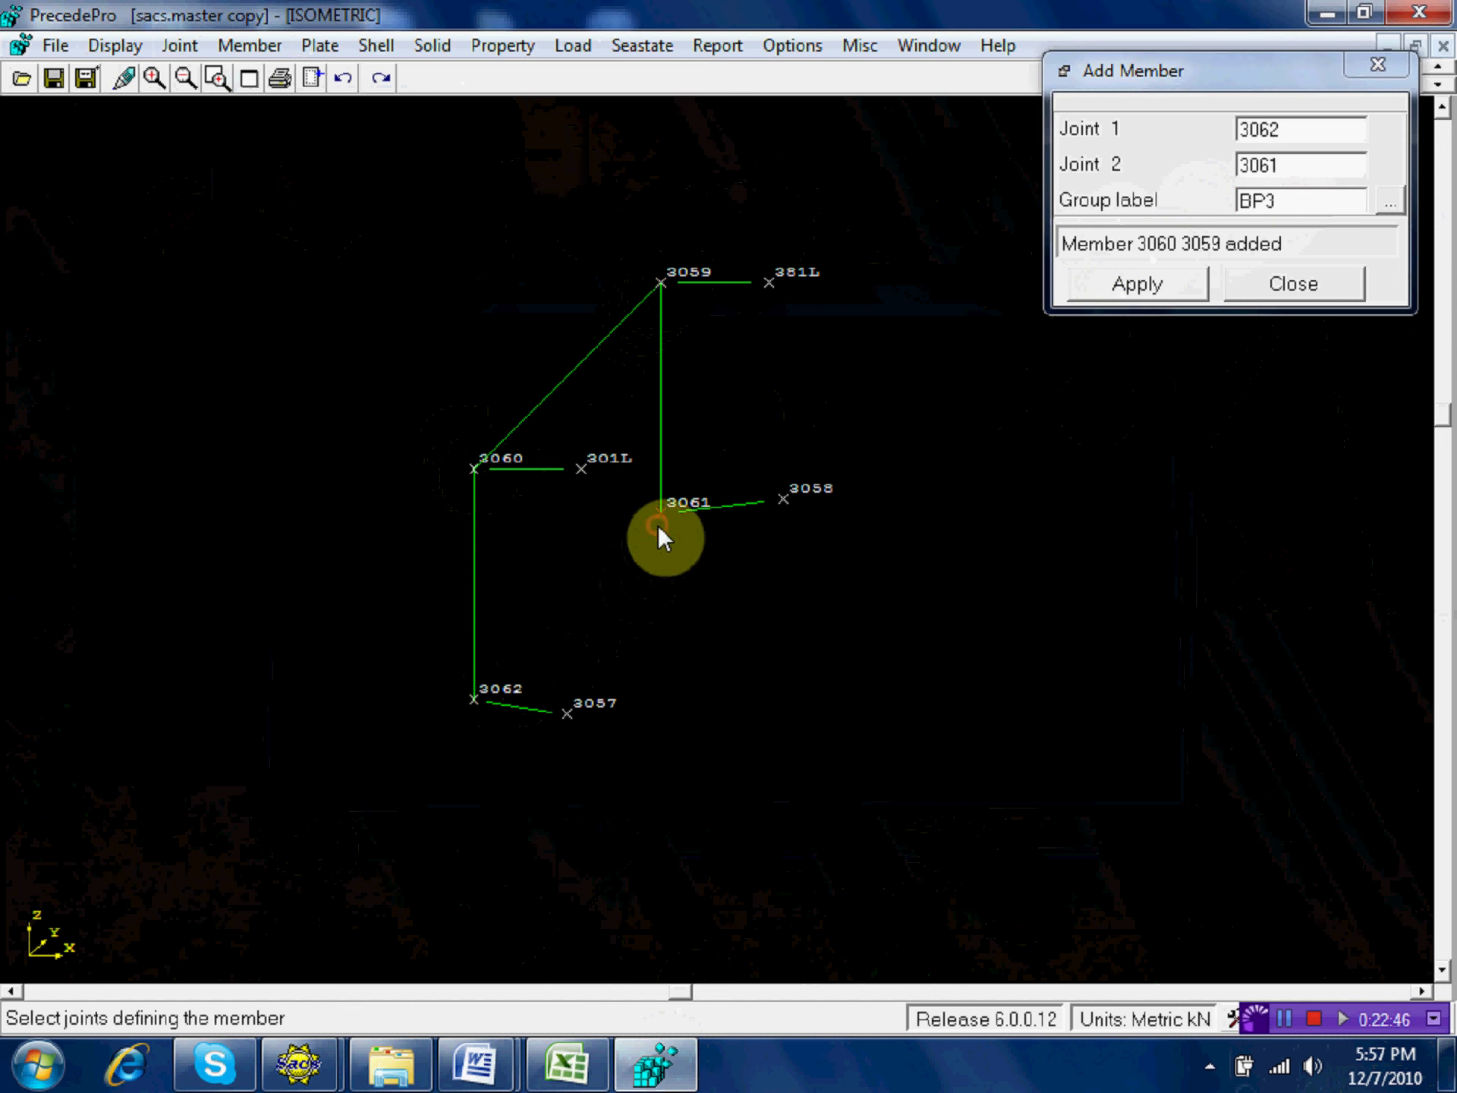
left_click(1166, 288)
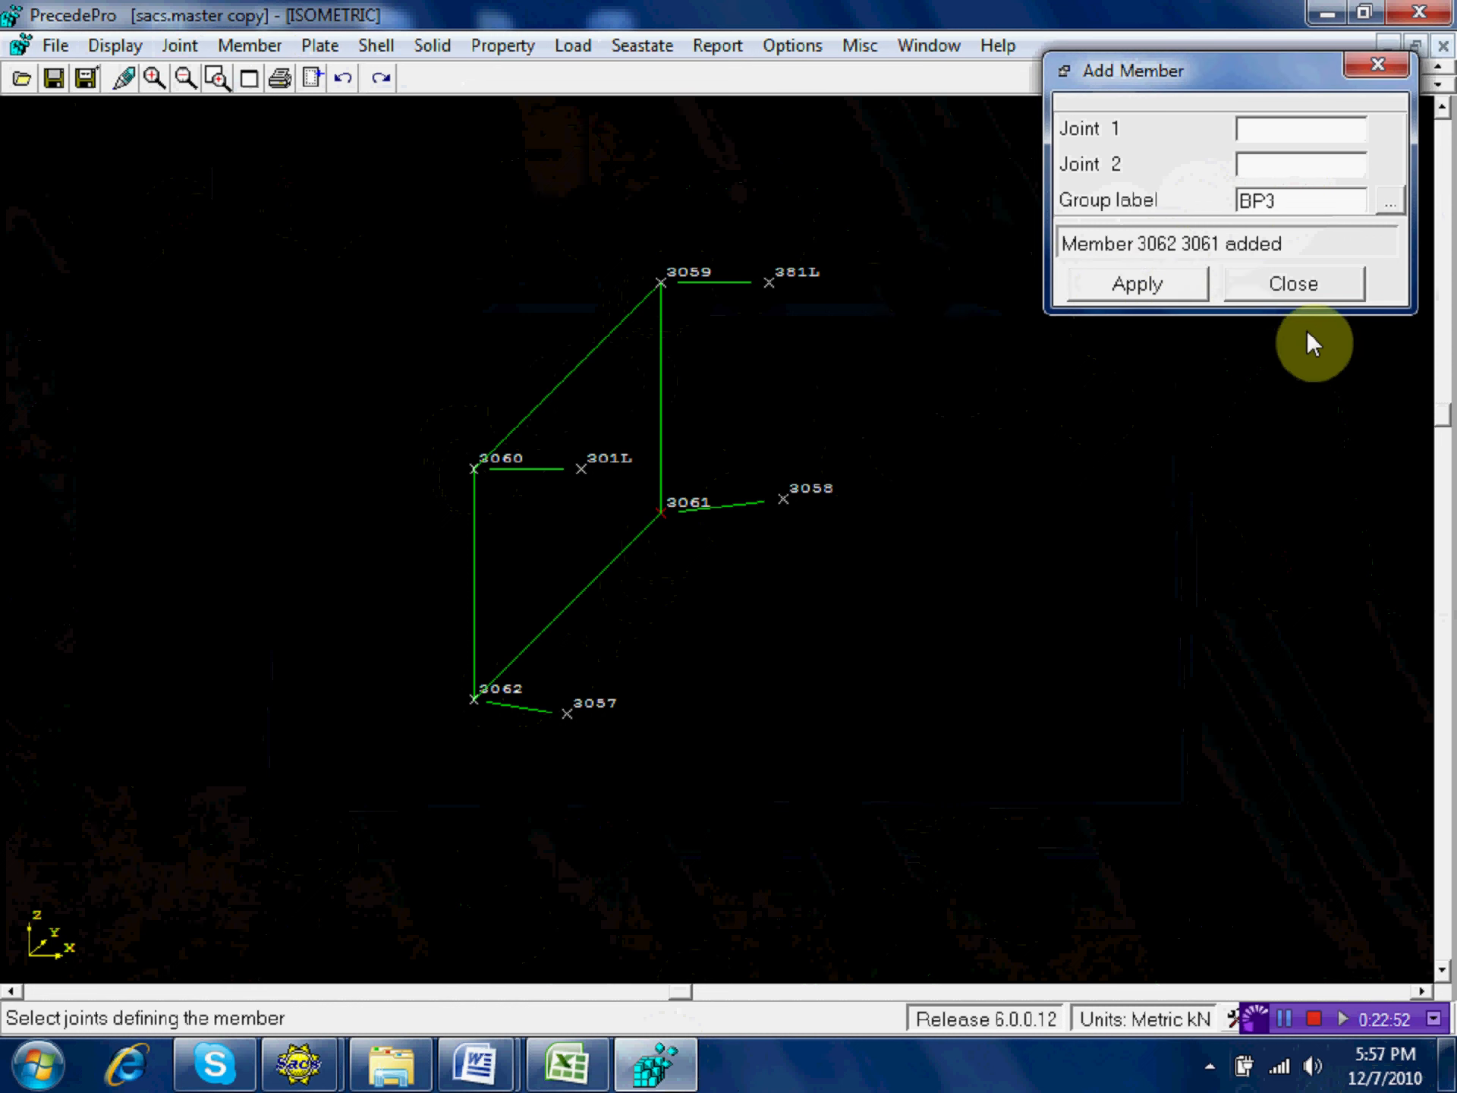
Divide the lower BP3 member between joints 3062 and 3061 at a ratio of 0.500.
left_click(1296, 289)
left_click(235, 46)
mouse_move(338, 360)
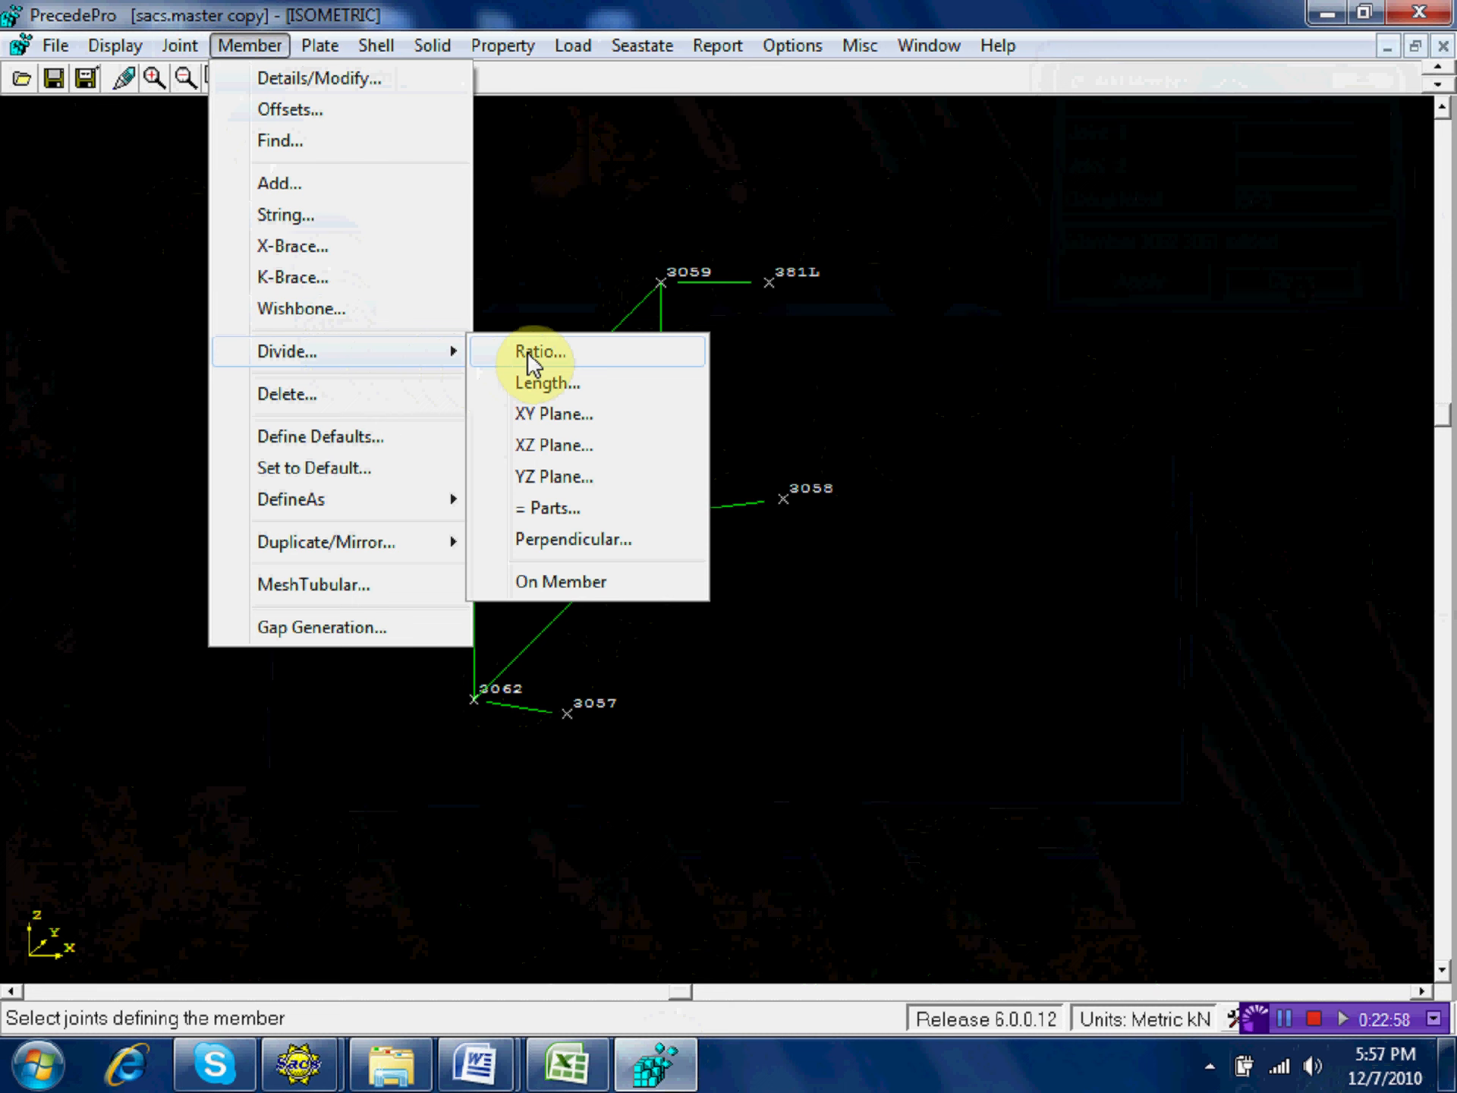
left_click(531, 354)
left_click(622, 566)
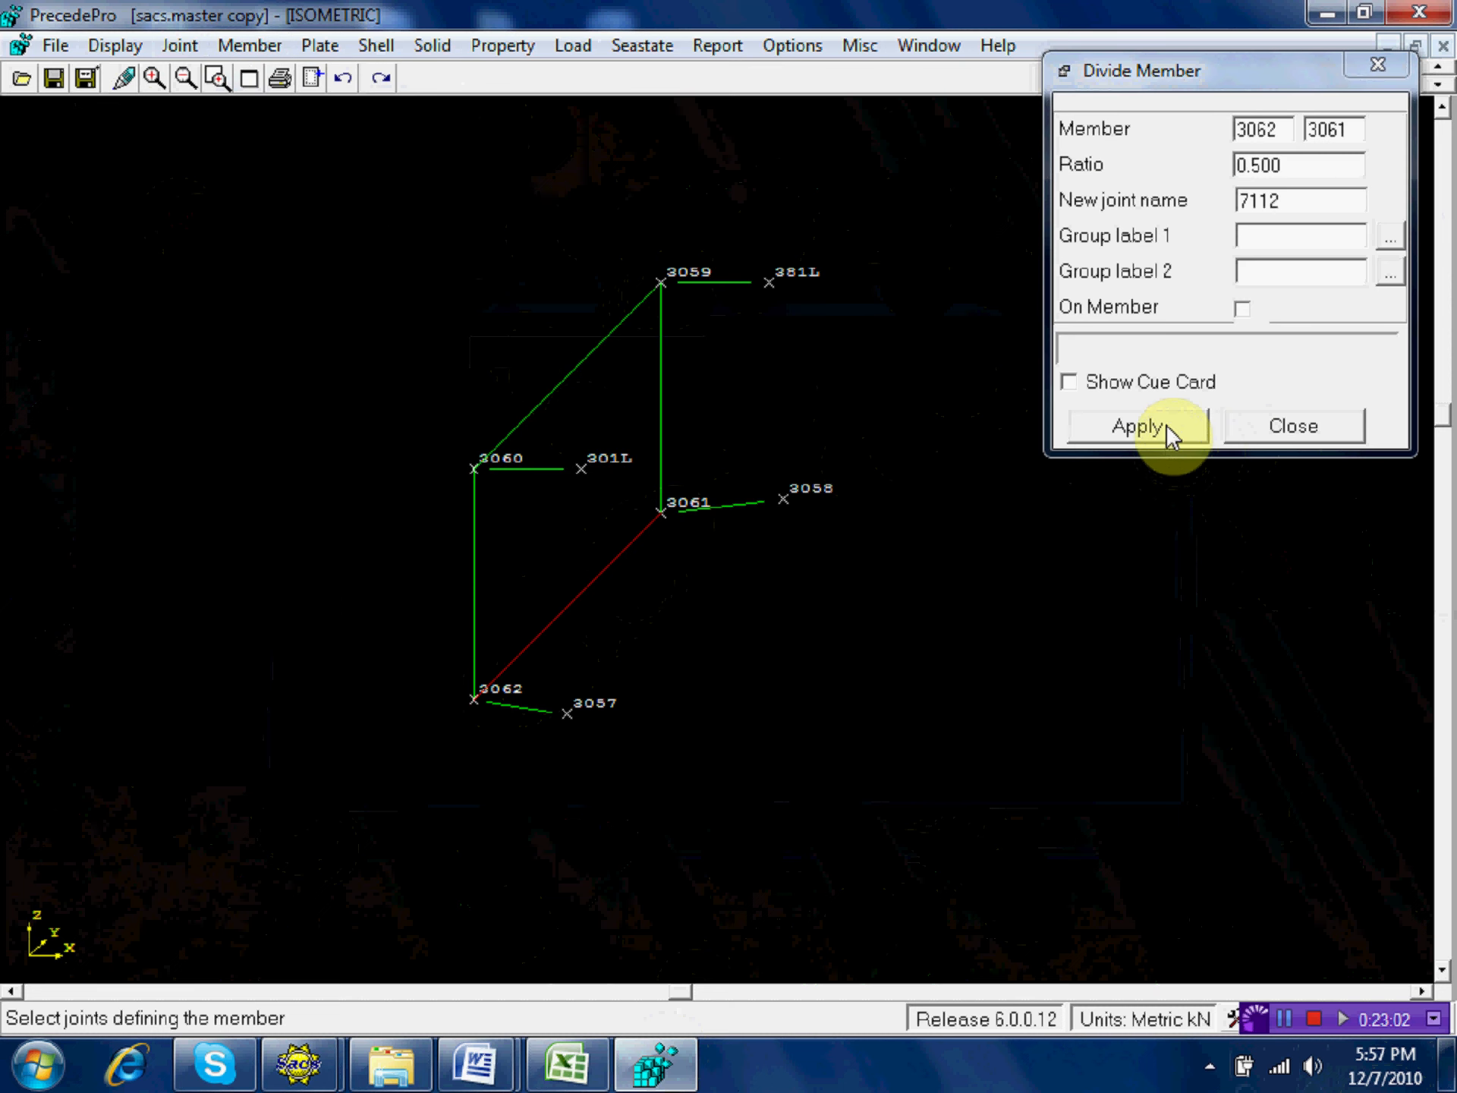
left_click(1138, 426)
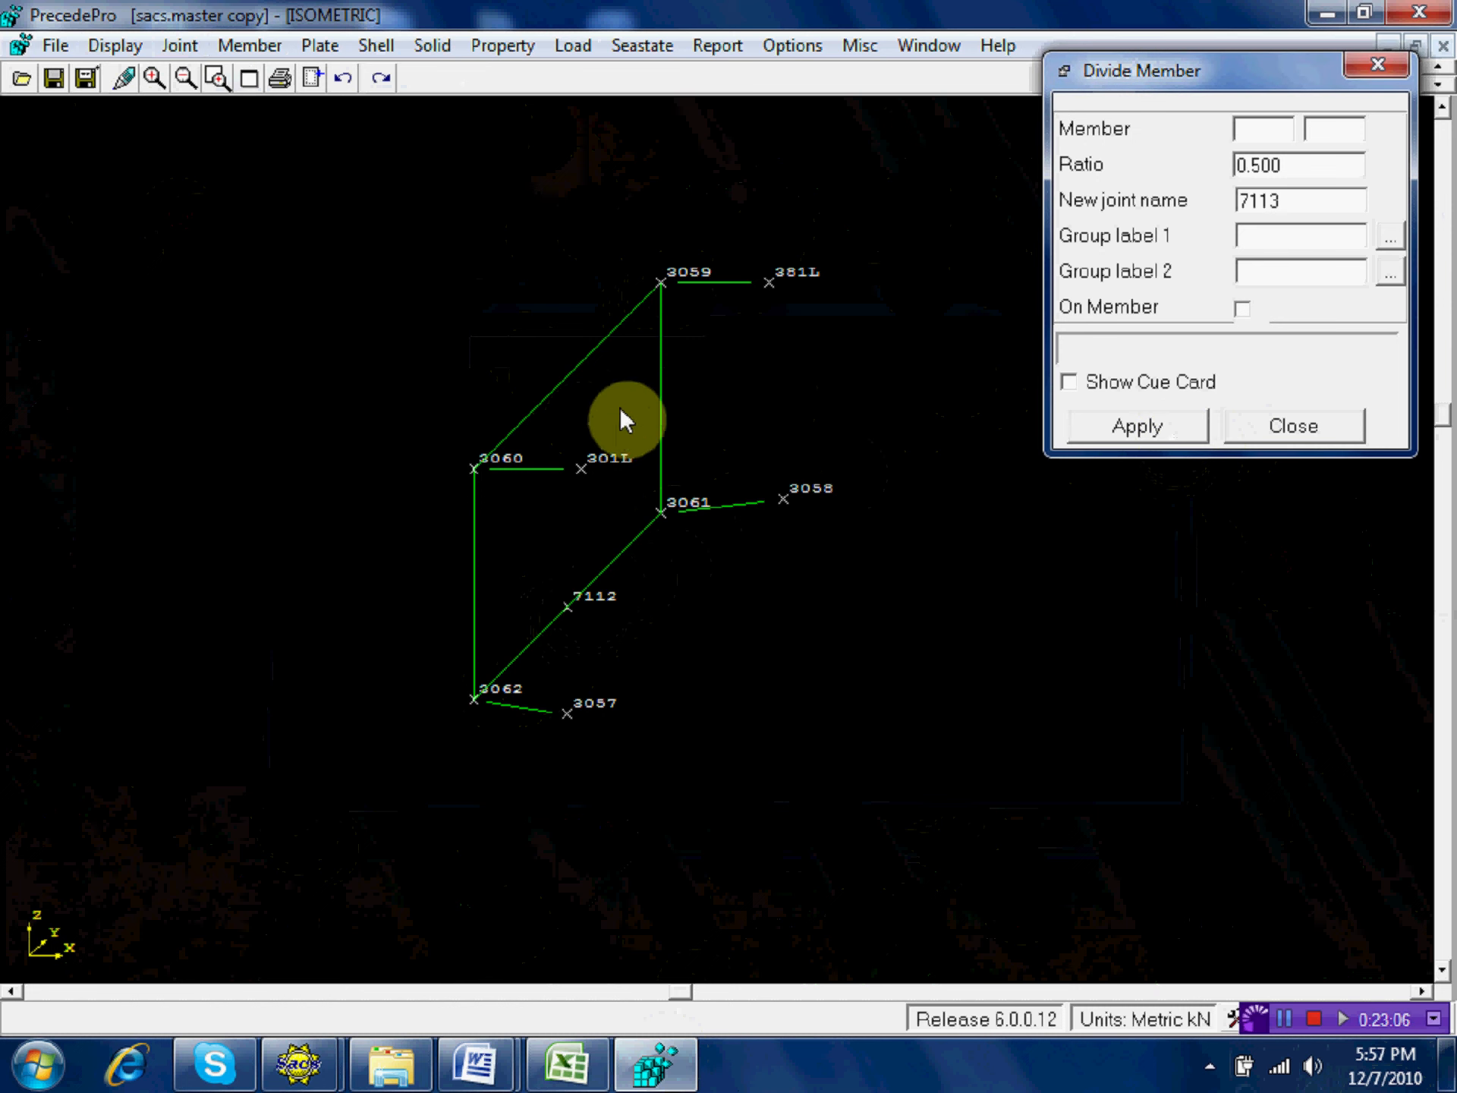
Divide the upper BP3 member between joints 3060 and 3059 at a ratio of 0.500.
left_click(584, 365)
left_click(1144, 438)
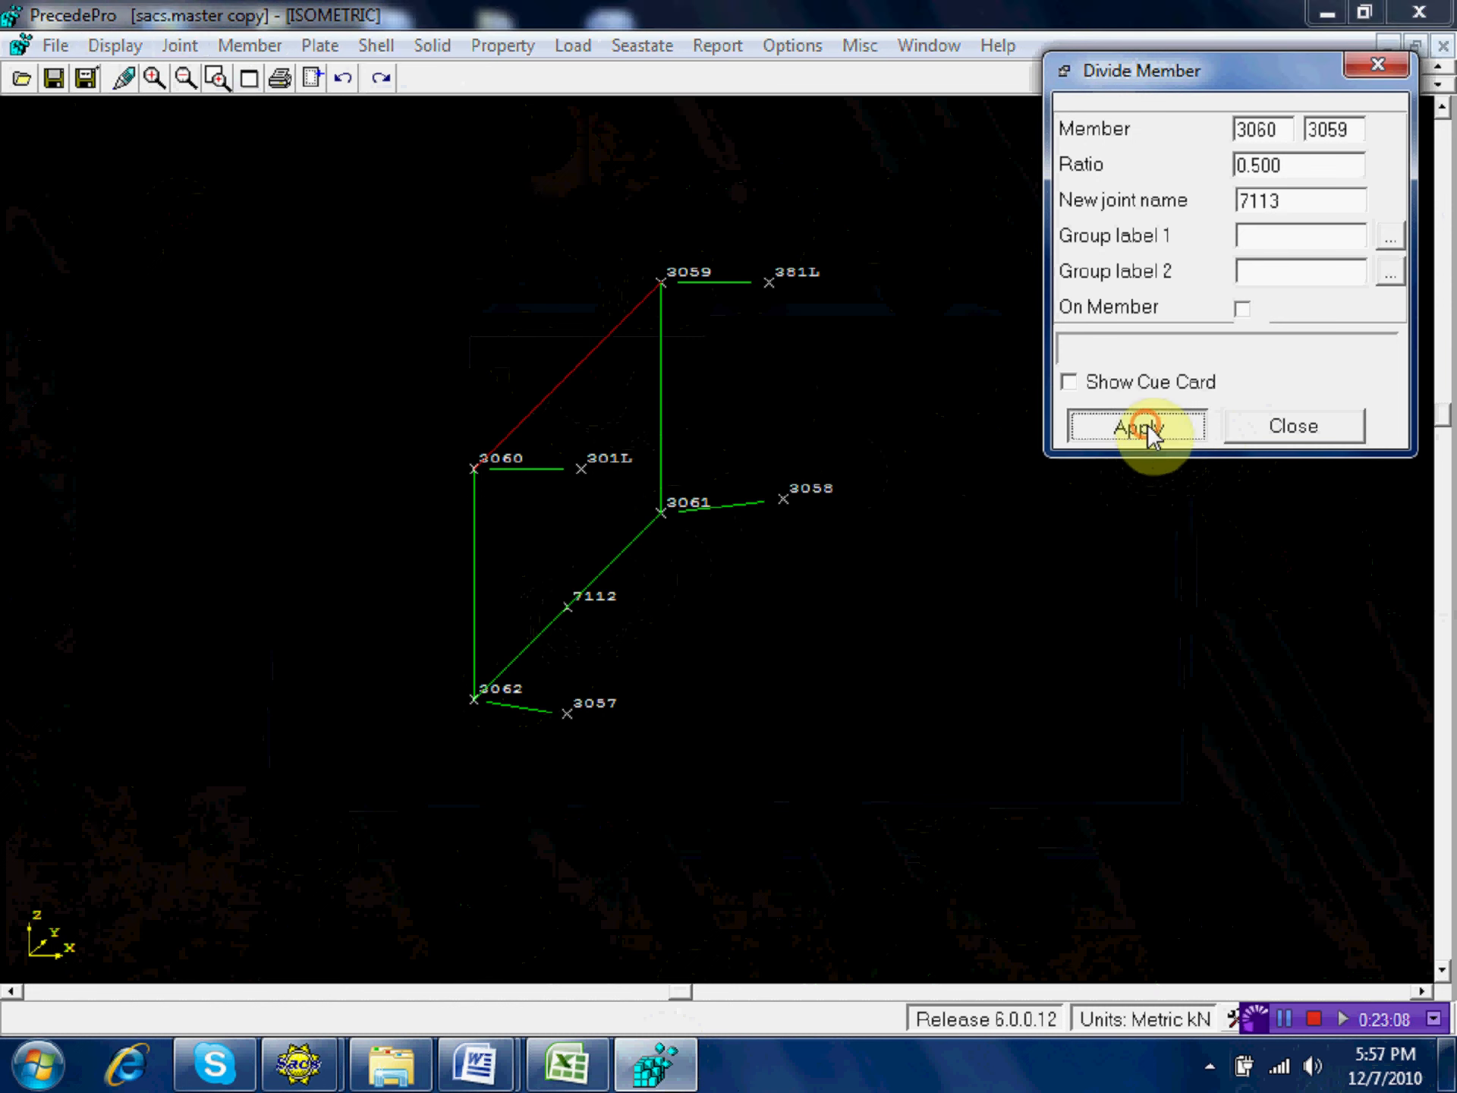
left_click(1315, 426)
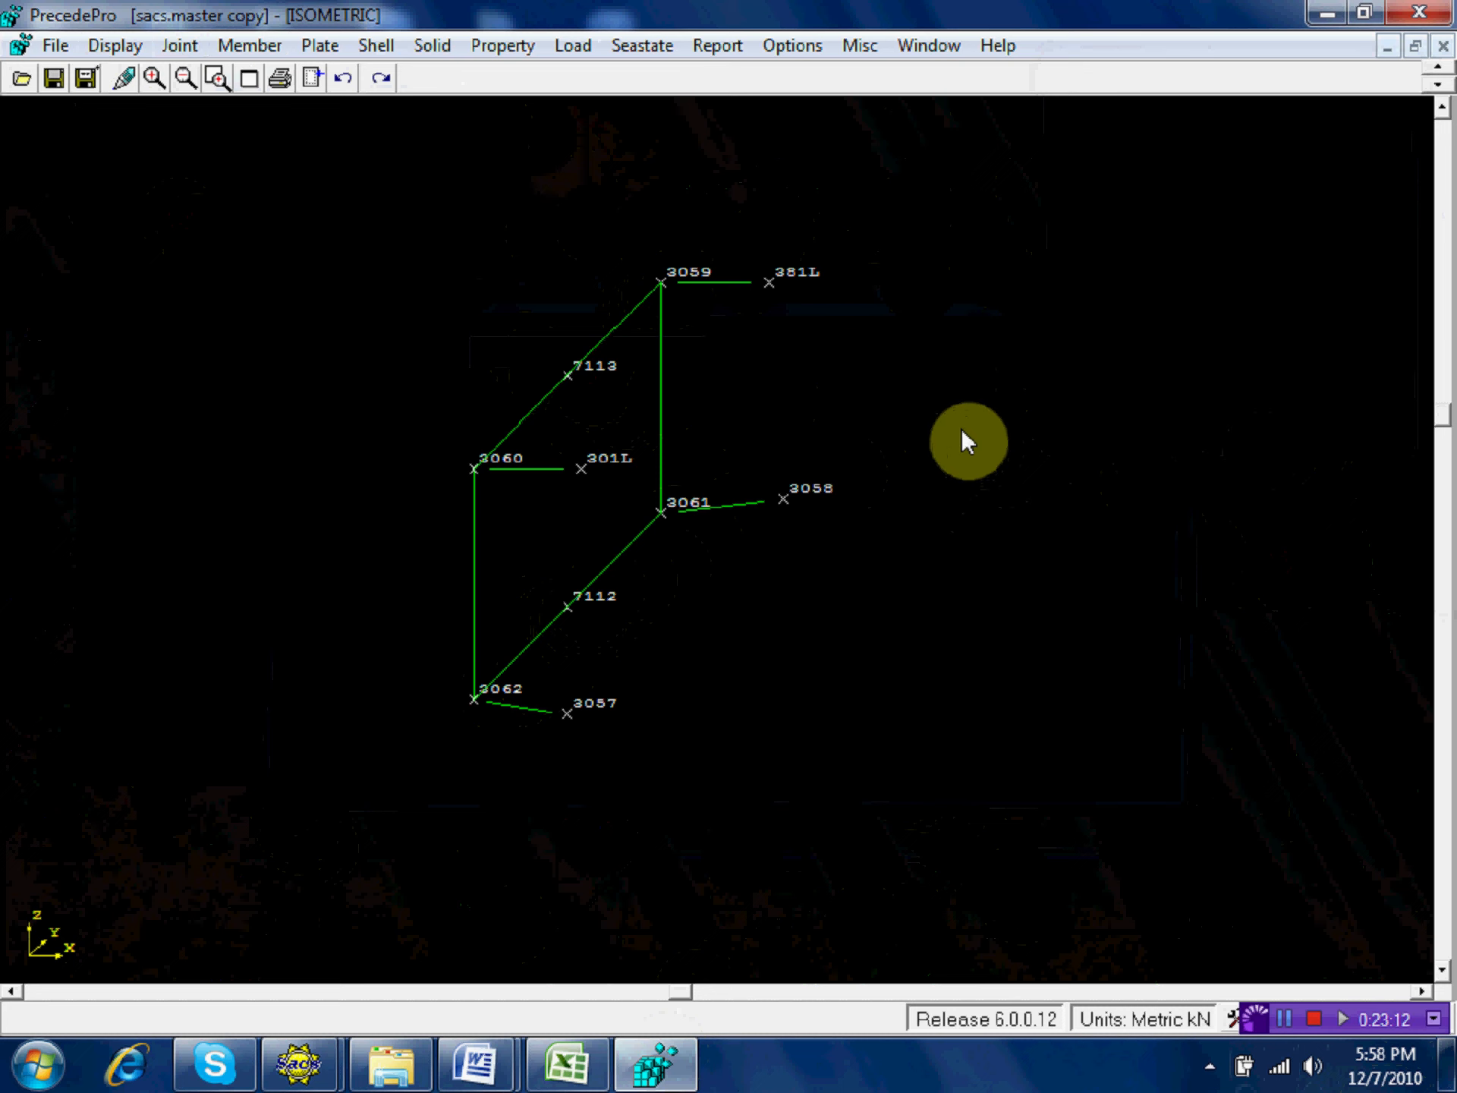
Add a BP3 member from joint 7112 to joint 7113.
left_click(242, 55)
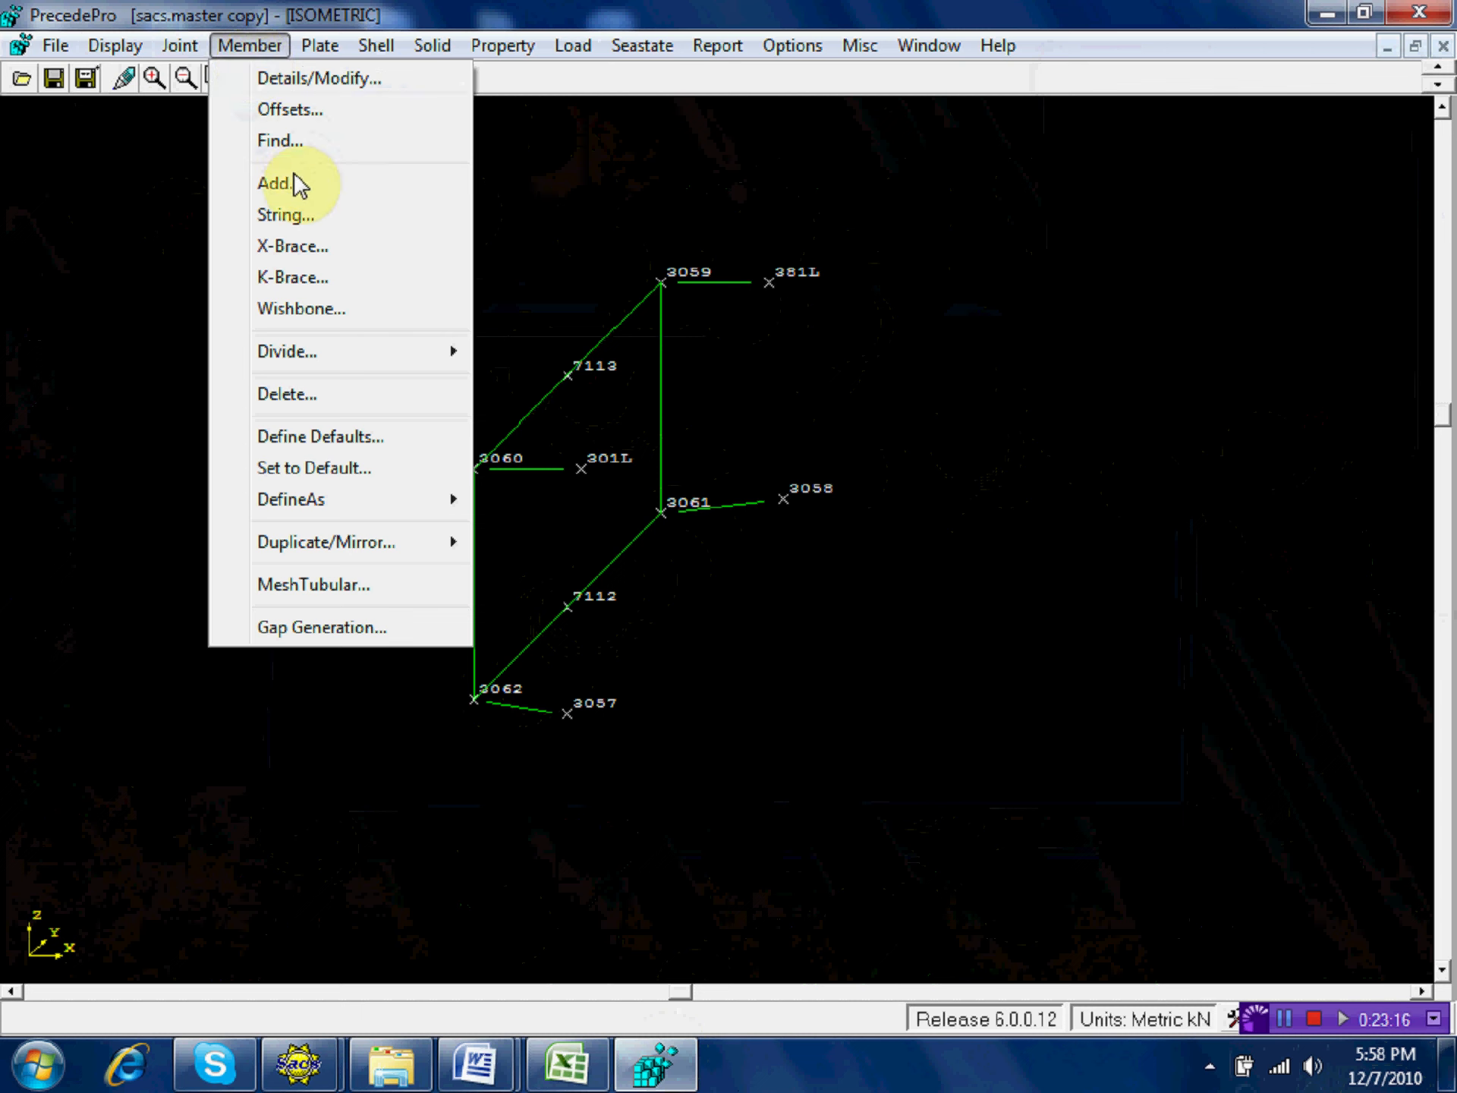
left_click(296, 184)
left_click(579, 600)
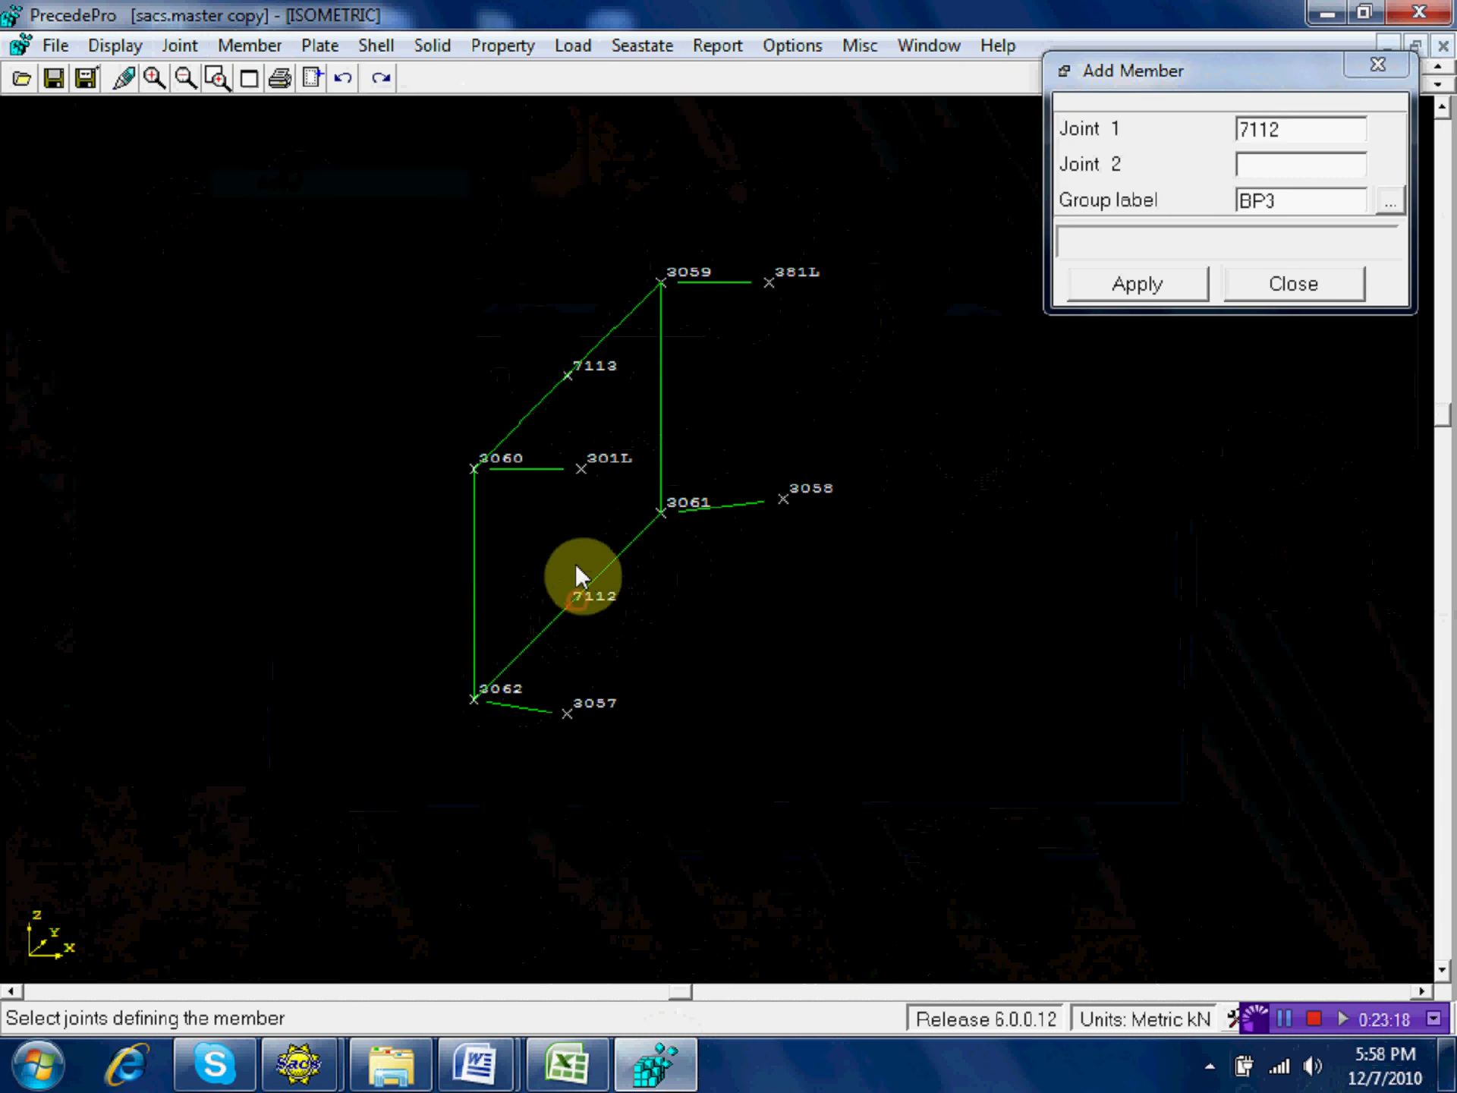
left_click(567, 375)
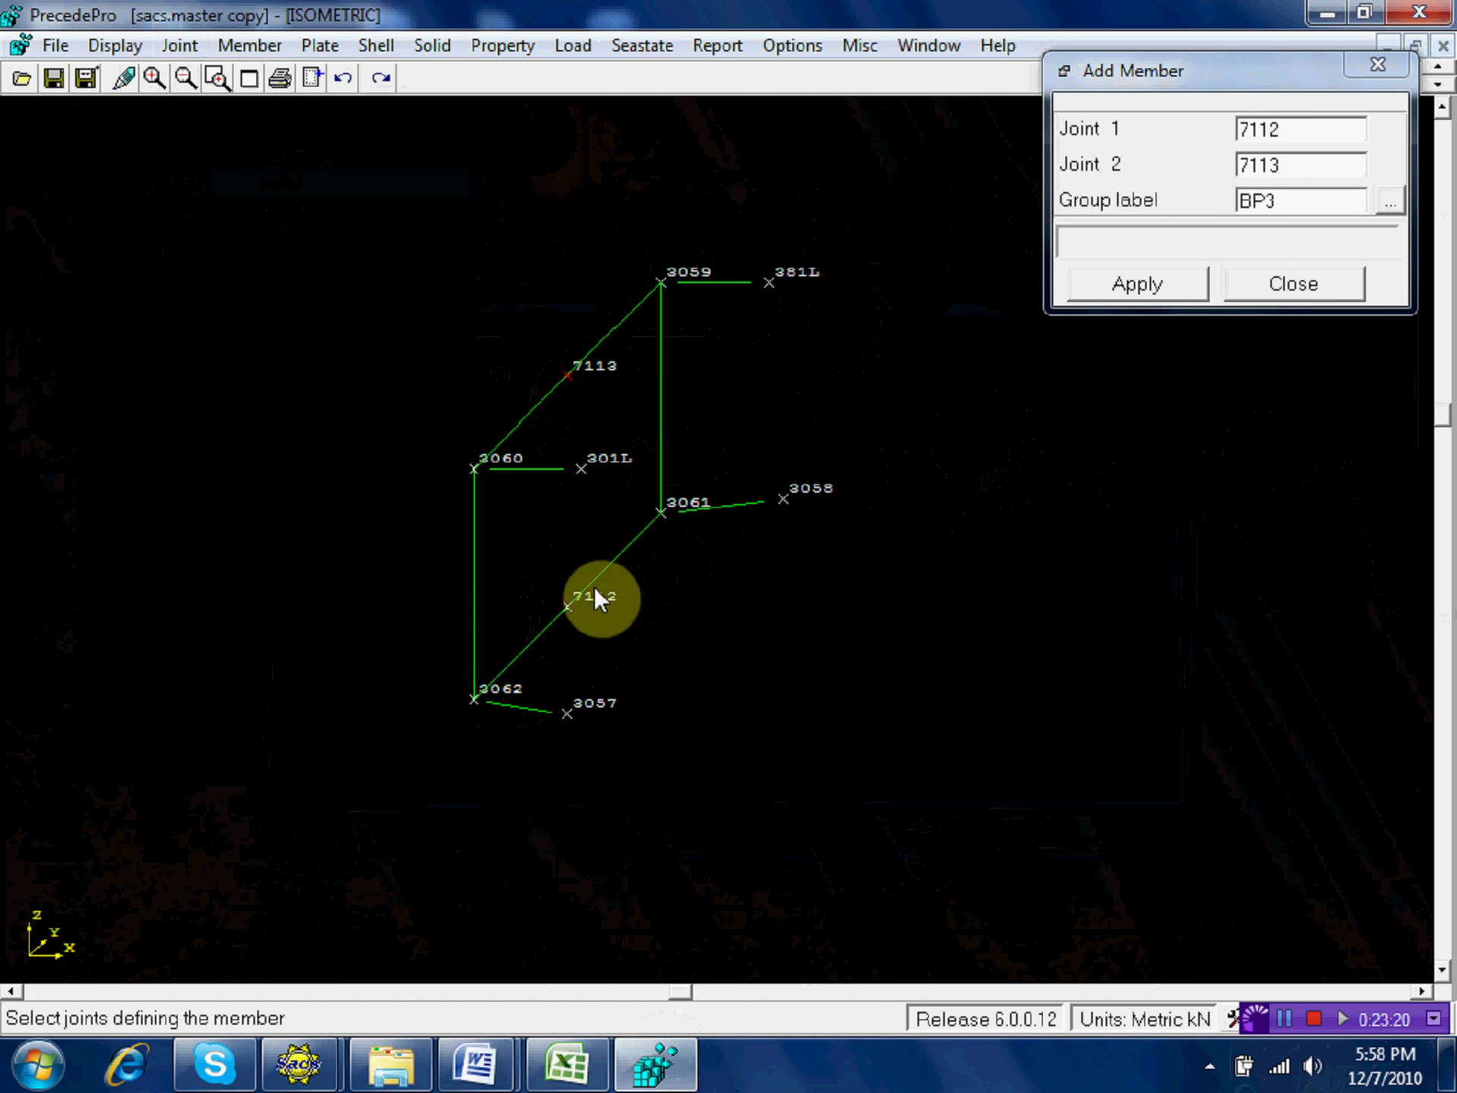
left_click(1138, 293)
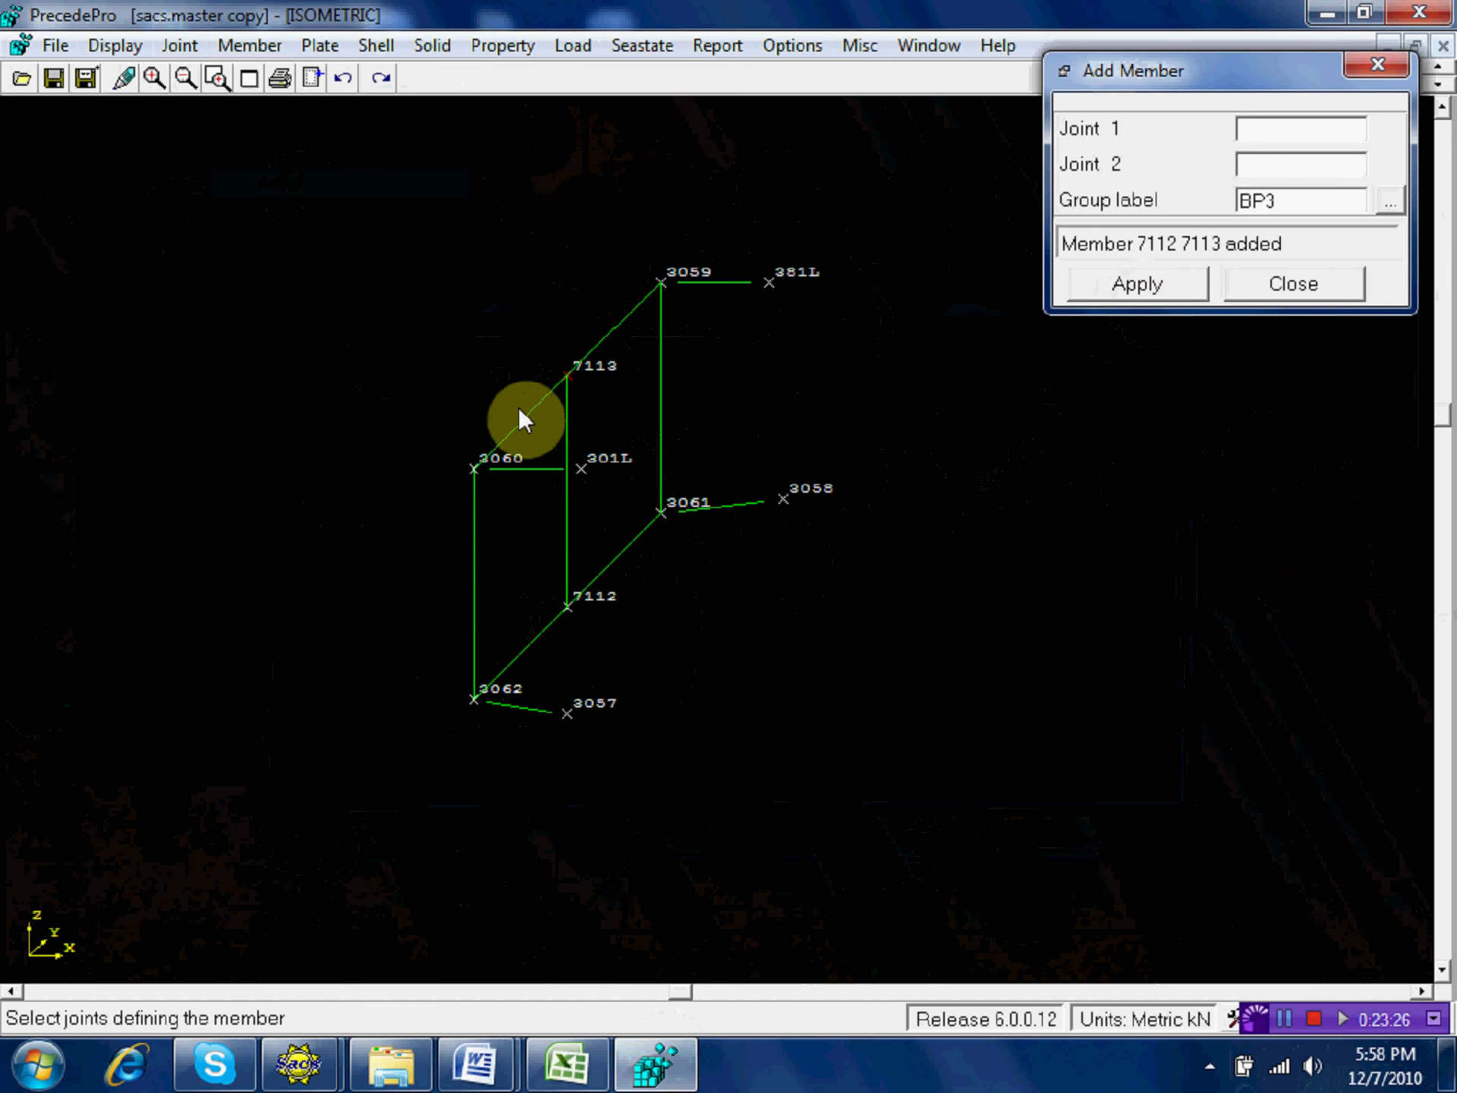
left_click(1264, 289)
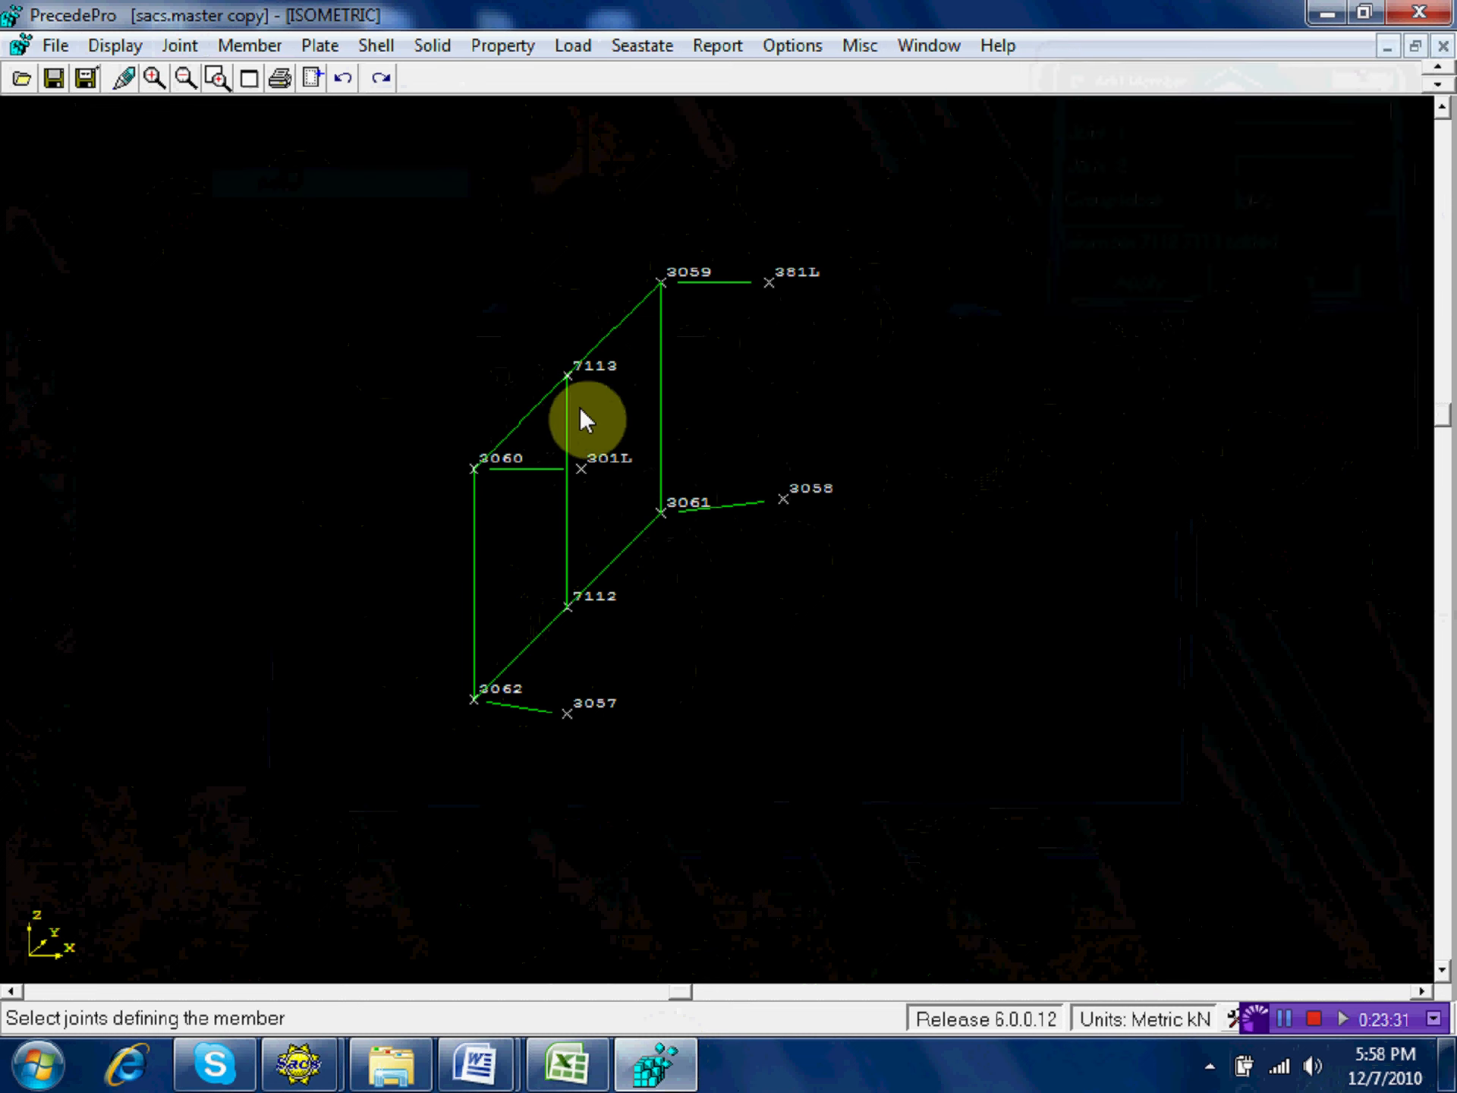
Examine the BP frame enlarged and from another angle, rotating the view about the Z axis in 5.0-degree increments.
left_click(115, 45)
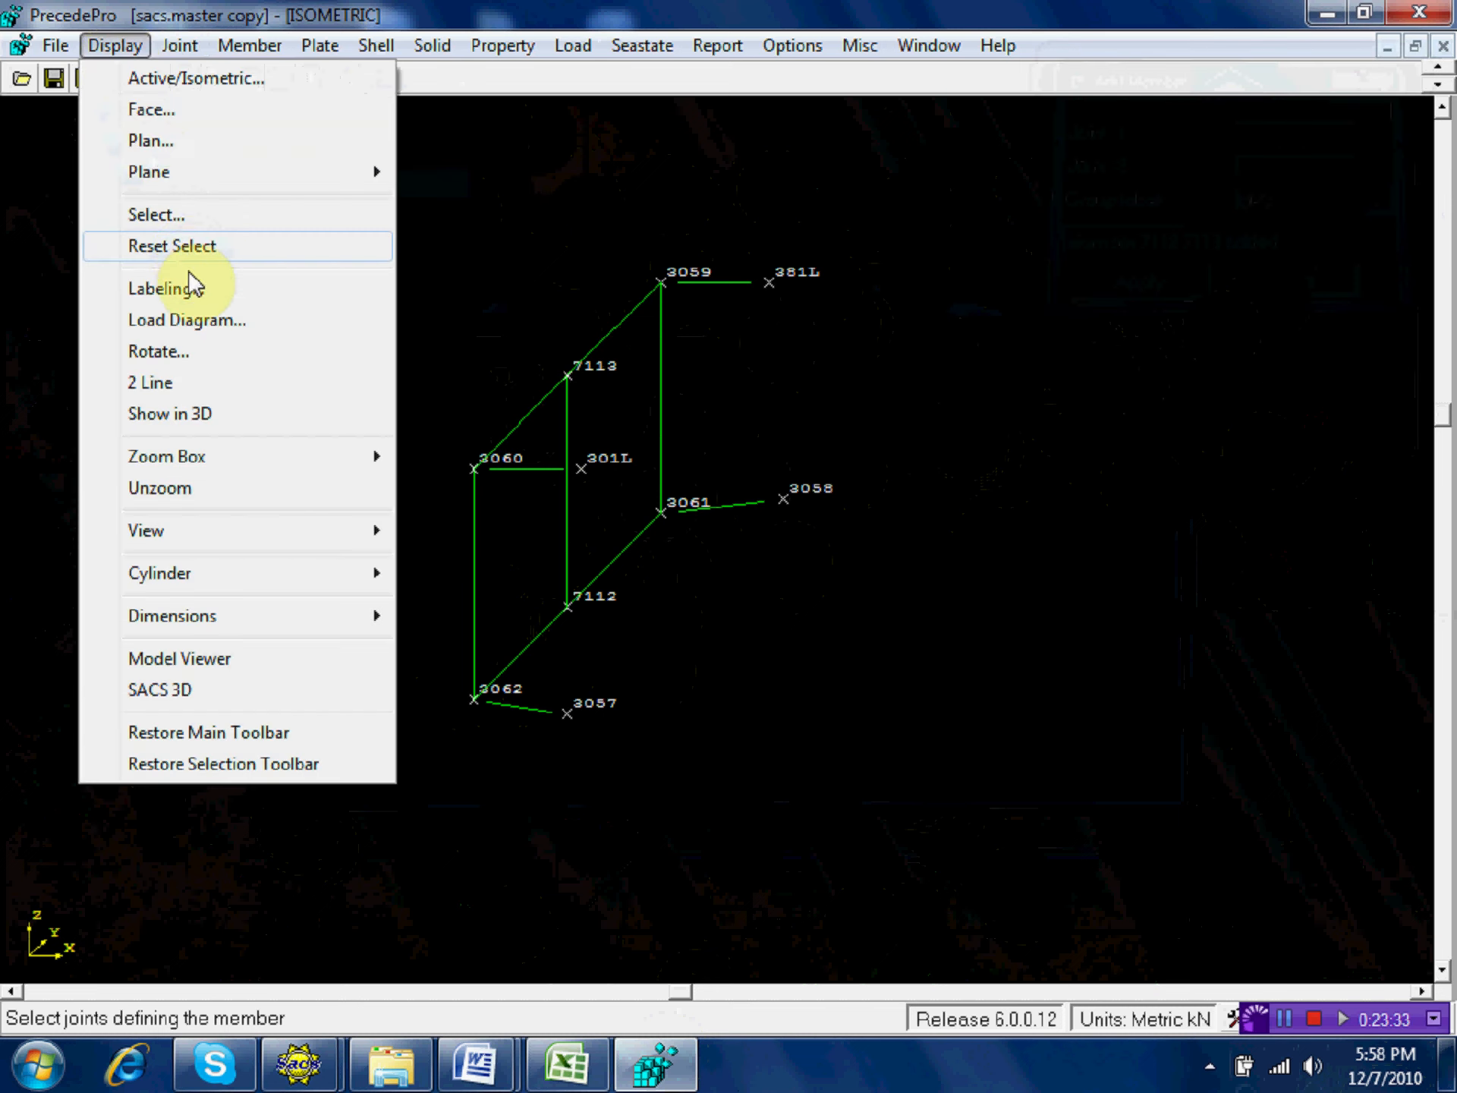
left_click(188, 352)
left_click(1139, 285)
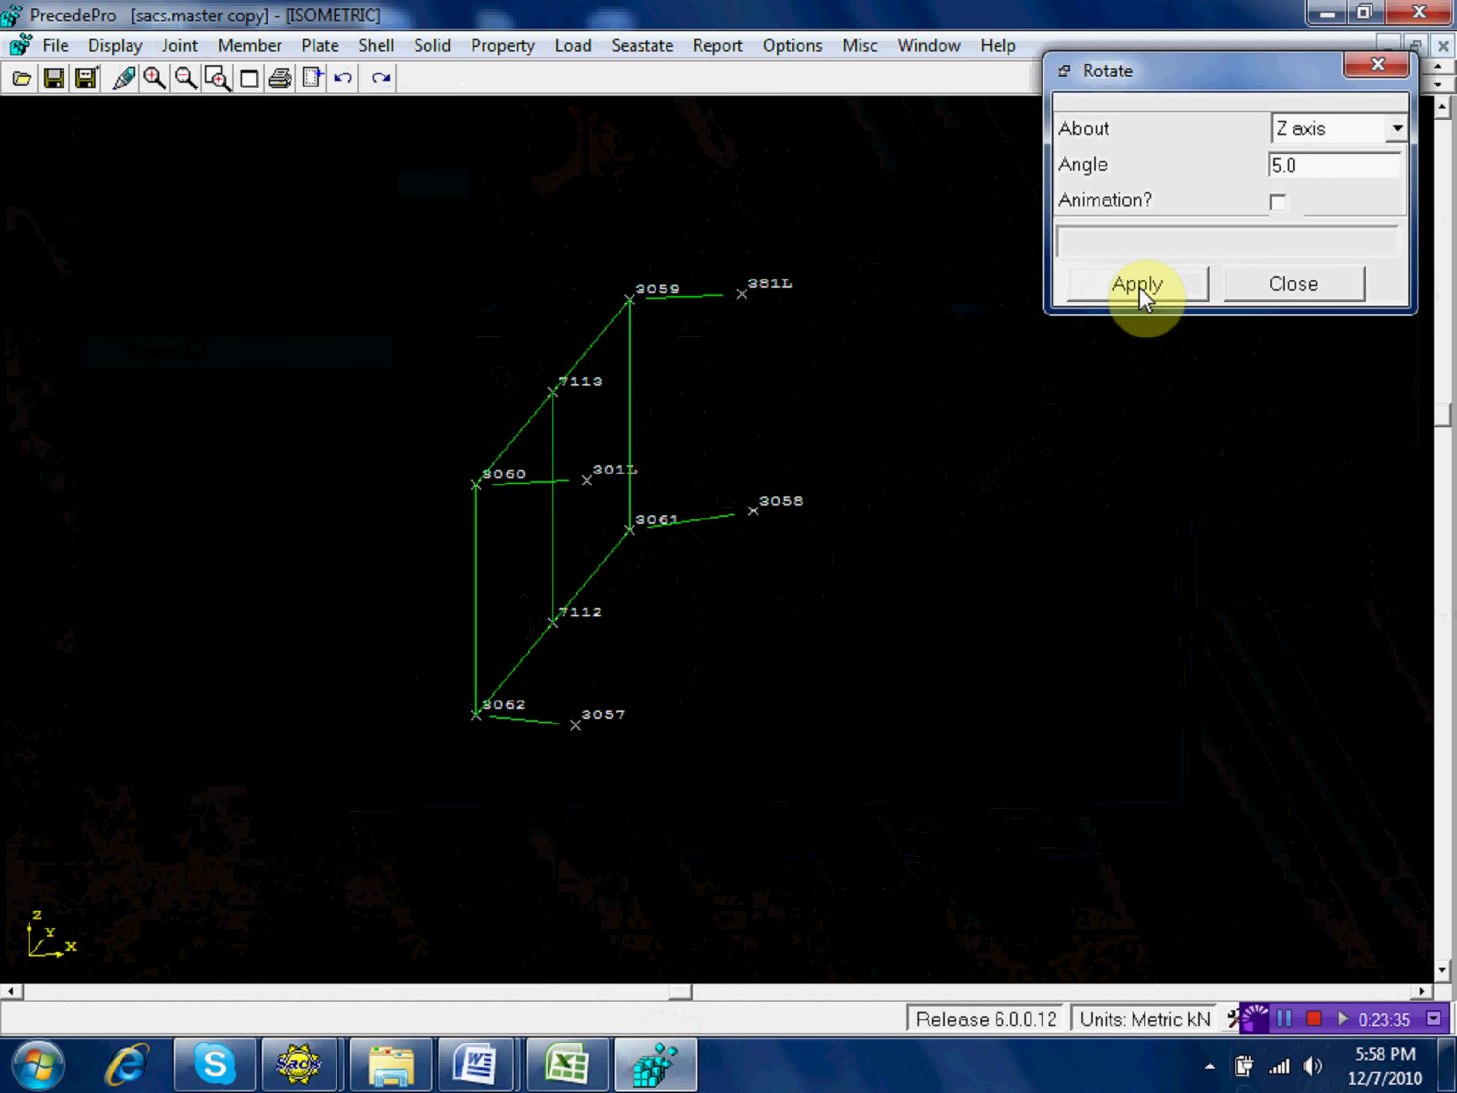
left_click(1139, 285)
left_click(1138, 286)
left_click(1138, 285)
left_click(1138, 285)
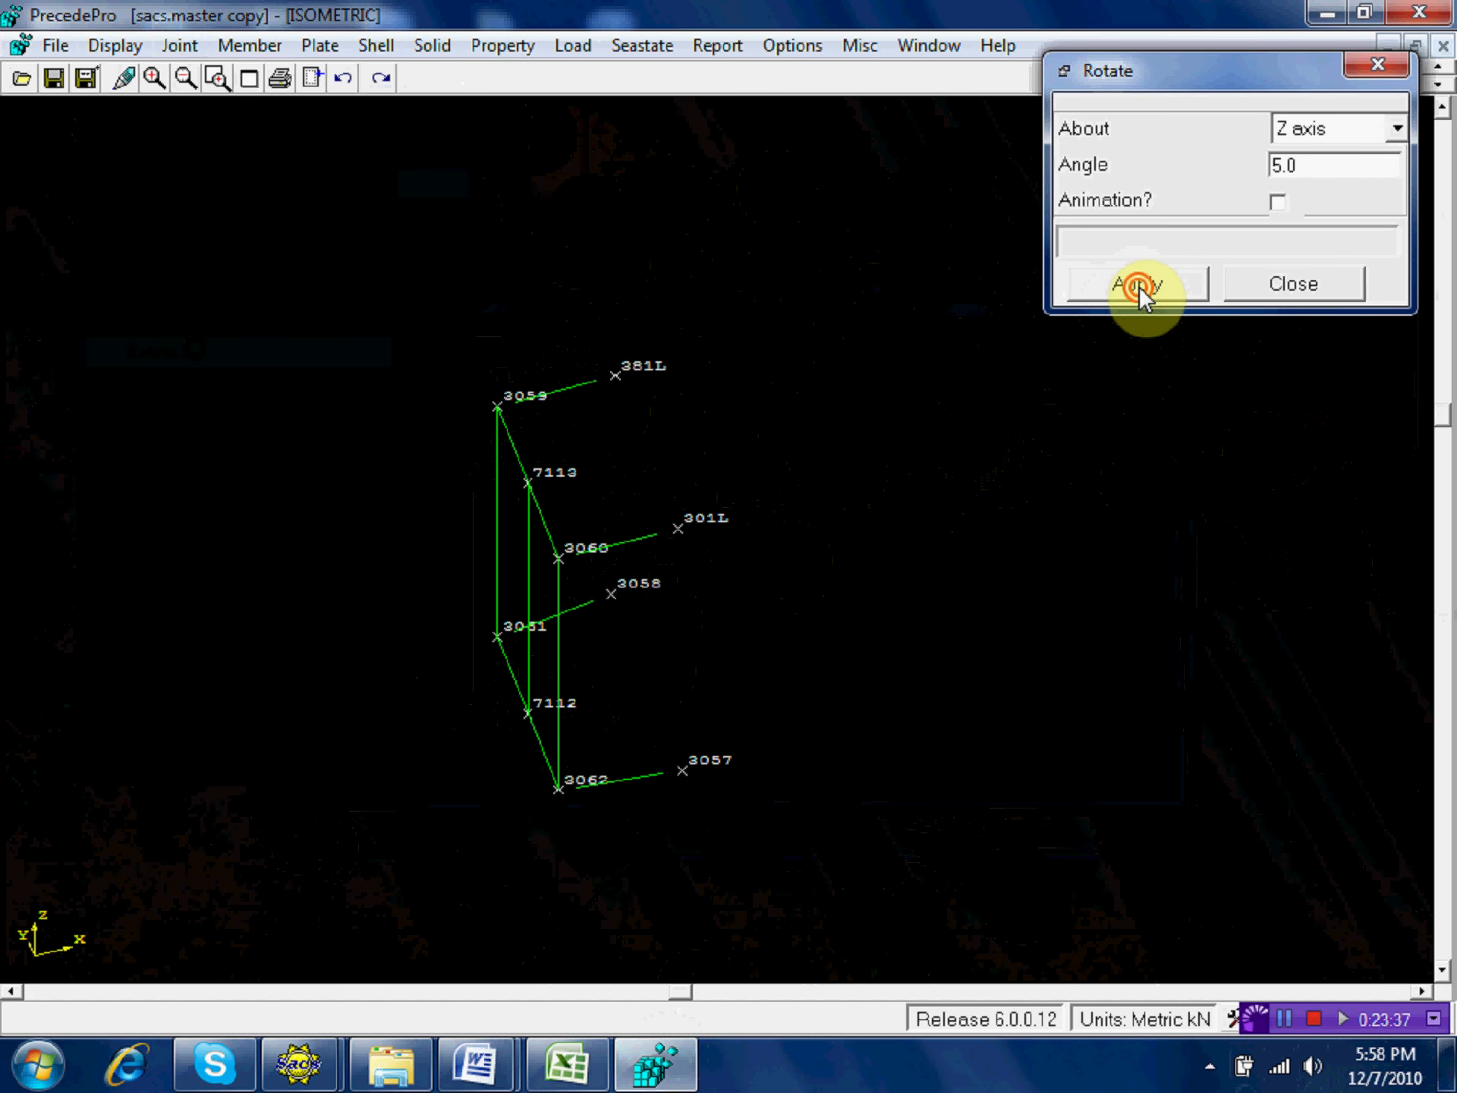
left_click(1138, 289)
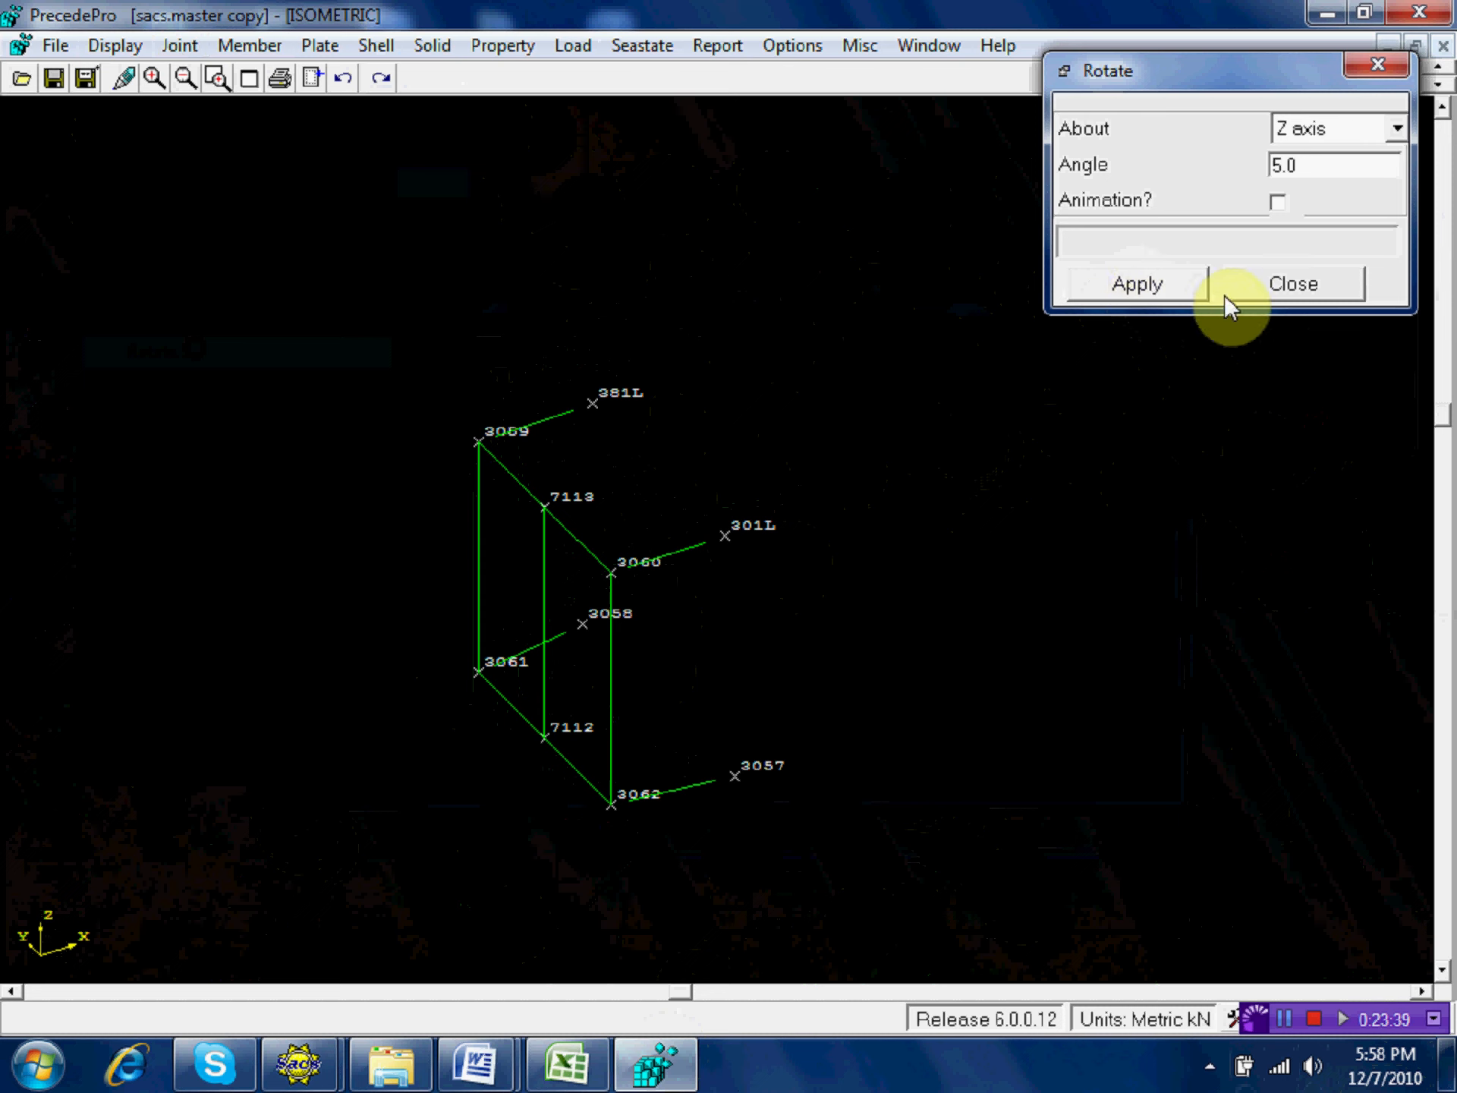
left_click(1275, 285)
left_click(214, 75)
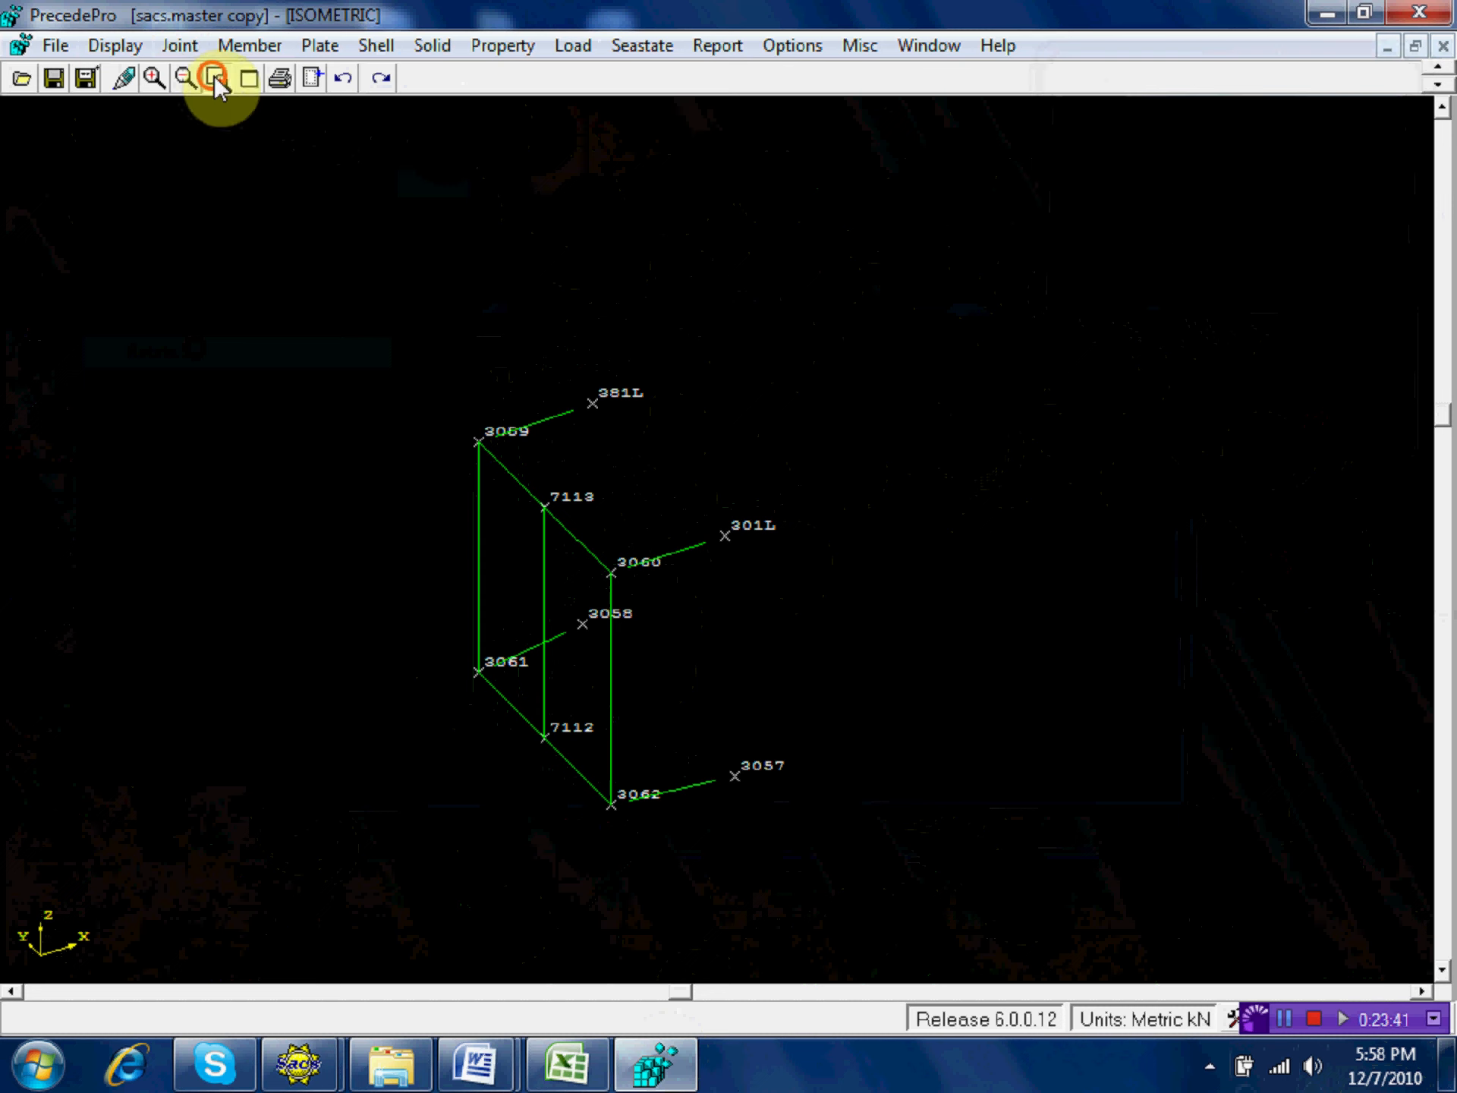
left_click(877, 867)
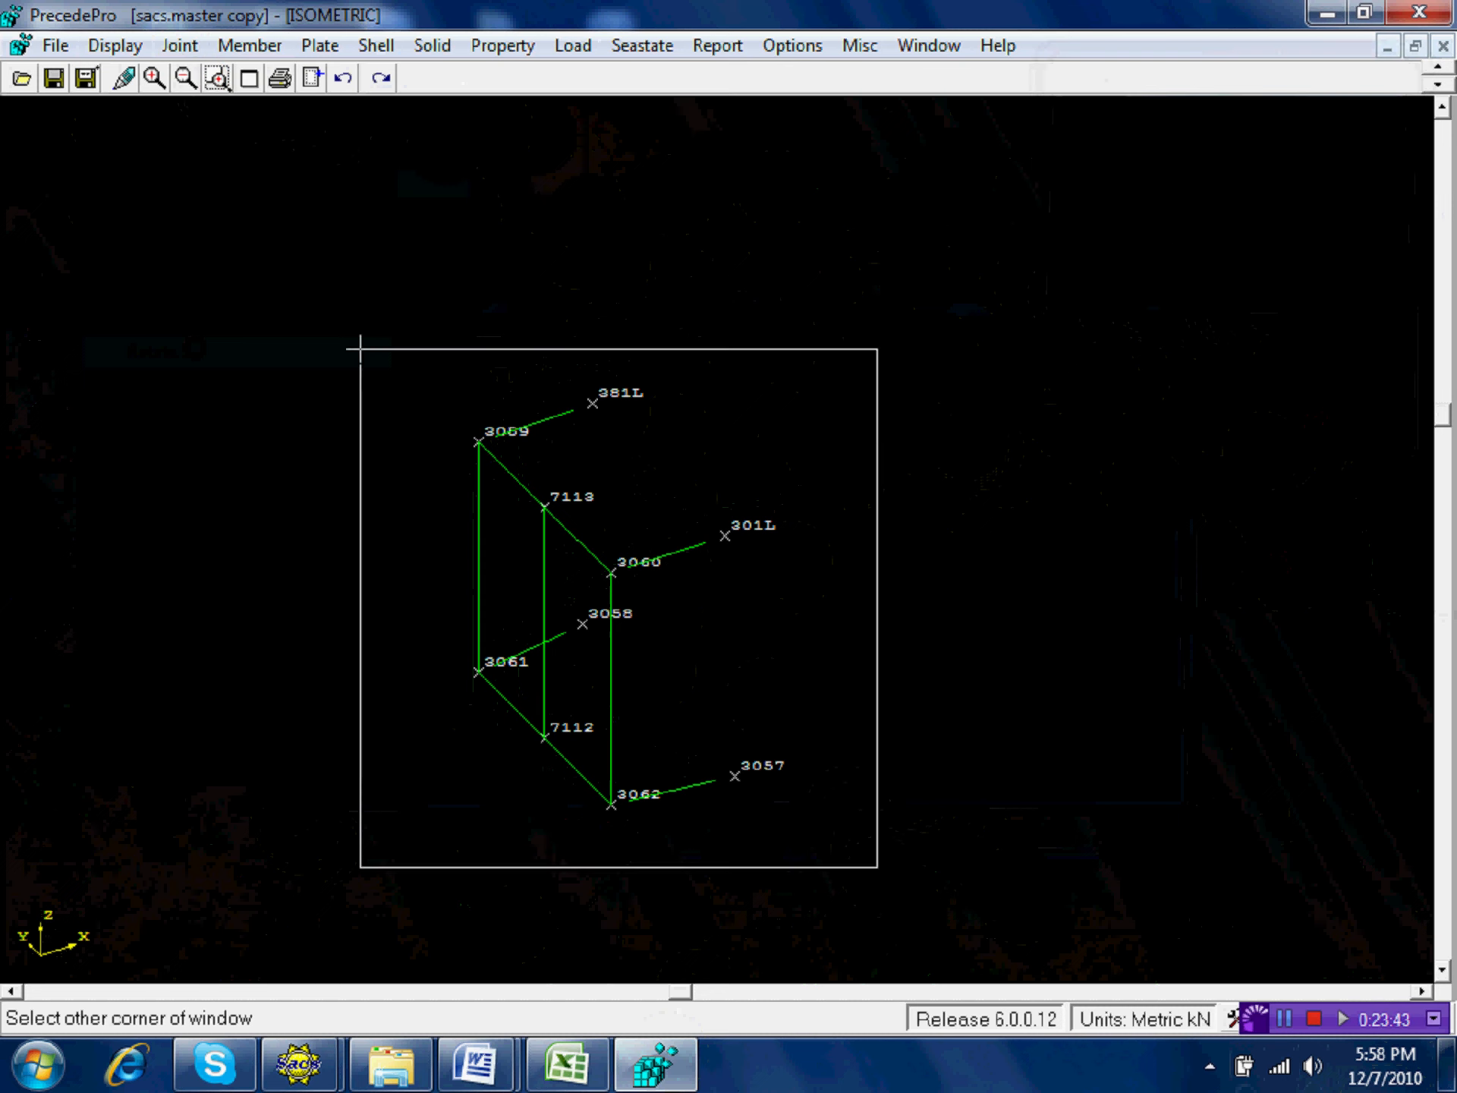
left_click(360, 349)
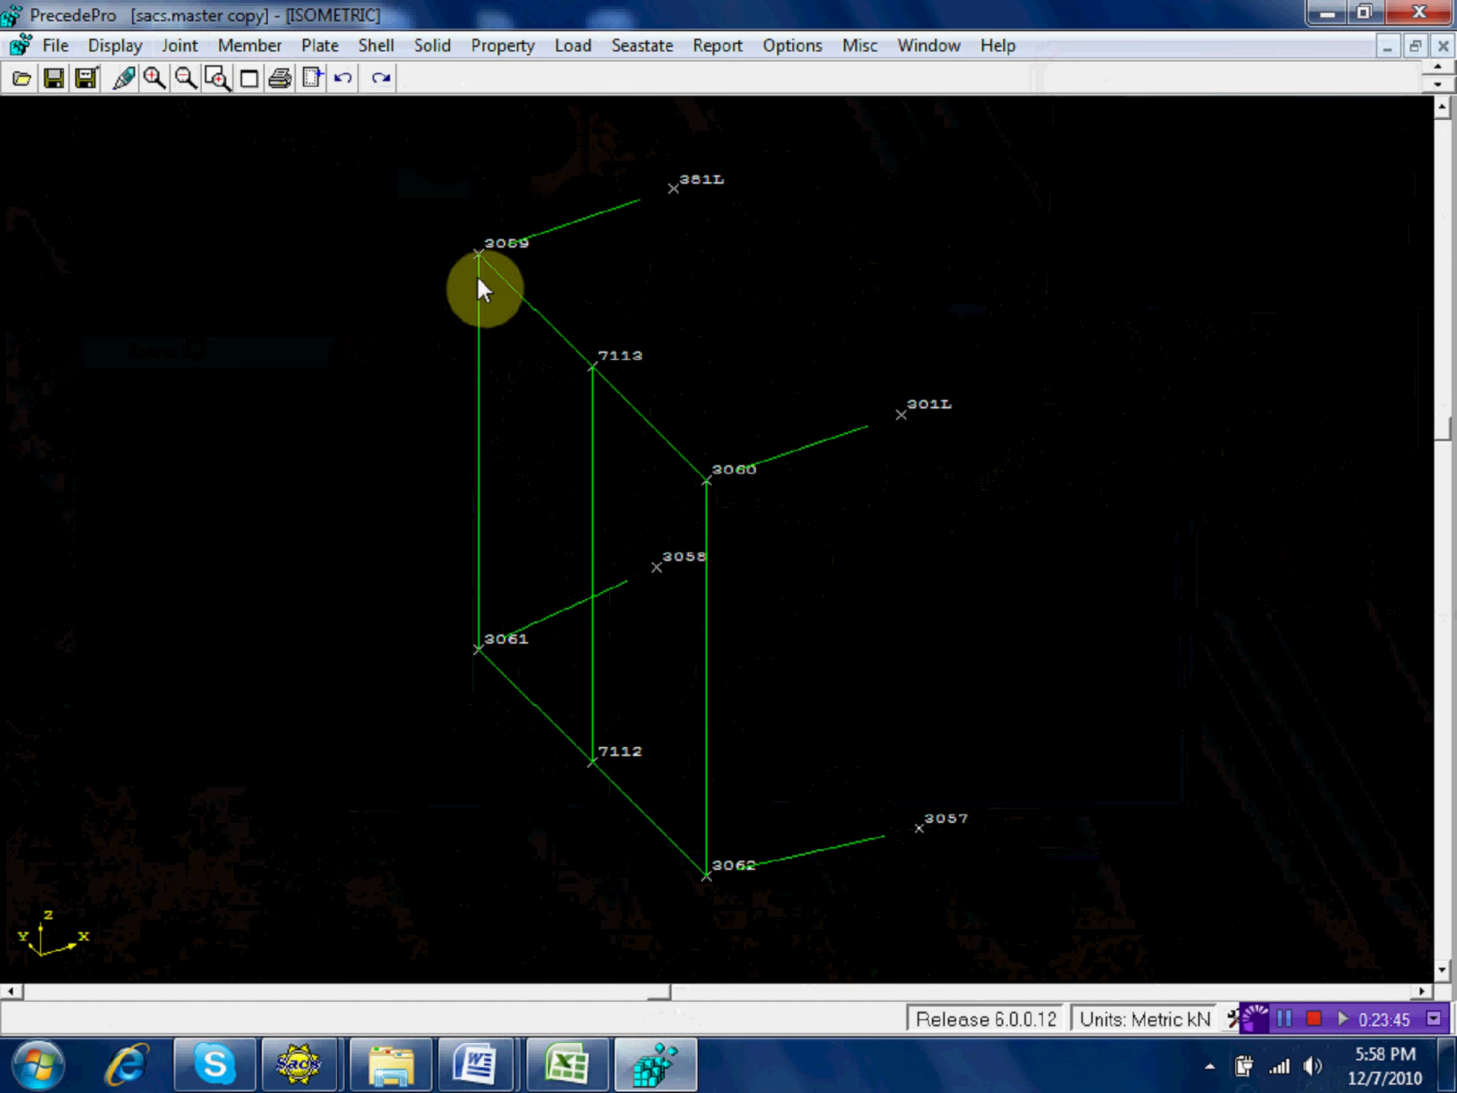
Define member group BP3 as a tubular section with an OD of 30.0 cm and a wall thickness of 2.54 cm.
left_click(498, 47)
left_click(522, 82)
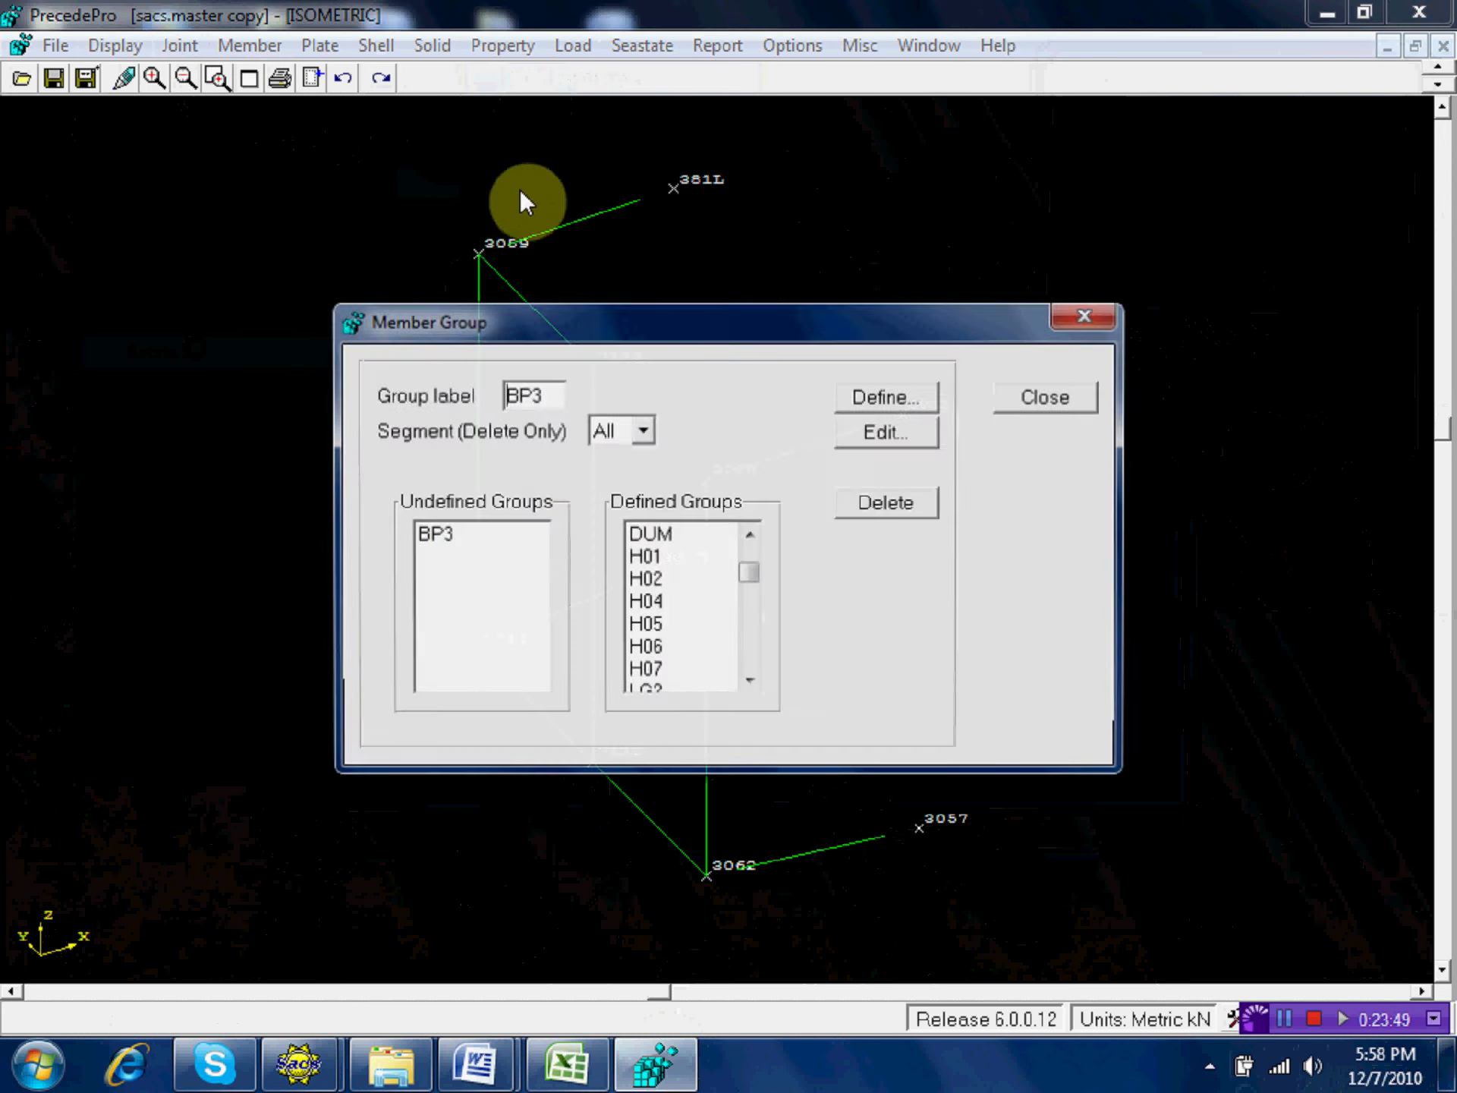
left_click(467, 535)
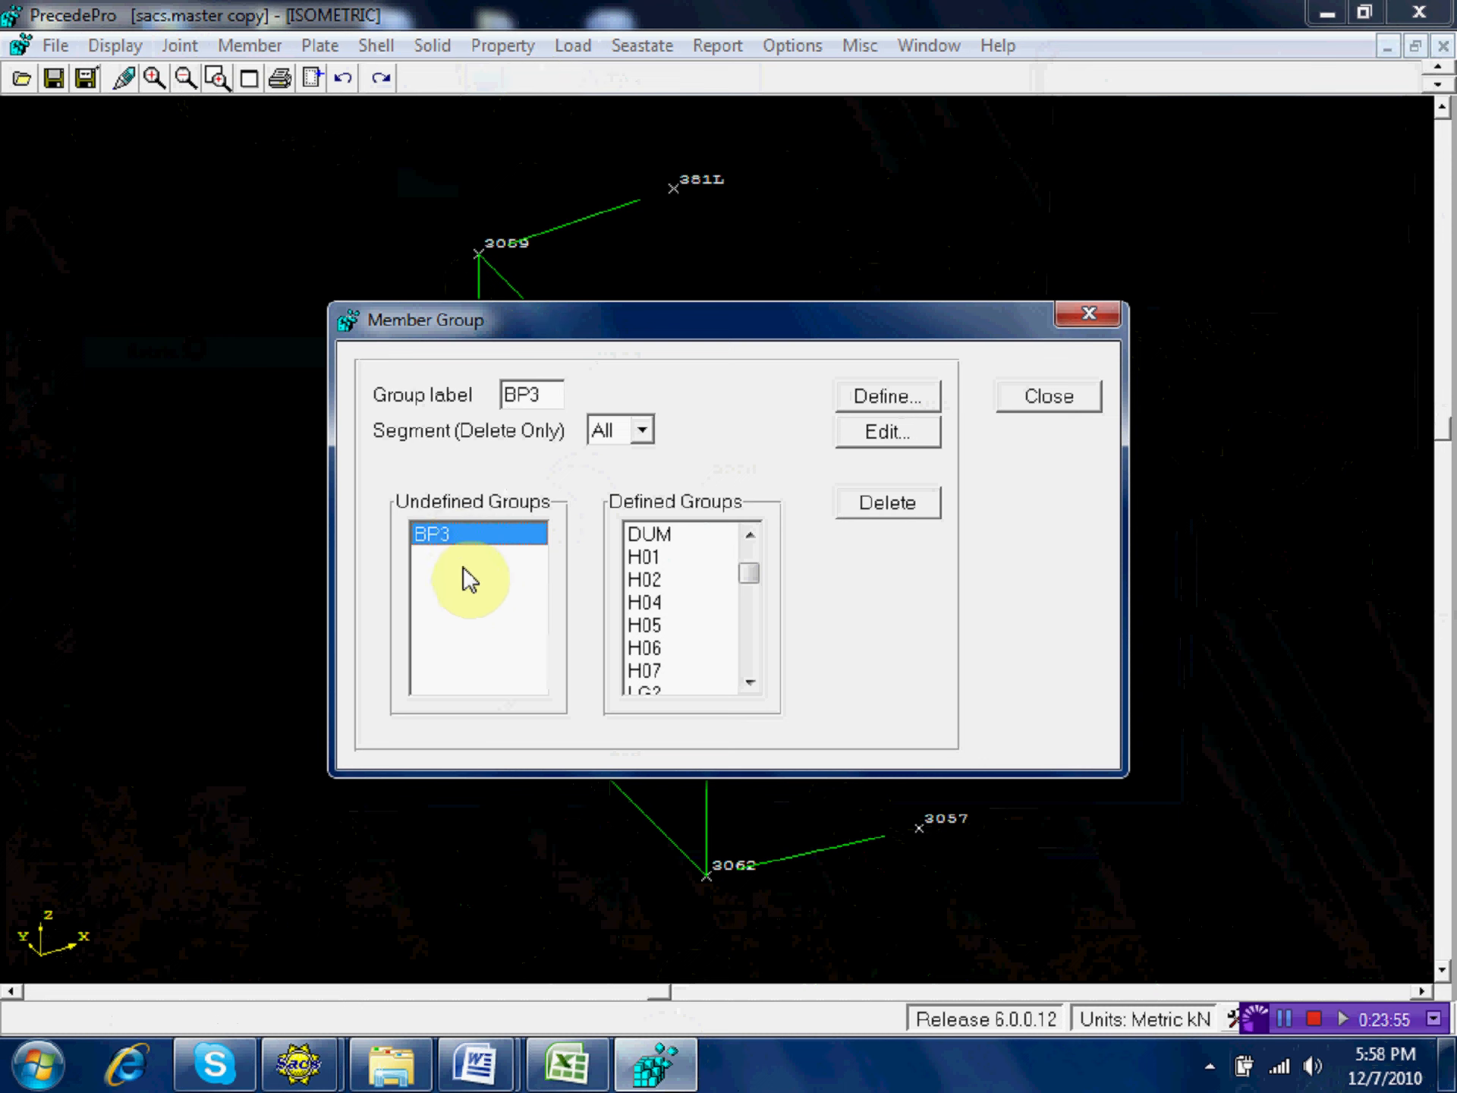
left_click(886, 399)
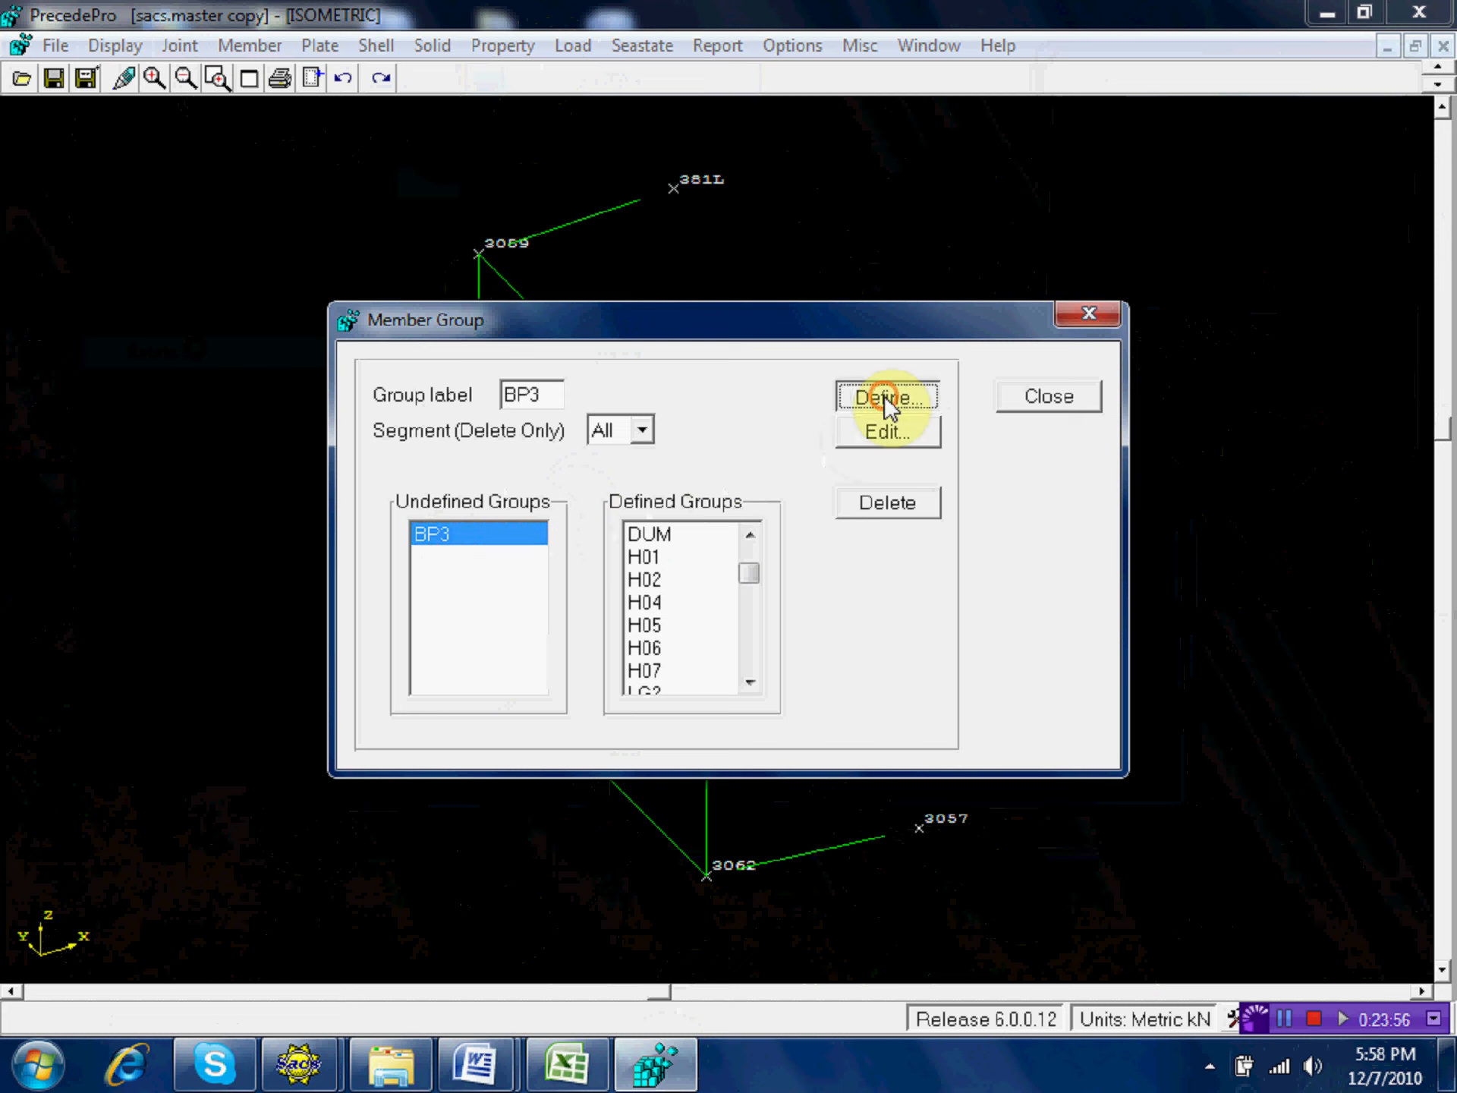
left_click(798, 393)
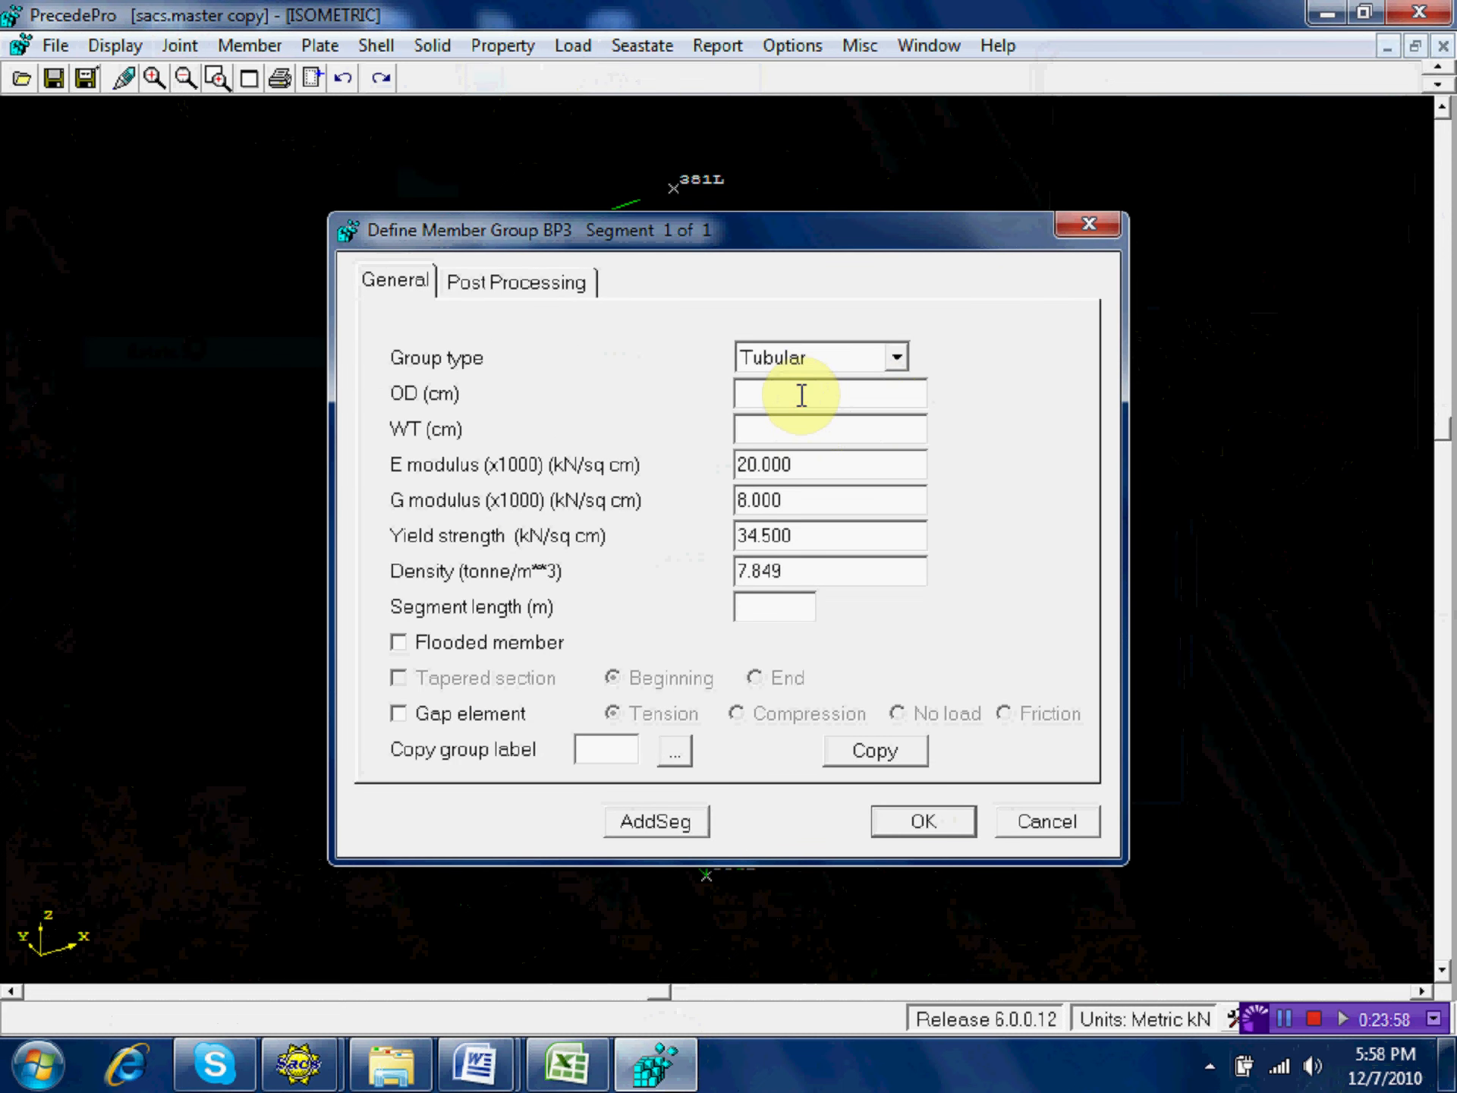
type("30.")
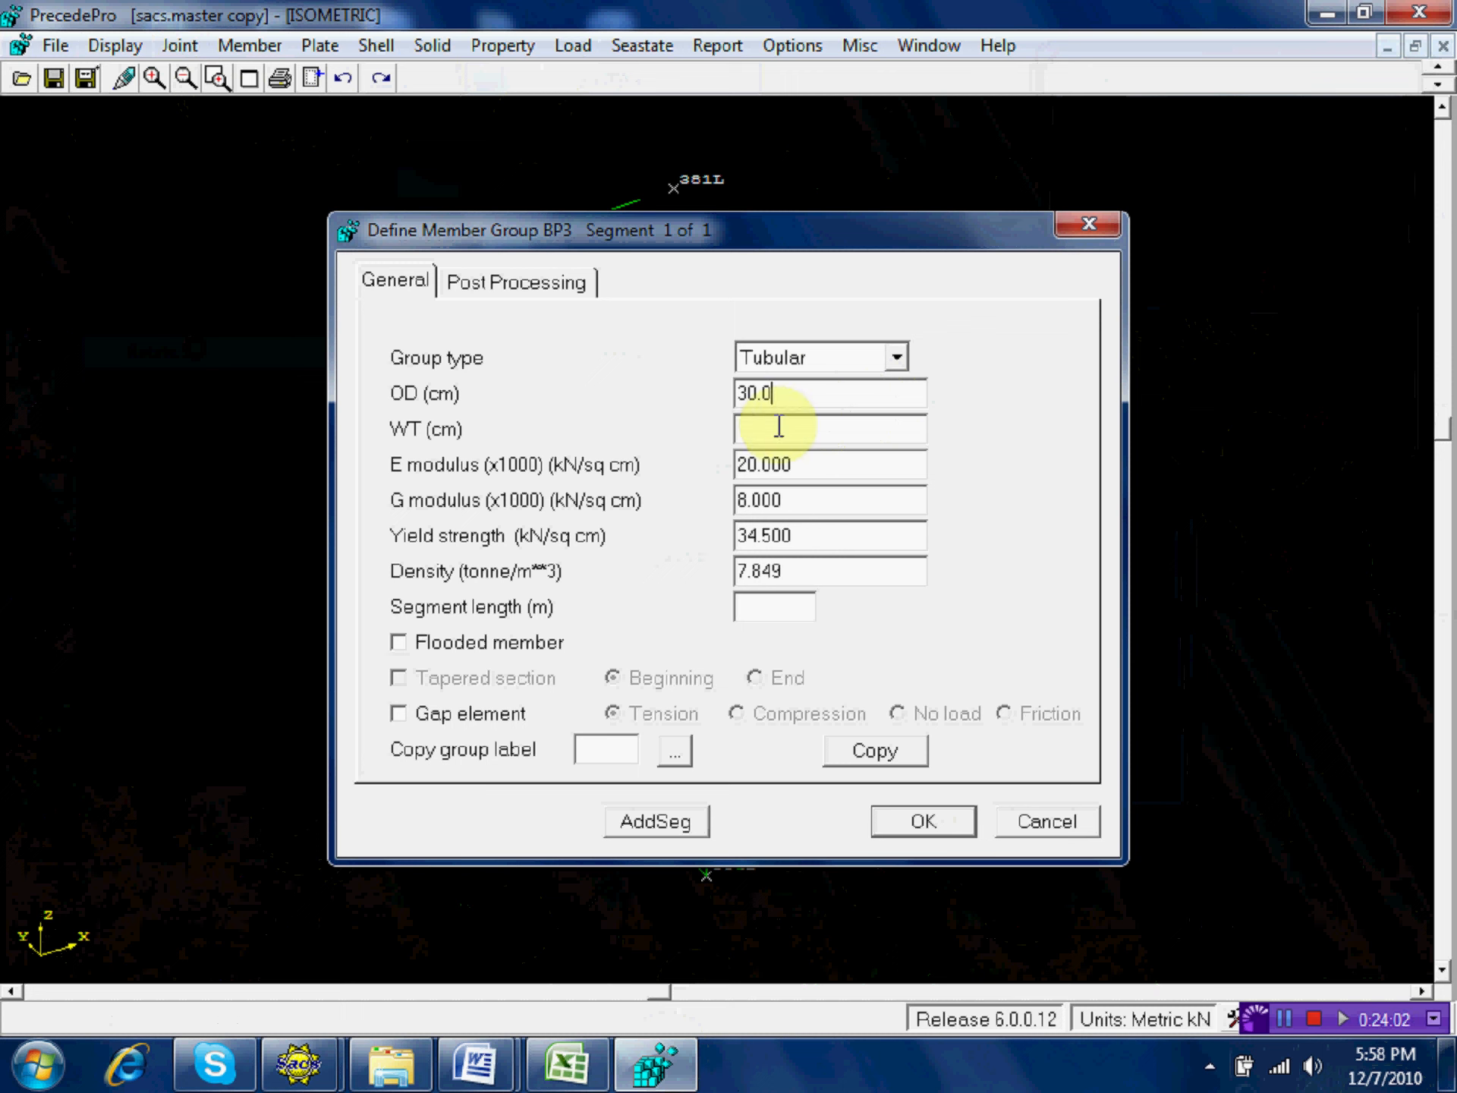
left_click(777, 425)
type("2.54")
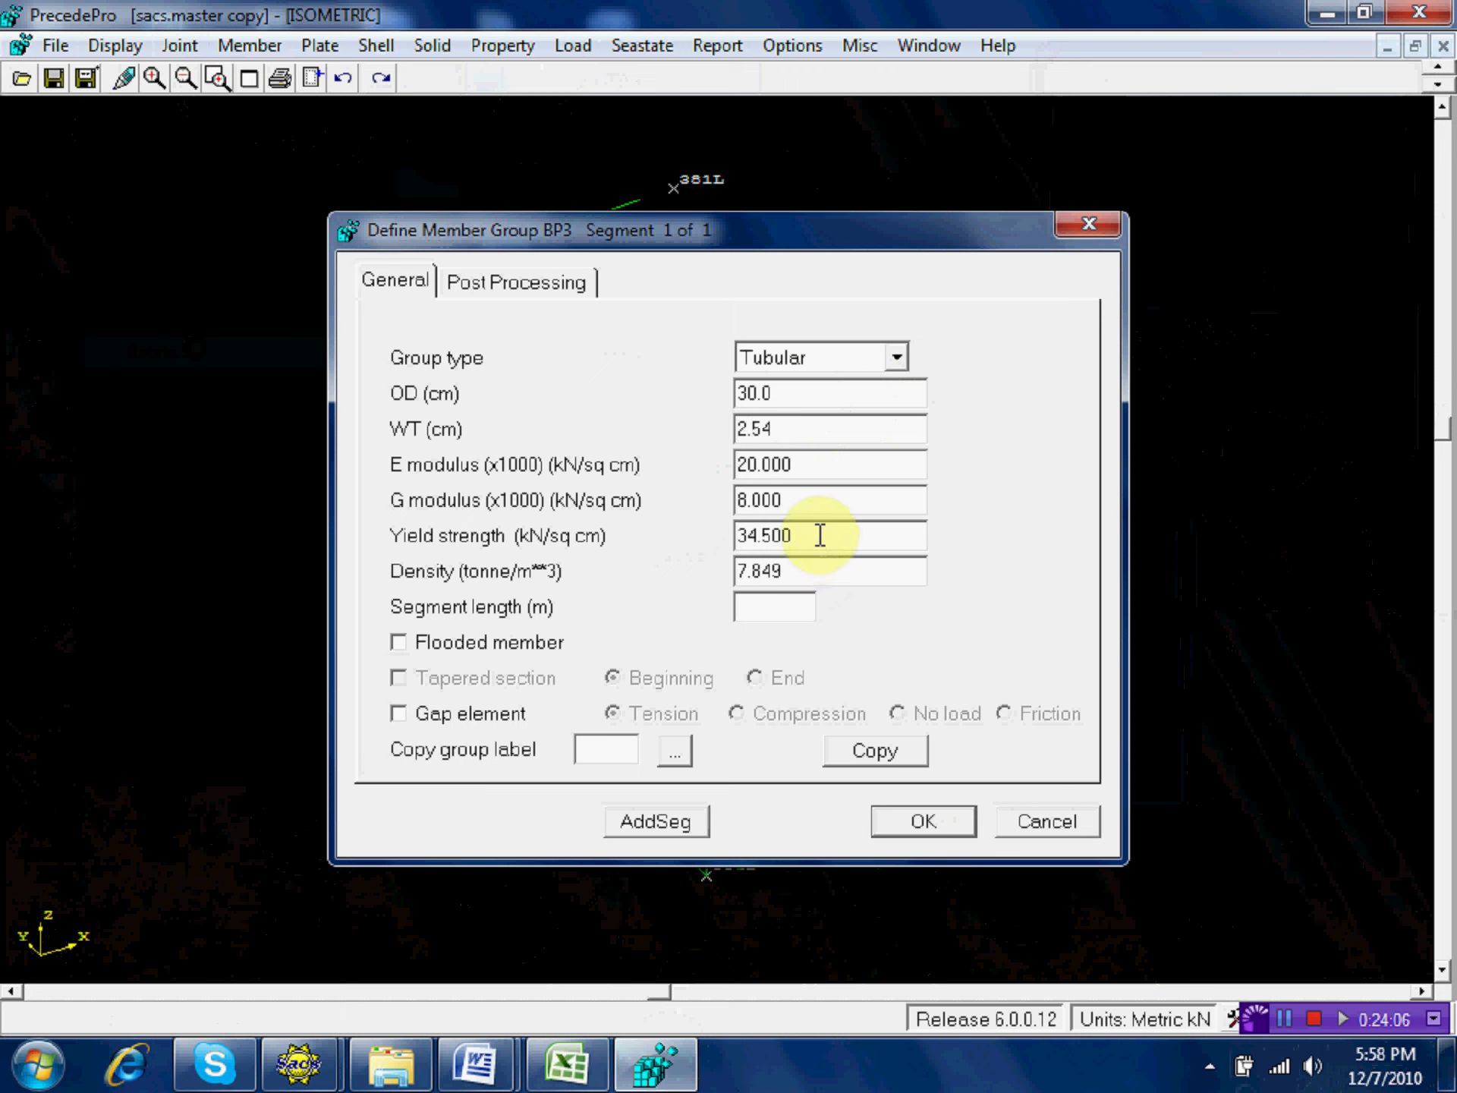
Set the BP3 group's yield strength to 24.8 kN/sq cm, accept the definition, and save the model.
left_click_drag(817, 535, 723, 535)
type("24")
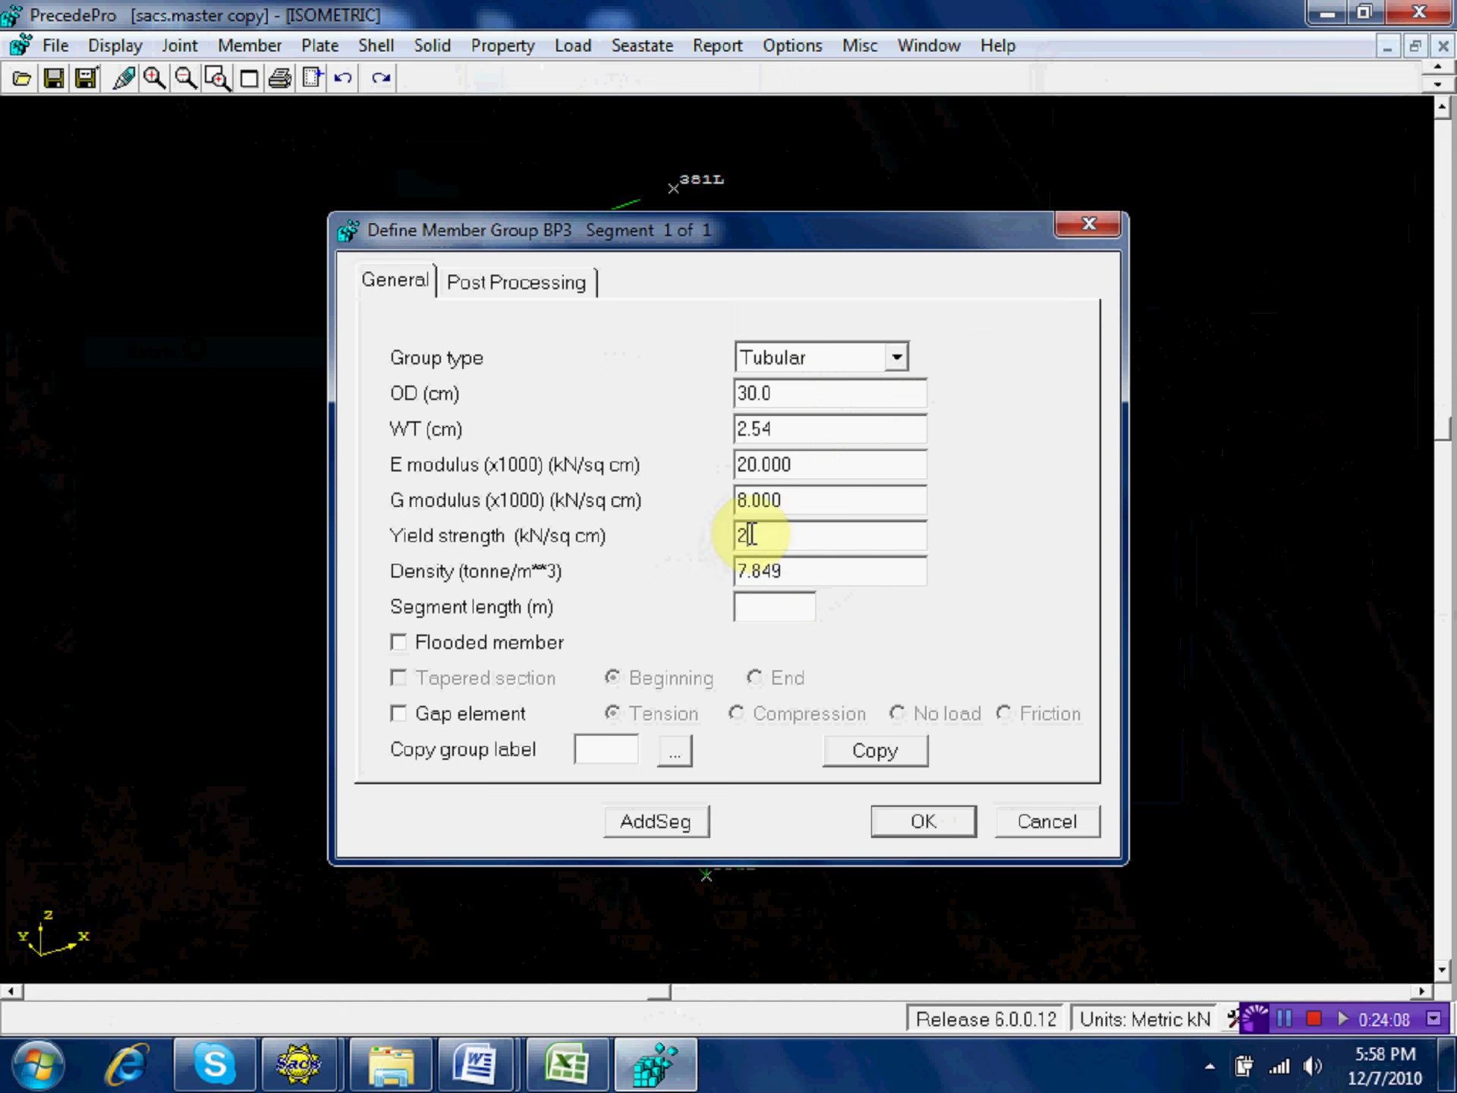
type(".8")
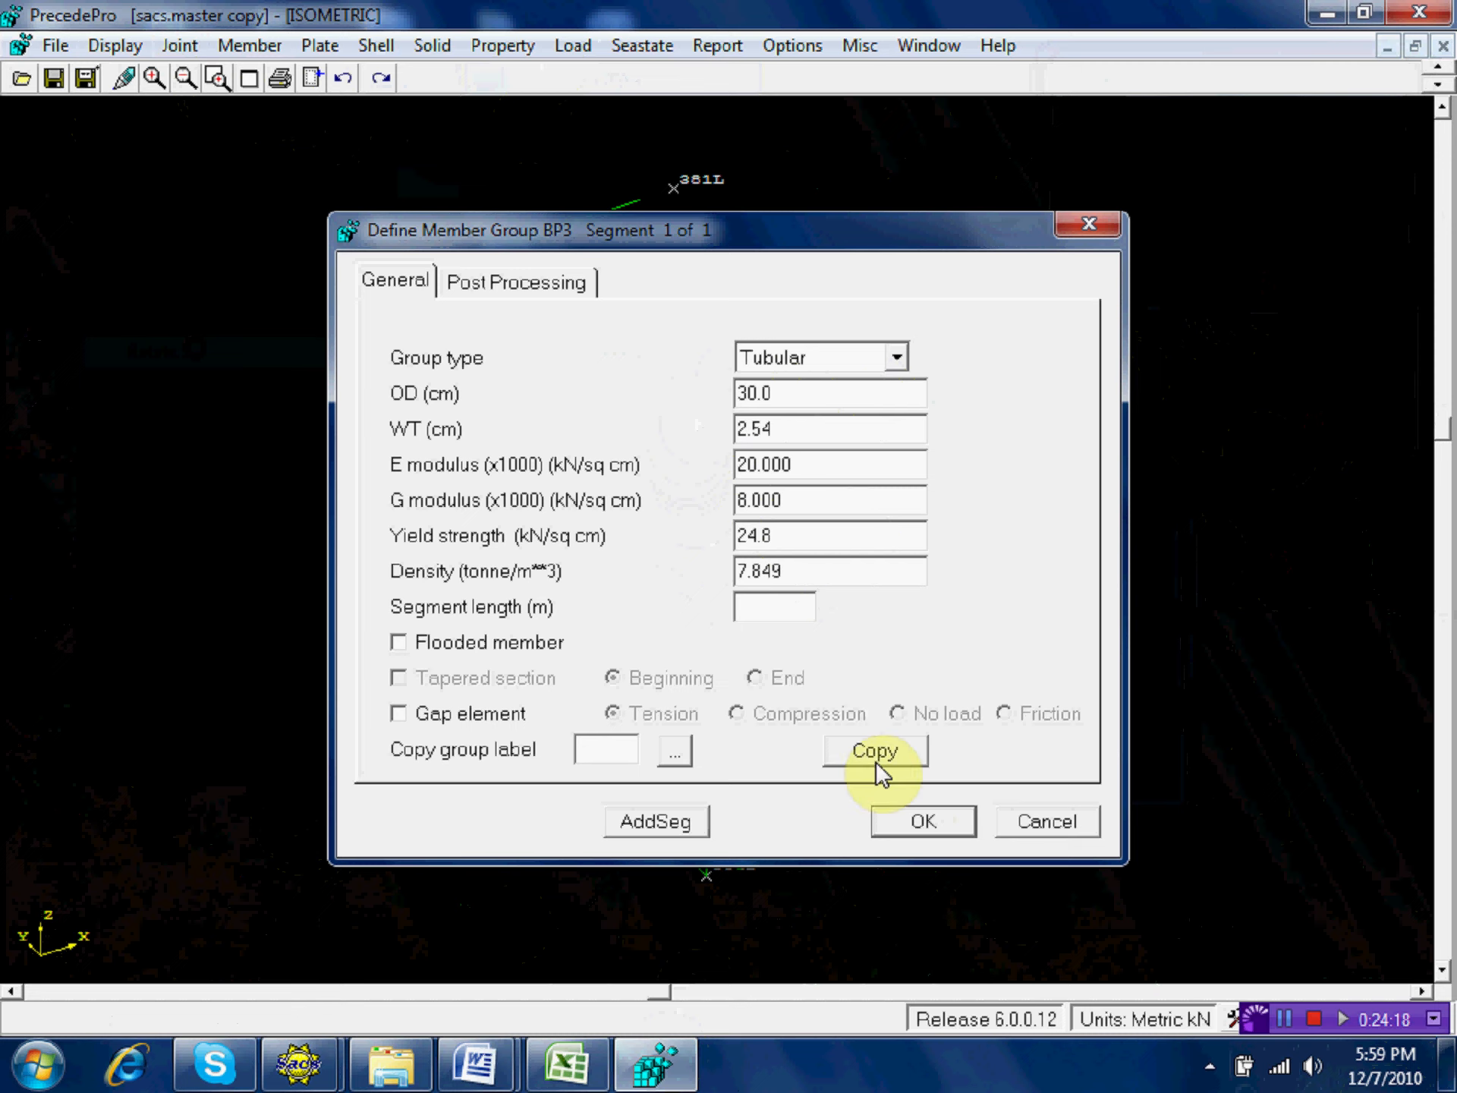
left_click(928, 824)
left_click(1036, 399)
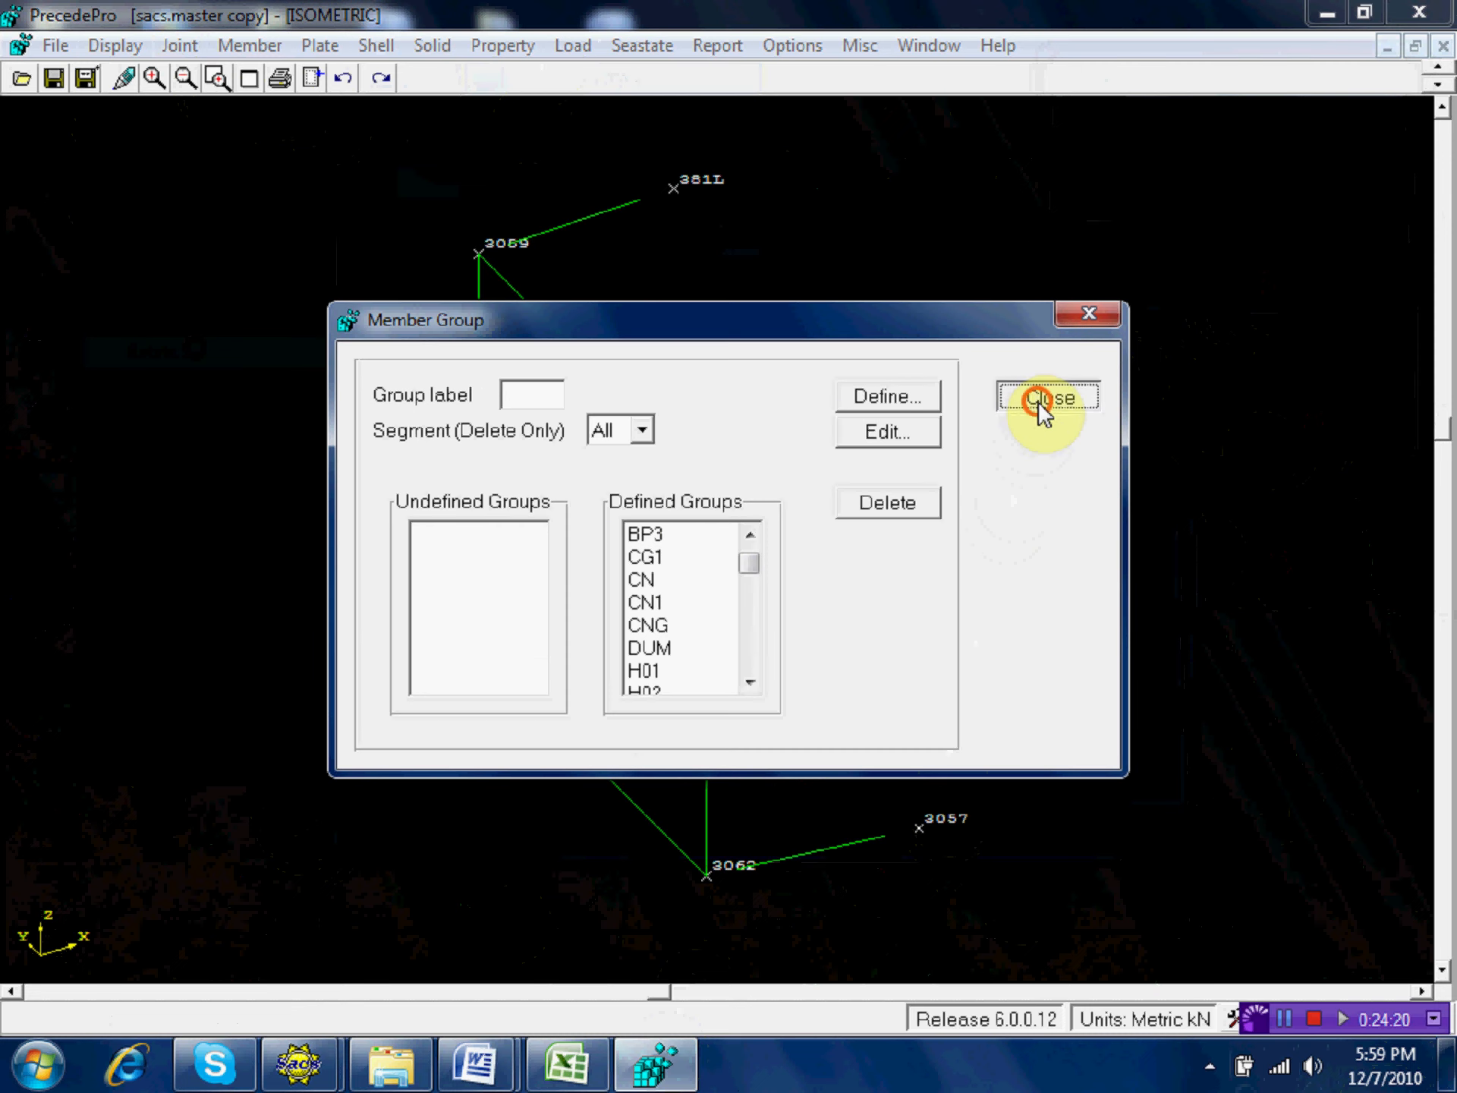
left_click(52, 78)
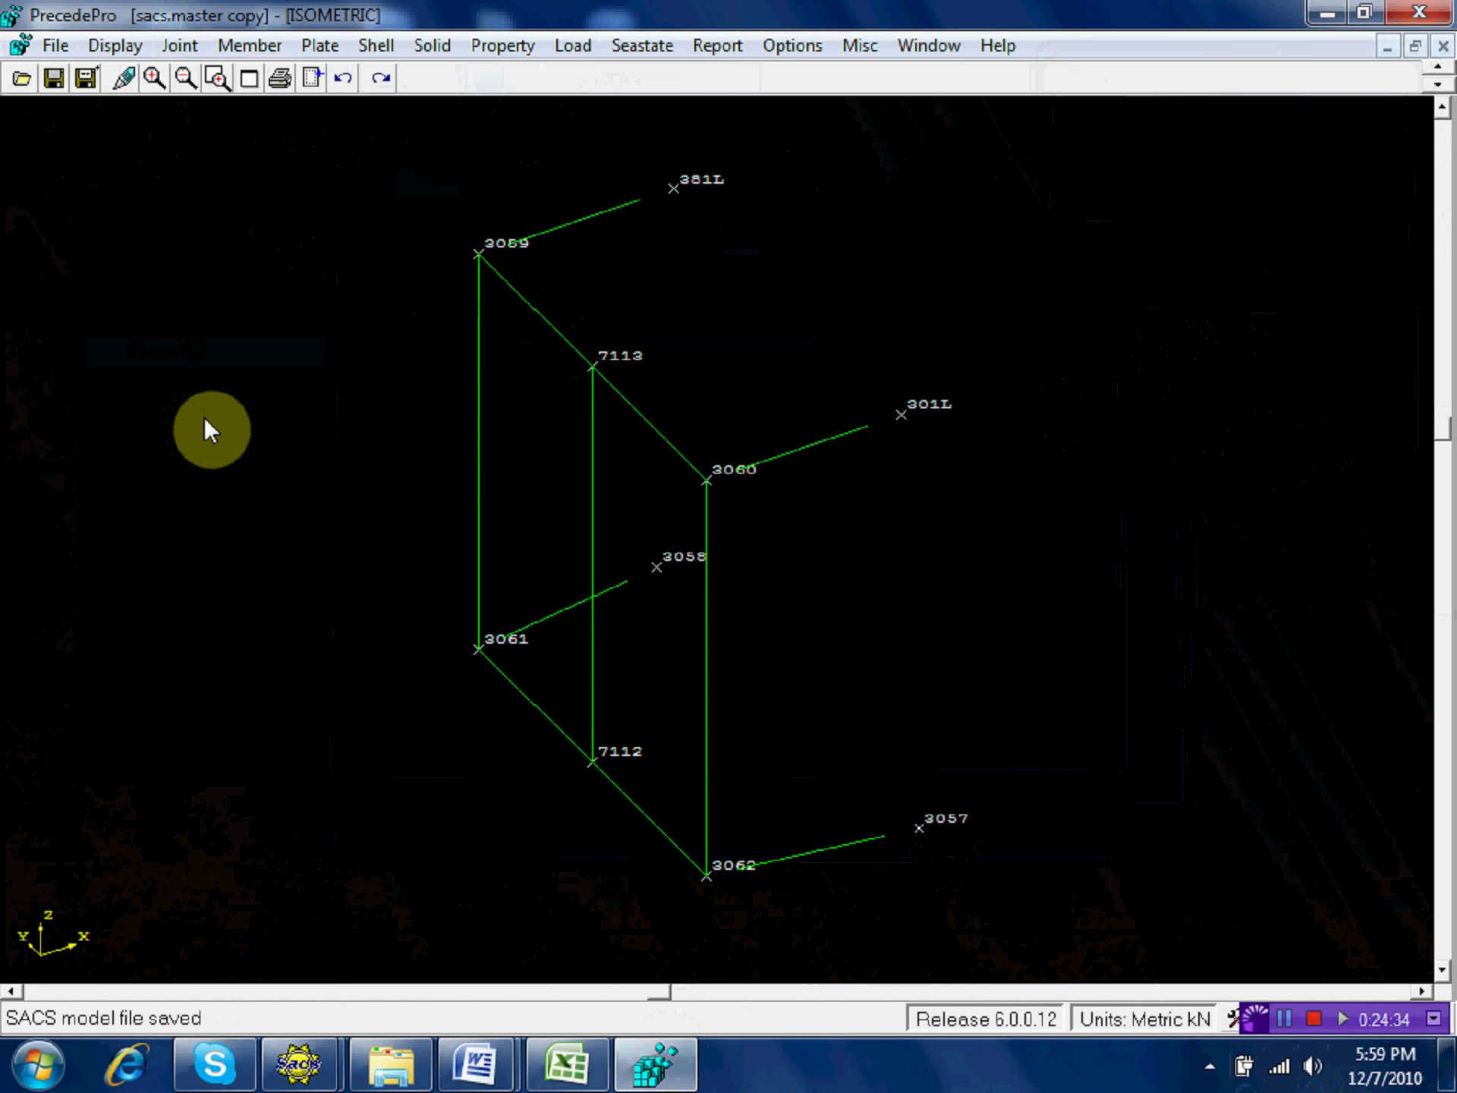
Start a Seastate dummy structure named boatland and place its joint definition window clear of the displayed frame.
left_click(629, 47)
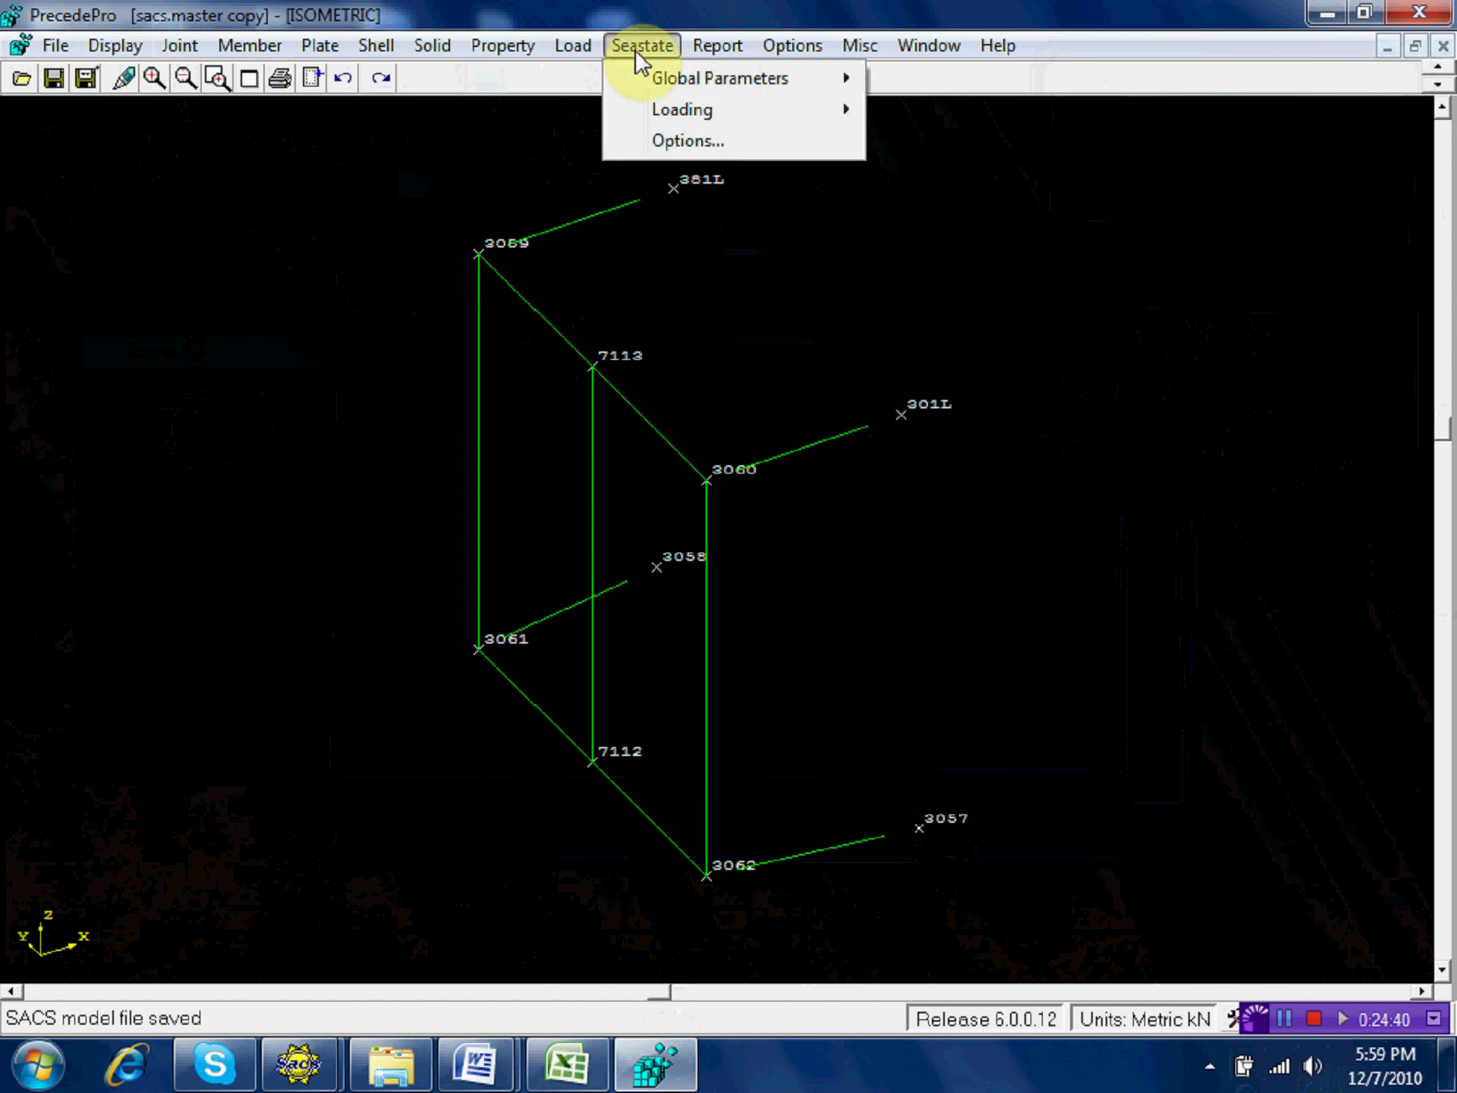
mouse_move(680, 84)
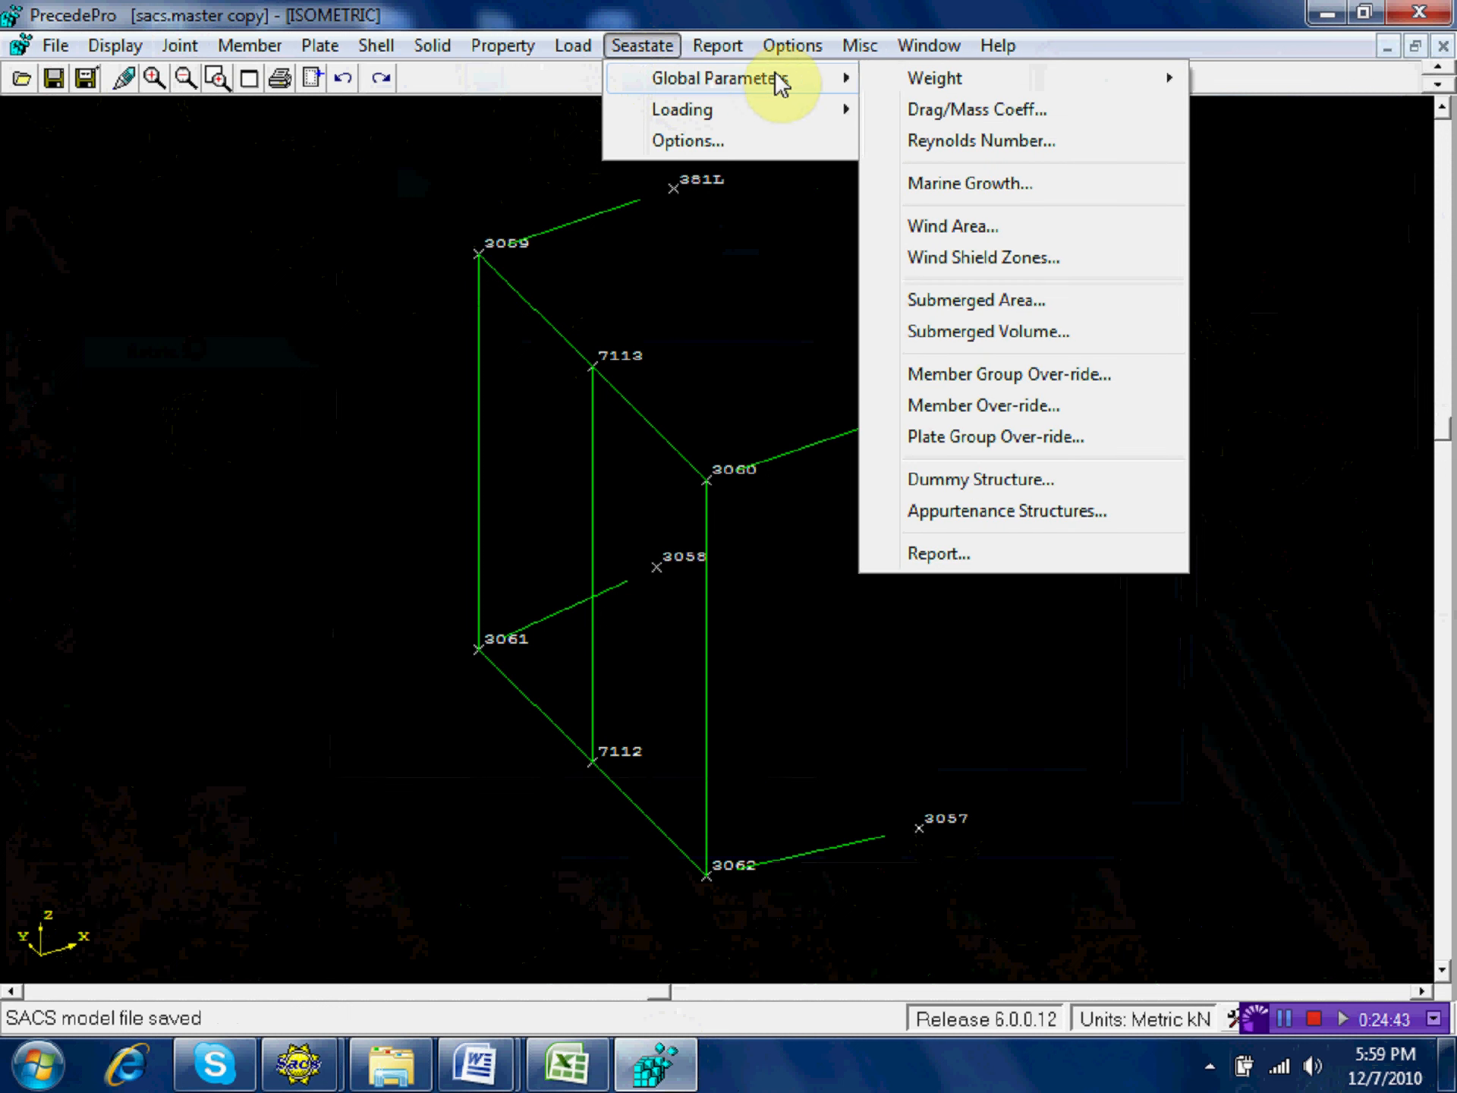
left_click(977, 489)
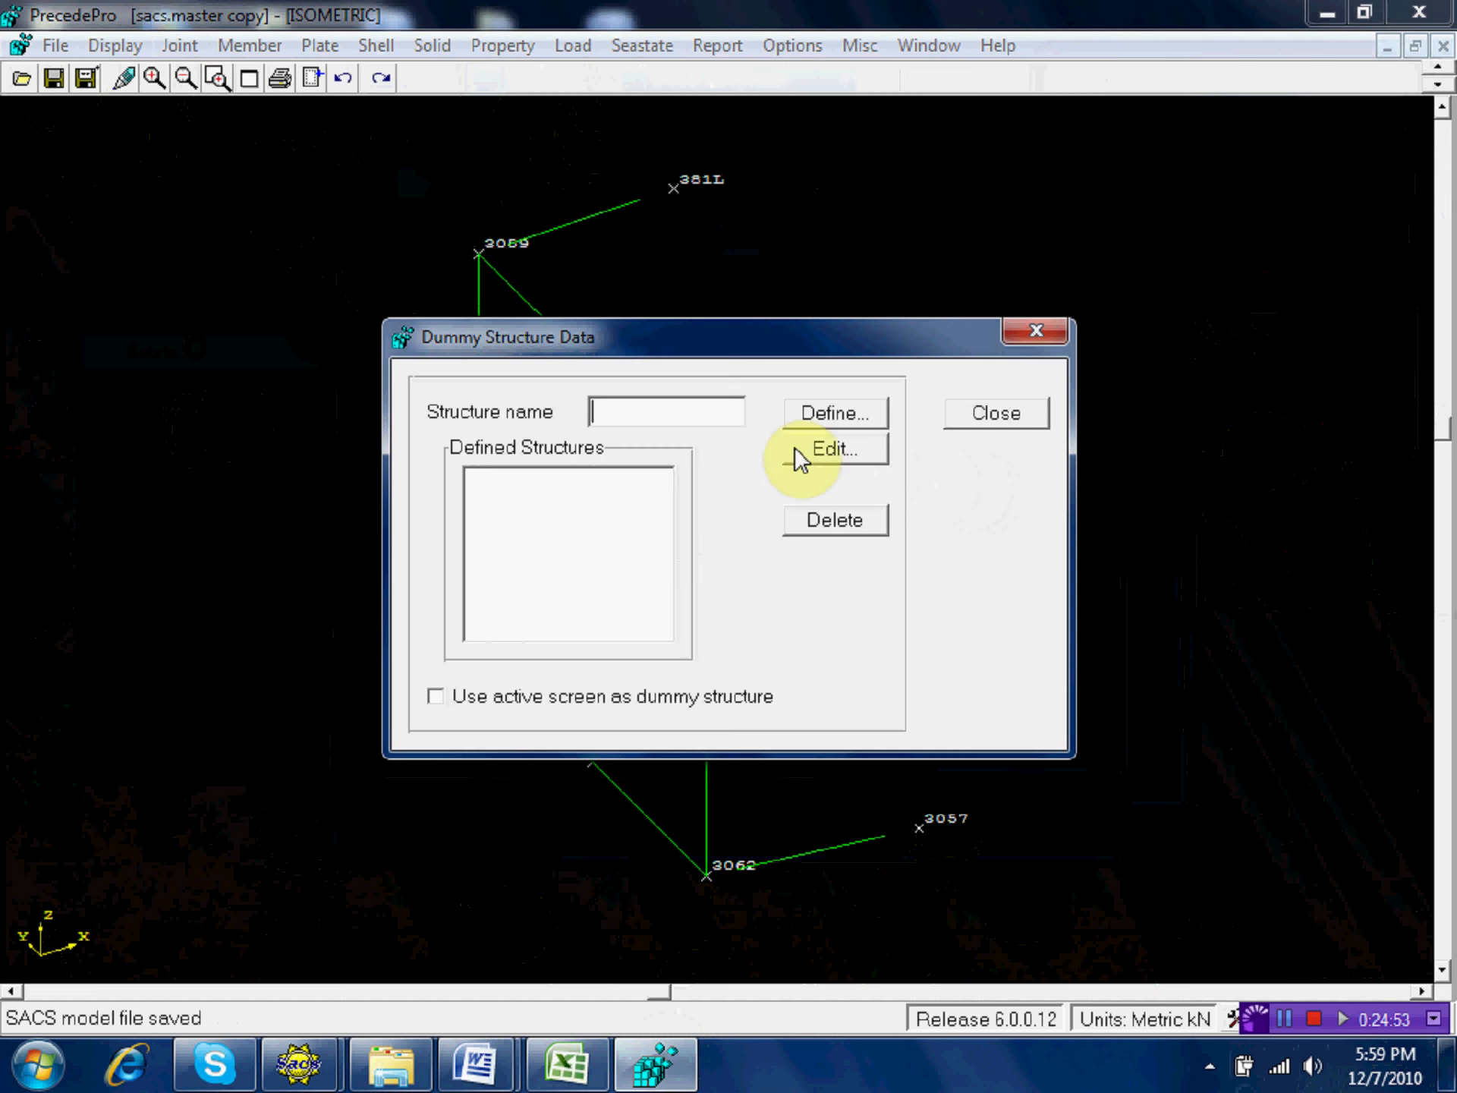
left_click(607, 408)
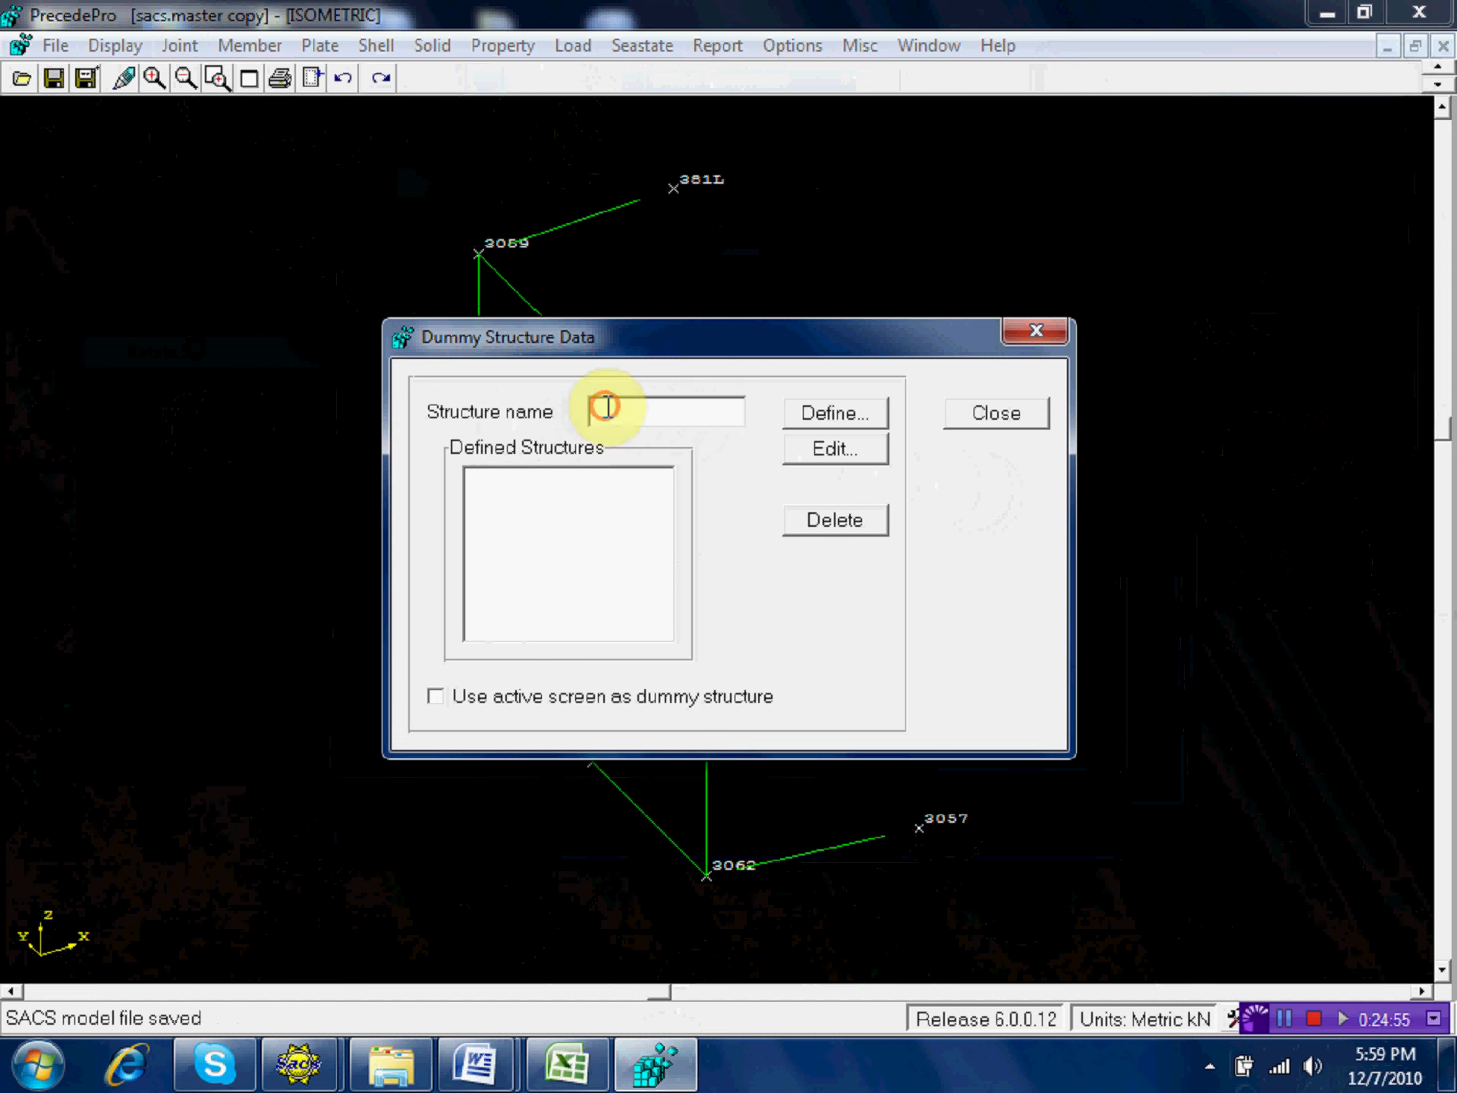
type("bo")
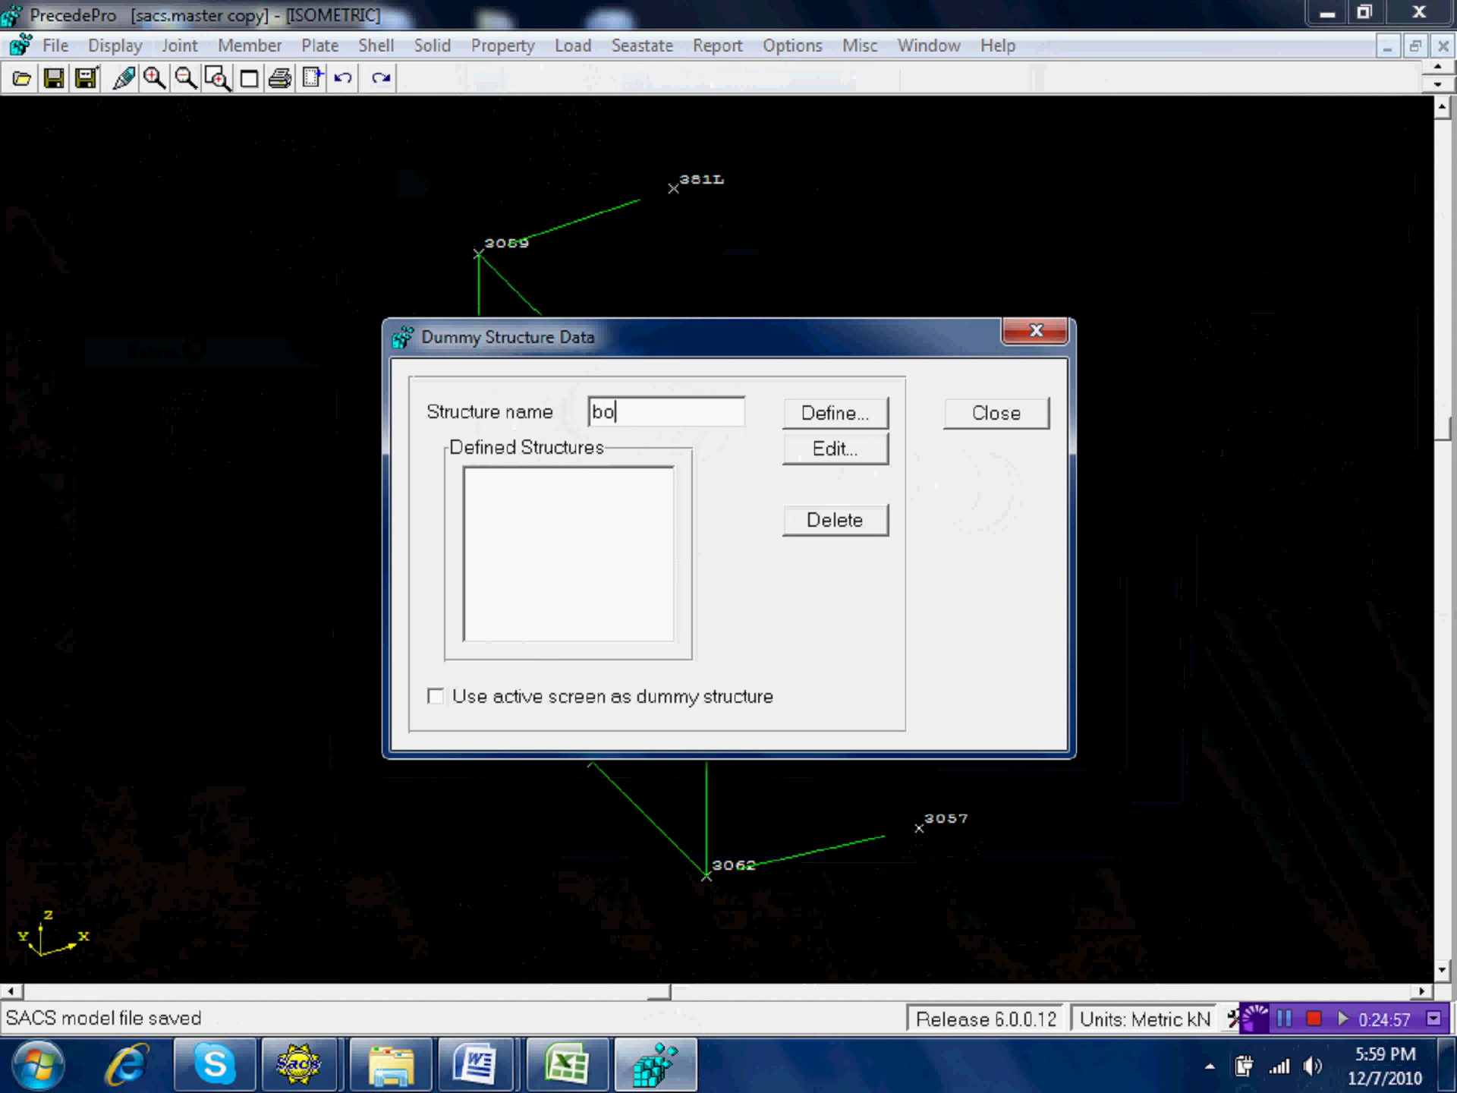
type("atland")
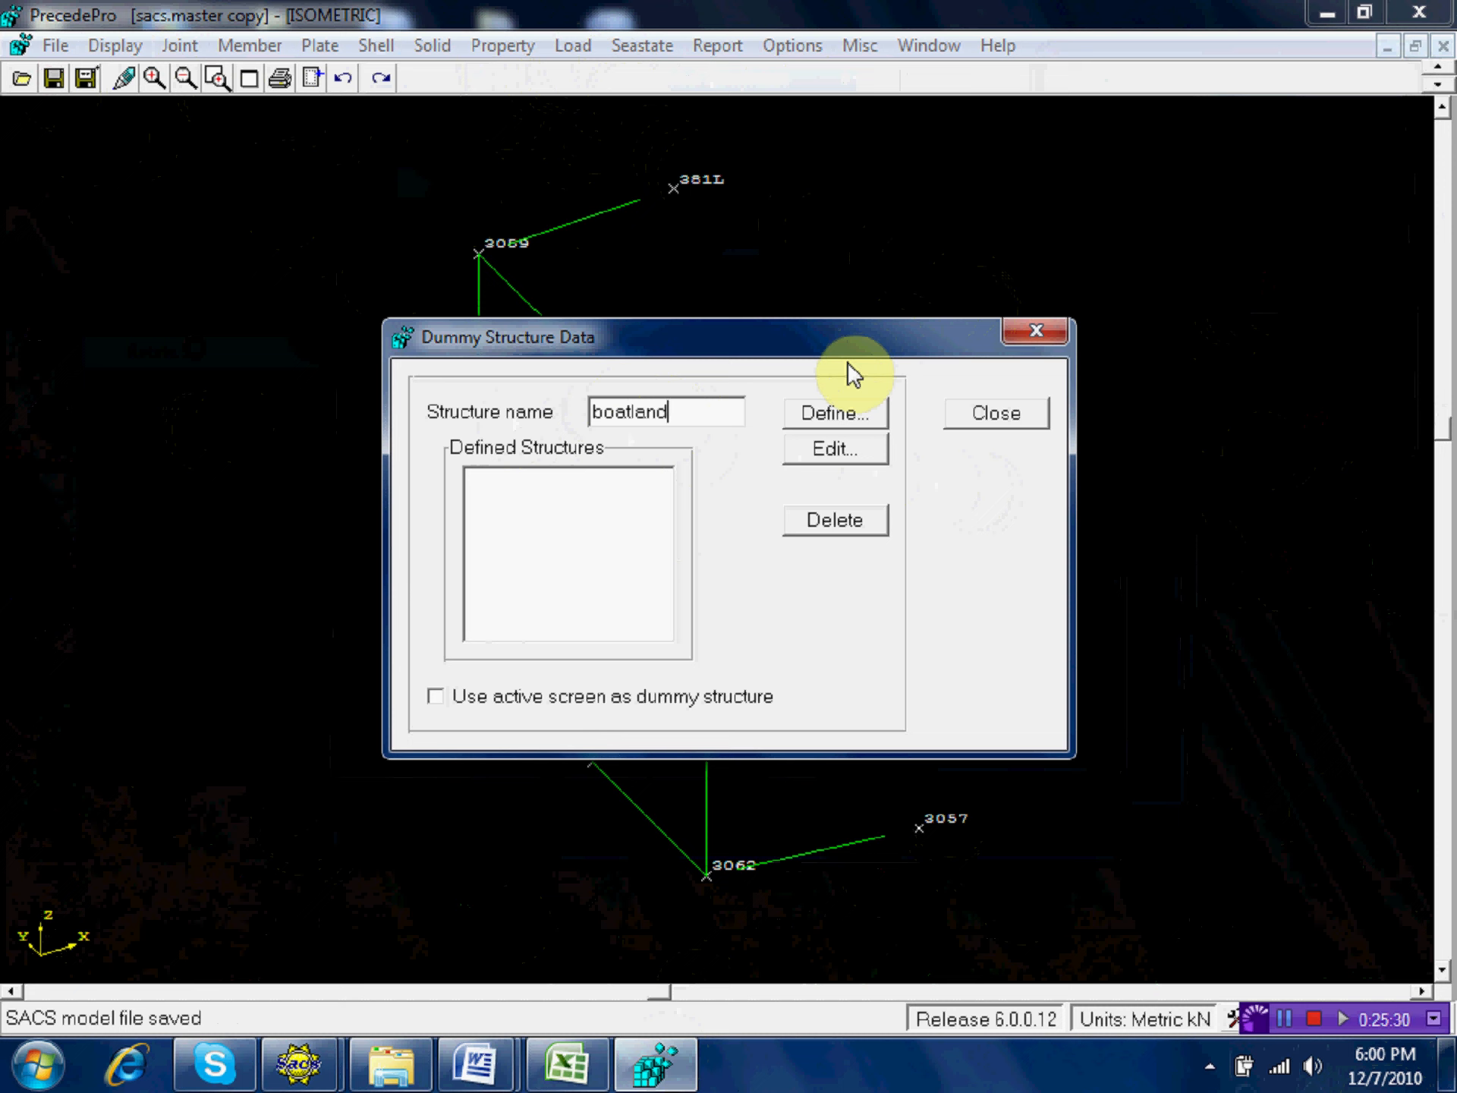
left_click(844, 422)
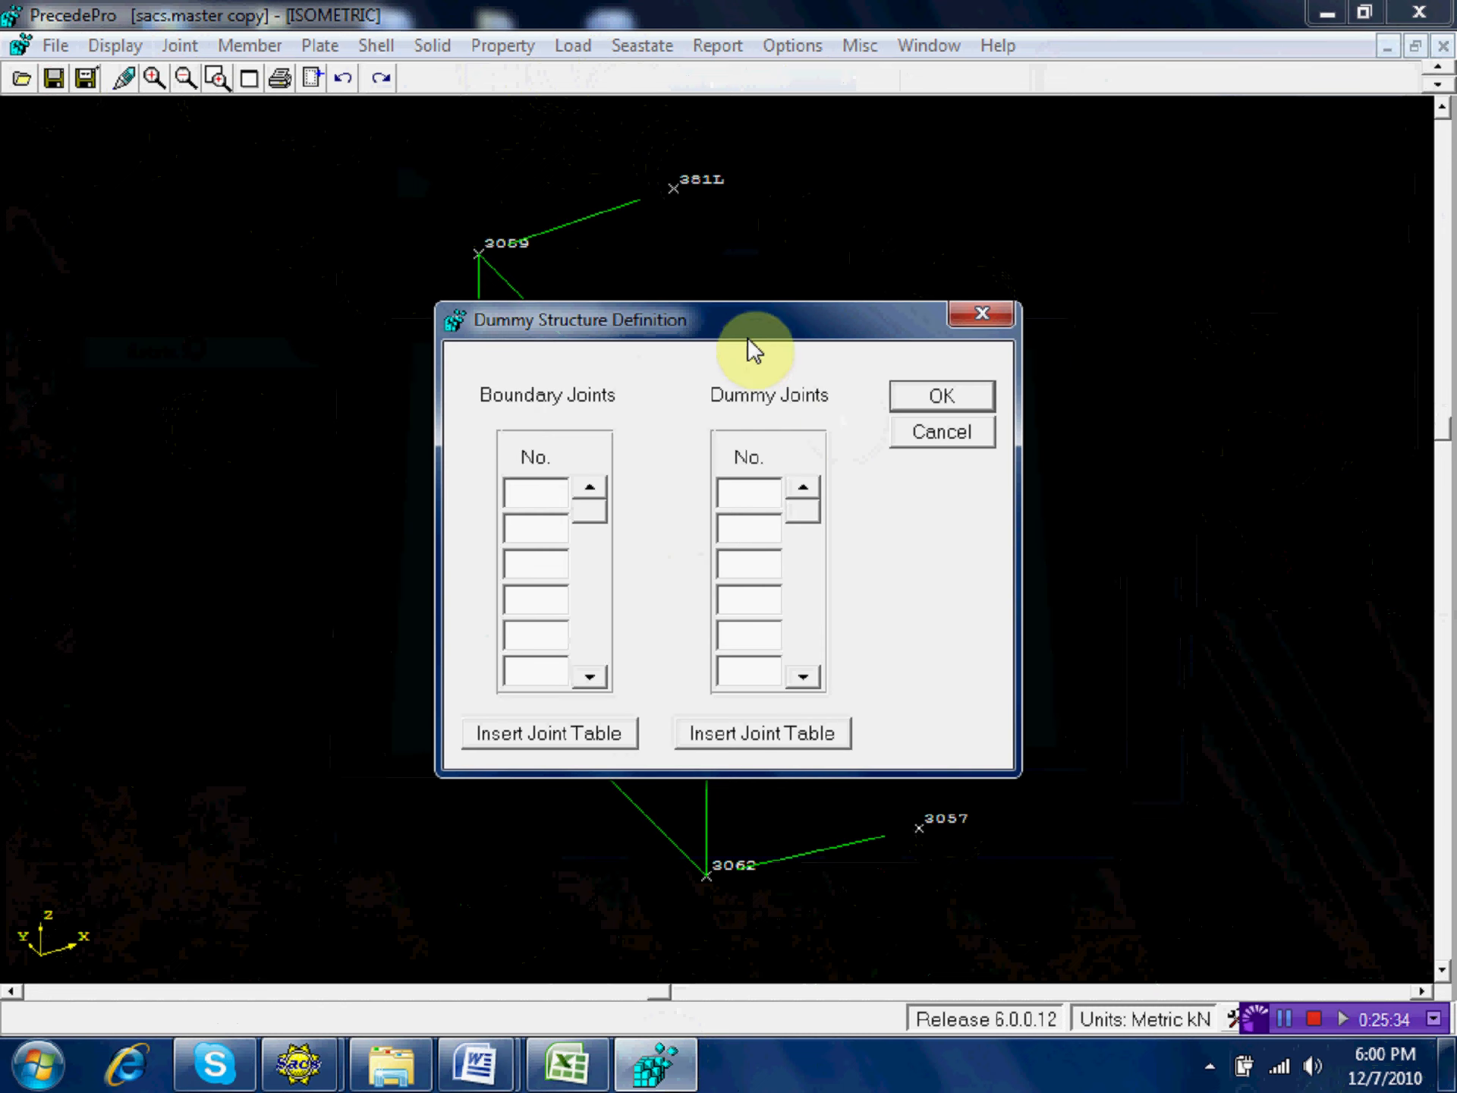
left_click_drag(754, 317, 1291, 170)
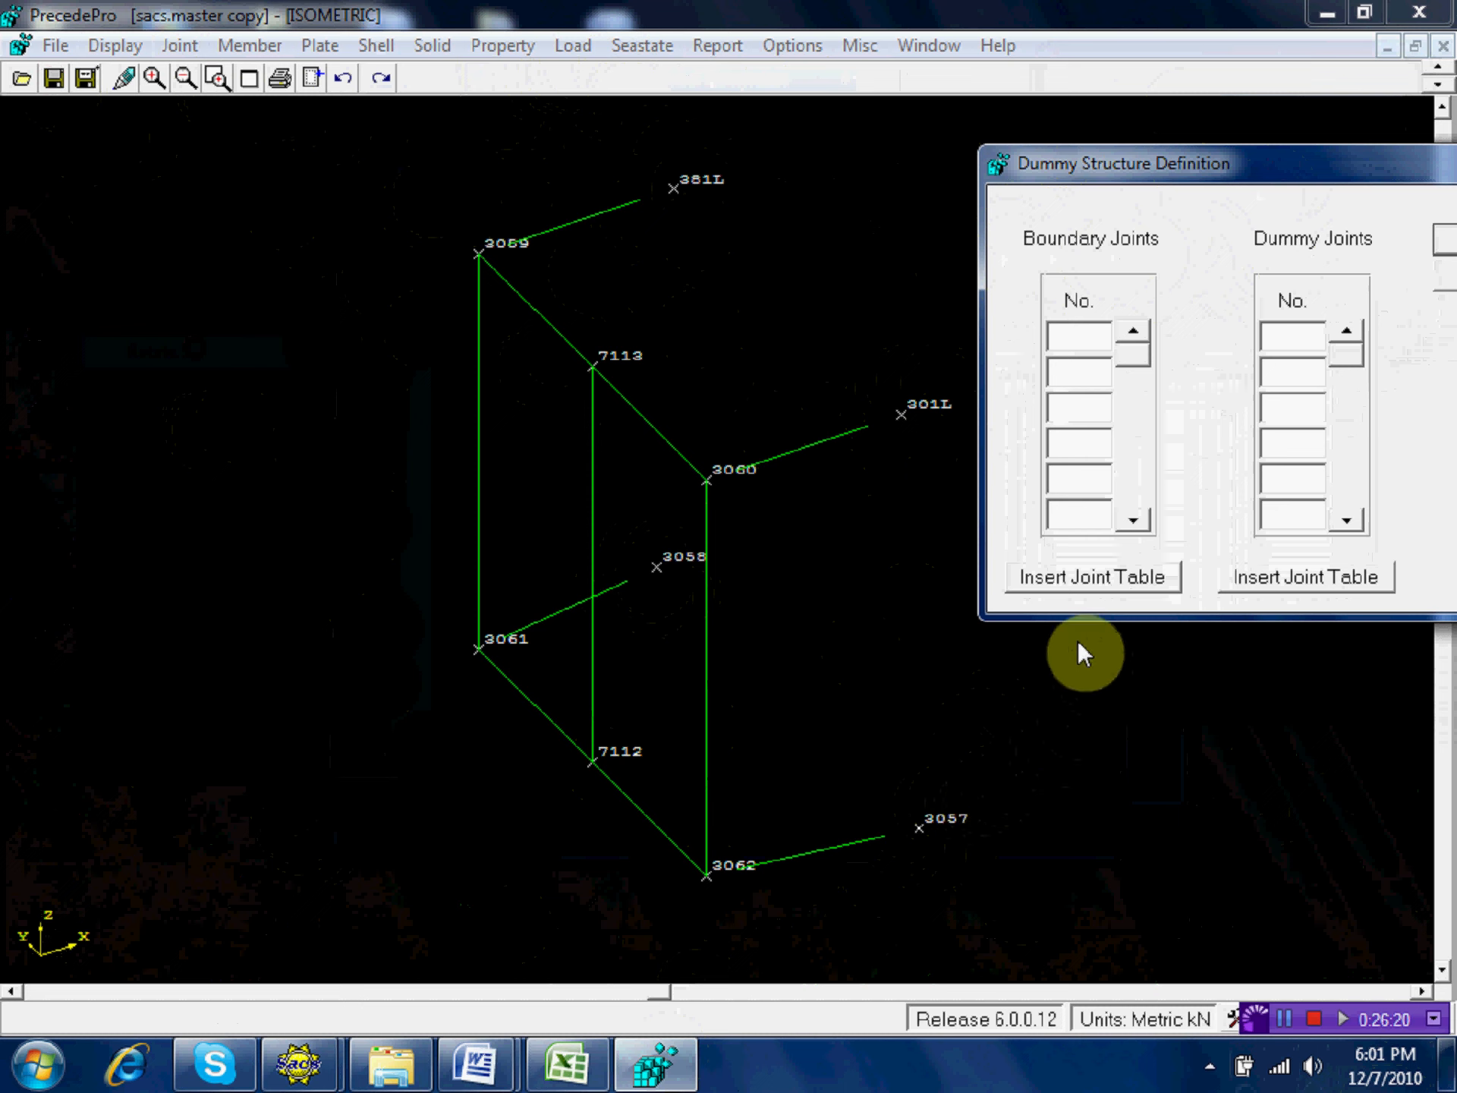
Enter joints 381L, 3058, 301L and 3057 as the boundary joints of the boatland dummy structure.
left_click(1064, 333)
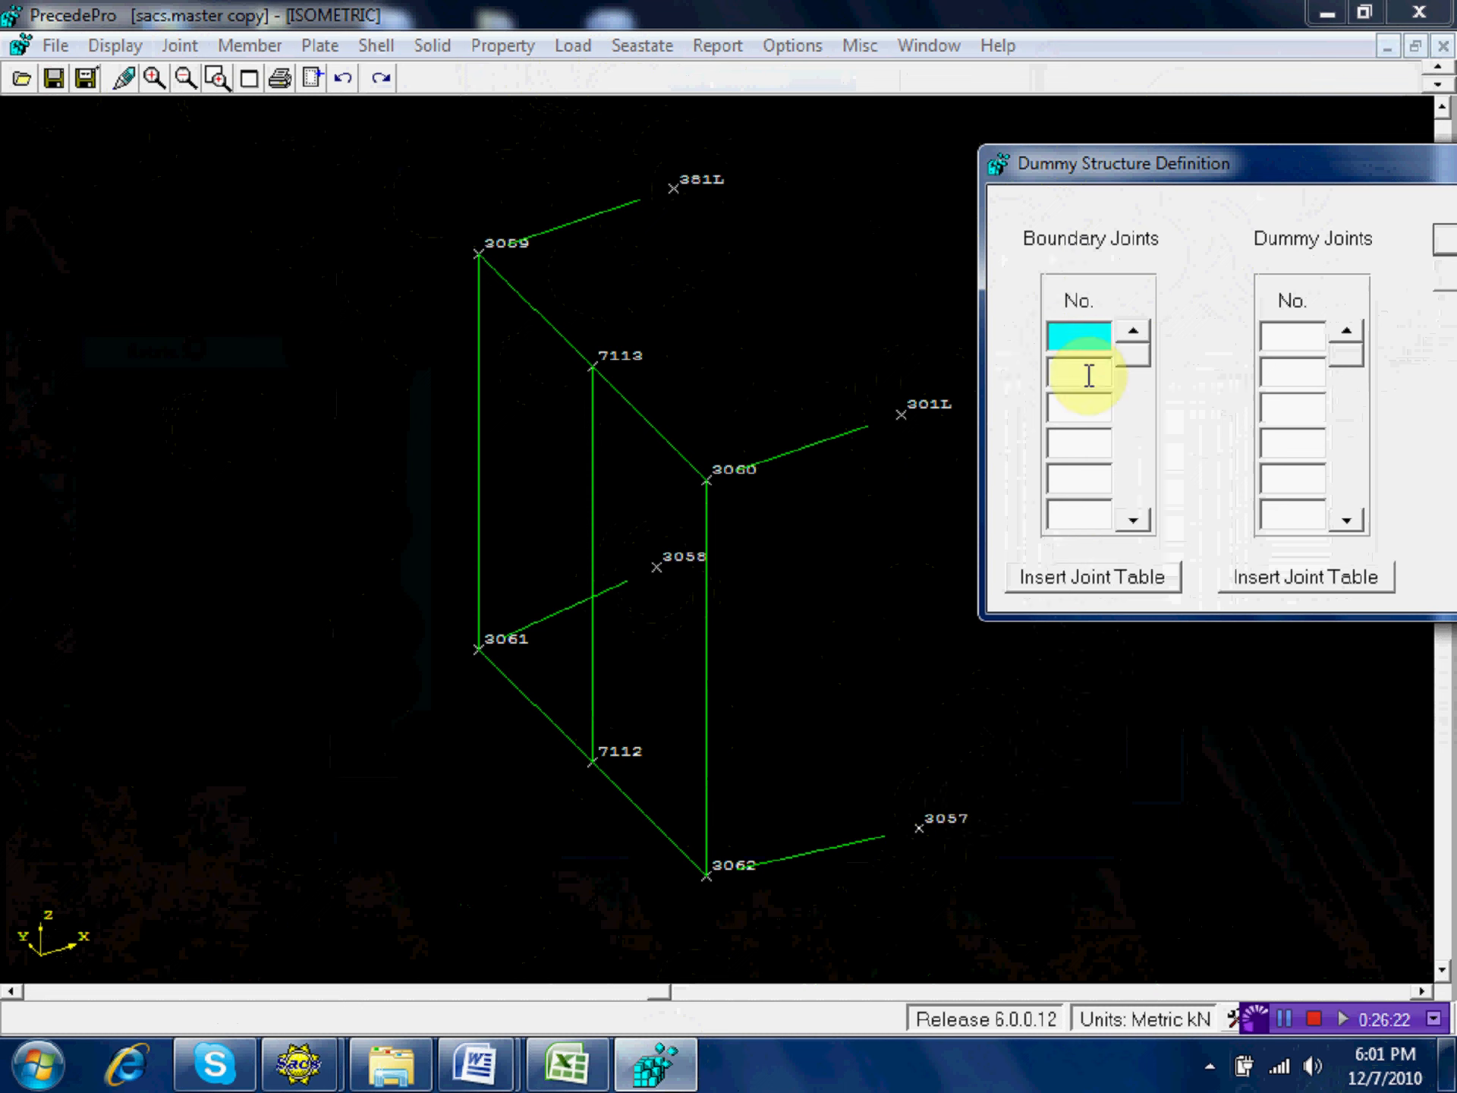
left_click(1091, 341)
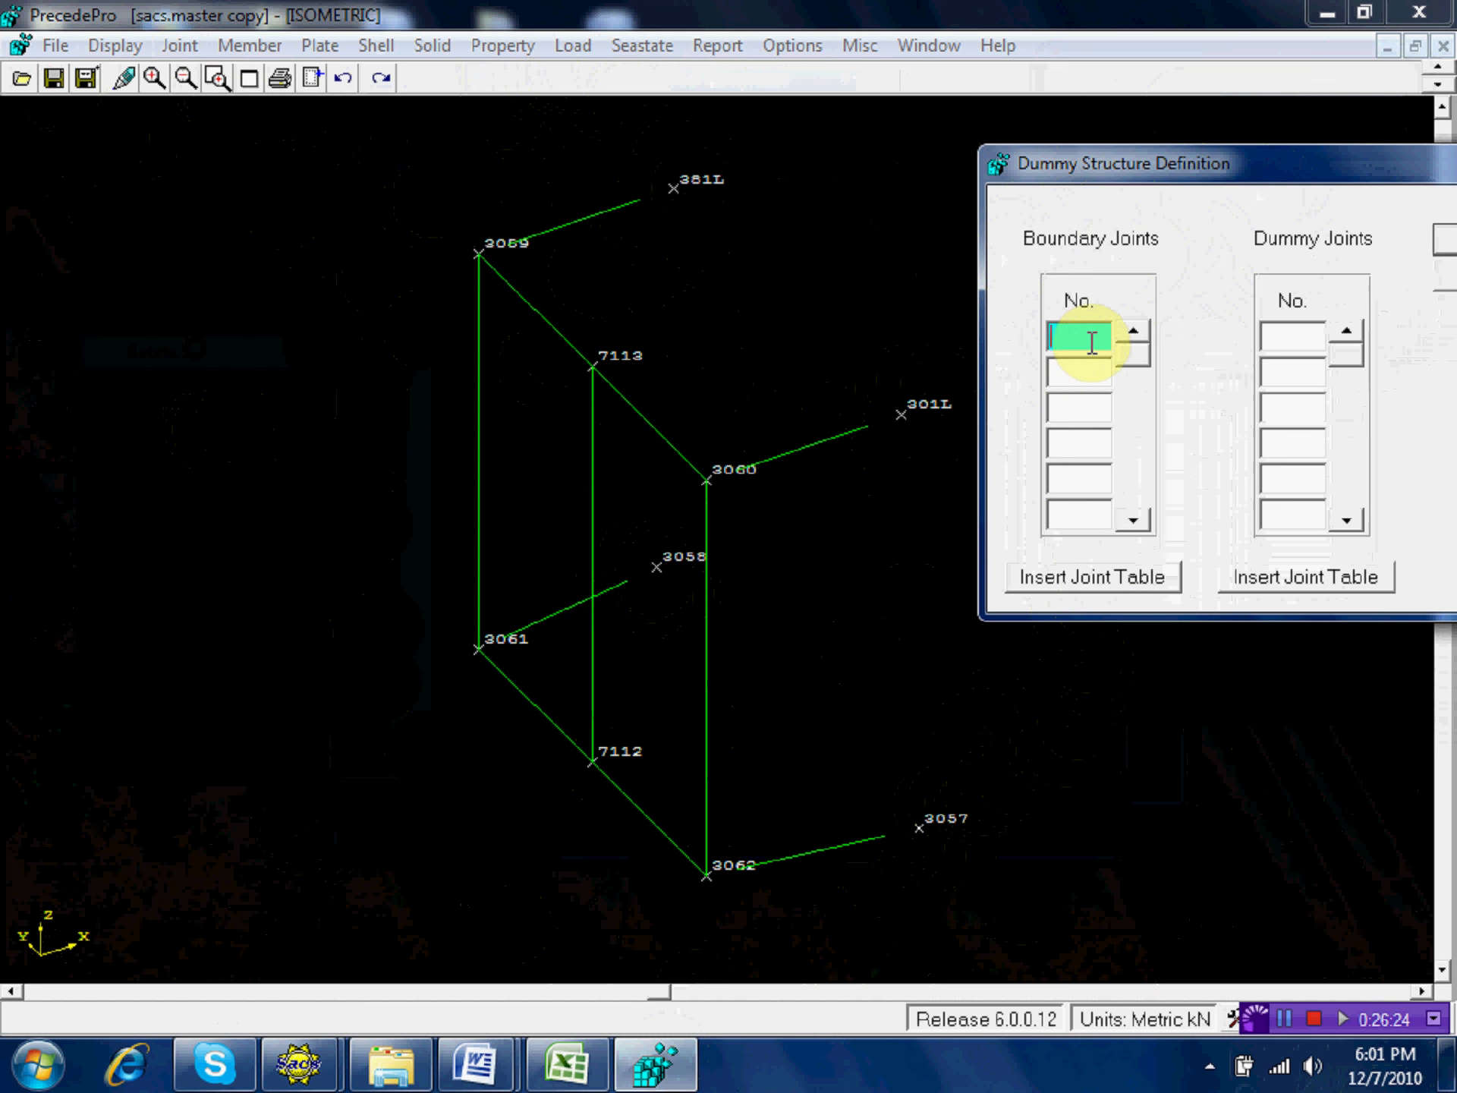
type("381")
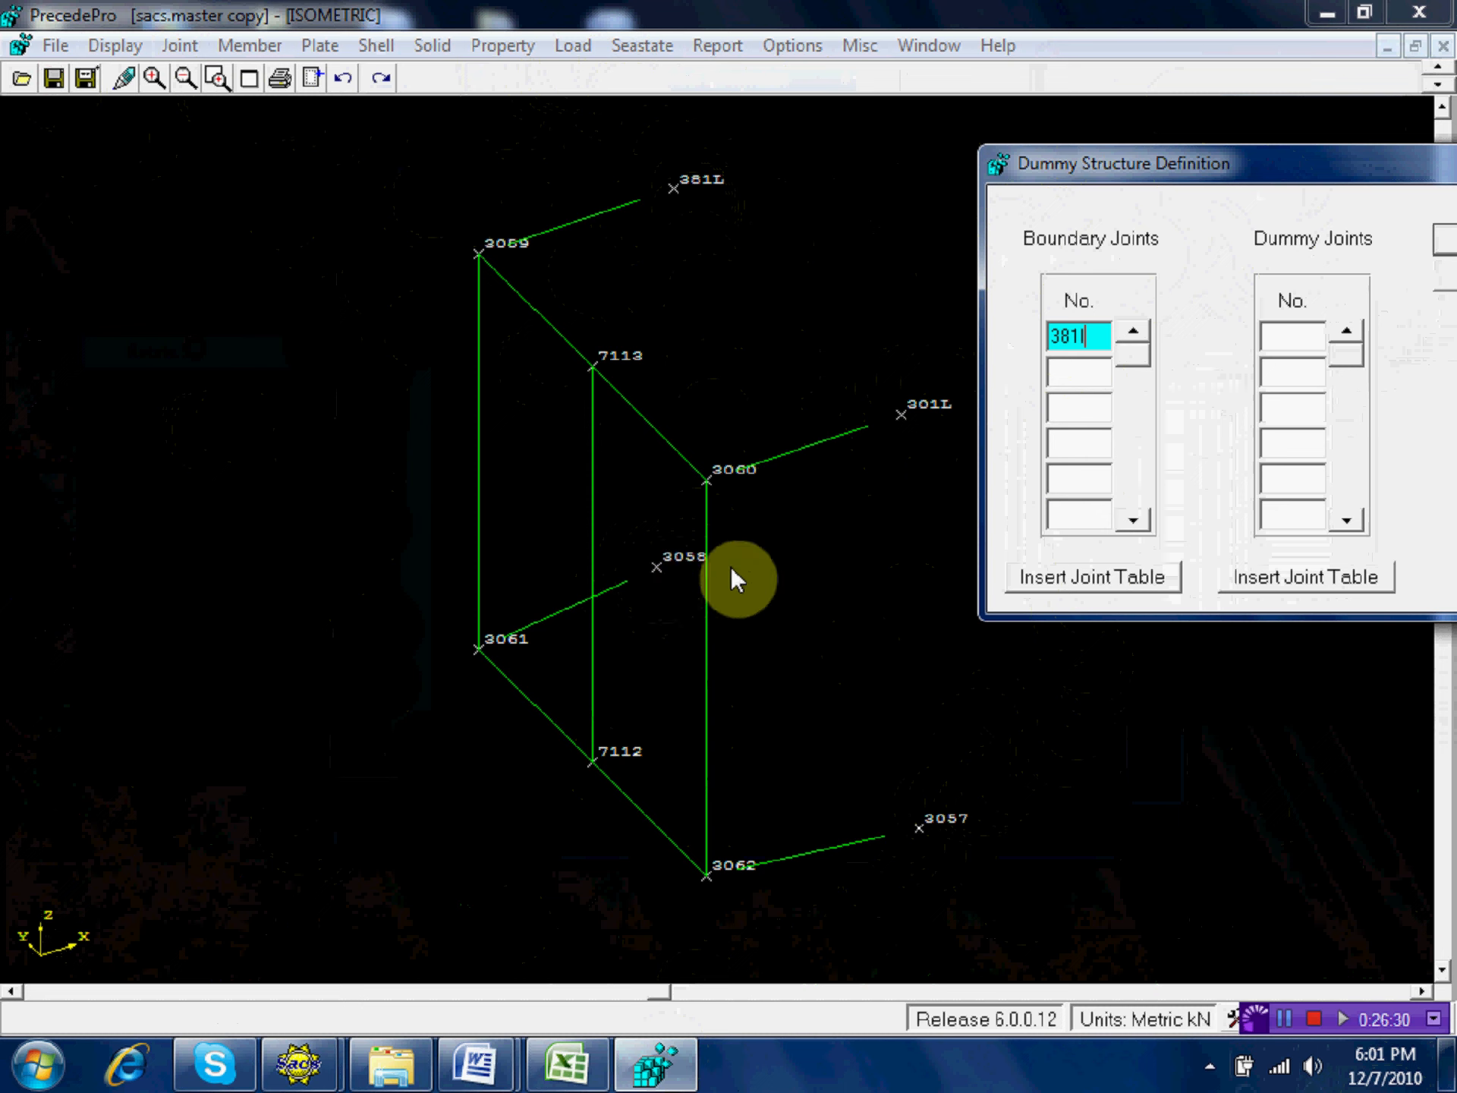
type("l")
left_click(1076, 371)
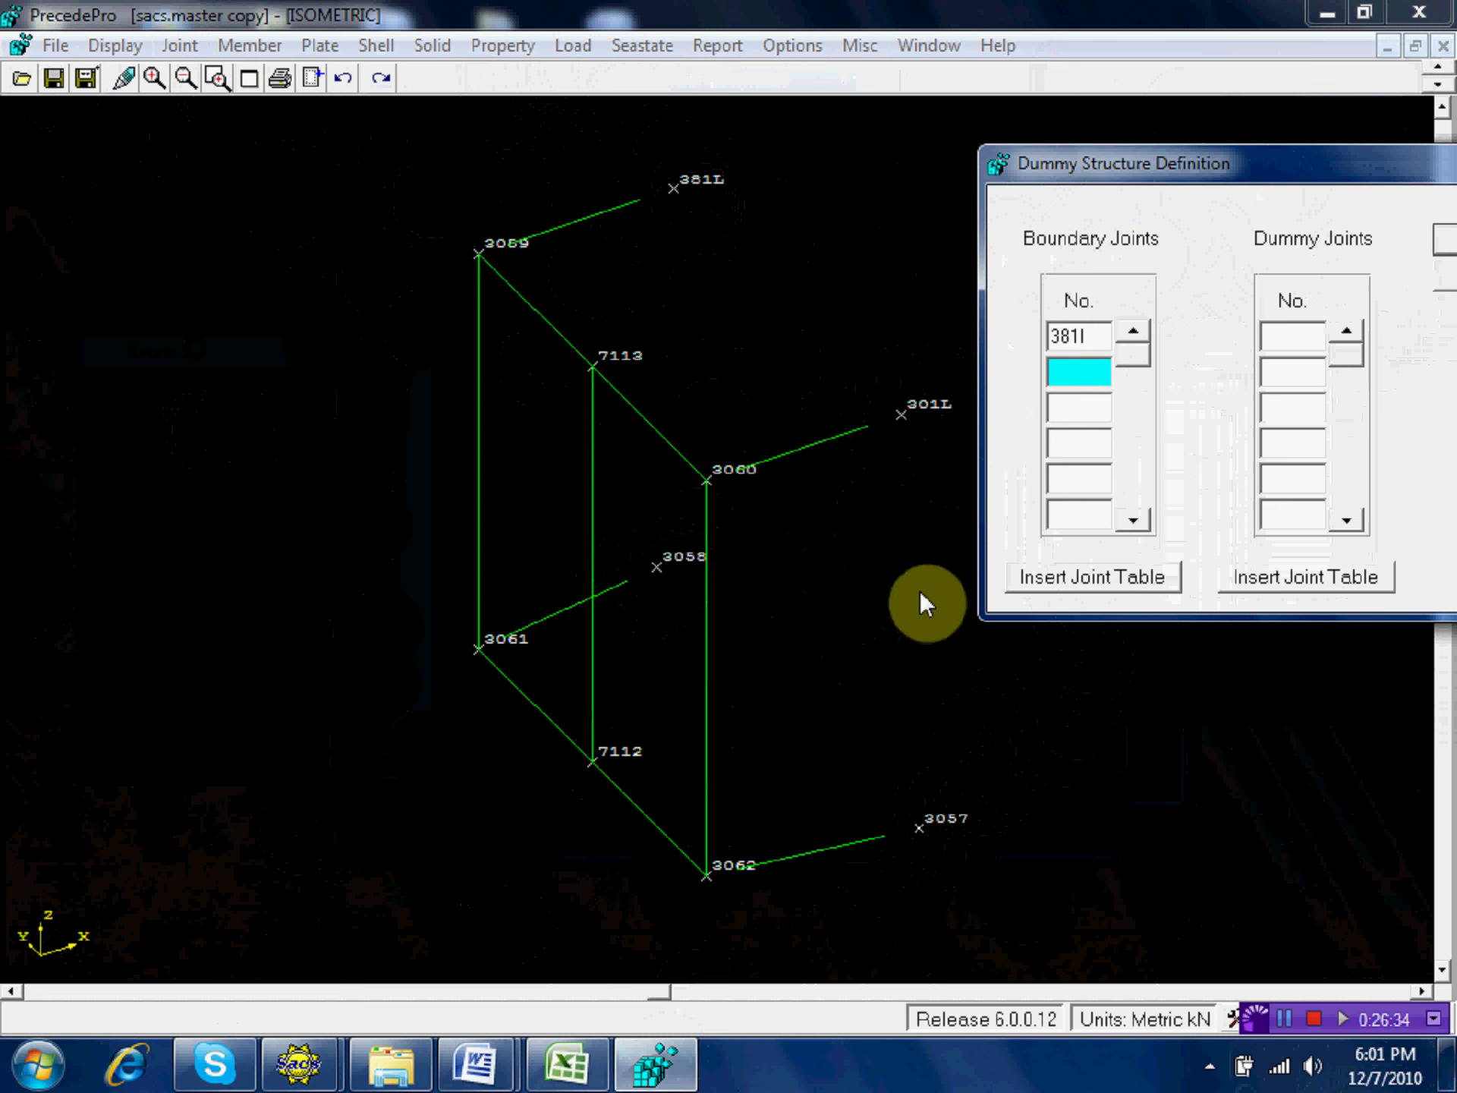
type("30")
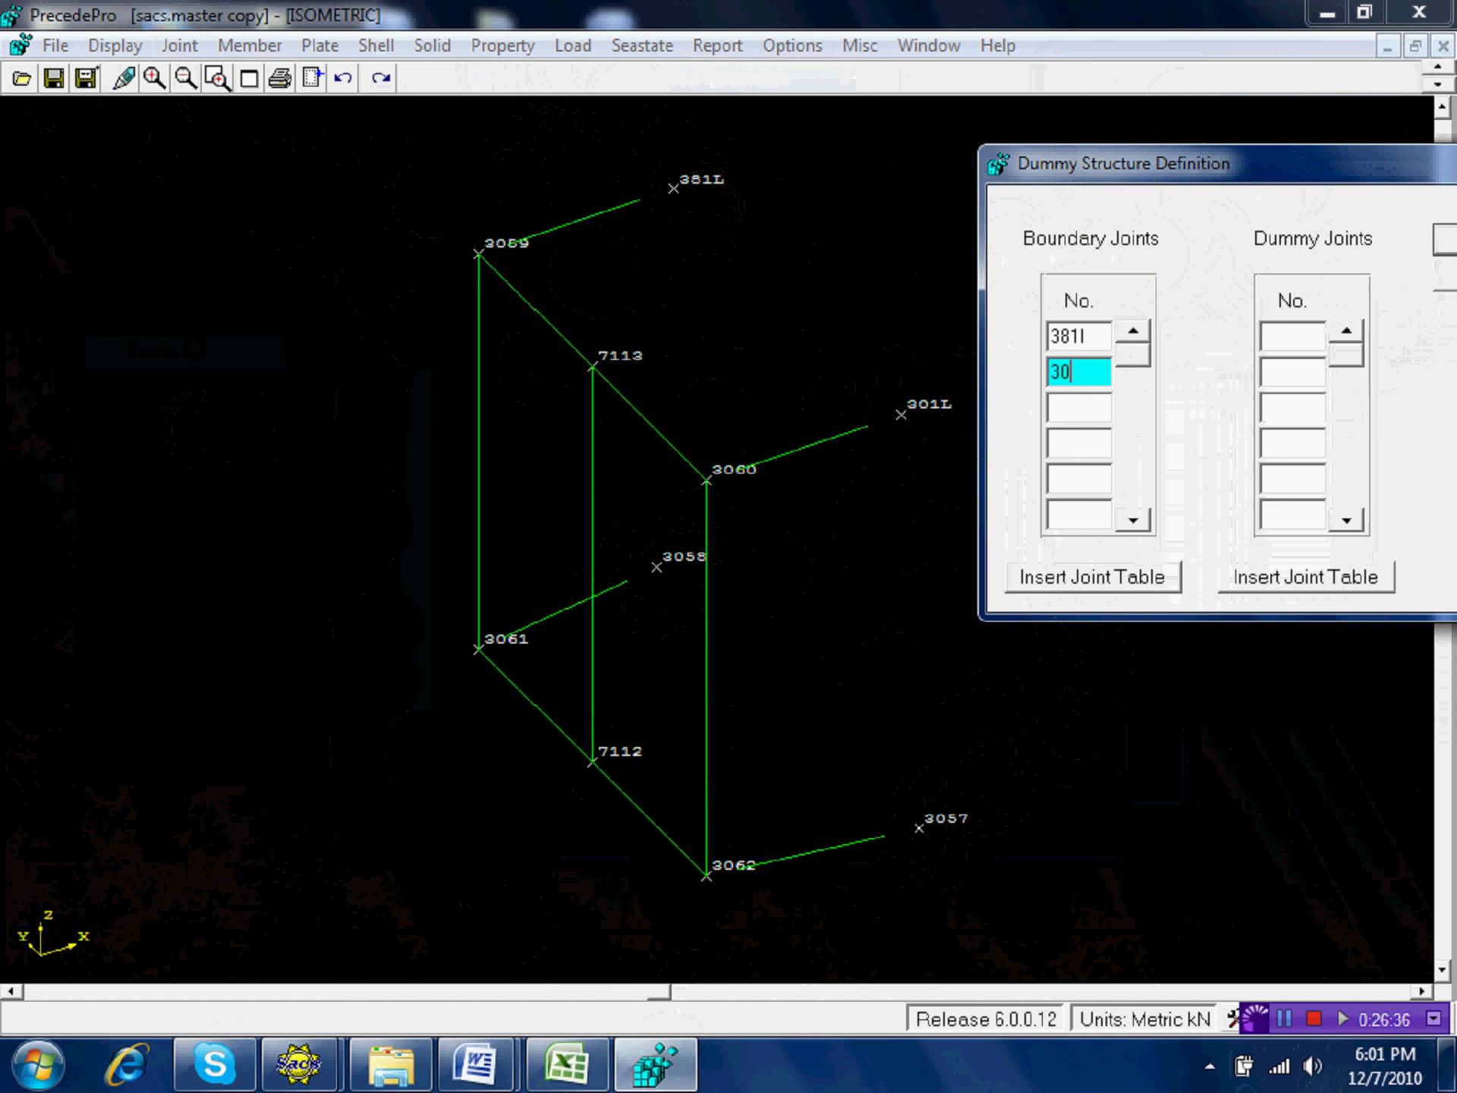
type("58")
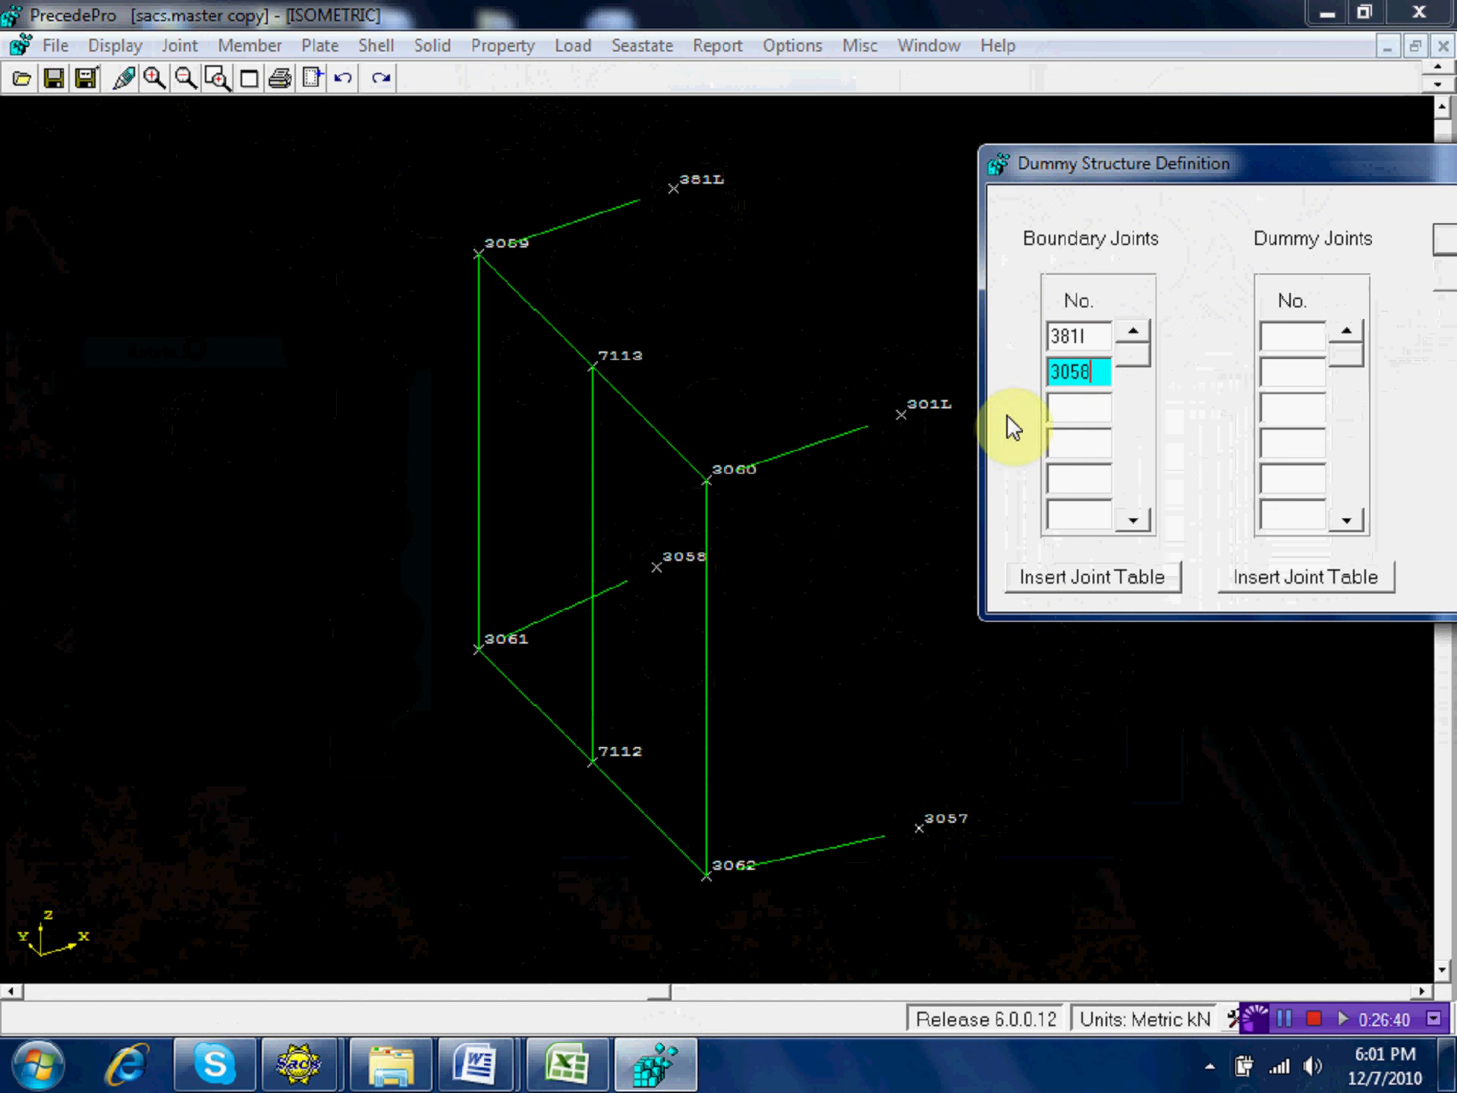
left_click(1063, 407)
type("301I")
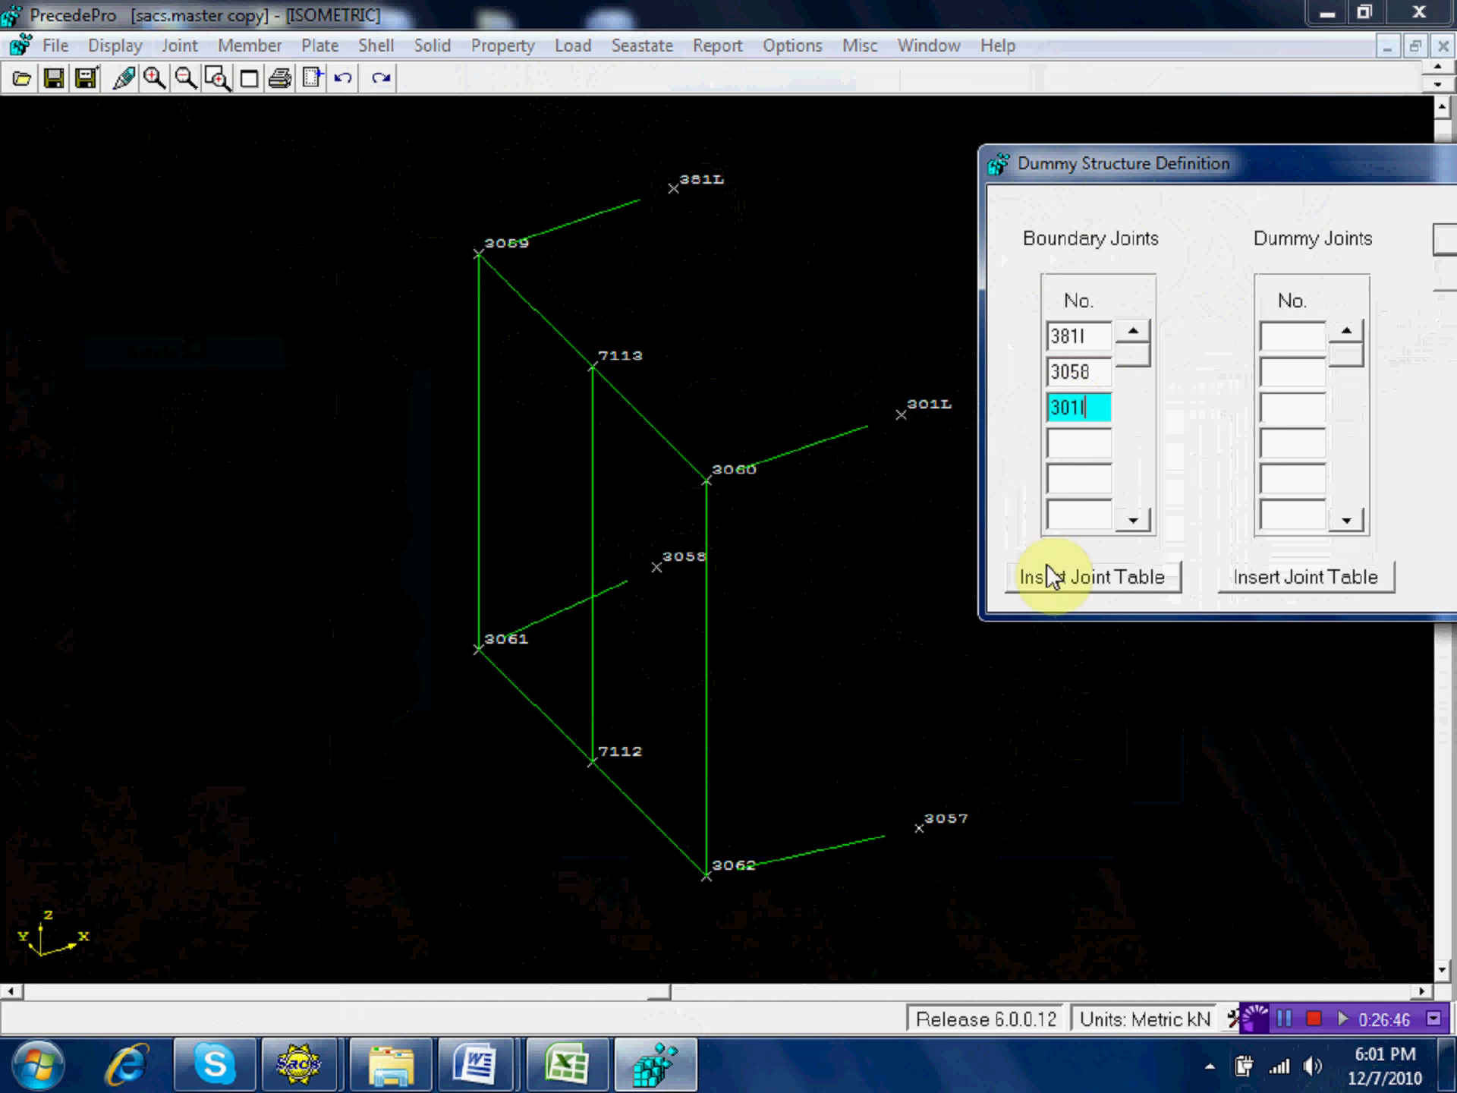
left_click(1097, 444)
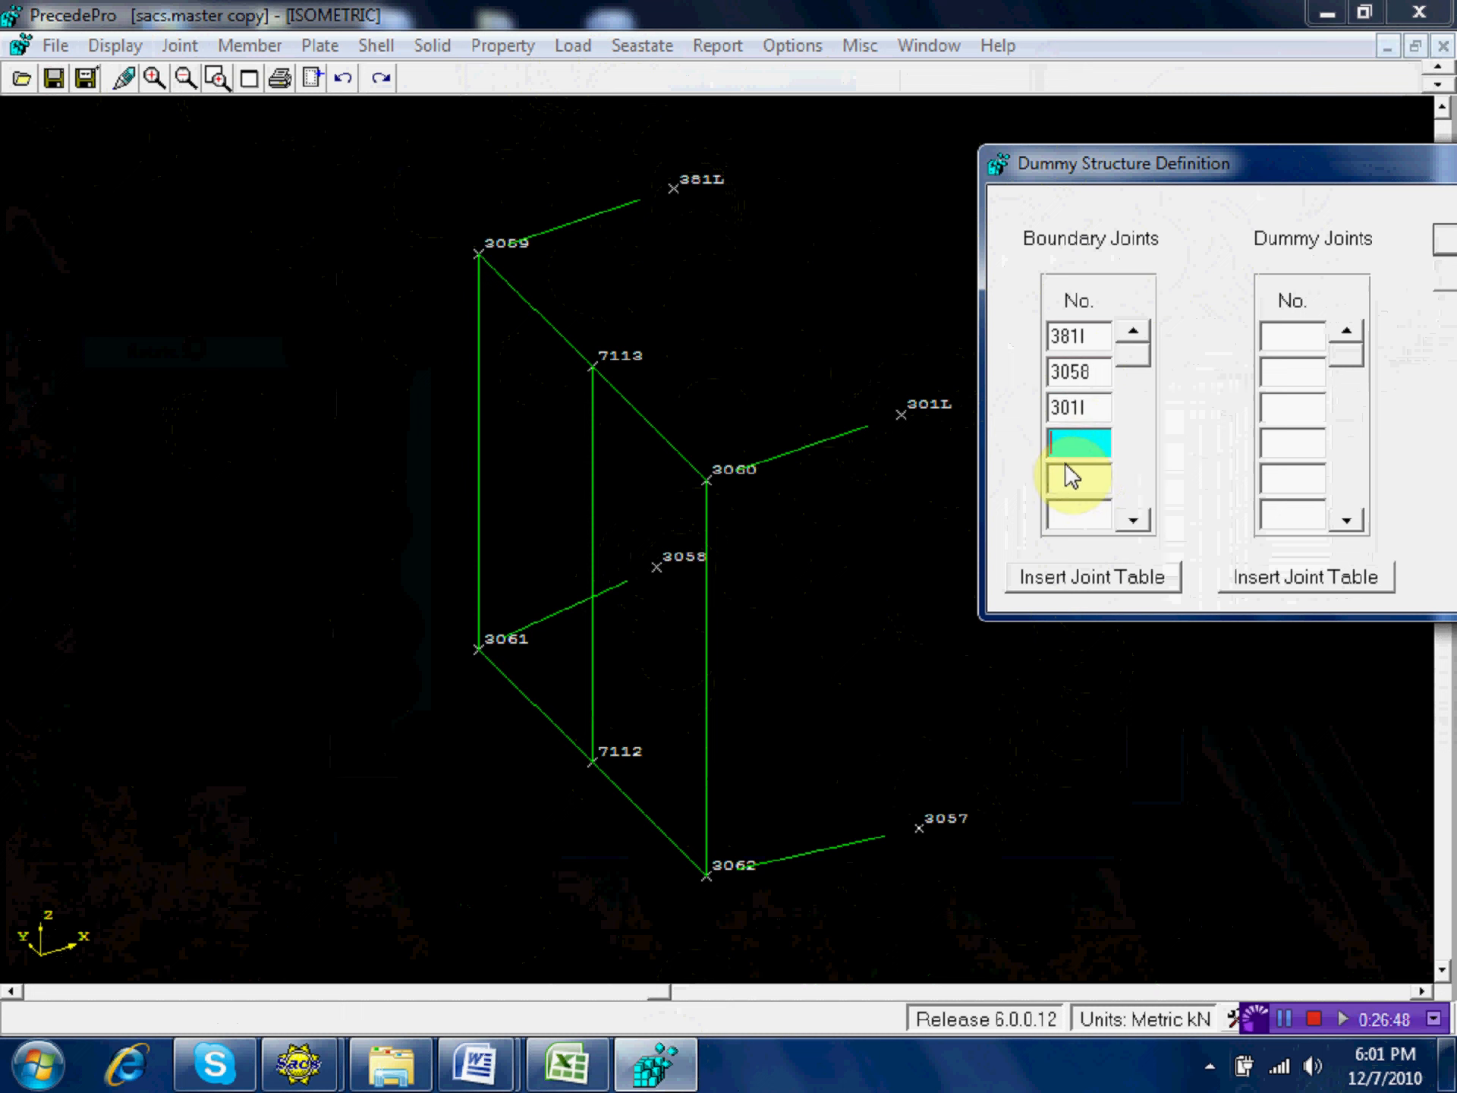
type("3057")
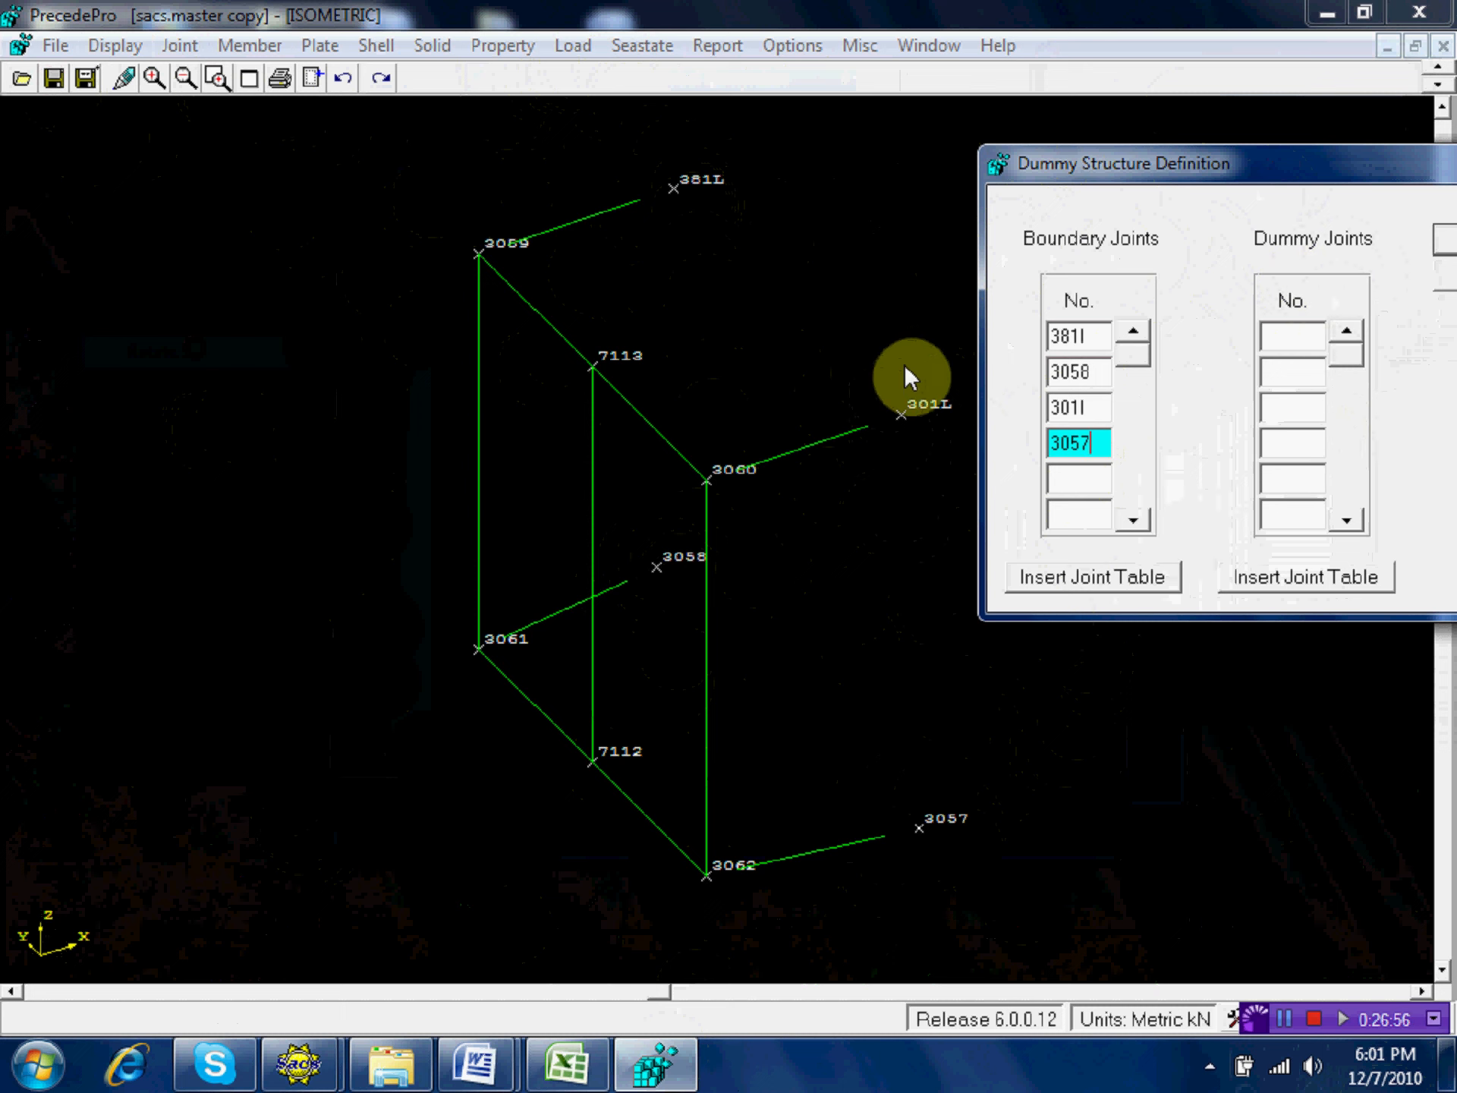
List the frame's upper joints 3059, 7113 and 3060 as dummy joints of the boatland structure.
left_click(1278, 334)
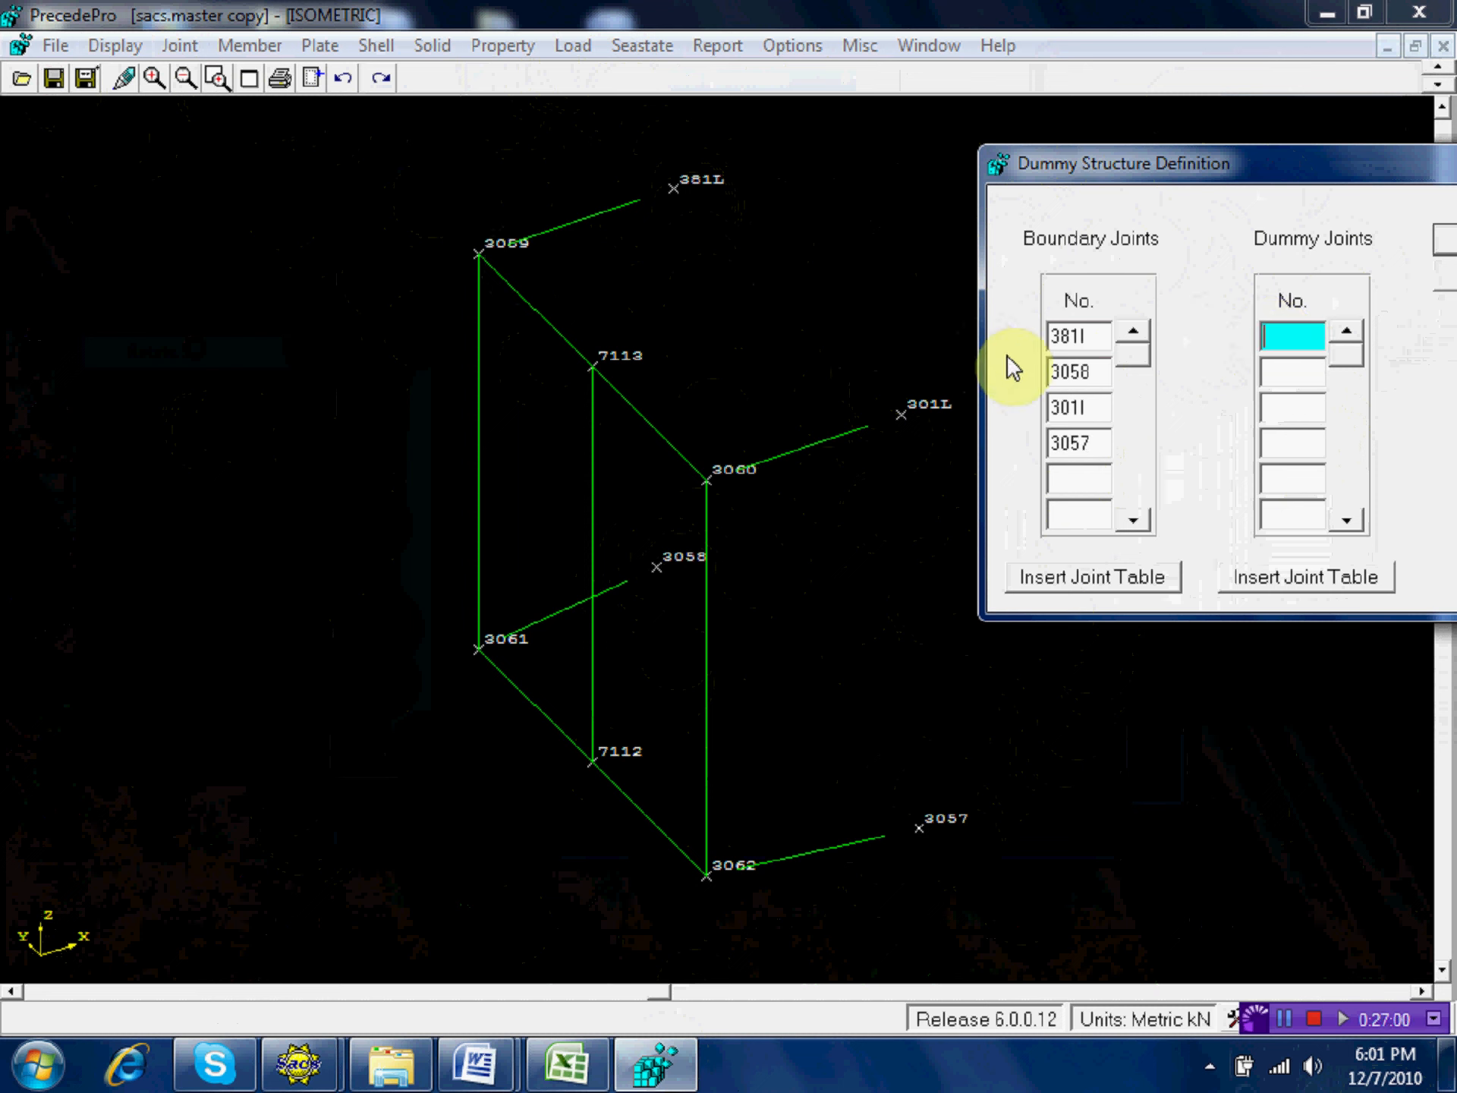
type("30")
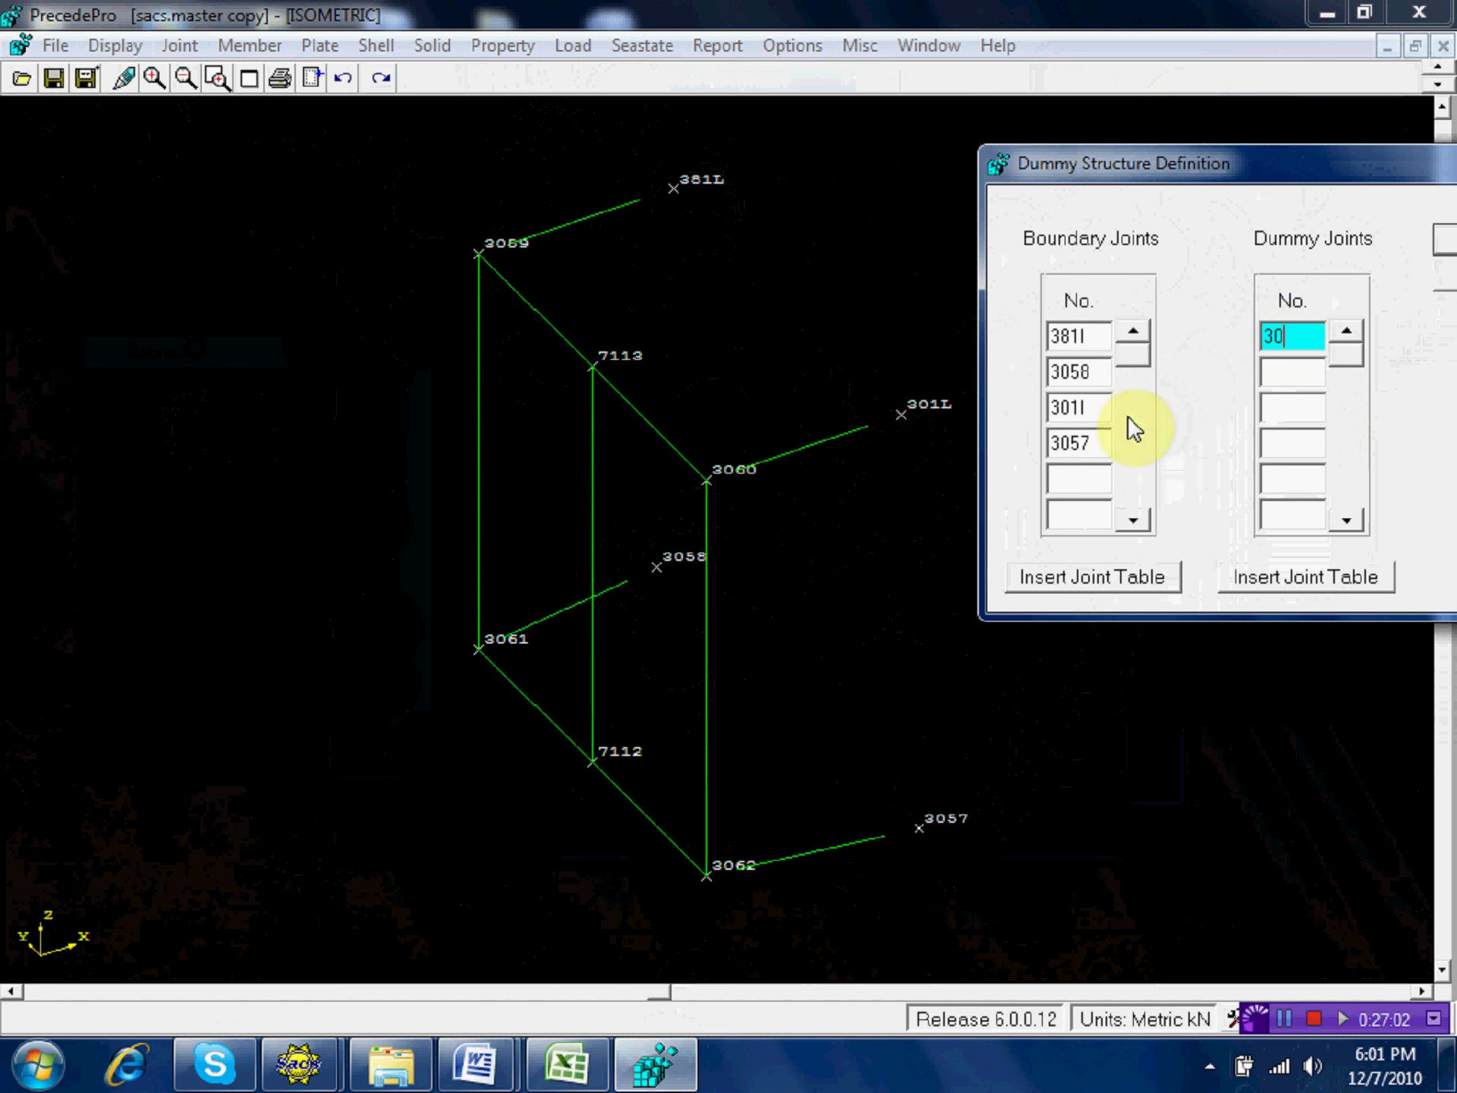
type("659")
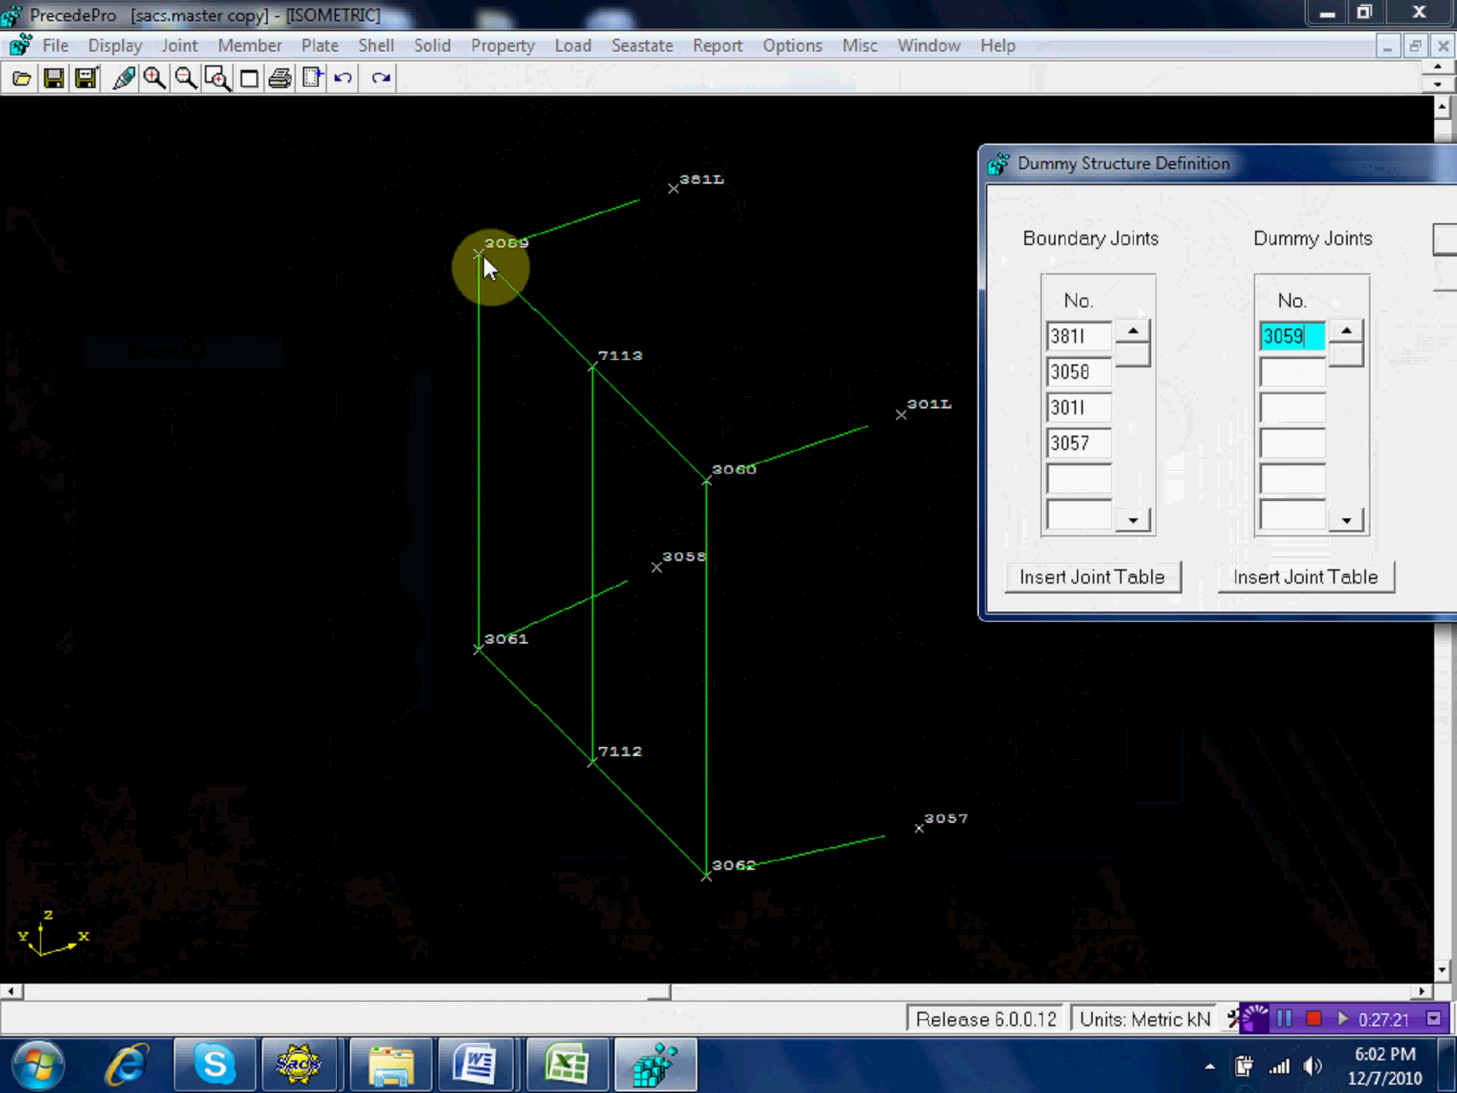
left_click(1290, 371)
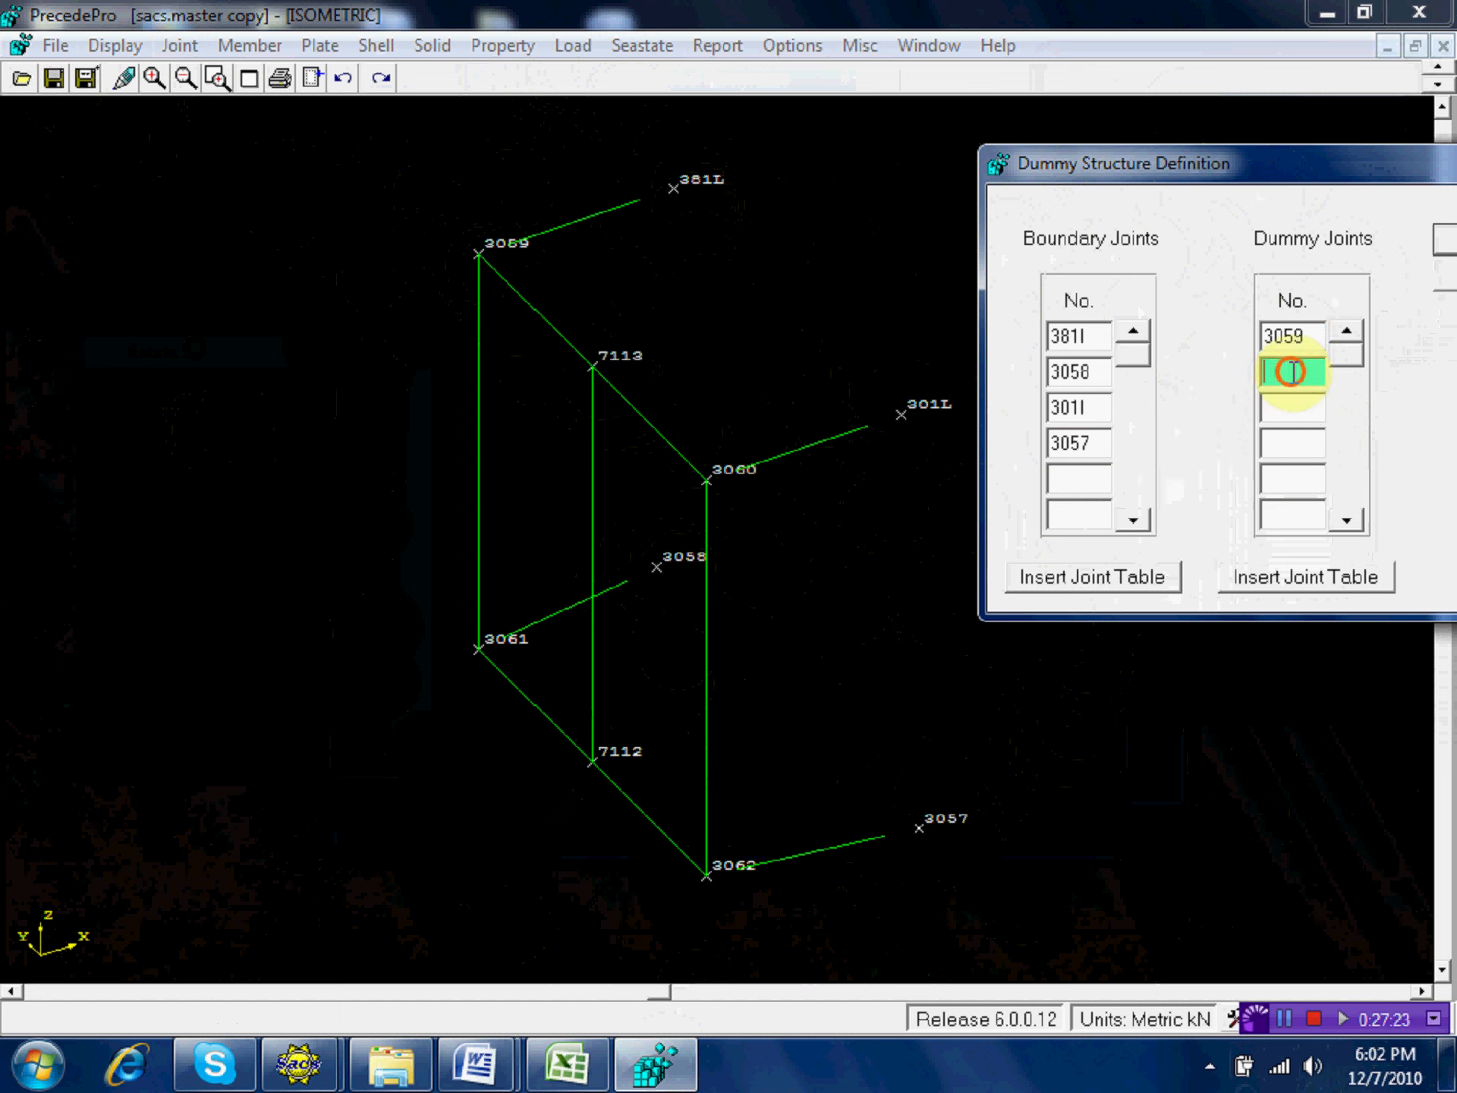
type("7113")
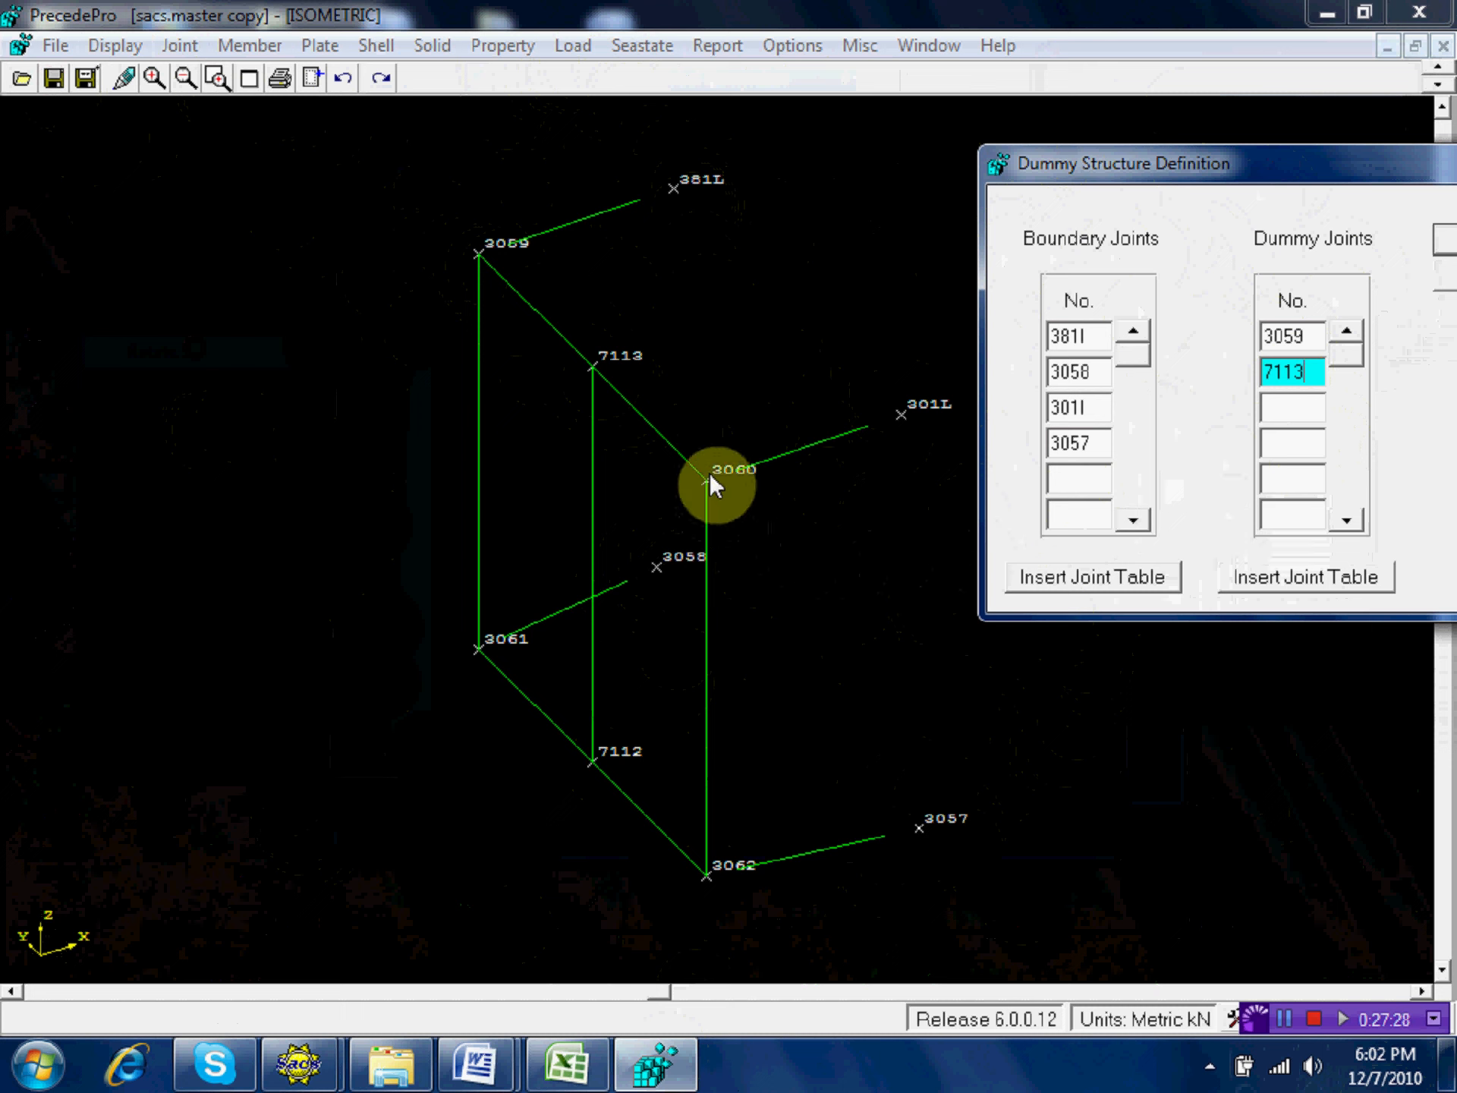
left_click(1279, 410)
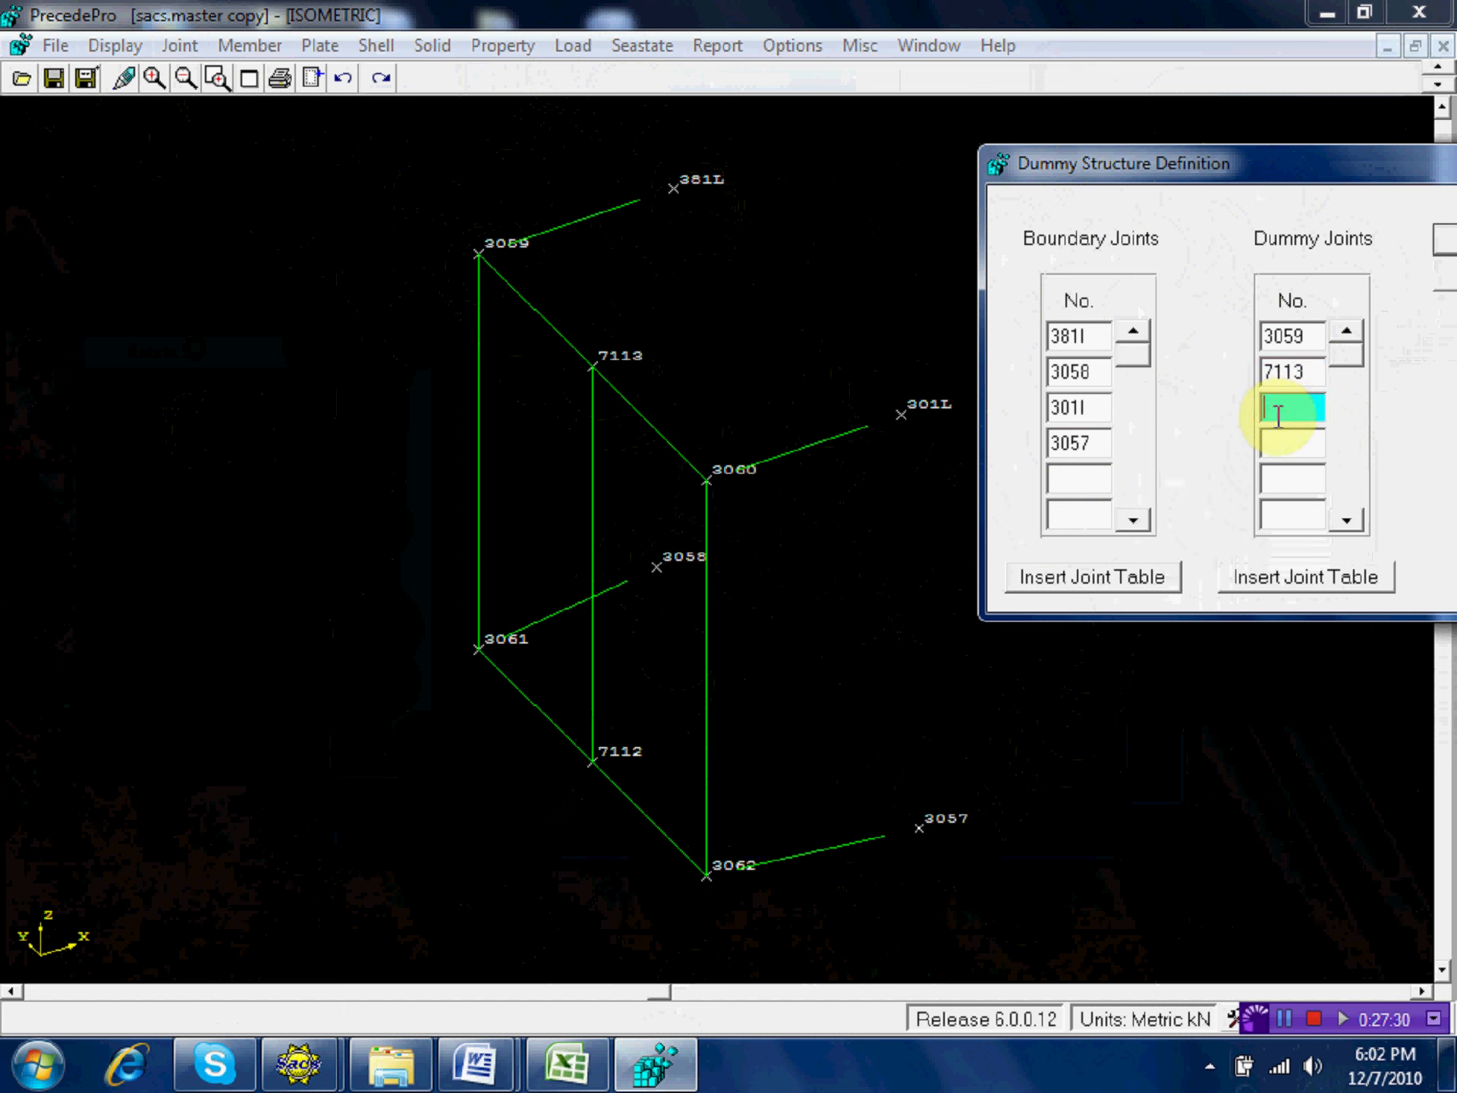
type("3060")
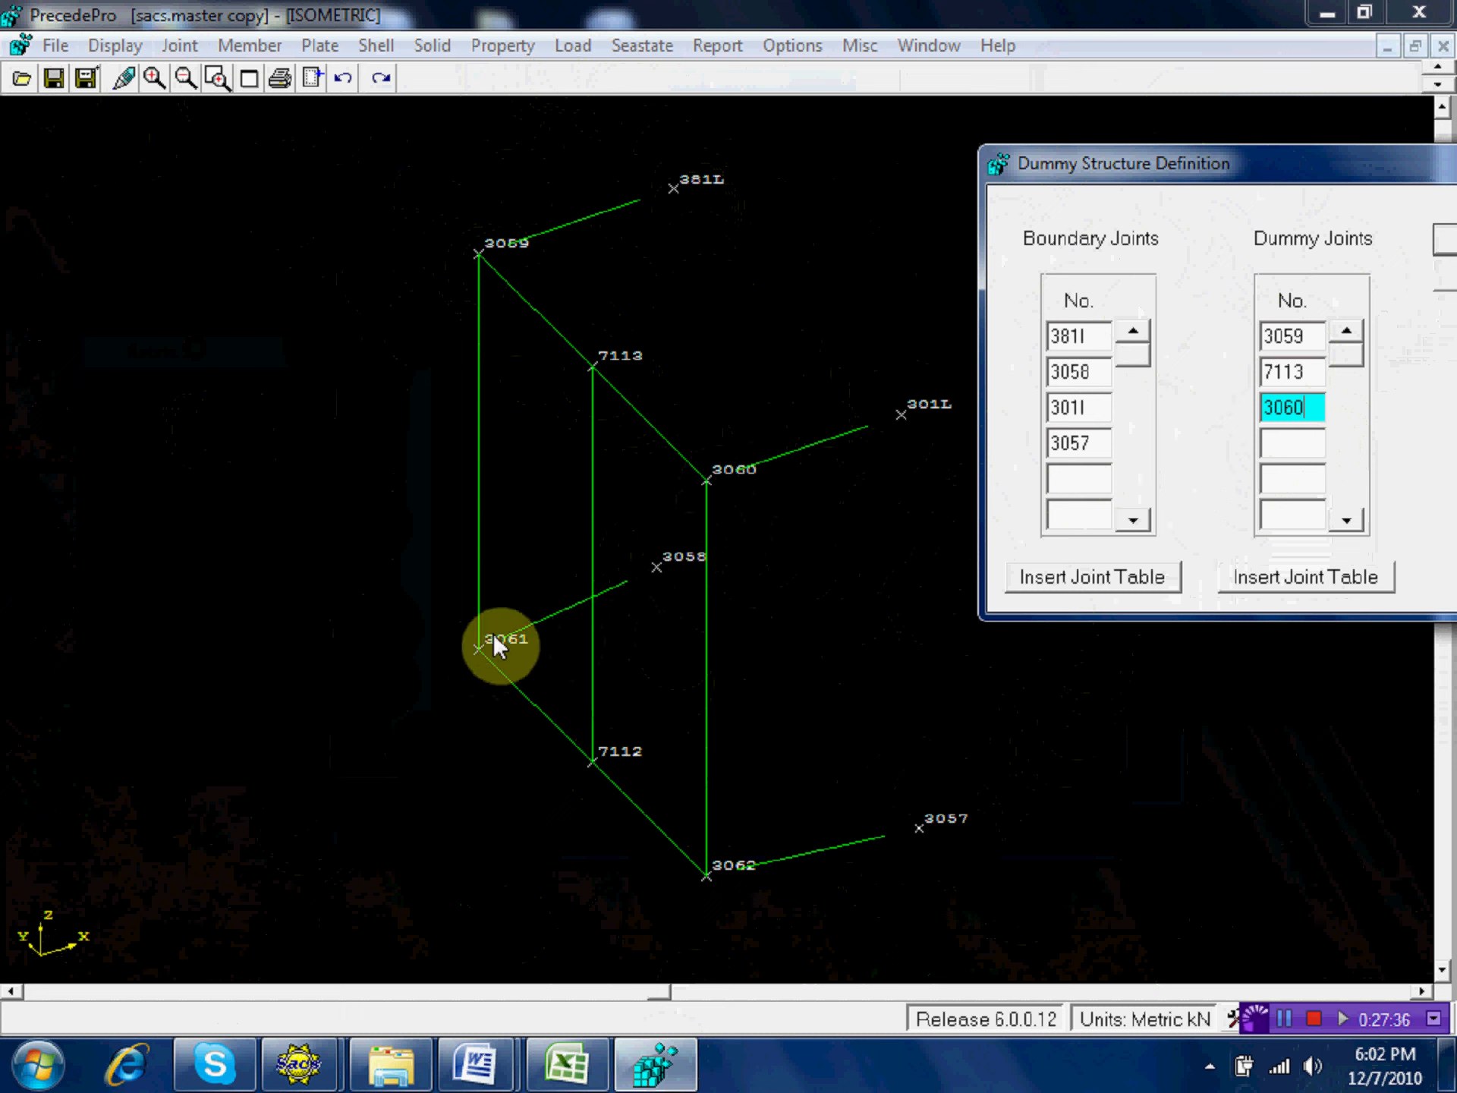
Add the frame's lower joints 3061, 7112 and 3062 to the dummy joints of the boatland structure.
left_click(1294, 448)
type("306")
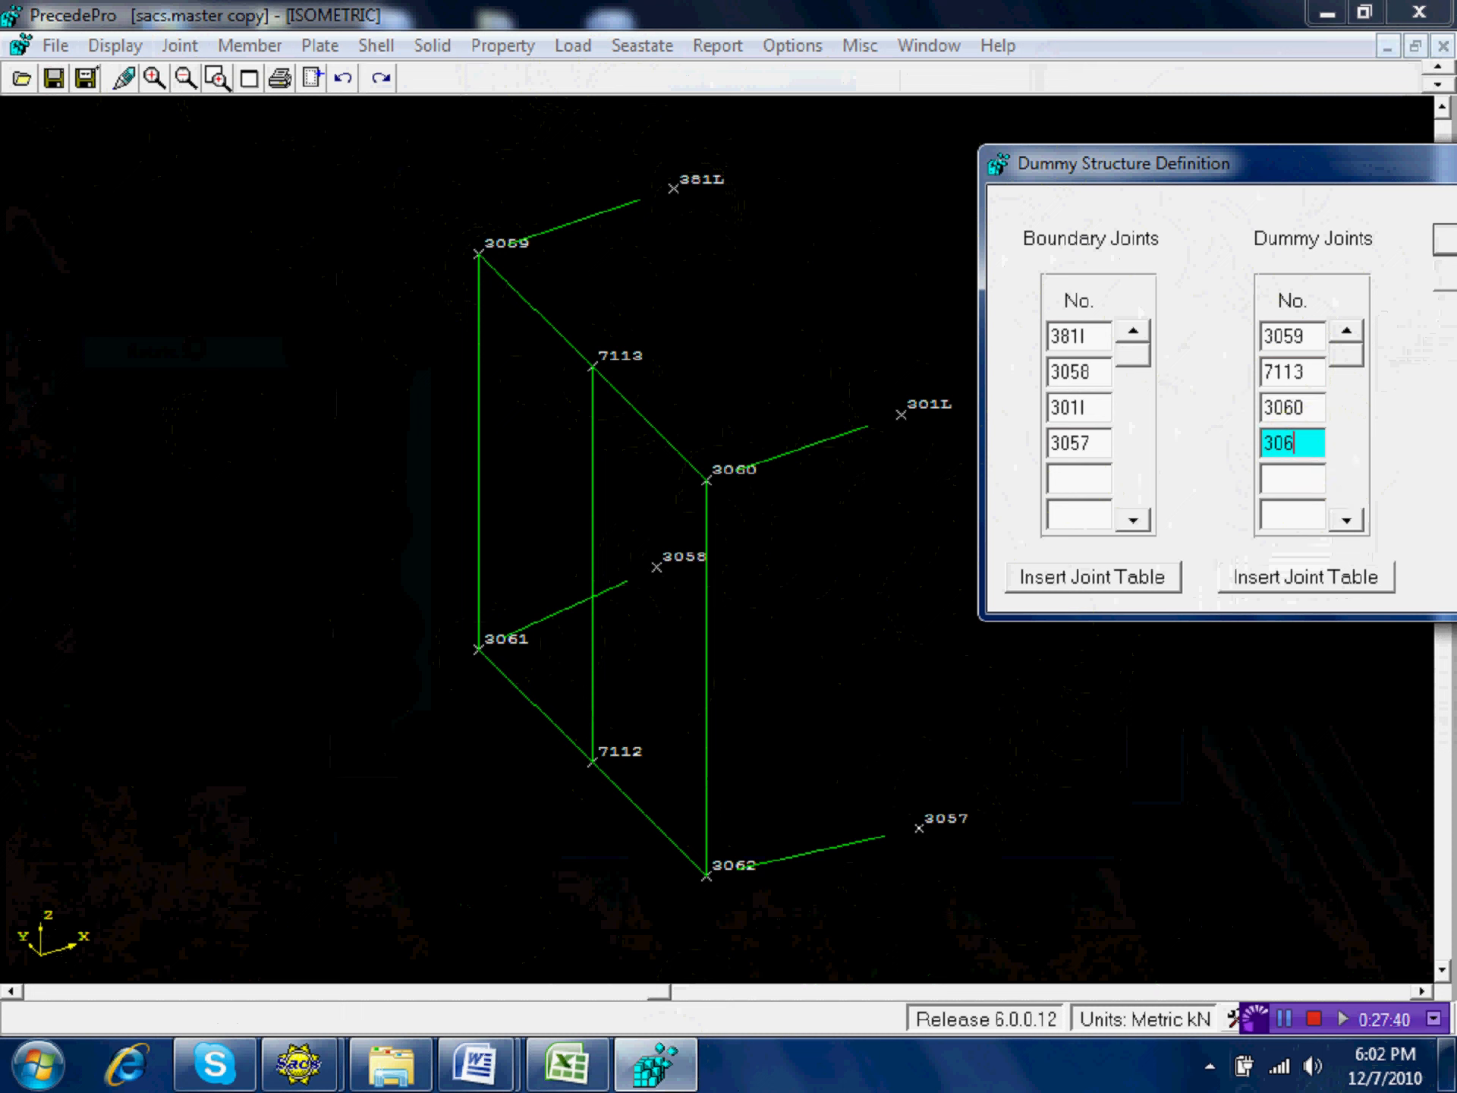
type("1")
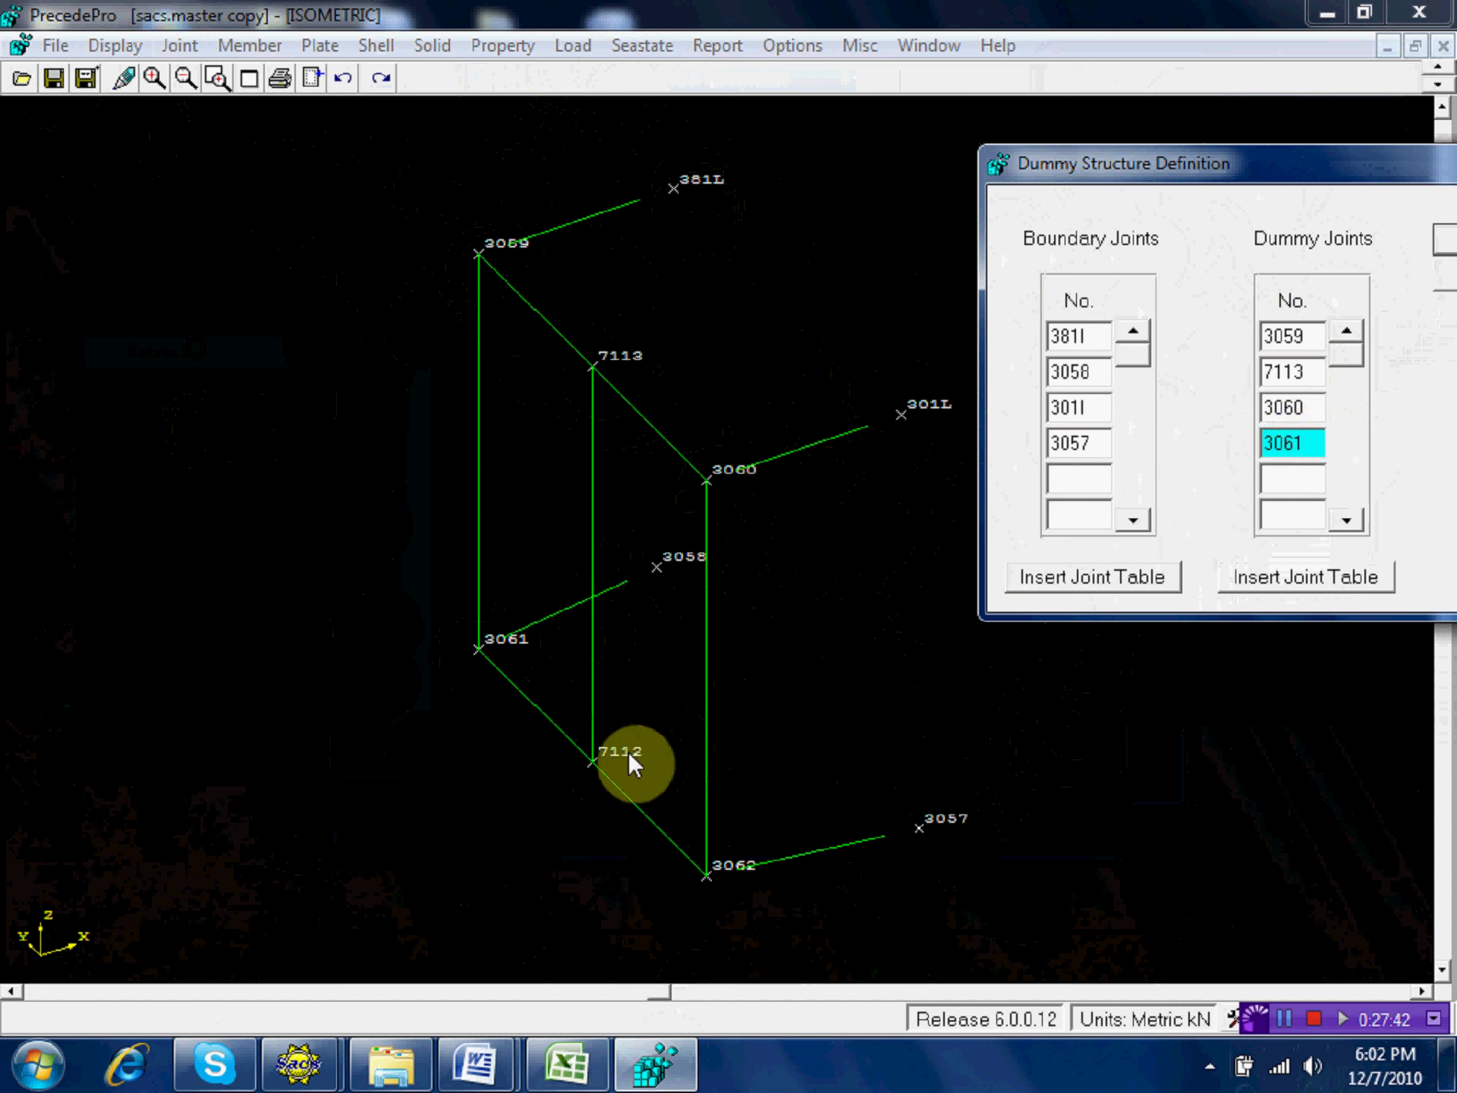
left_click(1285, 478)
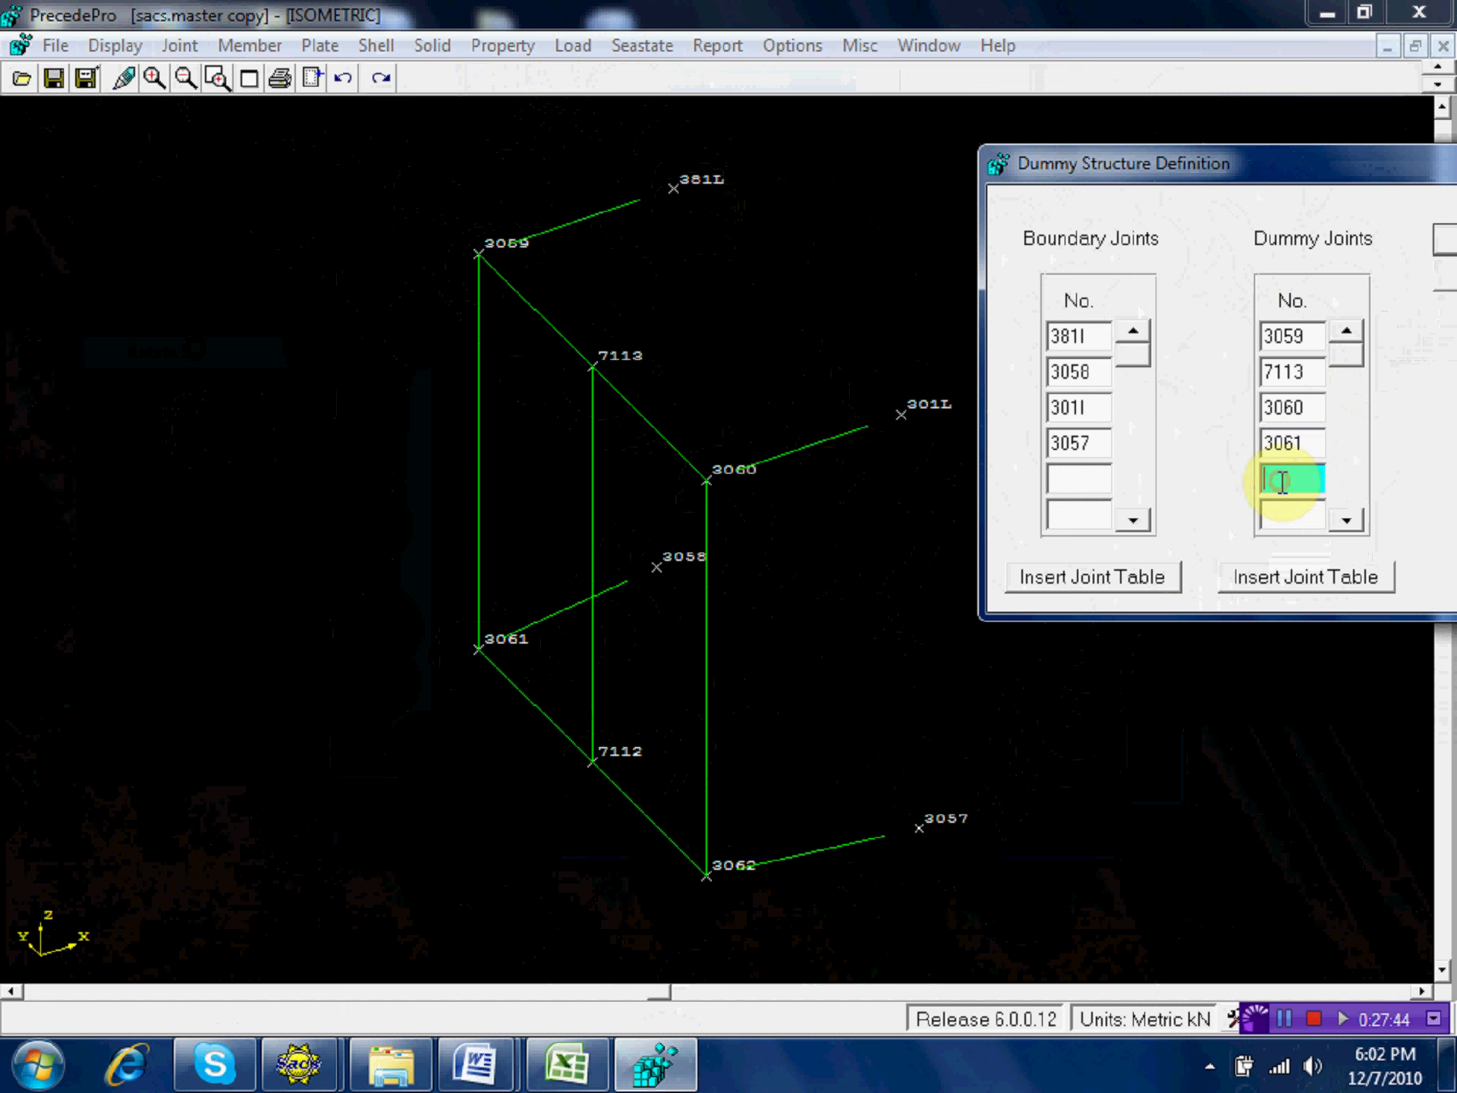
type("711")
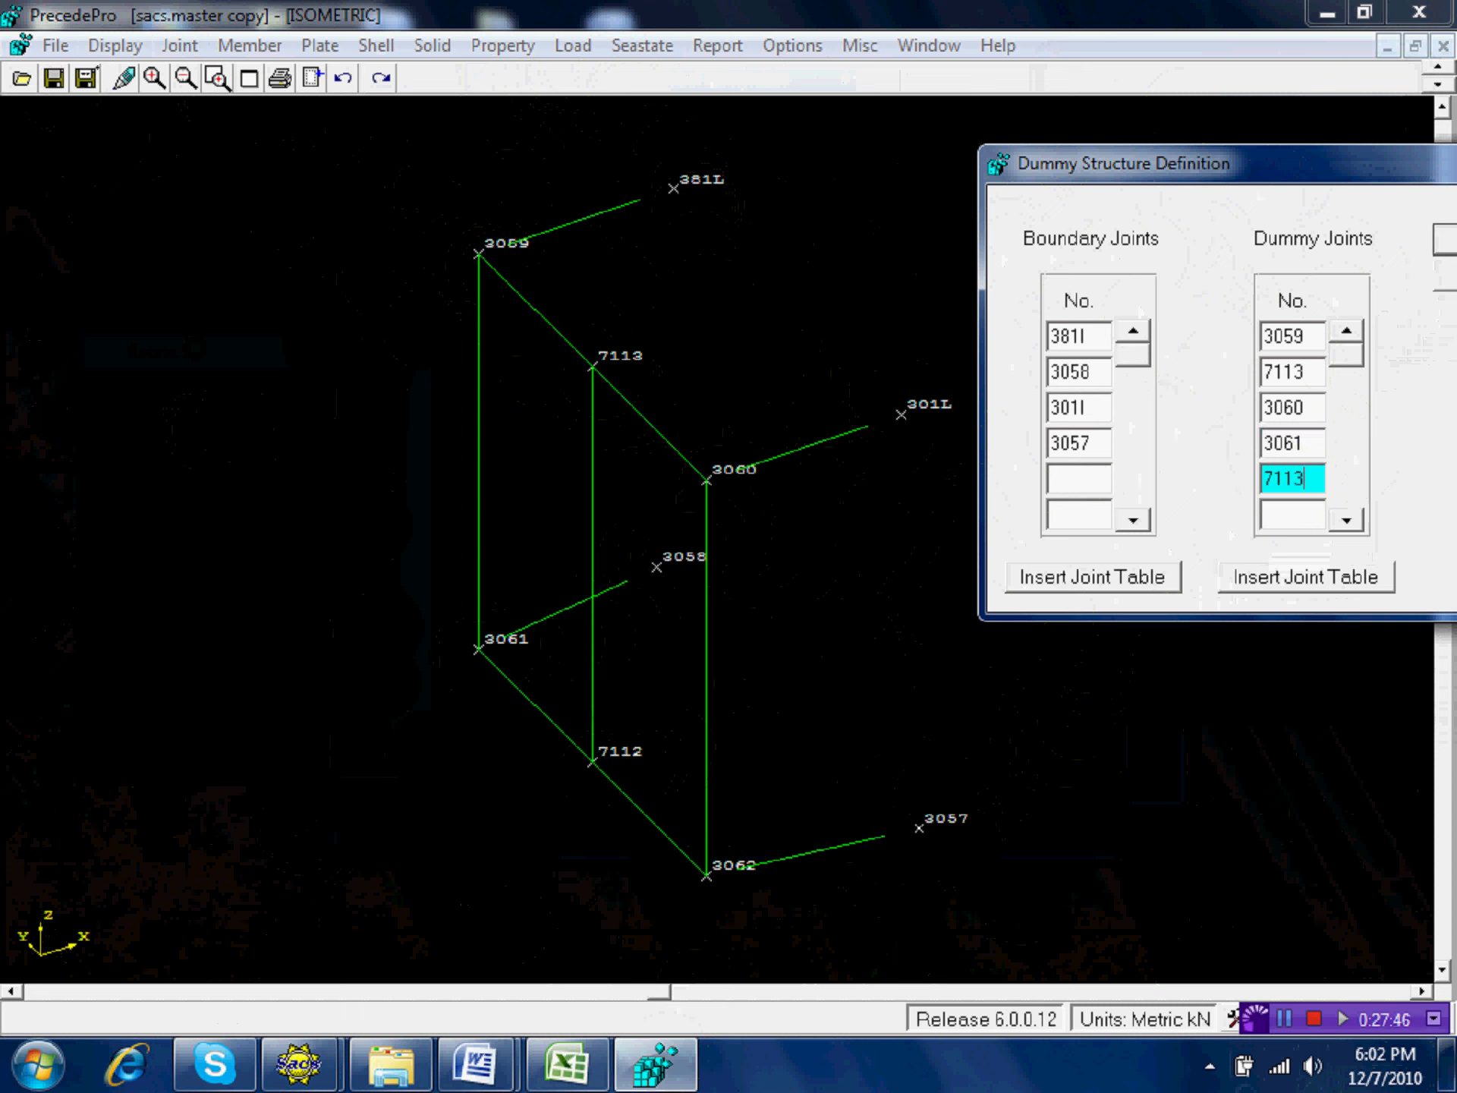
type("2")
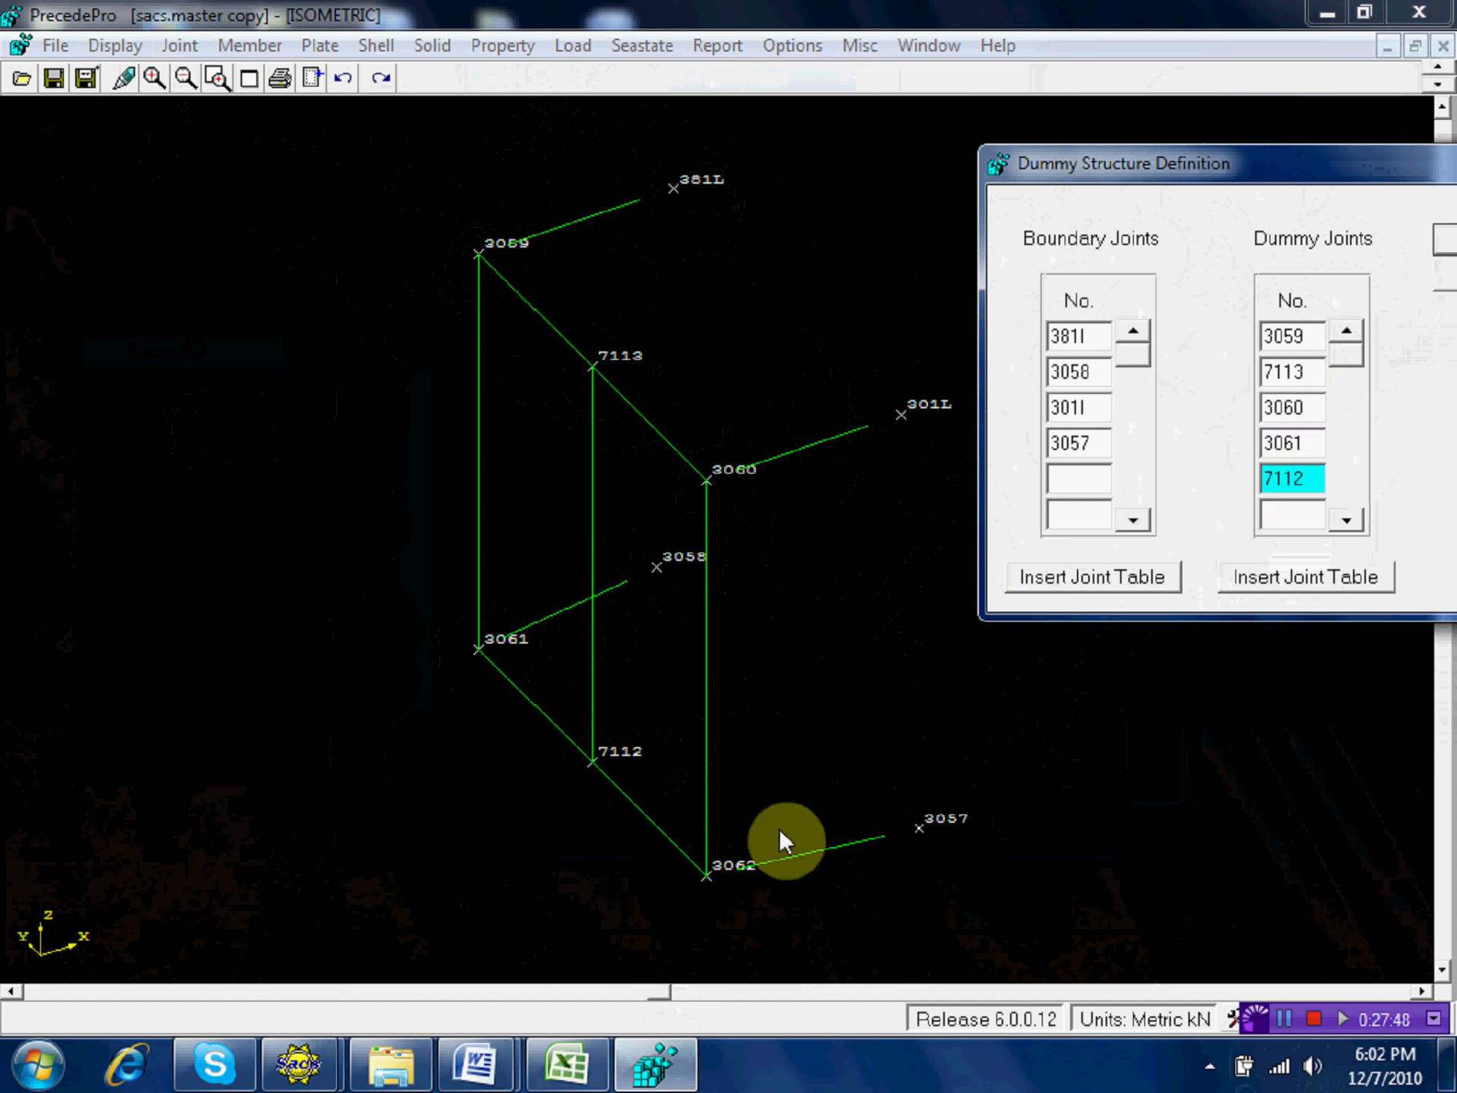
left_click(1294, 514)
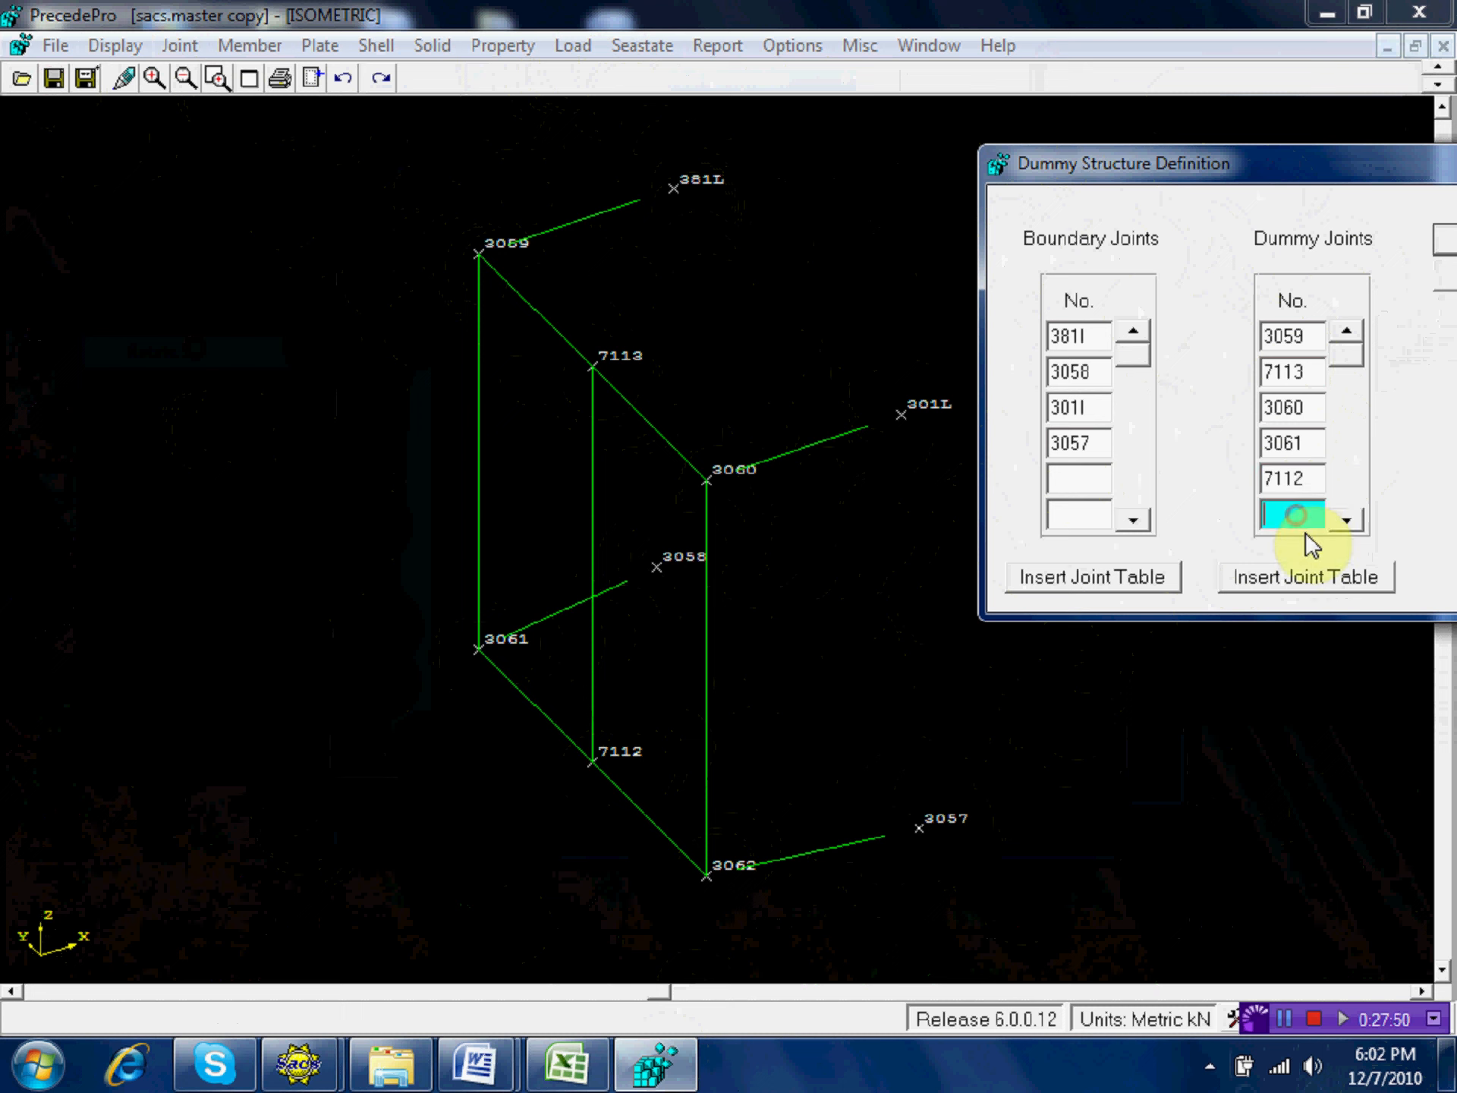
type("3062")
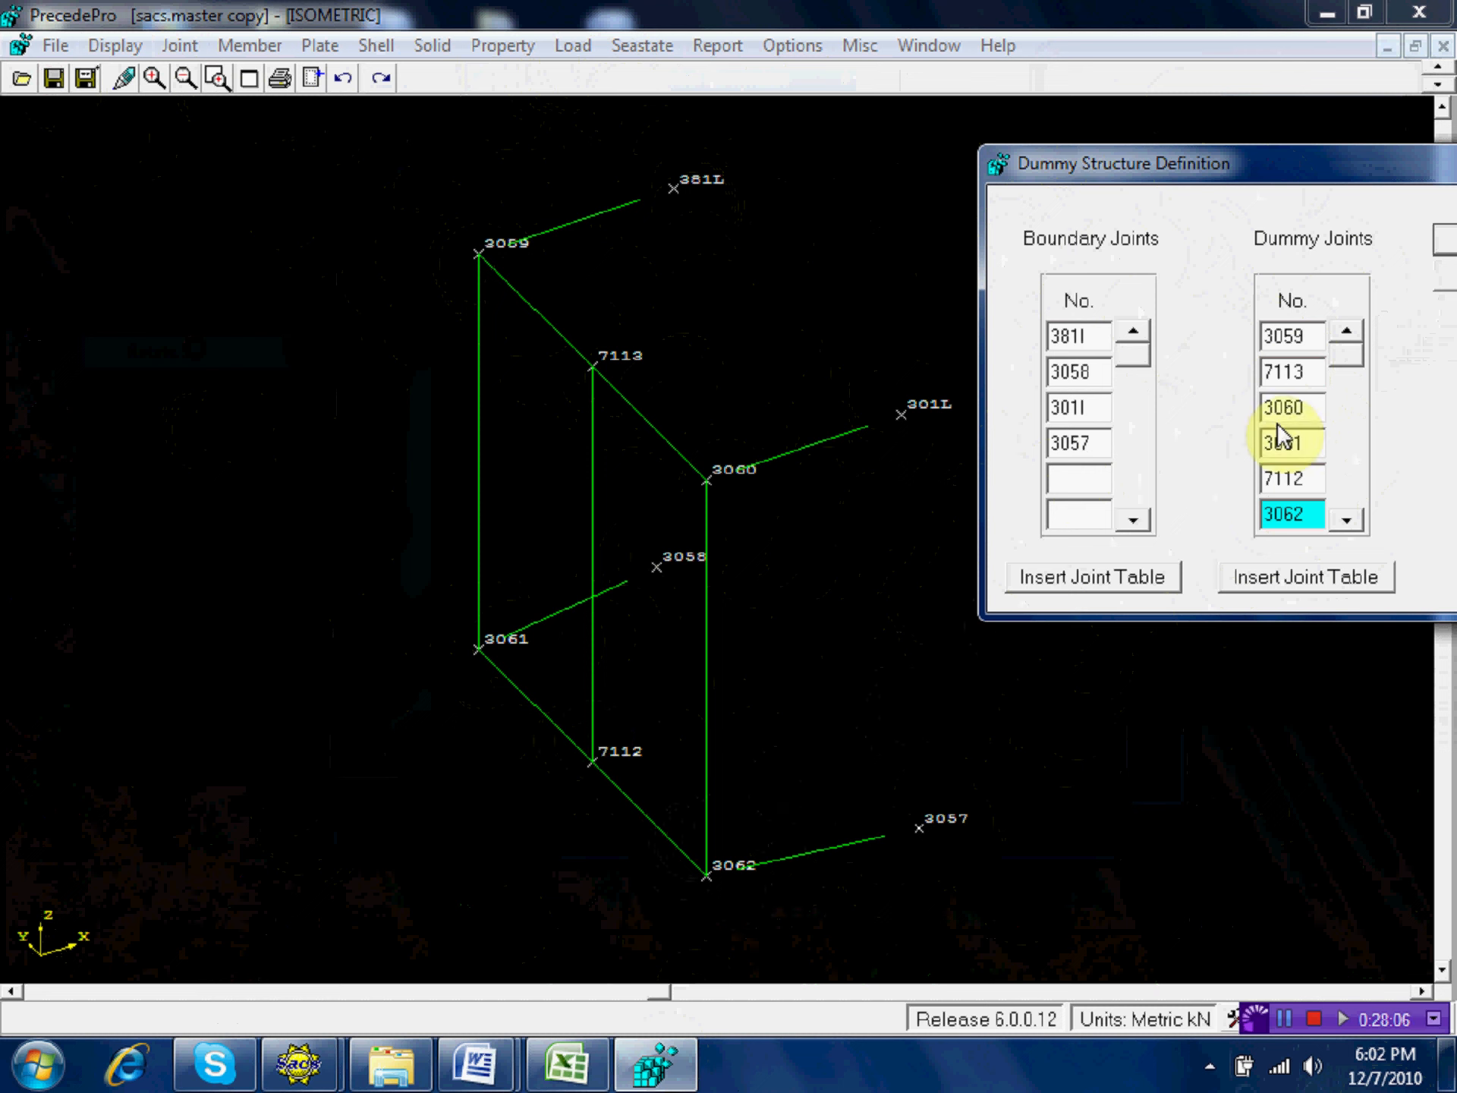
Accept the boatland joint definition, close the dummy structure data, and save the model.
left_click_drag(1290, 173, 1067, 127)
left_click(1291, 201)
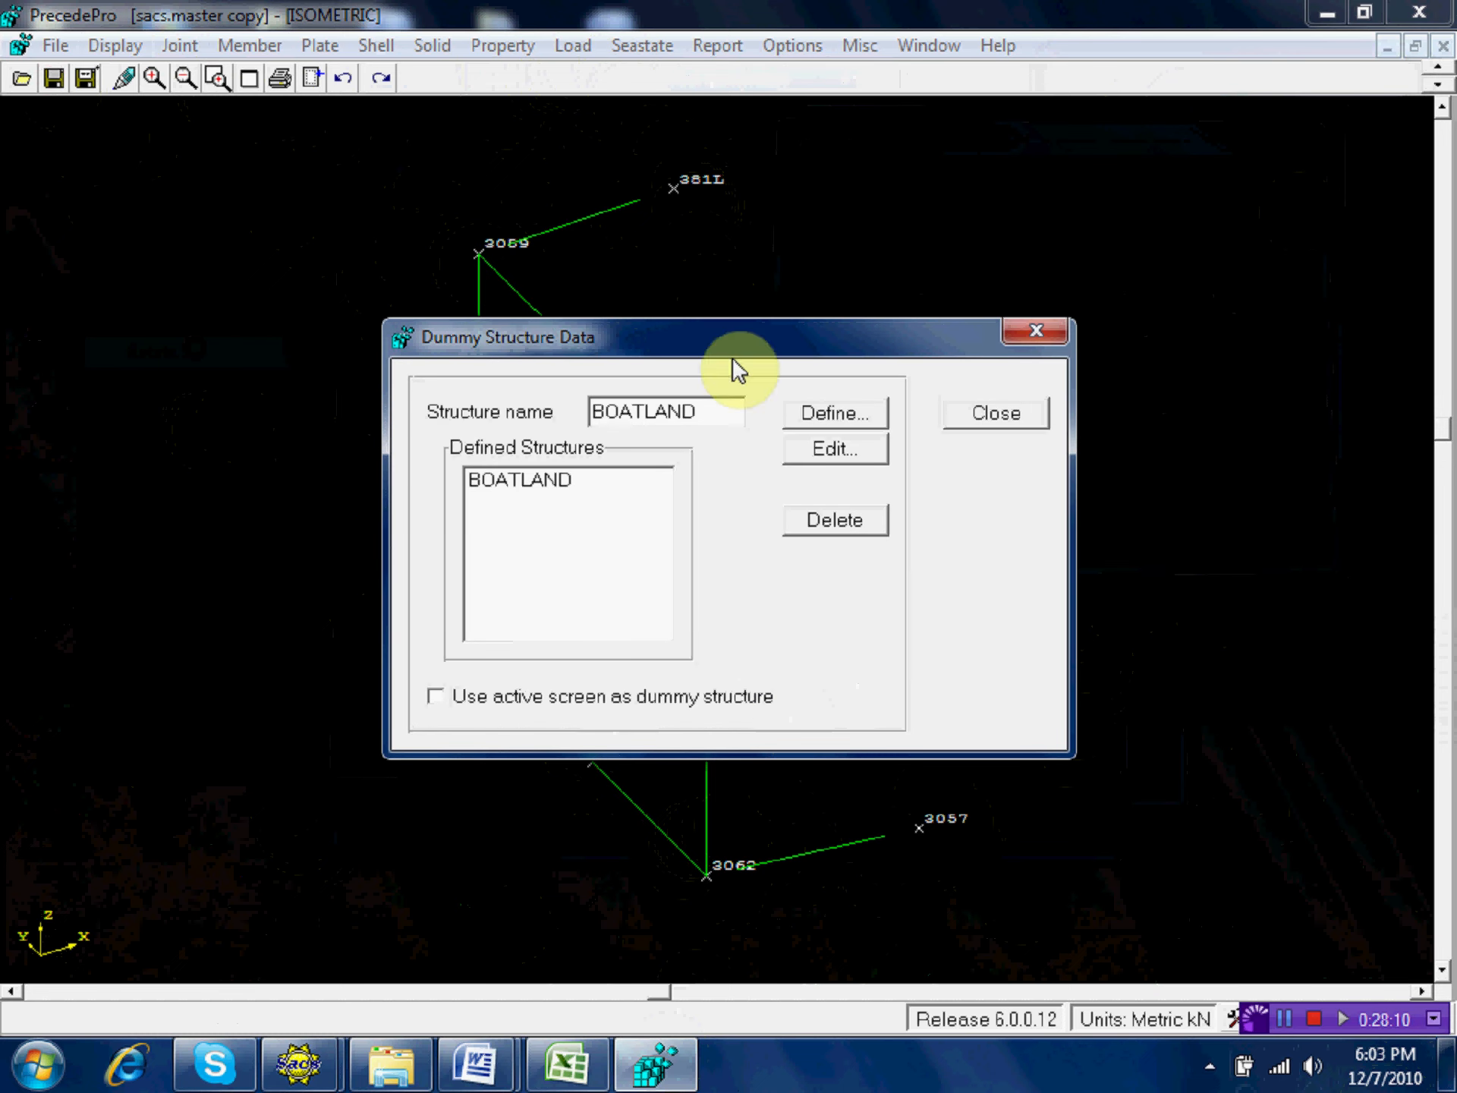
left_click(1030, 419)
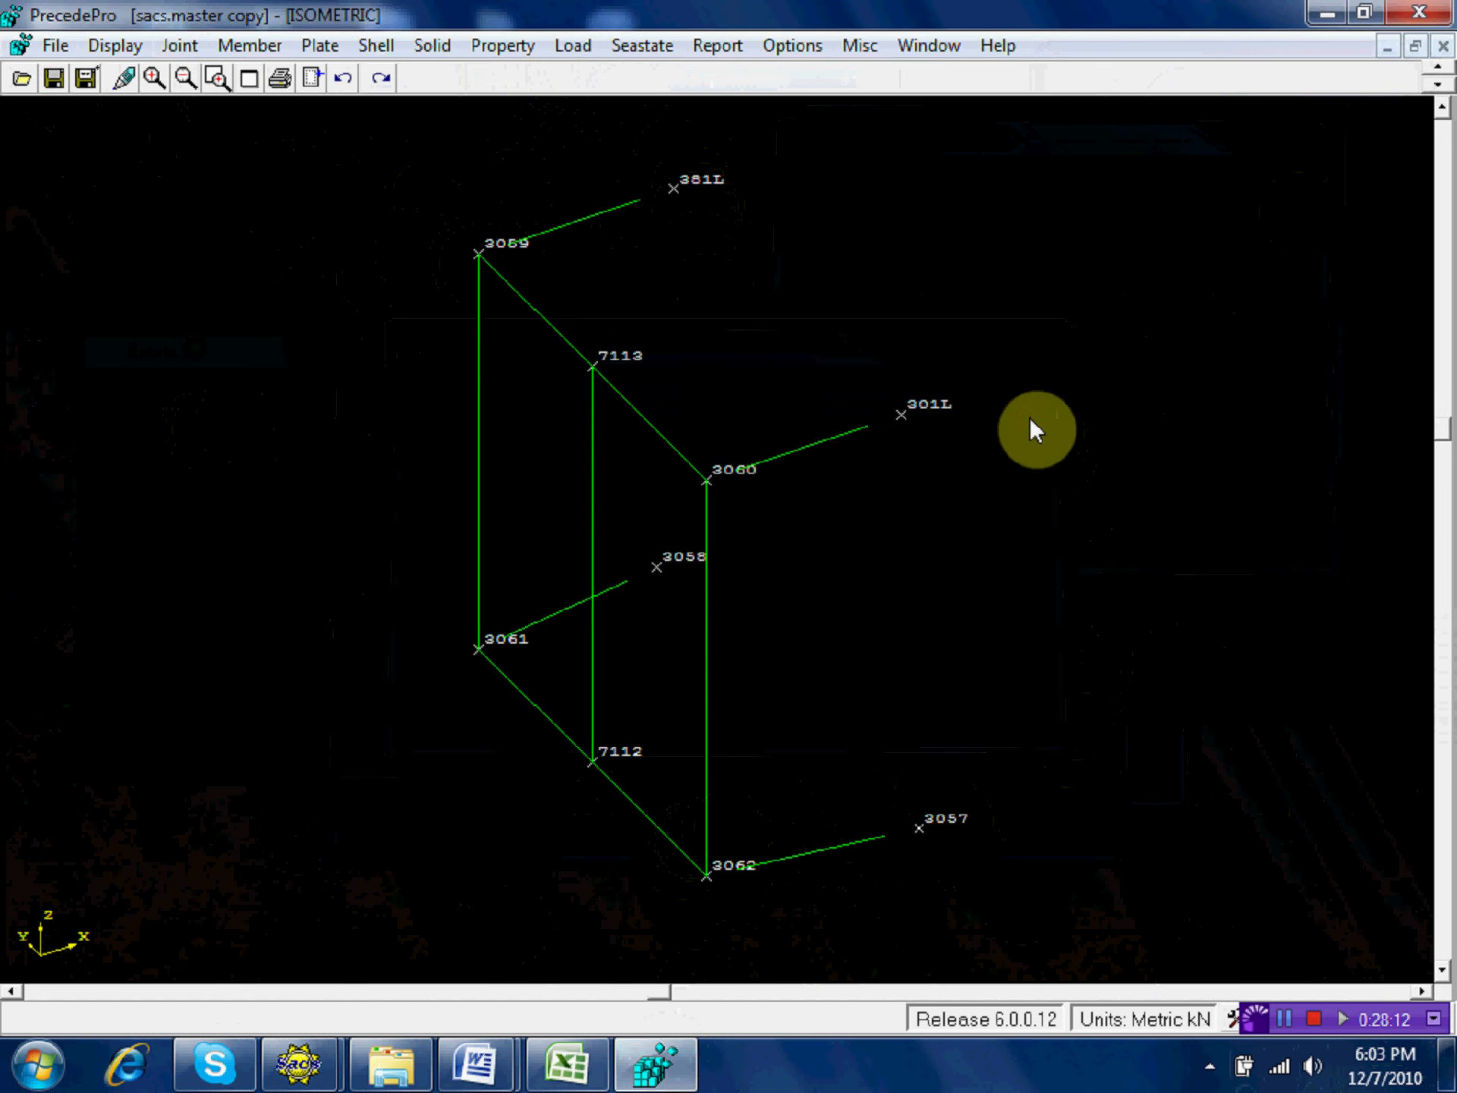
left_click(57, 79)
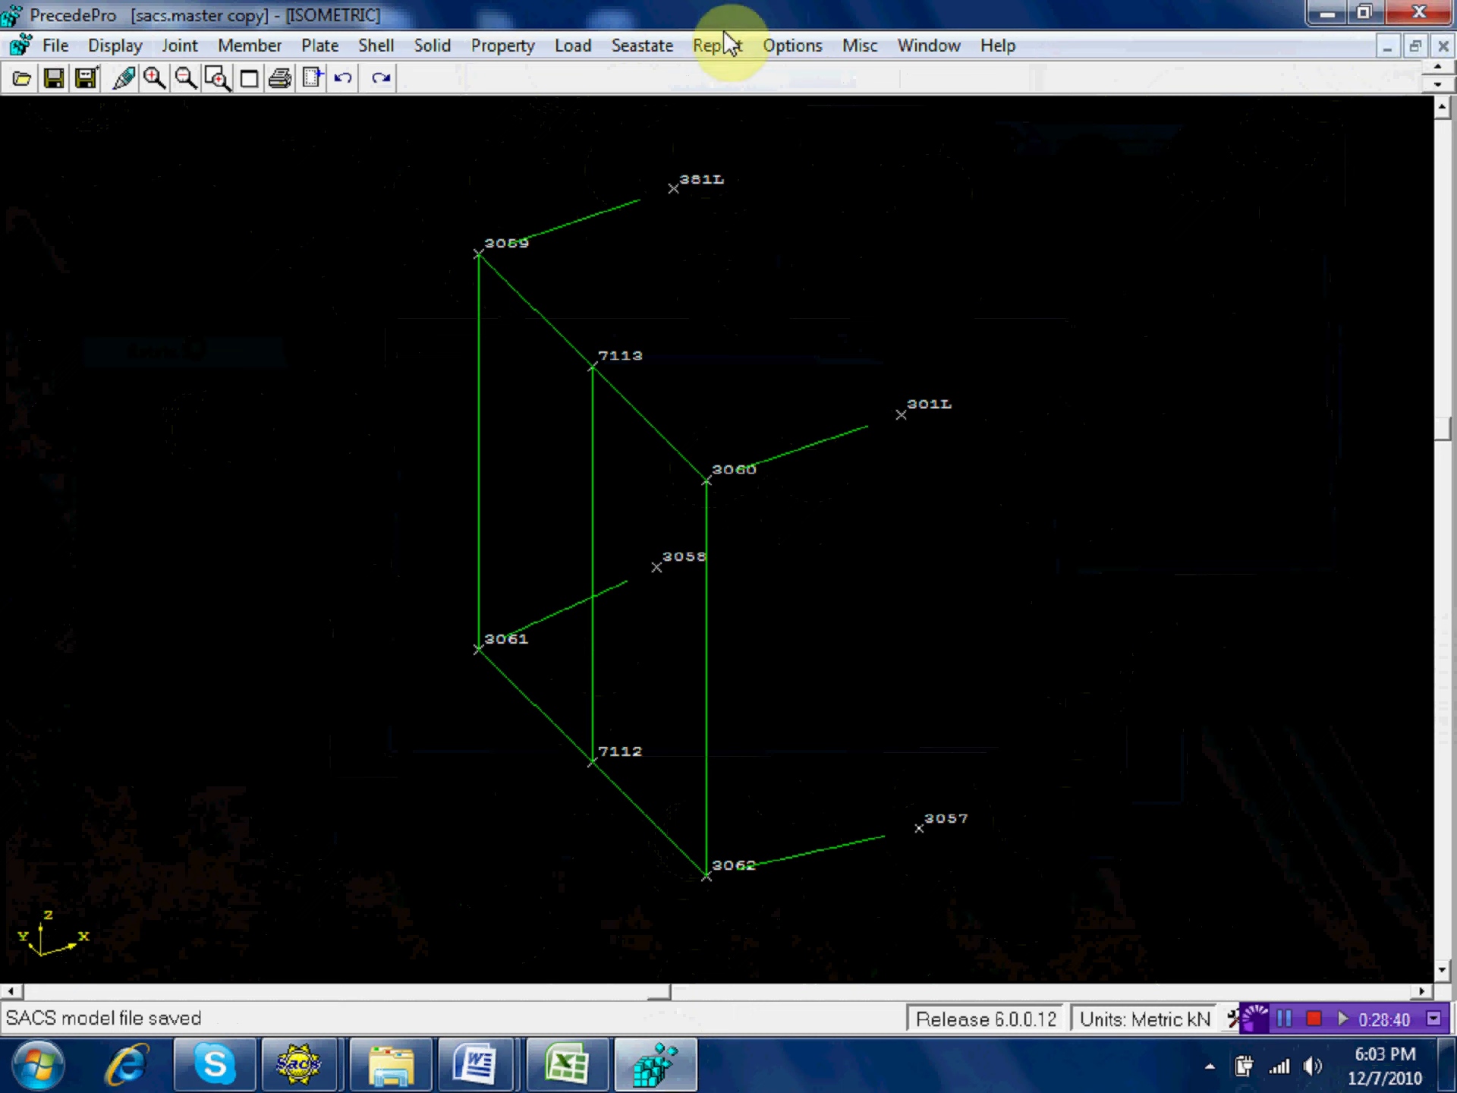
Close the graphical model editor and open the sacs.master copy file in the Data Generator, maximizing its document window.
left_click(664, 47)
mouse_move(781, 84)
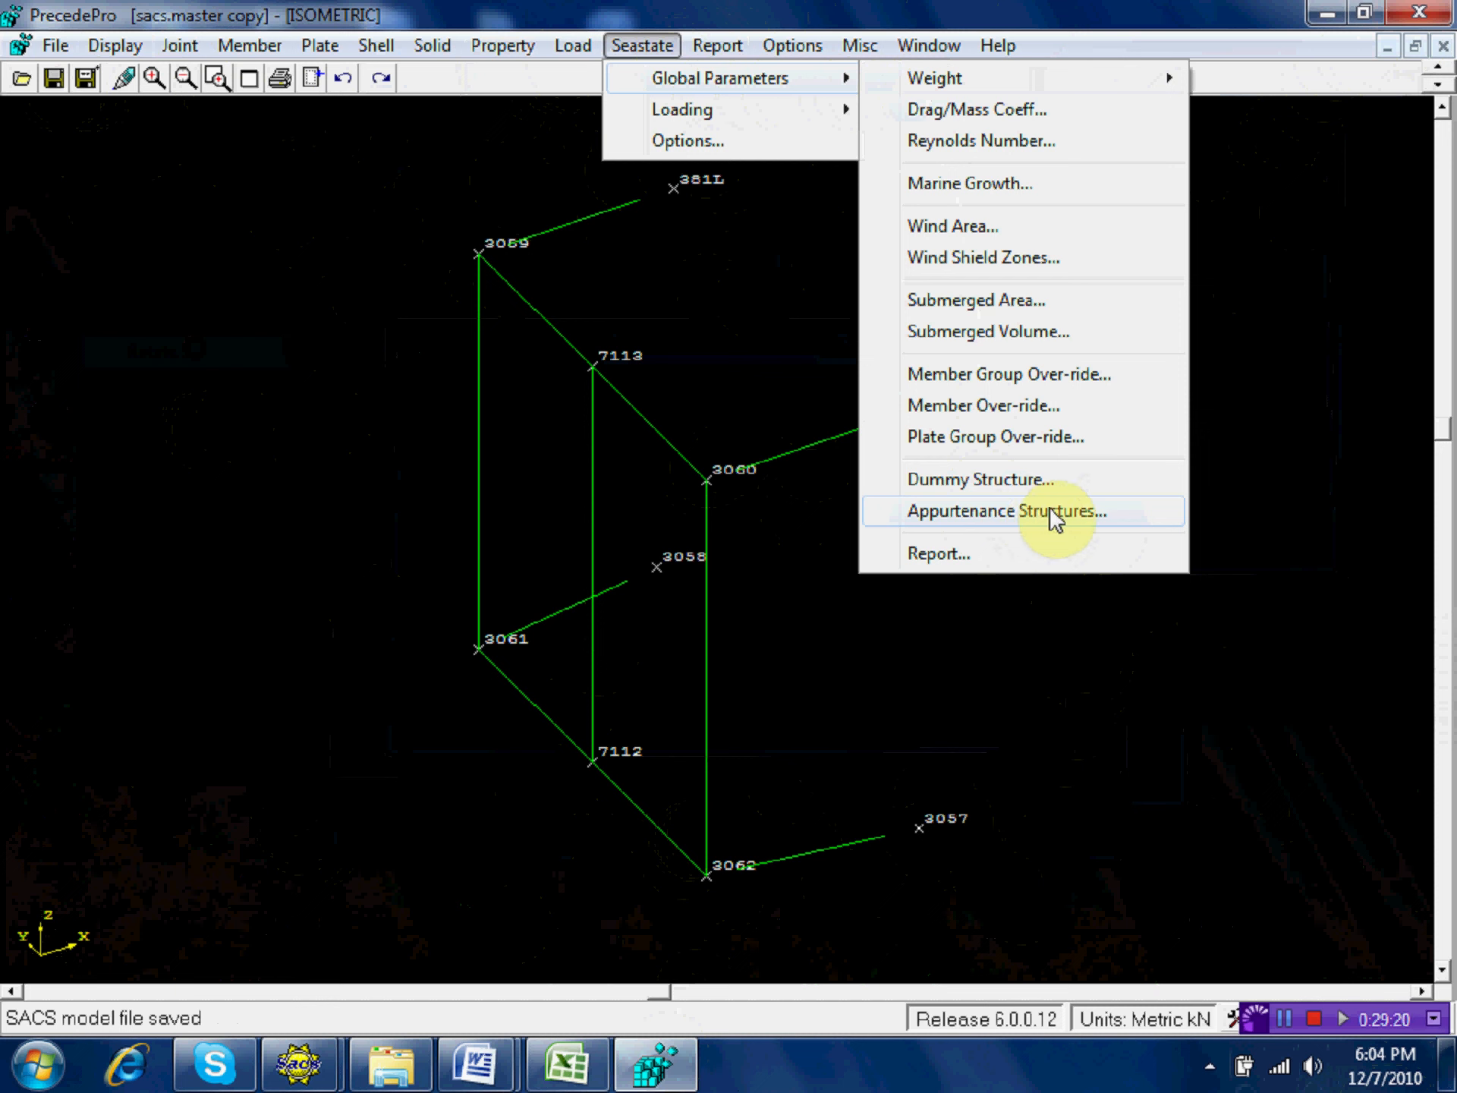
left_click(1432, 12)
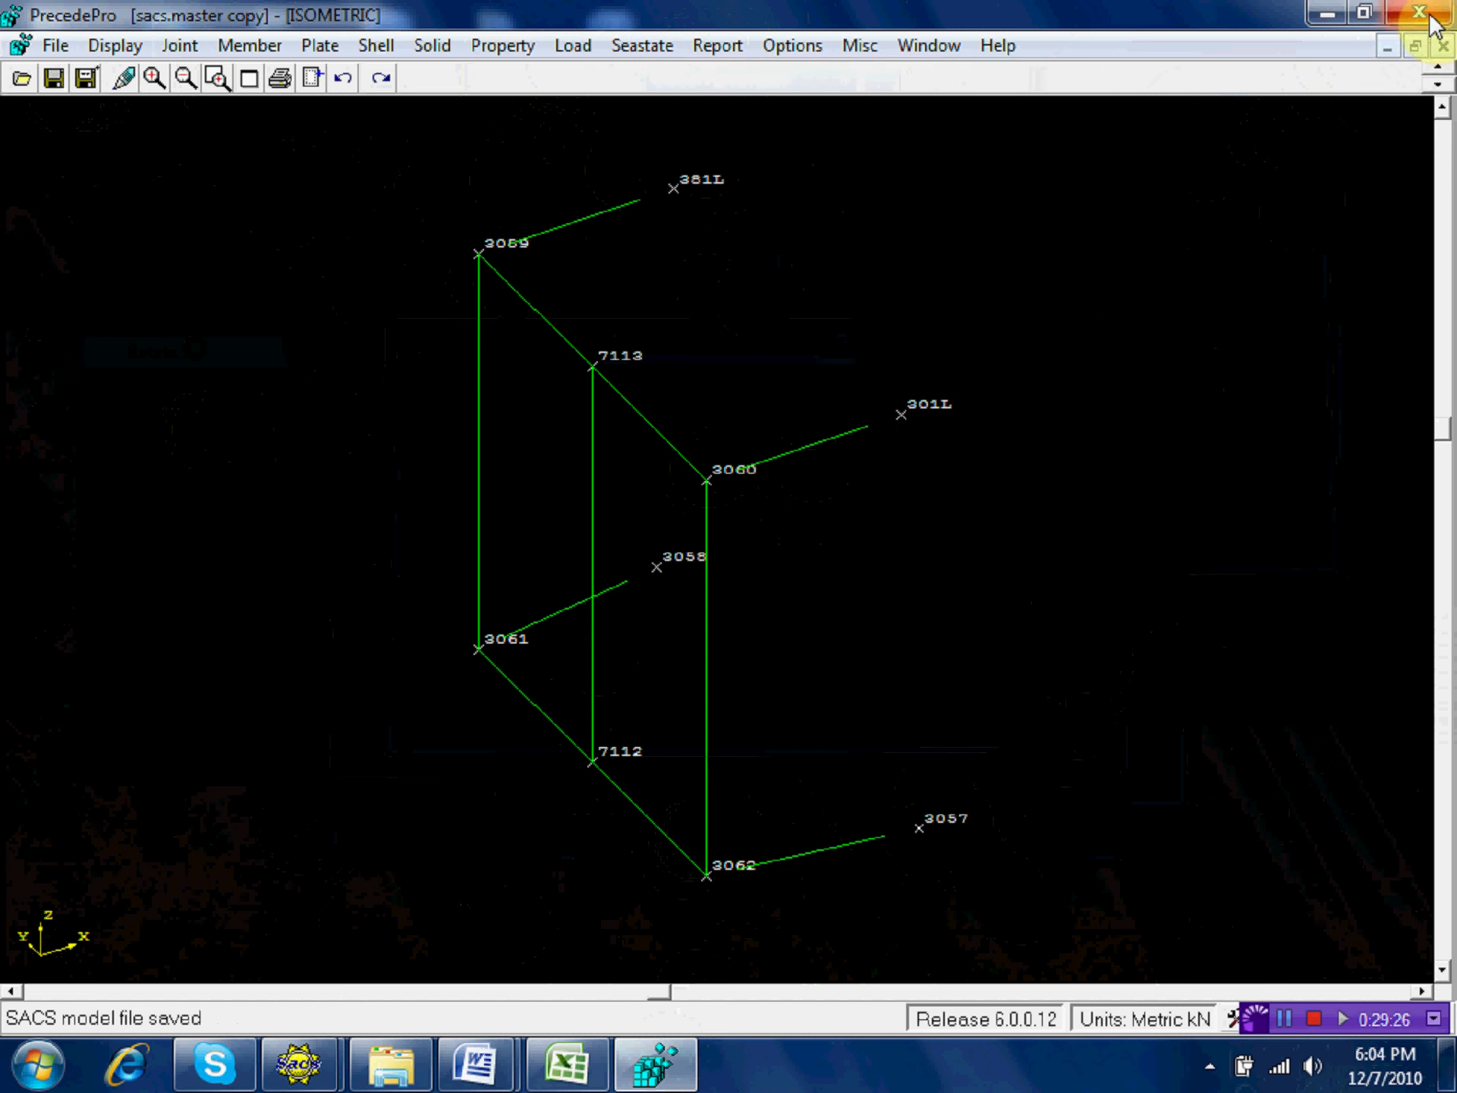
left_click(1431, 18)
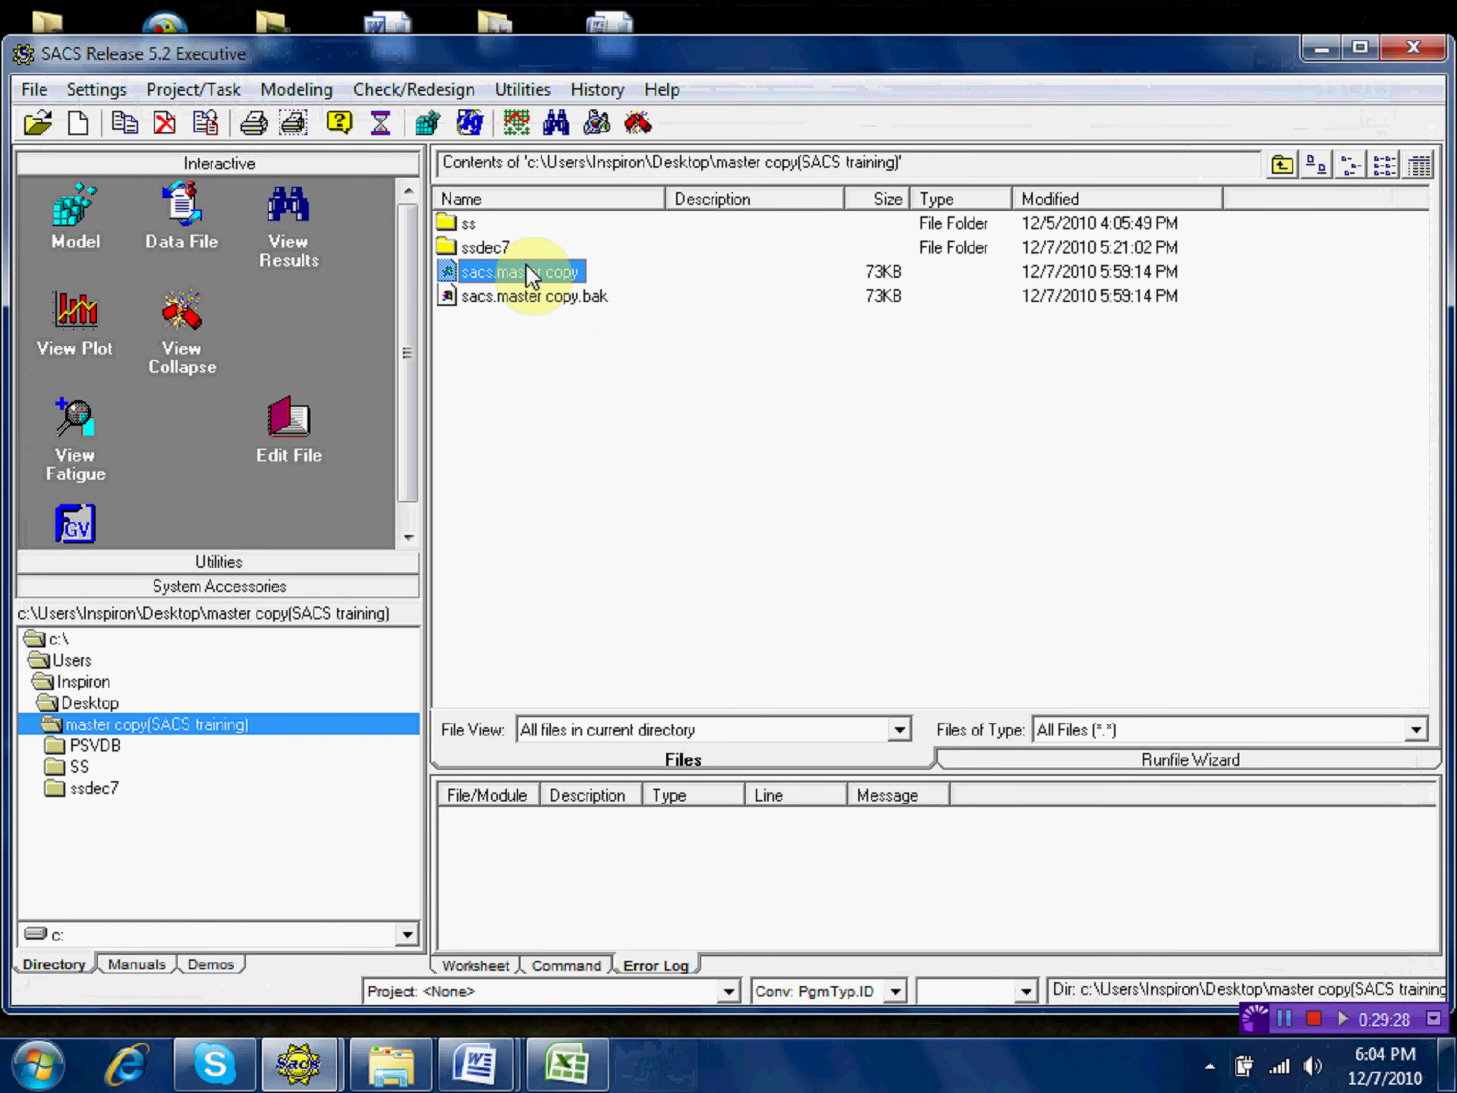
left_click_drag(521, 269, 195, 234)
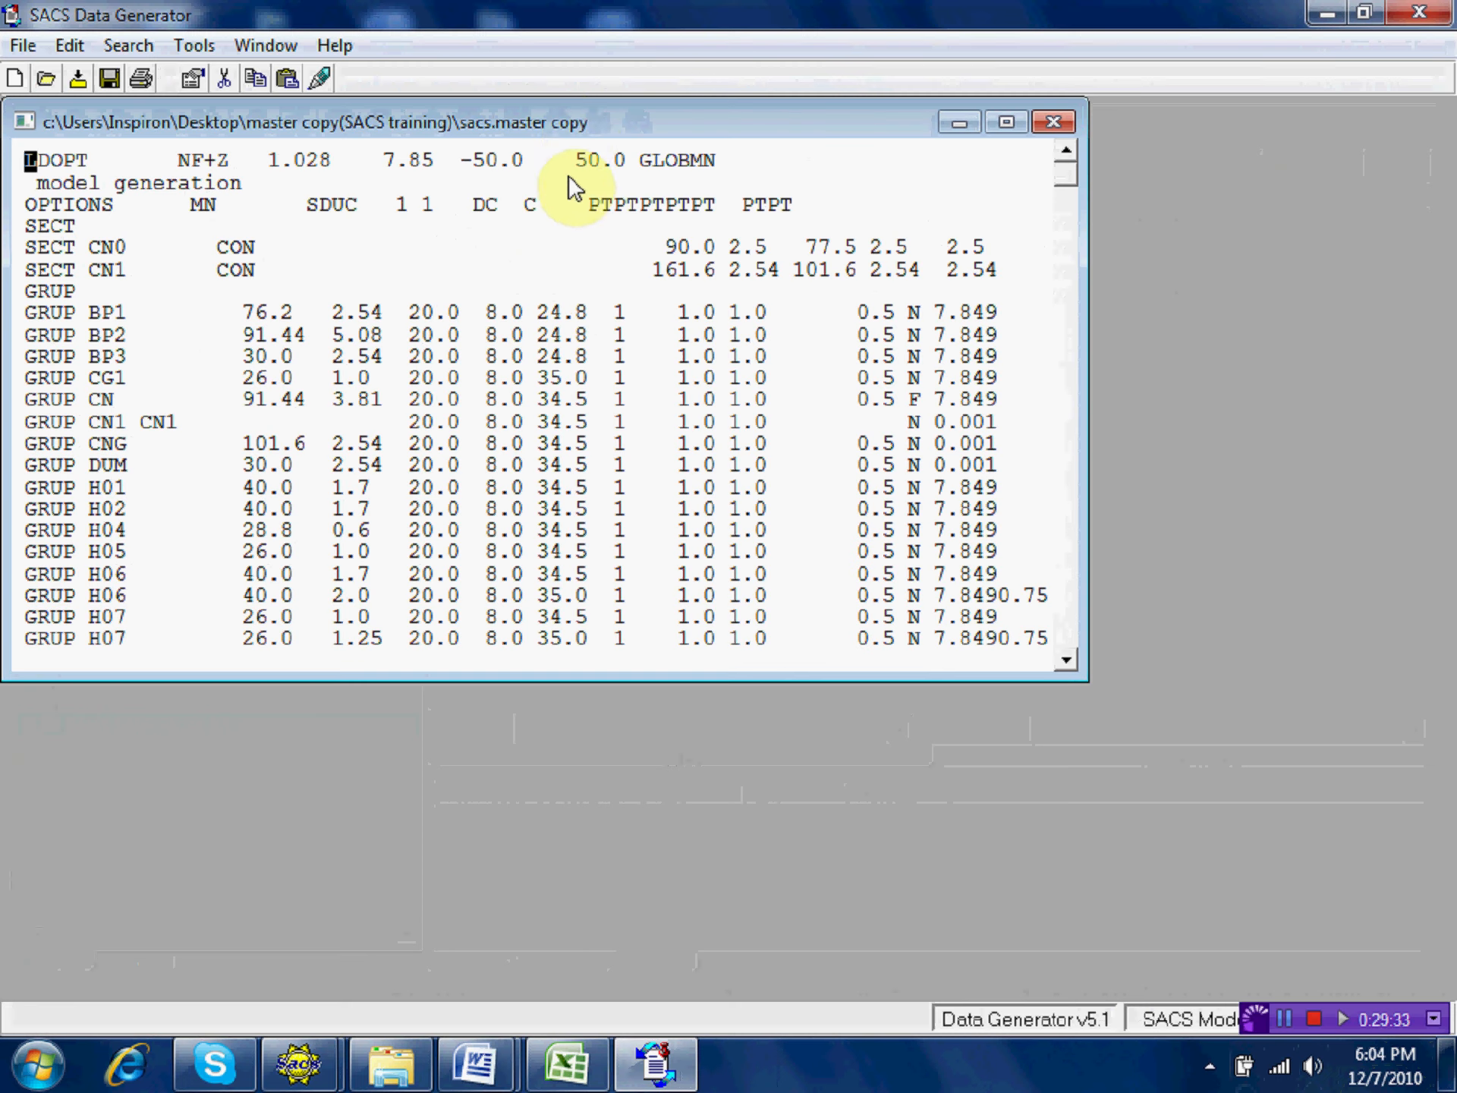
double_click(572, 121)
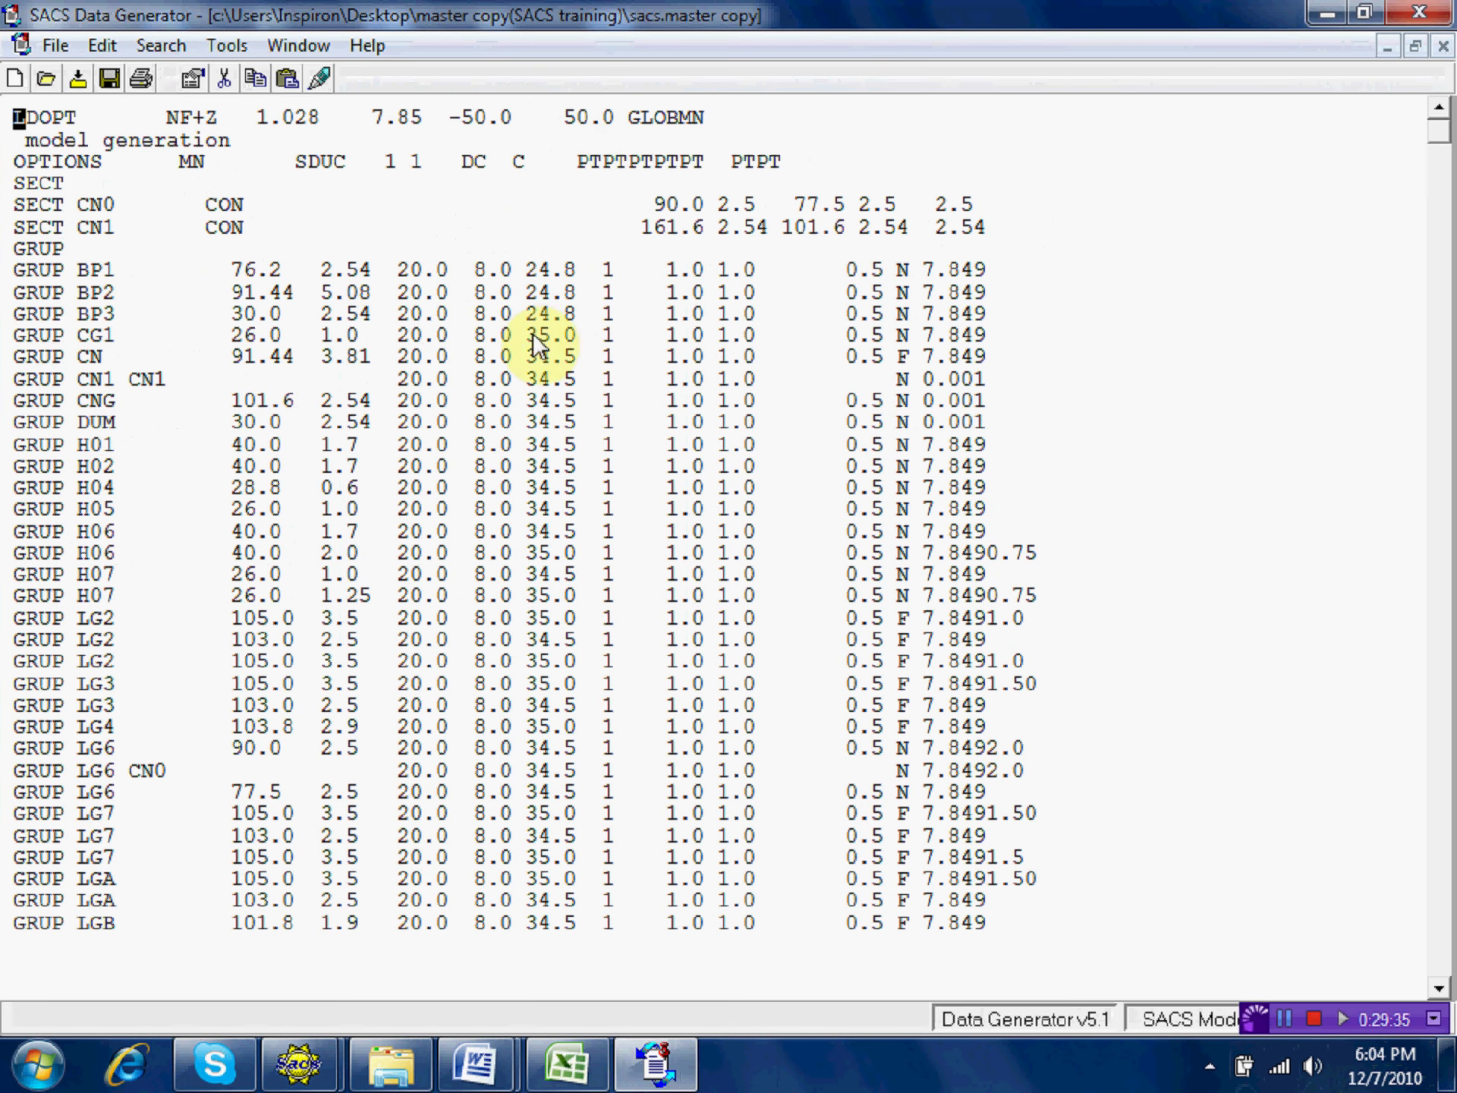
Set the elastic modulus of member group RSR to 10.0 in its GRUP line.
left_click(440, 833)
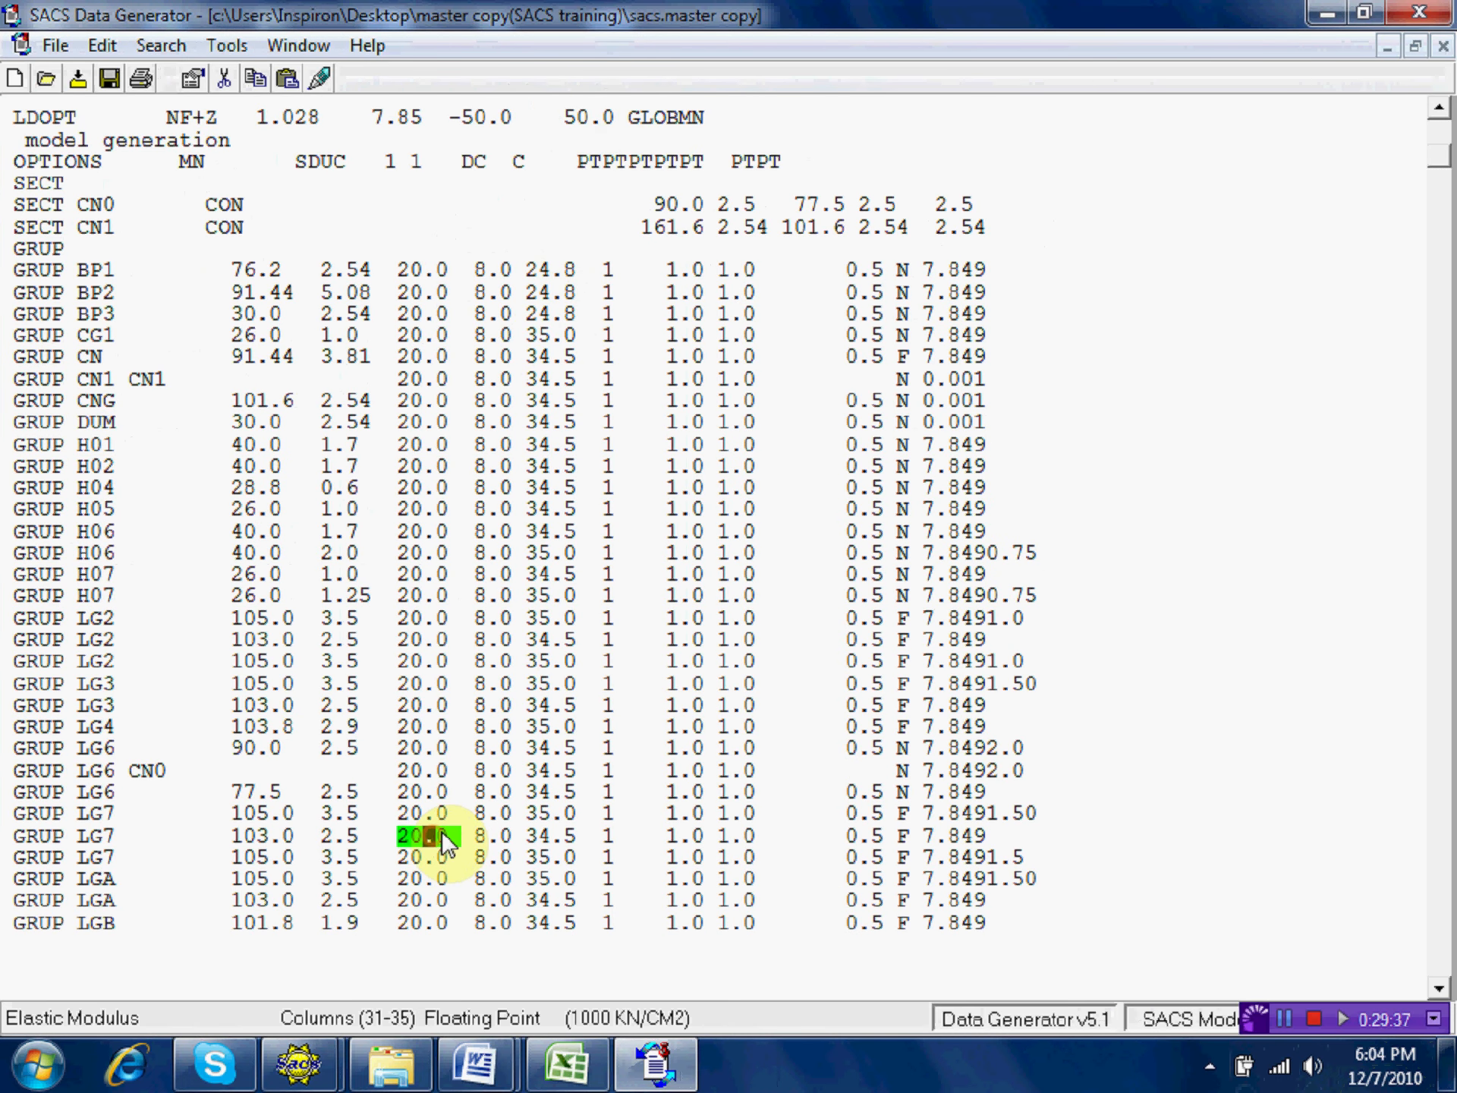
key("Down")
key("Down")
key("Down")
key("Down")
key("Down")
key("Down")
key("Down")
key("Down")
key("Down")
key("Down")
key("Down")
key("Down")
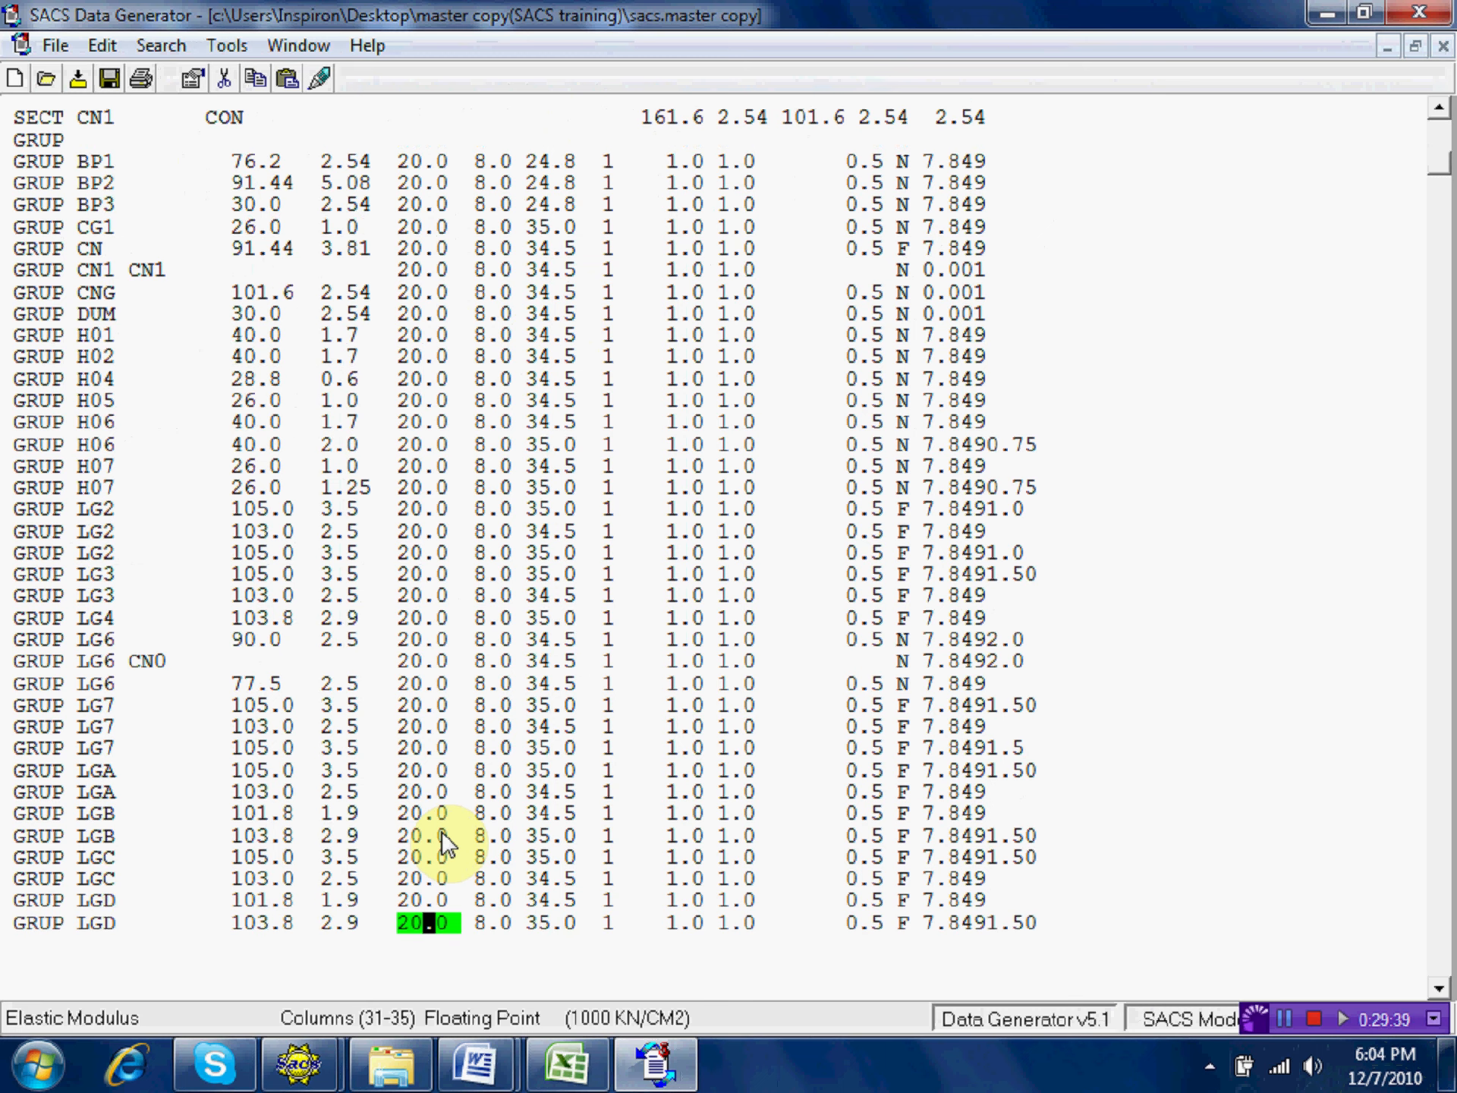
key("Down")
key("Down")
key("Down")
key("Down")
key("Down")
key("Down")
key("Down")
key("Down")
key("Down")
key("Down")
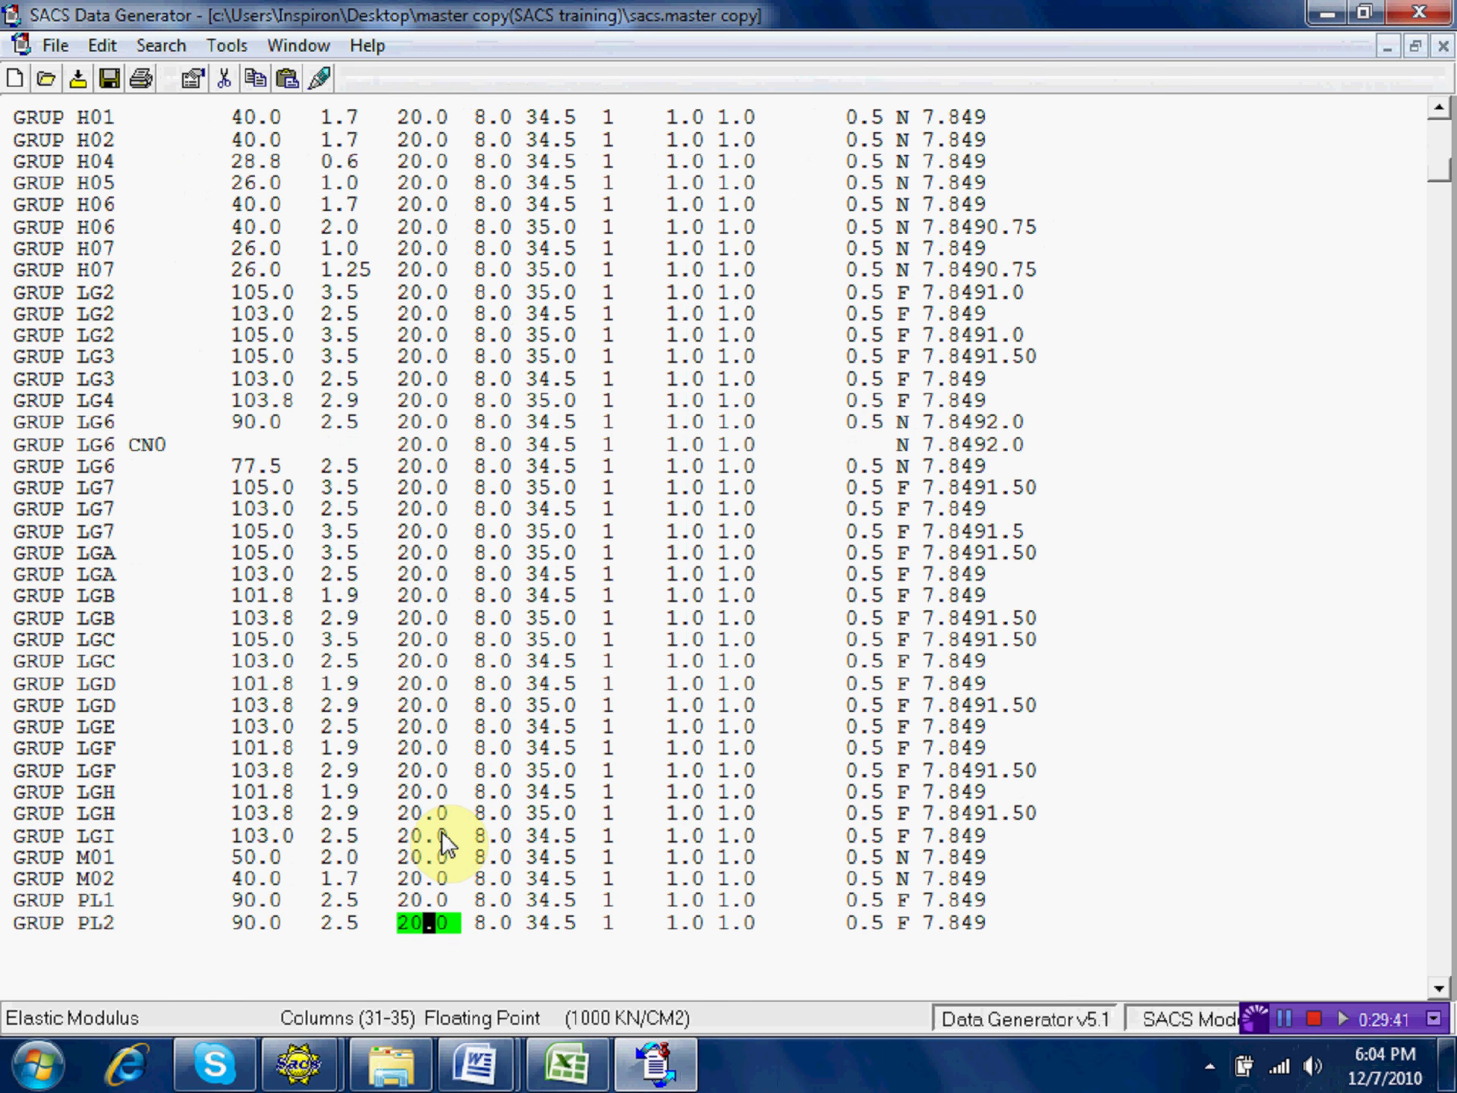
key("Down")
key("Down")
key("Down")
key("Down")
key("Down")
key("Down")
key("Down")
key("Down")
key("Down")
key("Down")
key("Down")
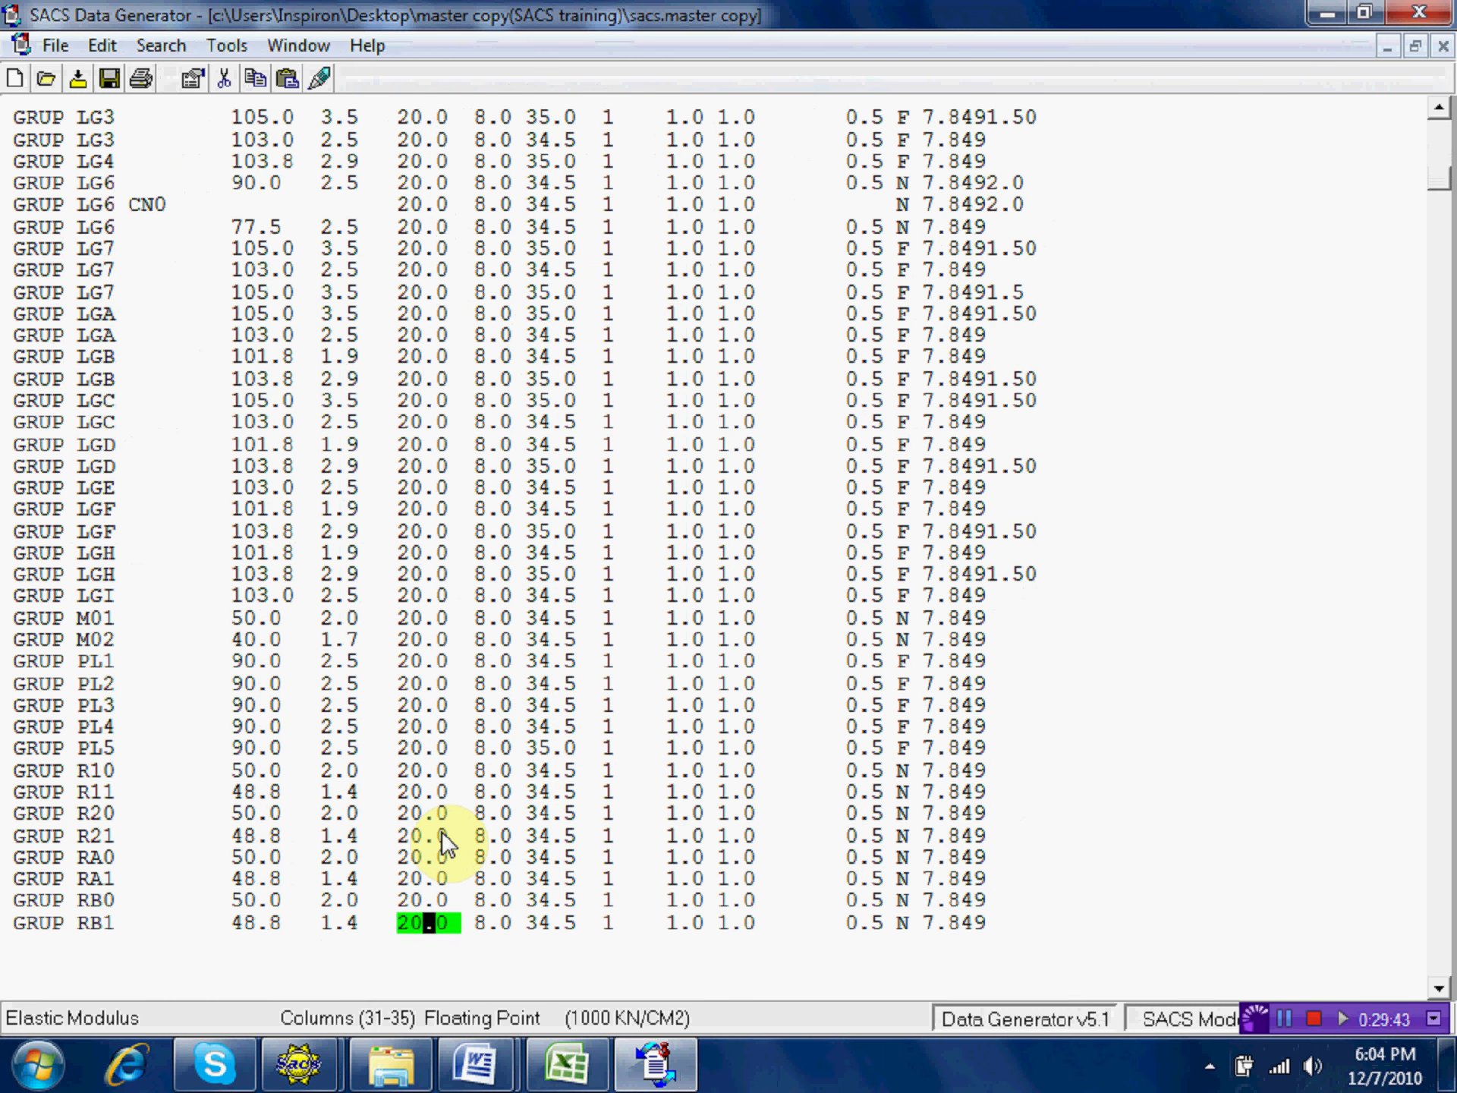
key("Down")
key("Down")
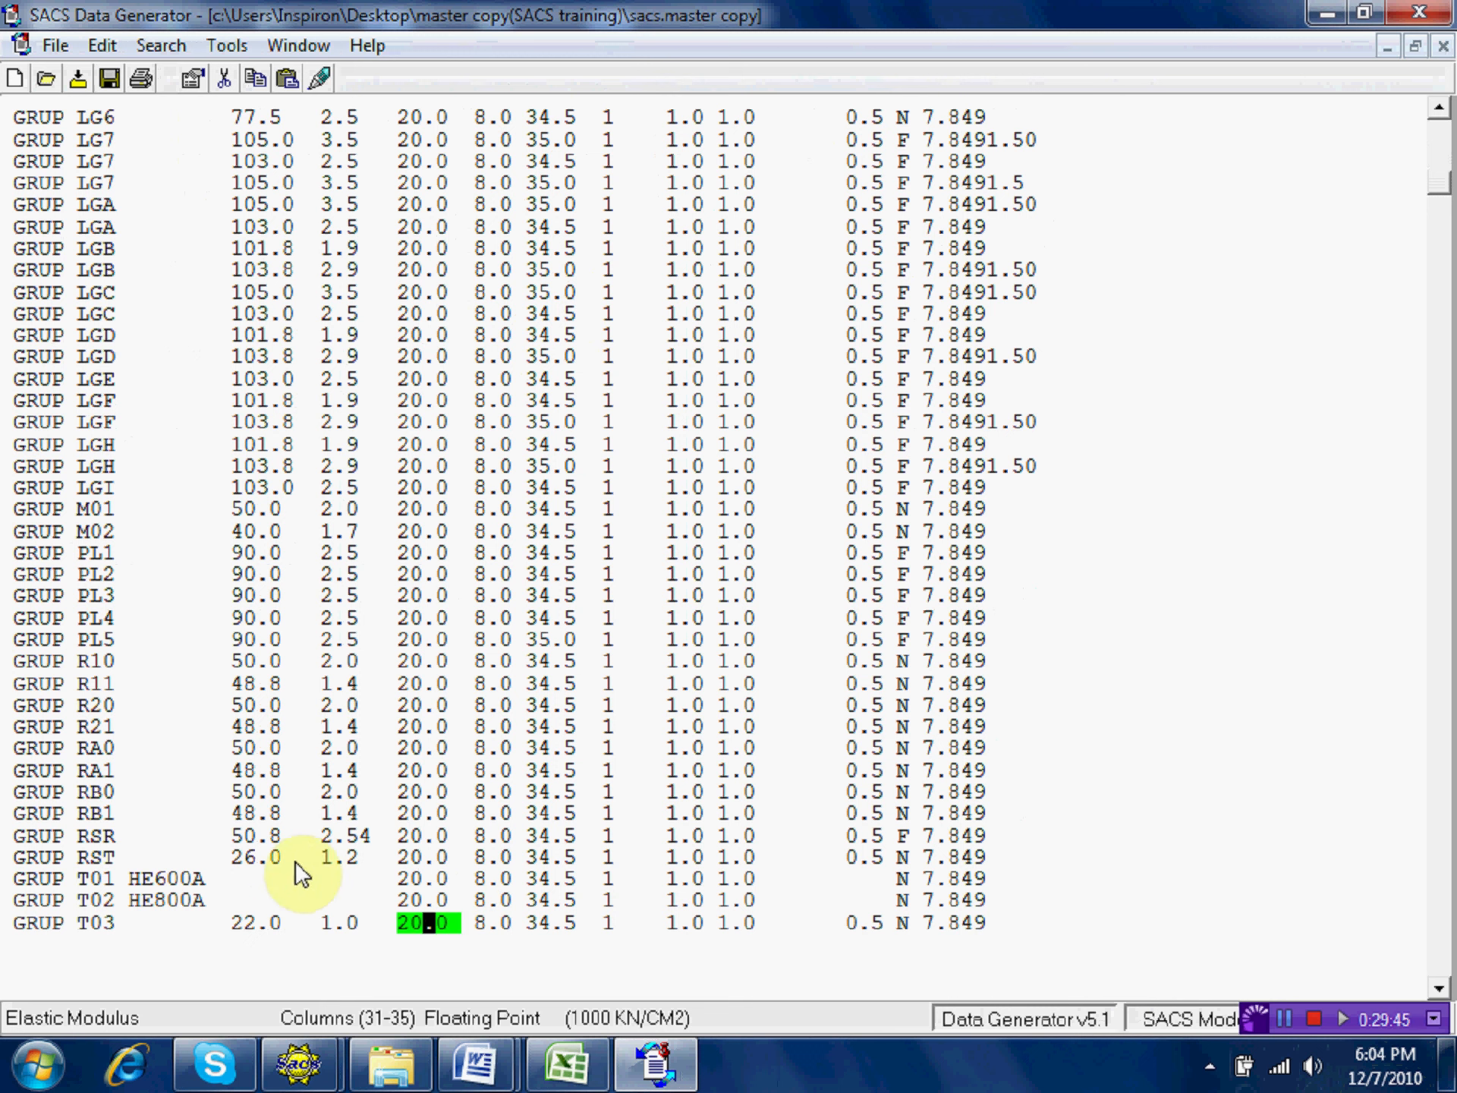
left_click(404, 833)
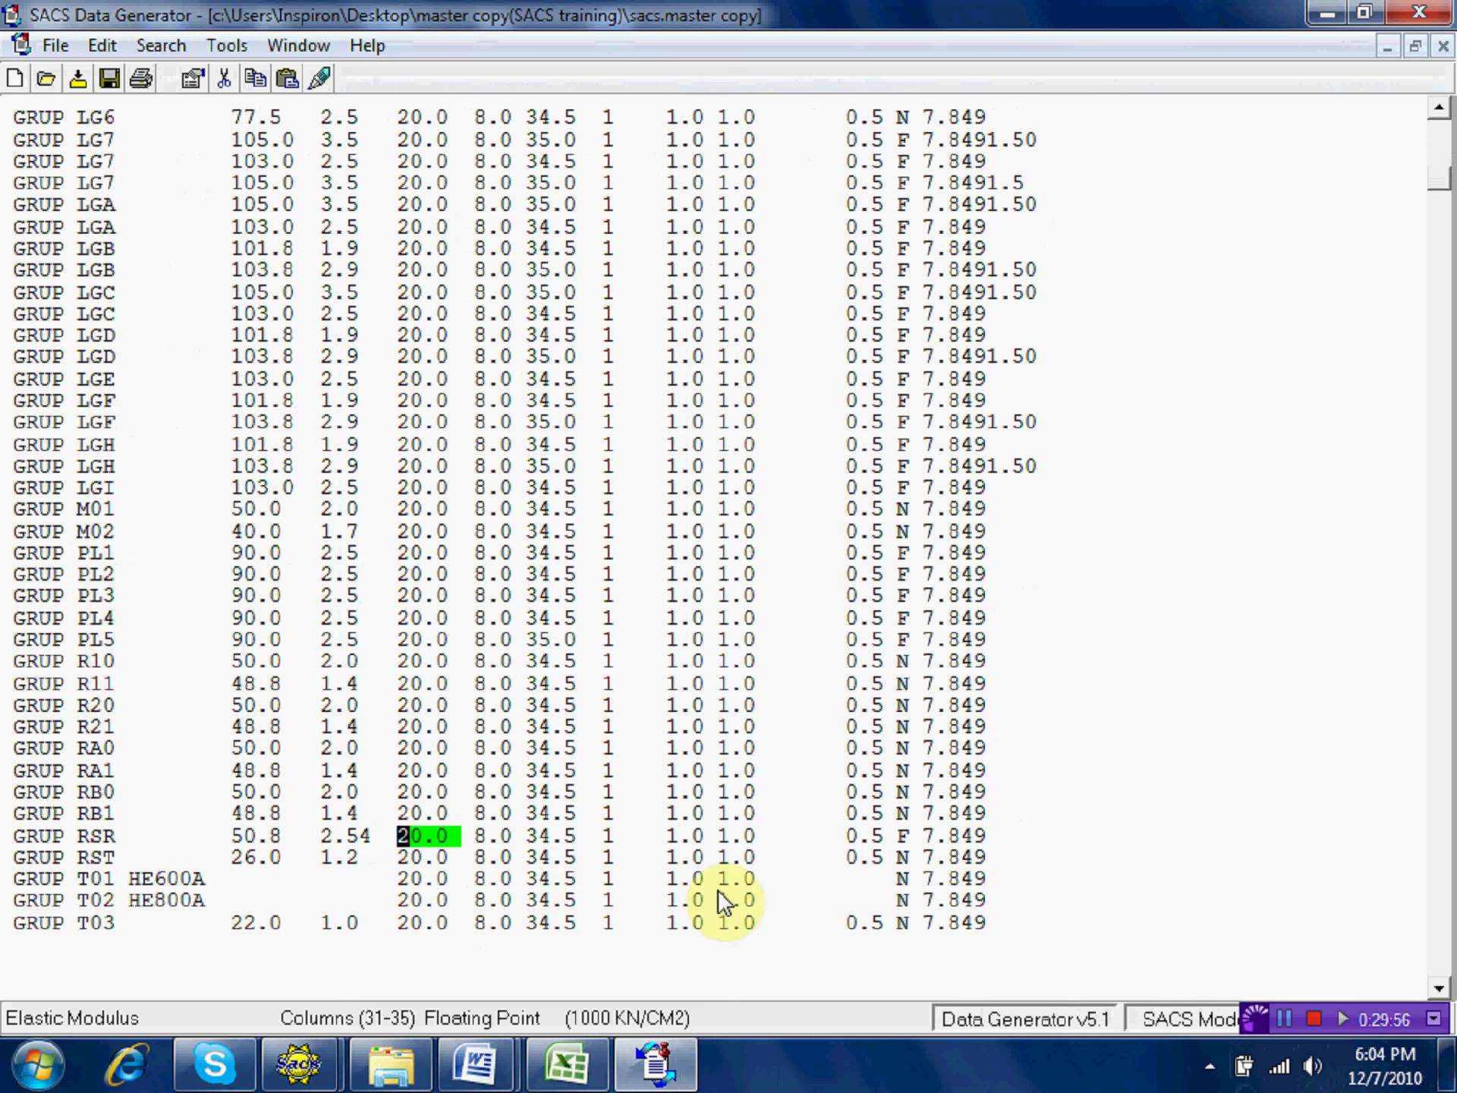
type("1")
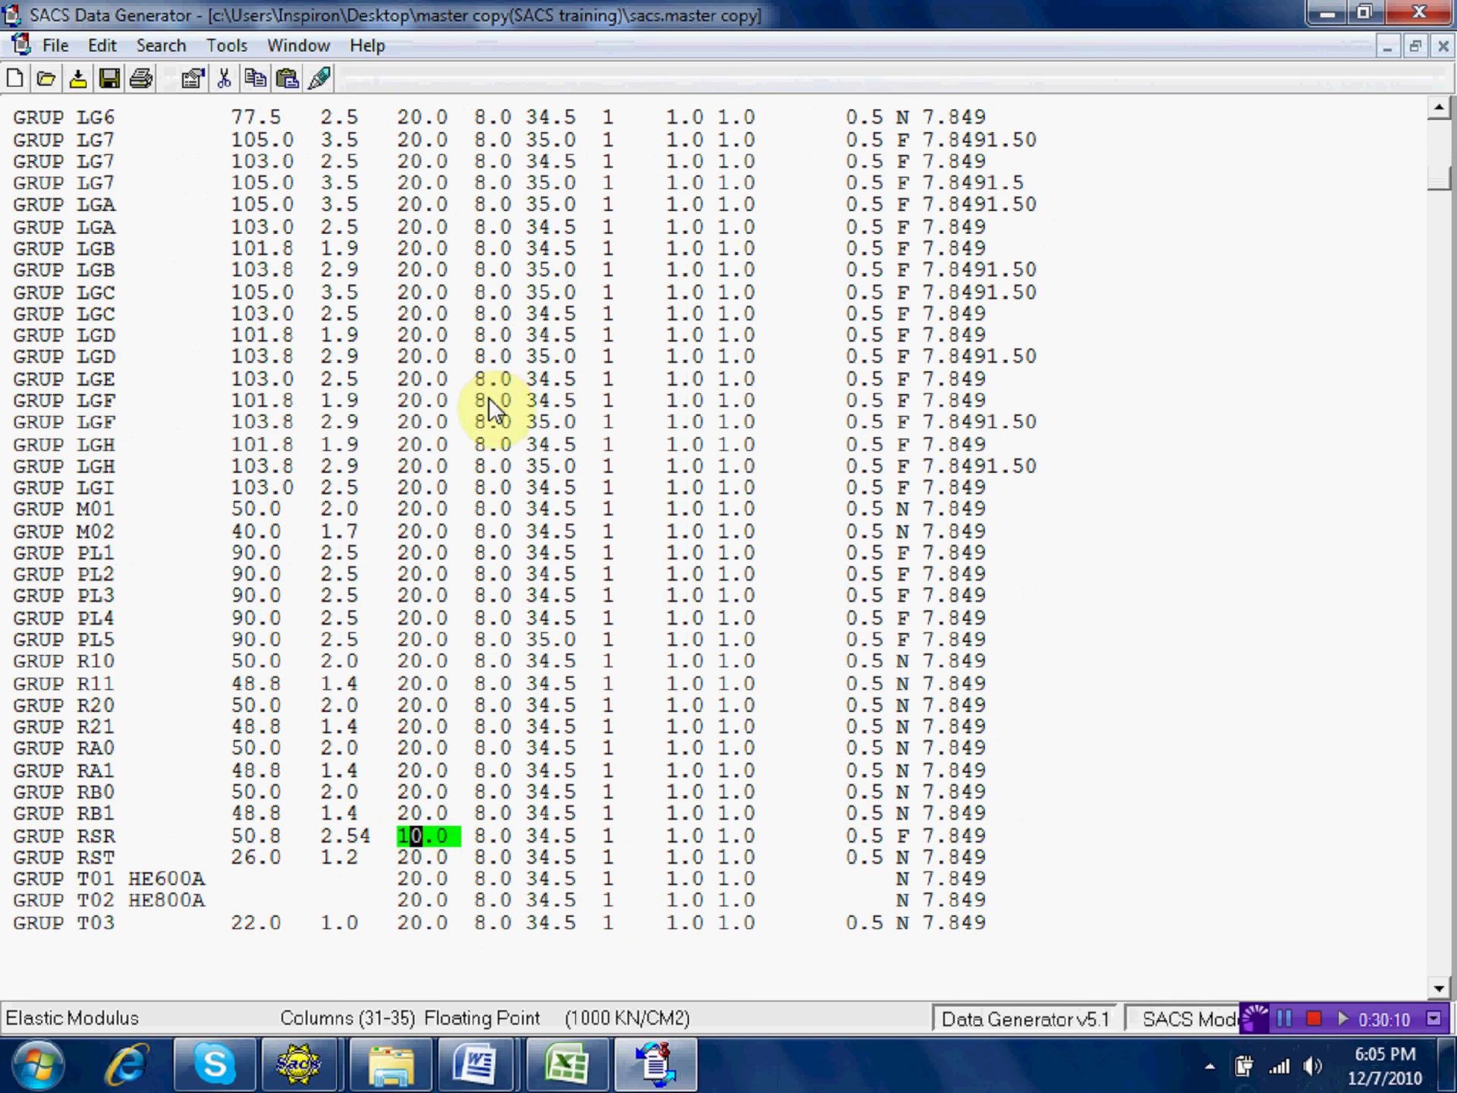
Consult the Basis of design-Inplace Analysis document in Word and return to the data file.
left_click(493, 1066)
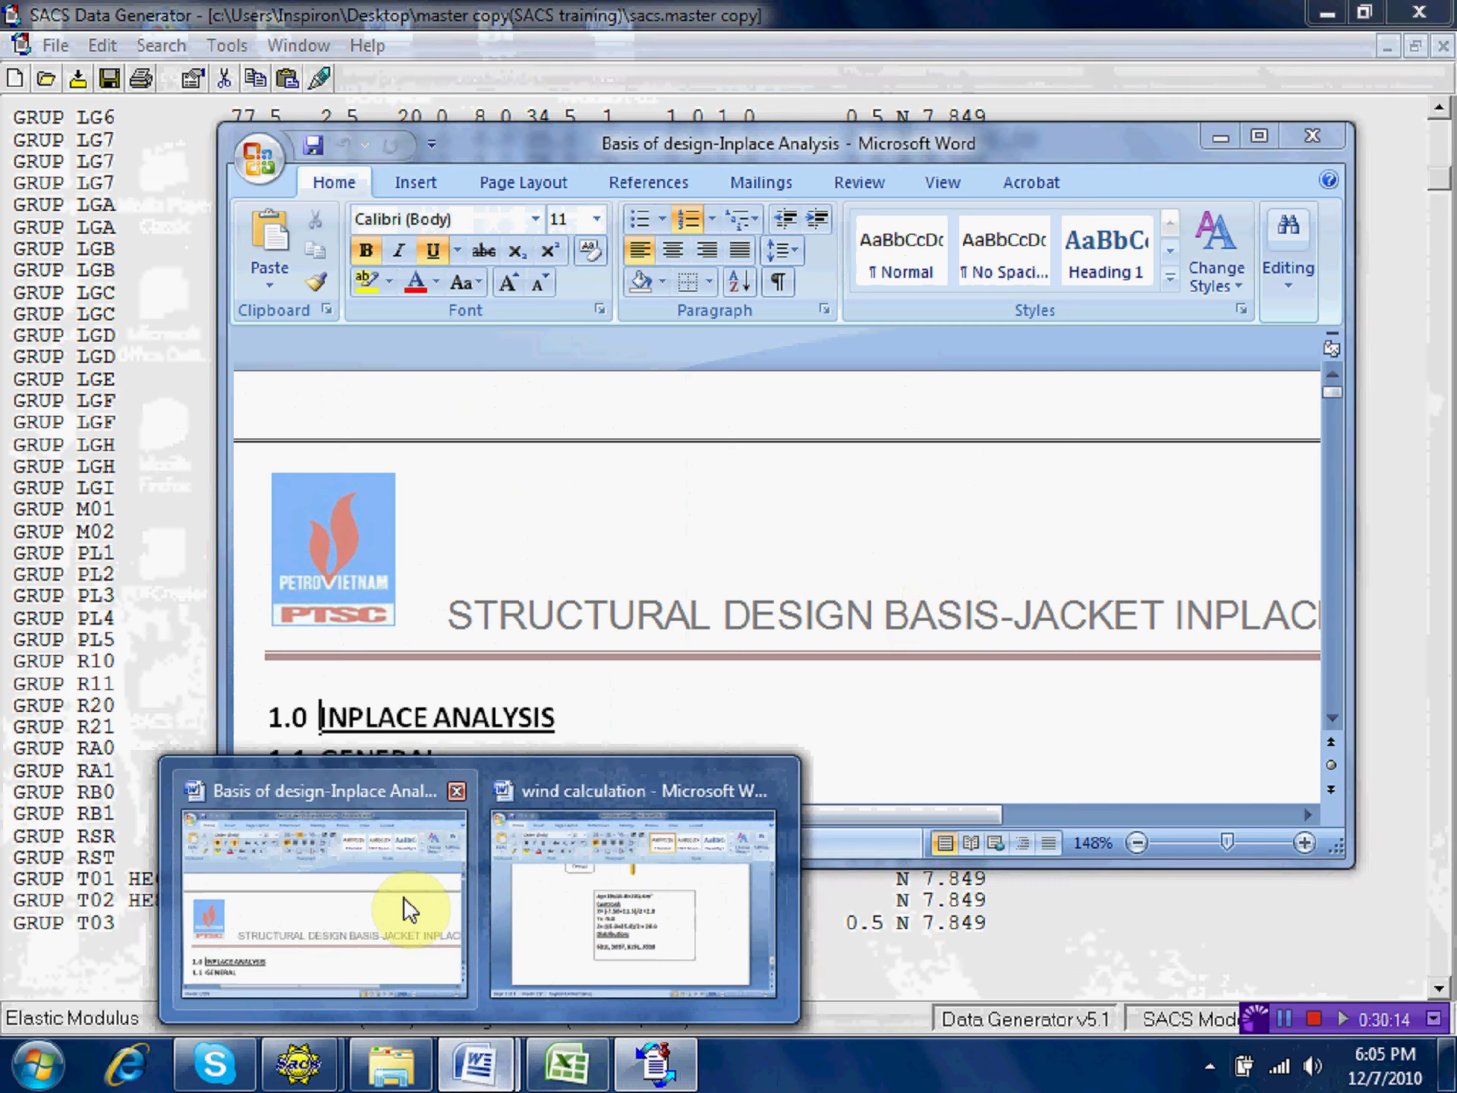
left_click(425, 891)
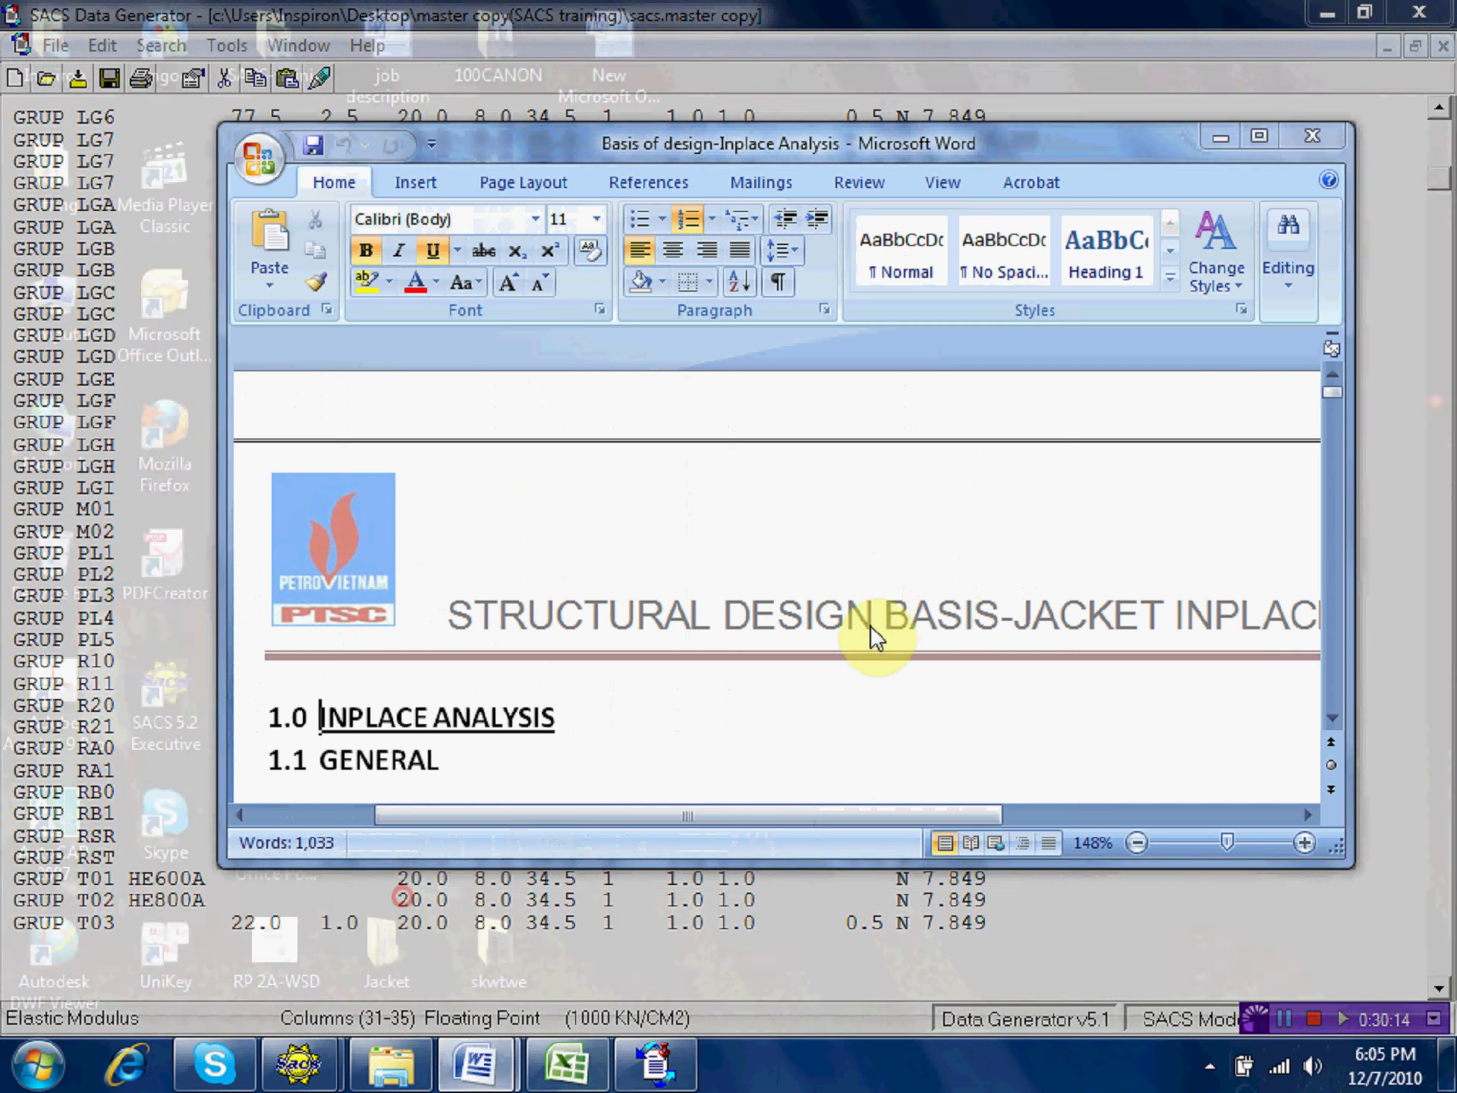
scroll(1063, 576, "down", 1)
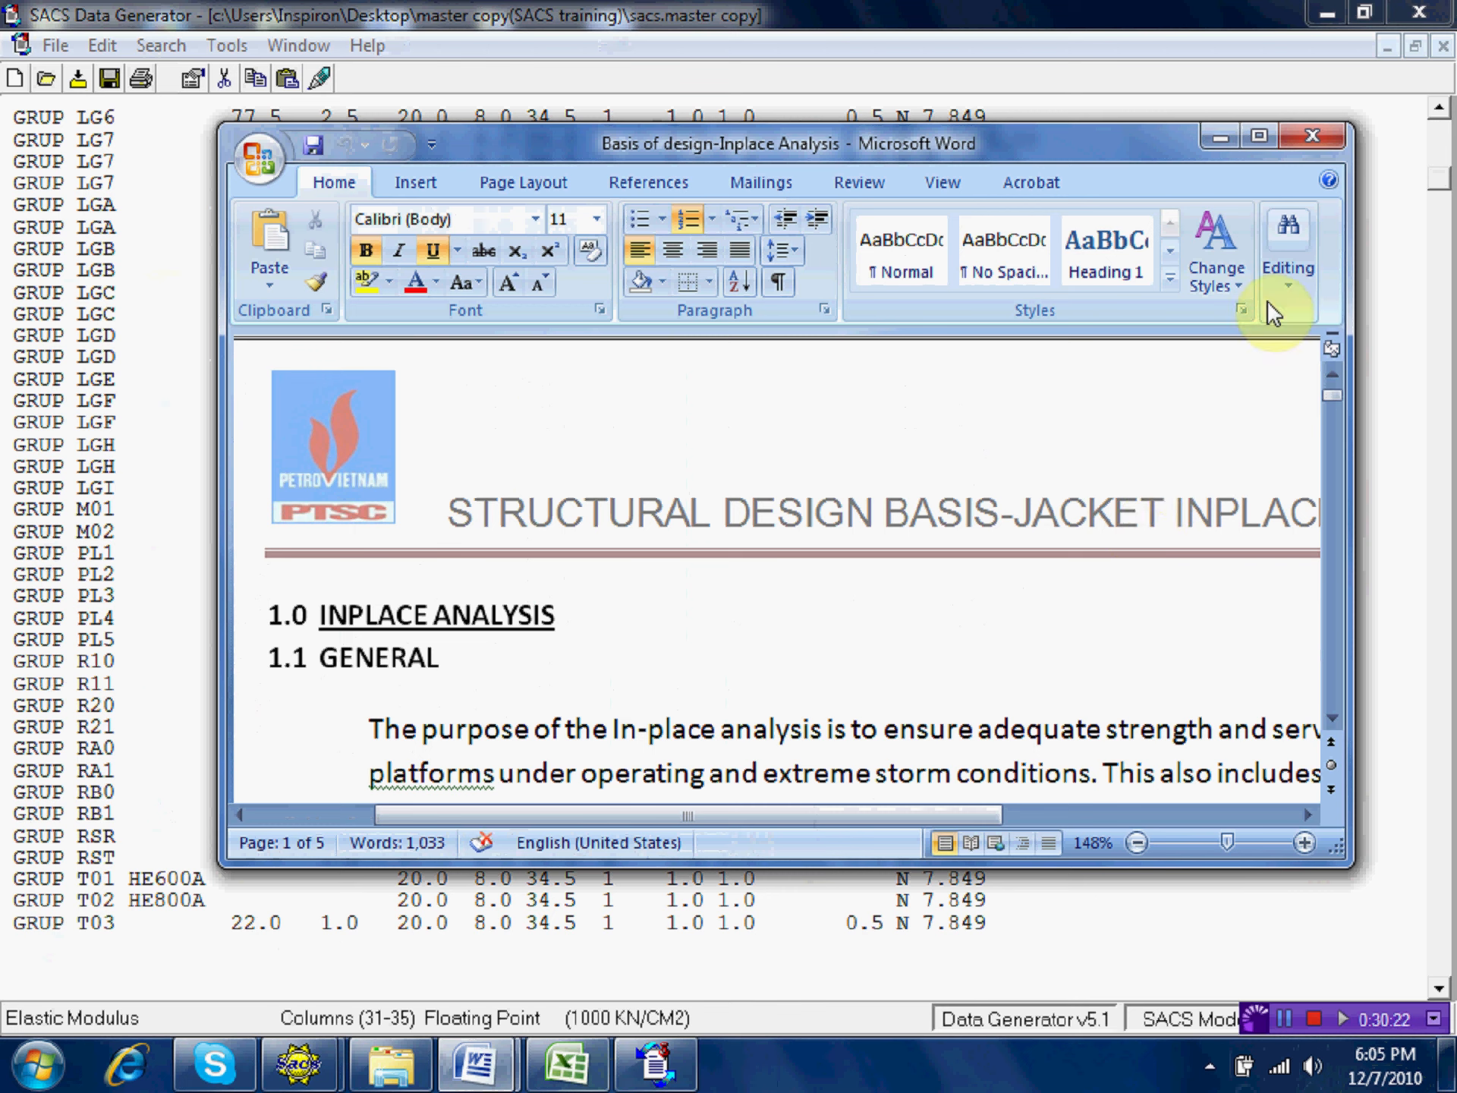
left_click(1220, 138)
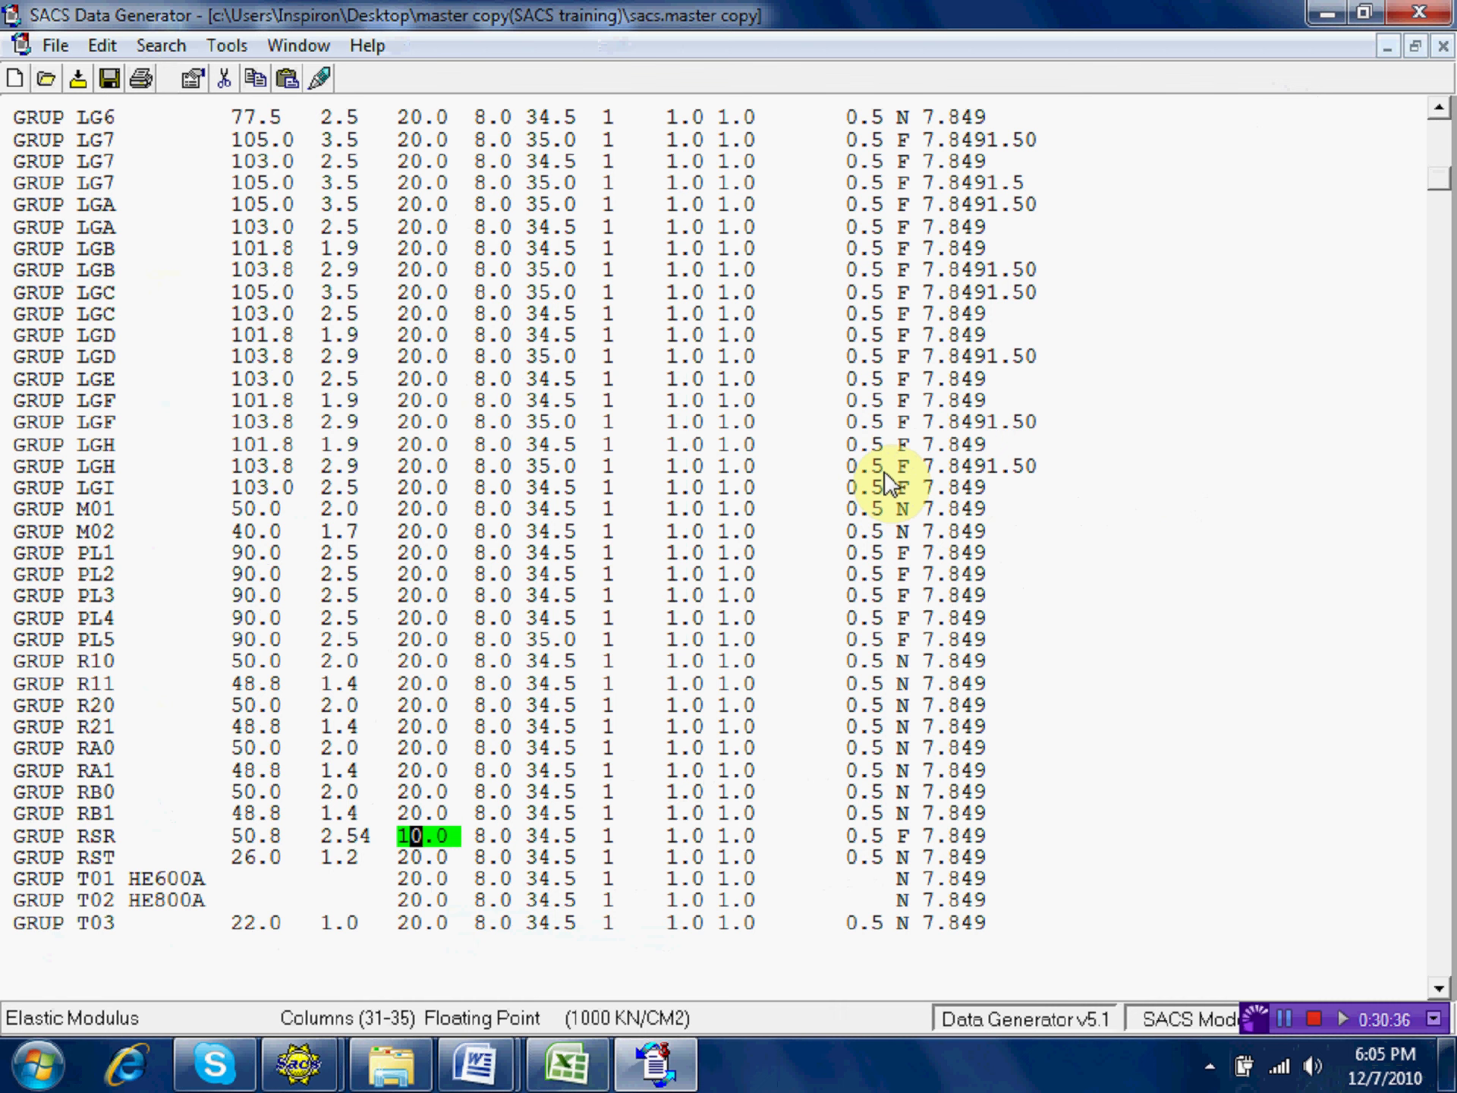
Examine the Member Classification codes of groups BP1, BP2, BP3 and CG1 at the start of the GRUP lines.
key("Up")
key("Up")
key("Up")
key("Up")
key("Up")
key("Up")
key("Up")
key("Up")
key("Up")
key("Up")
key("Up")
key("Up")
key("Up")
key("Up")
key("Up")
key("Up")
key("Up")
key("Up")
key("Up")
key("Up")
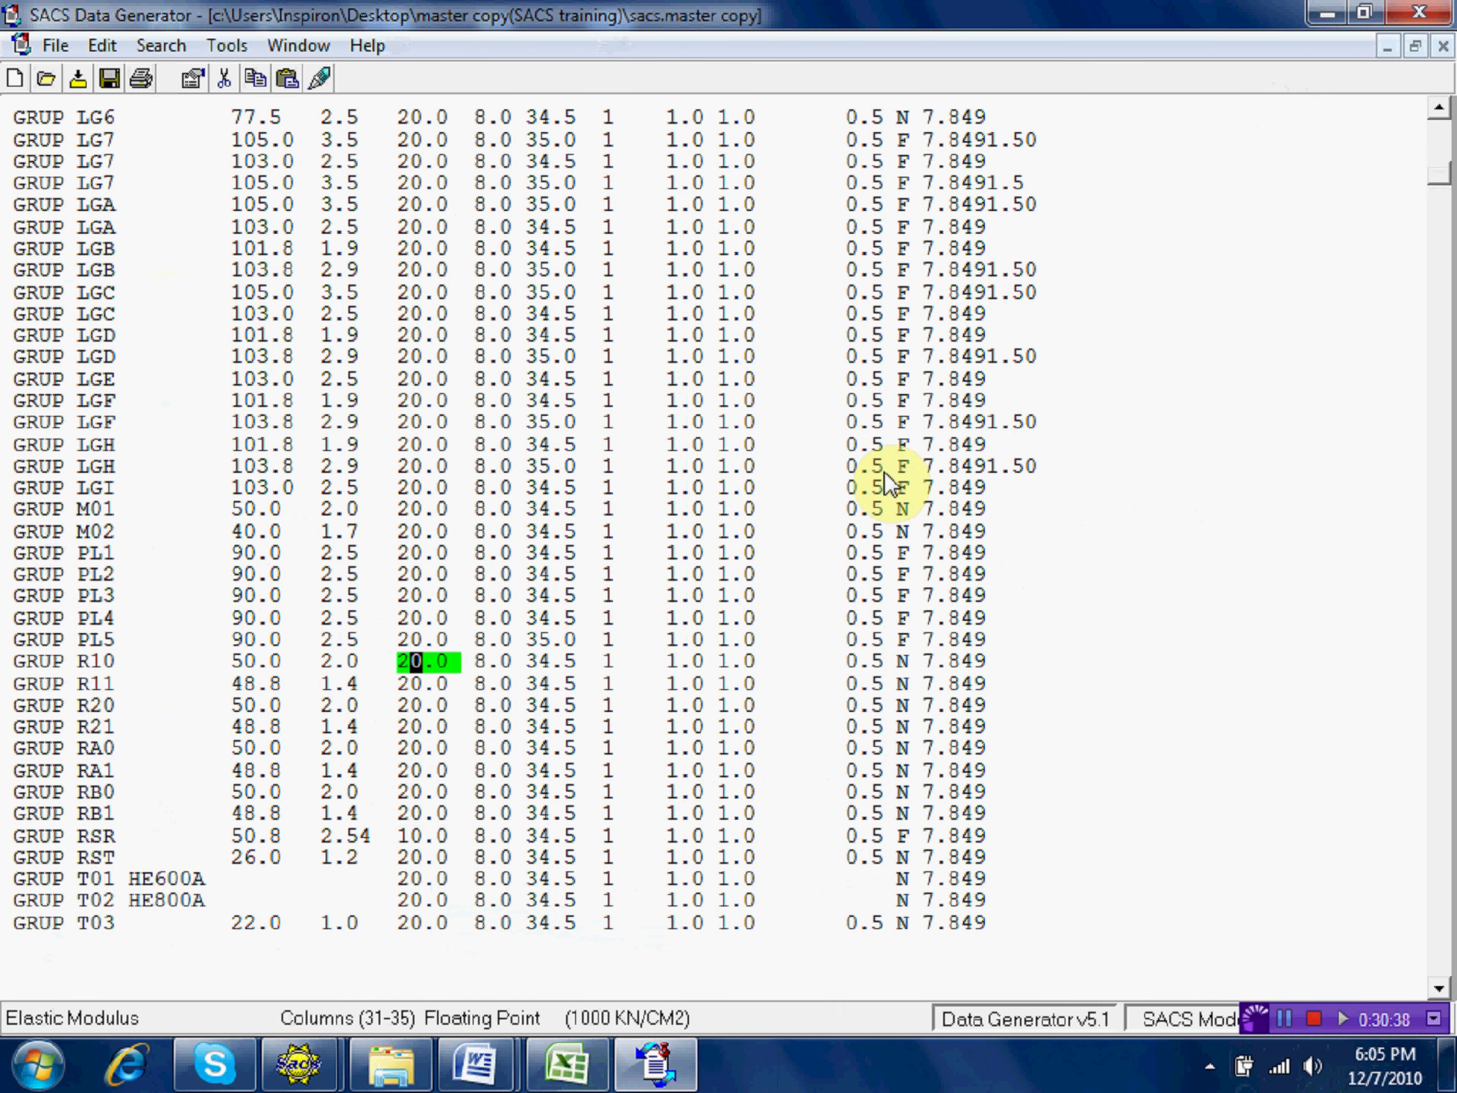
key("Up")
key("Up")
key("Up")
key("Up")
key("Up")
key("Up")
key("Up")
key("Up")
key("Up")
key("Up")
key("Up")
key("Up")
key("Up")
key("Up")
key("Up")
key("Up")
key("Up")
key("Up")
key("Up")
key("Up")
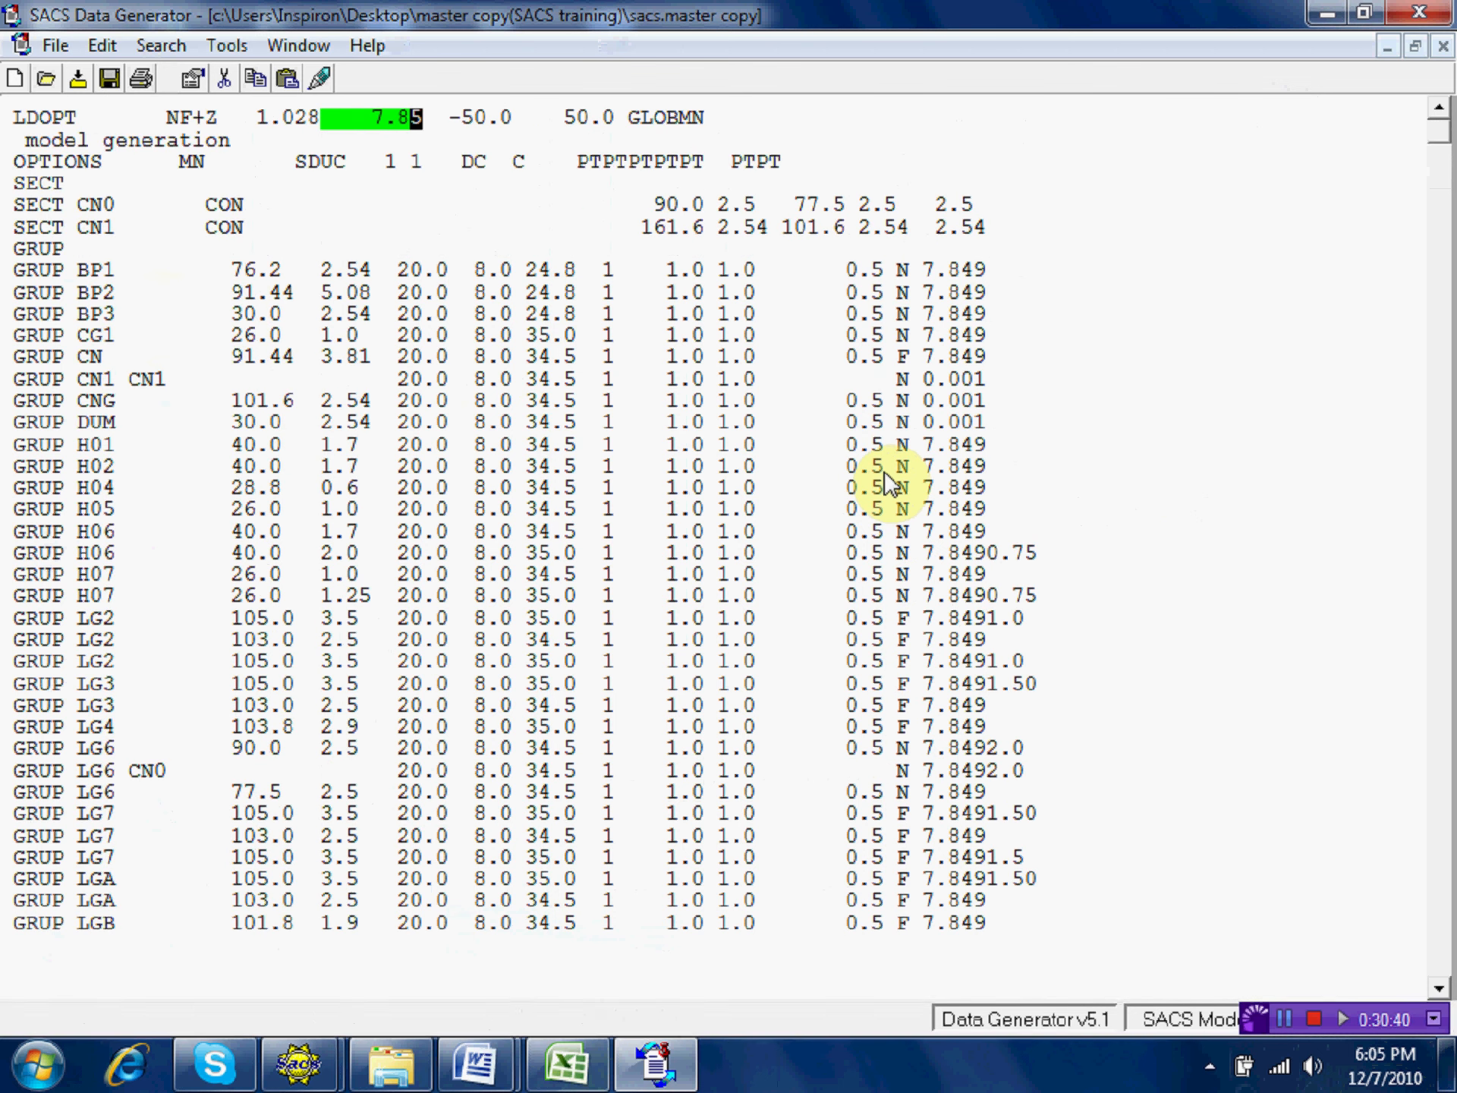
left_click(605, 266)
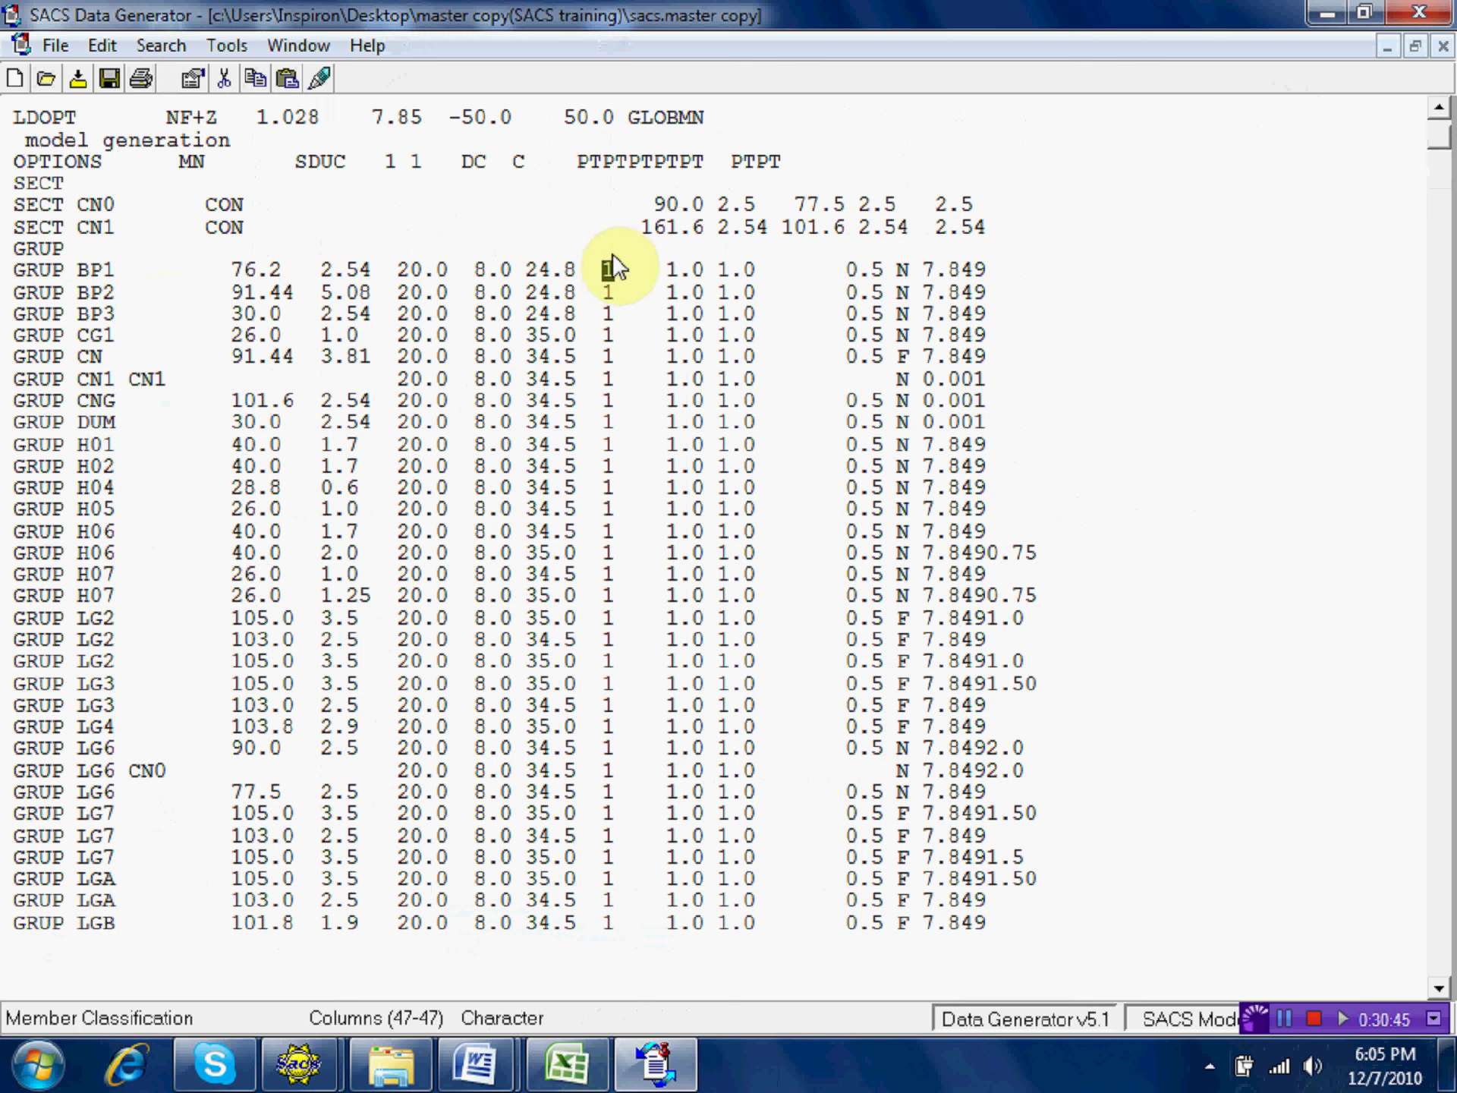
left_click(609, 292)
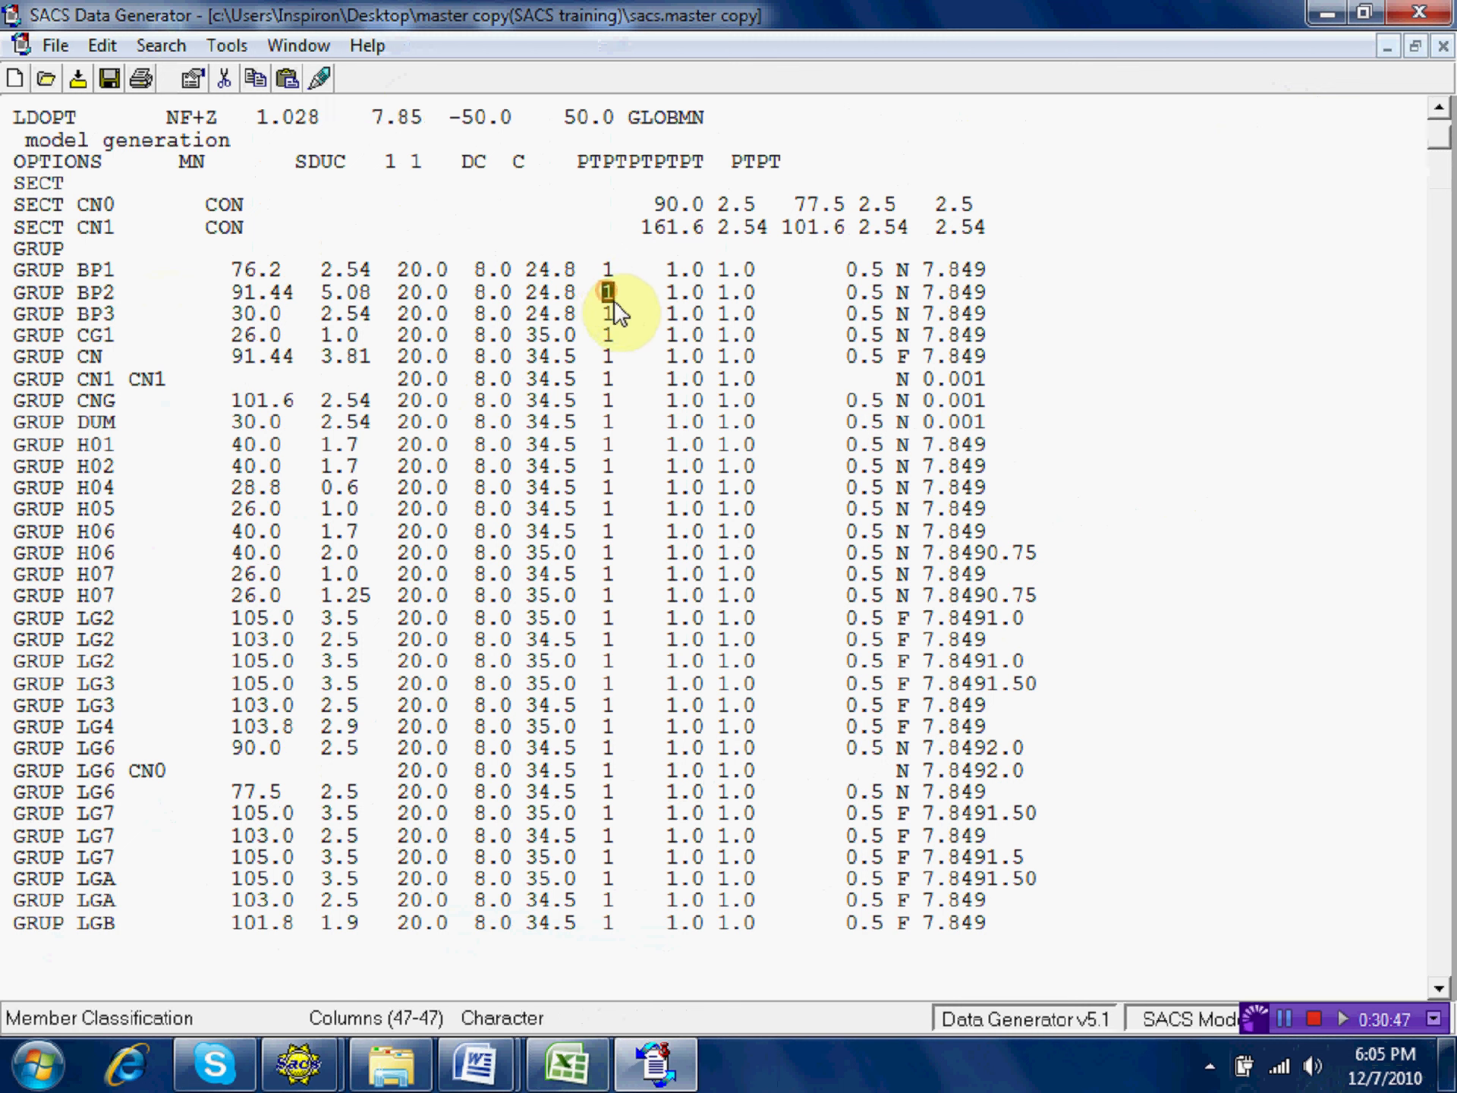
left_click(608, 313)
left_click(607, 332)
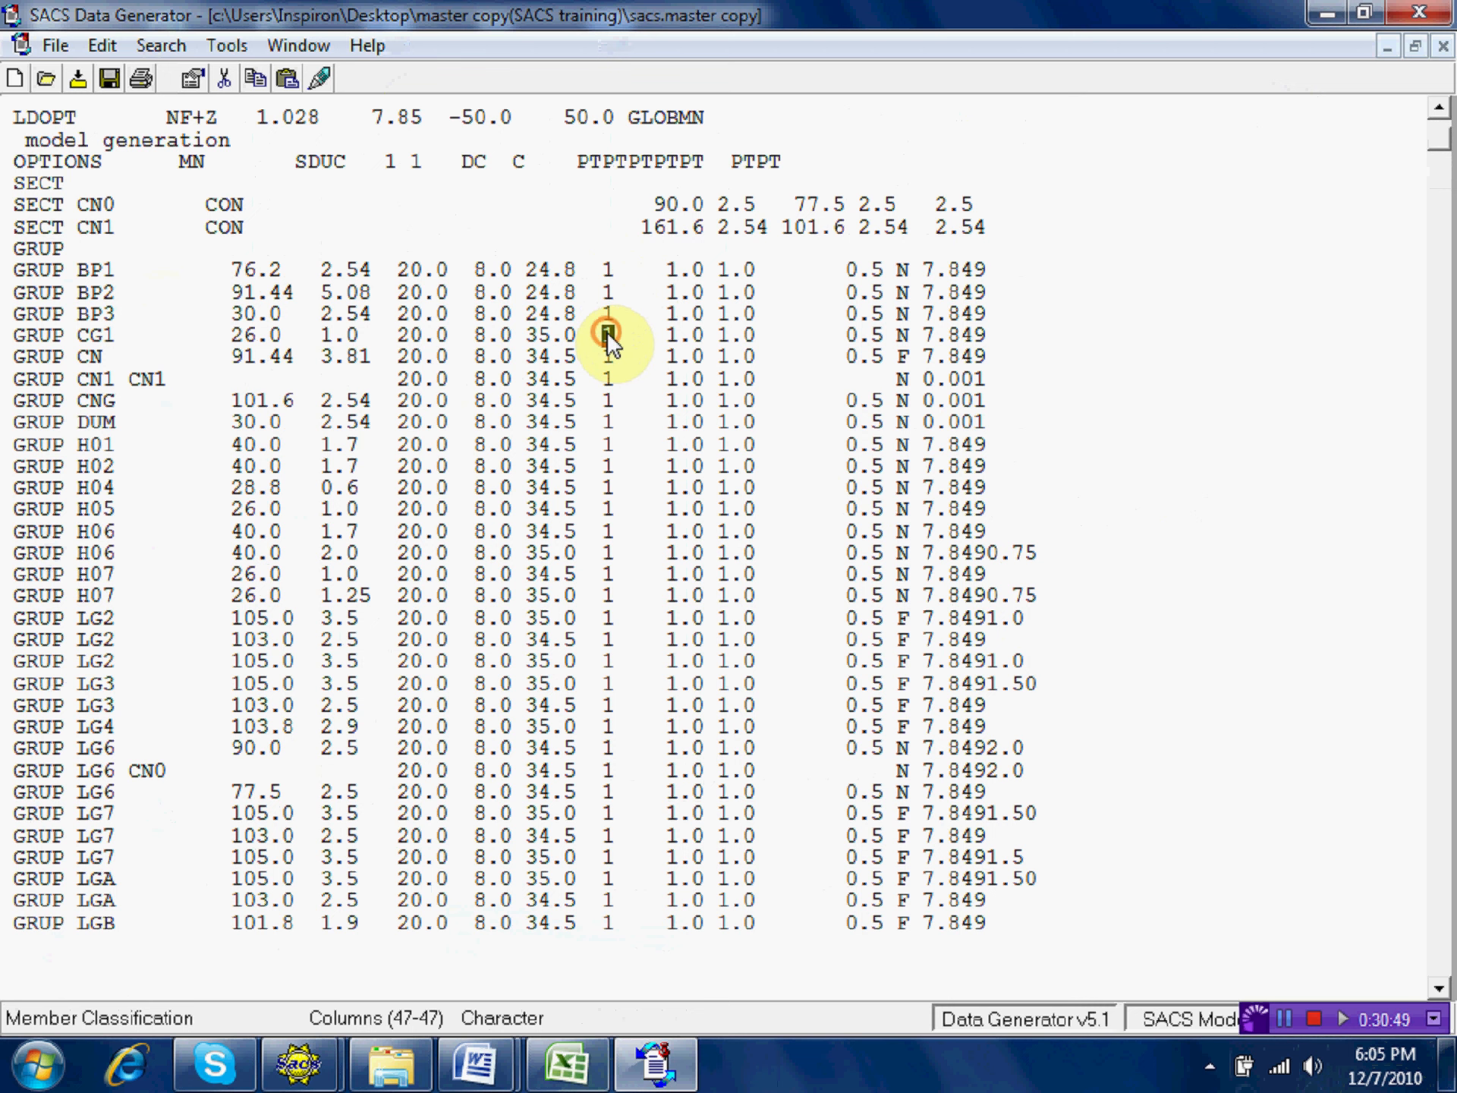
Set group BP1's Member Classification to SK (Skip Stress Calculations) in its post-processing data and accept the change.
double_click(608, 265)
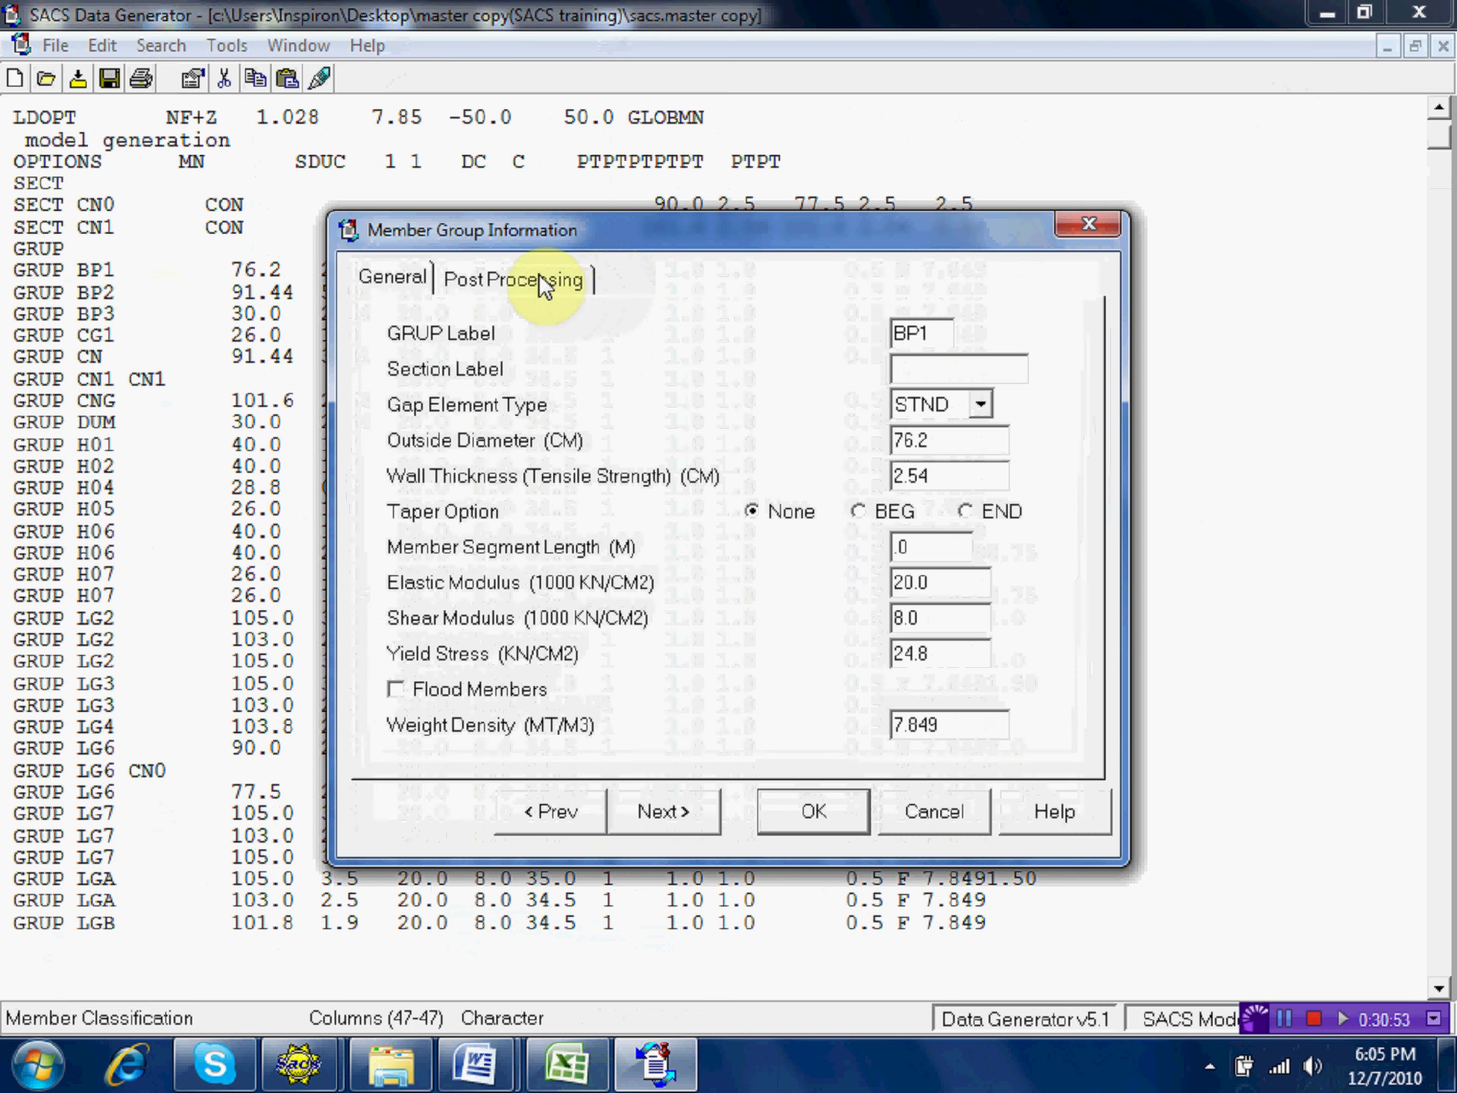
left_click(536, 276)
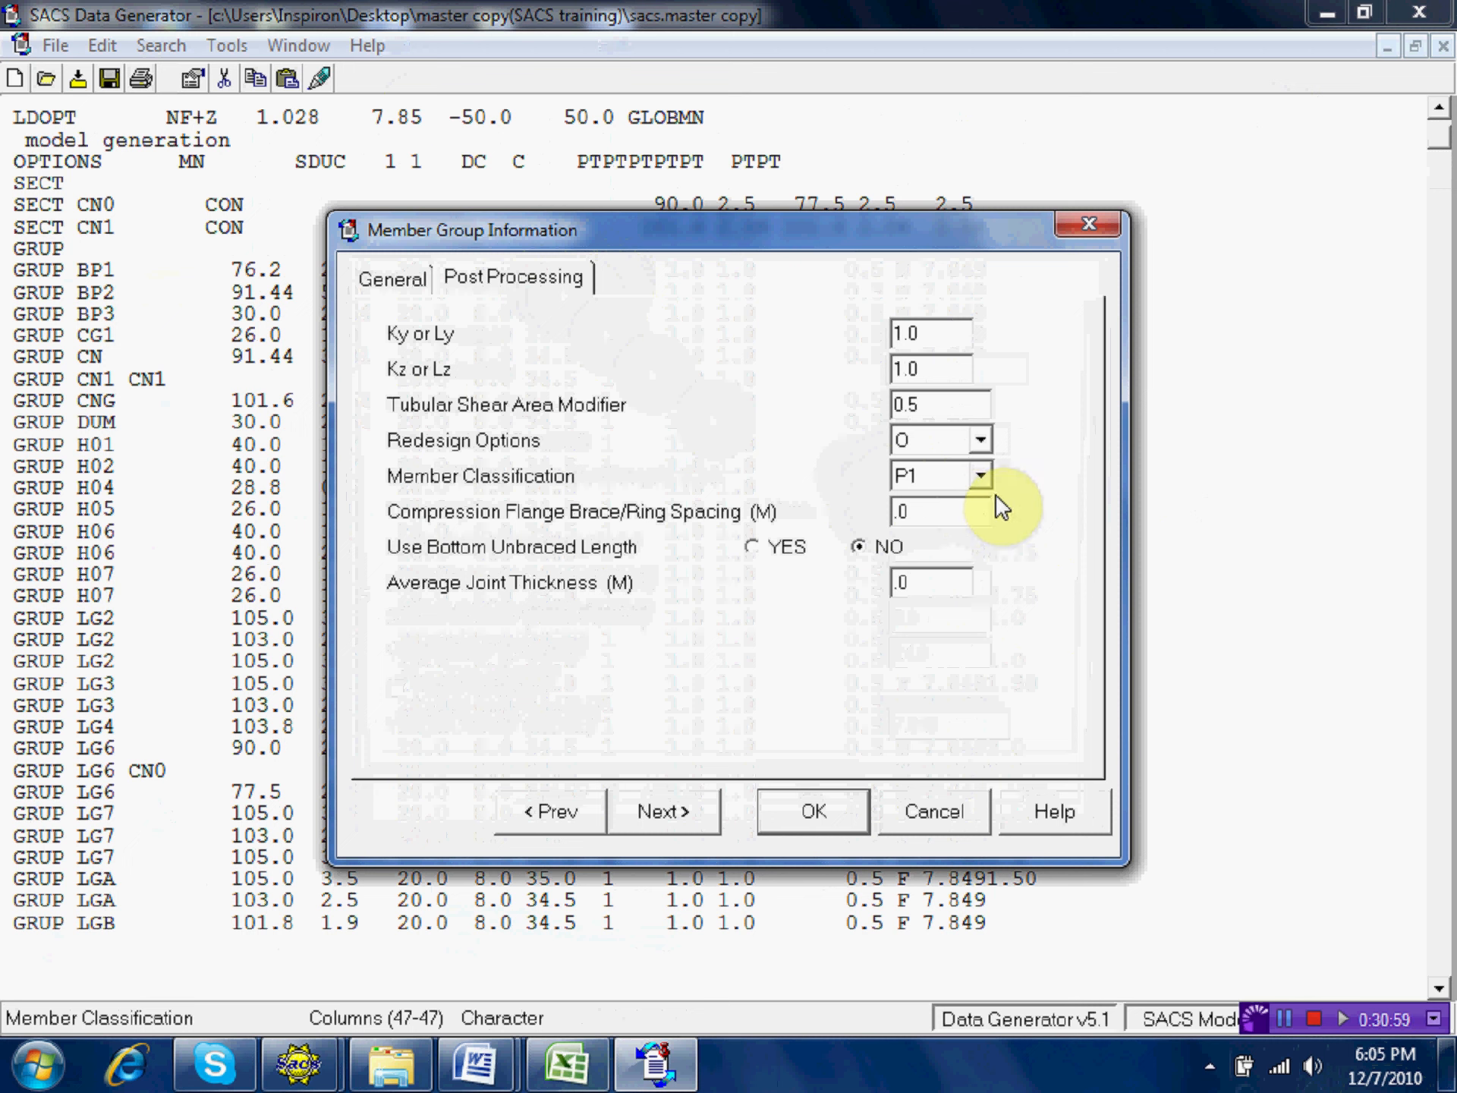
left_click(980, 475)
left_click_drag(977, 543, 974, 590)
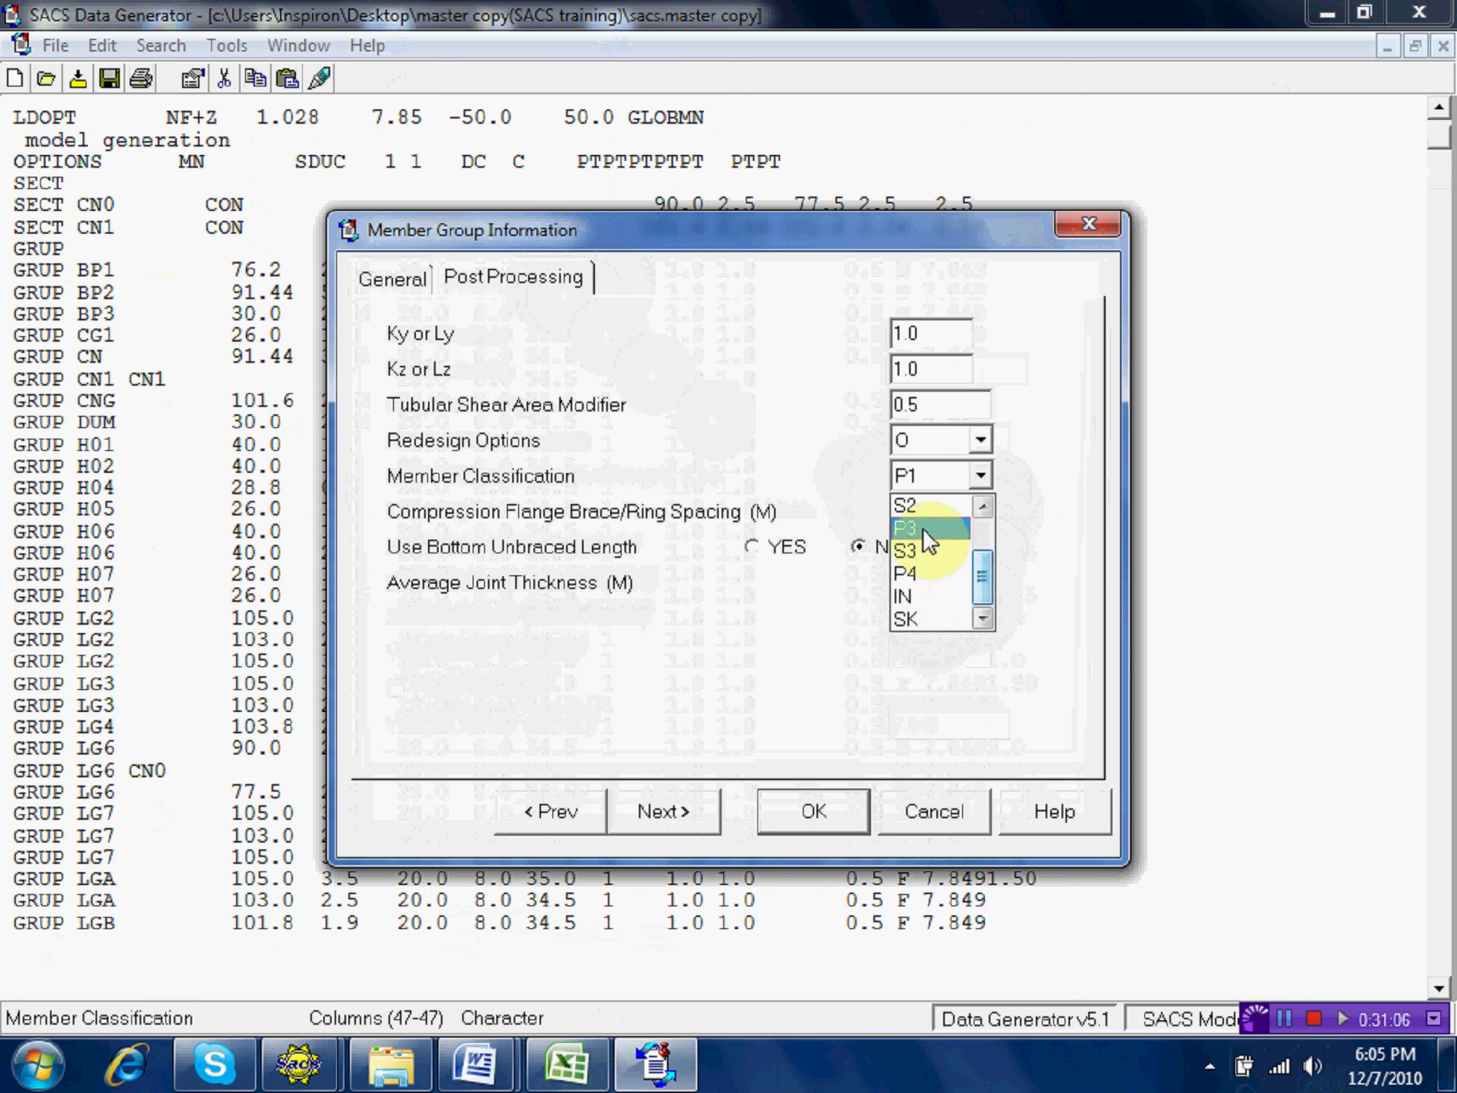
left_click(925, 620)
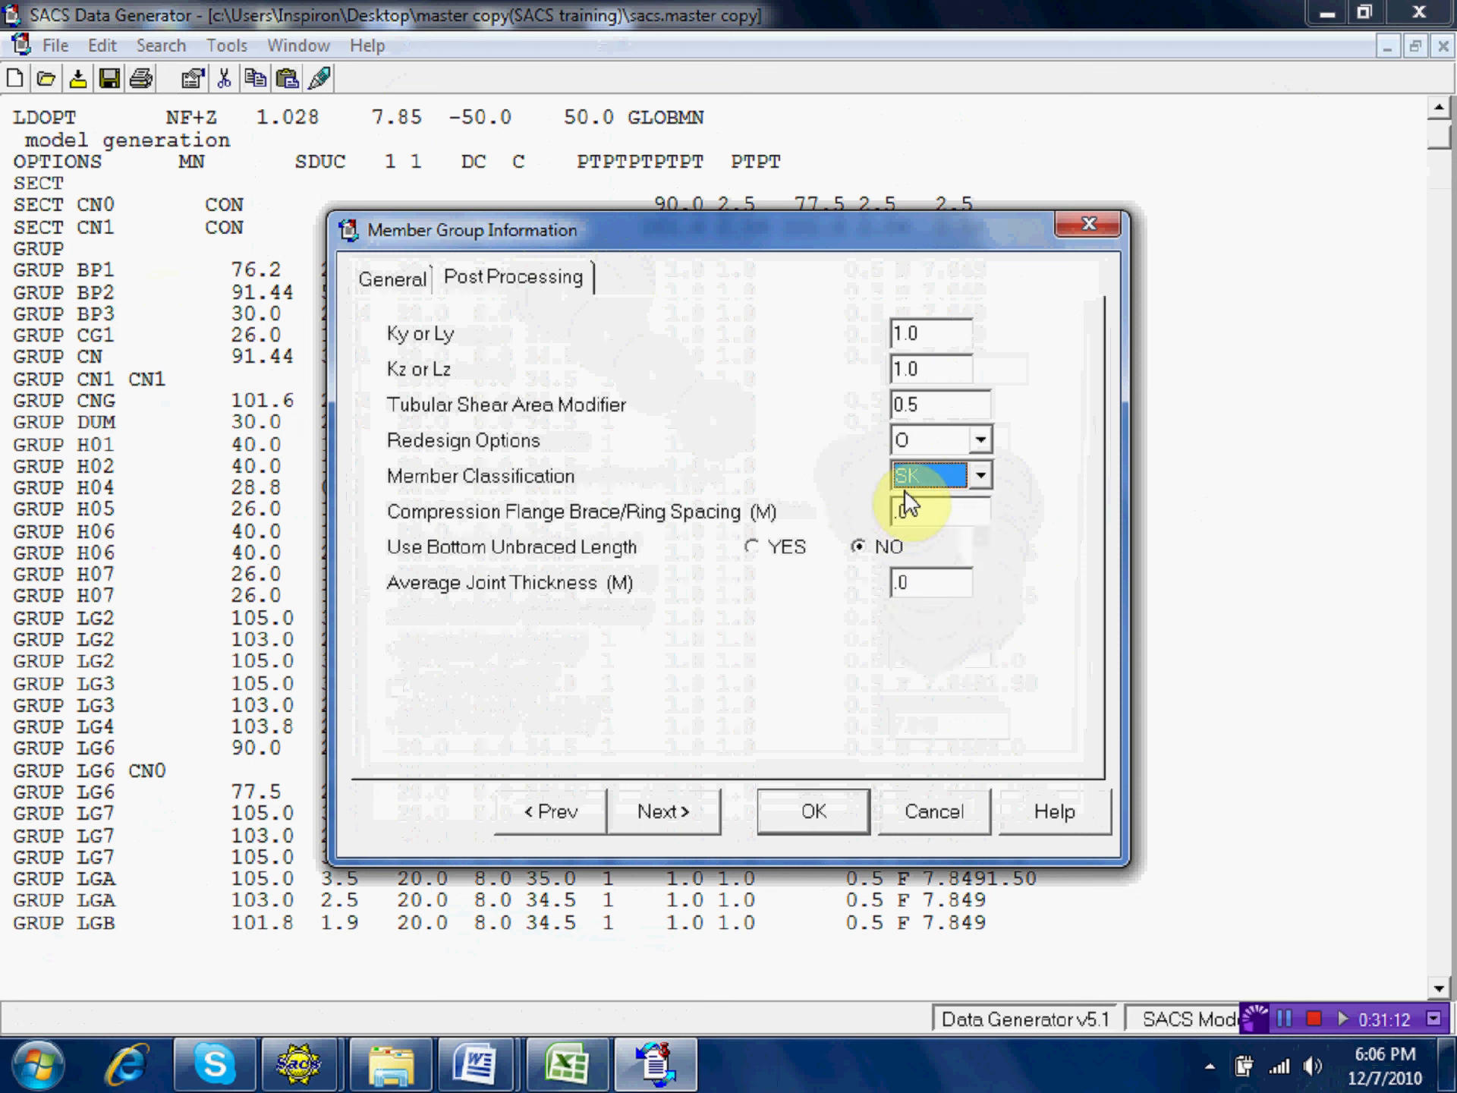
left_click(1081, 821)
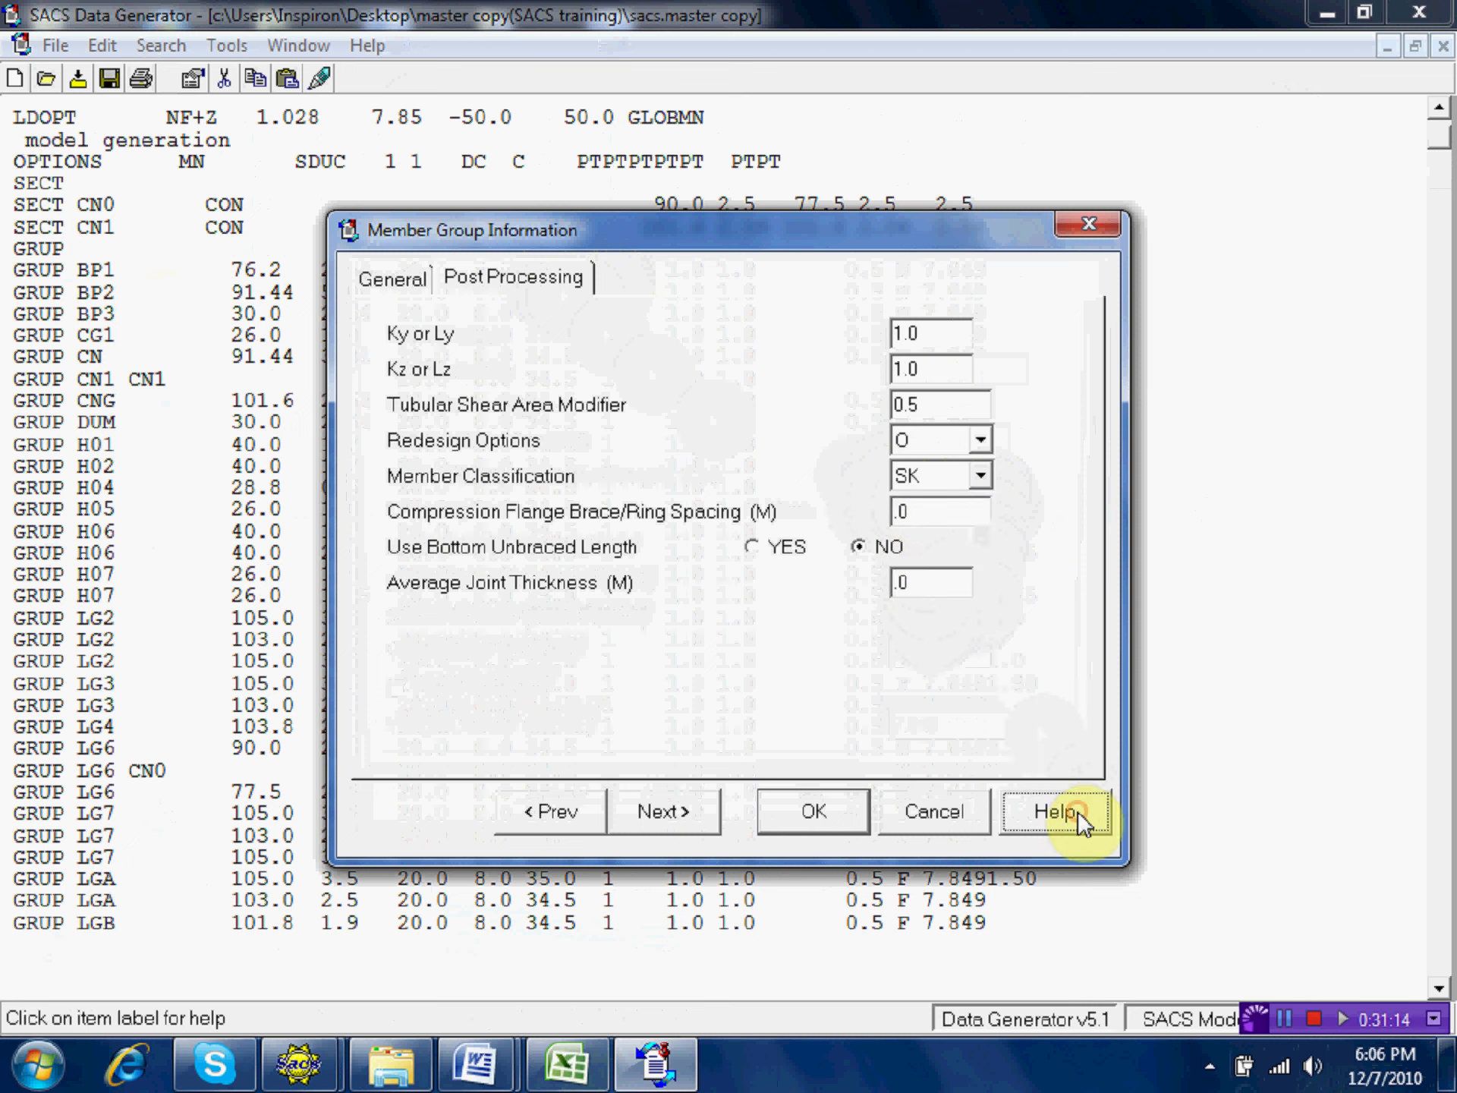
left_click(923, 475)
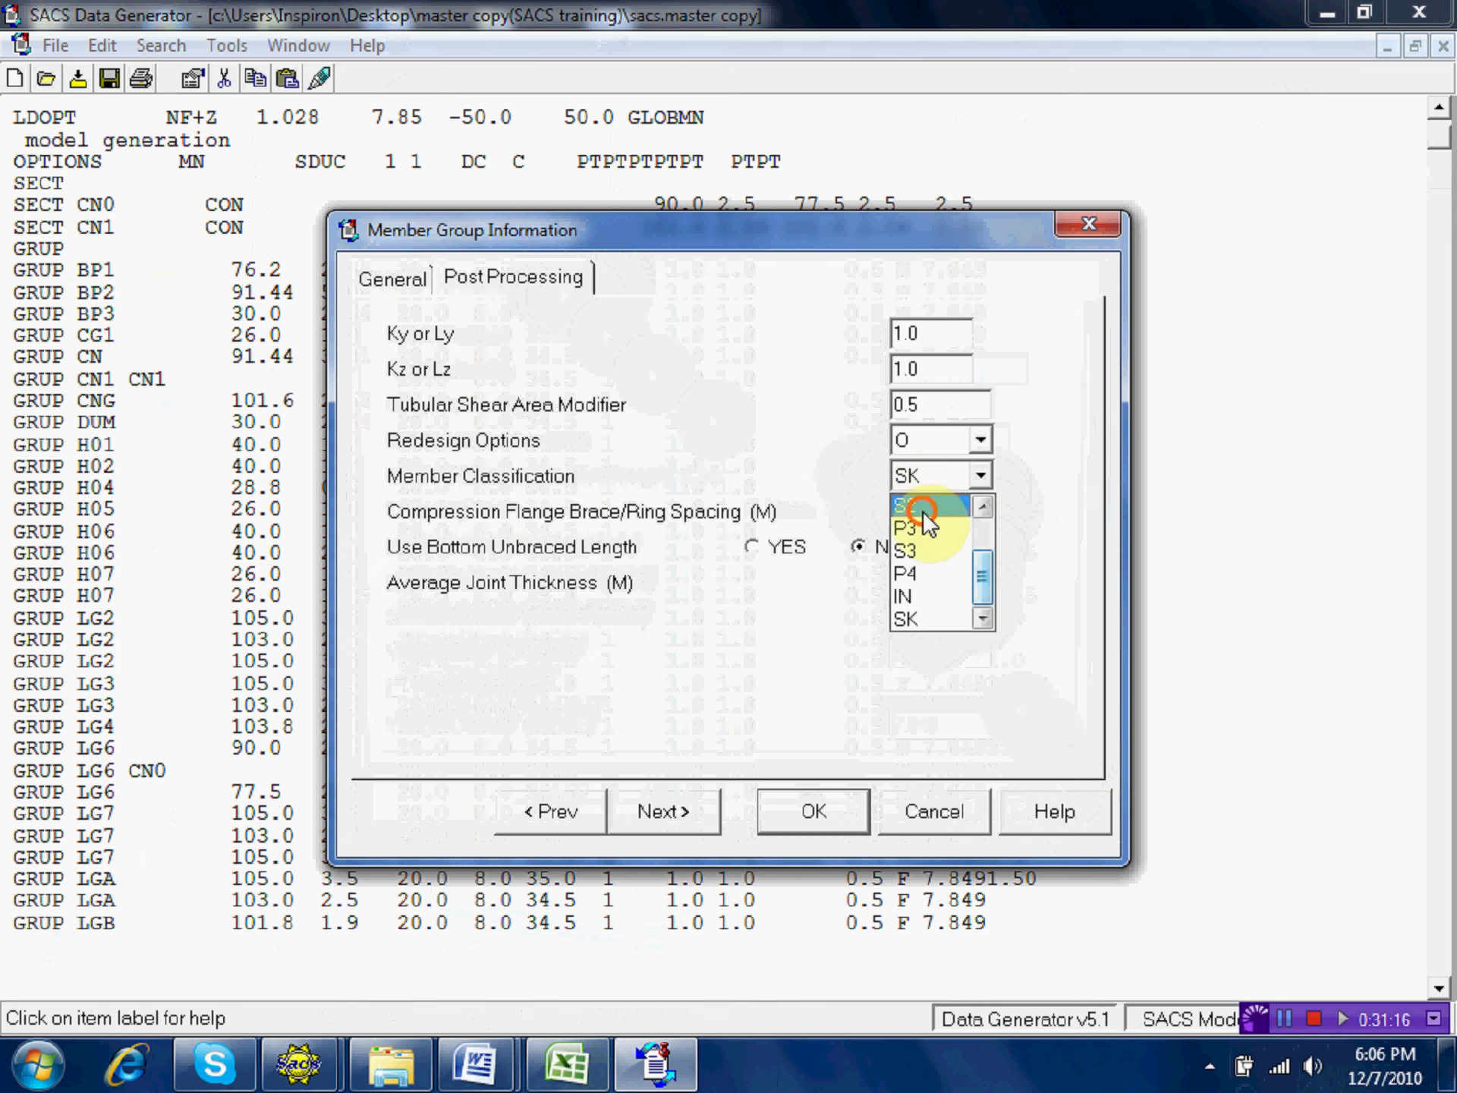
left_click(923, 506)
left_click_drag(757, 294, 907, 135)
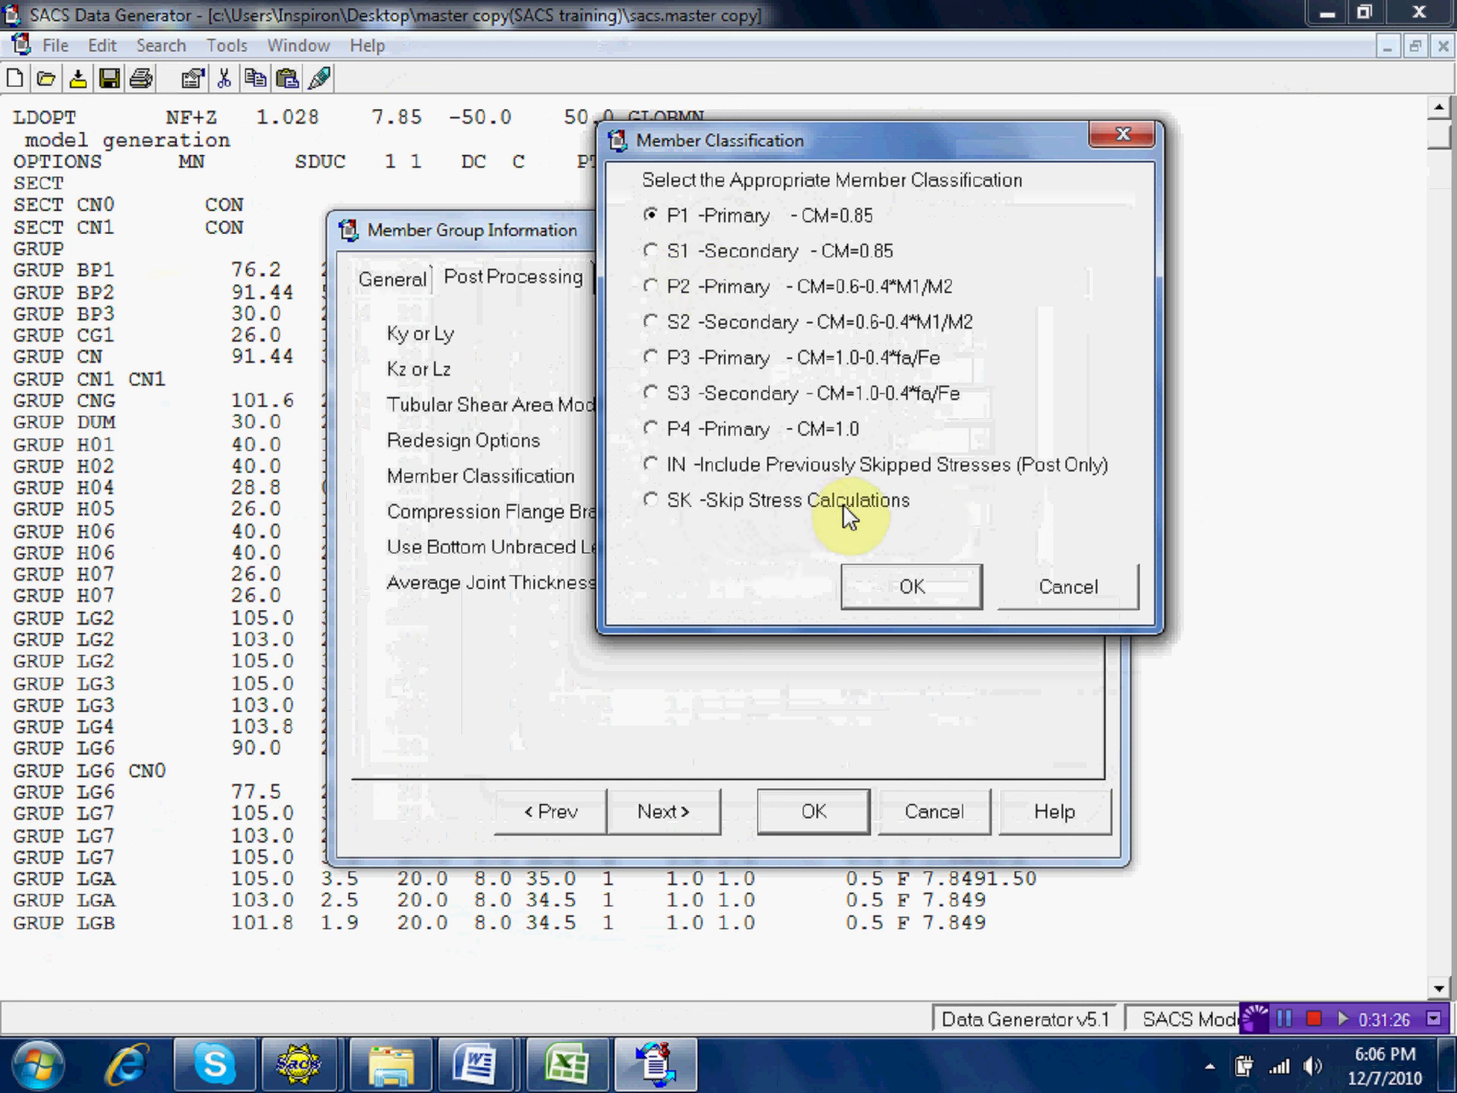
left_click(665, 502)
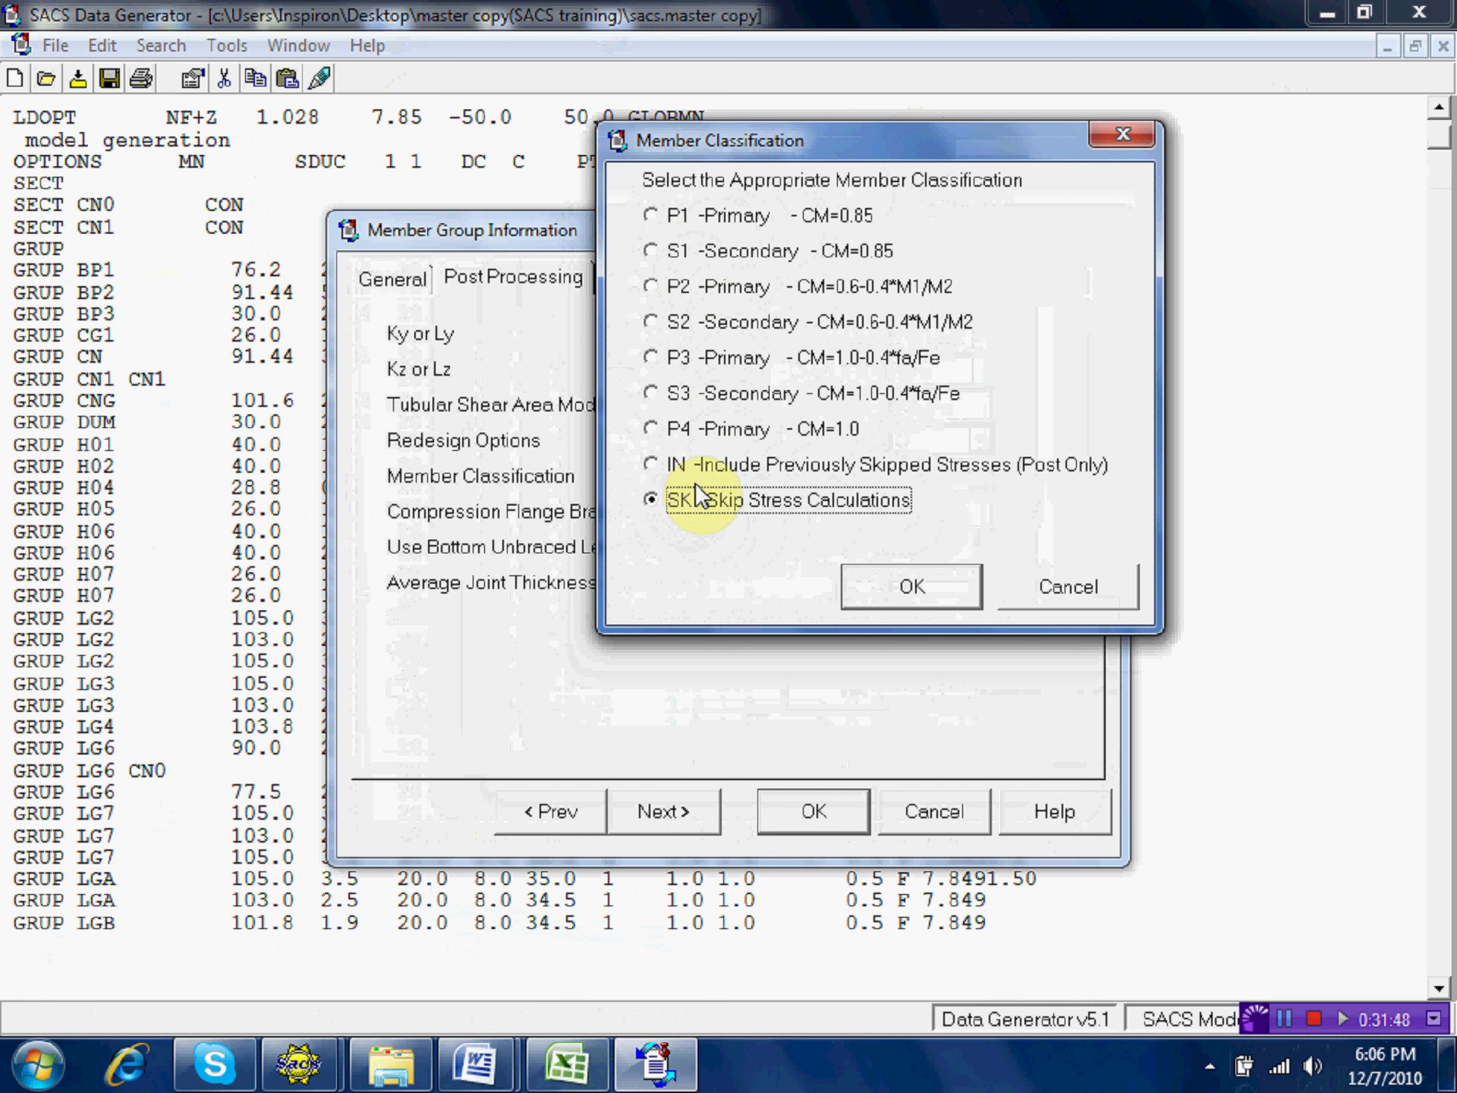
left_click(900, 585)
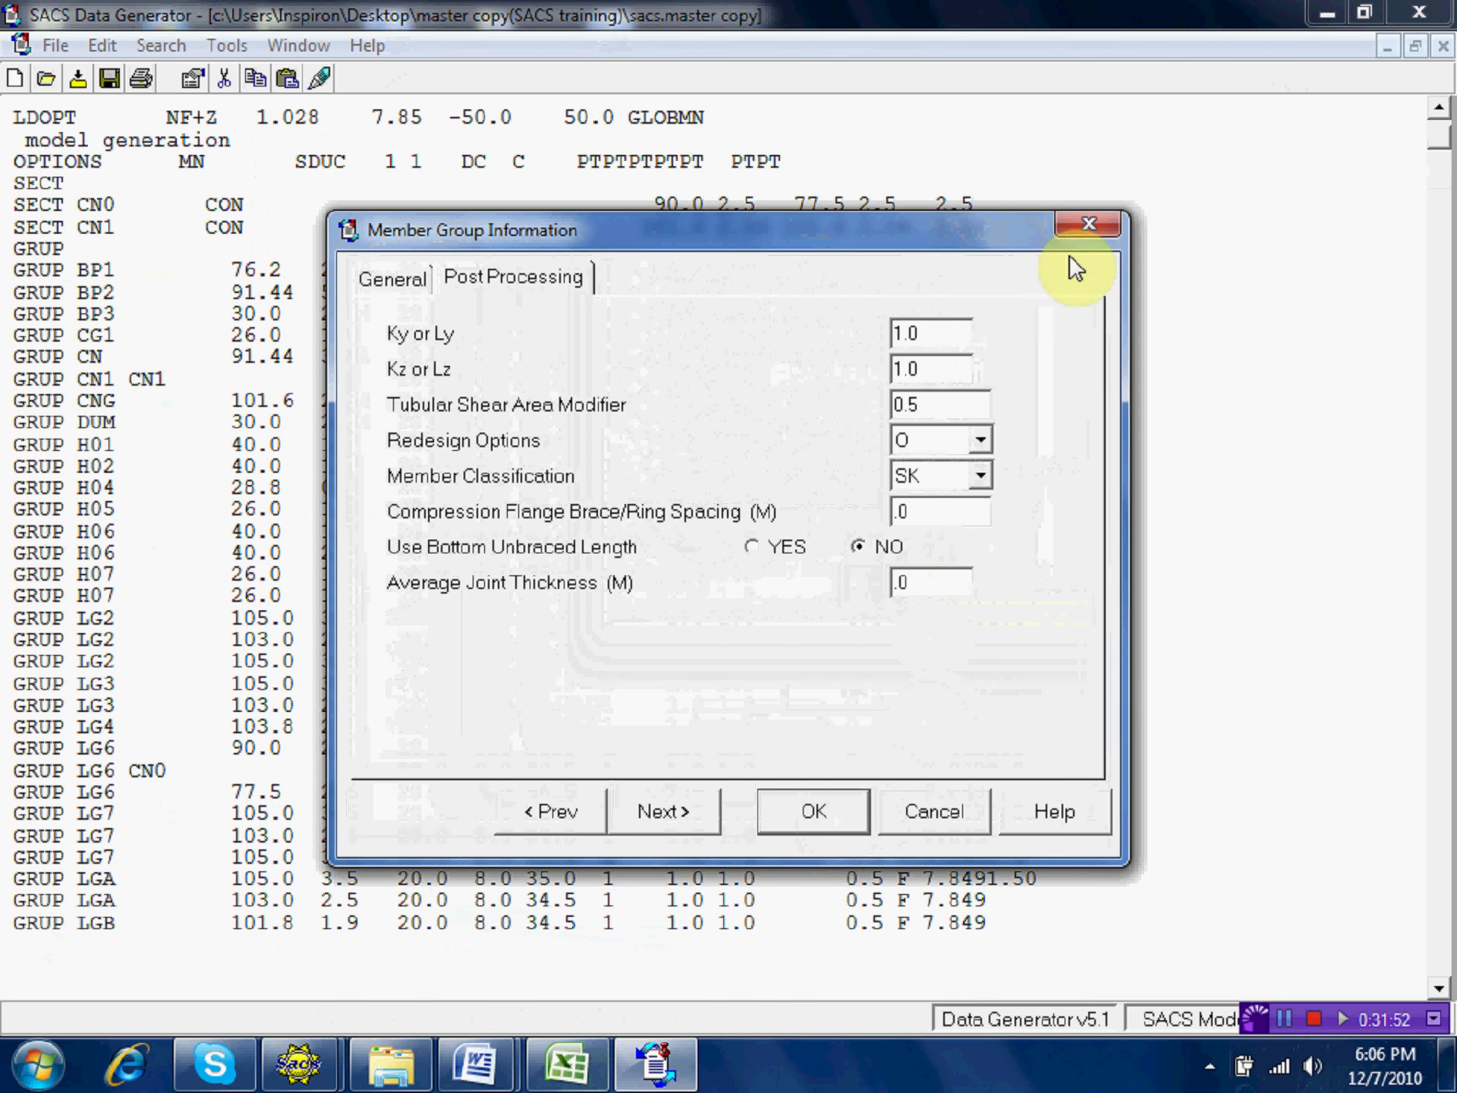
left_click(815, 814)
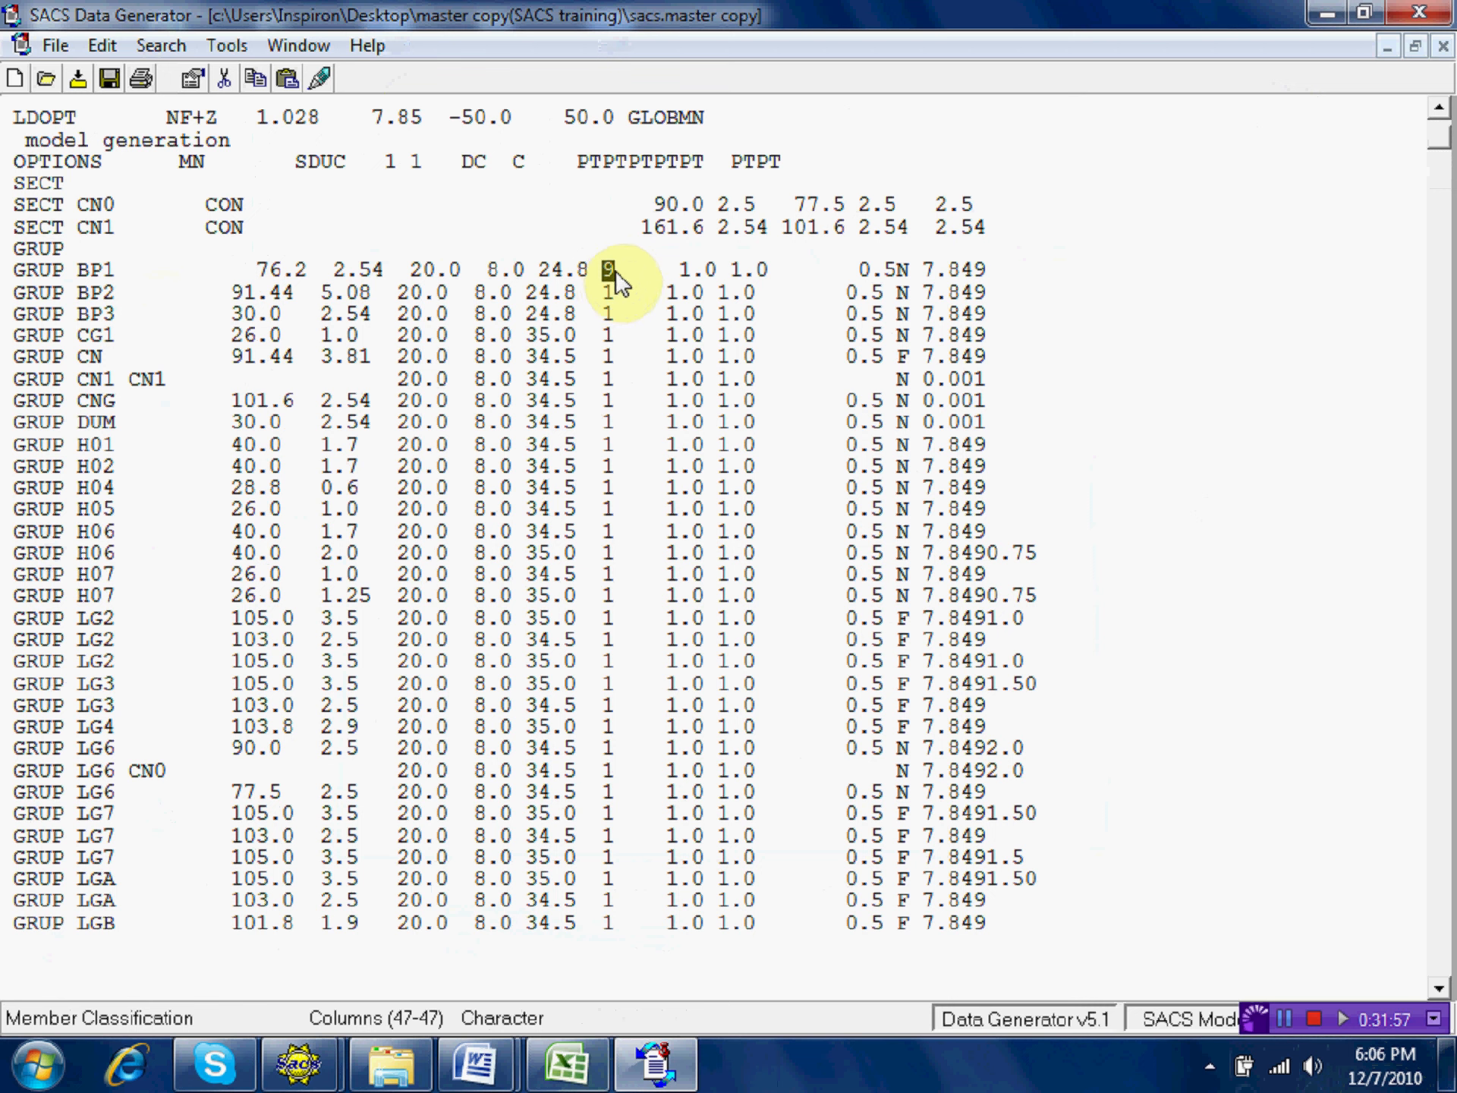
Set the Member Classification code of group BP2 to 9 directly in its GRUP line.
left_click(627, 331)
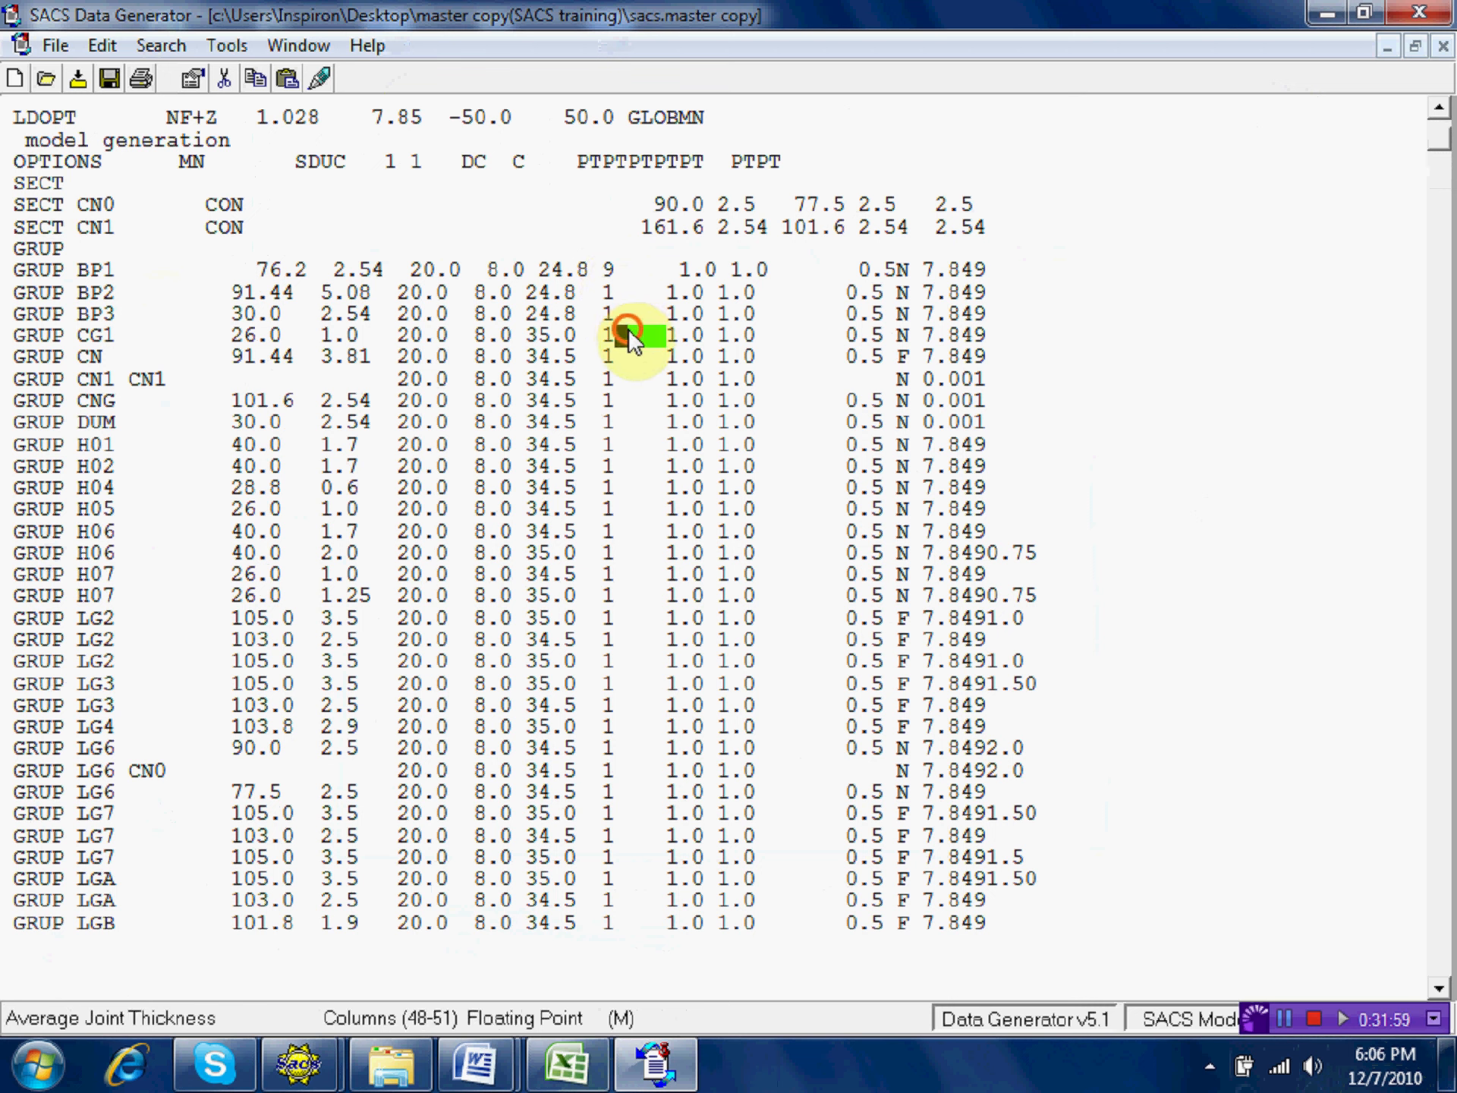
left_click(609, 270)
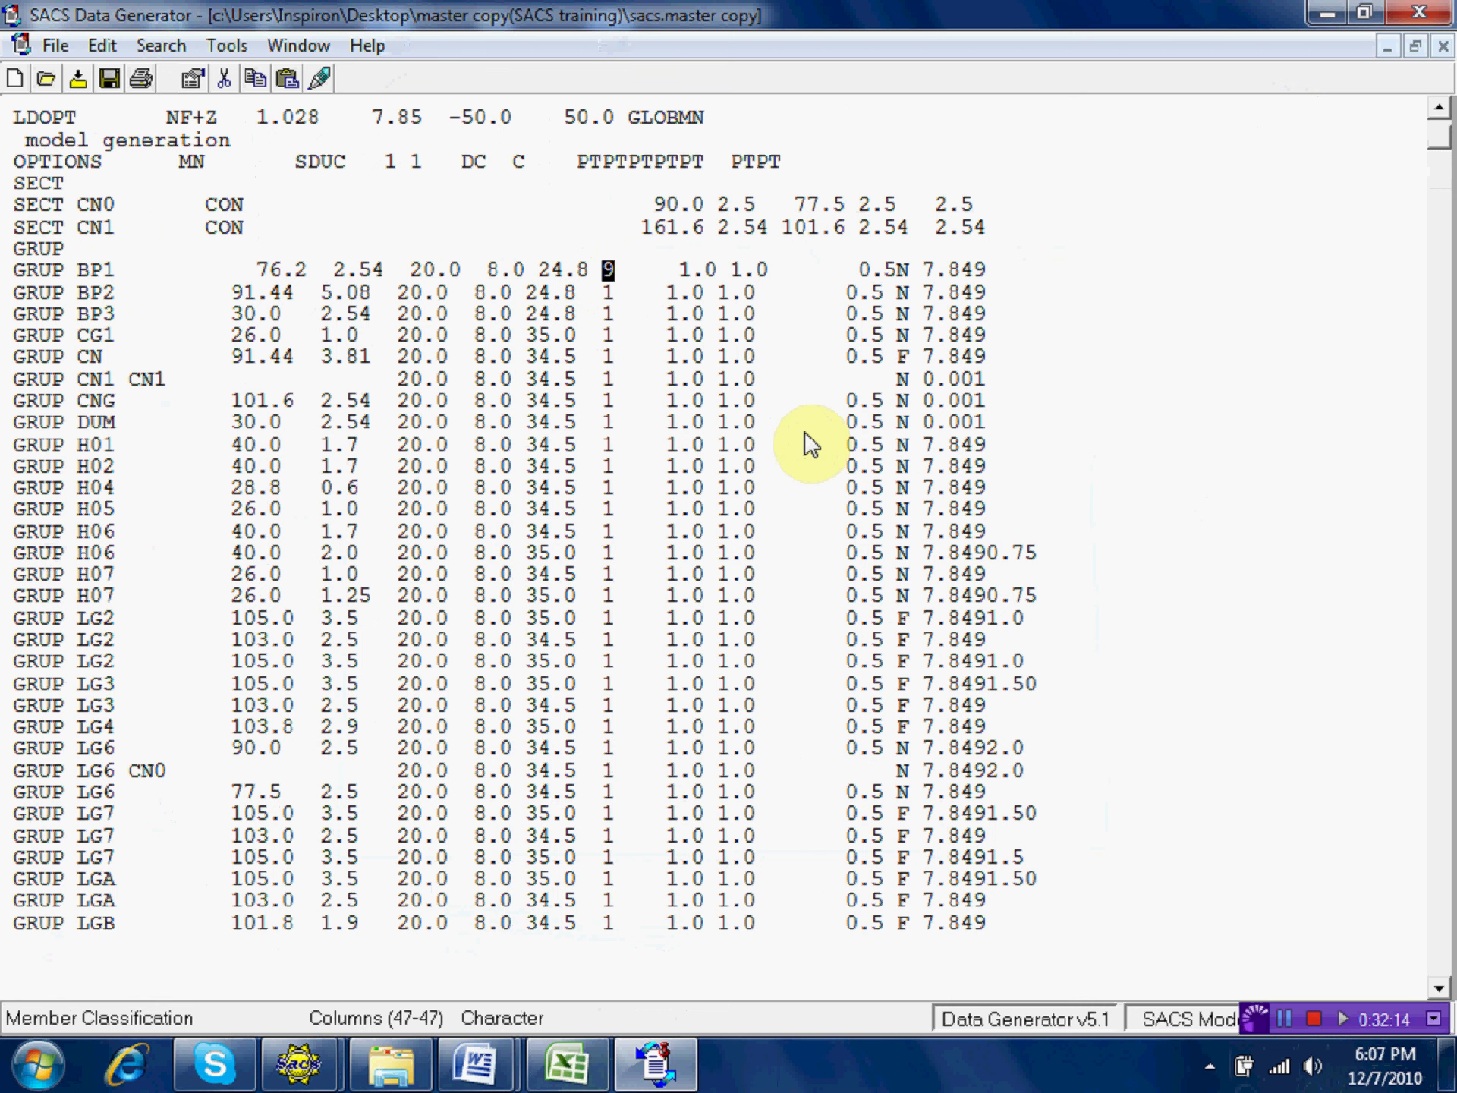
key("Down")
type("9")
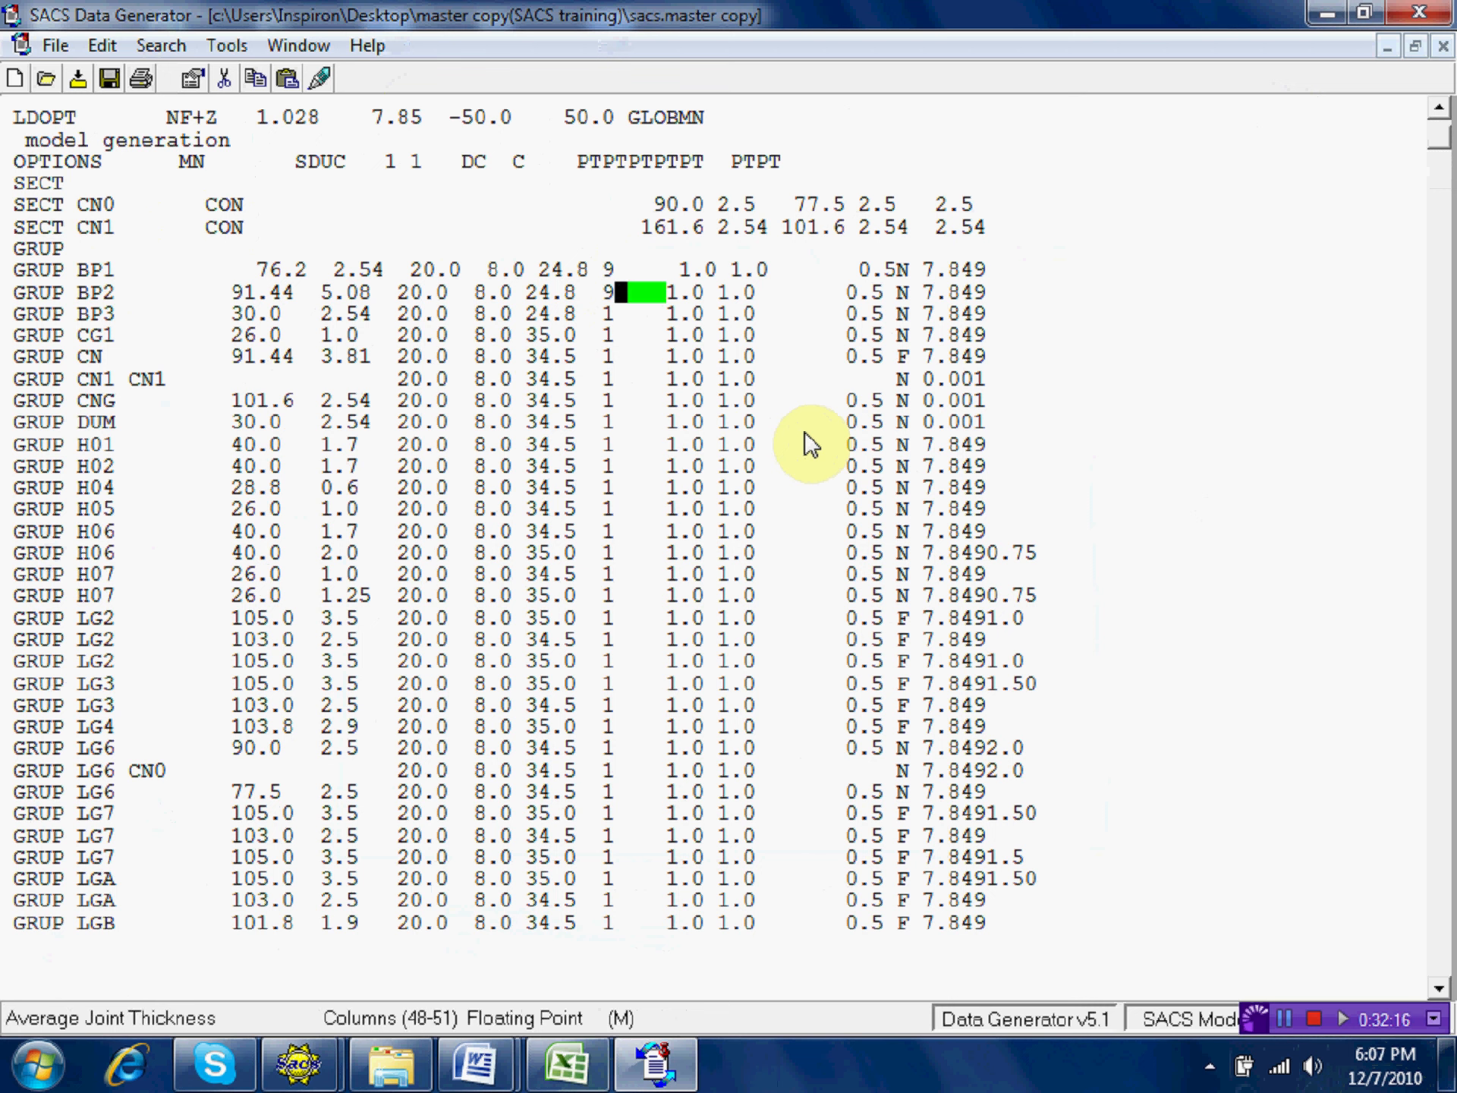
key("Down")
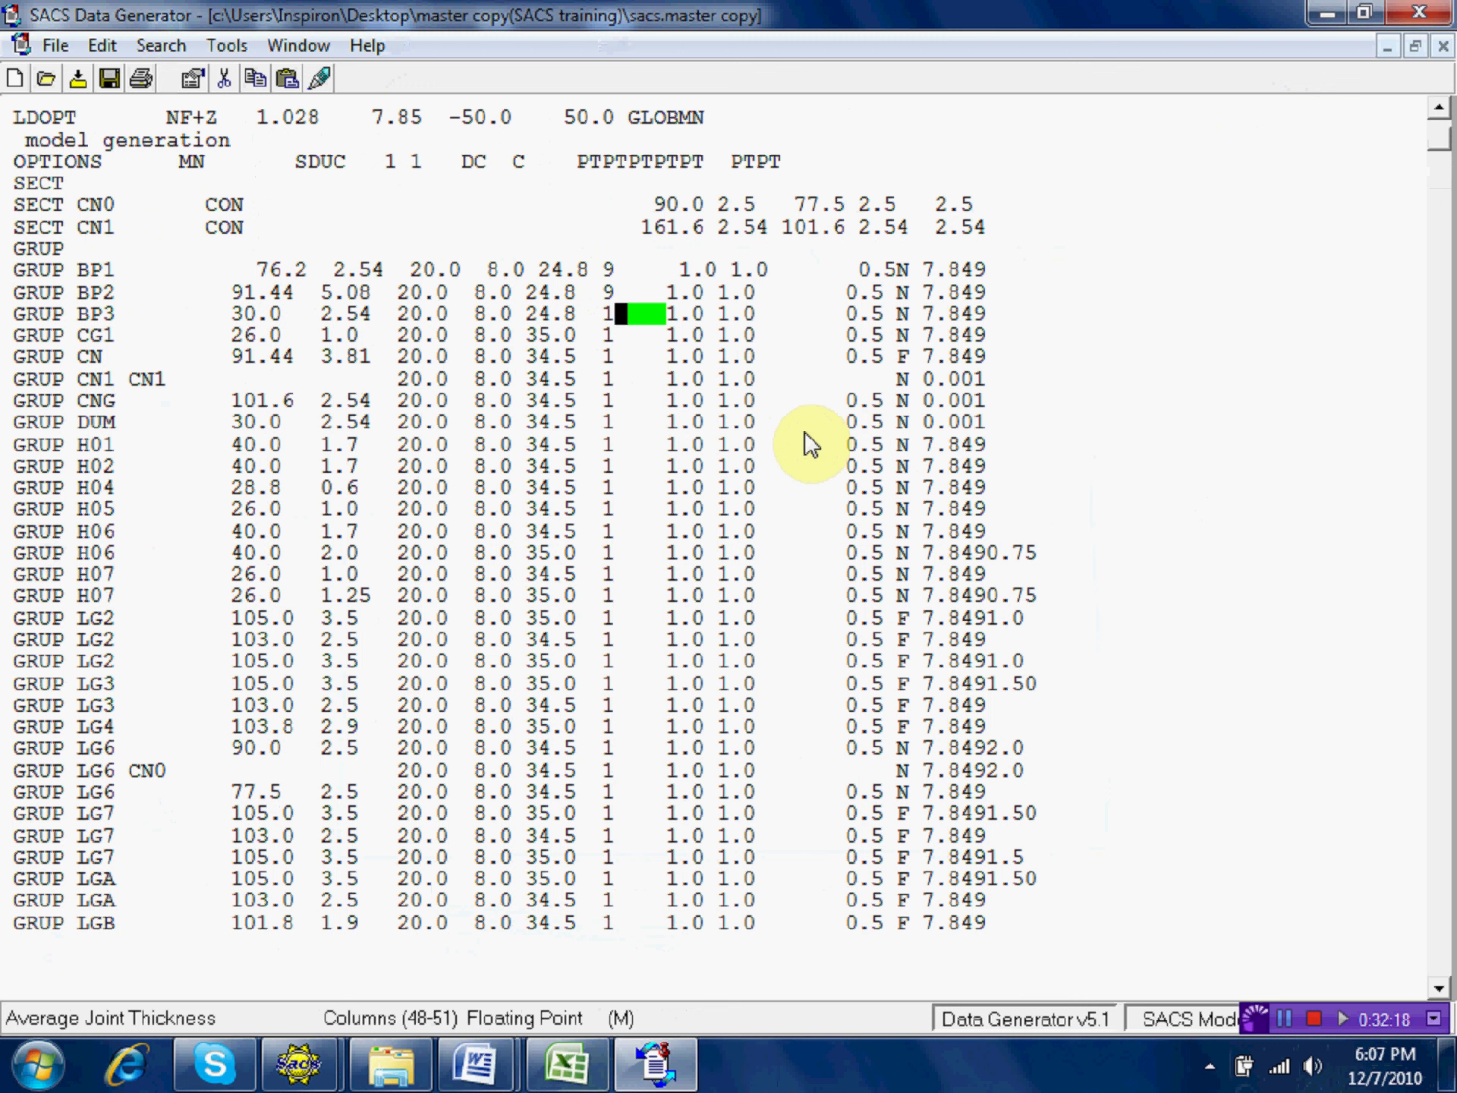
Set the Member Classification code of groups BP3 and CN to 9 in their GRUP lines, leaving CG1 alone.
key("Left")
type("9")
key("Down")
key("Left")
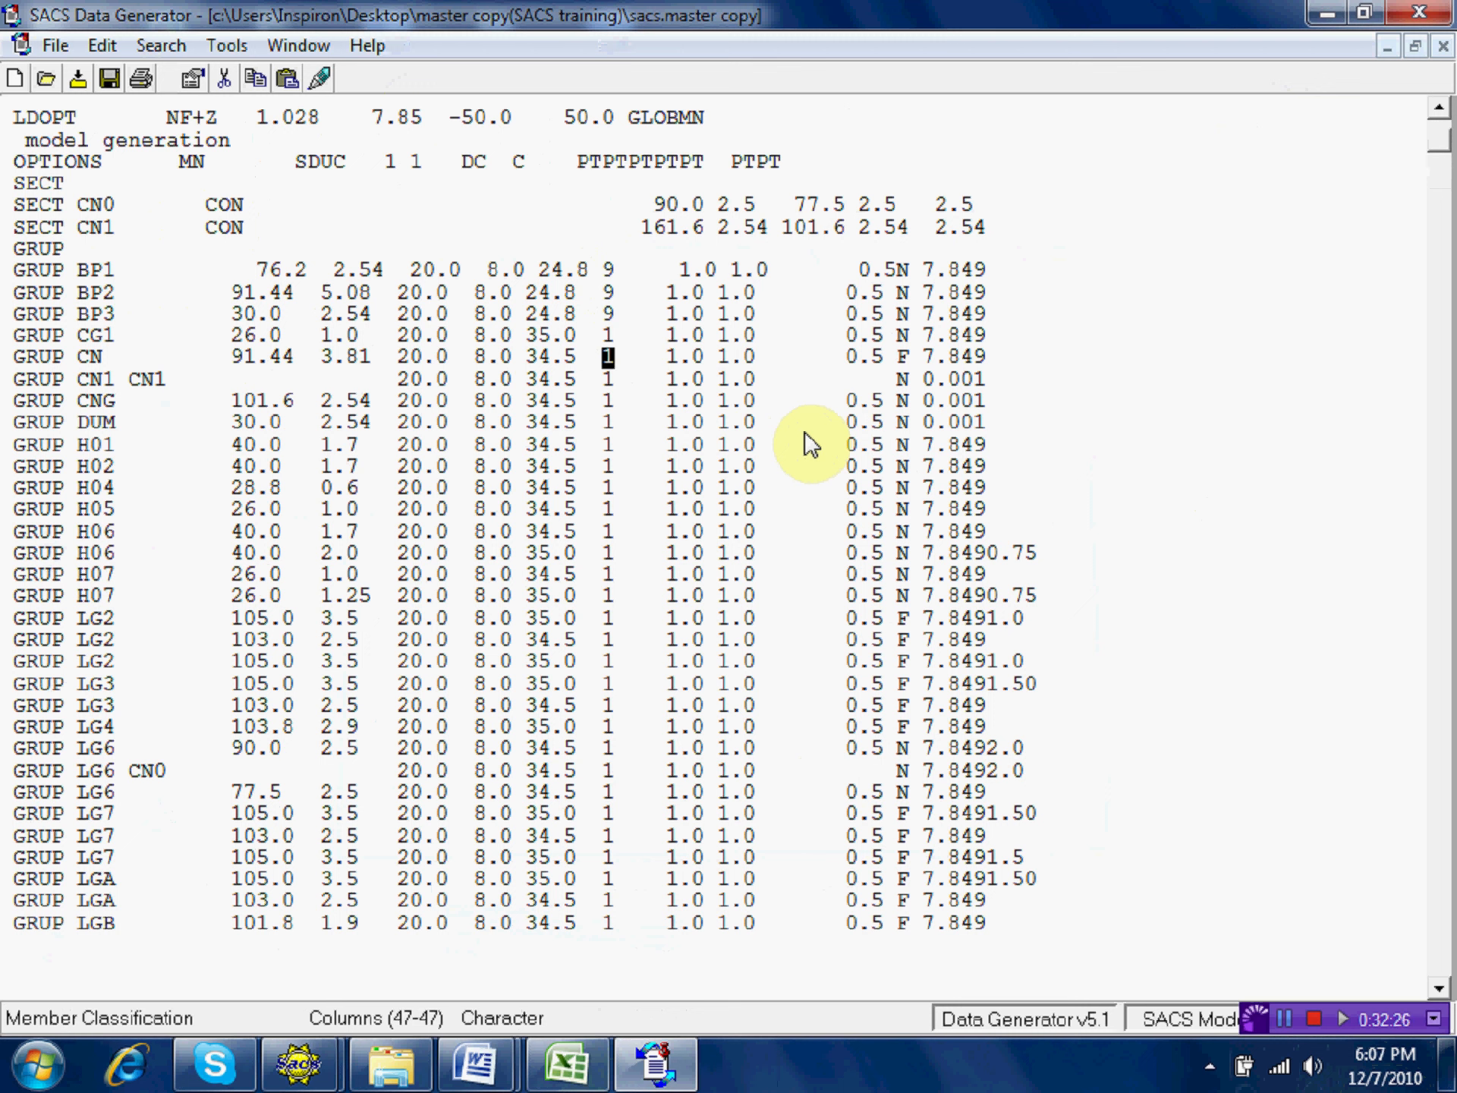
type("9")
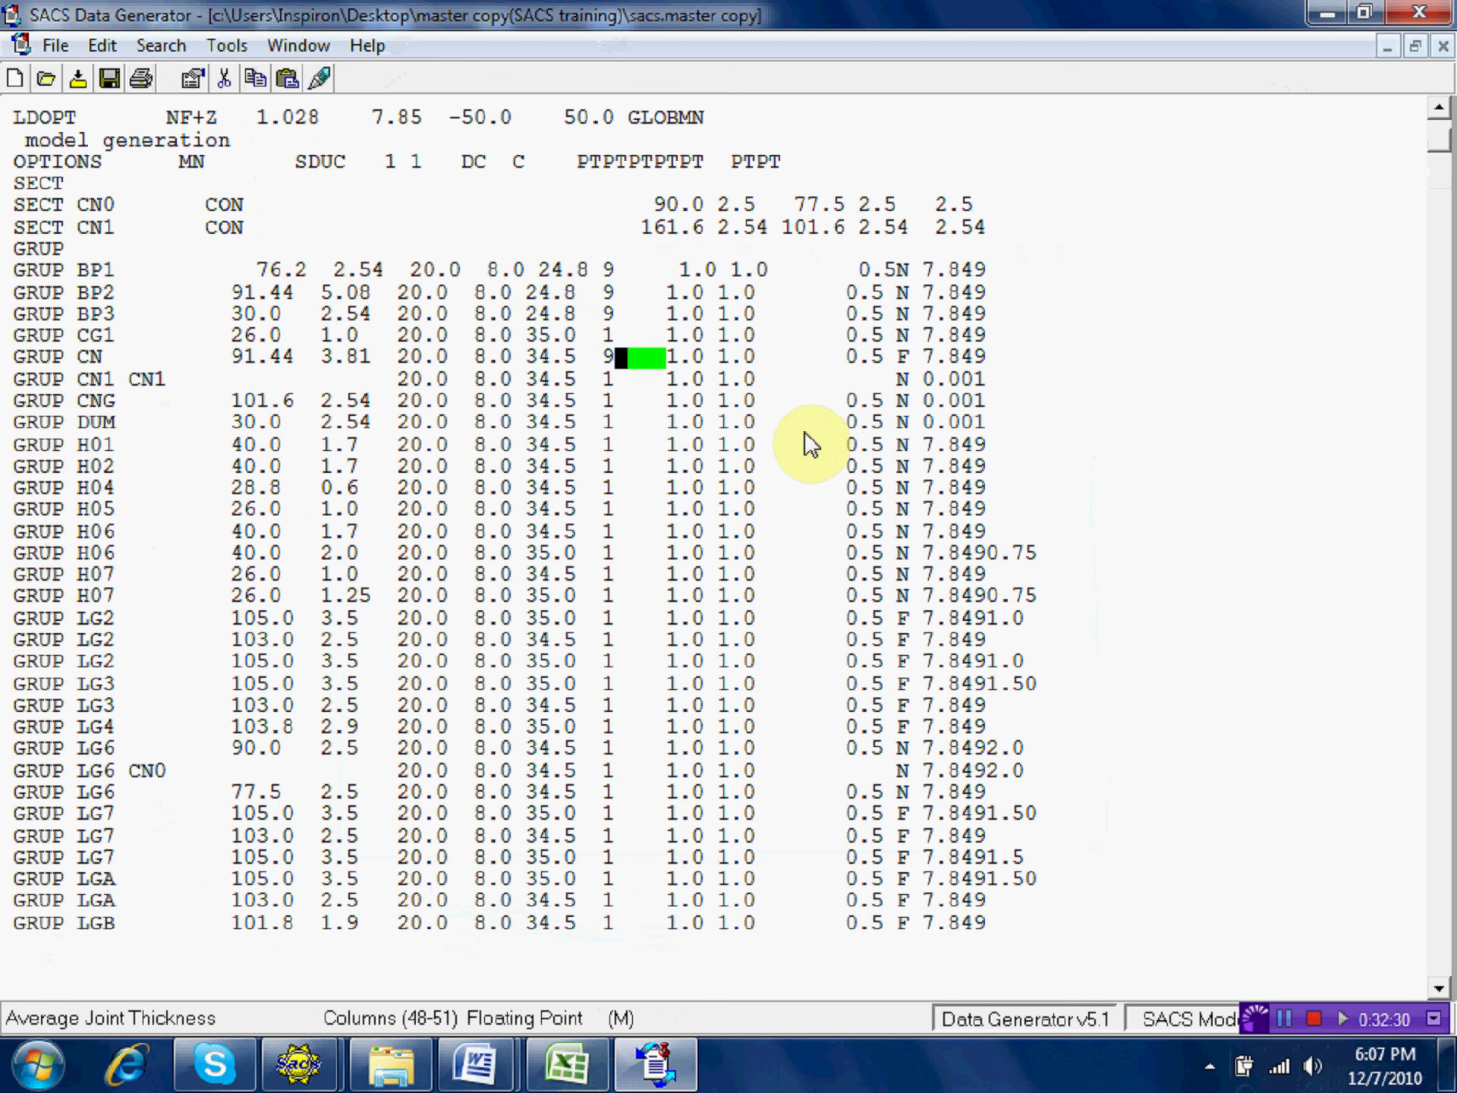
Set the Member Classification code to 9 in the GRUP lines of CN1, CNG and DUM.
key("Down")
key("Left")
type("9")
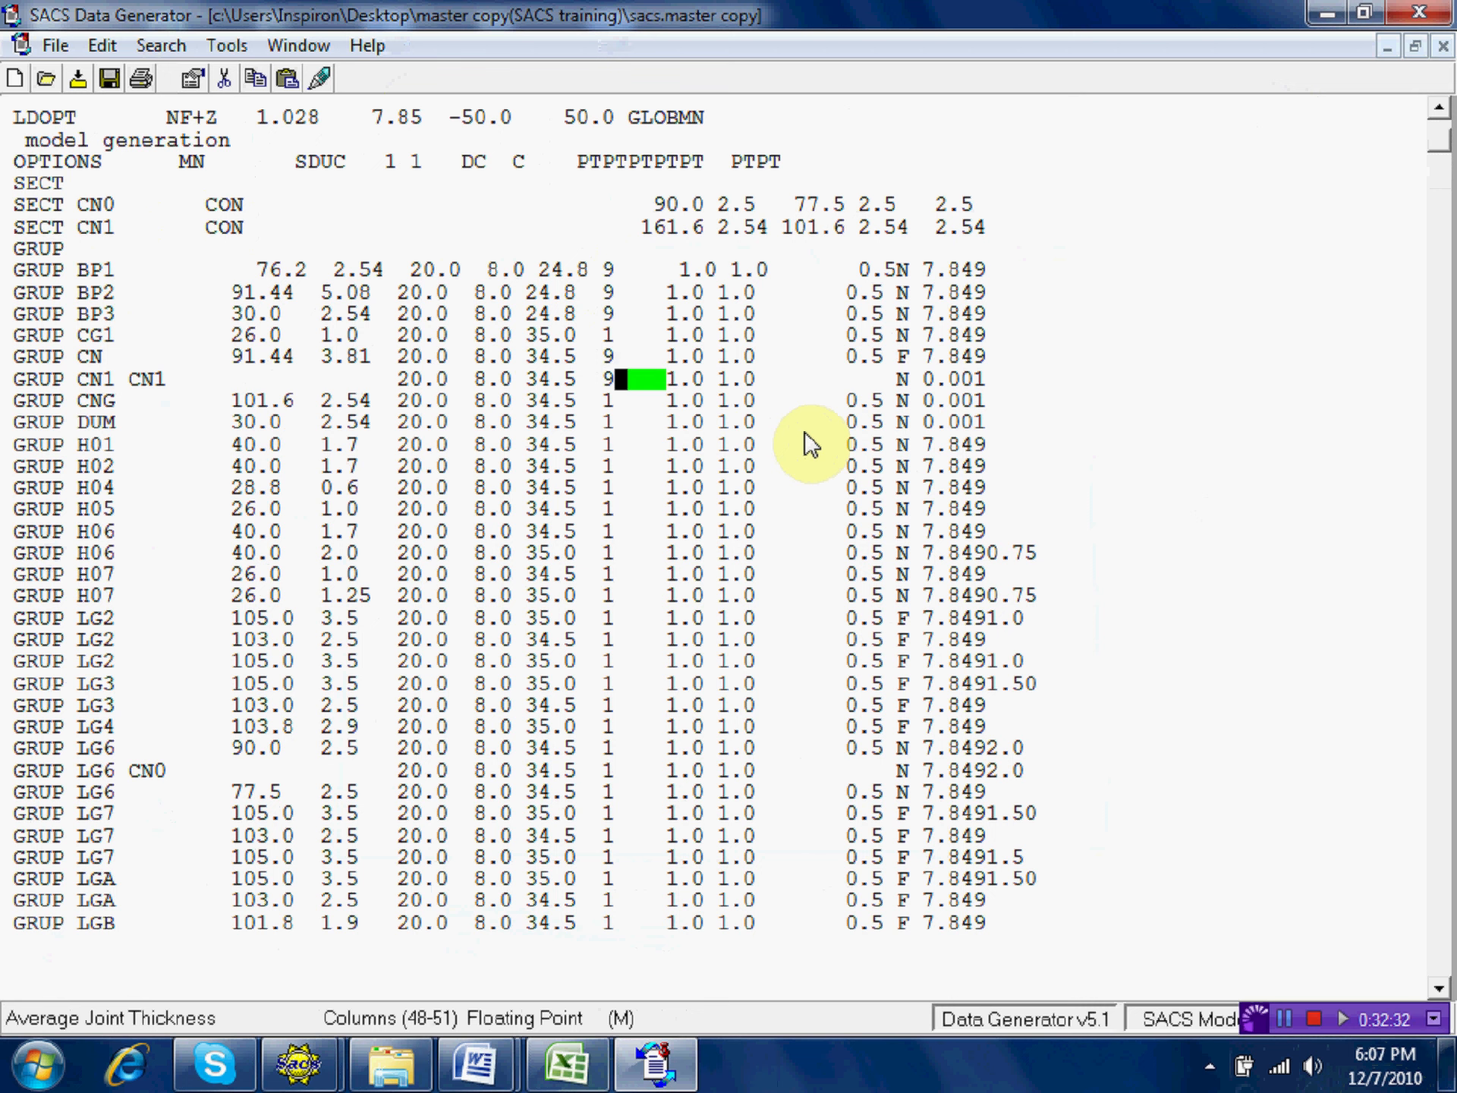
key("Down")
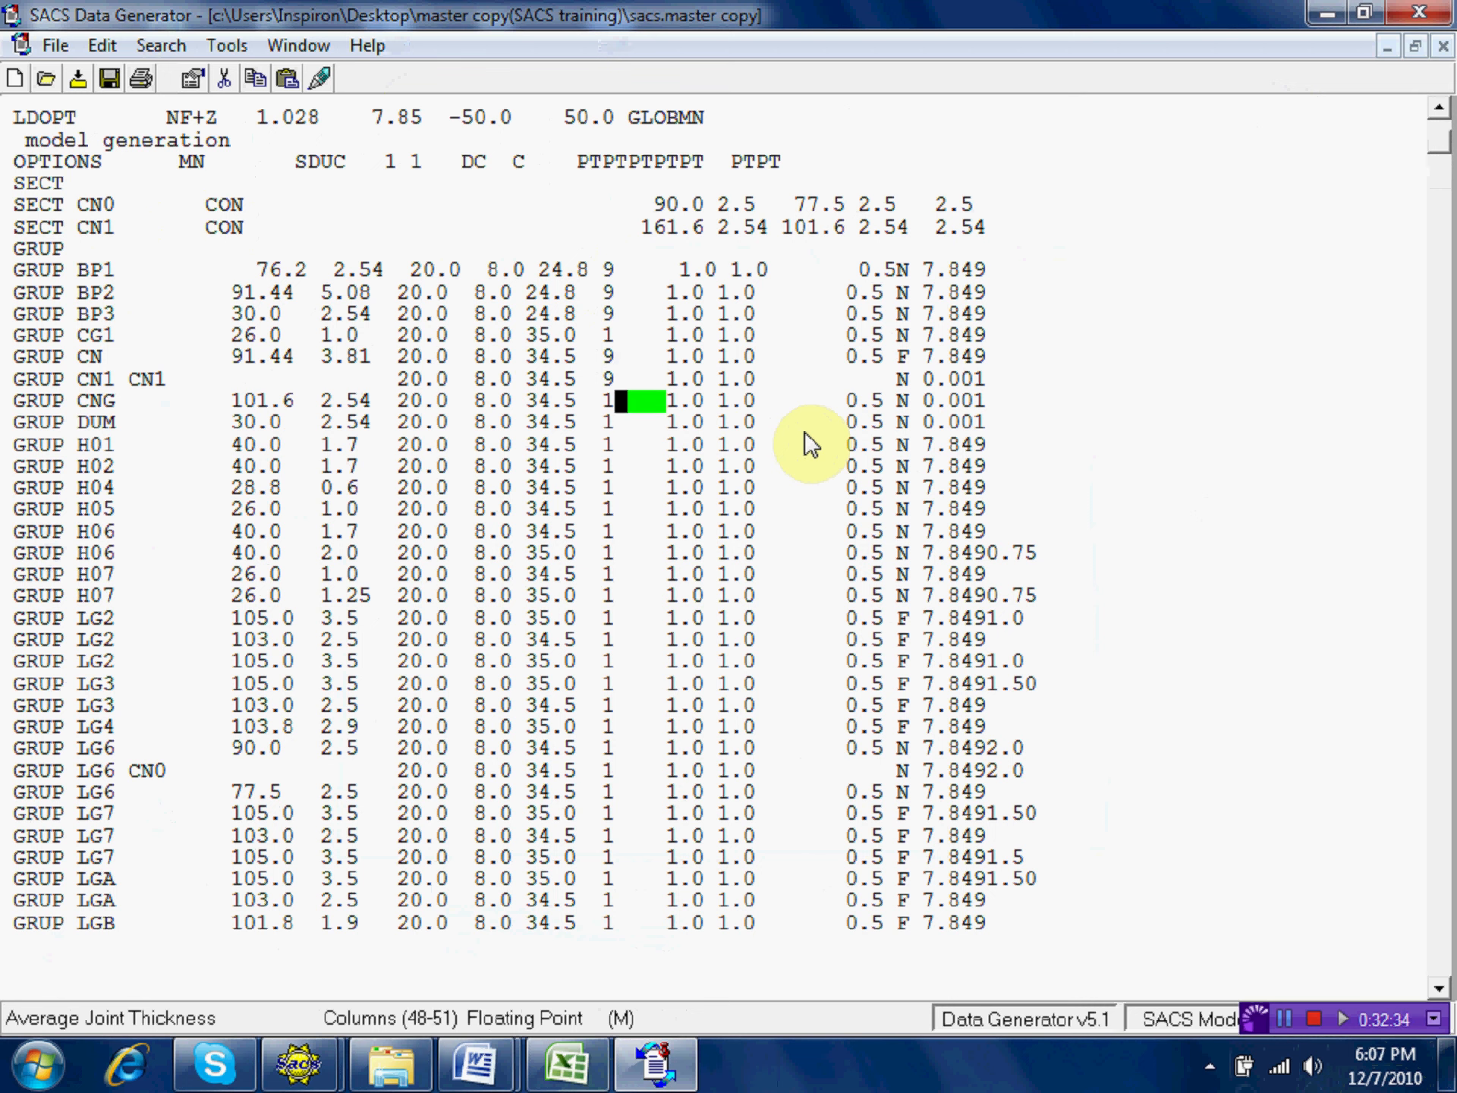
key("Left")
type("9")
key("Down")
key("Left")
type("9")
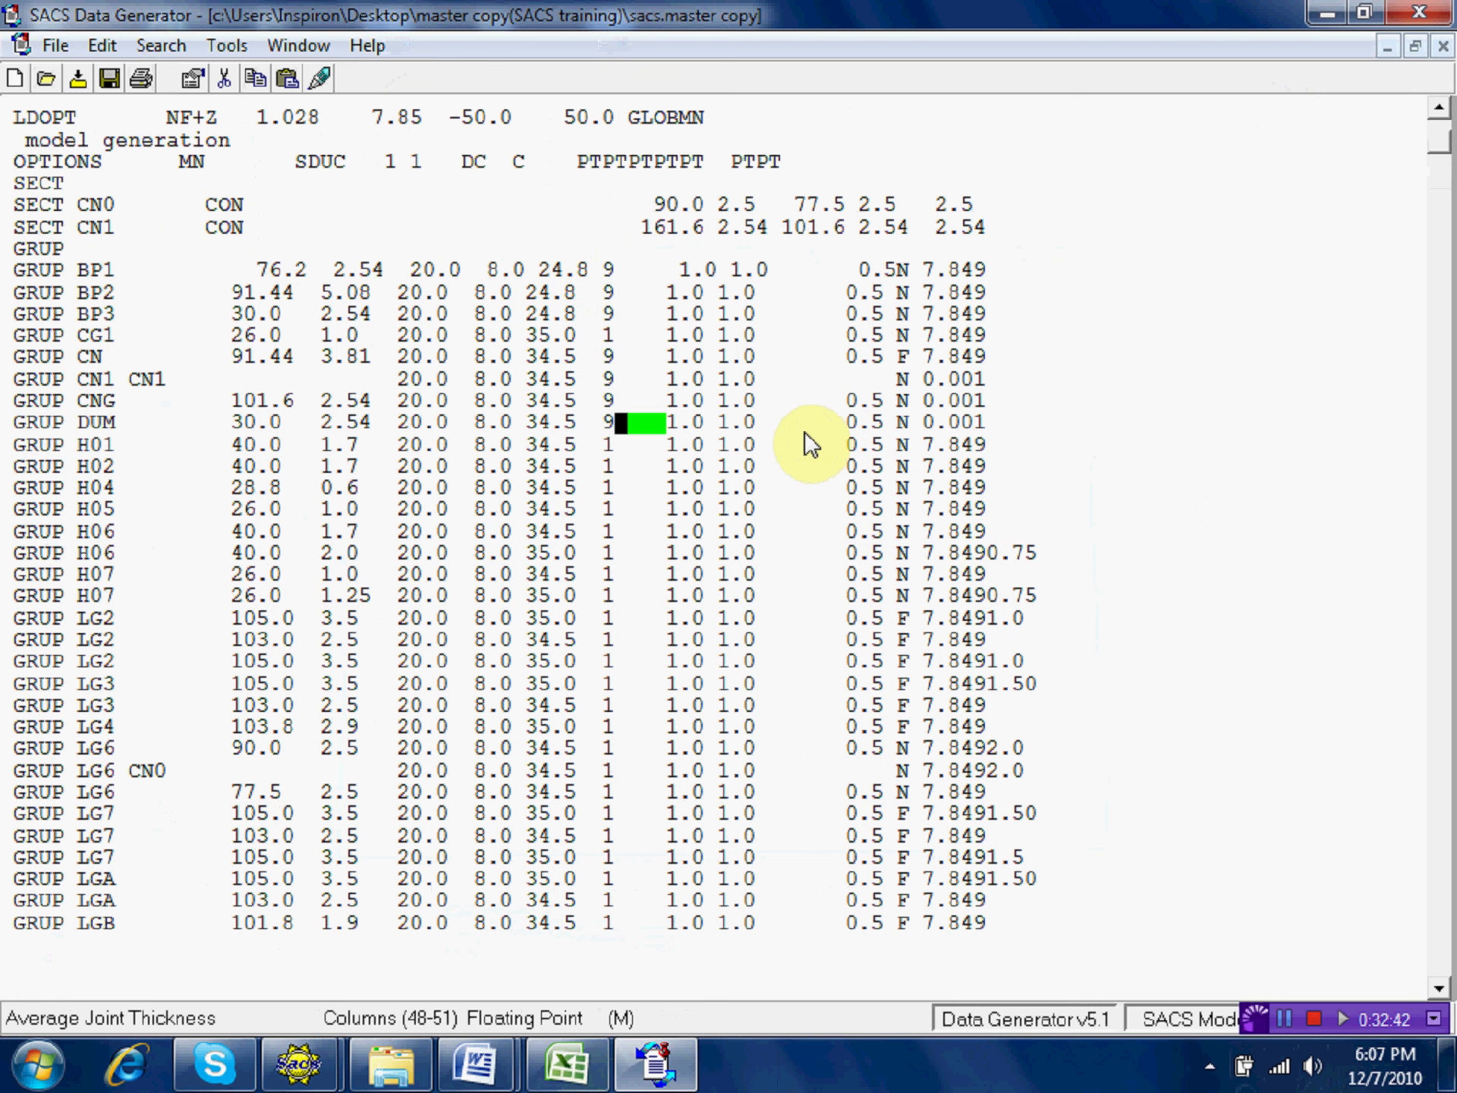
Set the Member Classification code to 9 on all three LG6 group lines, including the one with section CN0.
key("Down")
key("Down")
key("Down")
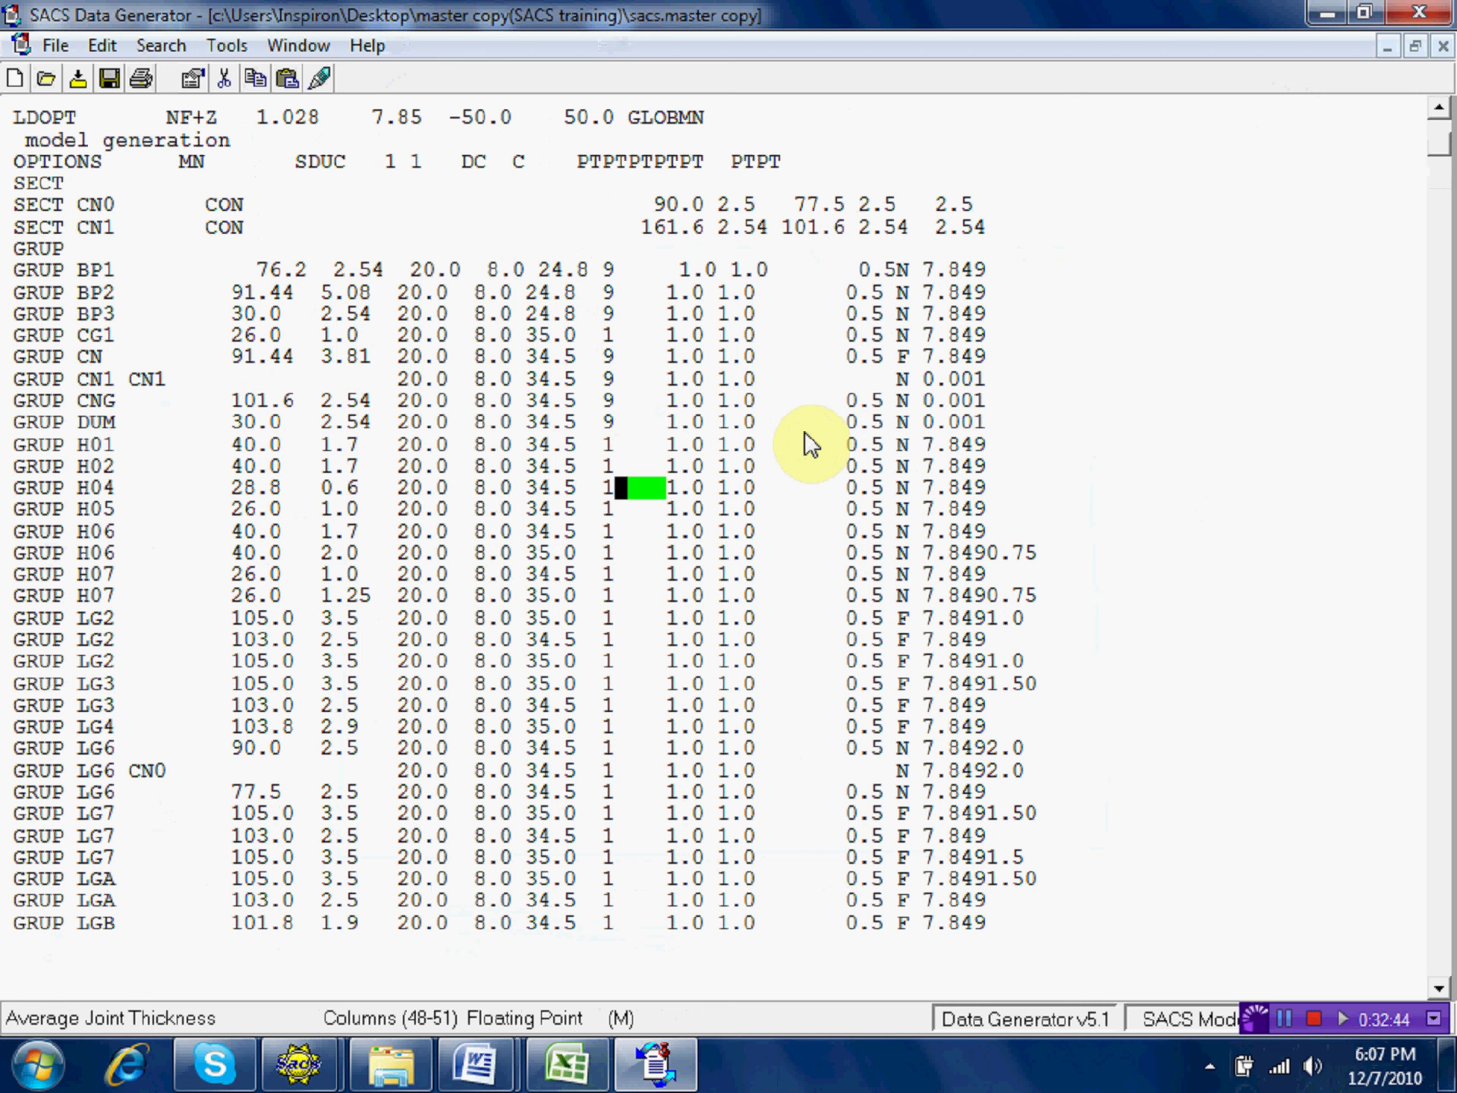
key("Down")
key("Down")
key("Down")
key("Down")
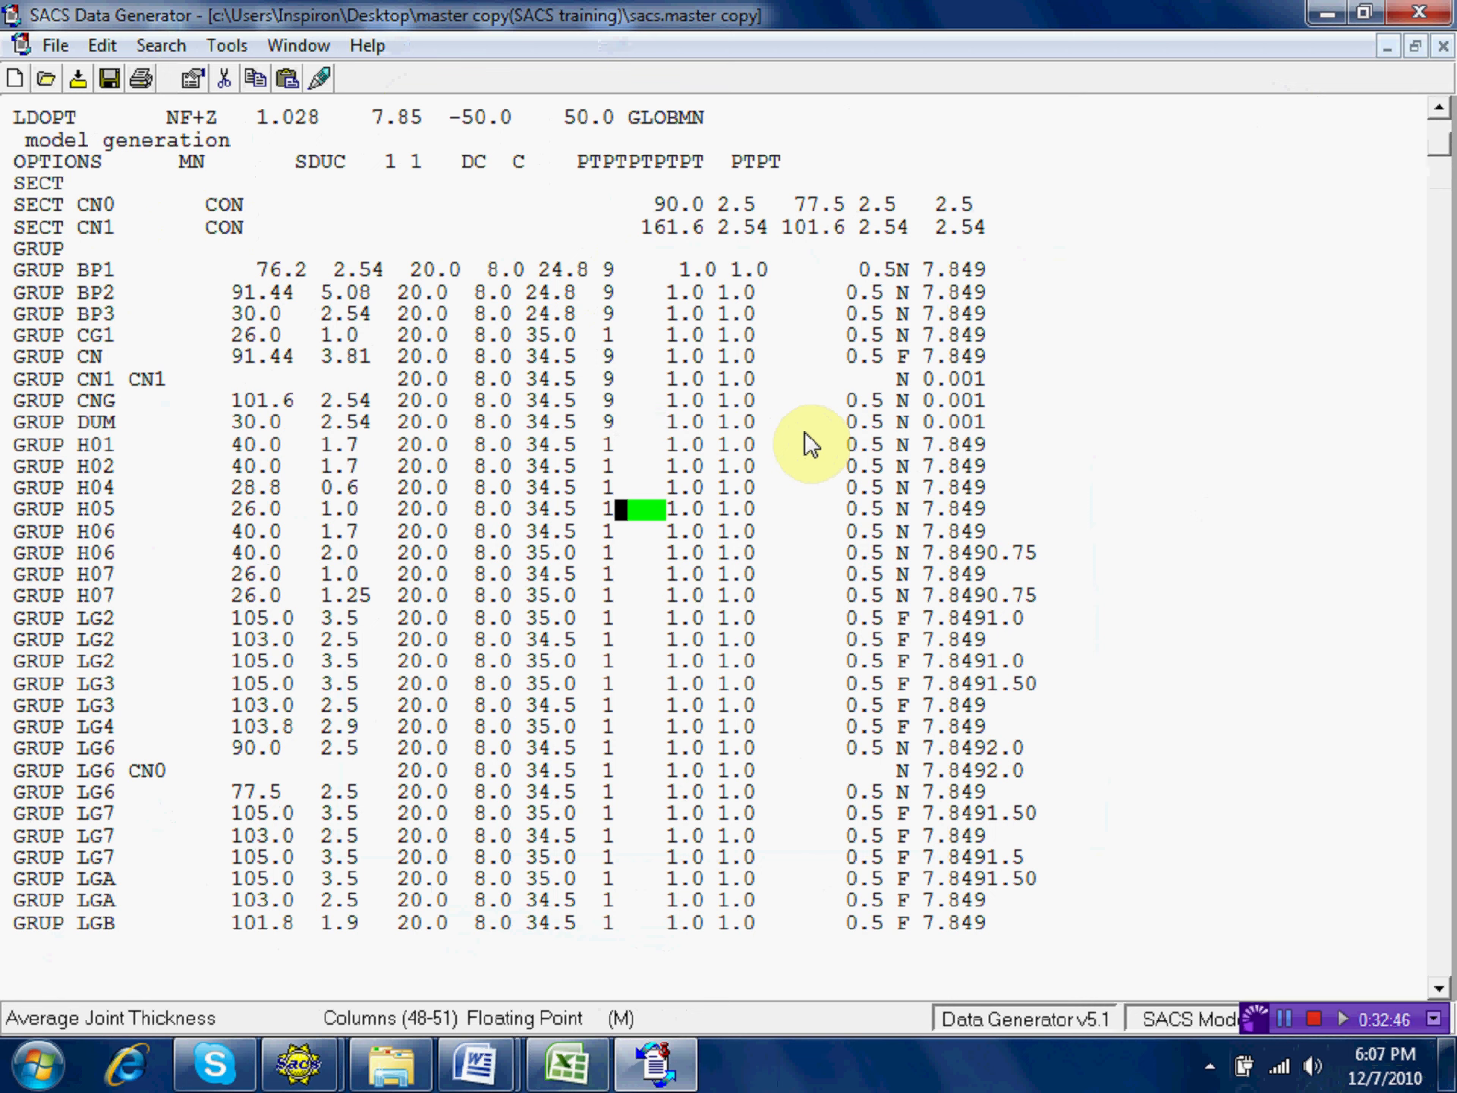
key("Down")
key("Down")
key("Down")
key("Down")
key("Down")
key("Down")
key("Down")
key("Down")
key("Down")
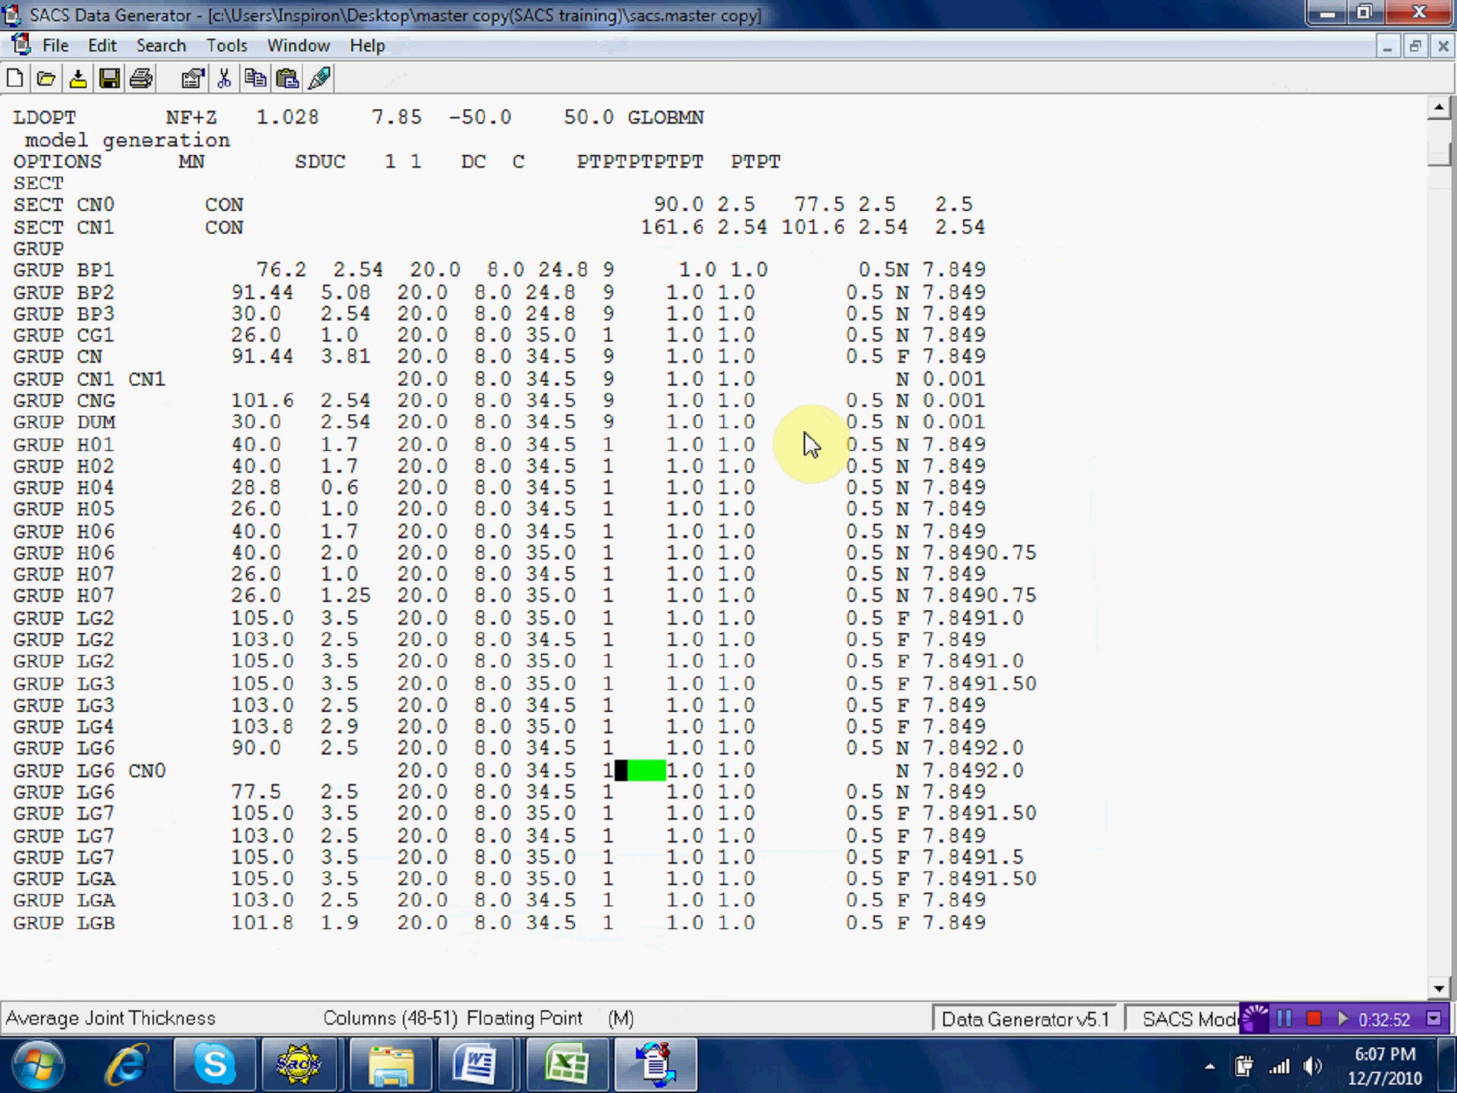
key("Up")
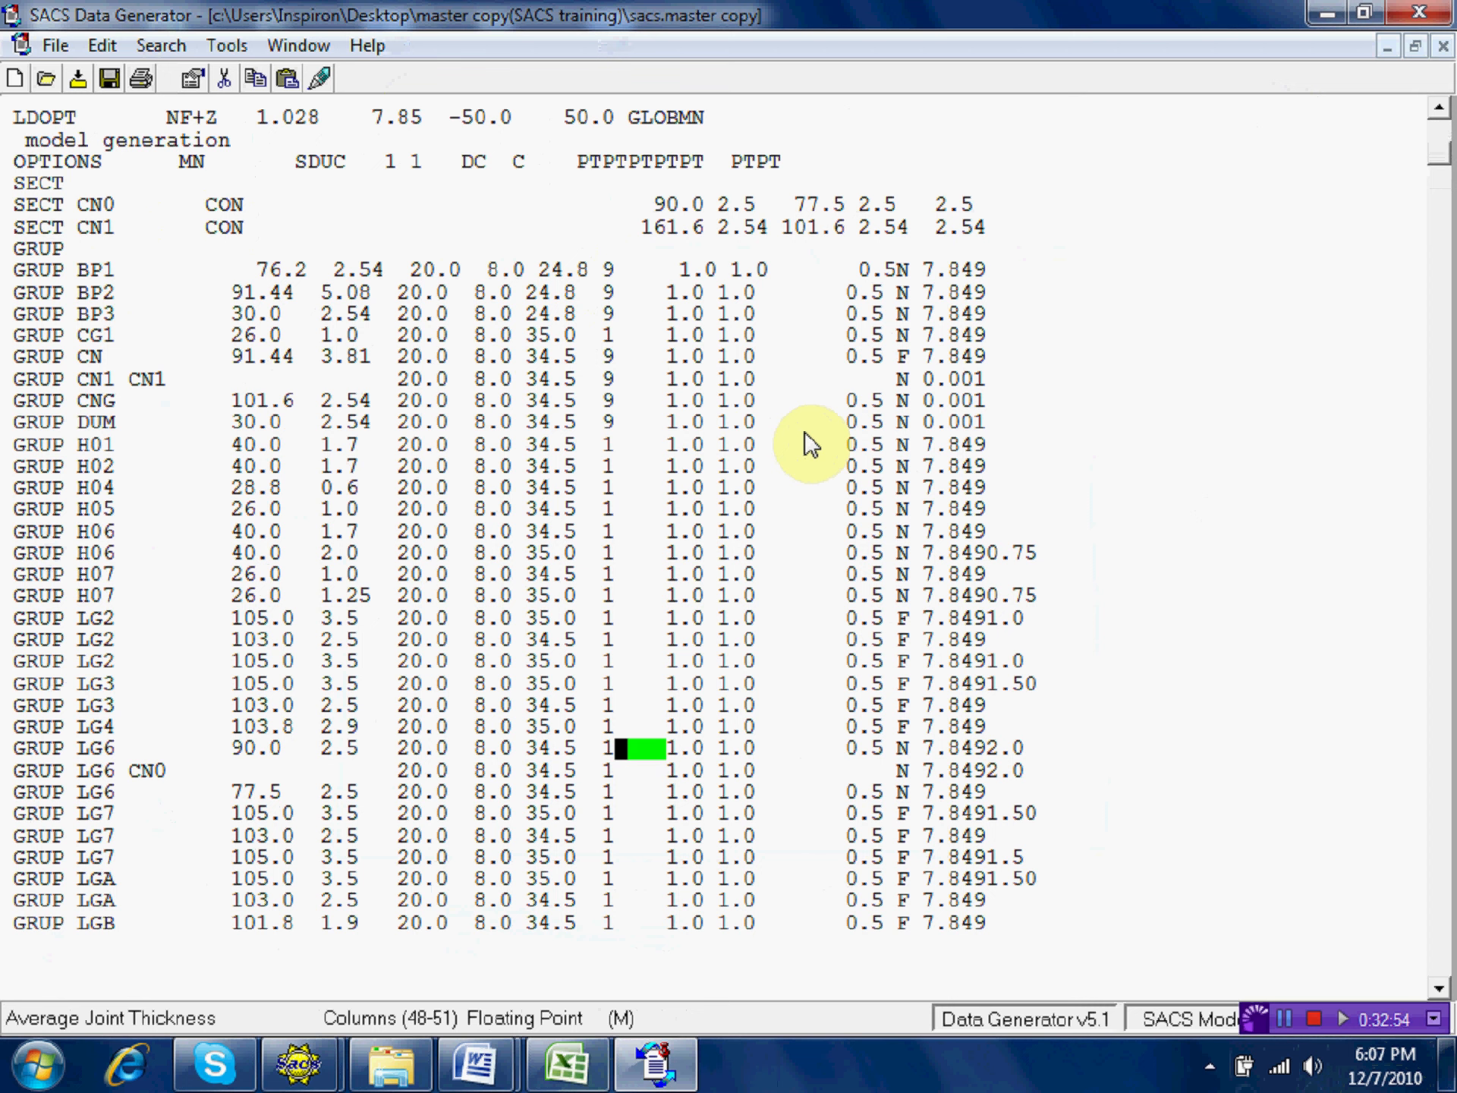
key("Left")
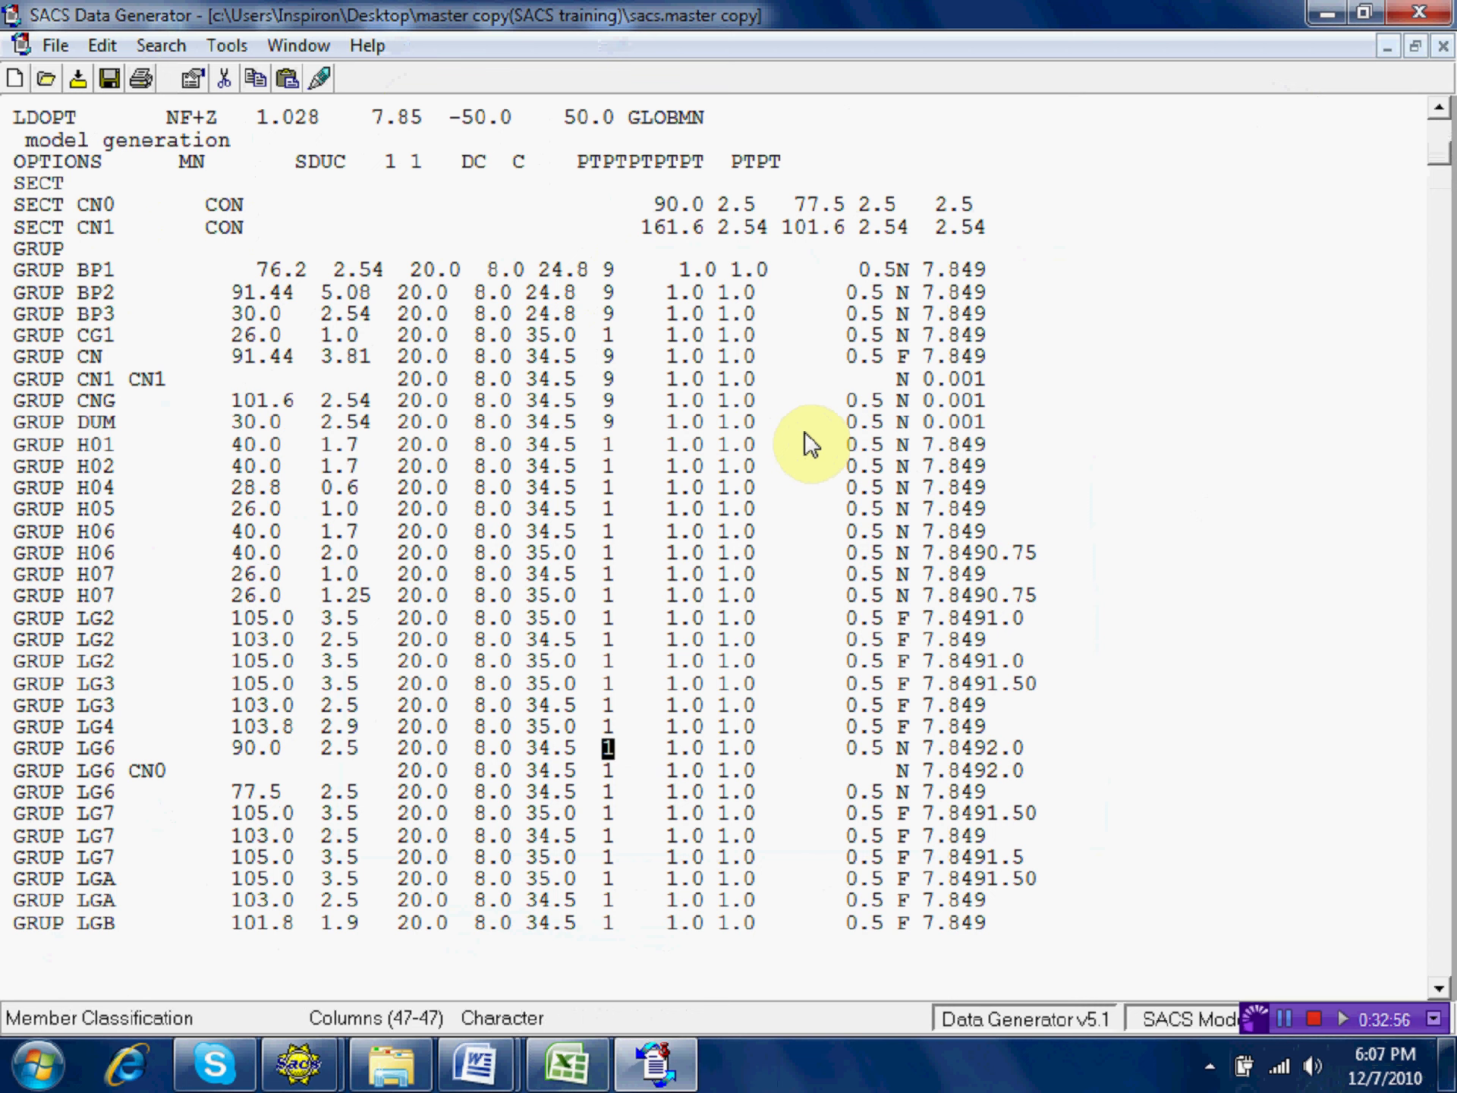
type("9")
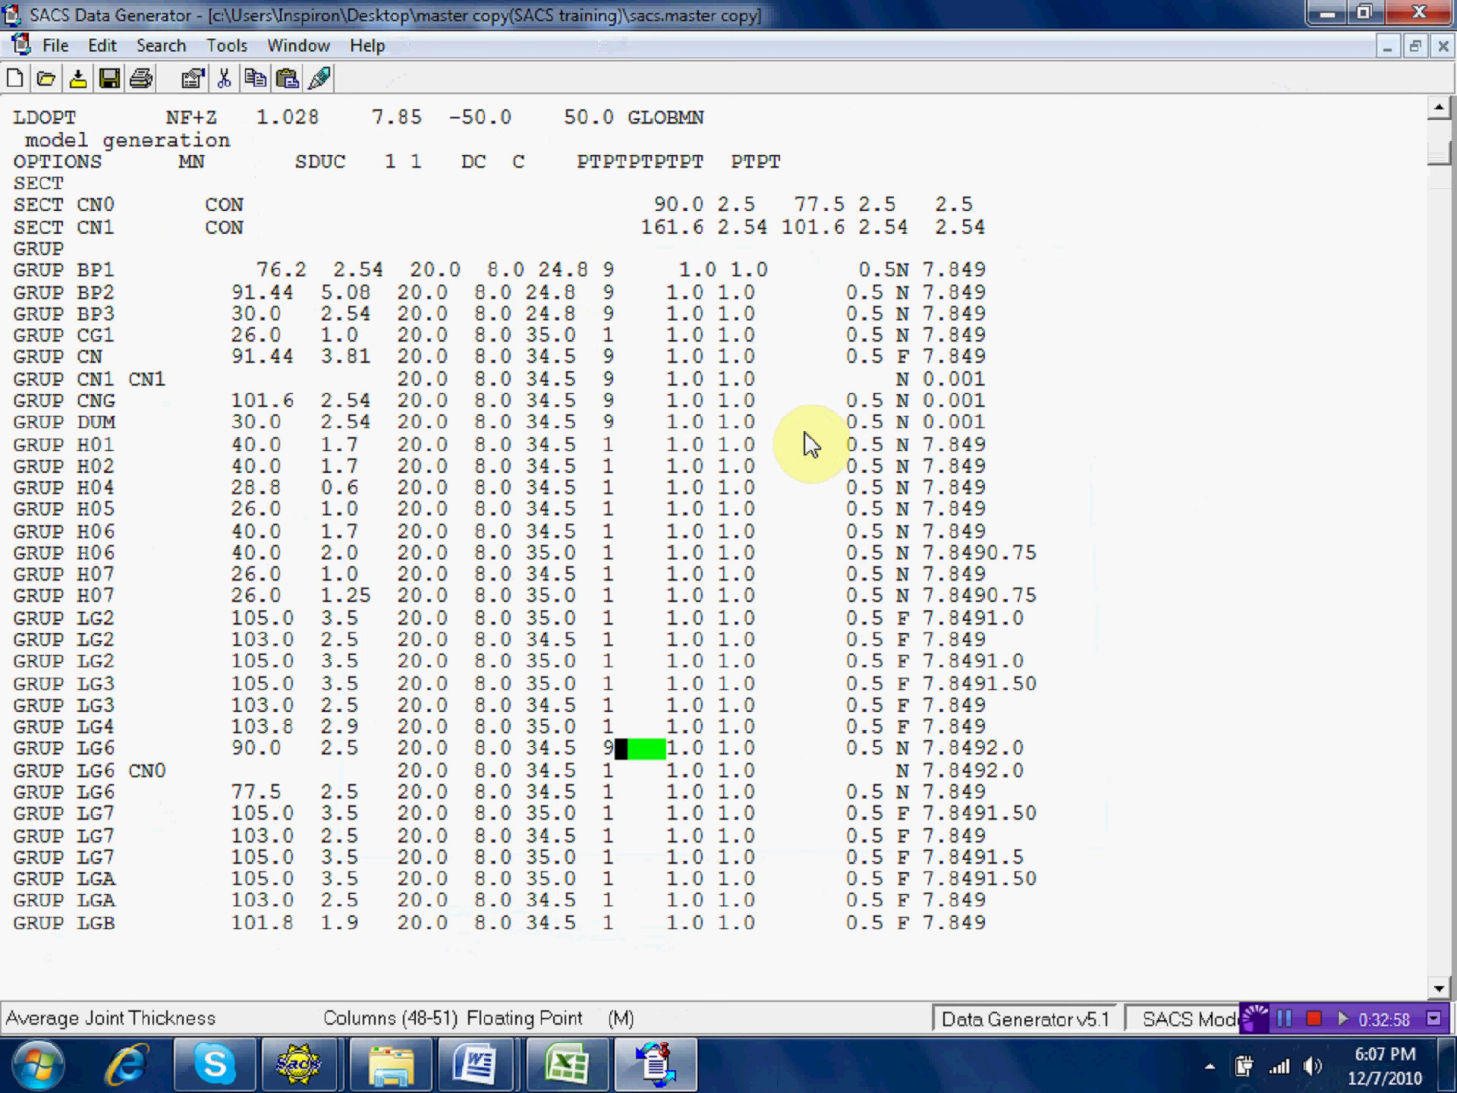
key("Down")
key("Left")
type("9")
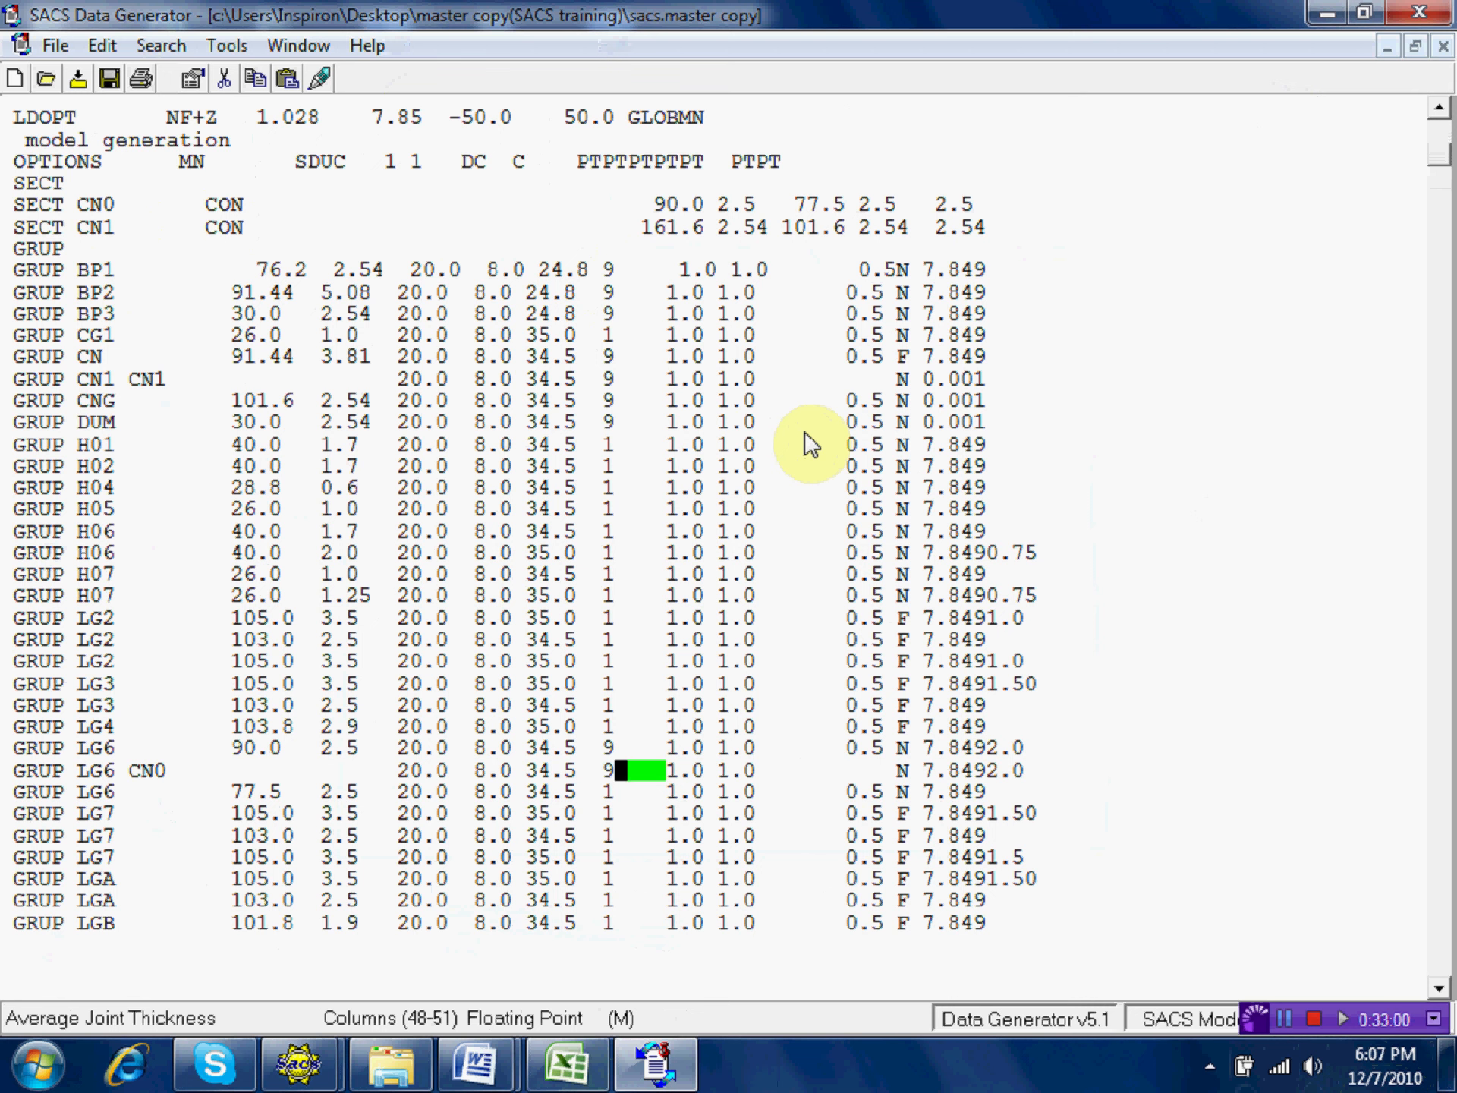
key("Down")
key("Left")
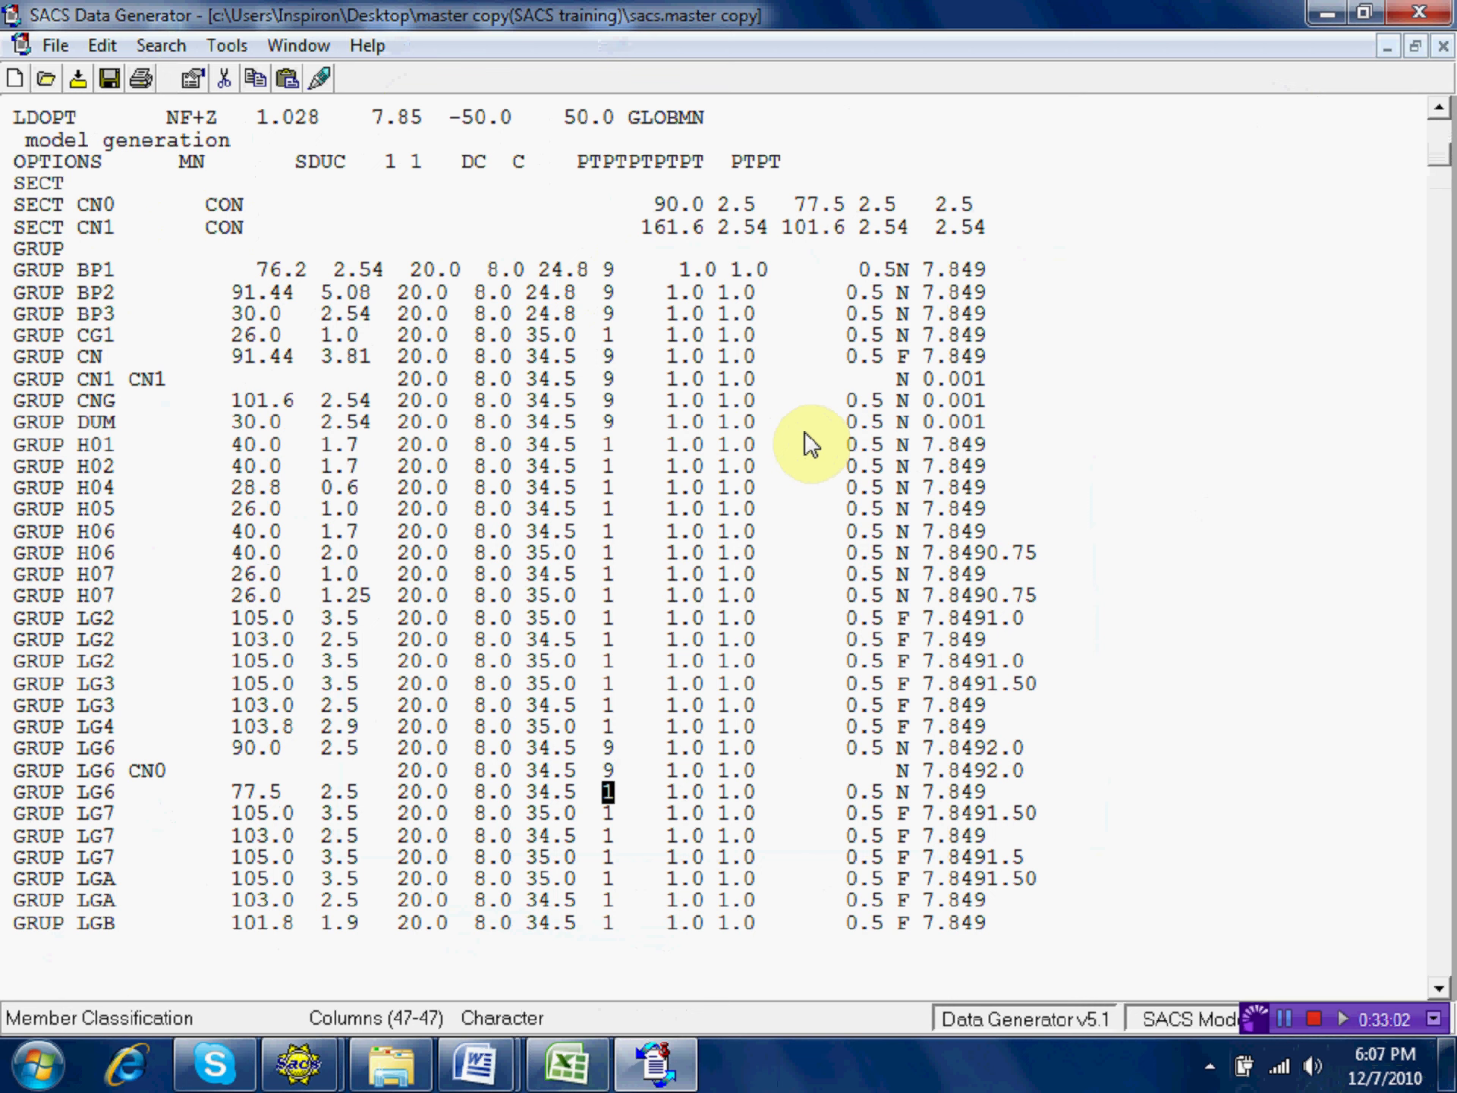
type("9")
Set the Member Classification code of group RSR to 9 in its GRUP line.
key("Down")
key("Down")
key("Down")
key("Down")
key("Down")
key("Down")
key("Down")
key("Down")
key("Down")
key("Down")
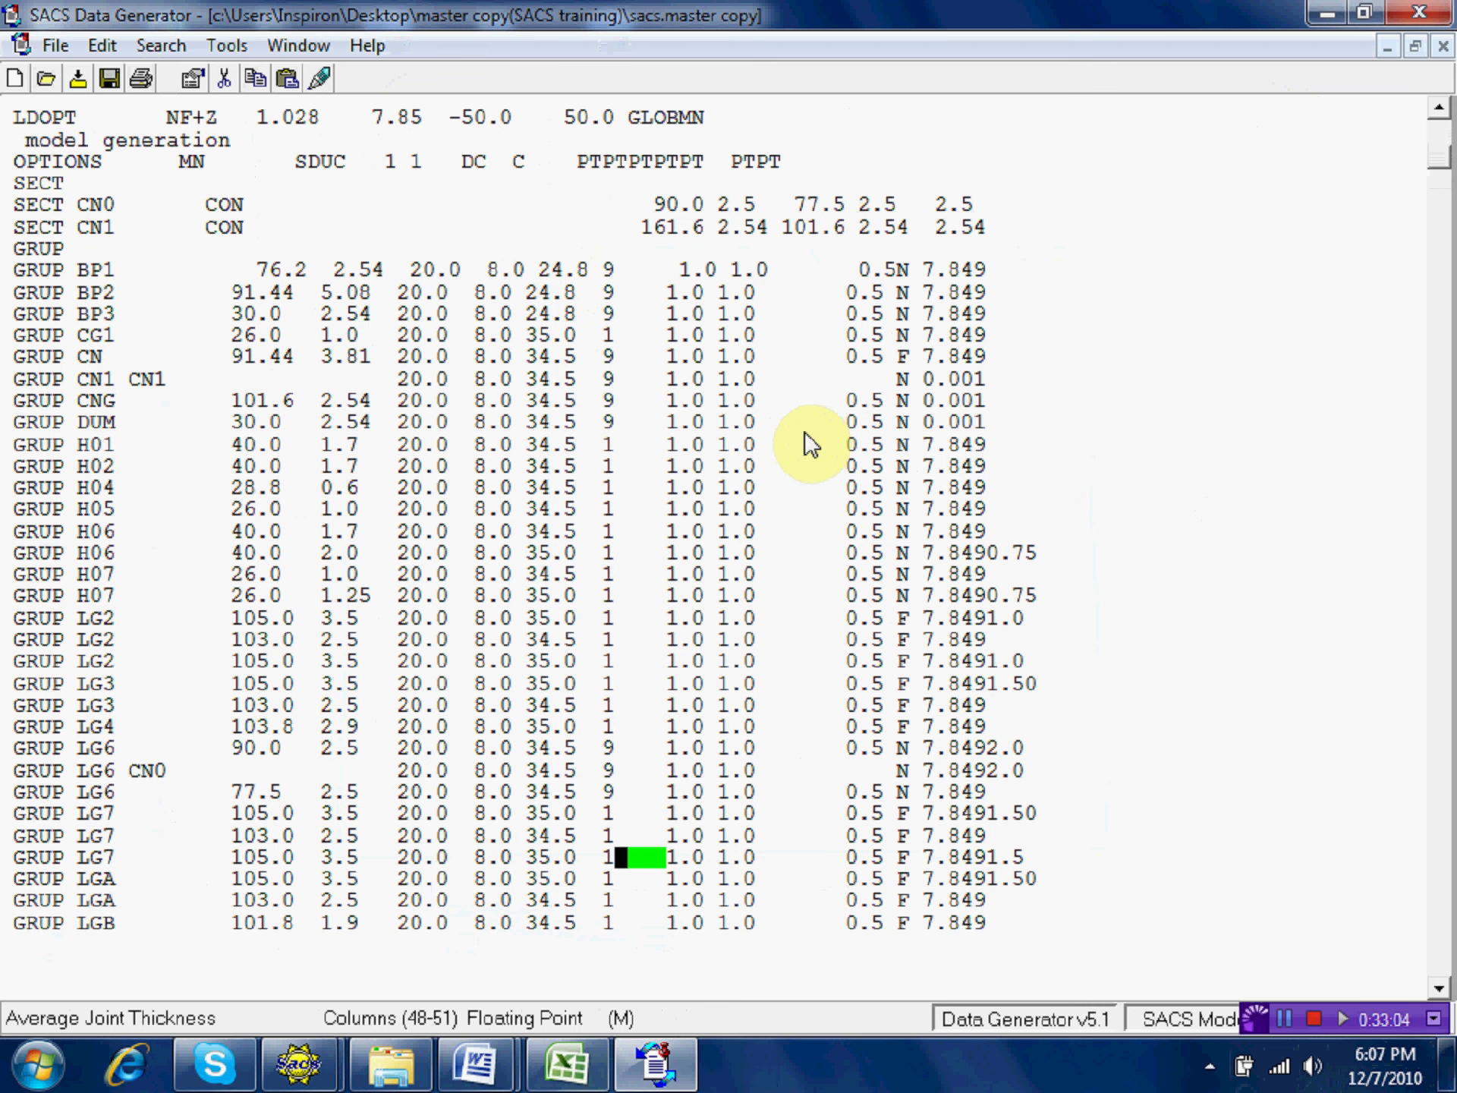
key("Down")
key("Down")
key("Down")
key("Down")
key("Down")
key("Down")
key("Down")
key("Down")
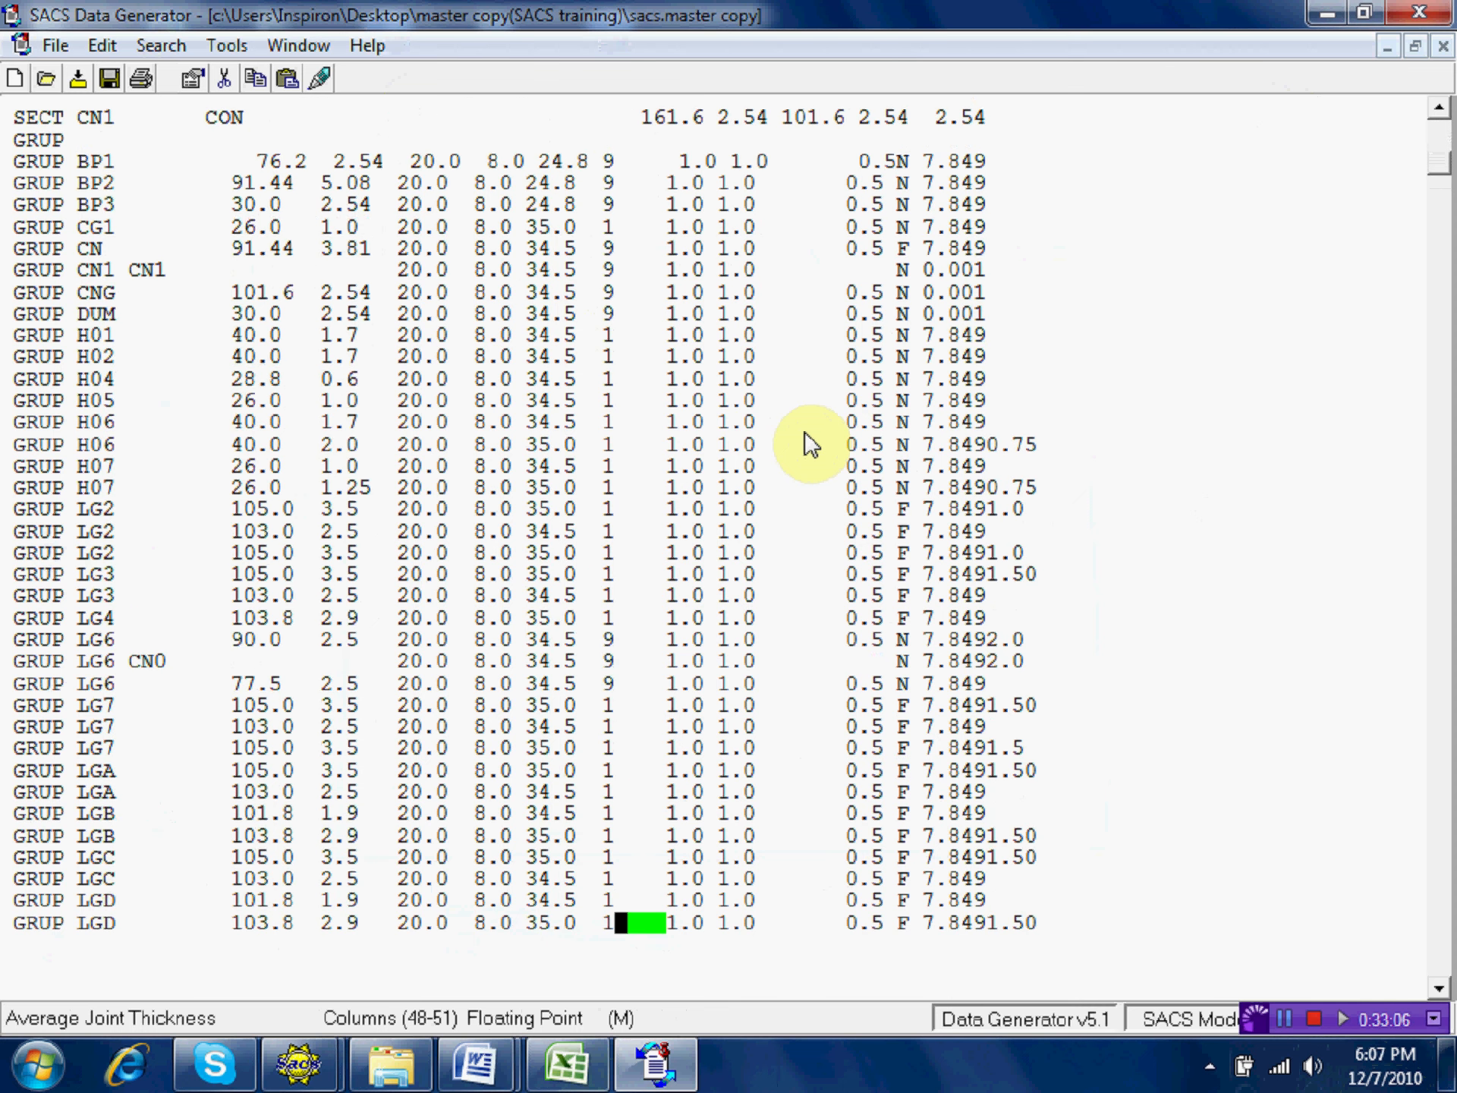
key("Down")
key("Down")
key("Down")
key("Down")
key("Down")
key("Down")
key("Down")
key("Down")
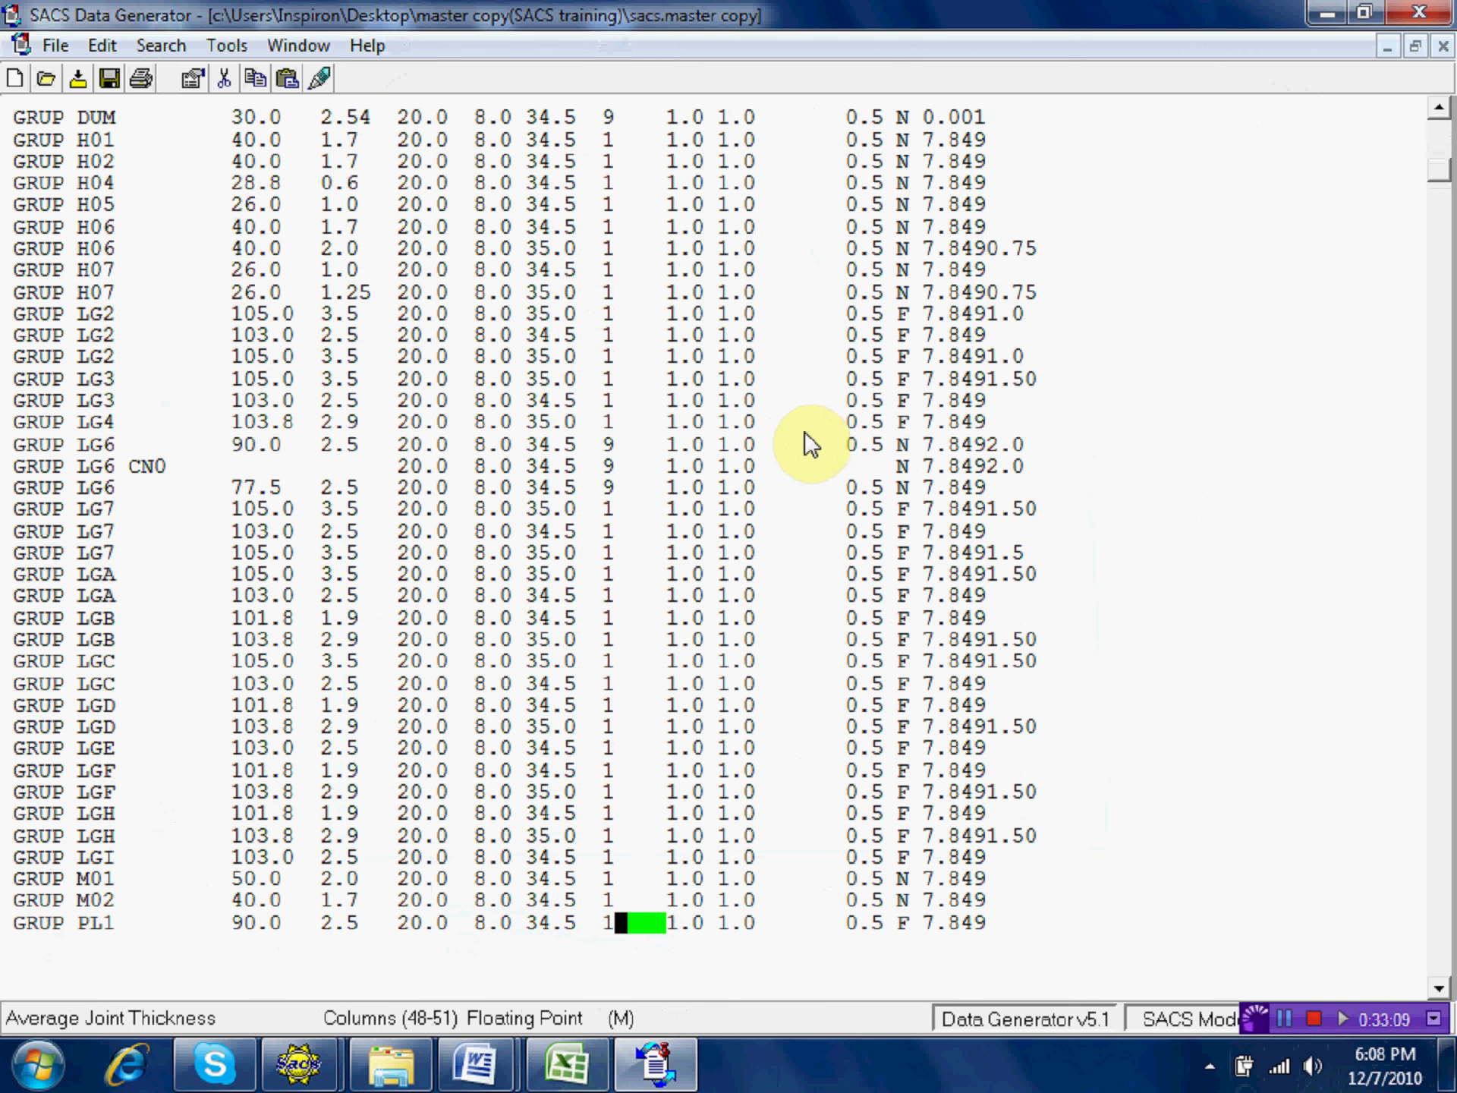
key("Down")
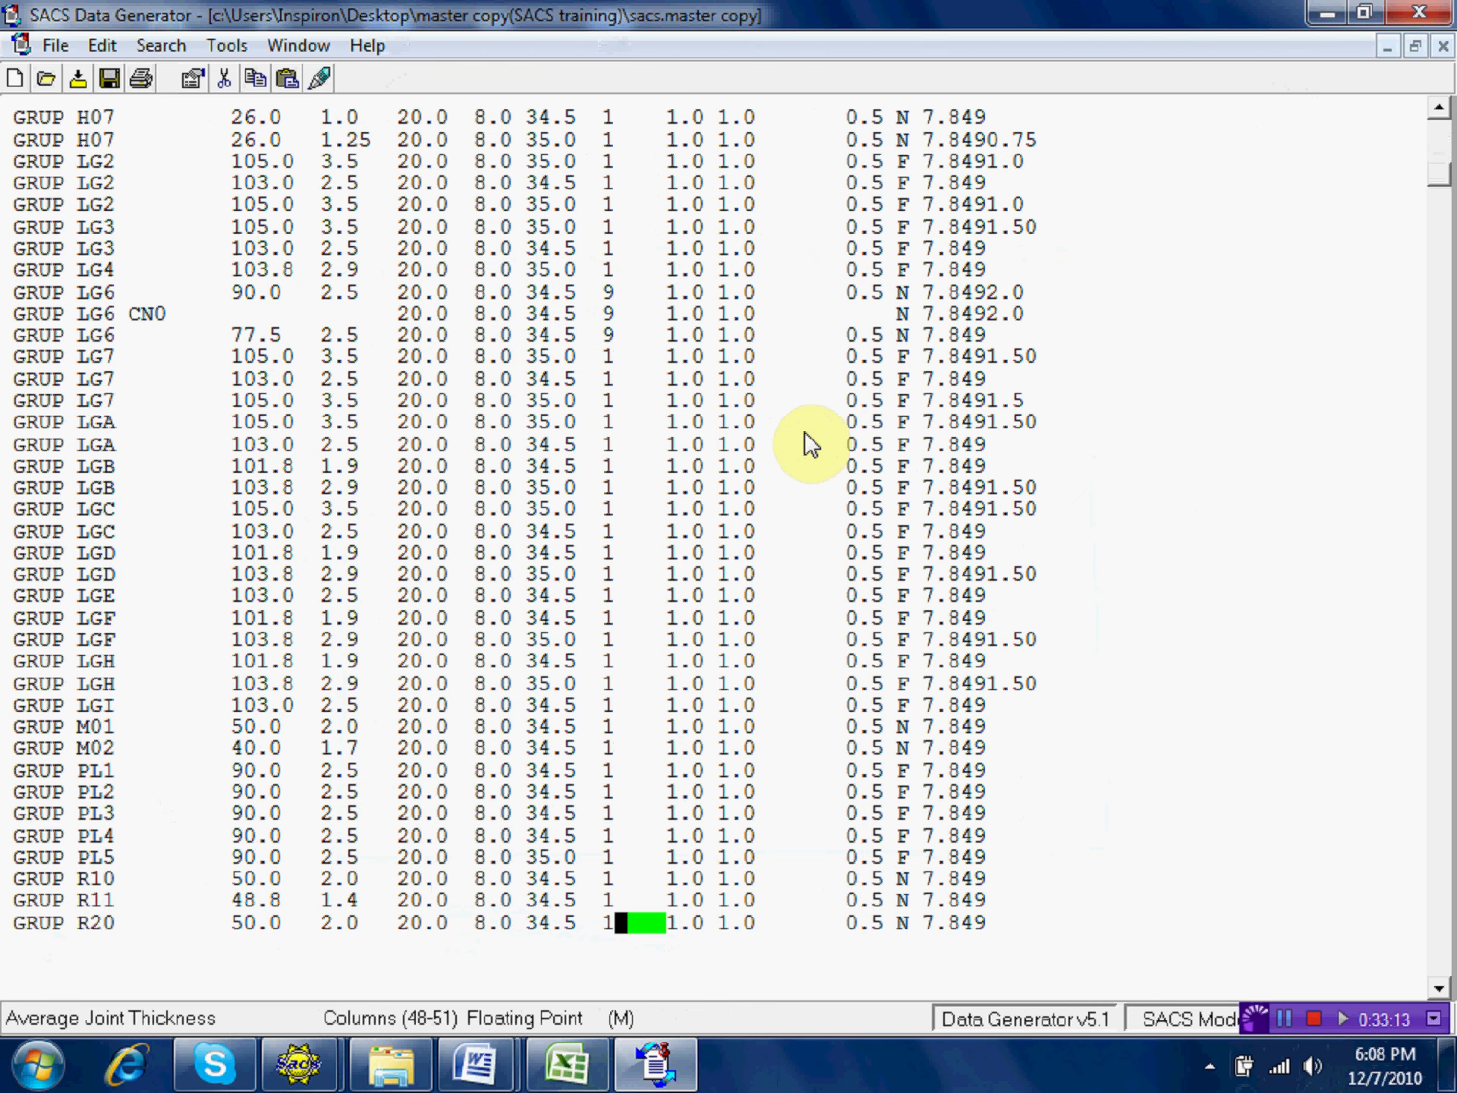
key("Down")
key("Down")
key("Down")
key("Down")
key("Down")
key("Down")
key("Down")
key("Down")
key("Down")
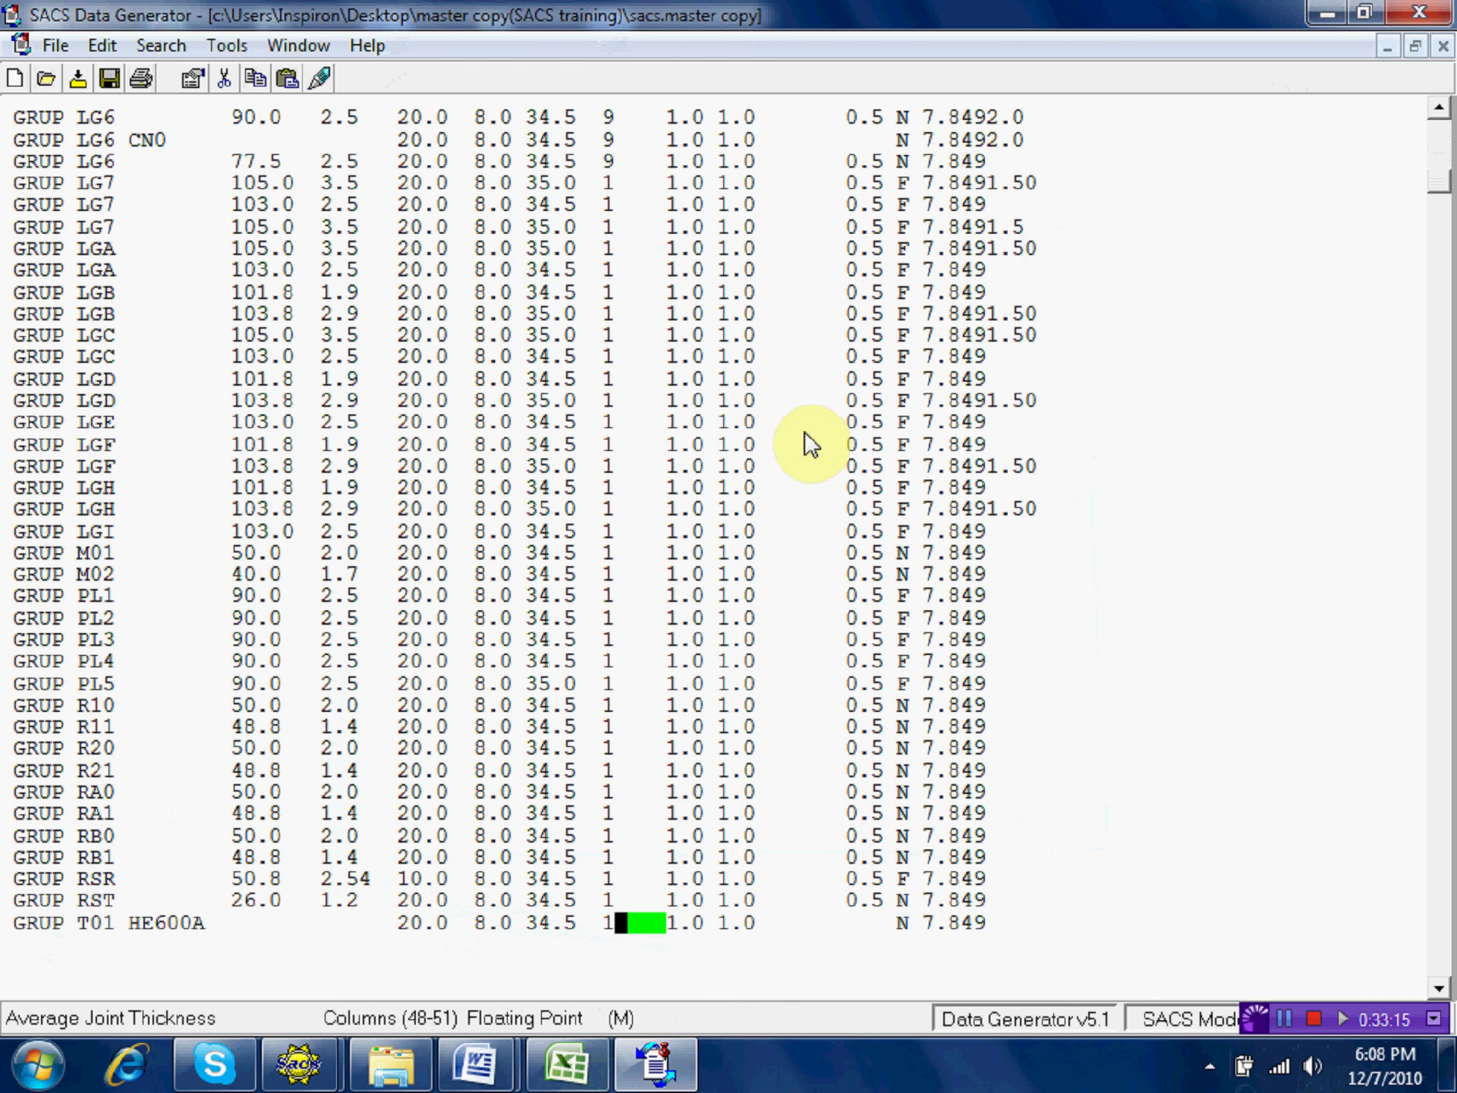
key("Up")
key("Up")
key("Up")
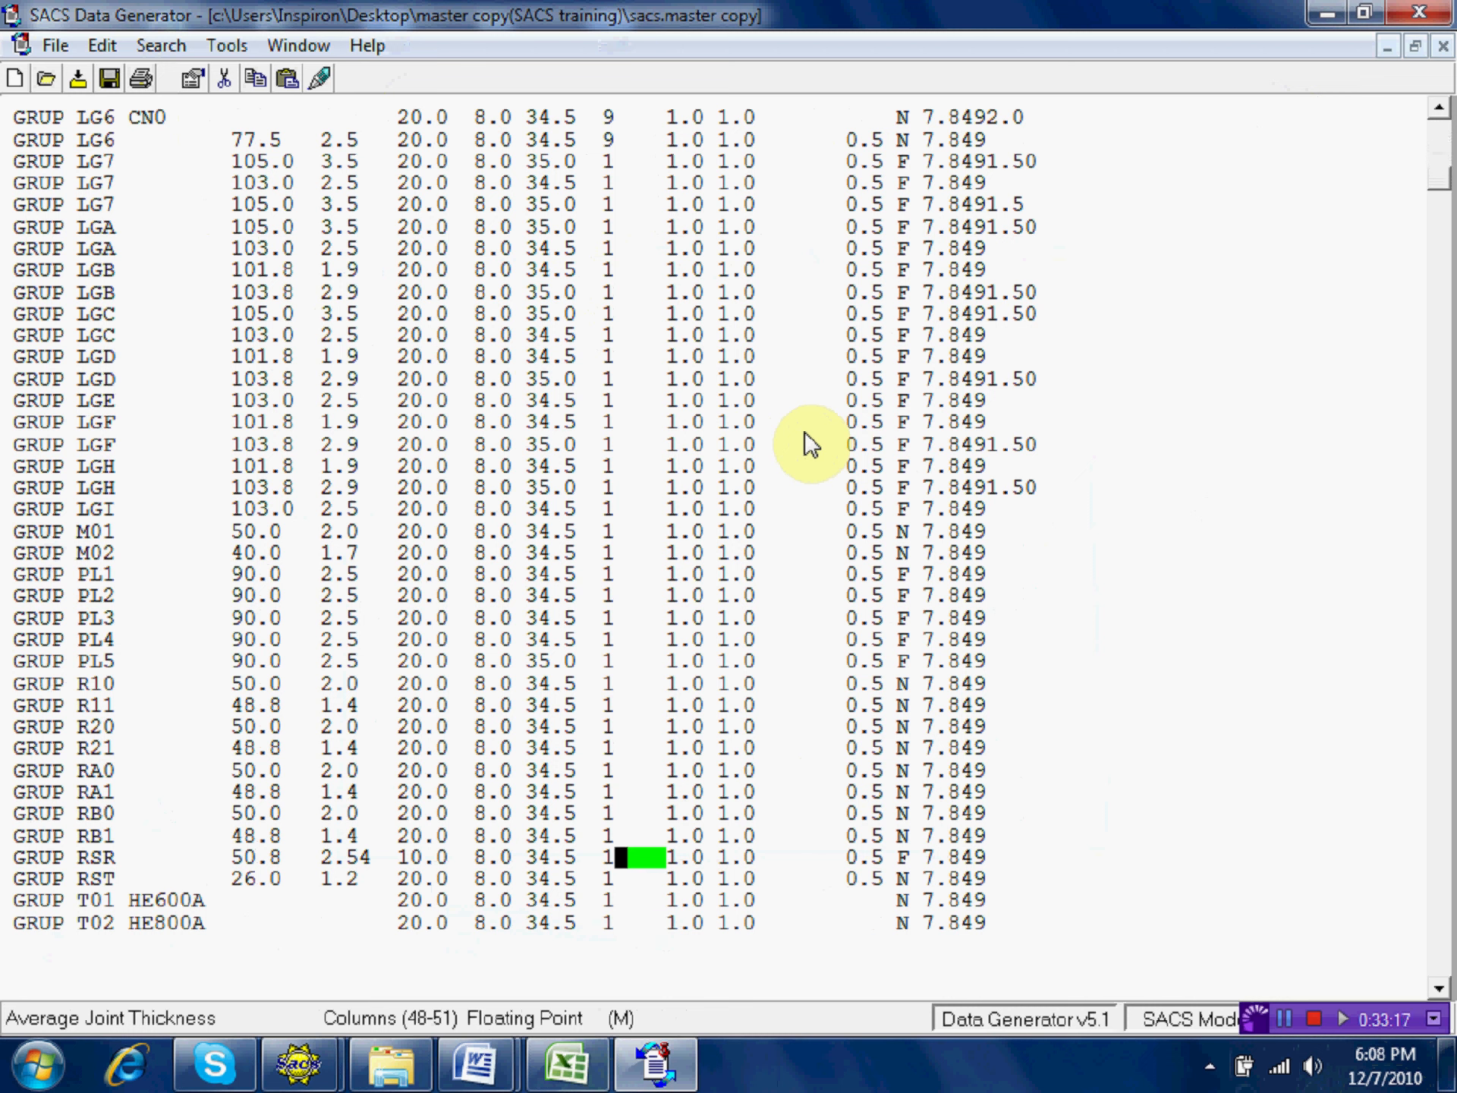
key("Left")
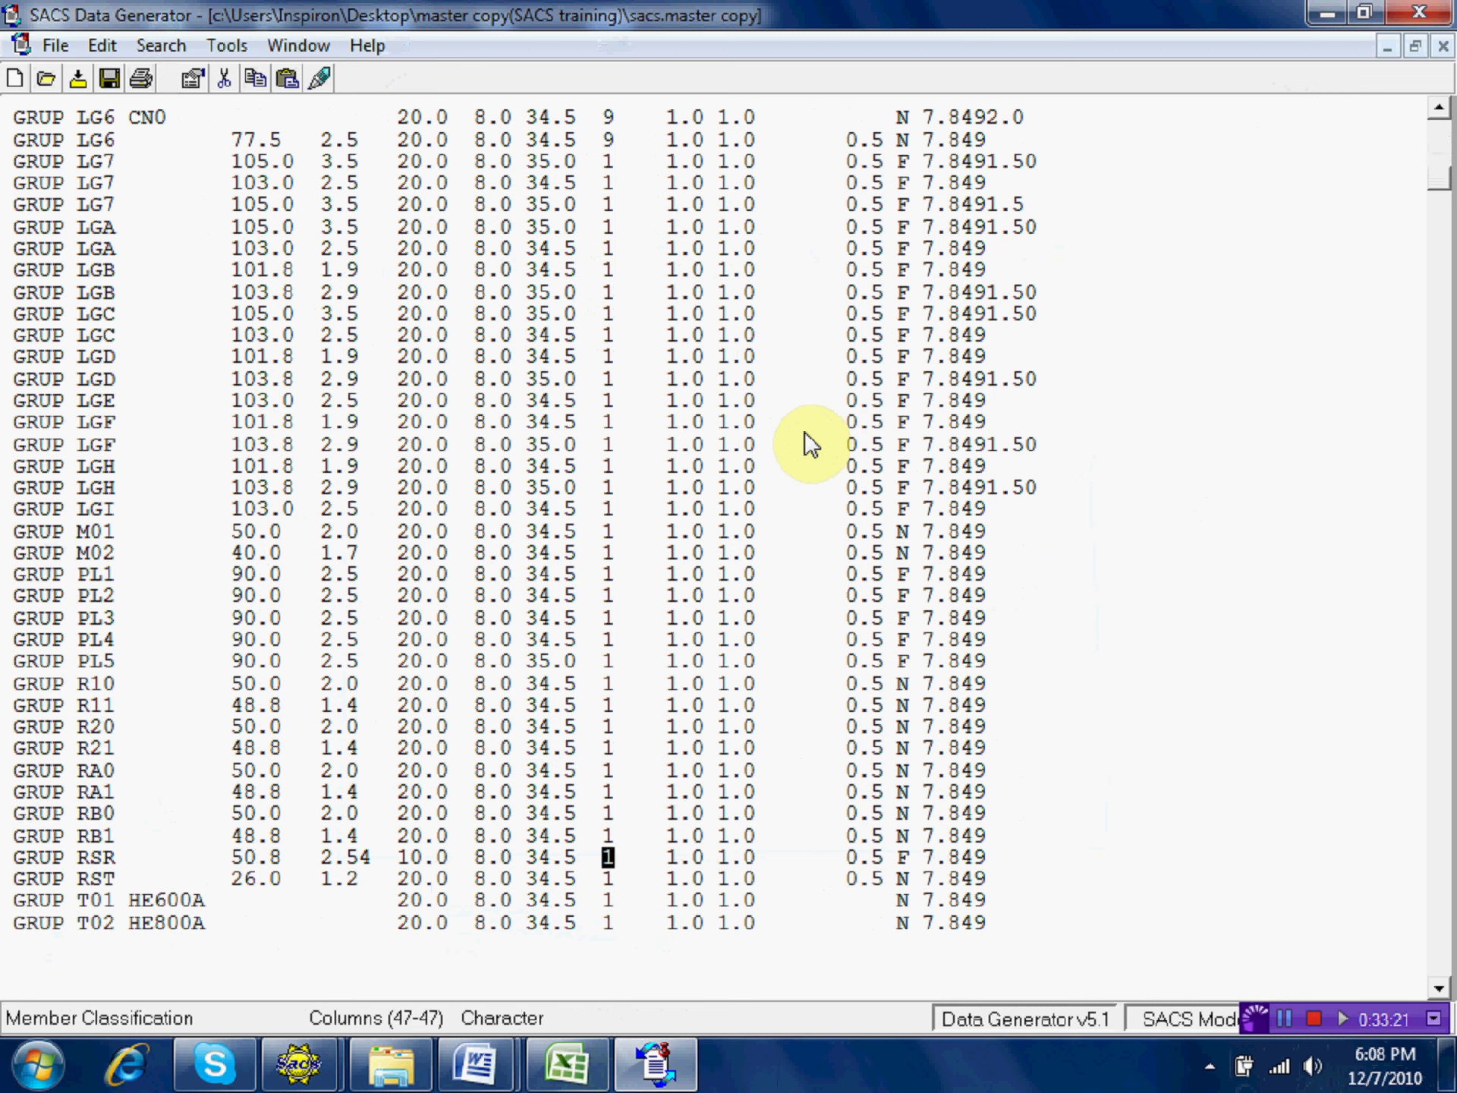
key("Down")
key("Up")
type("9")
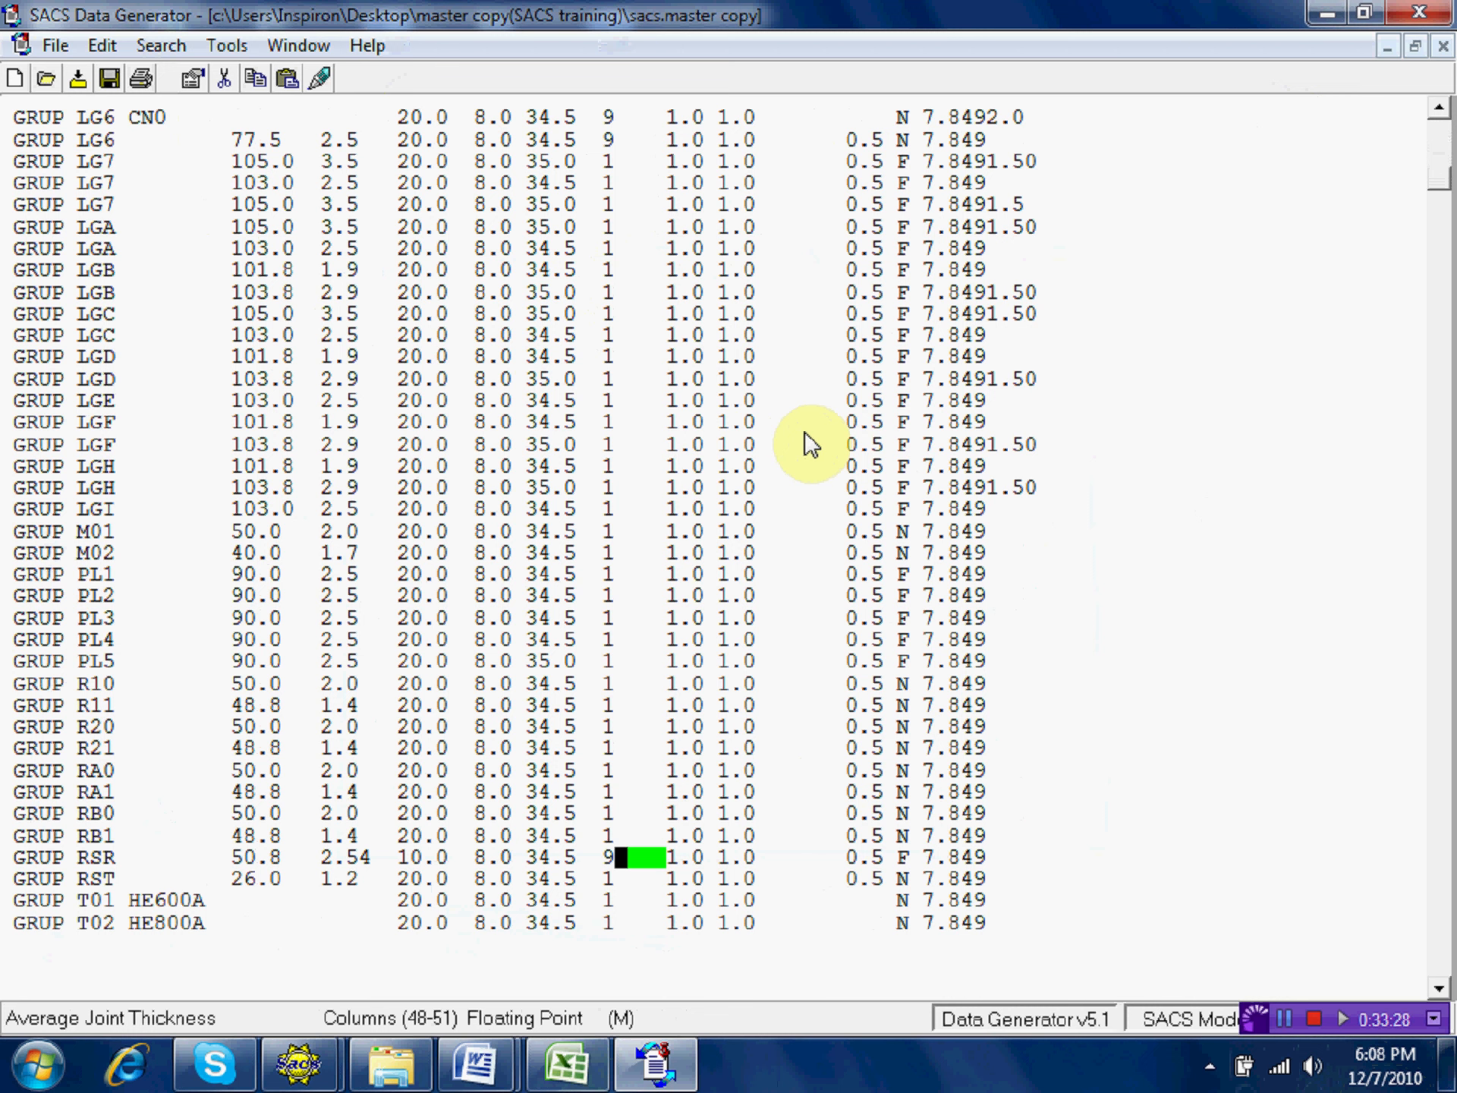
Set the Member Classification code of group T01 (section HE600A) to 9.
key("Down")
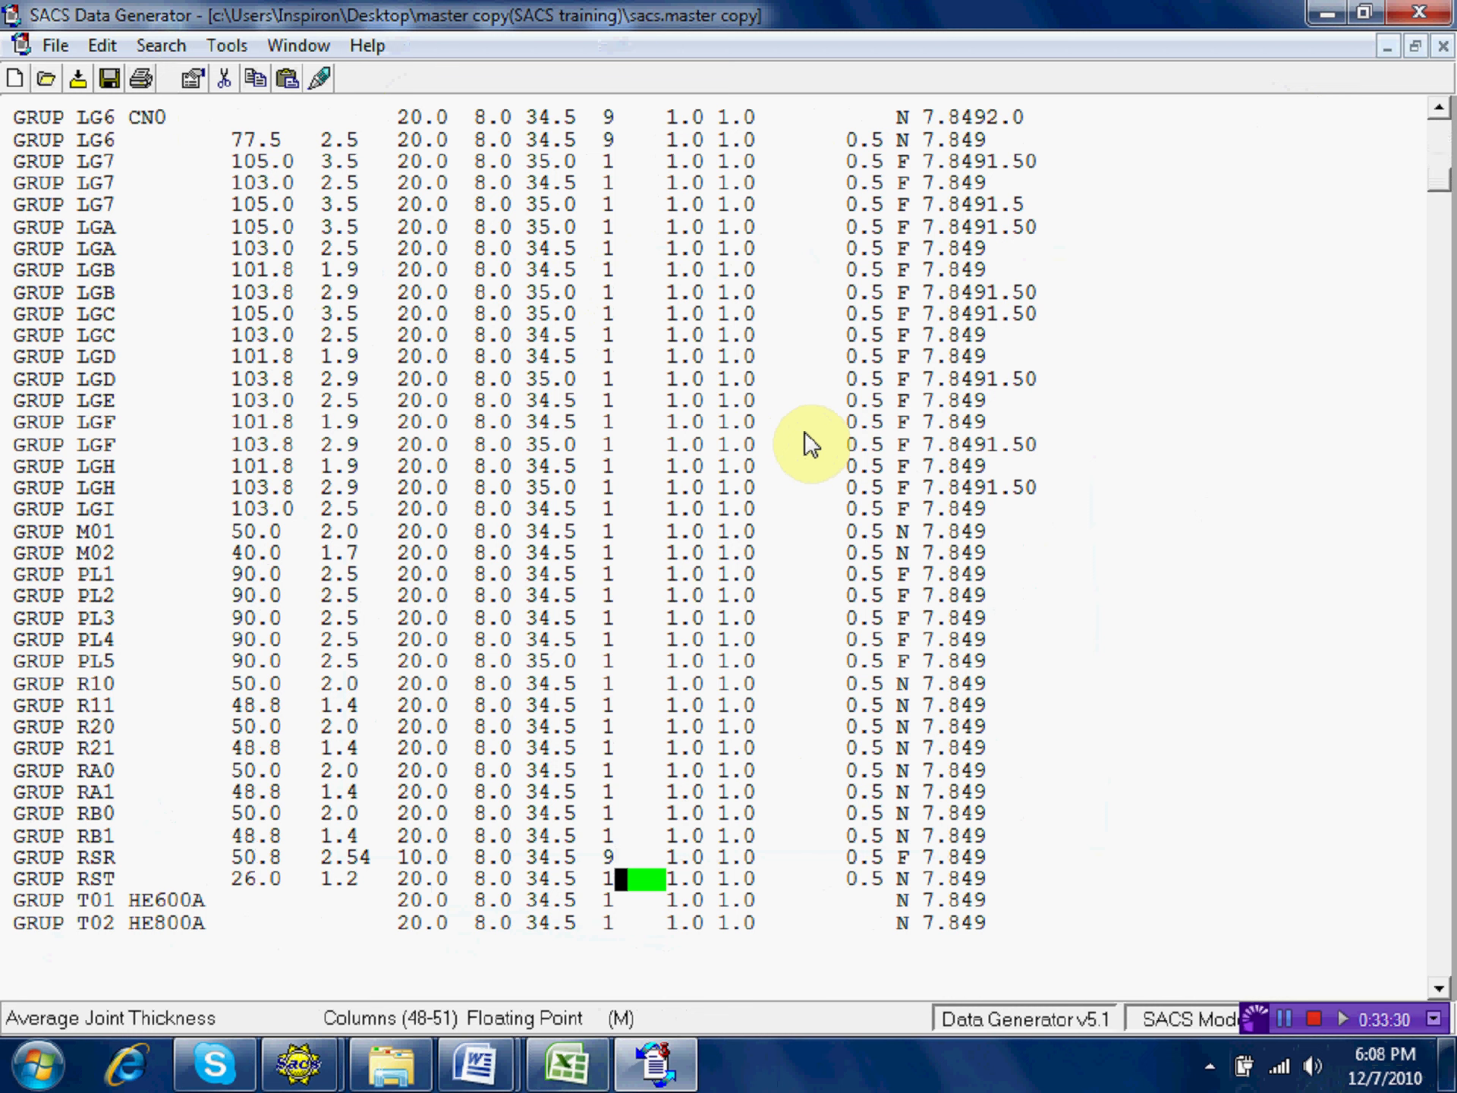
key("Down")
key("Down")
key("Up")
key("Up")
key("Down")
key("Left")
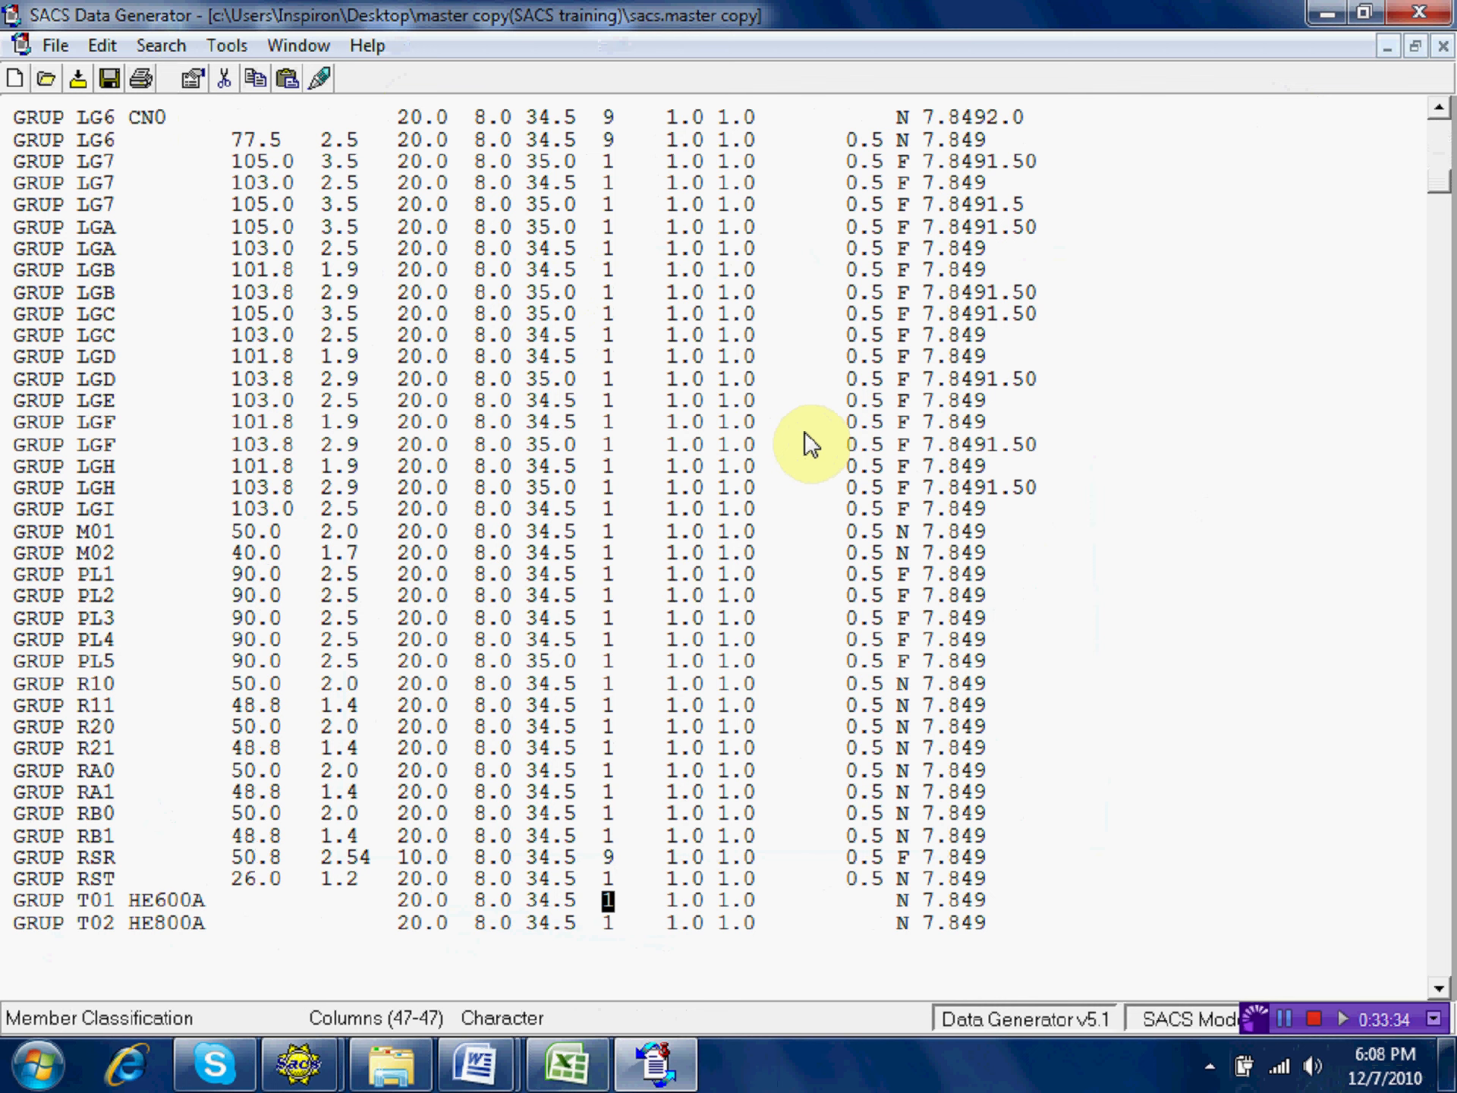
type("9")
Set the Member Classification code of group T02 (section HE800A) to 9.
key("Down")
key("Down")
key("Down")
key("Down")
key("Down")
key("Down")
key("Down")
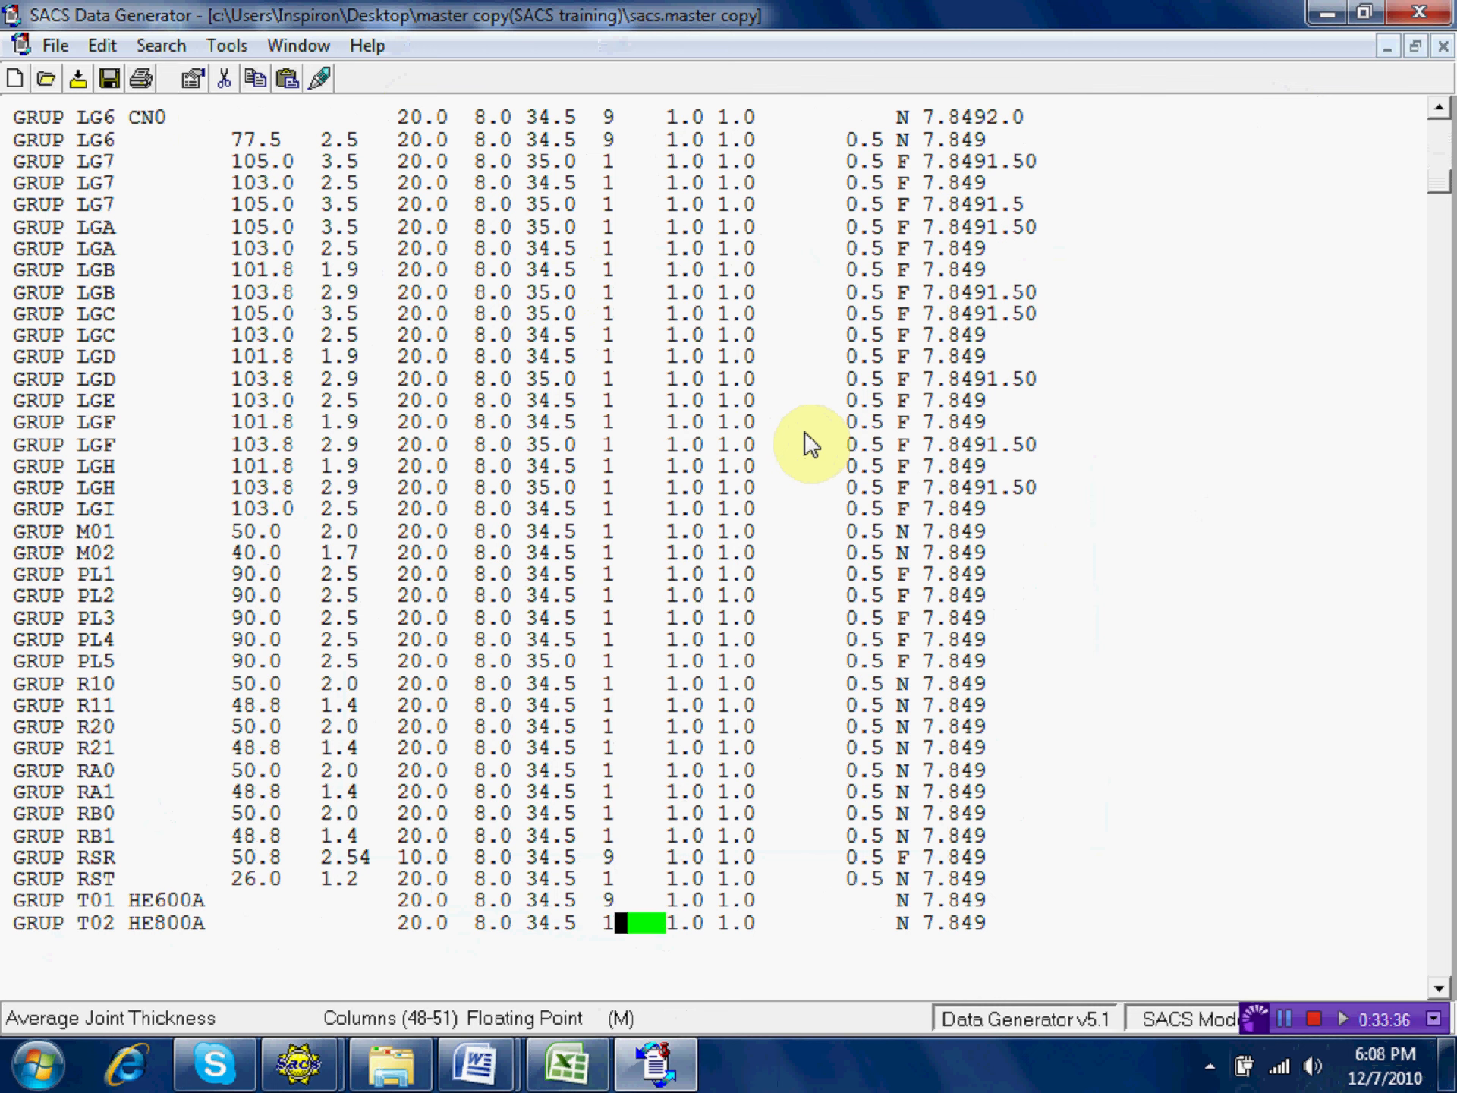
key("Down")
key("Up")
key("Up")
key("Up")
key("Up")
key("Up")
key("Up")
key("Up")
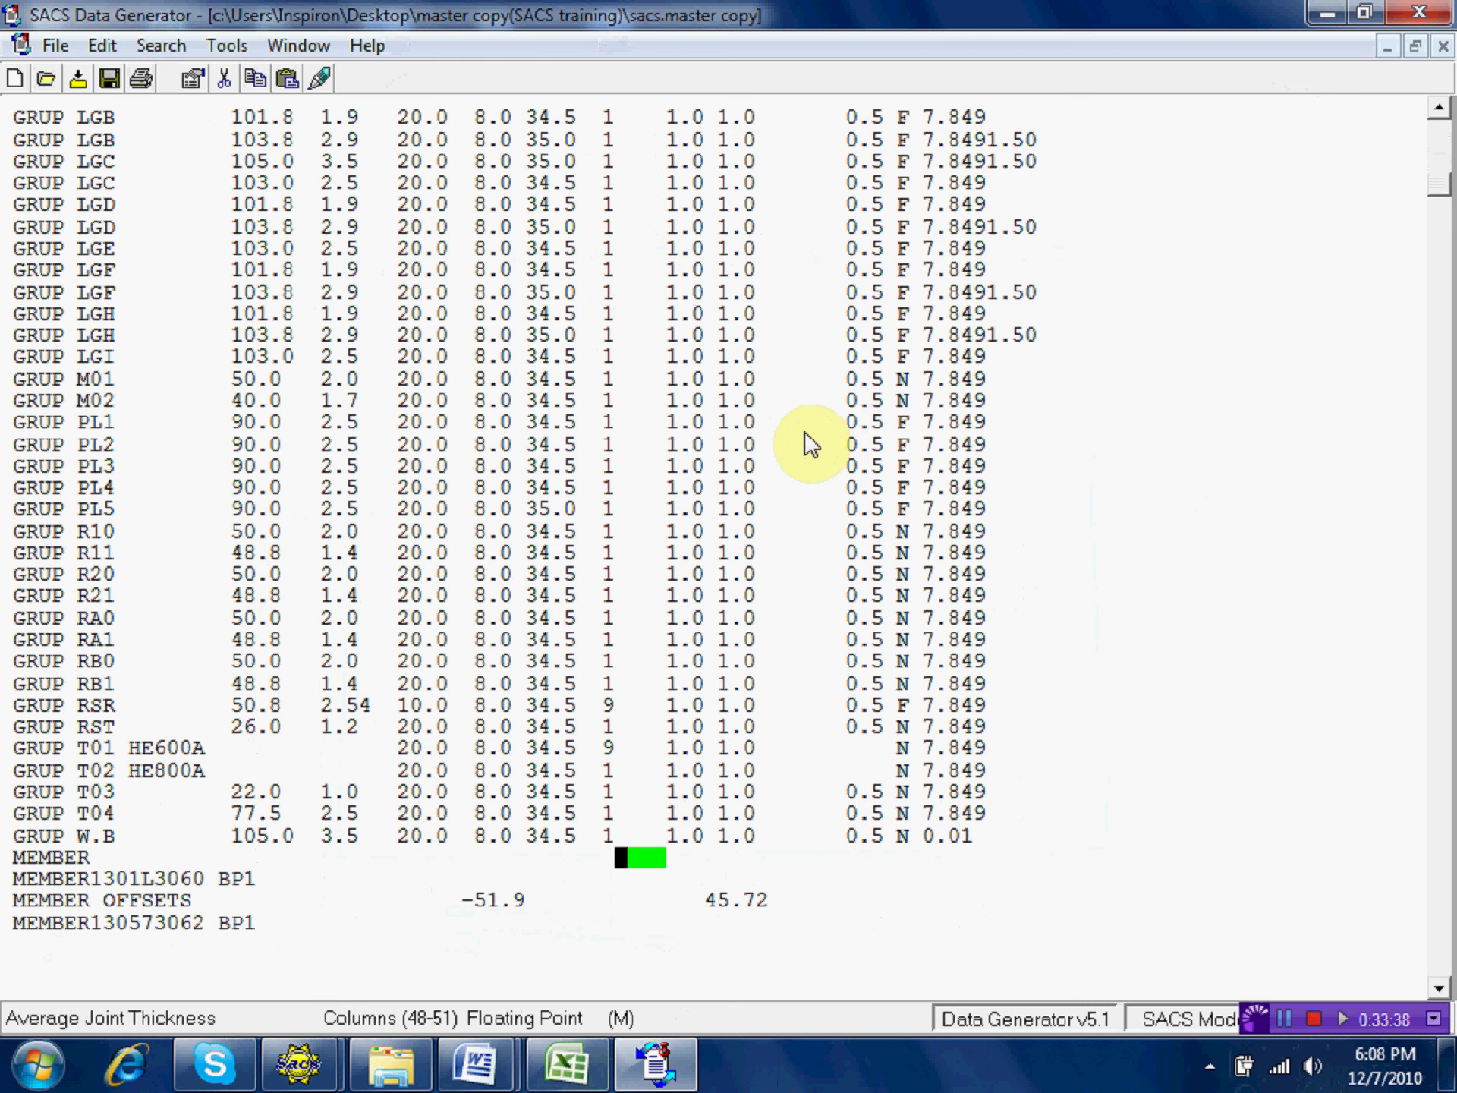
key("Up")
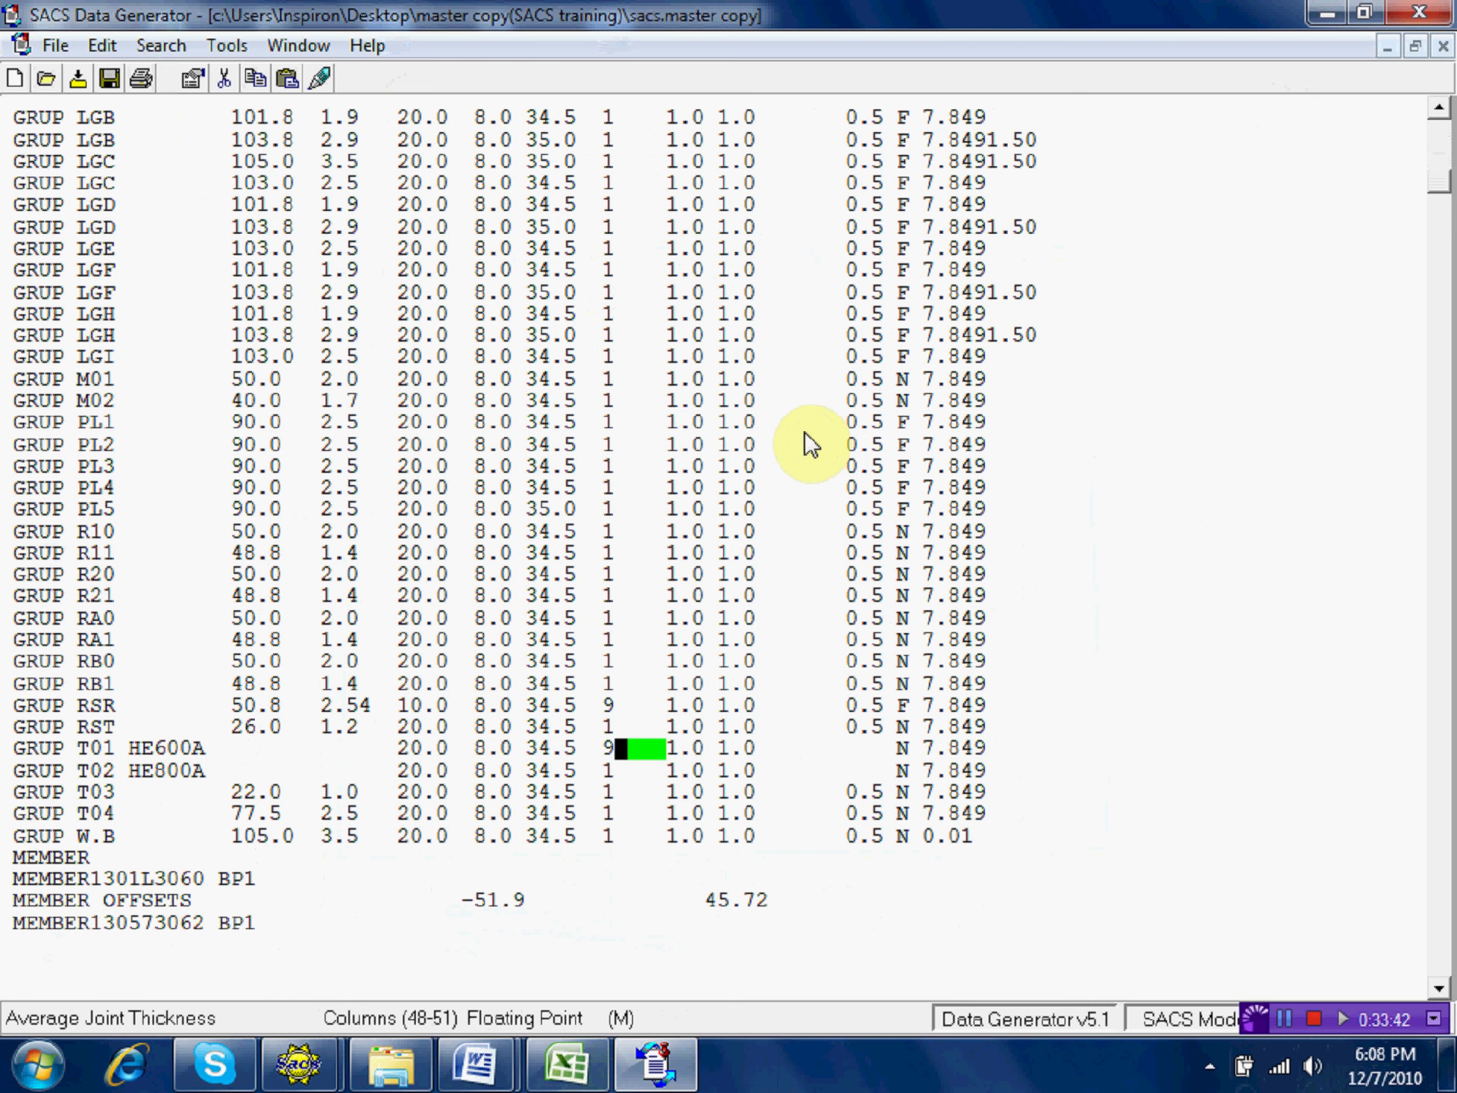
key("Left")
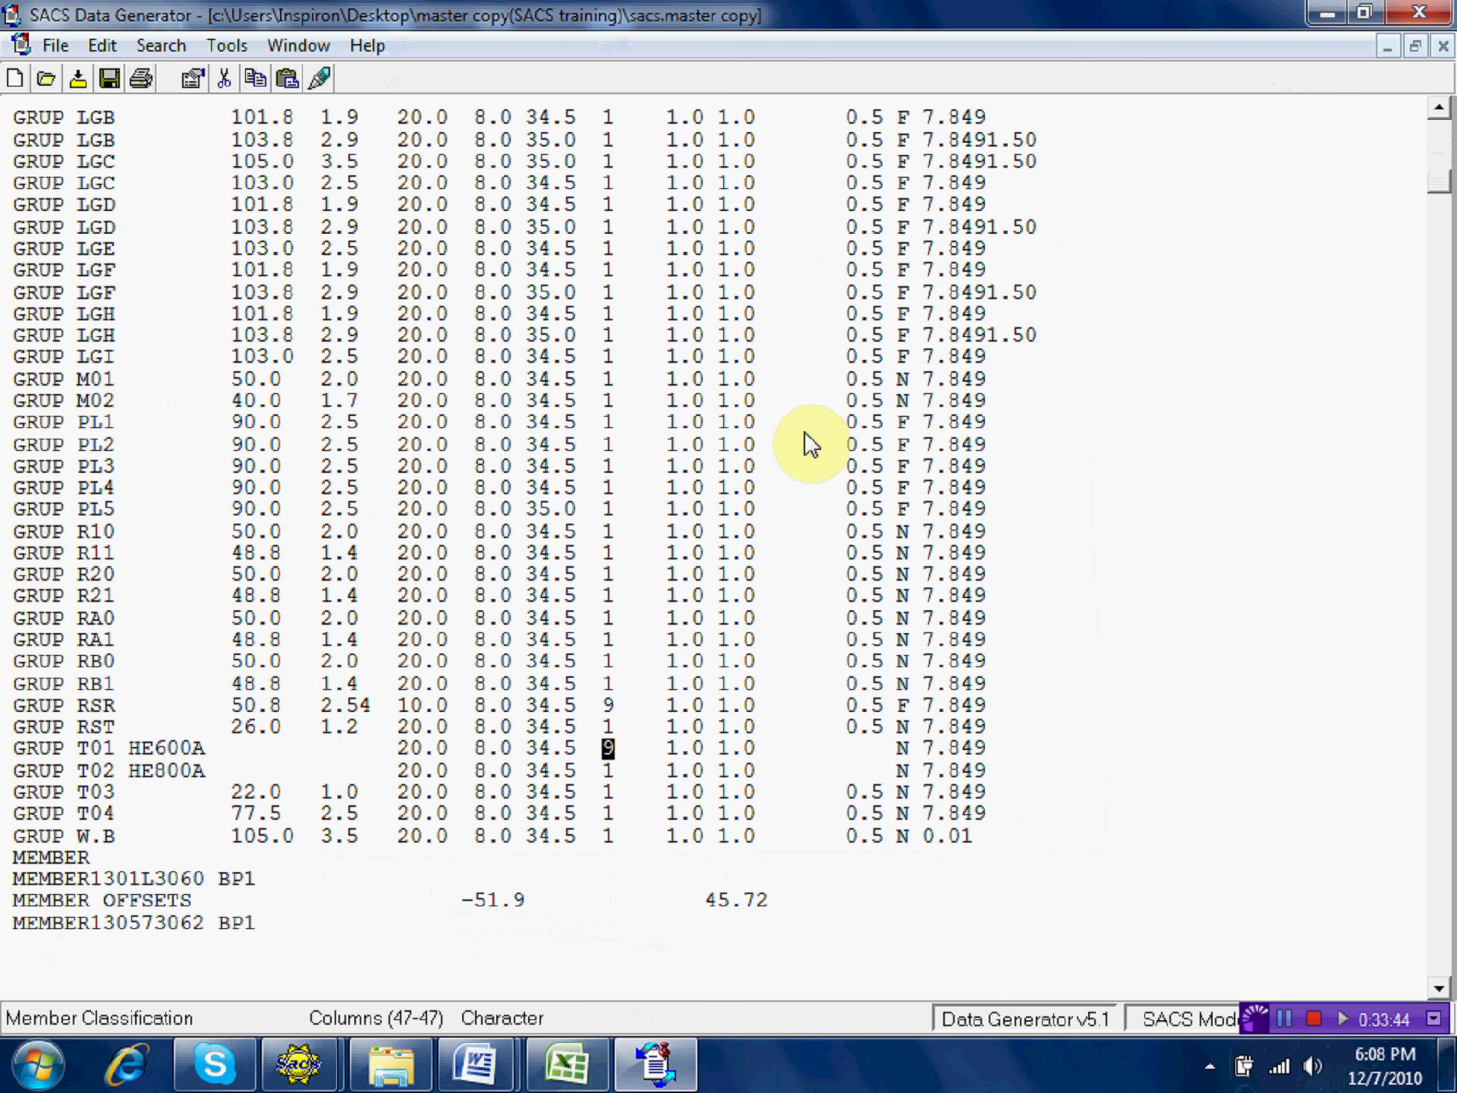
key("Down")
type("9")
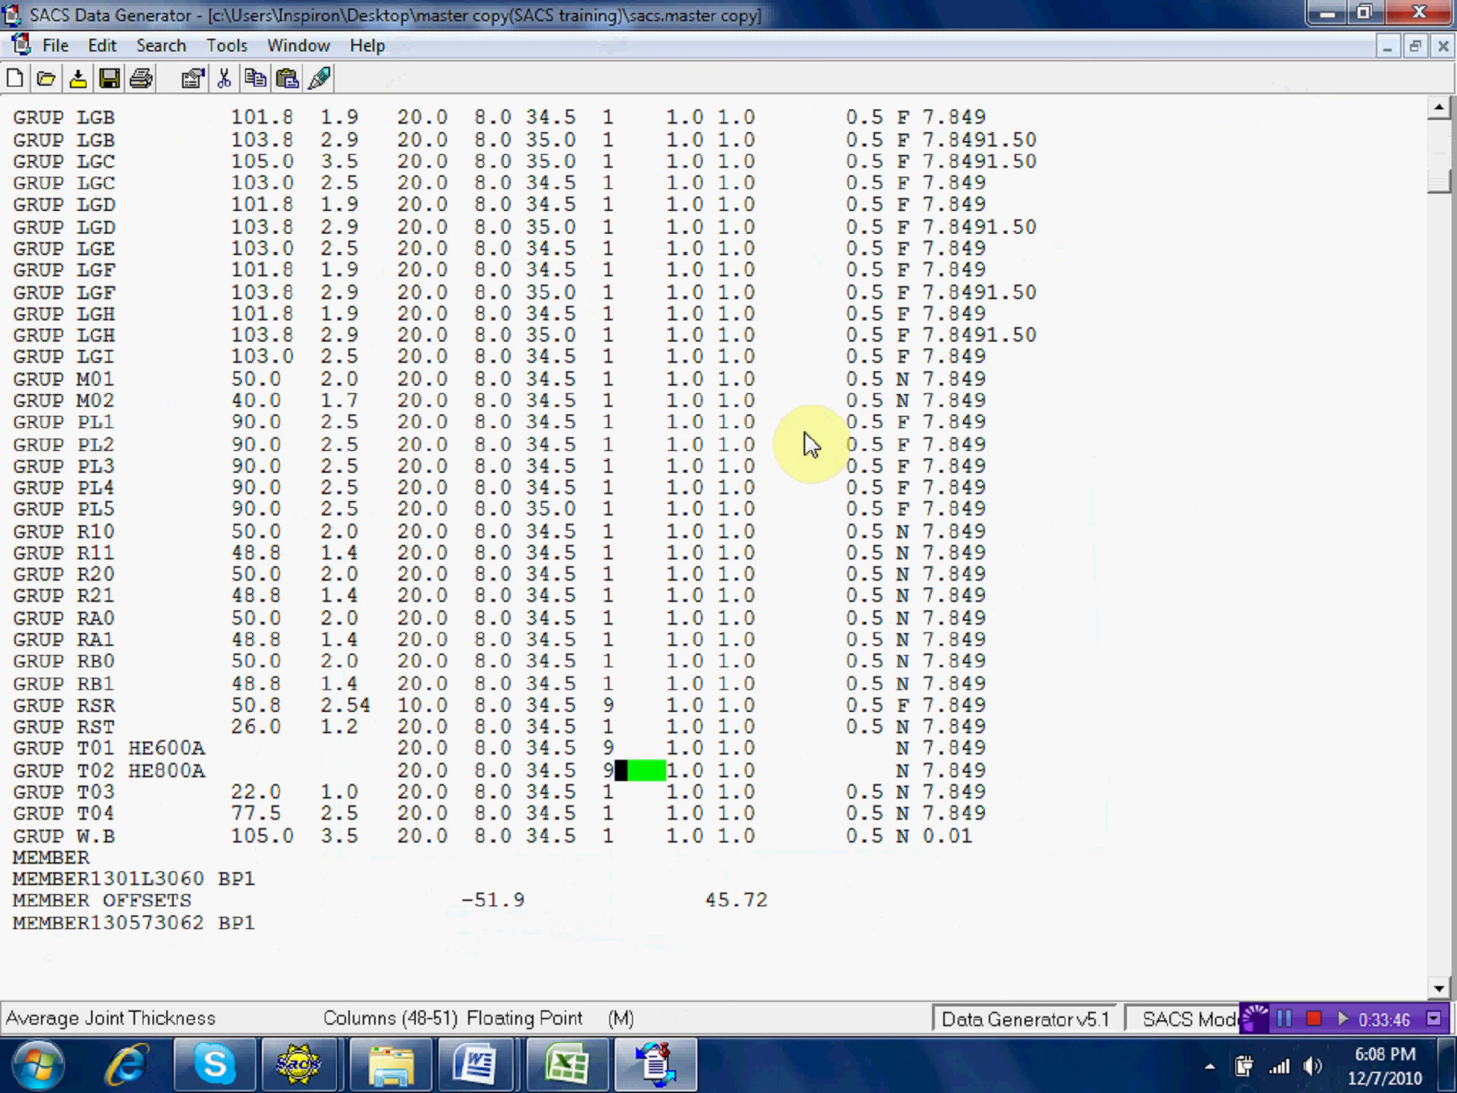
Set the Member Classification code to 9 in the GRUP lines of T03, T04 and W.B.
key("Down")
key("Left")
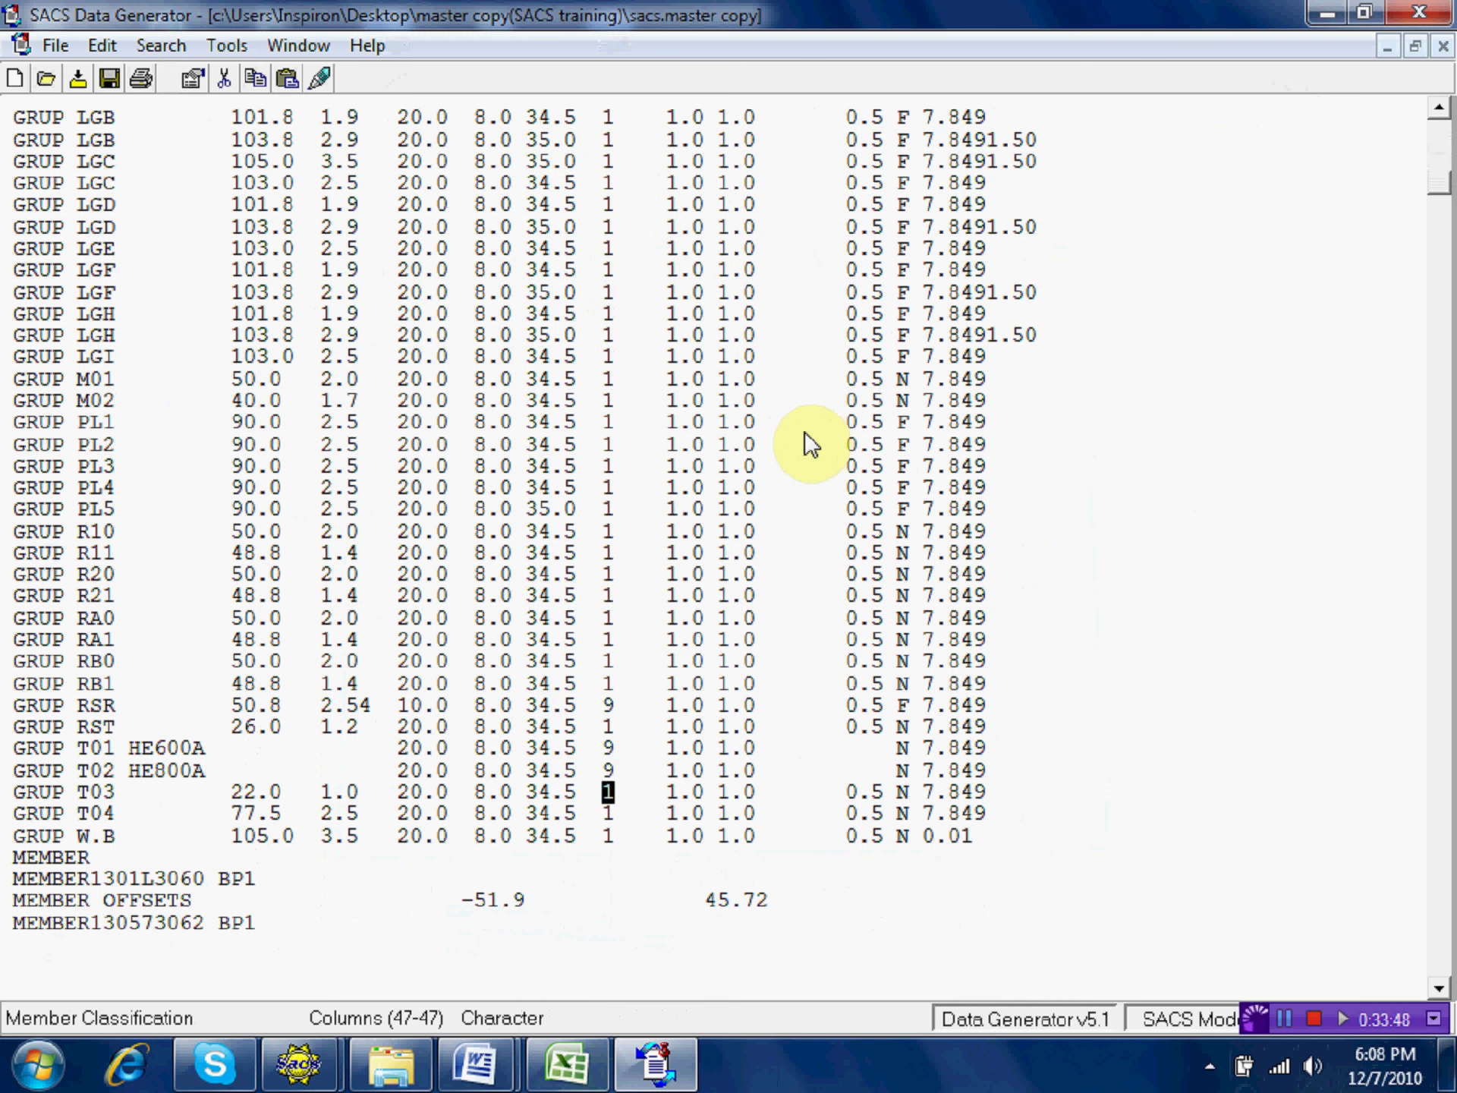
type("9")
key("Down")
key("Left")
type("9")
key("Down")
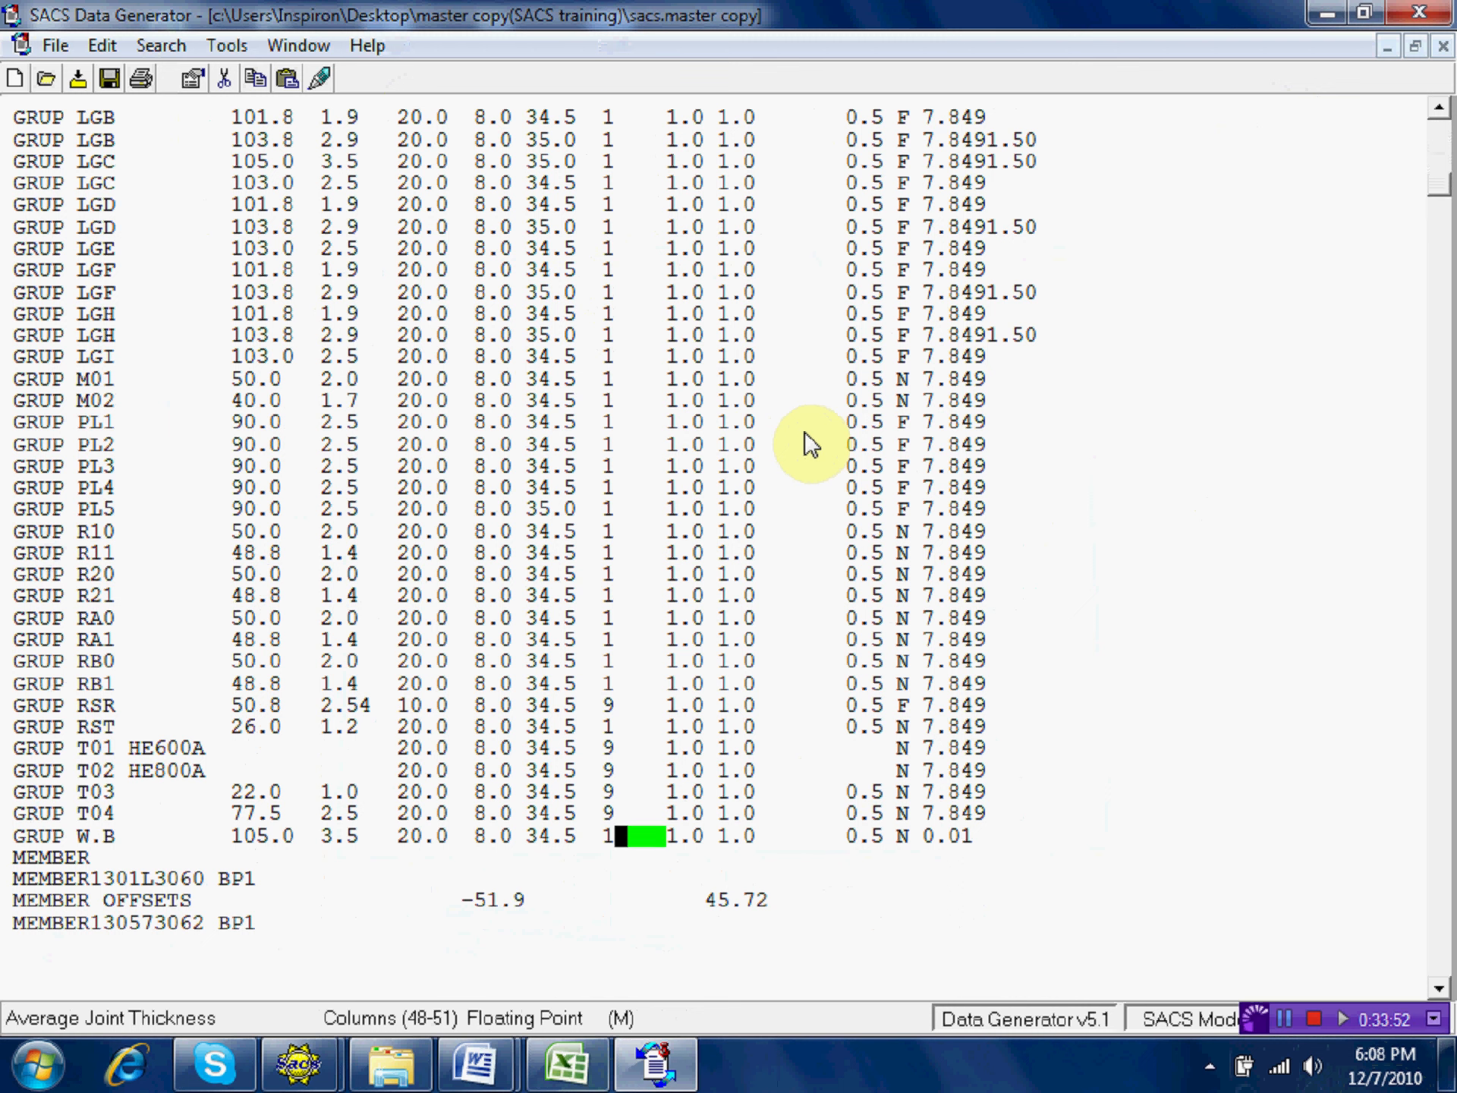
key("Left")
type("9")
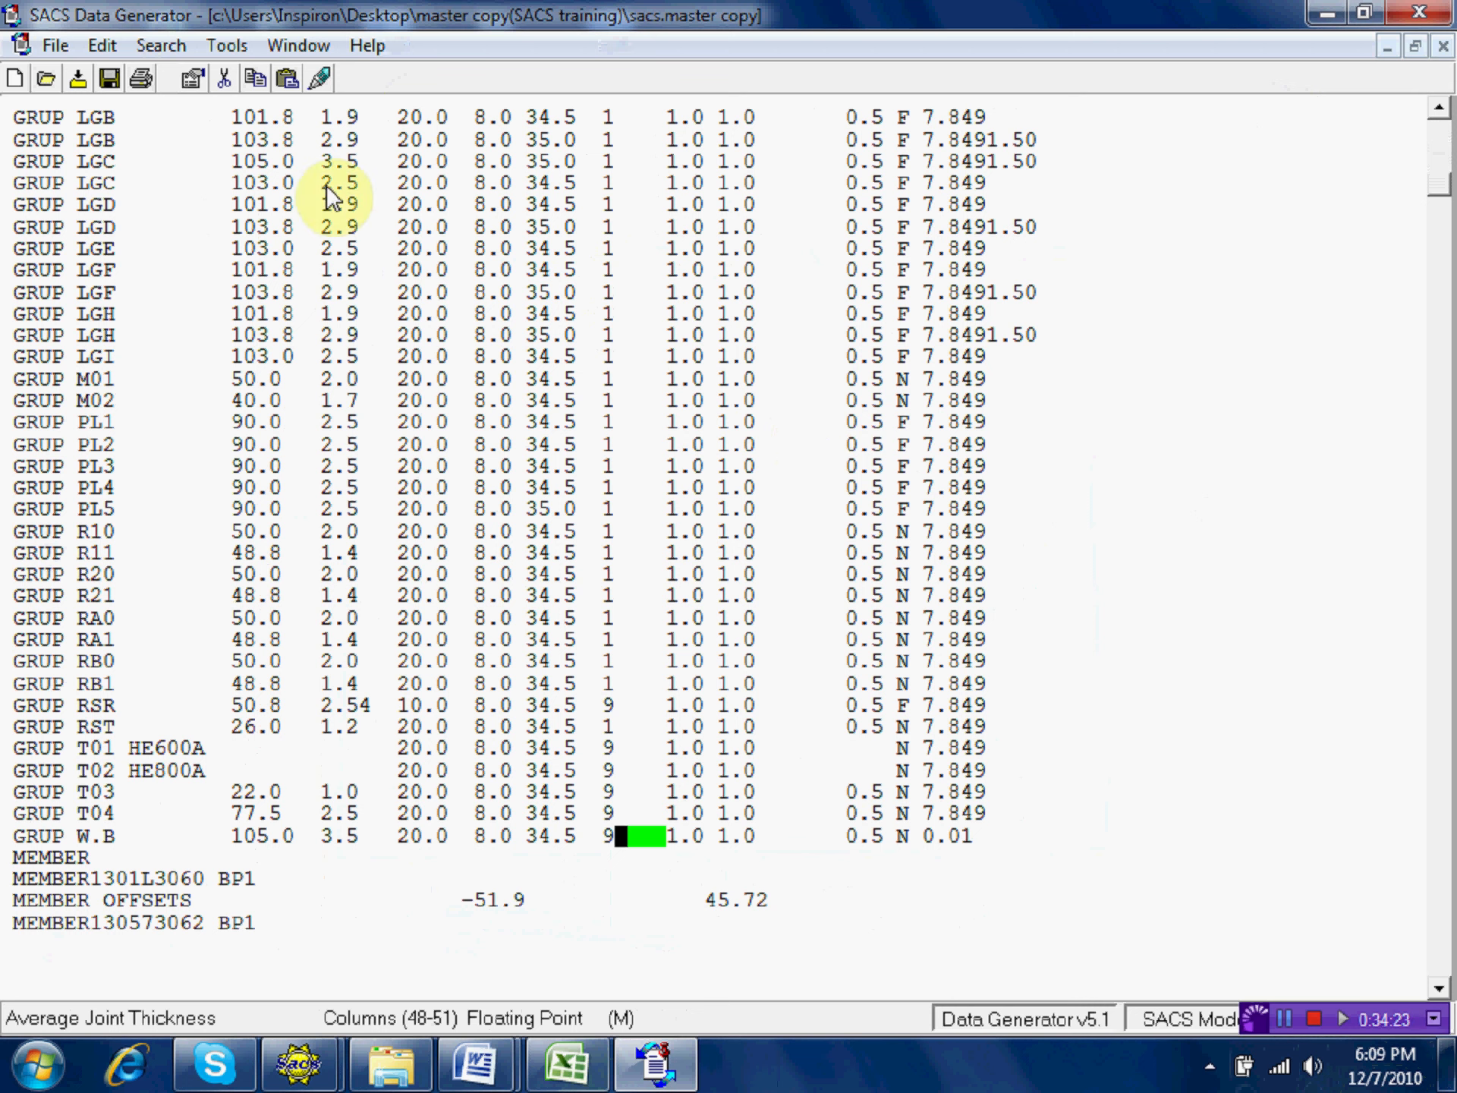
Search downward in the model file for "loadcn" to go to the load condition data.
left_click(164, 45)
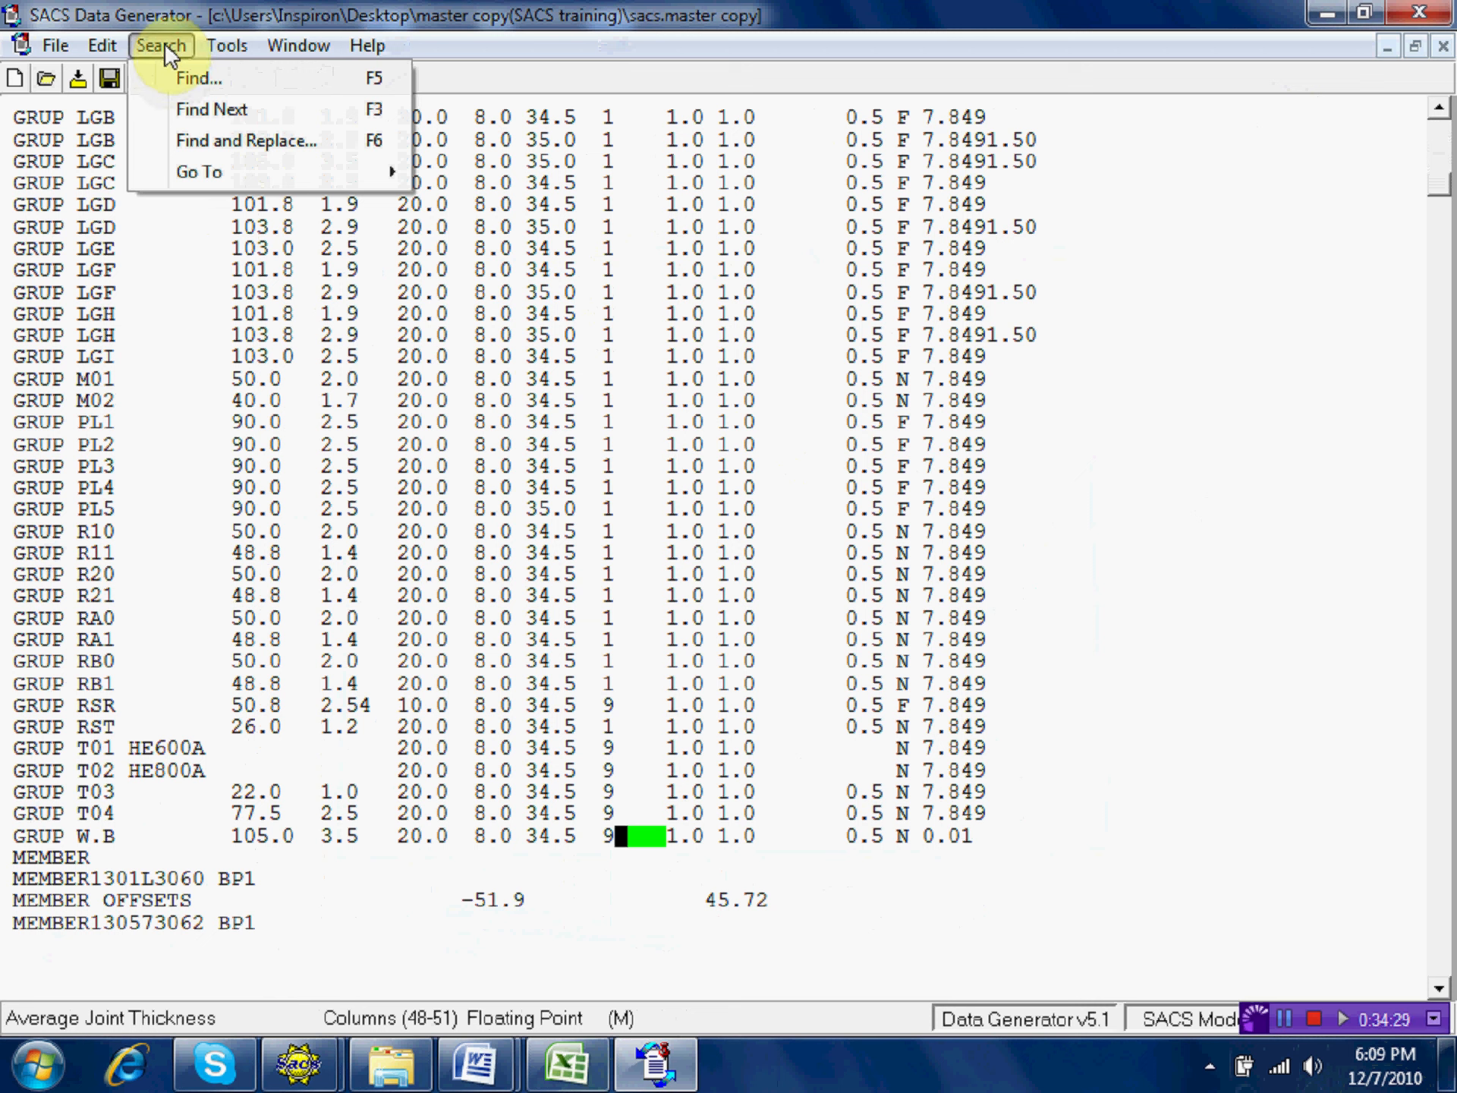
left_click(202, 74)
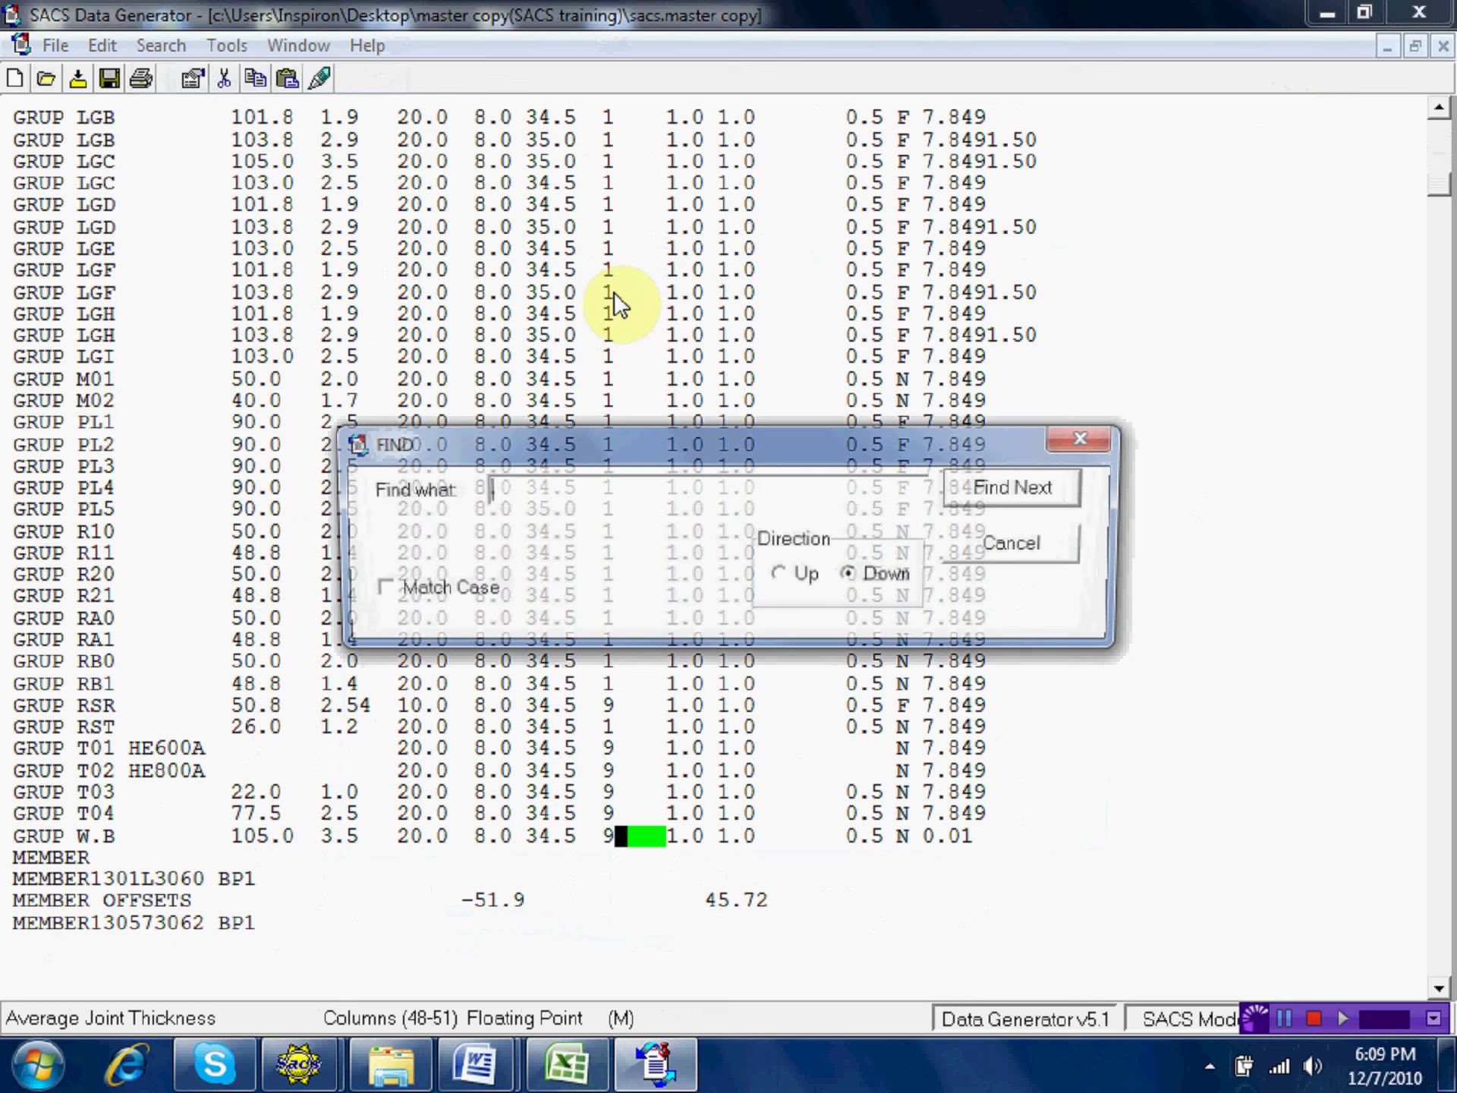
type("loadcn")
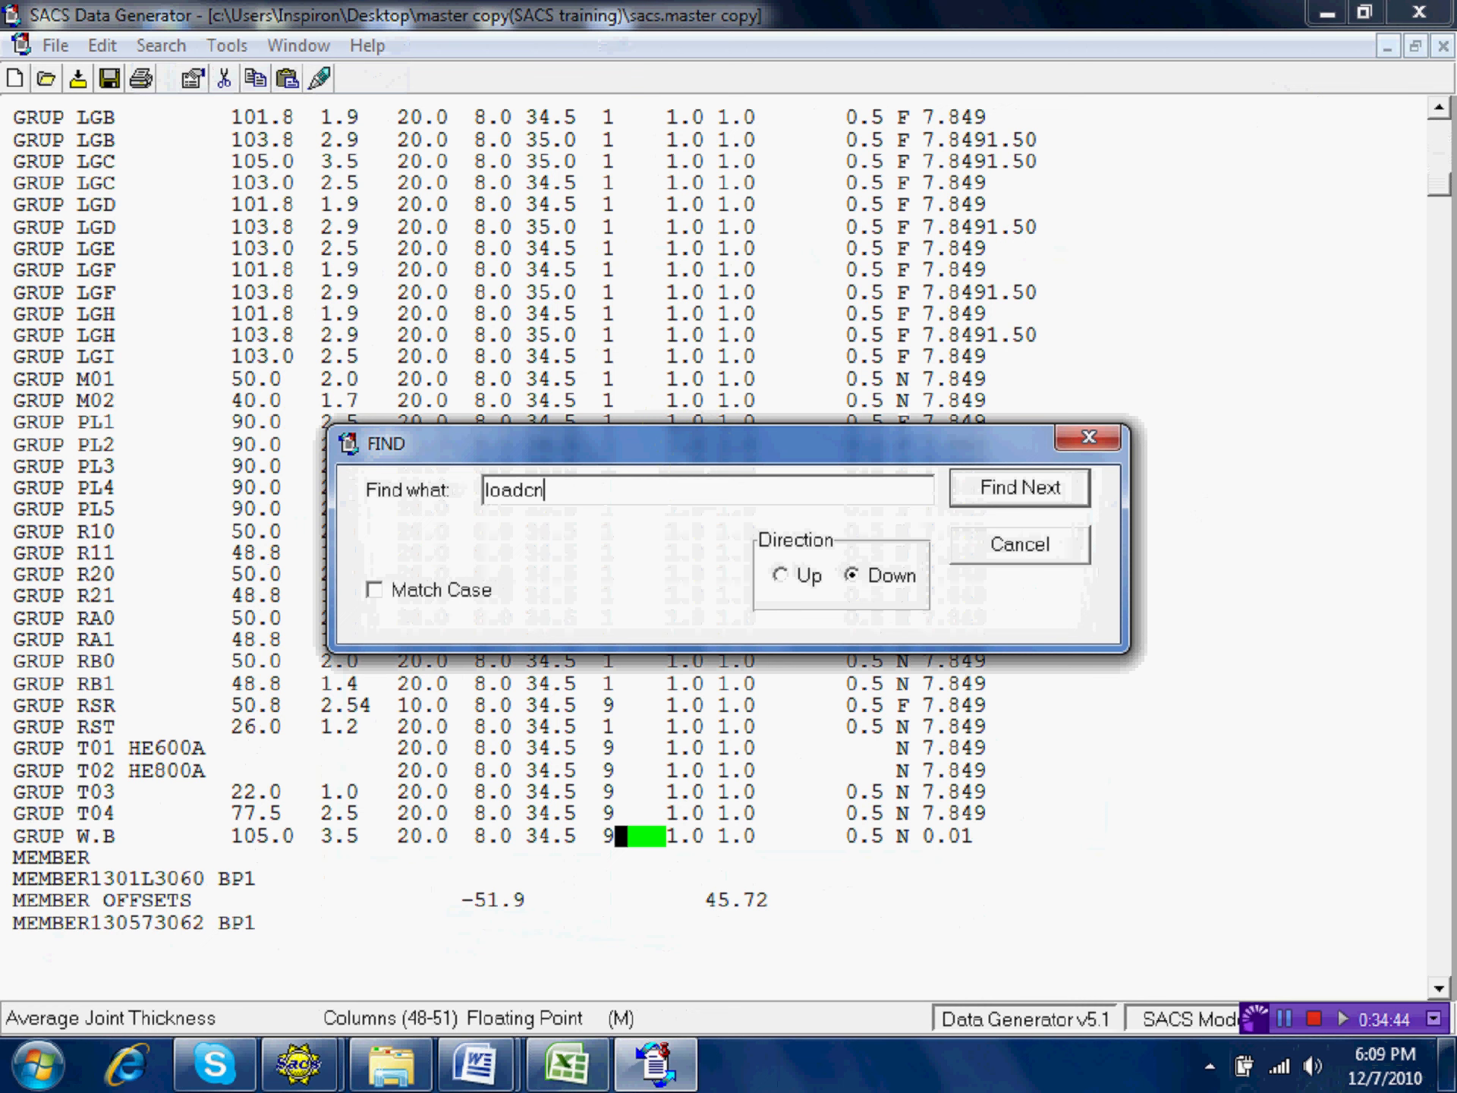
key("Return")
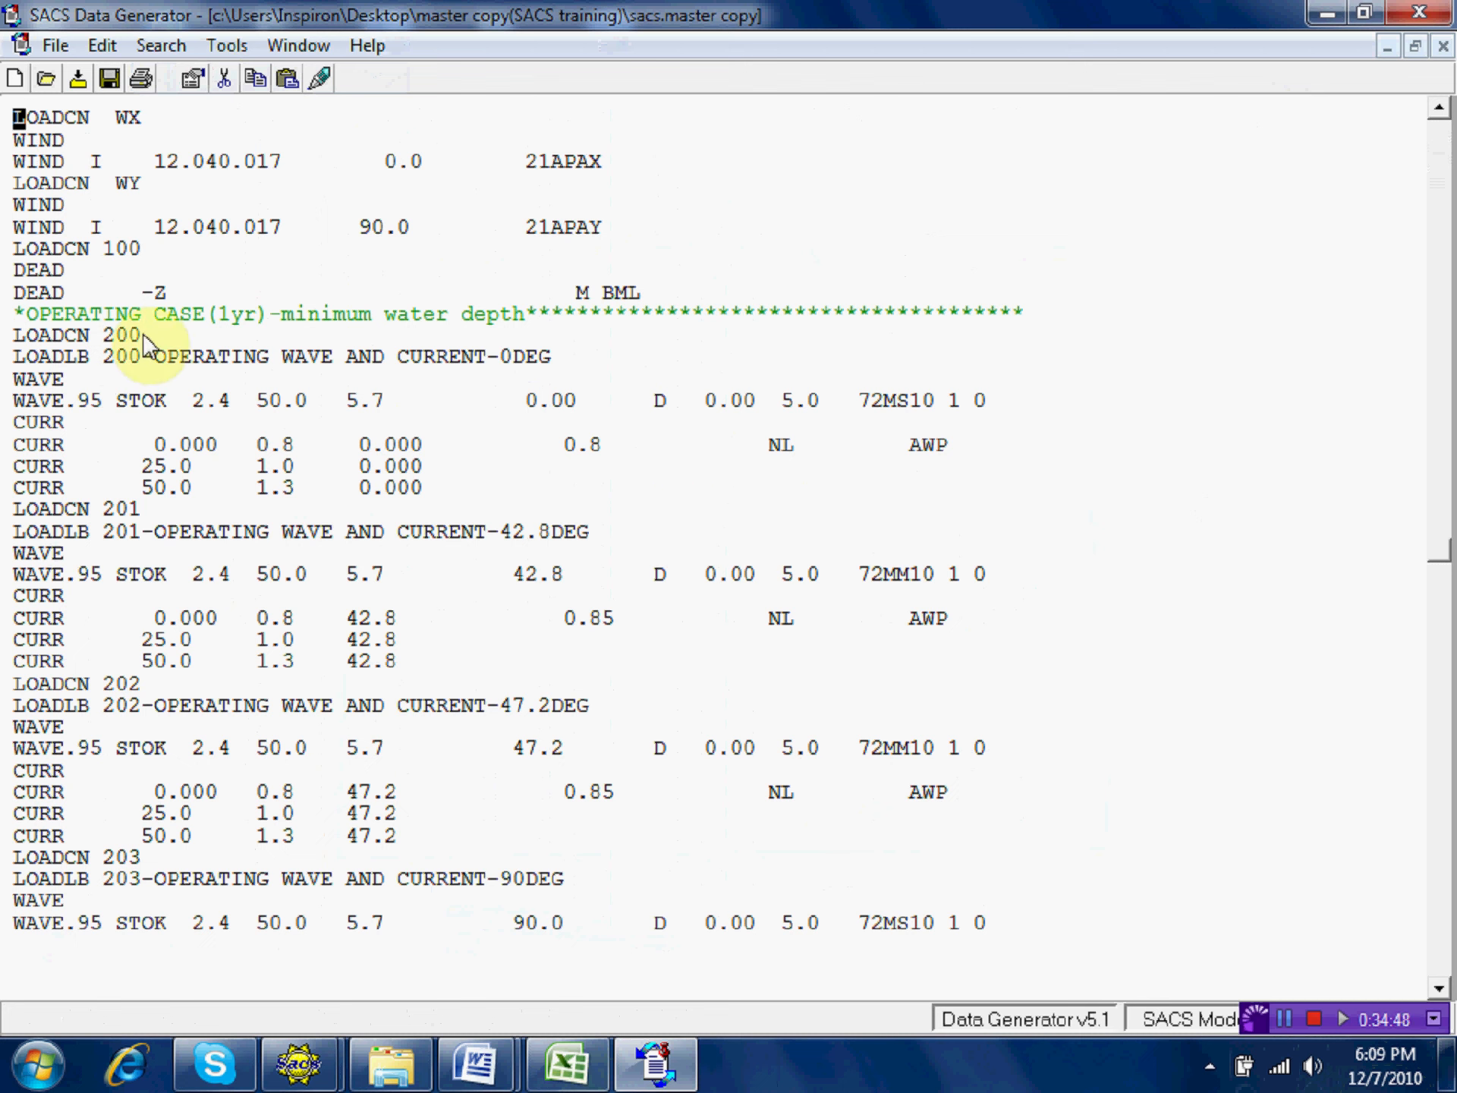
Insert a LOADLB line directly below LOADCN WX and set its load condition name to wx.
left_click(18, 137)
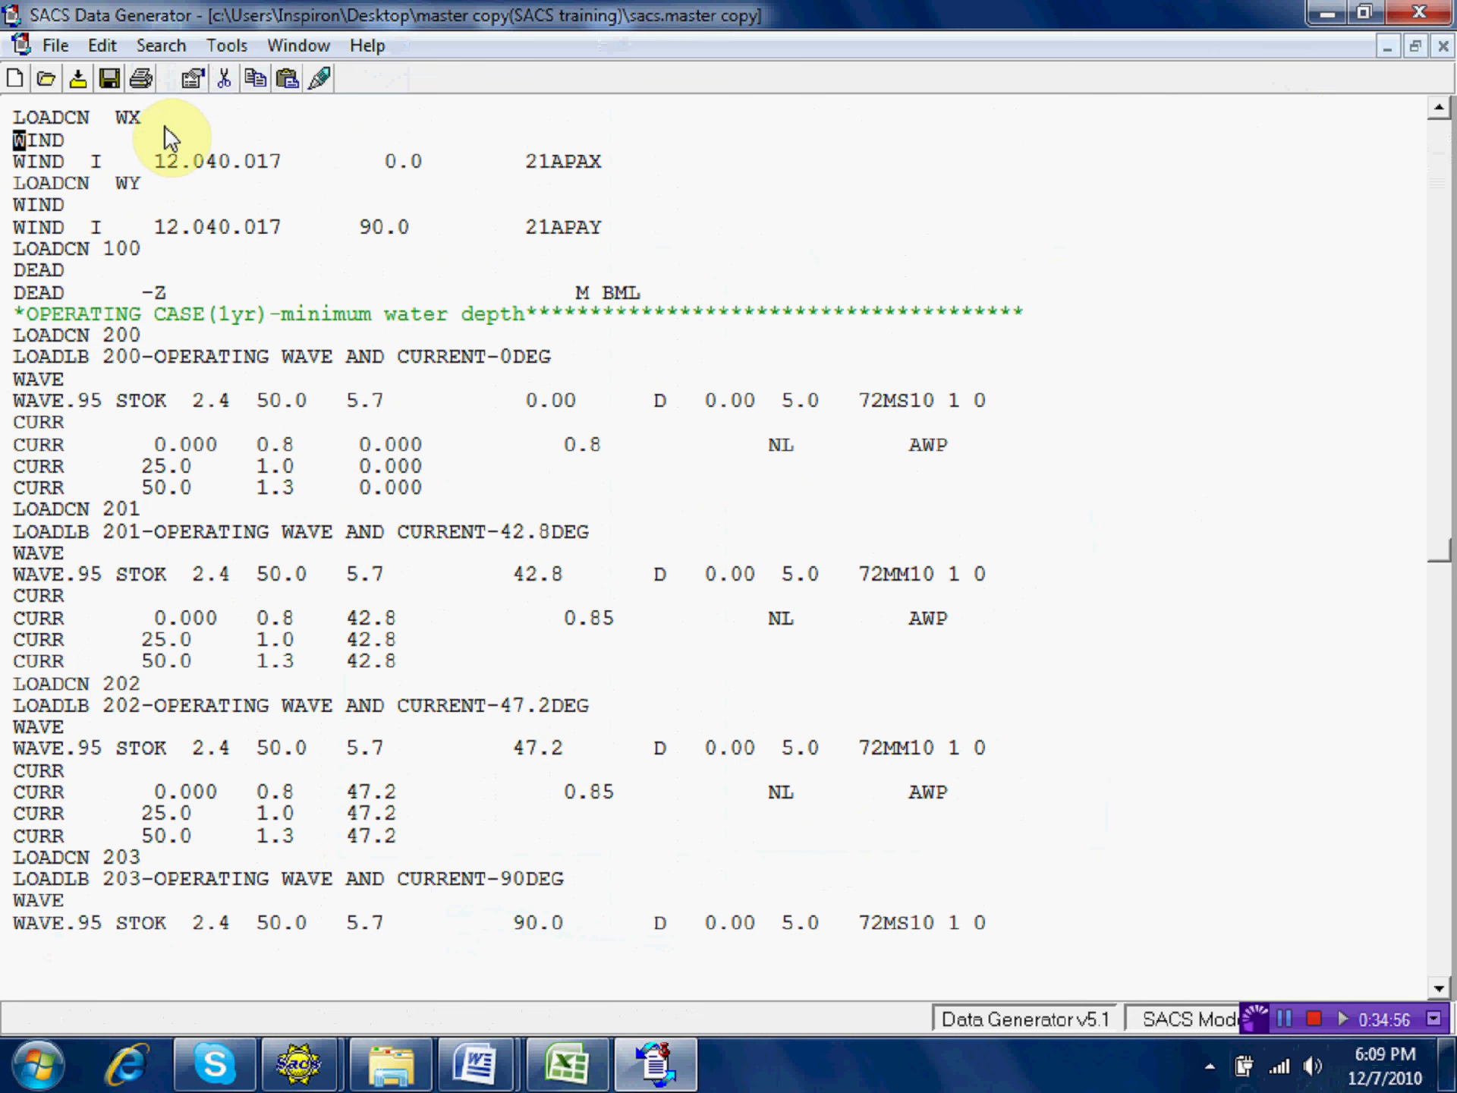
key("Return")
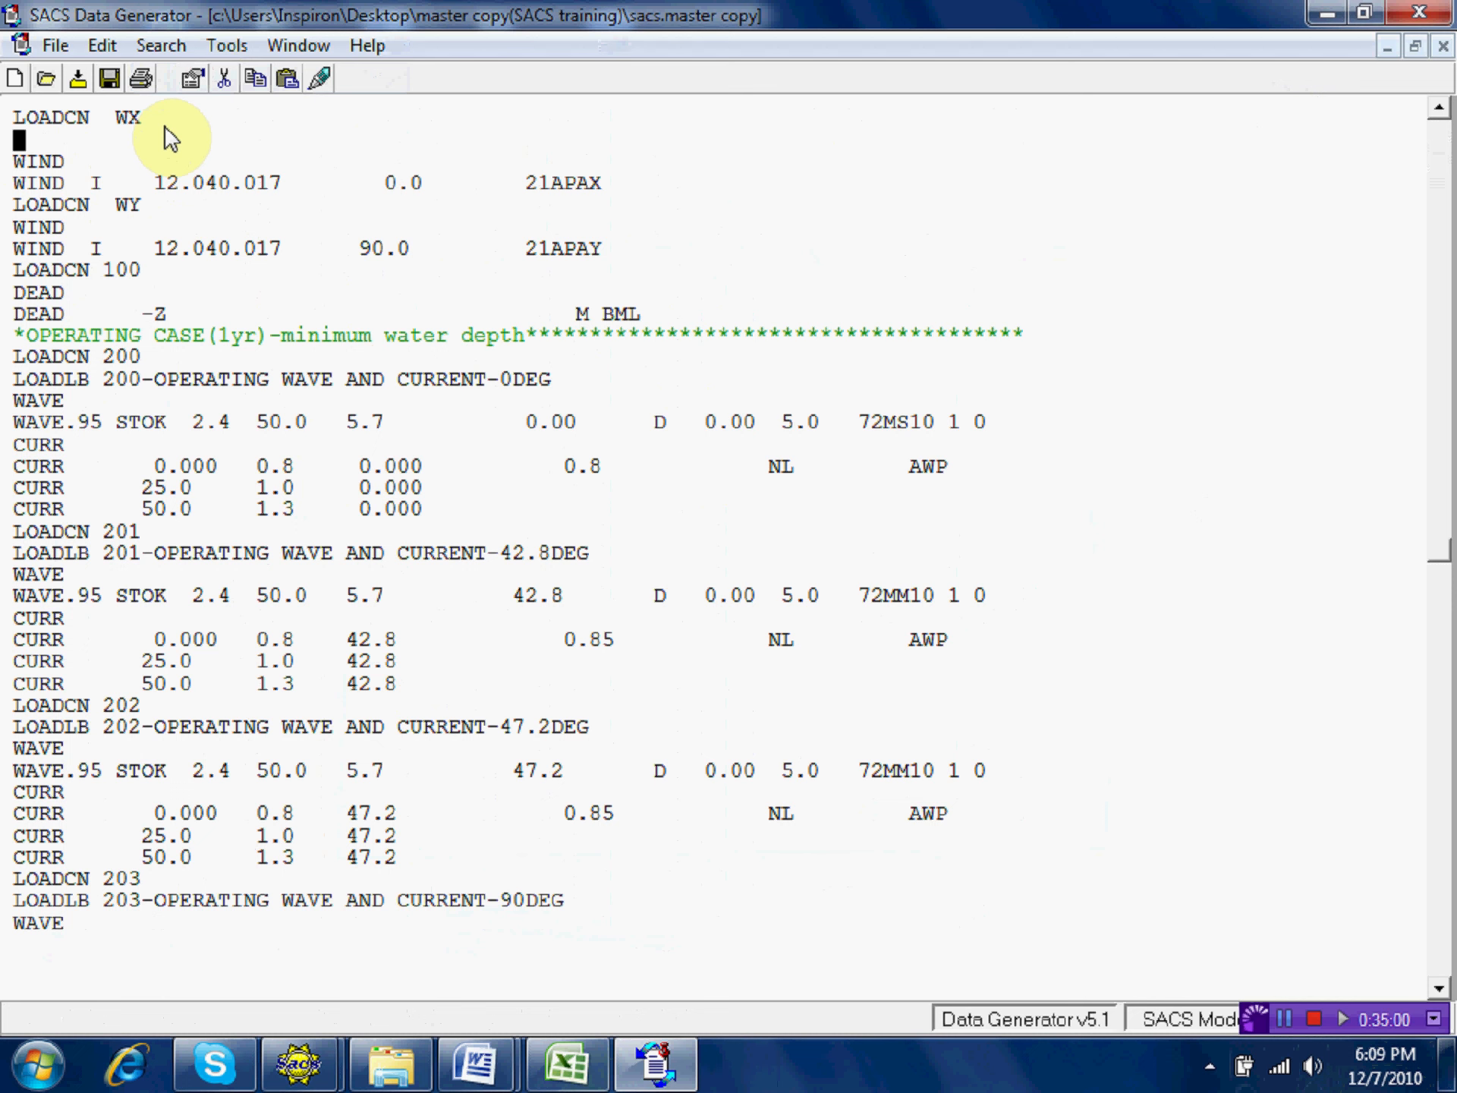
type("LOADLB")
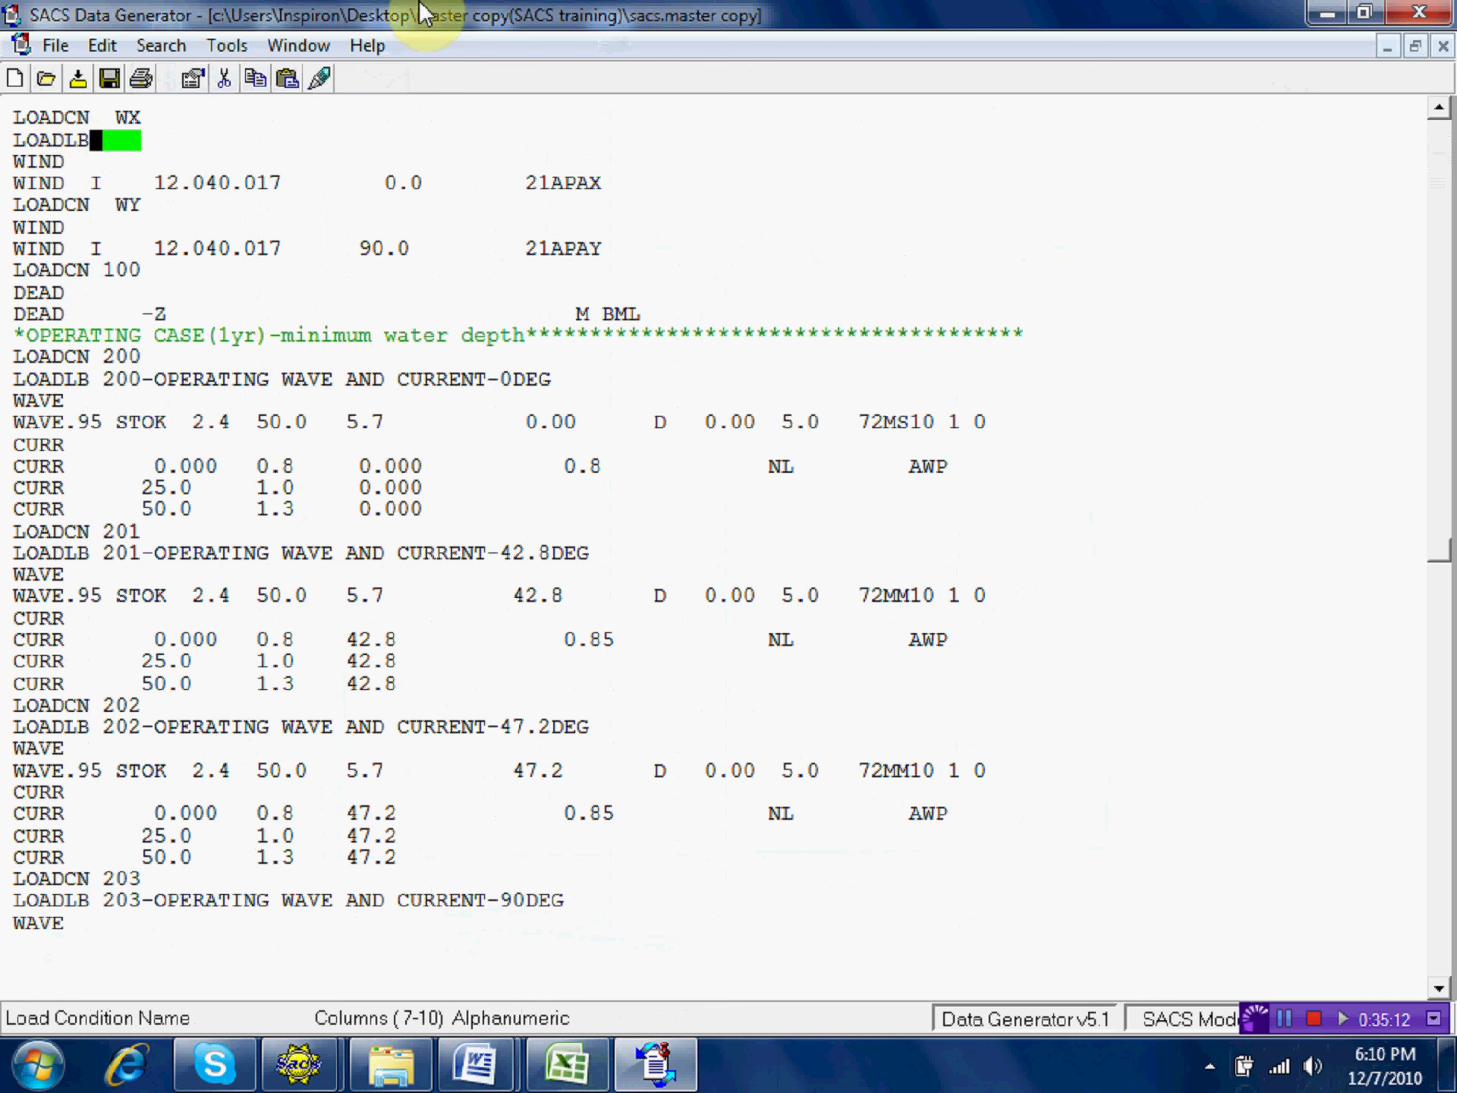
double_click(60, 143)
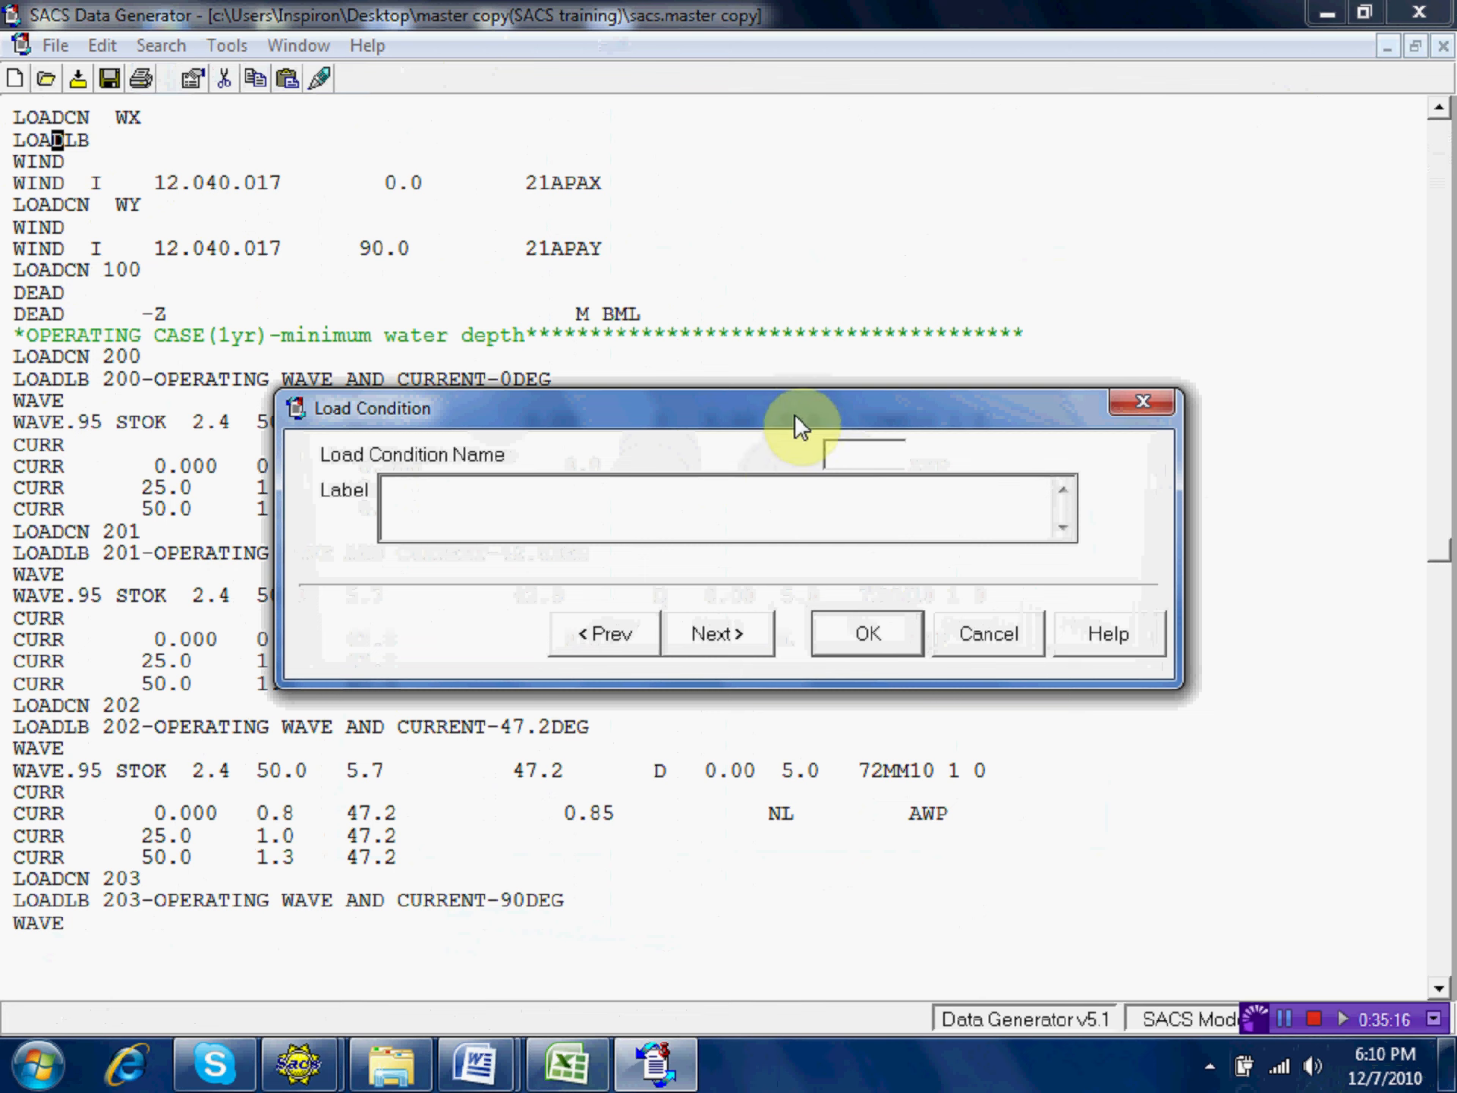
left_click_drag(415, 406, 445, 465)
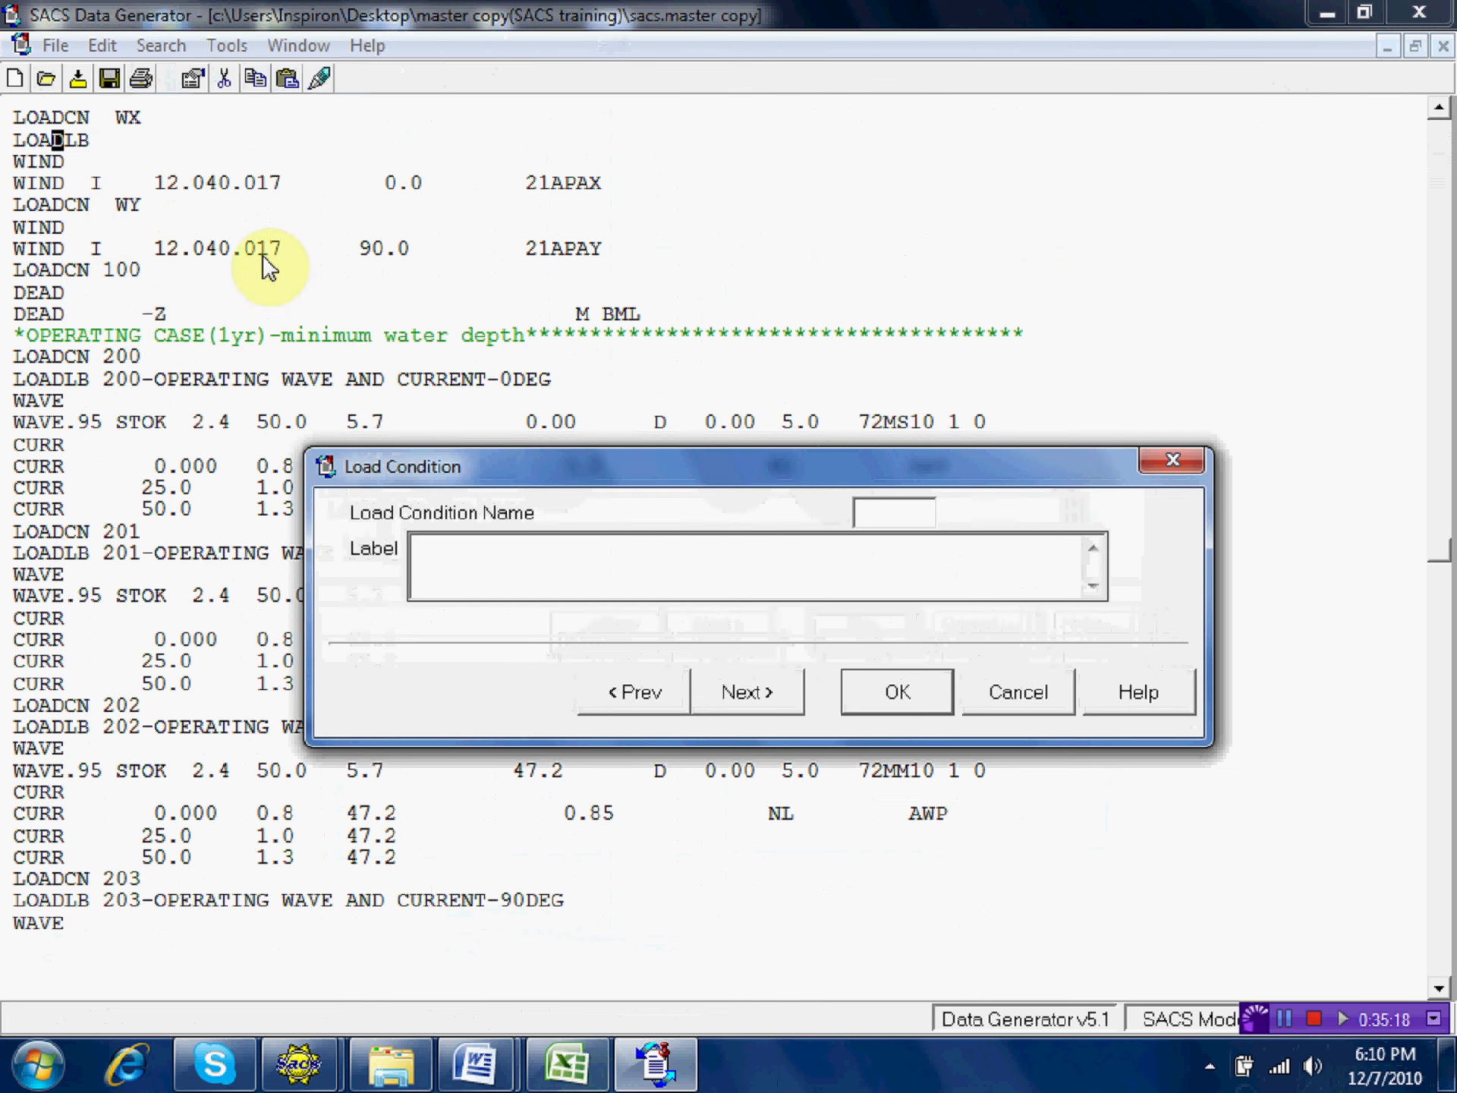
left_click(885, 508)
type("wx")
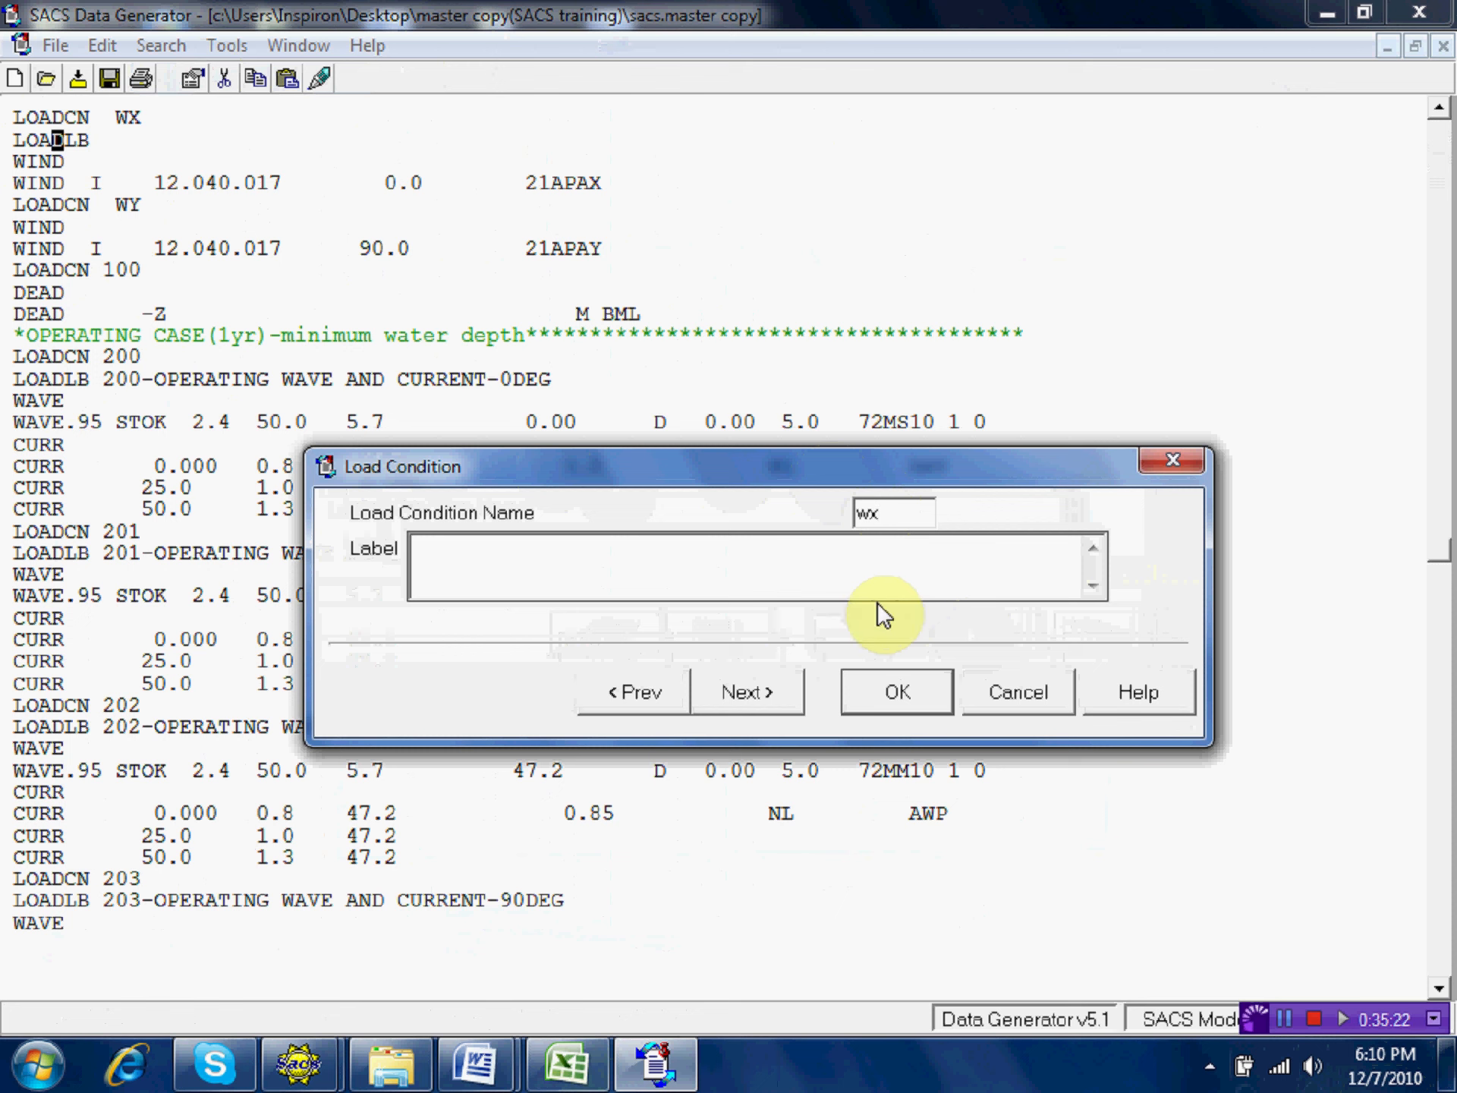
Enter "-OPERATING WIND LOADS 0 DEGREE" as the label of load condition WX and accept the entry.
left_click(560, 560)
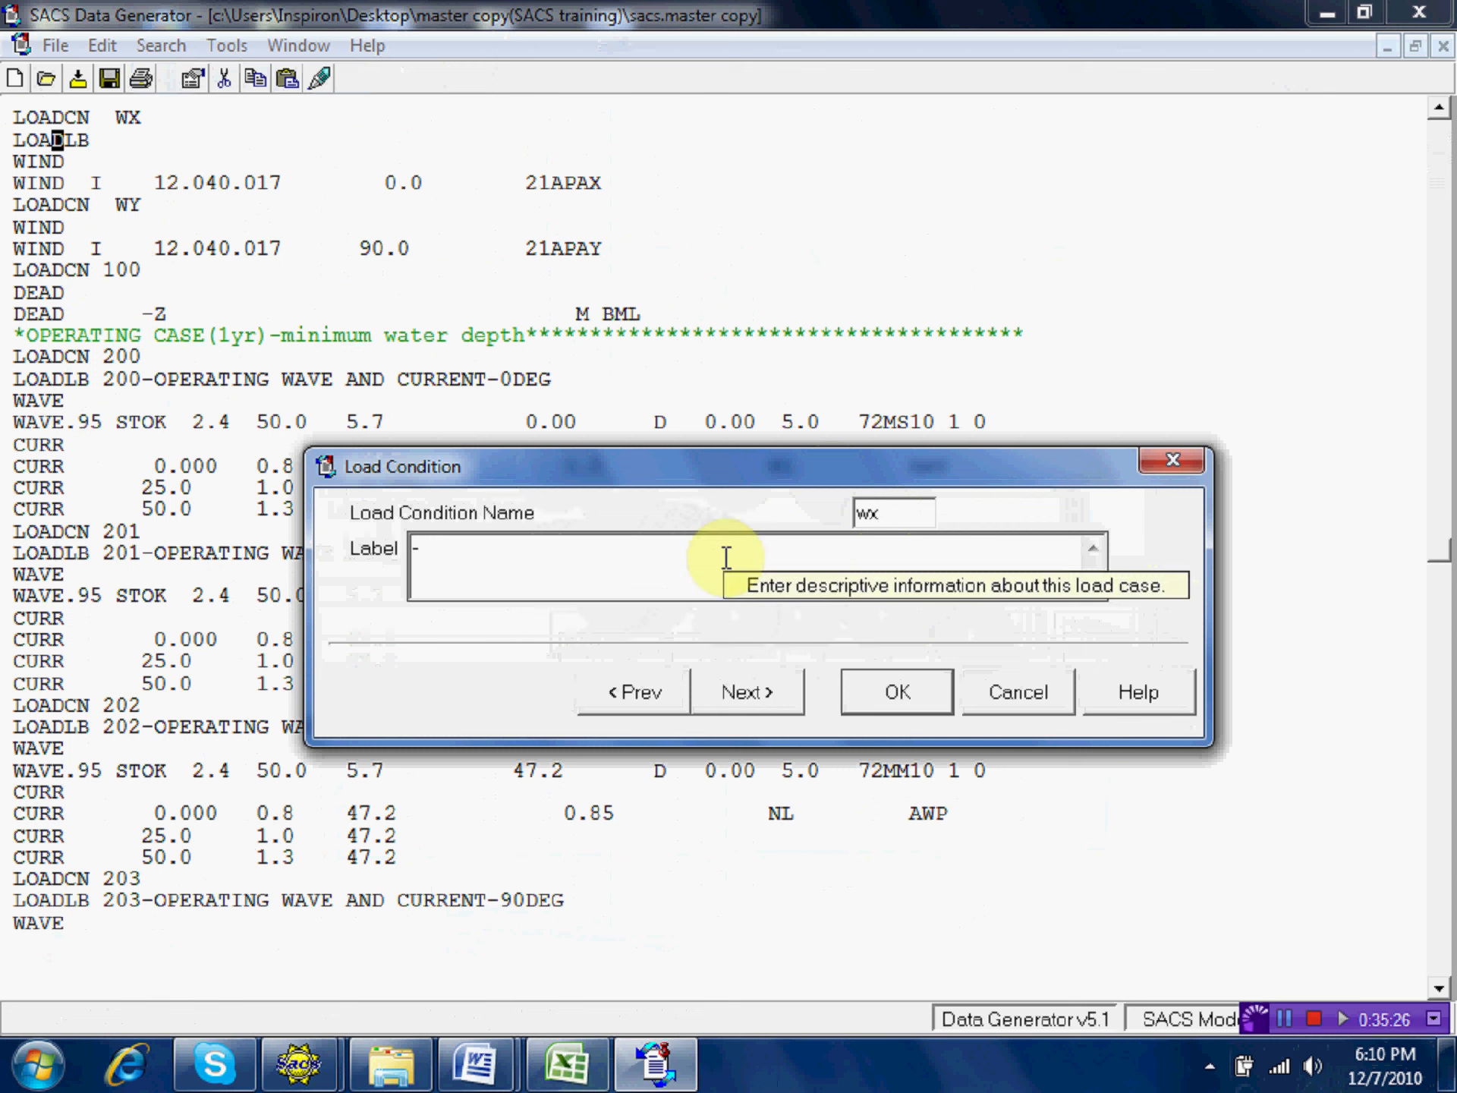
type("-oper")
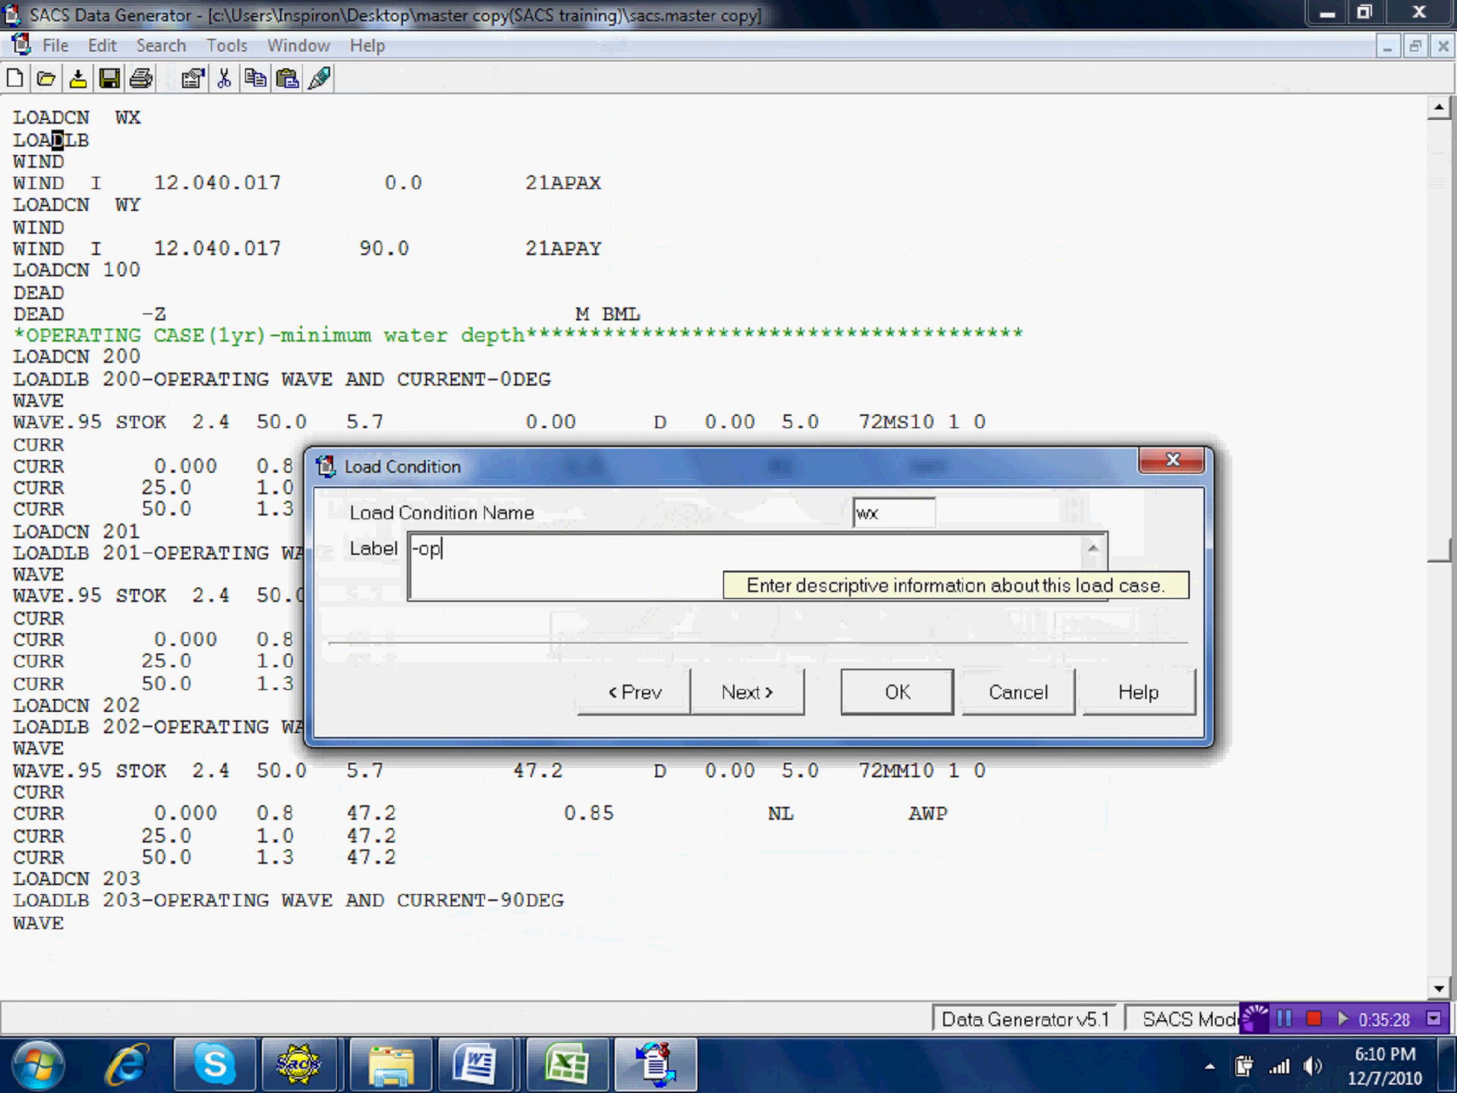
key("BackSpace")
key("BackSpace")
key("BackSpace")
key("BackSpace")
key("Caps_Lock")
type("OP")
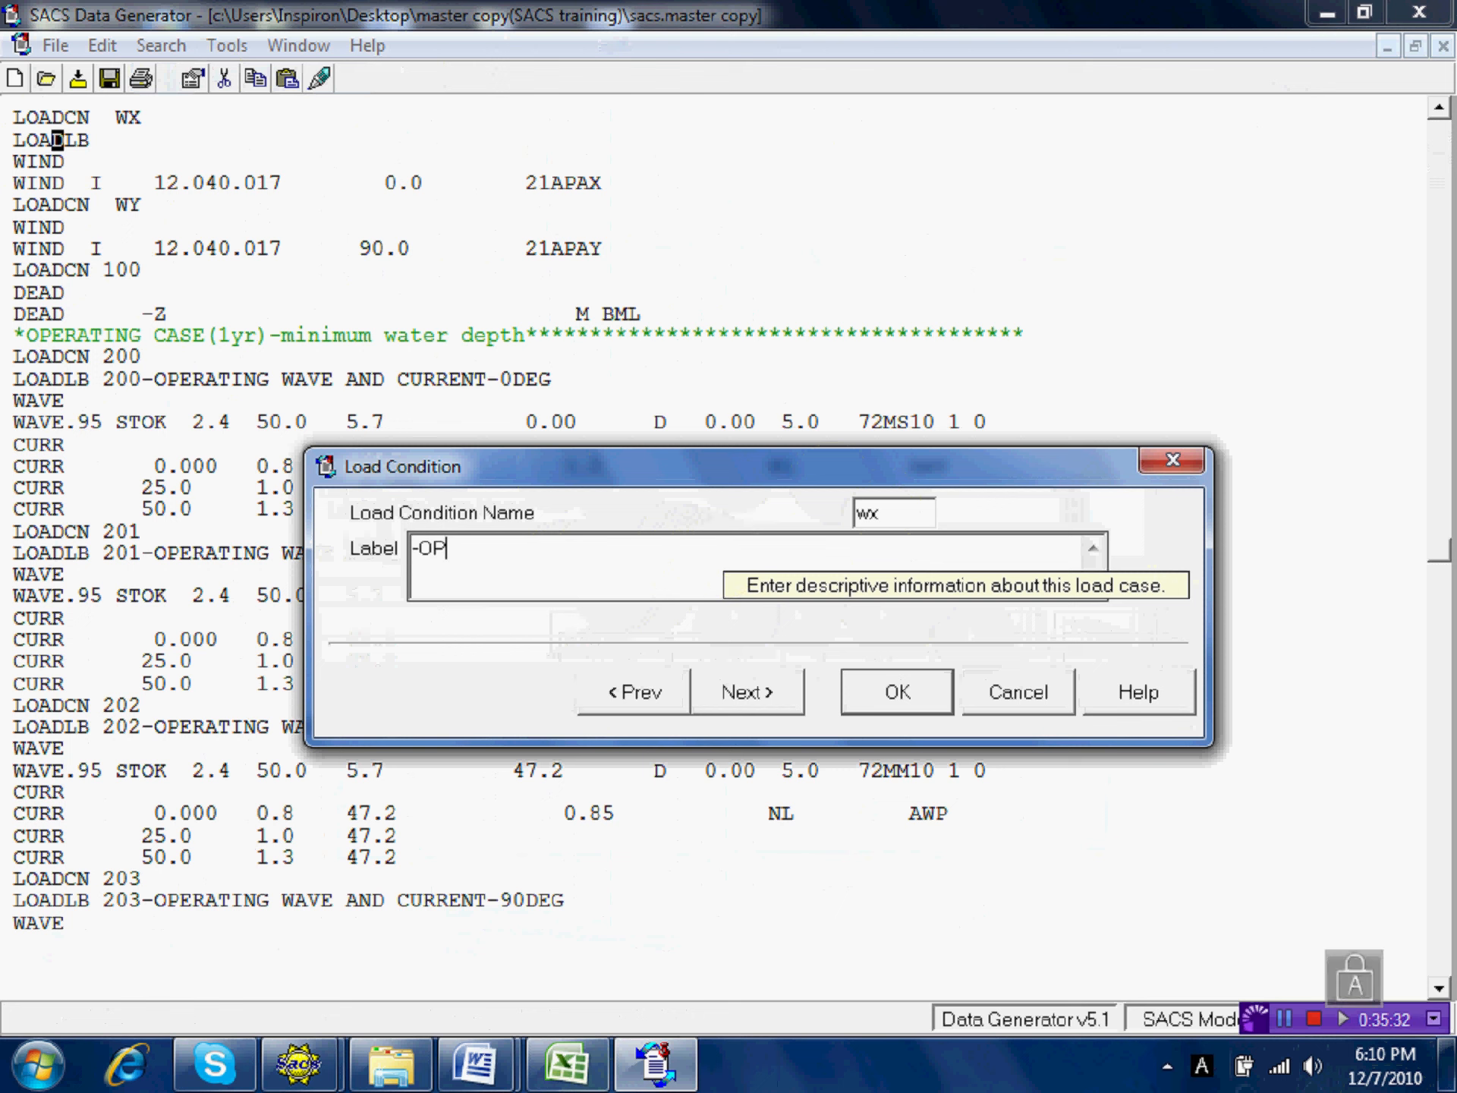
type("ERATI")
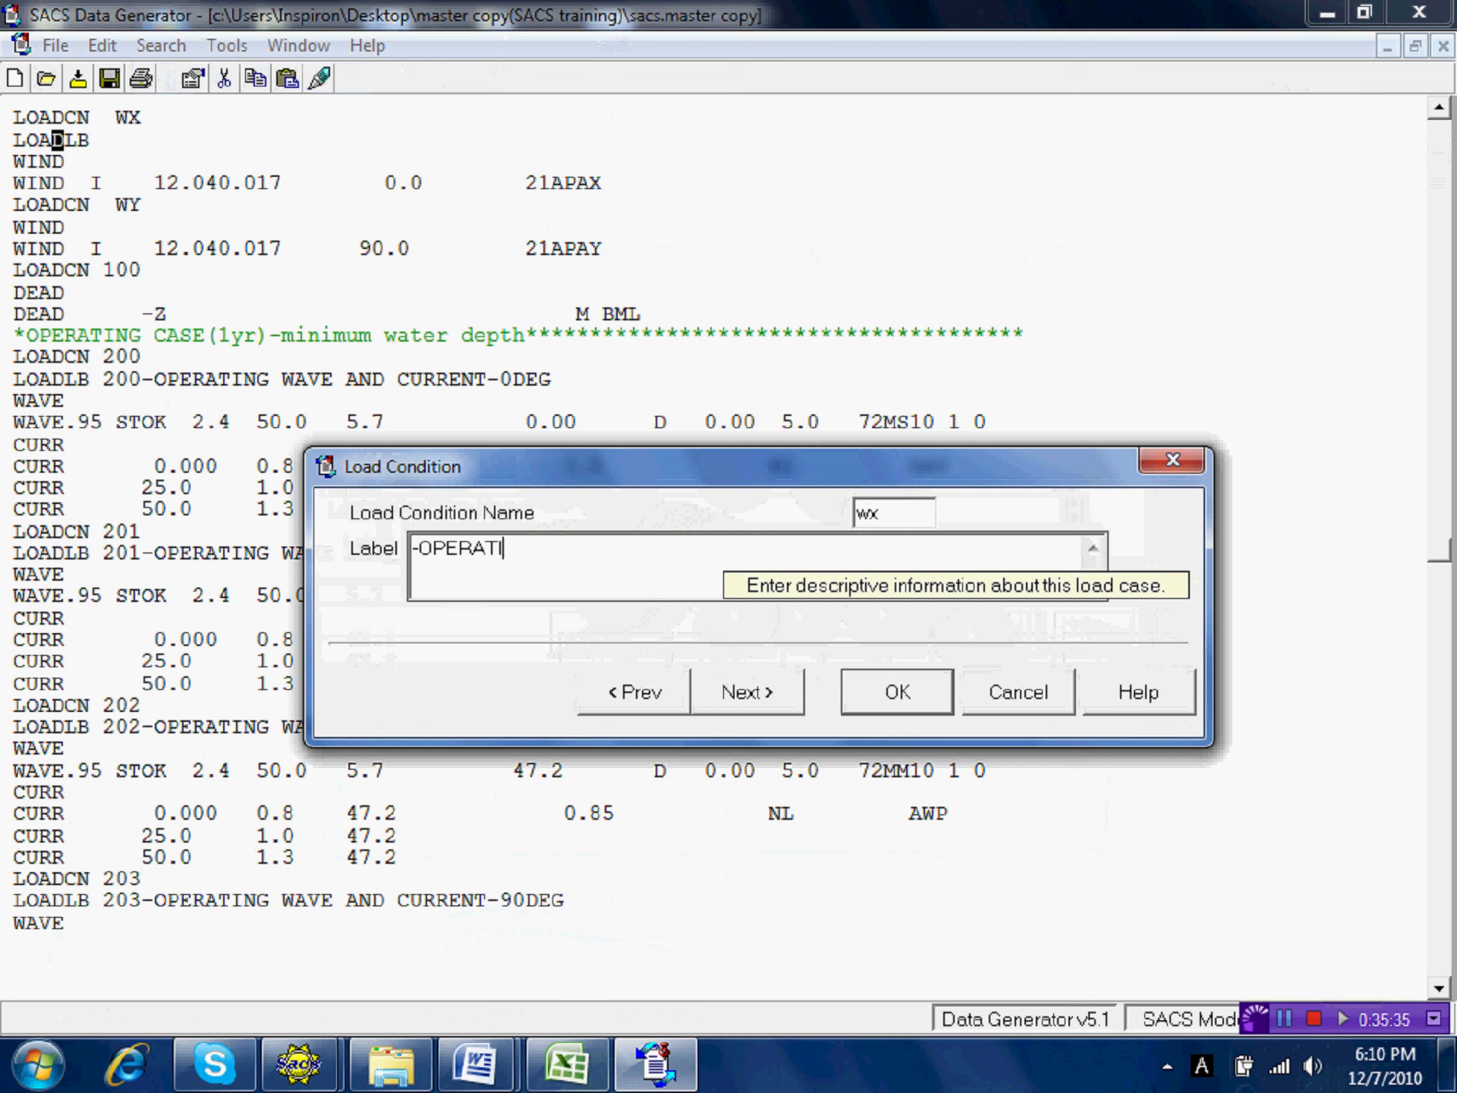
type("NG WIND LOADS O")
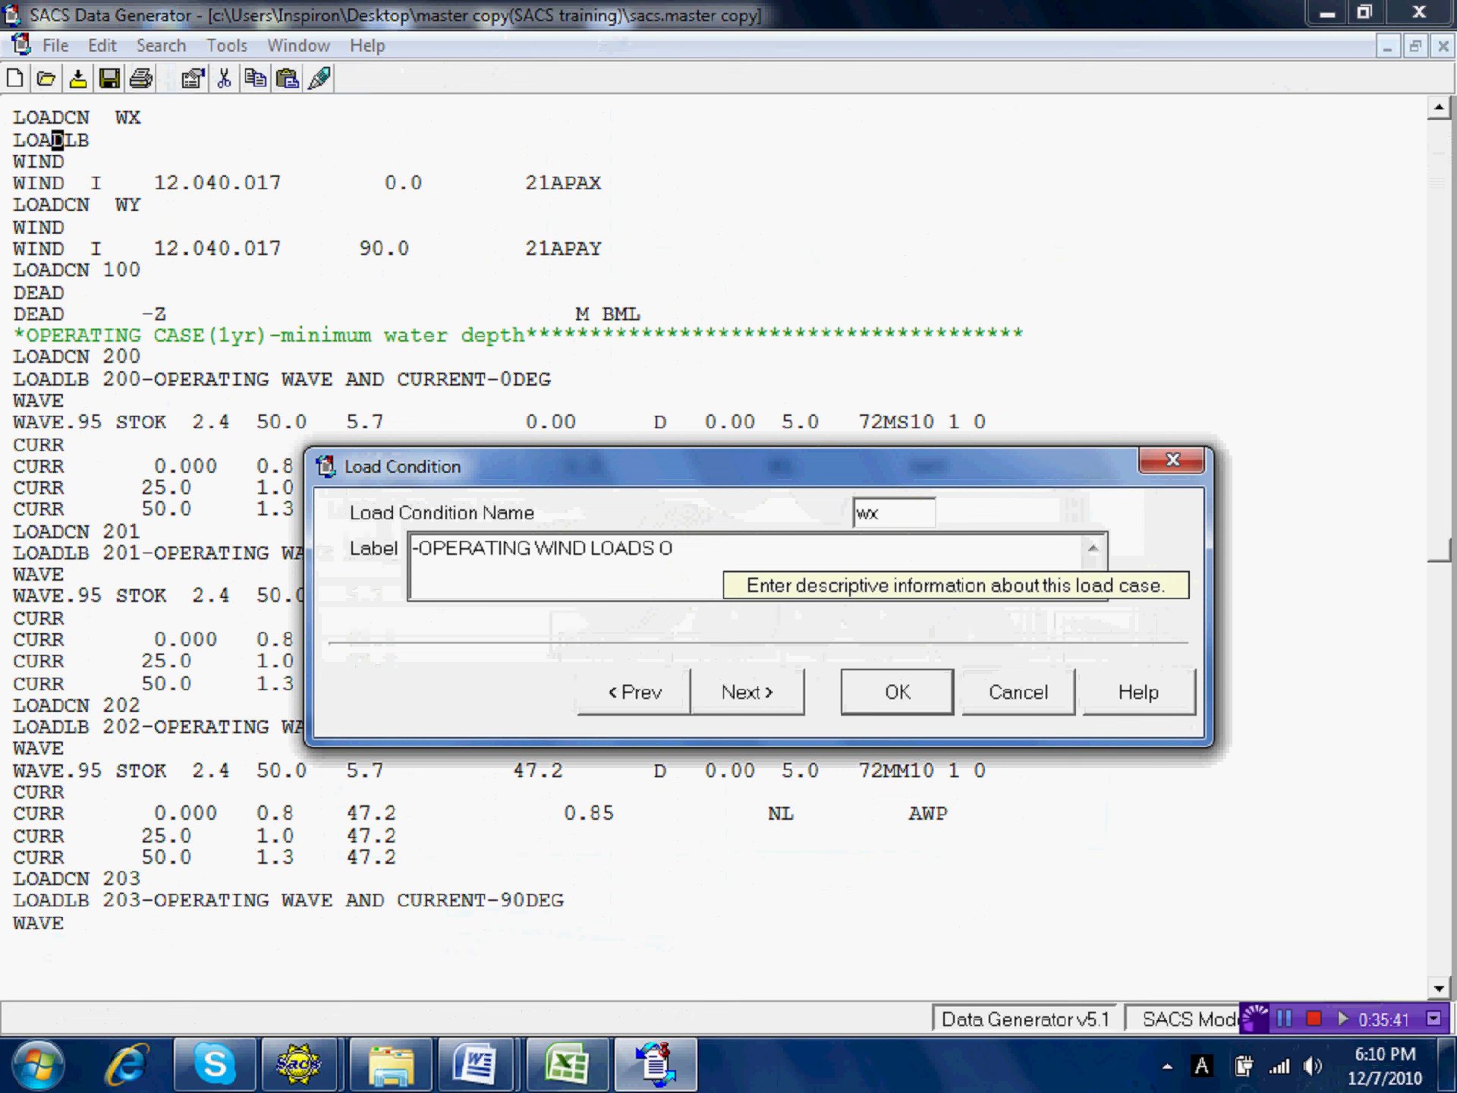
type(" D")
key("BackSpace")
key("BackSpace")
key("BackSpace")
type("0")
type("EGRE")
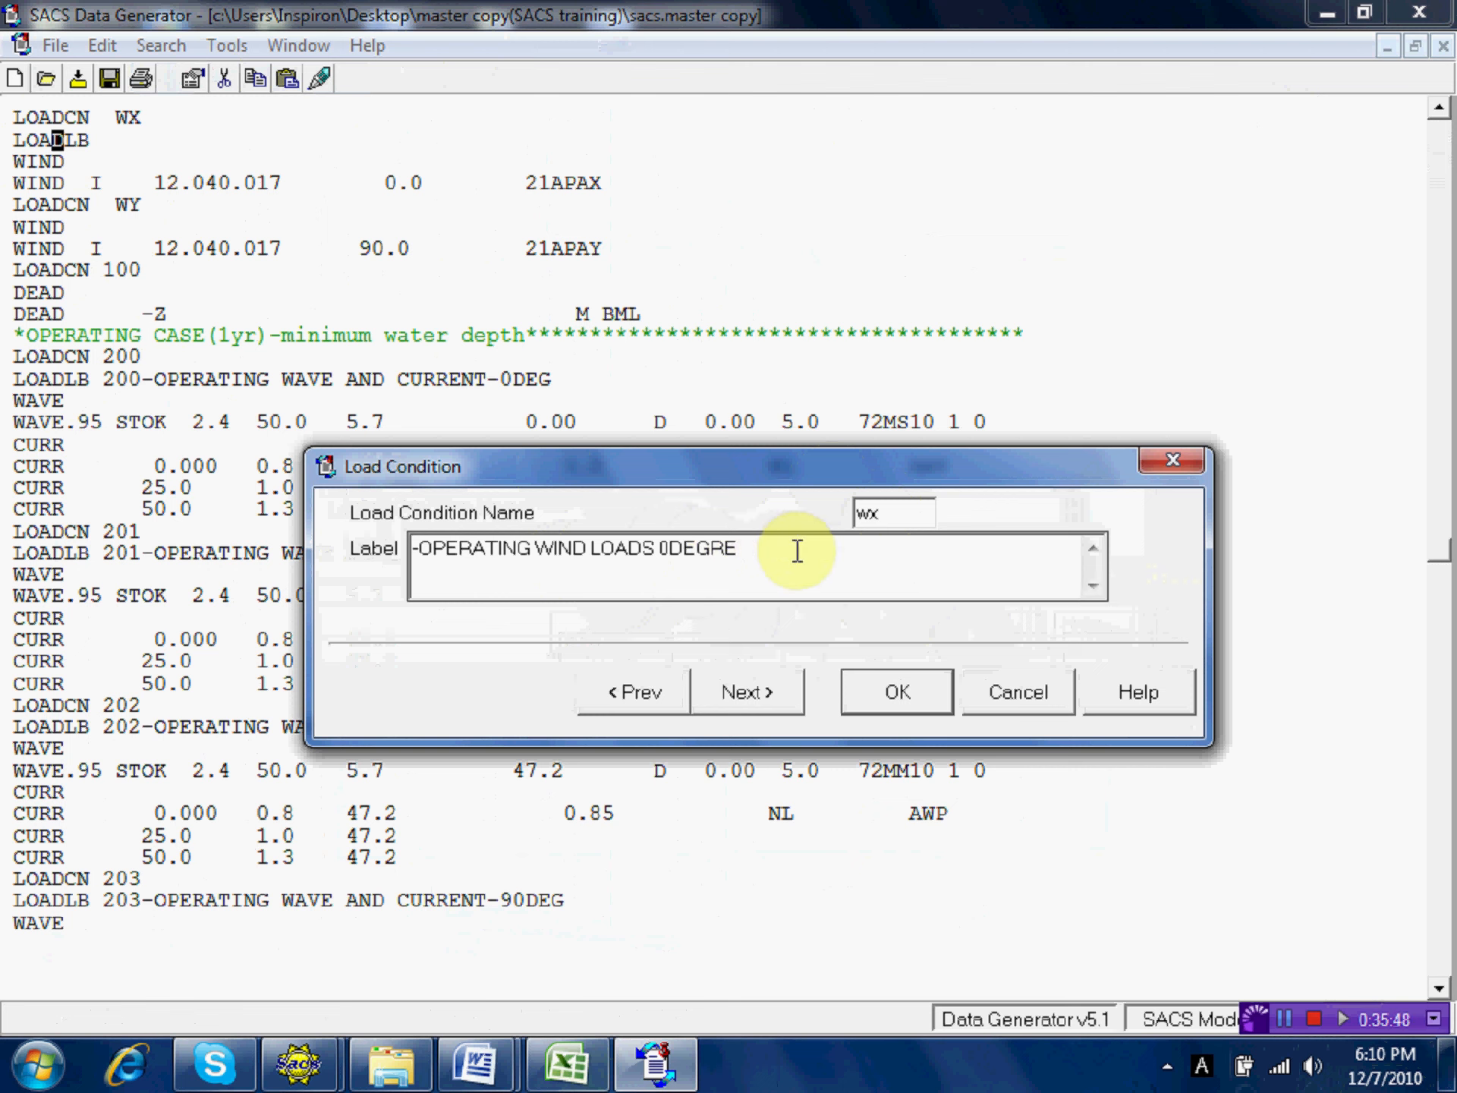
left_click(772, 555)
type("E")
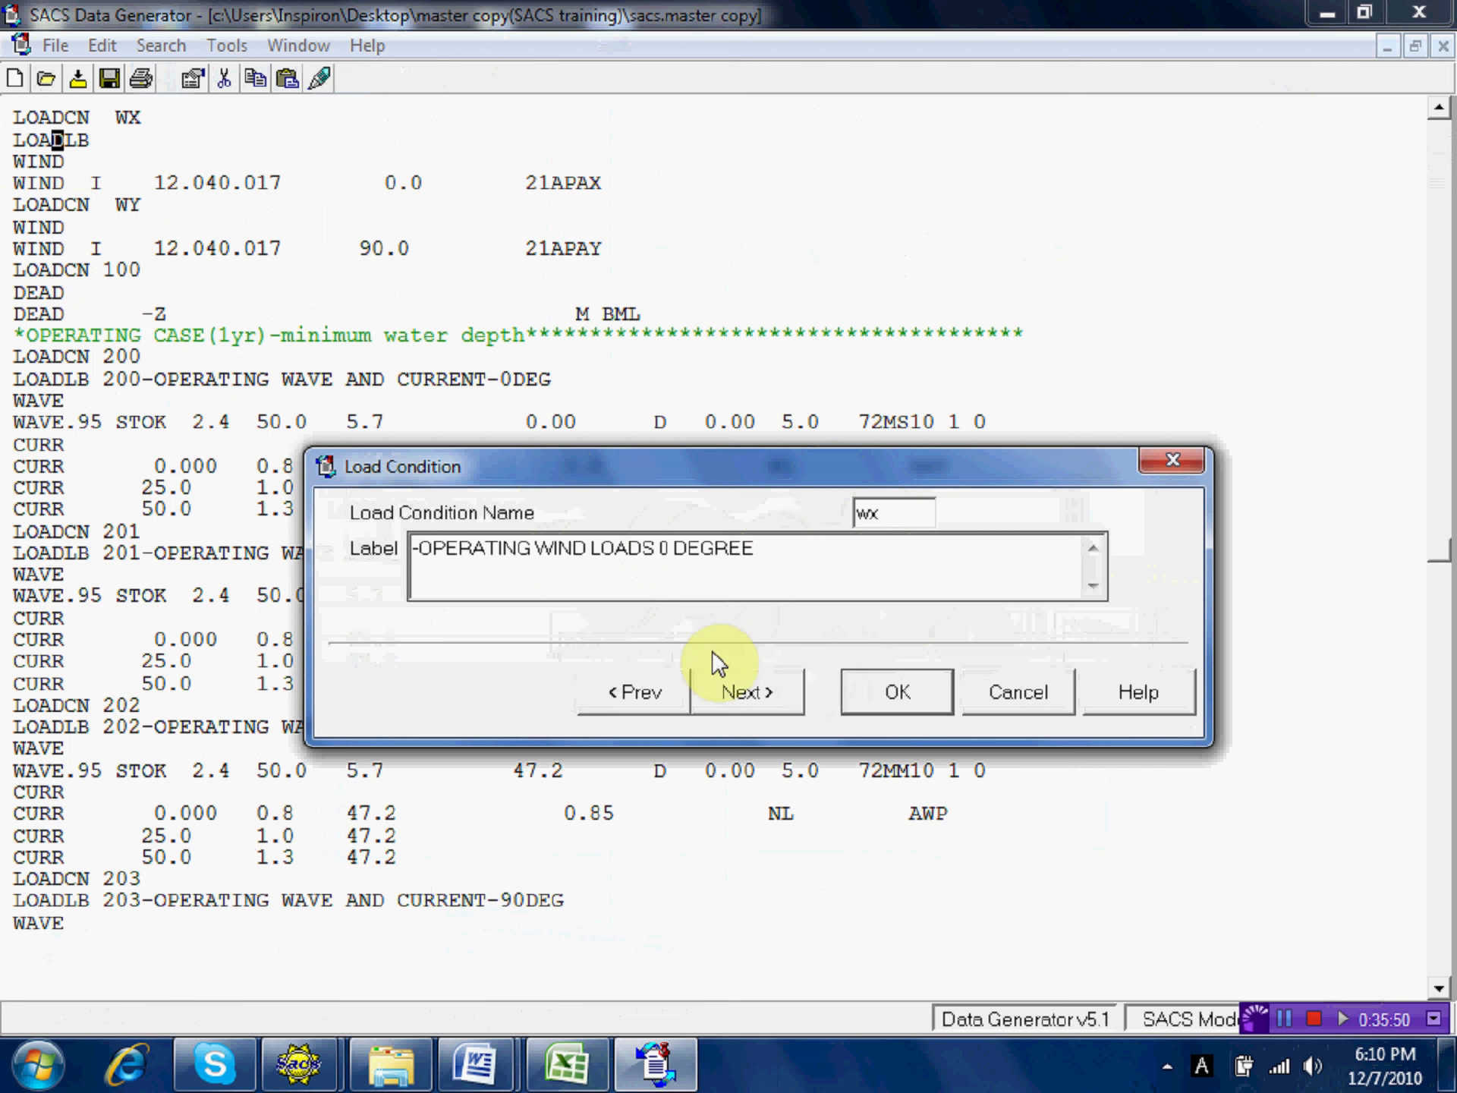
left_click(914, 690)
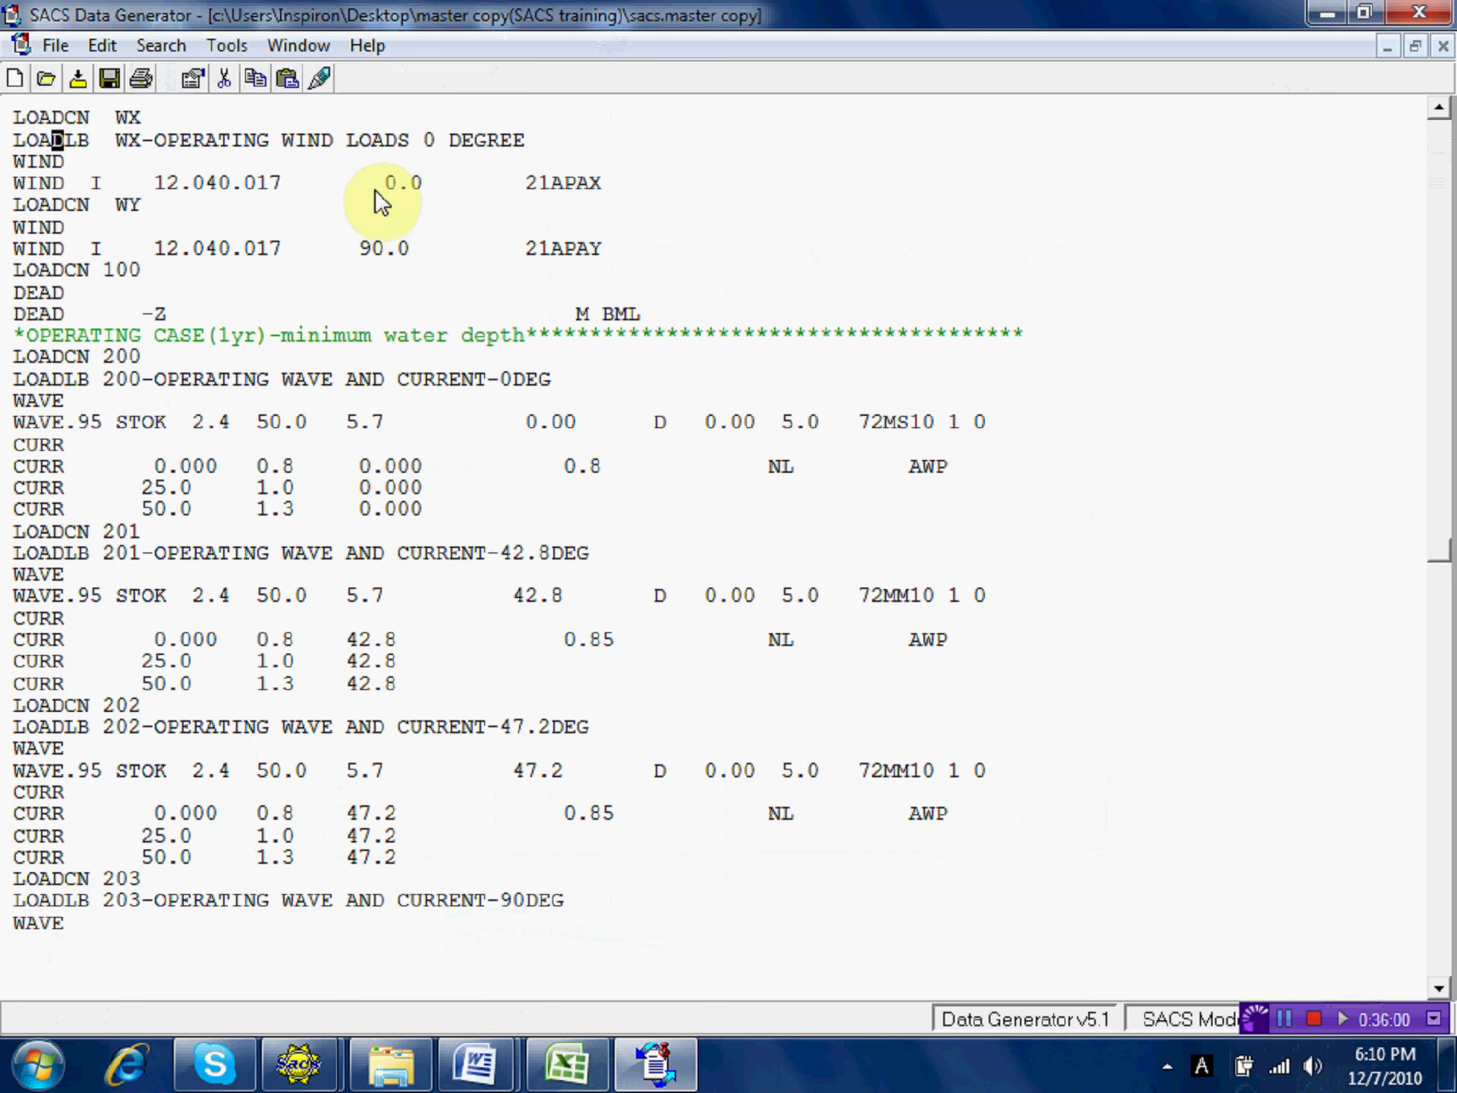
Copy the WX LOADLB line to just below LOADCN WY and change the copy's load condition name to WY.
right_click(17, 138)
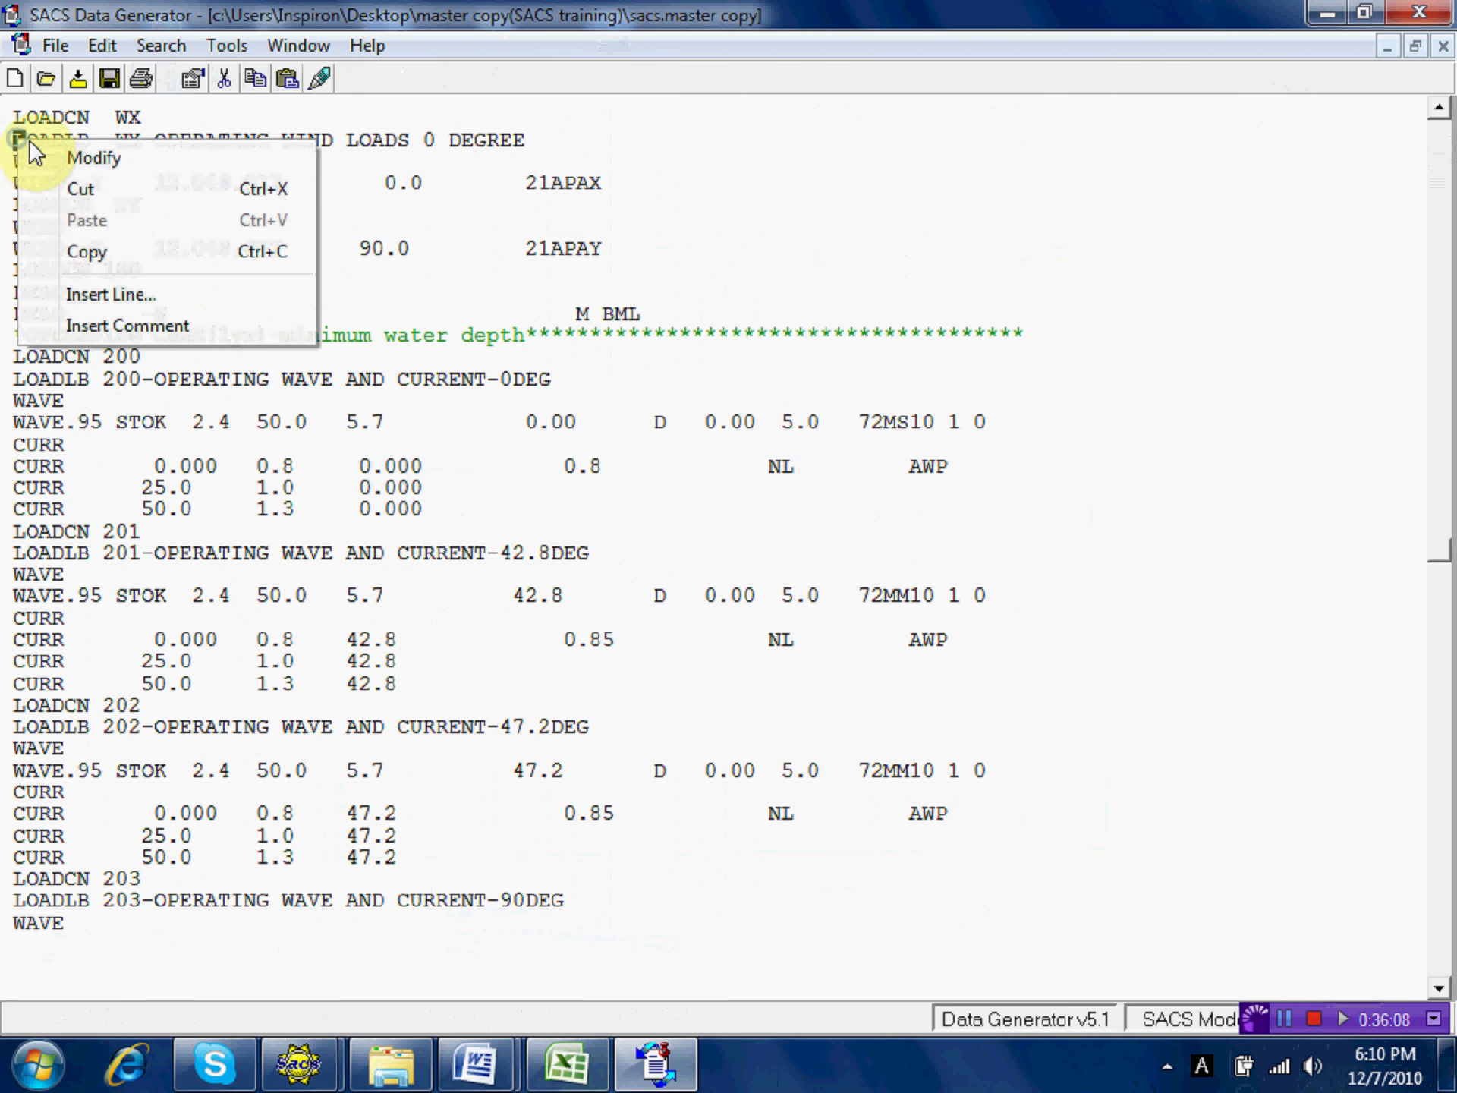
left_click(93, 251)
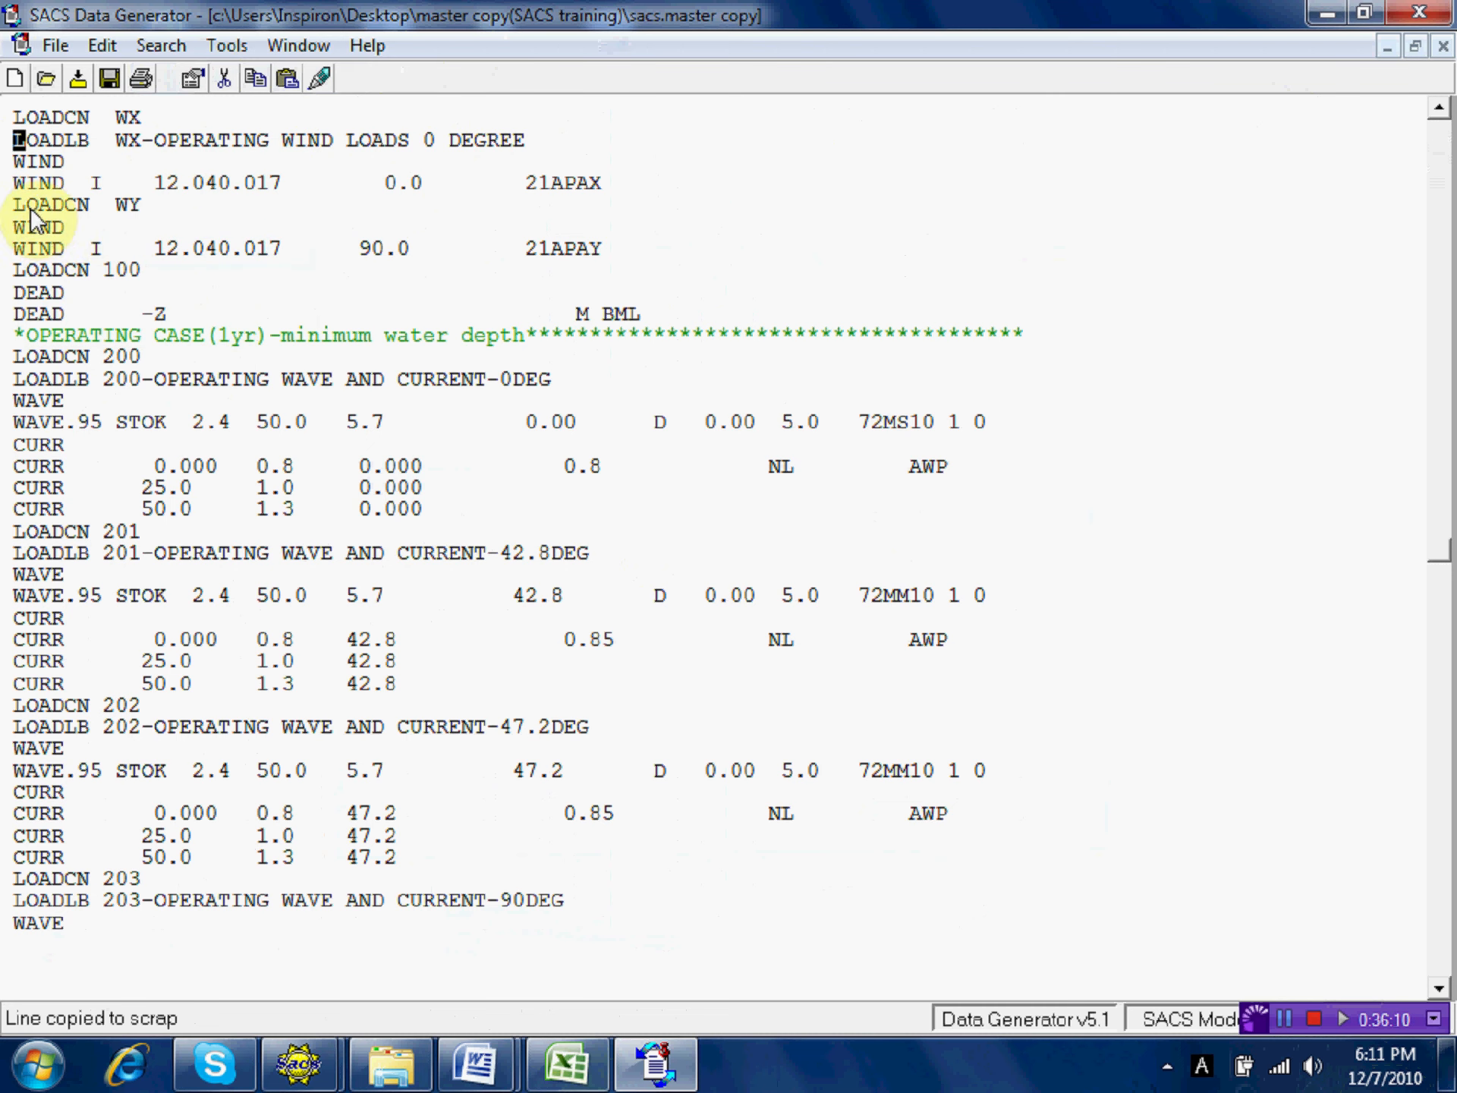
left_click(16, 221)
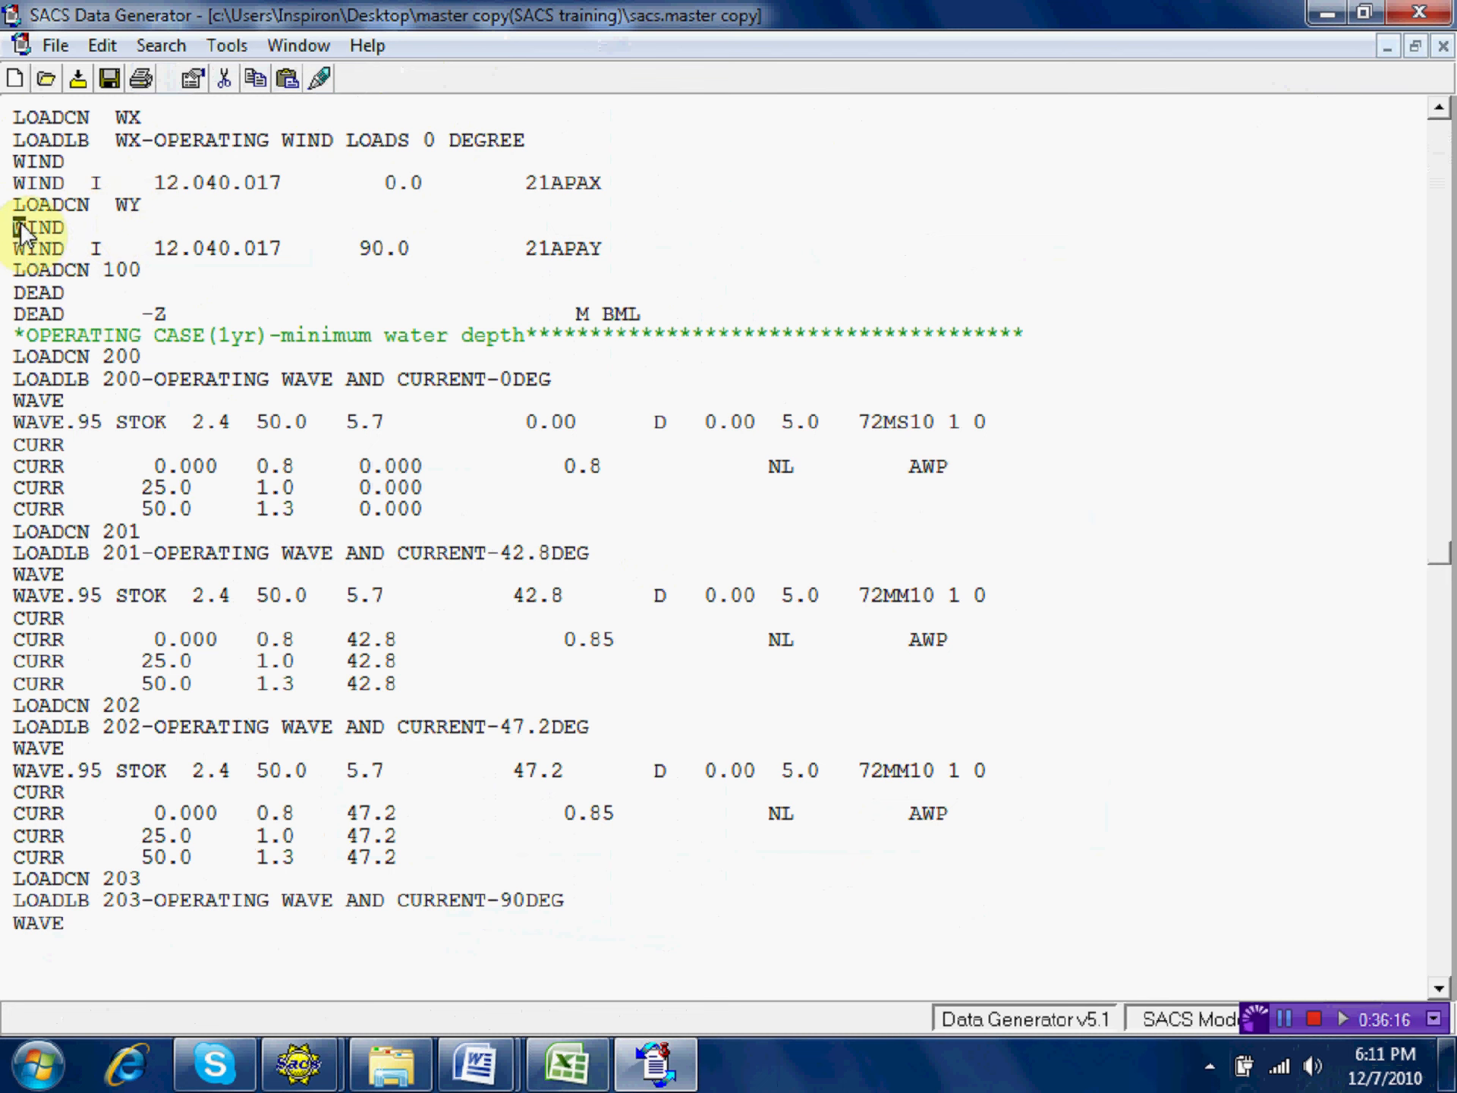
right_click(16, 224)
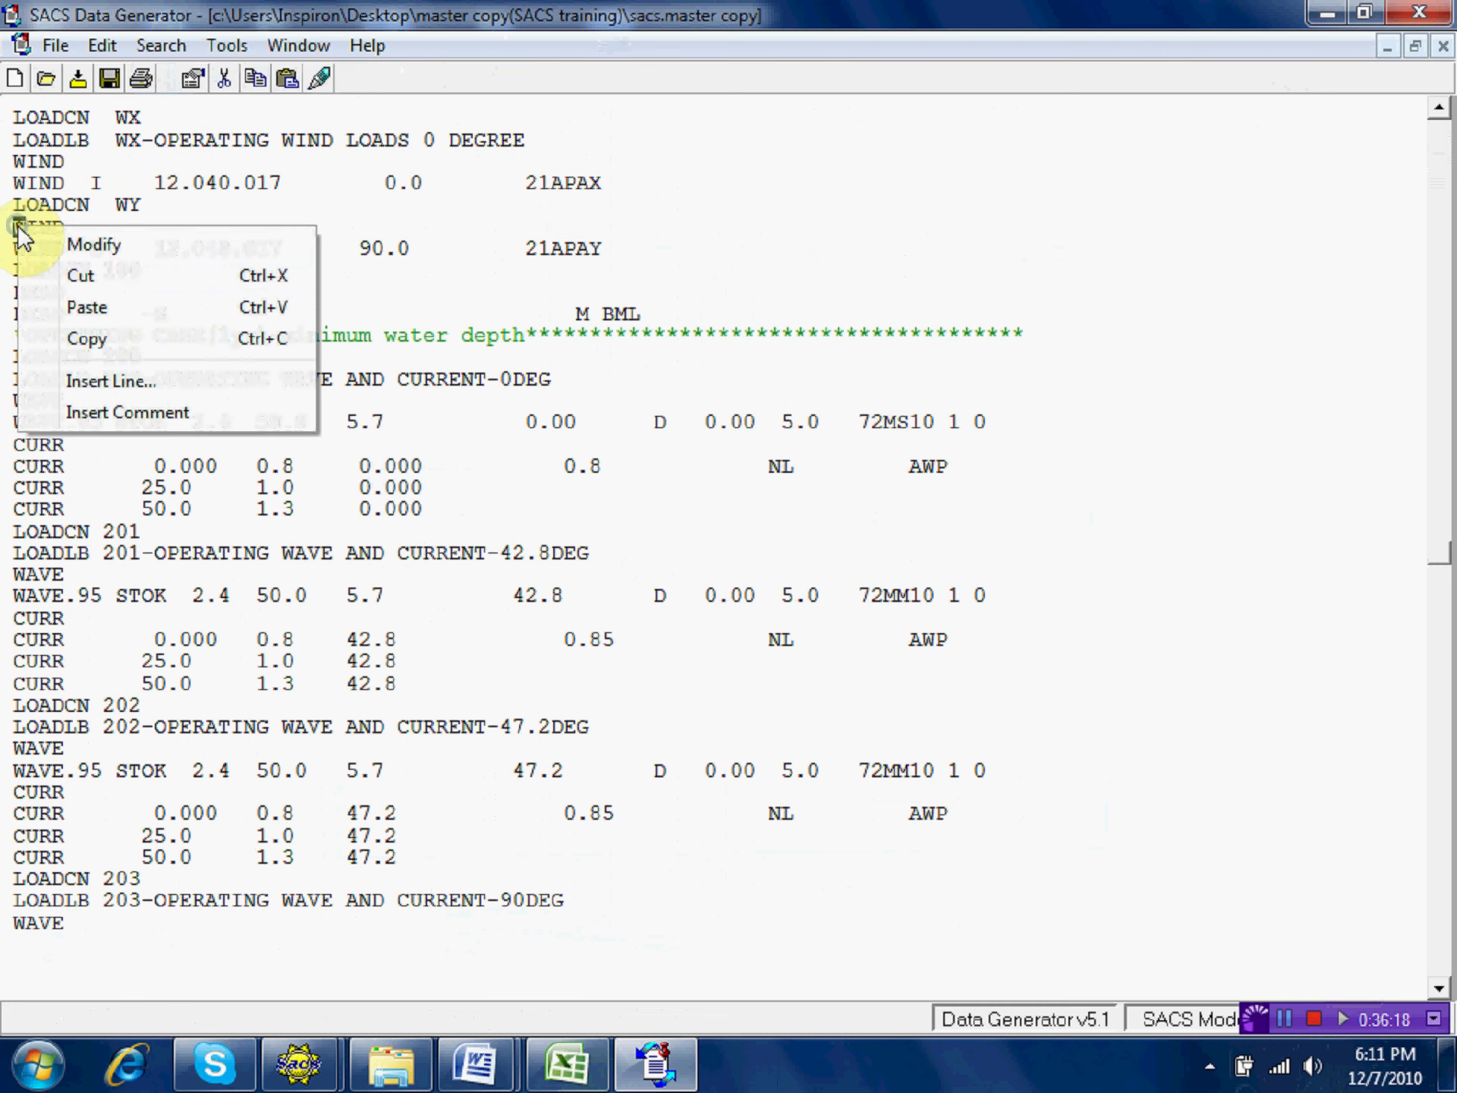
left_click(85, 305)
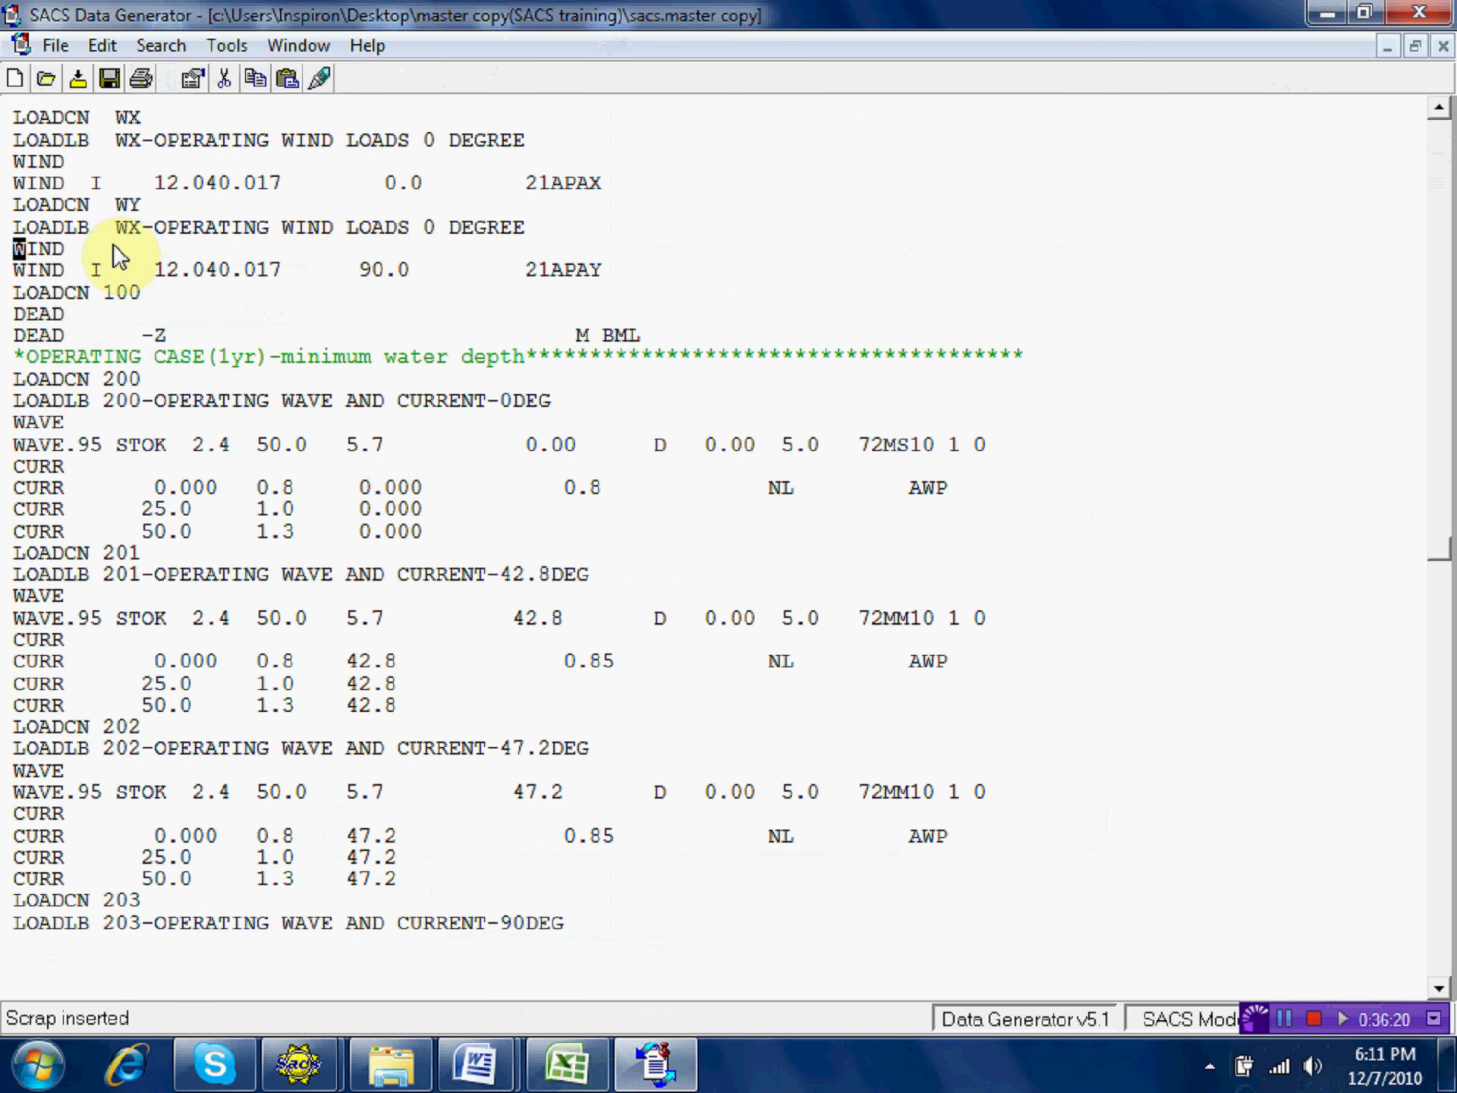
left_click(134, 231)
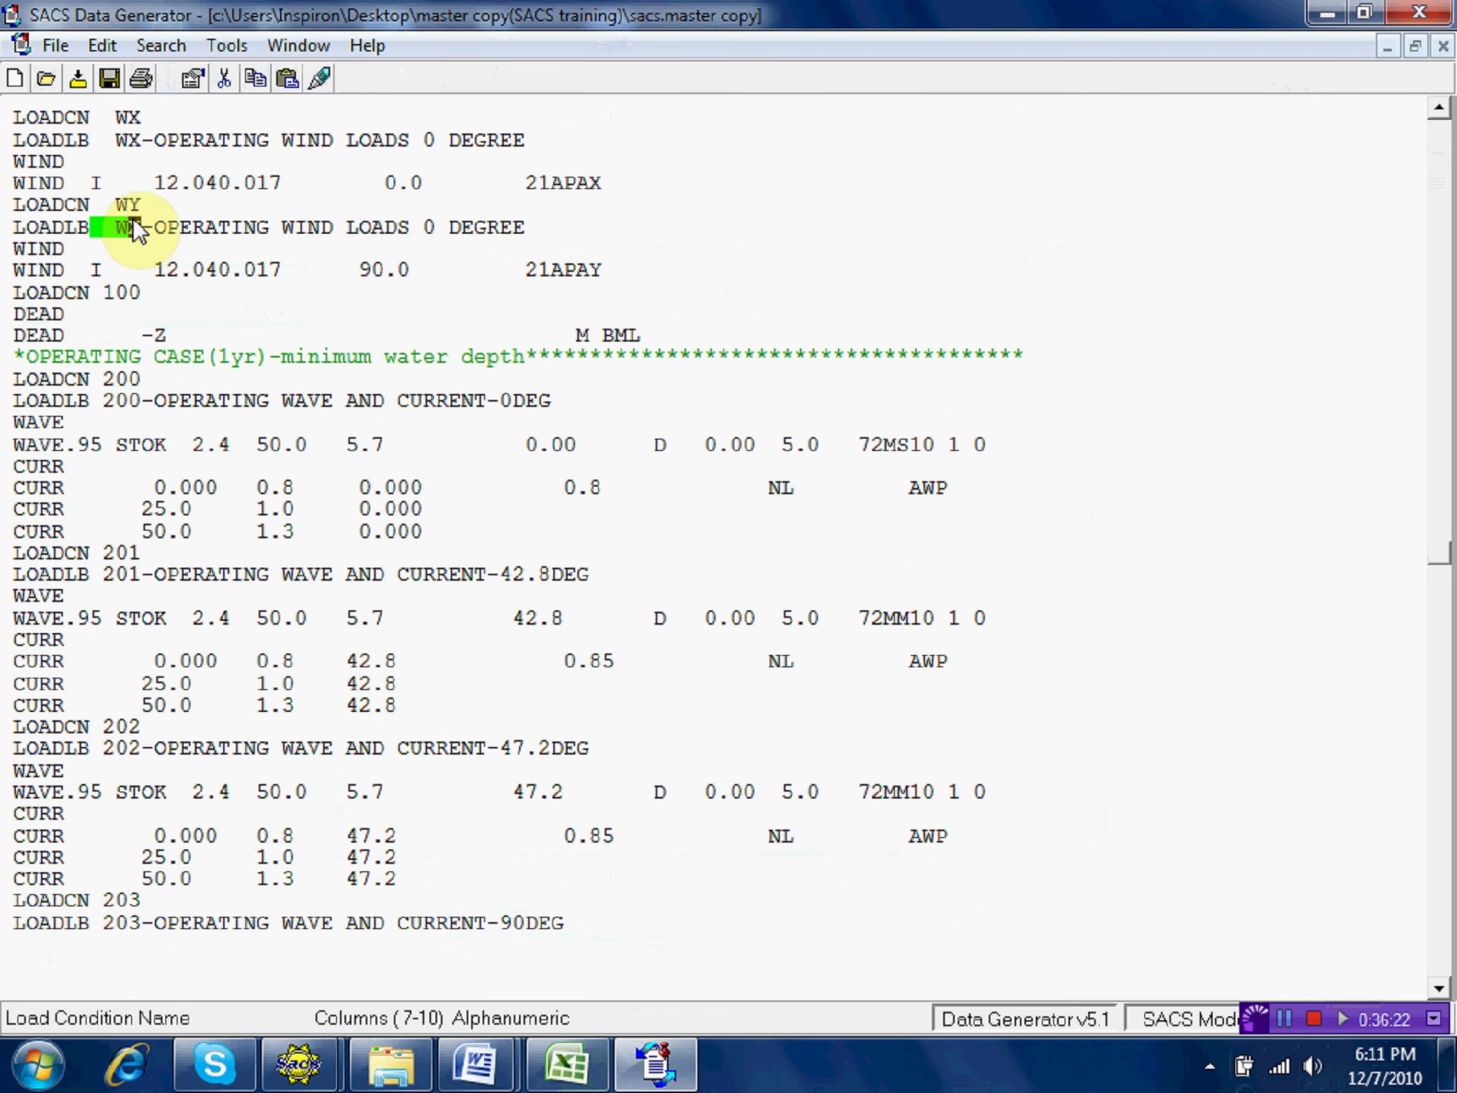
type("Y")
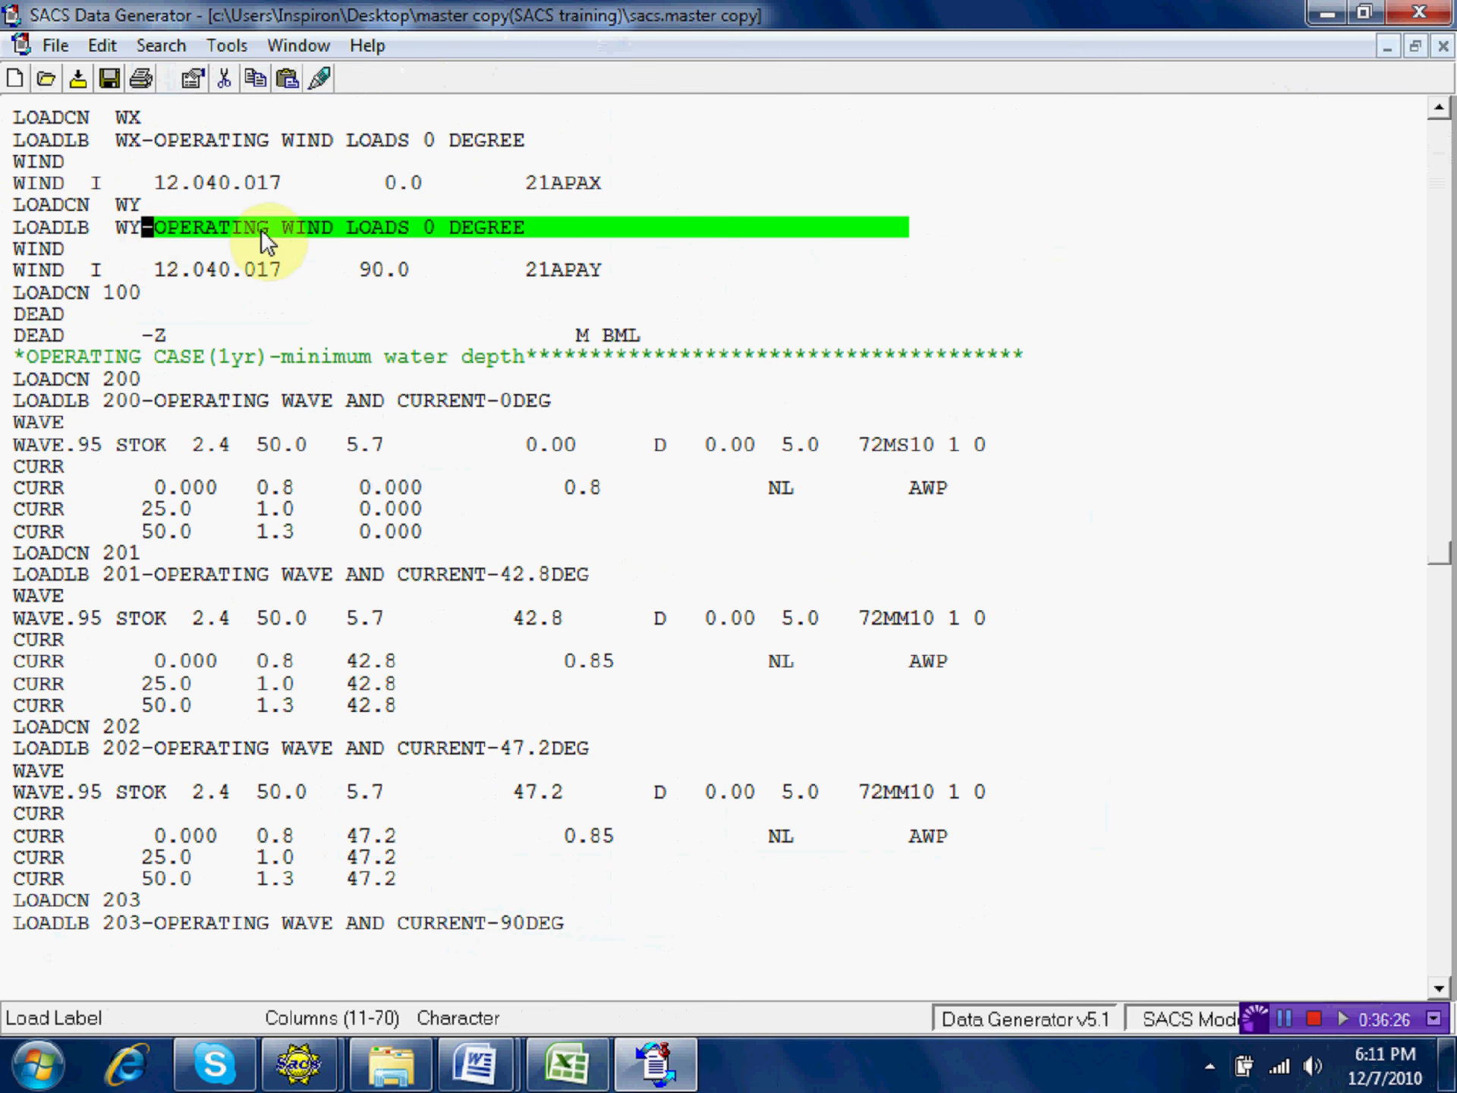
Change the label of load condition WY to "-OPERATING WIND LOADS 90 DEGREE".
double_click(427, 228)
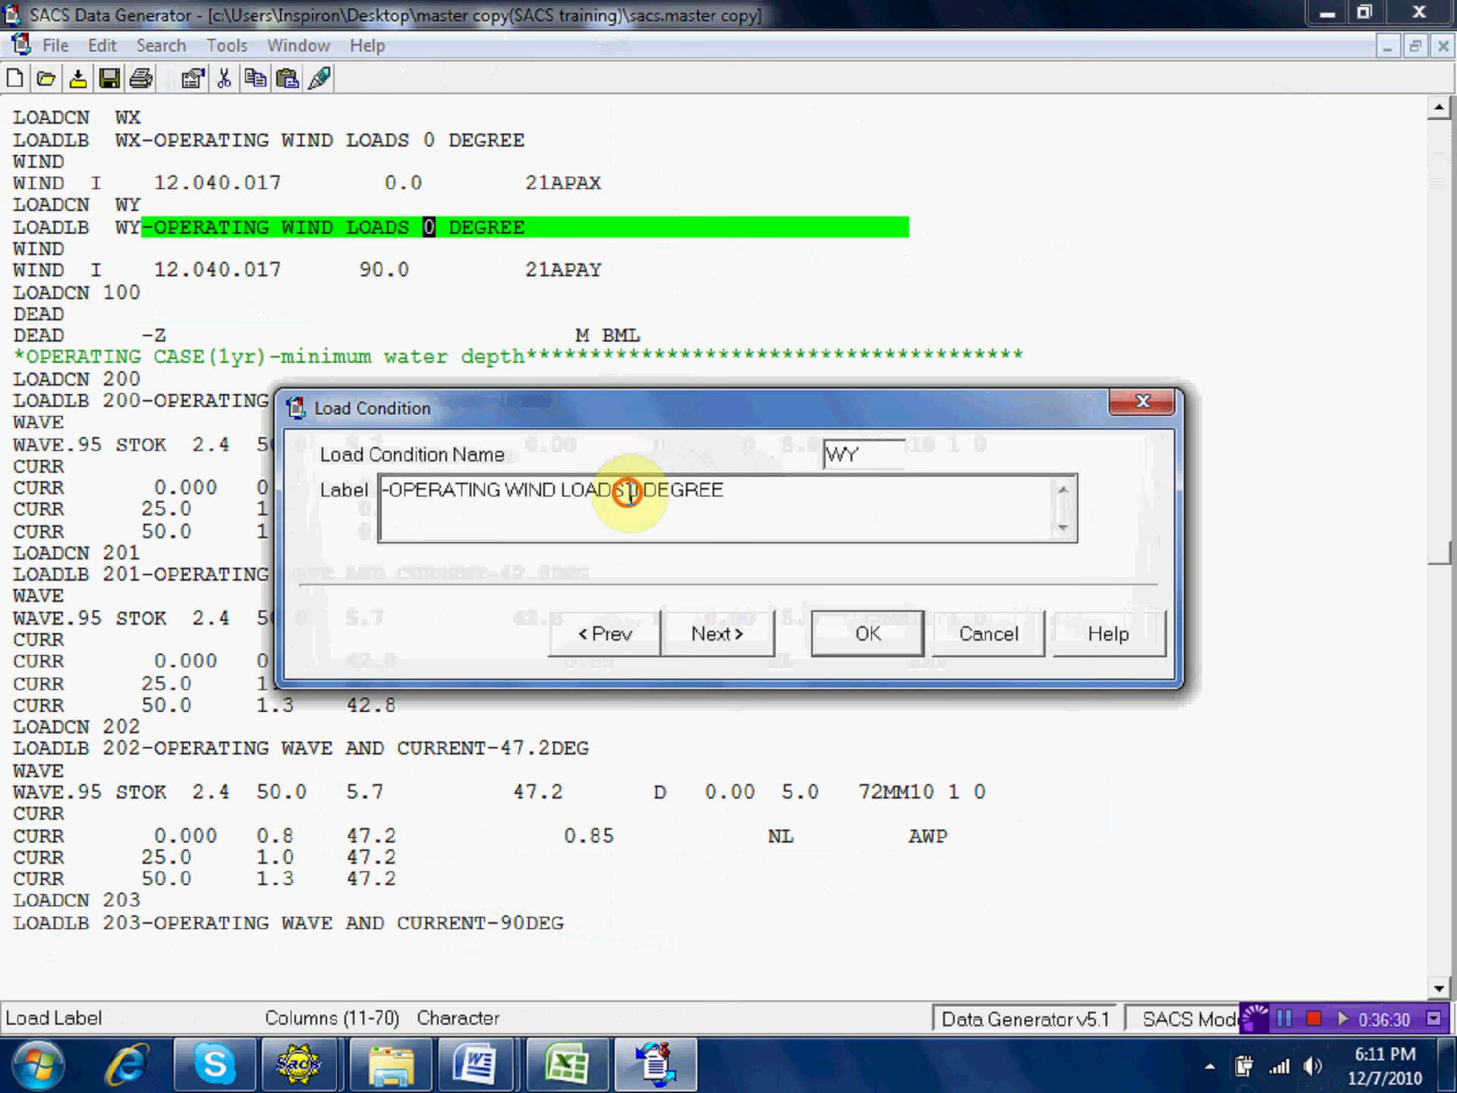
left_click(627, 492)
type("9")
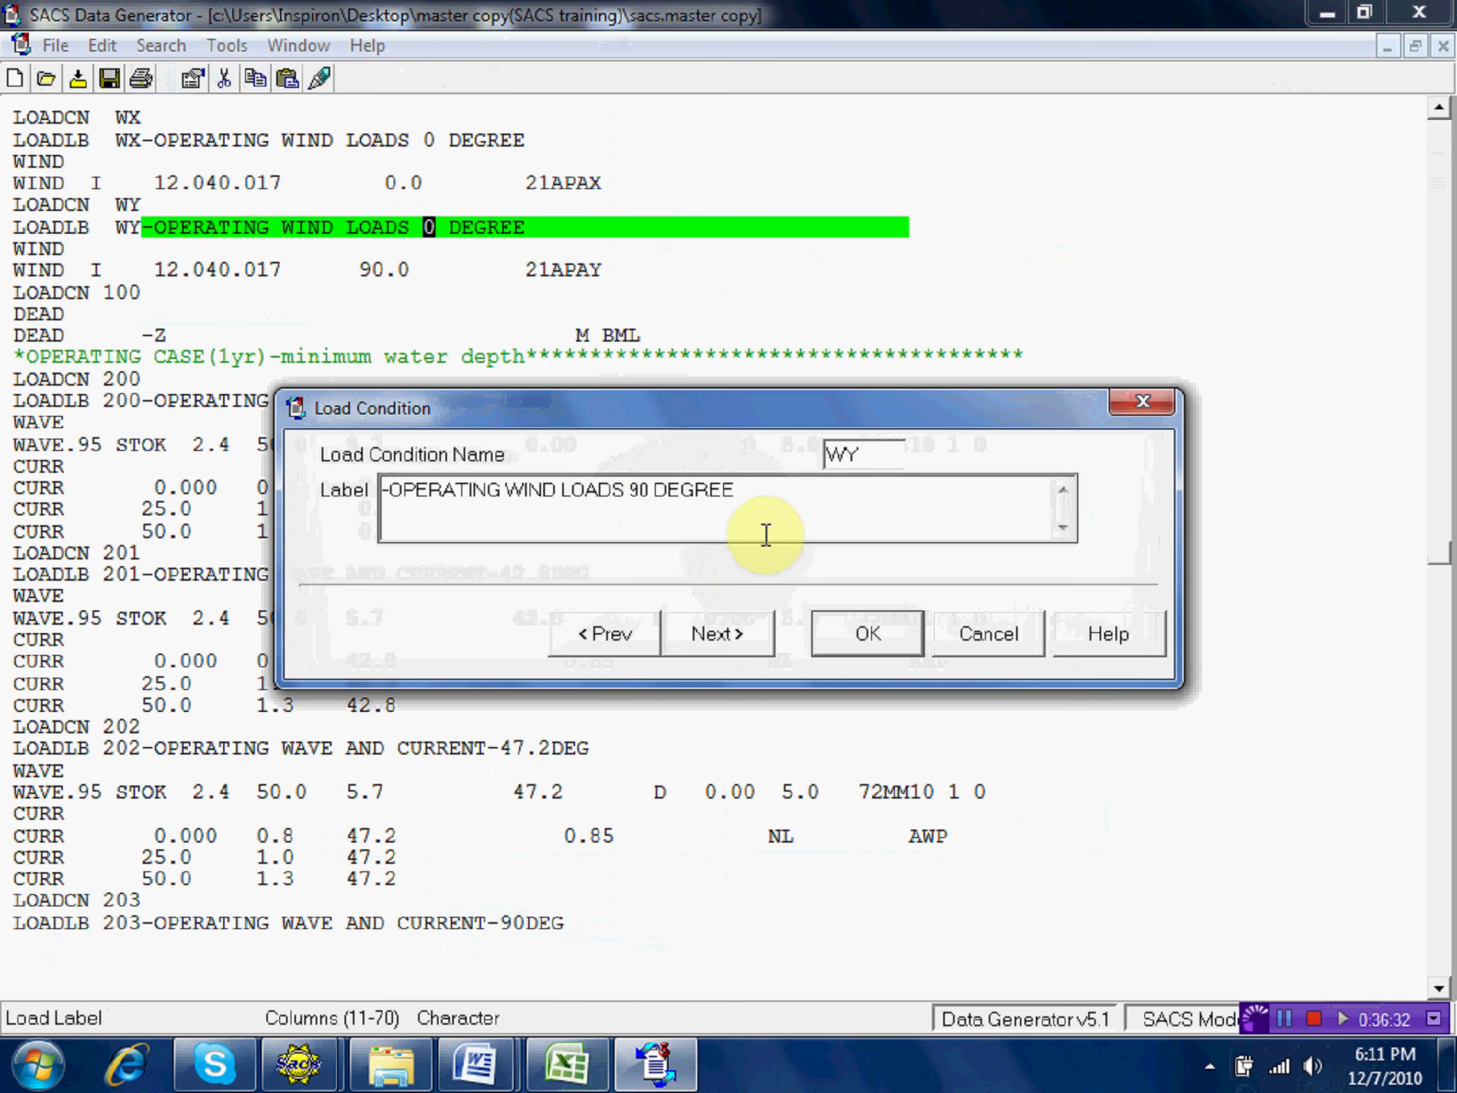
left_click_drag(687, 405, 822, 486)
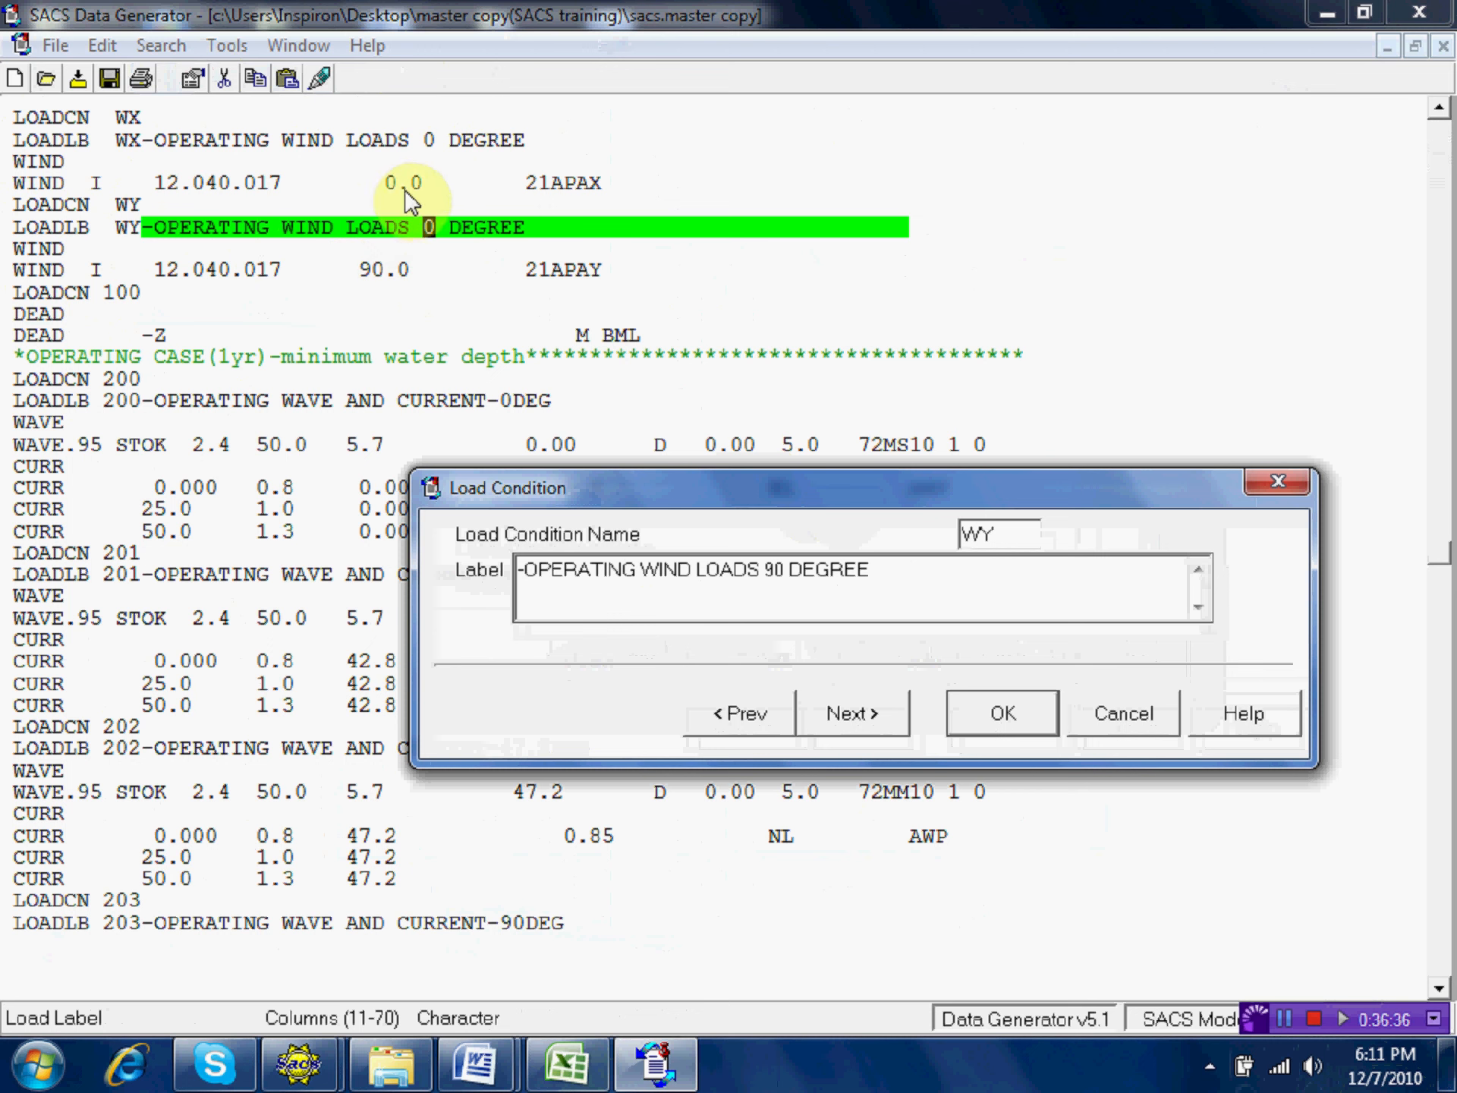
left_click(1000, 717)
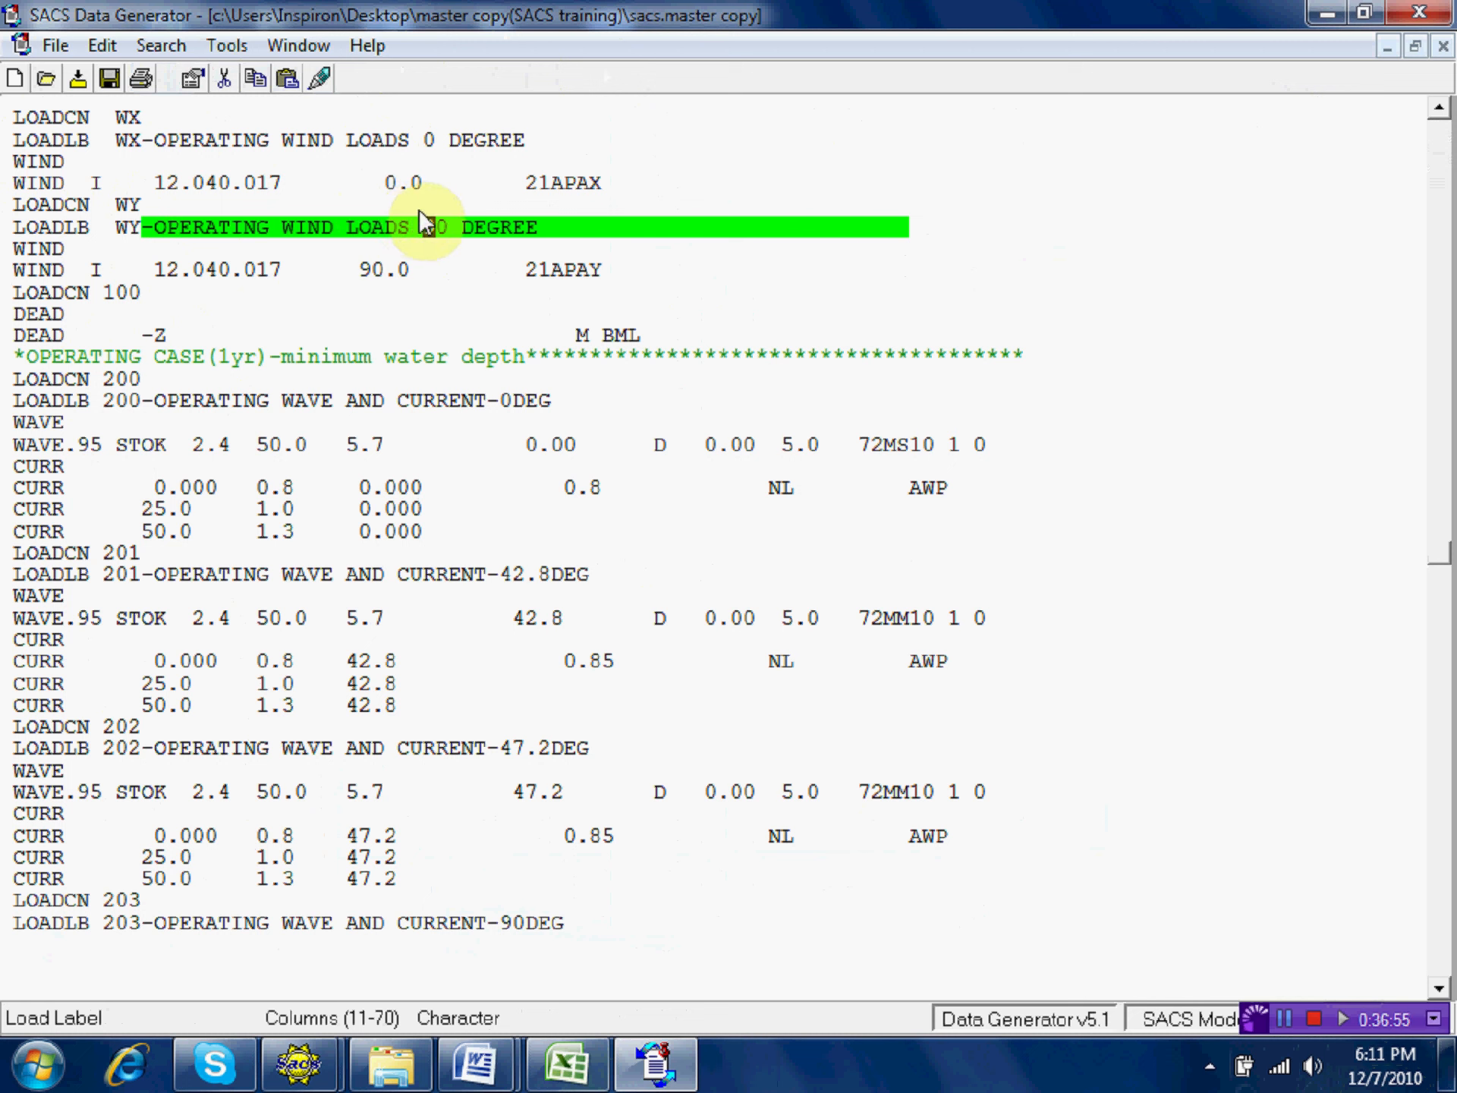
left_click(439, 216)
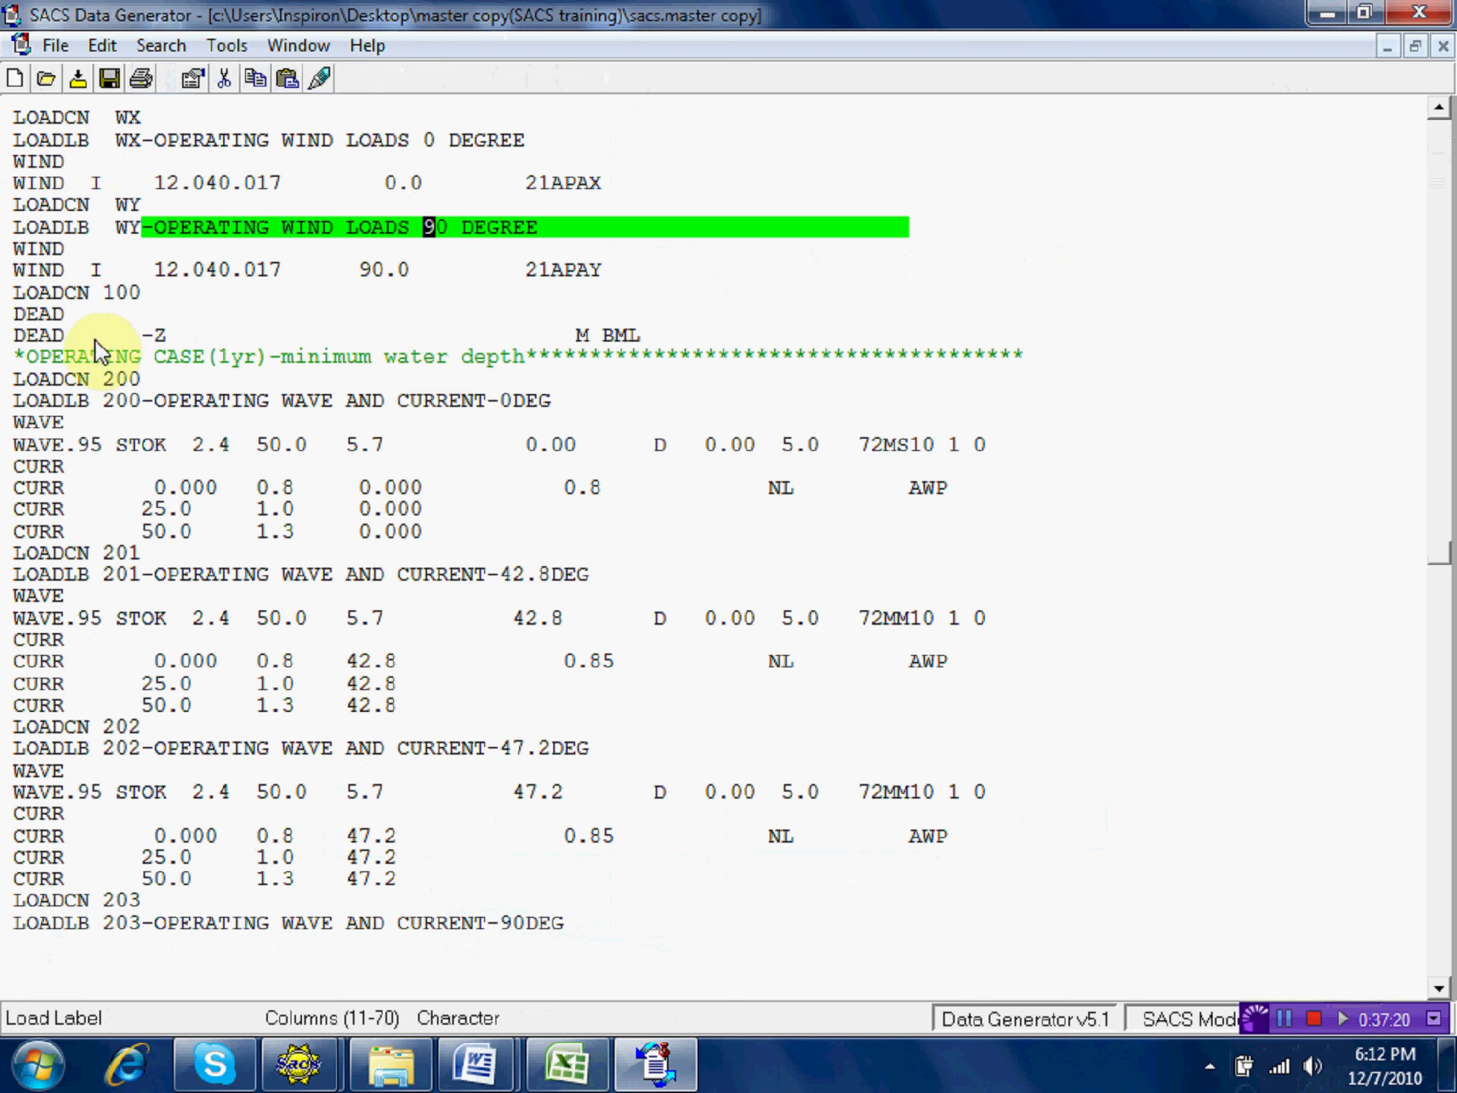
Rename load condition 100 as 100A.
double_click(134, 296)
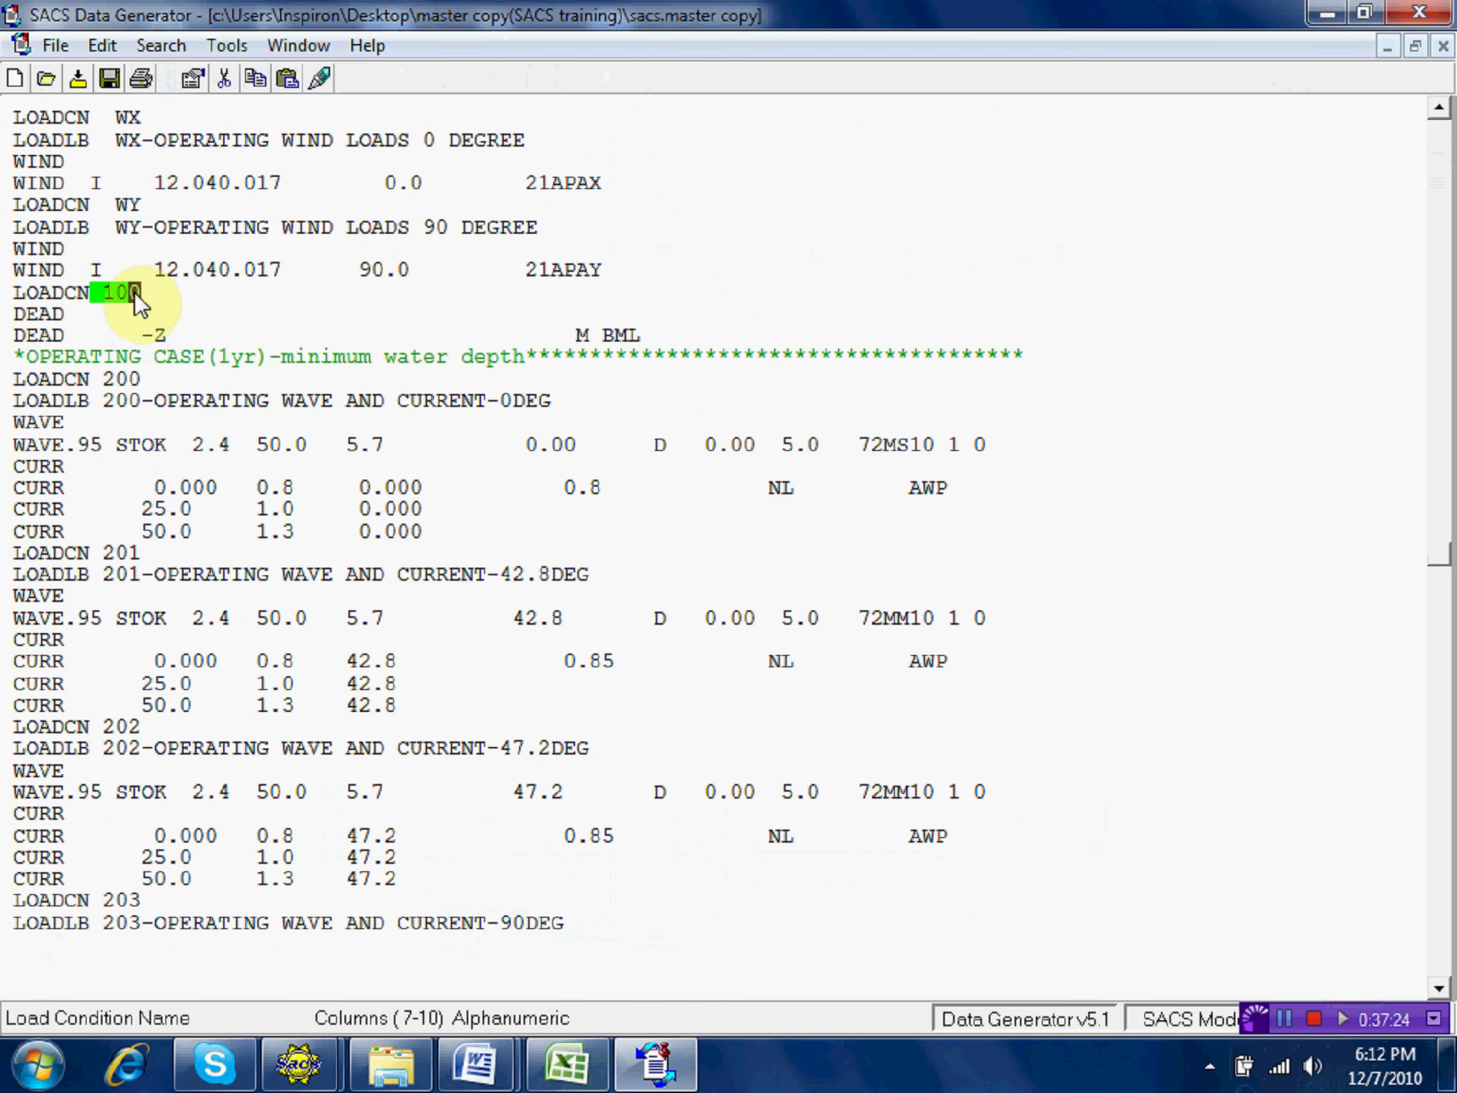
left_click(939, 379)
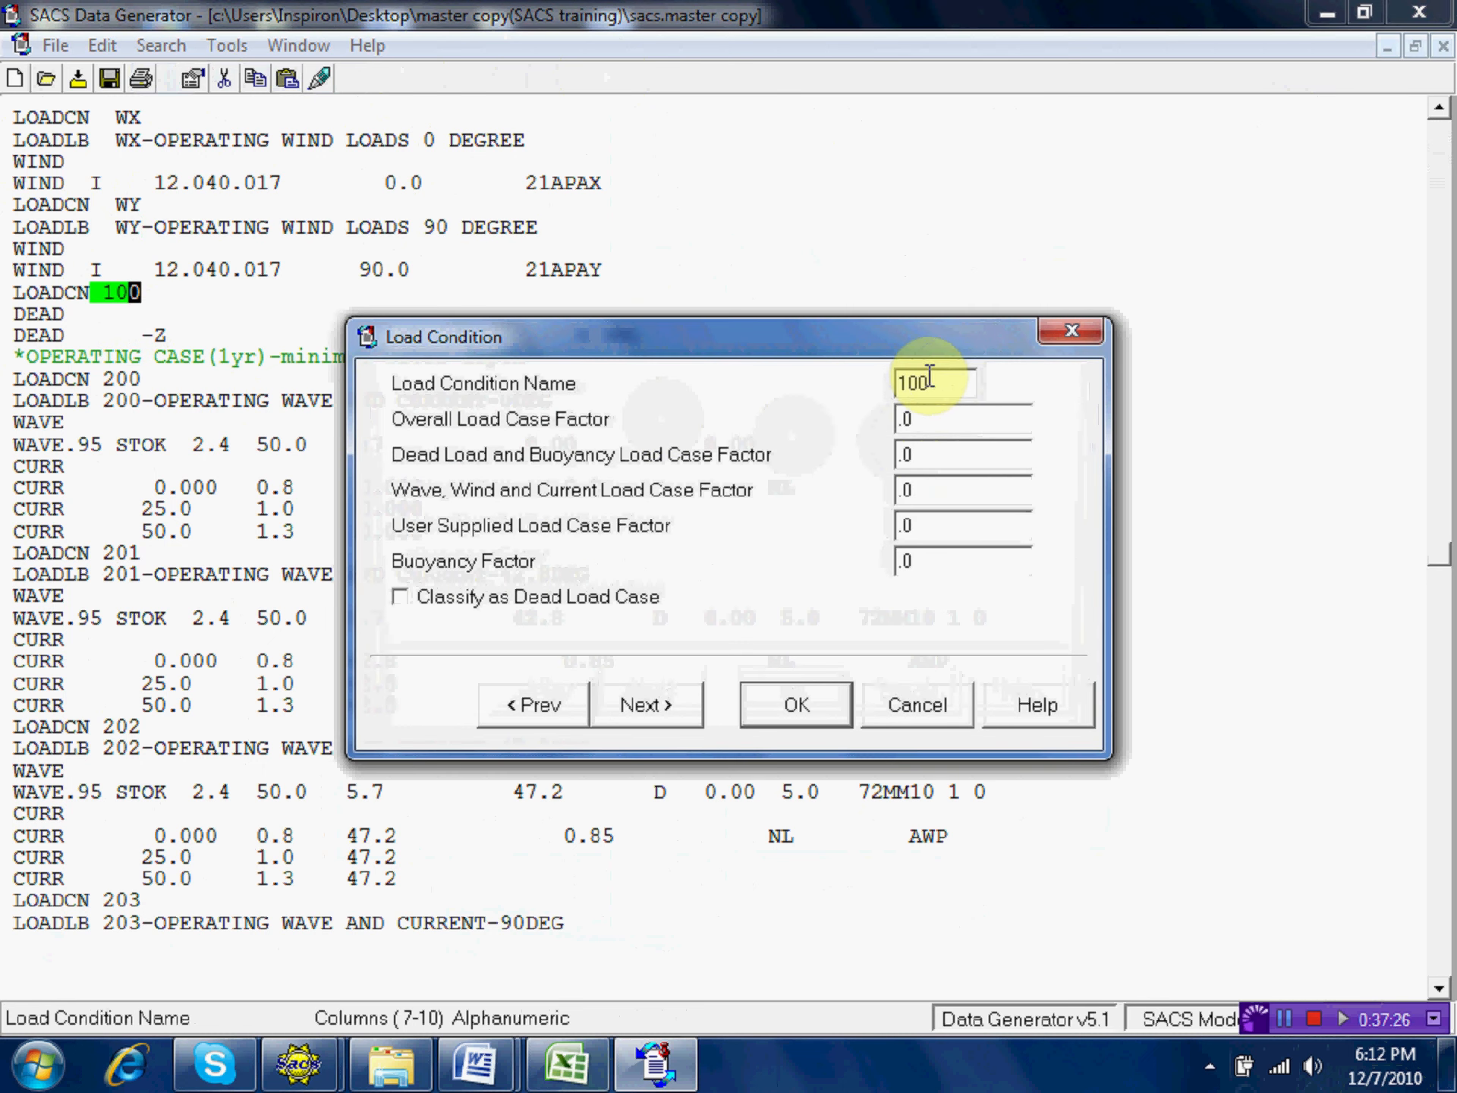
type("A")
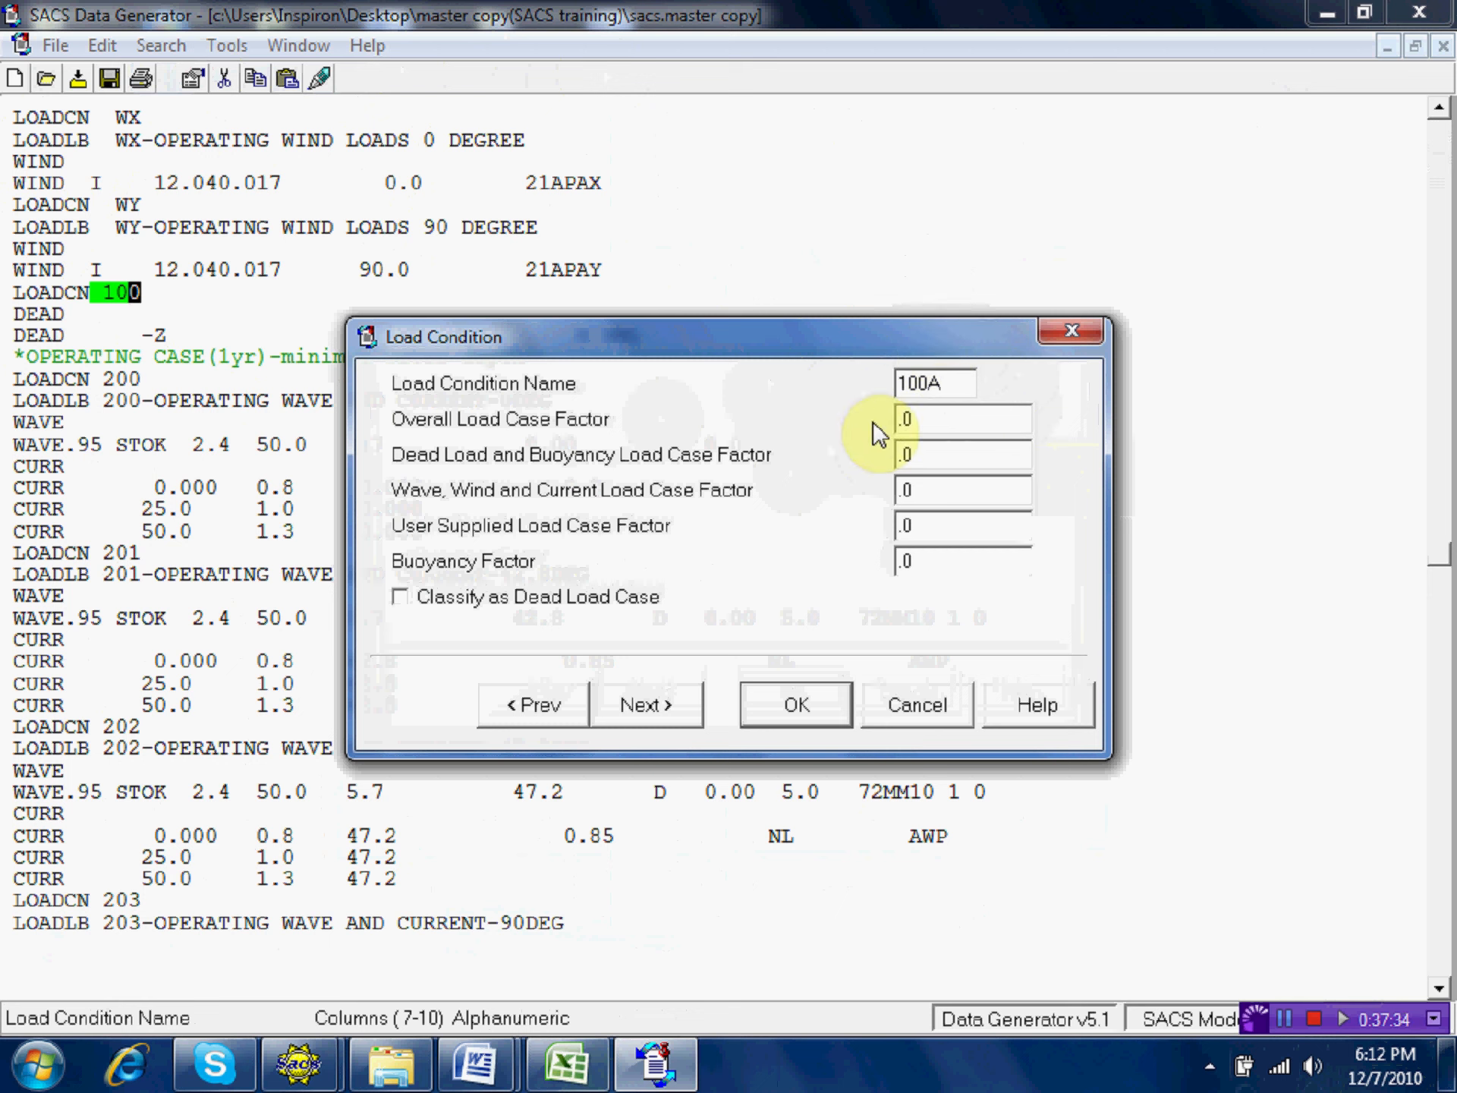
left_click(818, 702)
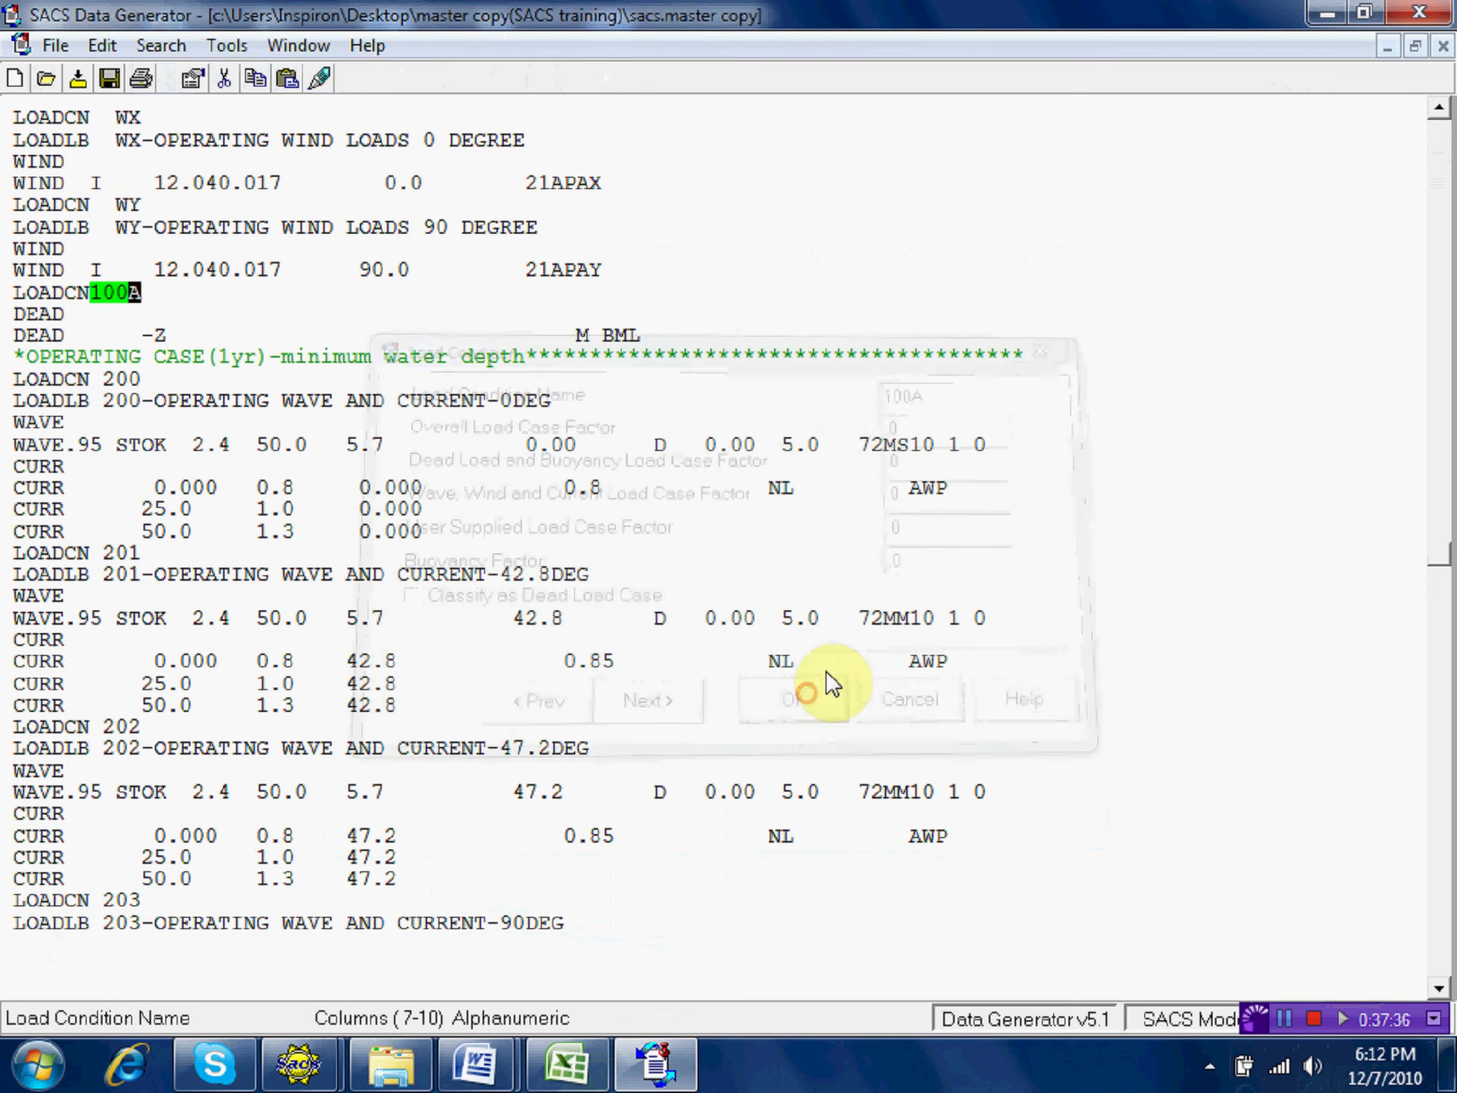
Set the Water Depth Override of the dead load in load condition 100A to 50.0 m.
double_click(55, 337)
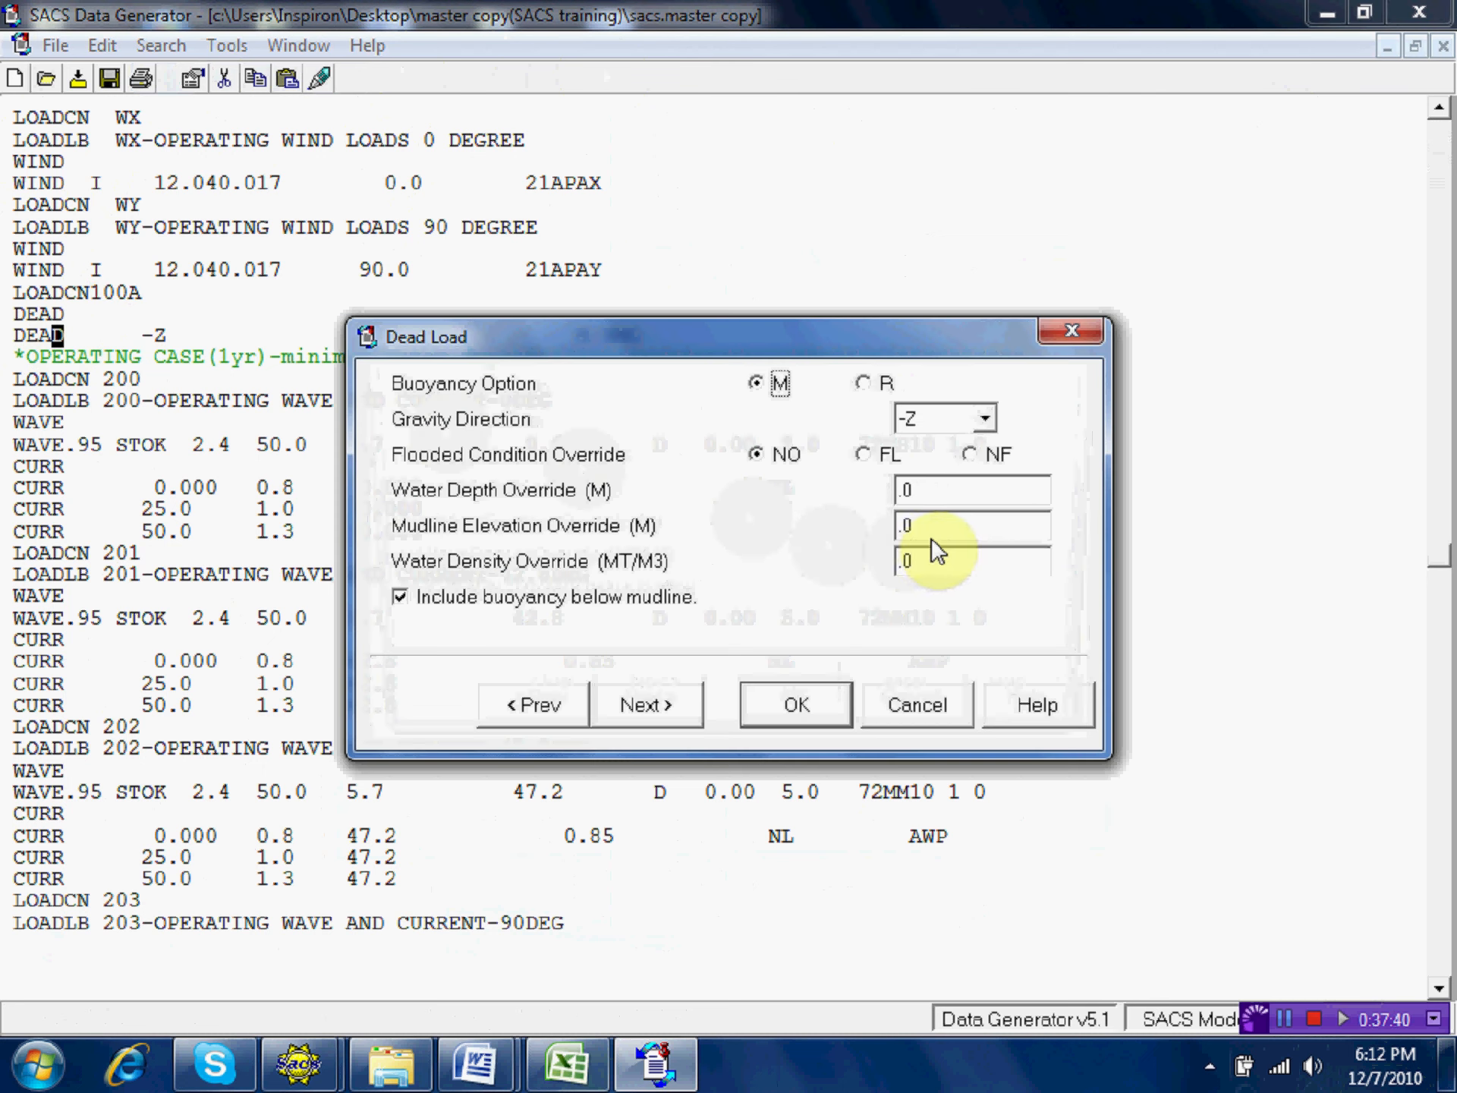
double_click(911, 489)
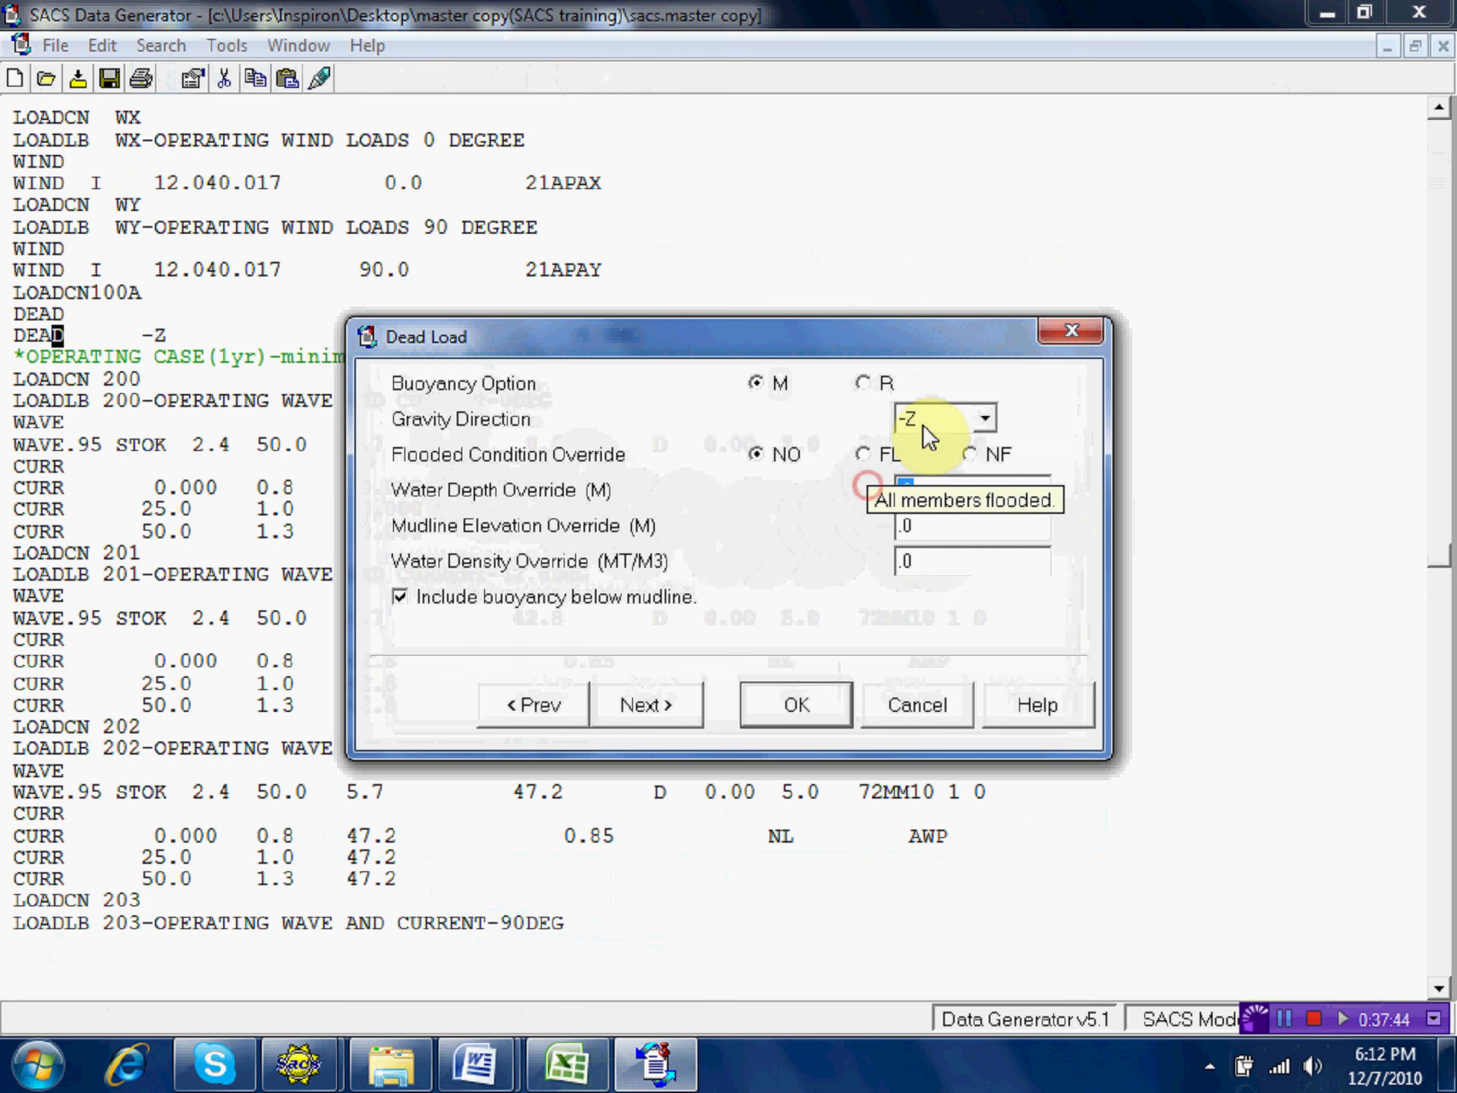
type("5")
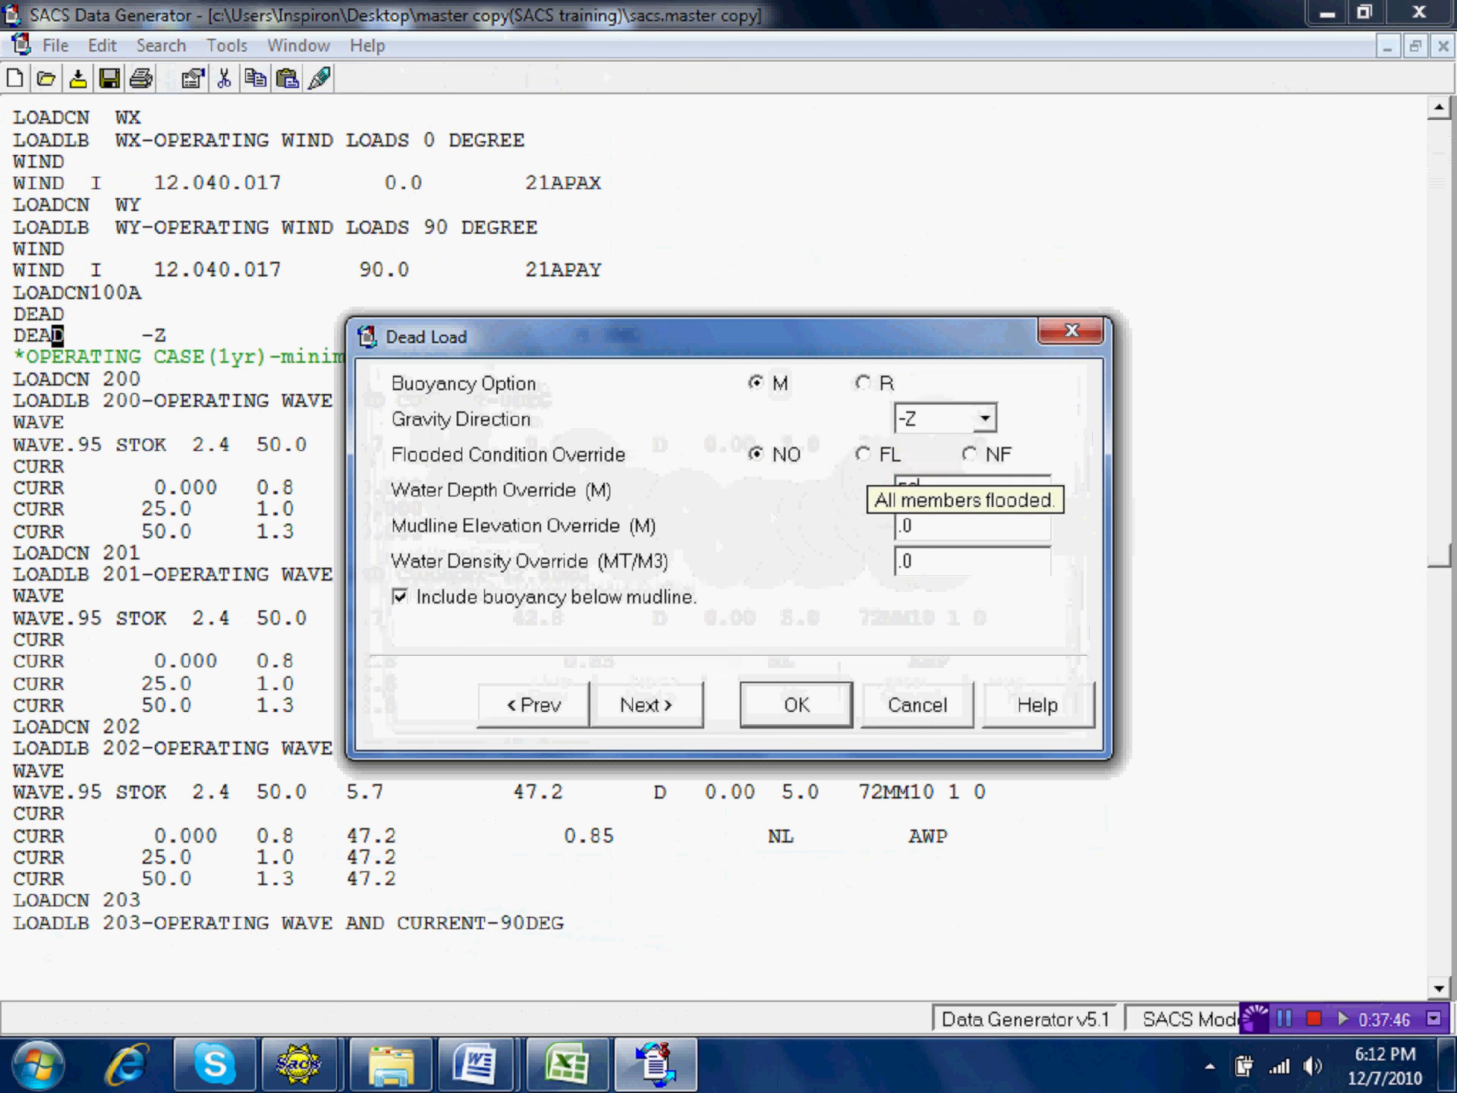
type("0")
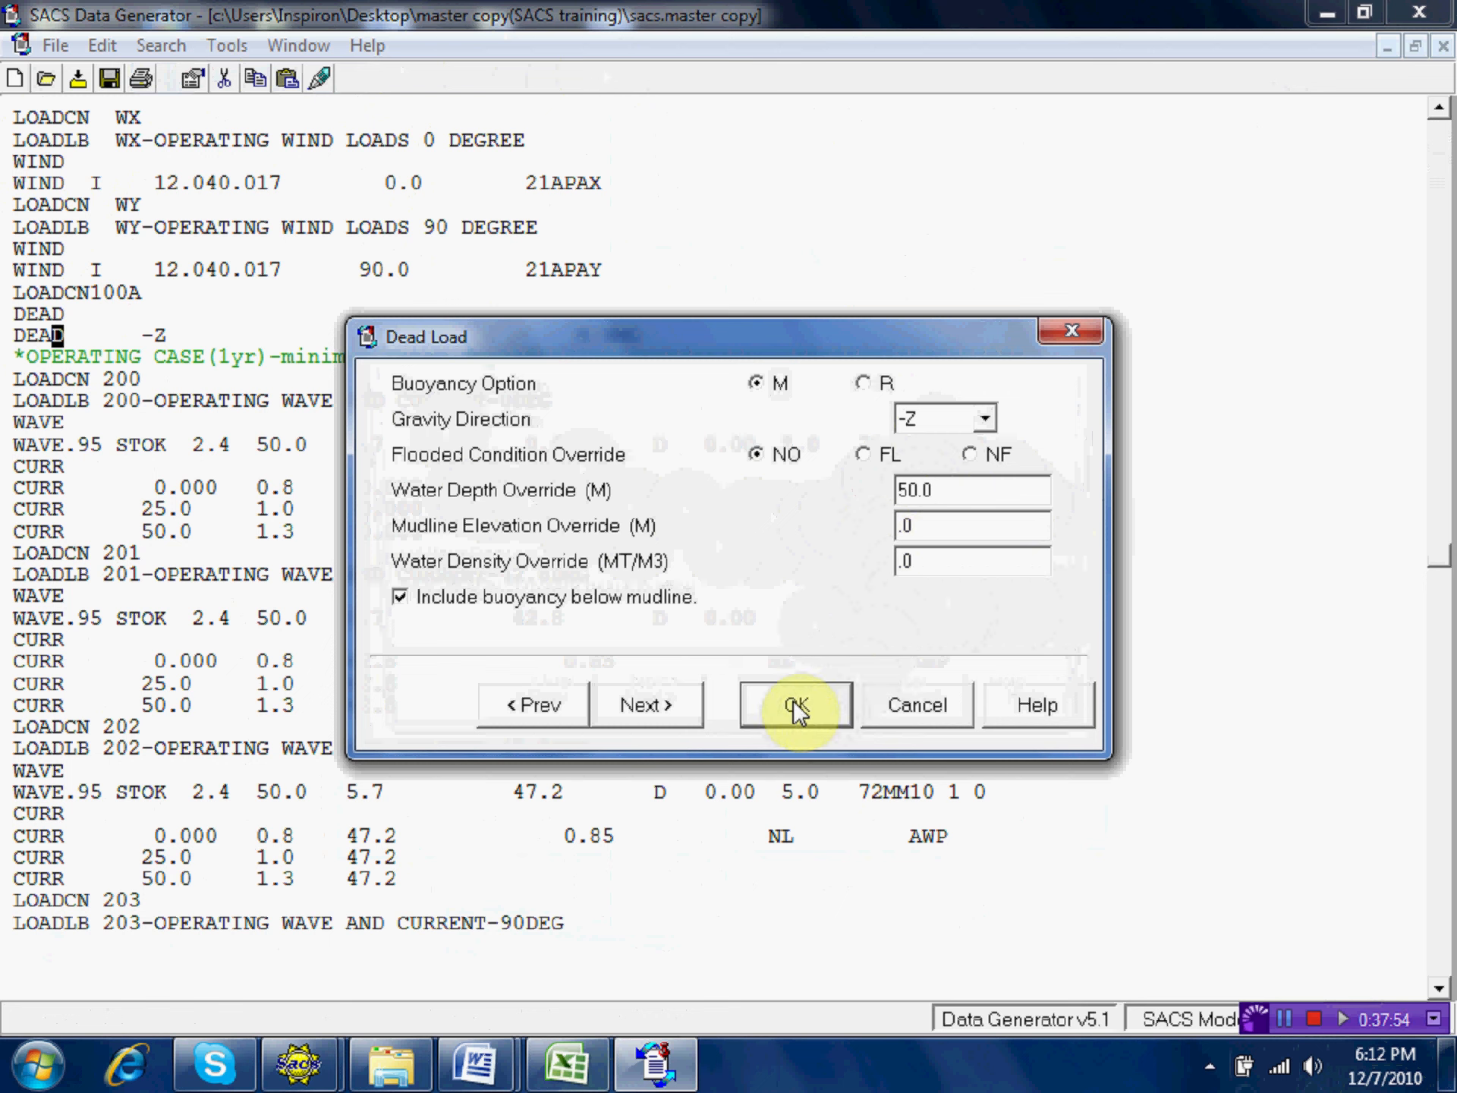
left_click(826, 712)
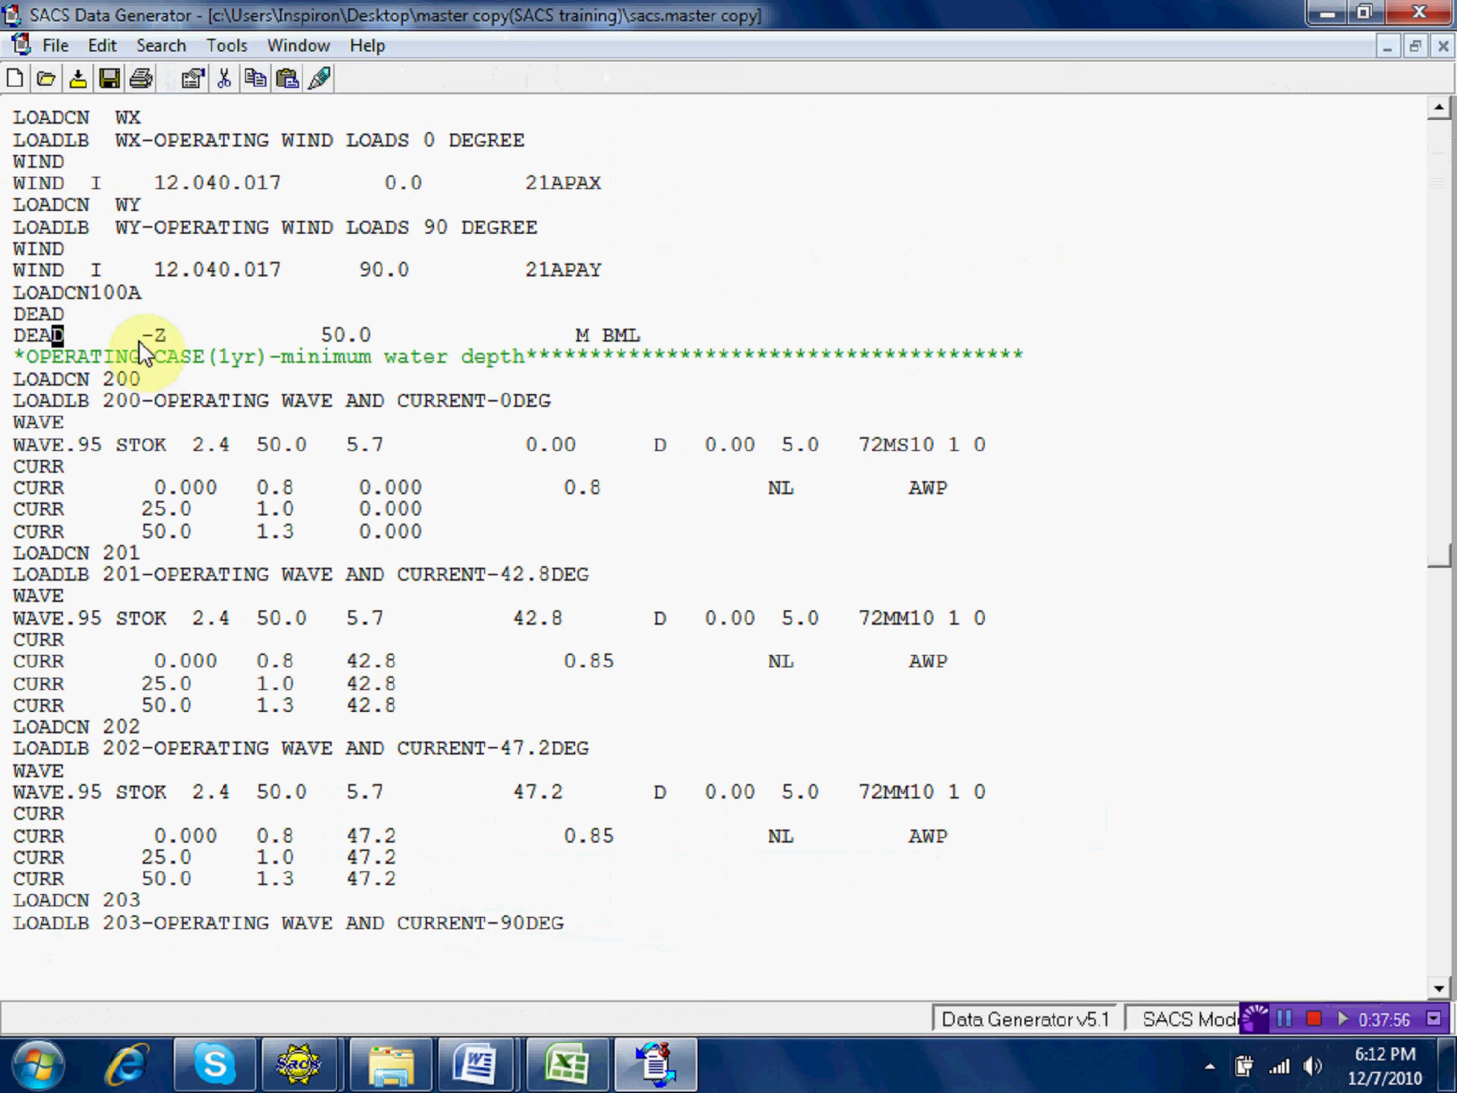
Copy the LOADLB line of load condition WY to just below LOADCN 100A.
left_click(16, 227)
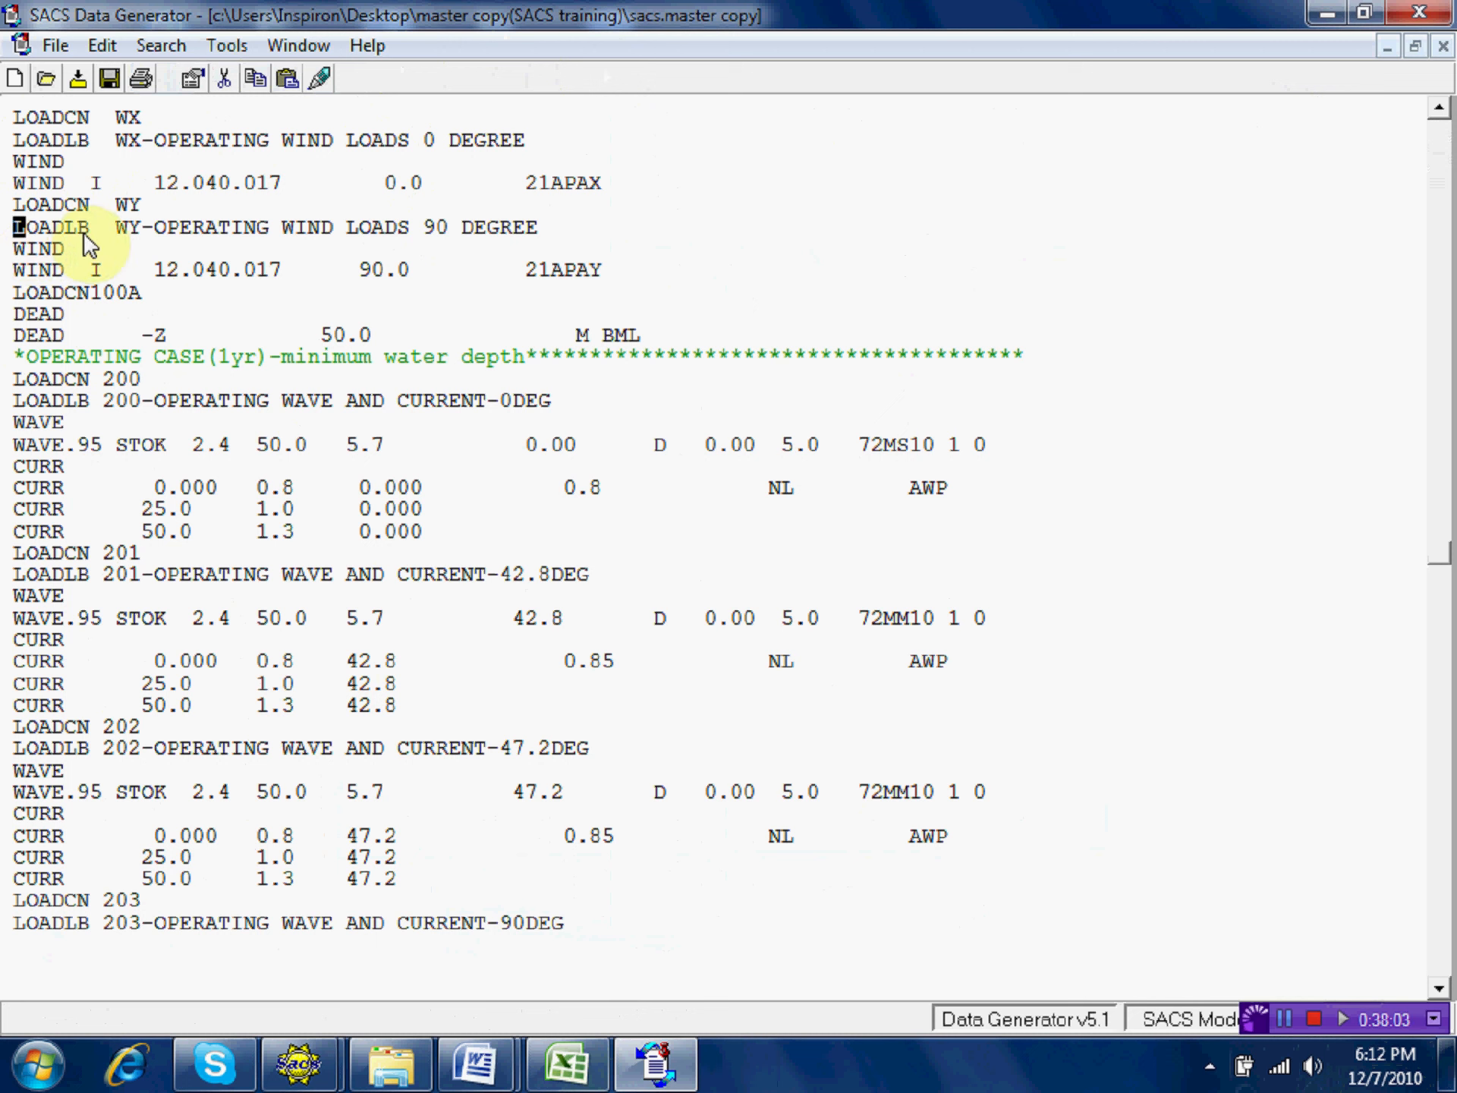
right_click(20, 227)
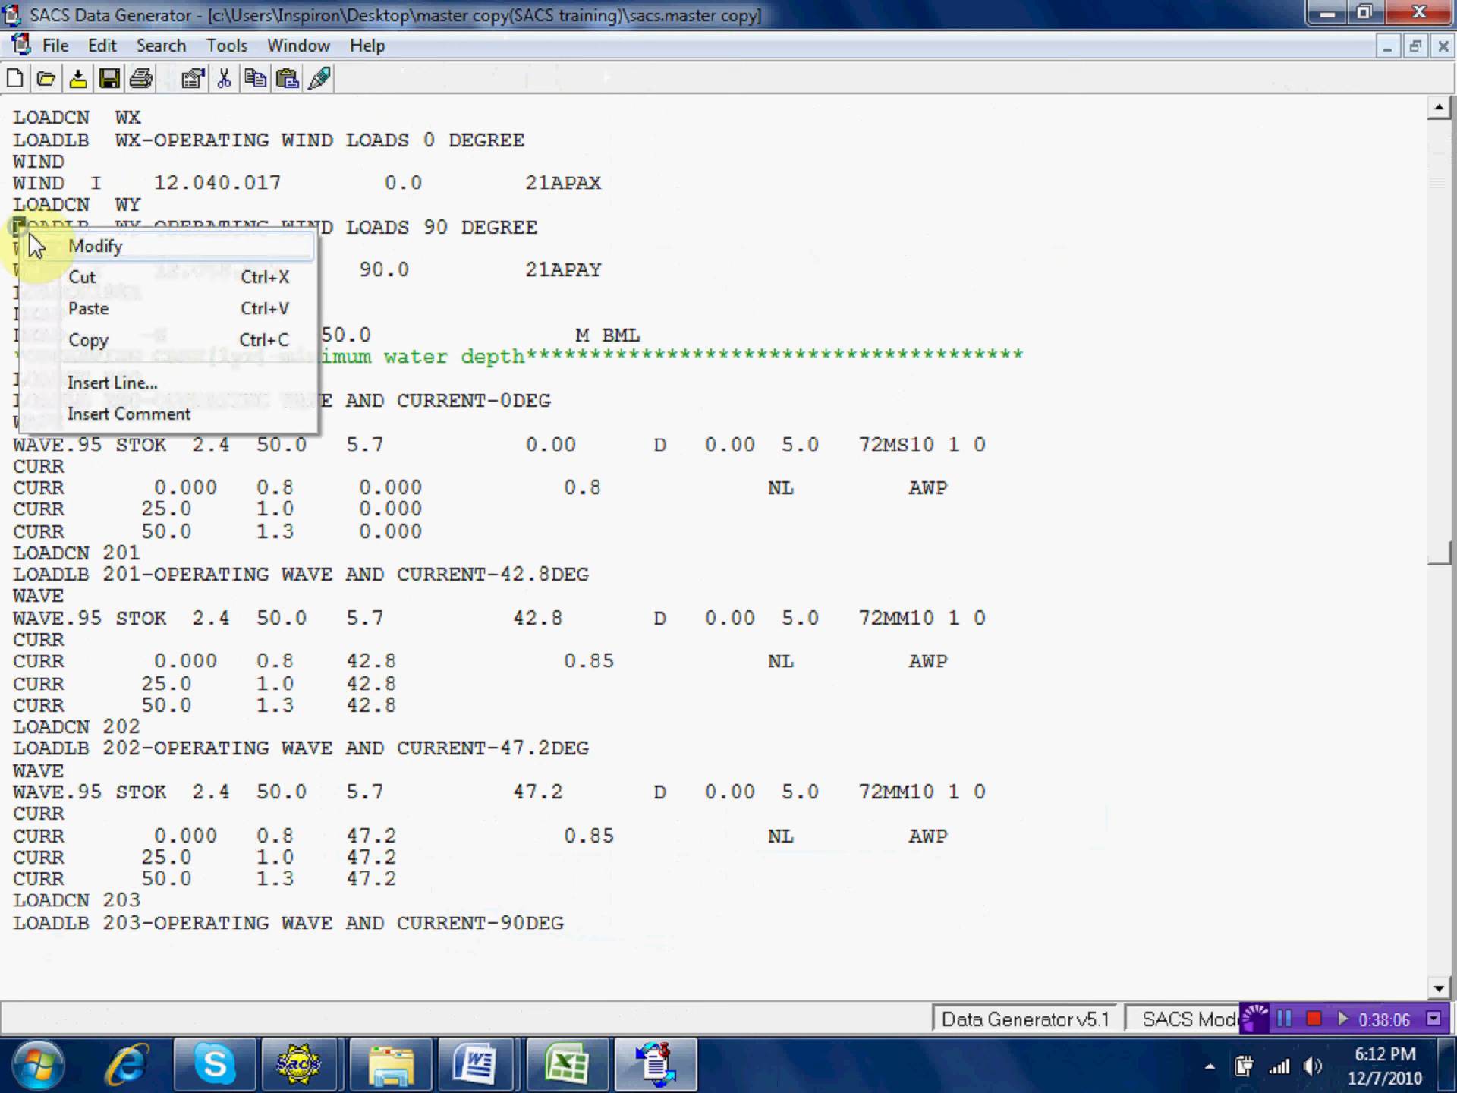
left_click(86, 339)
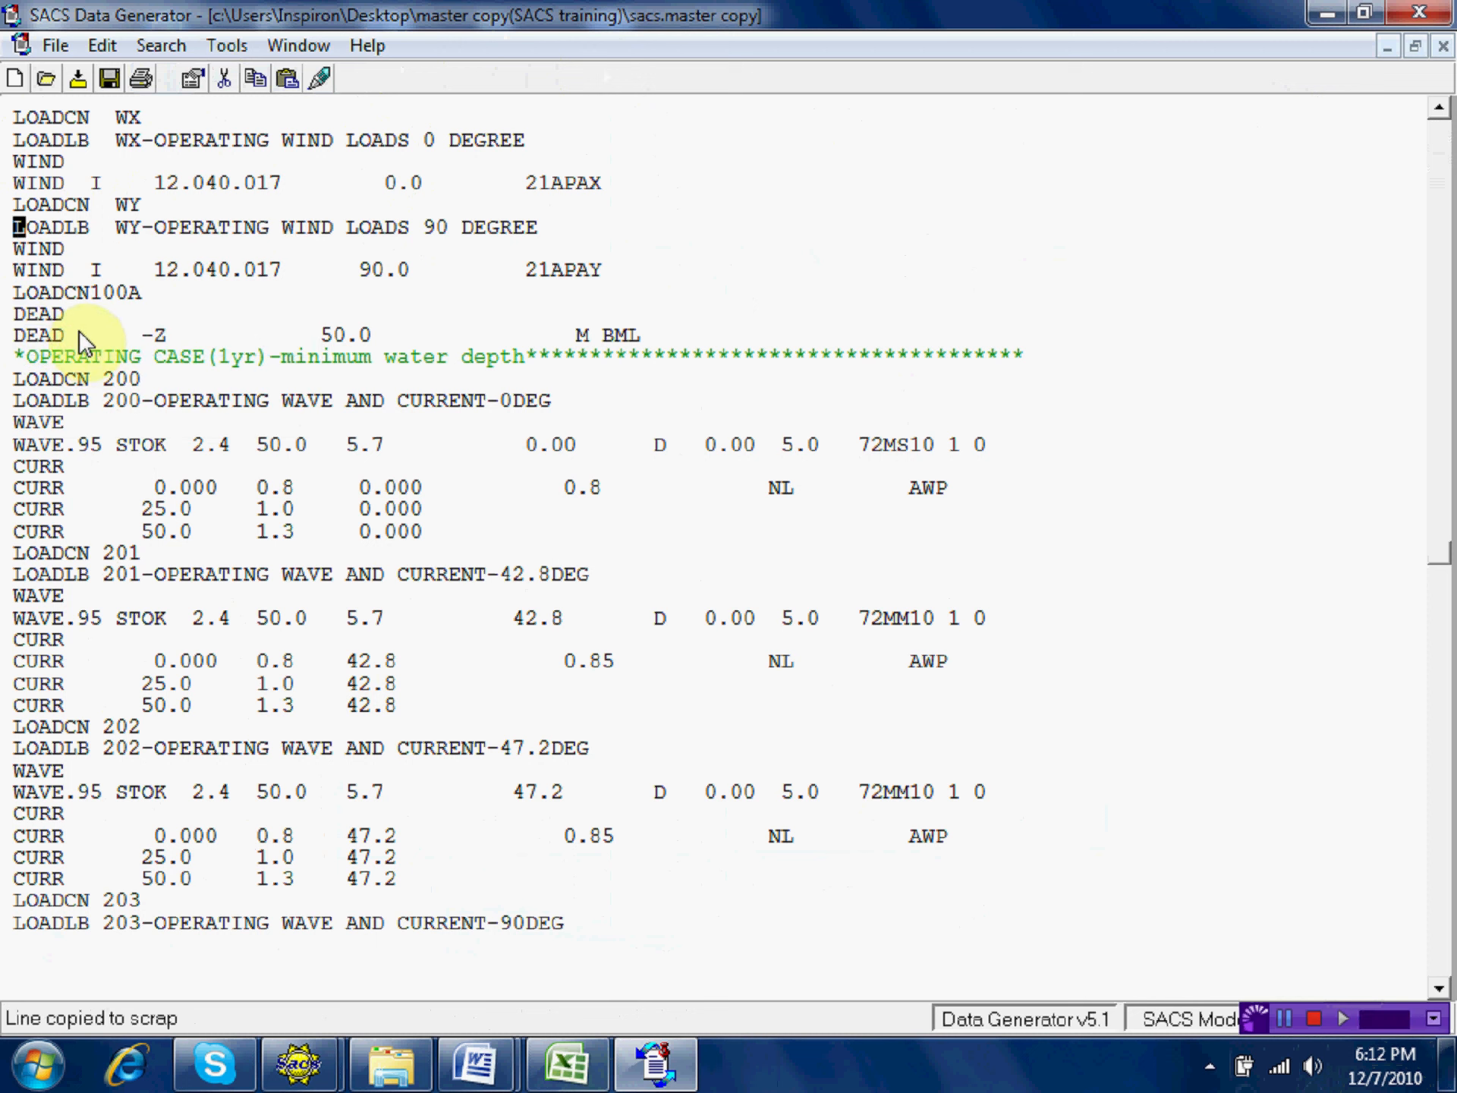
left_click(17, 311)
right_click(19, 314)
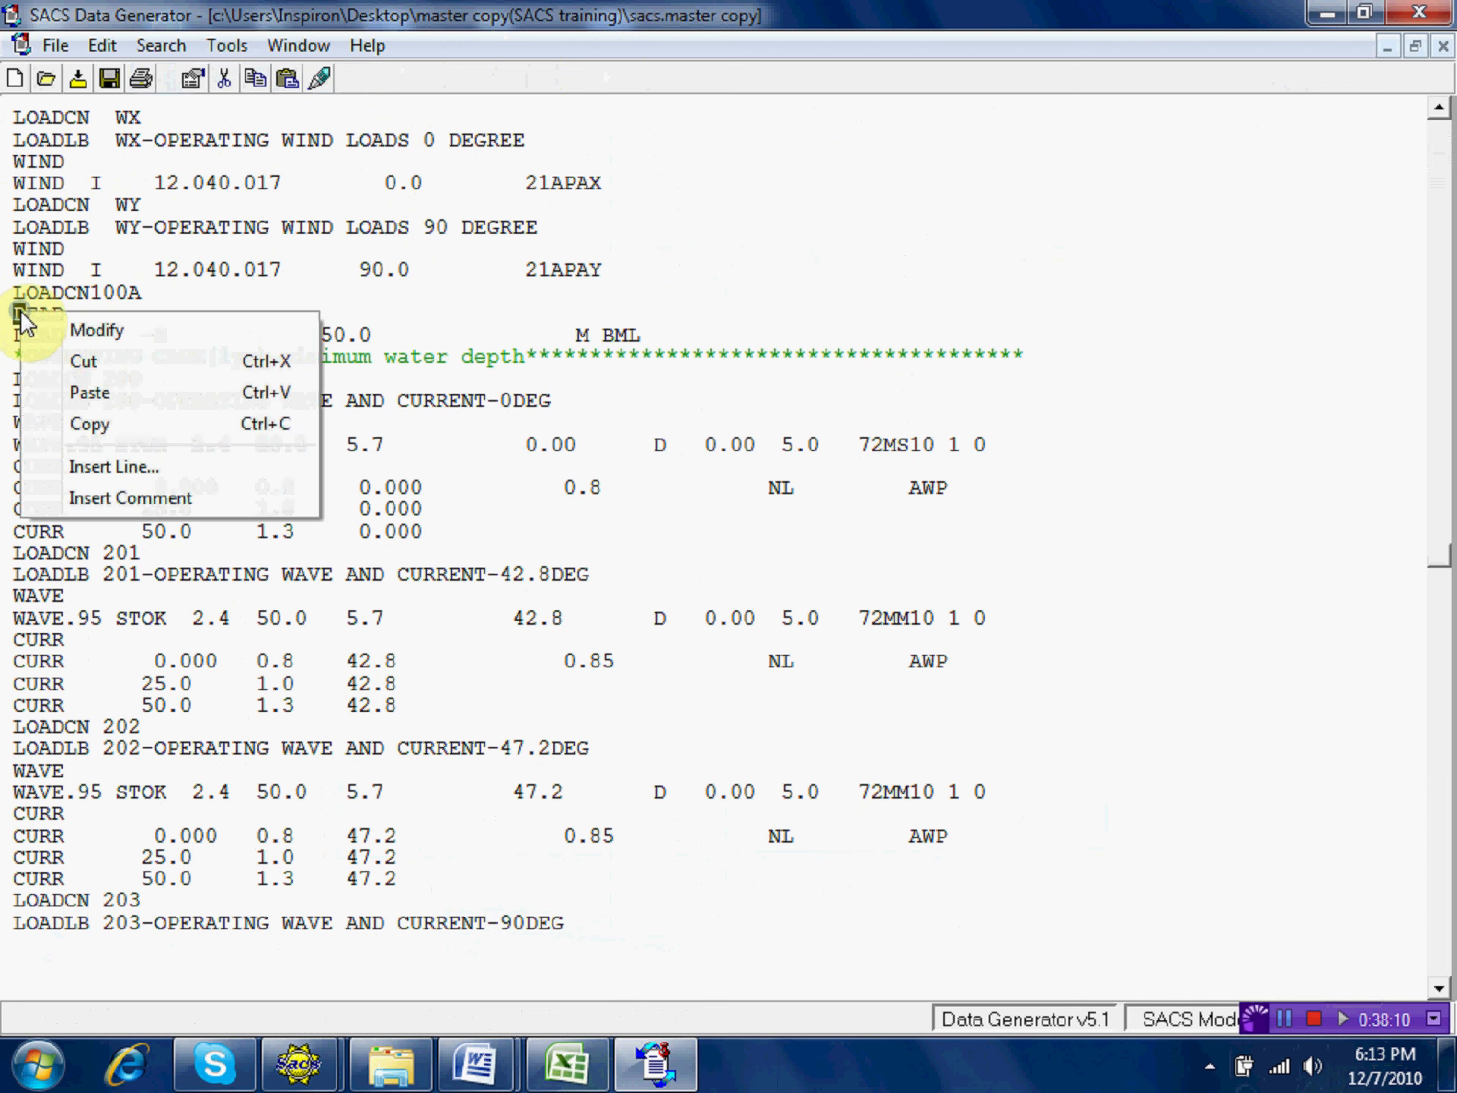
left_click(89, 393)
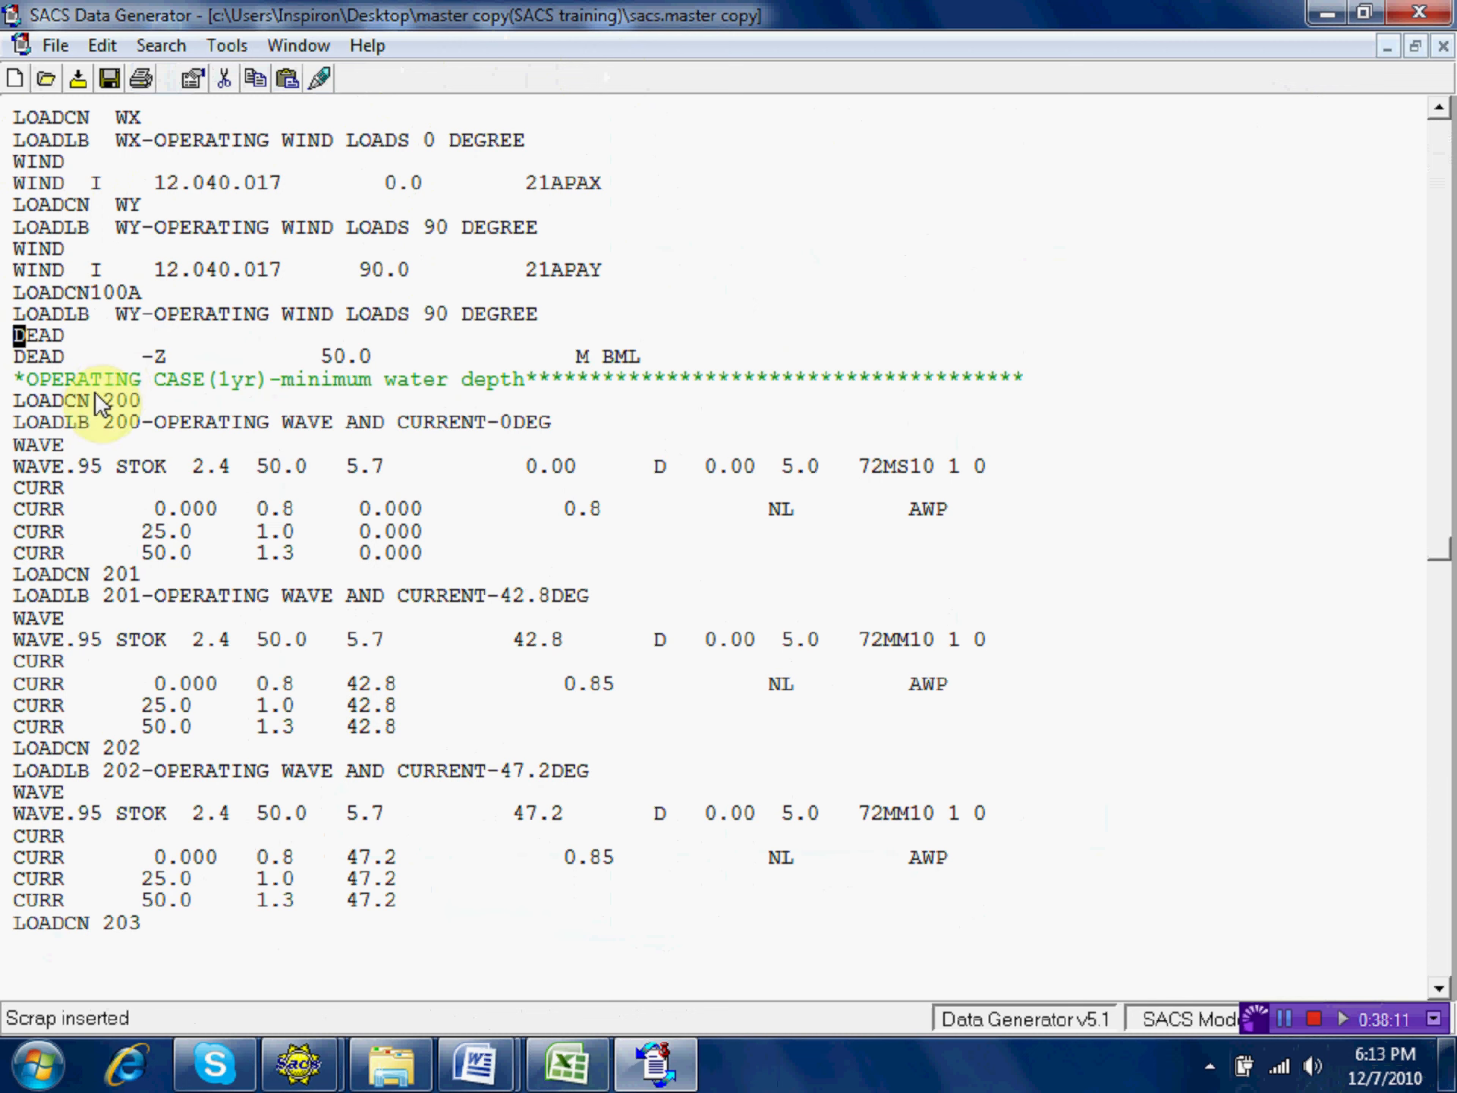
Set the load condition name of the copied LOADLB line below LOADCN 100A to 100A.
double_click(122, 313)
left_click(896, 449)
left_click_drag(896, 449, 823, 458)
type("1")
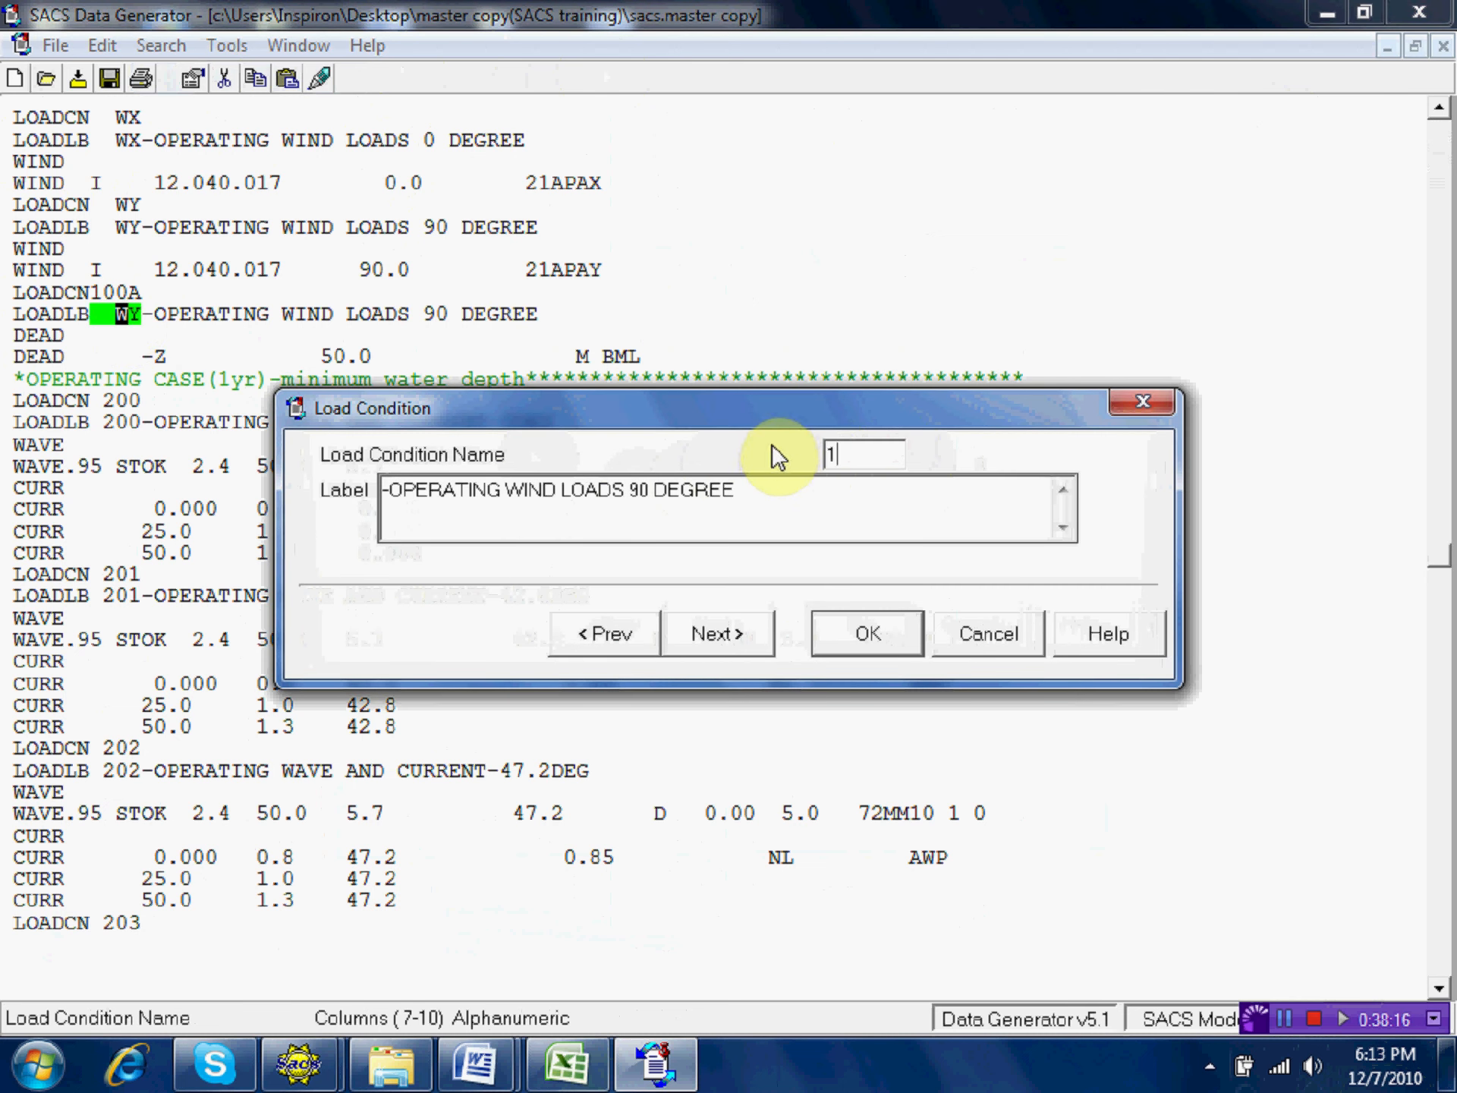
type("00A")
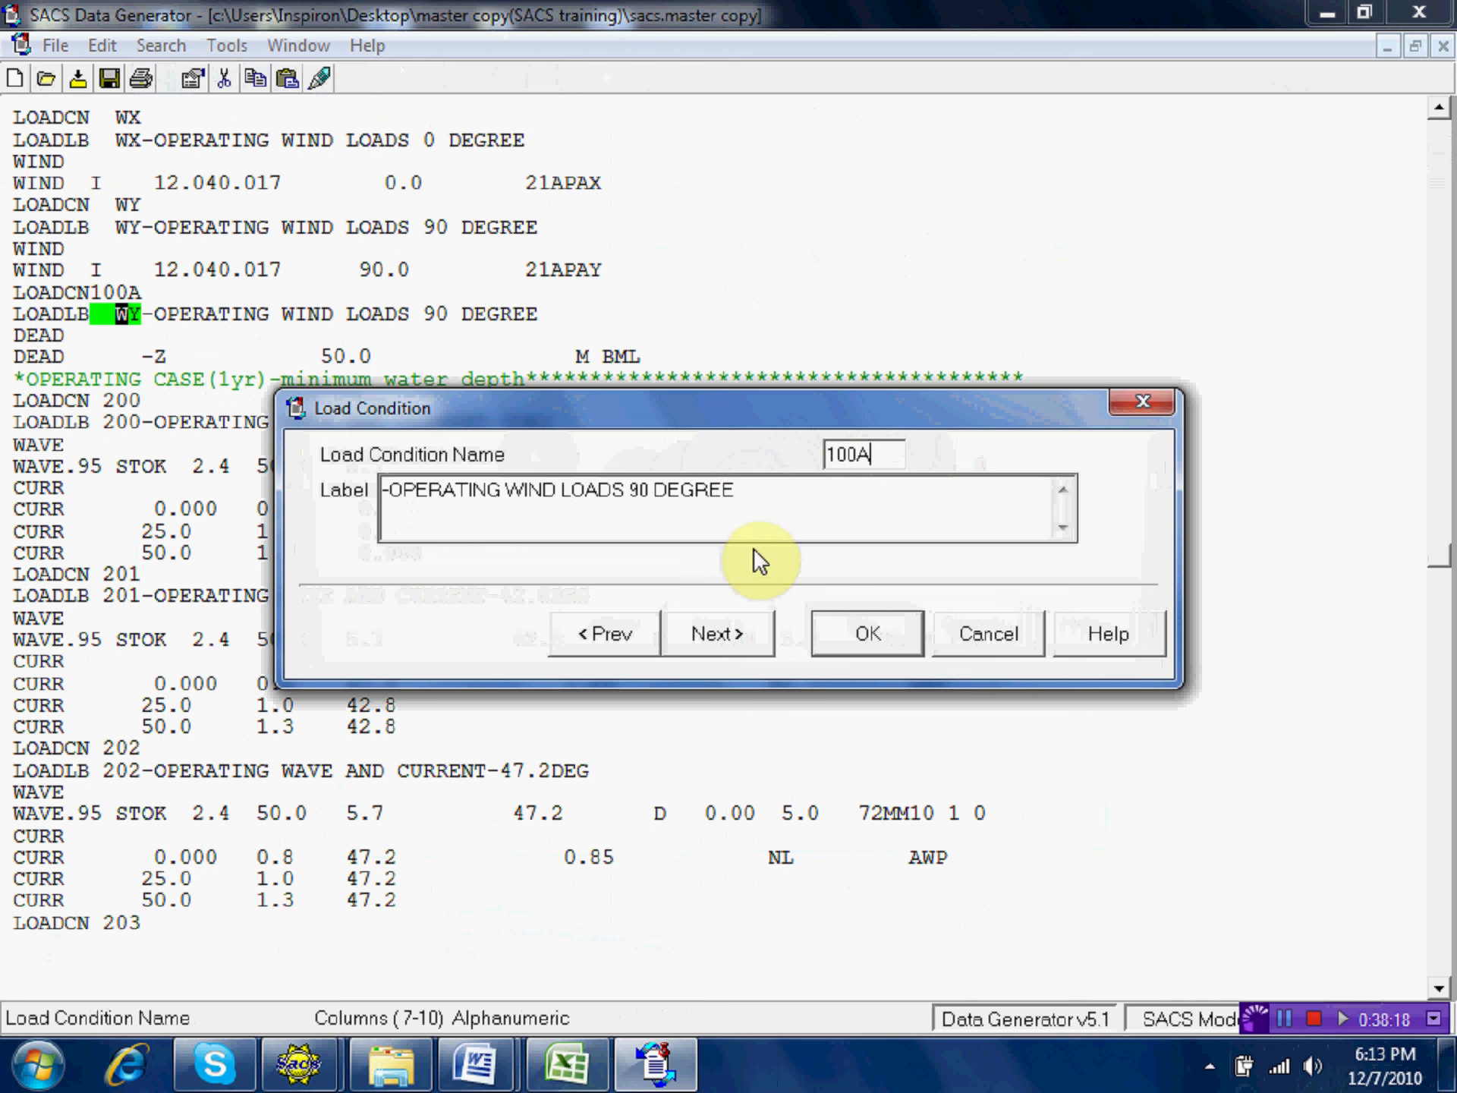
Change the label of load condition 100A to "-SACS GENERATED WEIGHT-MINIMUM WD".
left_click_drag(738, 490, 390, 487)
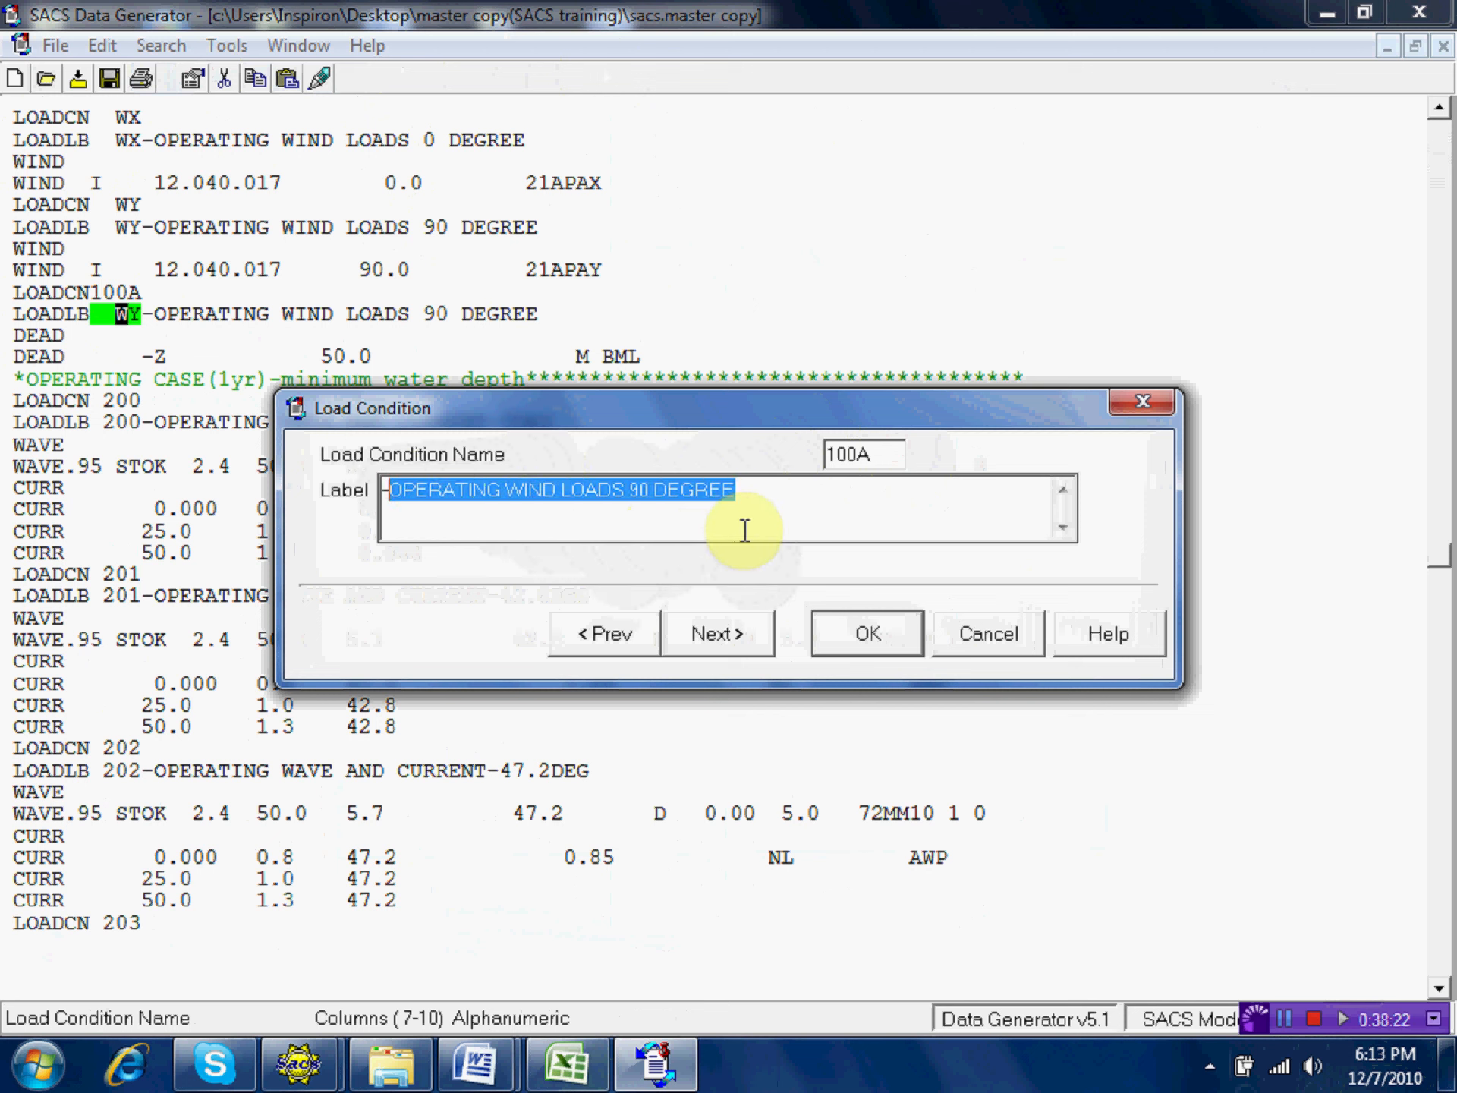
type("SAC")
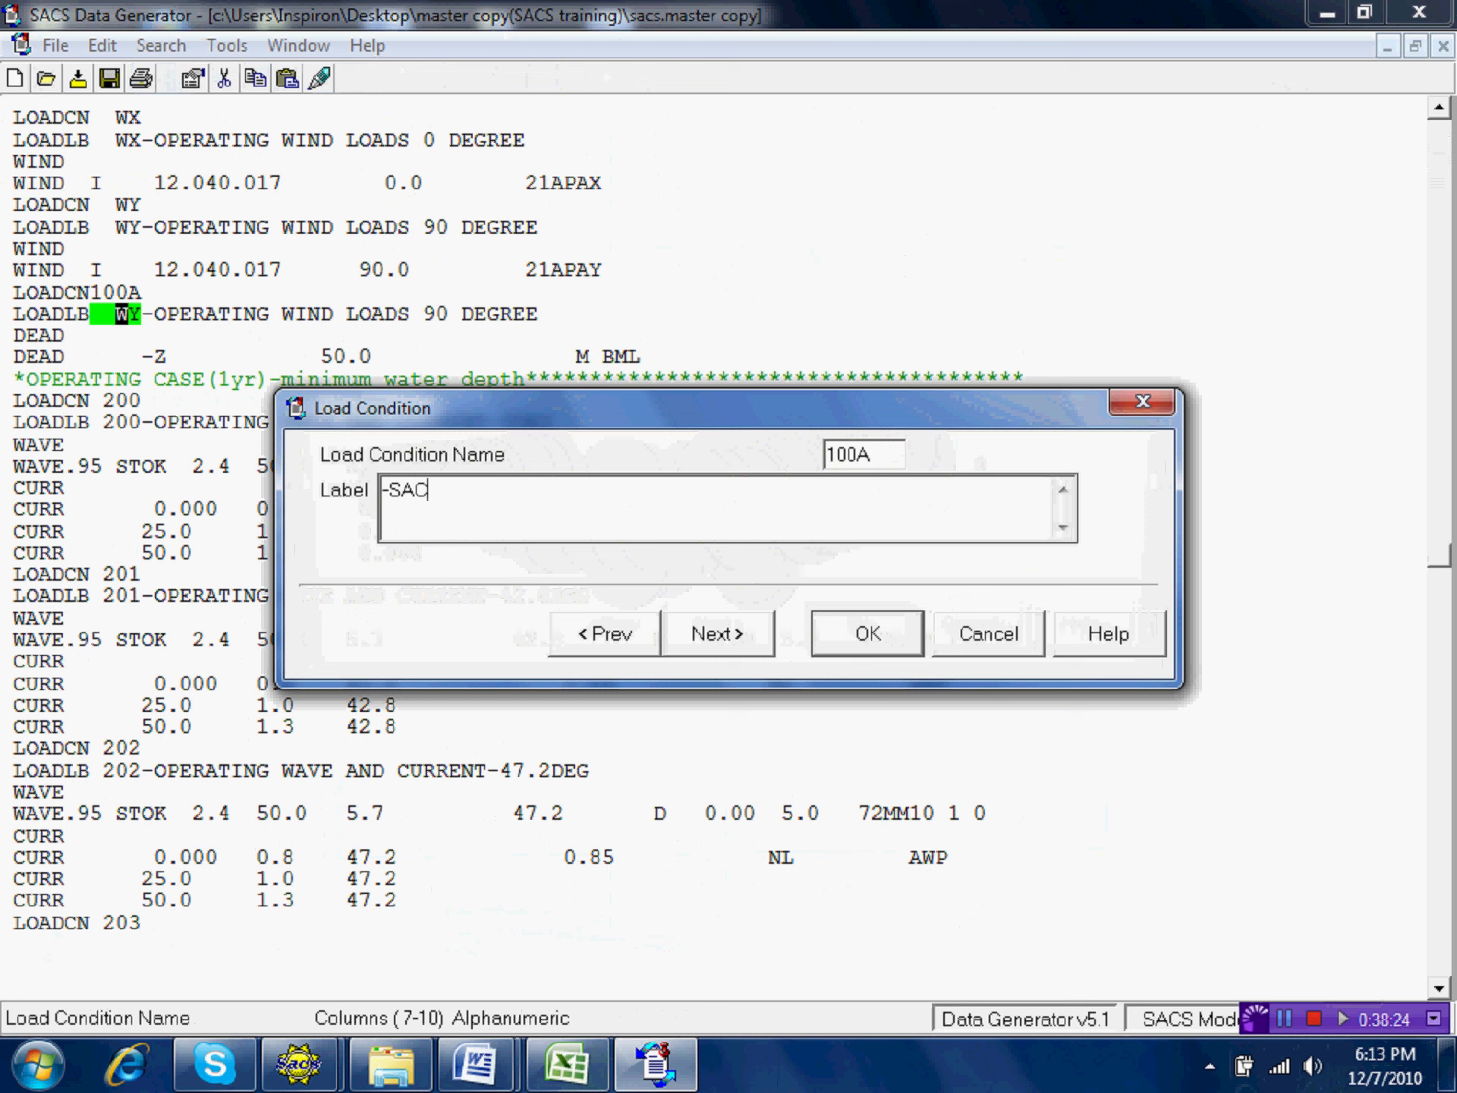
type("S GE")
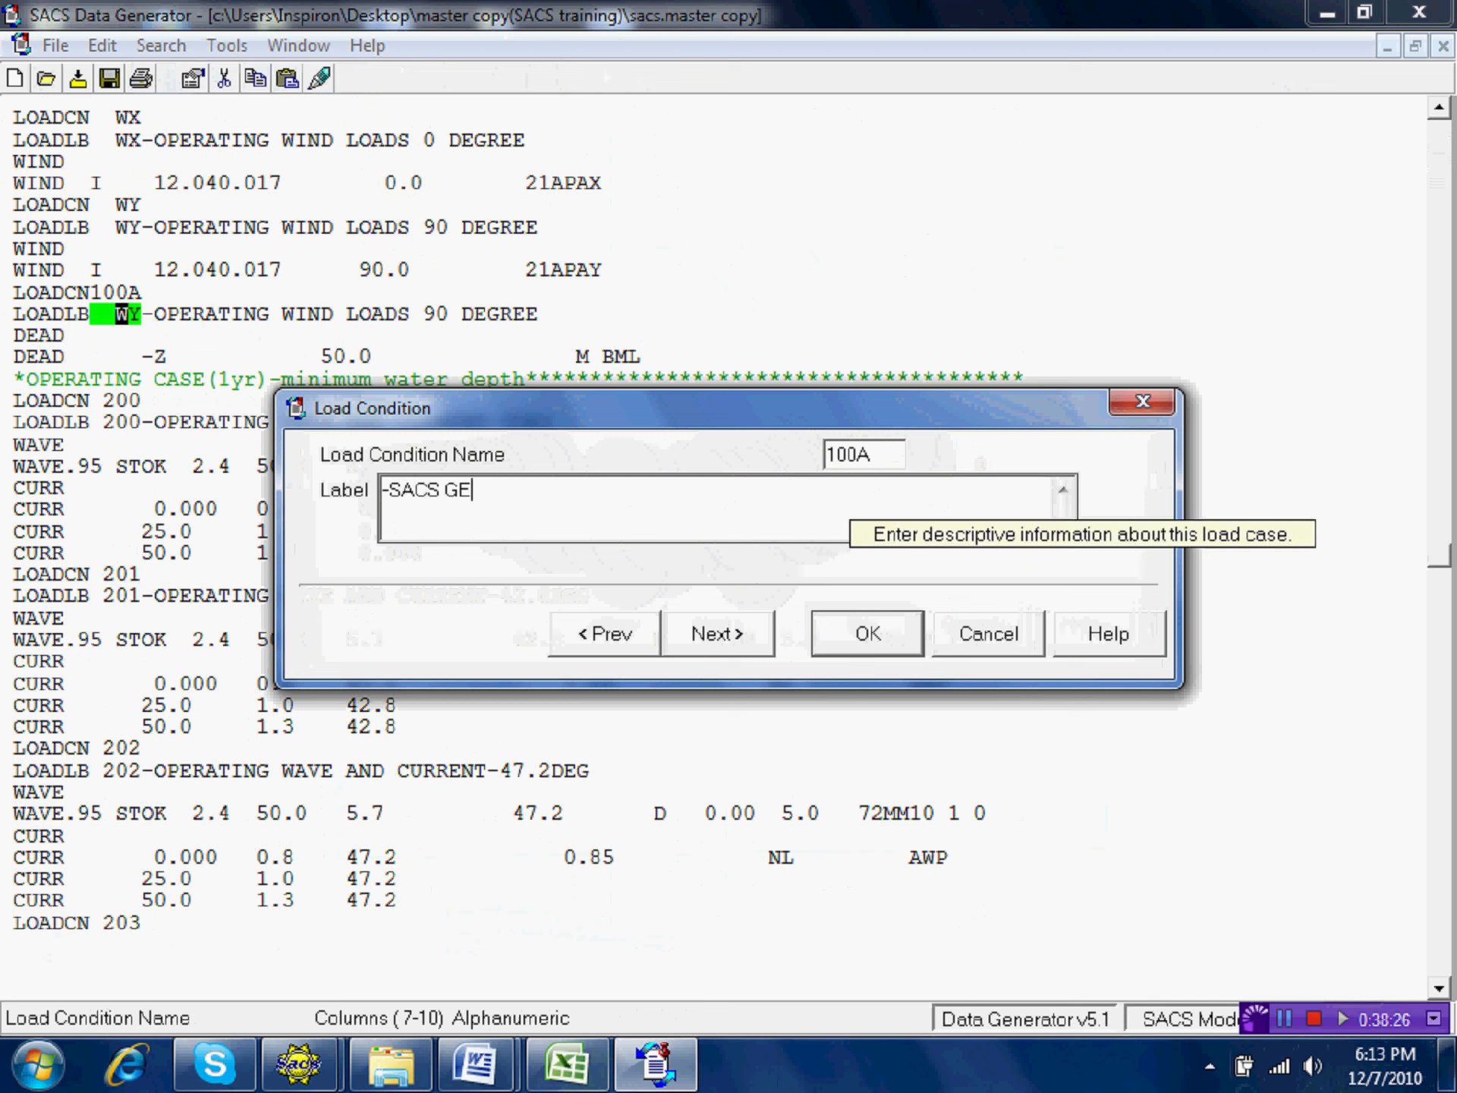
type("NERATED WEIGHT")
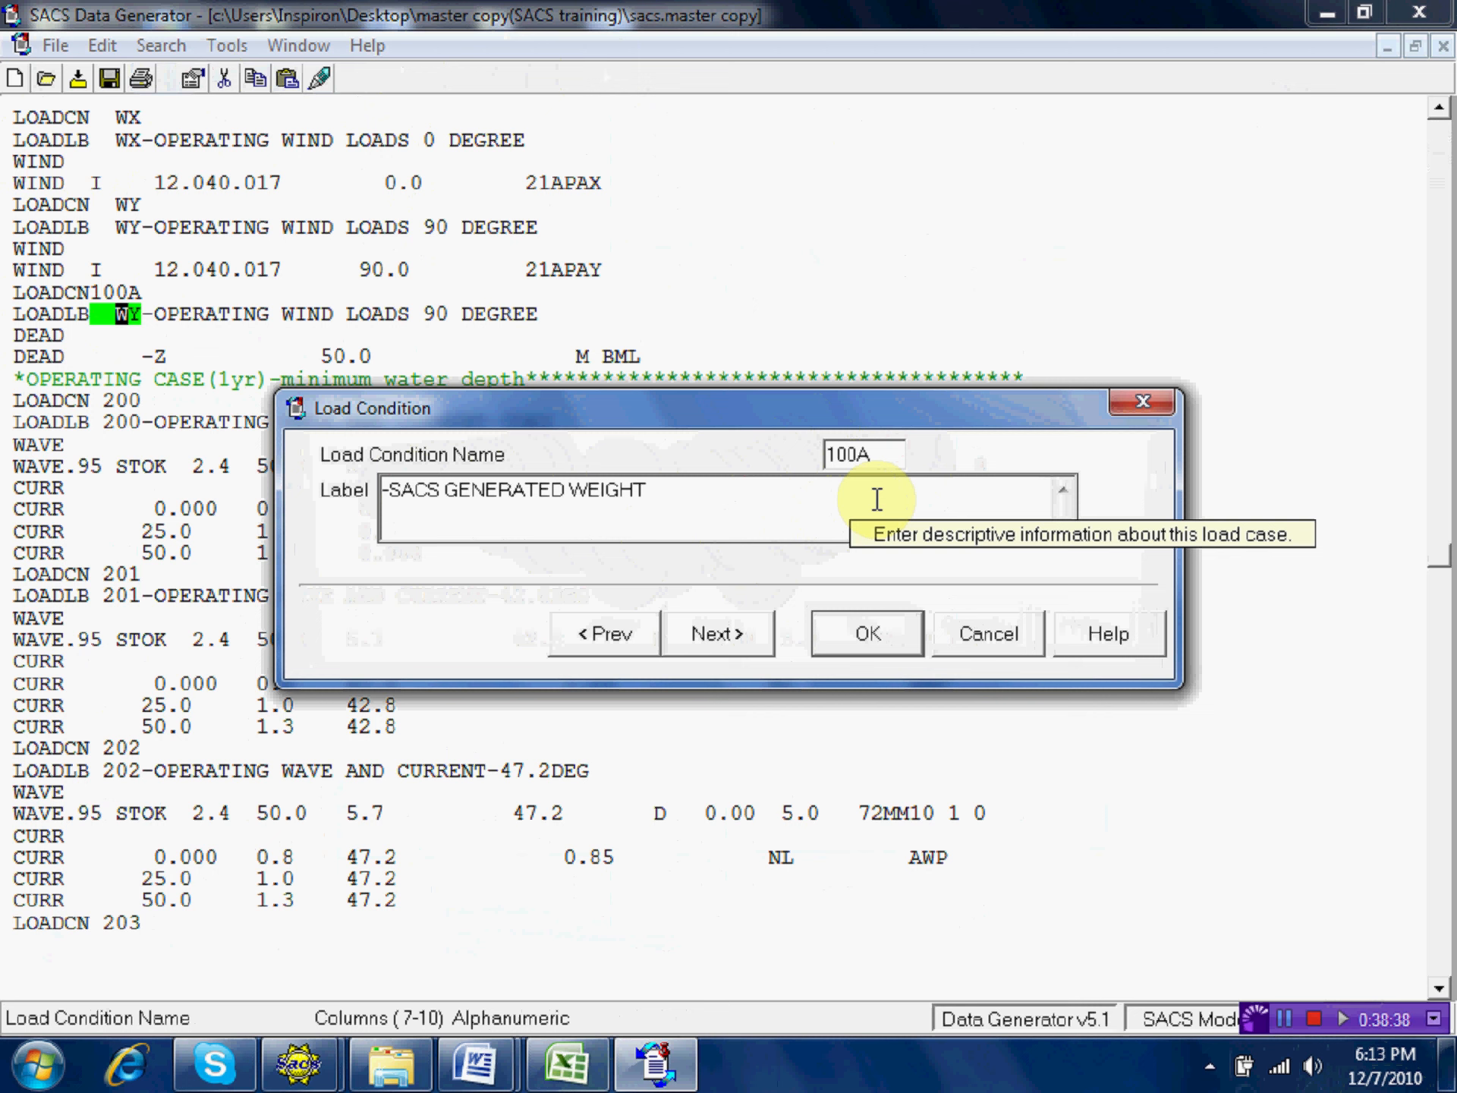
type("-")
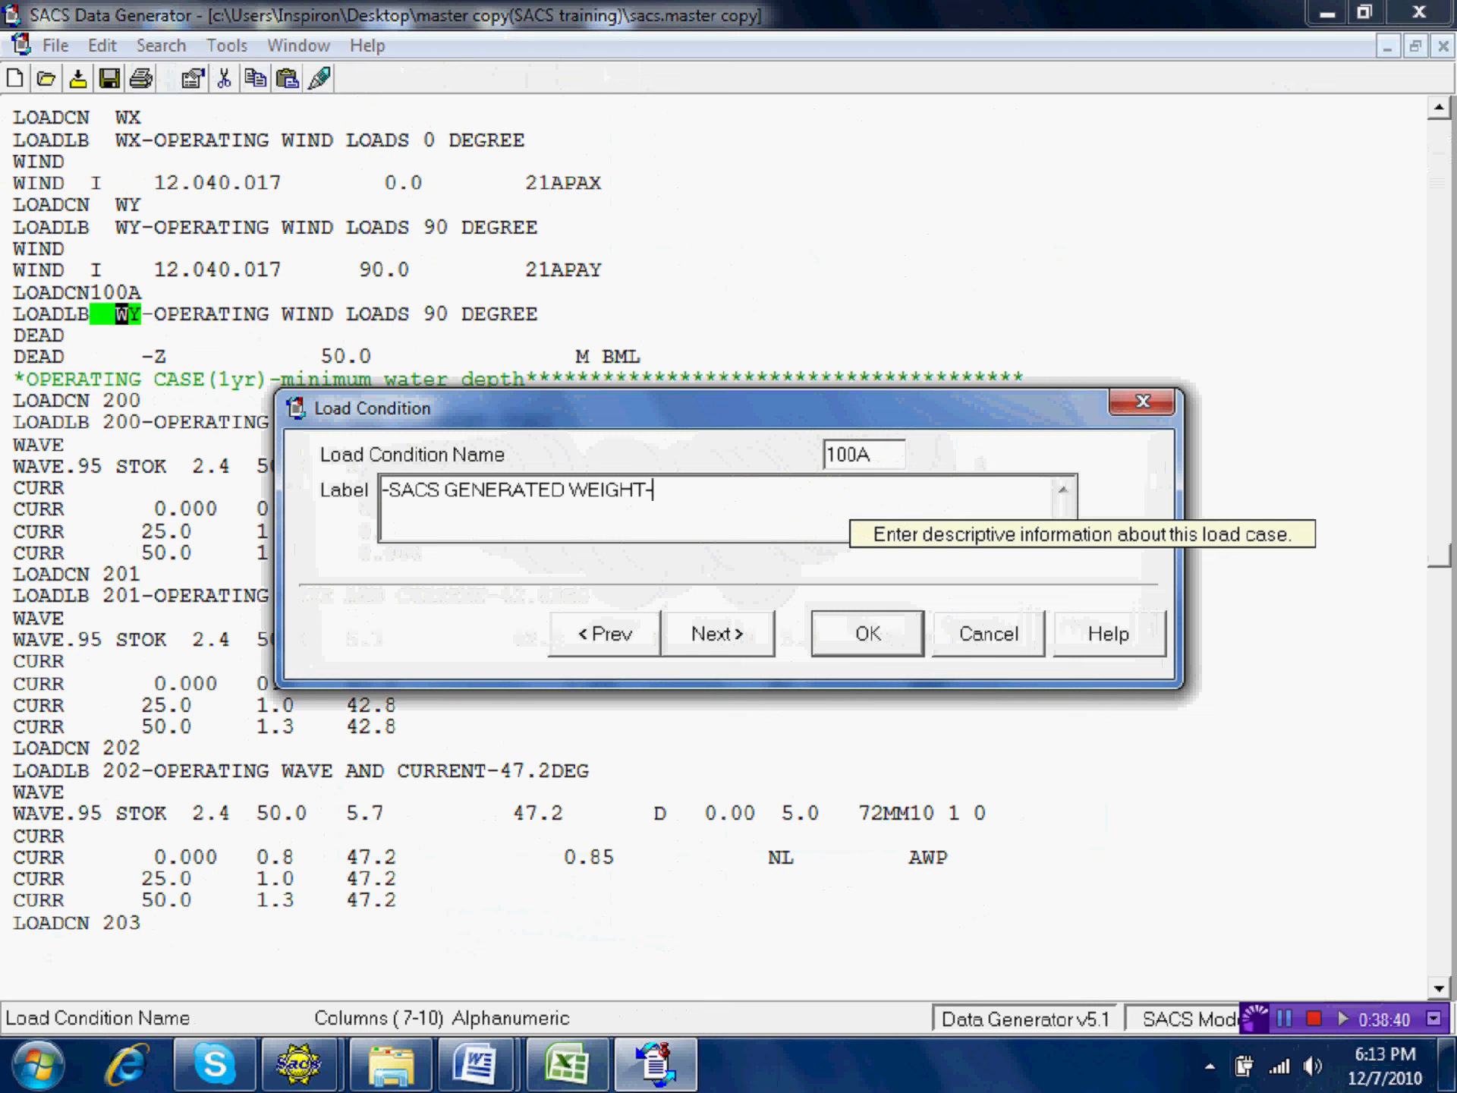
type("MINIMUM WATER DEPTH")
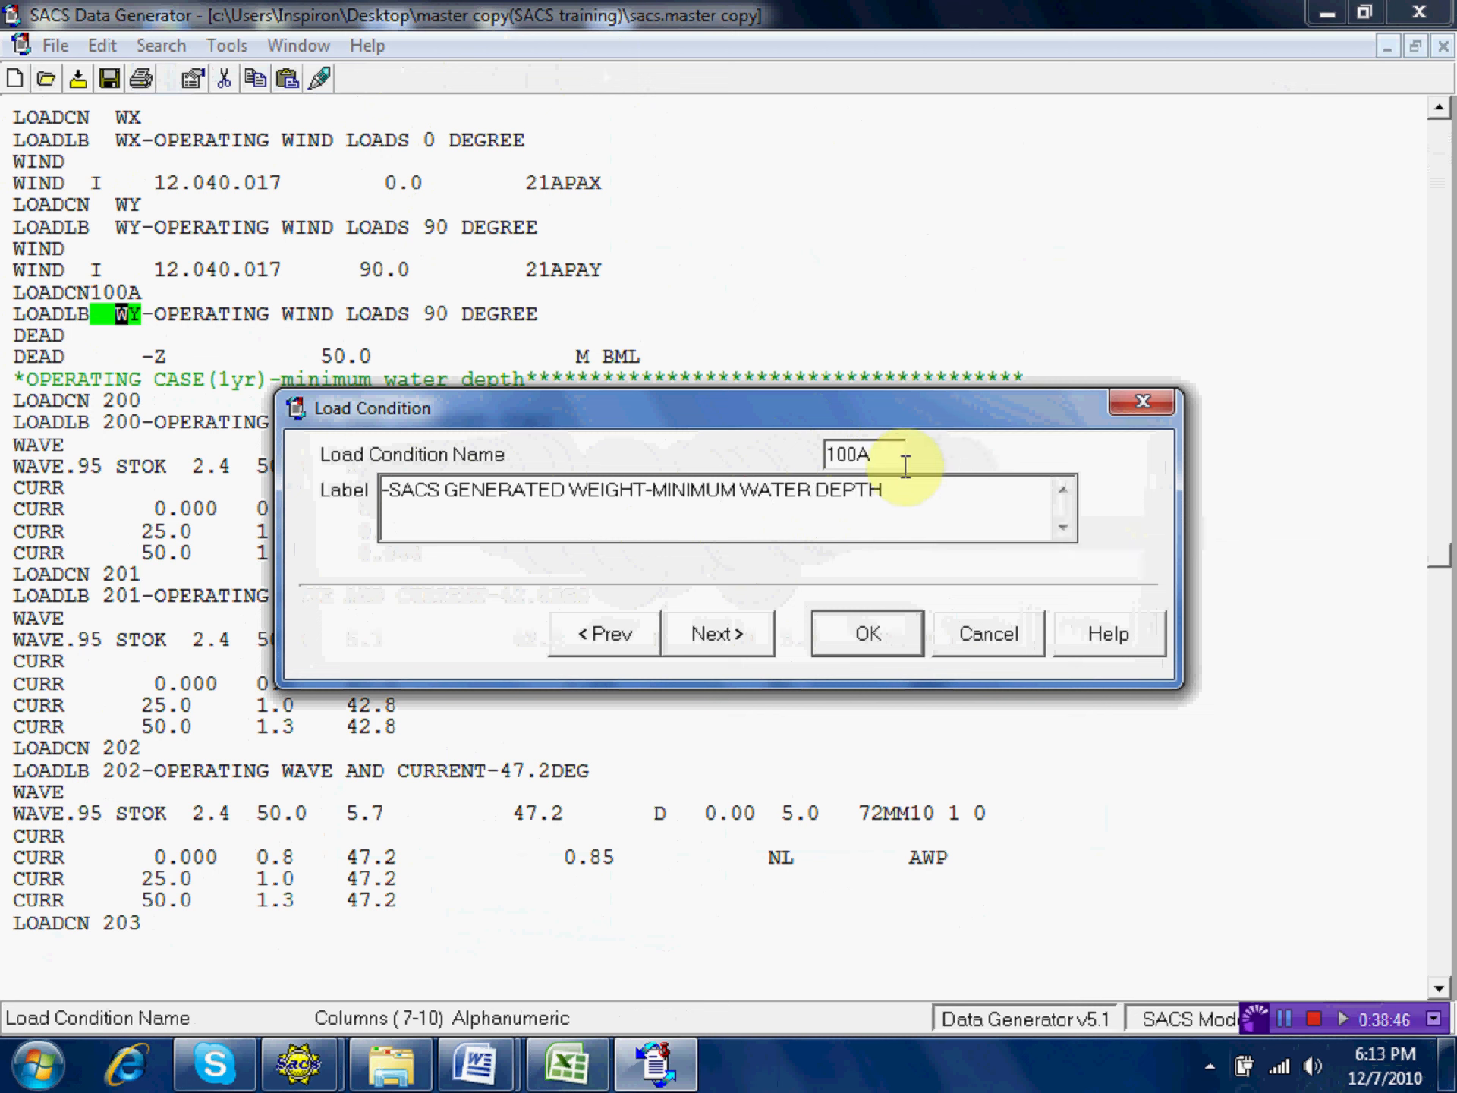
key("BackSpace")
key("BackSpace")
key("BackSpace")
key("BackSpace")
key("BackSpace")
key("BackSpace")
key("BackSpace")
key("BackSpace")
key("BackSpace")
key("BackSpace")
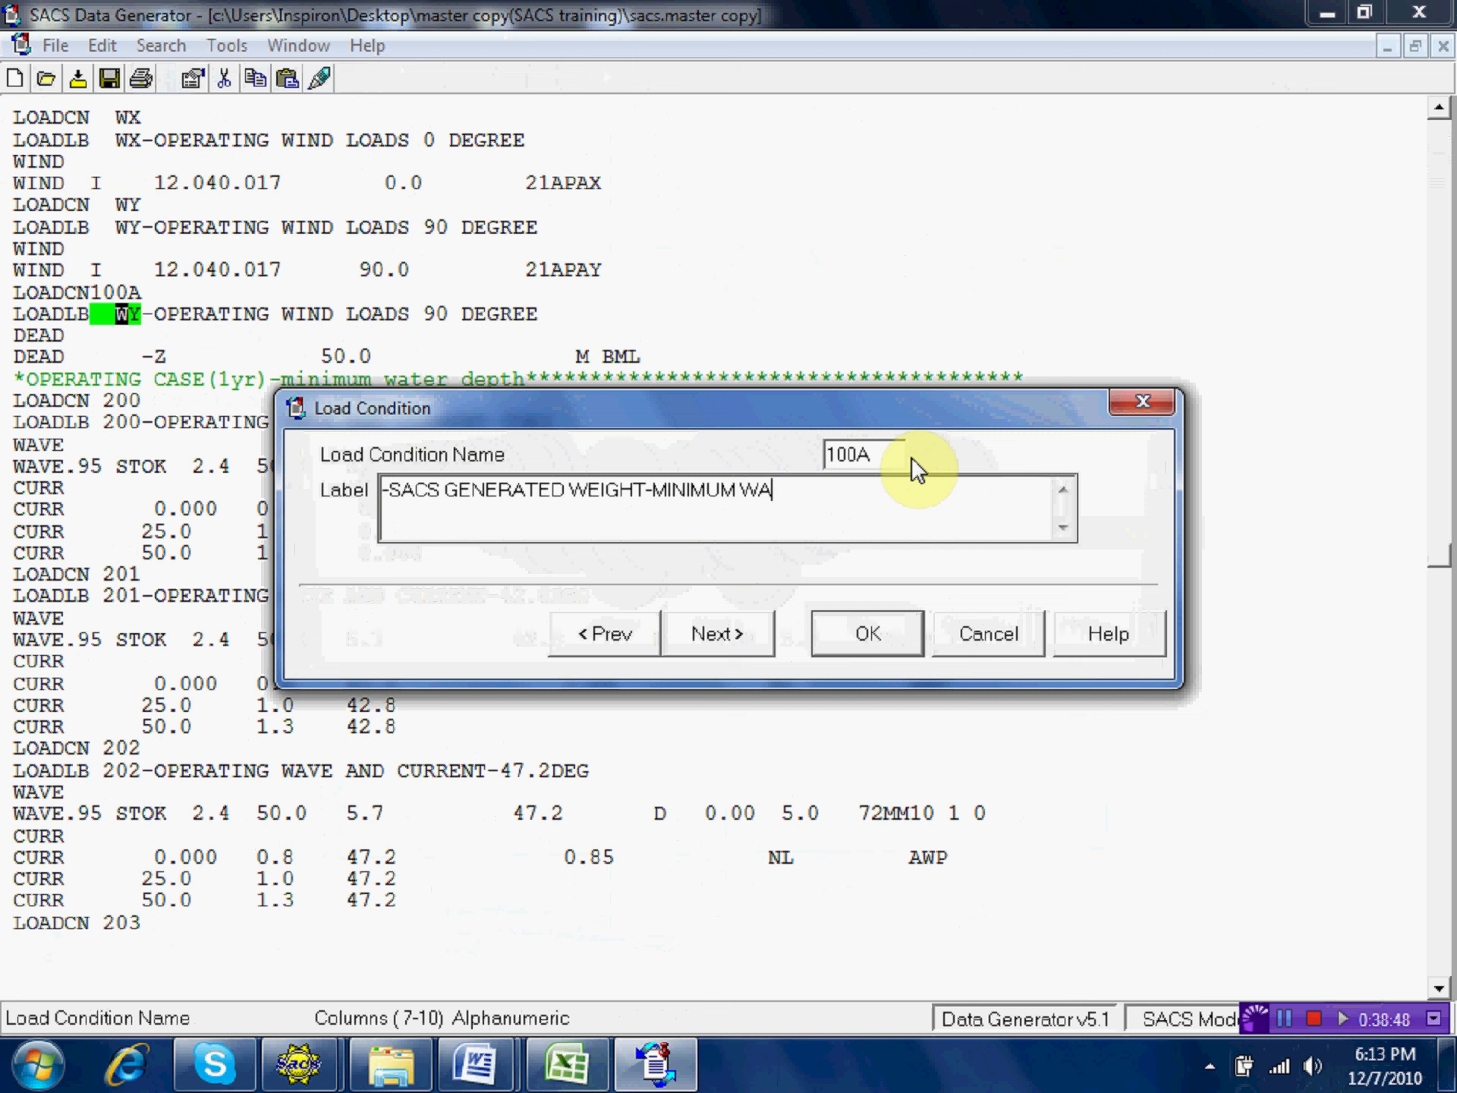
type("D")
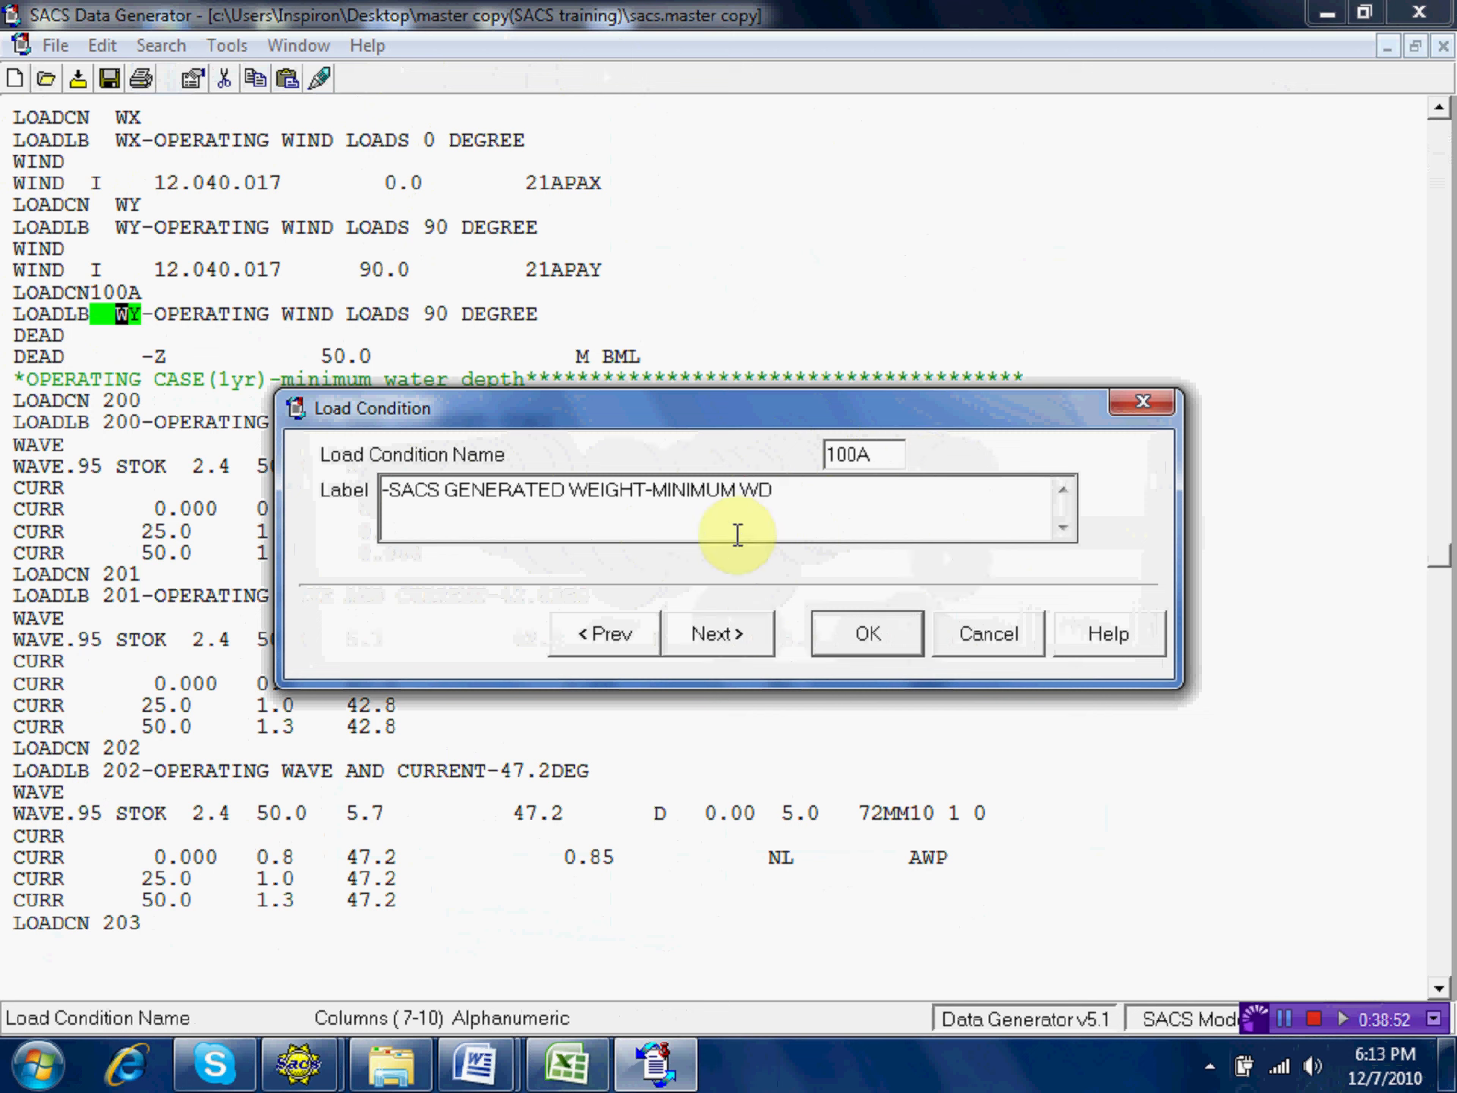
left_click(851, 645)
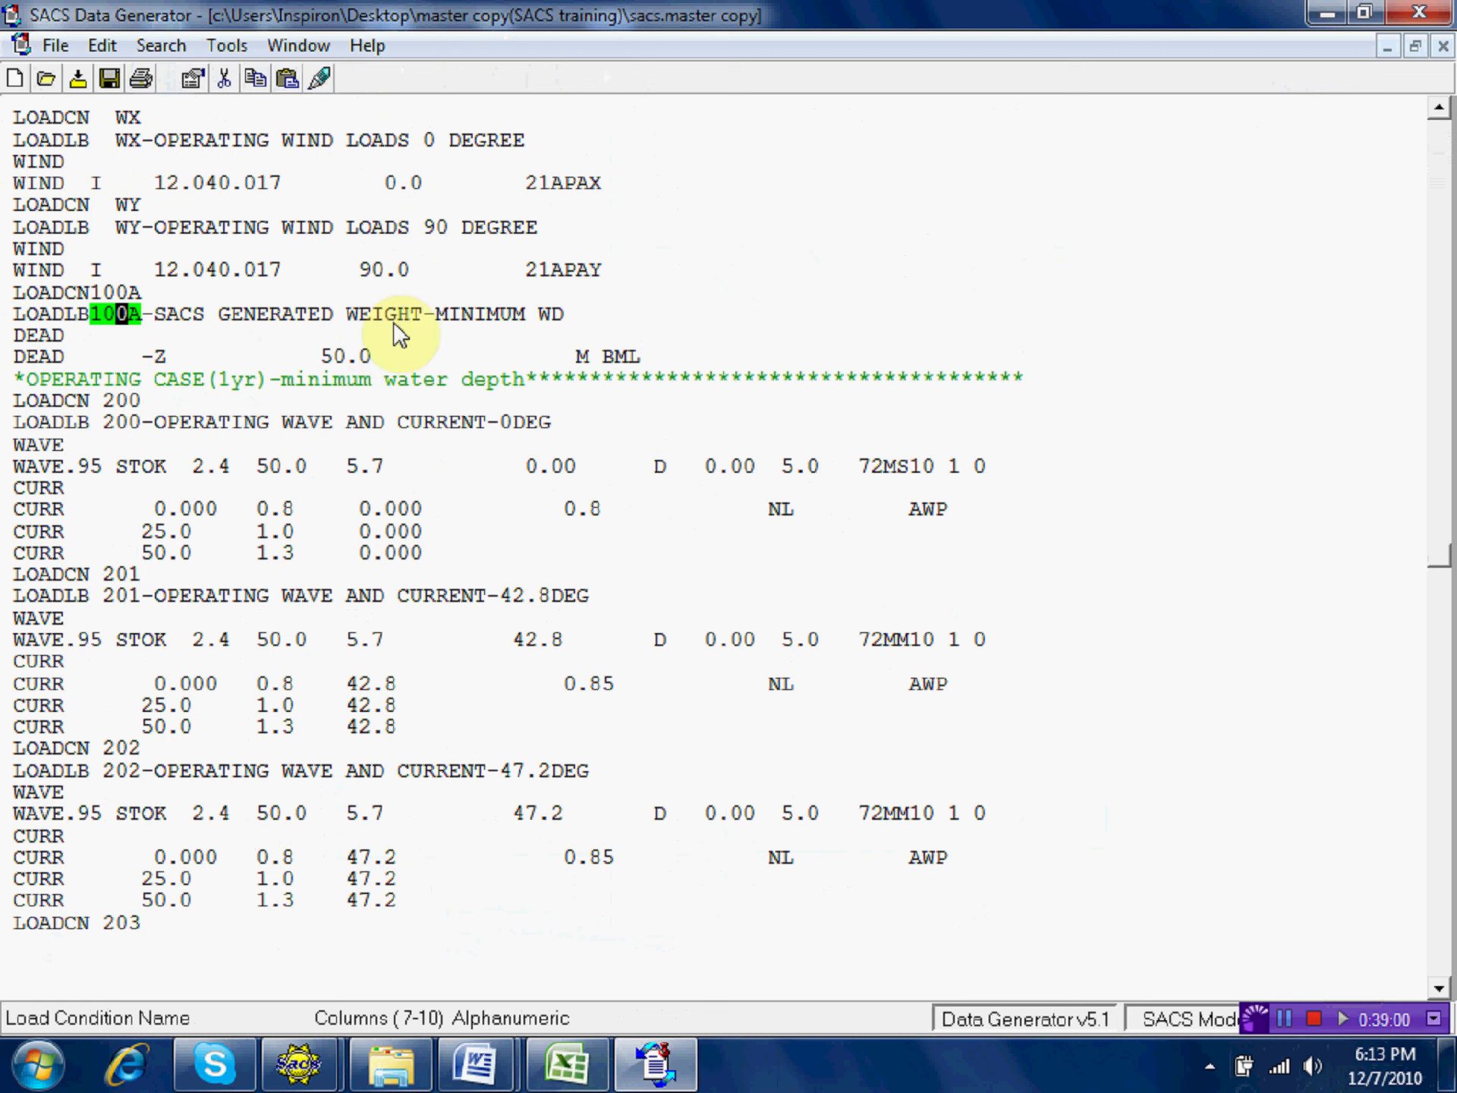
Duplicate the four-line load condition 100A block just above the "OPERATING CASE(1yr)-minimum water depth" comment.
left_click(16, 290)
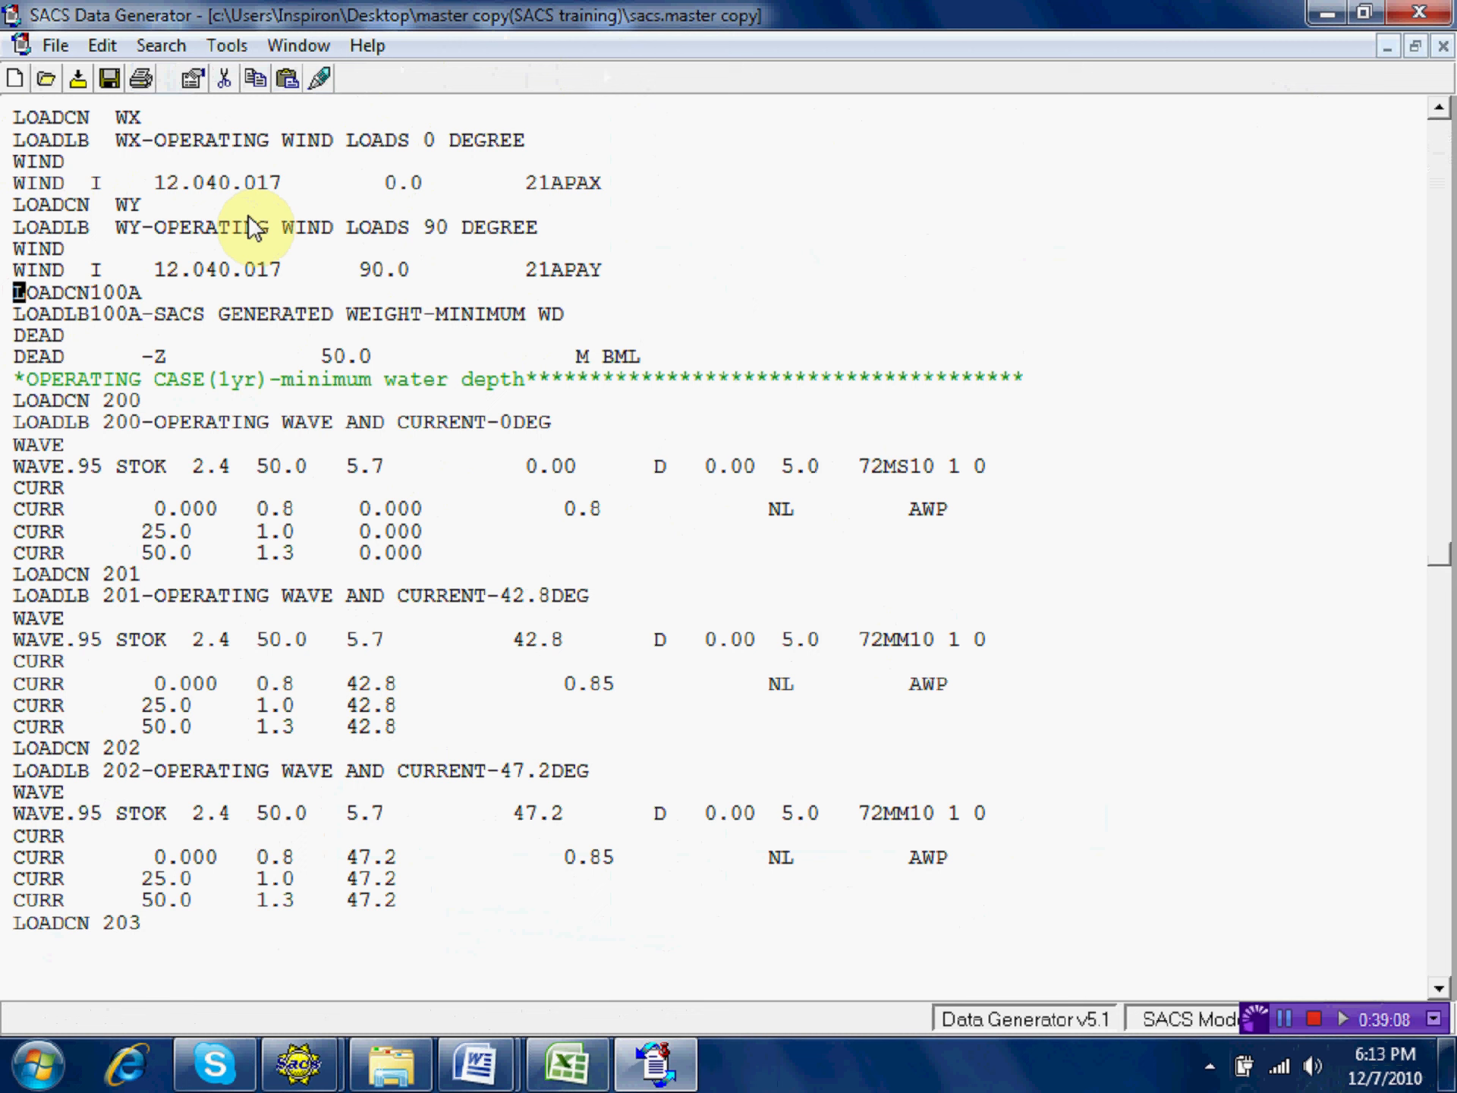
key("shift+Down")
key("shift+Down")
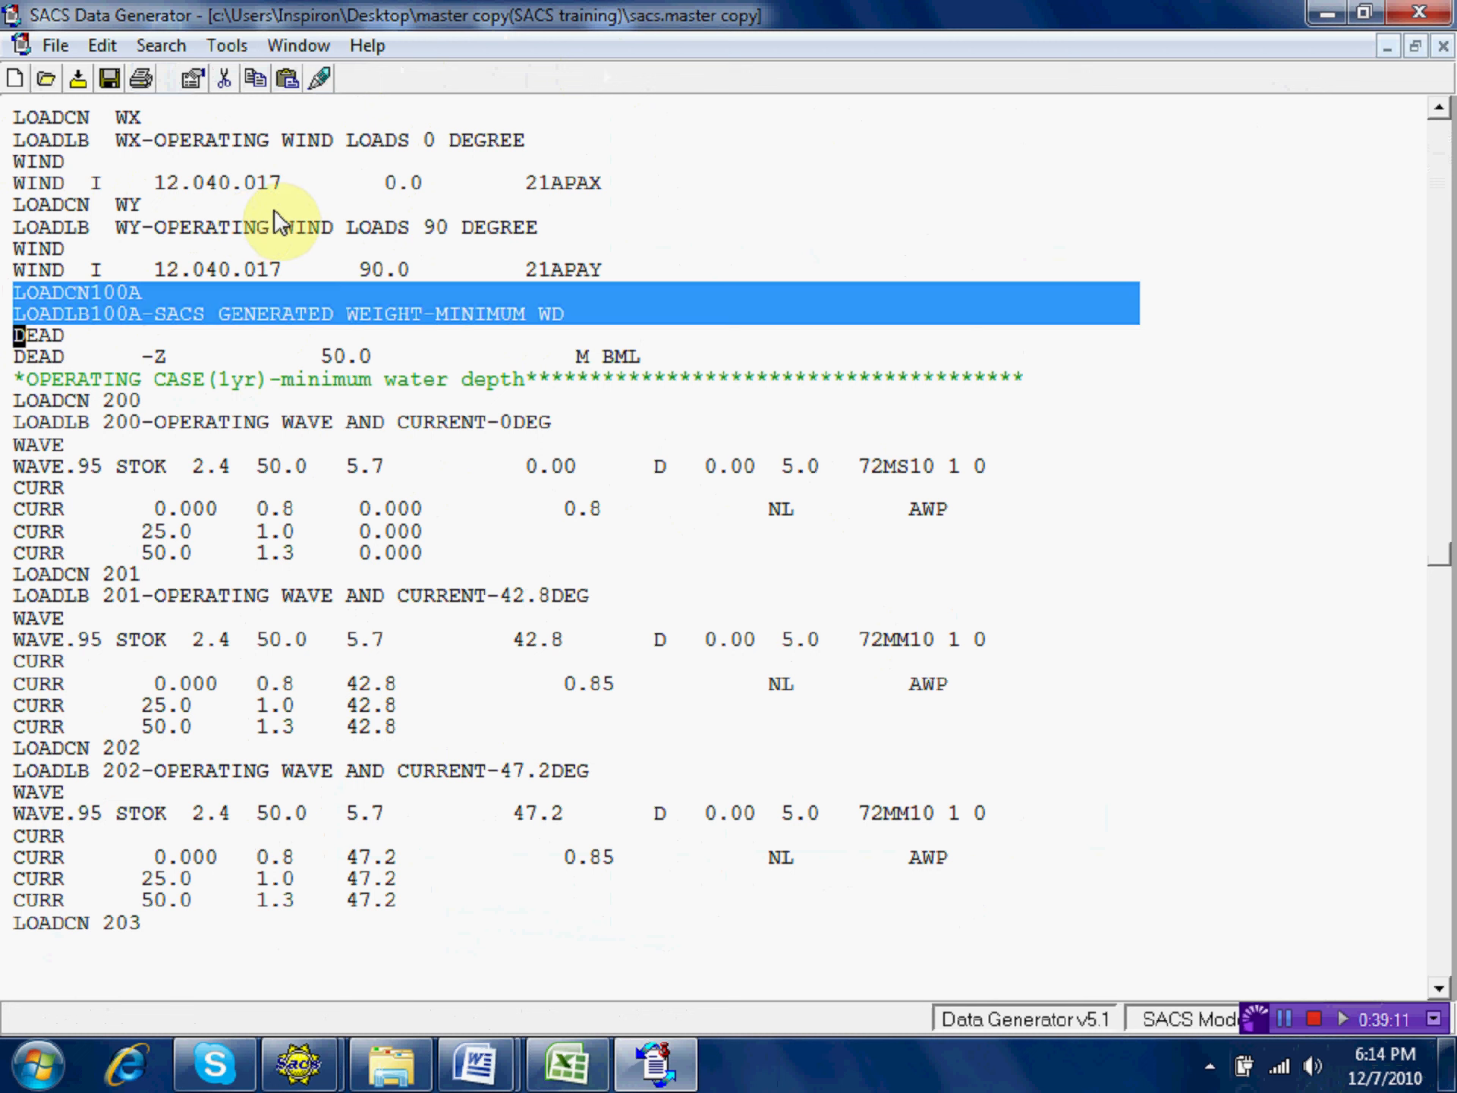
key("shift+Down")
key("shift+Down")
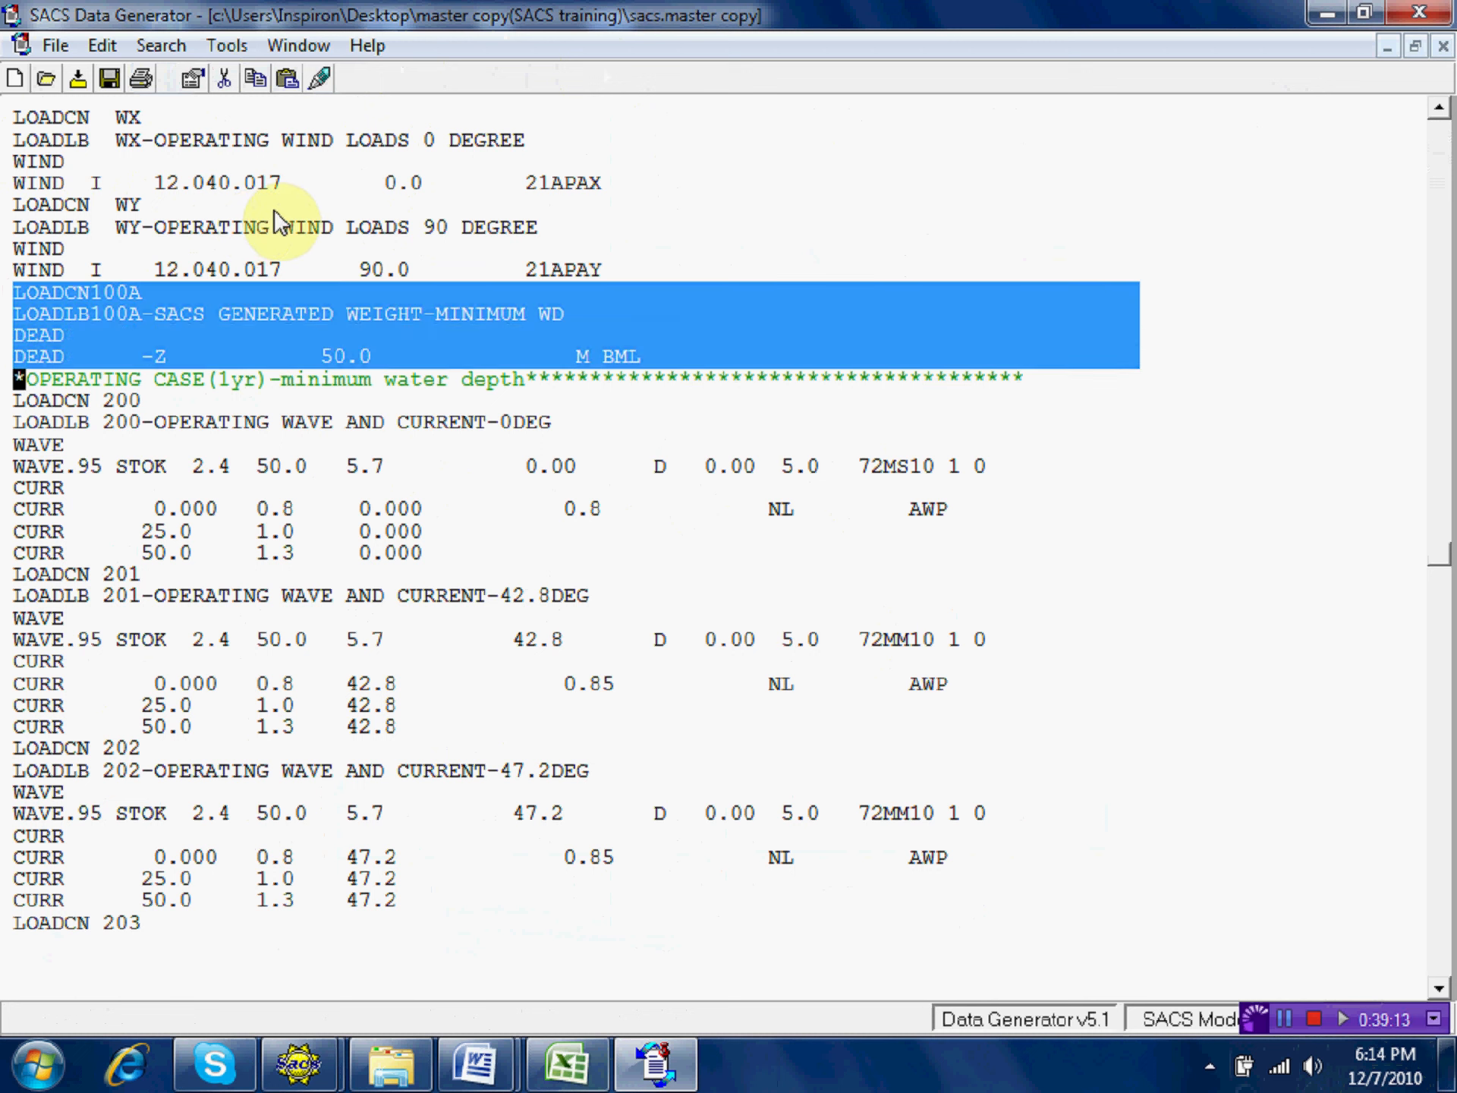
right_click(116, 288)
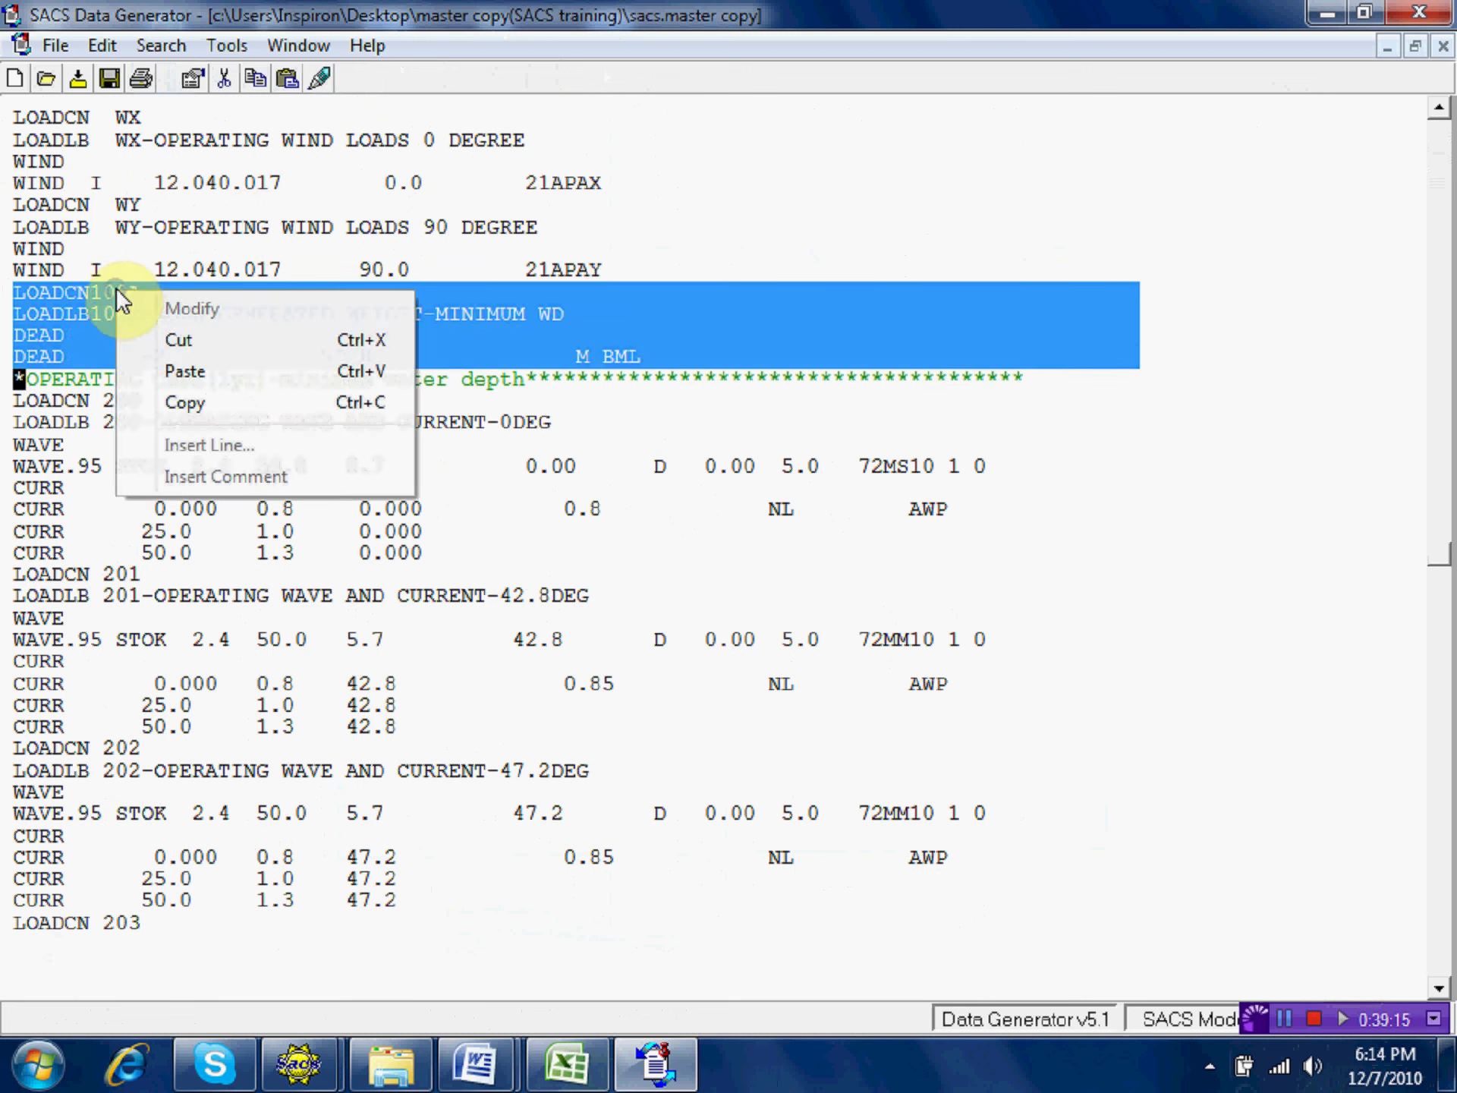
left_click(187, 403)
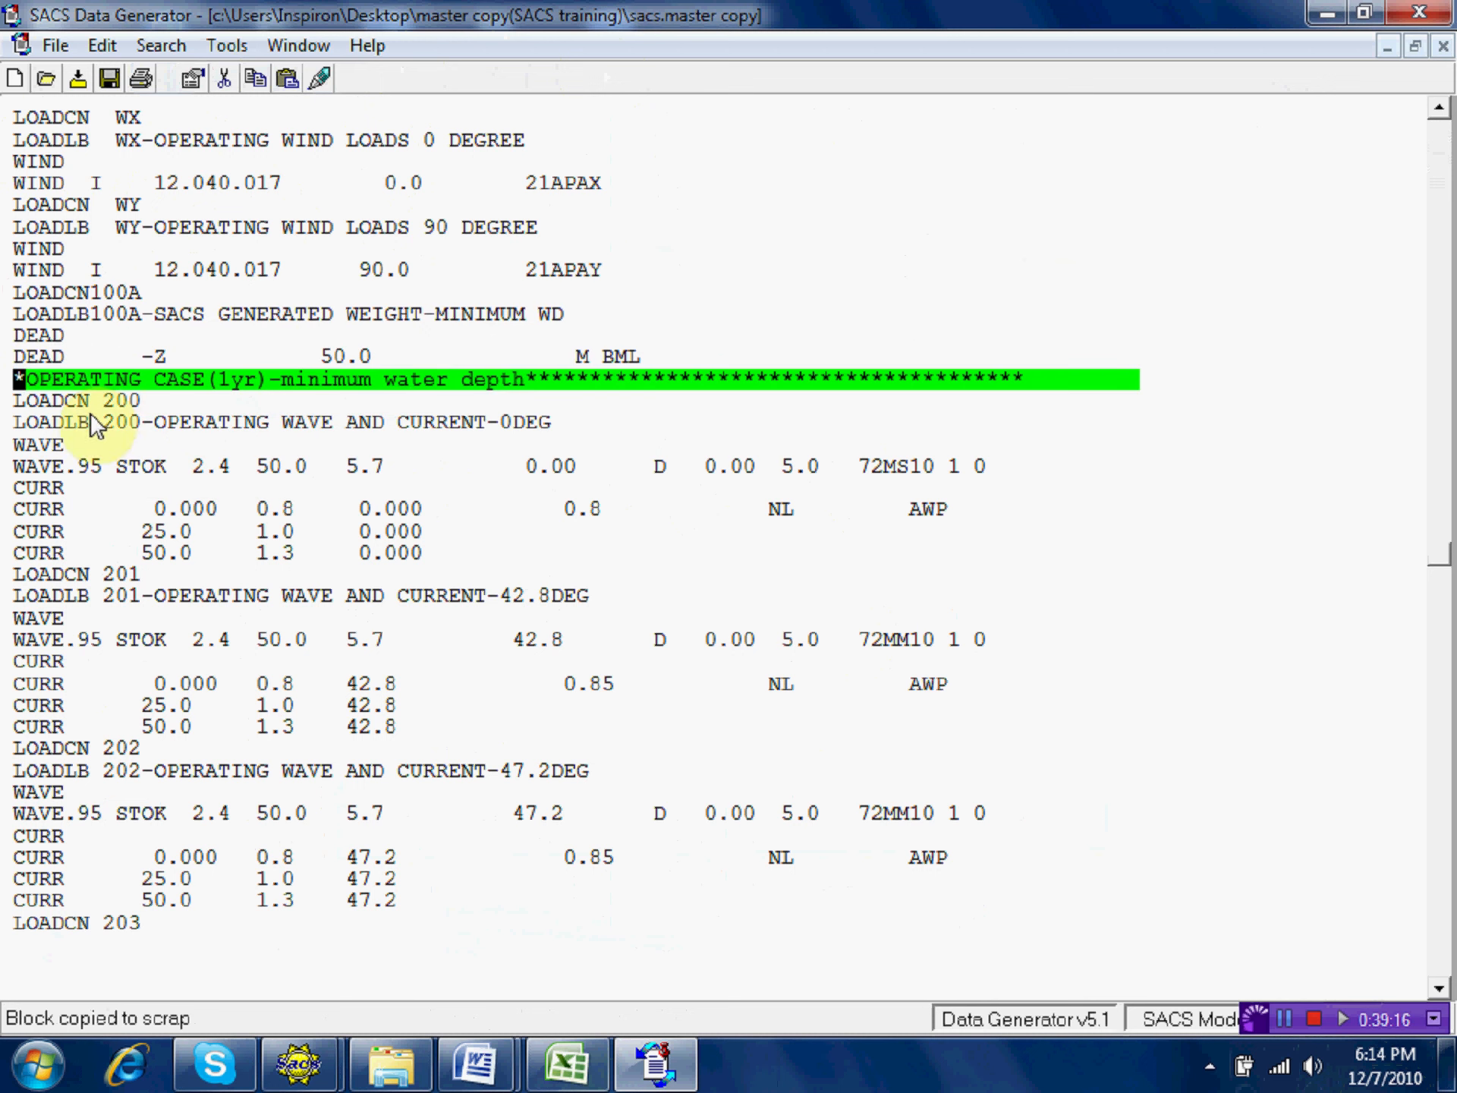
right_click(20, 374)
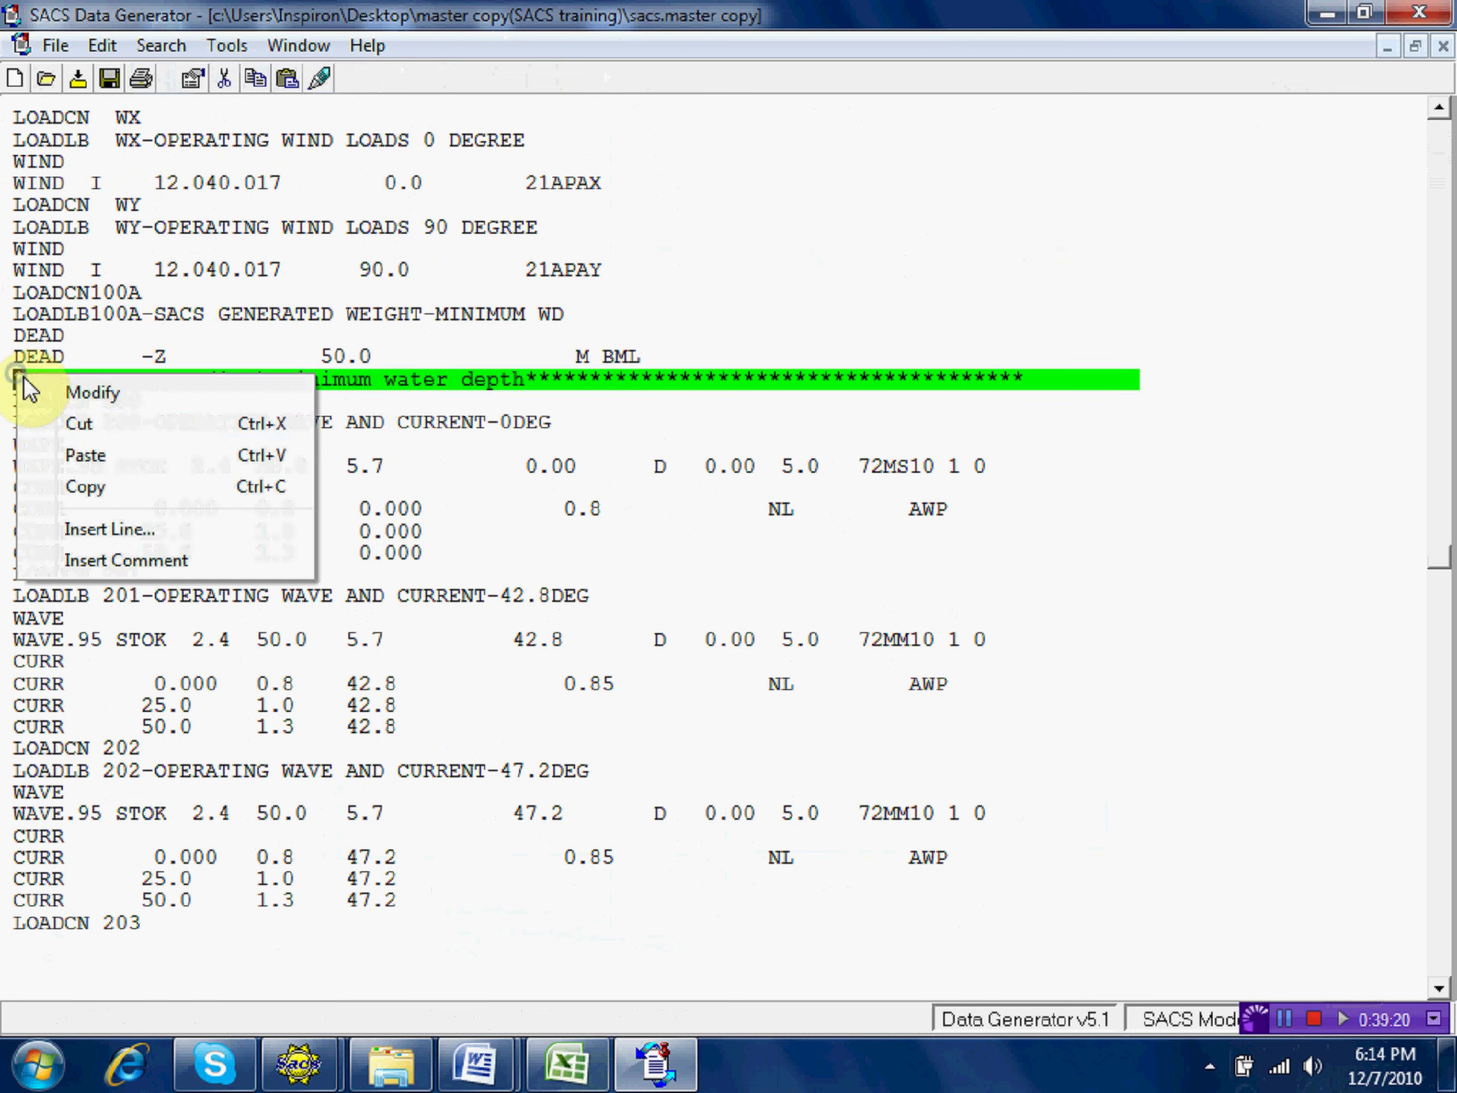
left_click(112, 455)
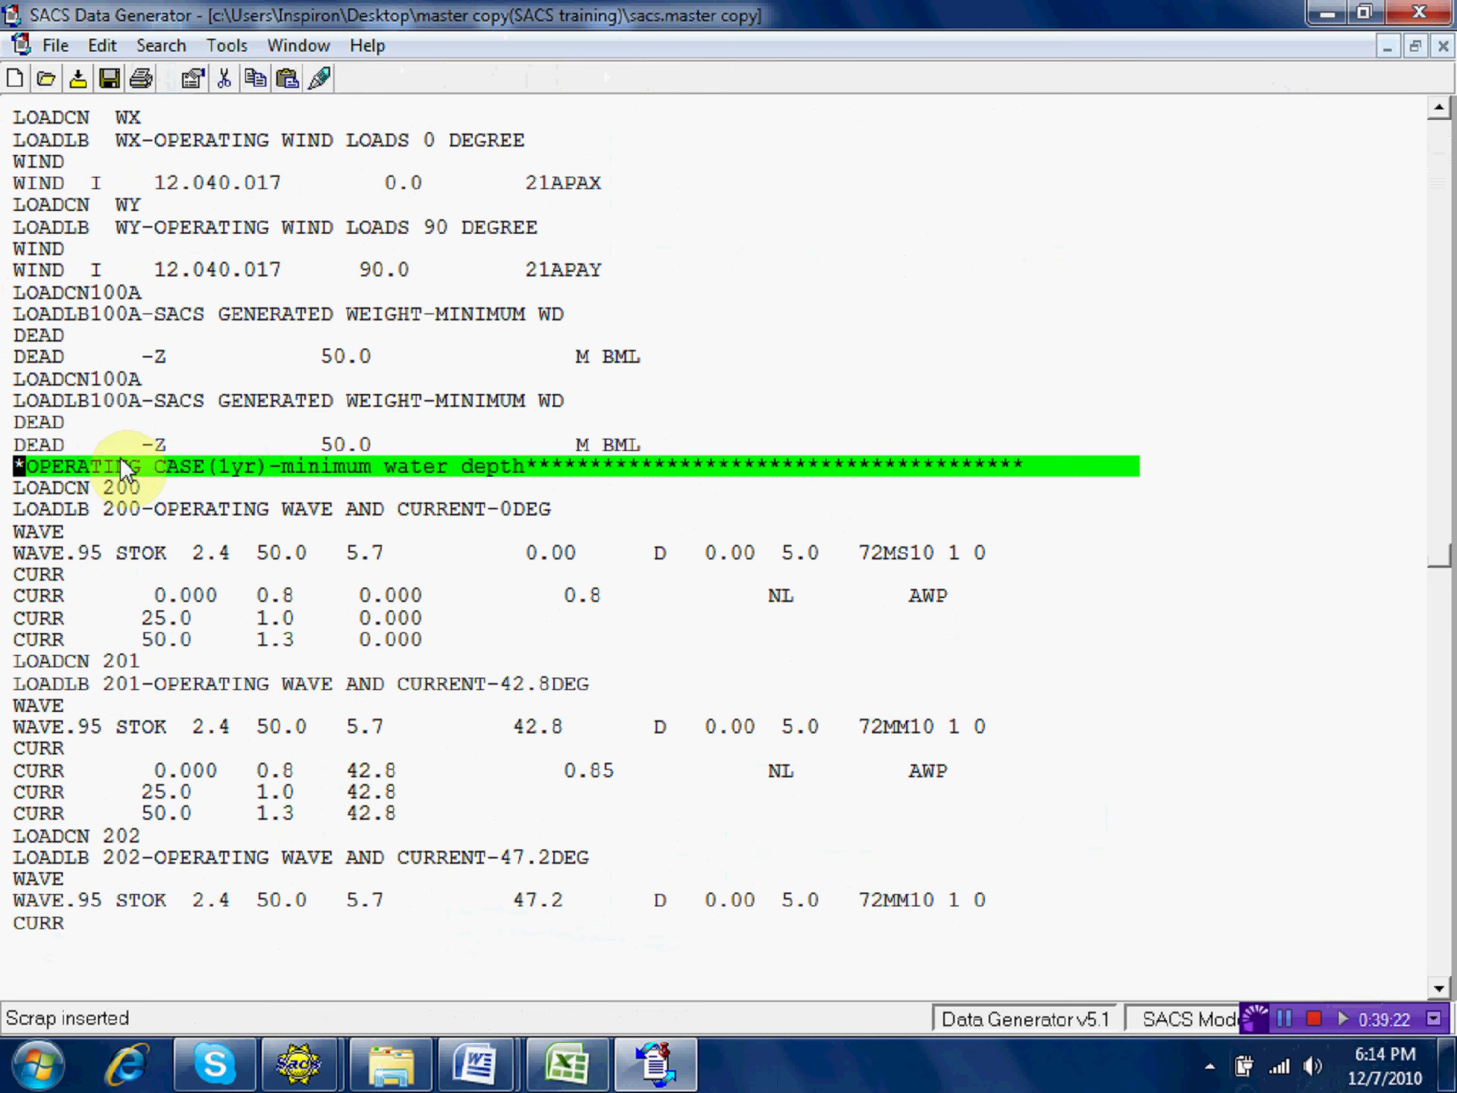
Rename the duplicated load condition as 100B in its LOADCN and LOADLB lines and change MINIMUM to MAXIMUM in its label.
left_click(136, 378)
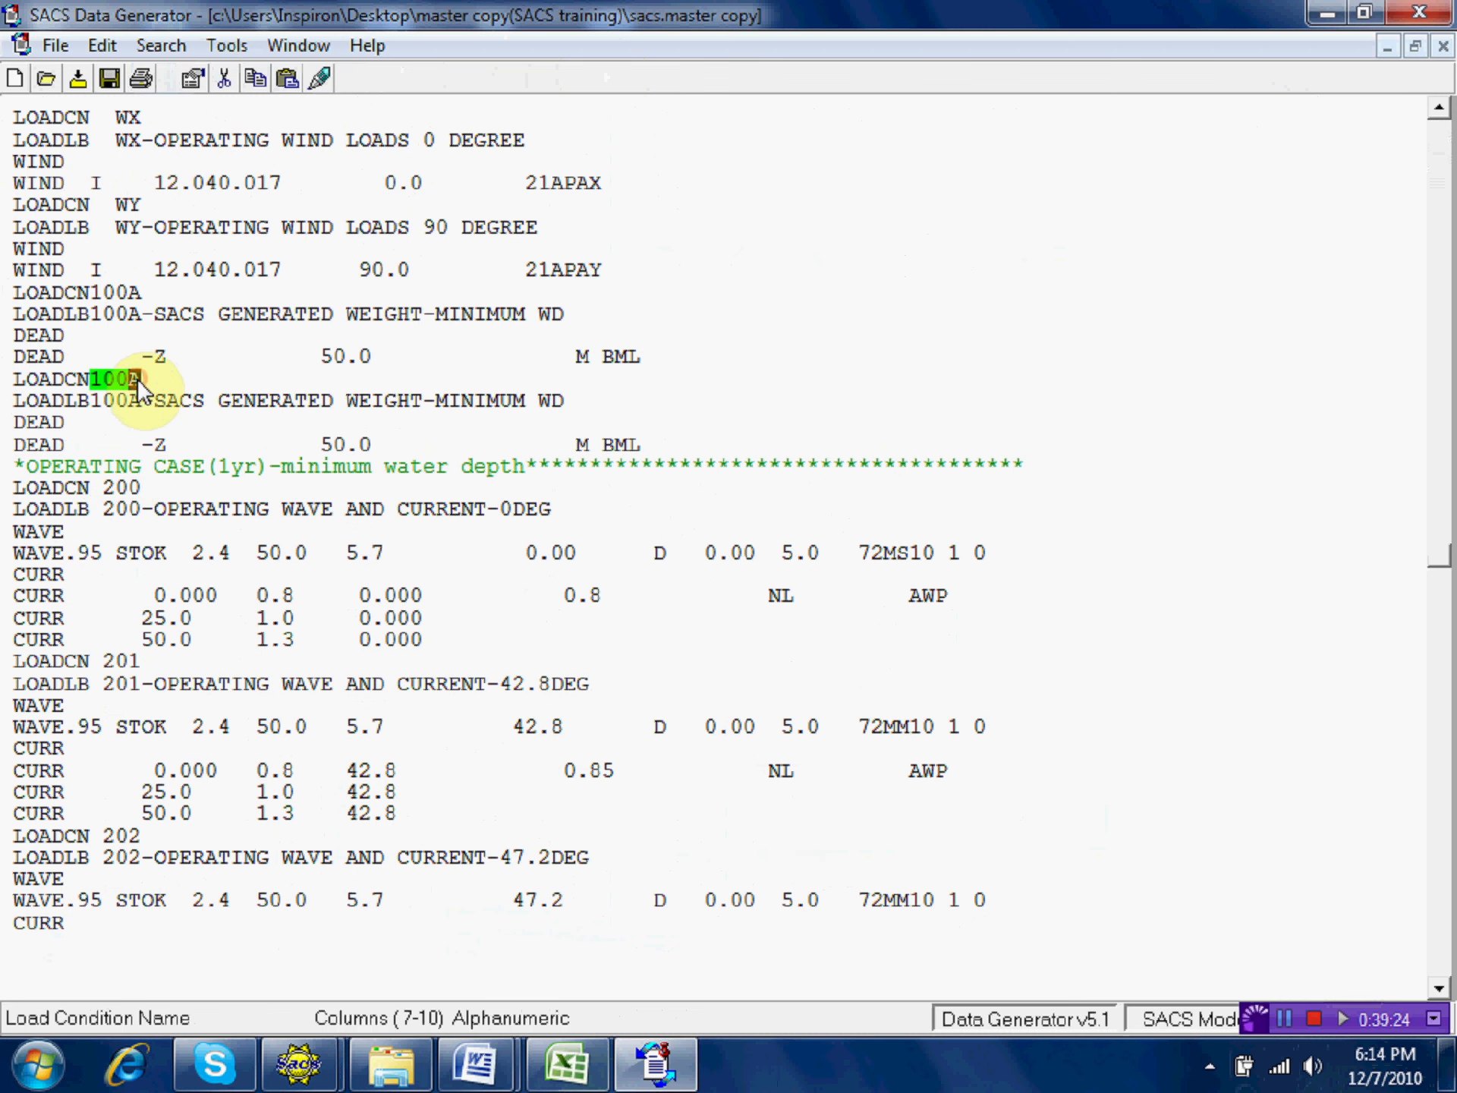
type("B")
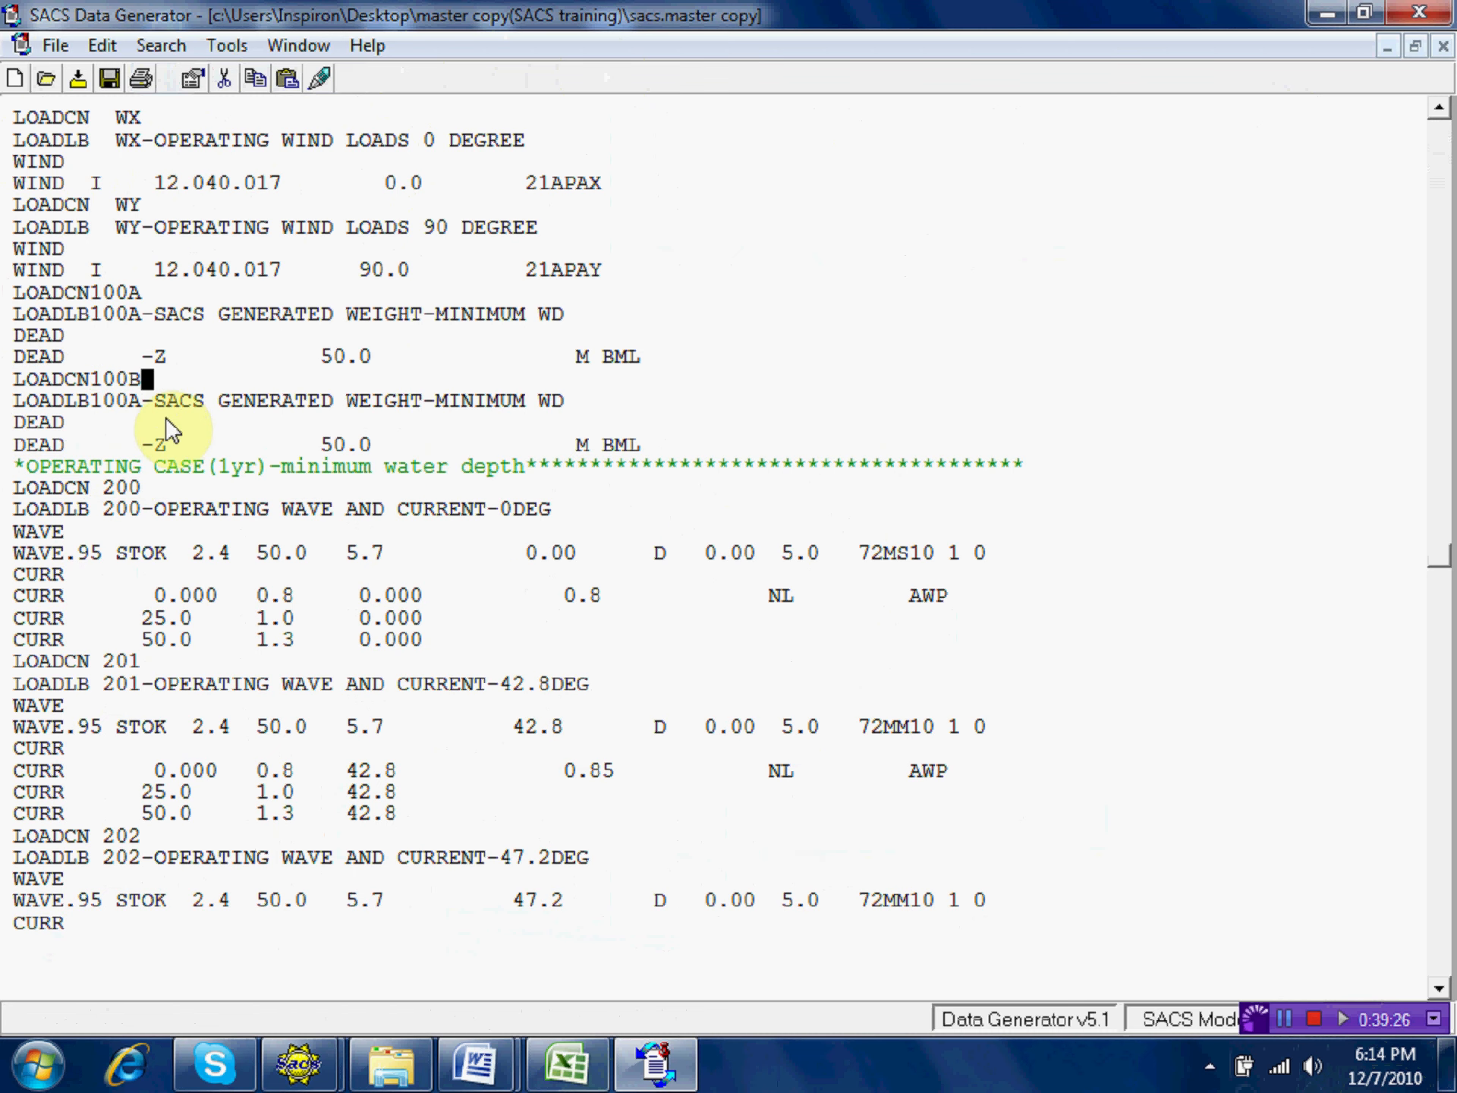
left_click(142, 403)
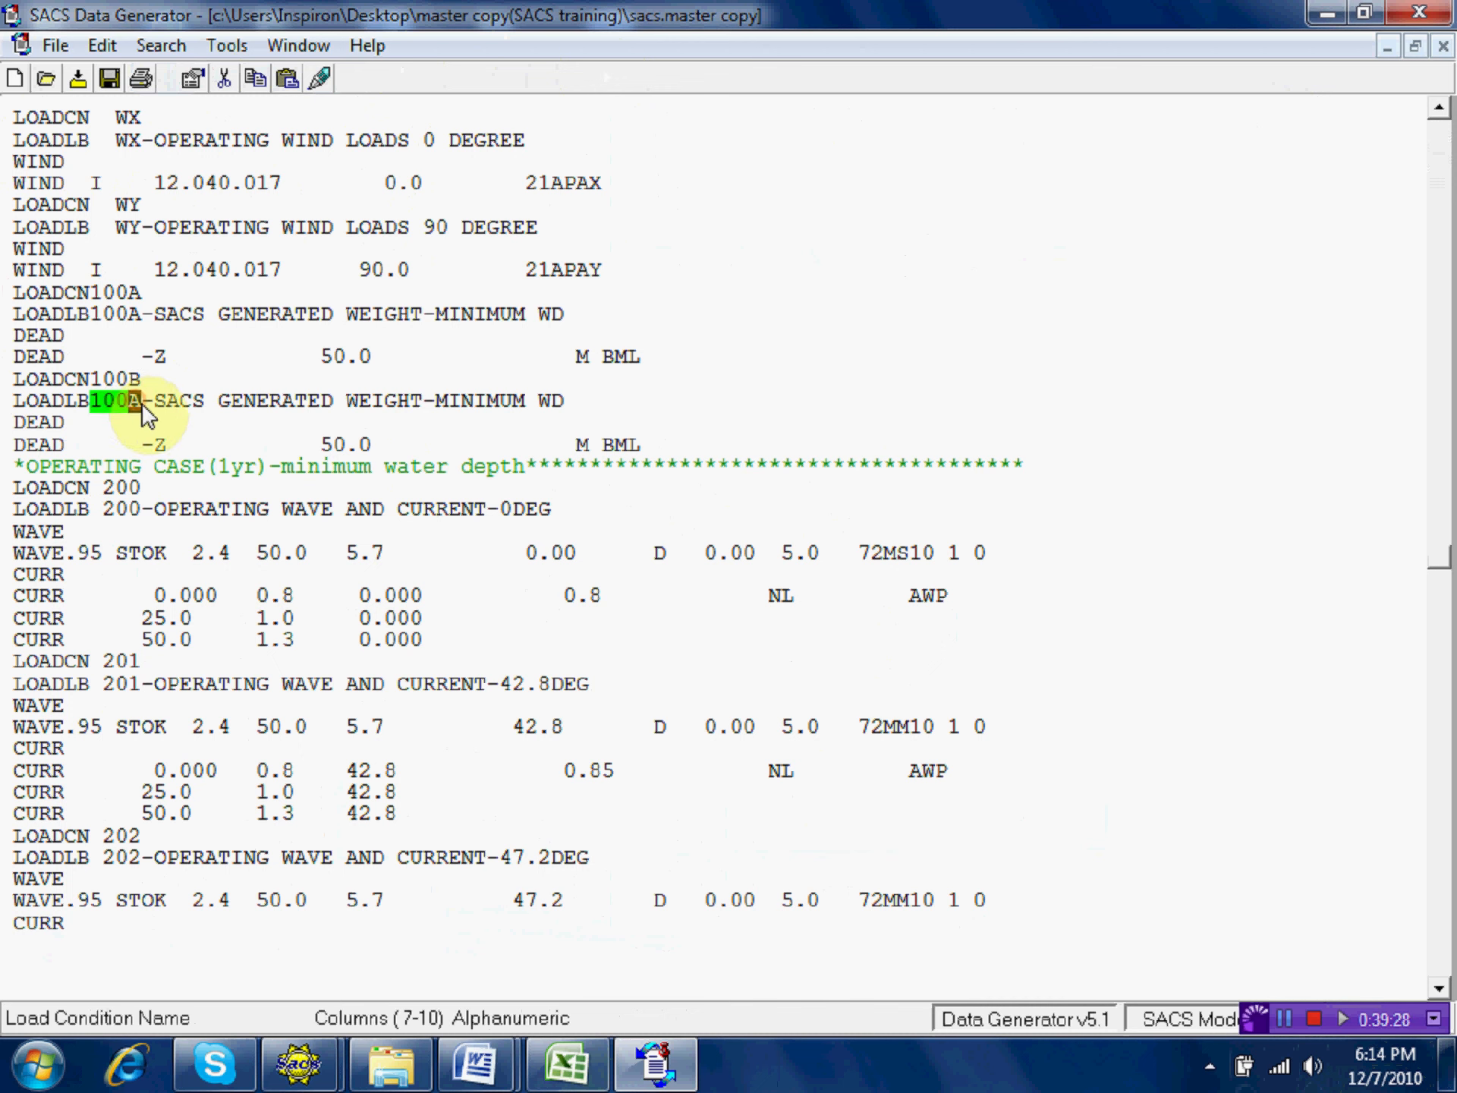
type("B")
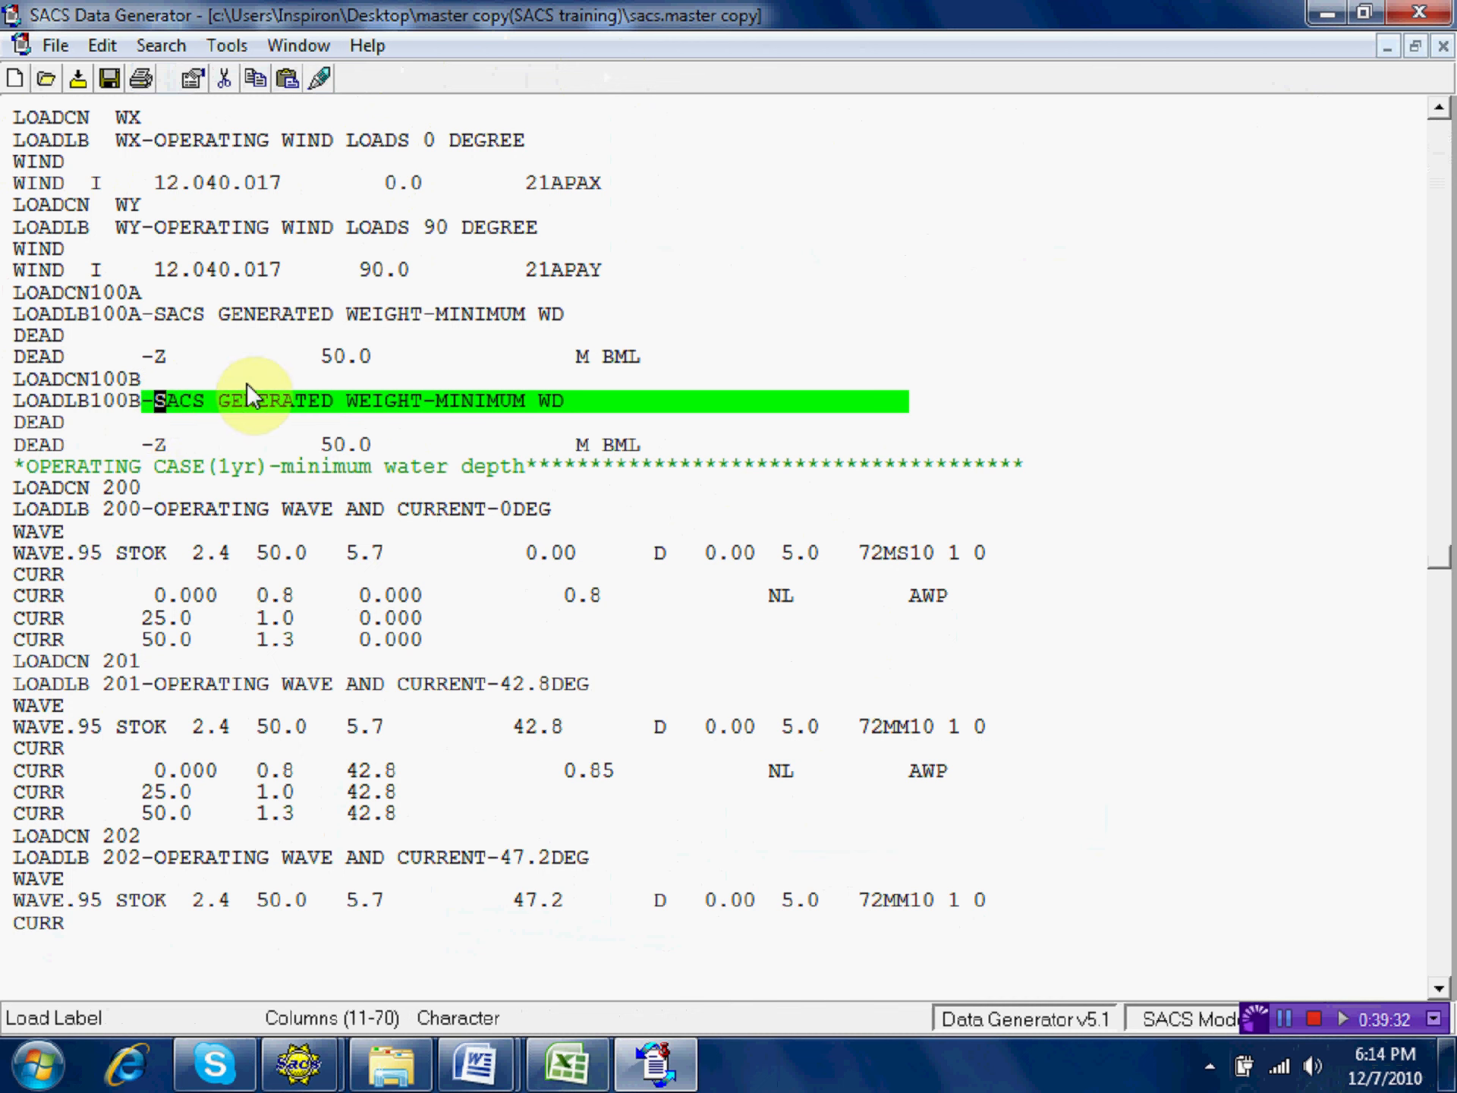
left_click(458, 395)
type("AXIMUM")
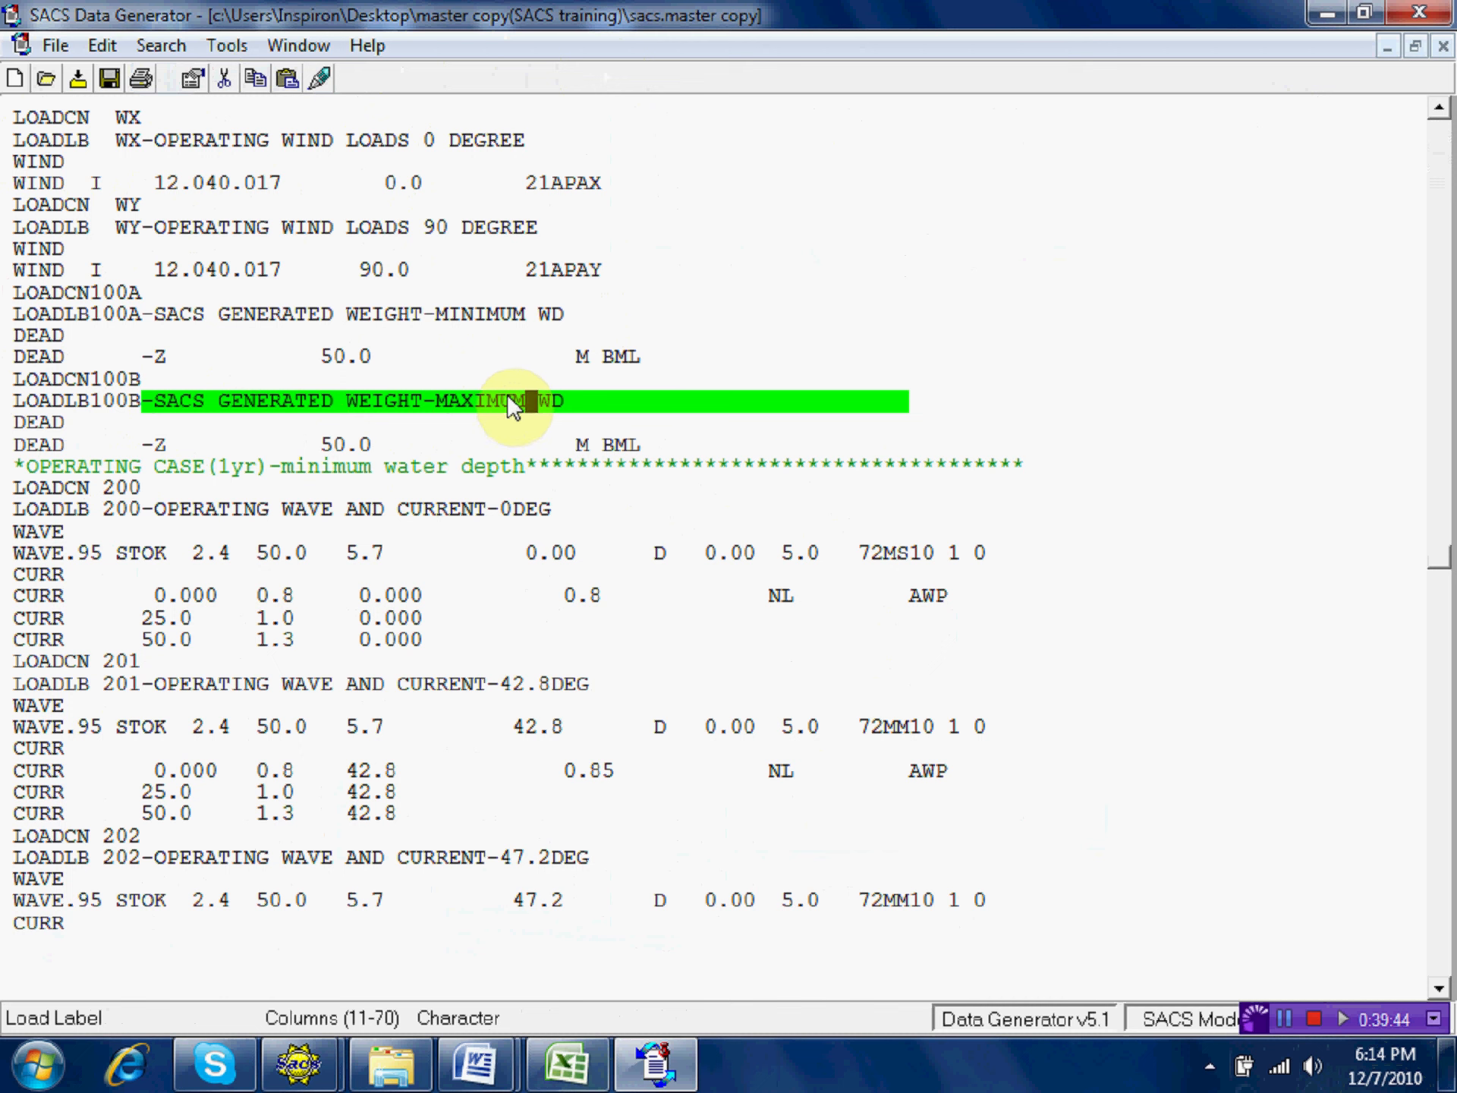
Set the Water Depth Override of the dead load in load condition 100B to 53.3 m.
left_click(343, 444)
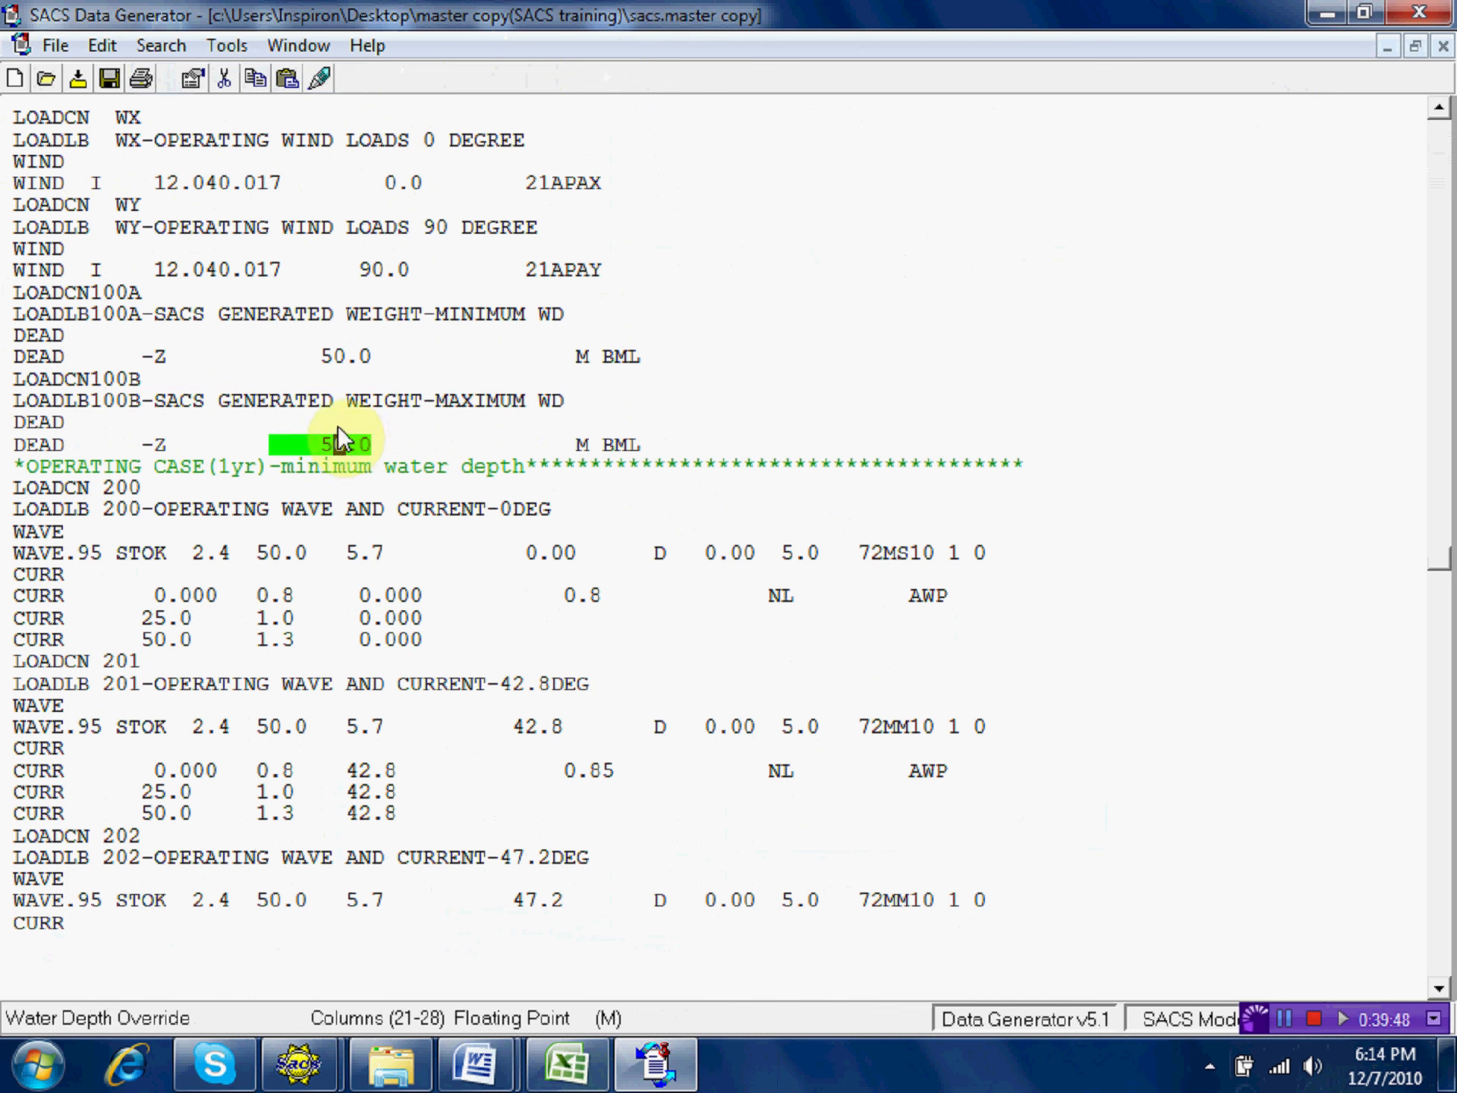
type("53.3")
key("Tab")
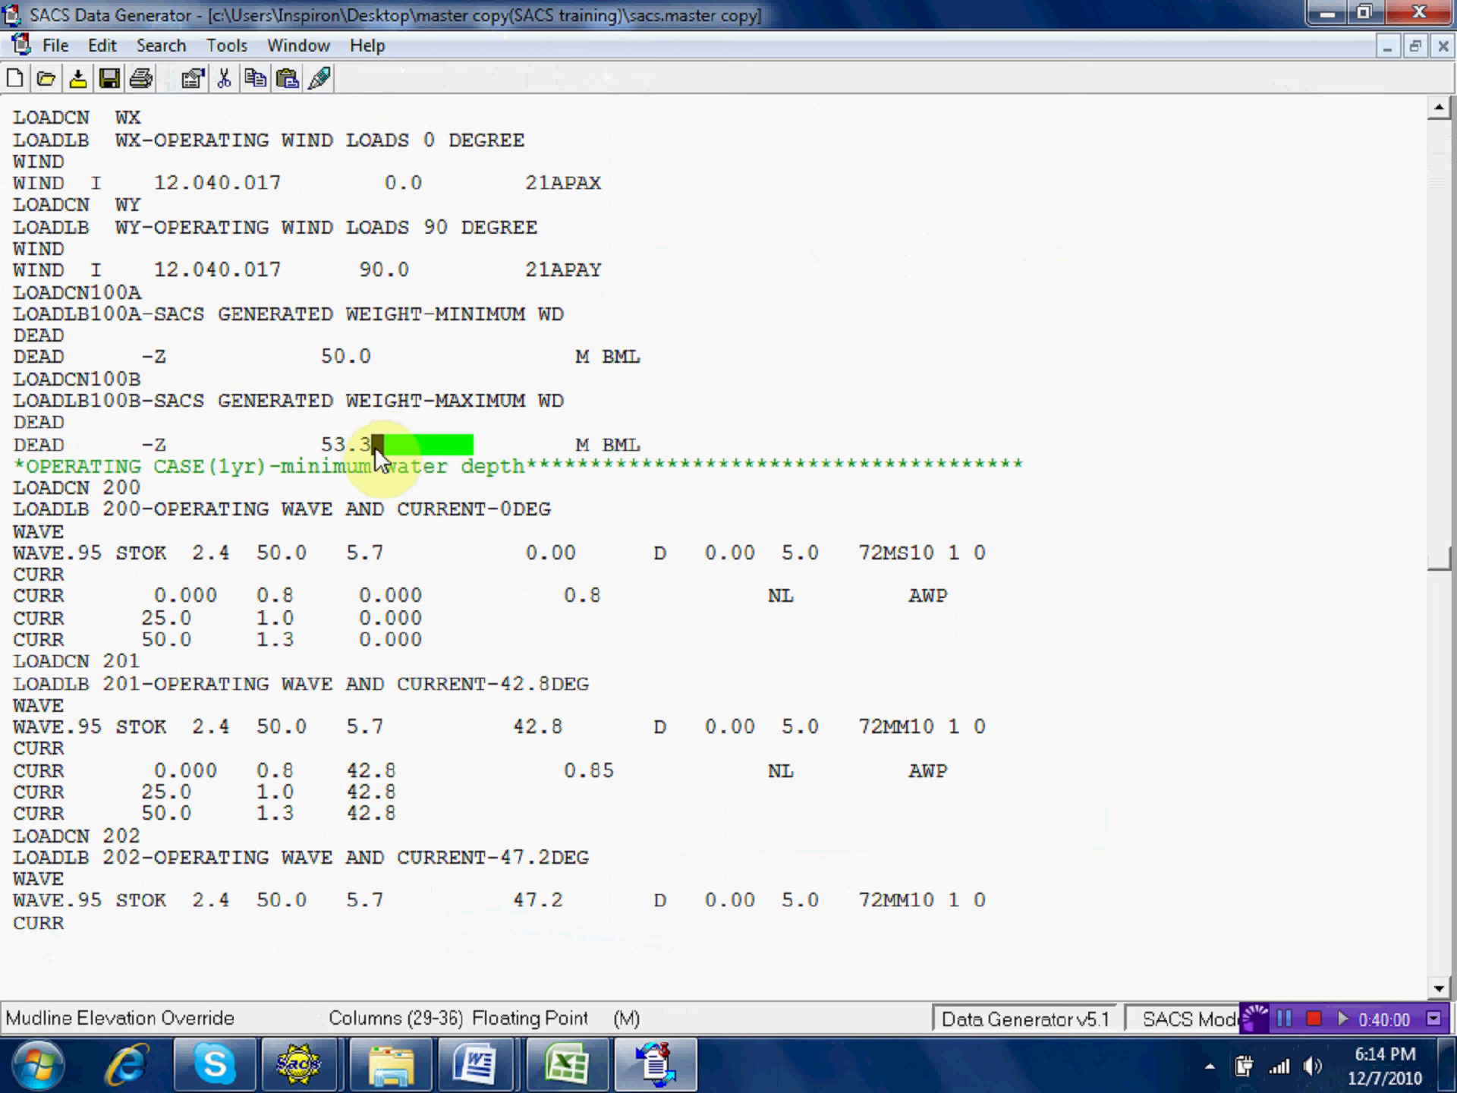
Paste the copied load condition 100A block above the operating case minimum water depth comment and rename it 100C in its LOADCN and LOADLB lines.
left_click(17, 466)
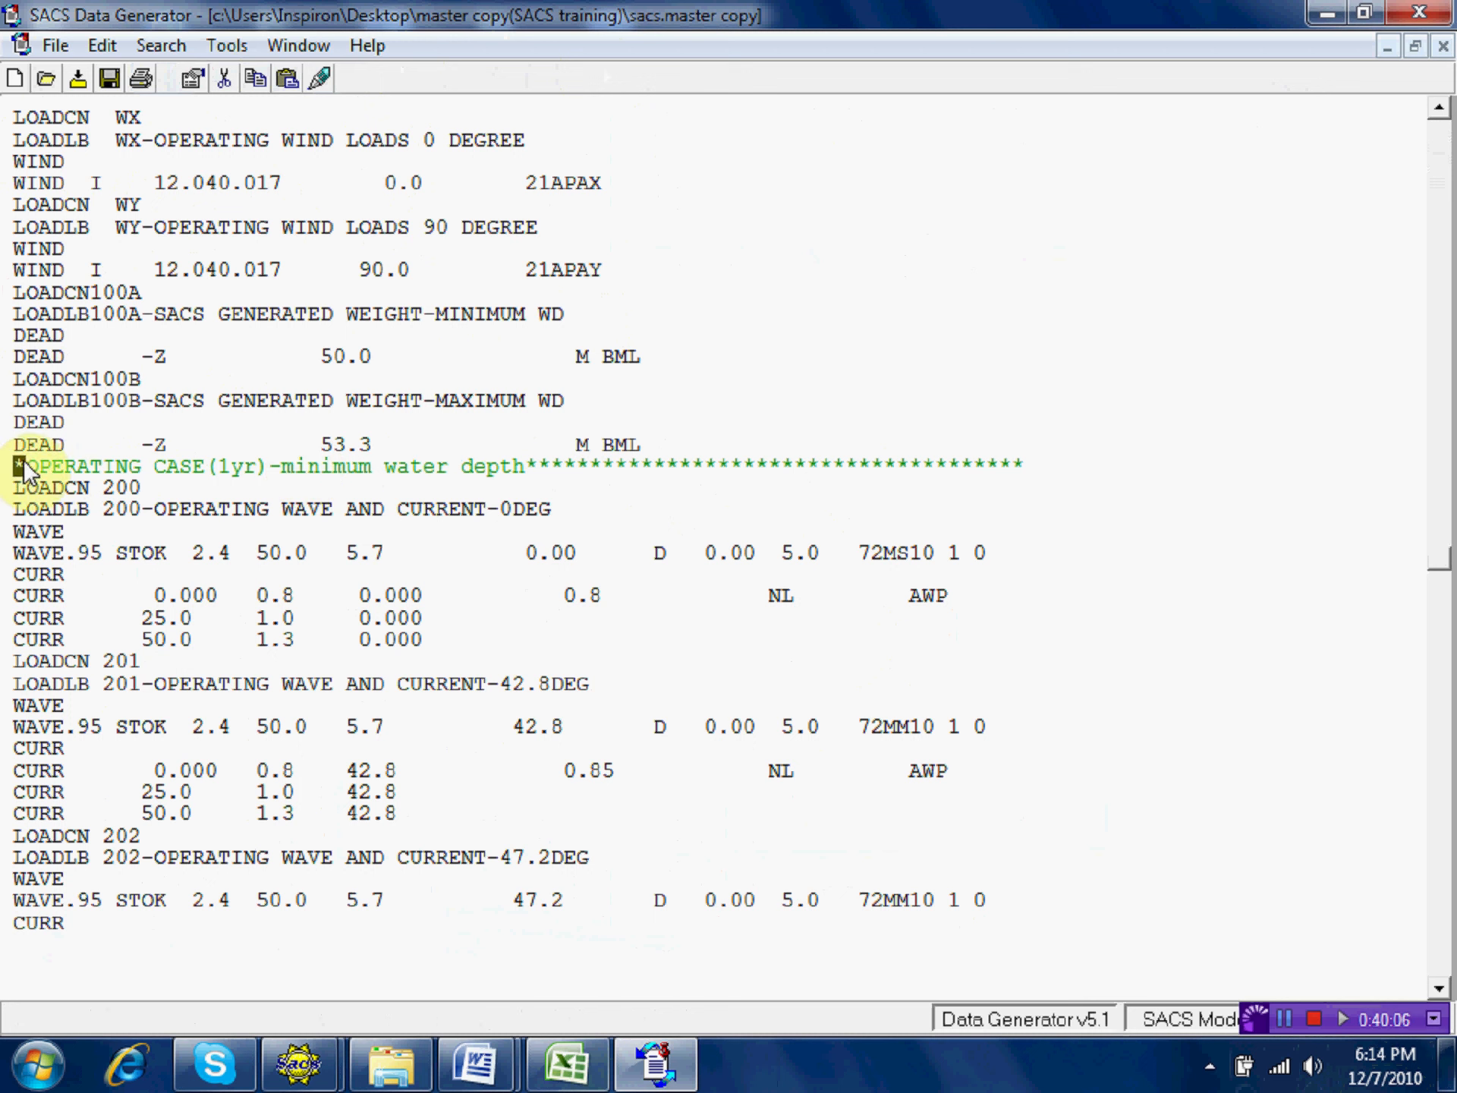
right_click(22, 469)
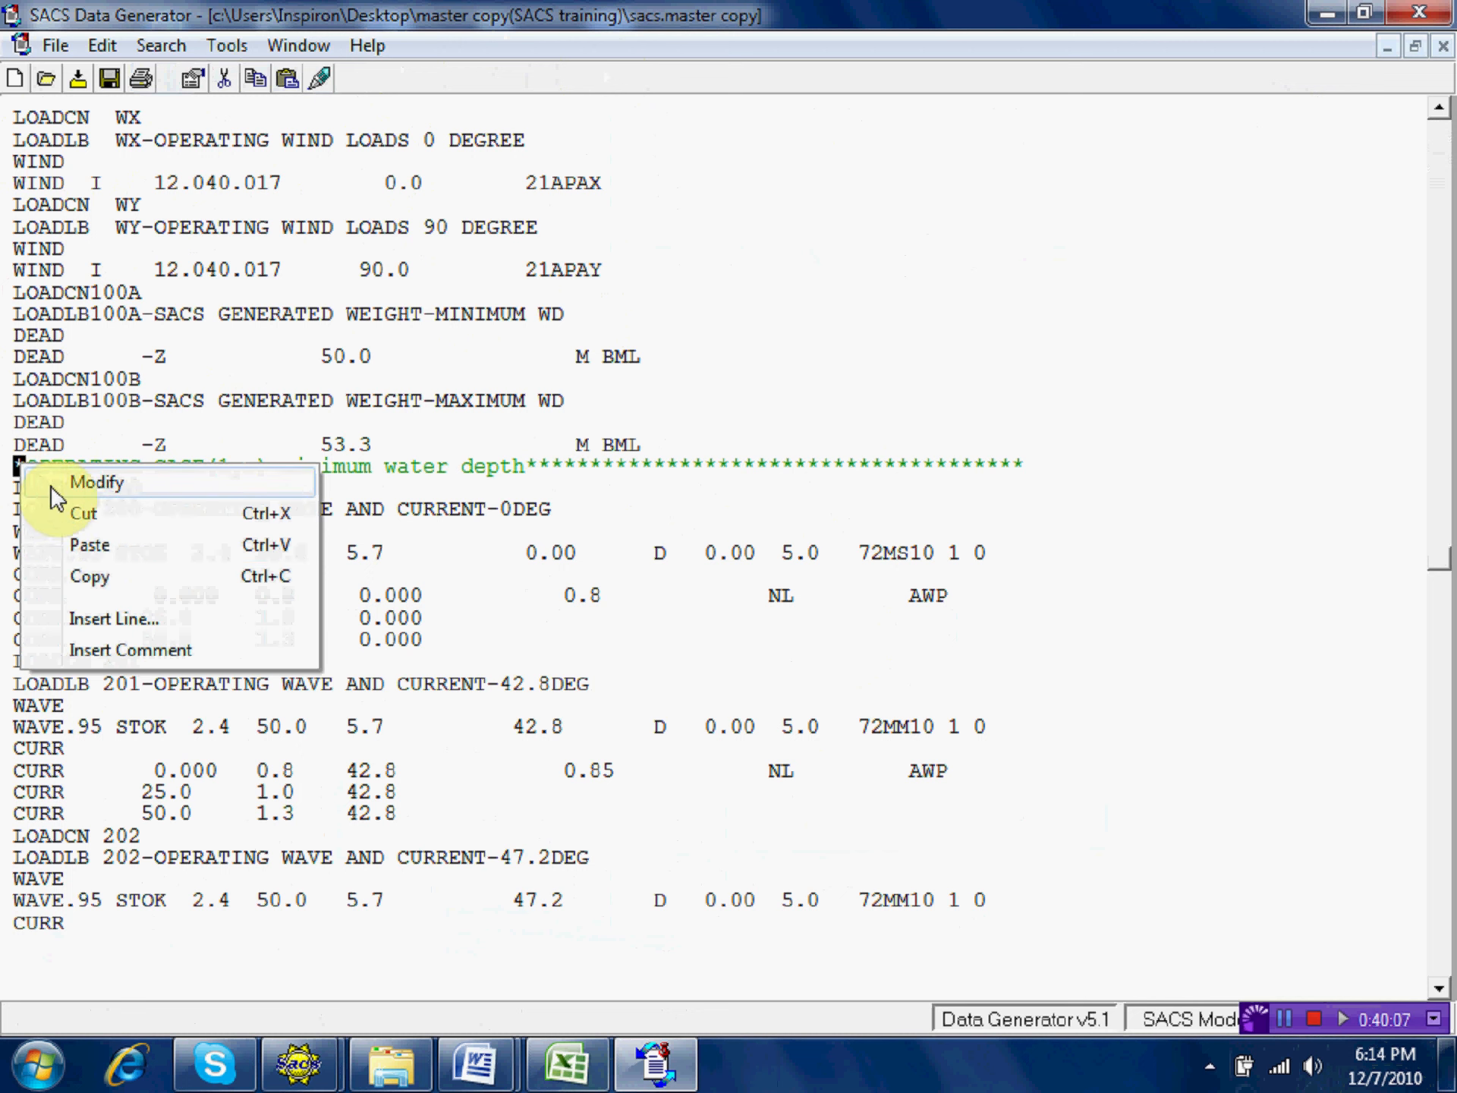
left_click(88, 545)
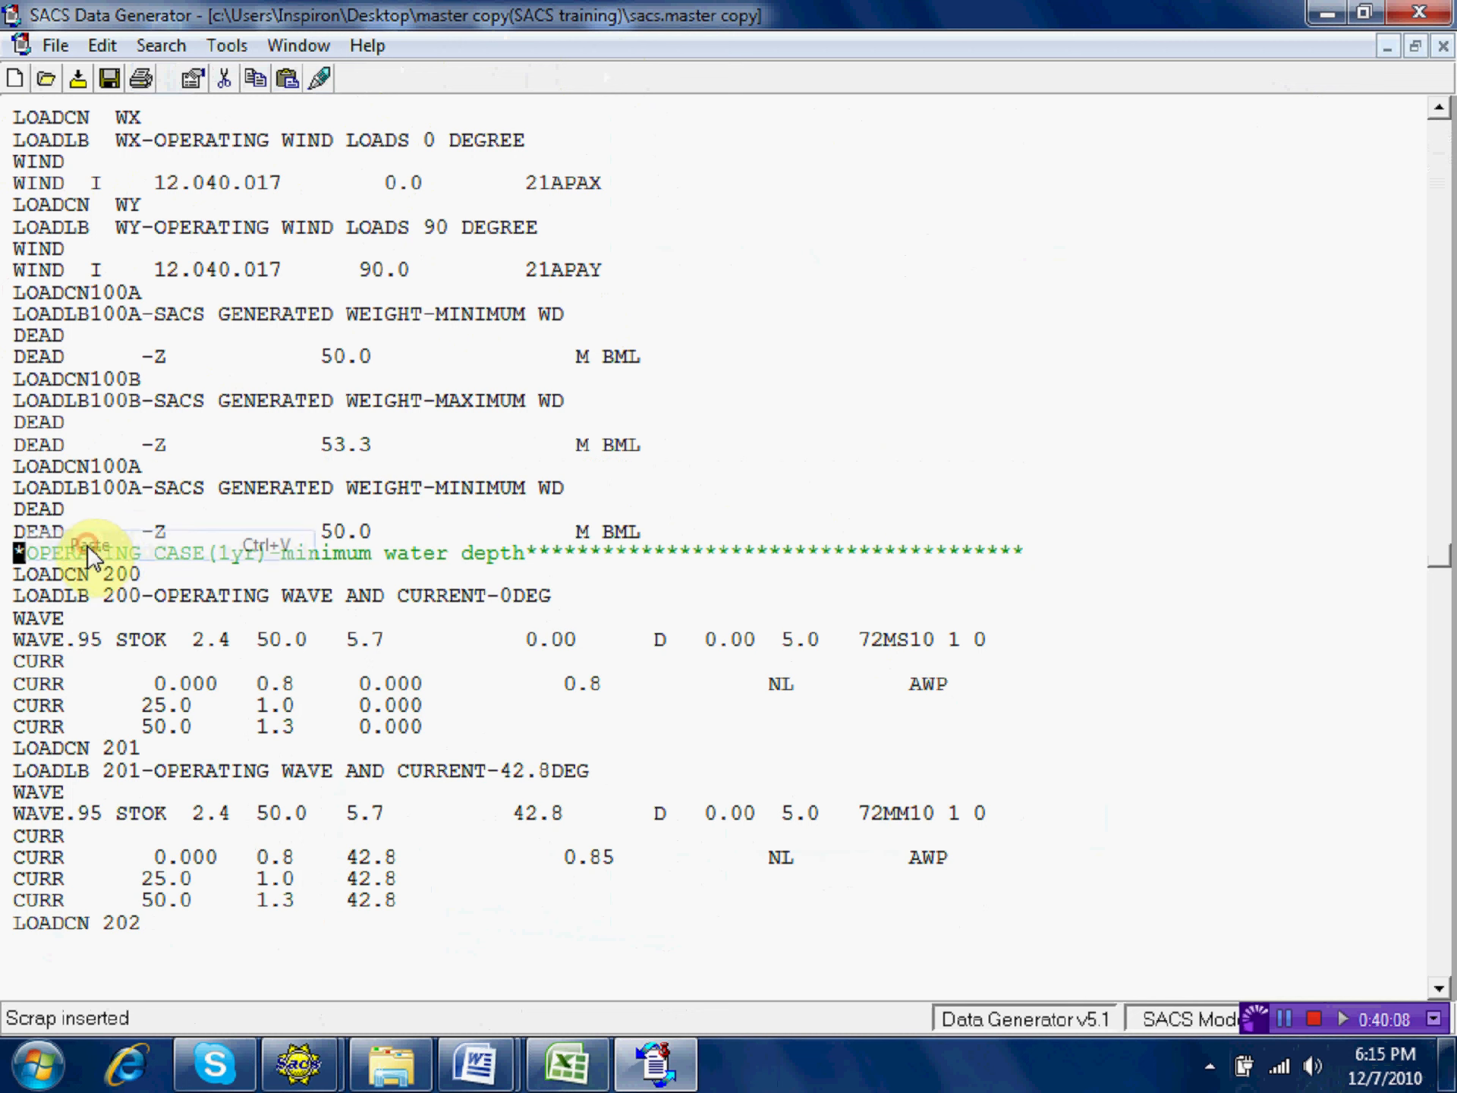
left_click(131, 463)
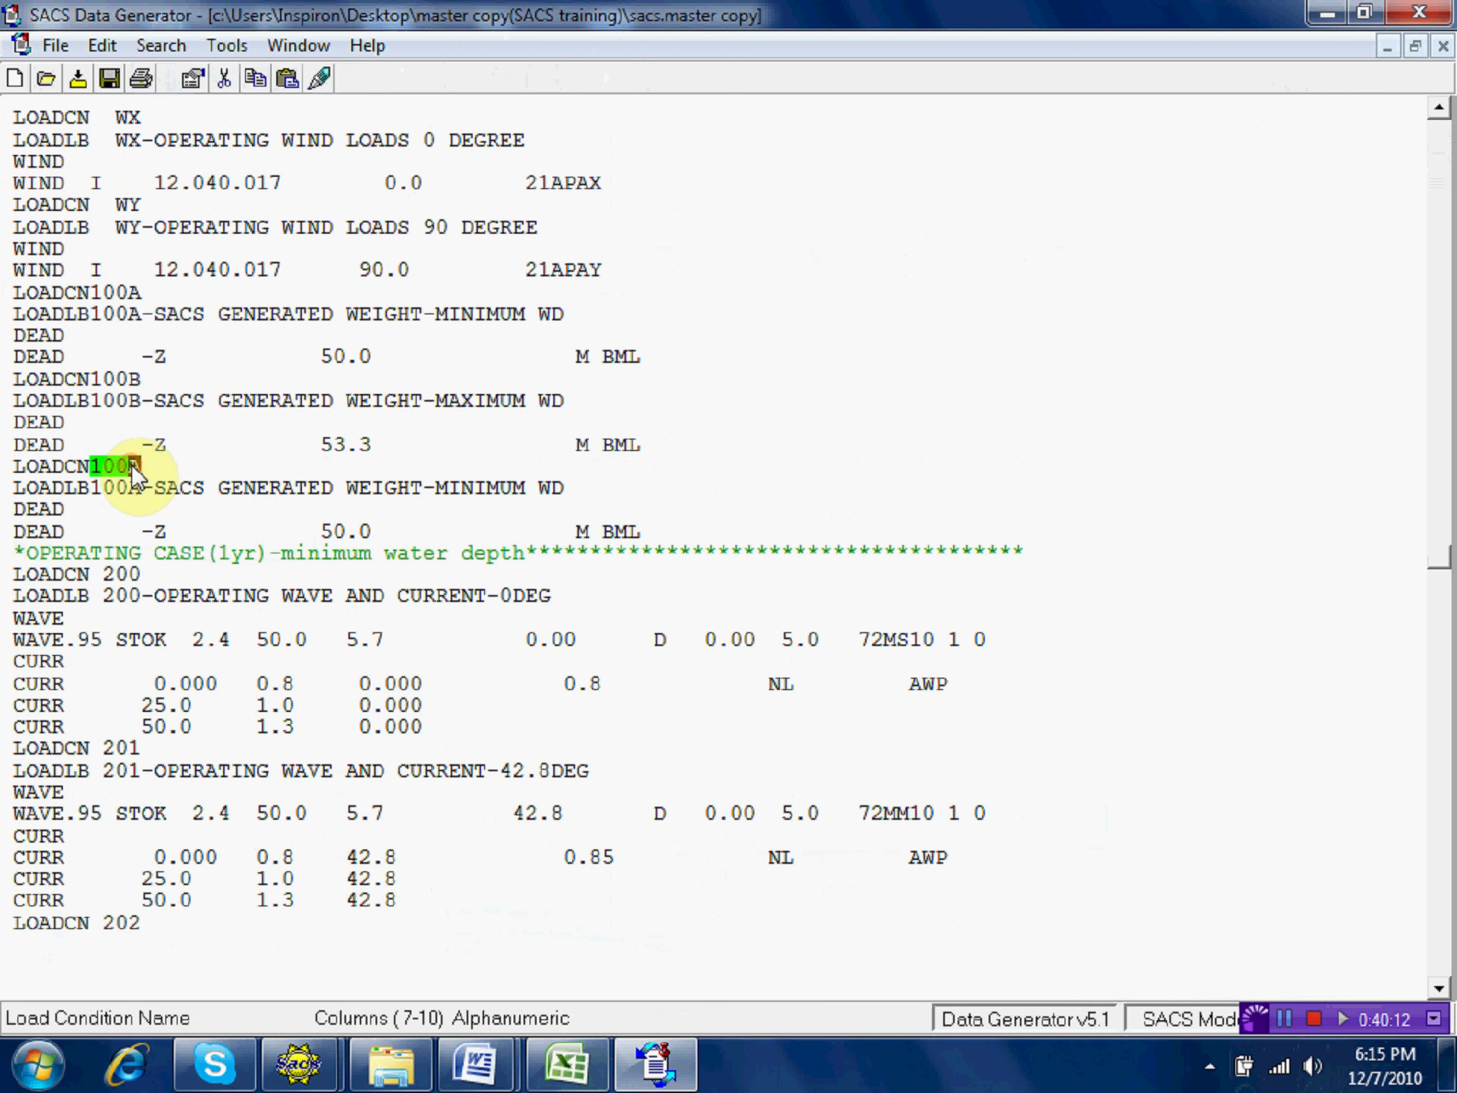
type("C")
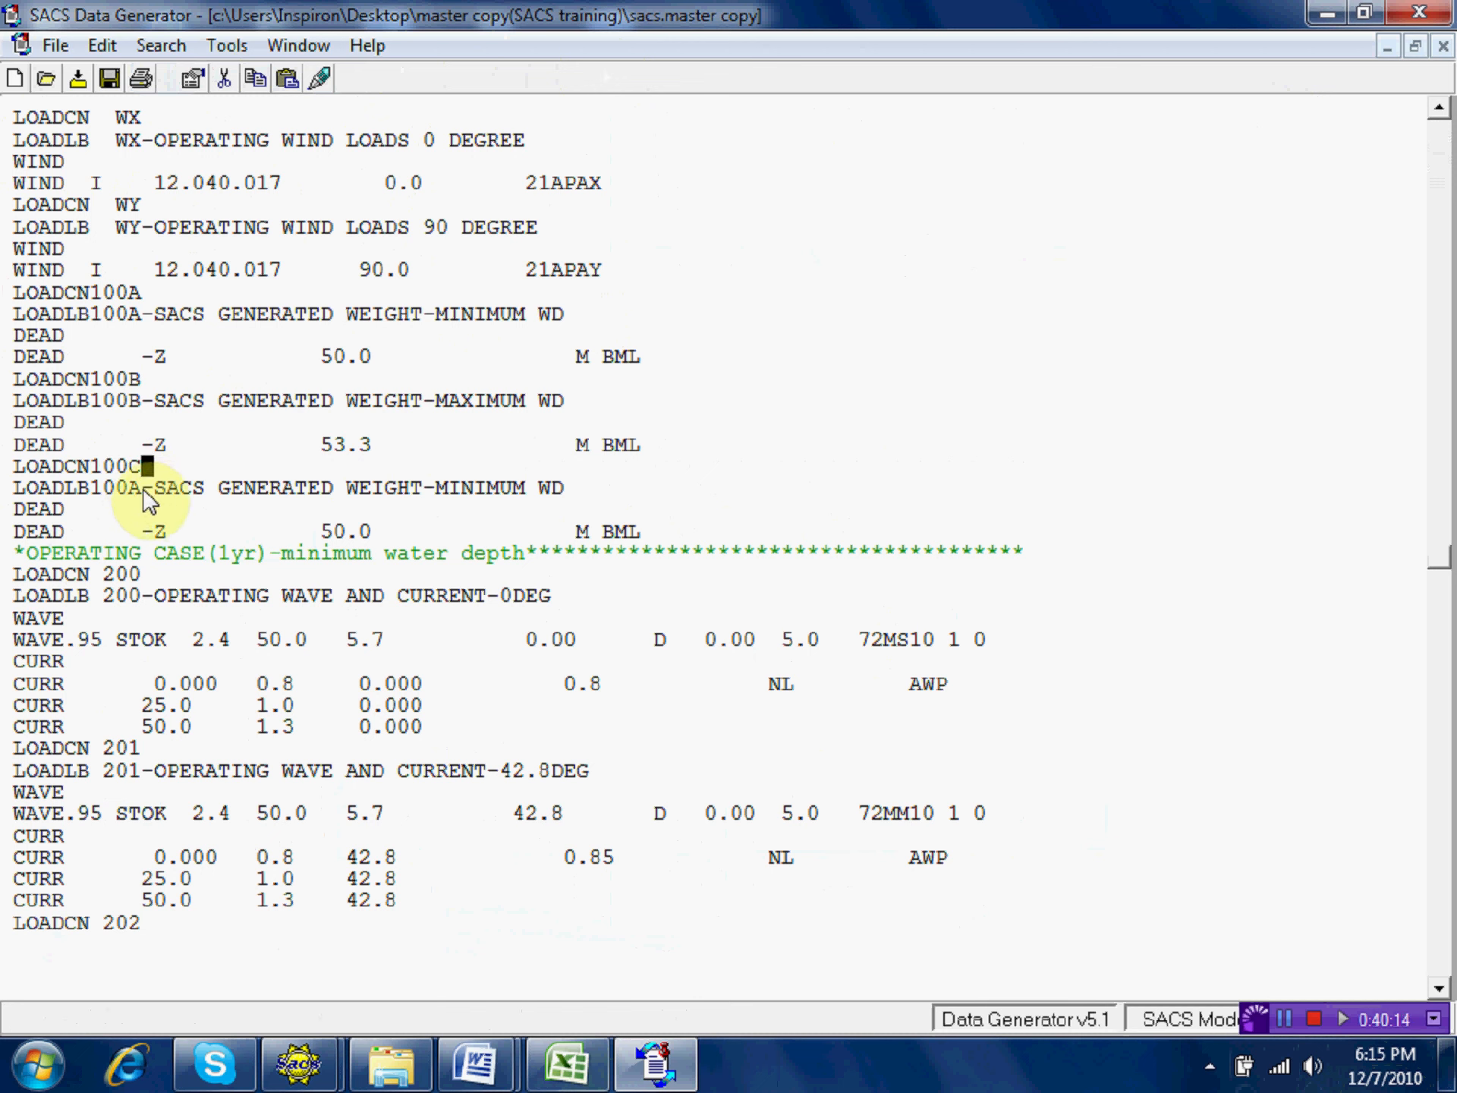
left_click(137, 486)
type("C")
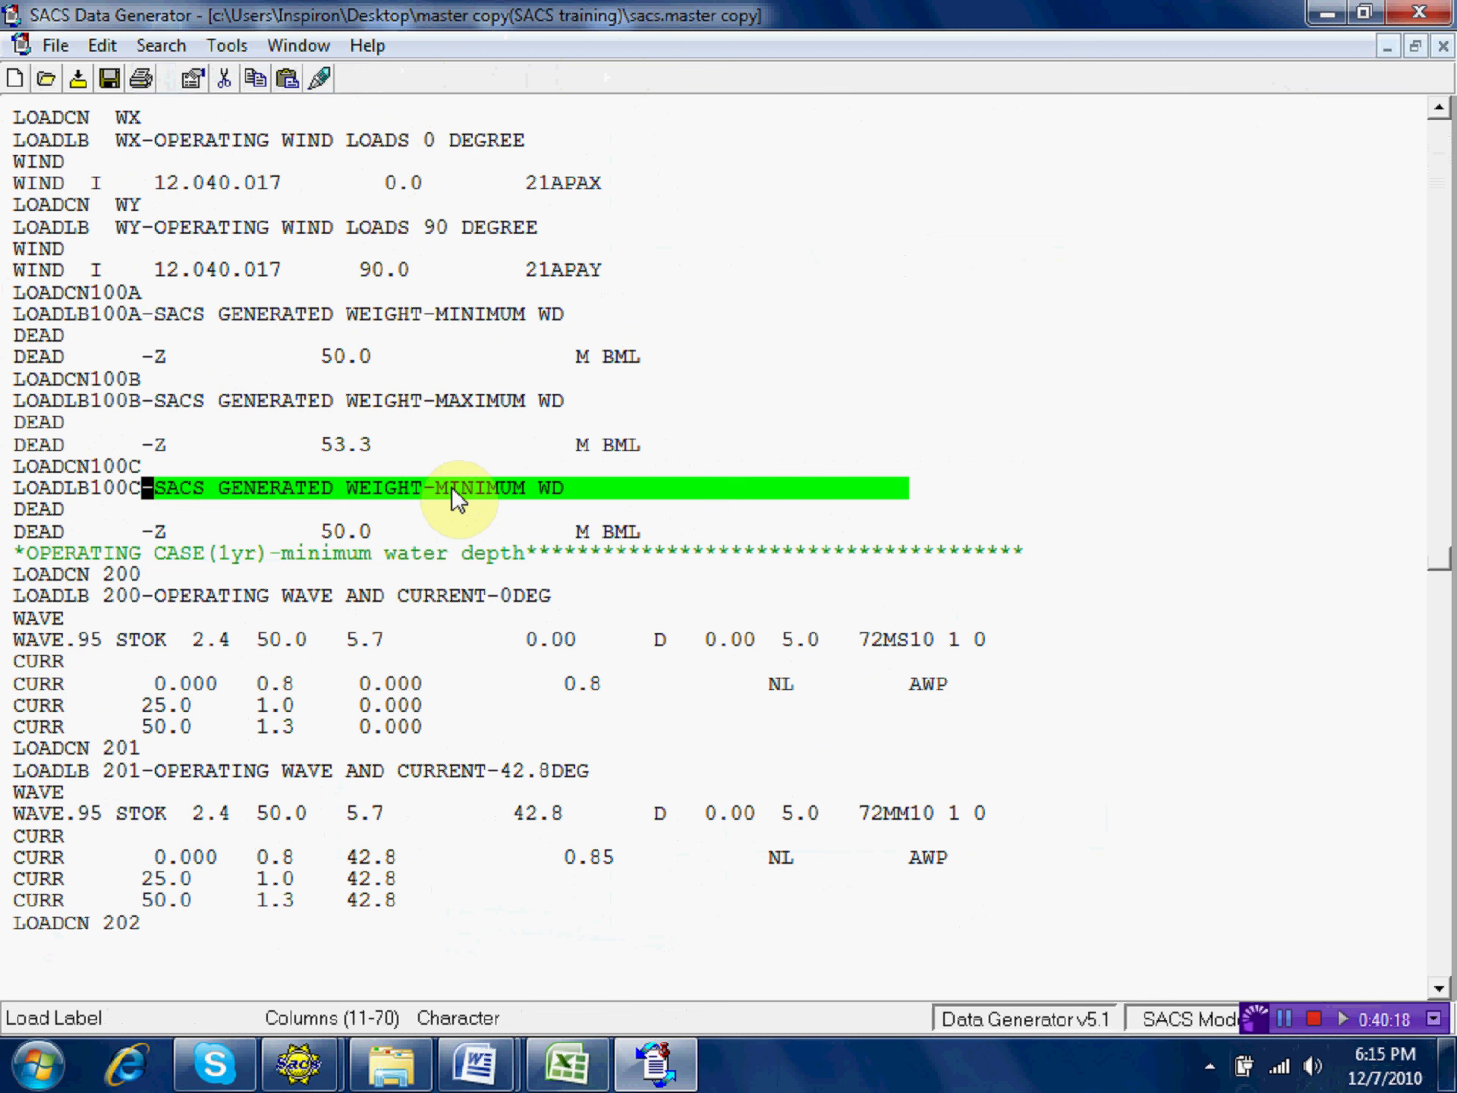
Append "(100YR)" to the label of load condition 100C and set its dead load's Water Depth Override to 50.5 m.
left_click(563, 485)
left_click(567, 485)
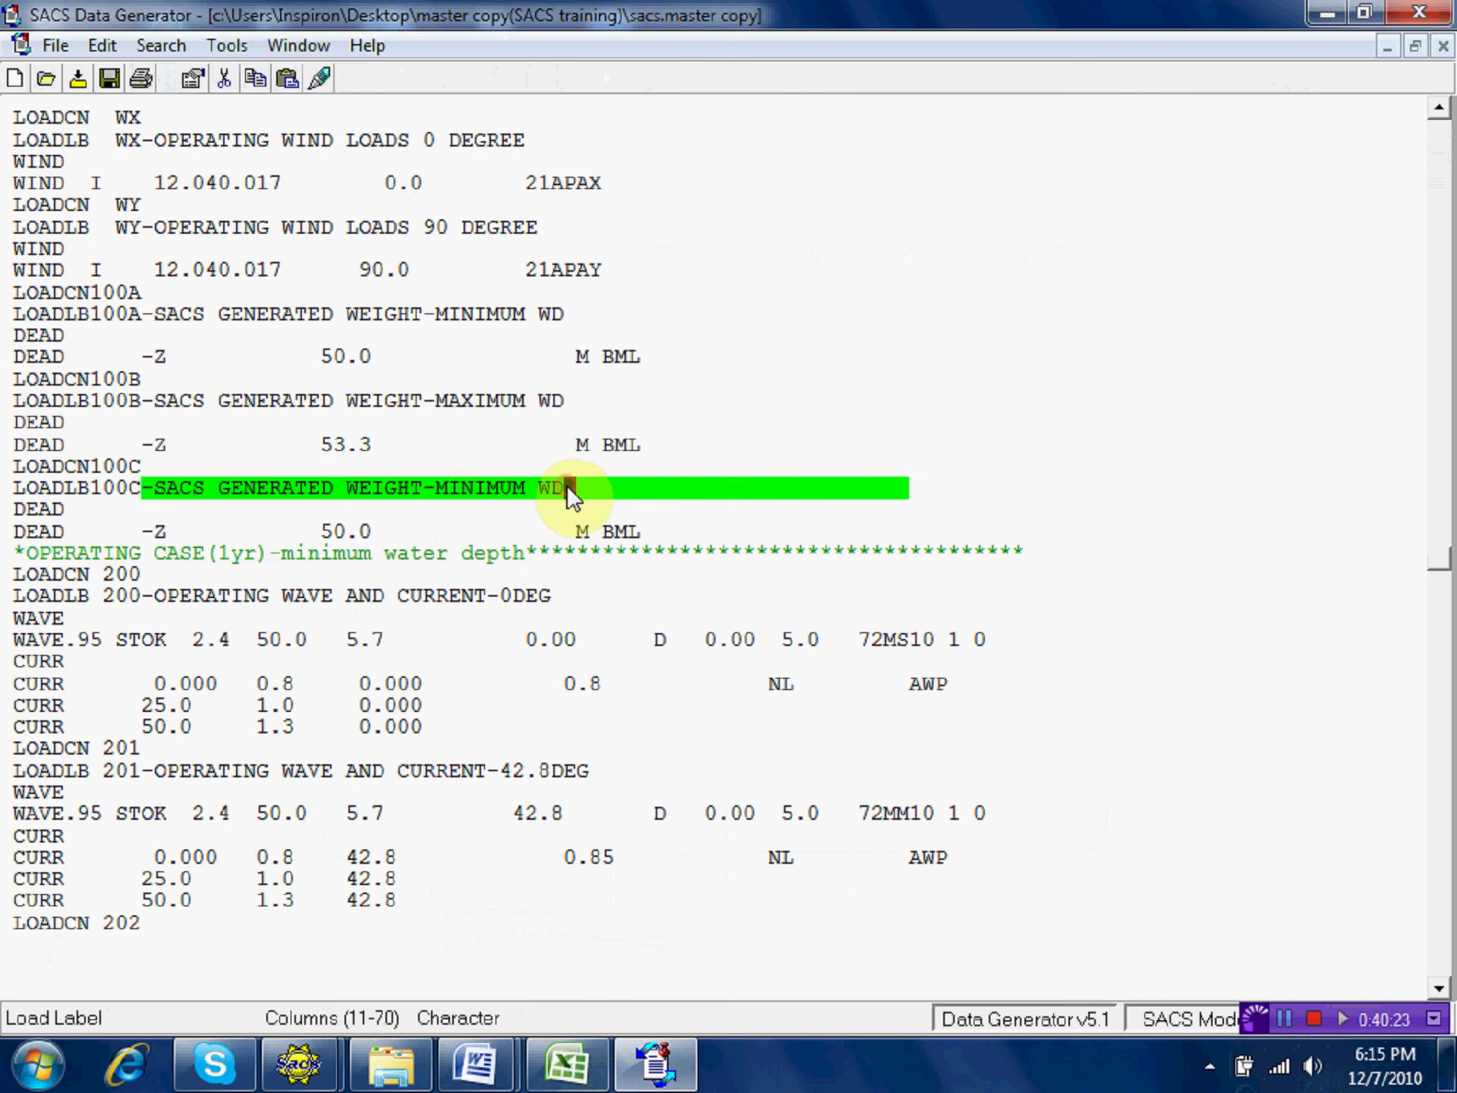
type("(1")
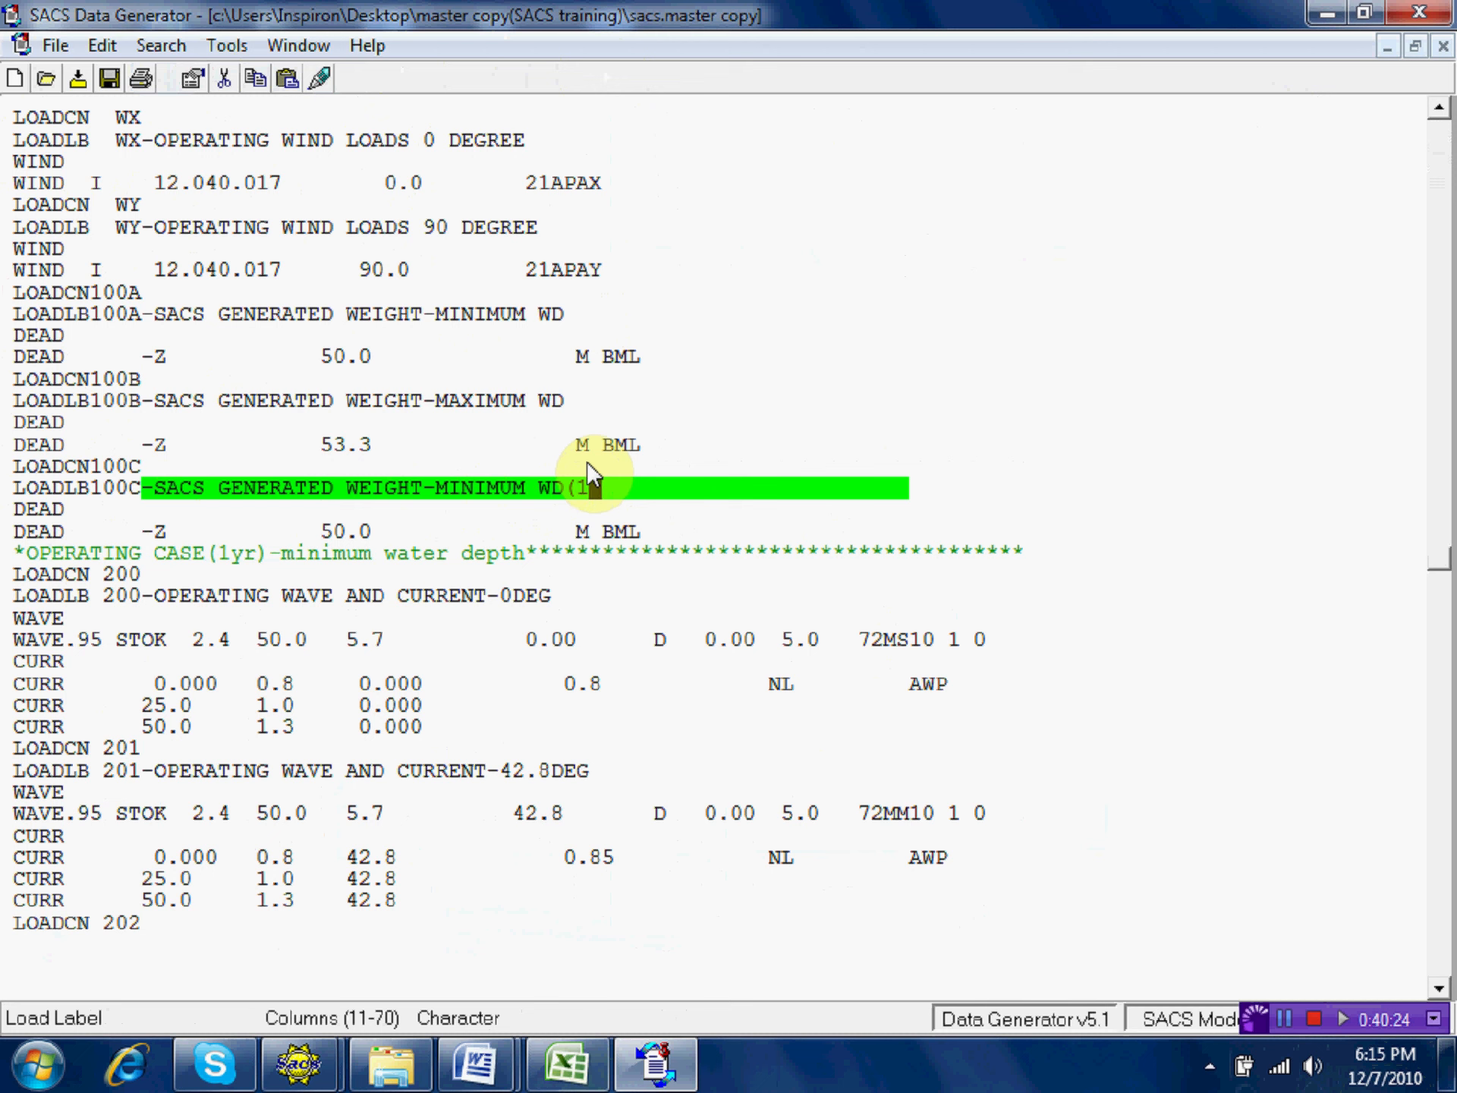
type("00YR)")
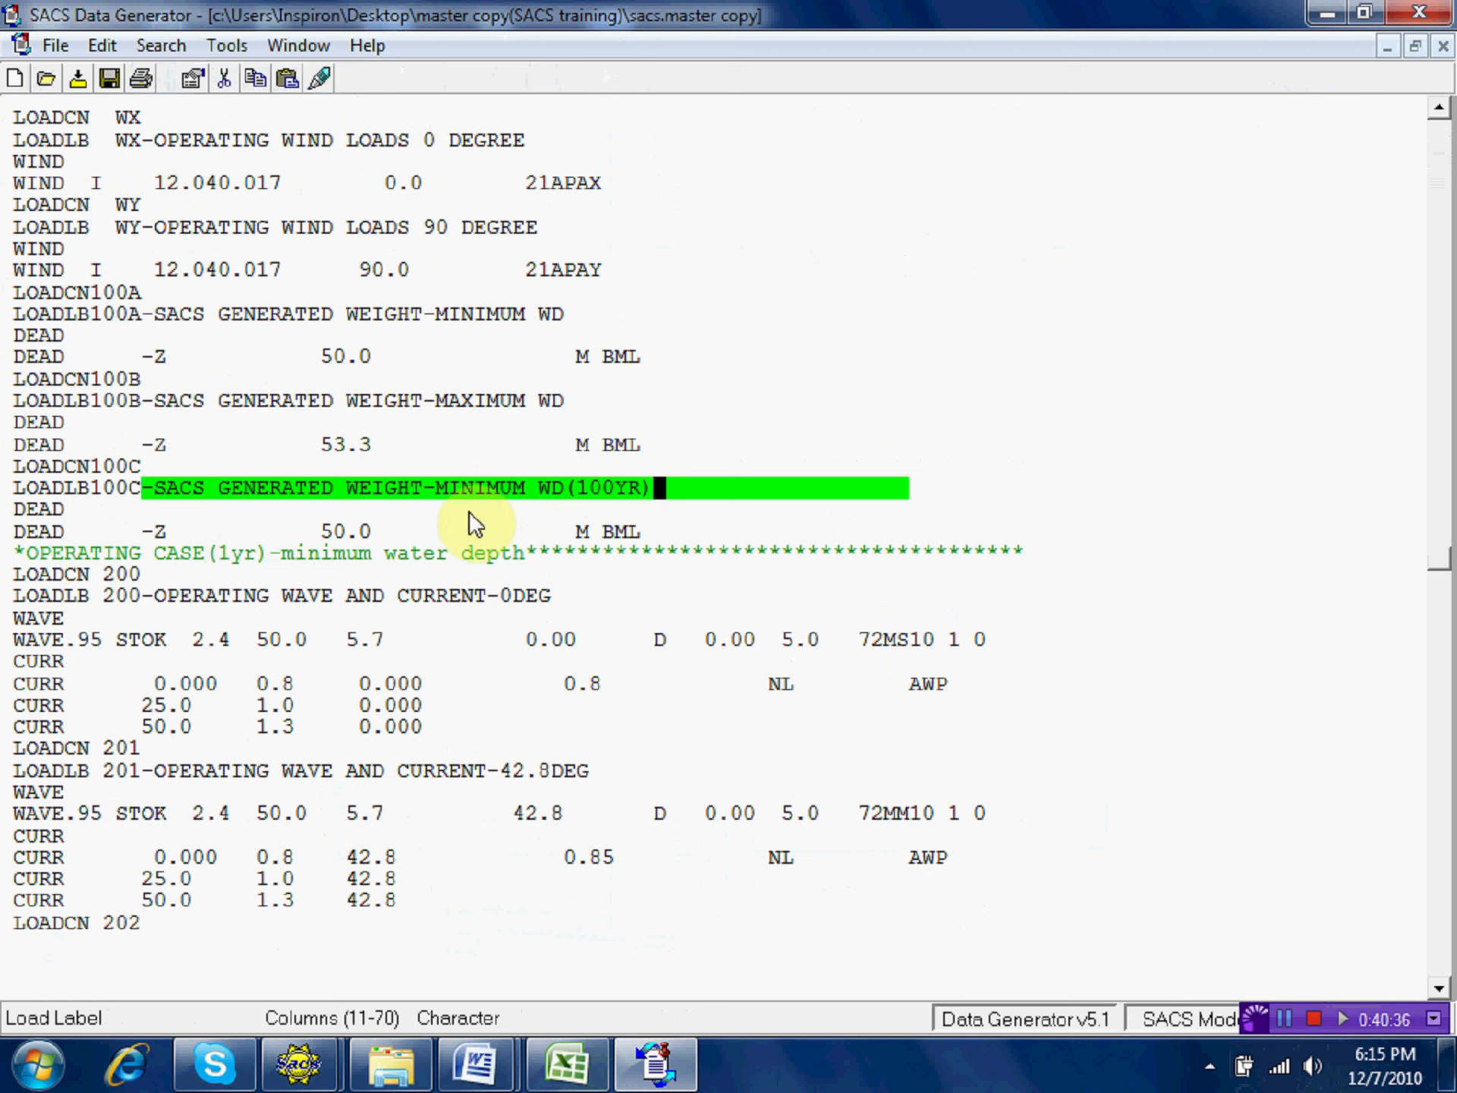
left_click(364, 532)
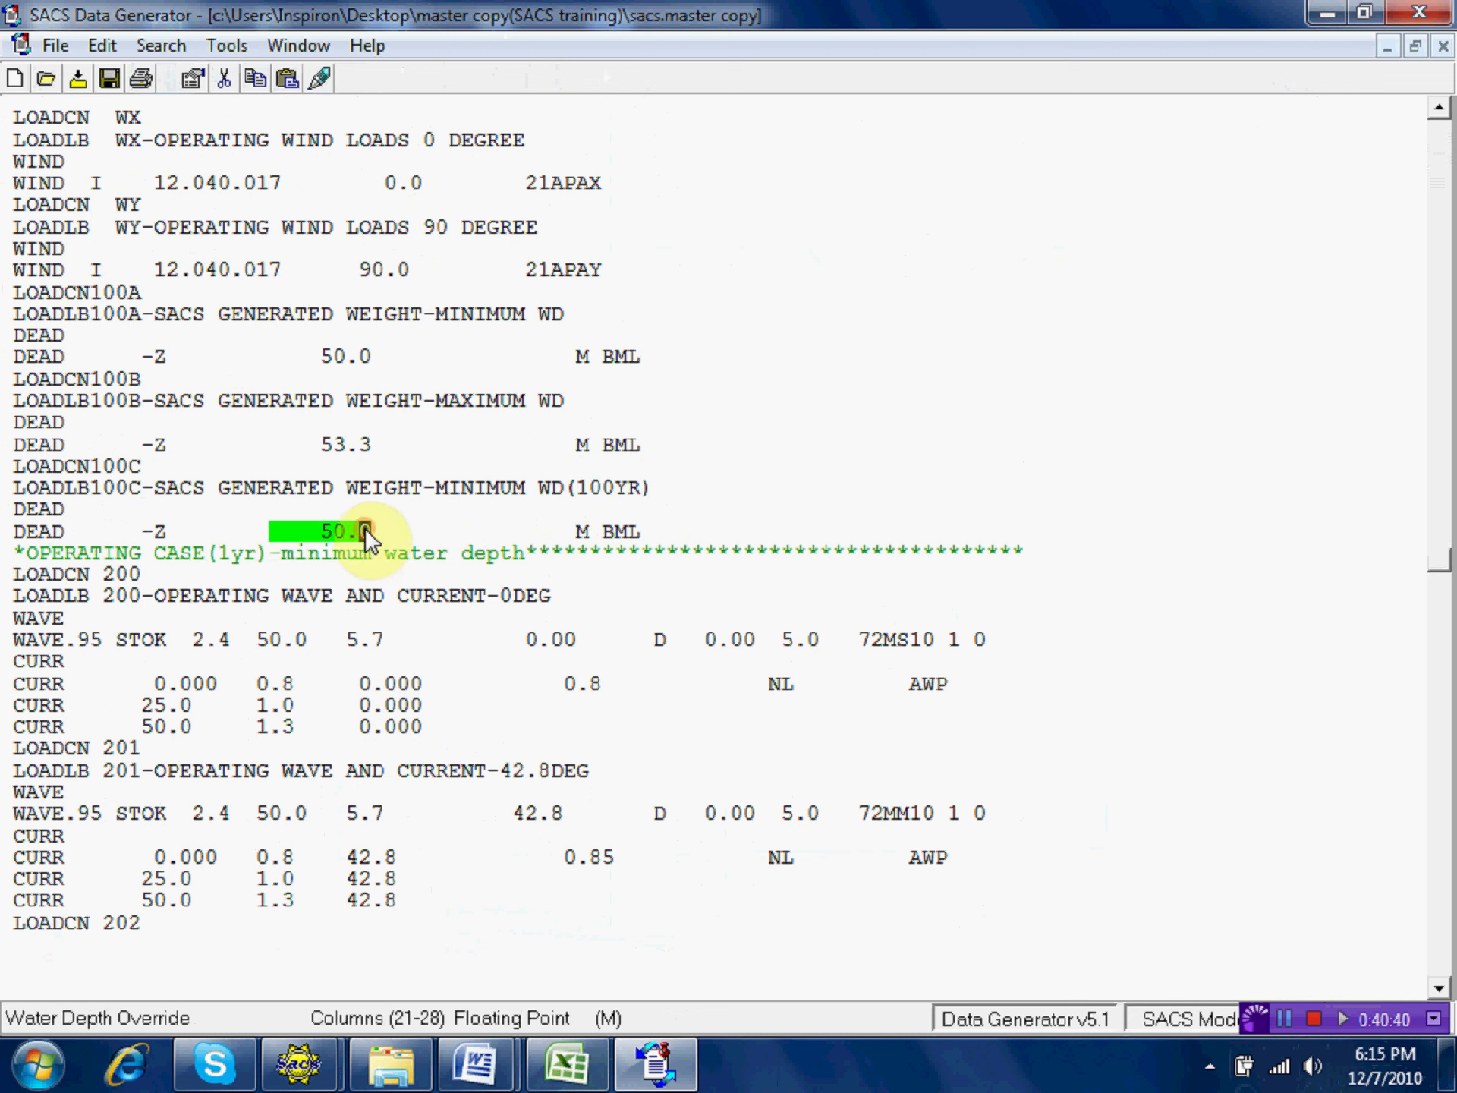
type("5")
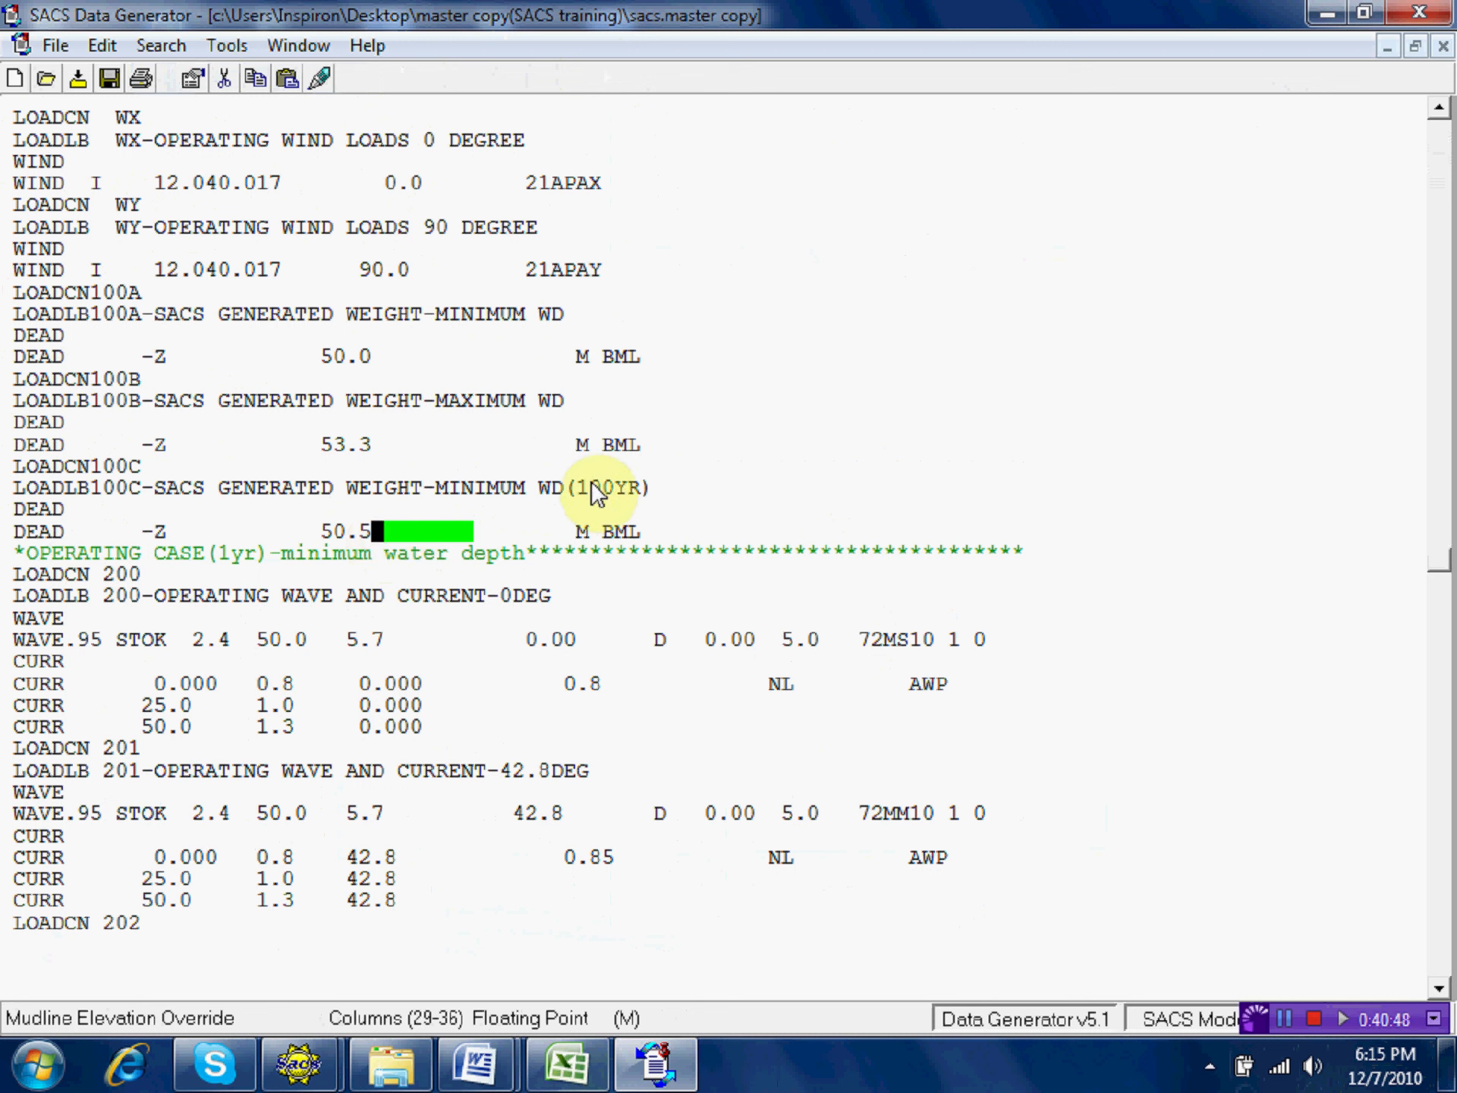
Append "(1YR)" to the labels of load conditions 100B and 100A.
left_click(571, 399)
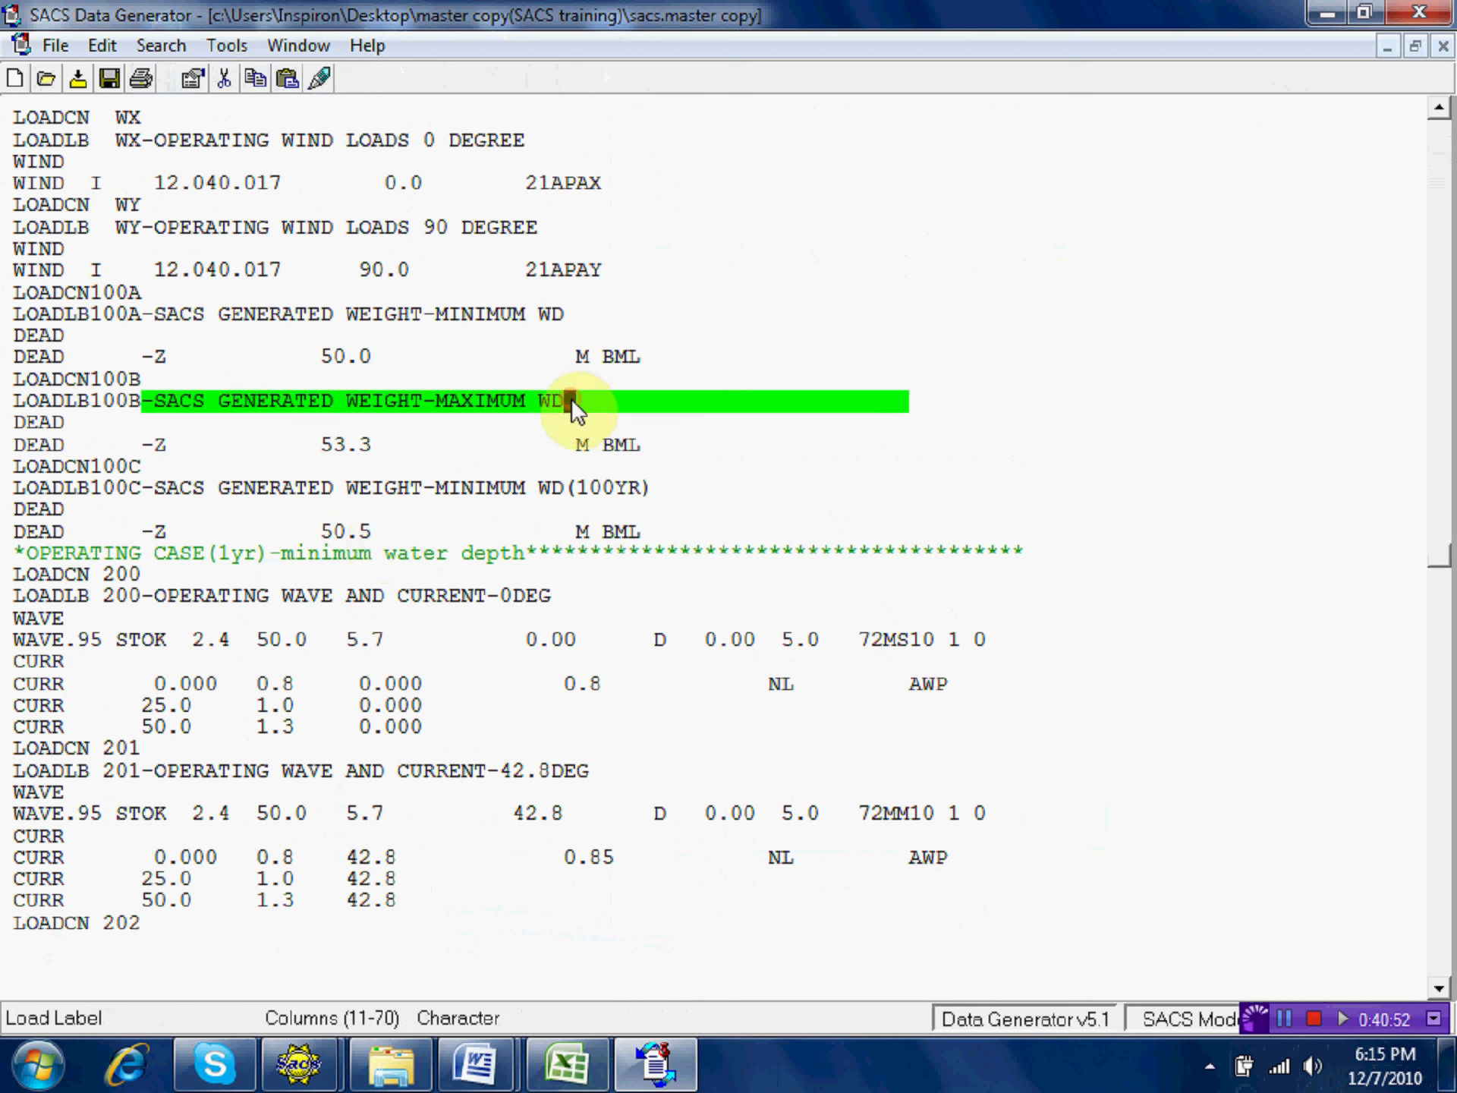
type("(")
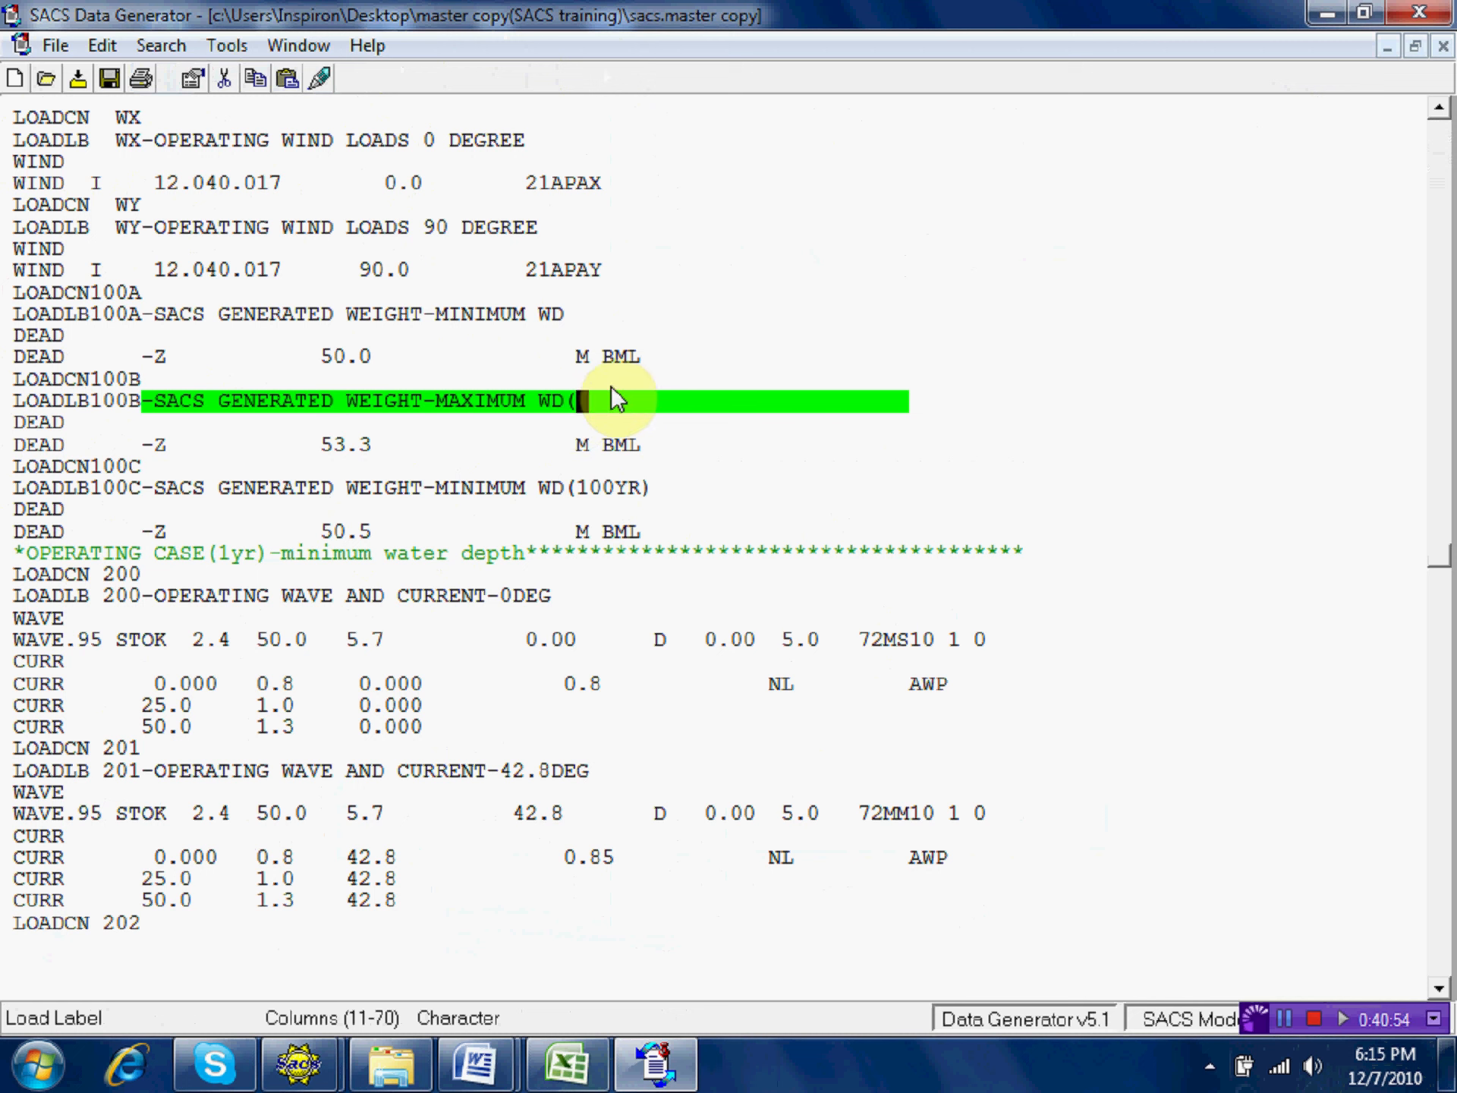
type("1YR)")
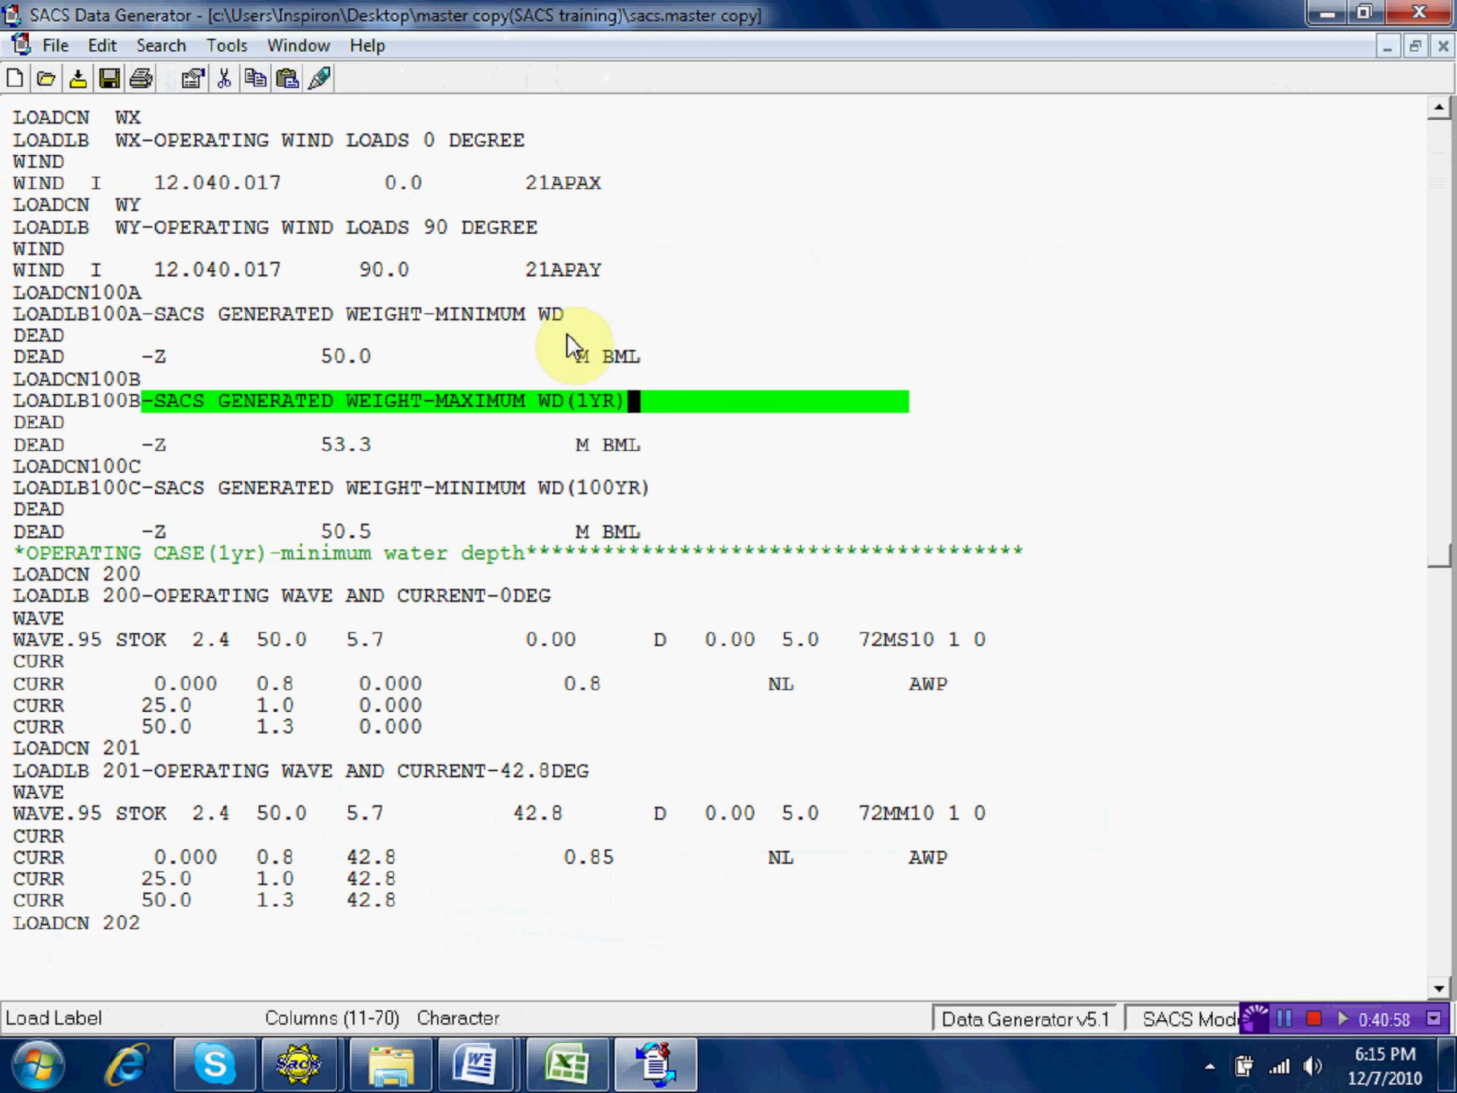
left_click(614, 312)
type("(")
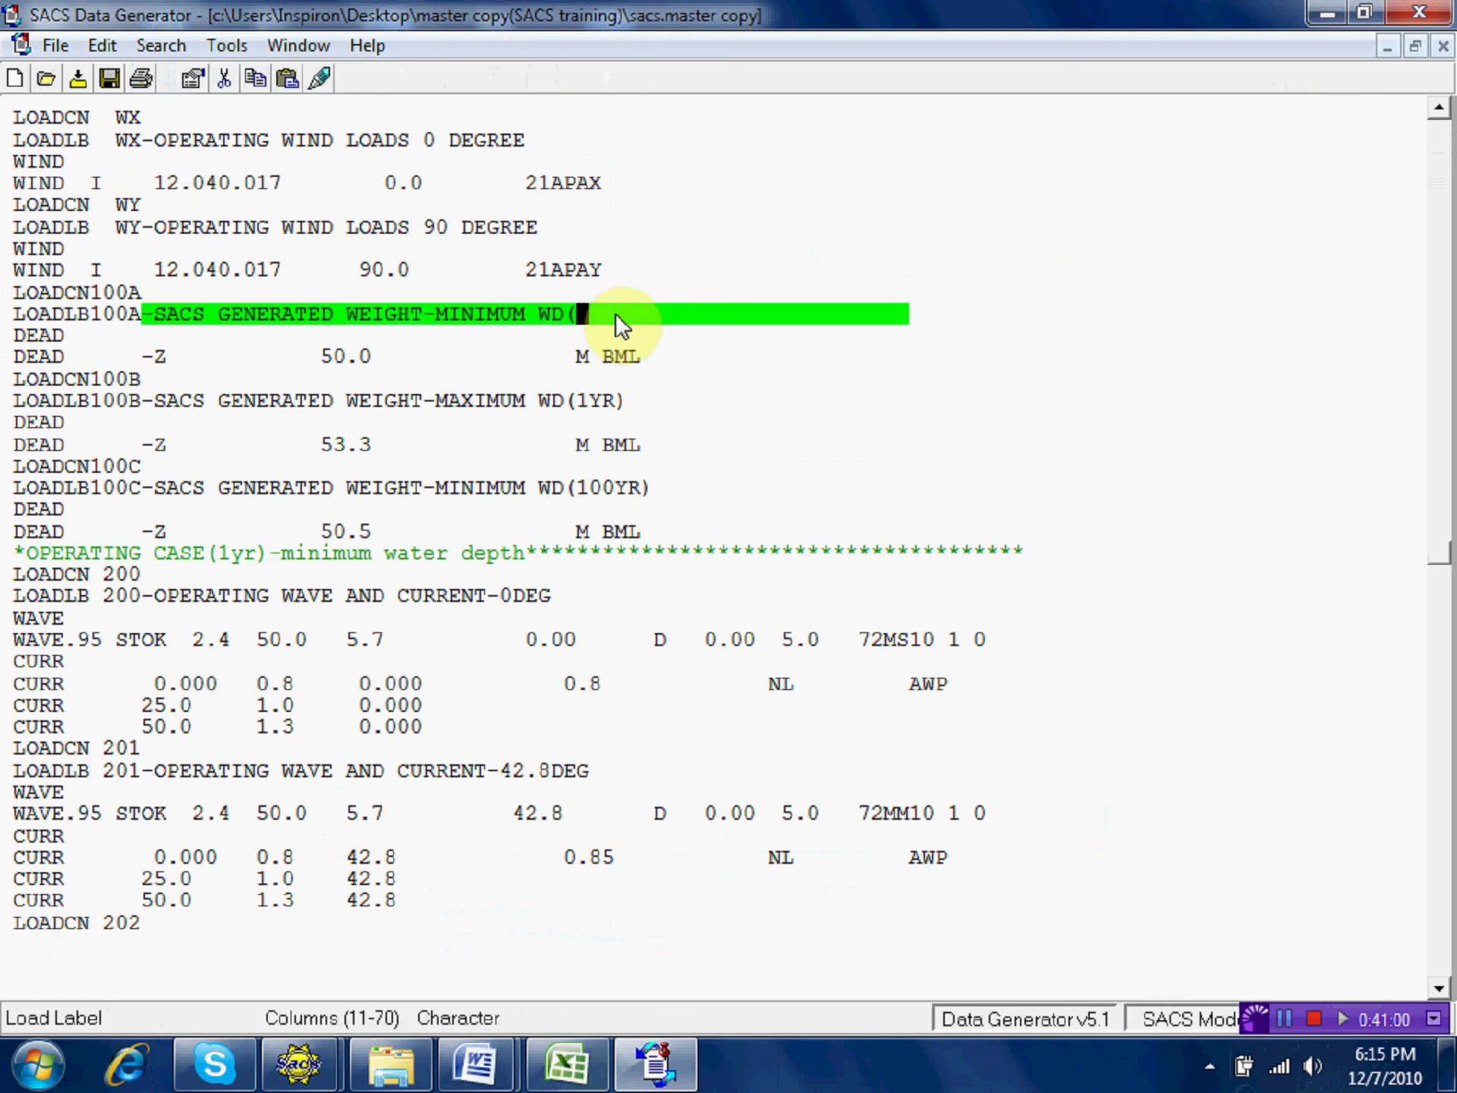
type("1YR)")
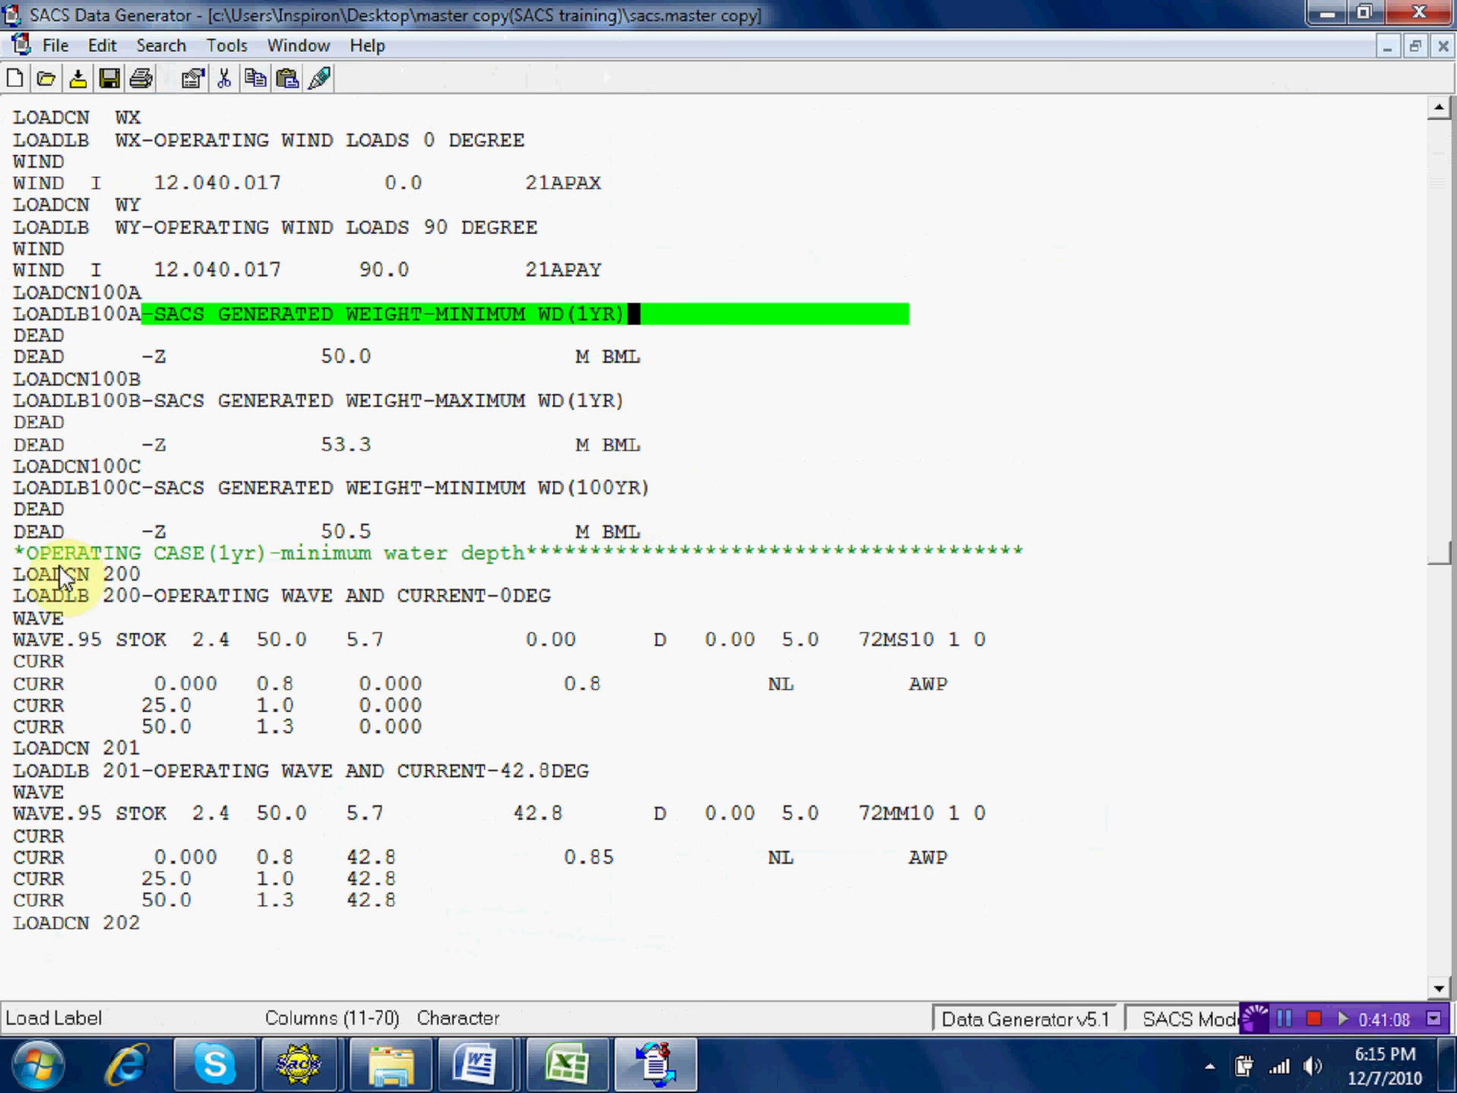
Paste the copied 100A block again below load condition 100C and rename it 100D in its LOADCN and LOADLB lines.
left_click(19, 547)
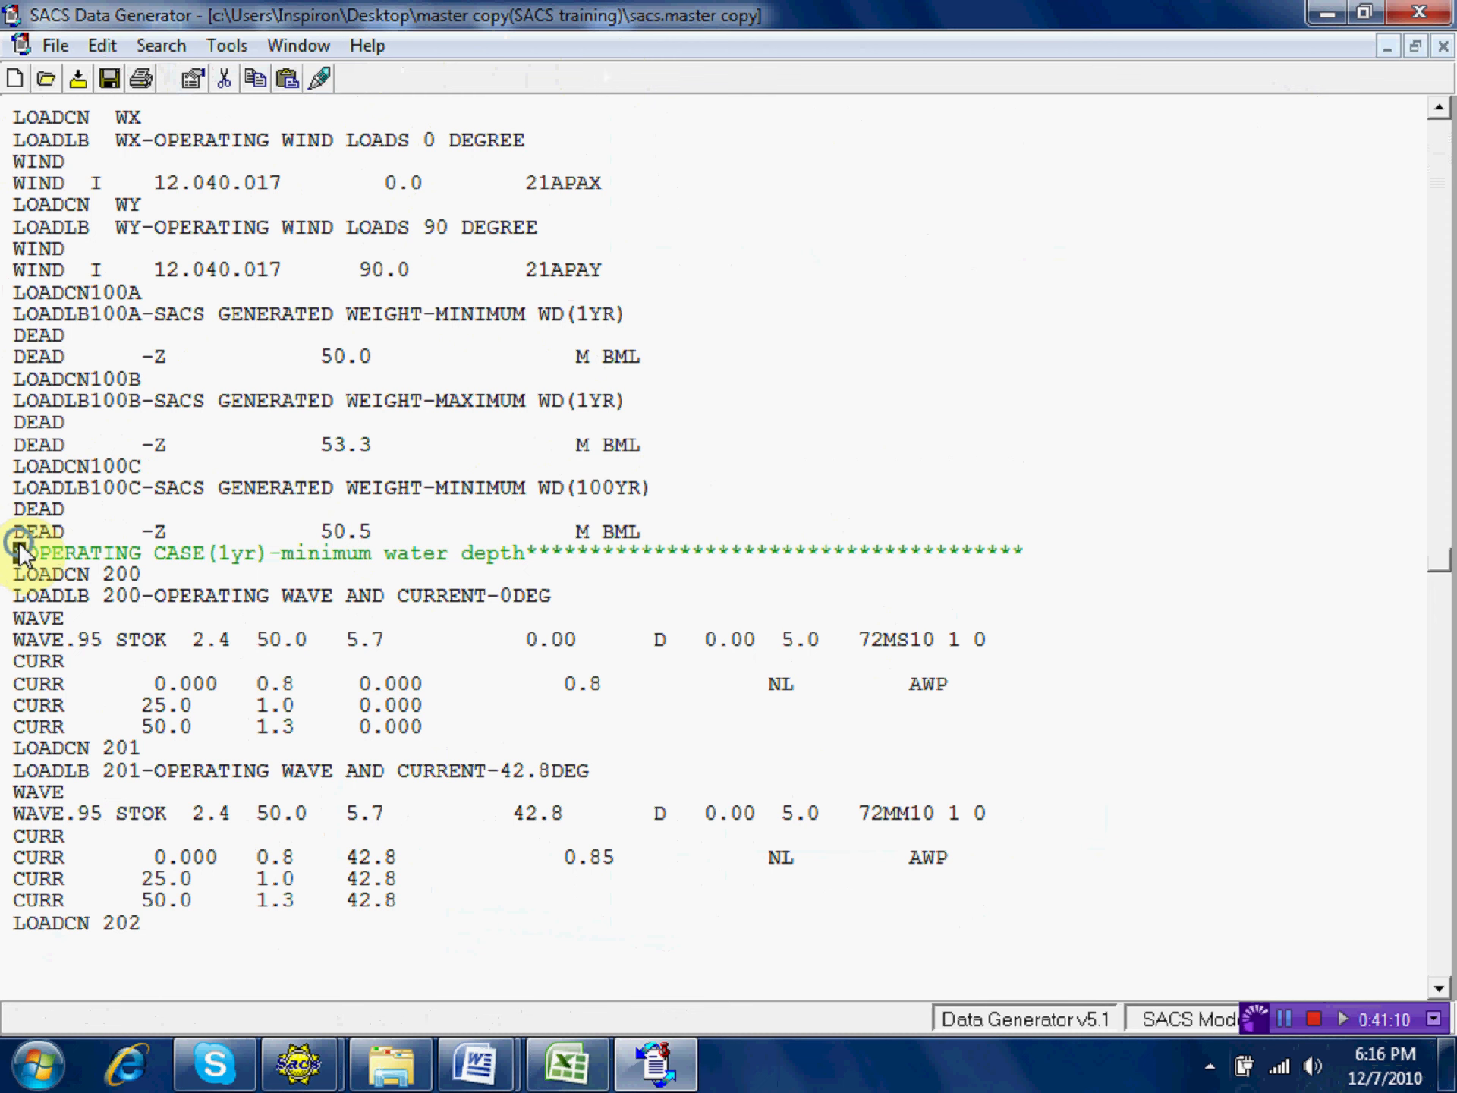
right_click(18, 544)
left_click(88, 625)
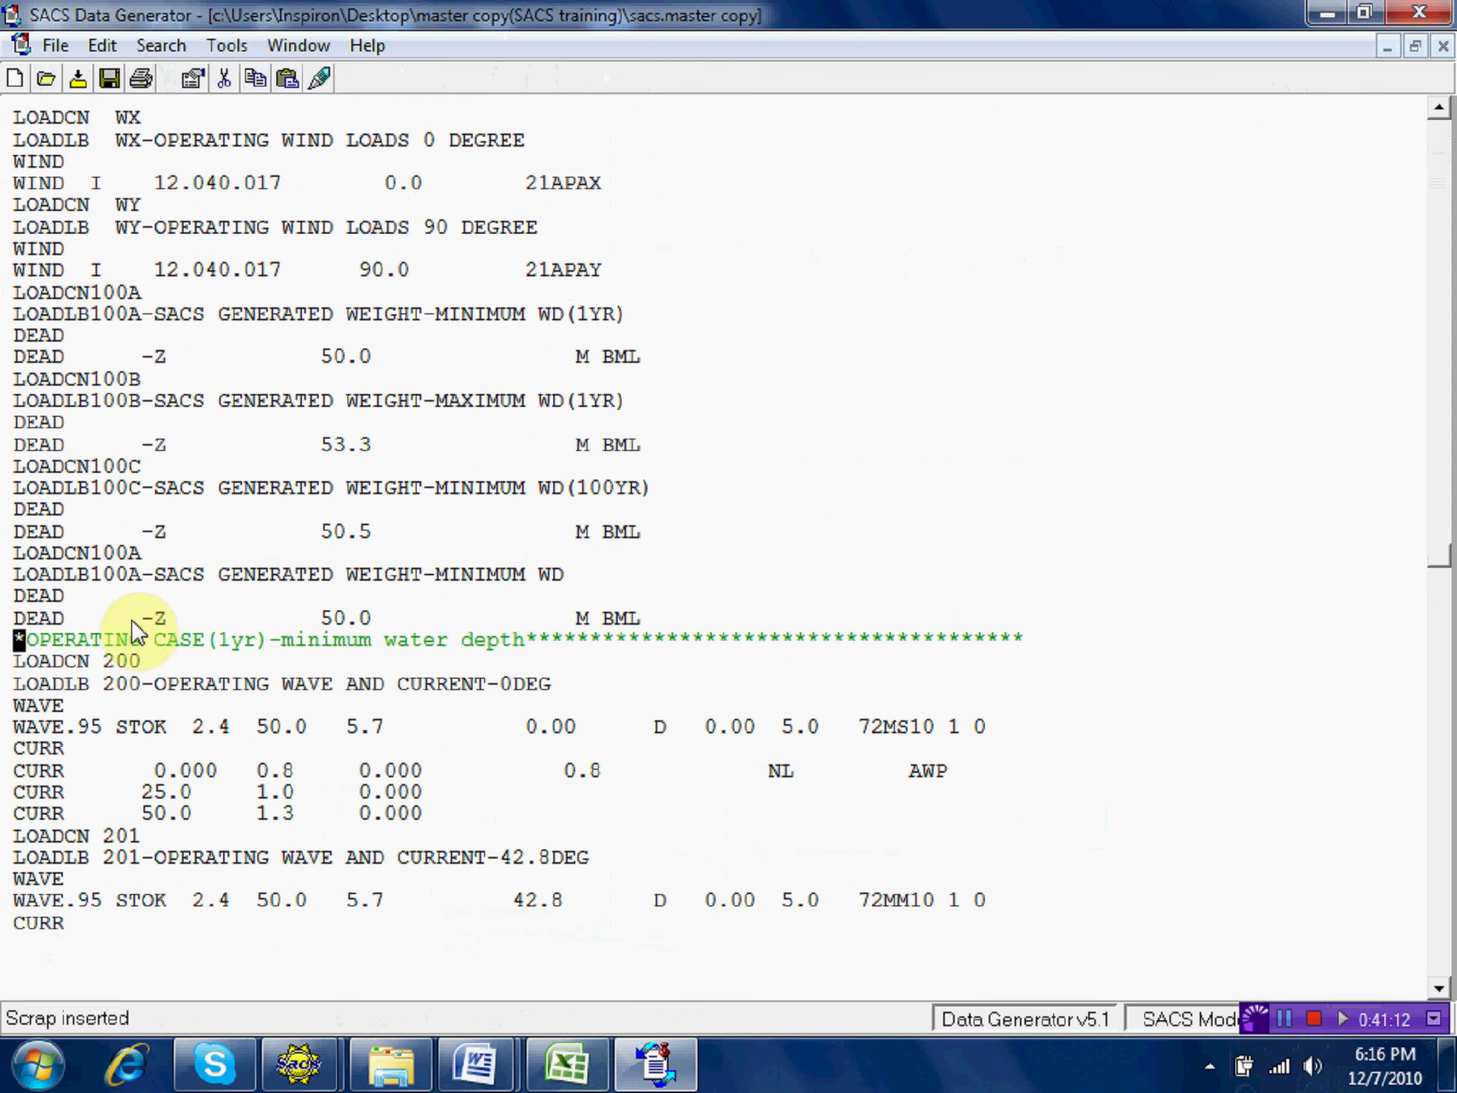
left_click(135, 550)
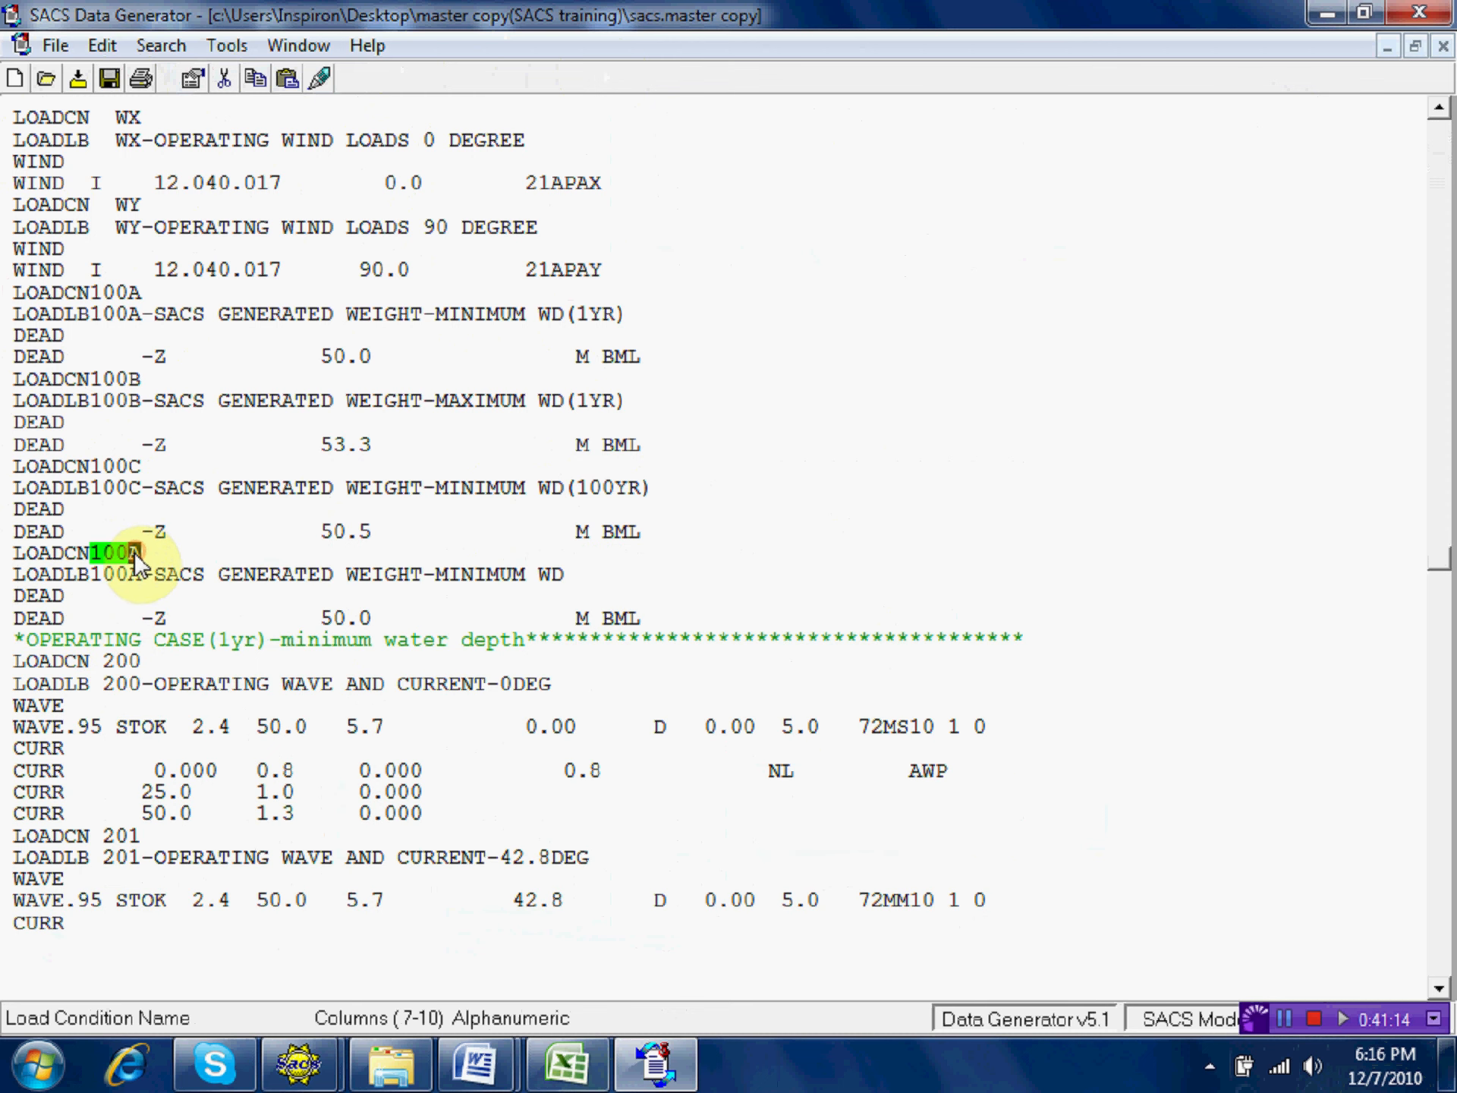
type("D")
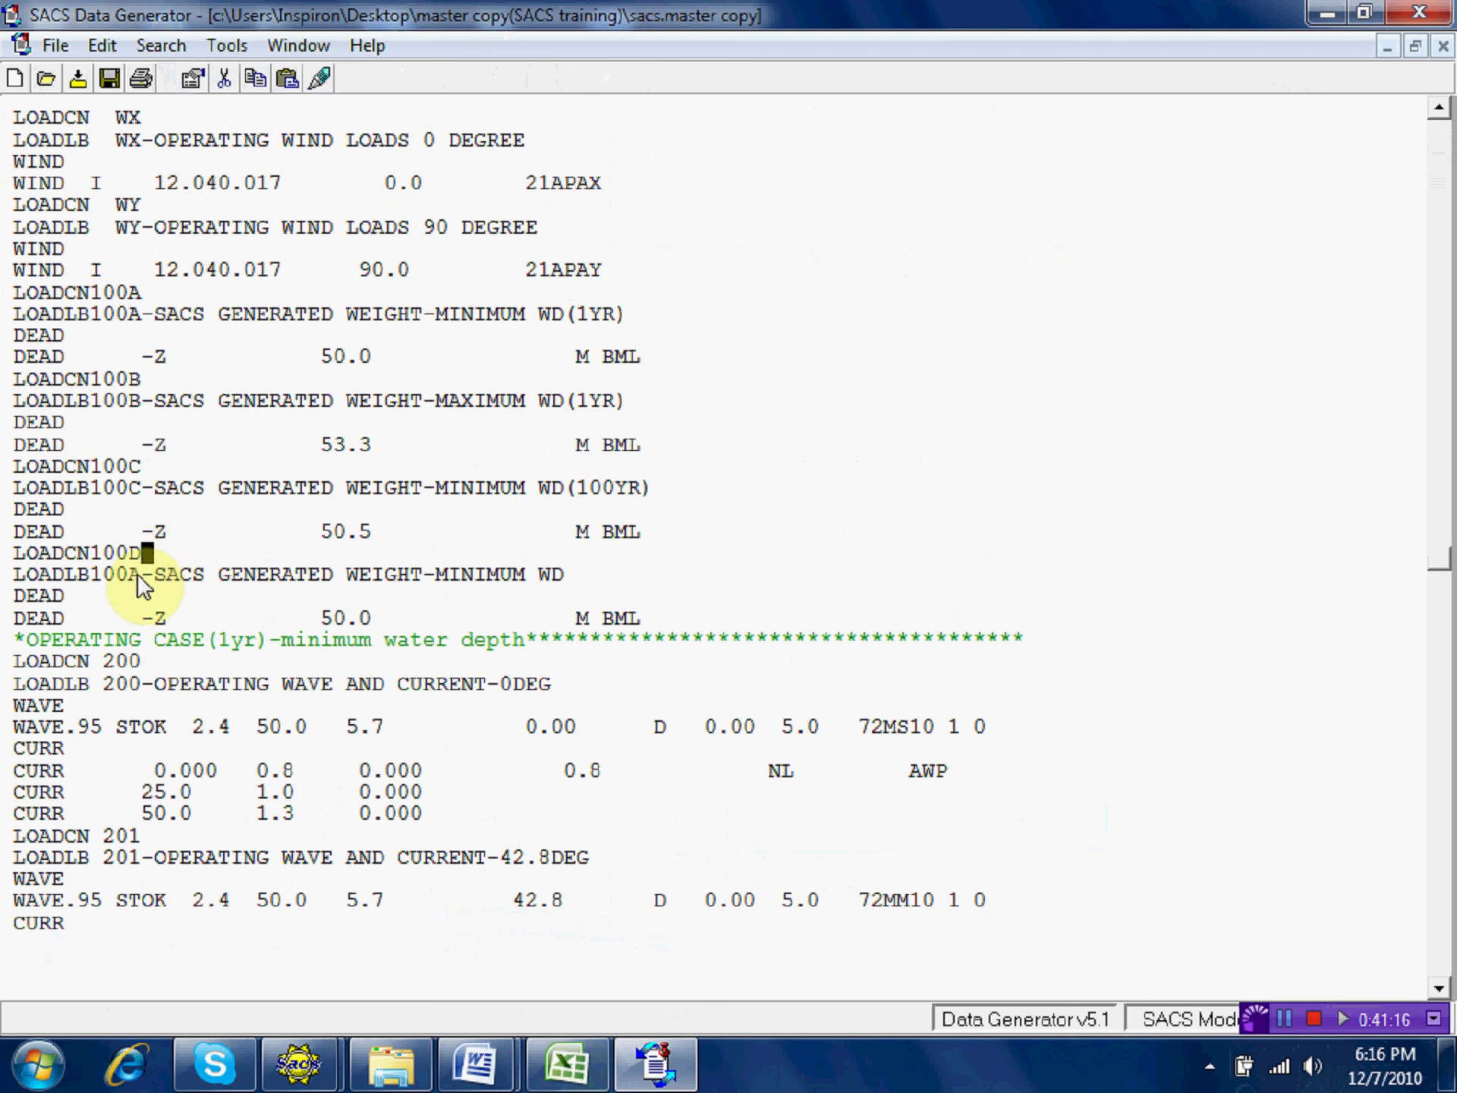
left_click(135, 575)
type("D")
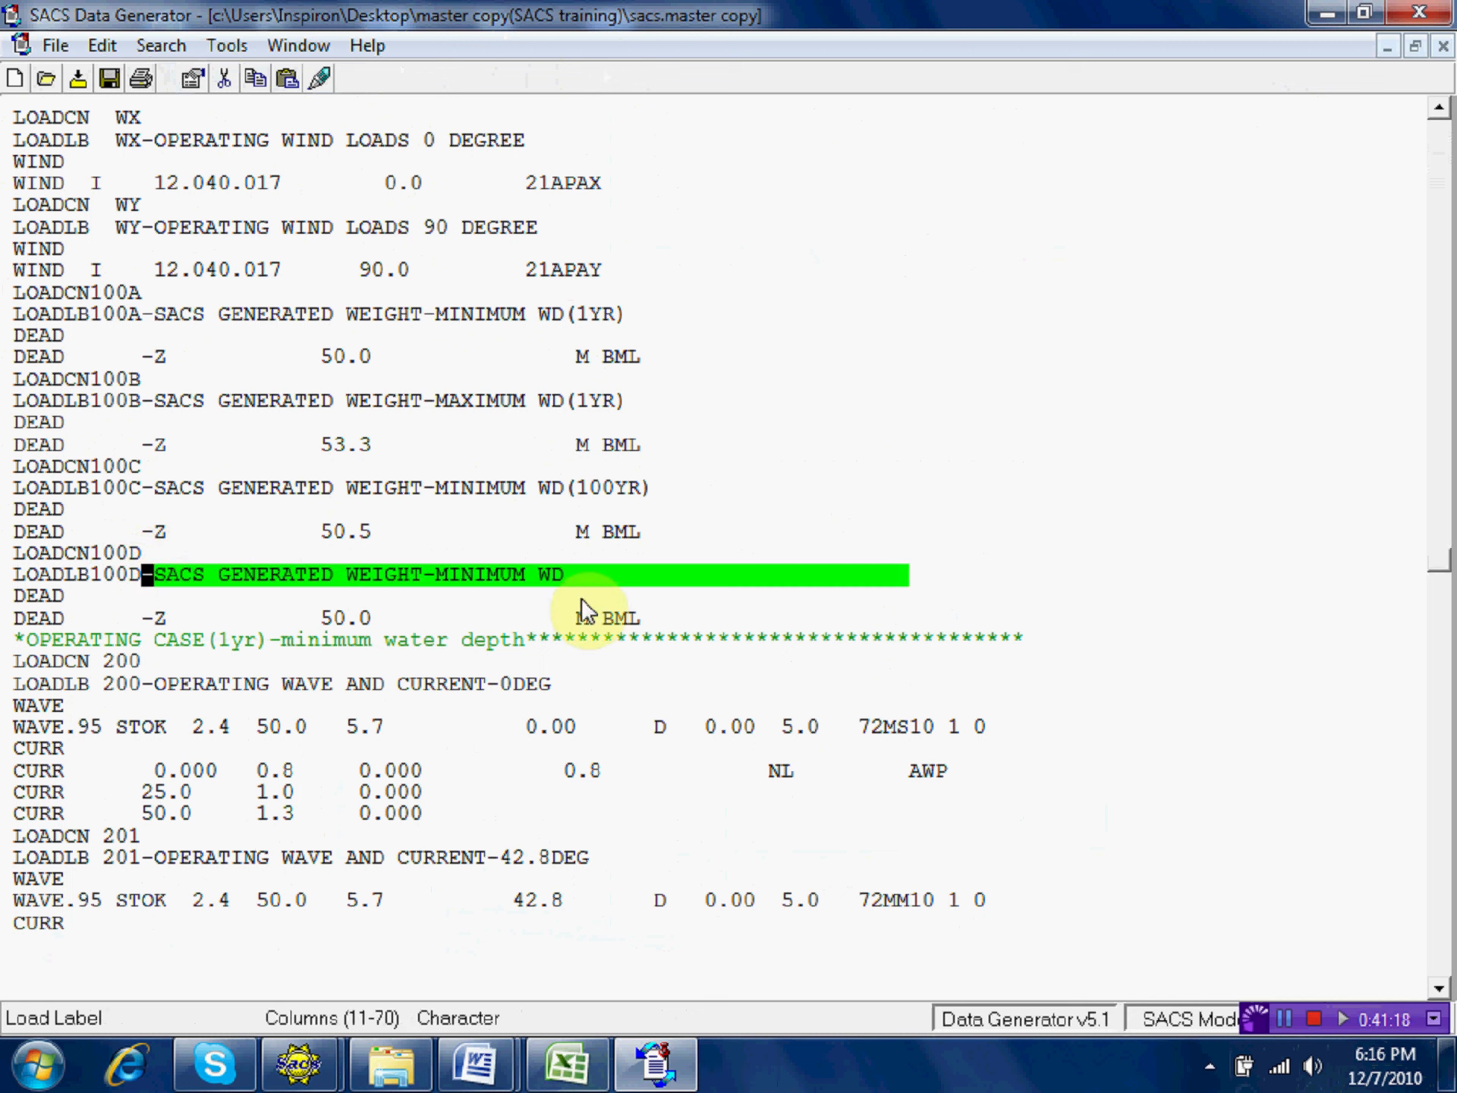
Change the label of load condition 100D to "-SACS GENERATED WEIGHT-MAXIMUM WD(100YR)" and save the file.
left_click(454, 573)
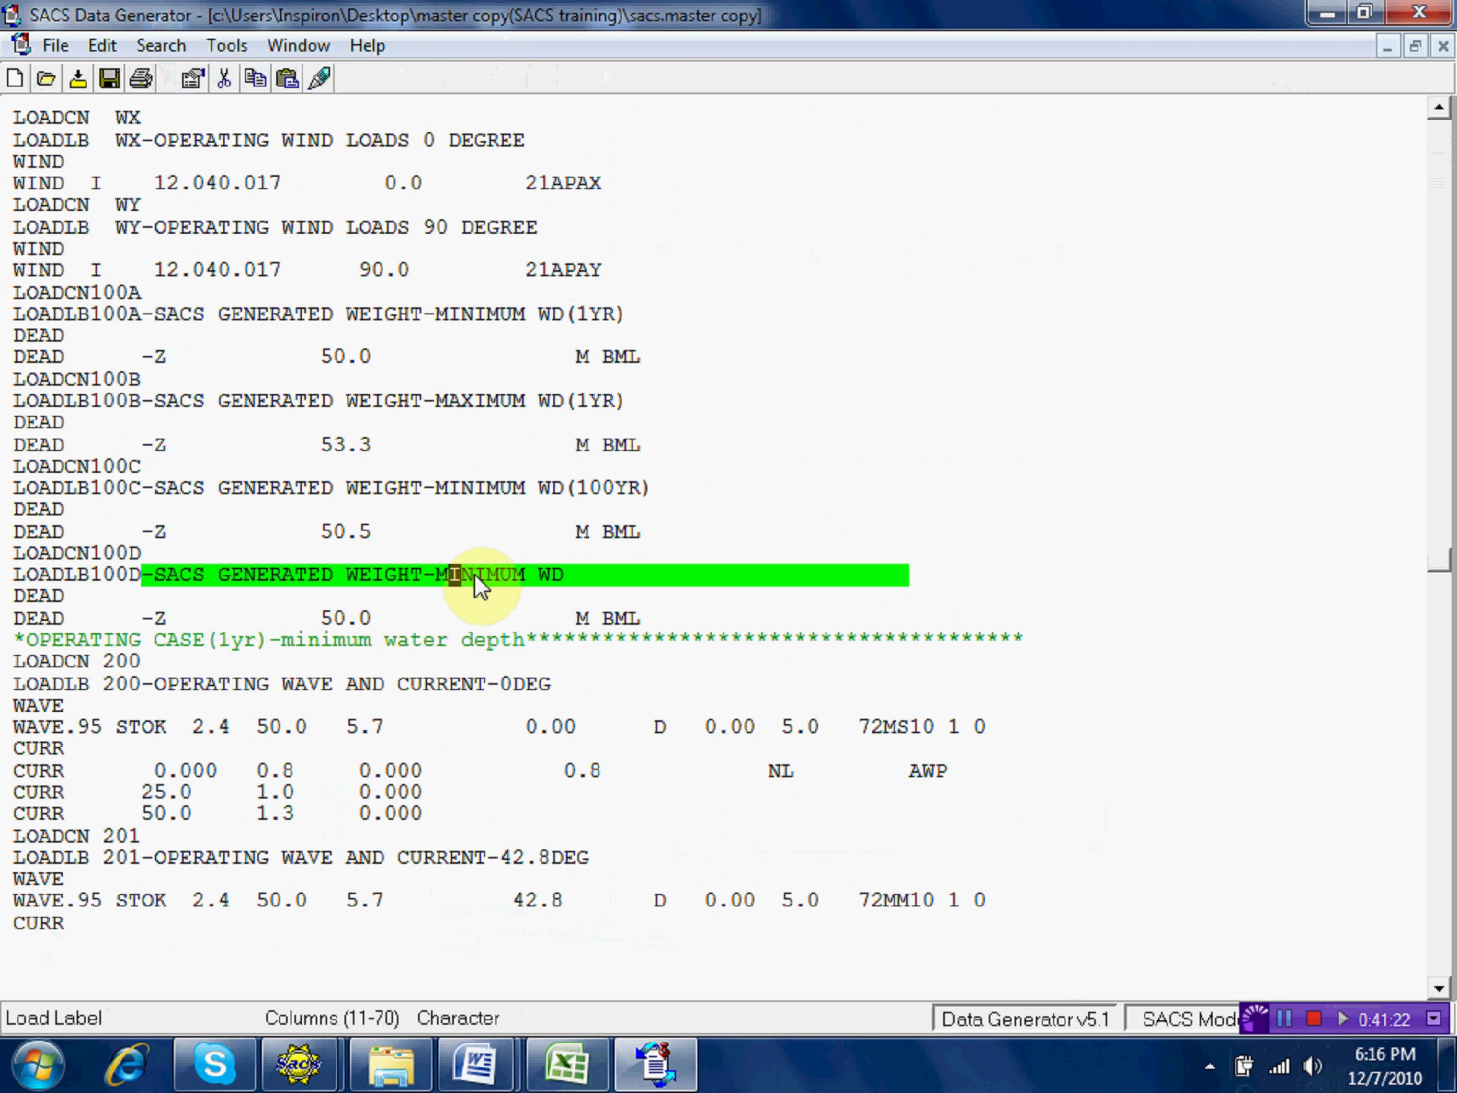
type("AXIM")
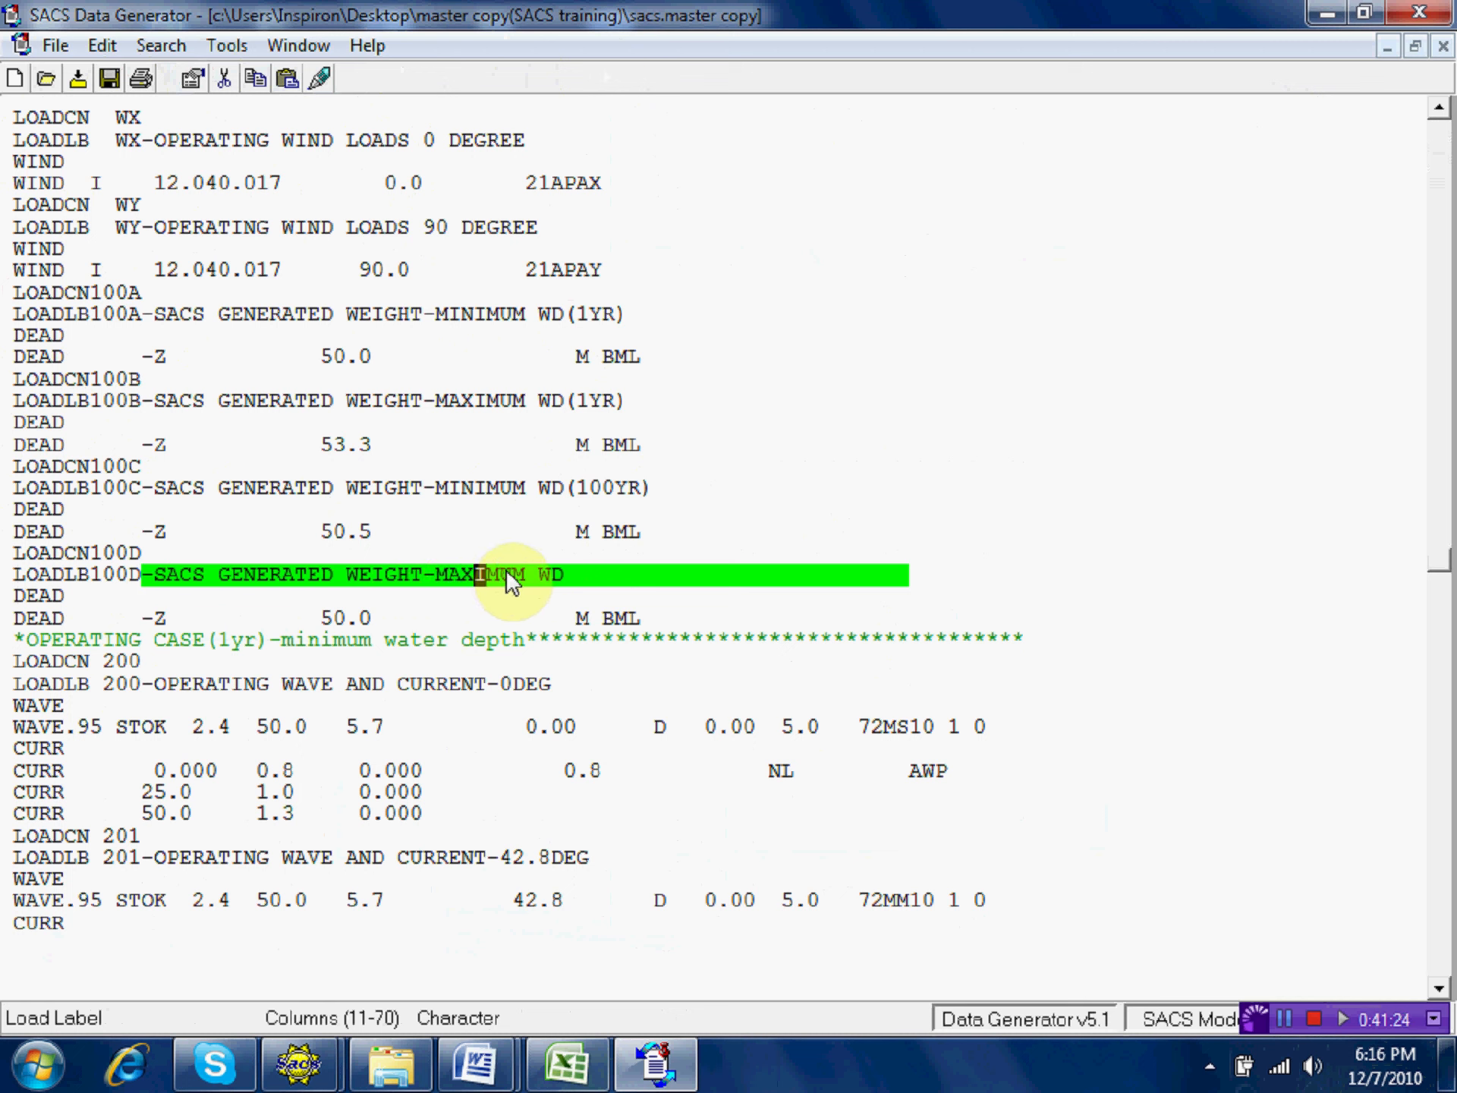
type("UM")
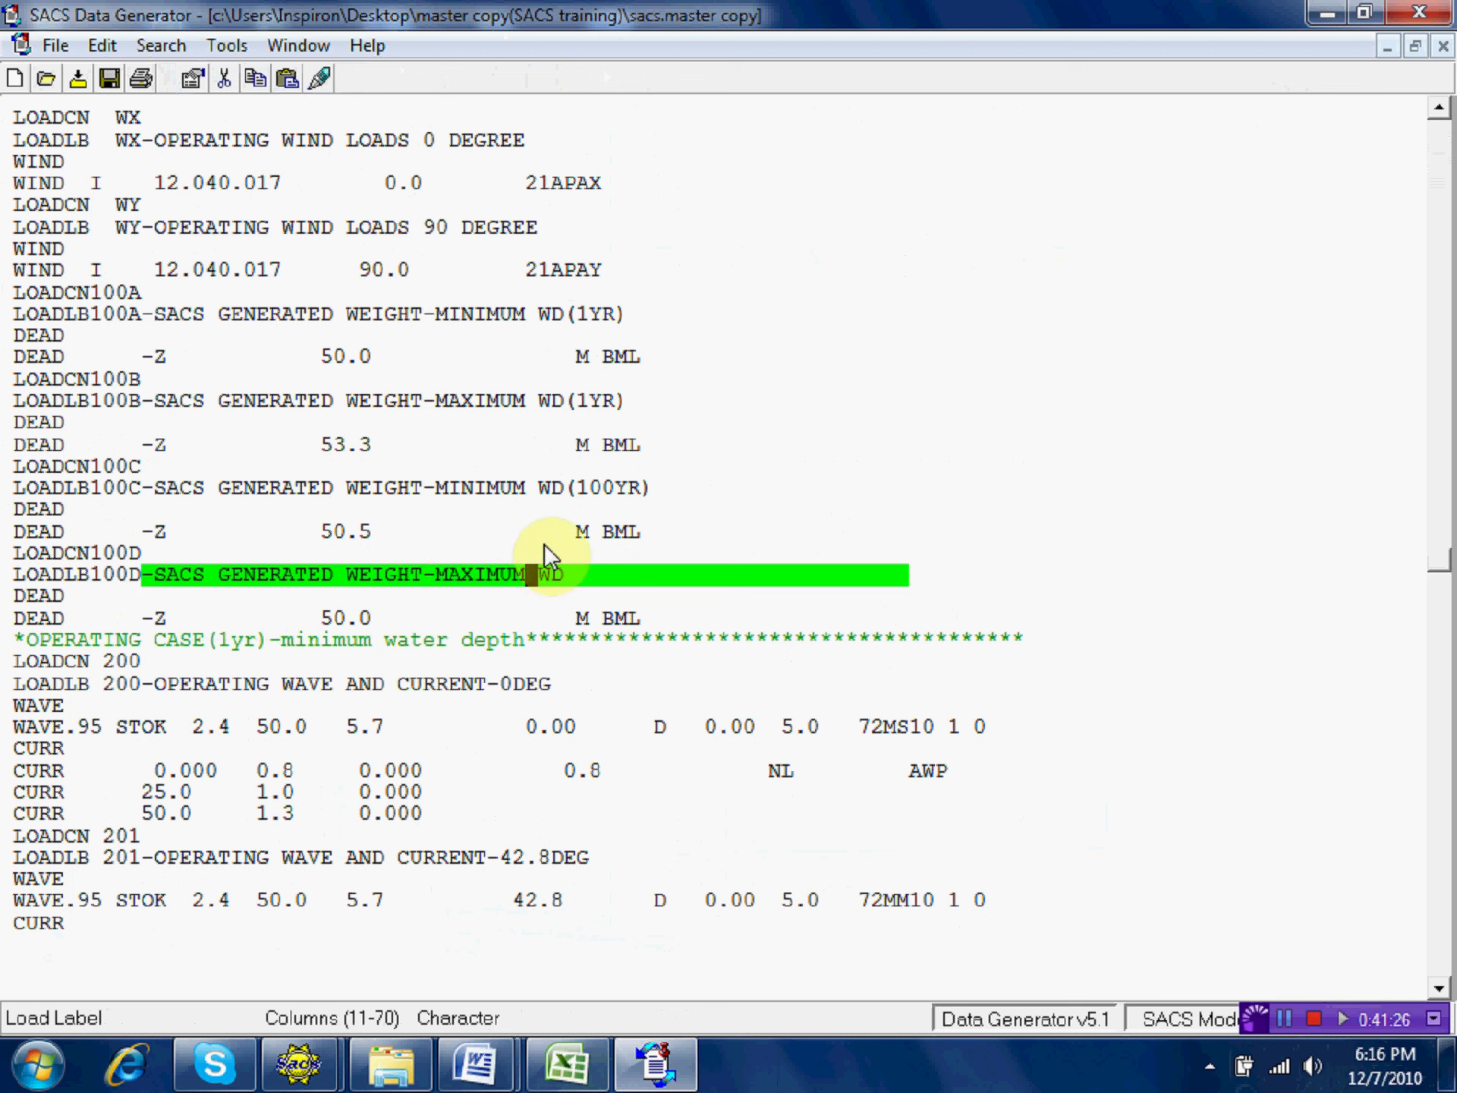
left_click(569, 575)
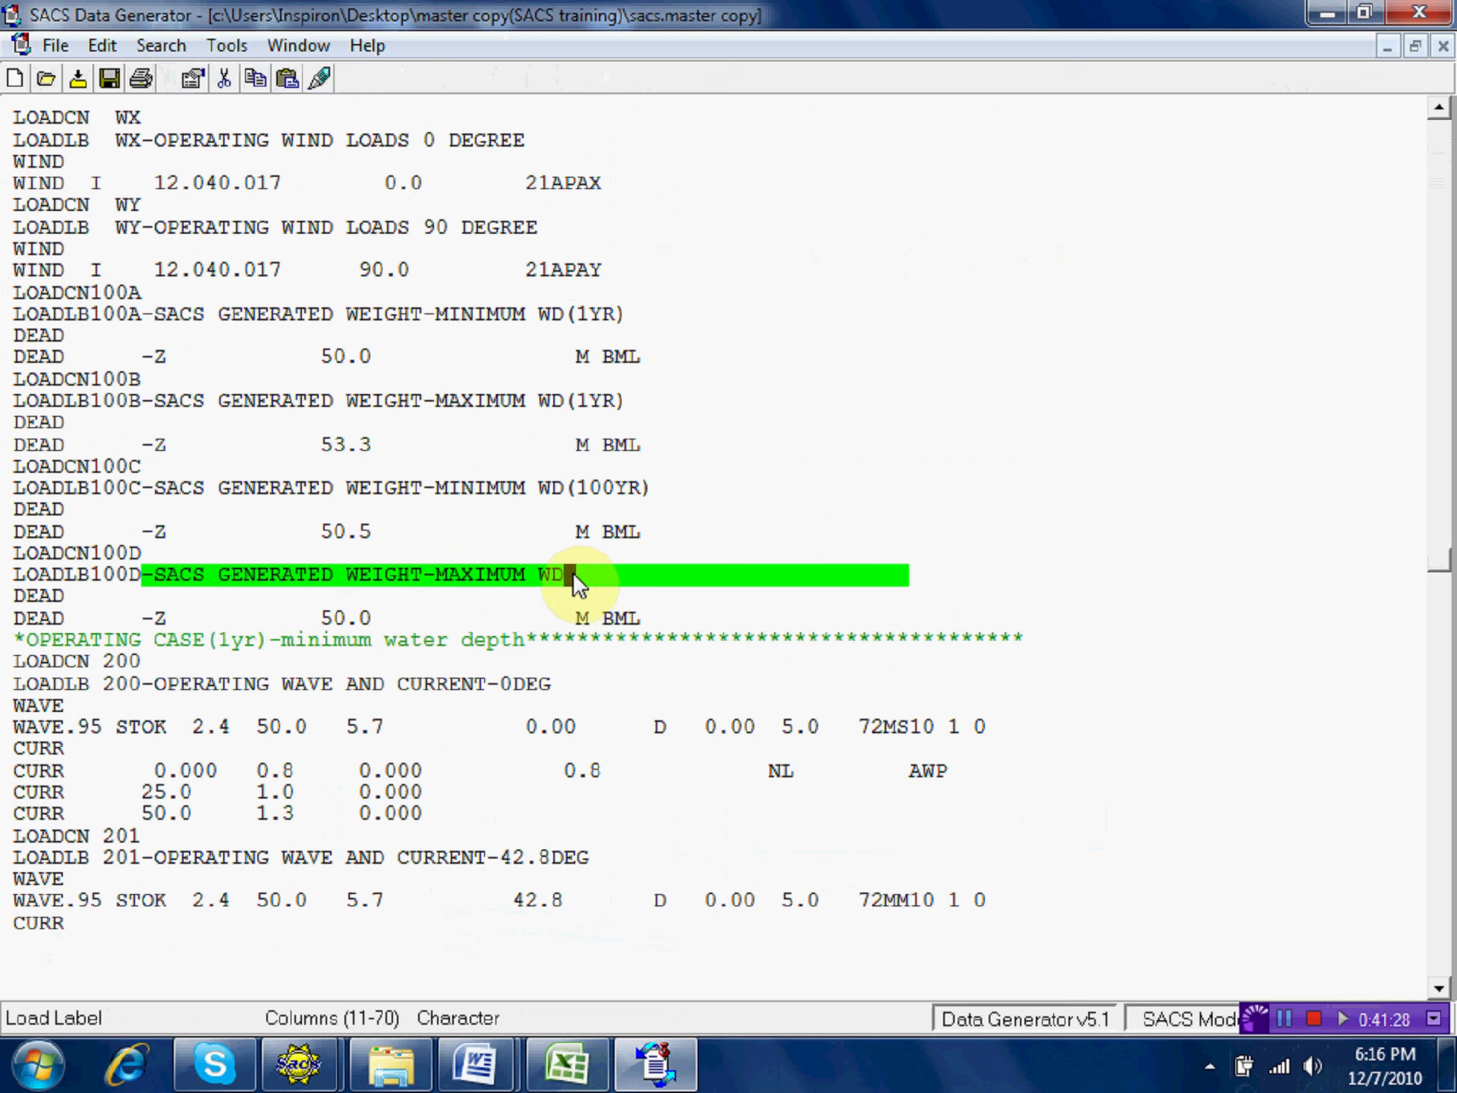
type("(100YR)")
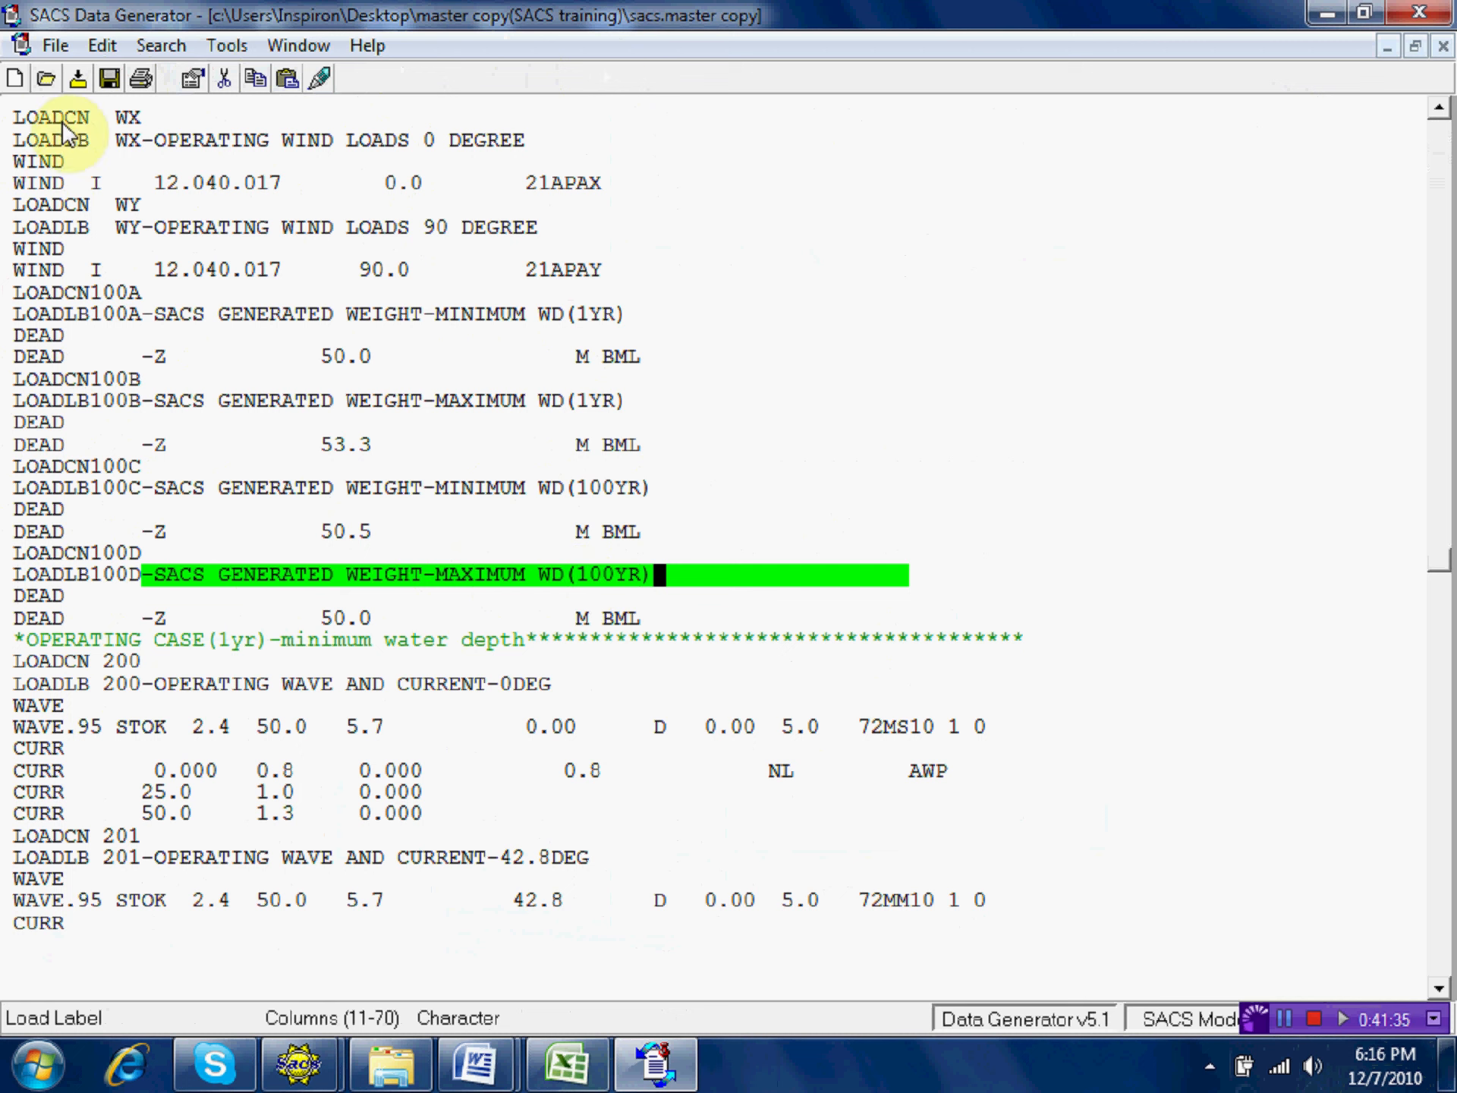
left_click(108, 76)
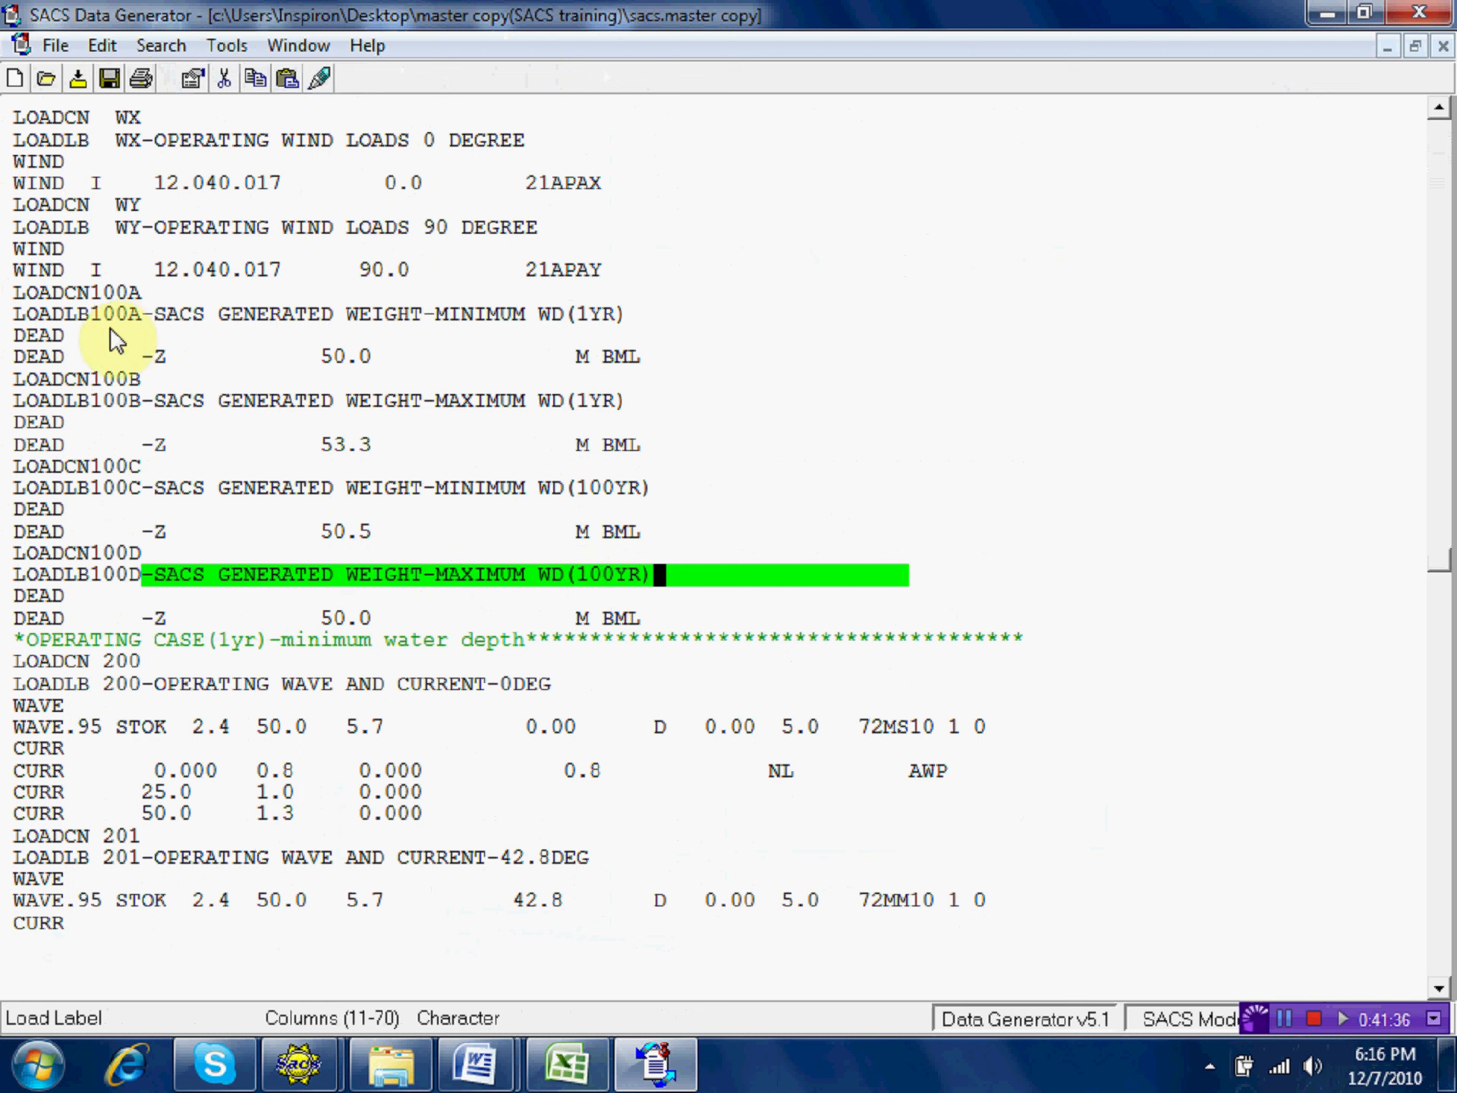
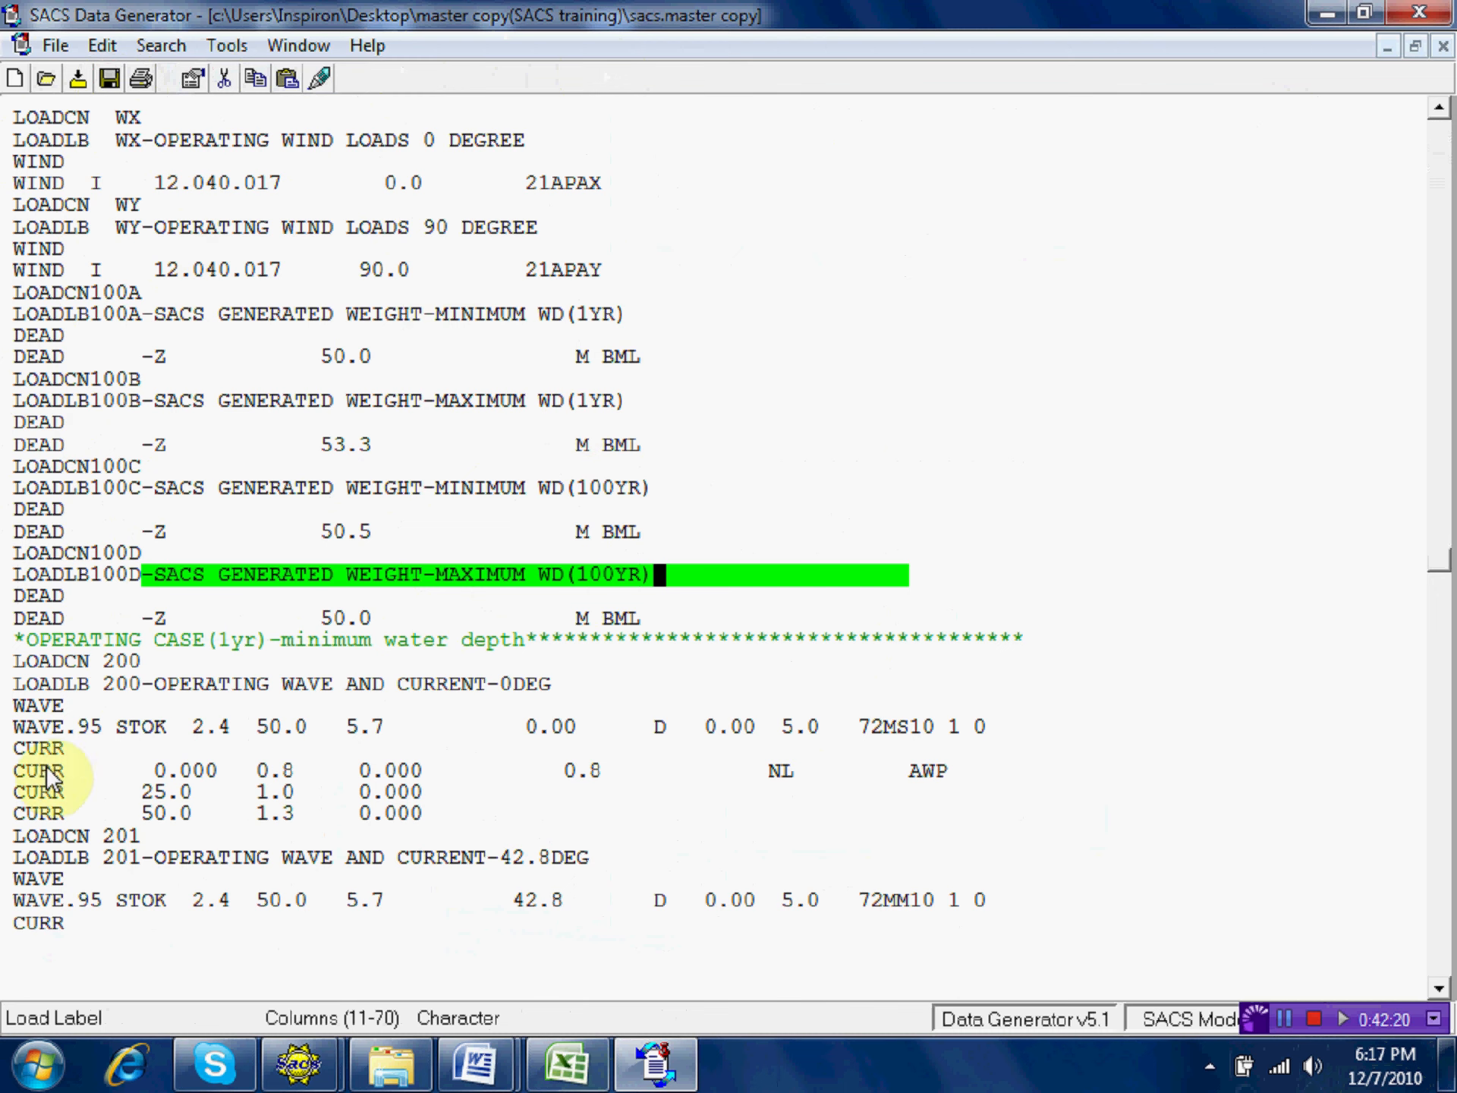
Examine the wave and current load conditions, from operating case 200 through the extreme 100-year maximum water depth cases in the 500 series.
key("Down")
key("Down")
key("Down")
key("Down")
key("Down")
key("Down")
key("Down")
key("Down")
key("Down")
key("Down")
key("Down")
key("Down")
key("Down")
key("Down")
key("Down")
key("Down")
key("Down")
key("Down")
key("Down")
key("Down")
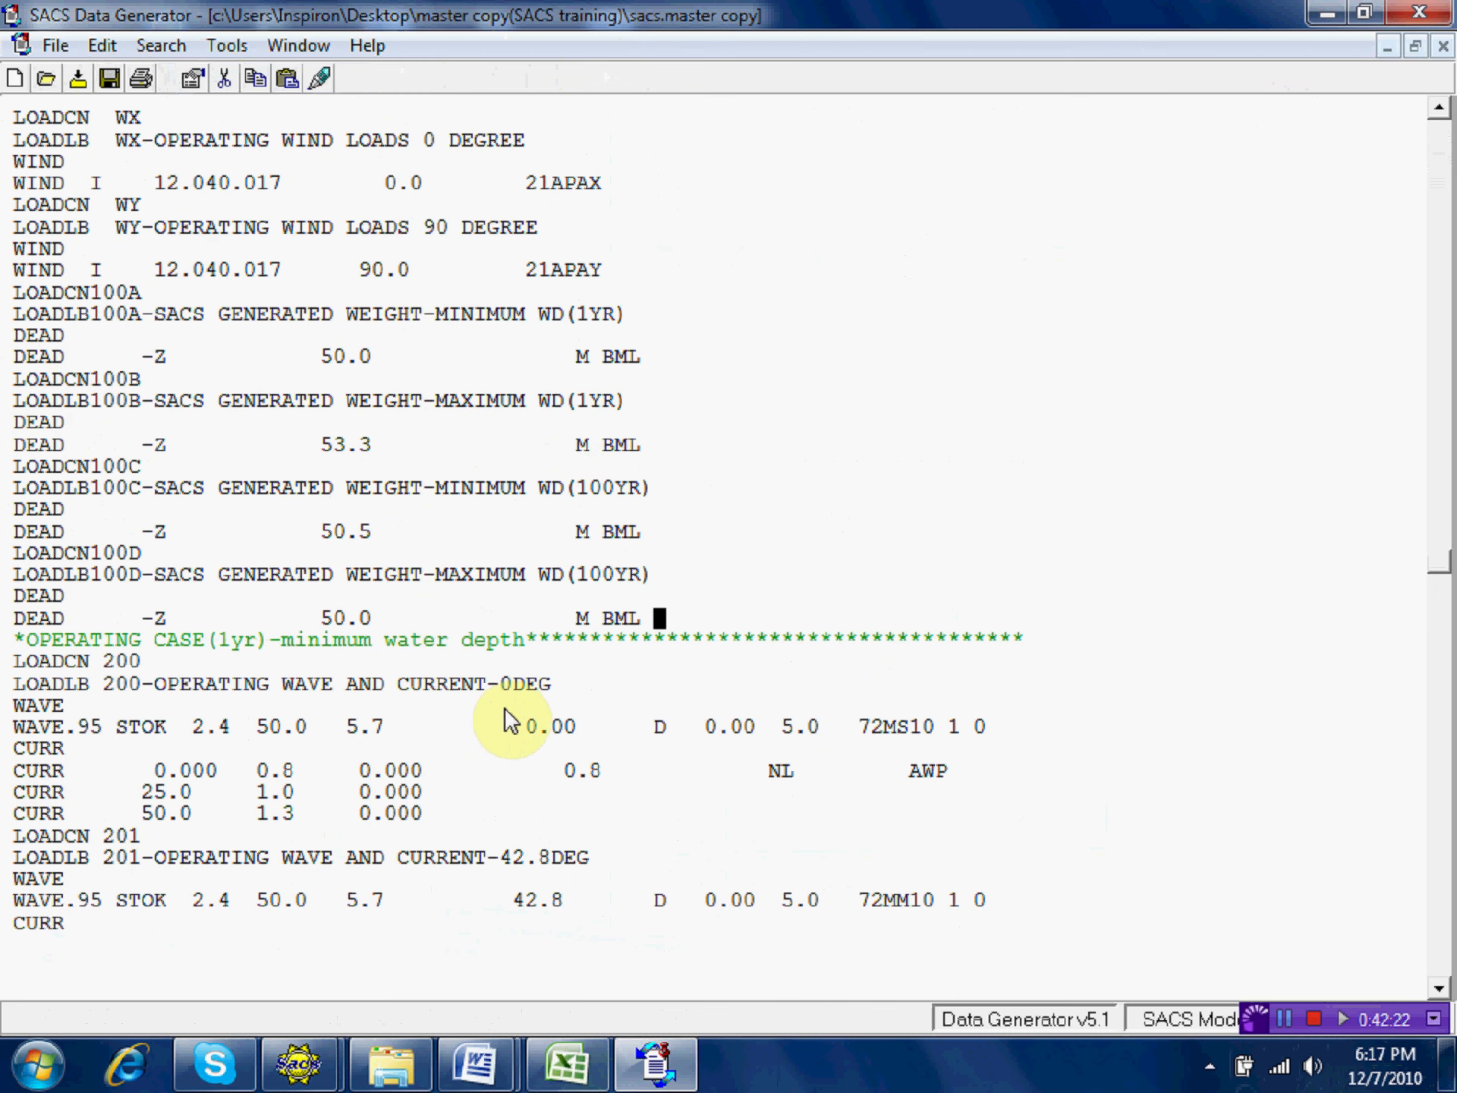
key("Down")
key("Down")
key("Down")
key("Down")
key("Down")
key("Down")
key("Down")
key("Down")
key("Down")
key("Down")
key("Down")
key("Down")
key("Down")
key("Down")
key("Down")
key("Down")
key("Down")
key("Down")
key("Down")
key("Down")
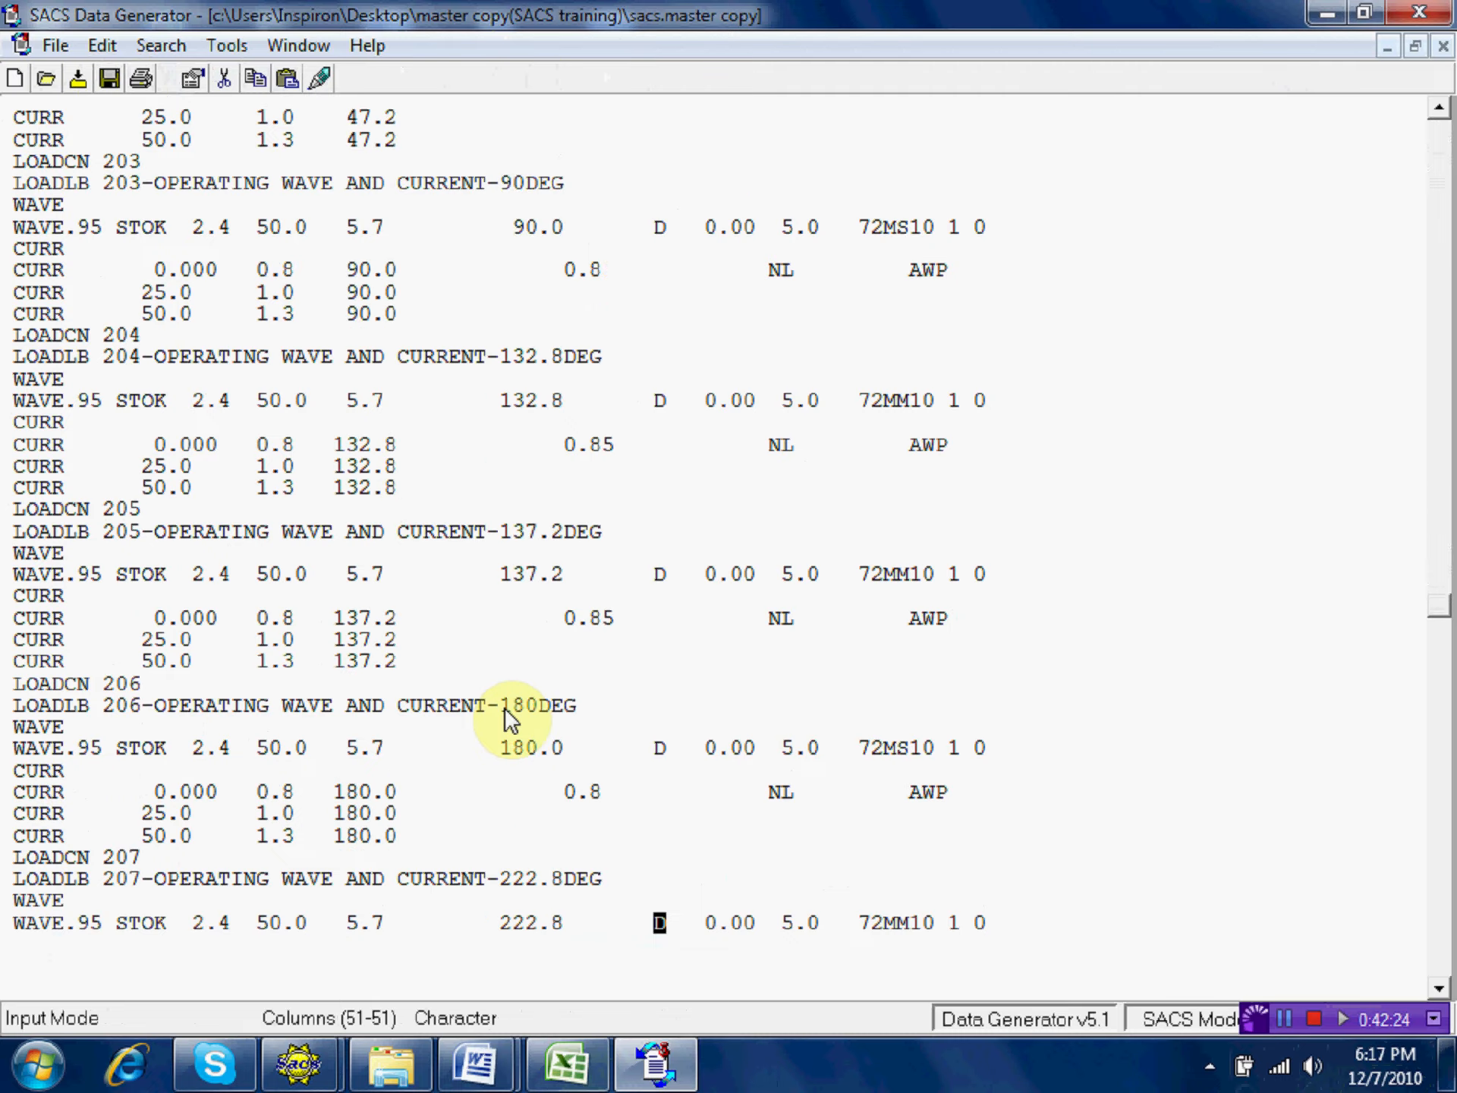
key("Down")
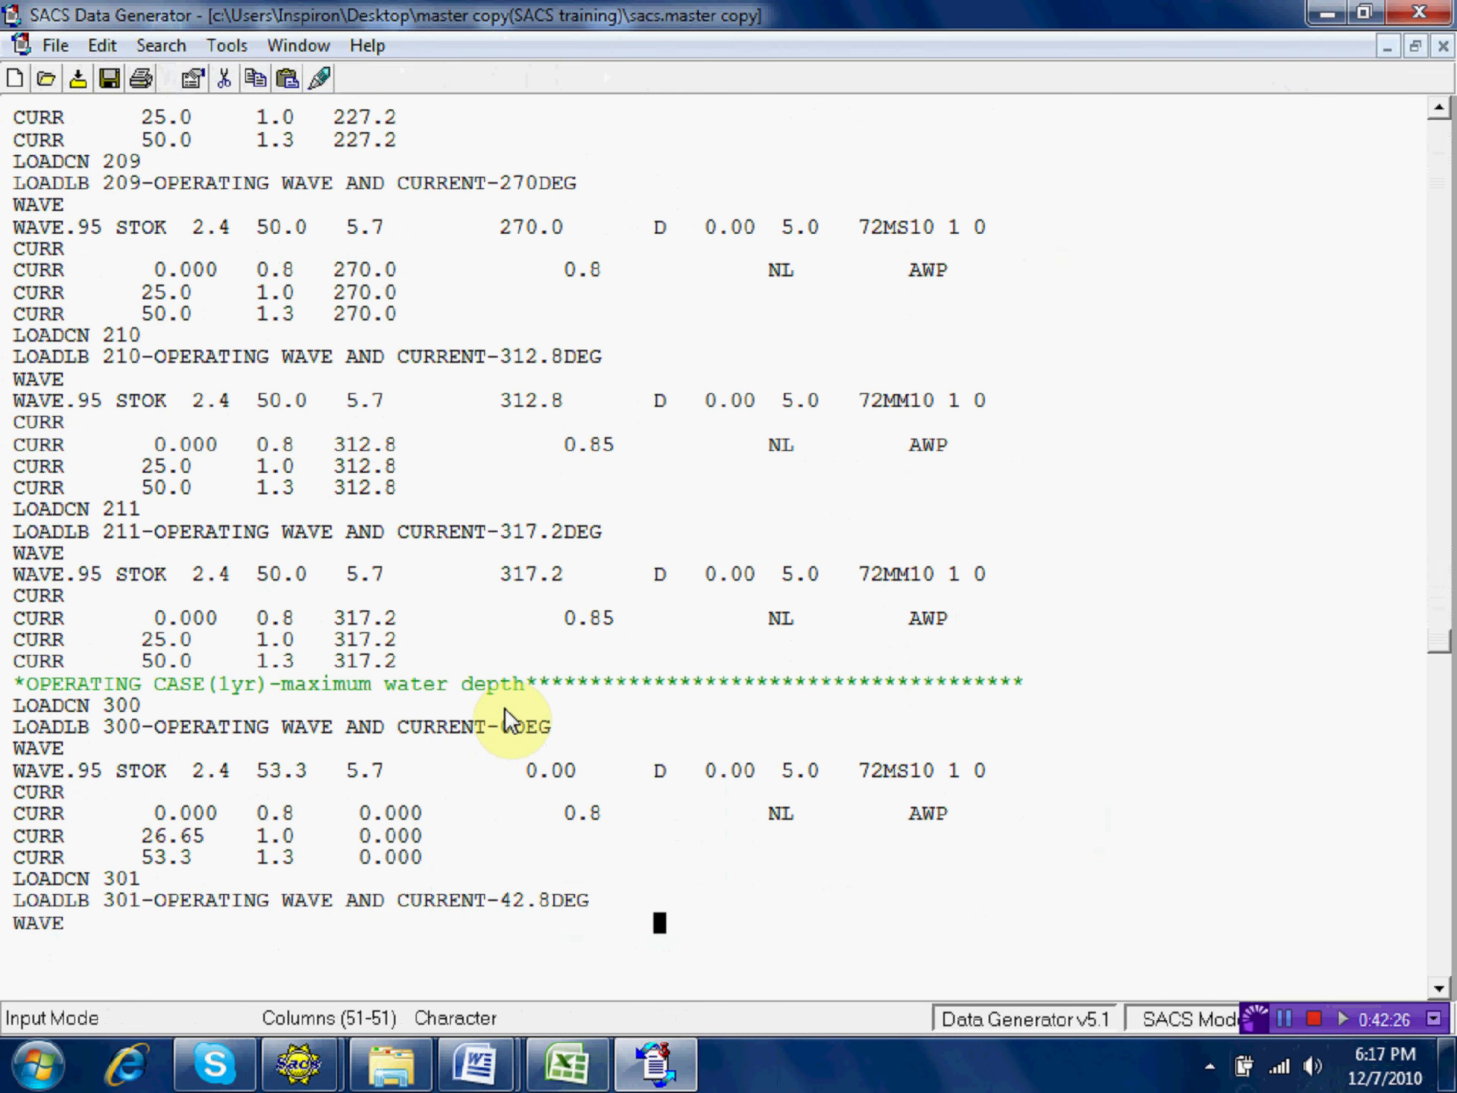
key("Down")
key("Down")
key("Down")
key("Down")
key("Down")
key("Down")
key("Down")
key("Down")
key("Down")
key("Down")
key("Down")
key("Down")
key("Down")
key("Down")
key("Down")
key("Down")
key("Down")
key("Down")
key("Down")
key("Down")
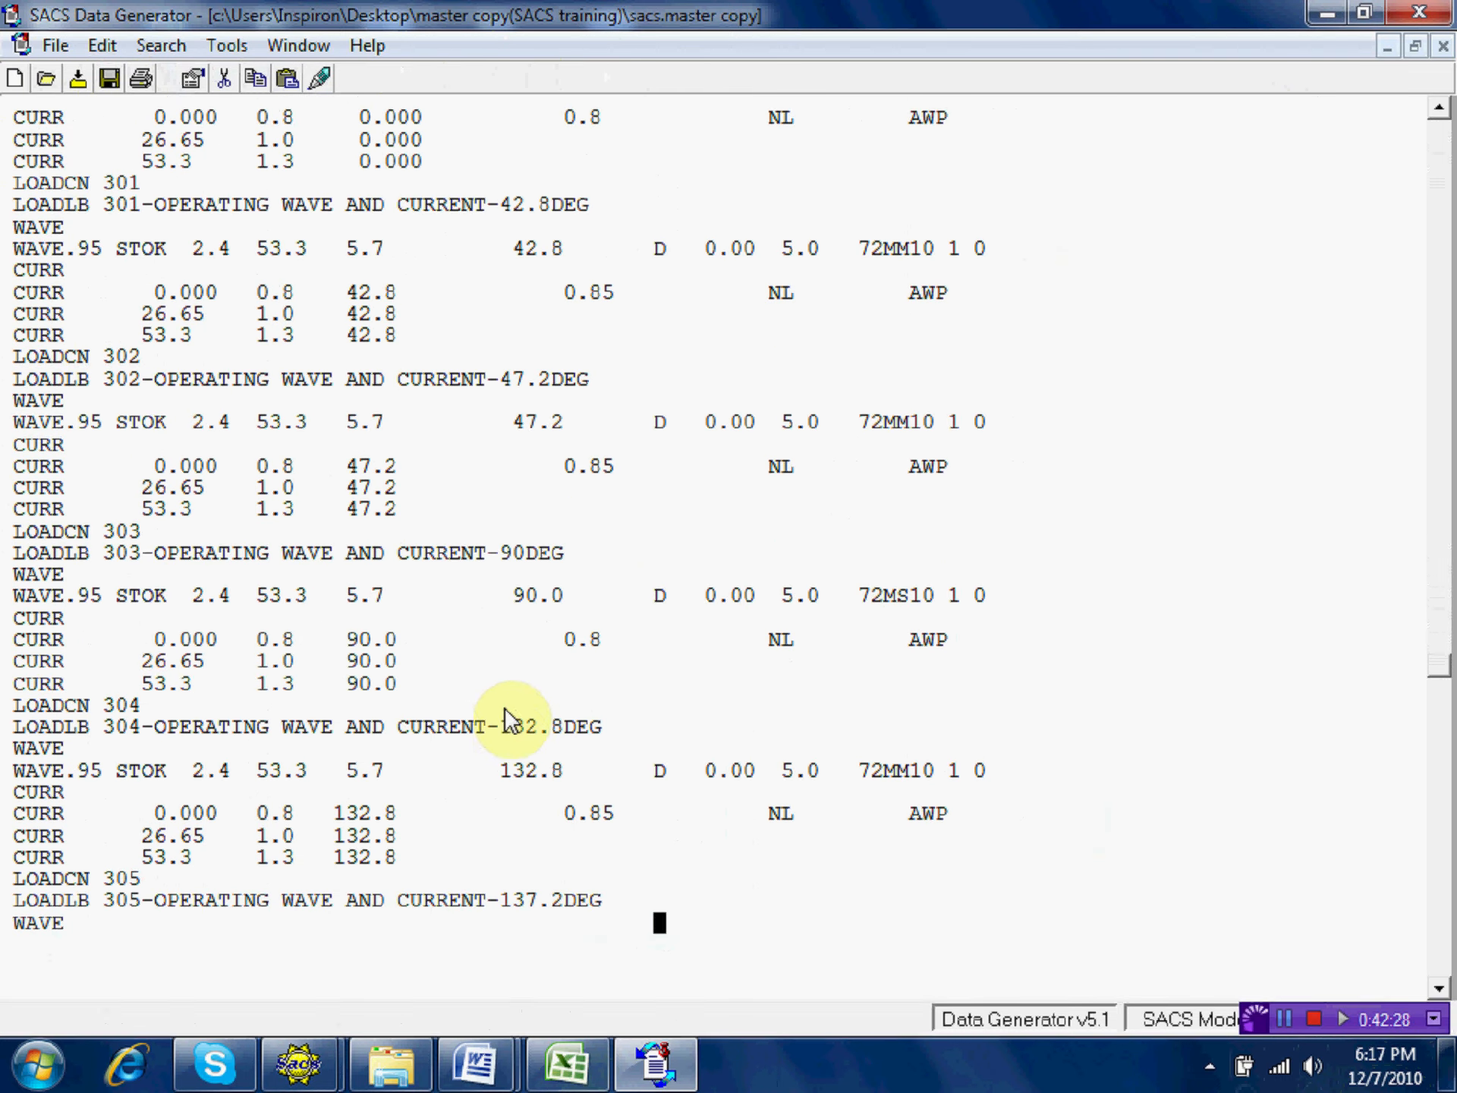
key("Down")
key("Down")
key("Down")
key("Down")
key("Down")
key("Down")
key("Down")
key("Down")
key("Down")
key("Down")
key("Down")
key("Down")
key("Down")
key("Down")
key("Down")
key("Down")
key("Down")
key("Down")
key("Down")
key("Down")
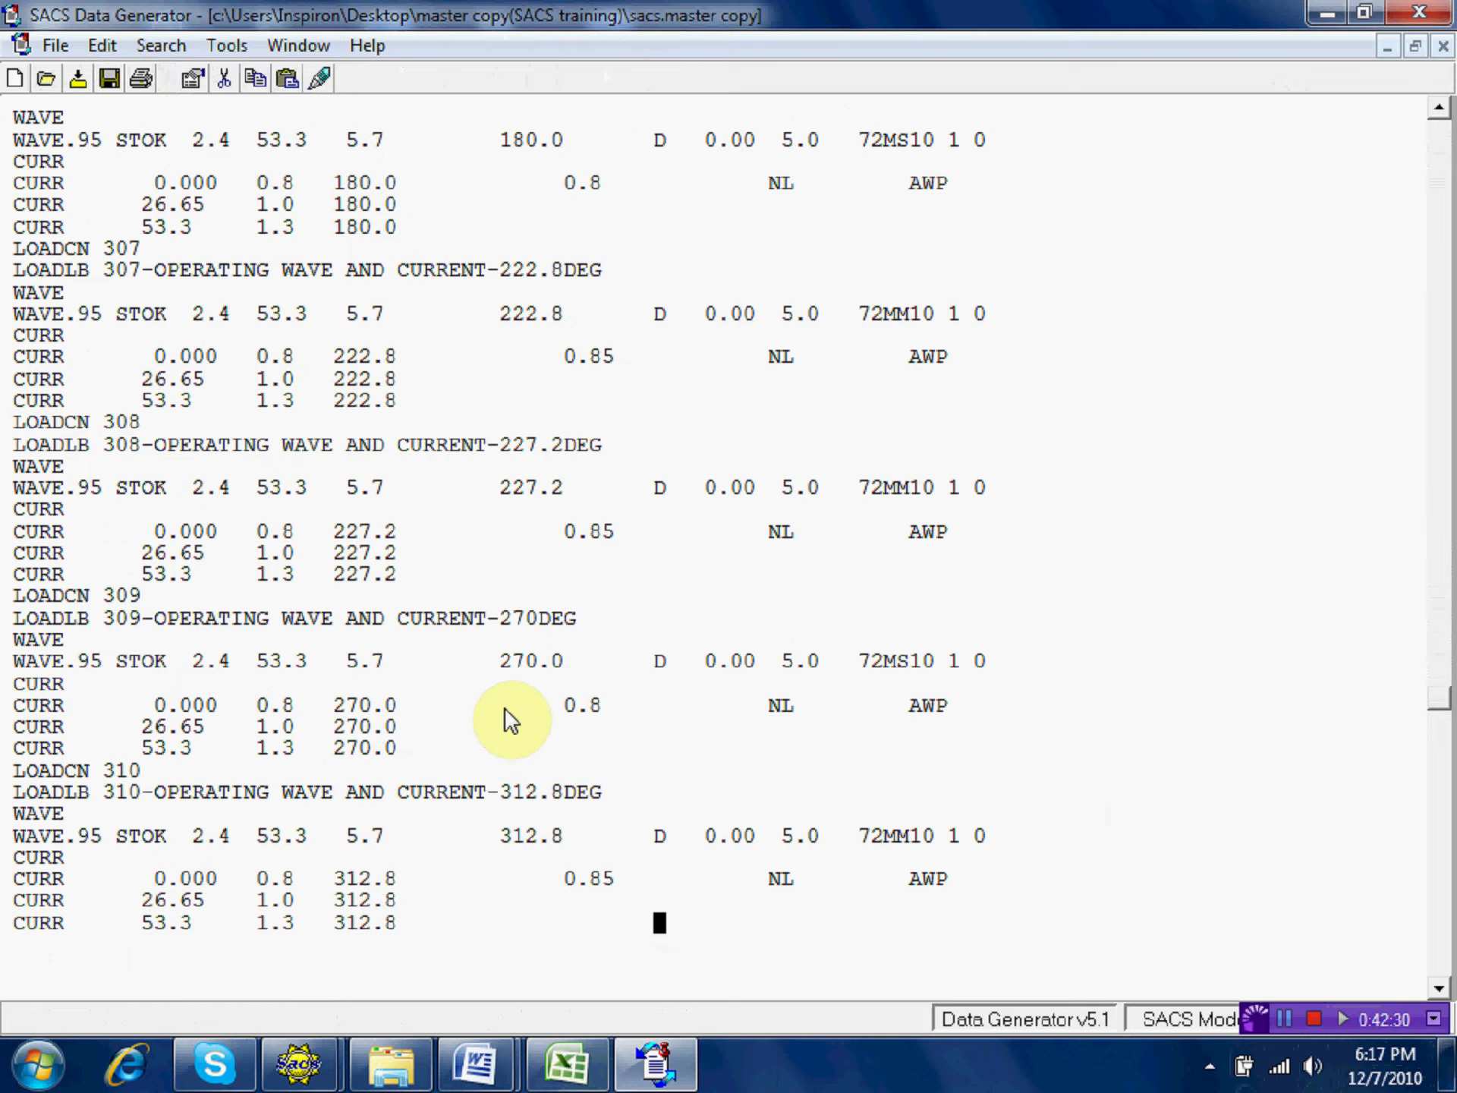
key("Down")
key("Down")
key("Down")
key("Down")
key("Down")
key("Down")
key("Down")
key("Down")
key("Down")
key("Down")
key("Down")
key("Down")
key("Down")
key("Down")
key("Down")
key("Down")
key("Down")
key("Down")
key("Down")
key("Down")
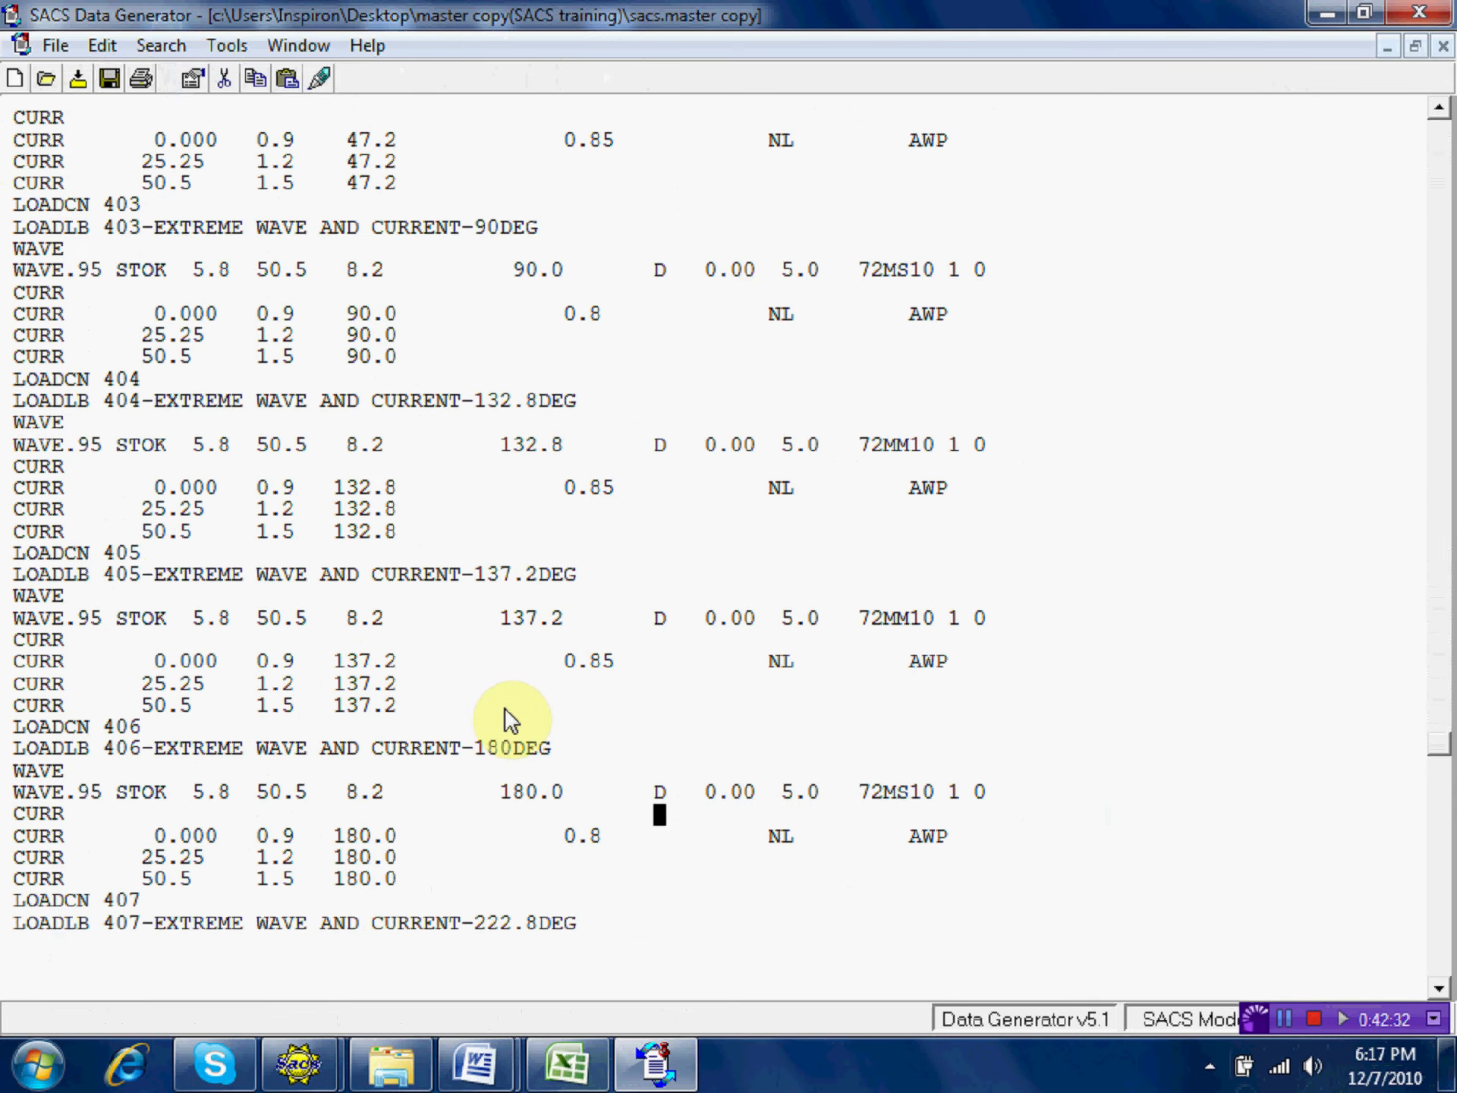
key("Down")
key("Down")
key("Down")
key("Down")
key("Down")
key("Down")
key("Down")
key("Down")
key("Down")
key("Down")
key("Down")
key("Down")
key("Down")
key("Down")
key("Down")
key("Down")
key("Down")
key("Down")
key("Down")
key("Down")
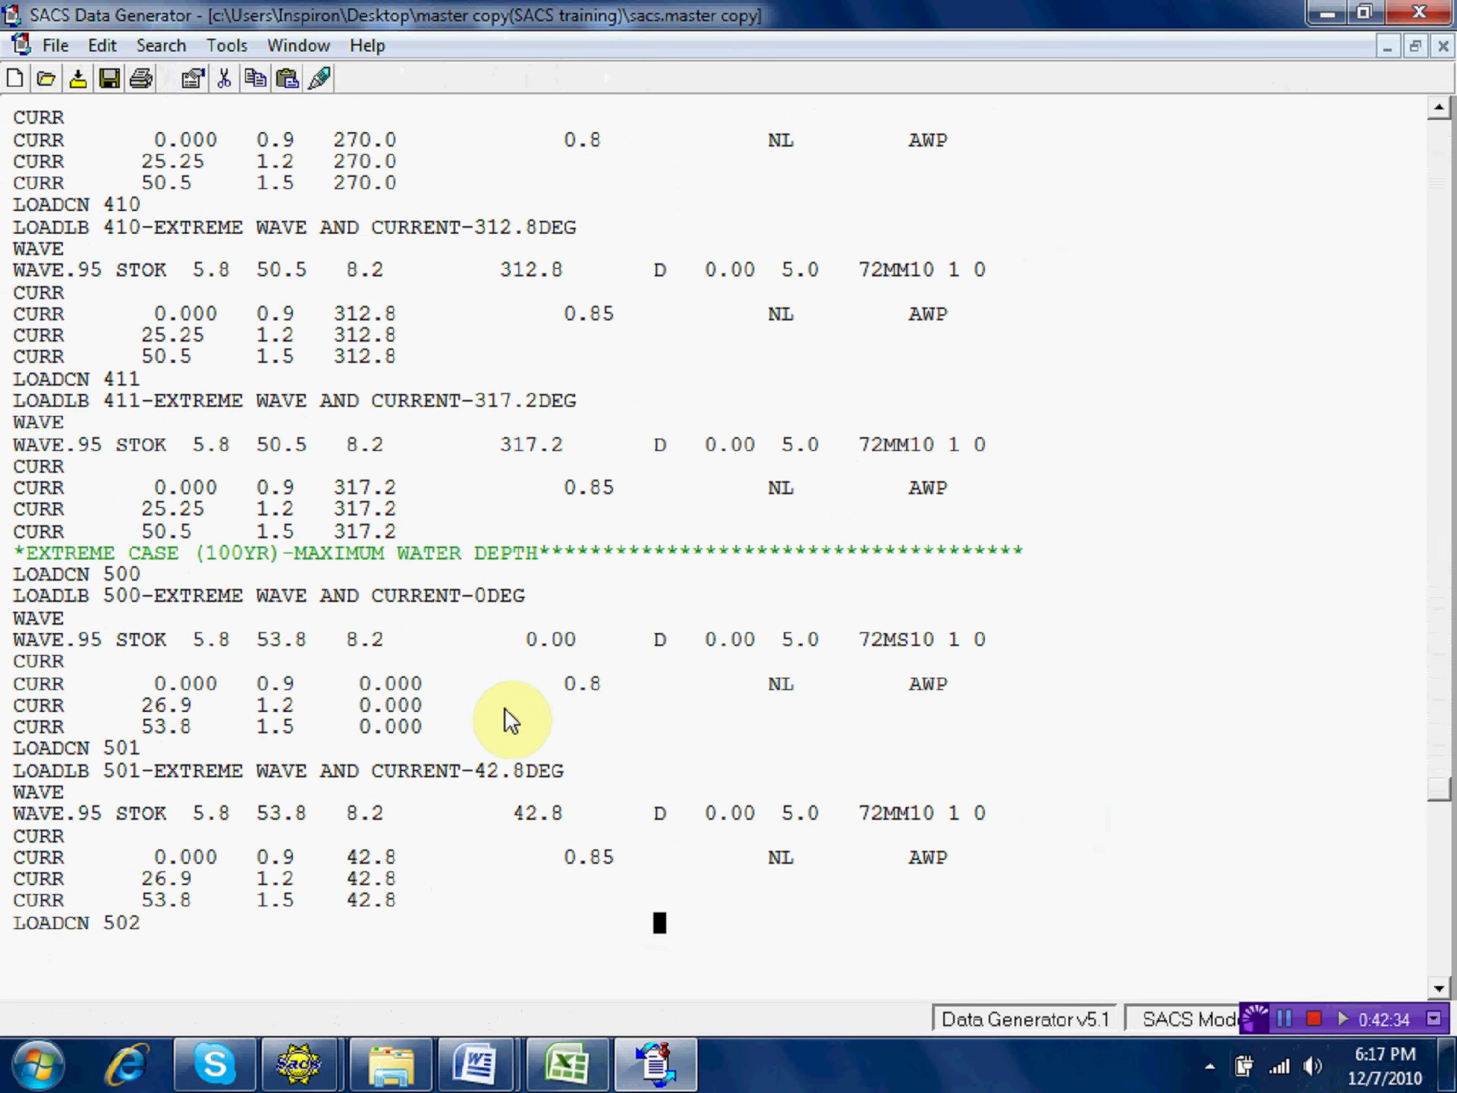
key("Down")
key("Down")
key("Down")
key("Down")
key("Down")
key("Down")
key("Down")
key("Down")
key("Down")
key("Down")
key("Down")
key("Down")
key("Down")
key("Down")
key("Down")
key("Down")
key("Down")
key("Down")
key("Down")
key("Down")
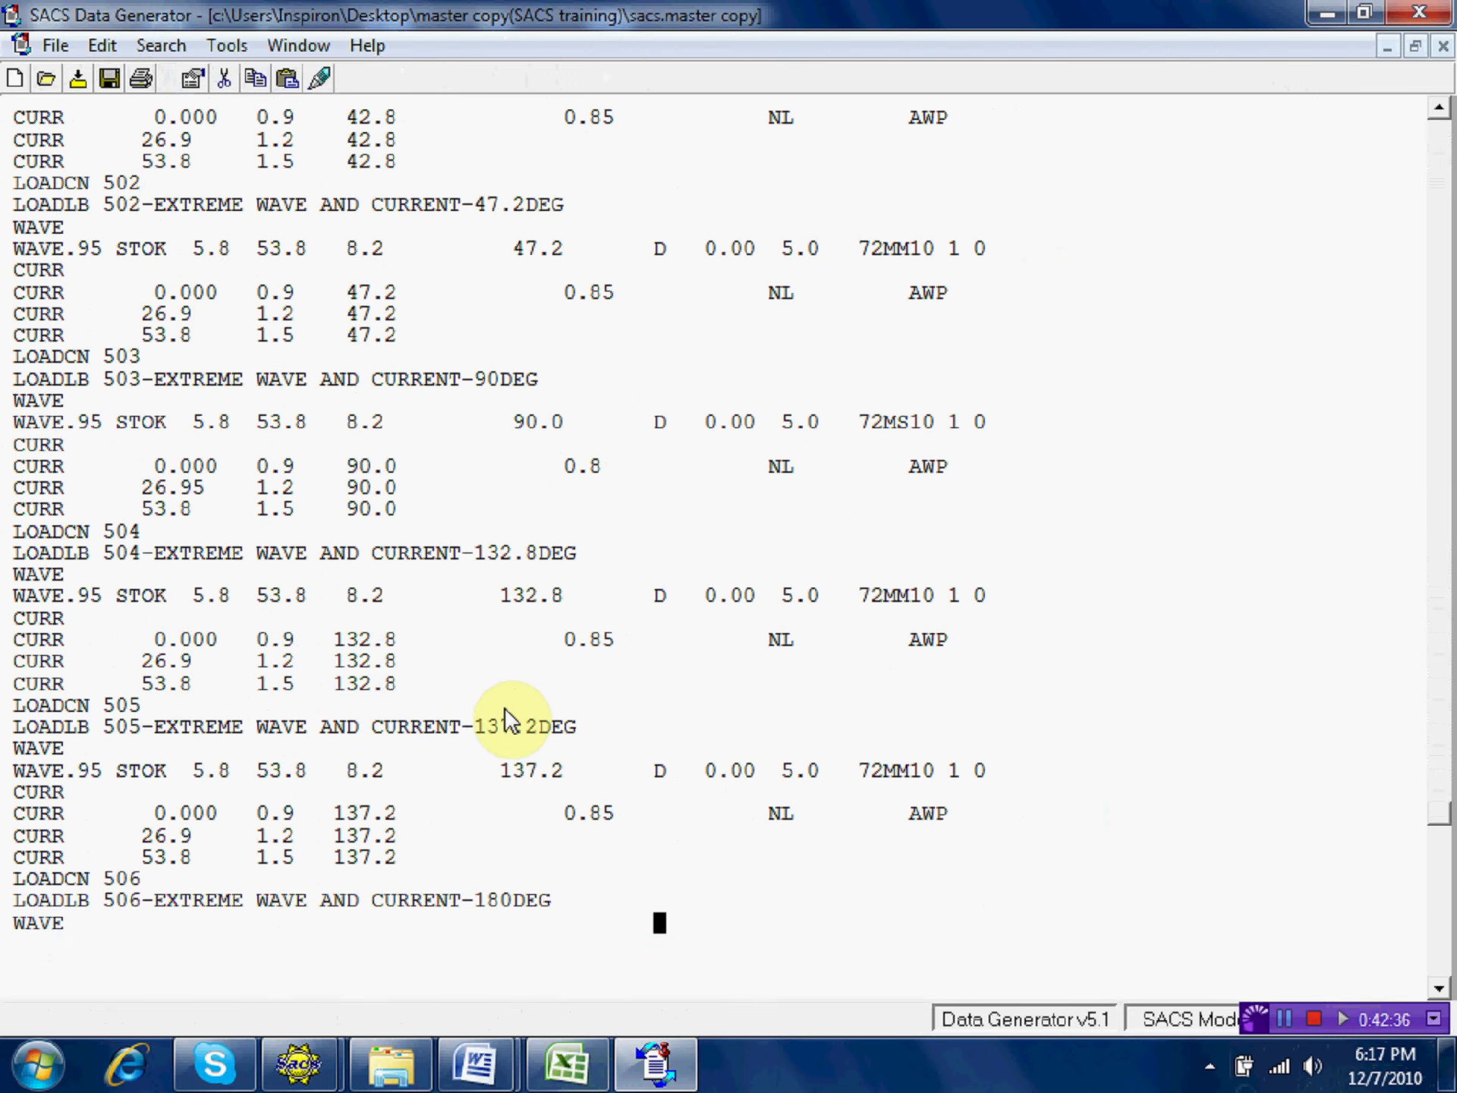
Examine the extreme wave and current load conditions 505 through 511, down to load condition JCK.
key("Down")
key("Down")
key("Down")
key("Down")
key("Down")
key("Down")
key("Down")
key("Down")
key("Down")
key("Down")
key("Down")
key("Down")
key("Down")
key("Down")
key("Down")
key("Down")
key("Down")
key("Down")
key("Down")
key("Down")
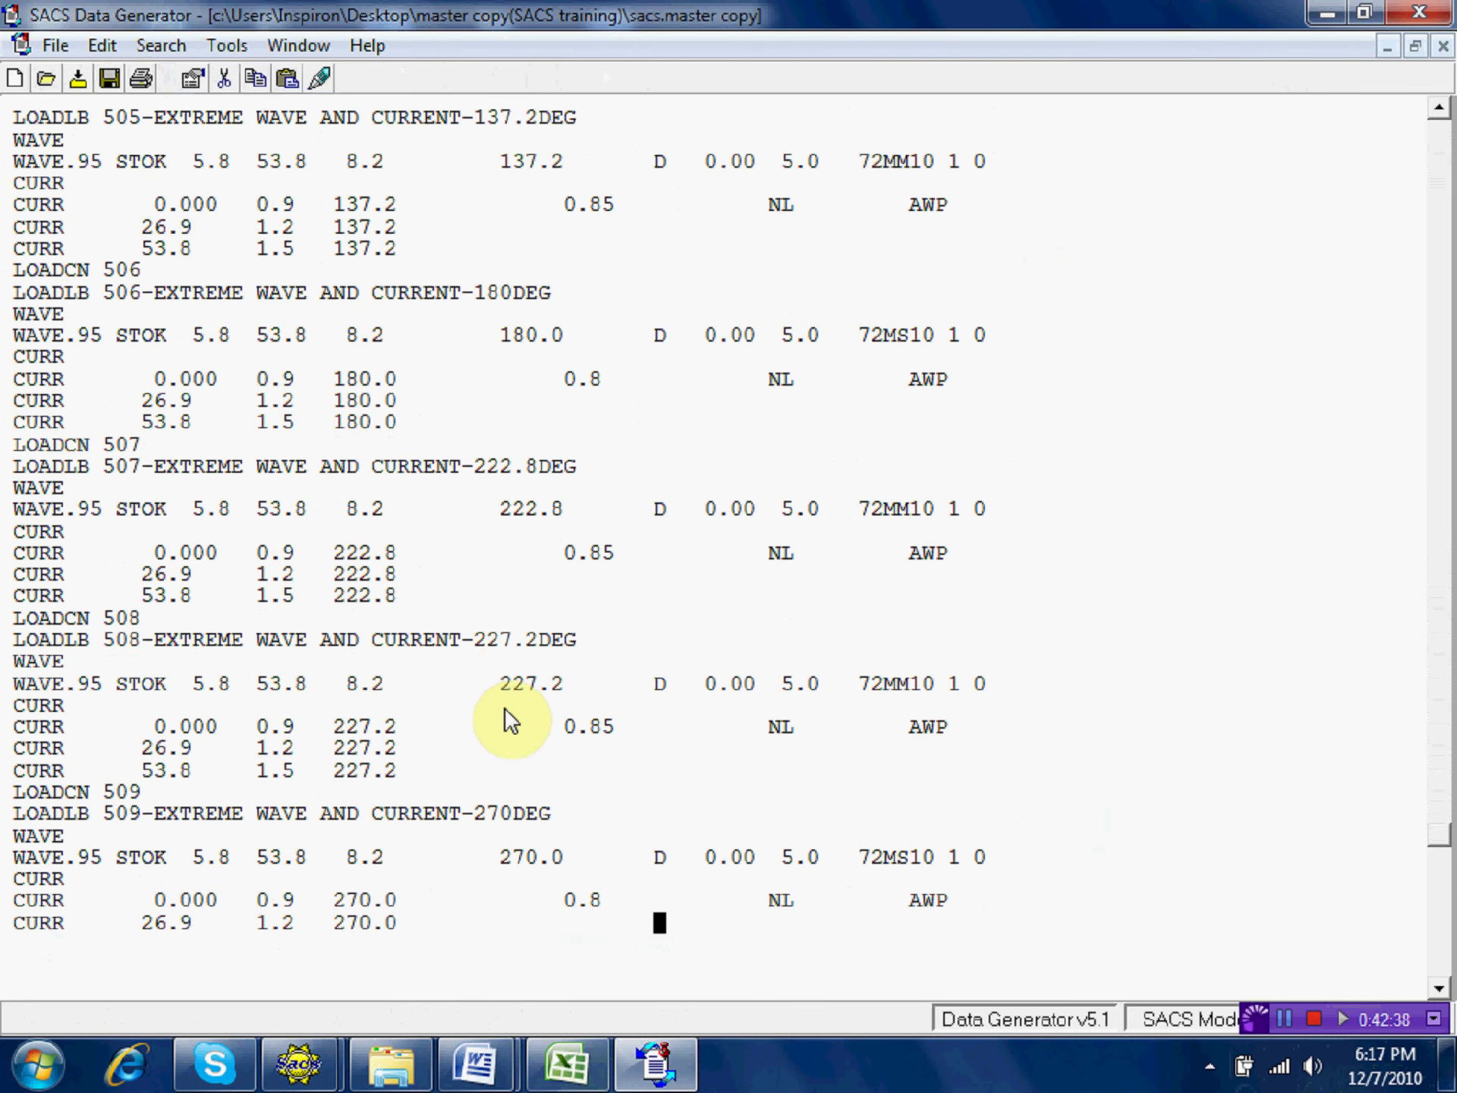
key("Down")
key("Down")
key("Down")
key("Down")
key("Down")
key("Down")
key("Down")
key("Down")
key("Down")
key("Down")
key("Down")
key("Down")
key("Down")
key("Down")
key("Down")
key("Down")
key("Down")
key("Down")
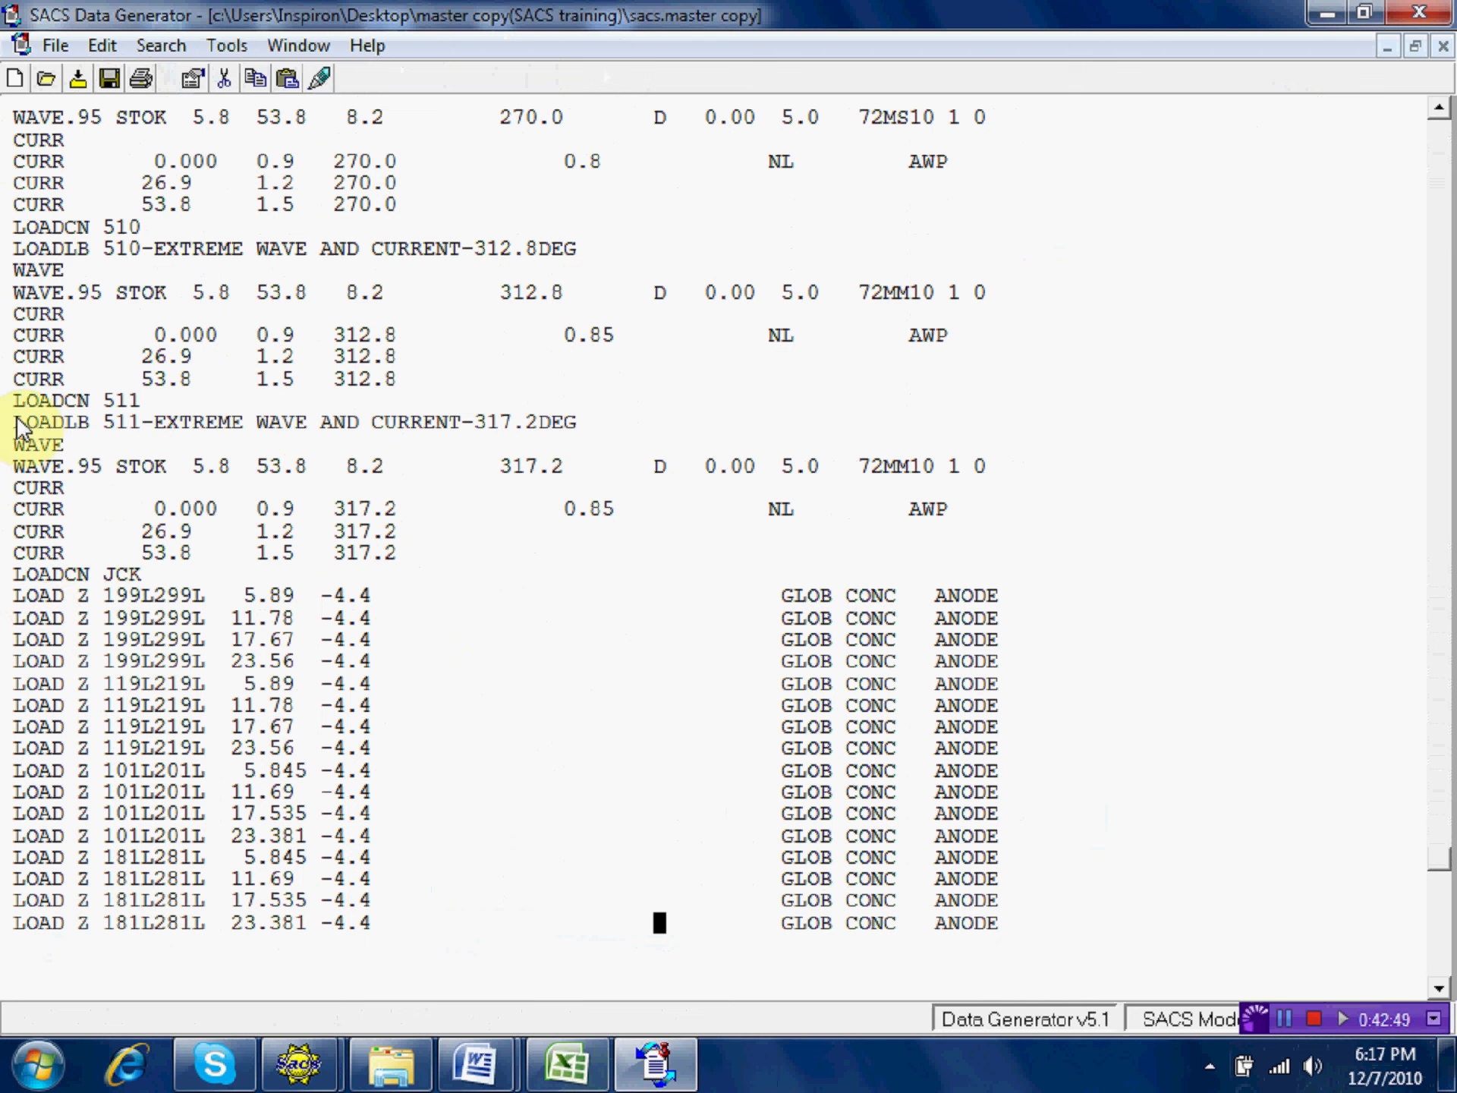
Insert a LOADLB line directly below the LOADCN JCK line.
left_click(16, 595)
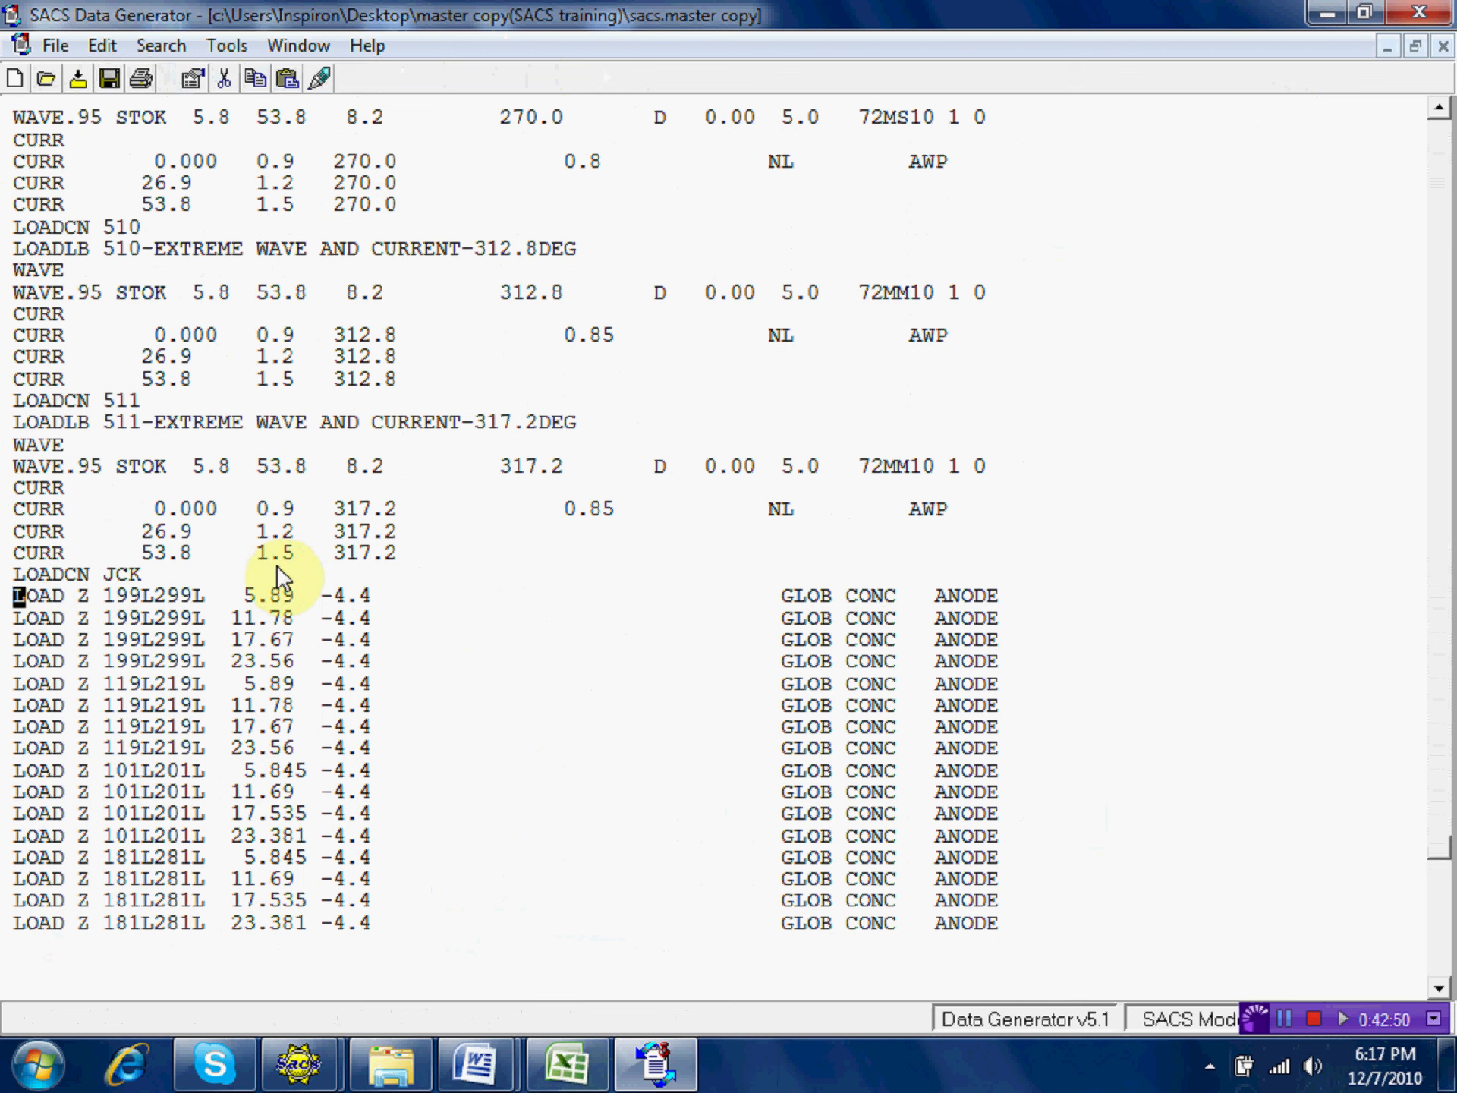
key("Return")
type("LOAD")
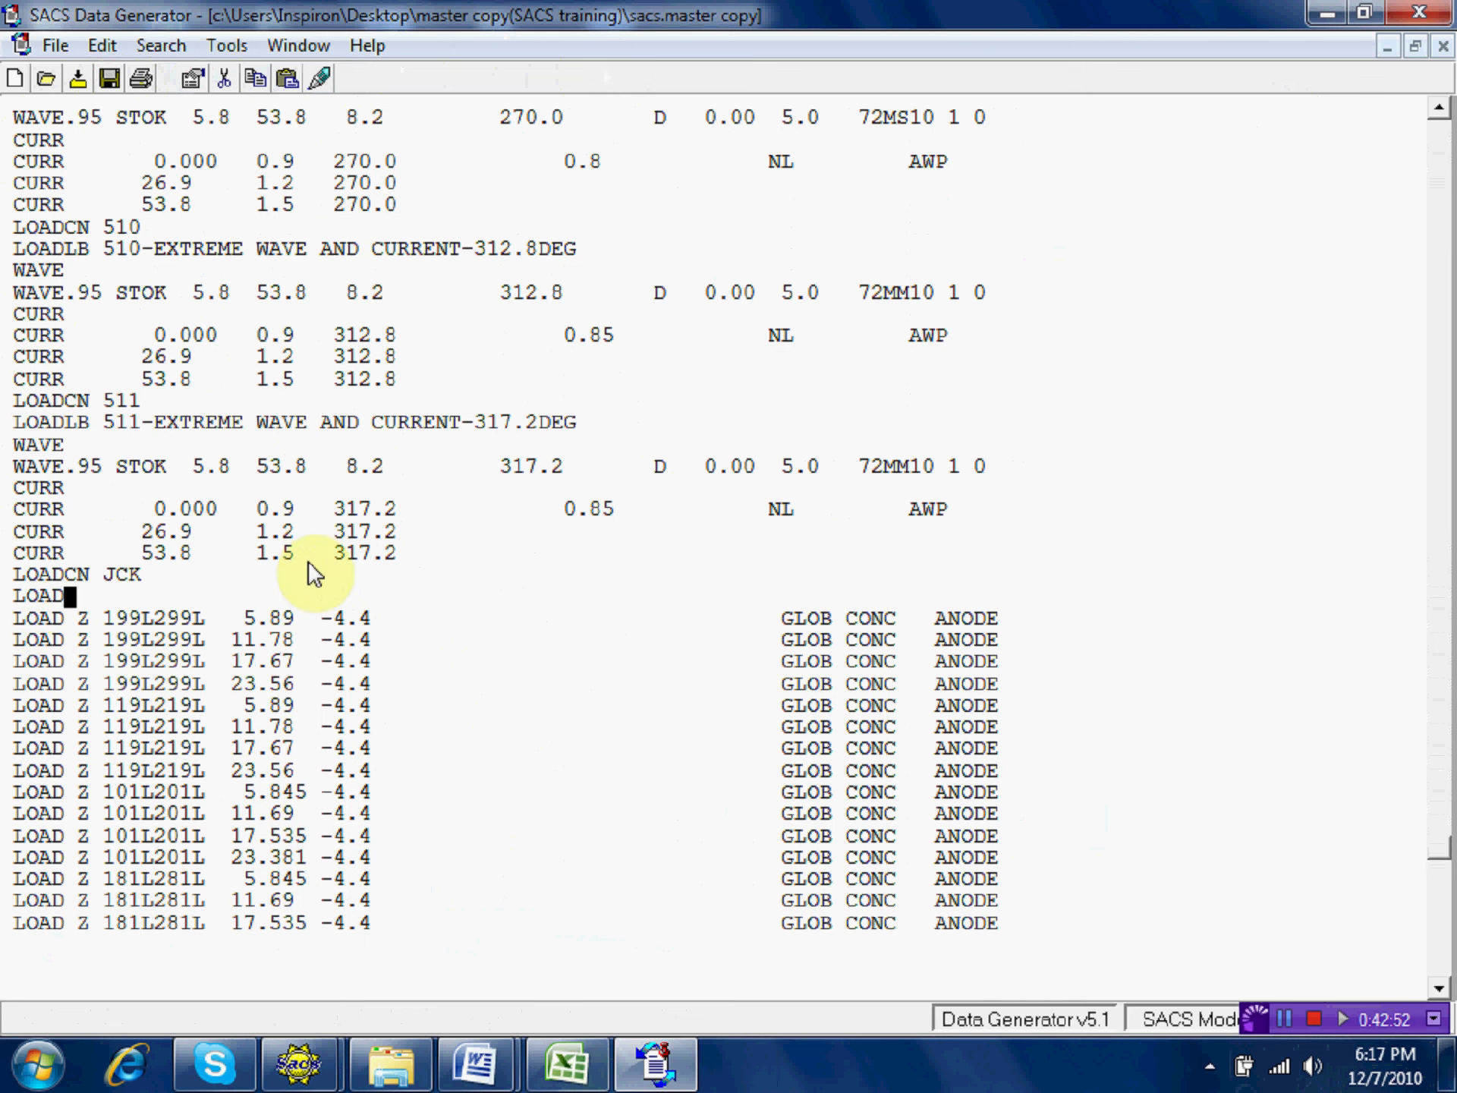
type("LB")
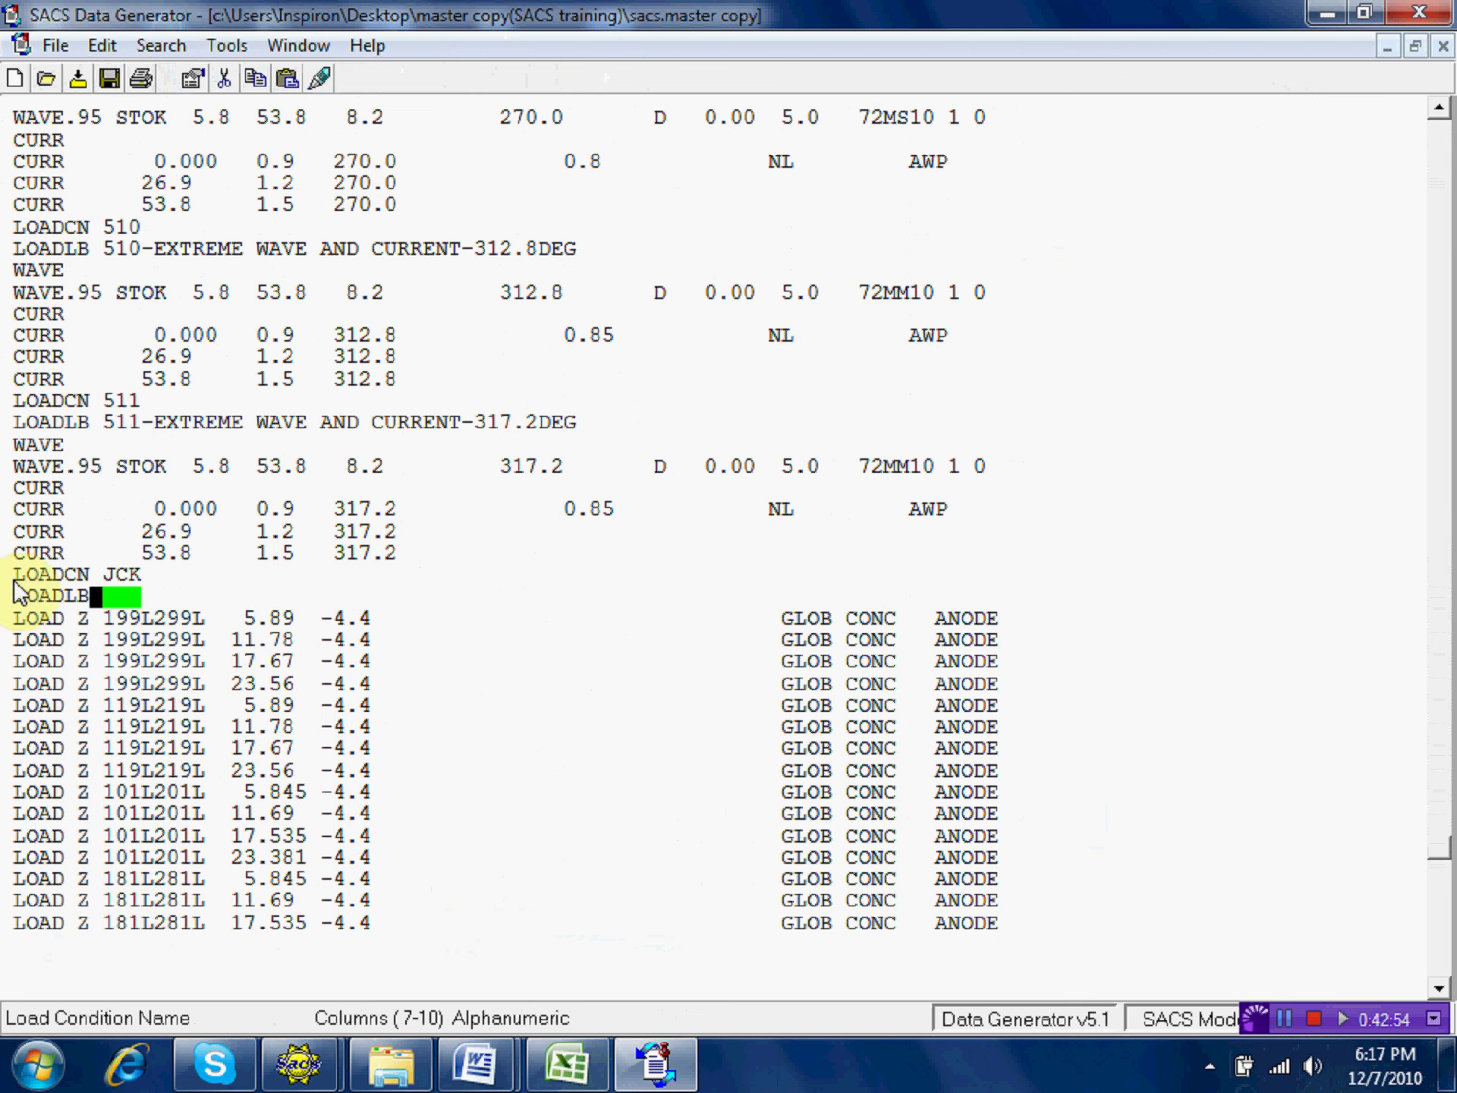
Fill in the new label line with load condition name JCK and label "-JACKET MISC. LOADS".
double_click(53, 594)
left_click(869, 453)
type("JCK")
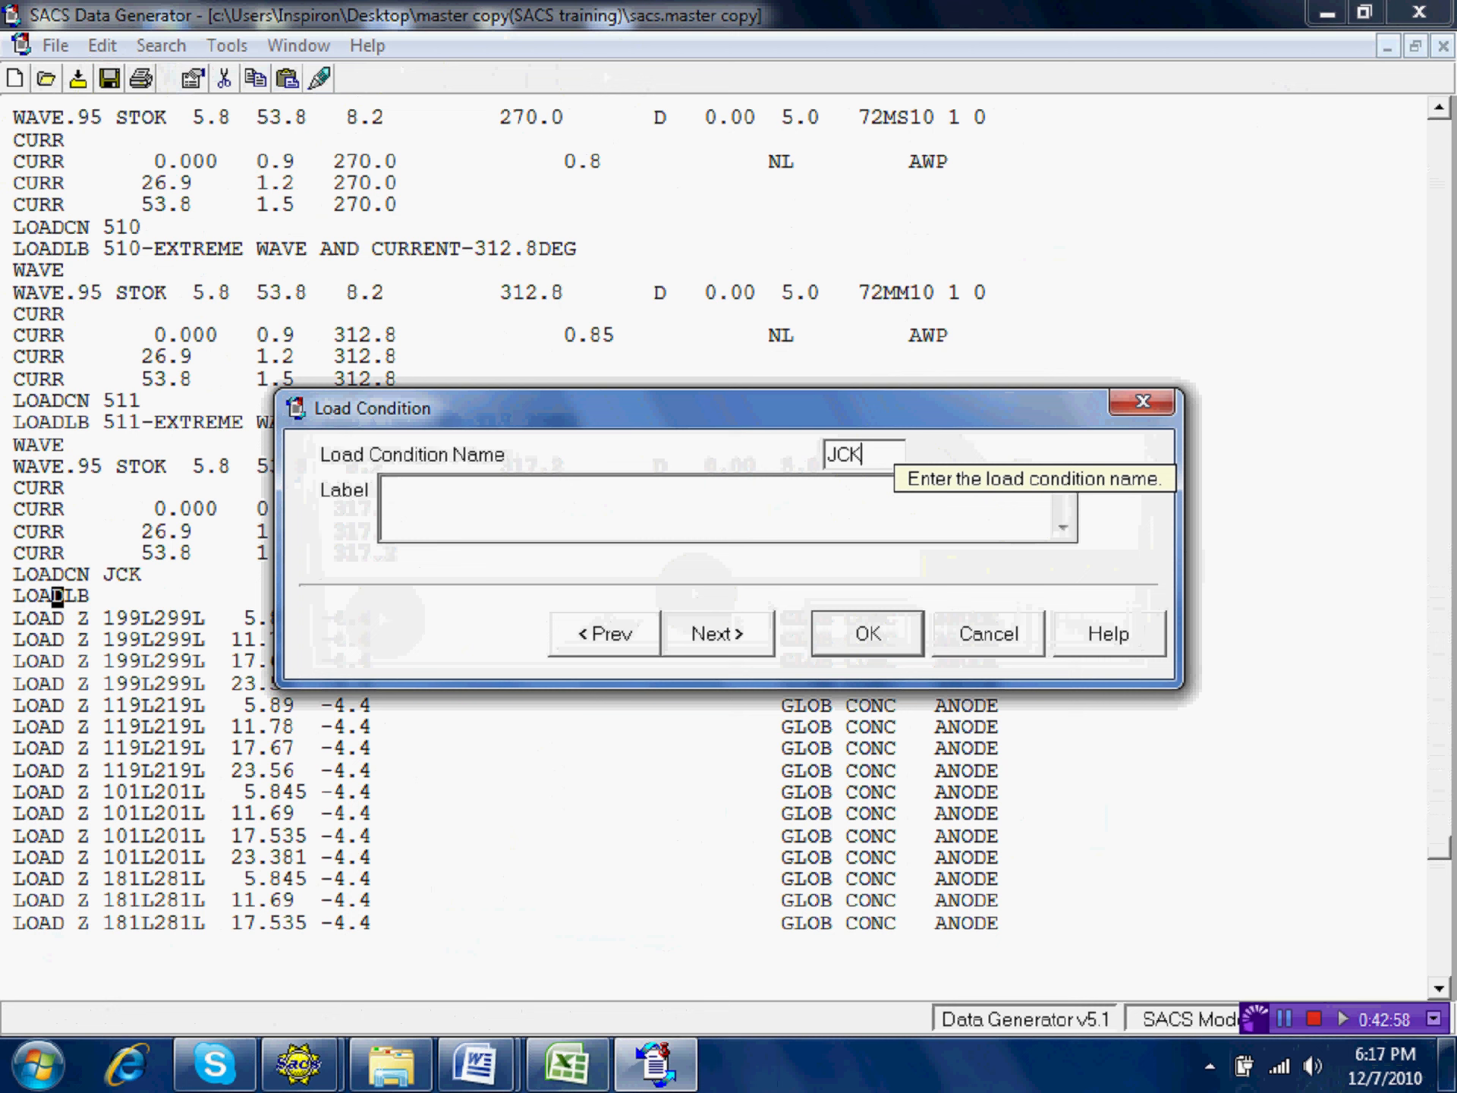
left_click(624, 489)
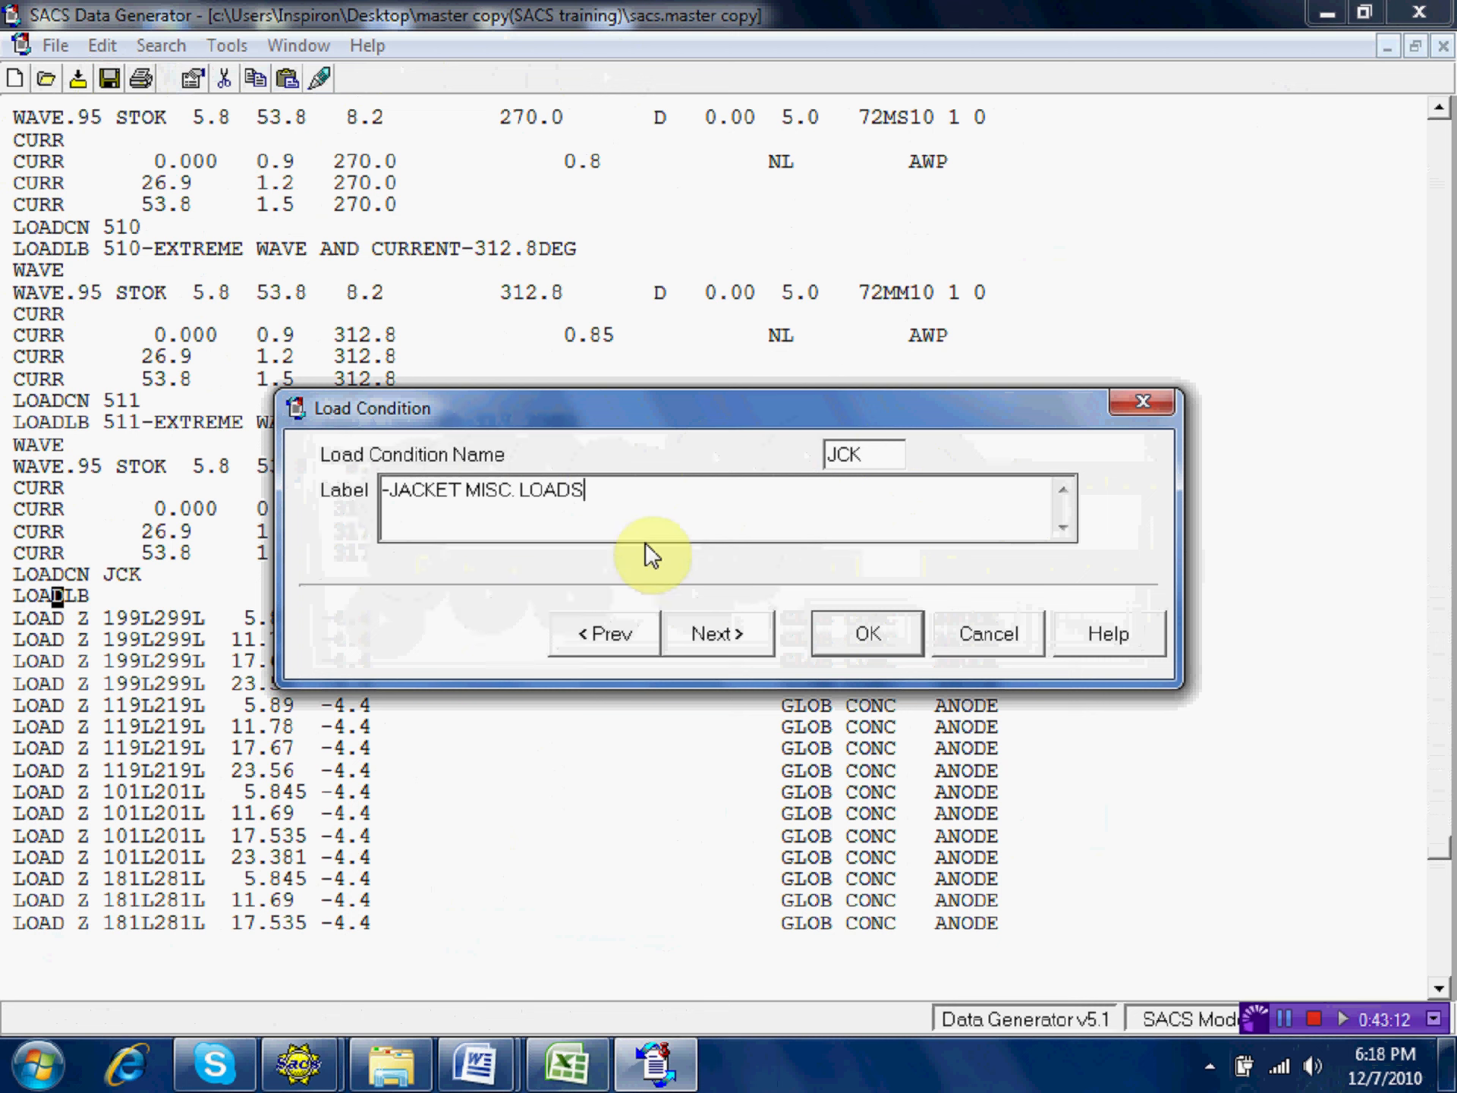
left_click(880, 638)
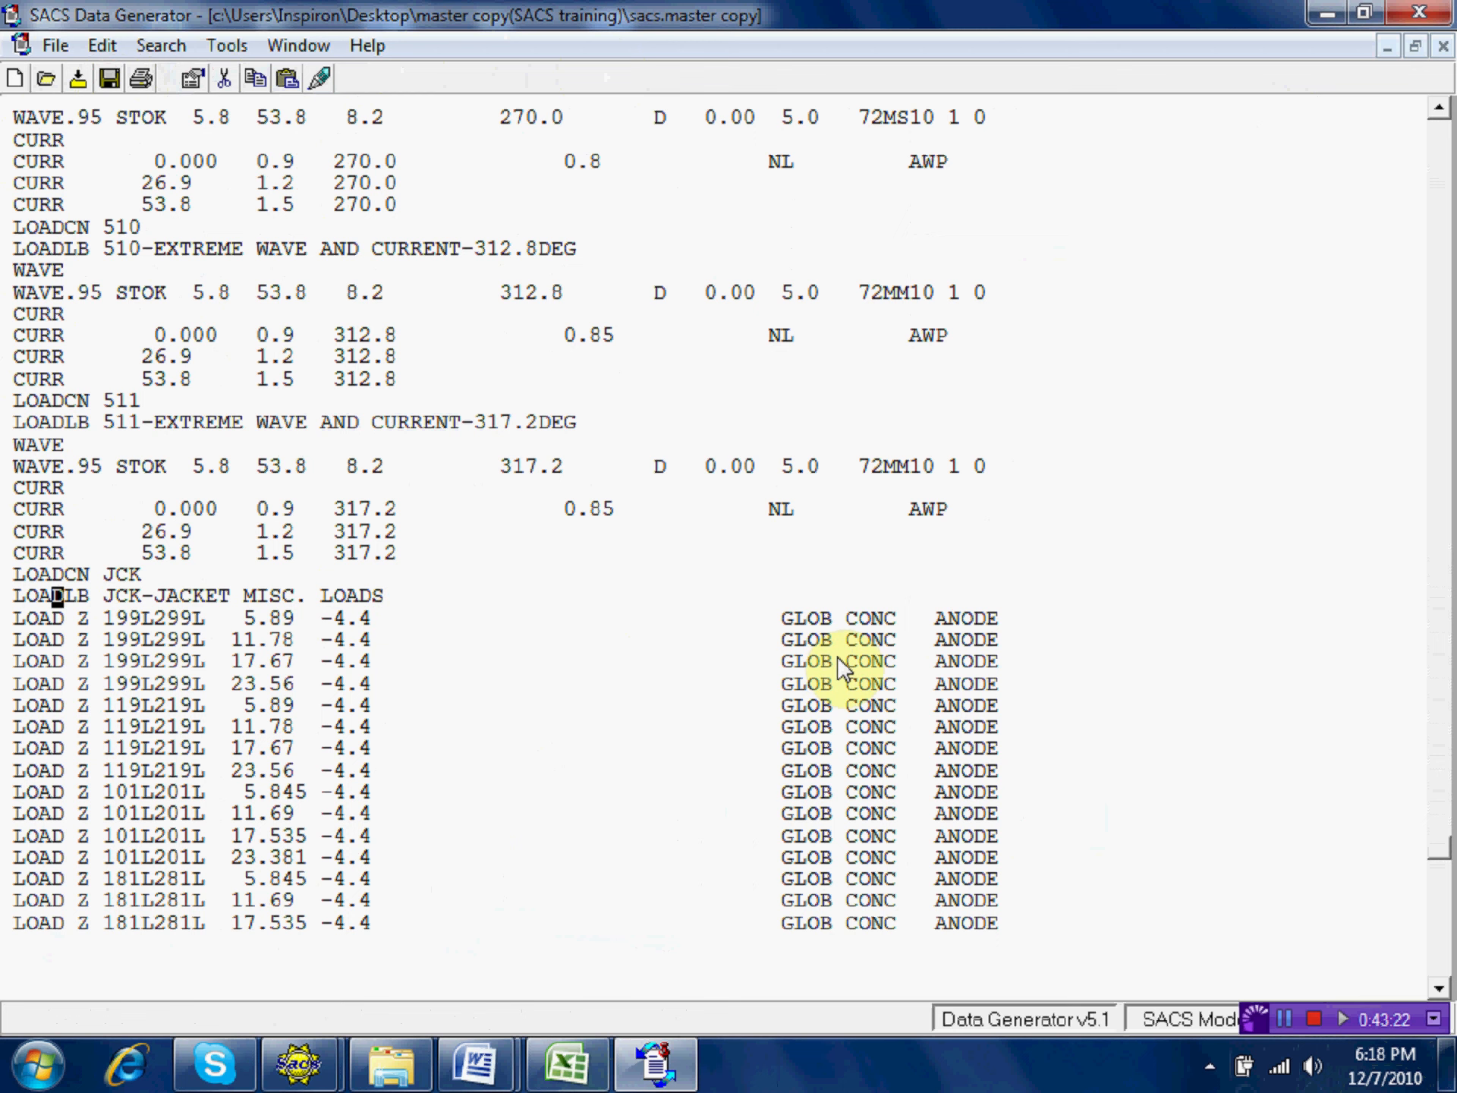
Examine the anode, mudmat, padeye and CONEGD loads of condition JCK, continuing to the piping loads of condition PIP.
key("Down")
key("Down")
key("Down")
key("Down")
key("Down")
key("Down")
key("Down")
key("Down")
key("Down")
key("Down")
key("Down")
key("Down")
key("Down")
key("Down")
key("Down")
key("Down")
key("Down")
key("Down")
key("Down")
key("Down")
key("Down")
key("Down")
key("Down")
key("Down")
key("Down")
key("Down")
key("Down")
key("Down")
key("Down")
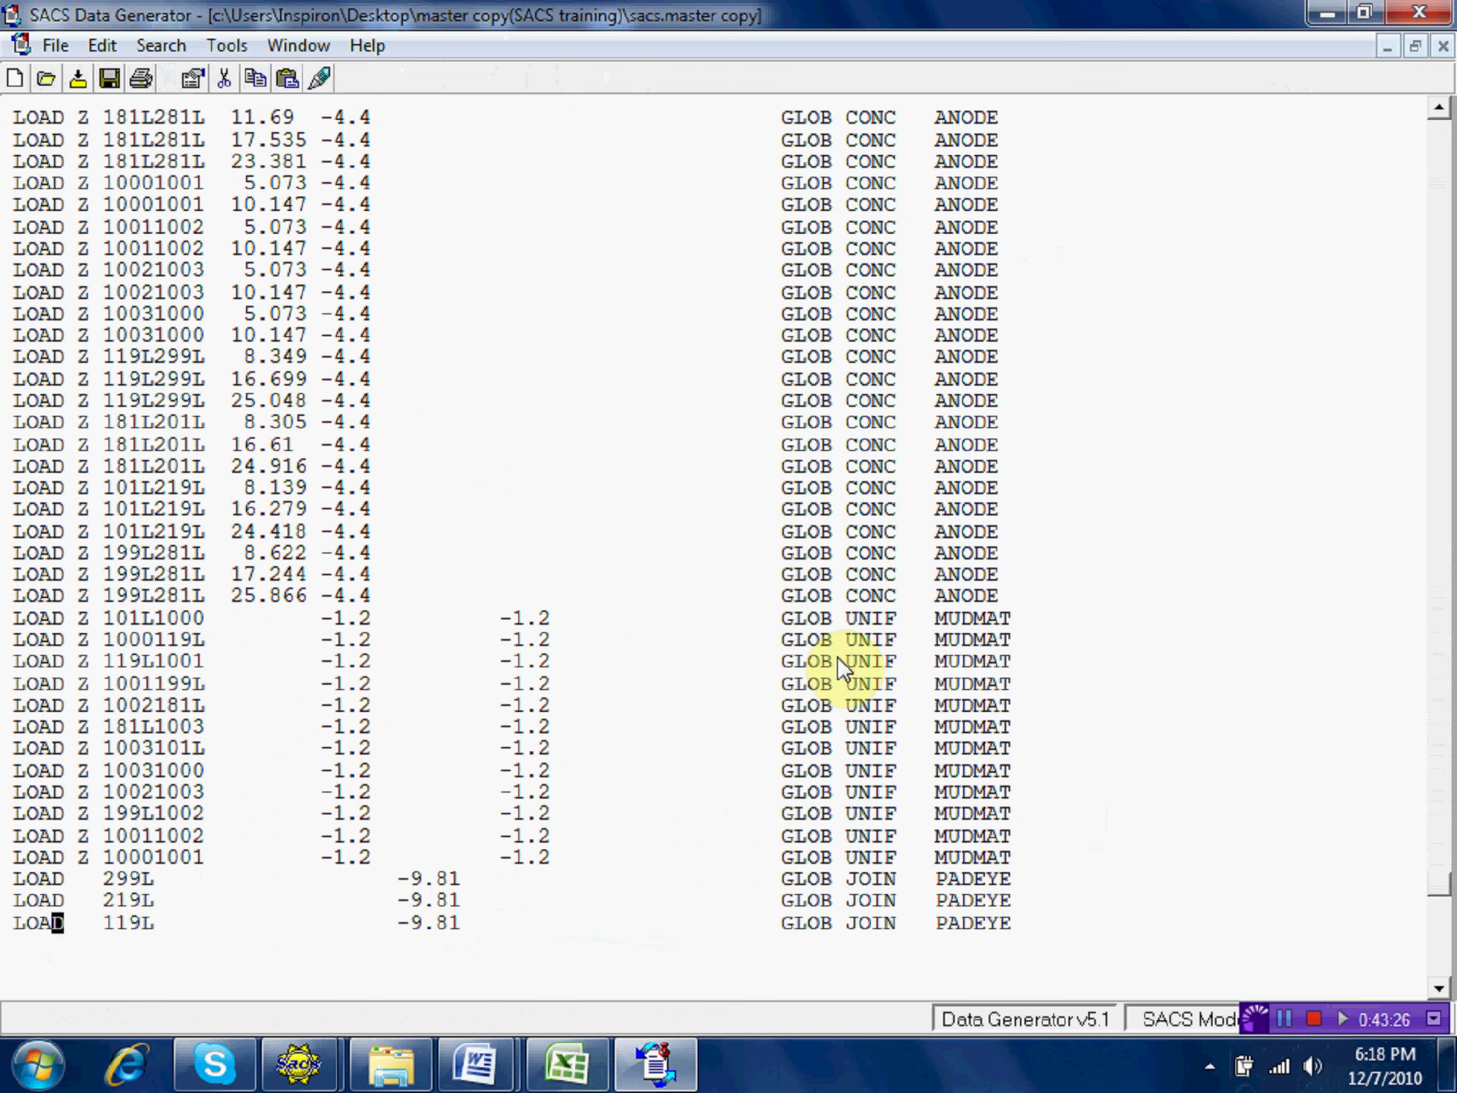
key("Down")
key("Down")
key("Down")
key("Down")
key("Down")
key("Down")
key("Down")
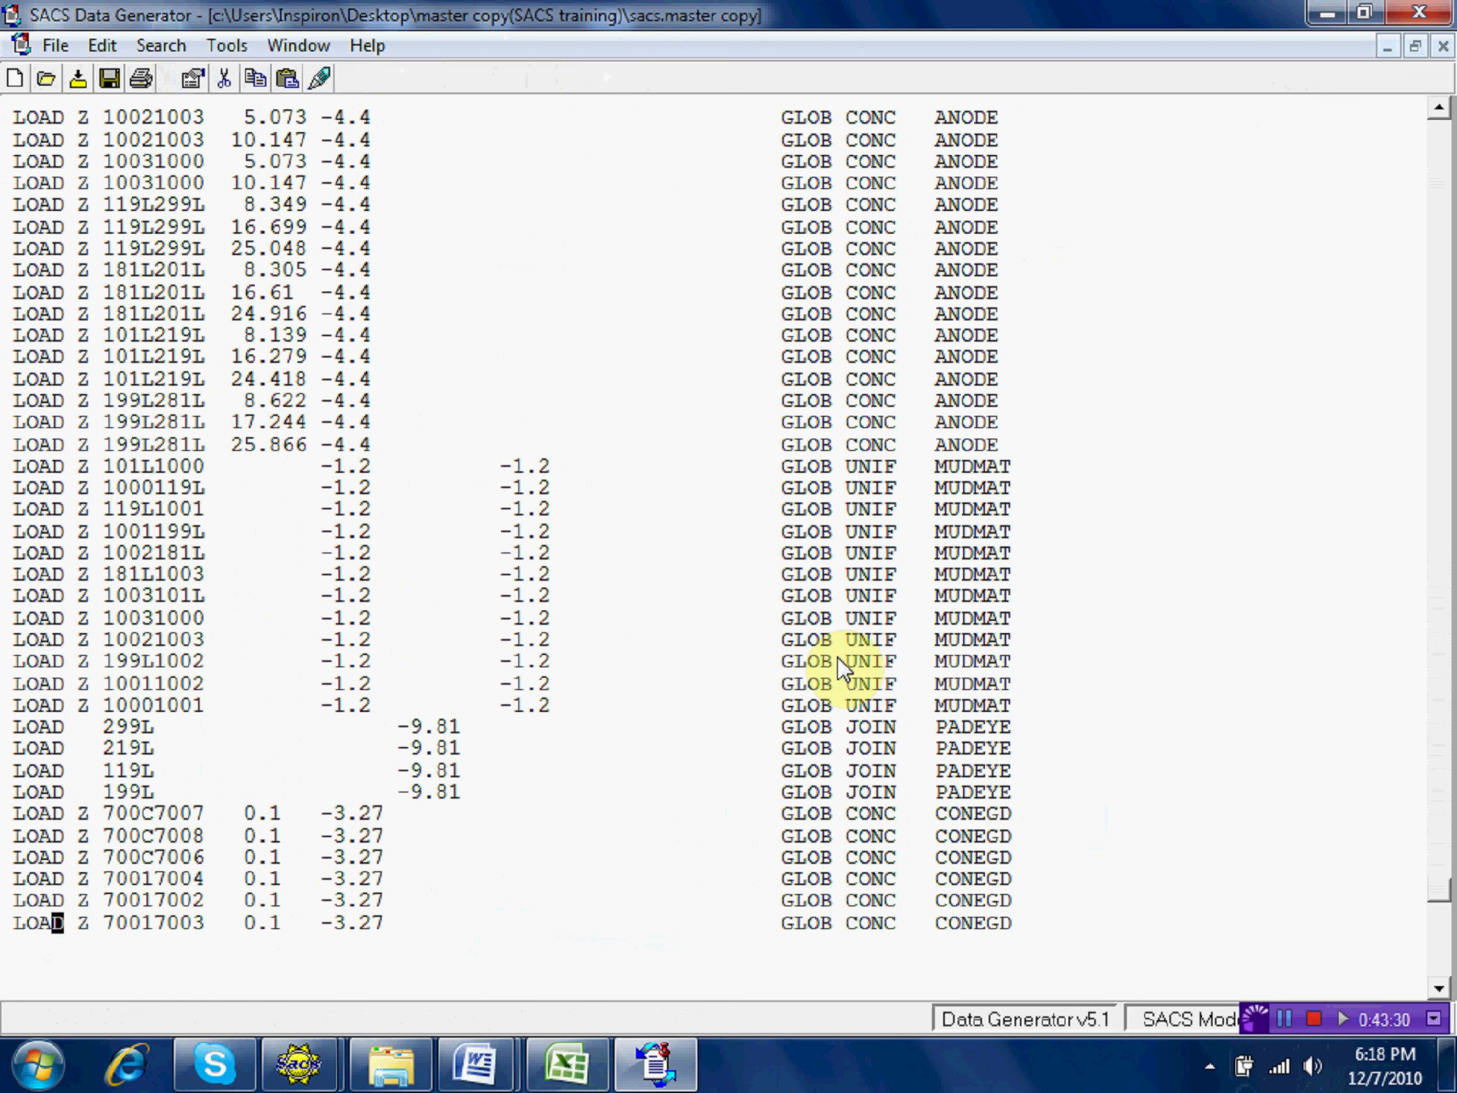
key("Down")
key("Down")
key("Down")
key("Down")
key("Down")
key("Down")
key("Down")
key("Down")
key("Down")
key("Down")
key("Down")
key("Down")
key("Down")
key("Down")
key("Down")
key("Down")
key("Down")
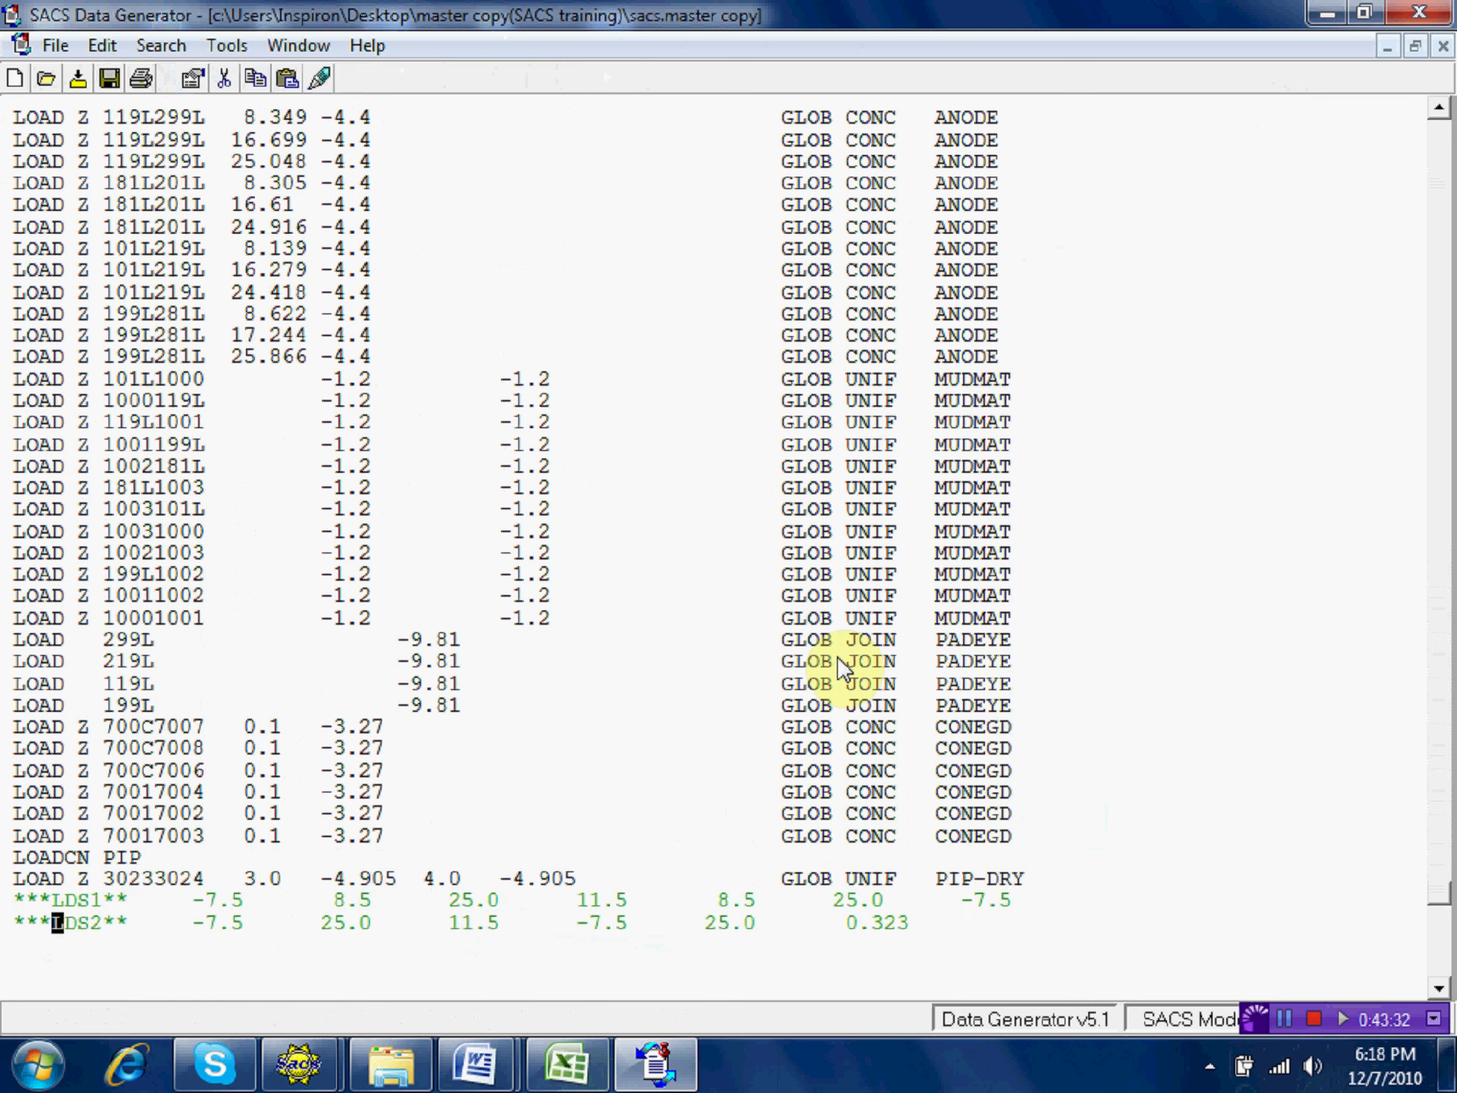
key("Down")
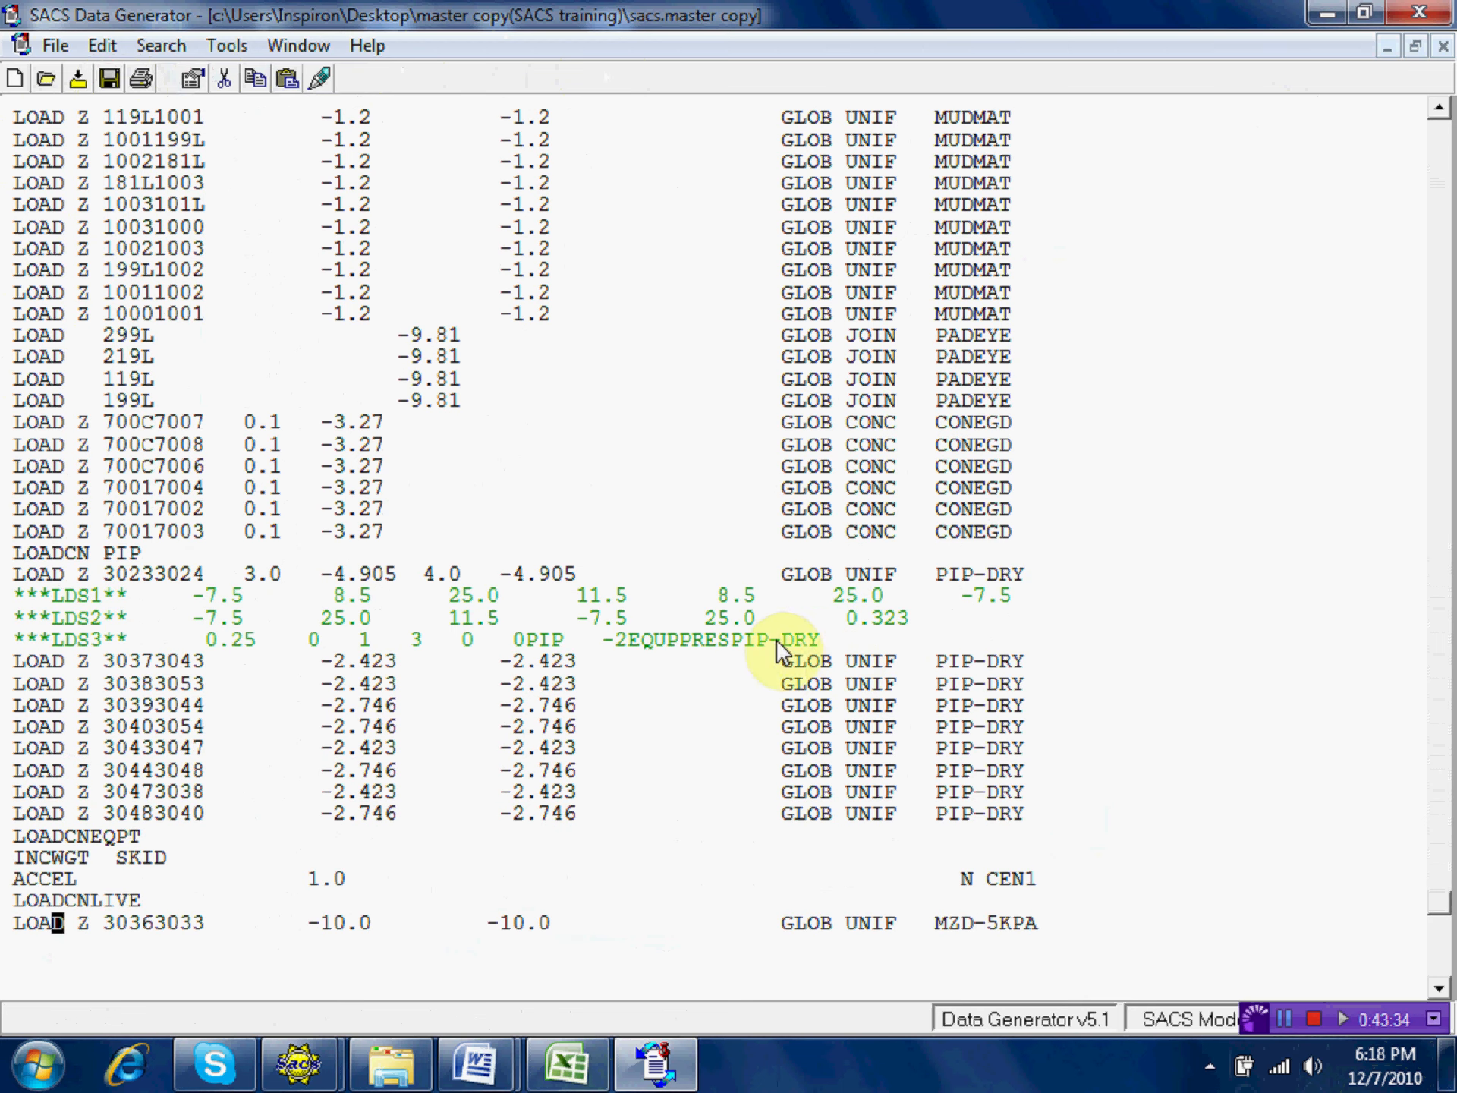
Insert a LOADLB line directly below the LOADCN PIP line.
left_click(12, 571)
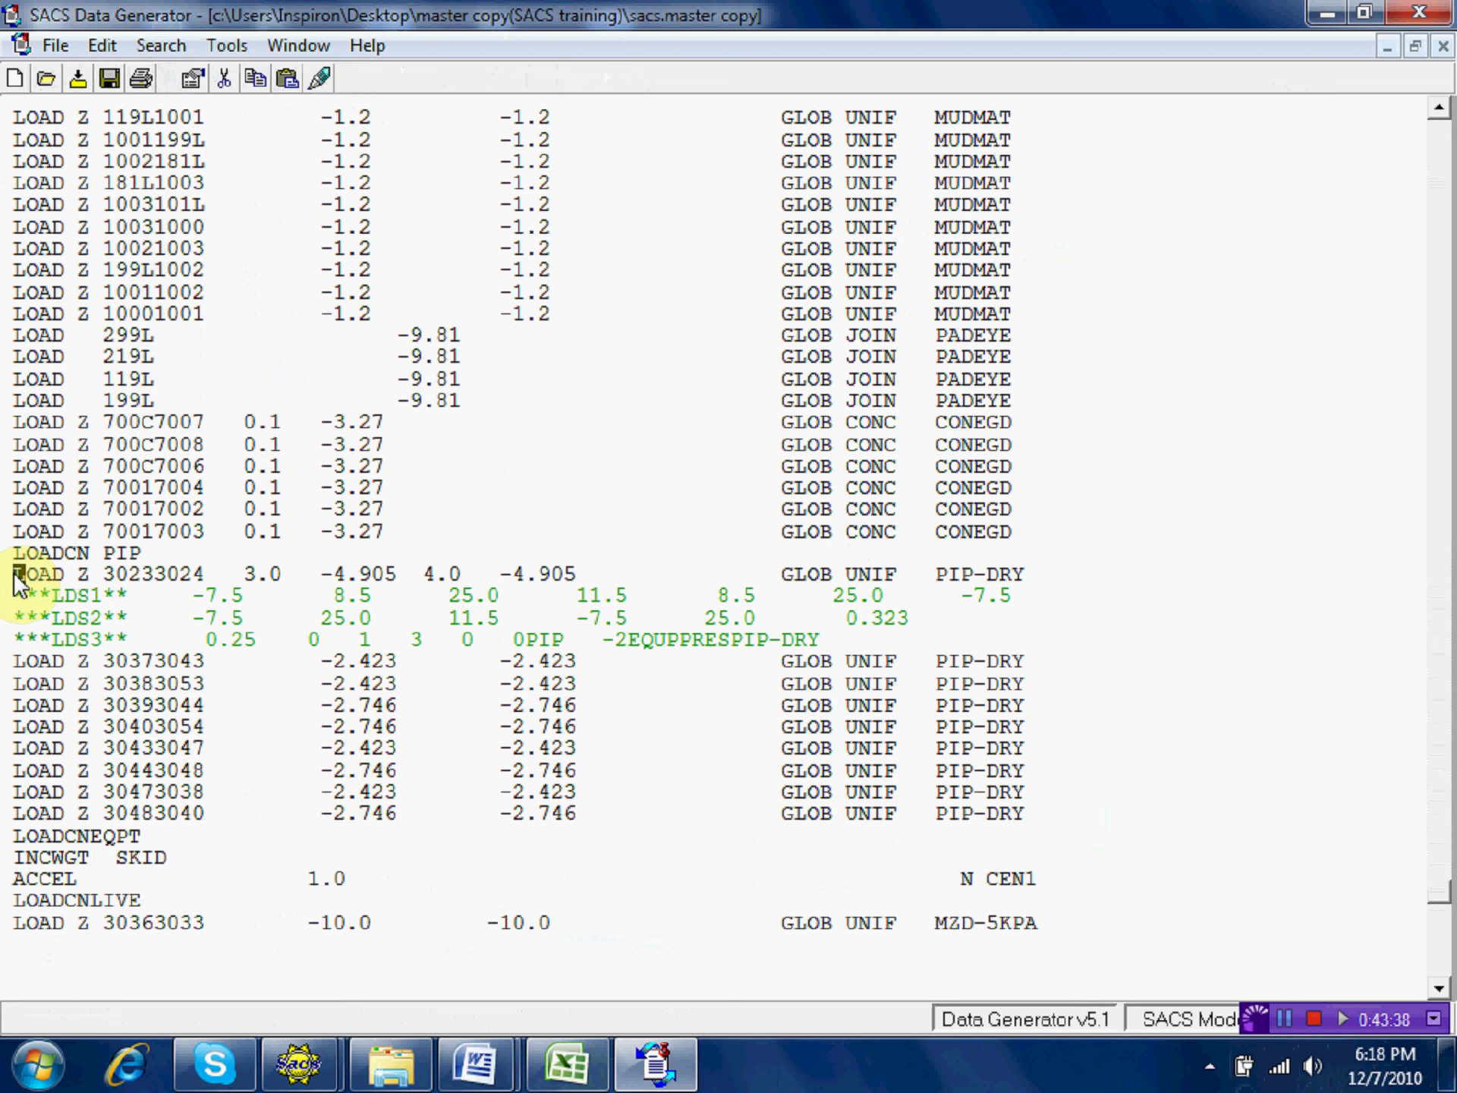
key("Return")
key("Up")
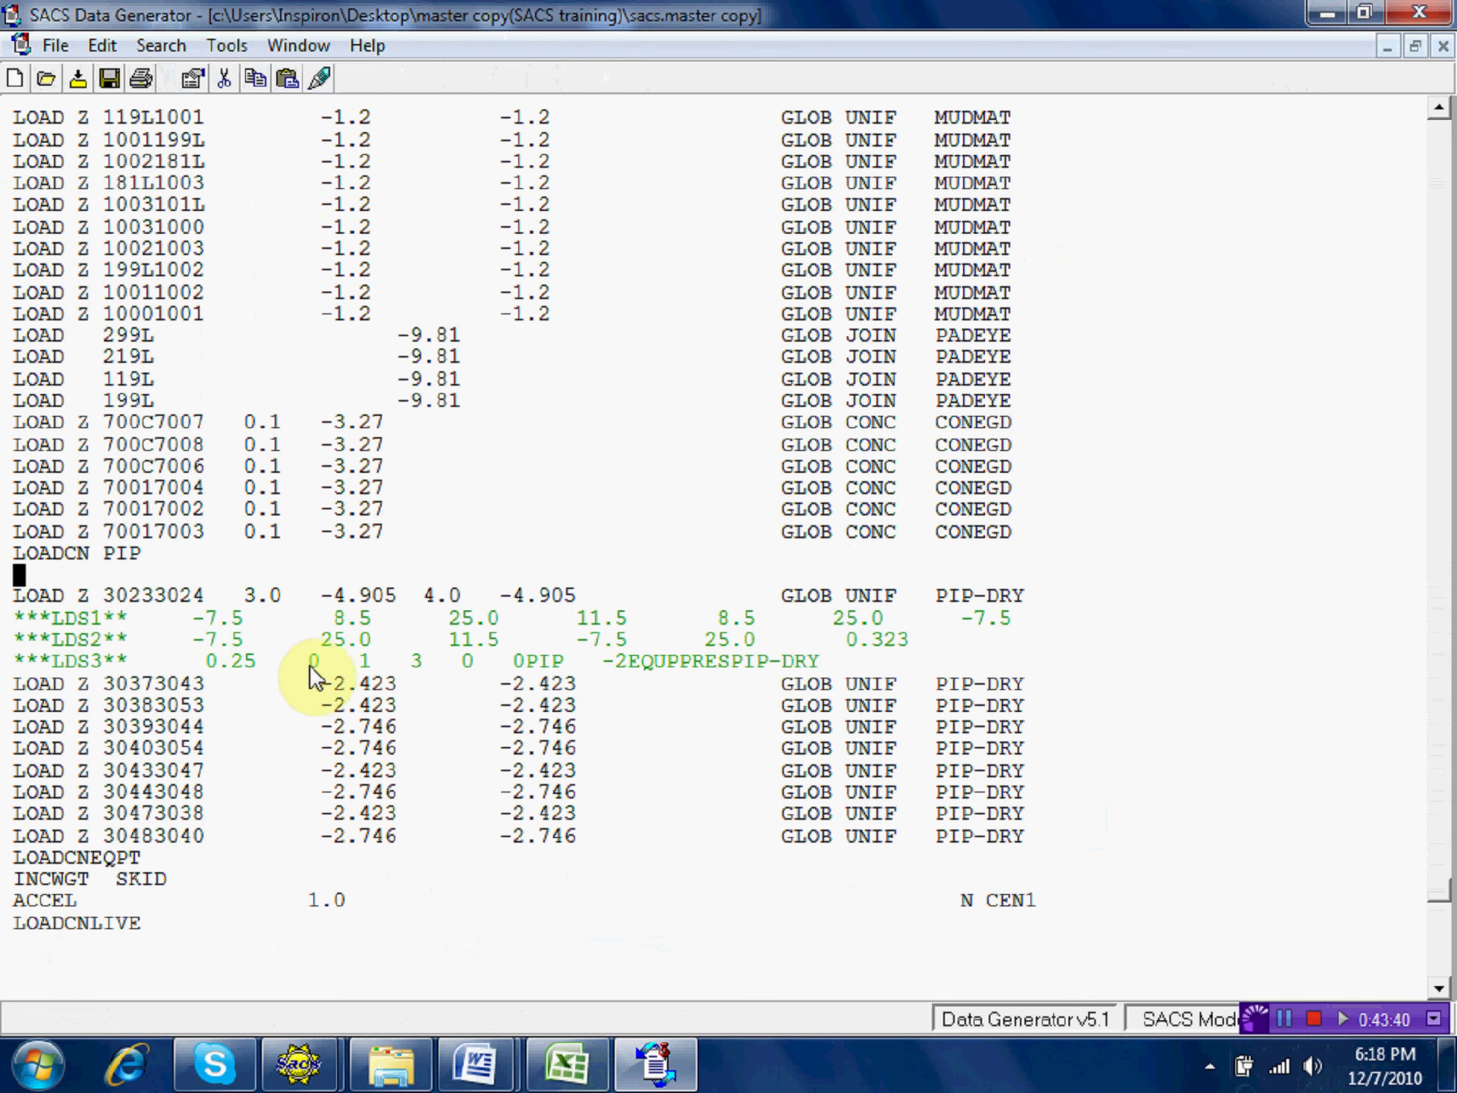
type("LOA")
type("DLB")
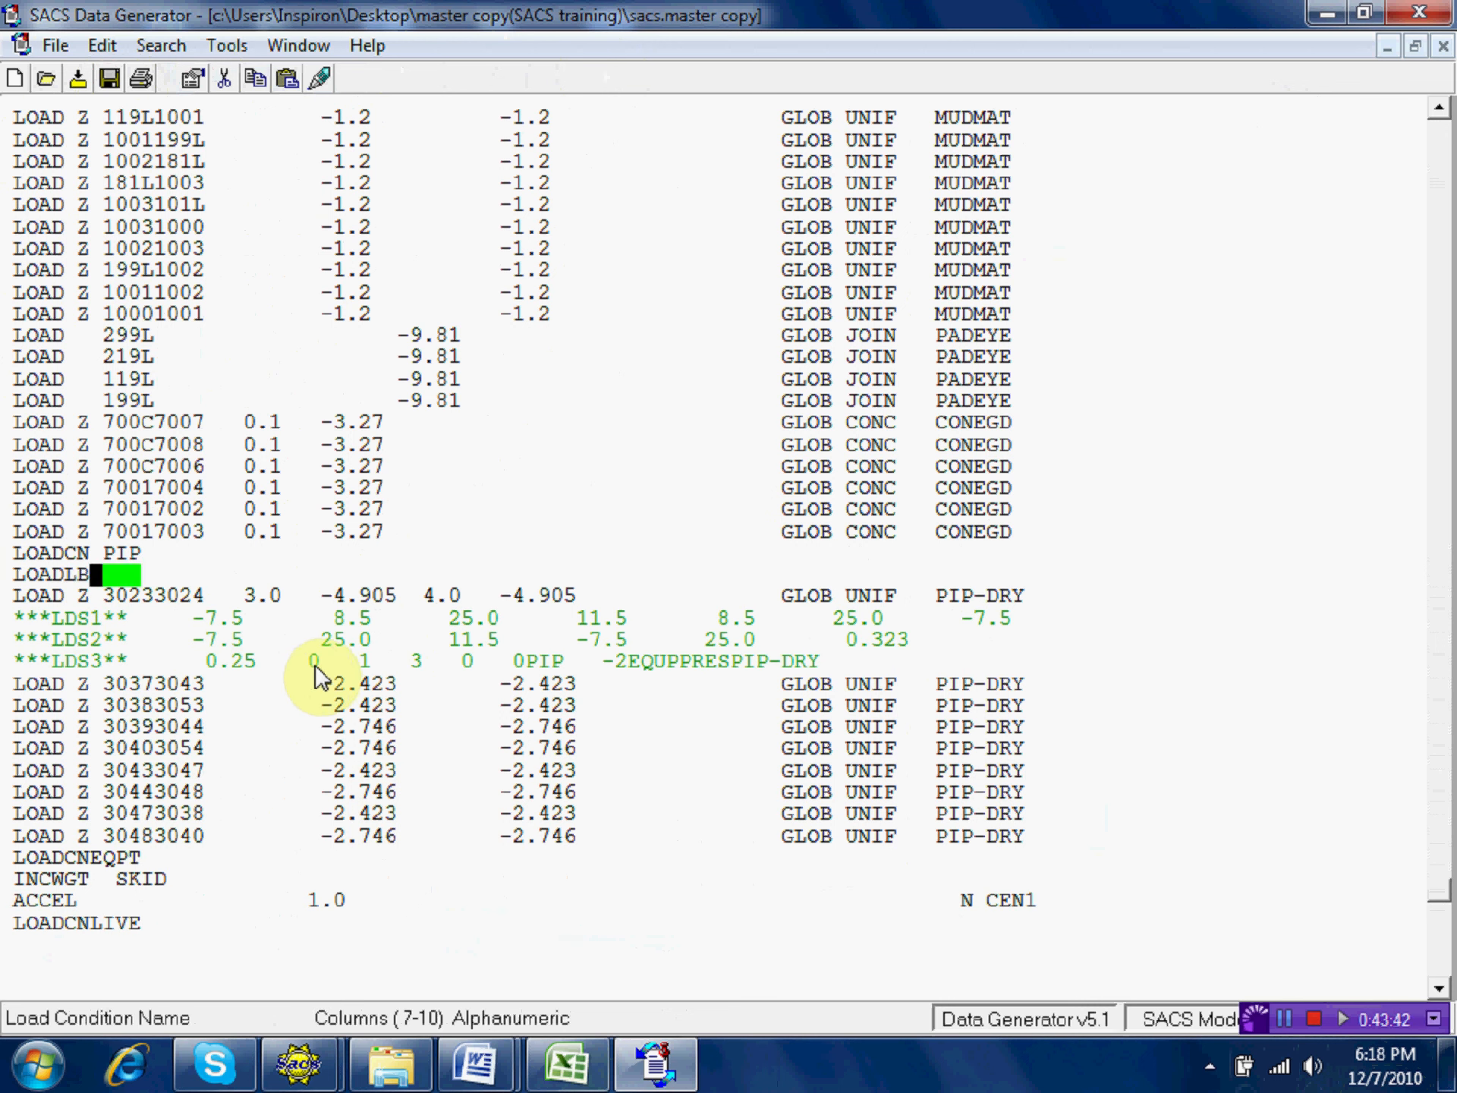
Fill in the new label line with load condition name PIP and label "PIPING DRY WEIGHT".
double_click(70, 574)
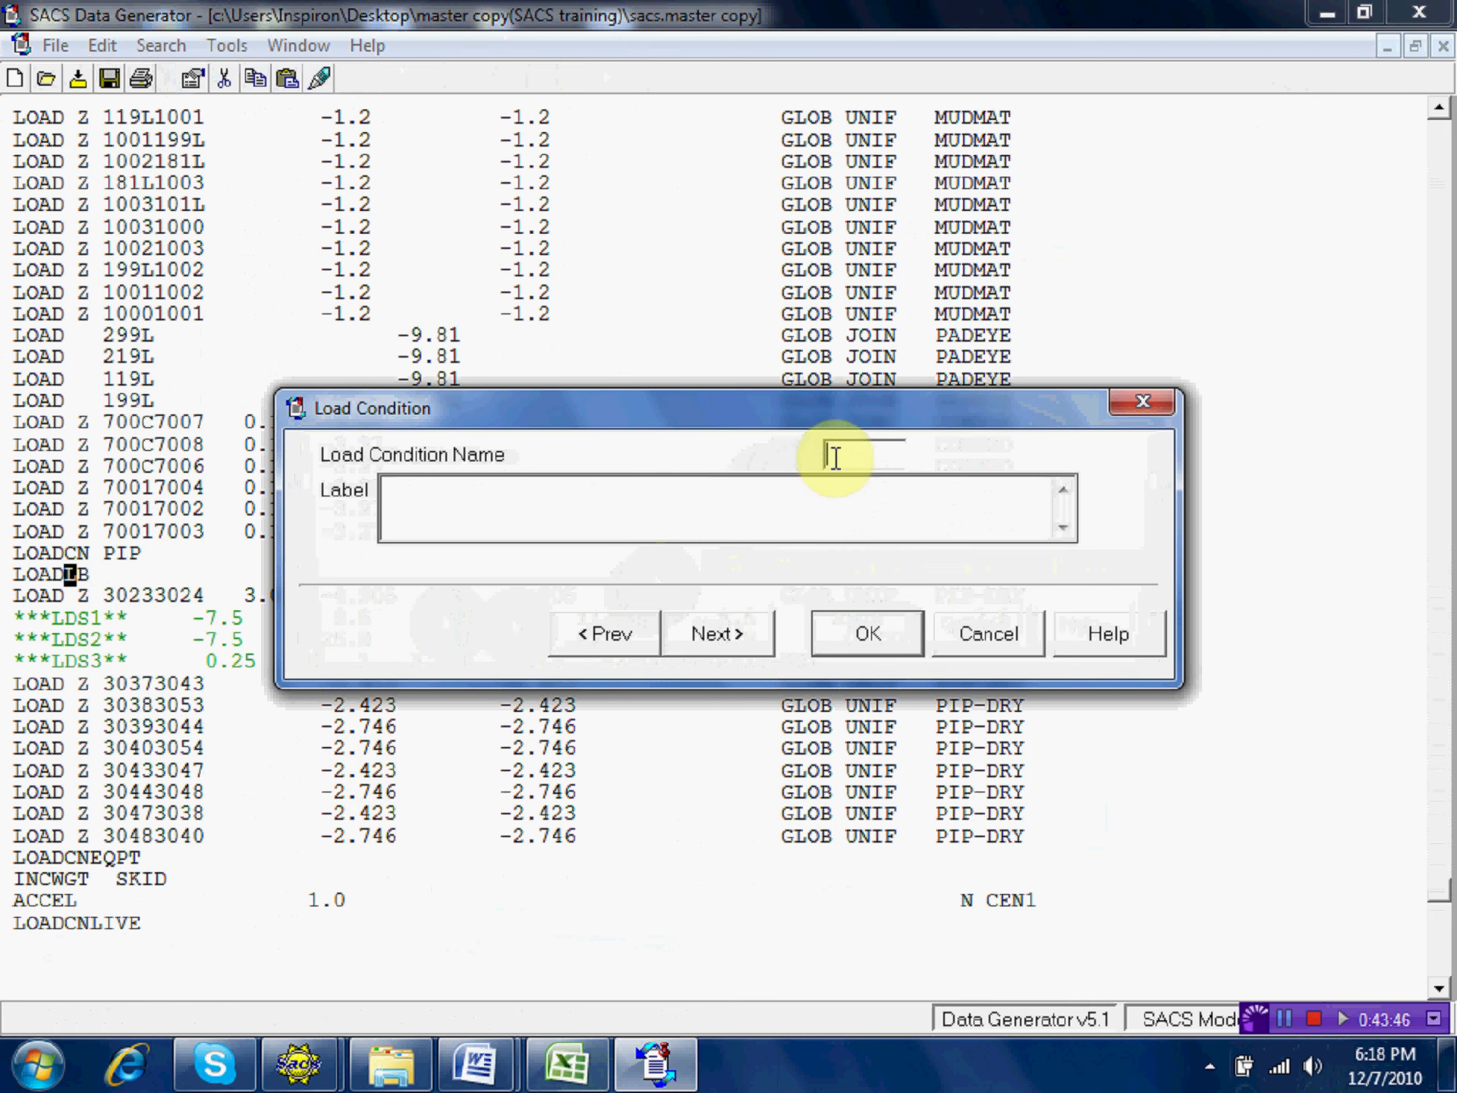
type("PIP")
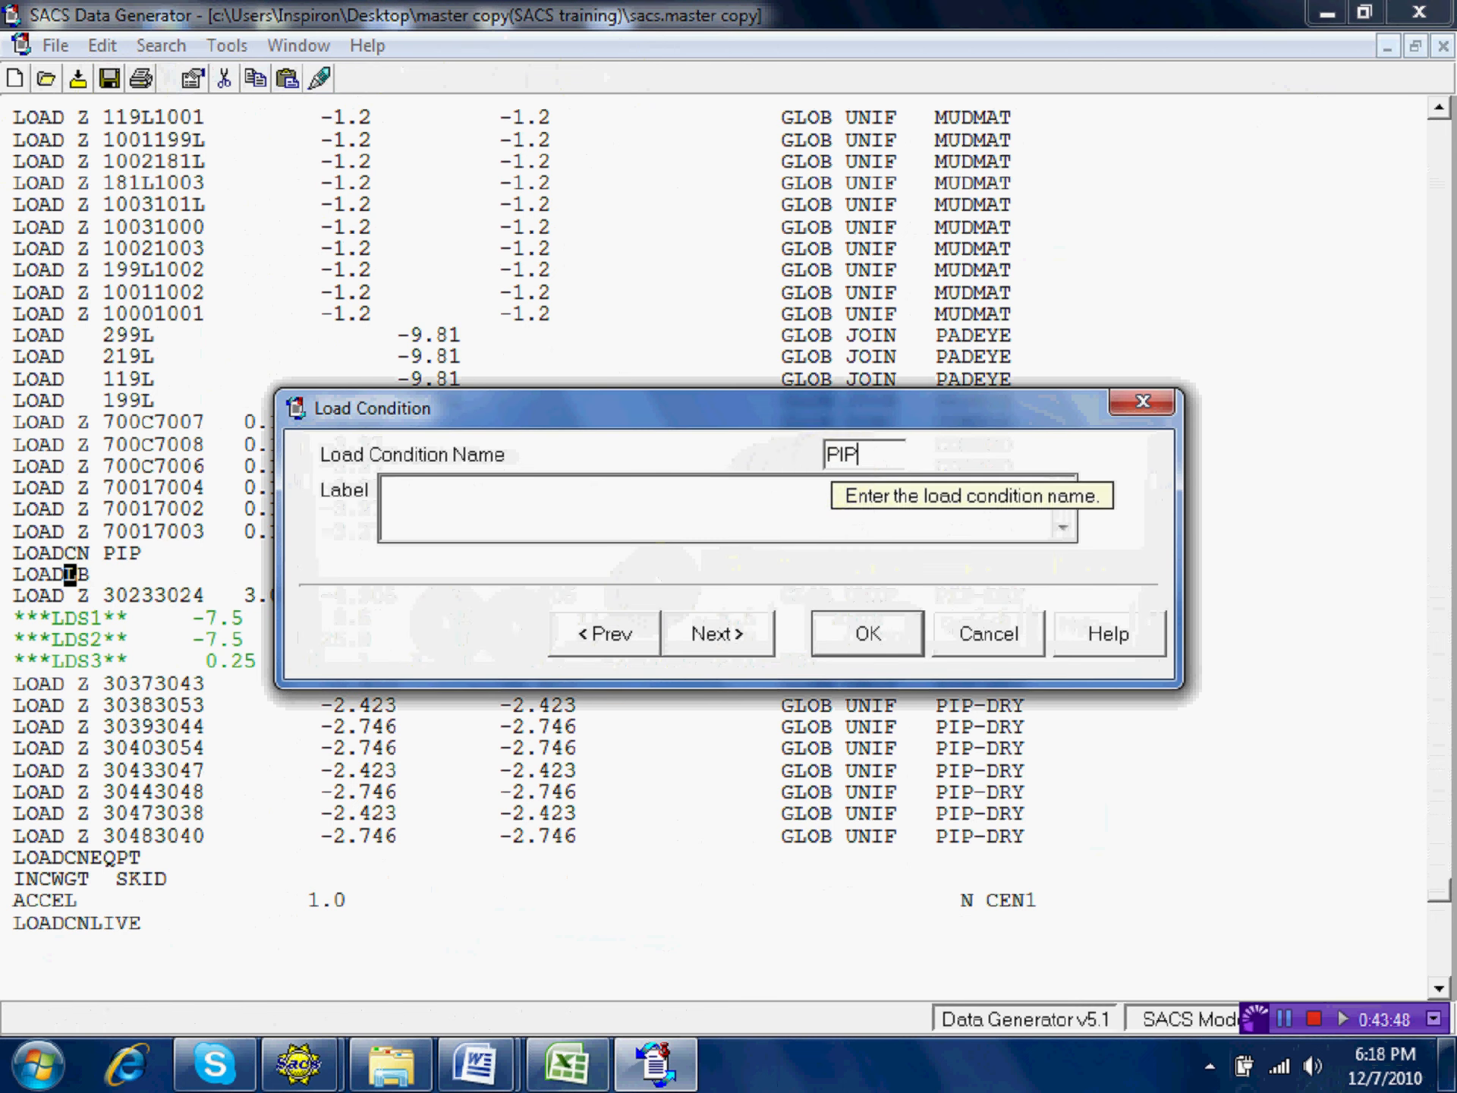
left_click(465, 498)
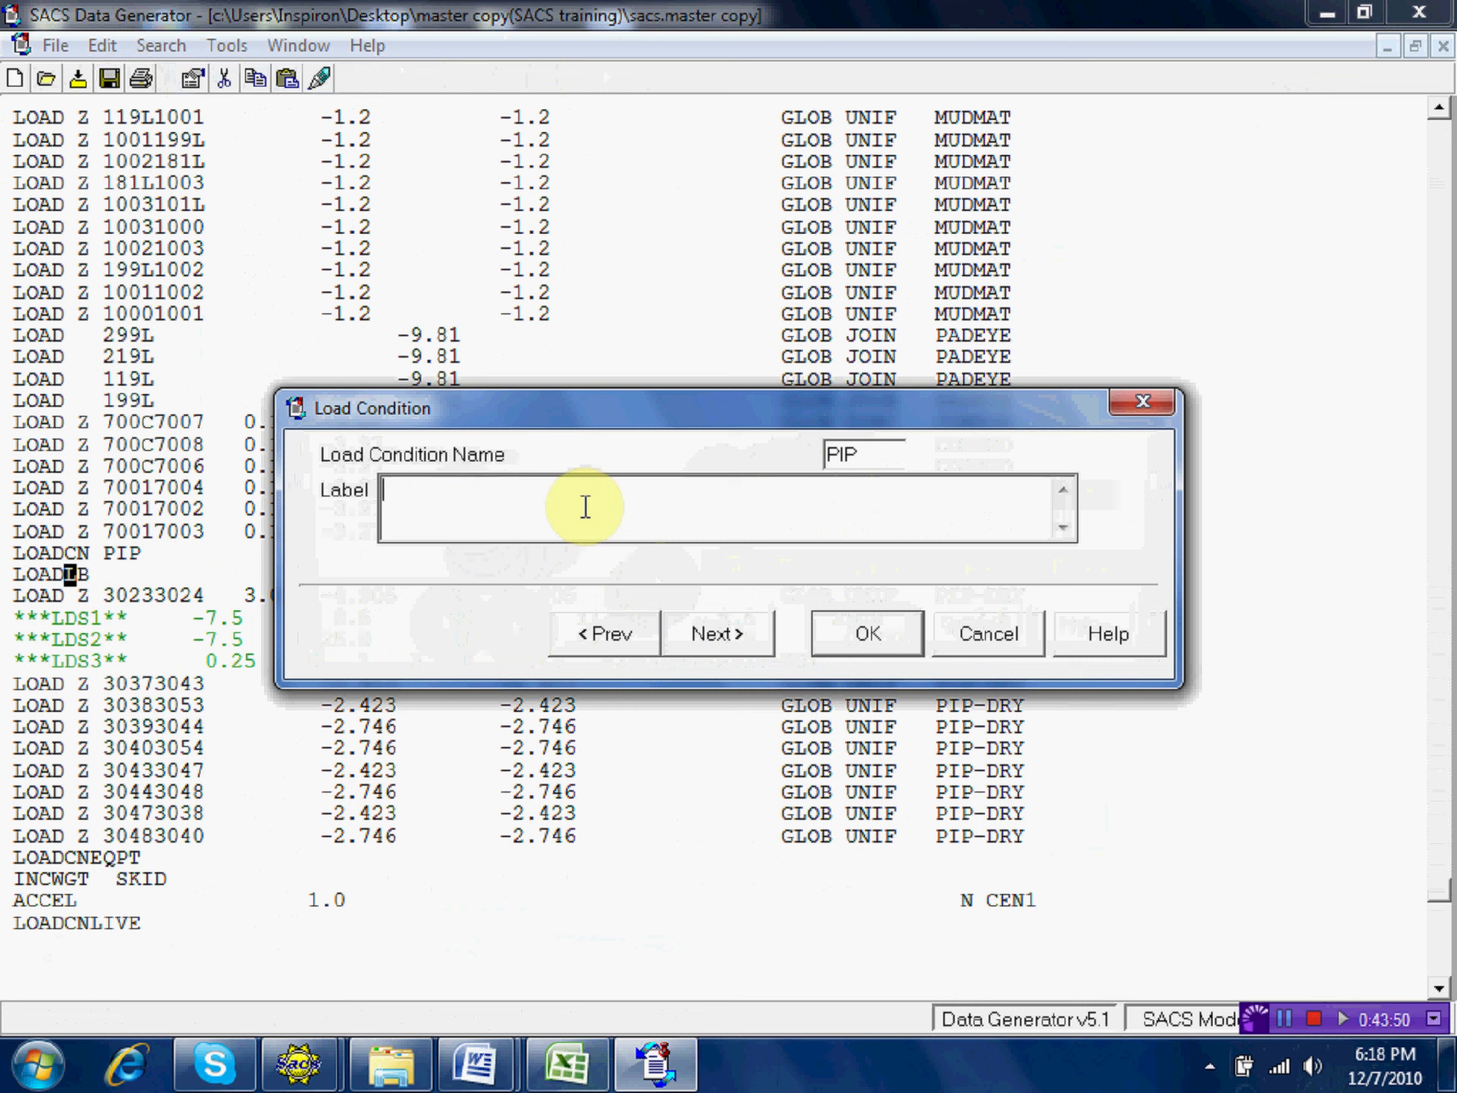
type("PIPING DEADW")
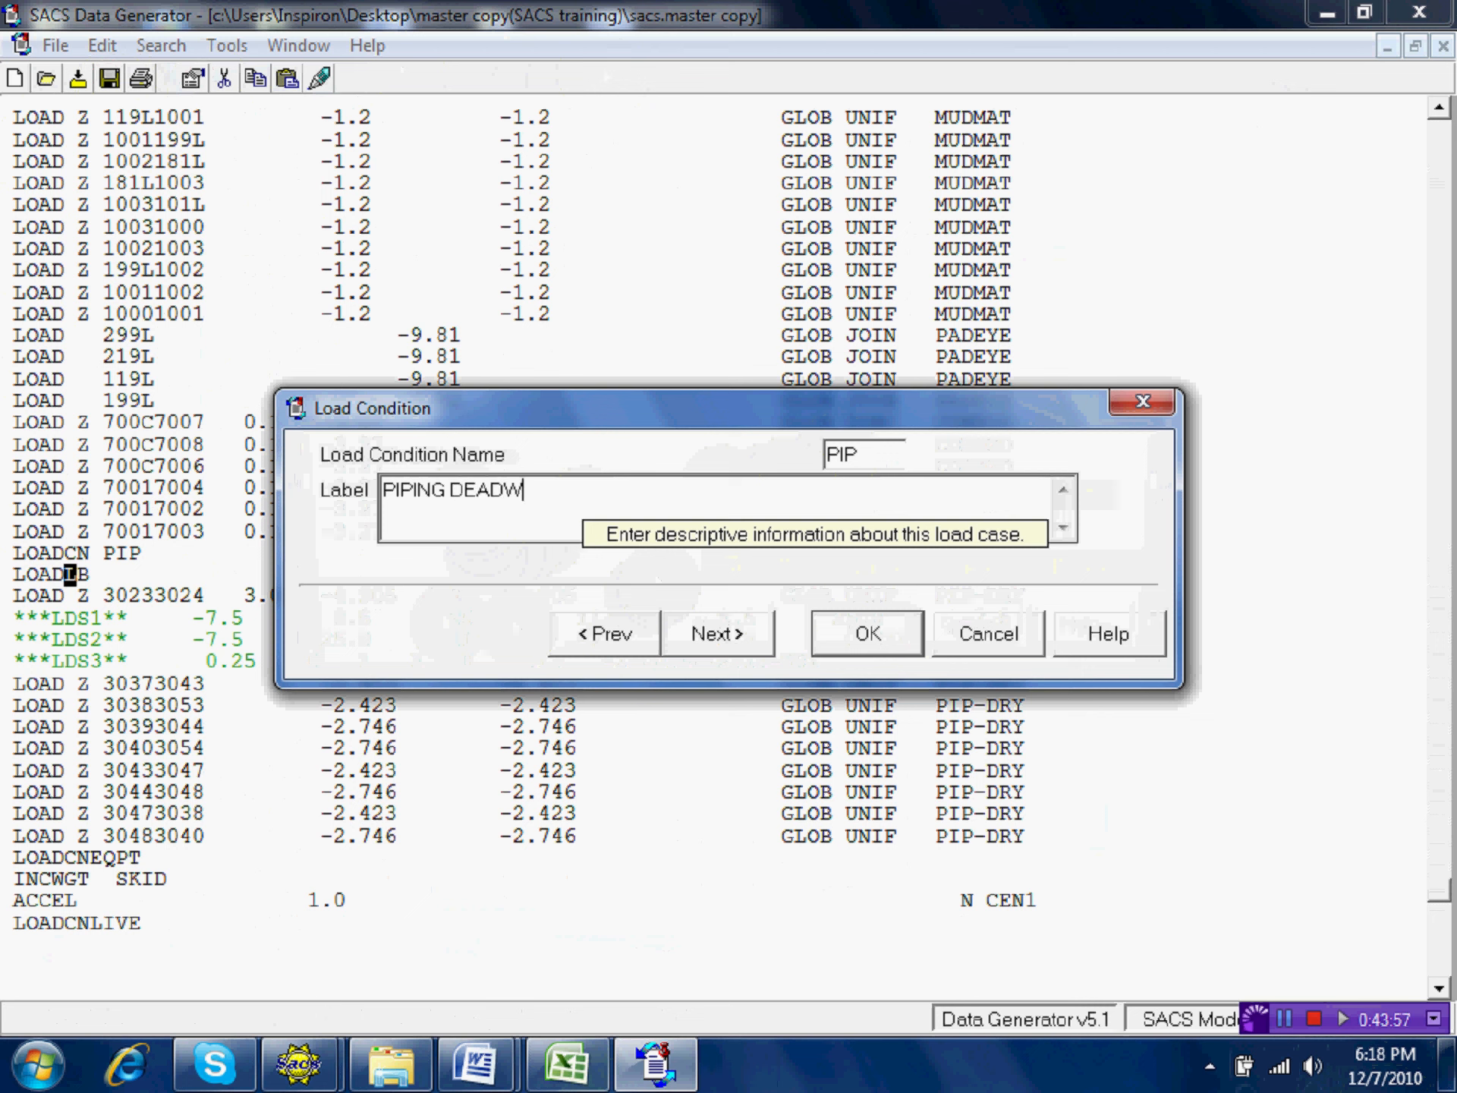
key("BackSpace")
key("BackSpace")
key("BackSpace")
key("BackSpace")
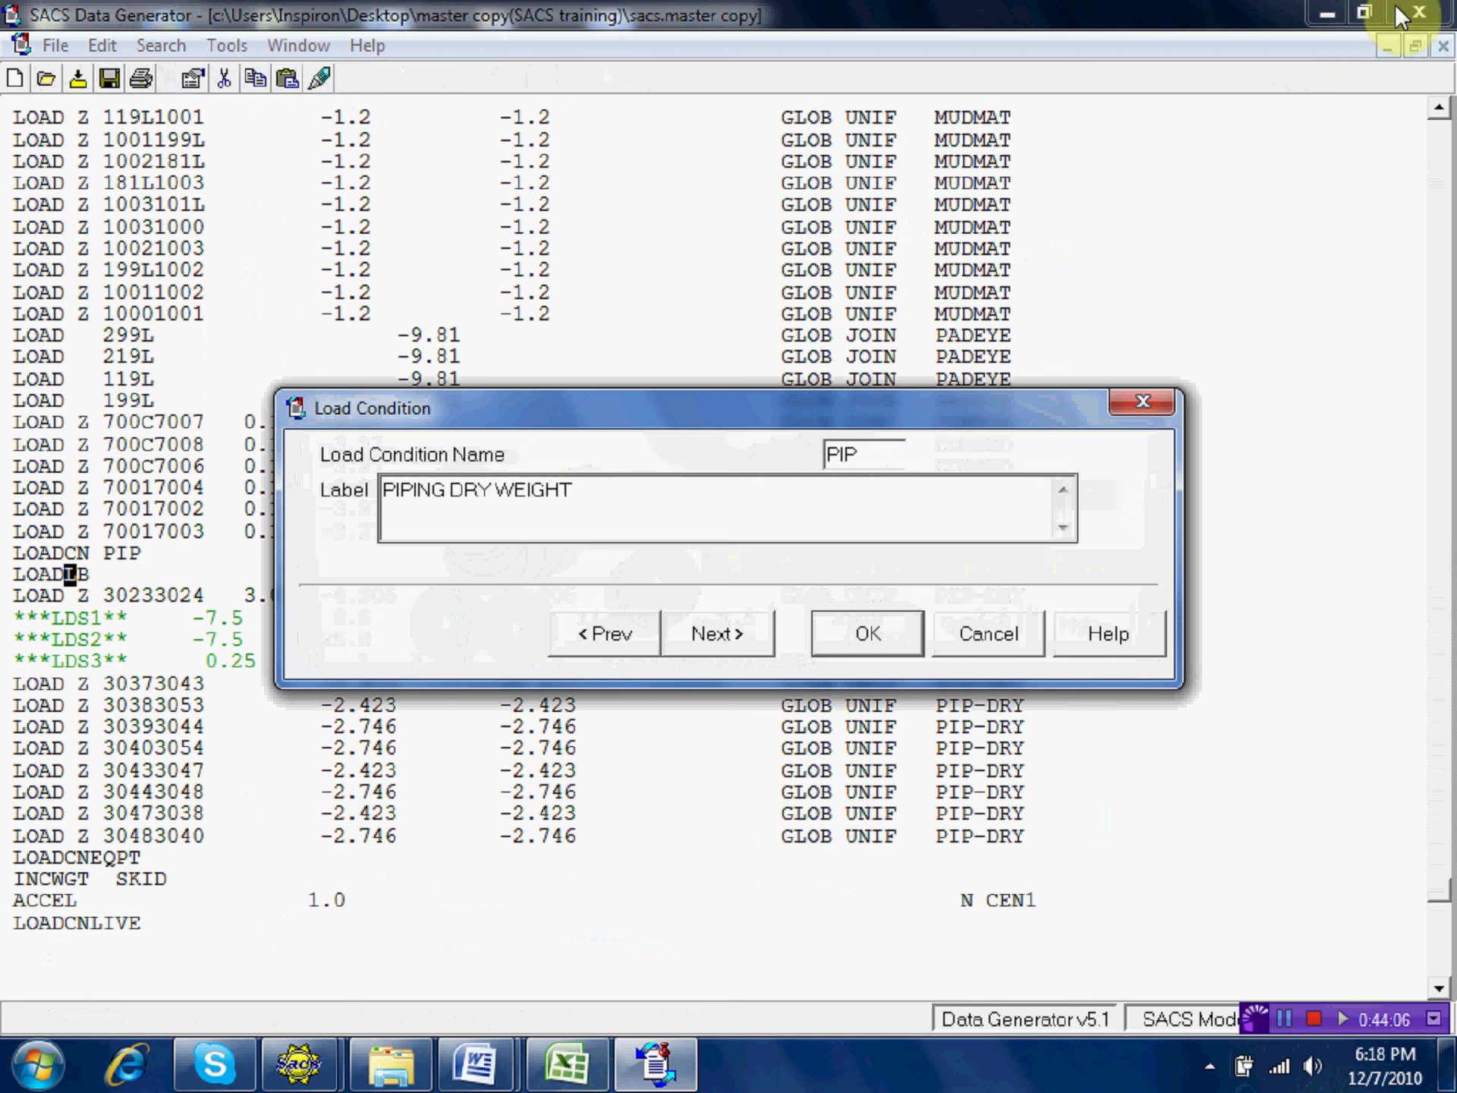
left_click(867, 634)
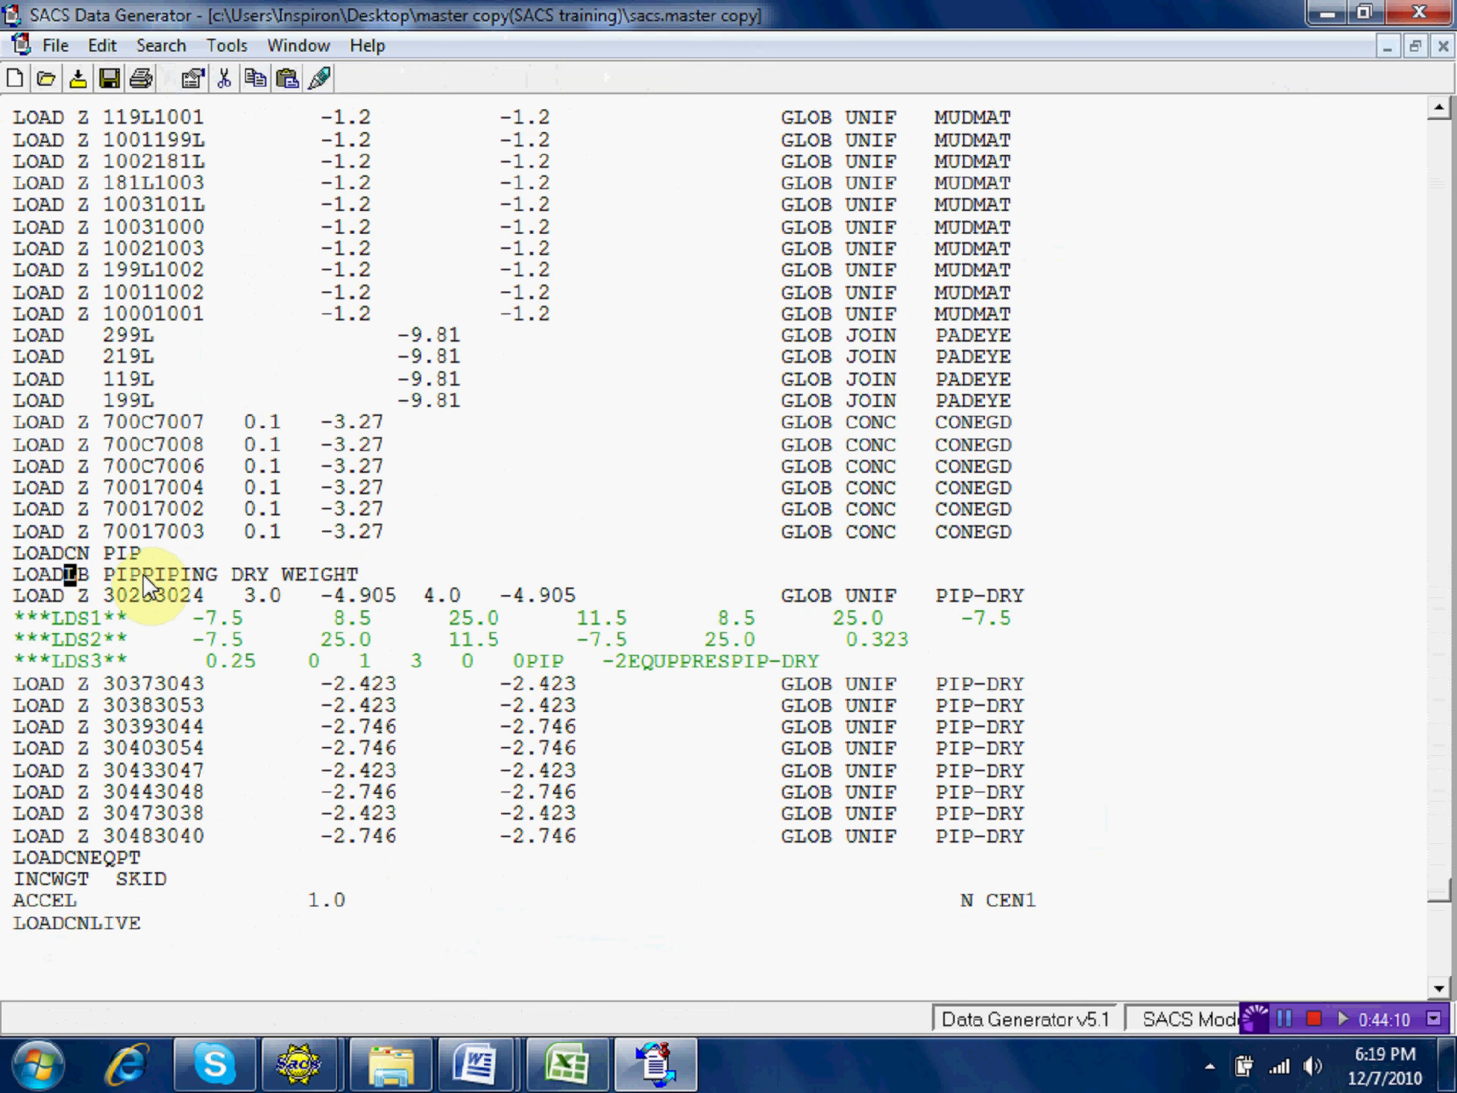
Add a leading hyphen to the PIP load condition's label.
double_click(142, 572)
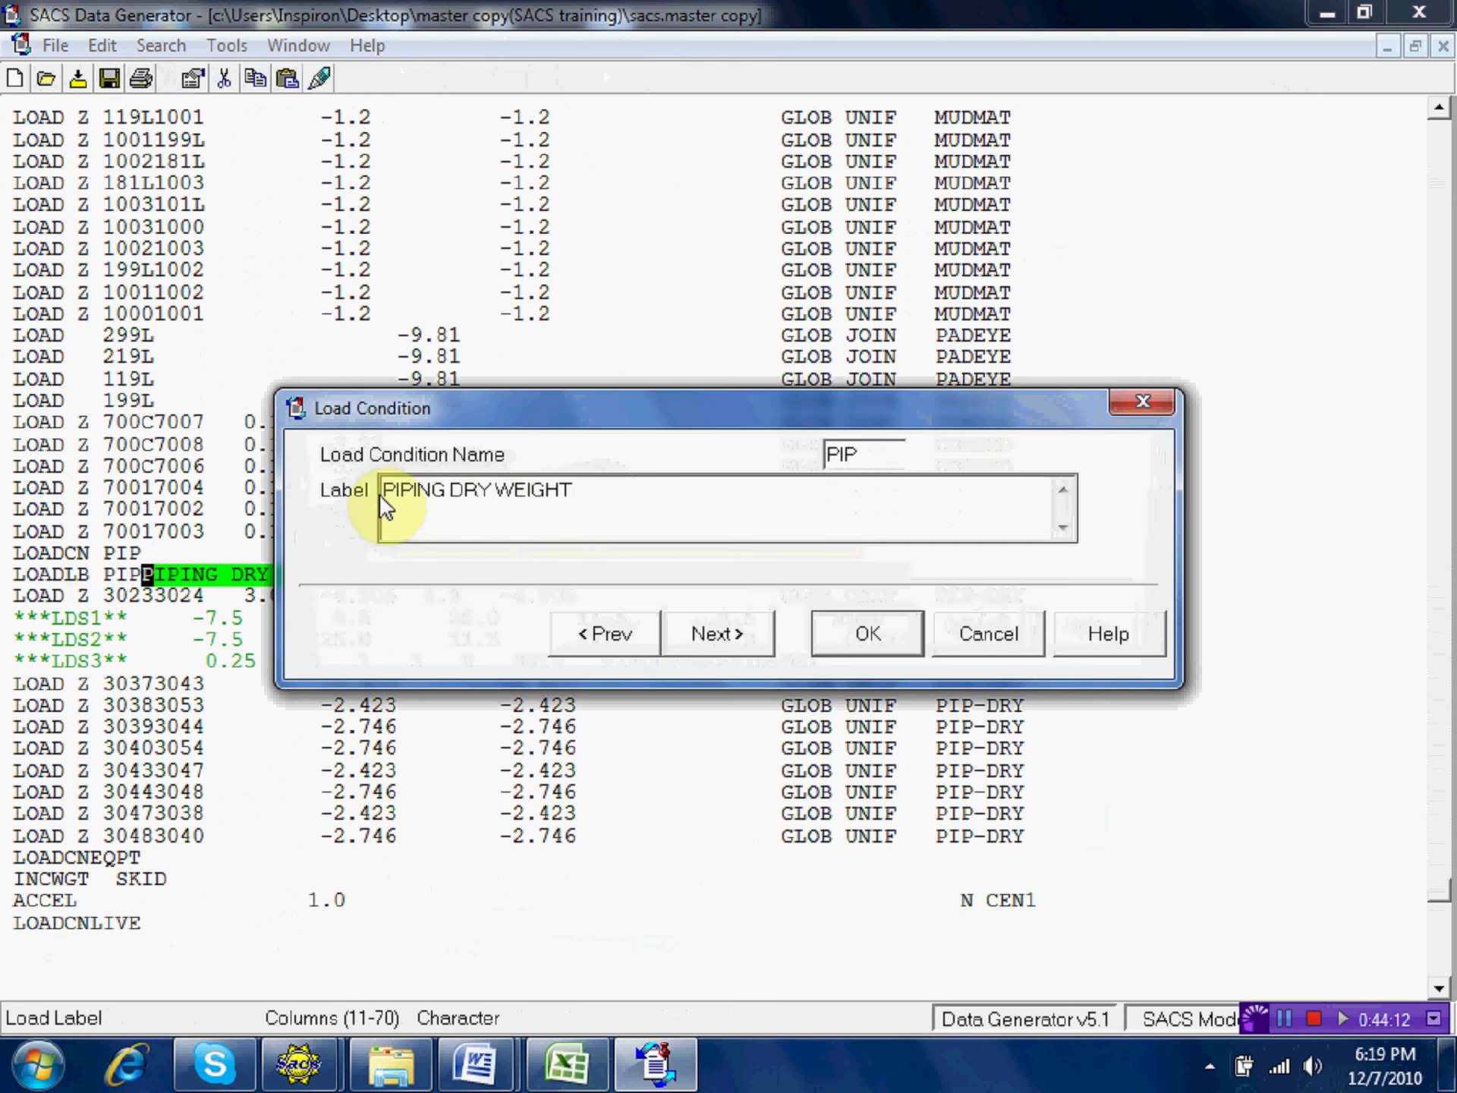
type("-")
left_click(865, 633)
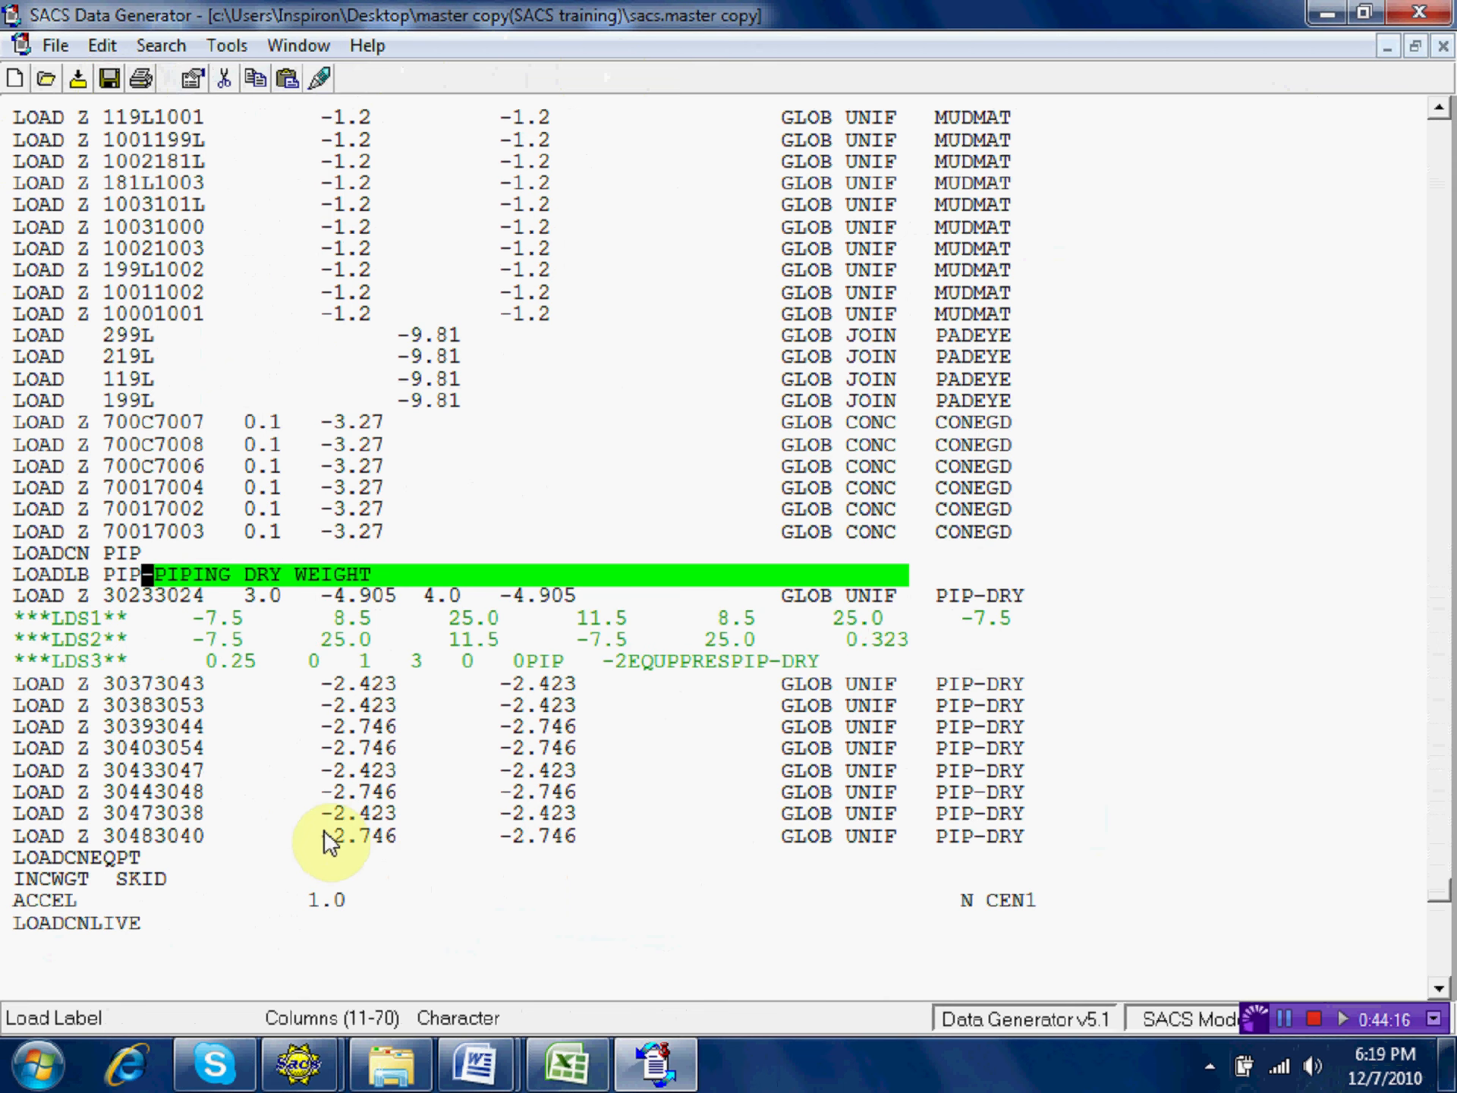
Copy the PIP label line and paste it directly below the LOADCN EQPT line.
key("Down")
key("Down")
key("Down")
key("Down")
key("Down")
key("Down")
key("Down")
key("Down")
key("Down")
key("Down")
key("Down")
key("Down")
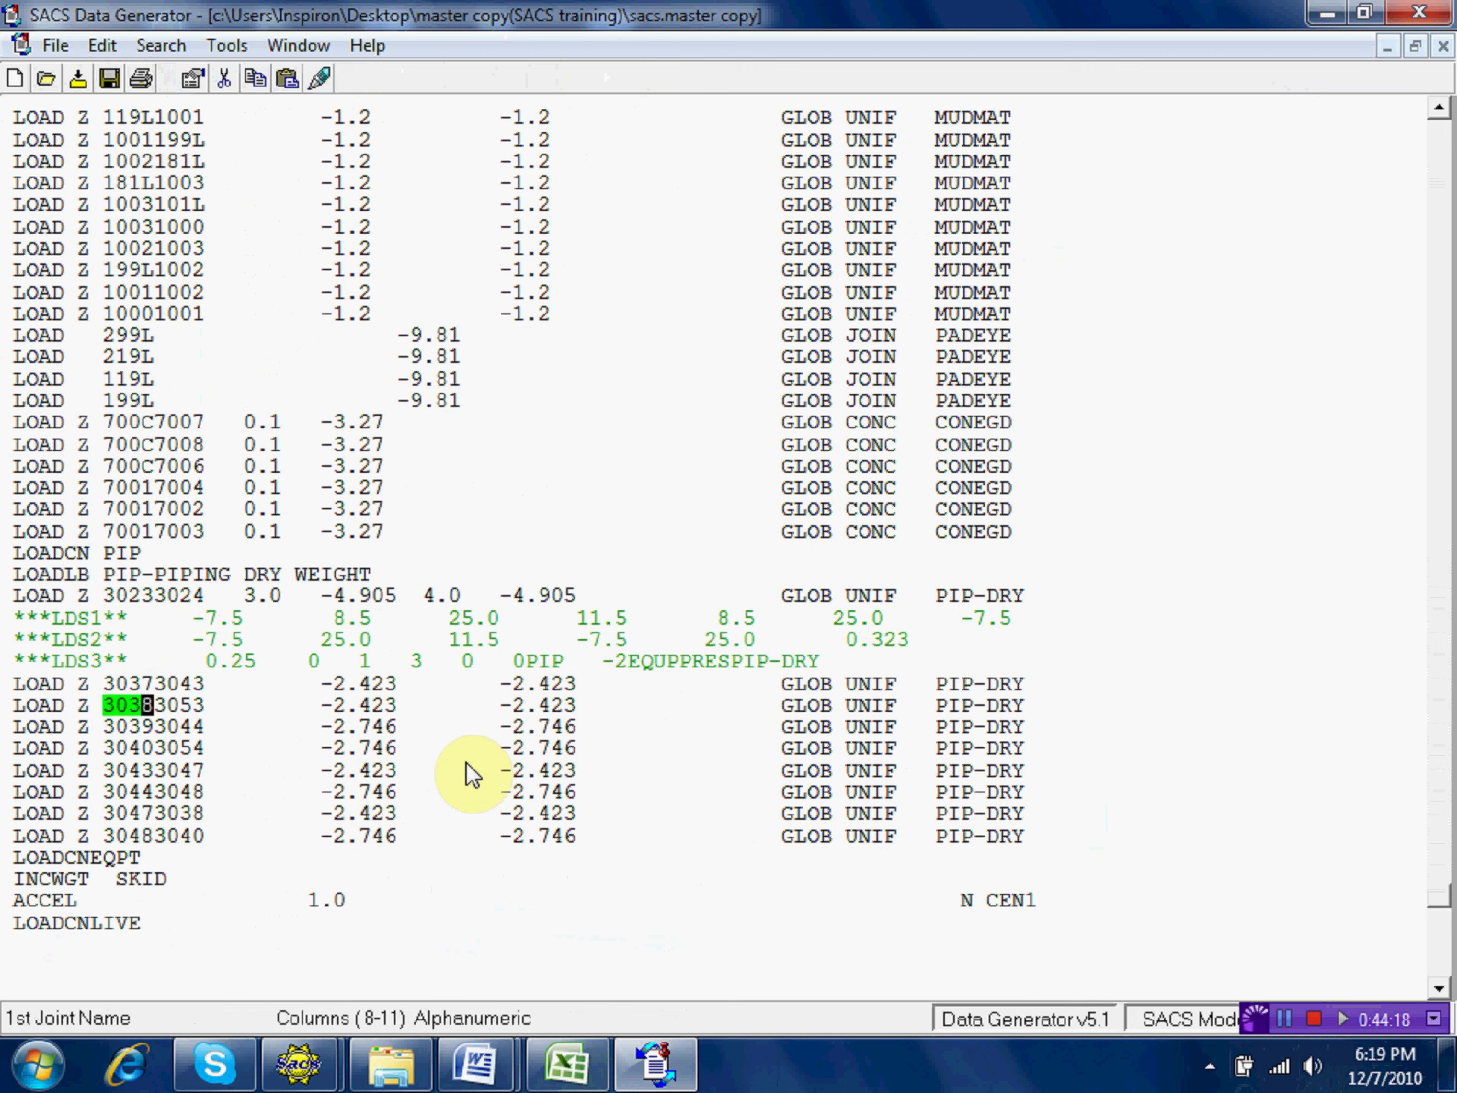
key("Down")
key("Down")
key("Down")
key("Down")
key("Down")
key("Down")
key("Down")
key("Down")
key("Down")
key("Down")
key("Down")
key("Down")
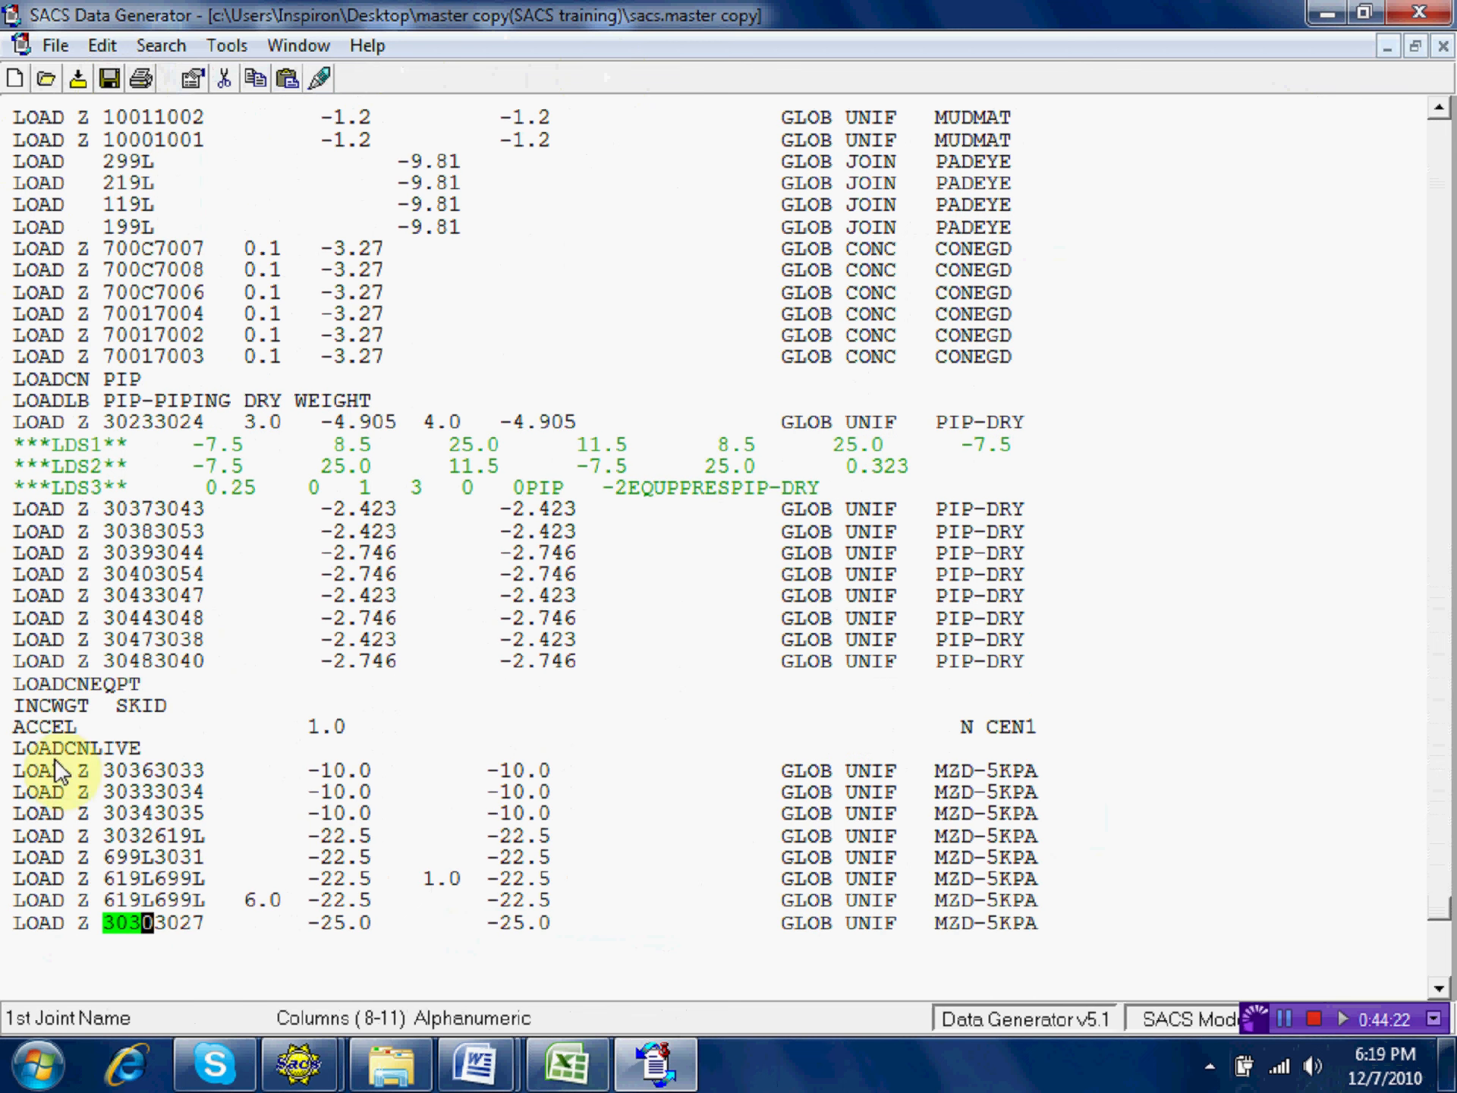
left_click(11, 704)
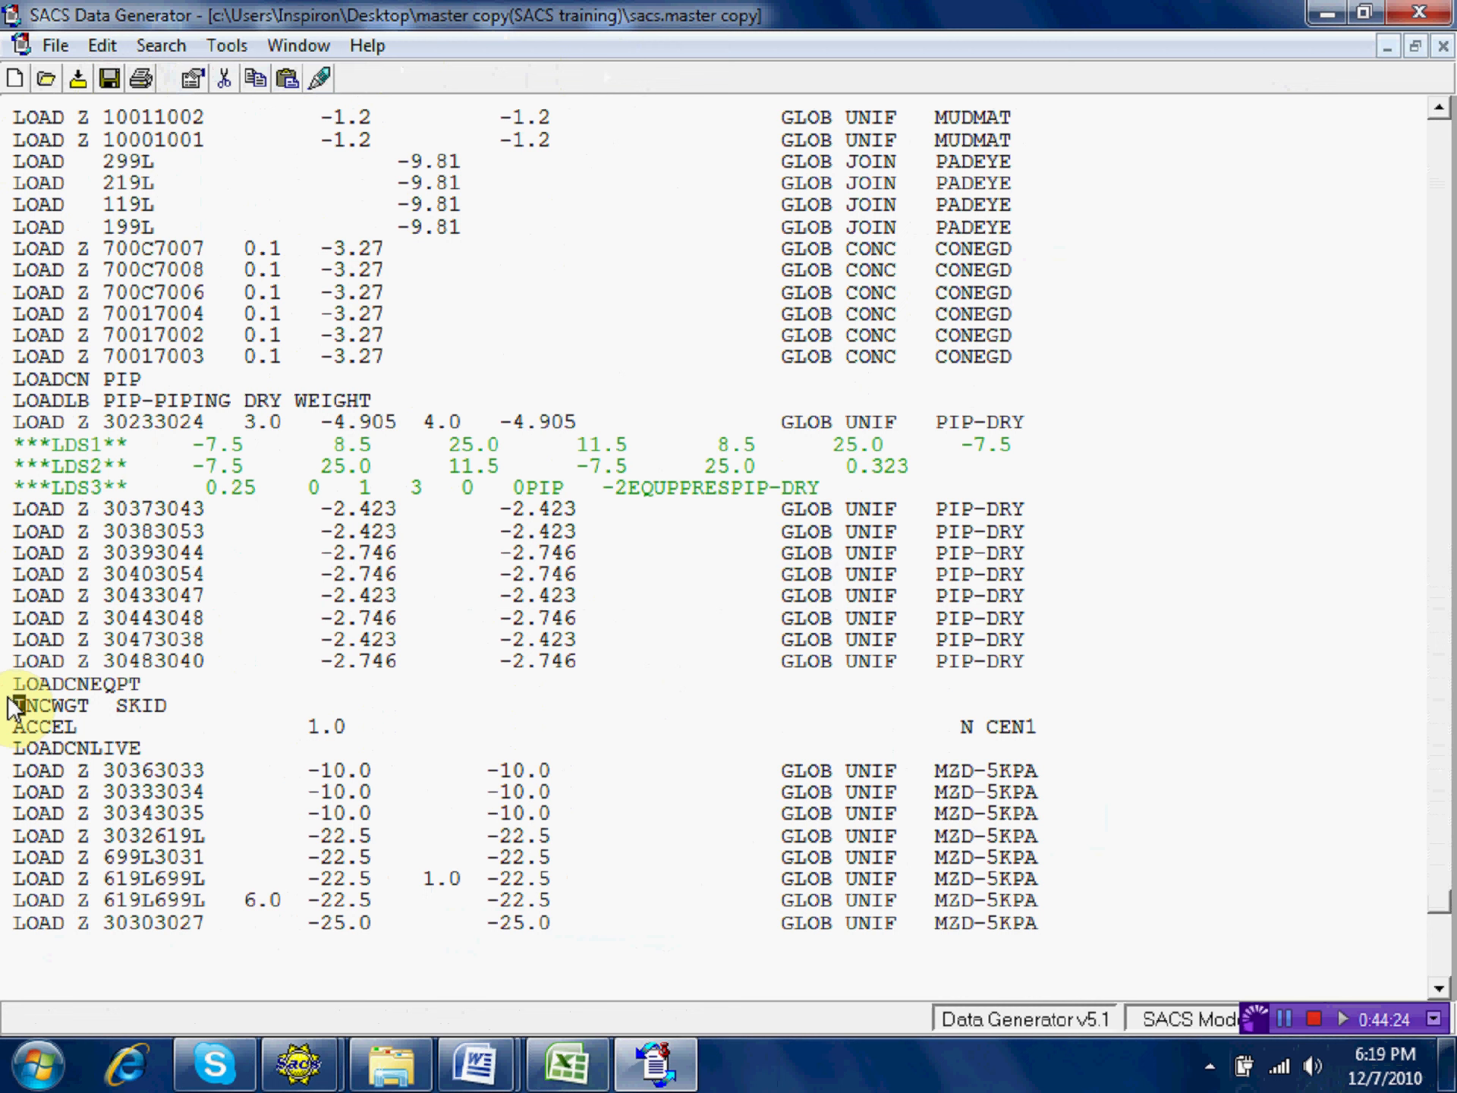
left_click(19, 401)
right_click(20, 397)
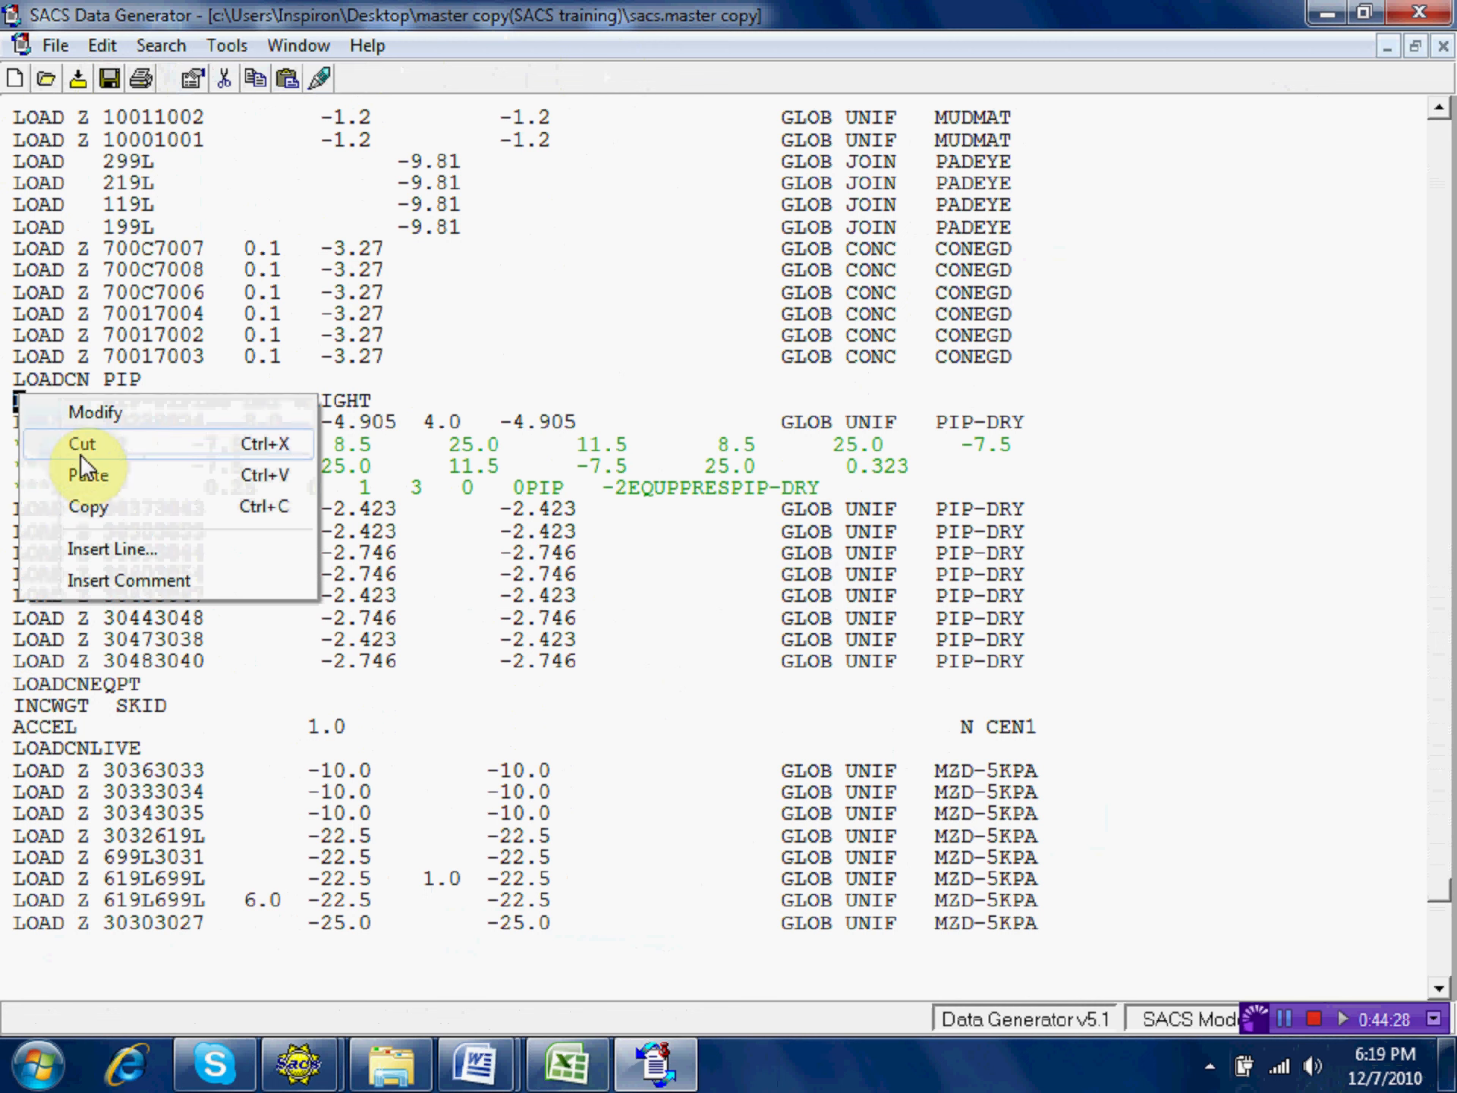
left_click(107, 507)
left_click(18, 704)
right_click(16, 703)
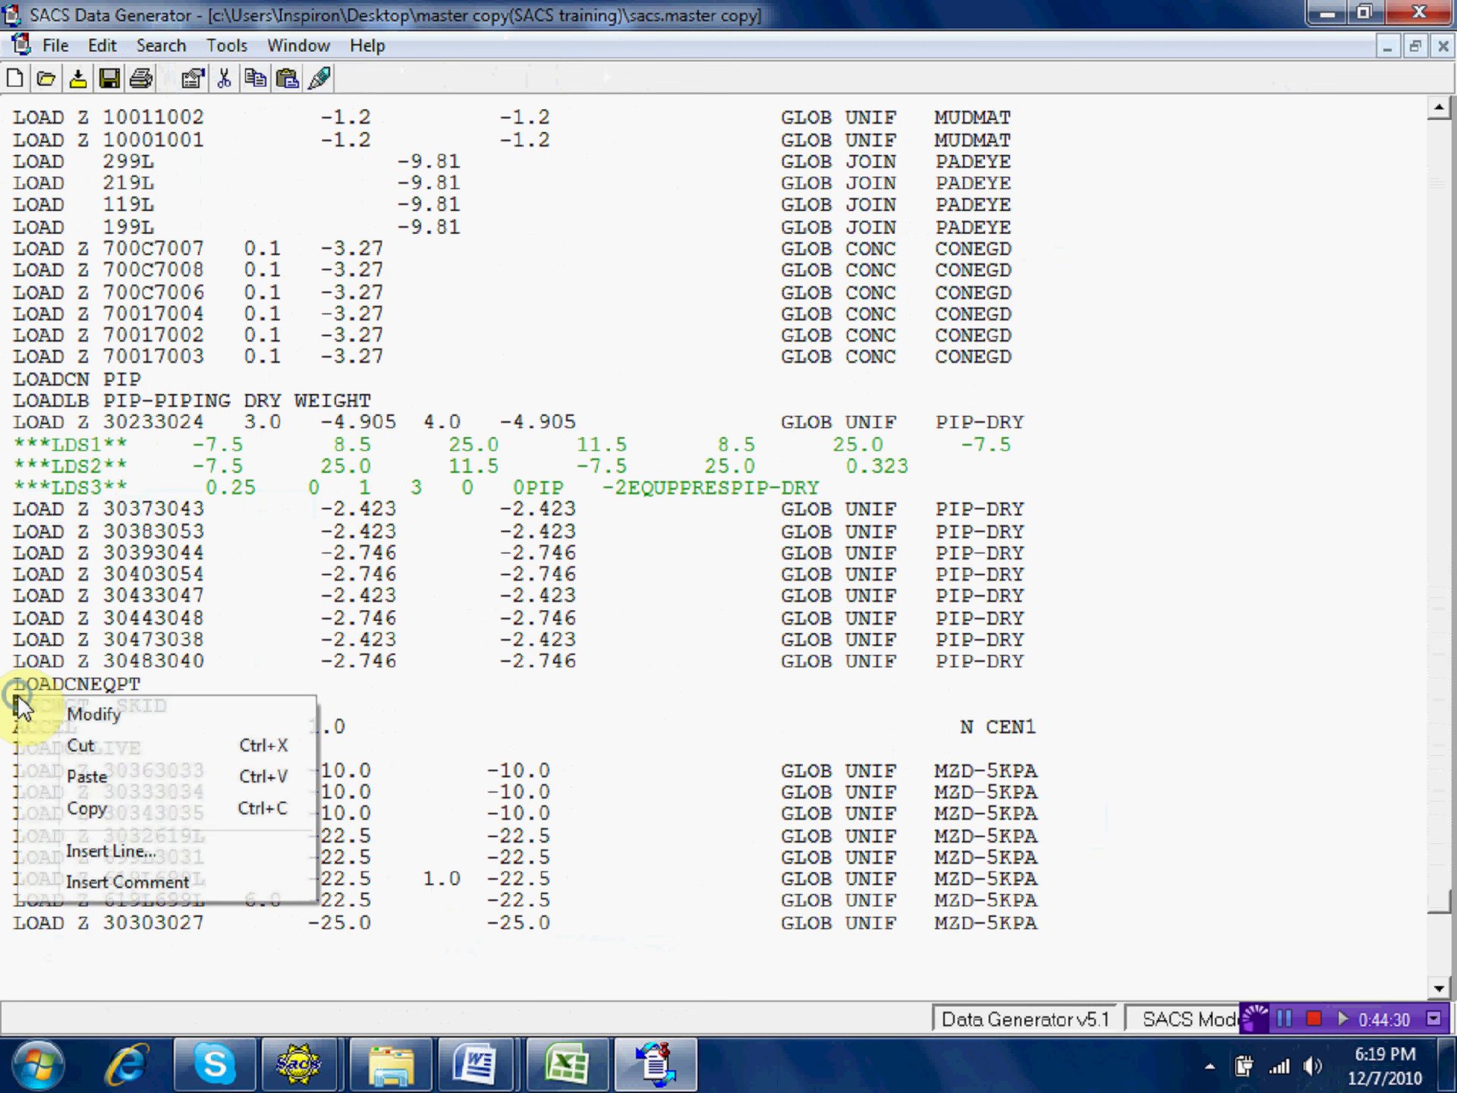
left_click(96, 774)
Change the pasted label line to load condition name EQPT and label "-EQUIPMENT DRY WEIGHT".
double_click(84, 700)
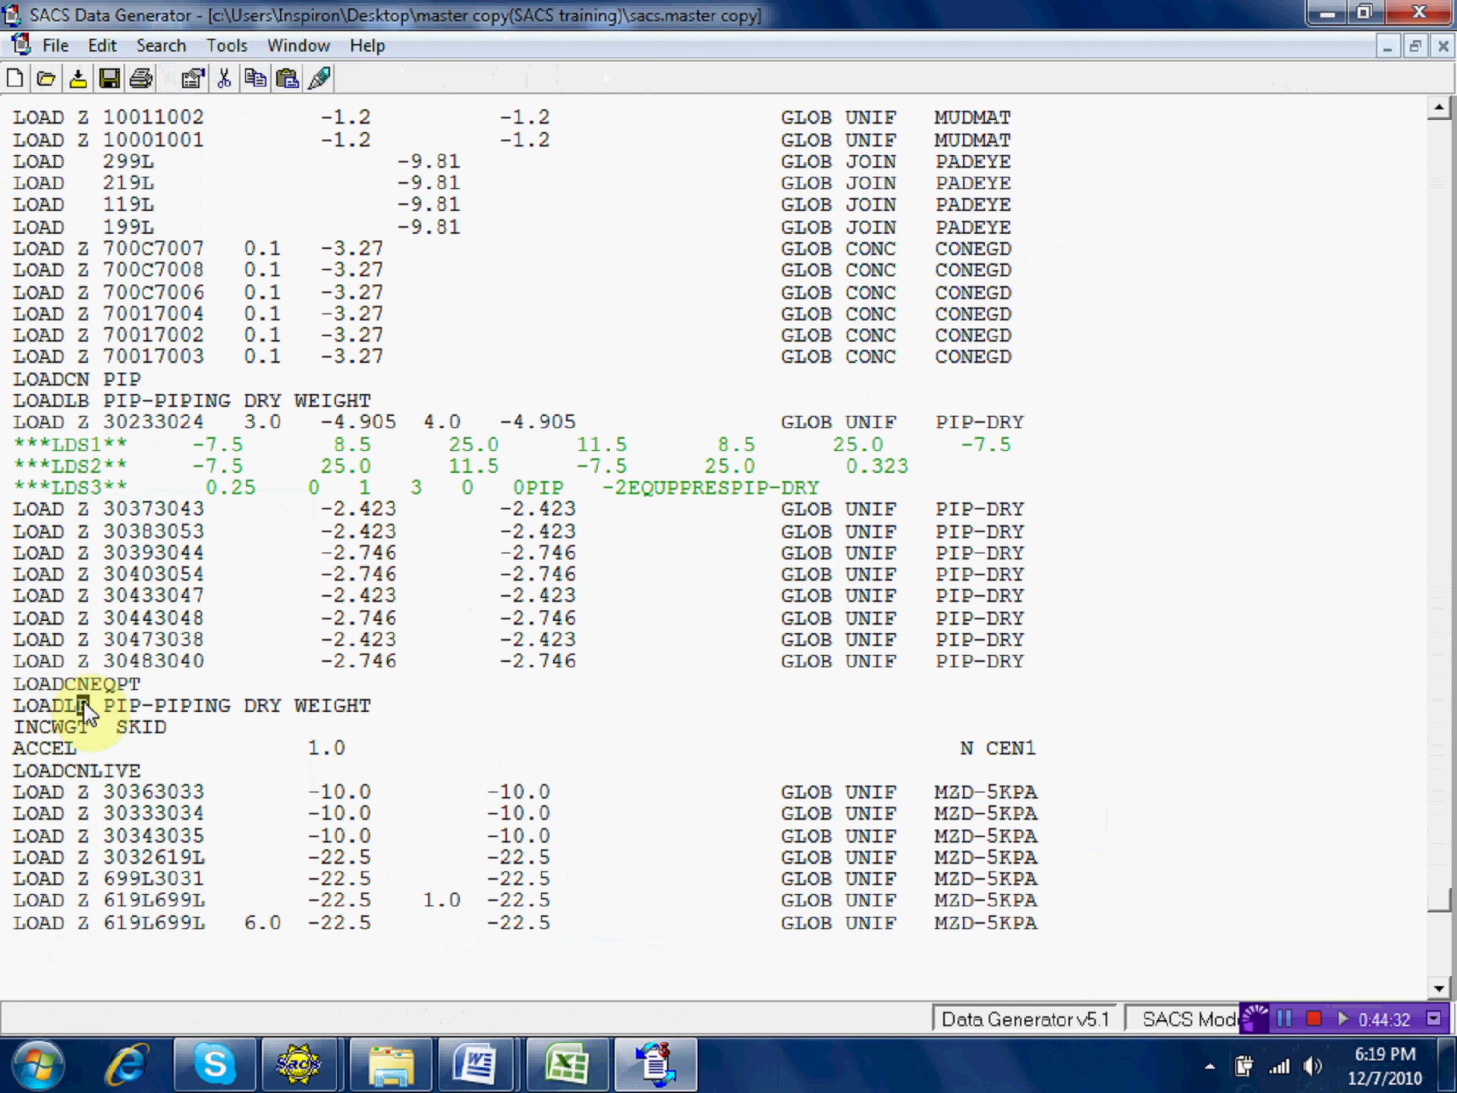
left_click_drag(869, 453, 814, 449)
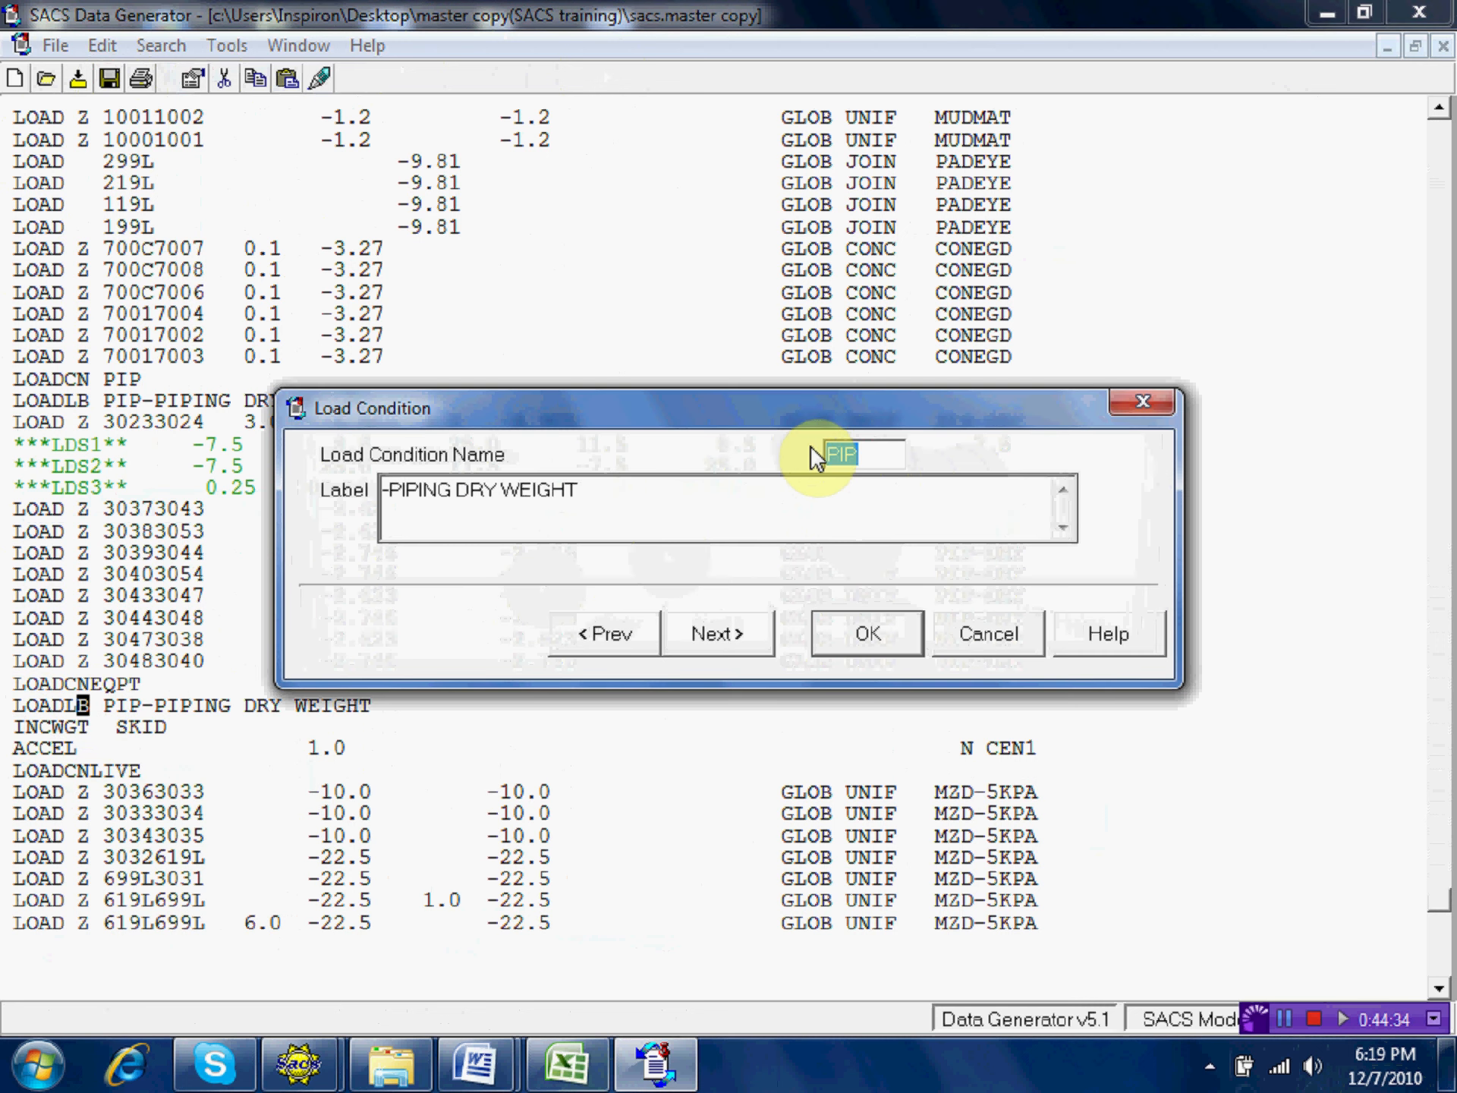
type("EQPT")
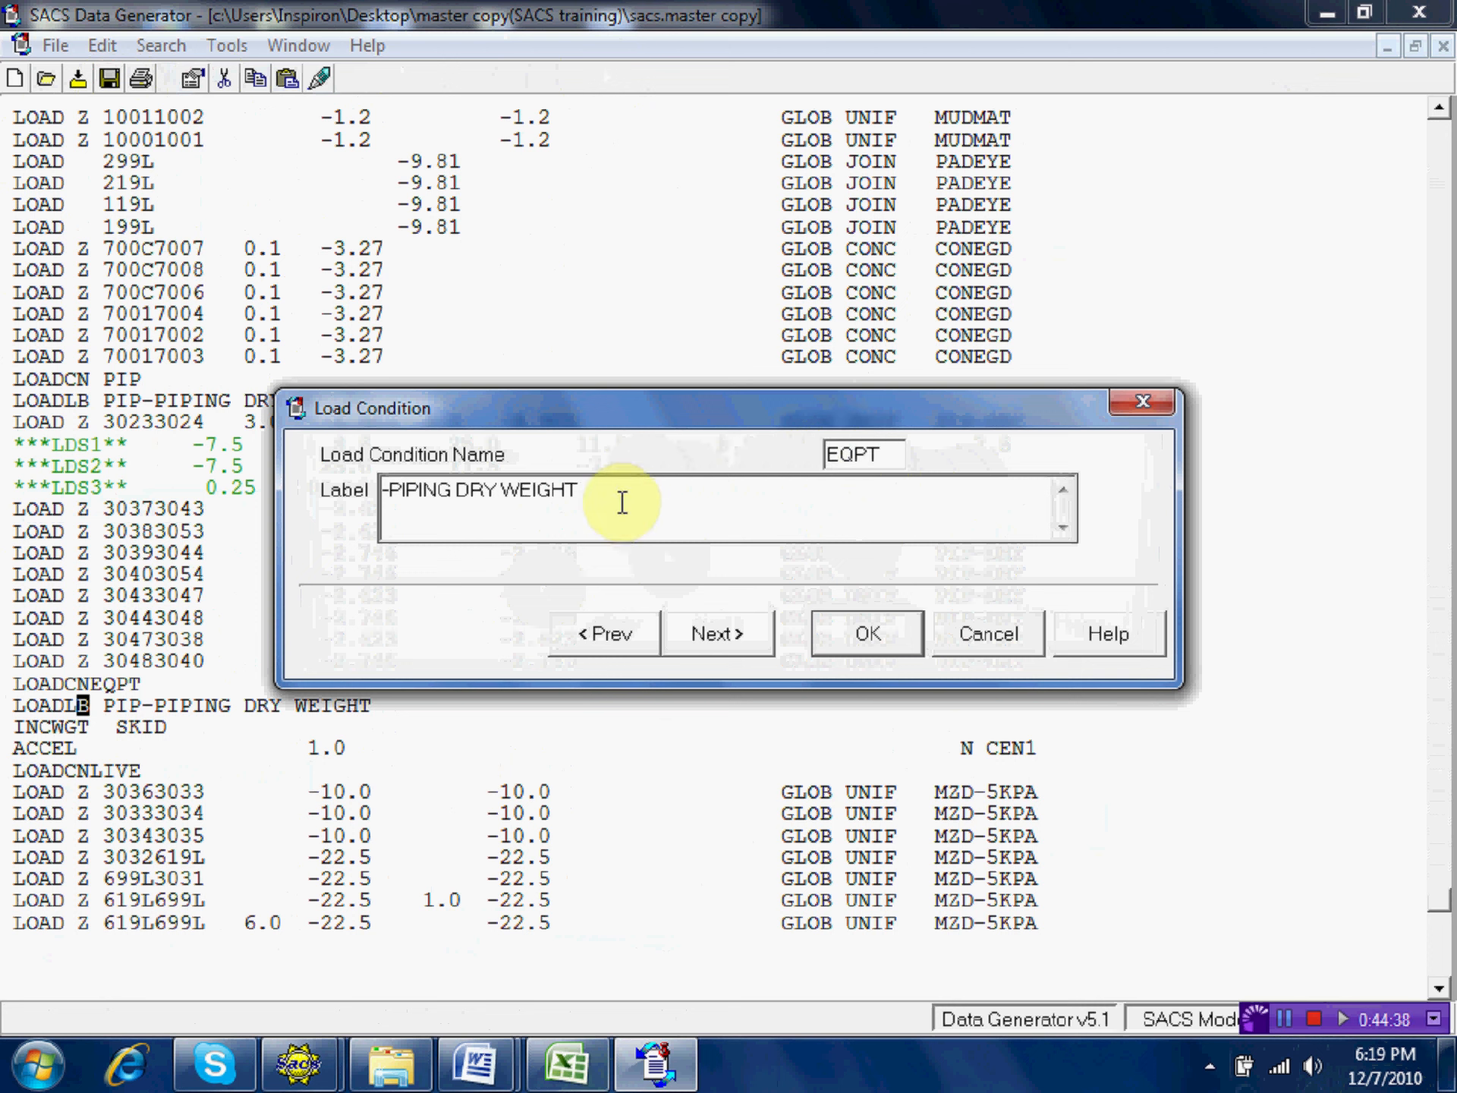
left_click_drag(449, 494, 409, 498)
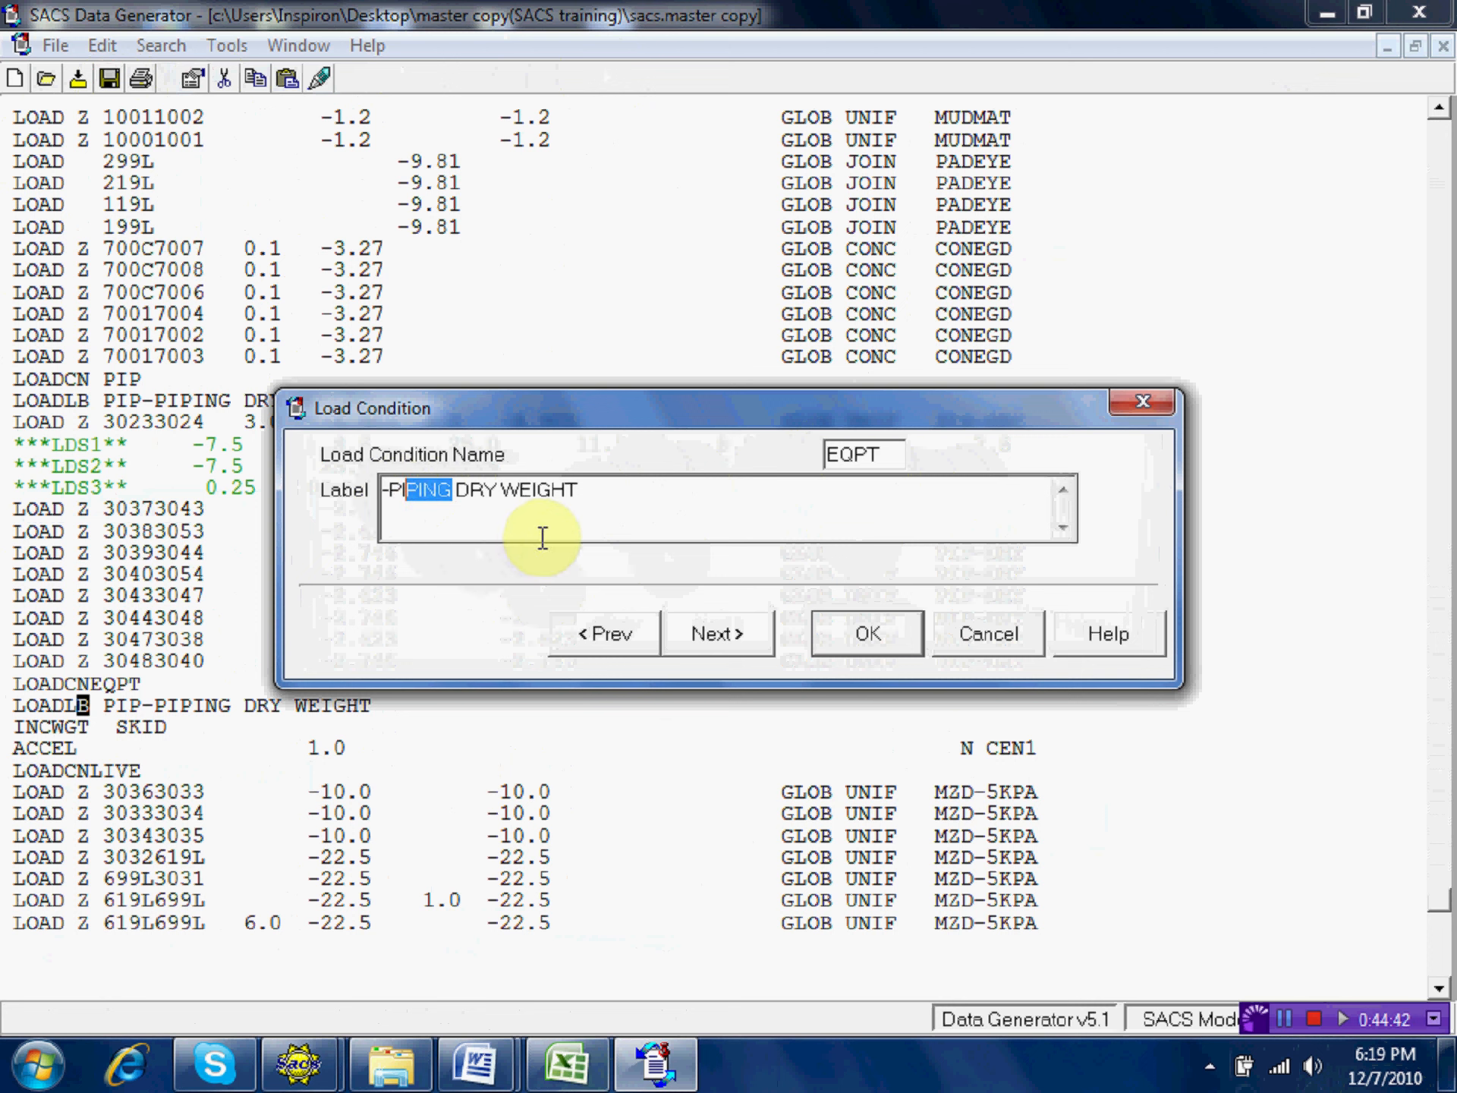
key("Delete")
key("BackSpace")
type("EQU")
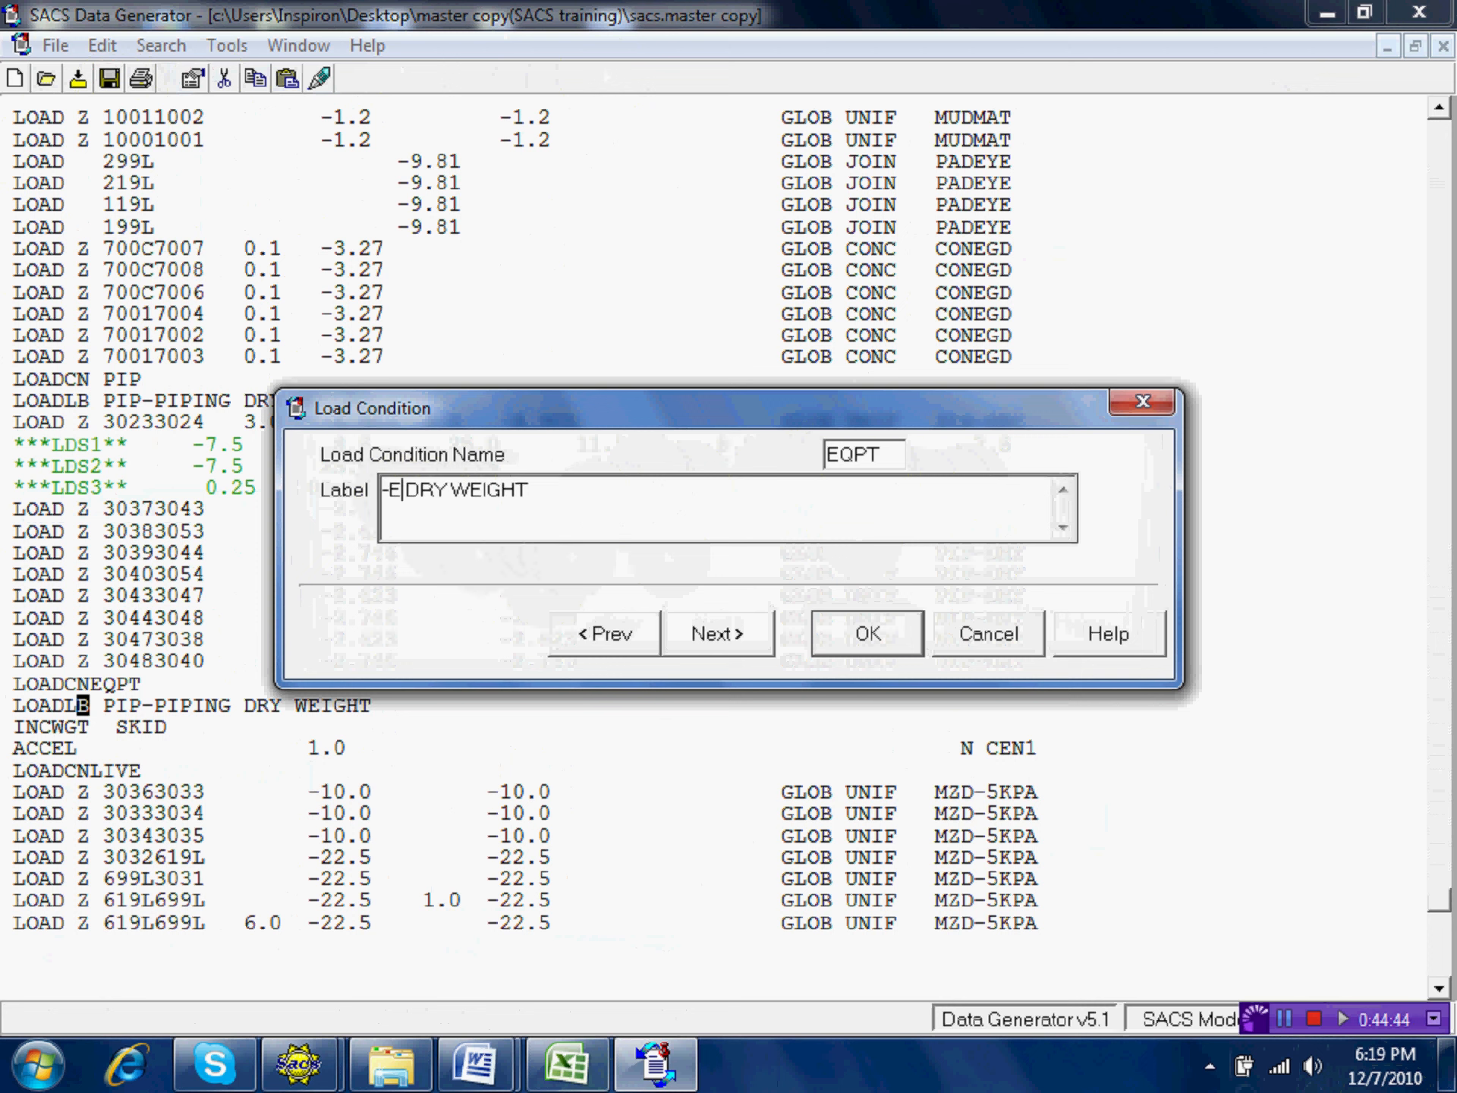
type("IPMENT")
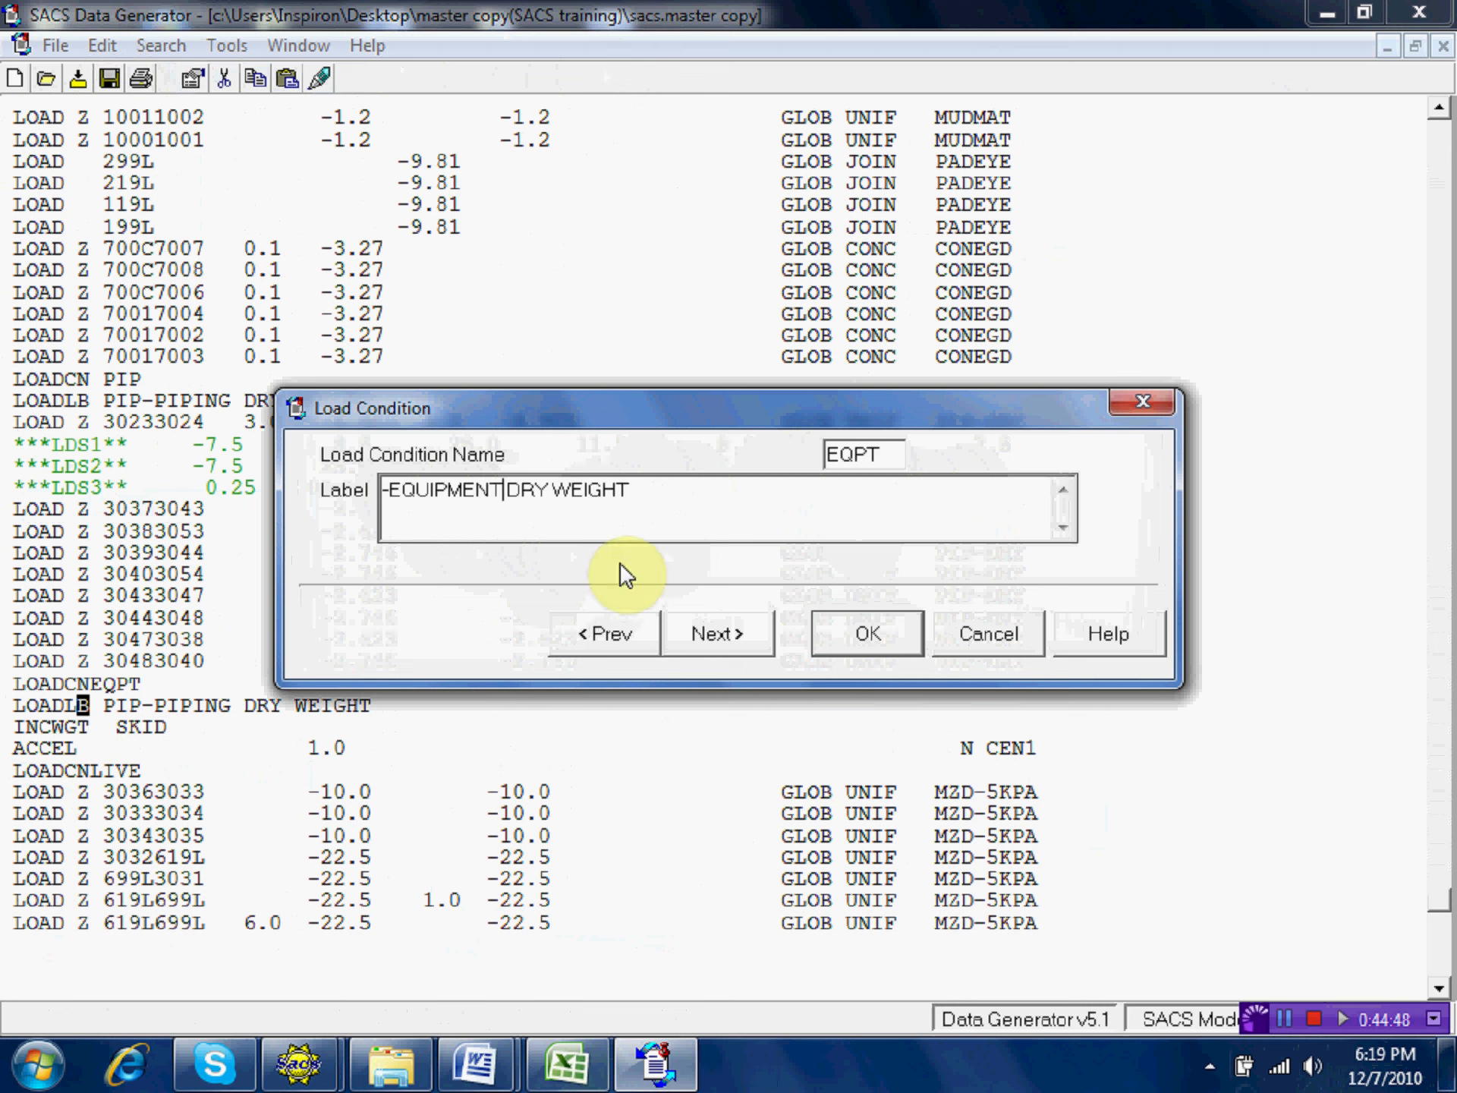
left_click(844, 627)
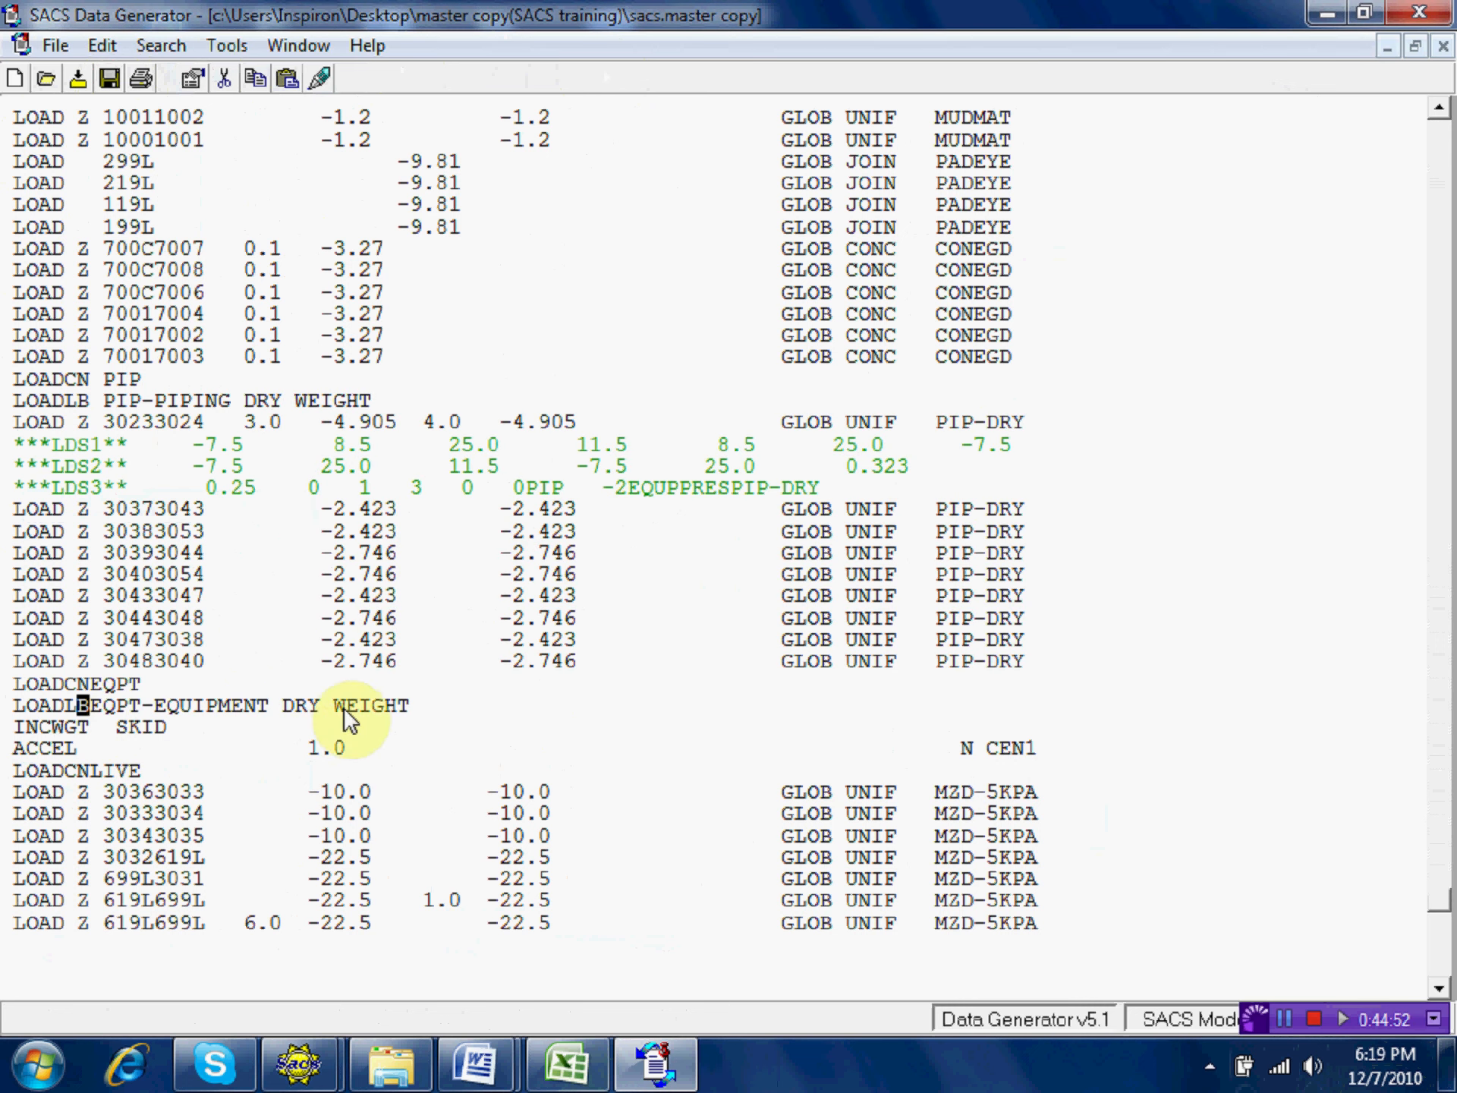
Copy the EQPT label line and paste it directly below the LOADCN LIVE line.
left_click(15, 701)
right_click(16, 701)
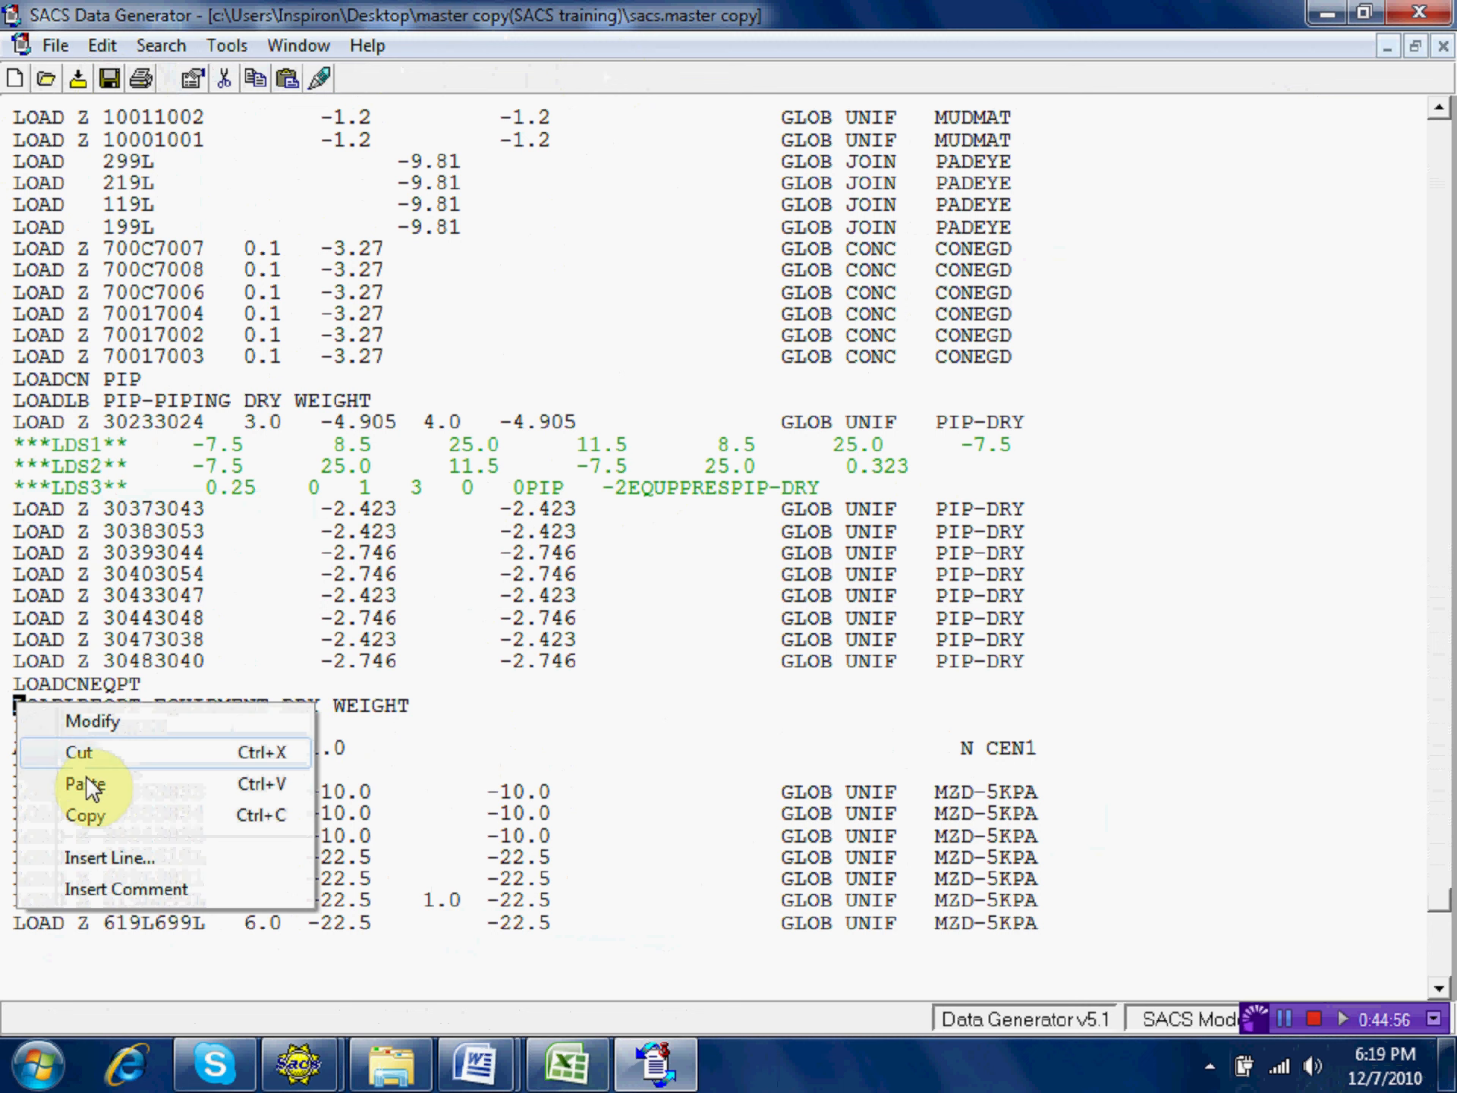
left_click(97, 819)
left_click(18, 789)
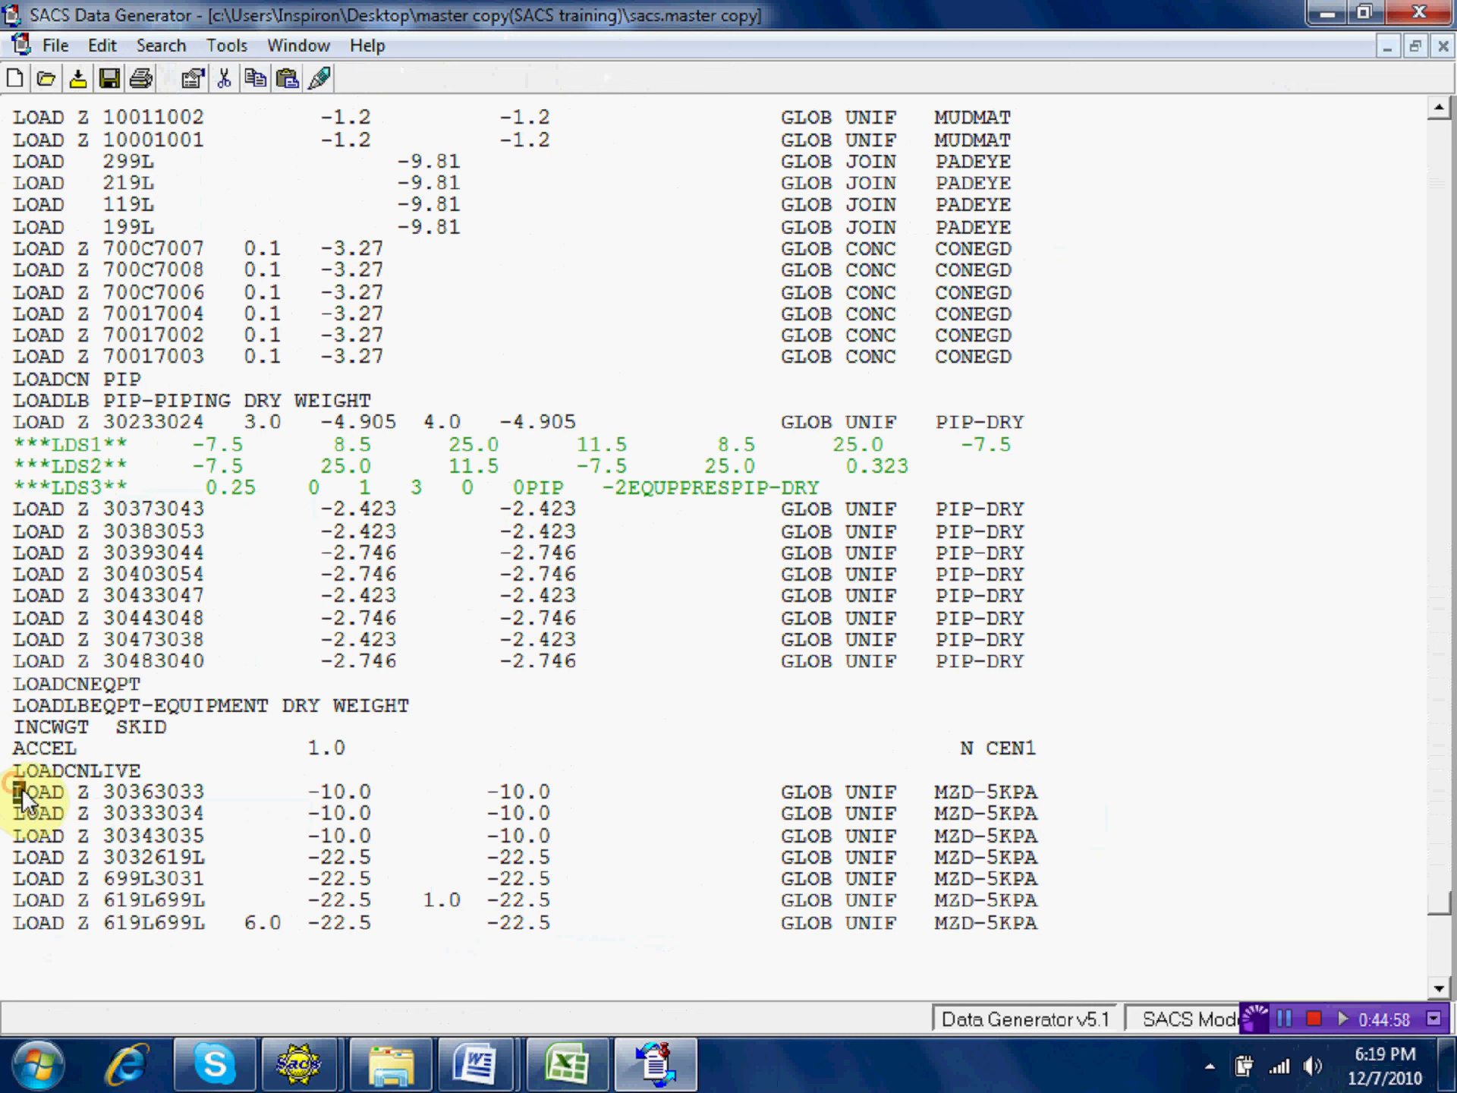
right_click(20, 790)
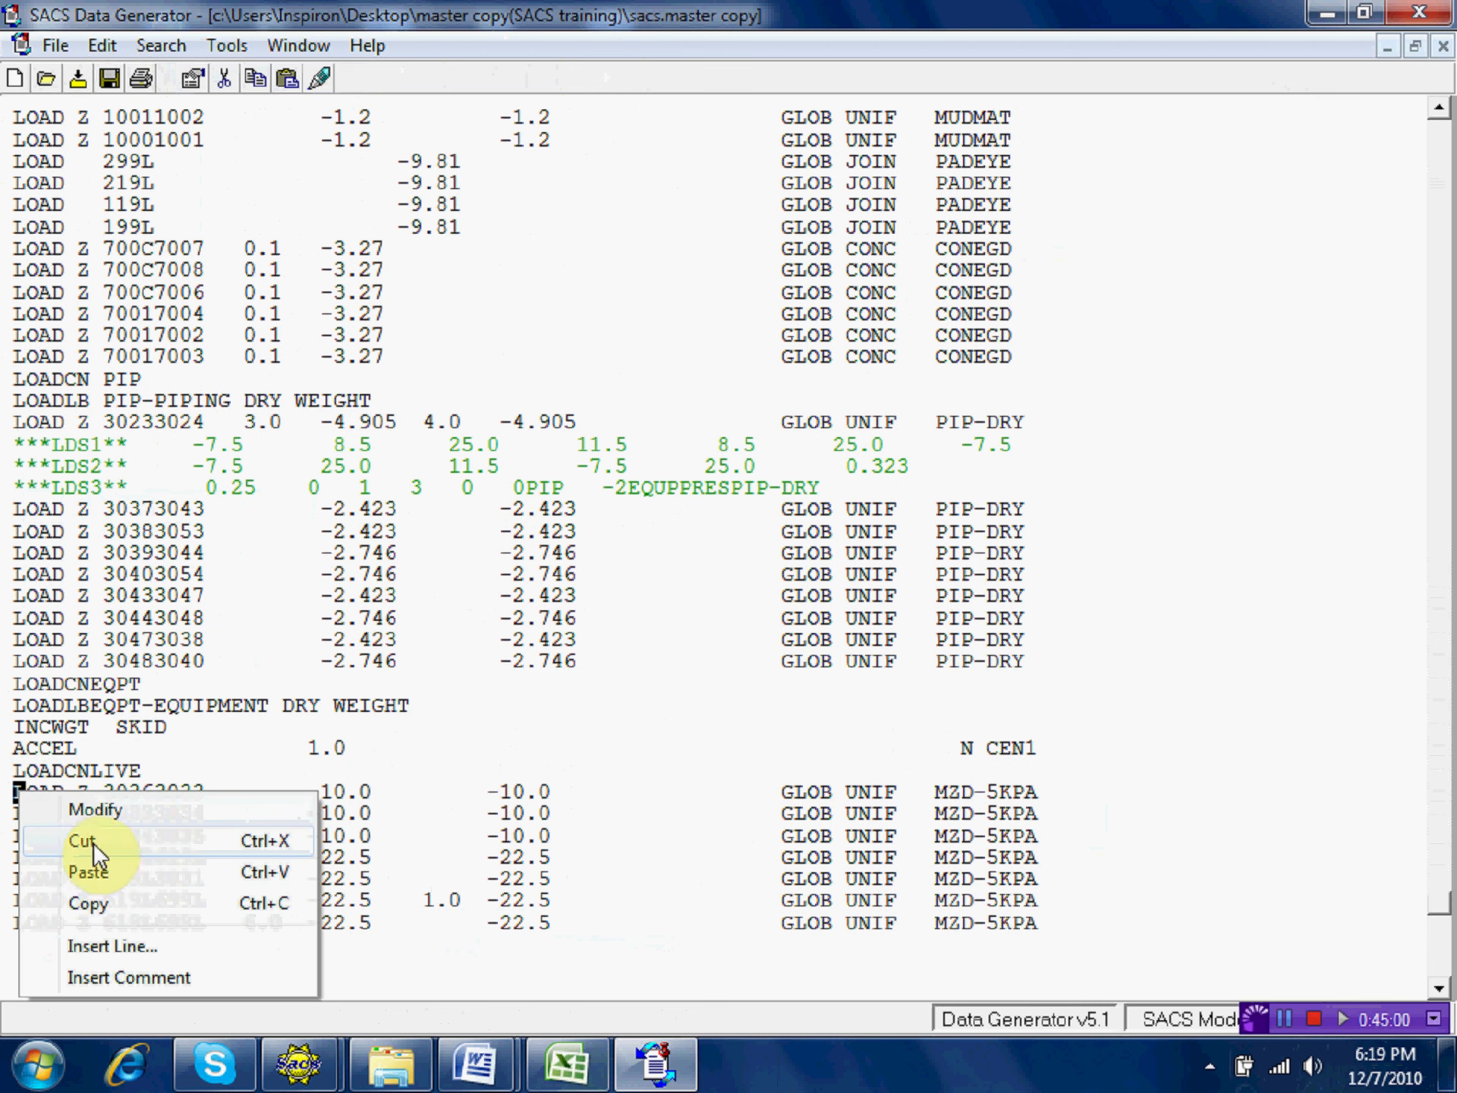
left_click(102, 869)
Change the pasted label line to load condition name LIVE and label "-LIVELOAD ON DECK".
double_click(103, 793)
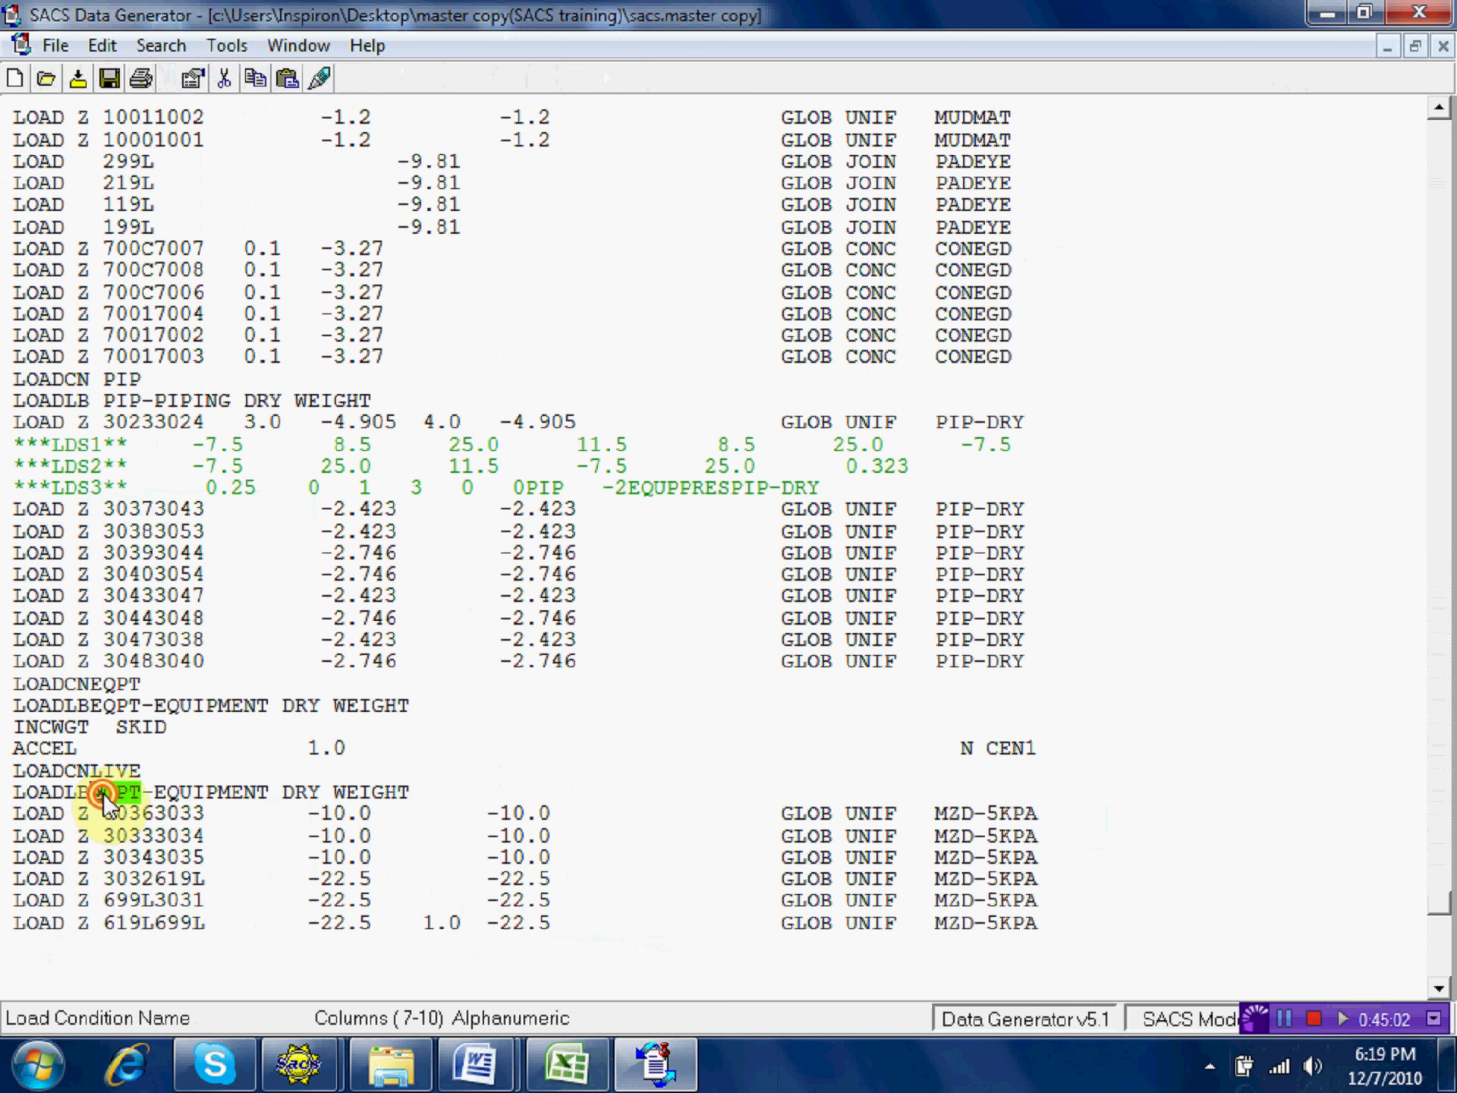
left_click_drag(897, 448, 805, 455)
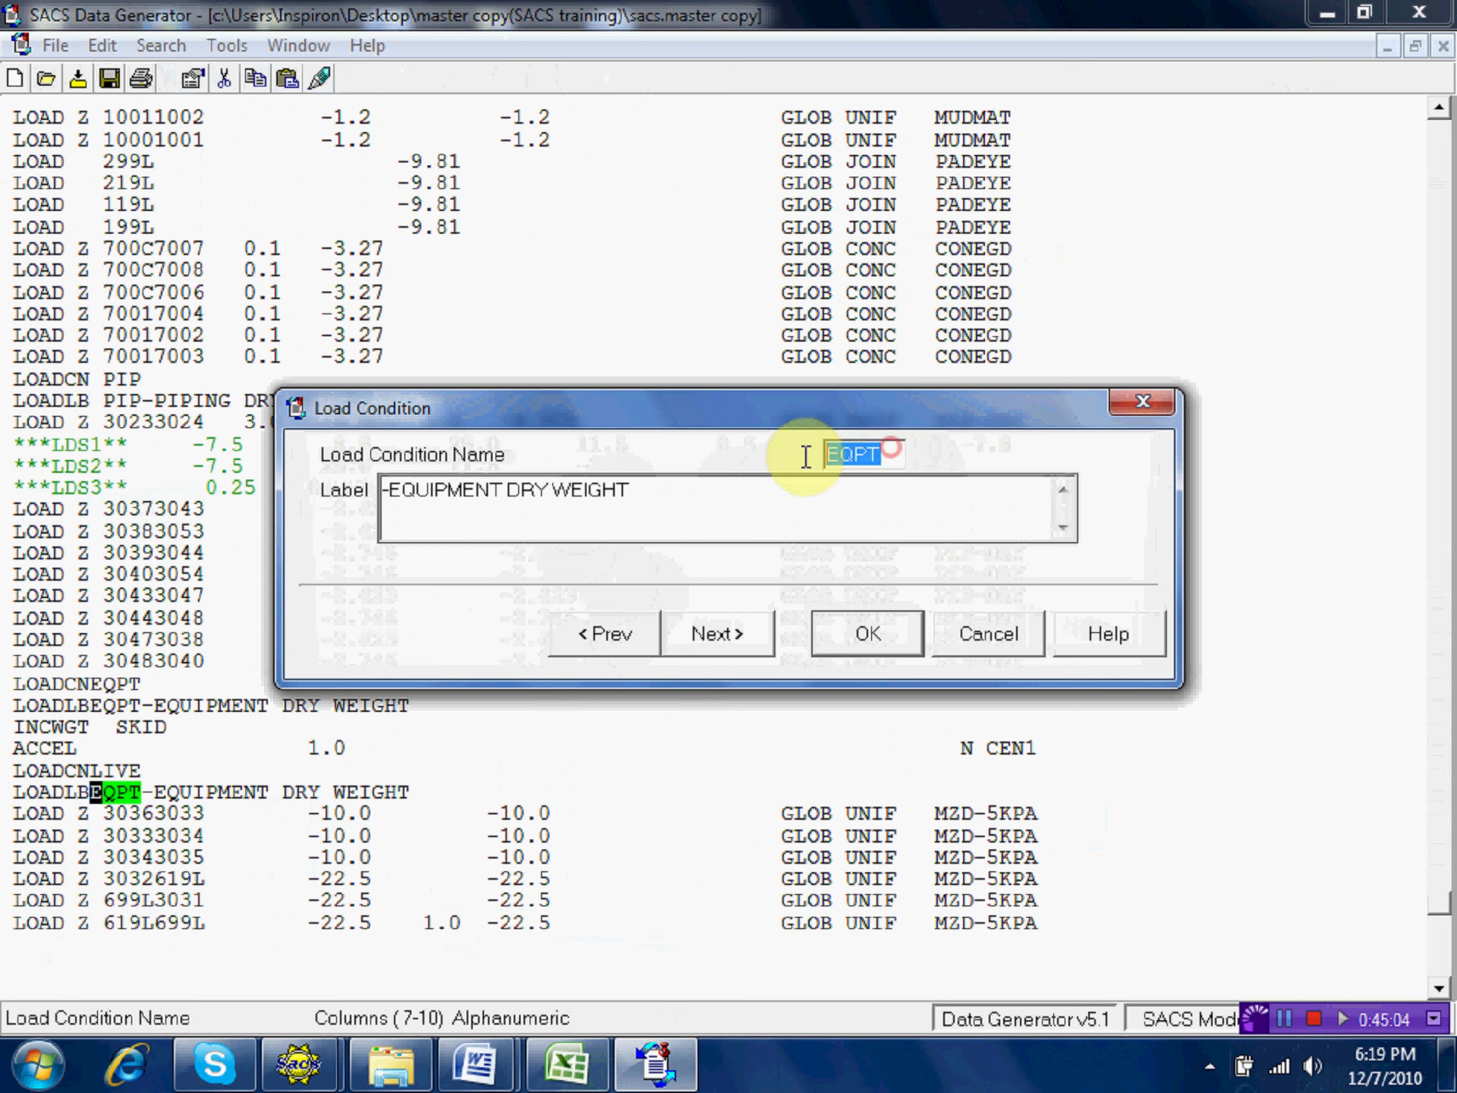
type("LIVE")
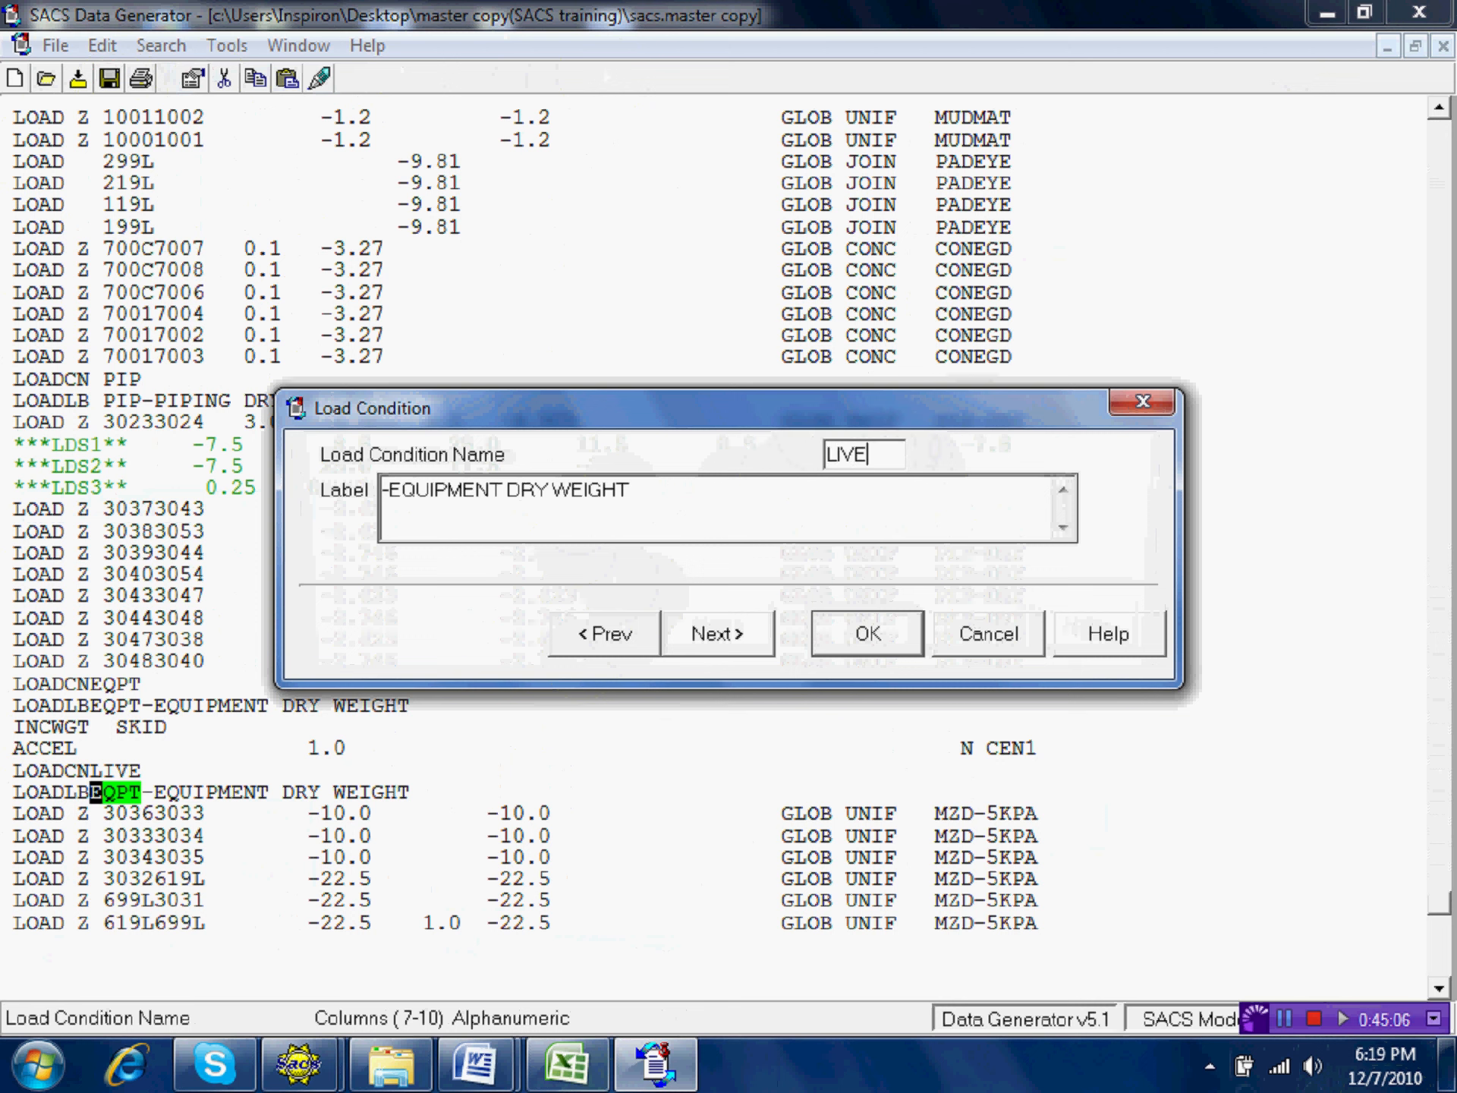
left_click_drag(645, 494, 388, 489)
type("LI")
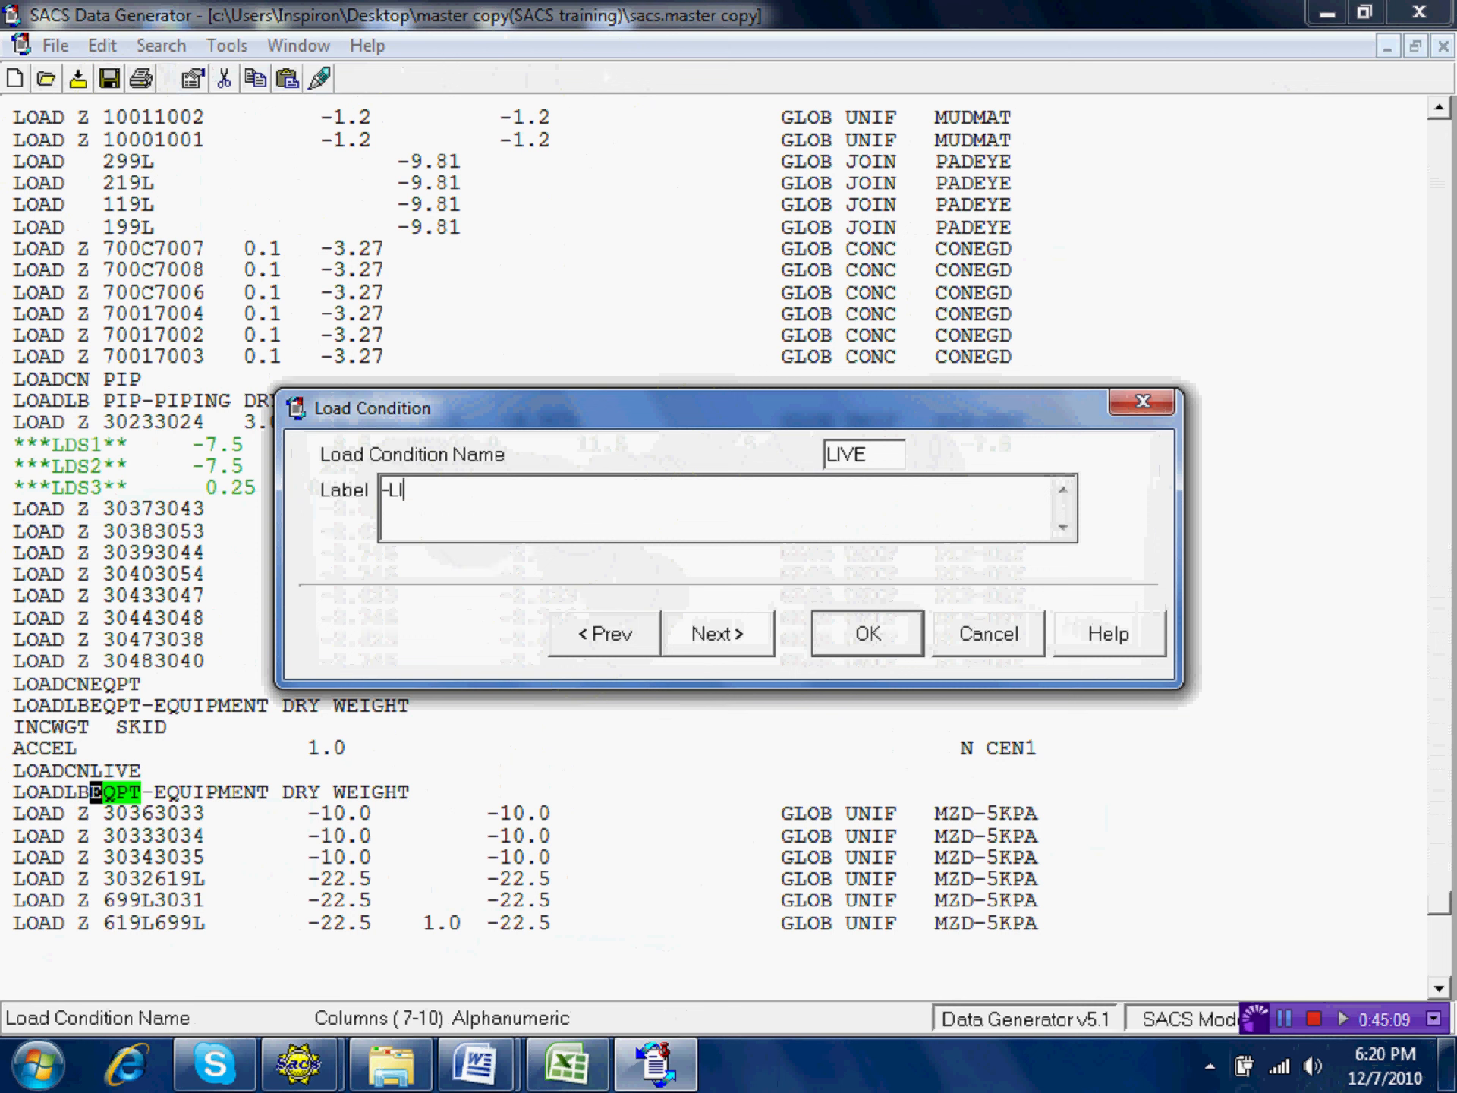
type("VELOAD")
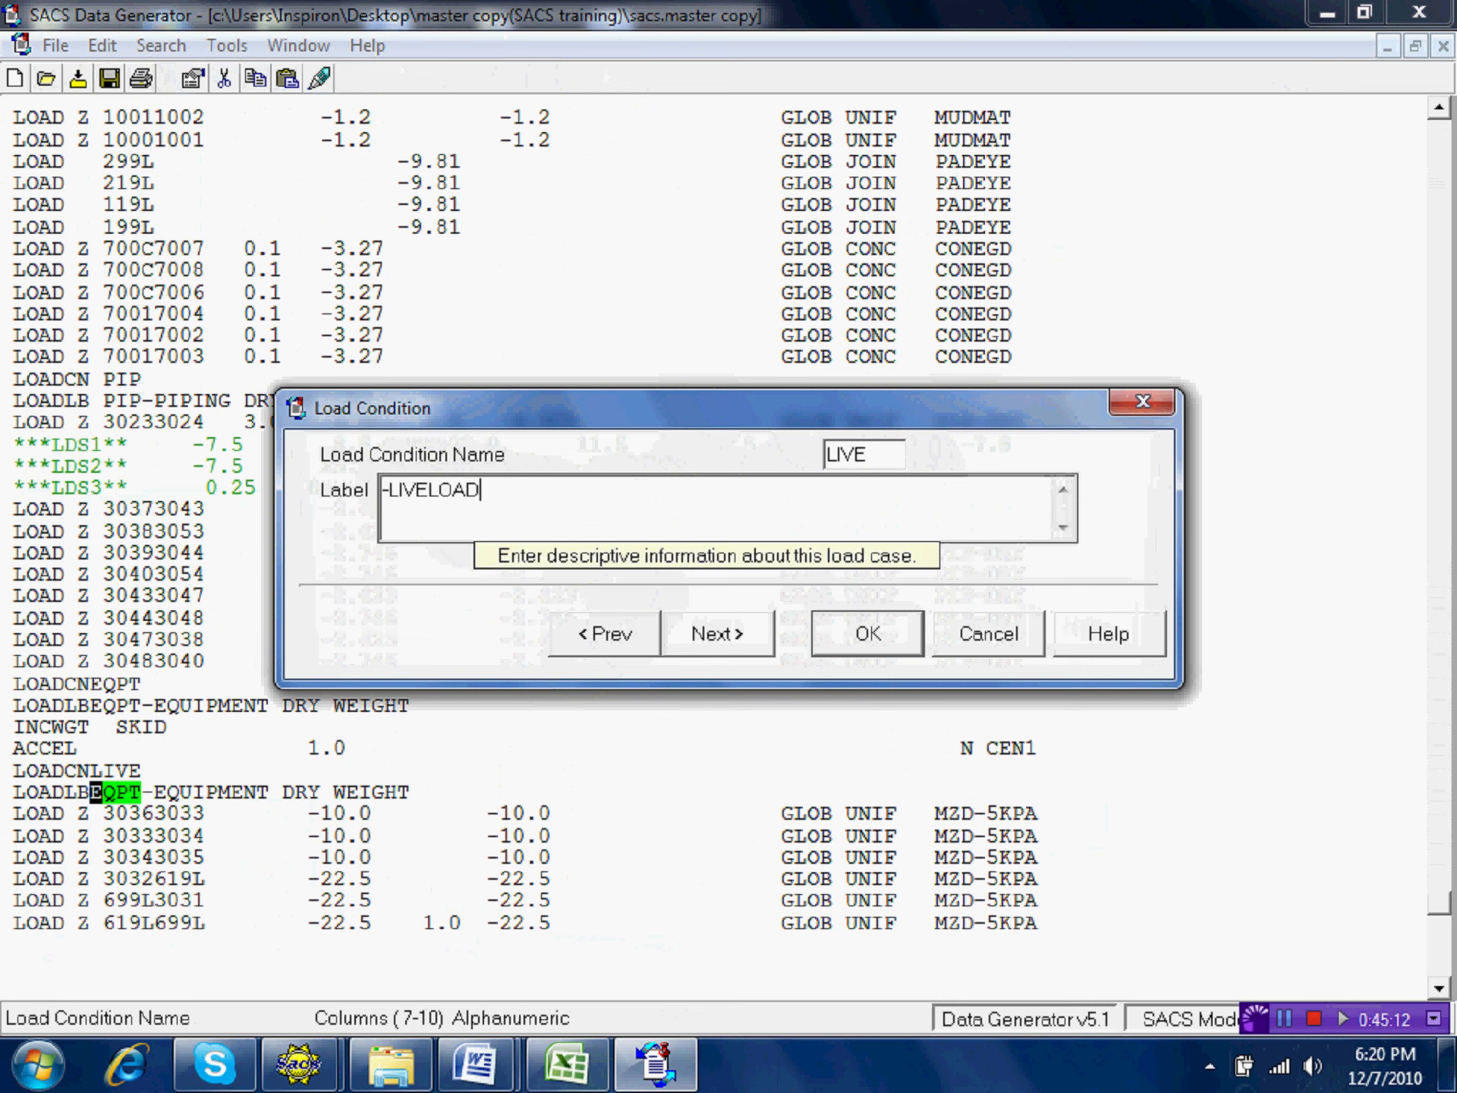
type(" ON DECK")
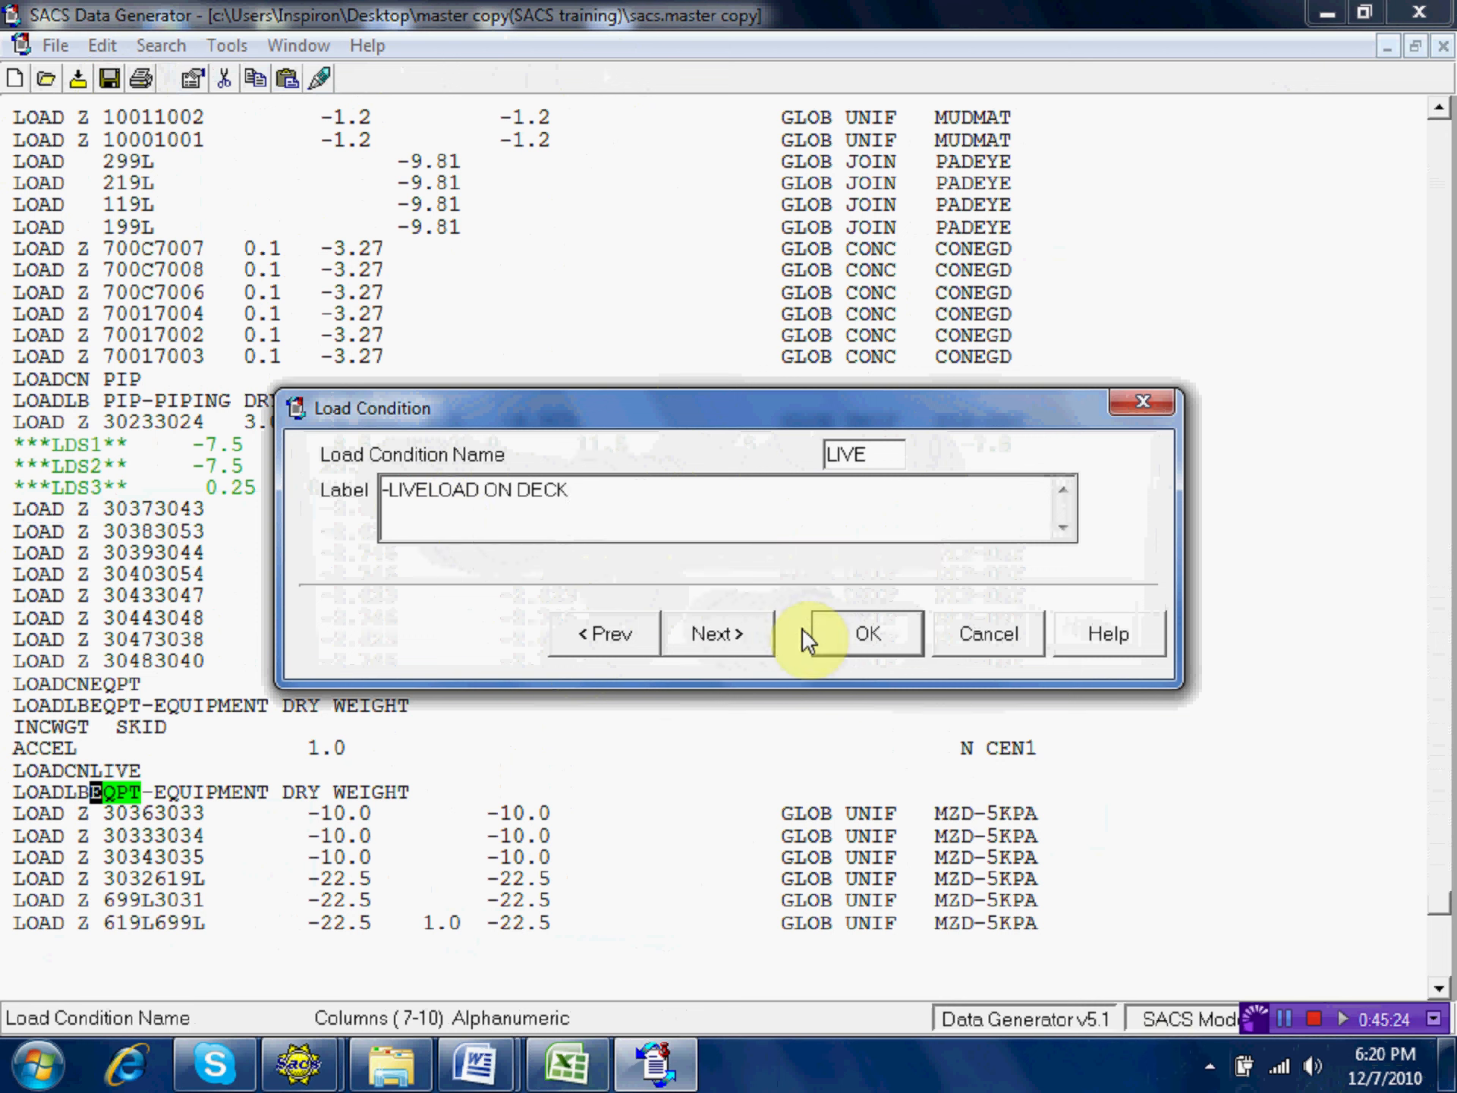
left_click(871, 626)
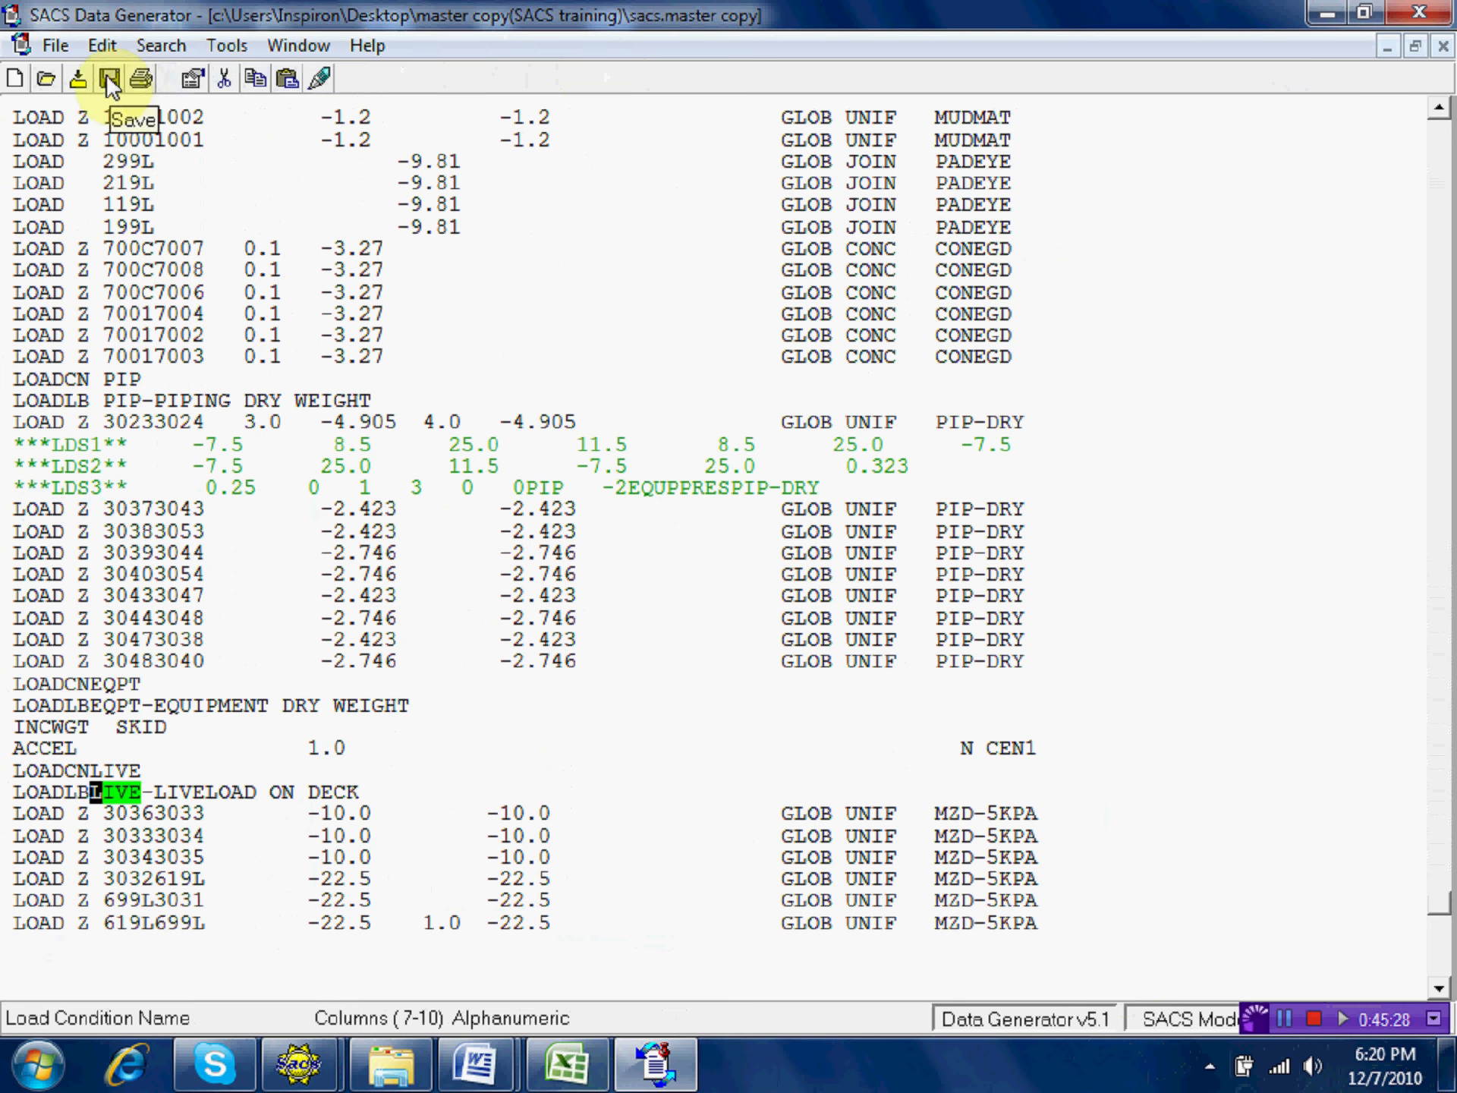
Insert a new LOADLB line directly below the LOADCN MISC line.
key("Down")
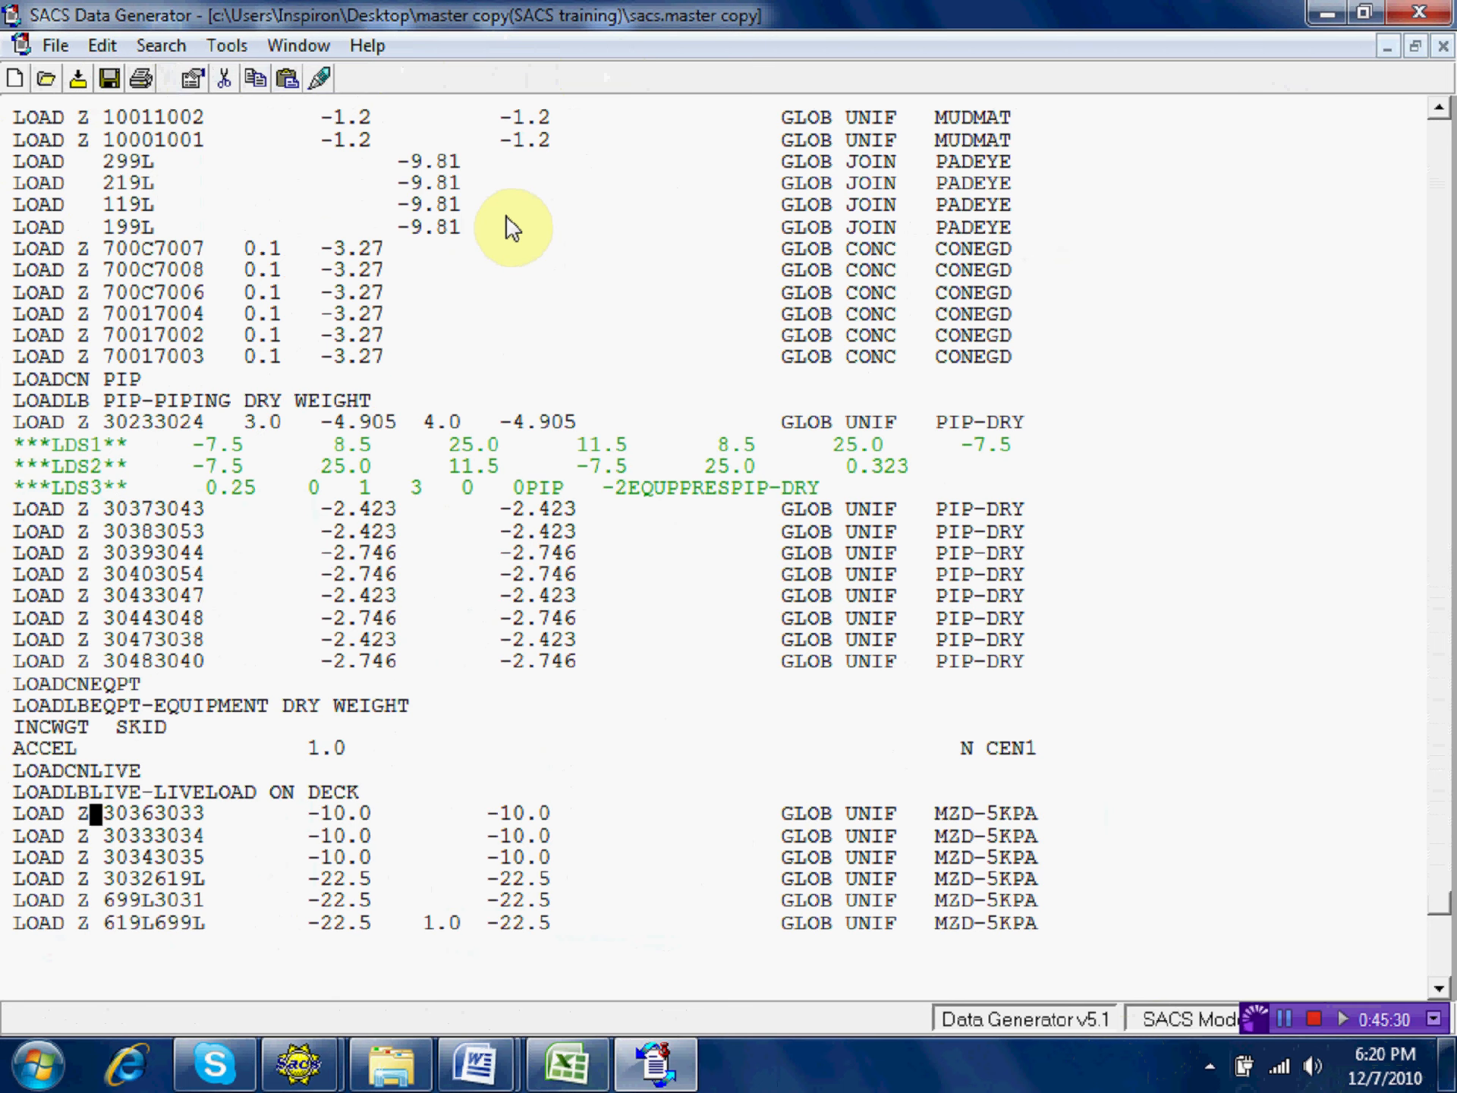
key("Down")
key("Down")
key("Down")
key("Down")
key("Down")
key("Down")
key("Down")
key("Down")
key("Down")
key("Down")
key("Down")
key("Down")
key("Down")
key("Down")
key("Down")
key("Down")
key("Down")
key("Down")
key("Down")
key("Down")
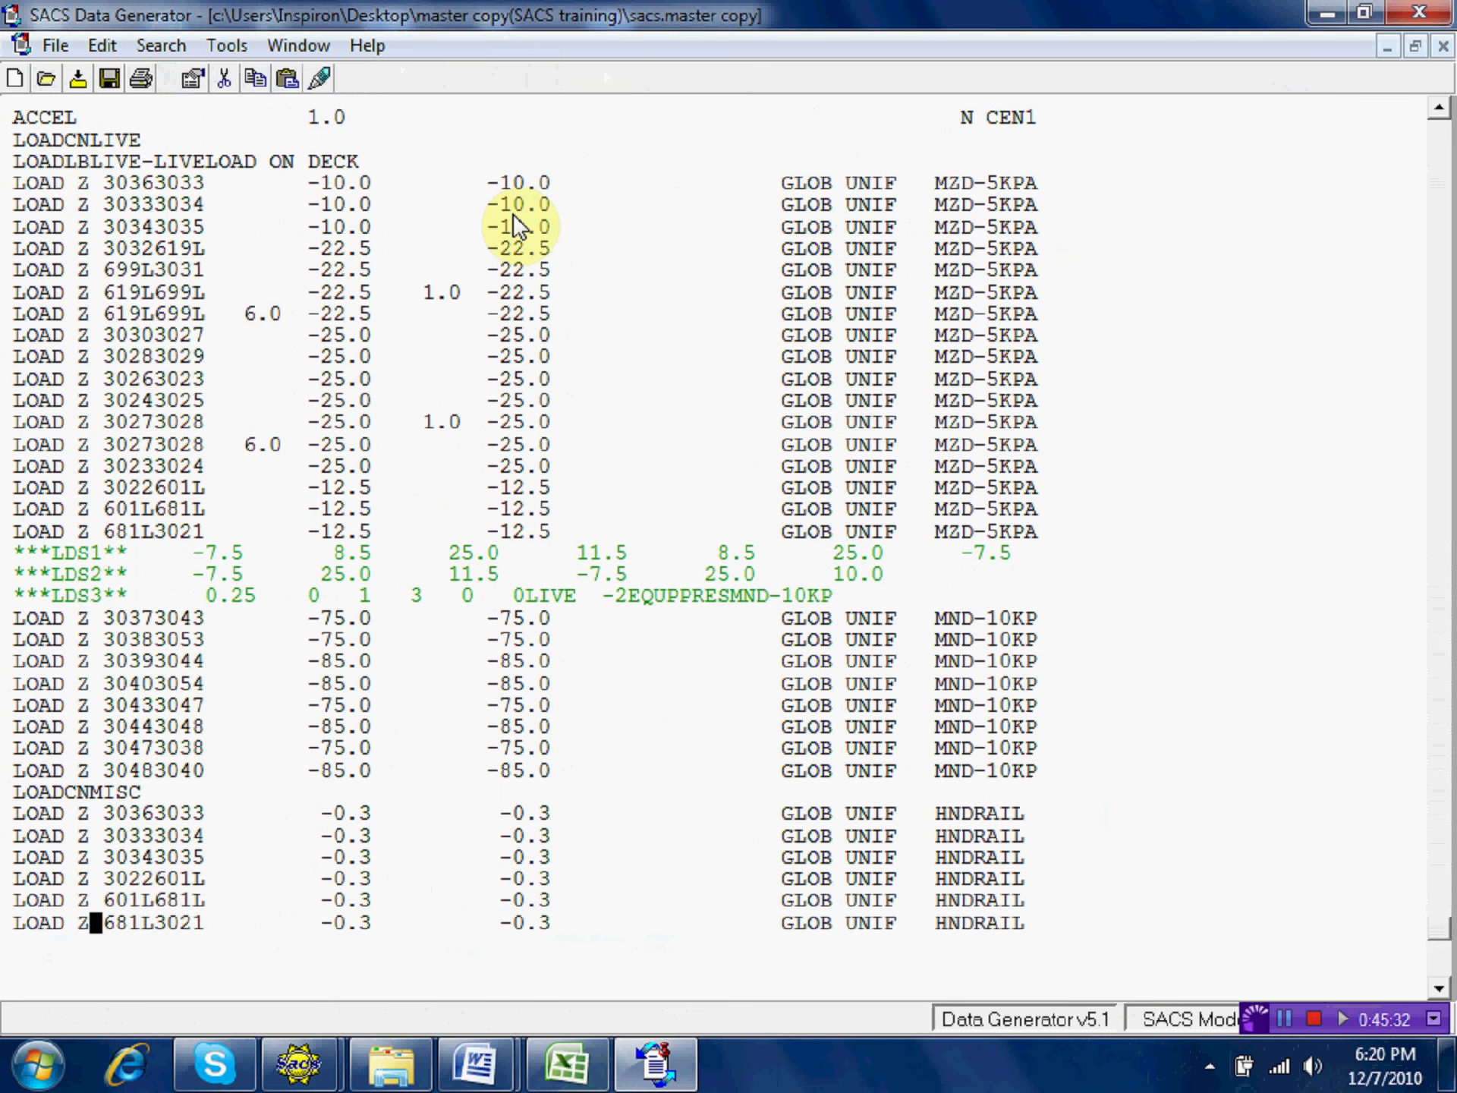
key("Down")
key("Down")
key("Down")
key("Down")
key("Down")
key("Down")
key("Down")
key("Down")
key("Down")
key("Down")
key("Down")
key("Down")
key("Down")
key("Down")
key("Down")
key("Down")
key("Down")
key("Down")
key("Down")
key("Down")
key("Up")
key("Up")
key("Up")
key("Up")
key("Up")
key("Up")
key("Up")
key("Up")
key("Up")
key("Up")
key("Up")
key("Up")
key("Up")
key("Up")
key("Up")
key("Up")
key("Up")
key("Up")
key("Up")
key("Up")
key("Up")
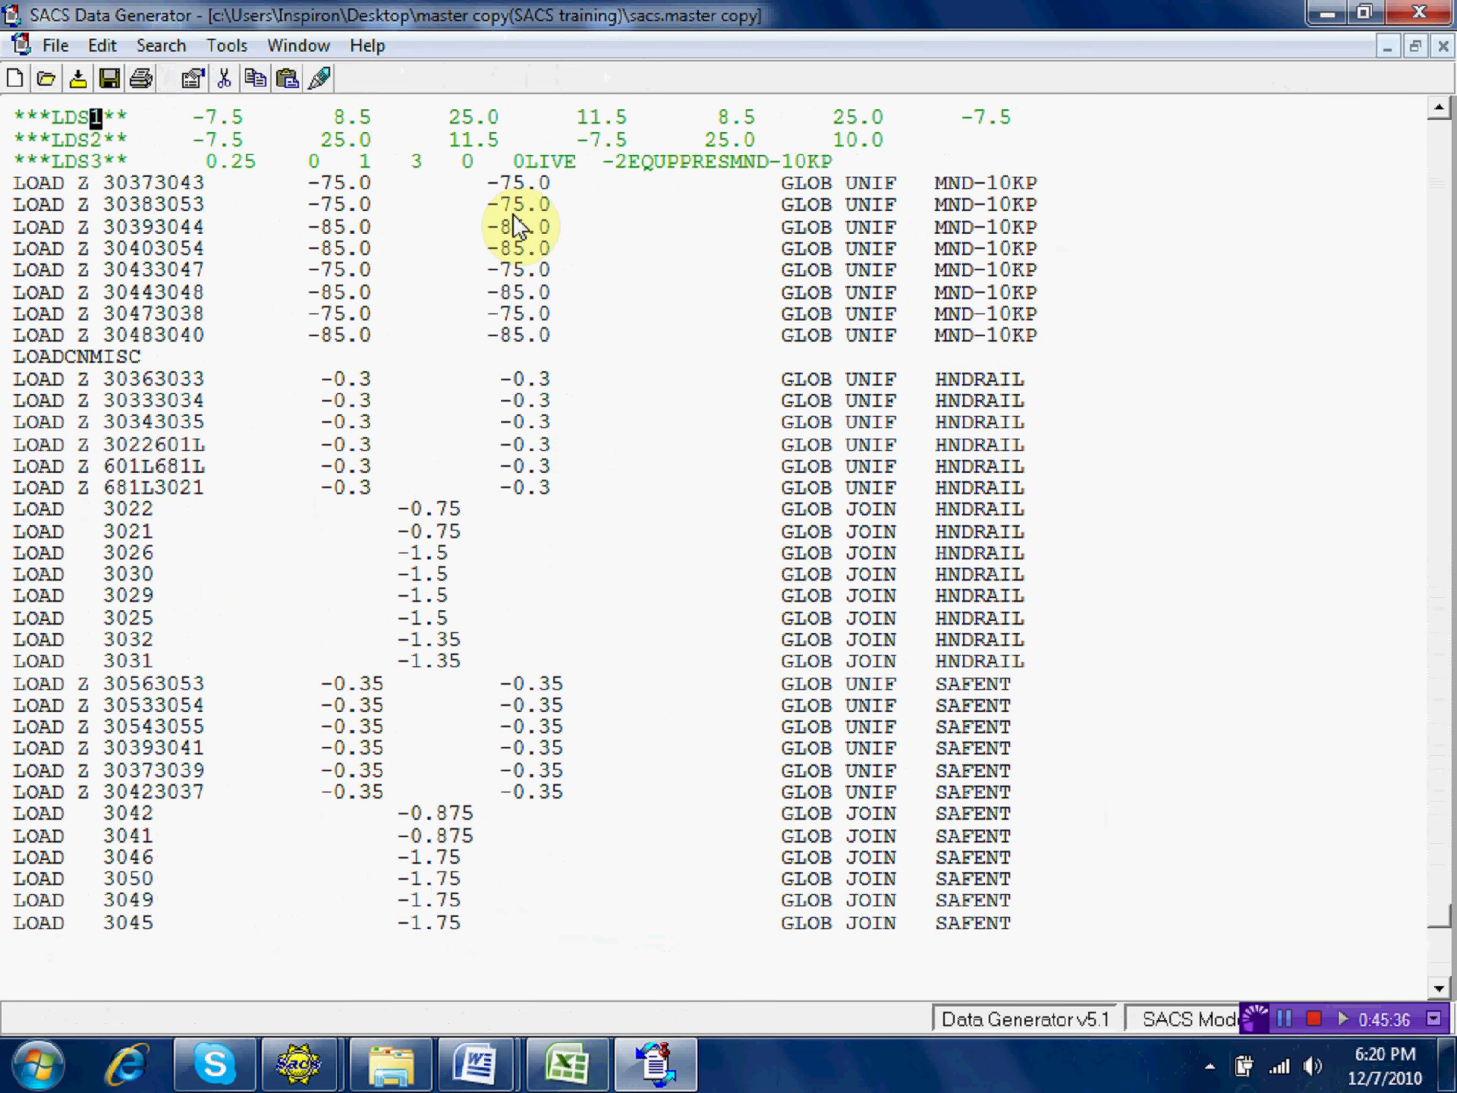
left_click(15, 379)
key("Return")
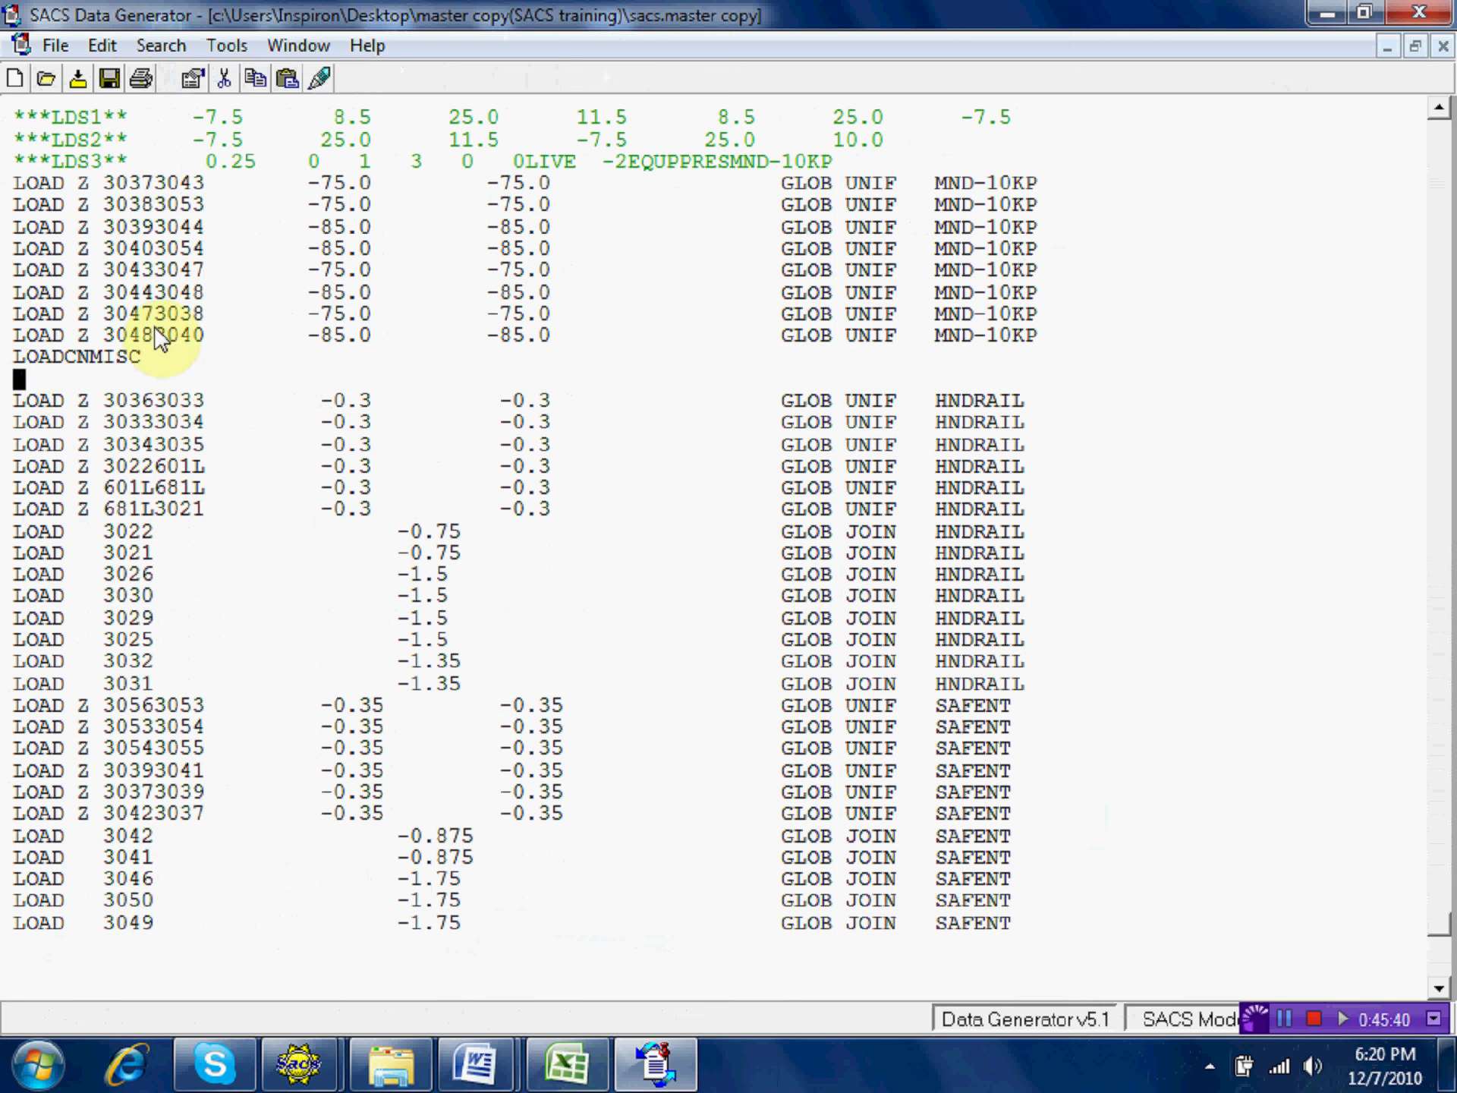
type("LOADLB")
Fill in the new label line with load condition name MISC and label "-TOPSIDE MISC WEIGHT", and save the file.
double_click(58, 379)
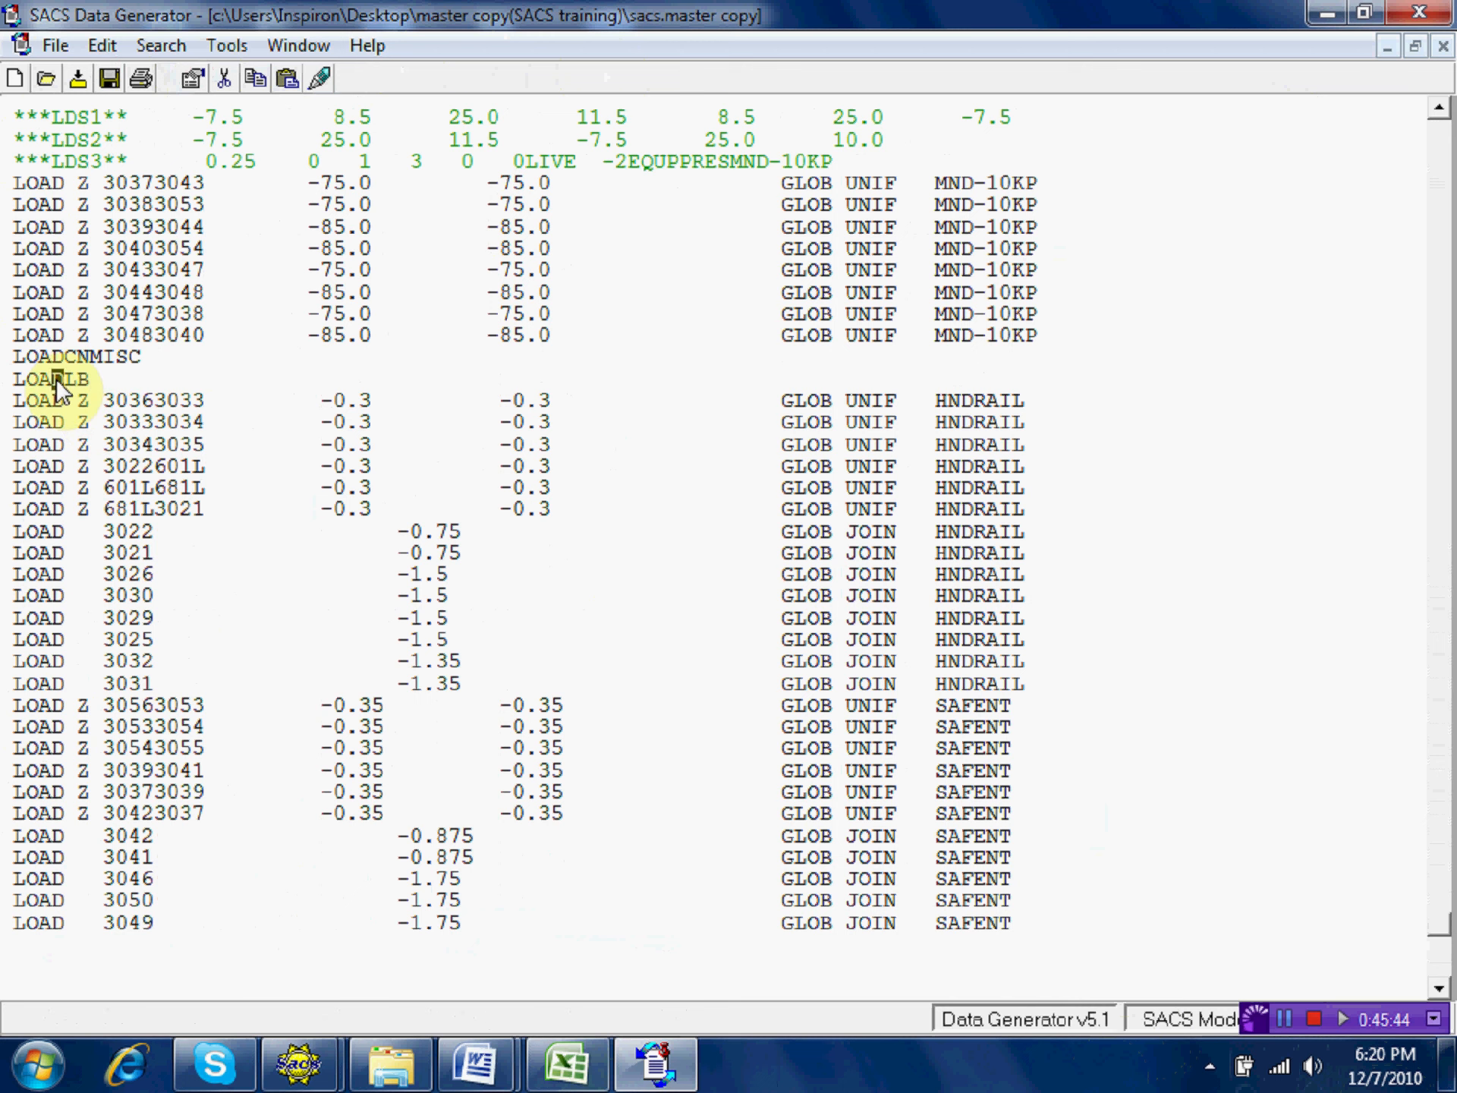
left_click(853, 447)
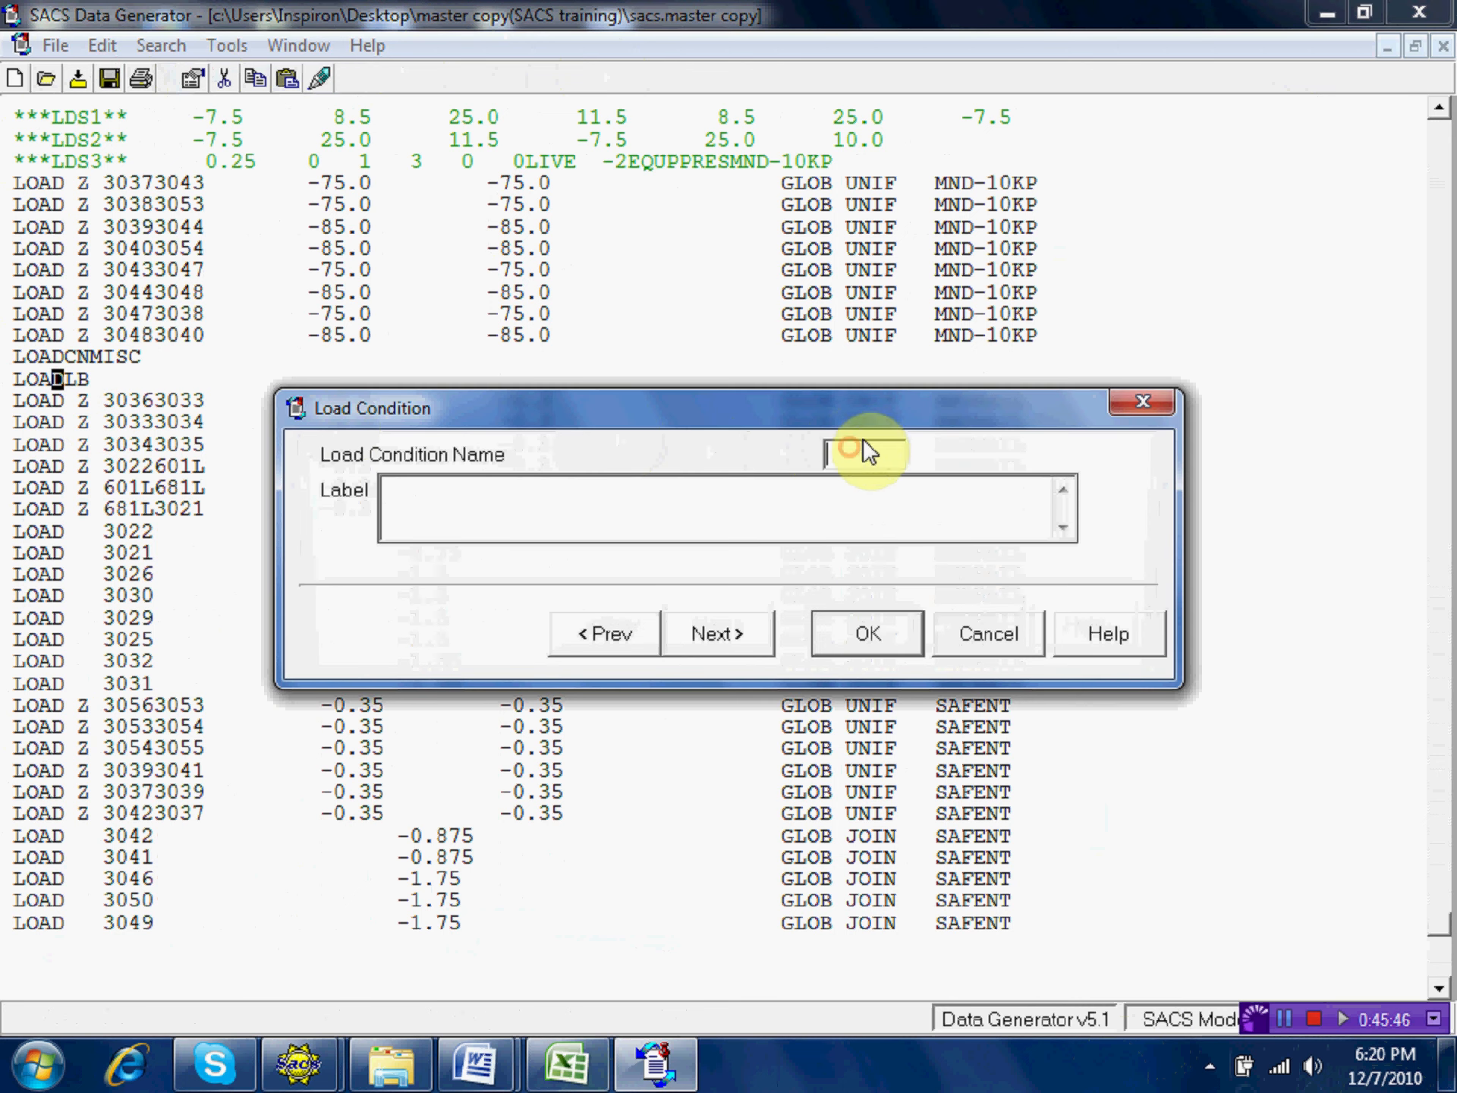
type("MISC")
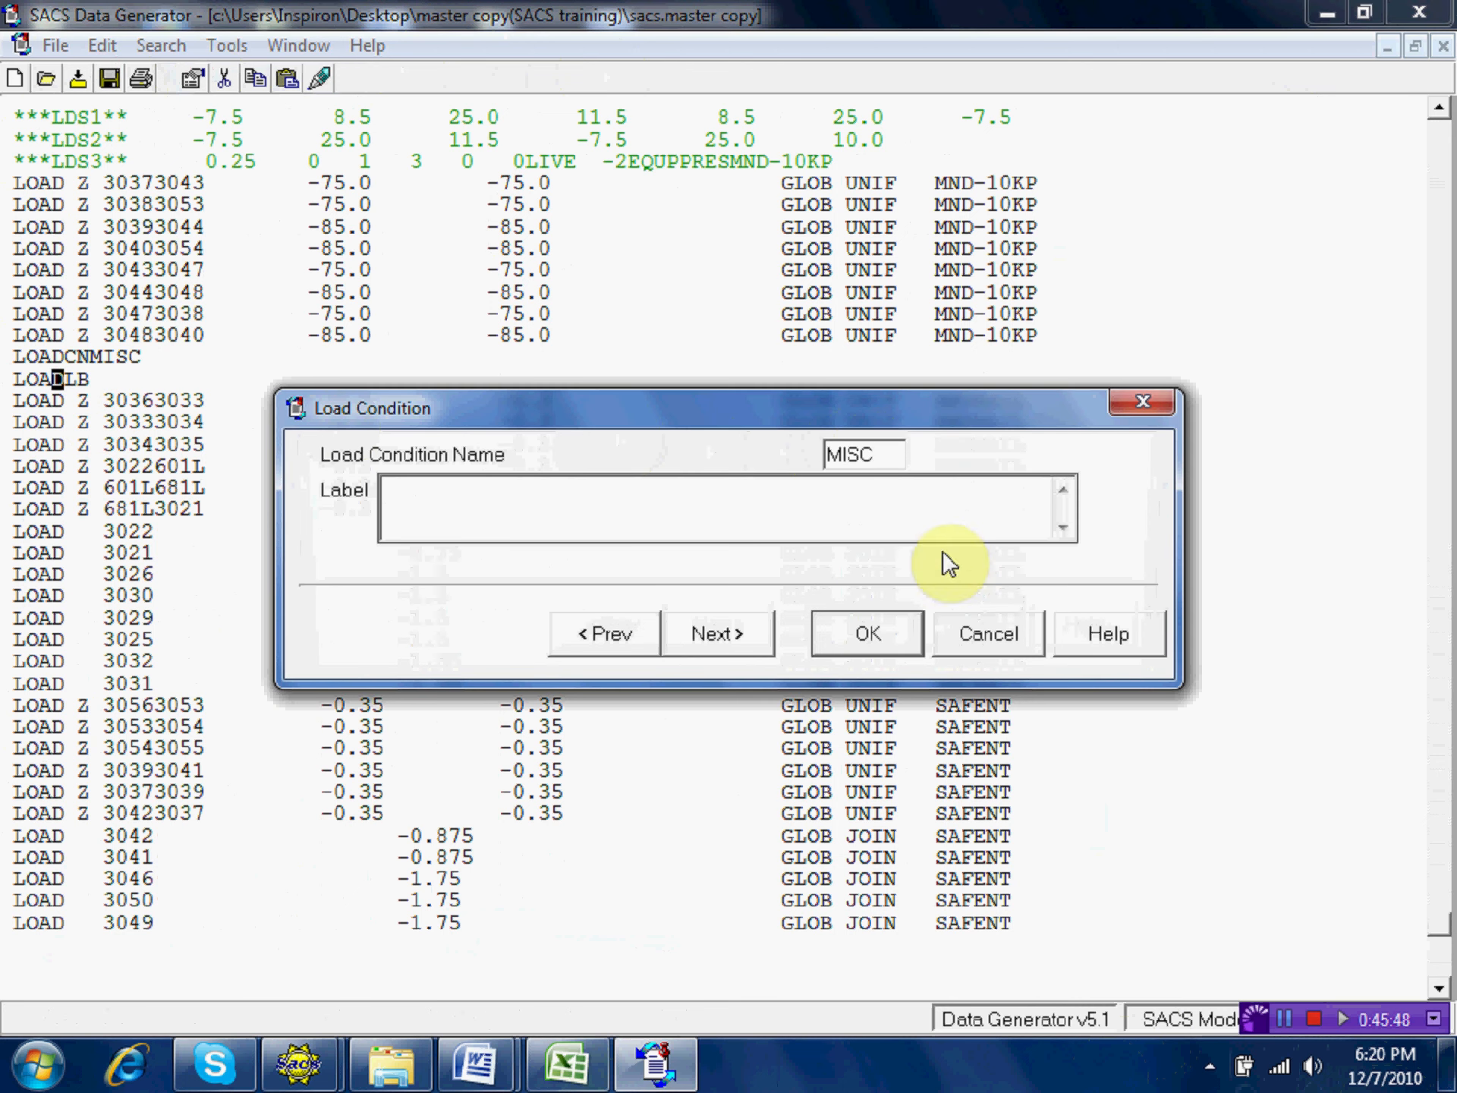
key("Tab")
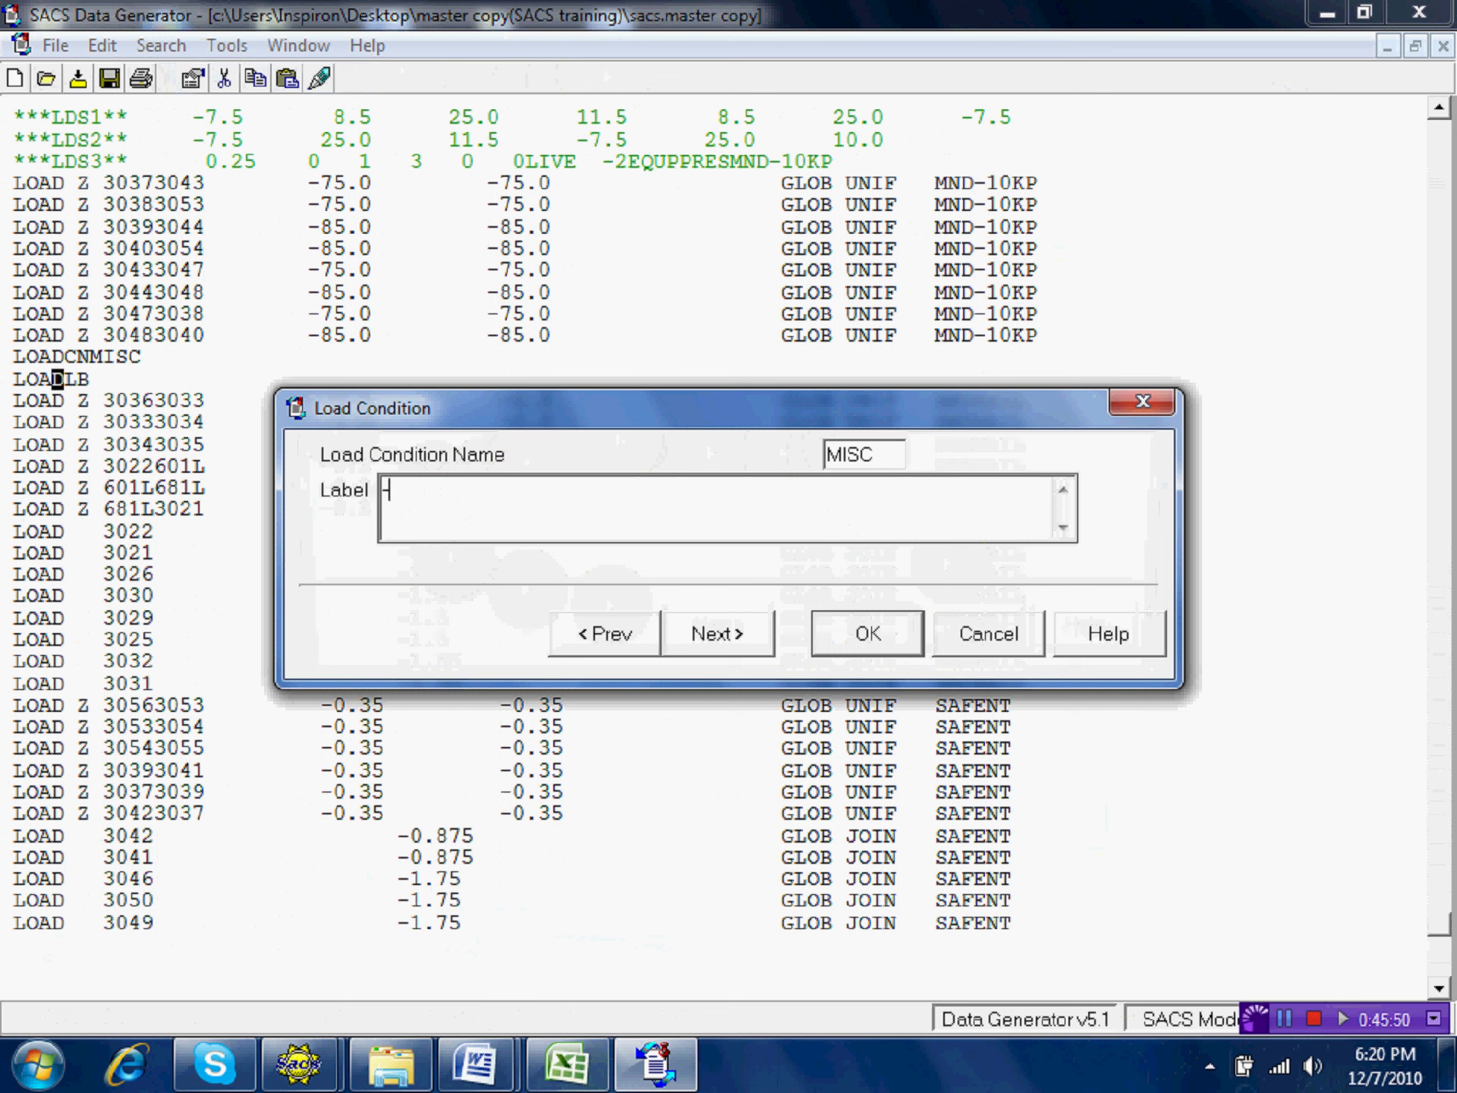
type("-TOPSIDE MISC WEI")
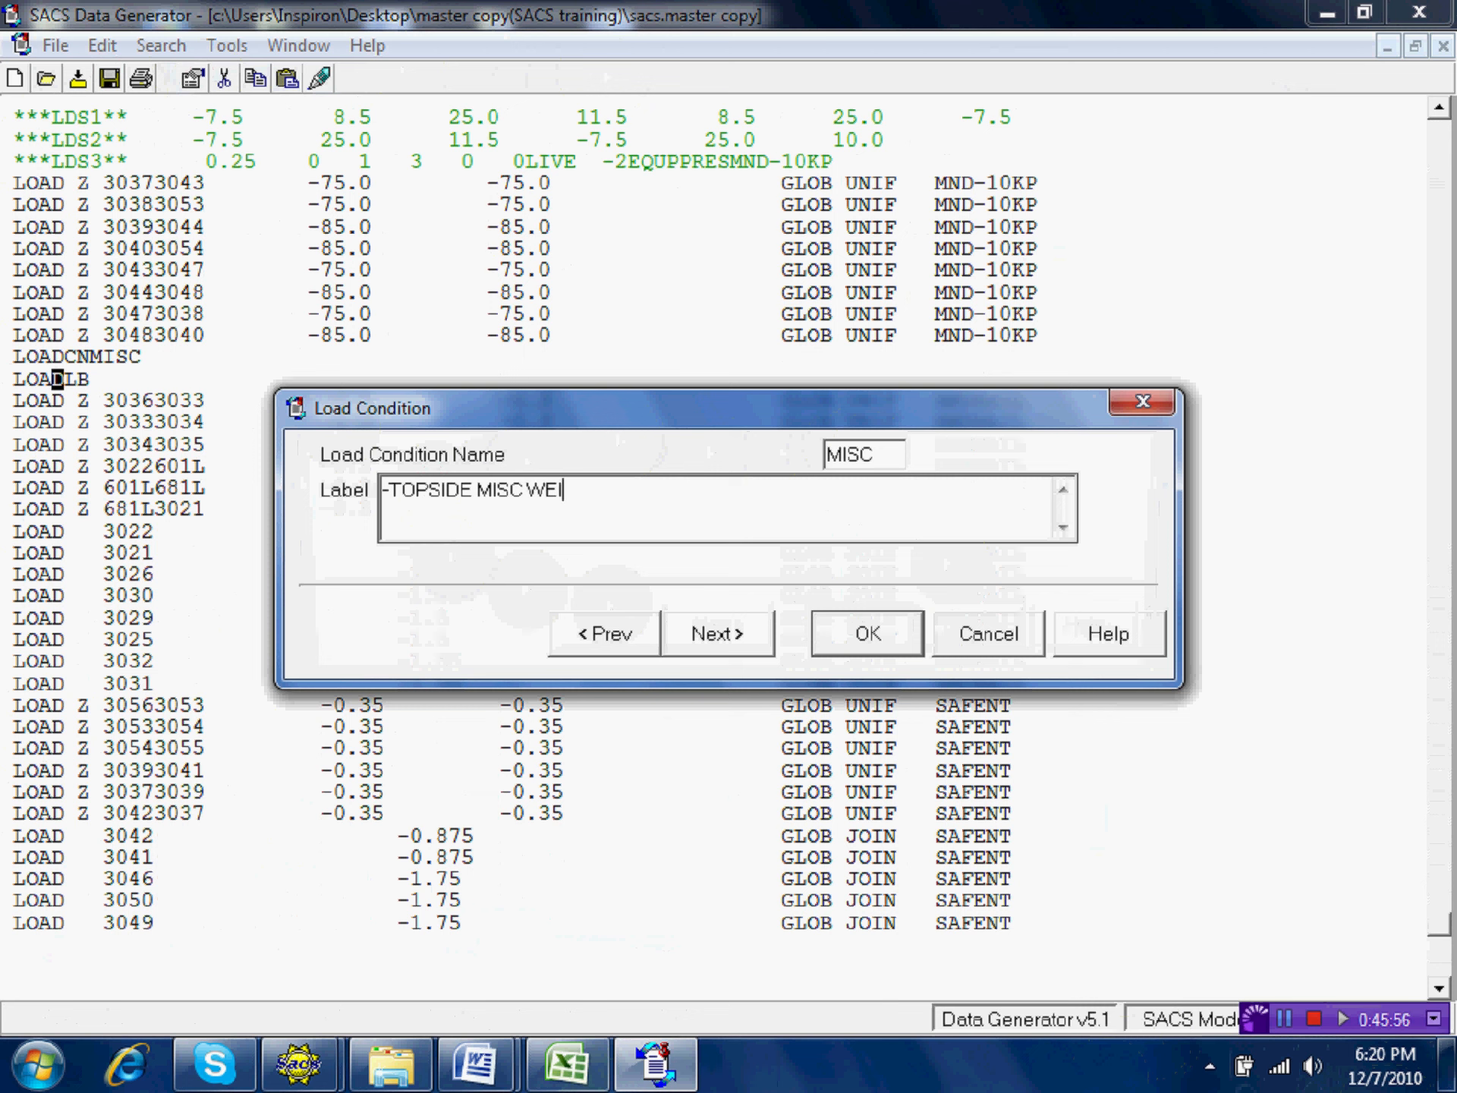
type("GHT")
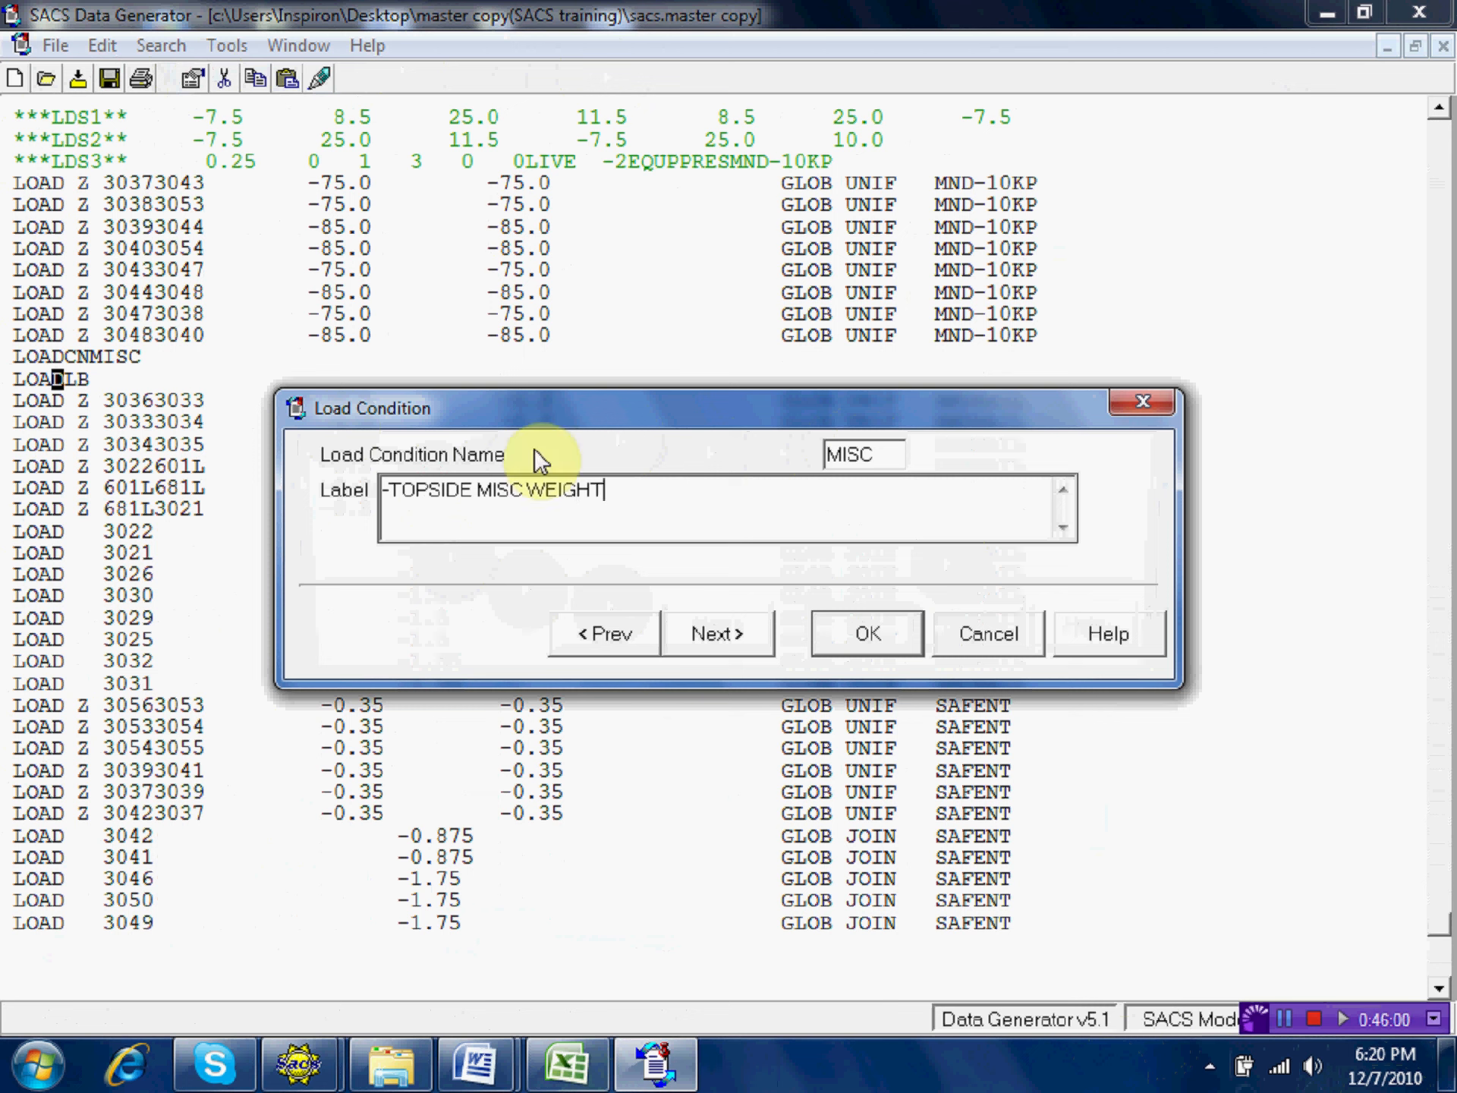
left_click(882, 626)
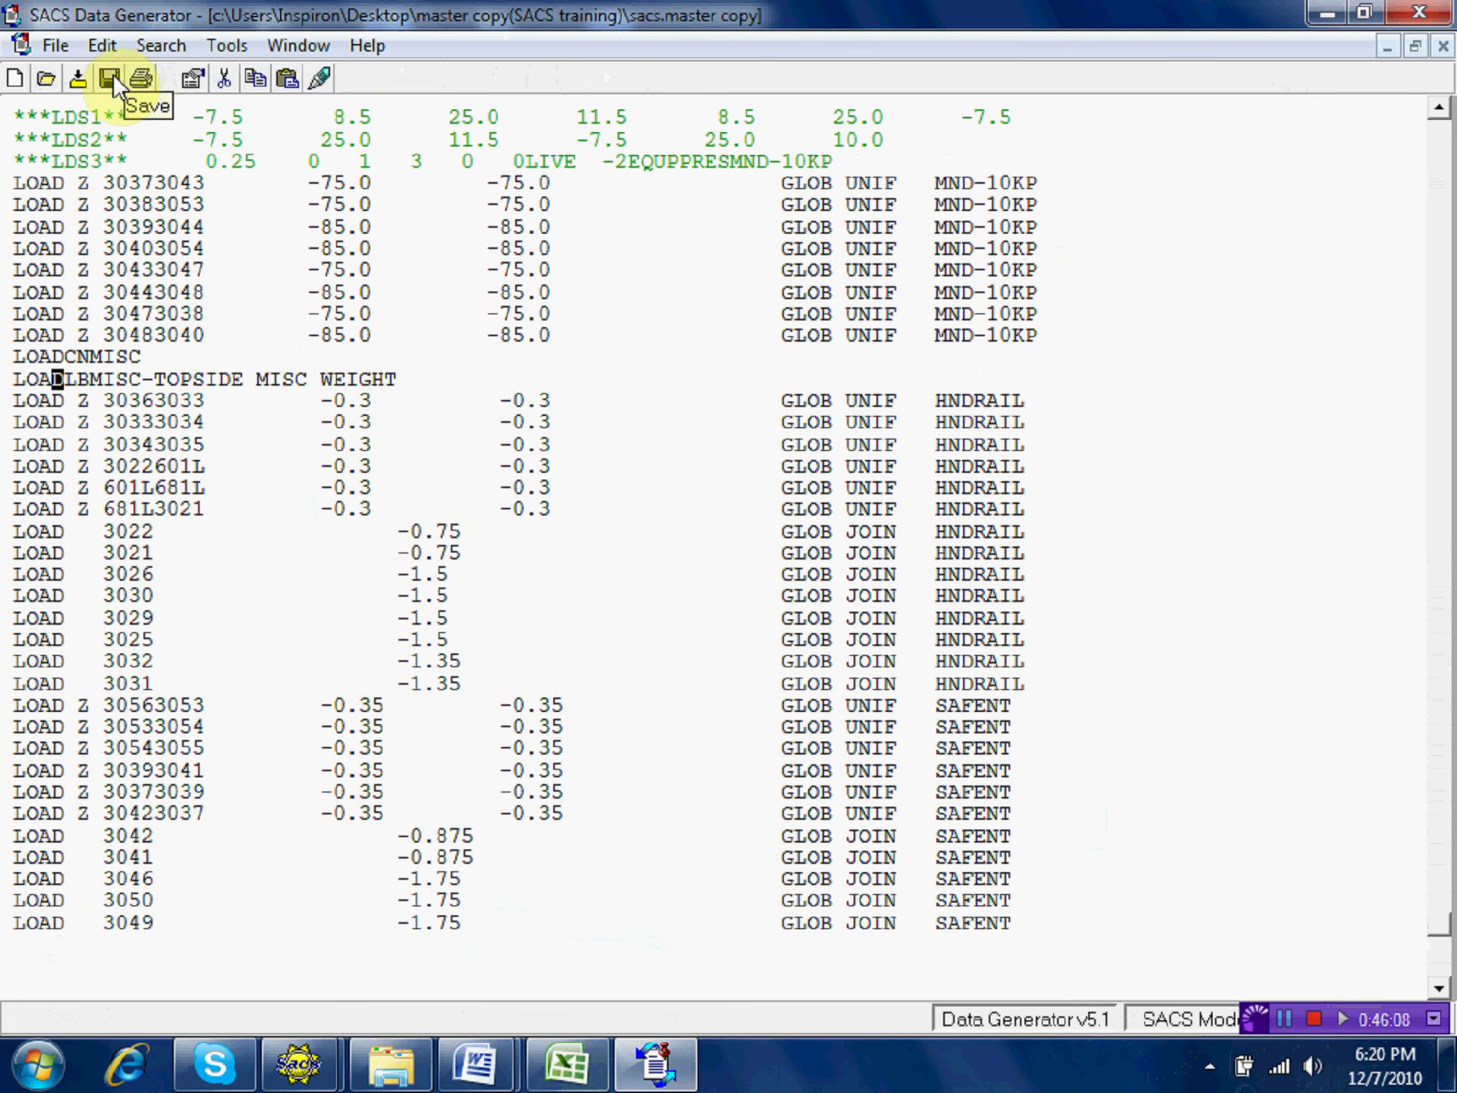
left_click(112, 75)
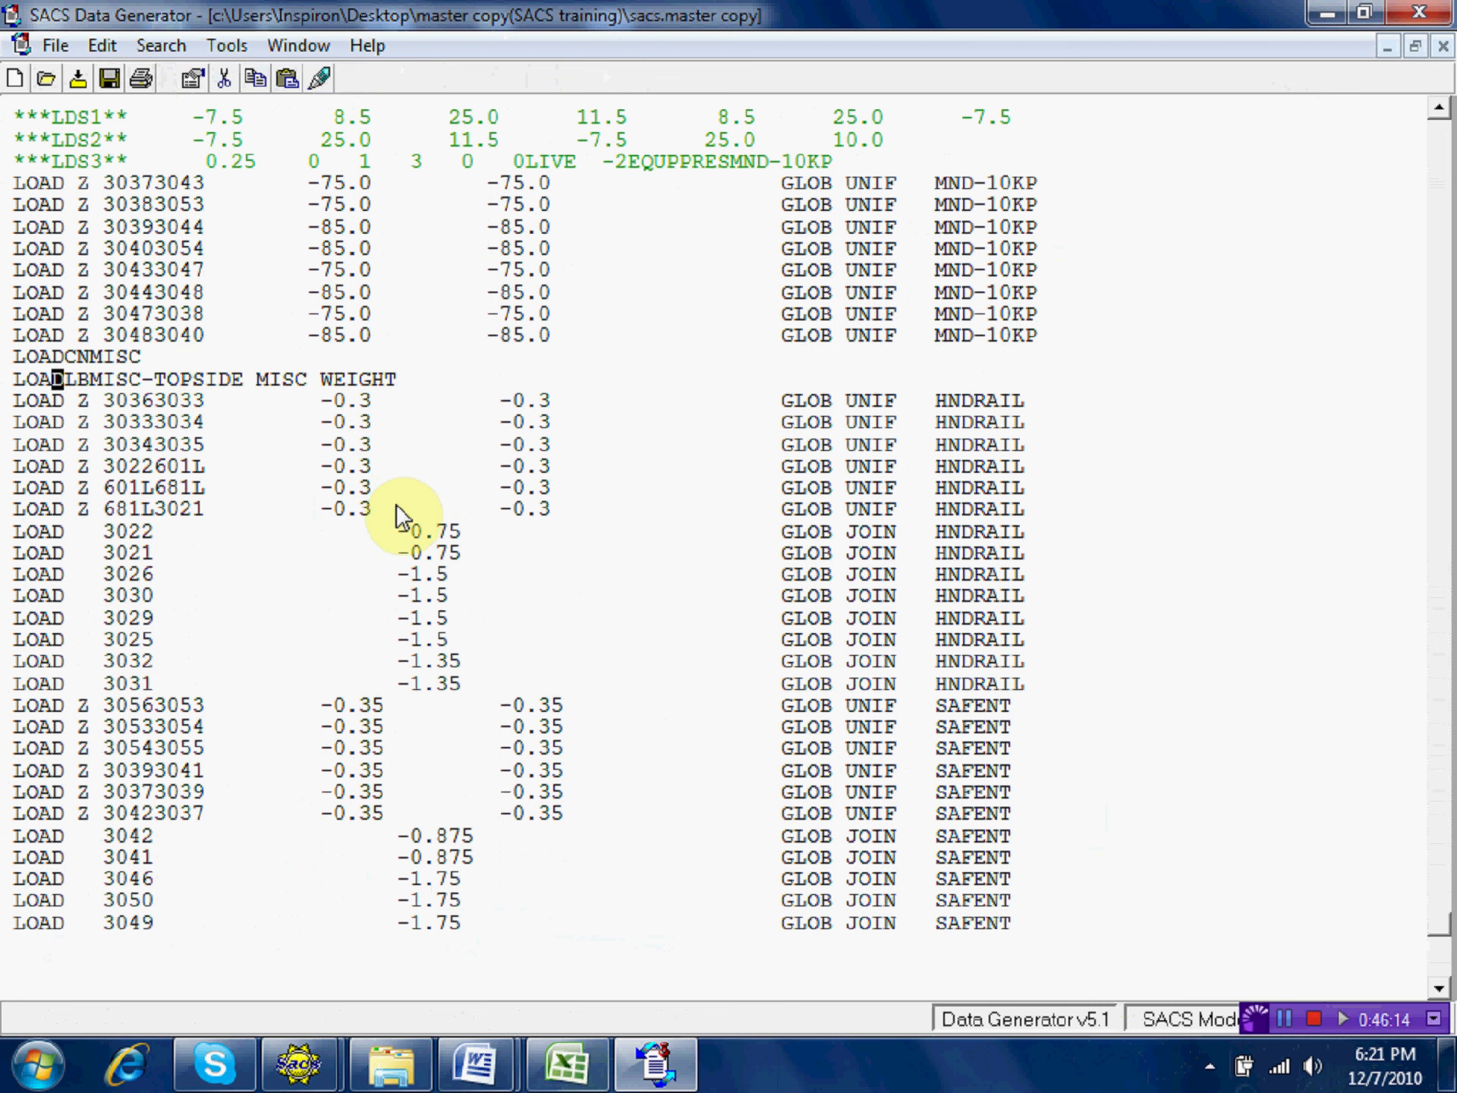
In the GRV load combination near the file's end, set the name to GRV1 without a leading space and the first load case to 100A.
key("Down")
key("Down")
key("Down")
key("Down")
key("Down")
key("Down")
key("Down")
key("Down")
key("Down")
key("Down")
key("Down")
key("Down")
key("Down")
key("Down")
key("Down")
key("Down")
key("Down")
key("Down")
key("Down")
key("Down")
key("Down")
key("Down")
key("Down")
key("Down")
key("Down")
key("Down")
key("Down")
key("Down")
key("Down")
key("Down")
key("Down")
key("Down")
key("Down")
key("Down")
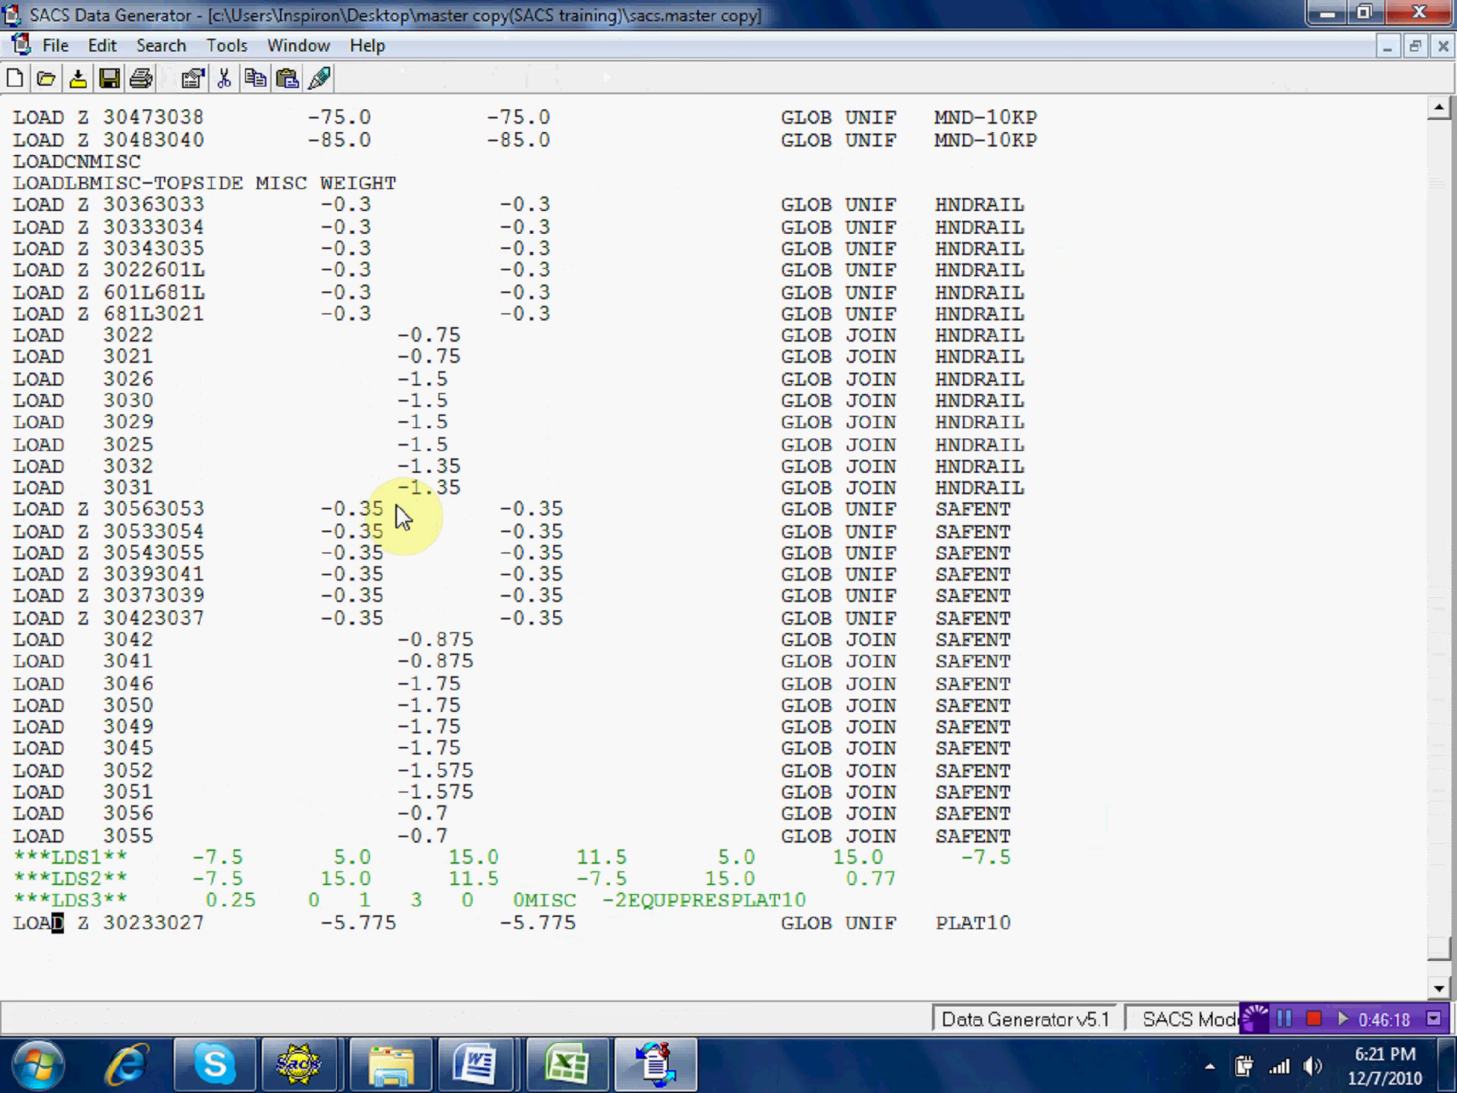
key("Down")
key("Down")
key("Down")
key("Down")
key("Down")
key("Down")
key("Down")
key("Down")
key("Down")
key("Down")
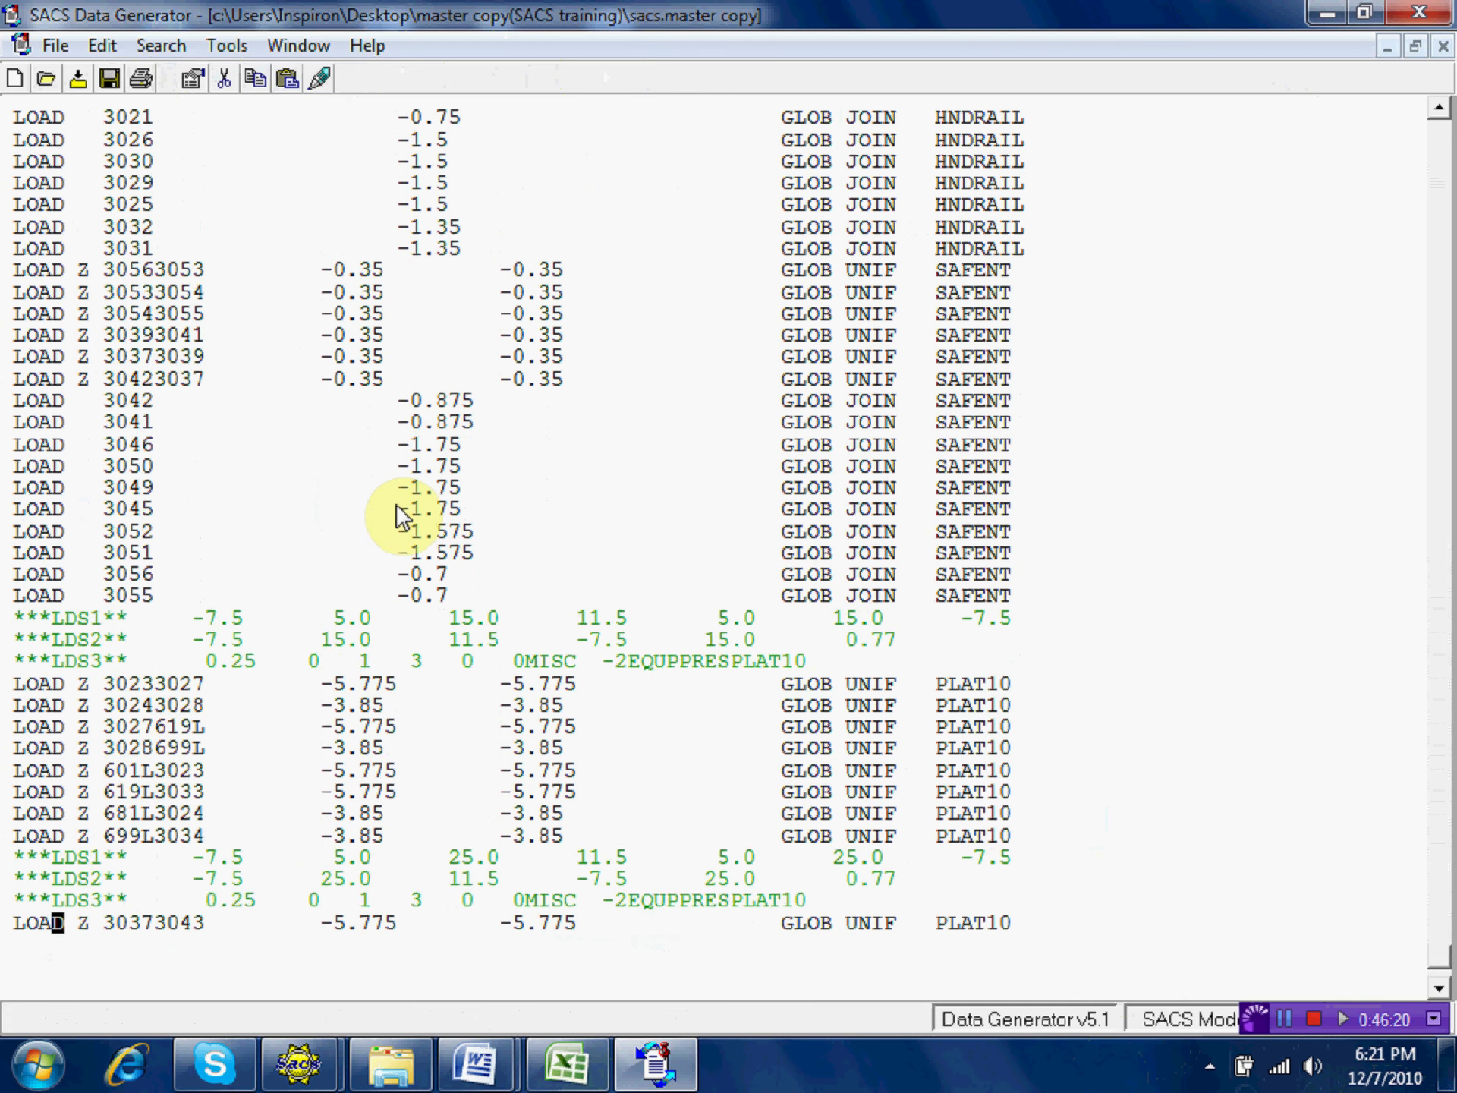
key("Down")
key("Down")
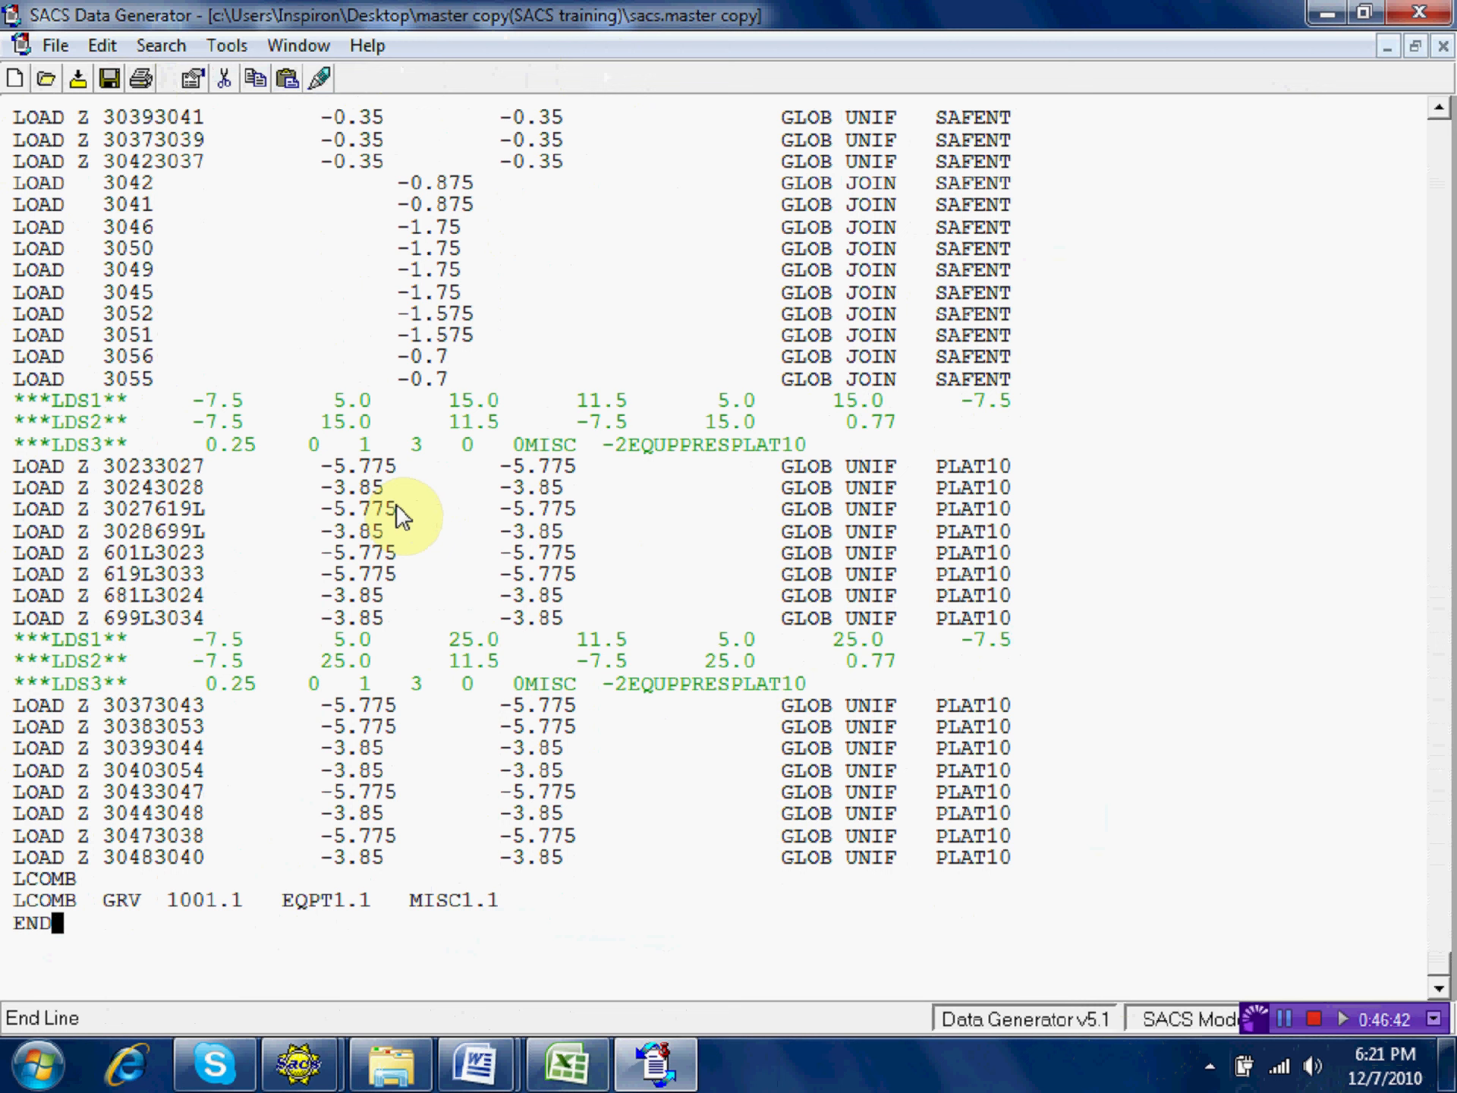
double_click(120, 894)
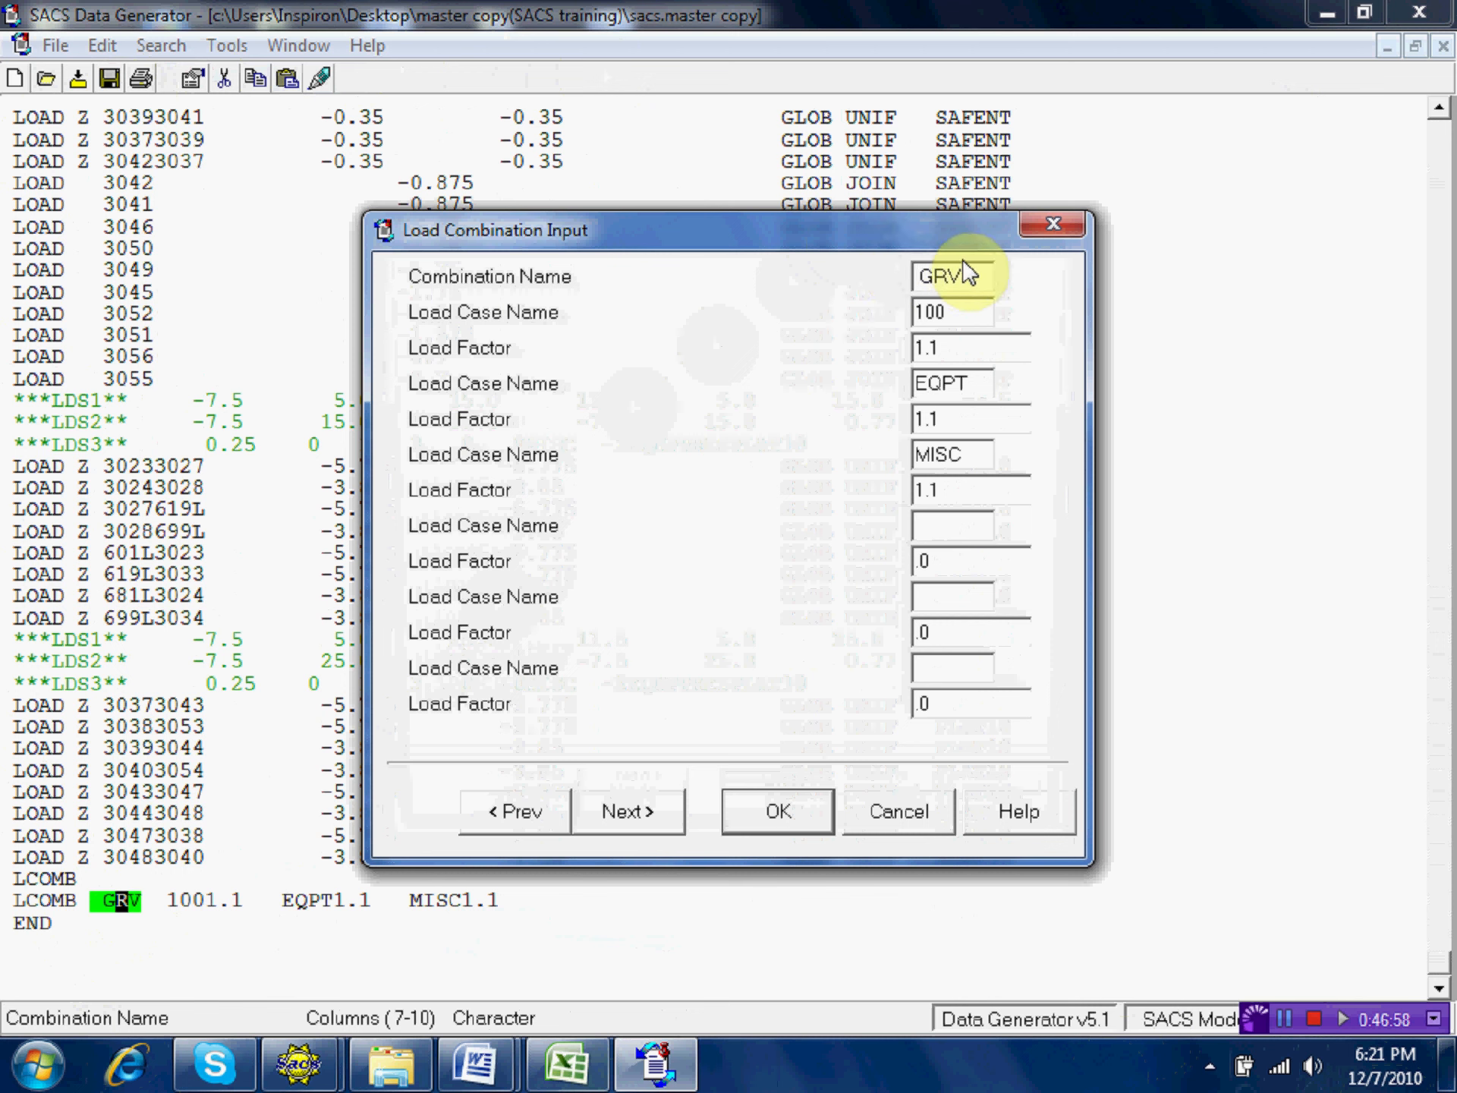
left_click(969, 278)
type("1")
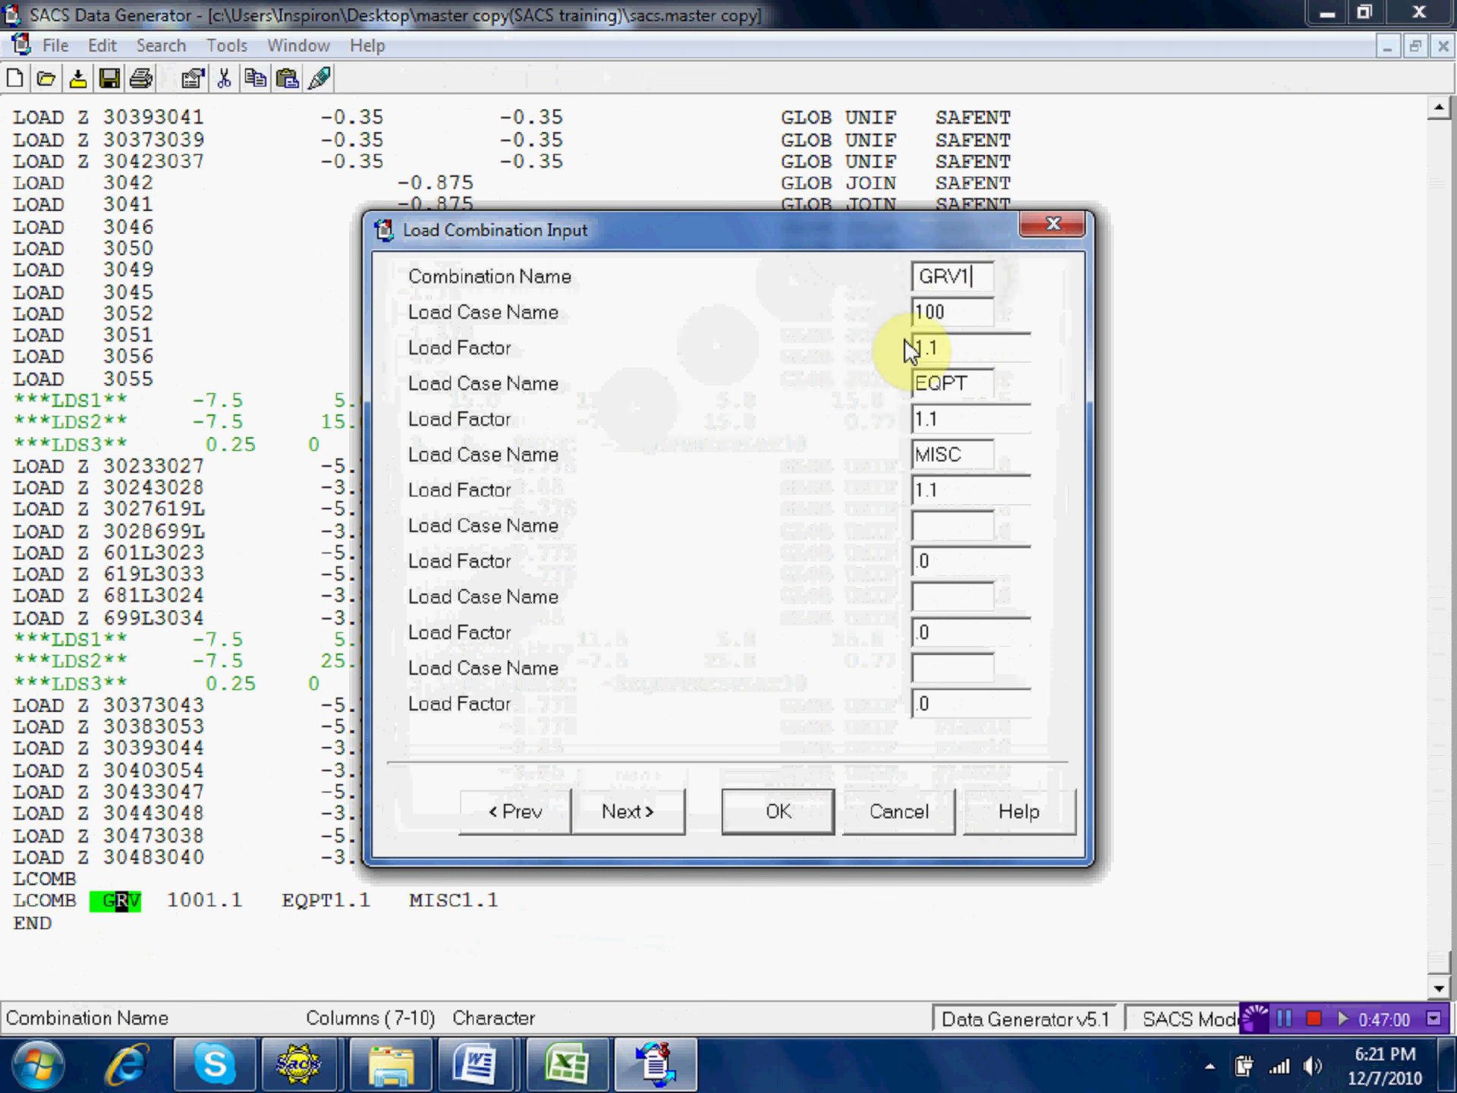
left_click(921, 276)
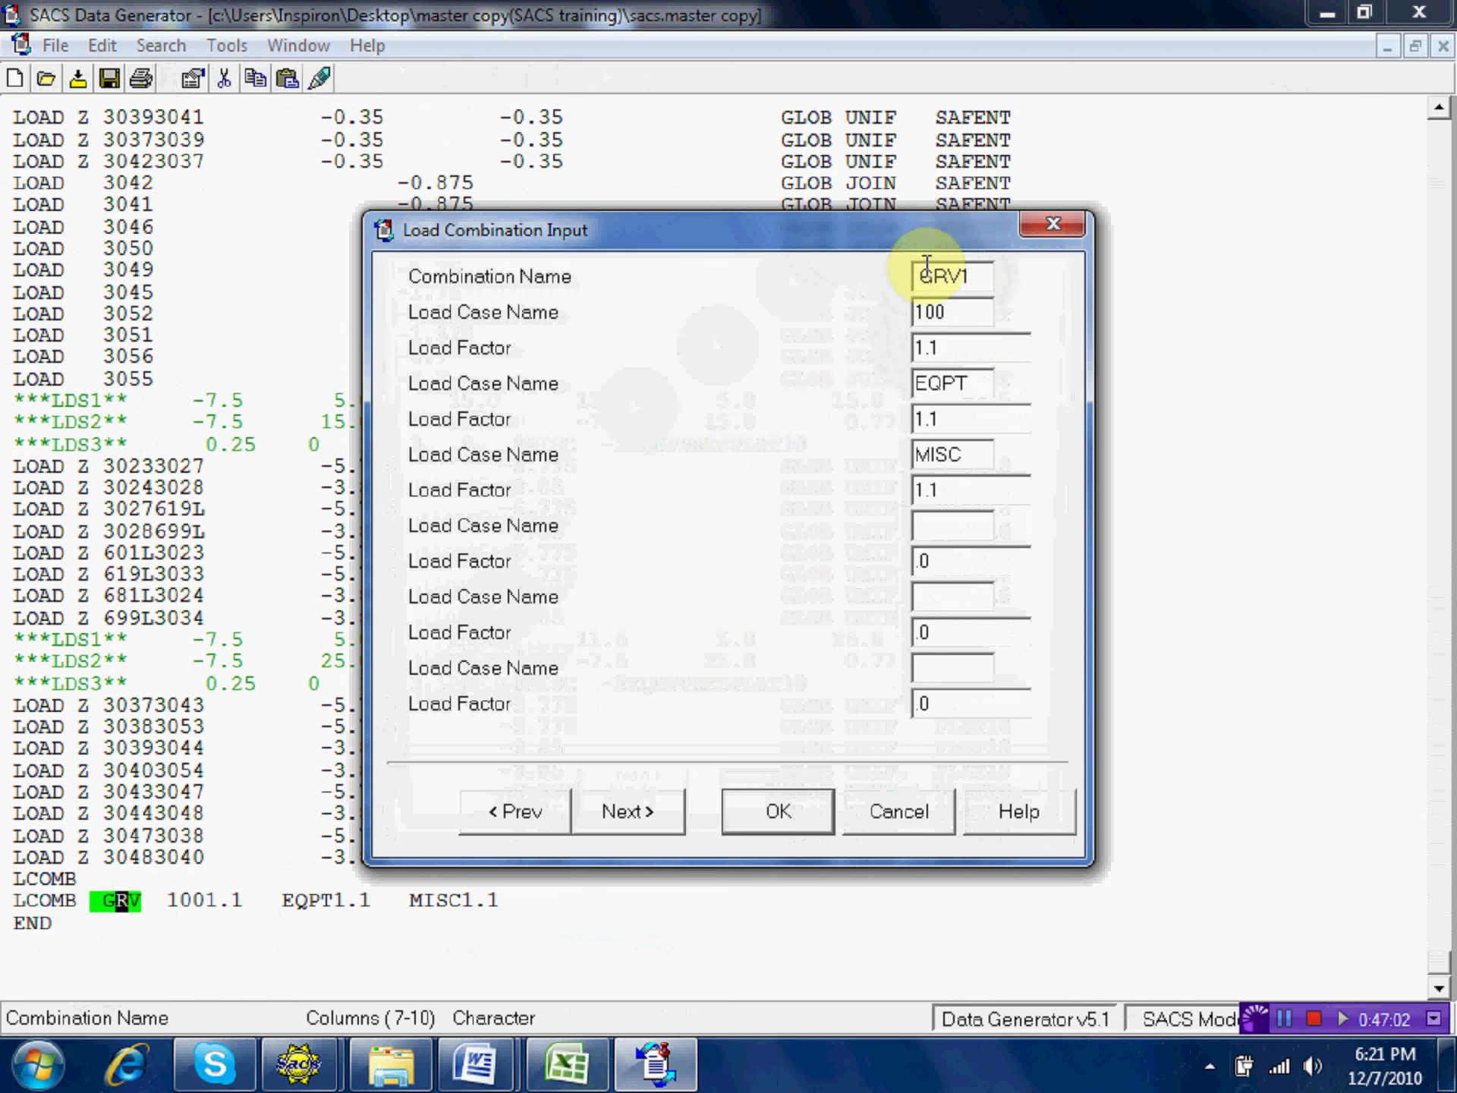
key("BackSpace")
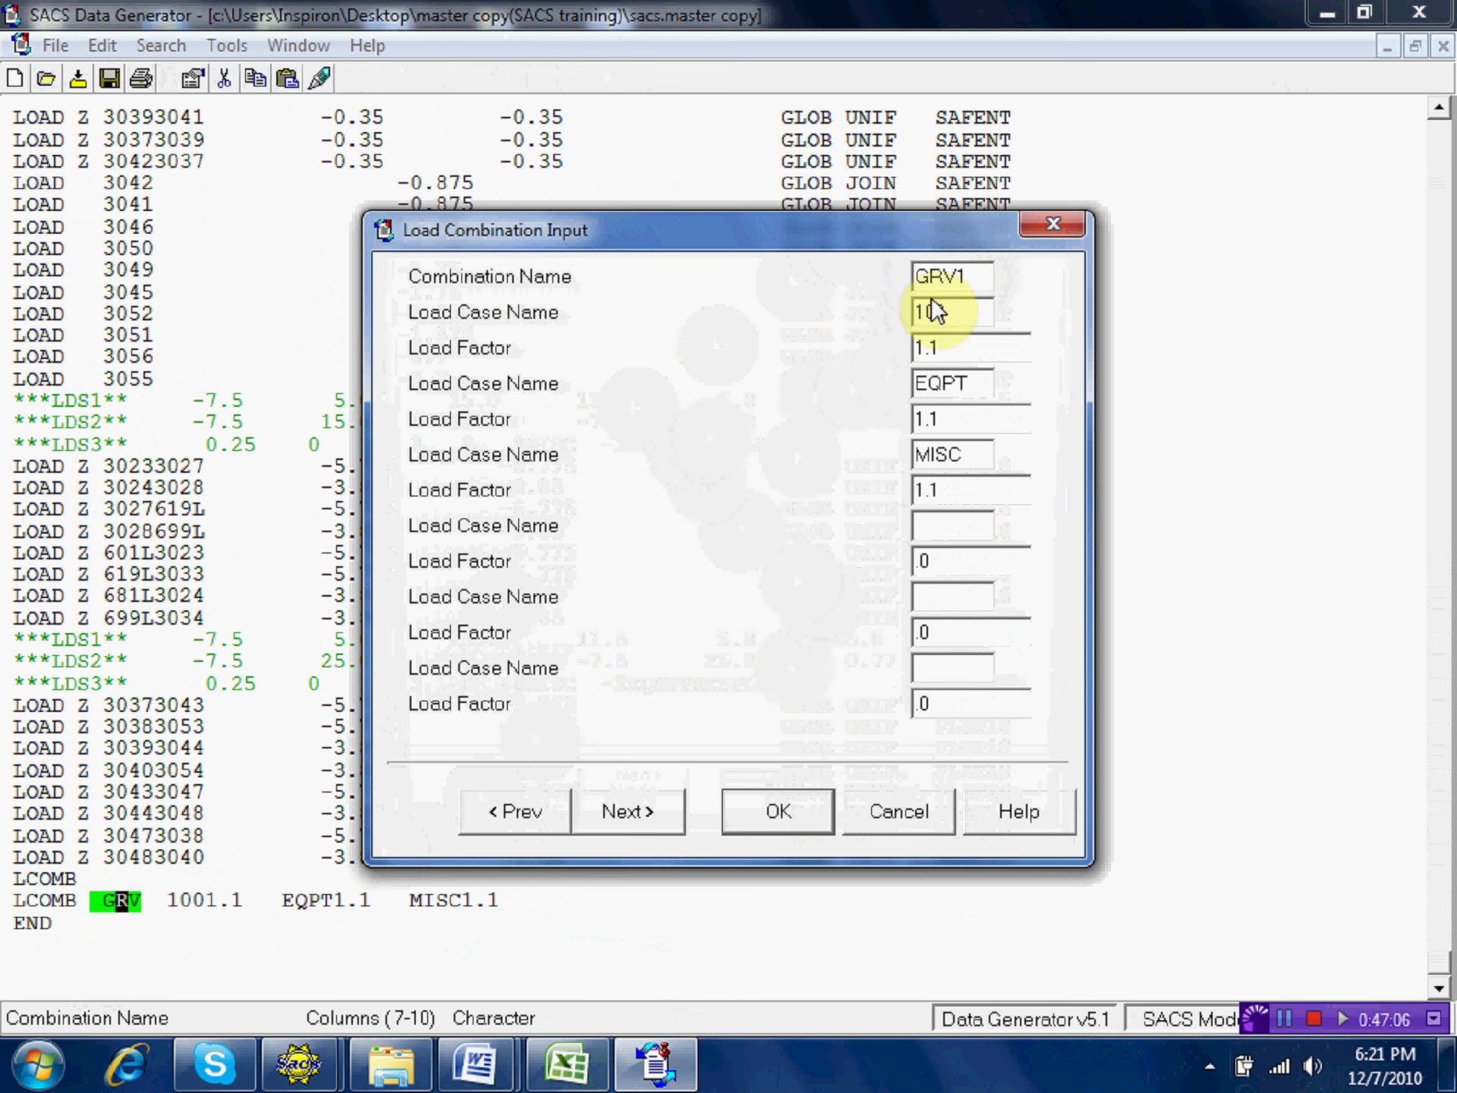
left_click(967, 313)
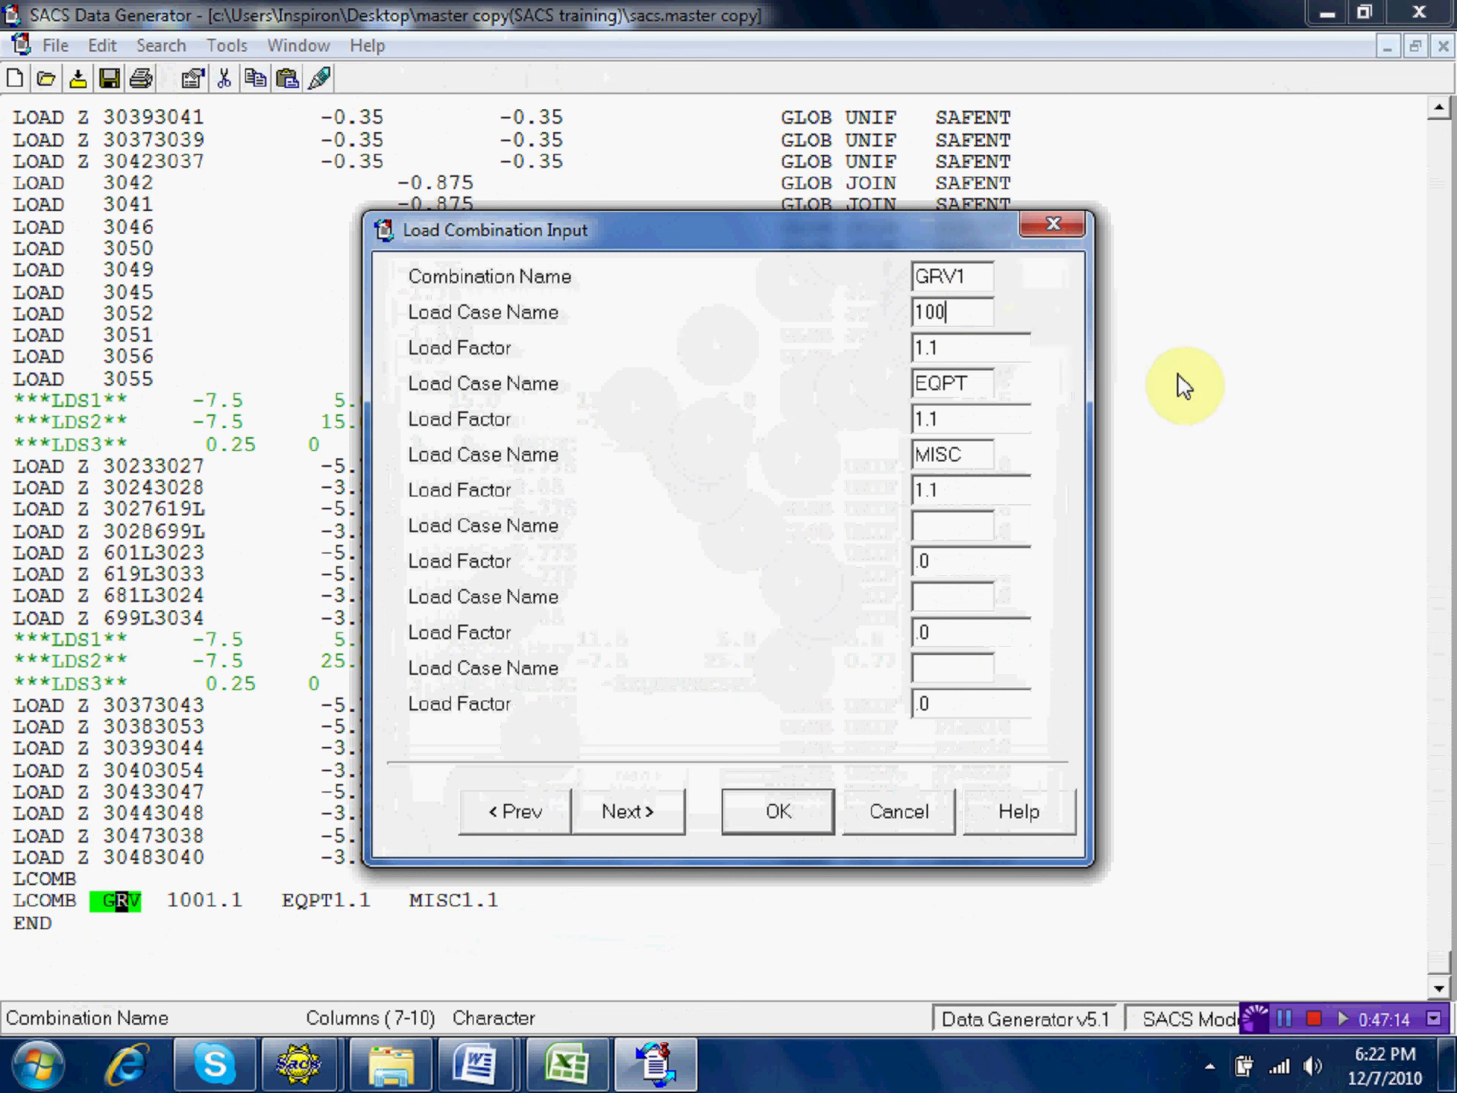
type("A")
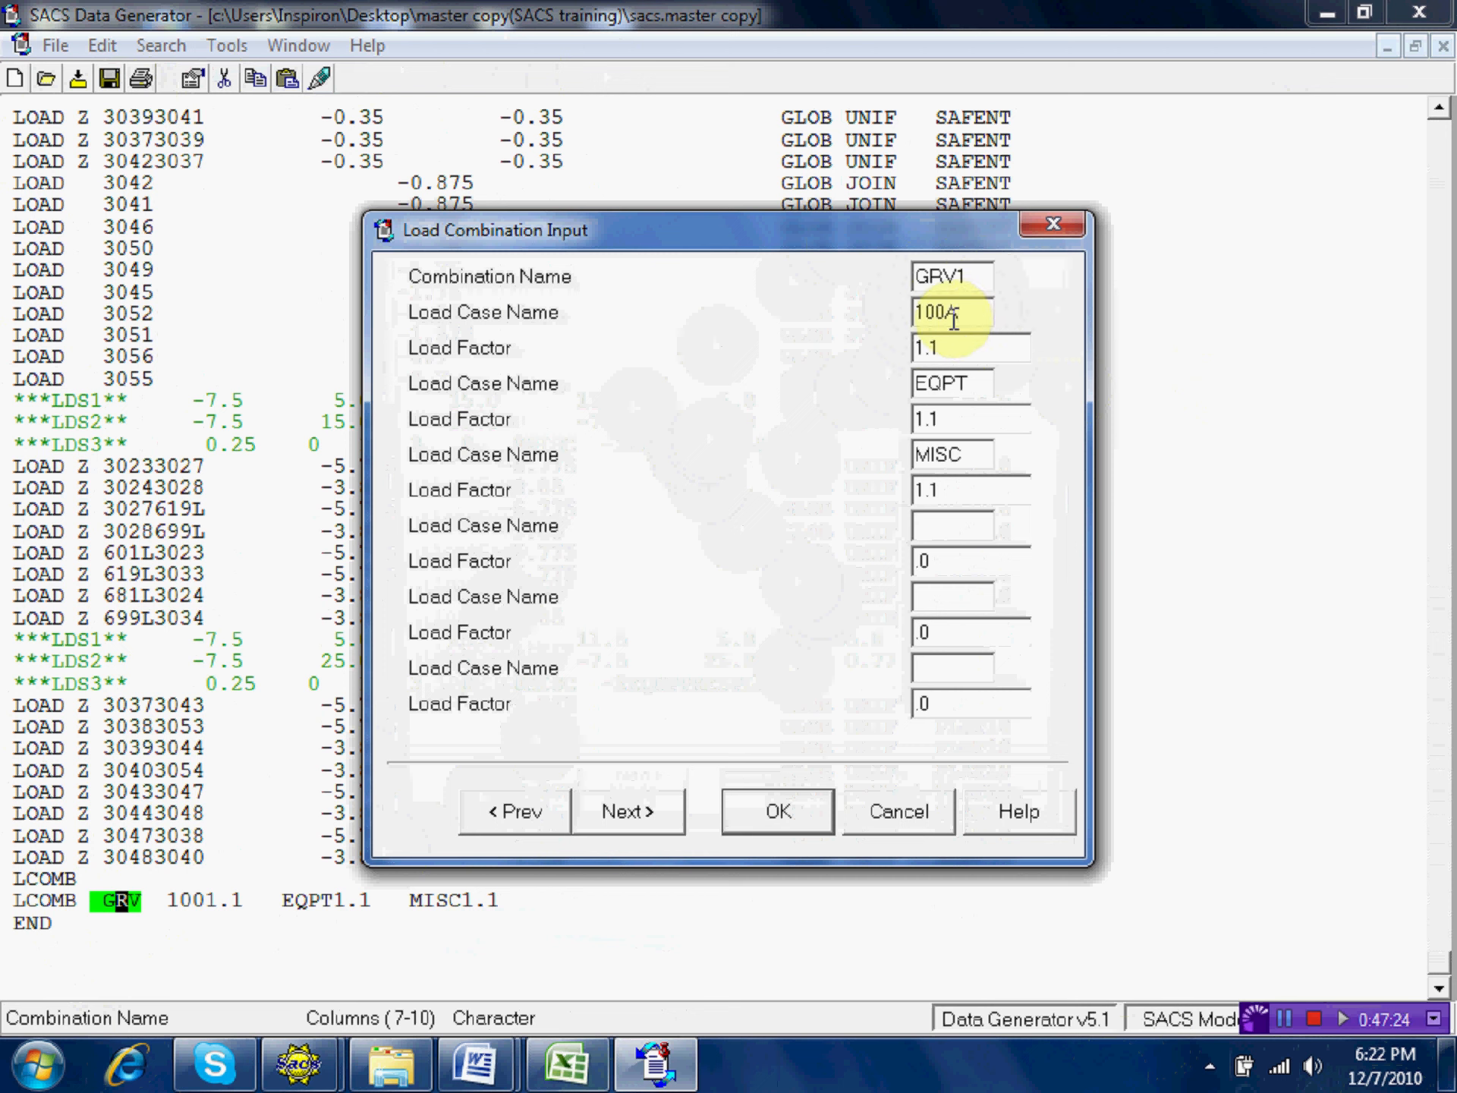
Switch to the Word document "Basis of design-Inplace Analysis" and examine the contingency factors table in section 1.5.
left_click(478, 1081)
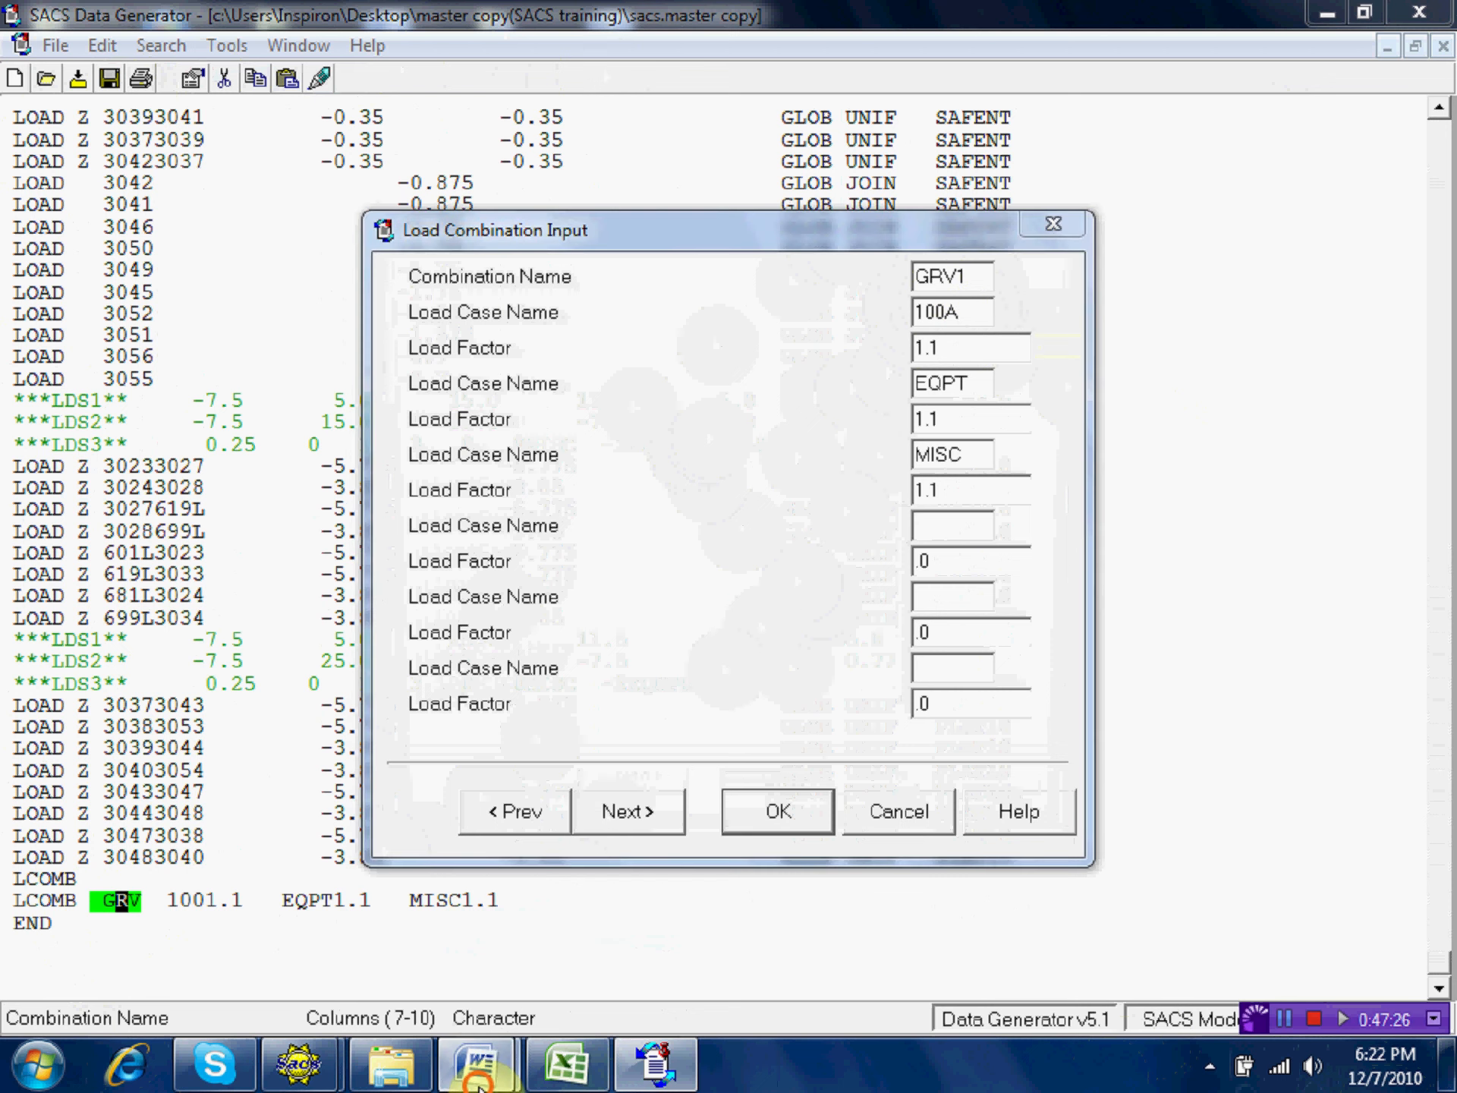
left_click(390, 920)
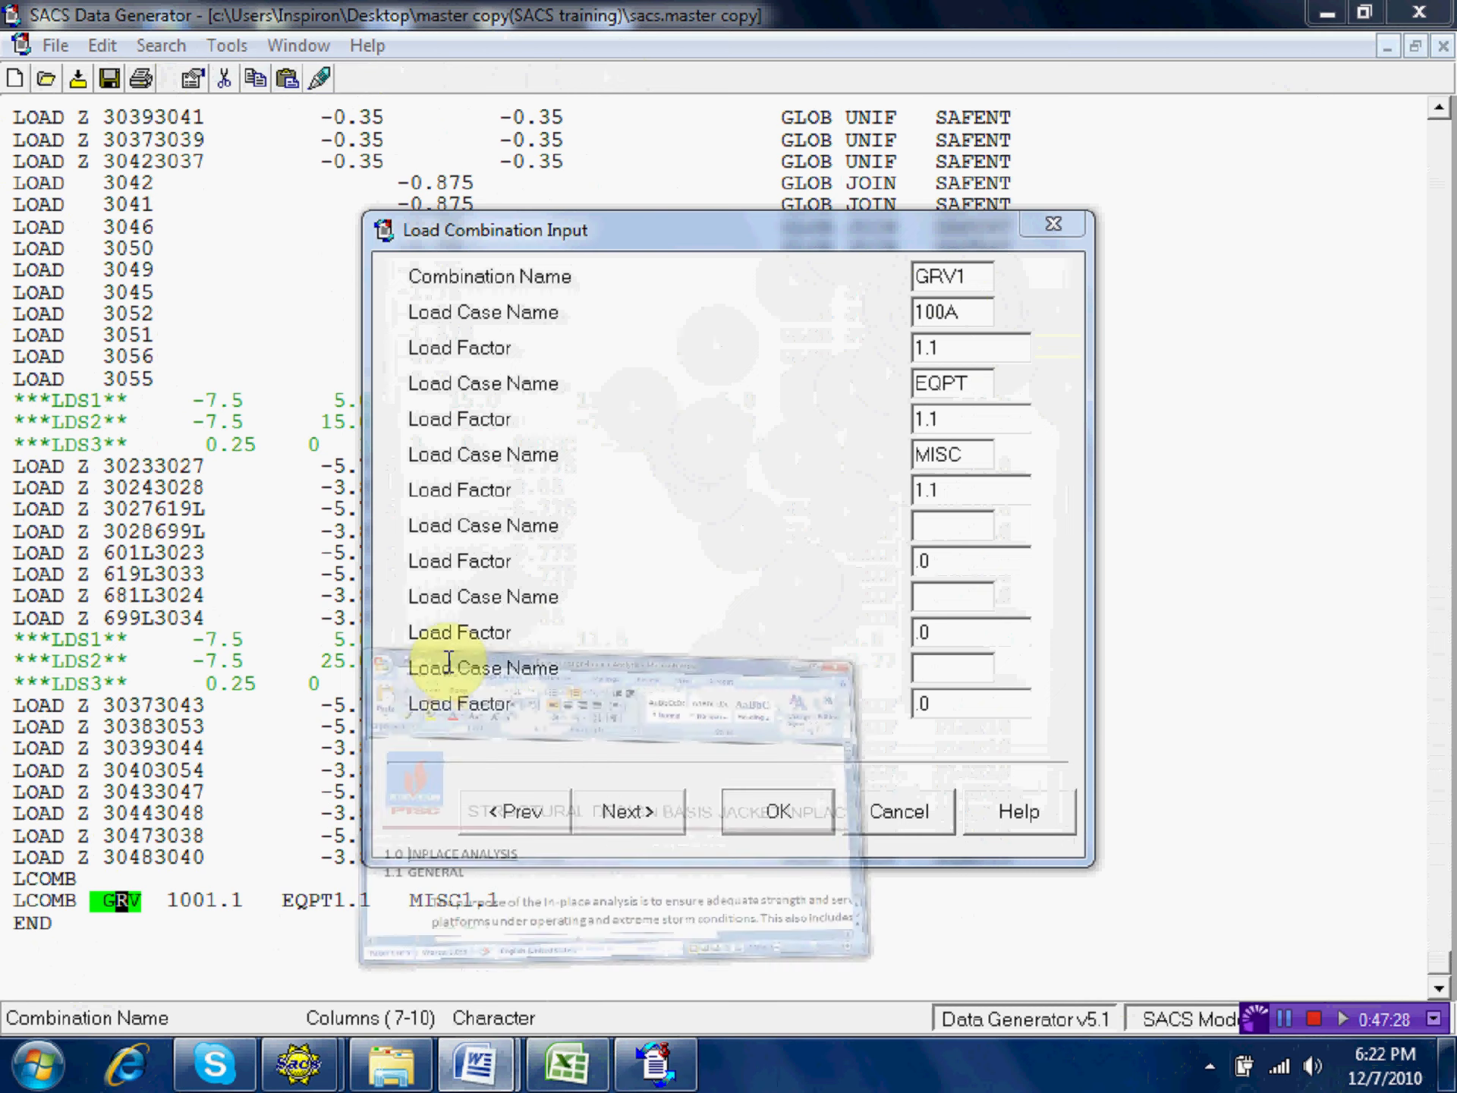
scroll(607, 576, "down", 10)
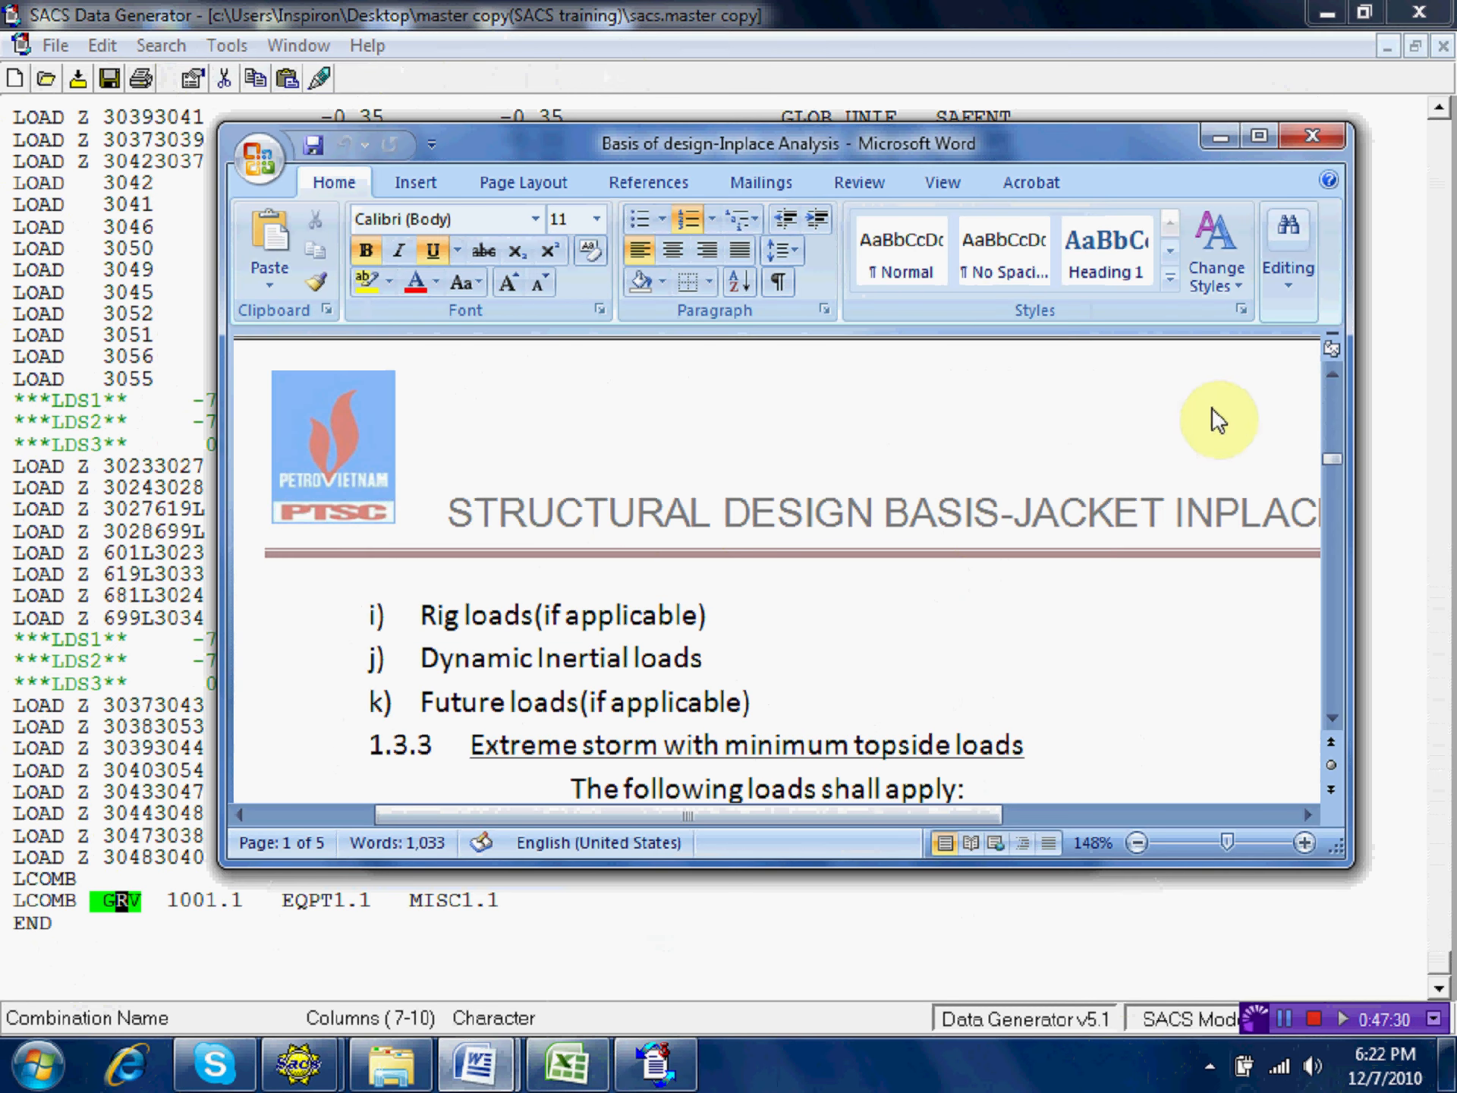
left_click_drag(1332, 459, 1332, 533)
left_click(1259, 136)
scroll(1015, 504, "down", 15)
scroll(1024, 501, "down", 11)
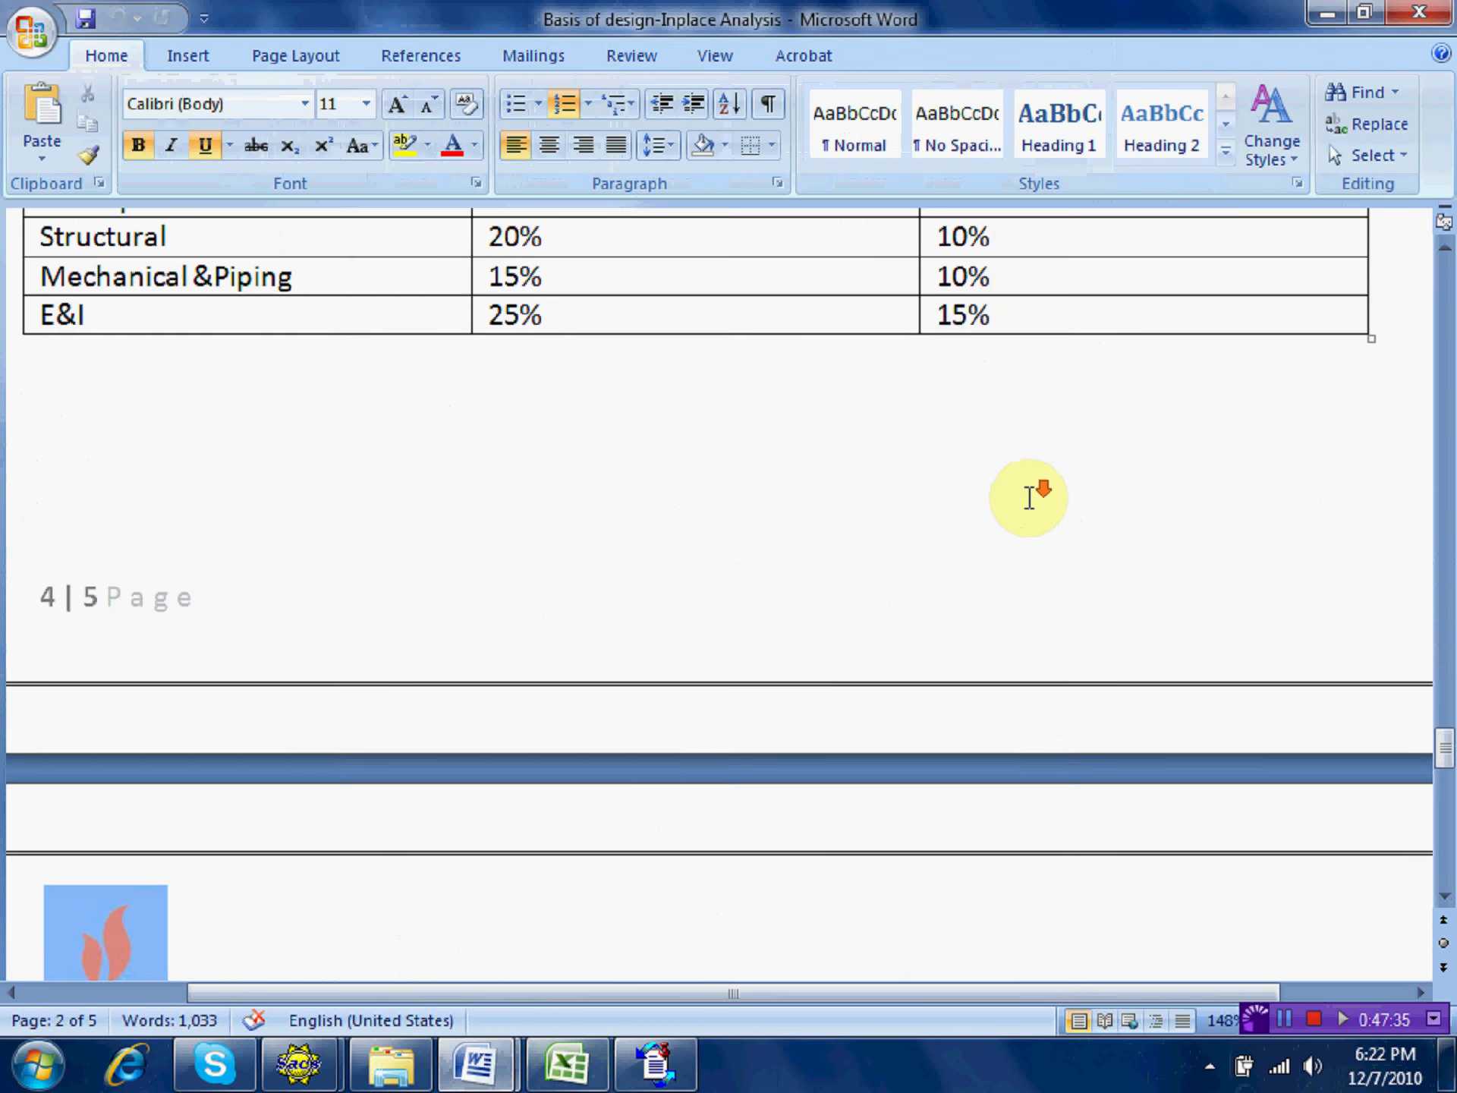
scroll(1035, 504, "up", 4)
scroll(1029, 497, "up", 1)
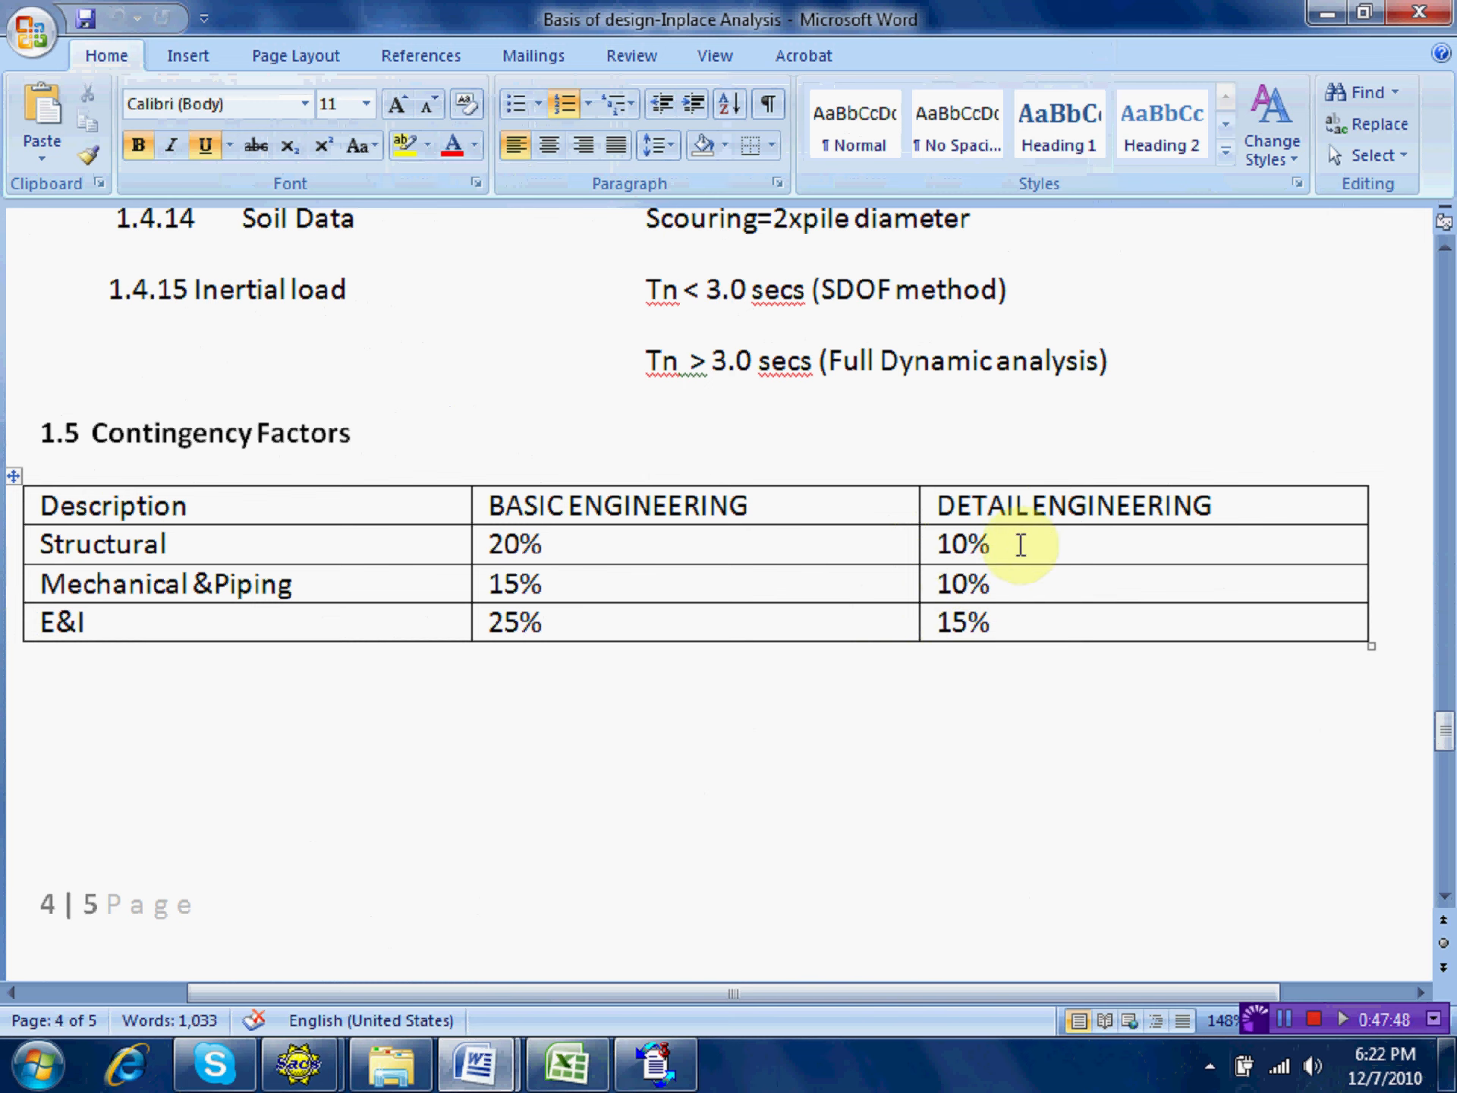
left_click(1322, 14)
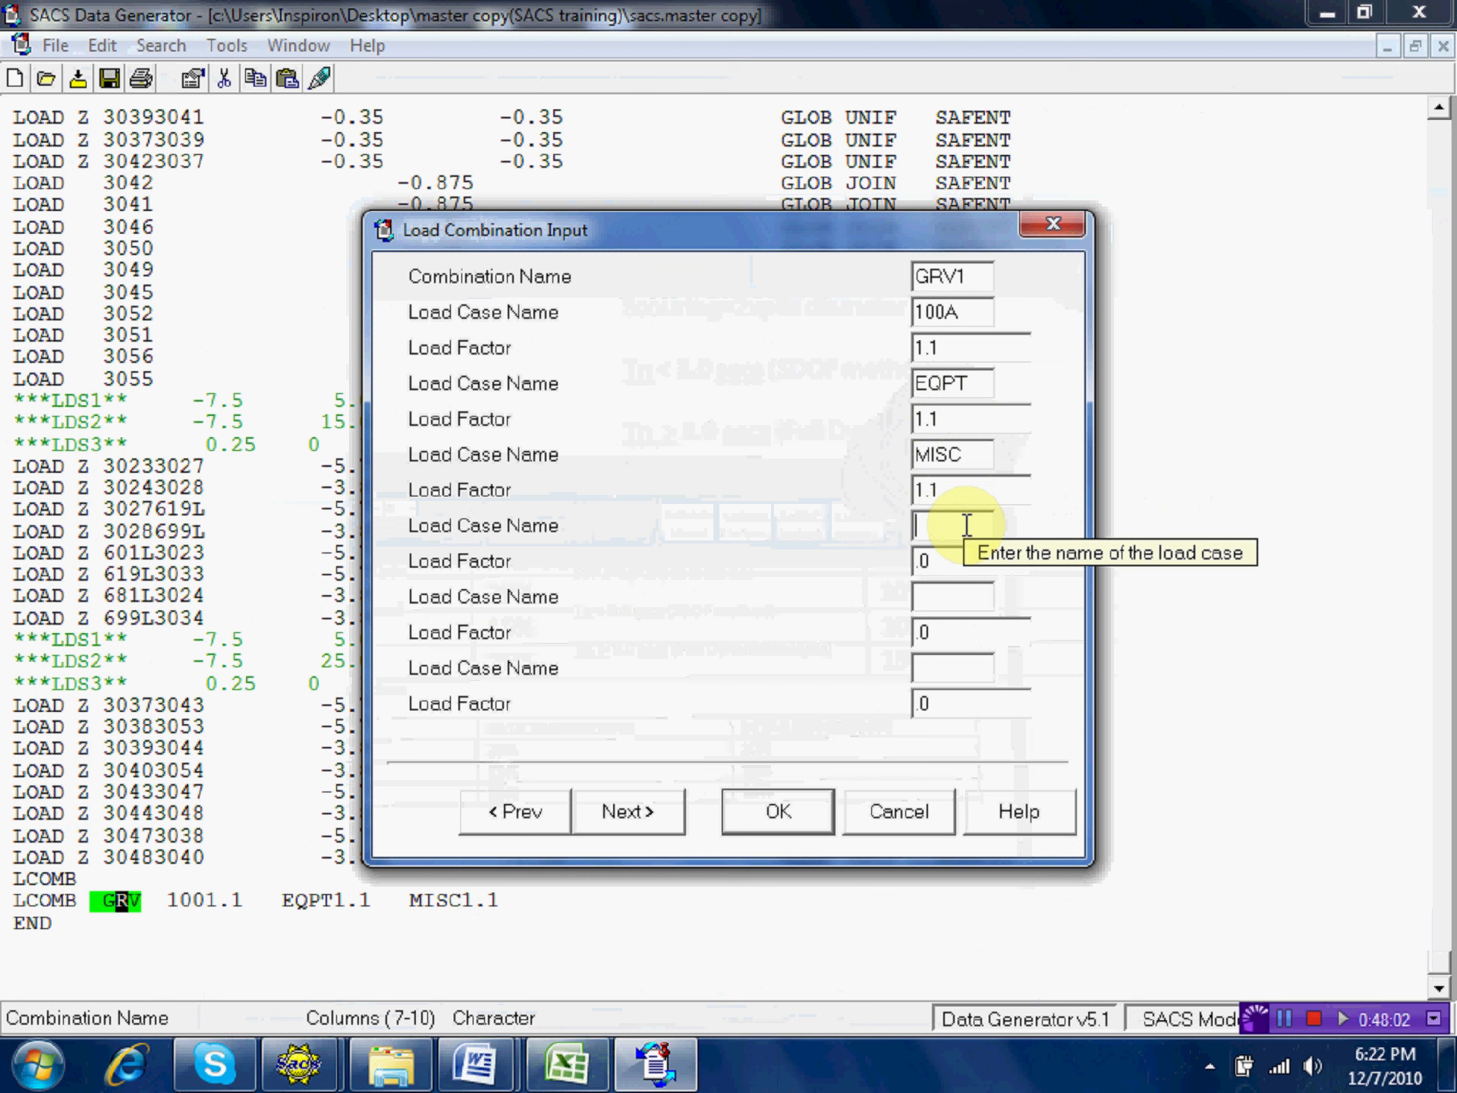
Add JCK as the fourth load case of the GRV1 combination, with a load factor of 1.10.
type("CK")
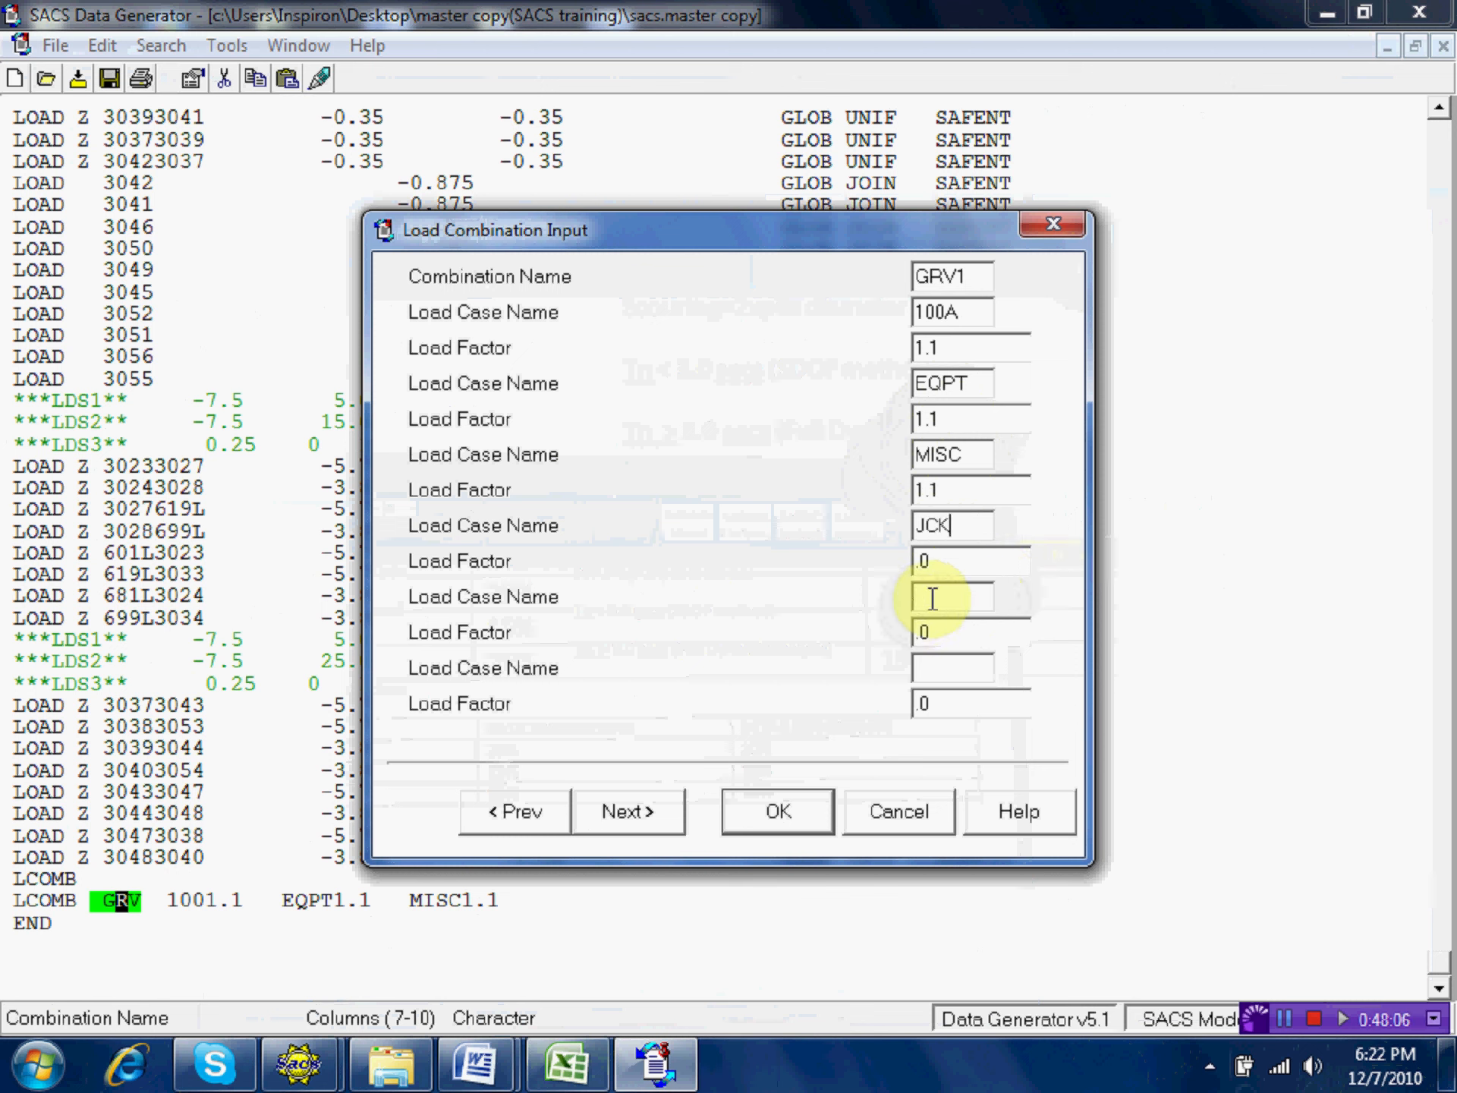
left_click_drag(951, 566, 901, 570)
type("1.1")
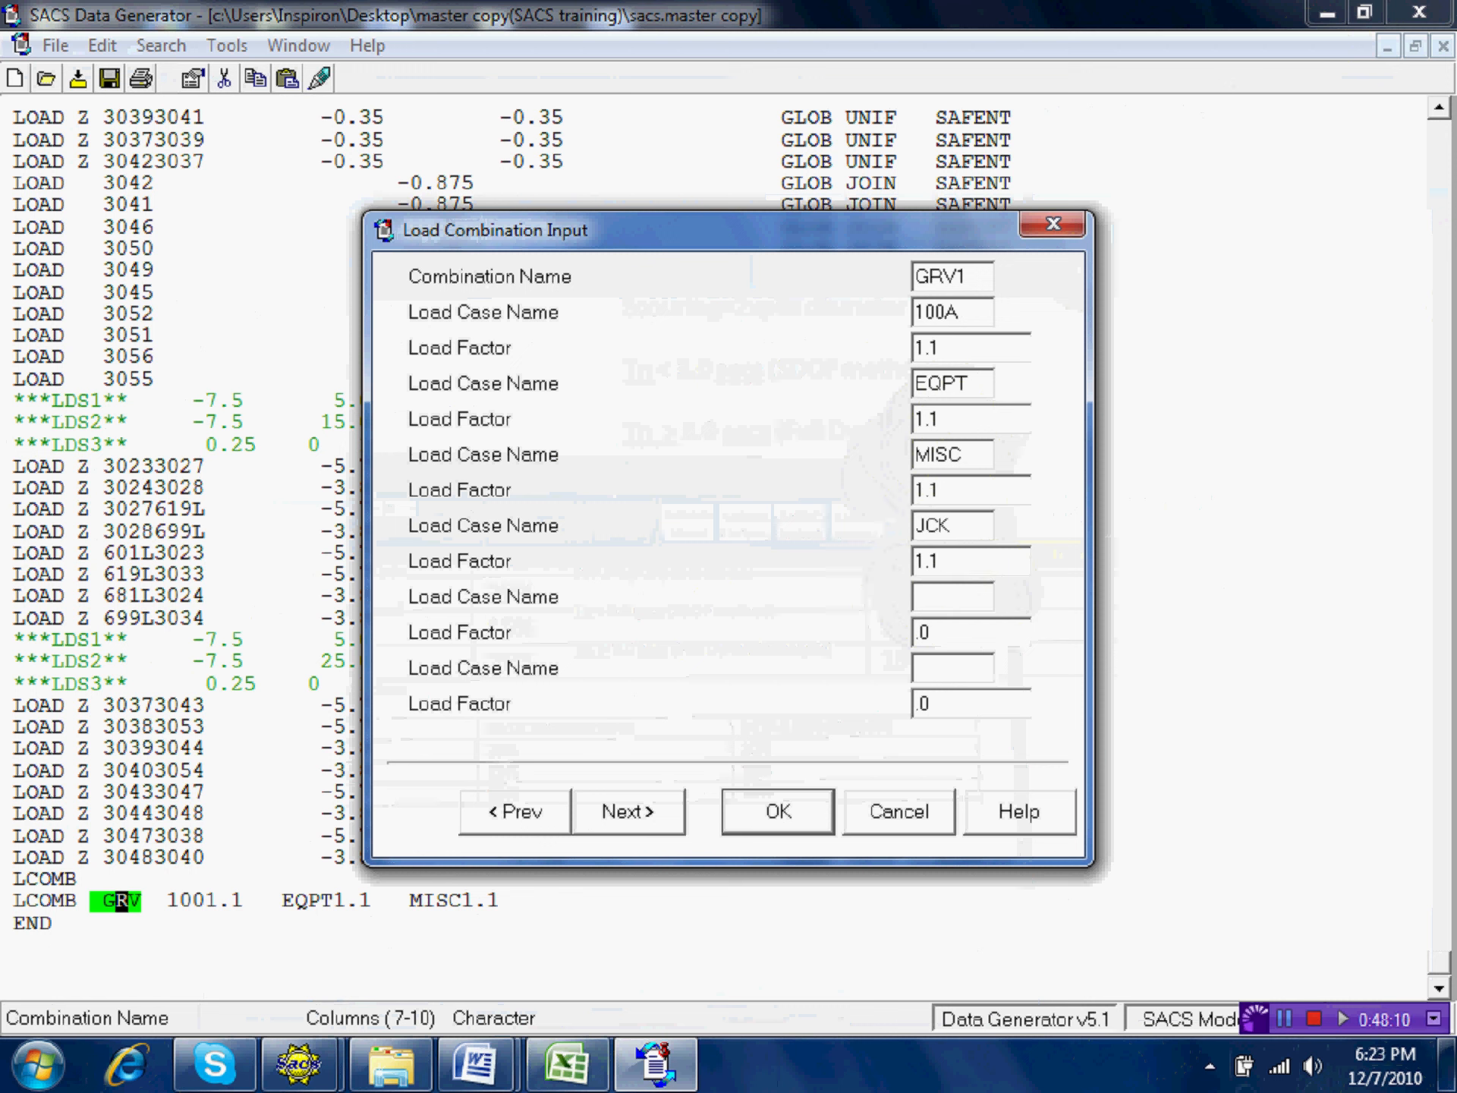
left_click(933, 596)
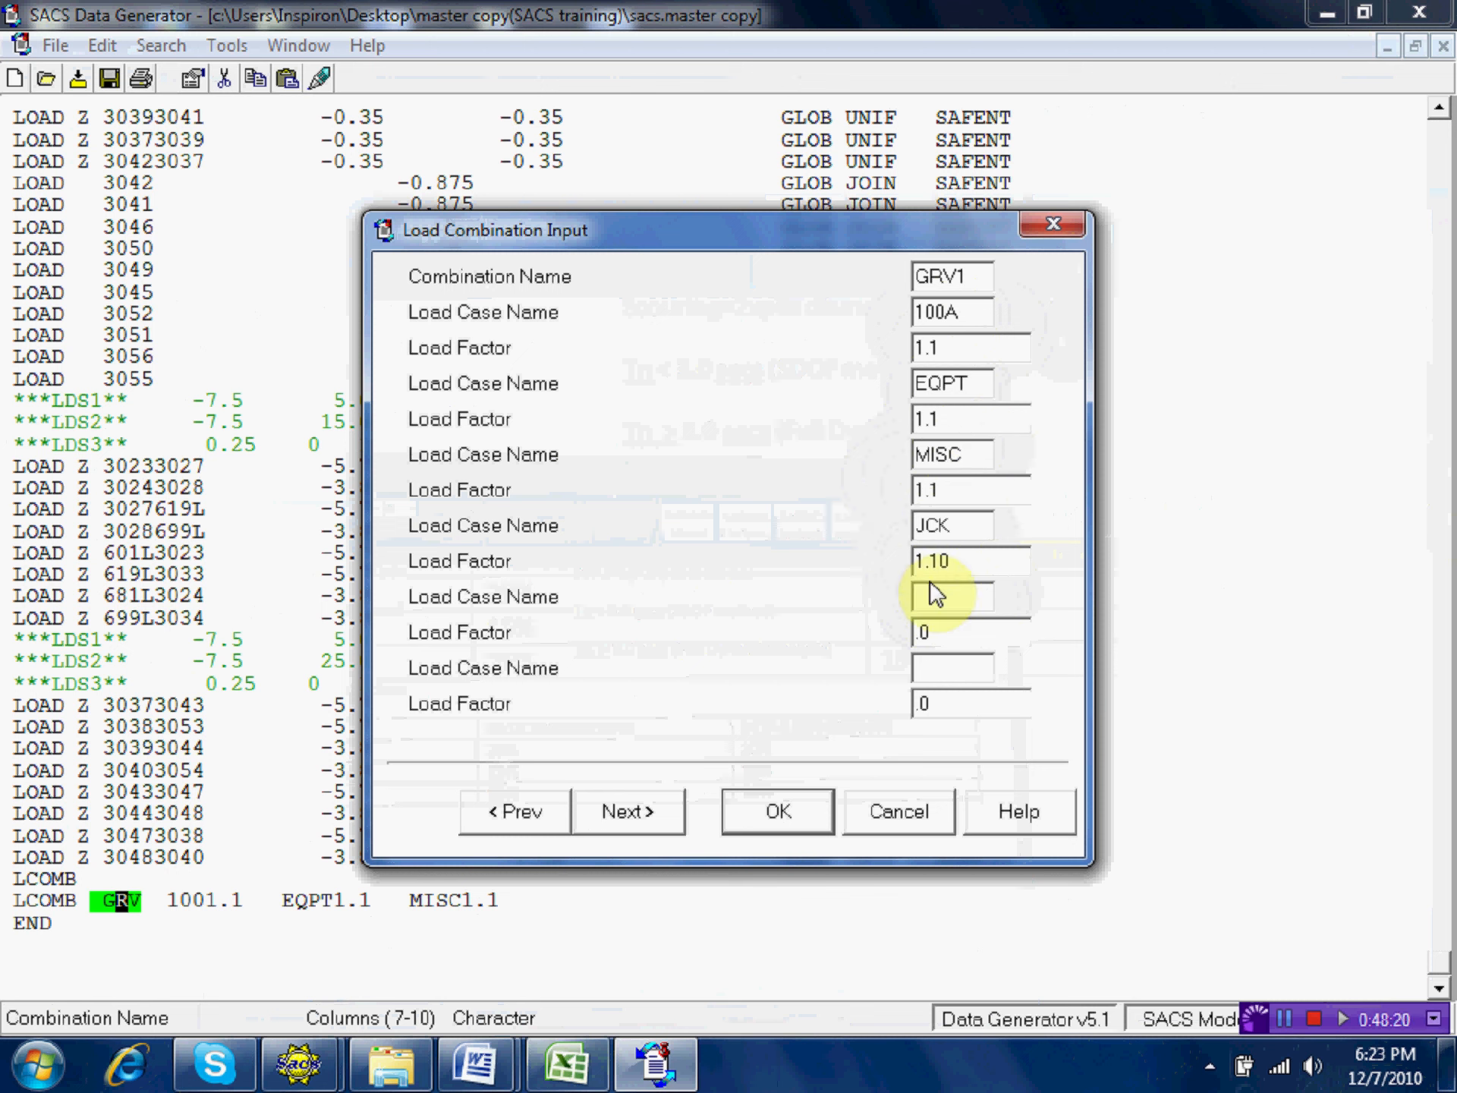
Enter LIVE as the fifth load case name of the GRV1 combination.
left_click(938, 600)
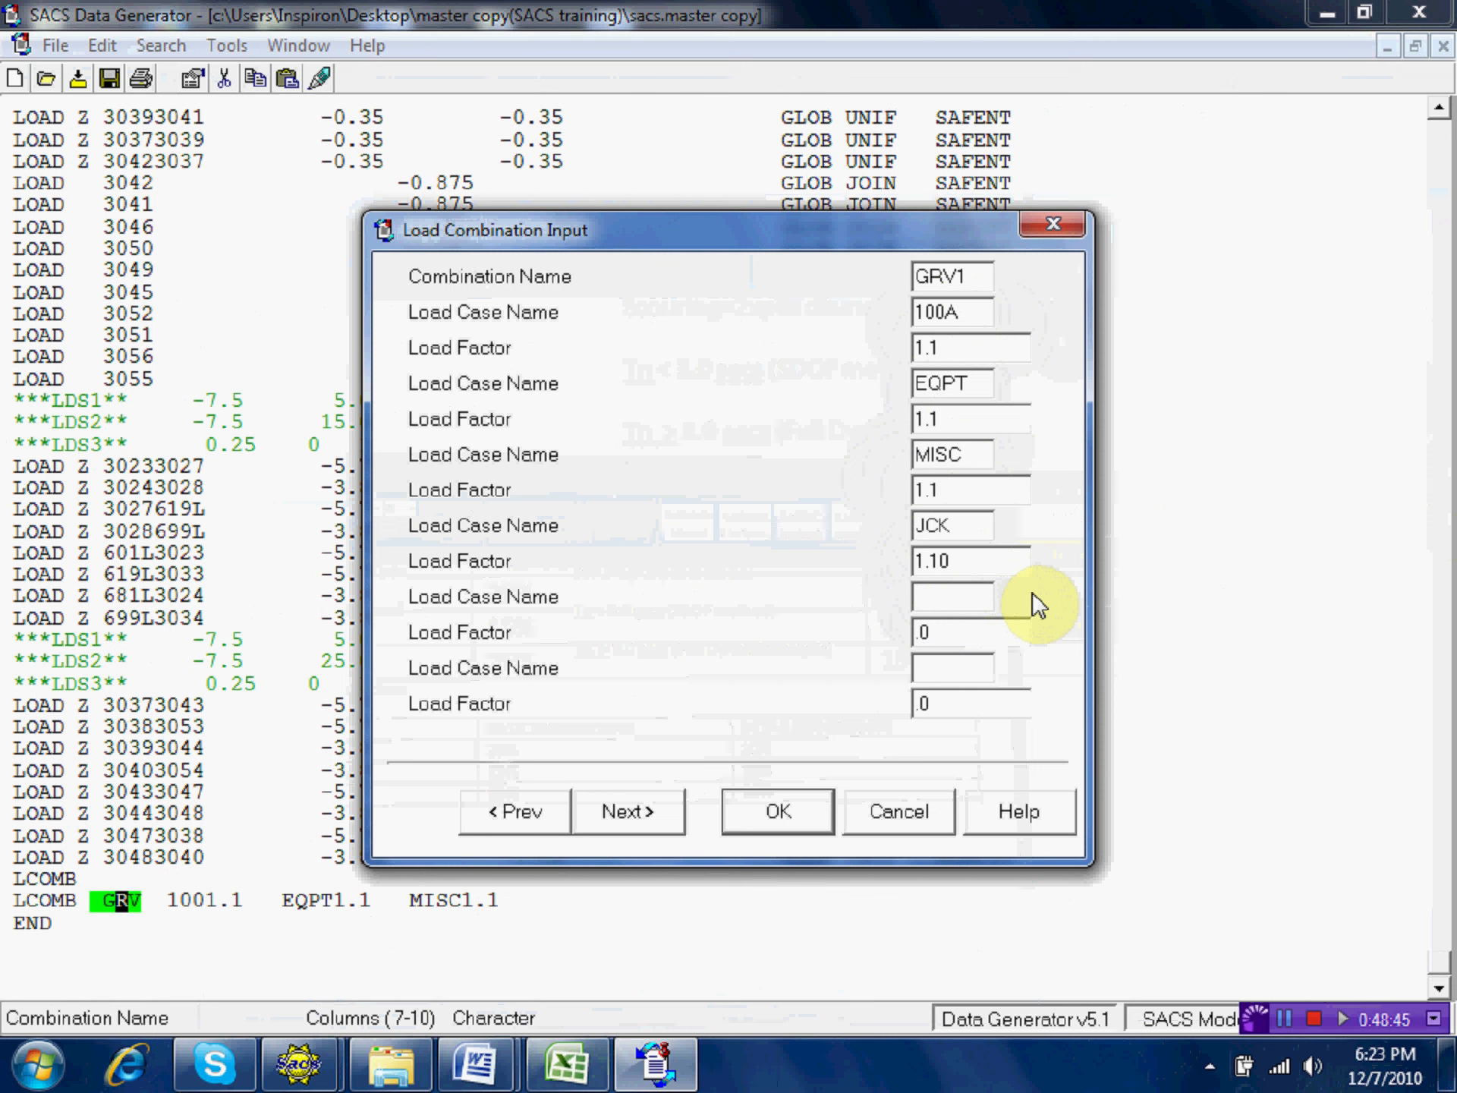
left_click(944, 605)
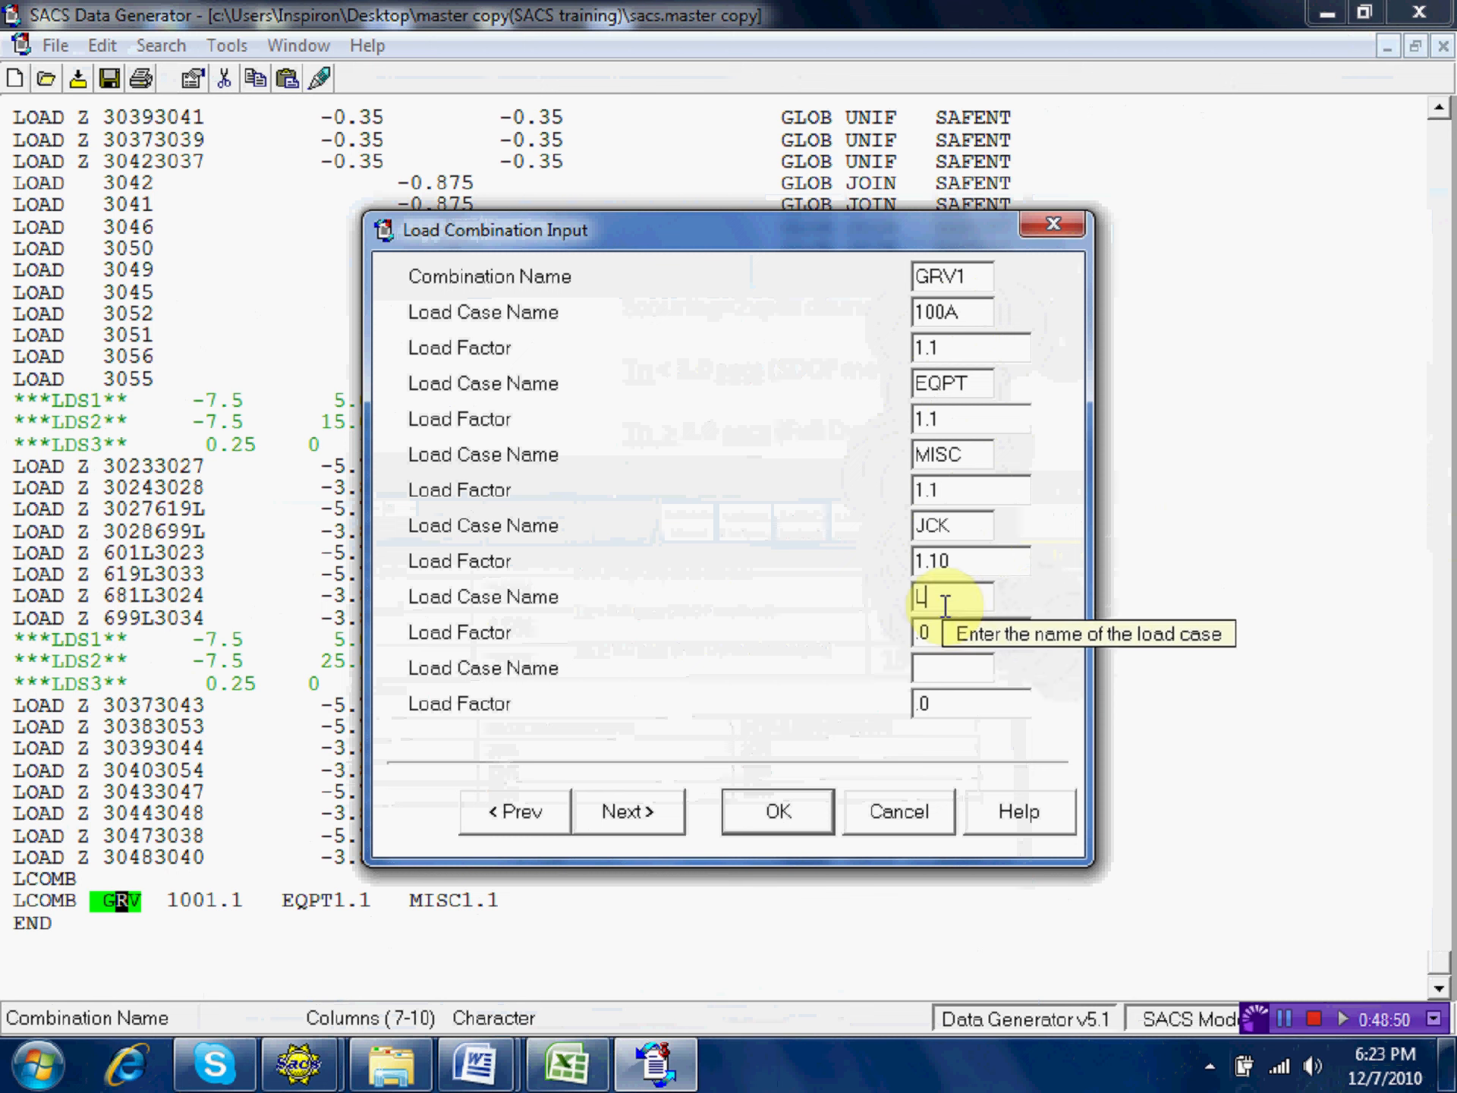
type("LIVE")
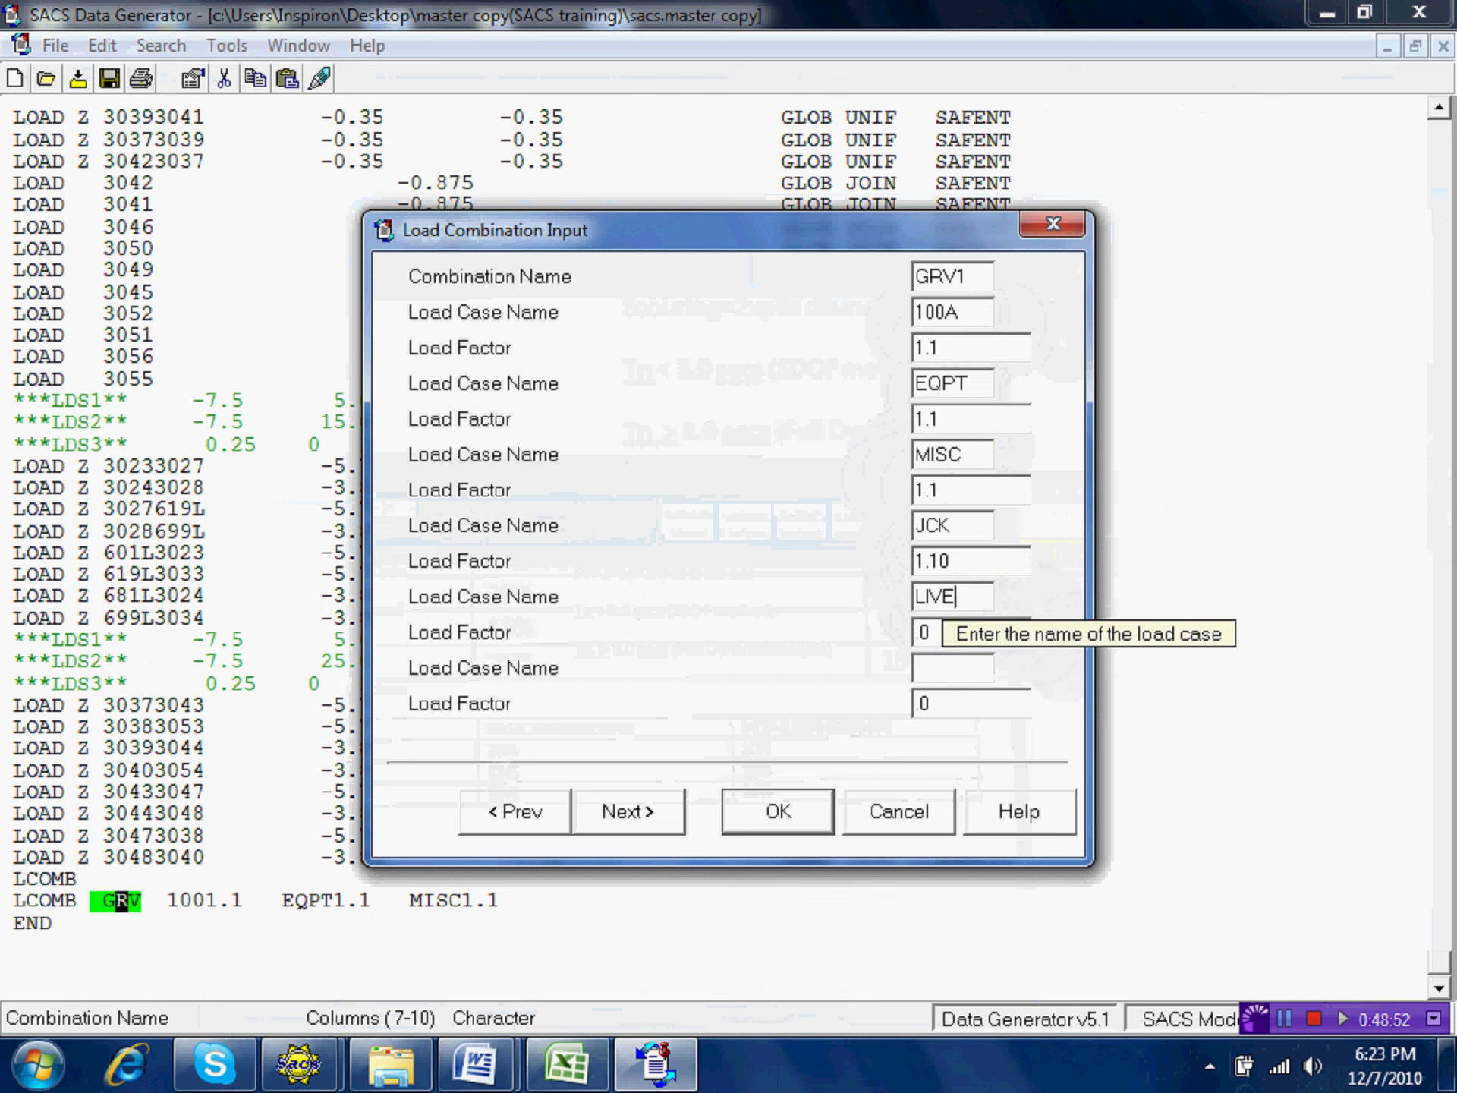
left_click(927, 631)
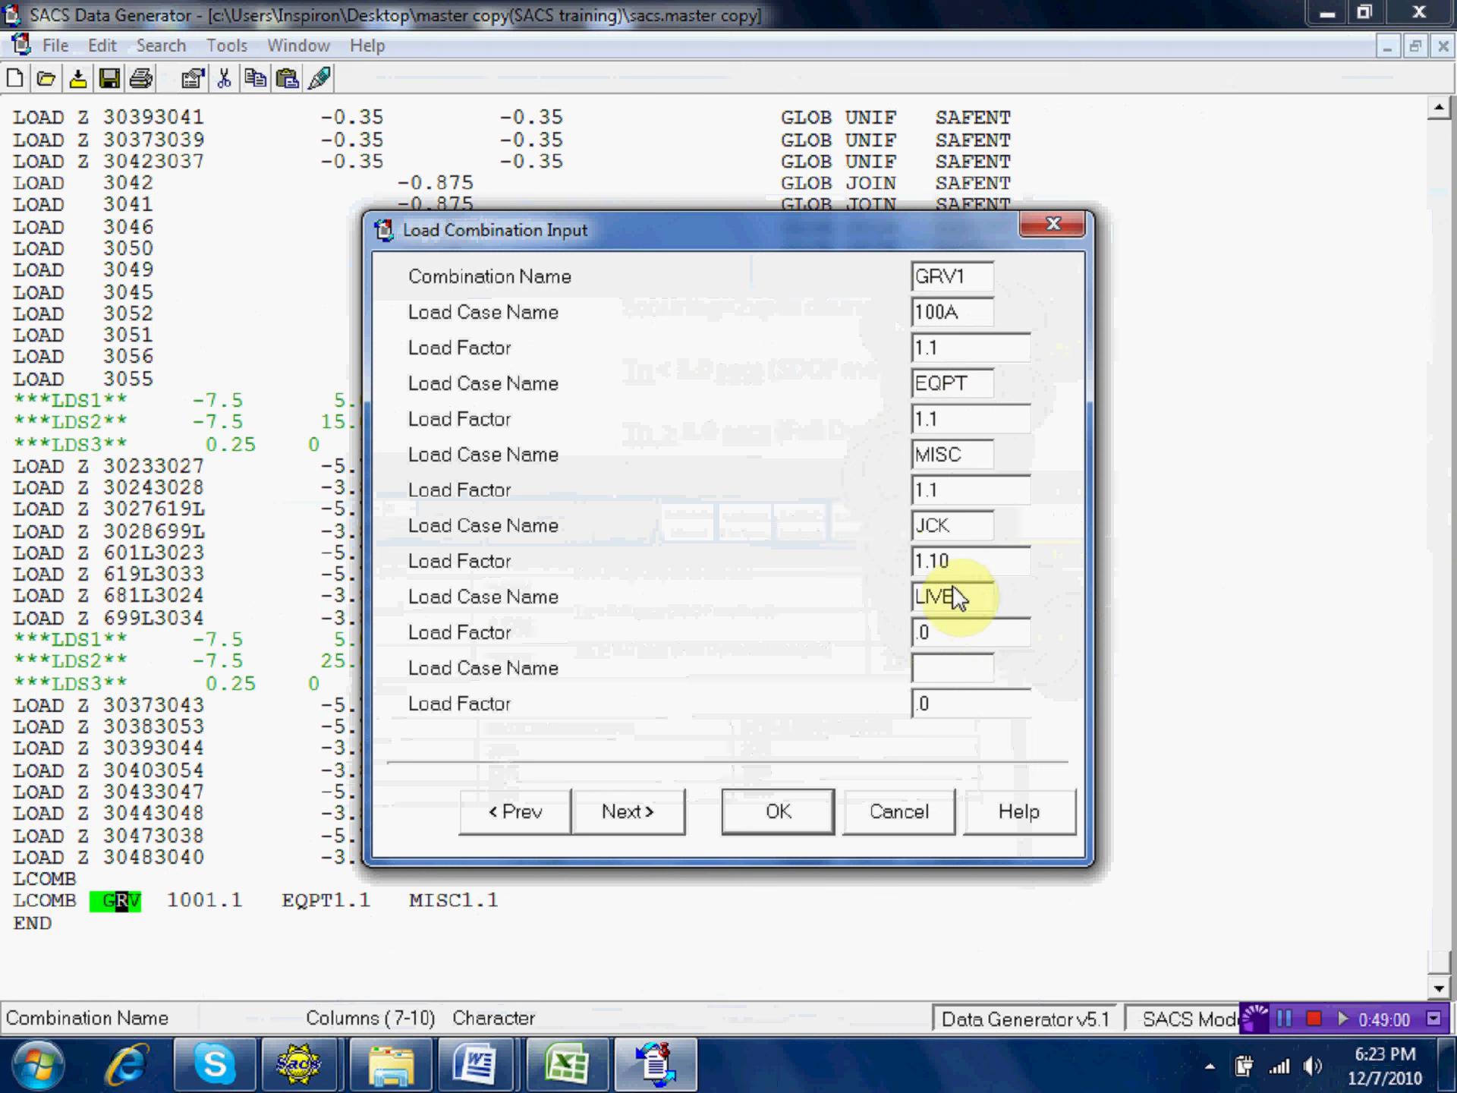
double_click(941, 633)
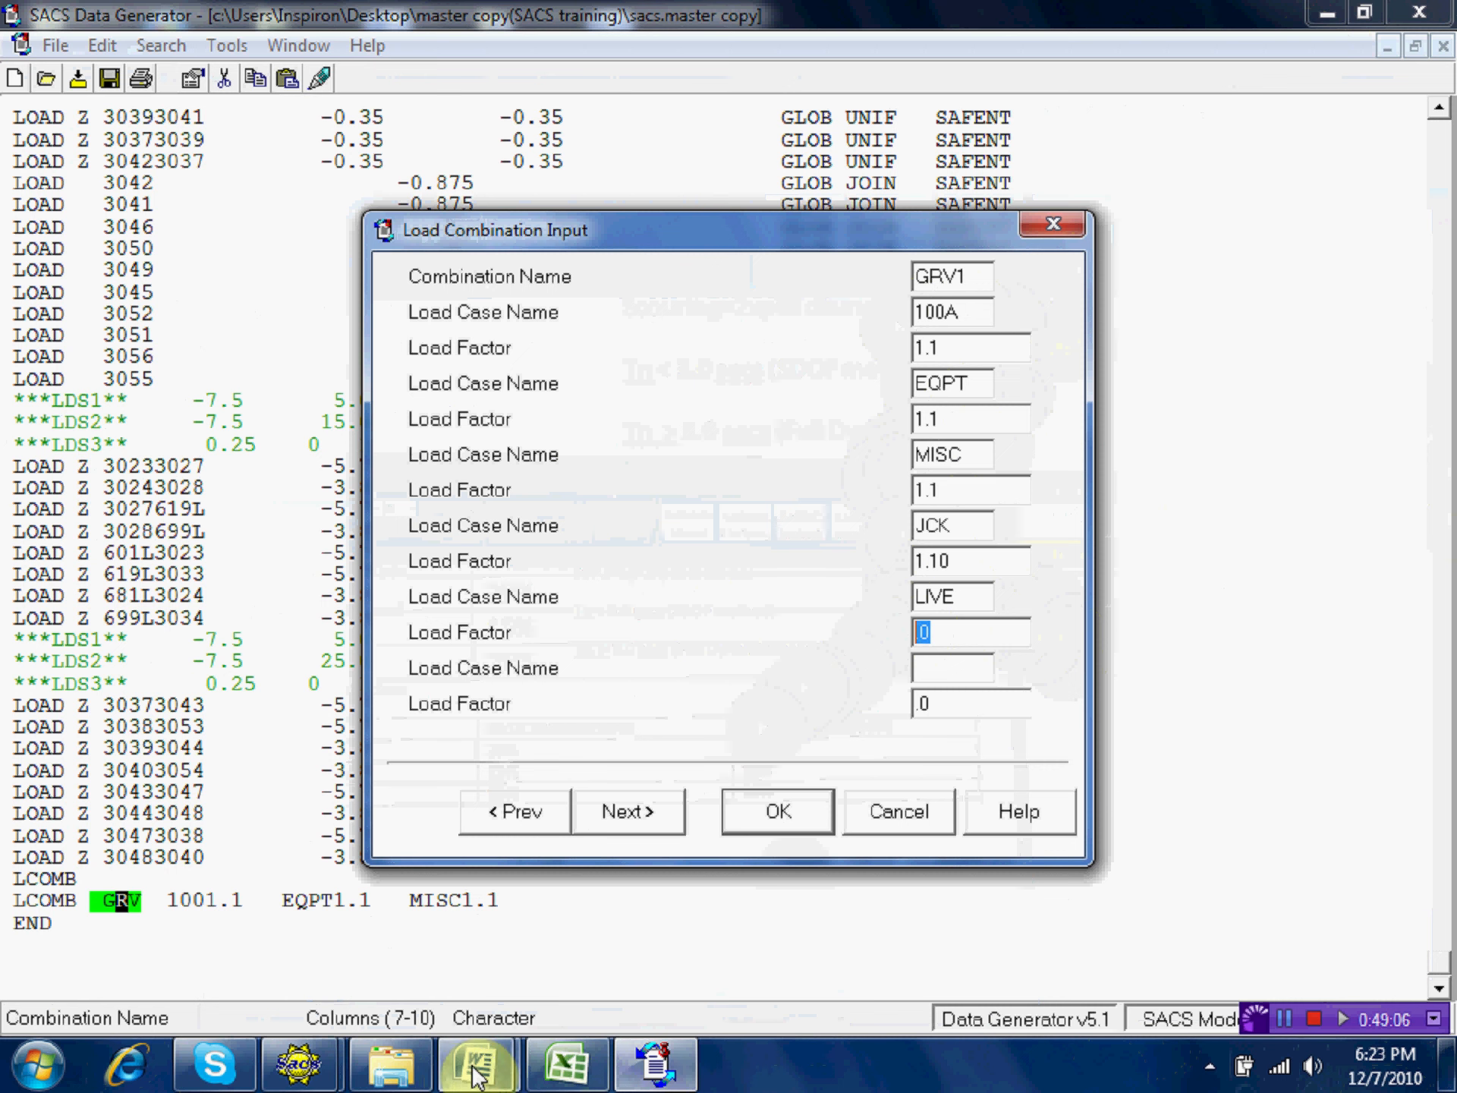
In the Word design basis, colour the line "OALL with 50% reduction (Ks=0.50)" under 1.3.1 Extreme storm condition red.
mouse_move(476, 1074)
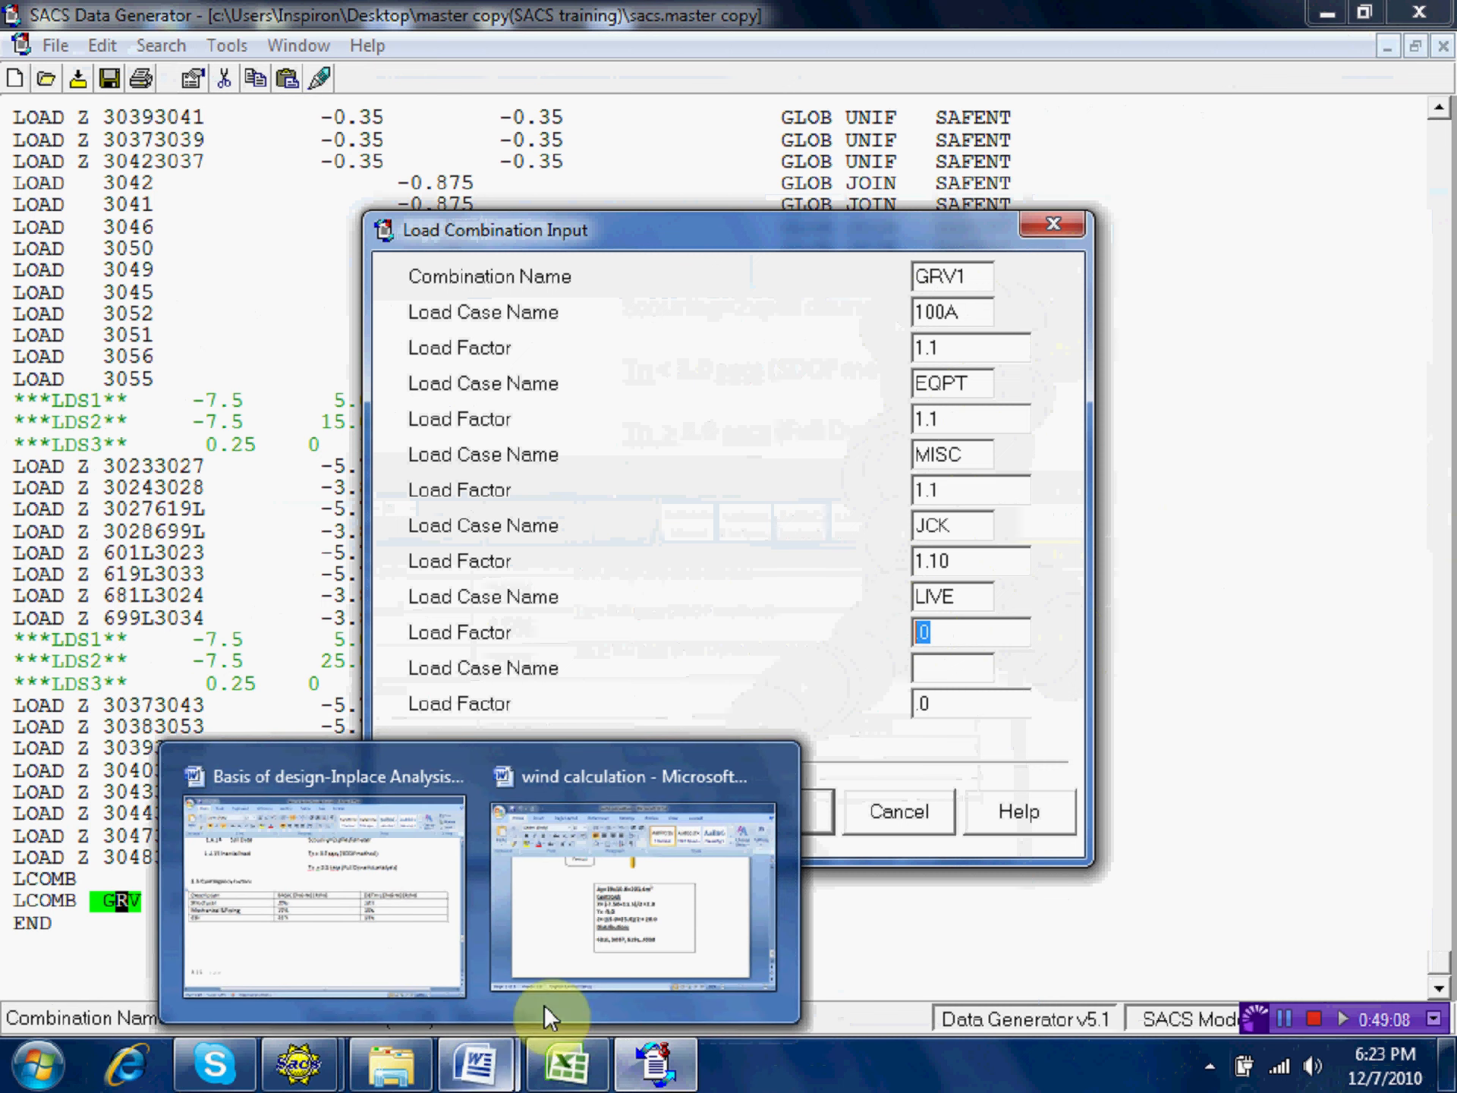
left_click(402, 899)
scroll(478, 745, "up", 8)
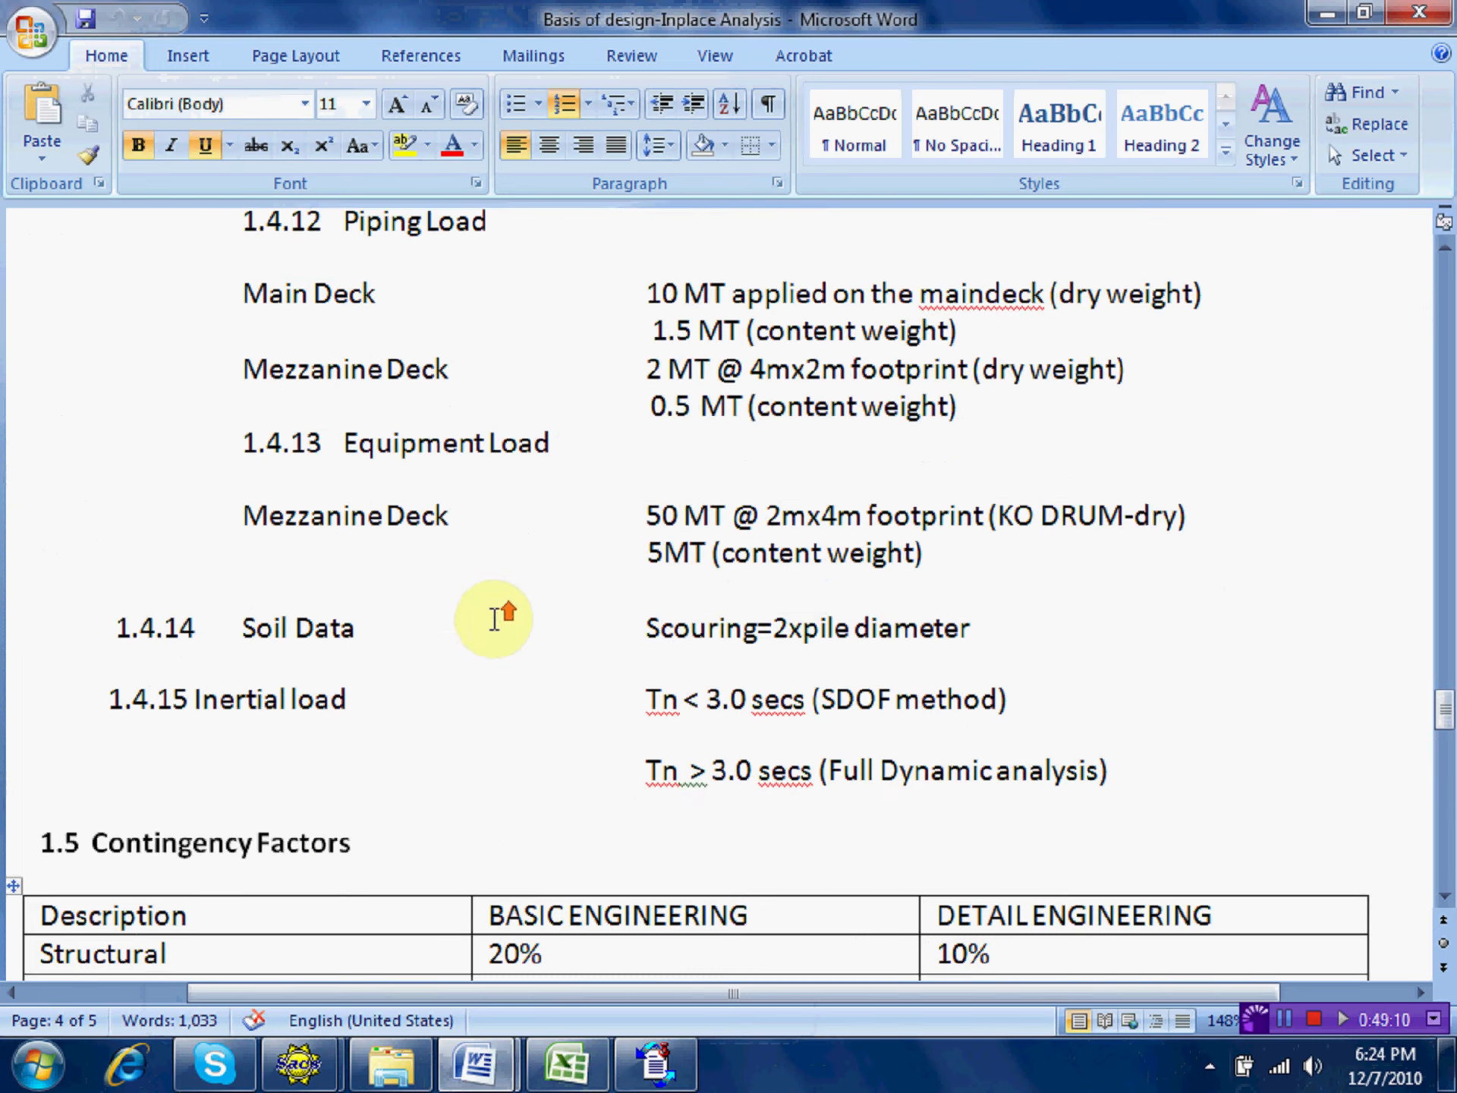
scroll(753, 524, "up", 15)
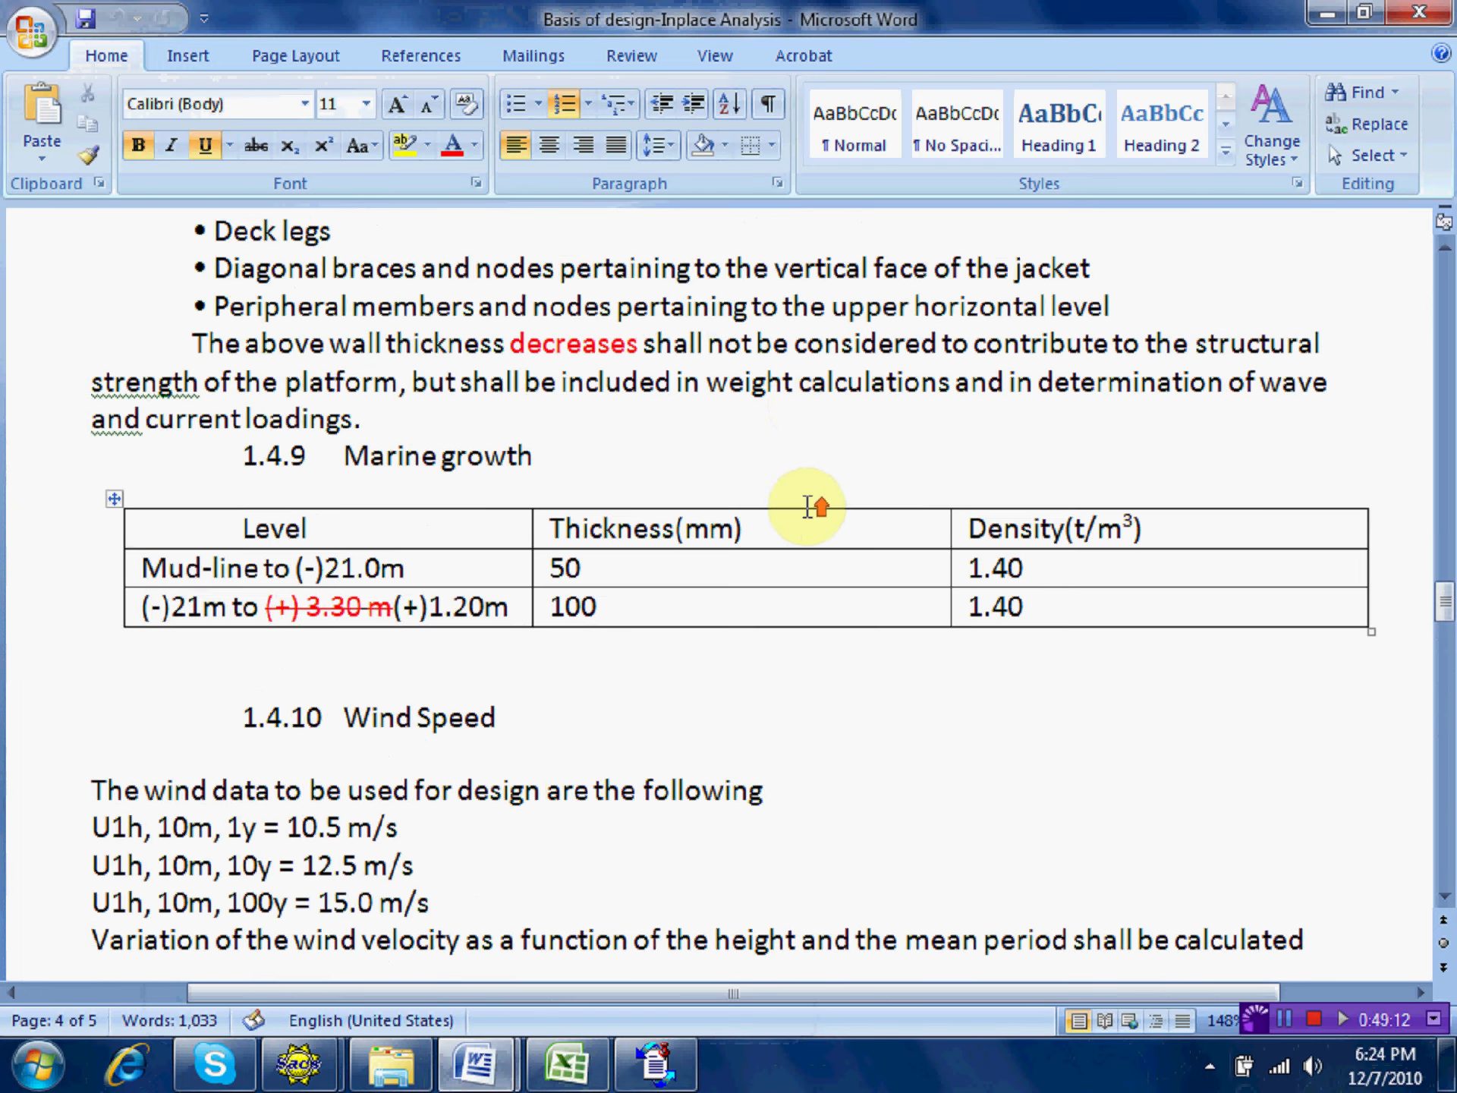
scroll(804, 512, "up", 20)
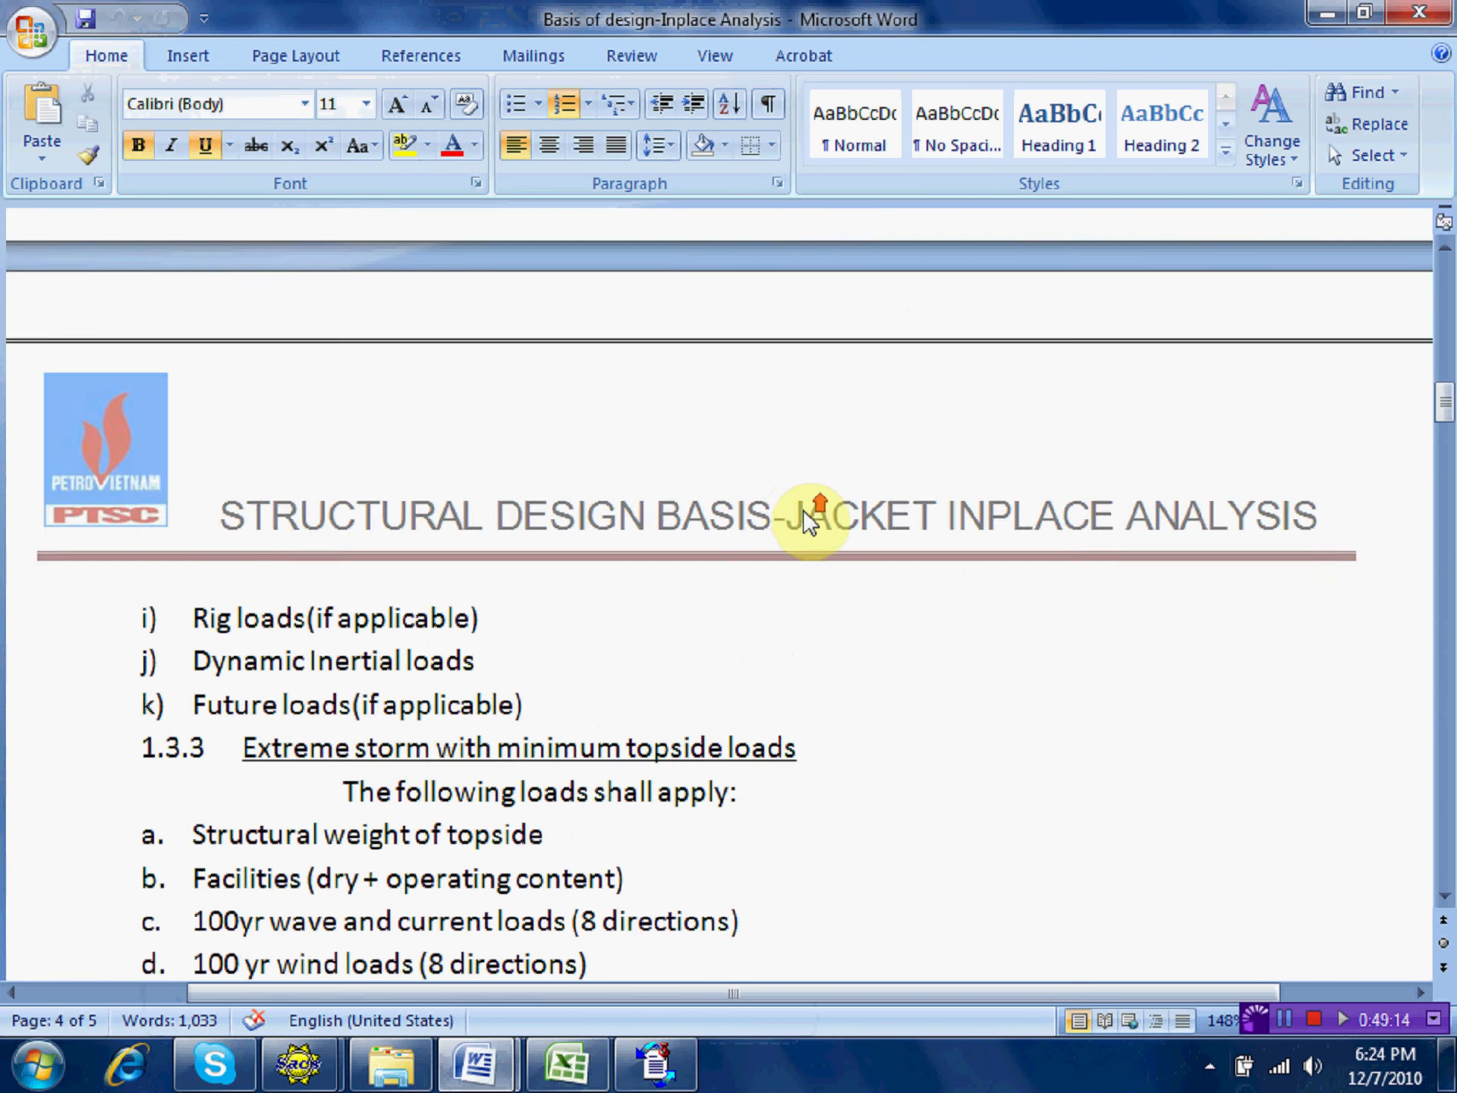
scroll(812, 512, "up", 12)
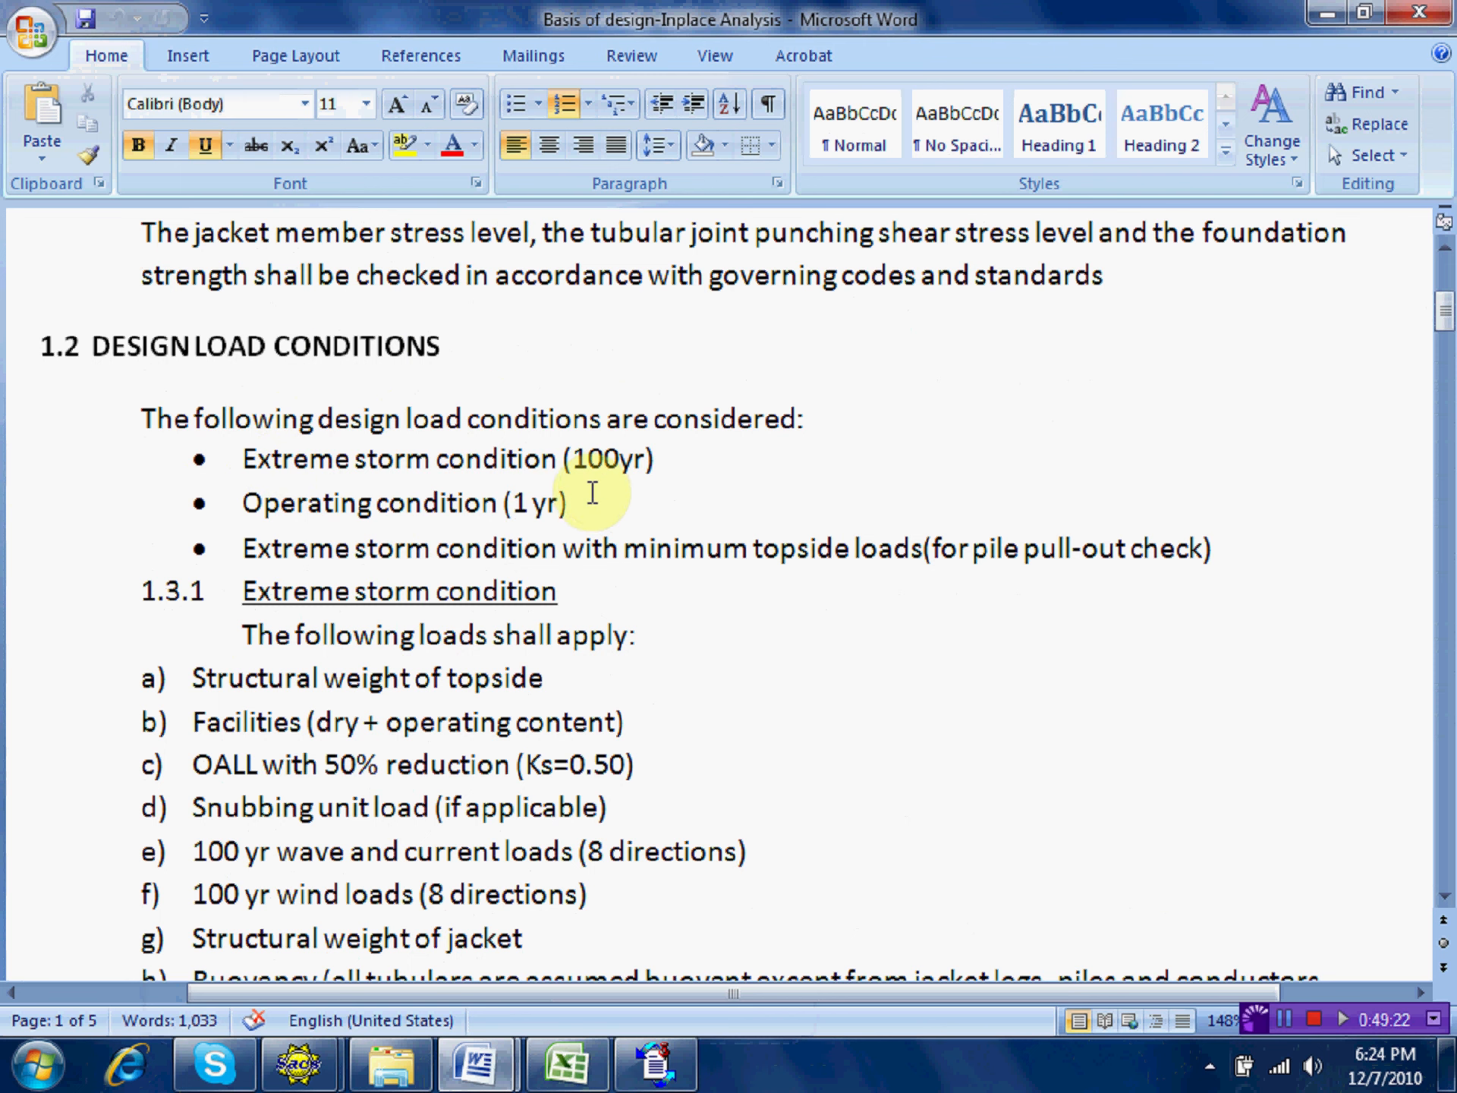
scroll(618, 539, "down", 2)
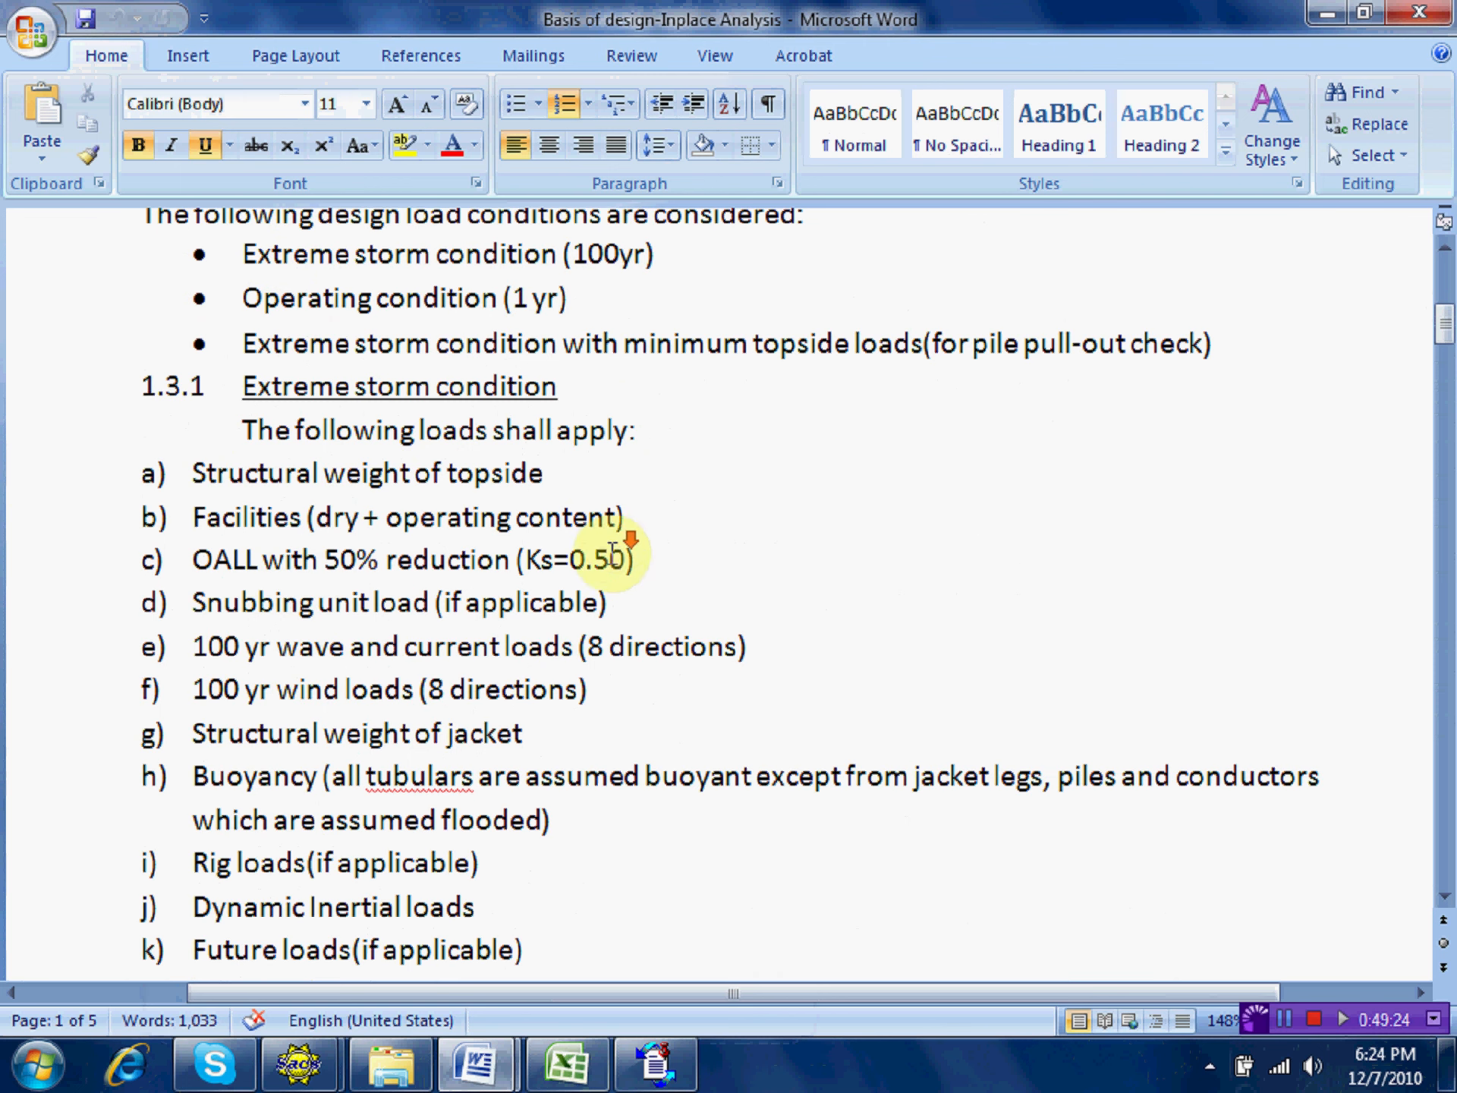
left_click_drag(193, 562, 647, 559)
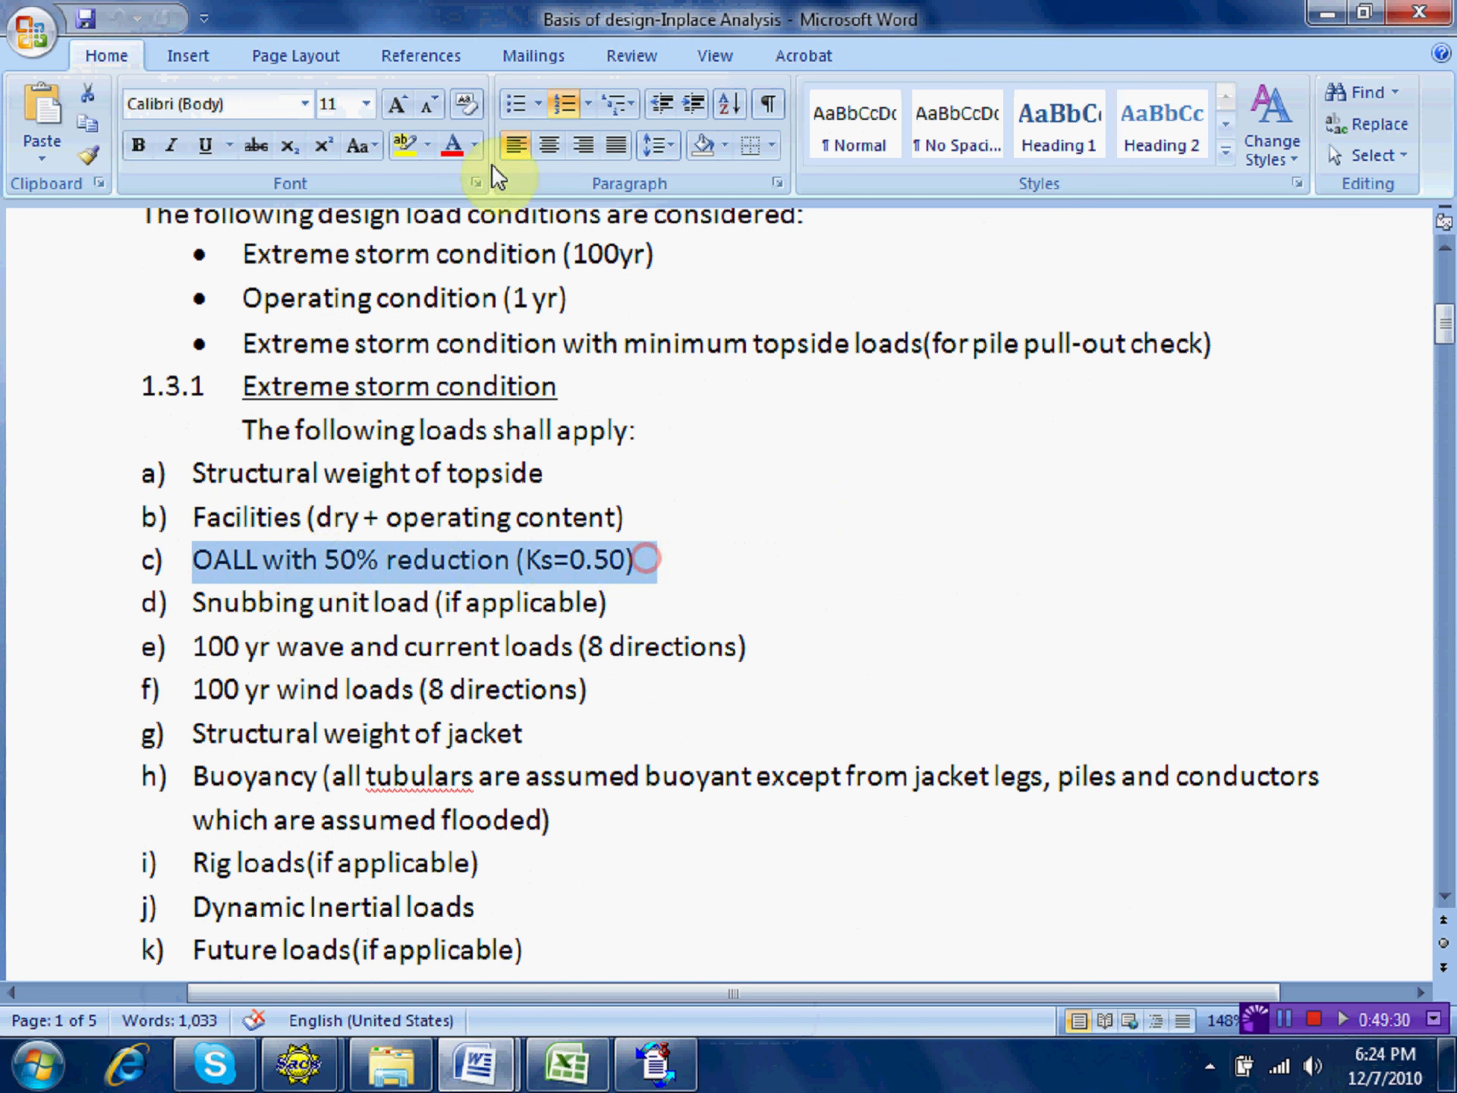
left_click(449, 146)
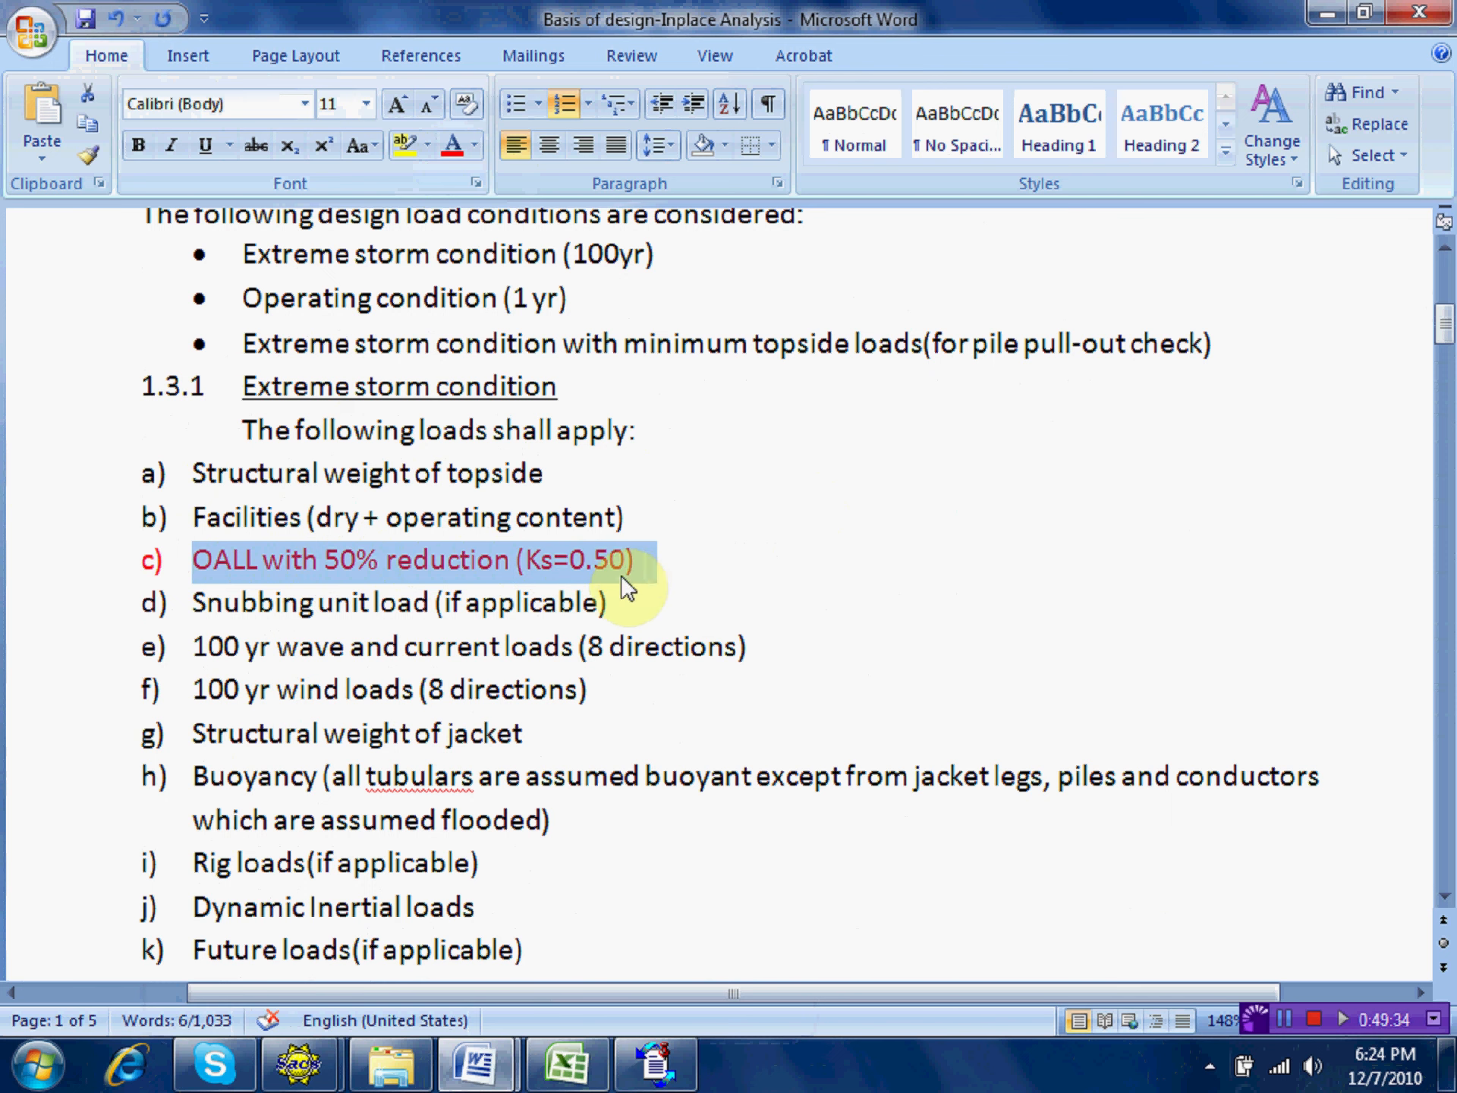
Back in SACS Data Generator, set the LIVE load factor of GRV1 to 0.50 and accept the combination.
left_click(676, 1080)
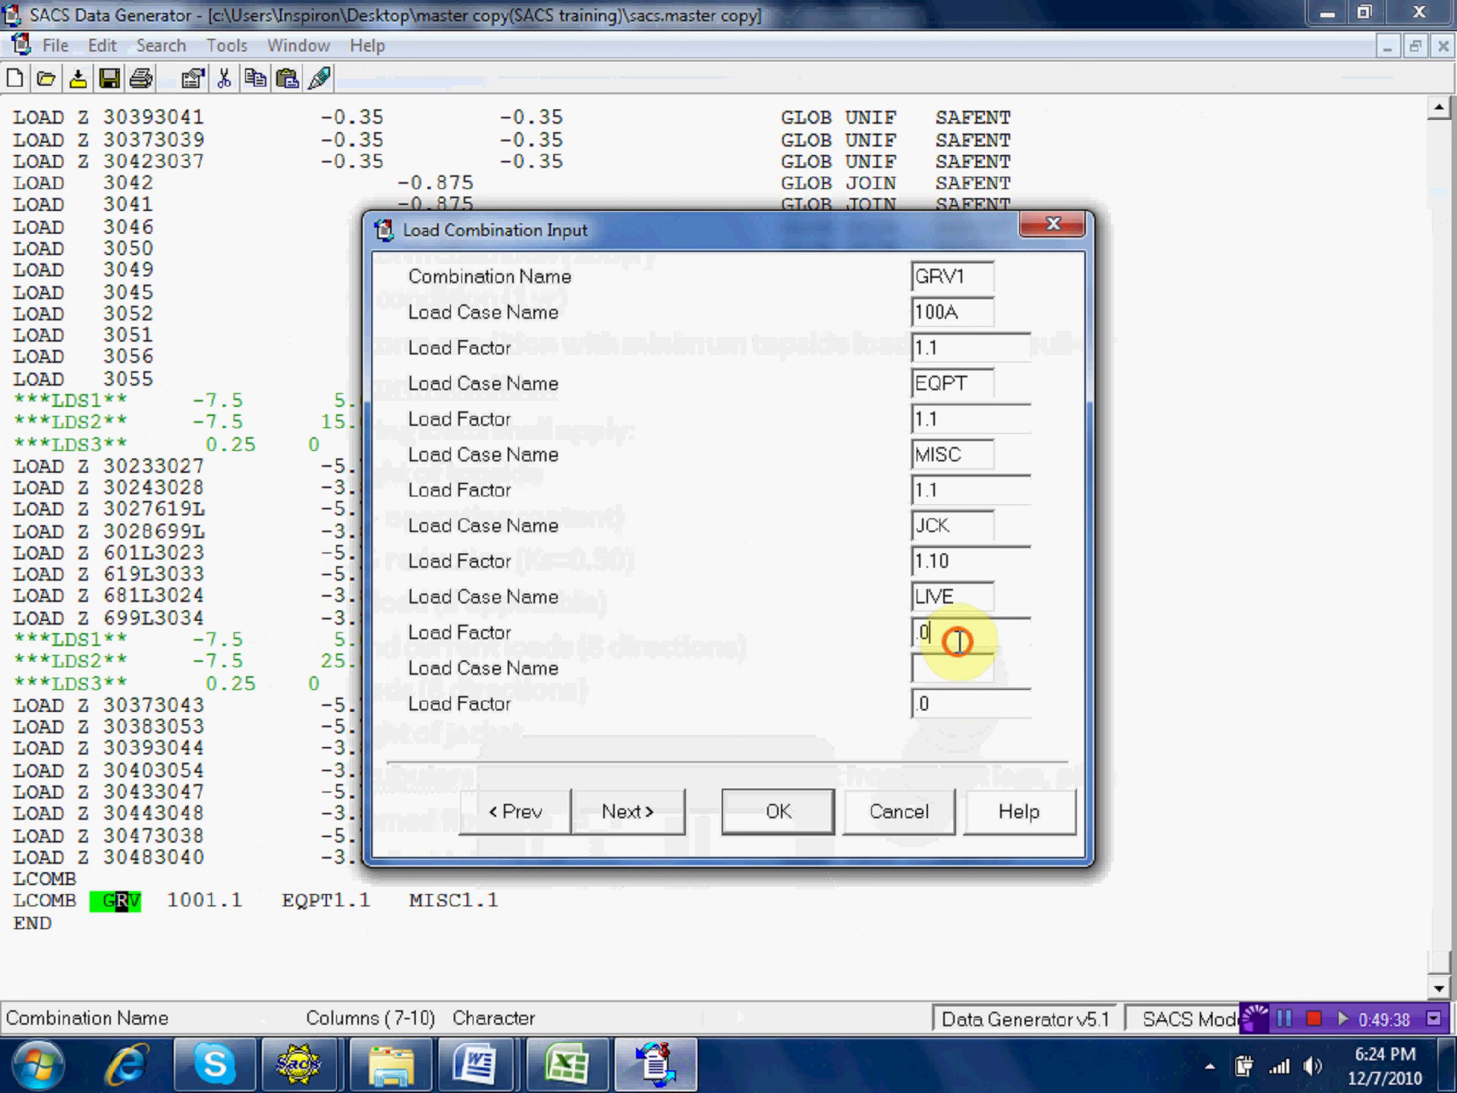
double_click(920, 628)
type("0.5")
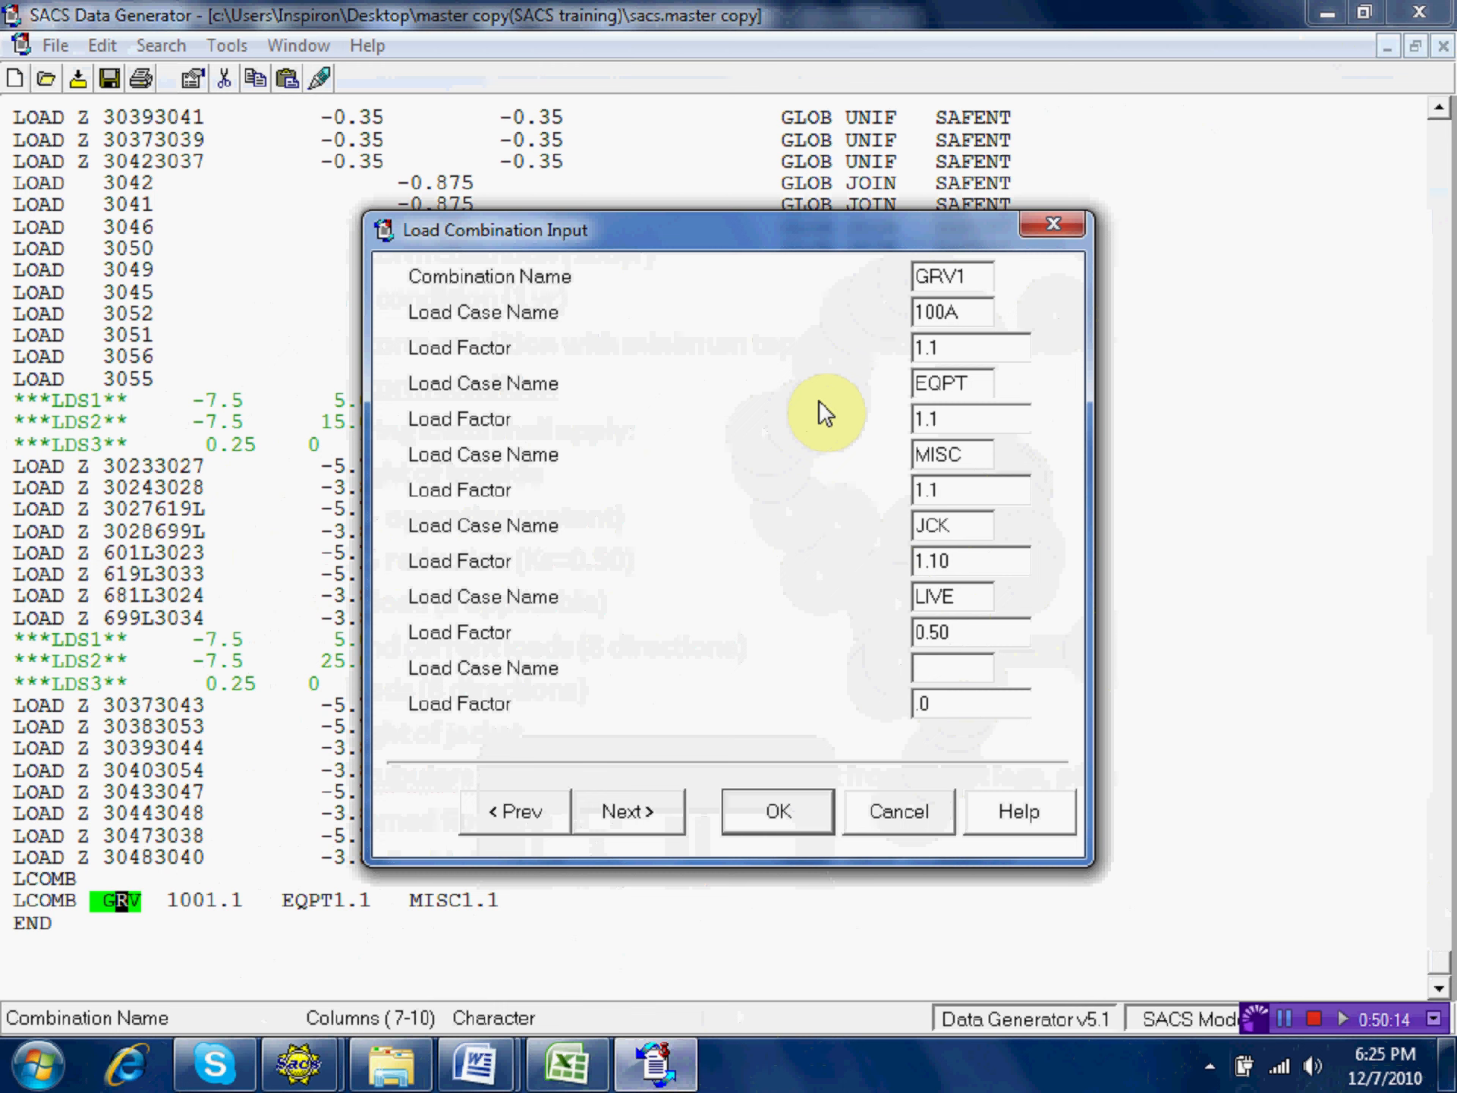
left_click(781, 811)
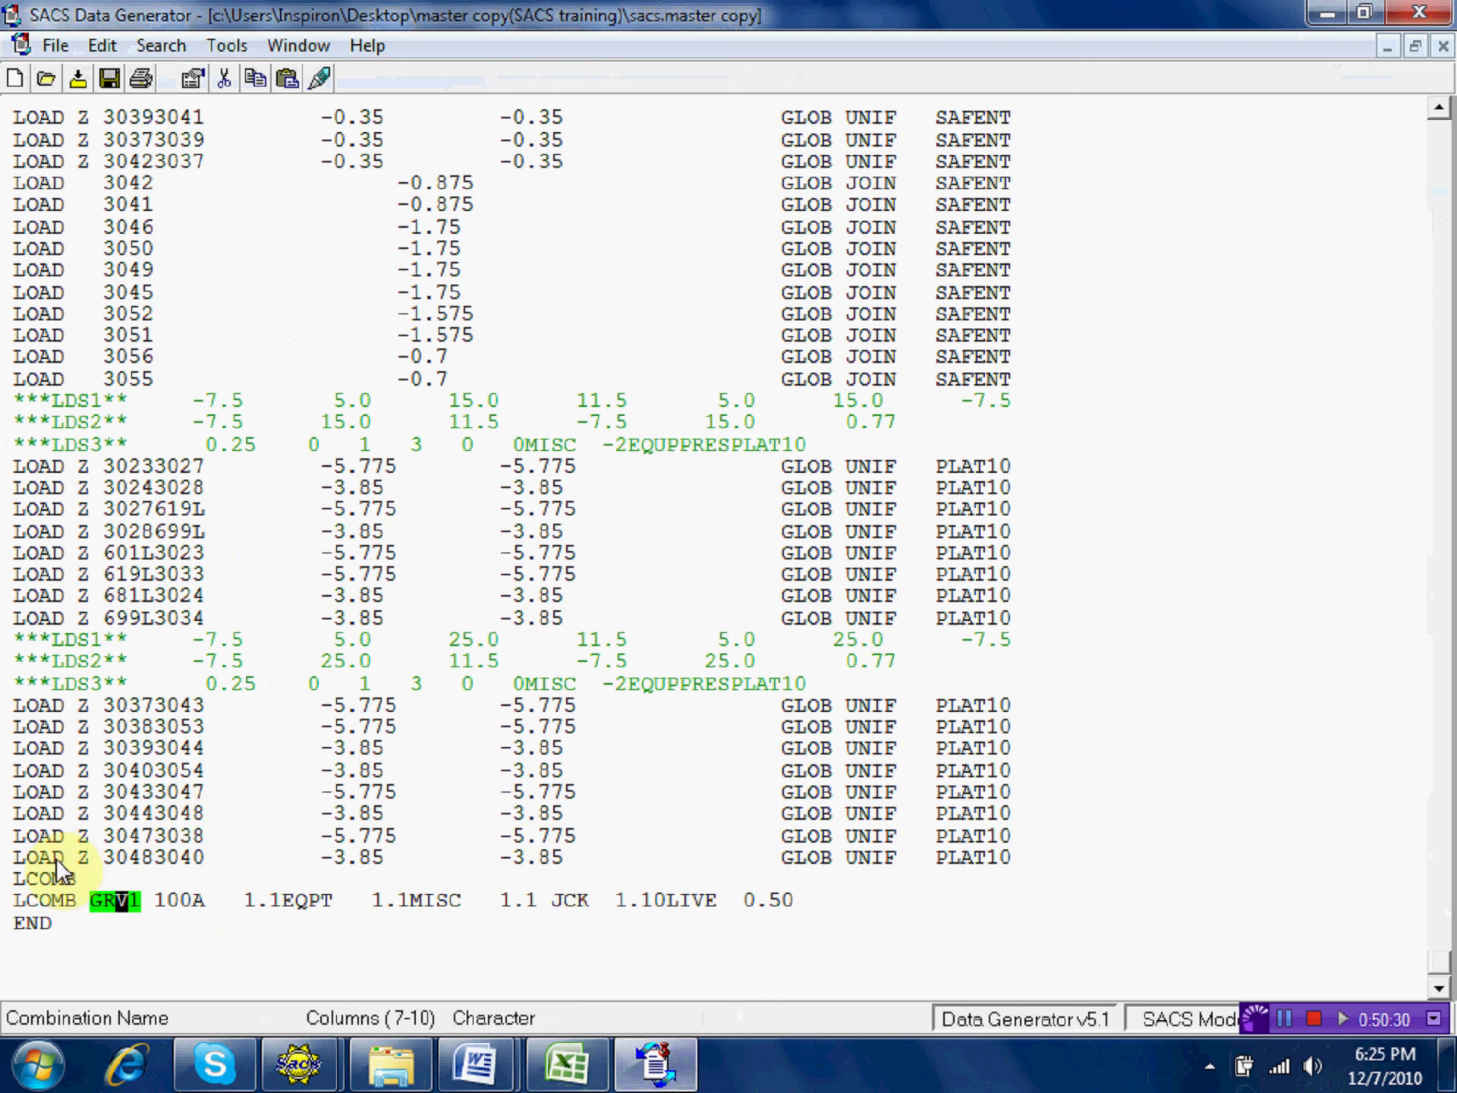
Copy the LCOMB GRV1 line and paste the duplicate directly above the END line.
left_click(15, 890)
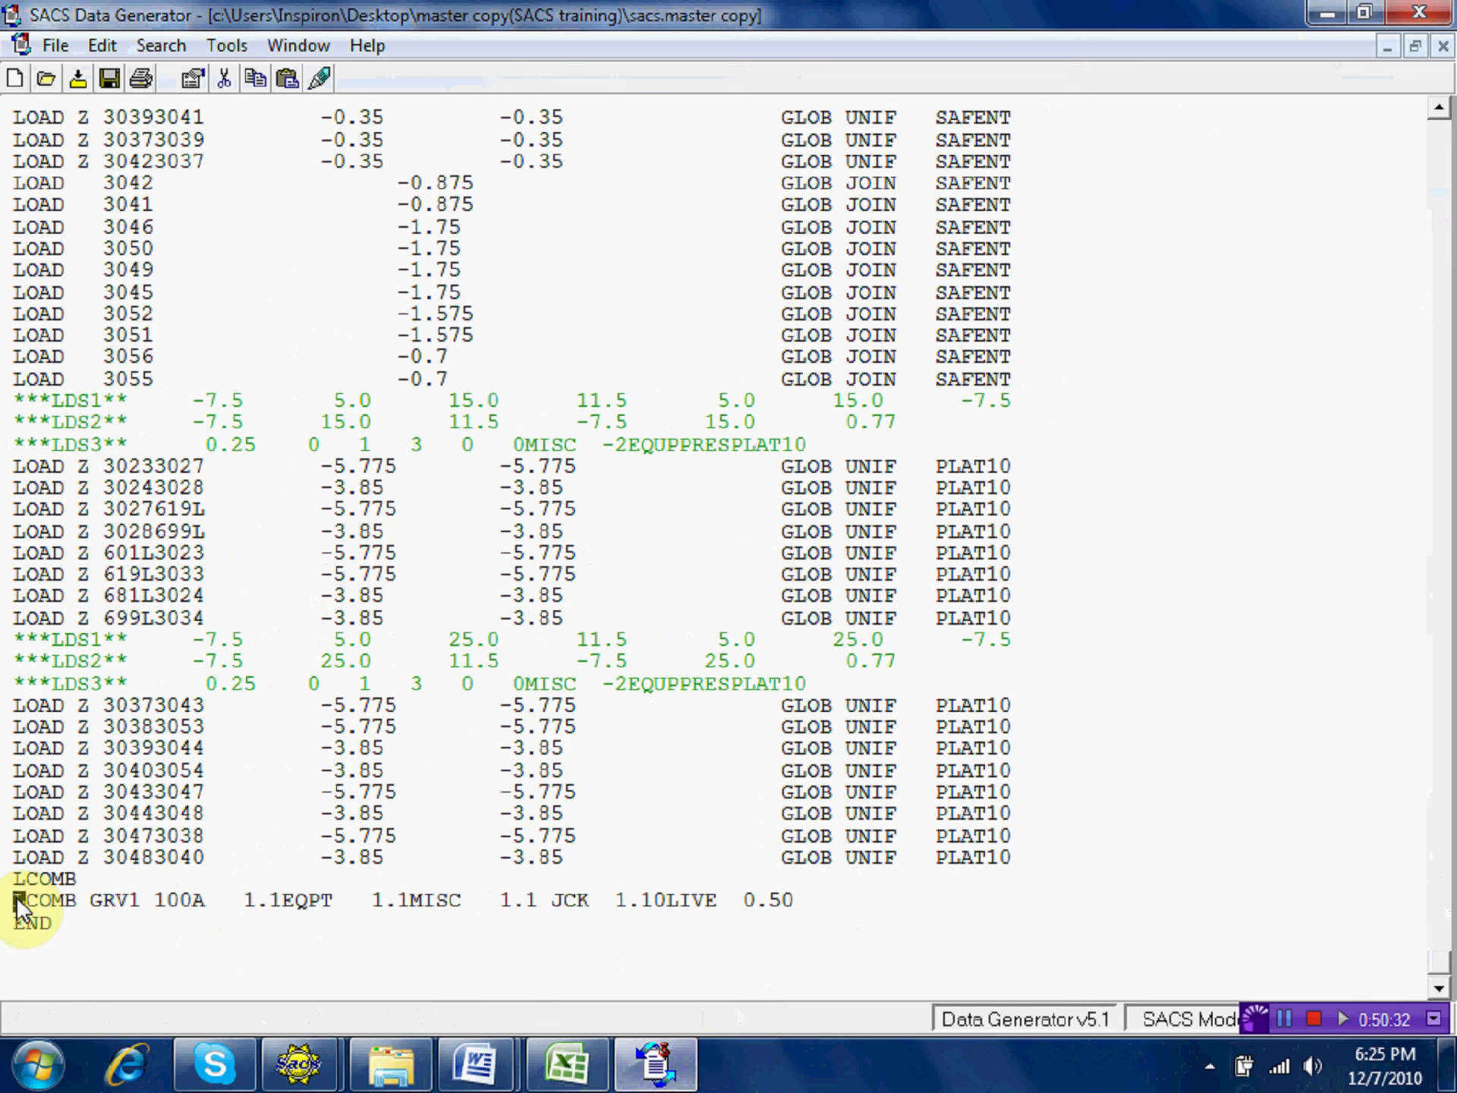
right_click(15, 897)
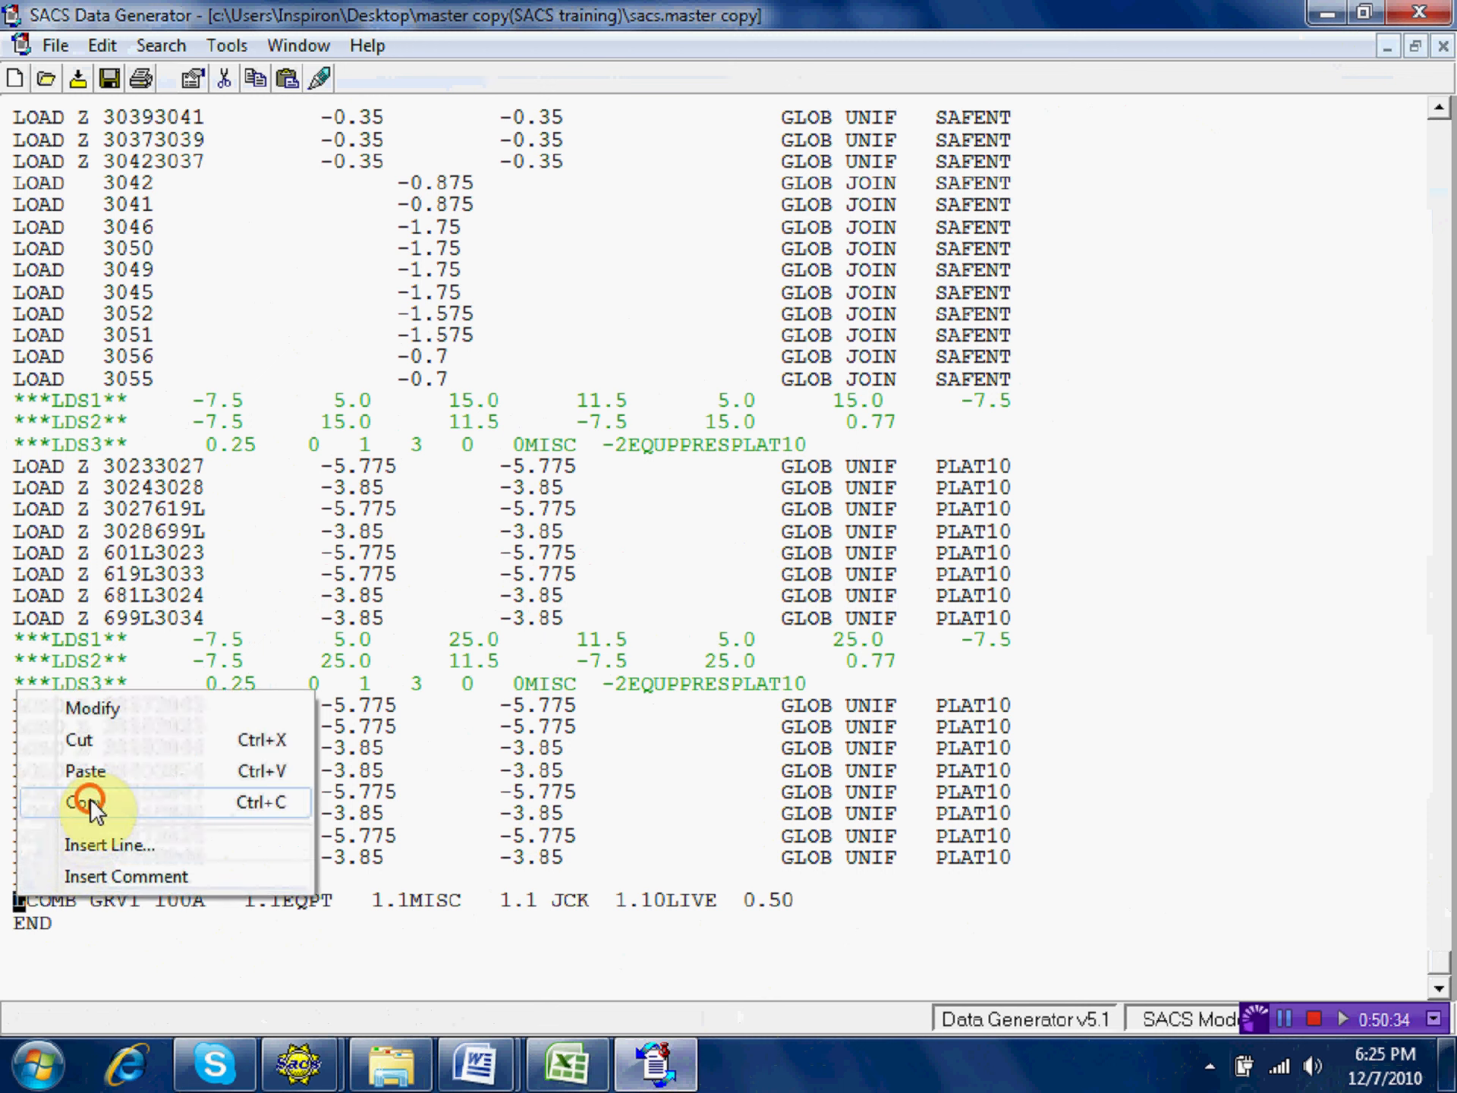
left_click(89, 800)
left_click(18, 924)
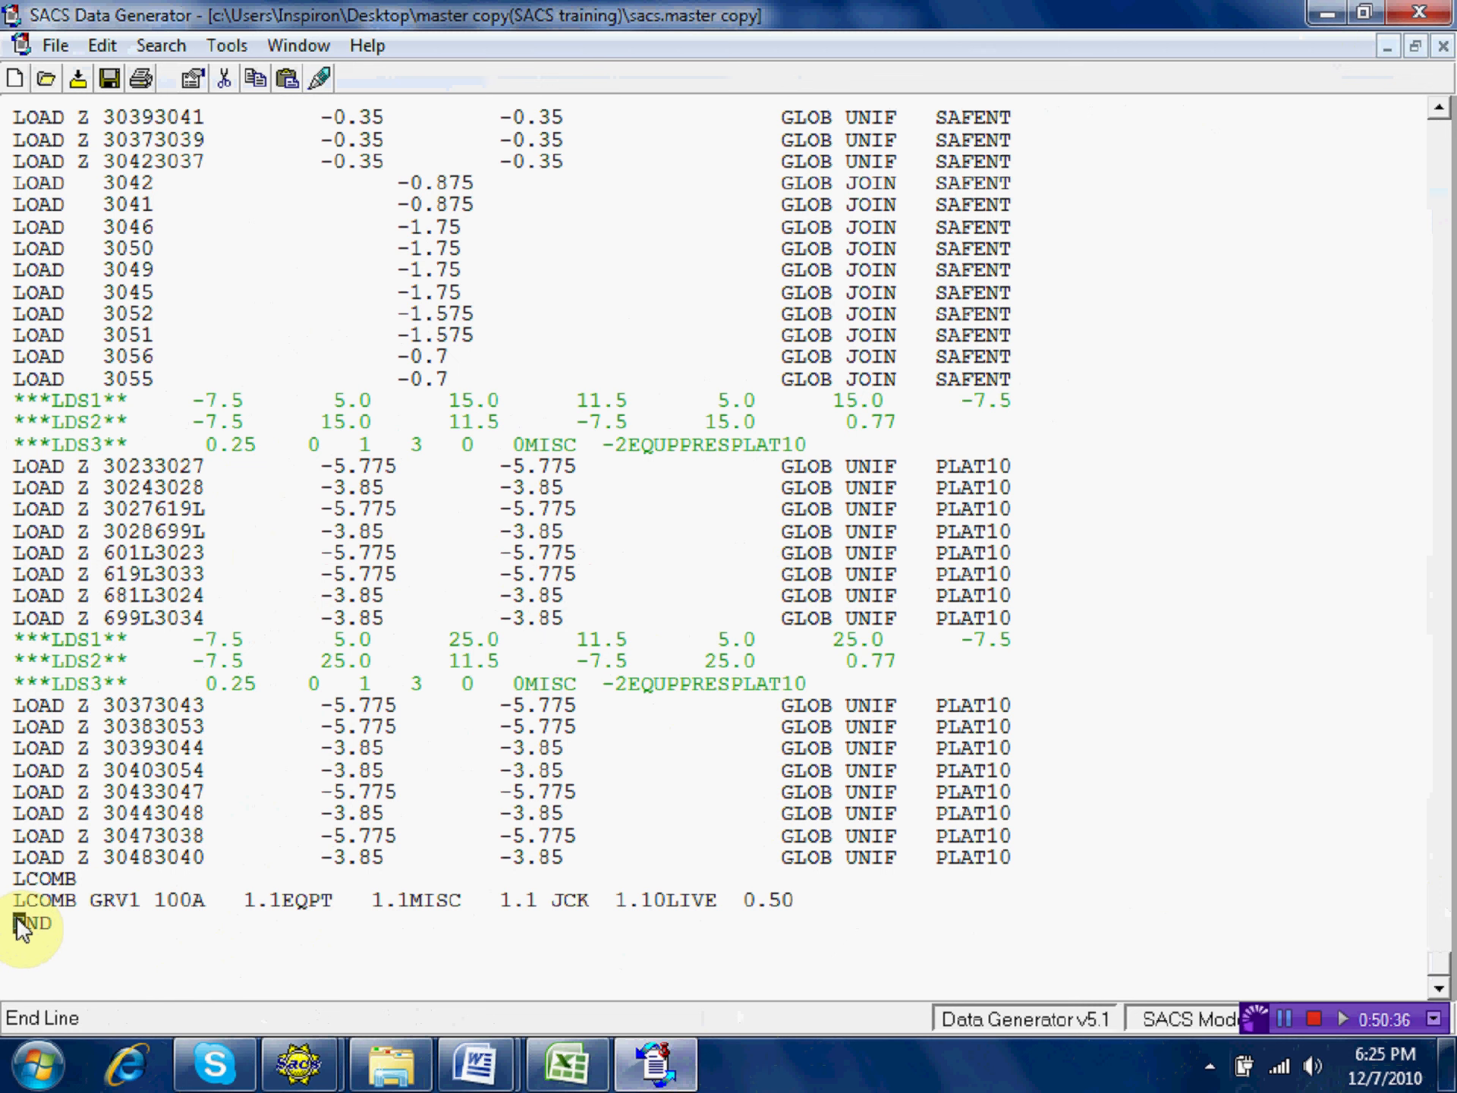
right_click(20, 927)
left_click(94, 791)
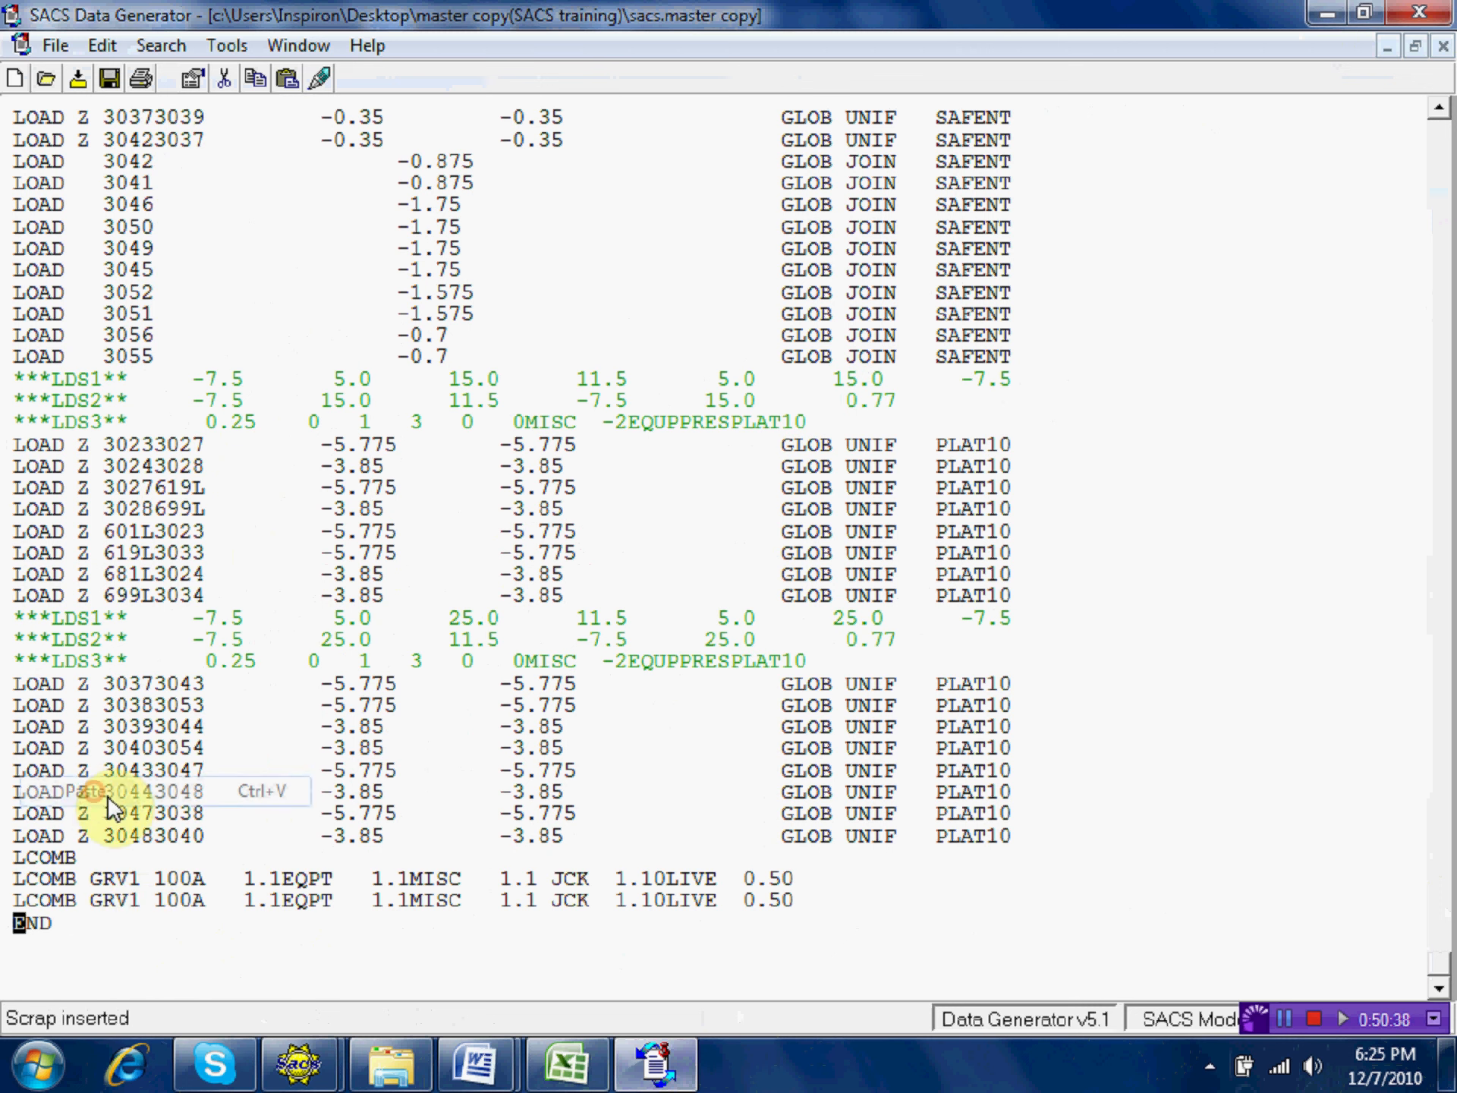
Rename the duplicated load combination GRV2 and change its first load case to 100B.
left_click(132, 902)
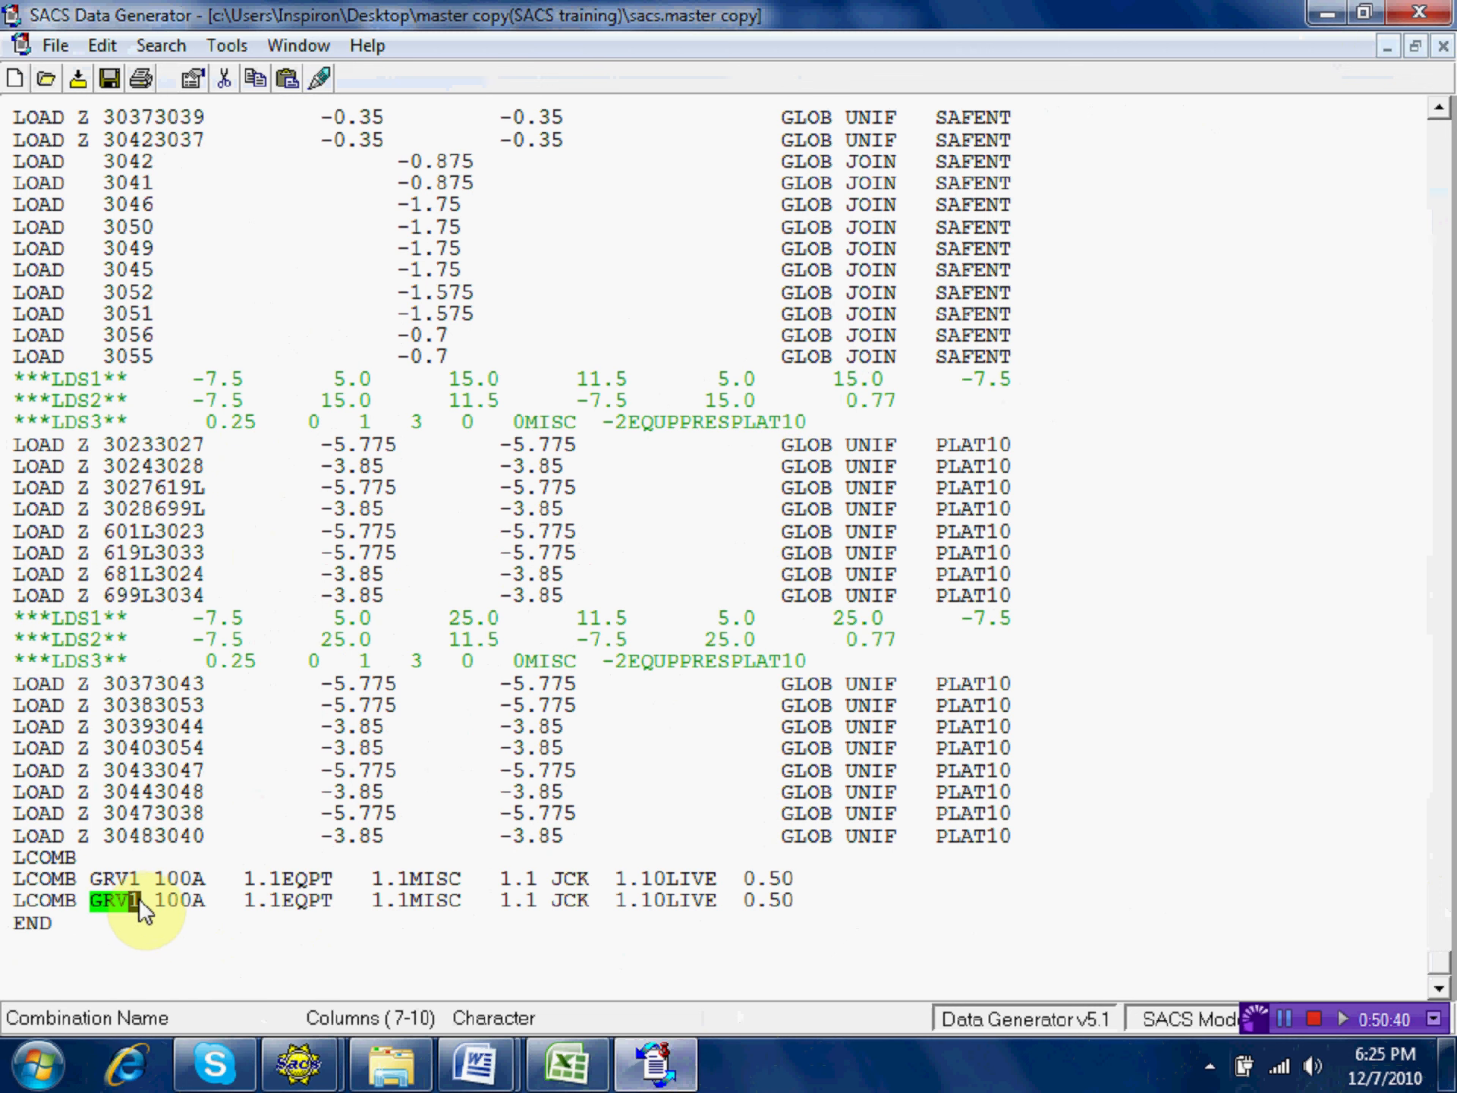
type("2")
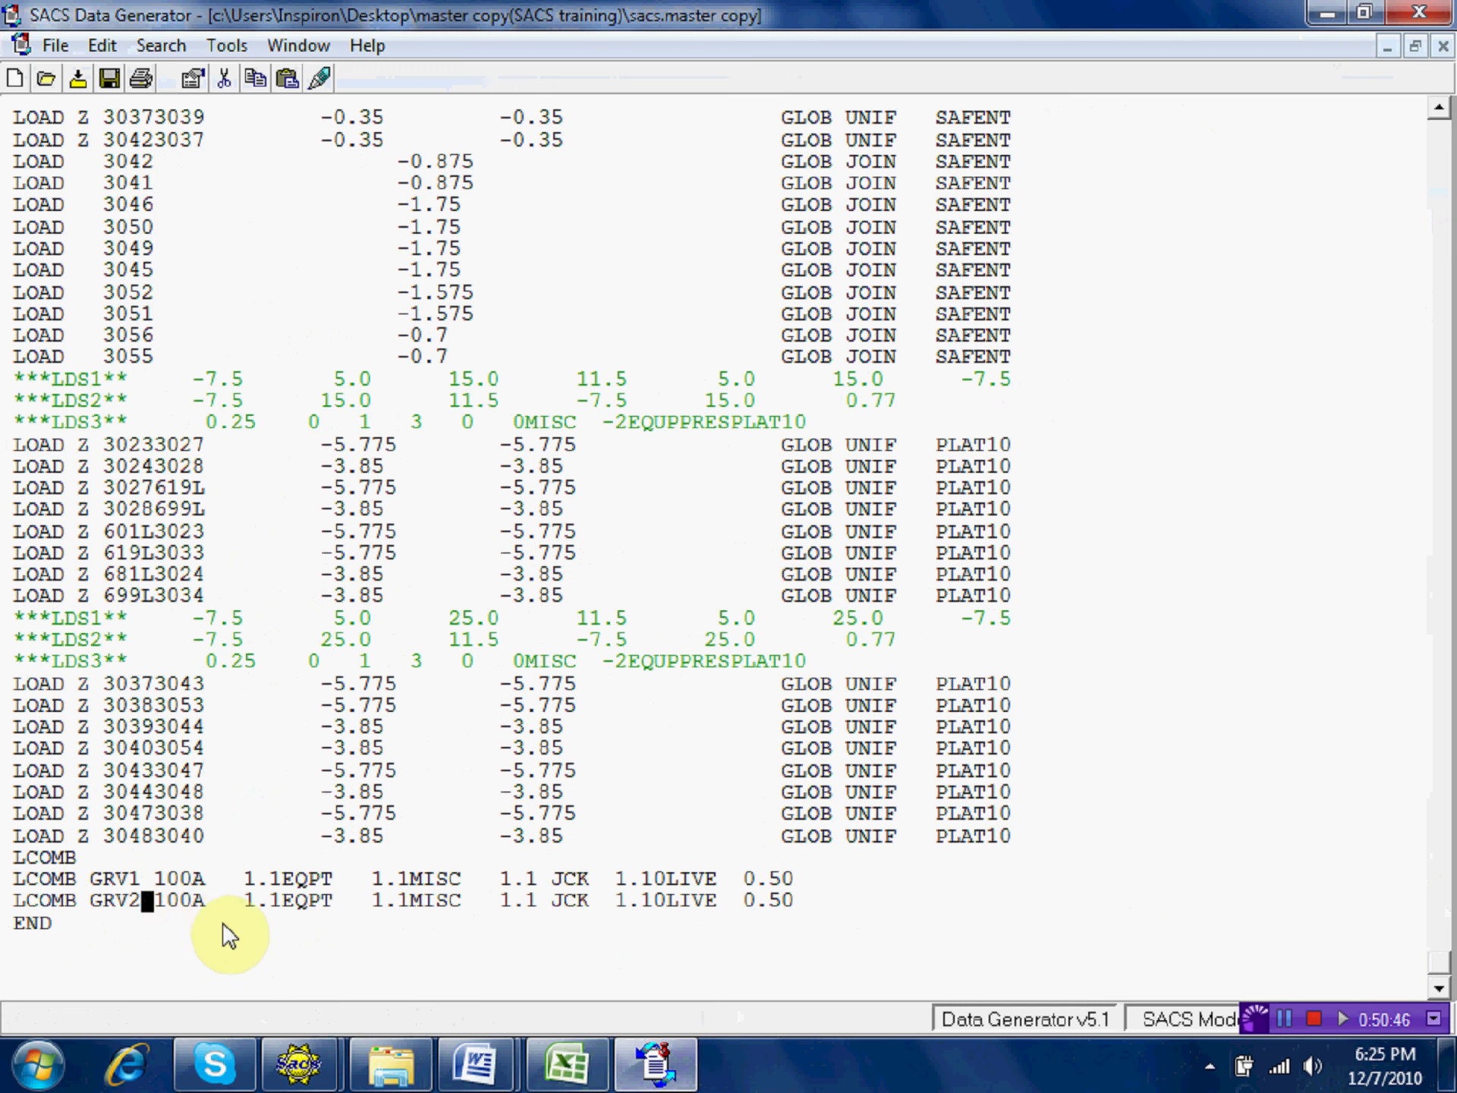
left_click(201, 903)
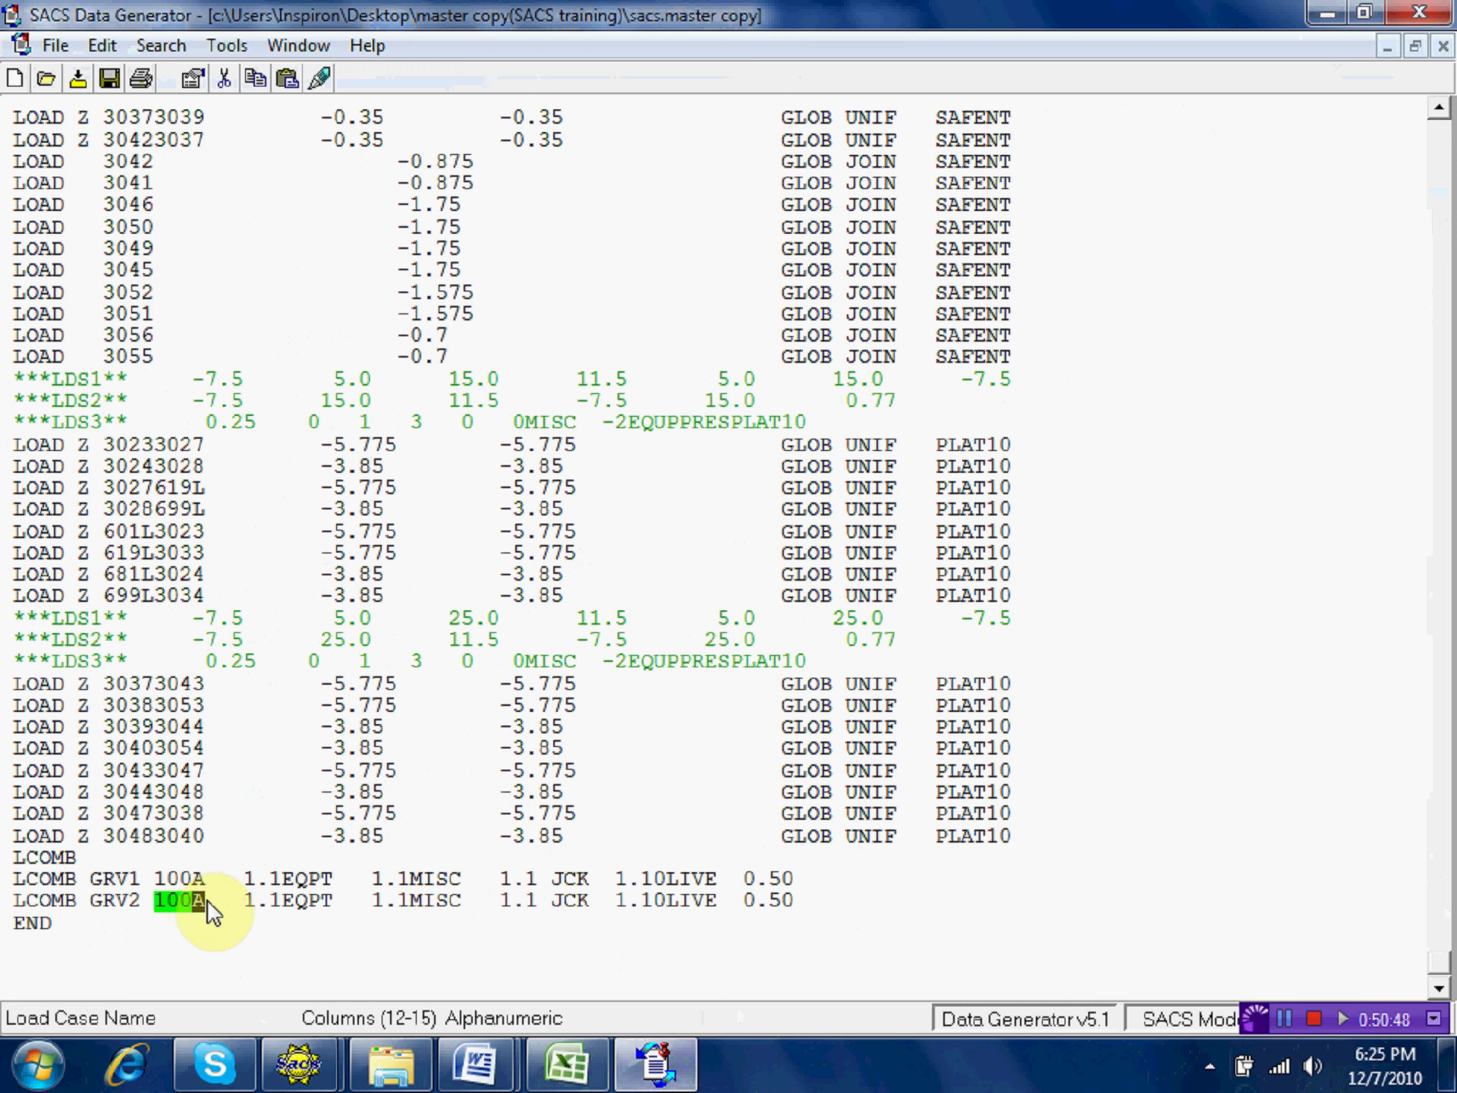
type("B")
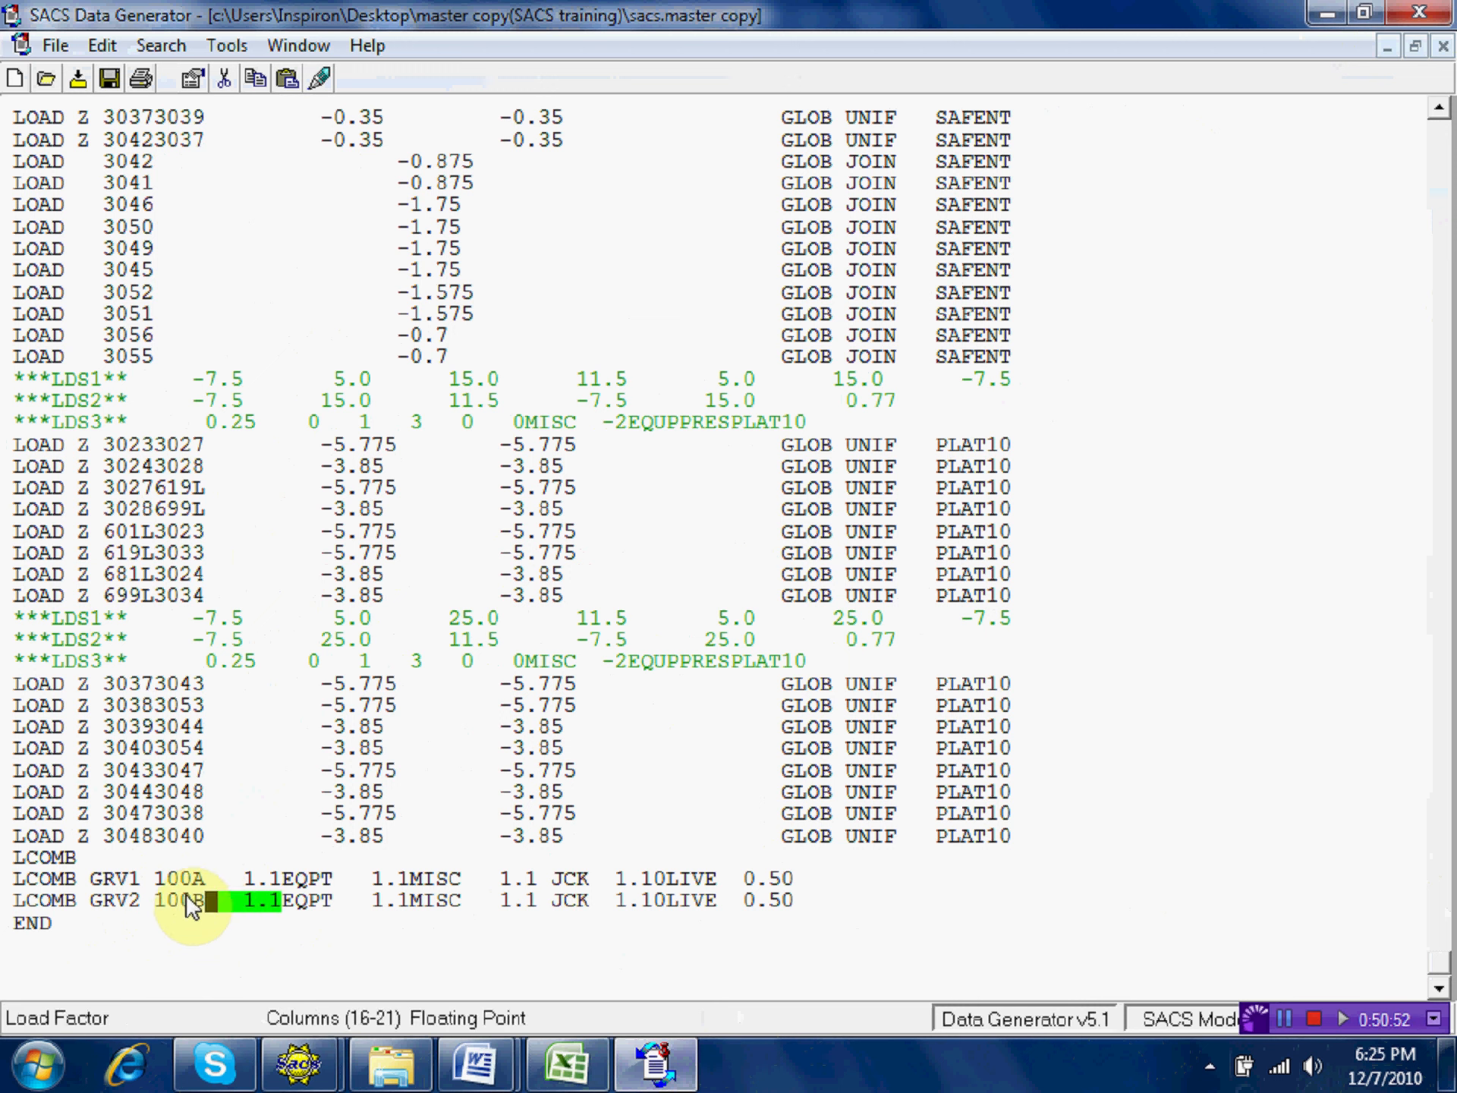
key("BackSpace")
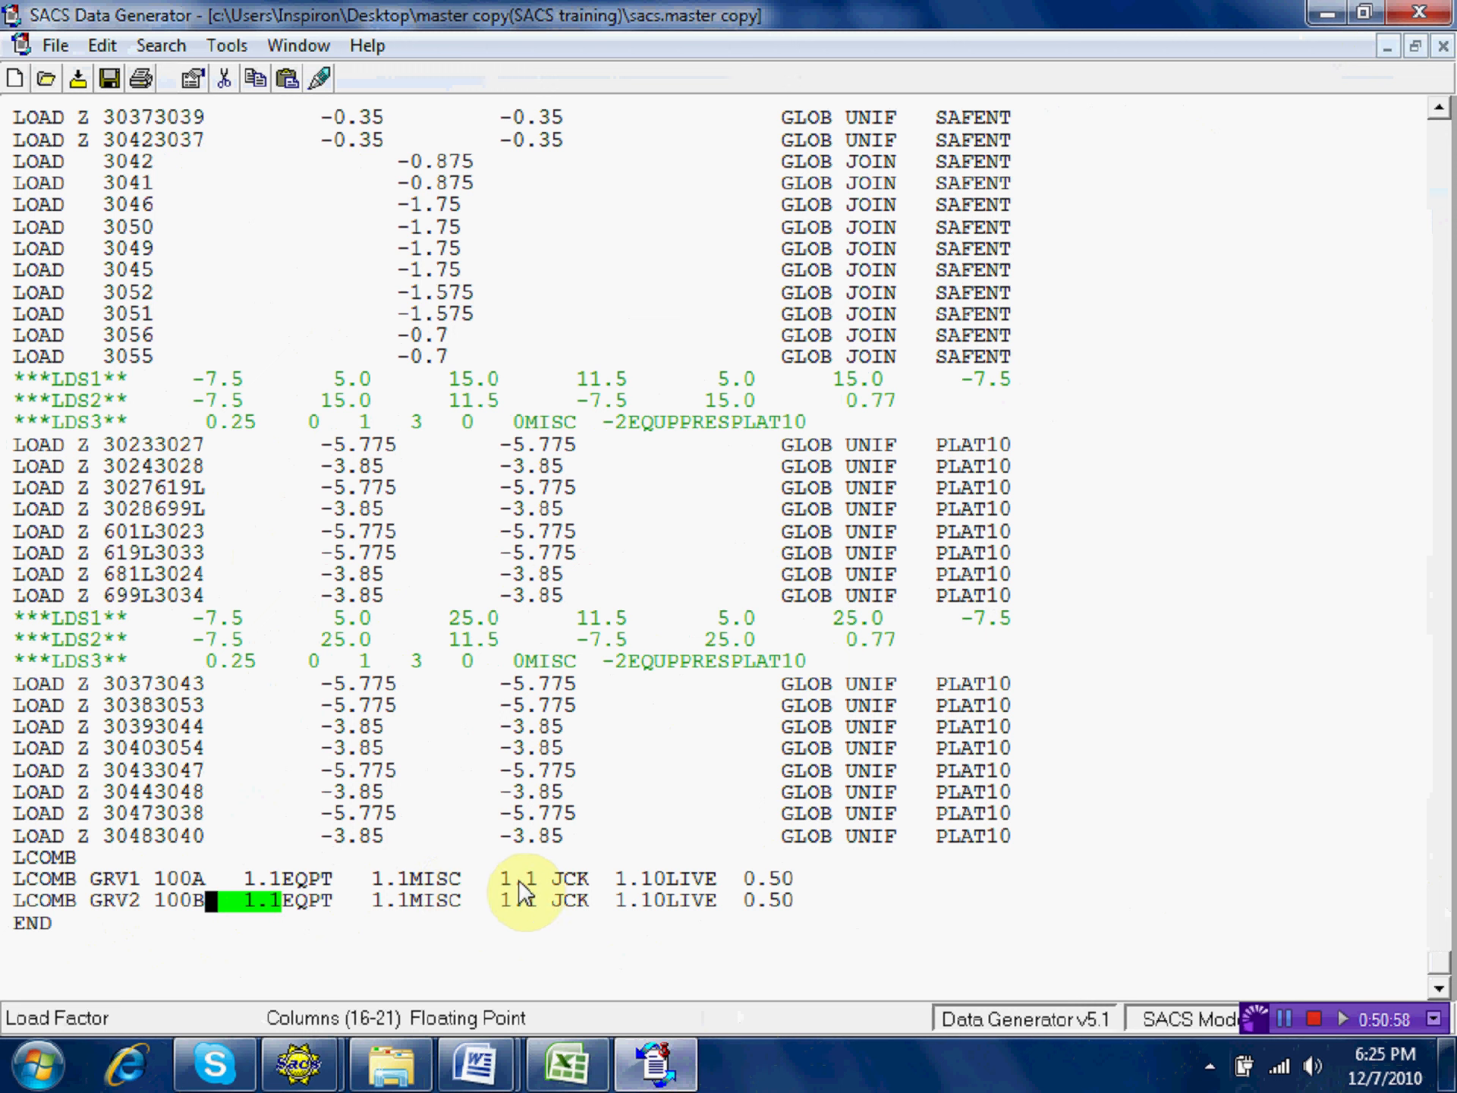
Add load case PIP with a load factor of 1.10 to combination GRV1 and accept the combination.
double_click(306, 877)
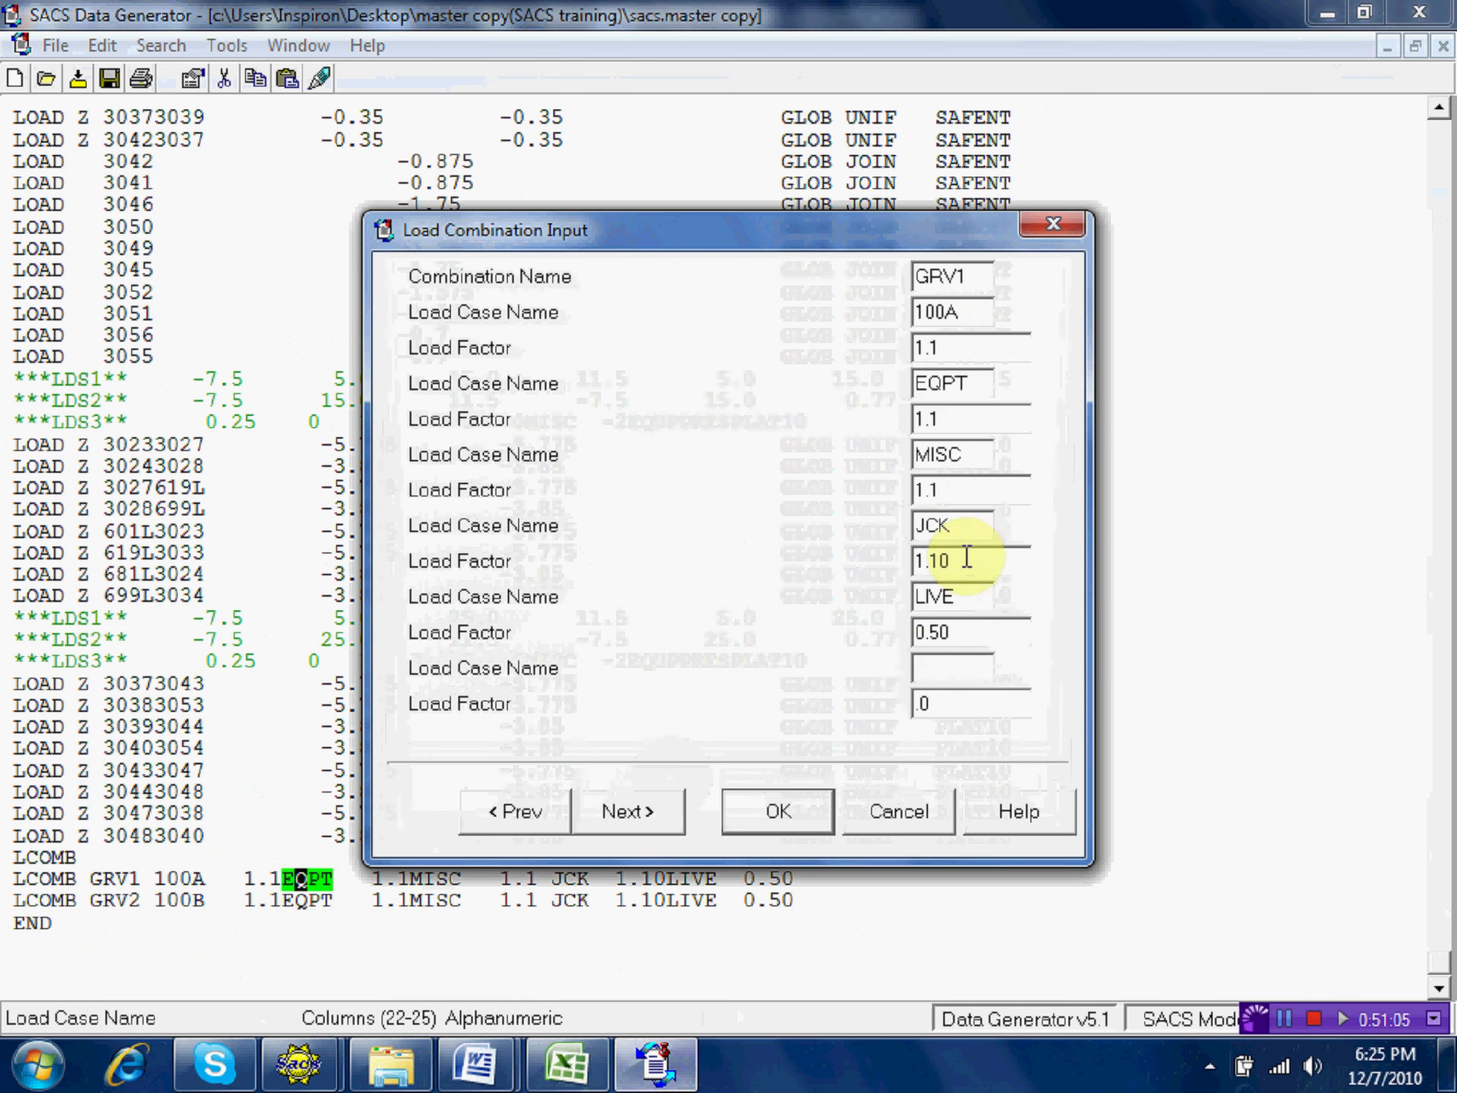
left_click(920, 668)
type("PIP")
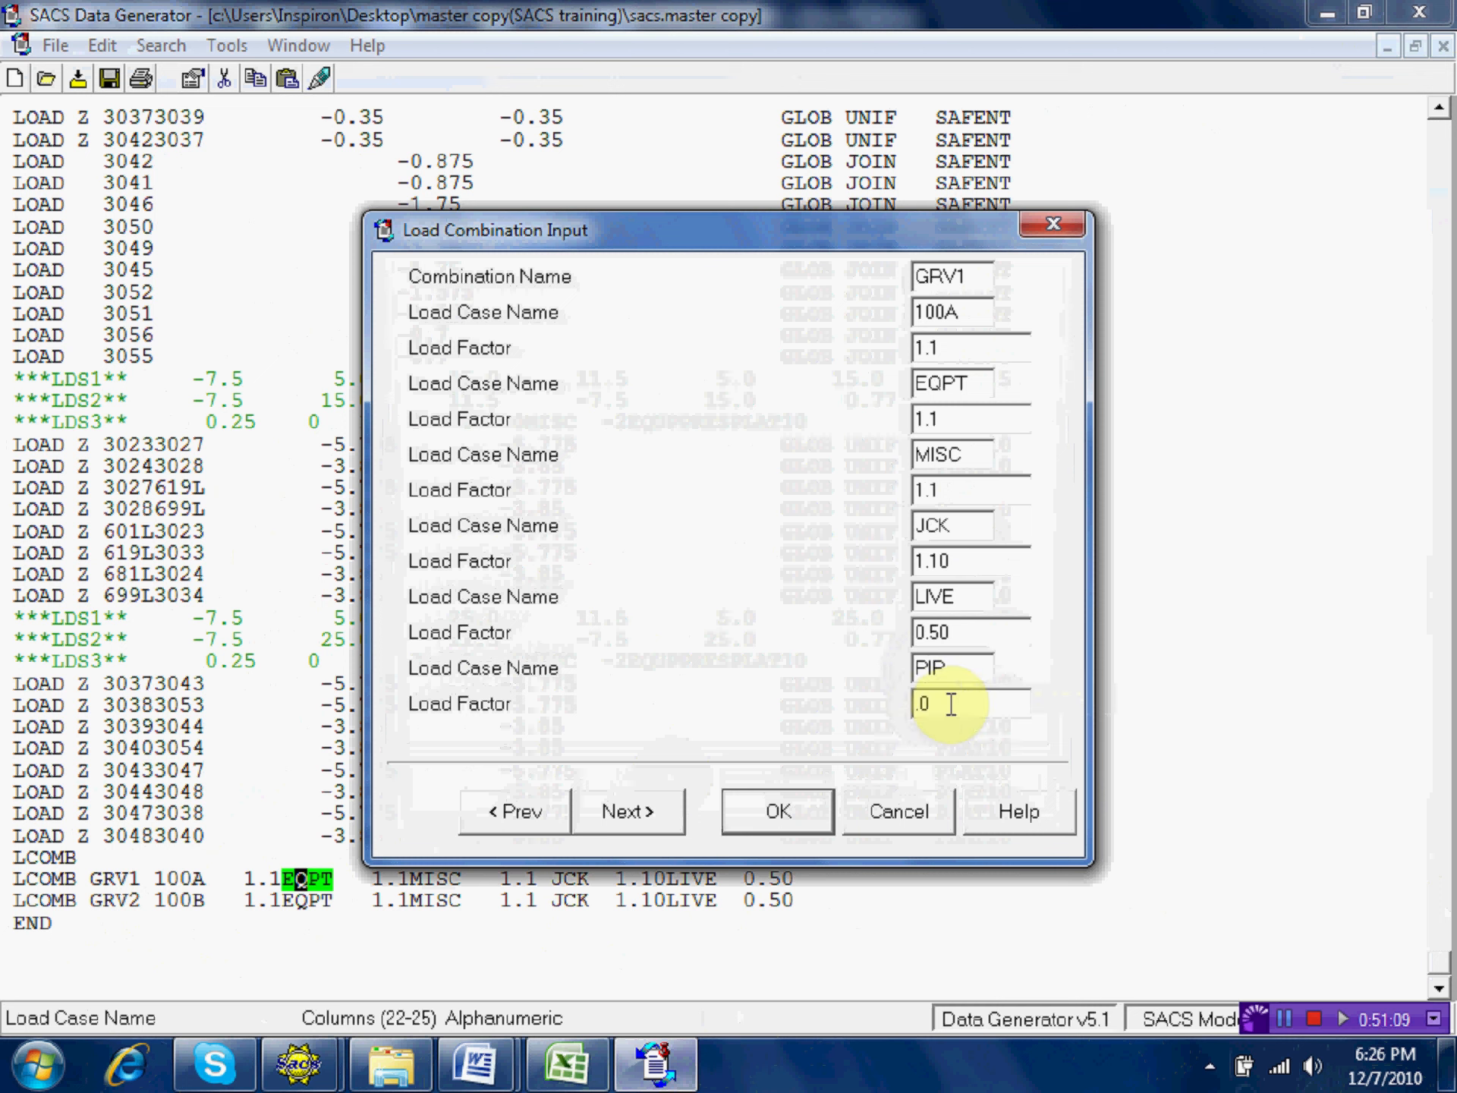
left_click_drag(946, 698, 898, 706)
type("1.1")
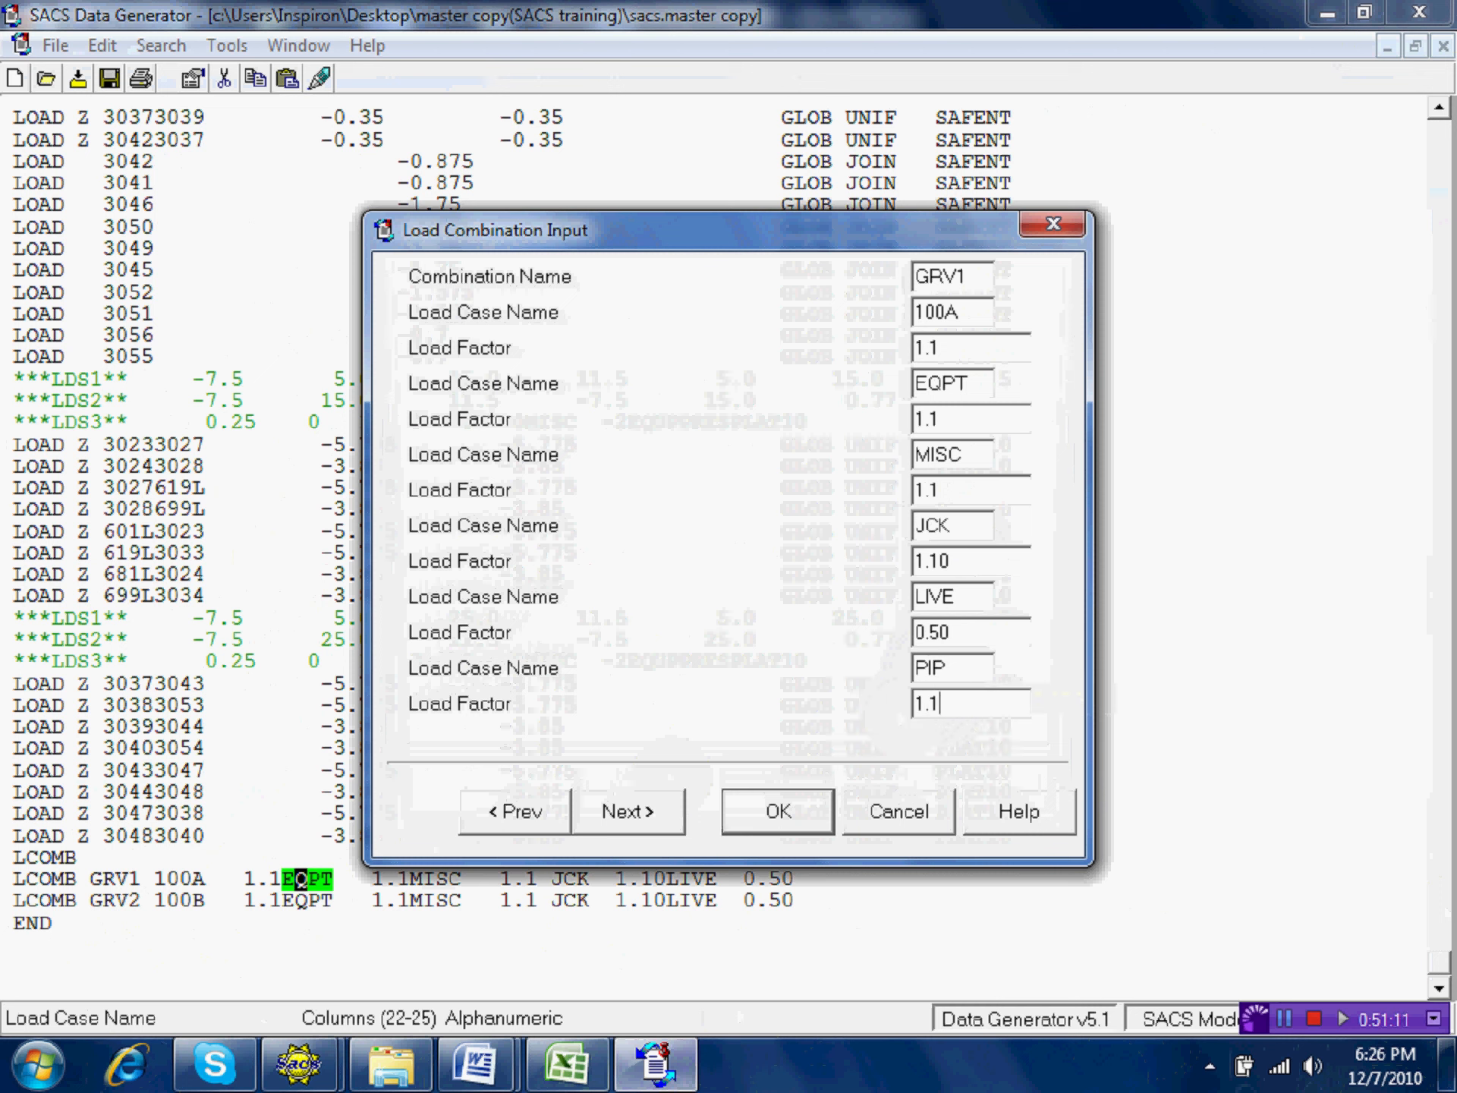
type("0")
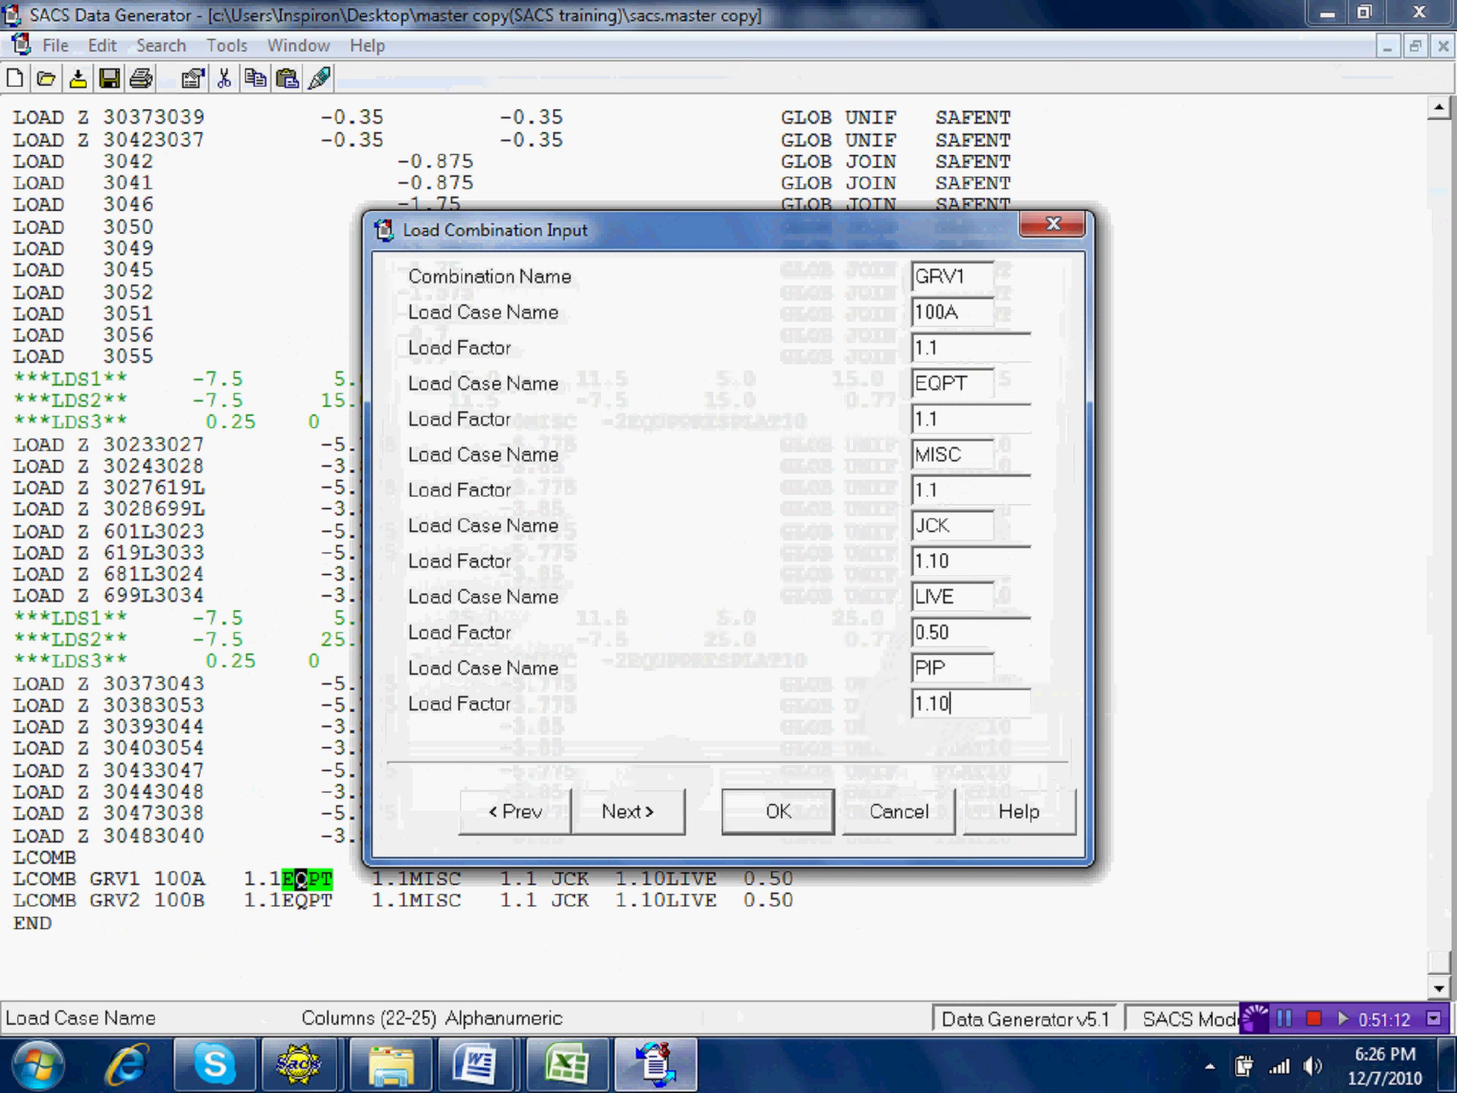
left_click(768, 804)
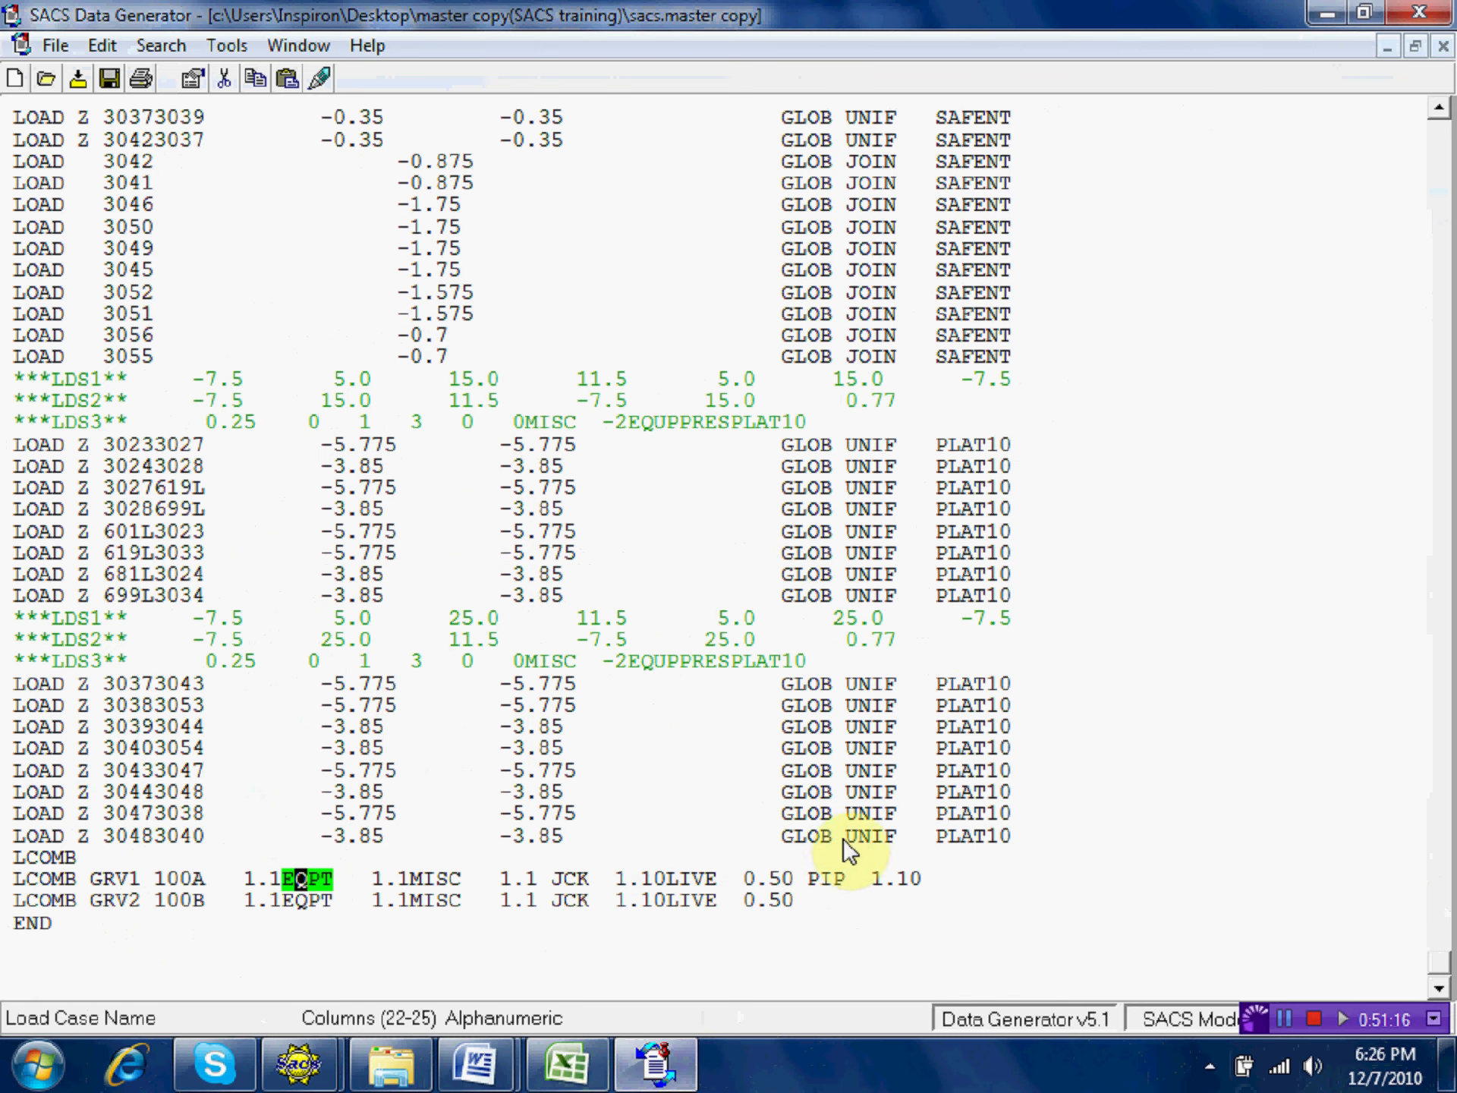
Append load case PIP with a load factor of 1.10 to the end of the LCOMB GRV2 line.
left_click(812, 902)
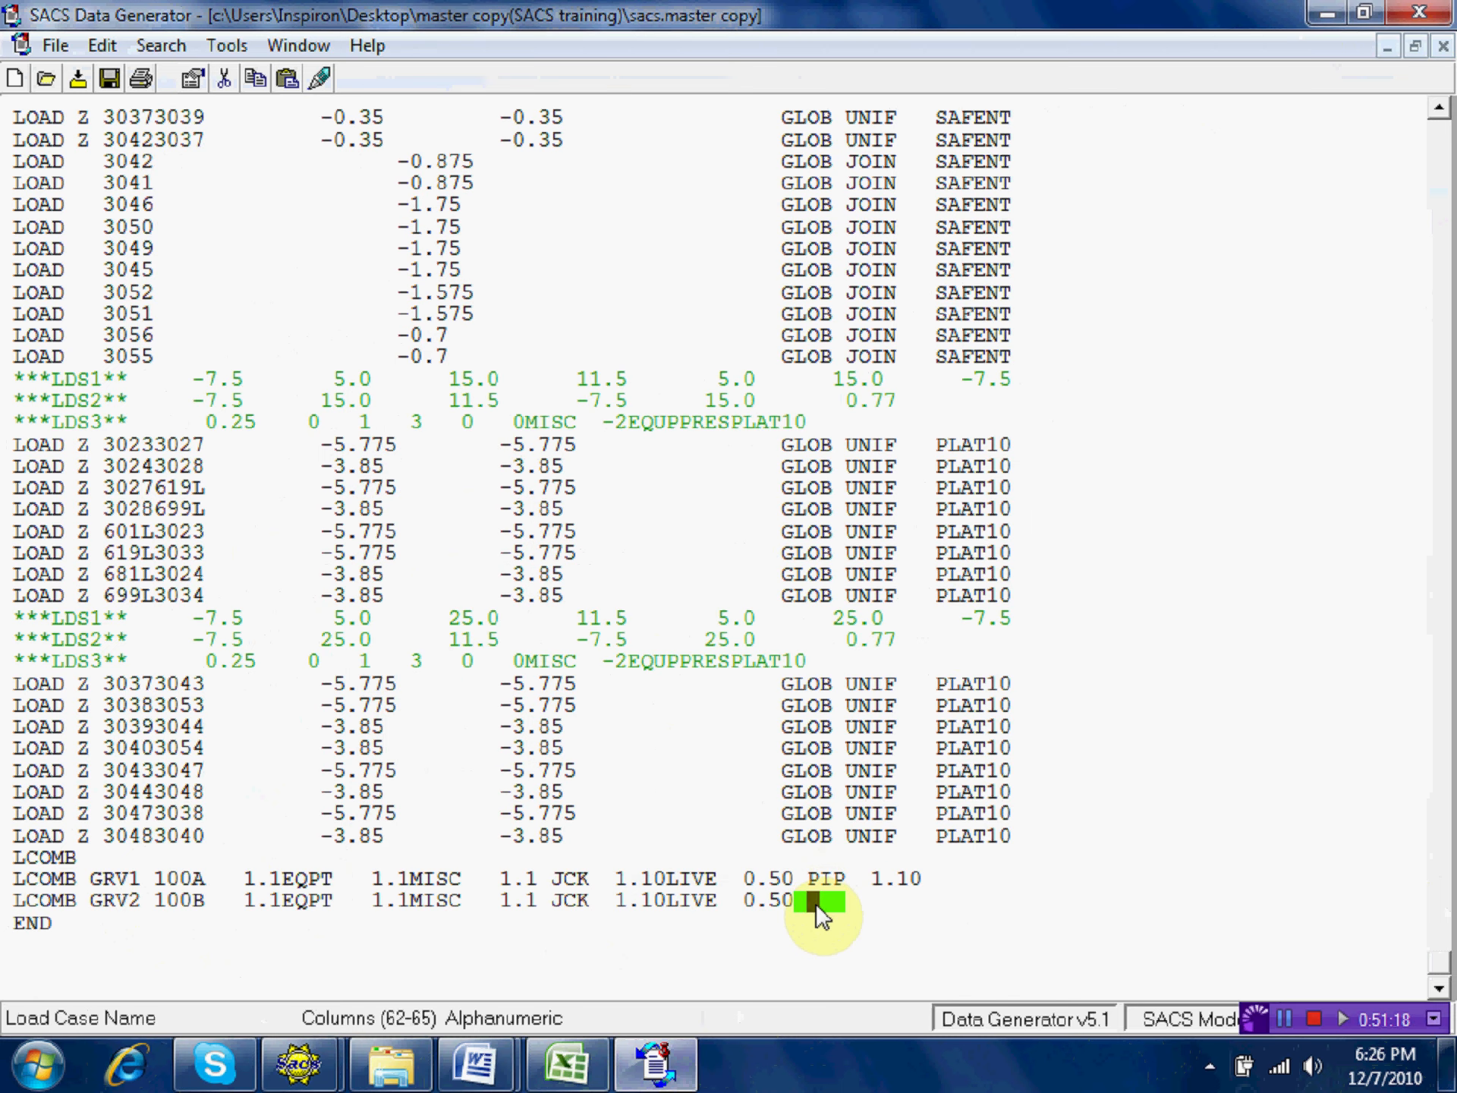
type("PIP")
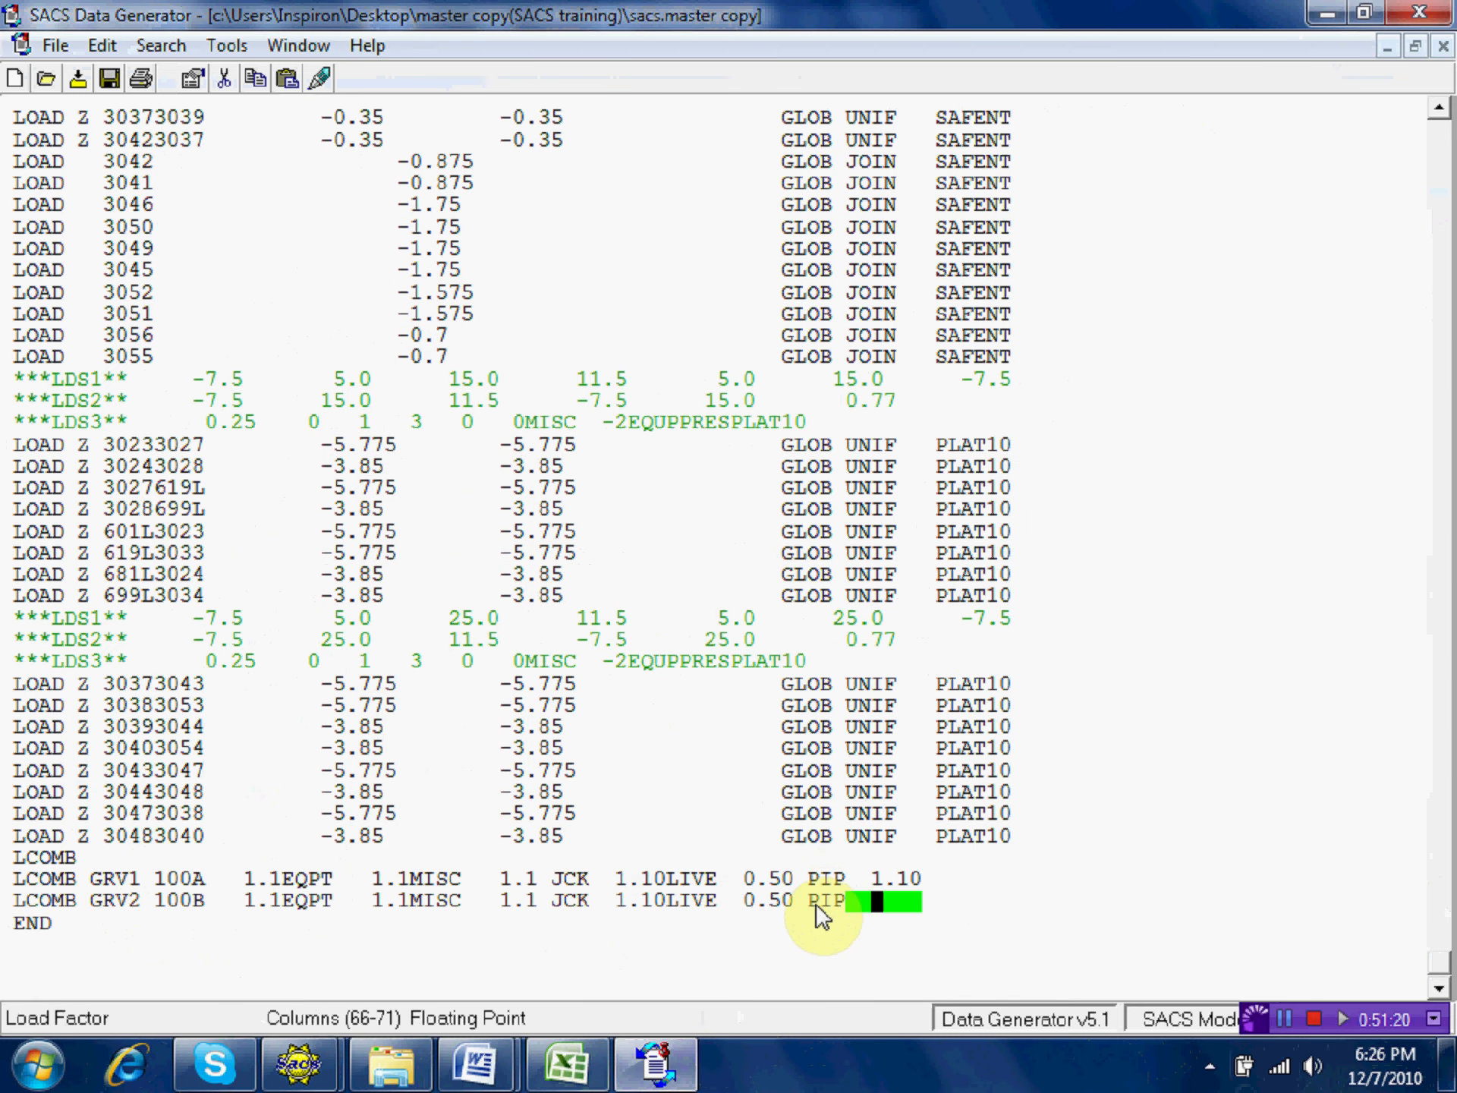
type("  1.10")
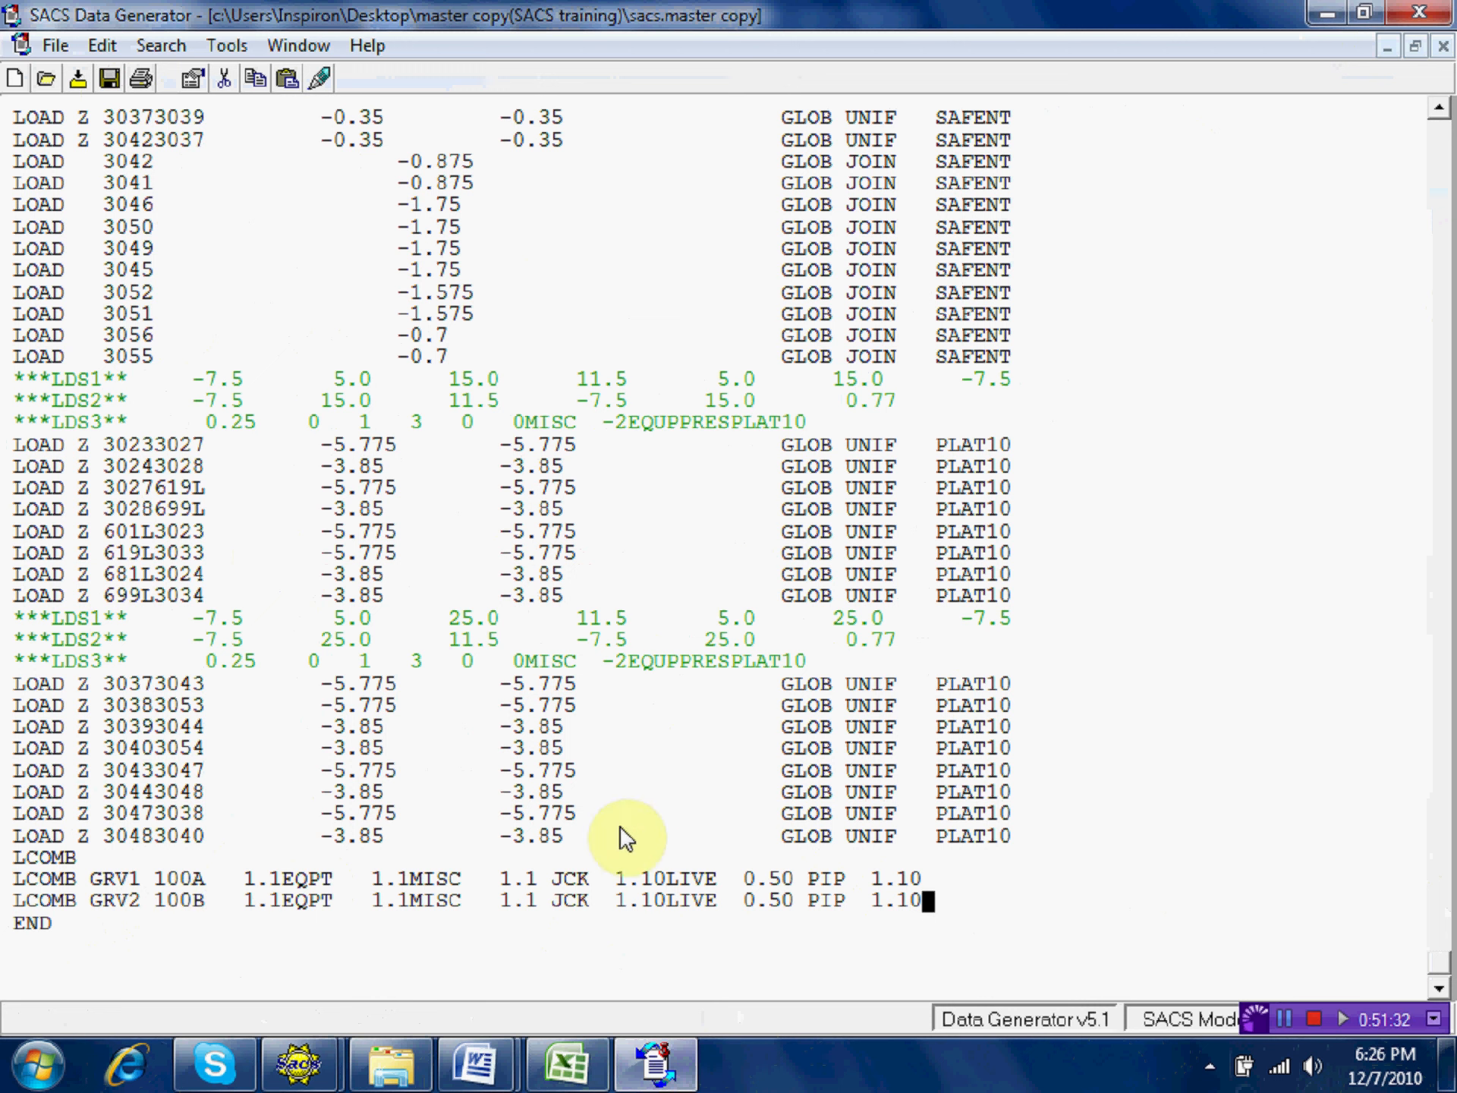
Copy the LCOMB GRV2 line and paste the duplicate directly above the END line.
left_click(18, 900)
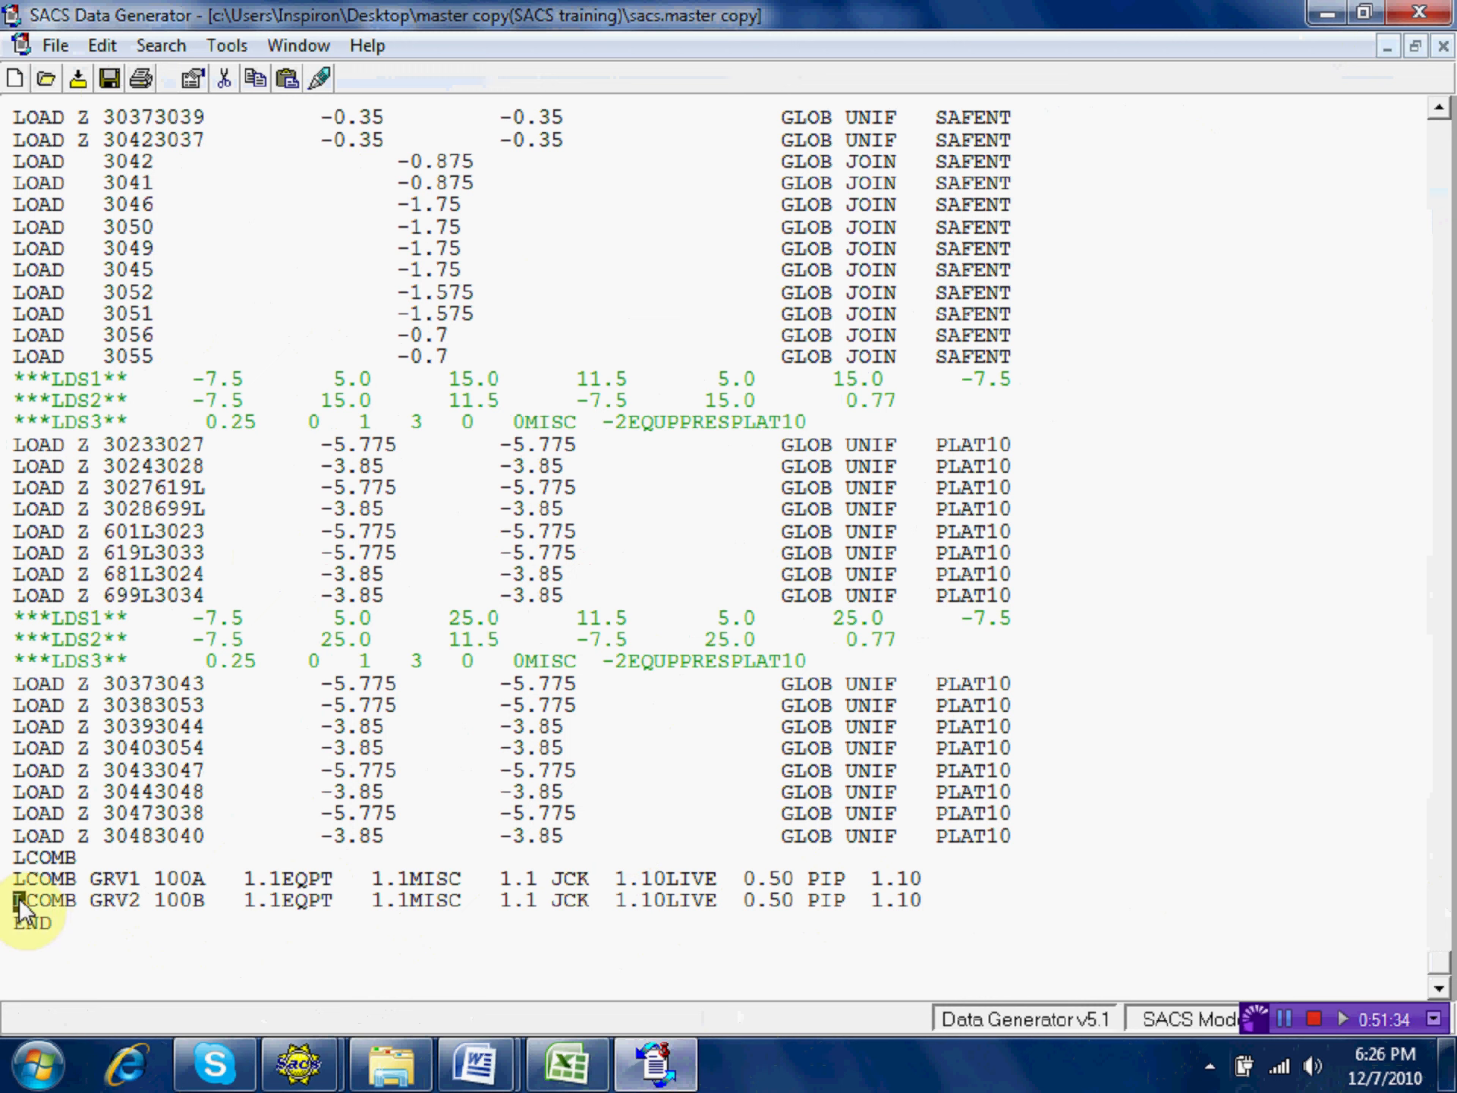
right_click(19, 900)
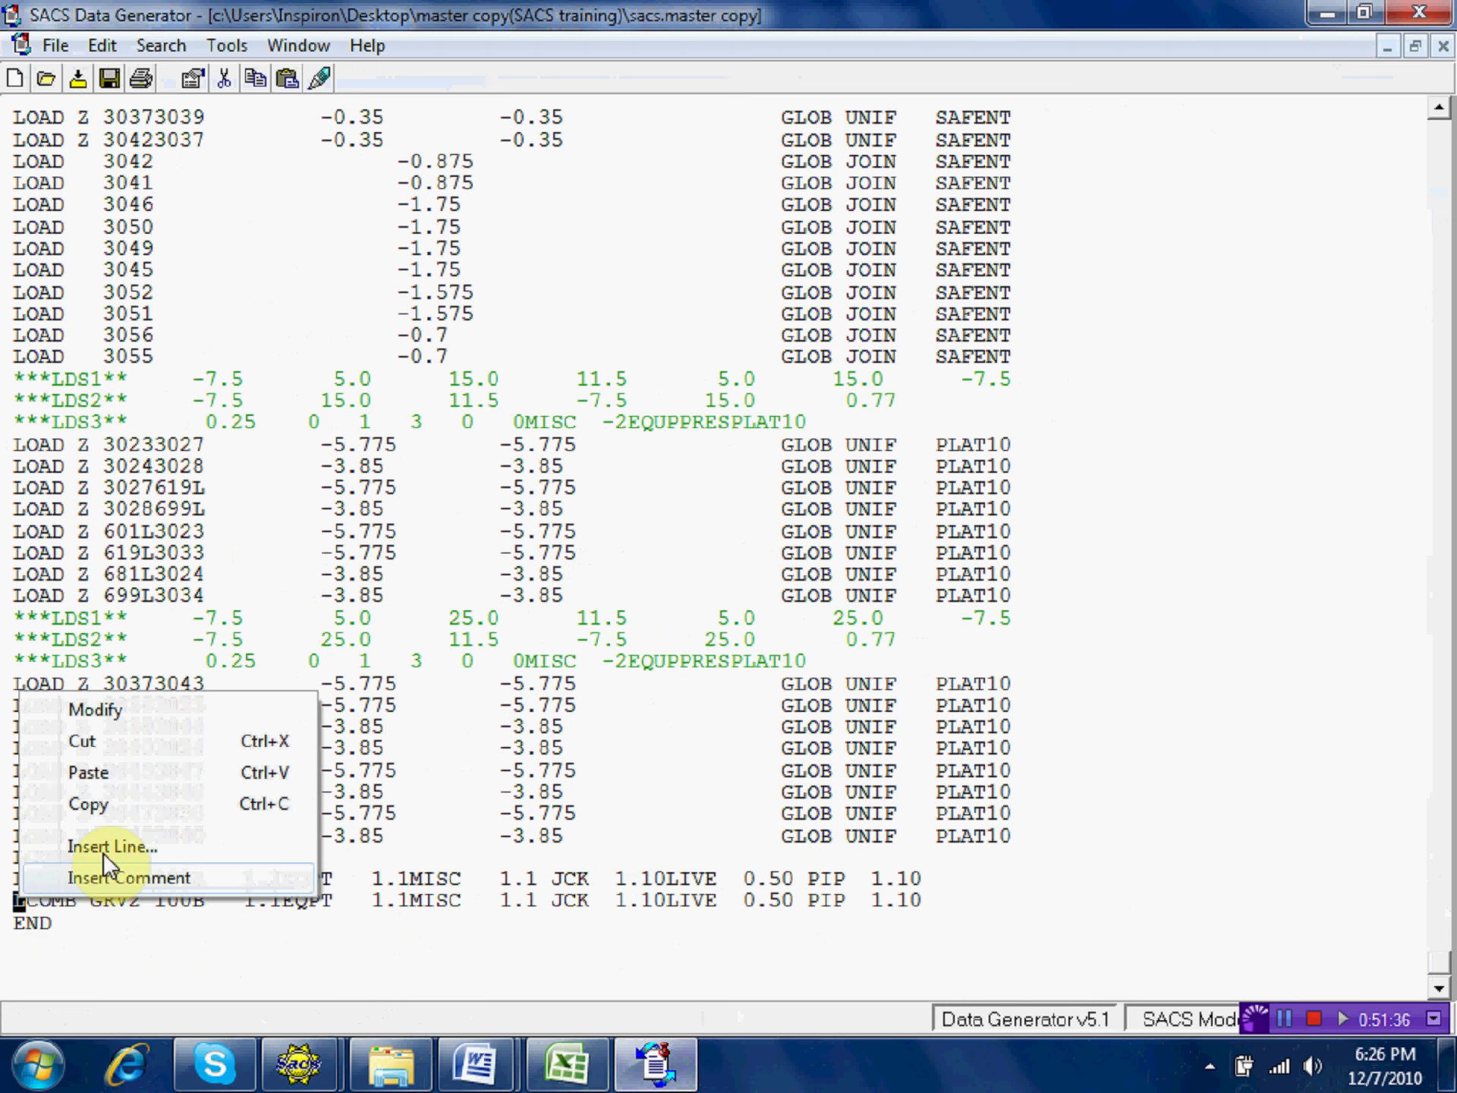
left_click(122, 804)
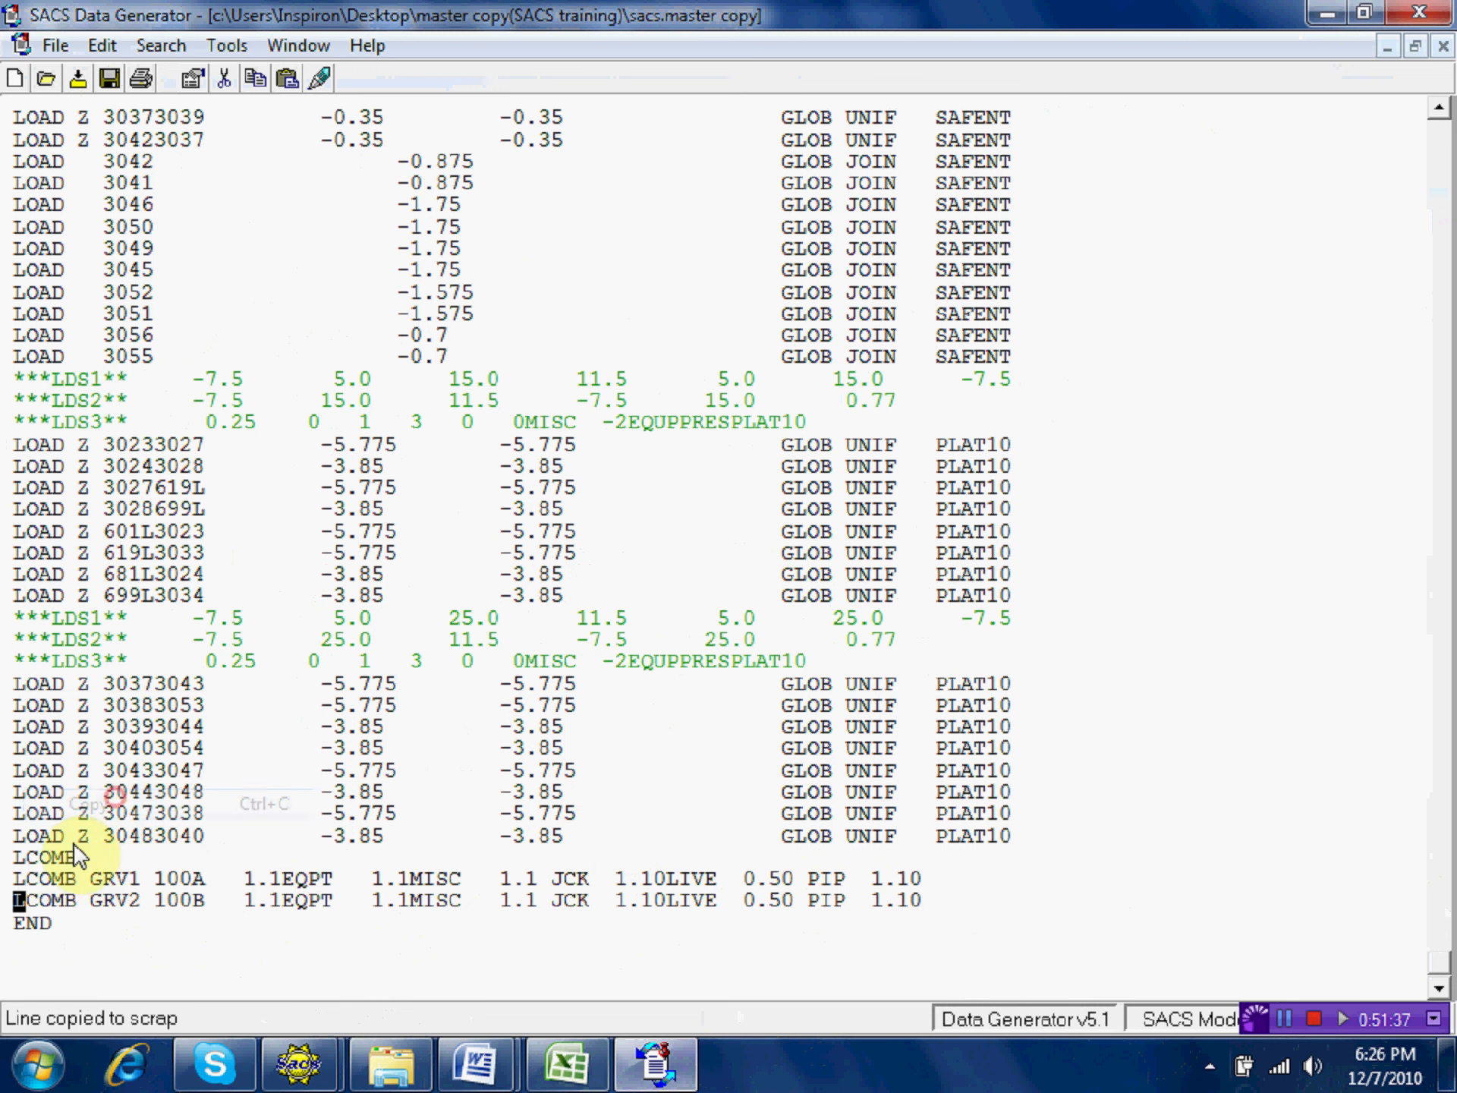
left_click(23, 928)
right_click(23, 927)
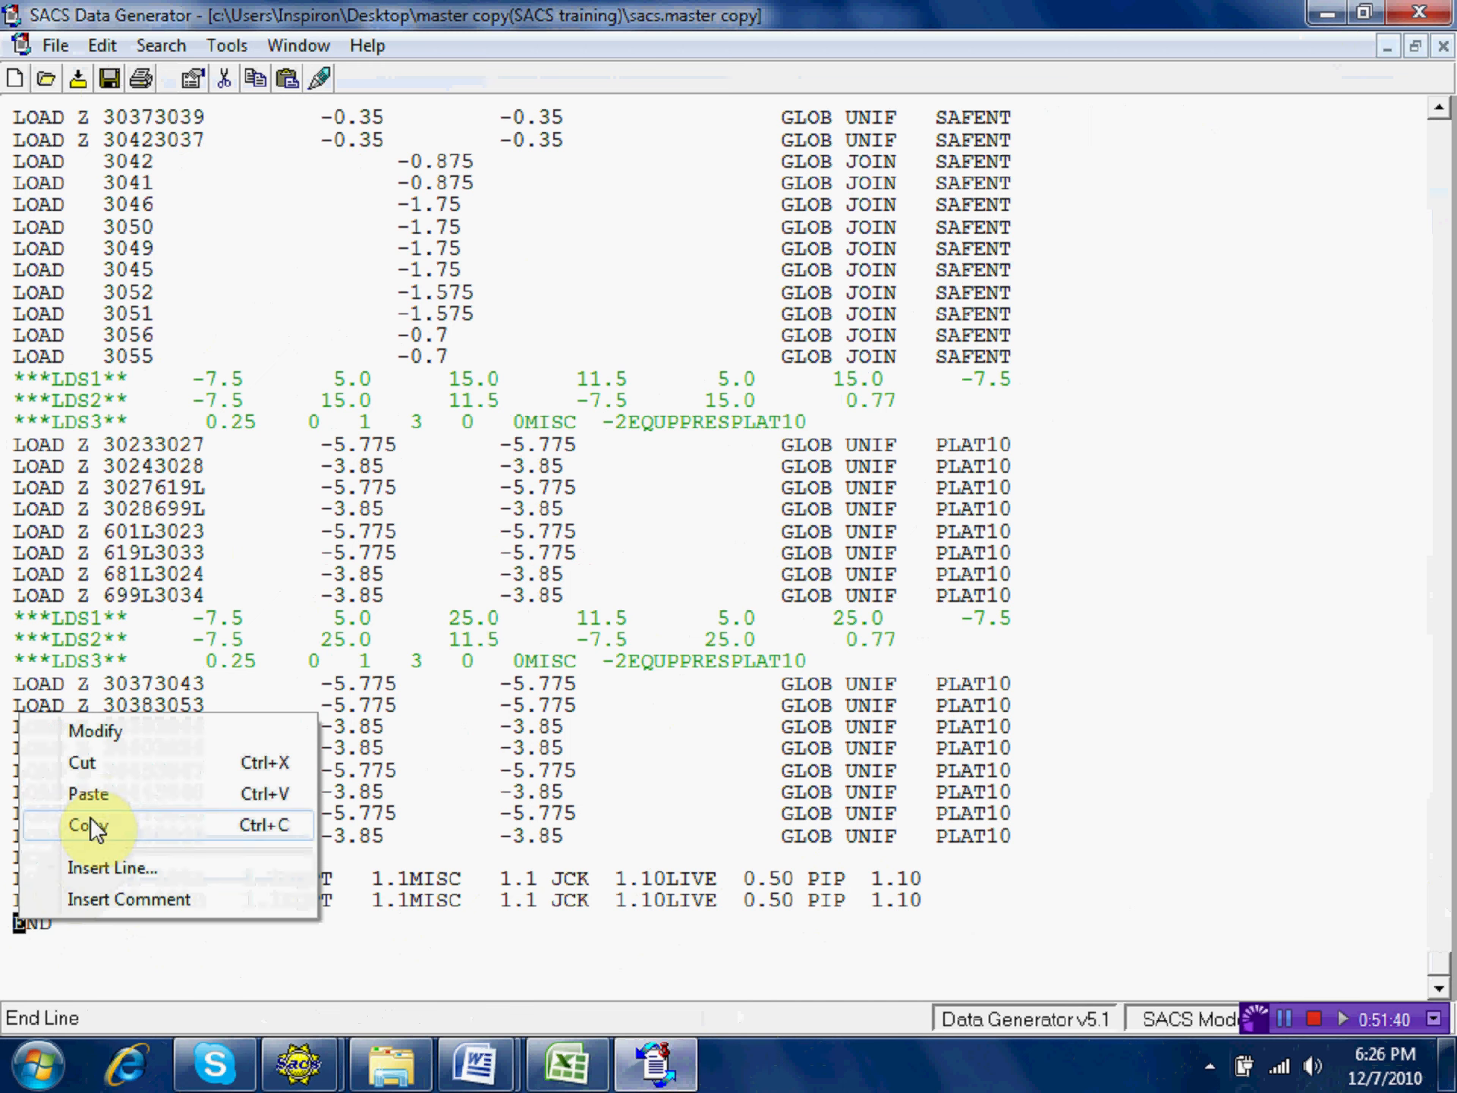
left_click(95, 793)
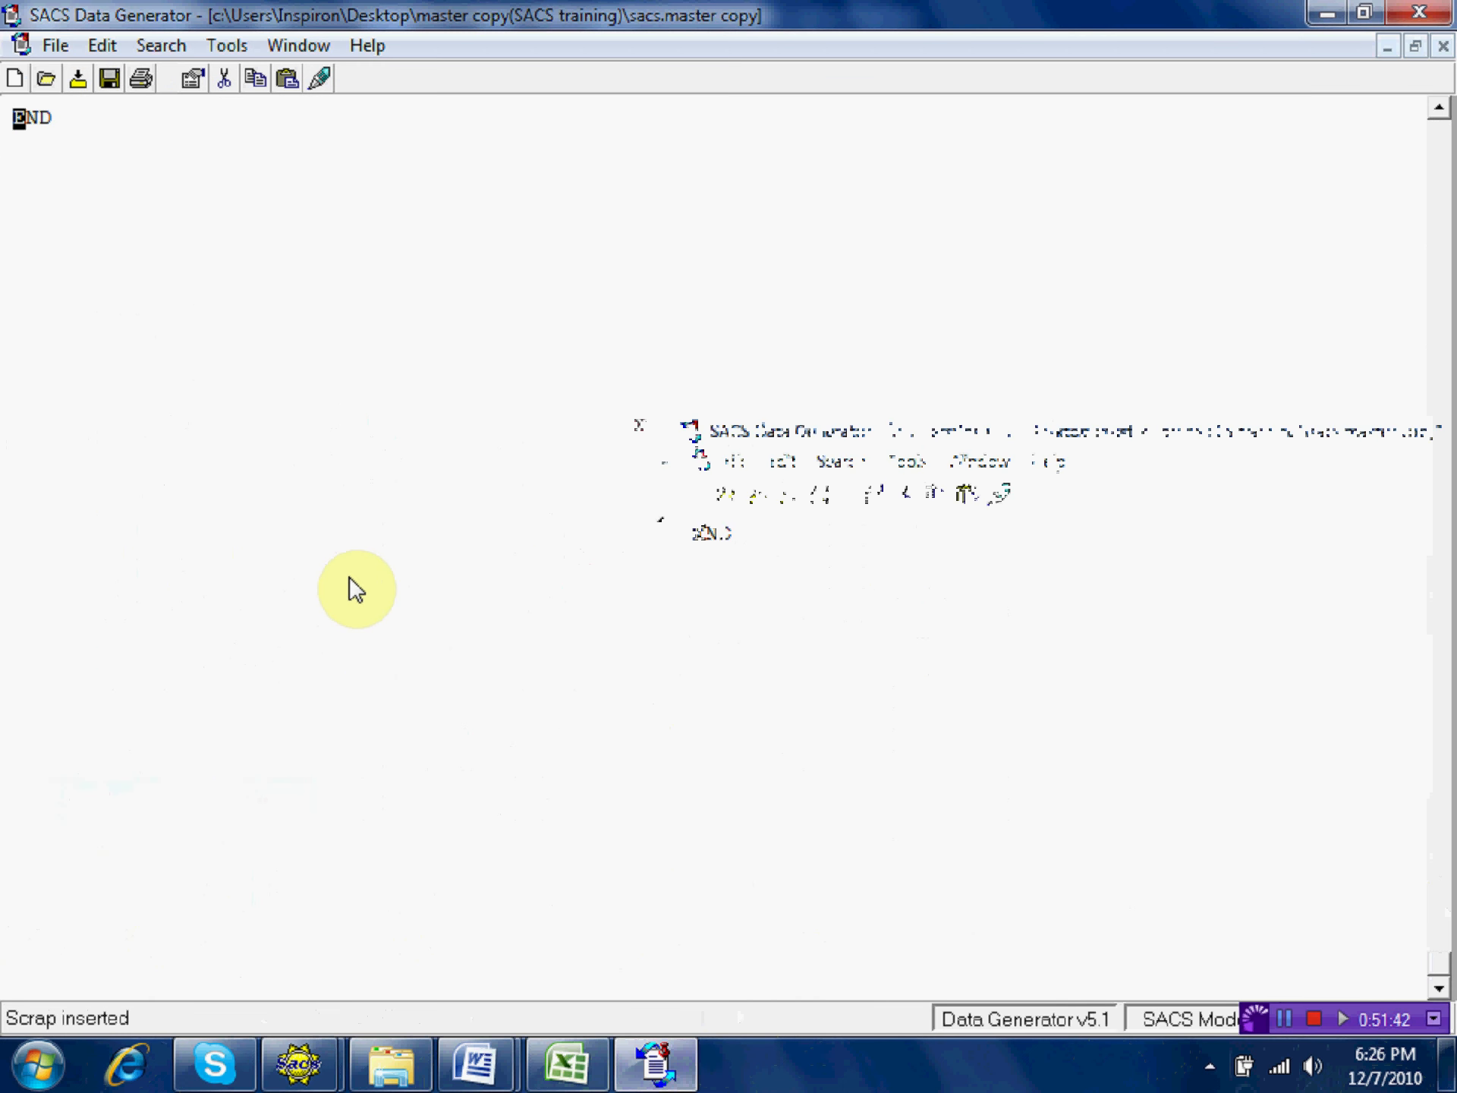
scroll(352, 589, "up", 2)
scroll(351, 589, "up", 1)
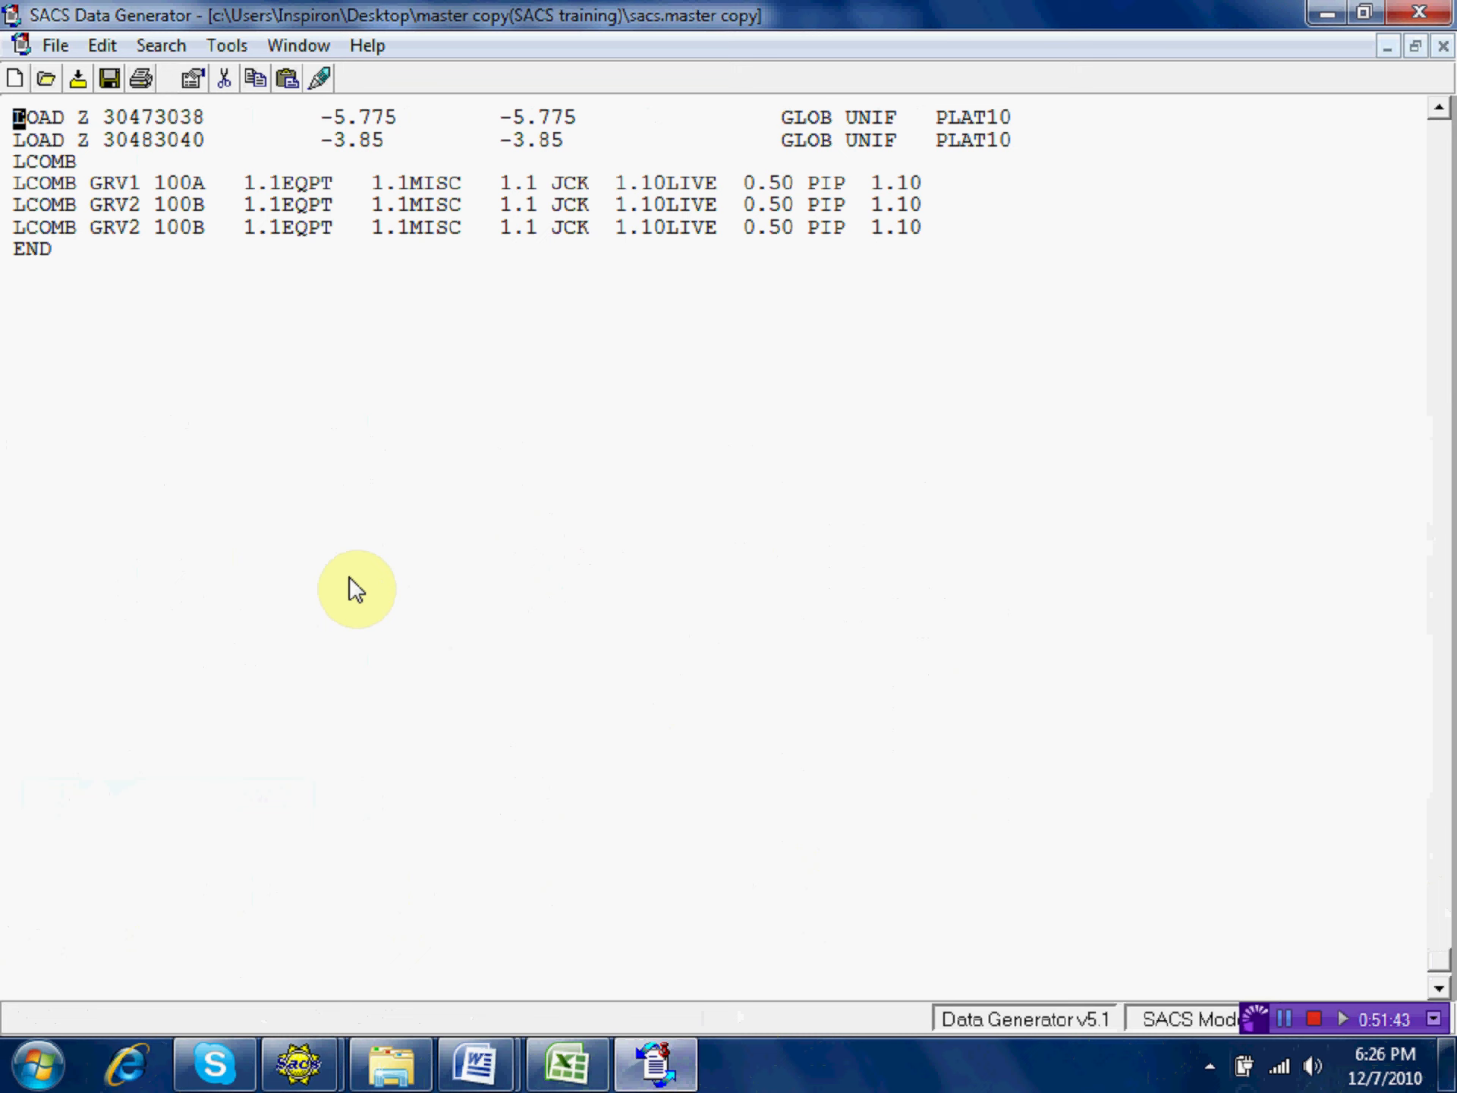
Rename the duplicated load combination GRV3 and change its first load case to 100C.
left_click(137, 227)
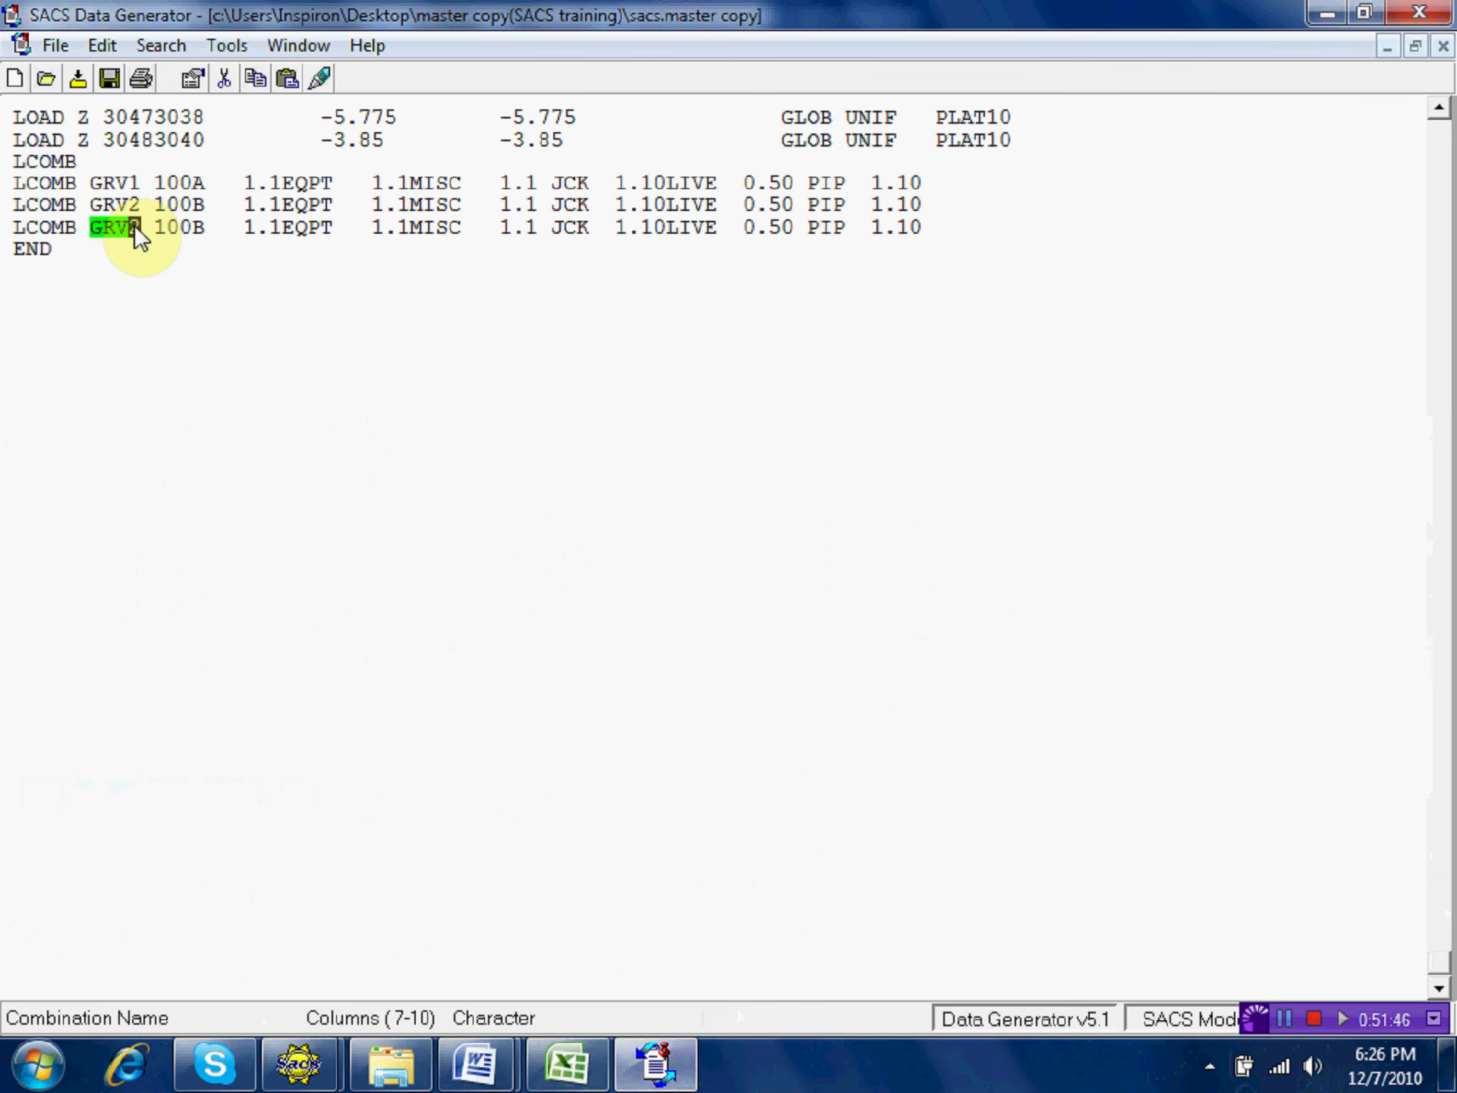
type("3")
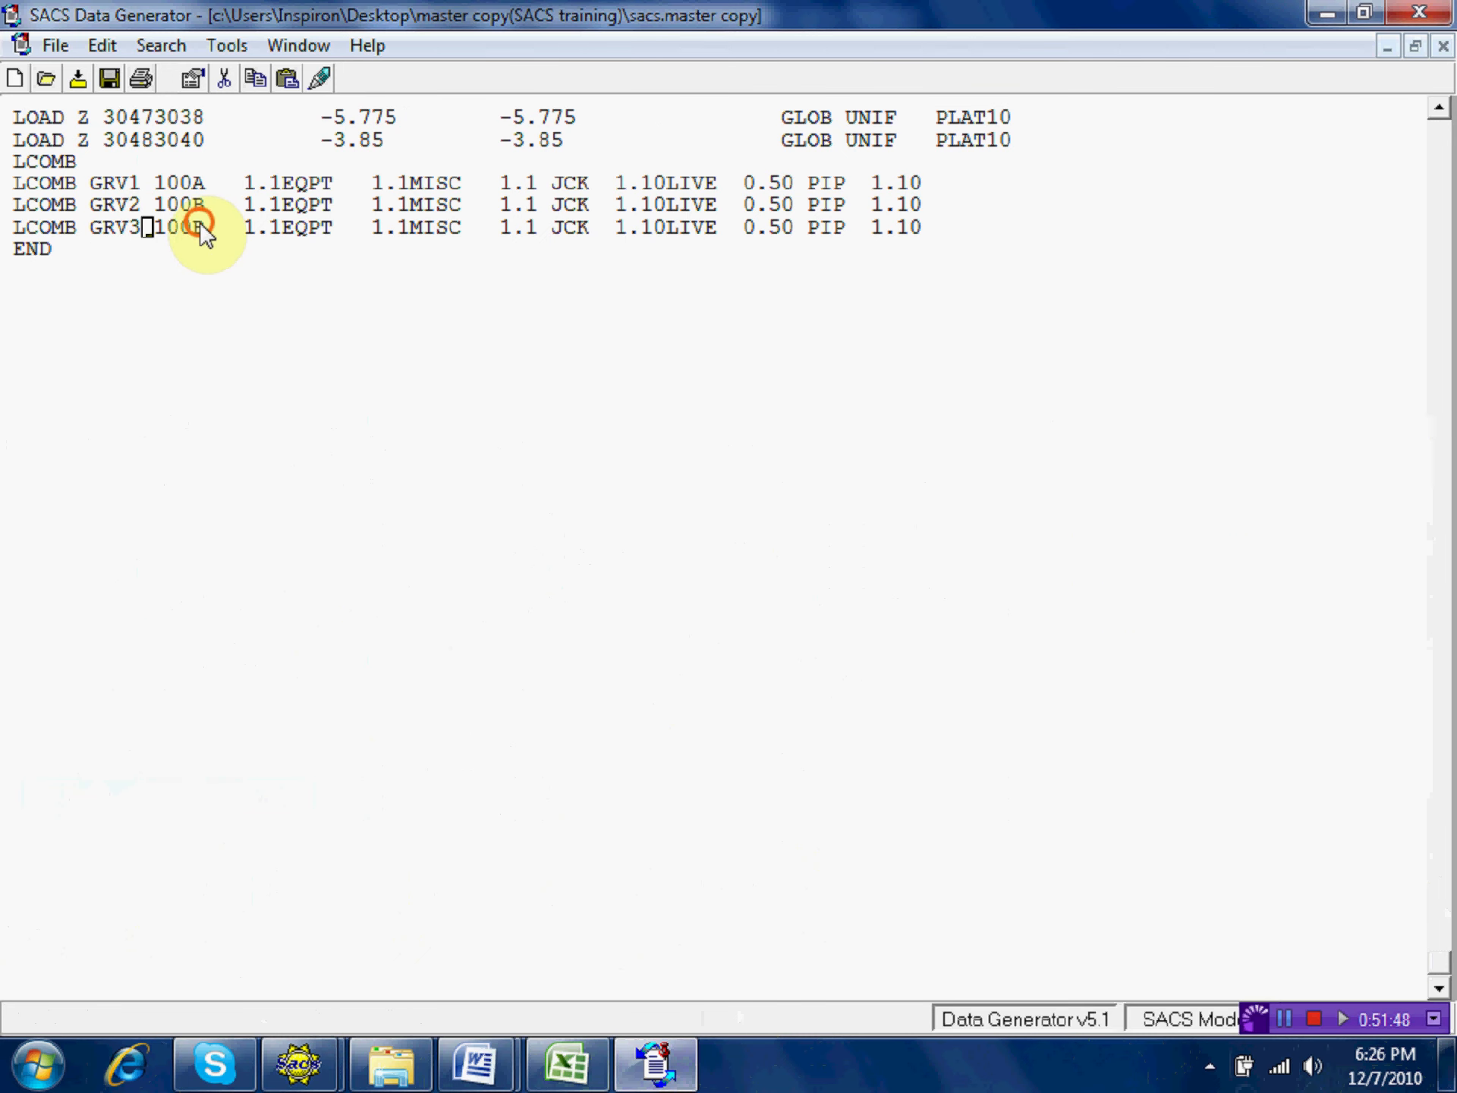
left_click(197, 230)
type("C")
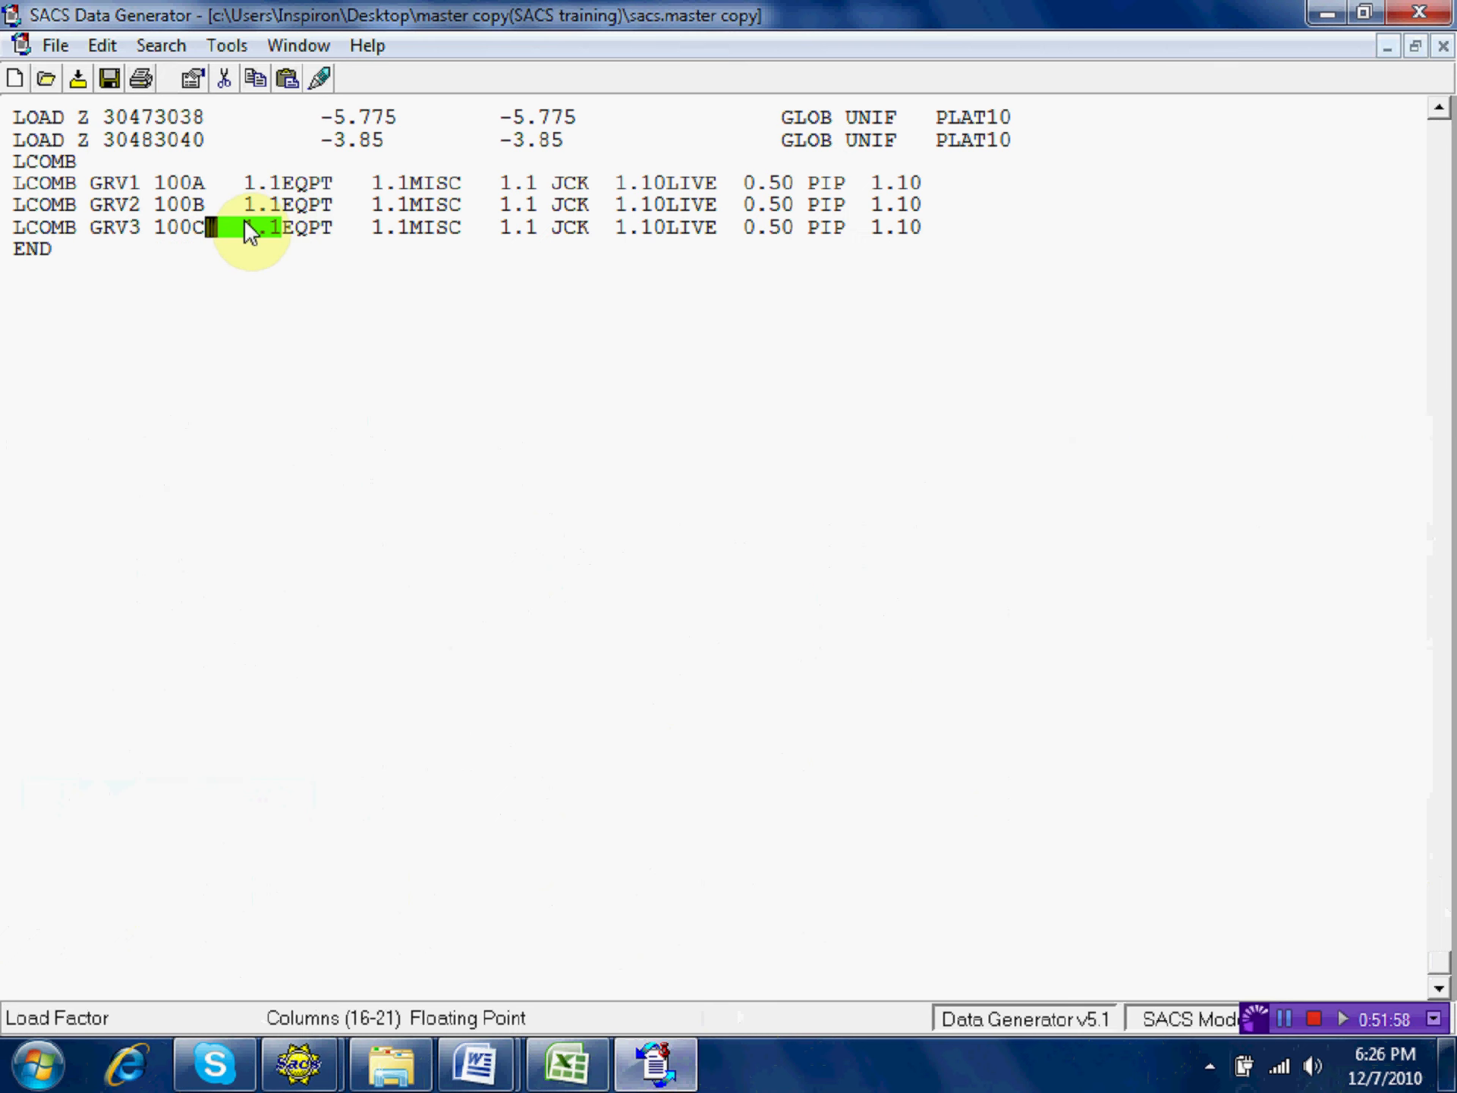
Paste another copy of the GRV2 line above END, naming it GRV4 with 100D as its first load case.
right_click(19, 249)
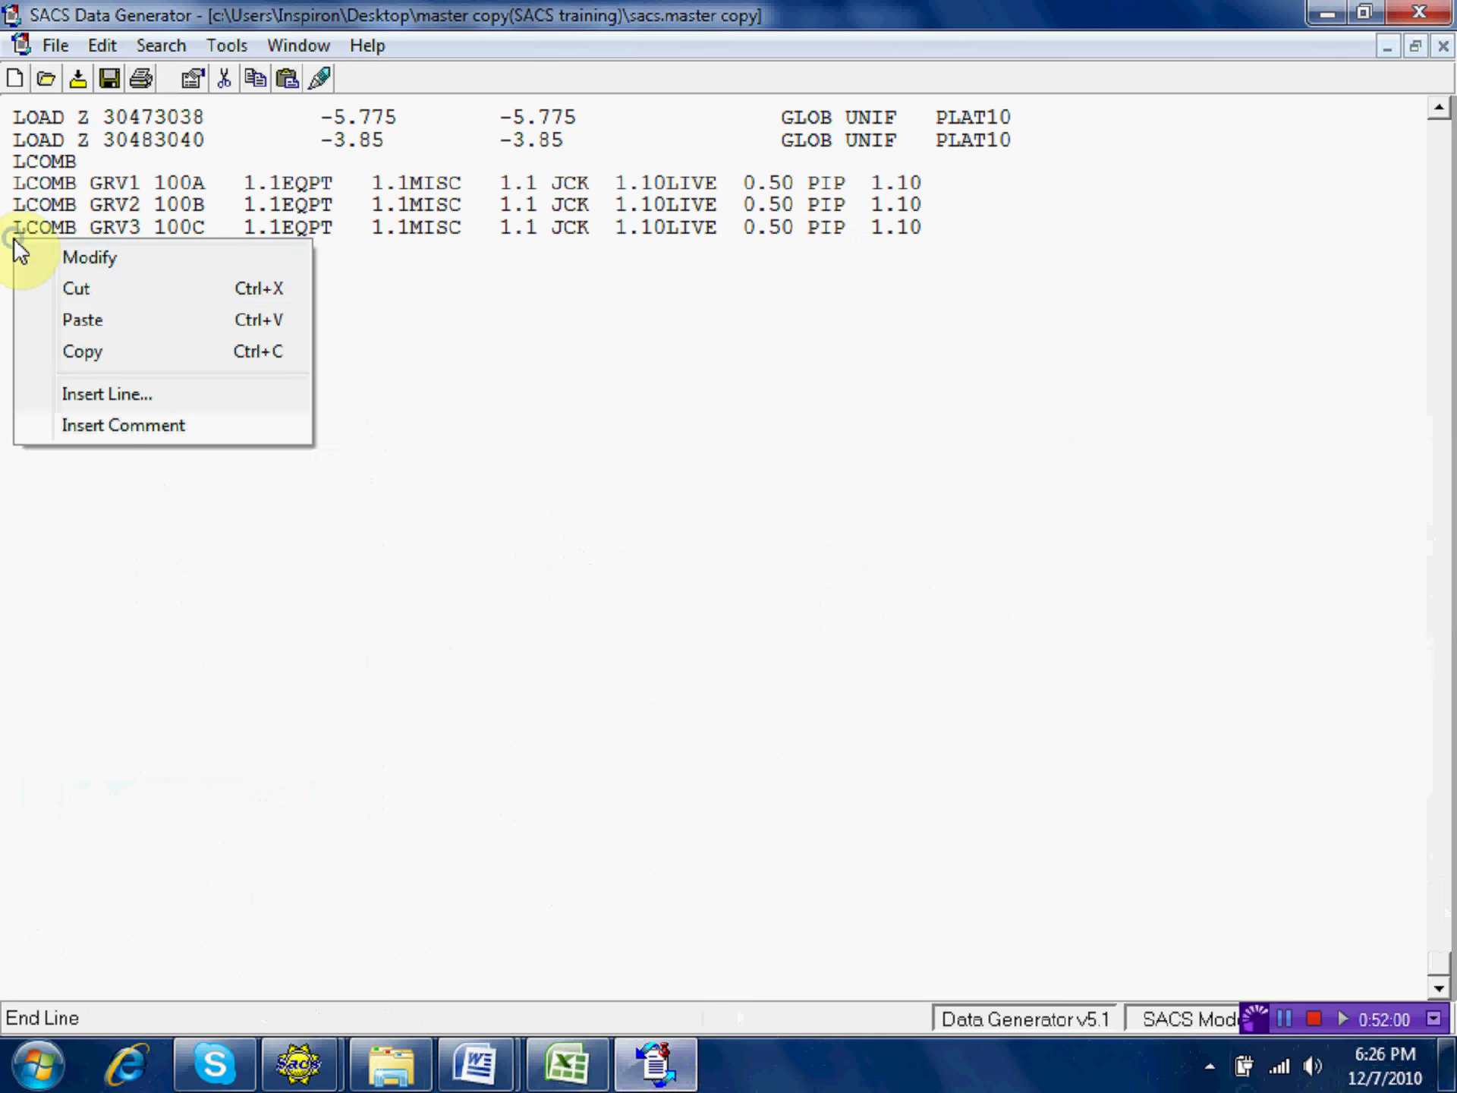
left_click(115, 319)
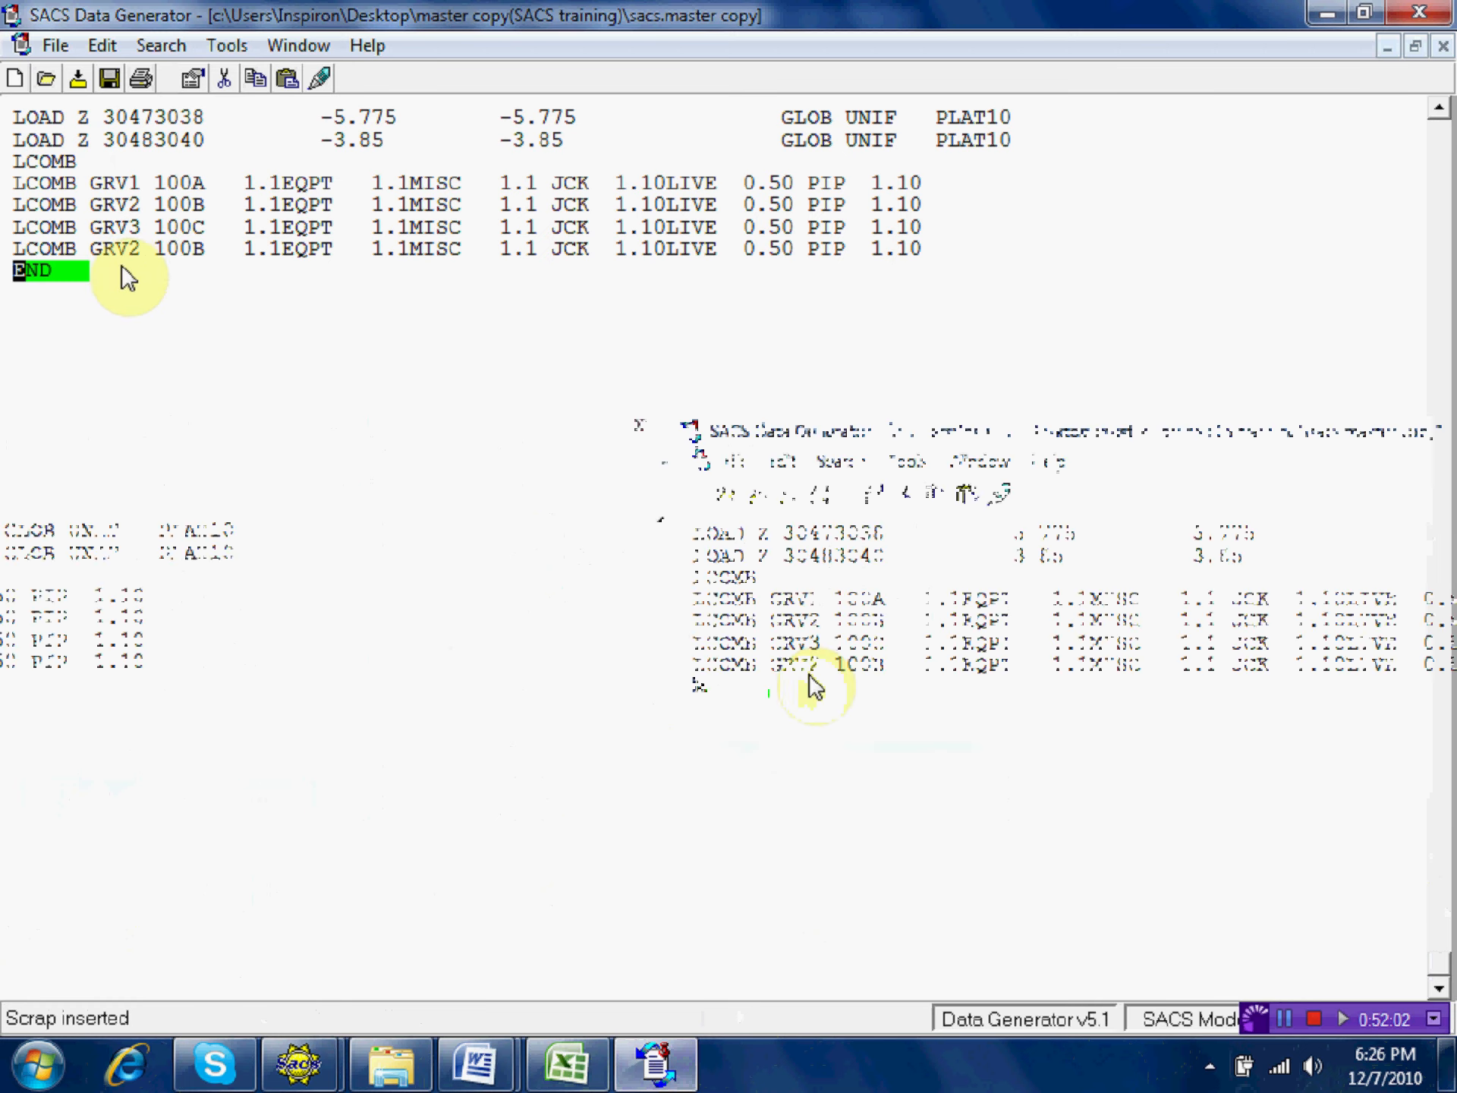
left_click(133, 249)
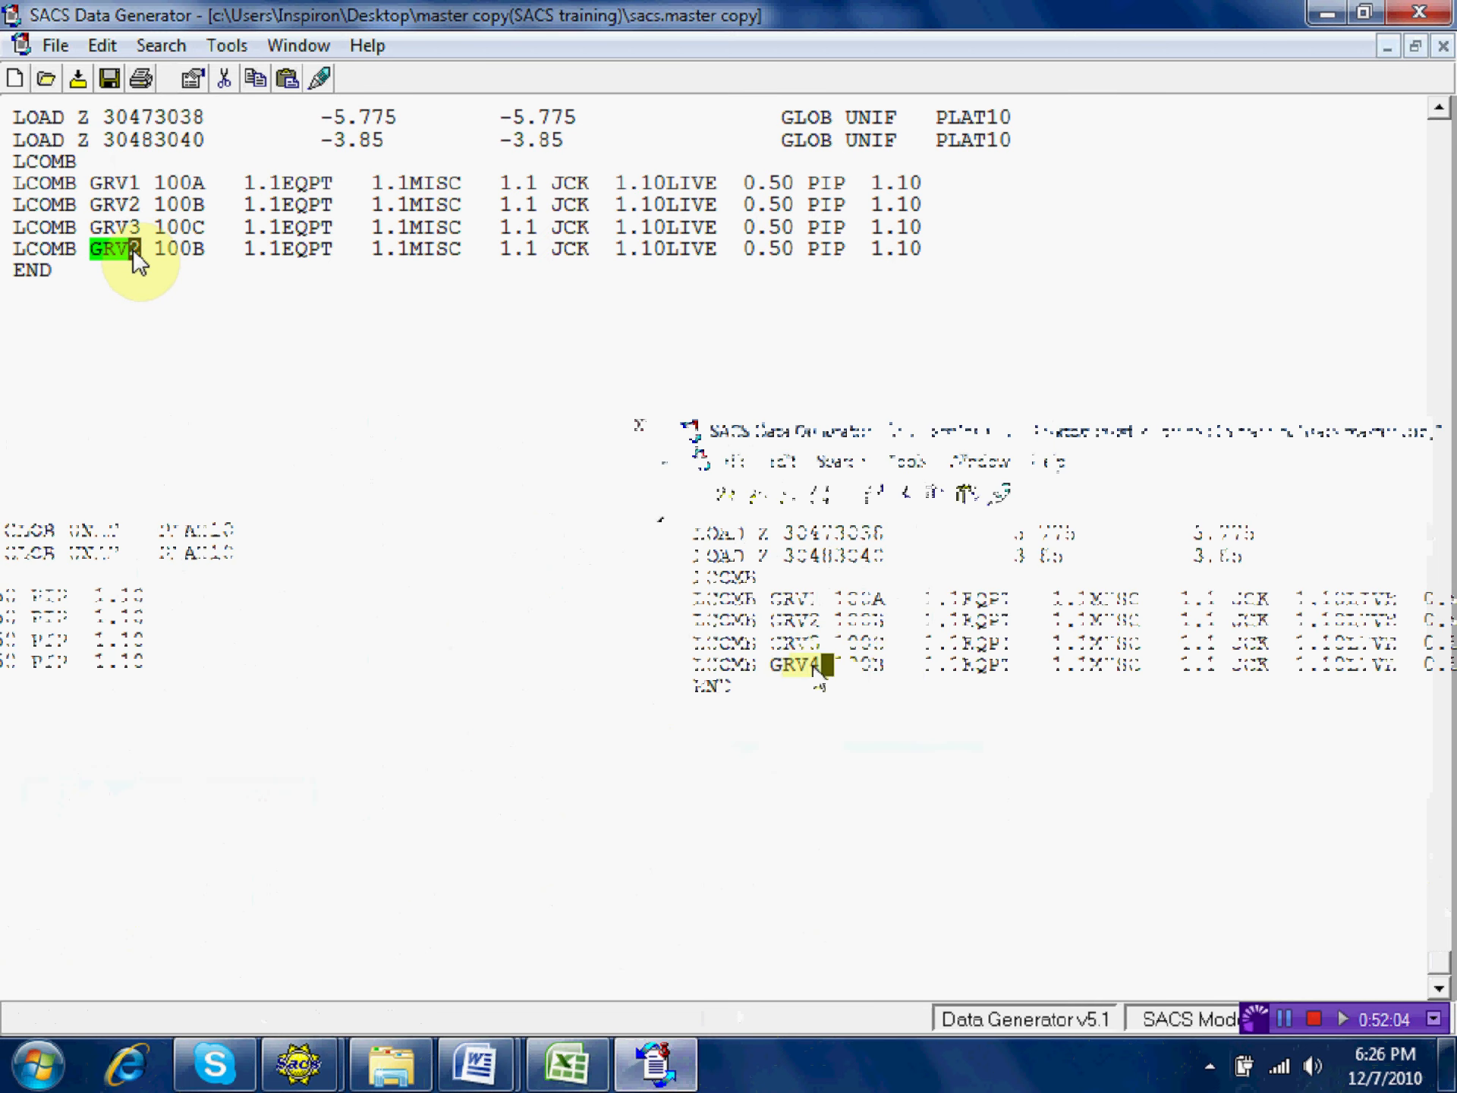
type("4")
left_click(202, 255)
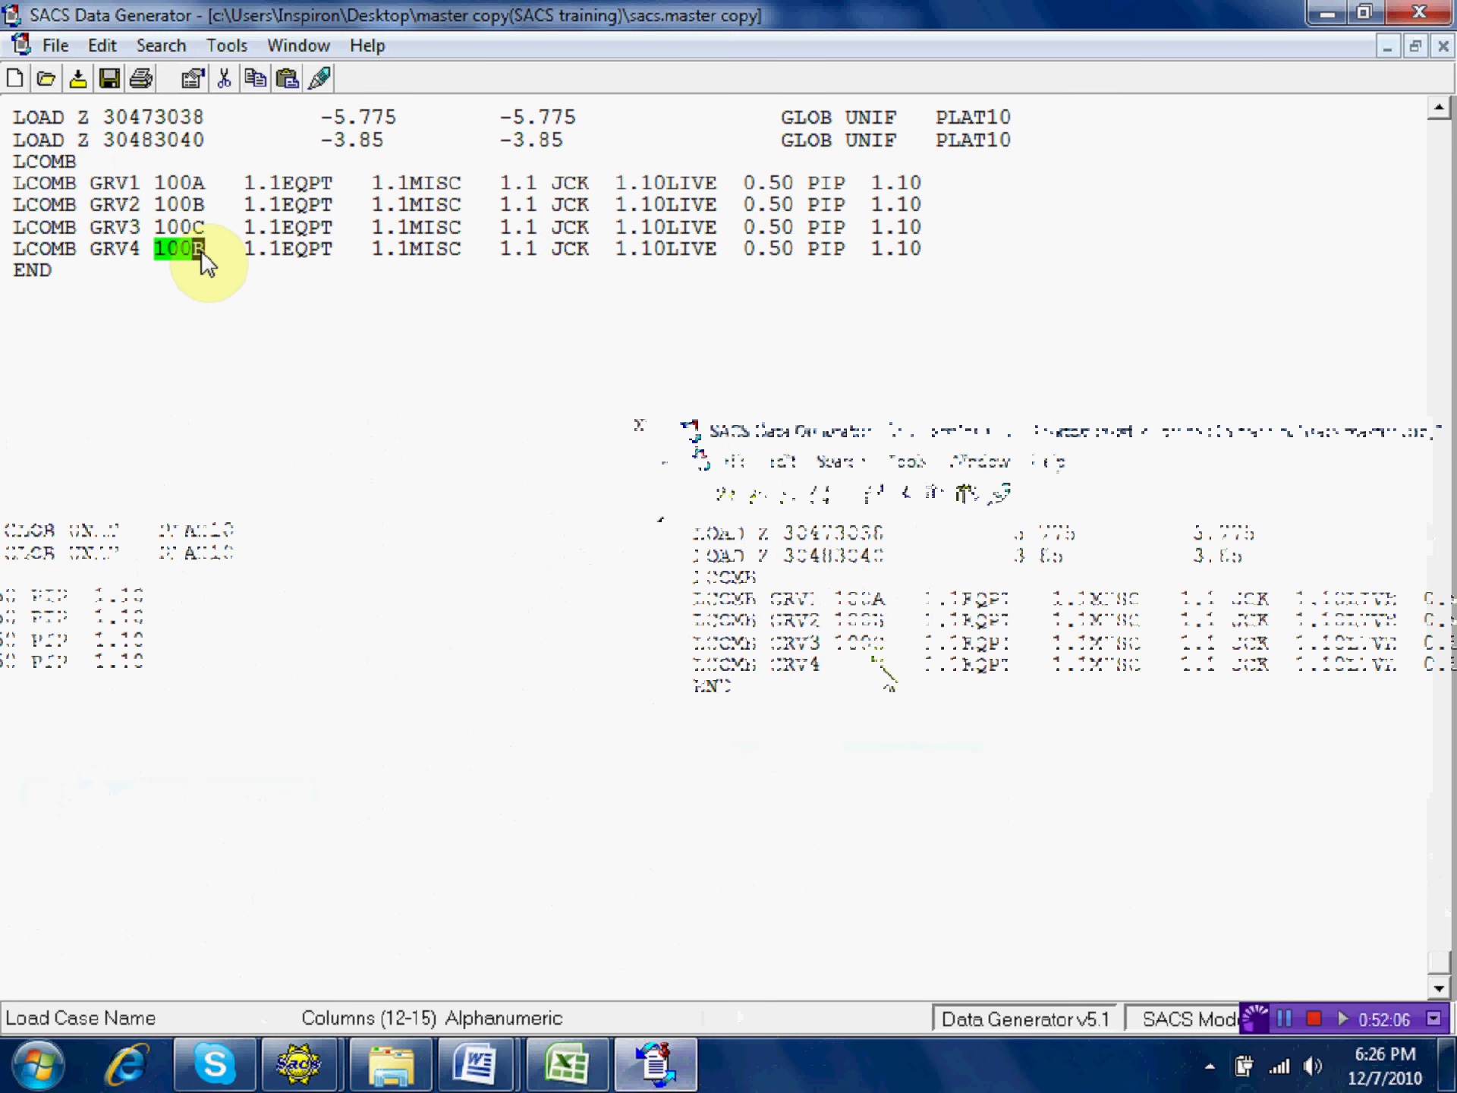
type("100D")
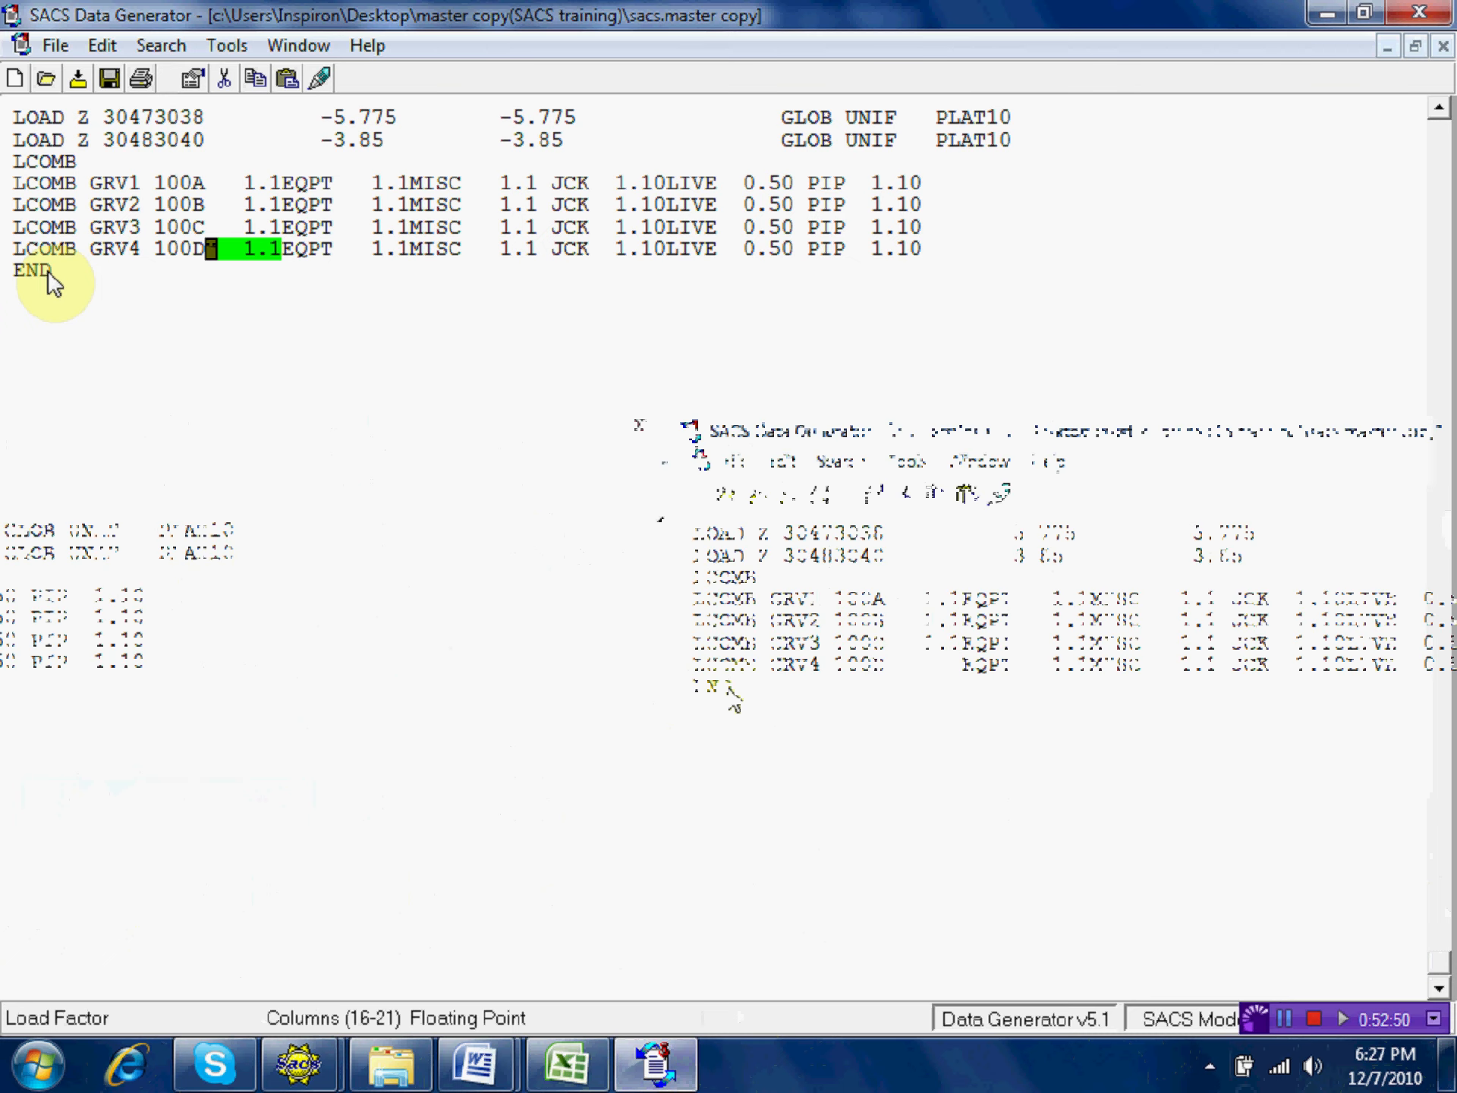
Insert the comment line "******OPERATING CONDITION" between the LCOMB GRV4 line and END.
left_click(16, 278)
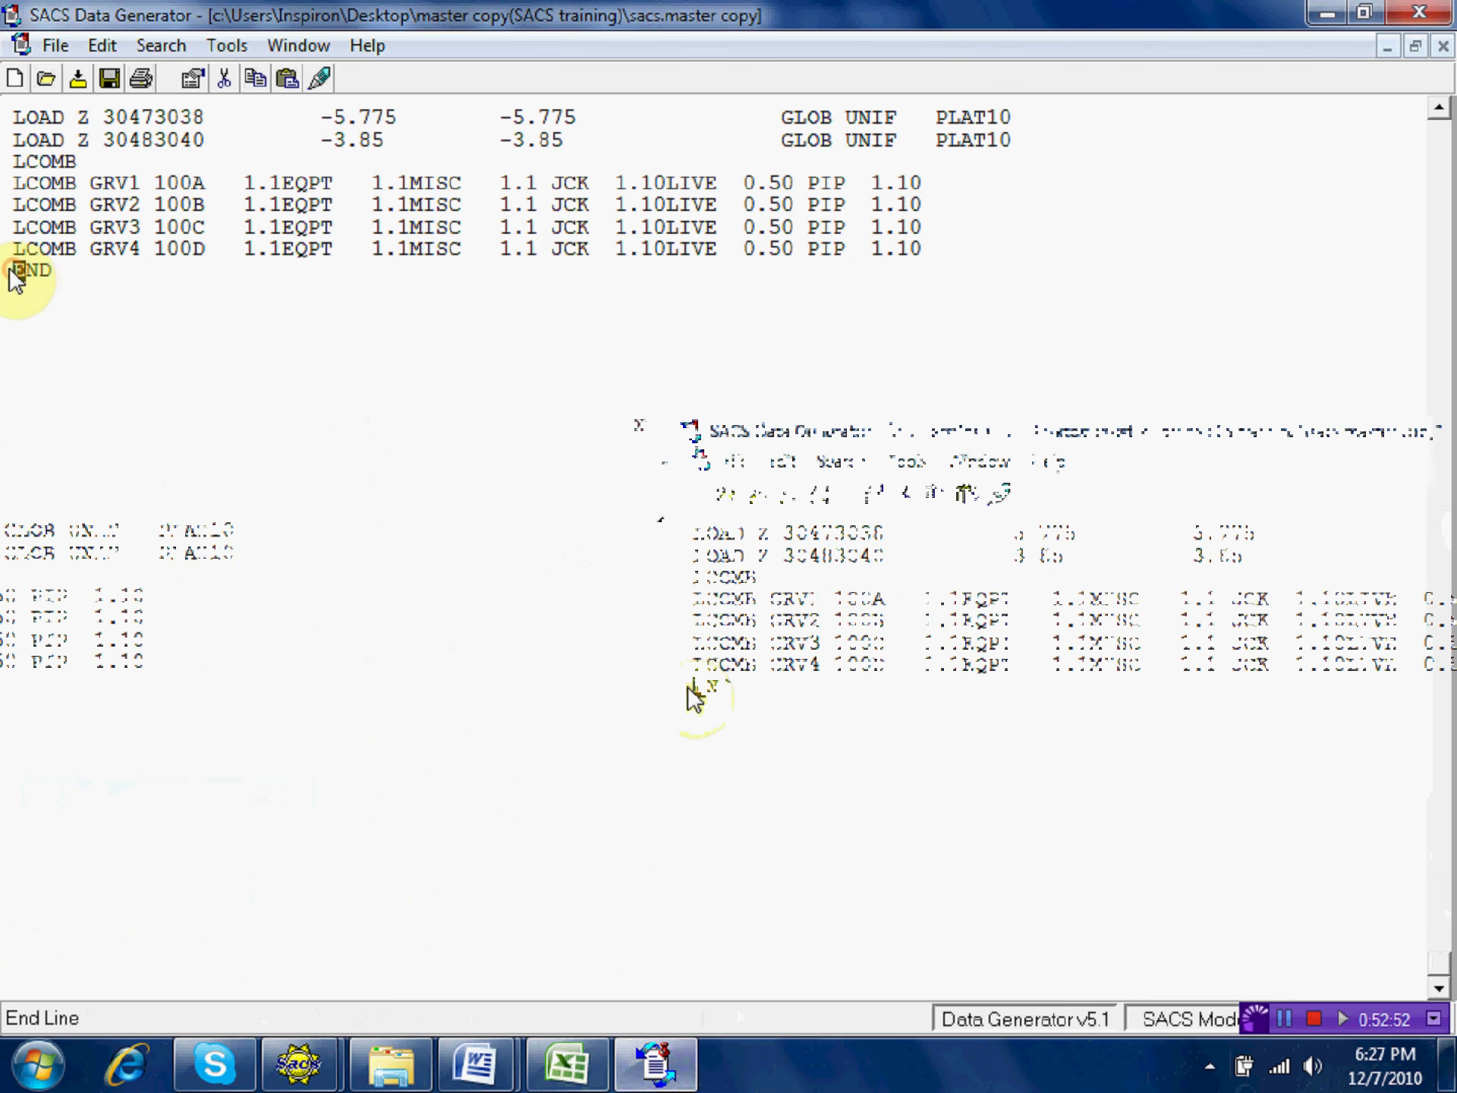
key("Return")
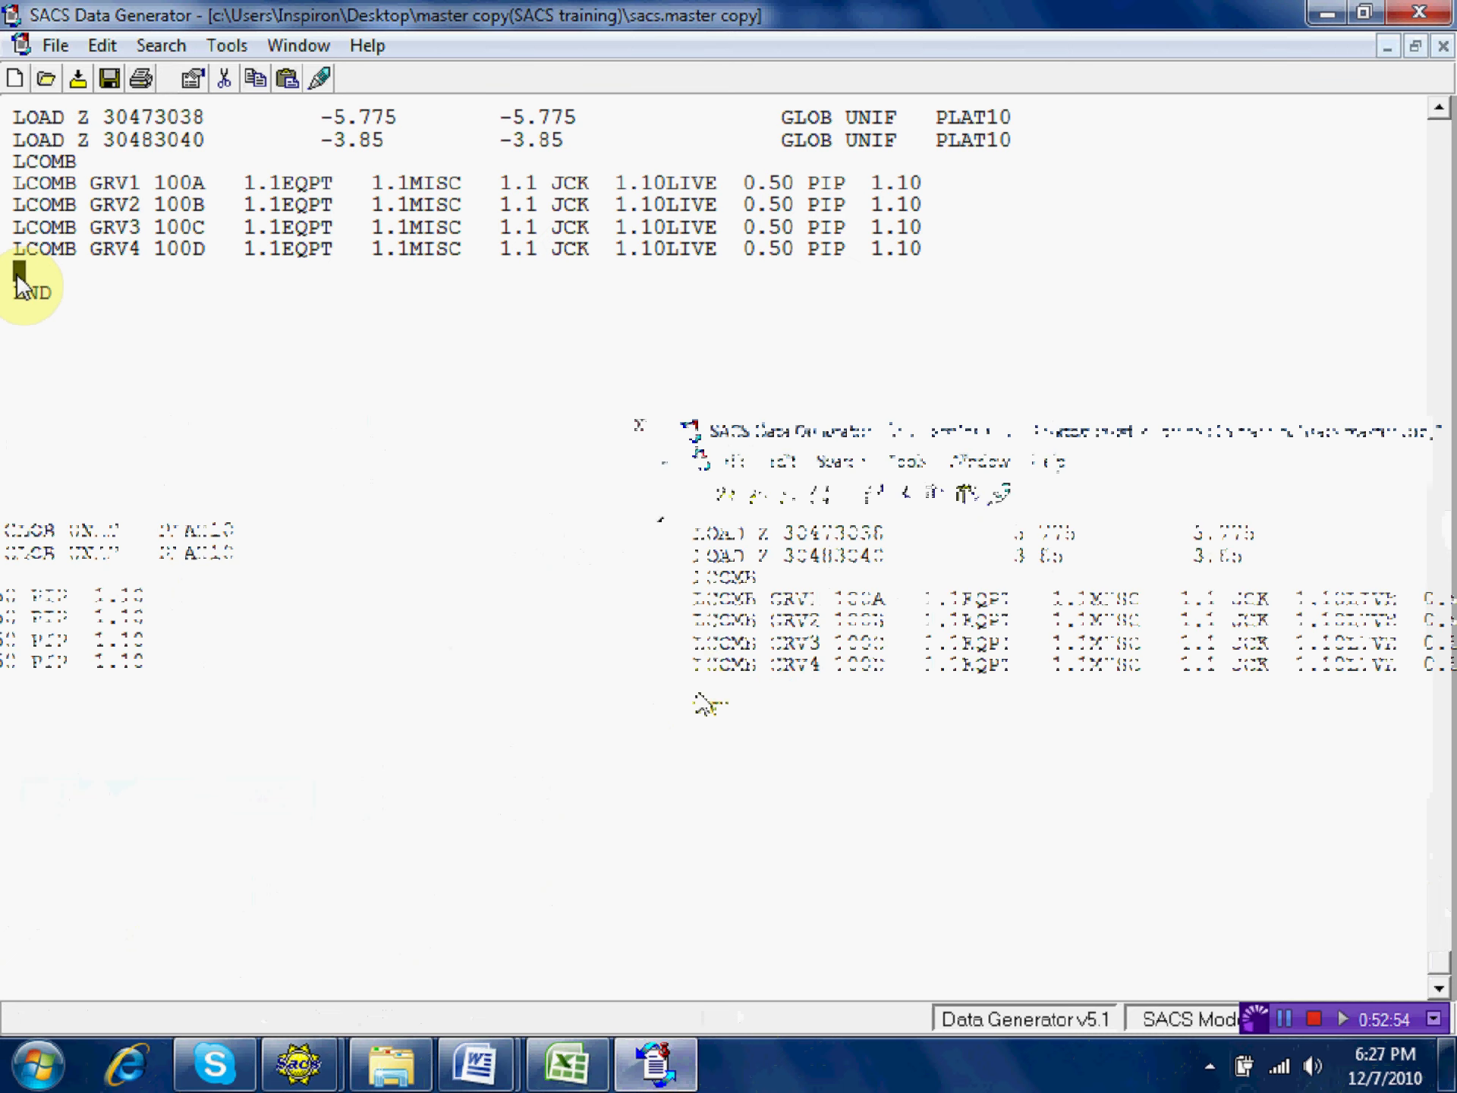
type("*")
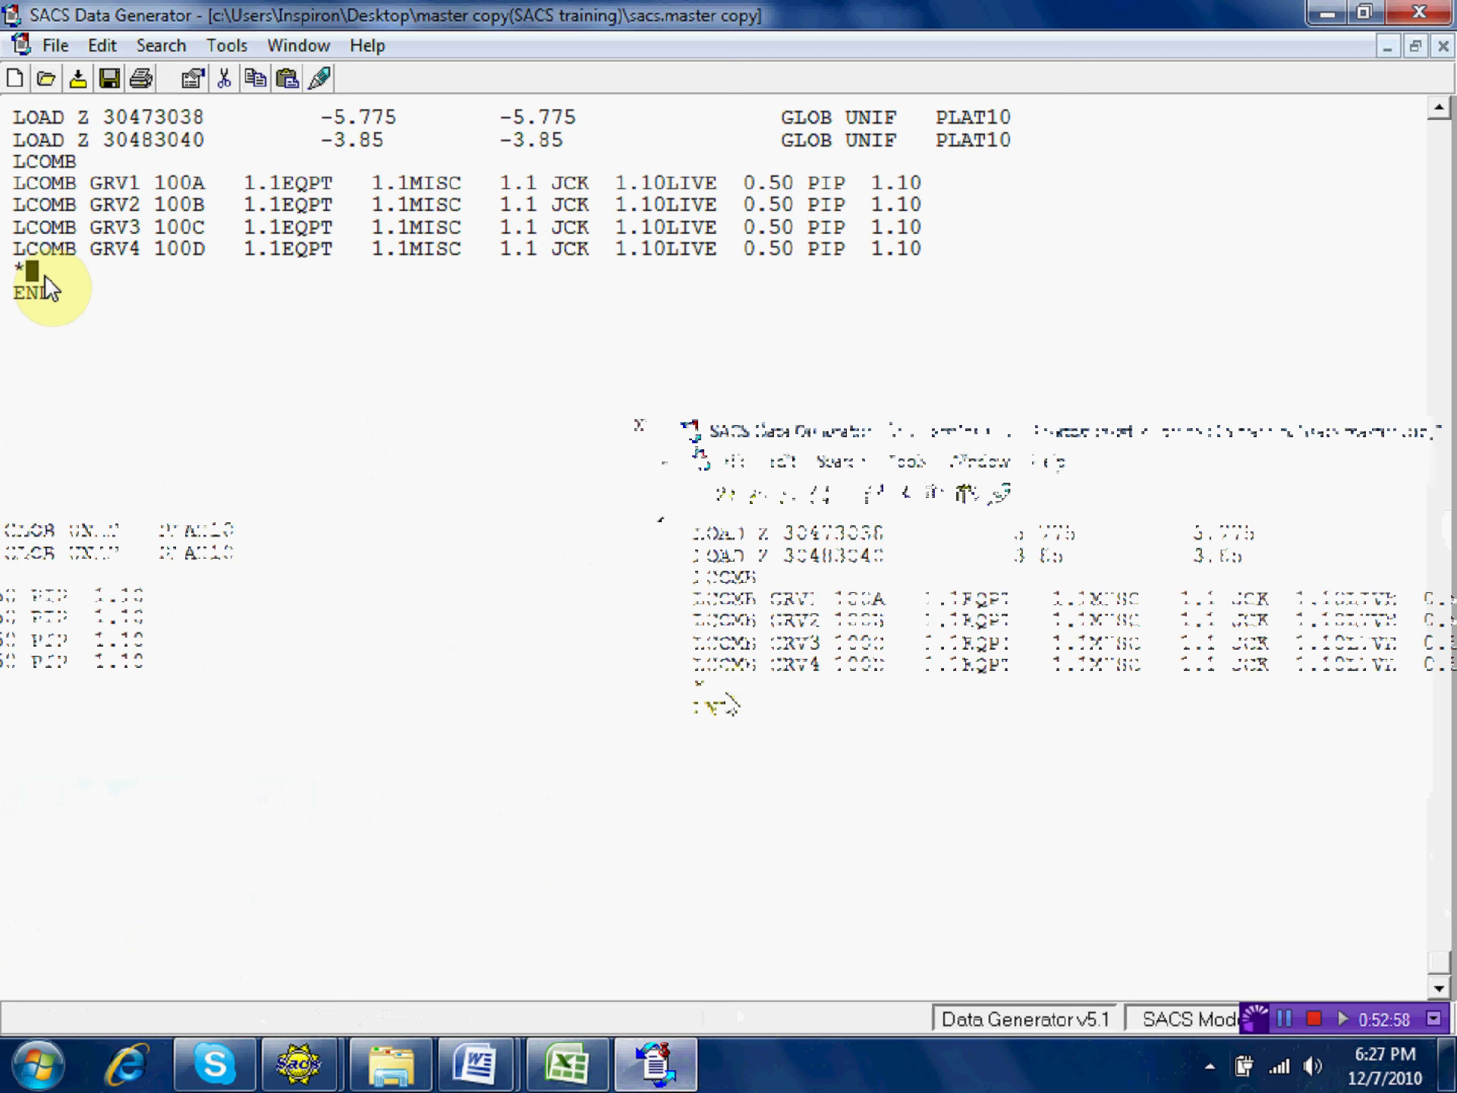
type("*****")
type("OPERAT")
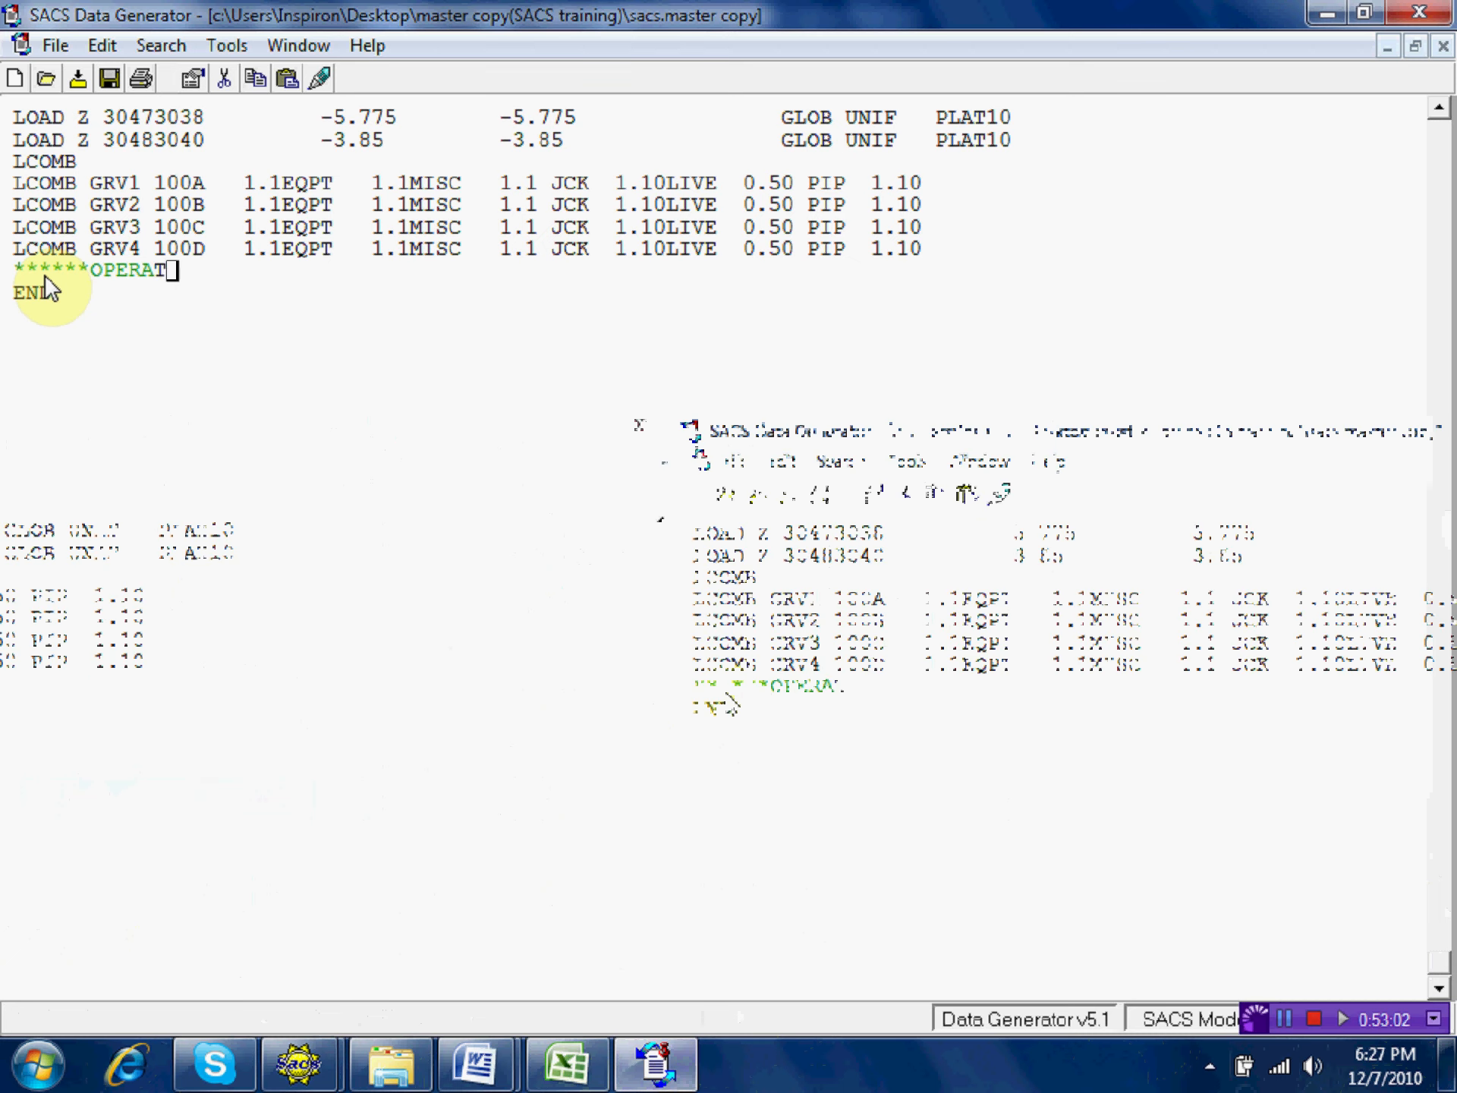
type("ING CONDITION")
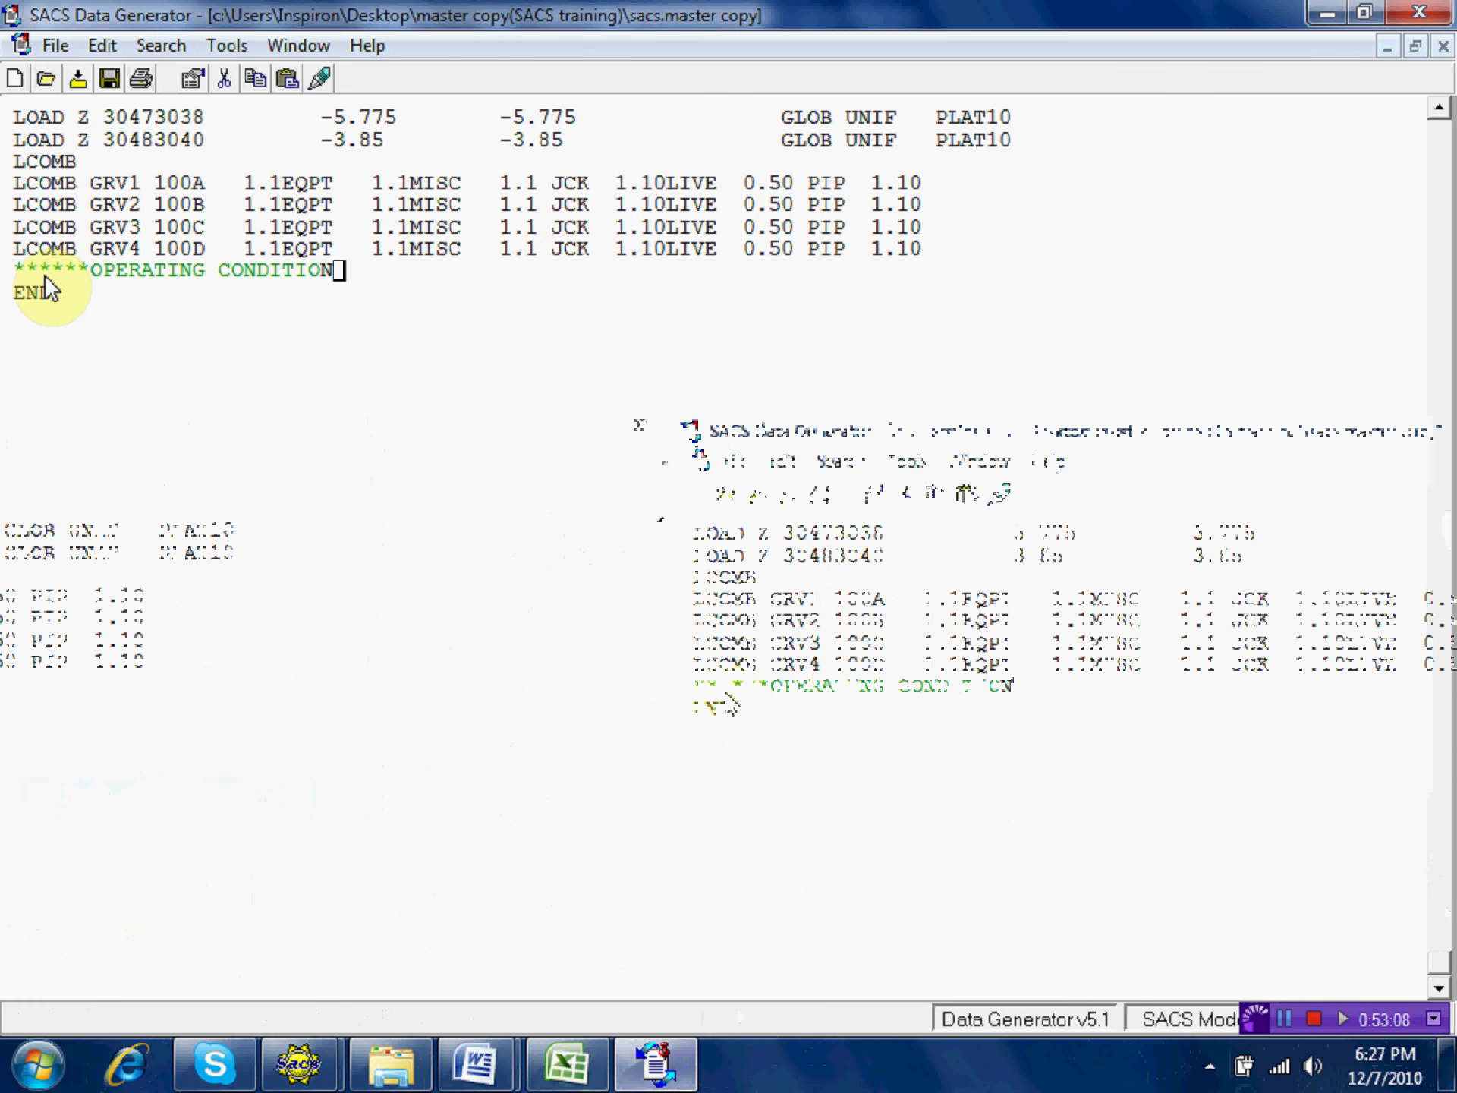
Complete the OPERATING CONDITION comment with "-MINIMUM WATER" and a row of trailing asterisks, and insert an empty line above END.
type("-MINIMU")
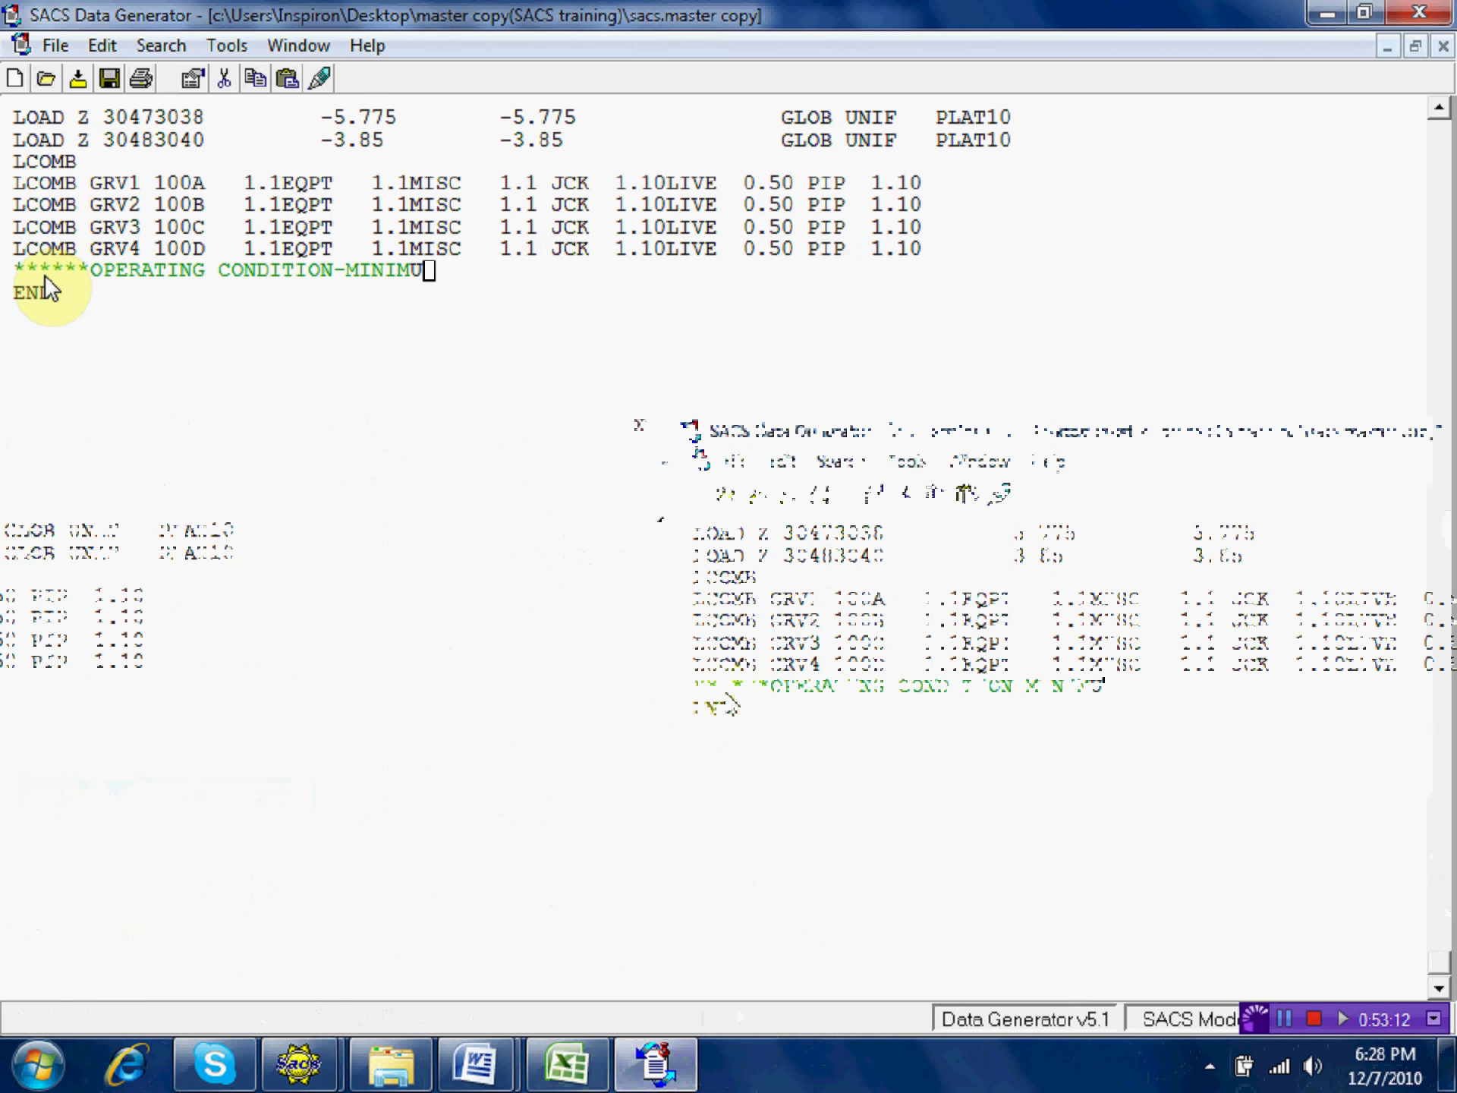
type("M WATER")
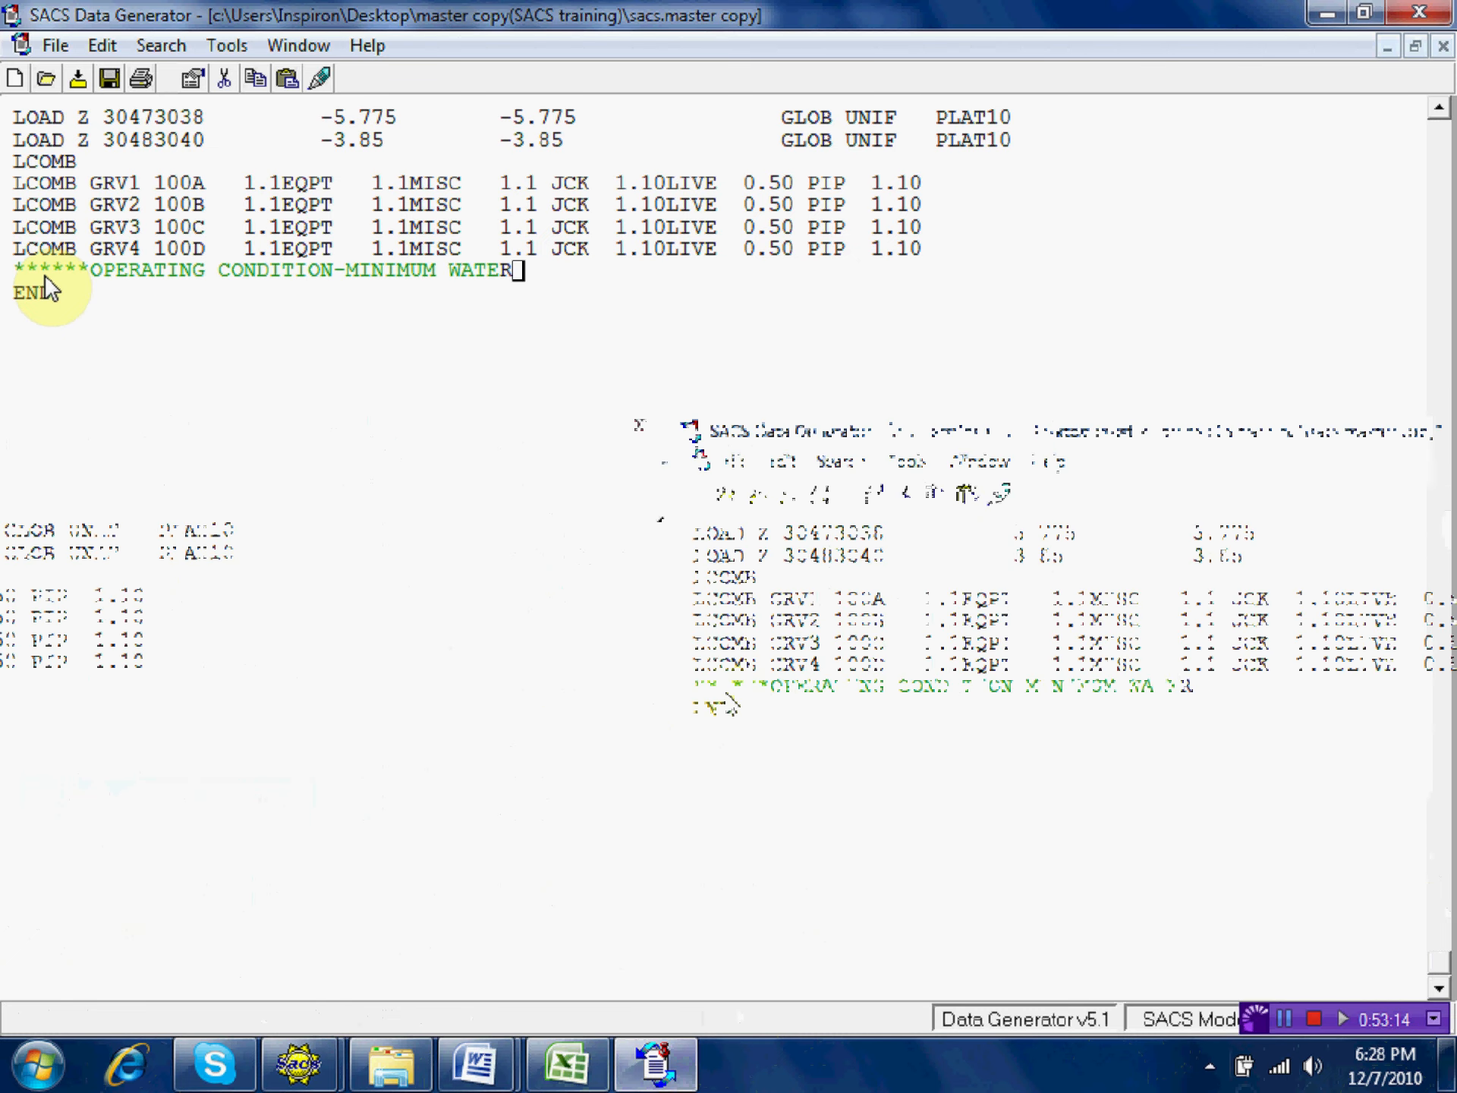
type("***************************************")
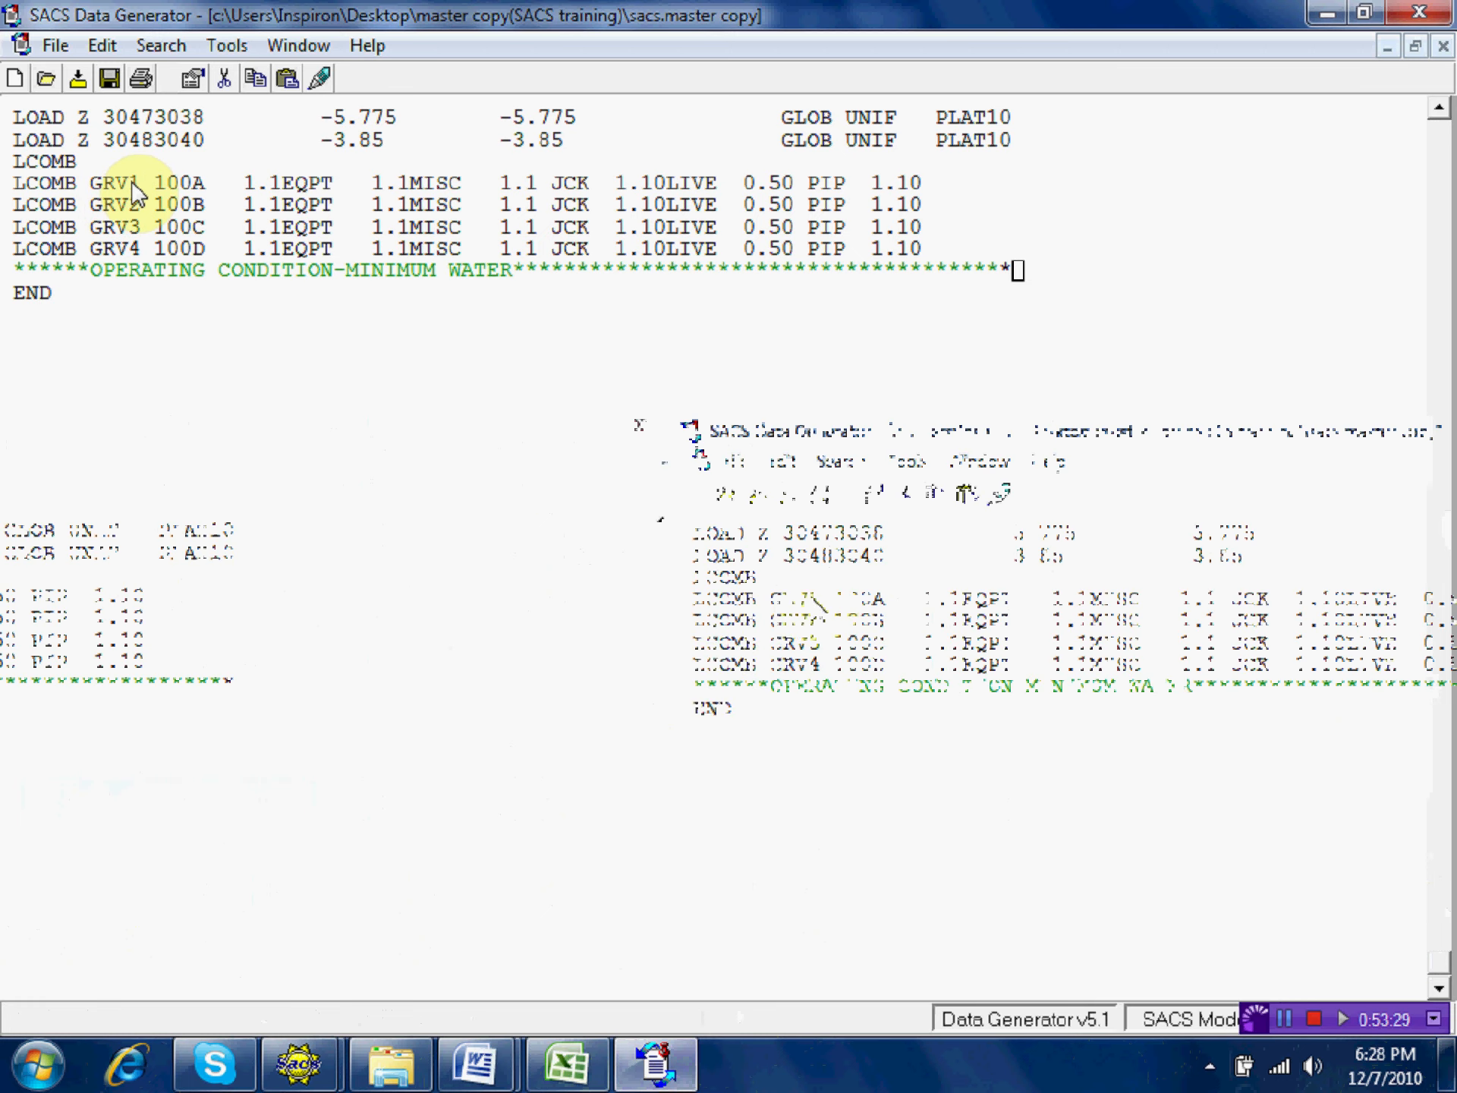
left_click(19, 295)
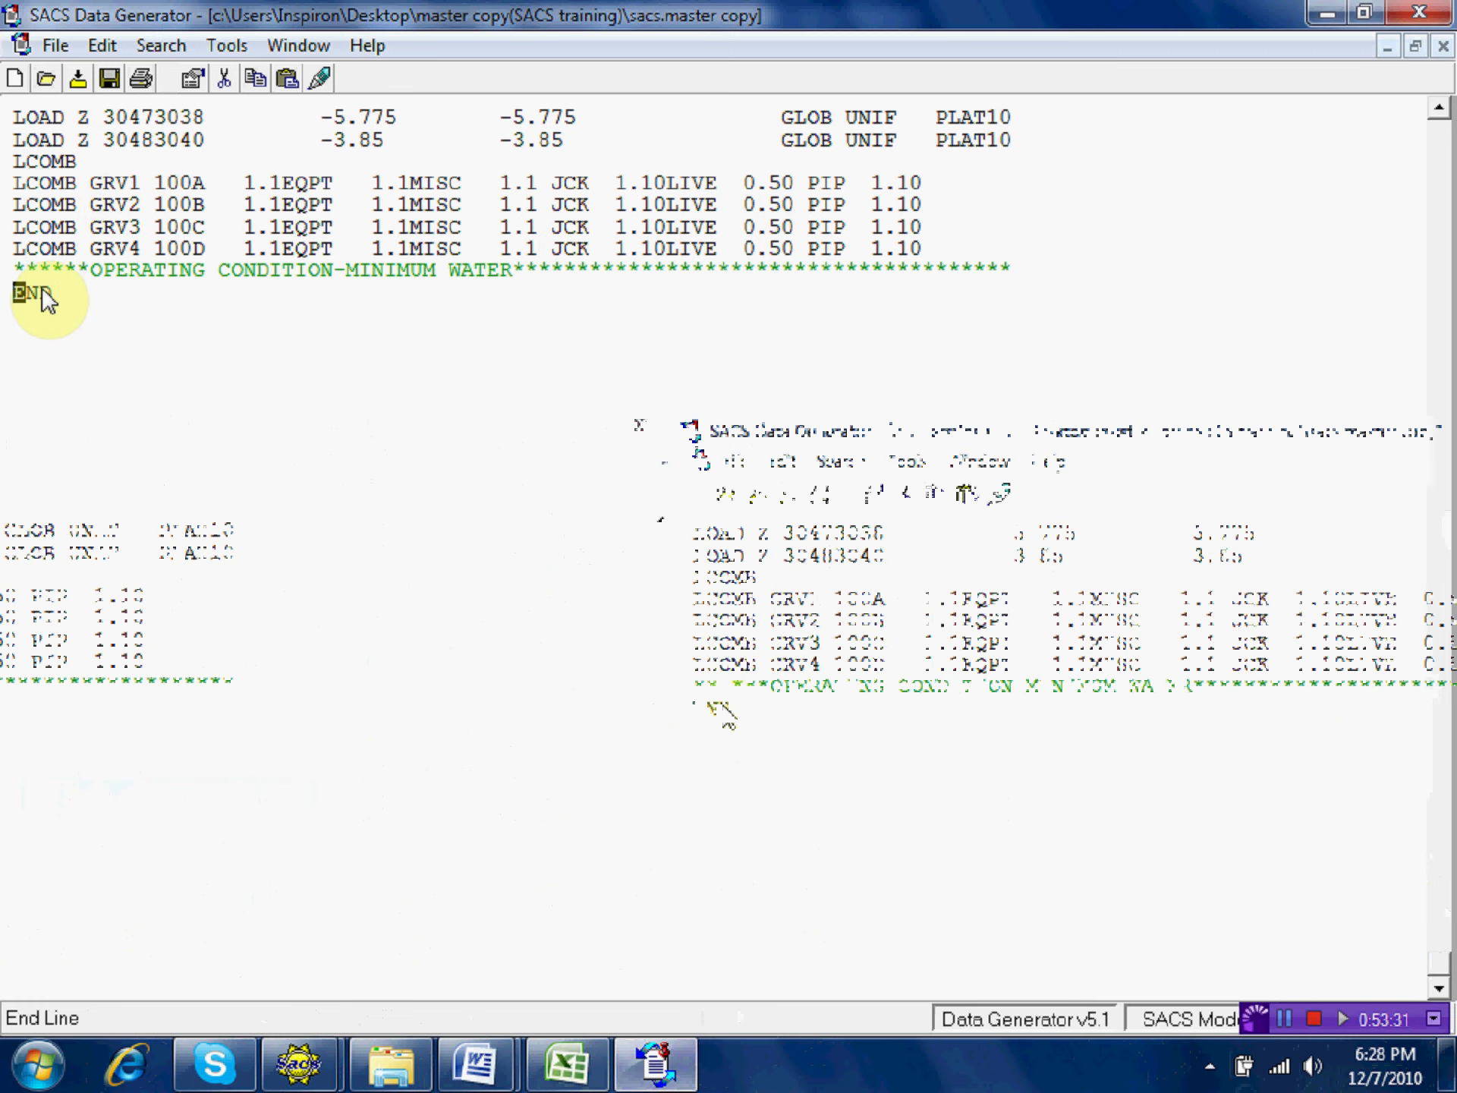
key("Return")
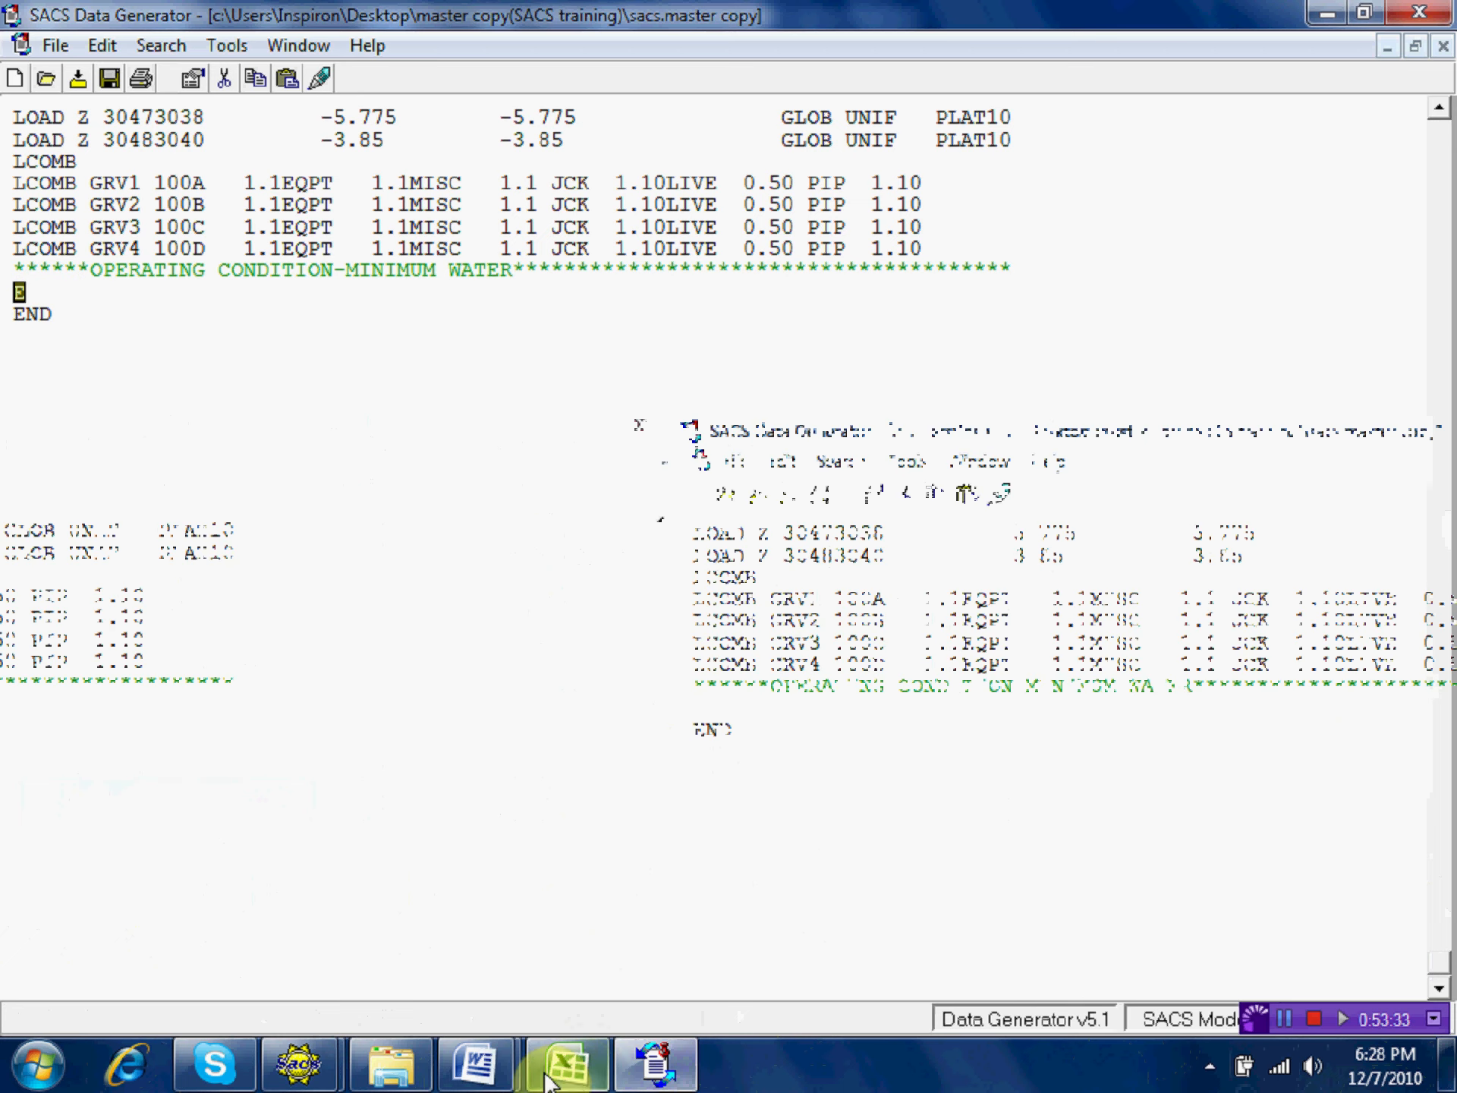
Switch to the wind calculation document in Word and the diagonal-wind calculation workbook in Excel to examine the wind direction angles around the platform plan.
mouse_move(485, 1070)
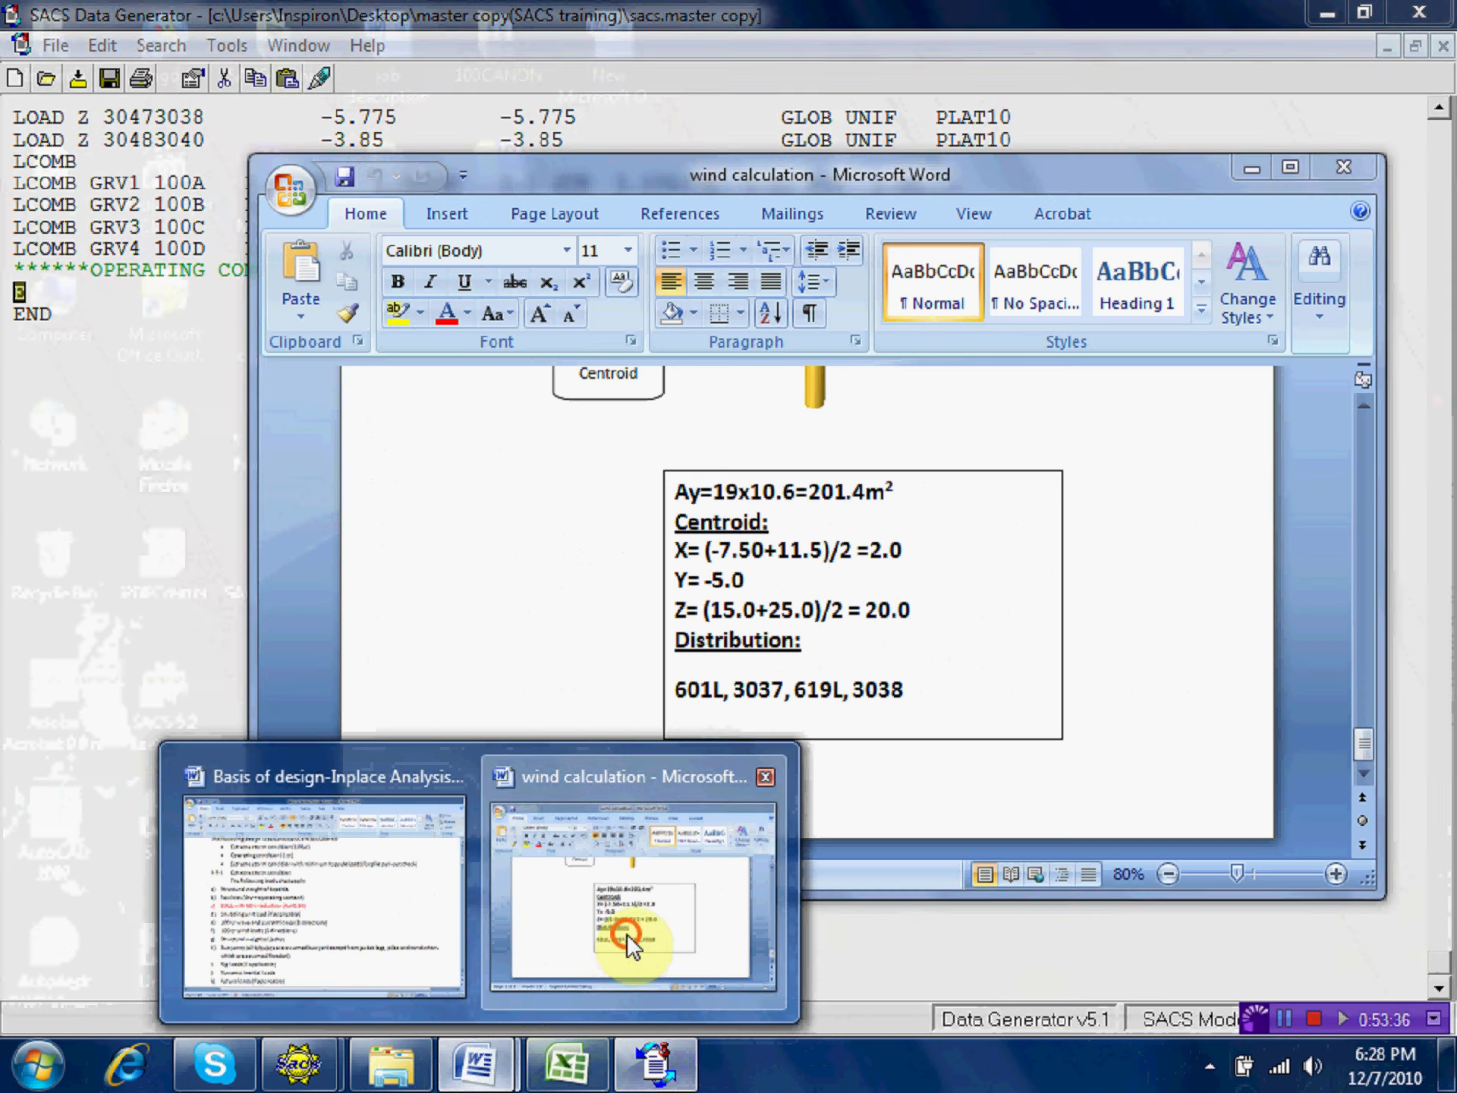
left_click(626, 933)
scroll(709, 748, "up", 10)
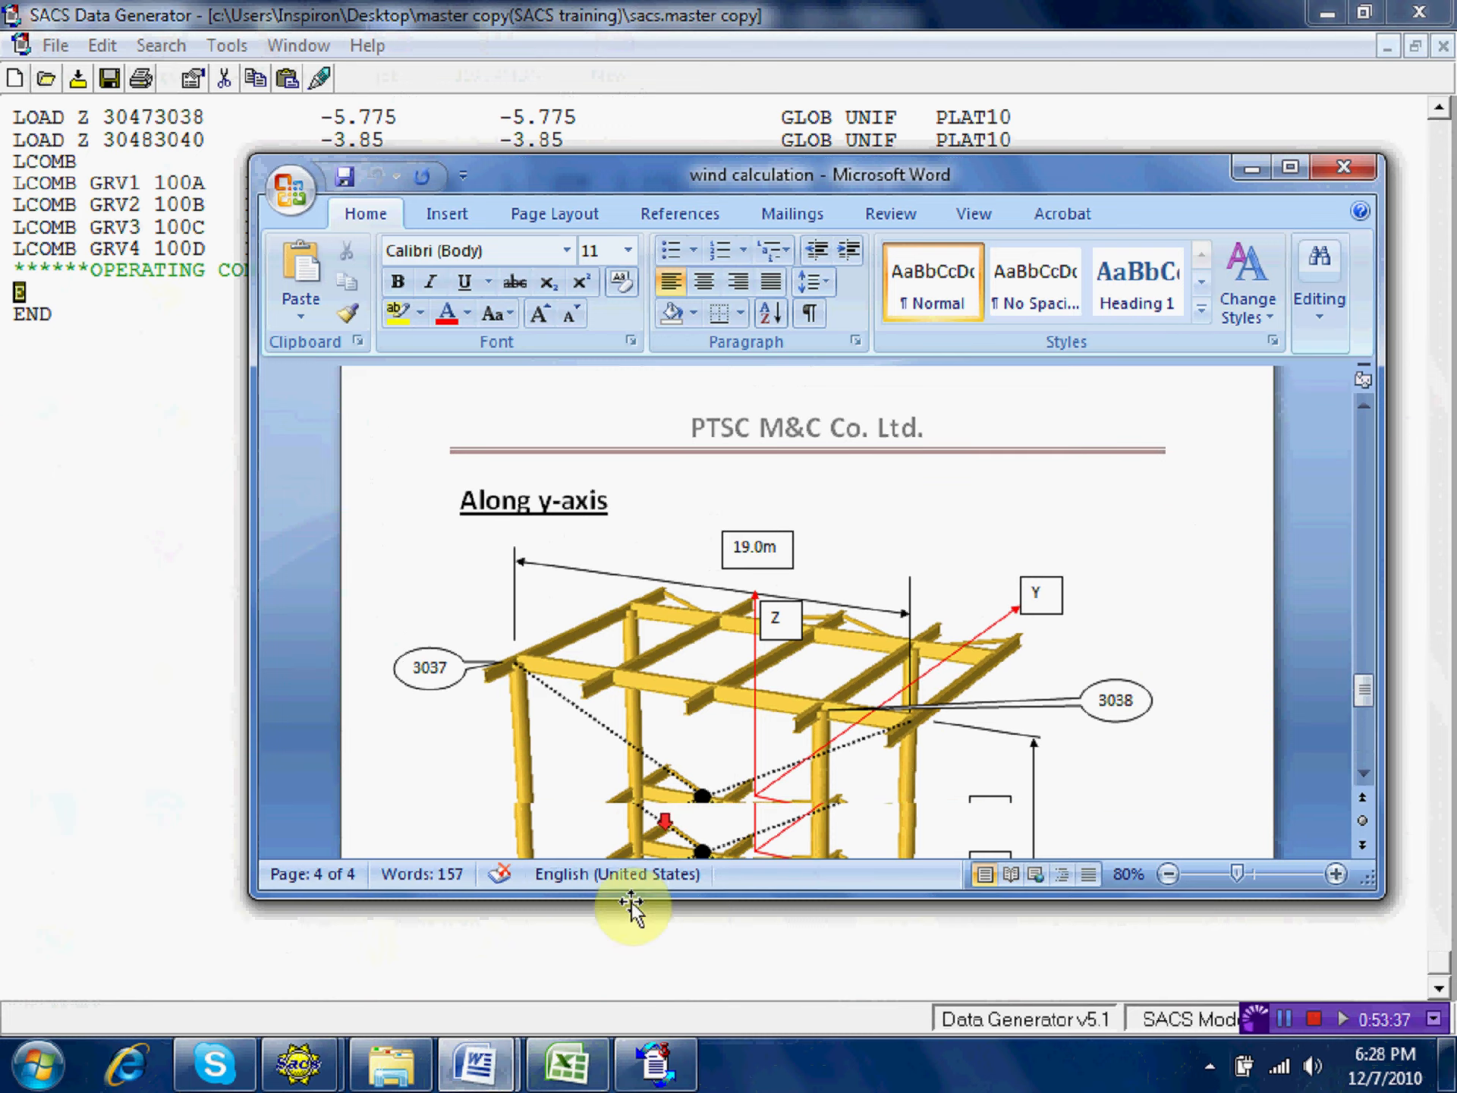
left_click(649, 979)
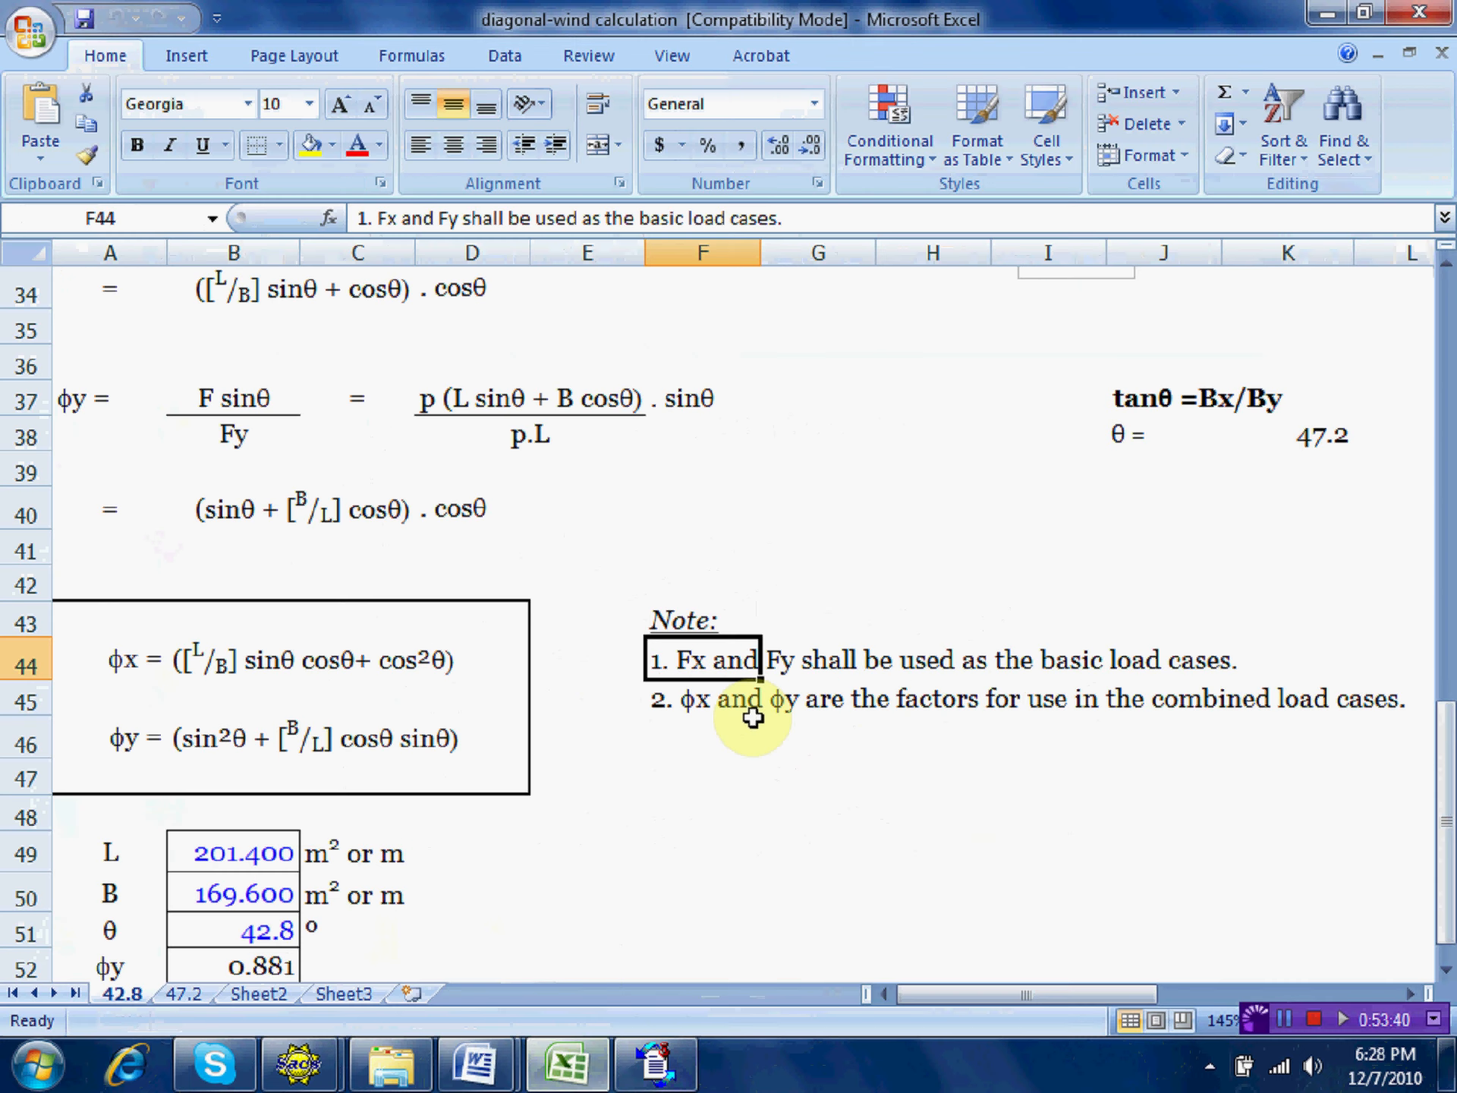
scroll(754, 717, "up", 4)
scroll(750, 716, "up", 3)
scroll(820, 820, "down", 1)
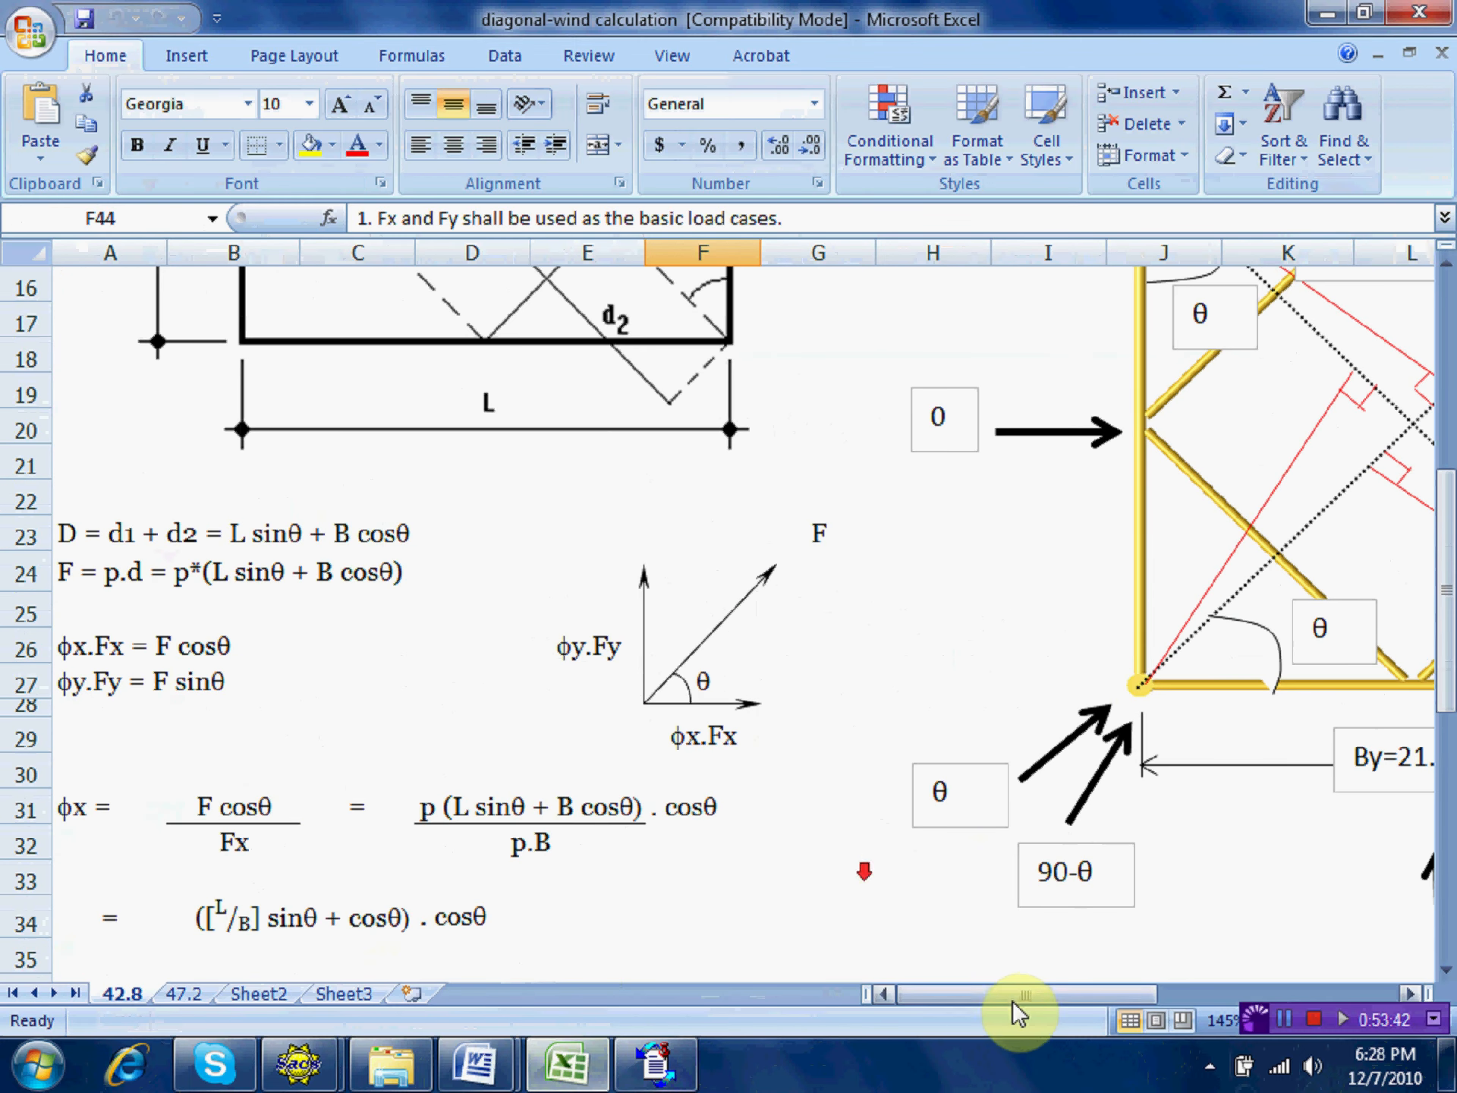
left_click_drag(1013, 1000, 1168, 1000)
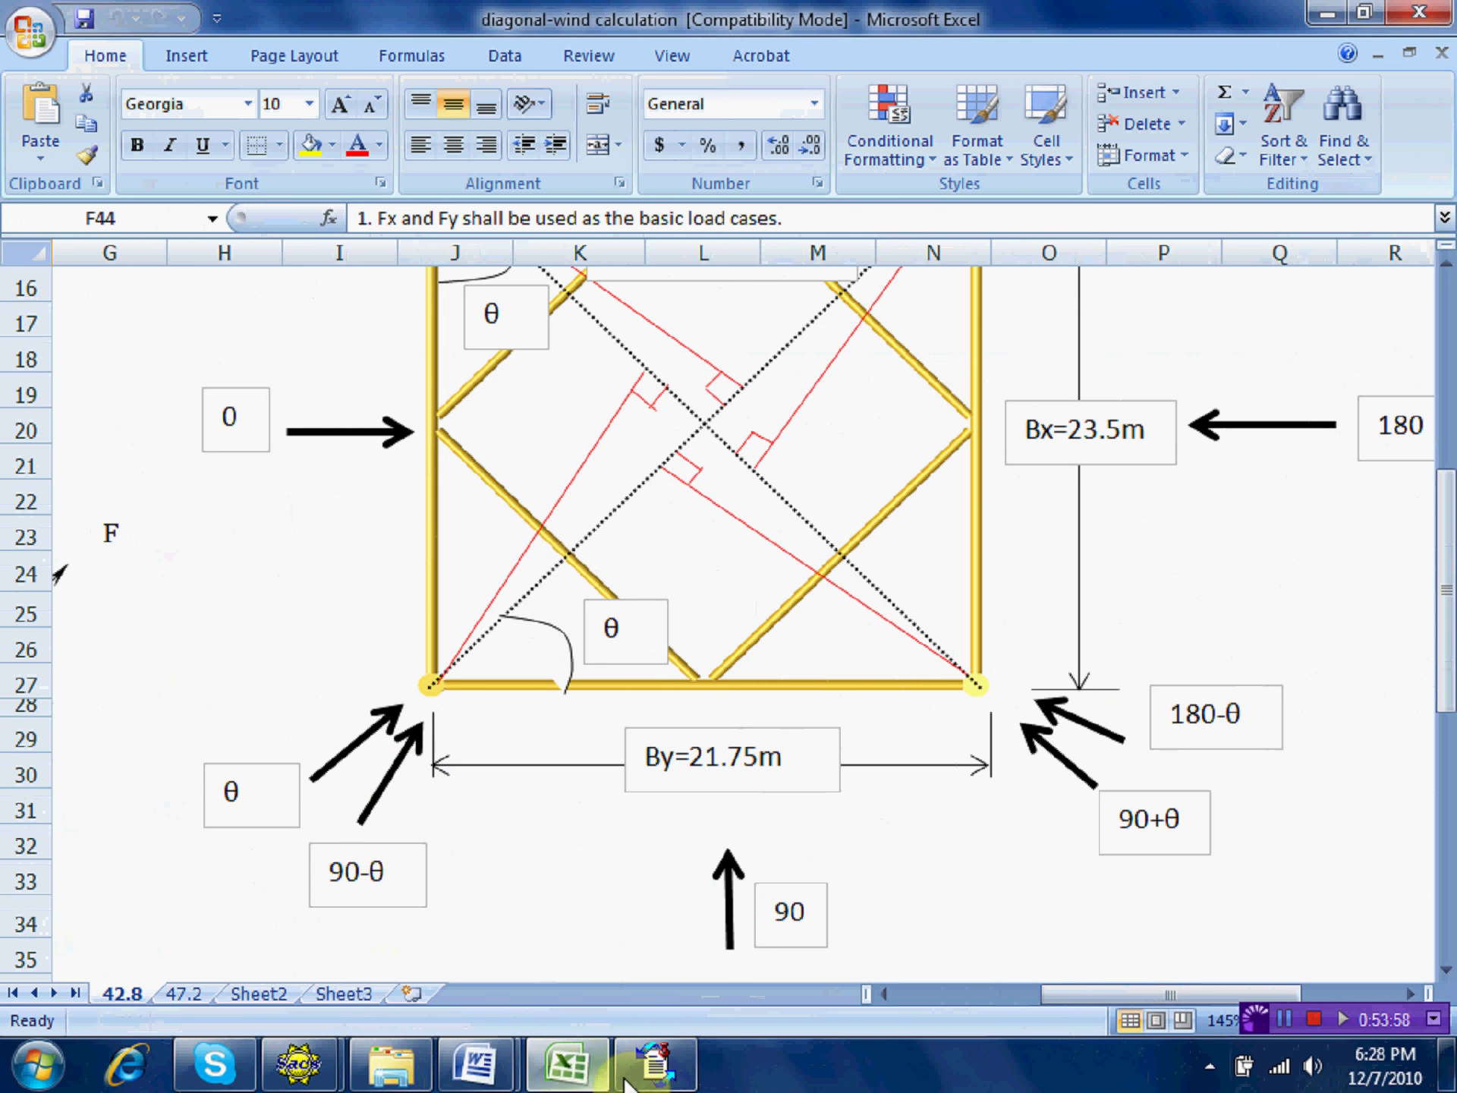
Switch back to SACS Data Generator, enter an LCOMB line above END and name its load combination 1000.
left_click(655, 1065)
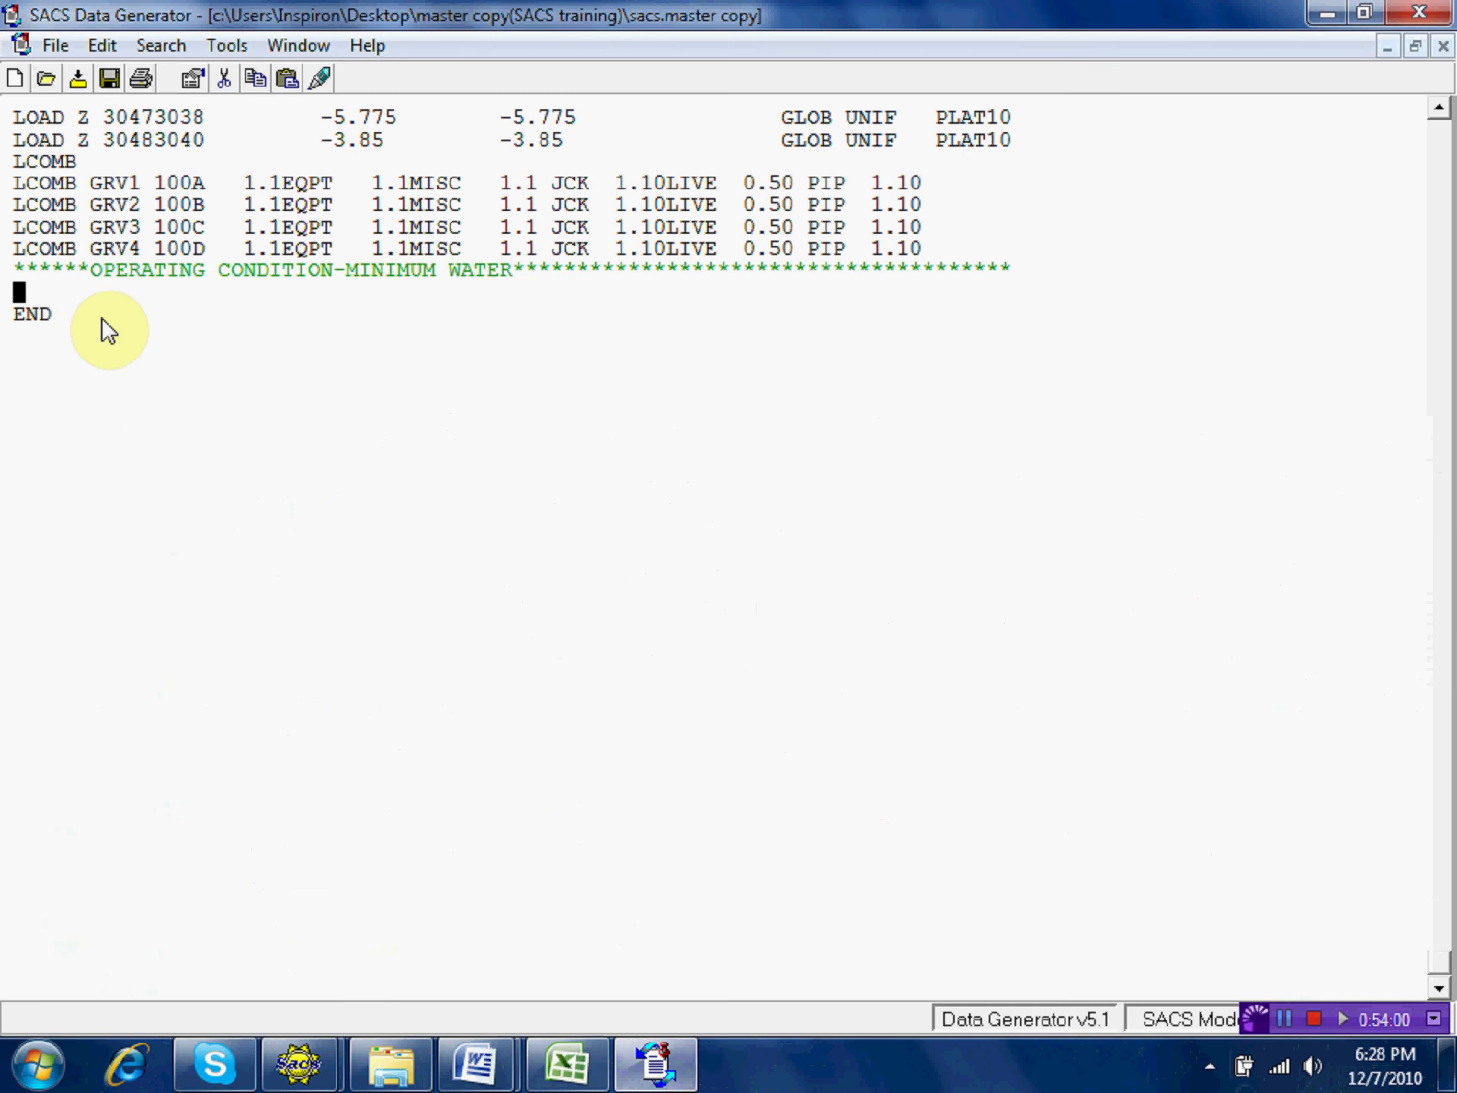
type("LCOMB")
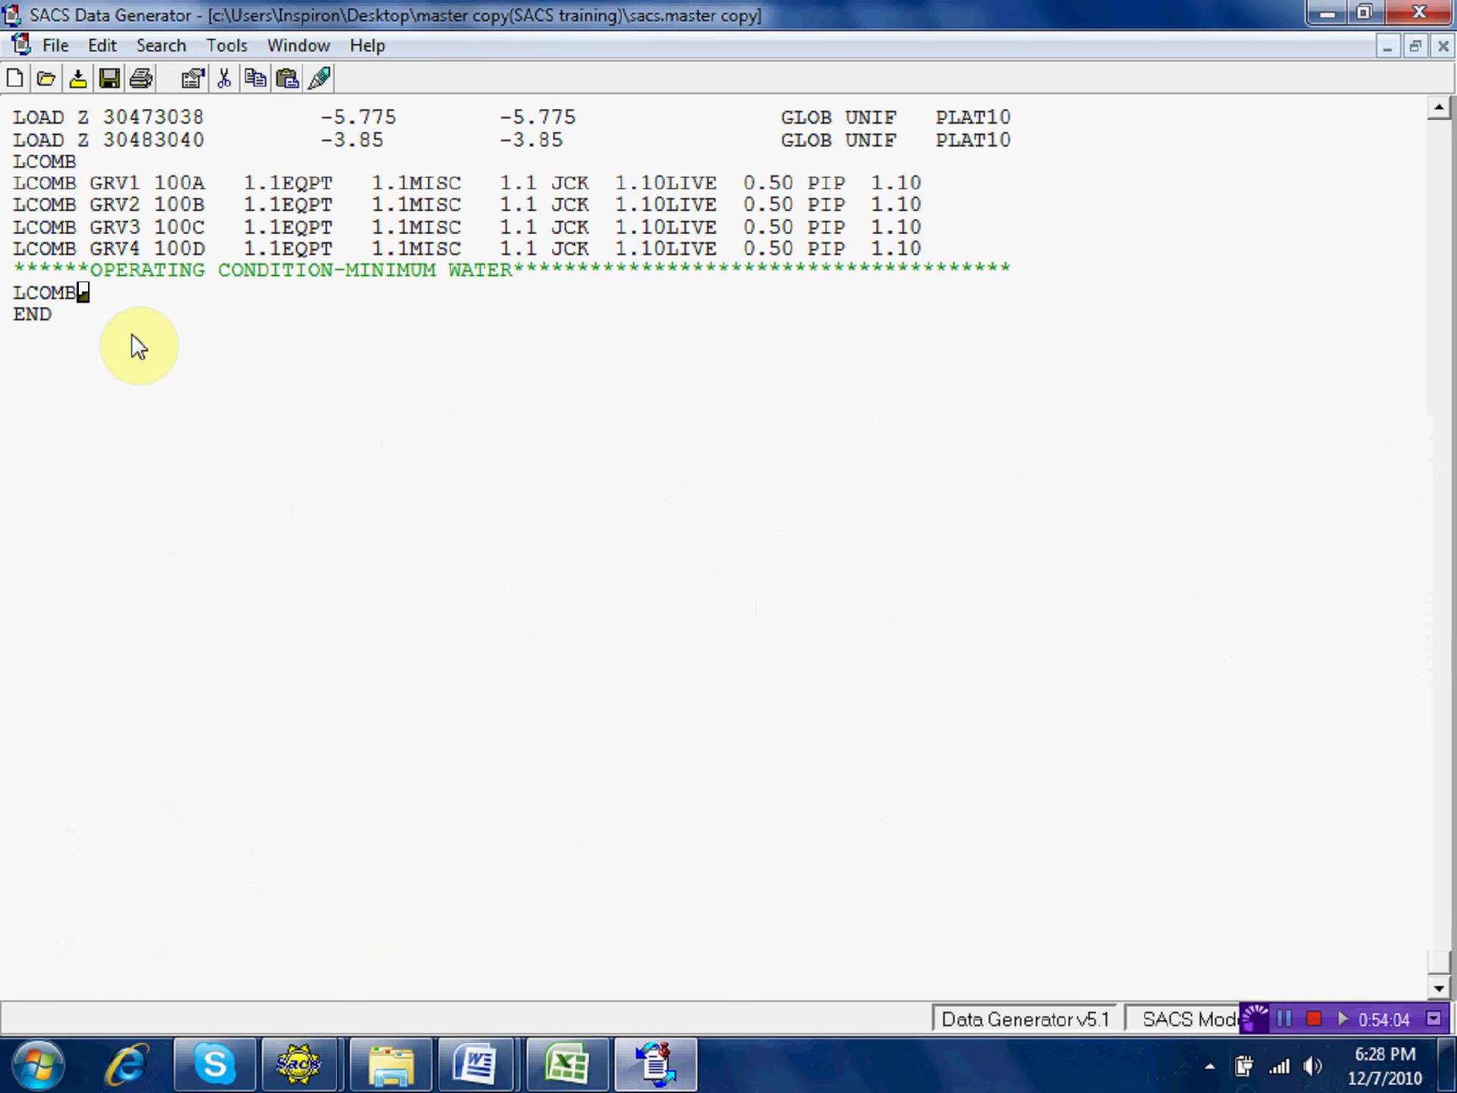
double_click(72, 294)
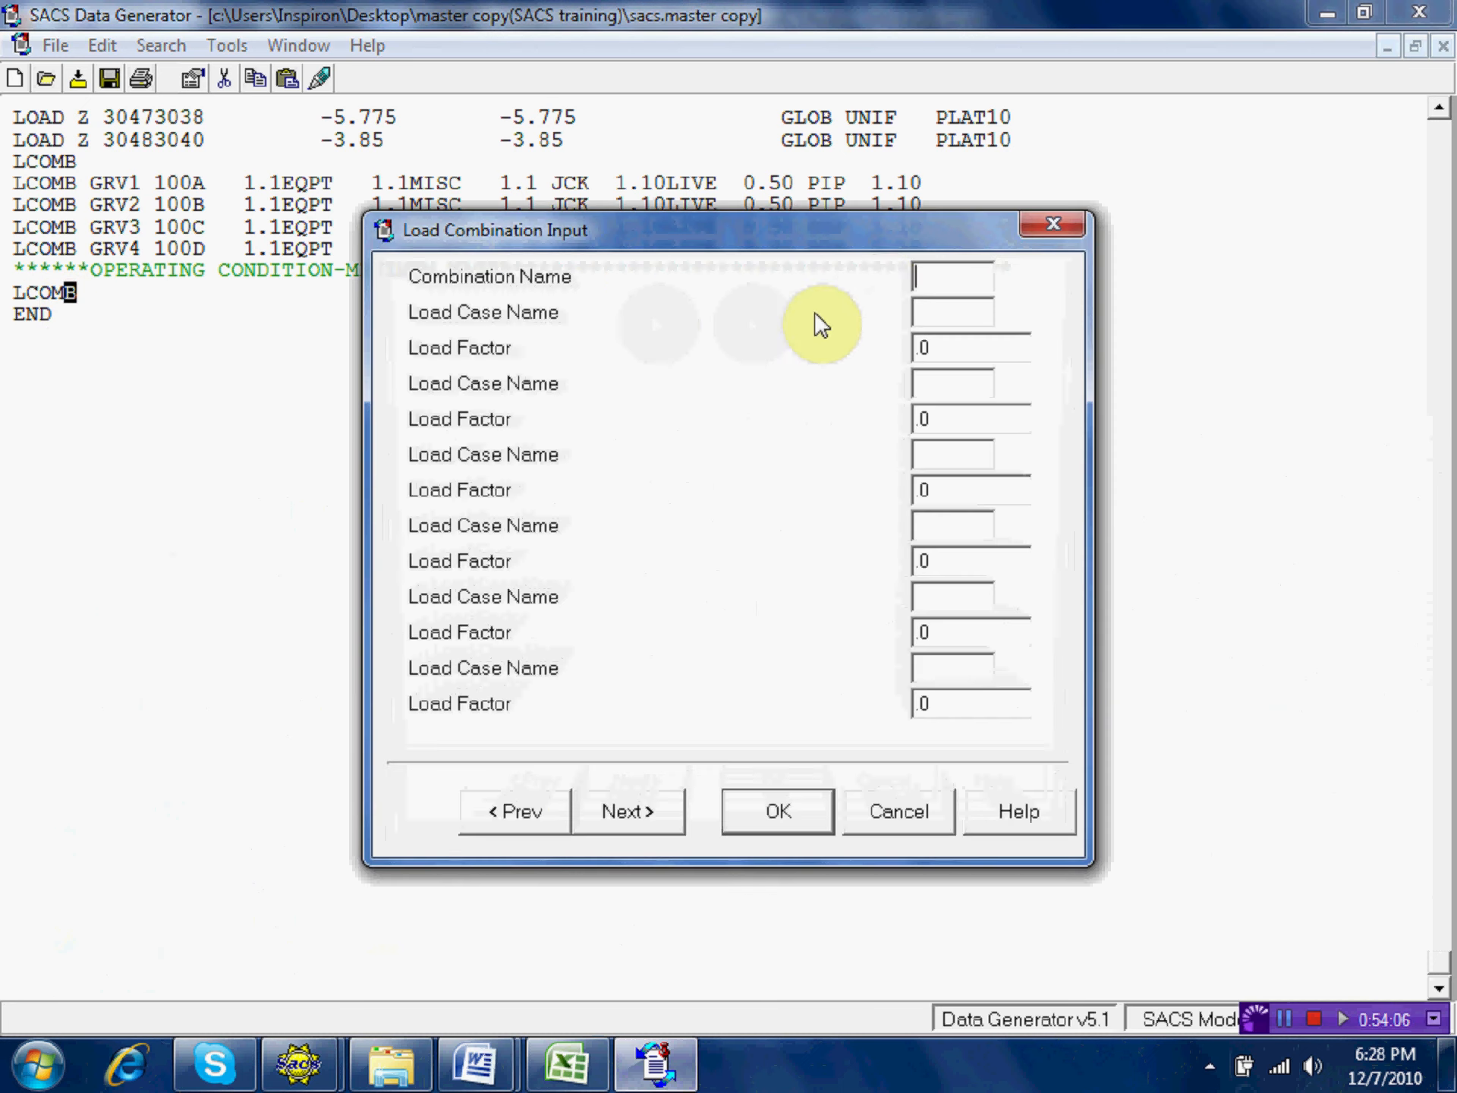
left_click(926, 281)
type("1")
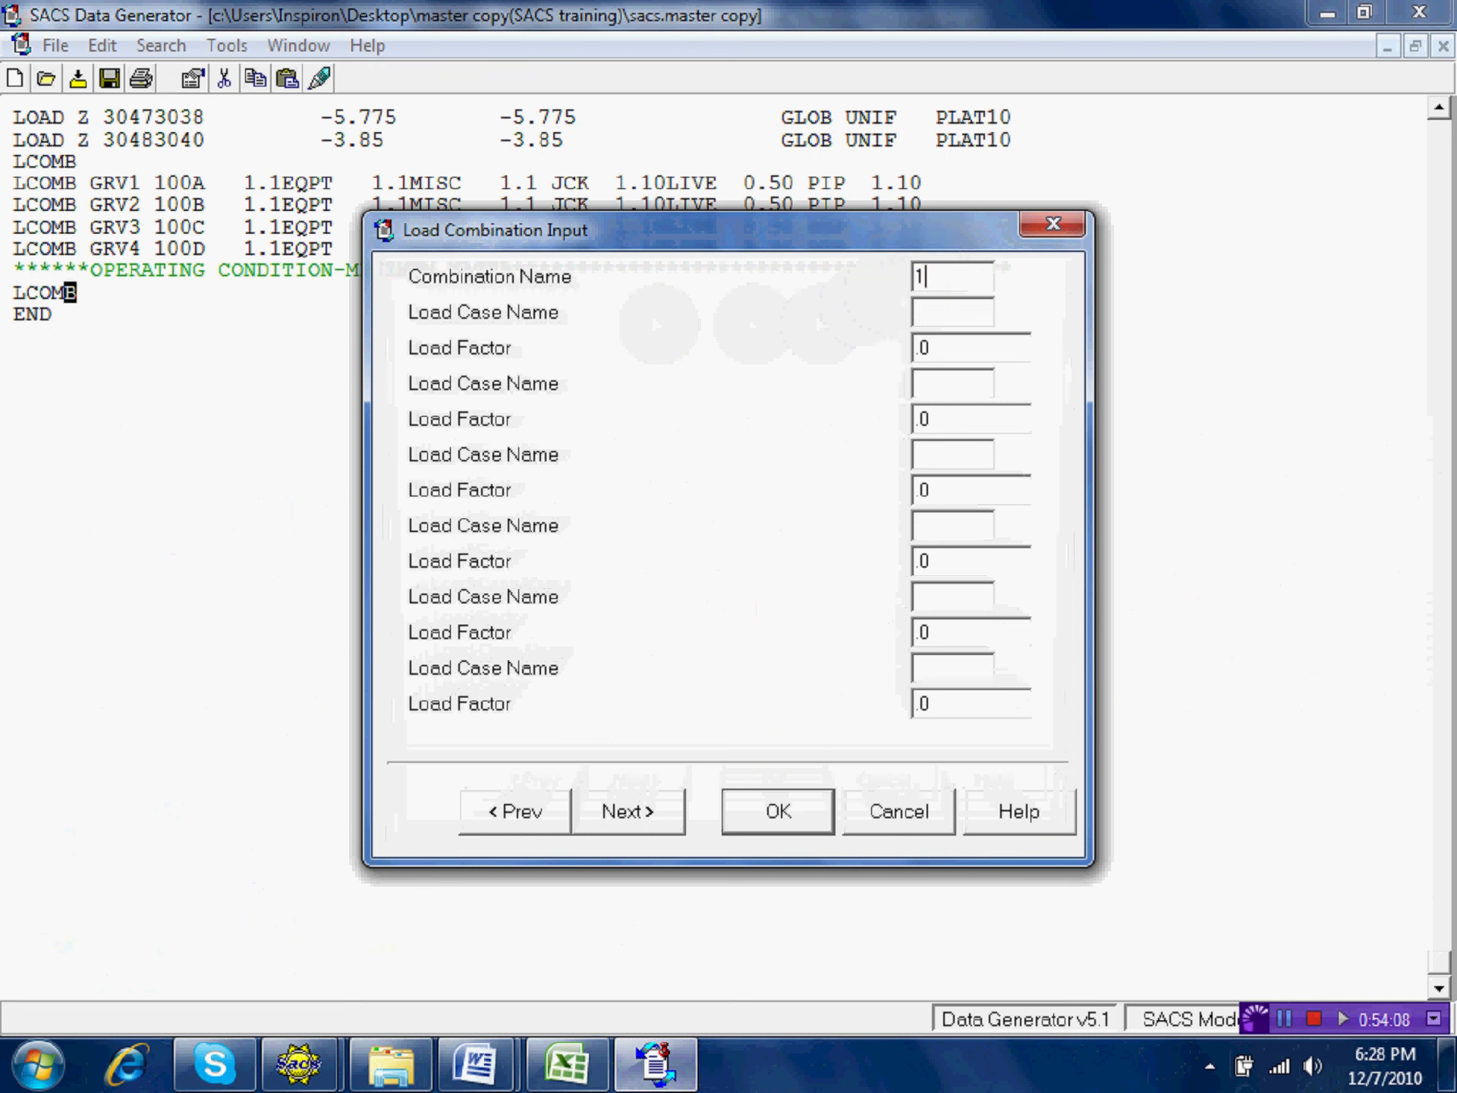
type("000")
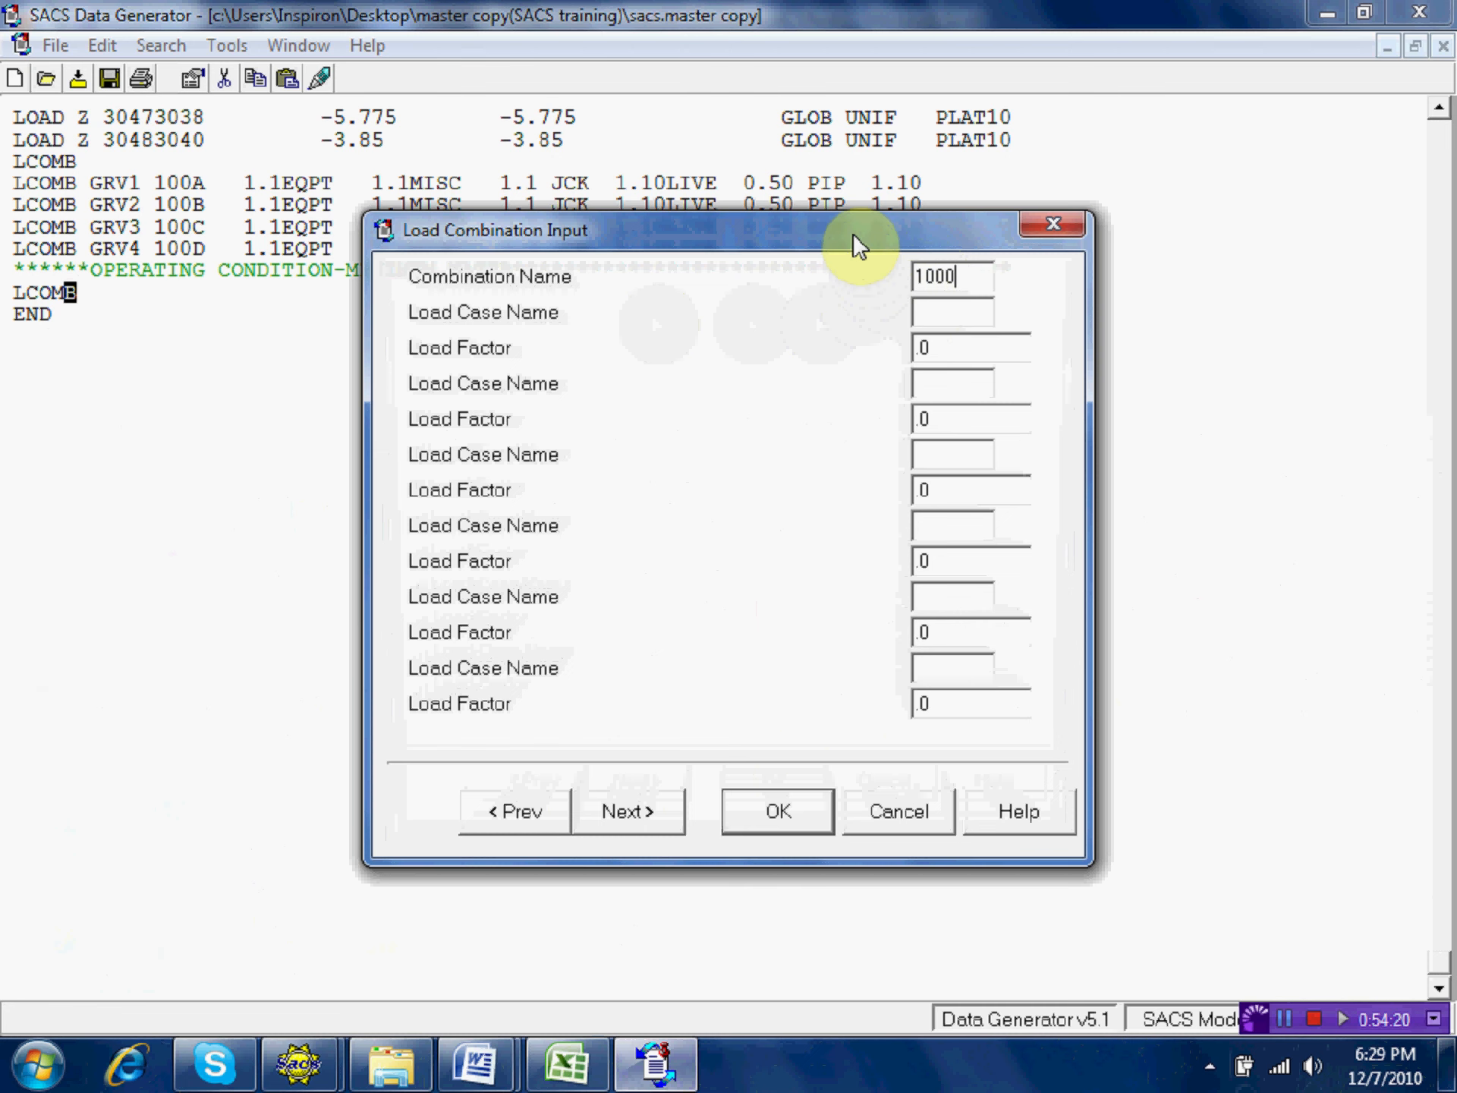
left_click_drag(852, 231, 989, 331)
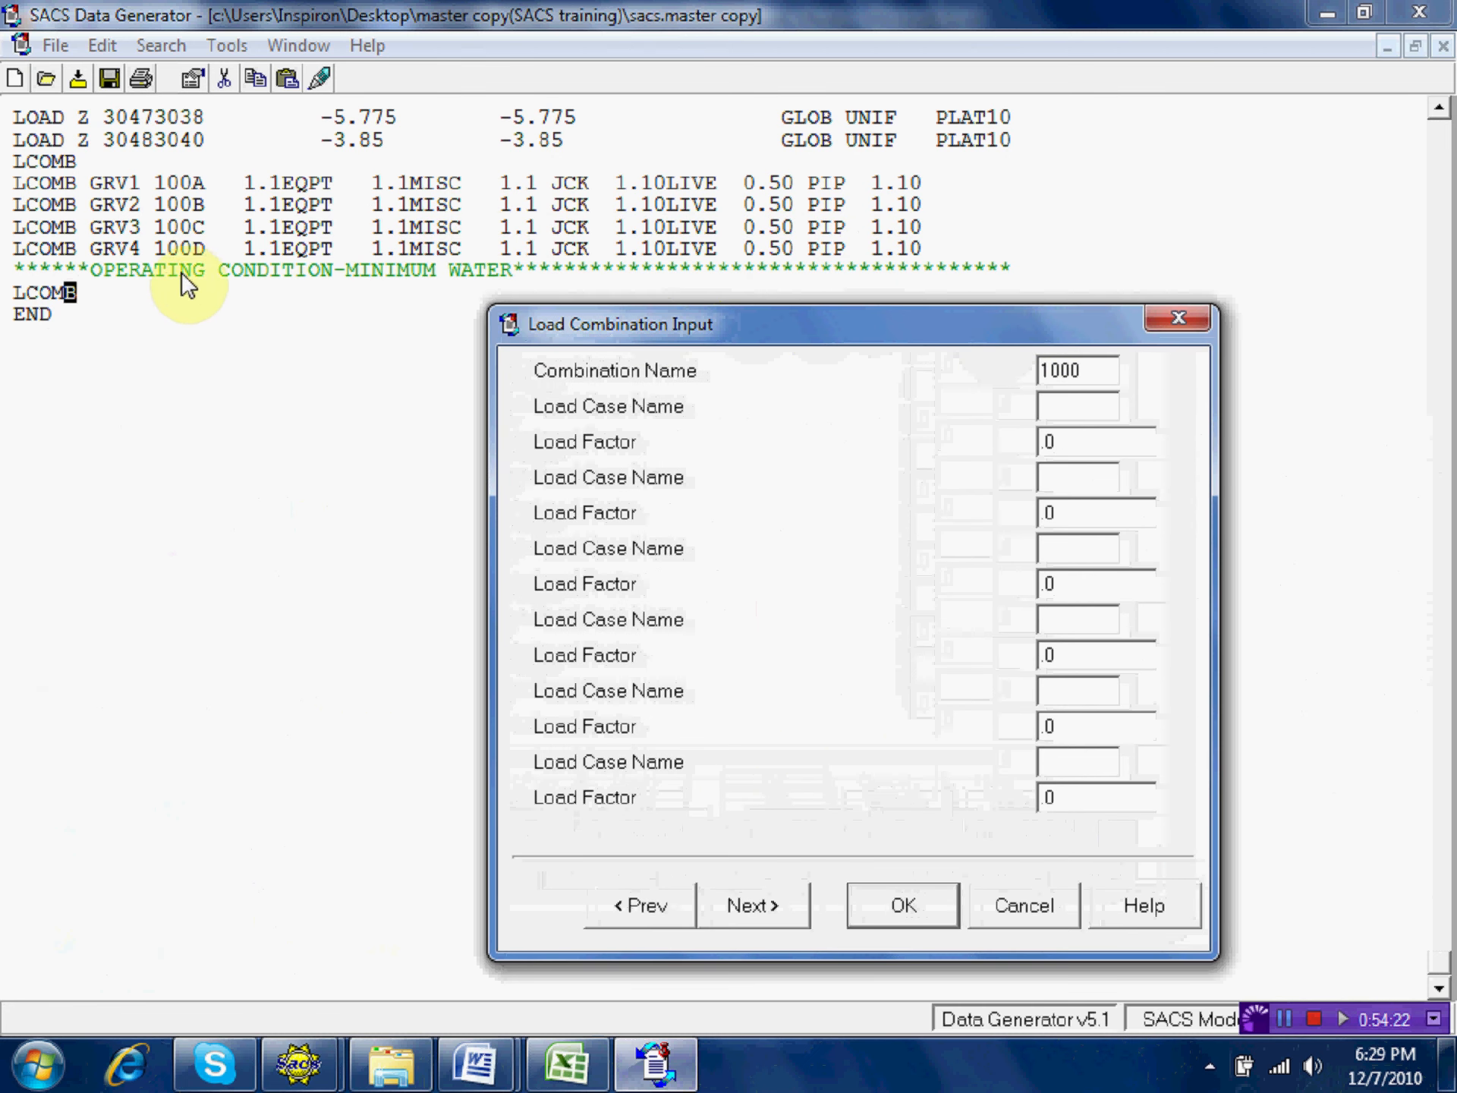
Add load cases GRV1 and 200 to combination 1000, each with a load factor of 1.0.
left_click(1100, 405)
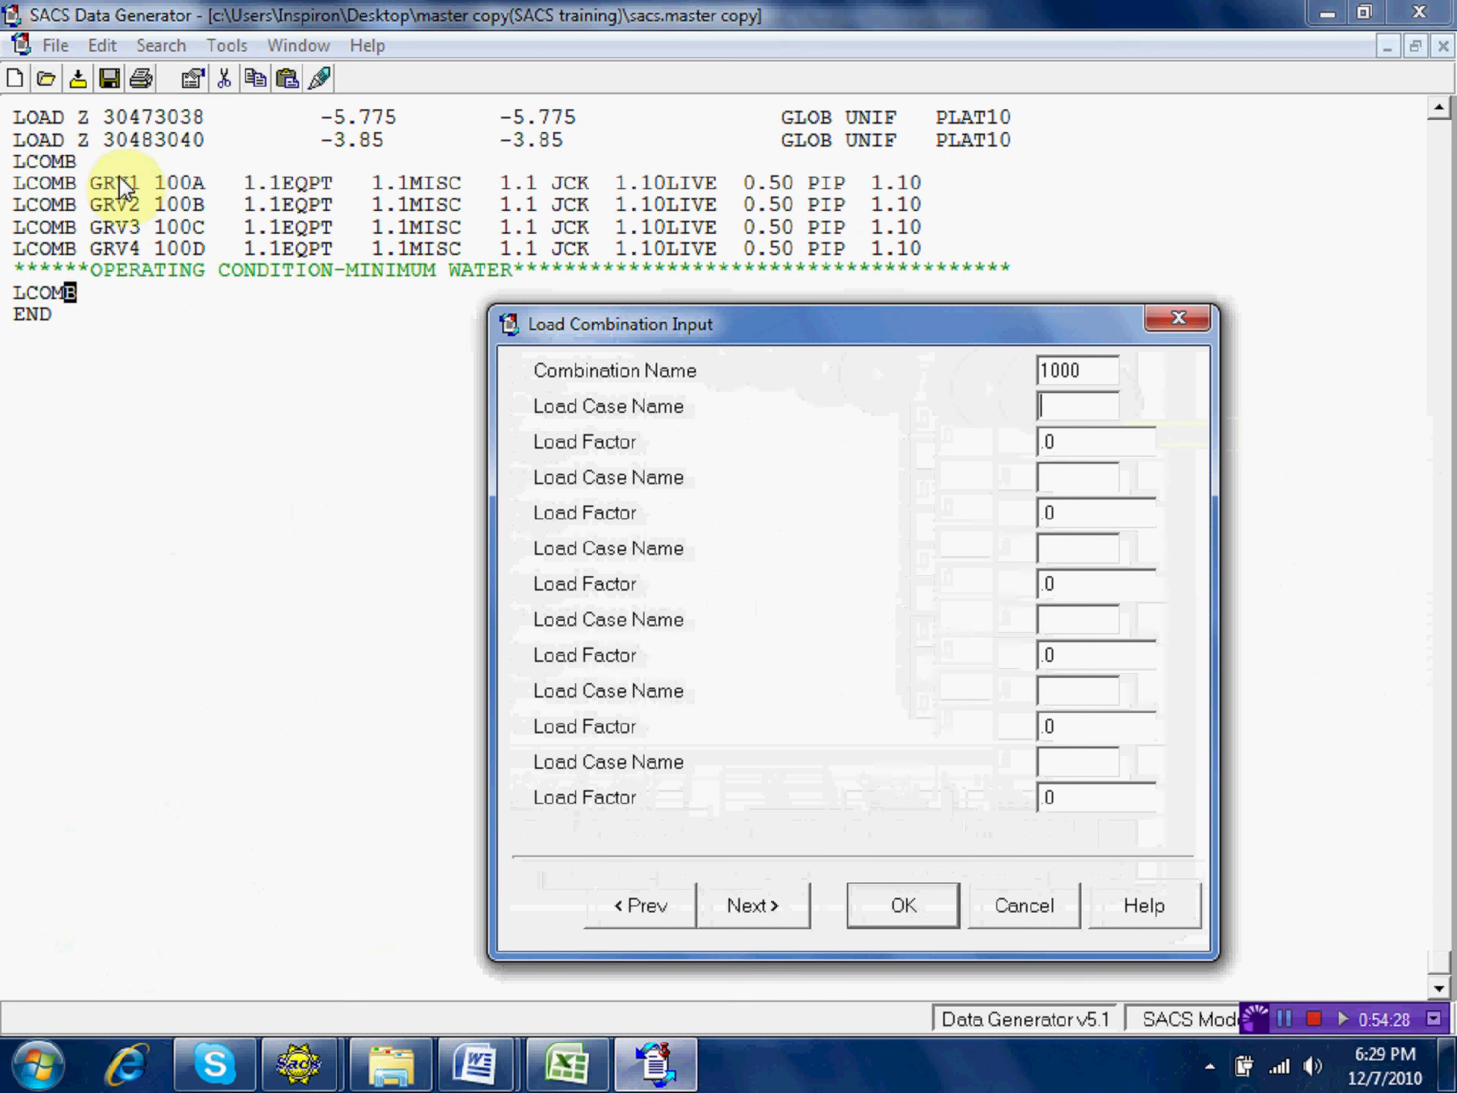
type("G")
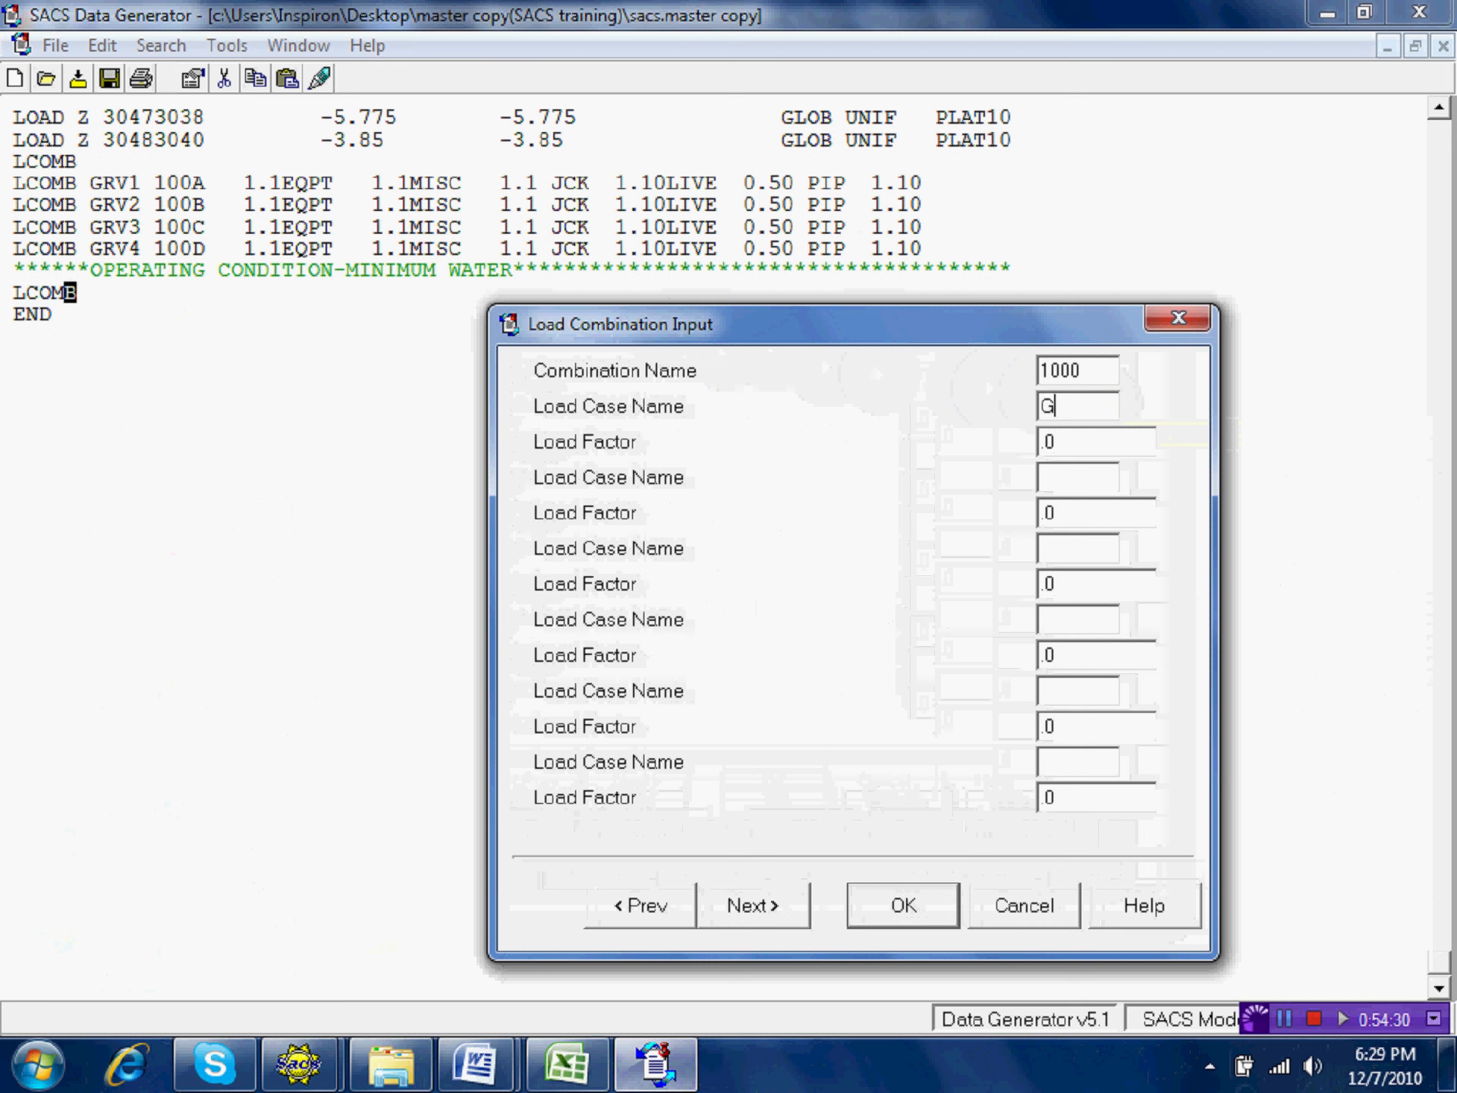
type("RV1")
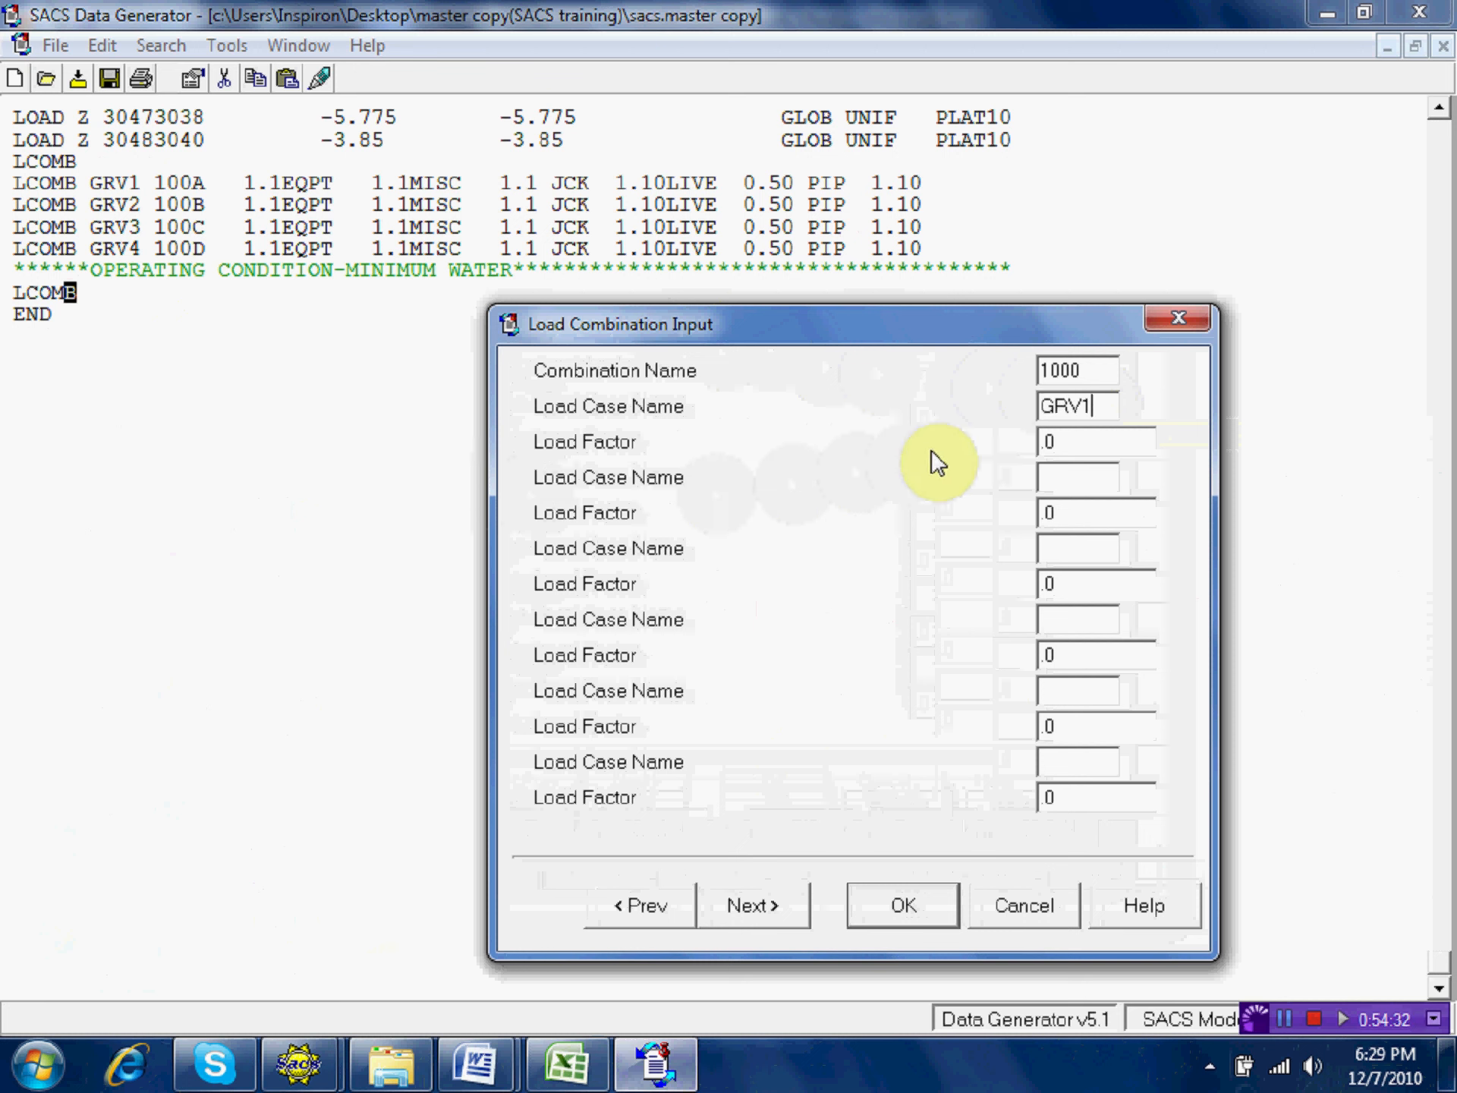
double_click(1068, 439)
type("1.0")
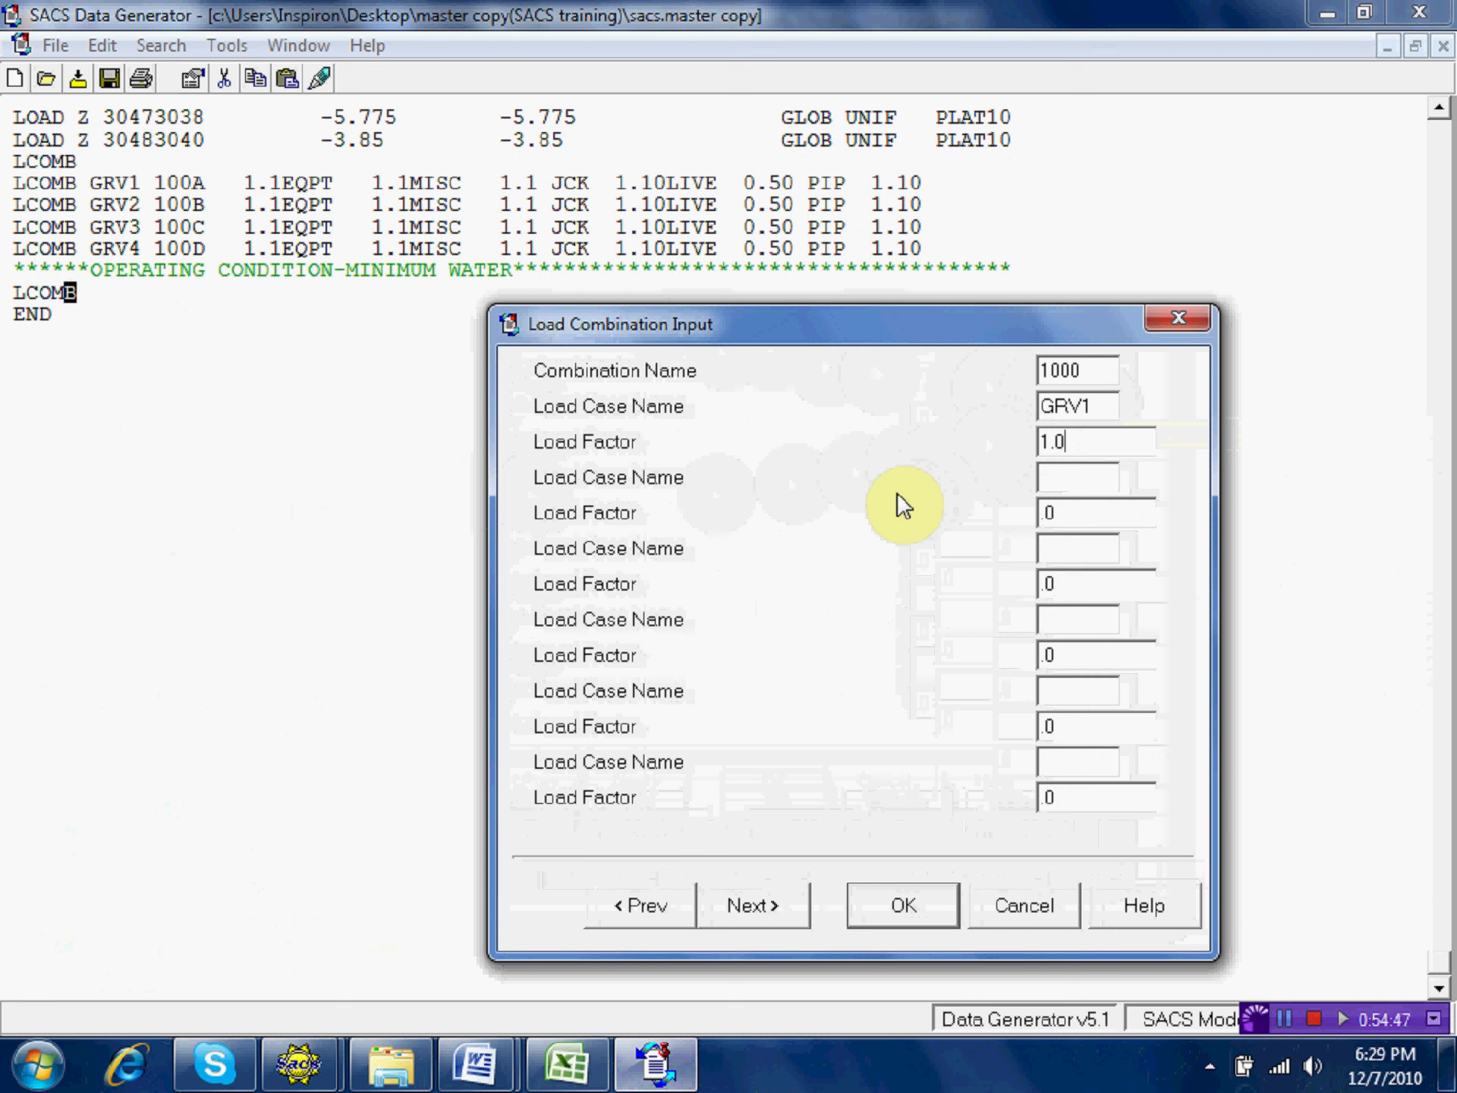
left_click(1060, 478)
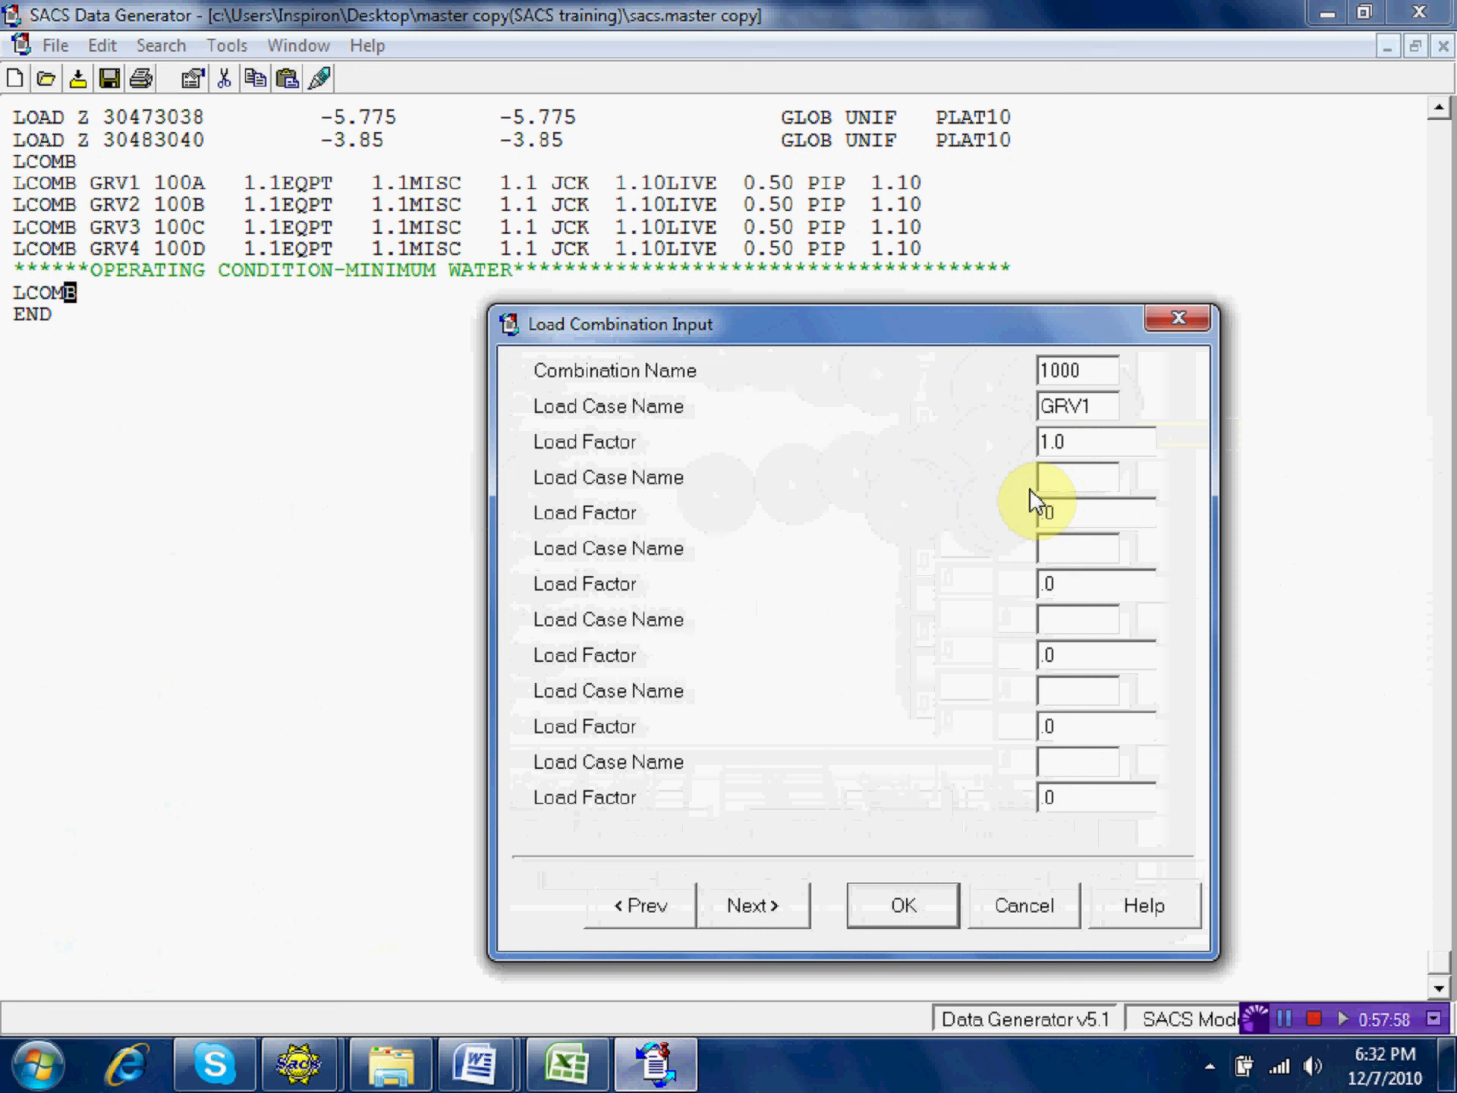
type("200")
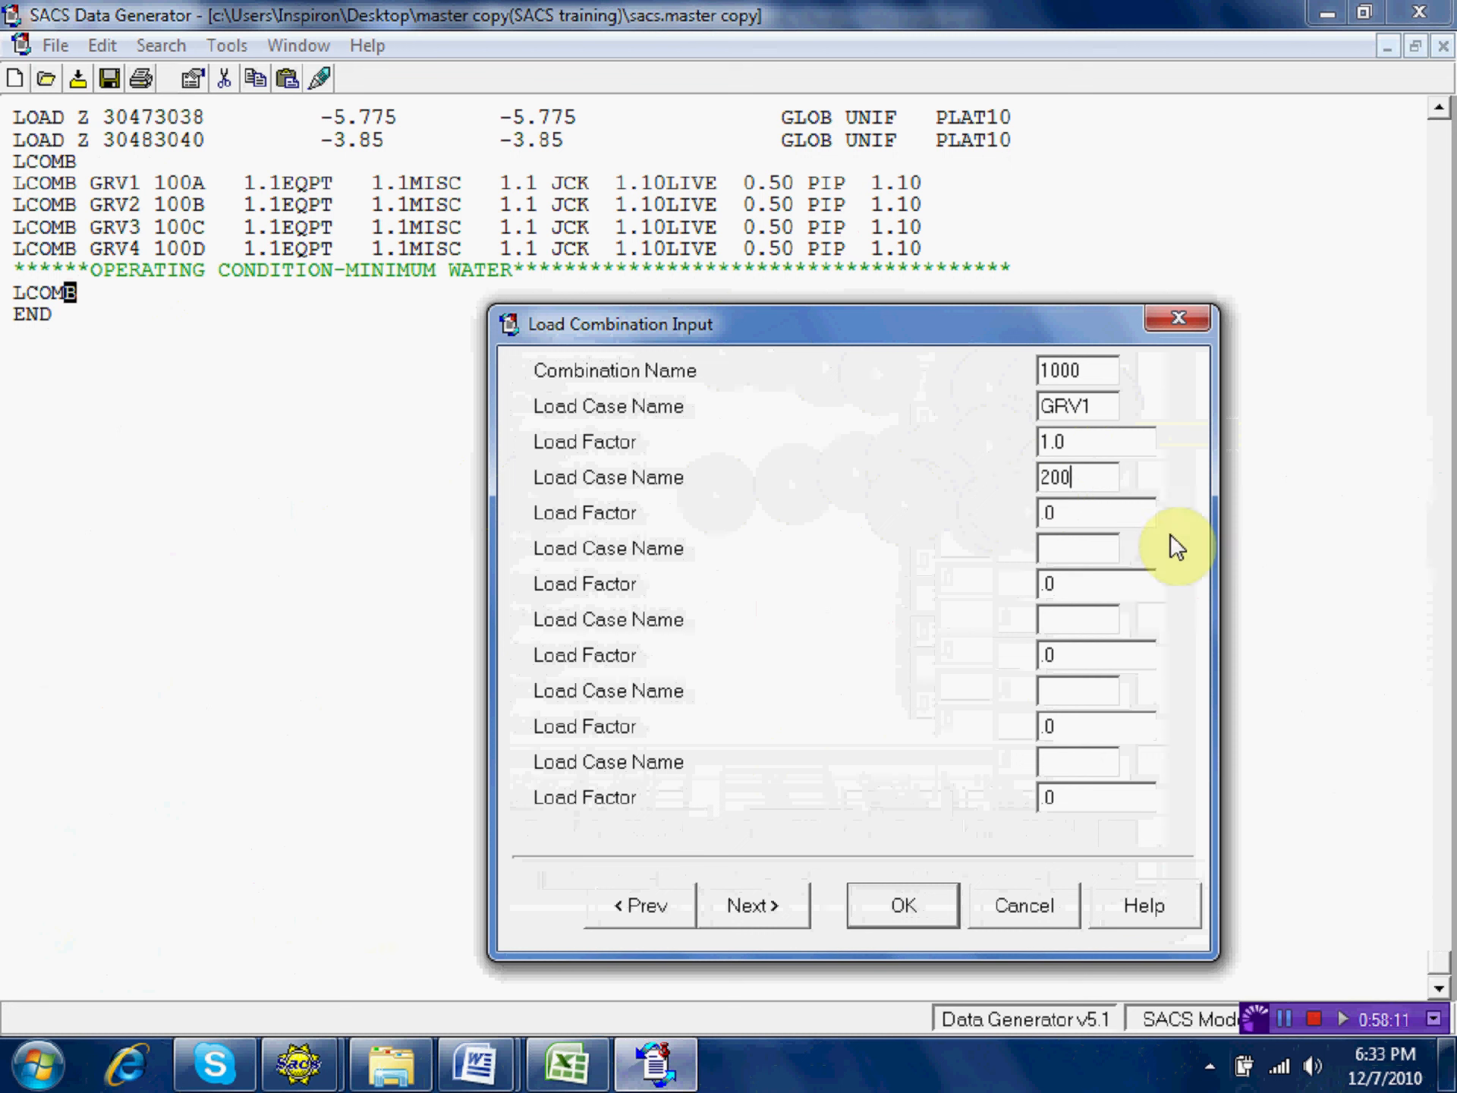
double_click(1092, 521)
type("1.0")
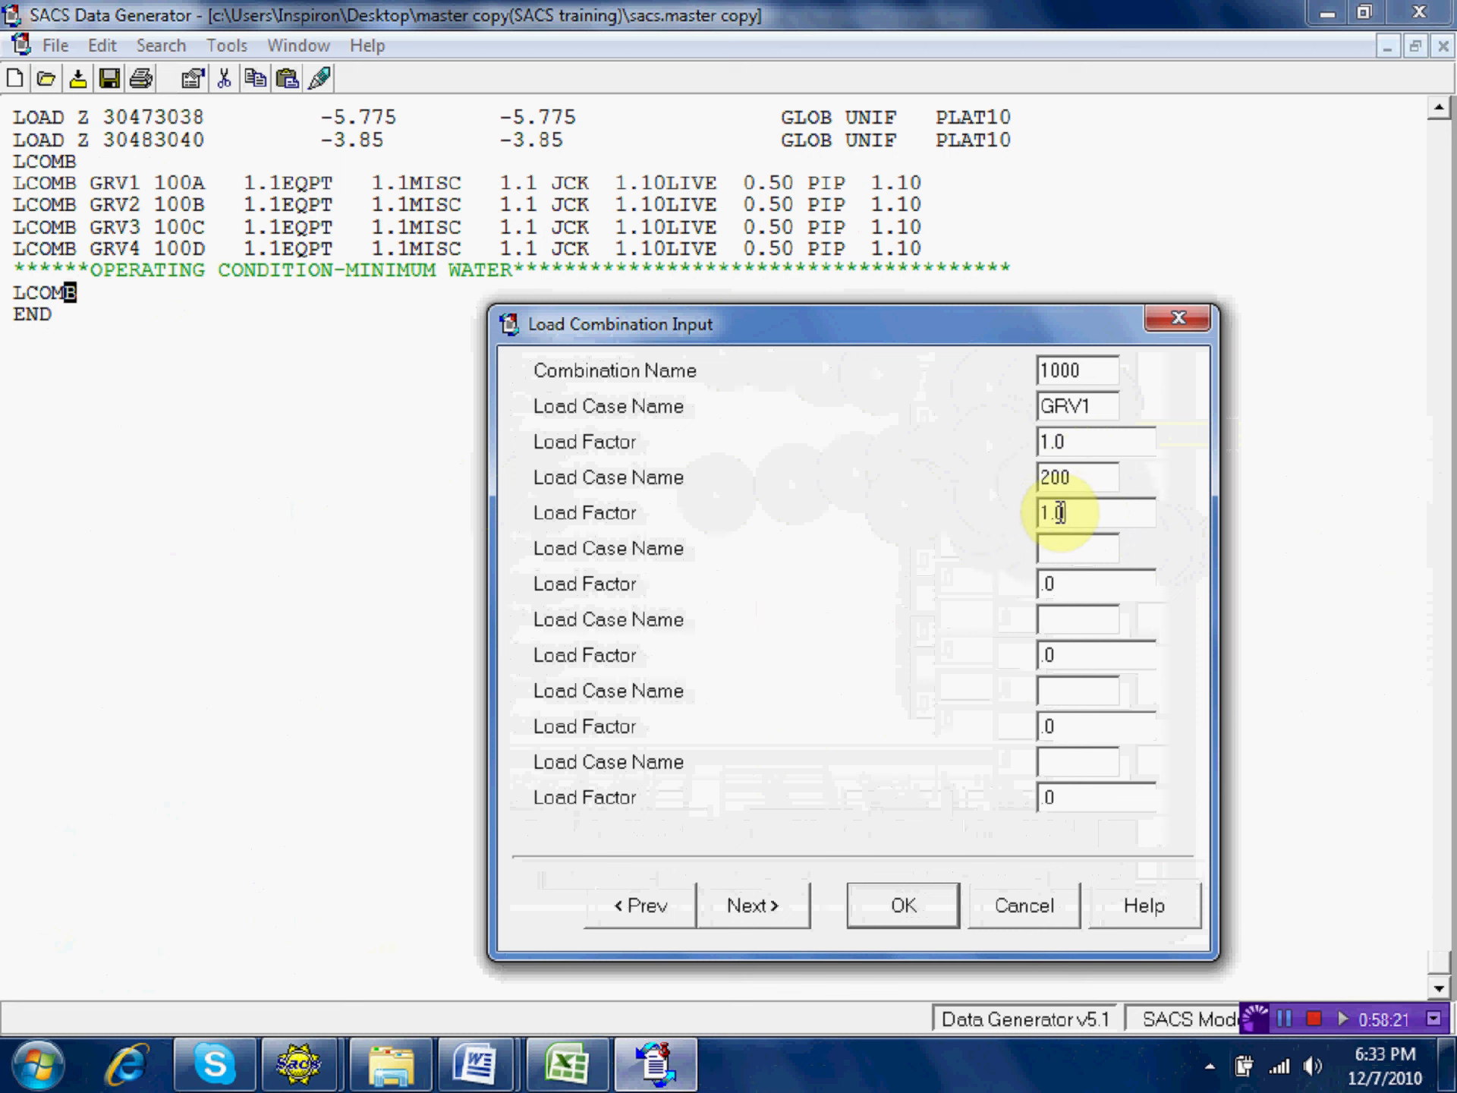
Add load case WX with a load factor of 1.0 as the third case and apply the load combination.
left_click(1070, 548)
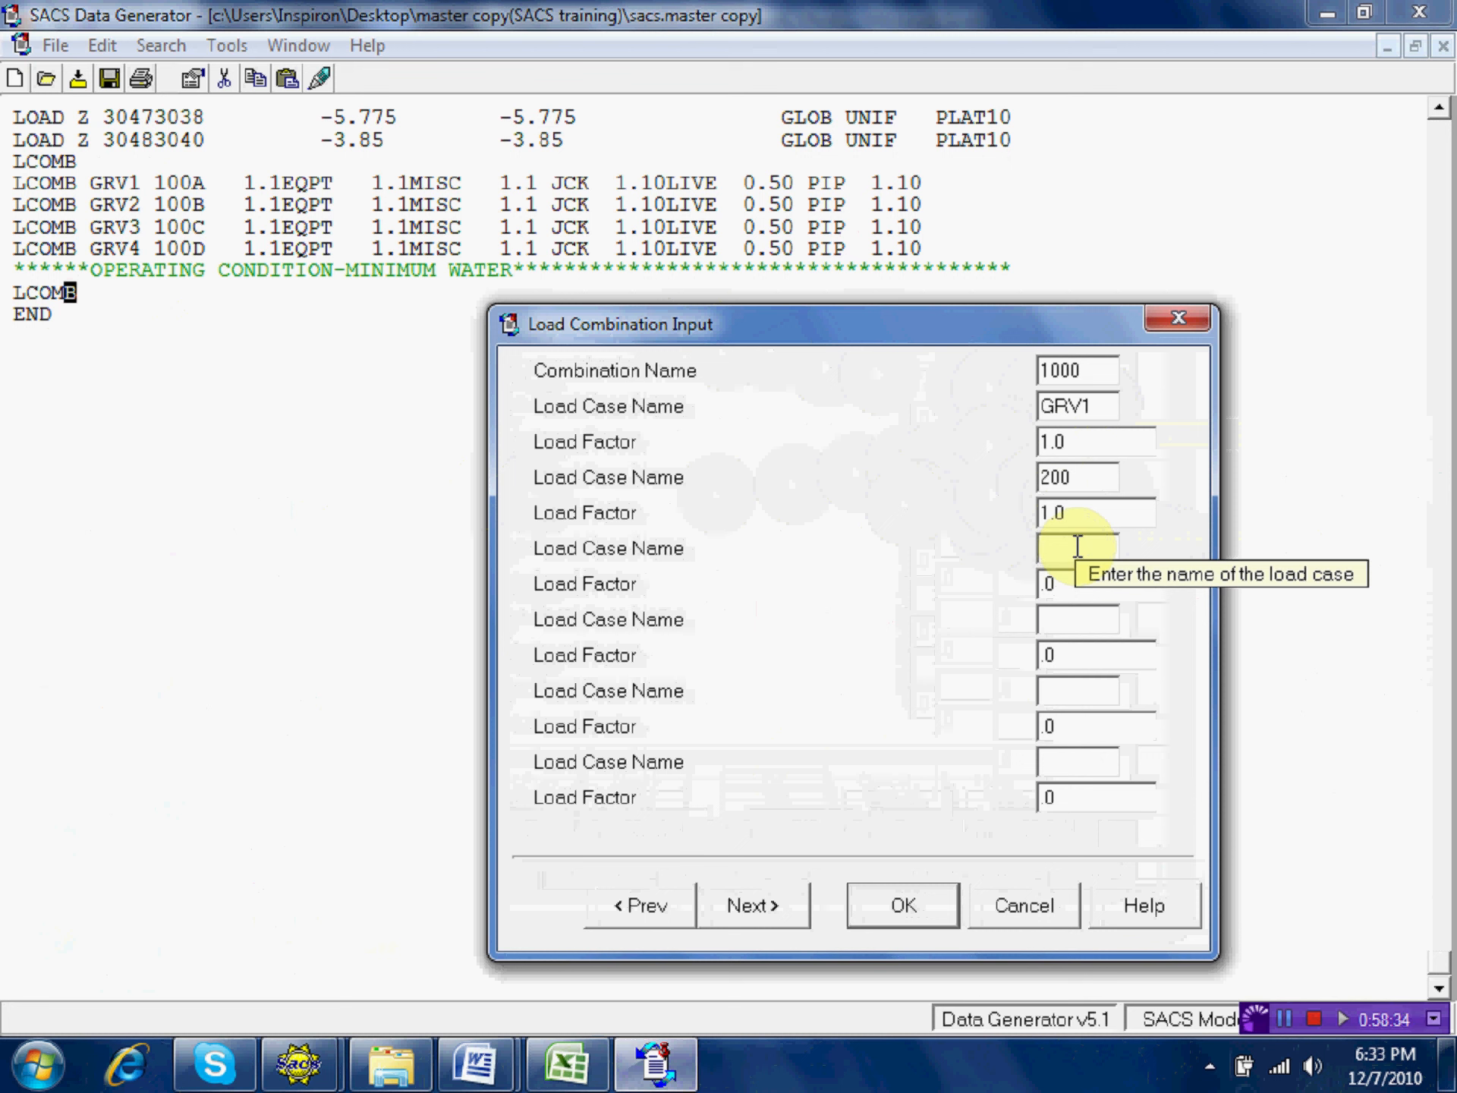
type("WX")
left_click(1070, 585)
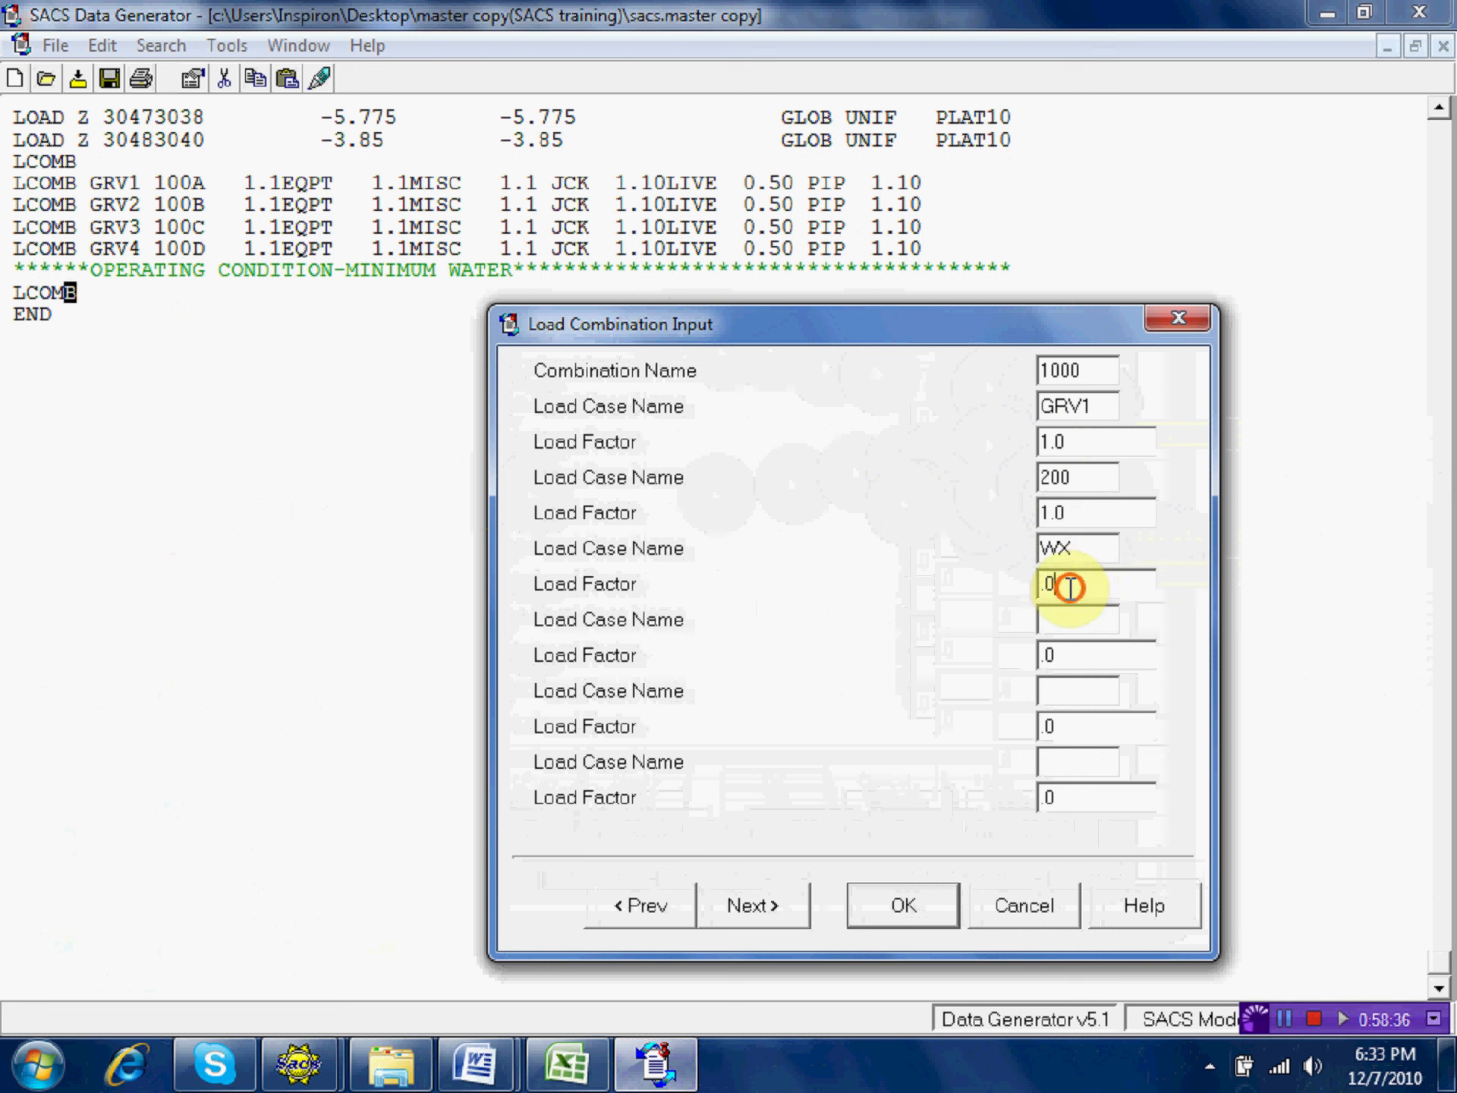
key("BackSpace")
key("BackSpace")
type("1.0")
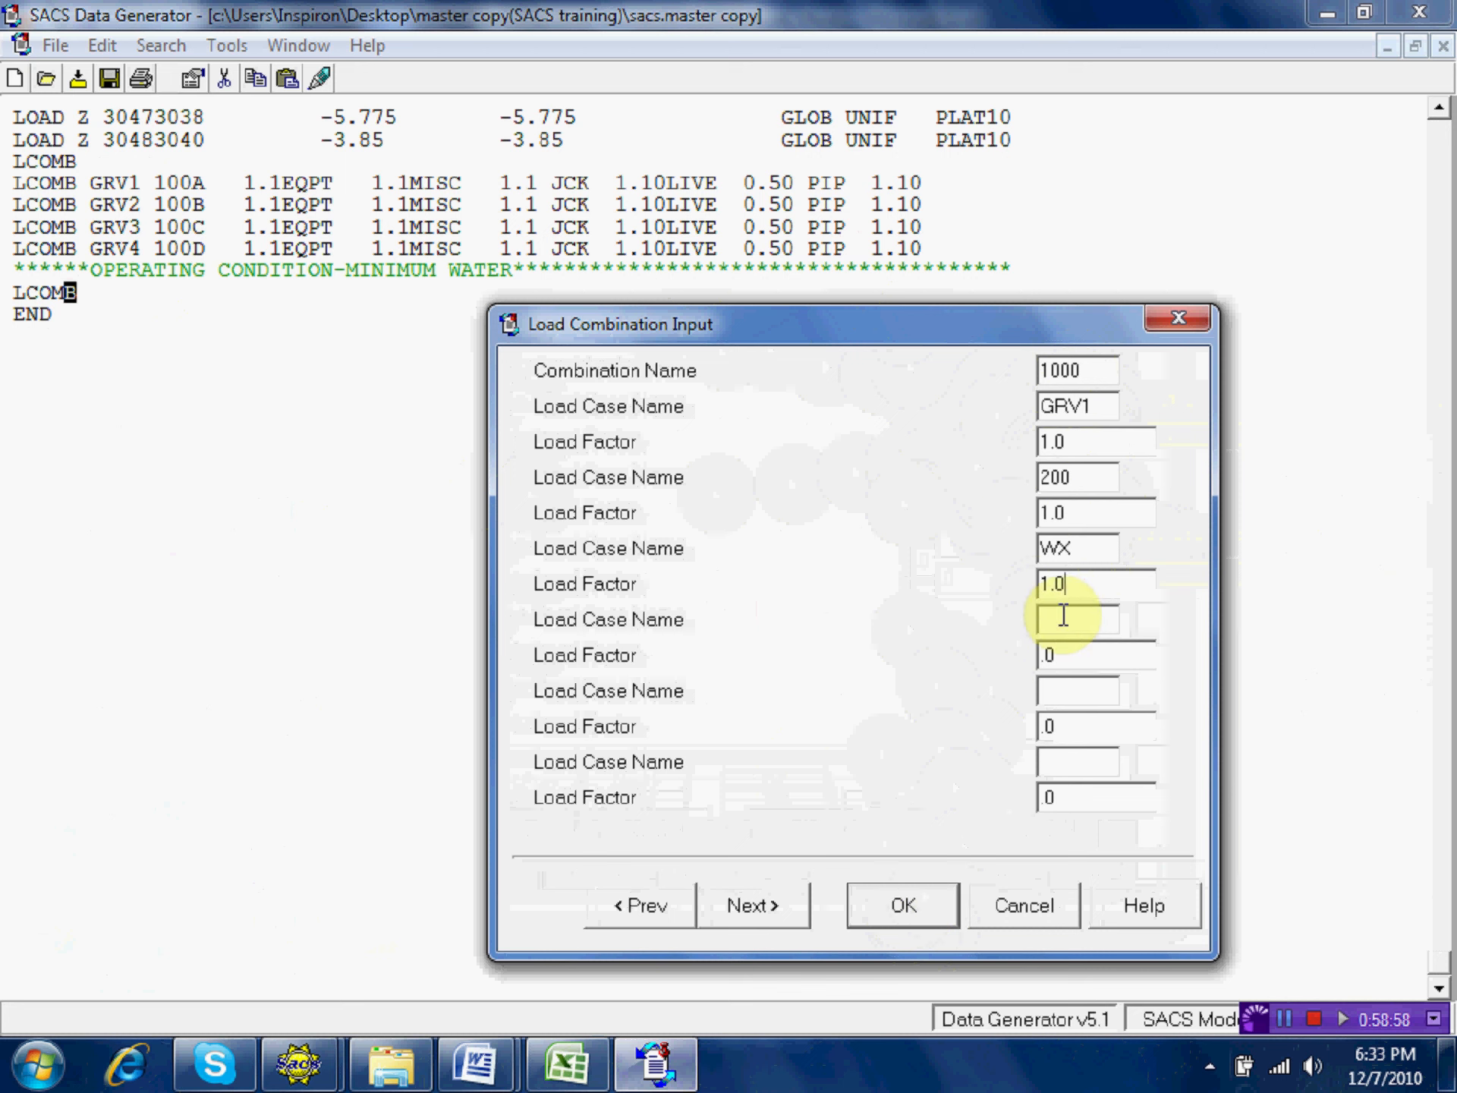
left_click(908, 906)
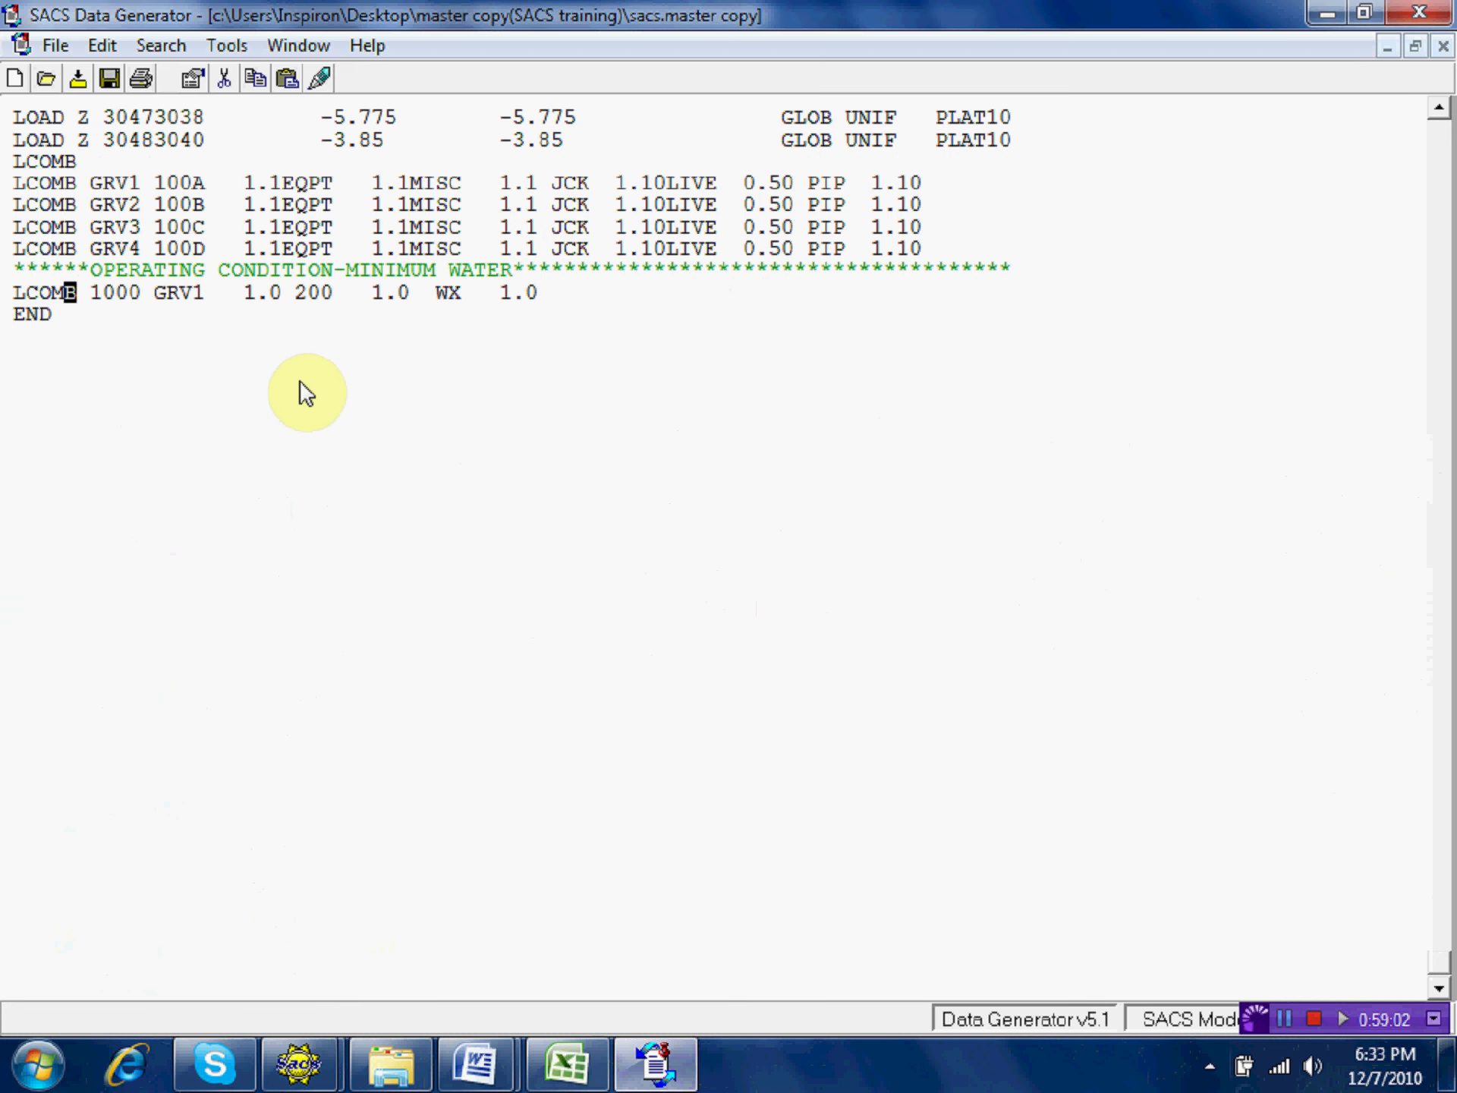
Duplicate the LCOMB 1000 line above END, changing the copy's combination name to 1001 and its second load case to 201.
right_click(17, 292)
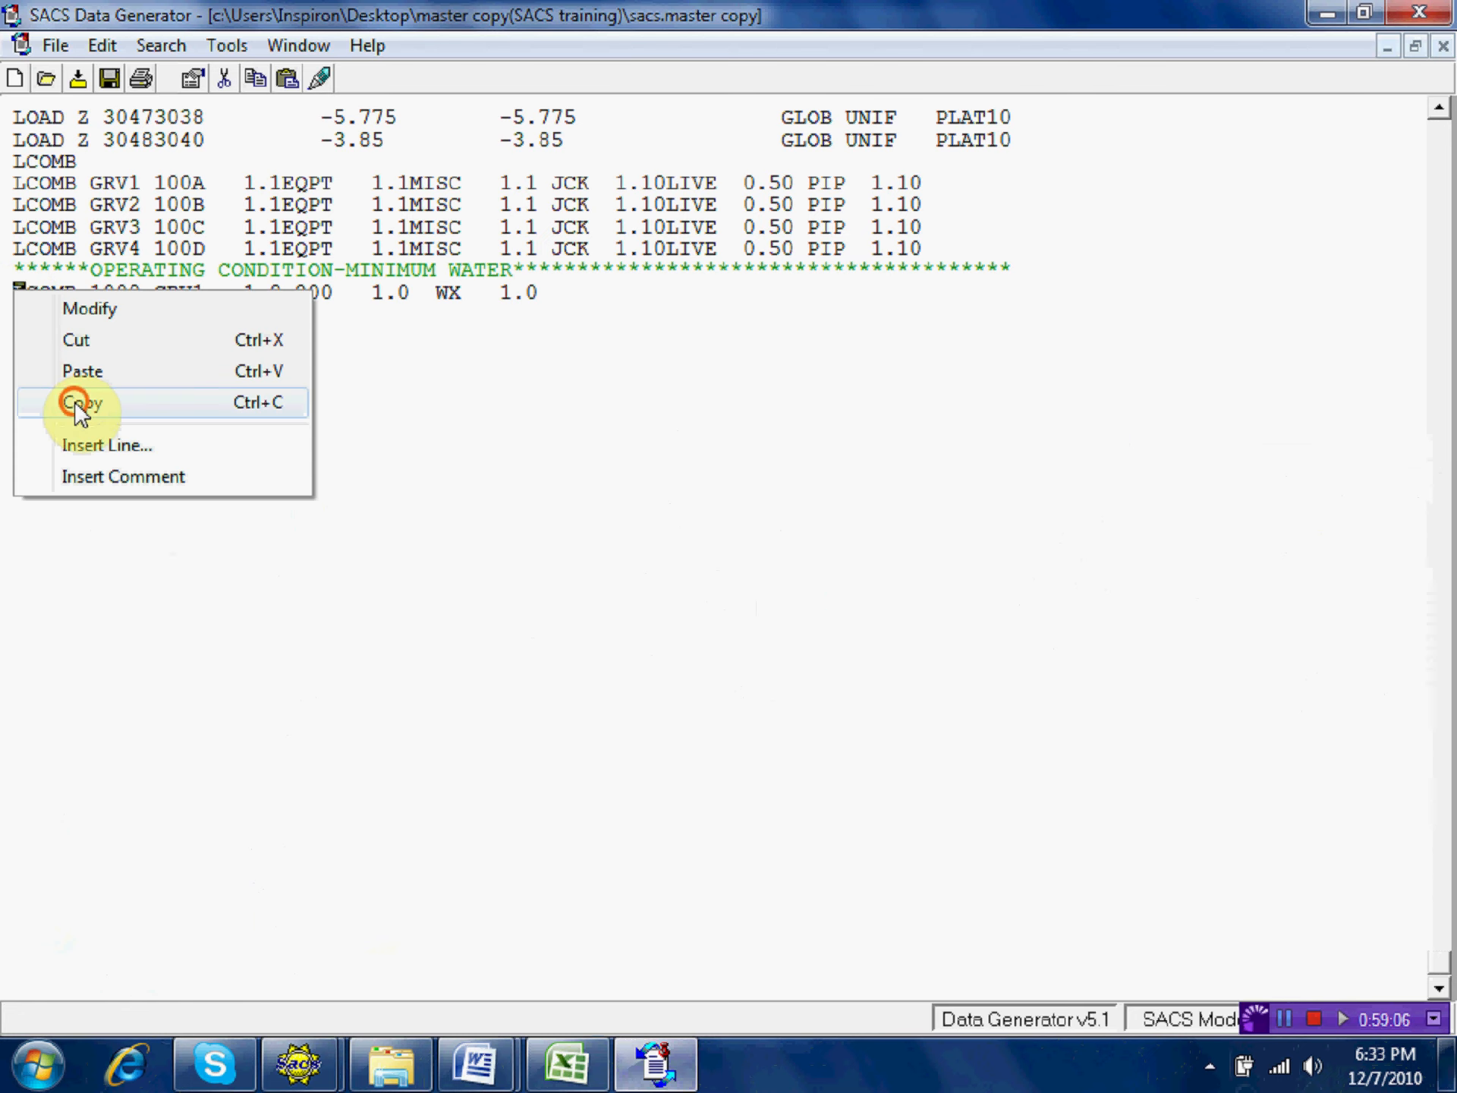
left_click(78, 403)
right_click(22, 314)
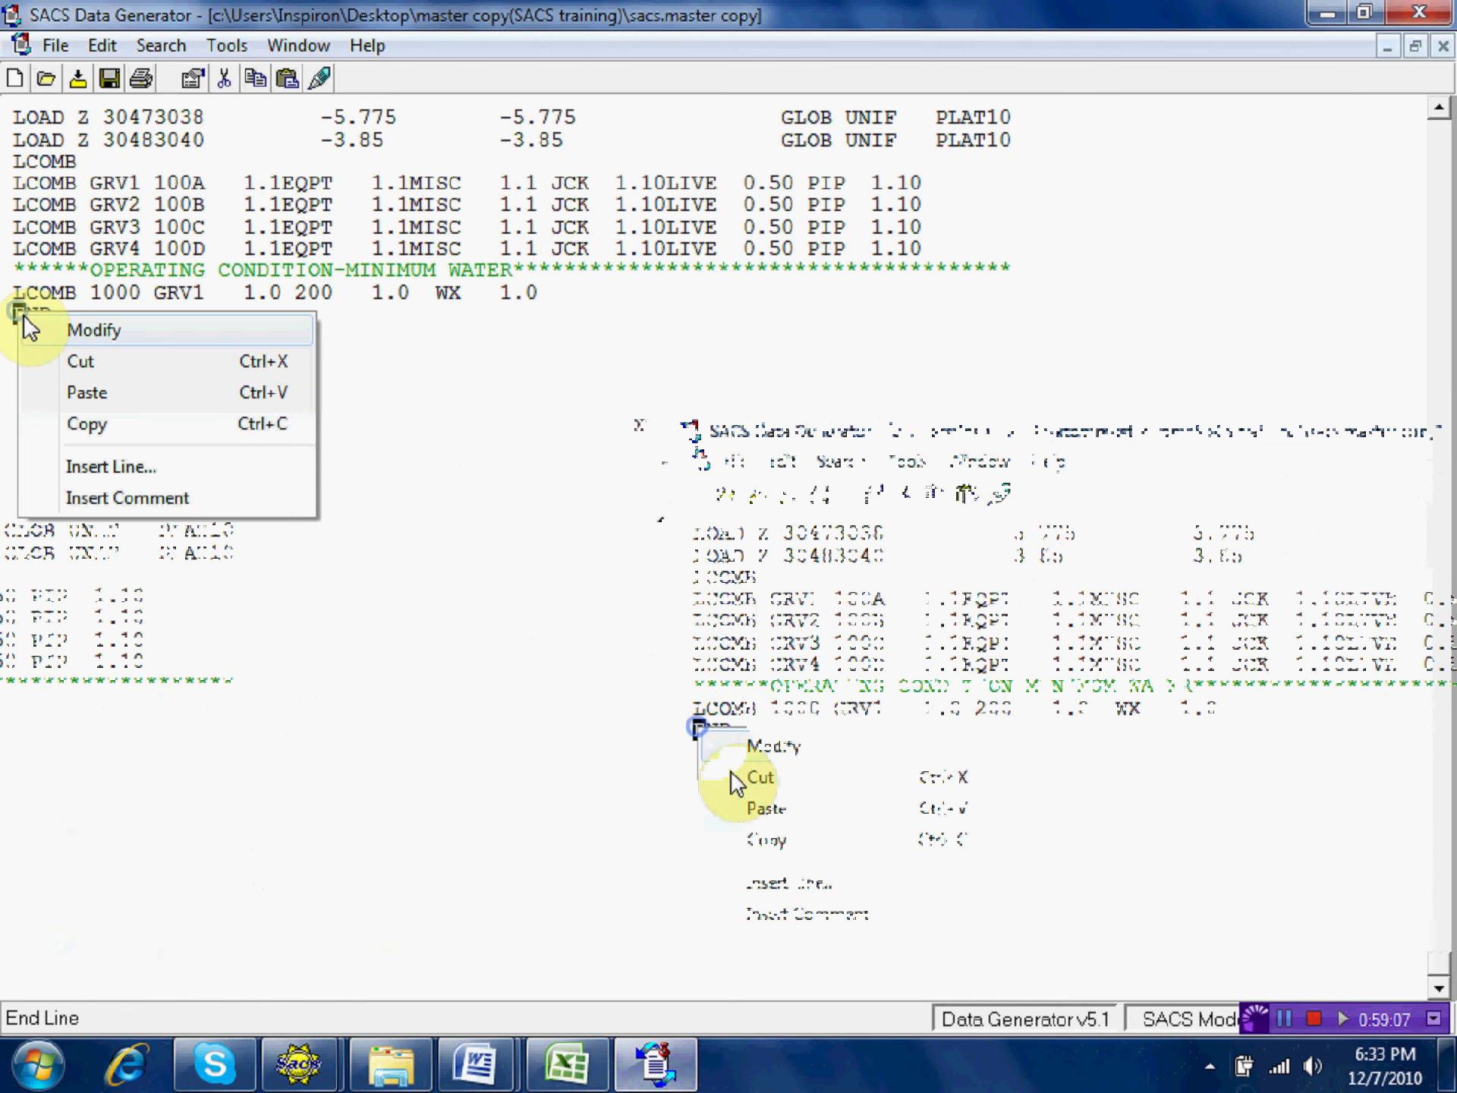
left_click(80, 393)
left_click(133, 313)
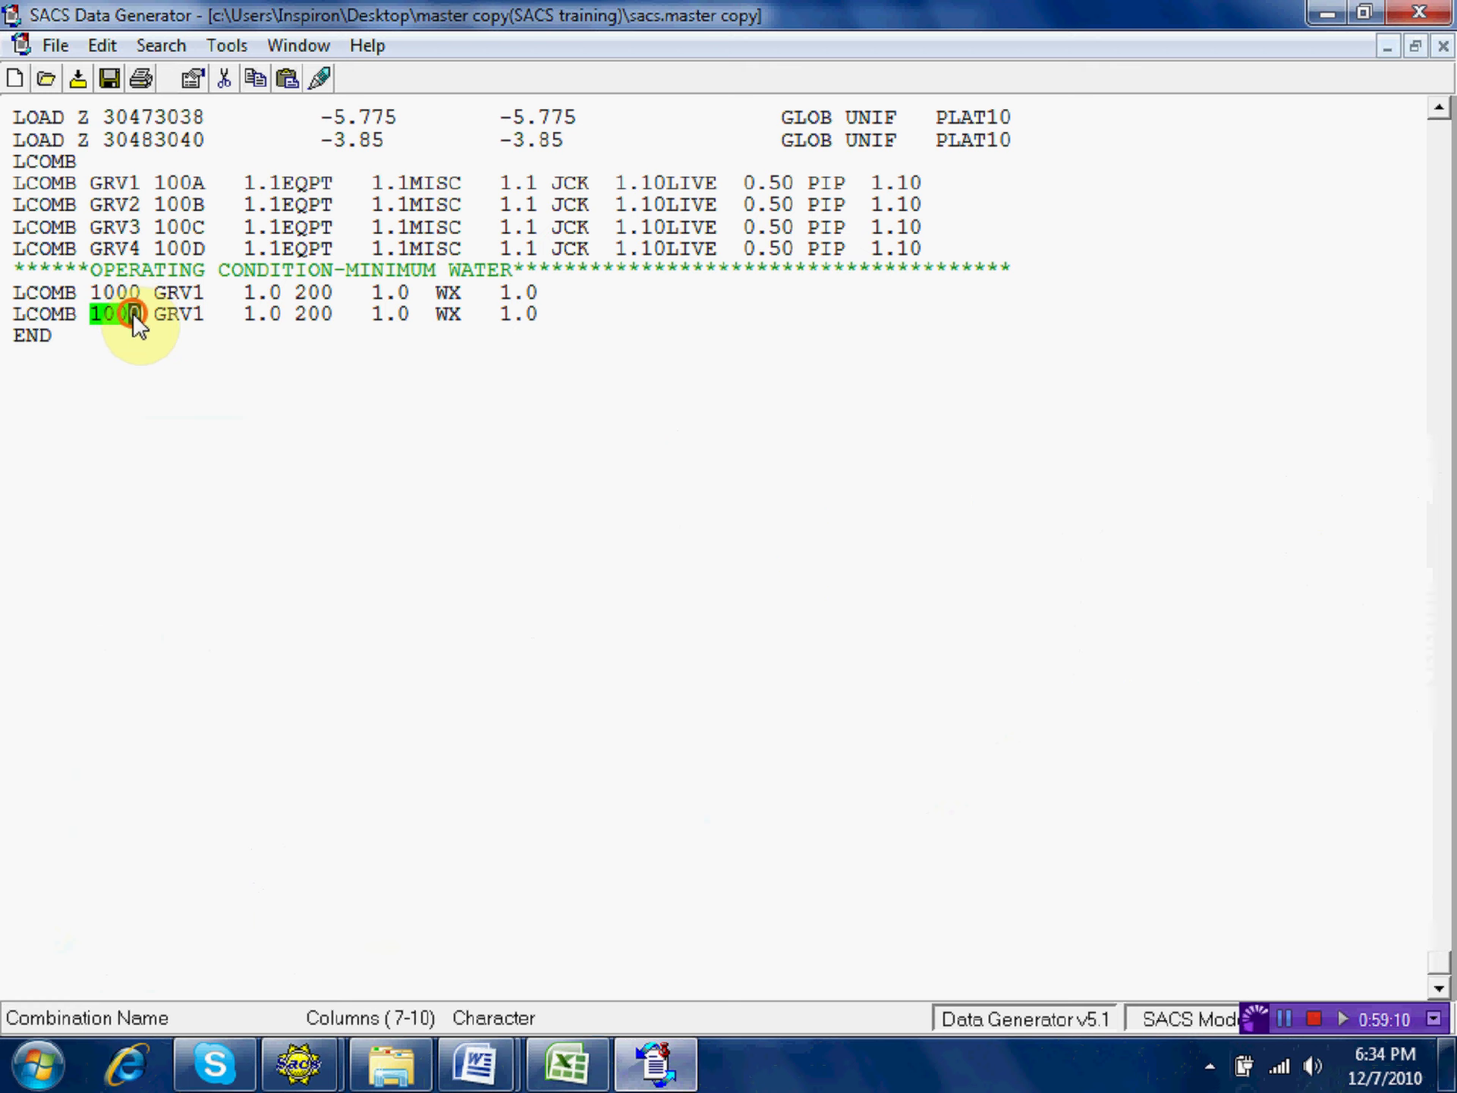
type("1")
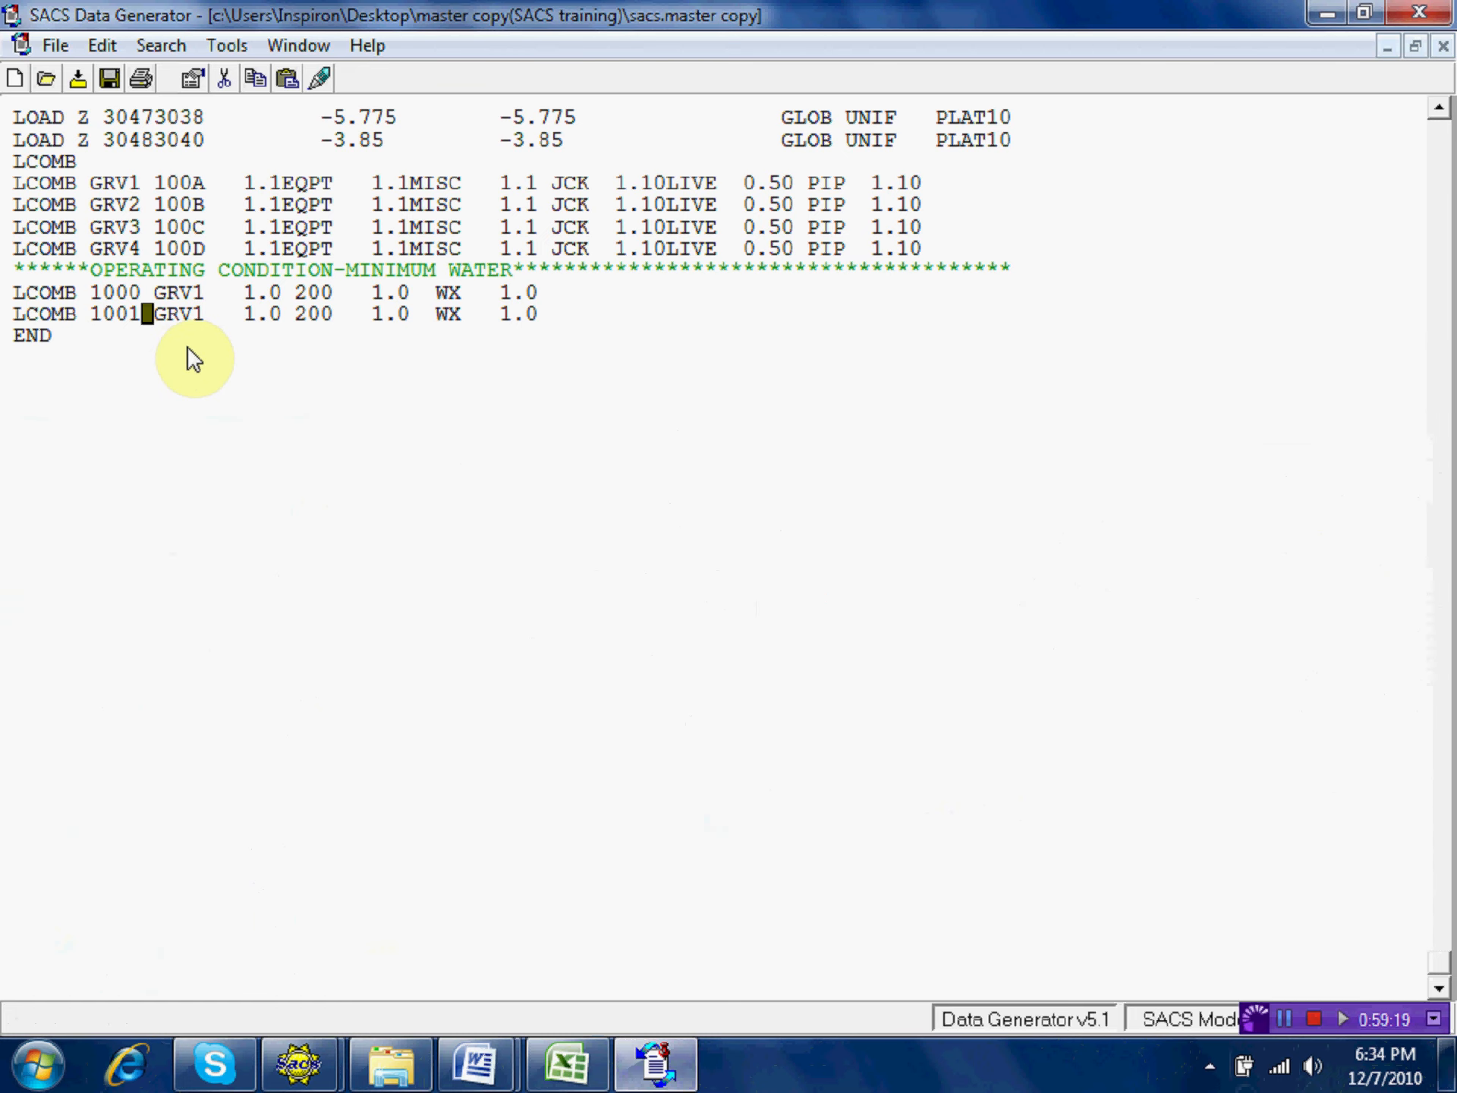
left_click(326, 314)
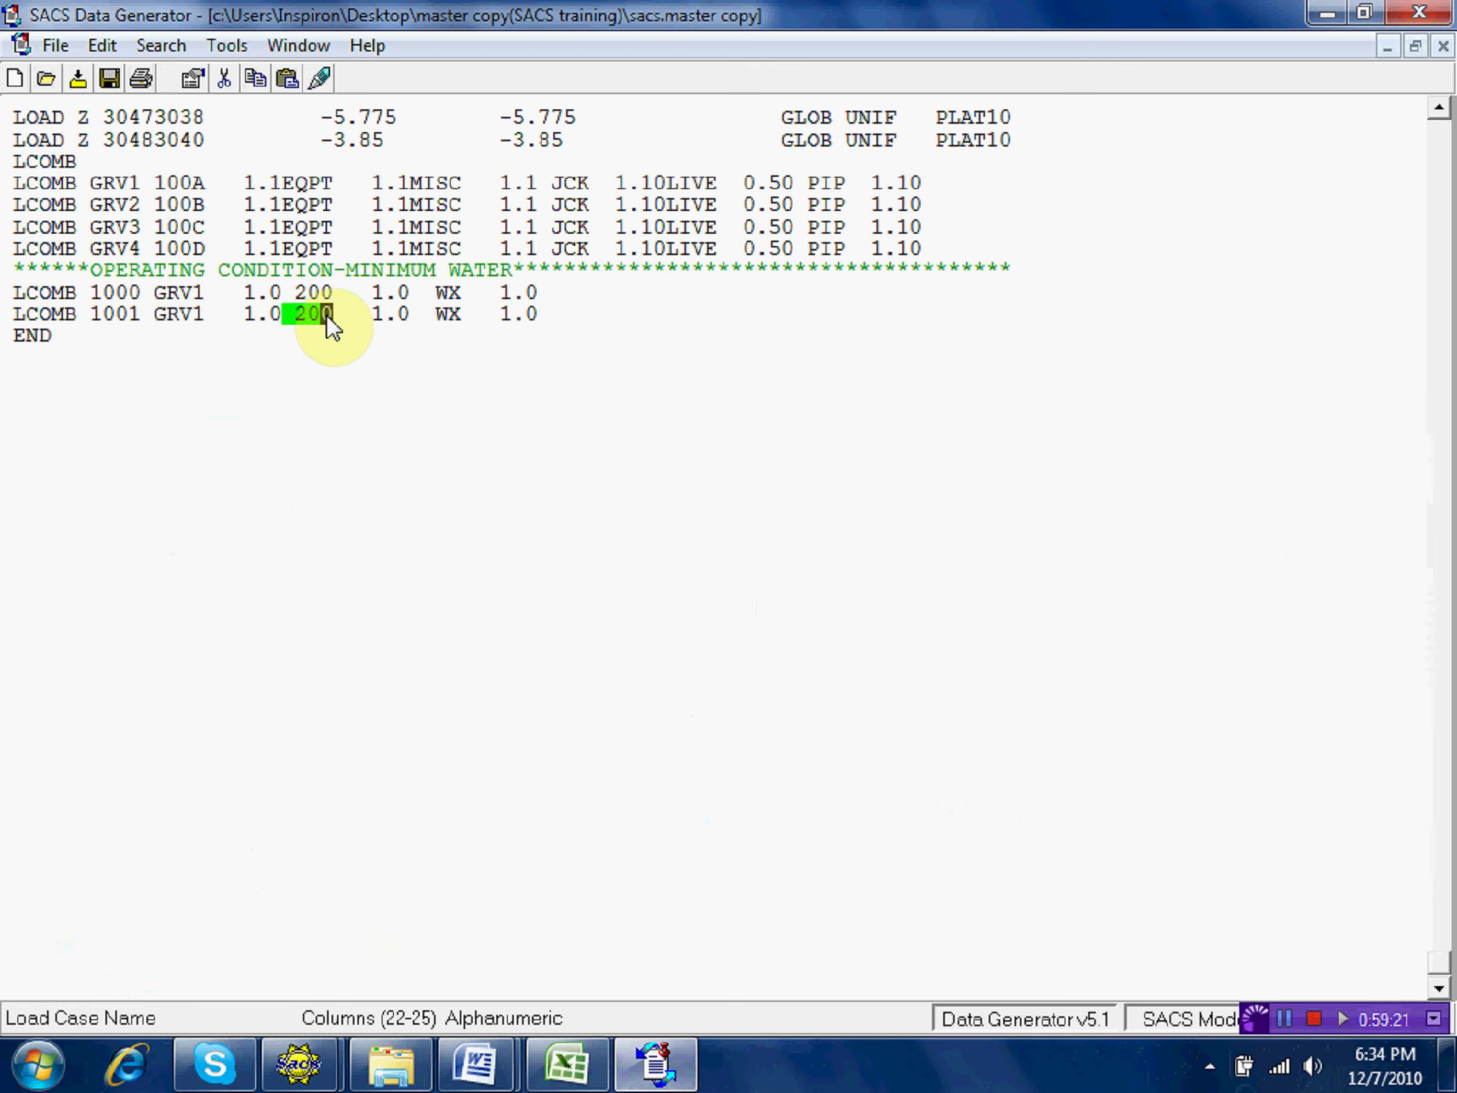
type("1")
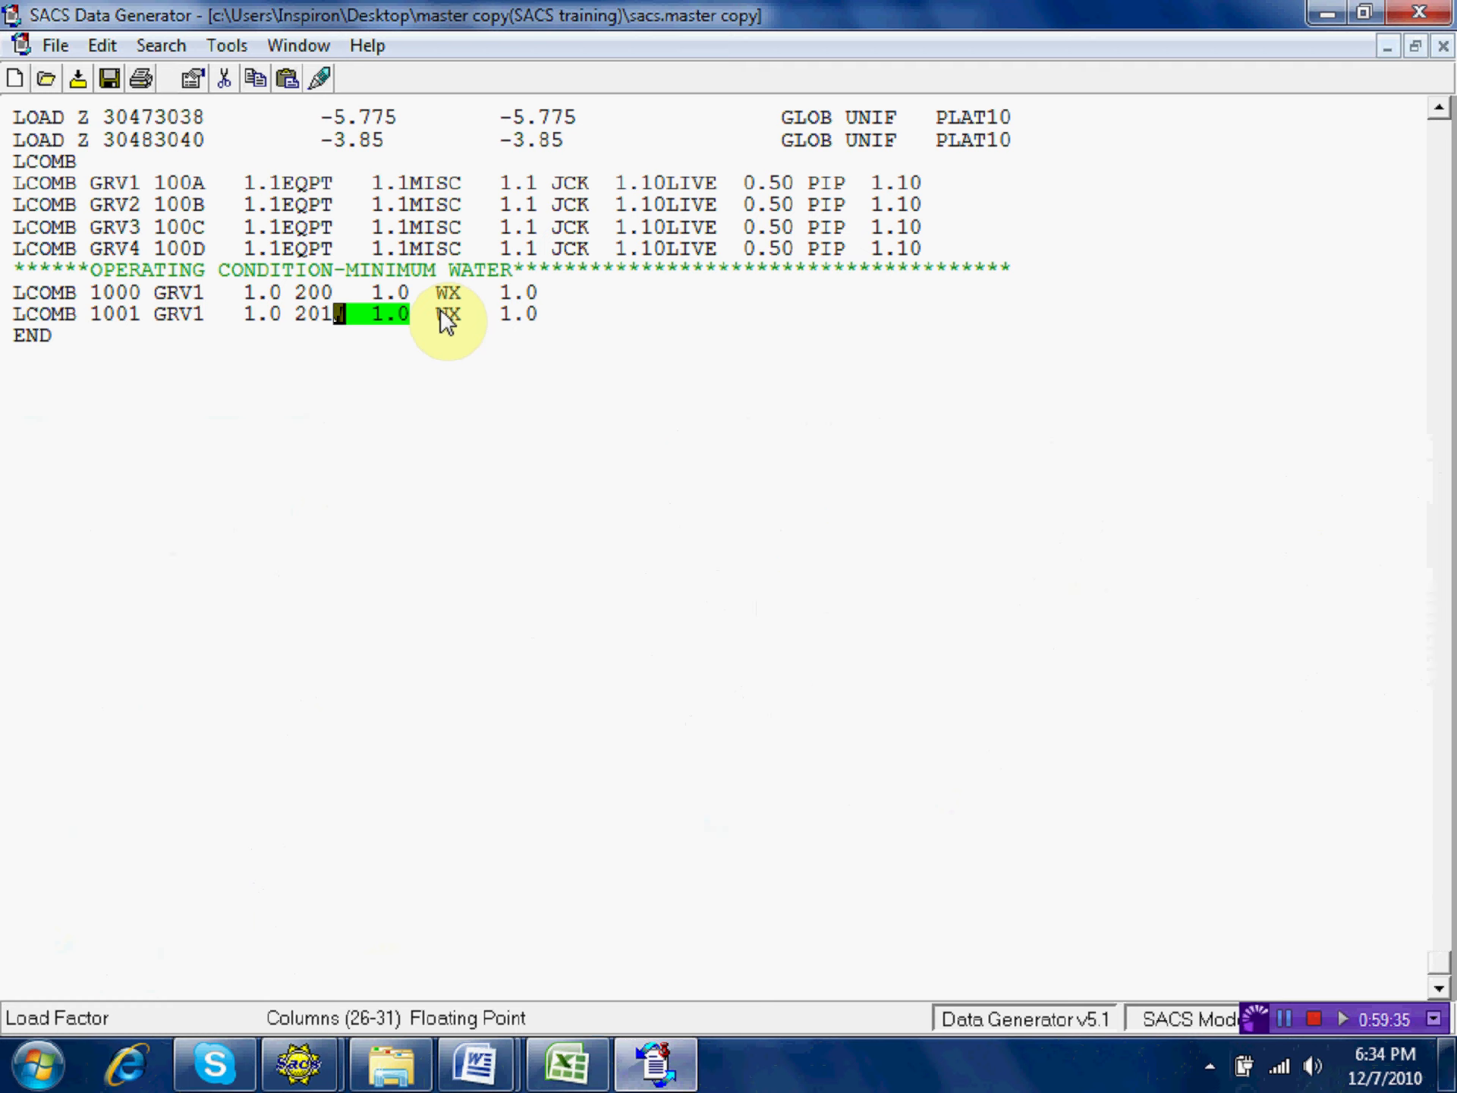
Switch to the diagonal-wind calculation workbook in Excel and look up the φy and φx wind factors on the 42.8 sheet.
left_click(568, 1067)
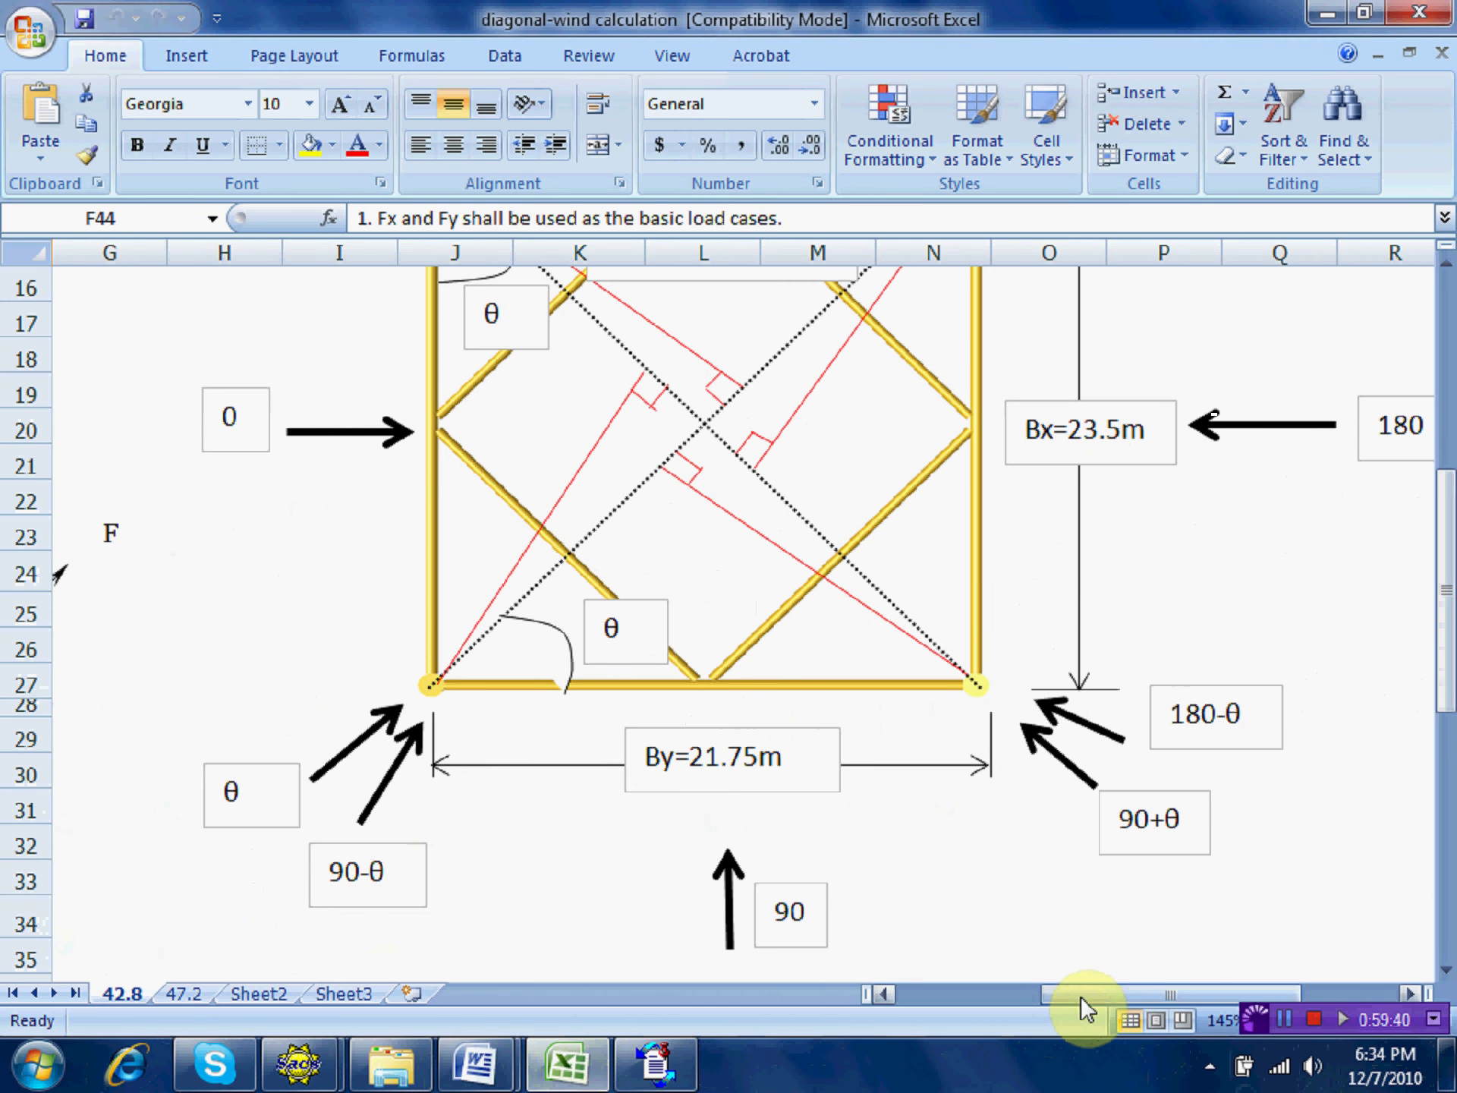
left_click_drag(1081, 996, 922, 986)
scroll(592, 808, "up", 5)
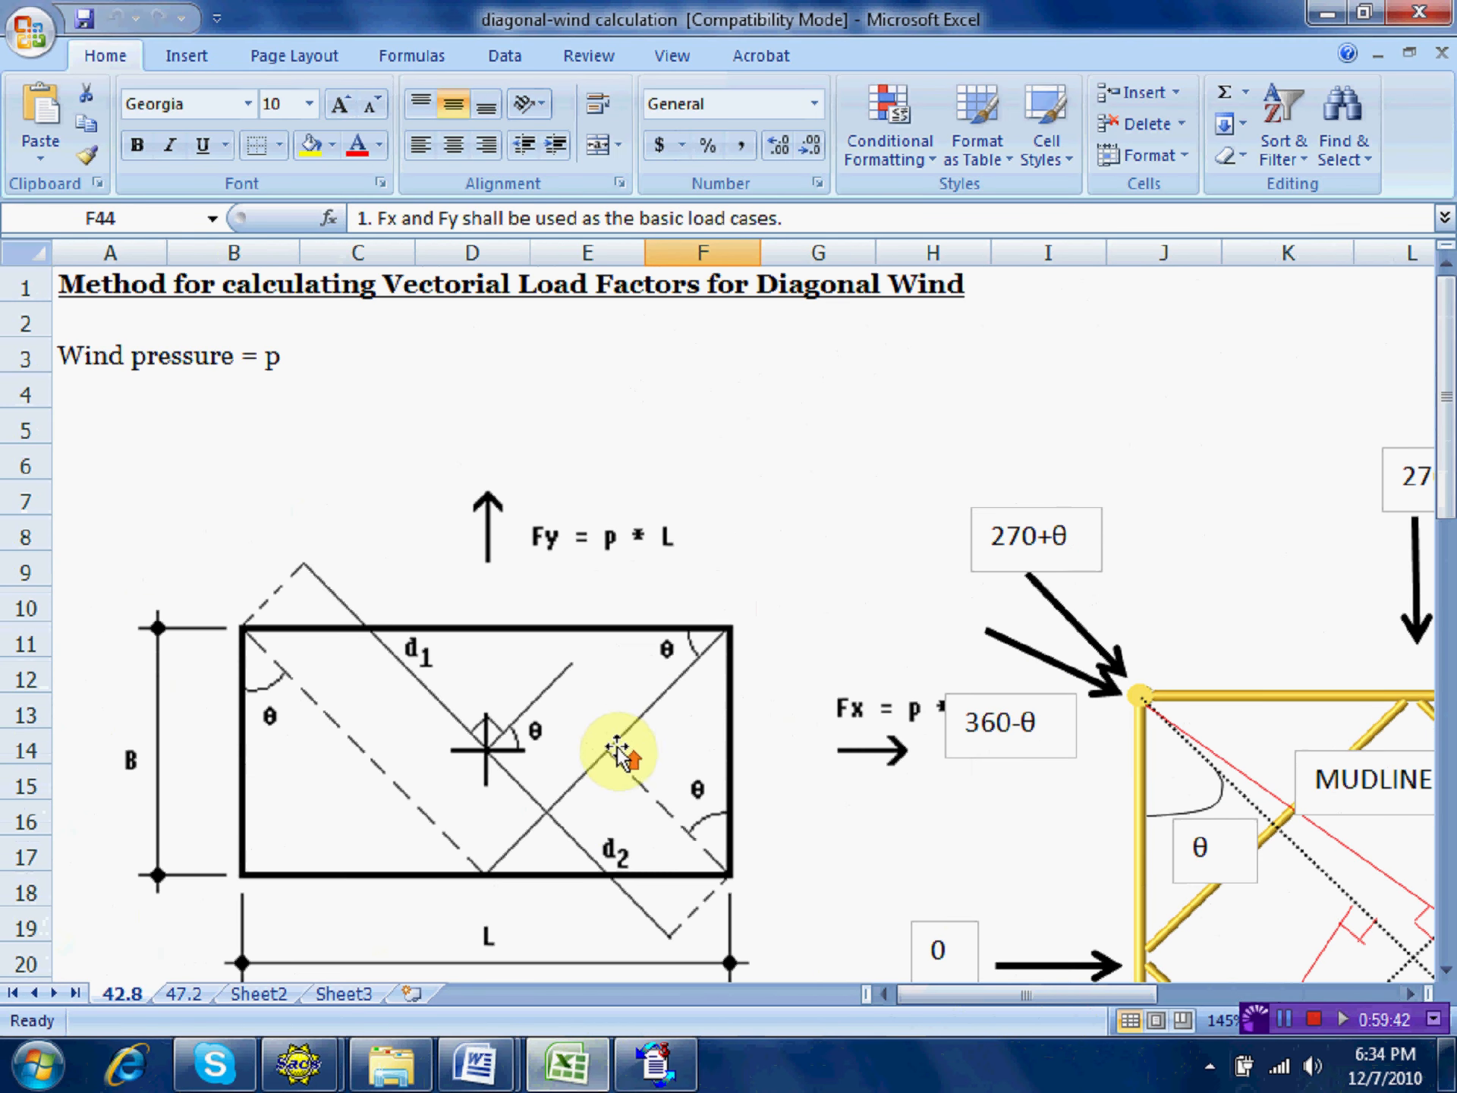
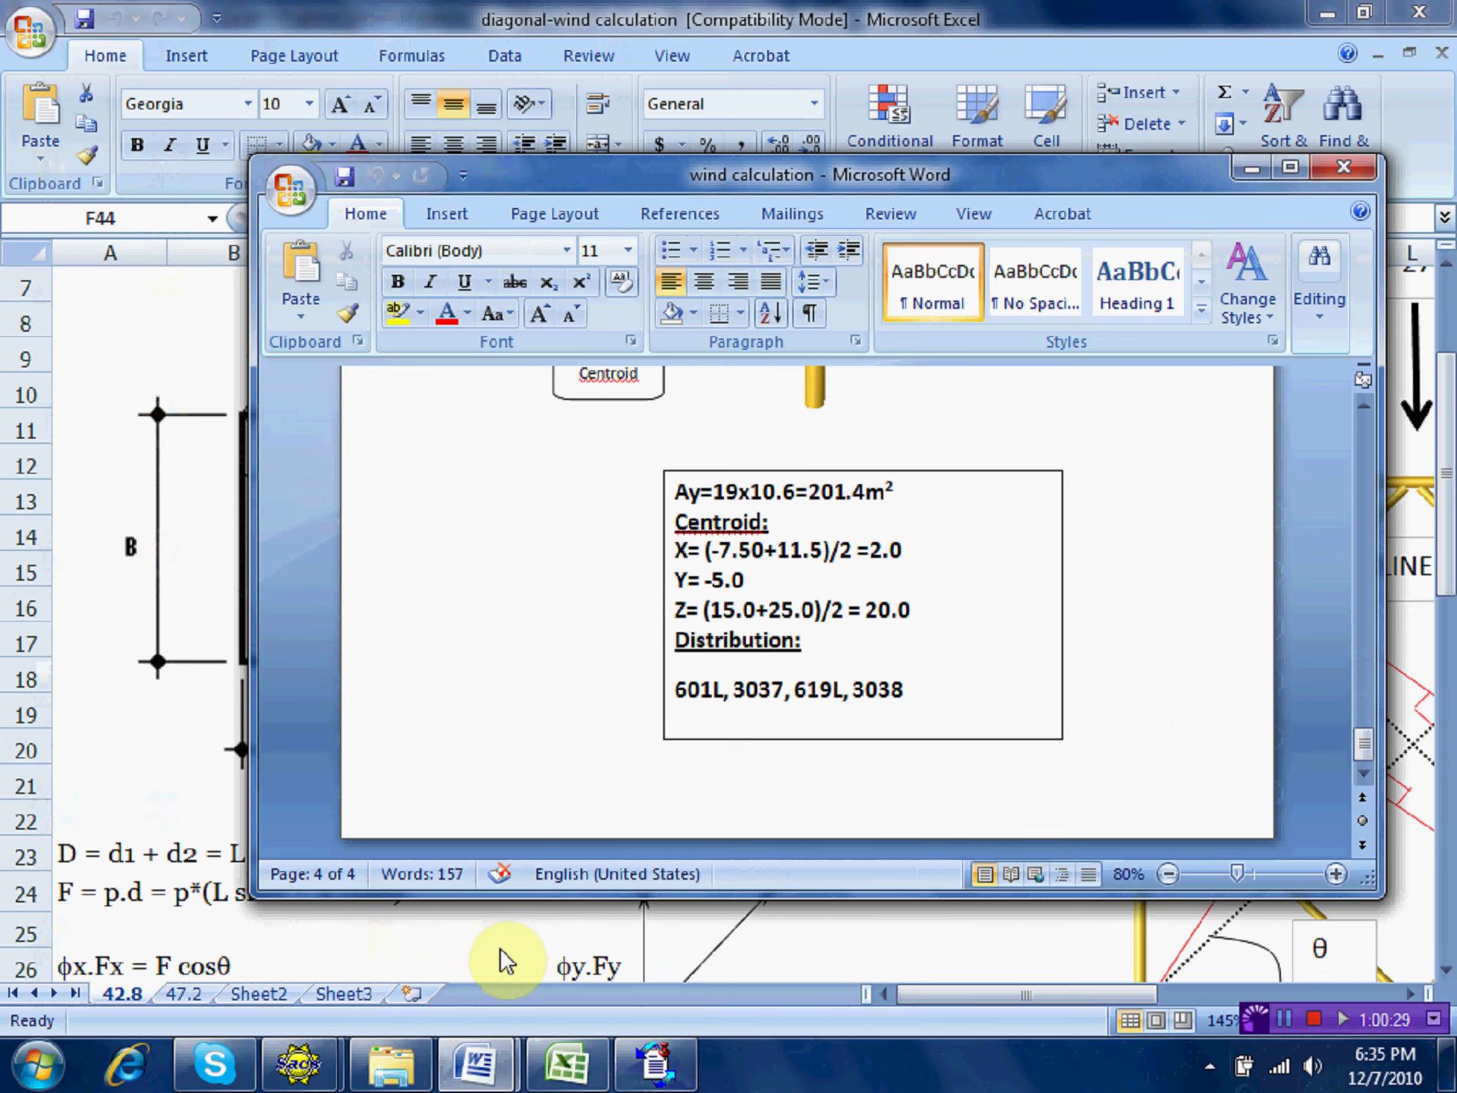
left_click(501, 1051)
scroll(400, 884, "down", 11)
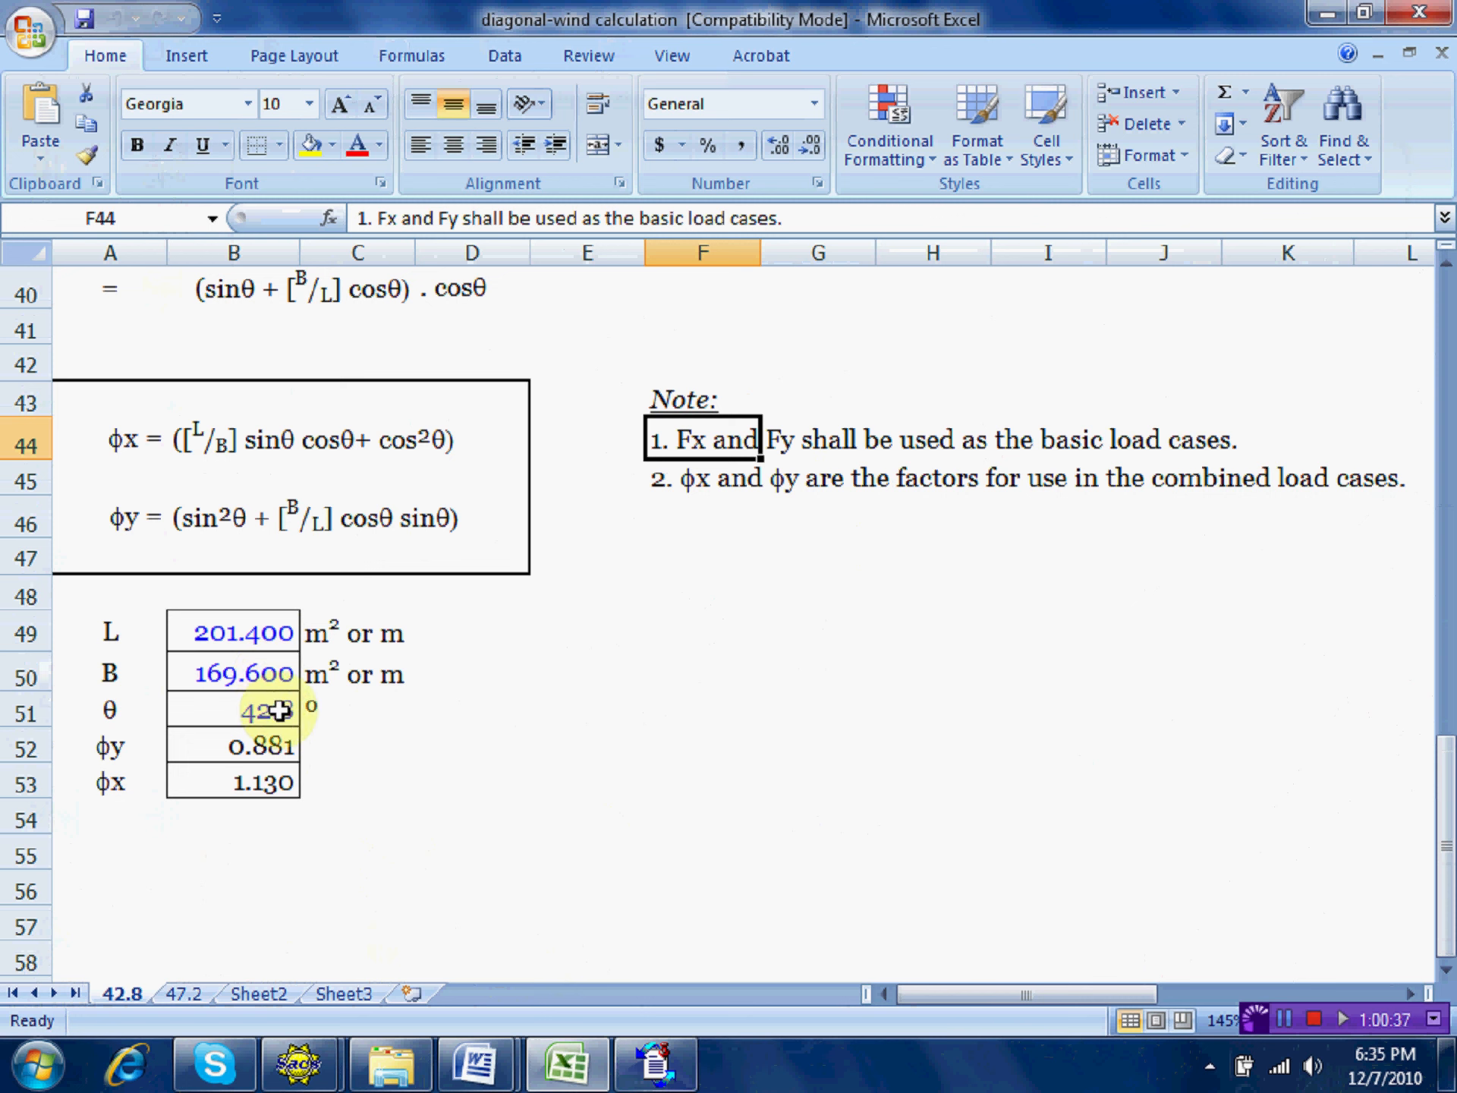
left_click_drag(260, 743, 255, 777)
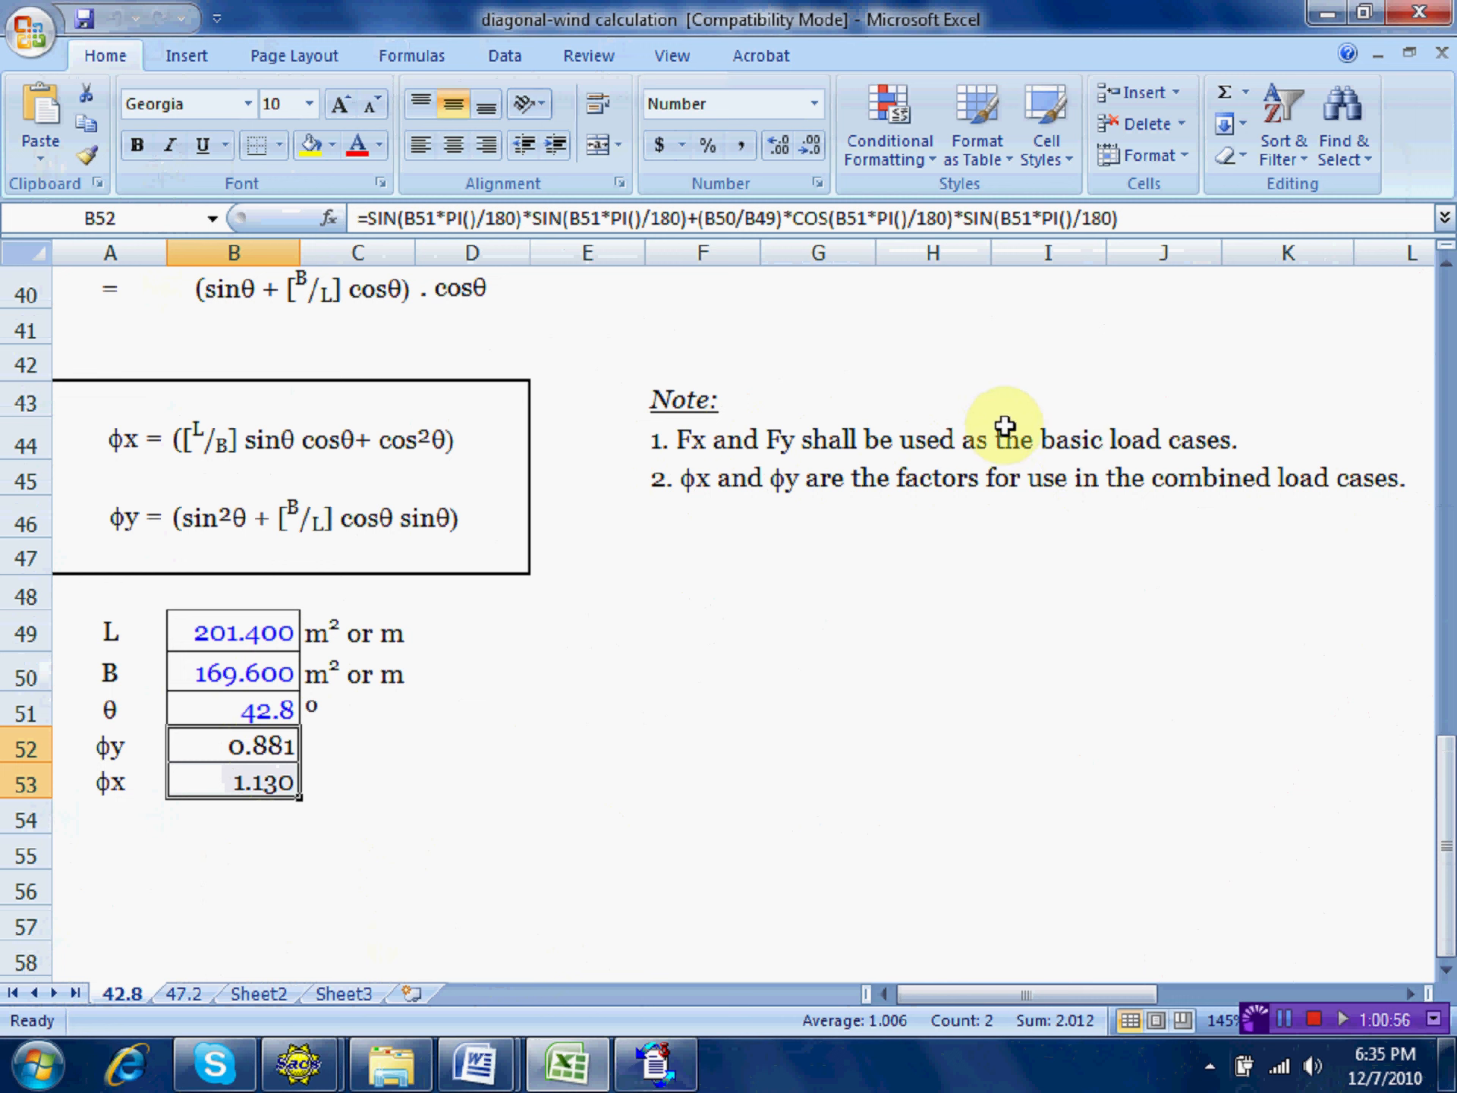
Switch back to SACS Data Generator, restore its window to a smaller size and set the WX load factor of combination 1001 to 1.13.
left_click(657, 1066)
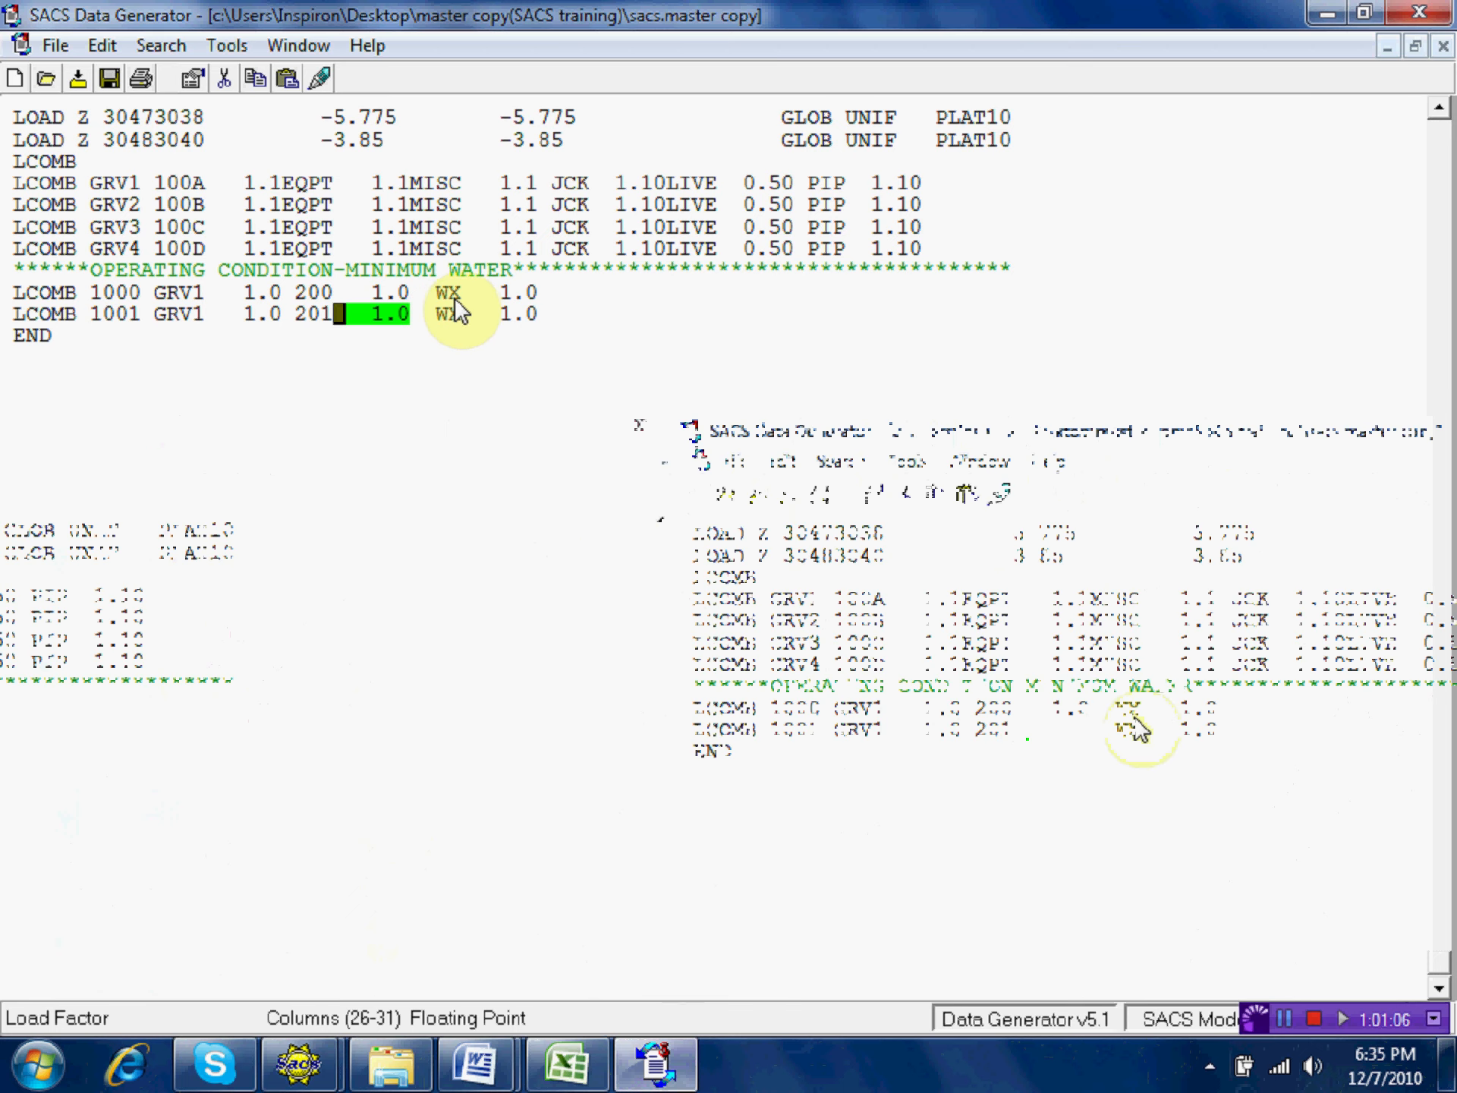
left_click(1366, 15)
double_click(692, 456)
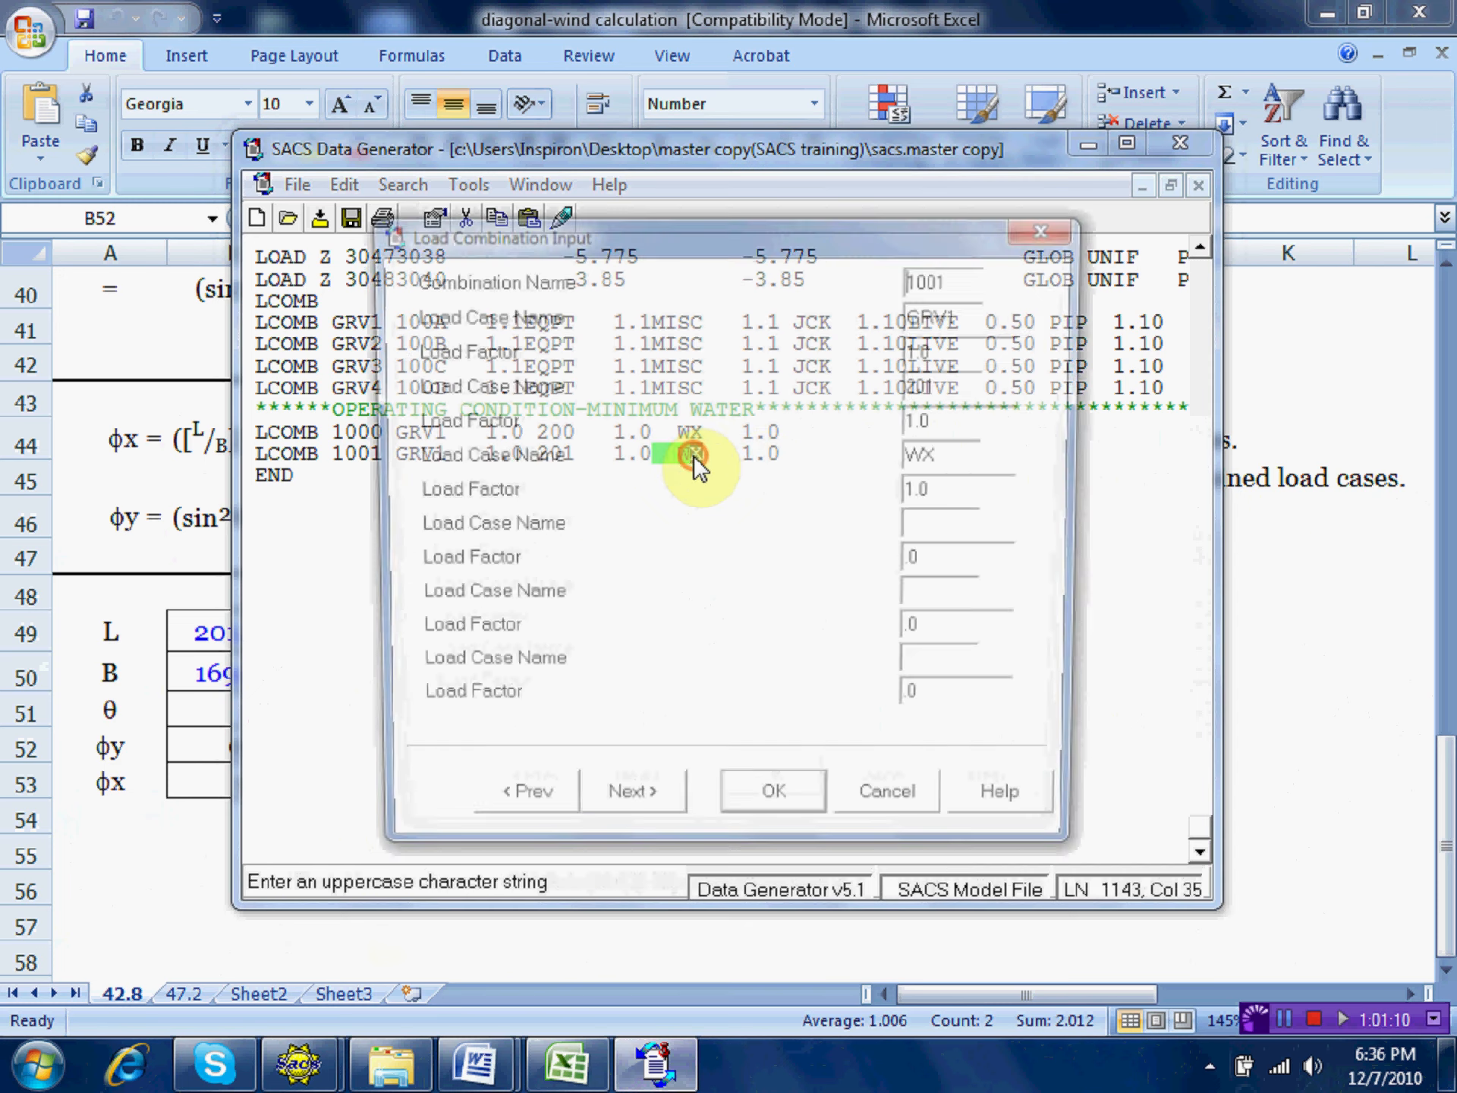
left_click_drag(736, 244, 686, 95)
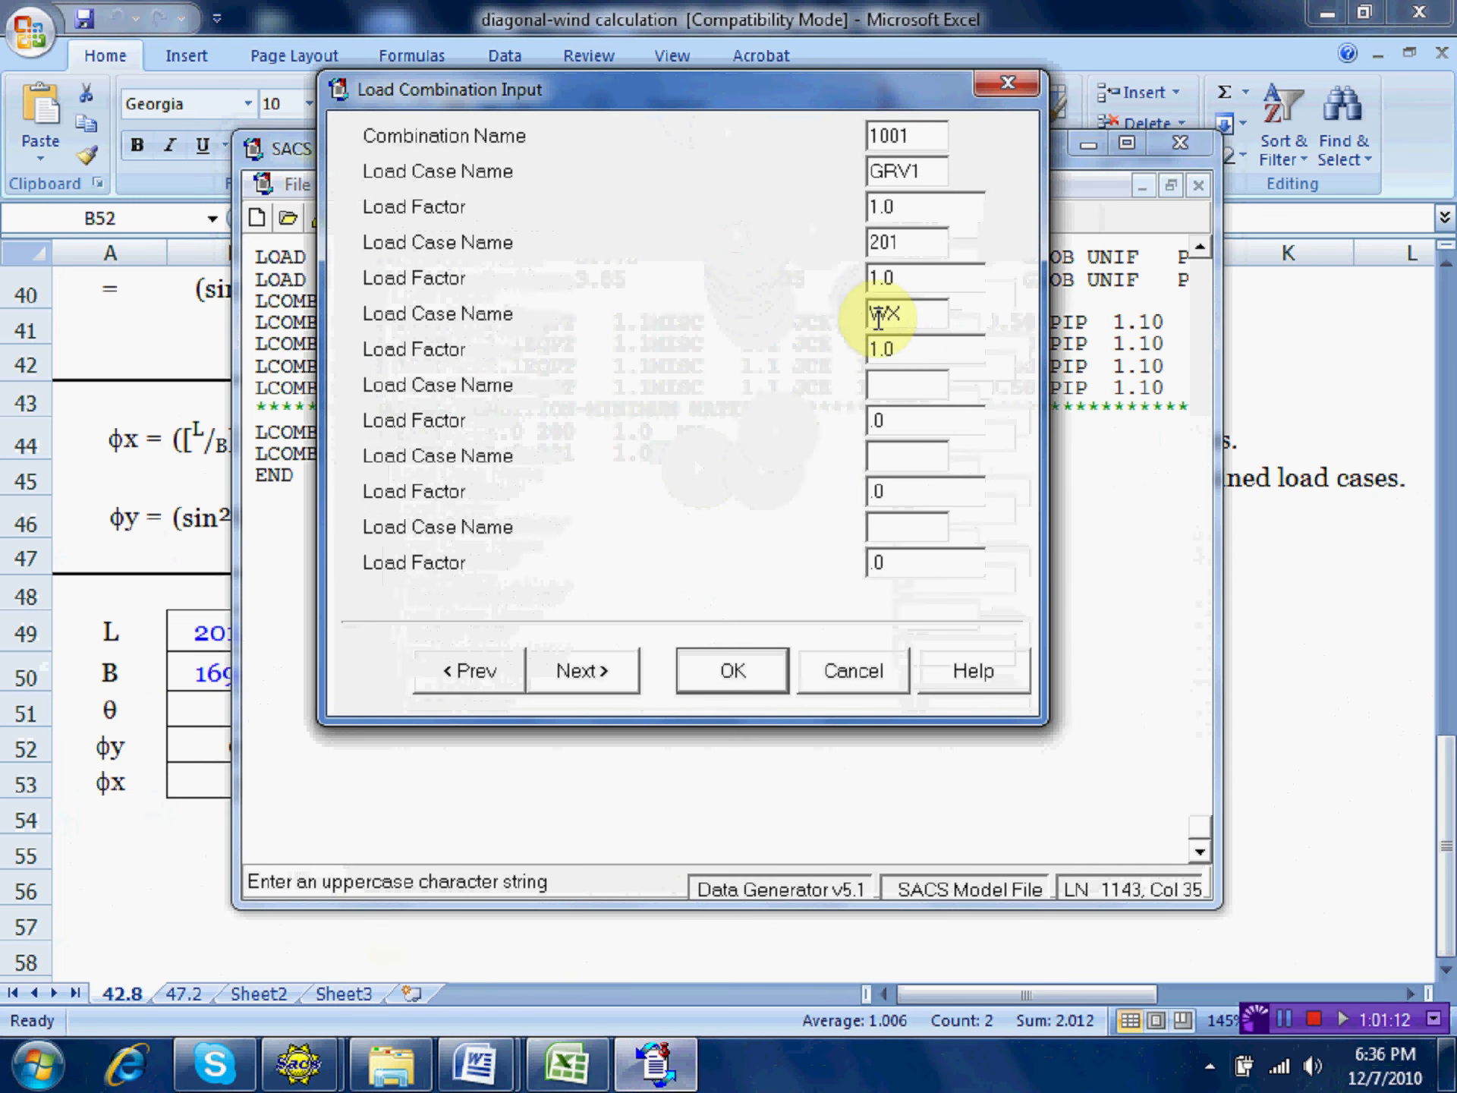
left_click(568, 1065)
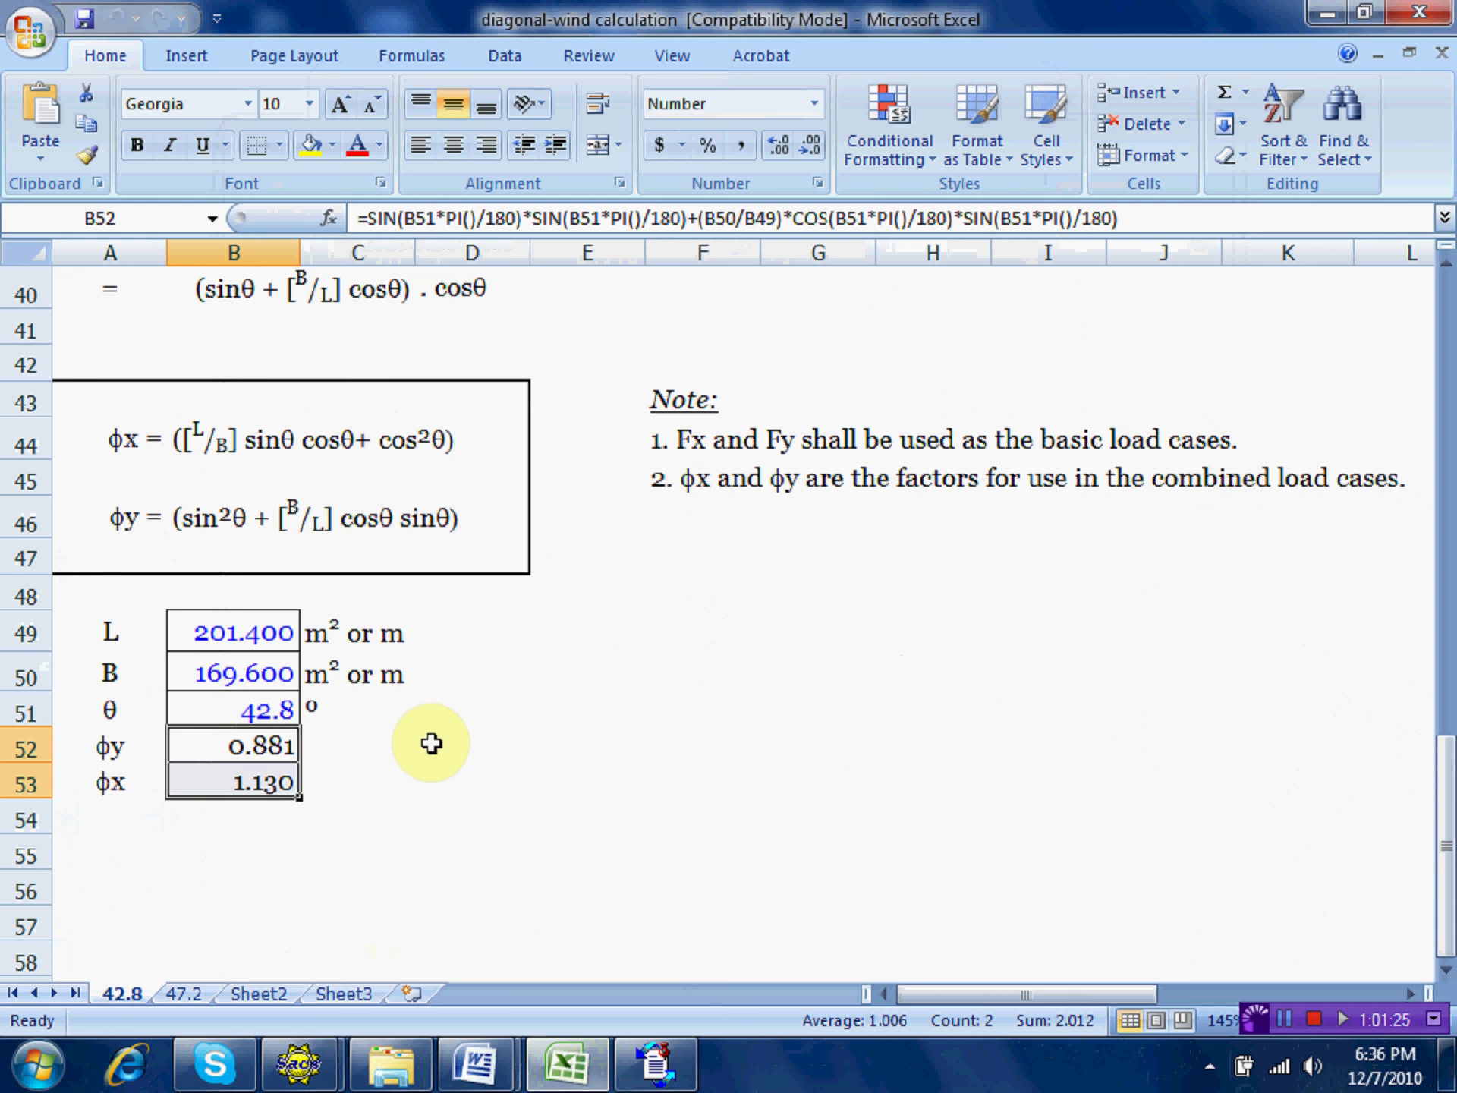
left_click(641, 1068)
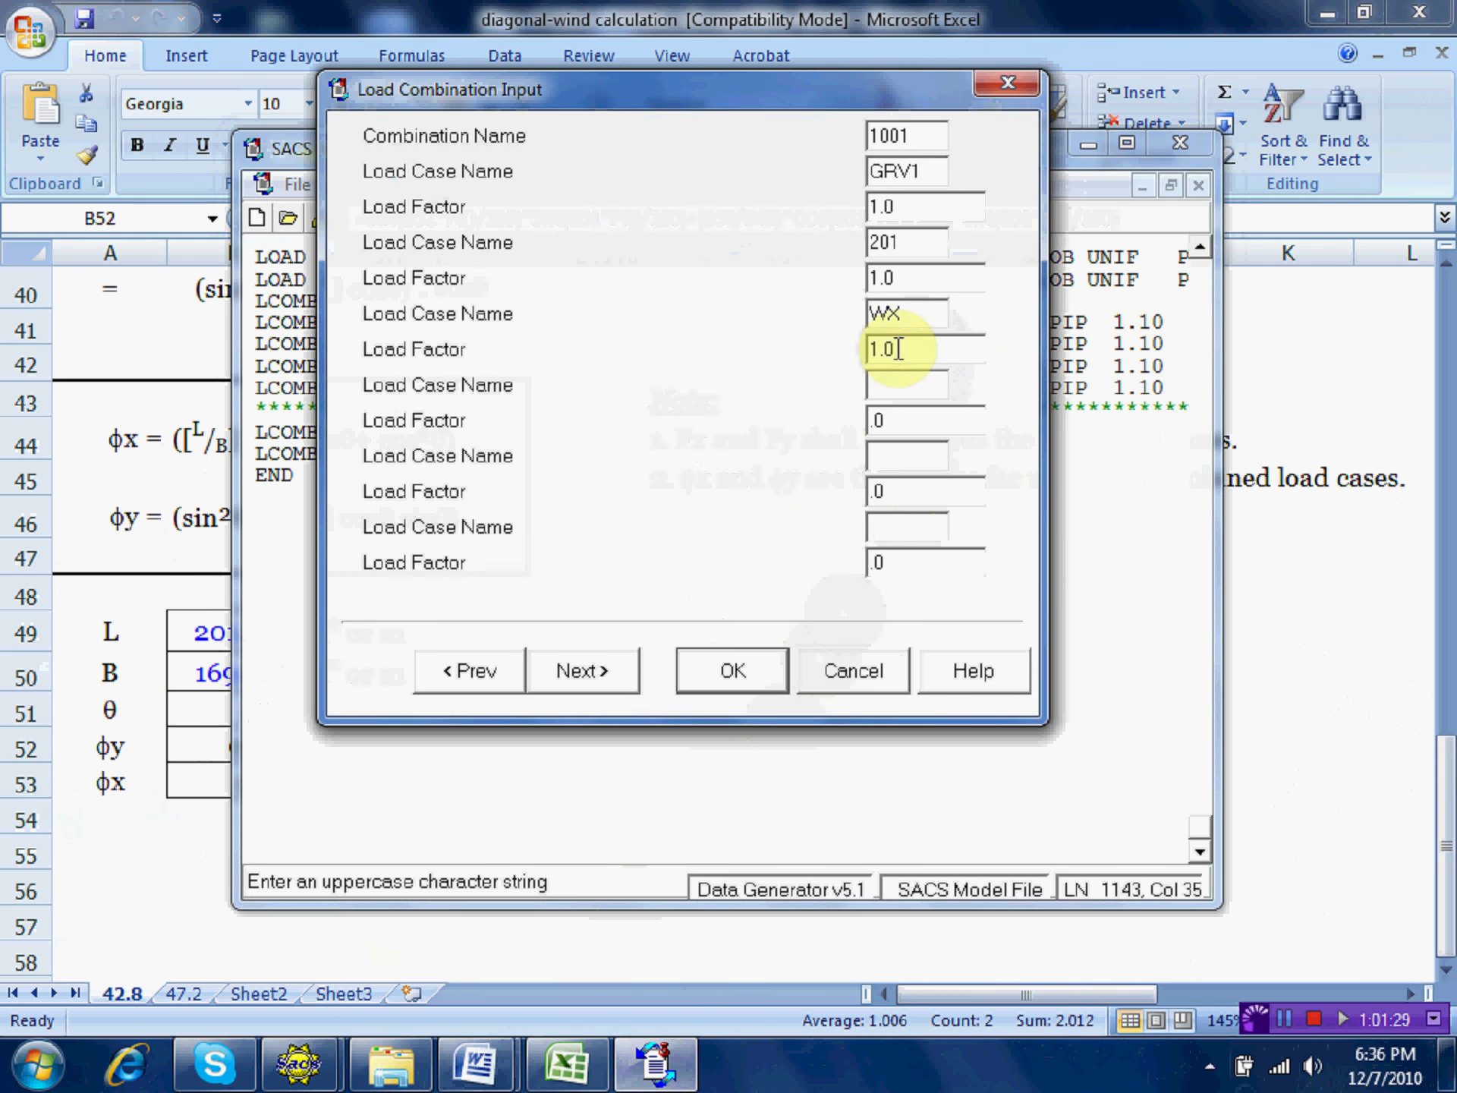
left_click_drag(898, 349, 888, 350)
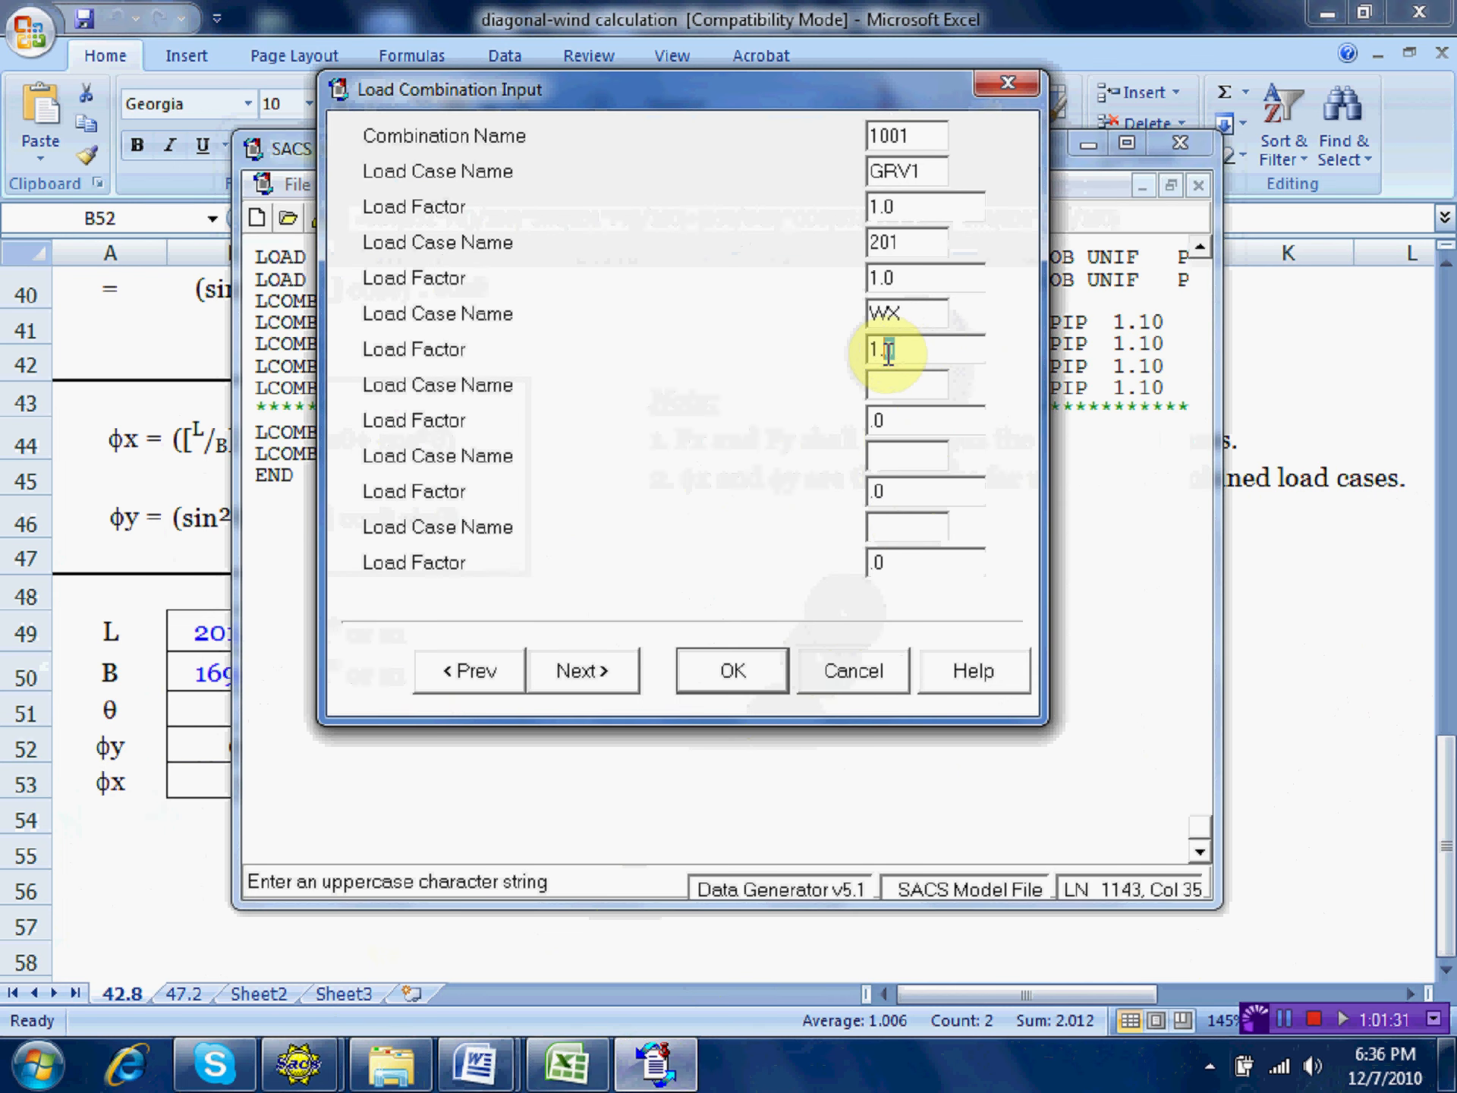
type("13")
Add load case WY with a load factor of 0.88 as the fourth case of combination 1001 and apply it.
left_click(900, 387)
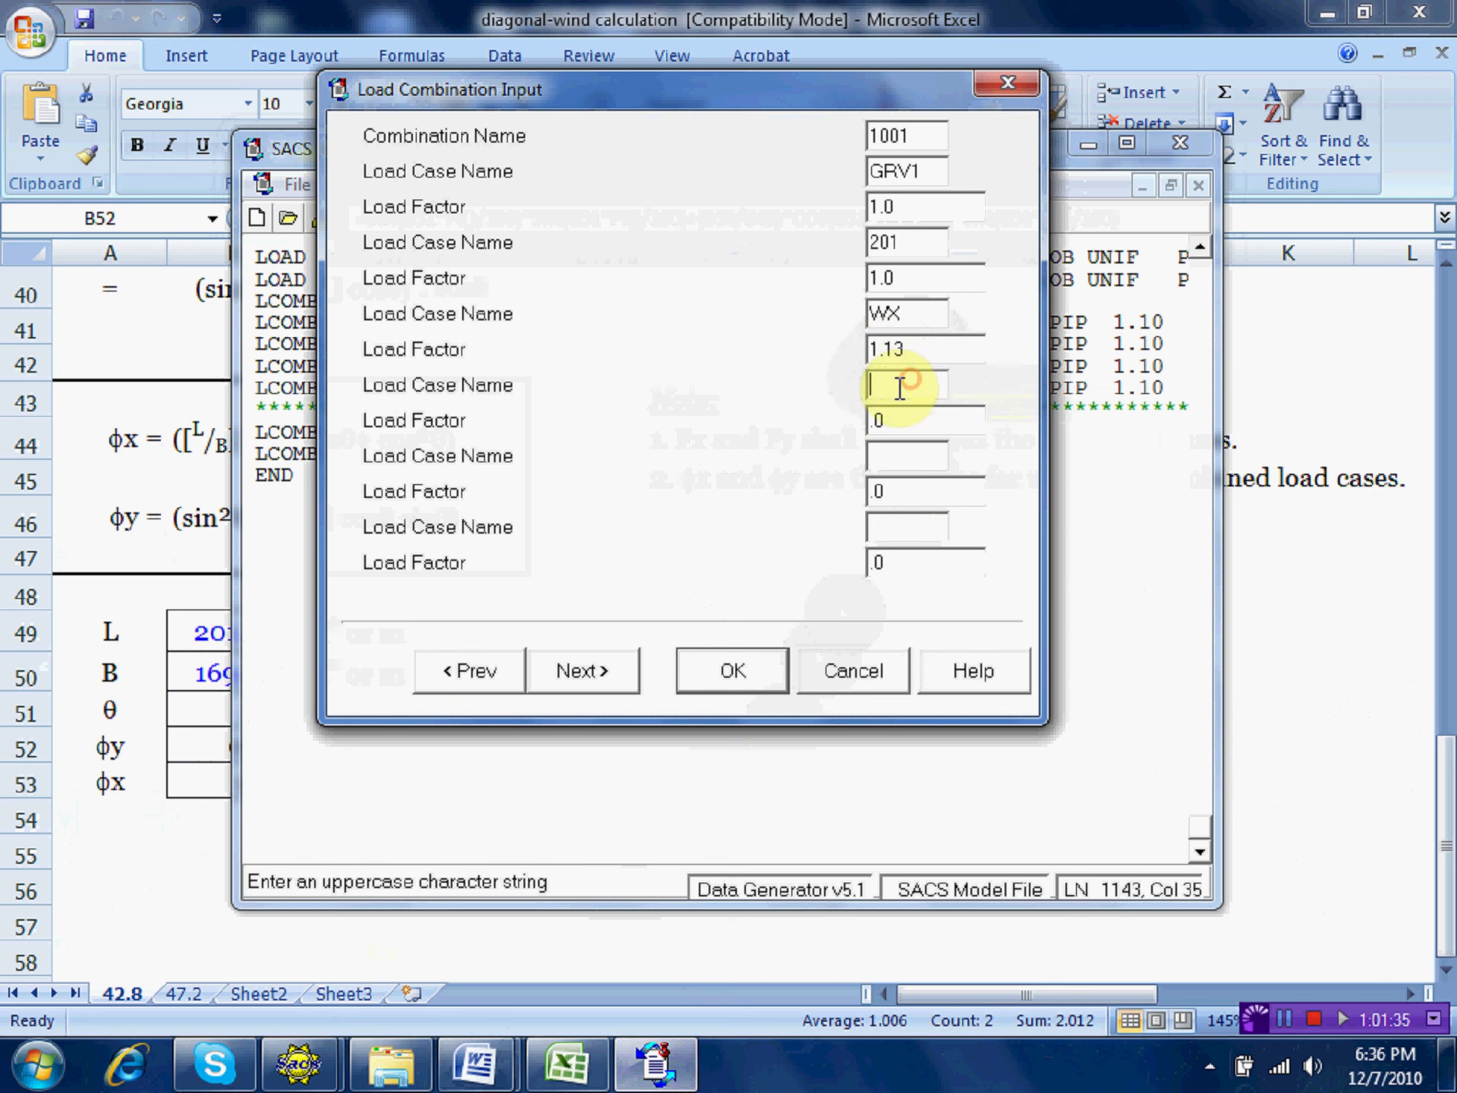
type("WY")
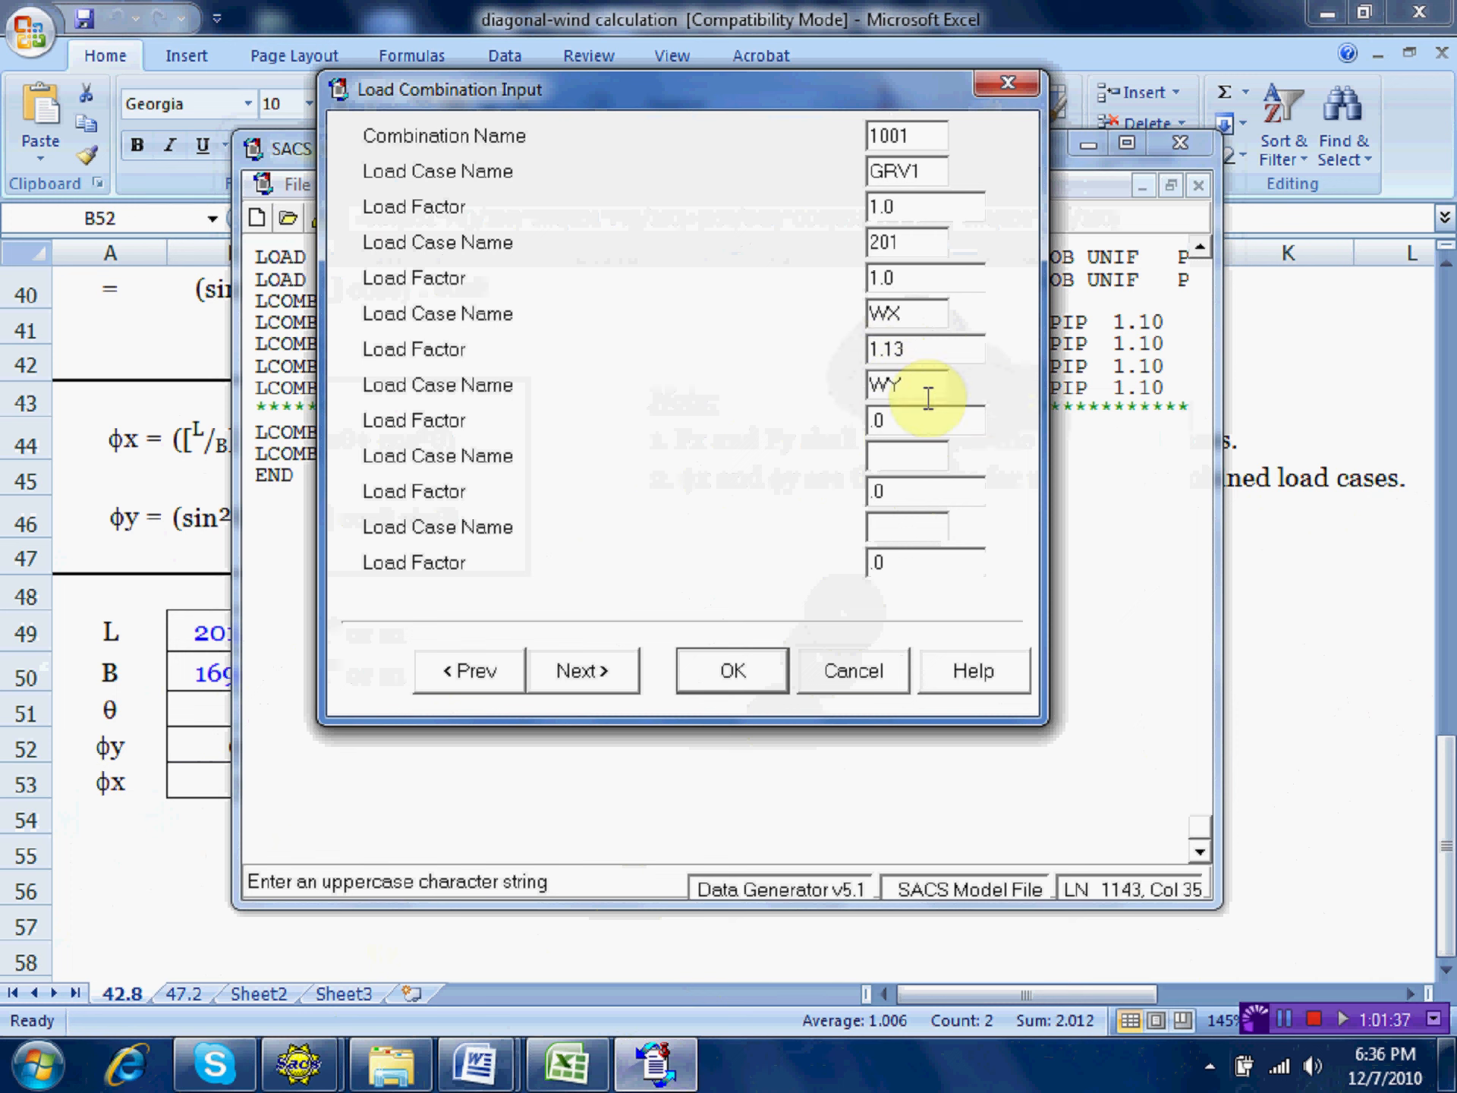
left_click_drag(911, 417, 850, 417)
type("0.881")
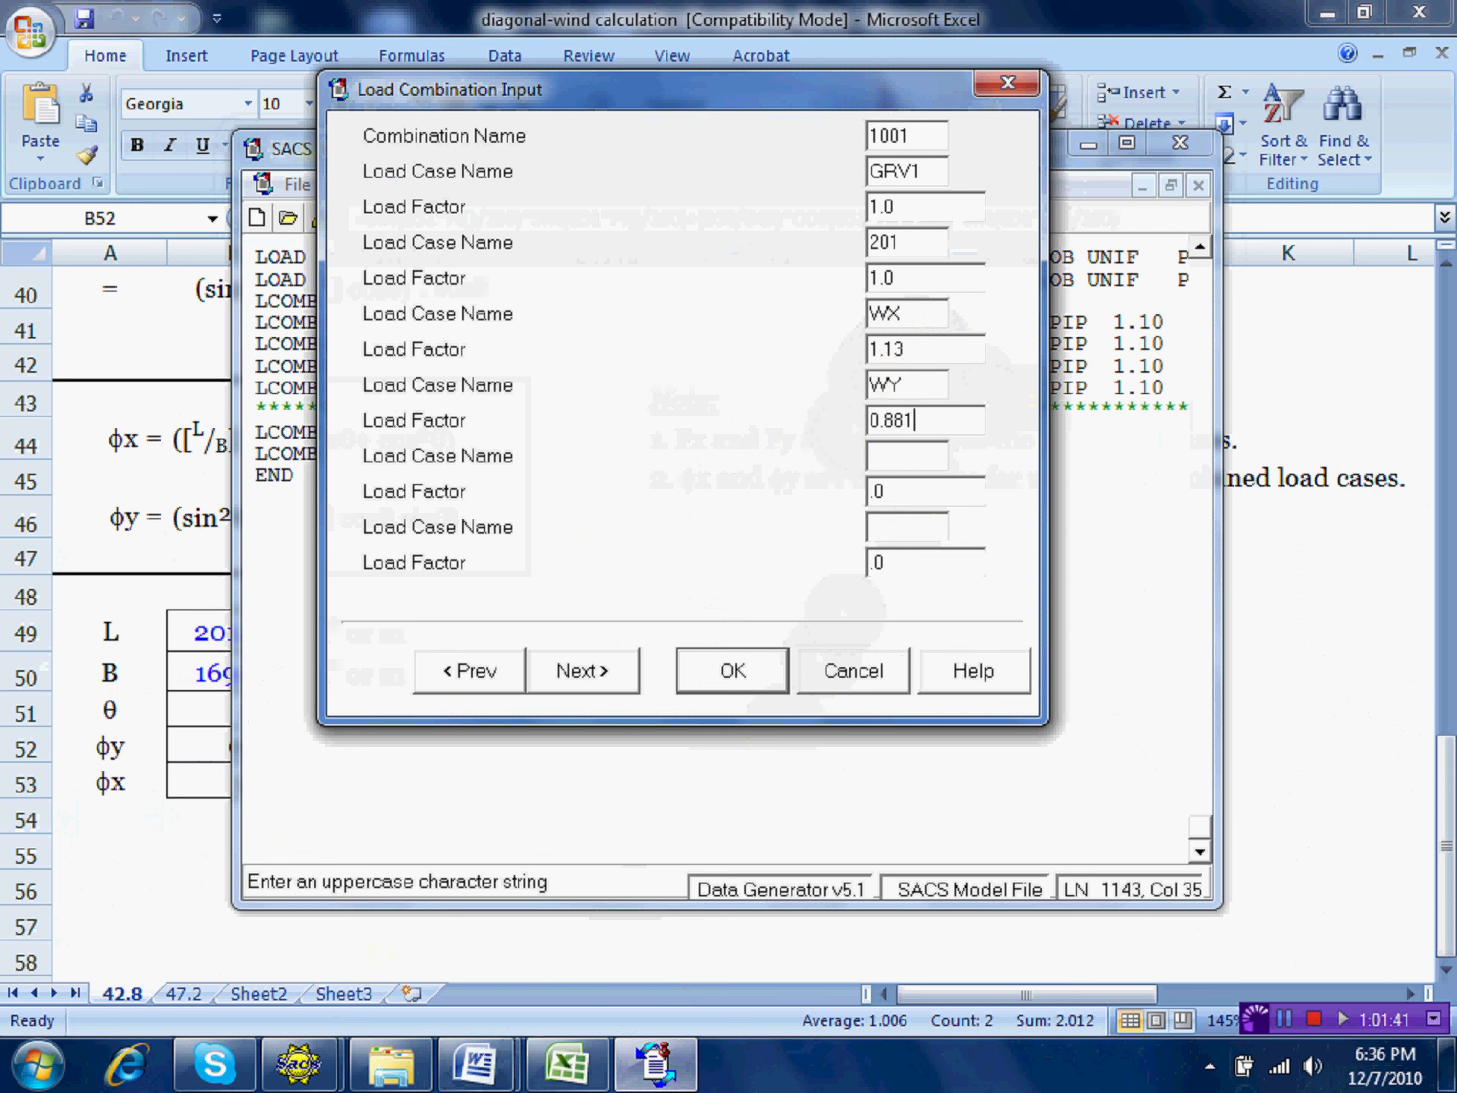
key("BackSpace")
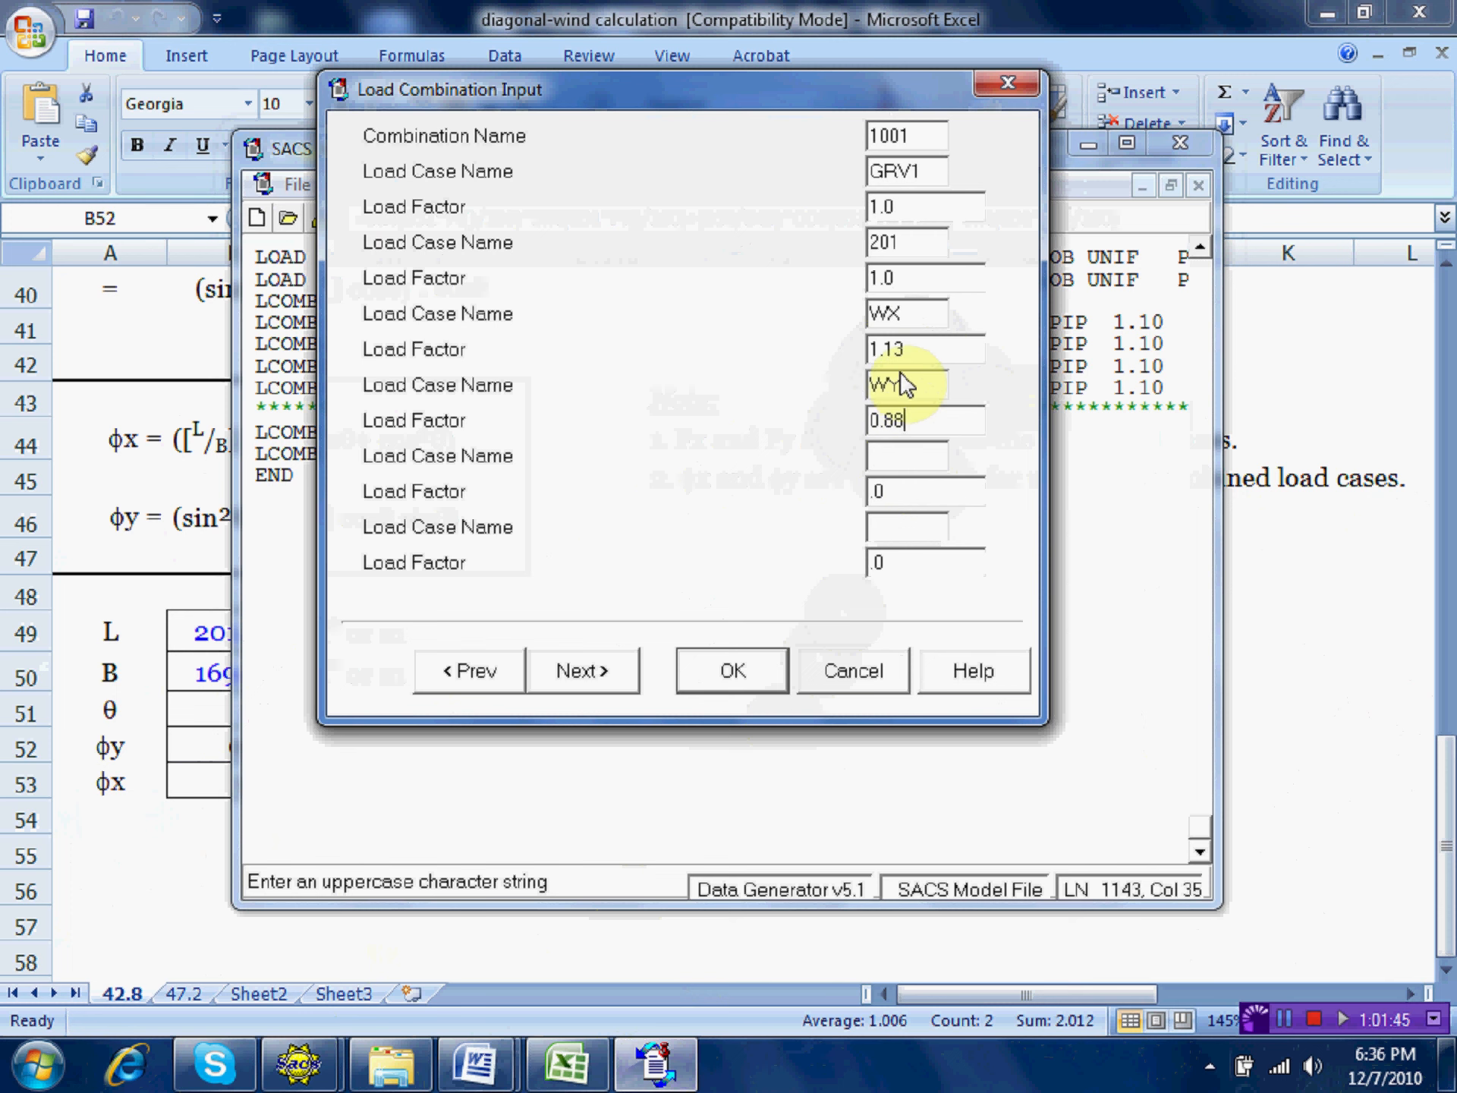
left_click(733, 671)
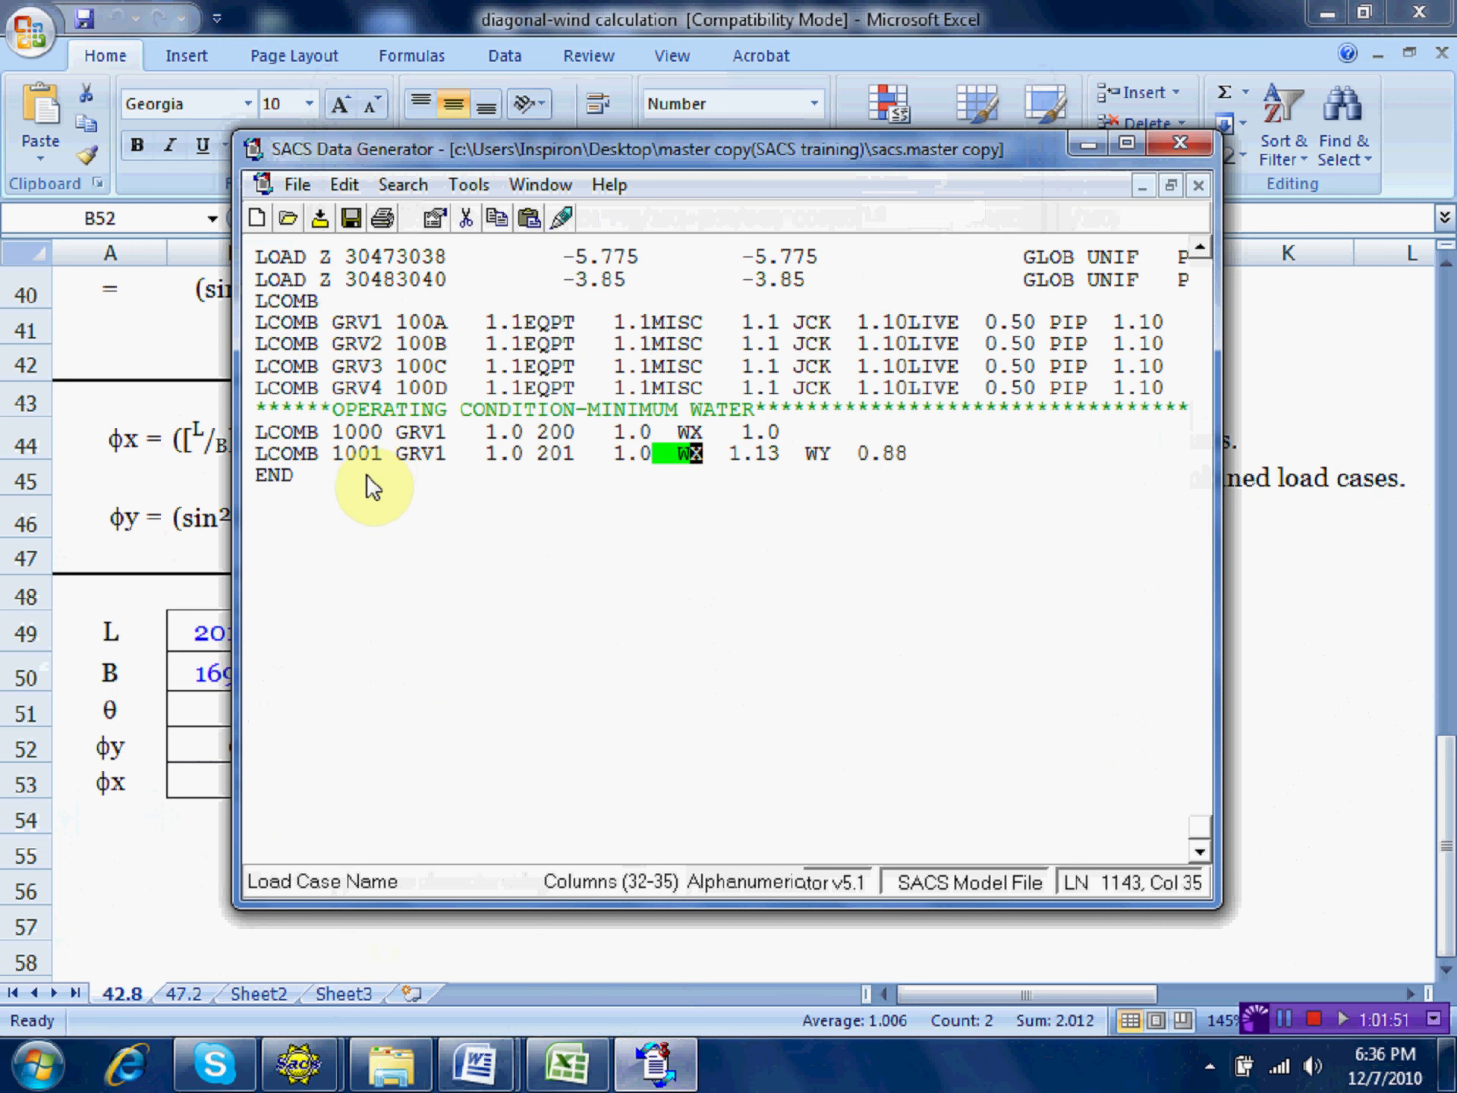
Duplicate the LCOMB 1001 line above END, changing the copy's combination name to 1002 and its second load case to 202.
left_click(262, 450)
right_click(261, 451)
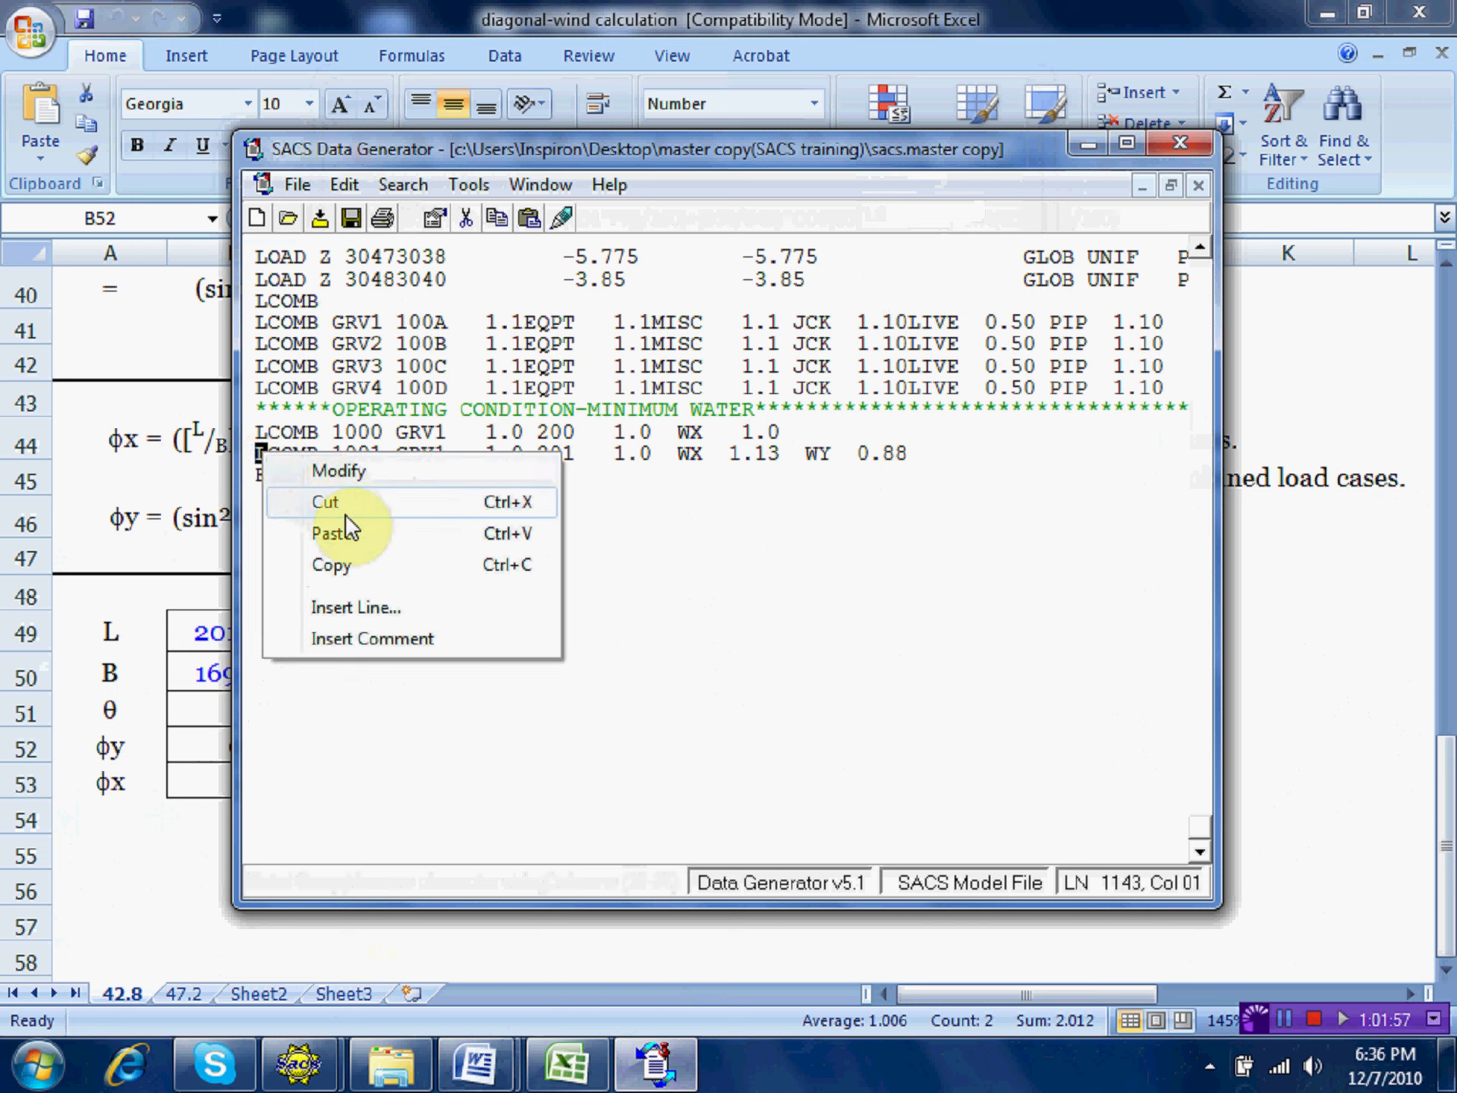
left_click(349, 575)
left_click(261, 470)
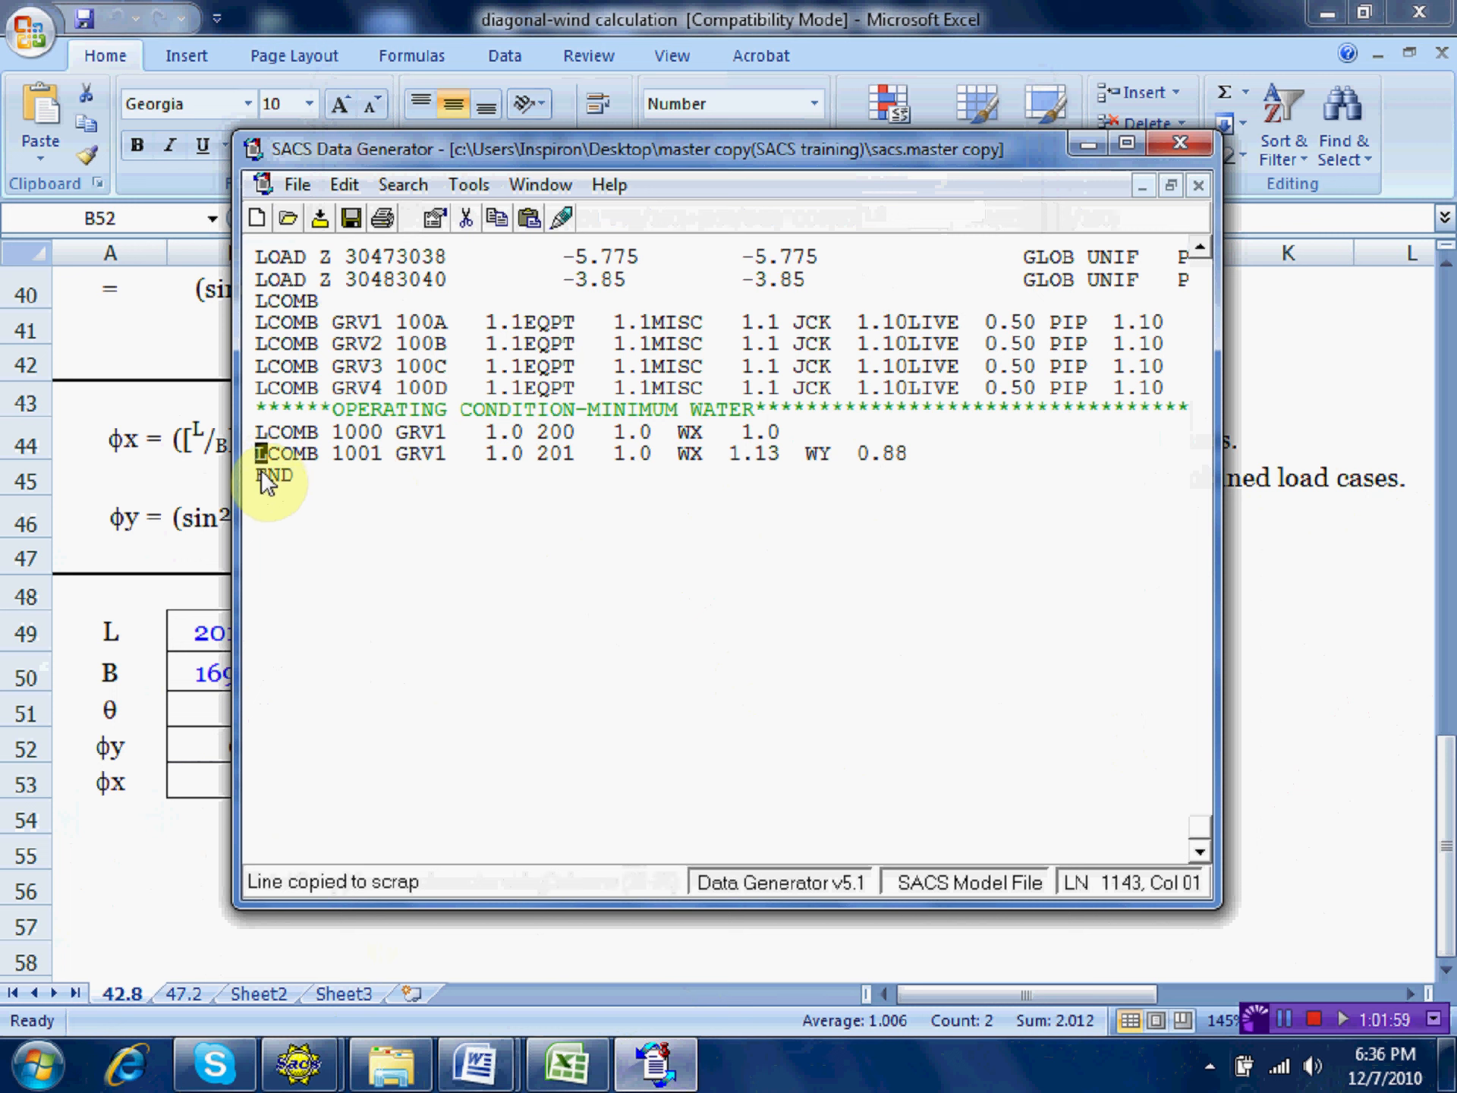
right_click(261, 470)
left_click(353, 551)
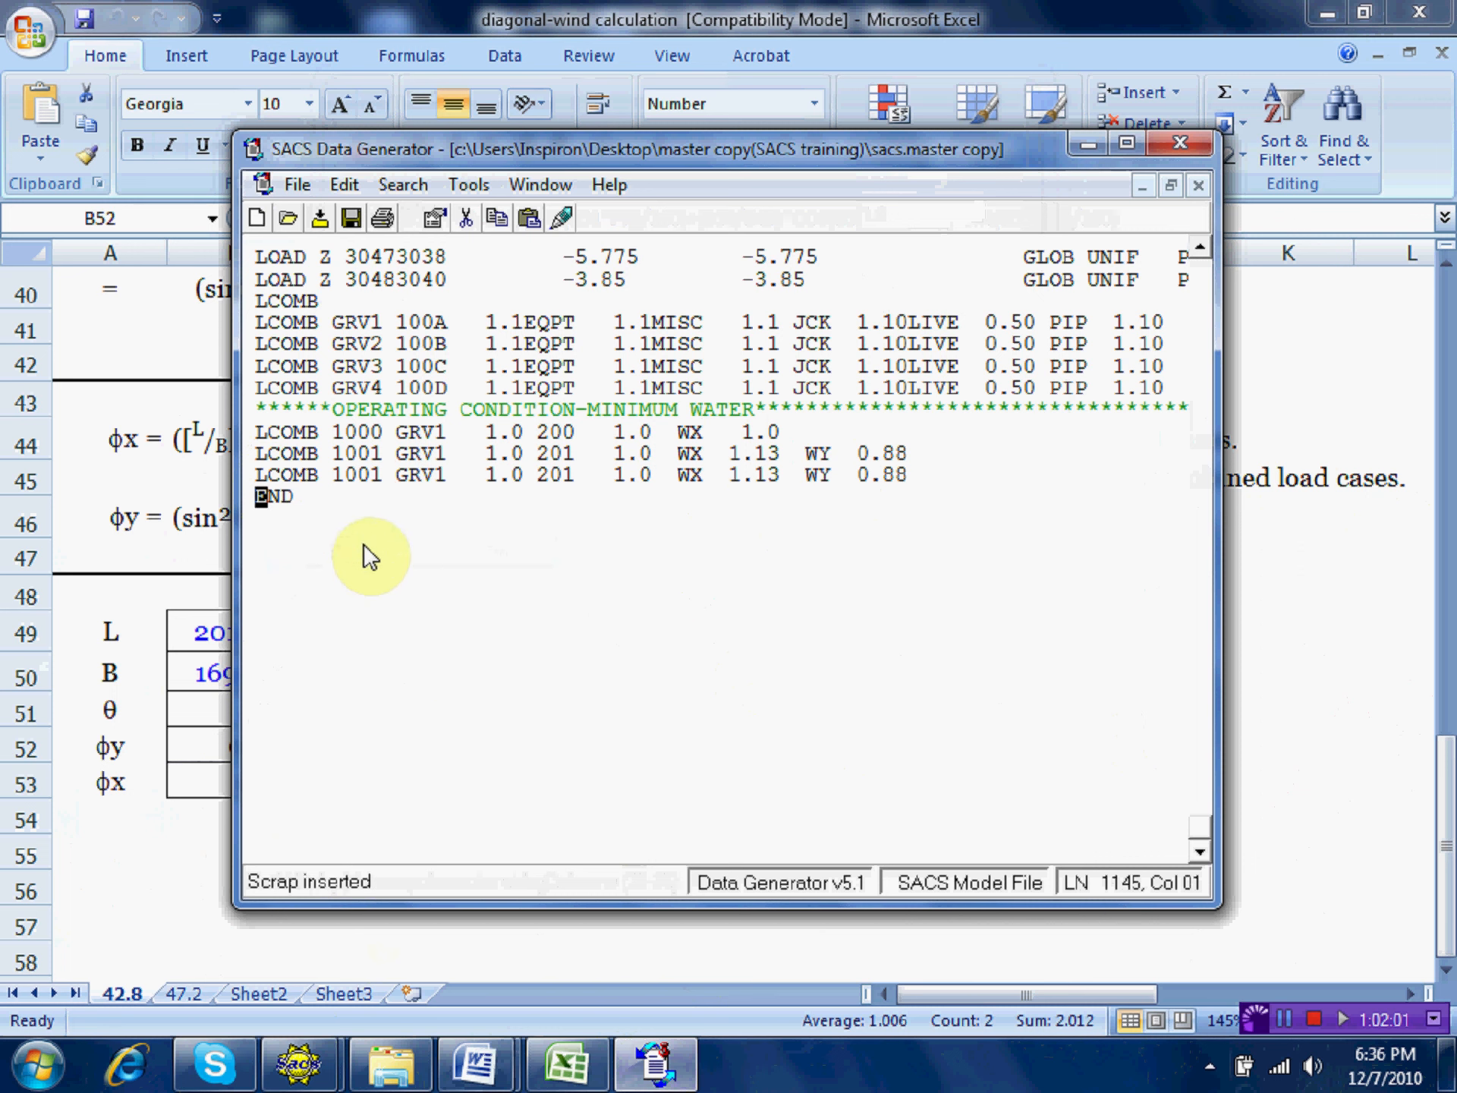
left_click(377, 470)
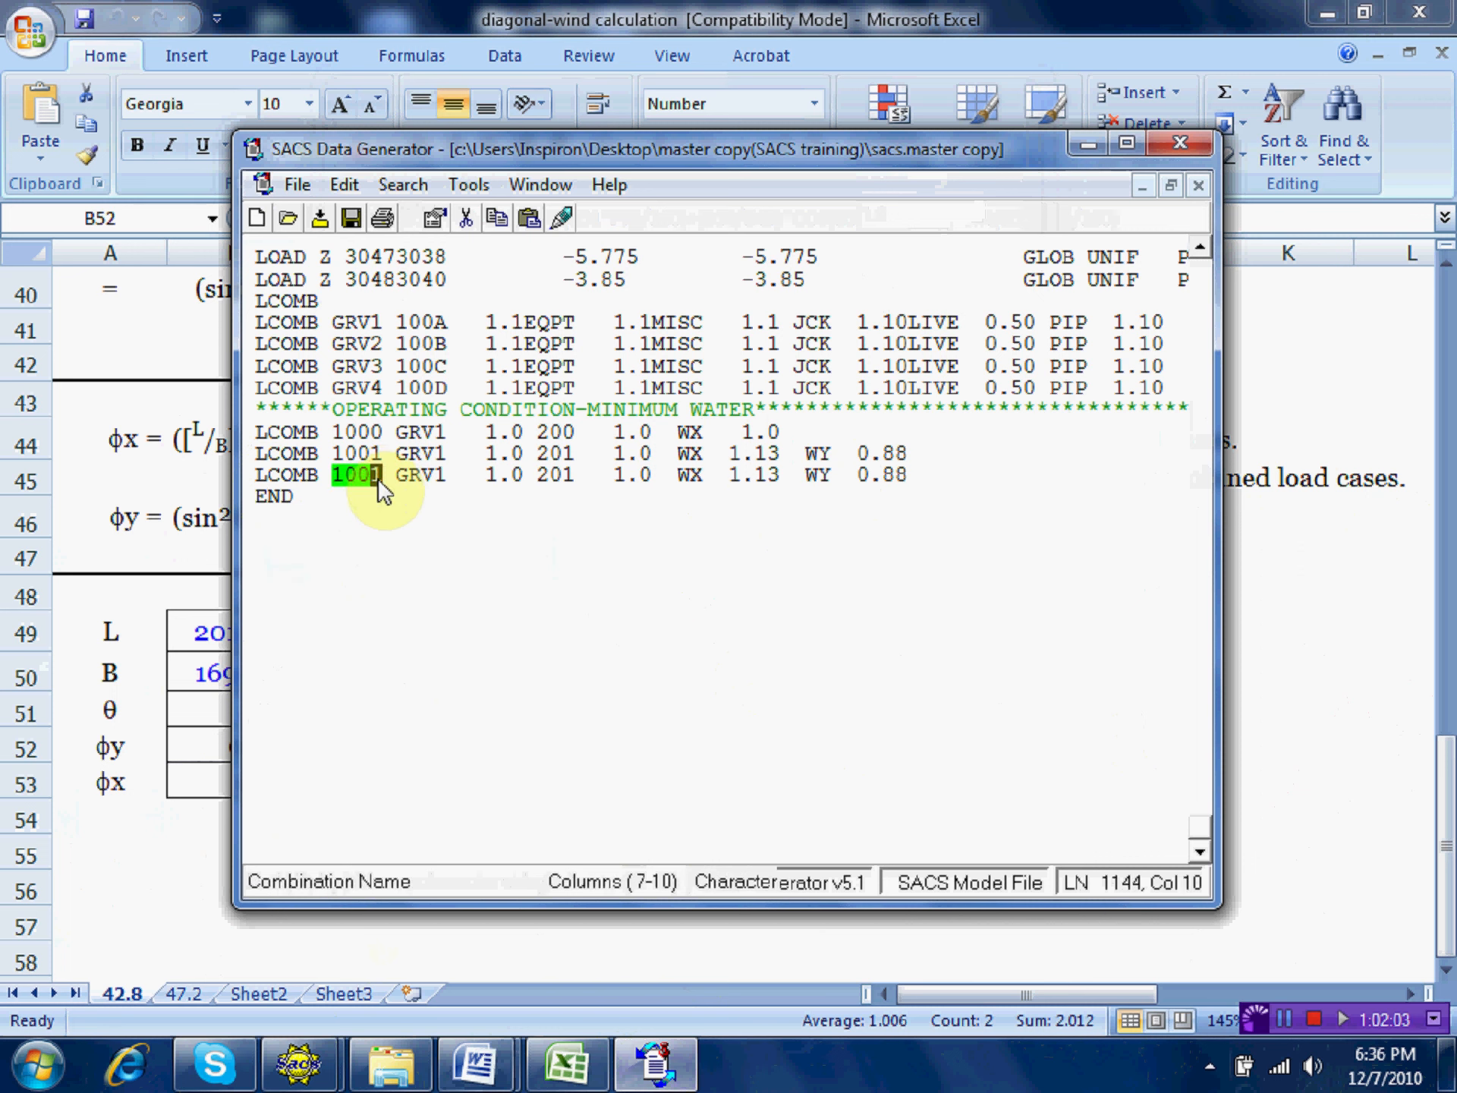
type("2")
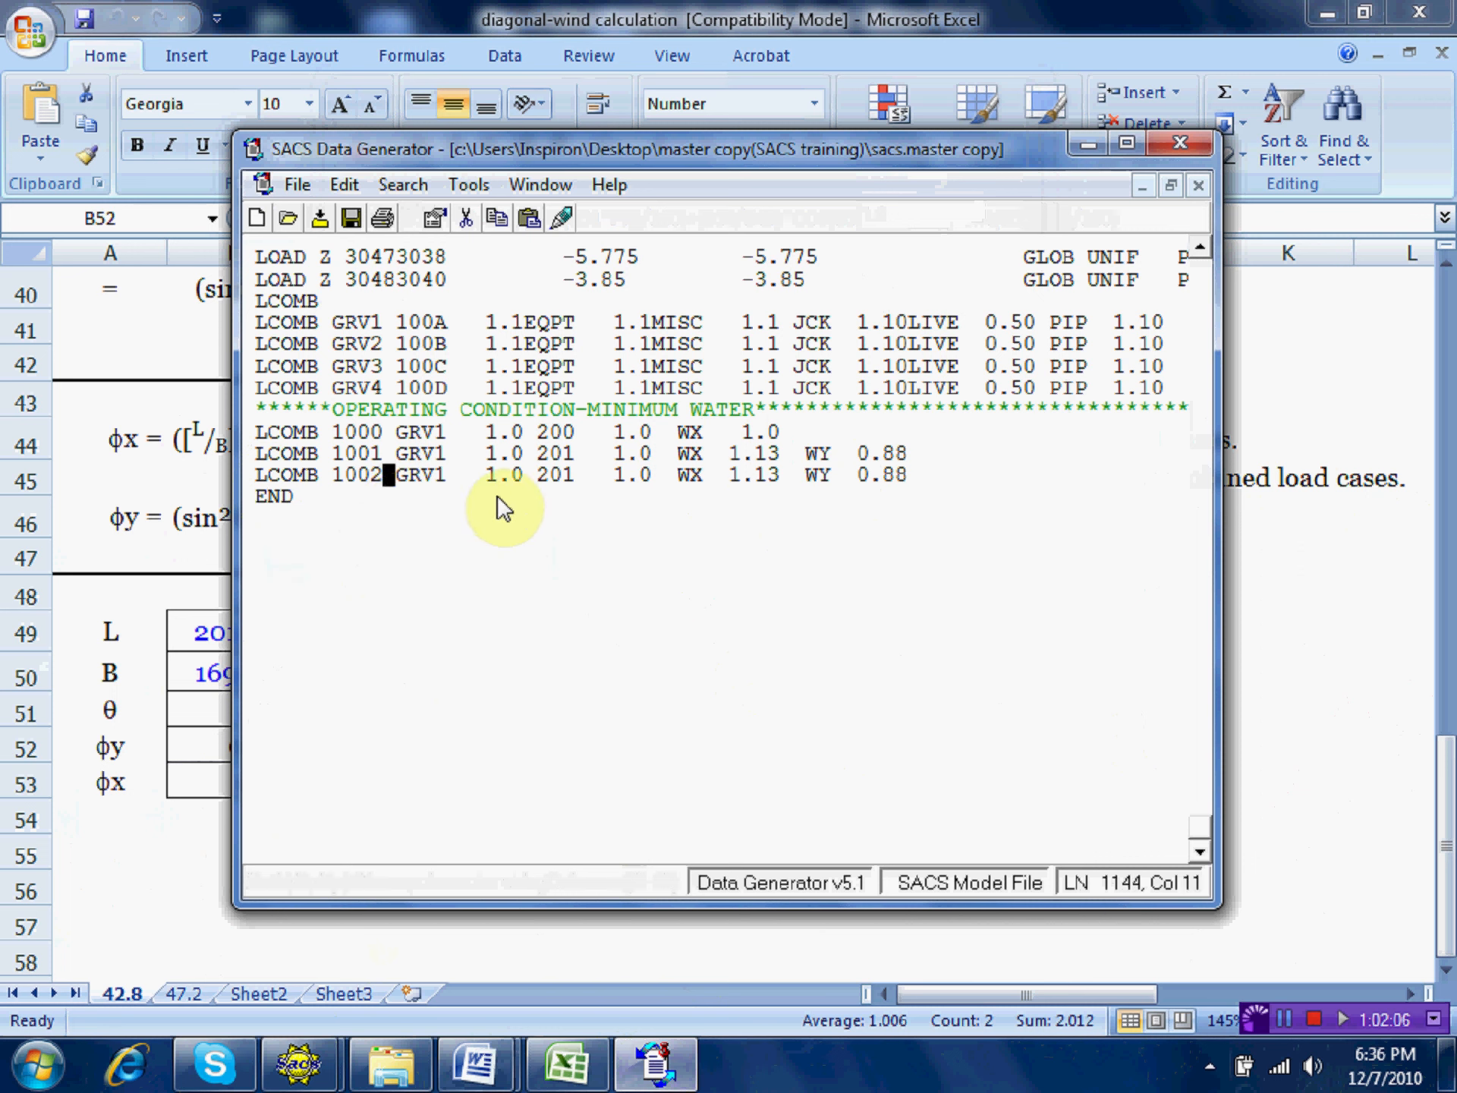
left_click(569, 475)
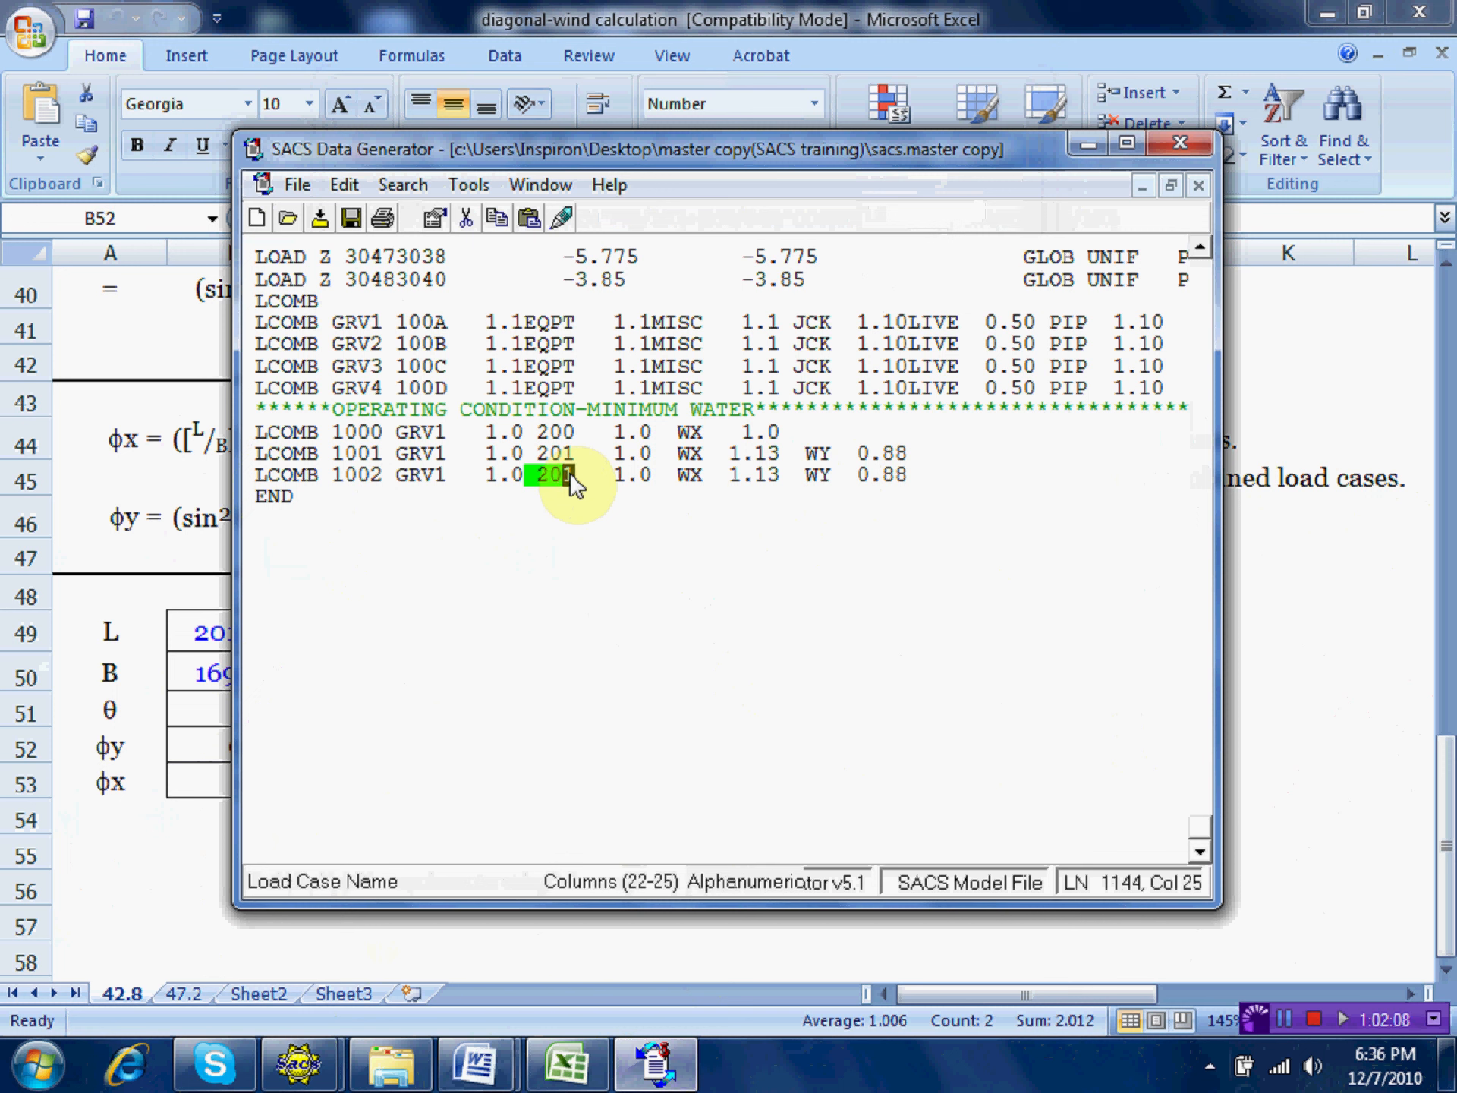
type("2")
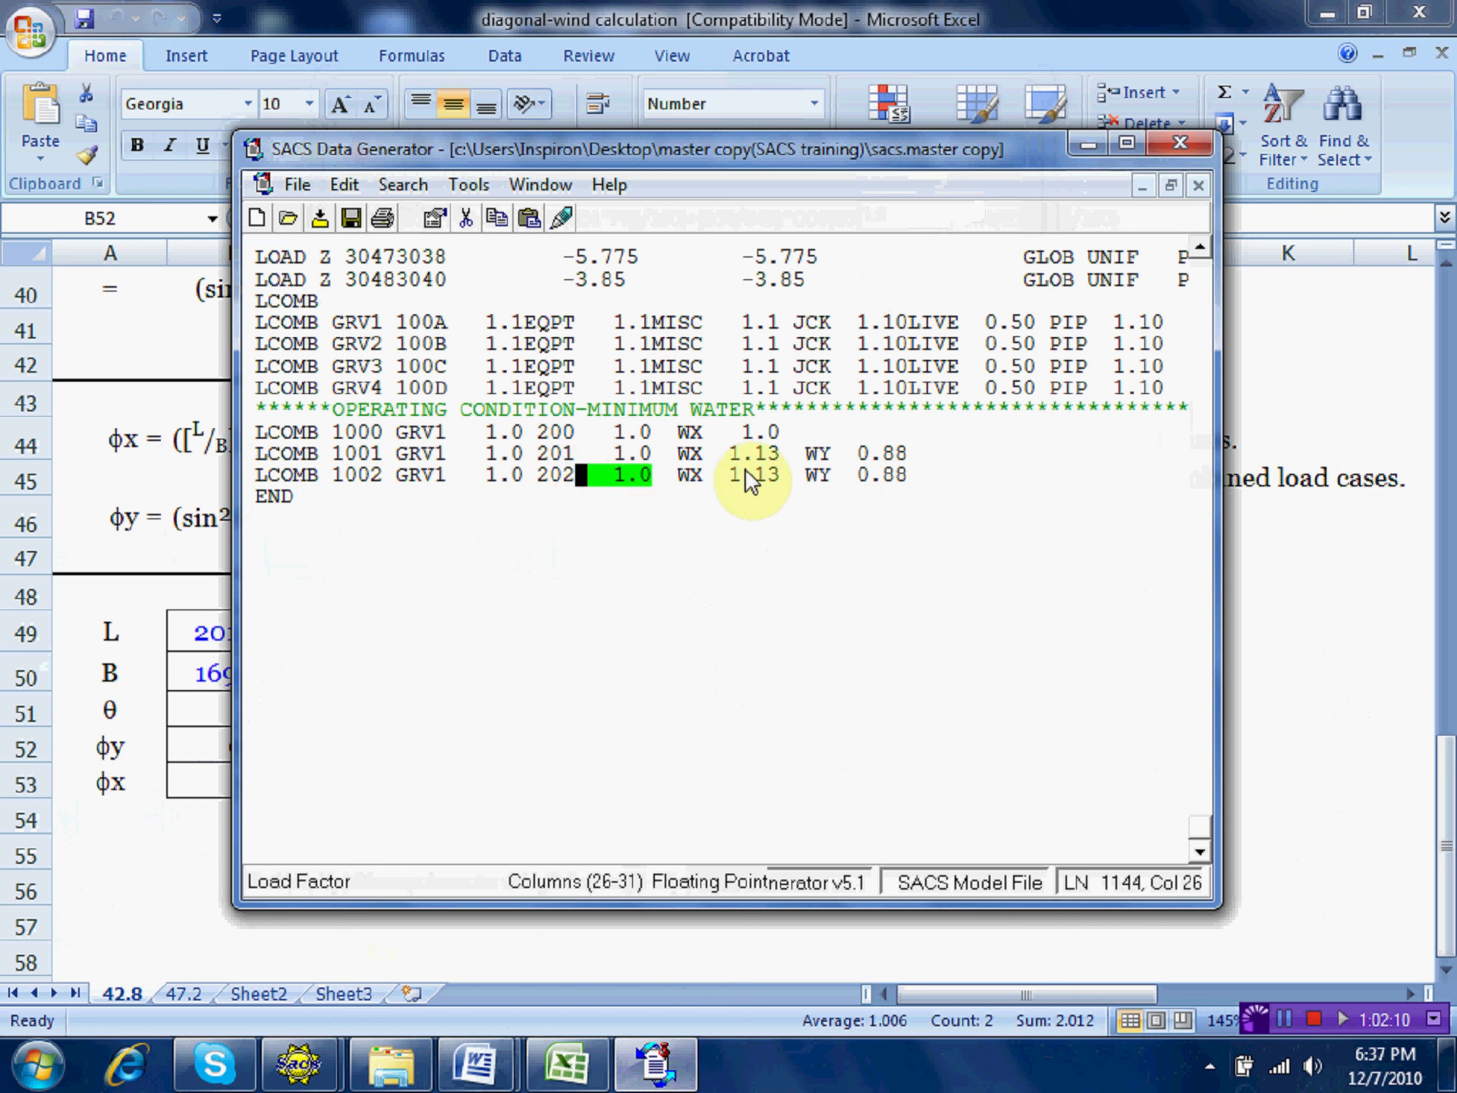
Switch to the Excel wind workbook and check the L and B areas, the angle and the φ factors on the 47.2 sheet.
left_click(465, 951)
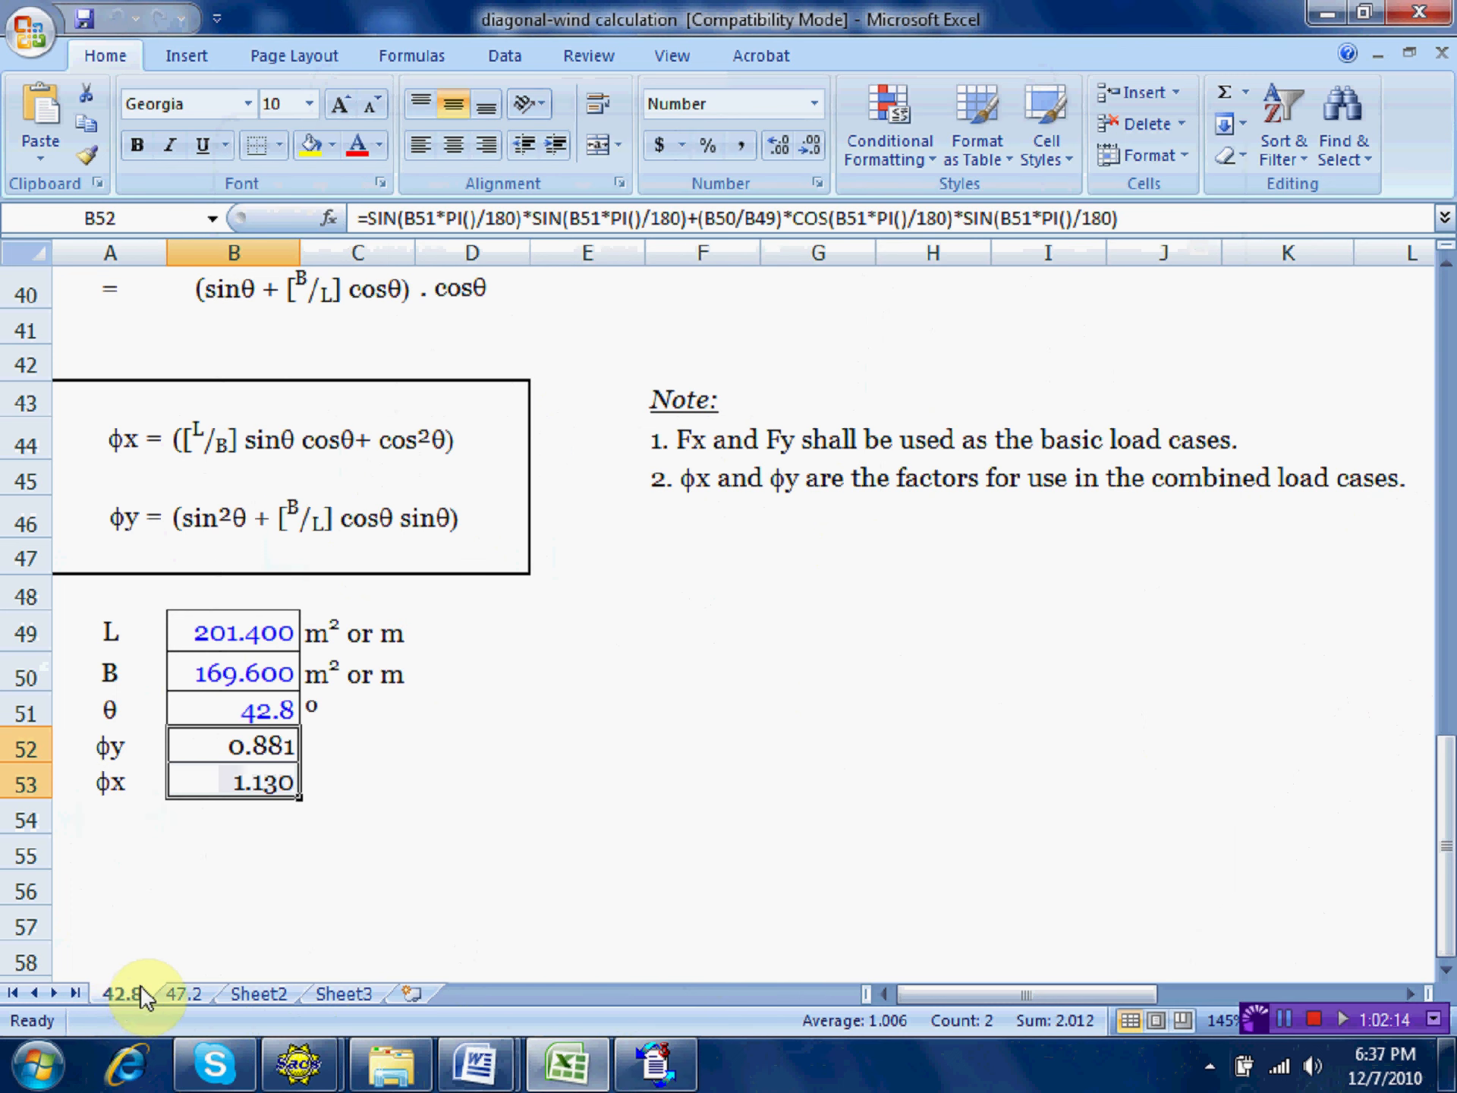
left_click(185, 994)
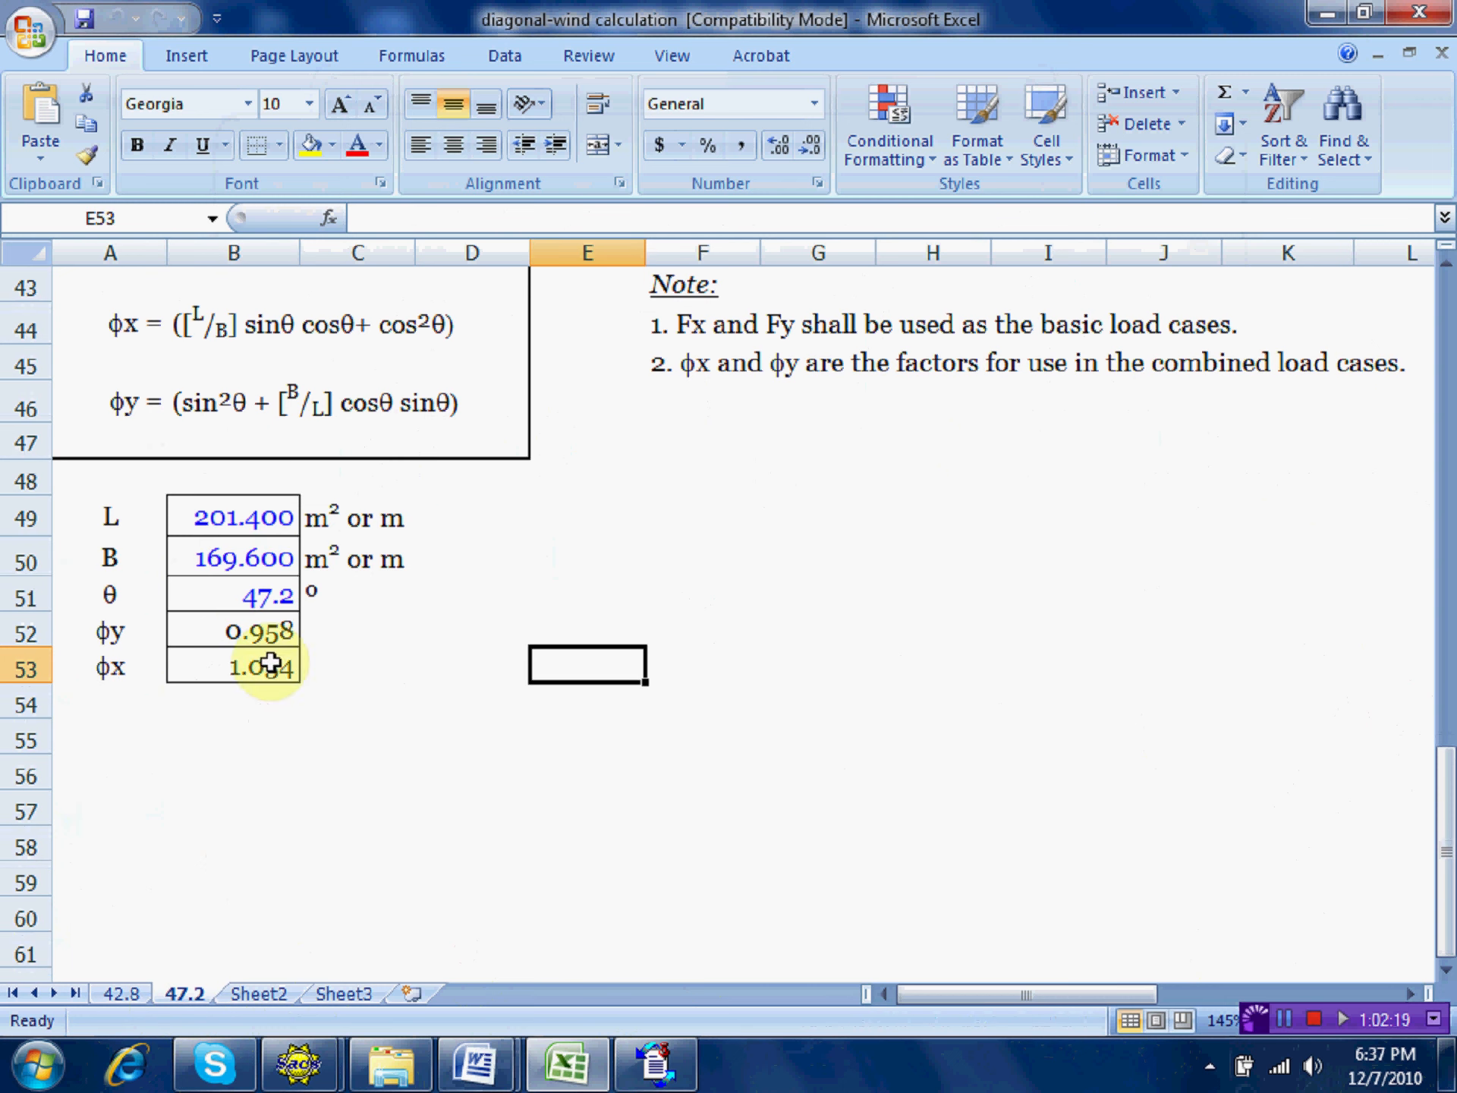
left_click(273, 598)
left_click(244, 515)
left_click(267, 566)
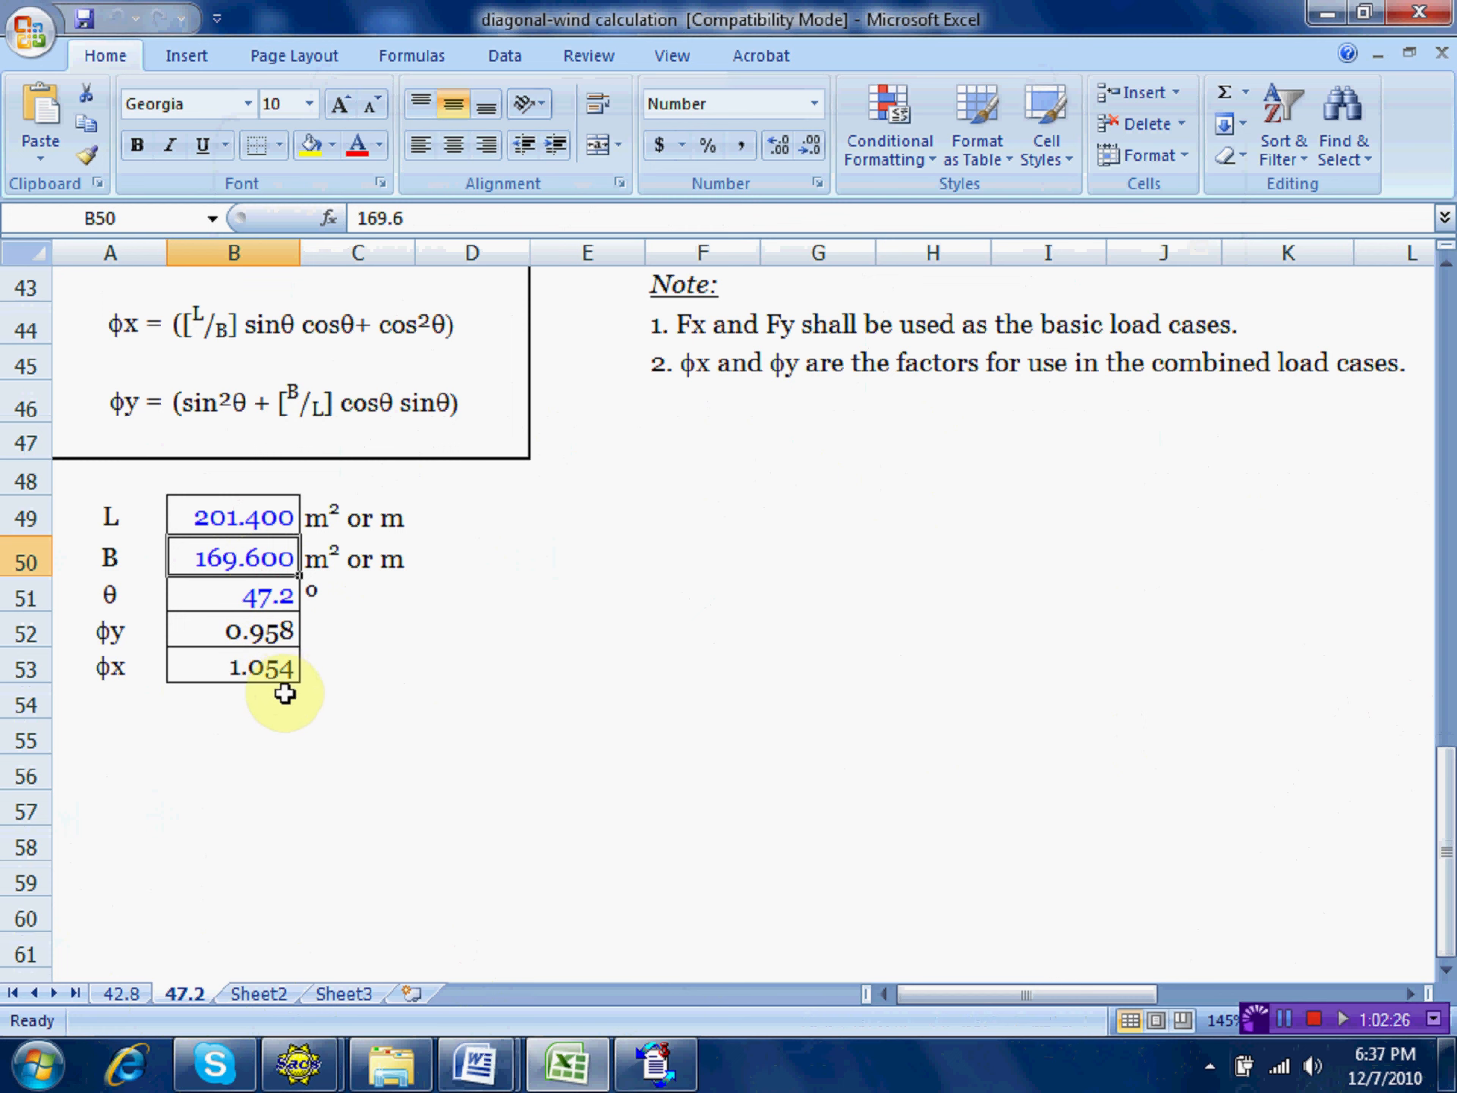
Return to SACS Data Generator and set combination 1002's load factors to 1.05 for WX and 0.96 for WY.
left_click(649, 1066)
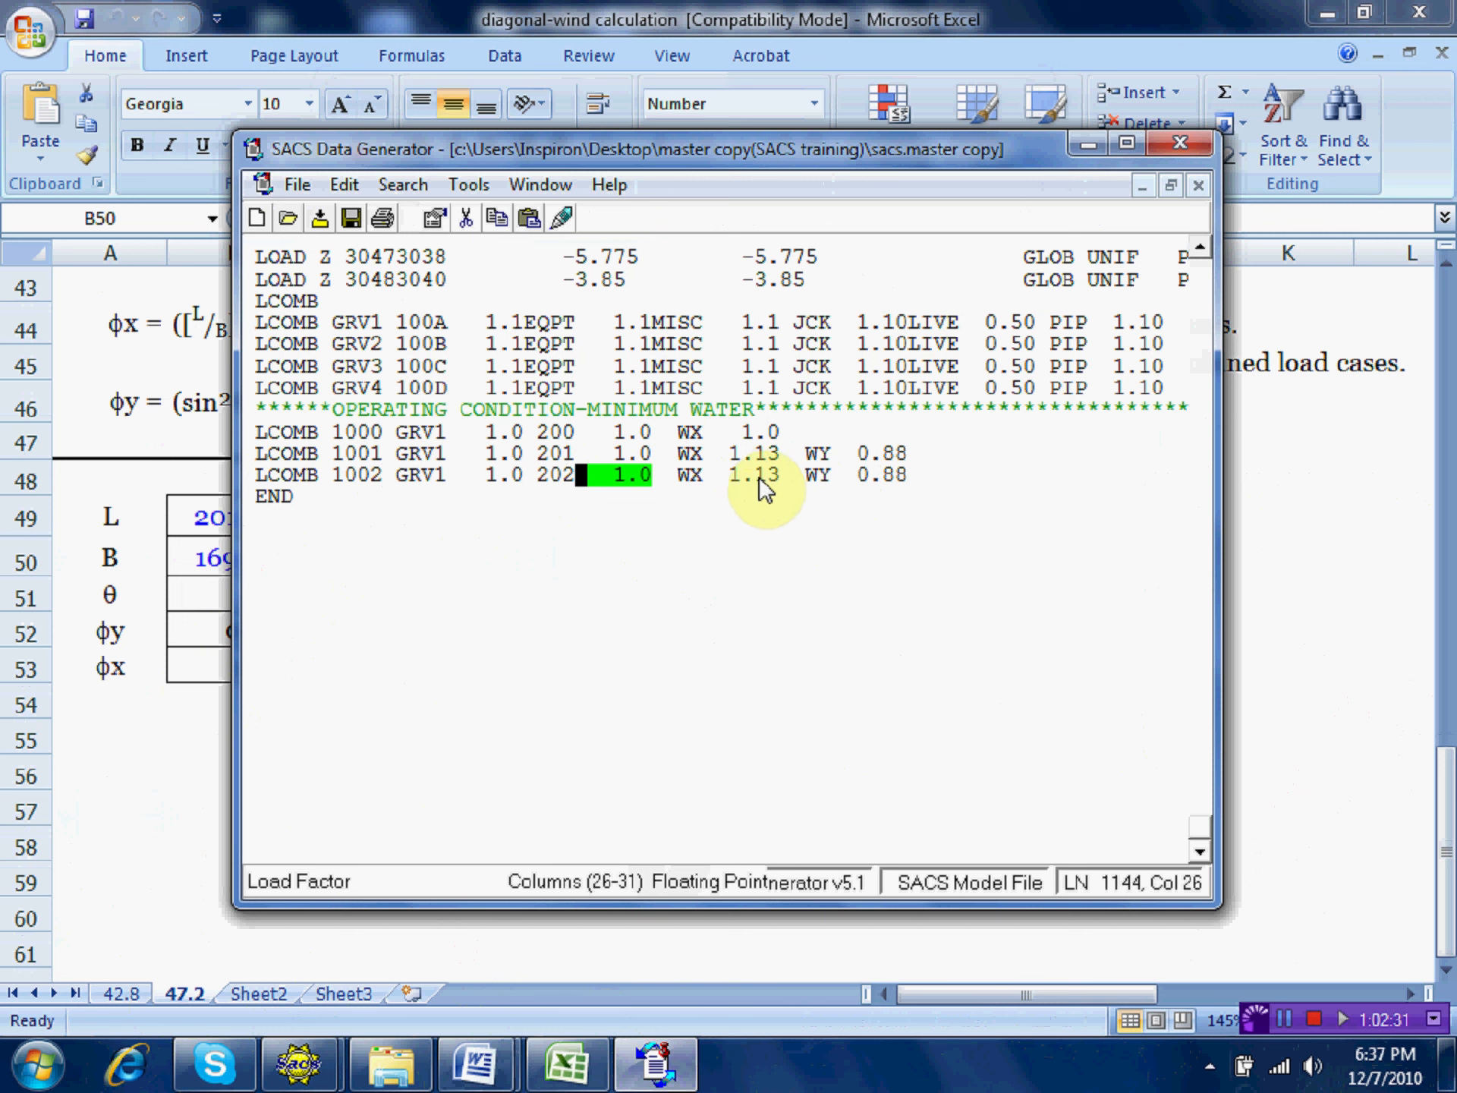
left_click(763, 486)
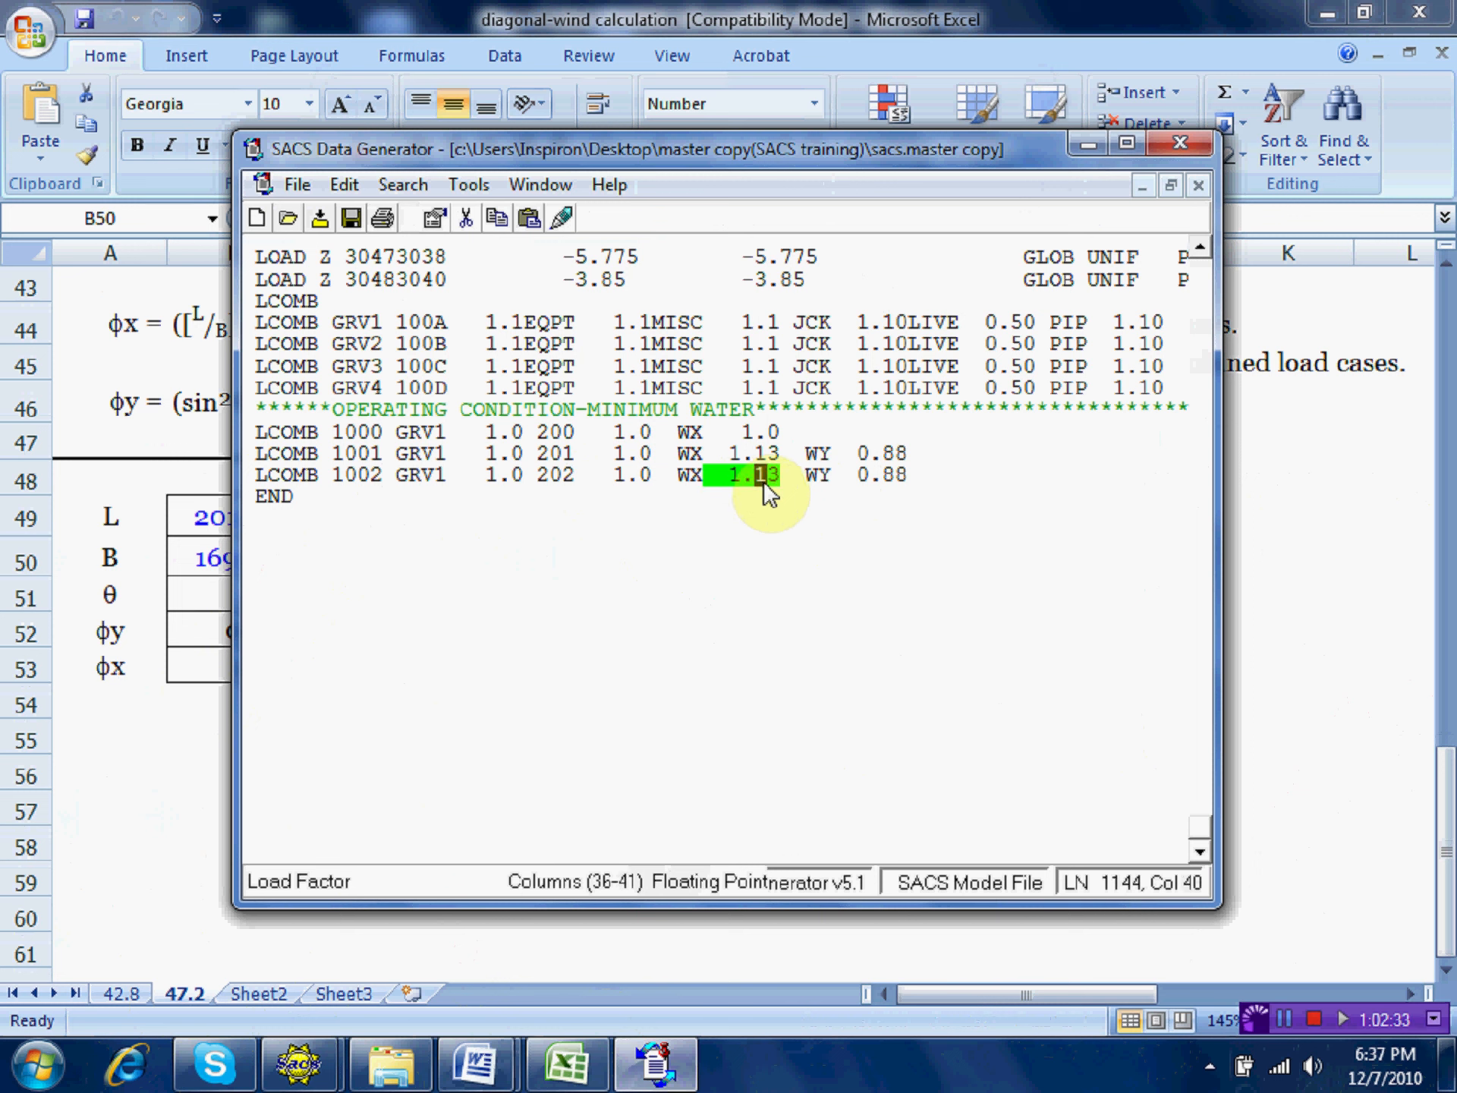
type("05")
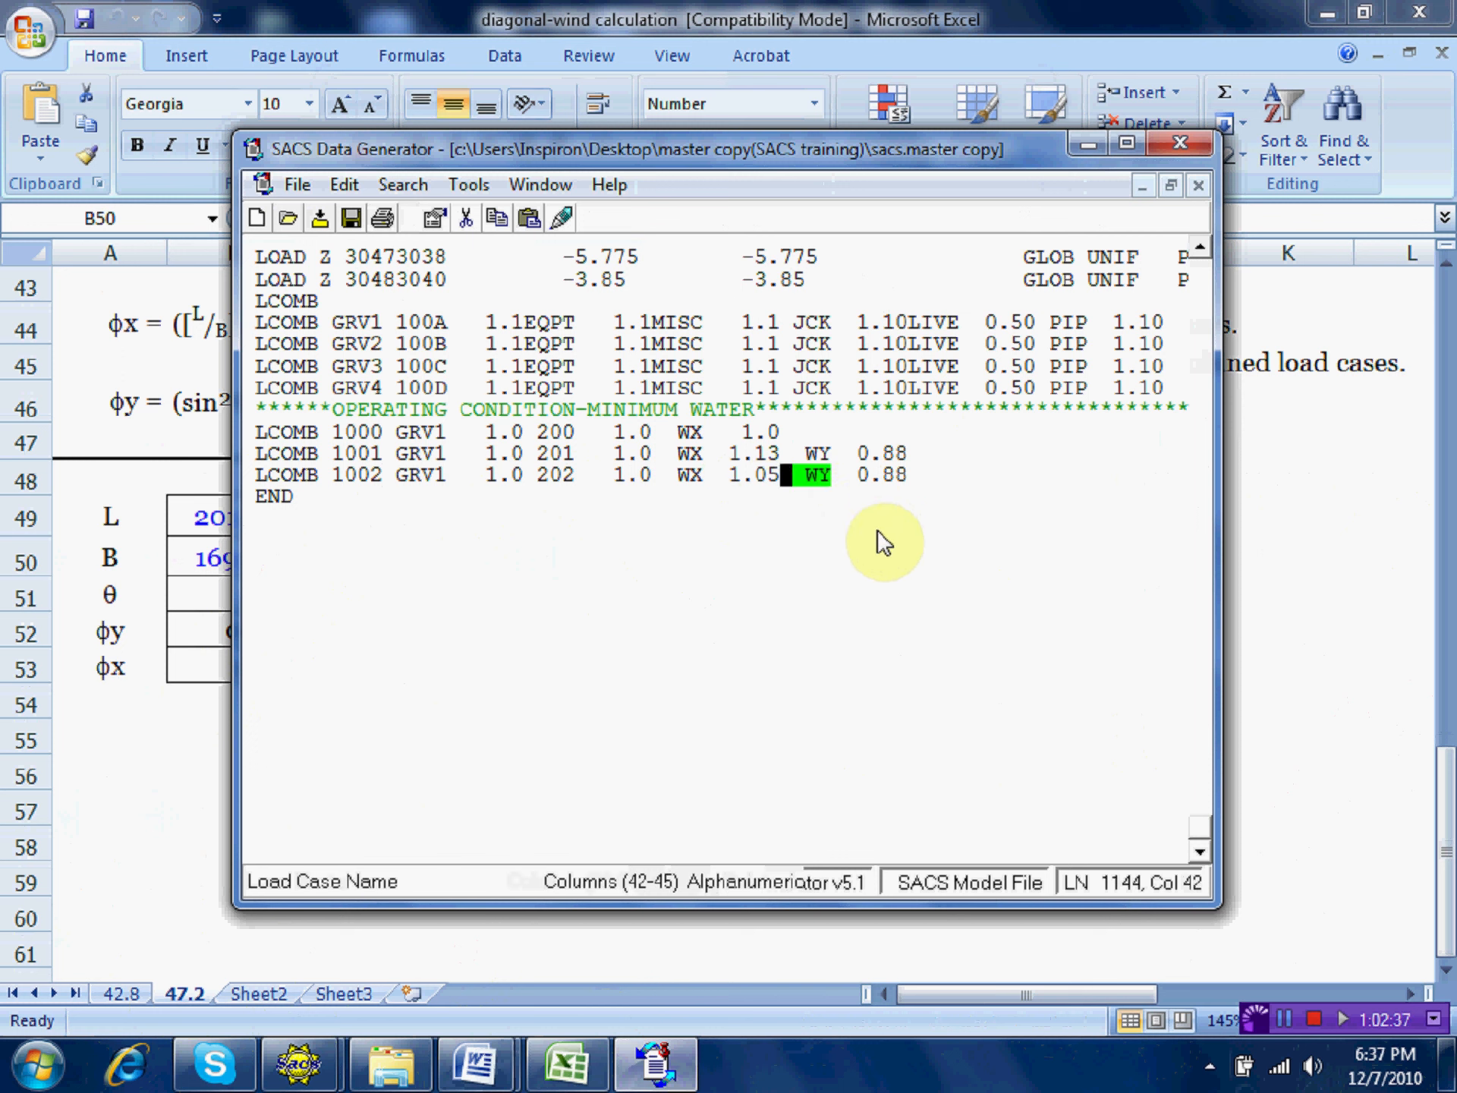
left_click(886, 475)
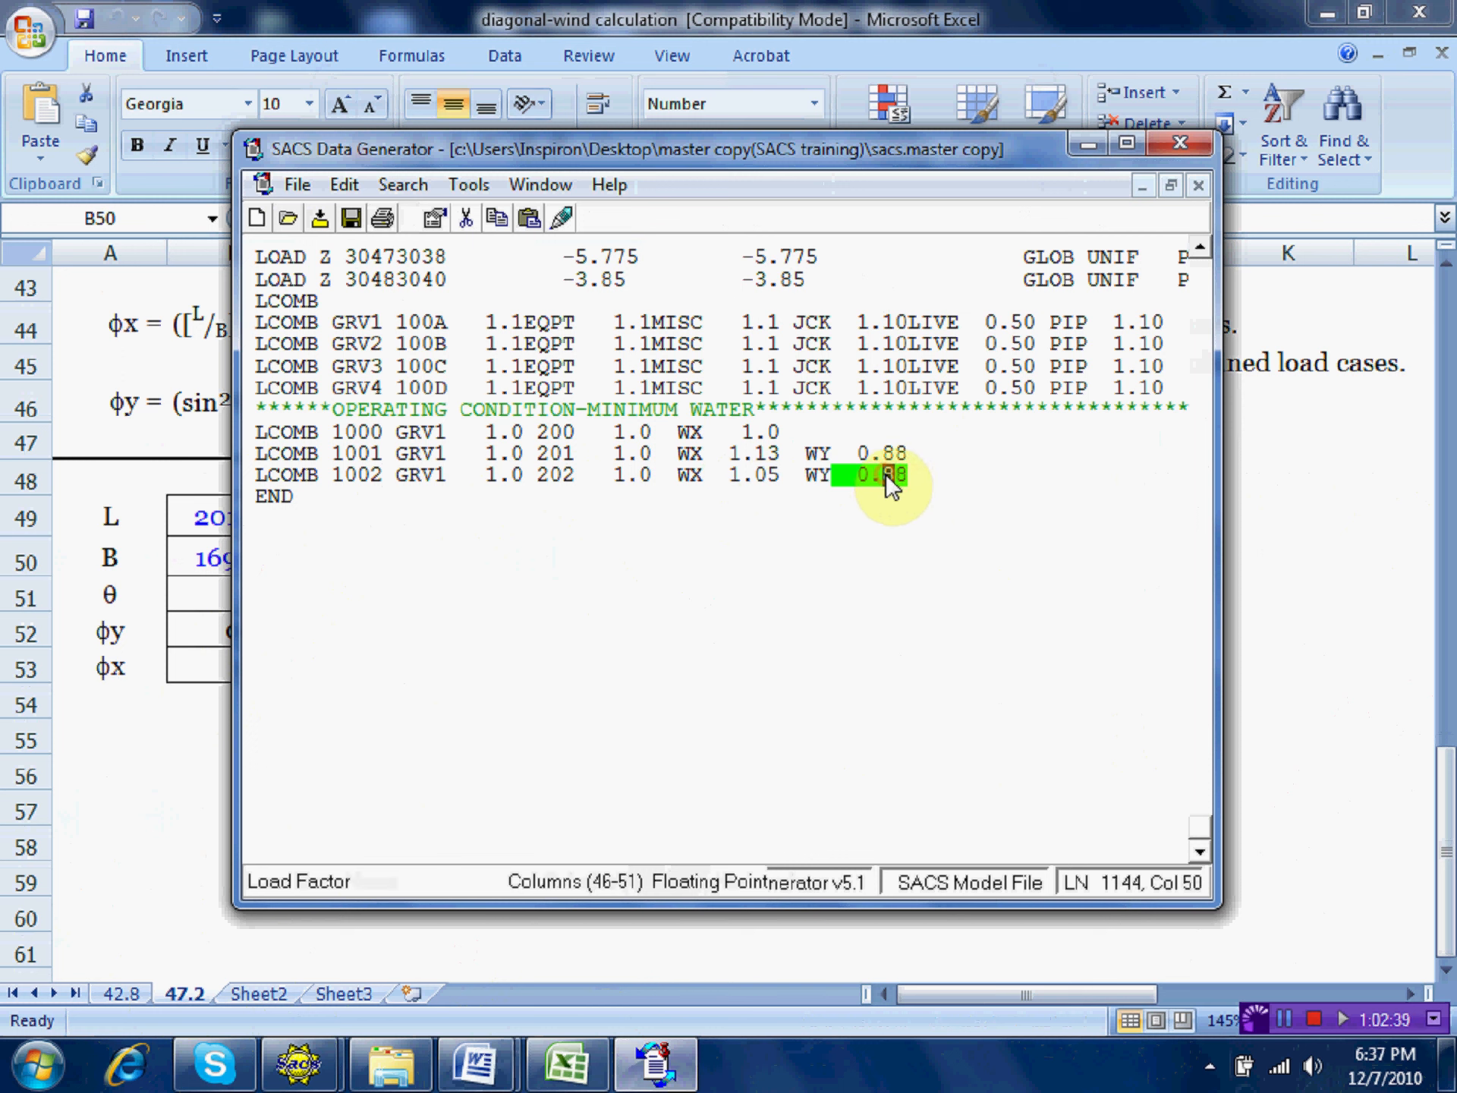
type("96")
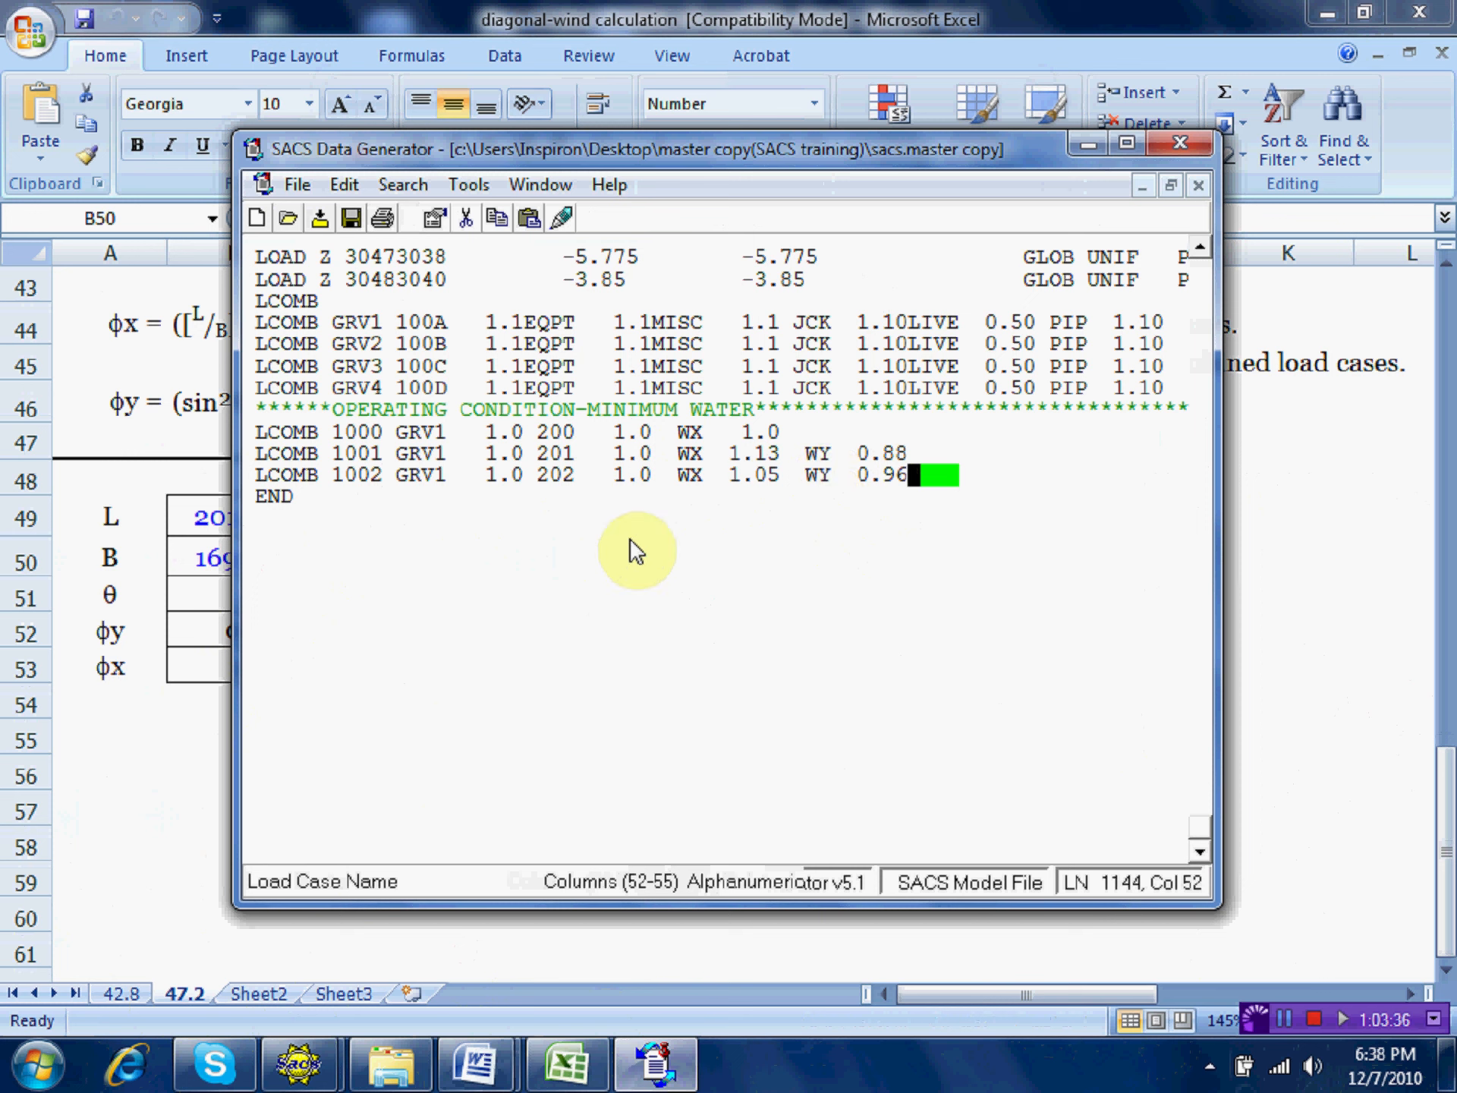
Duplicate the LCOMB 1000 line above END and change the copy's combination name to 1003.
left_click(258, 429)
right_click(258, 430)
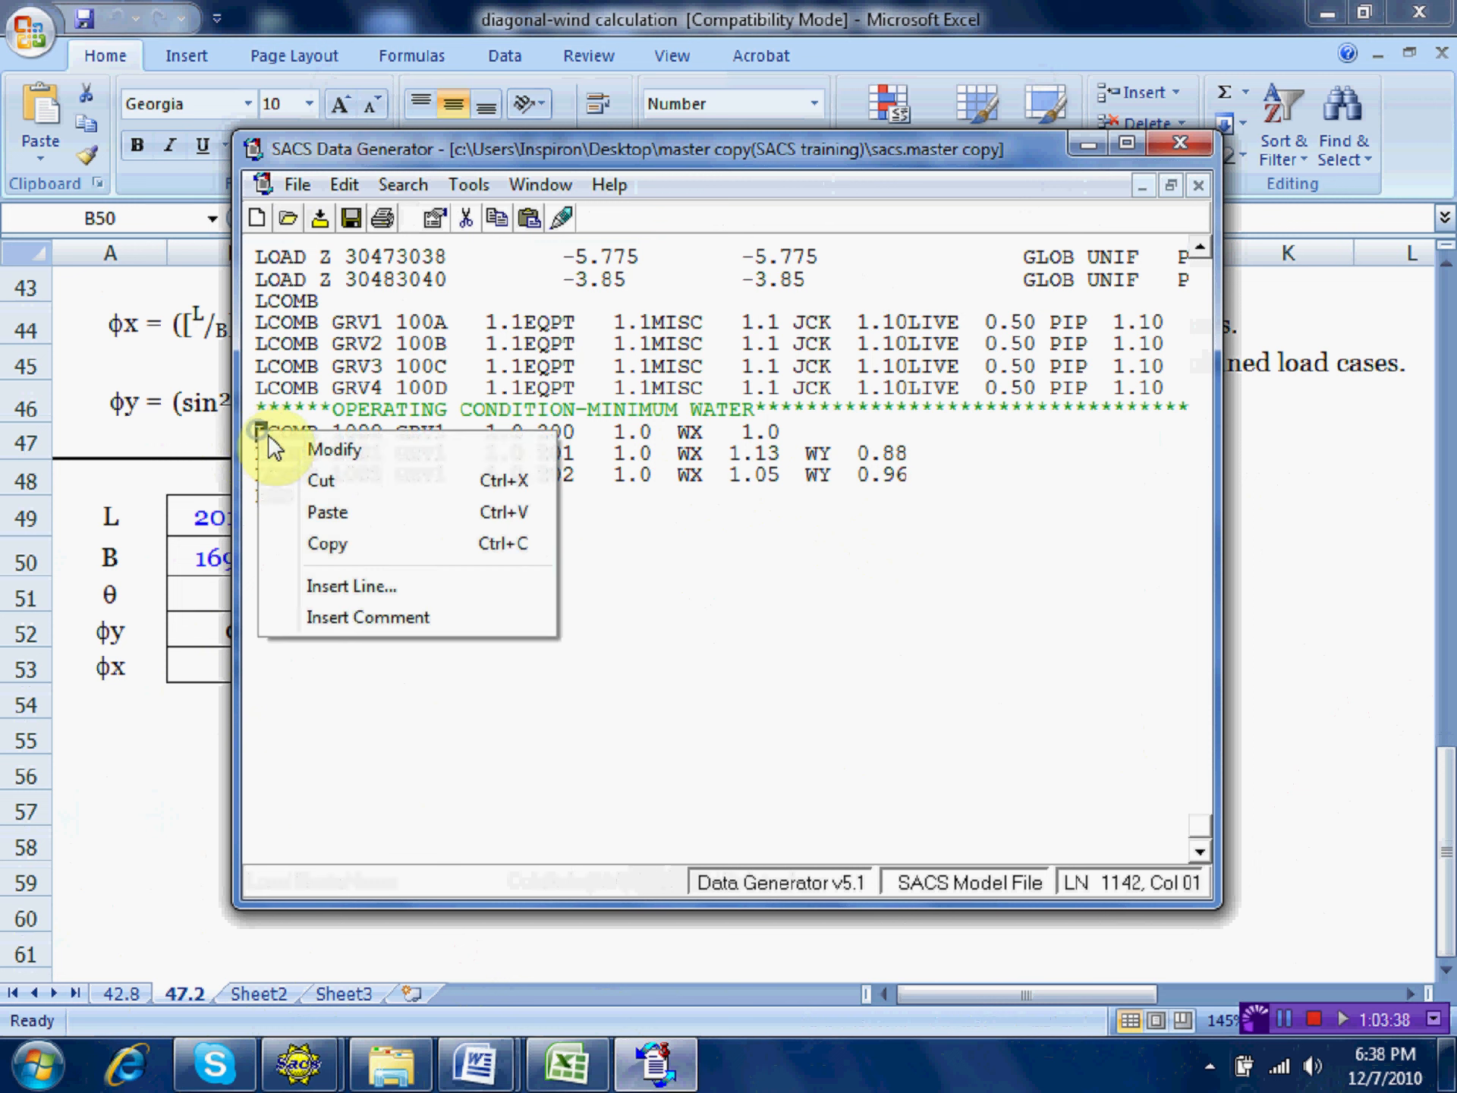
left_click(334, 542)
left_click(264, 497)
right_click(264, 495)
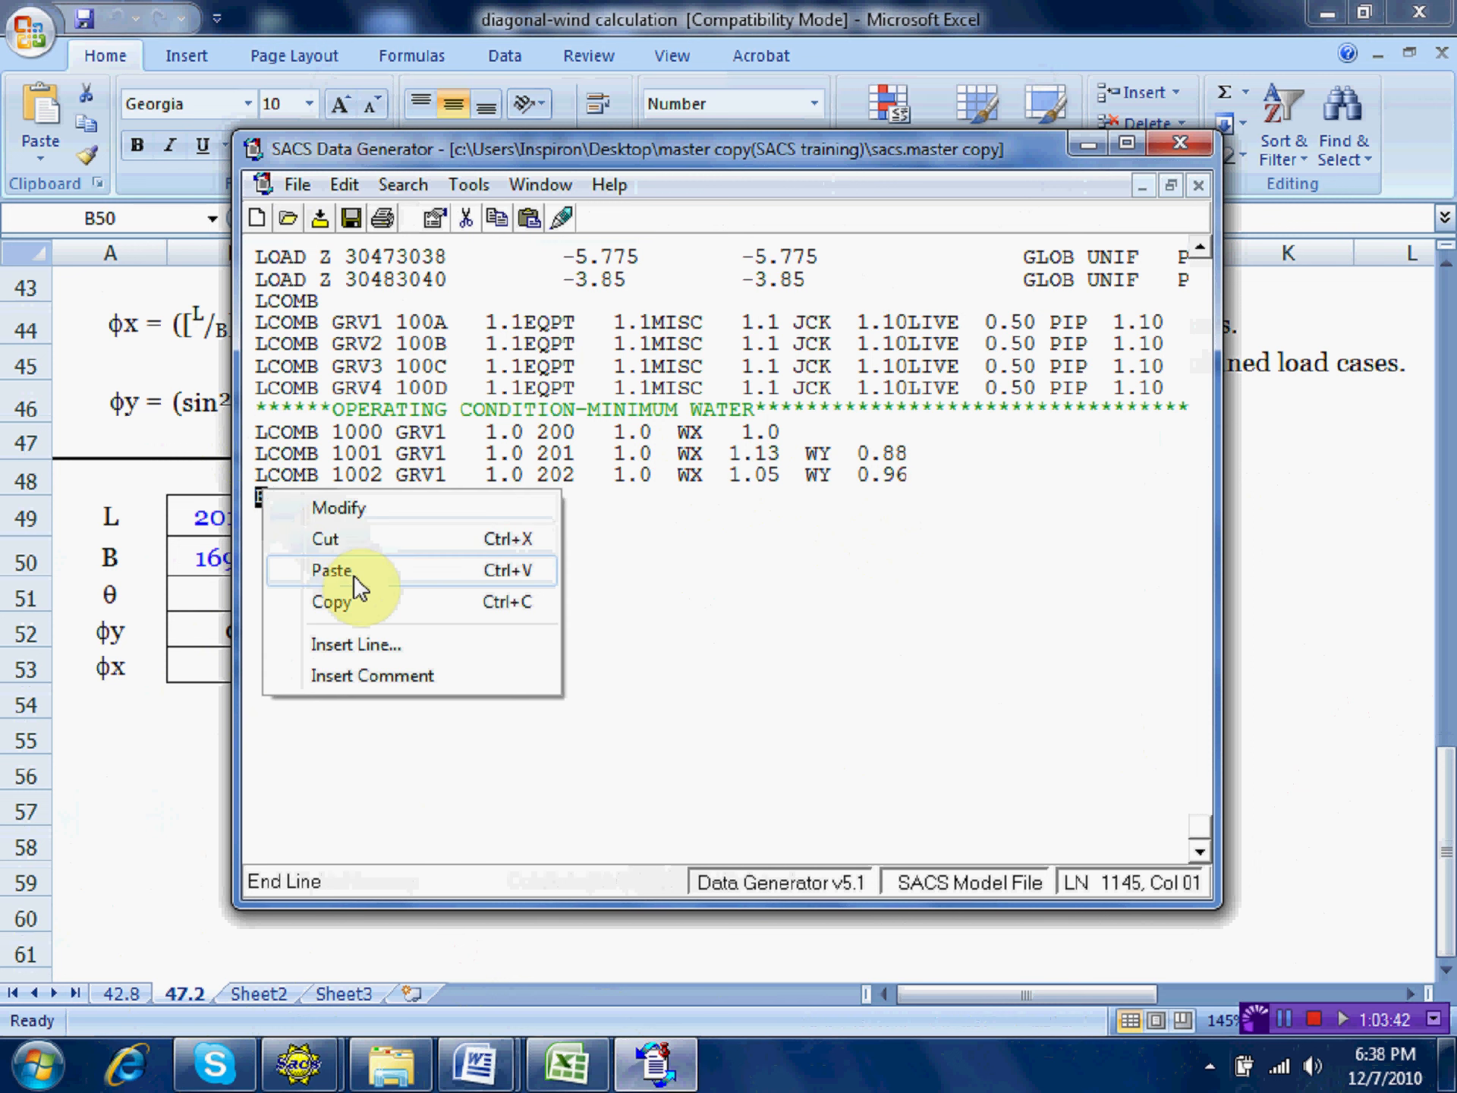
left_click(351, 575)
double_click(374, 497)
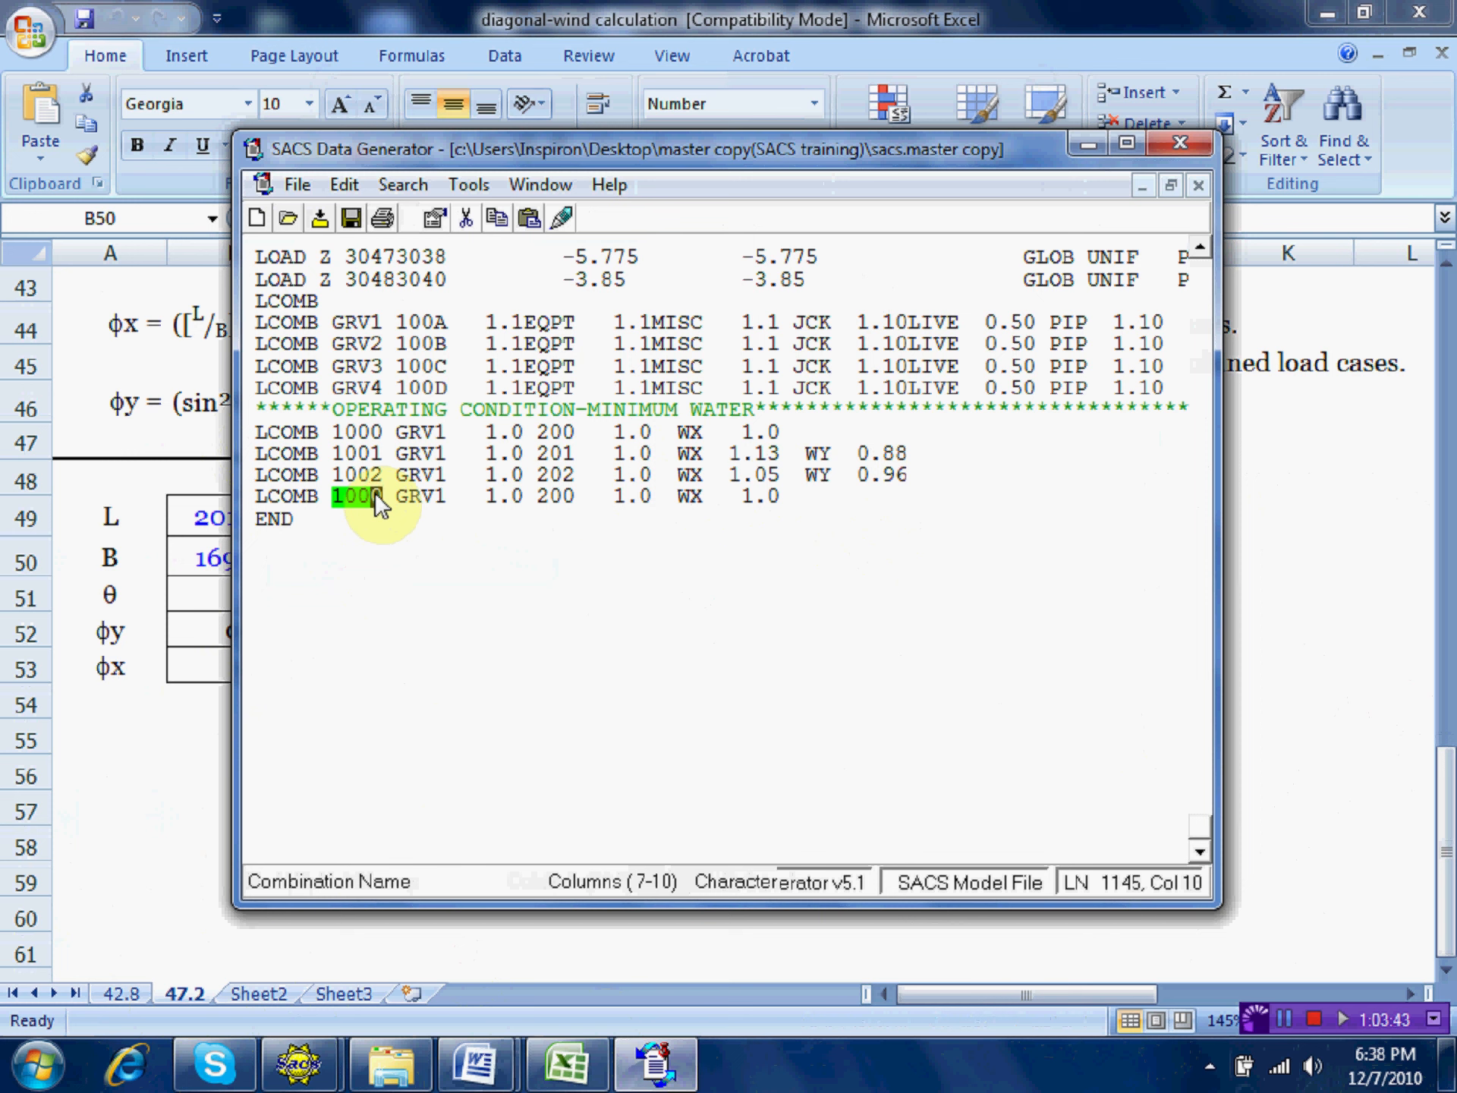
type("3")
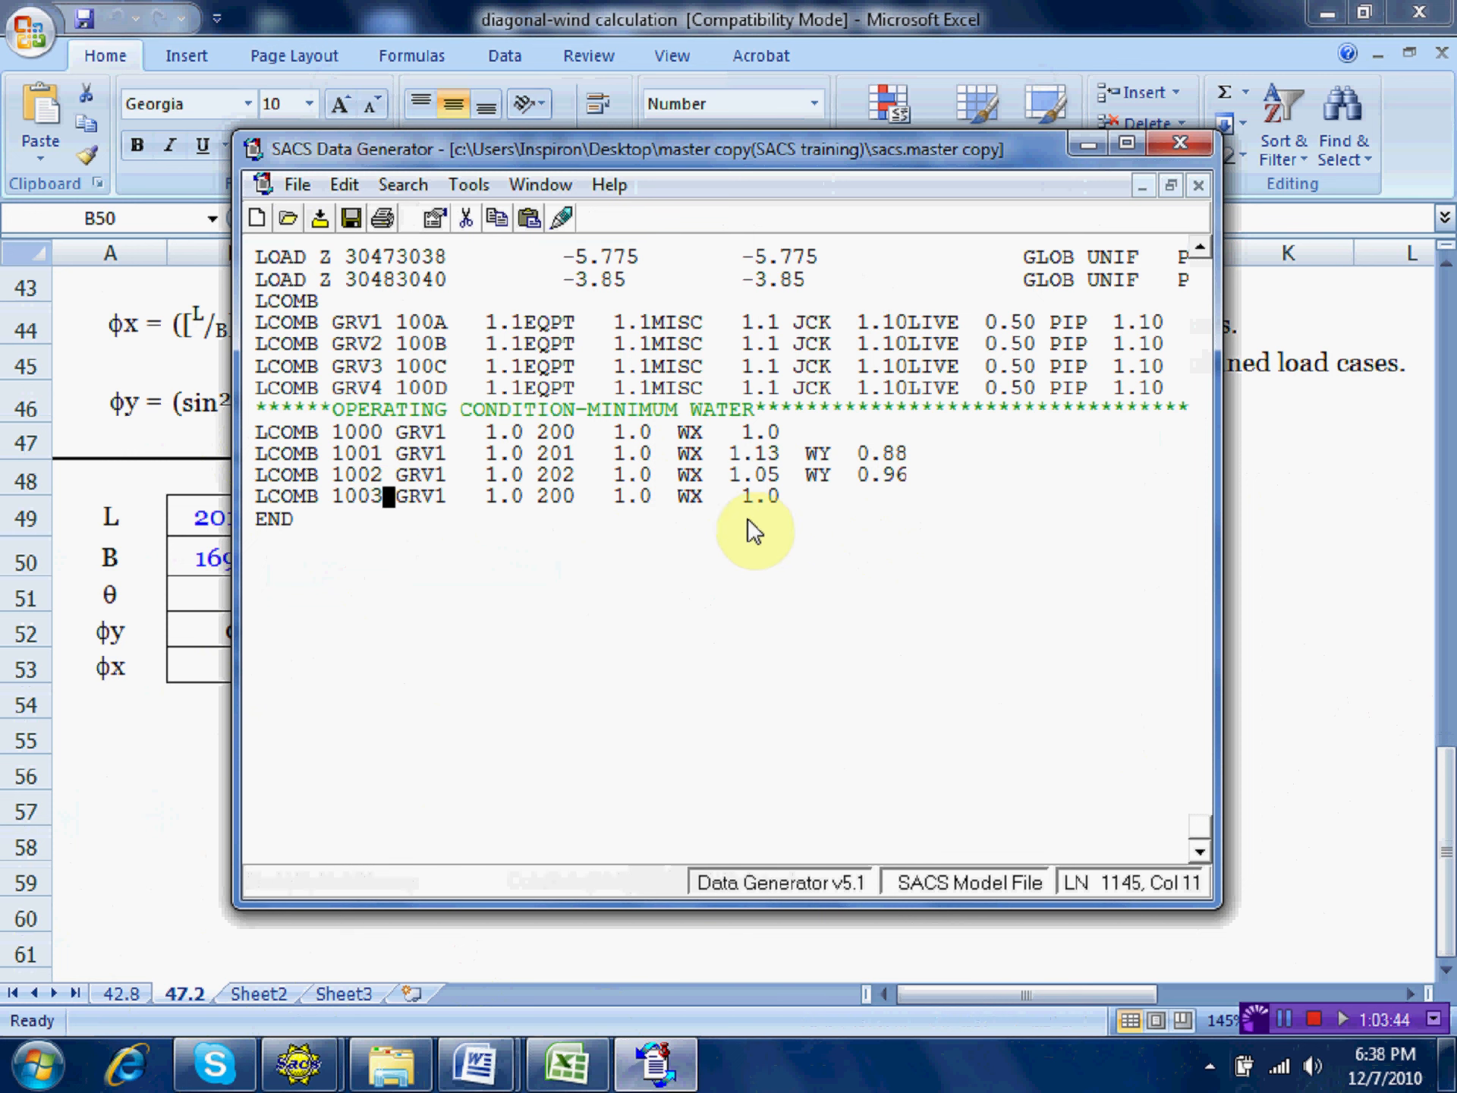
Change the wind load case of combination 1003 from the X-direction wind to WY.
double_click(696, 494)
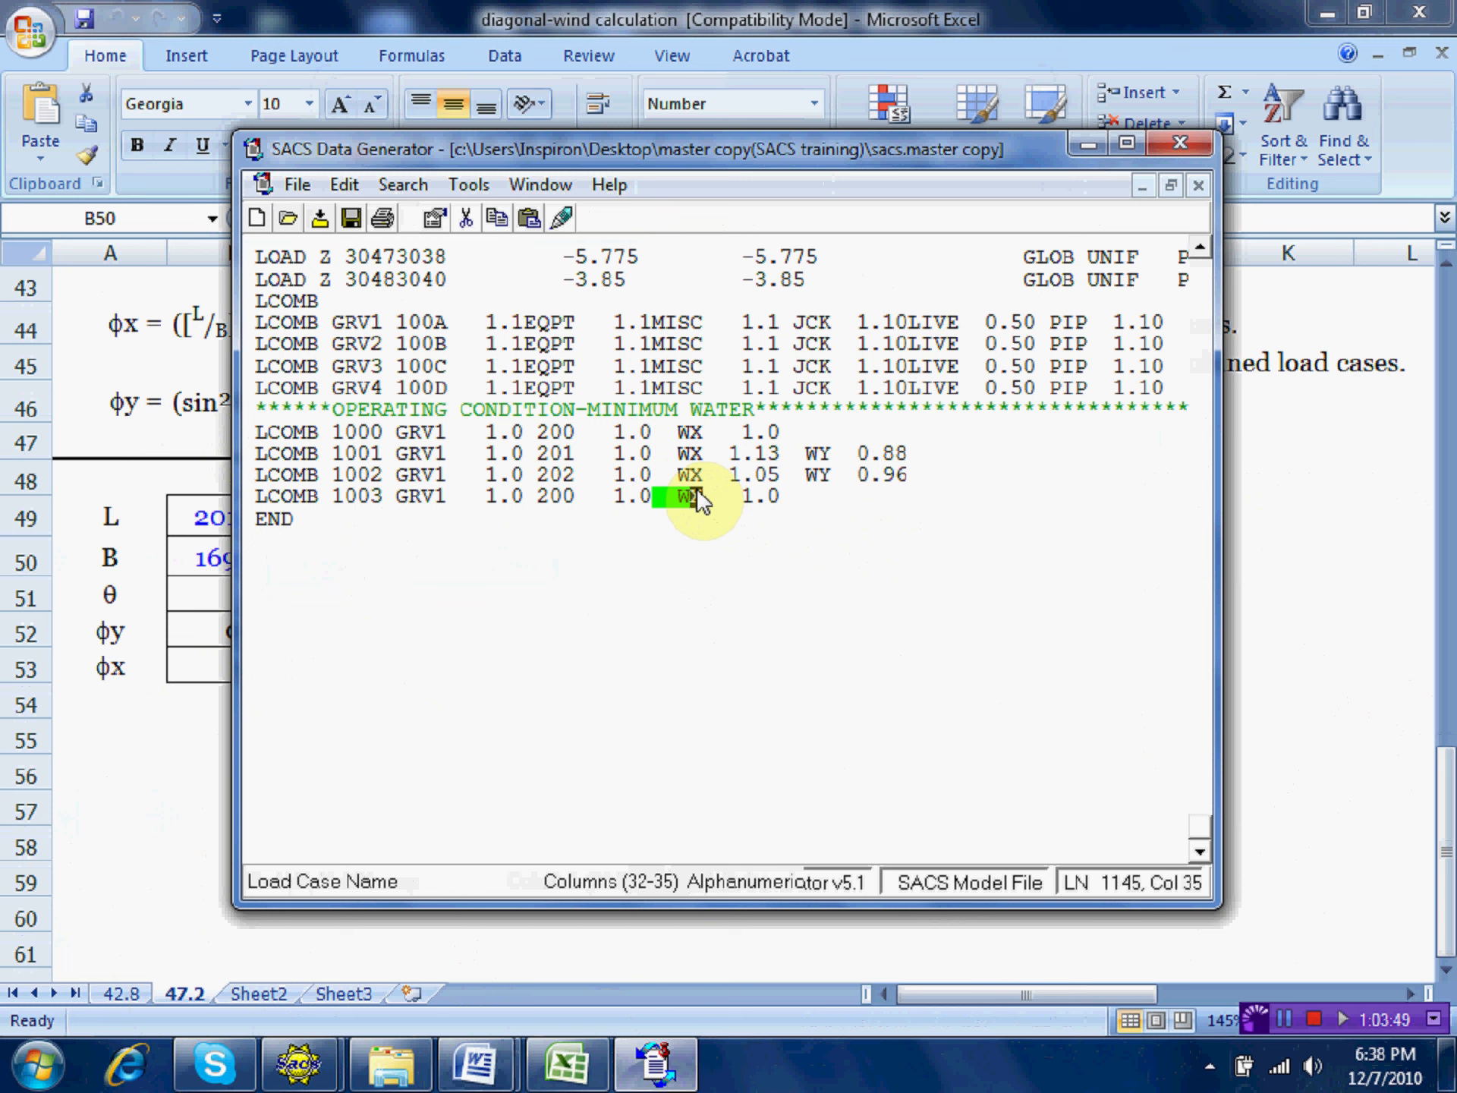
type("Y")
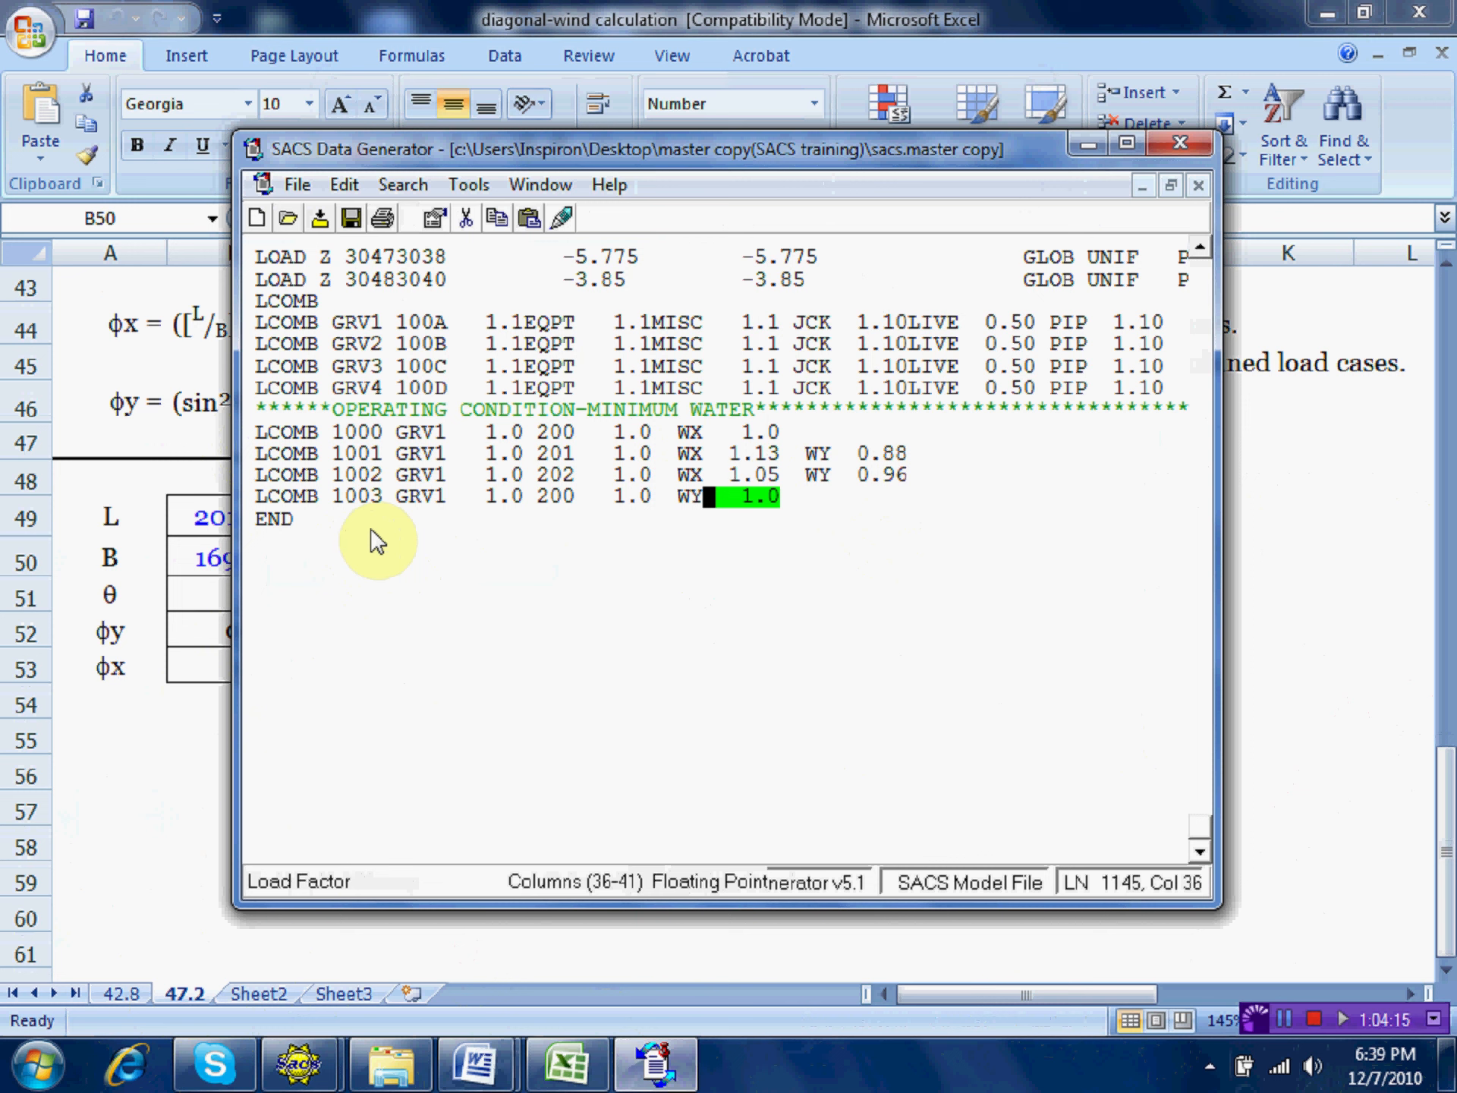
left_click(258, 453)
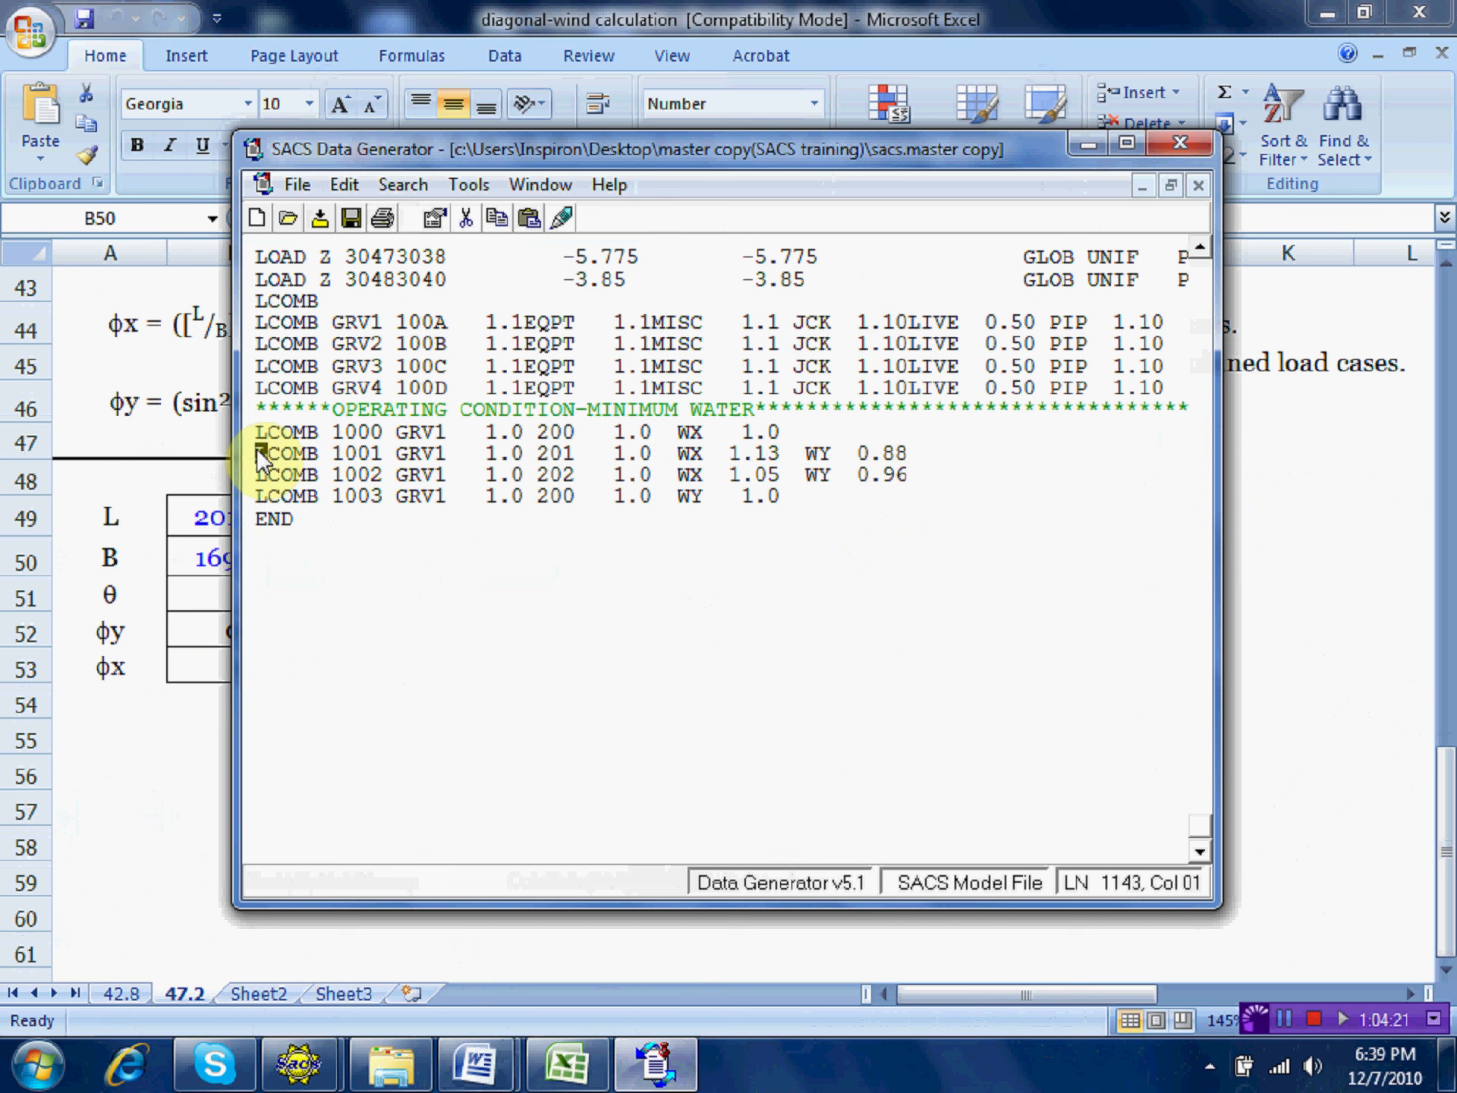
left_click(376, 473)
type("3")
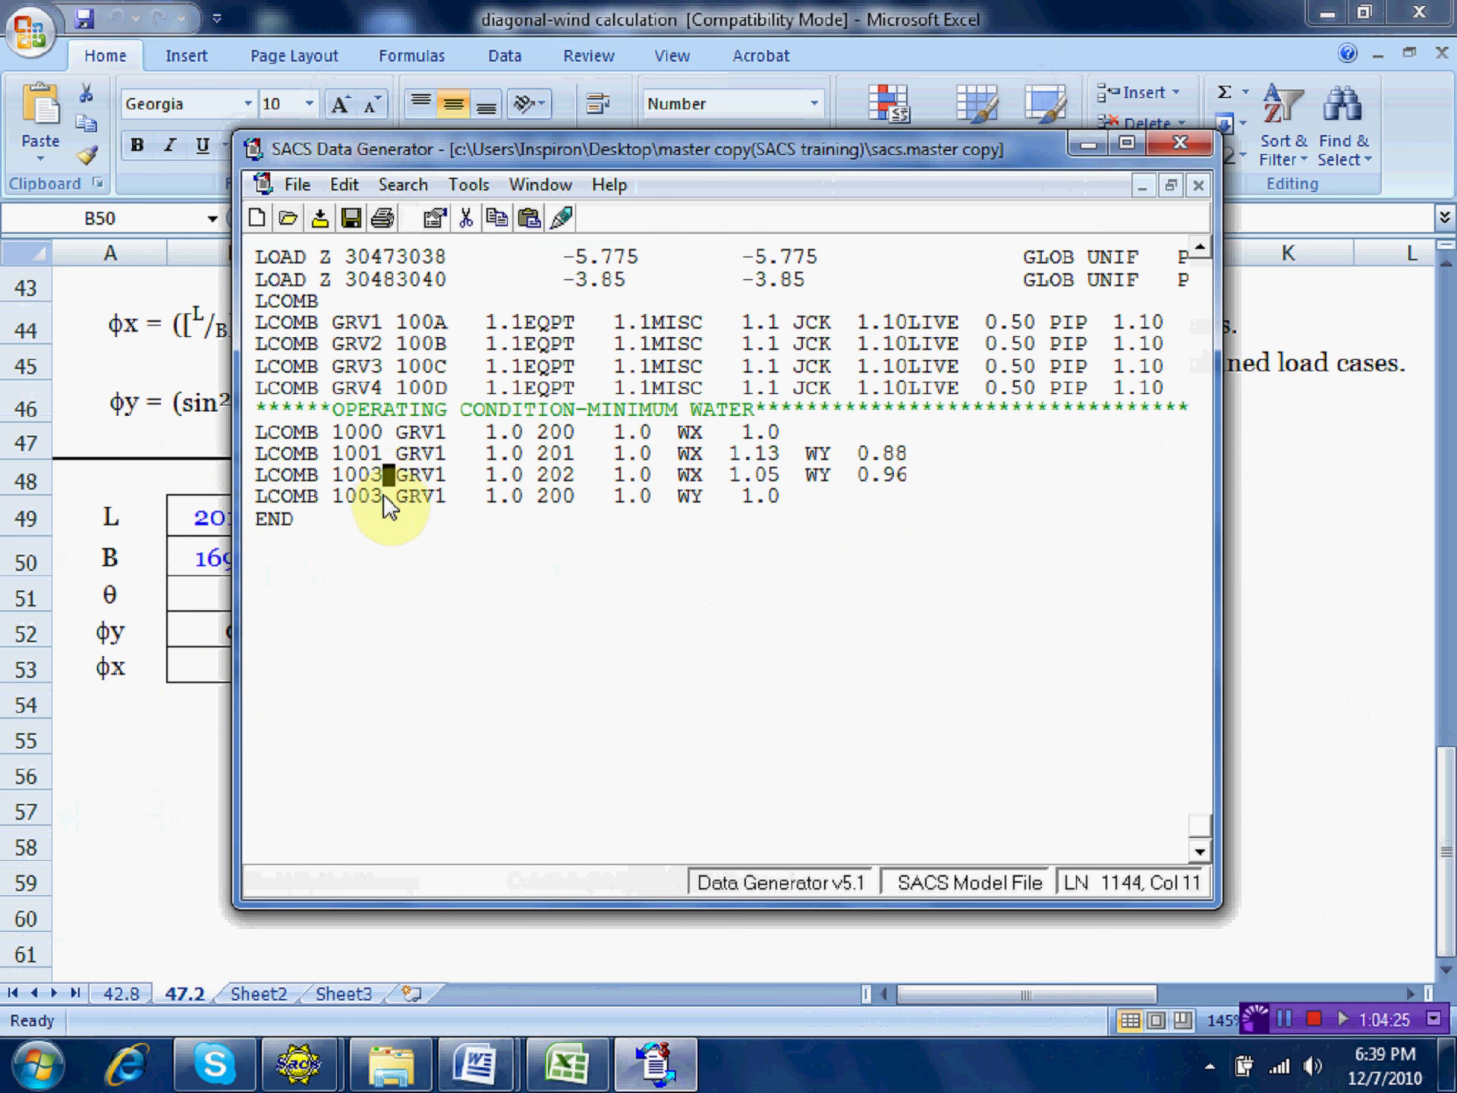
left_click(380, 495)
type("4")
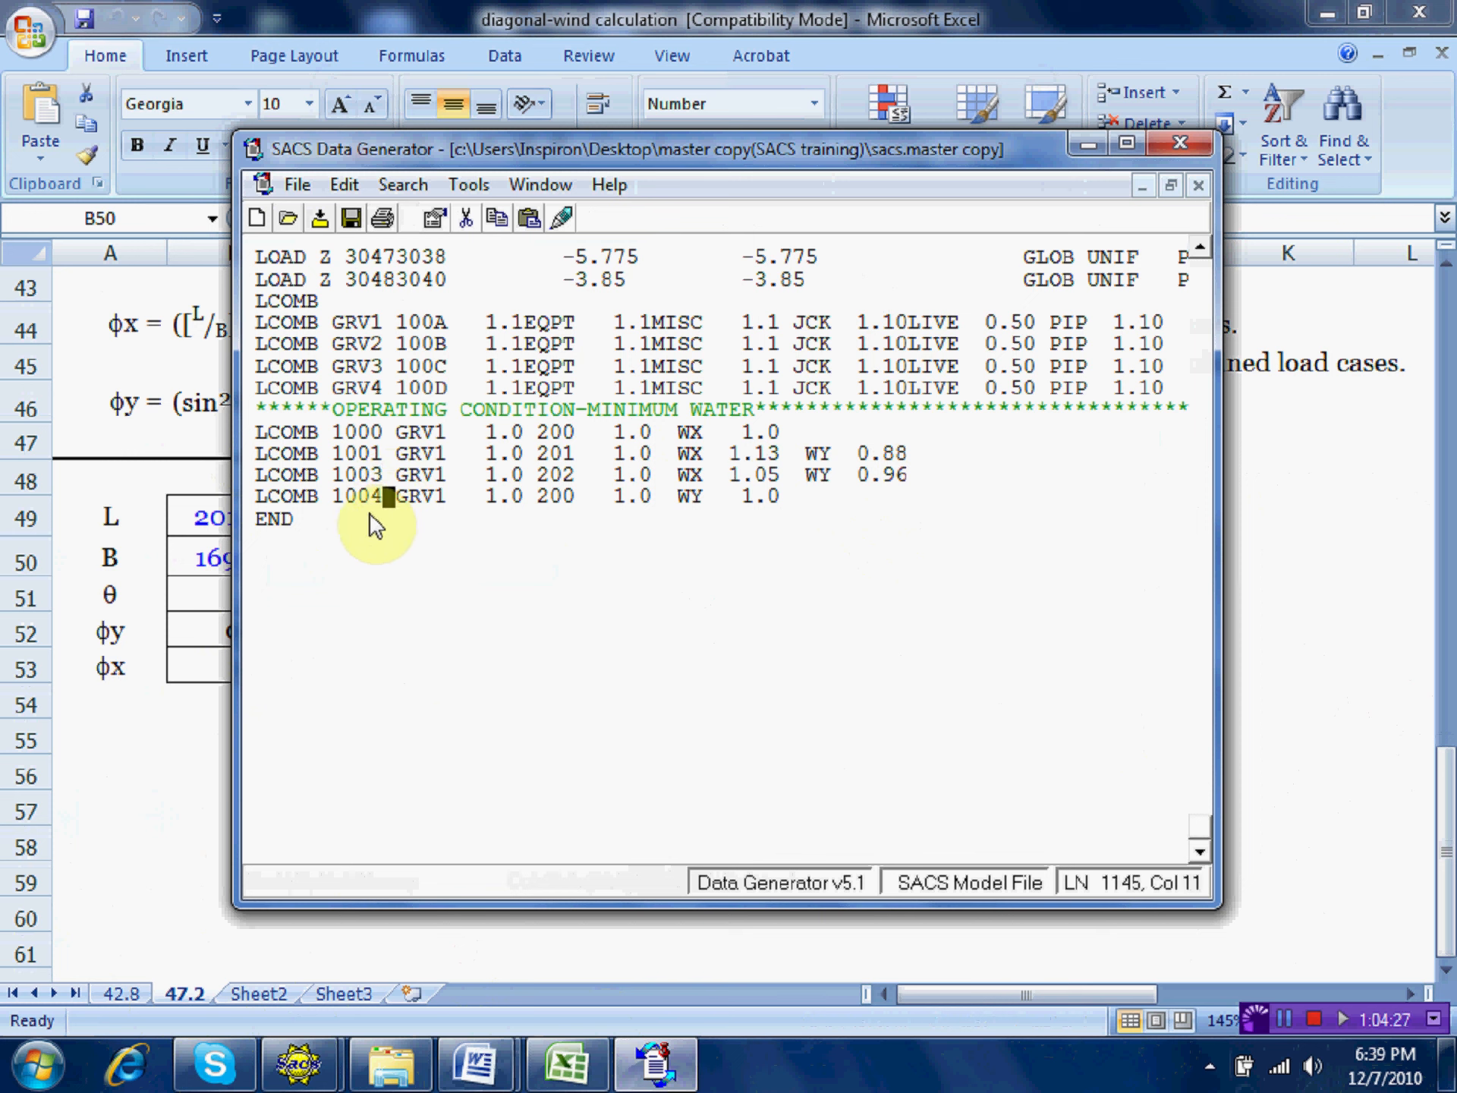
left_click(378, 466)
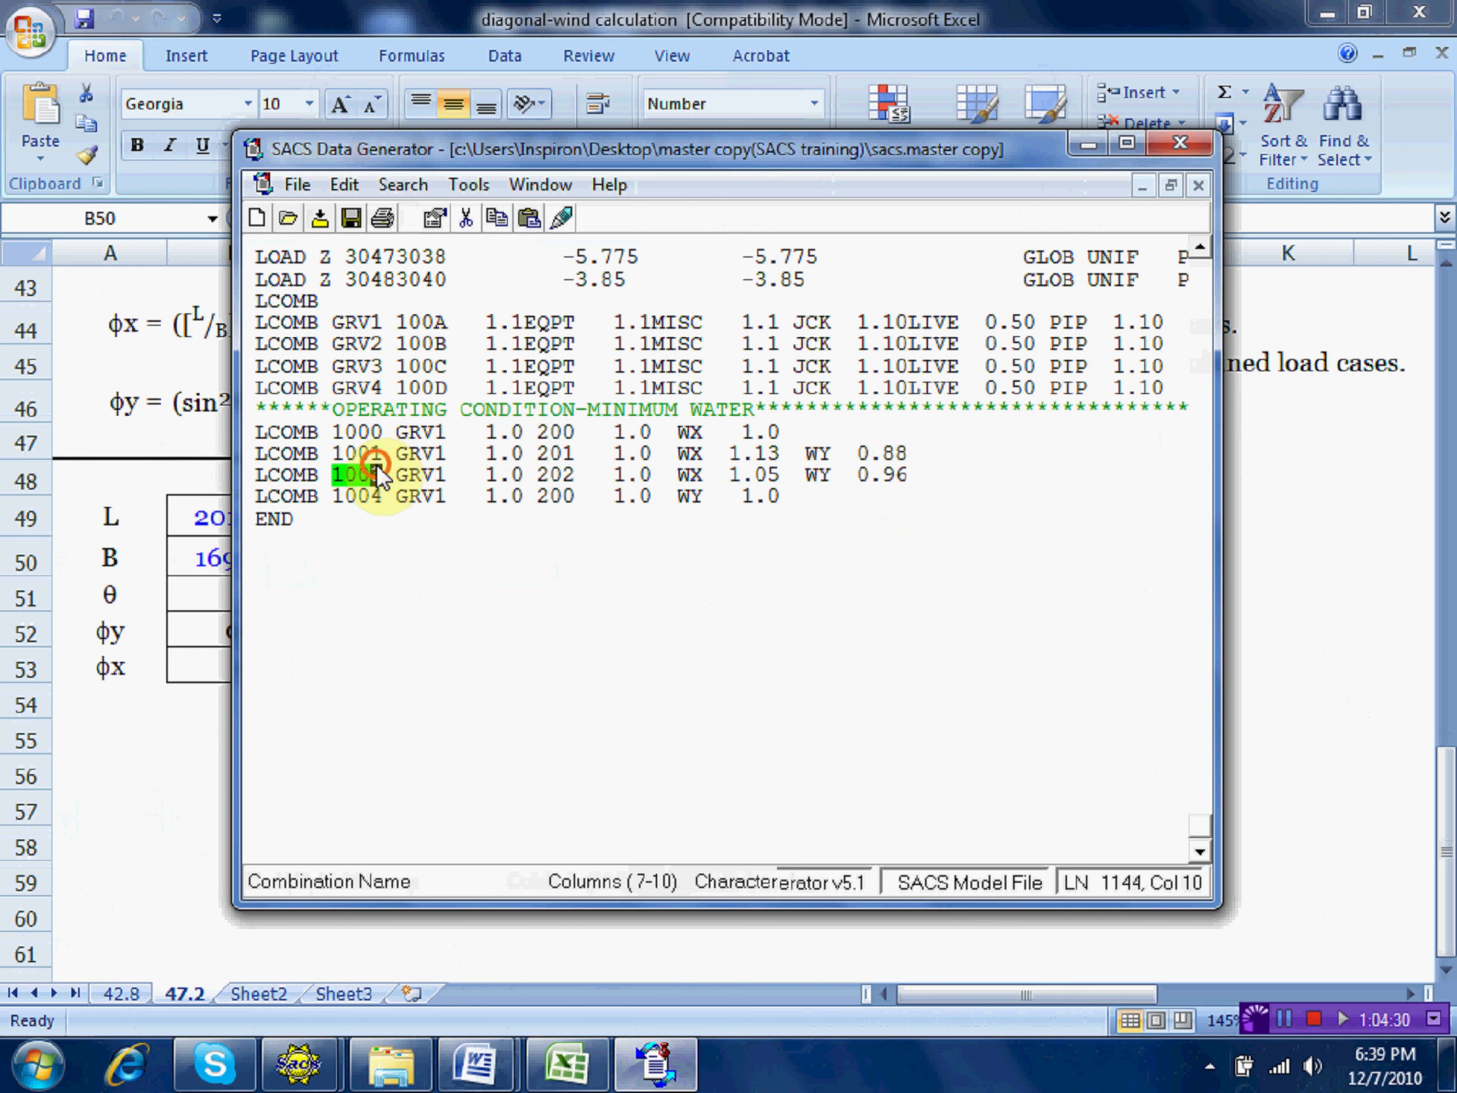
type("2")
left_click(375, 492)
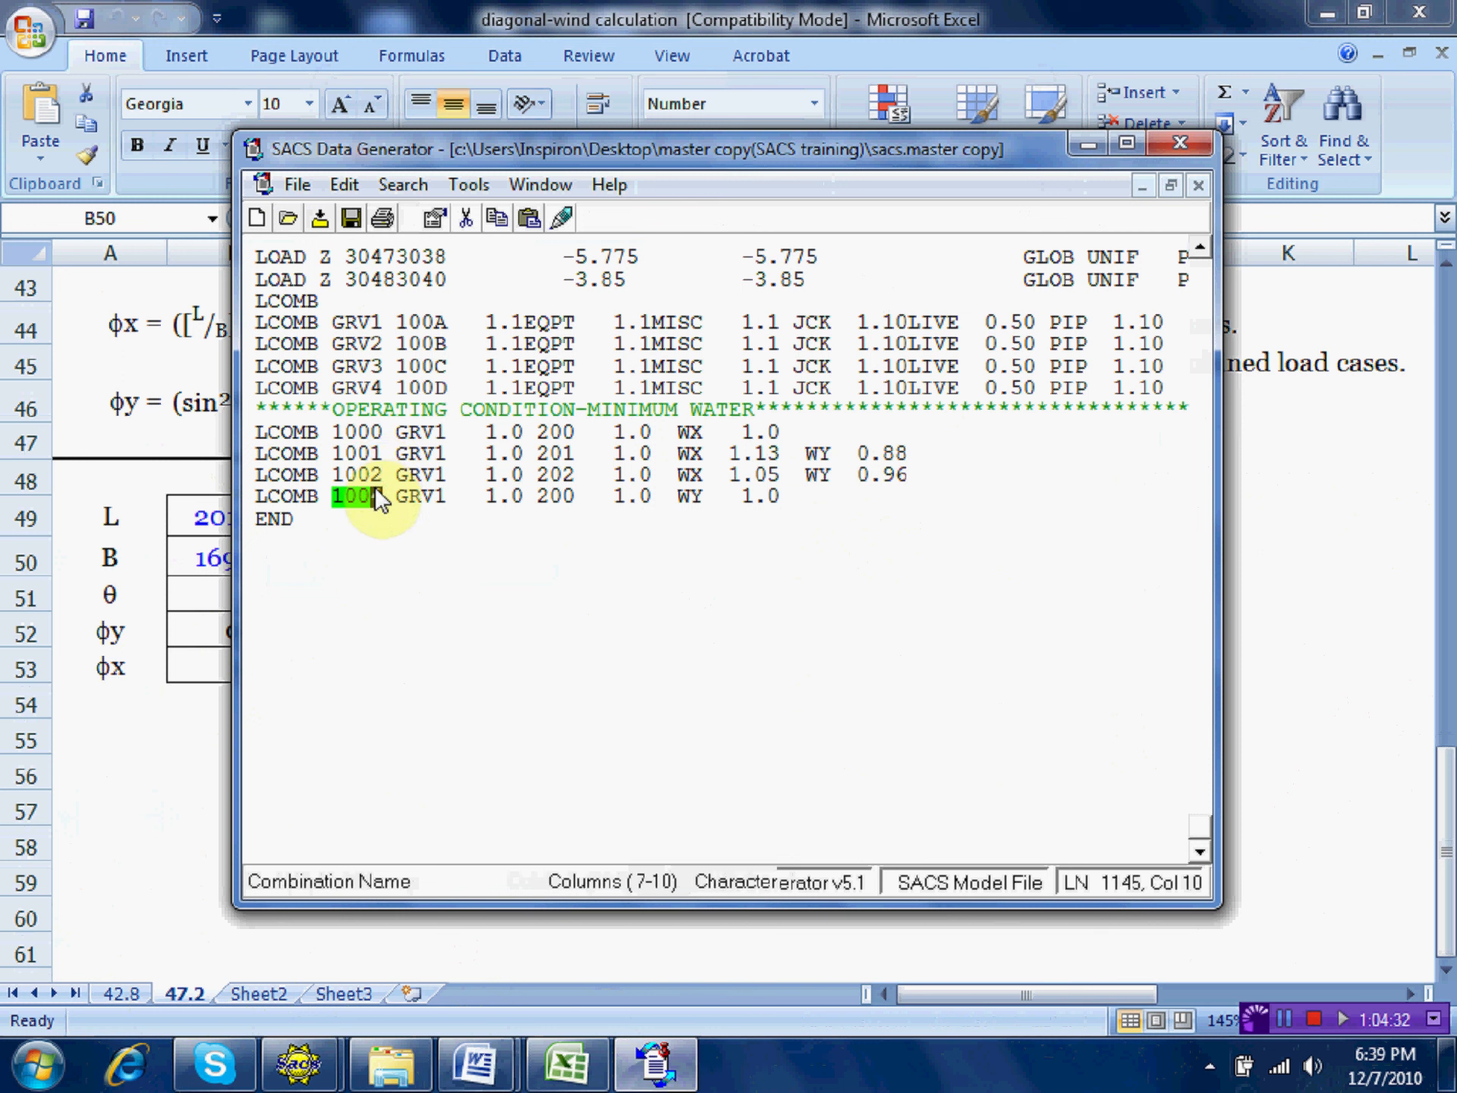
type("3")
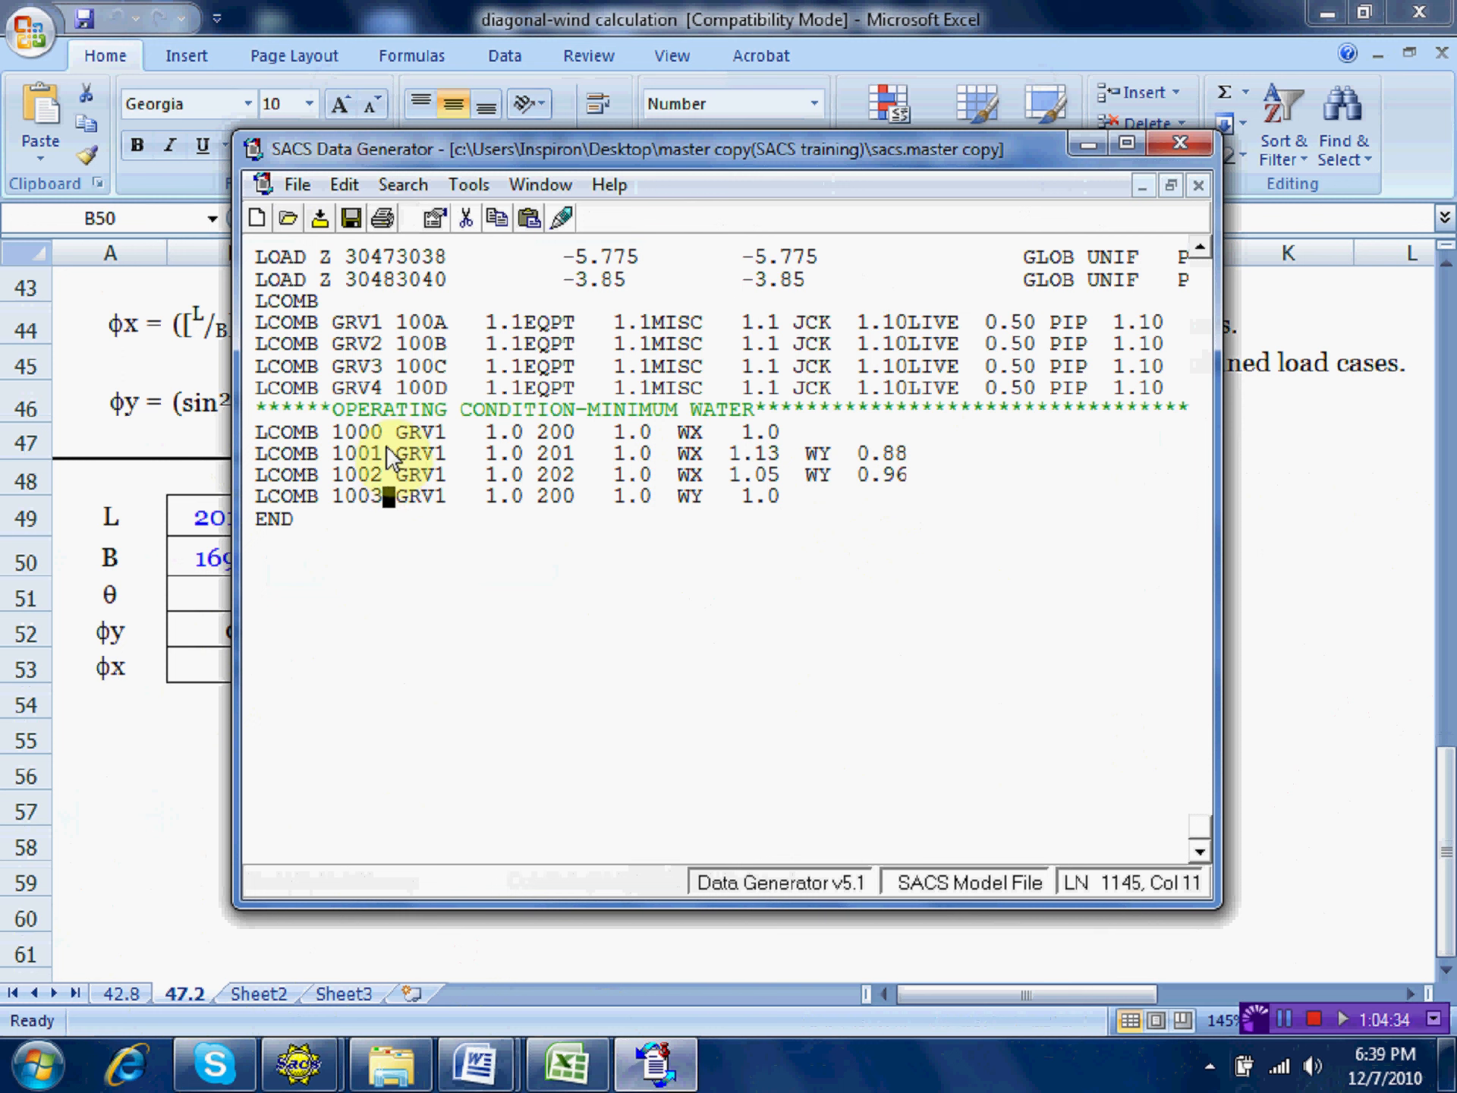
Set the second load case of combination 1003 to 203.
left_click(568, 497)
type("3")
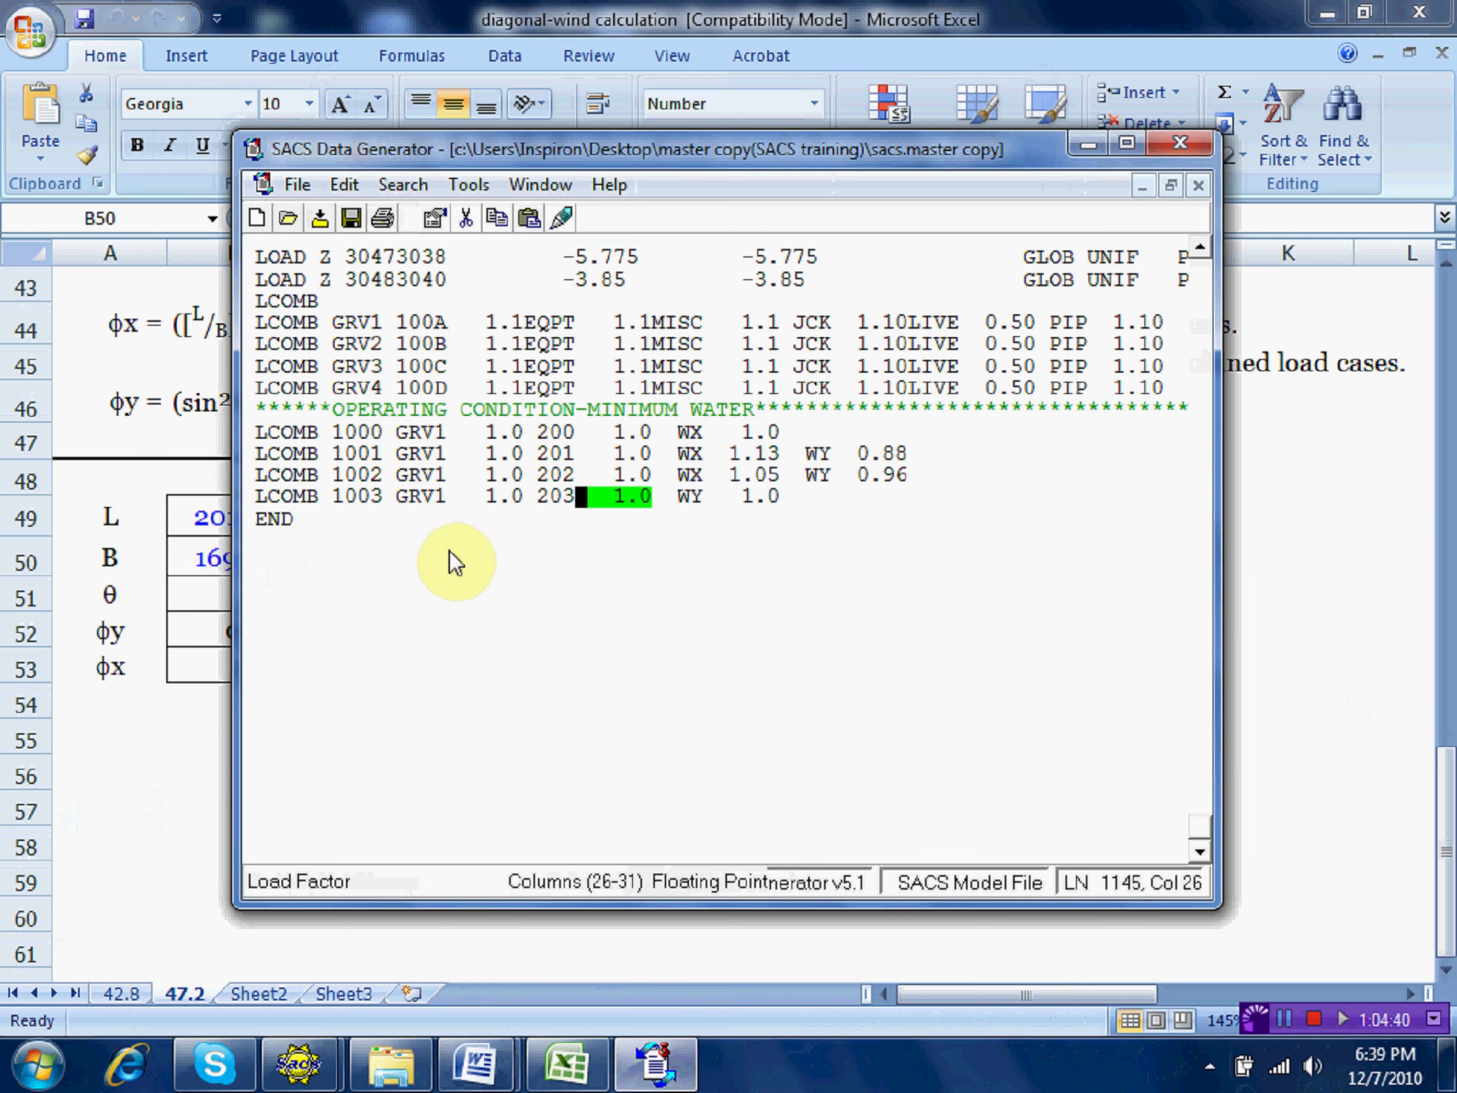
Duplicate the LCOMB 1001 and 1002 lines together above the END line.
left_click(258, 454)
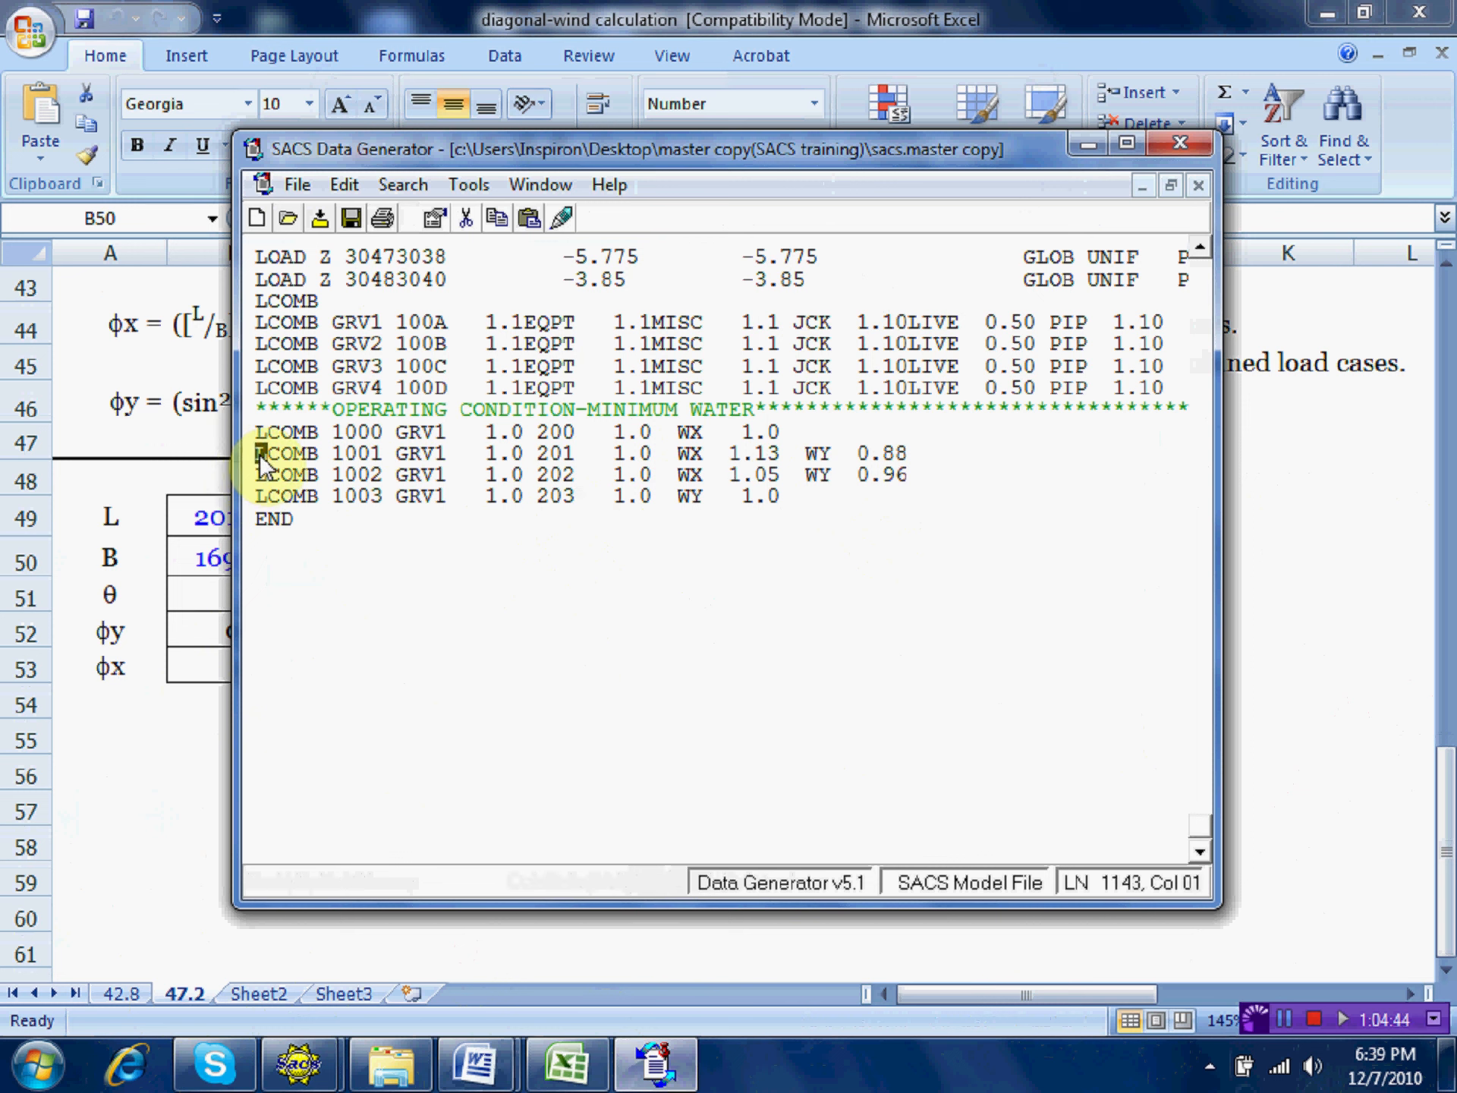
key("shift+Down")
key("shift+Down")
right_click(289, 449)
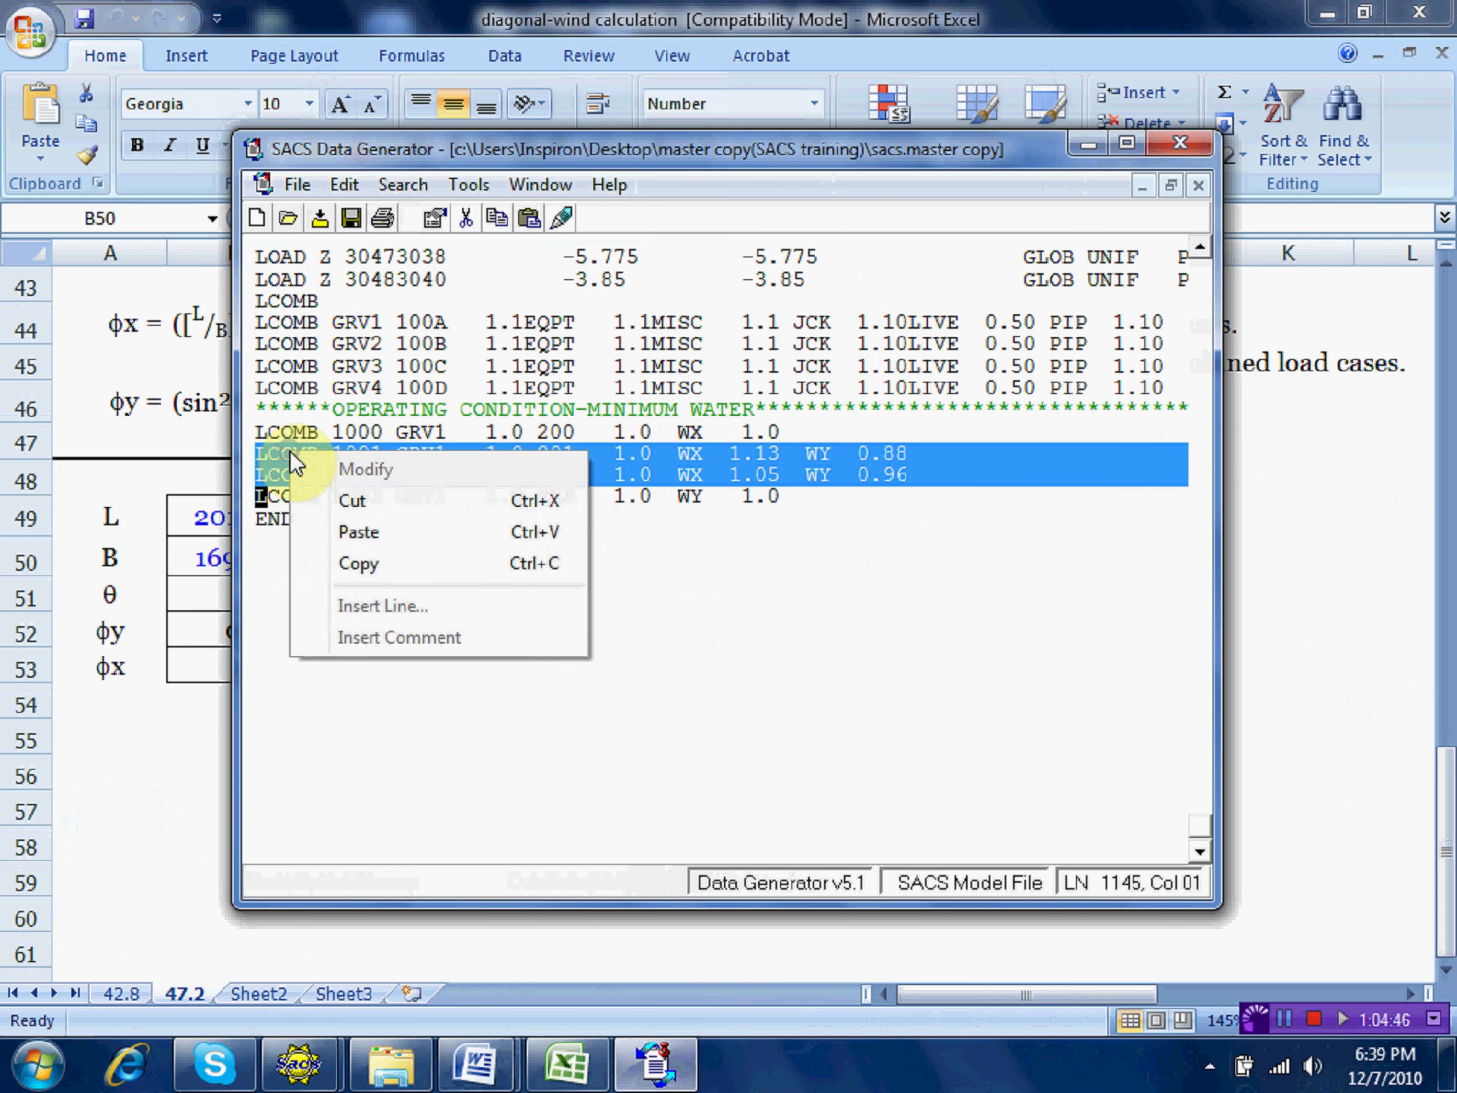
left_click(366, 564)
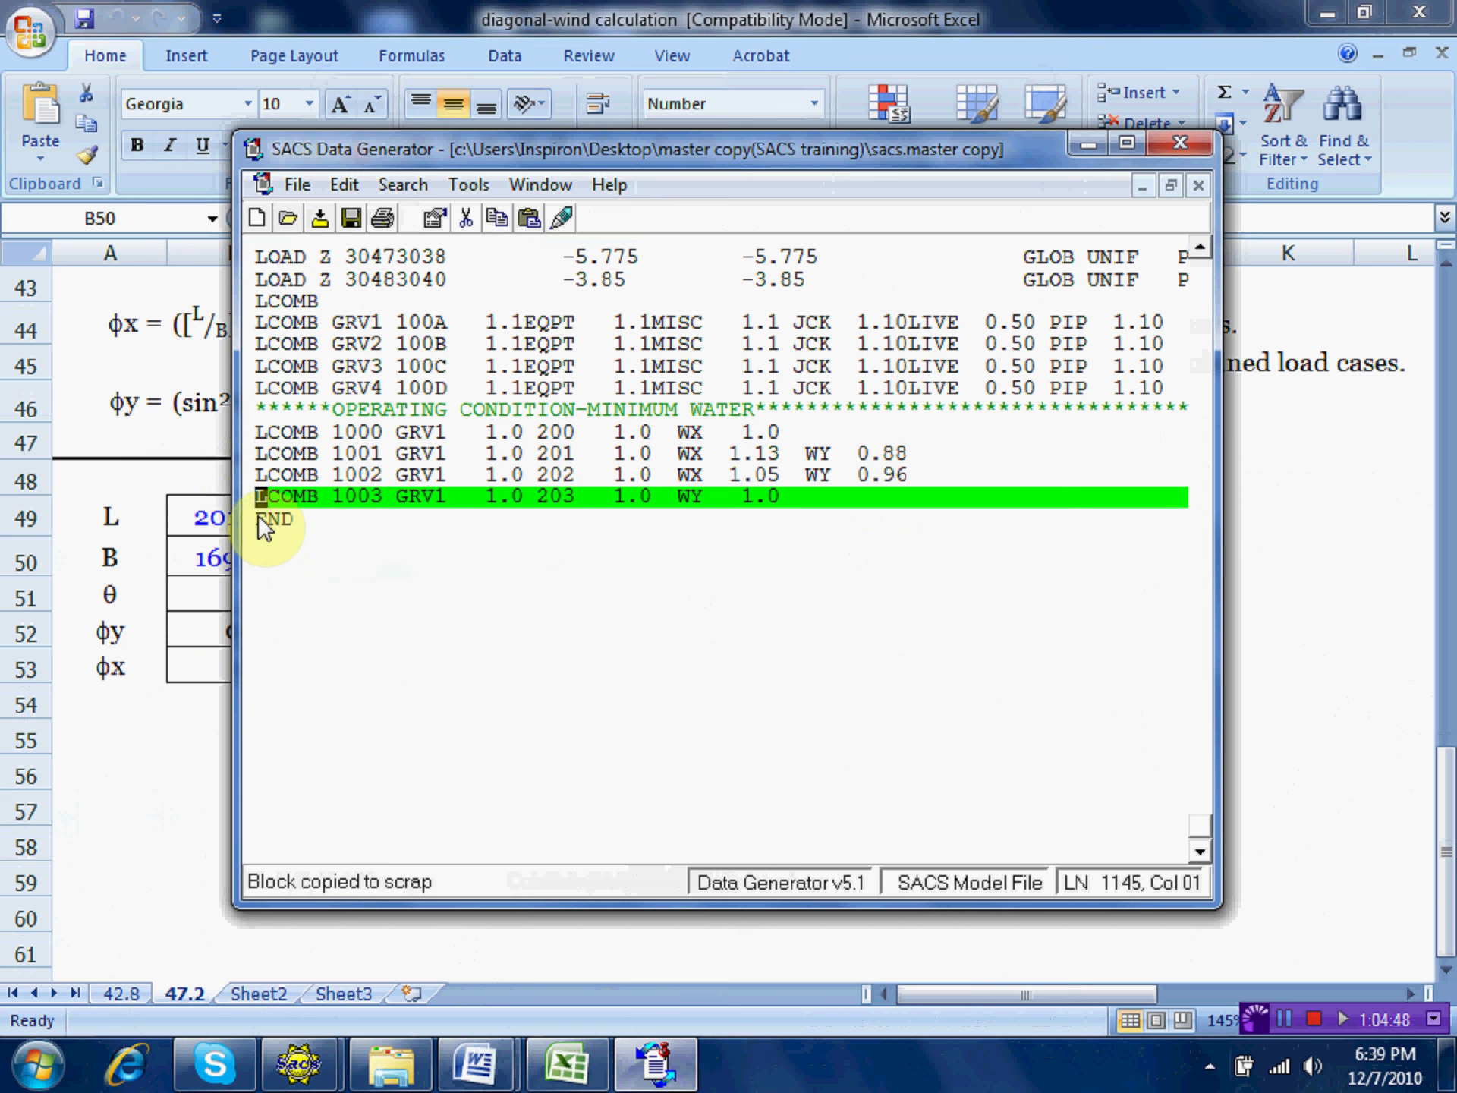
left_click(262, 520)
right_click(259, 519)
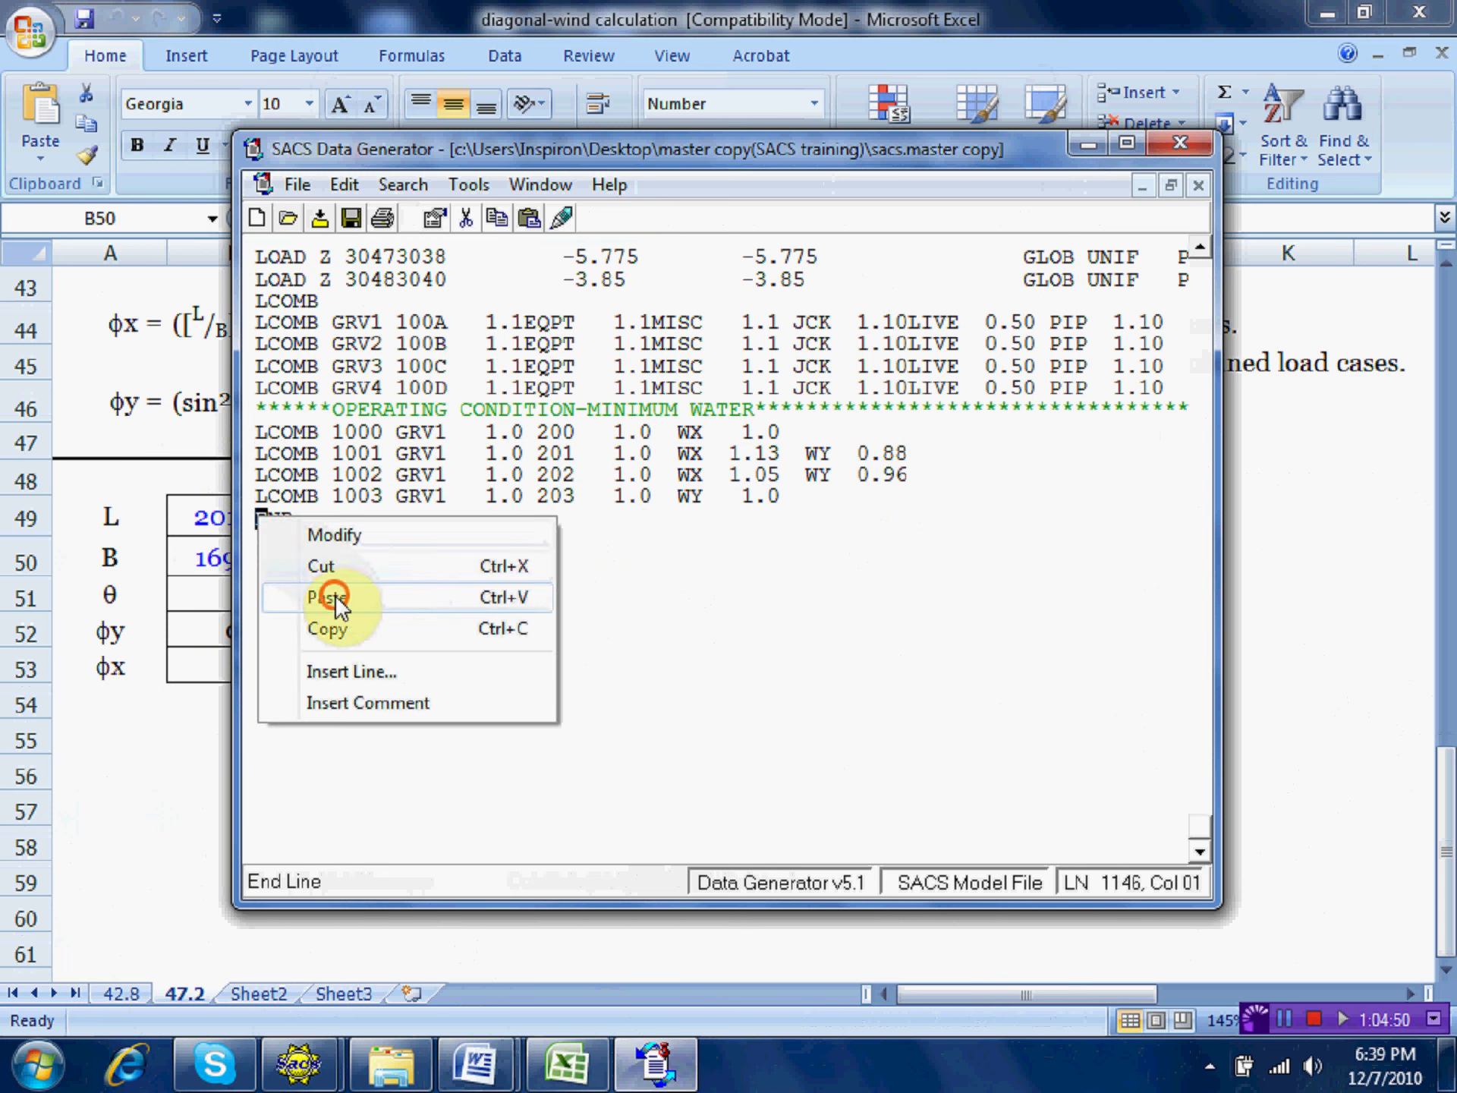
left_click(335, 598)
Rename the two copied combinations 1004 and 1005 and set their second load cases to 204 and 205.
left_click(377, 518)
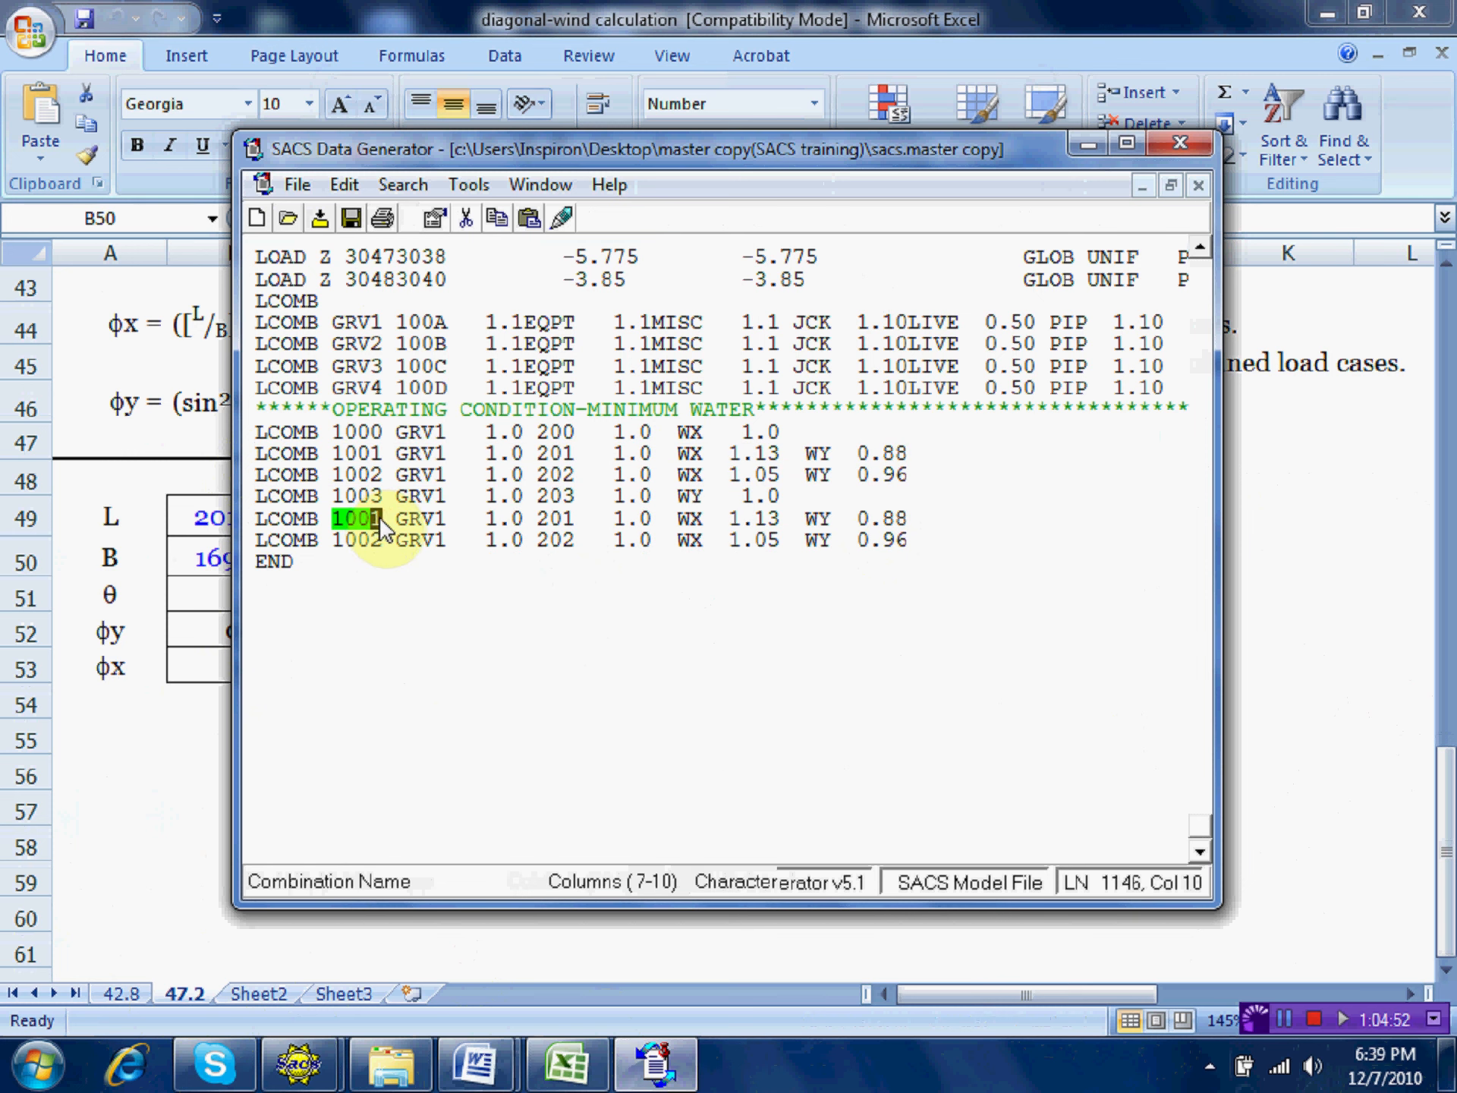
type("4")
left_click(375, 537)
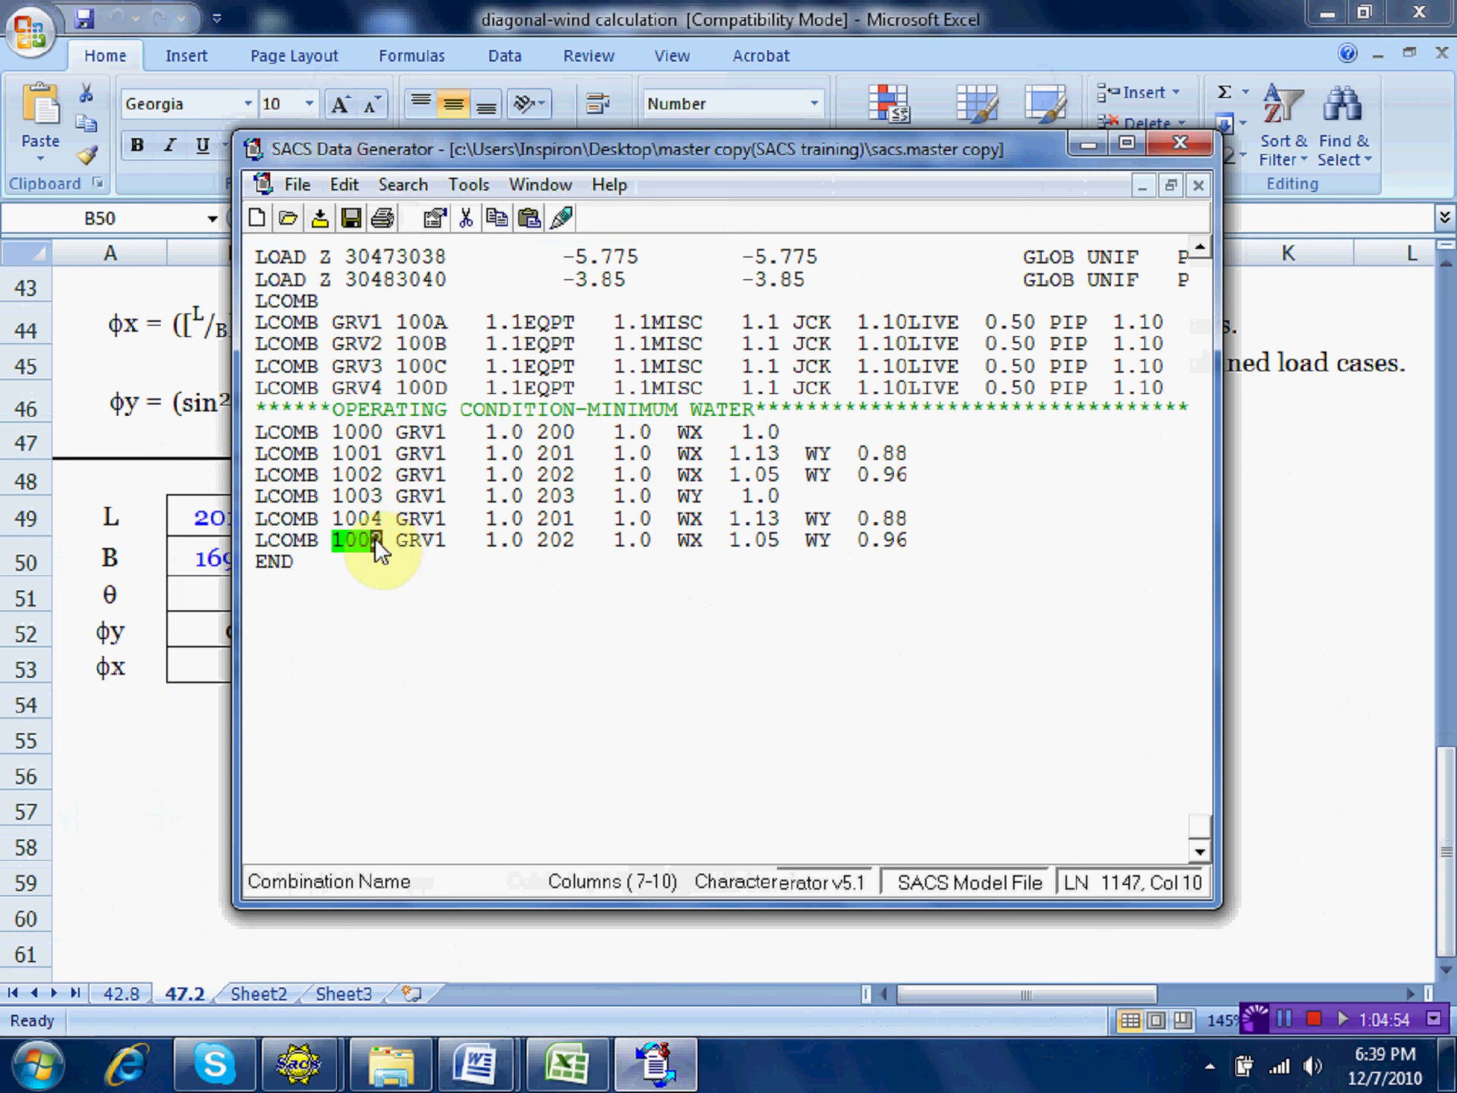
type("5")
left_click(568, 514)
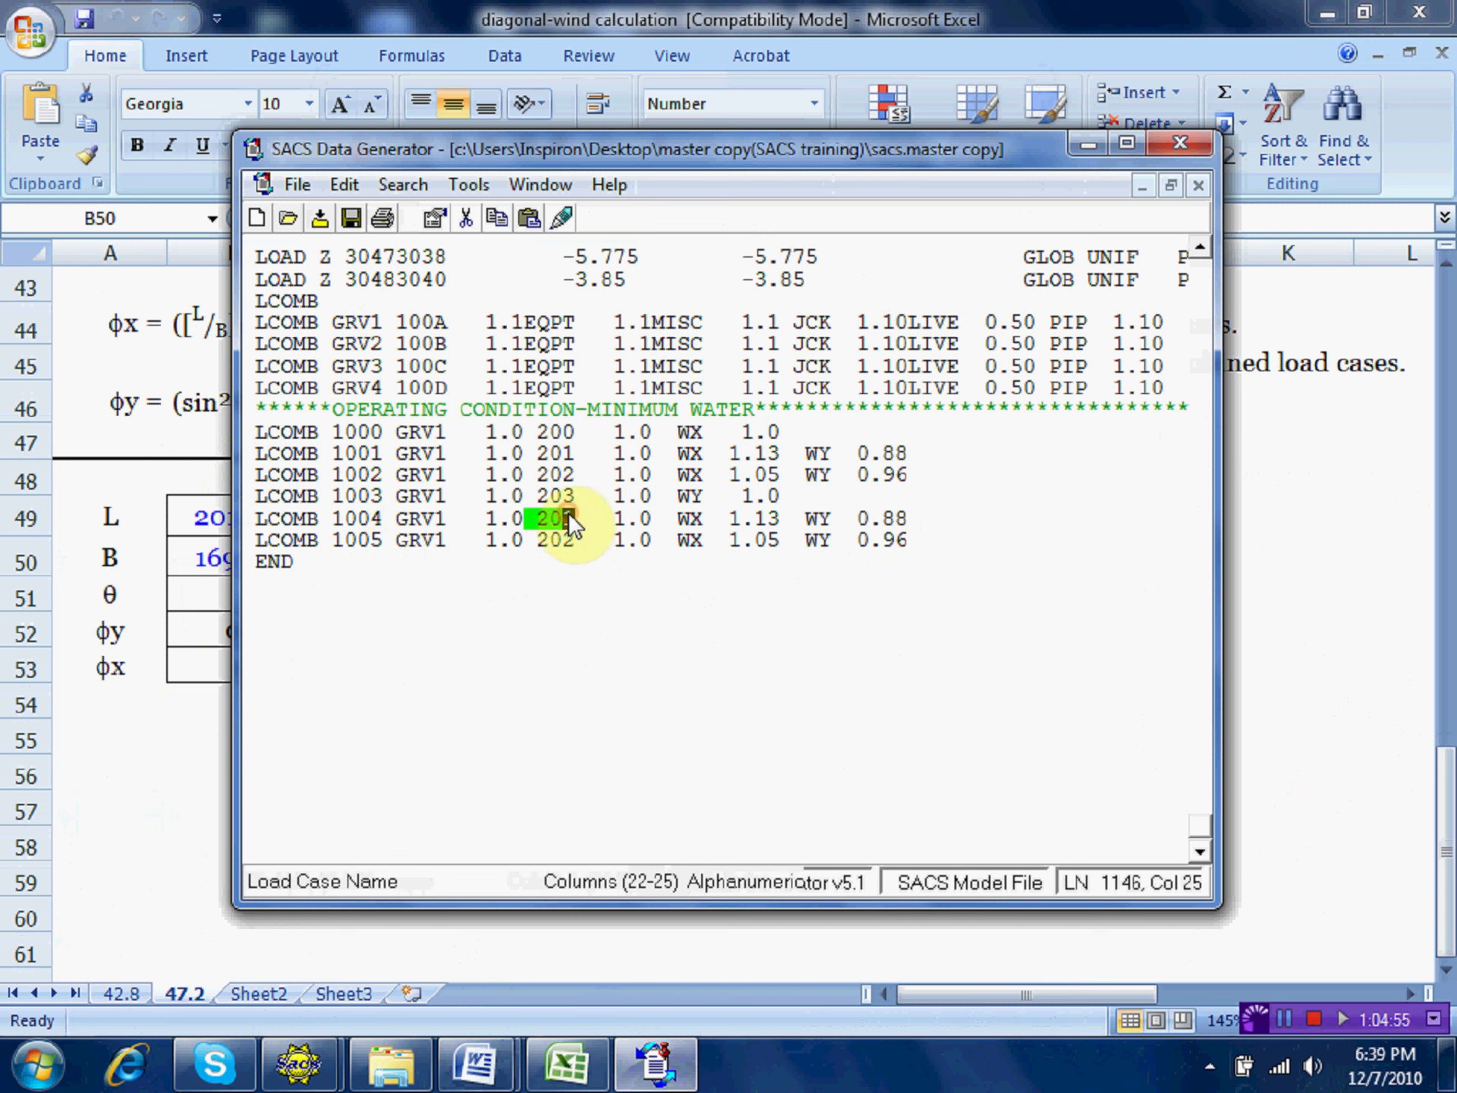
type("4")
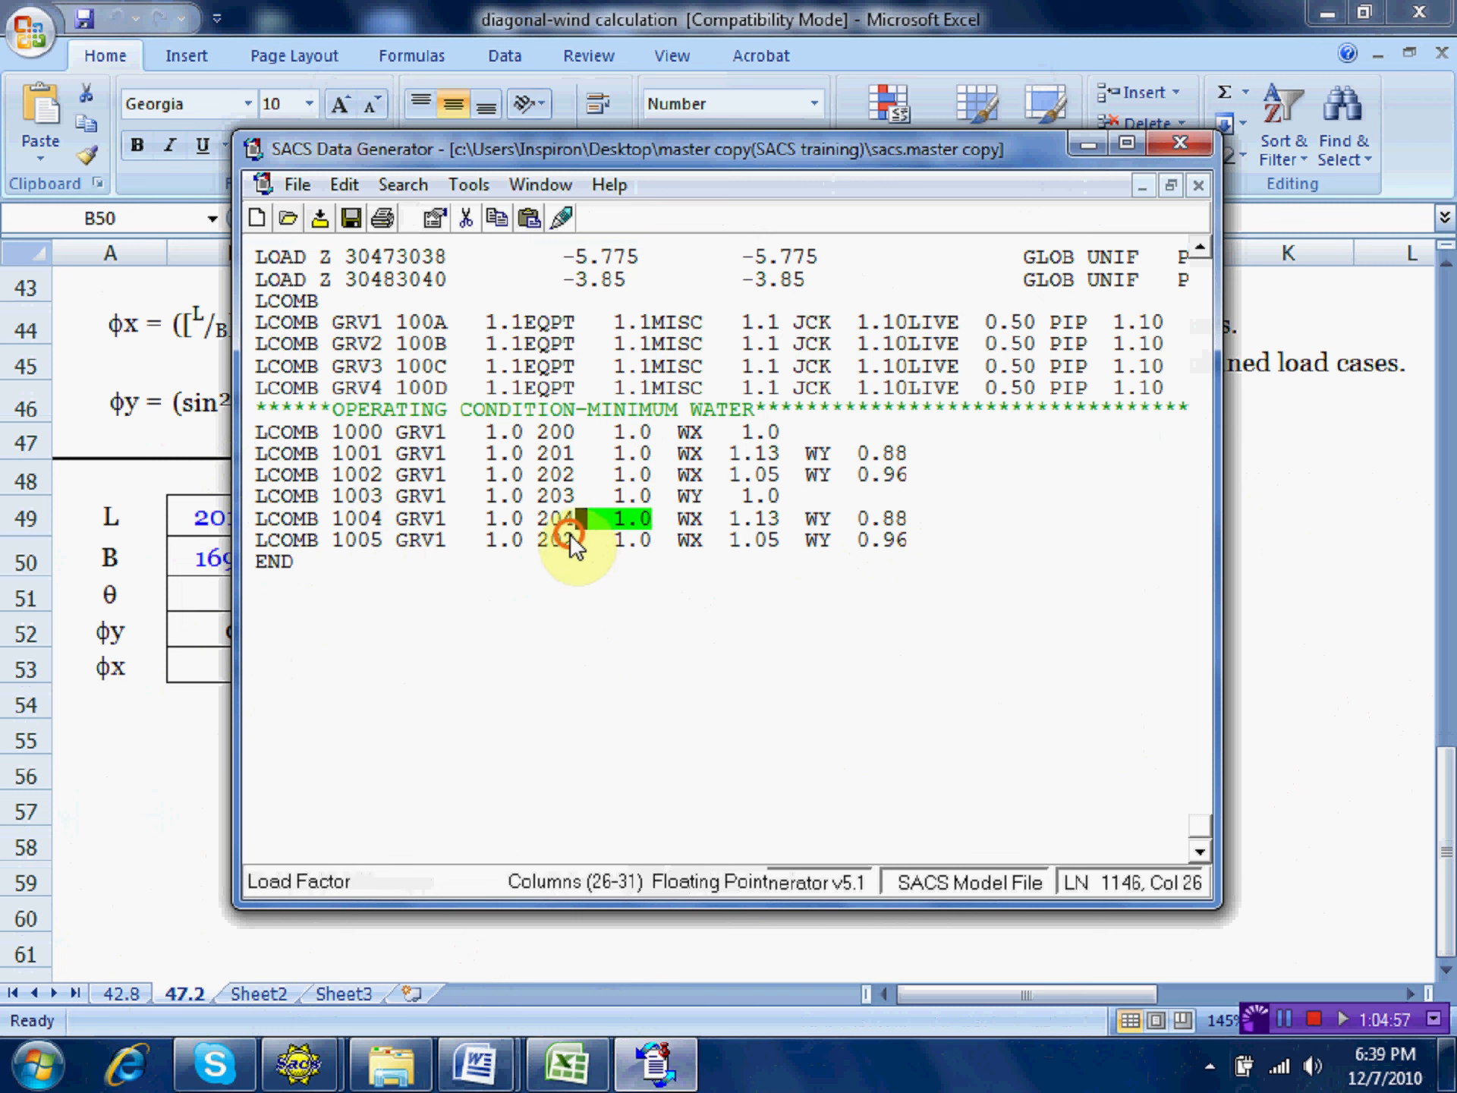
left_click(570, 537)
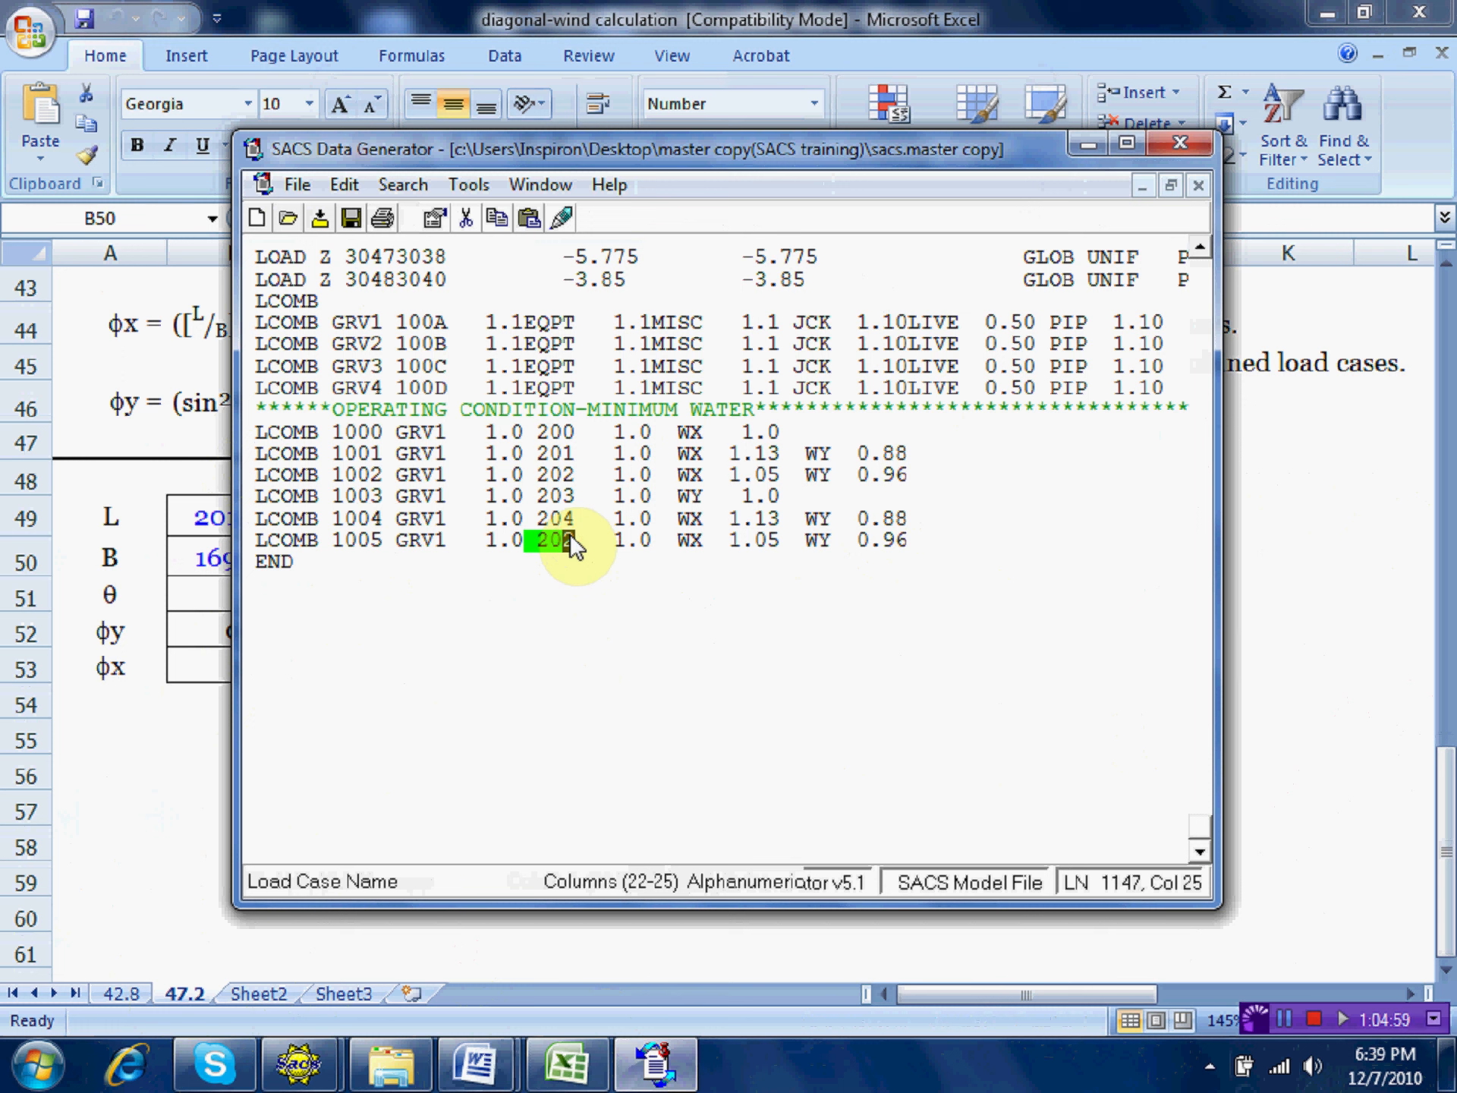
type("5")
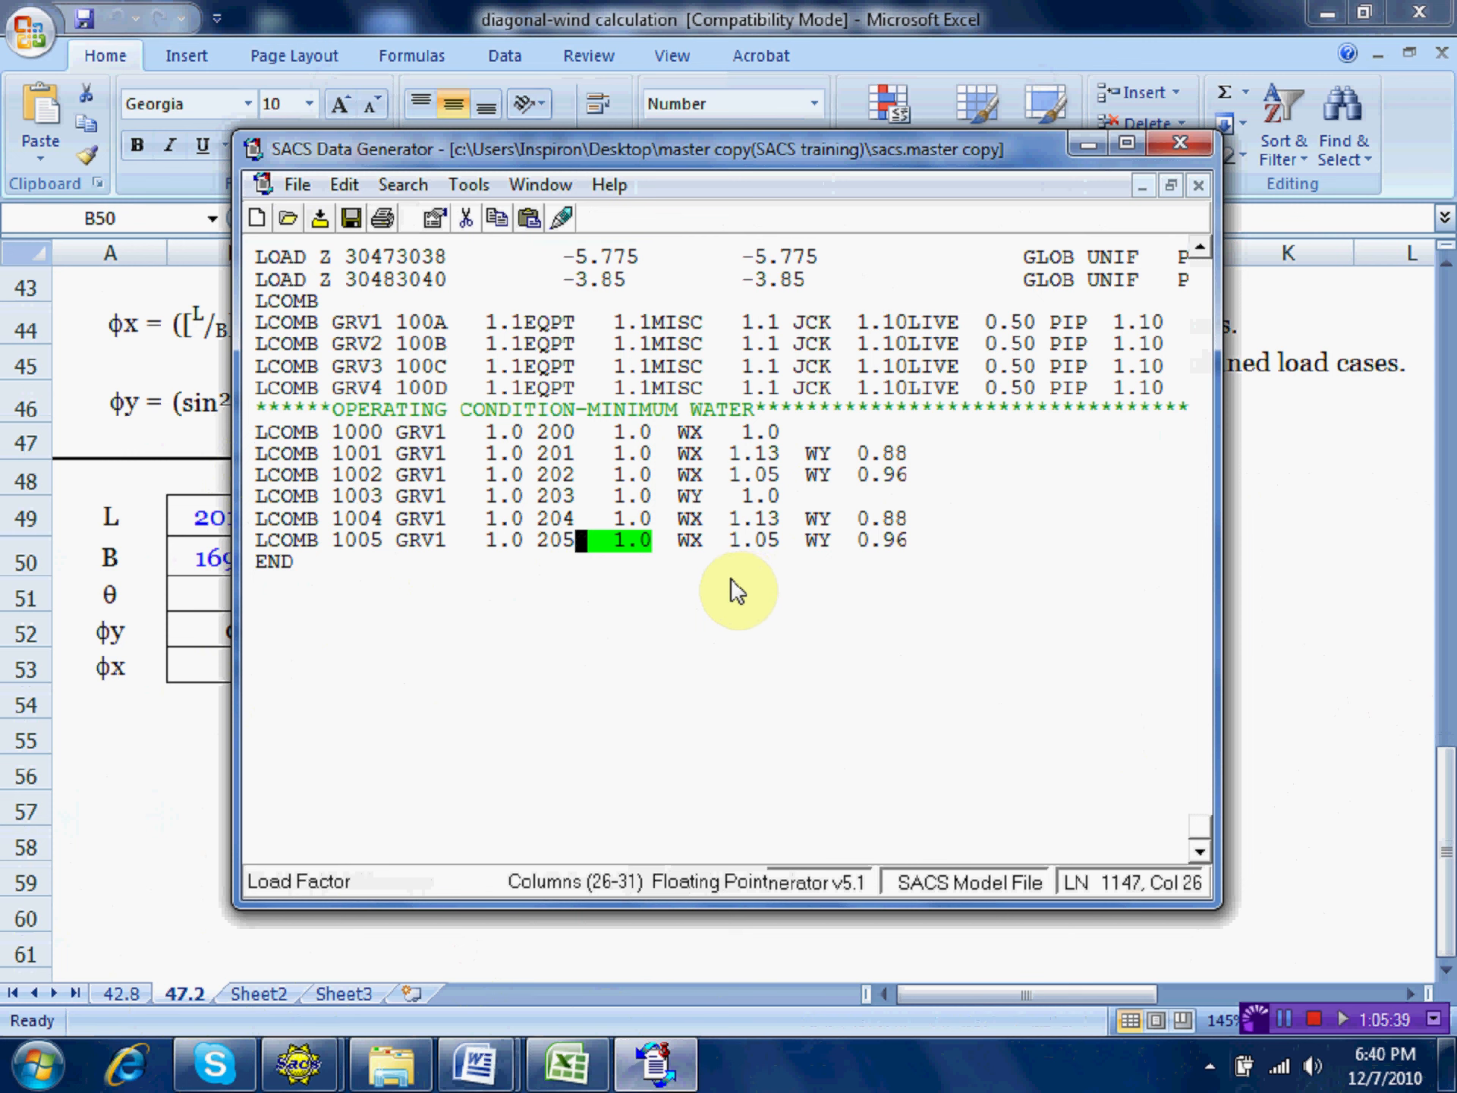
Set the WX load factor to -1.13 in combination 1004 and -1.05 in combination 1005, and save the model file.
double_click(742, 524)
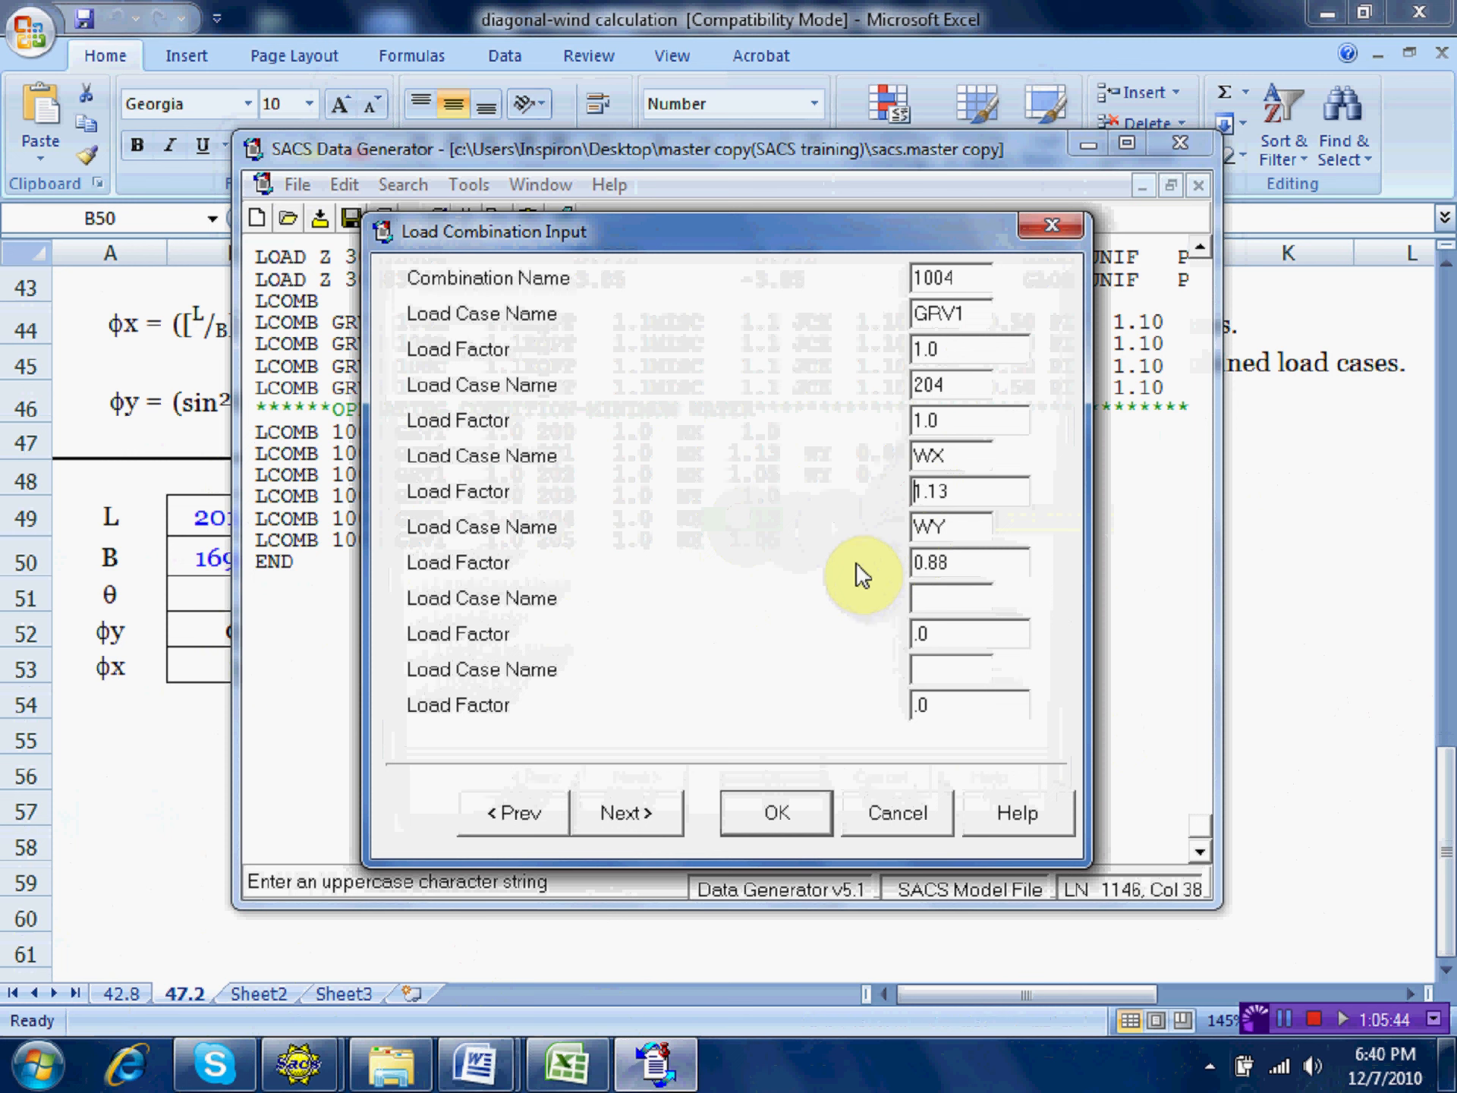
type("-")
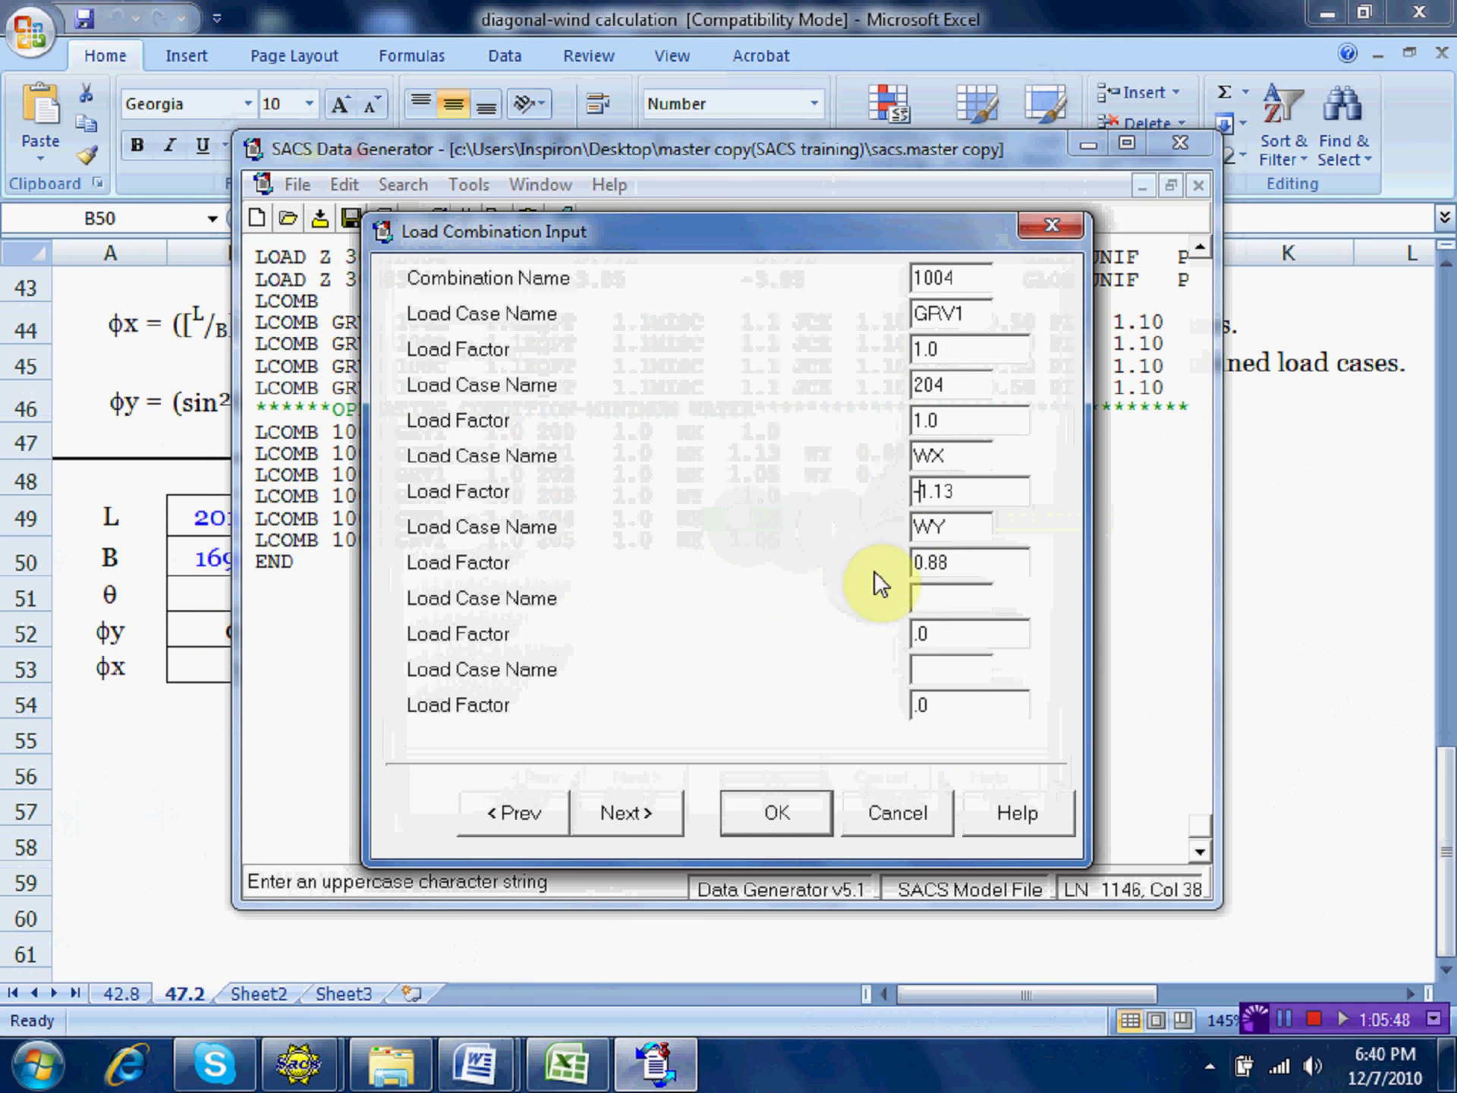
left_click(792, 806)
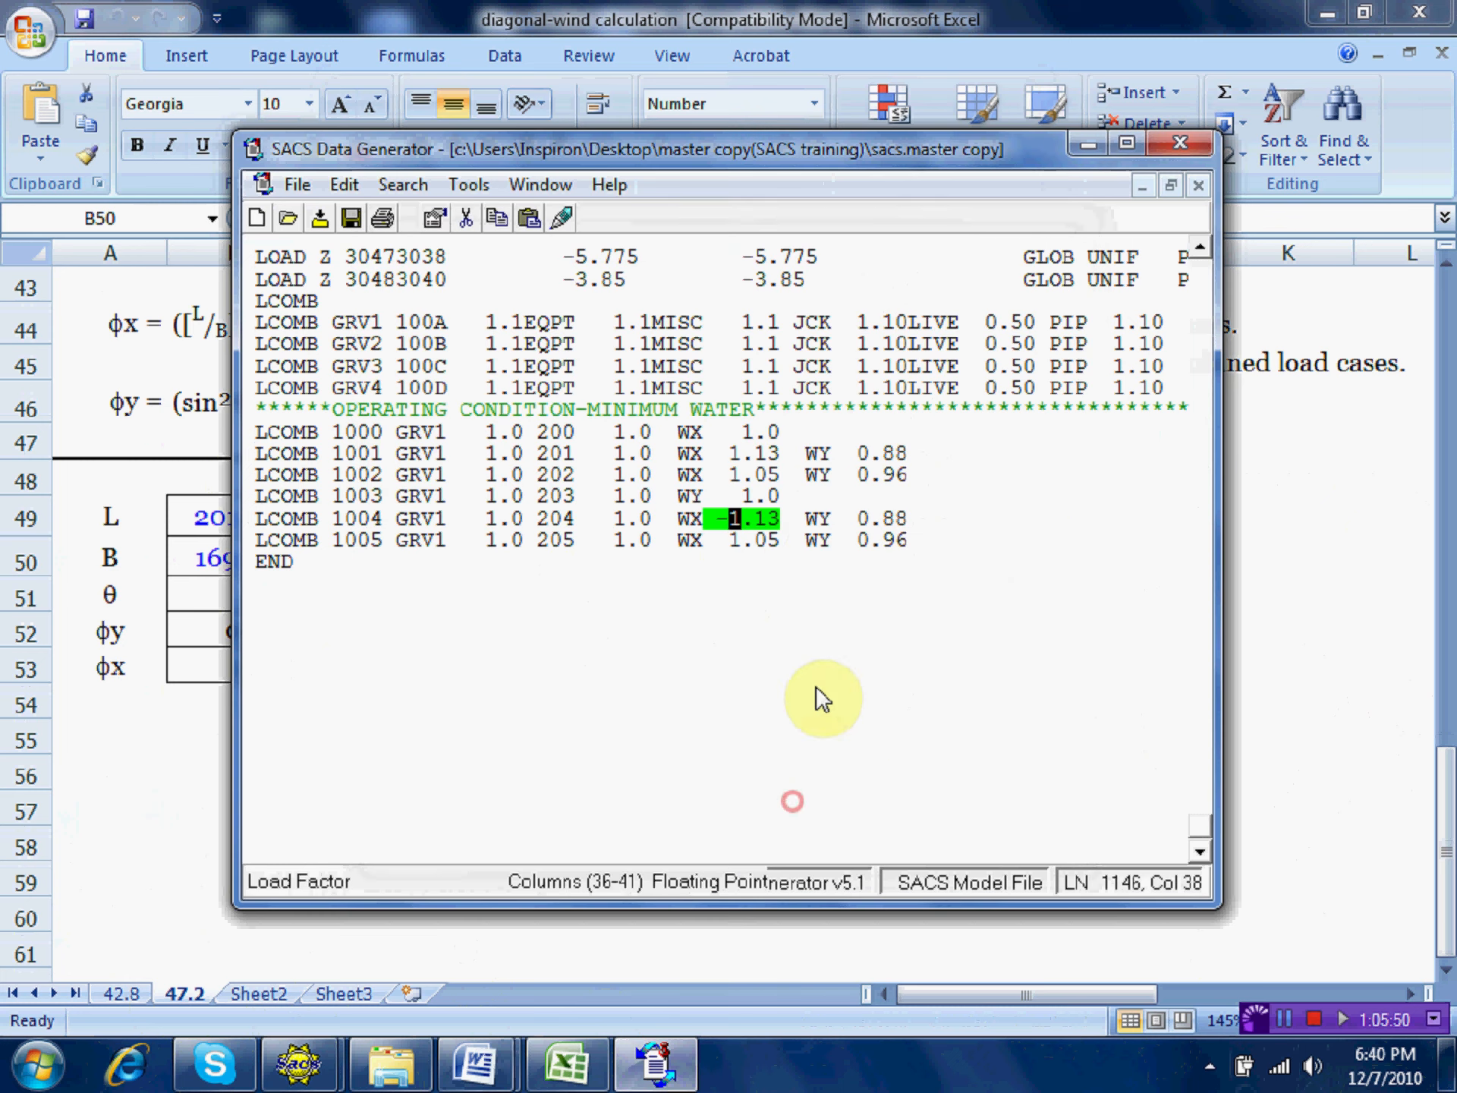
left_click(727, 533)
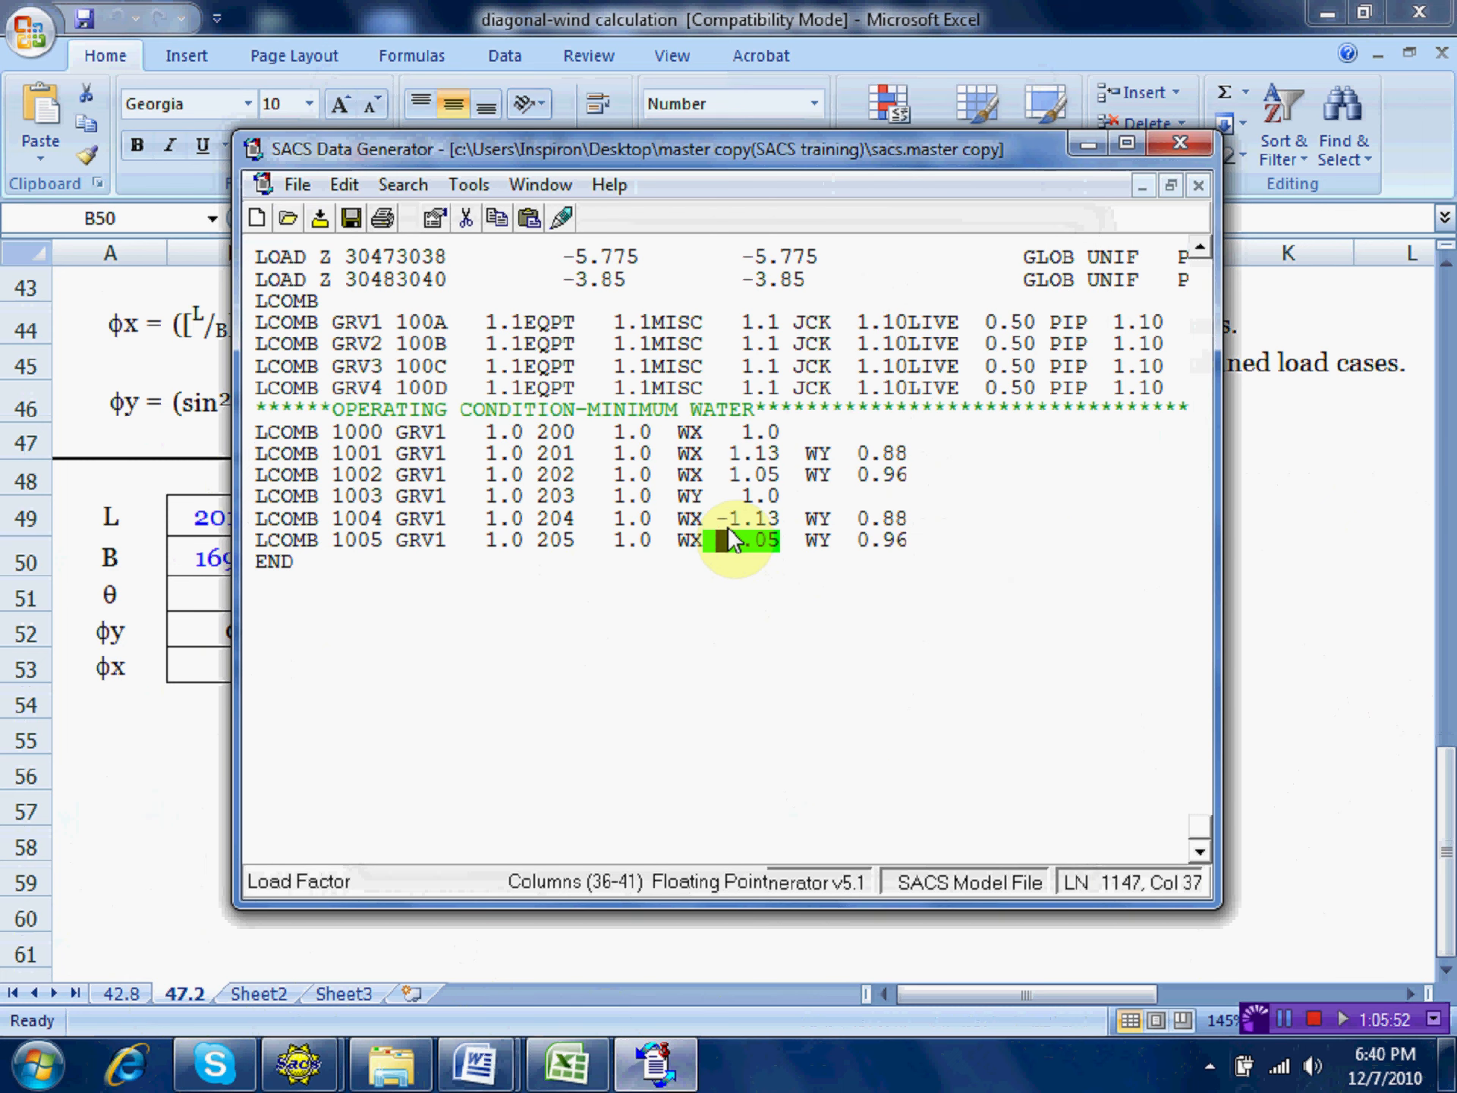
type("-")
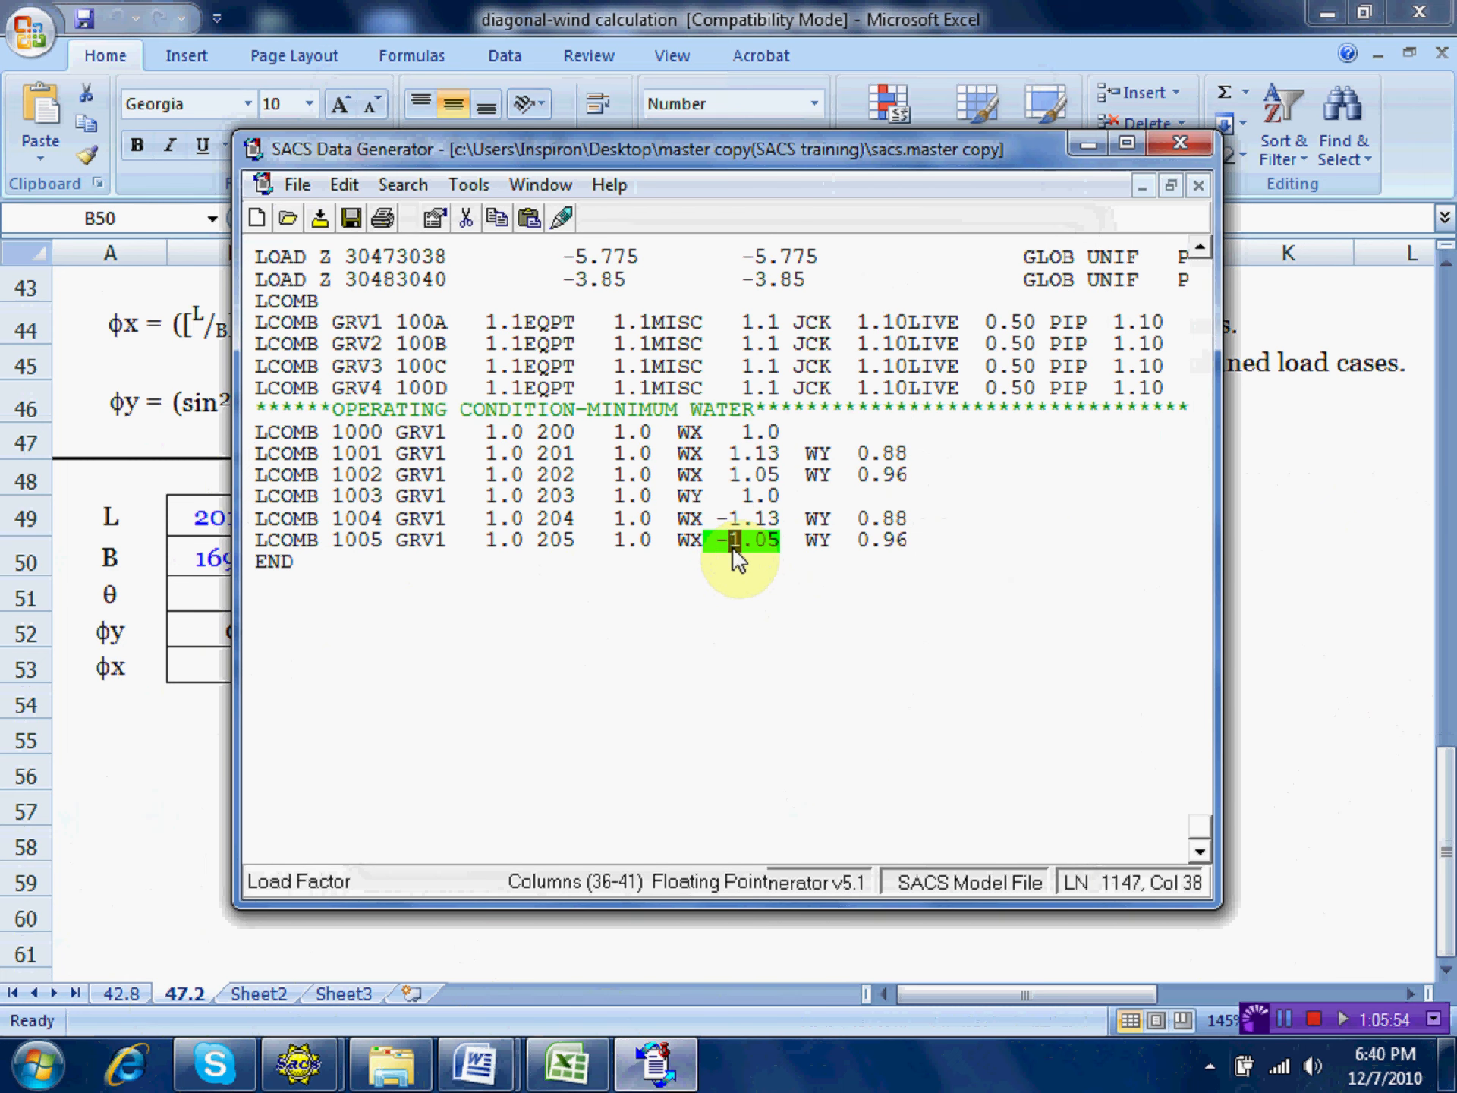
left_click(755, 609)
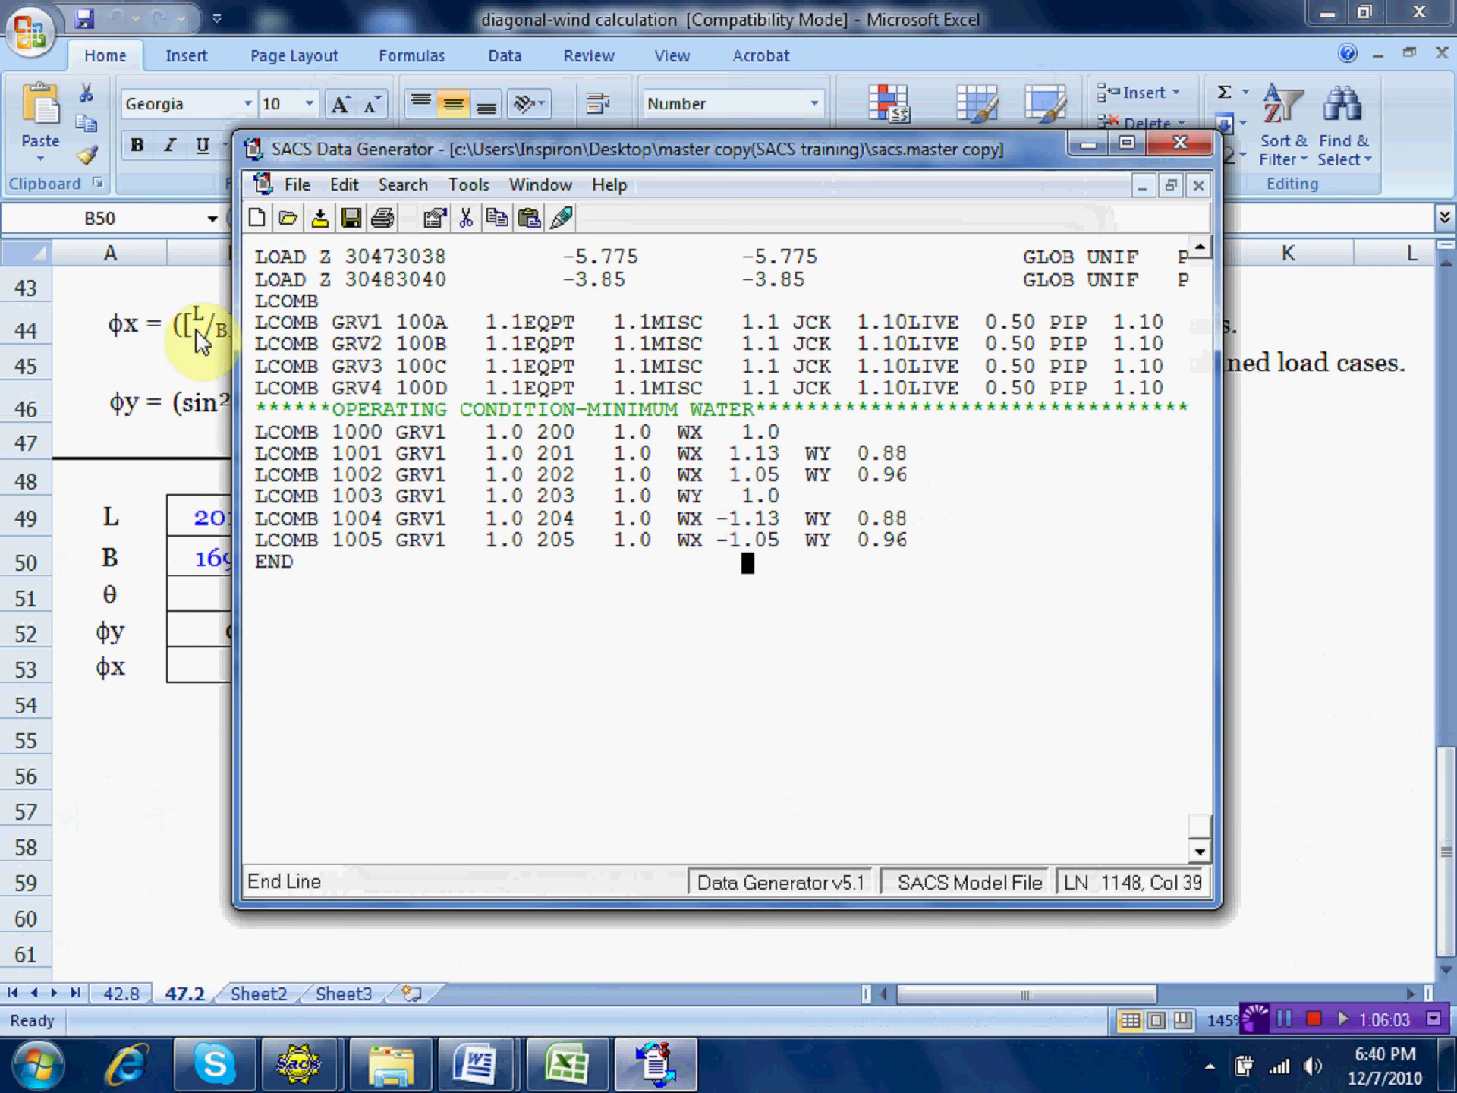
left_click(349, 218)
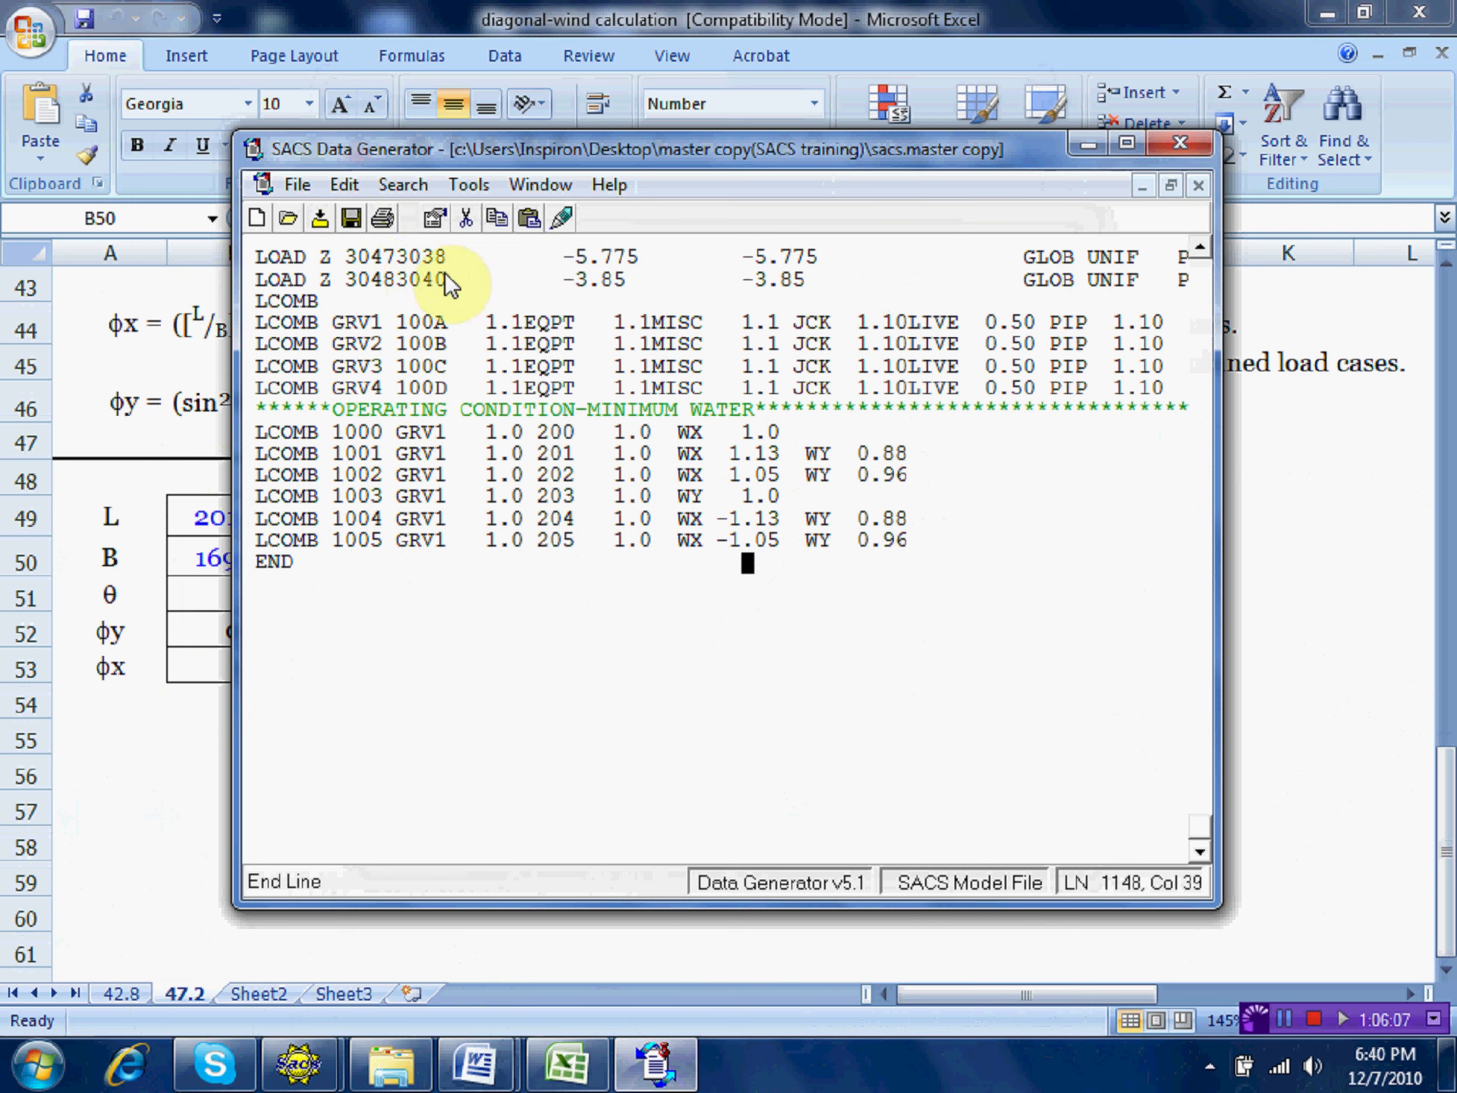
Duplicate the LCOMB 1000 line above END, changing the copy's combination name to 1006 and its second load case to 206.
left_click(257, 429)
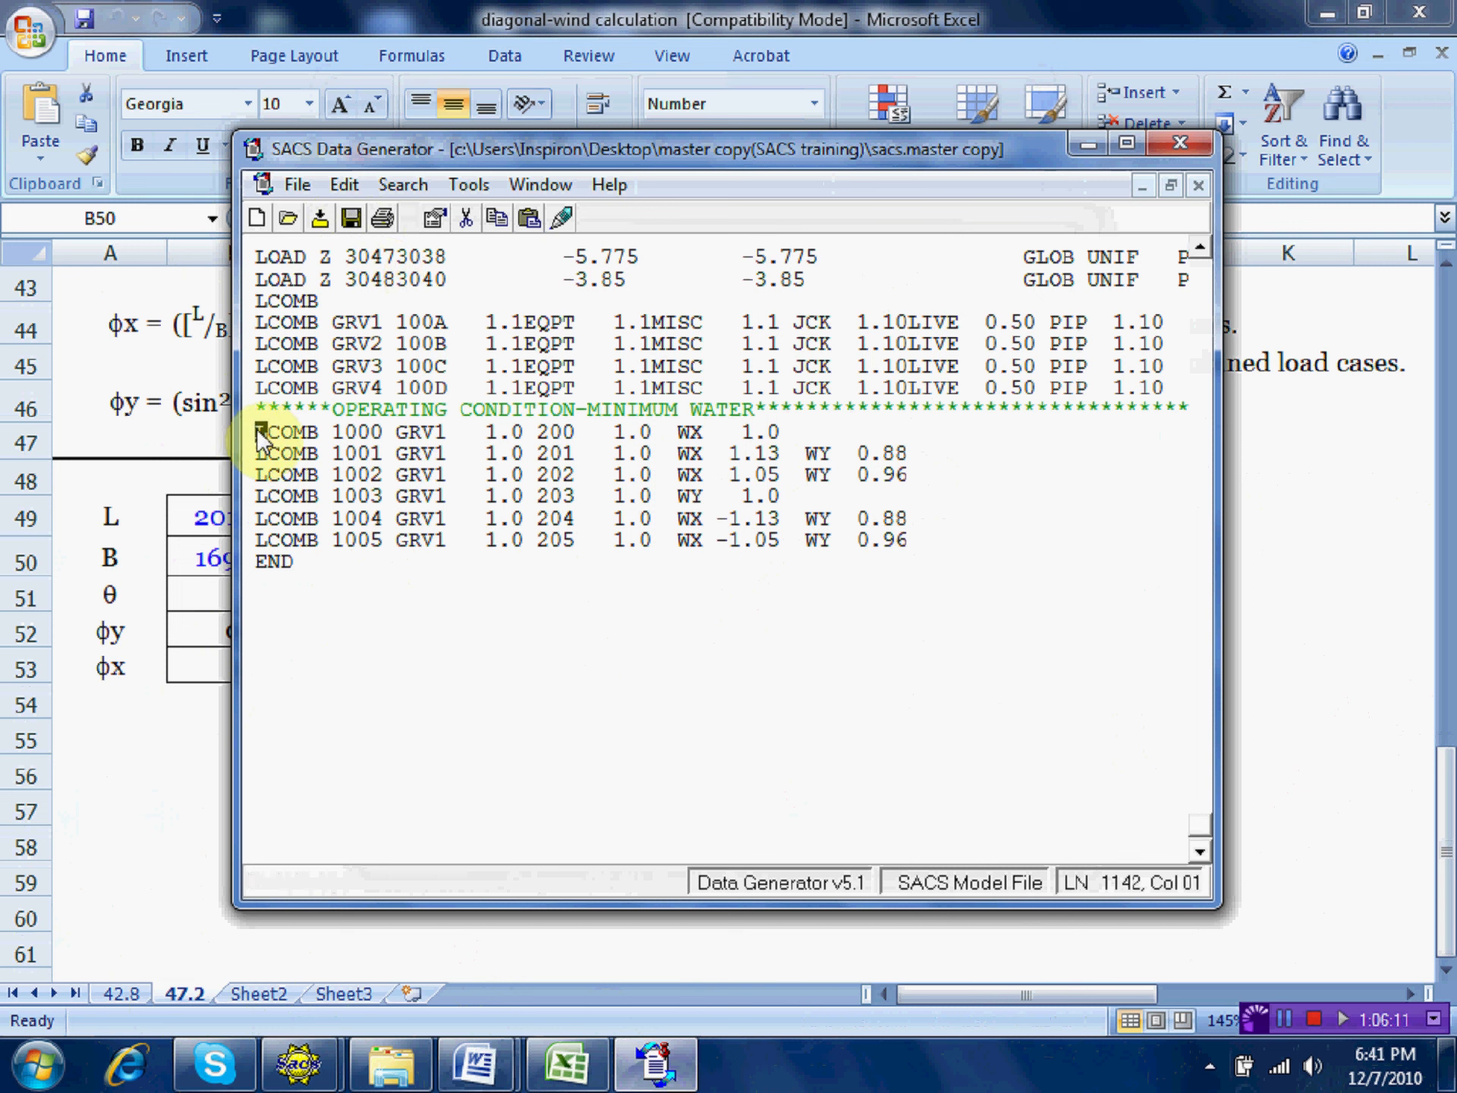
right_click(258, 428)
left_click(328, 541)
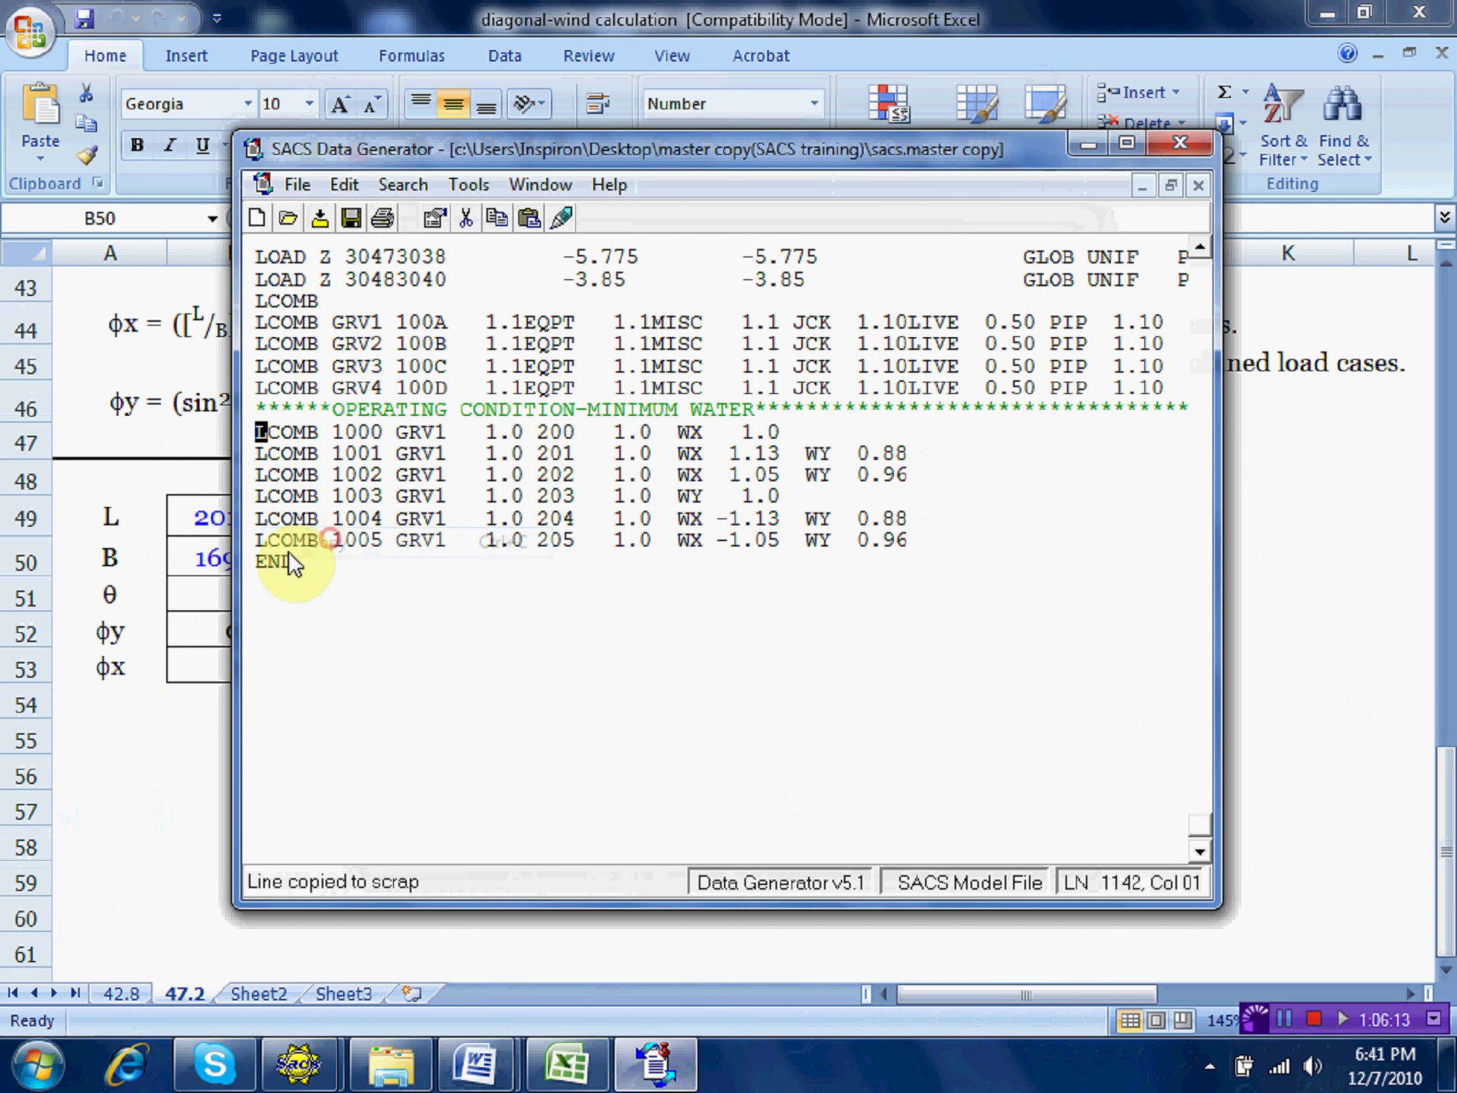
right_click(258, 562)
left_click(344, 642)
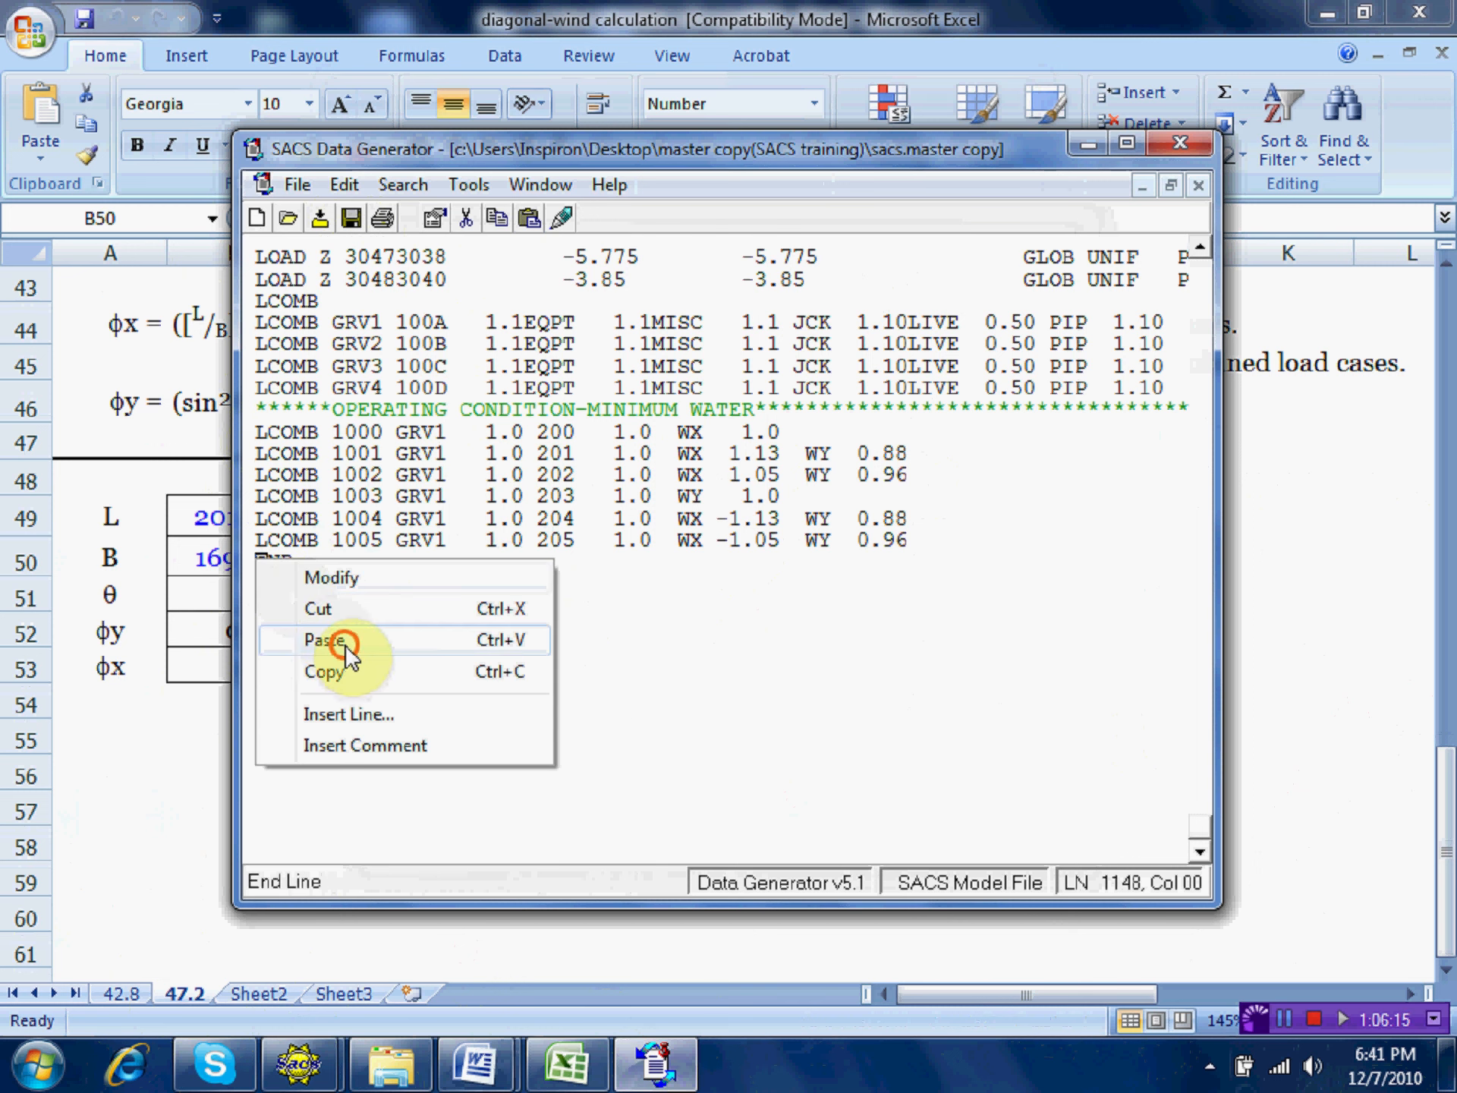
left_click(377, 570)
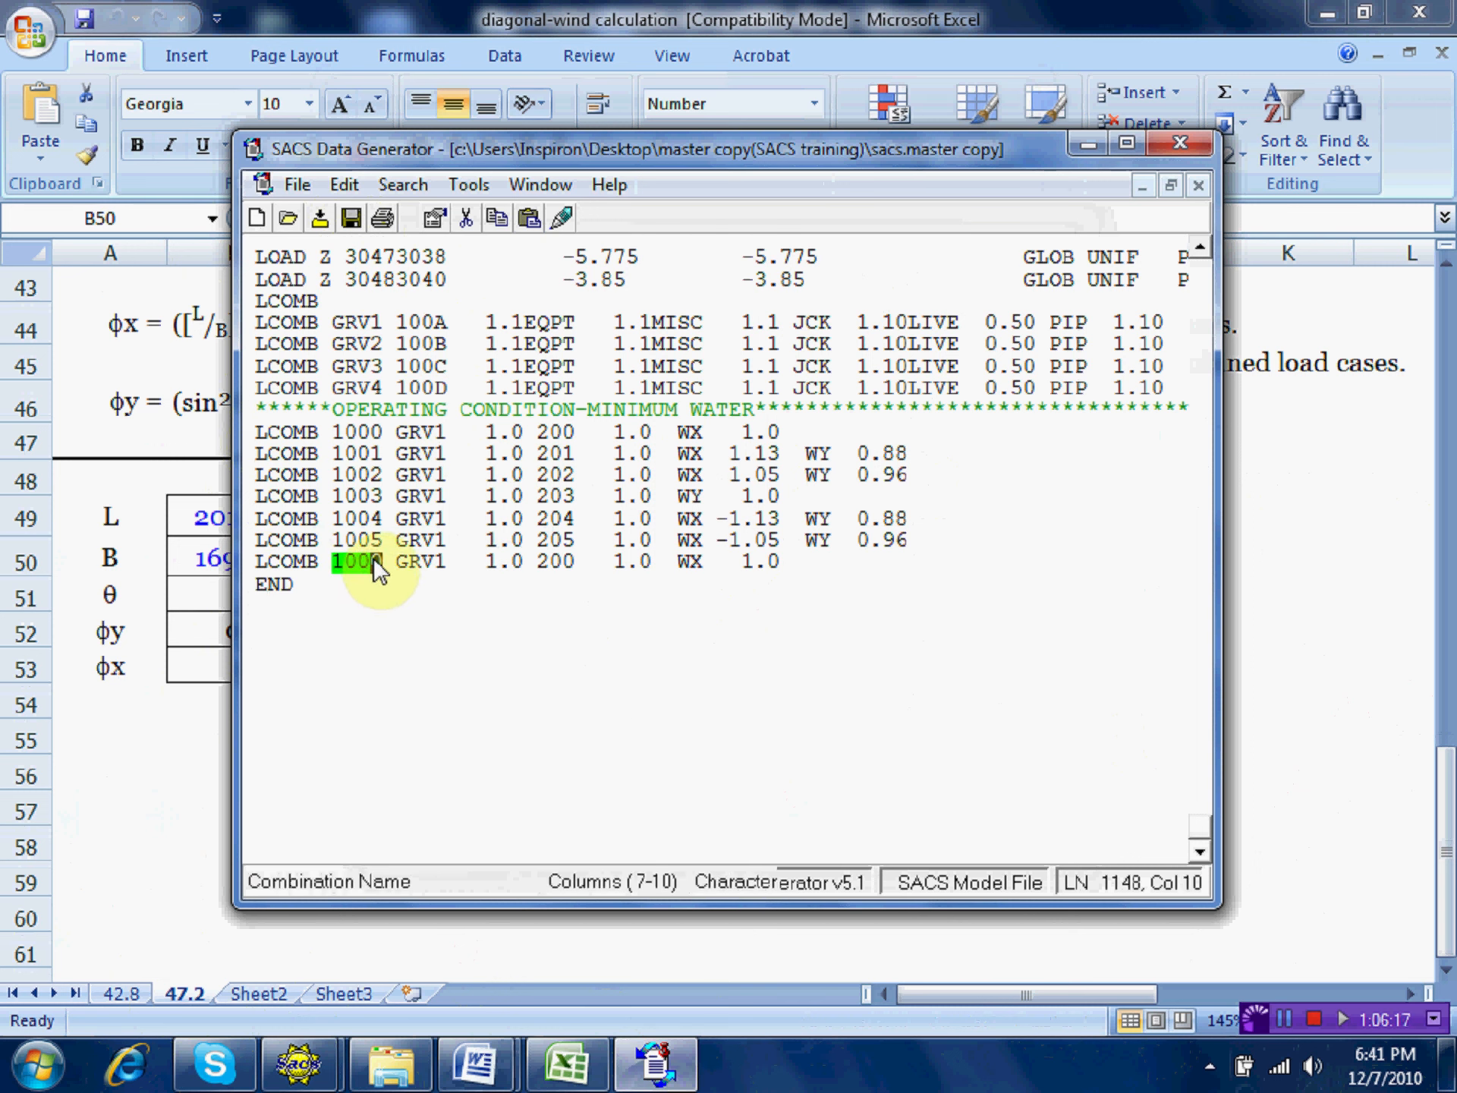
type("1006")
left_click(574, 562)
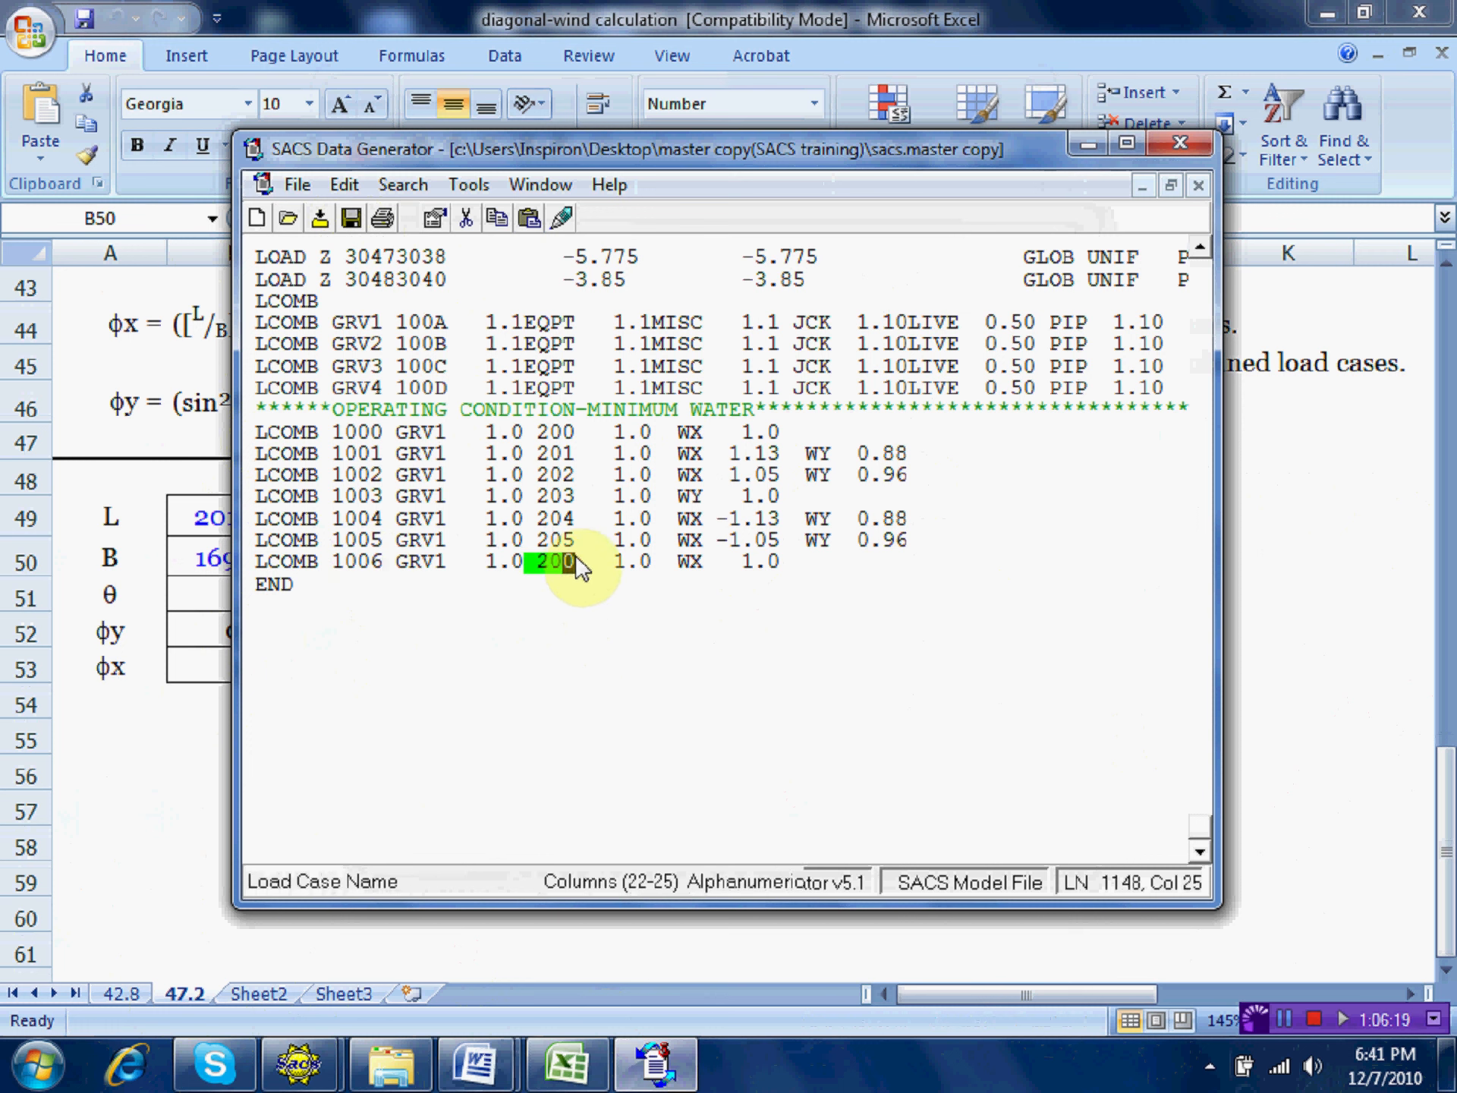
type("206")
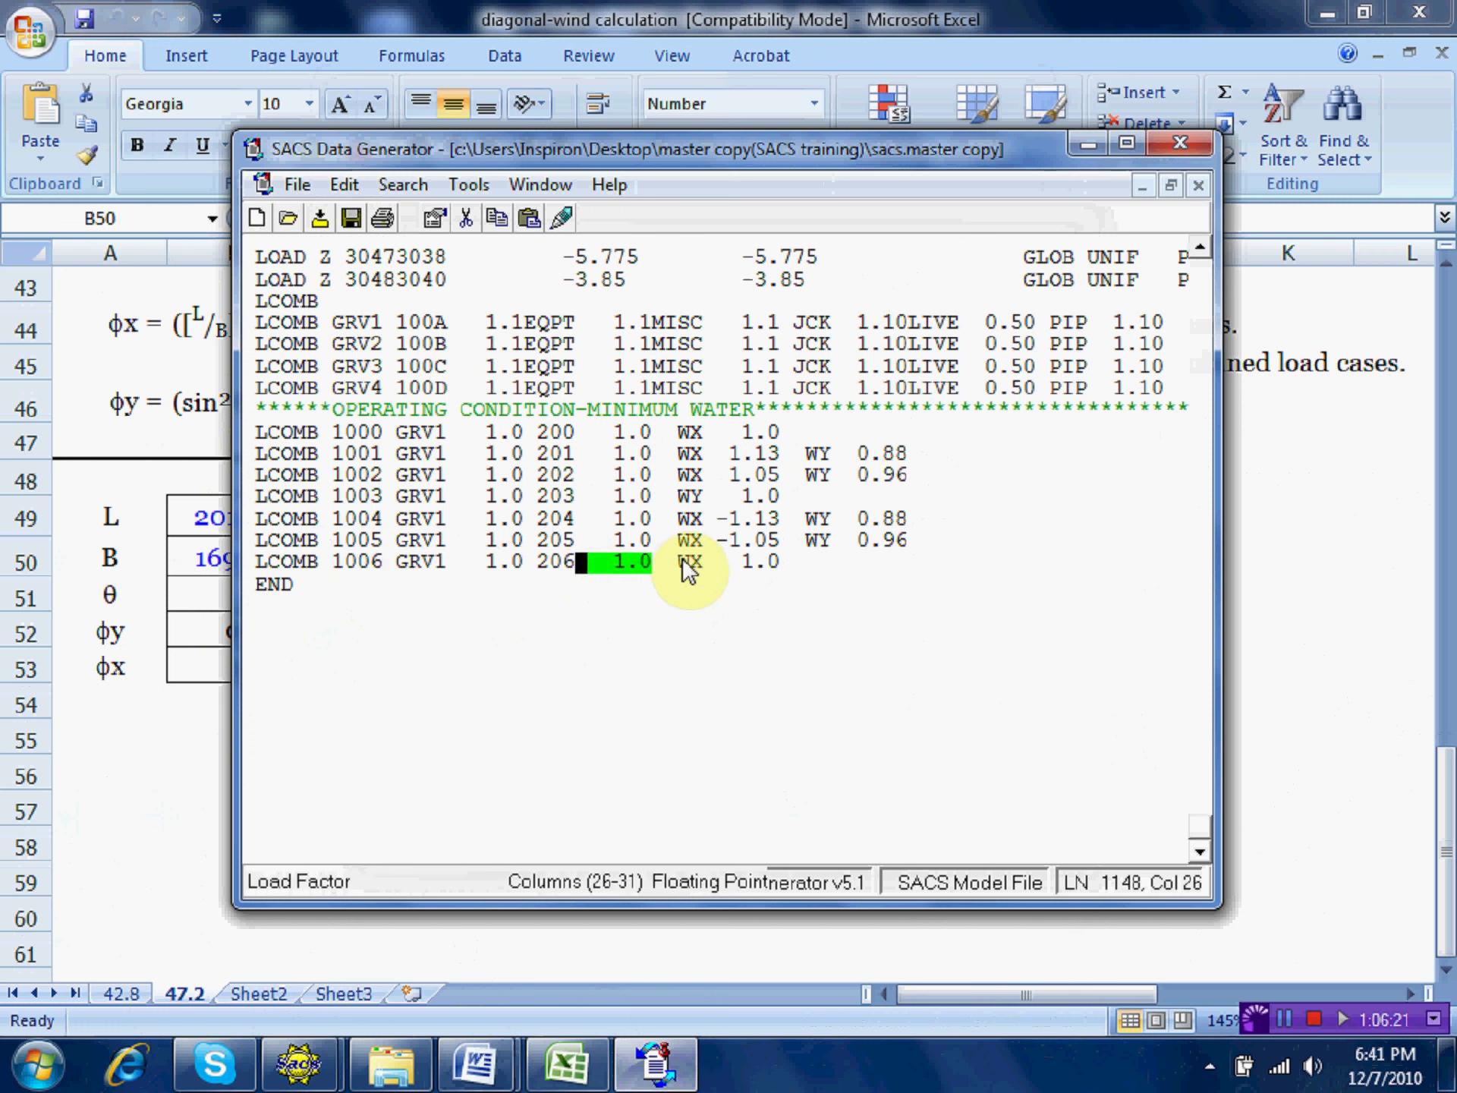
Set the WX load factor of combination 1006 to -1.0.
double_click(742, 563)
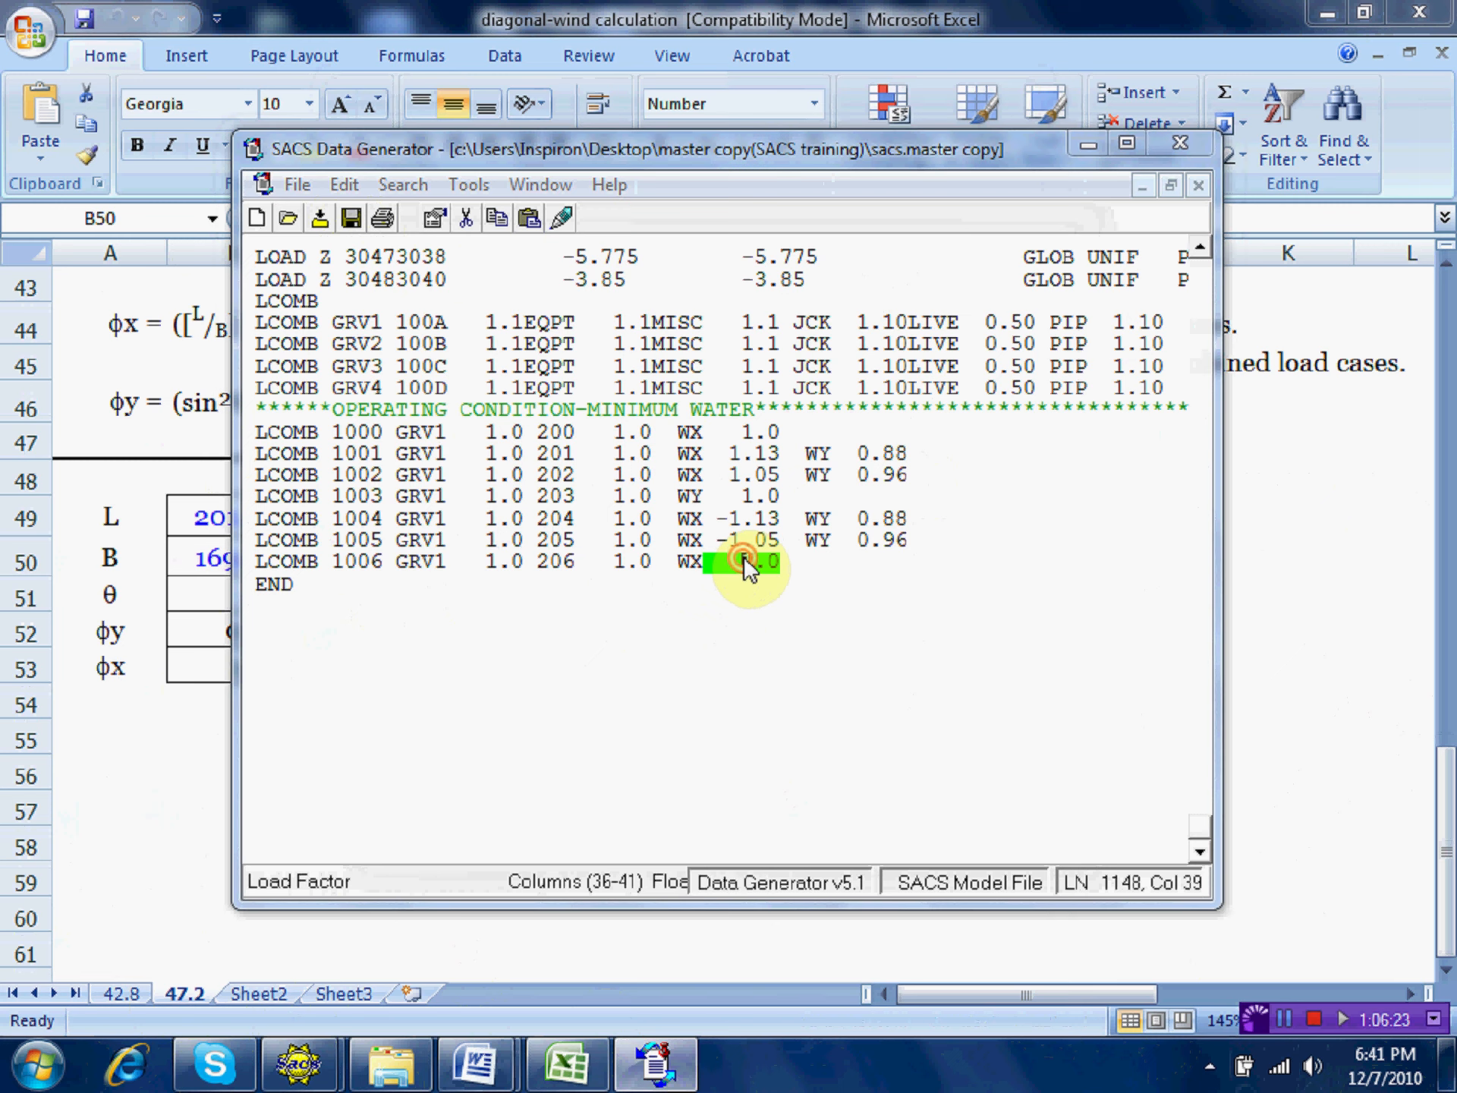
left_click(915, 490)
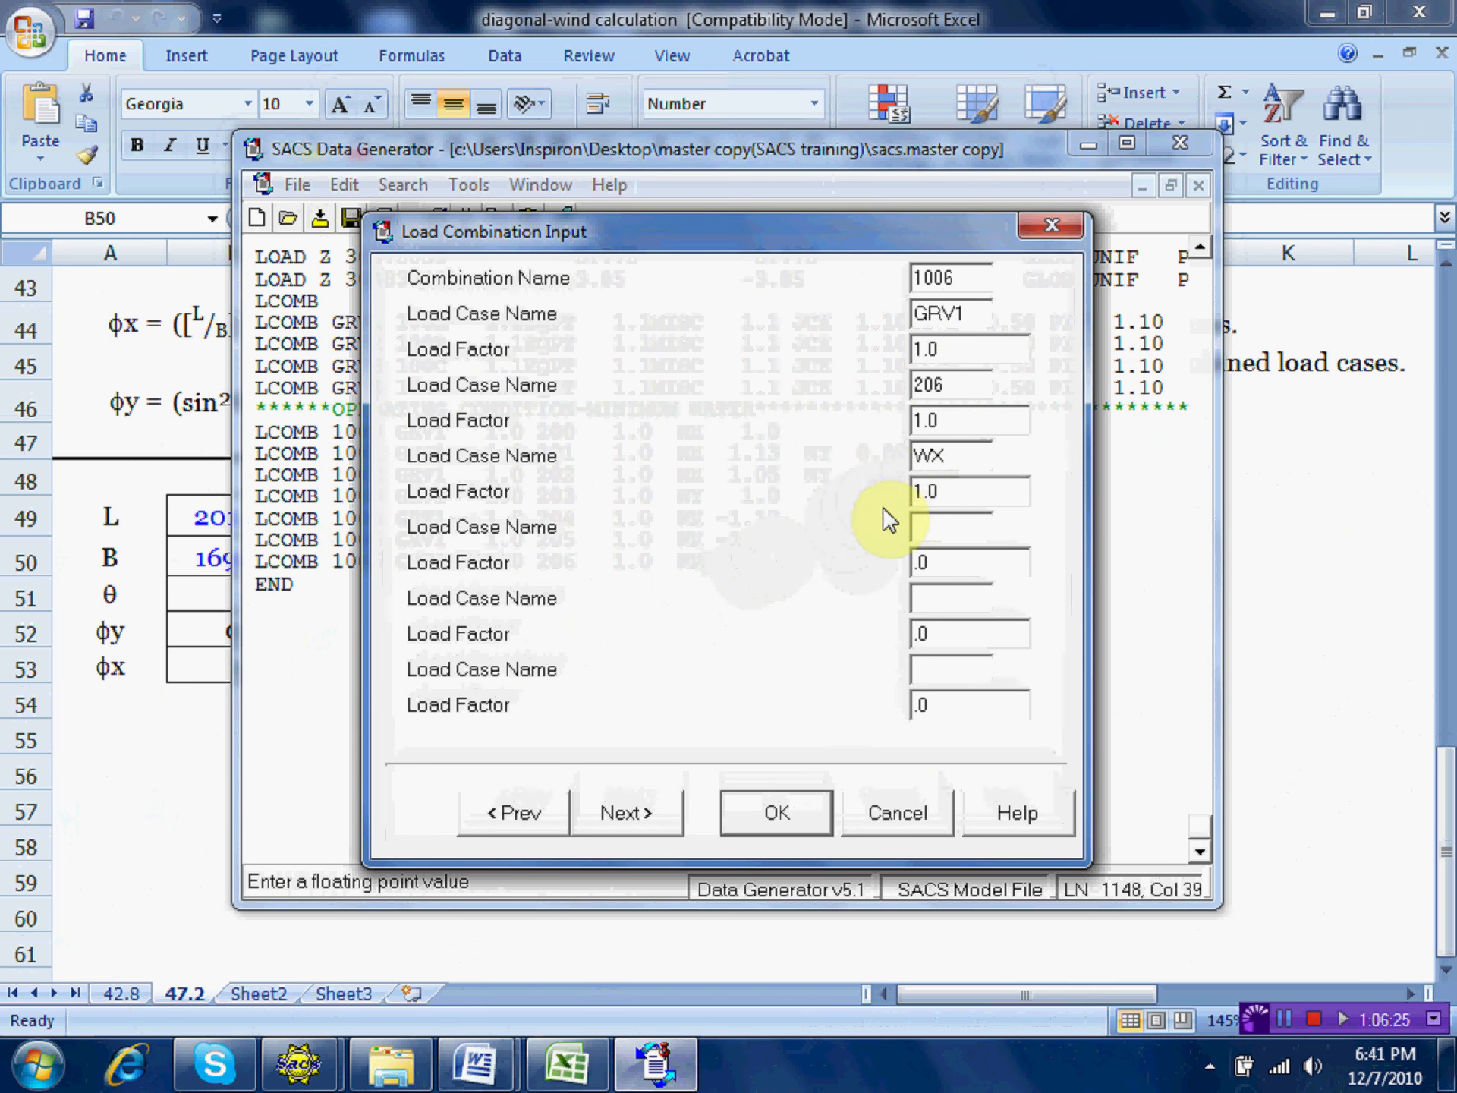
type("-")
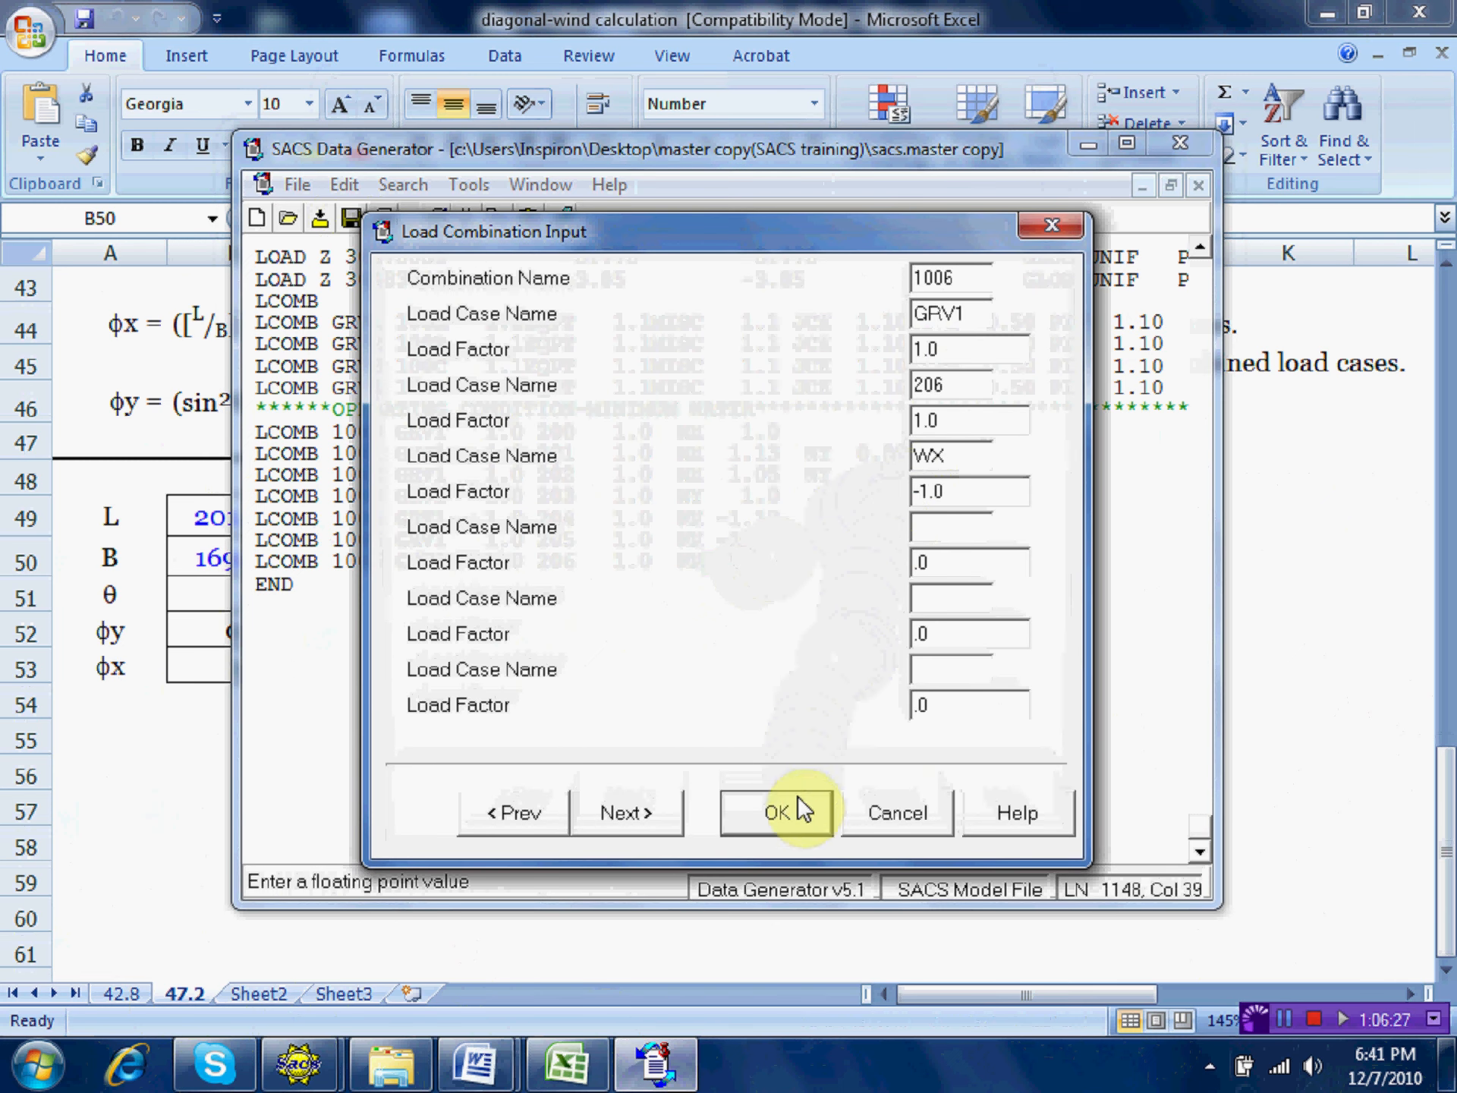
left_click(802, 809)
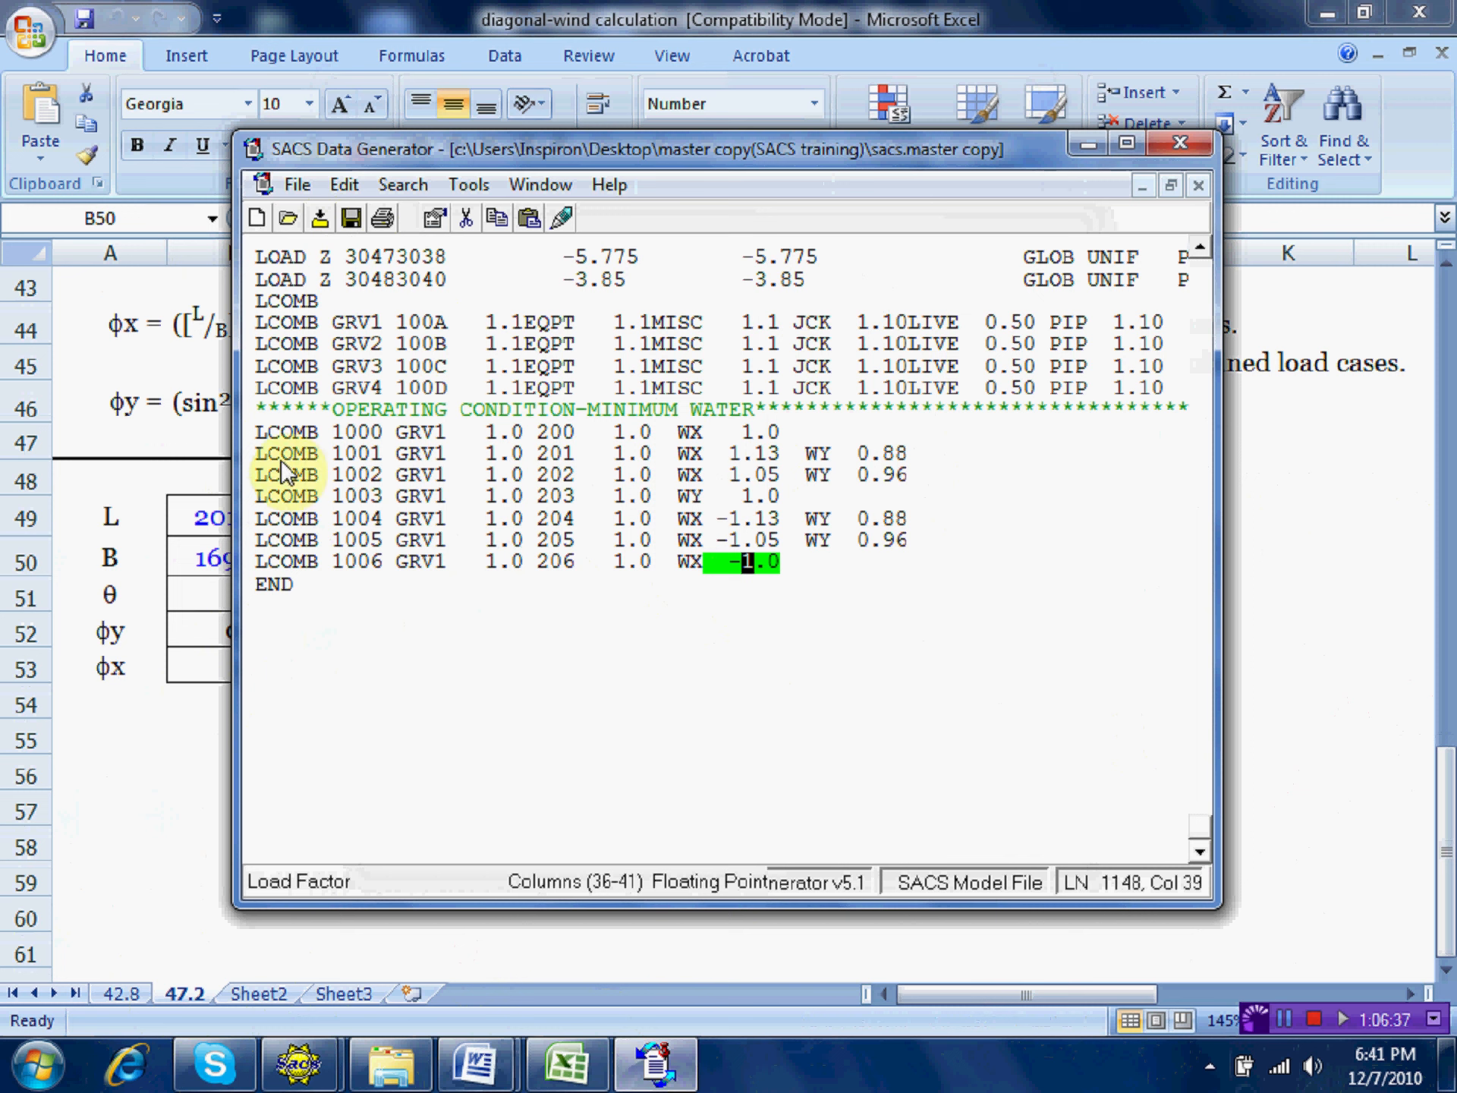
Copy the LCOMB 1001 and 1002 lines as a block and insert them below combination 1006, above END.
left_click(253, 450)
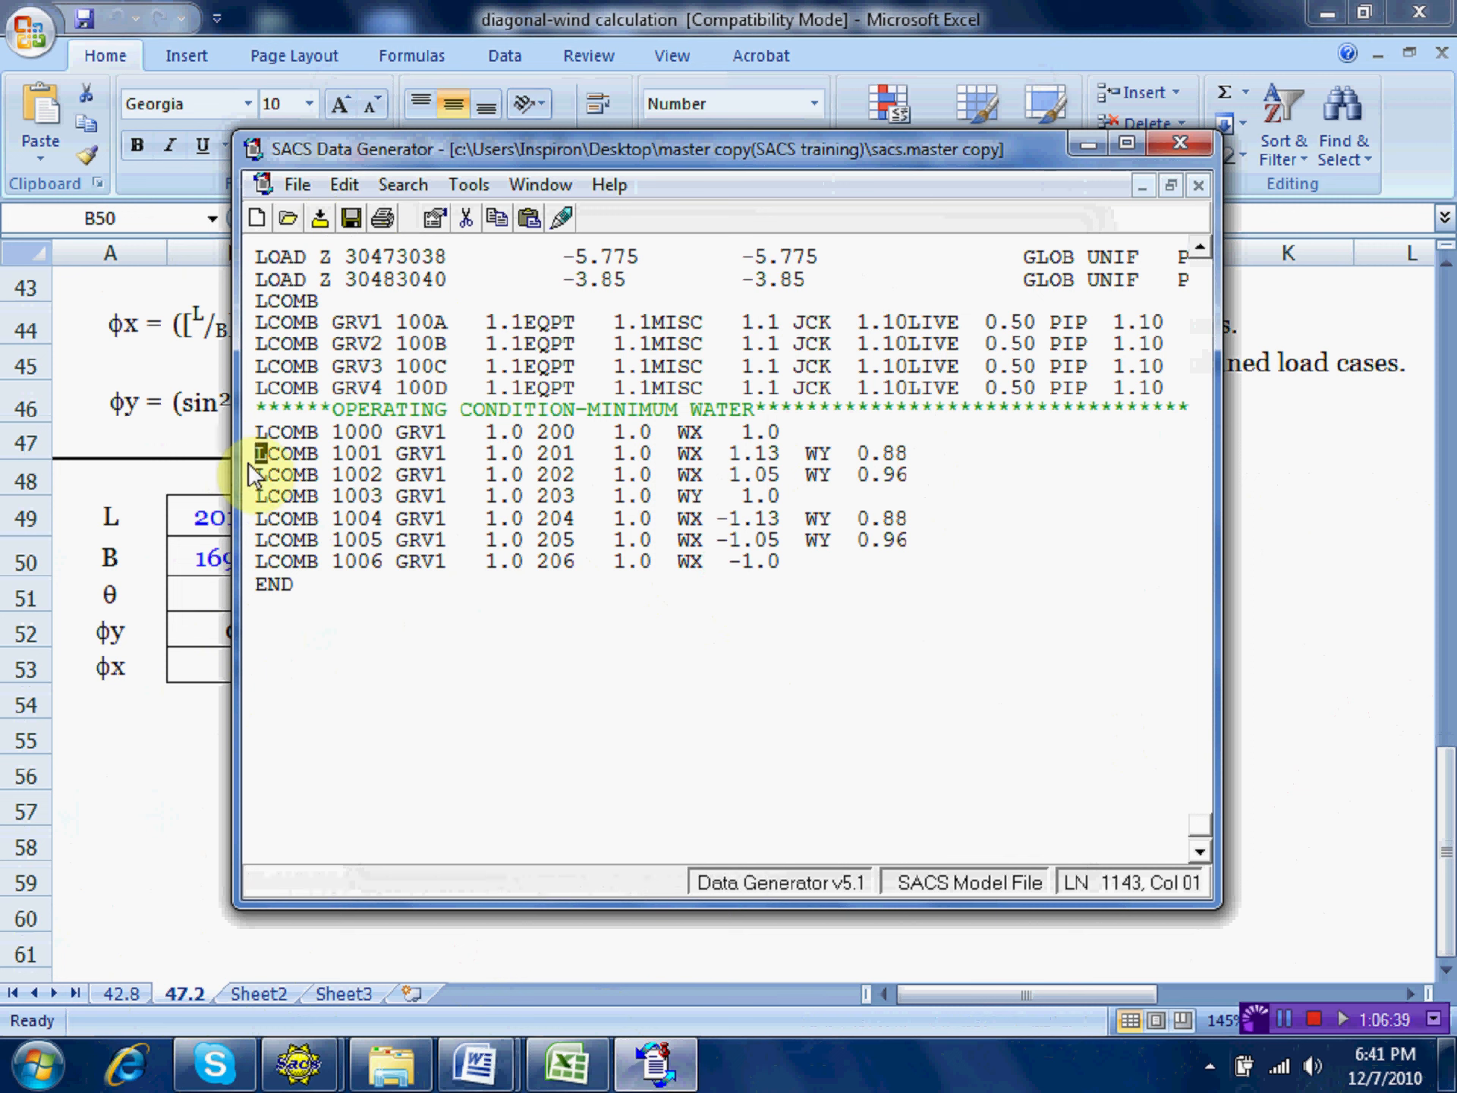
key("shift+Down")
key("shift+Down")
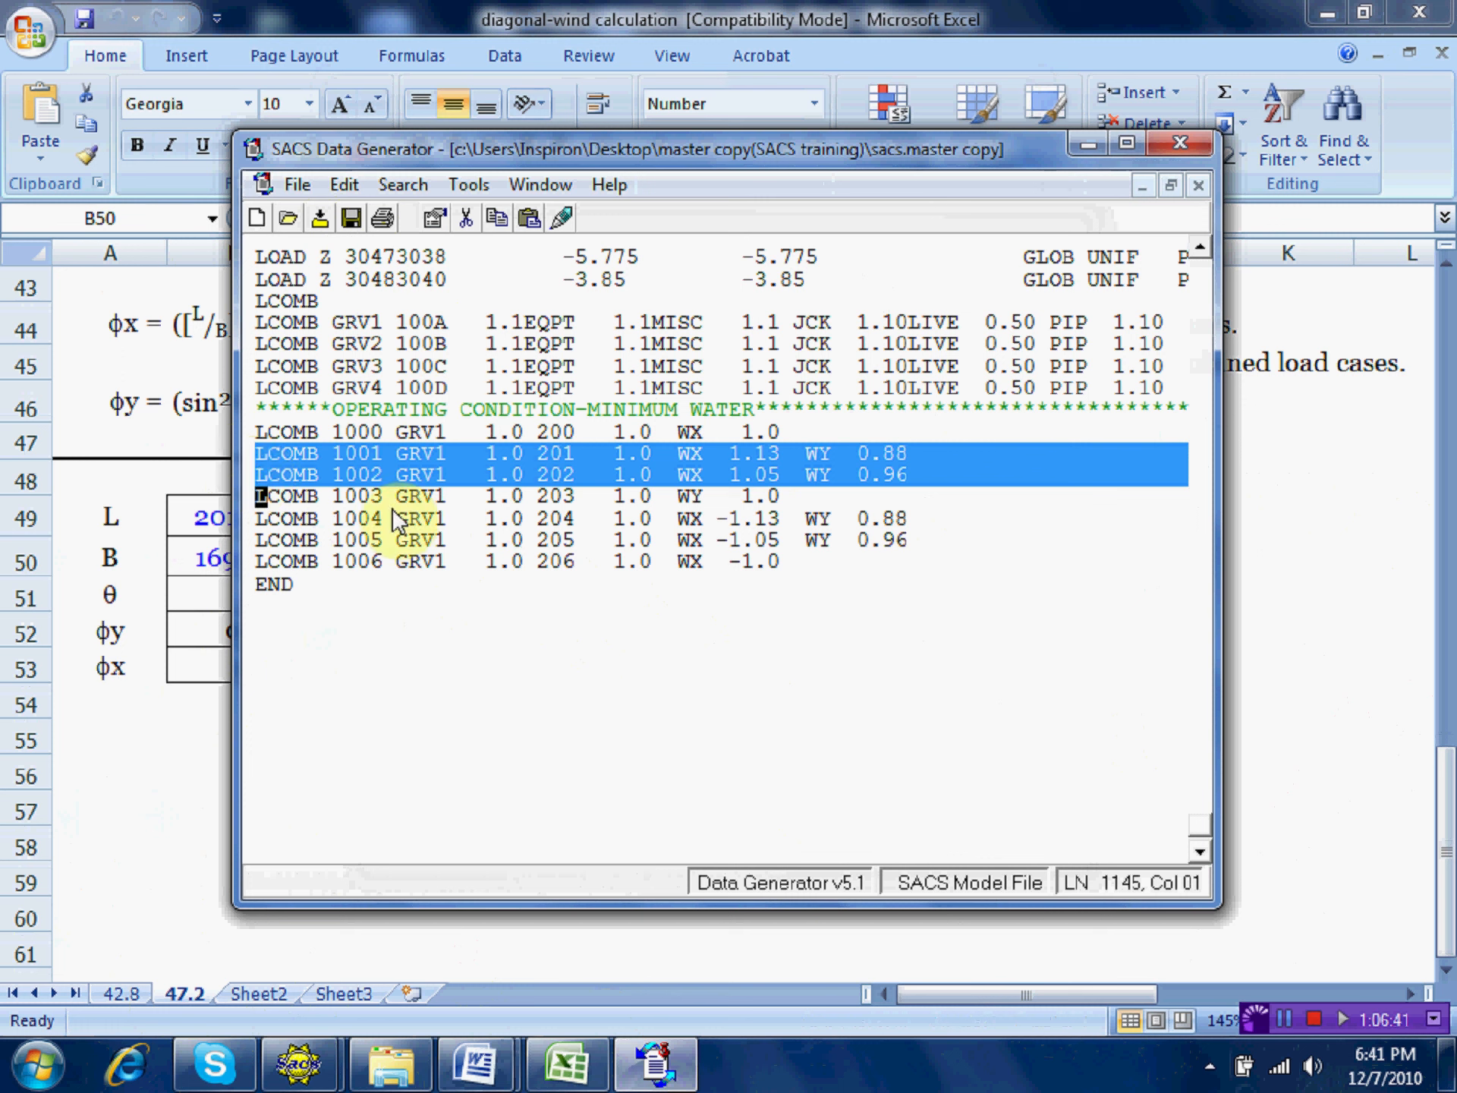
right_click(412, 452)
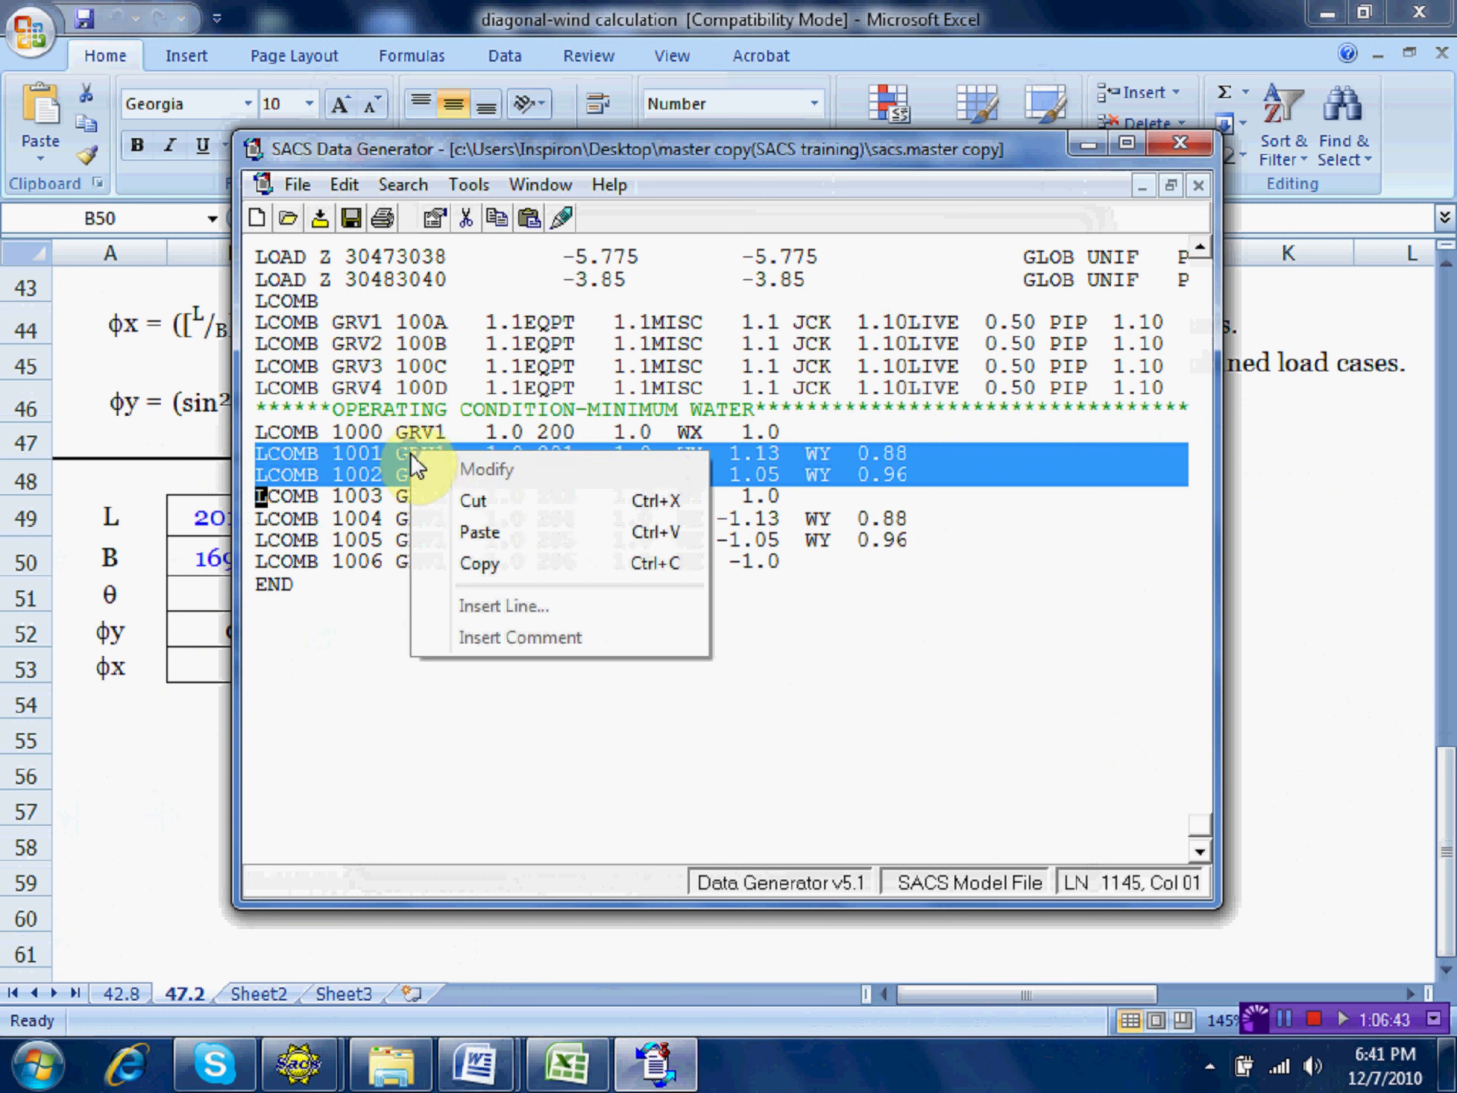
left_click(486, 563)
right_click(255, 580)
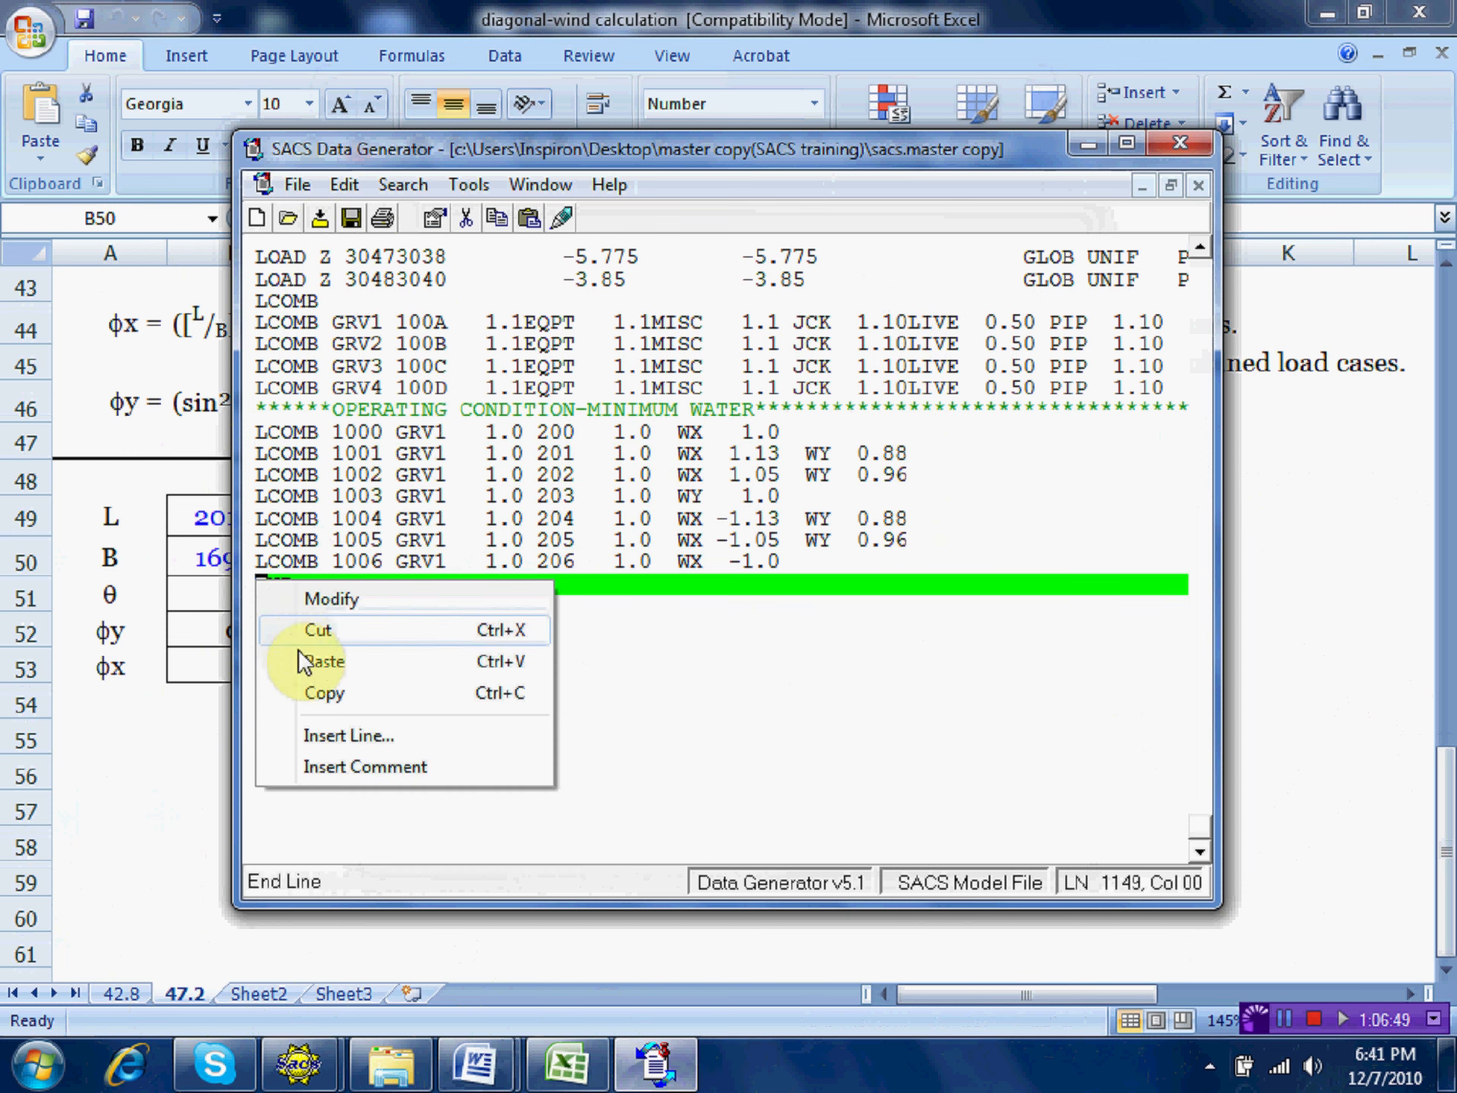
left_click(317, 654)
Rename the two copied combinations 1007 and 1008 and set their second load cases to 207 and 208.
left_click(372, 585)
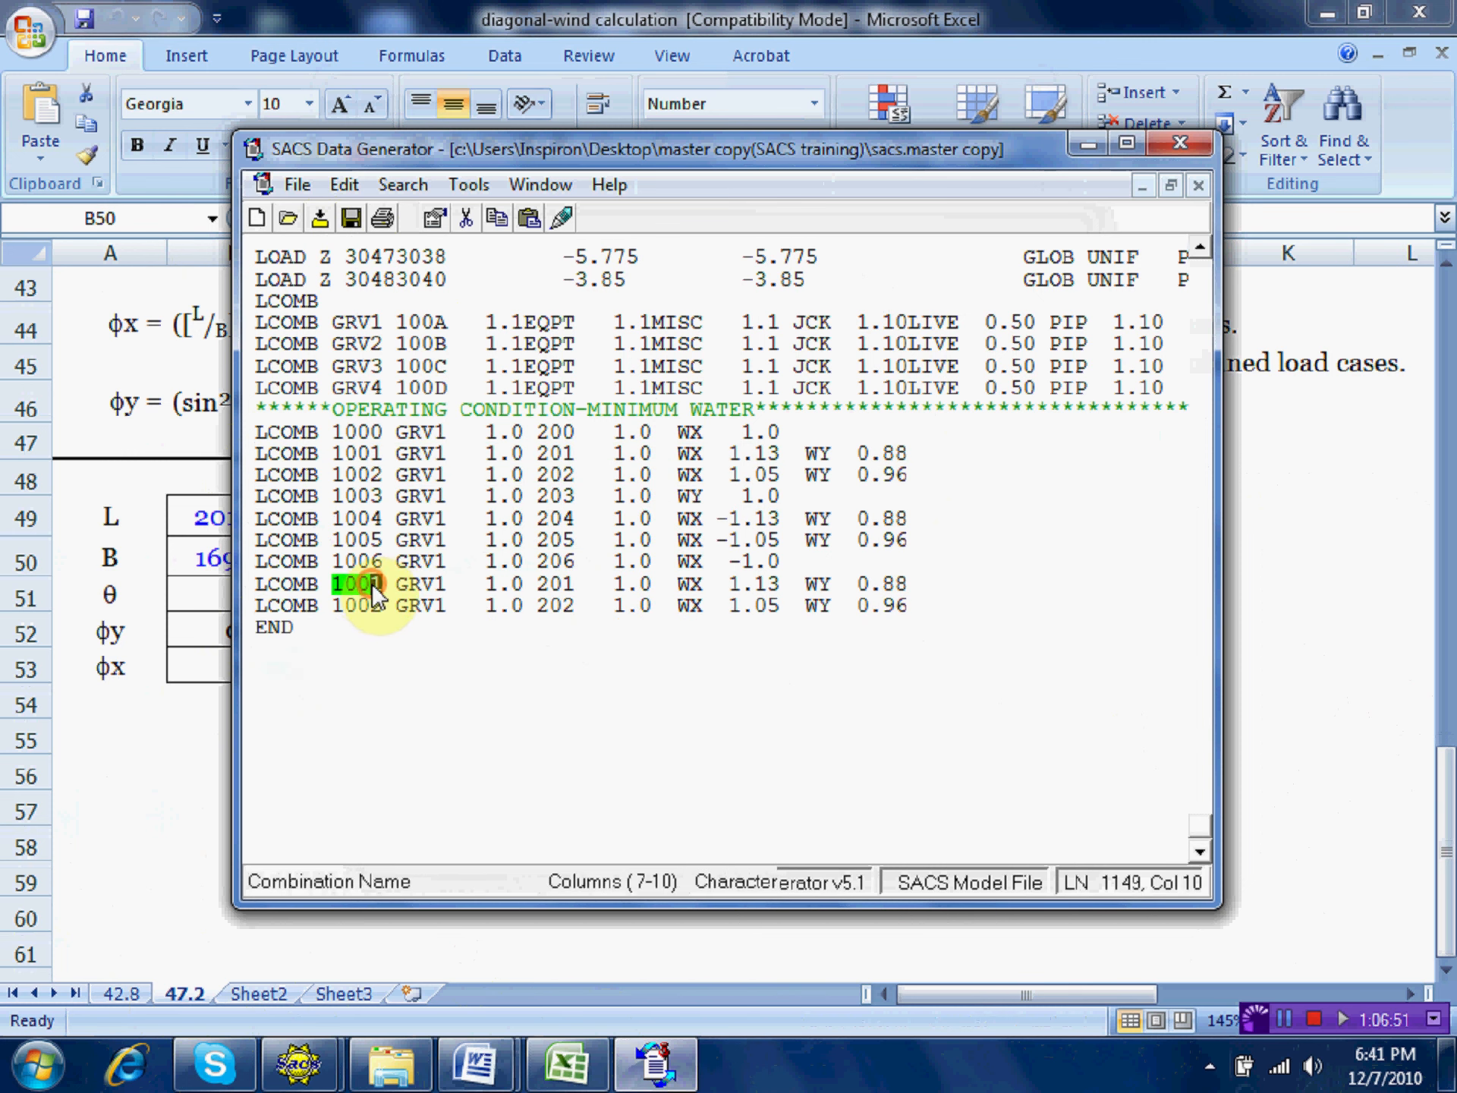
type("7")
left_click(371, 603)
type("8")
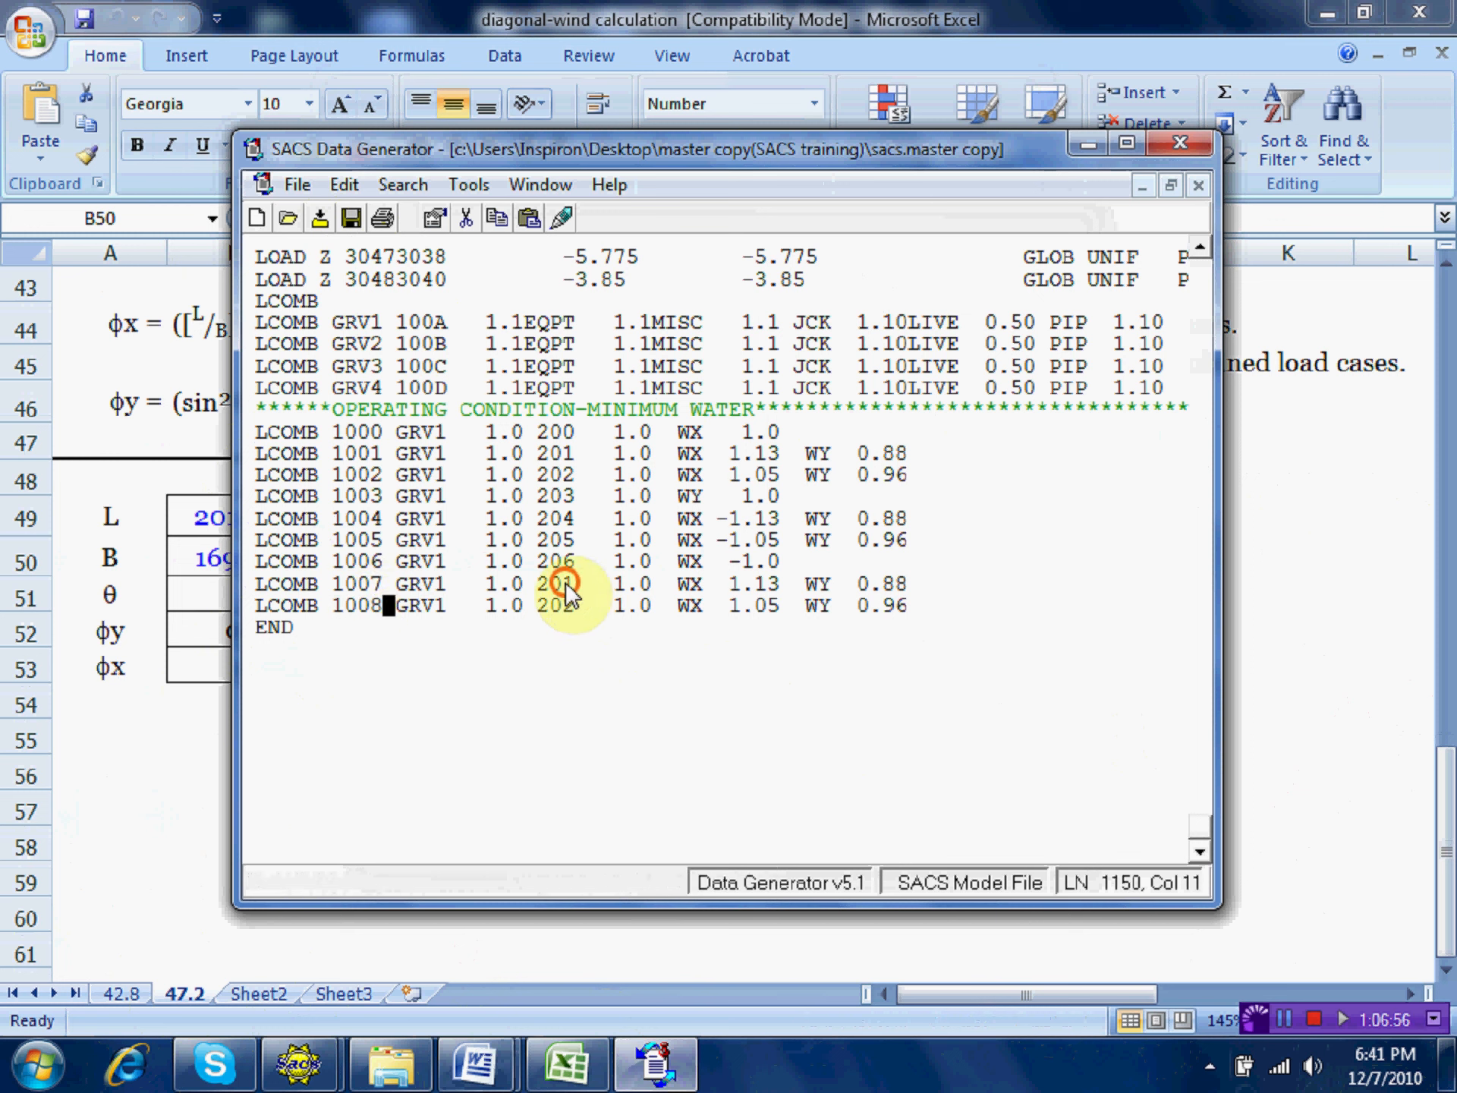
left_click(563, 584)
type("7")
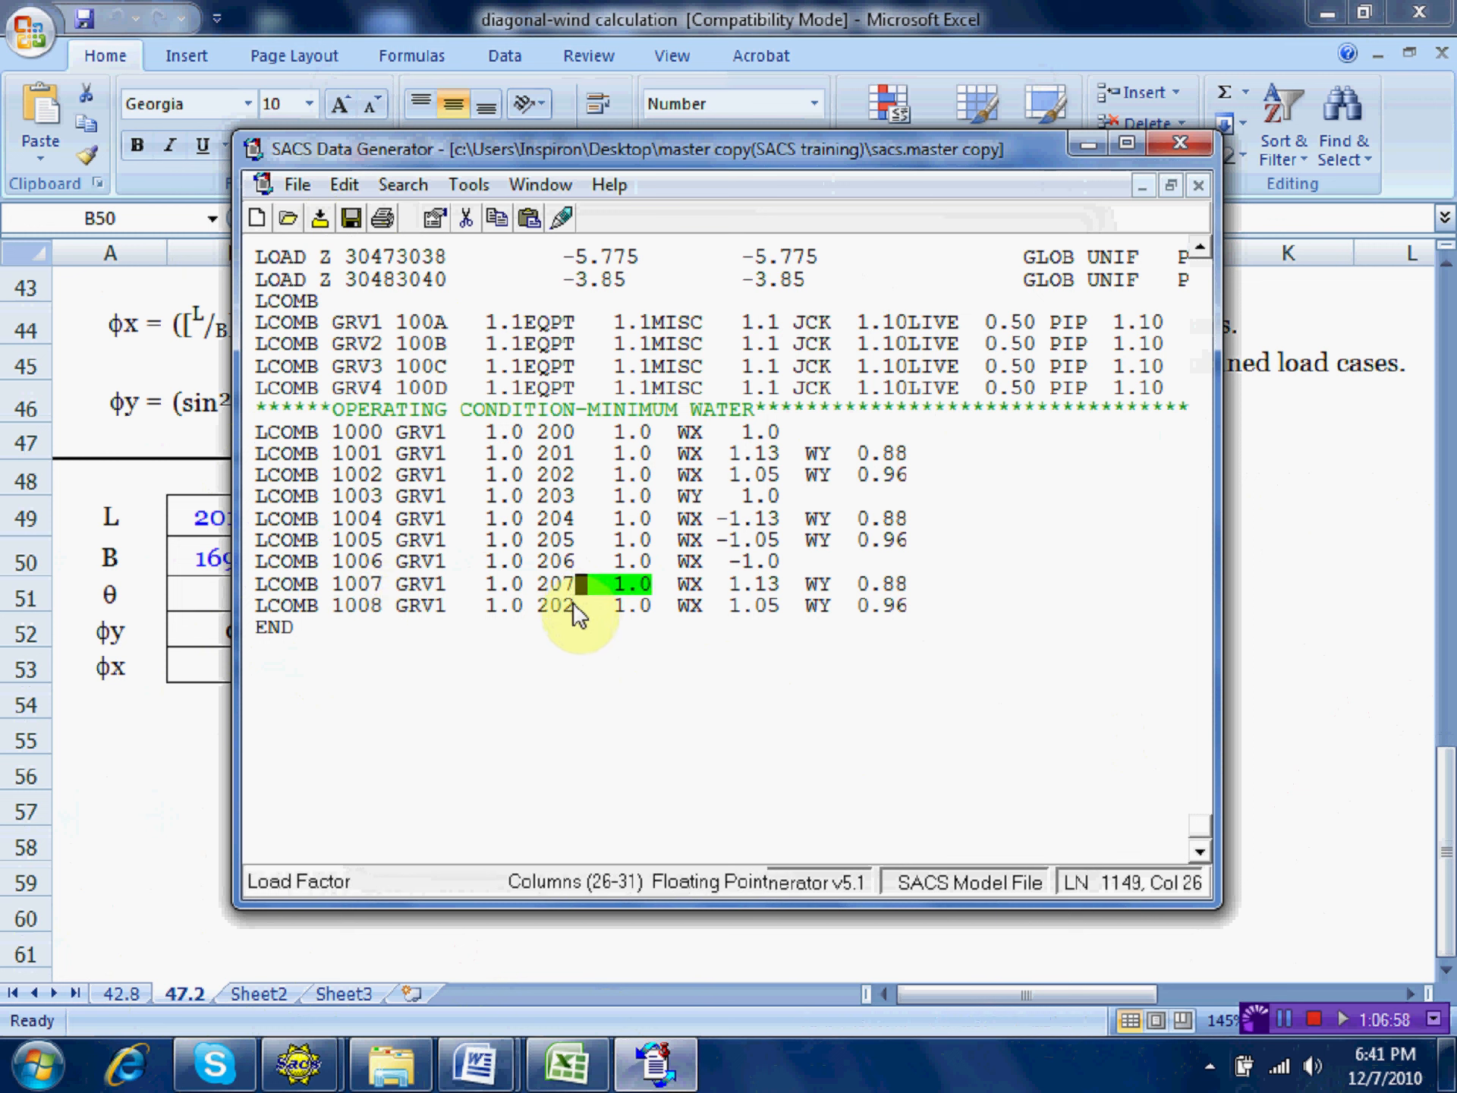
left_click(571, 606)
type("8")
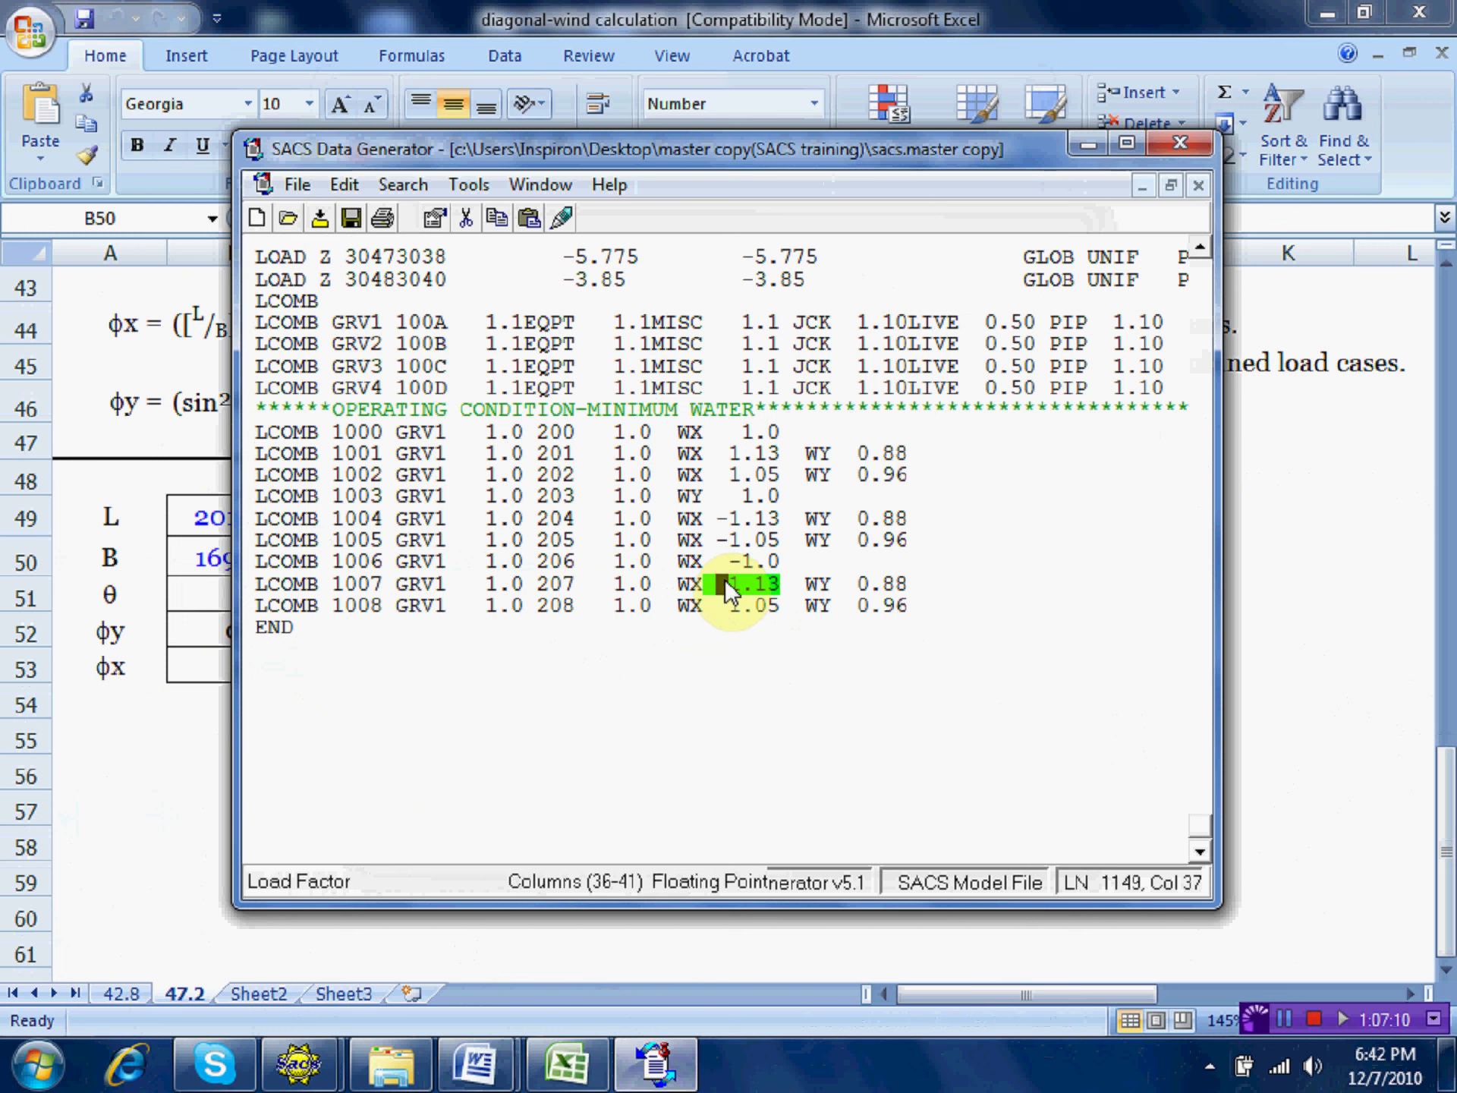
Set combination 1007's load factors to -1.13 for WX and -0.88 for WY.
type("-")
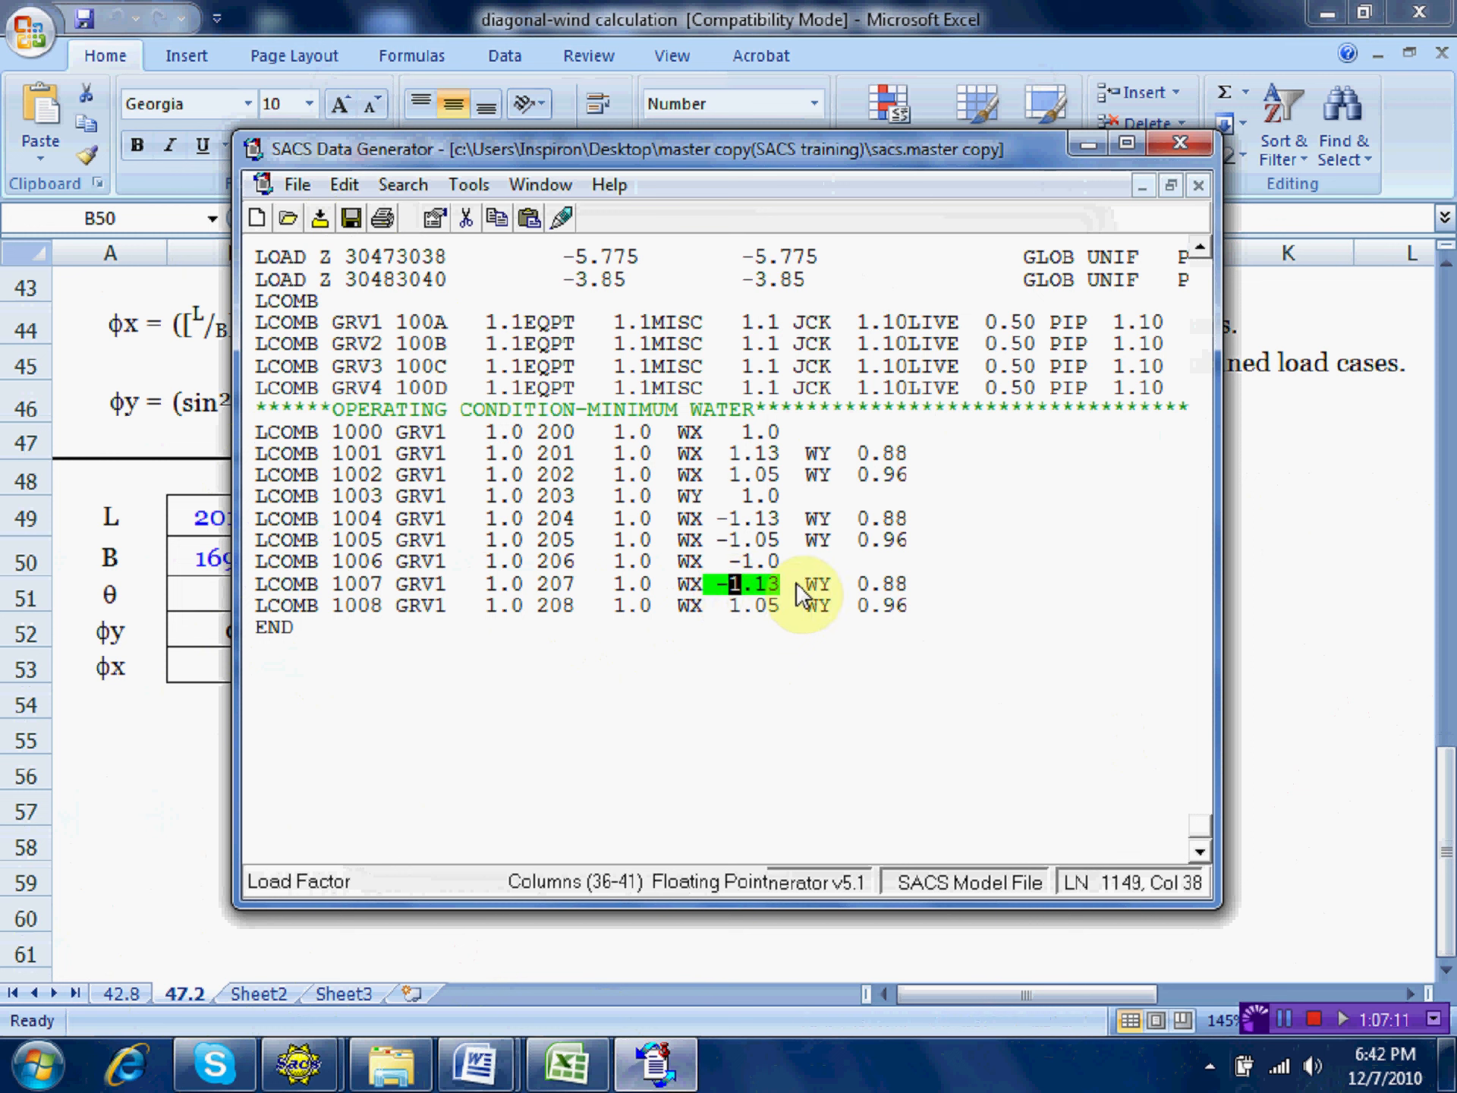
left_click(850, 583)
type("-")
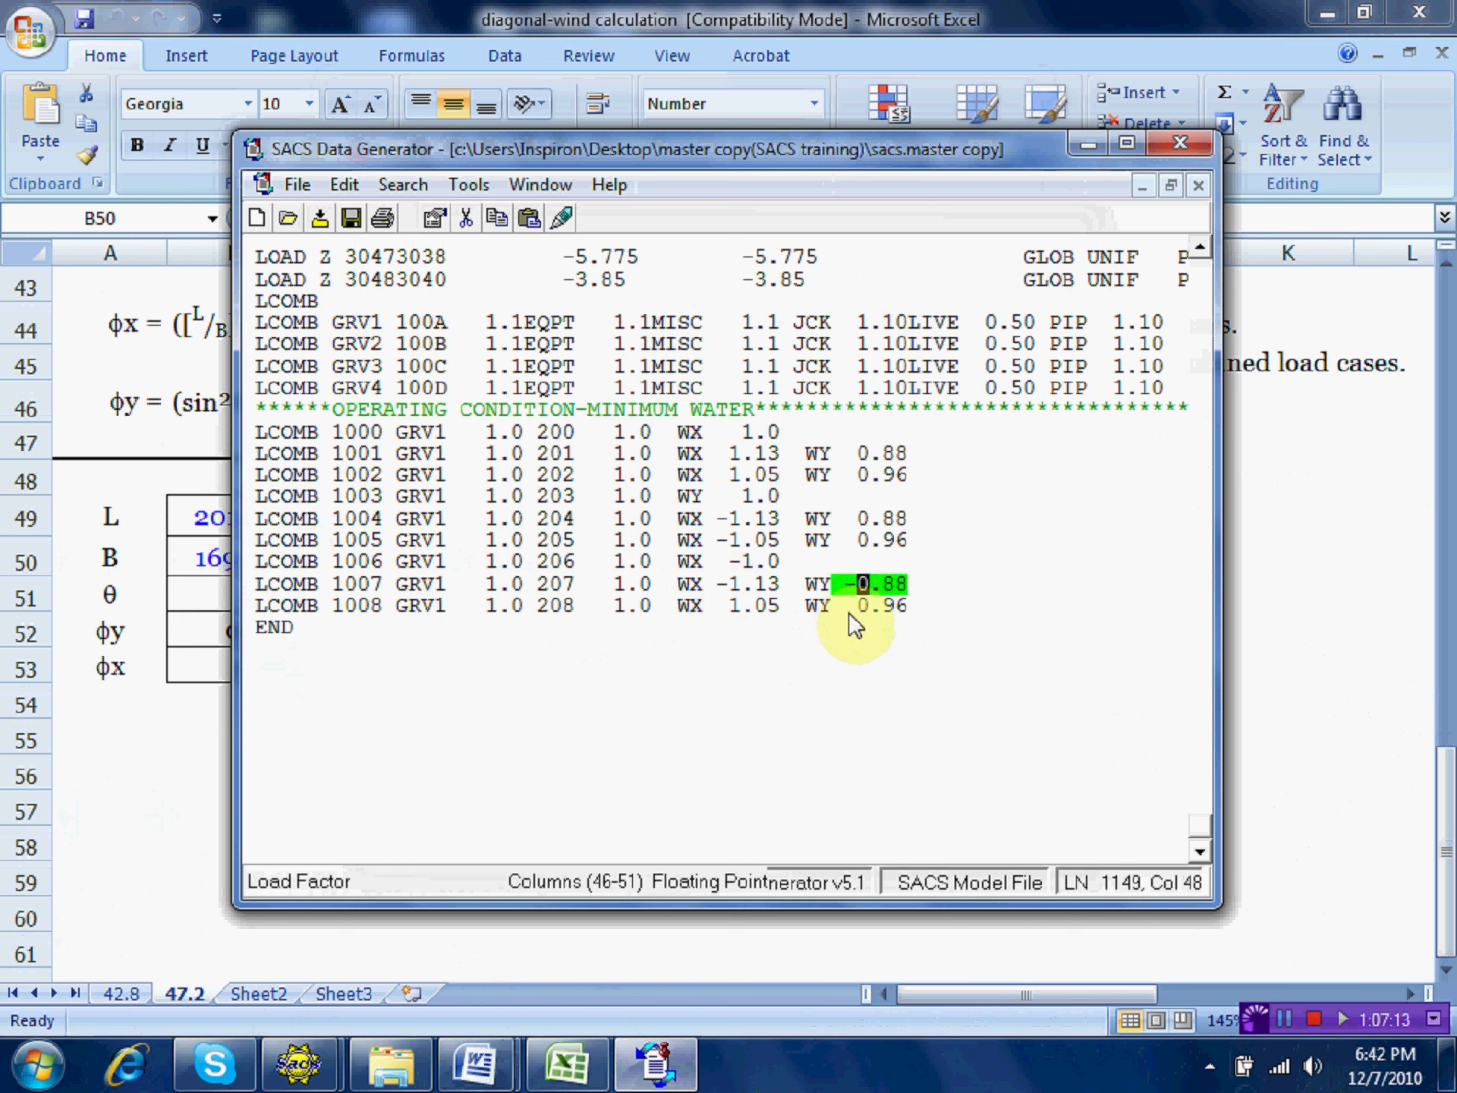
left_click(756, 583)
double_click(767, 579)
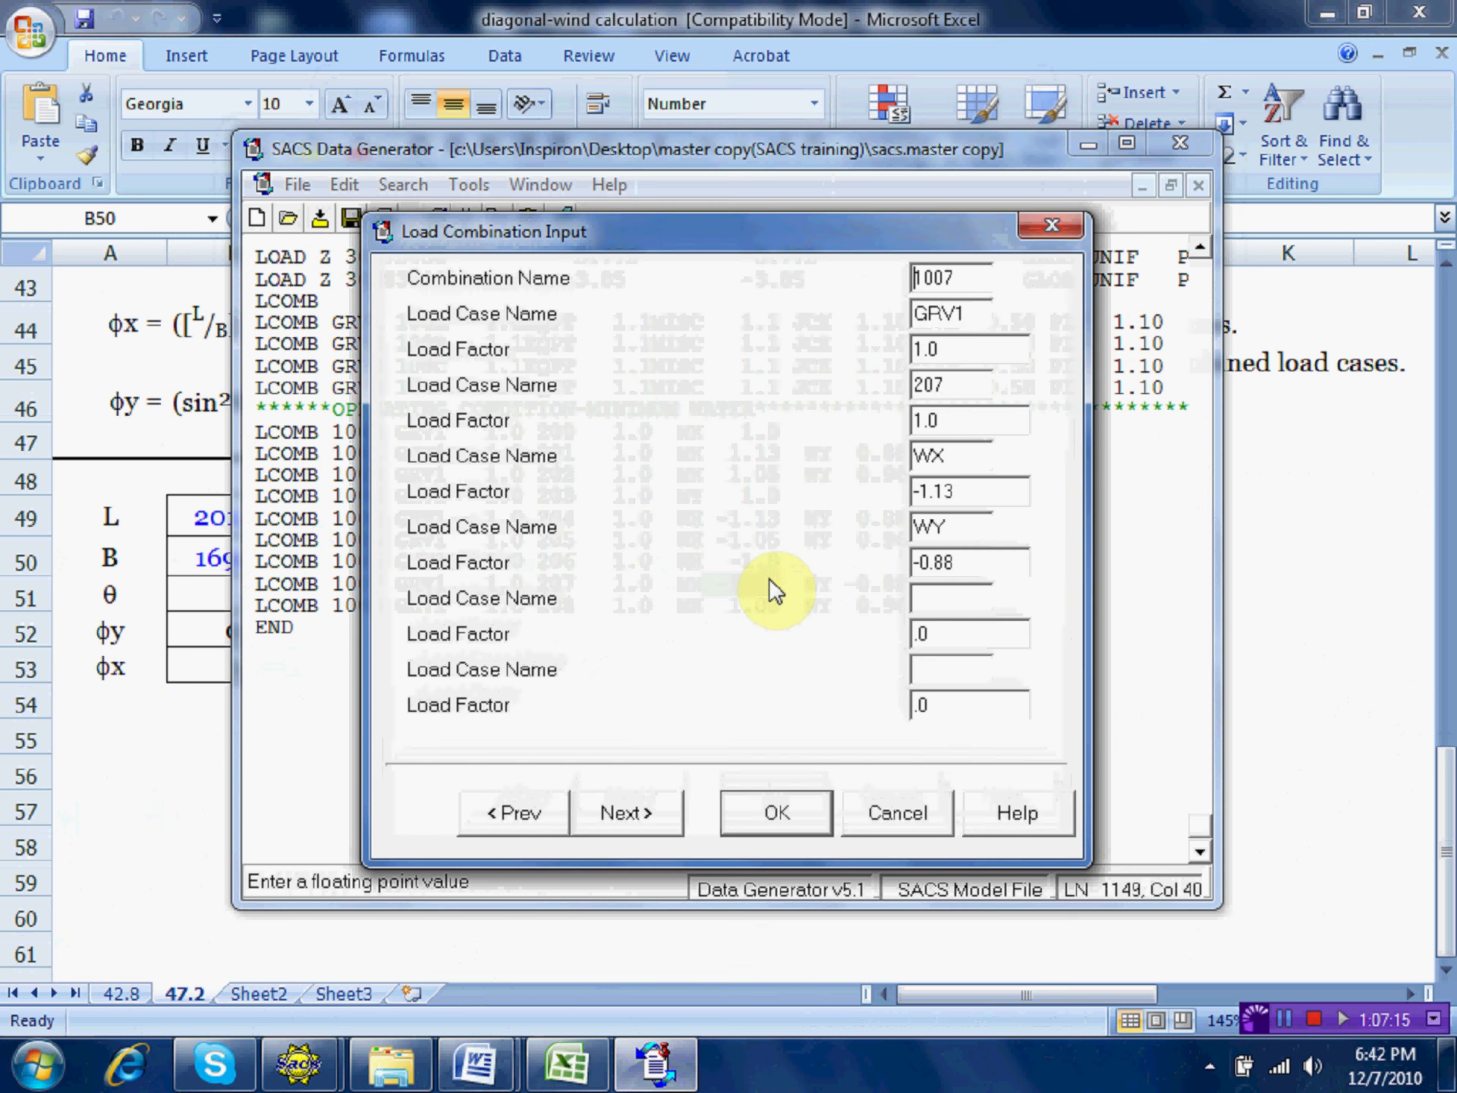
left_click(787, 809)
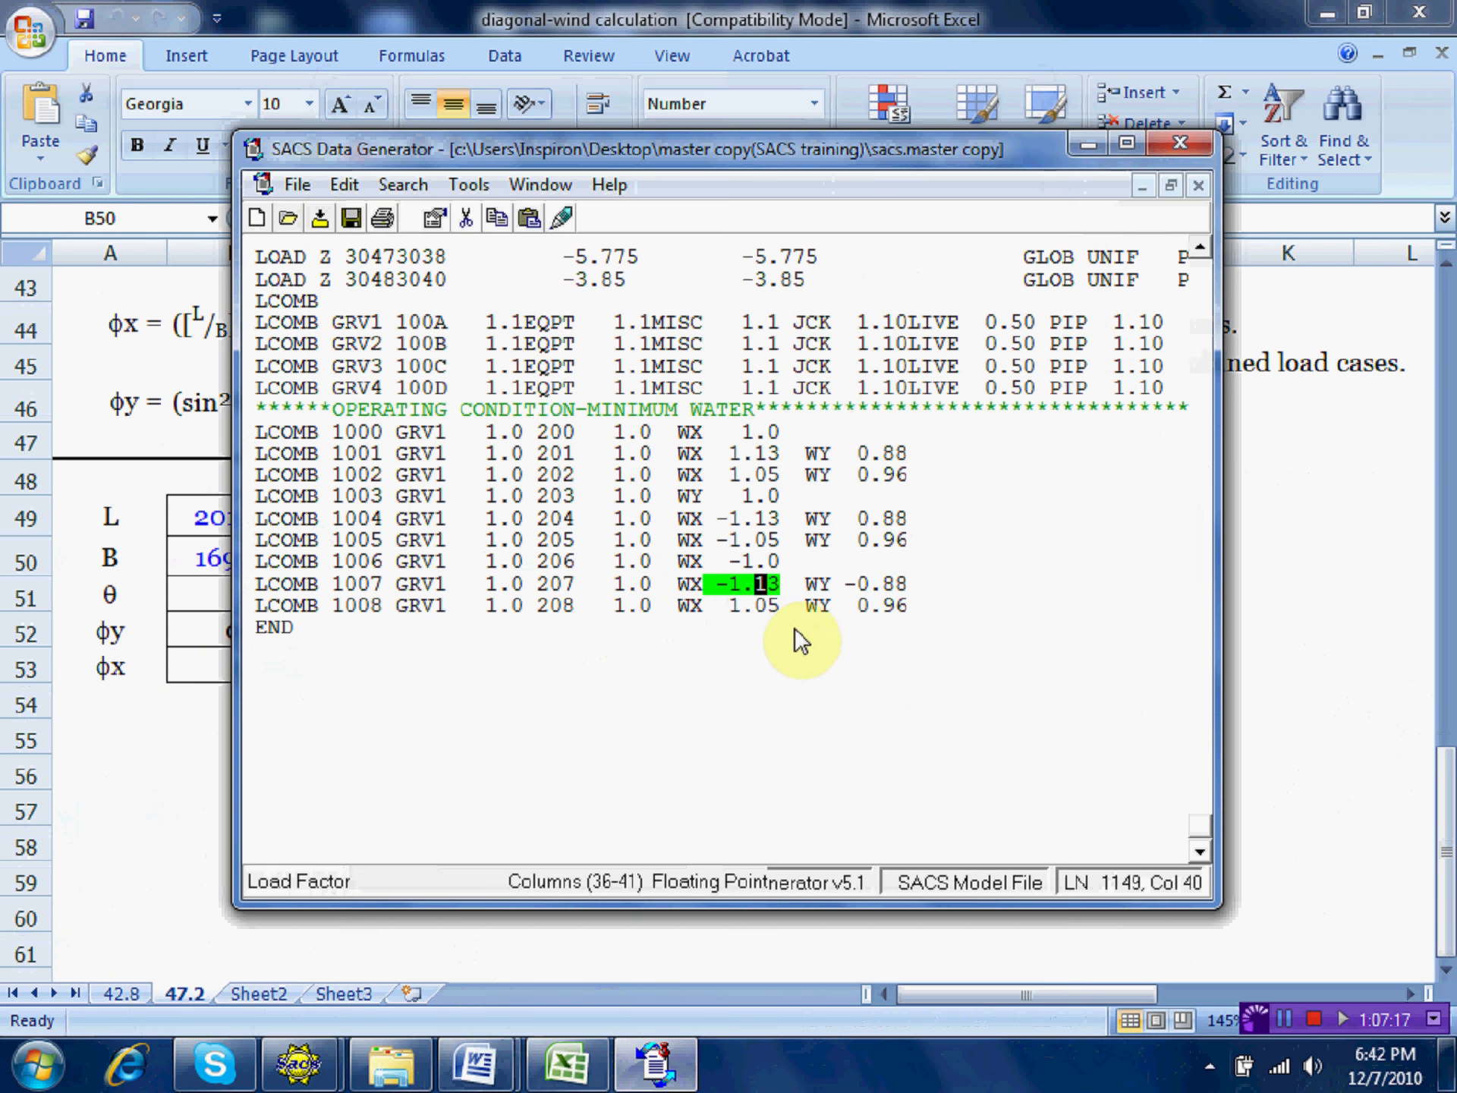
Set combination 1008's load factors to -1.05 for WX and -0.96 for WY.
left_click(725, 605)
key("Right")
left_click(846, 605)
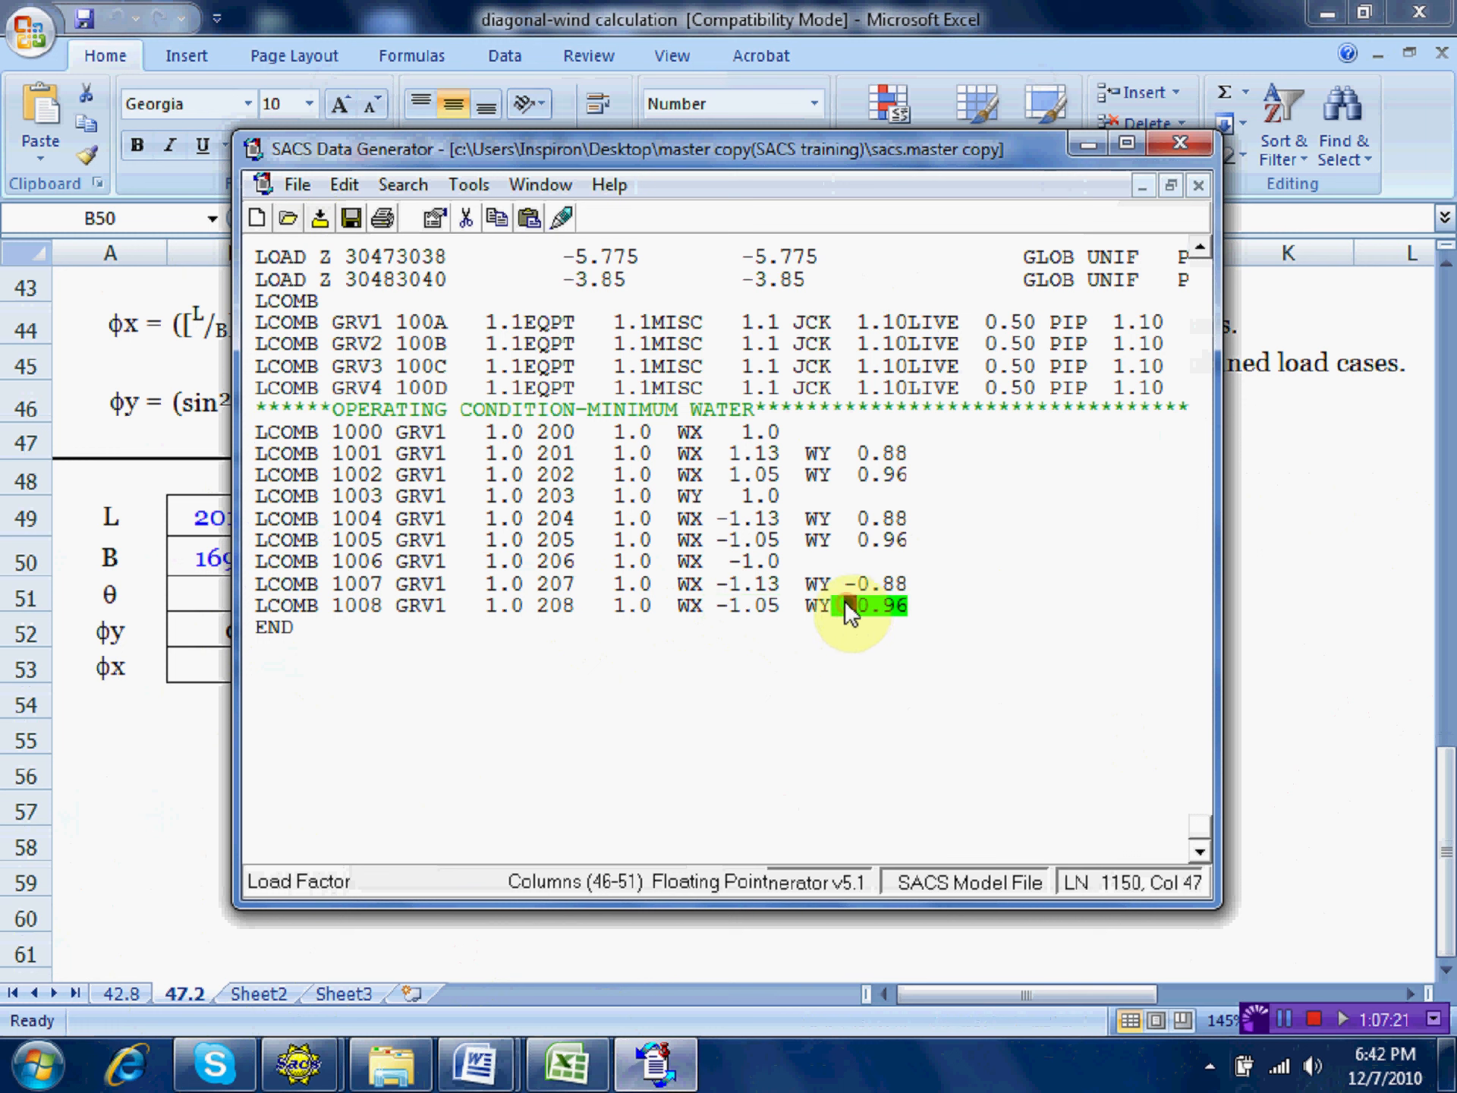
type("-")
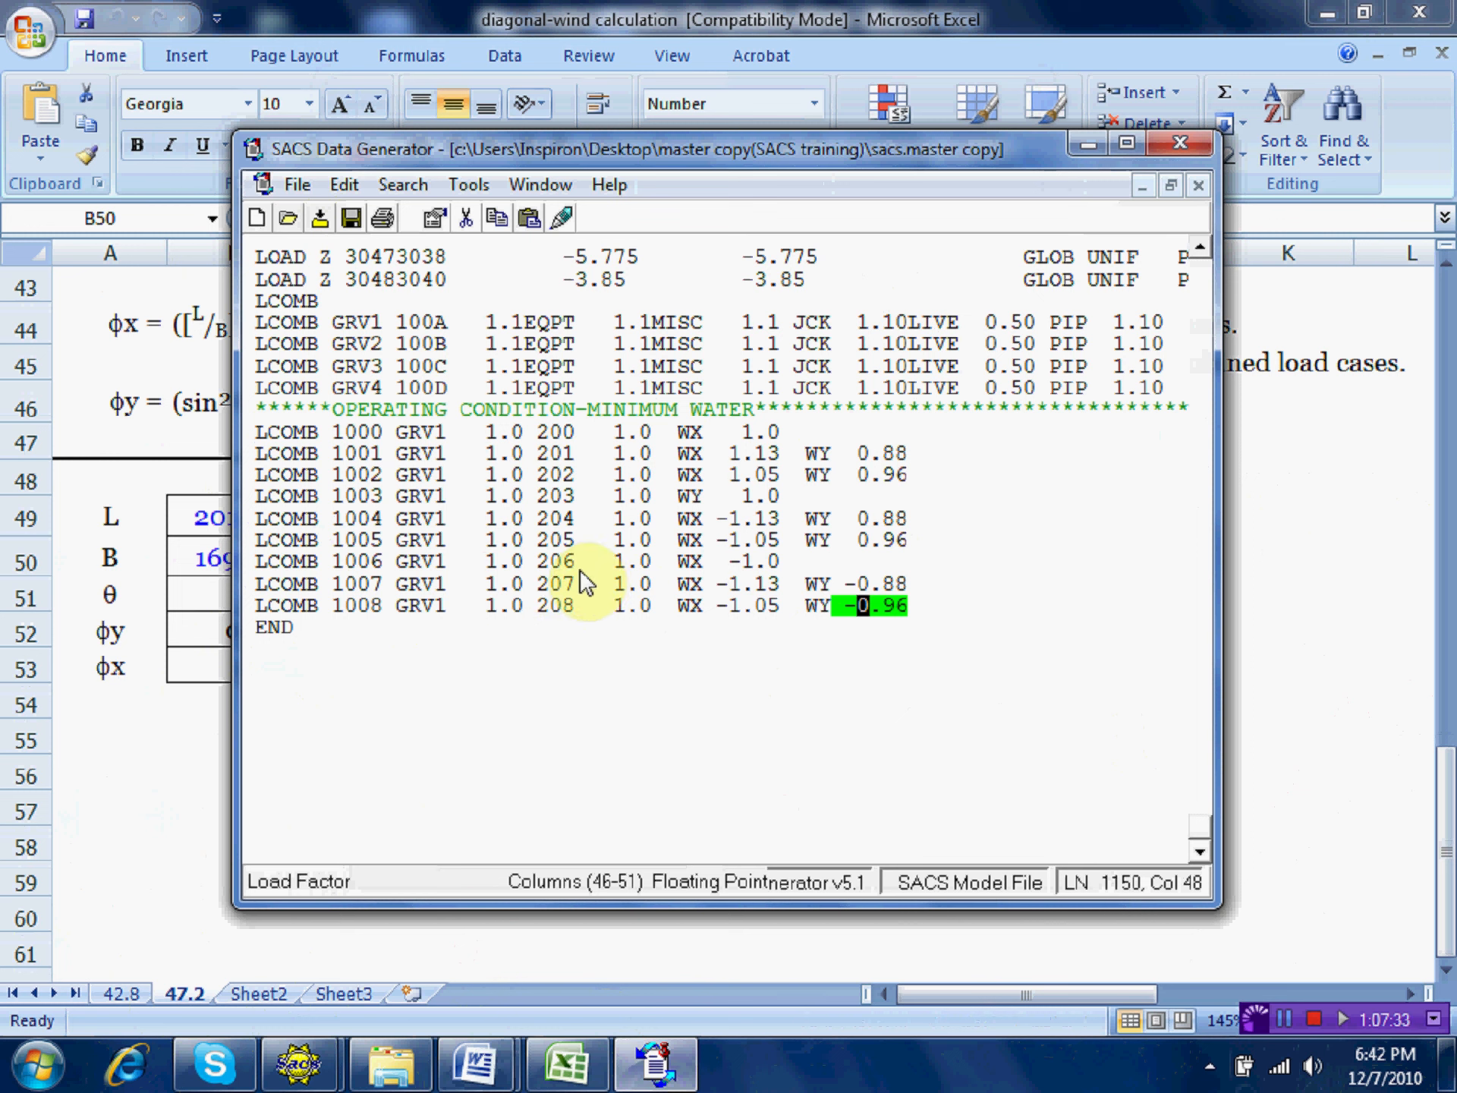
Duplicate the LCOMB 1003 line above END, changing the copy's combination name to 1009 and its second load case to 209.
left_click(260, 495)
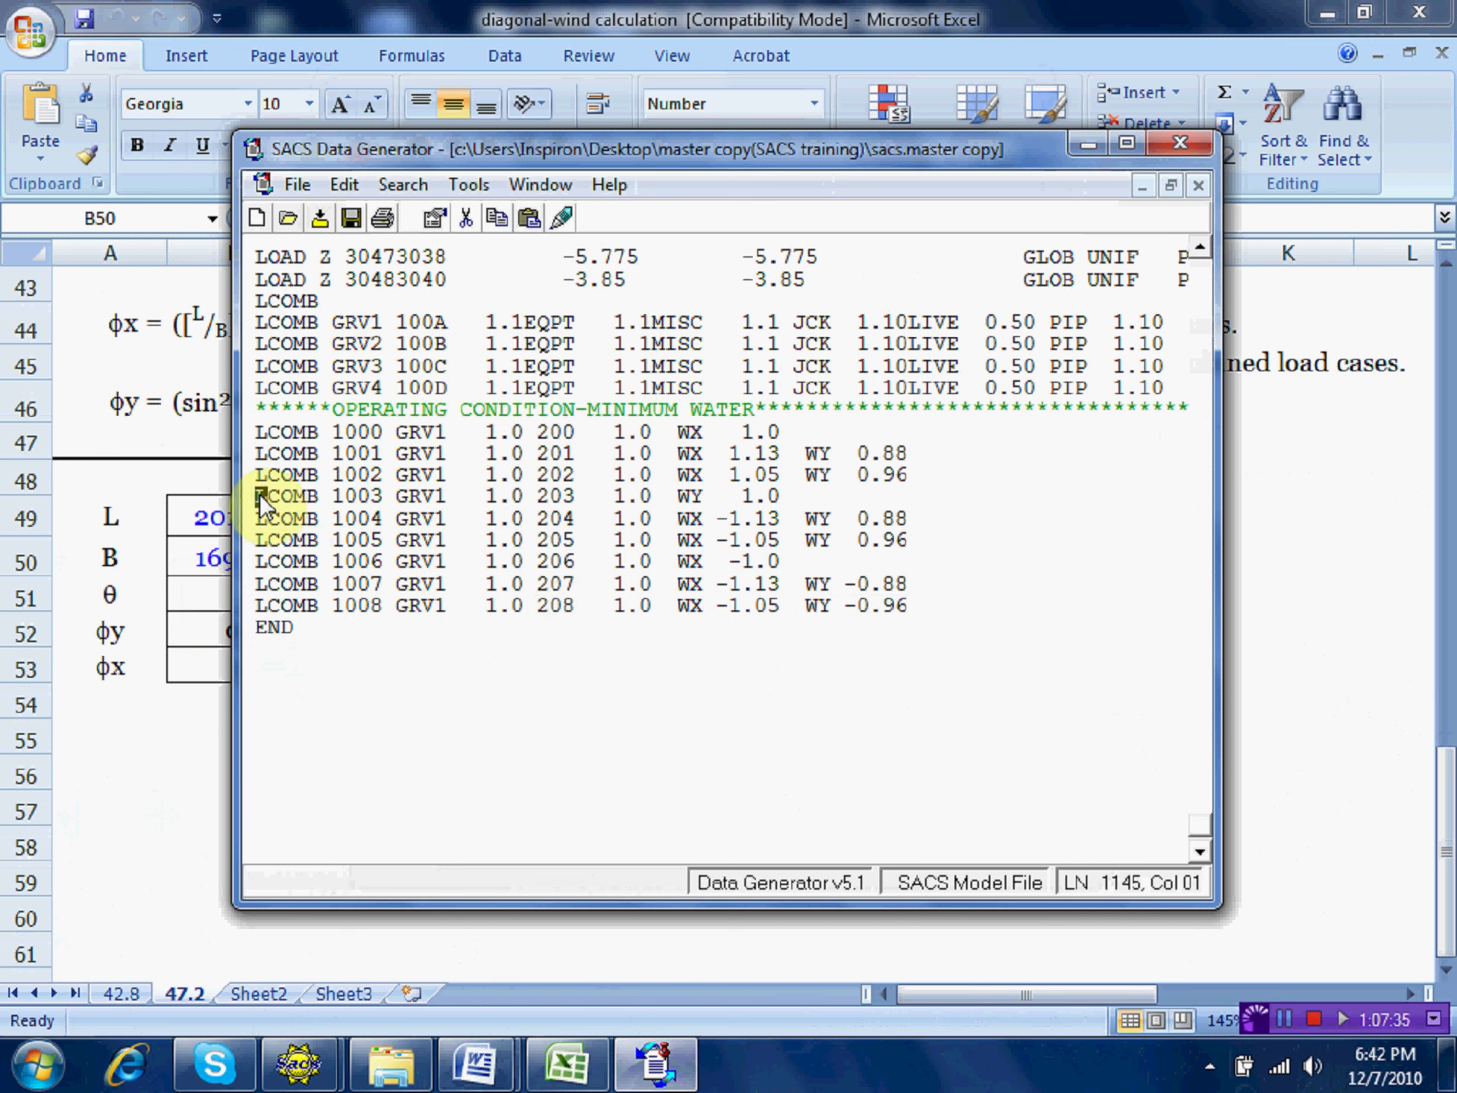
right_click(260, 494)
left_click(328, 607)
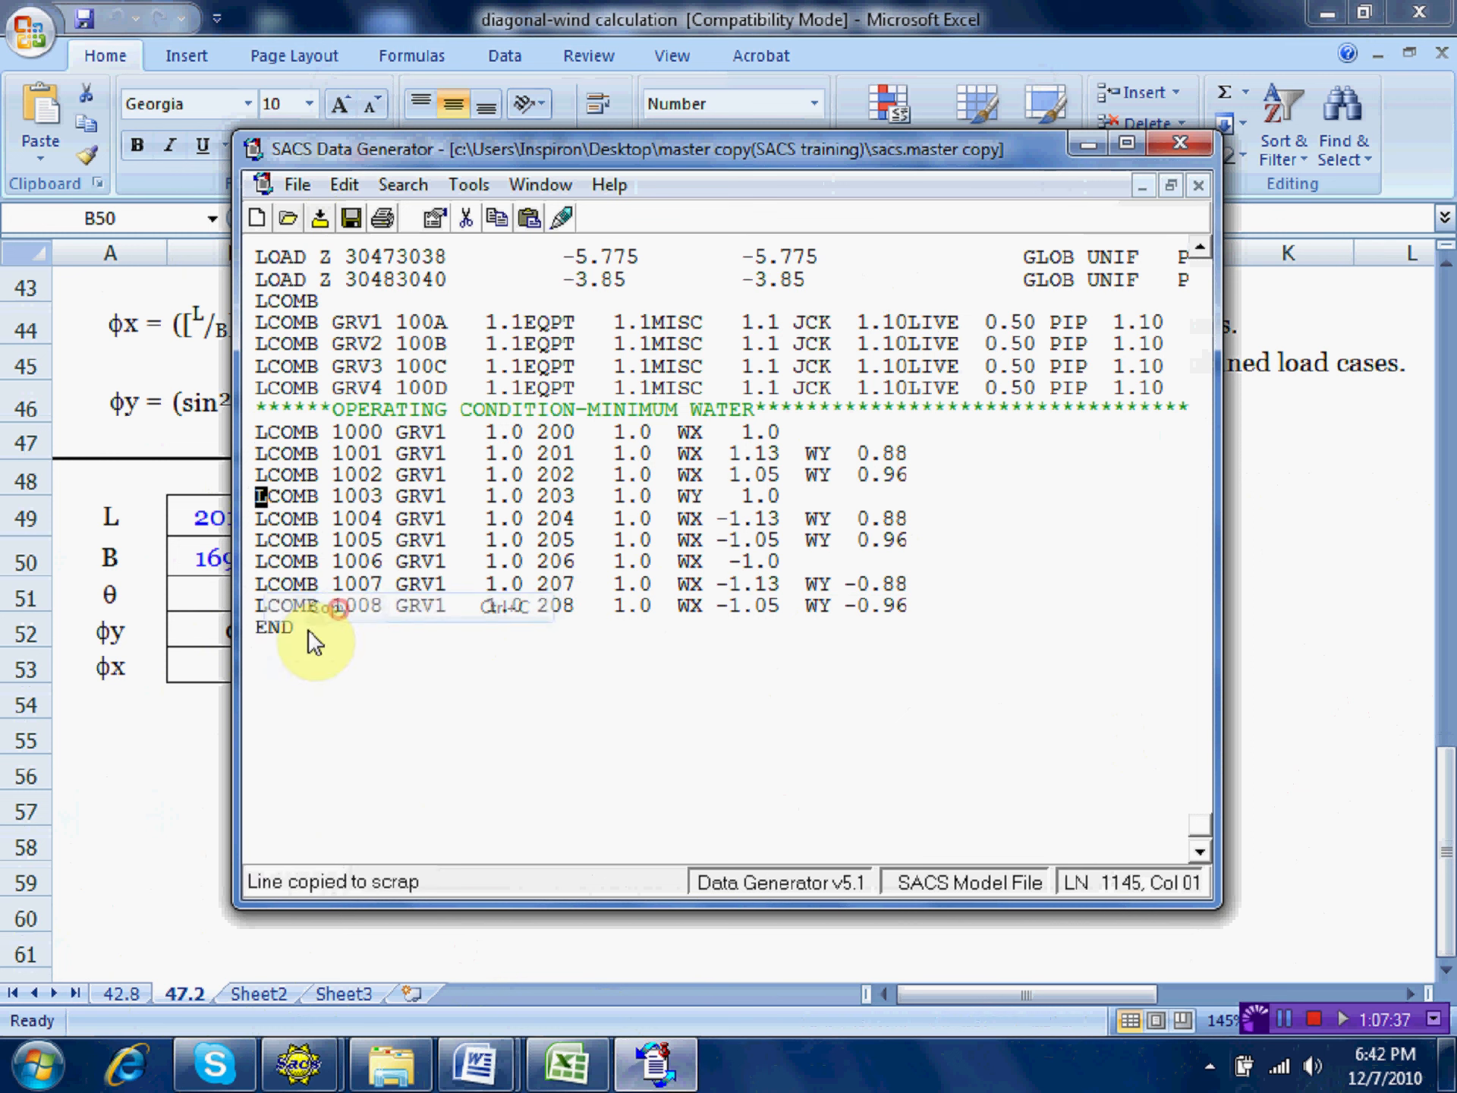
right_click(261, 624)
left_click(334, 704)
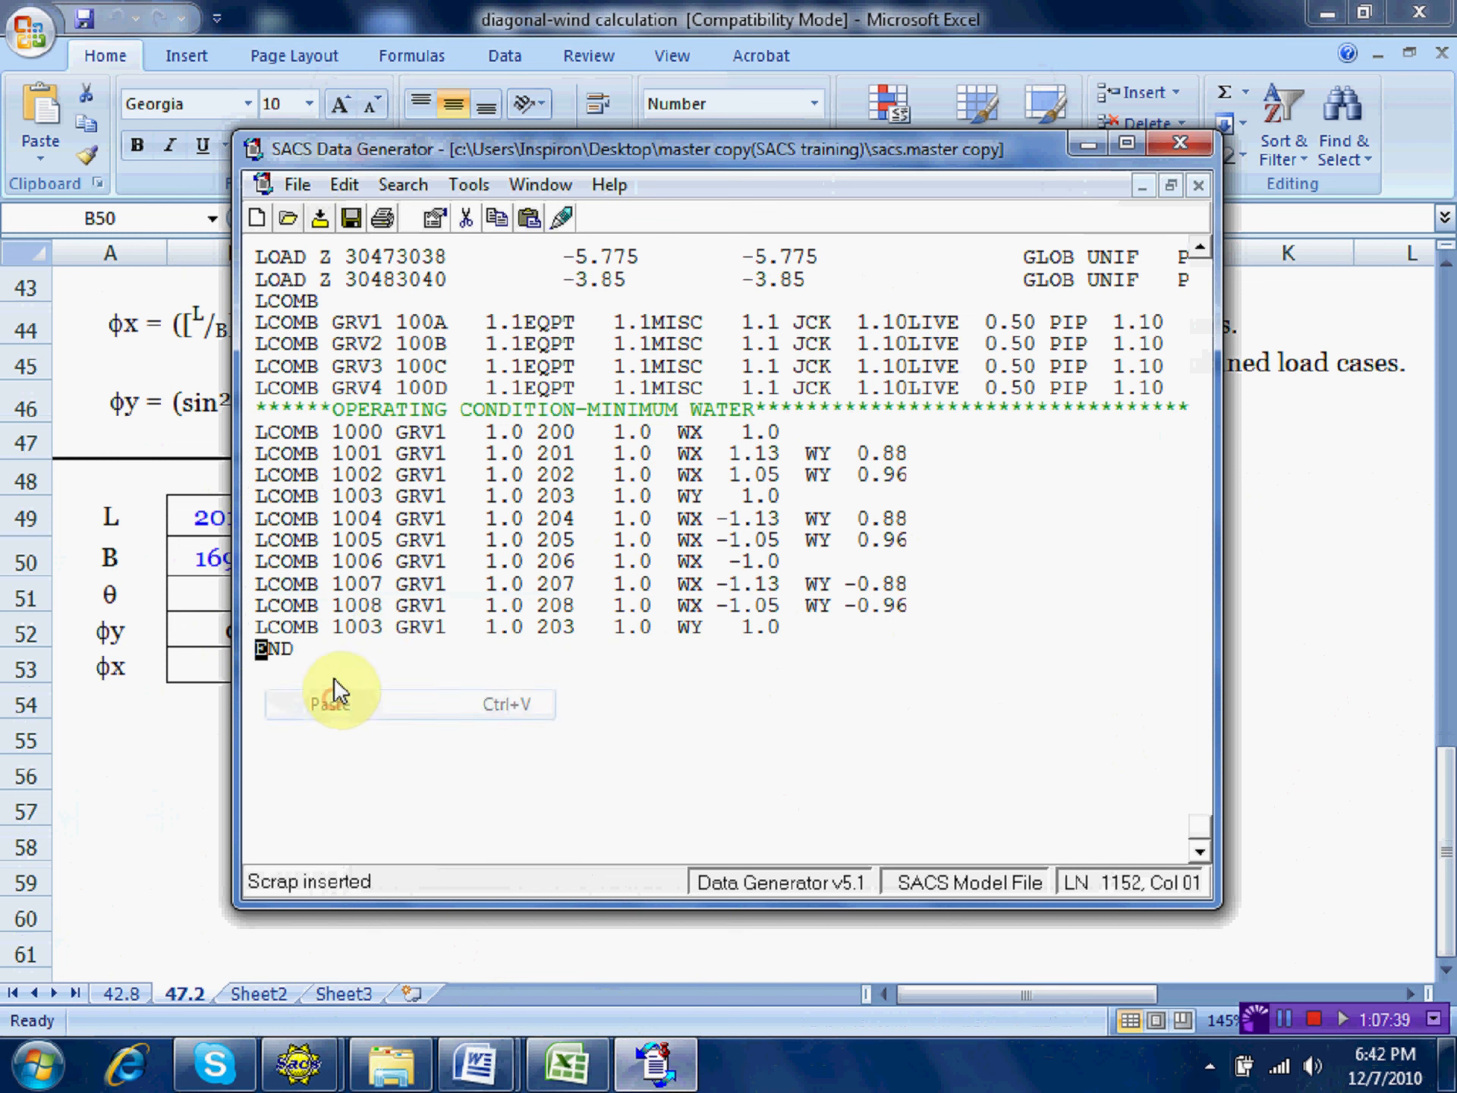
left_click(378, 628)
type("9")
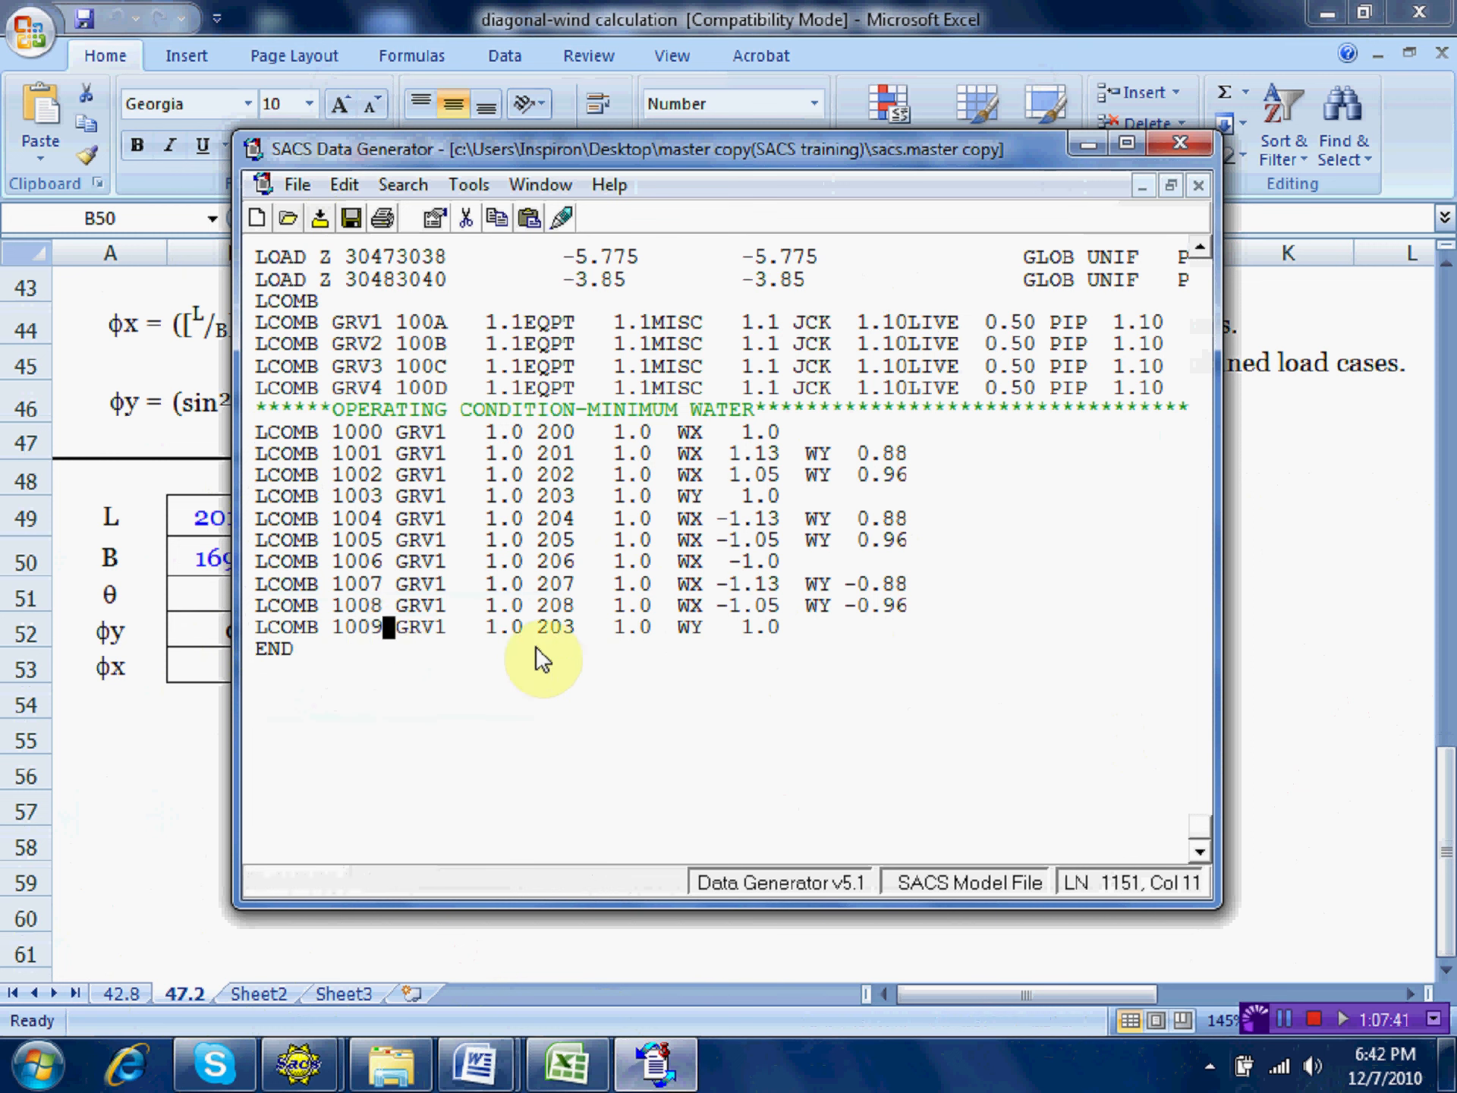
left_click(573, 628)
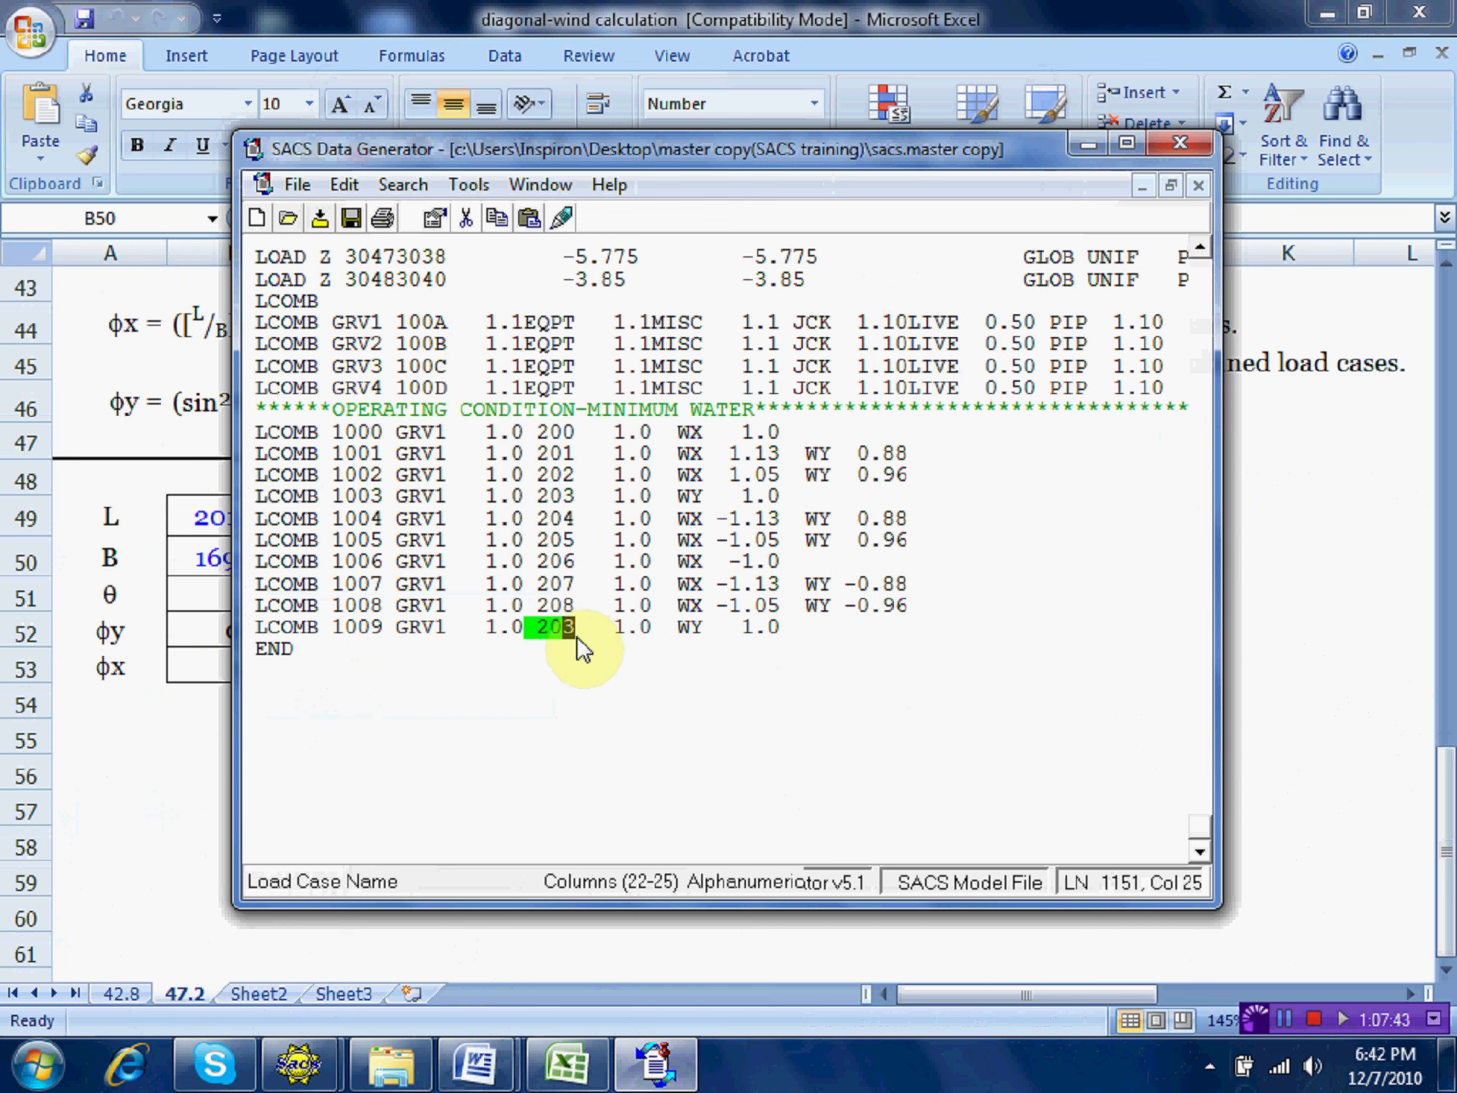
type("9")
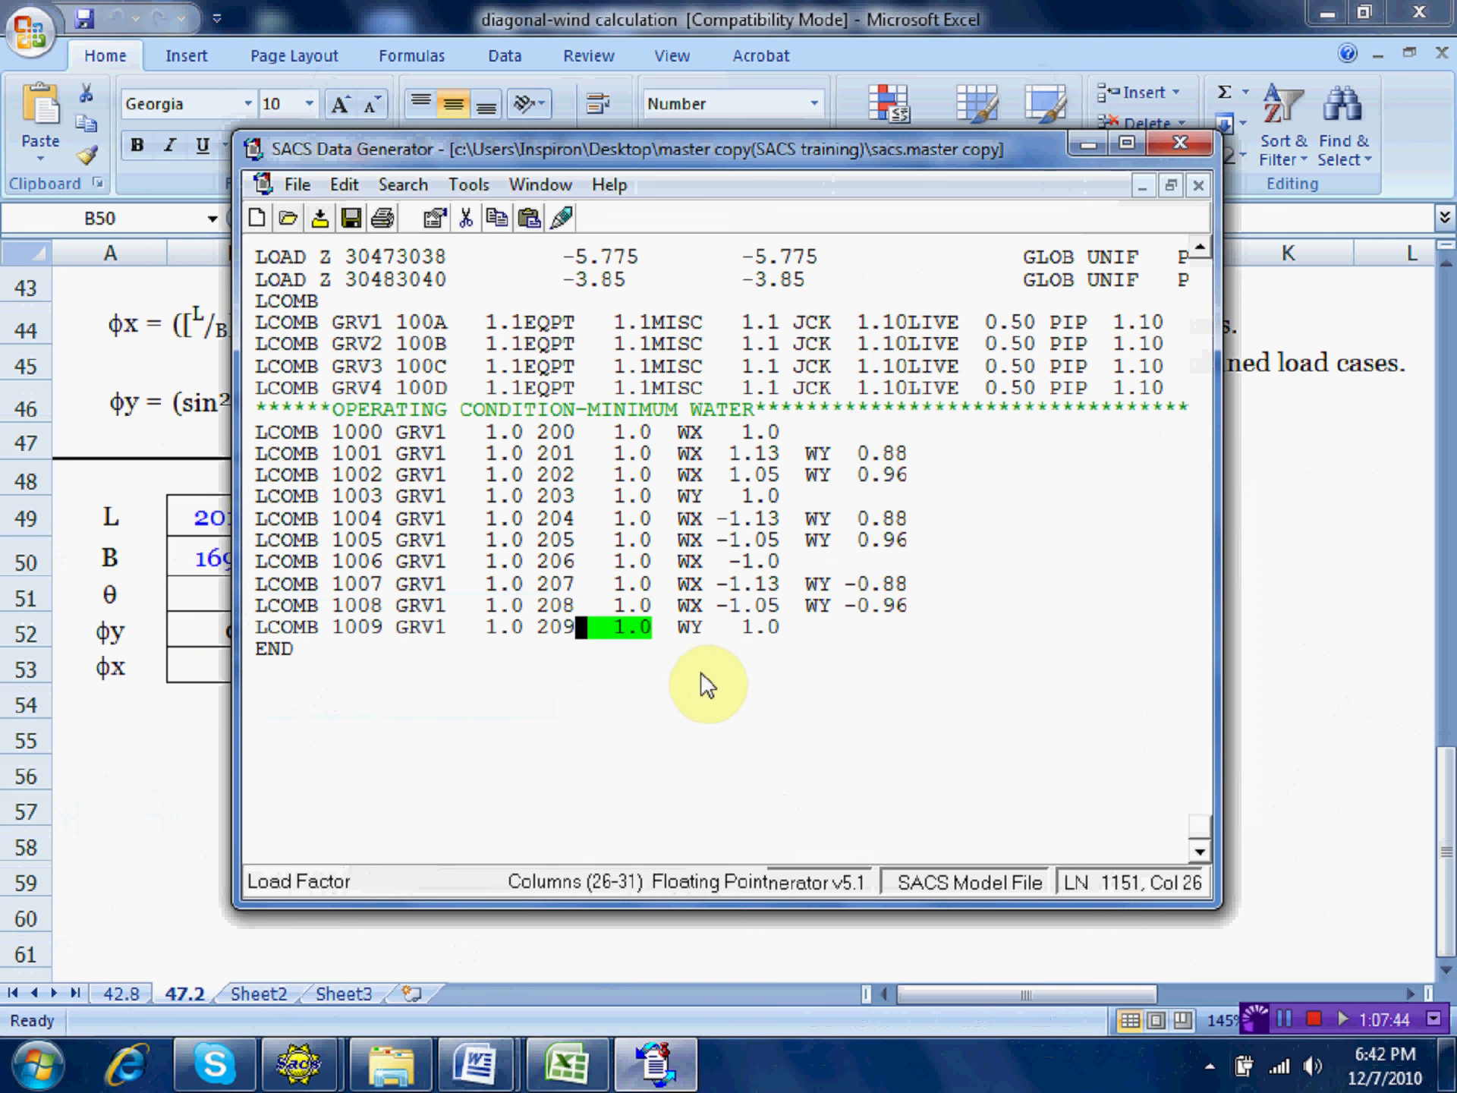
Set the WY load factor of combination 1009 to -1.0 and save the model file.
double_click(741, 625)
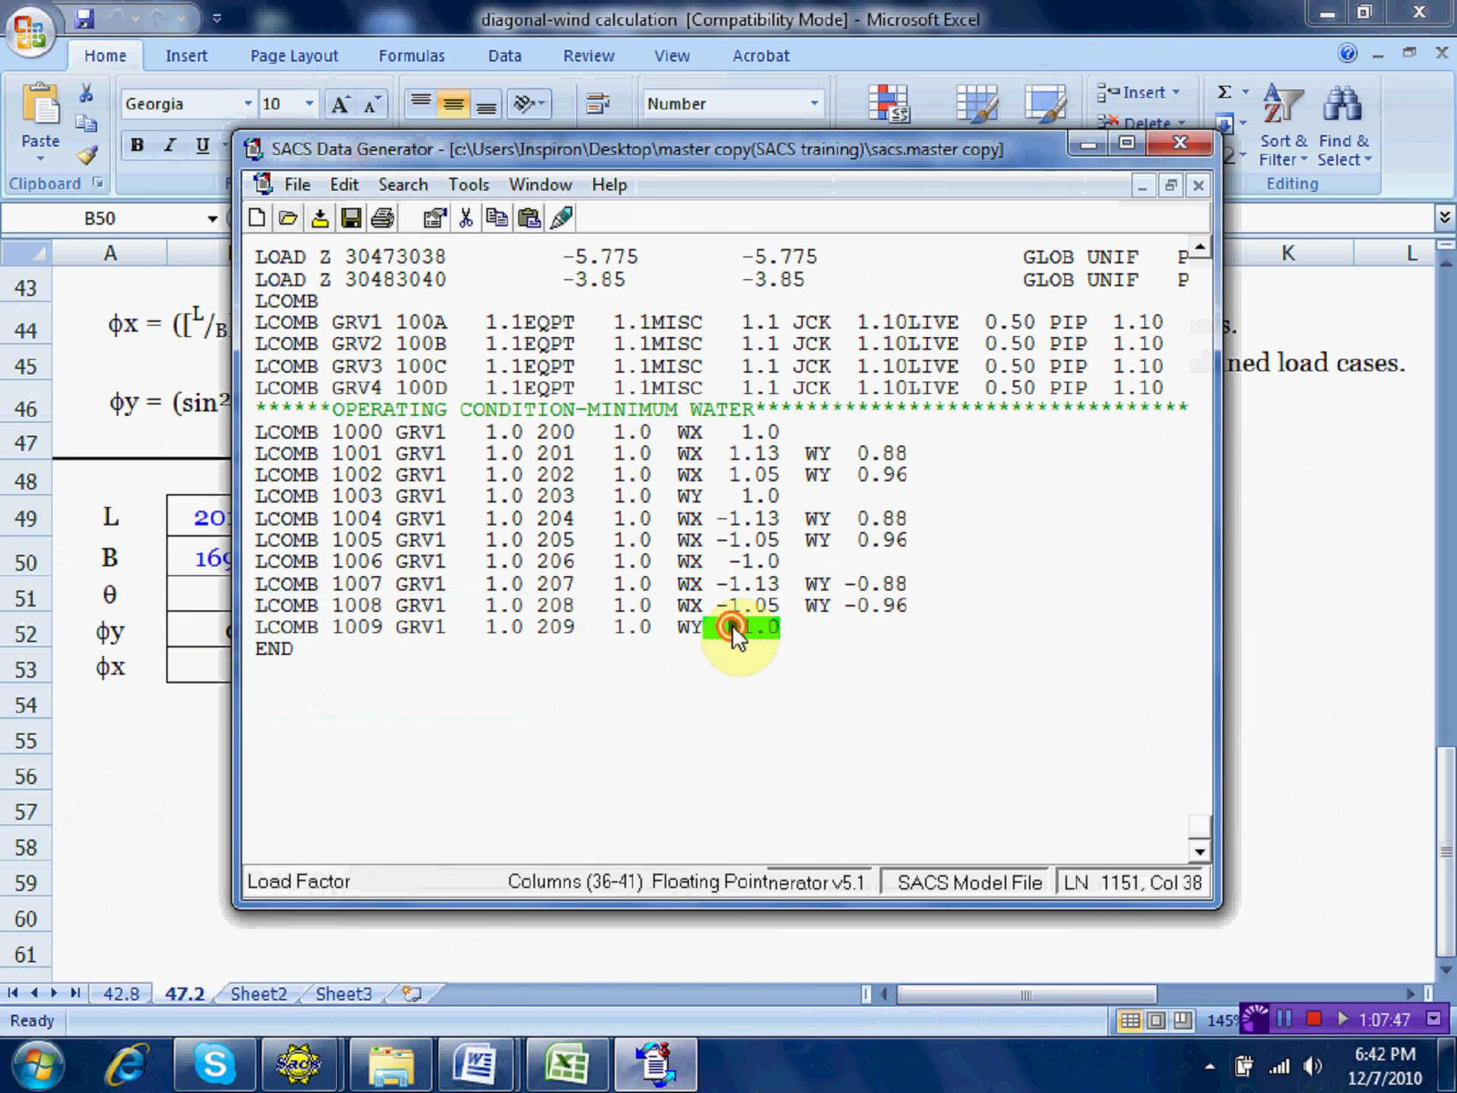
left_click(914, 492)
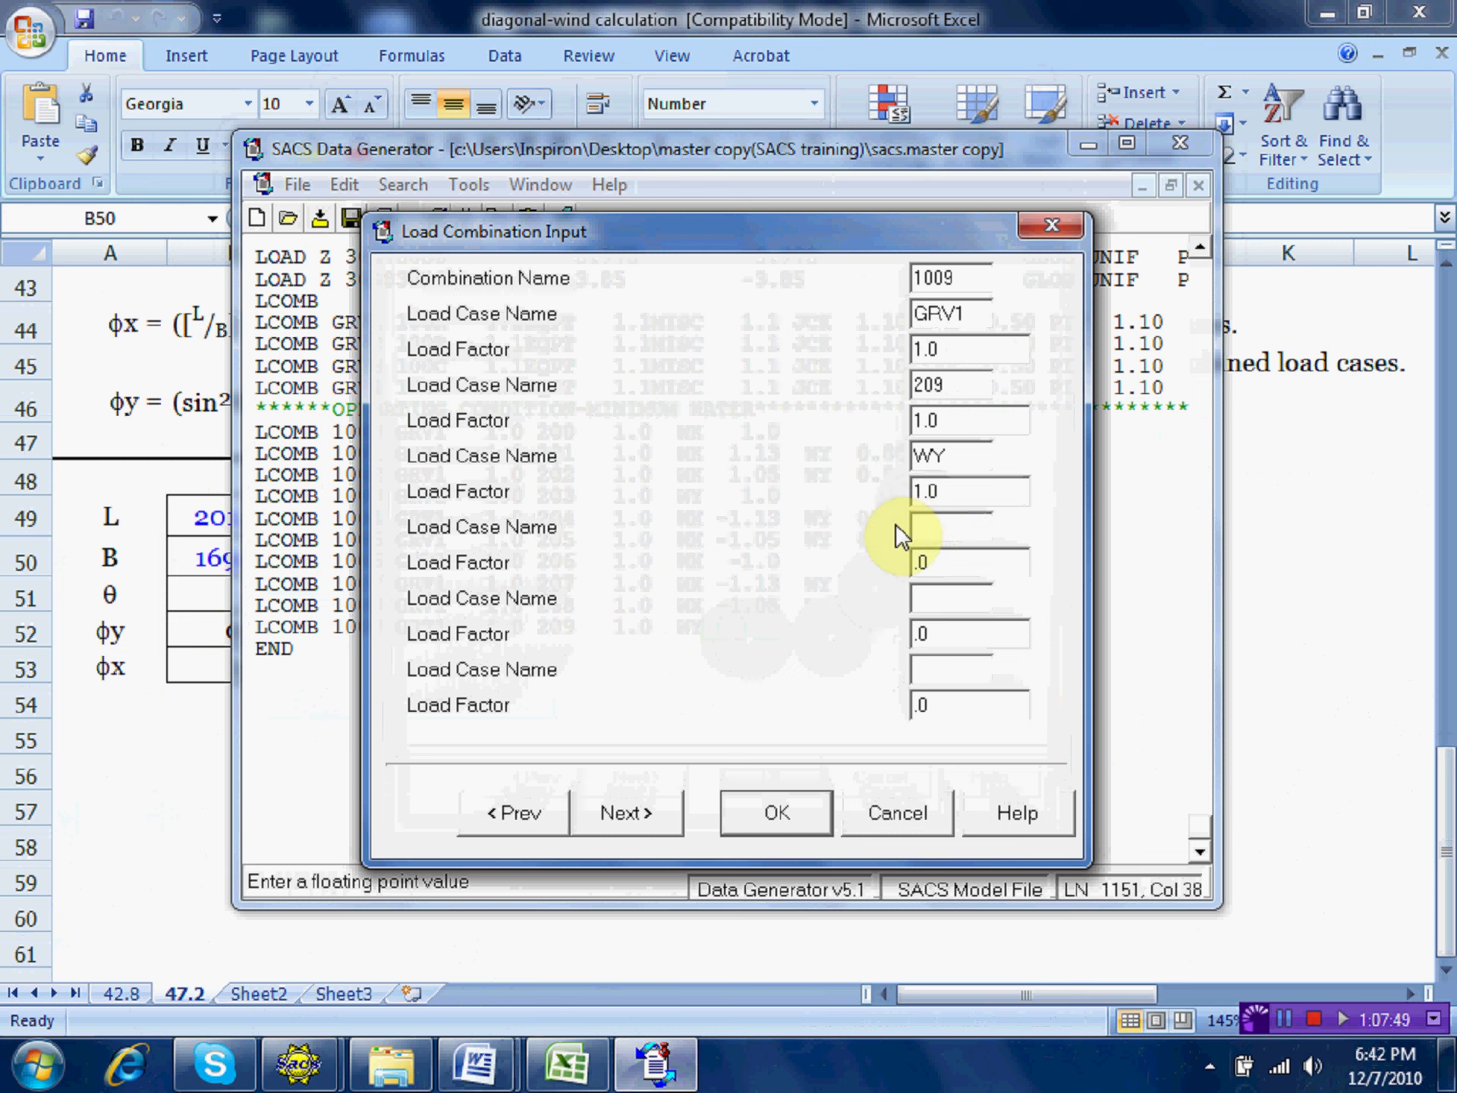
type("-")
left_click(782, 813)
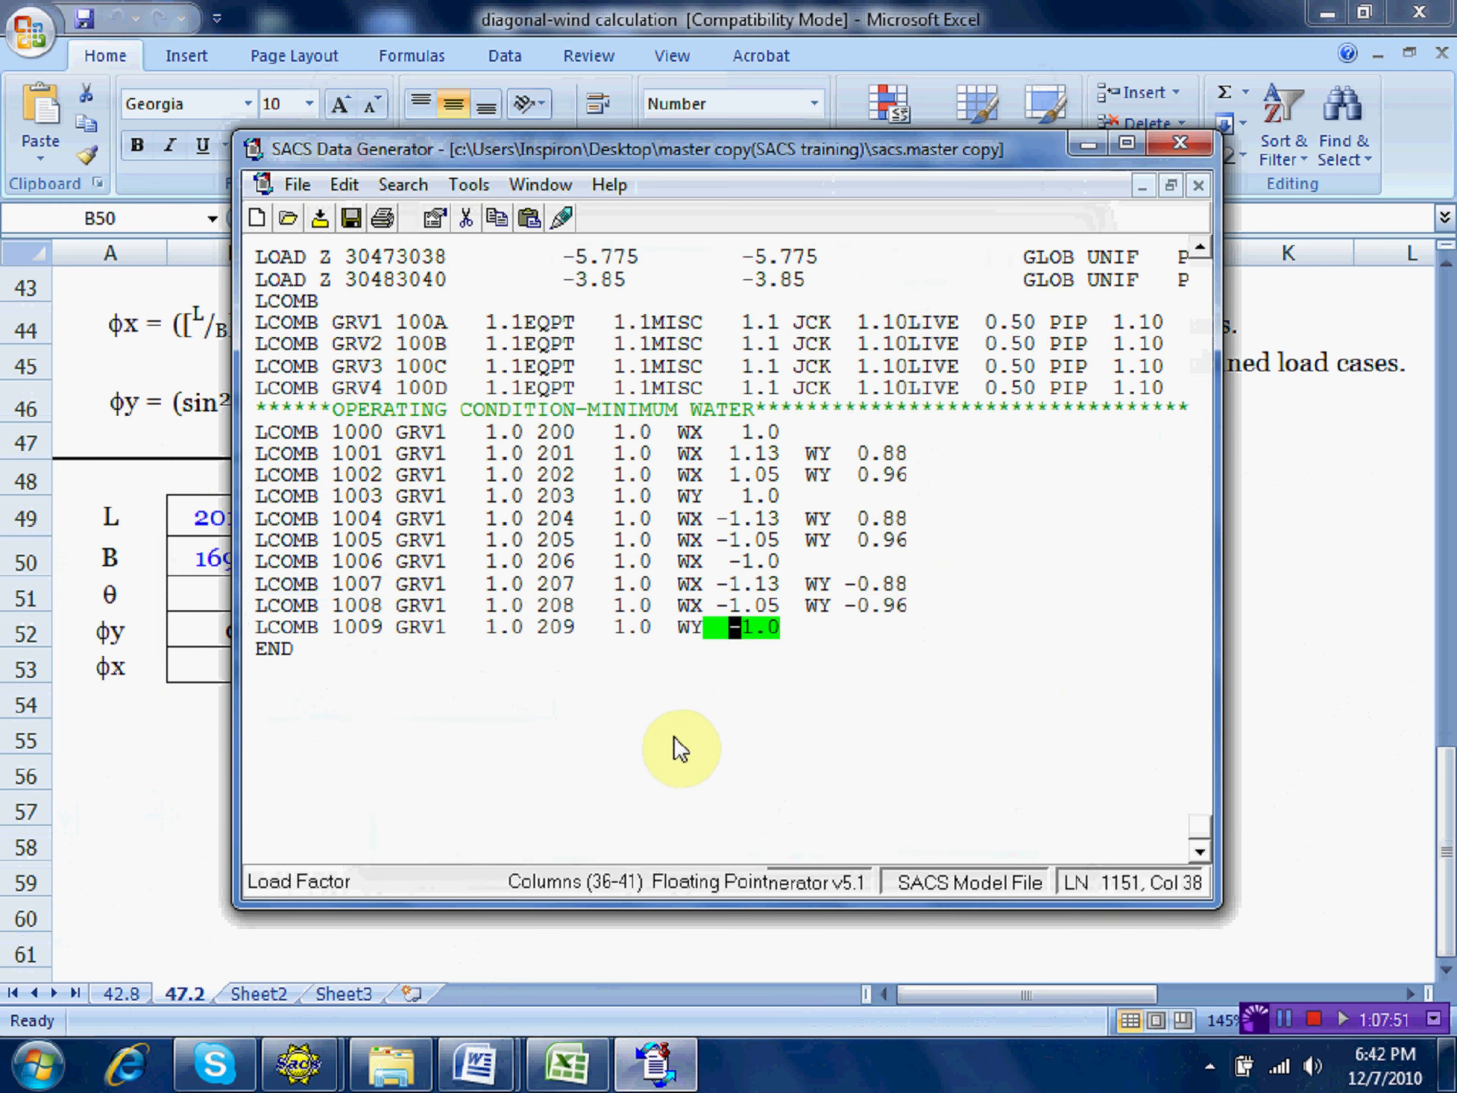
left_click(353, 217)
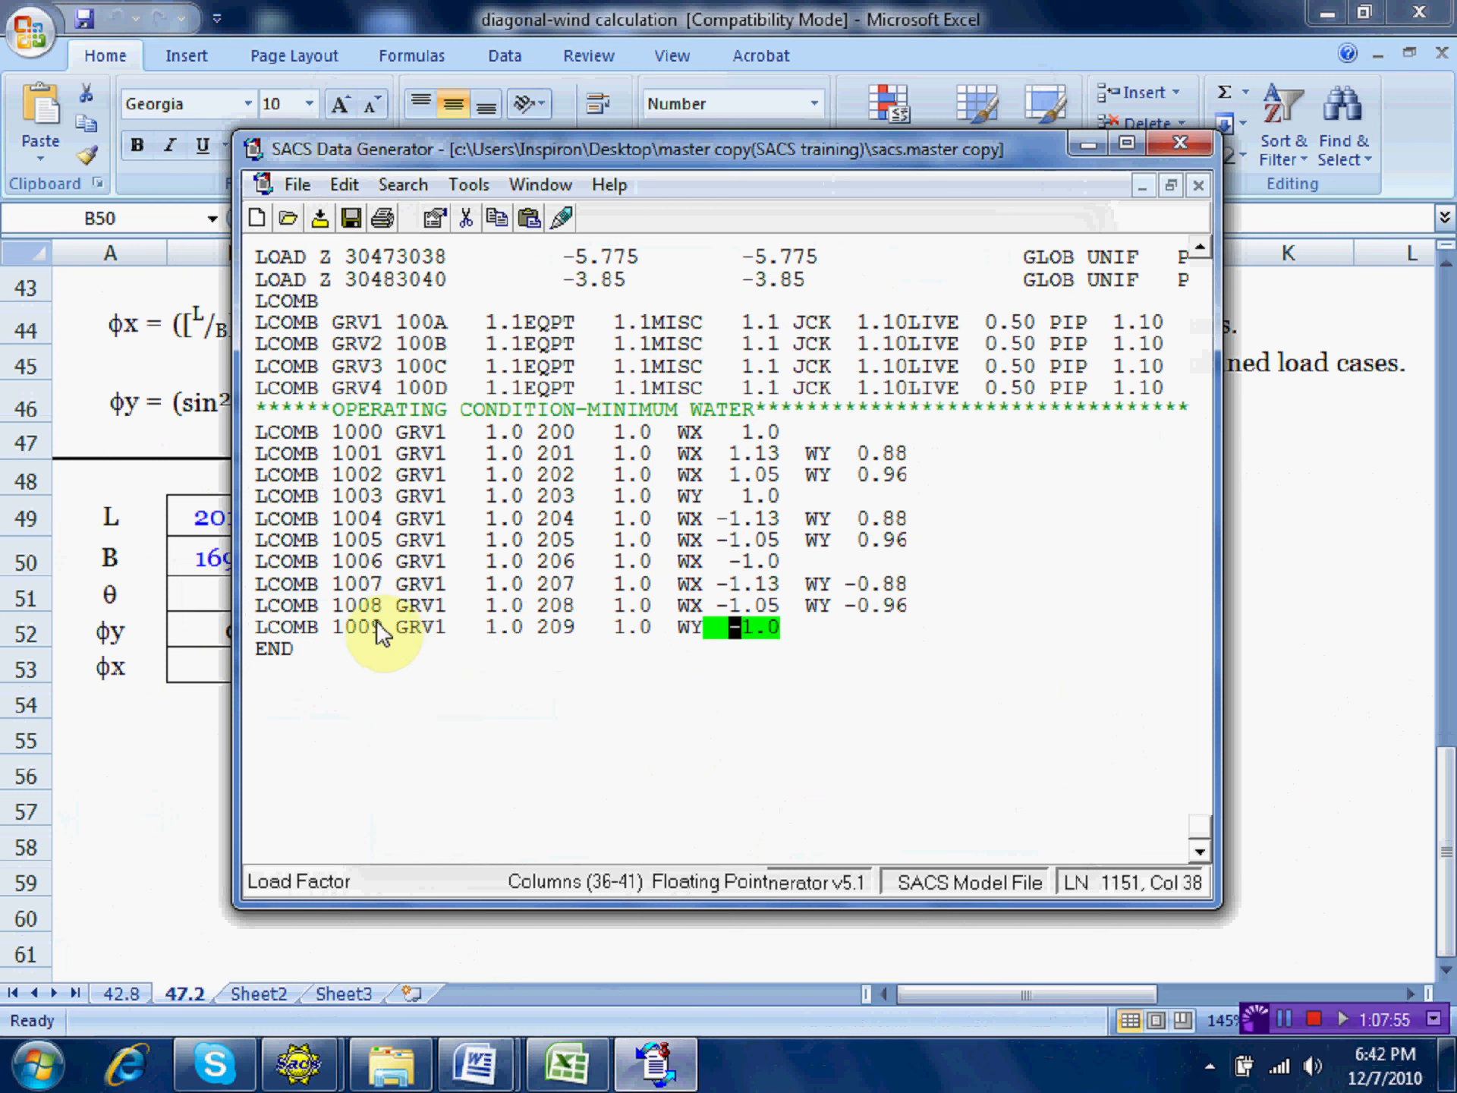
Duplicate the LCOMB 1007 and 1008 lines together below combination 1009, above the END line.
left_click(258, 586)
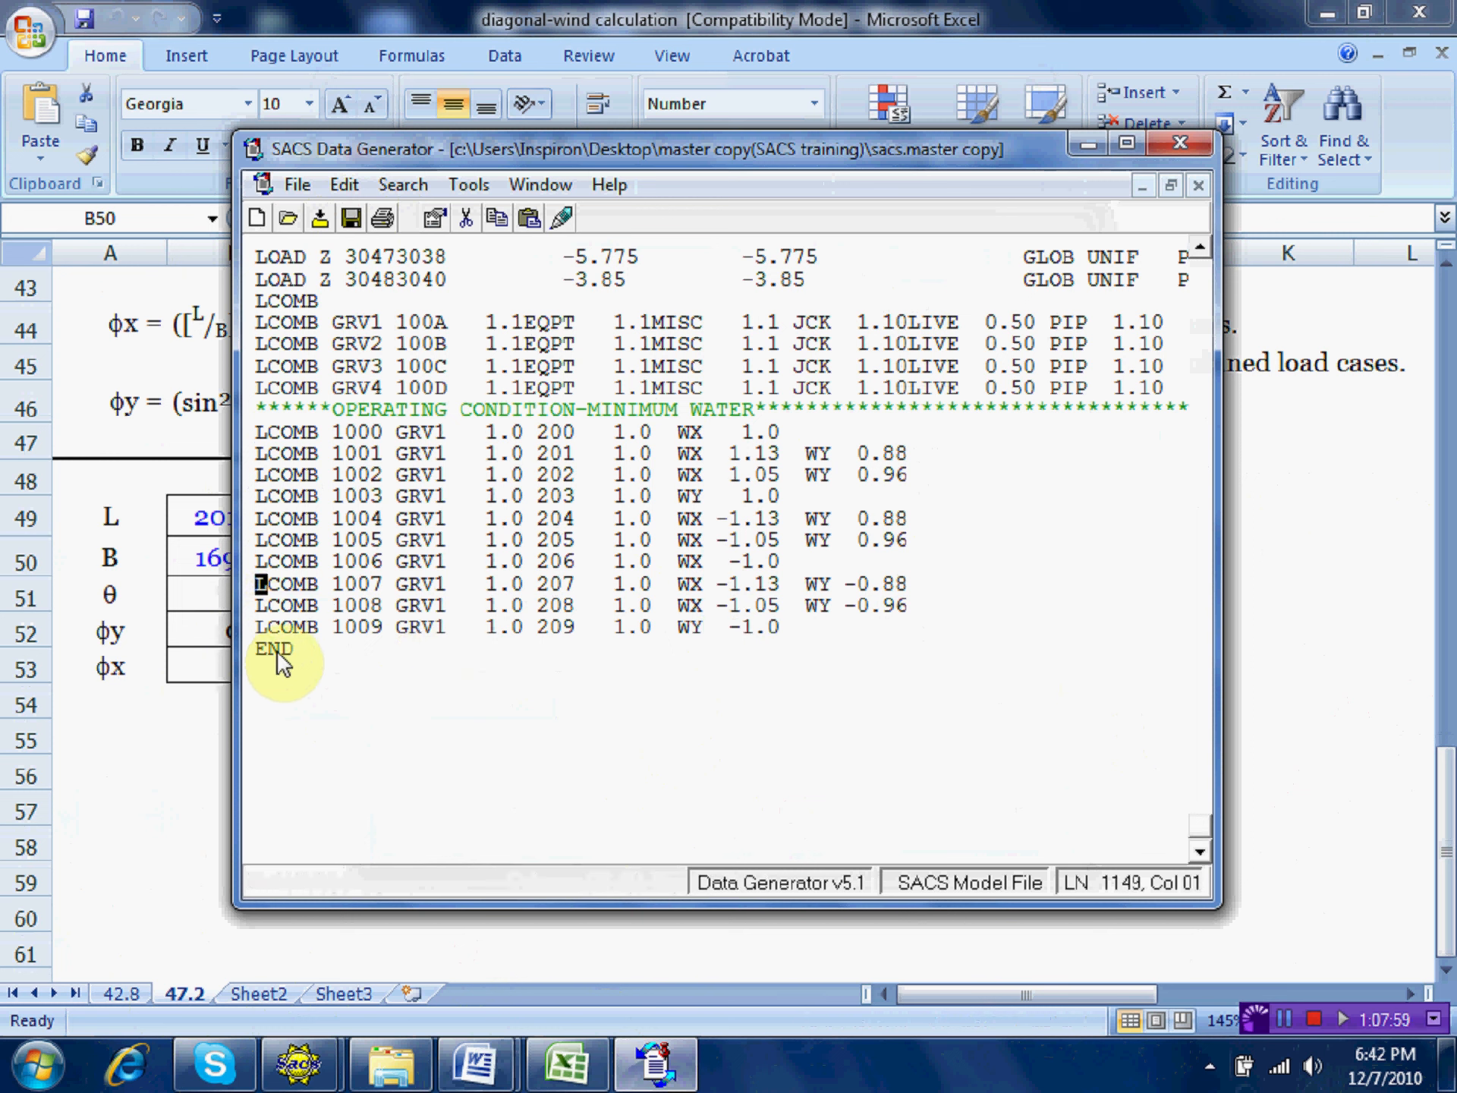
key("shift+Down")
key("shift+Down")
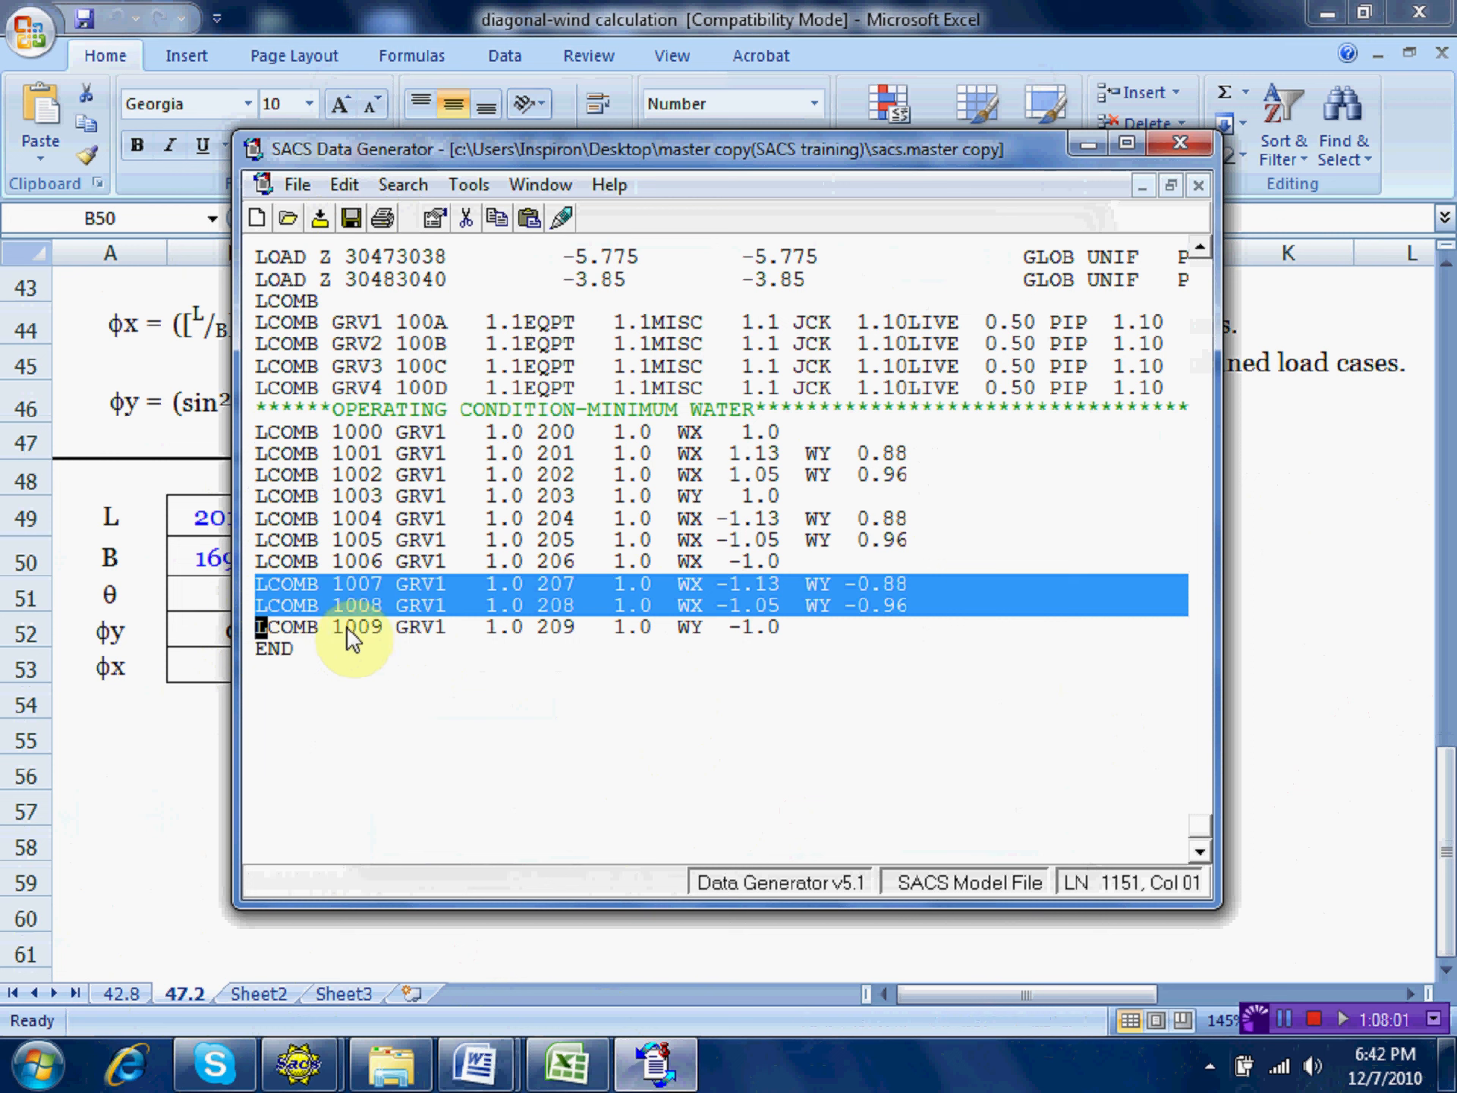
right_click(334, 580)
left_click(403, 694)
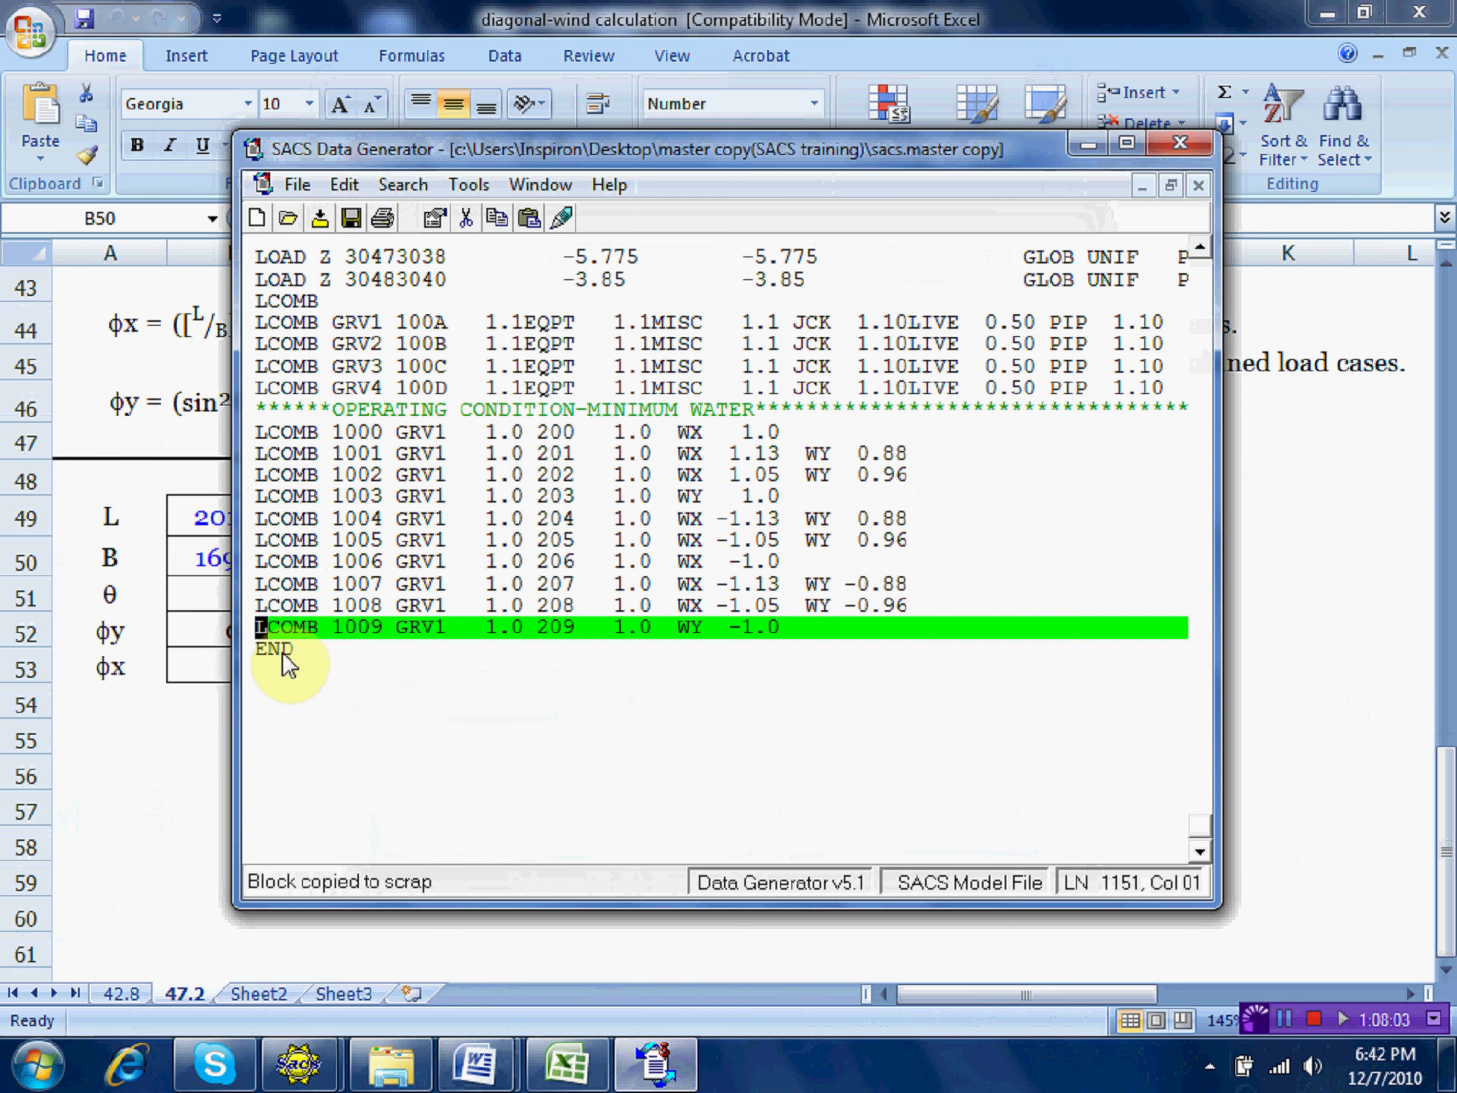
right_click(261, 644)
left_click(341, 732)
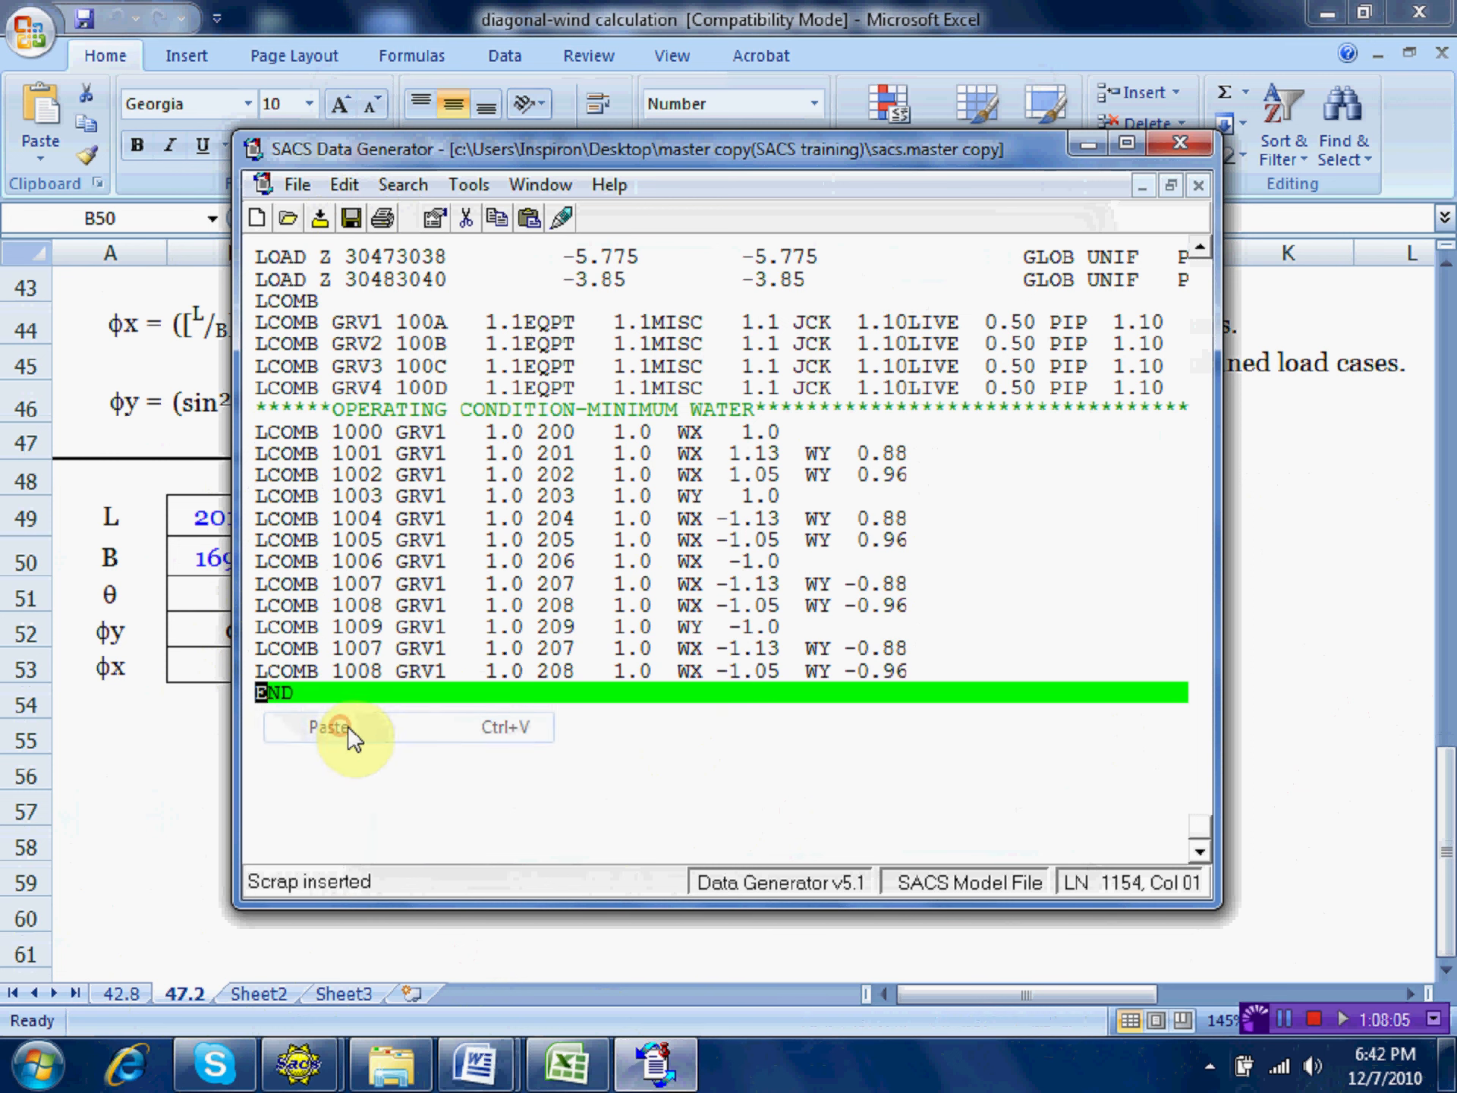
Rename the copied combinations below 1009 as 1010 and 1011.
left_click(362, 645)
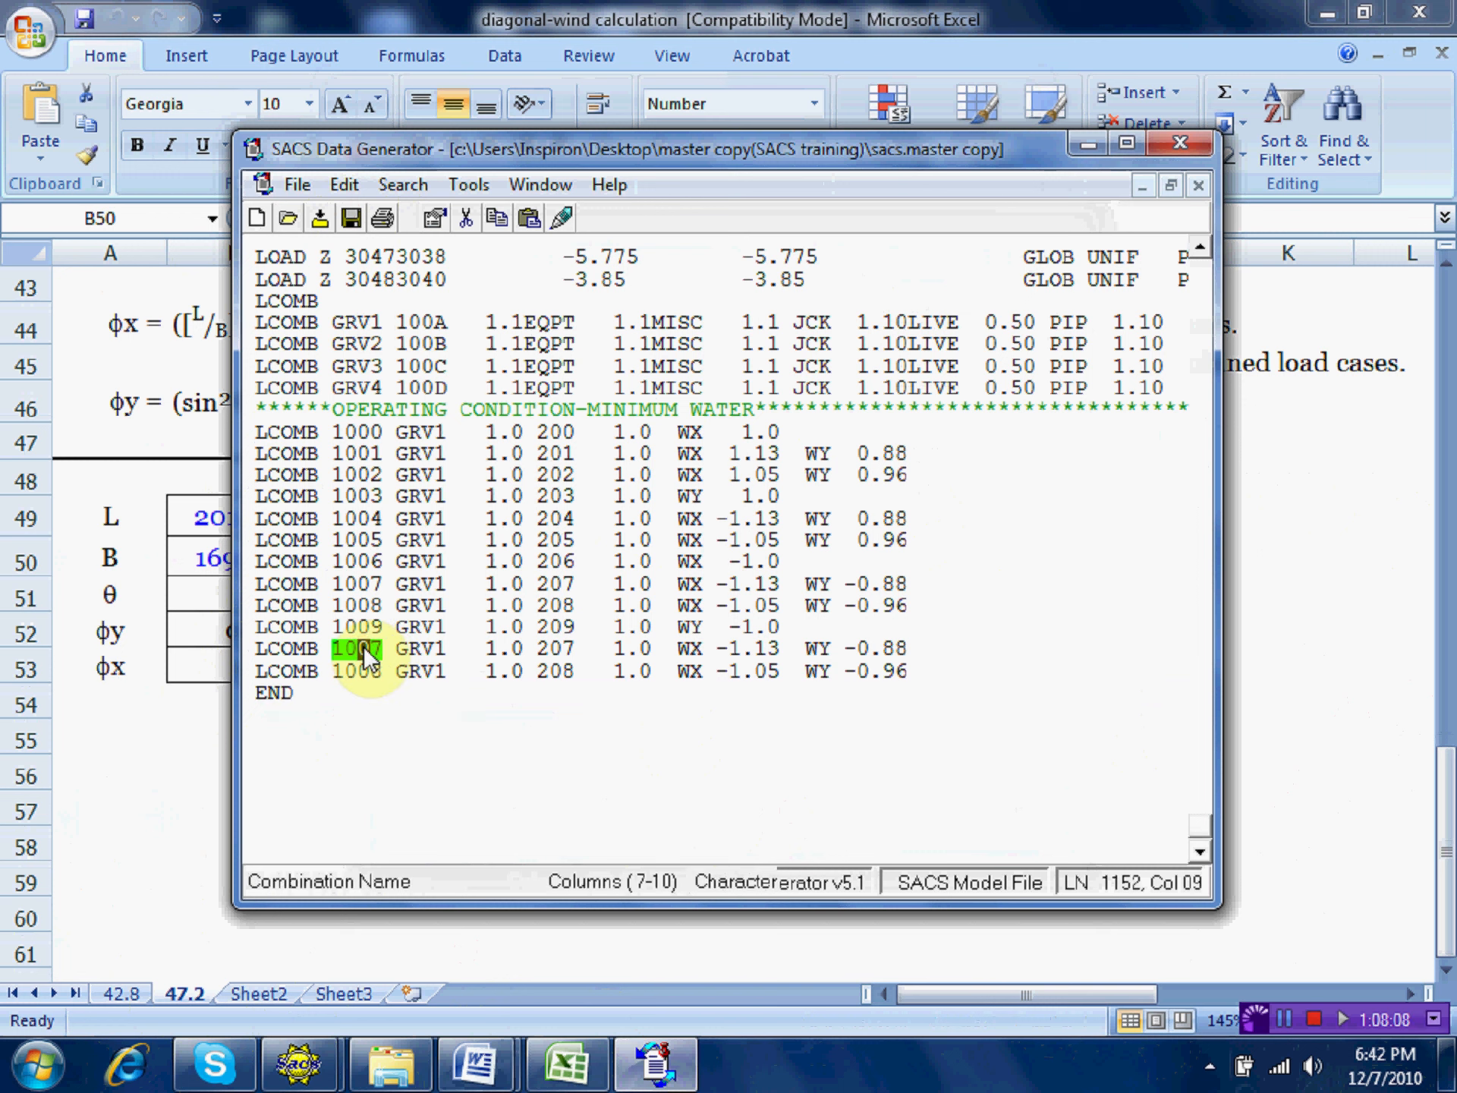
type("10")
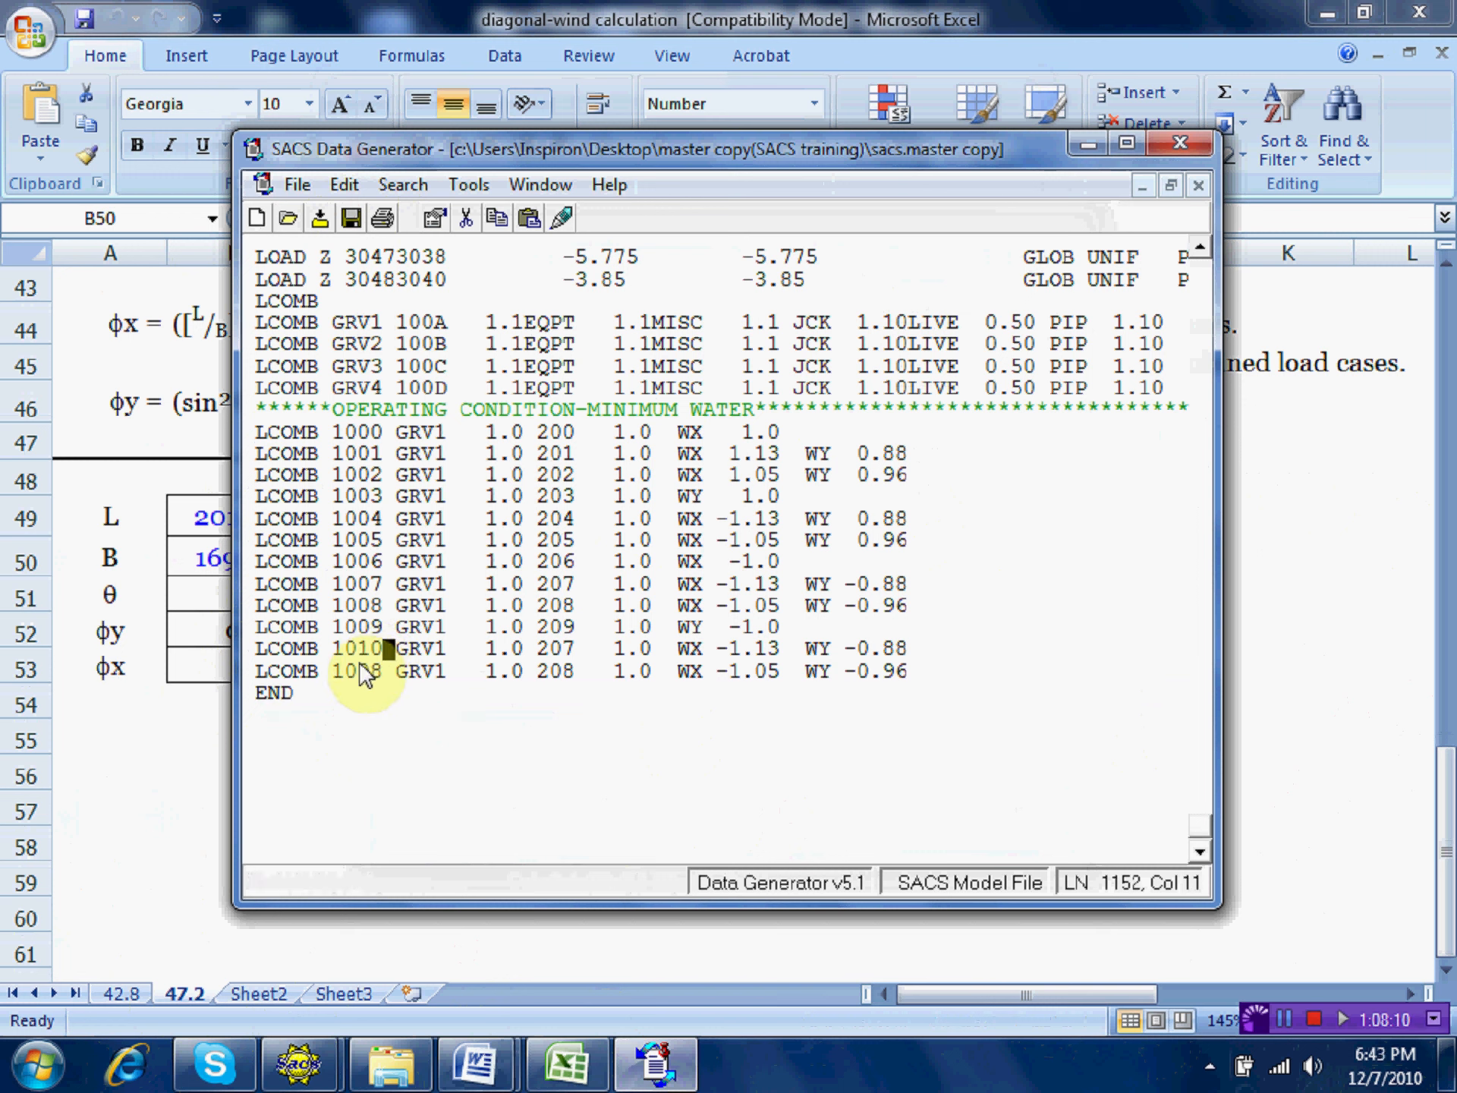
left_click(364, 667)
type("11")
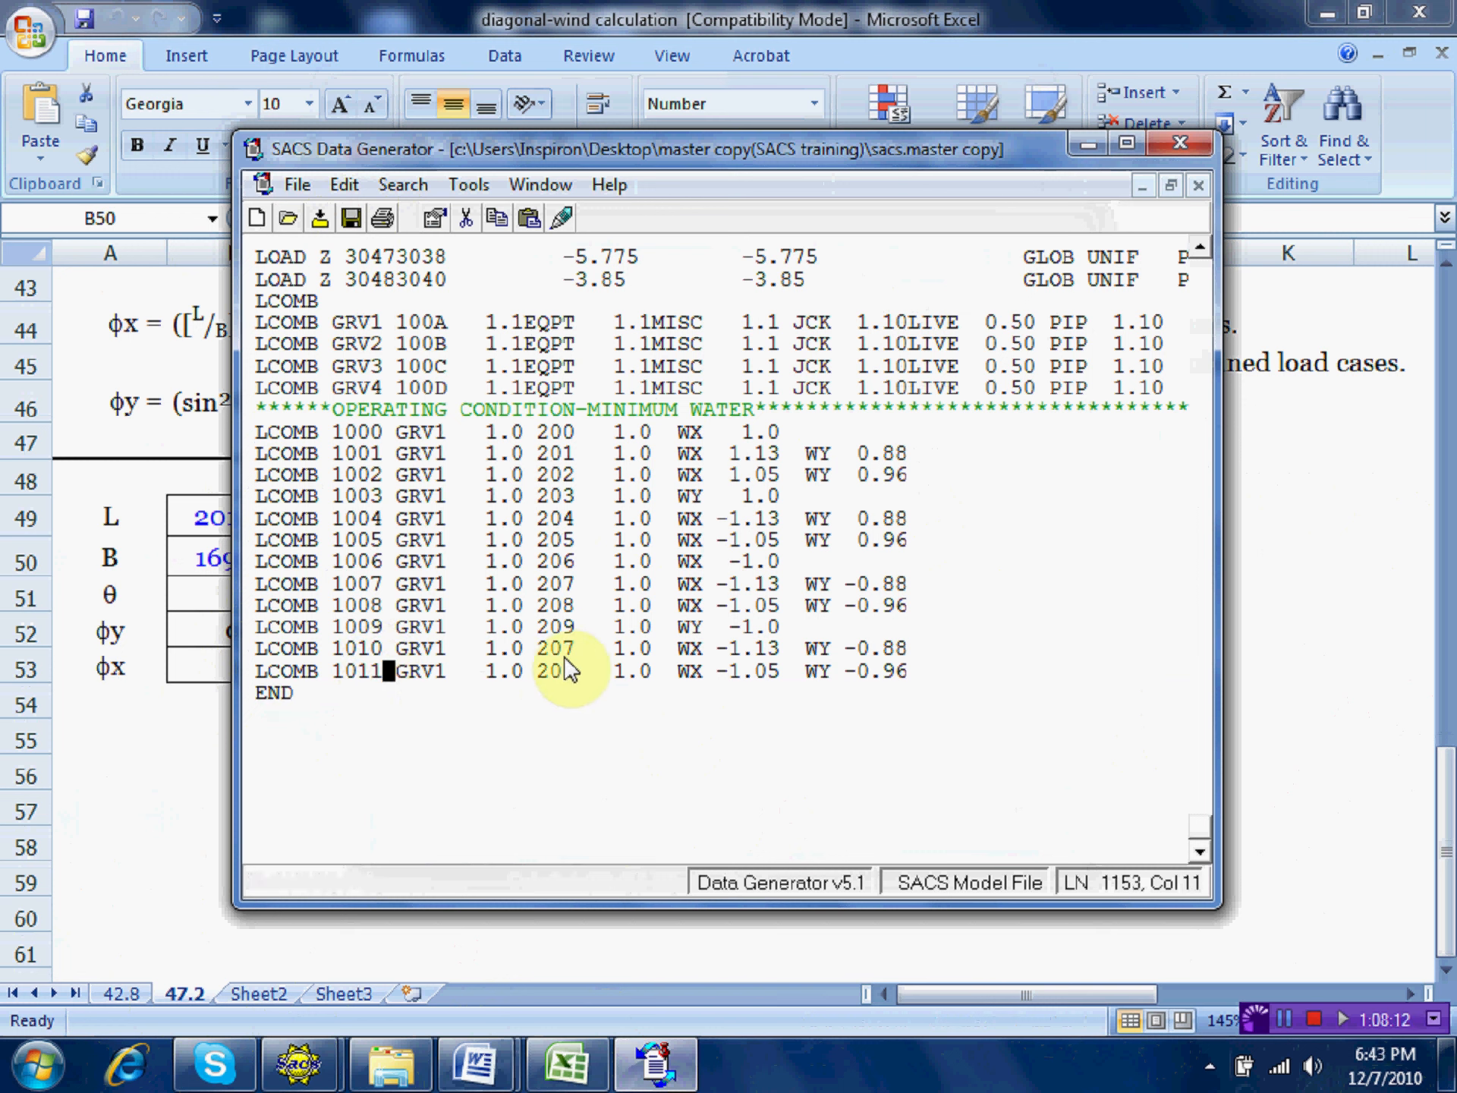
Set the second load case of combinations 1010 and 1011 to 210 and 211 respectively.
left_click(554, 648)
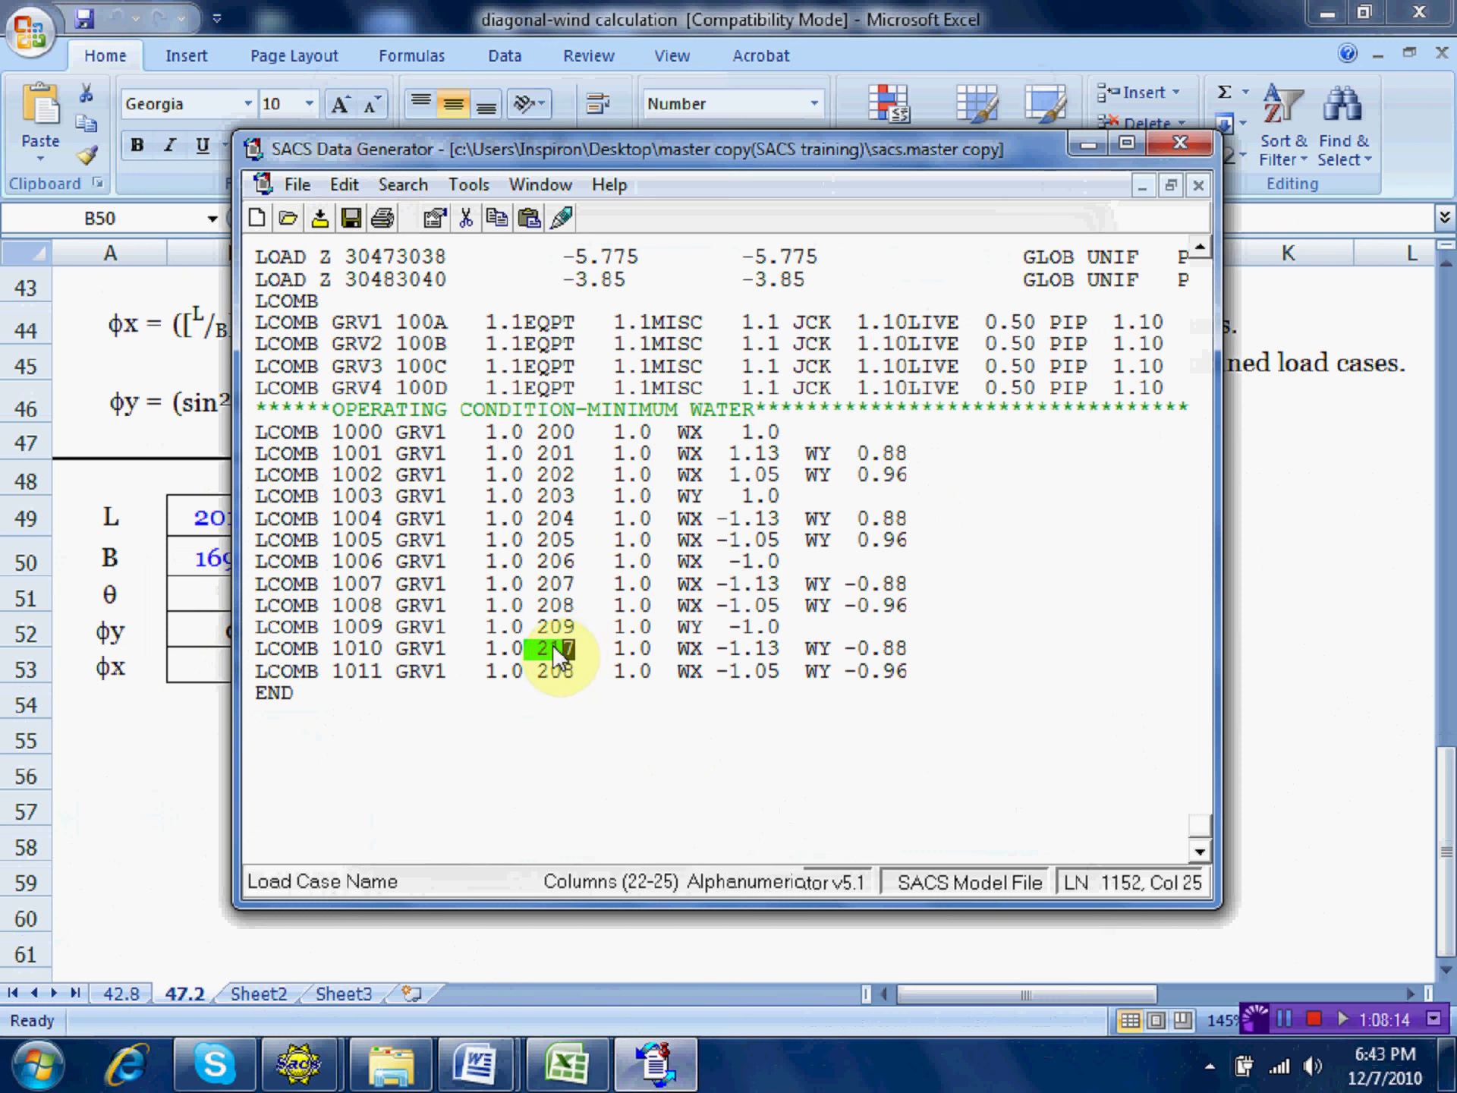
type("10")
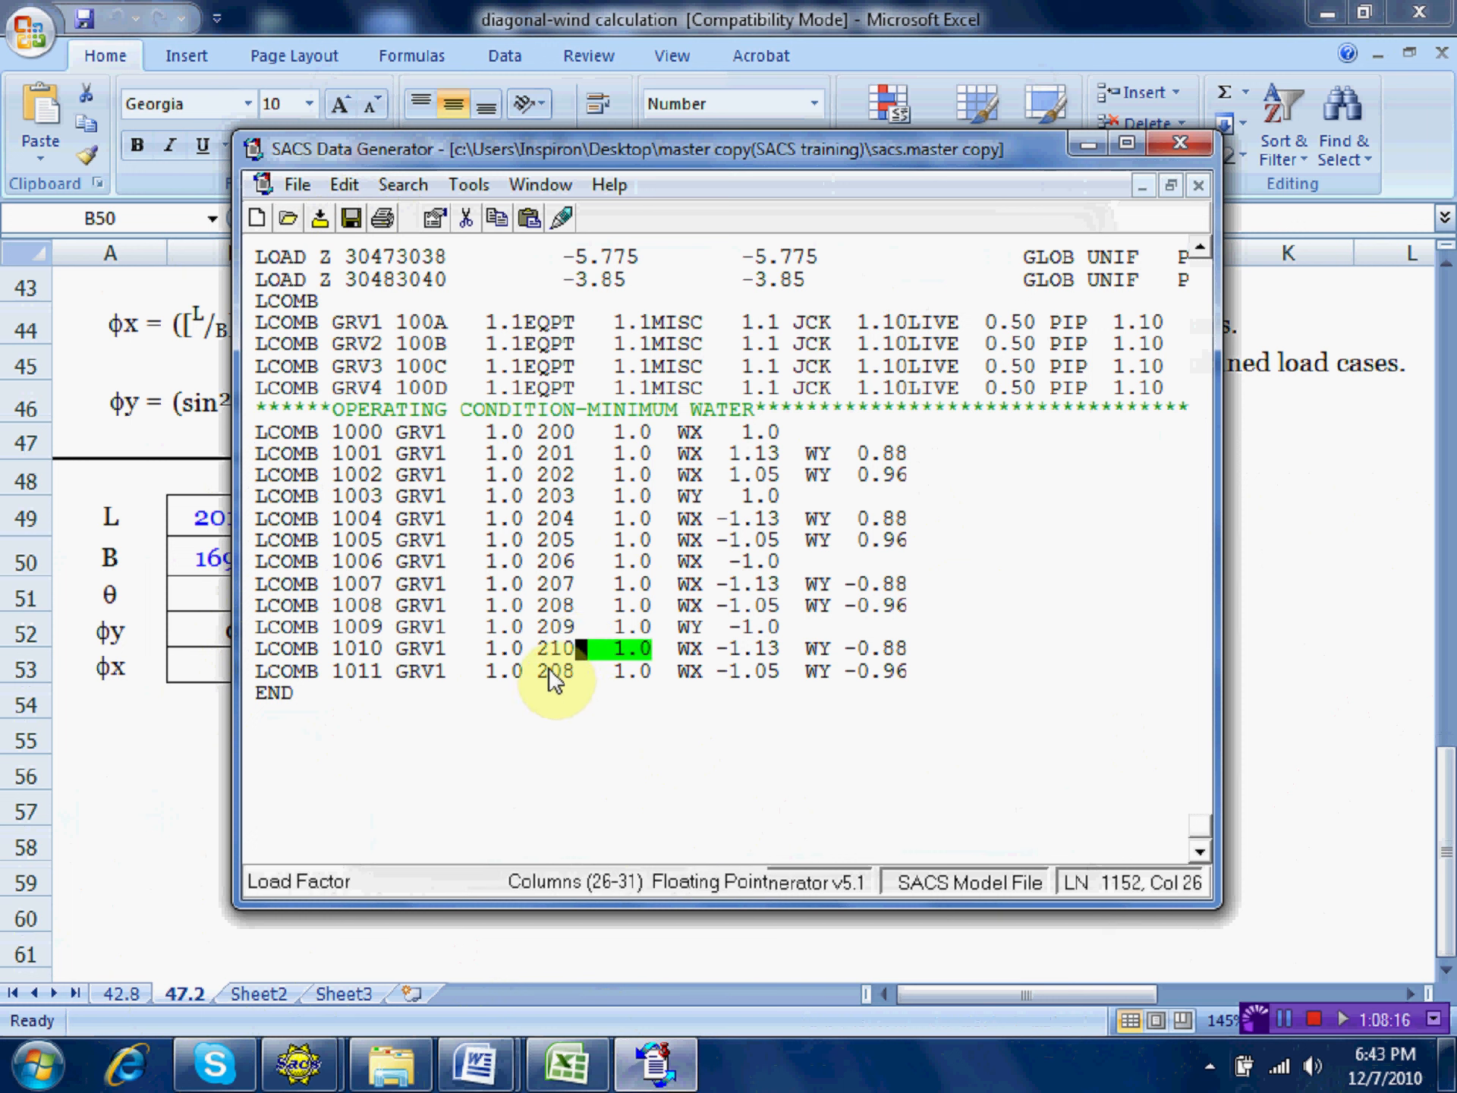
left_click(549, 672)
type("11")
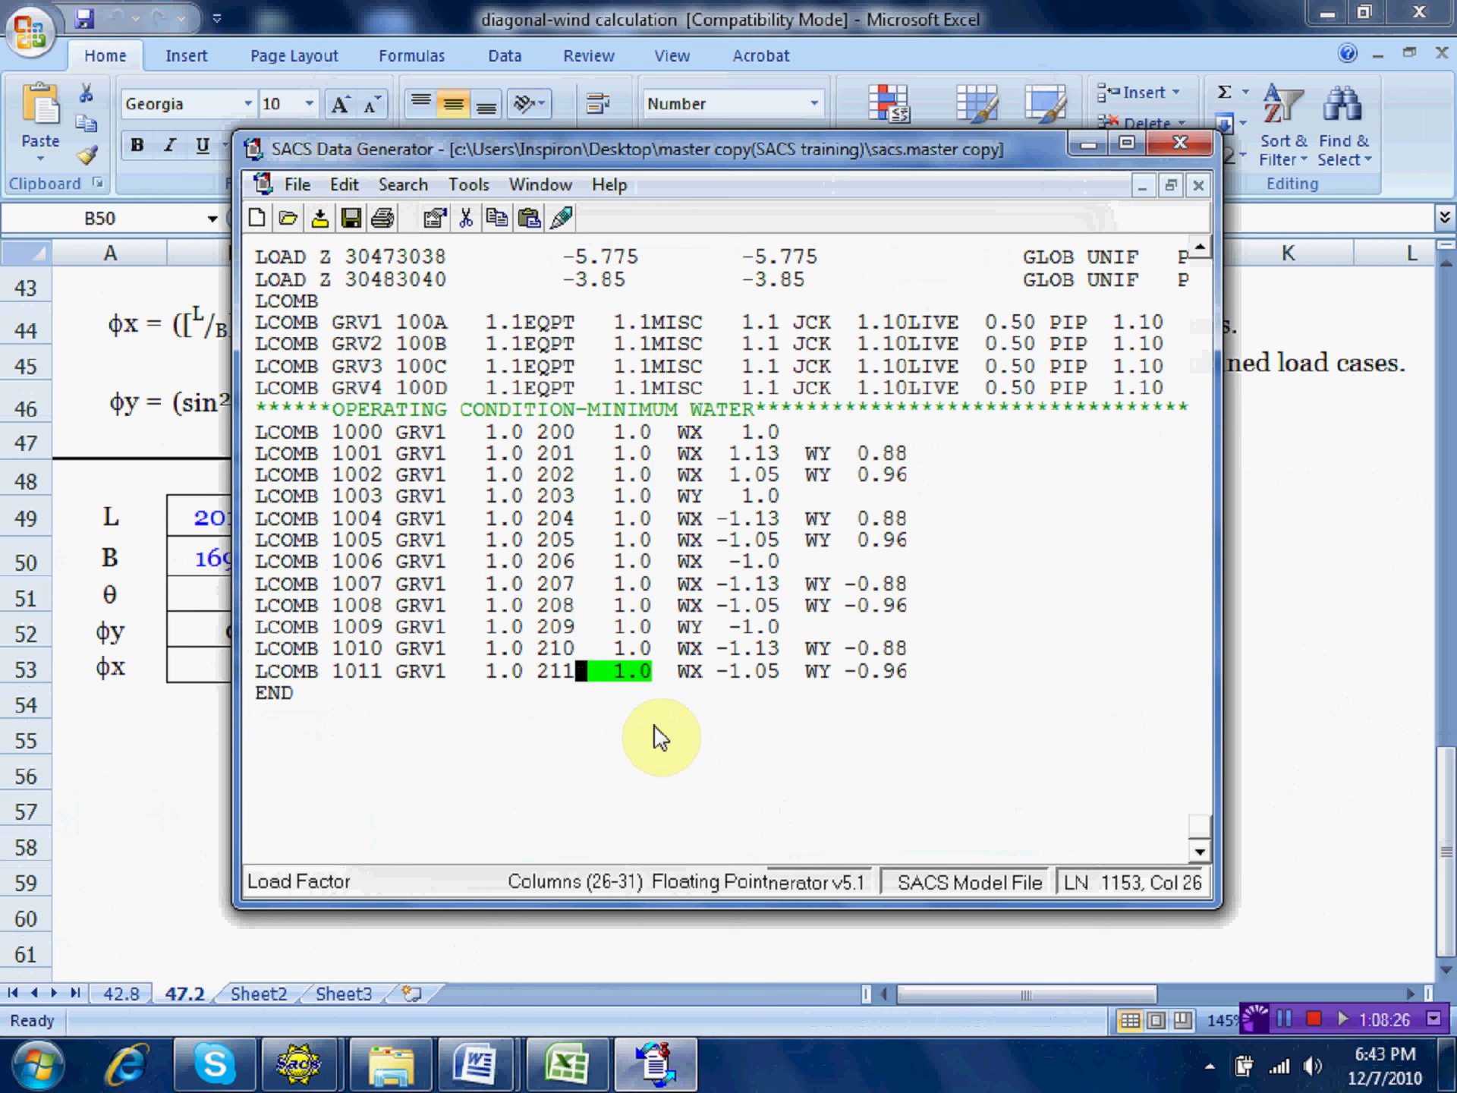
Make the WX load factors of combinations 1010 and 1011 positive, giving 1.13 and 1.05.
left_click(721, 649)
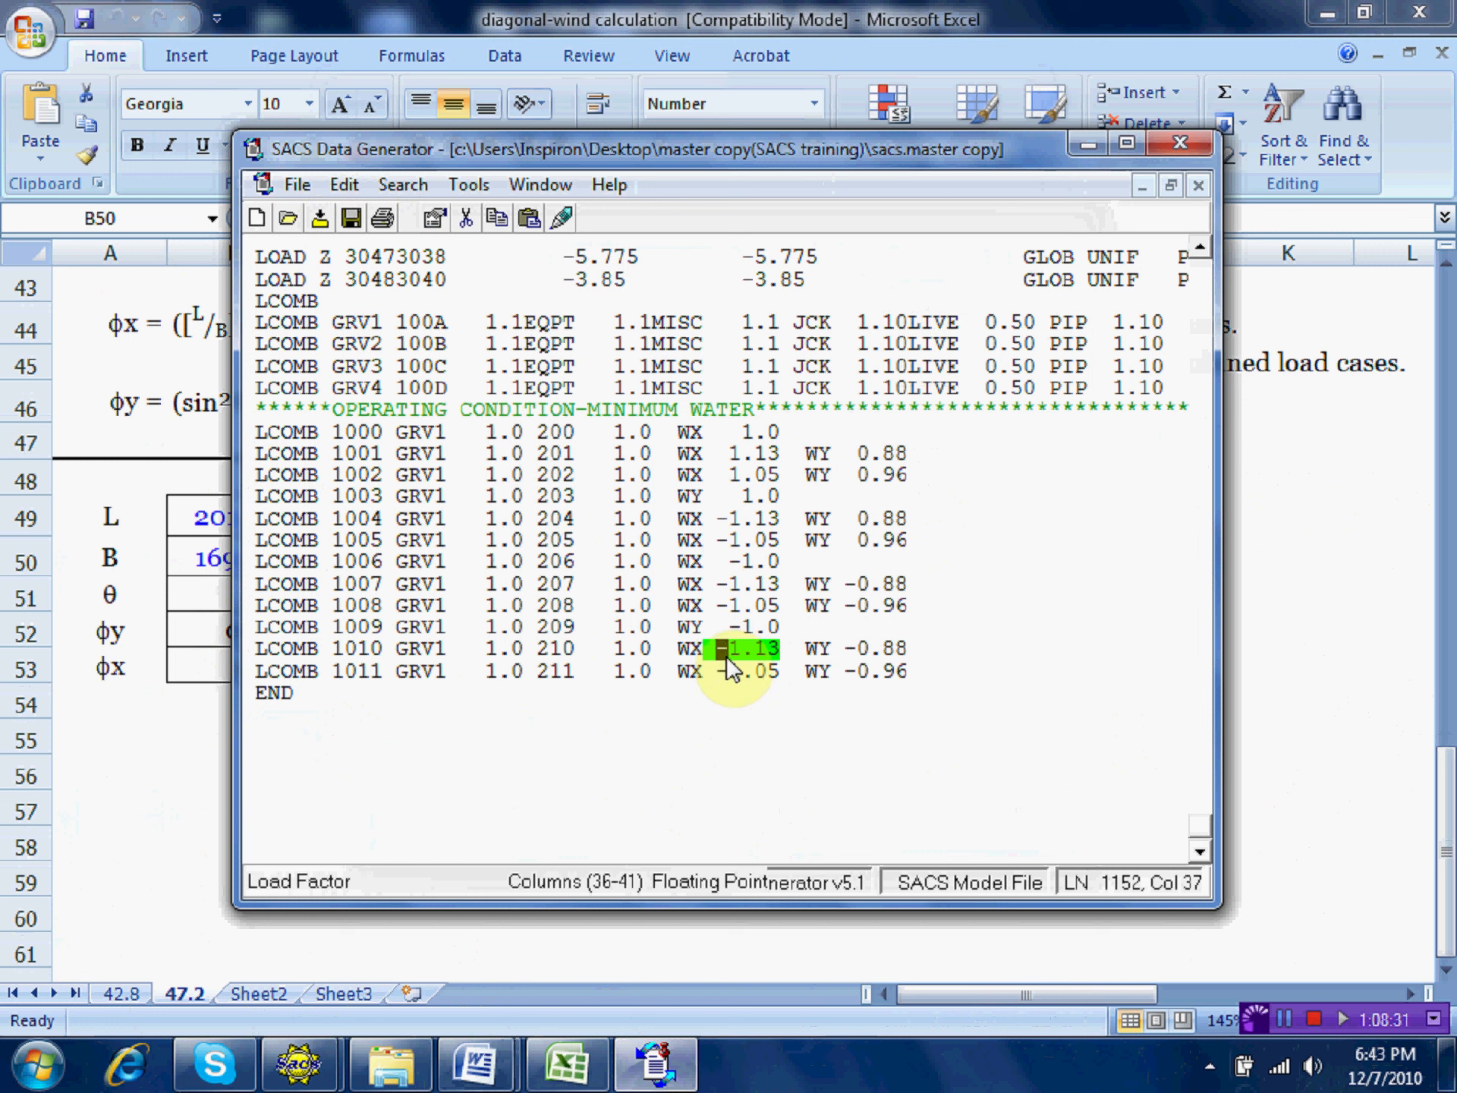
key("Delete")
key("Down")
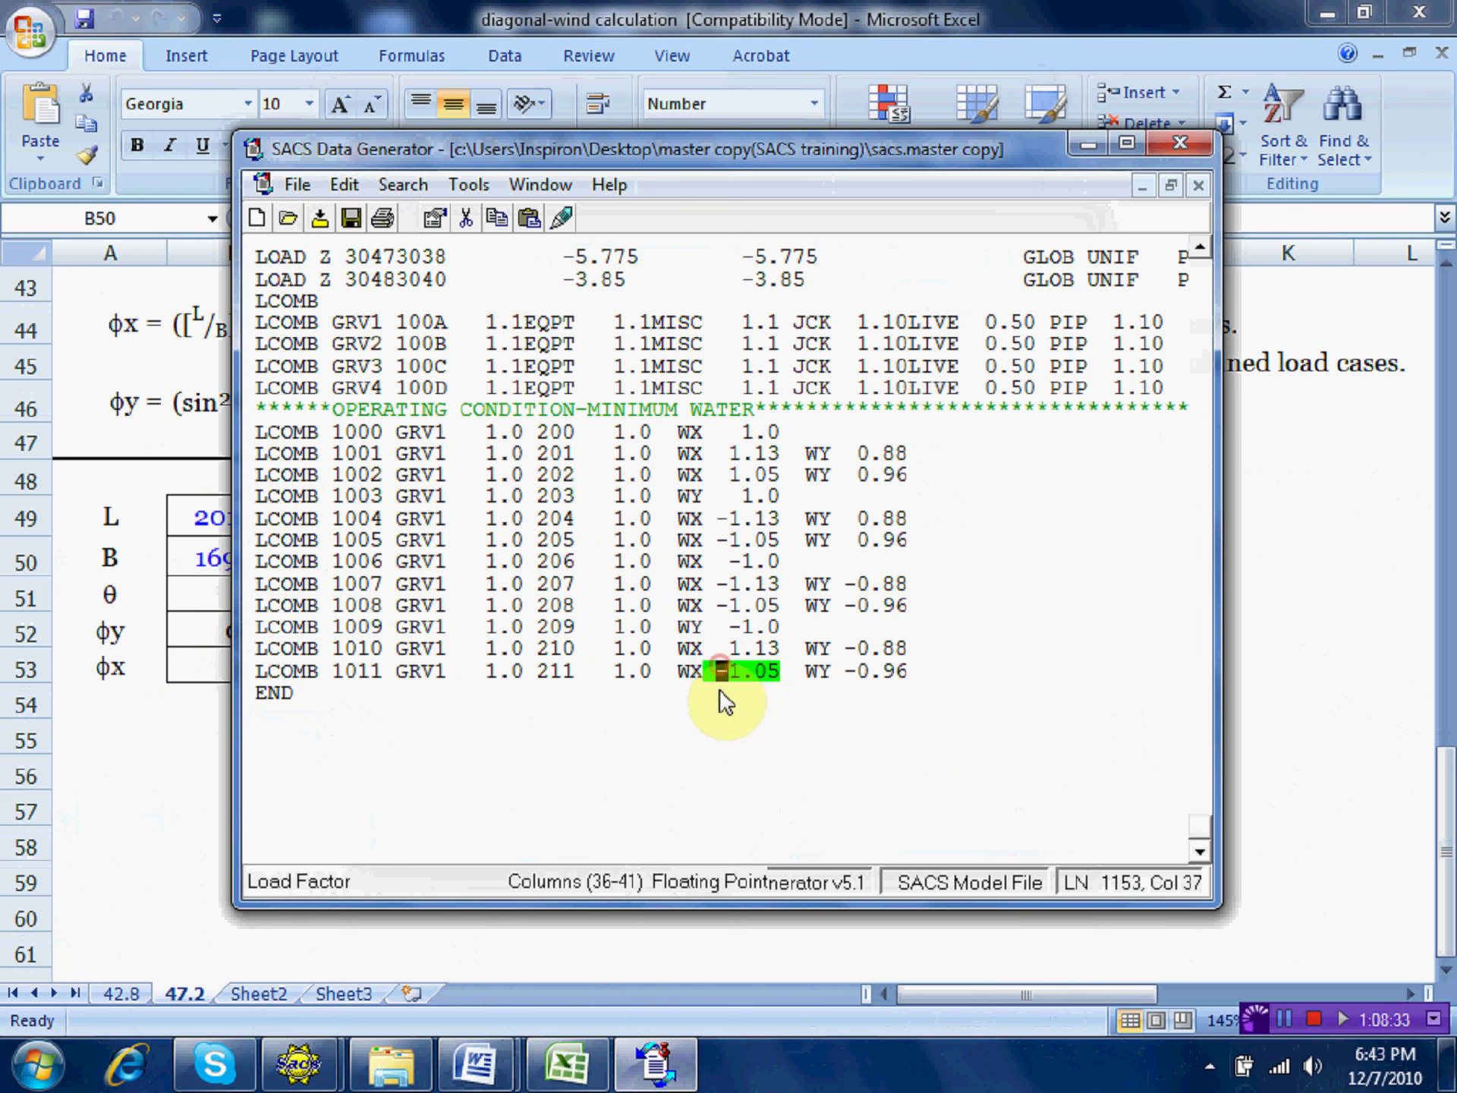
key("Delete")
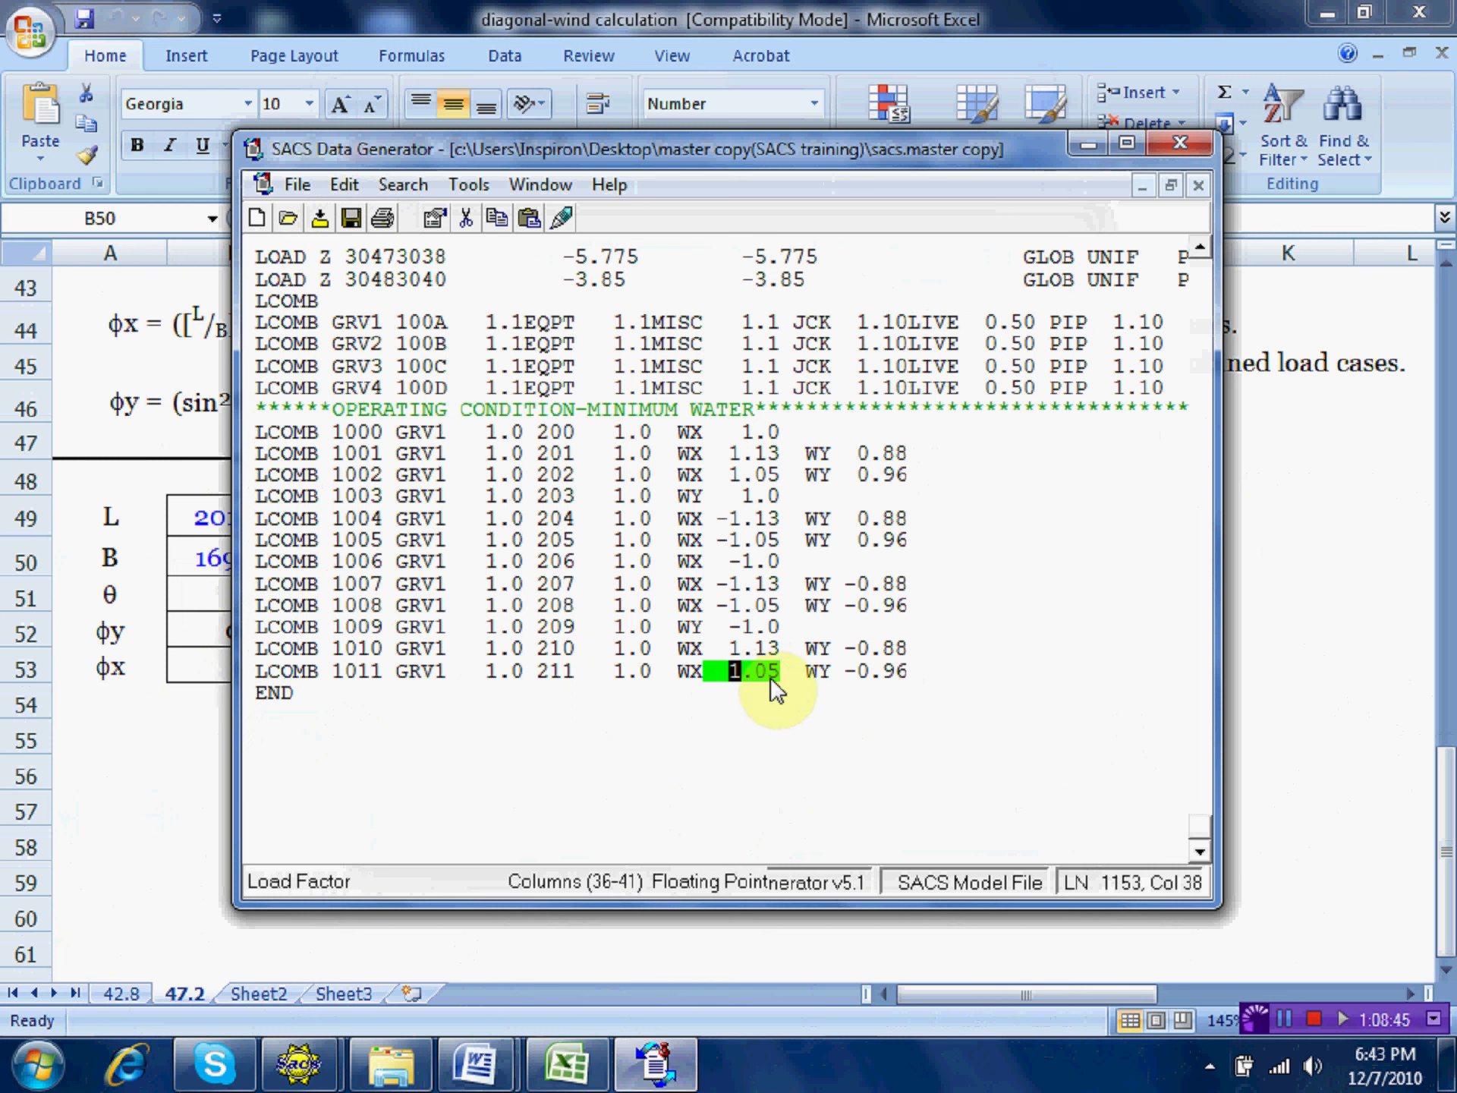
left_click(712, 727)
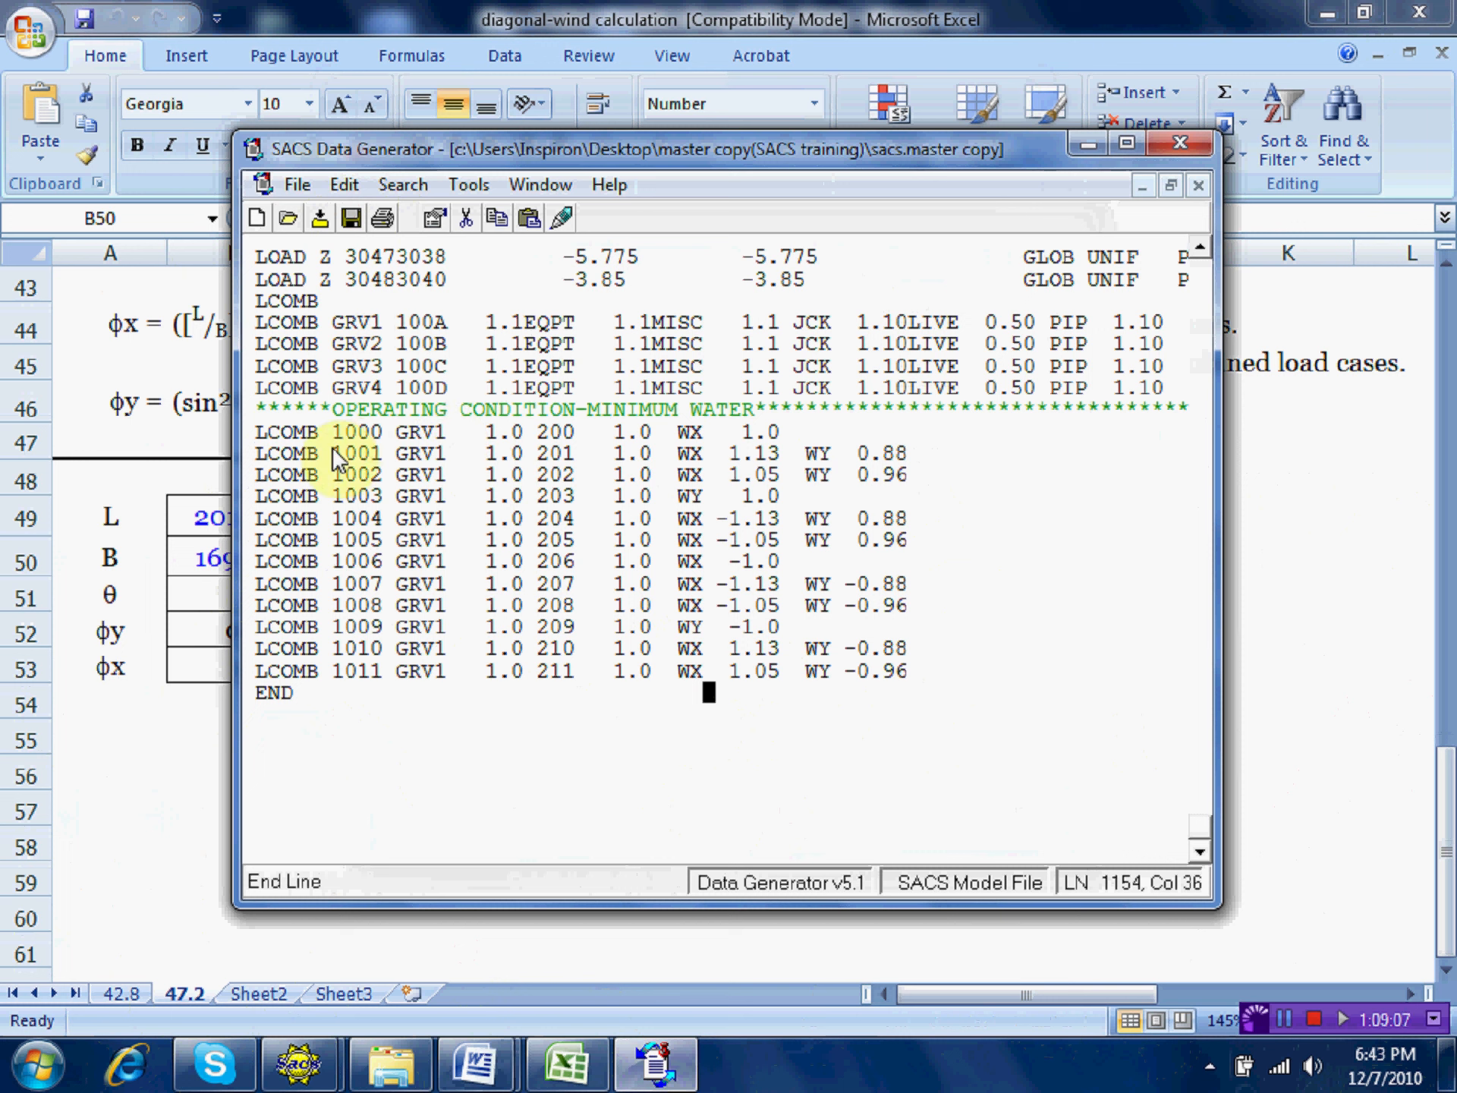
Duplicate the OPERATING CONDITION-MINIMUM WATER heading with combinations 1000 through 1011 above END, changing the copied heading to MAXIMUM WATER.
left_click(262, 409)
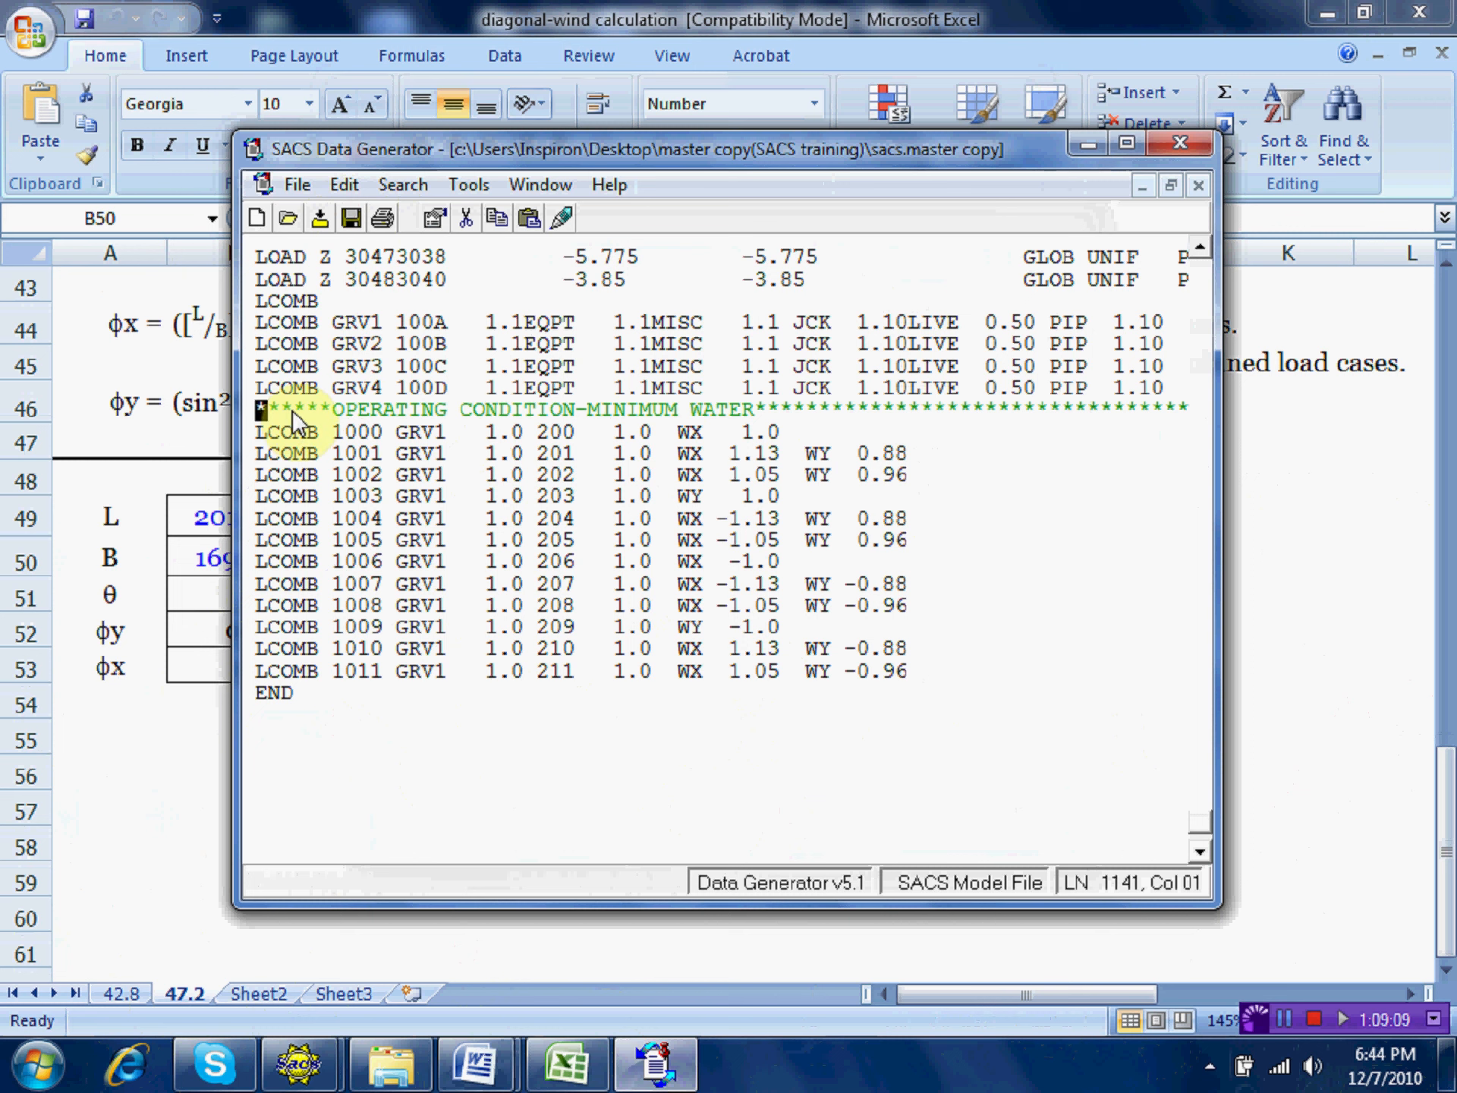
key("shift+Down")
key("shift+Down")
key("shift+Down")
key("shift+Down")
key("shift+Down")
key("shift+Down")
key("shift+Down")
key("shift+Down")
key("shift+Down")
key("shift+Down")
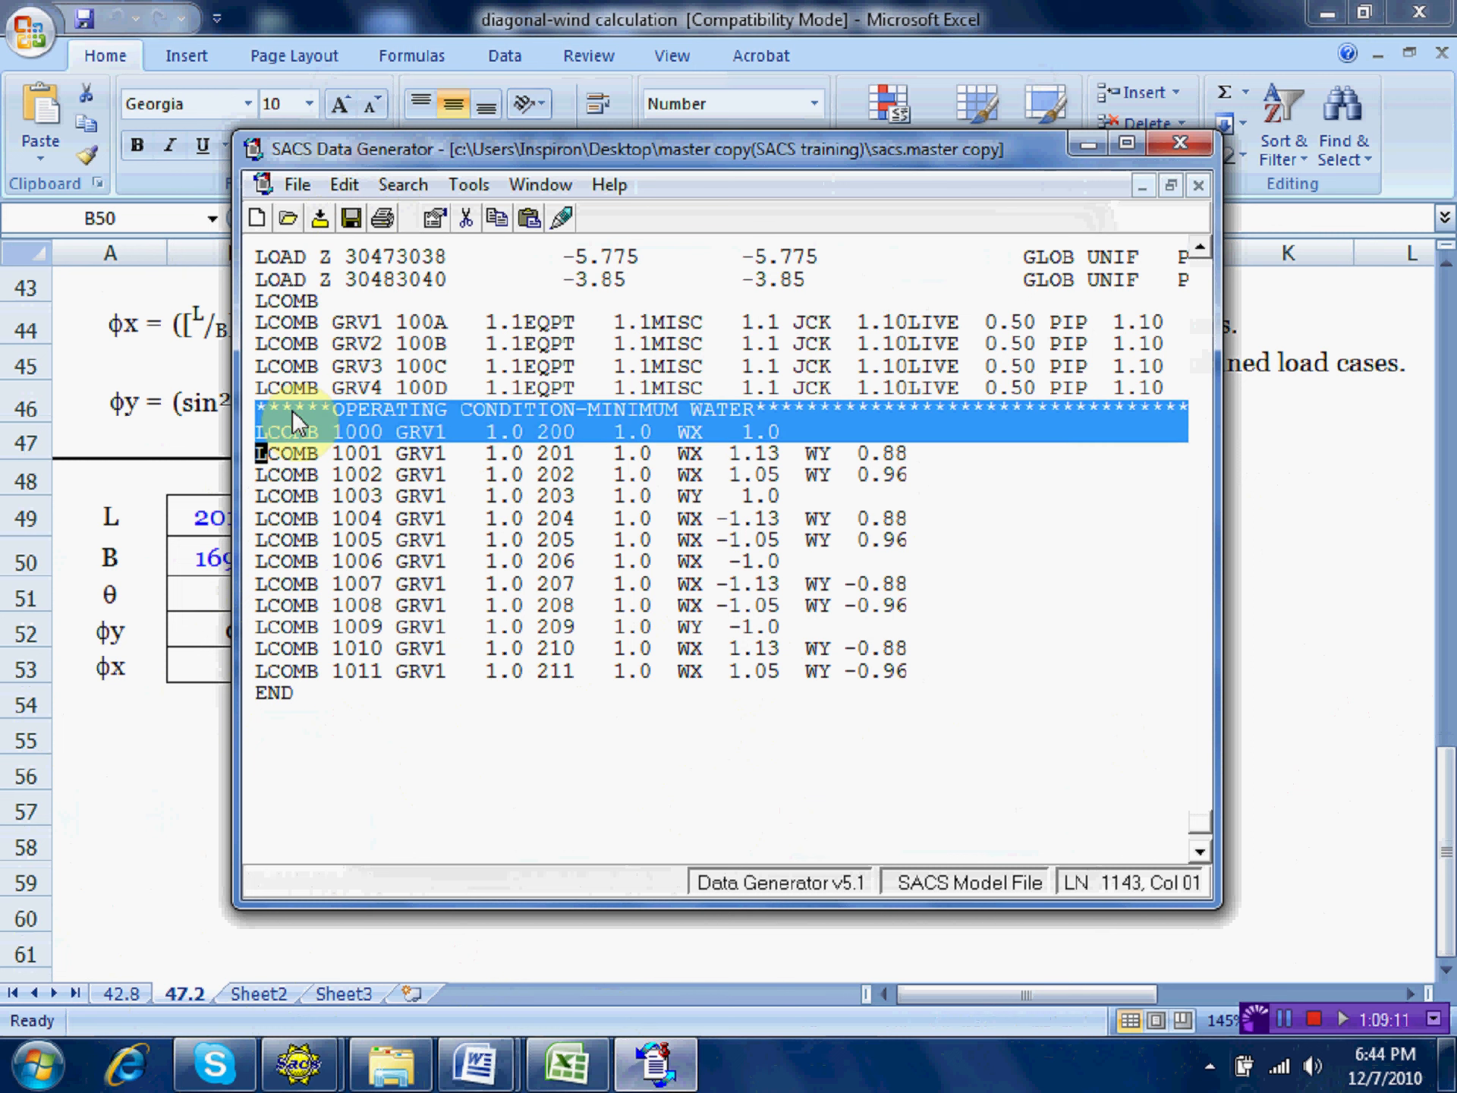
key("shift+Down")
key("shift+Down")
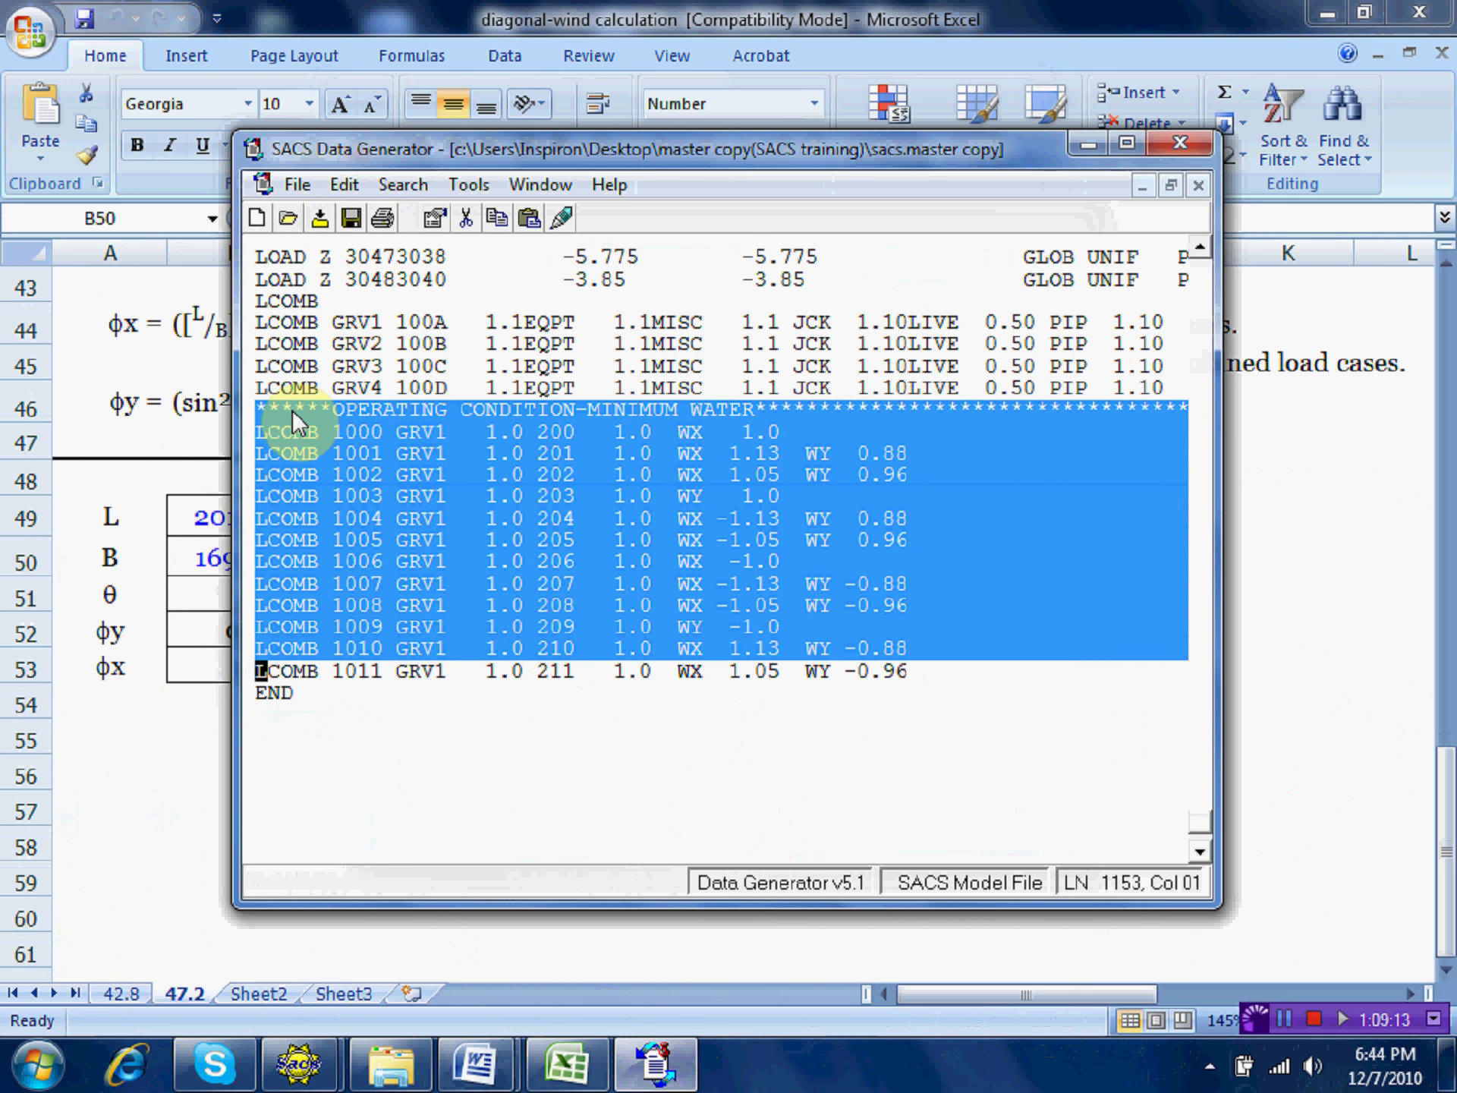
key("shift+Down")
right_click(399, 416)
left_click(498, 525)
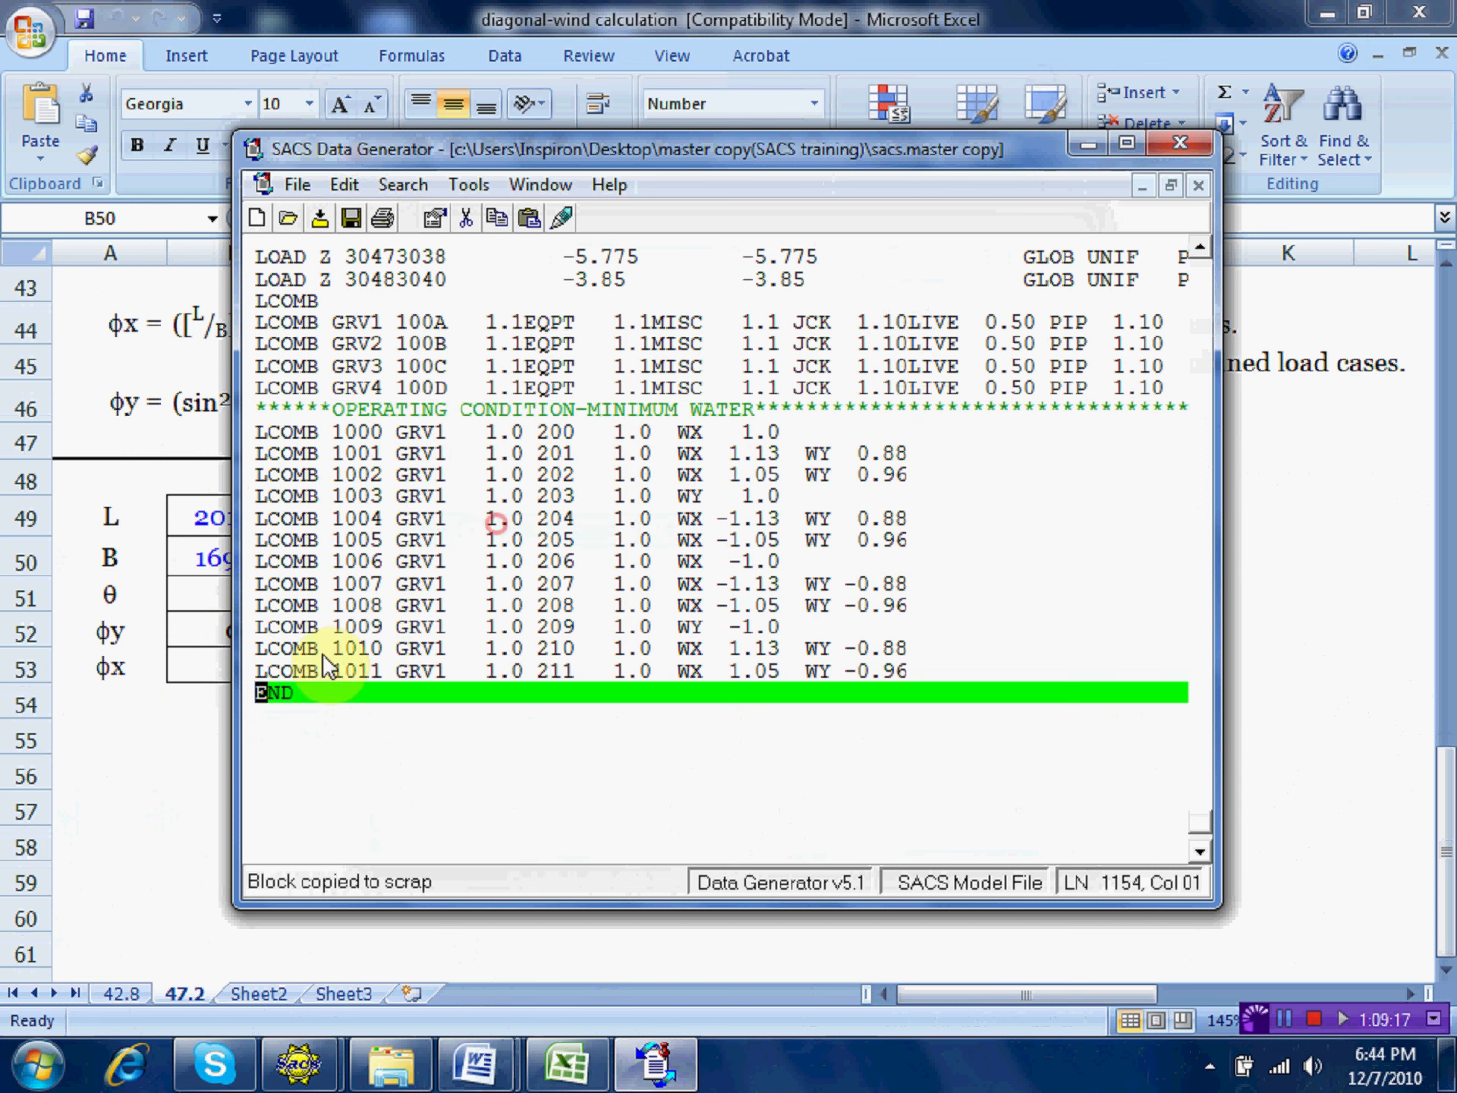
right_click(262, 691)
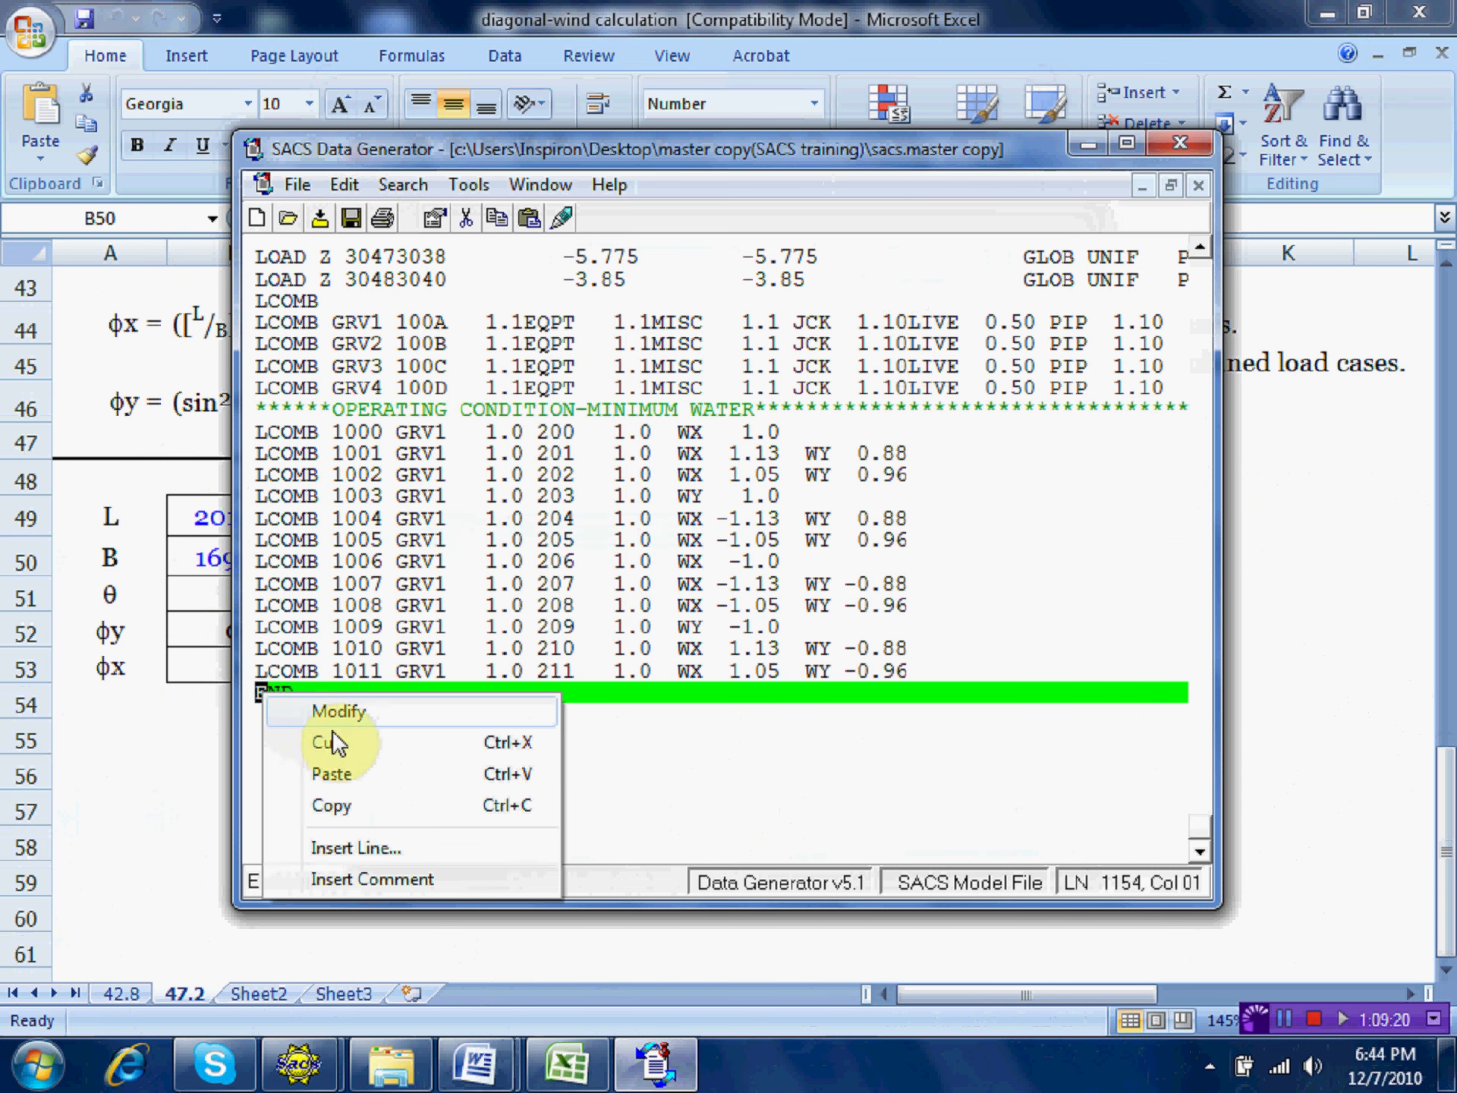
left_click(349, 774)
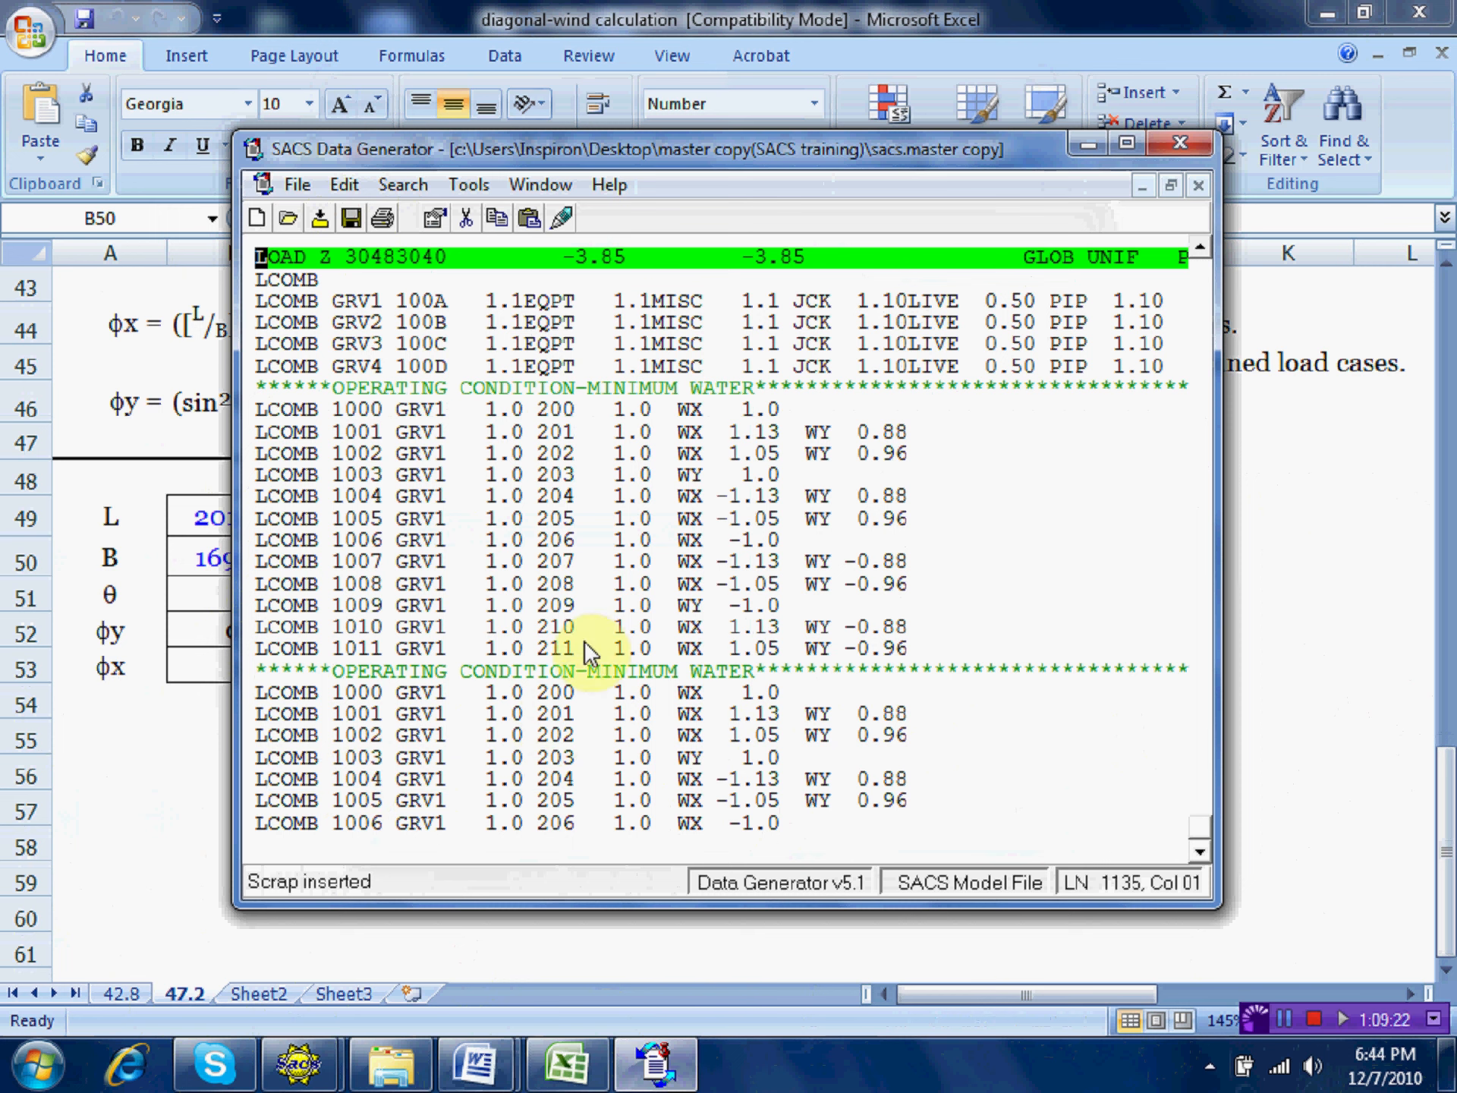
left_click(612, 669)
type("AXIMU")
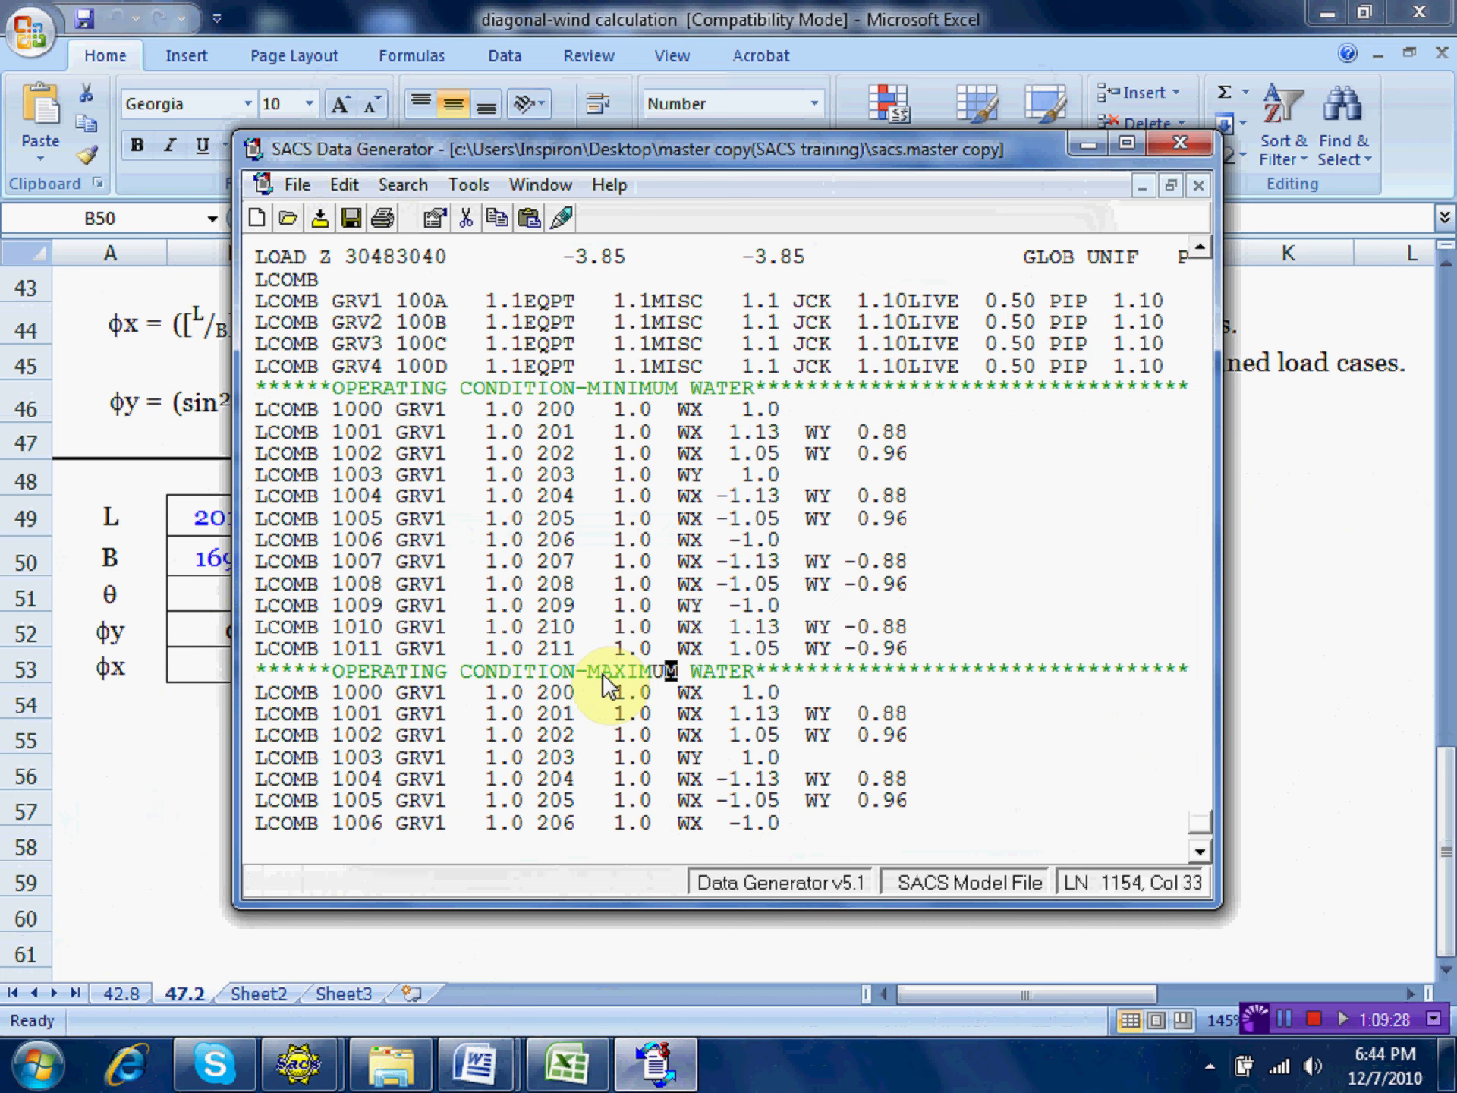
Change the gravity load case to GRV2 in all twelve combinations under the MAXIMUM WATER heading.
key("Down")
key("Down")
key("Down")
key("Down")
key("Down")
key("Down")
key("Down")
key("Down")
key("Down")
key("Down")
key("Down")
key("Down")
key("Down")
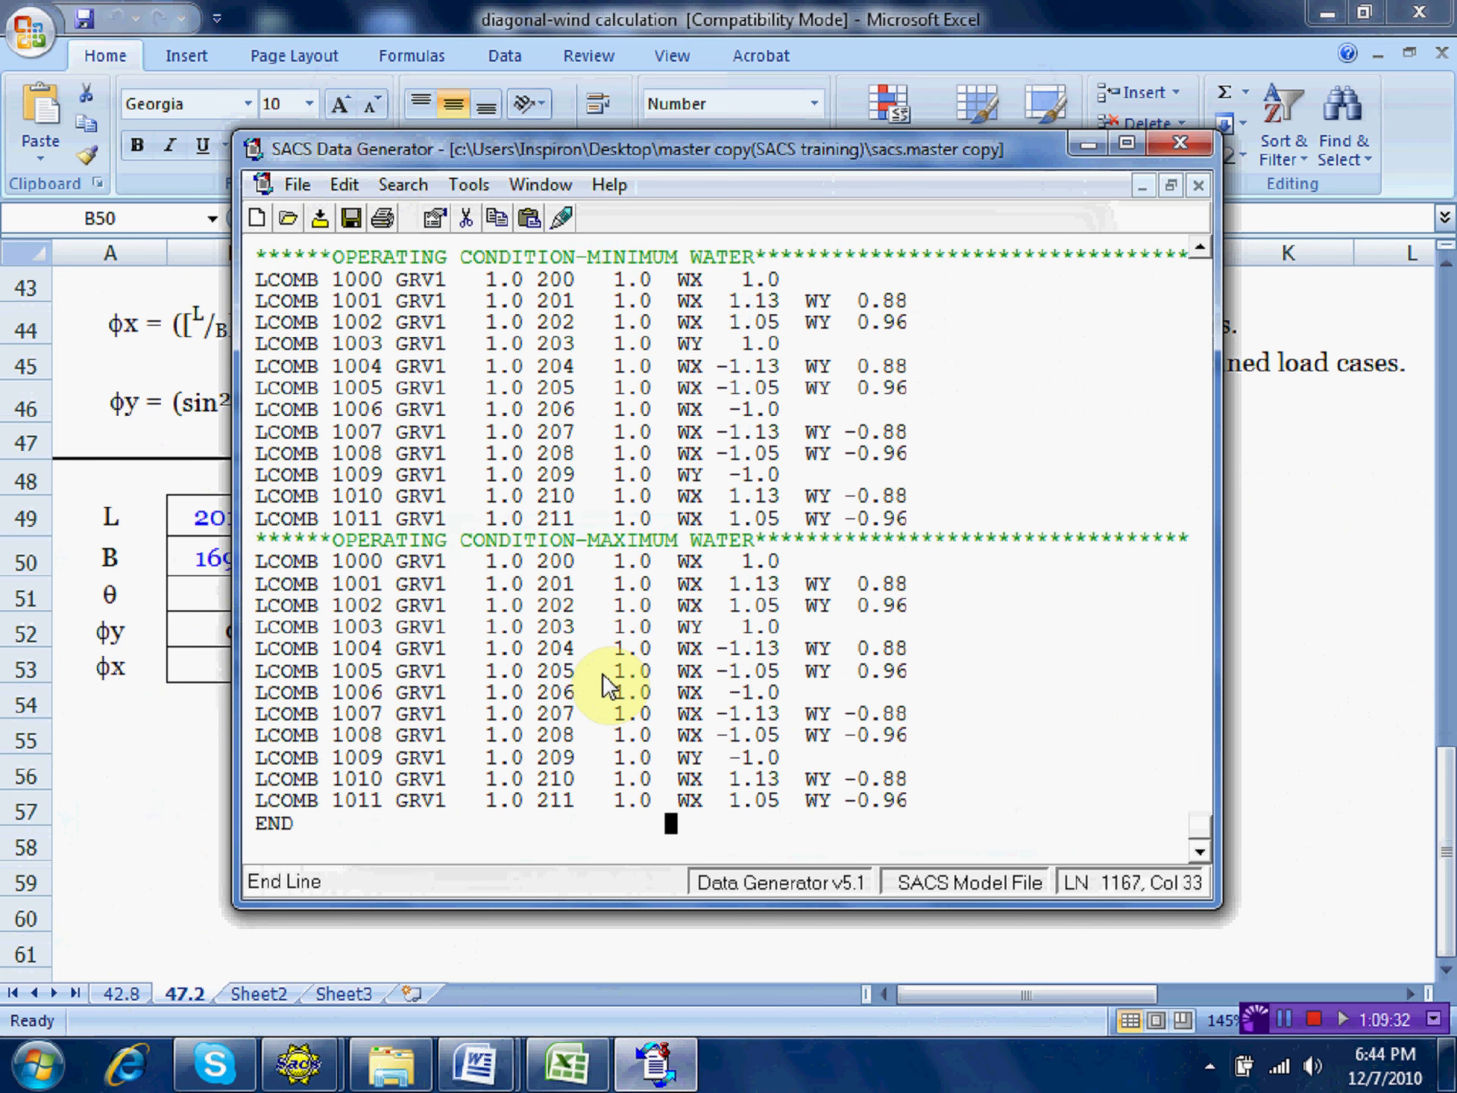
left_click(439, 565)
type("2")
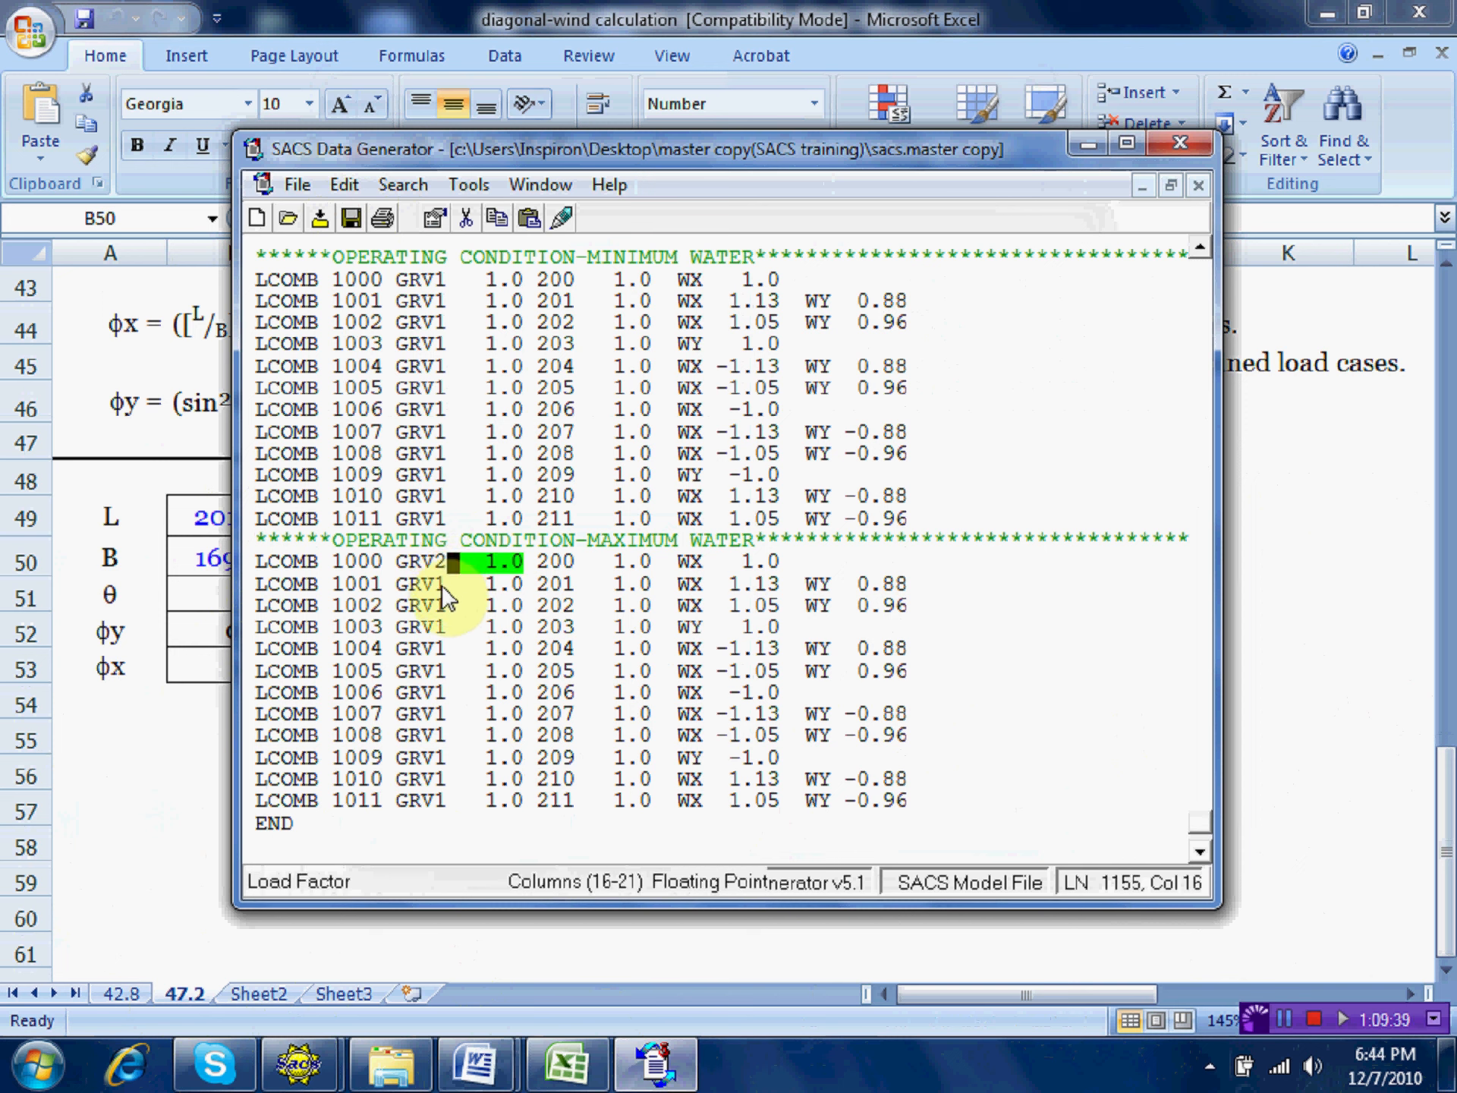
left_click(439, 583)
type("2")
left_click(439, 611)
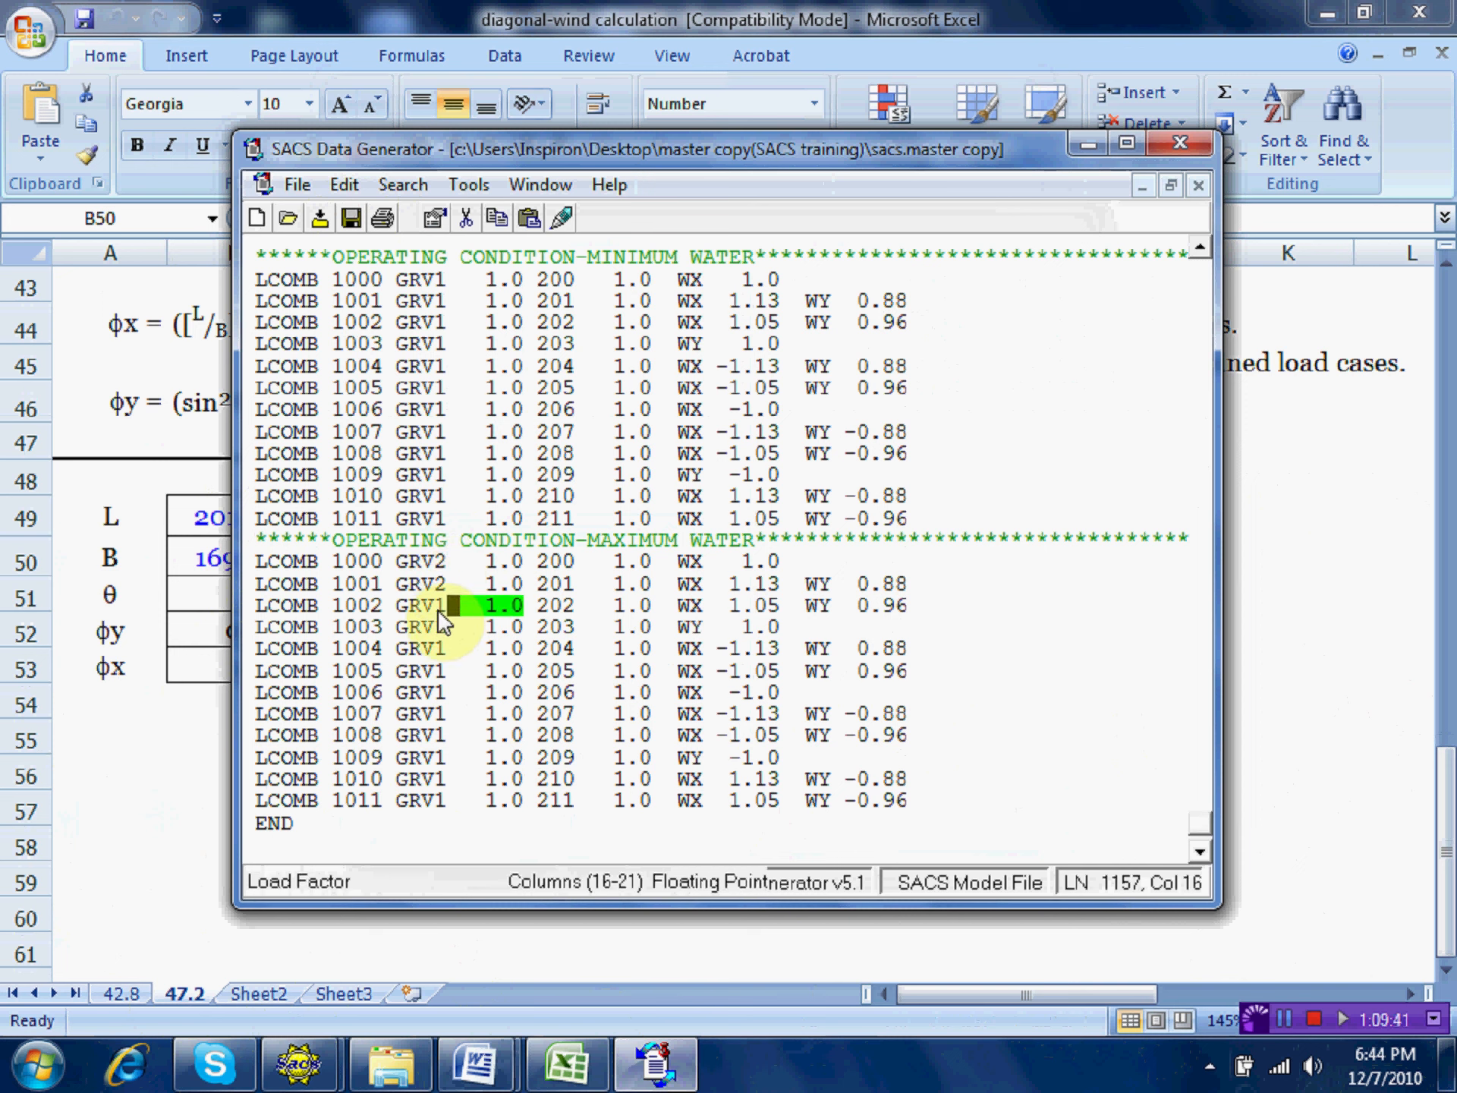
type("2")
key("Down")
key("Left")
type("2")
key("Down")
key("Left")
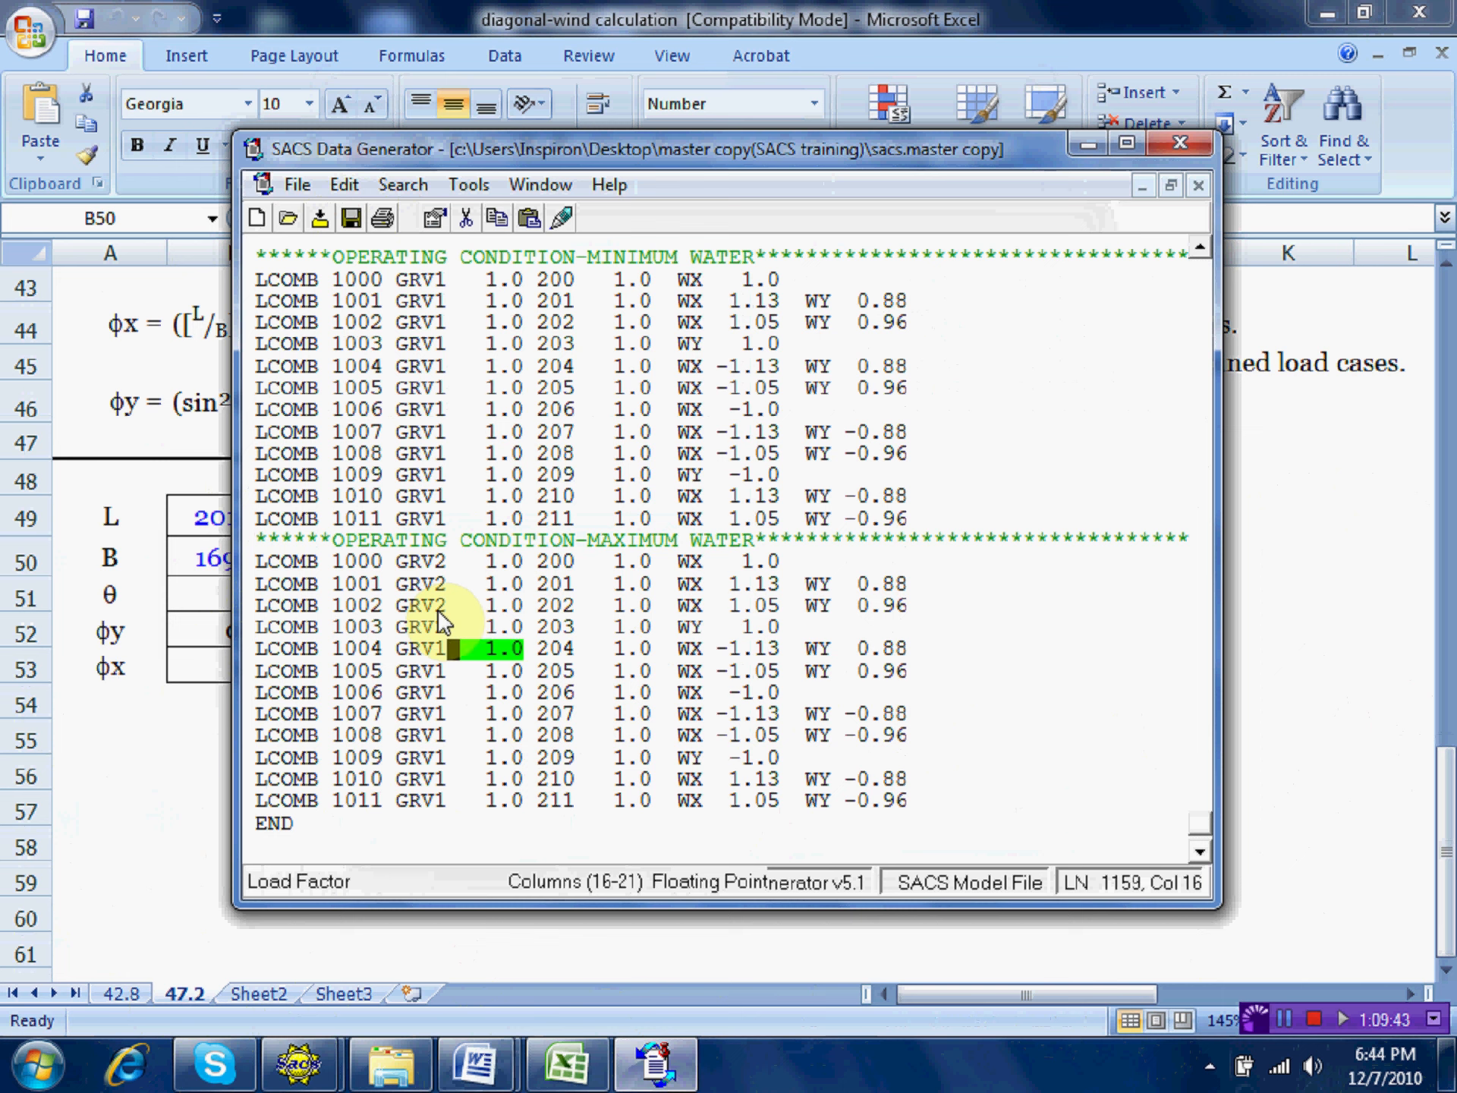
type("2")
key("Down")
key("Left")
type("2")
key("Down")
key("Left")
type("2")
key("Down")
key("Left")
type("2")
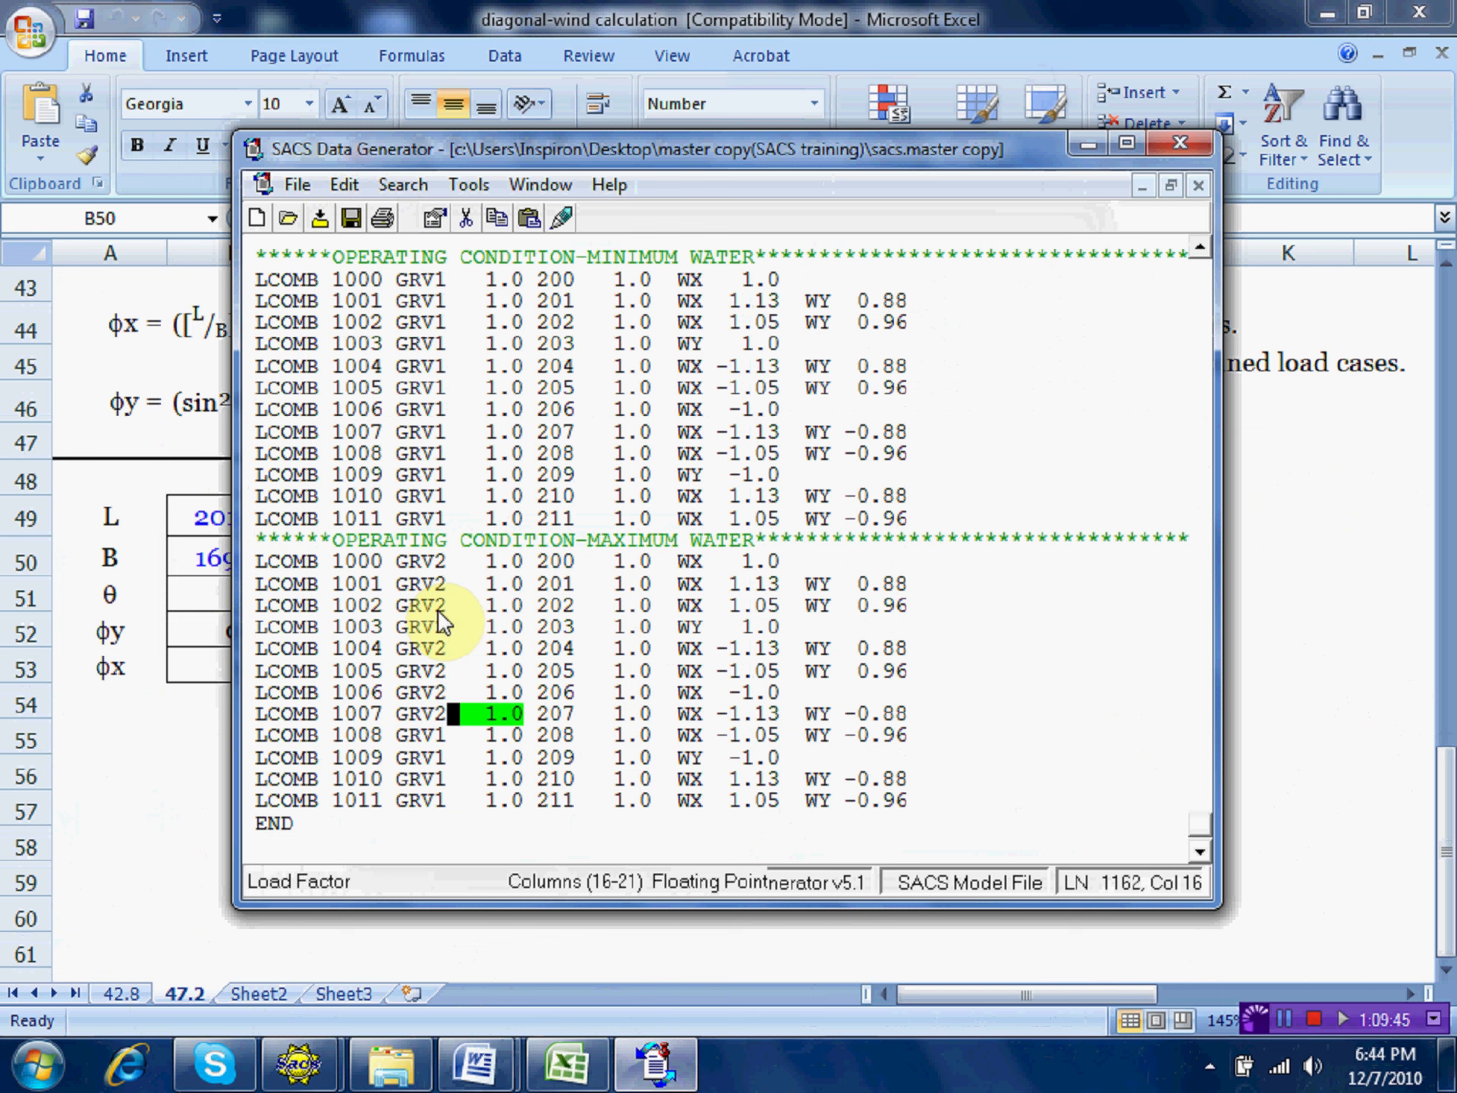
key("Down")
key("Left")
type("2")
key("Down")
key("Left")
type("2")
key("Down")
key("Left")
type("2")
key("Down")
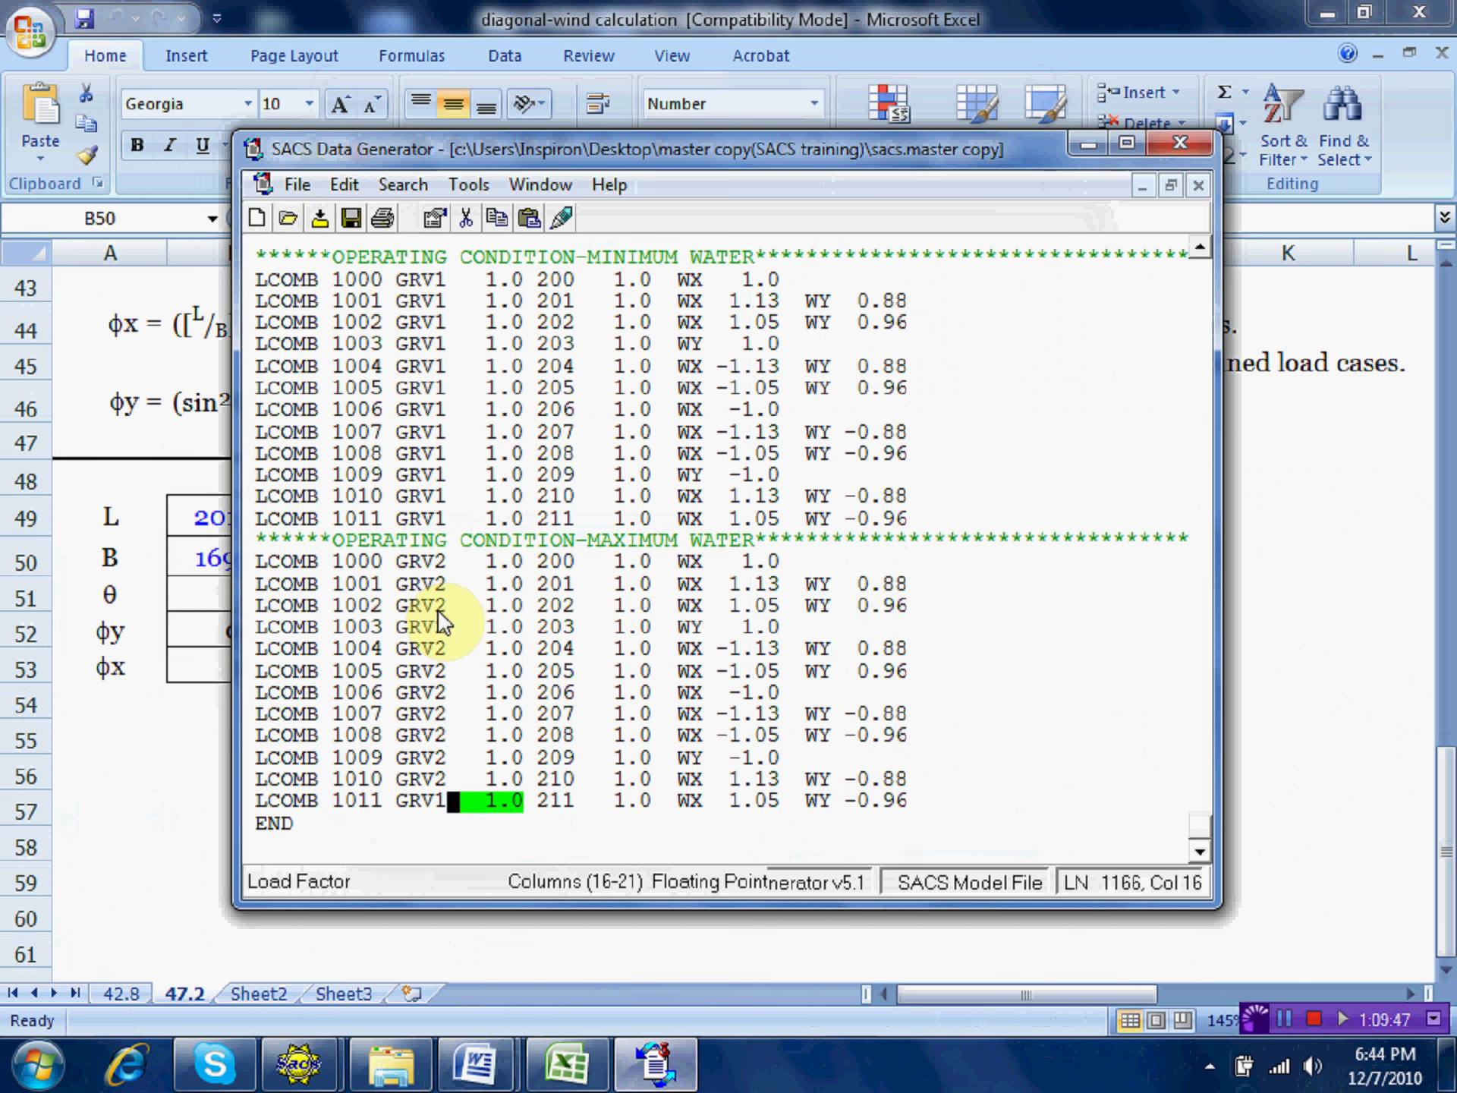
key("Left")
type("2")
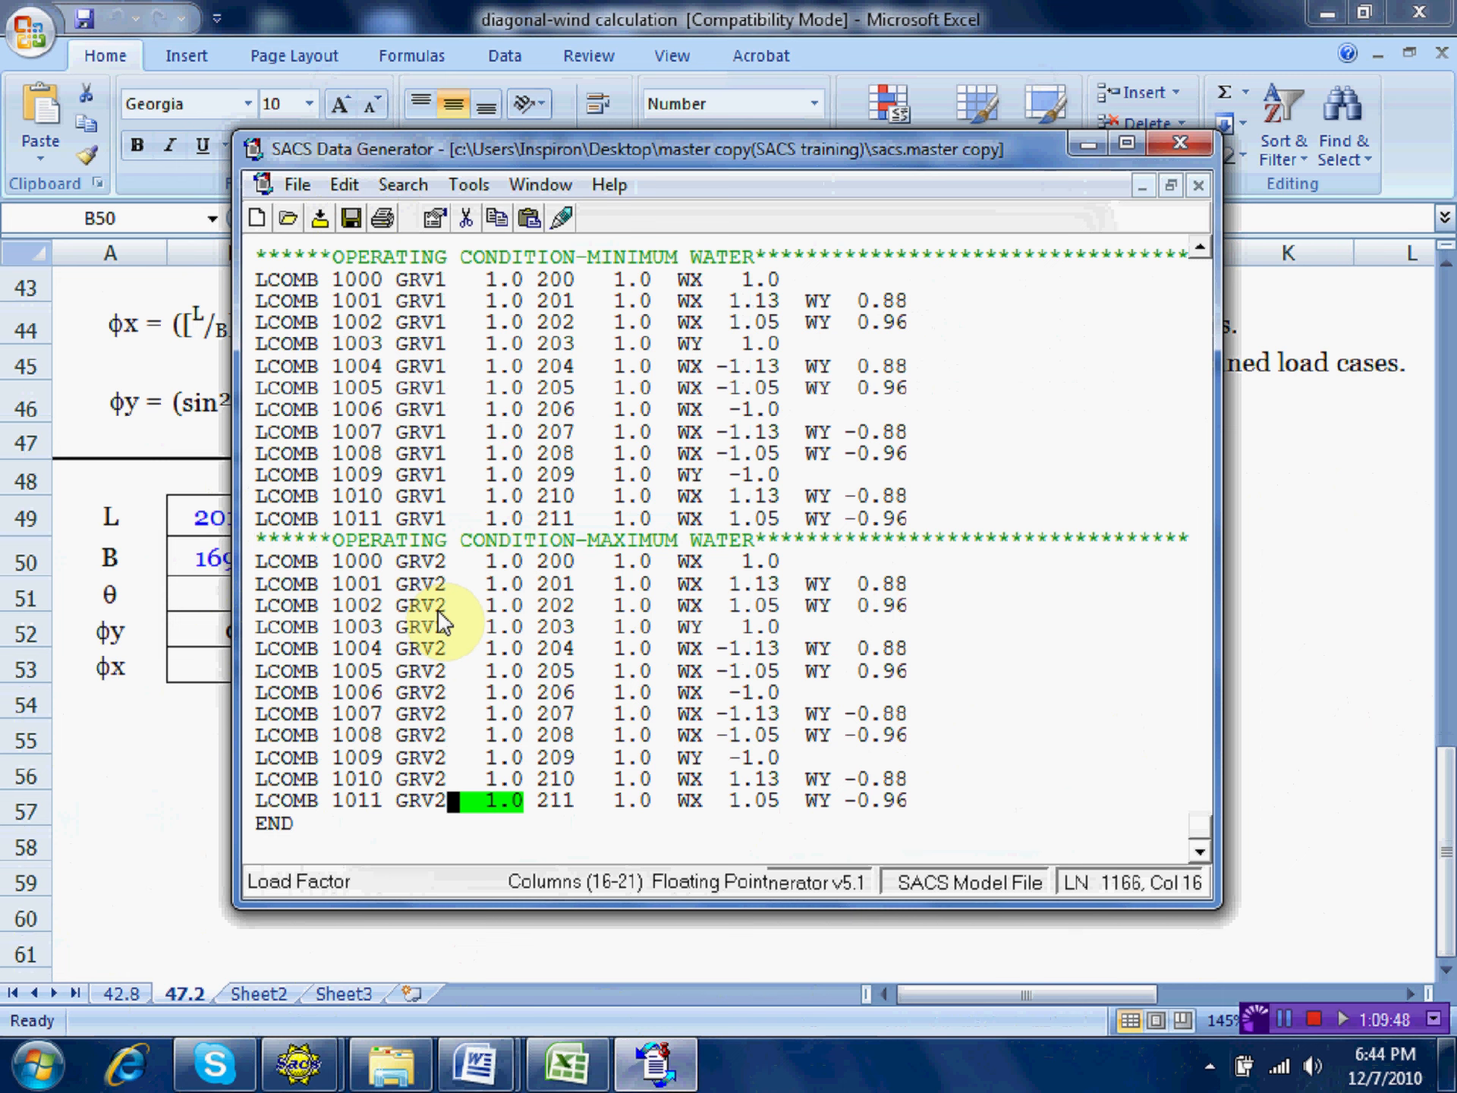
Rename the twelve combinations under the MAXIMUM WATER heading as 2000 through 2011.
left_click(339, 561)
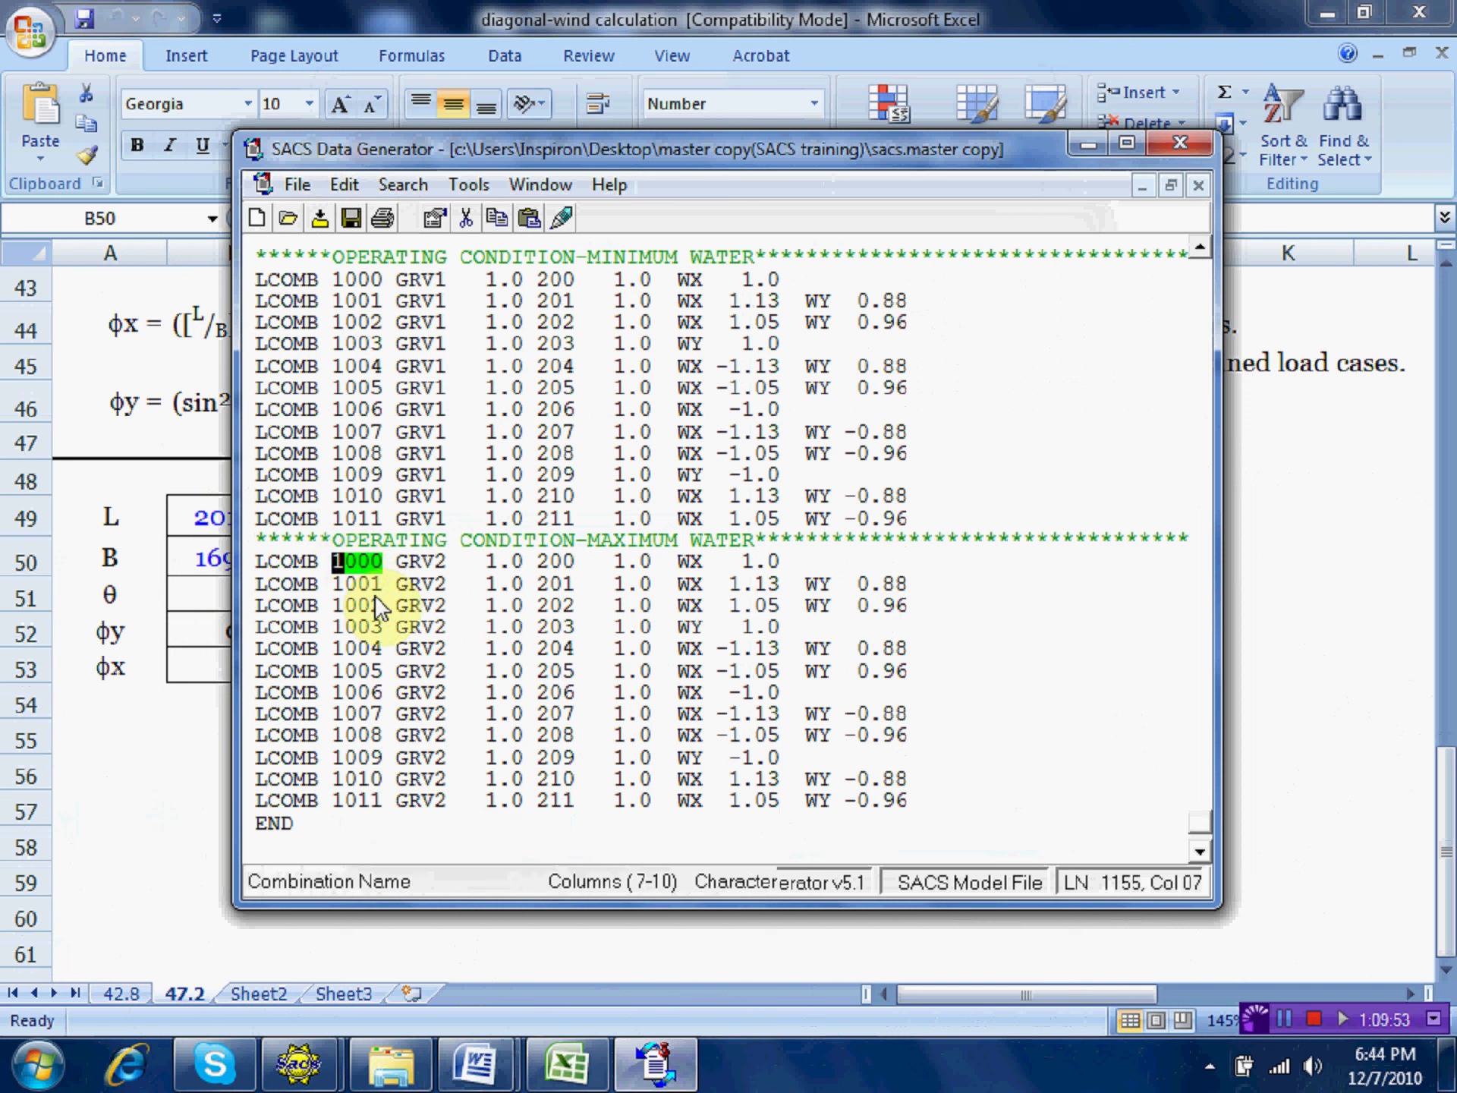
type("2")
key("Down")
key("Left")
type("2")
key("Down")
key("Left")
type("2")
key("Down")
key("Left")
type("2")
key("Down")
key("Left")
type("2")
key("Down")
key("Left")
type("2")
key("Down")
key("Left")
type("2")
key("Down")
key("Left")
type("2")
key("Down")
key("Left")
type("2")
key("Down")
key("Left")
type("2")
key("Down")
key("Left")
type("2")
key("Down")
key("Left")
type("2")
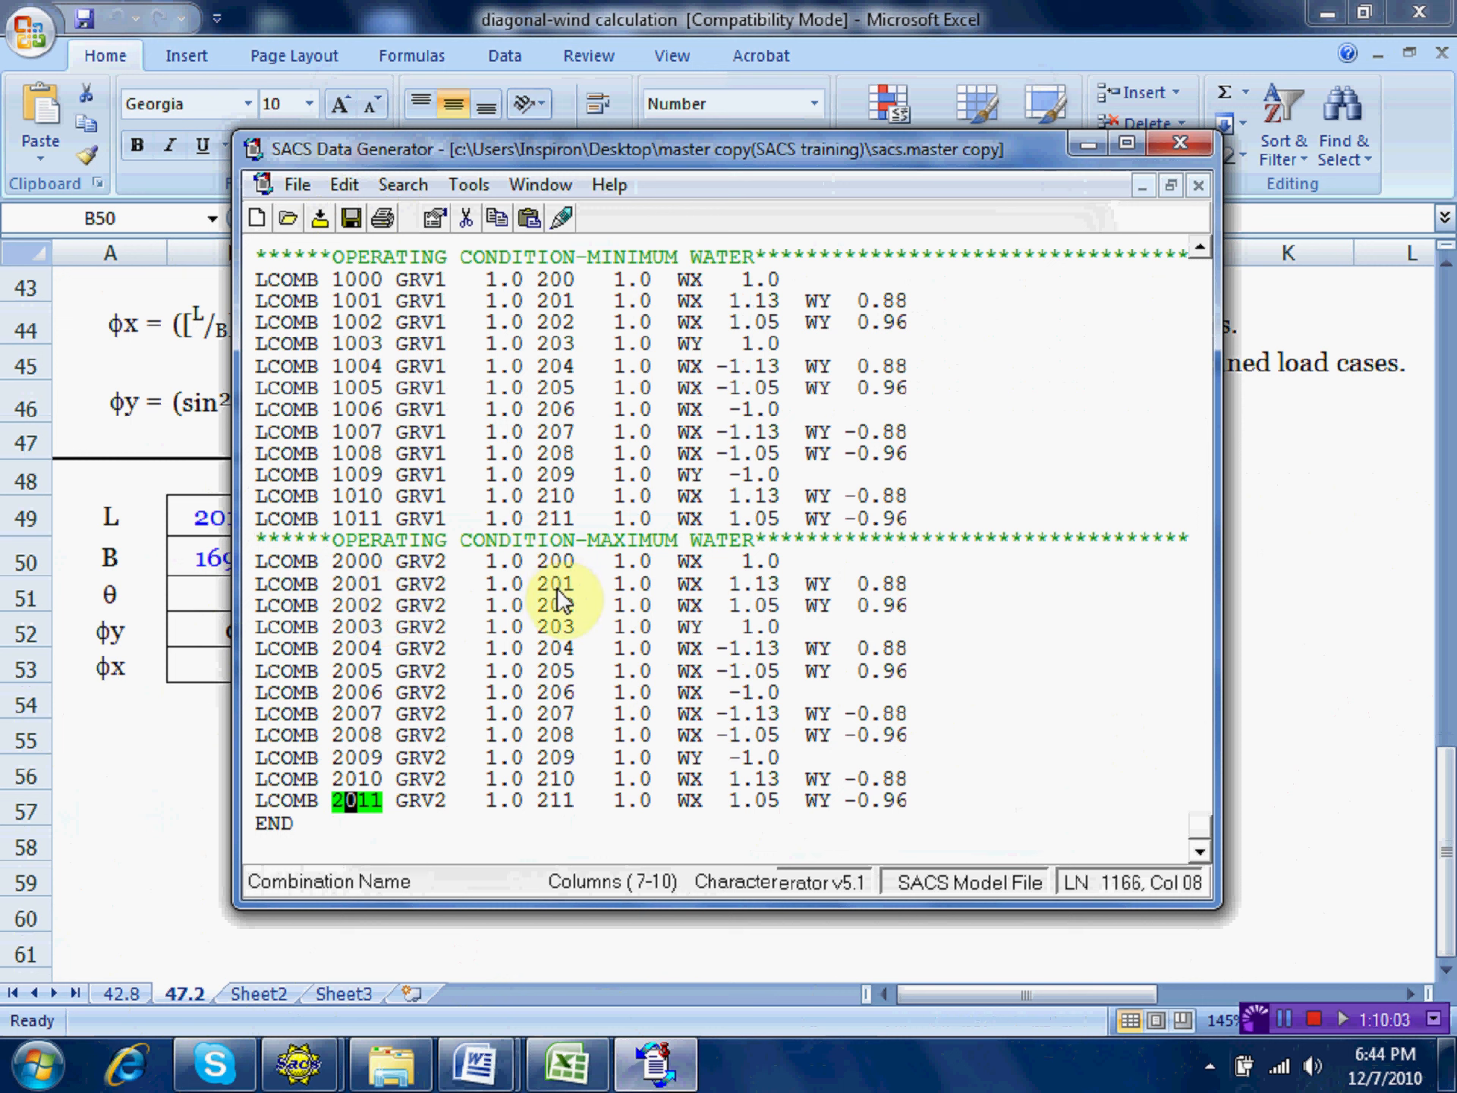
Set the second load case of combinations 2000 through 2011 to 300 through 311 in order.
left_click(545, 561)
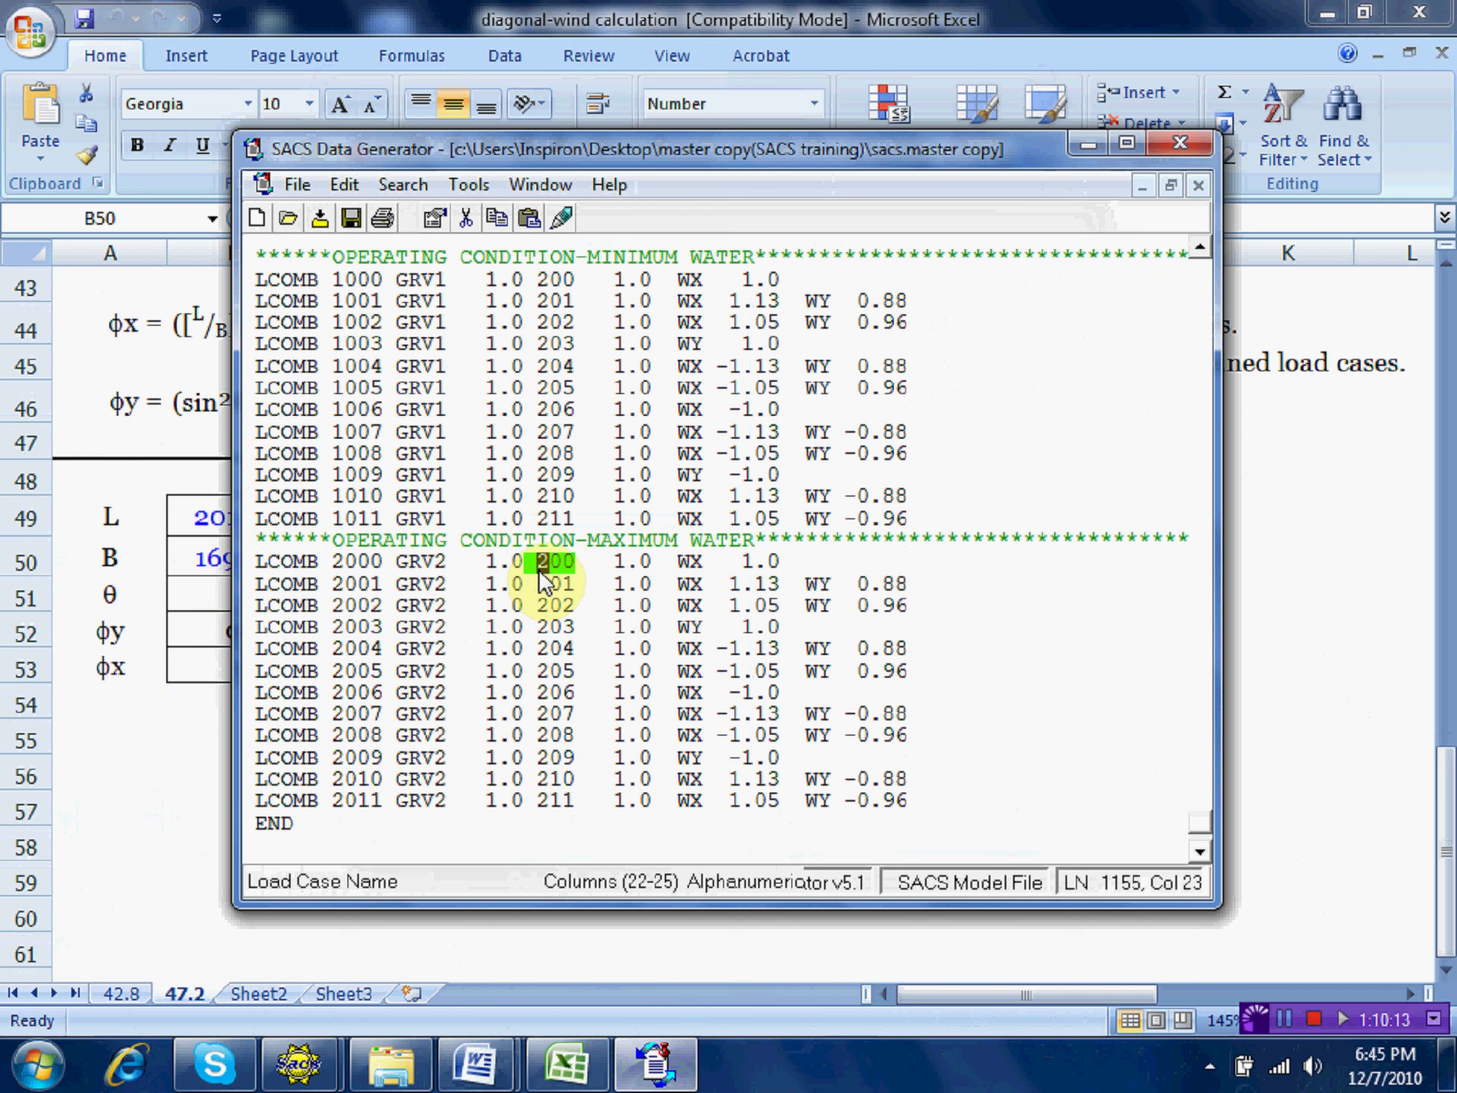
type("3")
key("Down")
key("Left")
type("3")
key("Down")
key("Left")
type("3")
key("Down")
key("Left")
type("3")
key("Down")
key("Left")
type("3")
key("Down")
key("Left")
type("3")
key("Down")
key("Left")
type("3")
key("Down")
key("Left")
type("3")
key("Down")
key("Left")
type("3")
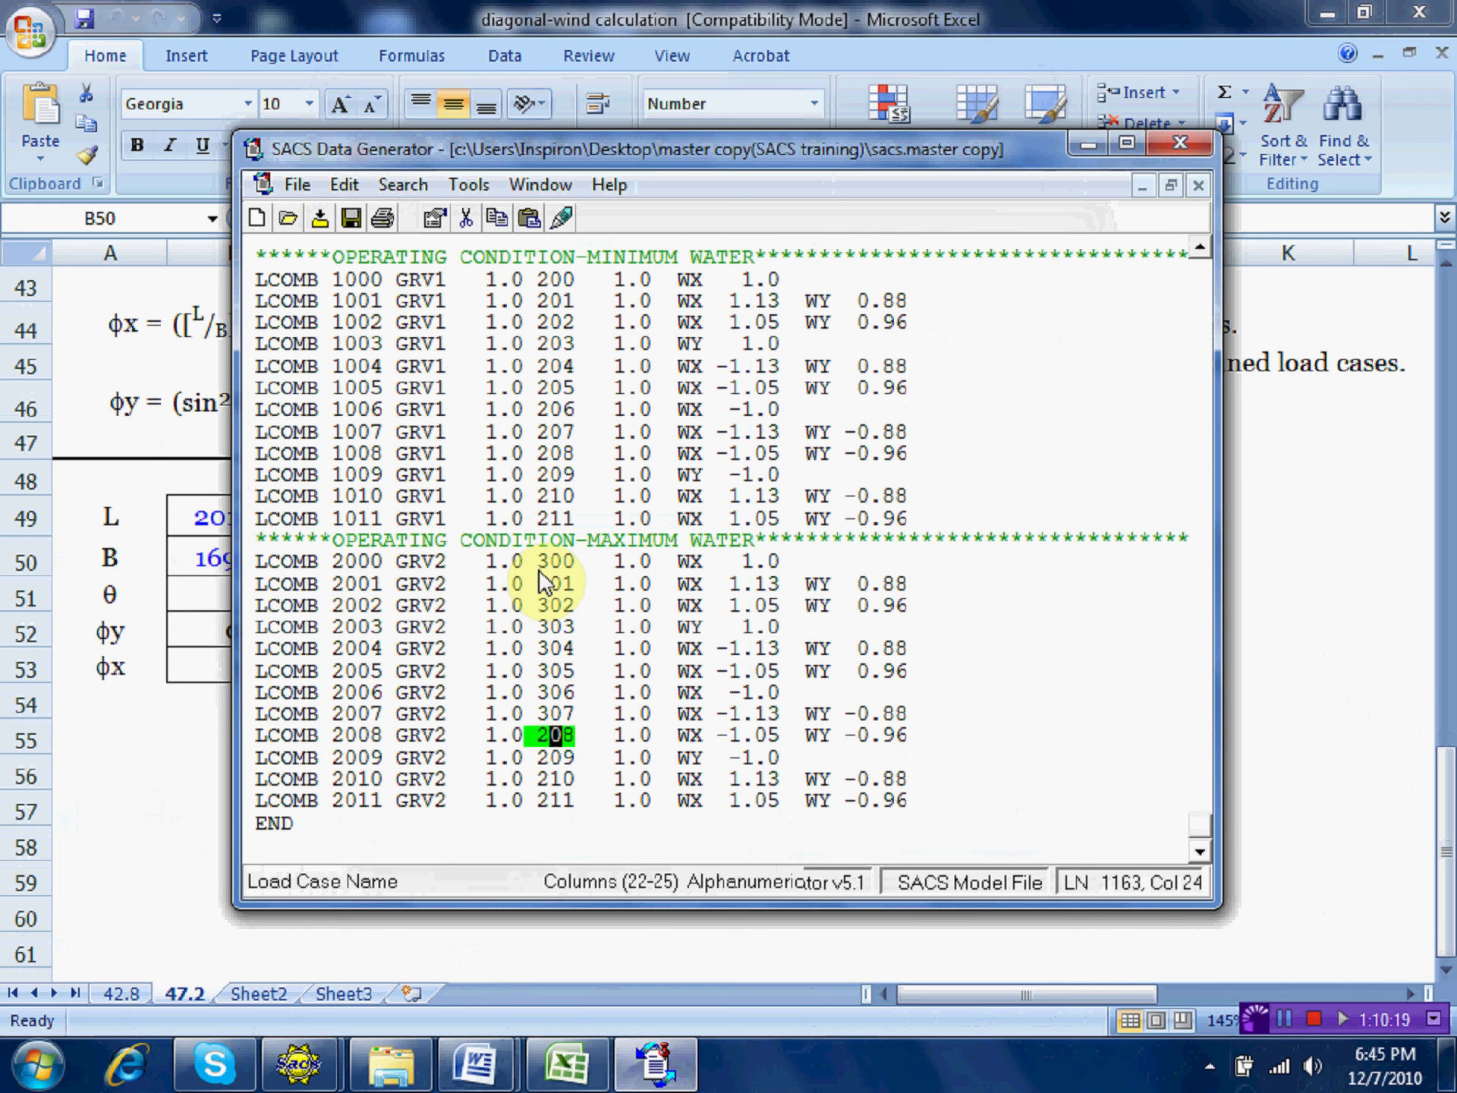
key("Down")
key("Left")
type("3")
key("Down")
key("Left")
type("3")
key("Down")
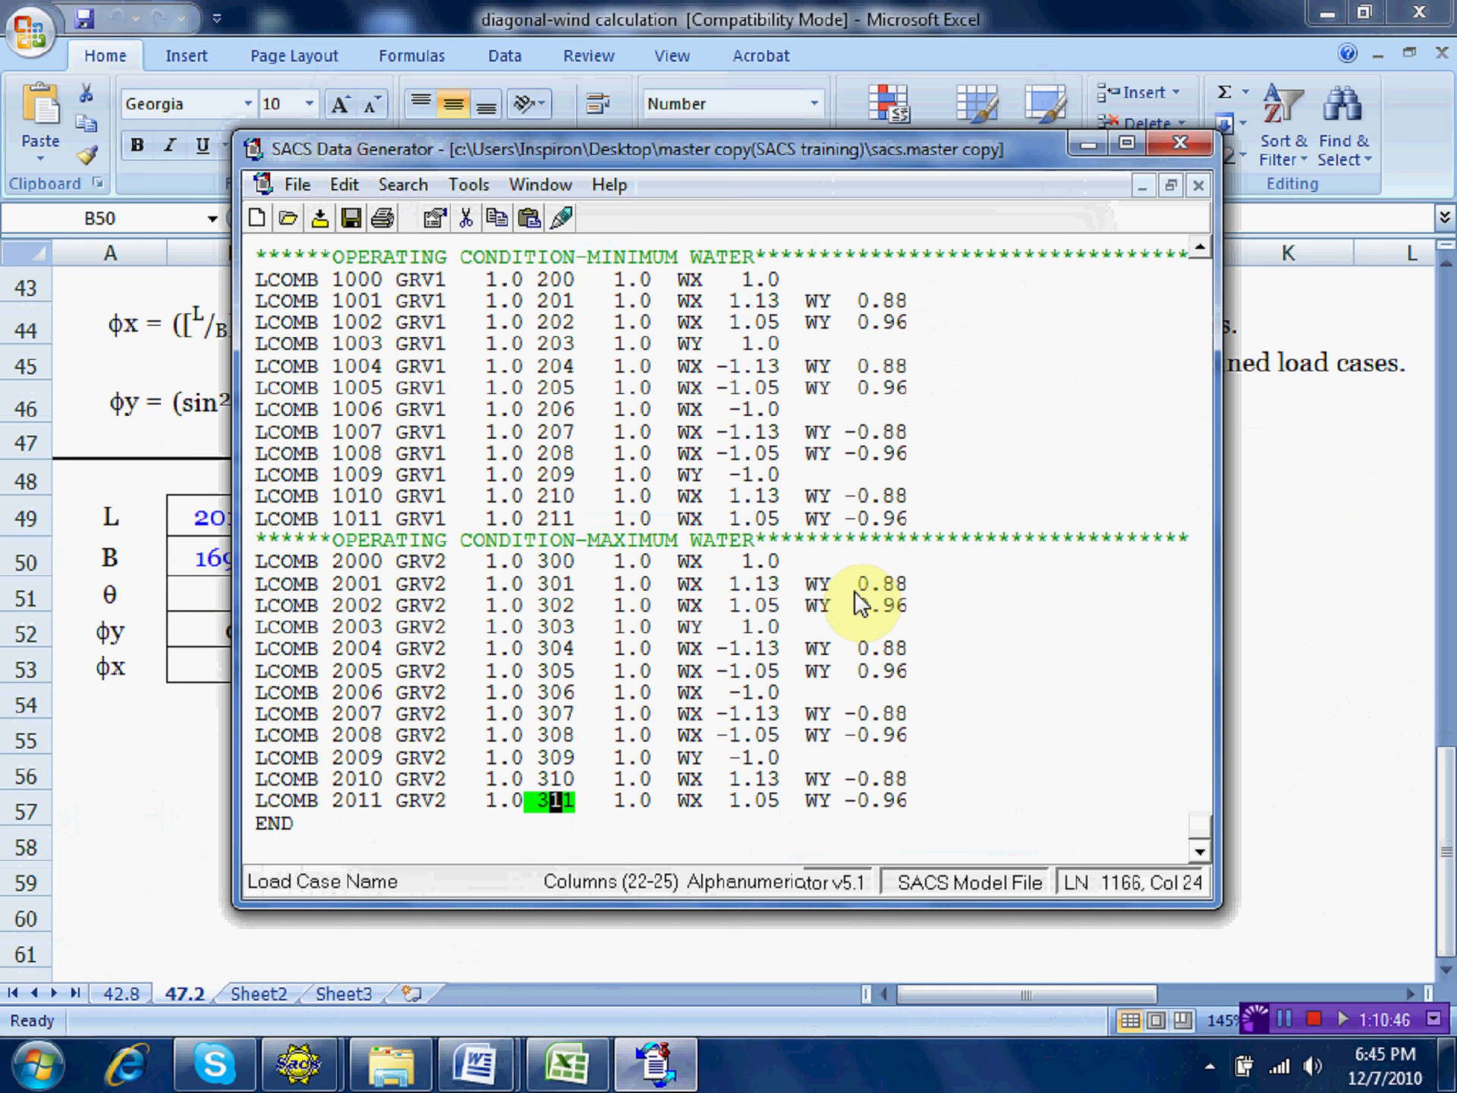
left_click(990, 757)
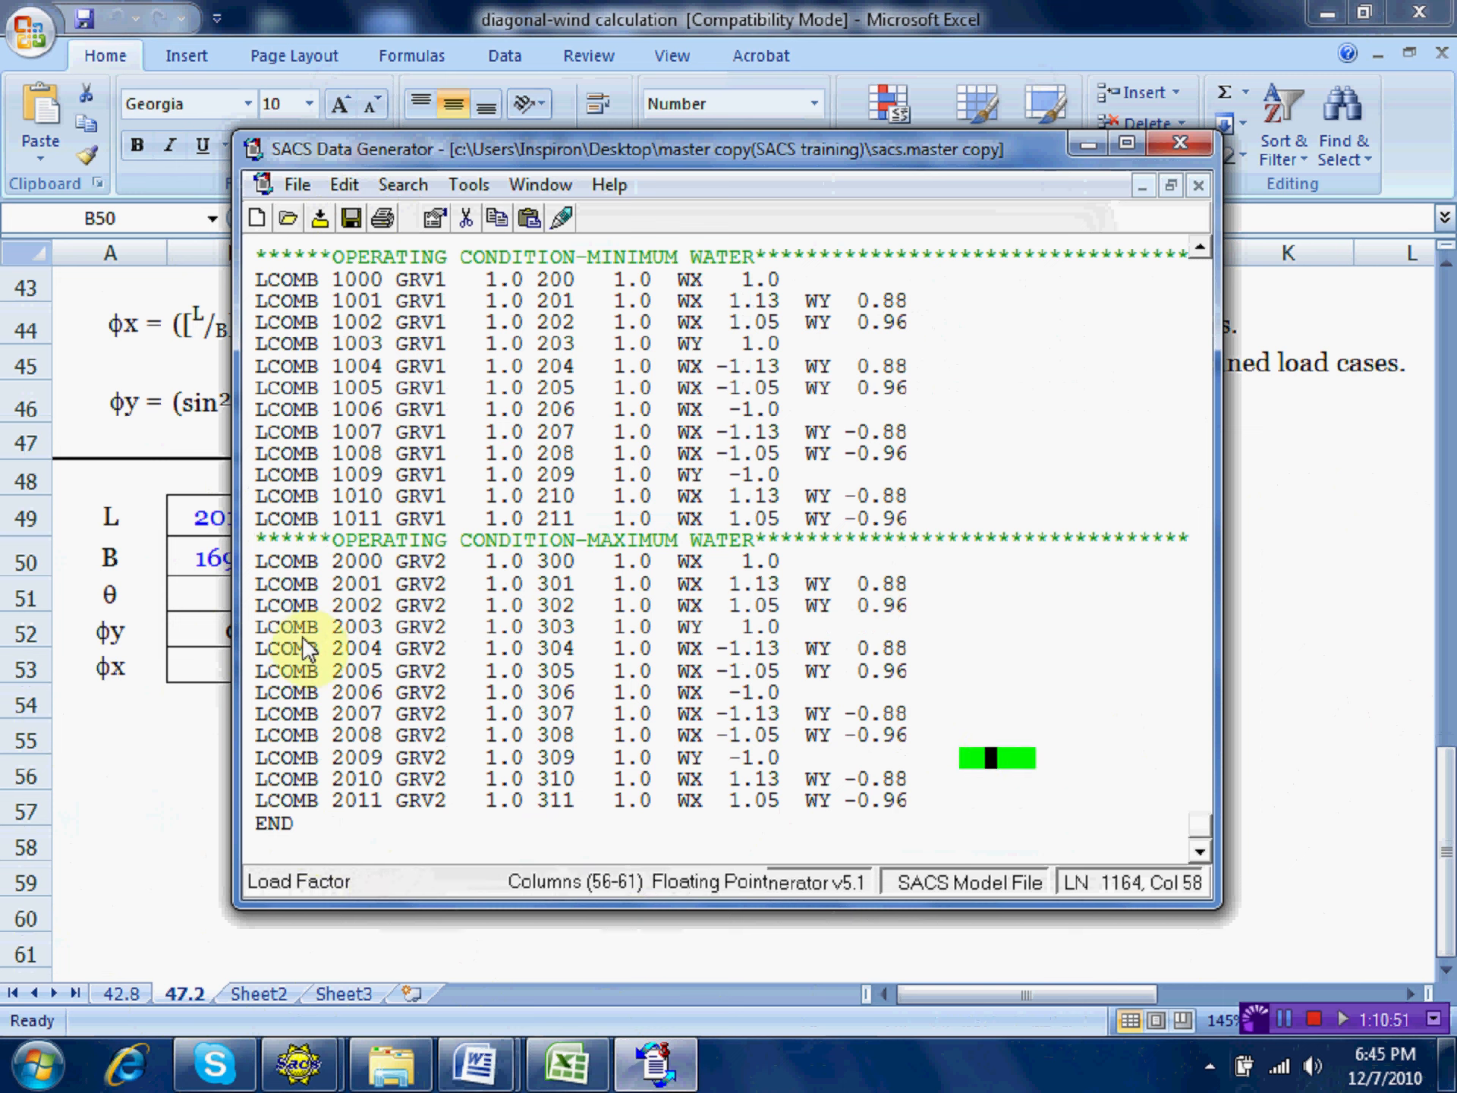
Copy the OPERATING CONDITION-MINIMUM WATER heading with combinations 1000 through 1011 and paste the block above the END line.
left_click(256, 260)
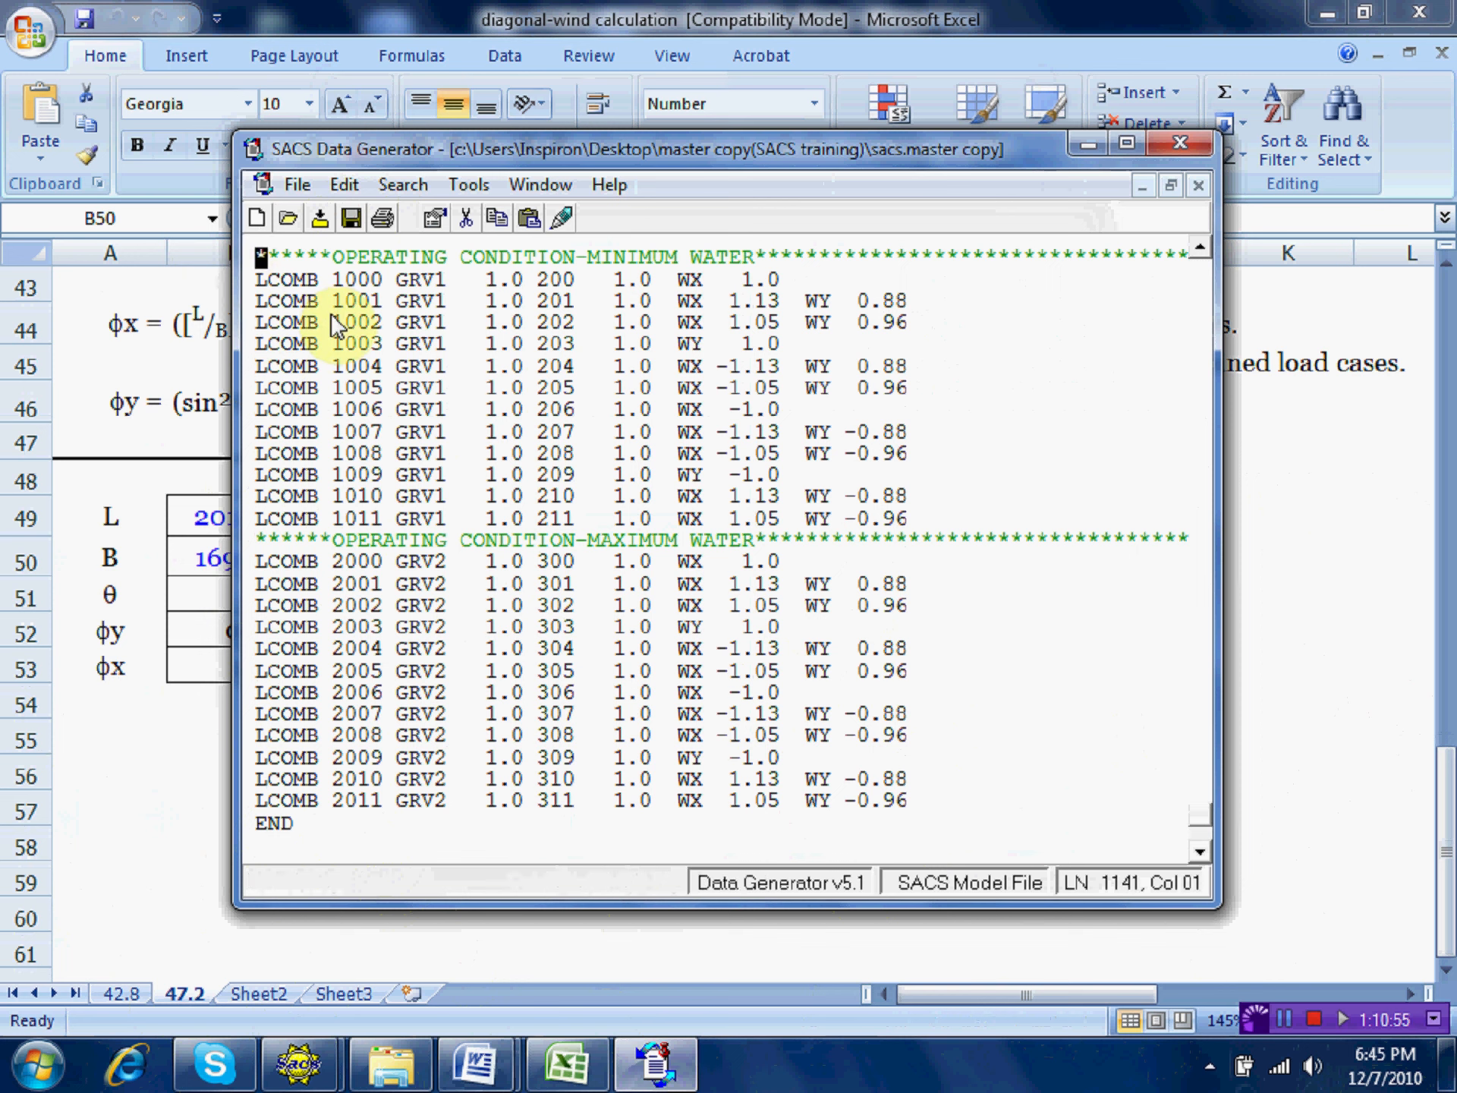
key("shift+Down")
key("shift+Down")
key("shift+Down")
key("shift+Down")
key("shift+Down")
key("shift+Down")
key("shift+Down")
key("shift+Down")
key("shift+Down")
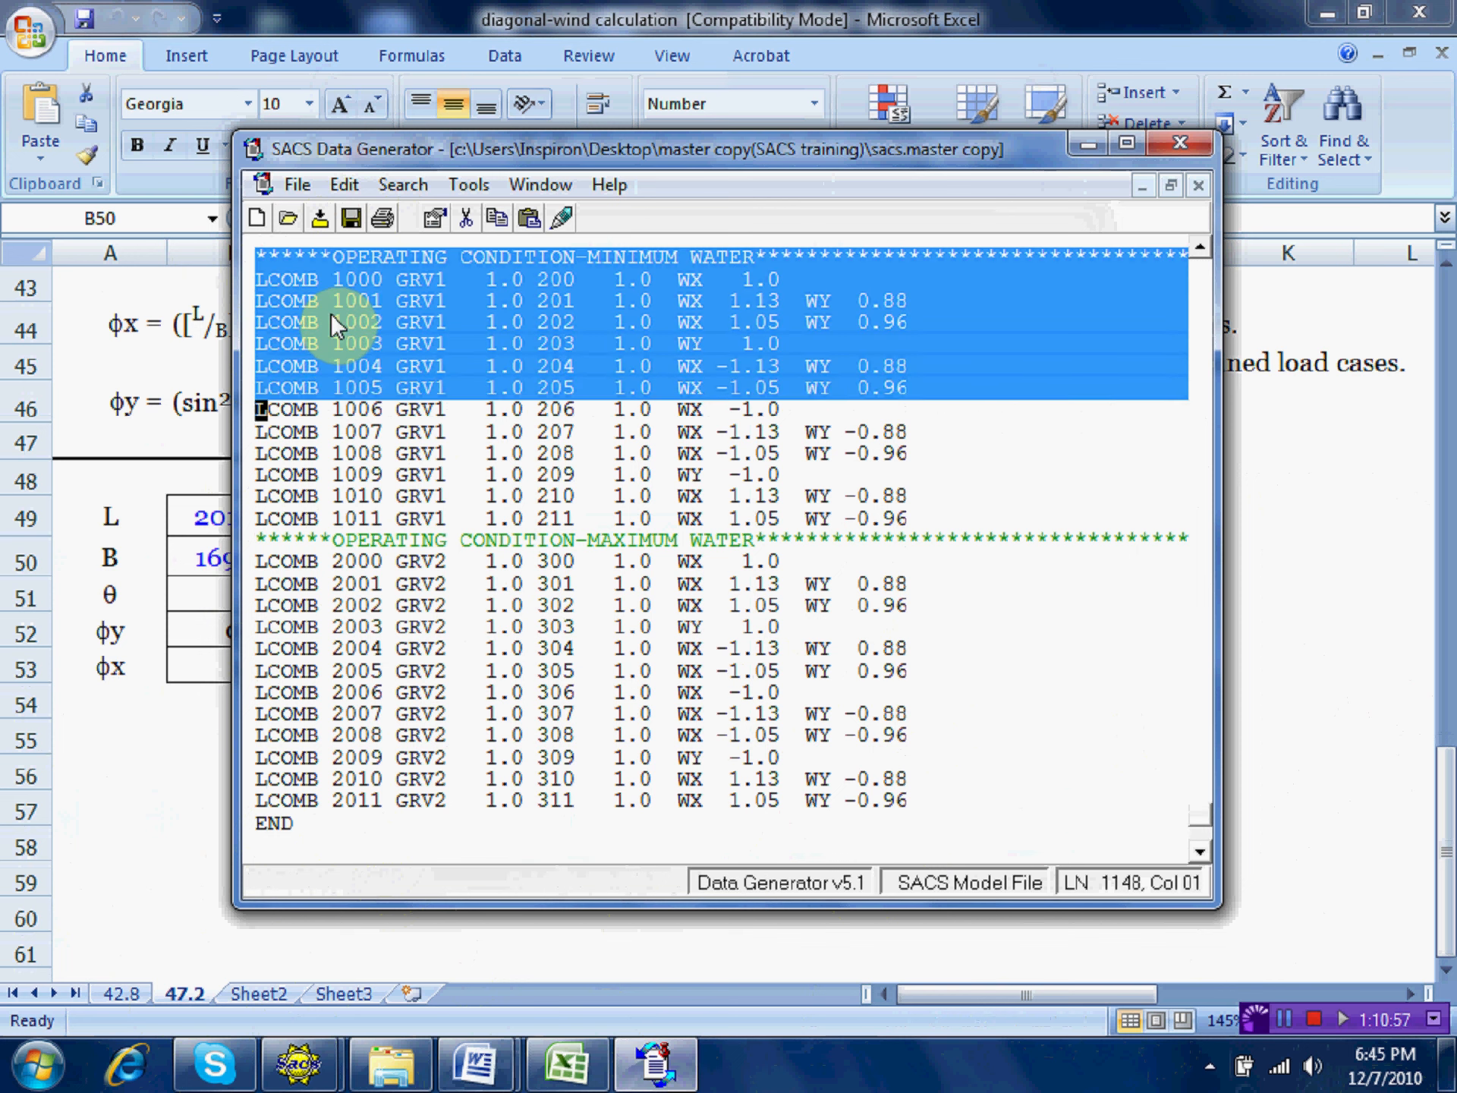
key("shift+Down")
key("shift+Down")
key("shift+Down")
key("shift+Down")
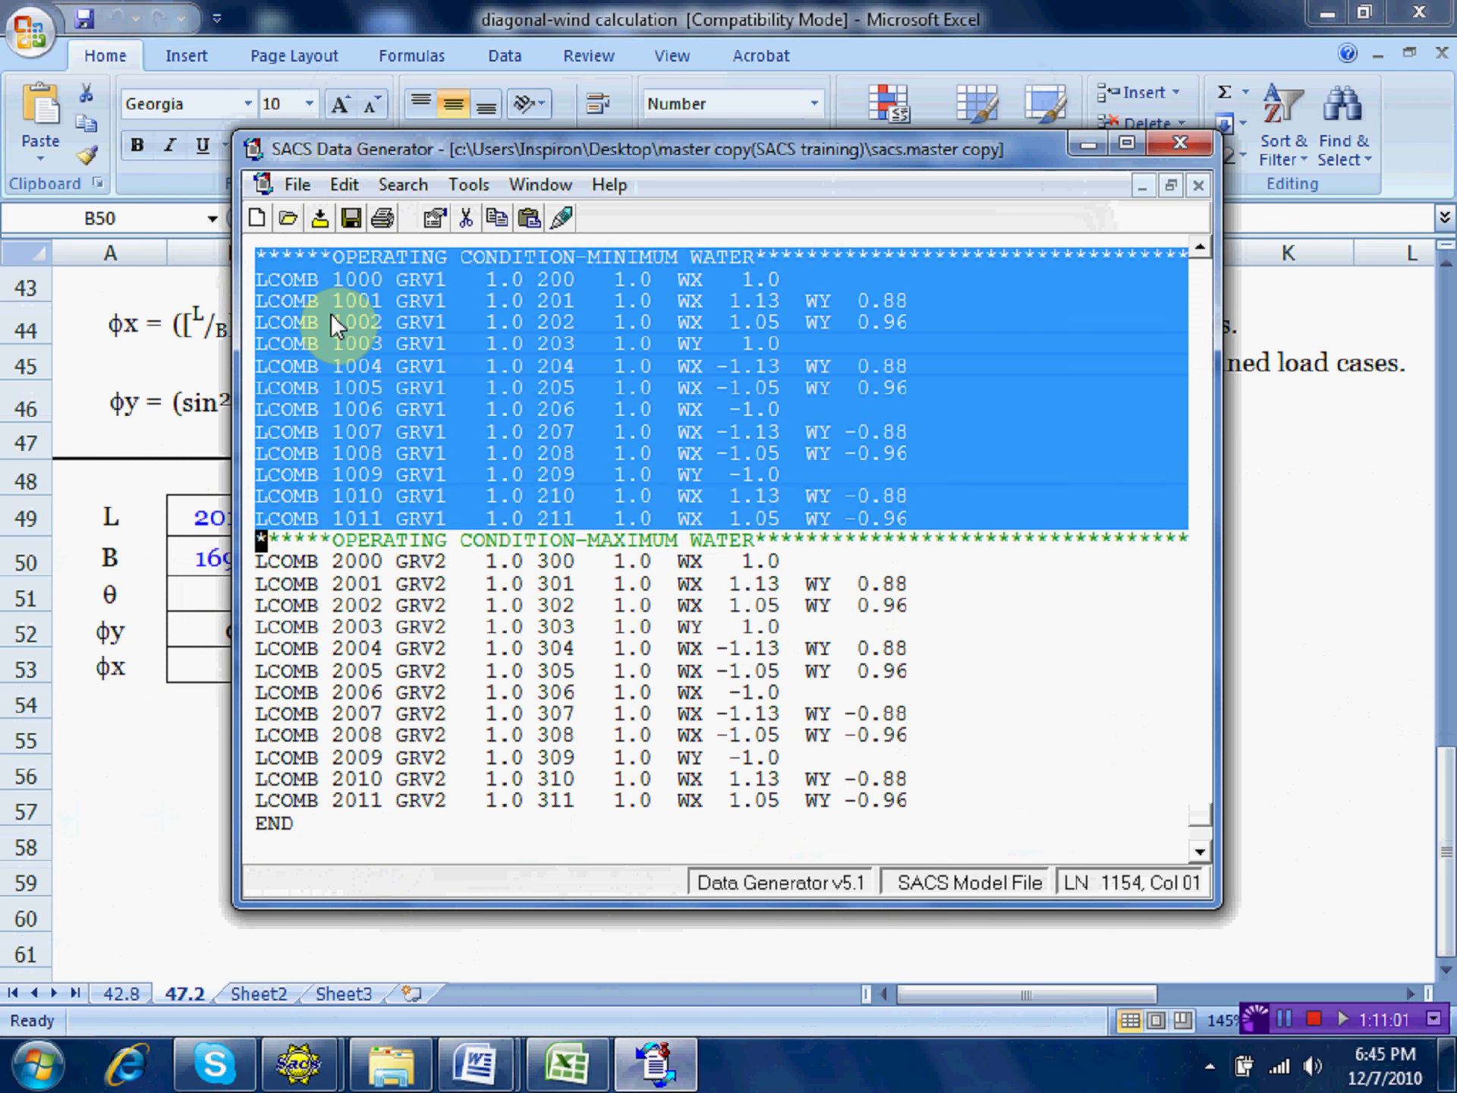
right_click(478, 354)
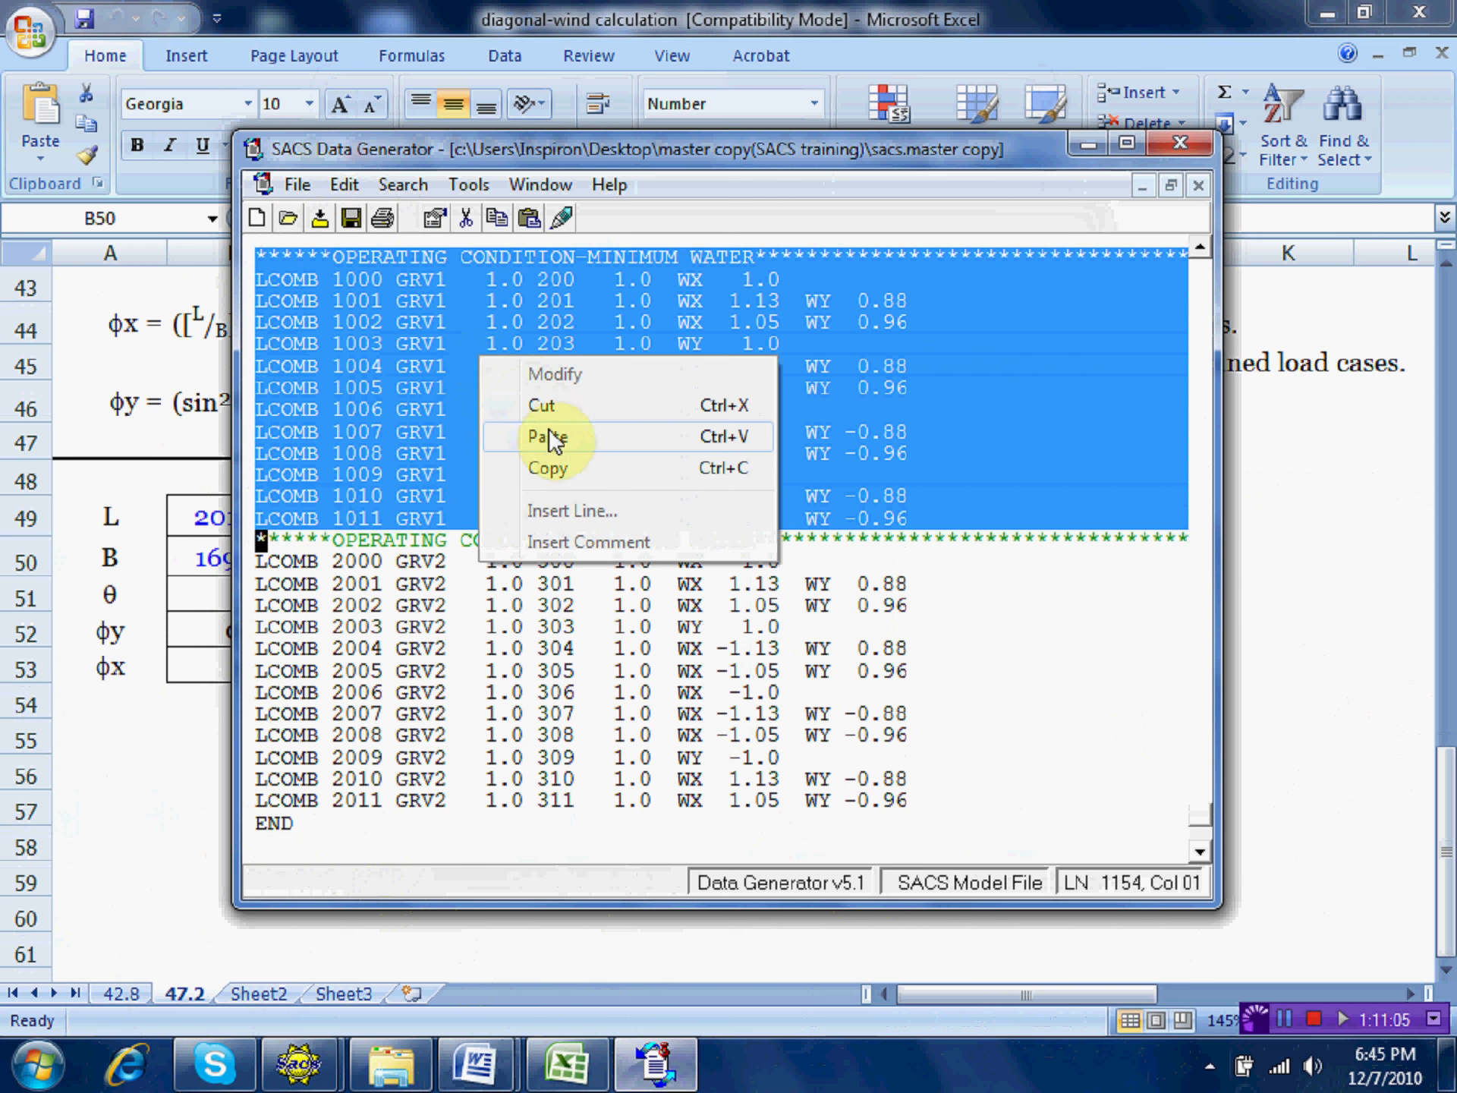
left_click(555, 468)
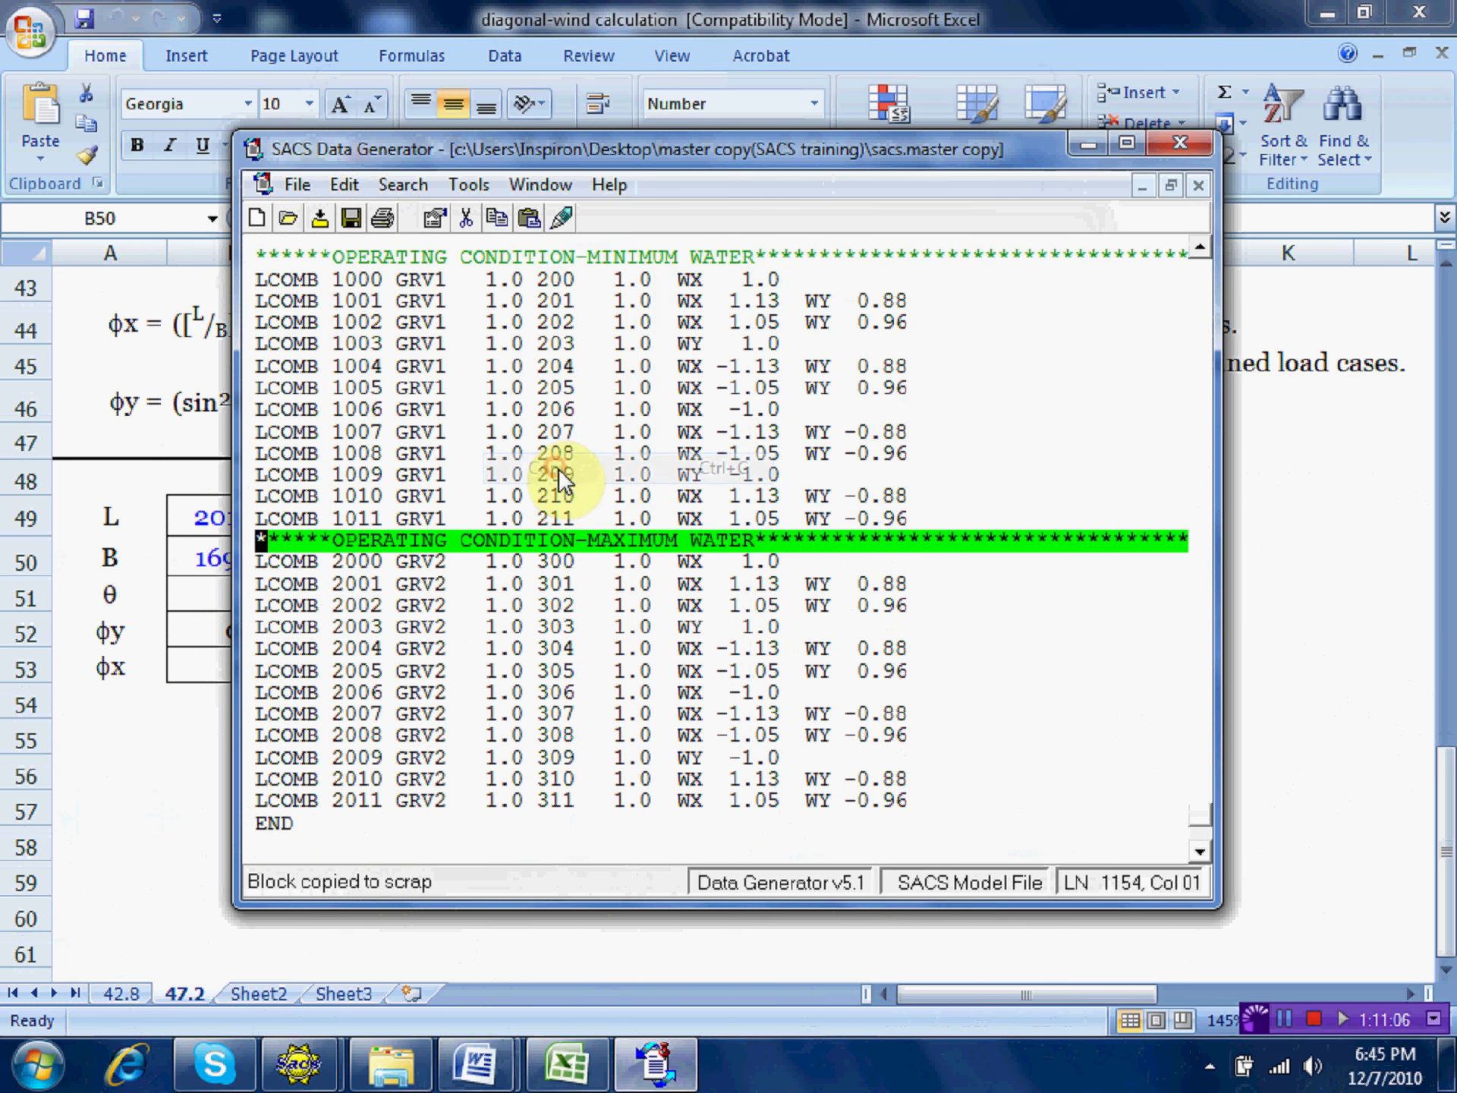
left_click(261, 820)
right_click(262, 819)
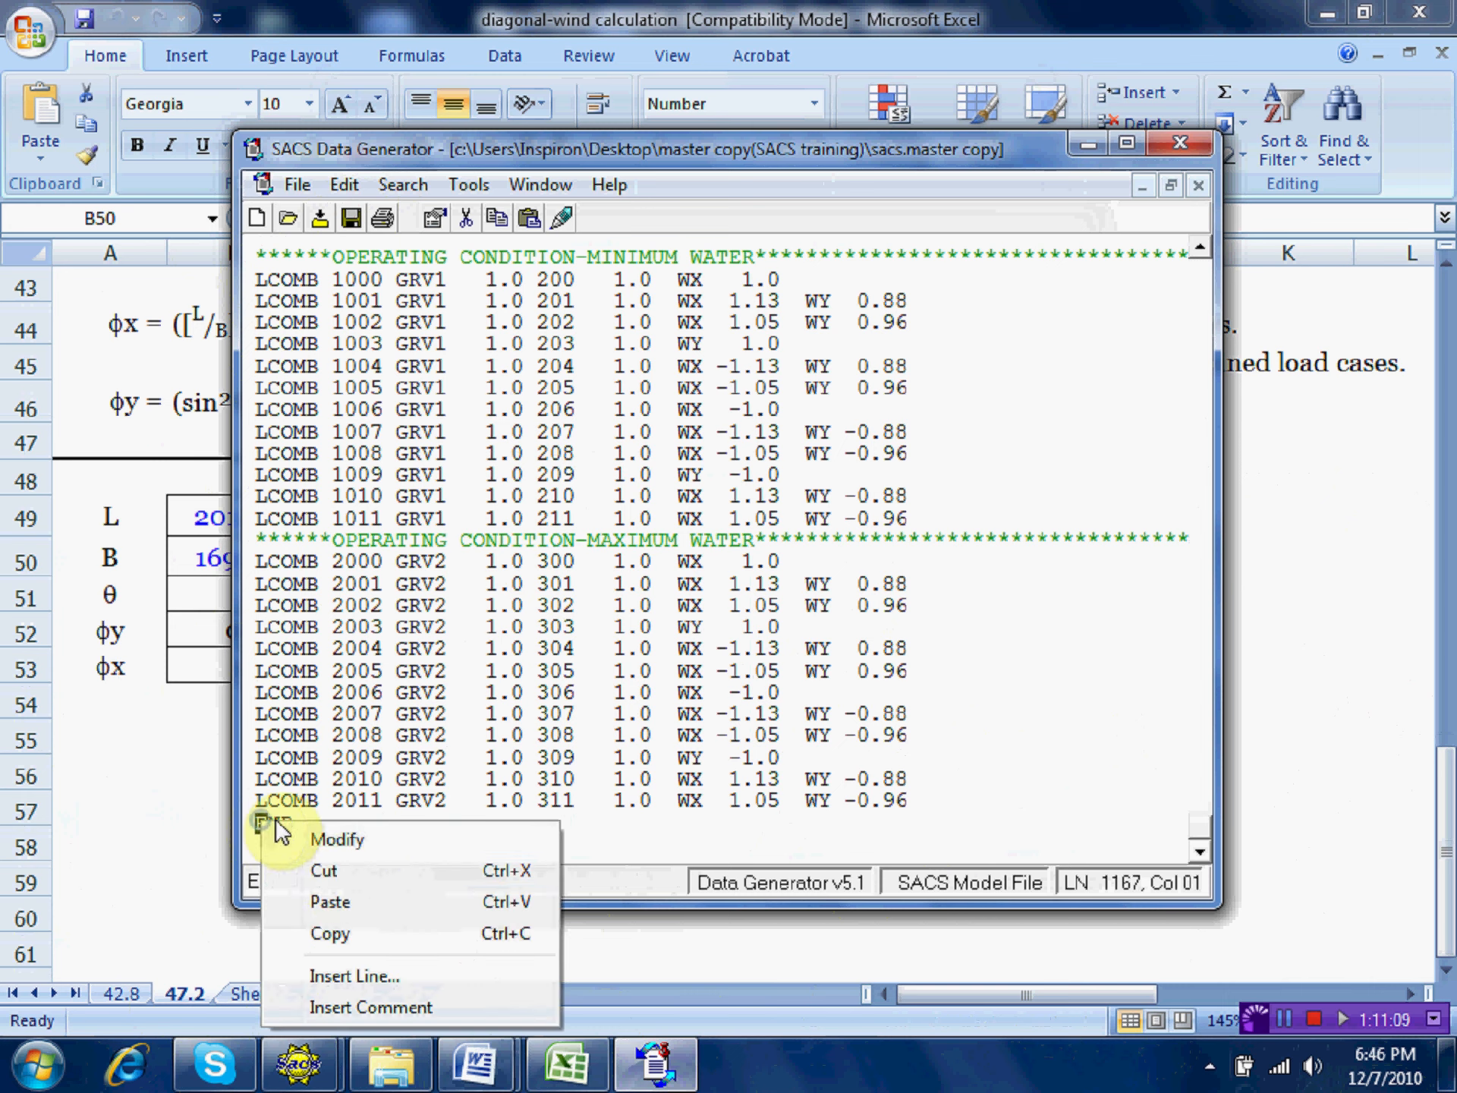
left_click(334, 903)
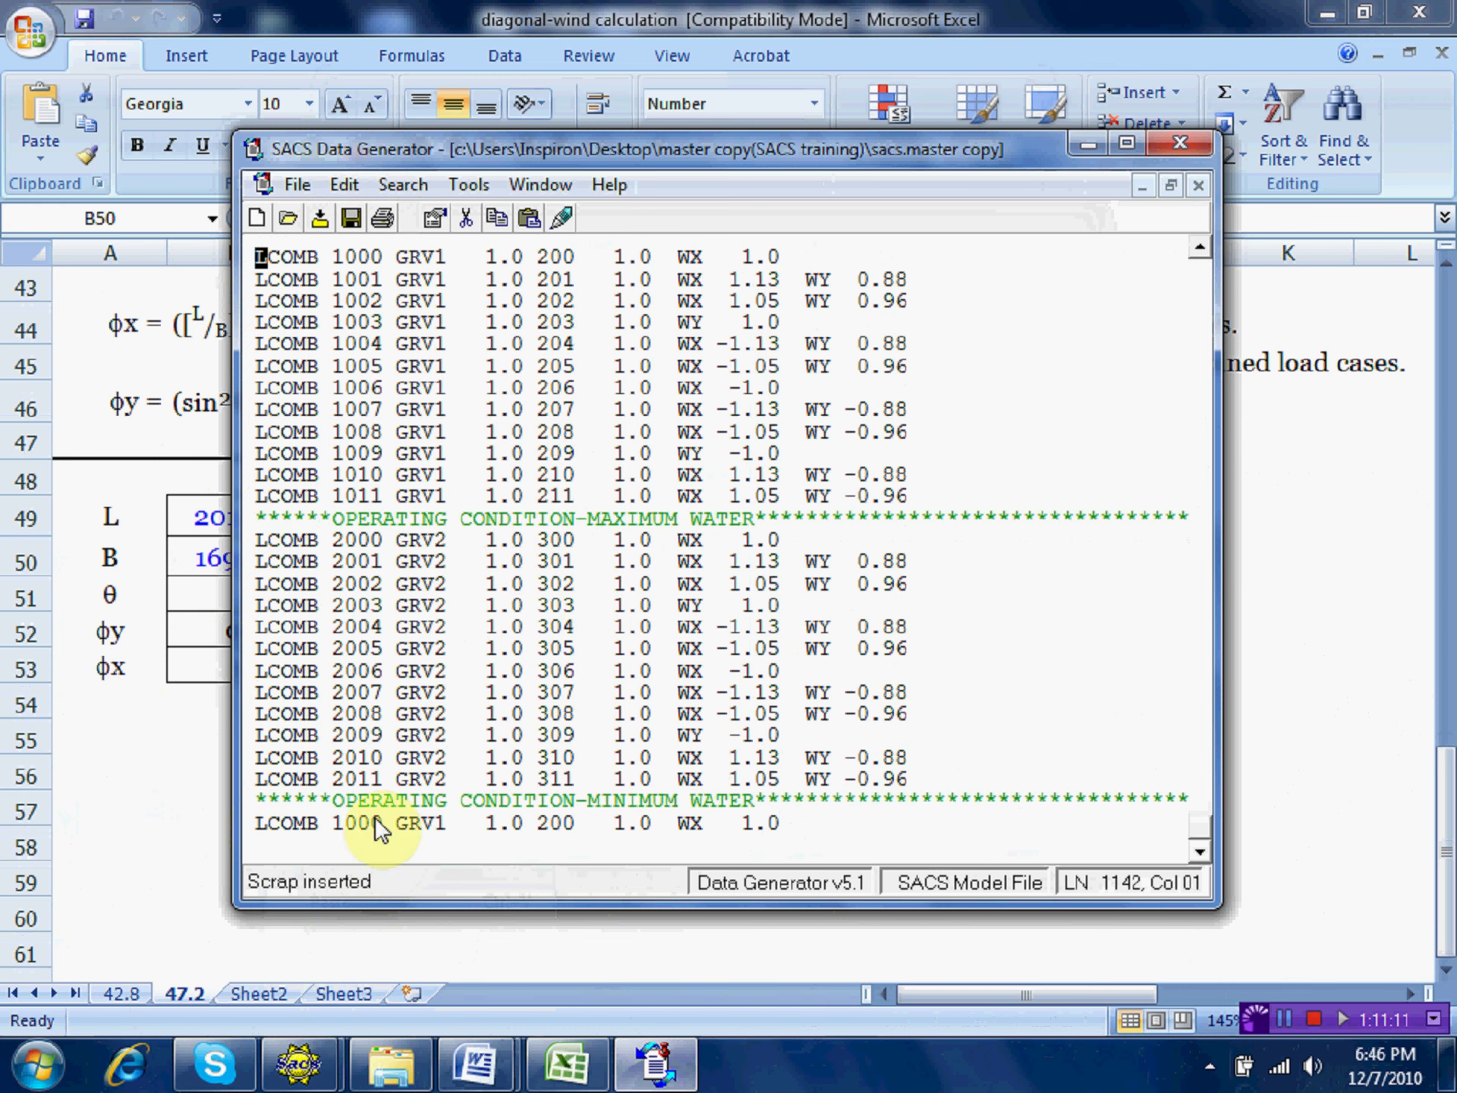
Change OPERATING to EXTREME in the copied MINIMUM WATER heading below combination 2011 and save the model file.
key("Down")
key("Down")
key("Down")
key("Down")
key("Down")
key("Down")
key("Down")
key("Down")
key("Down")
key("Down")
key("Down")
key("Down")
key("Down")
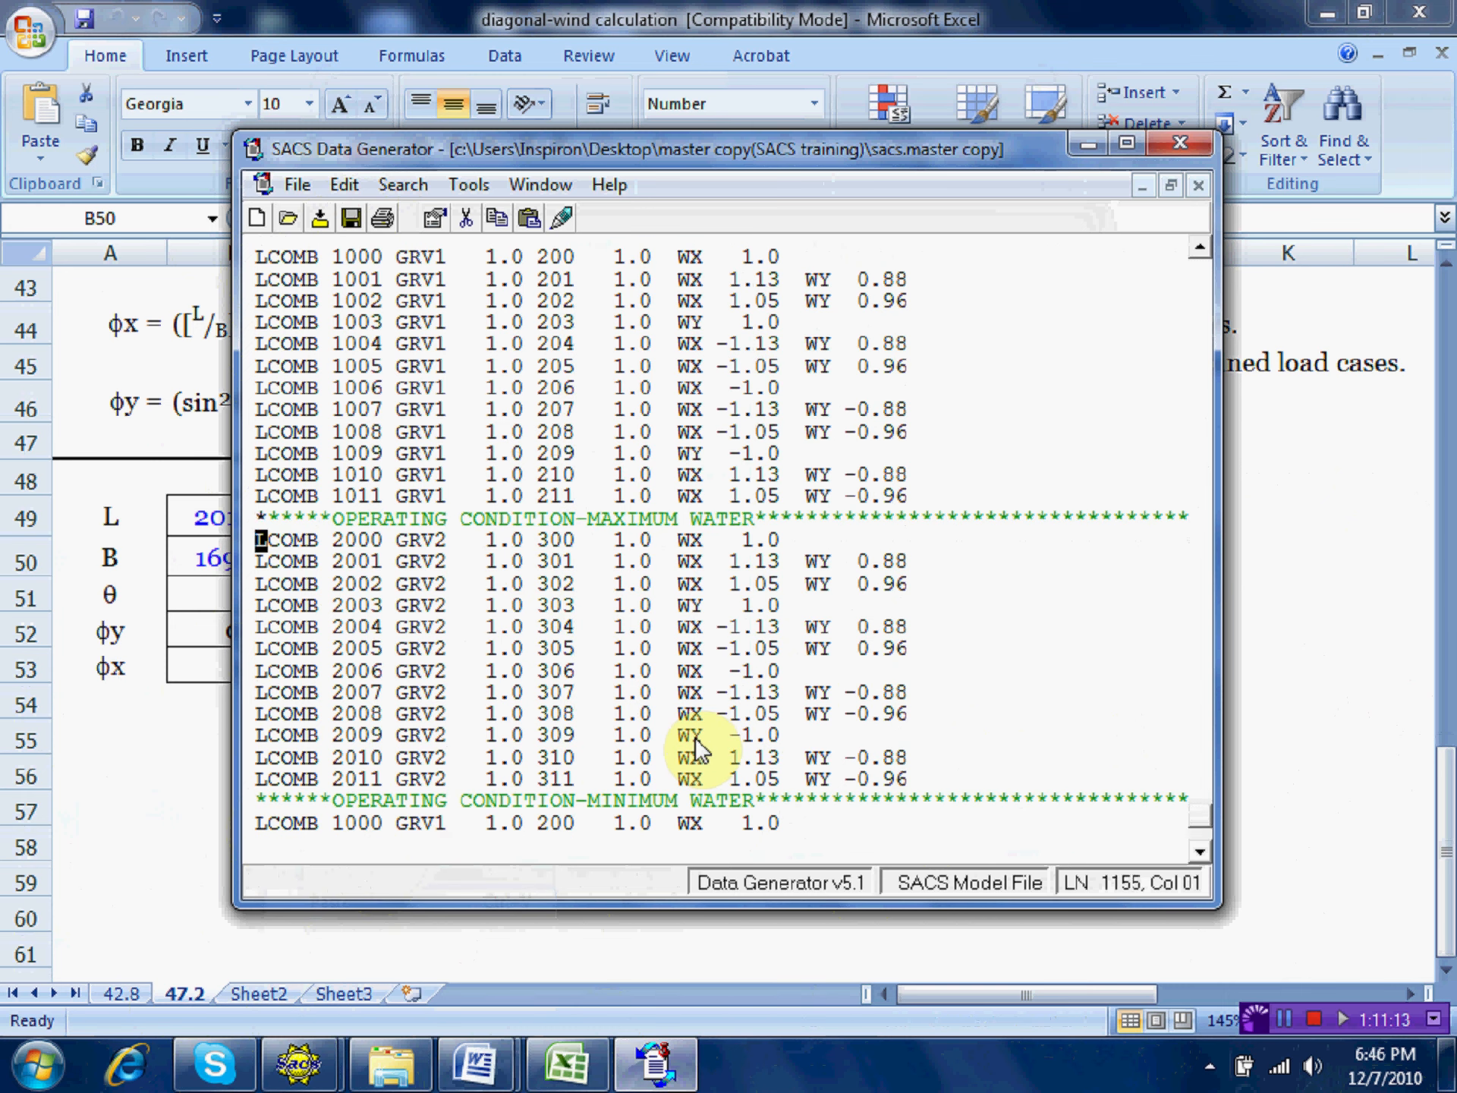
key("Down")
key("Down")
key("Down")
key("Down")
key("Down")
key("Down")
key("Down")
key("Down")
key("Down")
key("Down")
key("Down")
key("Down")
key("Down")
key("Down")
key("Down")
key("Down")
key("Down")
key("Down")
key("Down")
key("Down")
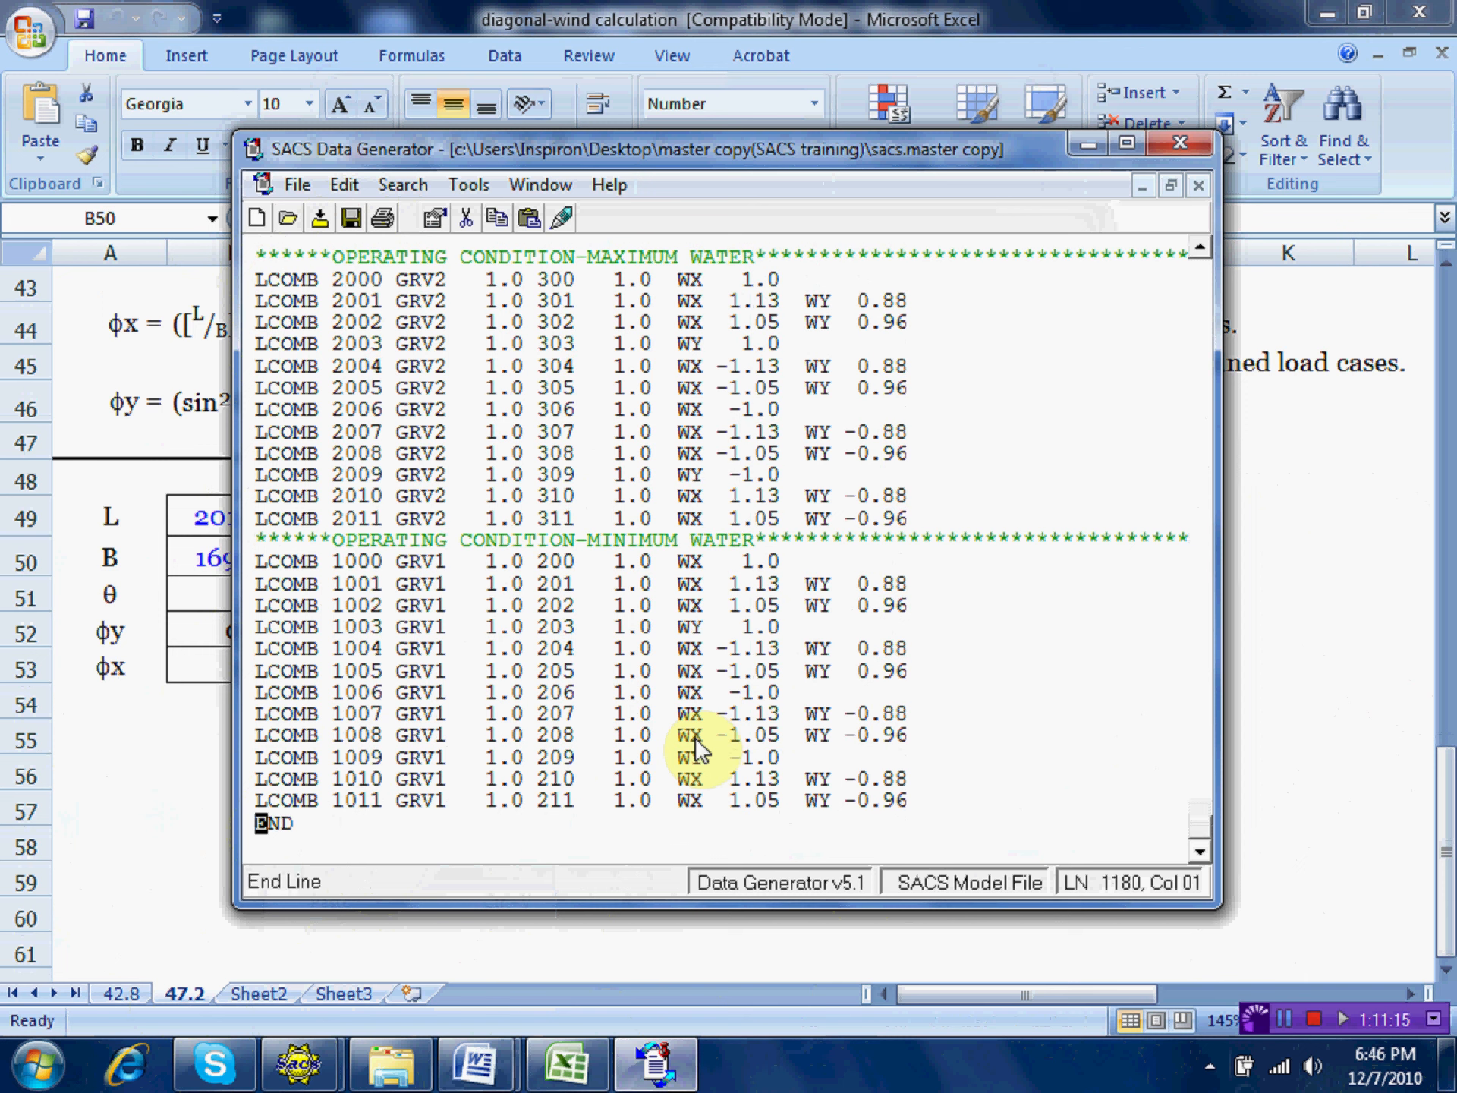
left_click(337, 539)
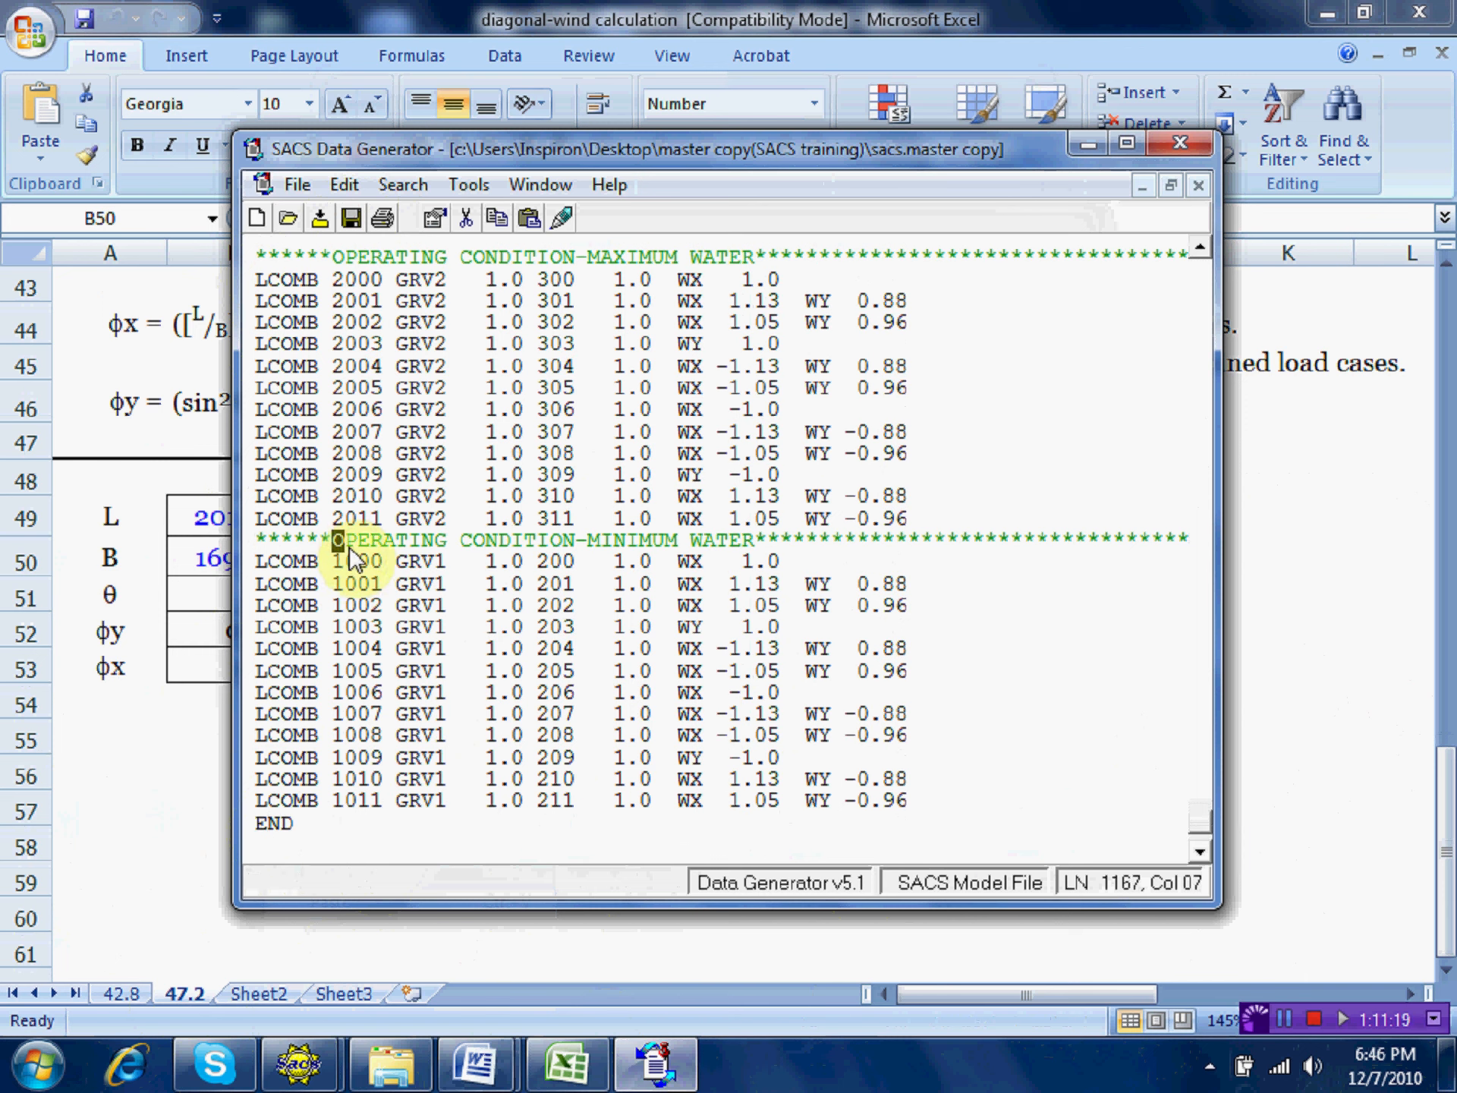
type("EXTREME")
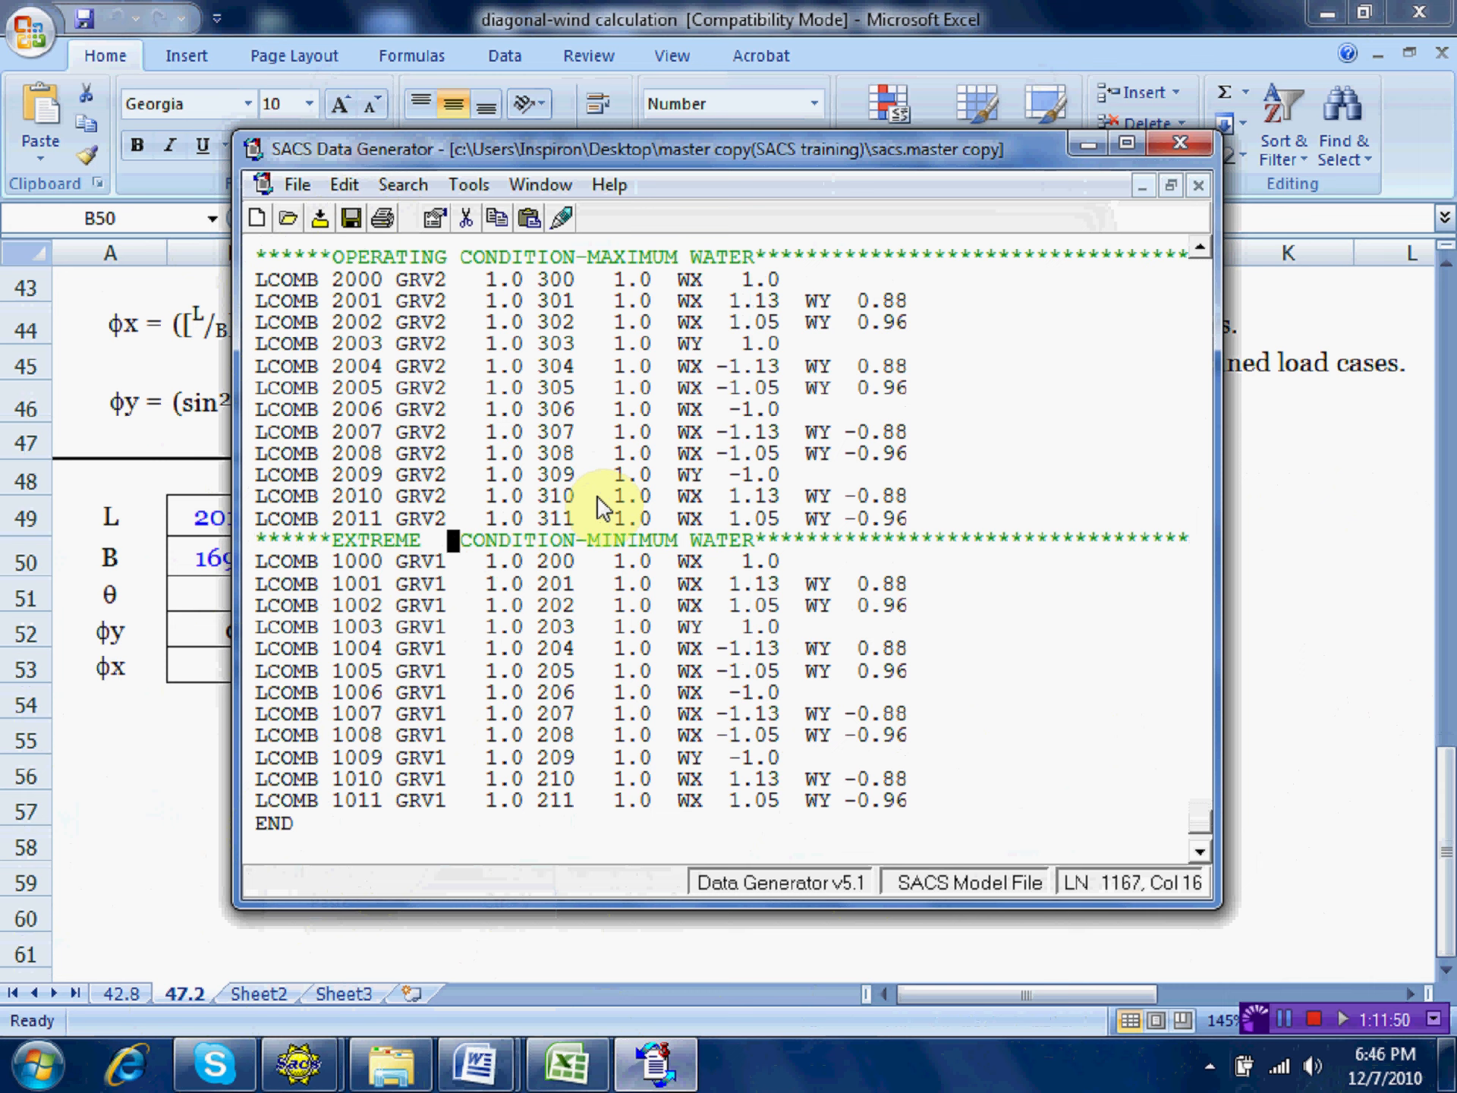
left_click(354, 215)
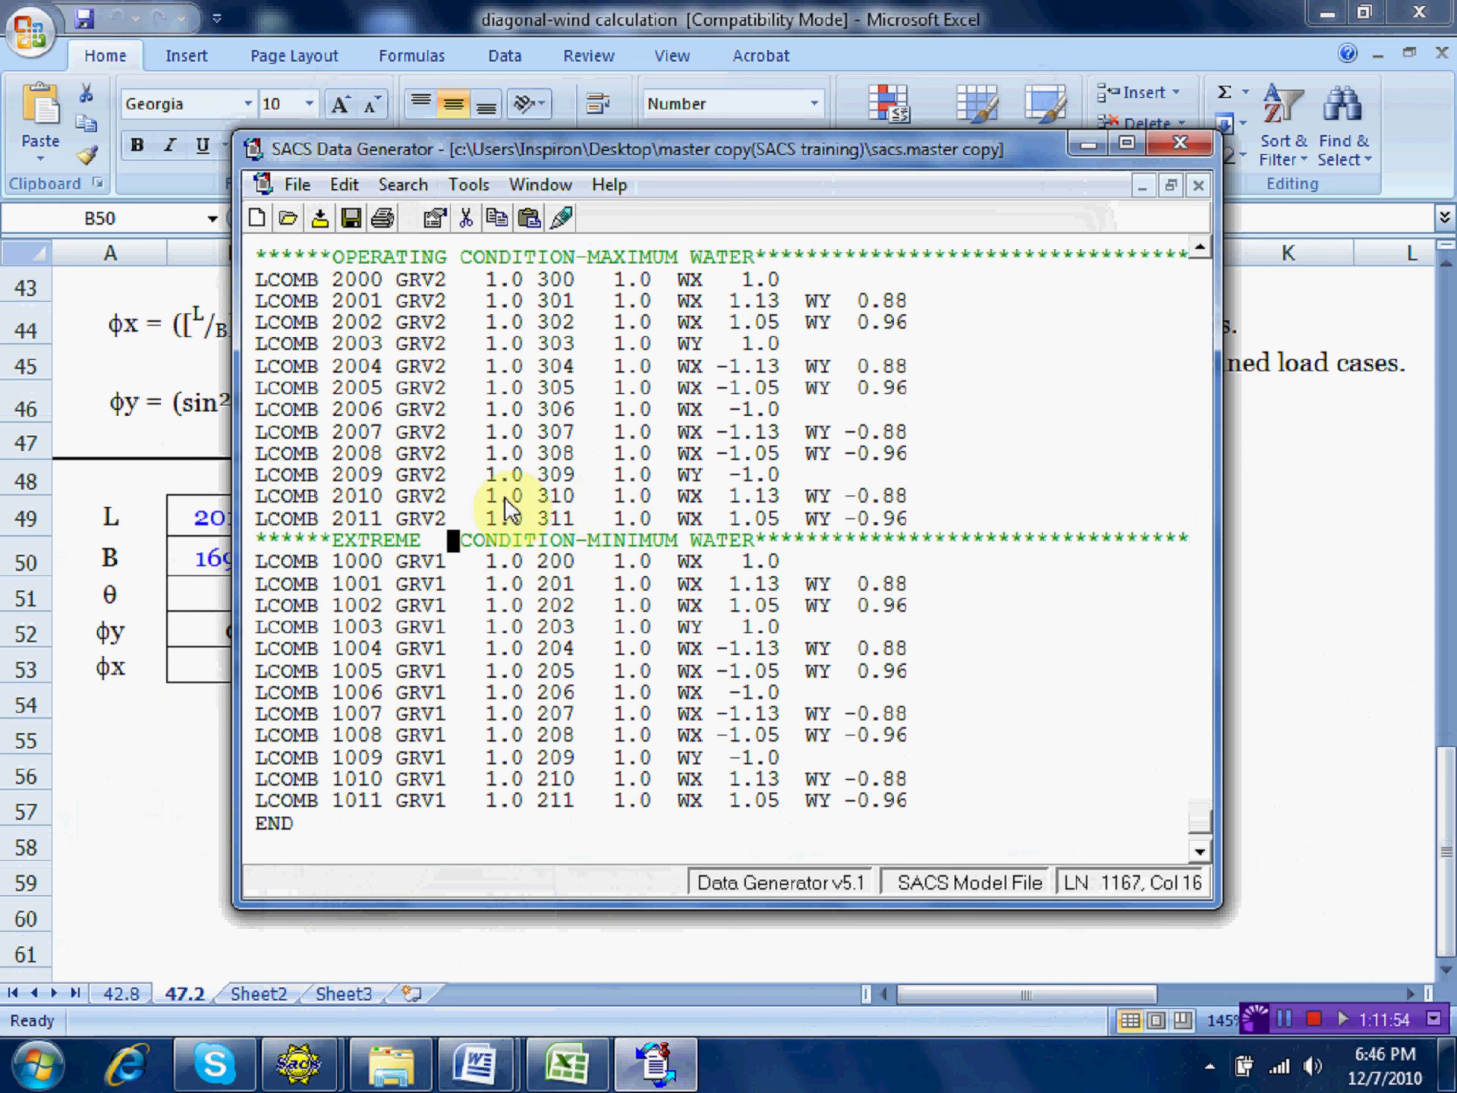
Rename the twelve combinations under the EXTREME CONDITION-MINIMUM WATER heading as 3000 through 3011.
left_click(334, 560)
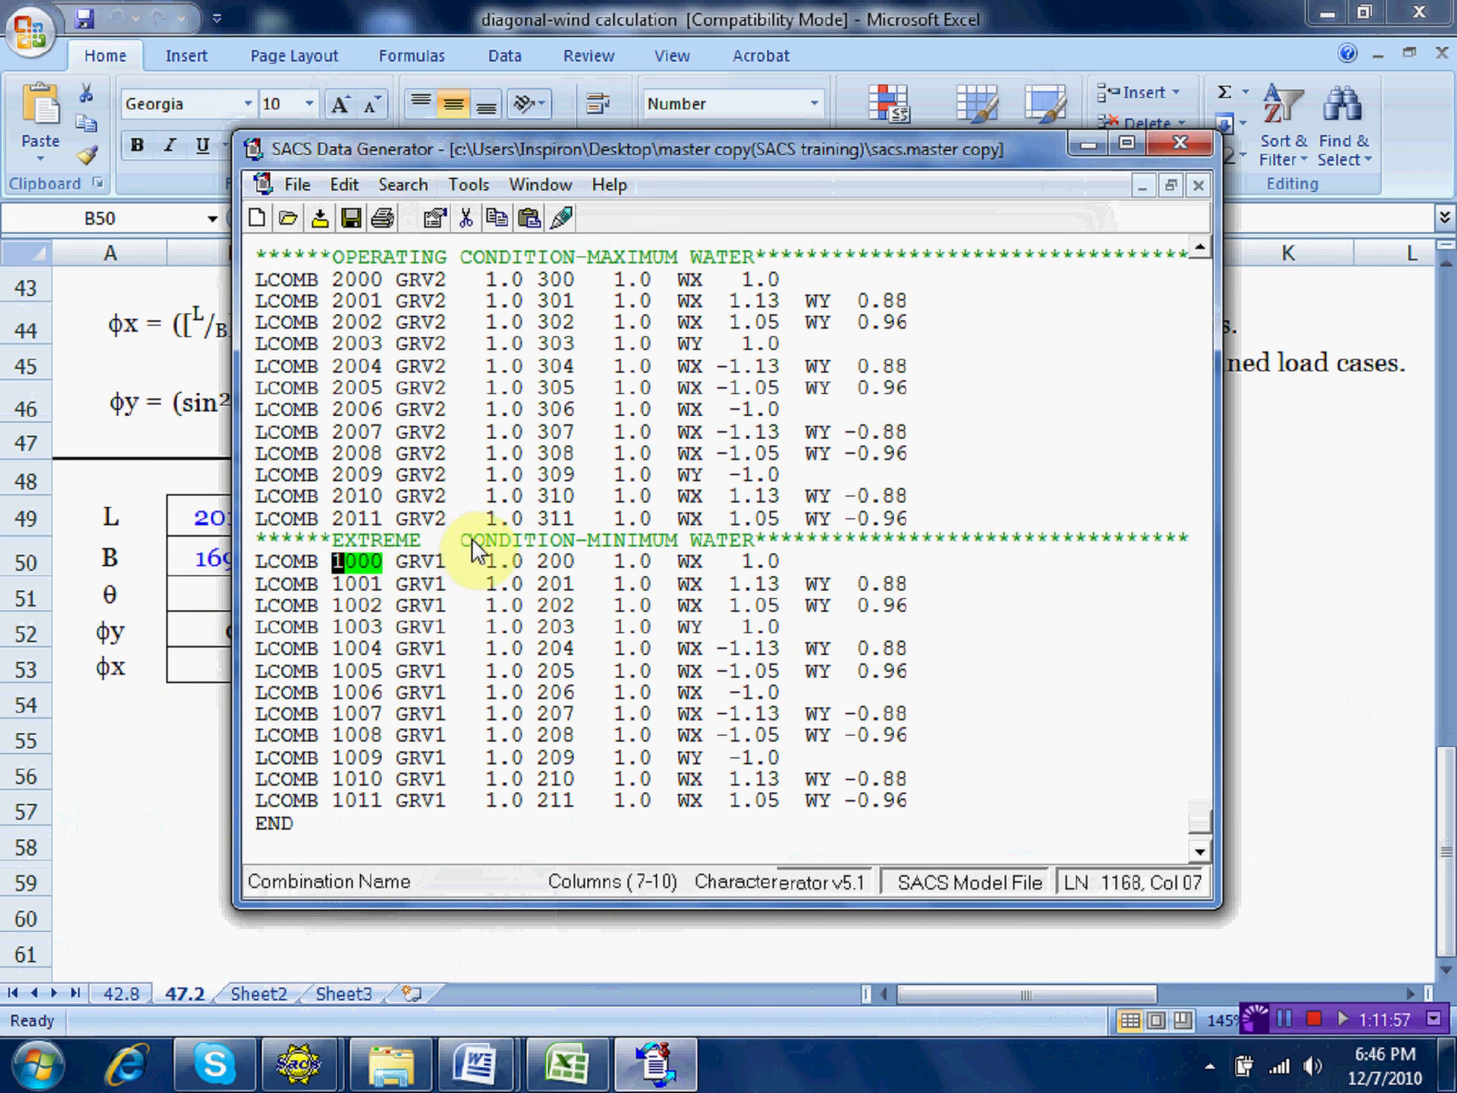
type("3")
key("Down")
key("Left")
type("3")
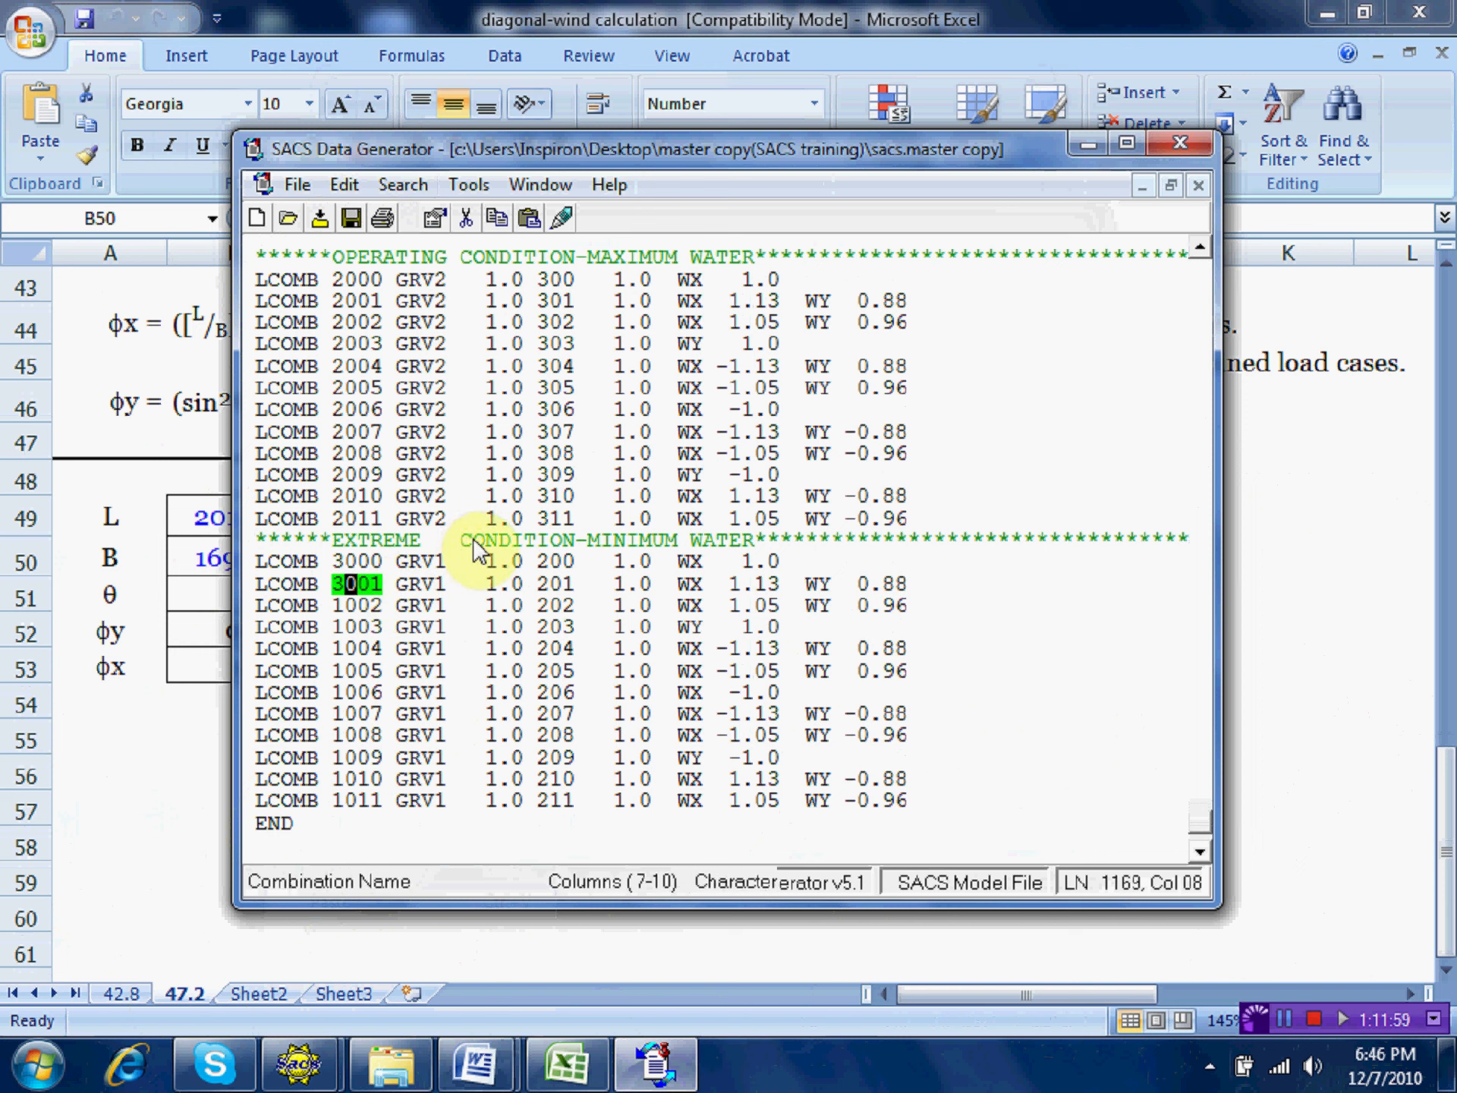
key("Down")
key("Left")
type("3")
key("Down")
key("Left")
type("3")
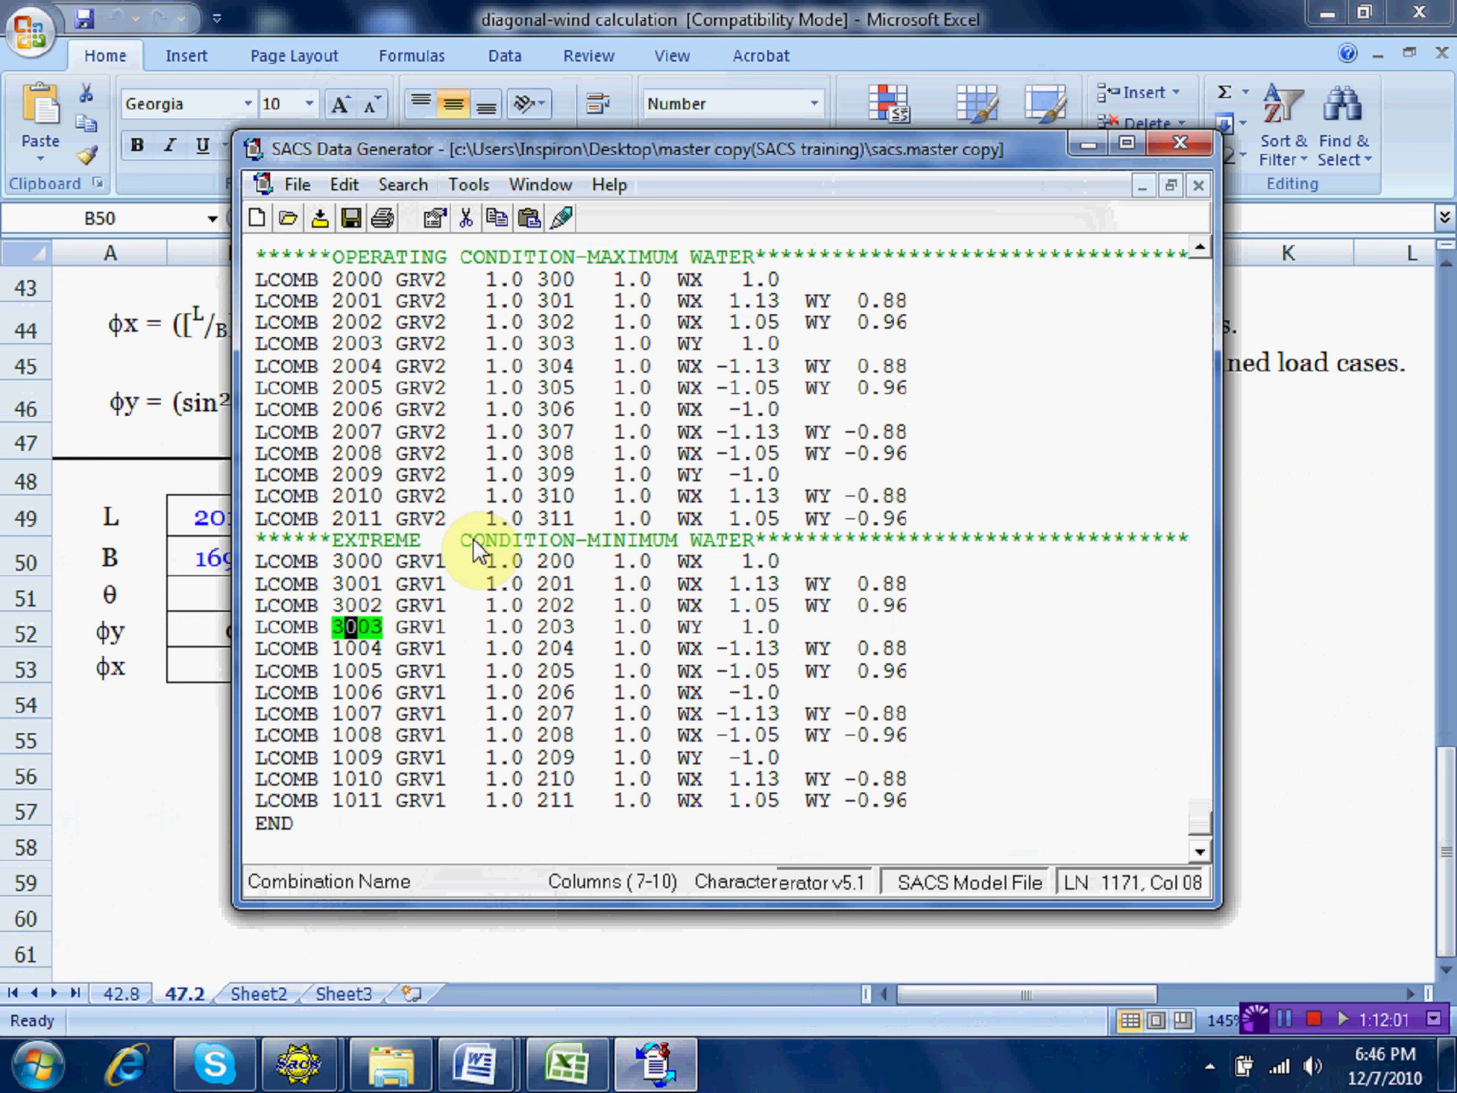
key("Down")
key("Left")
type("3")
key("Down")
key("Left")
type("3")
key("Down")
key("Left")
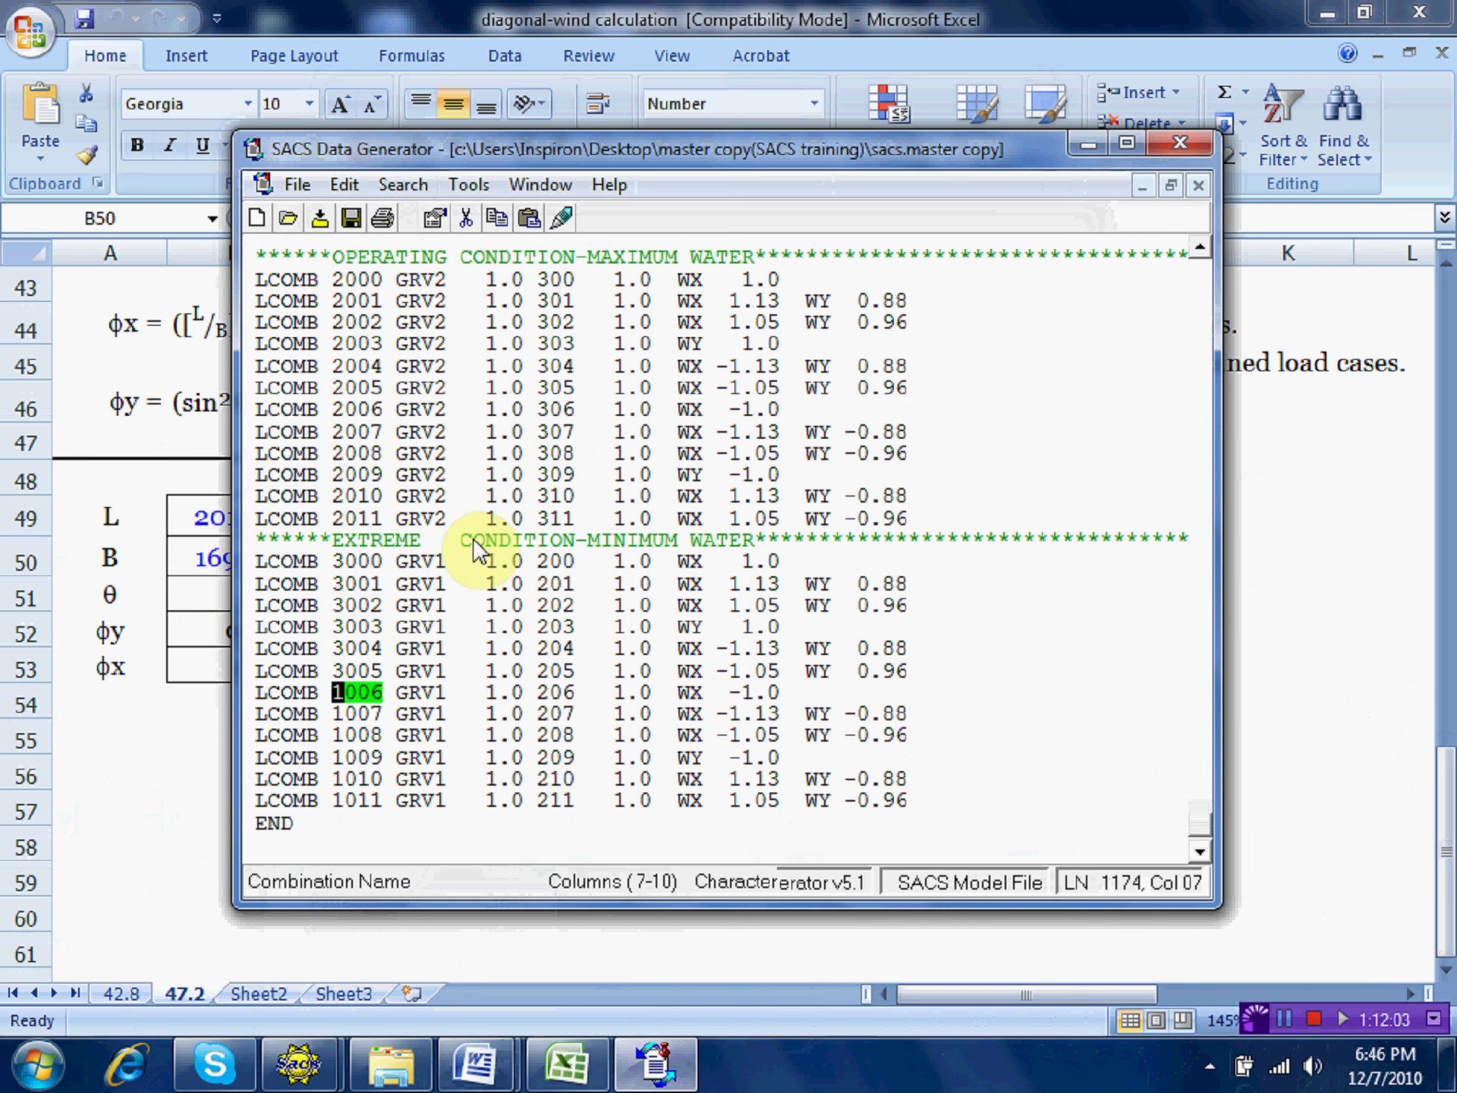
type("3")
key("Down")
key("Left")
type("3")
key("Down")
key("Left")
type("3")
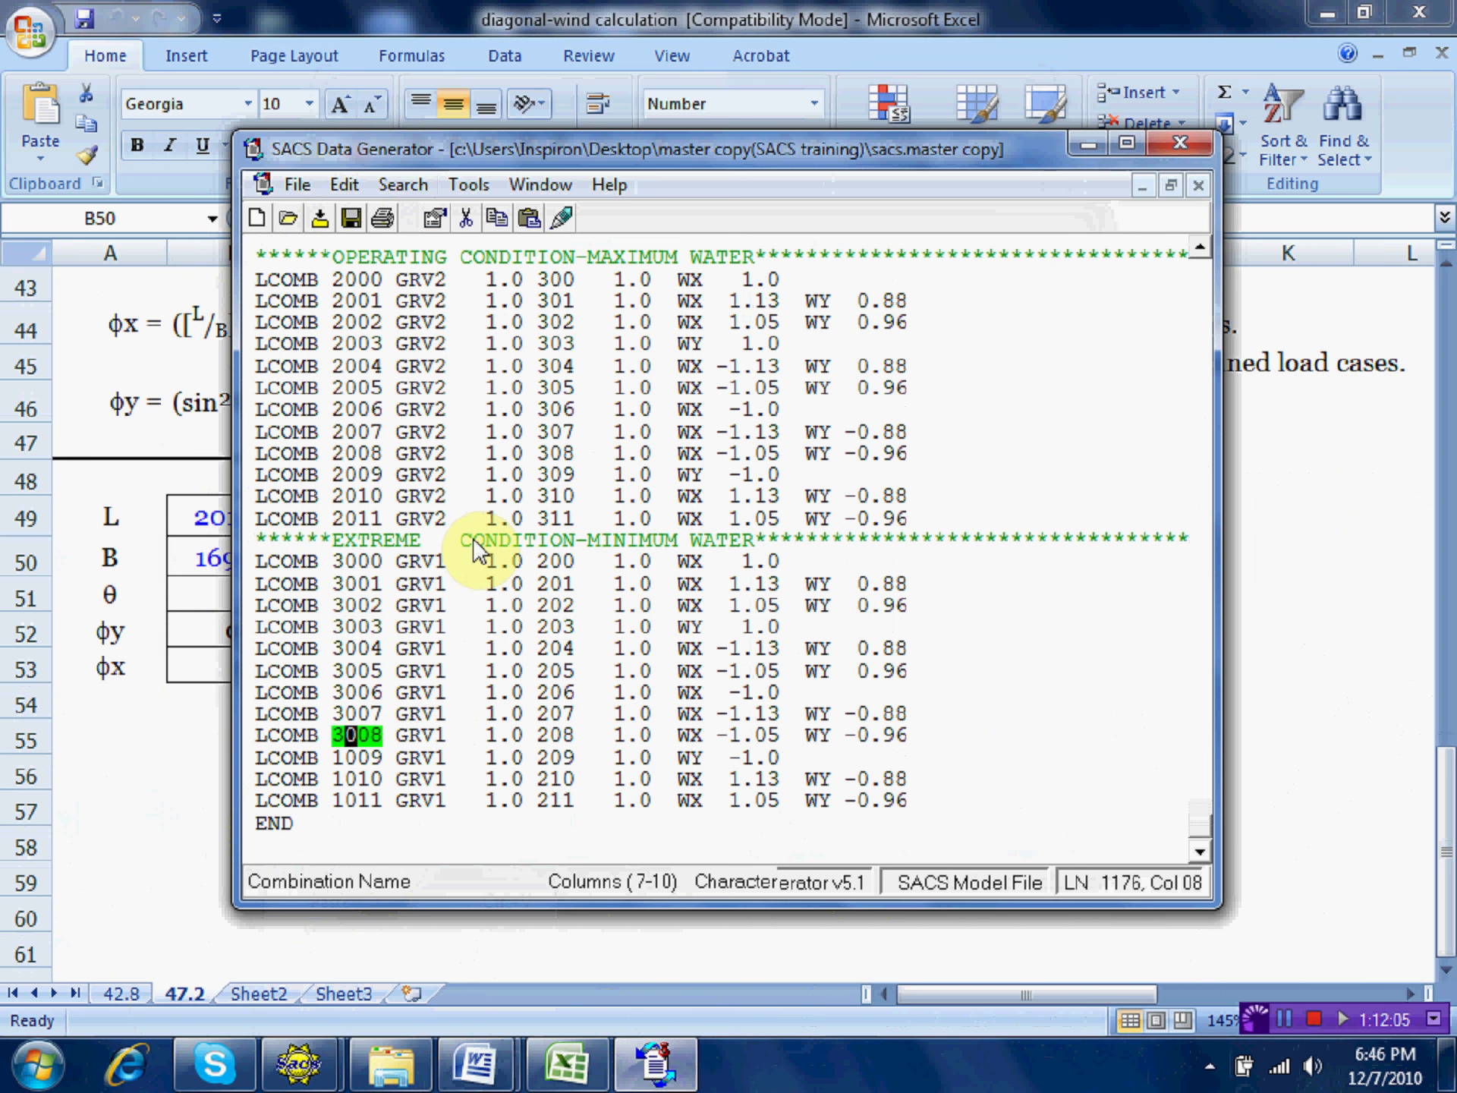
key("Down")
key("Left")
type("3")
key("Down")
key("Left")
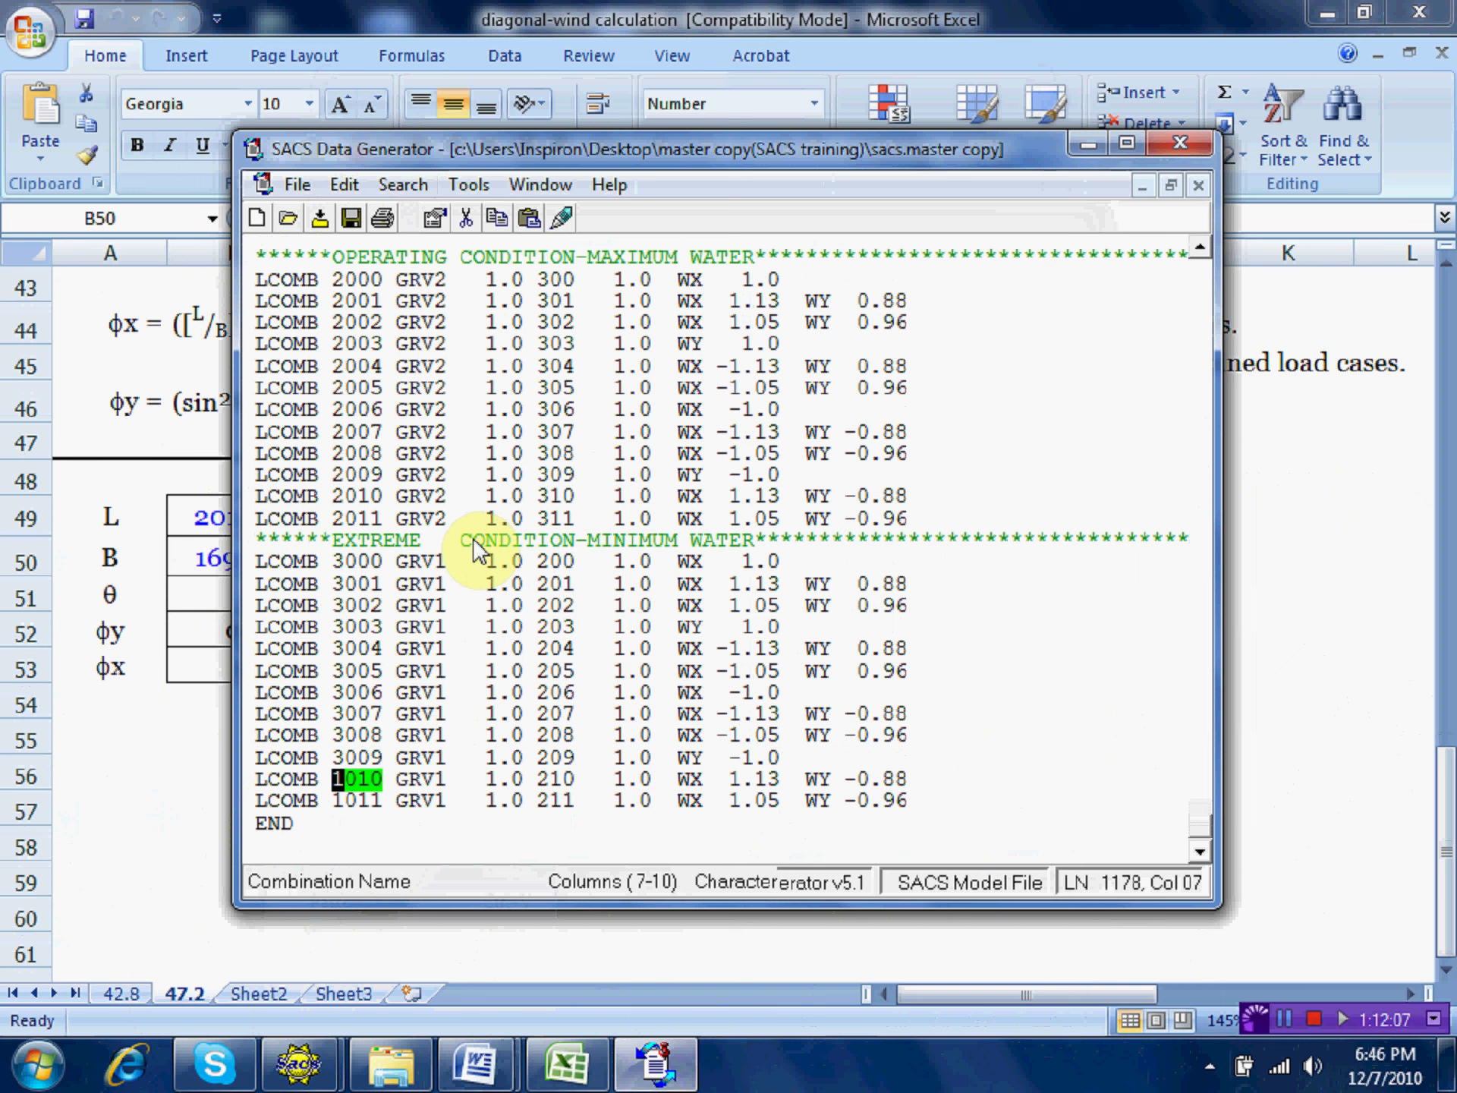
type("3")
key("Down")
key("Left")
type("3")
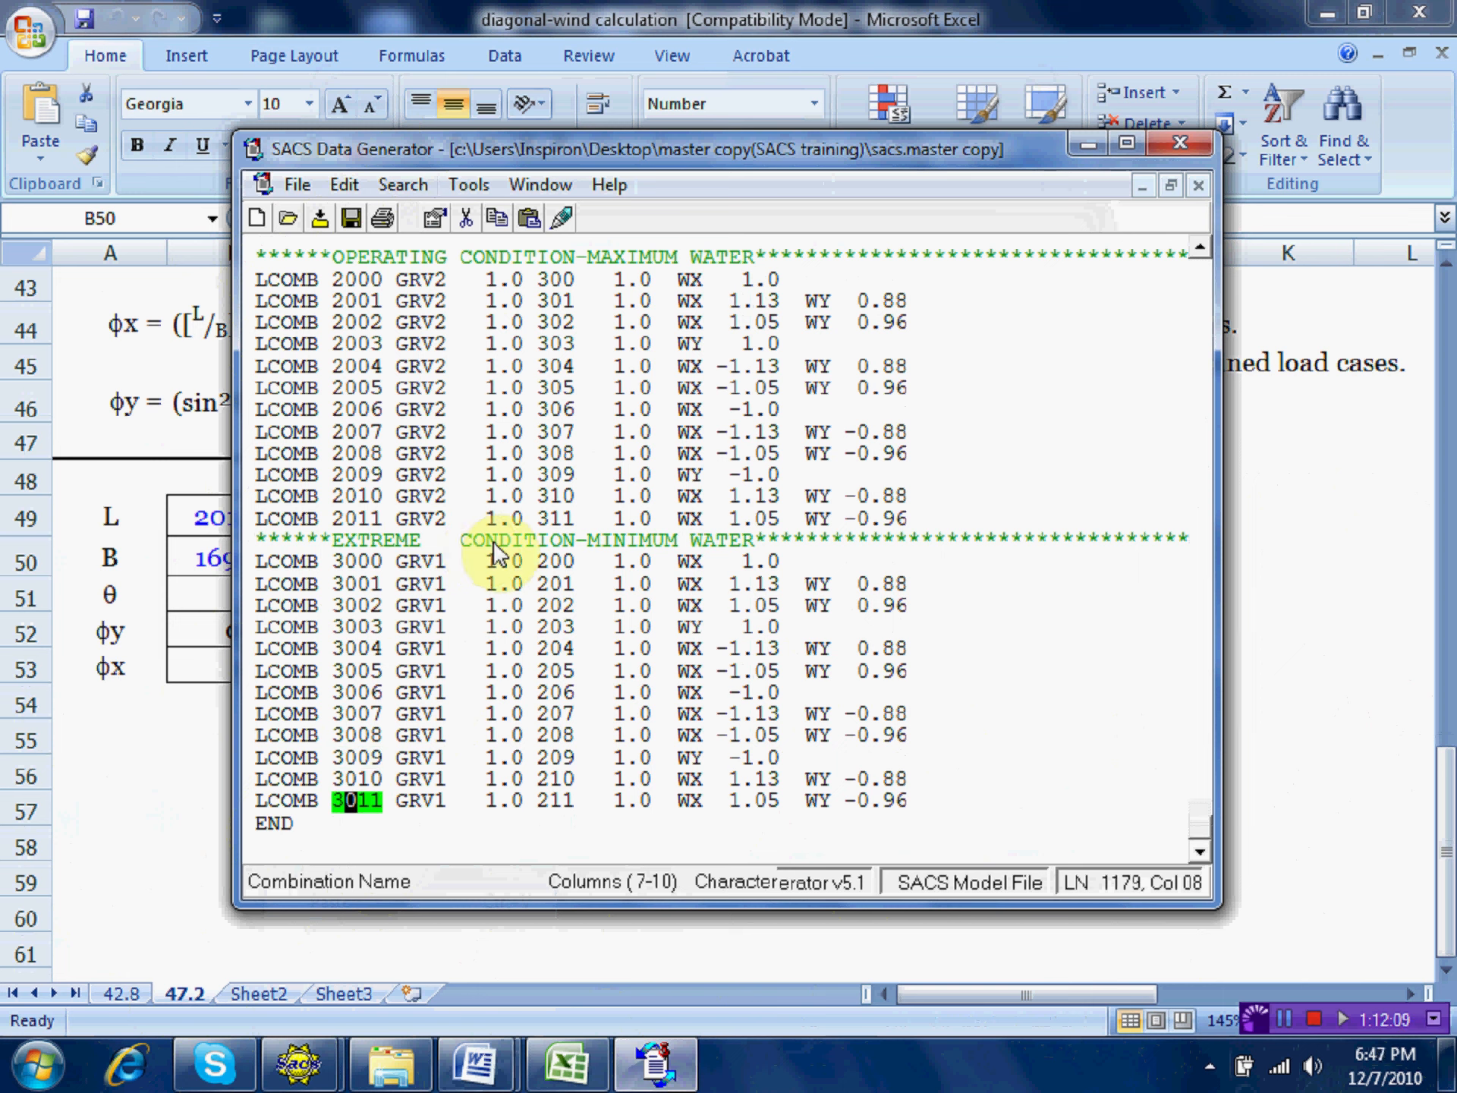
Change the gravity load case to GRV3 in combinations 3000 through 3011.
left_click(441, 563)
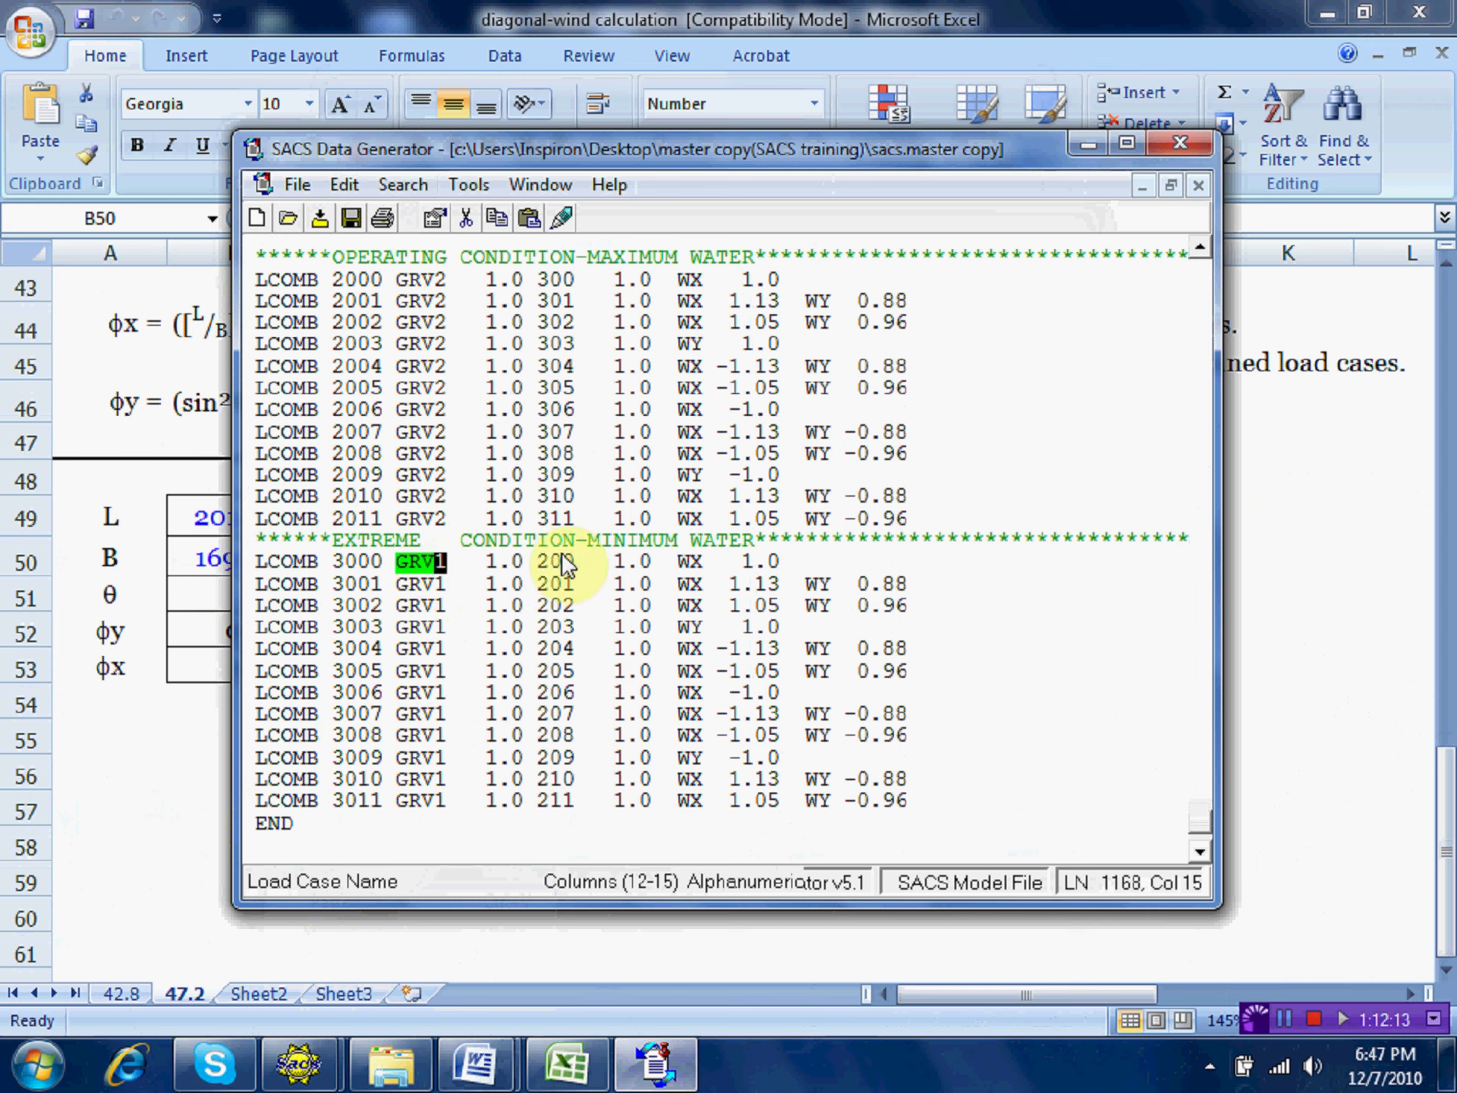
type("3")
key("Down")
key("Left")
type("3")
key("Down")
key("Left")
type("3")
key("Down")
key("Left")
type("3")
key("Down")
key("Left")
type("3")
key("Down")
key("Left")
type("3")
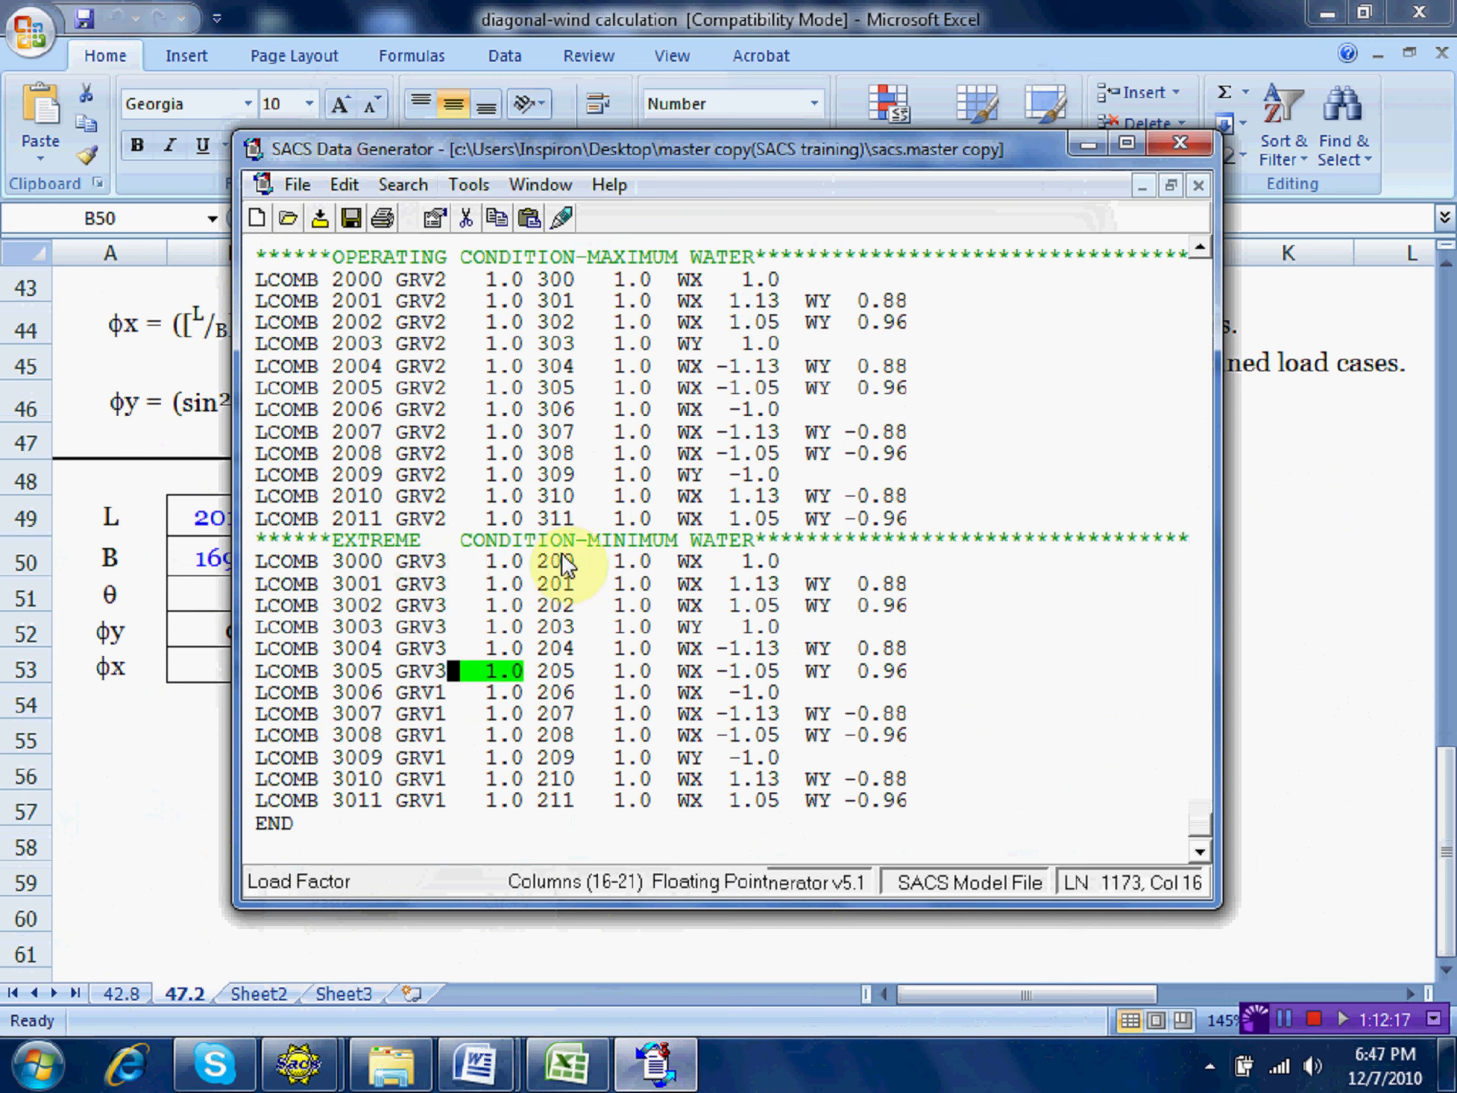
key("Down")
key("Left")
type("3")
key("Down")
key("Left")
type("3")
key("Down")
key("Left")
type("3")
key("Down")
key("Left")
type("3")
key("Down")
key("Left")
type("3")
key("Down")
key("Left")
type("3")
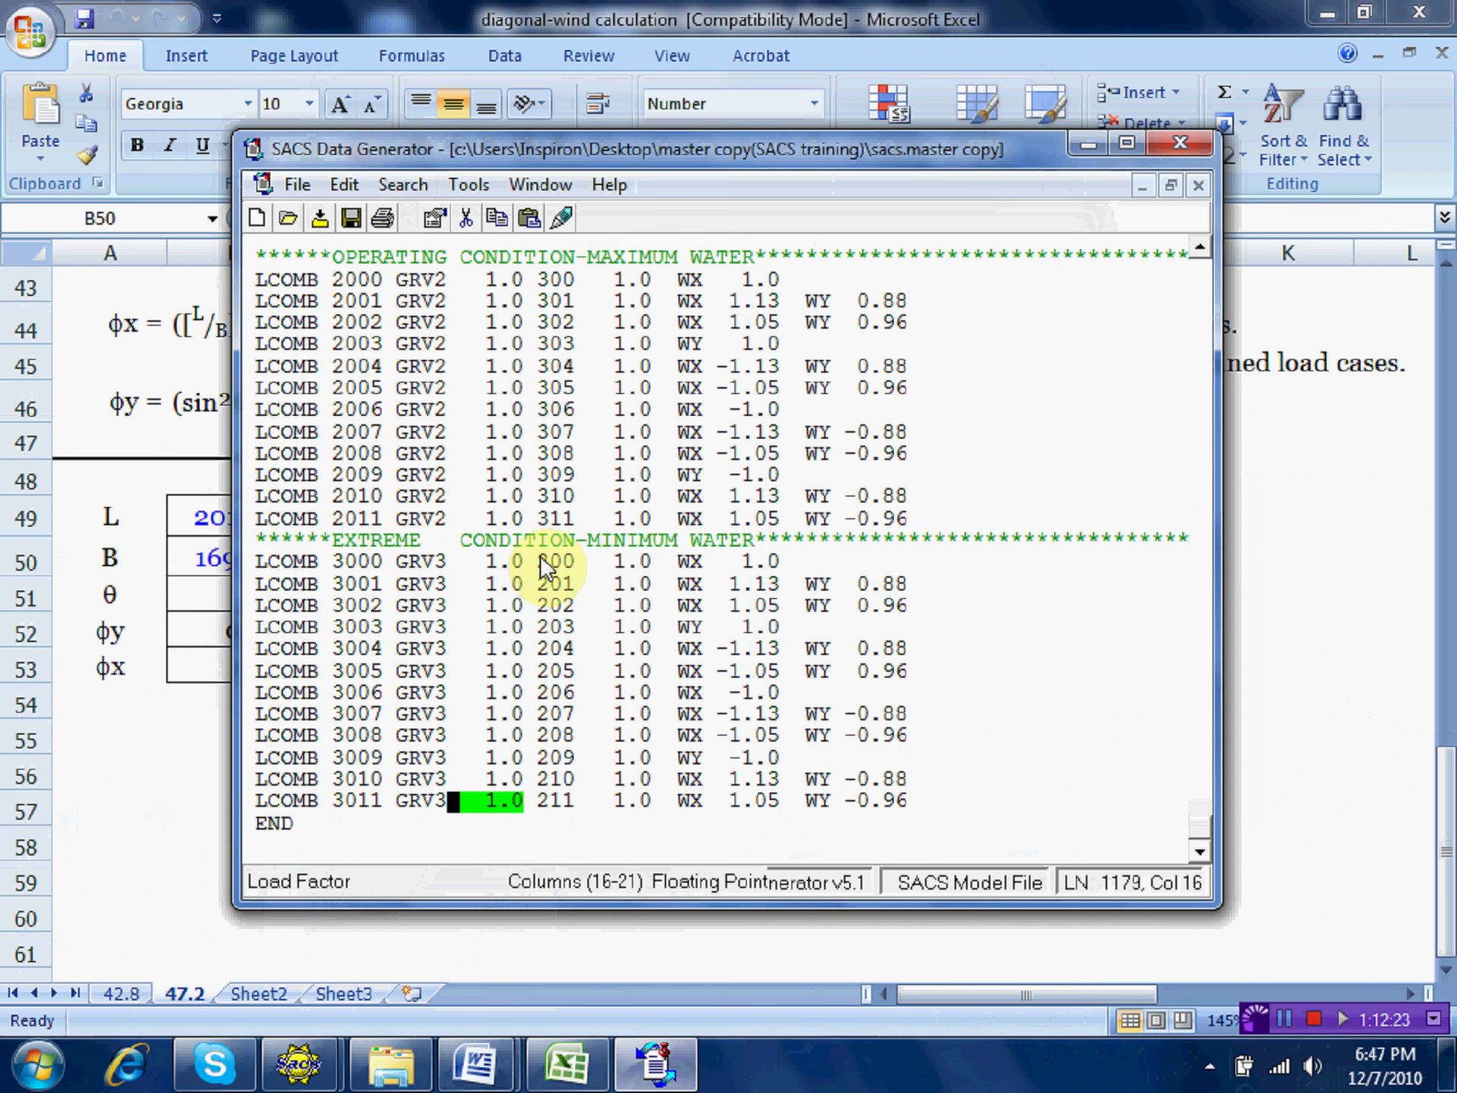
Set the second load case of combinations 3000 through 3011 to 400 through 411 in order.
left_click(541, 562)
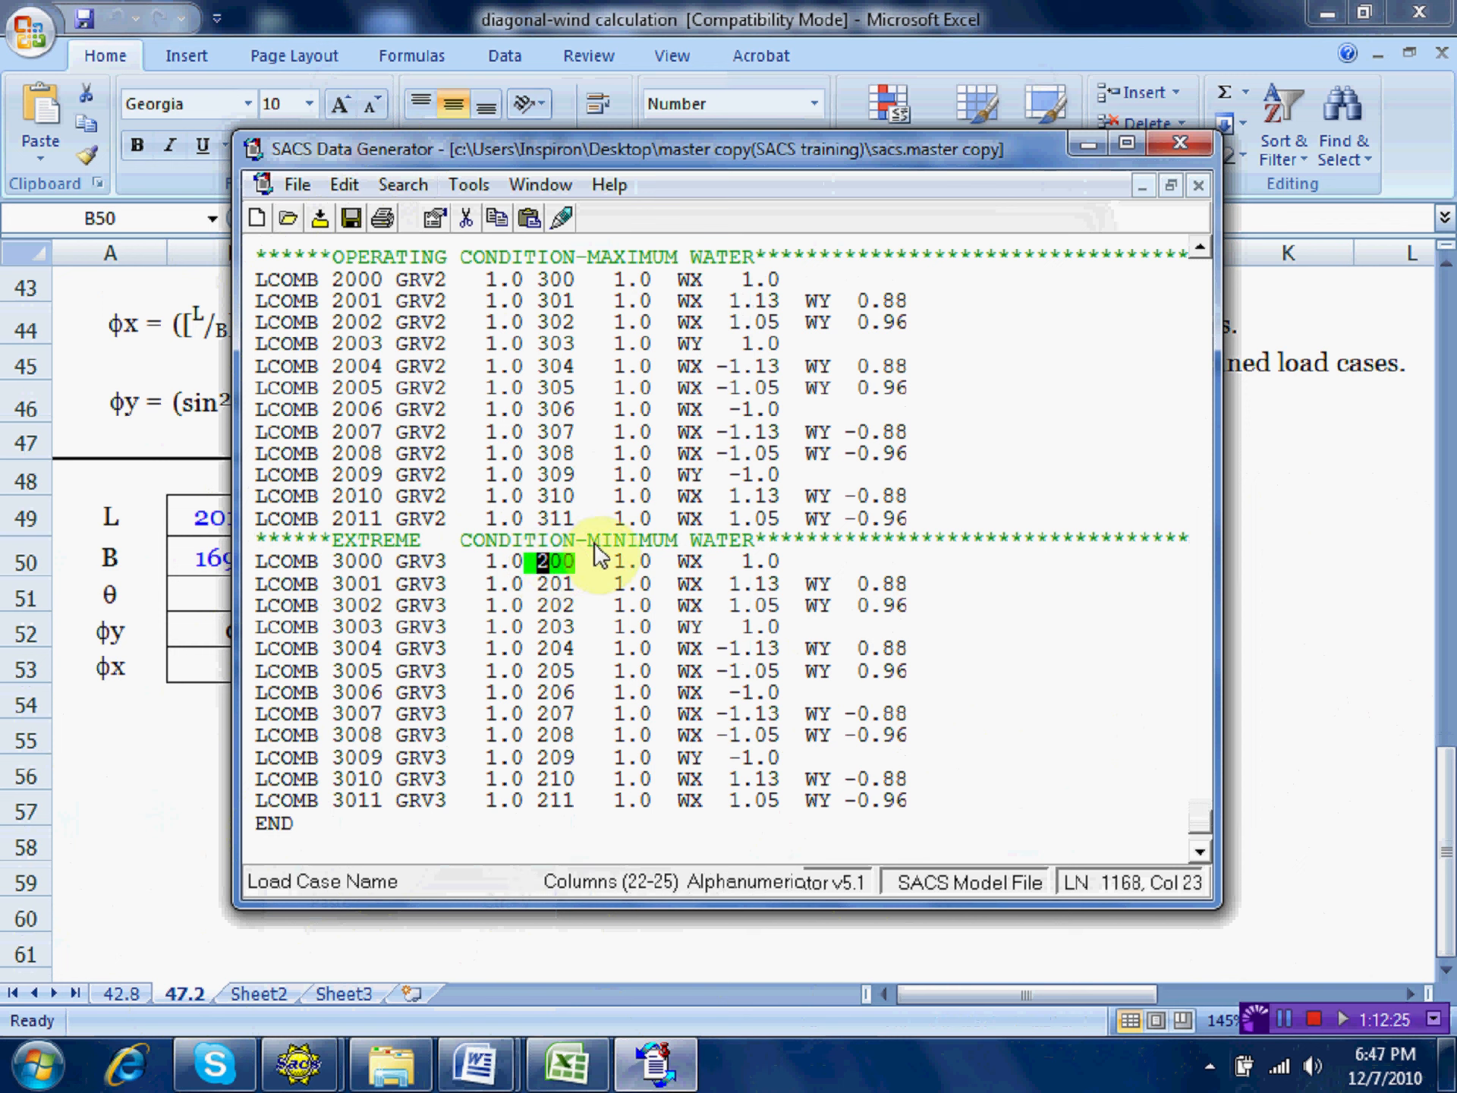
type("4")
key("Down")
key("Left")
type("4")
key("Down")
key("Left")
type("4")
key("Down")
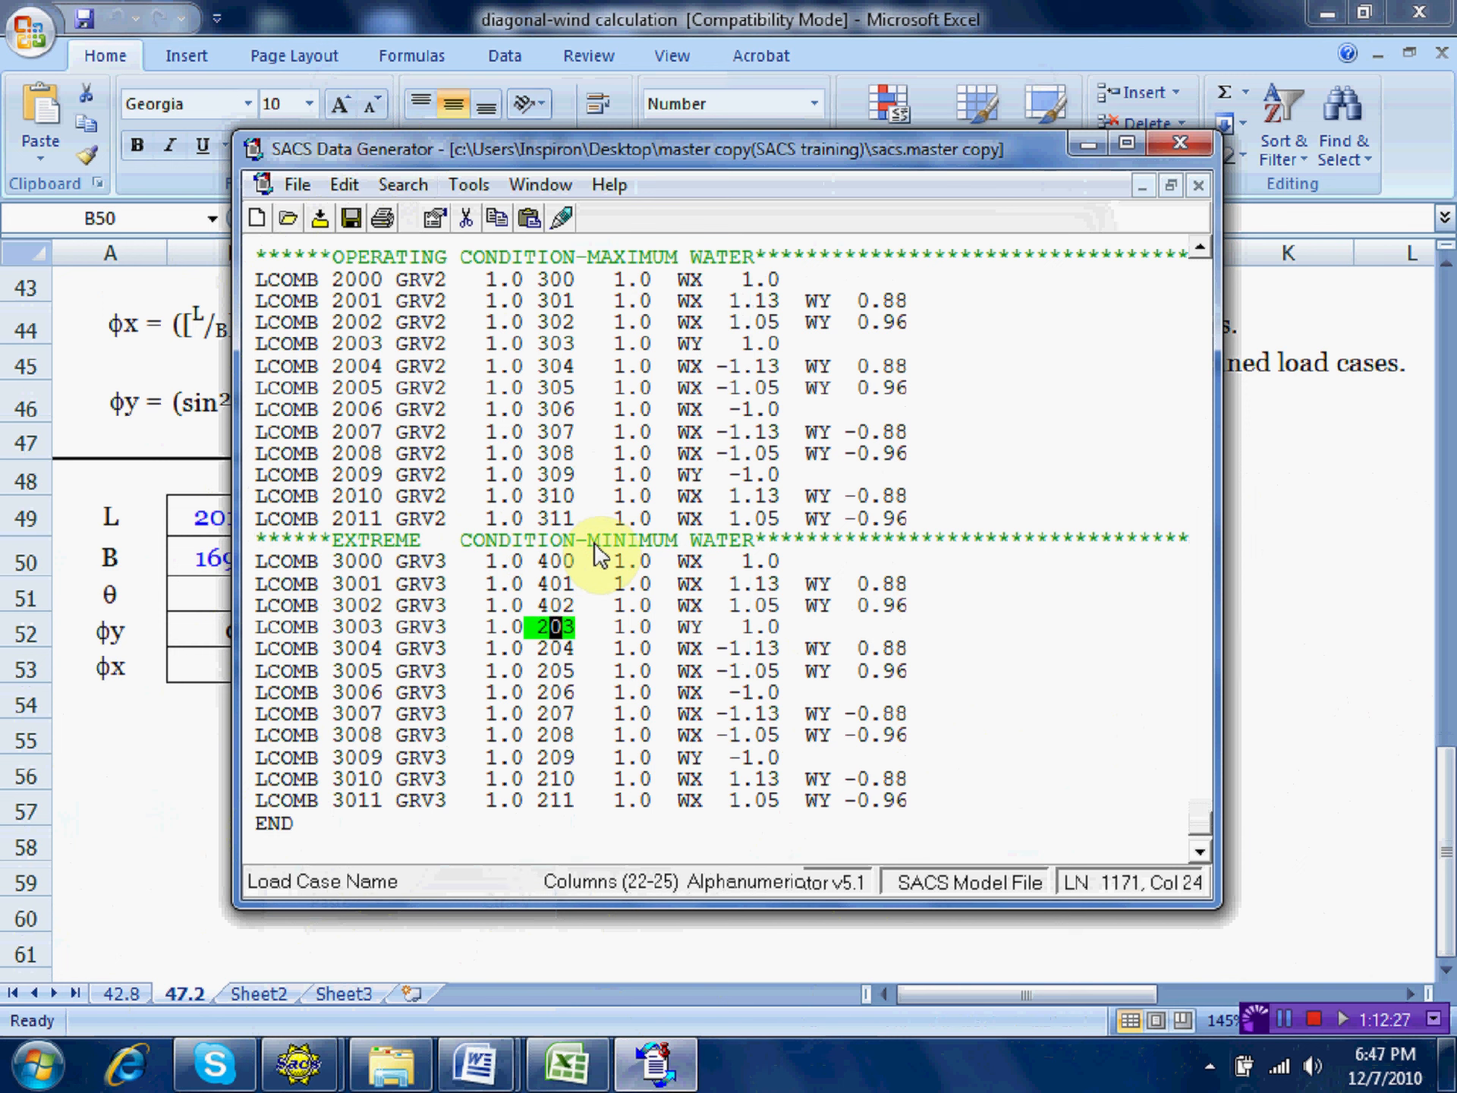
key("Left")
type("4")
key("Down")
type("4")
key("Down")
key("Left")
type("4")
key("Down")
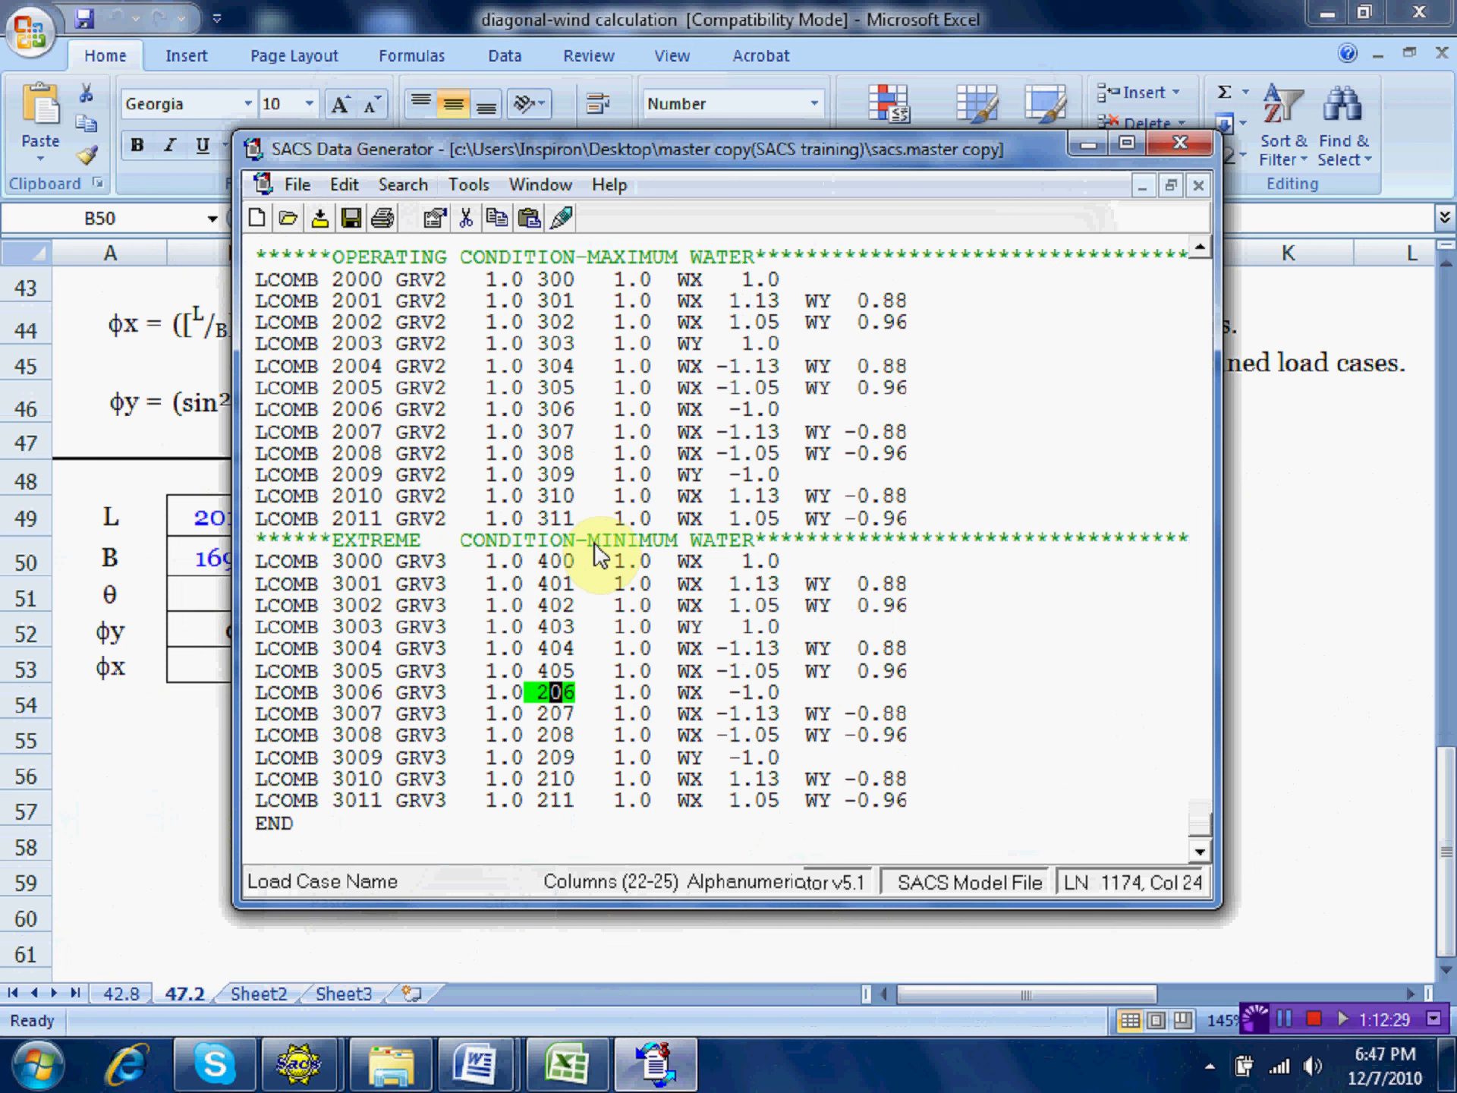
key("Left")
type("4")
key("Down")
key("Left")
type("4")
key("Down")
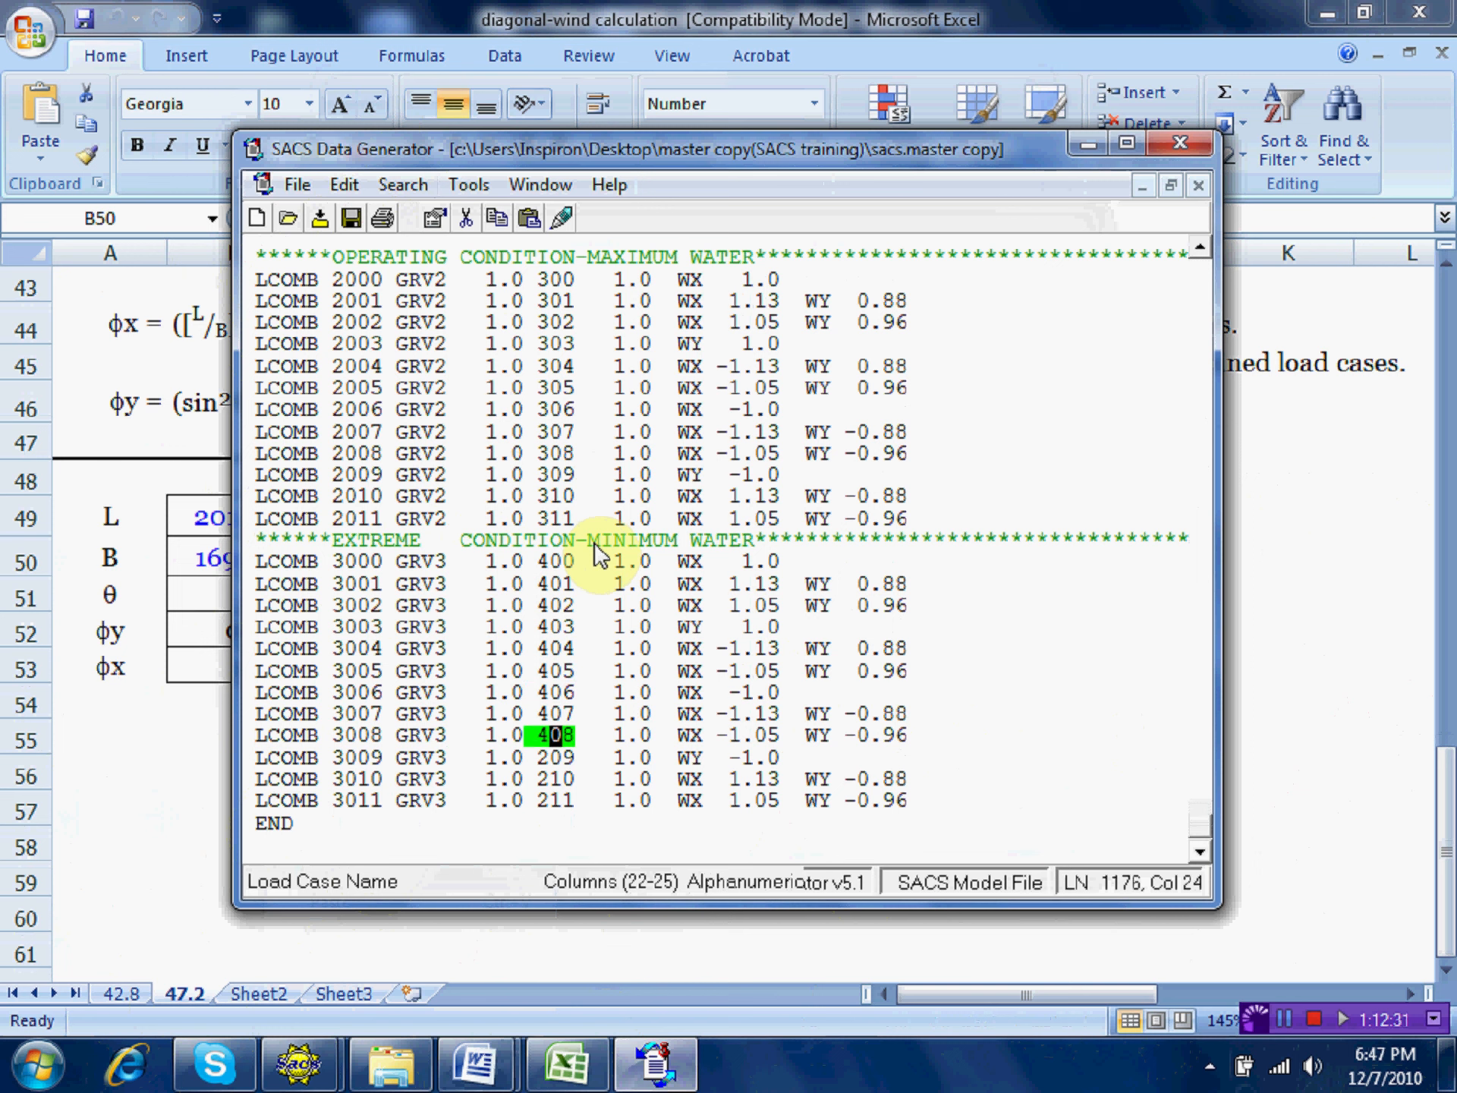
key("Down")
key("Left")
type("4")
key("Down")
key("Left")
type("4")
key("Down")
key("Left")
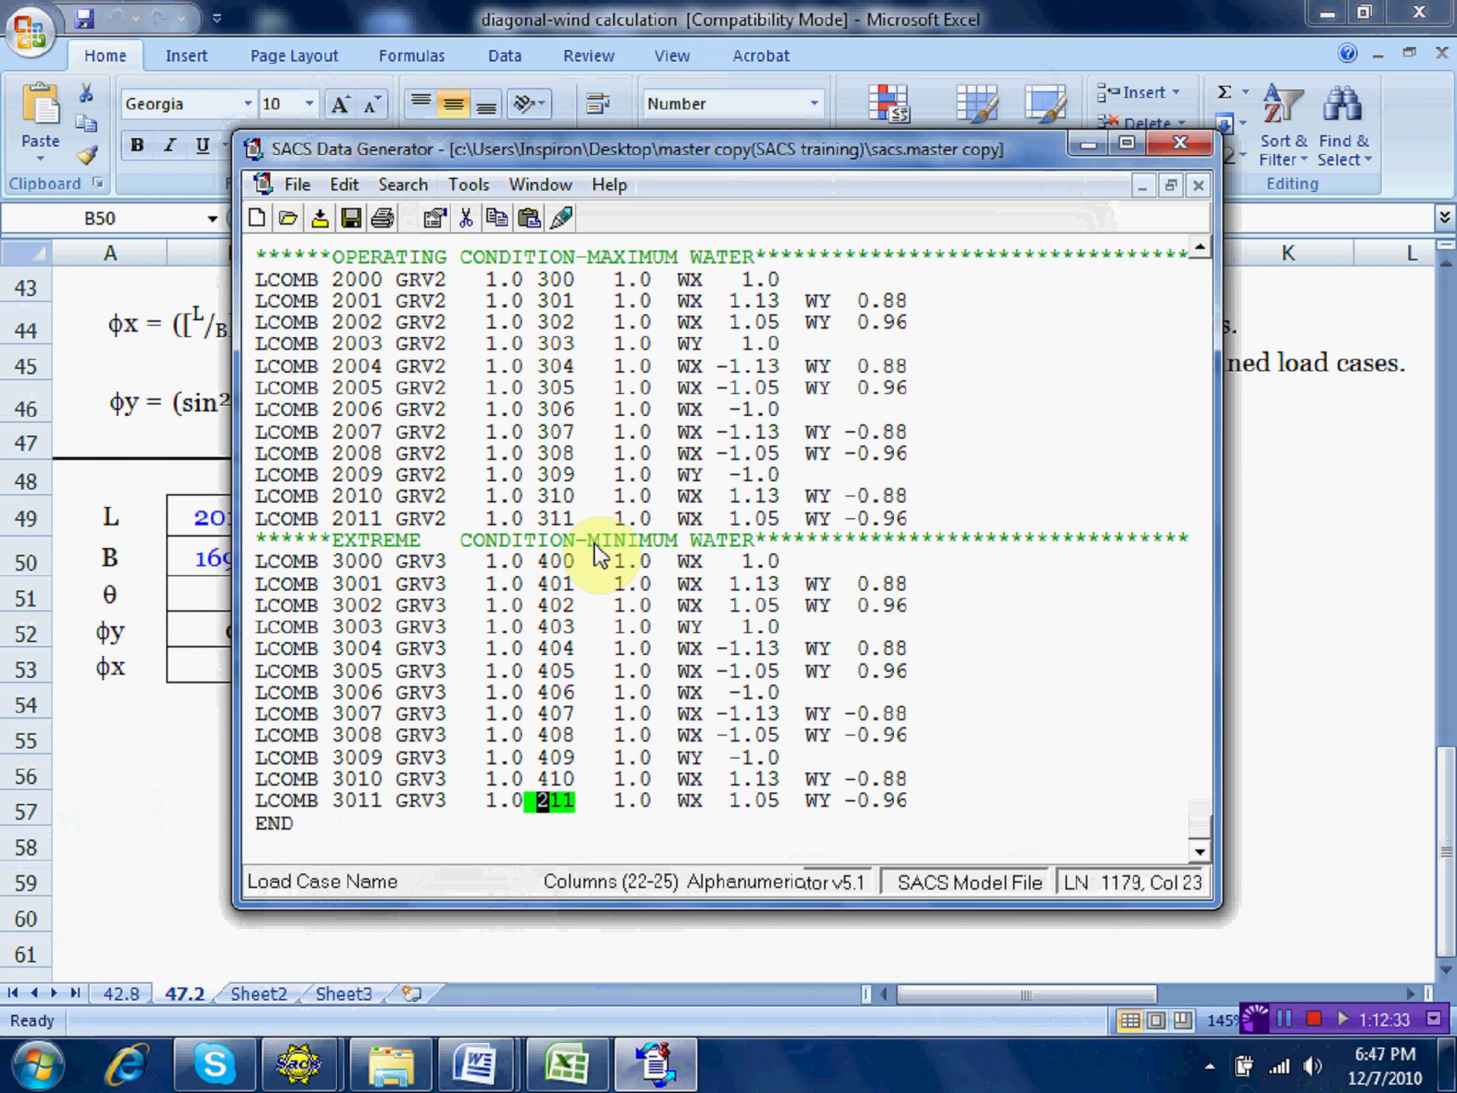
type("4")
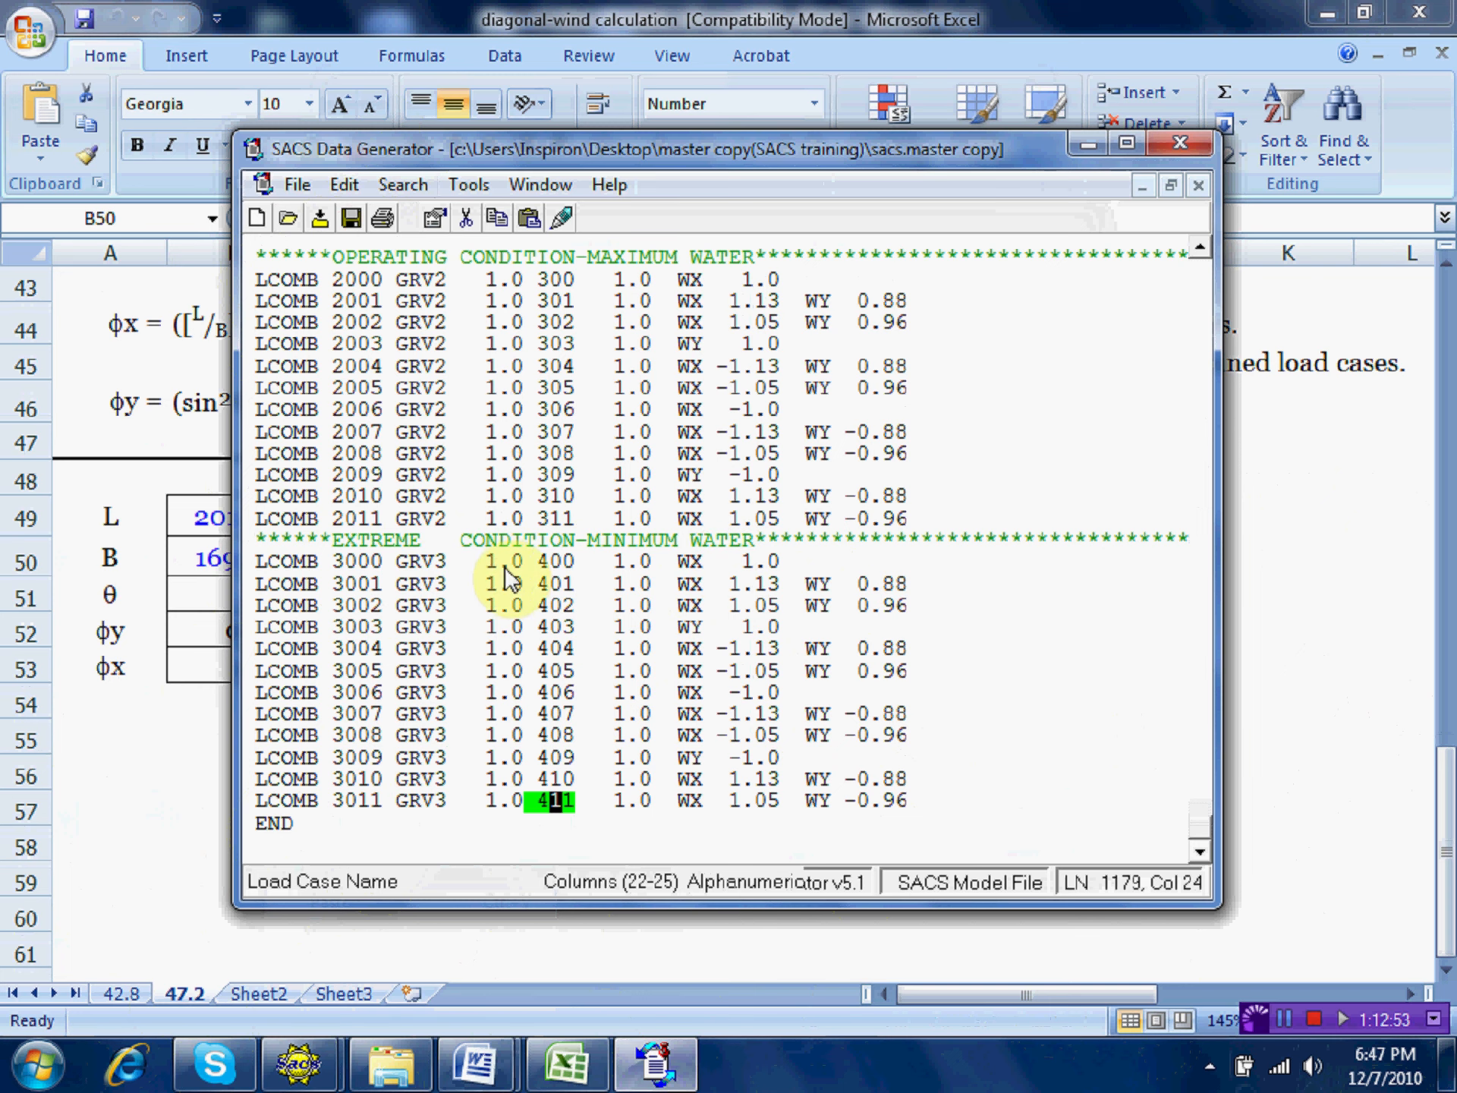
Minimise the open windows and open the misc folder inside SACS presentation in the desktop's SACS training folder.
left_click(603, 1059)
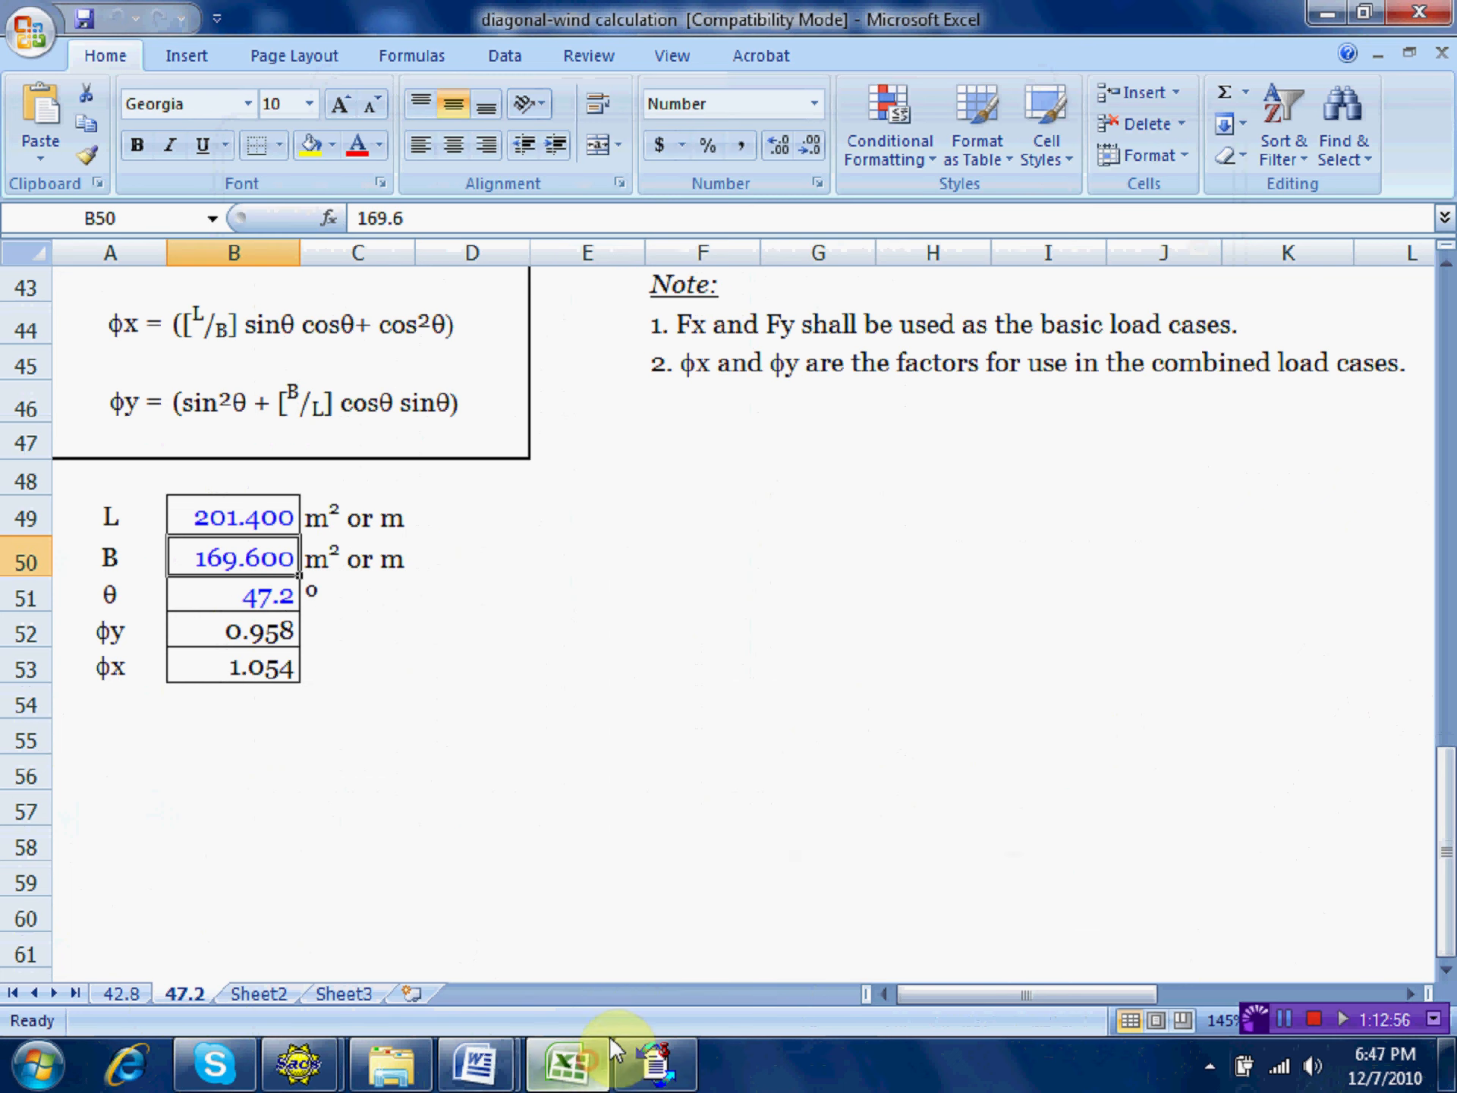
left_click(1322, 15)
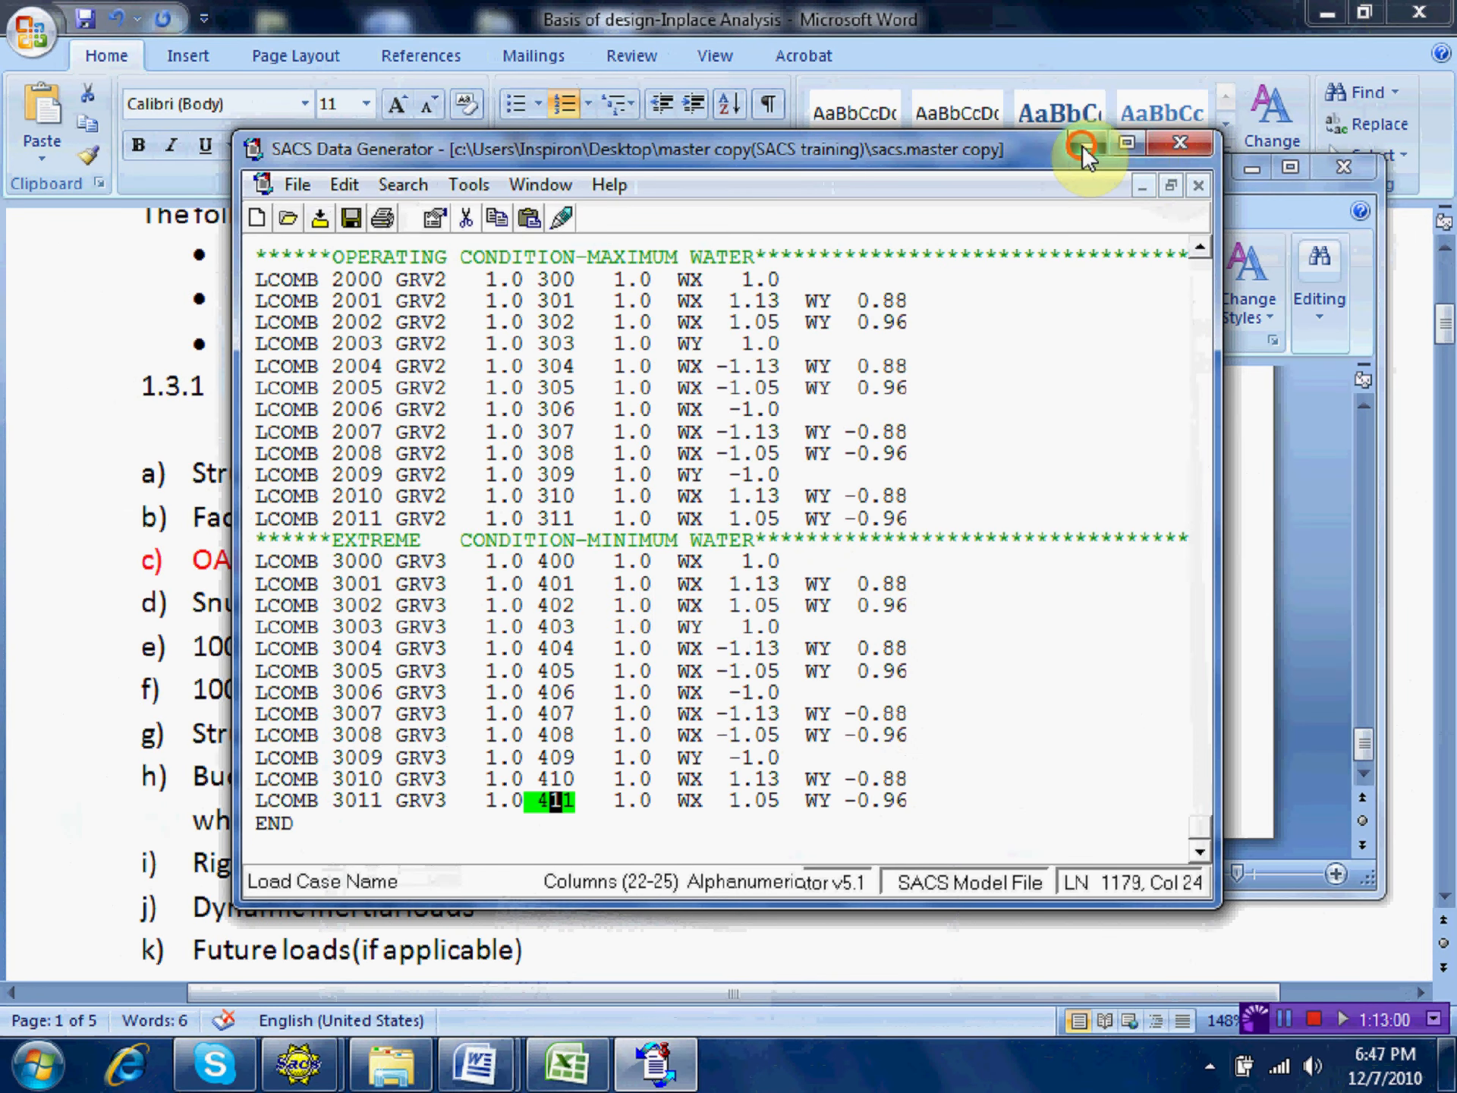
left_click(1085, 146)
left_click(1249, 173)
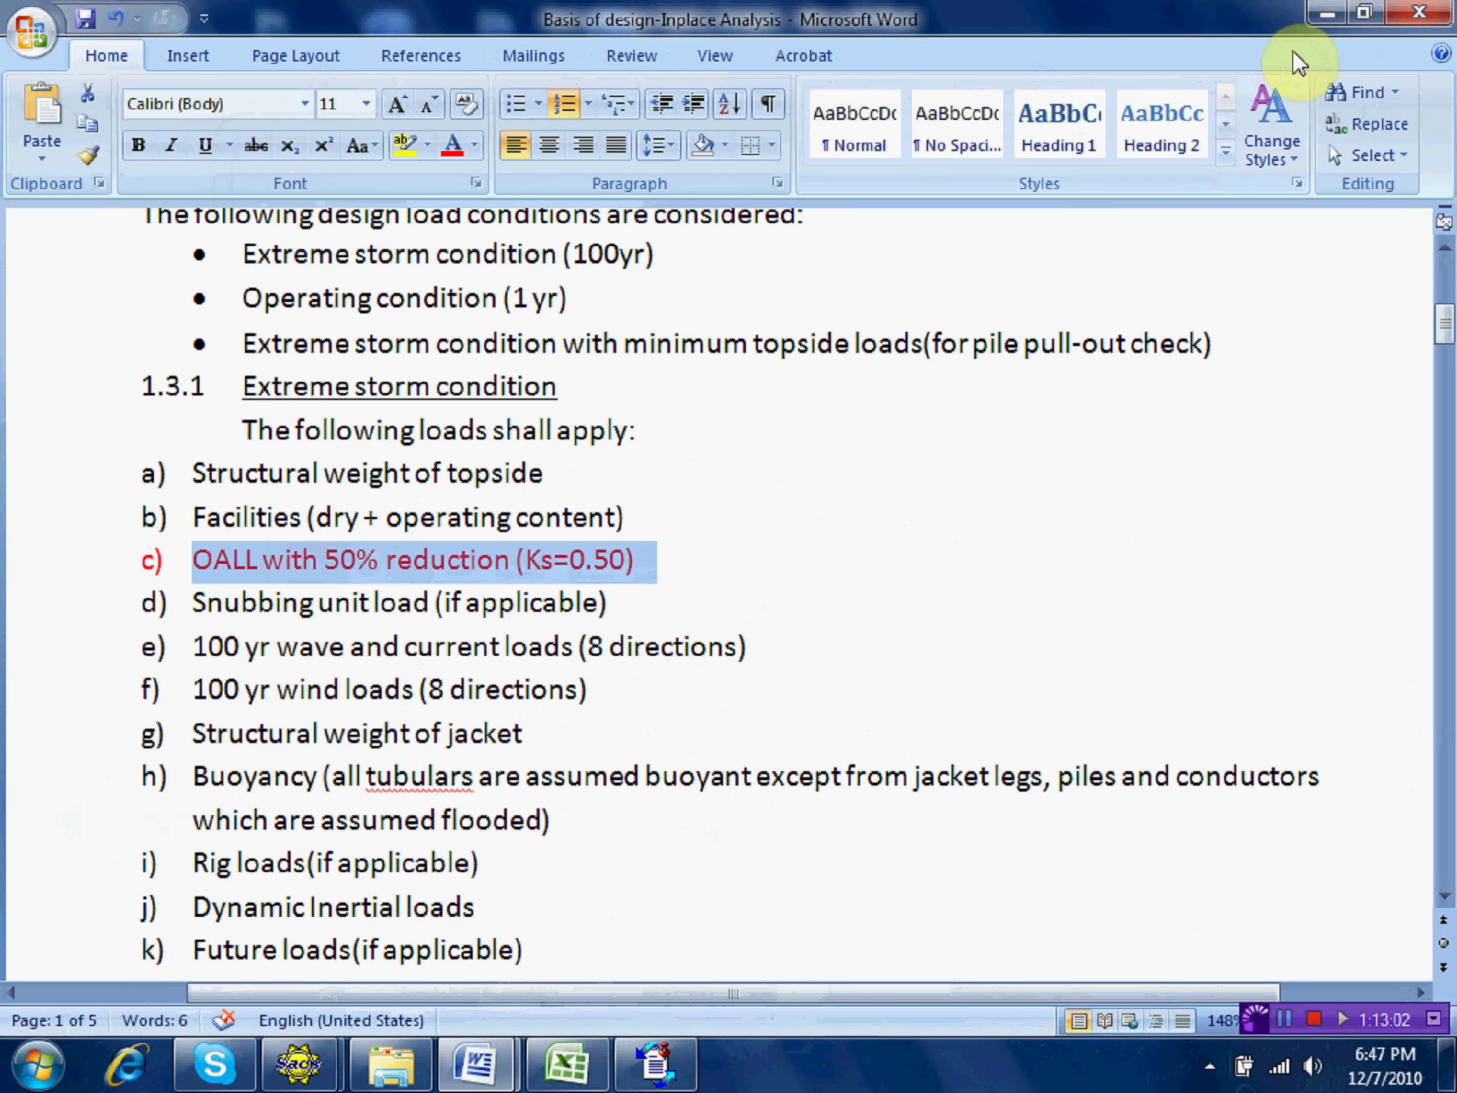
left_click(1324, 13)
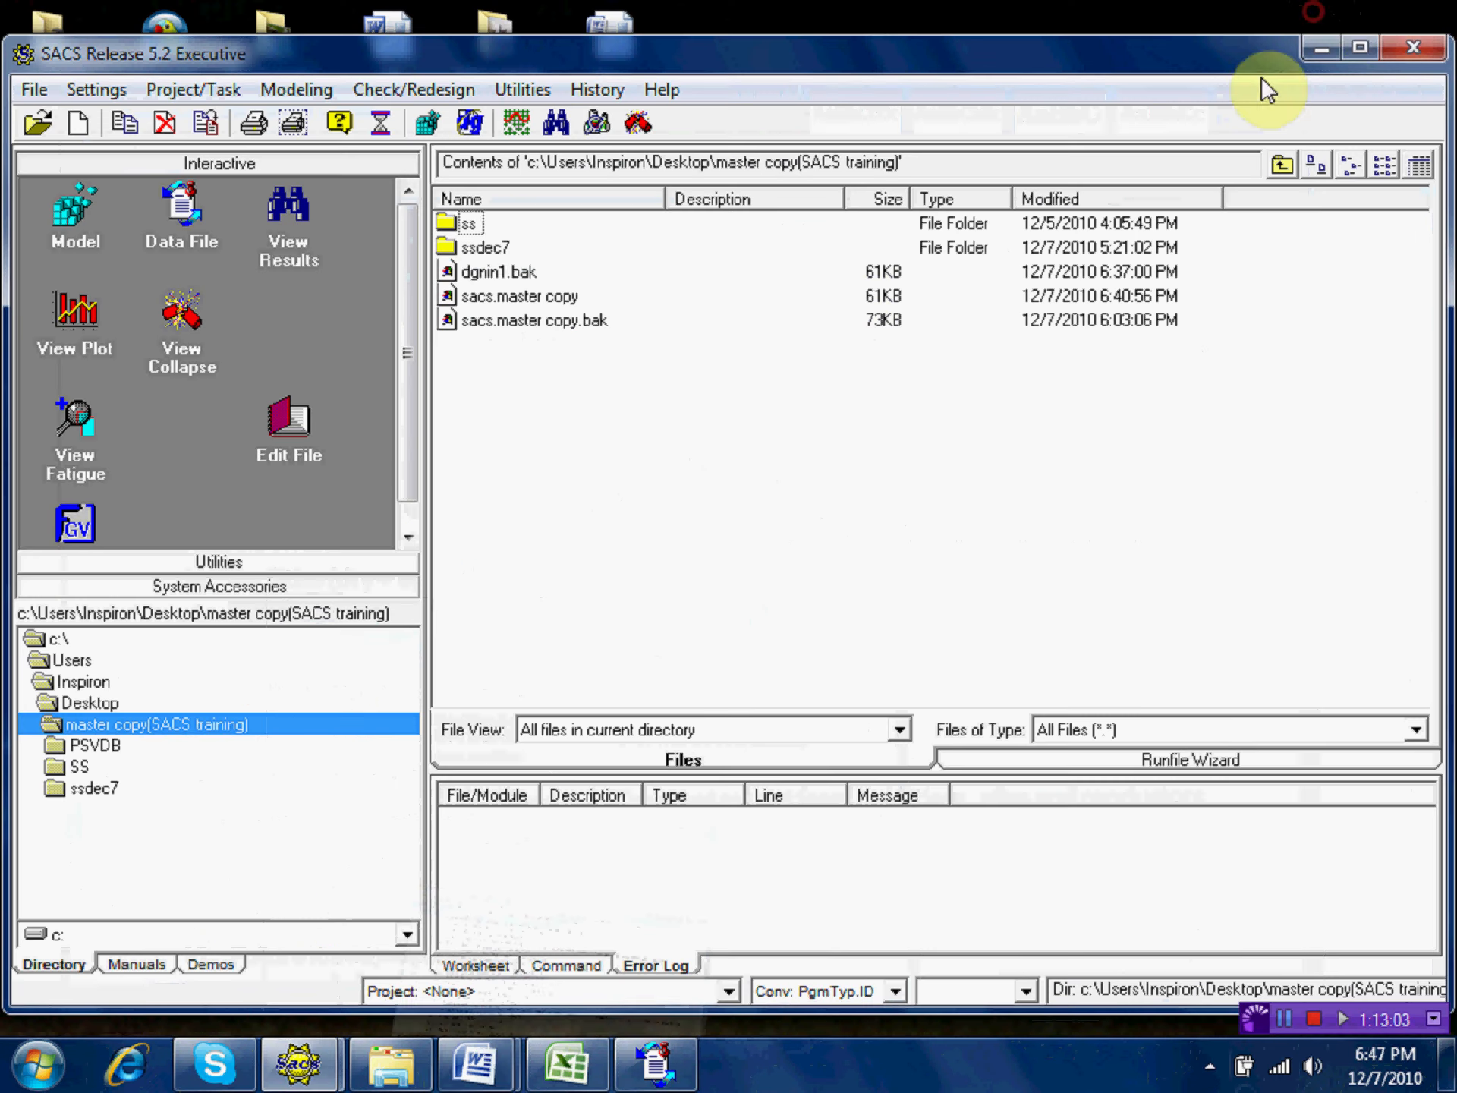
left_click(1324, 47)
double_click(287, 585)
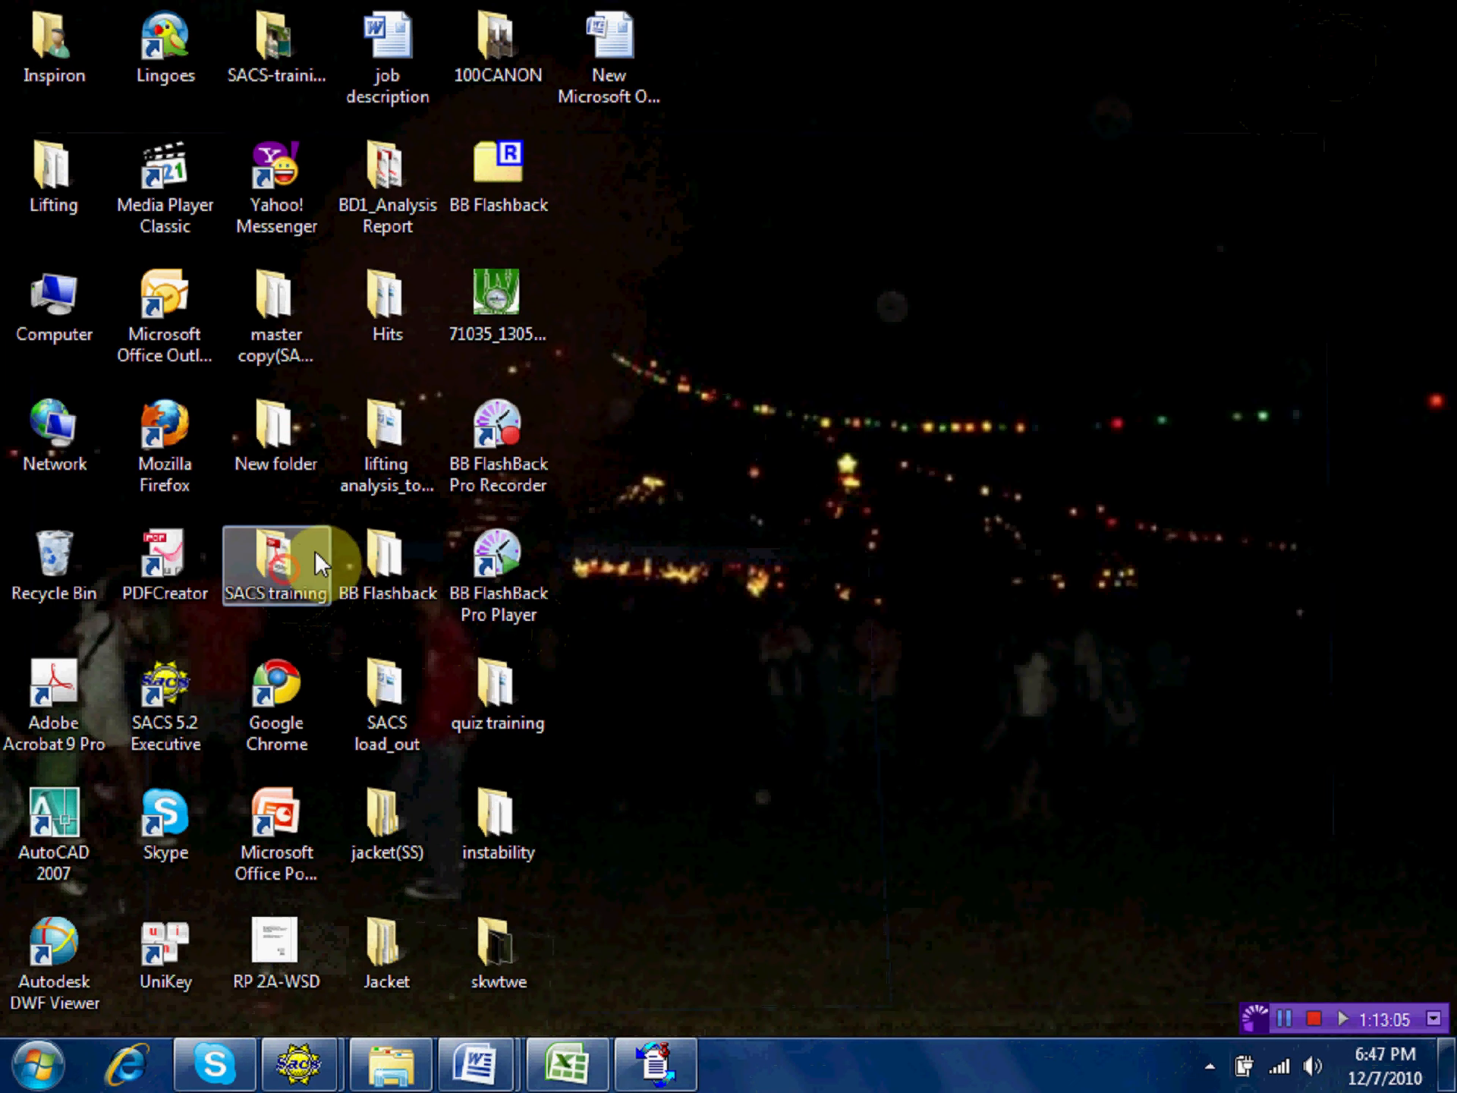
double_click(653, 237)
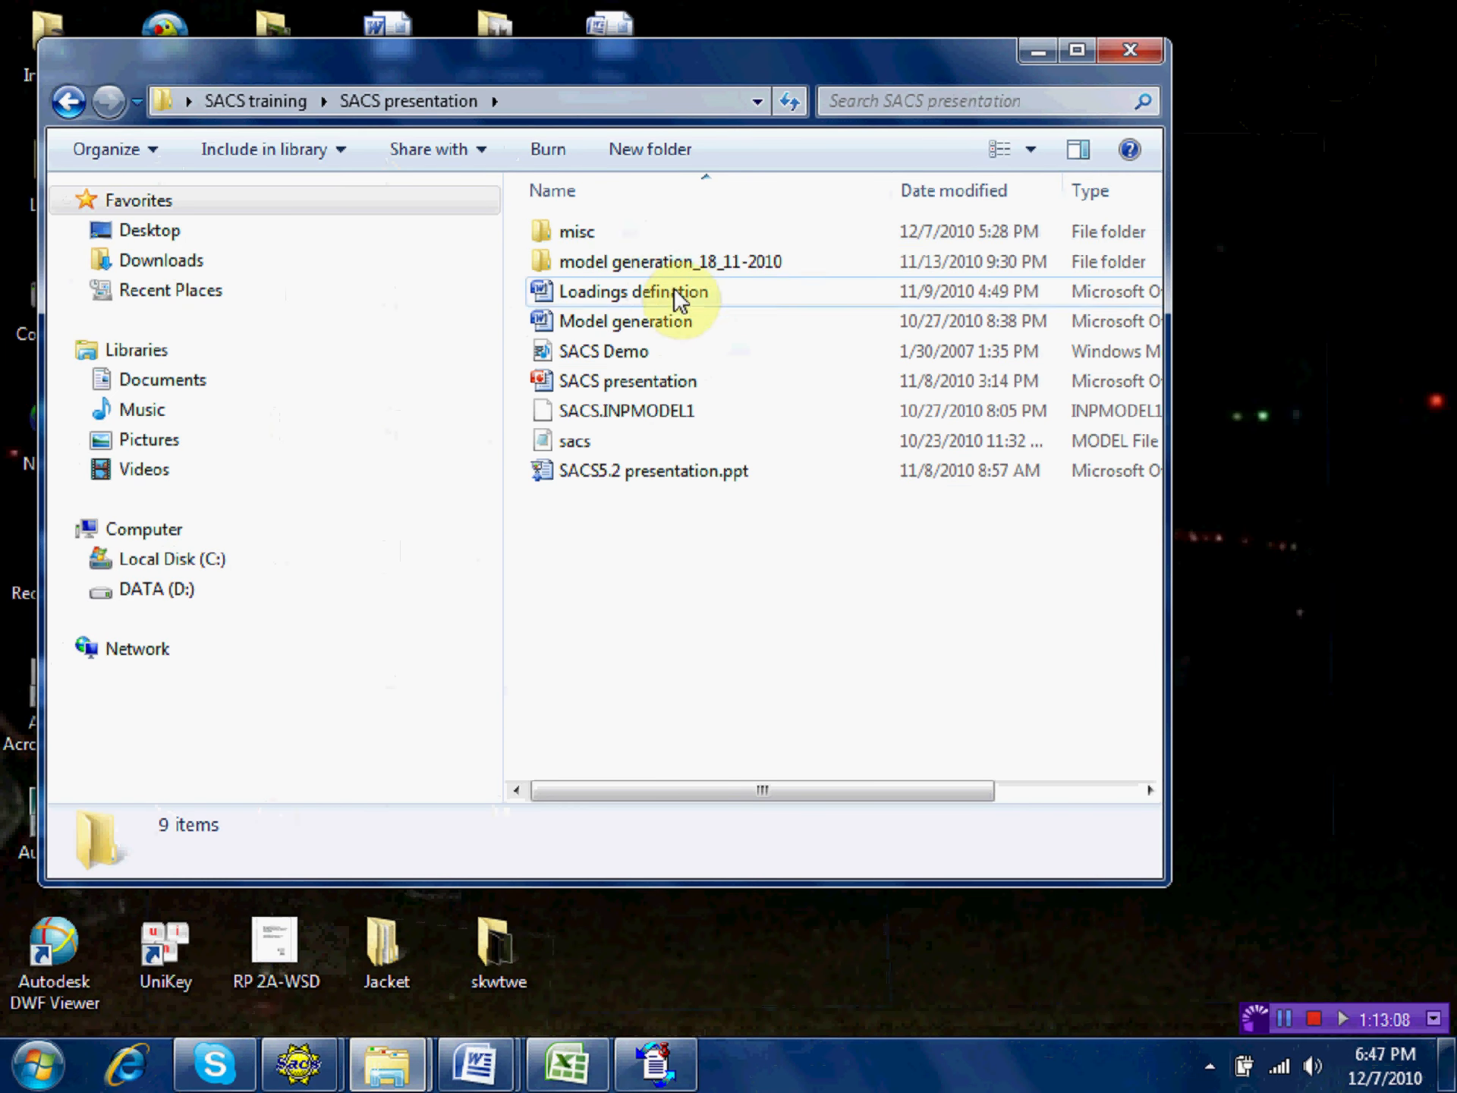
double_click(637, 235)
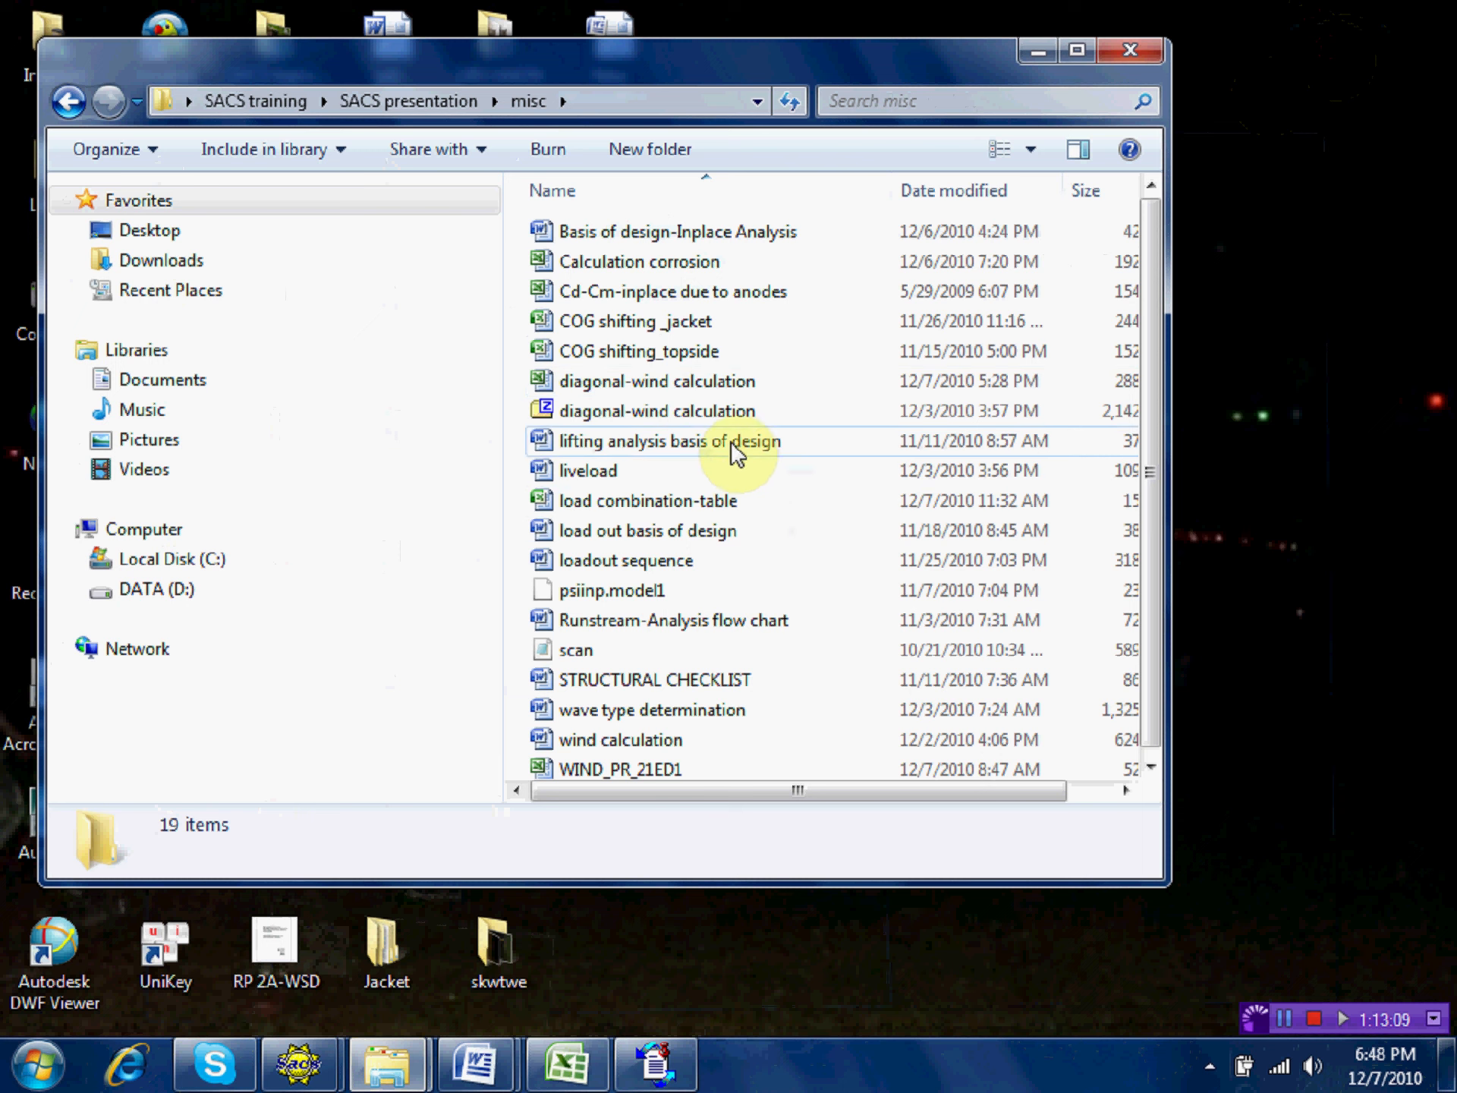
scroll(751, 463, "down", 1)
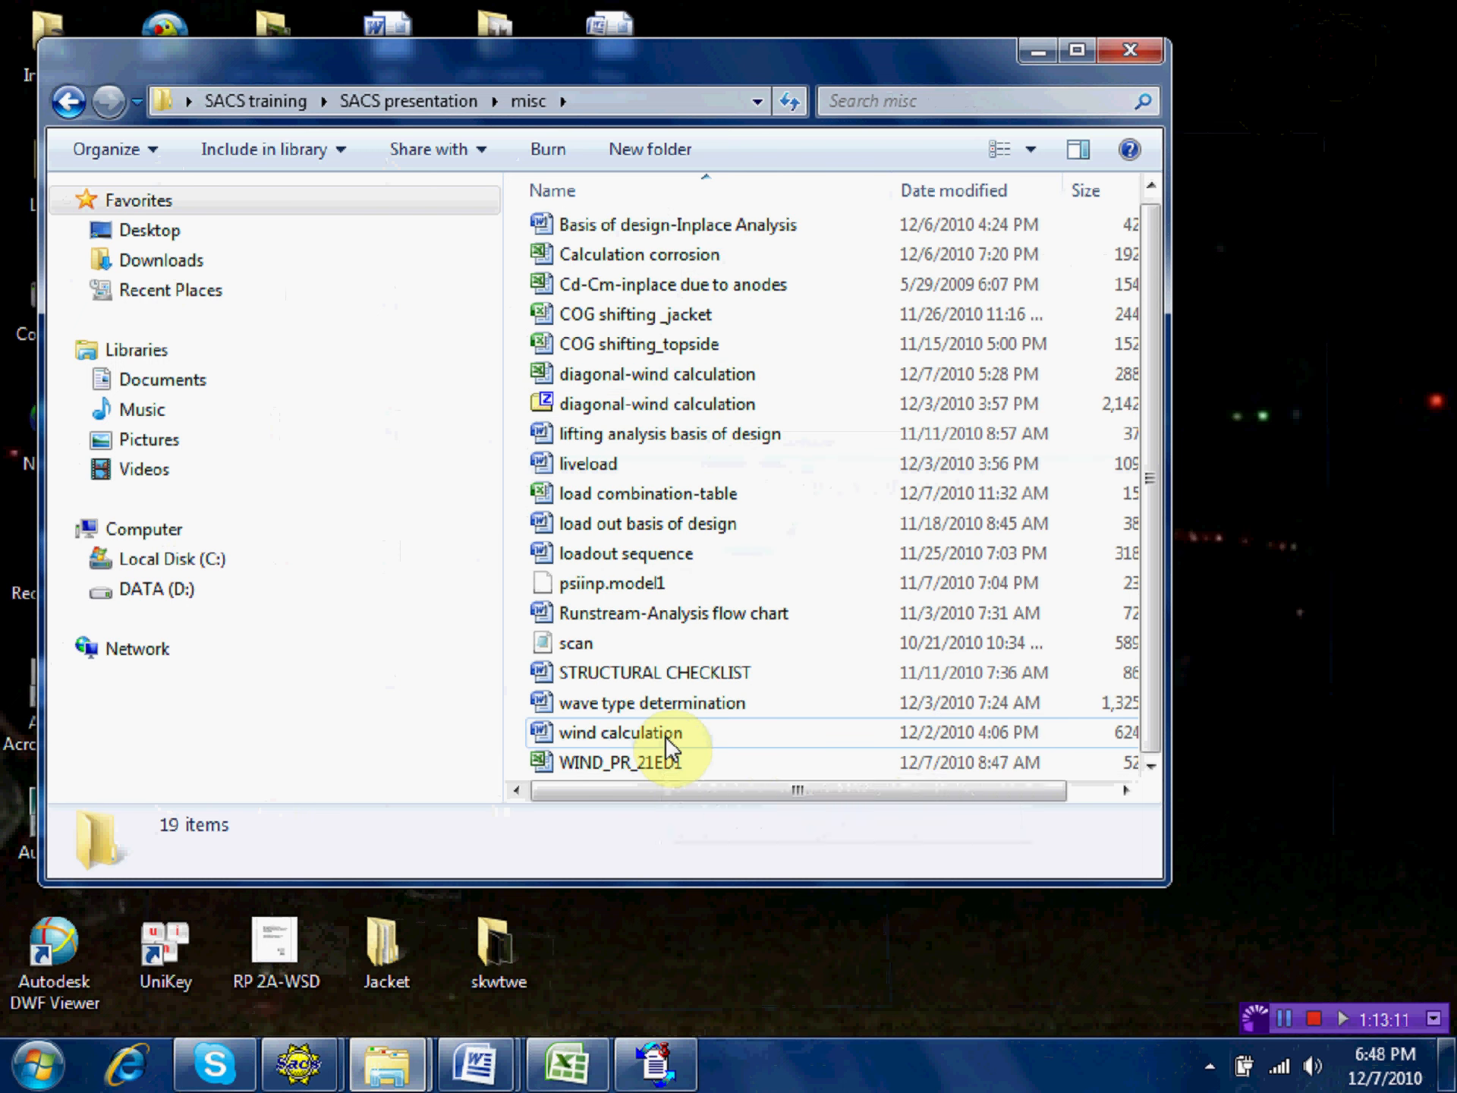
double_click(661, 737)
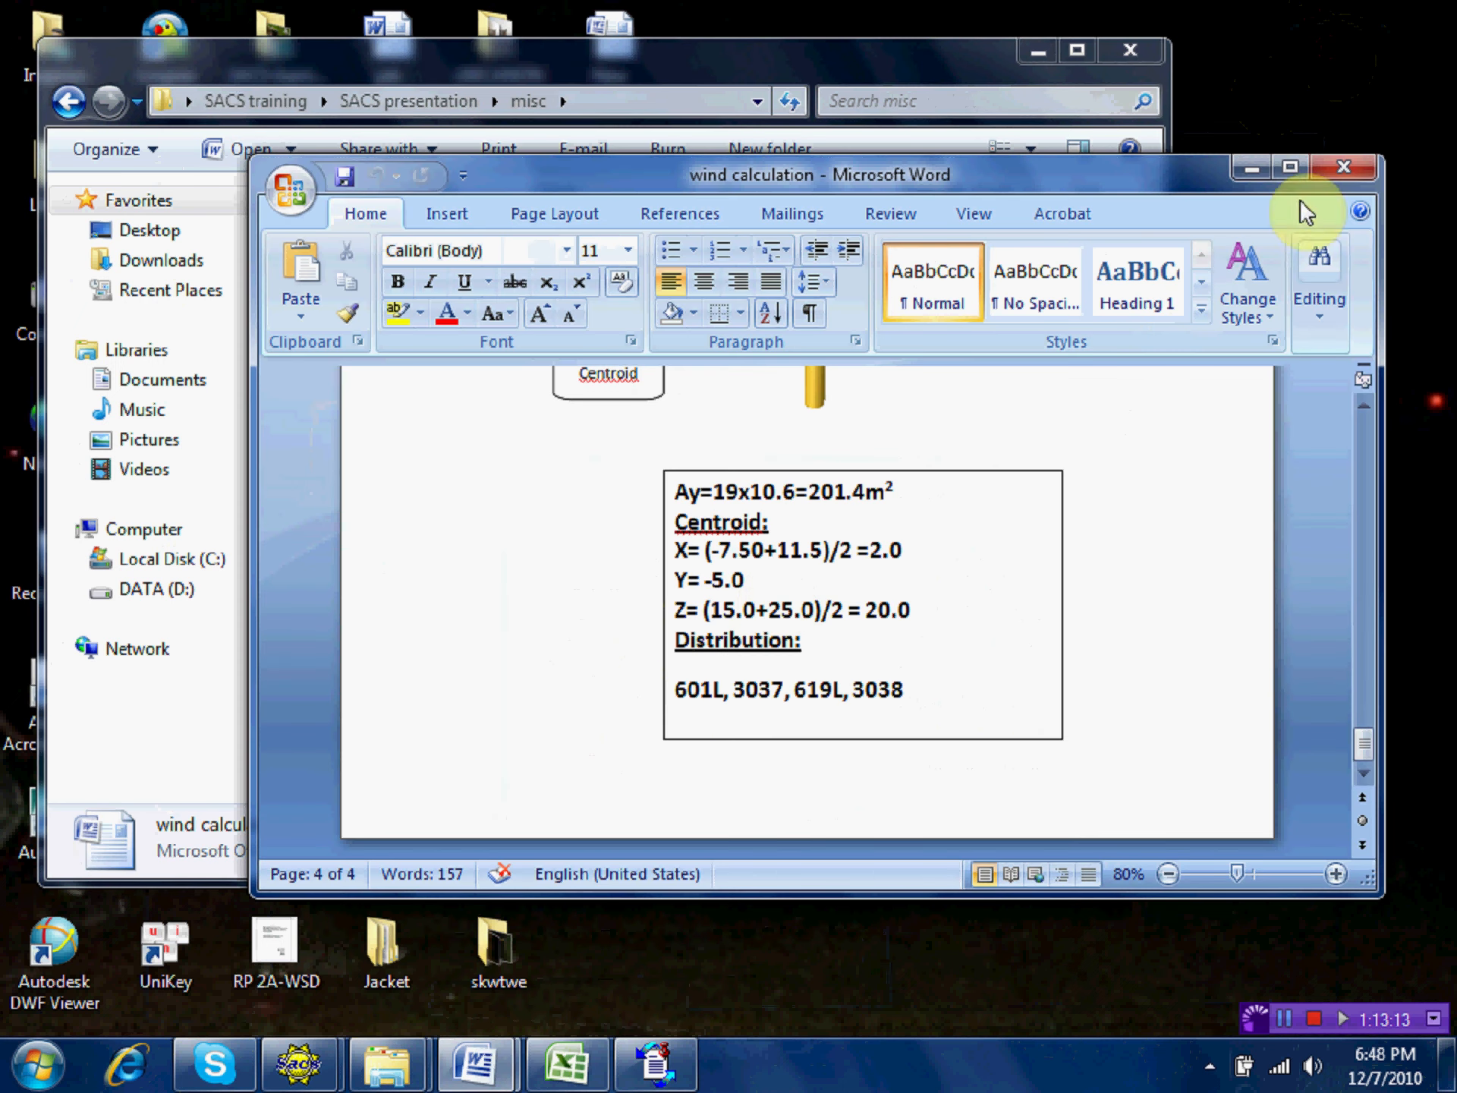
left_click(1332, 165)
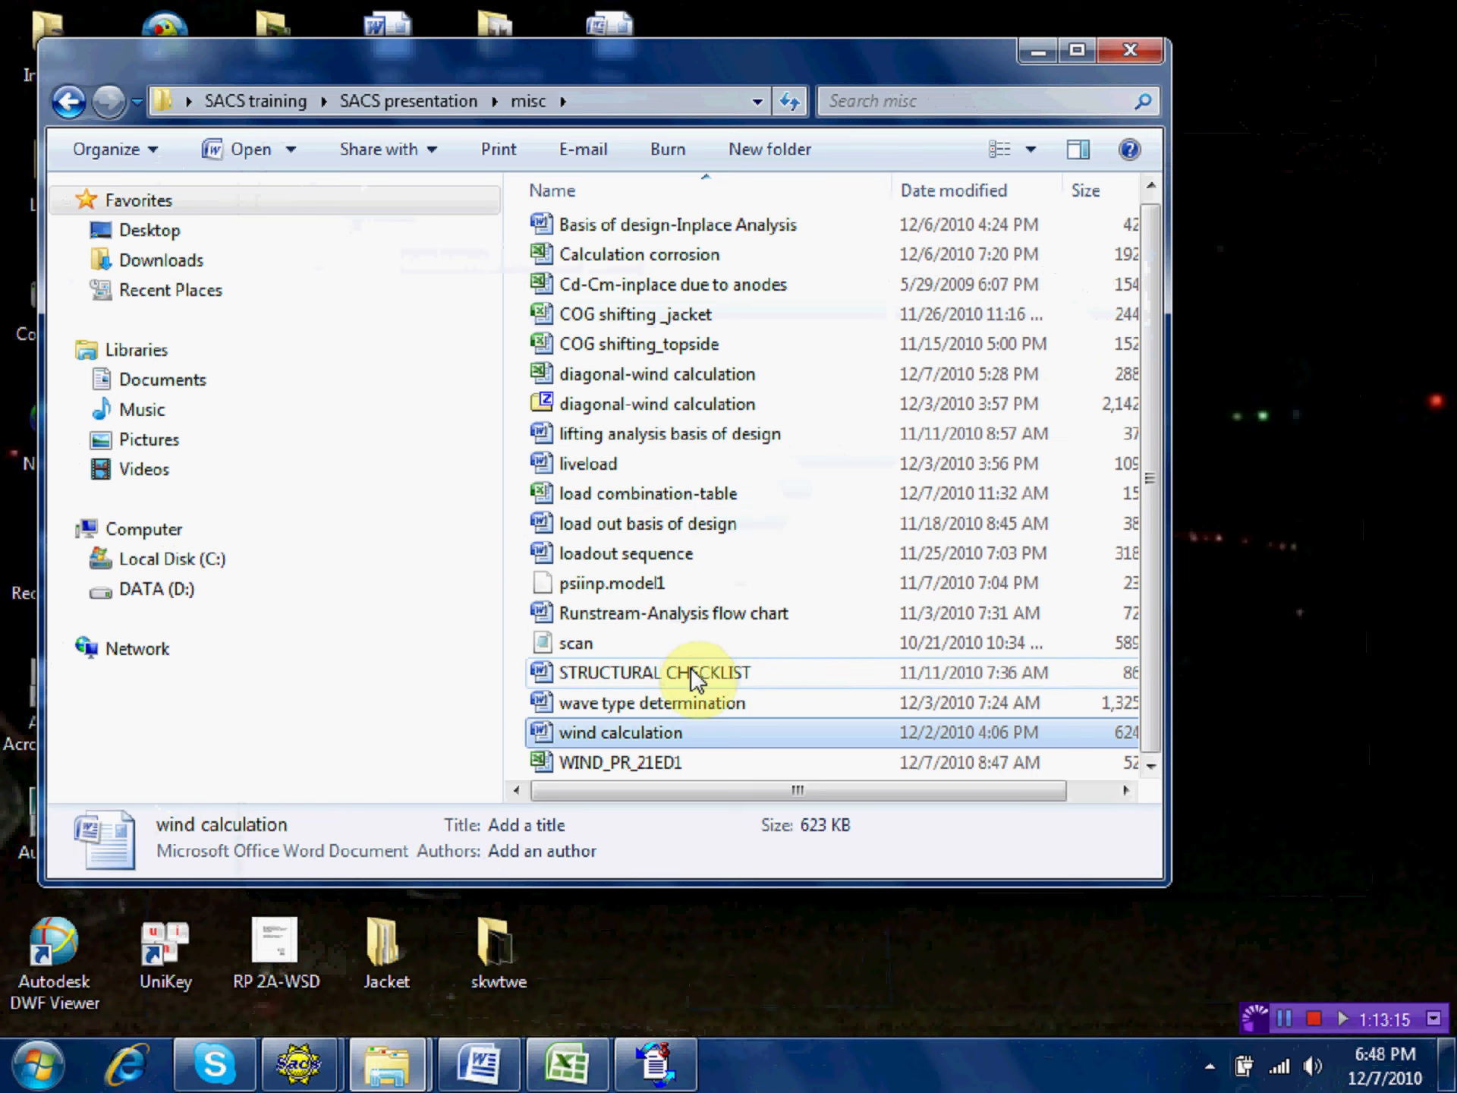
Open the WIND_PR_21ED1 workbook and examine the operating-condition wind velocity input and gust velocity calculation.
double_click(644, 759)
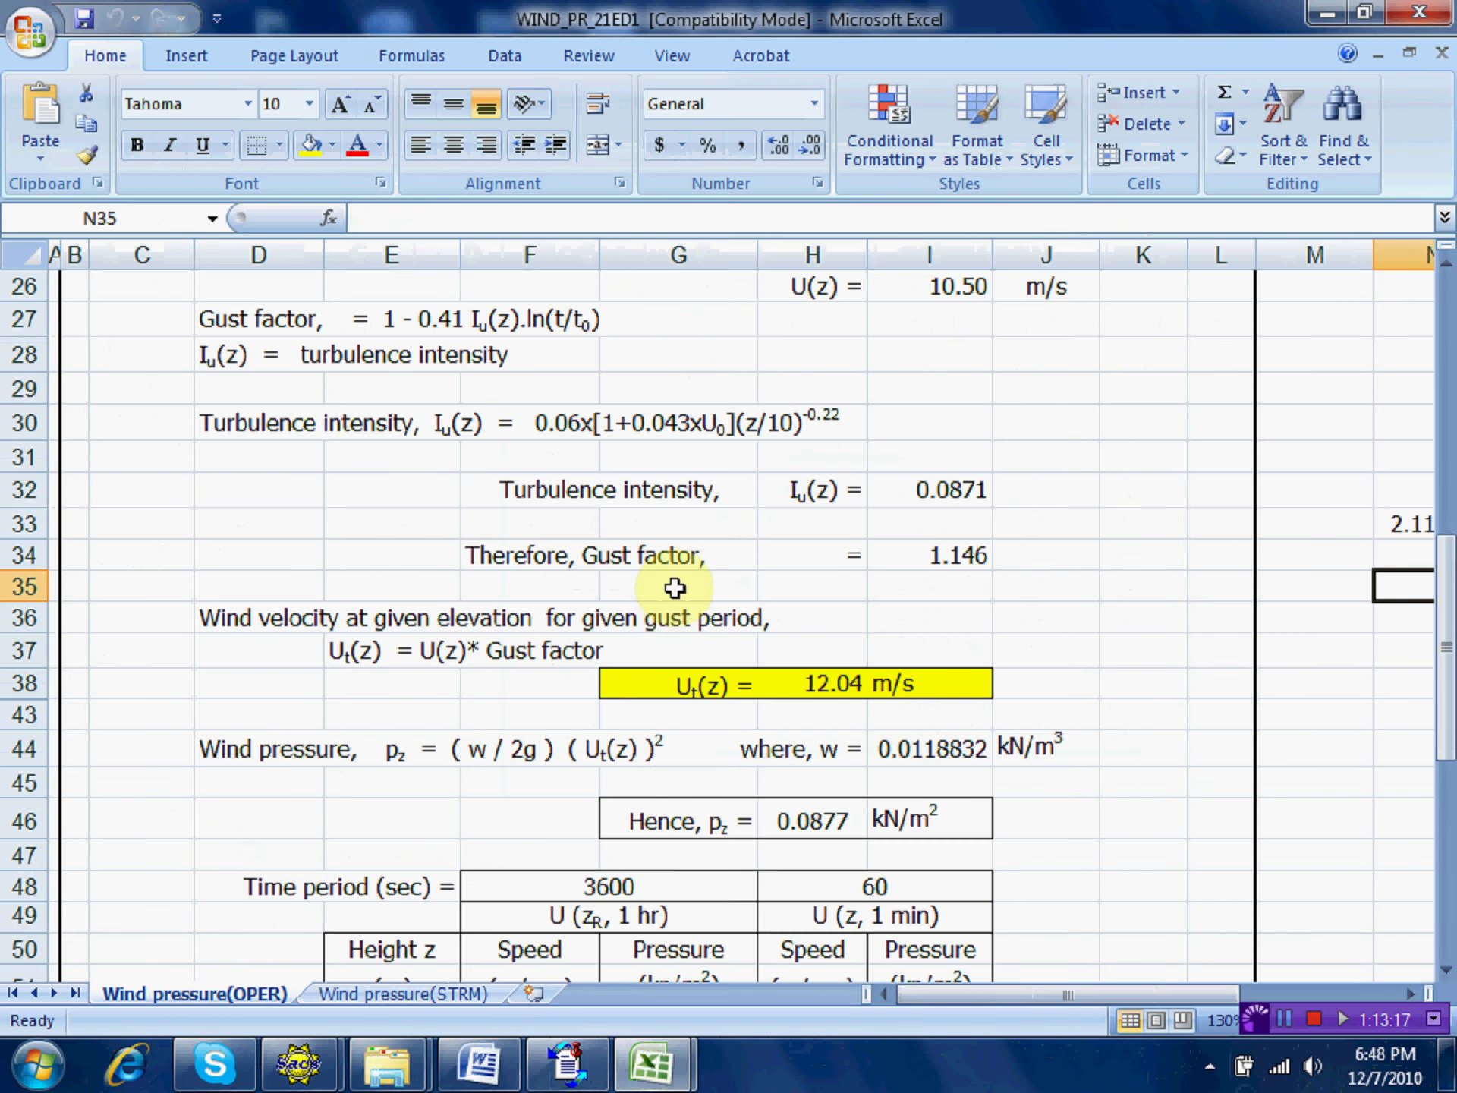
scroll(664, 607, "up", 5)
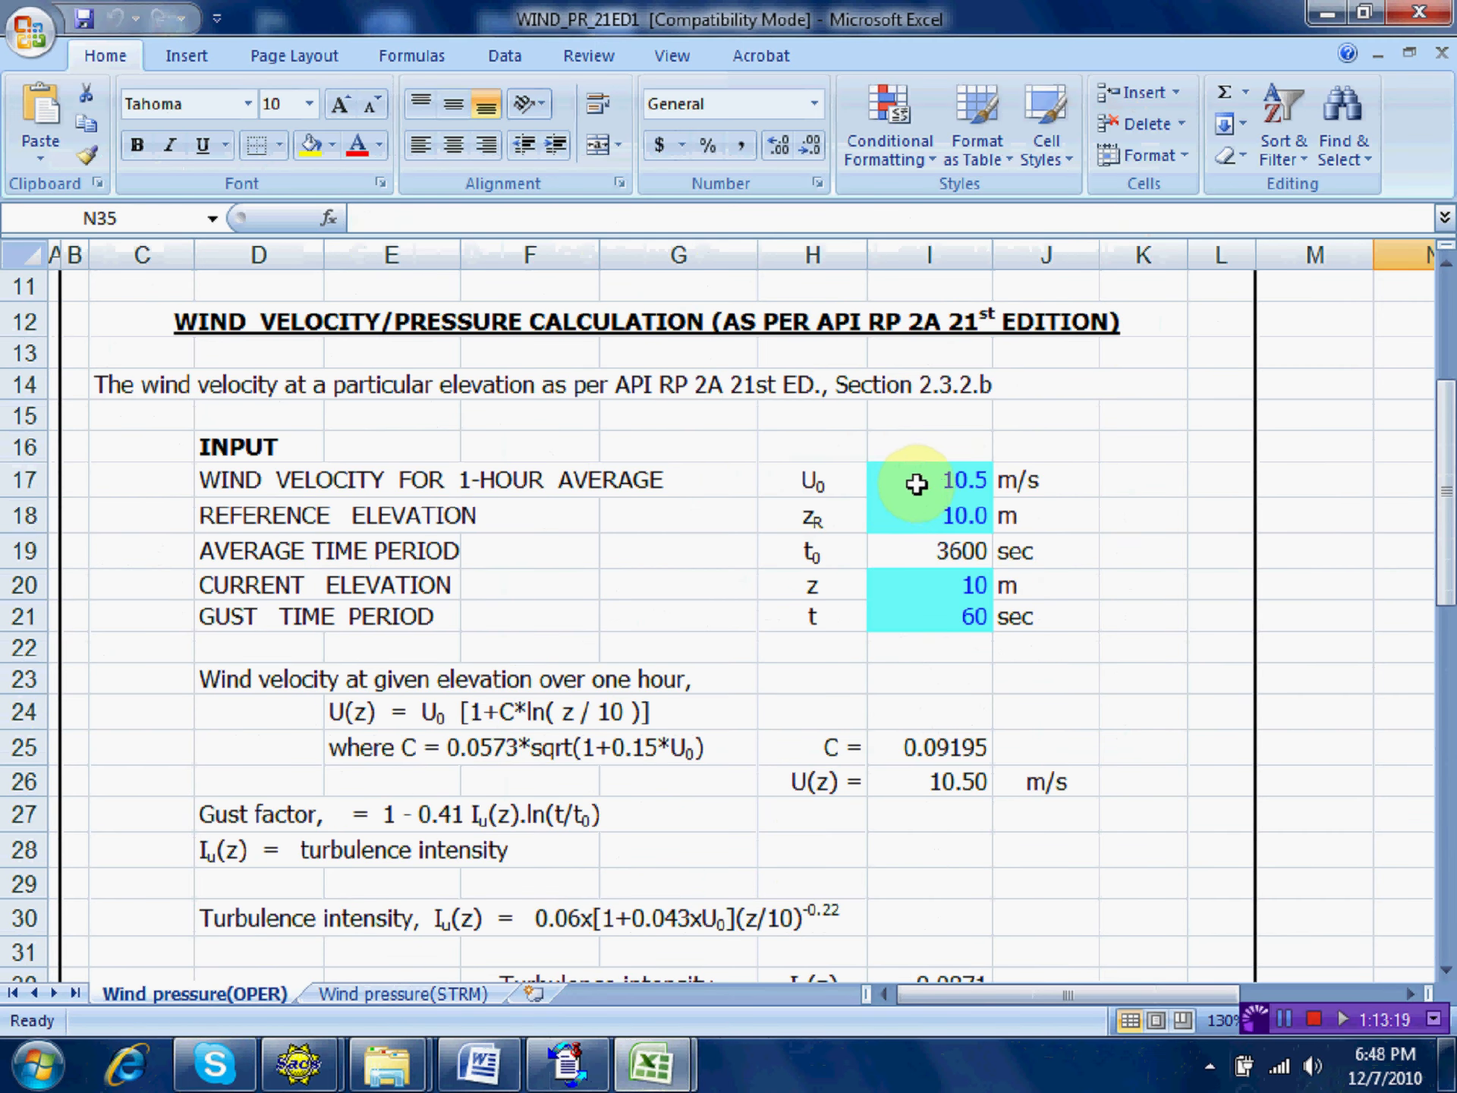
left_click(954, 477)
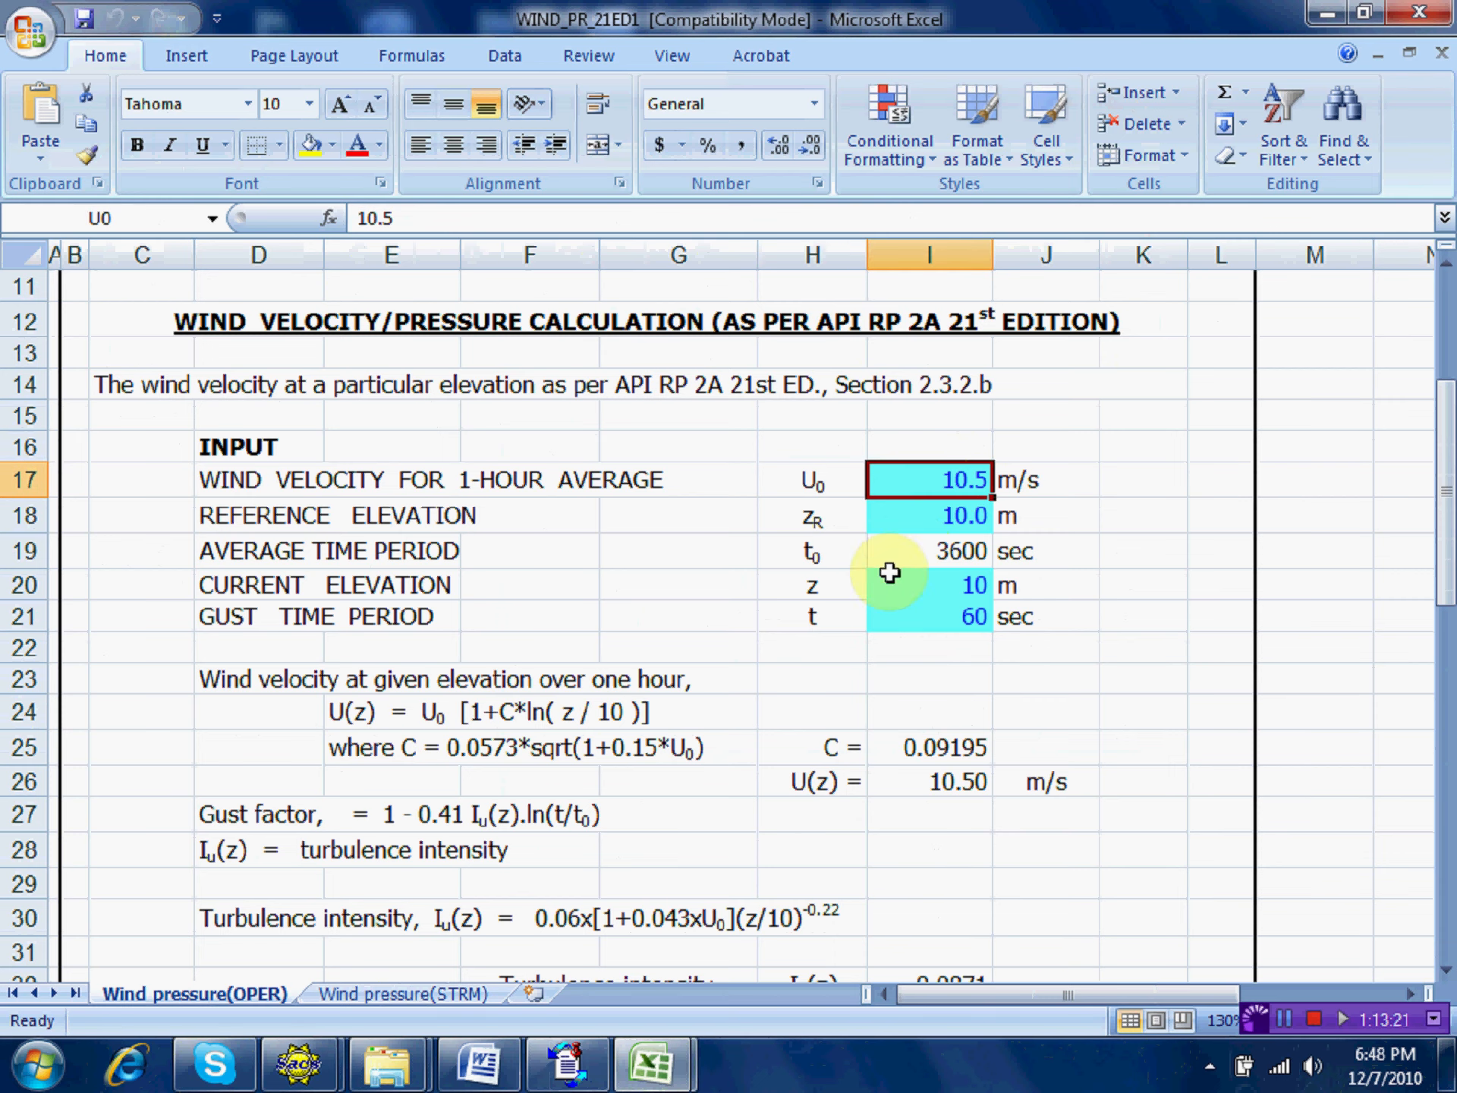
scroll(921, 550, "down", 5)
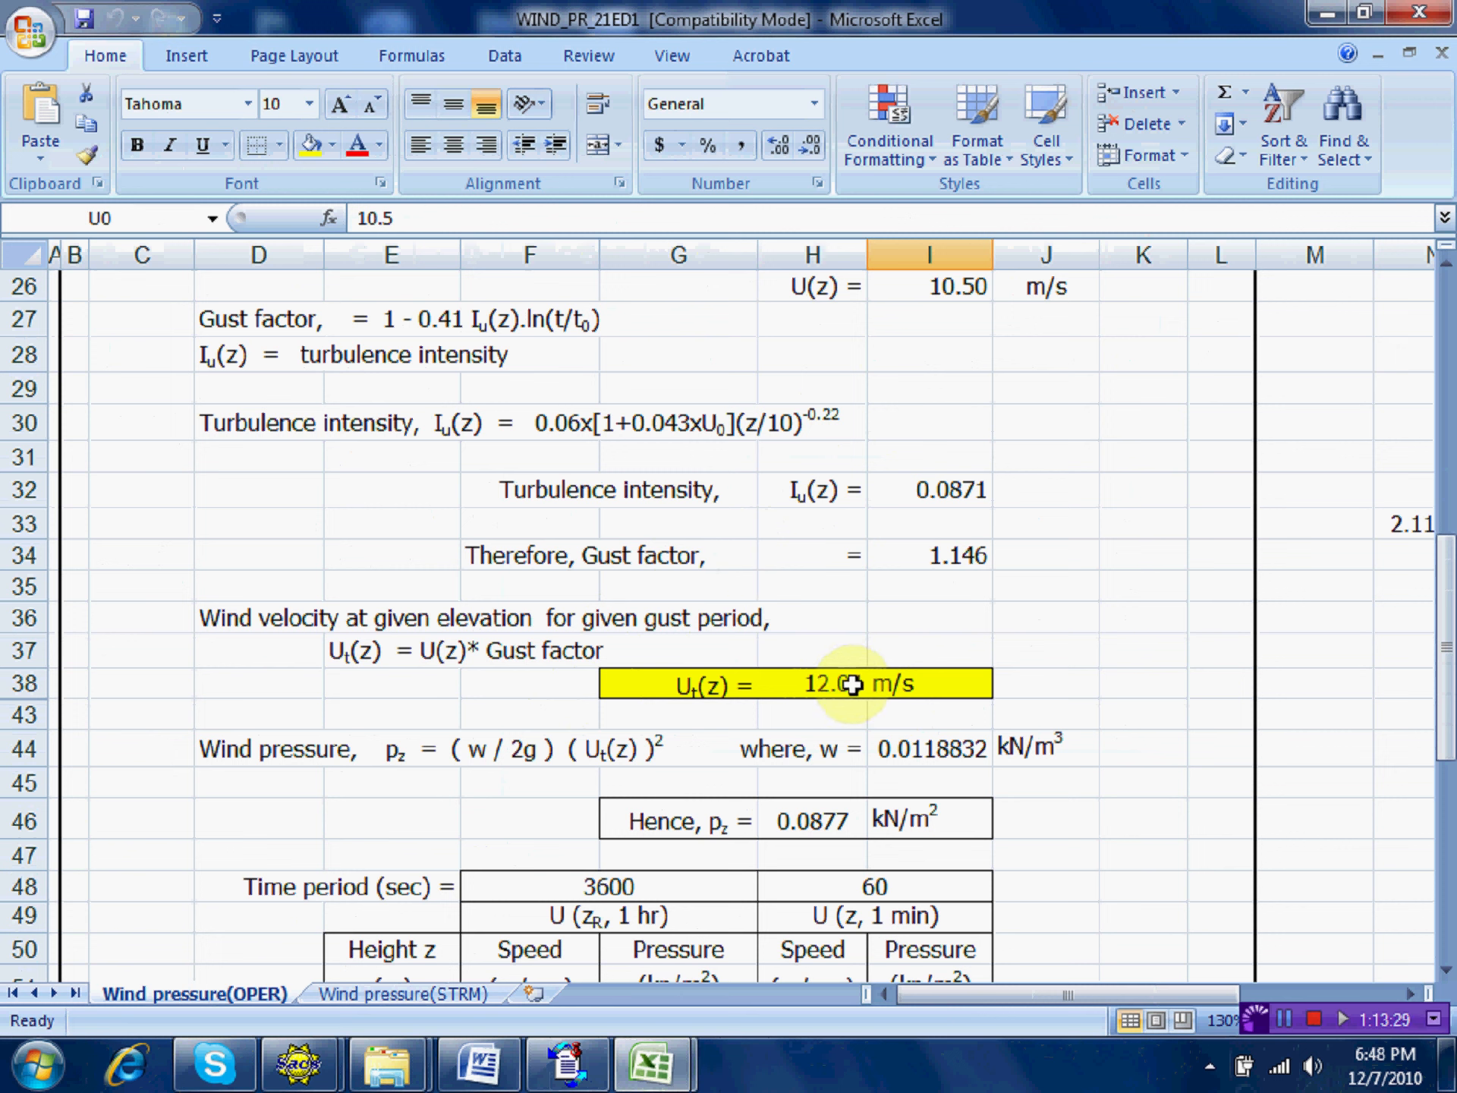
Switch to the Basis of design-Inplace Analysis document in Word and colour the 100-year wind speed line in section 1.4.10 red.
left_click(497, 1070)
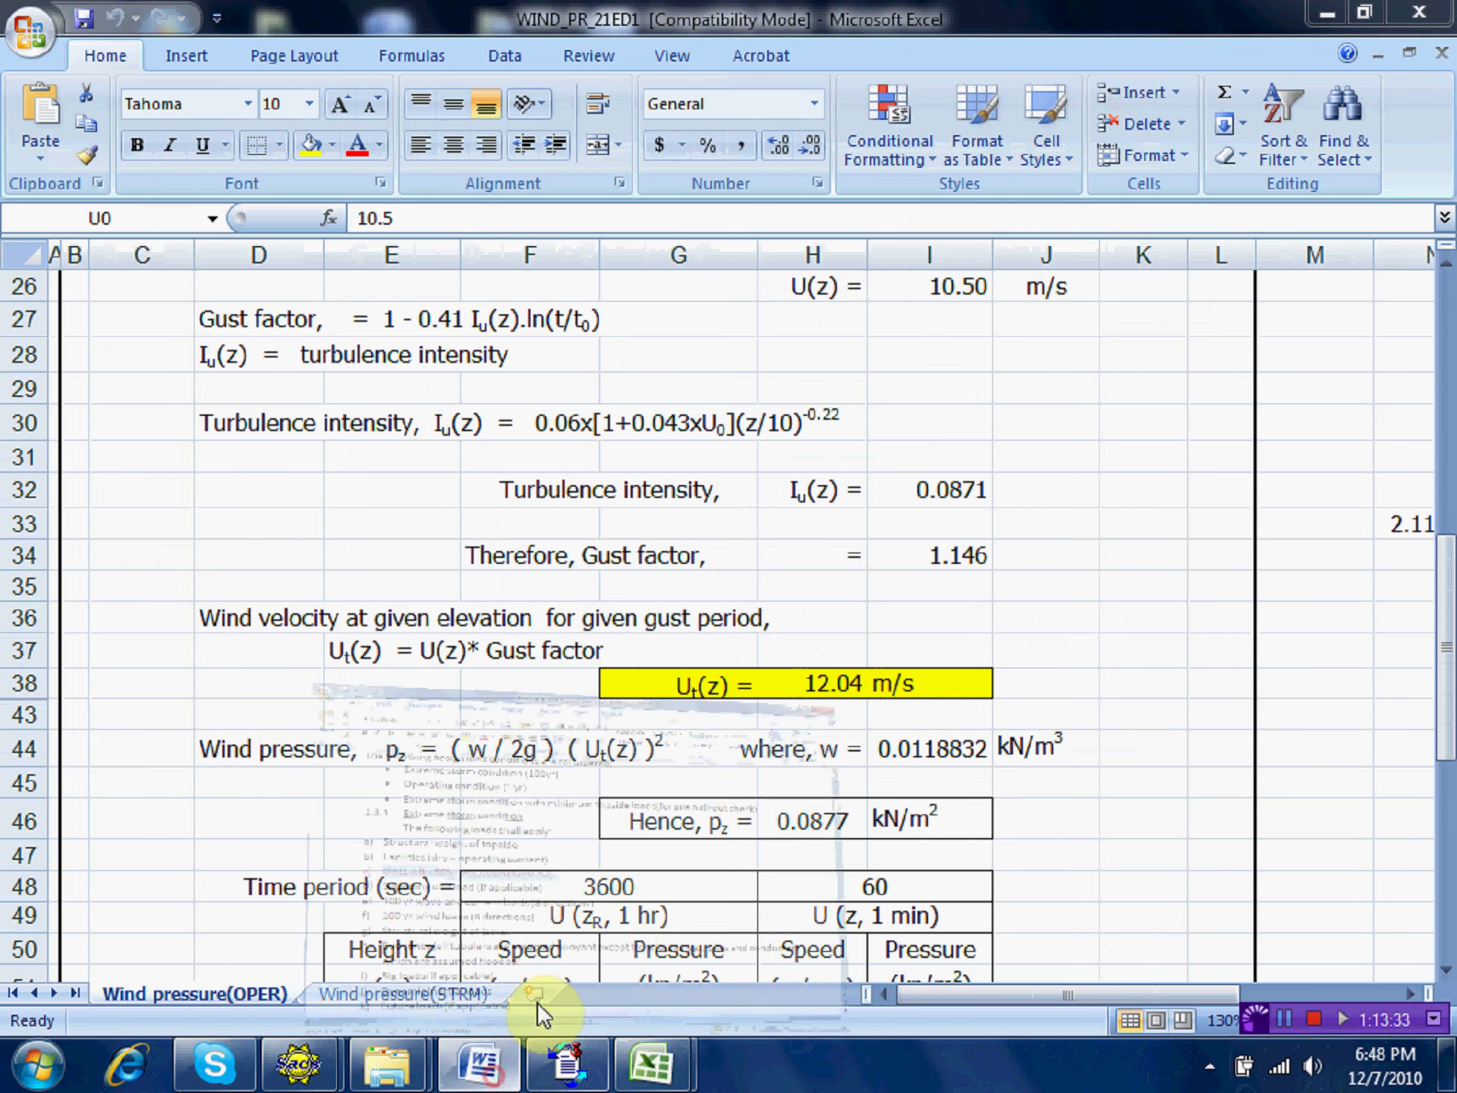
scroll(713, 595, "down", 3)
scroll(703, 602, "down", 15)
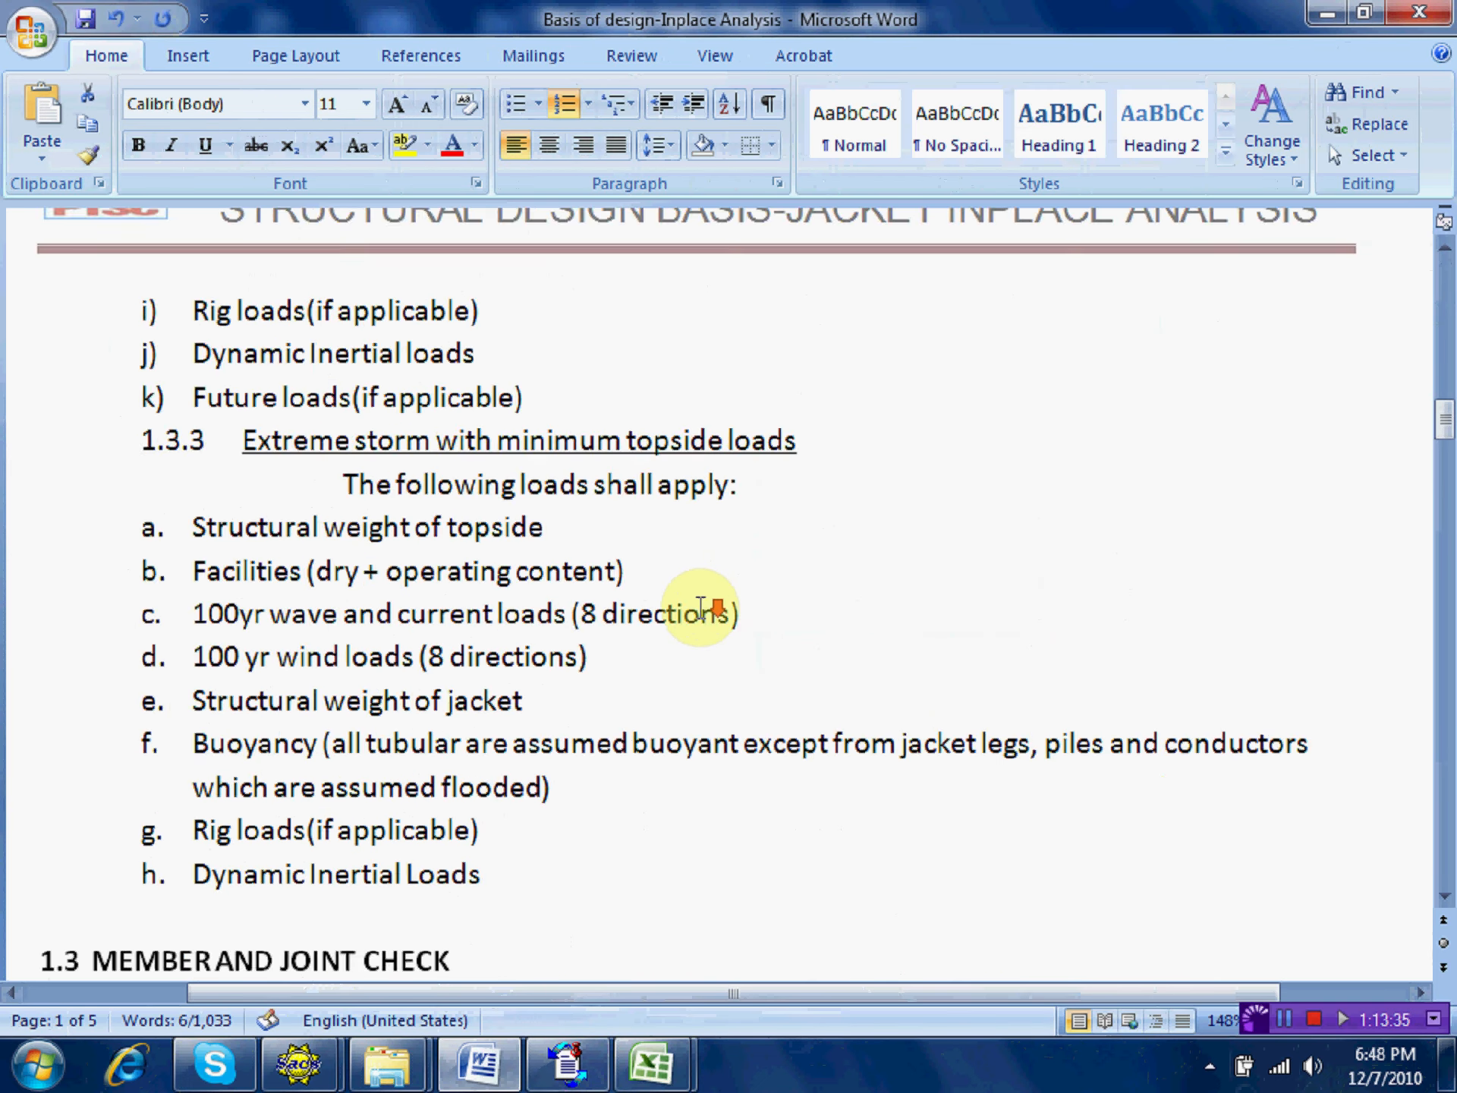
scroll(703, 621, "down", 20)
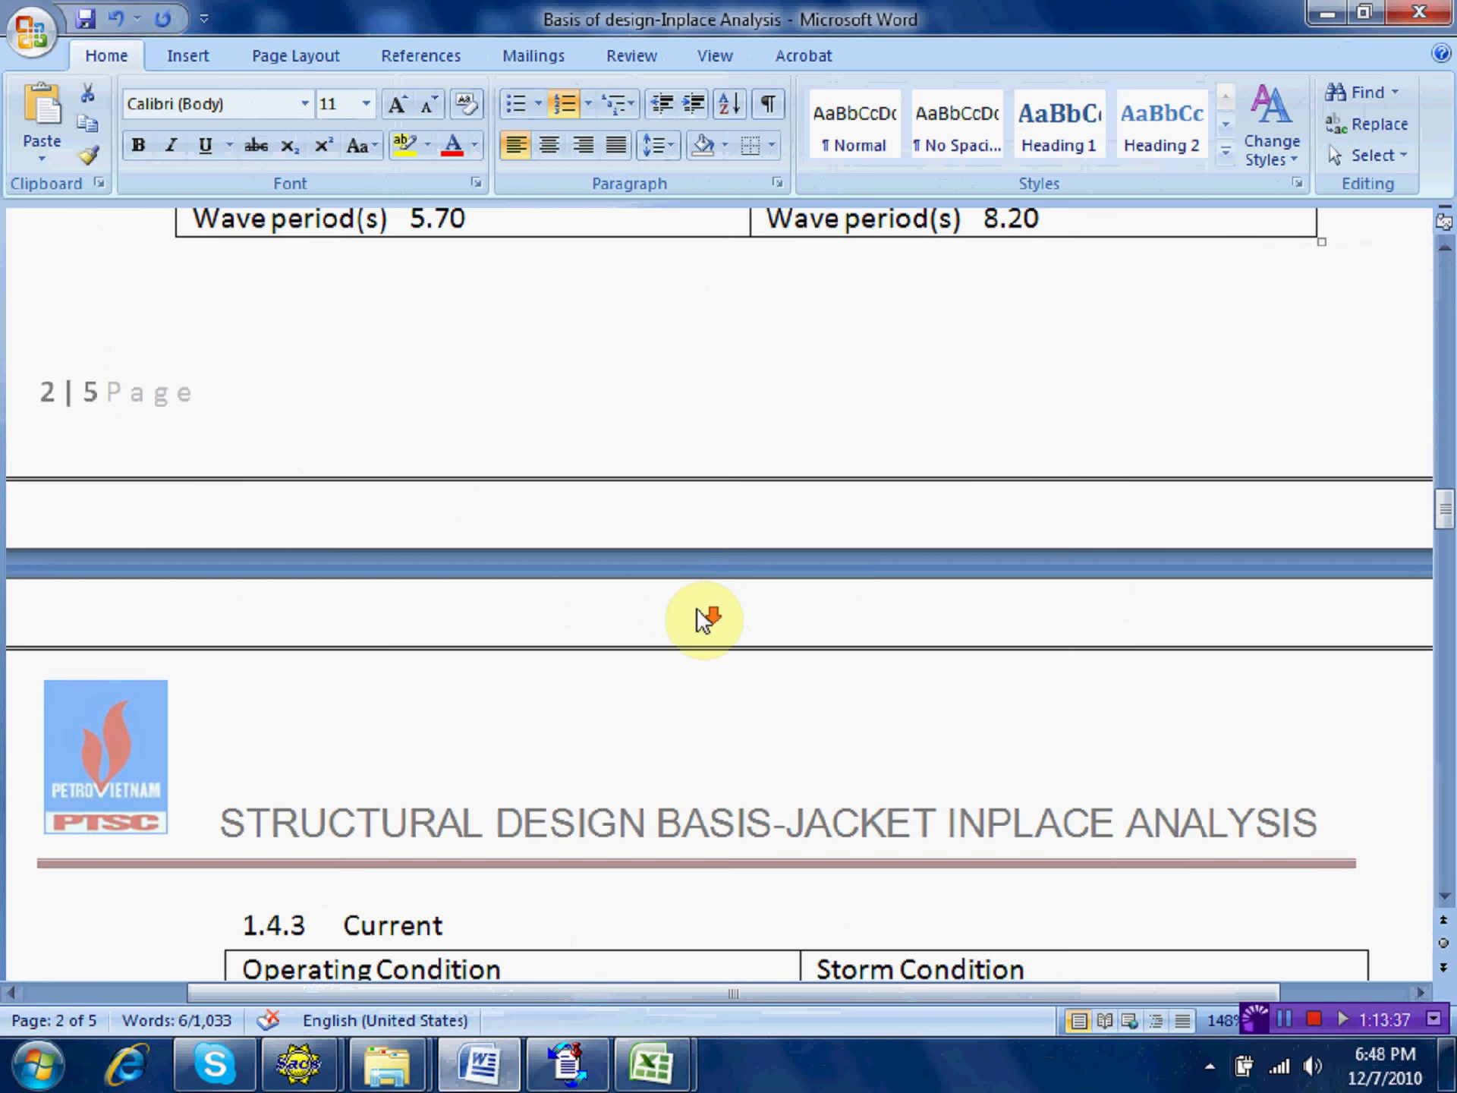
scroll(699, 609, "down", 4)
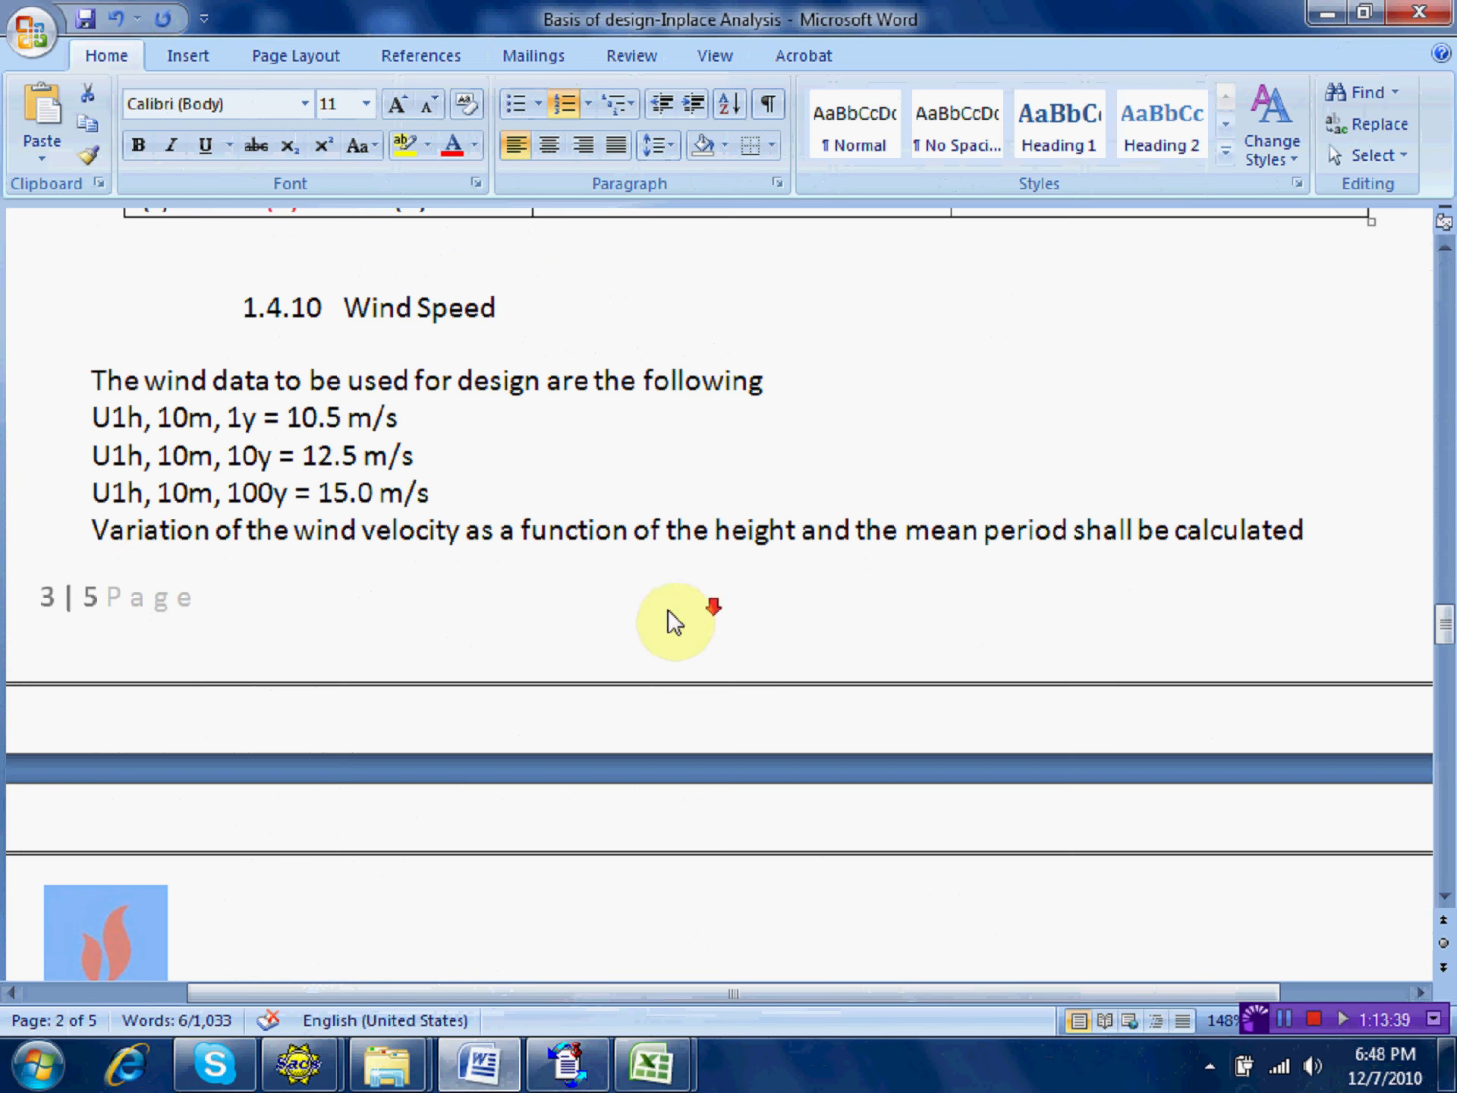
left_click(86, 494)
left_click_drag(86, 494, 494, 493)
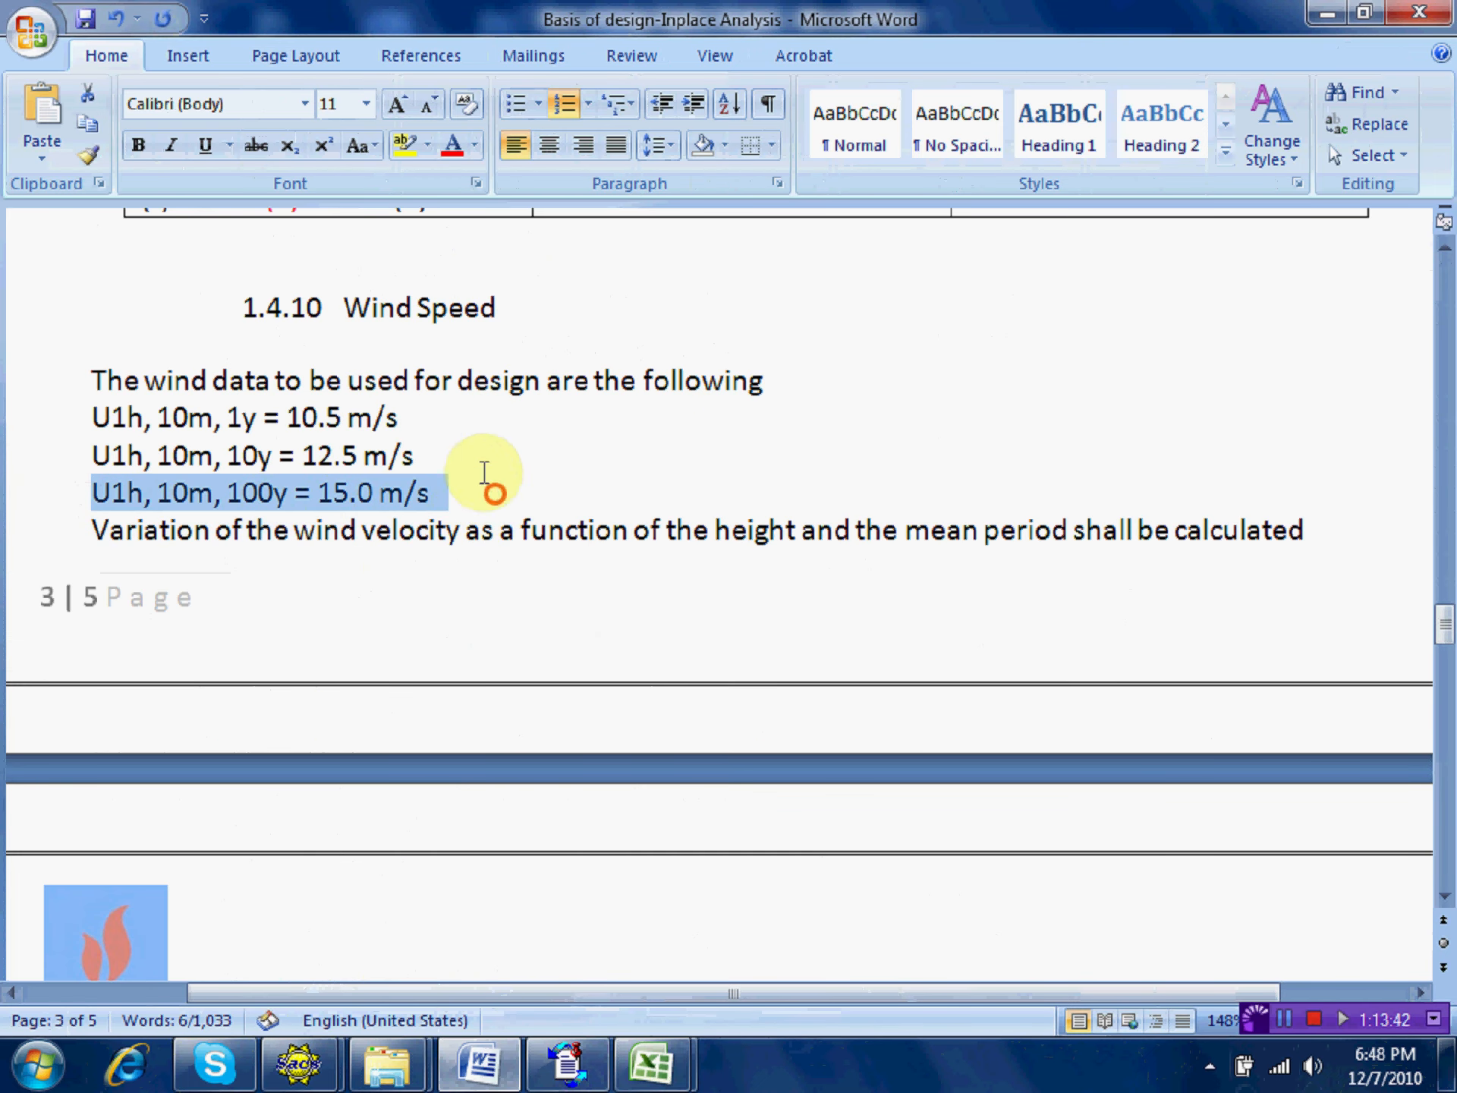
left_click(450, 143)
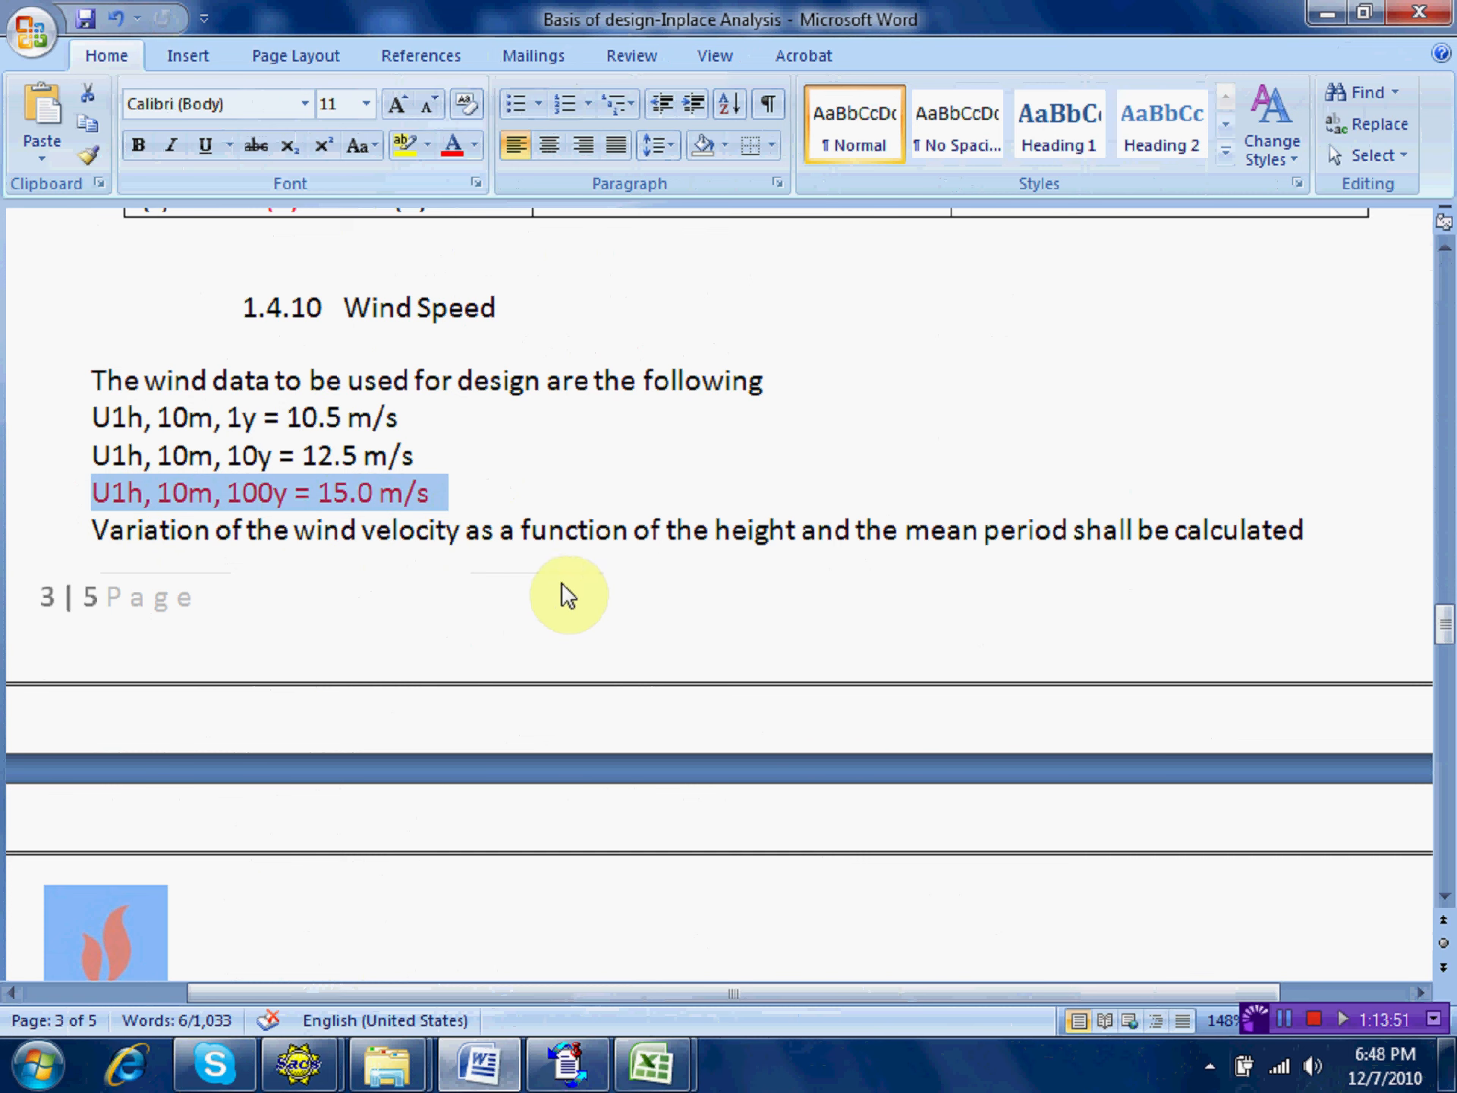
Examine the wind averaging periods for design and select the "1min mean wind" text for Jacket/Pile Global analysis.
scroll(584, 570, "down", 5)
scroll(481, 673, "down", 1)
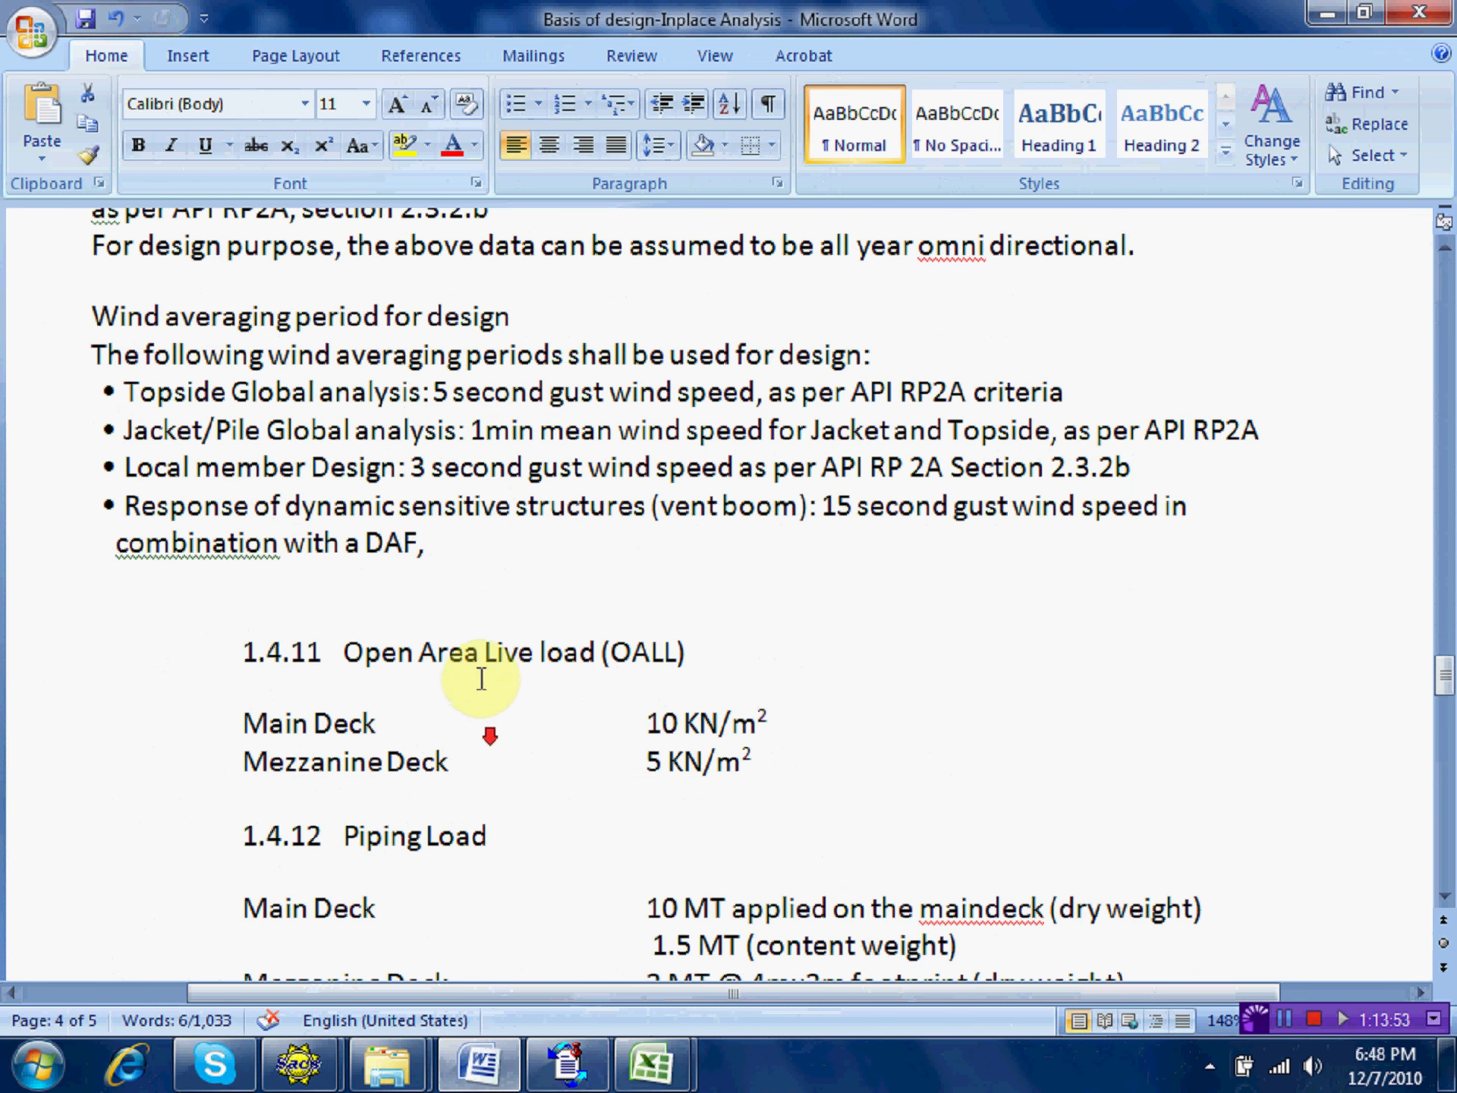
scroll(499, 647, "up", 1)
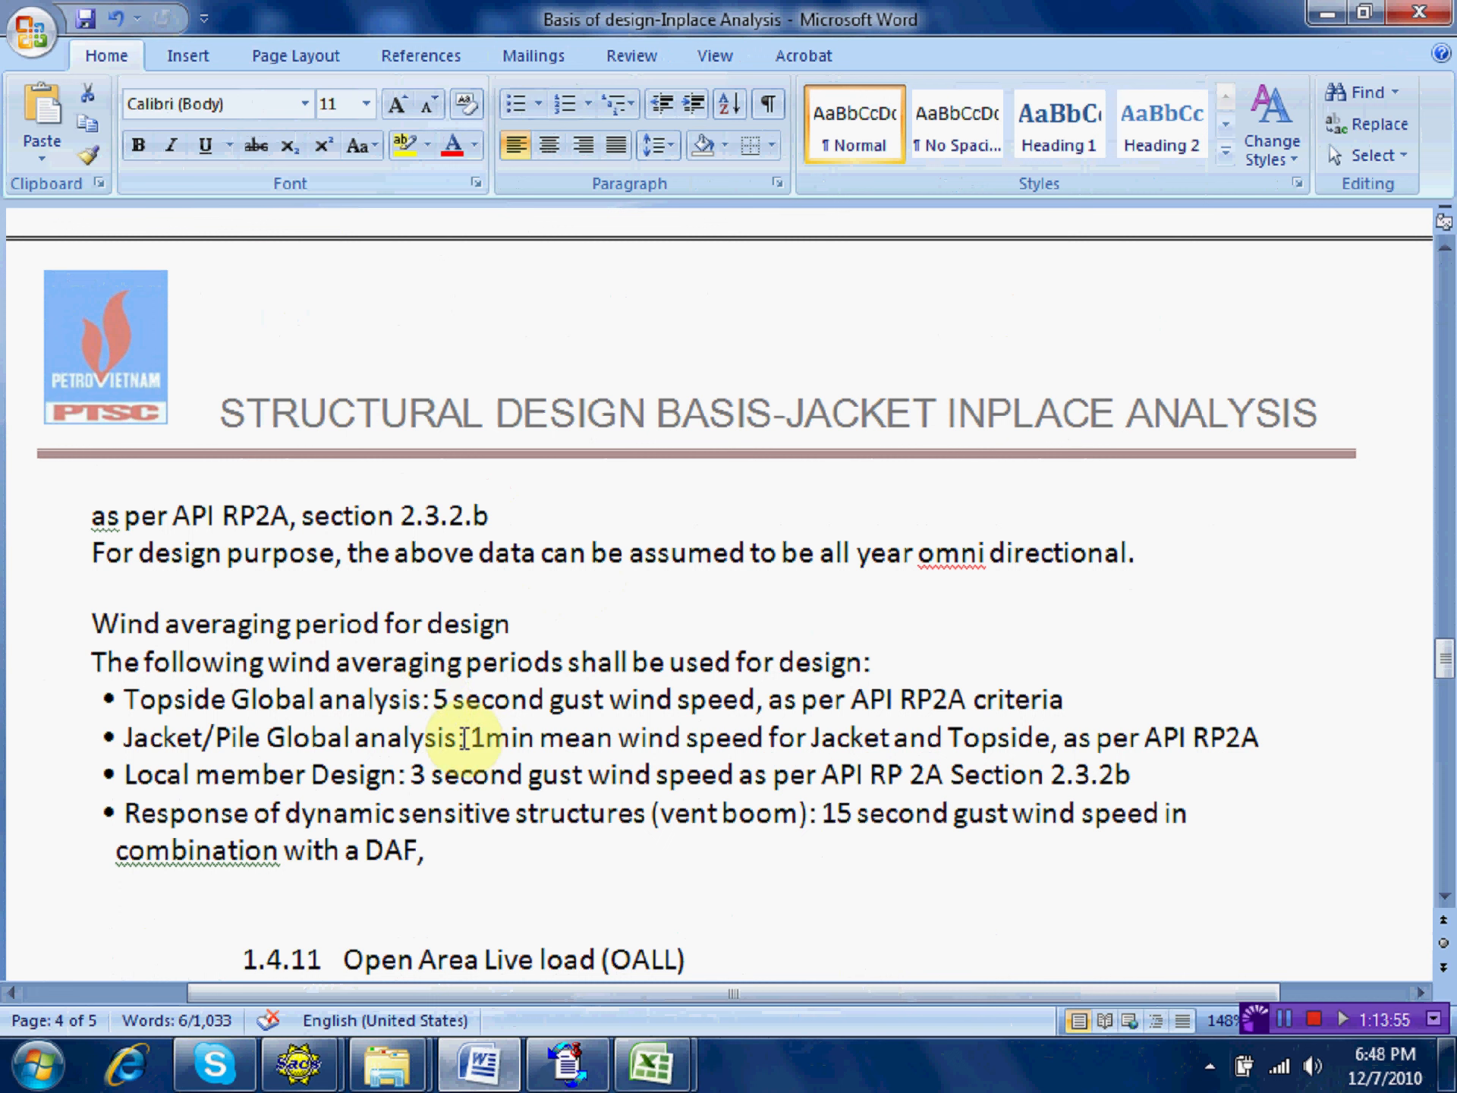
left_click_drag(464, 737, 672, 733)
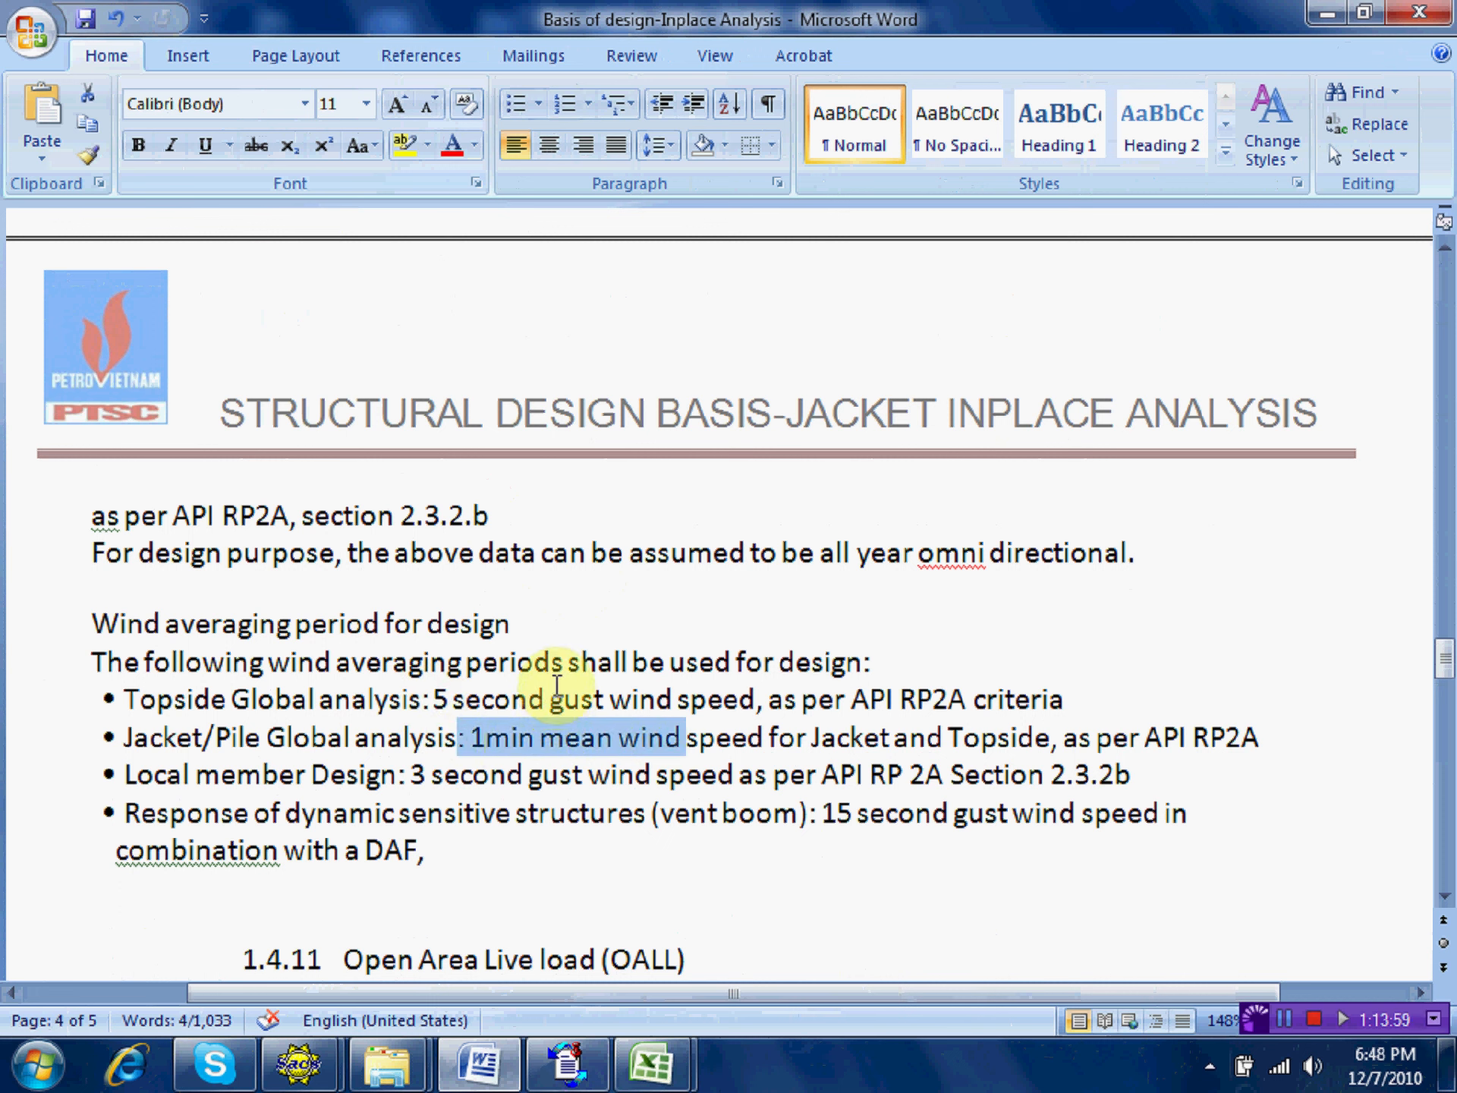
Switch back to the WIND_PR_21ED1 workbook in Excel and examine the storm wind velocity input and gust velocity on the Wind pressure(STRM) sheet.
left_click(648, 1062)
left_click(740, 922)
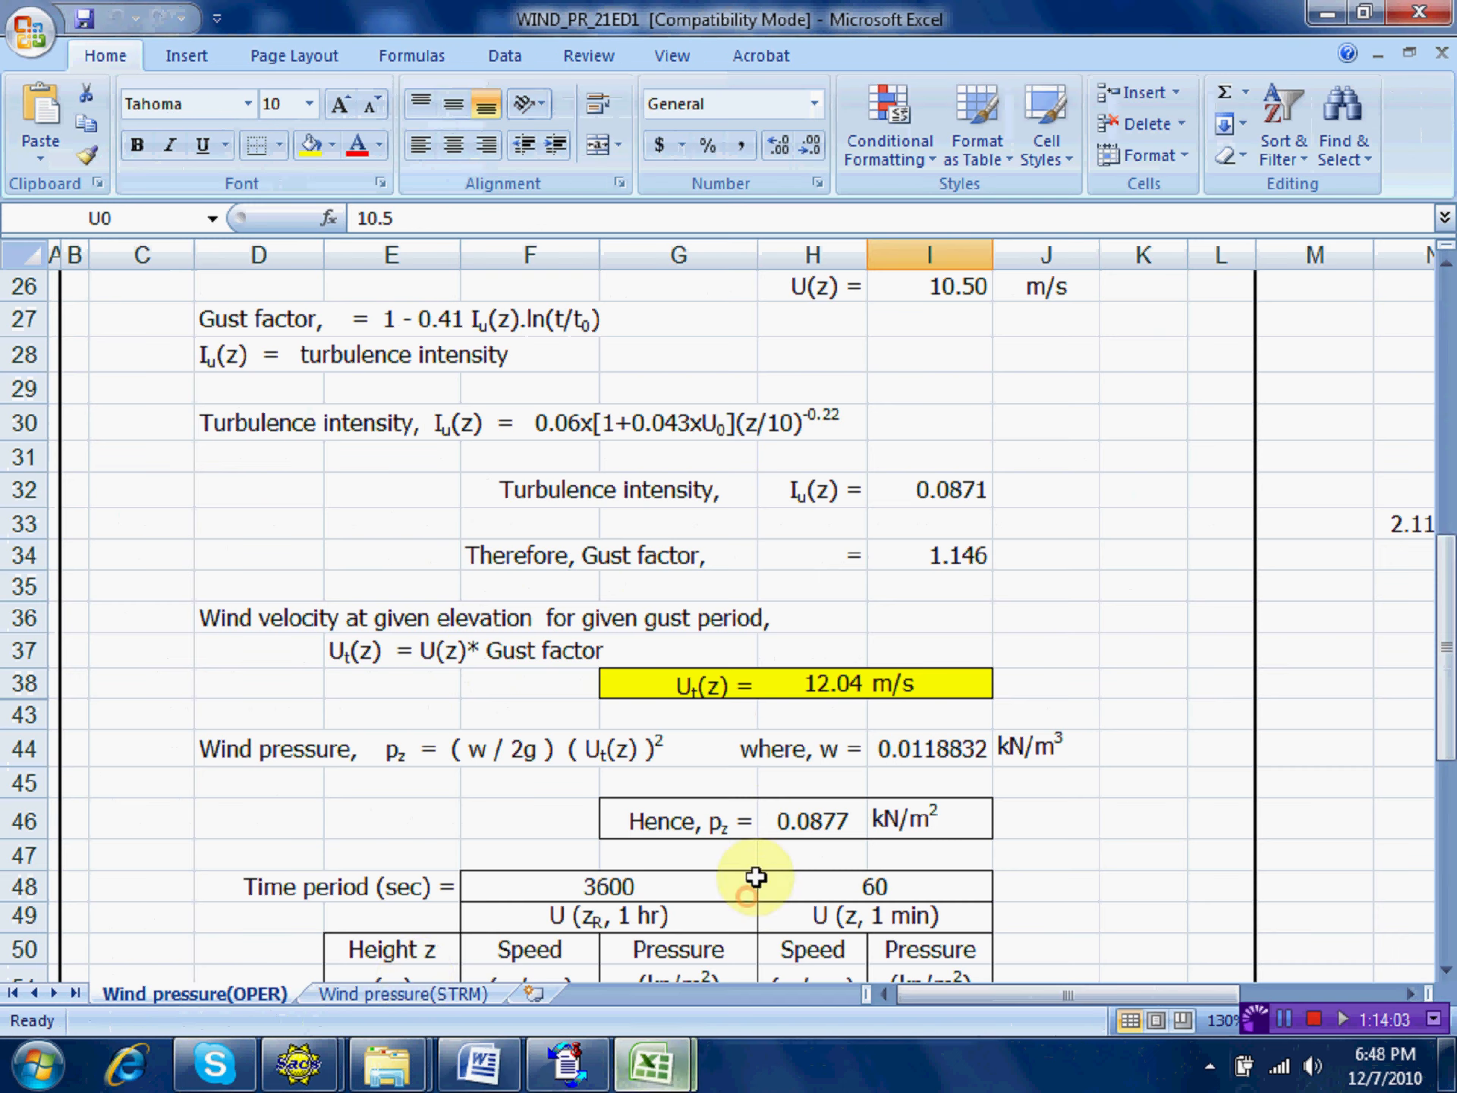
scroll(471, 858, "down", 1)
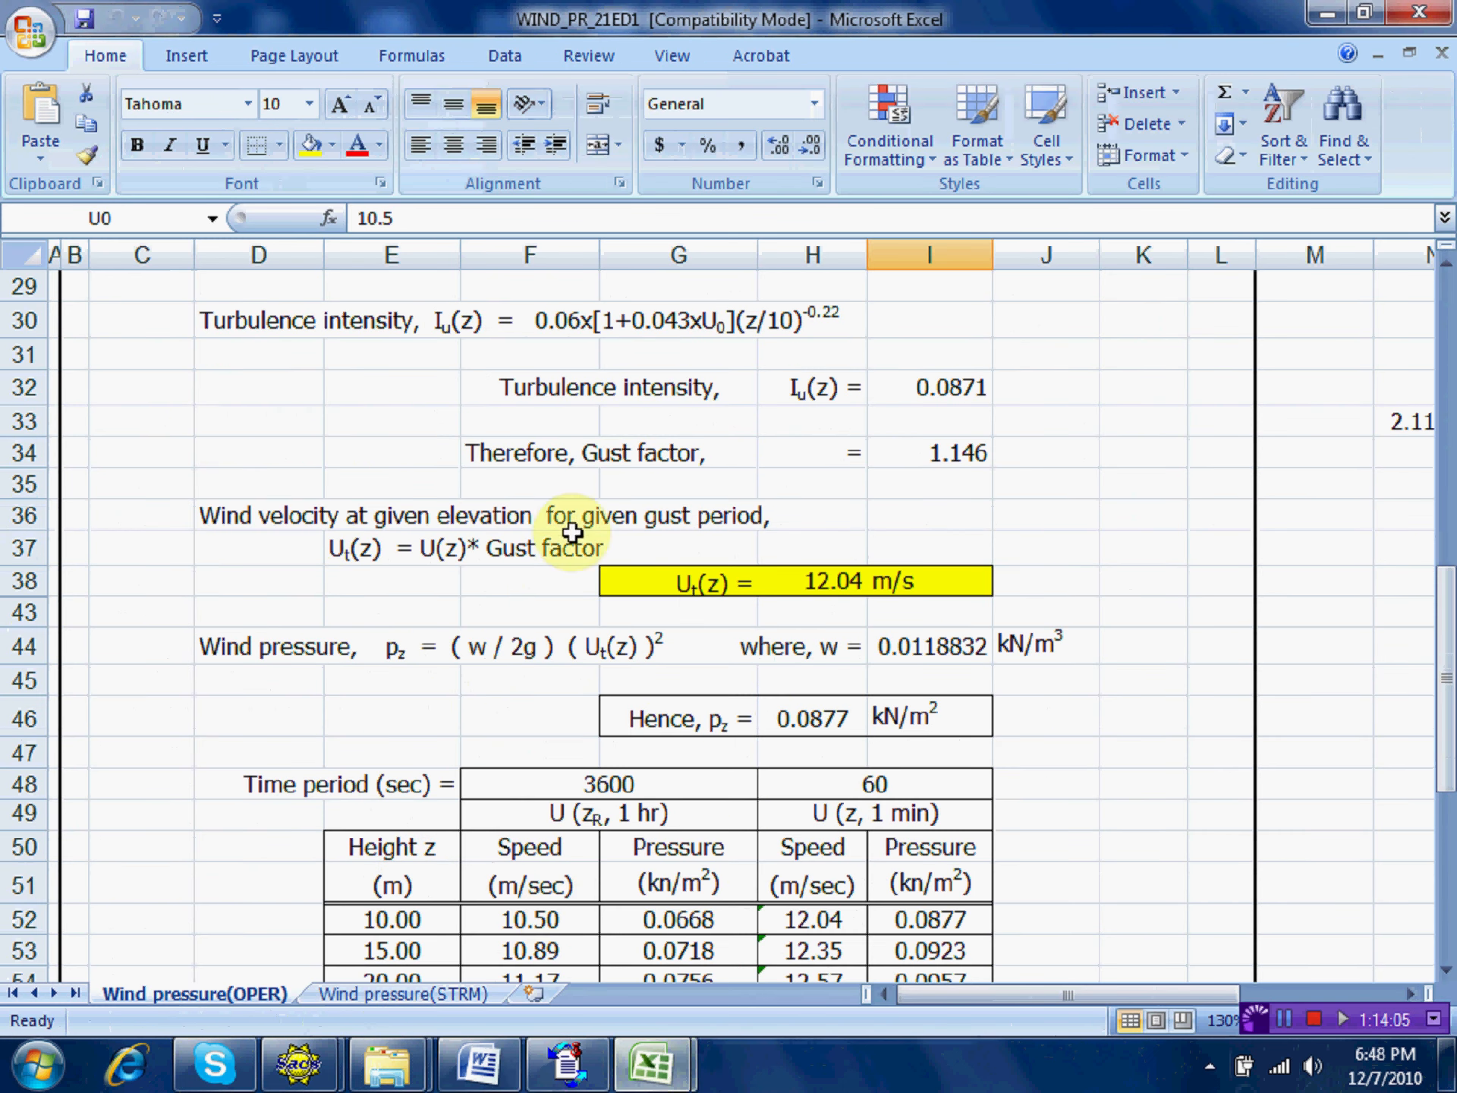
left_click(385, 992)
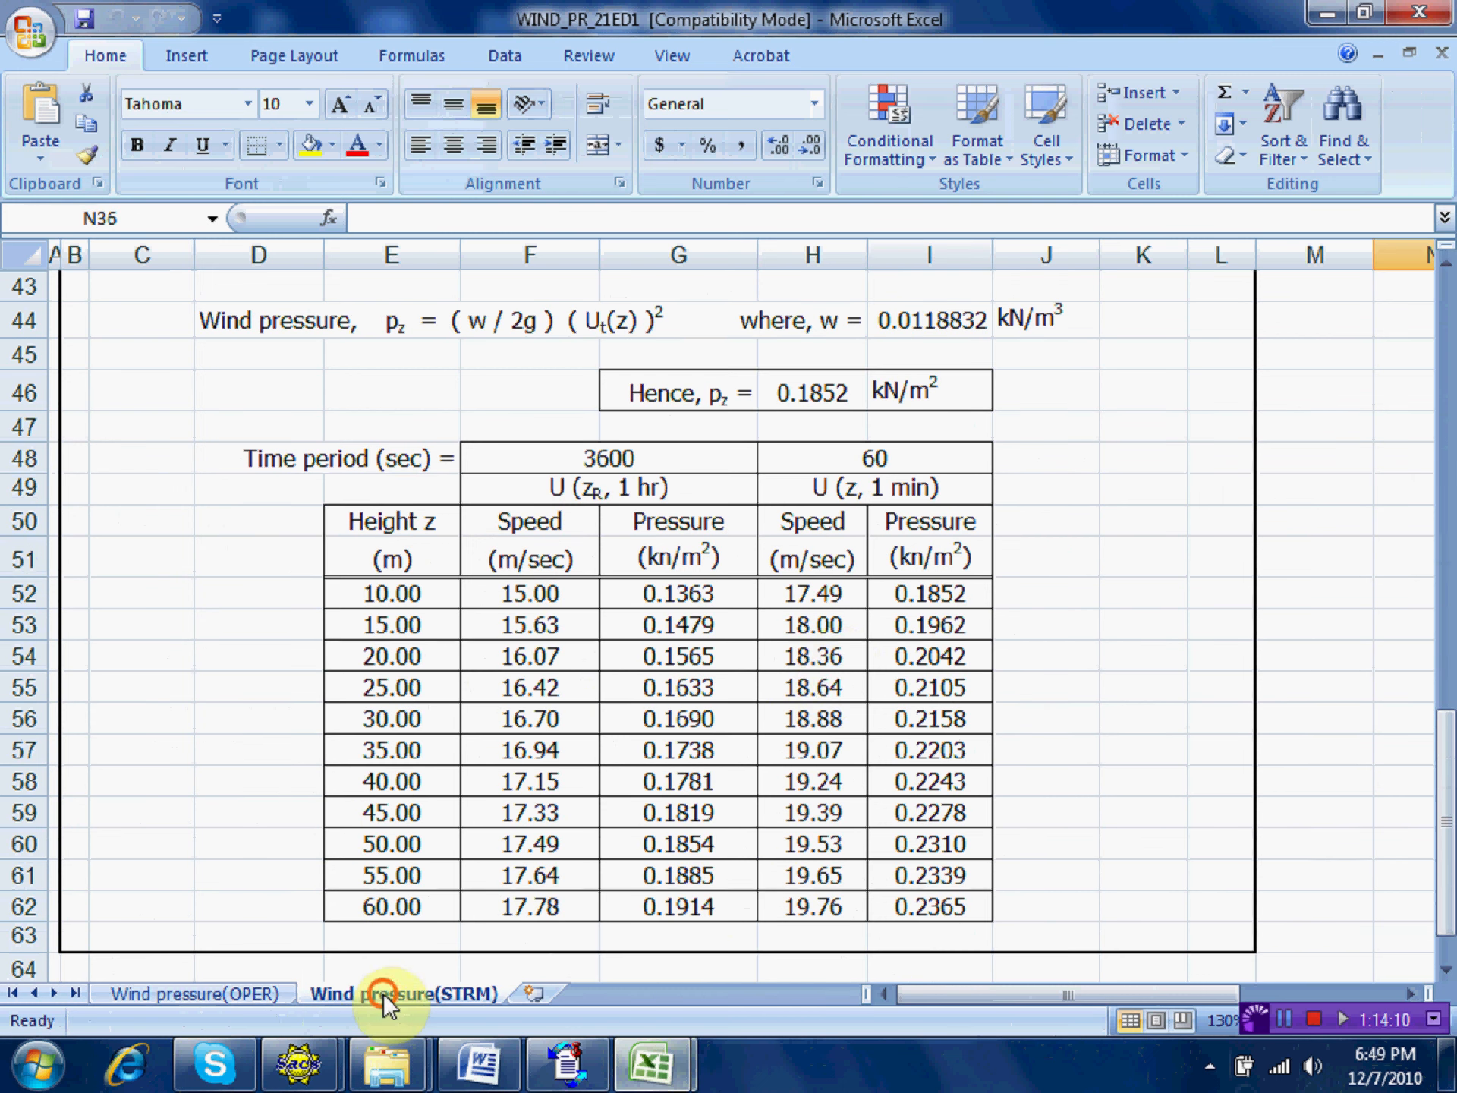
scroll(835, 668, "up", 10)
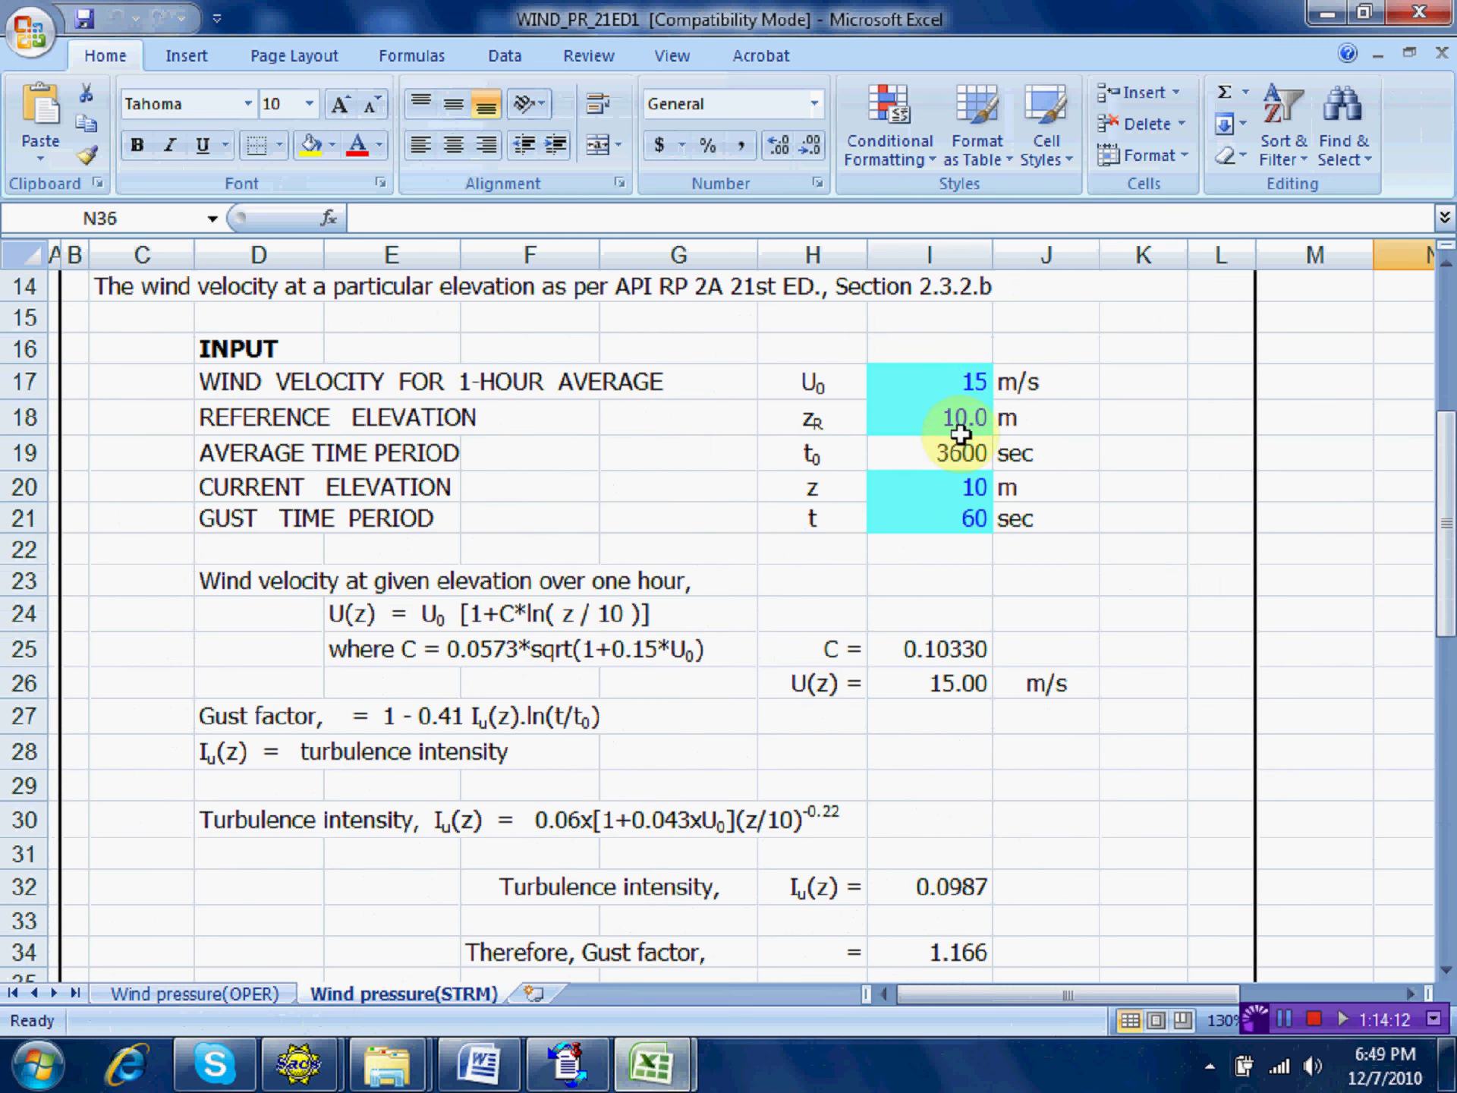
left_click(960, 377)
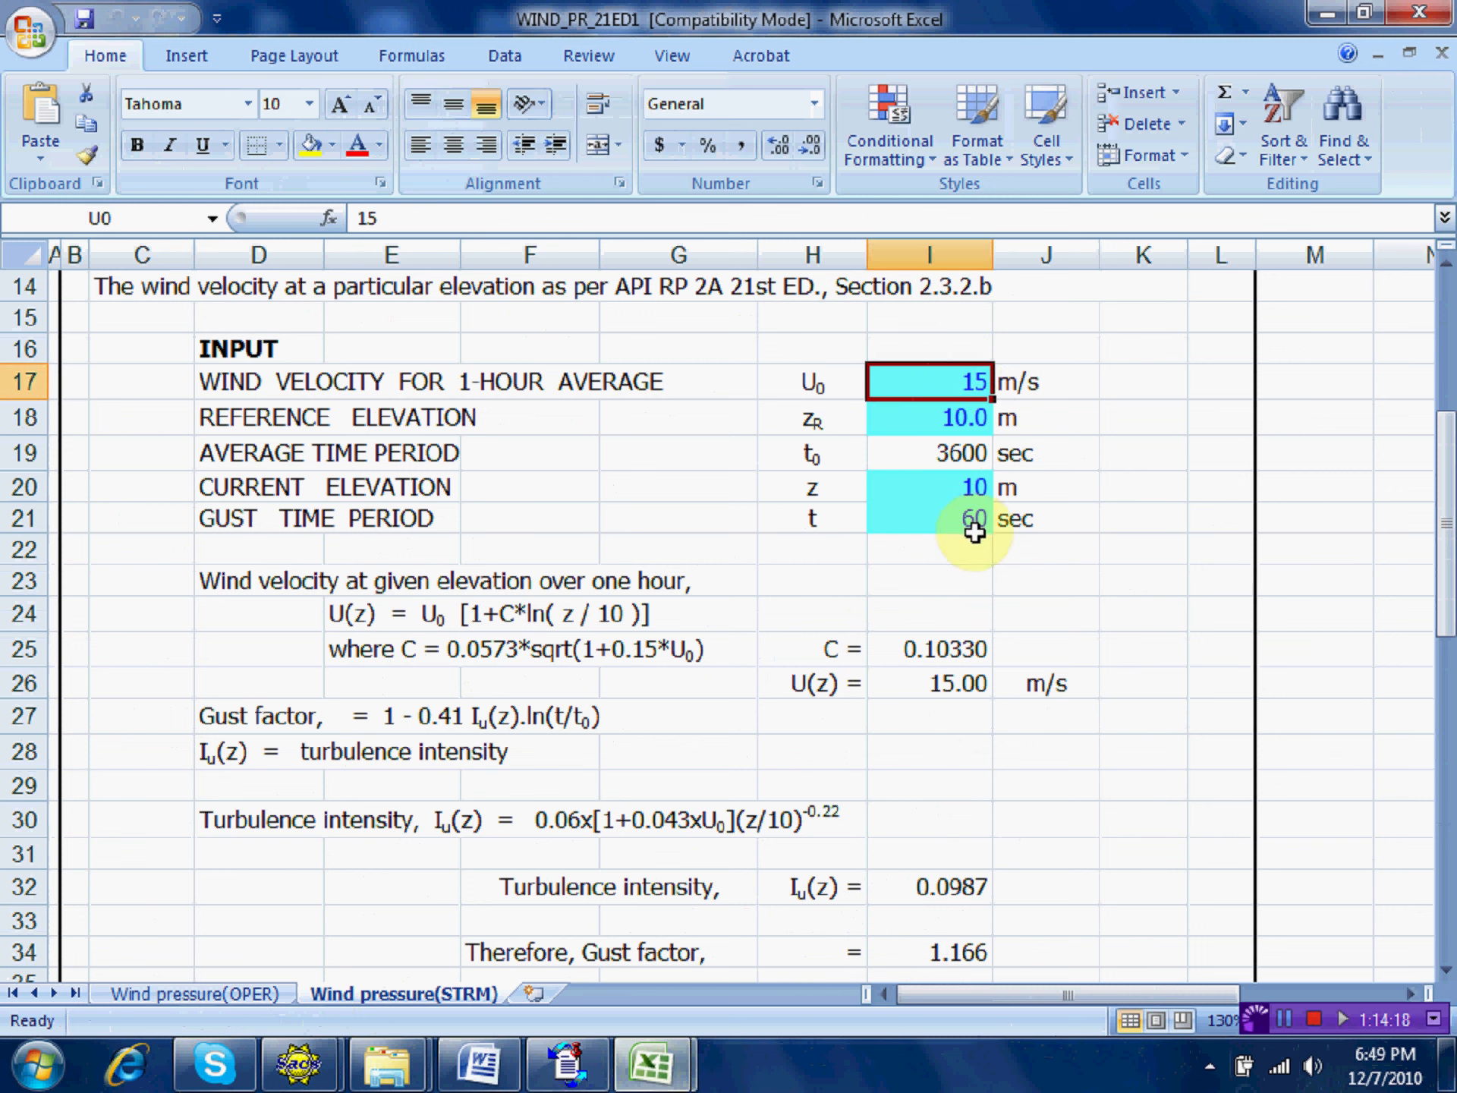
scroll(916, 602, "down", 4)
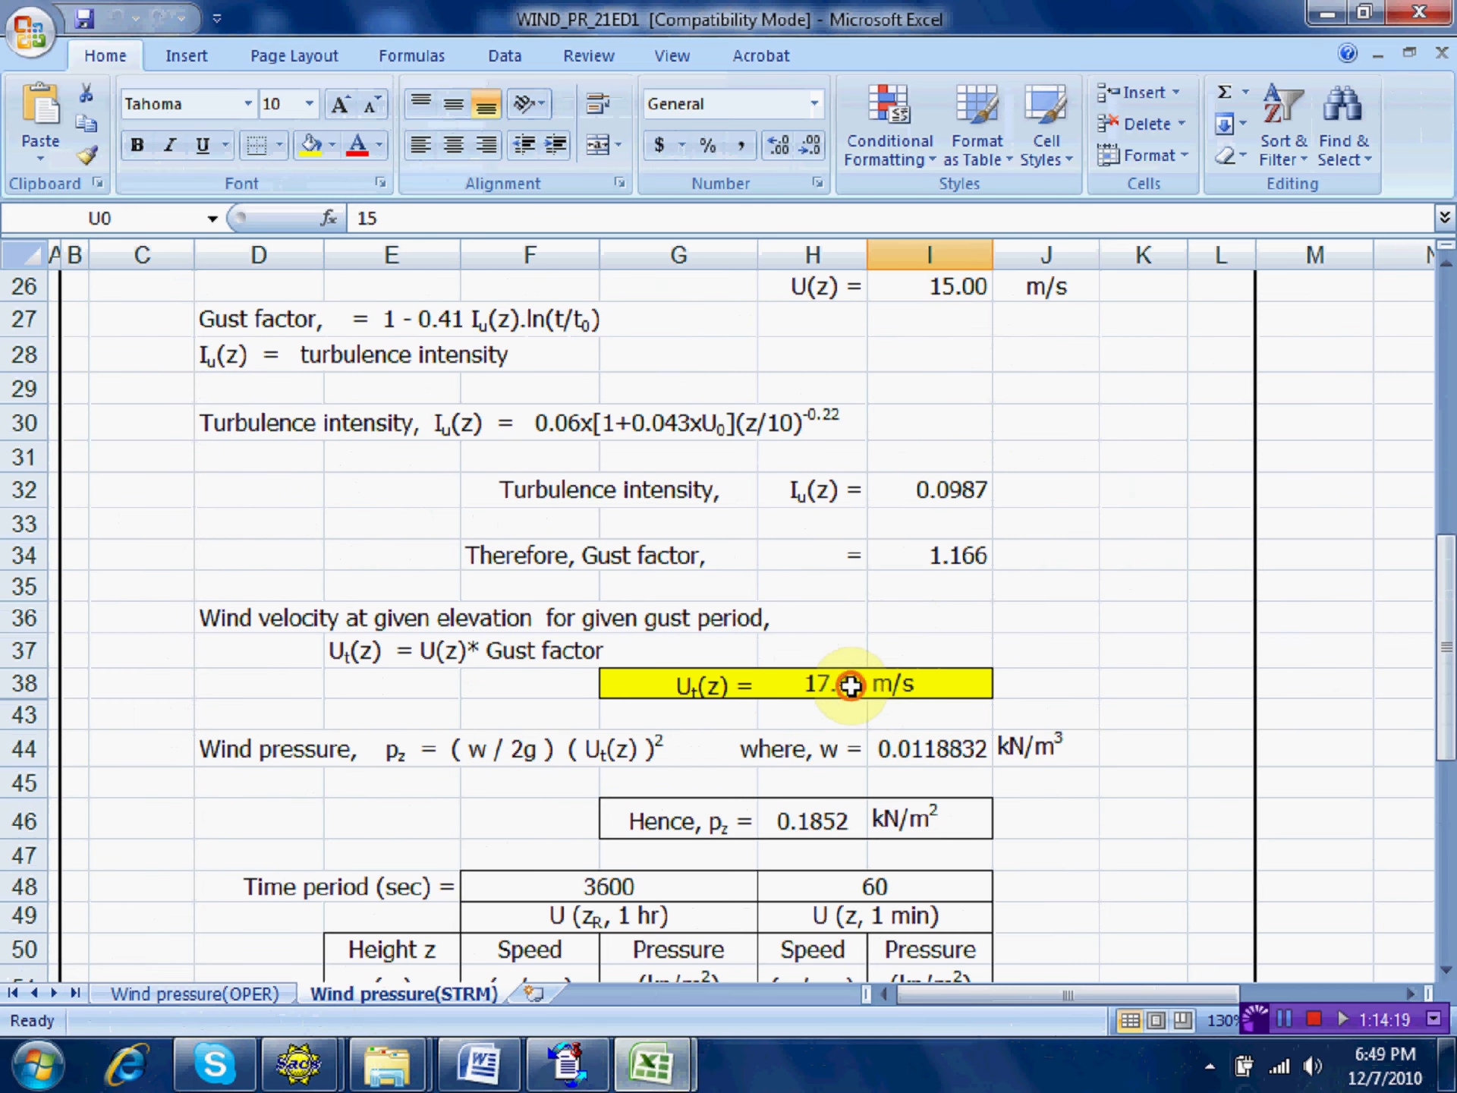
left_click(851, 684)
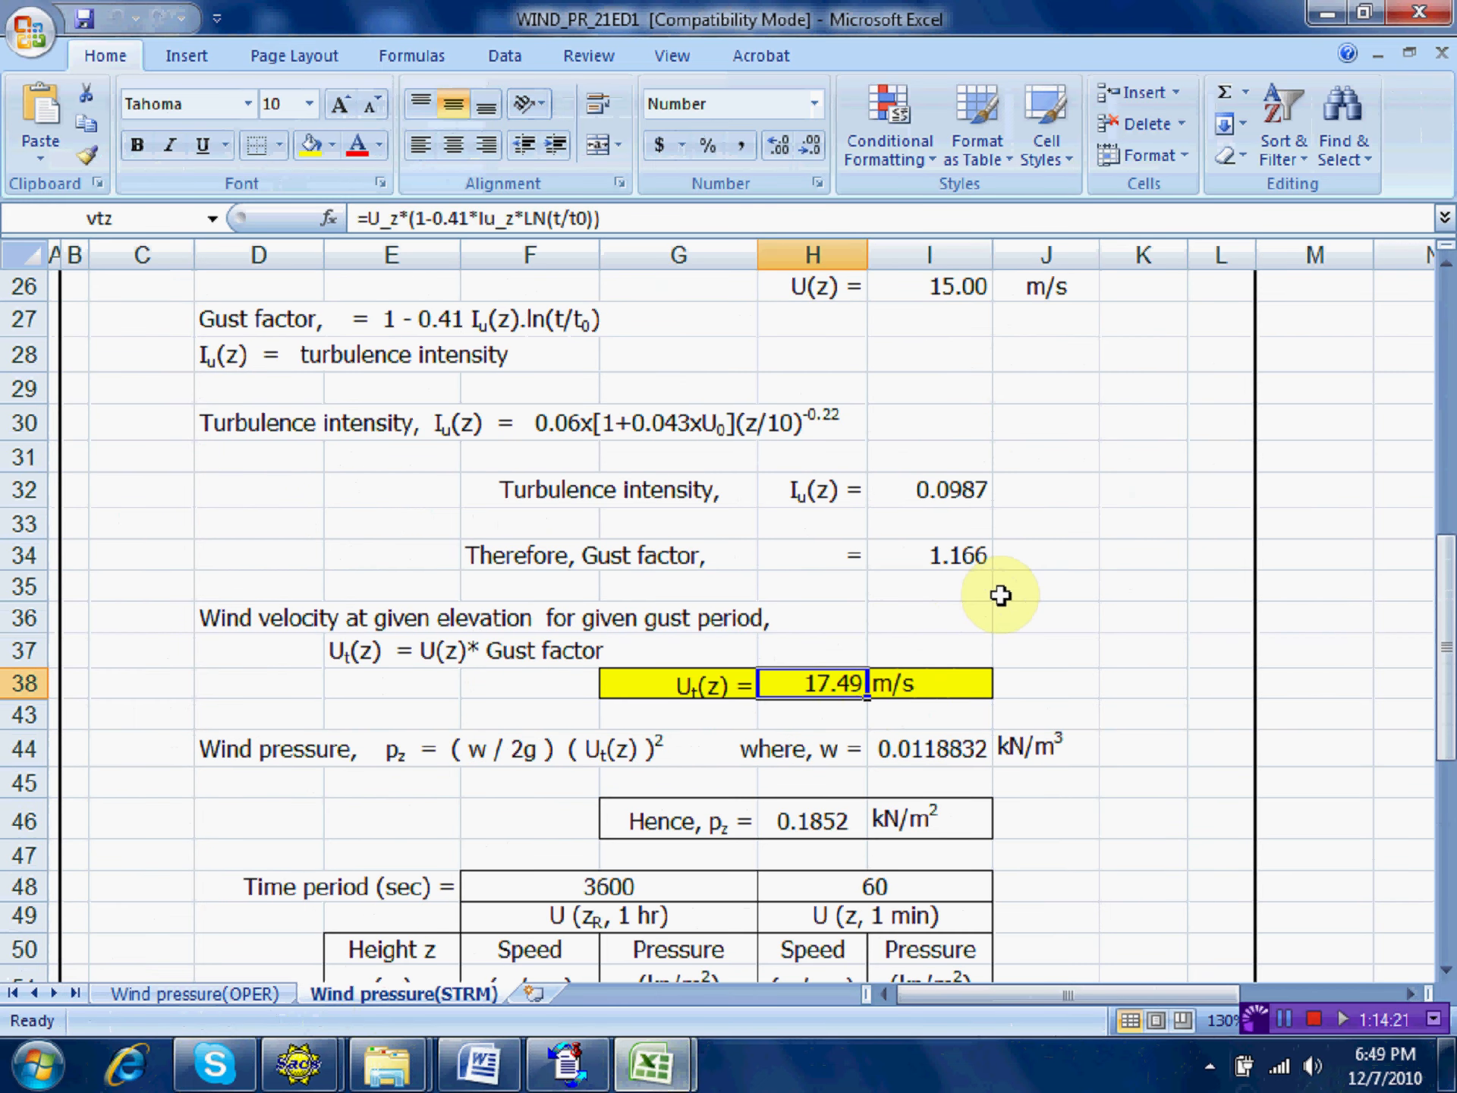
scroll(573, 551, "up", 2)
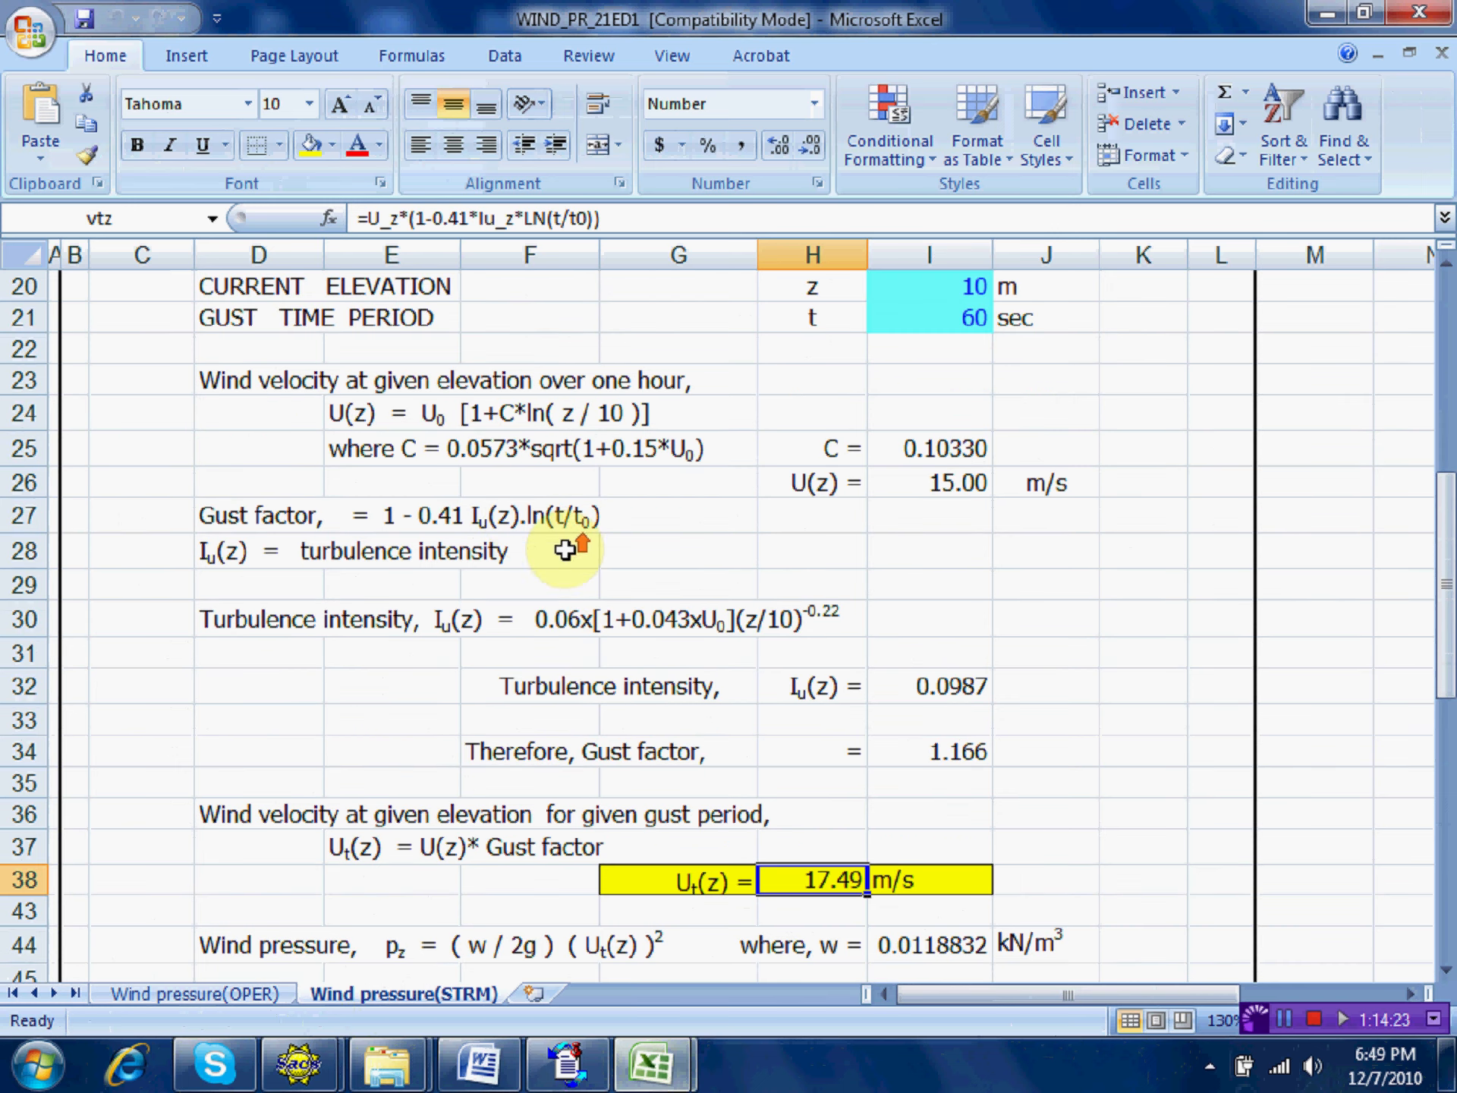
scroll(683, 638, "down", 3)
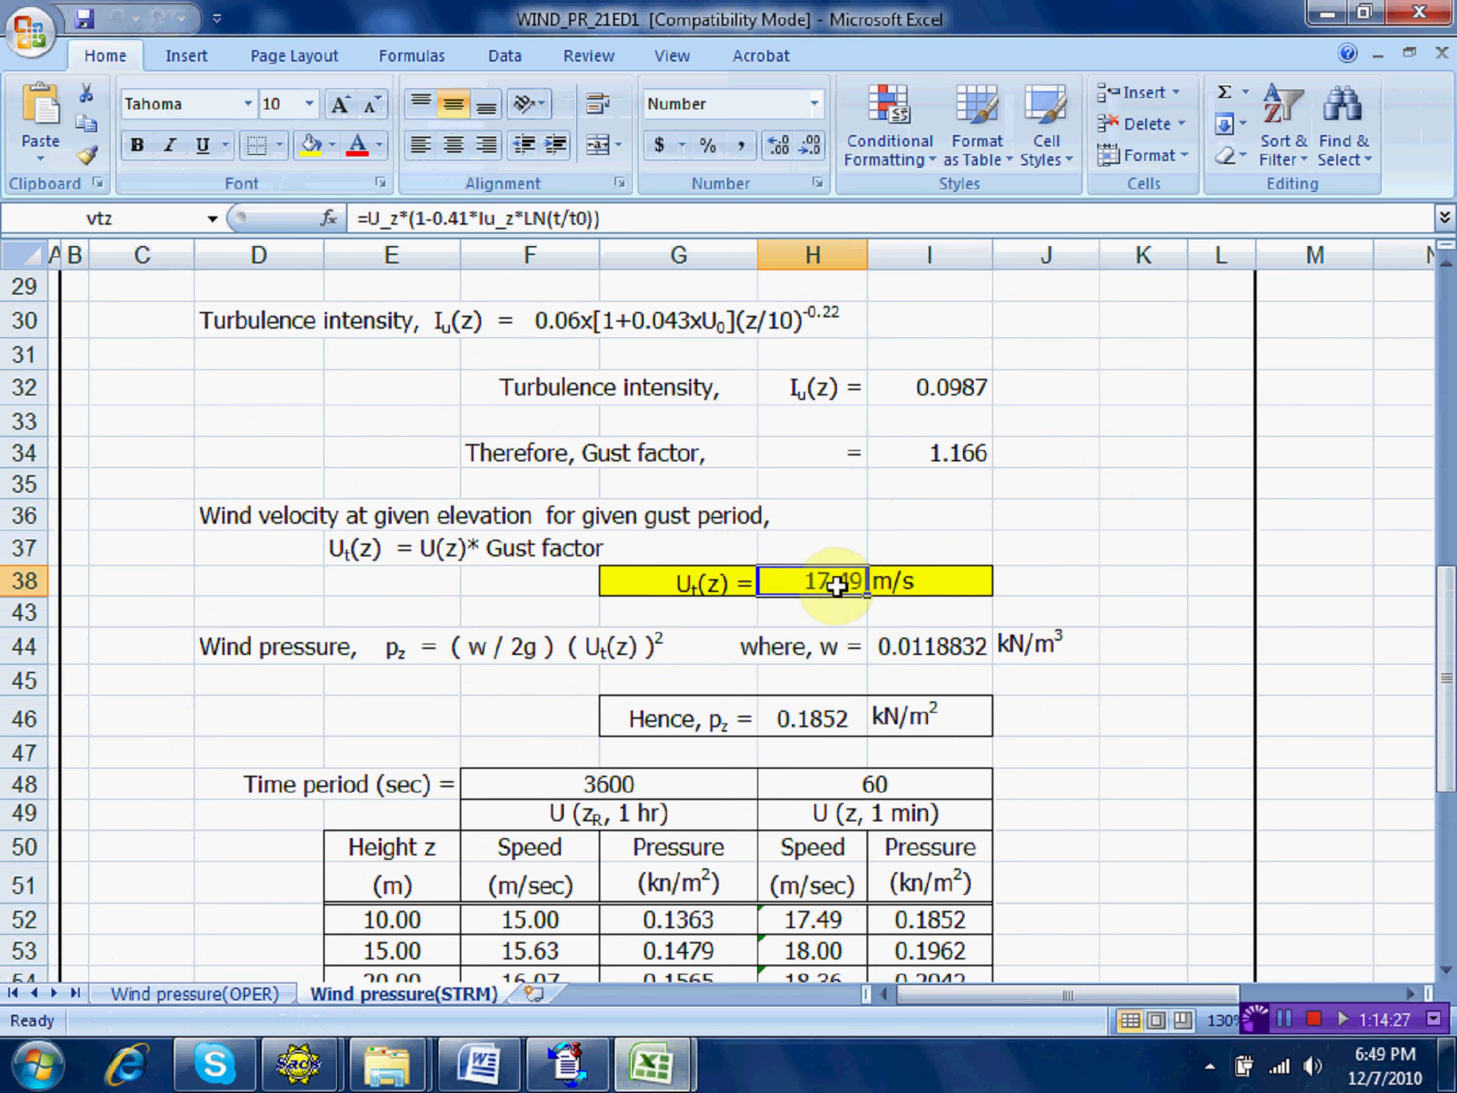
Inspect the squared wind-speed ratio formula in cell N33 of the Wind pressure(OPER) sheet.
left_click(269, 993)
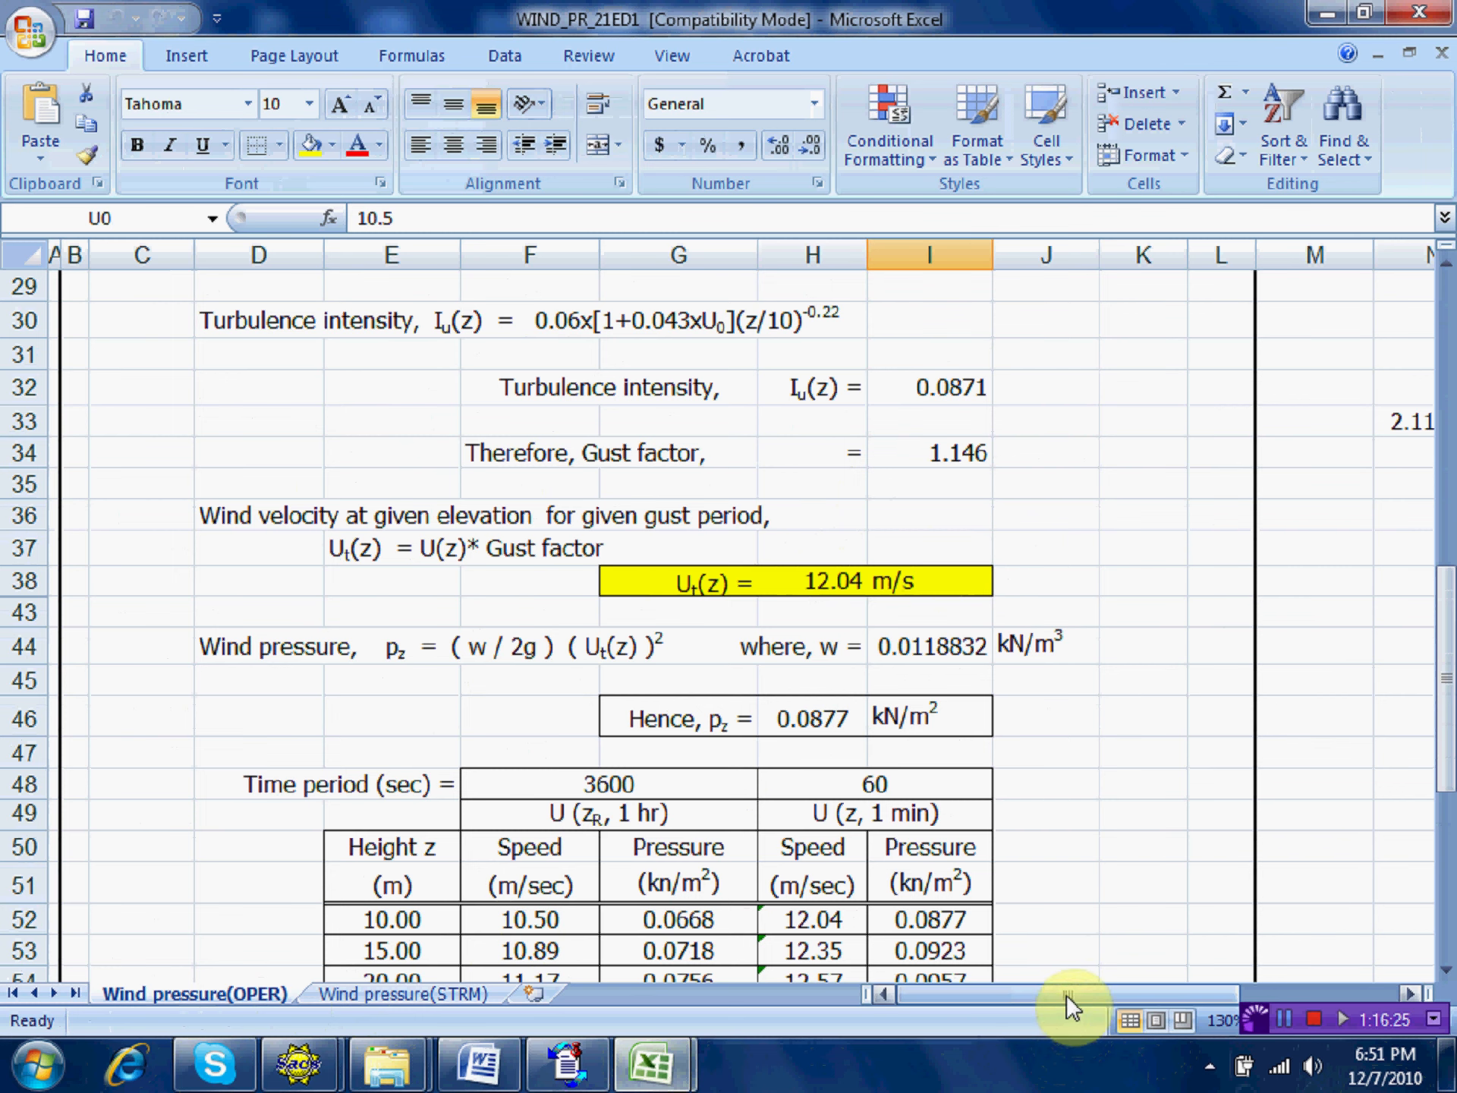
left_click_drag(1067, 994, 1214, 979)
left_click(1169, 422)
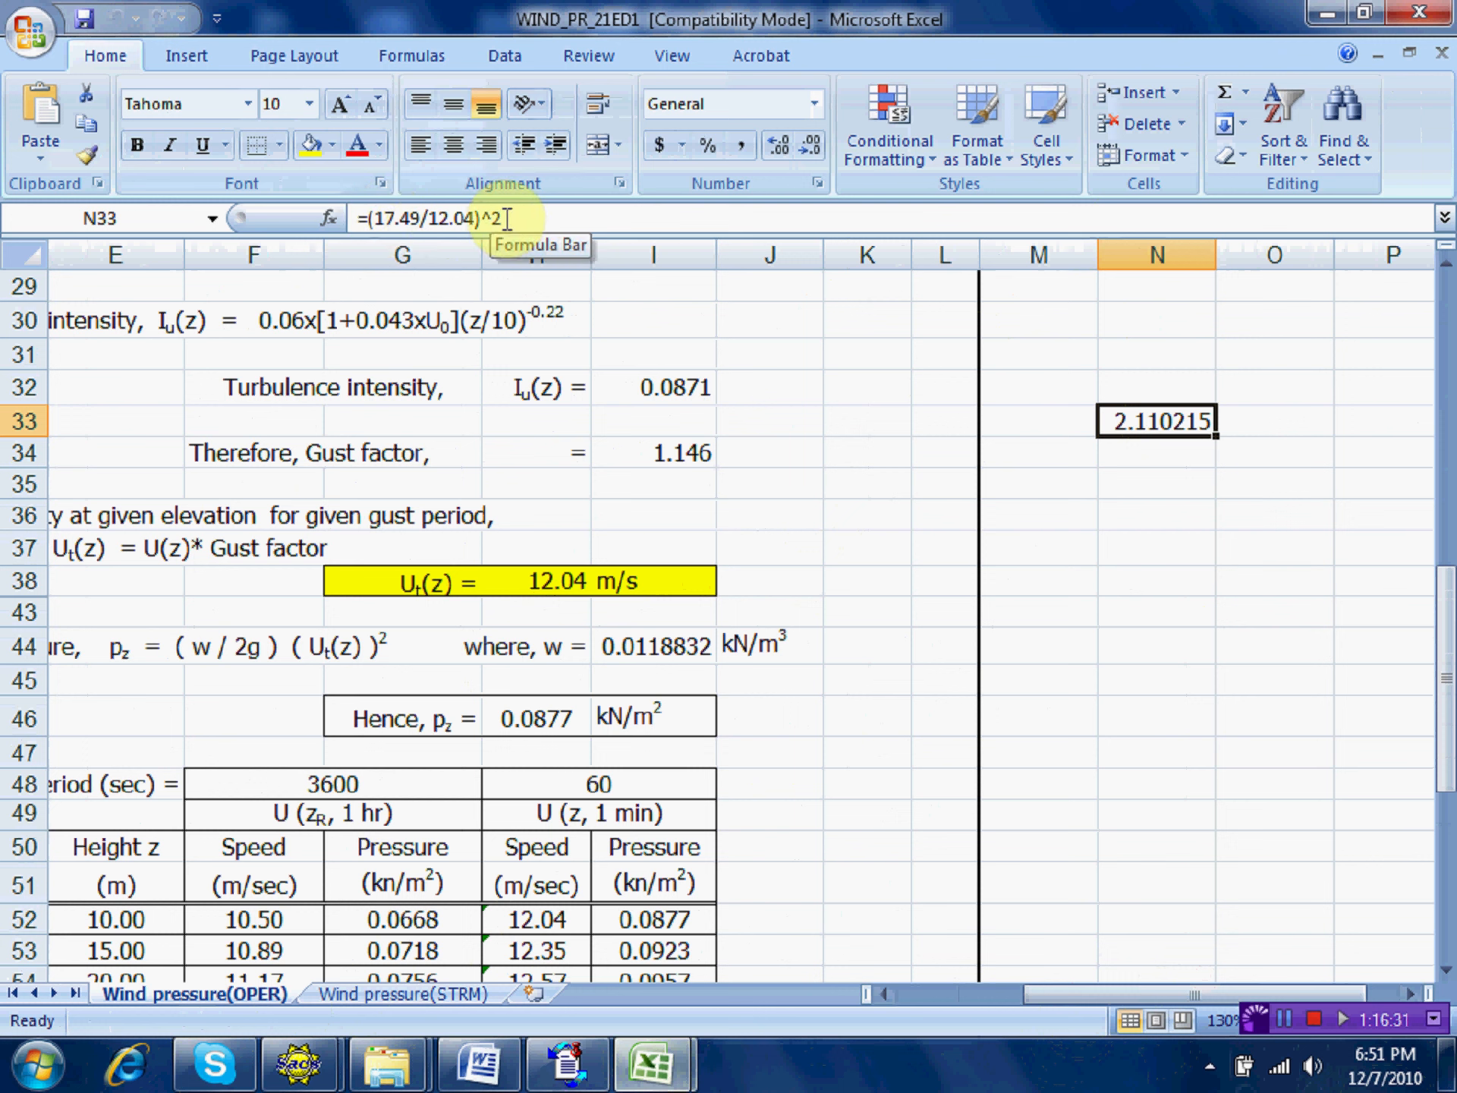
left_click(1223, 580)
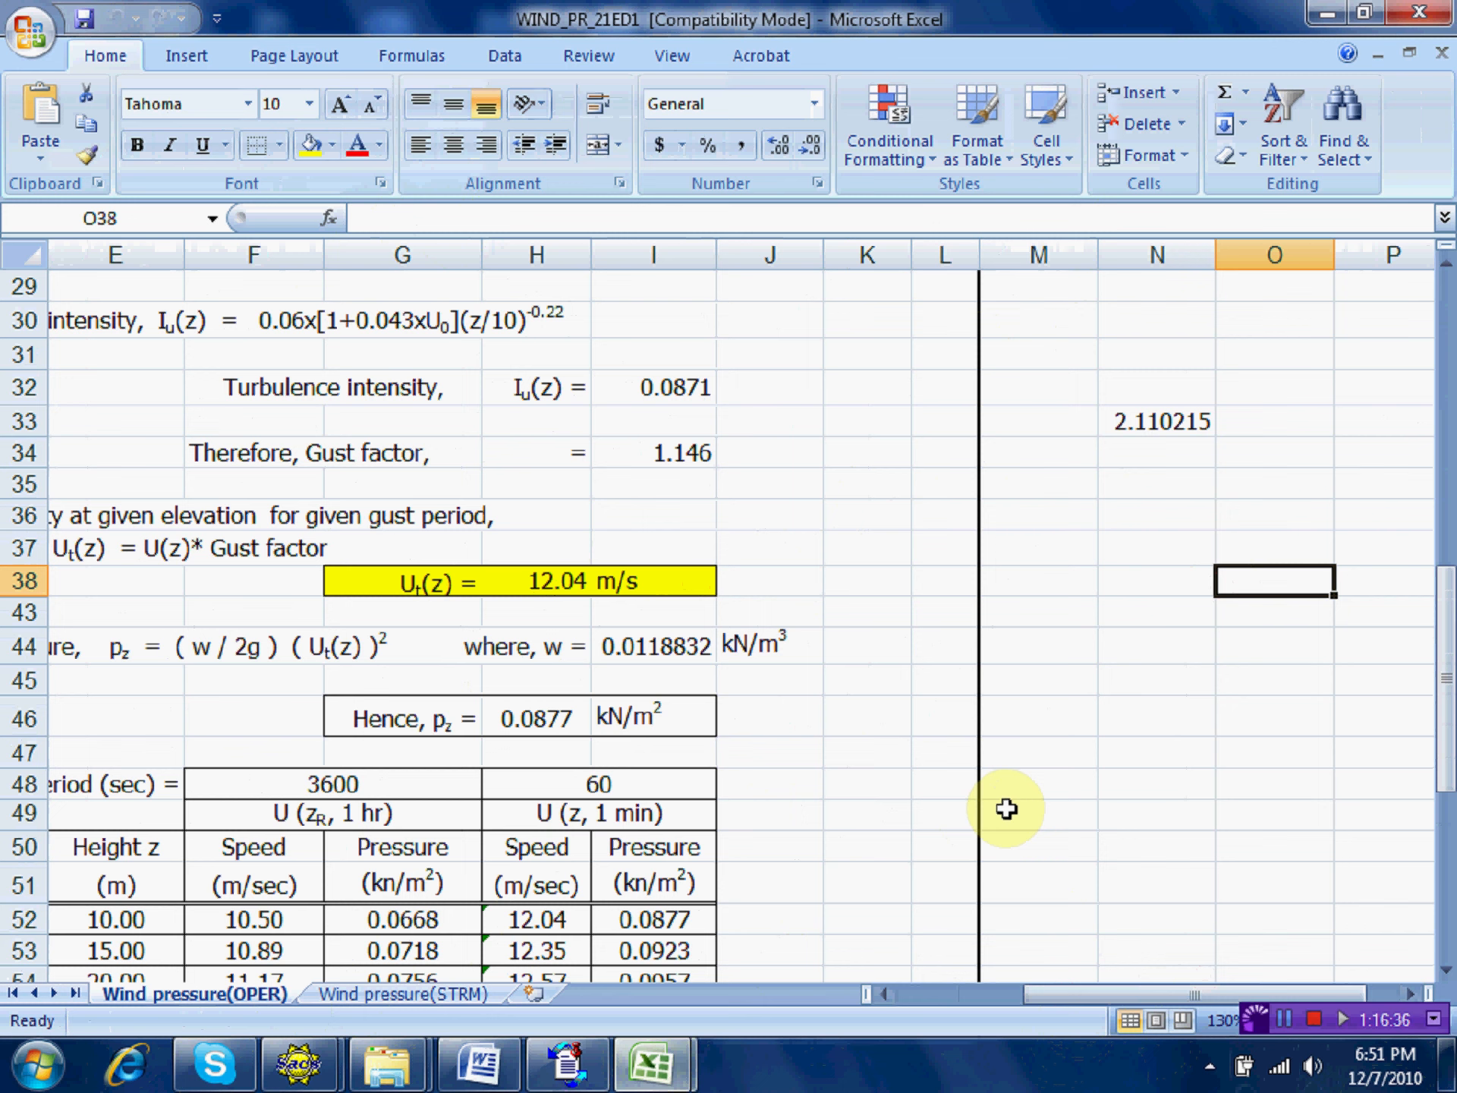
Switch to the SACS Data Generator and enter 2.11 as the WX load factor of extreme combination 3000.
left_click(571, 1079)
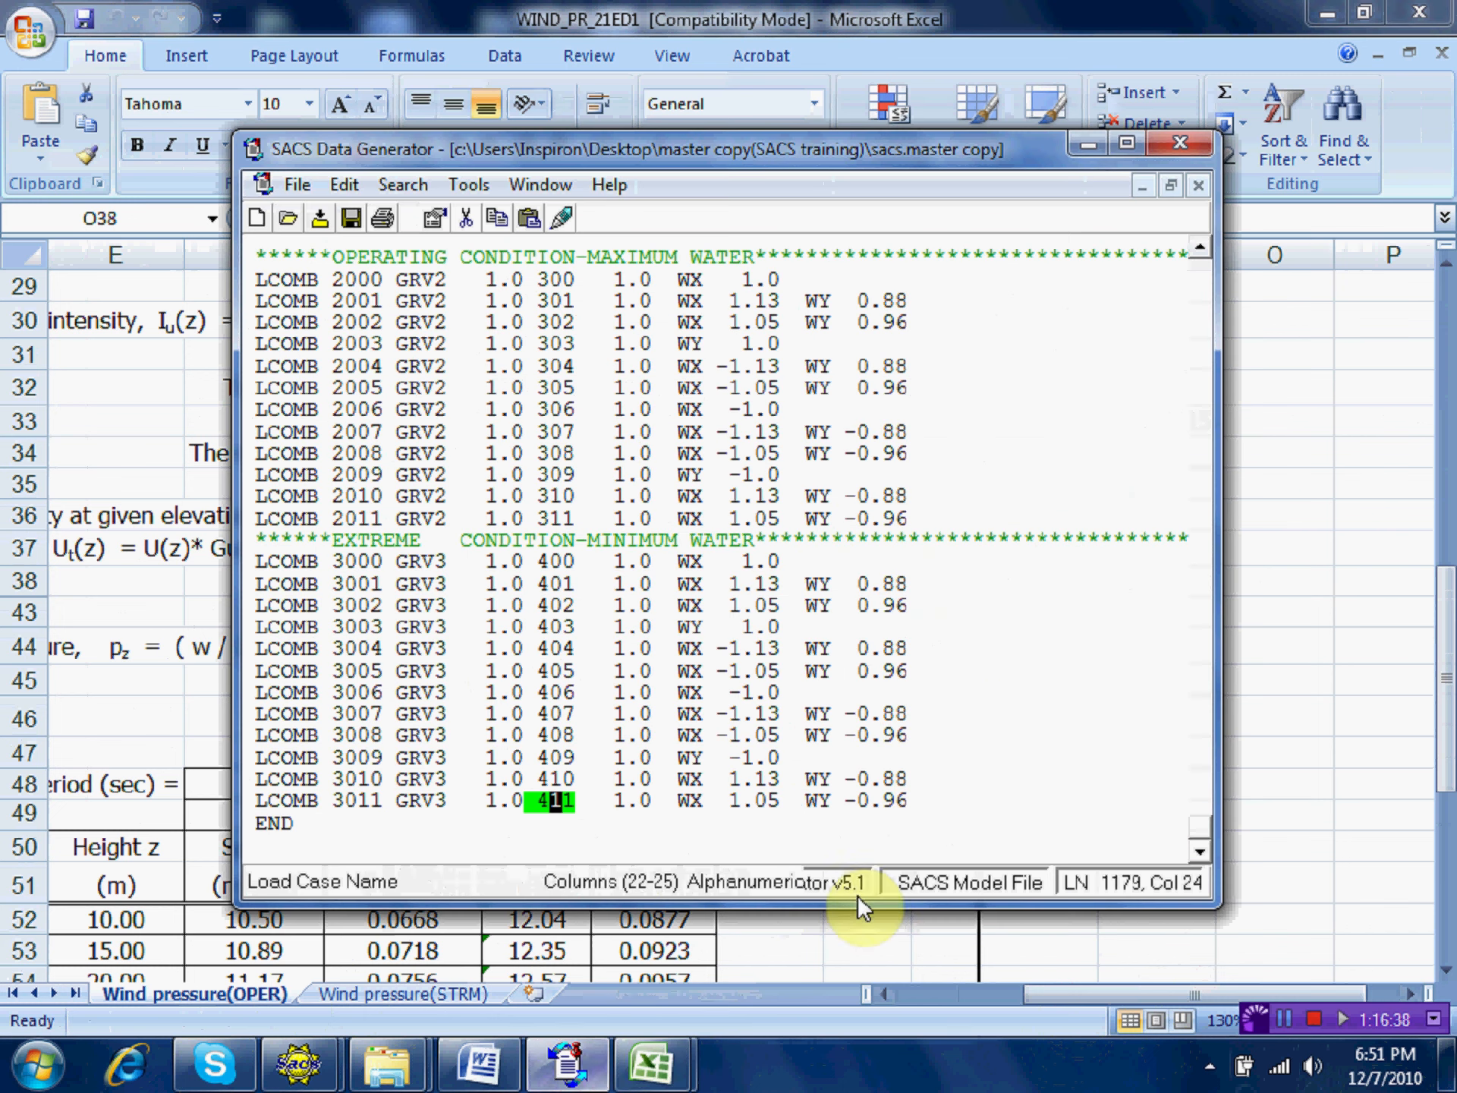
left_click(749, 562)
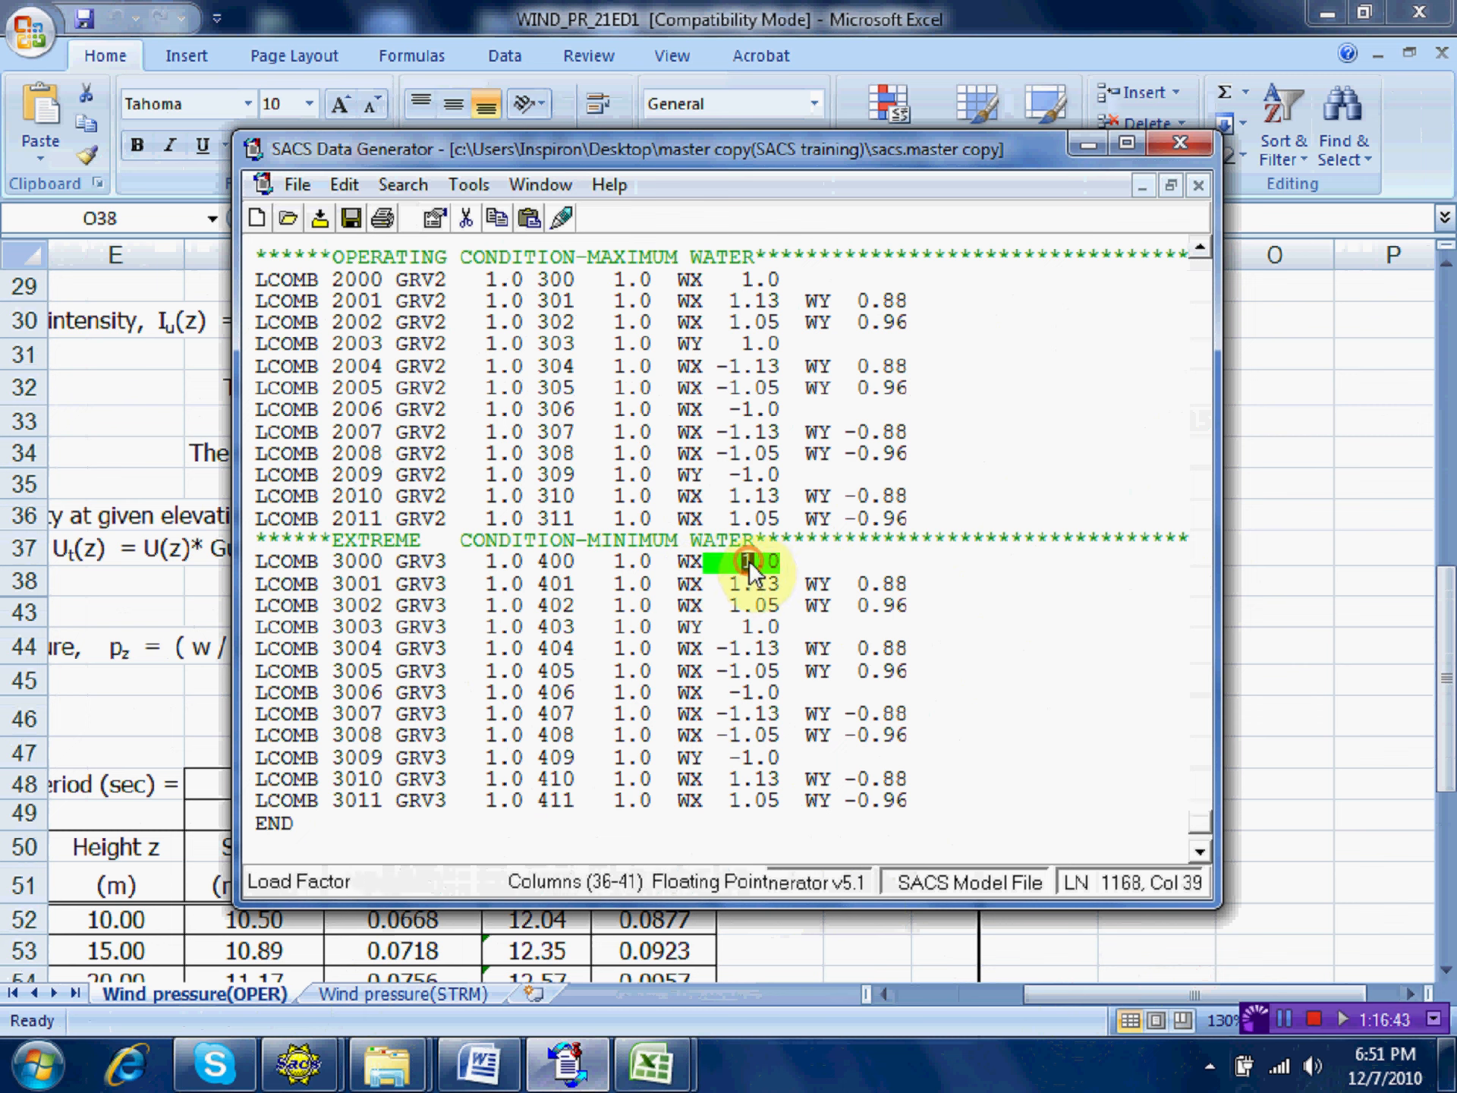
type("2.11")
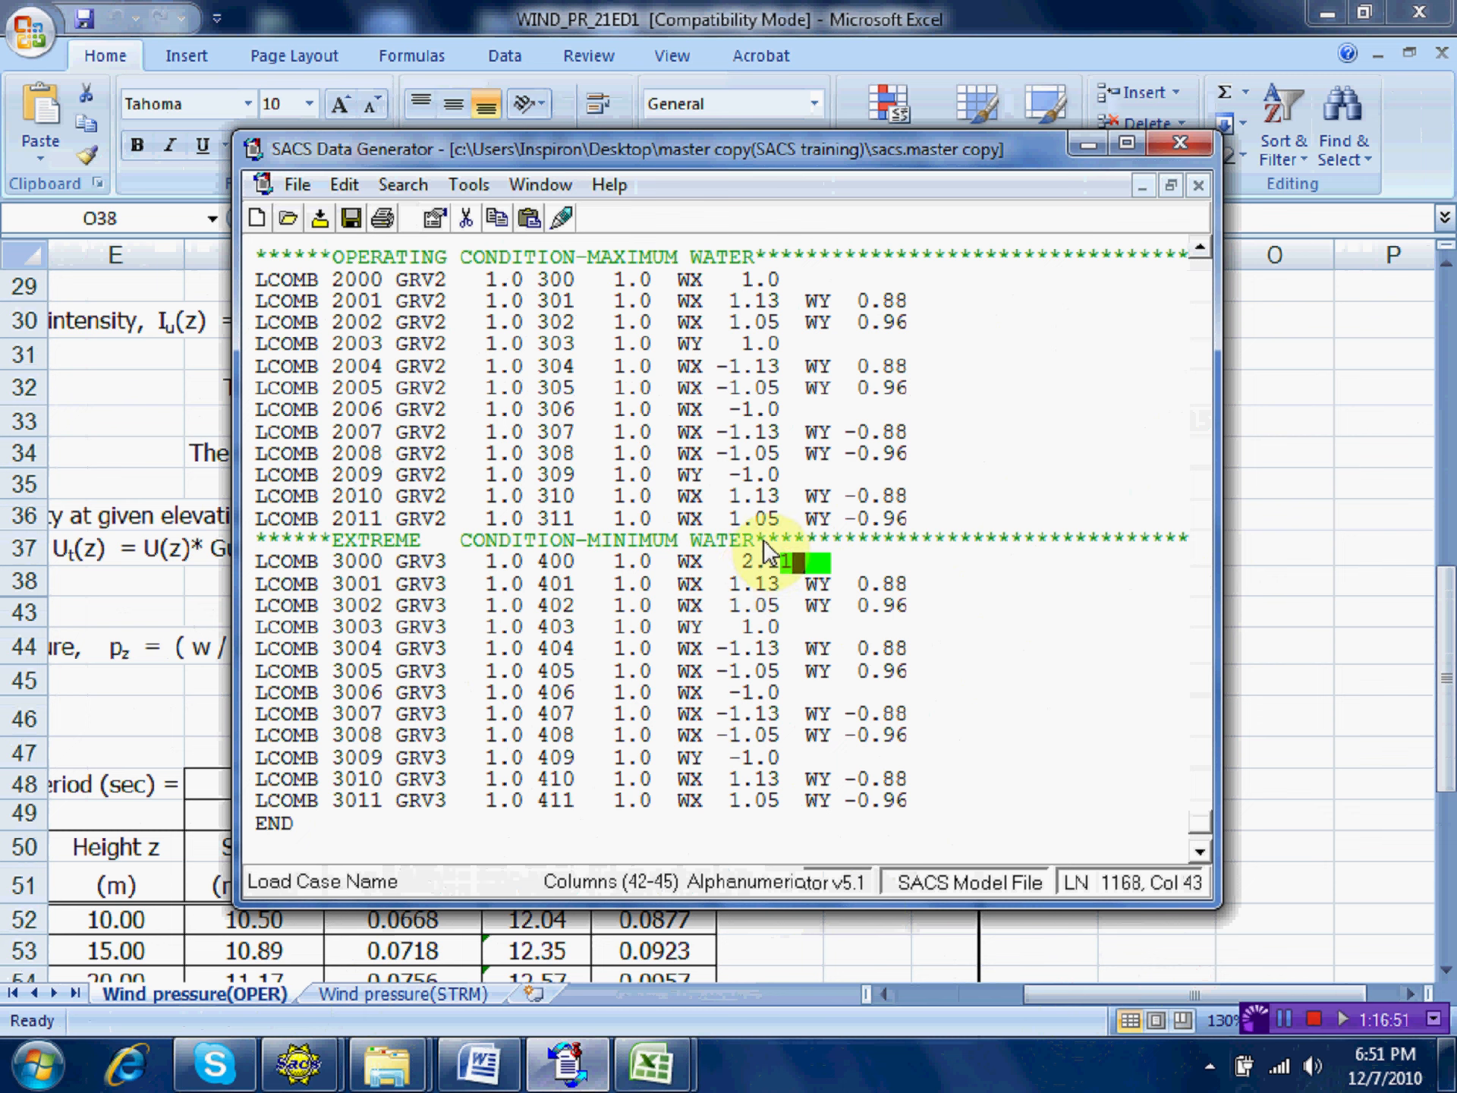
Add "-FACTOR FOR WIND=Vextreme/" after "MINIMUM WATER" in the extreme condition comment line.
left_click(764, 539)
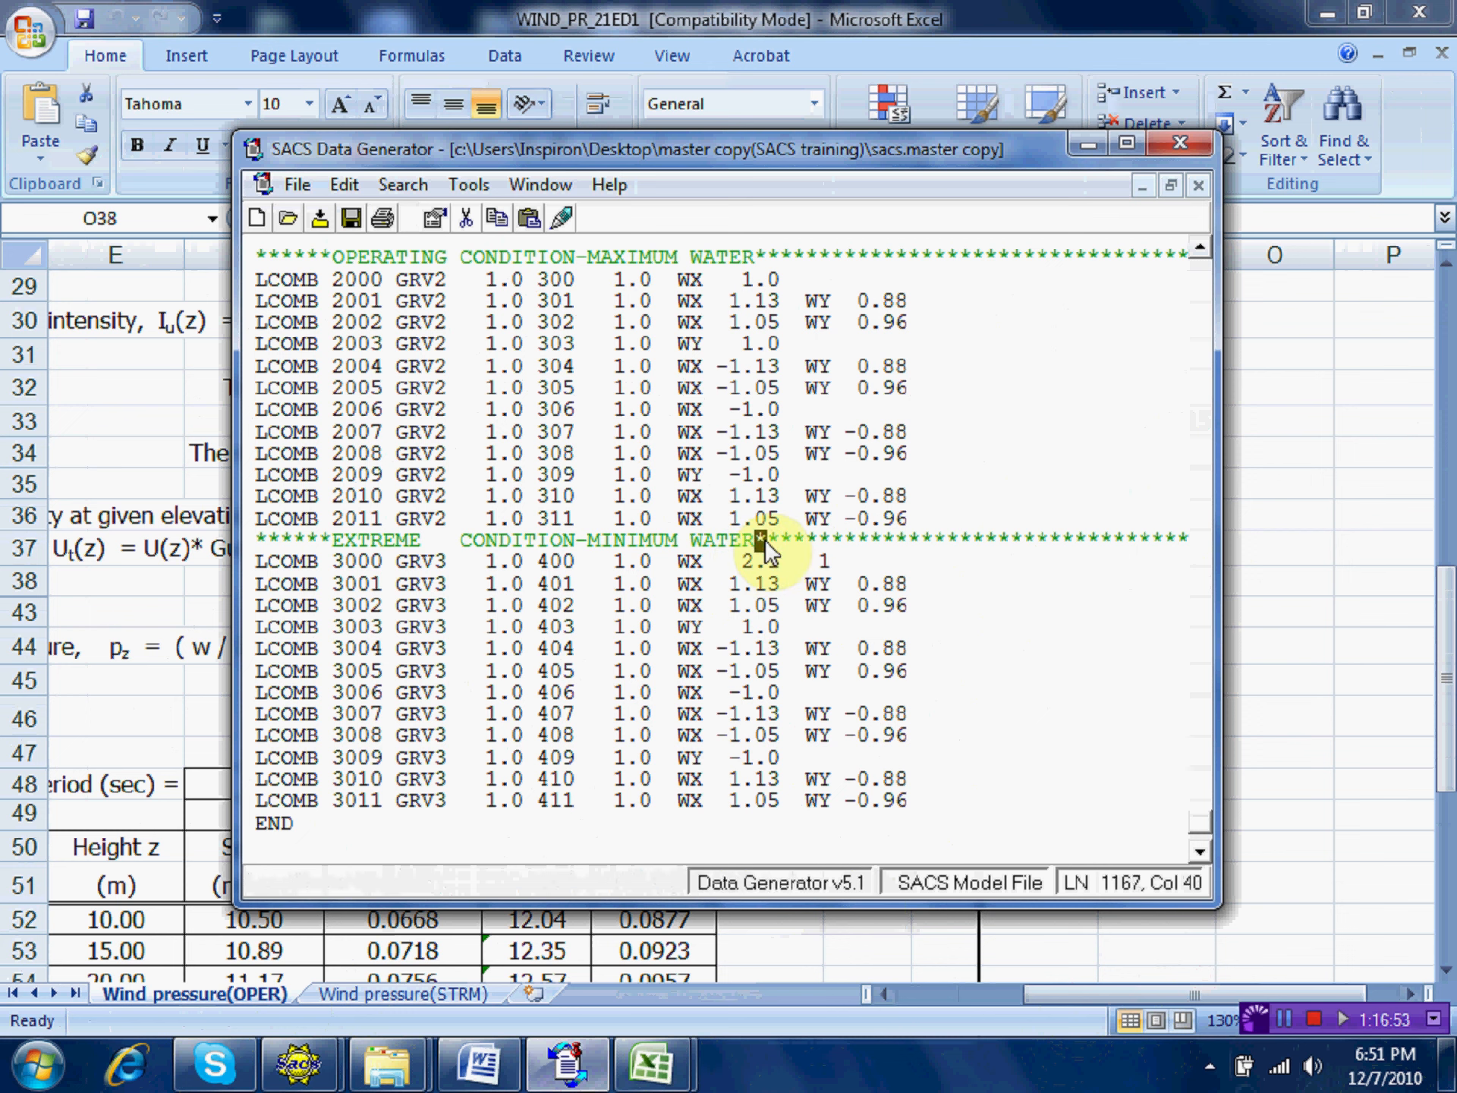
type("-FACTOR FOR WIND")
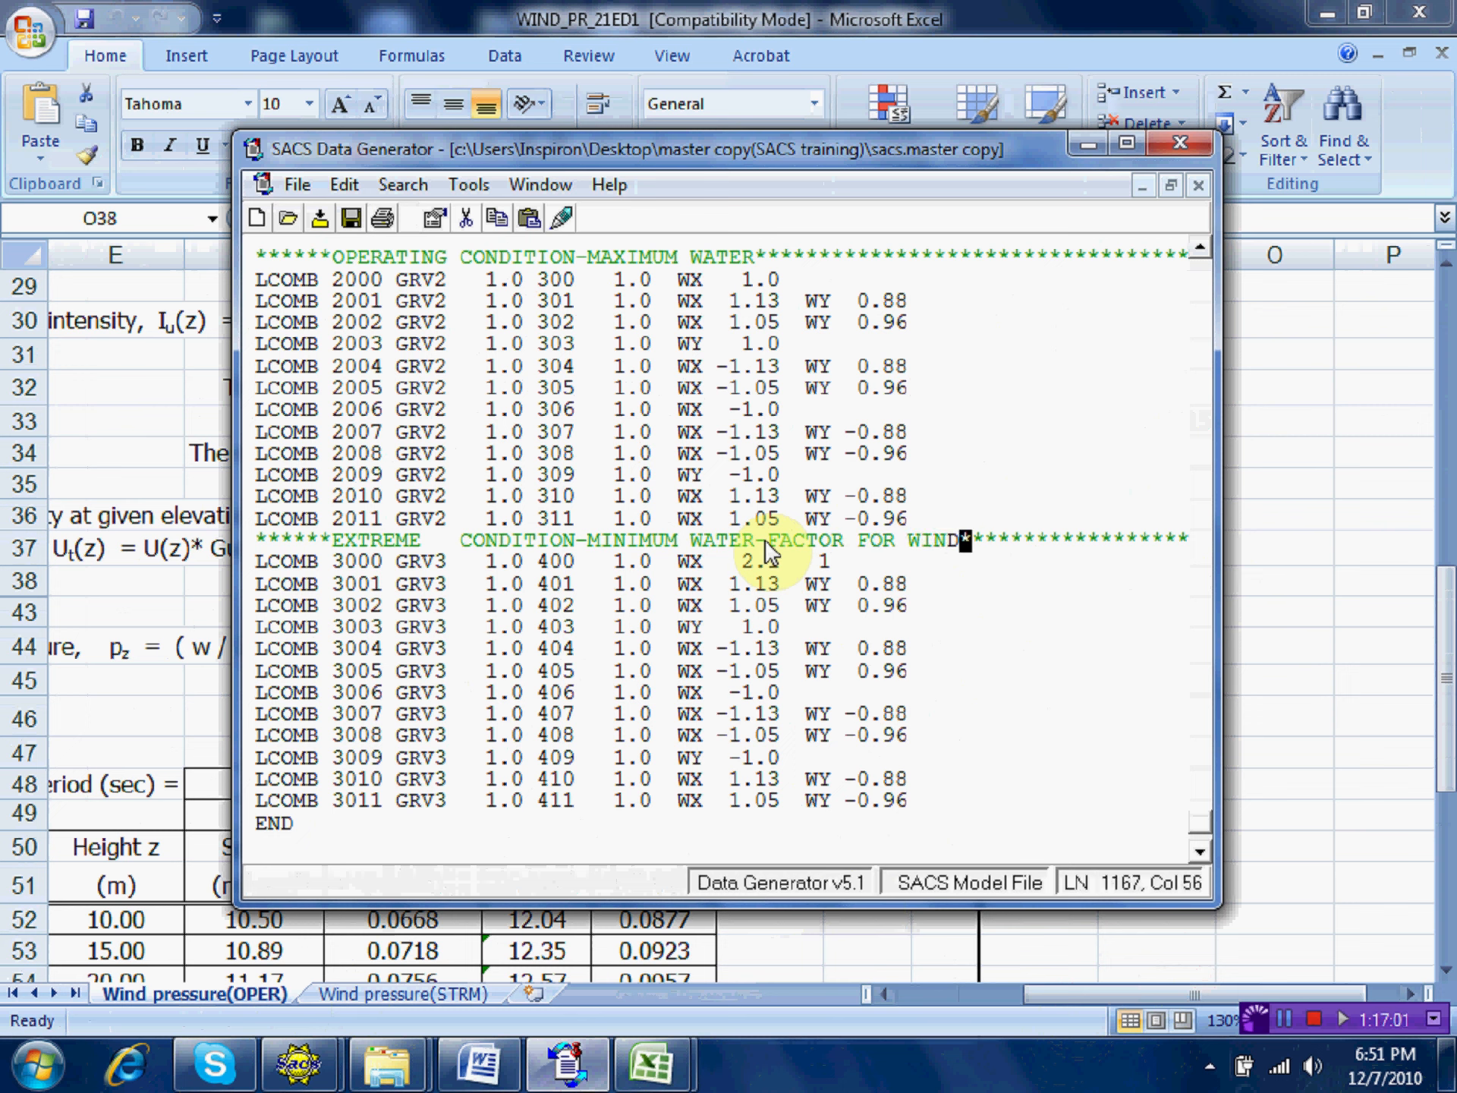
type("=")
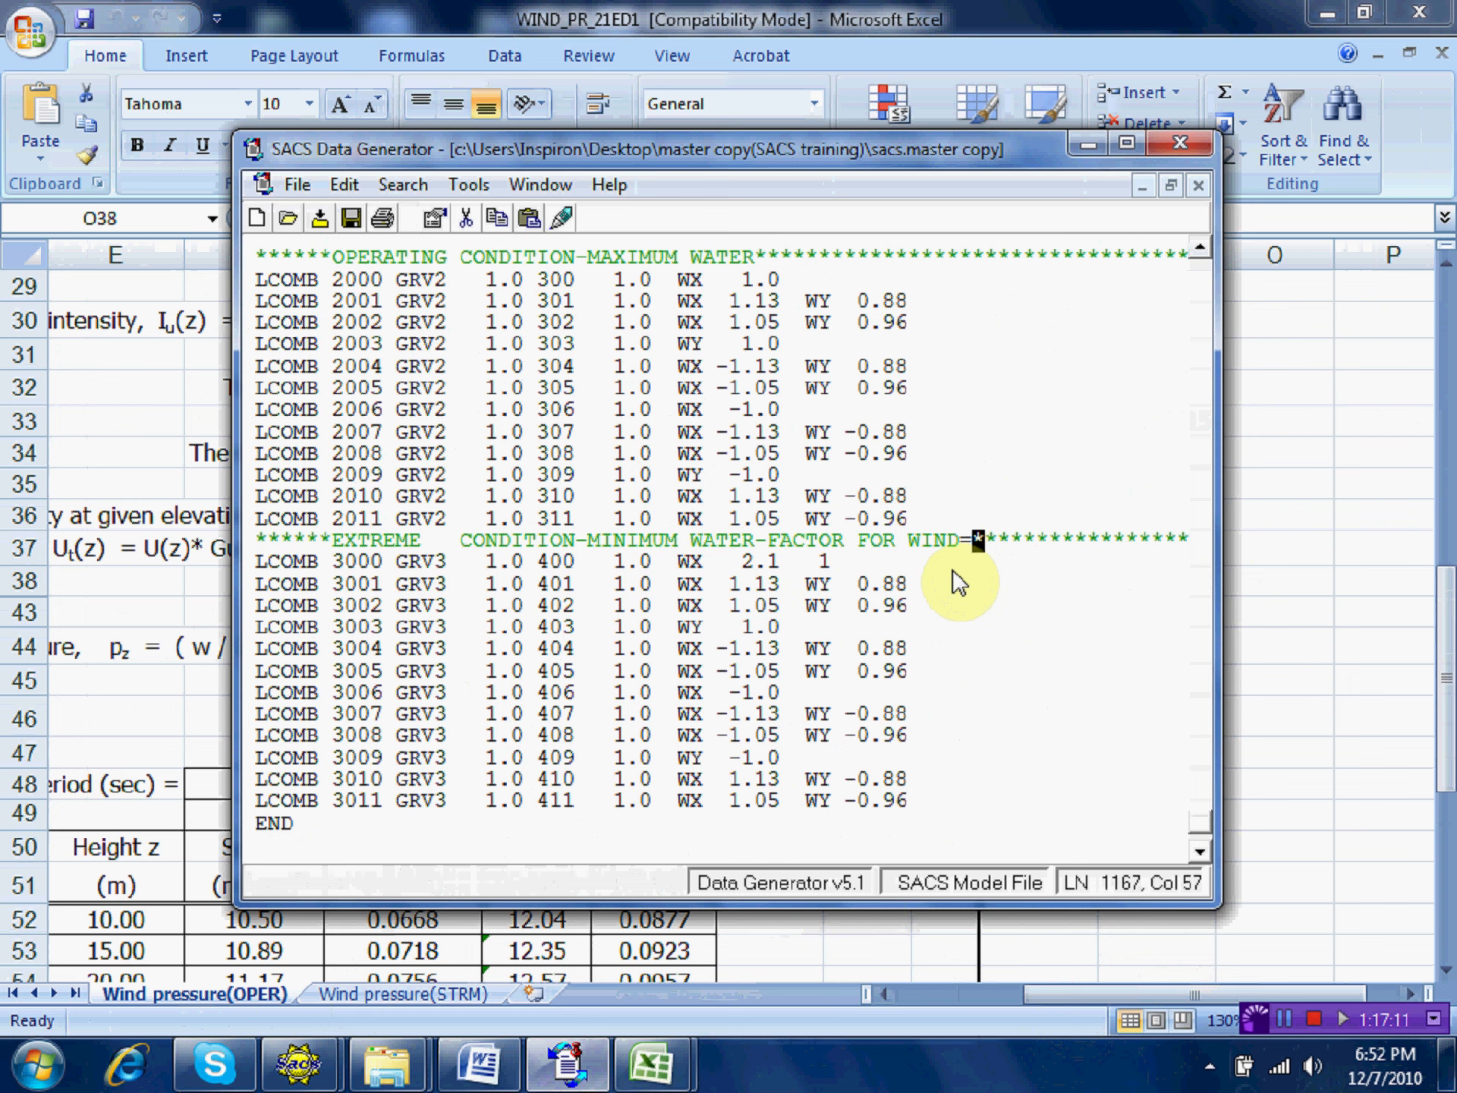
type("VE")
key("BackSpace")
type("eXTRE")
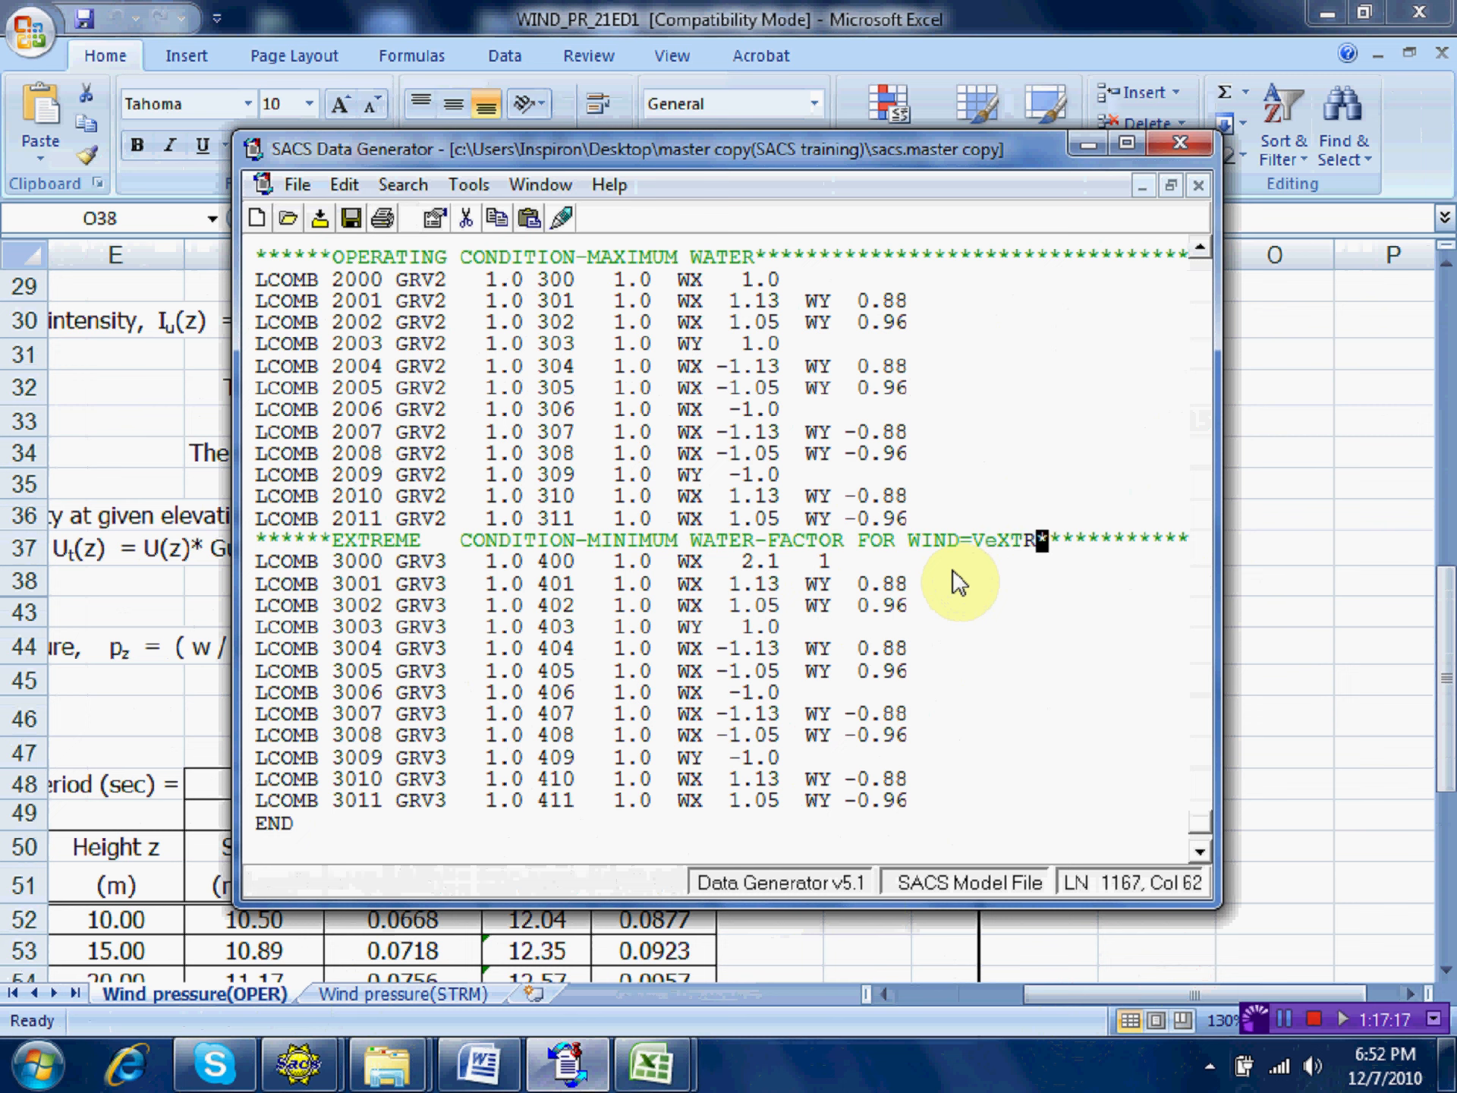
key("BackSpace")
key("BackSpace")
key("BackSpace")
key("BackSpace")
type("xtre")
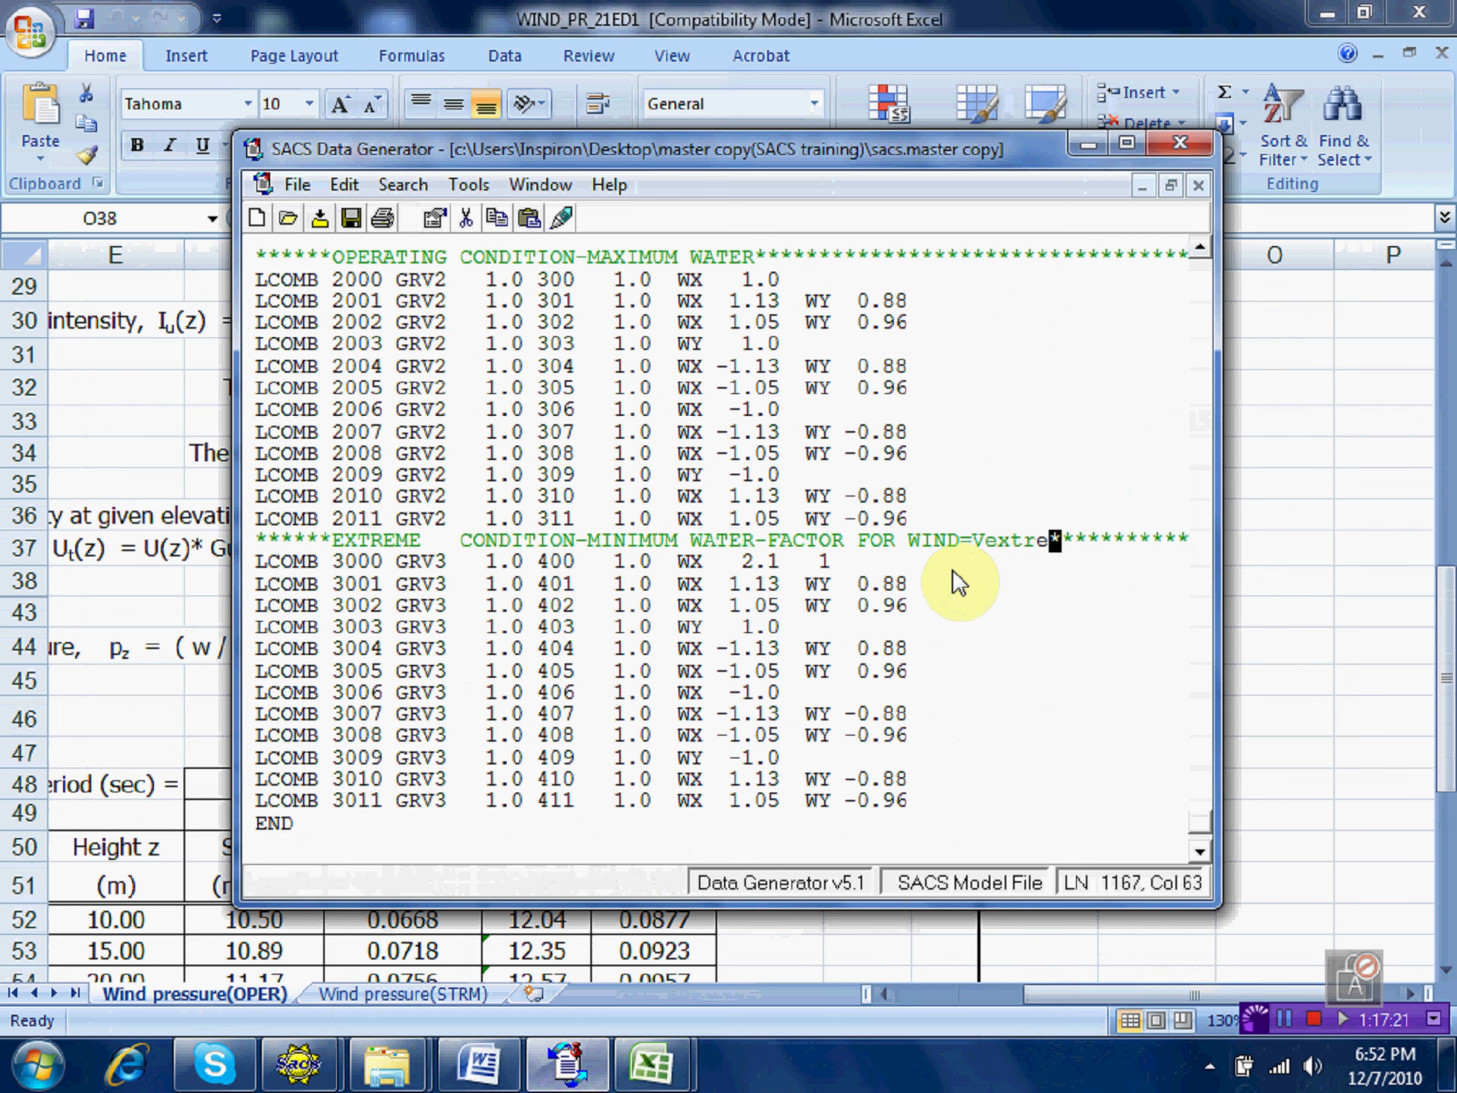
type("me/")
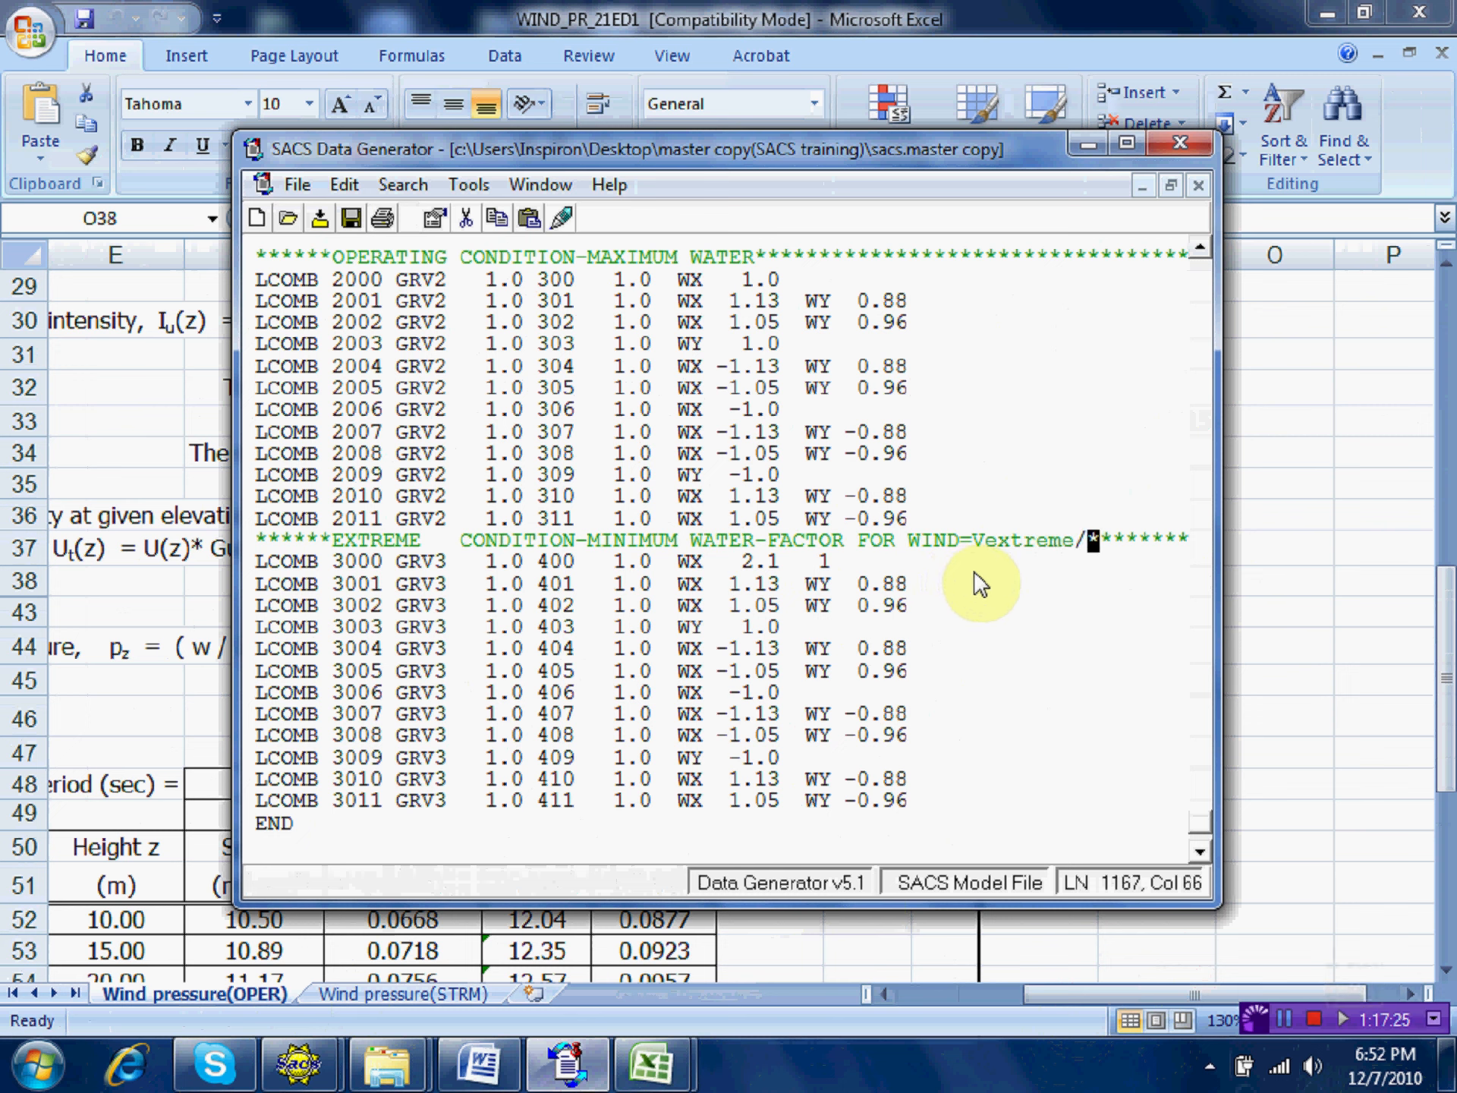
Rewrite the wind factor expression in the extreme condition comment line as (Vext/Voper)^2.
left_click(977, 543)
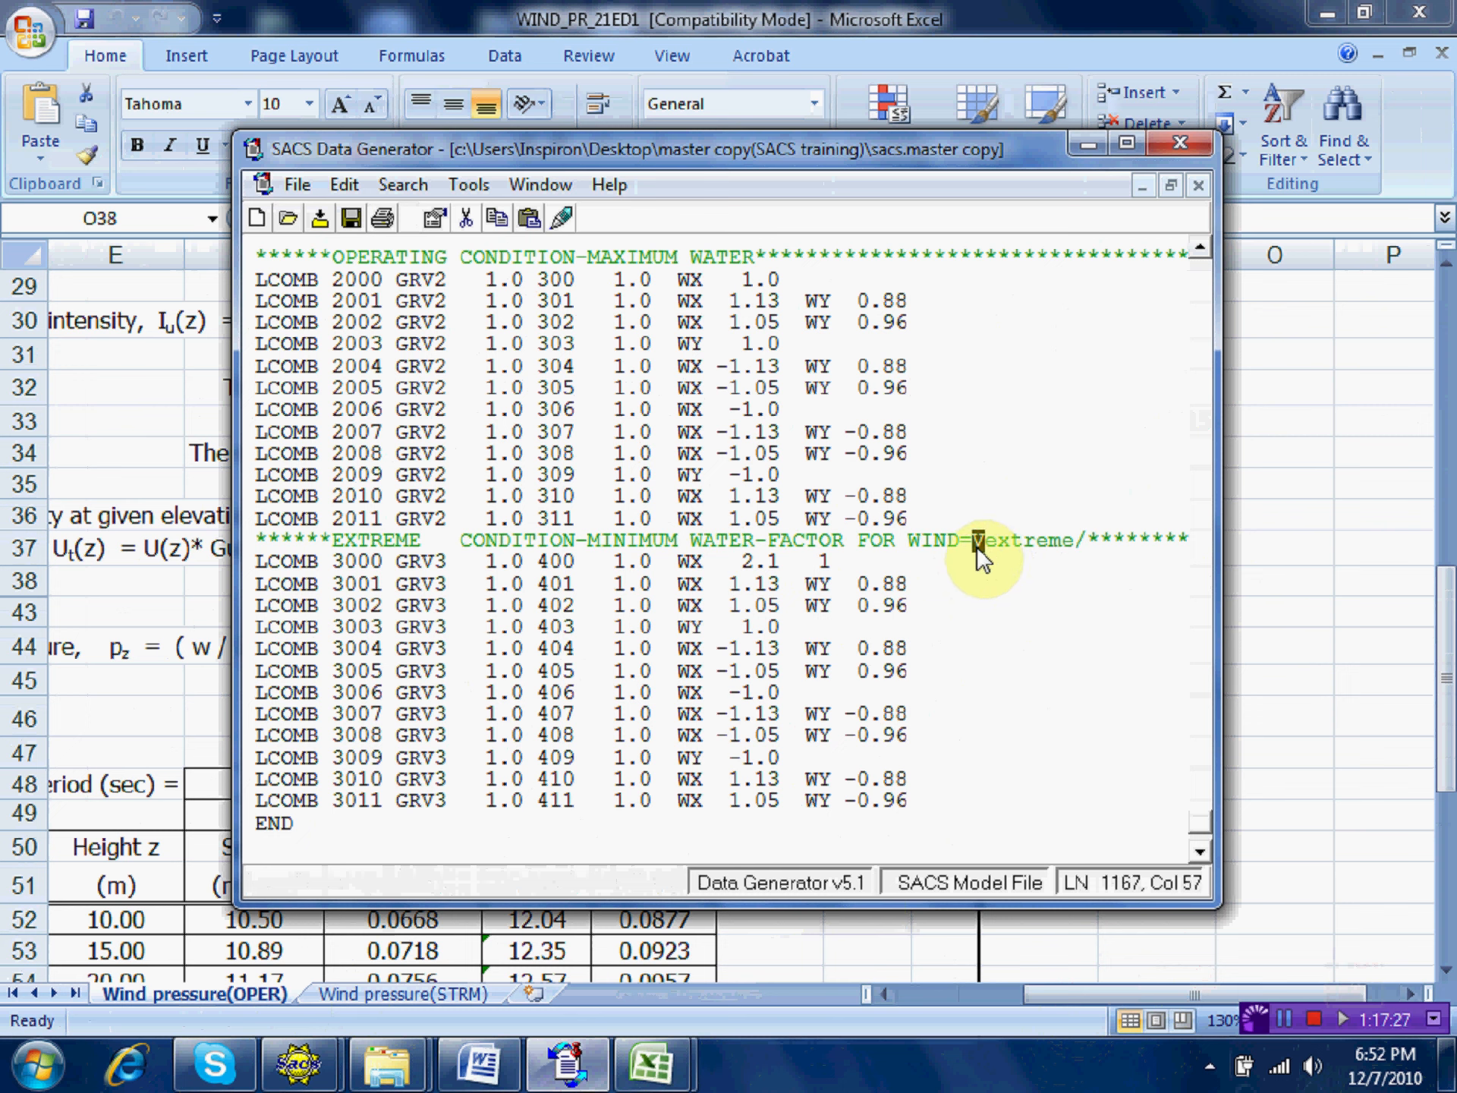
type("(V")
type("e")
type("xtreme")
key("BackSpace")
key("BackSpace")
key("BackSpace")
key("BackSpace")
type("/Voper")
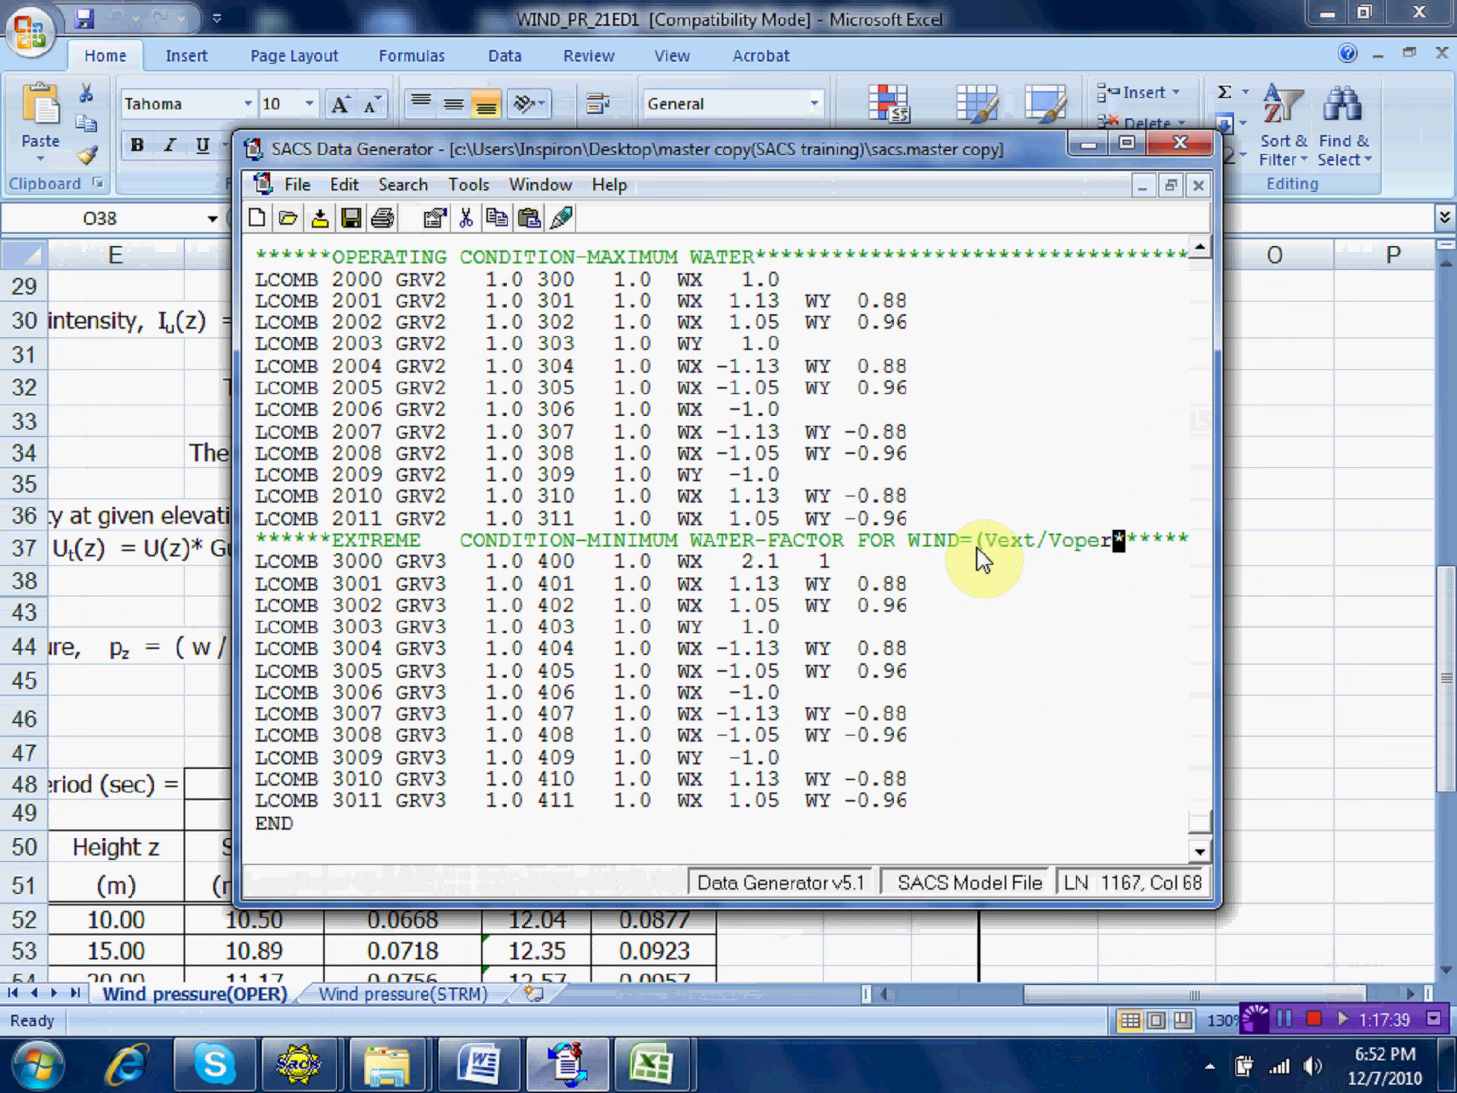
type(")^2")
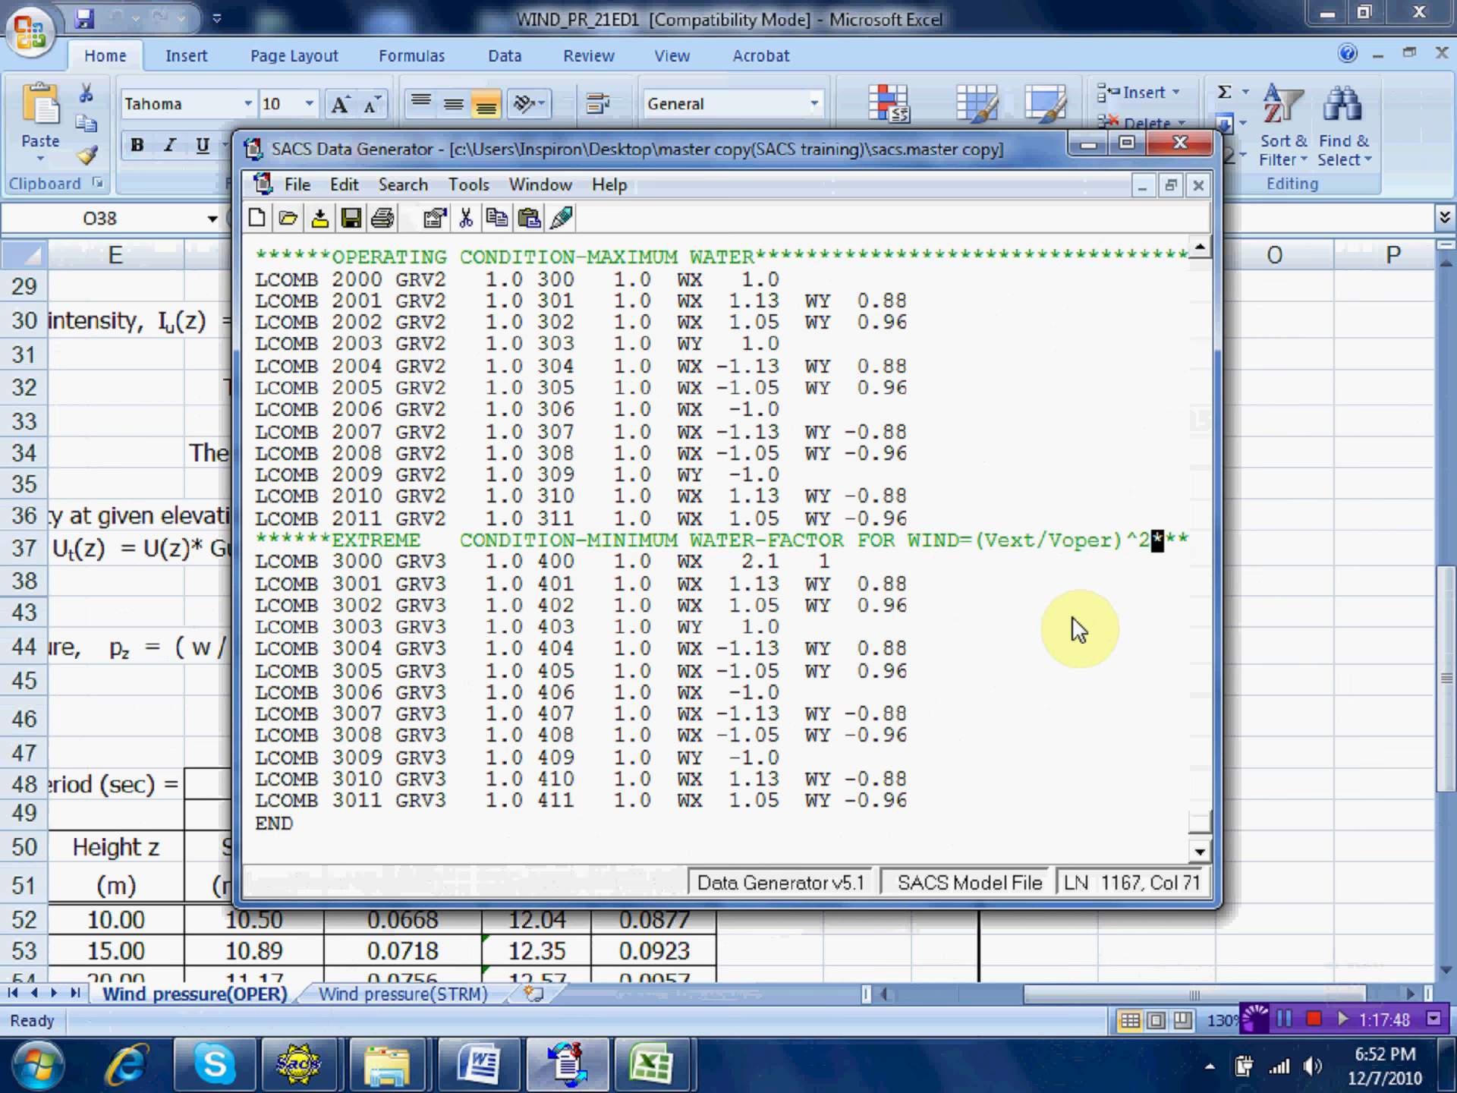
Clear the stray 1 after the WX factor of combination 3000 and correct that load factor to 2.11.
left_click(823, 560)
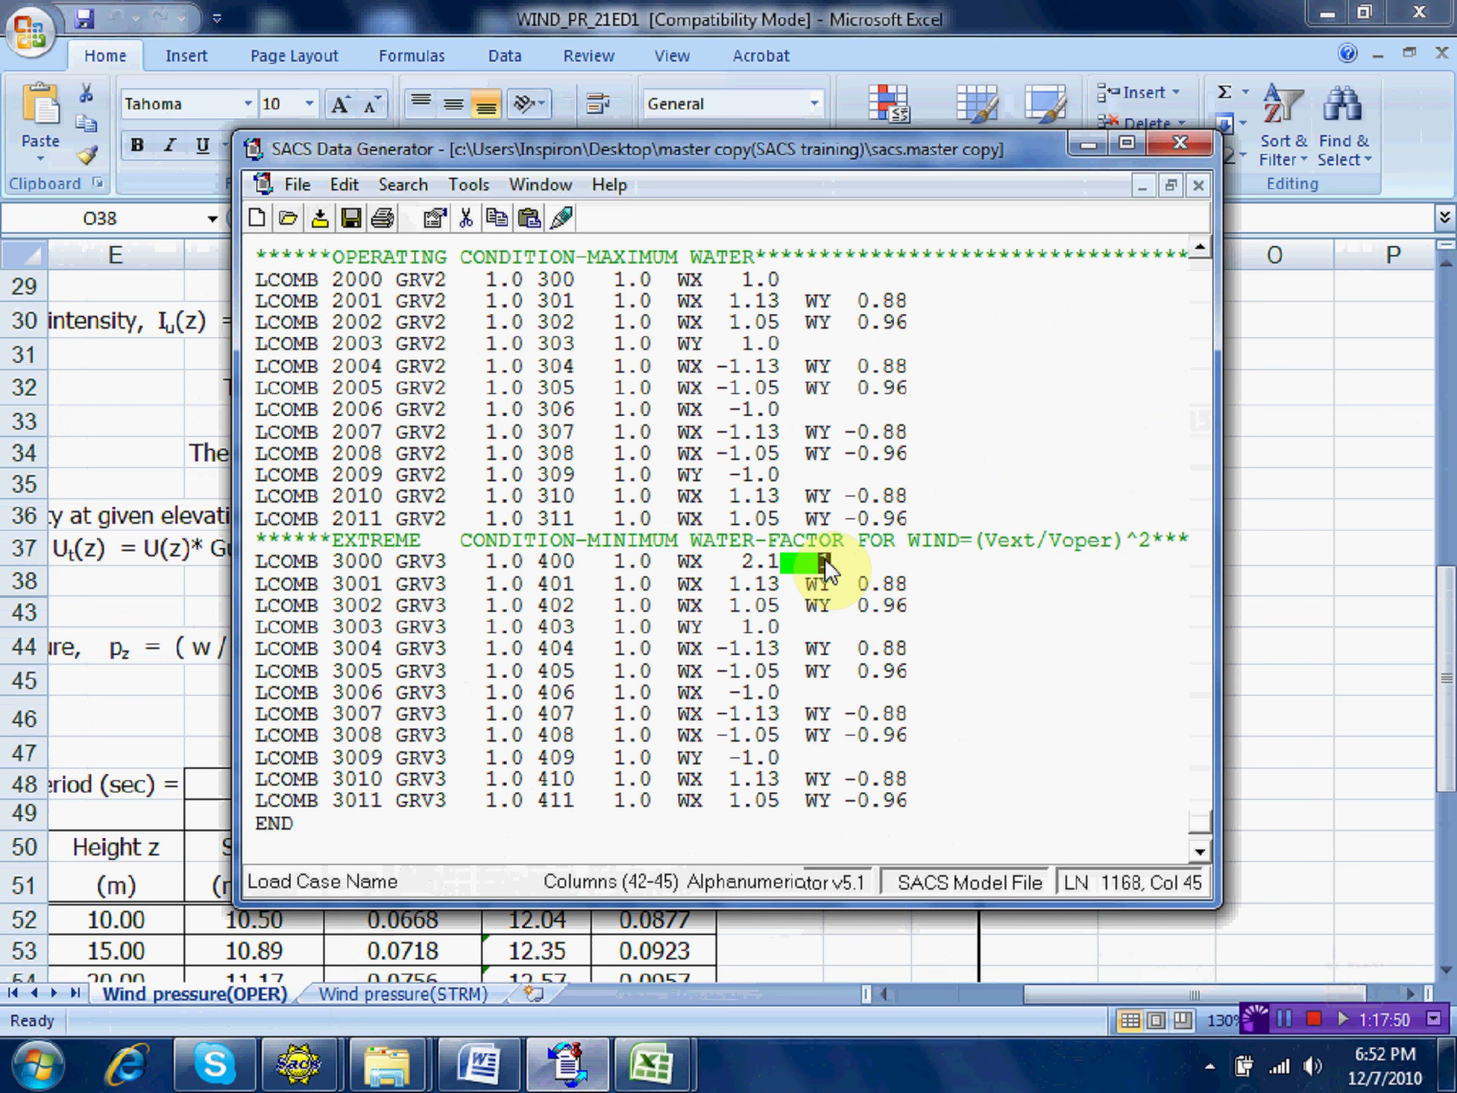
key("Right")
left_click(740, 558)
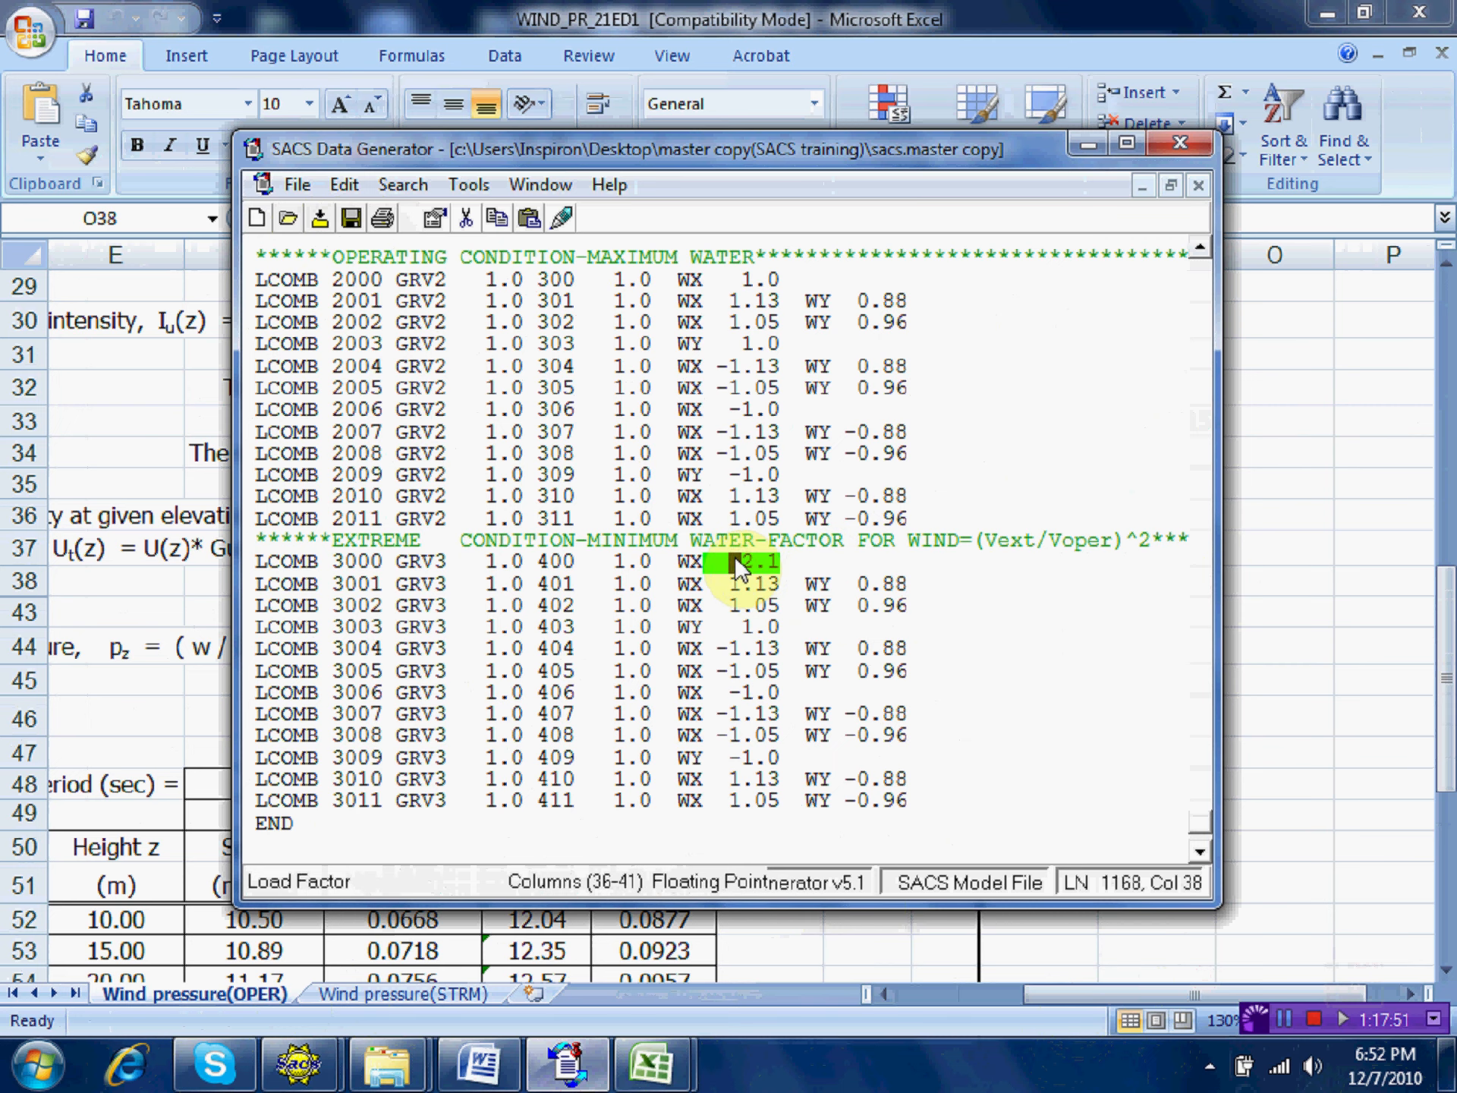
double_click(740, 560)
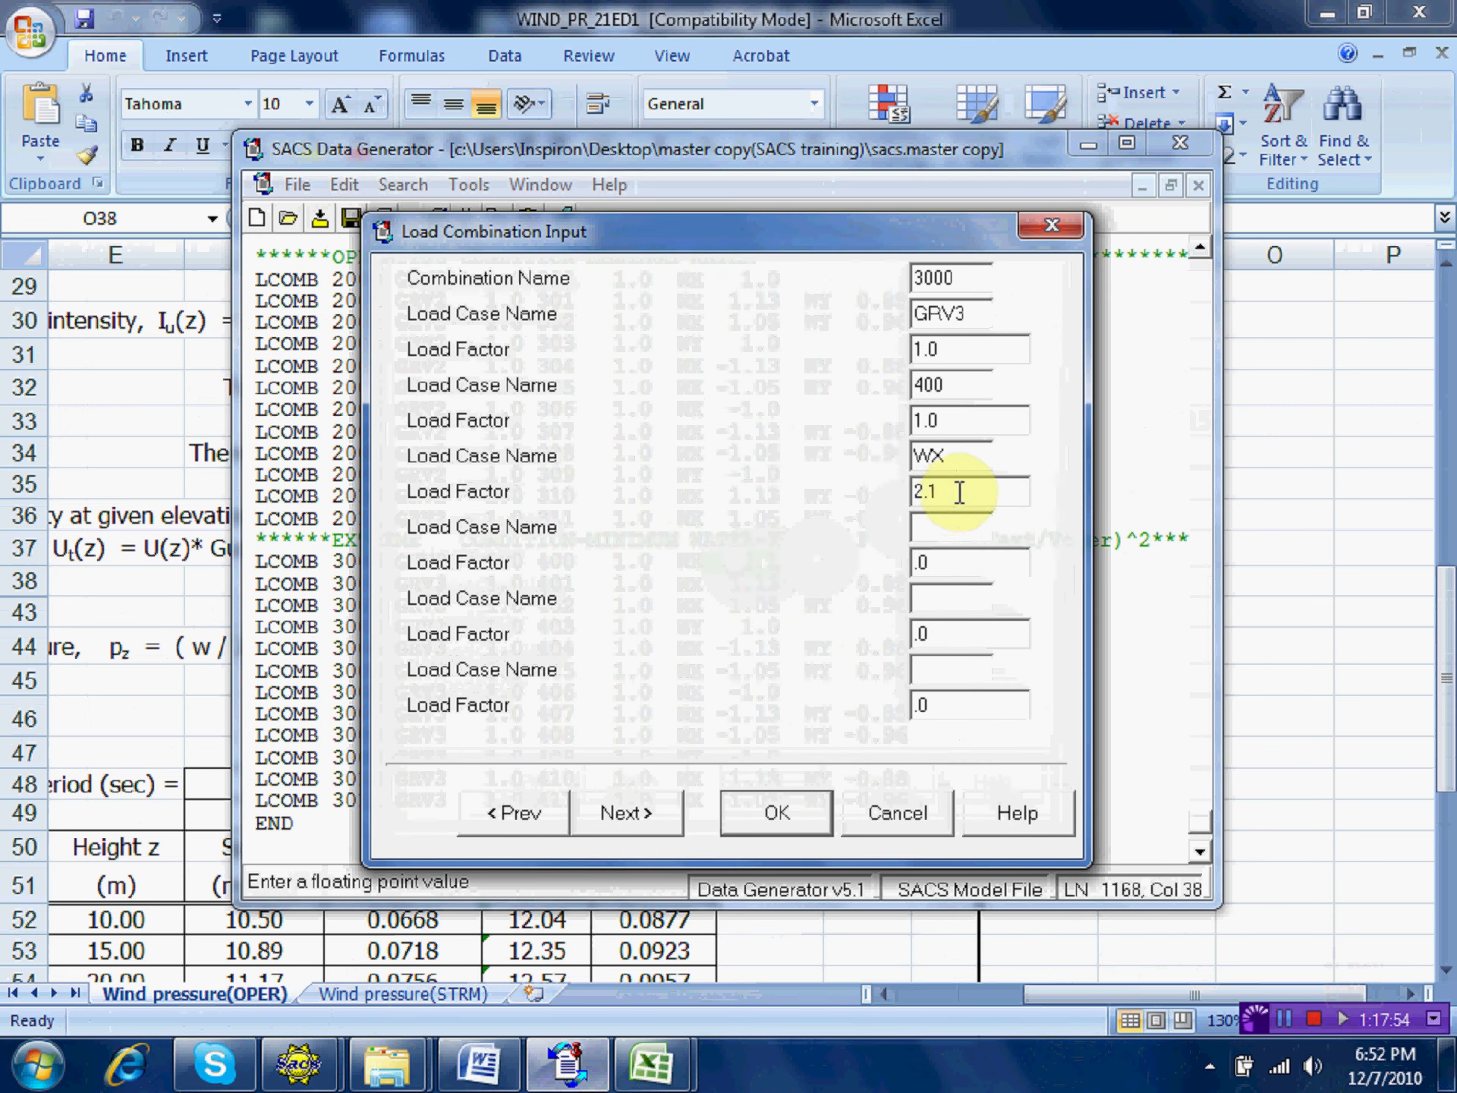
type("1")
left_click(790, 807)
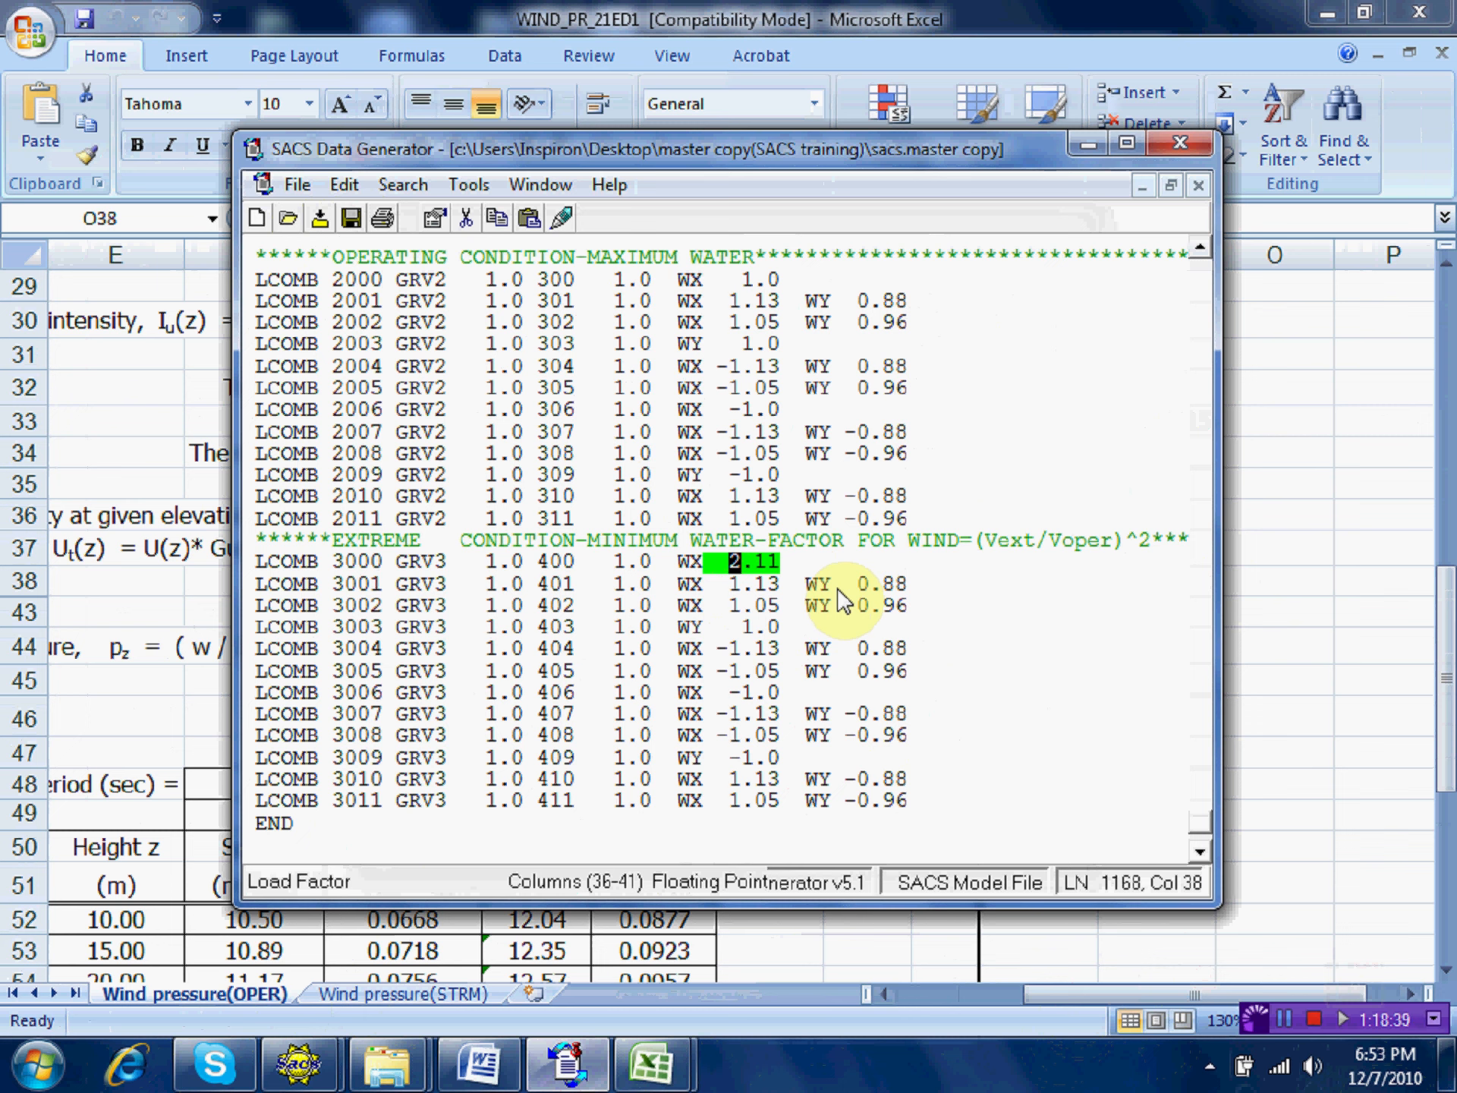
Set the wind load factors of combination 3001 to 2.38 for WX and 1.86 for WY.
left_click(732, 580)
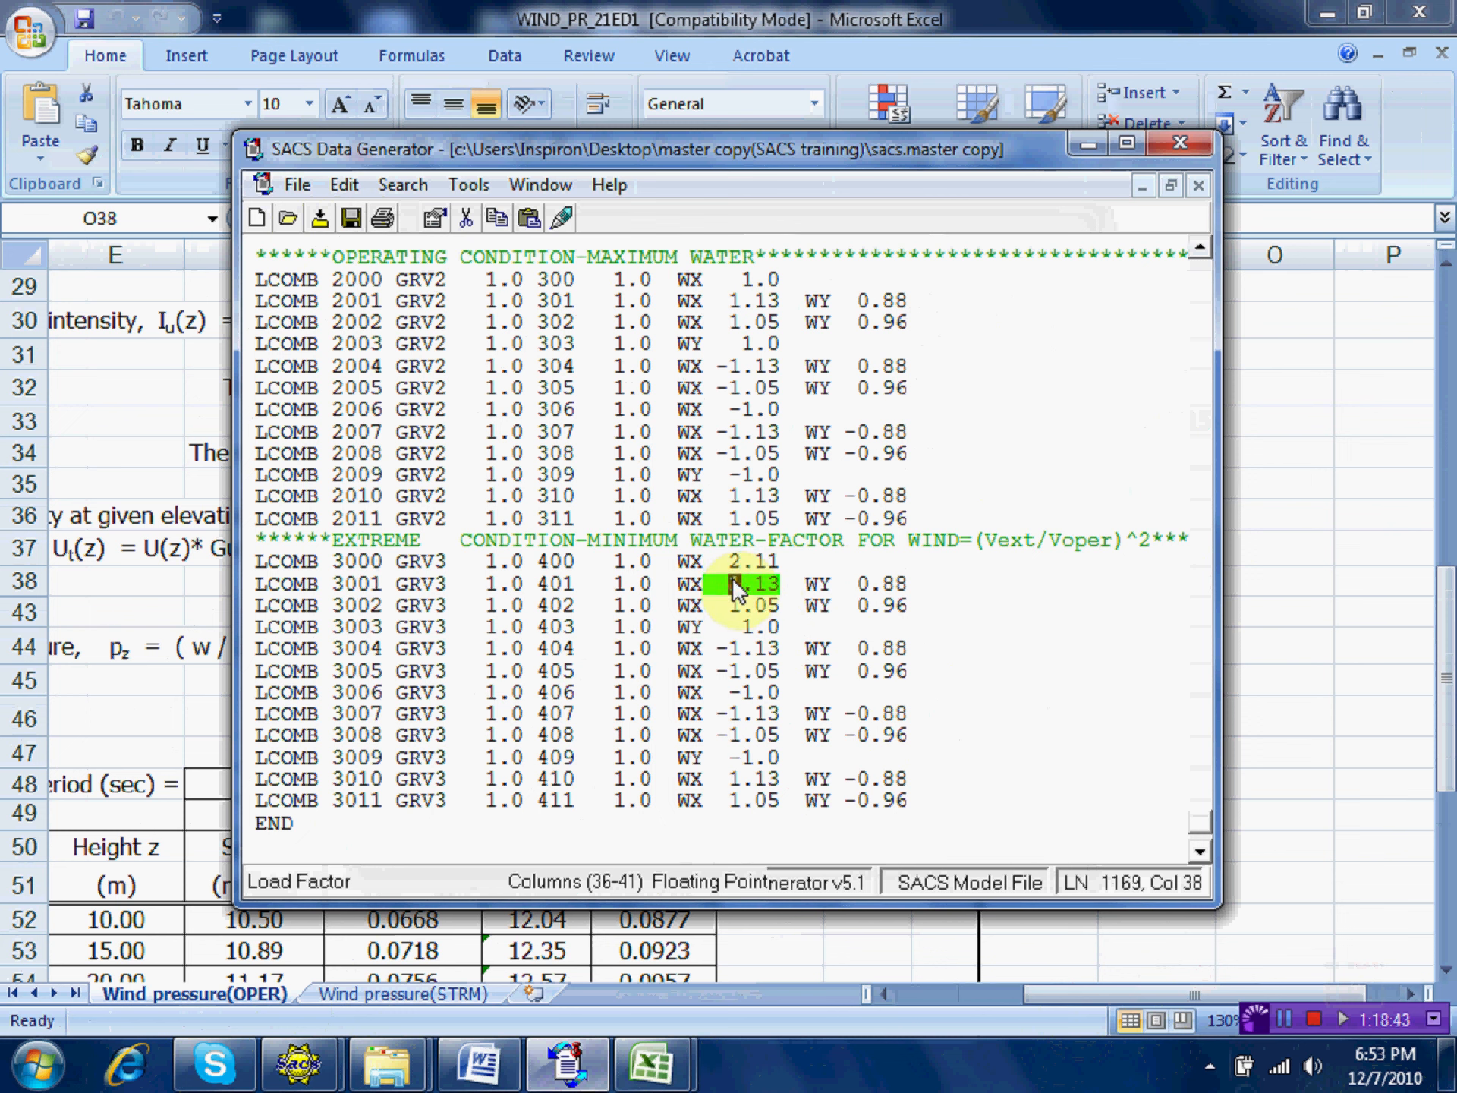
type(".38")
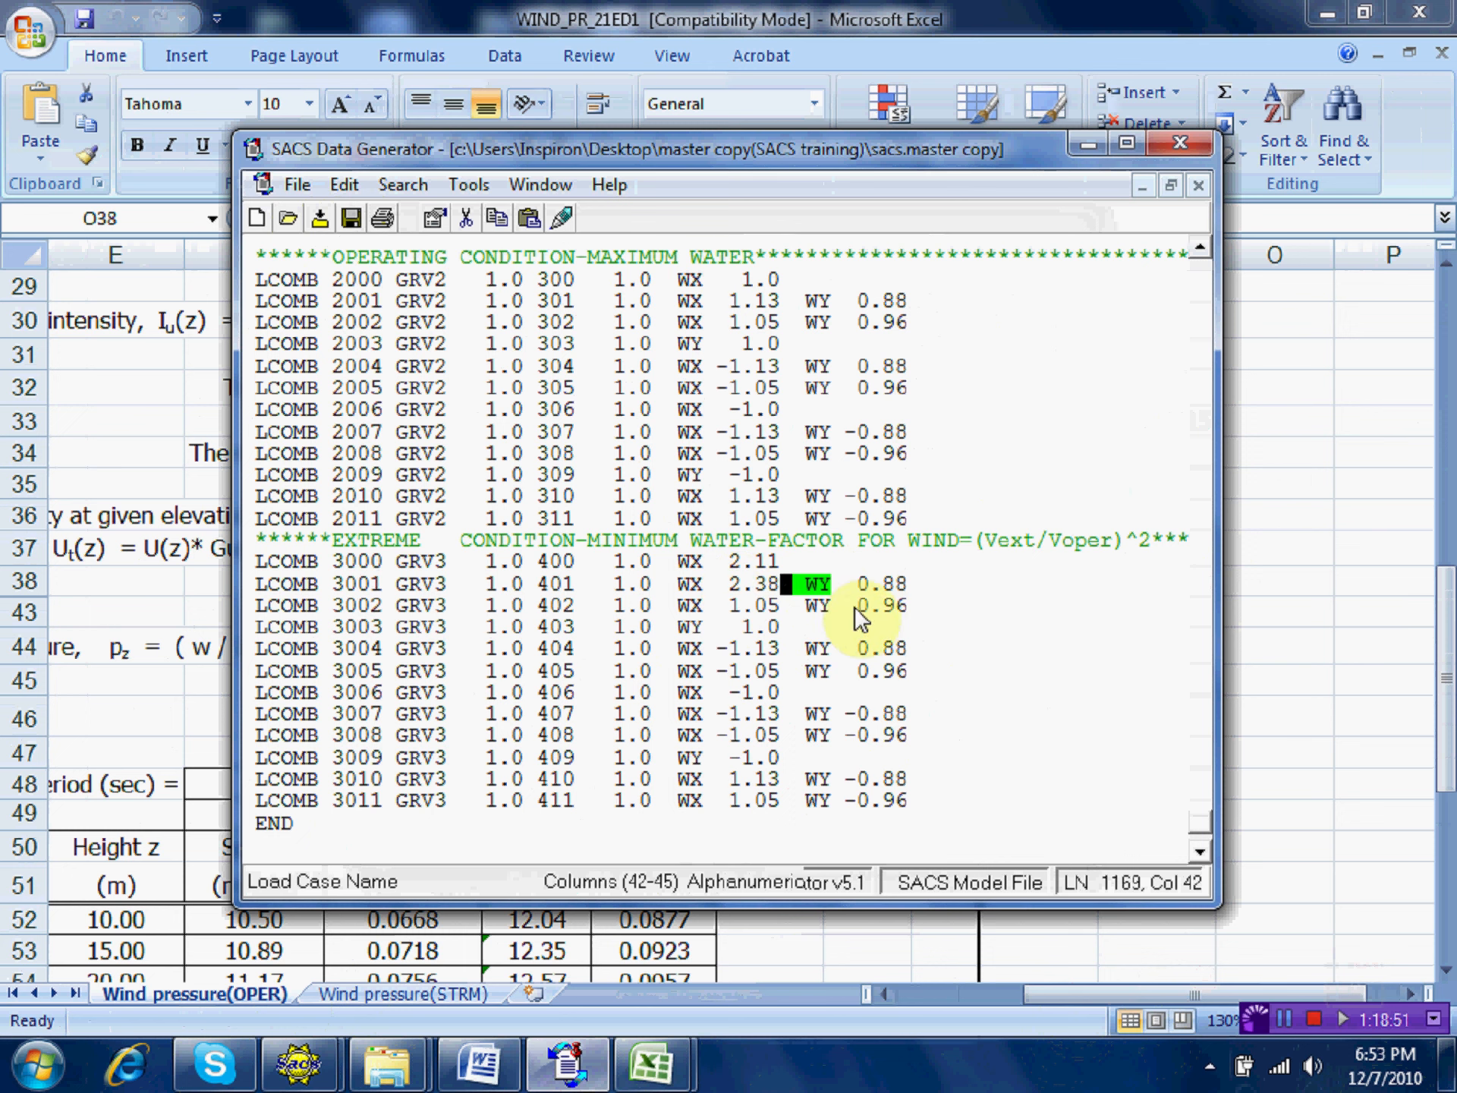
left_click(865, 583)
type("1.")
type("86")
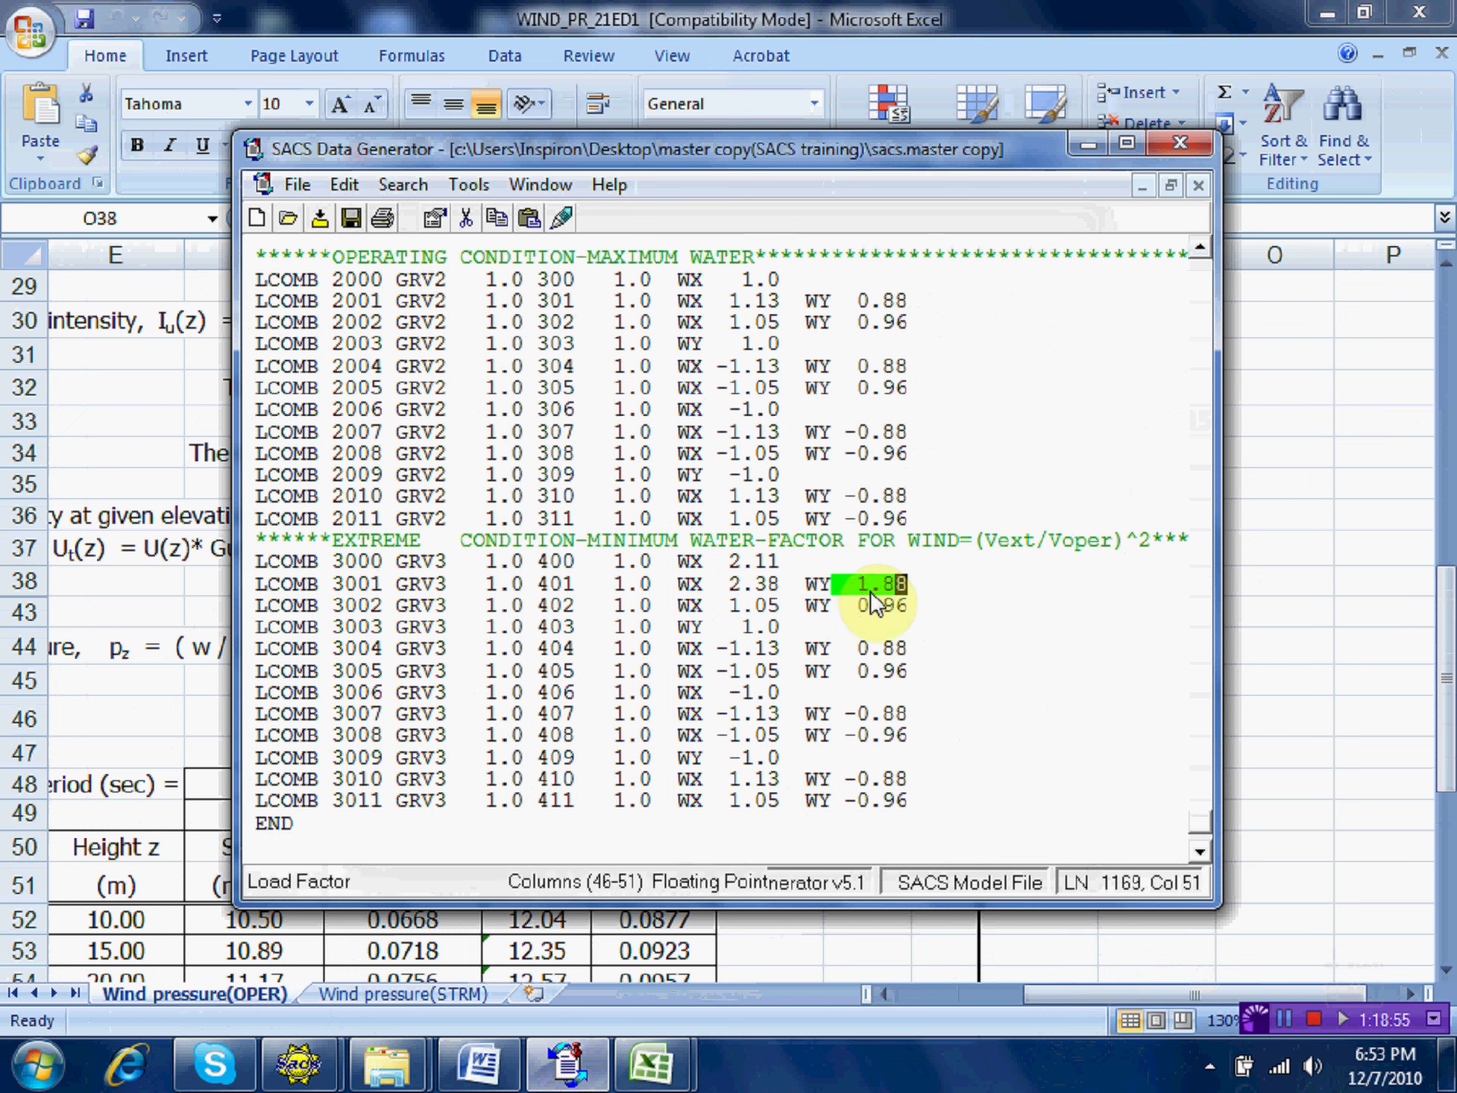
Set the wind load factors of combination 3002 to 2.22 for WX and 2.03 for WY.
left_click(736, 602)
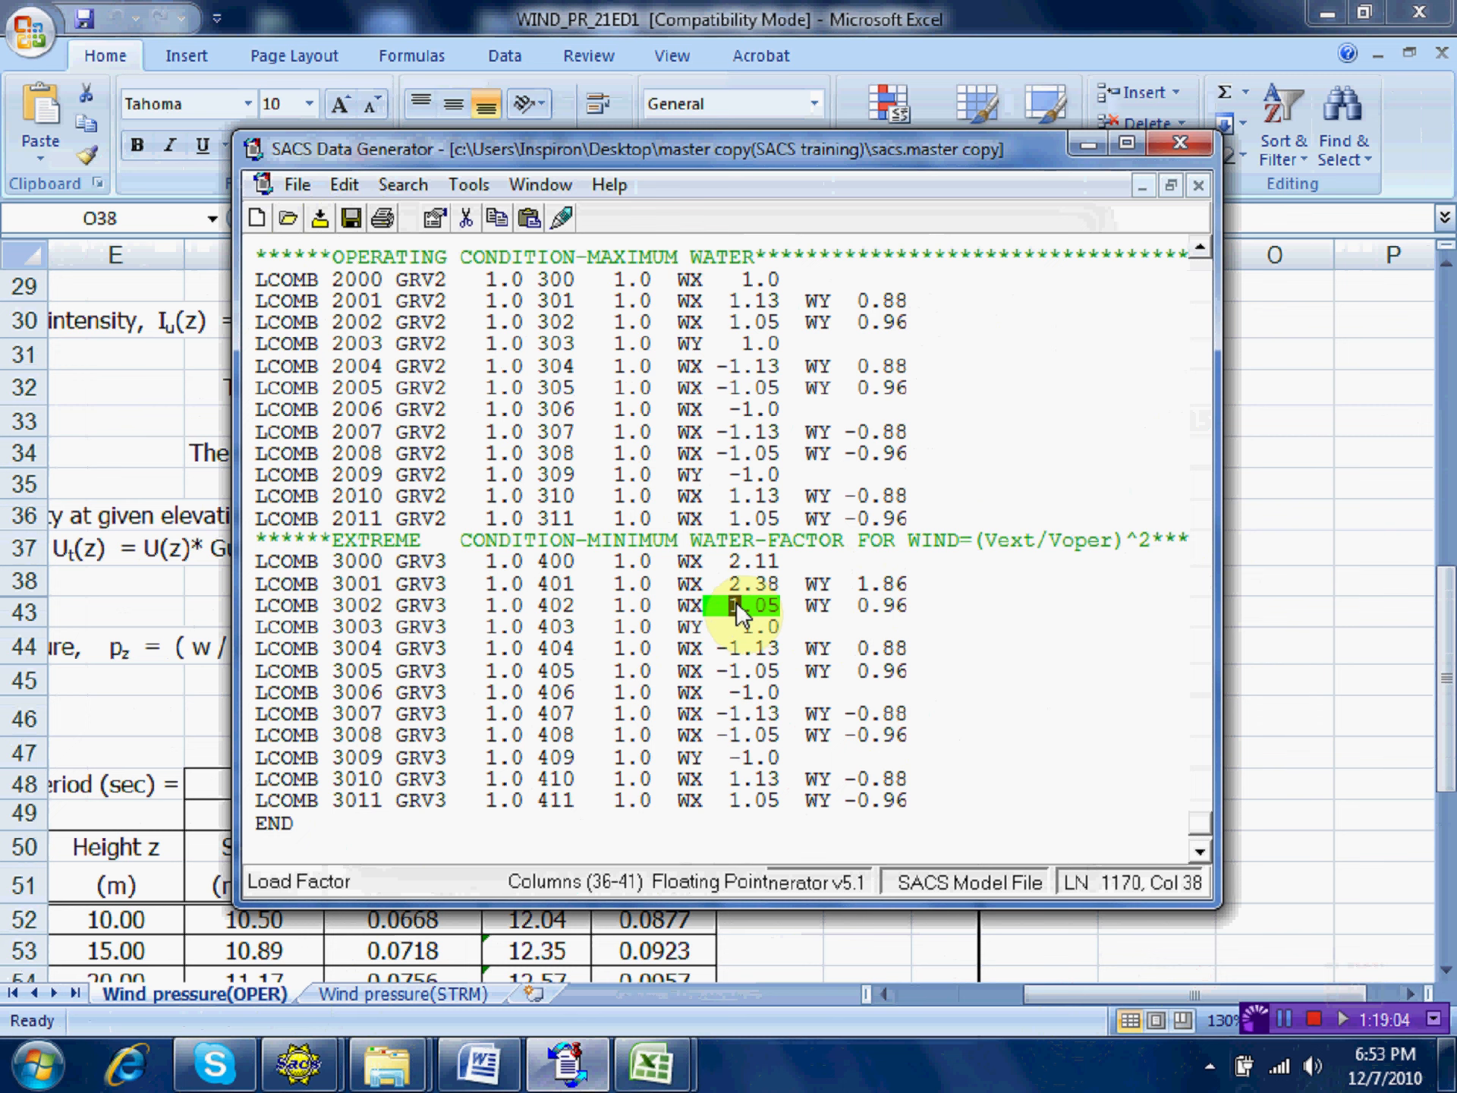
key("Right")
type("22")
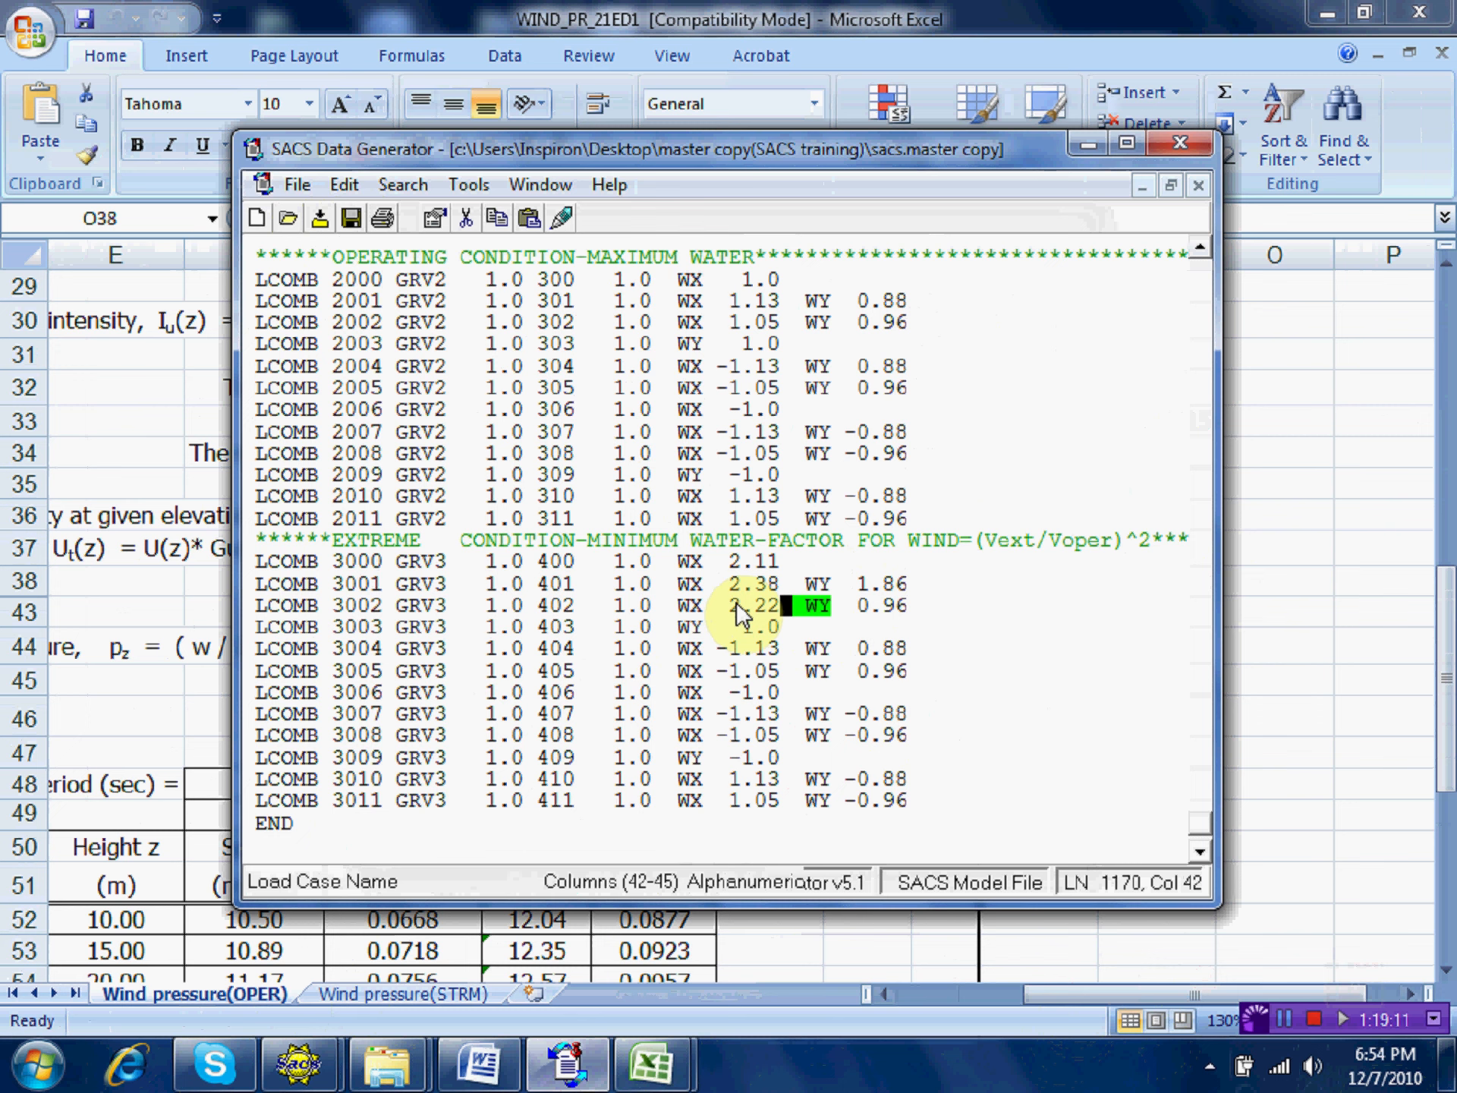
left_click(864, 600)
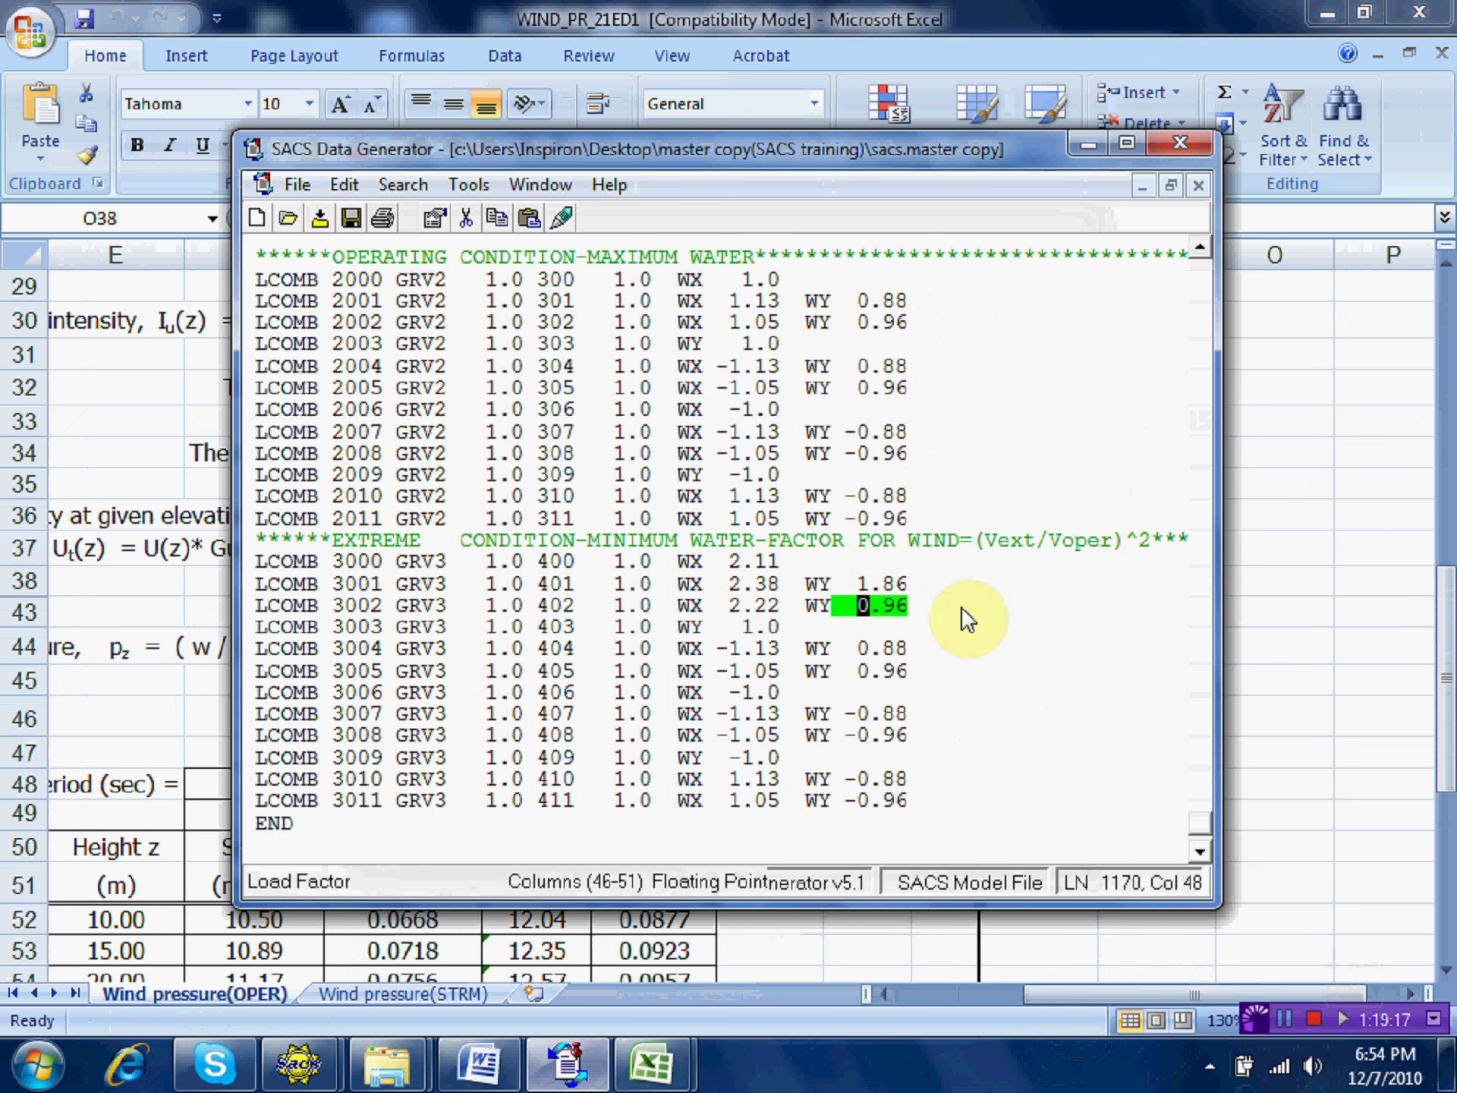
type("2.03")
Set the wind load factors to WY 2.11 for combination 3003 and to WX -2.38 and WY 1.86 for combination 3004.
left_click(739, 624)
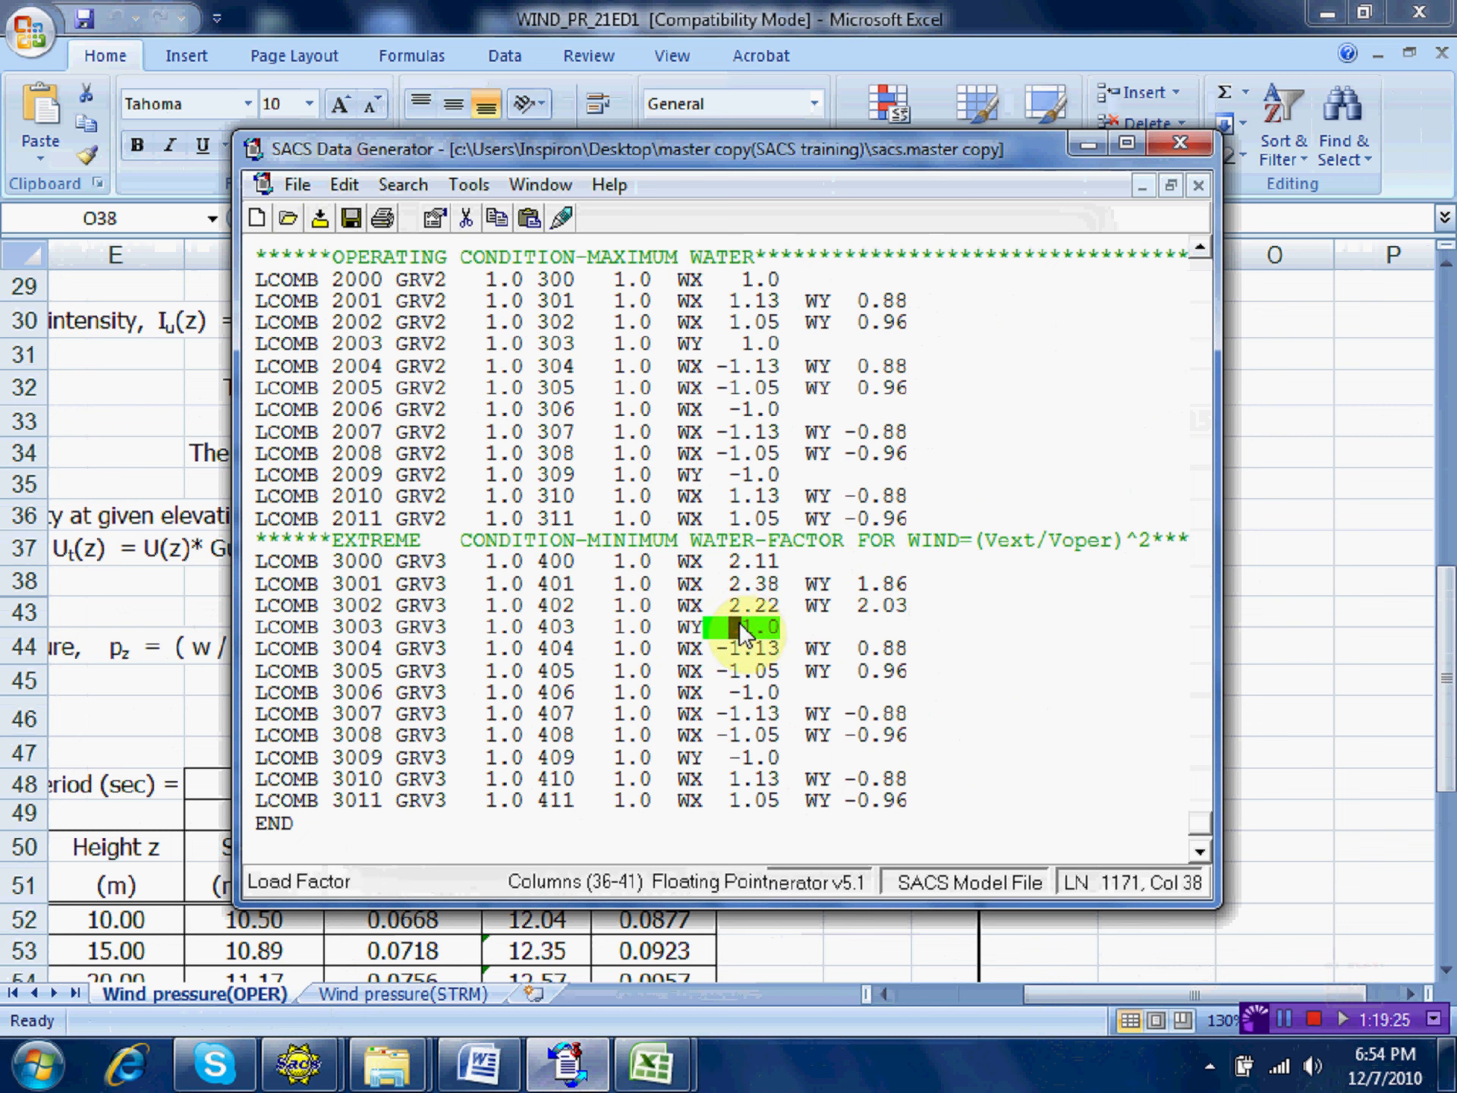
type("2.11")
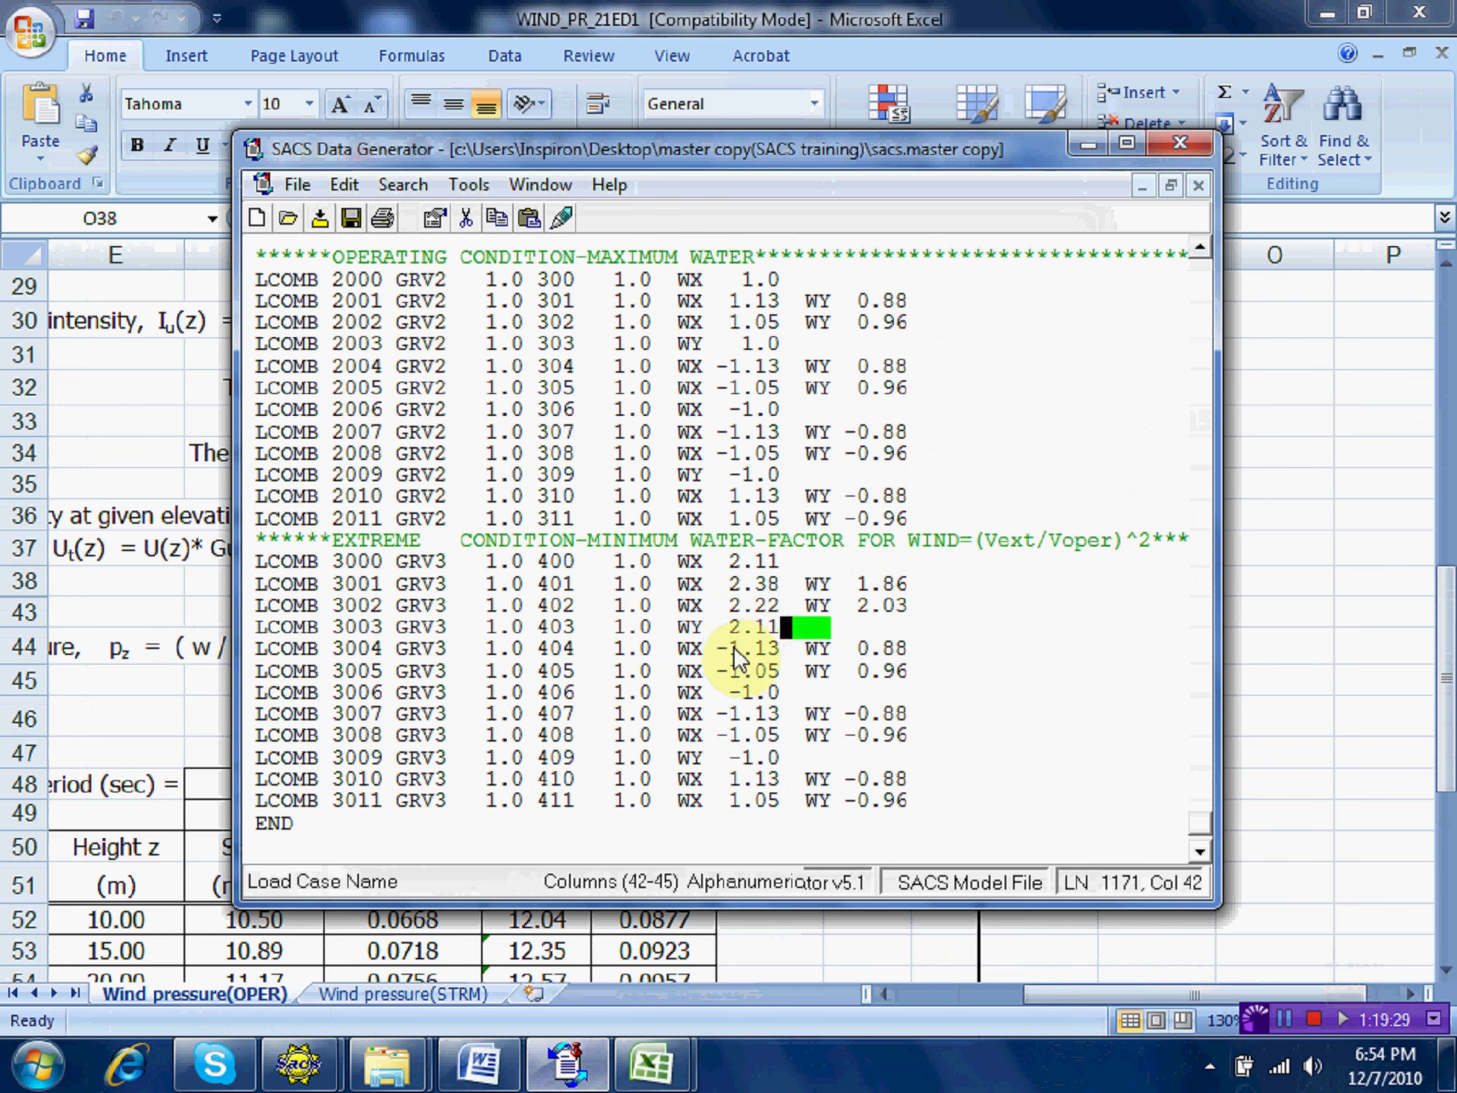
left_click(733, 645)
type("2.38")
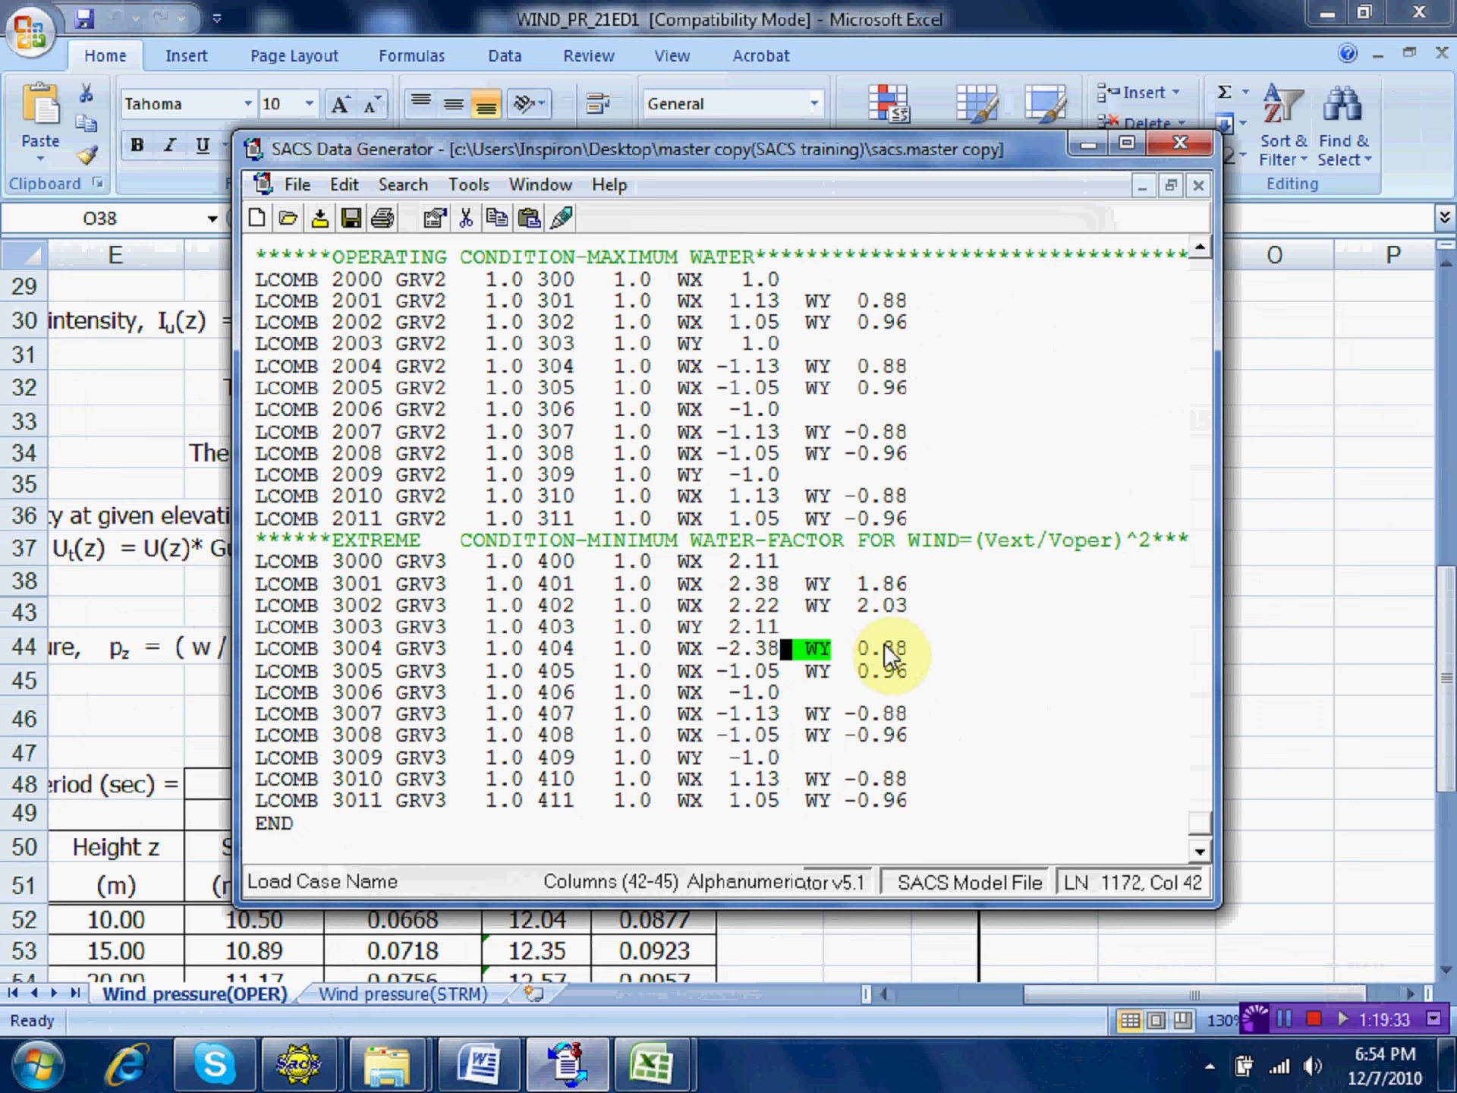
left_click(865, 651)
type("1.86")
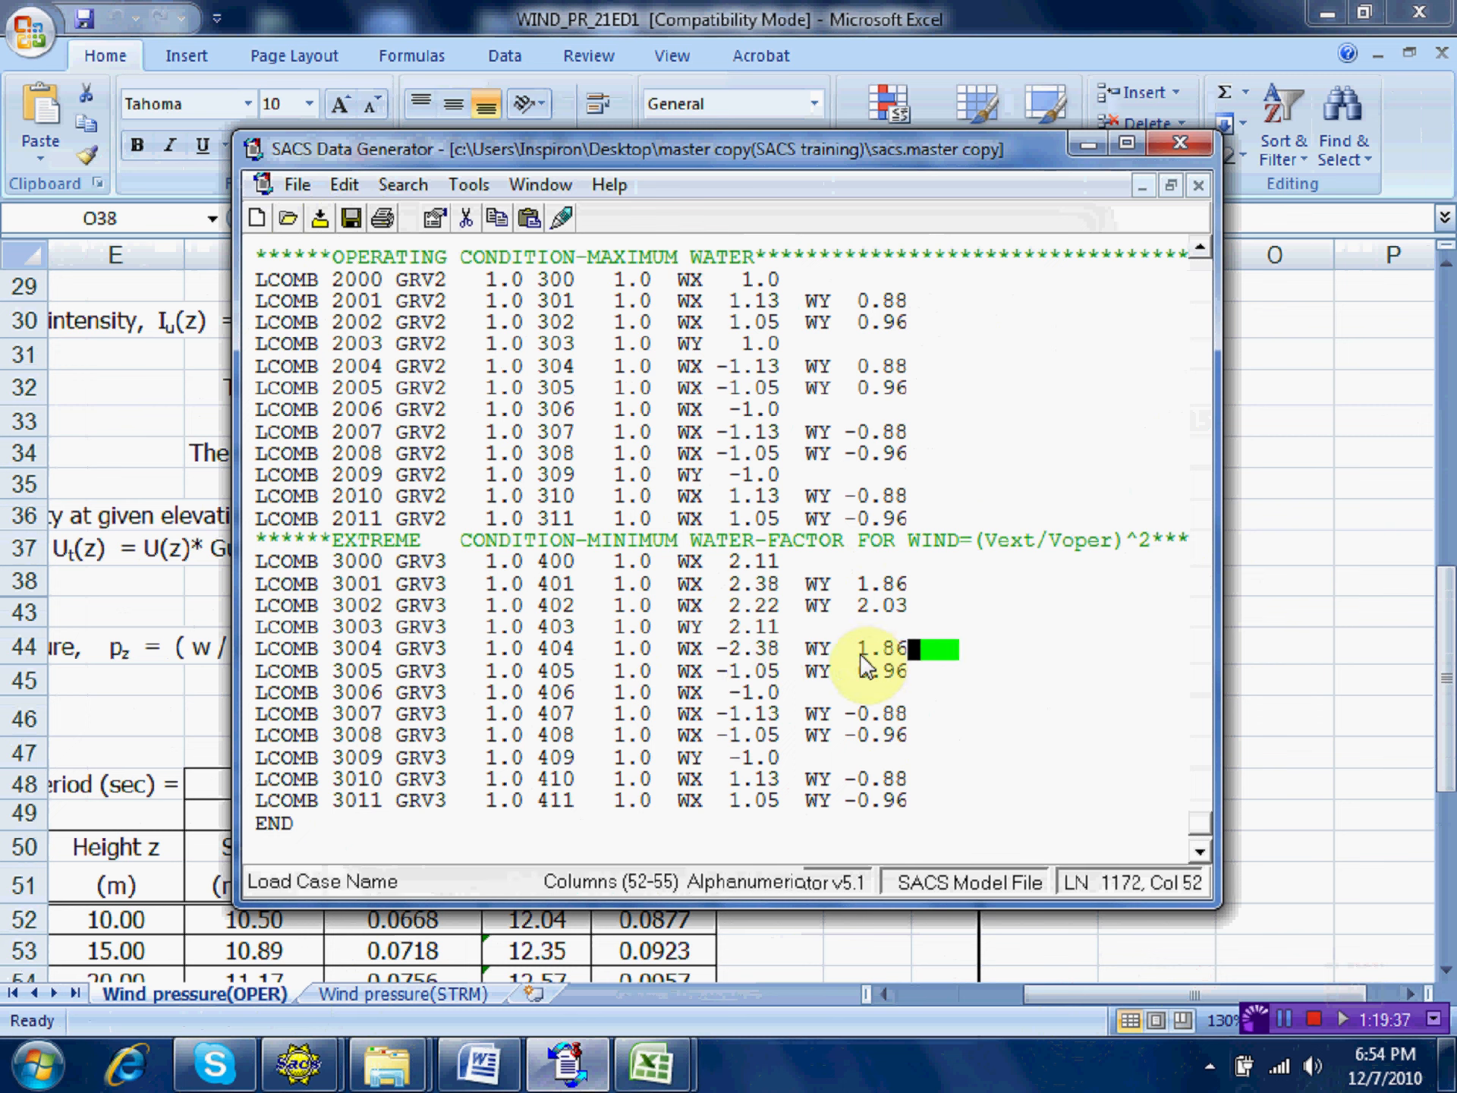
Set the wind load factors to WX -2.22 and WY 2.03 for combination 3005 and to WX -2.11 for combination 3006.
left_click(734, 670)
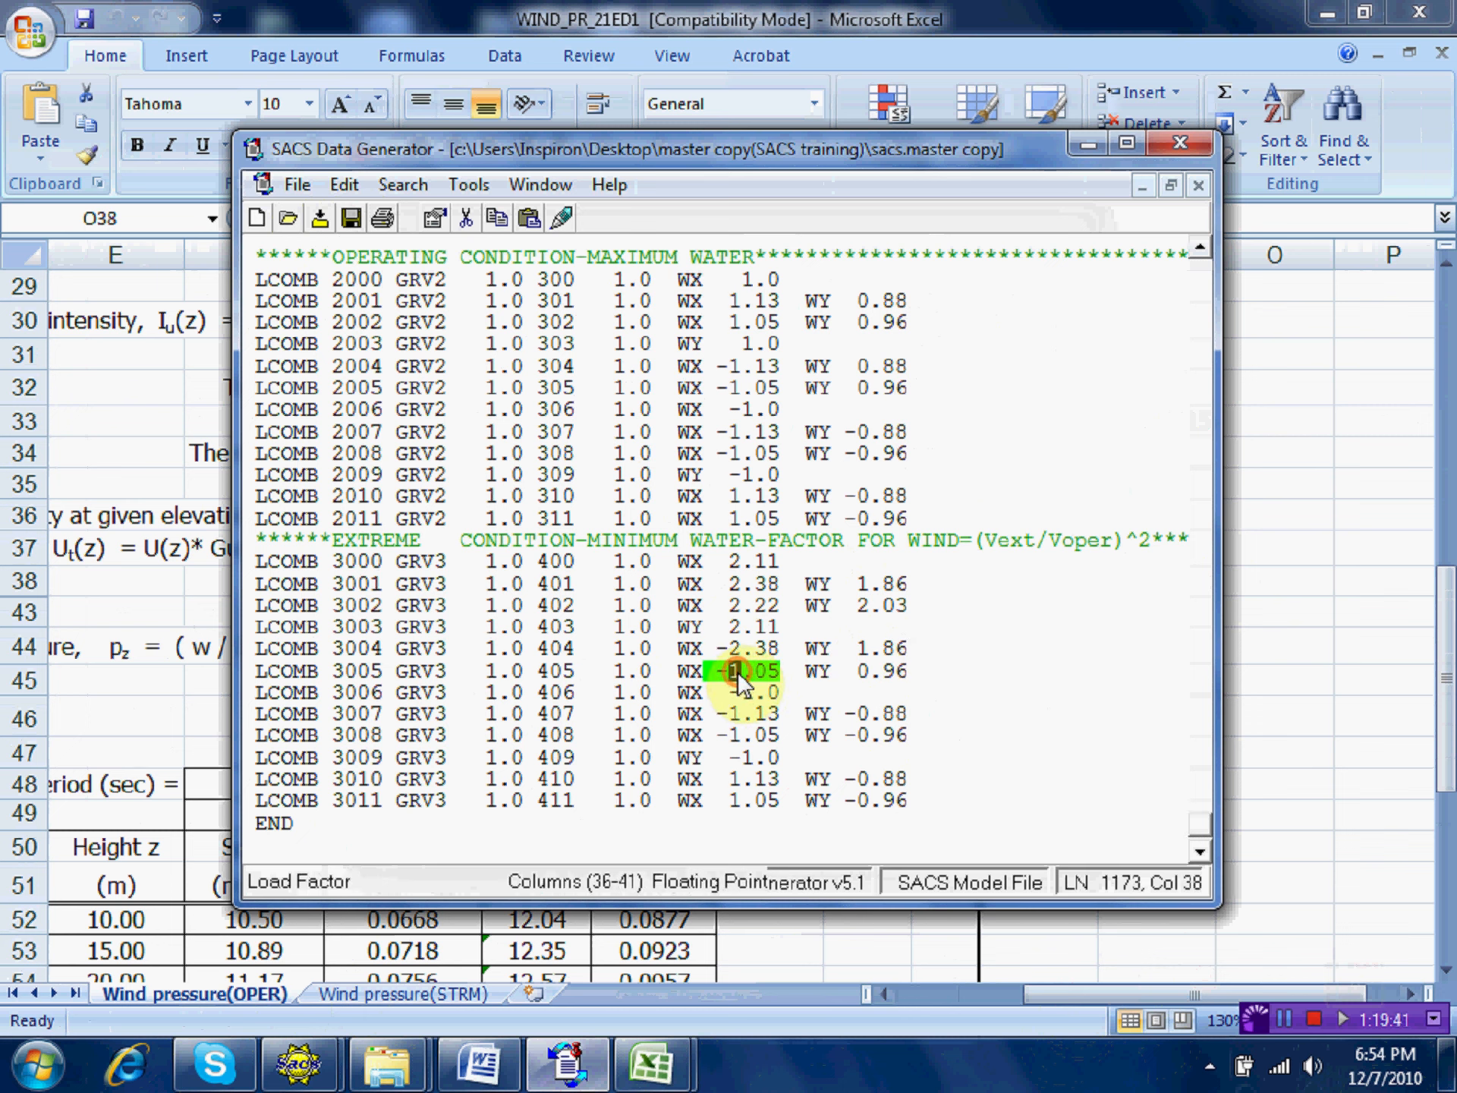
type("2.22")
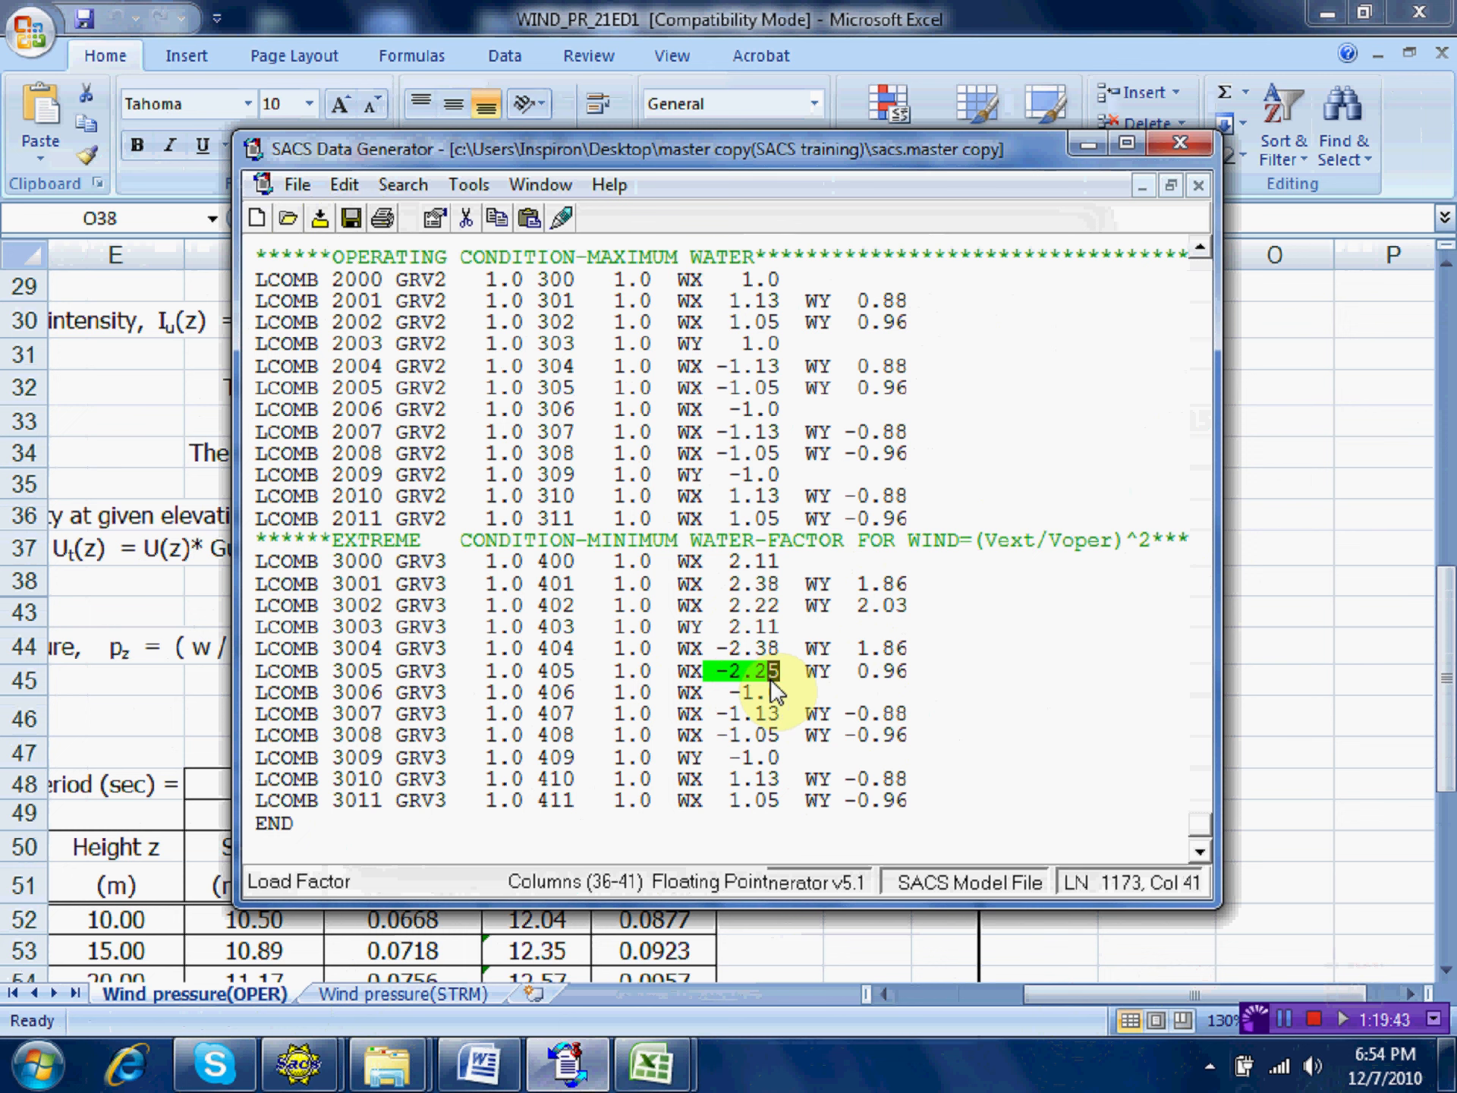
left_click(864, 665)
type("2.")
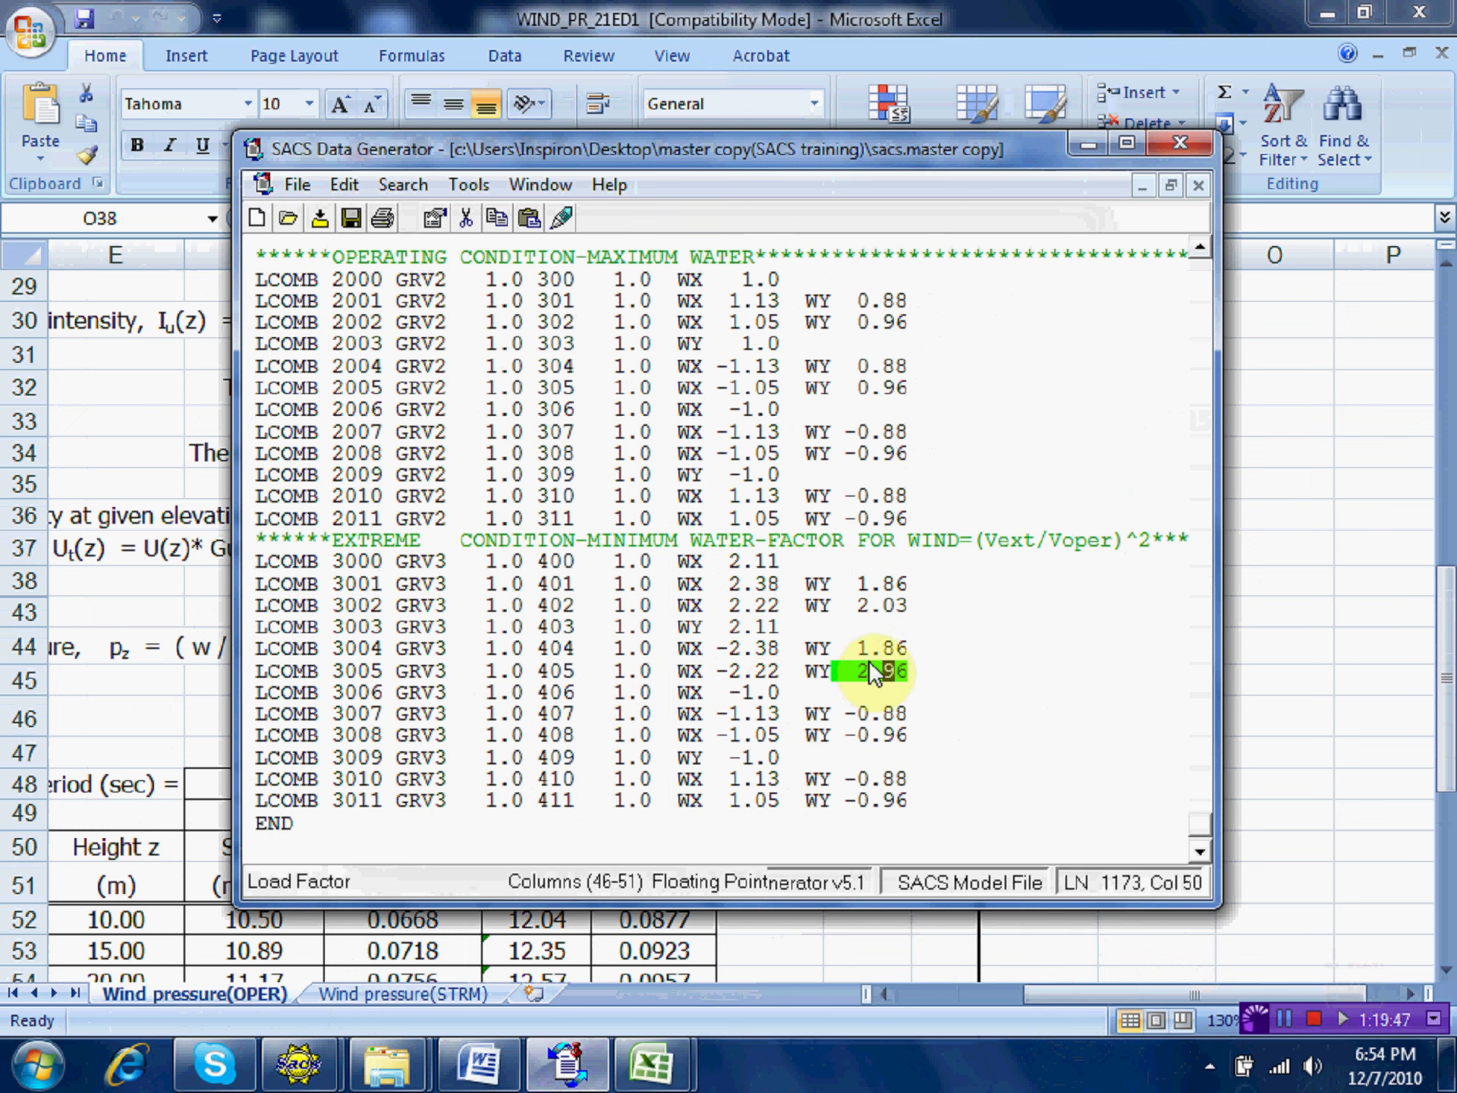
type("03")
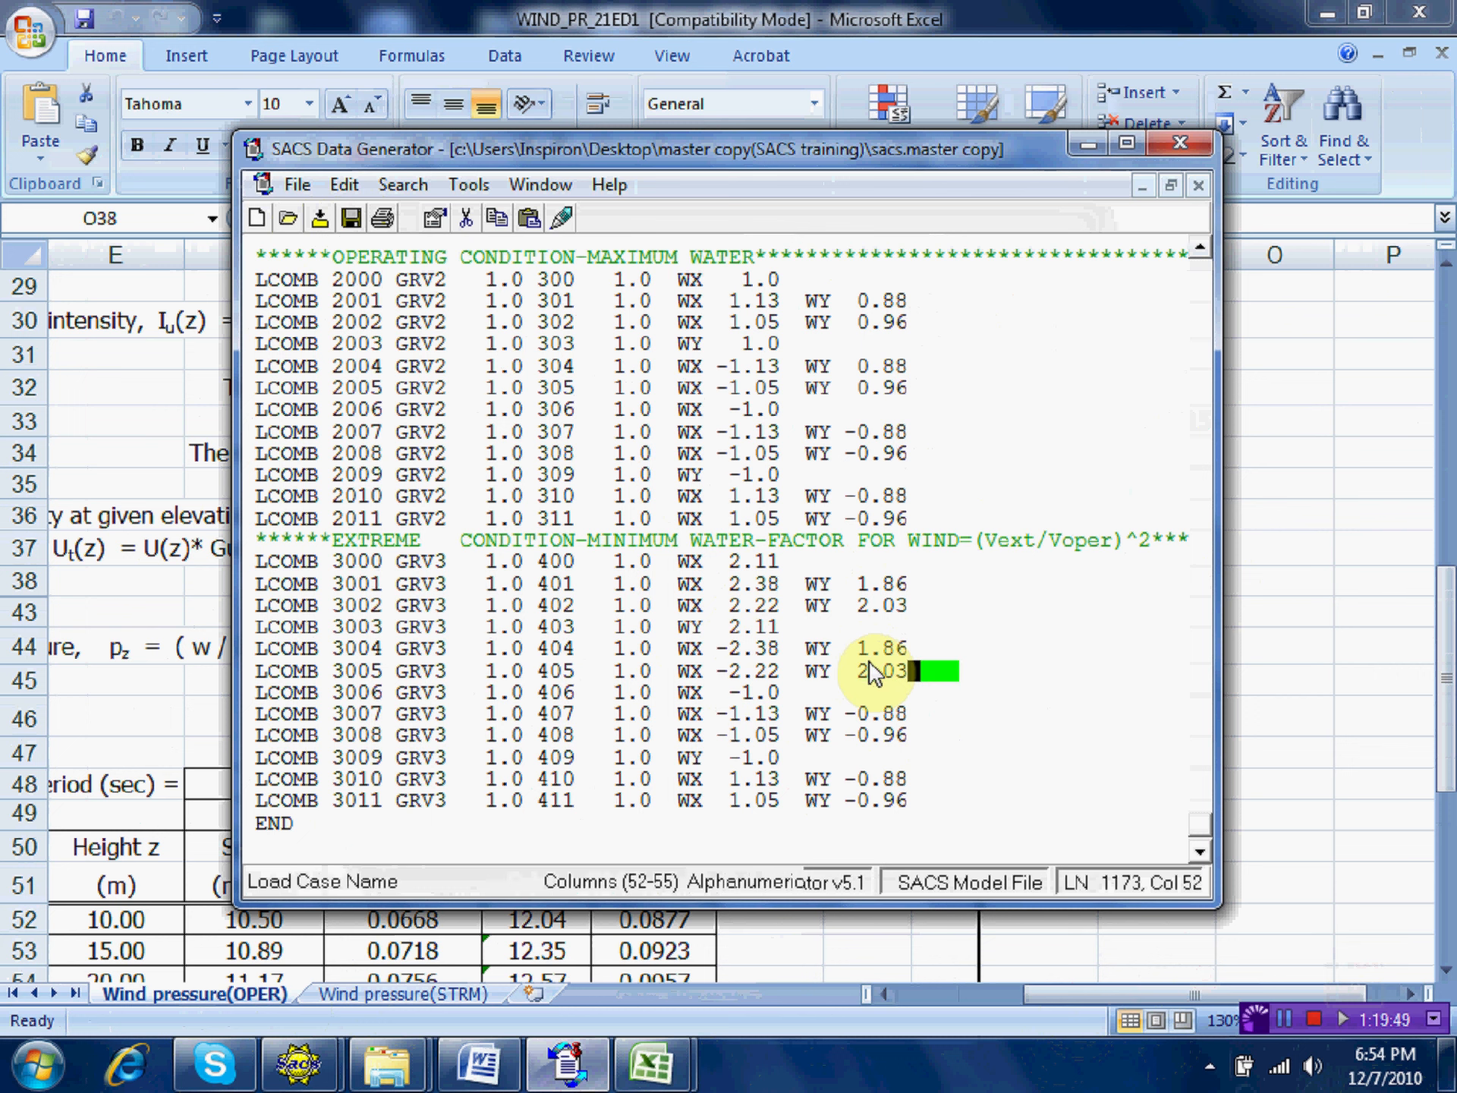
left_click(723, 692)
type("-2.")
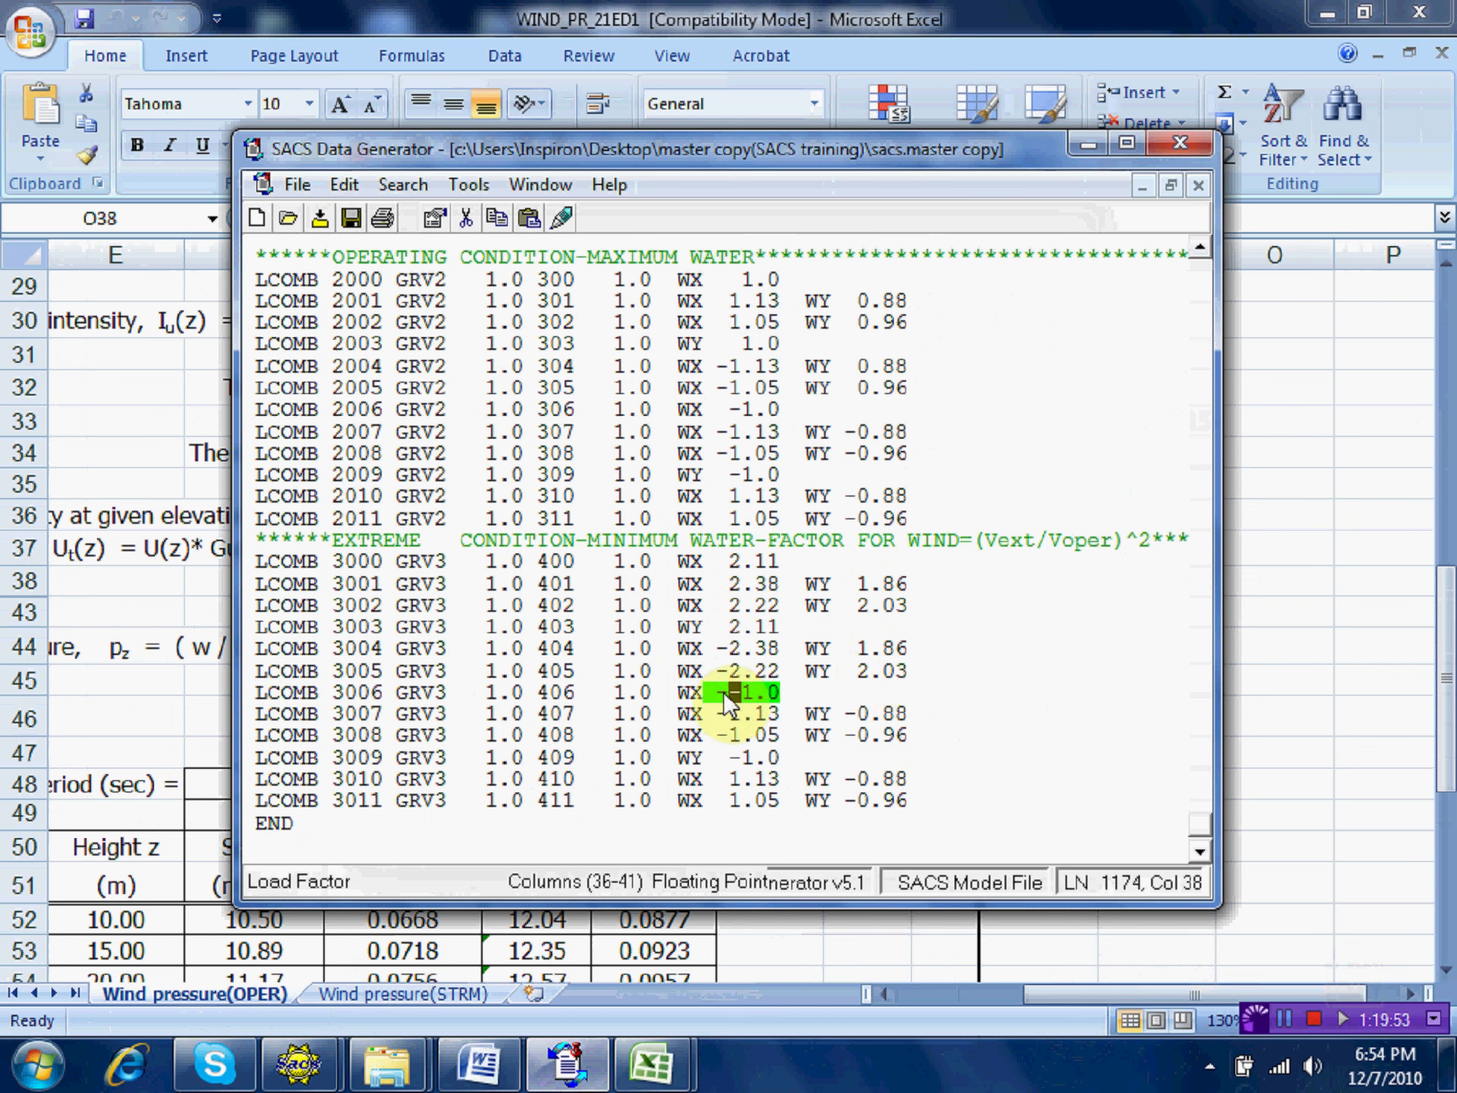
type("11")
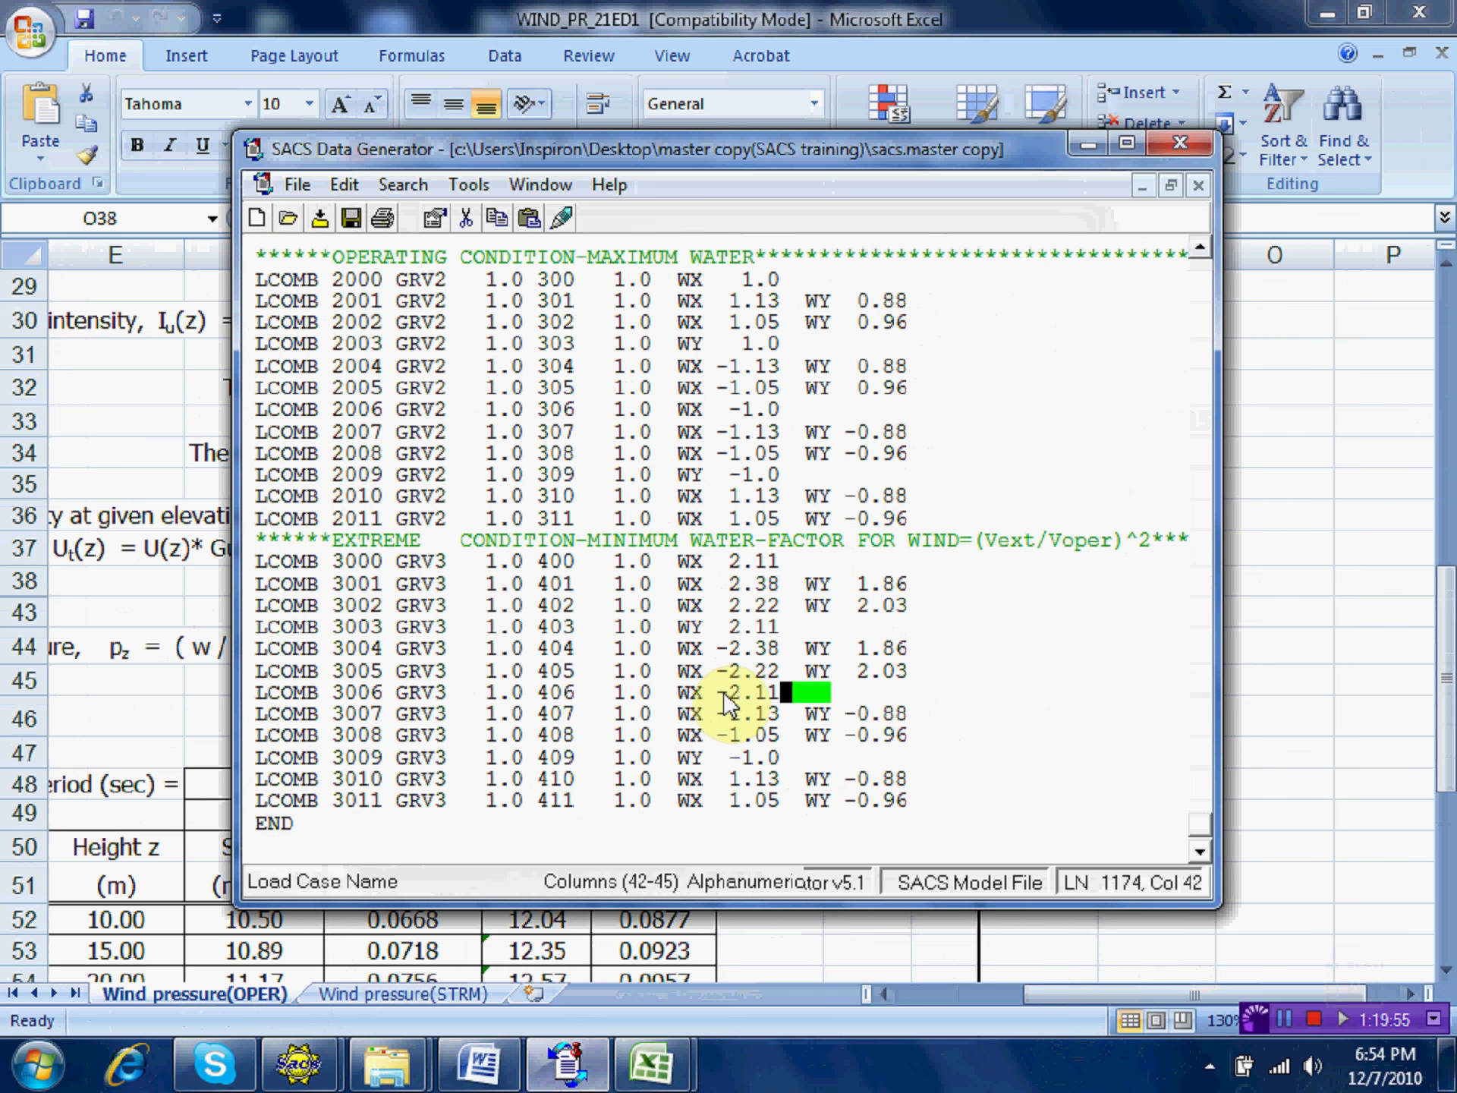
Set the wind load factors of combination 3007 to -2.38 for WX and -1.86 for WY.
left_click(734, 713)
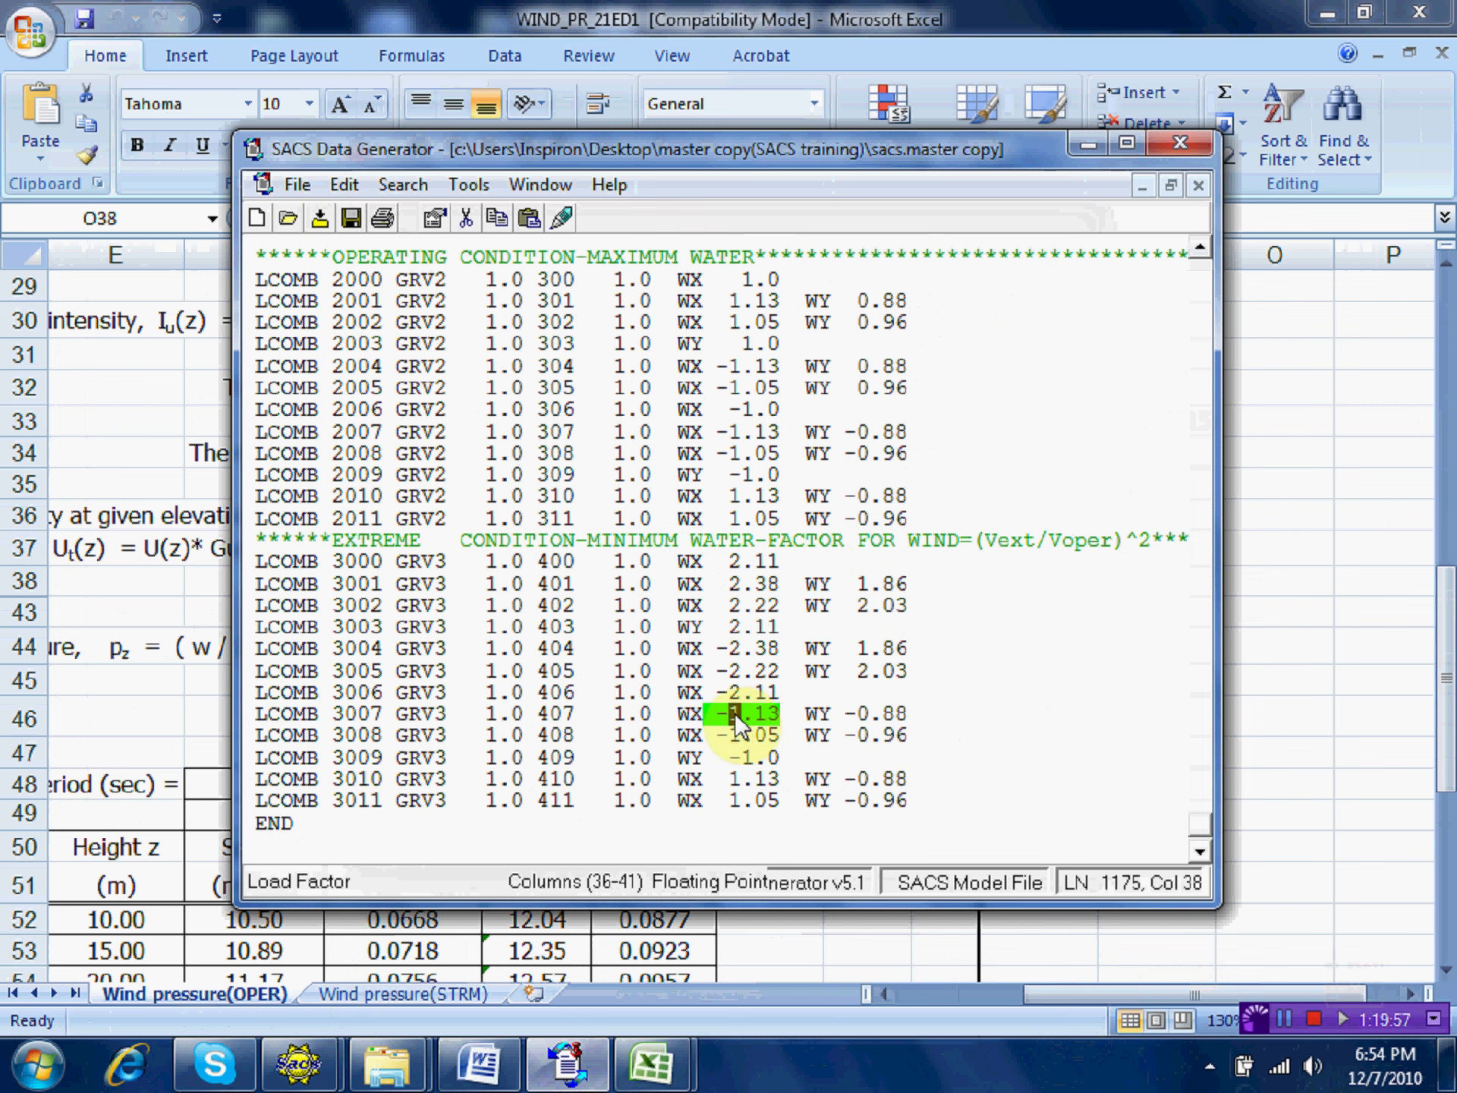
type("2.38")
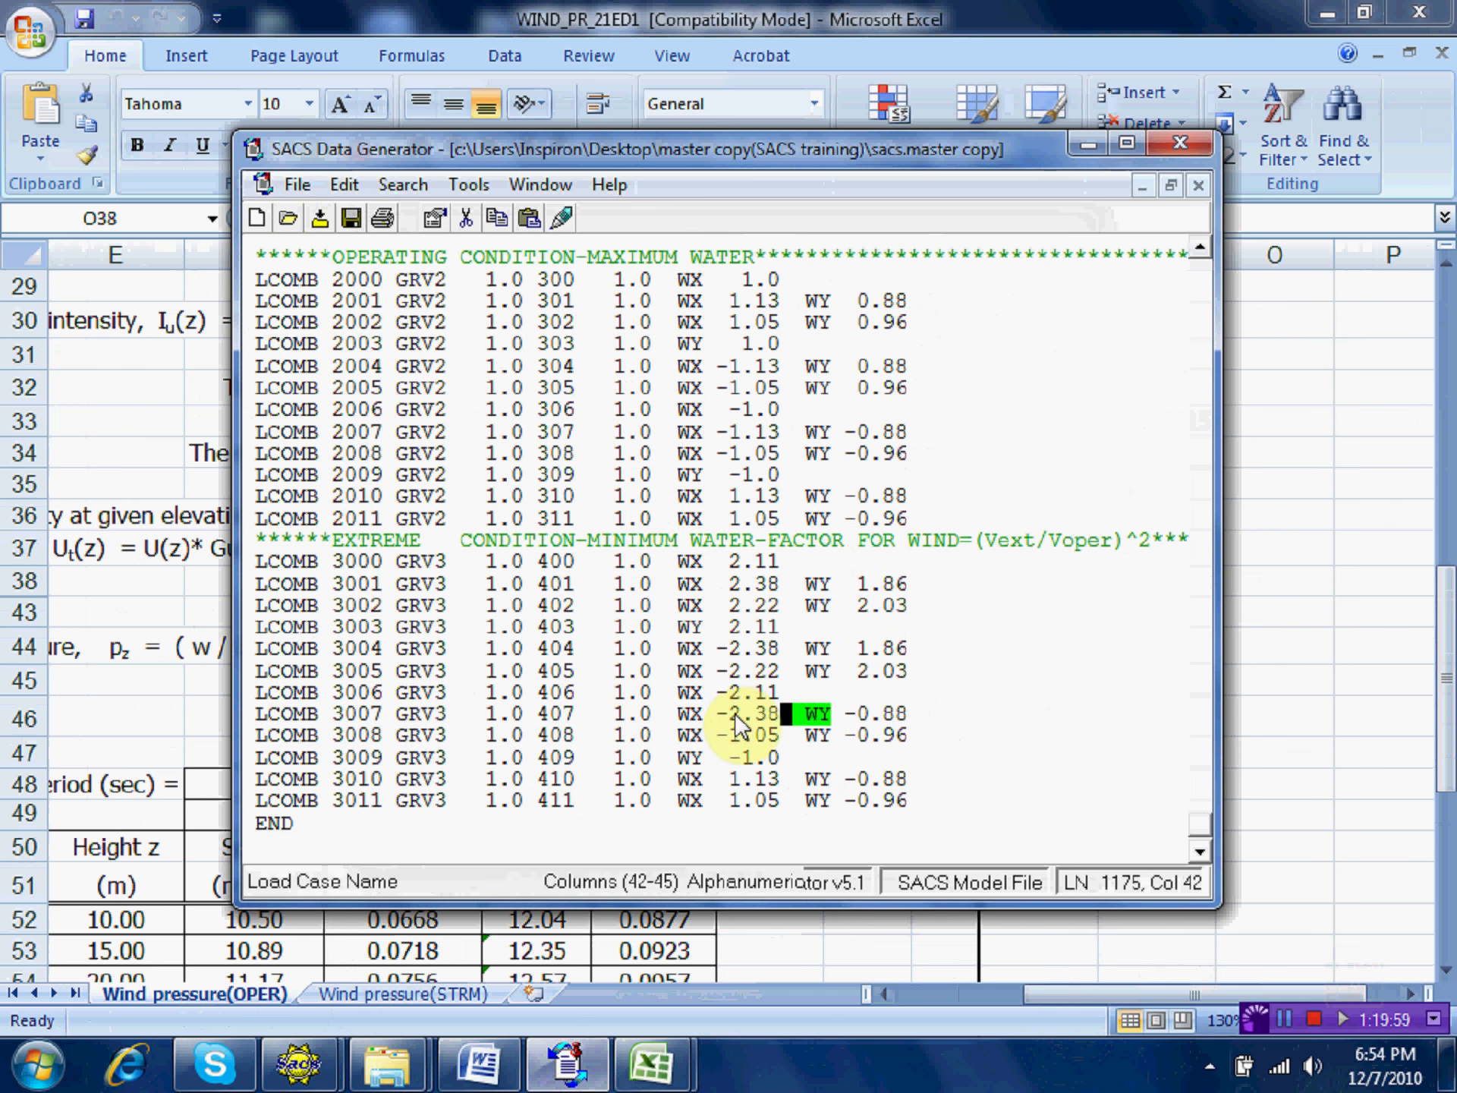
left_click(864, 717)
type("-1.")
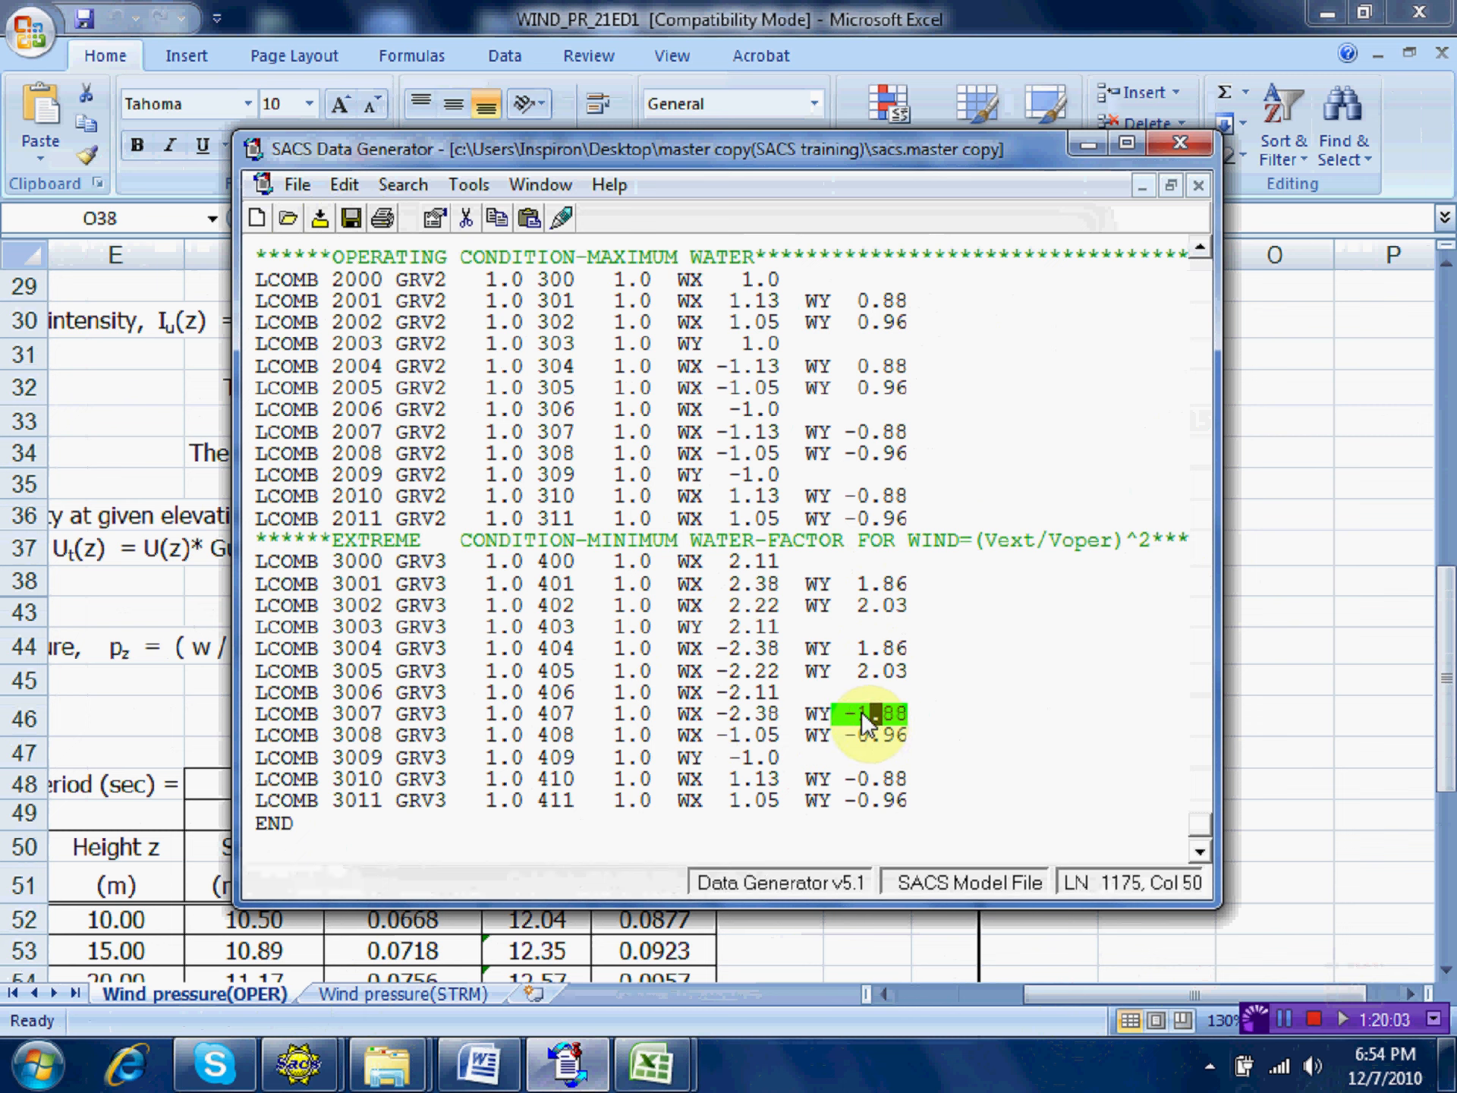
type("86")
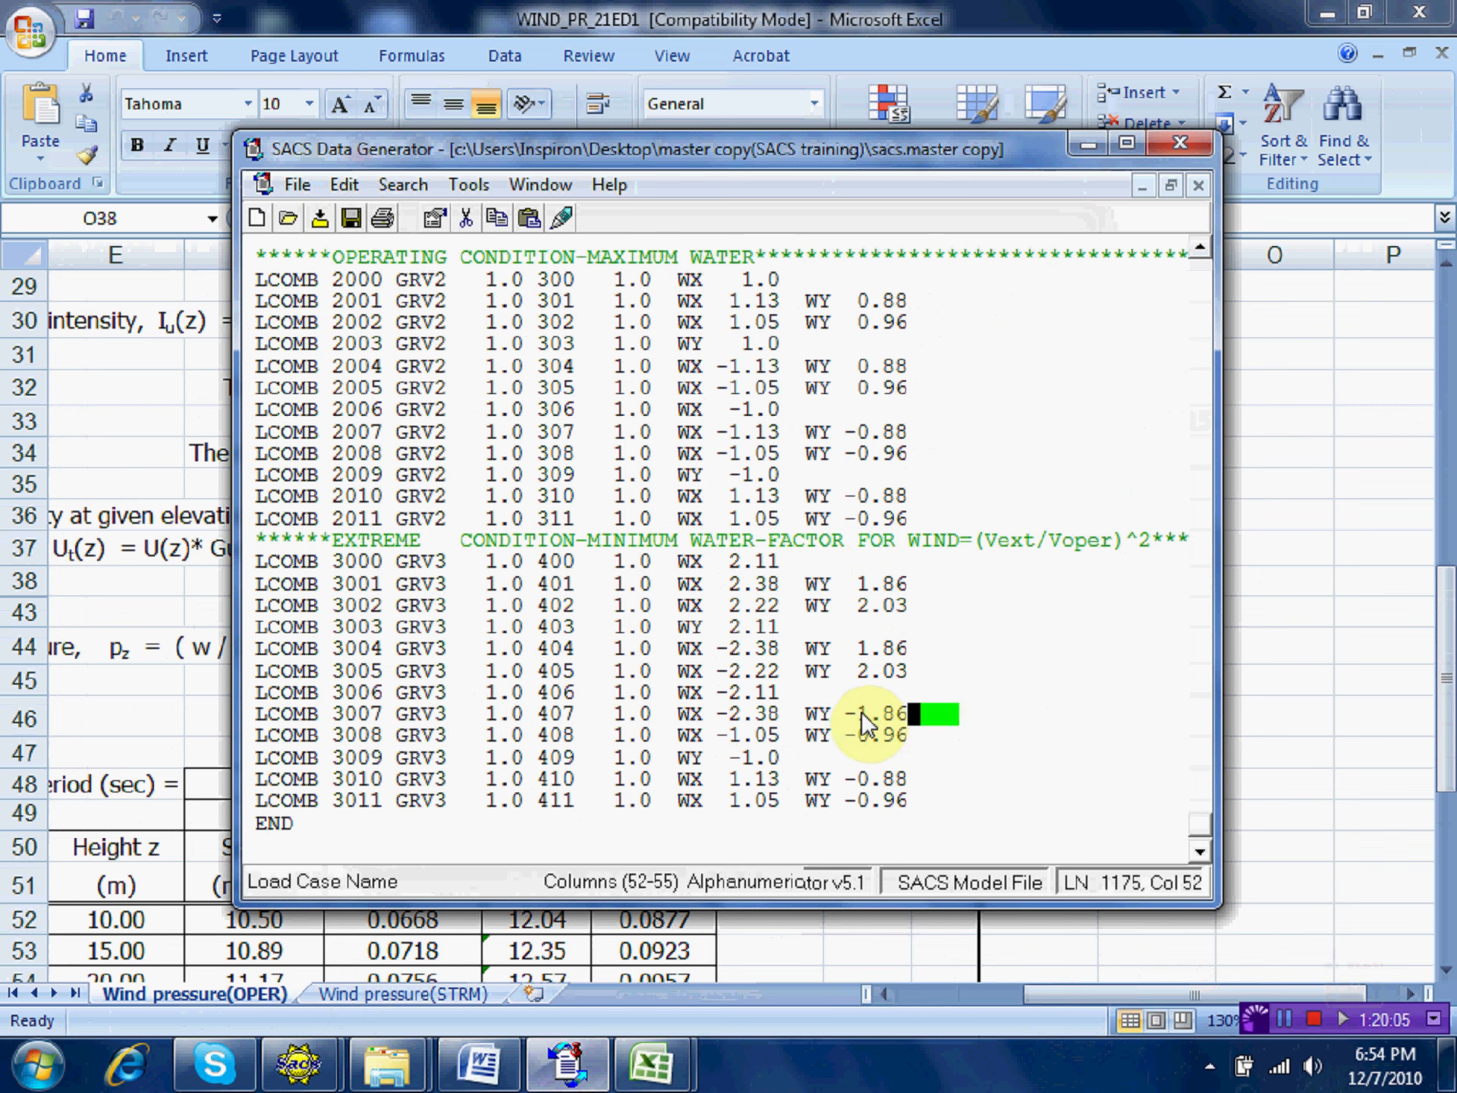
Set the wind load factors to WX -2.22 and WY -2.03 for combination 3008 and to WY -2.11 for combination 3009.
left_click(740, 730)
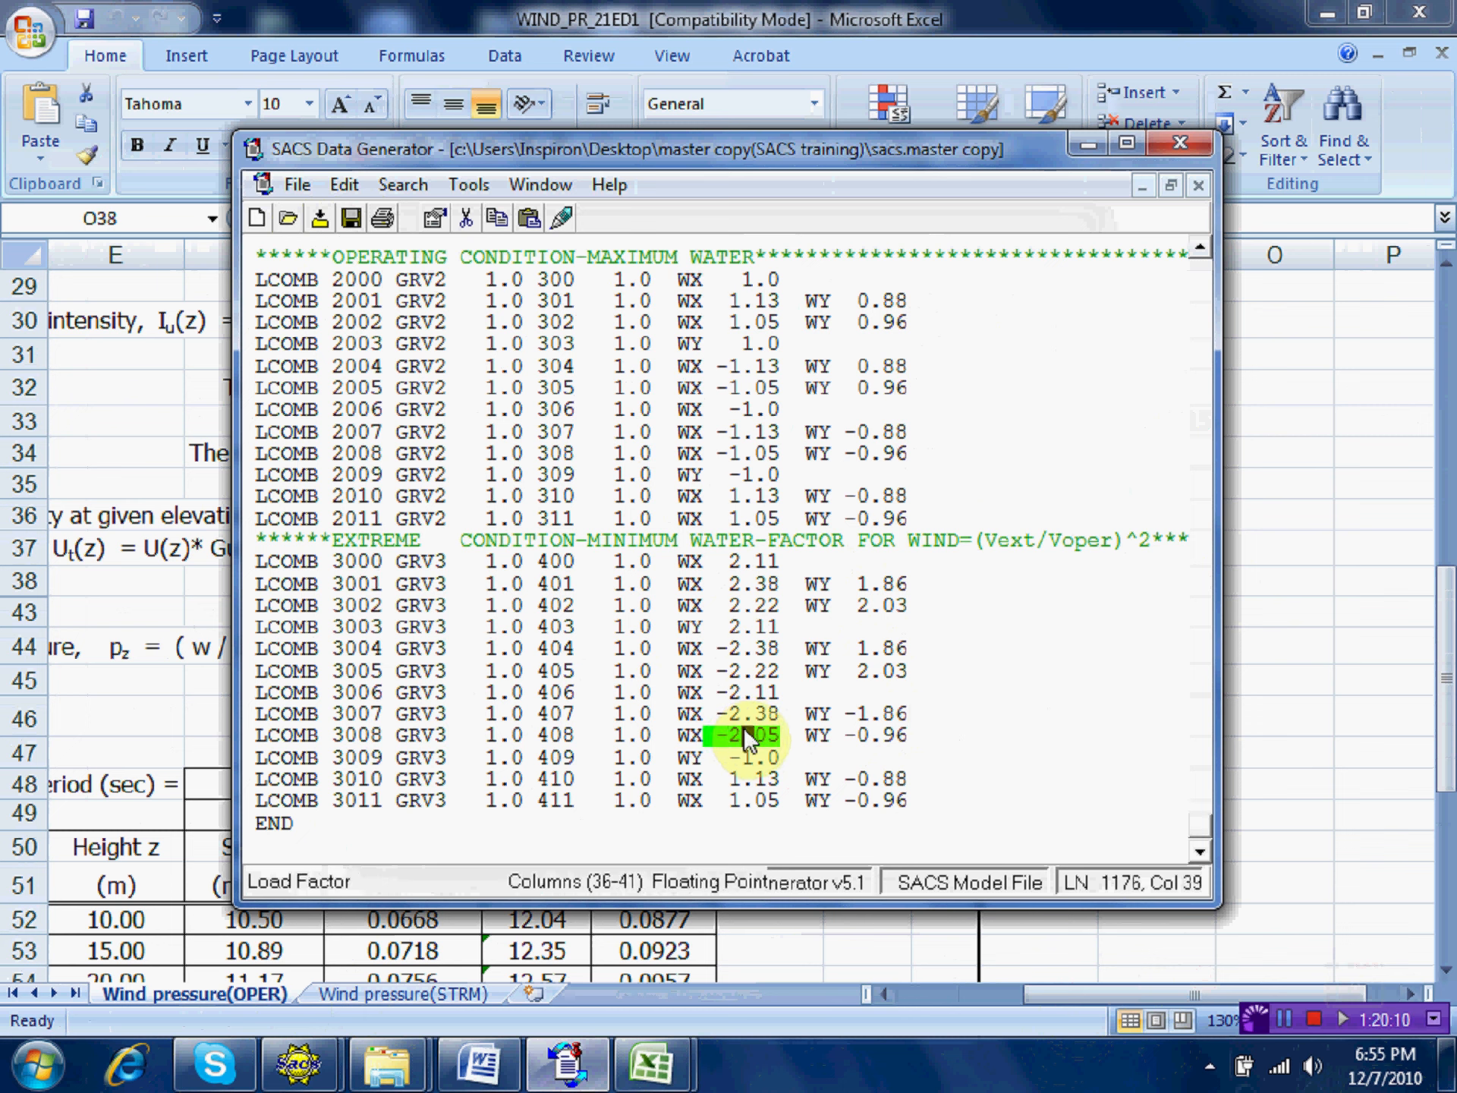
type("2.22")
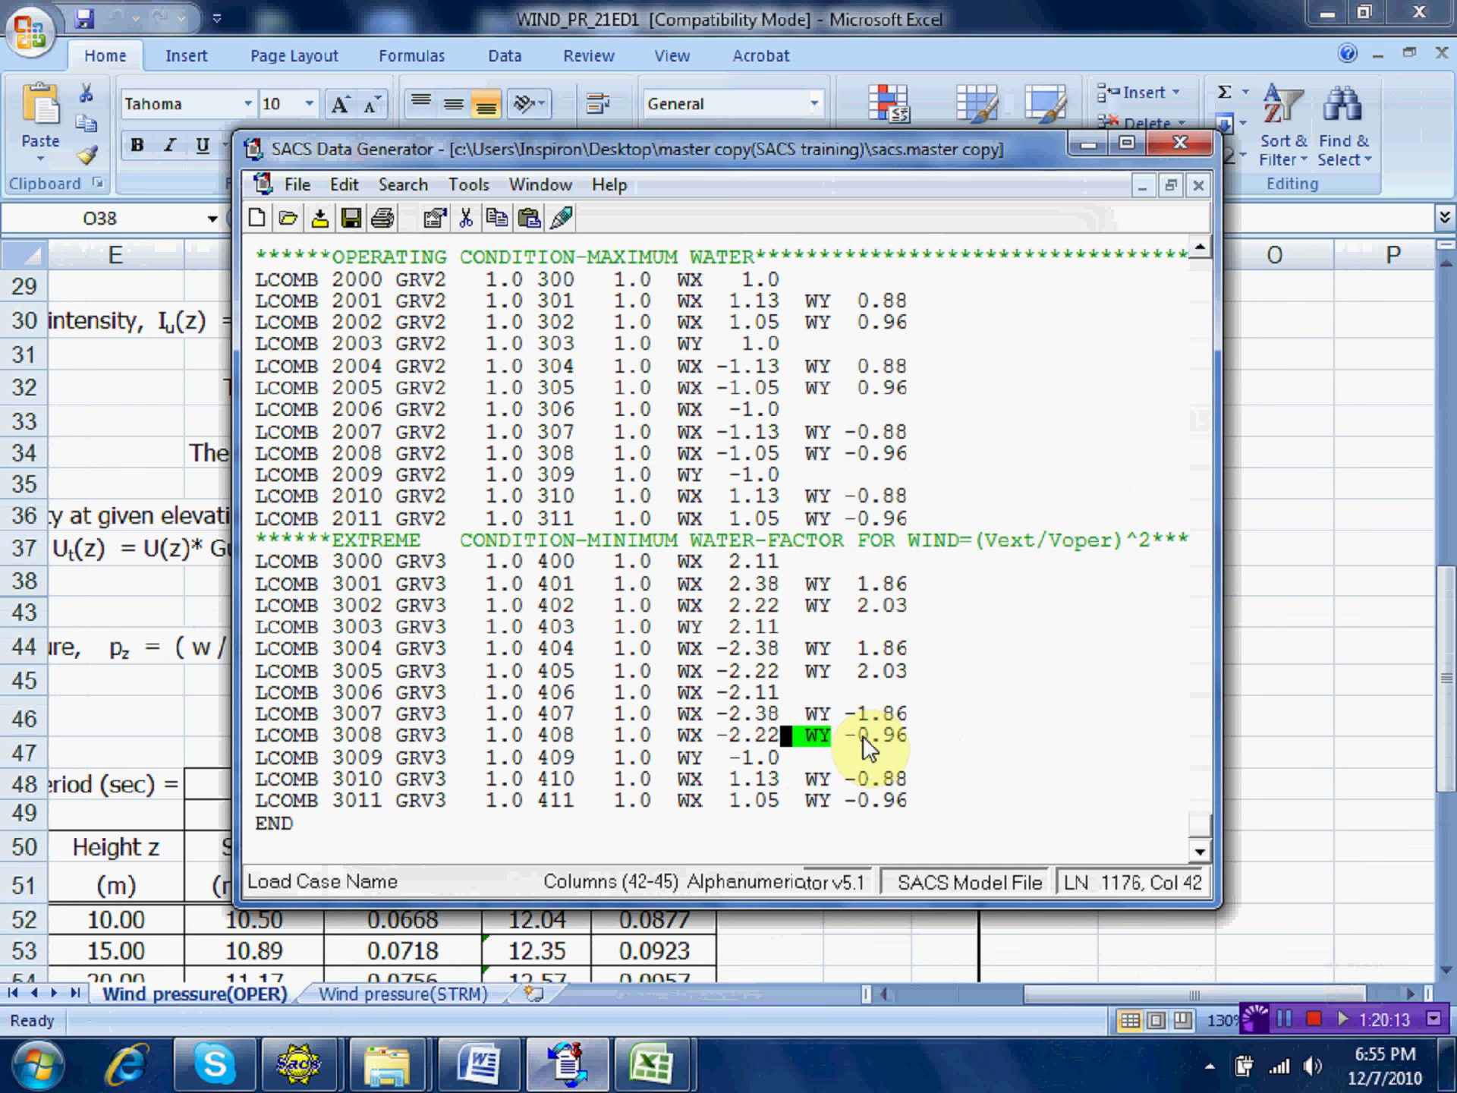
left_click(863, 735)
type("2.03")
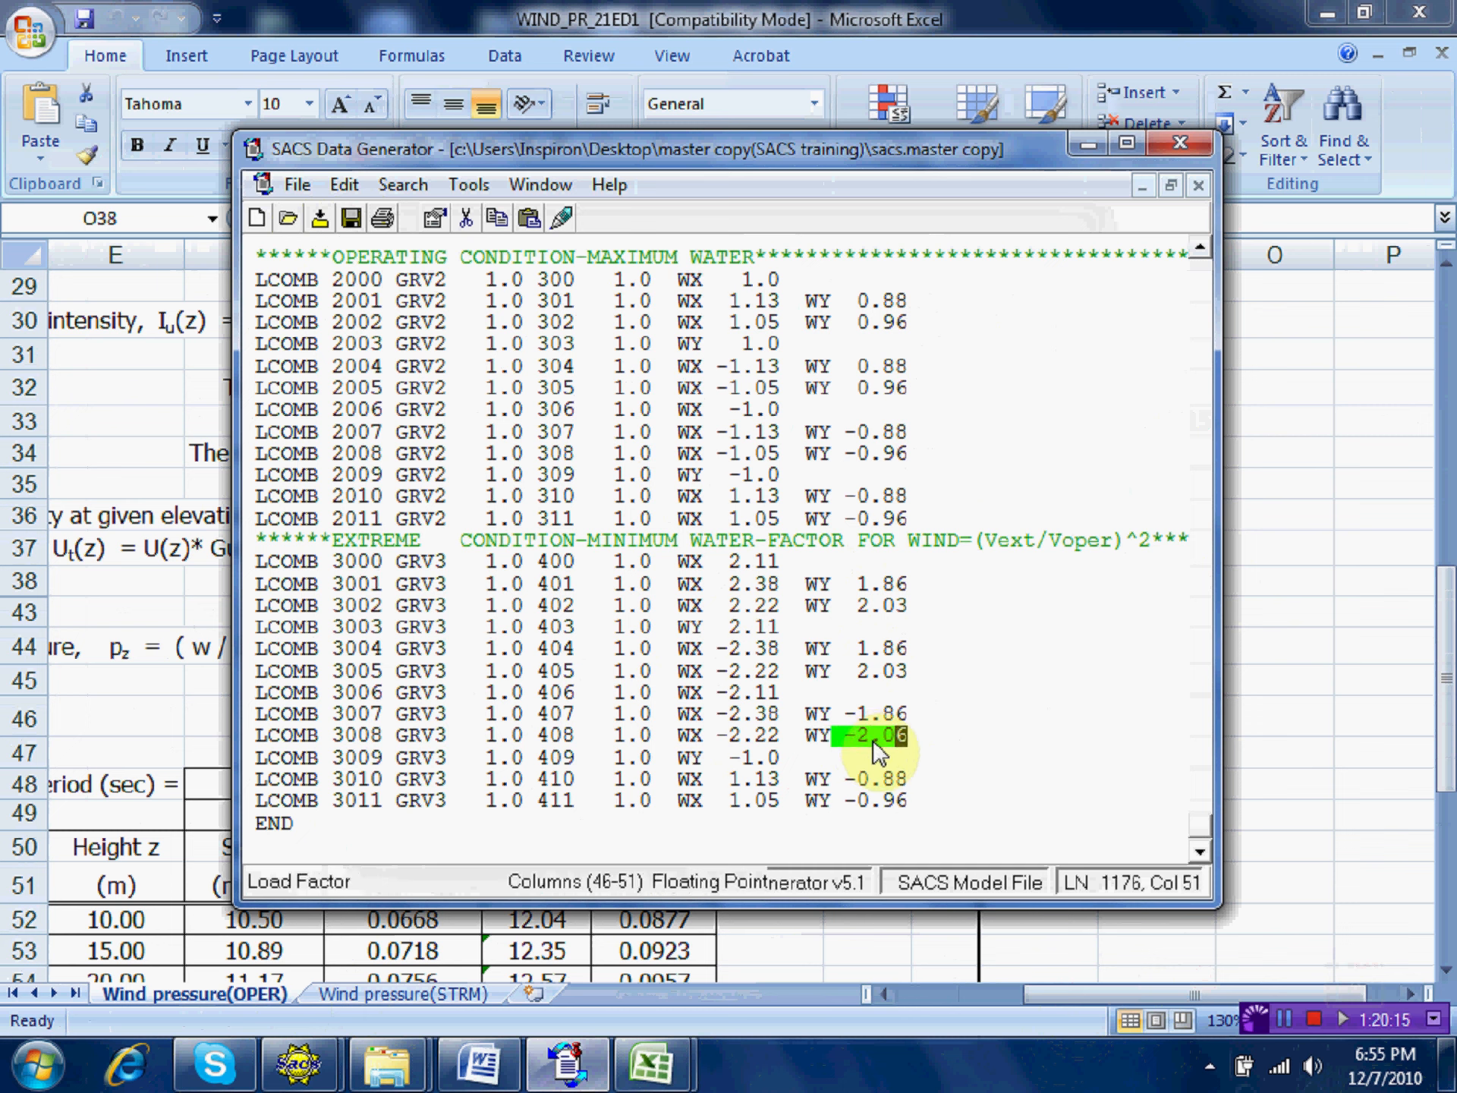
left_click(718, 757)
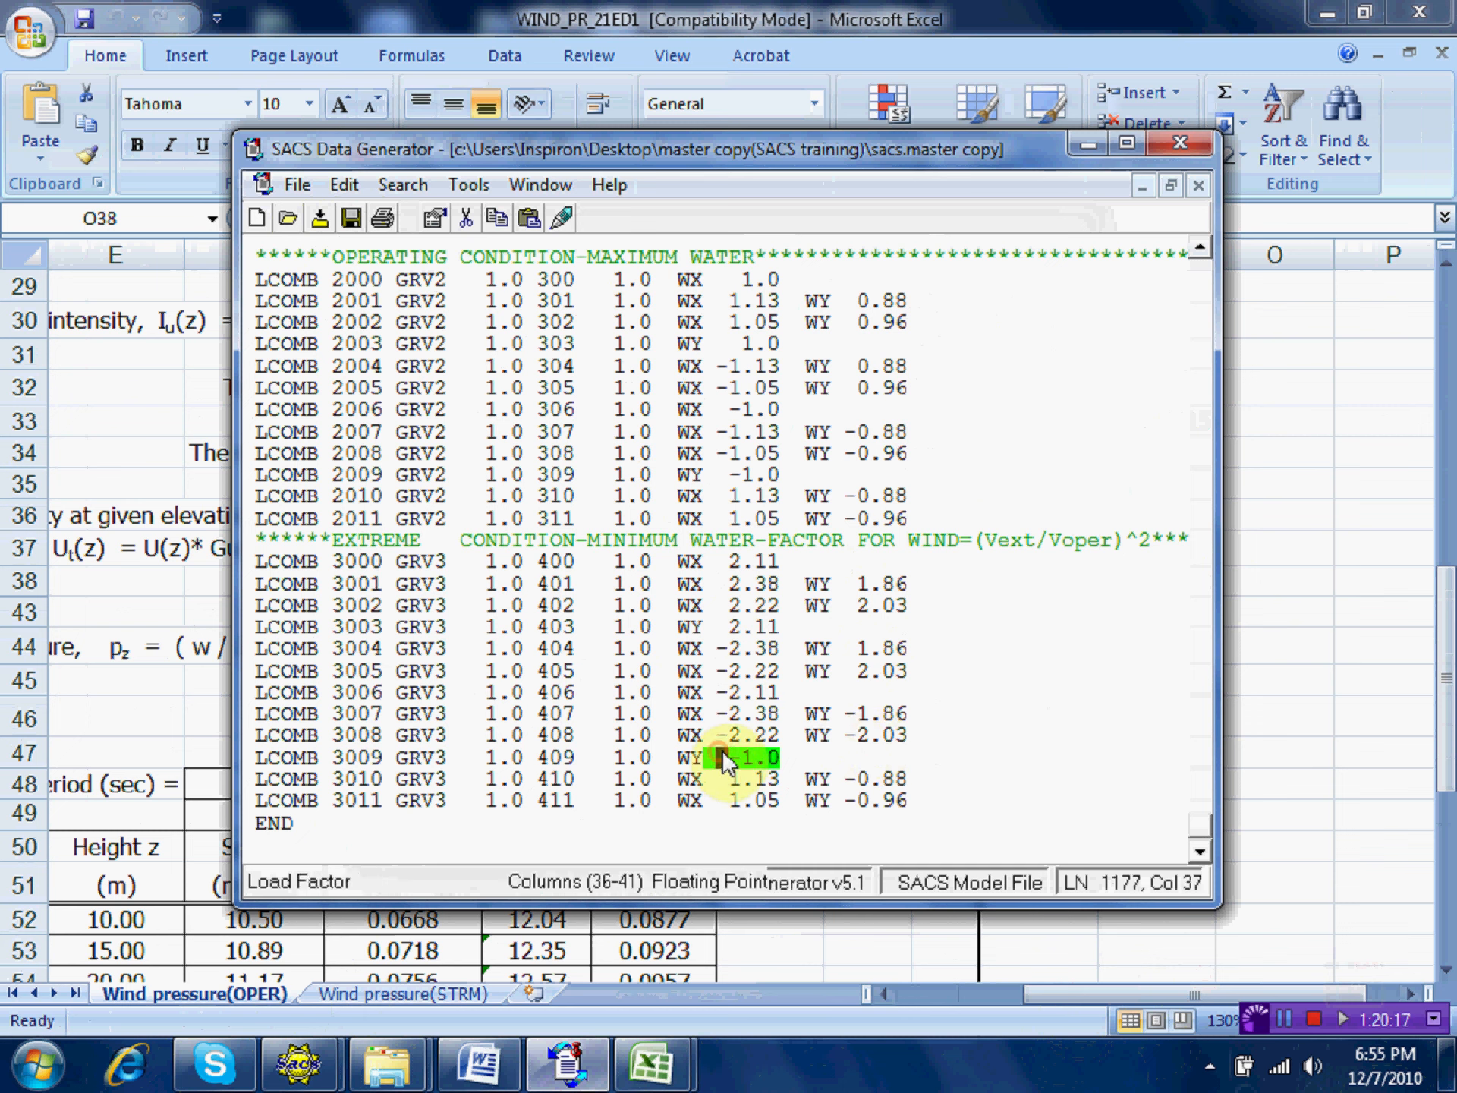
left_click(731, 756)
type("2.11")
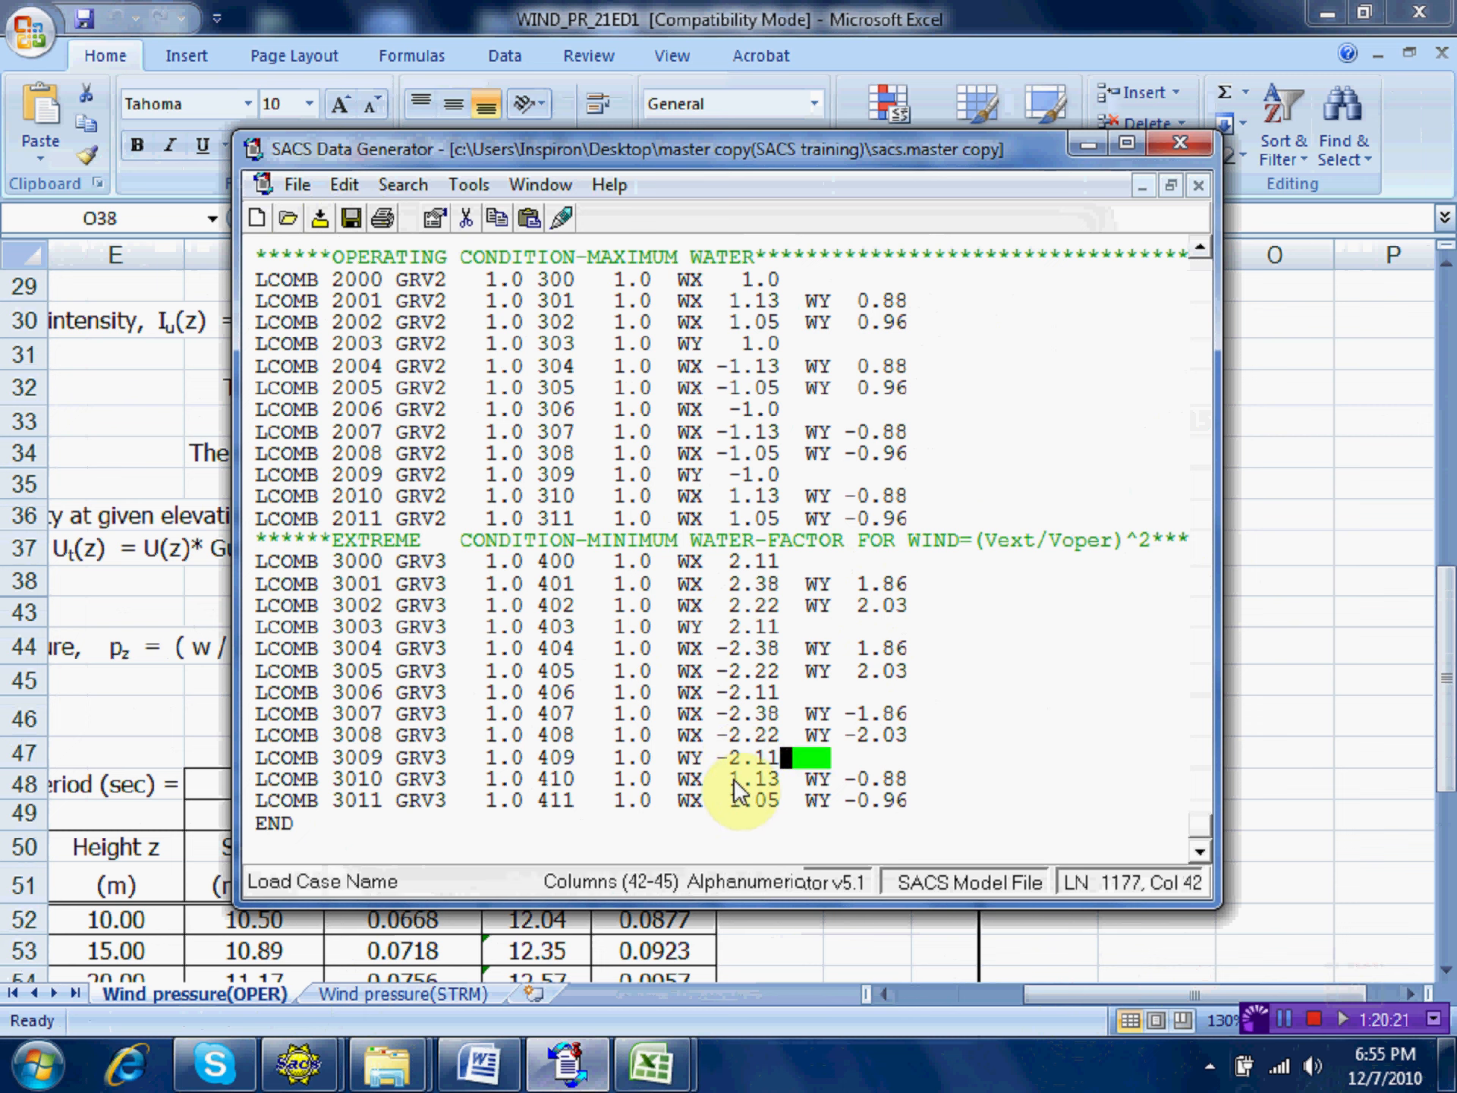
Set the wind load factors of combination 3010 to 2.38 for WX and -1.86 for WY.
left_click(733, 777)
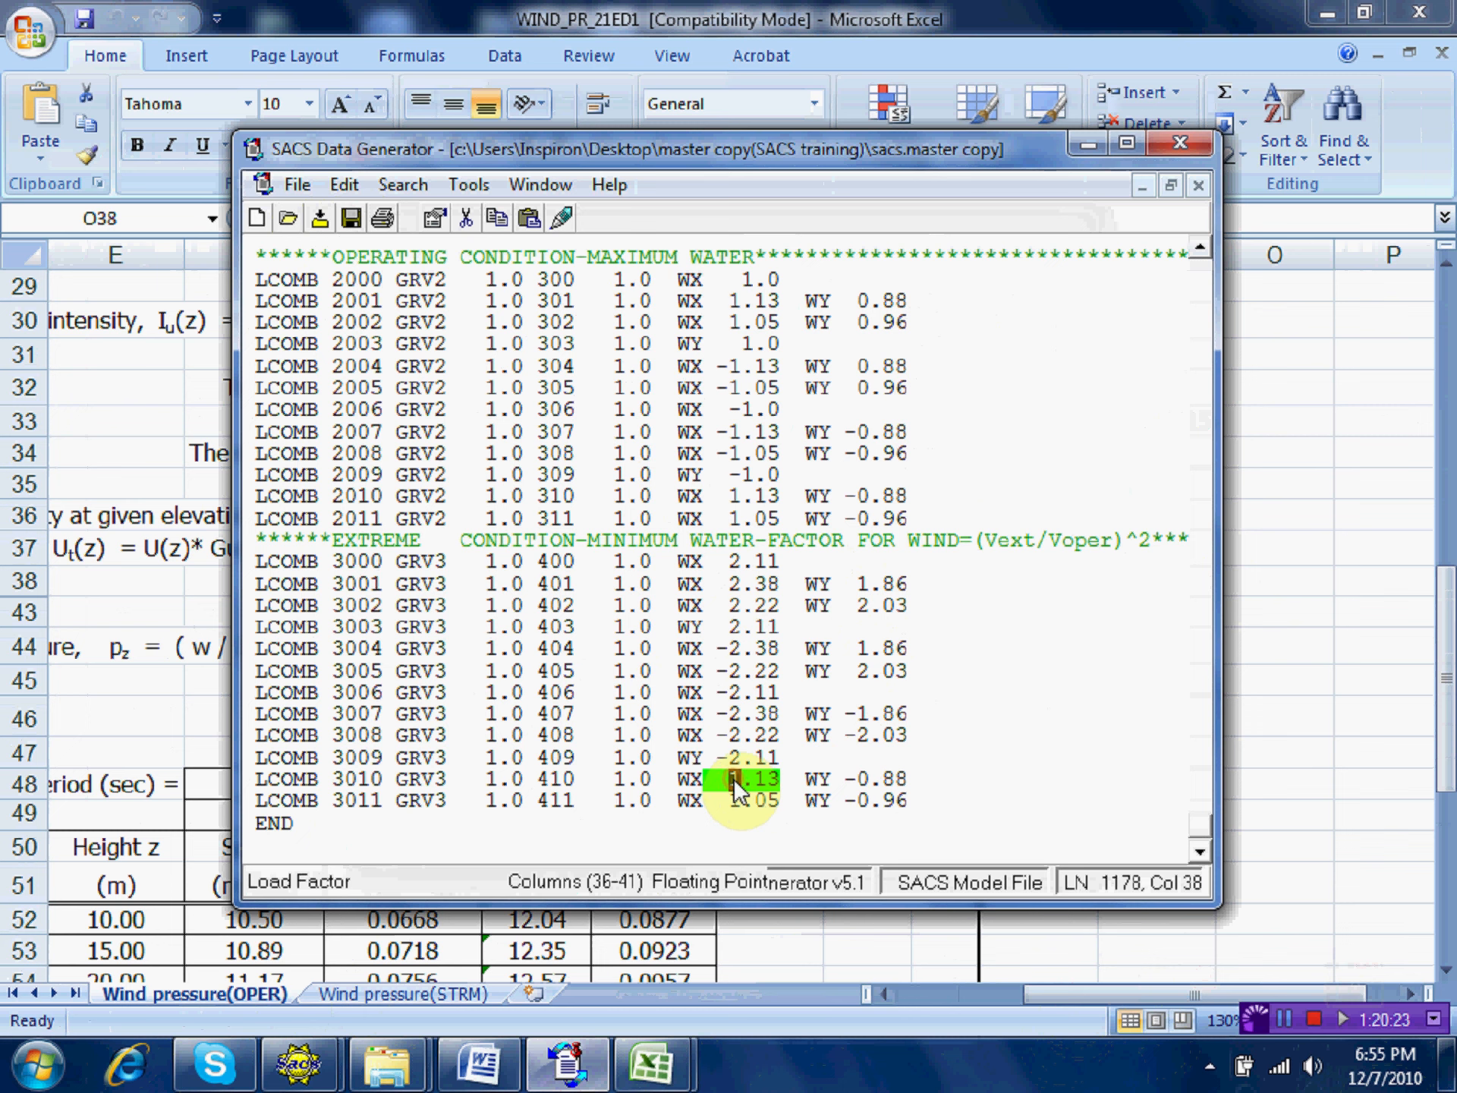
type("2.38")
left_click(859, 777)
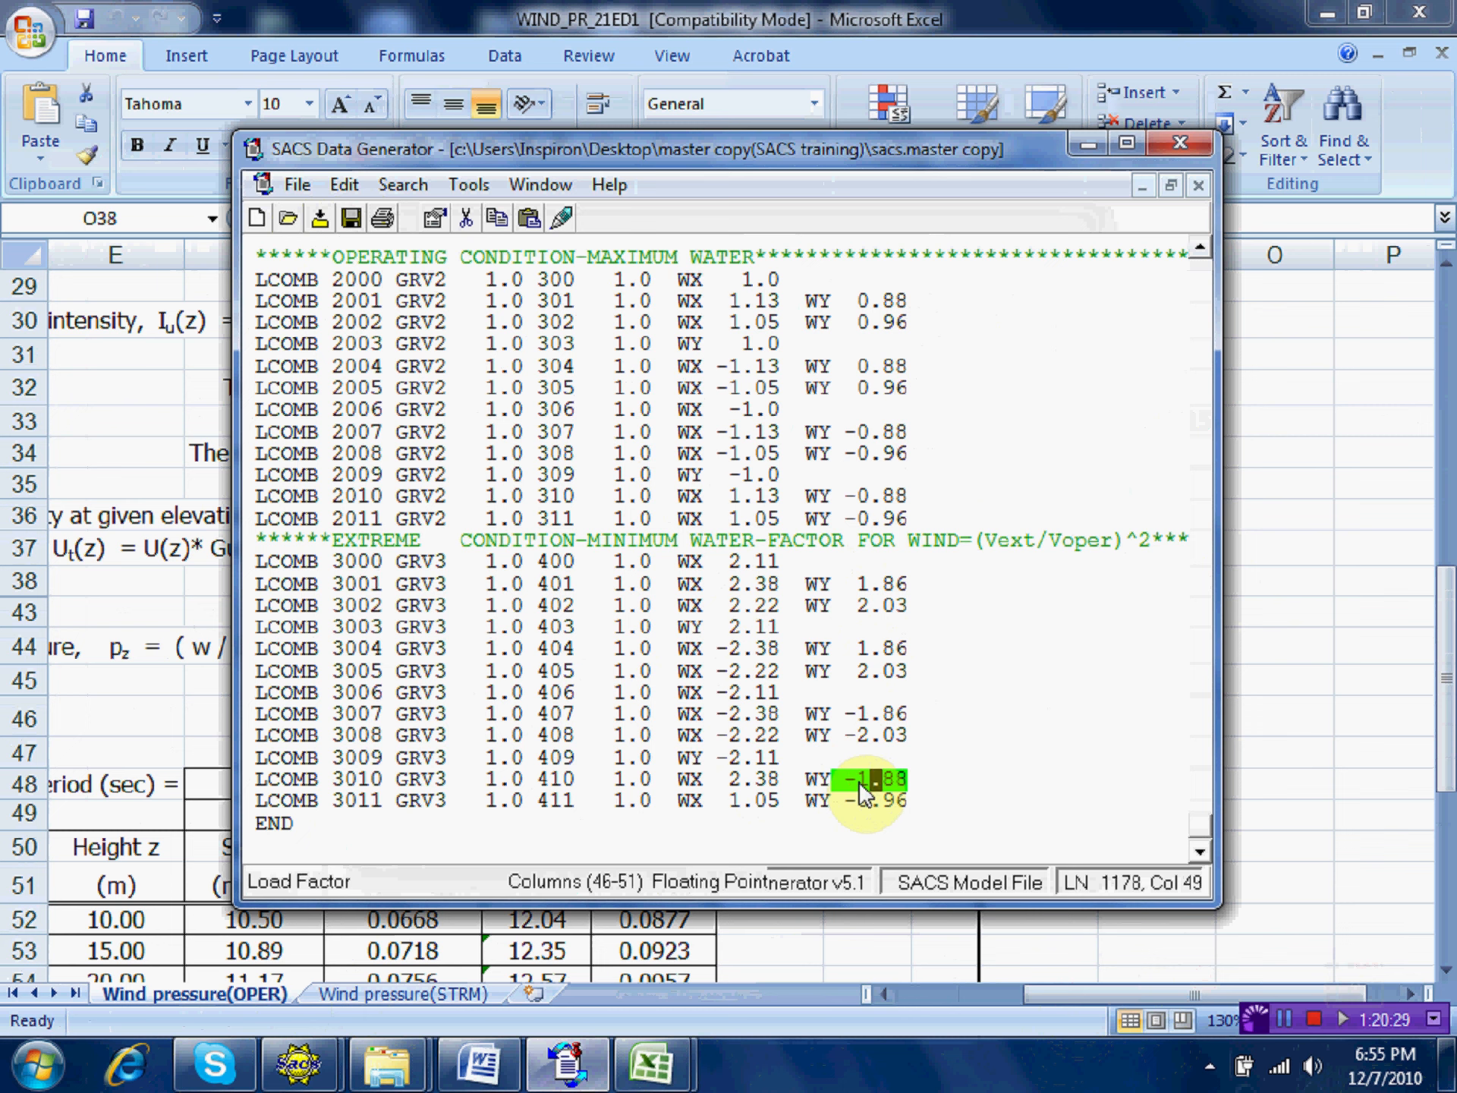
key("Right")
key("Right")
type("6")
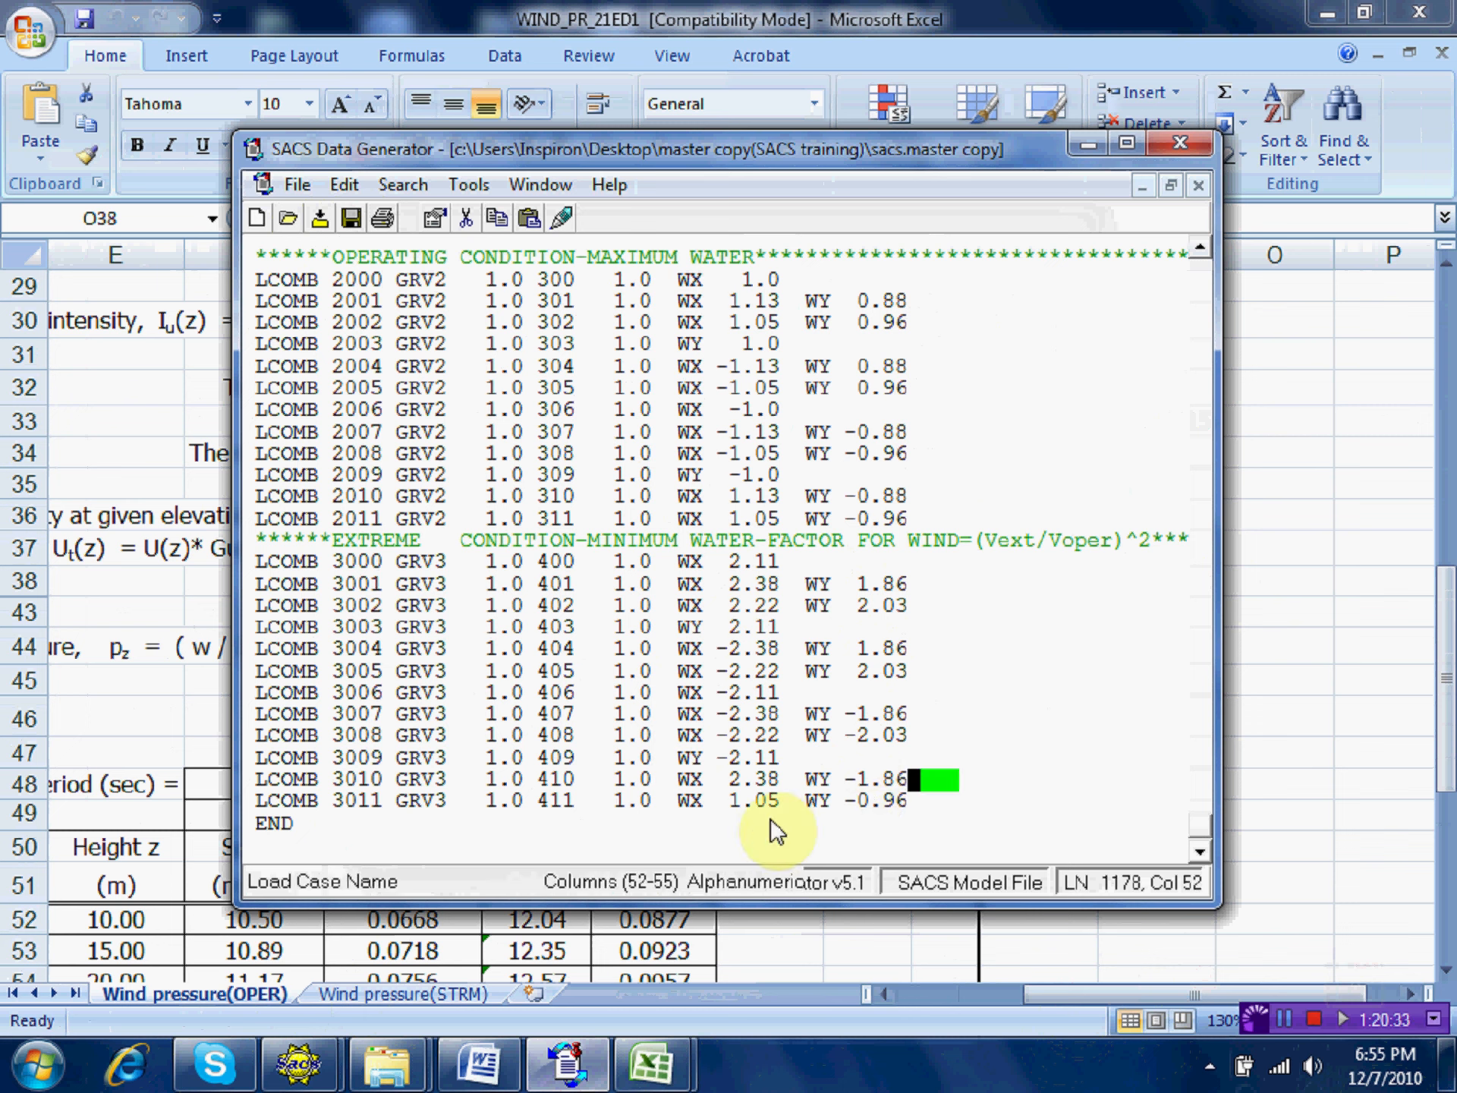
Set the wind load factors of combination 3011 to 2.22 for WX and -2.03 for WY.
left_click(733, 801)
left_click(728, 799)
key("Right")
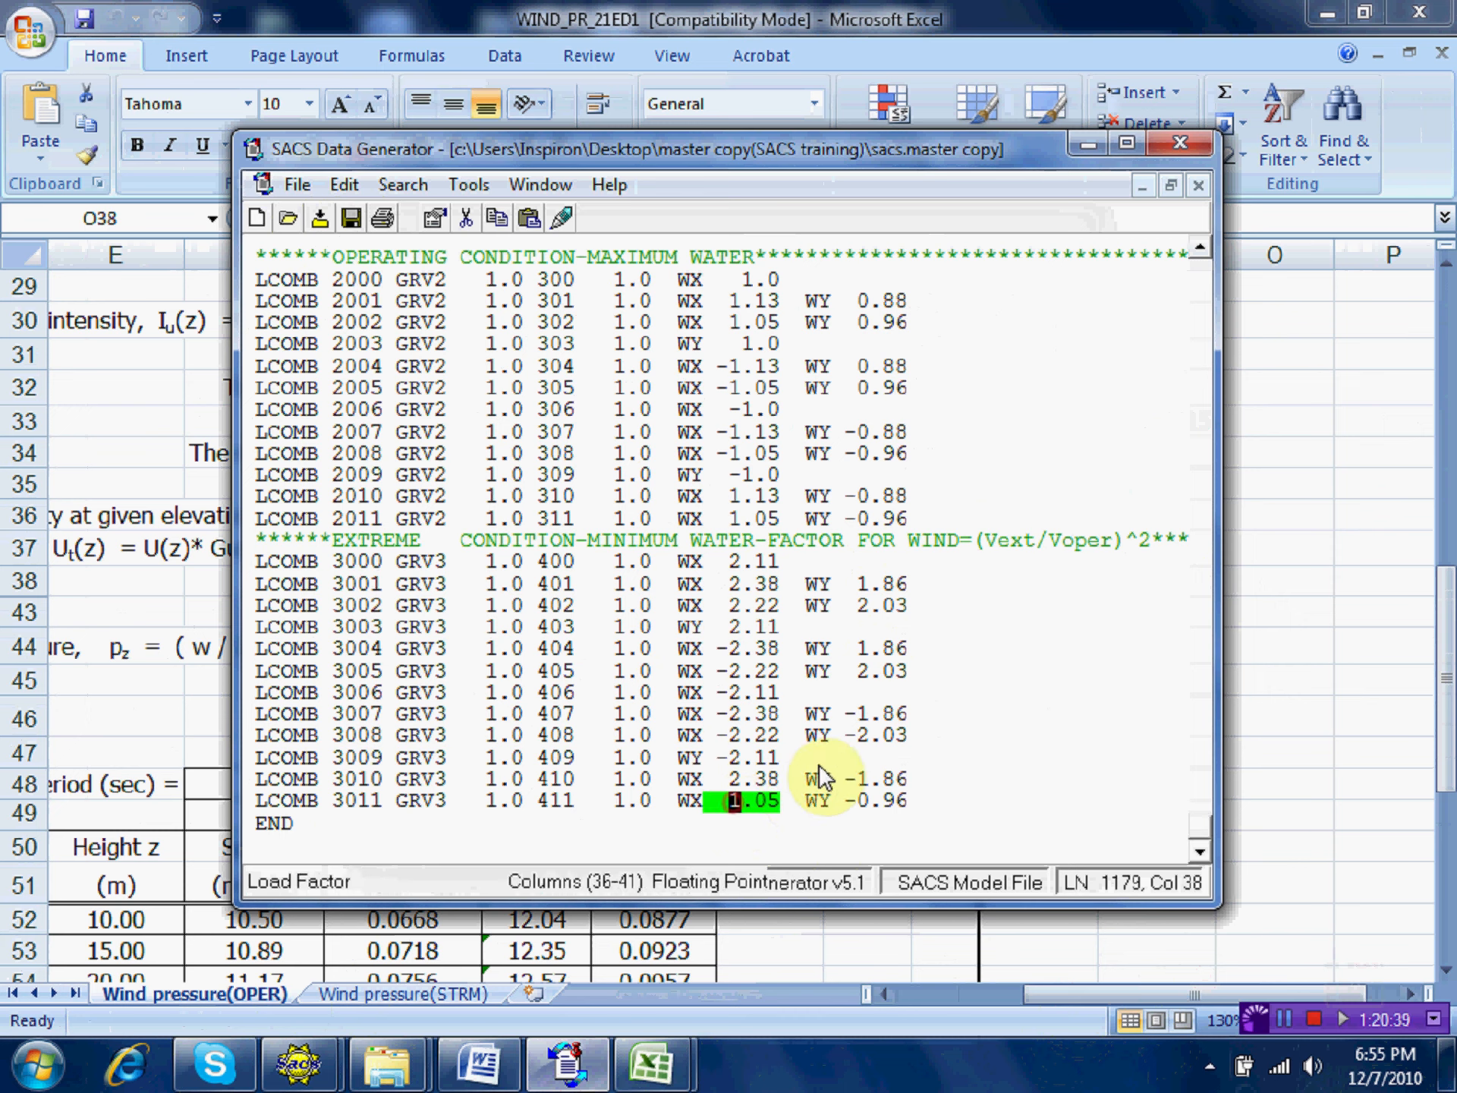
type("2.22")
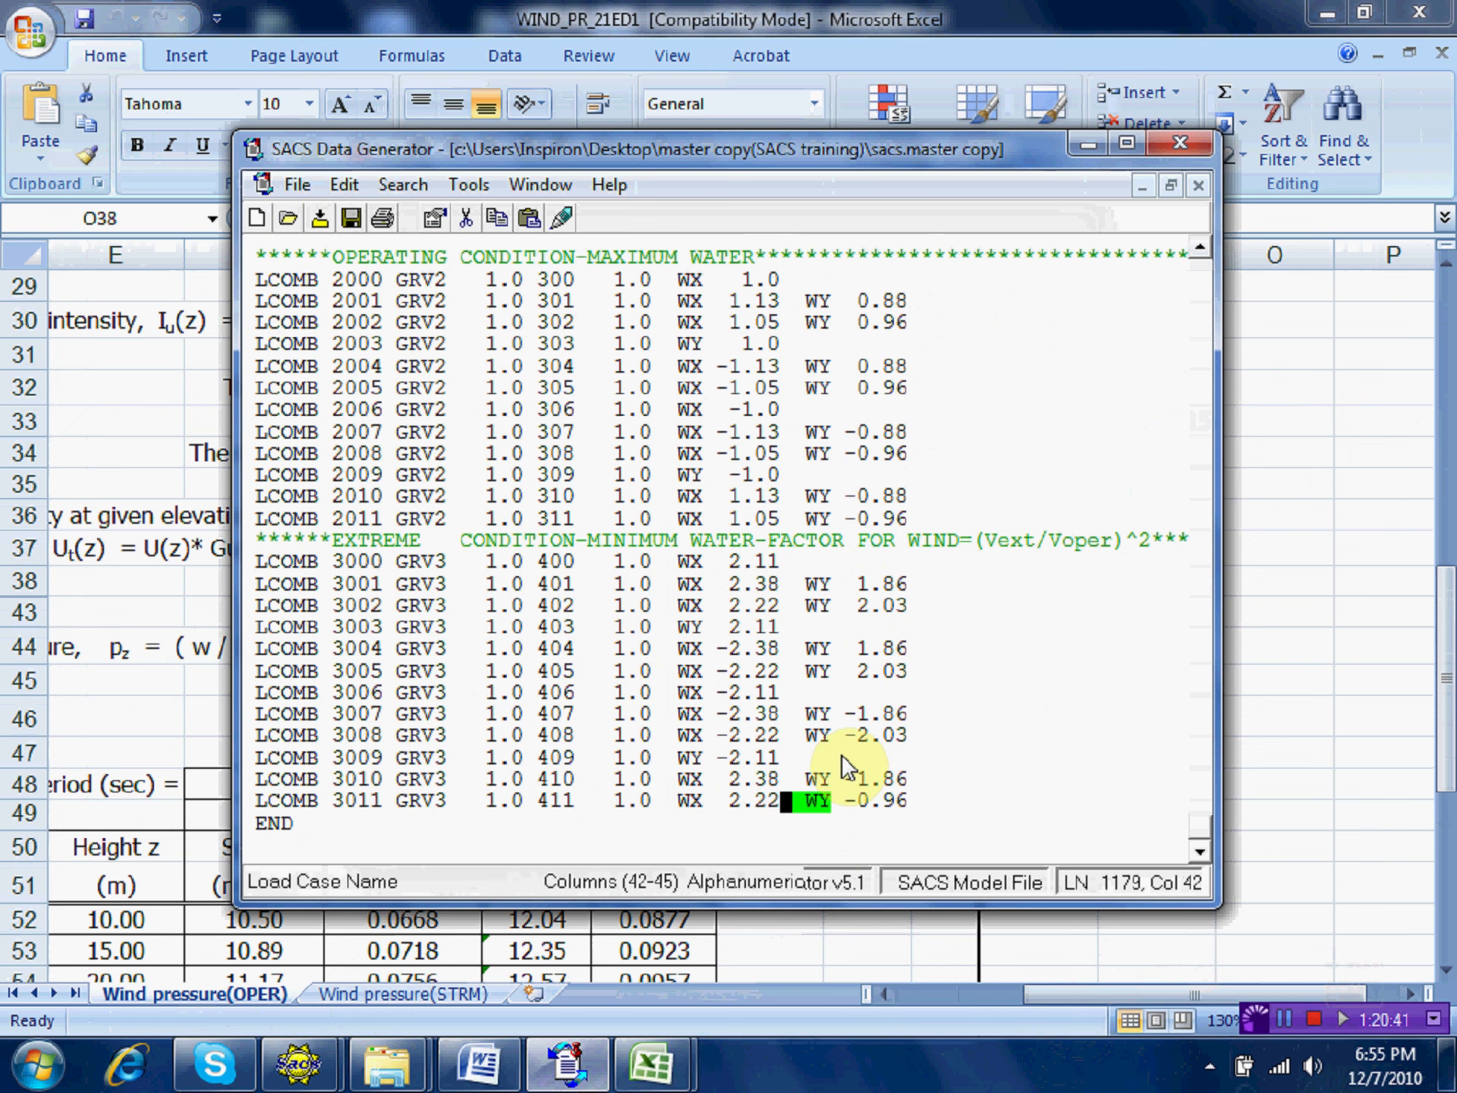
left_click(863, 801)
type("2.03")
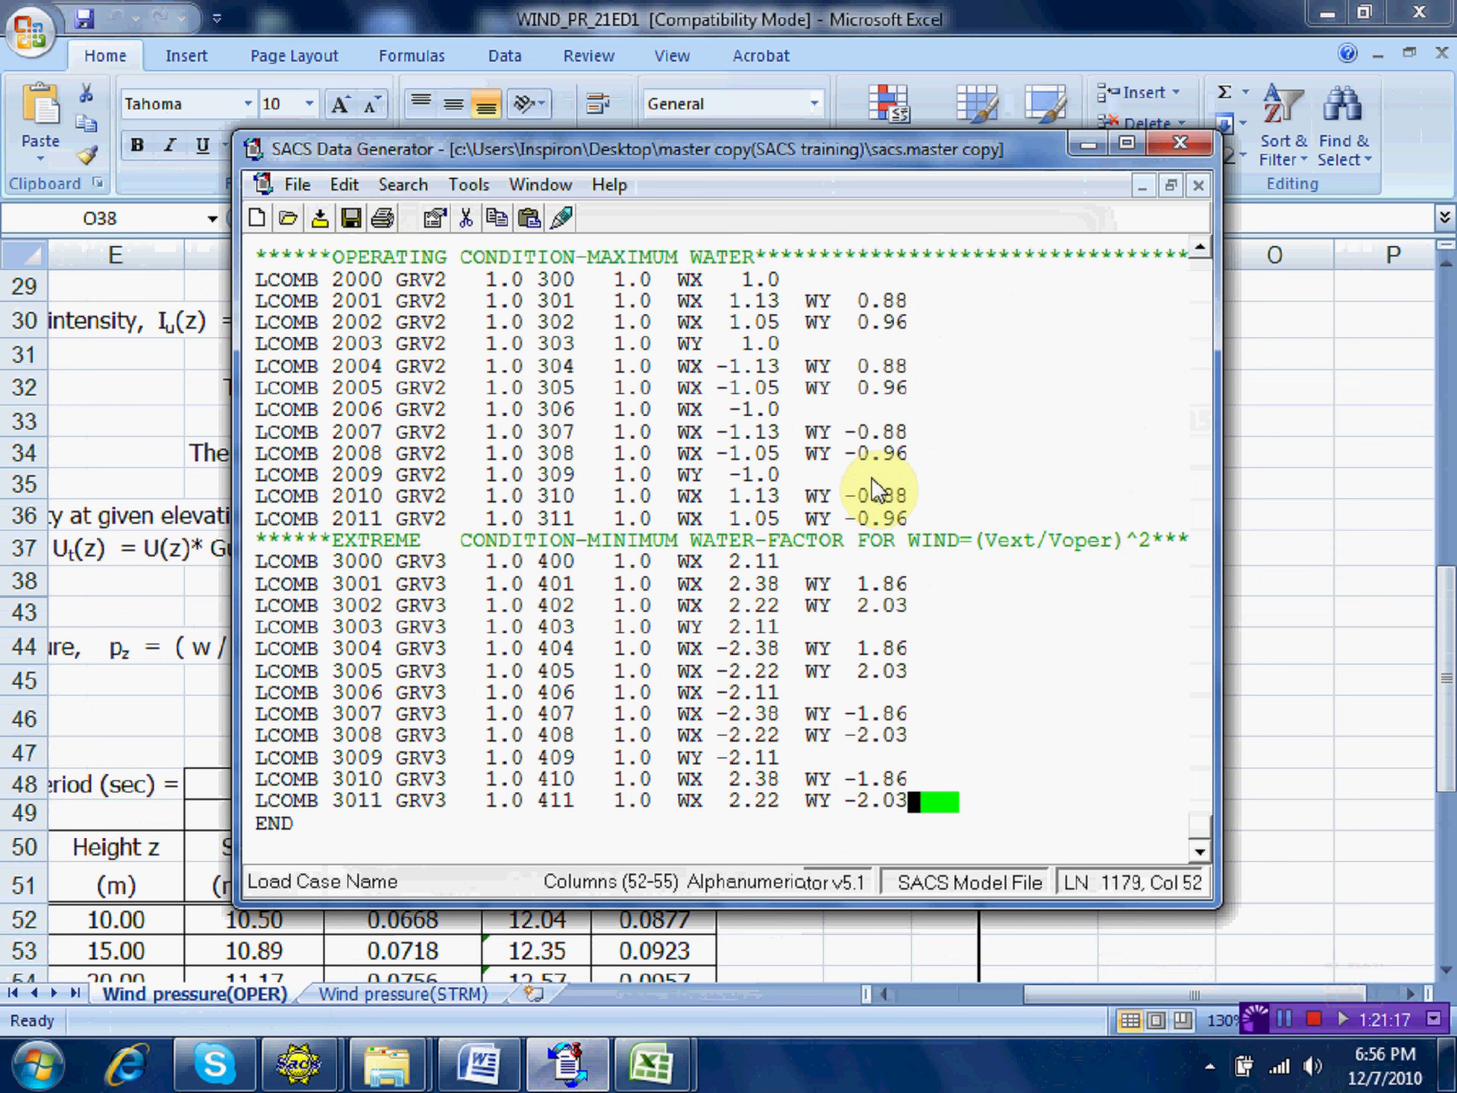
Copy the extreme minimum-water block, from its comment line through combination 3011, and paste the copy directly before the END line.
left_click(255, 535)
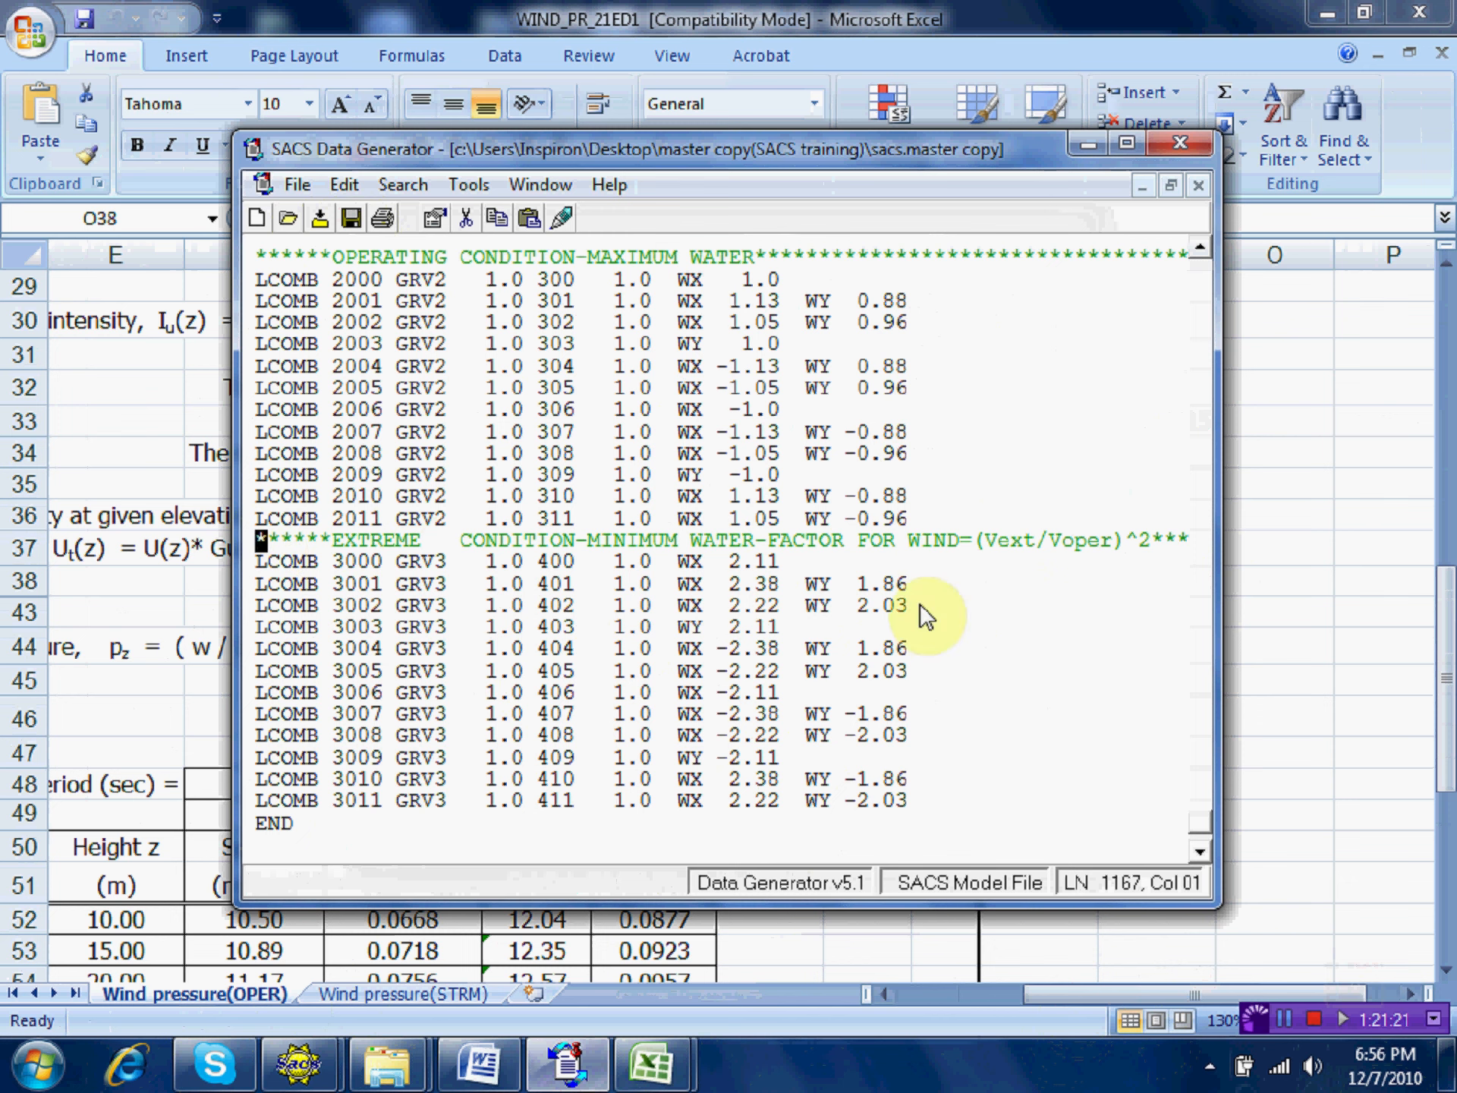
key("shift+Down")
key("shift+Down")
key("shift+Down")
key("shift+Down")
key("shift+Down")
key("shift+Down")
key("shift+Down")
key("shift+Down")
key("shift+Down")
key("shift+Down")
key("shift+Down")
key("shift+Down")
key("shift+Down")
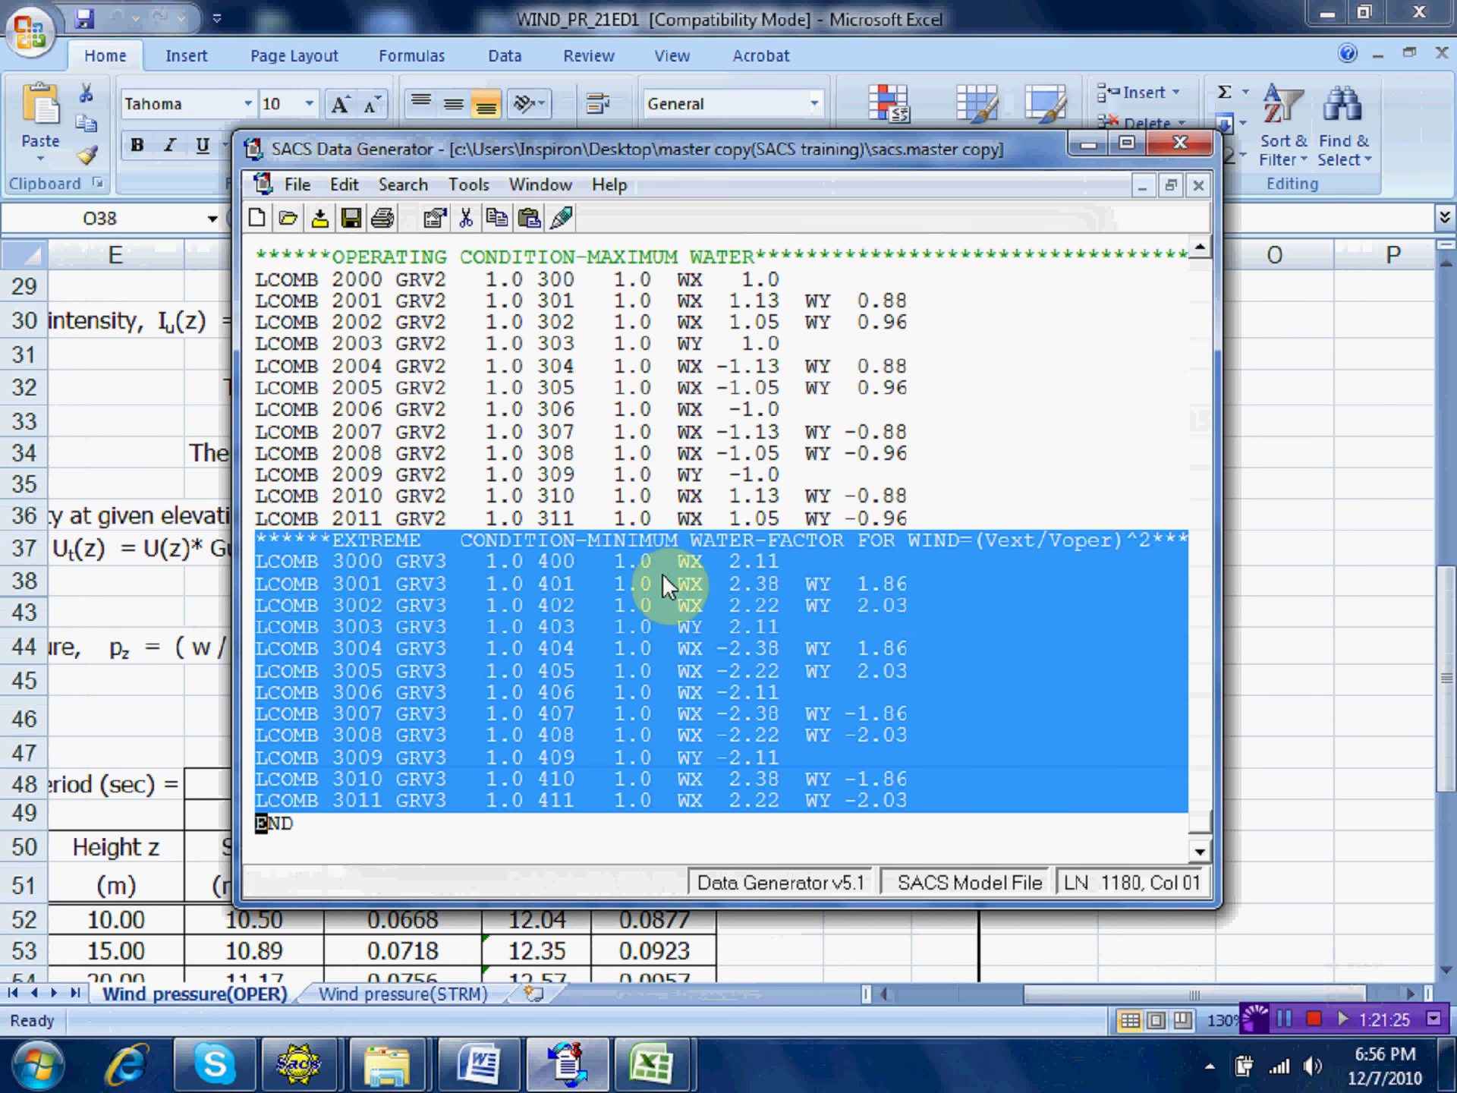
right_click(460, 566)
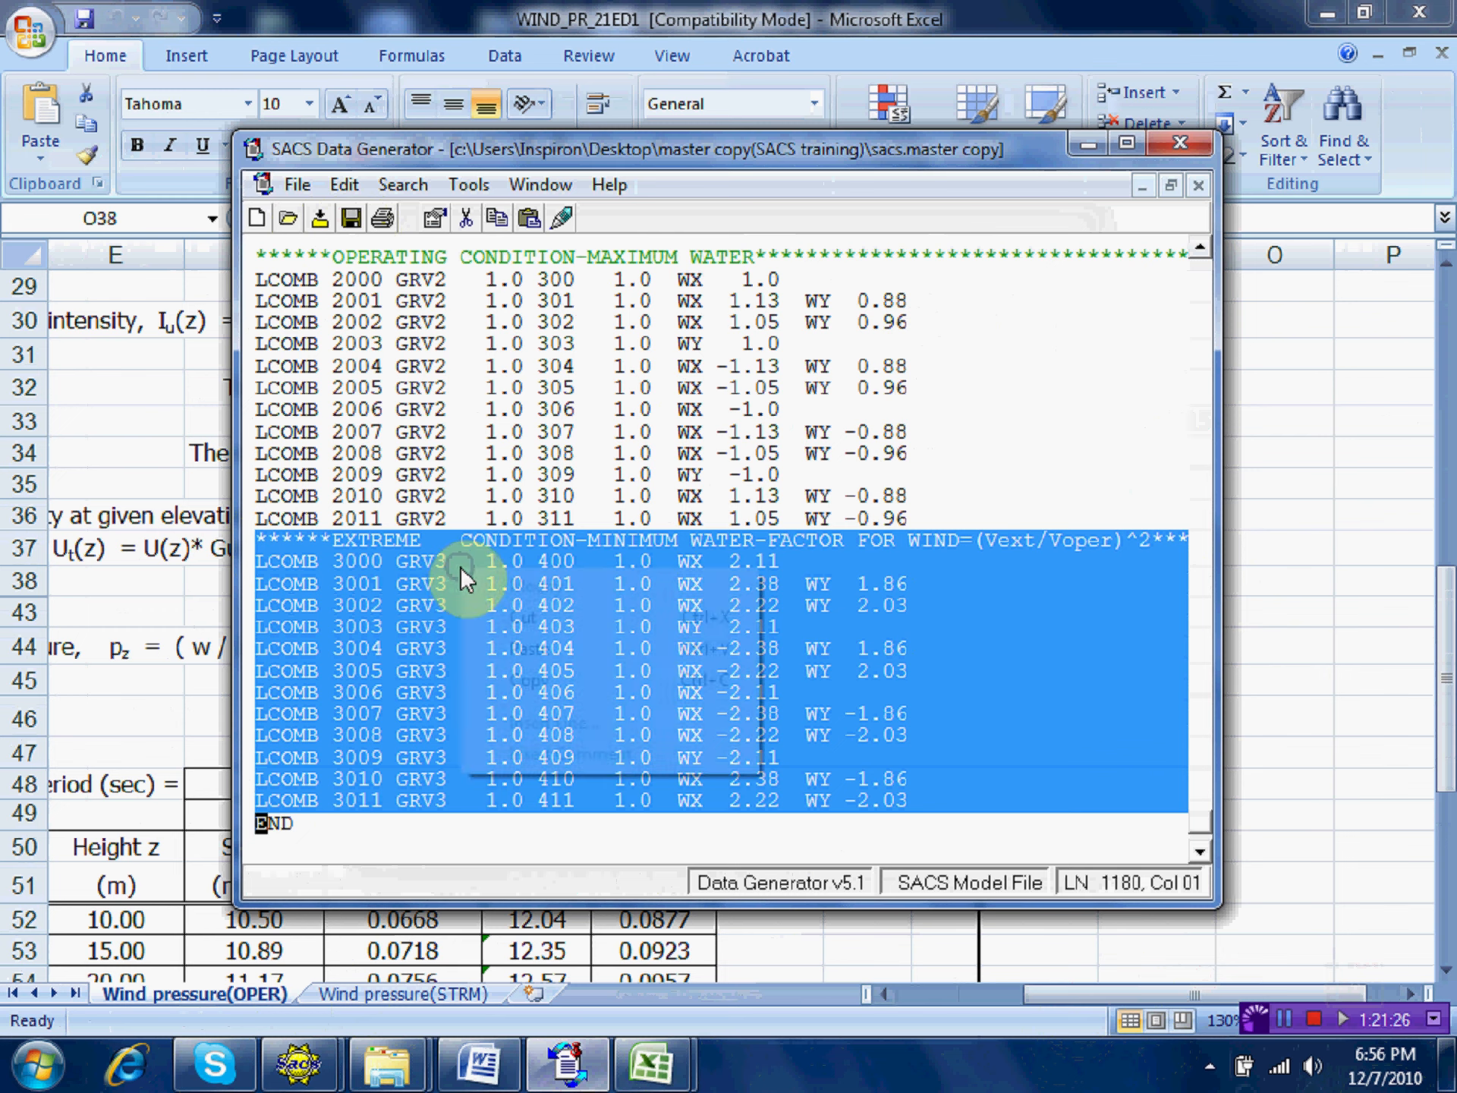
left_click(527, 680)
right_click(263, 818)
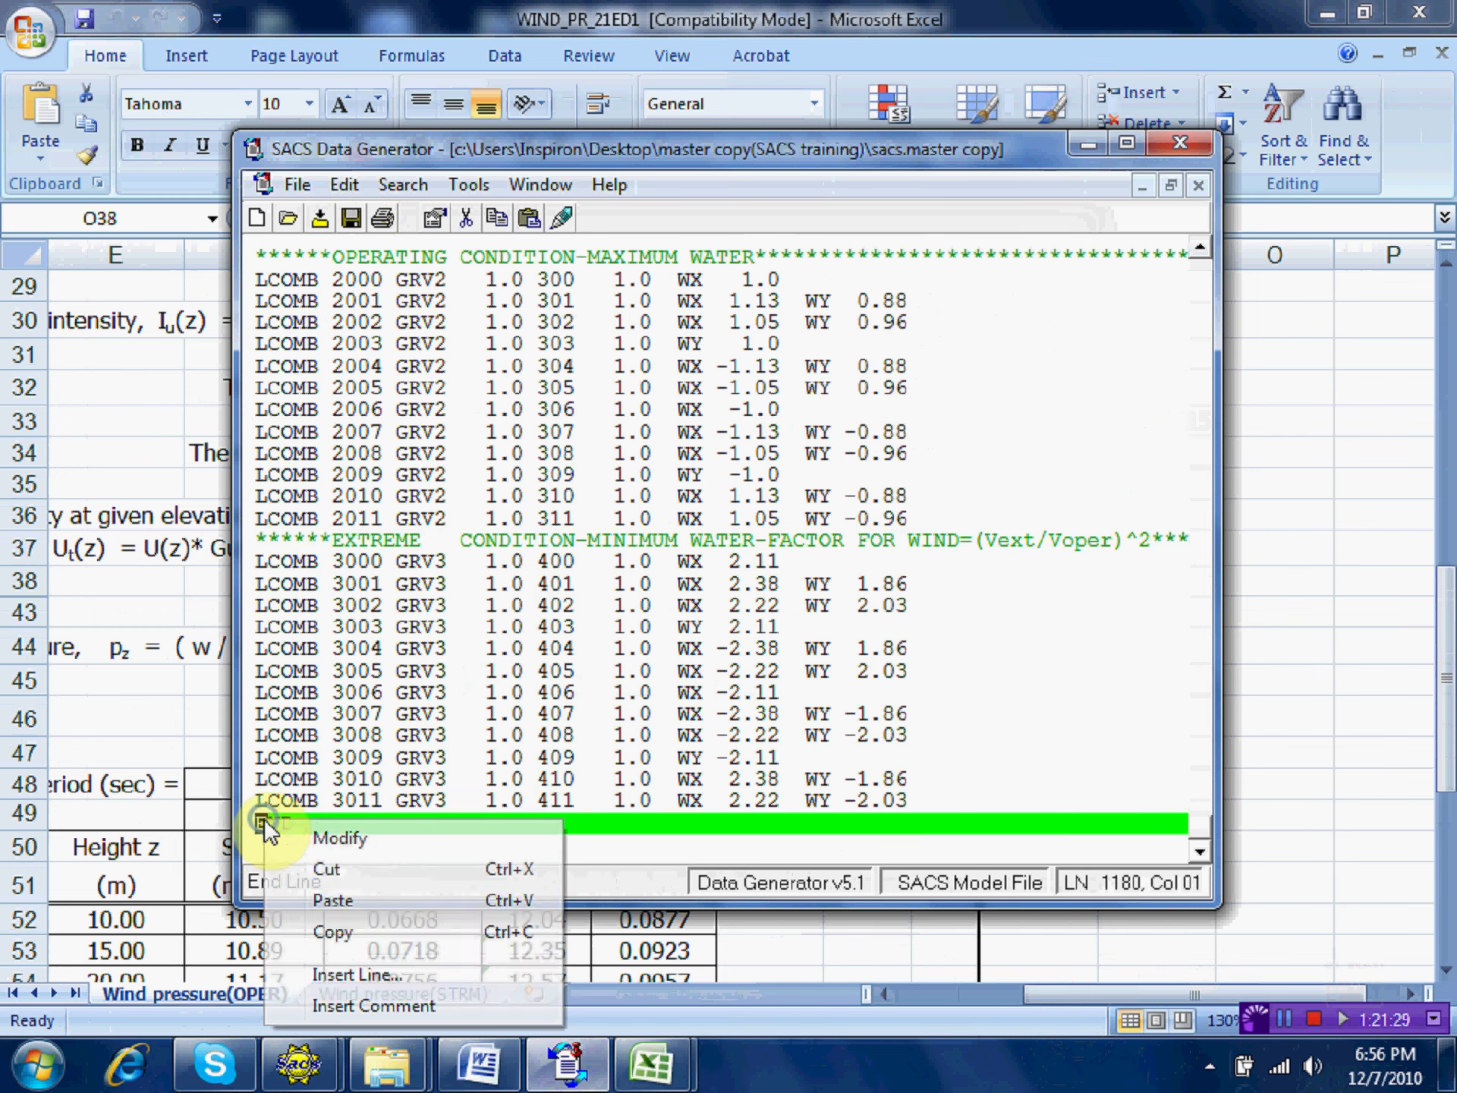
left_click(334, 900)
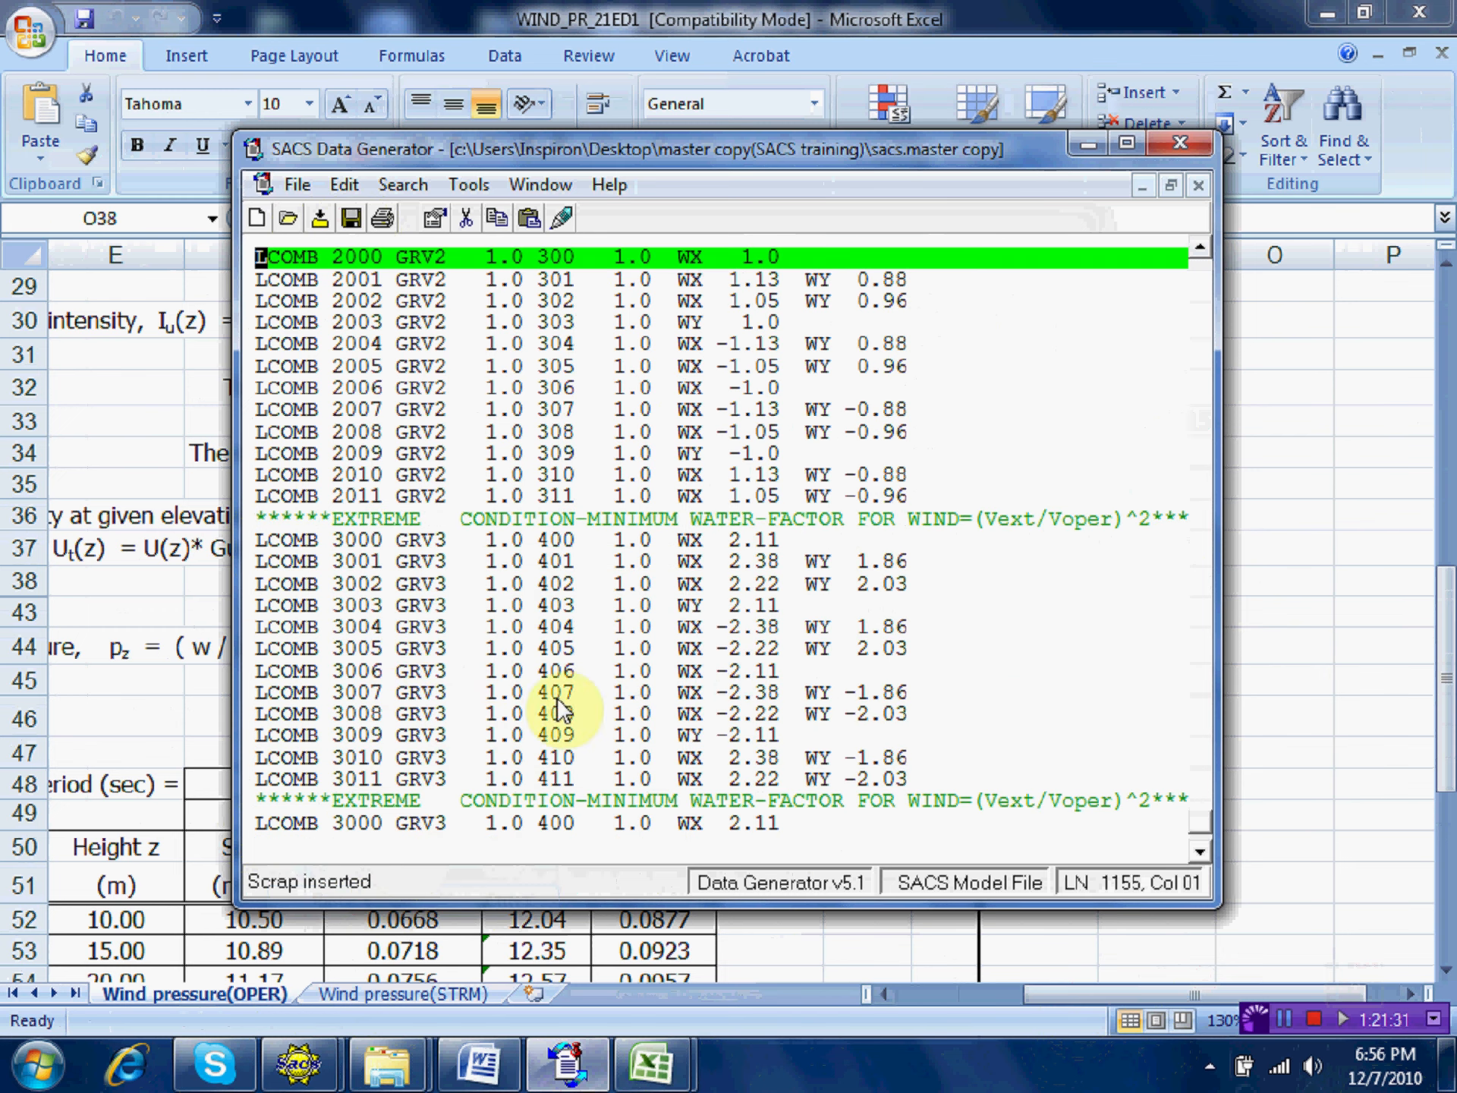
Renumber the twelve combinations in the pasted extreme-condition block as 4000 to 4011.
key("Down")
key("Down")
key("Down")
key("Down")
key("Down")
key("Down")
key("Down")
key("Down")
key("Down")
key("Down")
key("Down")
key("Down")
key("Down")
key("Down")
key("Down")
key("Down")
key("Down")
key("Down")
key("Down")
key("Down")
key("Down")
key("Down")
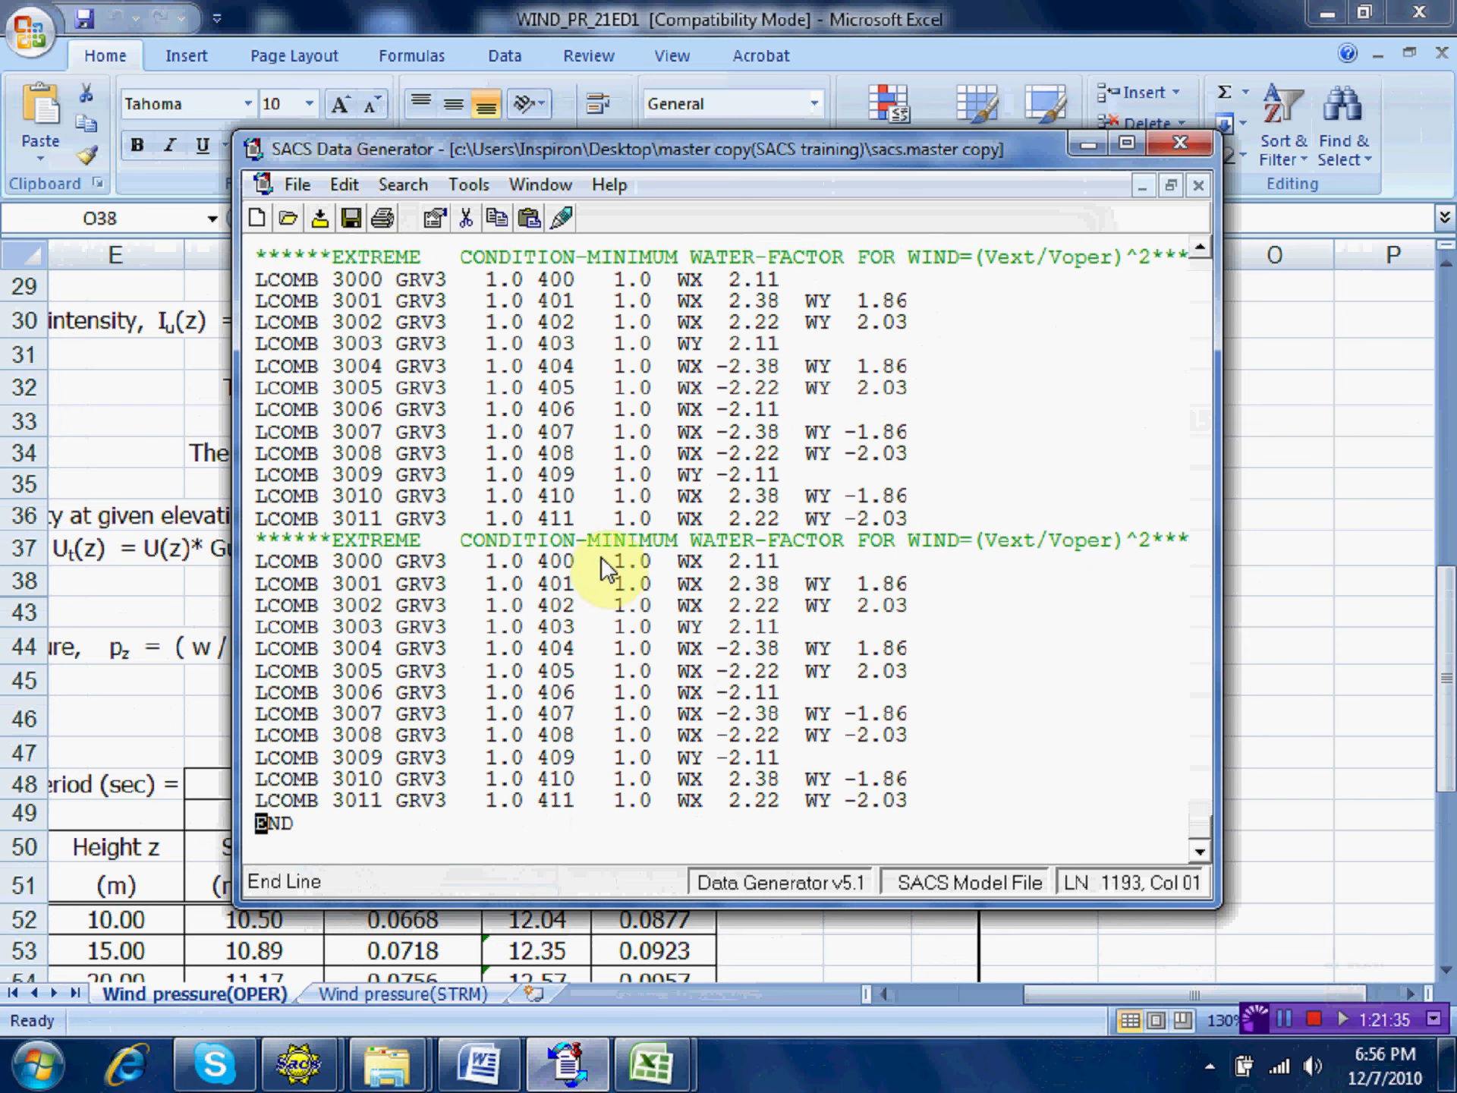
left_click(335, 562)
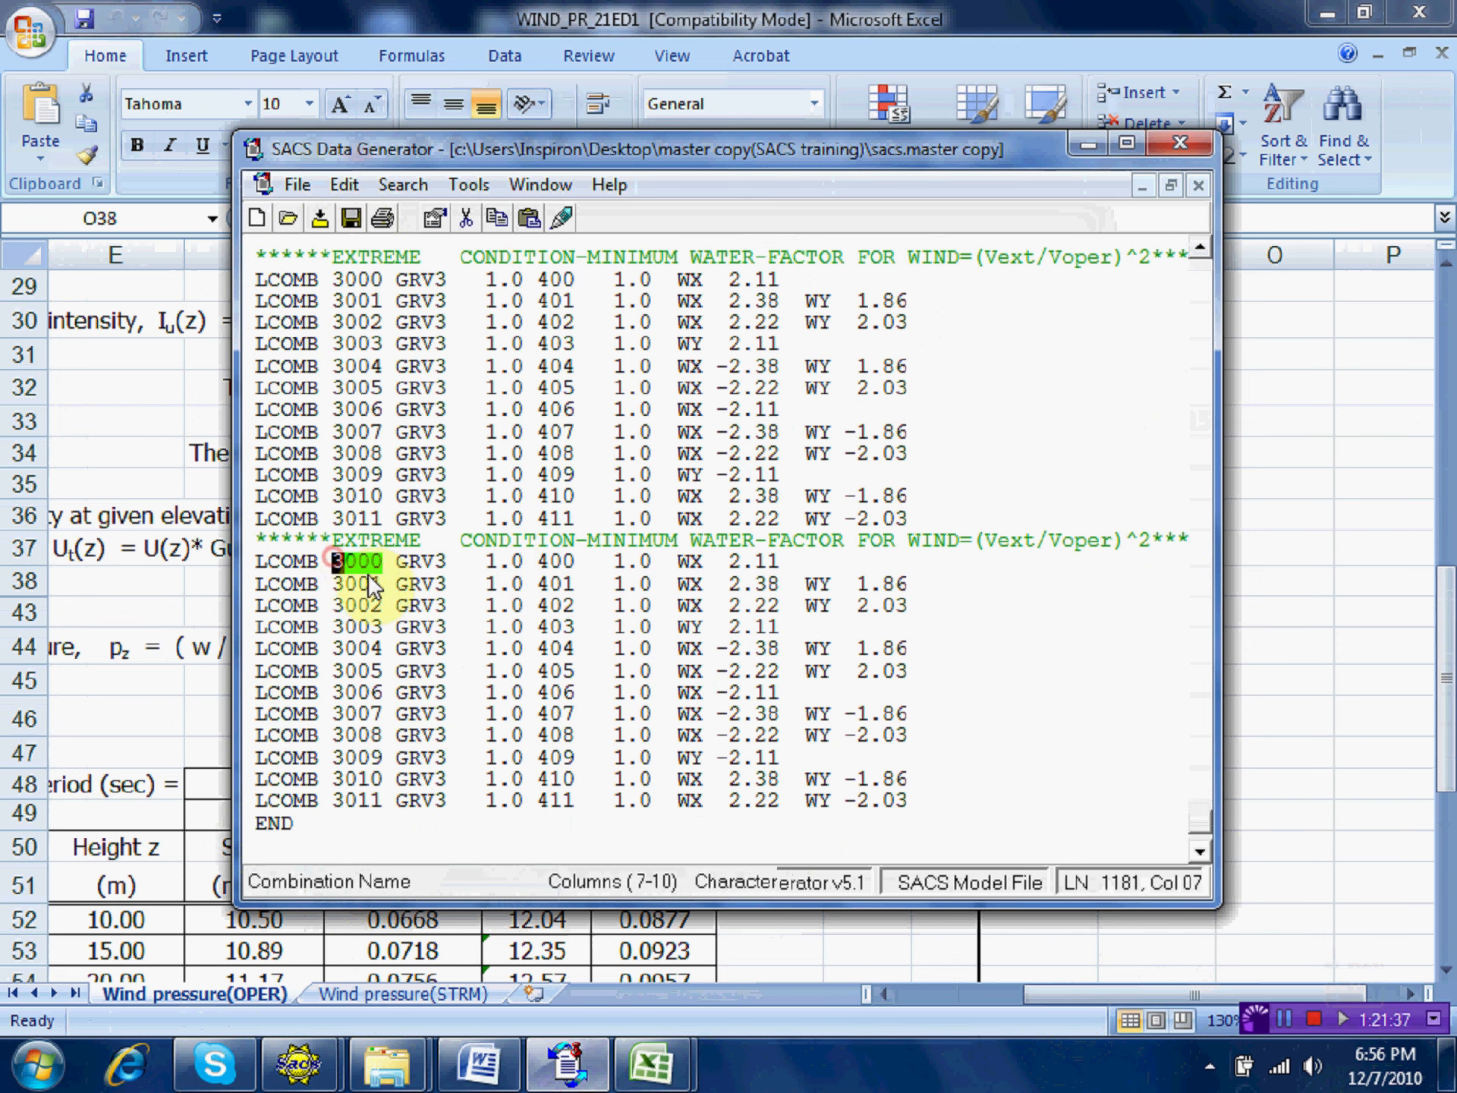
type("4")
key("Down")
key("Left")
type("4")
key("Down")
key("Left")
type("4")
key("Down")
key("Left")
type("4")
key("Down")
key("Left")
type("4")
key("Down")
key("Left")
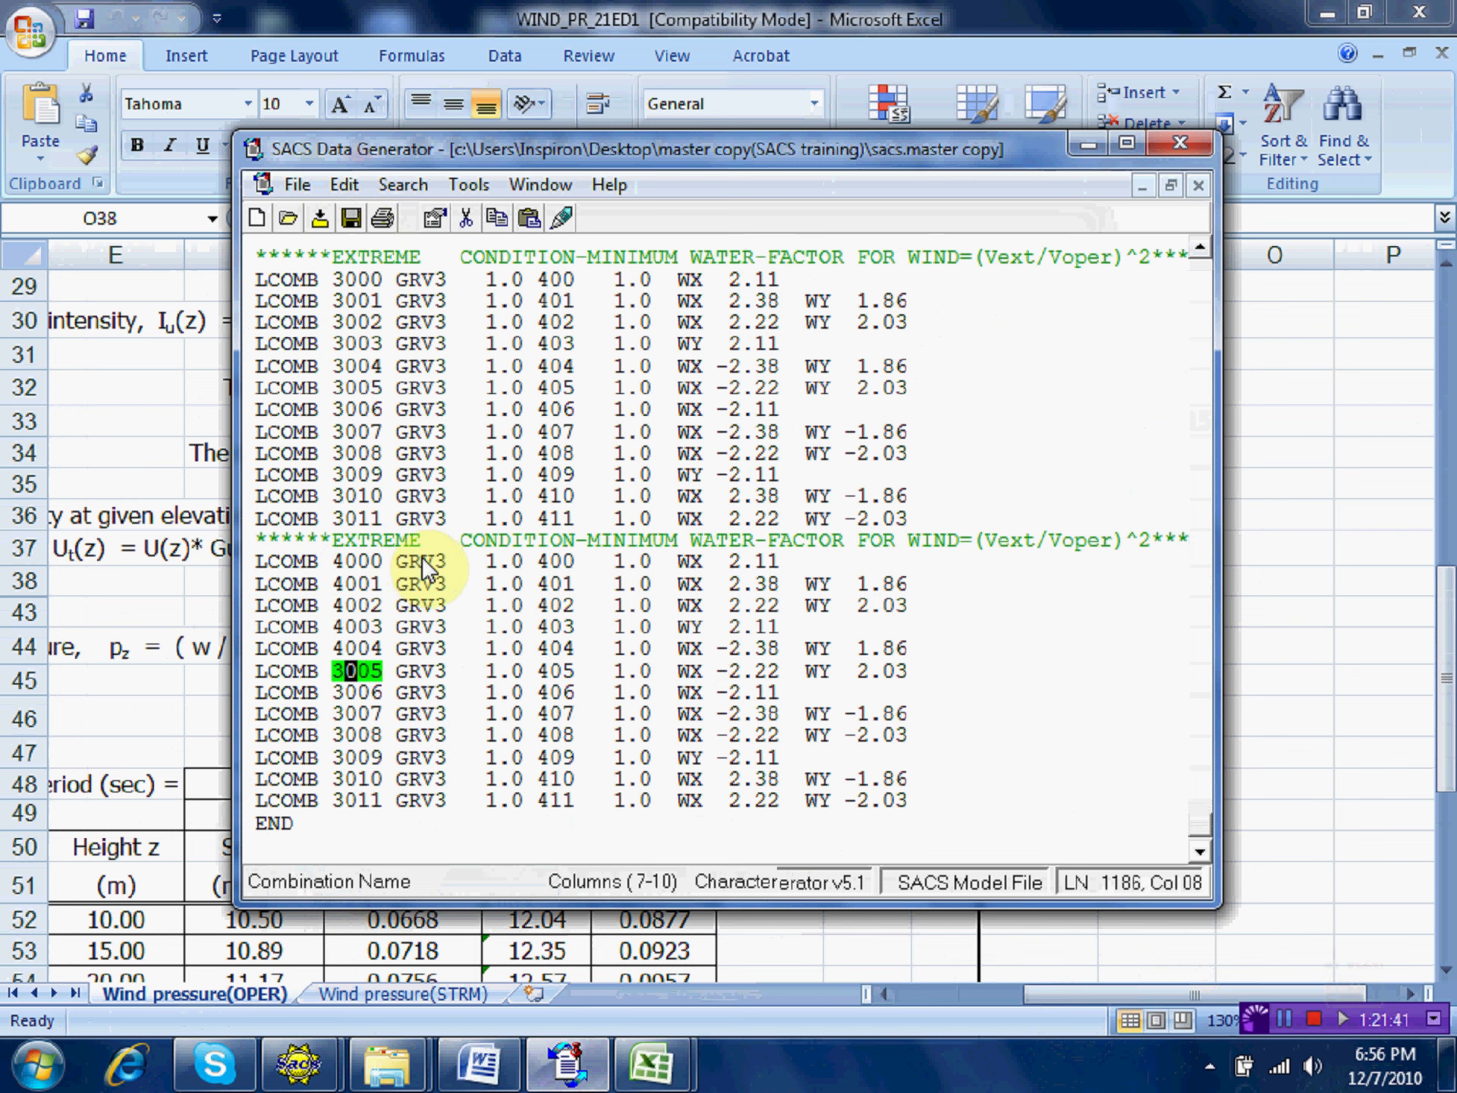
type("4")
key("Down")
key("Left")
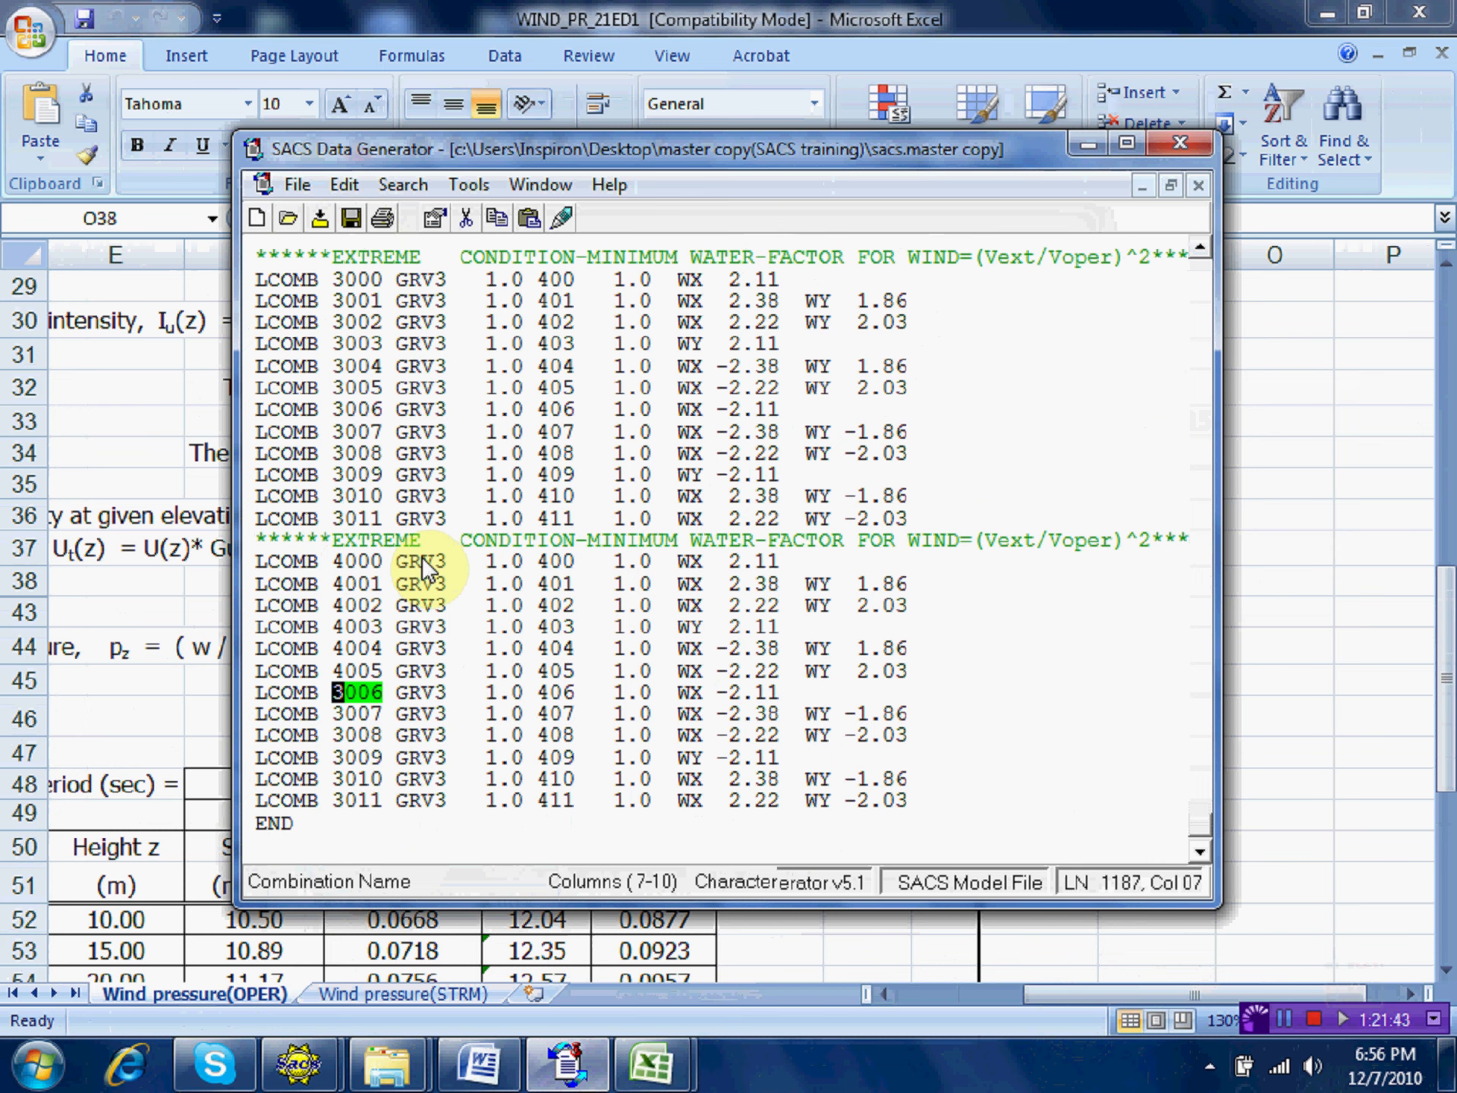
type("4")
key("Down")
key("Left")
type("4")
key("Down")
key("Left")
type("4")
key("Down")
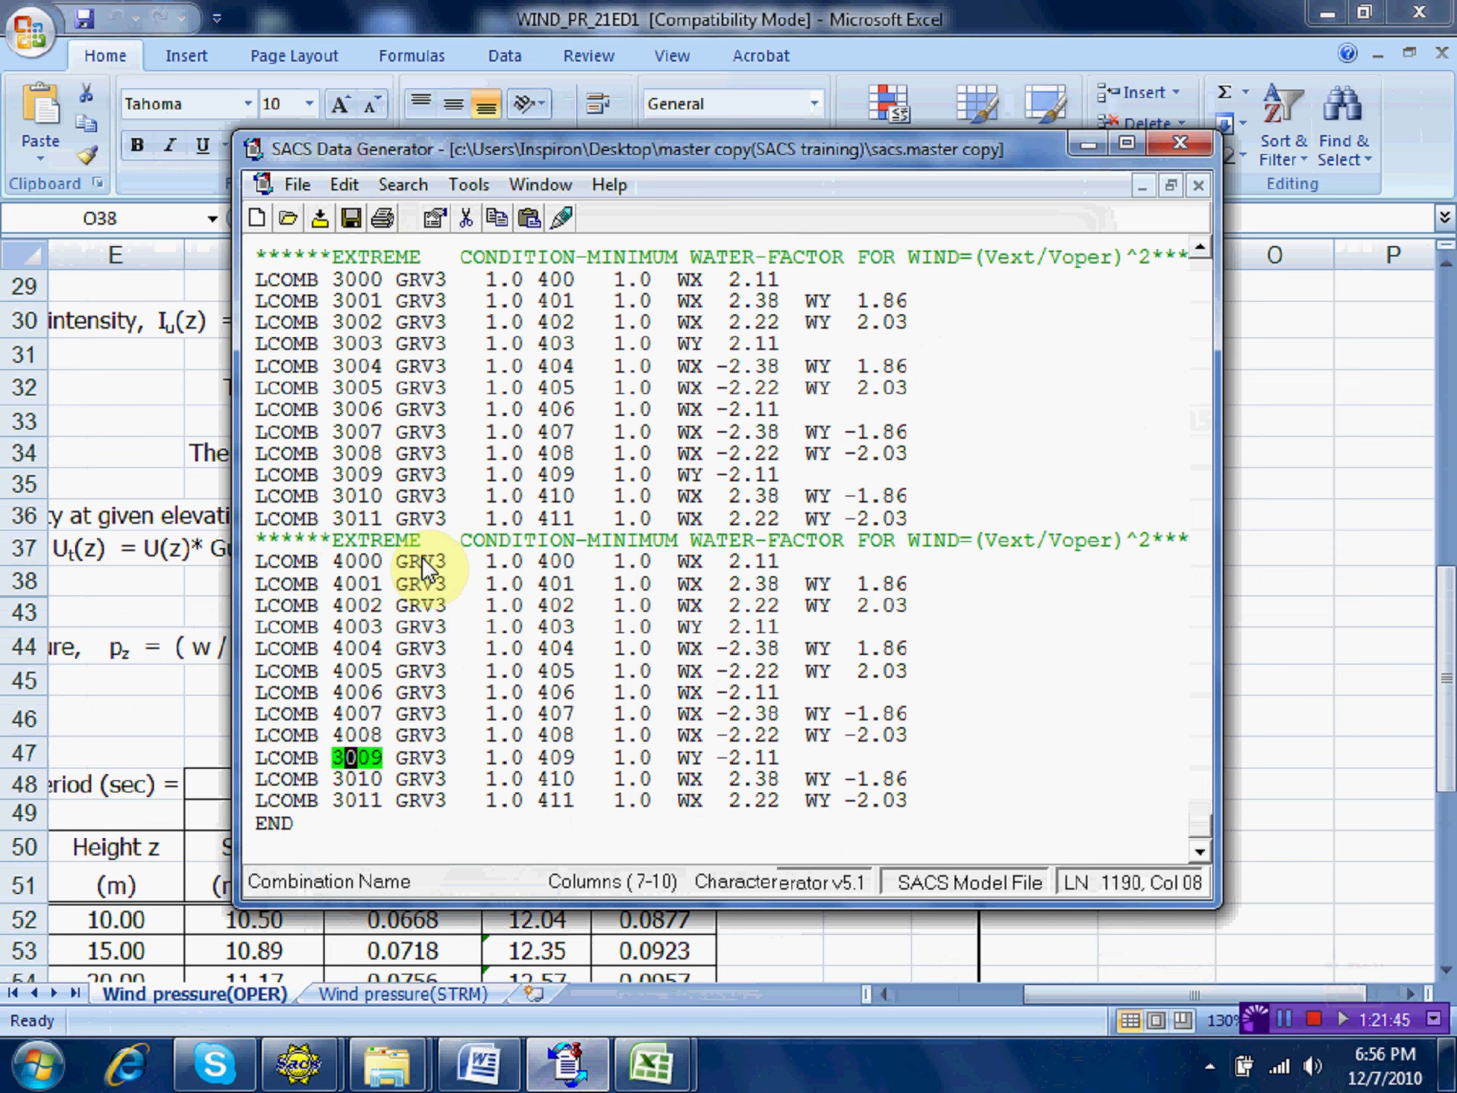
key("Left")
type("4")
key("Down")
key("Left")
type("4")
key("Down")
key("Left")
type("4")
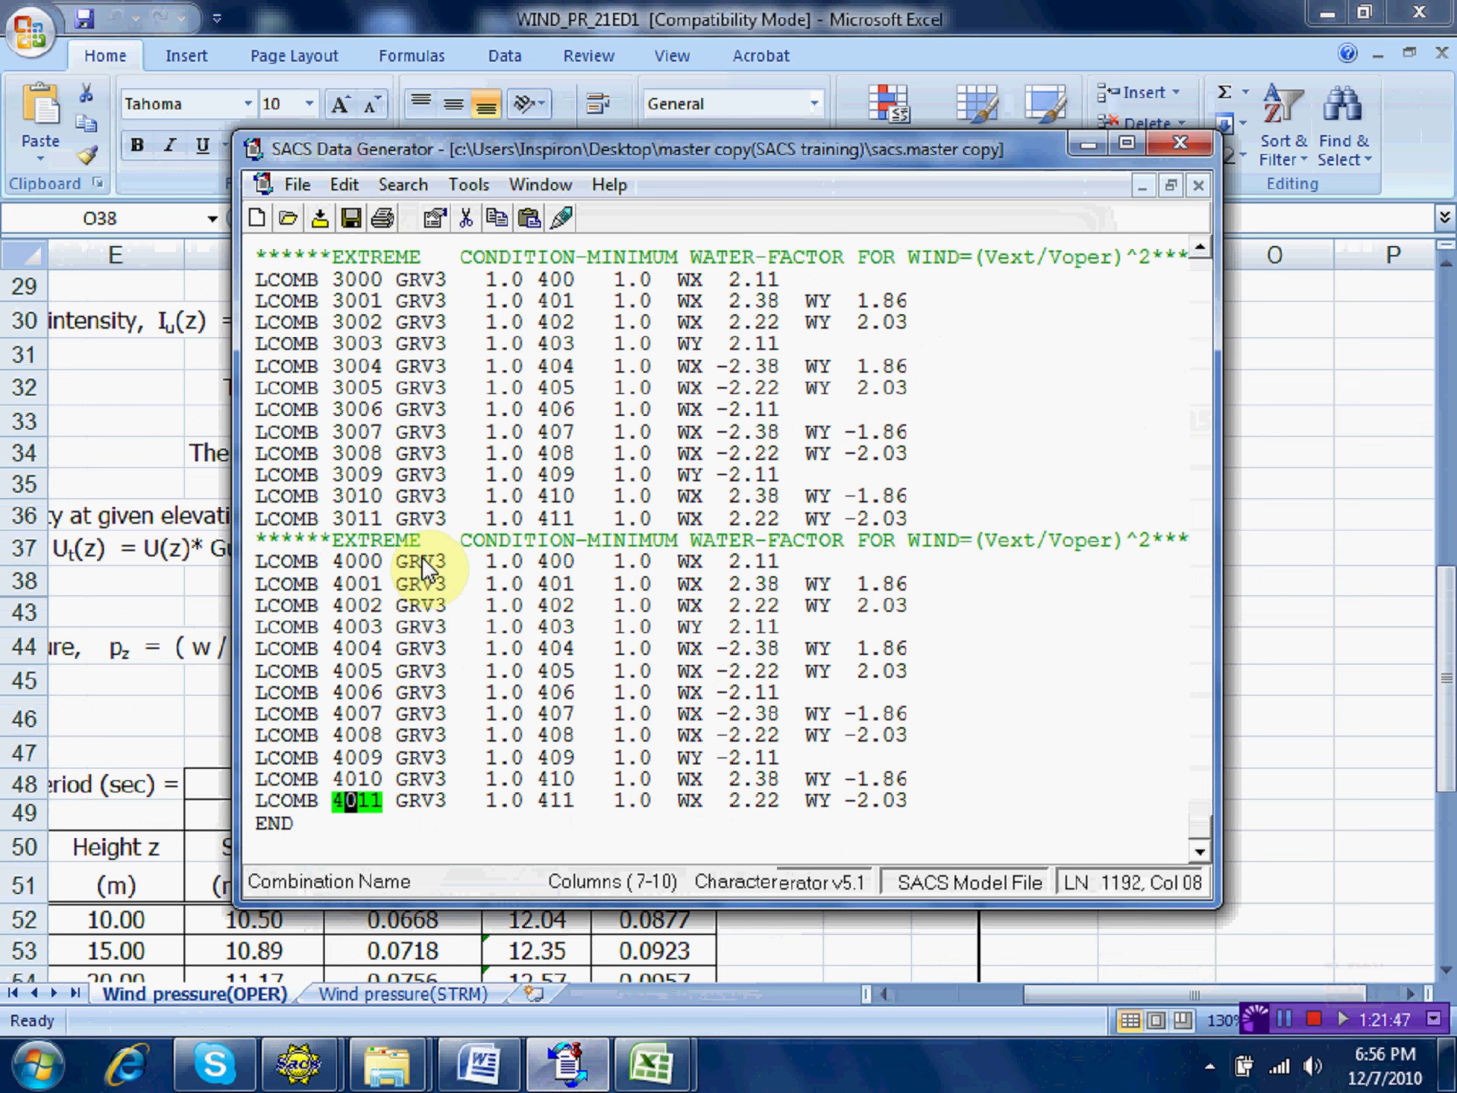
Change the gravity load case to GRV4 in combinations 4000 to 4011.
left_click(442, 561)
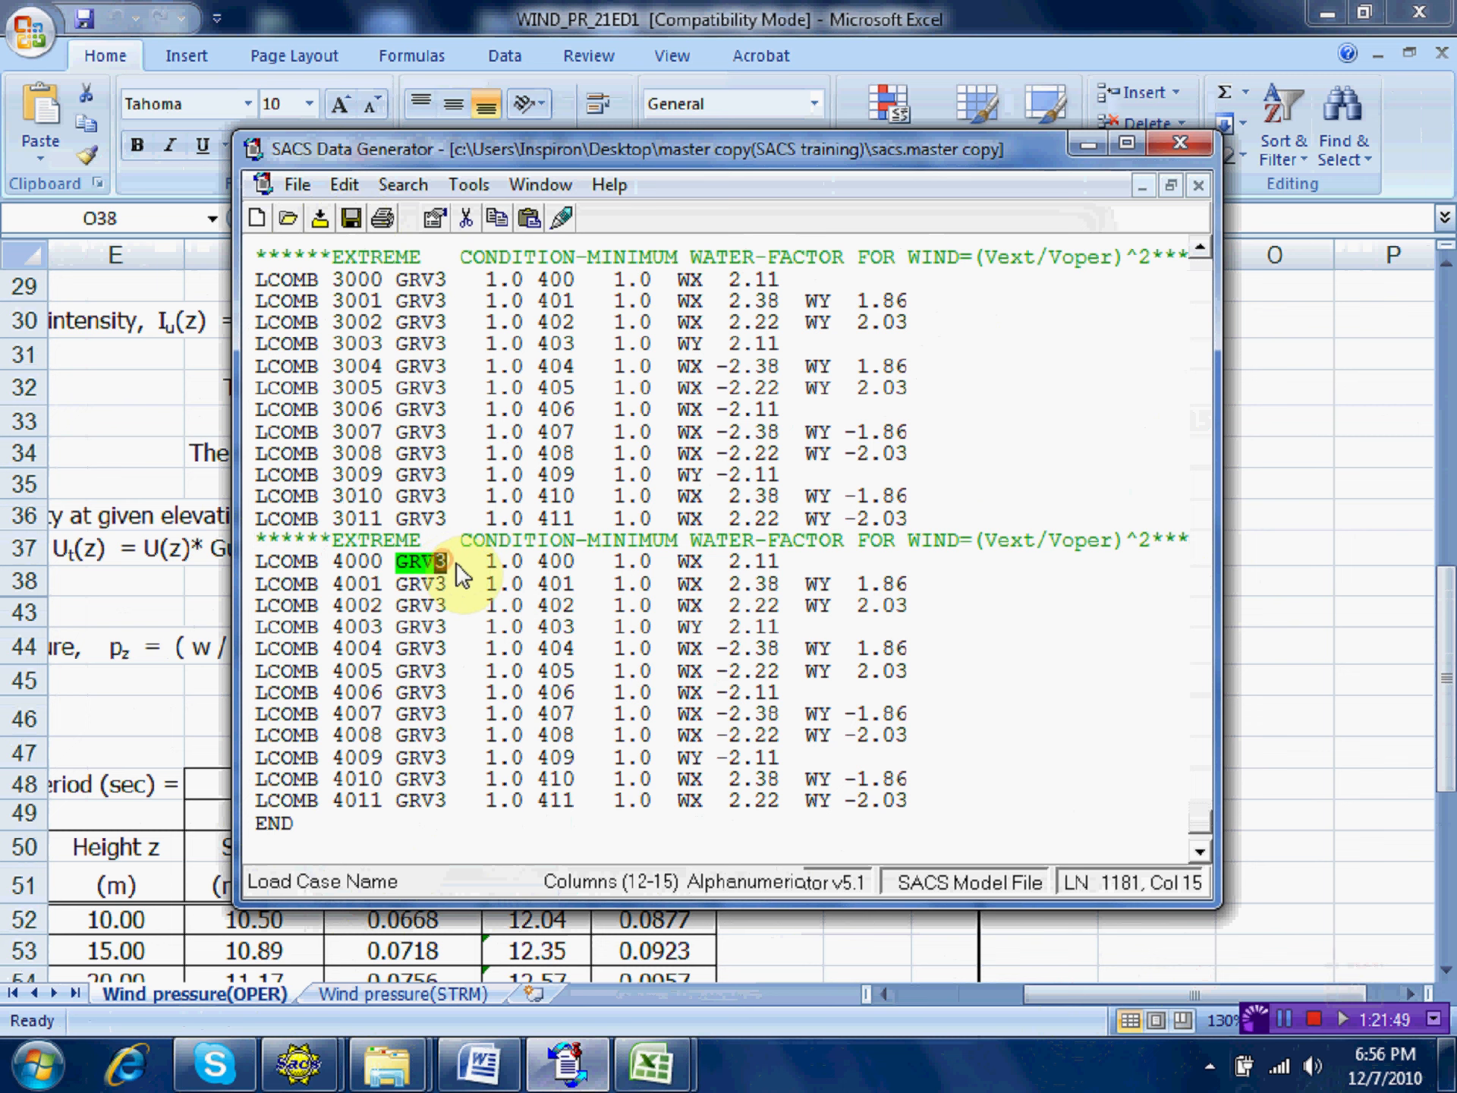
type("4")
key("Down")
key("Left")
type("4")
key("Down")
key("Left")
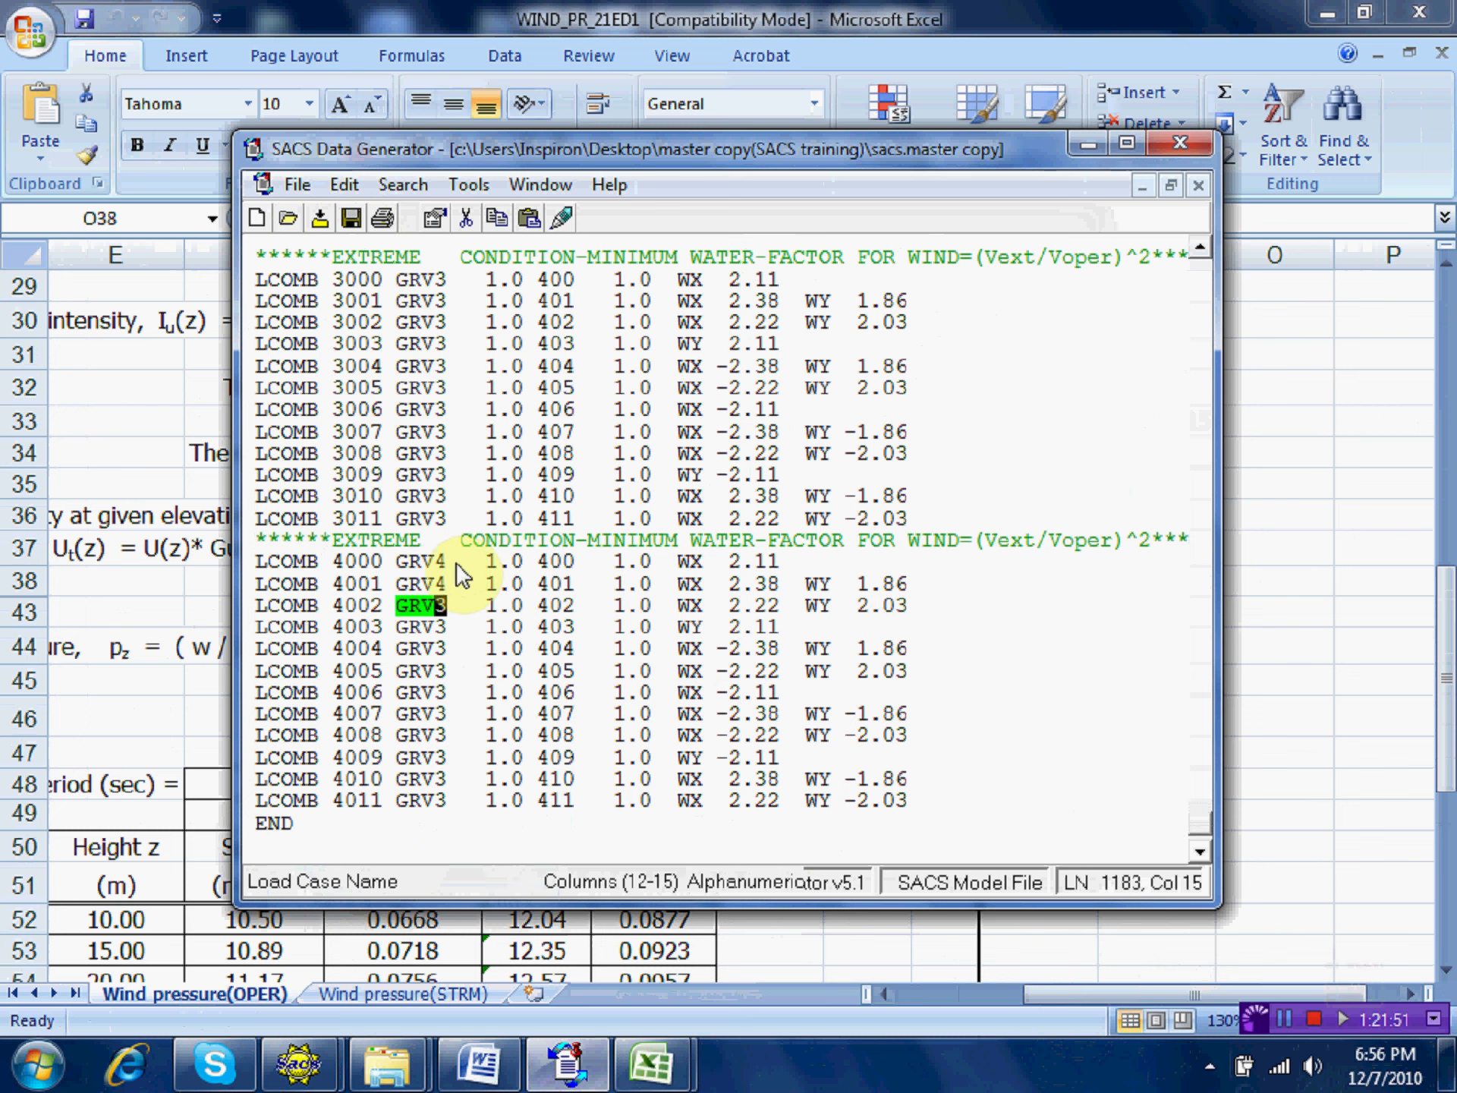
type("4")
key("Down")
key("Left")
type("4")
key("Down")
key("Left")
type("4")
key("Down")
key("Left")
type("4")
key("Down")
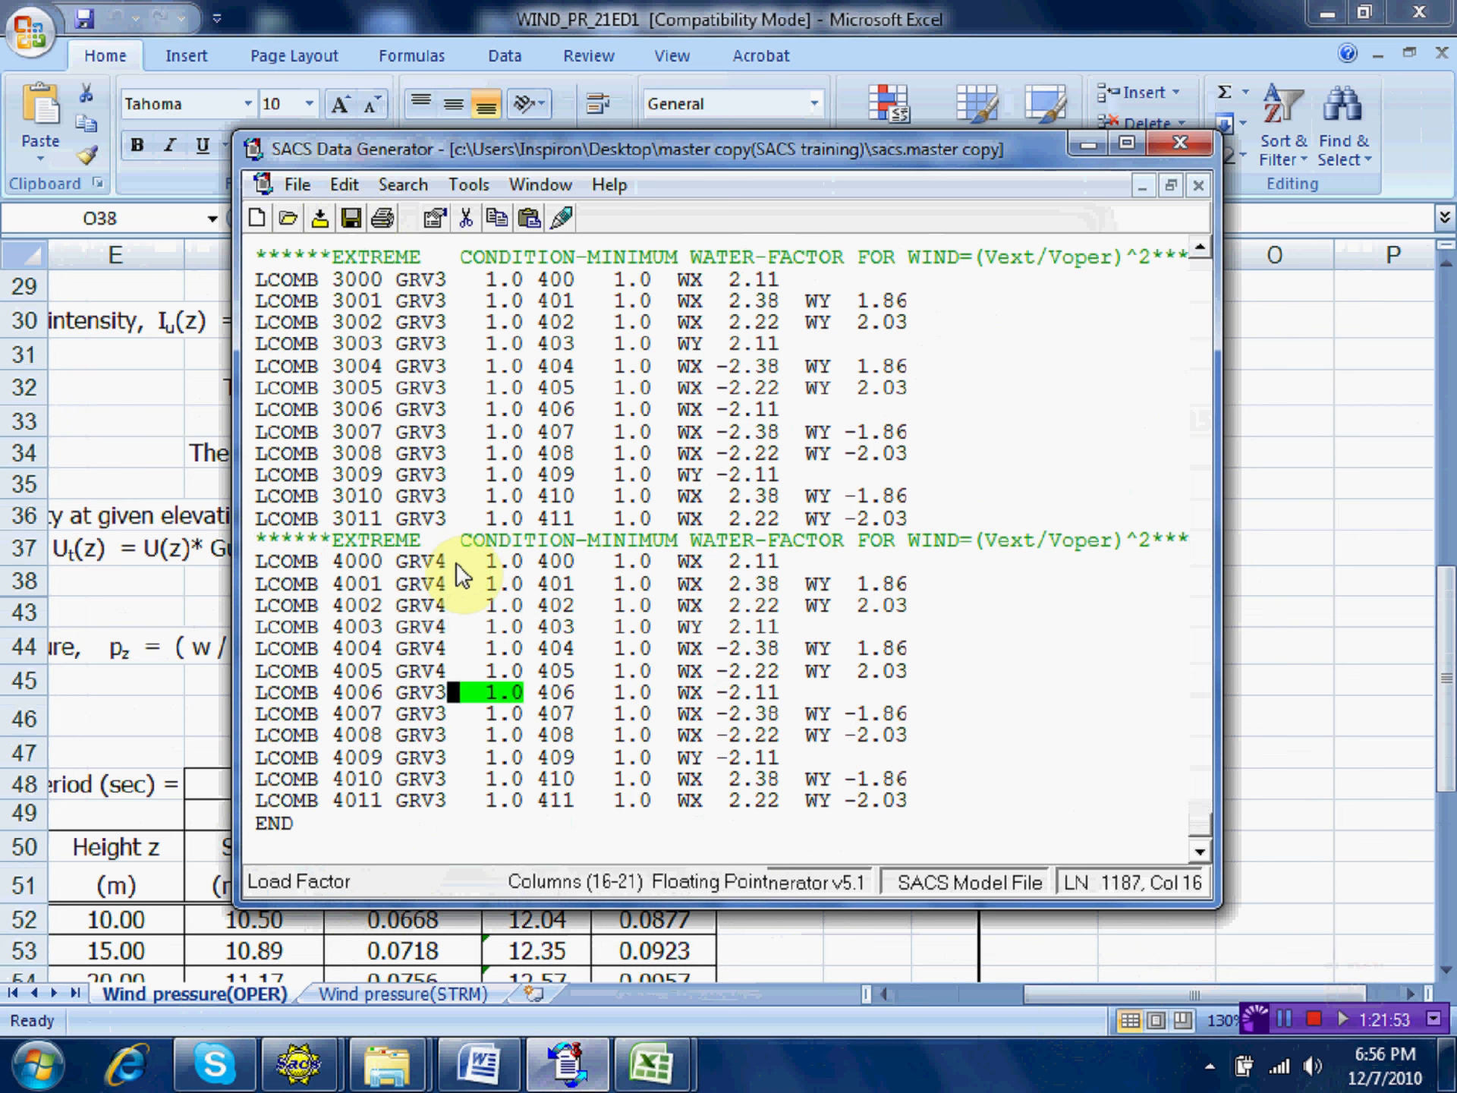
key("Left")
type("4")
key("Down")
key("Left")
type("4")
key("Down")
key("Left")
type("4")
key("Down")
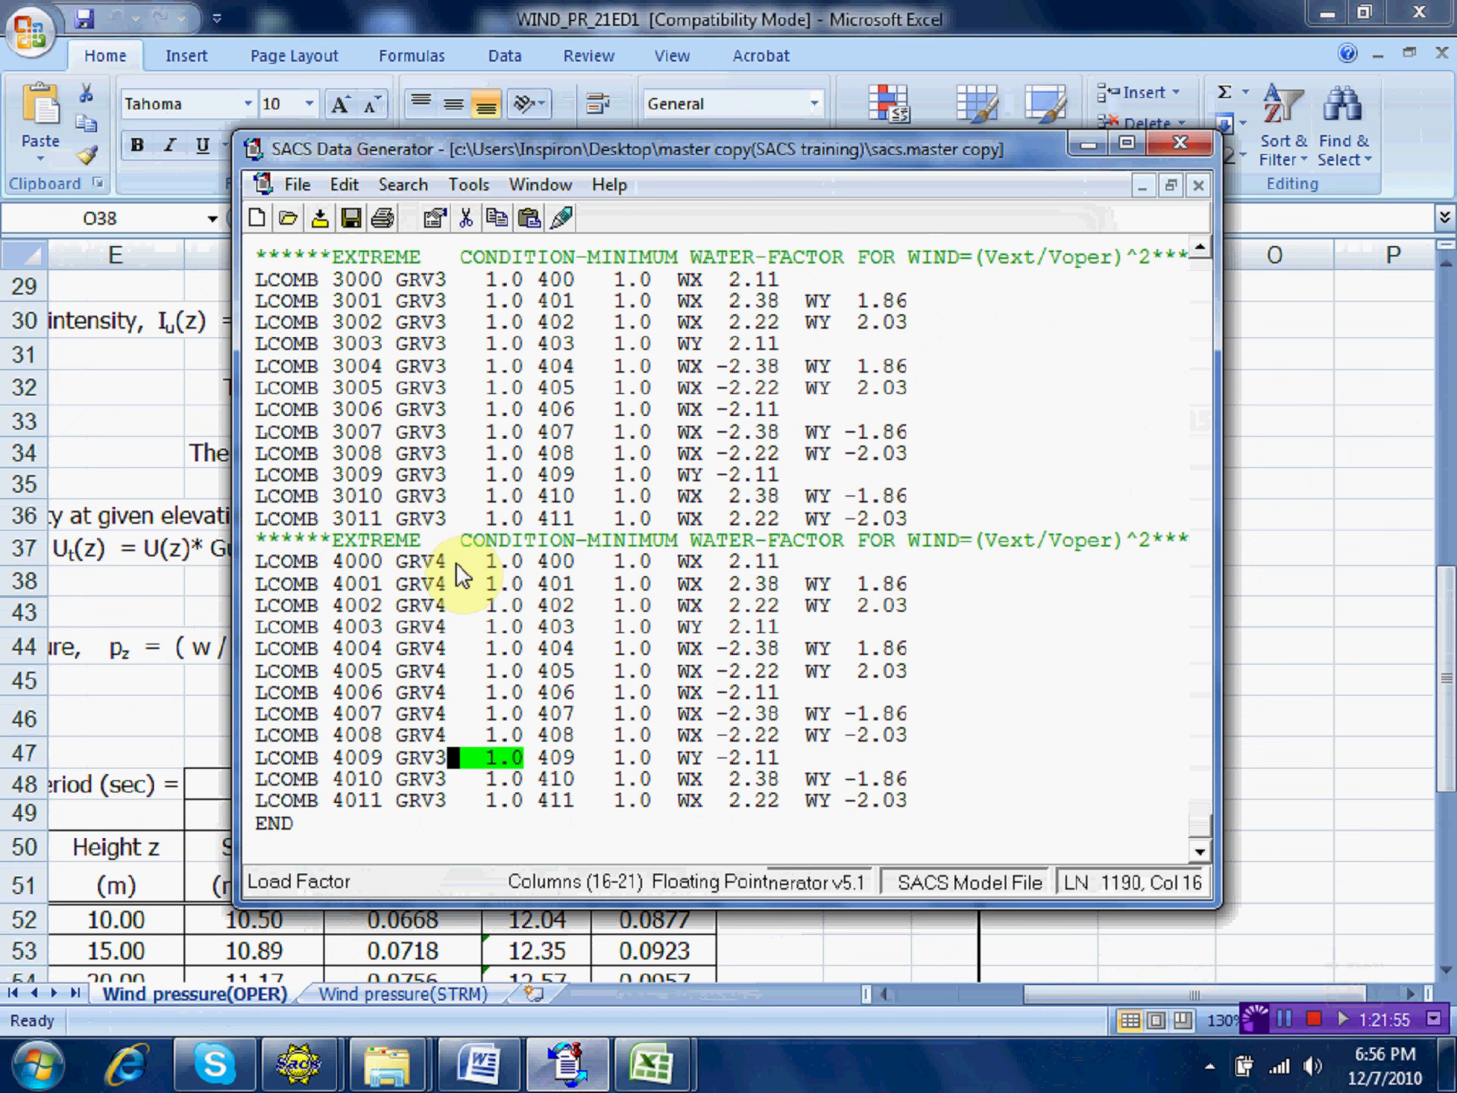
key("Left")
type("4")
key("Down")
key("Left")
type("4")
key("Down")
key("Left")
type("4")
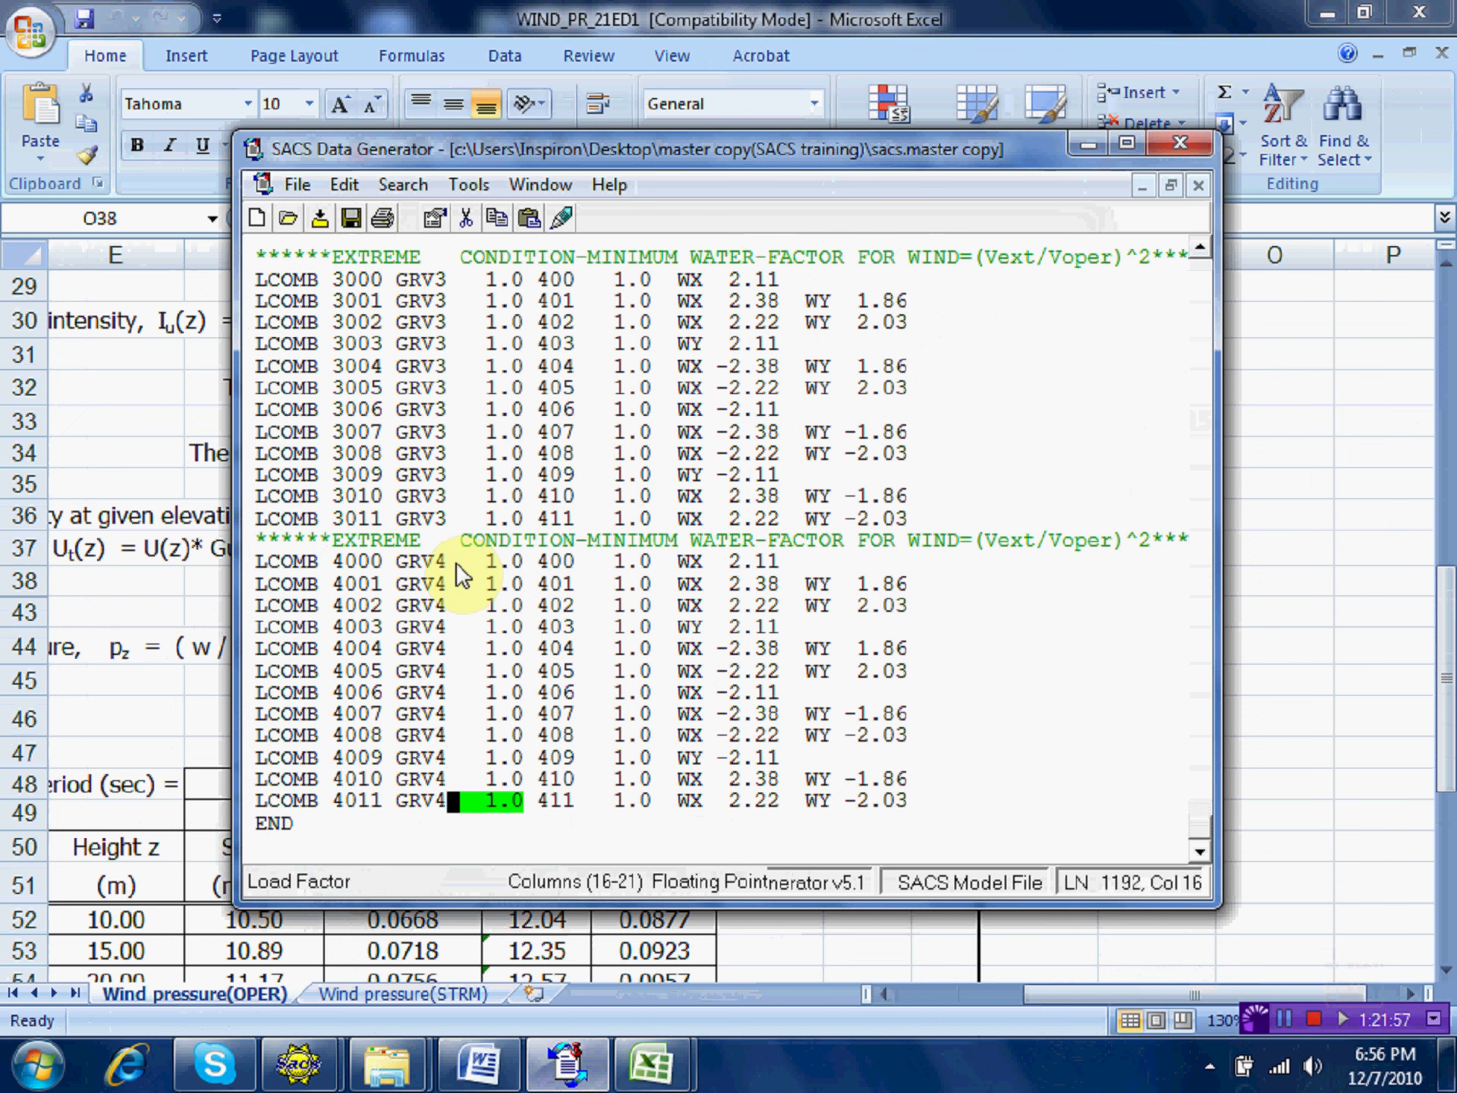
Change the second load case in combinations 4000 to 4011 from the 400 series to 500 through 511, matching each row.
left_click(544, 554)
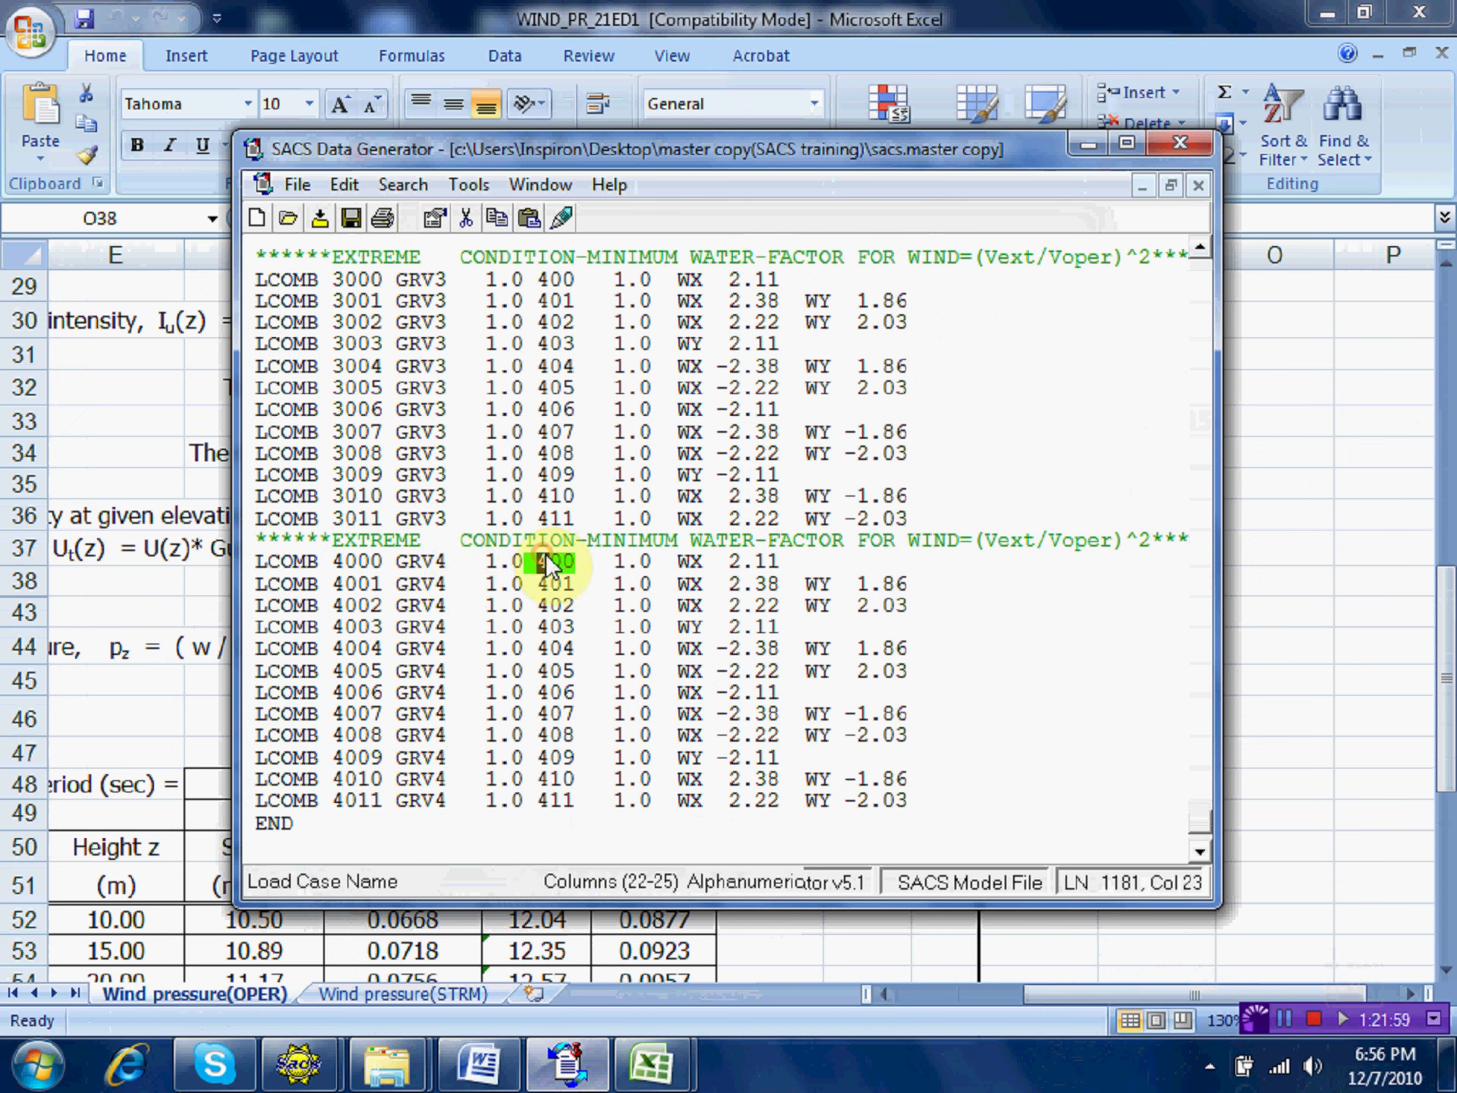
key("Right")
key("Down")
key("Left")
type("5")
key("Down")
key("Left")
type("5")
key("Down")
key("Left")
type("5")
key("Down")
key("Left")
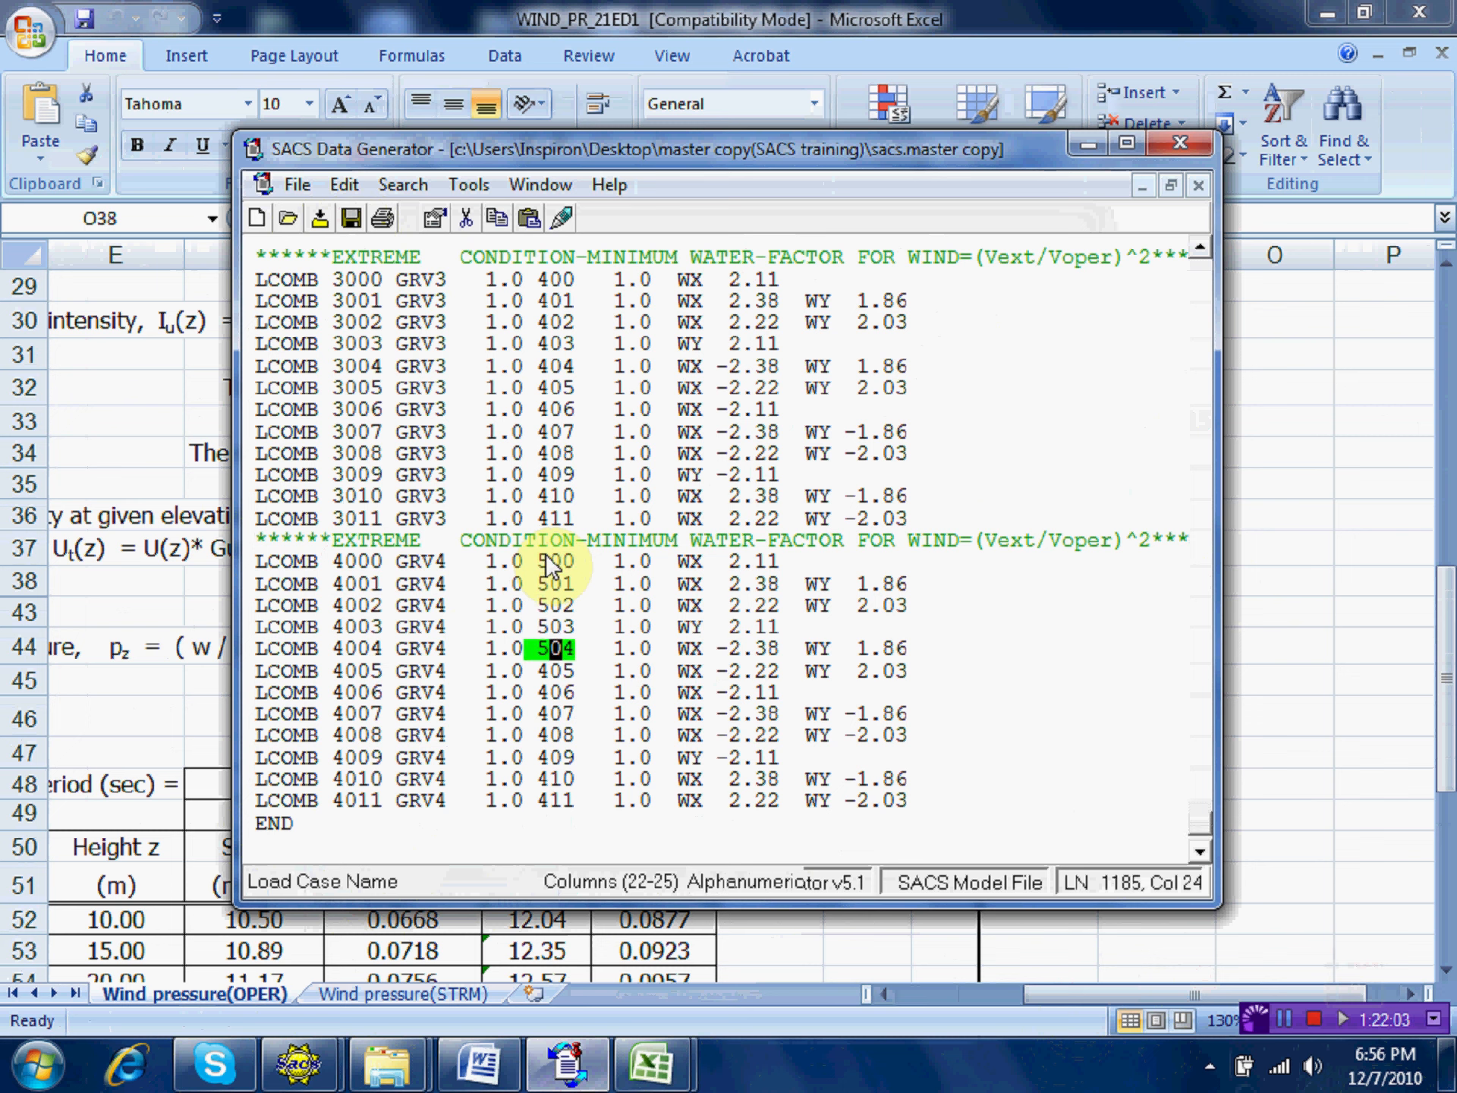
type("5")
key("Down")
key("Left")
type("5")
key("Down")
key("Left")
type("5")
key("Down")
key("Left")
type("5")
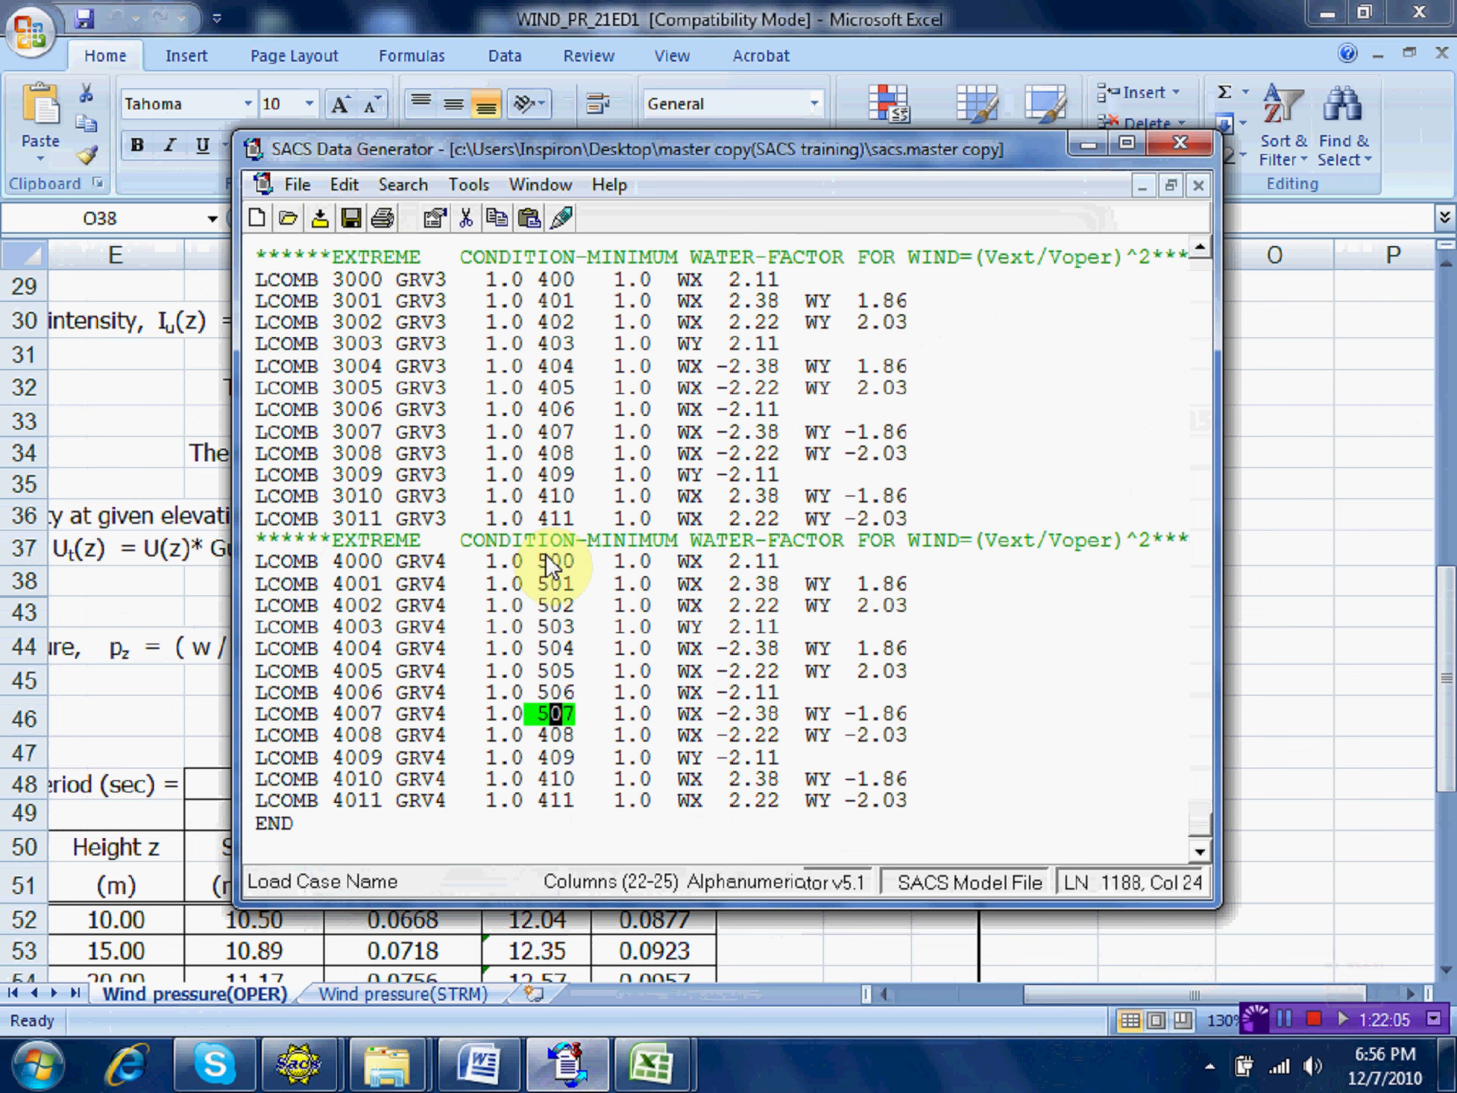
key("Down")
key("Left")
type("5")
key("Down")
key("Left")
type("5")
key("Down")
key("Left")
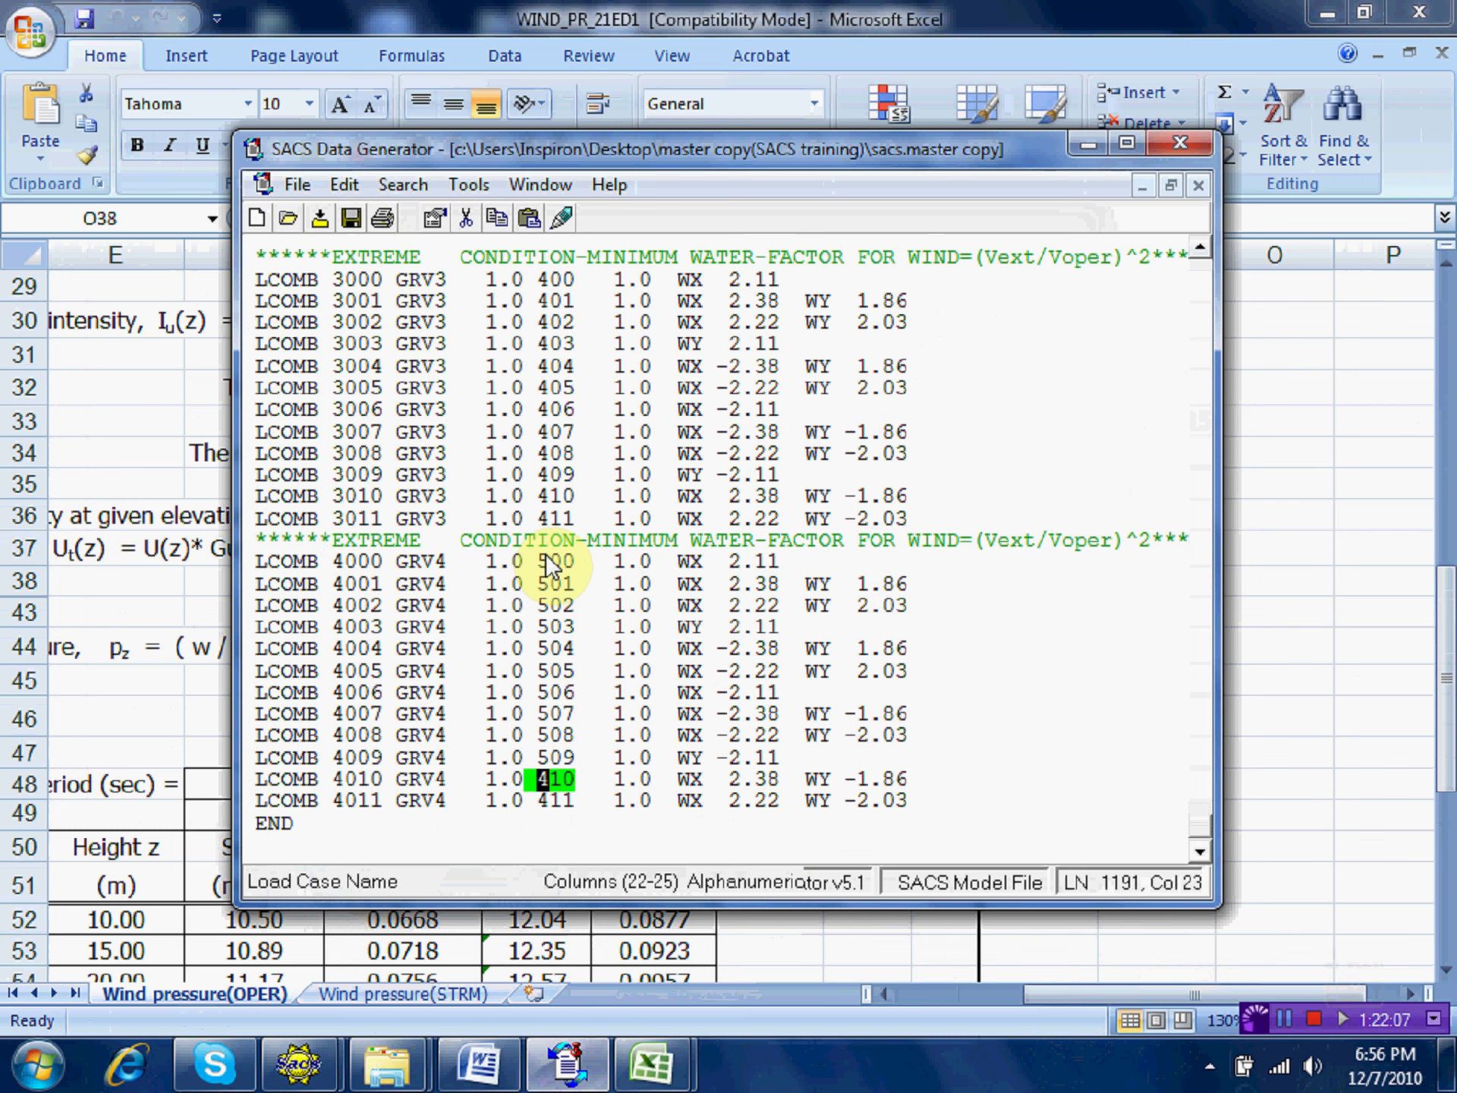
type("5")
key("Down")
key("Left")
type("5")
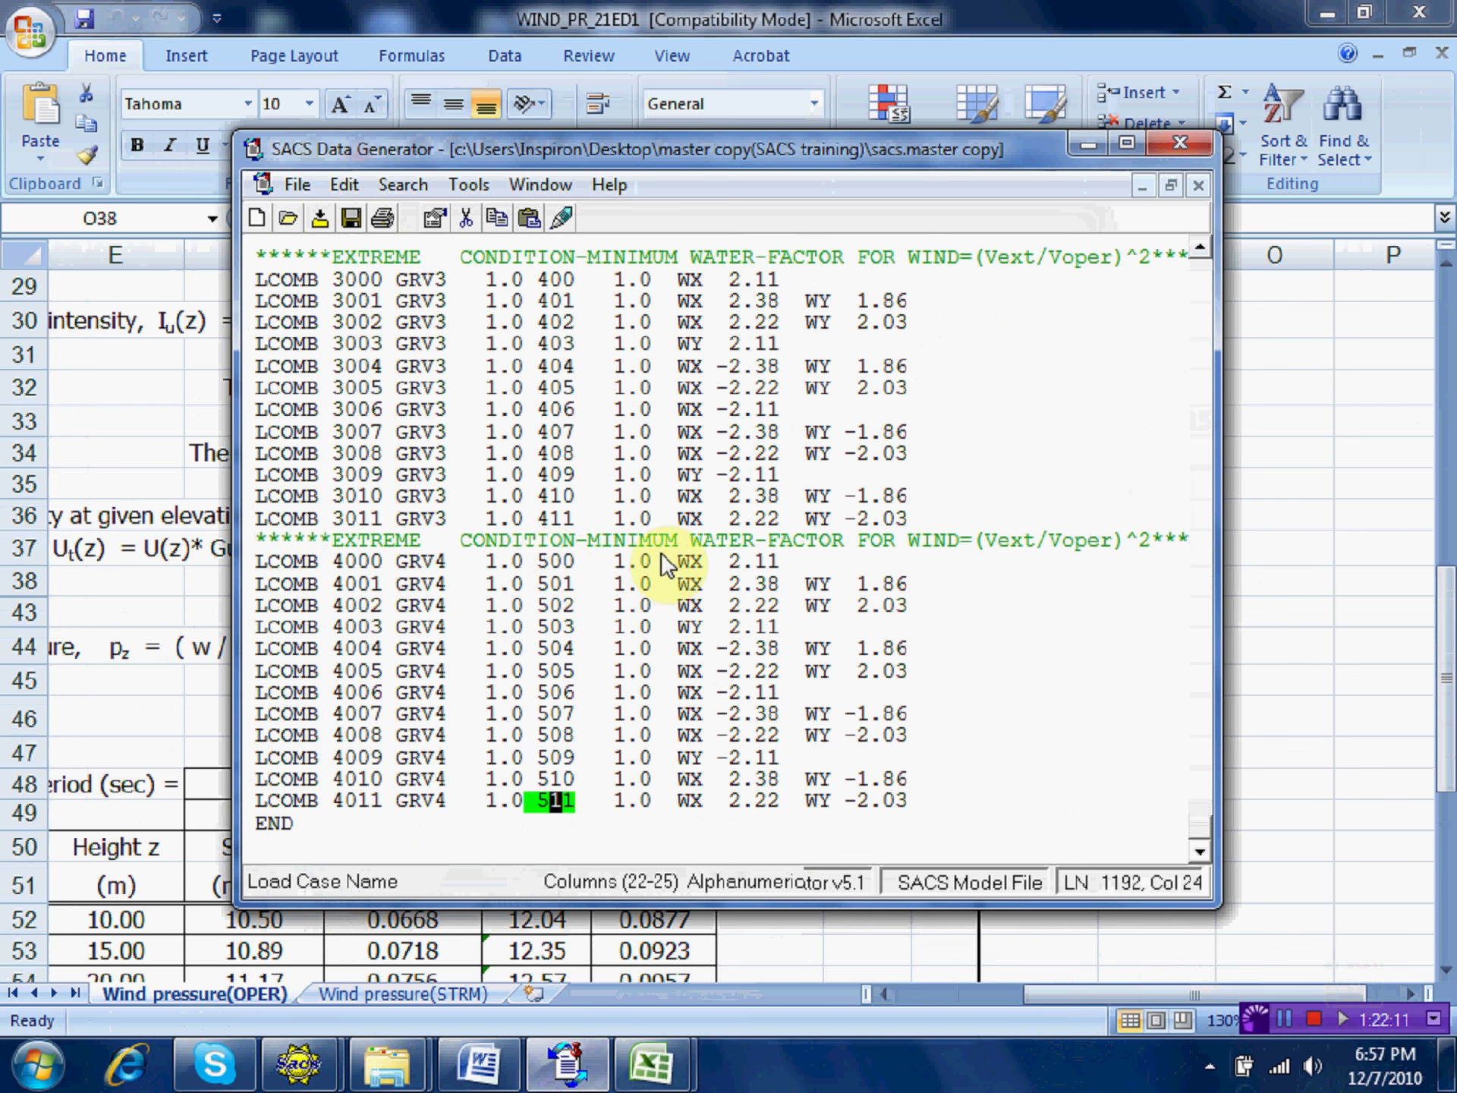
Change MINIMUM to Maximum in the comment line above combination 4000 and save the model file.
left_click(612, 543)
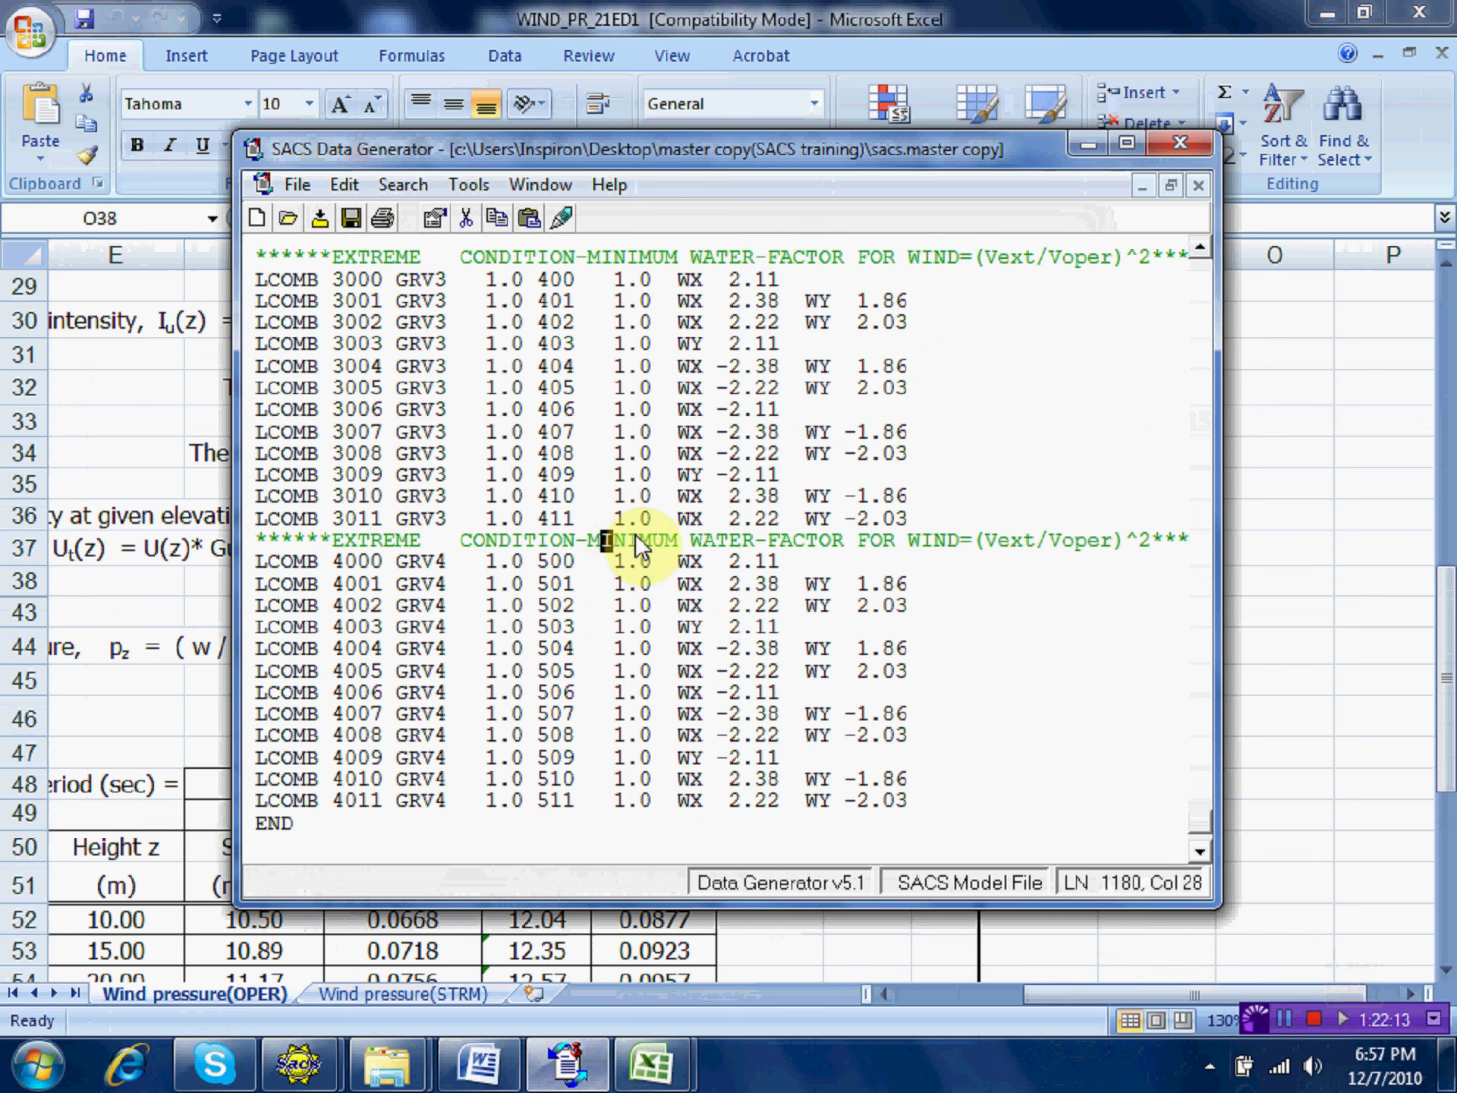
type("aximu")
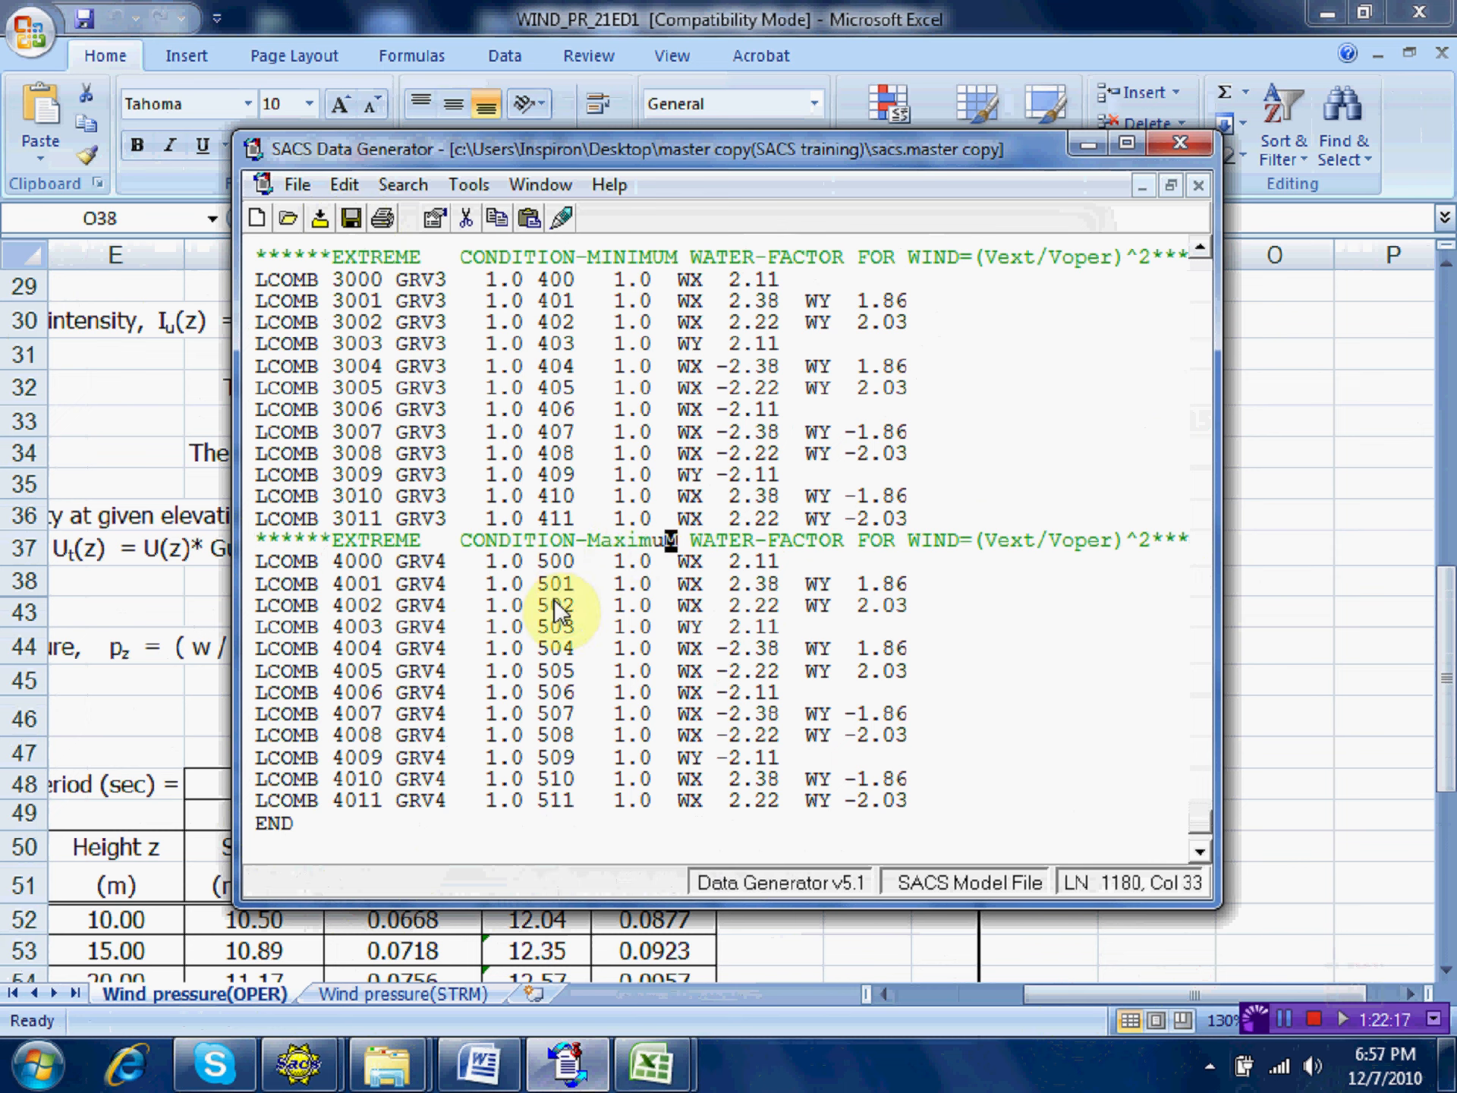
left_click(350, 217)
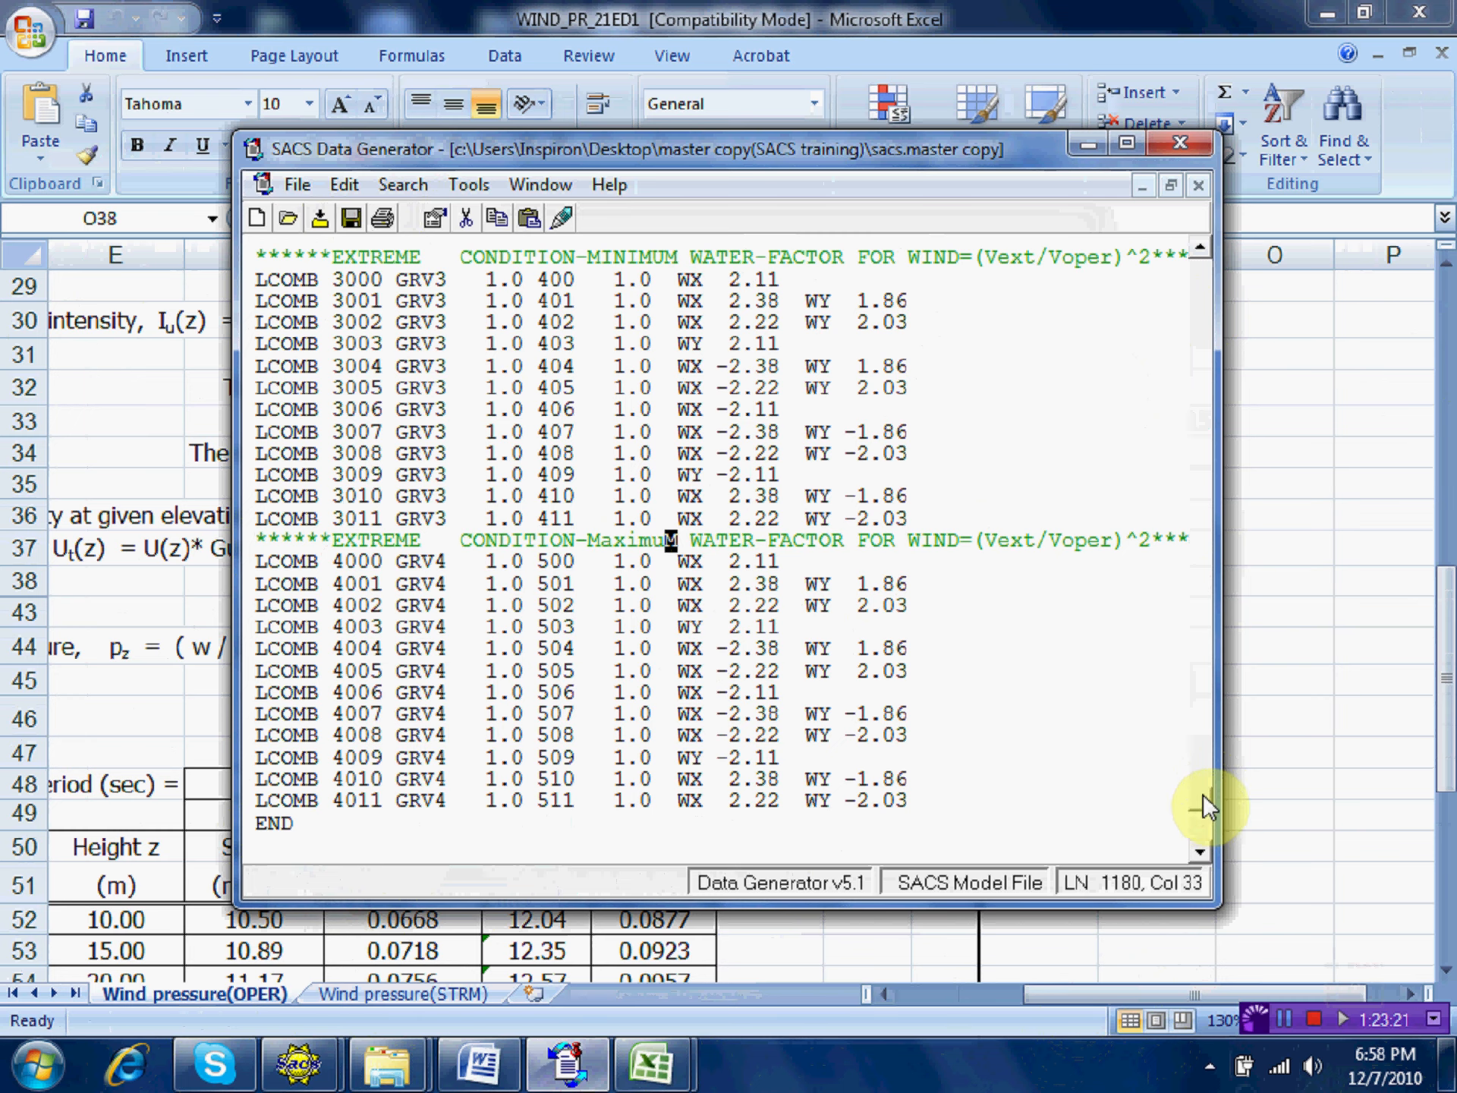
Switch to the Basis of design-Inplace Analysis document in Microsoft Word.
key("Down")
key("Down")
key("Down")
key("Down")
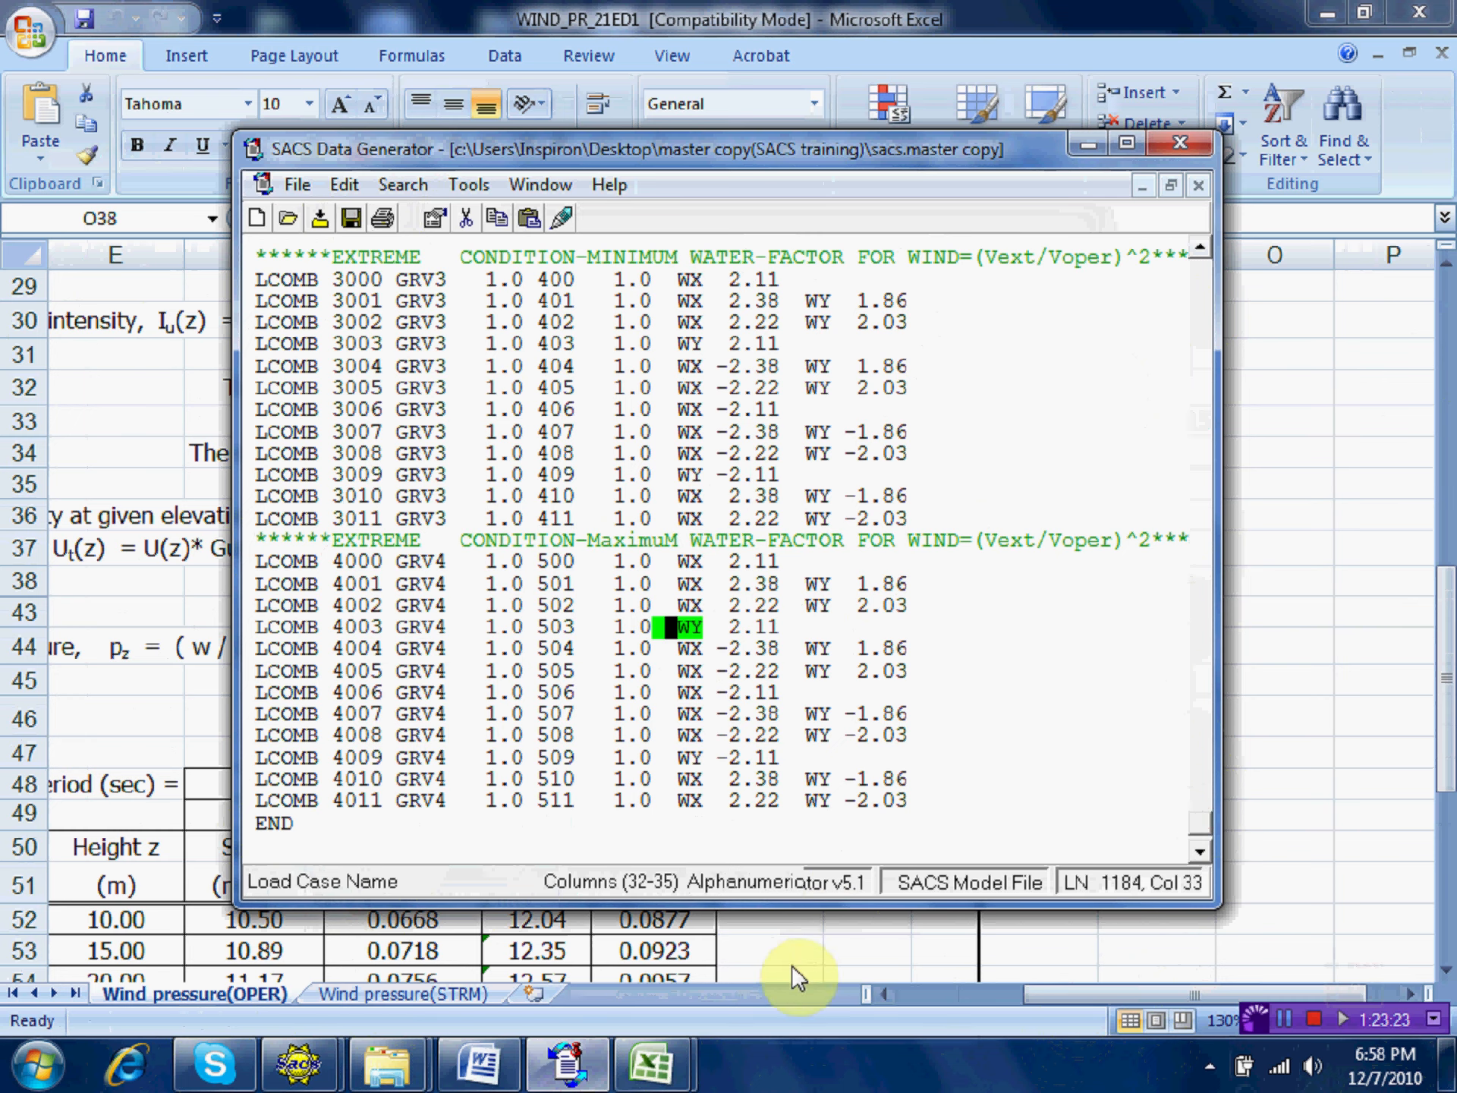
left_click(478, 1064)
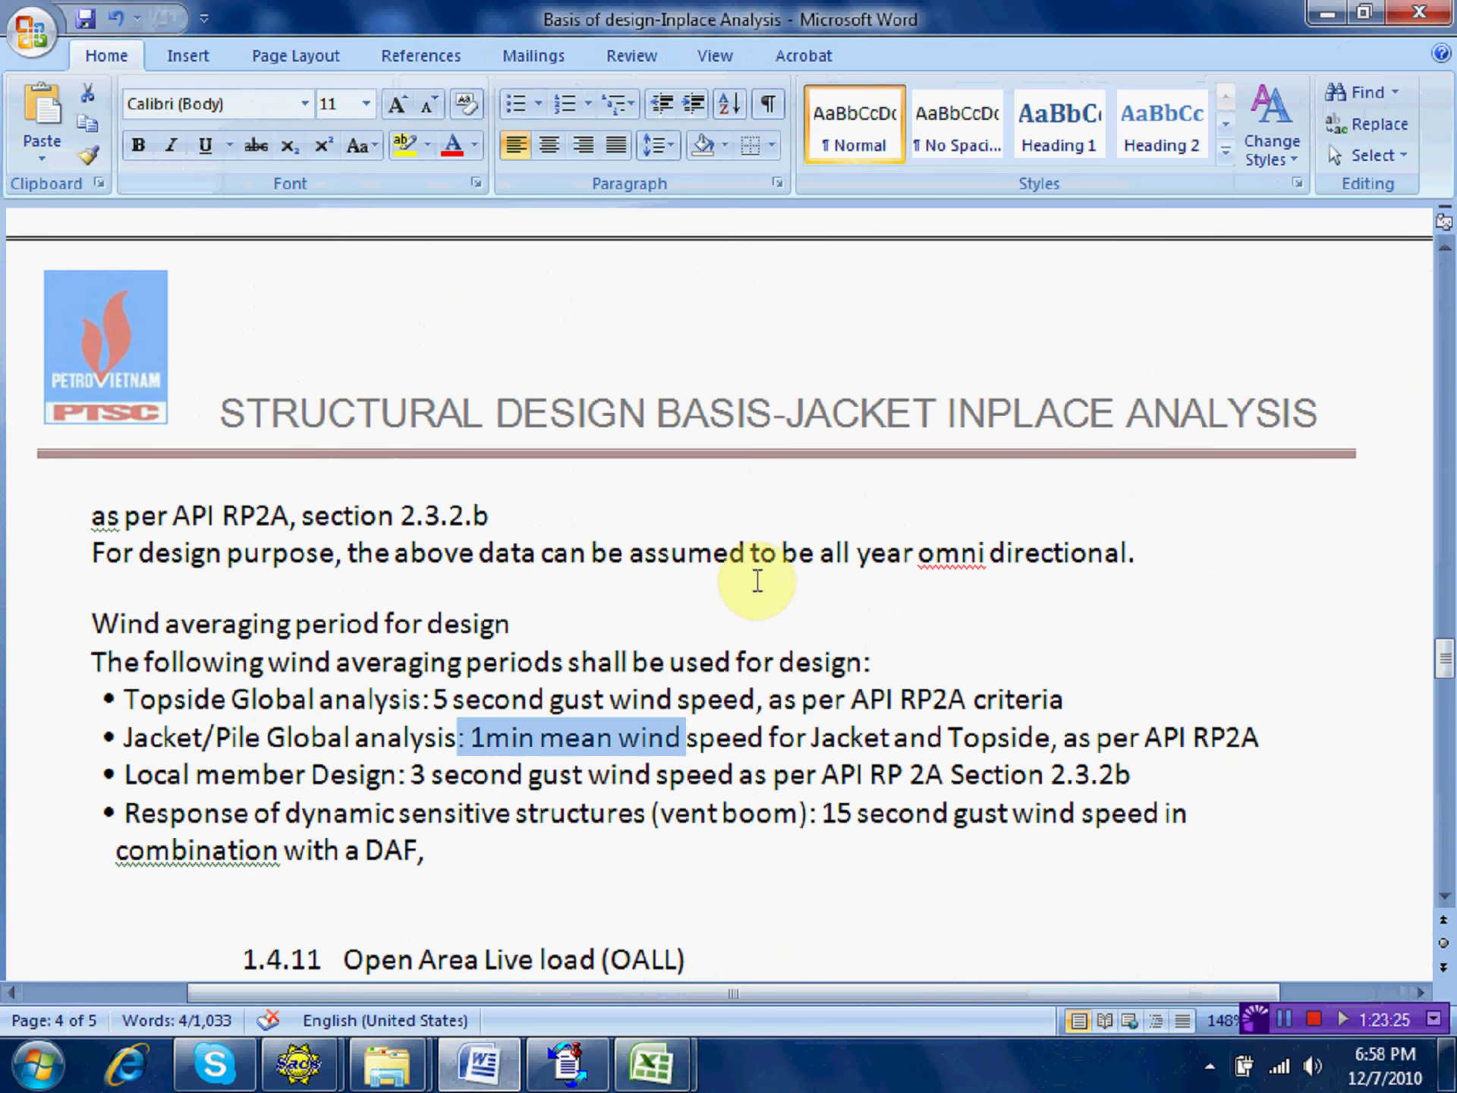